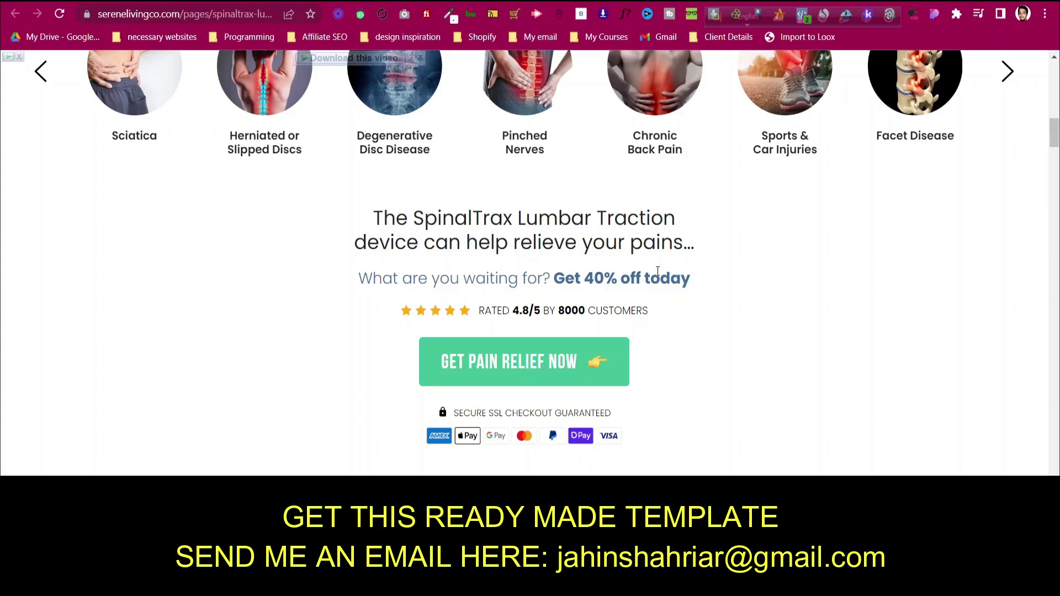
Examine the SpinalTrax landing page's sections, from the pain conditions and three-step guide to the product offer and FAQ
{"action": "scroll", "coordinate": [657, 271], "scroll_direction": "down", "scroll_amount": 9}
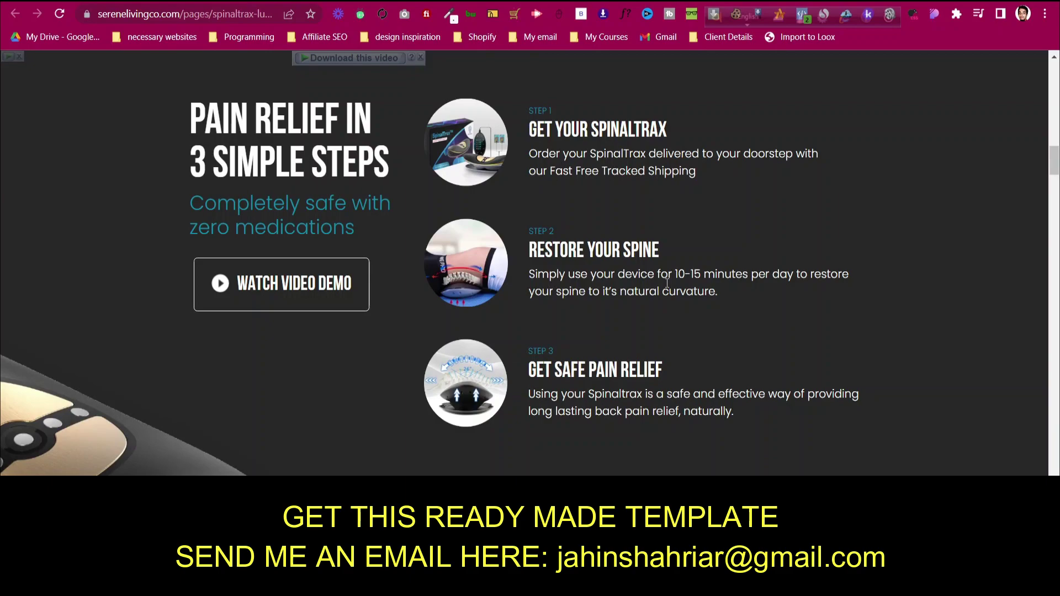
{"action": "scroll", "coordinate": [672, 293], "scroll_direction": "down", "scroll_amount": 15}
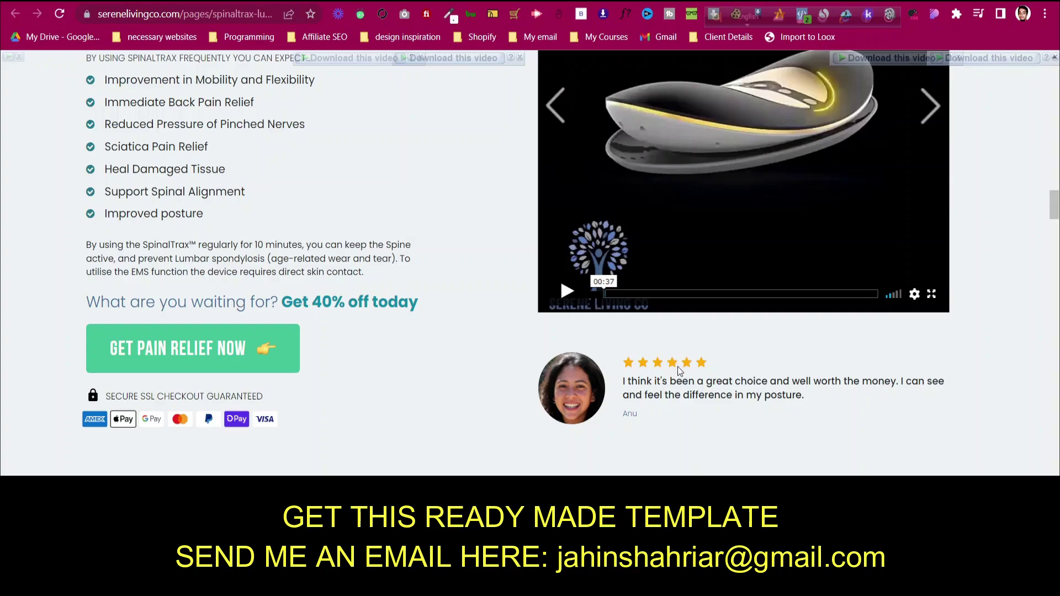
{"action": "scroll", "coordinate": [680, 371], "scroll_direction": "down", "scroll_amount": 12}
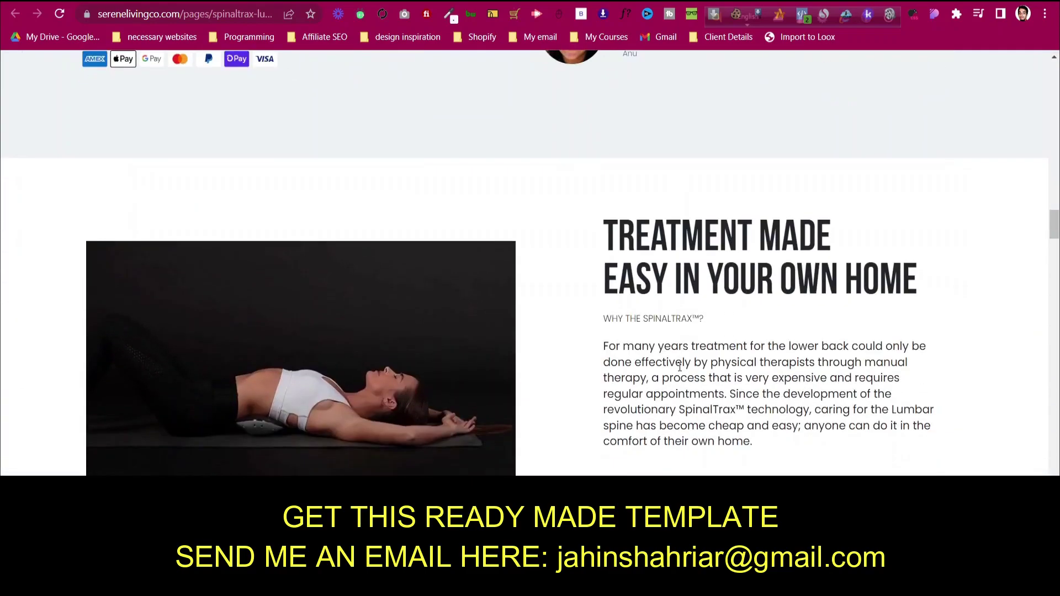
{"action": "scroll", "coordinate": [680, 371], "scroll_direction": "down", "scroll_amount": 1}
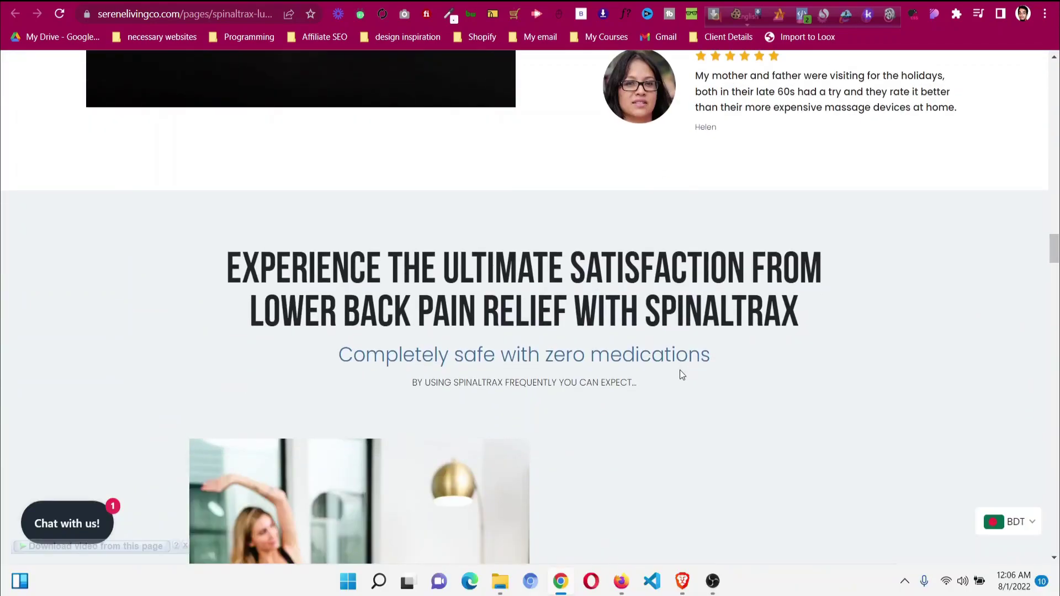
{"action": "scroll", "coordinate": [681, 369], "scroll_direction": "down", "scroll_amount": 6}
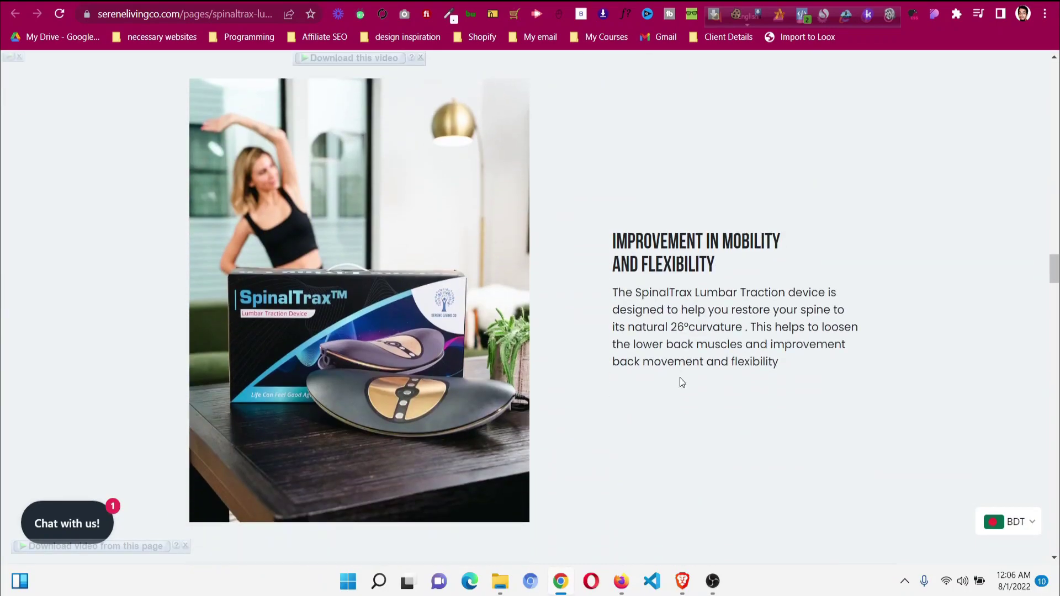
{"action": "scroll", "coordinate": [680, 381], "scroll_direction": "down", "scroll_amount": 9}
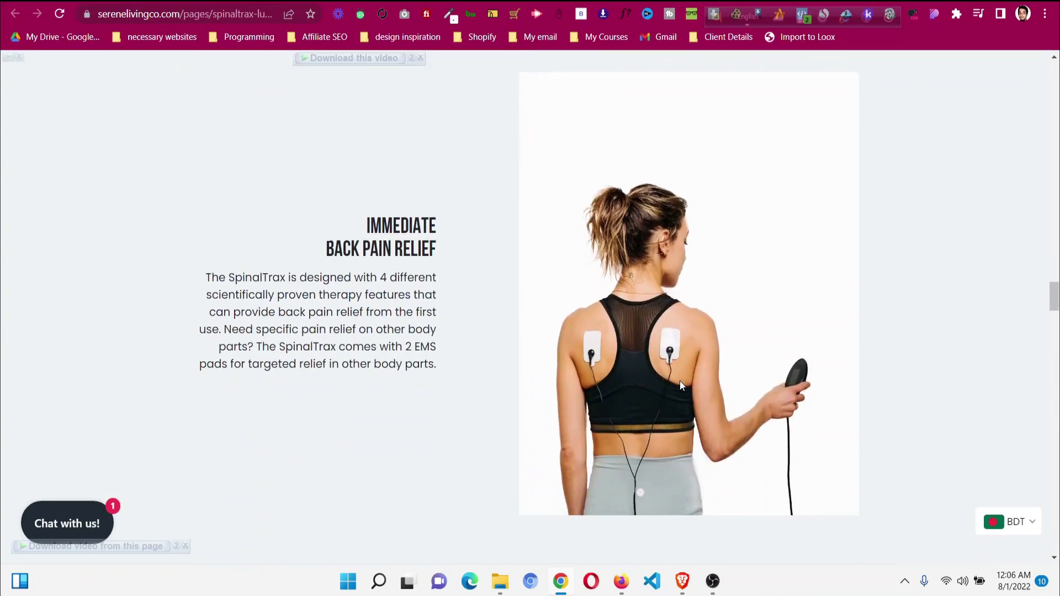
{"action": "scroll", "coordinate": [681, 385], "scroll_direction": "down", "scroll_amount": 3}
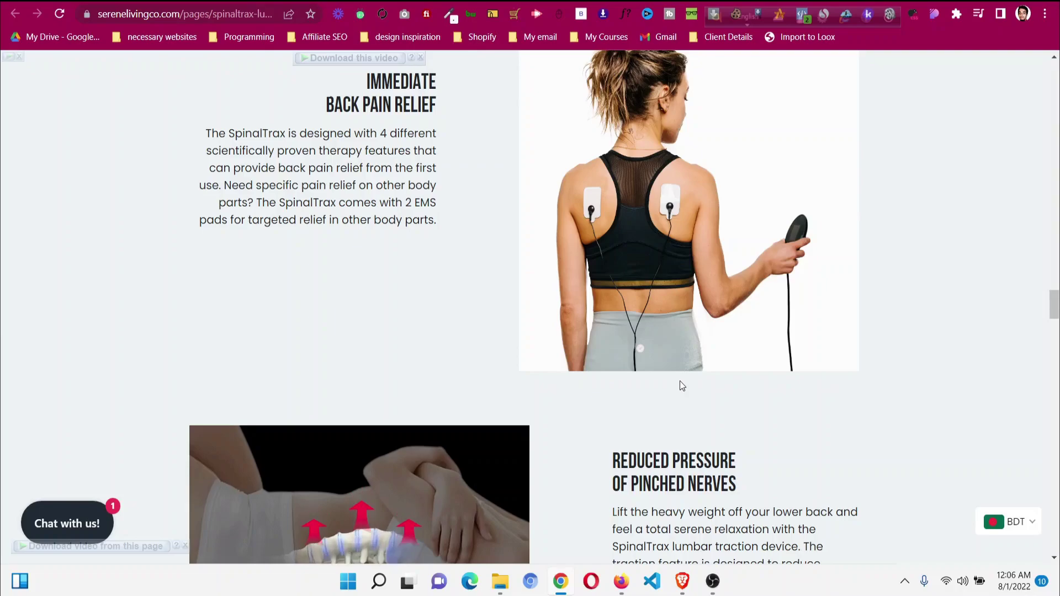
{"action": "scroll", "coordinate": [680, 381], "scroll_direction": "down", "scroll_amount": 5}
{"action": "scroll", "coordinate": [673, 364], "scroll_direction": "down", "scroll_amount": 20}
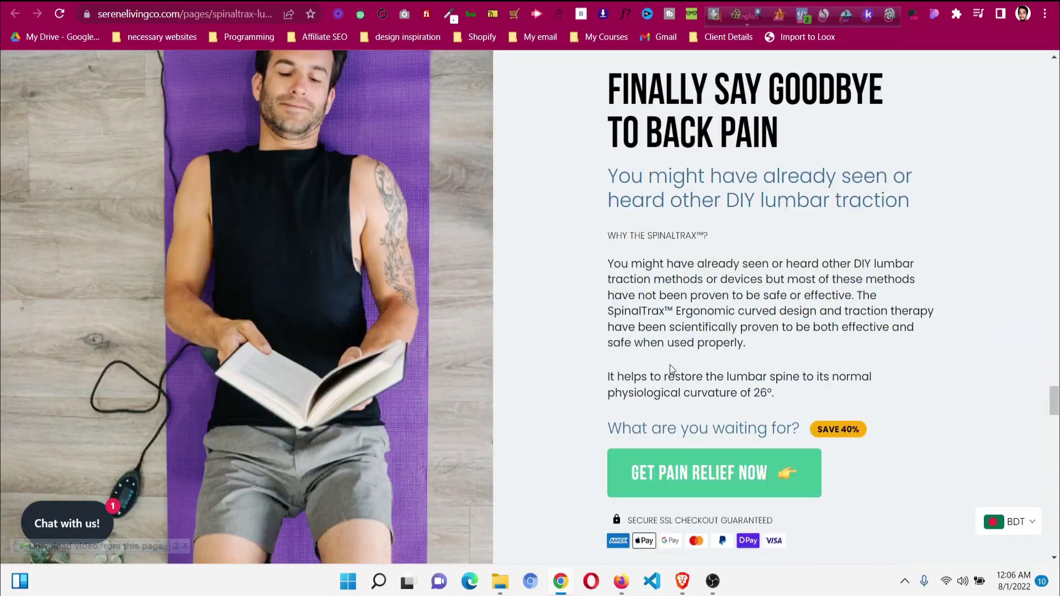
{"action": "scroll", "coordinate": [671, 371], "scroll_direction": "down", "scroll_amount": 20}
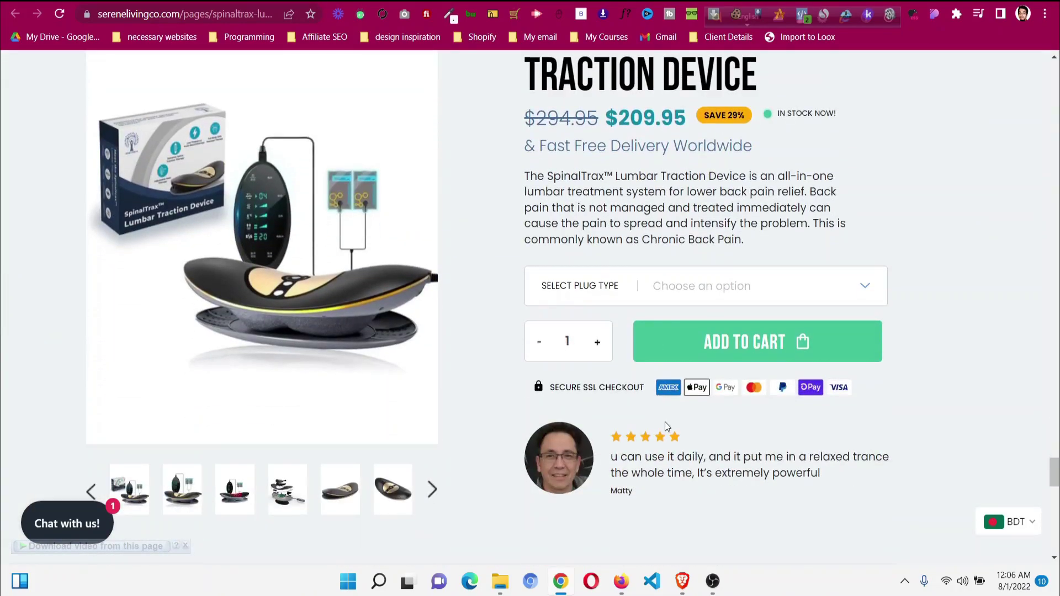
{"action": "scroll", "coordinate": [641, 403], "scroll_direction": "down", "scroll_amount": 8}
{"action": "scroll", "coordinate": [624, 383], "scroll_direction": "up", "scroll_amount": 15}
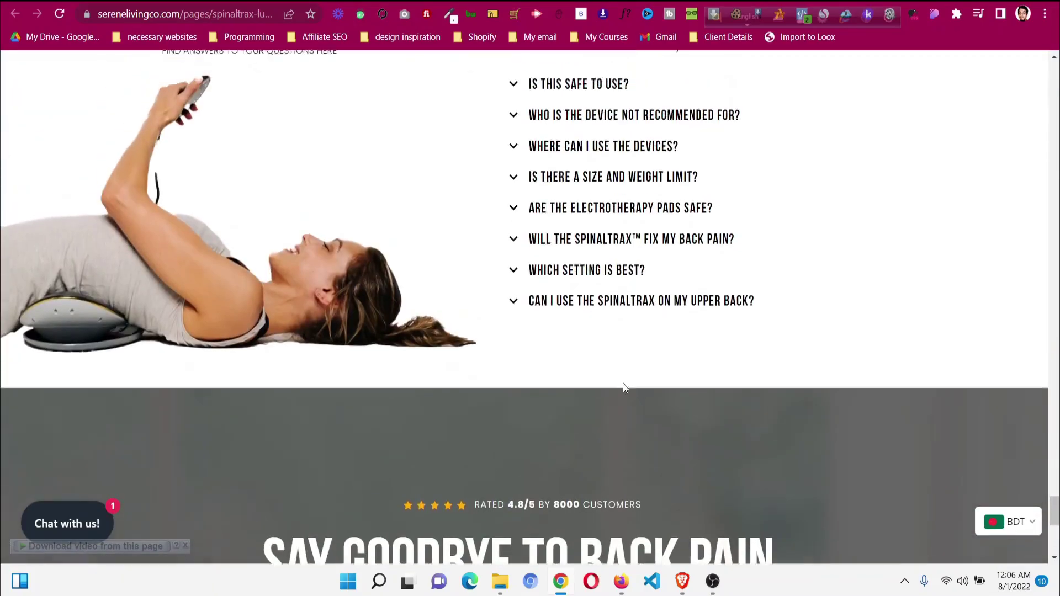
{"action": "scroll", "coordinate": [624, 387], "scroll_direction": "up", "scroll_amount": 20}
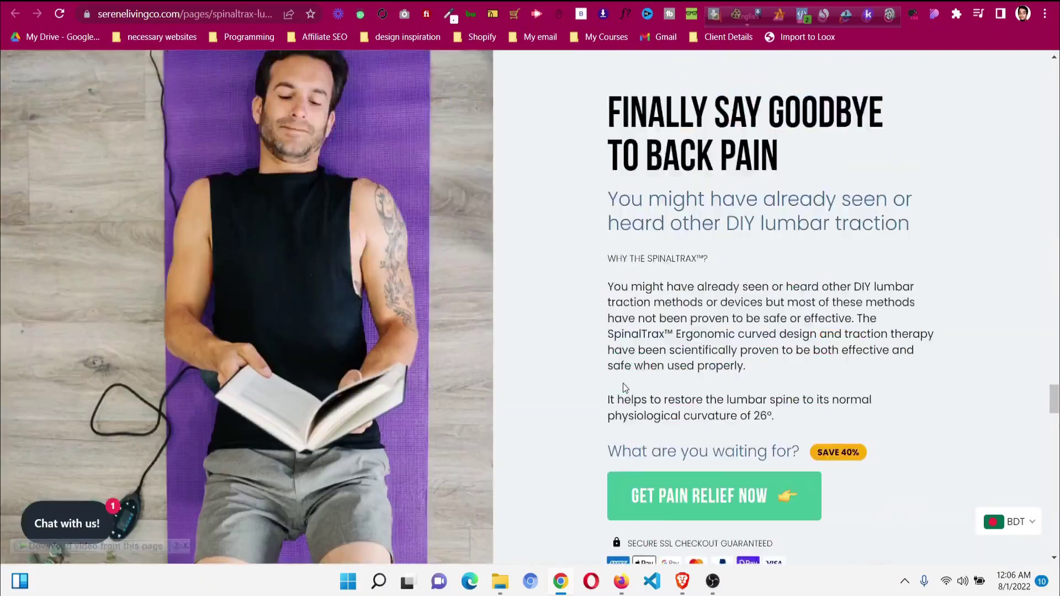
{"action": "scroll", "coordinate": [623, 383], "scroll_direction": "up", "scroll_amount": 5}
{"action": "scroll", "coordinate": [623, 383], "scroll_direction": "down", "scroll_amount": 3}
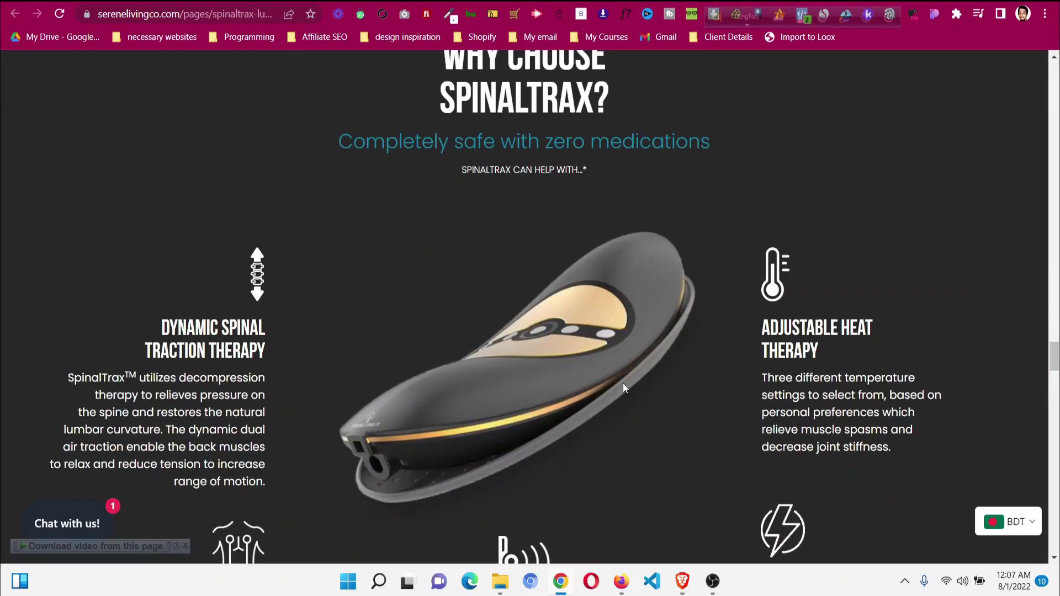
{"action": "scroll", "coordinate": [623, 384], "scroll_direction": "down", "scroll_amount": 9}
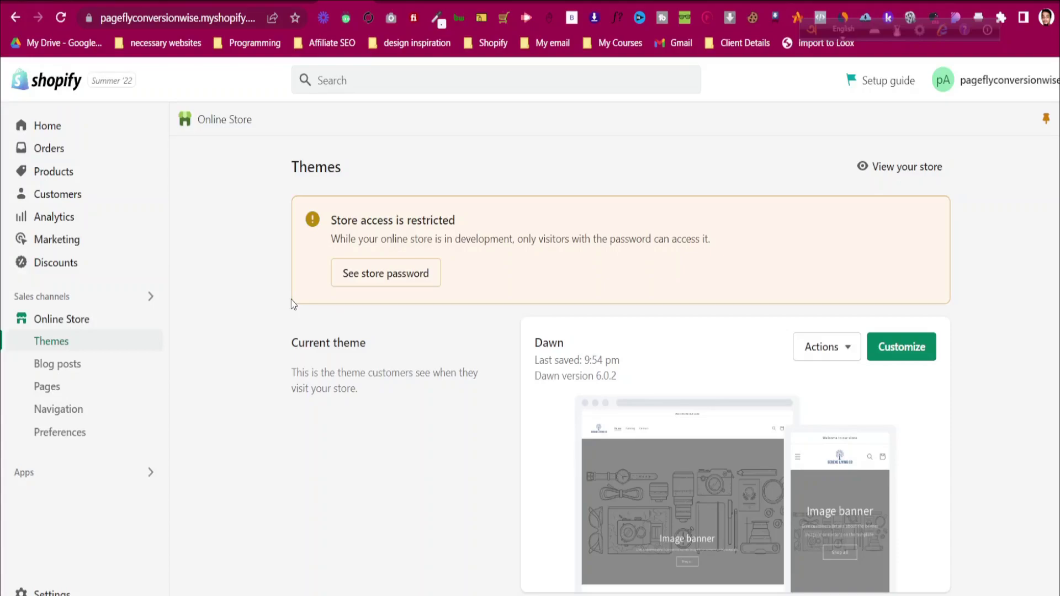
Switch to the Shopify admin and open the store's product list
{"action": "left_click", "coordinate": [160, 1]}
{"action": "left_click", "coordinate": [89, 174]}
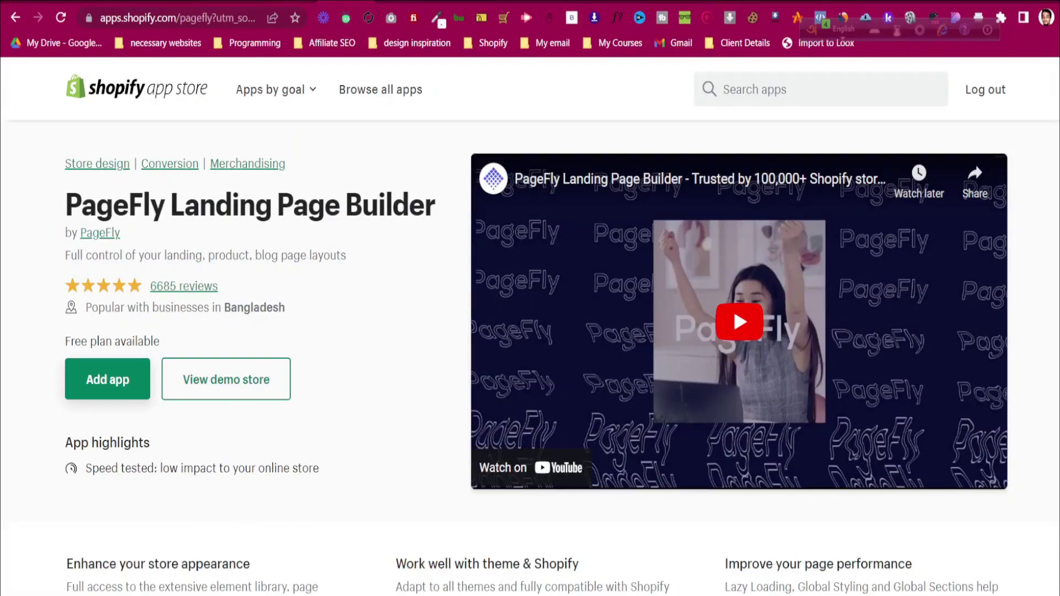
Switch to the GoFullPage capture of the Lumida Solar Light landing page and examine it at full size
{"action": "left_click", "coordinate": [293, 2]}
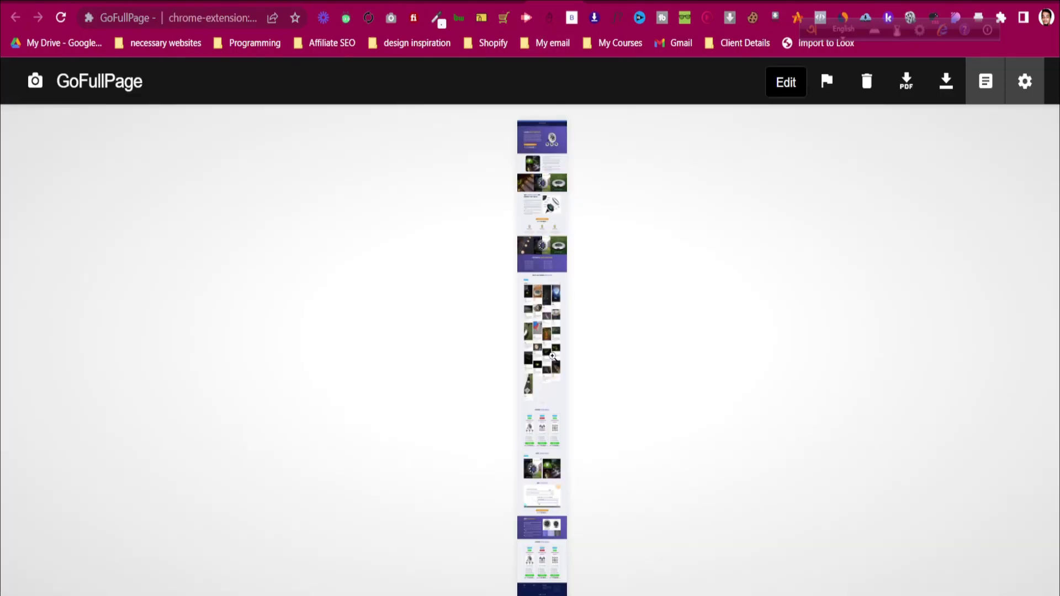
{"action": "left_click", "coordinate": [550, 342]}
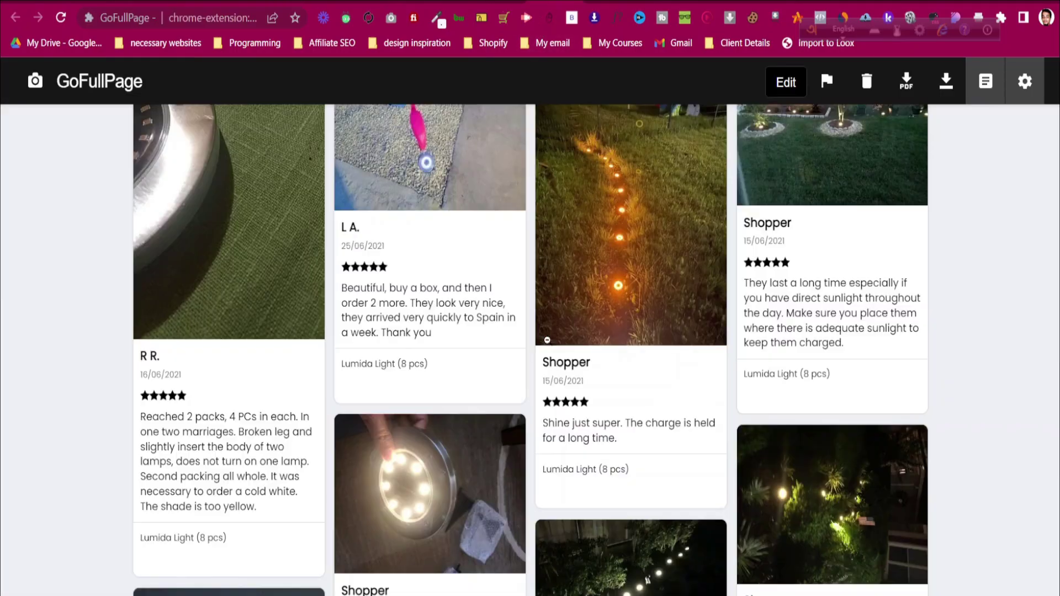
{"action": "scroll", "coordinate": [547, 340], "scroll_direction": "down", "scroll_amount": 5}
{"action": "scroll", "coordinate": [547, 340], "scroll_direction": "up", "scroll_amount": 15}
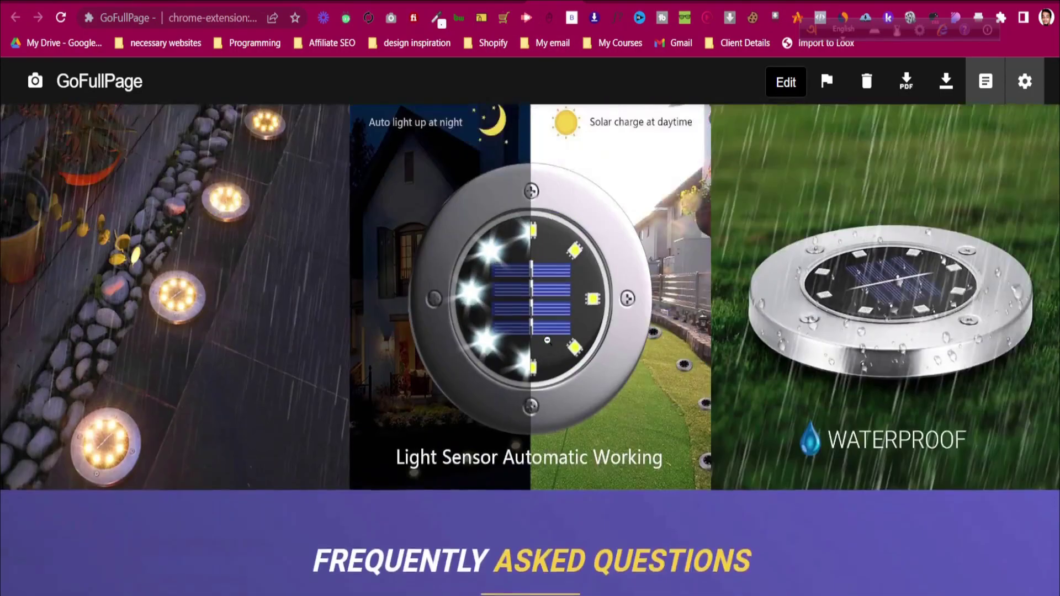
{"action": "scroll", "coordinate": [547, 341], "scroll_direction": "up", "scroll_amount": 10}
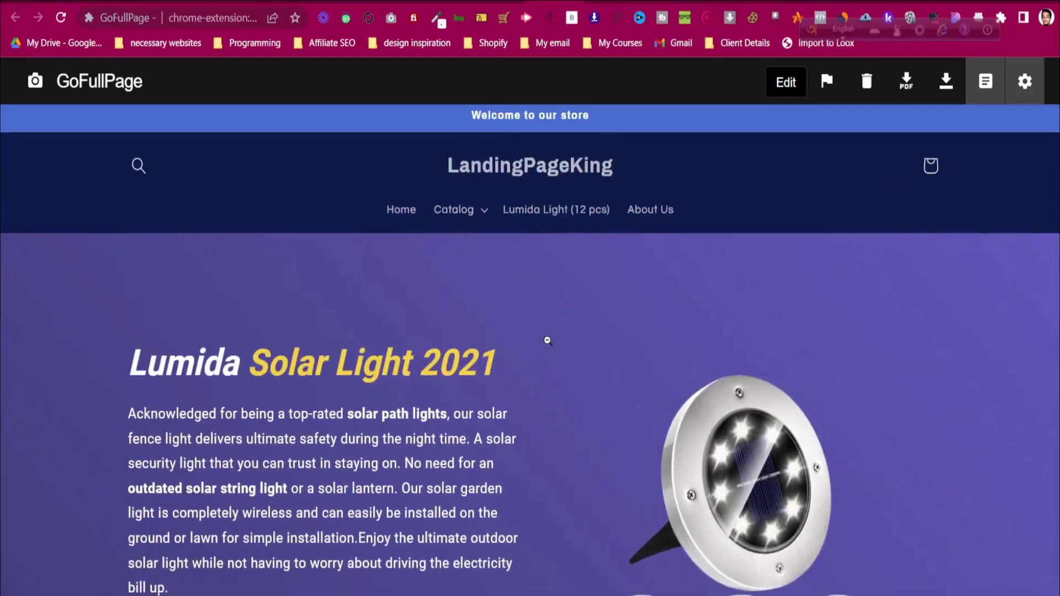
{"action": "scroll", "coordinate": [547, 338], "scroll_direction": "down", "scroll_amount": 20}
{"action": "scroll", "coordinate": [539, 379], "scroll_direction": "down", "scroll_amount": 15}
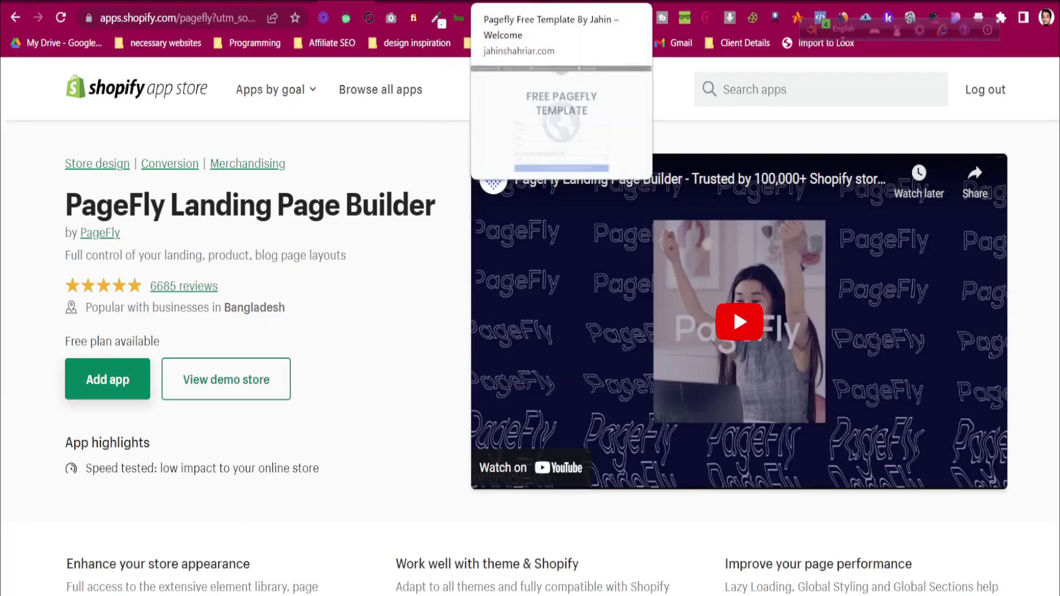
Open the free PageFly template page and examine its request form's name, email and installation-link fields
{"action": "left_click", "coordinate": [482, 18]}
{"action": "scroll", "coordinate": [543, 292], "scroll_direction": "up", "scroll_amount": 2}
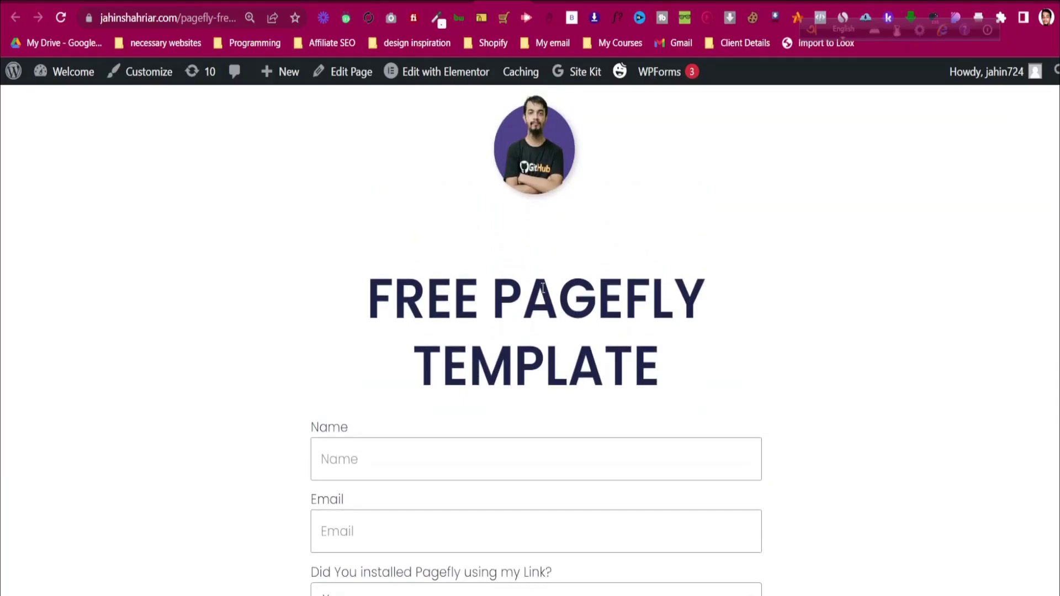
{"action": "scroll", "coordinate": [433, 236], "scroll_direction": "down", "scroll_amount": 2}
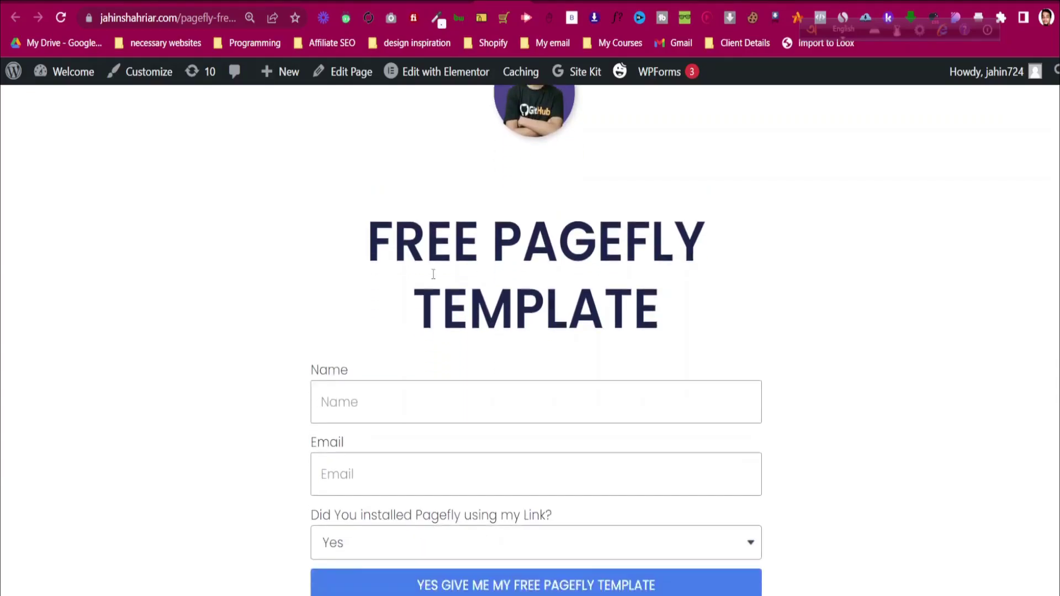
{"action": "left_click", "coordinate": [372, 356]}
{"action": "left_click", "coordinate": [355, 441]}
{"action": "left_click", "coordinate": [238, 413]}
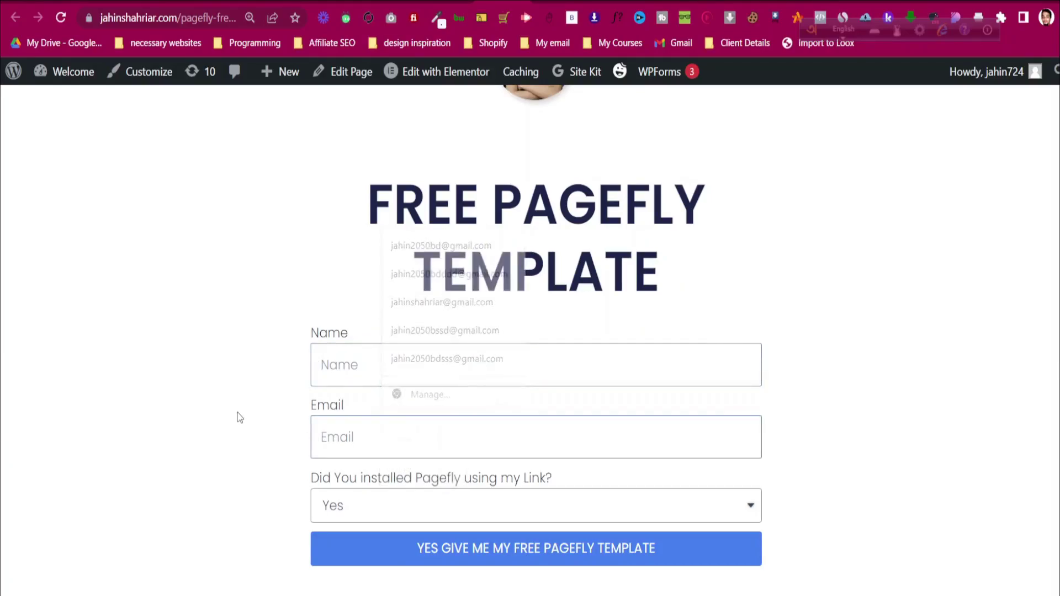
{"action": "left_click", "coordinate": [323, 519]}
{"action": "left_click", "coordinate": [324, 519]}
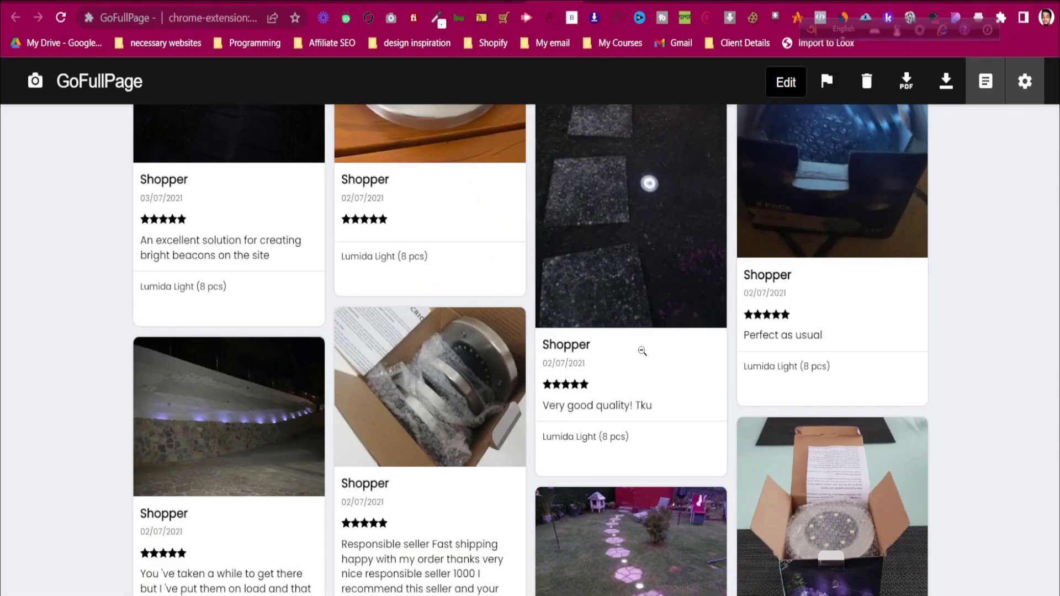
Look over the customer reviews in the captured Lumida page and return to its header
{"action": "scroll", "coordinate": [1003, 362], "scroll_direction": "down", "scroll_amount": 4}
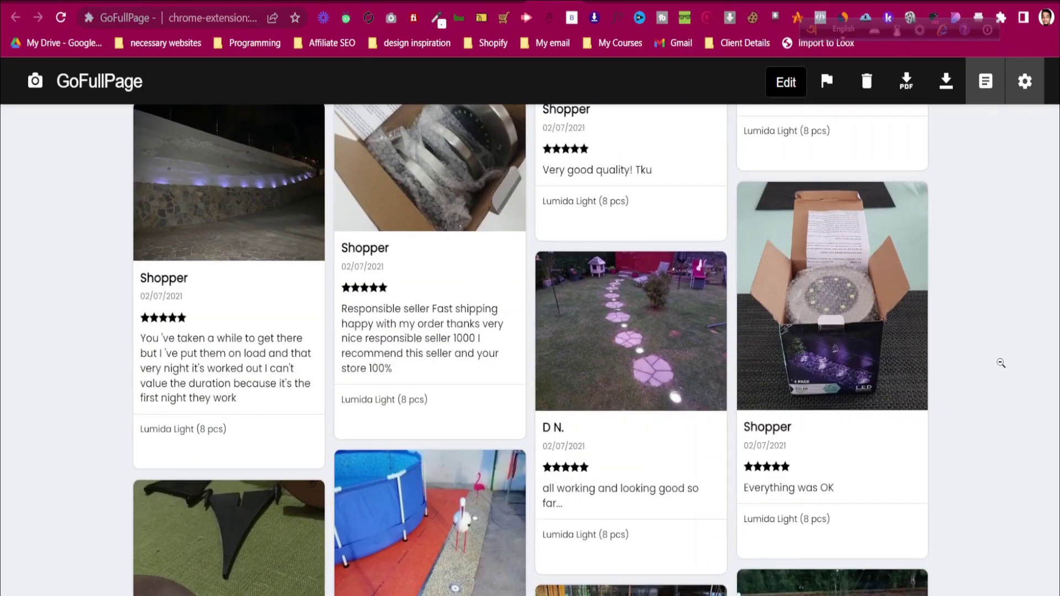
{"action": "left_click_drag", "start_coordinate": [1058, 334], "coordinate": [1059, 111]}
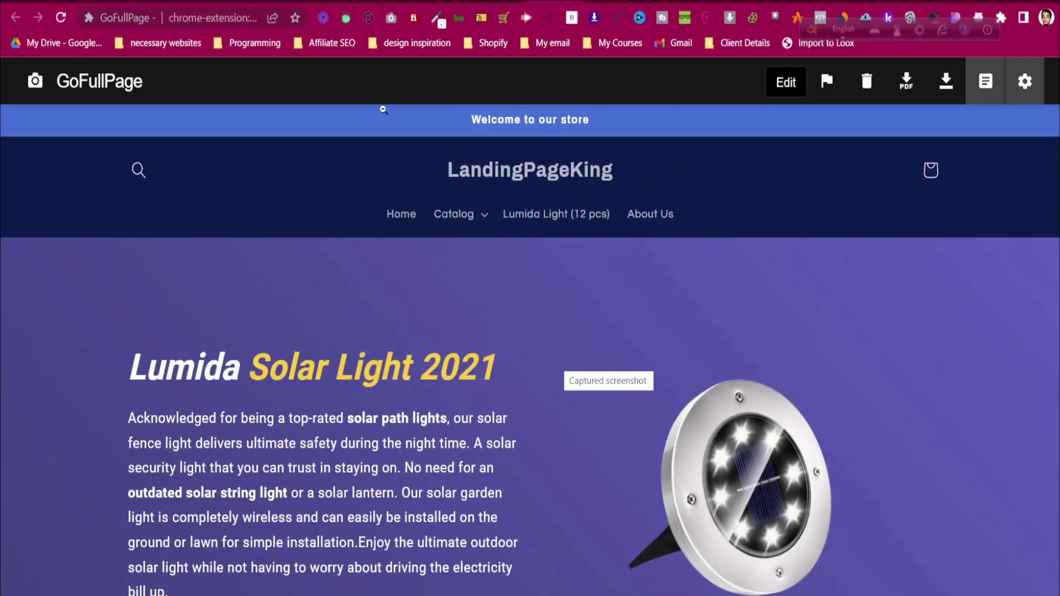
Switch to the Shopify admin and open PageFly Landing Page Builder from the installed apps
{"action": "left_click", "coordinate": [310, 2]}
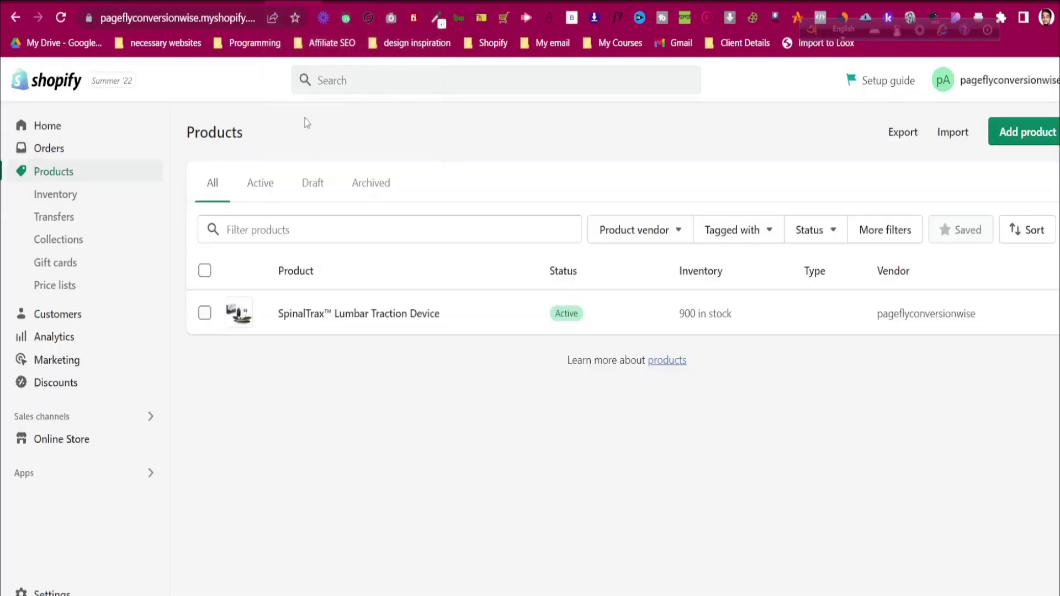
{"action": "left_click", "coordinate": [136, 476]}
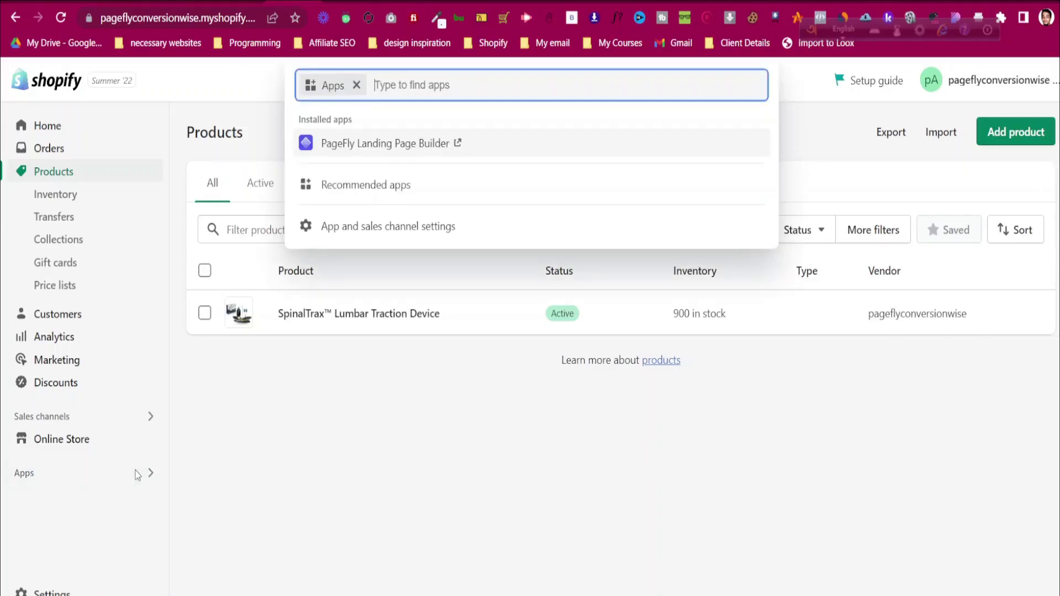
{"action": "left_click", "coordinate": [257, 471]}
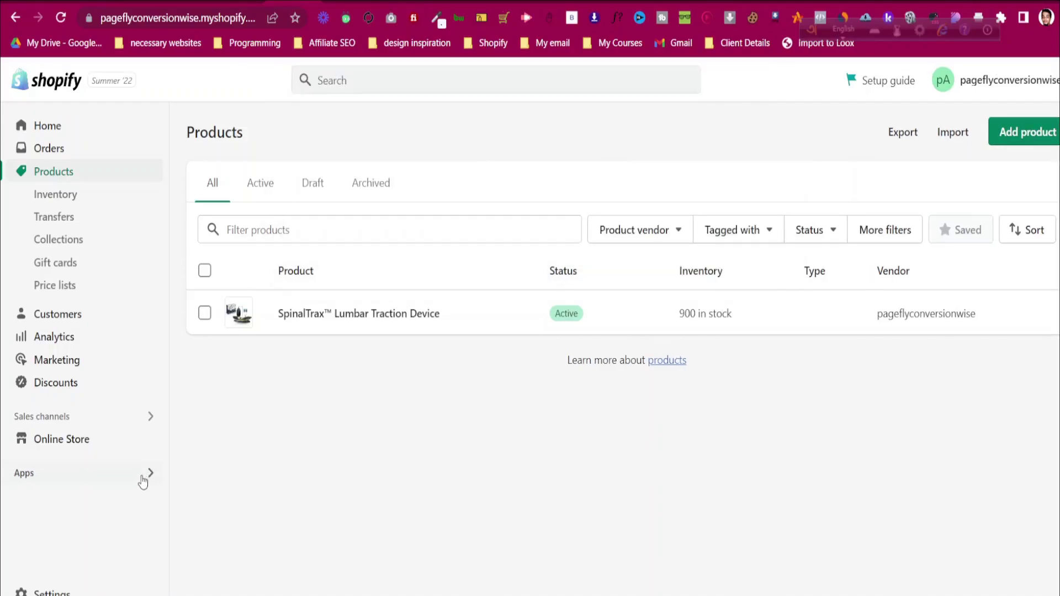
{"action": "left_click", "coordinate": [144, 476]}
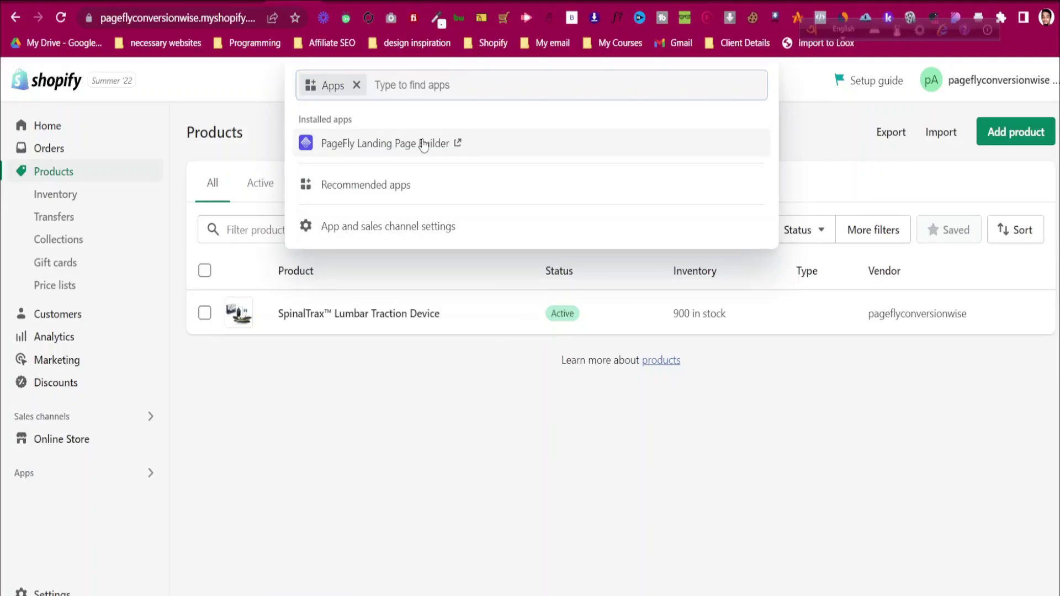
{"action": "left_click", "coordinate": [423, 145]}
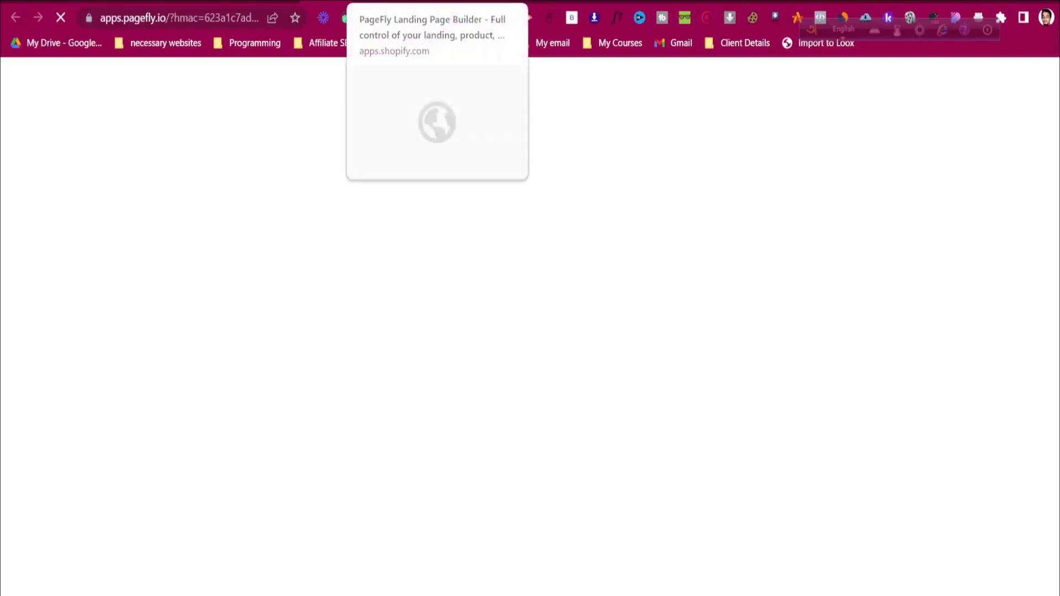
Switch to the SpinalTrax landing page and examine its header, hero section, testimonial, press logos and feature strip
{"action": "left_click", "coordinate": [476, 1]}
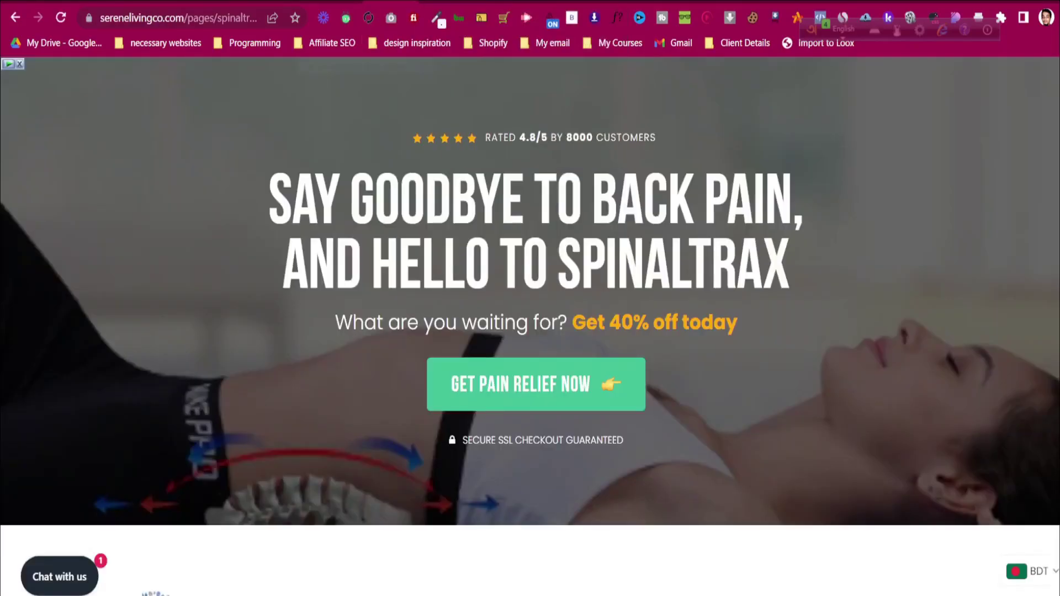
{"action": "scroll", "coordinate": [530, 326], "scroll_direction": "up", "scroll_amount": 8}
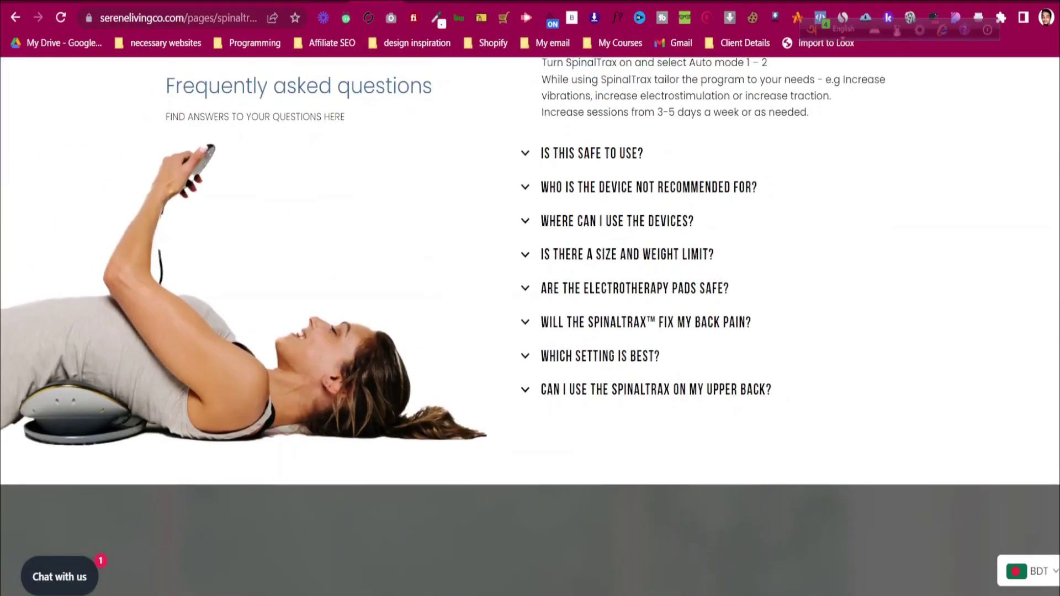
{"action": "scroll", "coordinate": [530, 326], "scroll_direction": "up", "scroll_amount": 15}
{"action": "scroll", "coordinate": [551, 444], "scroll_direction": "up", "scroll_amount": 6}
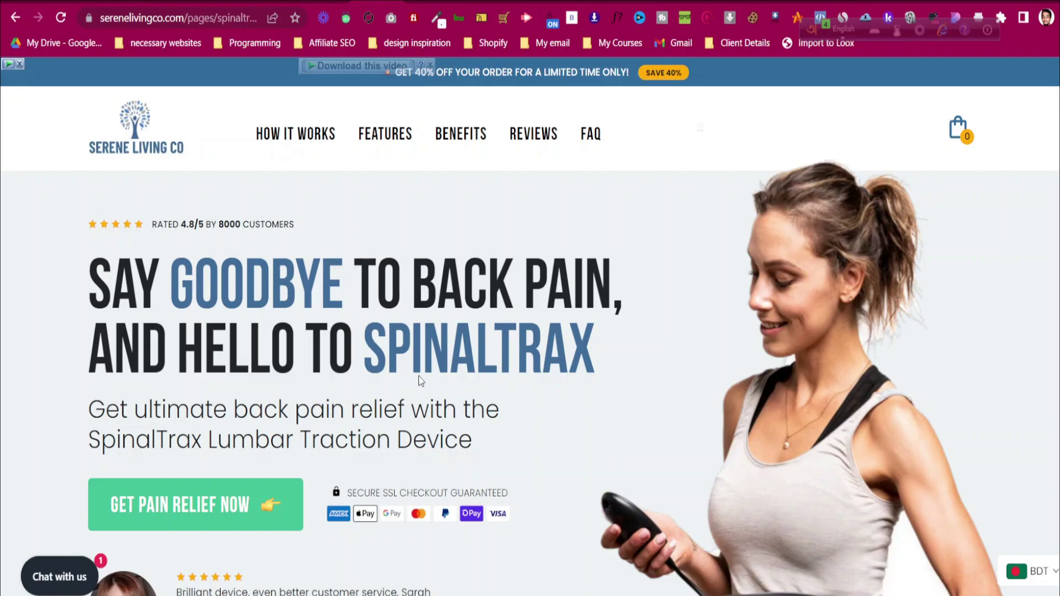
{"action": "scroll", "coordinate": [419, 376], "scroll_direction": "down", "scroll_amount": 4}
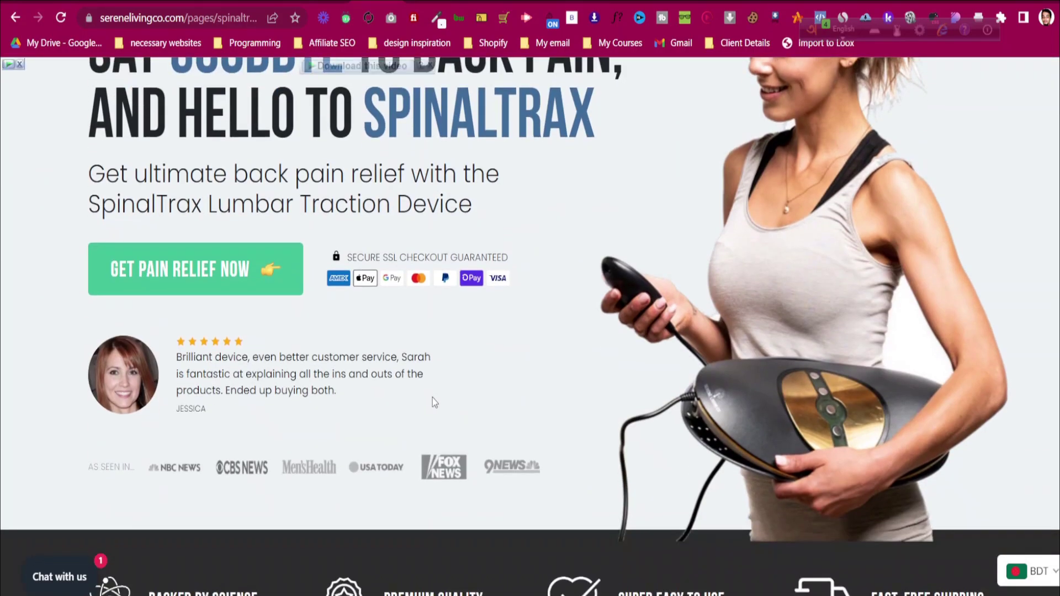
{"action": "scroll", "coordinate": [440, 404], "scroll_direction": "down", "scroll_amount": 3}
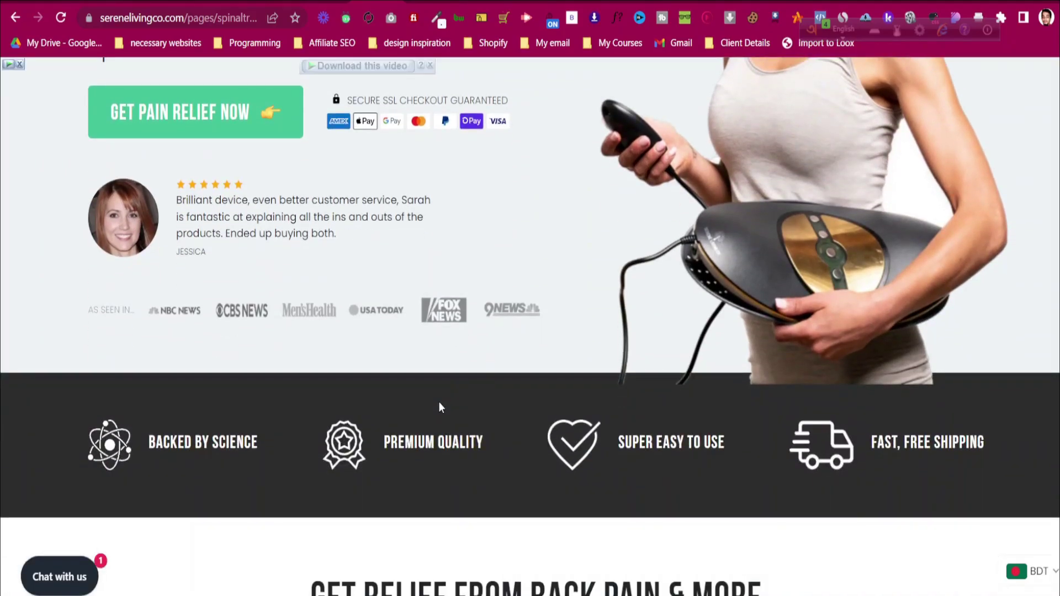
Examine the reference page's back pain conditions carousel and its three-step pain relief section
{"action": "scroll", "coordinate": [439, 408], "scroll_direction": "down", "scroll_amount": 8}
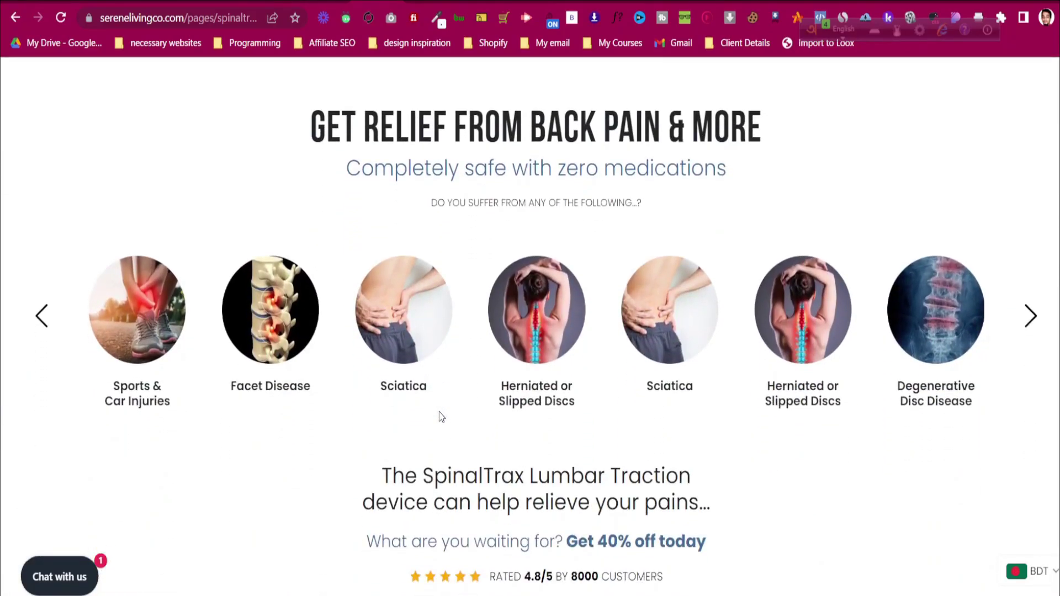
{"action": "scroll", "coordinate": [439, 412], "scroll_direction": "down", "scroll_amount": 19}
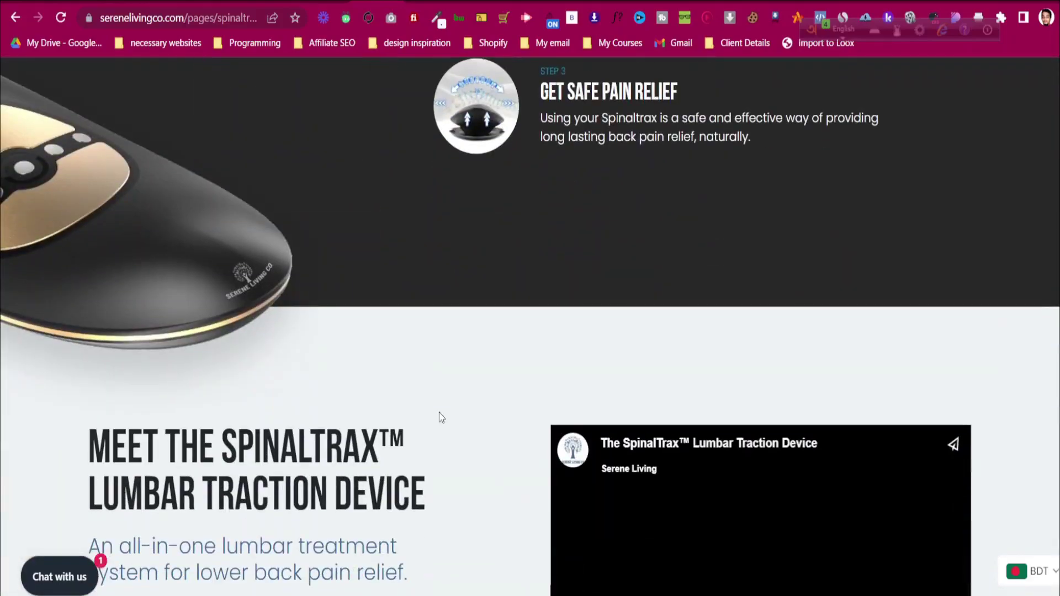
{"action": "scroll", "coordinate": [439, 413], "scroll_direction": "up", "scroll_amount": 6}
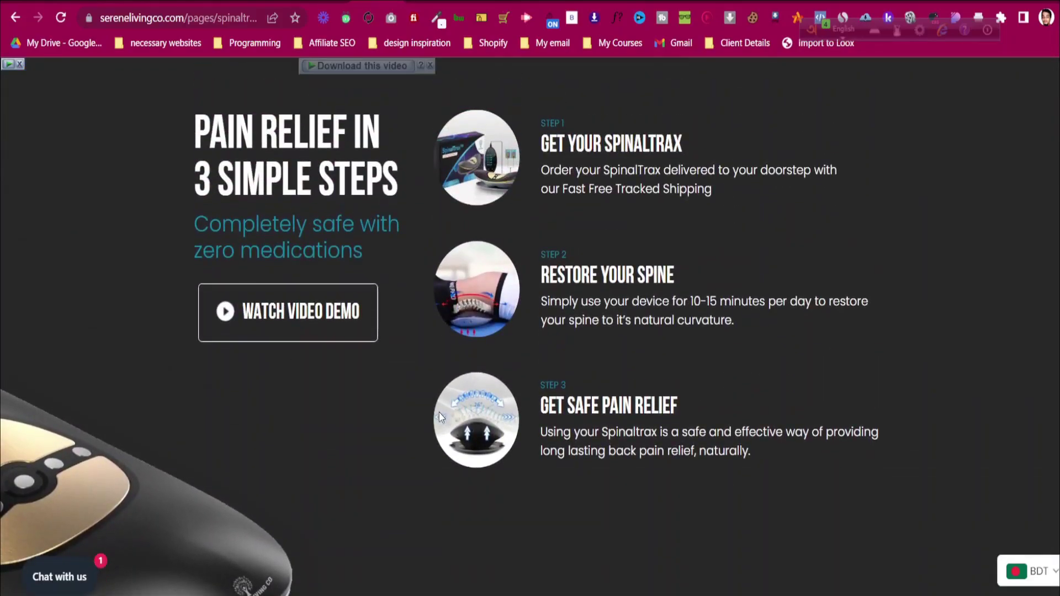
Preview the SpinalTrax Lumbar Traction Device from the Shopify product list and return to the hero section of the reference page
{"action": "left_click", "coordinate": [327, 2]}
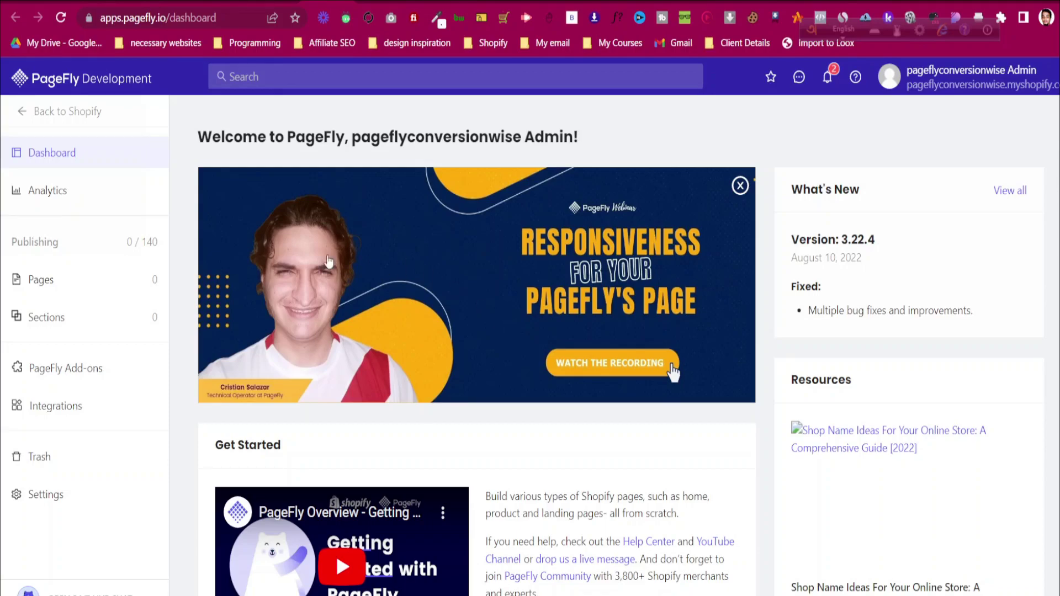
{"action": "mouse_move", "coordinate": [128, 285]}
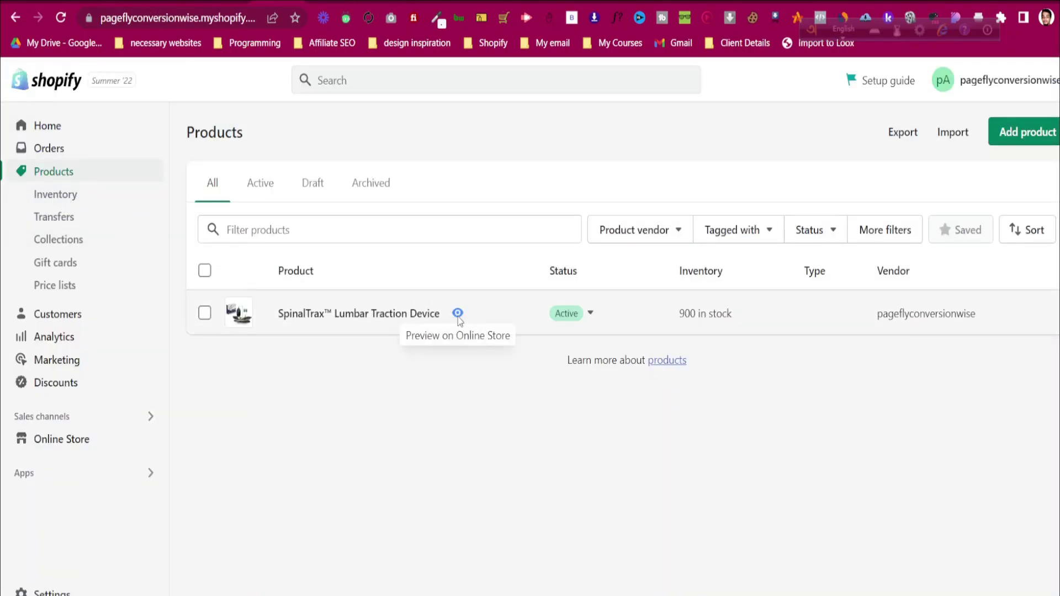
{"action": "left_click", "coordinate": [458, 313]}
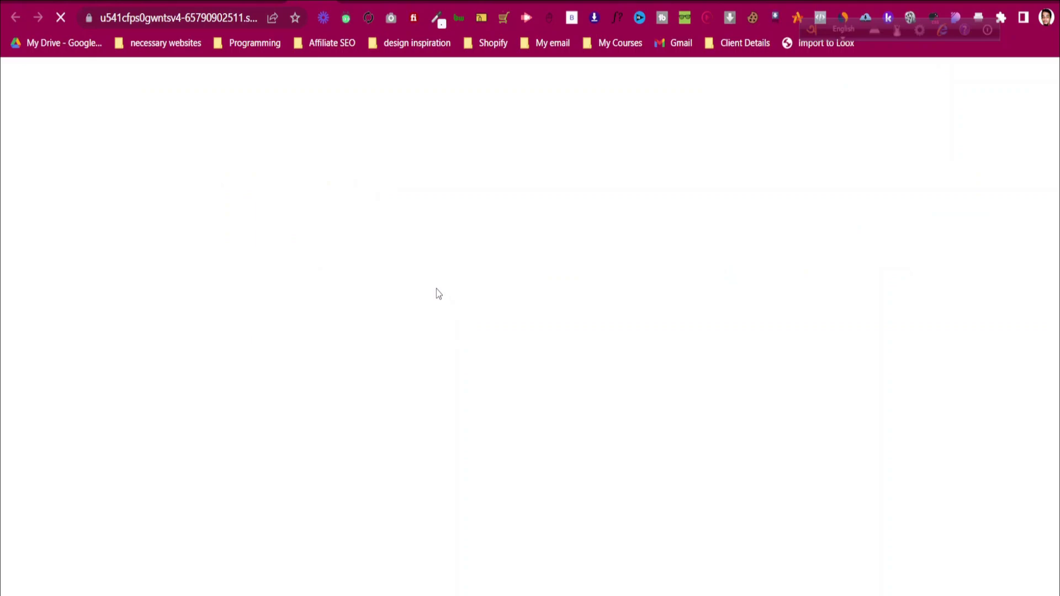
{"action": "scroll", "coordinate": [729, 238], "scroll_direction": "down", "scroll_amount": 6}
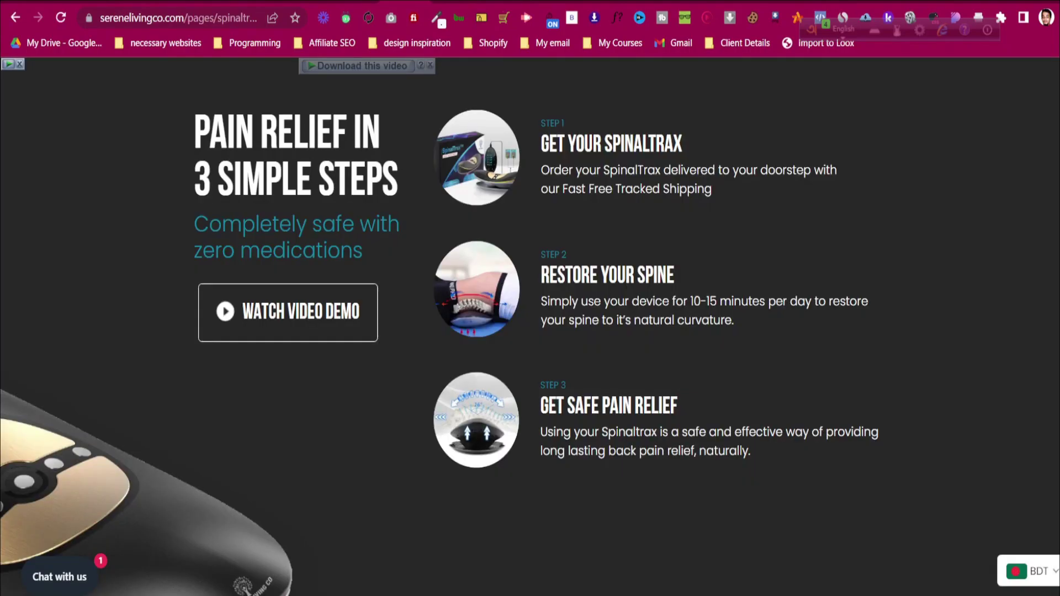
{"action": "scroll", "coordinate": [508, 373], "scroll_direction": "up", "scroll_amount": 15}
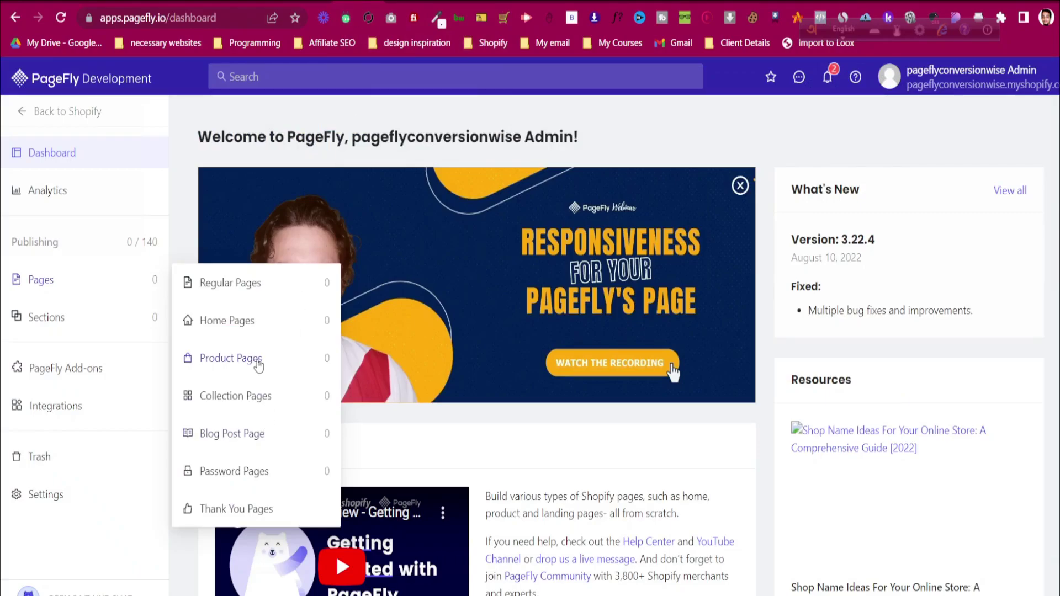
Create a blank product page in PageFly and hide the editor's page outline
{"action": "left_click", "coordinate": [257, 361]}
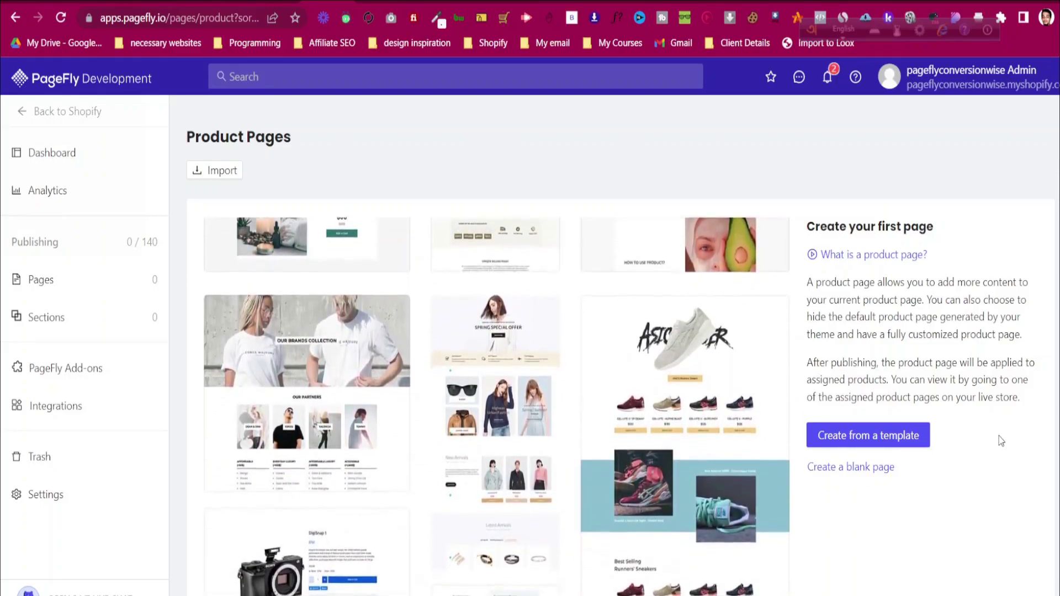
{"action": "left_click", "coordinate": [864, 469]}
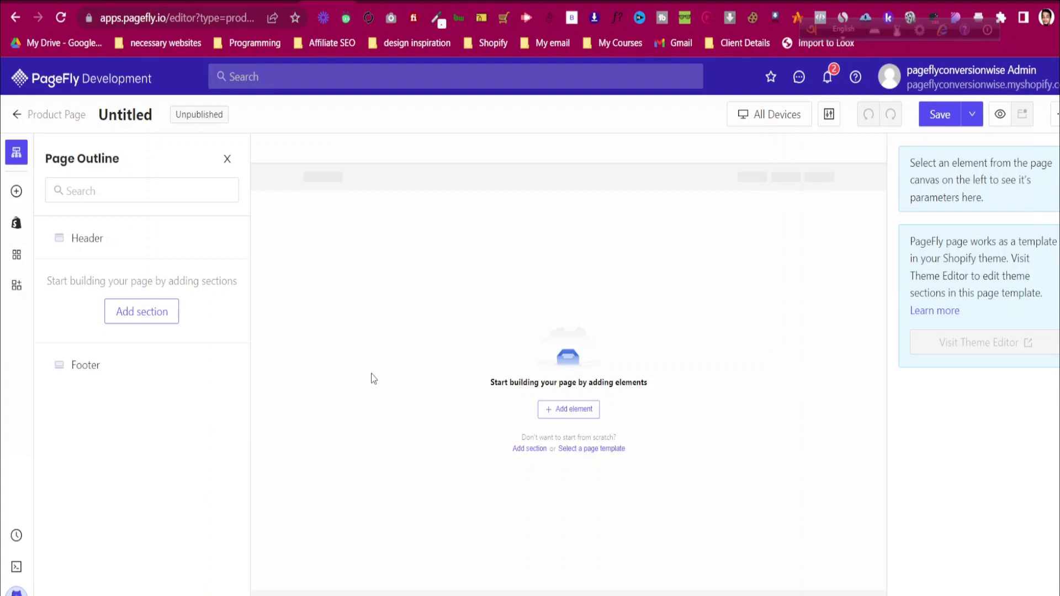
{"action": "left_click", "coordinate": [21, 154]}
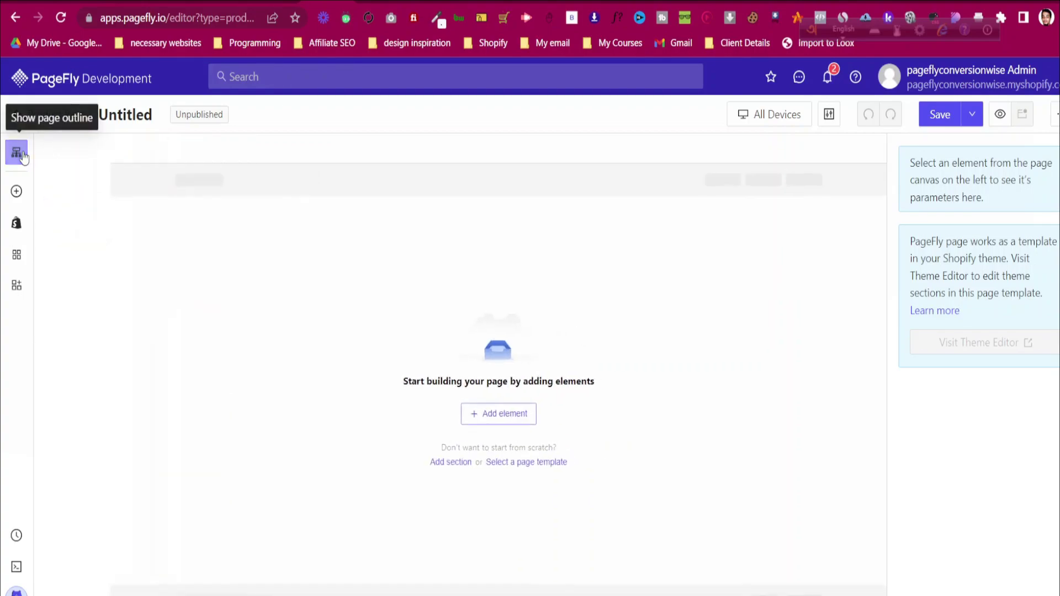
{"action": "left_click", "coordinate": [22, 156]}
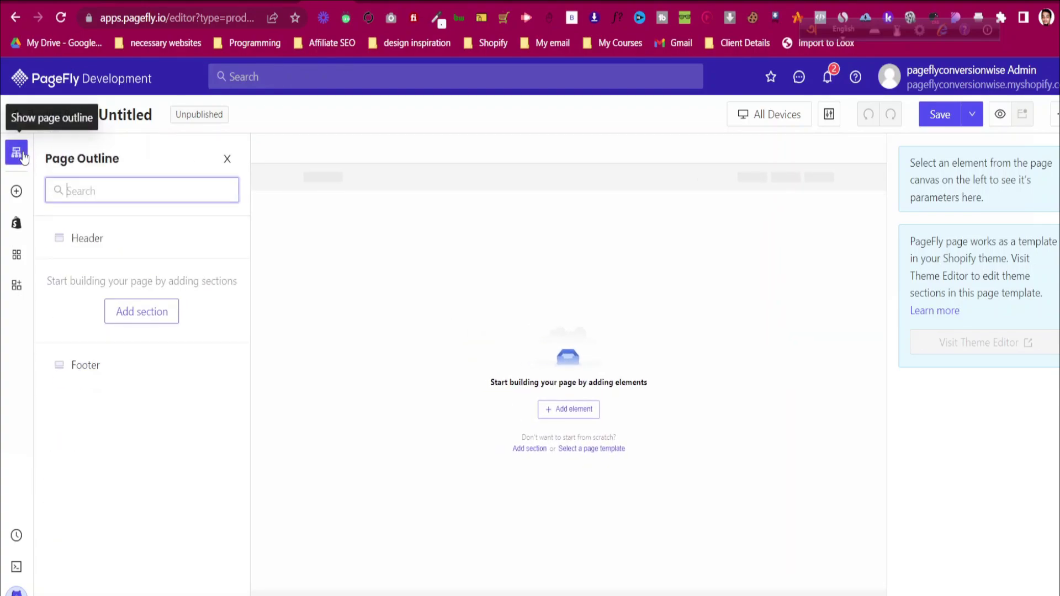
{"action": "left_click", "coordinate": [22, 155]}
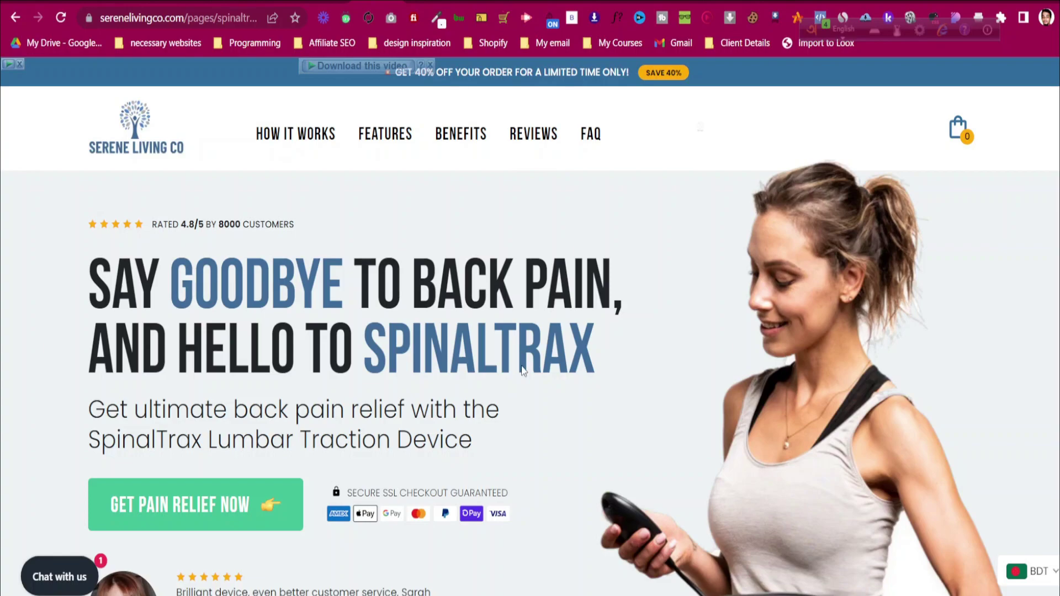
Switch to the reference page, examine its sections from the hero to the home treatment block, and return to its header
{"action": "scroll", "coordinate": [399, 184], "scroll_direction": "down", "scroll_amount": 8}
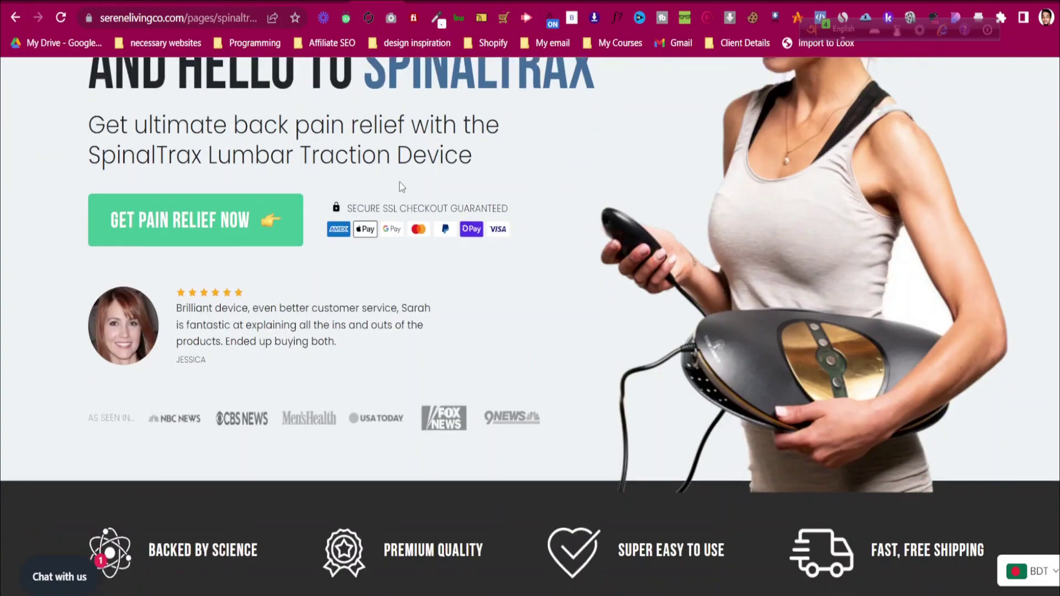
{"action": "scroll", "coordinate": [400, 185], "scroll_direction": "down", "scroll_amount": 3}
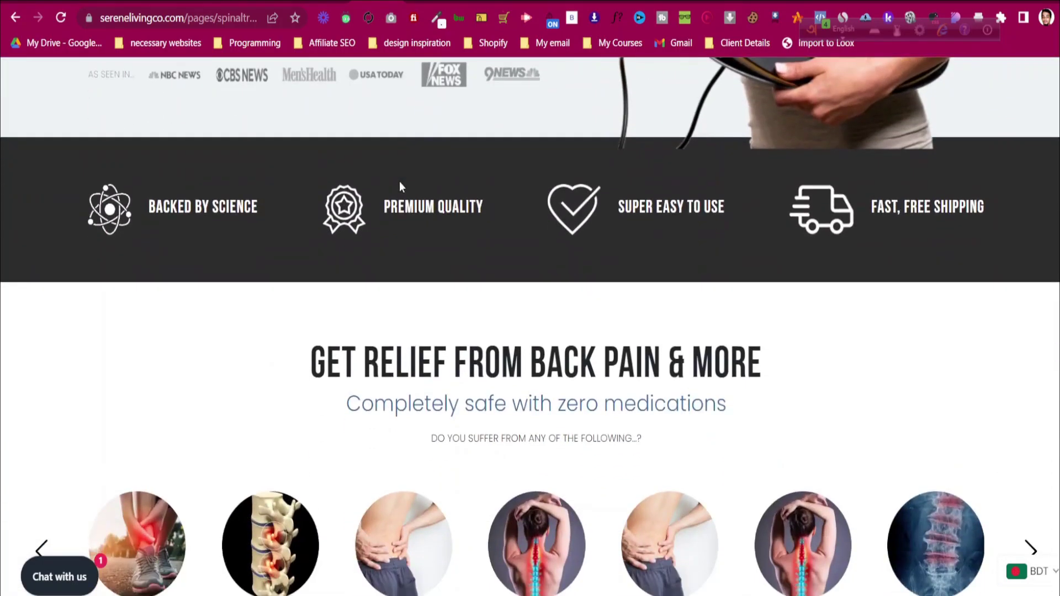
{"action": "scroll", "coordinate": [400, 184], "scroll_direction": "down", "scroll_amount": 3}
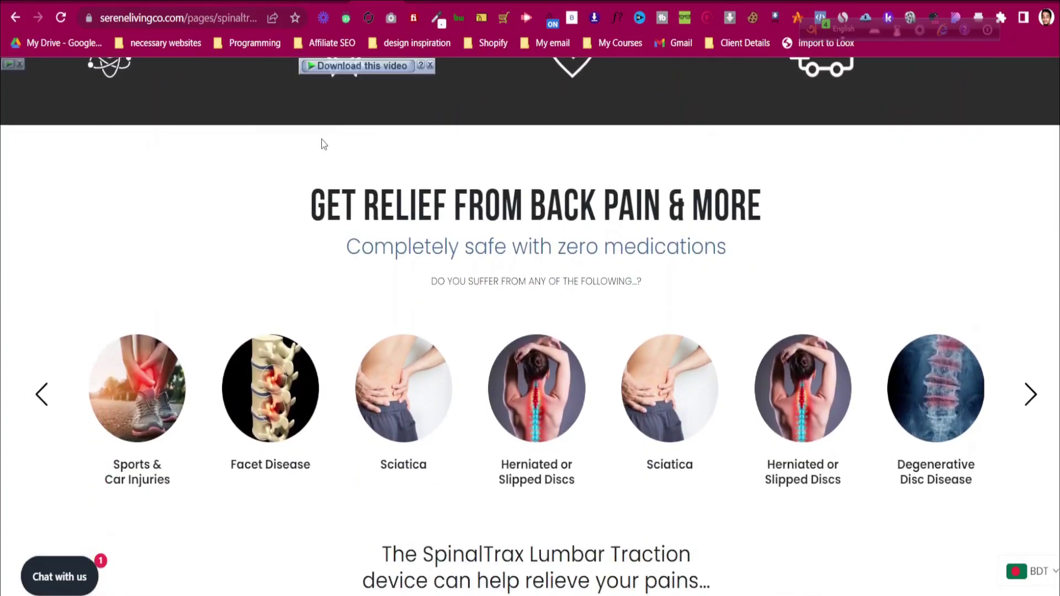
{"action": "scroll", "coordinate": [327, 268], "scroll_direction": "down", "scroll_amount": 7}
{"action": "scroll", "coordinate": [371, 437], "scroll_direction": "down", "scroll_amount": 12}
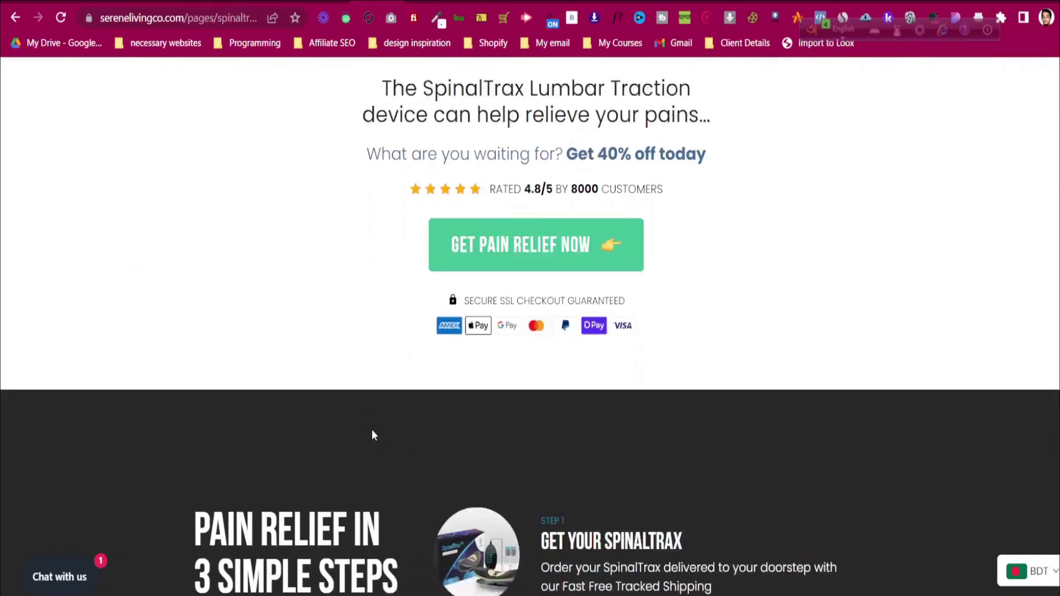
{"action": "scroll", "coordinate": [382, 271], "scroll_direction": "down", "scroll_amount": 5}
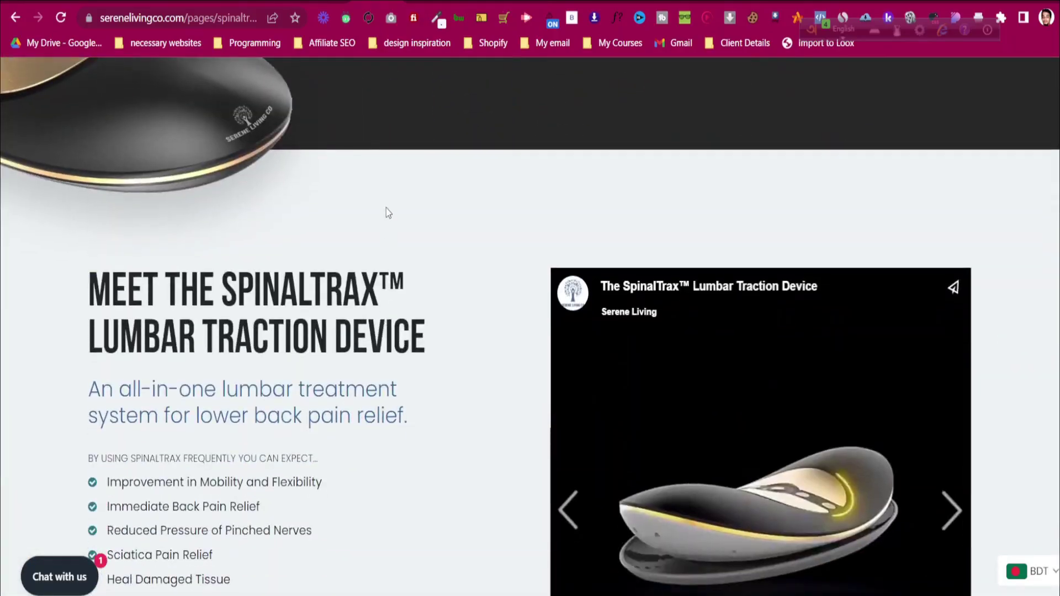
{"action": "scroll", "coordinate": [387, 210], "scroll_direction": "down", "scroll_amount": 12}
{"action": "scroll", "coordinate": [398, 276], "scroll_direction": "down", "scroll_amount": 9}
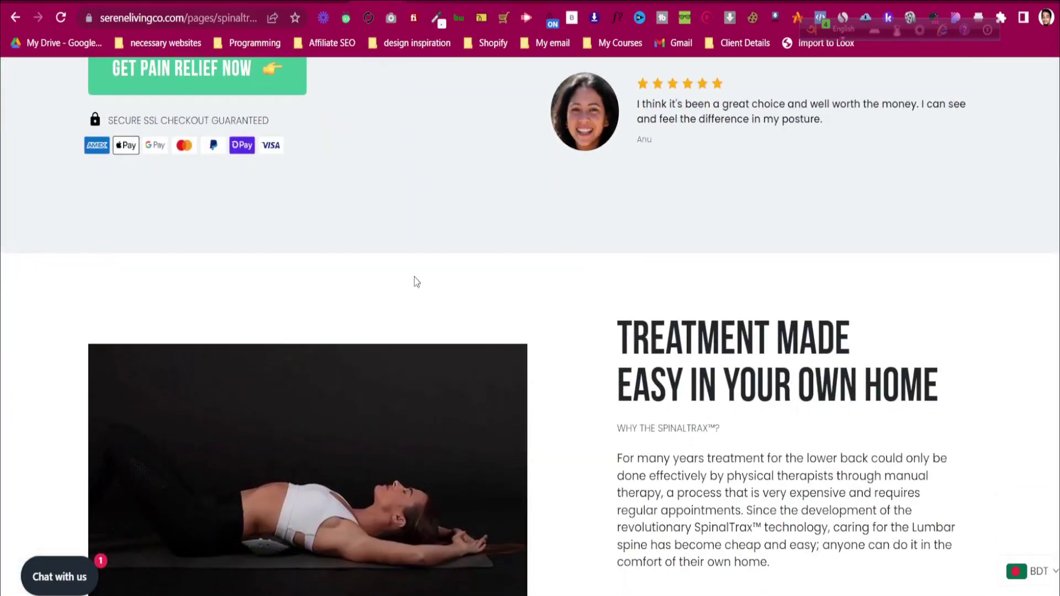
{"action": "scroll", "coordinate": [426, 343], "scroll_direction": "up", "scroll_amount": 11}
{"action": "scroll", "coordinate": [429, 350], "scroll_direction": "up", "scroll_amount": 3}
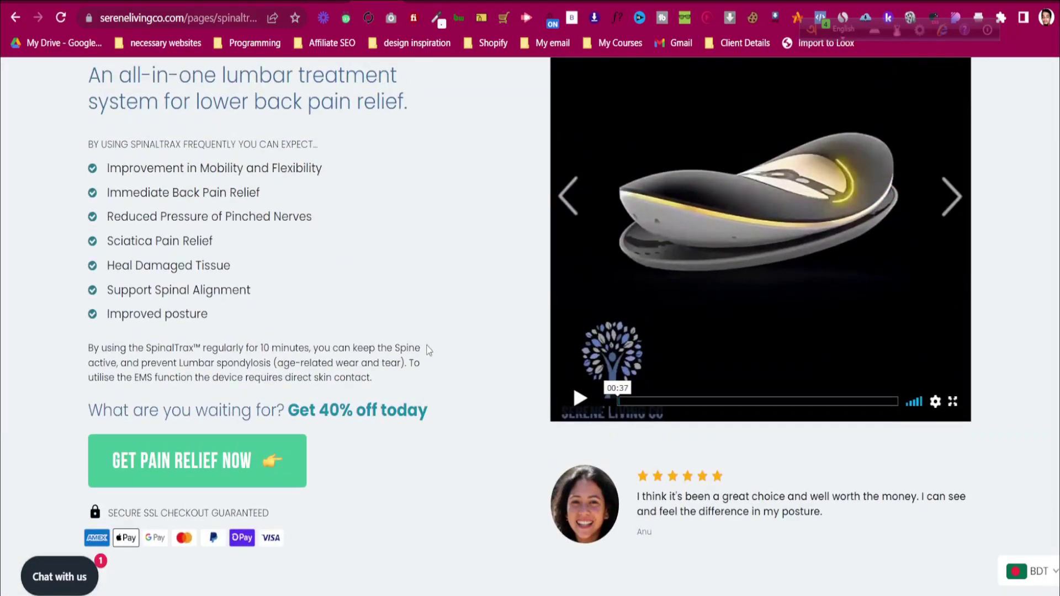
{"action": "scroll", "coordinate": [429, 350], "scroll_direction": "up", "scroll_amount": 20}
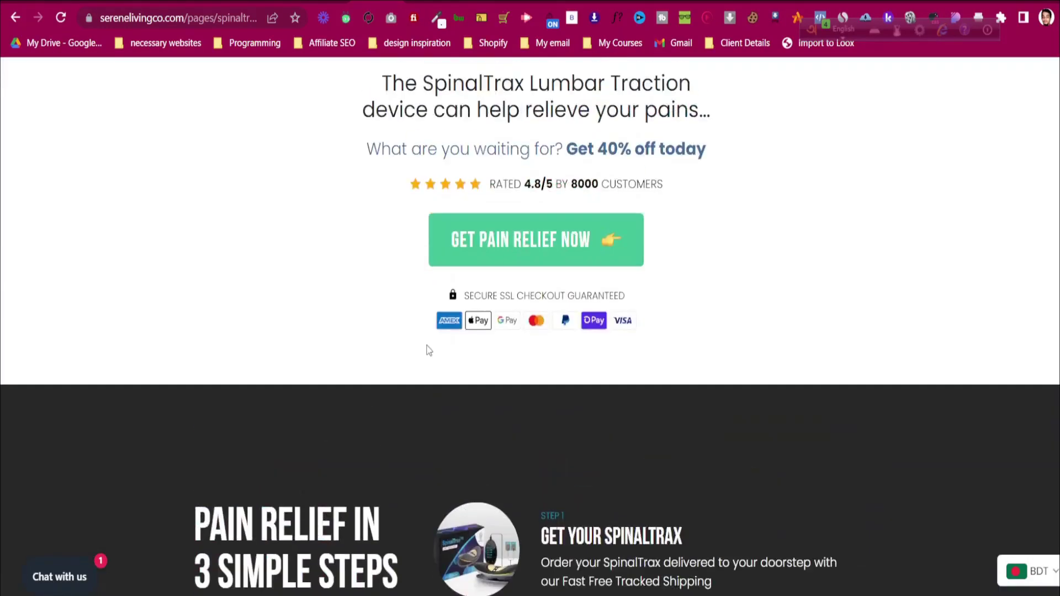
{"action": "scroll", "coordinate": [429, 350], "scroll_direction": "up", "scroll_amount": 1}
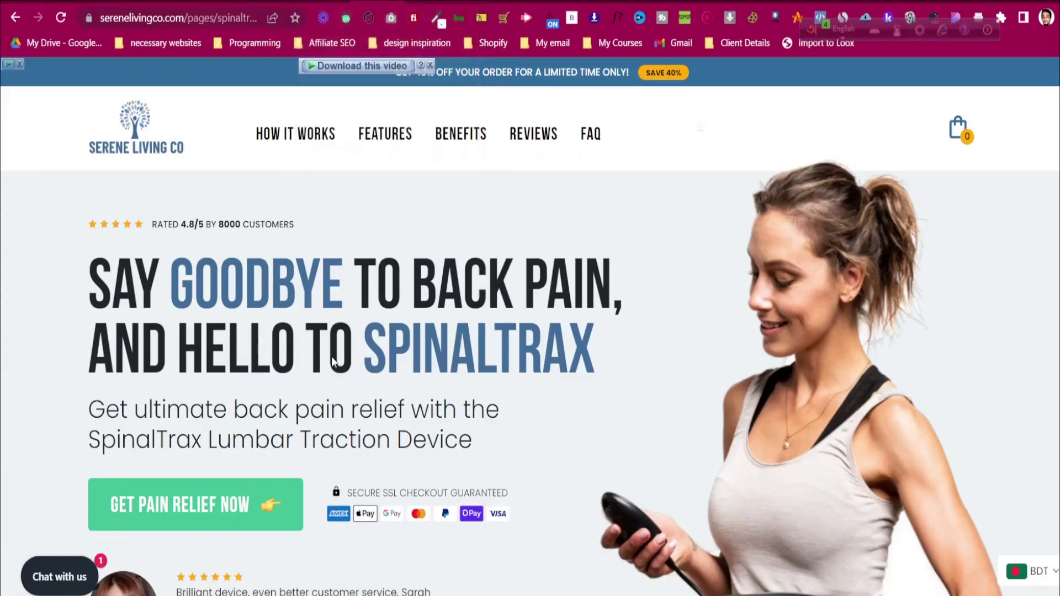
{"action": "scroll", "coordinate": [265, 309], "scroll_direction": "down", "scroll_amount": 1}
{"action": "scroll", "coordinate": [213, 165], "scroll_direction": "up", "scroll_amount": 1}
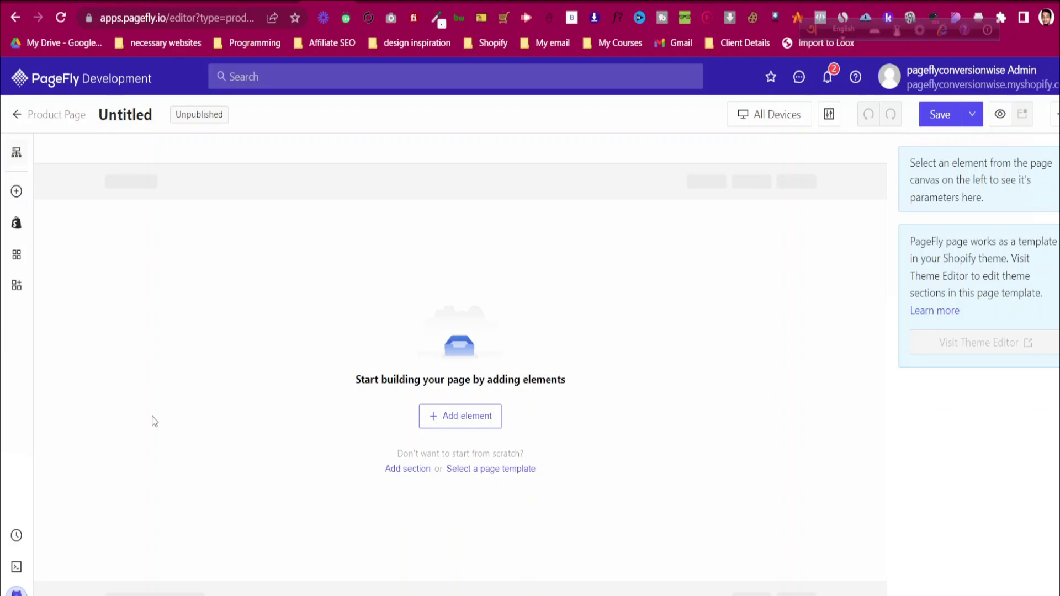
Add a 1/2 + 1/2 two-column layout to the blank product page in PageFly
{"action": "left_click", "coordinate": [16, 191]}
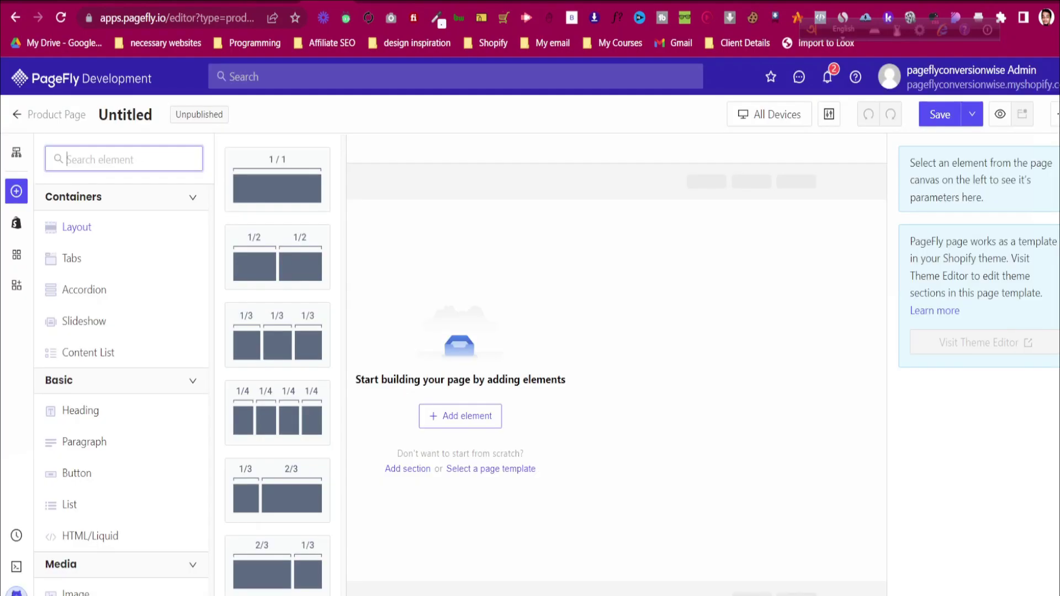
{"action": "left_click_drag", "start_coordinate": [296, 257], "coordinate": [531, 282]}
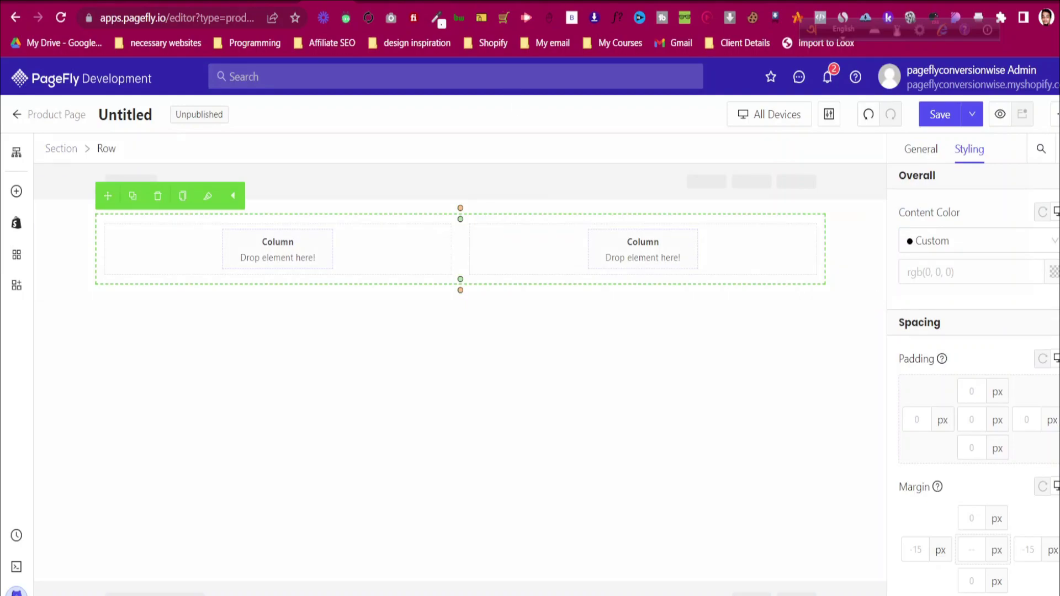
Copy the Bg gray code #EDF2F4 from the color font Google Docs document and return to the PageFly editor
{"action": "left_click", "coordinate": [379, 1]}
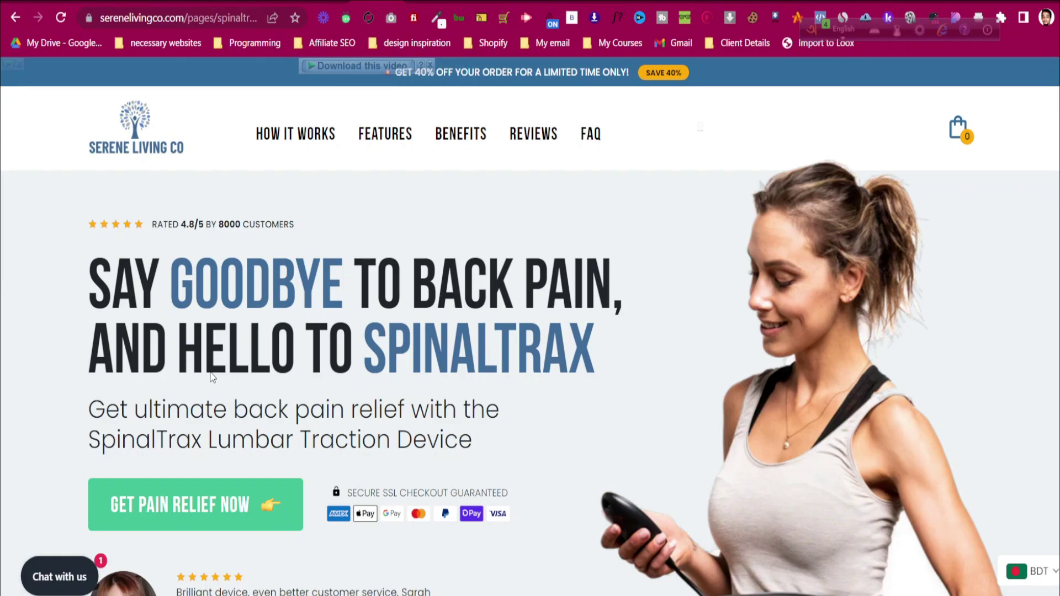
{"action": "left_click", "coordinate": [476, 1]}
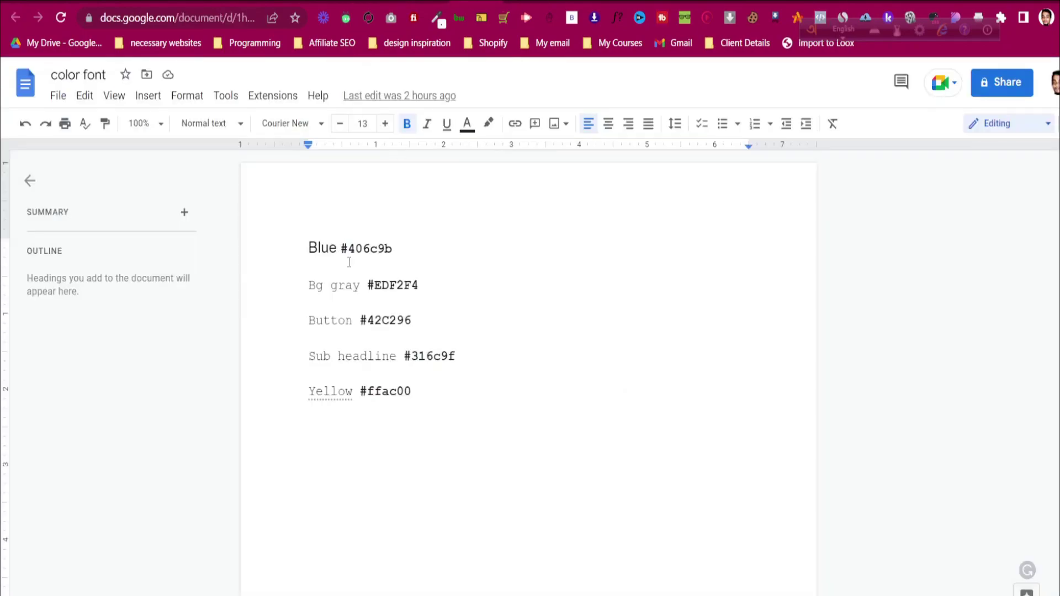
{"action": "left_click_drag", "start_coordinate": [341, 249], "coordinate": [393, 250]}
{"action": "right_click", "coordinate": [379, 250]}
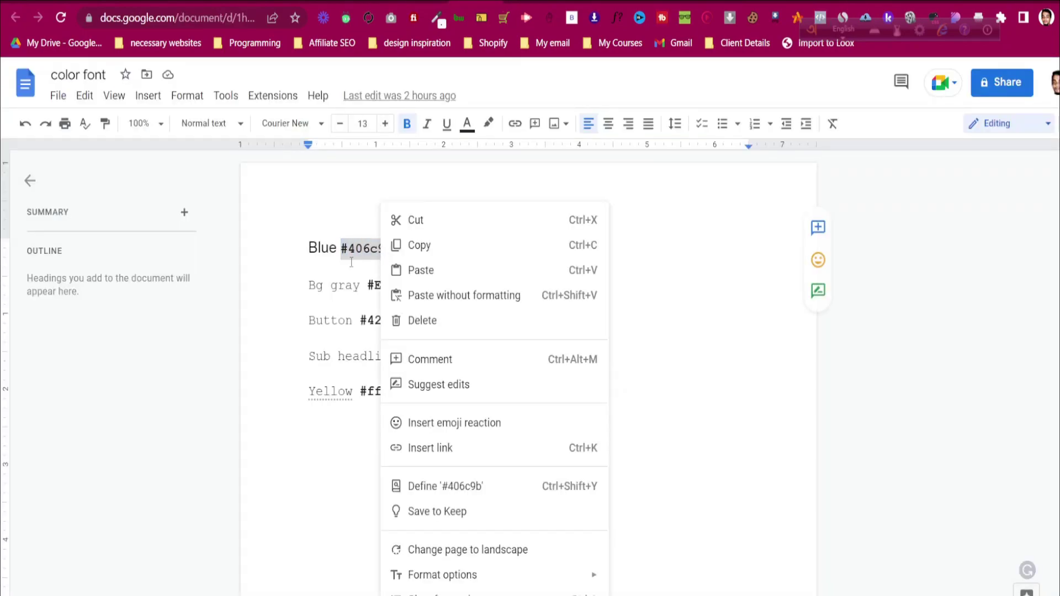
{"action": "left_click", "coordinate": [353, 268]}
{"action": "left_click_drag", "start_coordinate": [364, 284], "coordinate": [419, 285]}
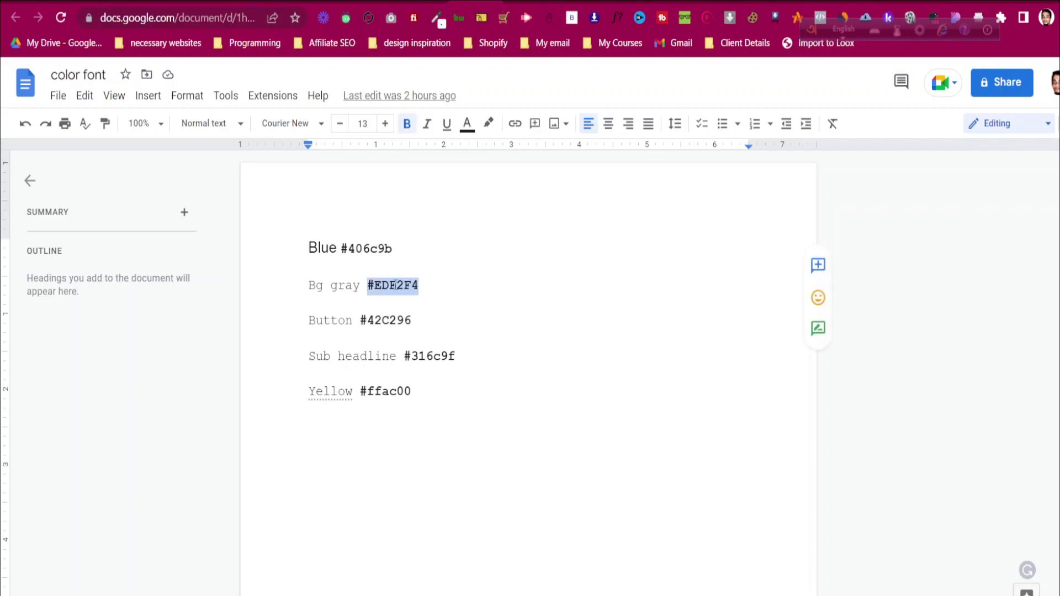
{"action": "right_click", "coordinate": [394, 286]}
{"action": "left_click", "coordinate": [457, 247]}
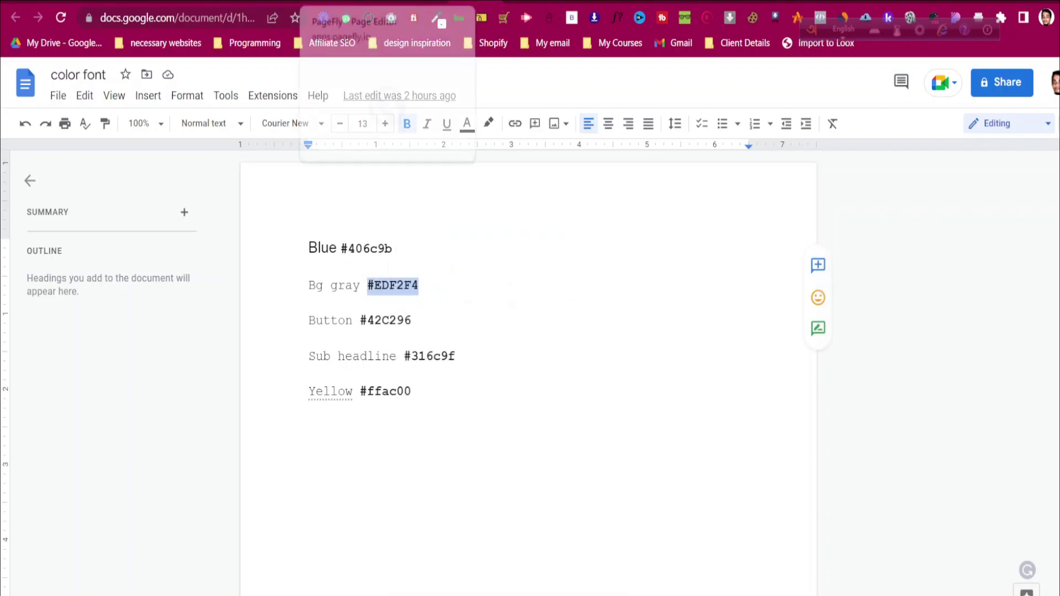
{"action": "left_click", "coordinate": [330, 1]}
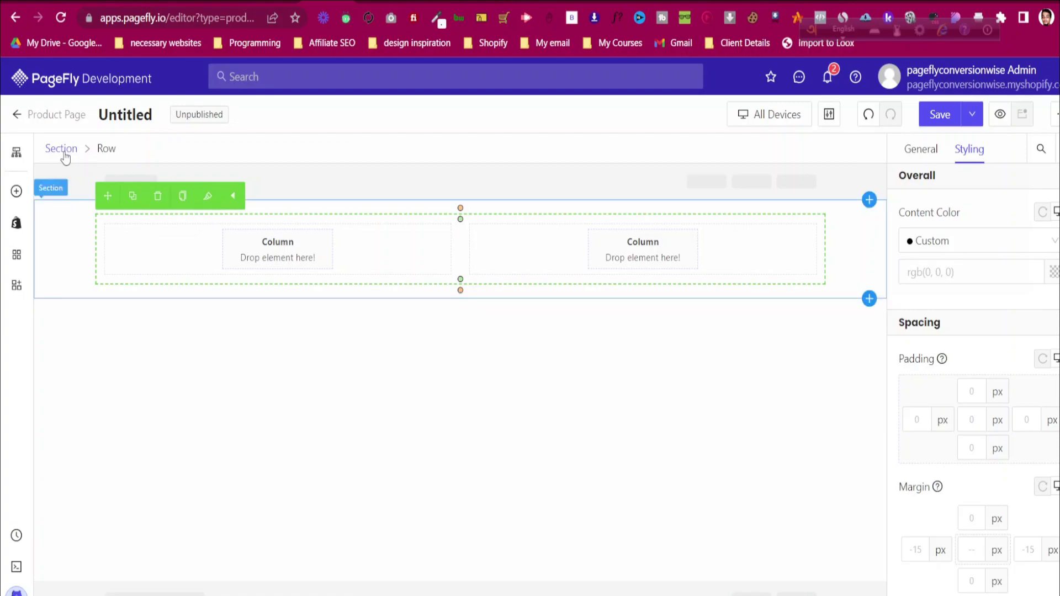
{"action": "key", "text": "Print"}
{"action": "left_click_drag", "start_coordinate": [31, 187], "coordinate": [918, 368]}
{"action": "left_click", "coordinate": [910, 382]}
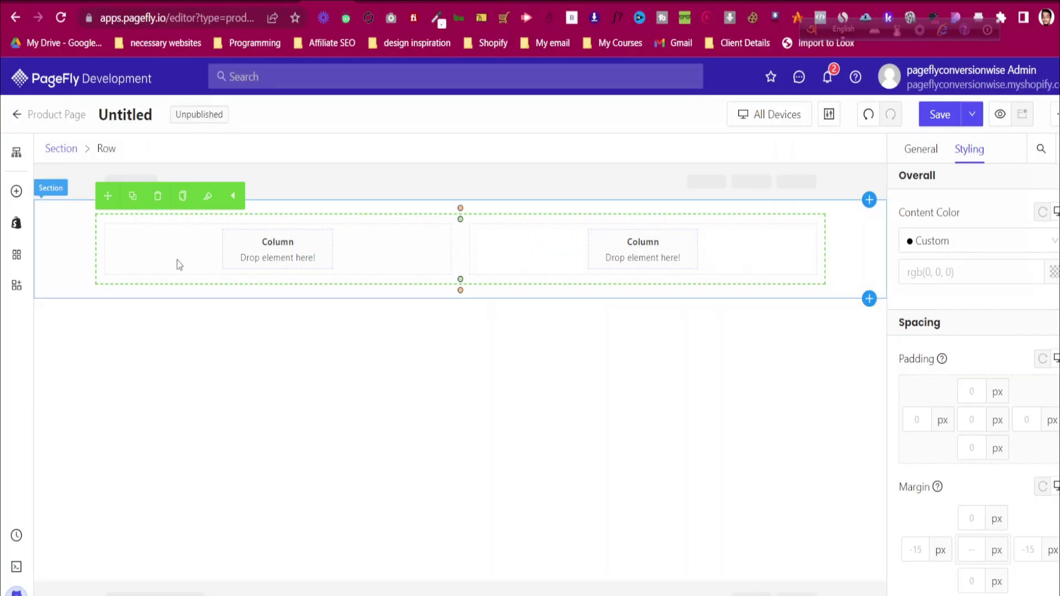
Examine the section's general settings and the reference page from the hero to the back pain relief block
{"action": "left_click", "coordinate": [62, 229]}
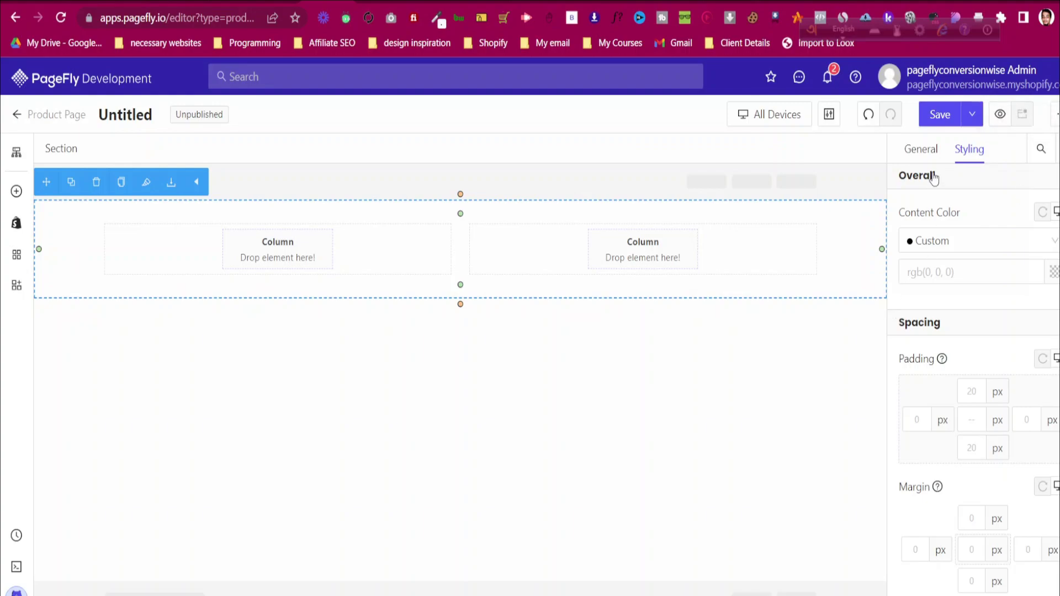
{"action": "left_click", "coordinate": [929, 152]}
{"action": "scroll", "coordinate": [958, 309], "scroll_direction": "down", "scroll_amount": 3}
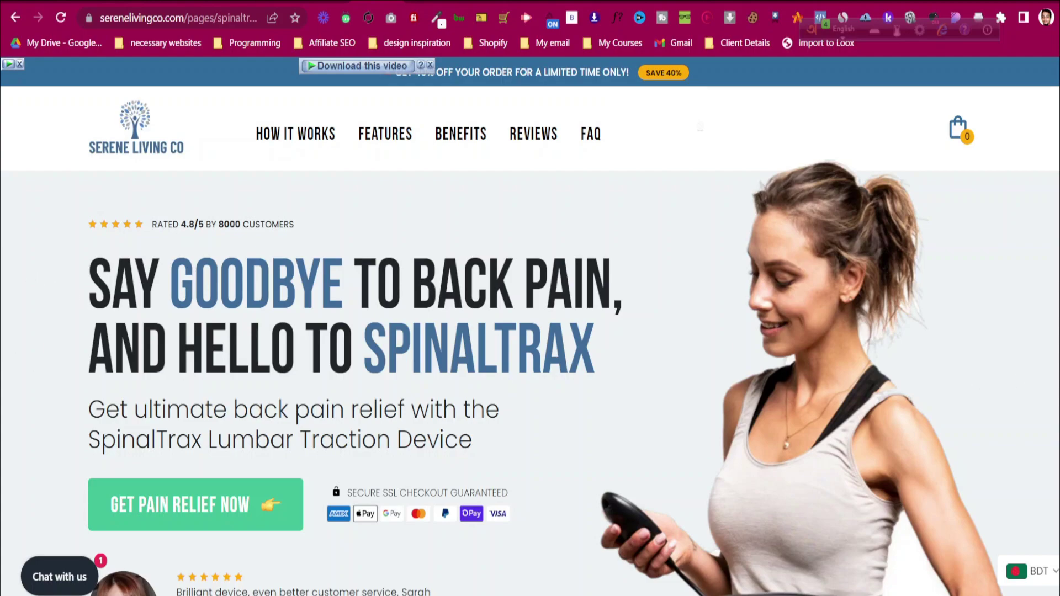
{"action": "scroll", "coordinate": [91, 197], "scroll_direction": "down", "scroll_amount": 10}
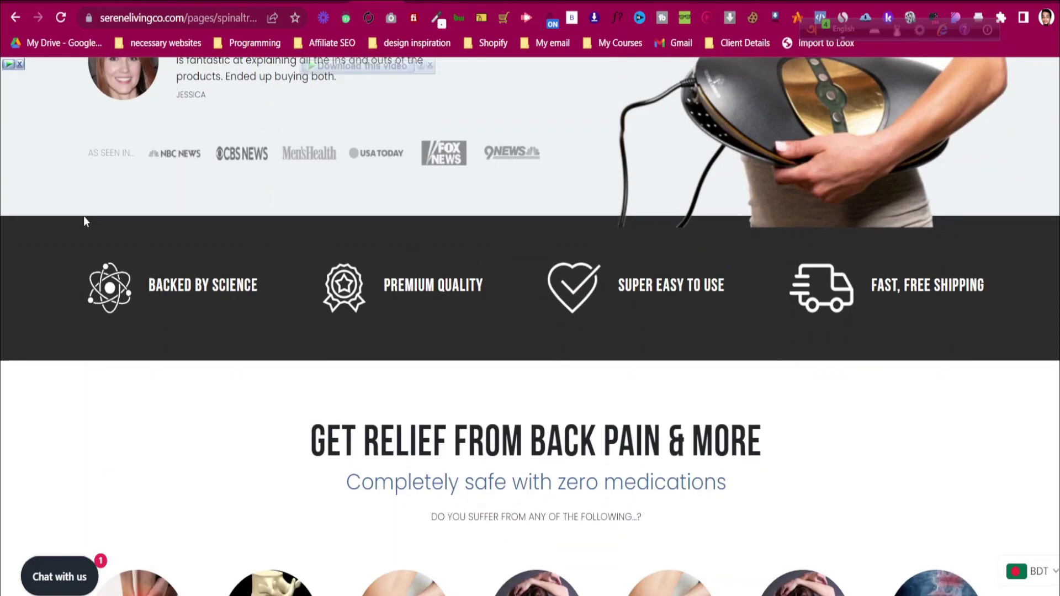
{"action": "scroll", "coordinate": [84, 221], "scroll_direction": "down", "scroll_amount": 6}
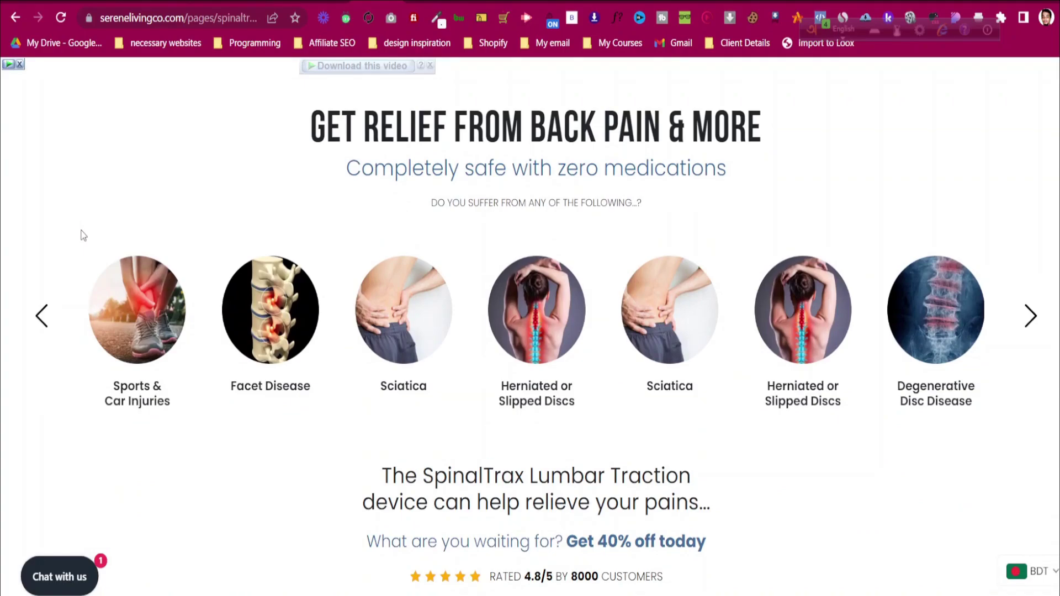
{"action": "scroll", "coordinate": [98, 288], "scroll_direction": "down", "scroll_amount": 2}
{"action": "scroll", "coordinate": [95, 284], "scroll_direction": "down", "scroll_amount": 7}
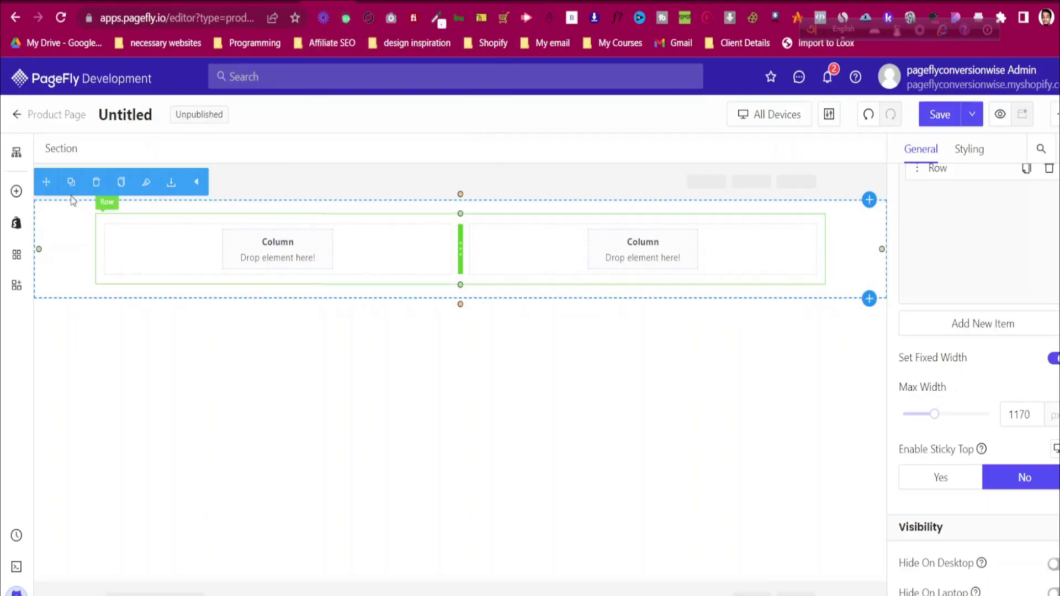
{"action": "scroll", "coordinate": [959, 279], "scroll_direction": "up", "scroll_amount": 2}
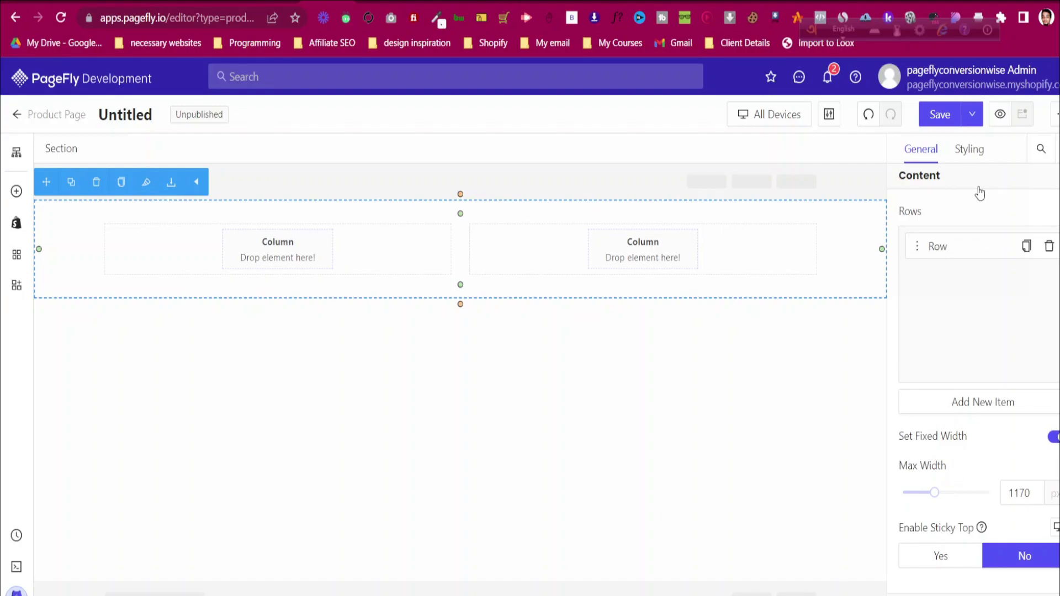
Set the two-column section's background color to the copied #EDF2F4, checking it against the reference page's hero
{"action": "left_click", "coordinate": [973, 151]}
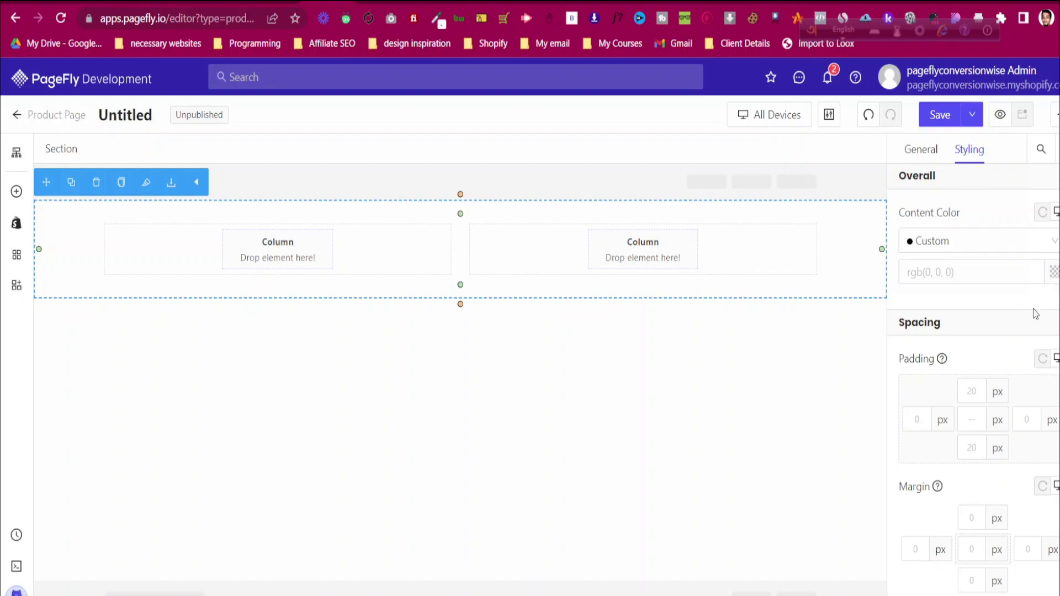
{"action": "scroll", "coordinate": [1033, 310], "scroll_direction": "down", "scroll_amount": 2}
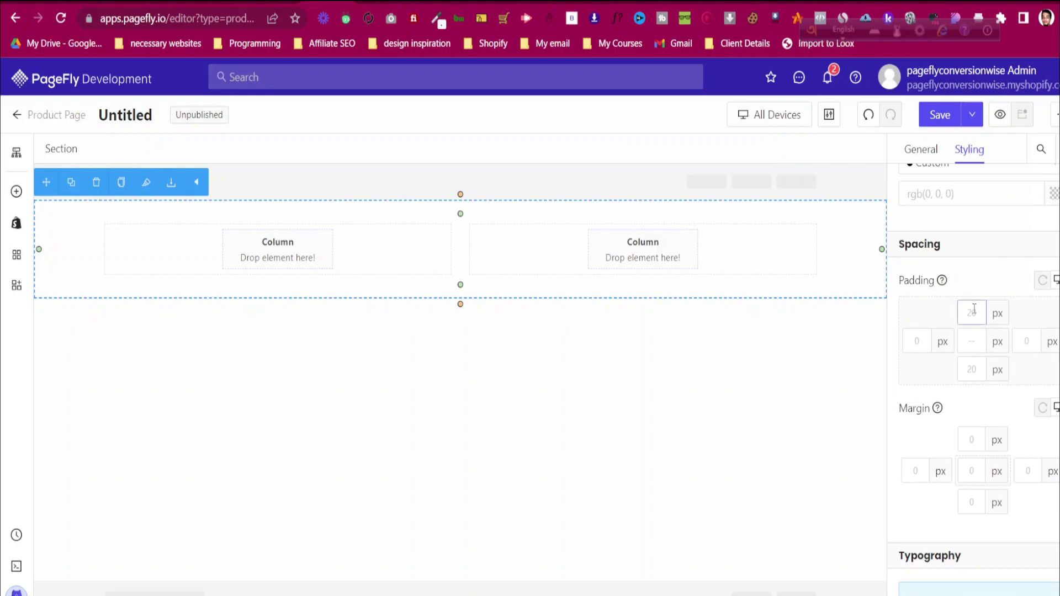
{"action": "scroll", "coordinate": [975, 310], "scroll_direction": "down", "scroll_amount": 10}
{"action": "scroll", "coordinate": [976, 310], "scroll_direction": "down", "scroll_amount": 4}
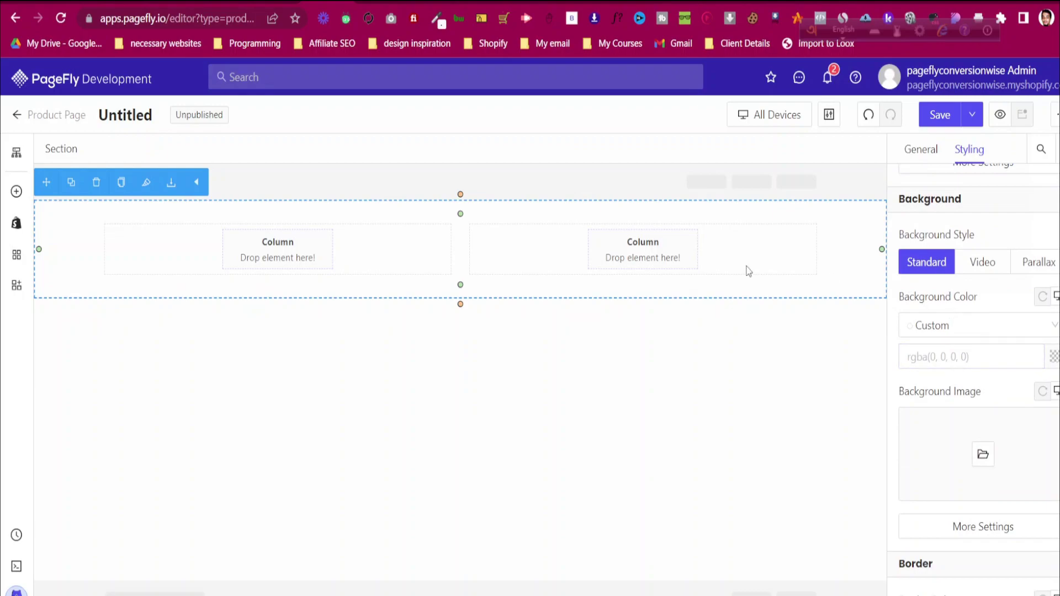
{"action": "left_click", "coordinate": [364, 2]}
{"action": "scroll", "coordinate": [266, 291], "scroll_direction": "up", "scroll_amount": 10}
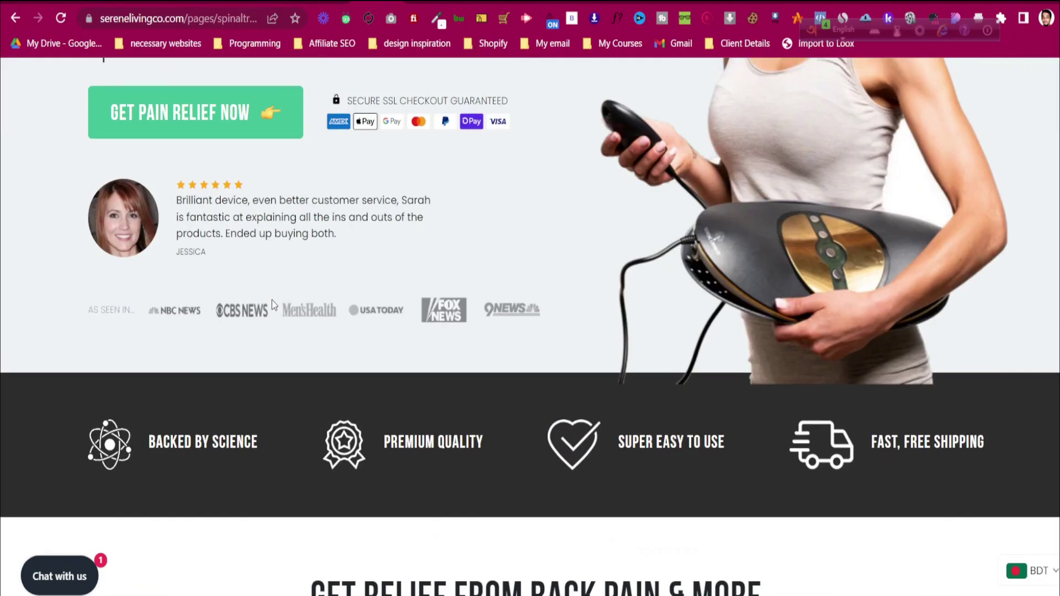
{"action": "scroll", "coordinate": [271, 300], "scroll_direction": "up", "scroll_amount": 7}
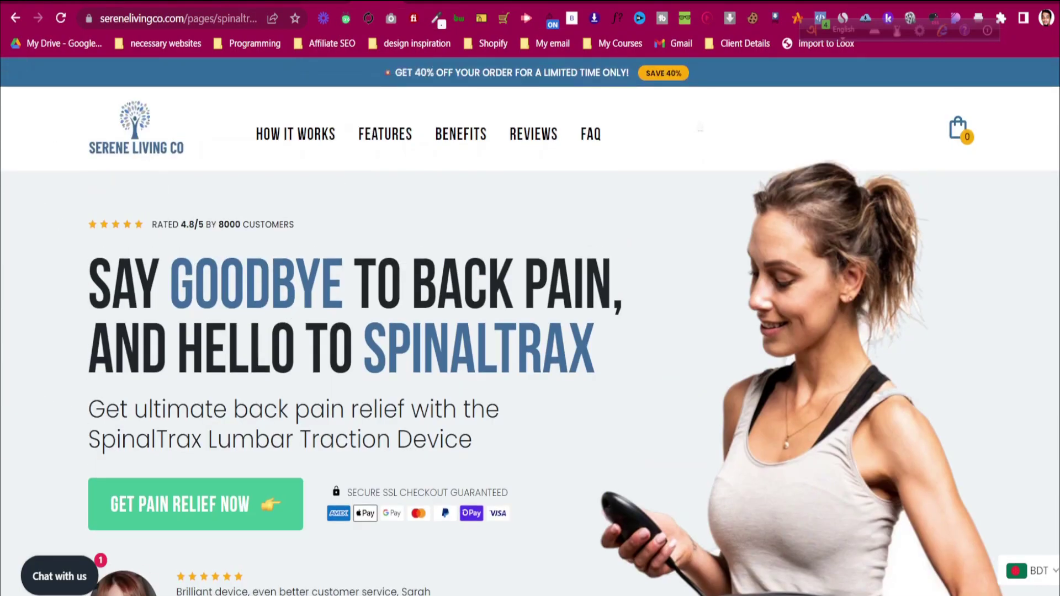
{"action": "left_click", "coordinate": [327, 2]}
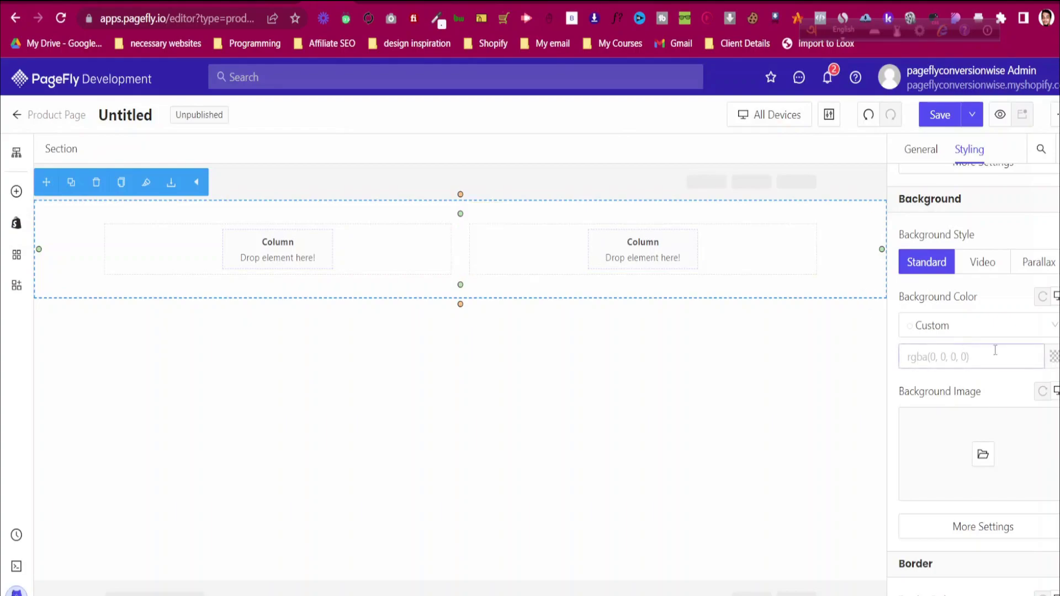
{"action": "left_click", "coordinate": [1055, 357]}
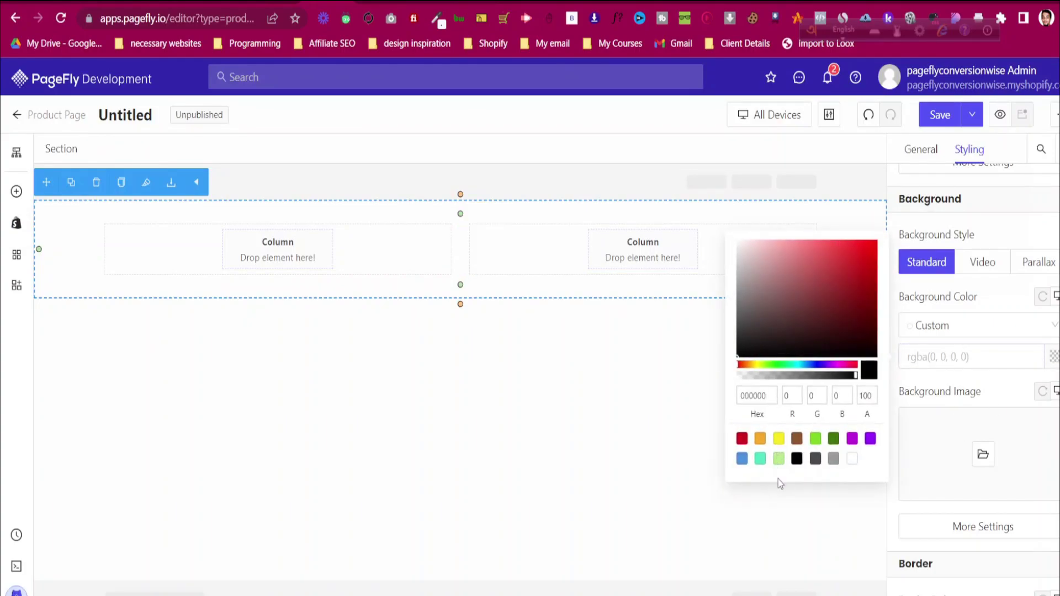
{"action": "left_click", "coordinate": [797, 458]}
{"action": "left_click", "coordinate": [747, 396]}
{"action": "key", "text": "ctrl+a"}
{"action": "key", "text": "ctrl+v"}
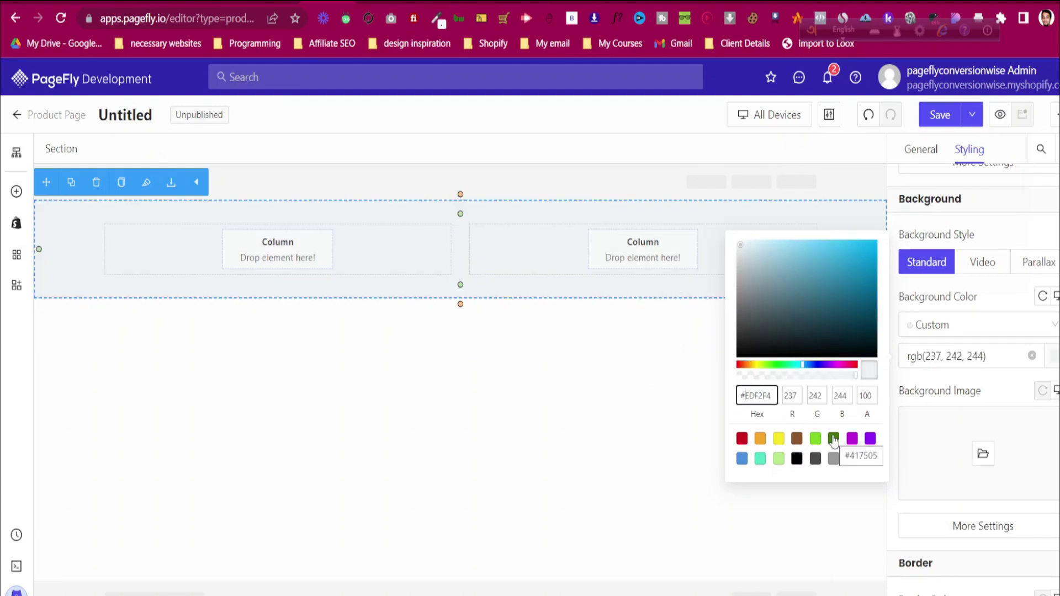
{"action": "left_click", "coordinate": [310, 213]}
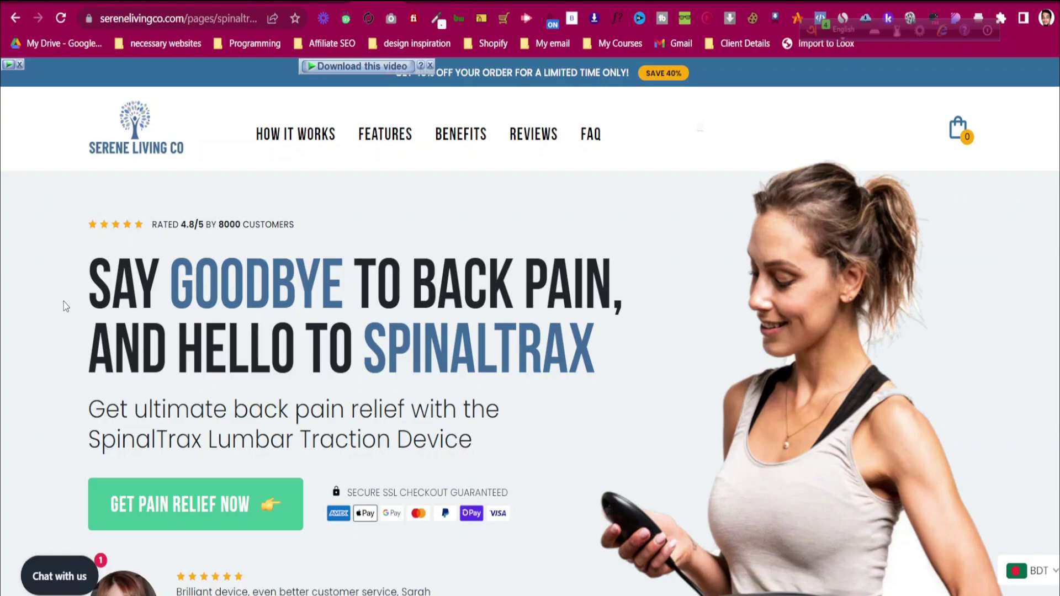
Check the reference hero's layout, then add an empty Block container to the first column of the section
{"action": "scroll", "coordinate": [414, 387], "scroll_direction": "down", "scroll_amount": 2}
{"action": "scroll", "coordinate": [409, 394], "scroll_direction": "up", "scroll_amount": 3}
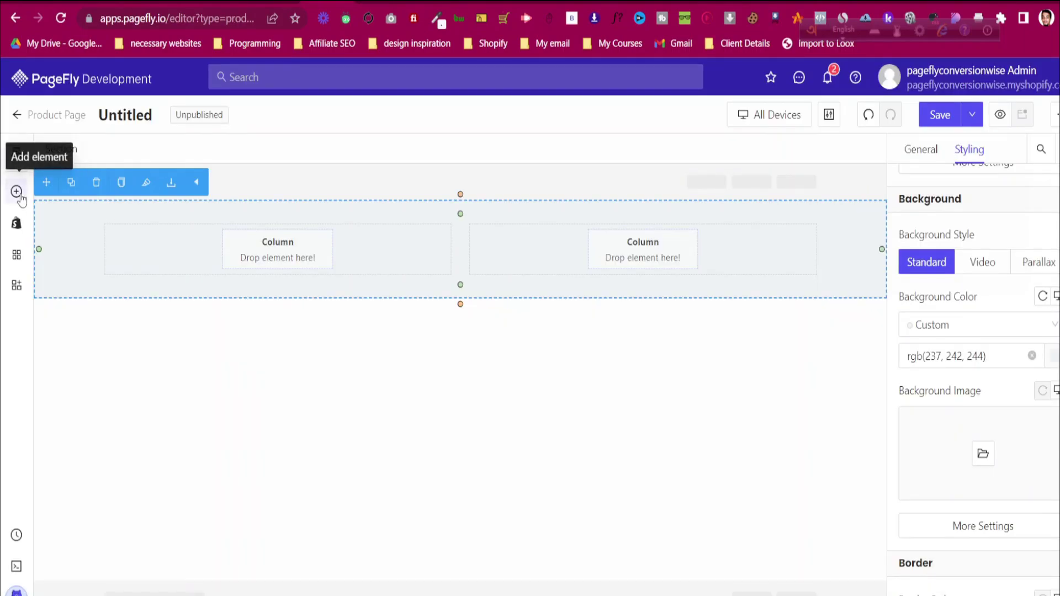
{"action": "left_click", "coordinate": [17, 192]}
{"action": "mouse_move", "coordinate": [90, 232]}
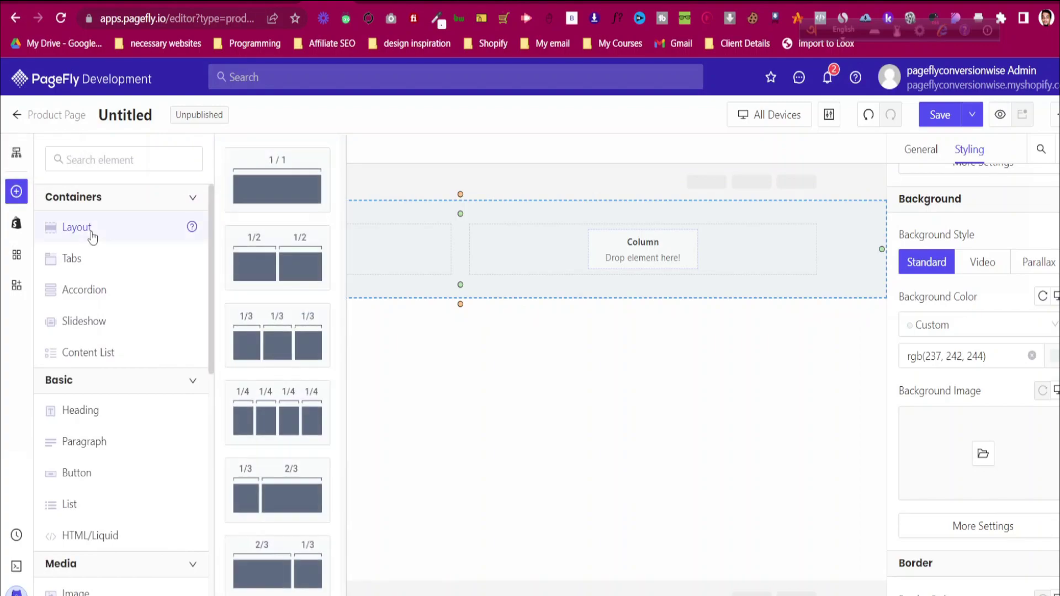
{"action": "scroll", "coordinate": [269, 329], "scroll_direction": "down", "scroll_amount": 3}
{"action": "scroll", "coordinate": [270, 329], "scroll_direction": "down", "scroll_amount": 3}
{"action": "left_click_drag", "start_coordinate": [275, 515], "coordinate": [333, 245]}
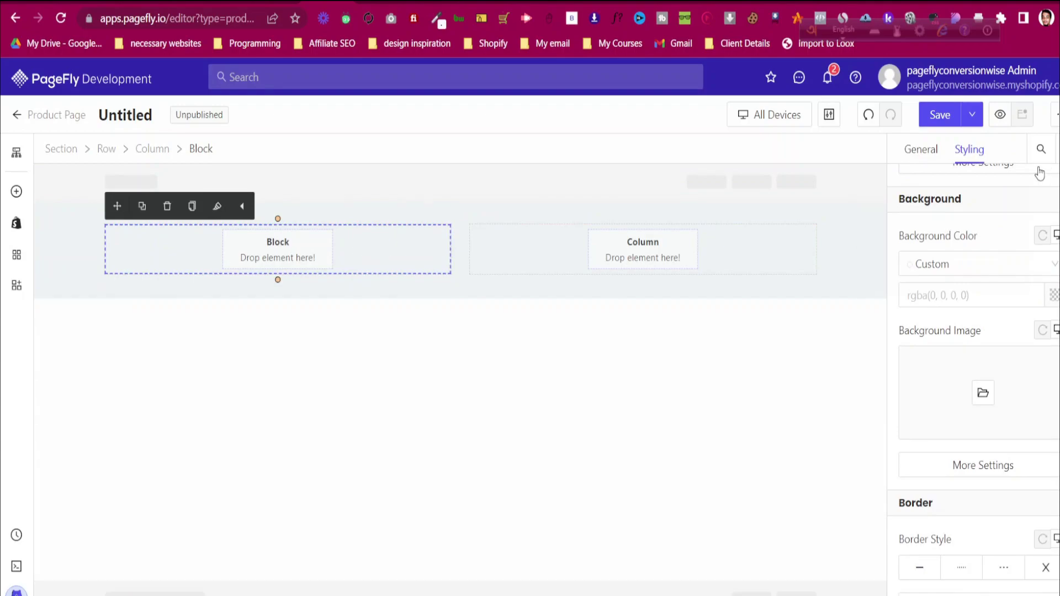
Set the new block's top and bottom padding to 15 px
{"action": "scroll", "coordinate": [986, 359], "scroll_direction": "up", "scroll_amount": 10}
{"action": "left_click", "coordinate": [976, 395]}
{"action": "type", "text": "15"}
{"action": "left_click", "coordinate": [971, 446]}
{"action": "type", "text": "1"}
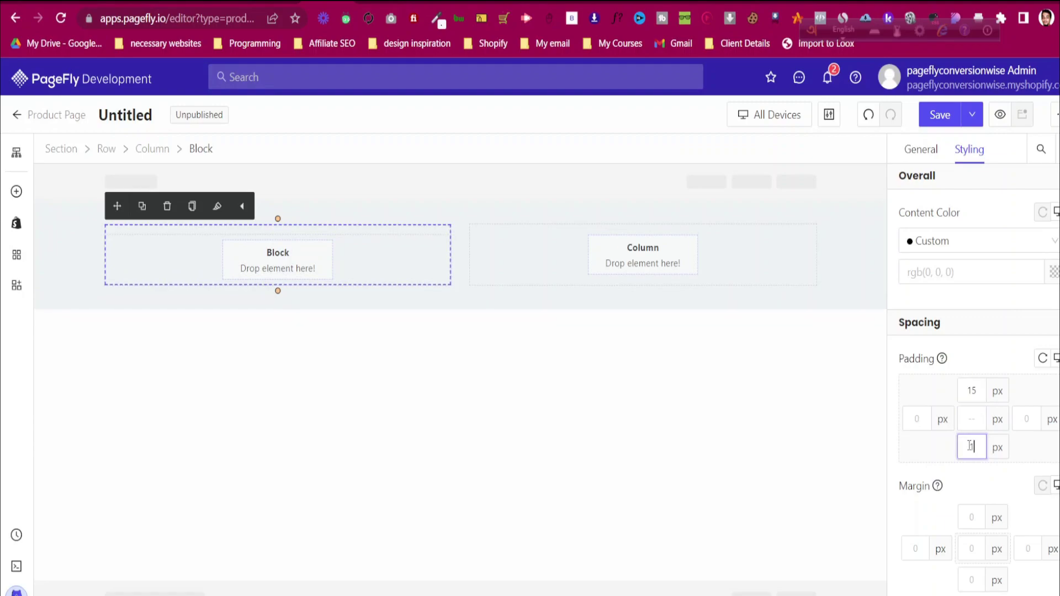
{"action": "type", "text": "5"}
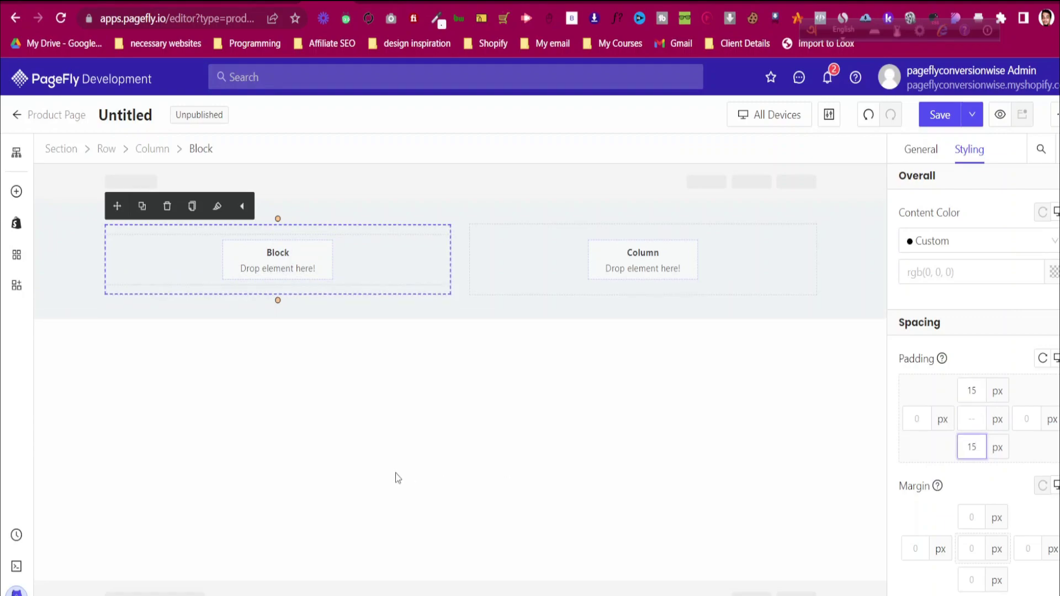
Add a star Icon element inside the block in the first column
{"action": "left_click", "coordinate": [17, 192]}
{"action": "scroll", "coordinate": [144, 384], "scroll_direction": "down", "scroll_amount": 3}
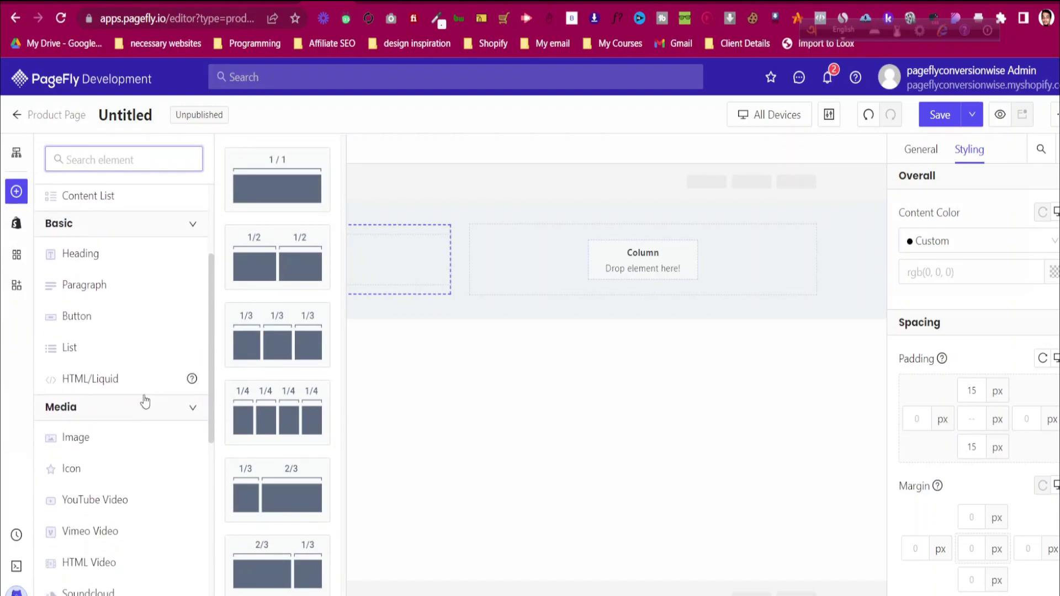
{"action": "left_click", "coordinate": [119, 481]}
{"action": "left_click_drag", "start_coordinate": [262, 182], "coordinate": [299, 249]}
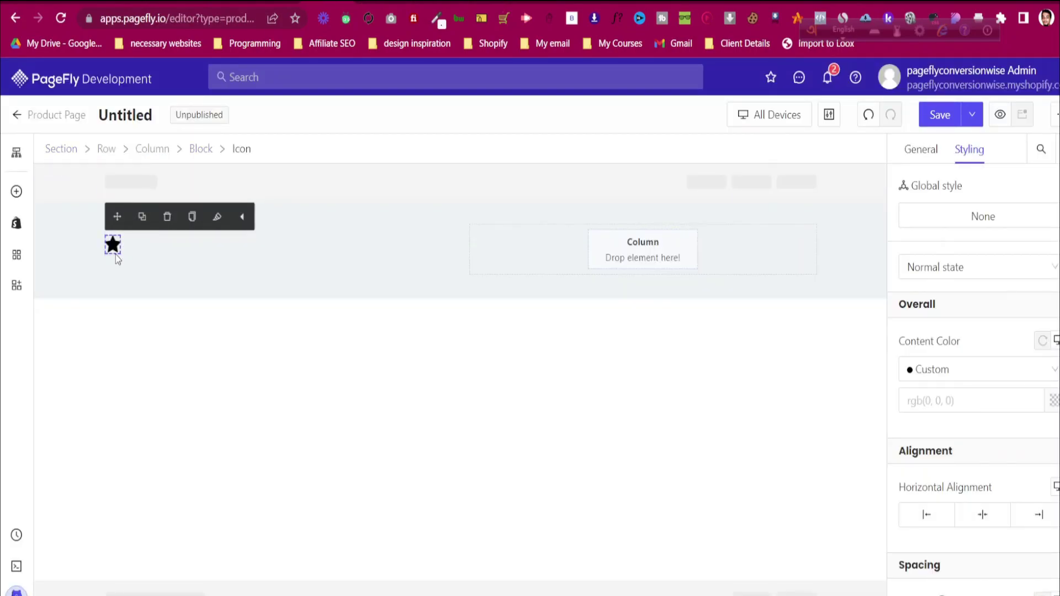
Set the star icon's size to 18 px
{"action": "left_click", "coordinate": [926, 153]}
{"action": "left_click", "coordinate": [1024, 305]}
{"action": "key", "text": "BackSpace"}
{"action": "type", "text": "0"}
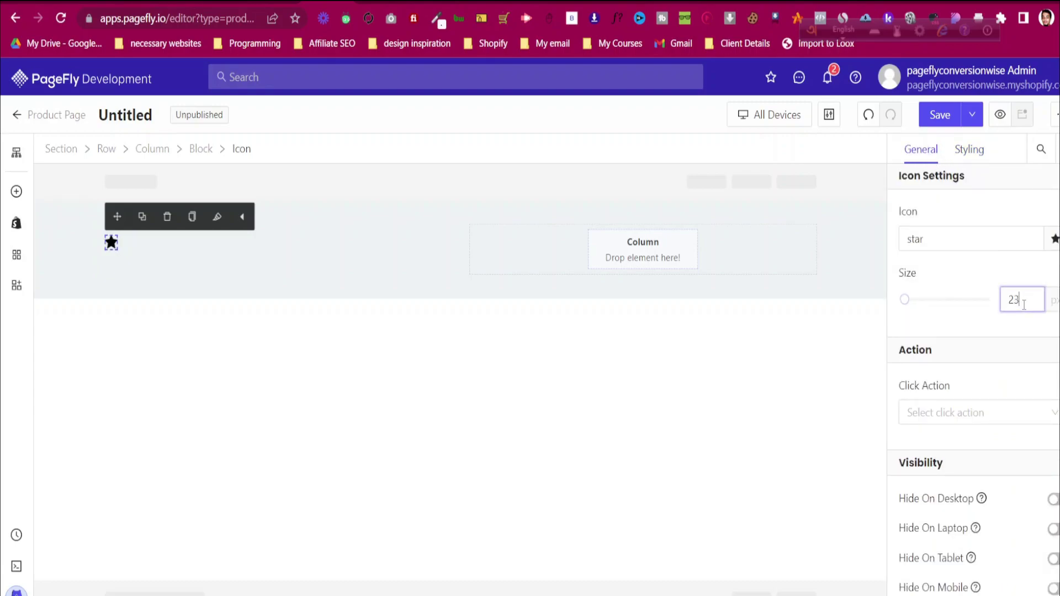
{"action": "key", "text": "BackSpace"}
{"action": "key", "text": "BackSpace"}
{"action": "type", "text": "18"}
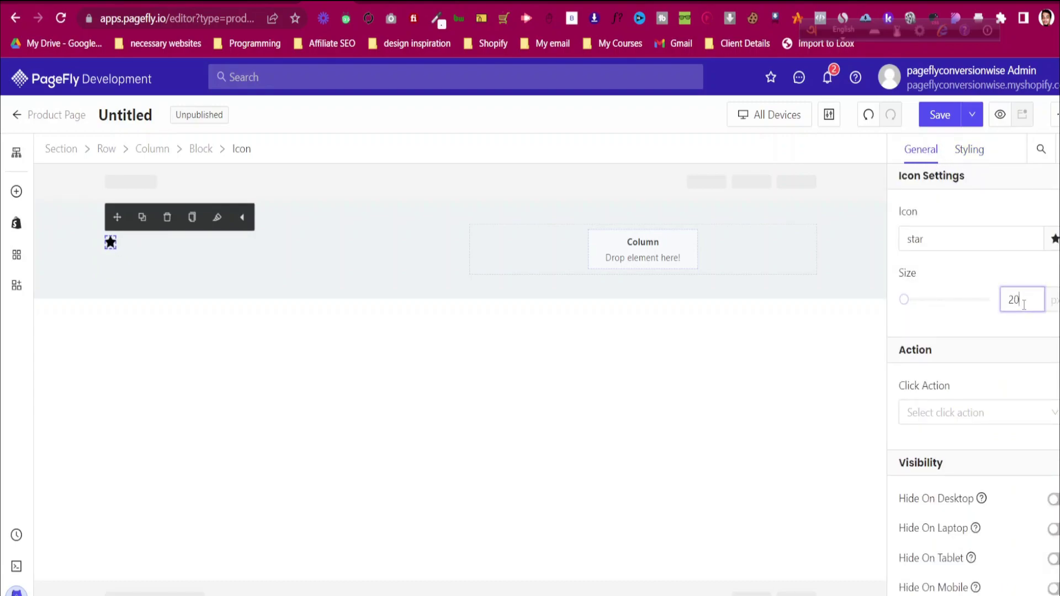
Set the star icon's content color to the yellow preset #F8E71C
{"action": "left_click", "coordinate": [969, 151]}
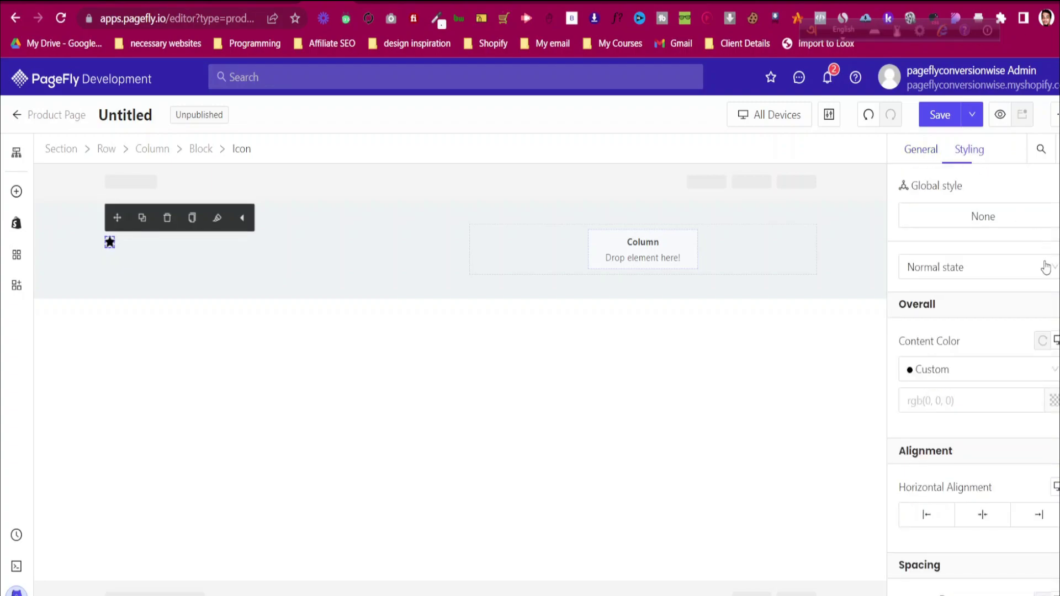
{"action": "scroll", "coordinate": [1054, 442], "scroll_direction": "down", "scroll_amount": 2}
{"action": "scroll", "coordinate": [1055, 442], "scroll_direction": "up", "scroll_amount": 2}
{"action": "left_click", "coordinate": [1055, 402]}
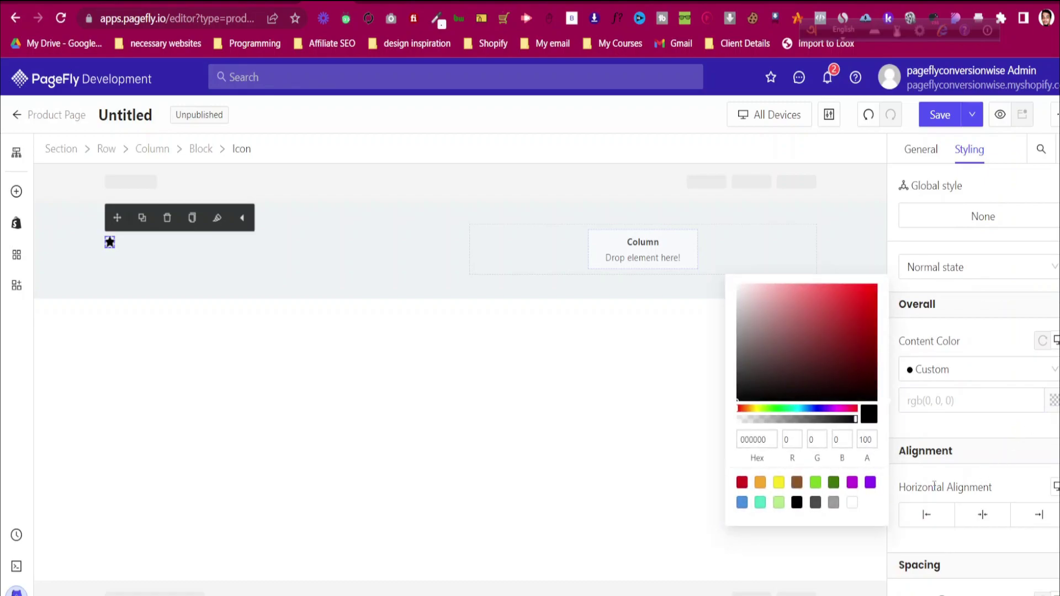
{"action": "left_click", "coordinate": [781, 484]}
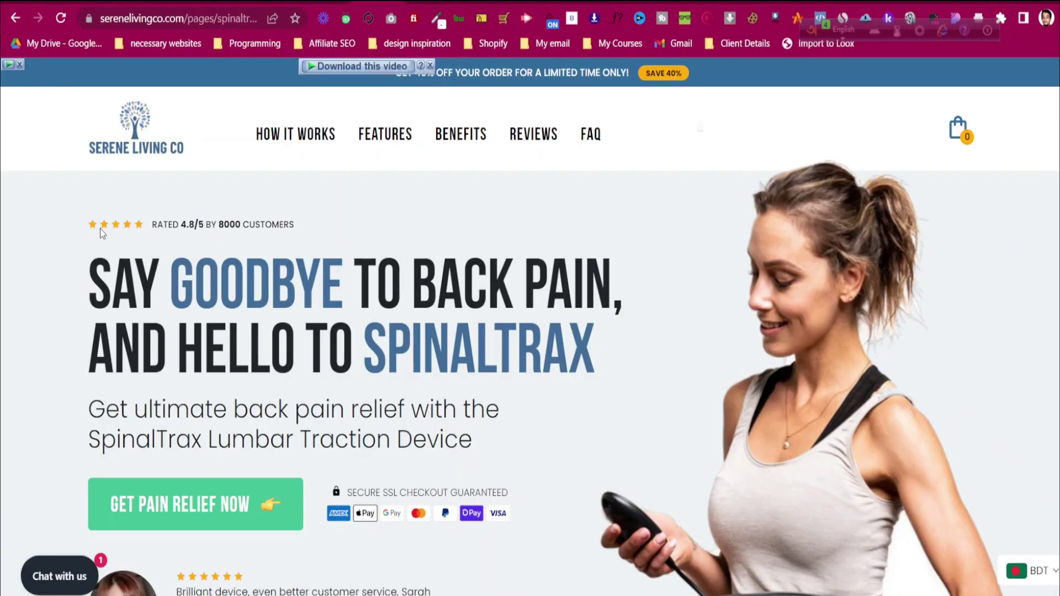
Inspect the first rating star in the reference page's hero and copy its color code #ffac00
{"action": "right_click", "coordinate": [94, 227]}
{"action": "left_click", "coordinate": [183, 546]}
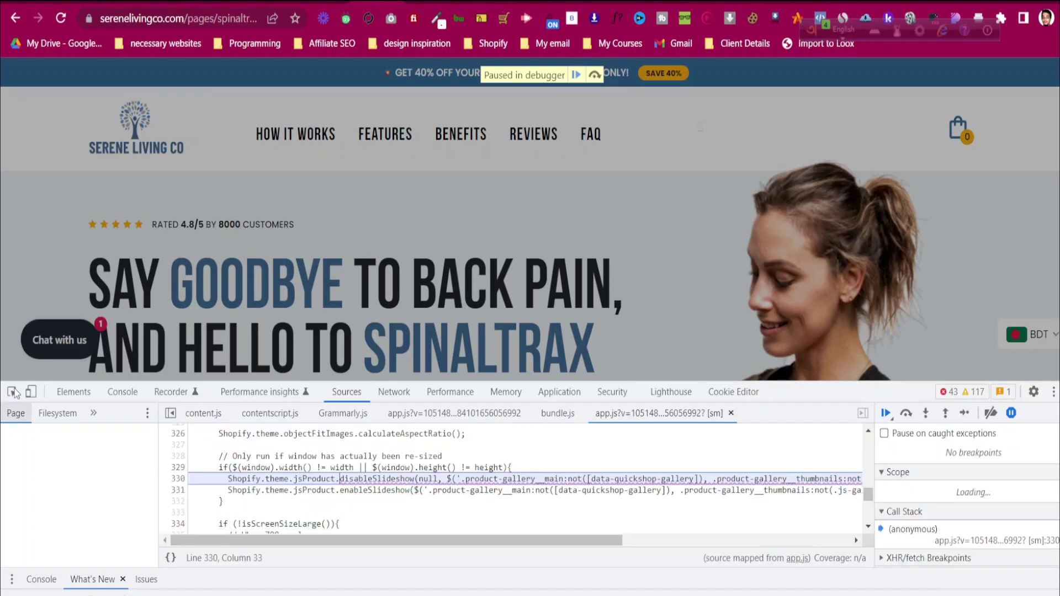
{"action": "left_click", "coordinate": [12, 392]}
{"action": "left_click", "coordinate": [92, 224]}
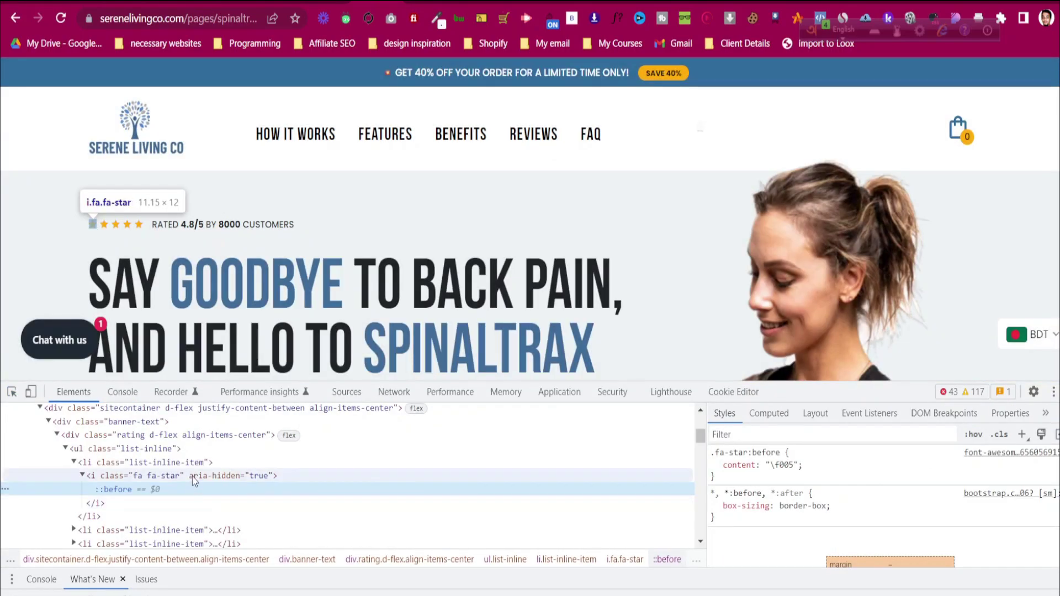
{"action": "left_click", "coordinate": [192, 476]}
{"action": "left_click", "coordinate": [776, 496]}
{"action": "right_click", "coordinate": [776, 496]}
{"action": "left_click", "coordinate": [823, 348]}
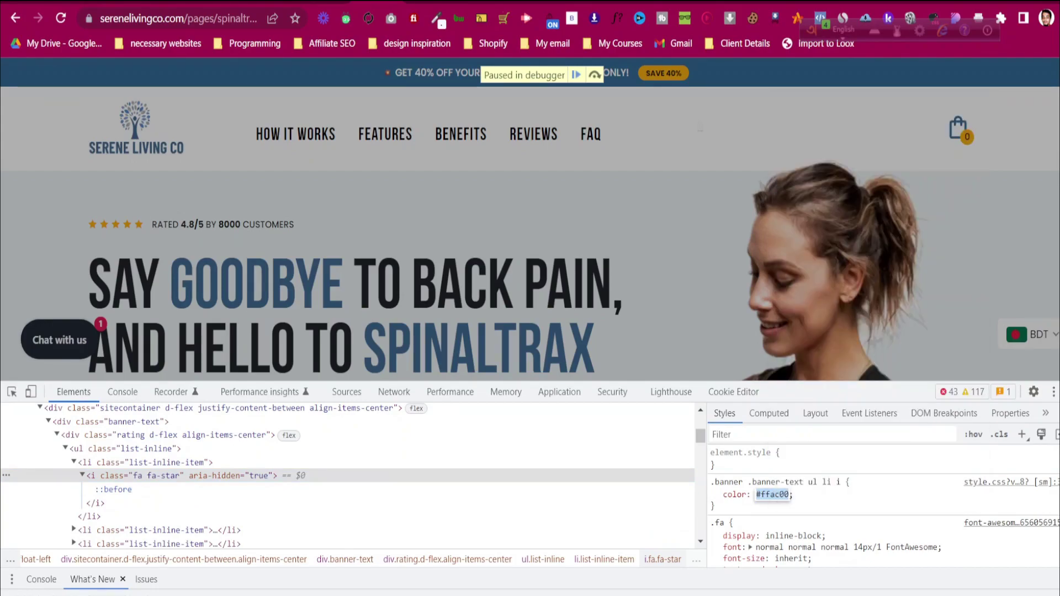
{"action": "key", "text": "F12"}
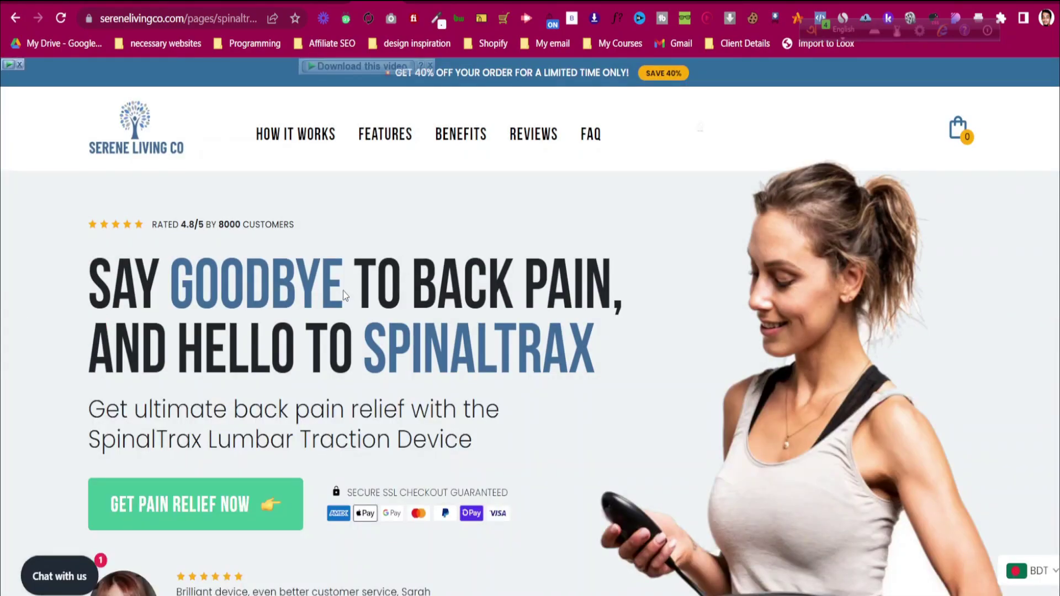
{"action": "right_click", "coordinate": [61, 260]}
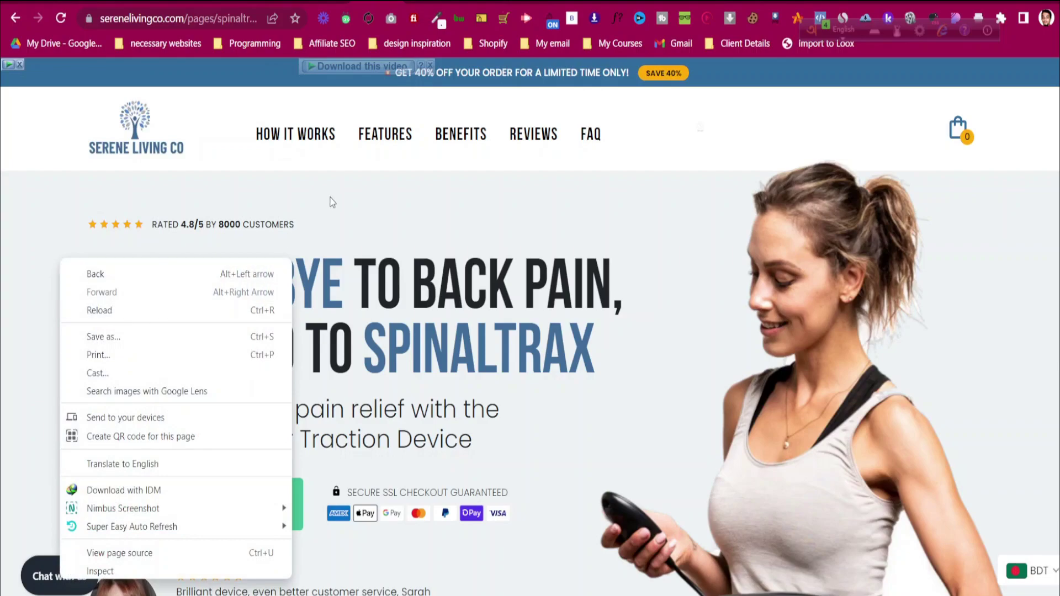
{"action": "key", "text": "Escape"}
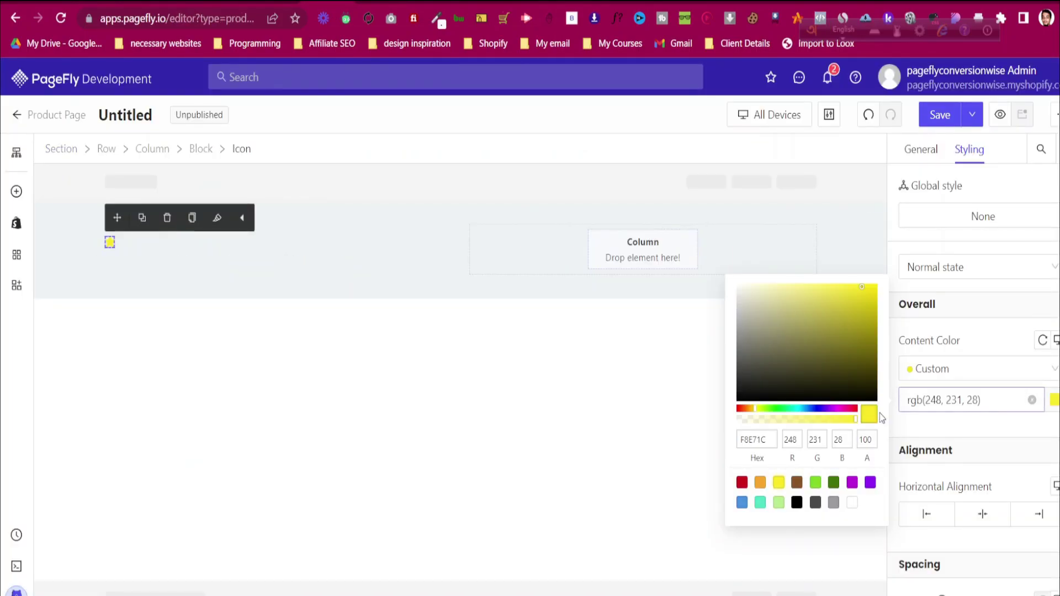
Set the star icon's content color to #ffac00
{"action": "double_click", "coordinate": [747, 440]}
{"action": "key", "text": "ctrl+v"}
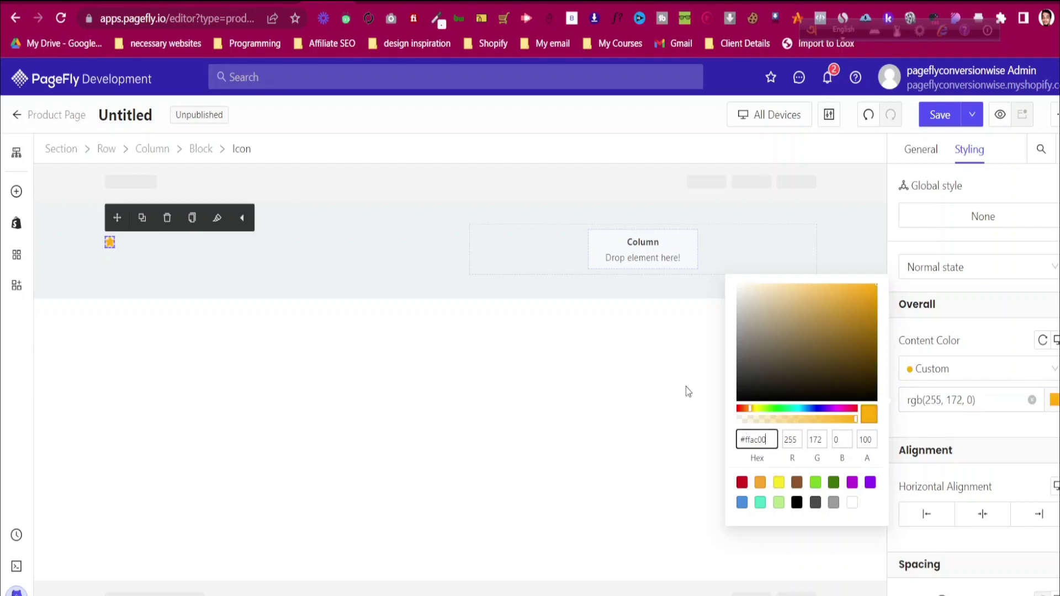
{"action": "left_click", "coordinate": [66, 253]}
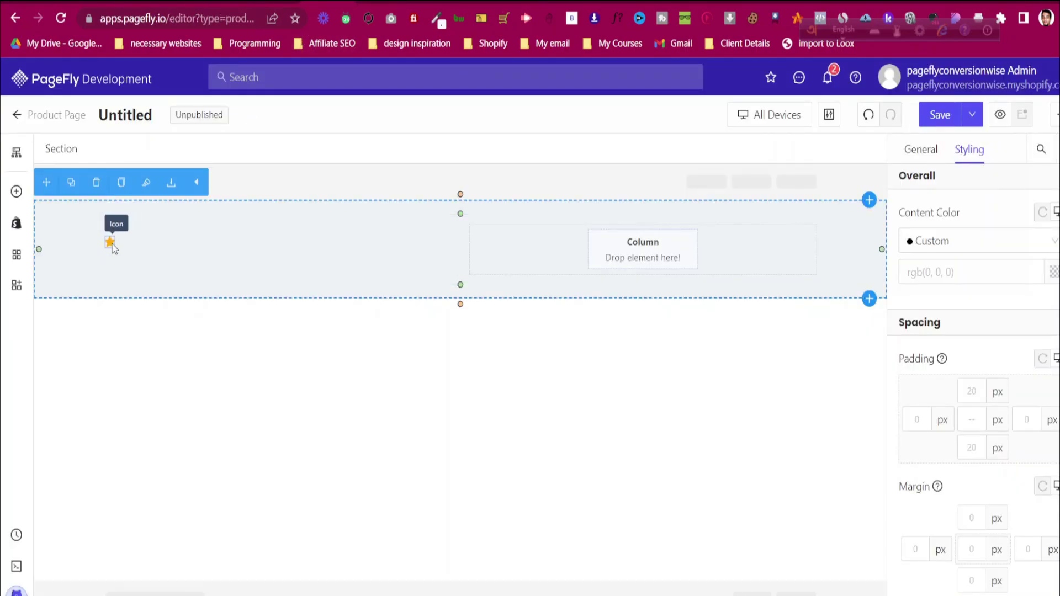
Duplicate the star icon and set the copy's left margin to 5 px
{"action": "left_click", "coordinate": [111, 244]}
{"action": "left_click", "coordinate": [72, 218]}
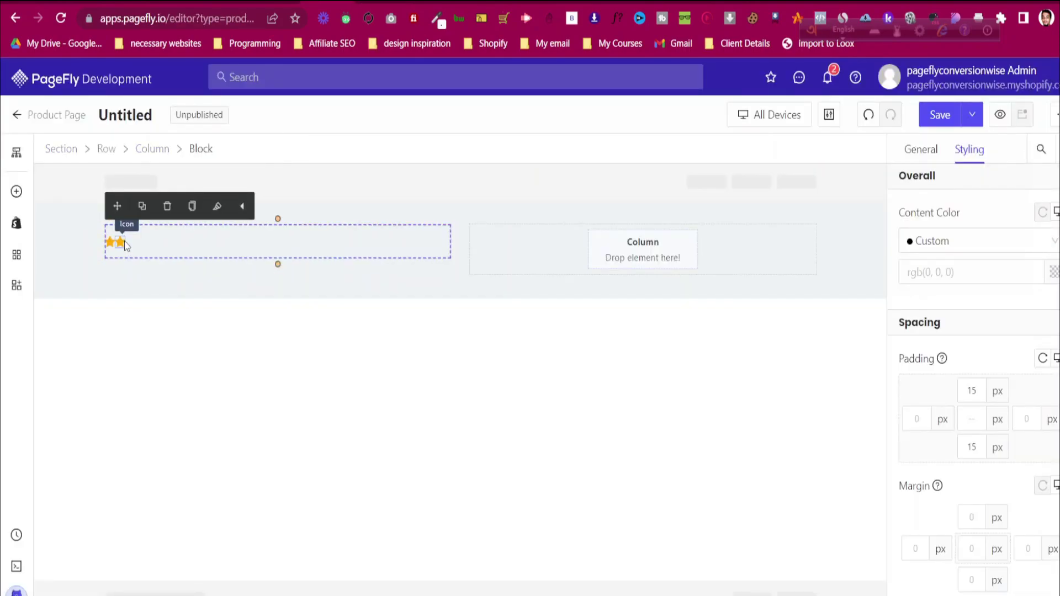
{"action": "left_click", "coordinate": [120, 242]}
{"action": "scroll", "coordinate": [982, 540], "scroll_direction": "down", "scroll_amount": 5}
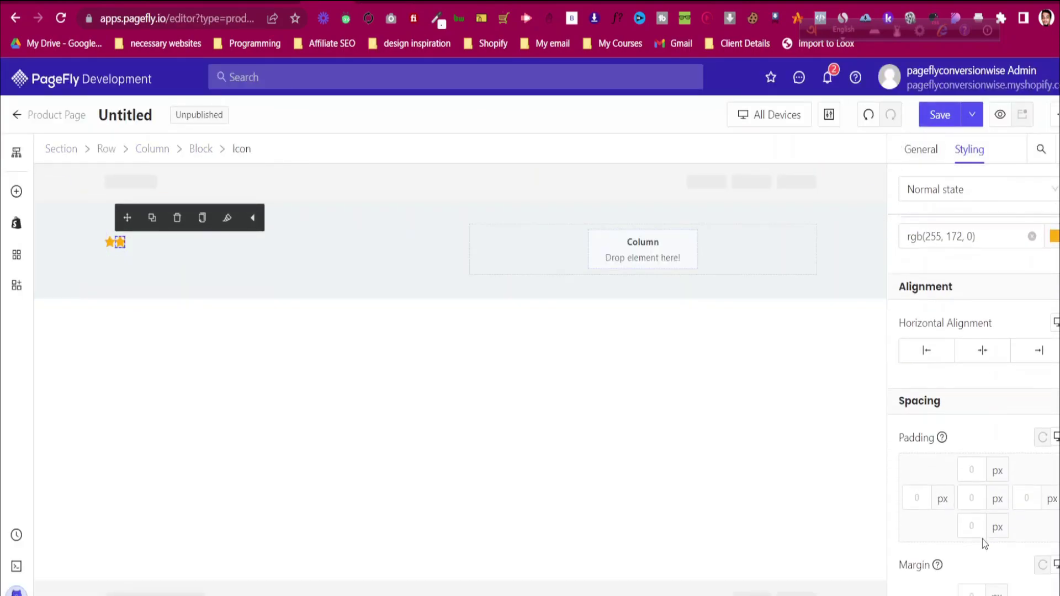
{"action": "left_click", "coordinate": [926, 480]}
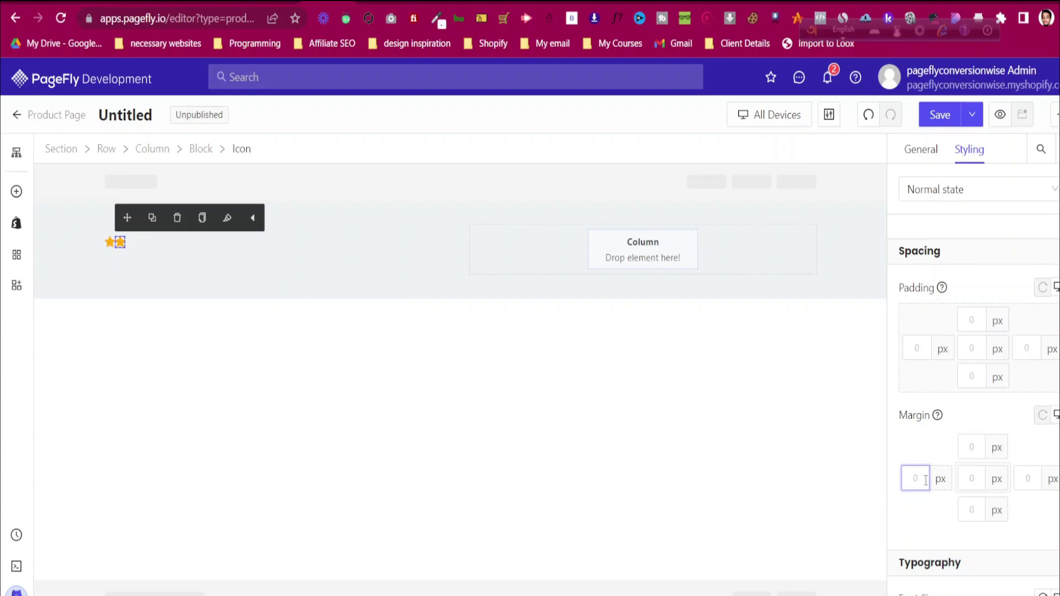
{"action": "type", "text": "5"}
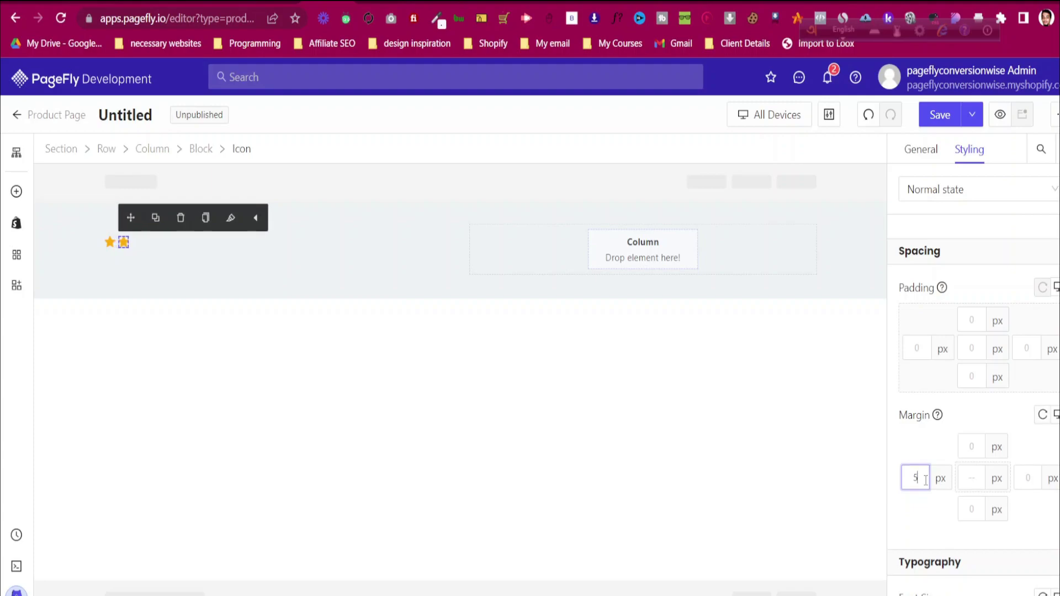
Duplicate the second star three times to complete a row of five stars
{"action": "left_click", "coordinate": [162, 224]}
{"action": "left_click", "coordinate": [156, 218]}
{"action": "left_click", "coordinate": [156, 218]}
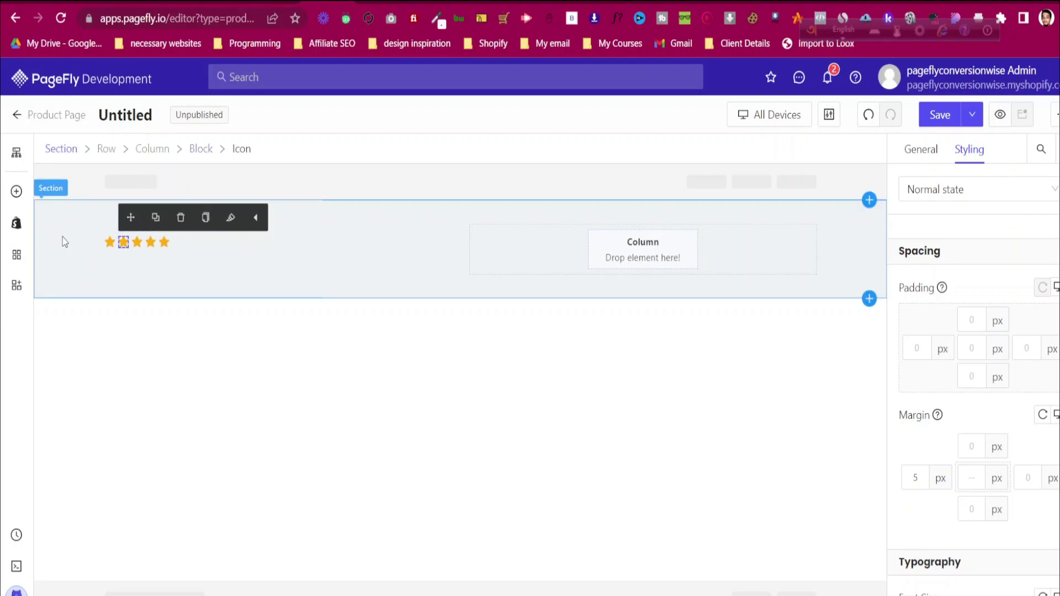
{"action": "left_click", "coordinate": [62, 240]}
Compare the stars with the reference page's rating row and set the first and second stars' size to 16 px
{"action": "left_click", "coordinate": [395, 2]}
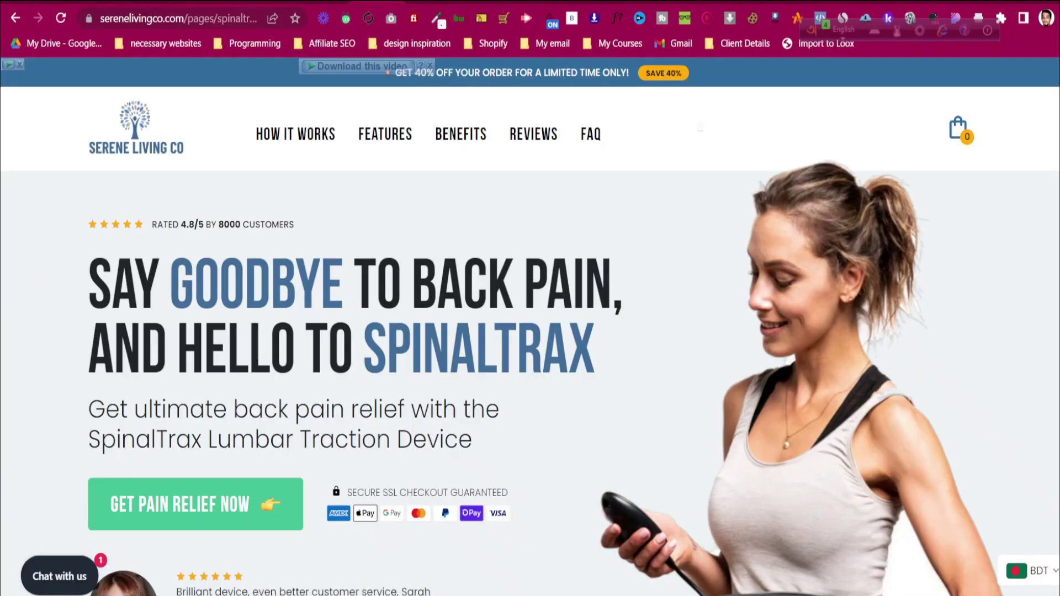
{"action": "left_click", "coordinate": [299, 1]}
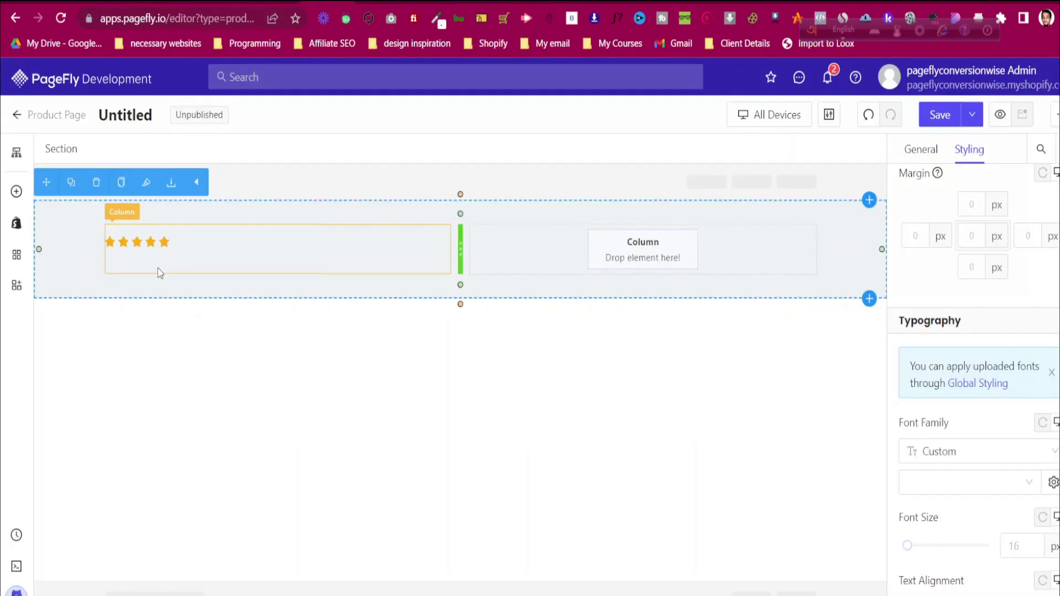
{"action": "left_click", "coordinate": [386, 2]}
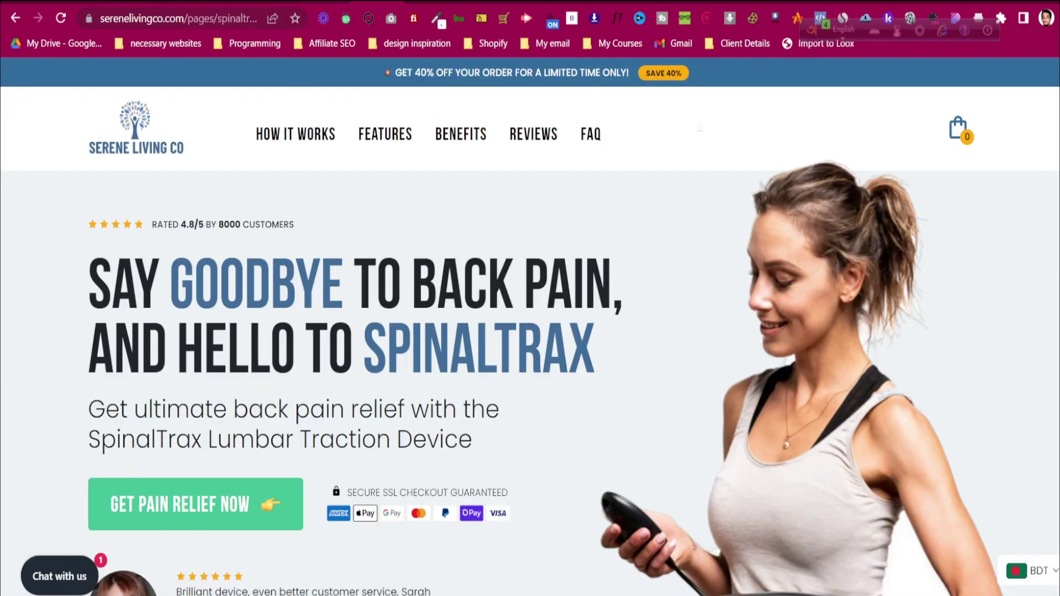
{"action": "left_click", "coordinate": [309, 1]}
{"action": "left_click", "coordinate": [112, 244]}
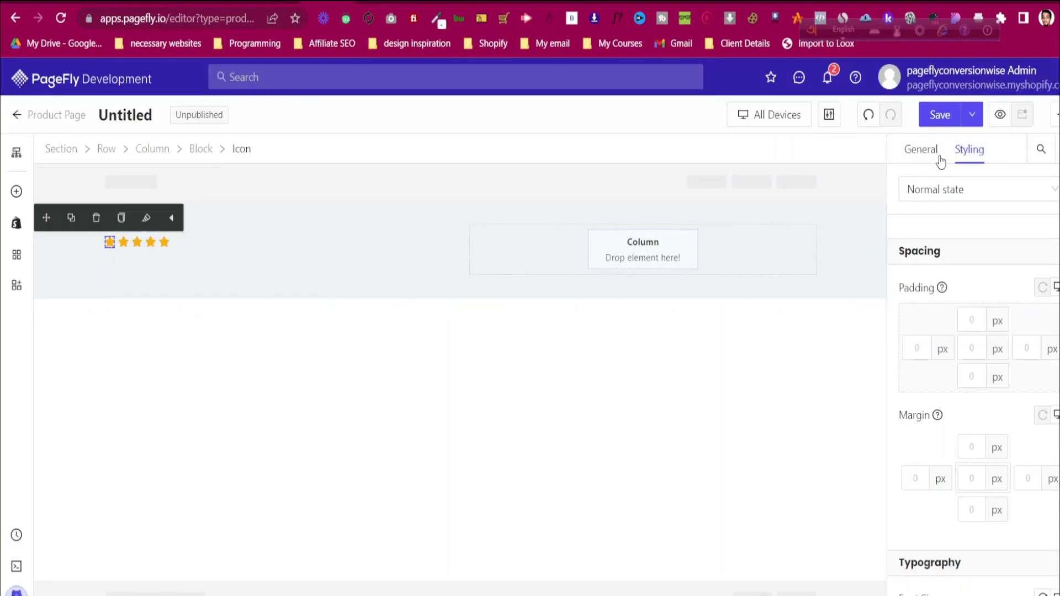
{"action": "left_click", "coordinate": [933, 157]}
{"action": "left_click", "coordinate": [1022, 245]}
{"action": "left_click", "coordinate": [122, 243]}
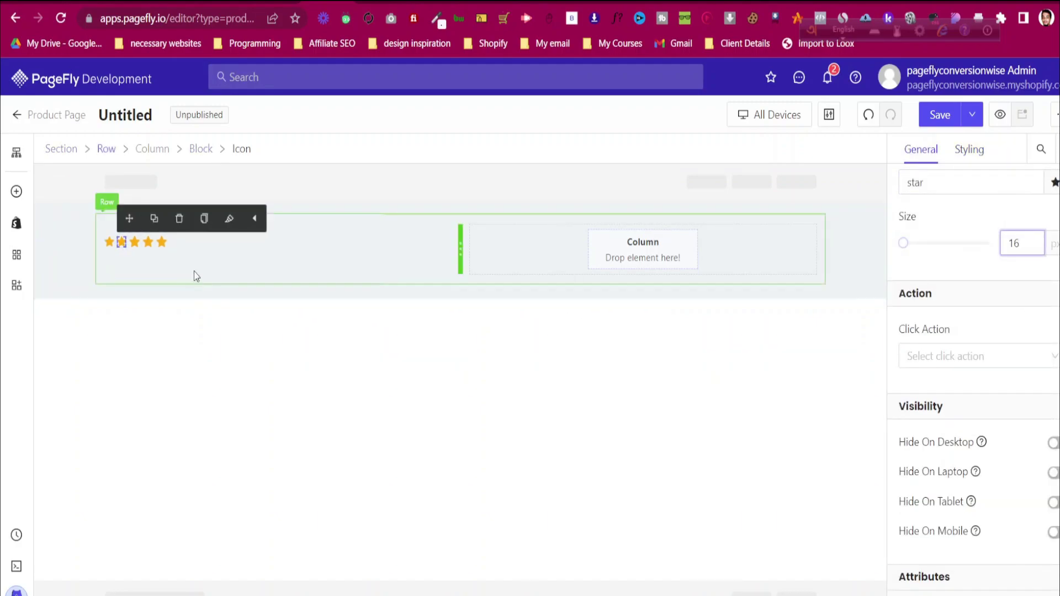
Copy the second star's styles and paste them onto the third, fourth and fifth stars
{"action": "left_click", "coordinate": [119, 244]}
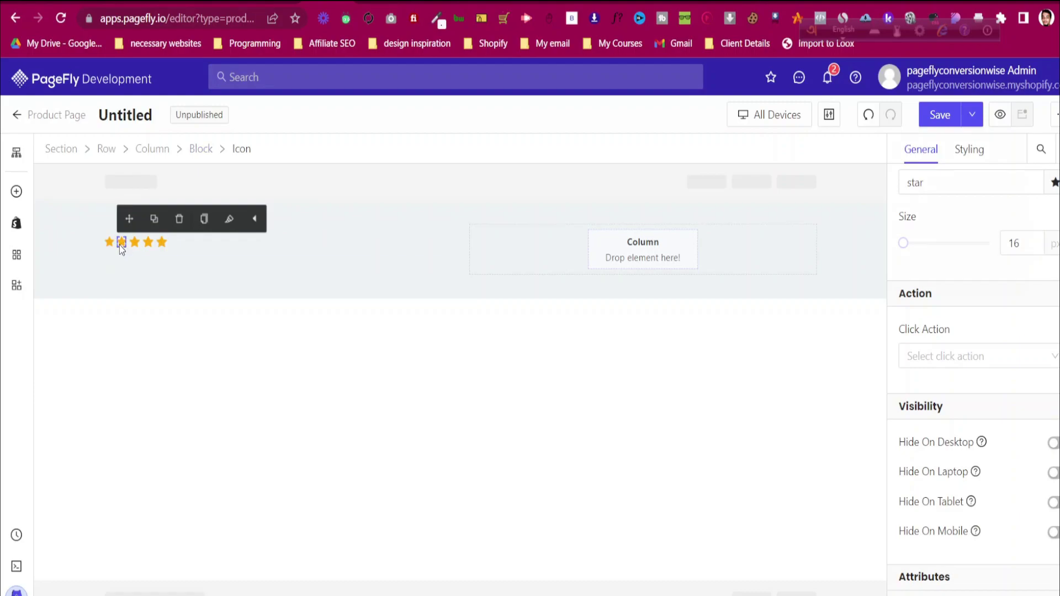
{"action": "left_click", "coordinate": [204, 221]}
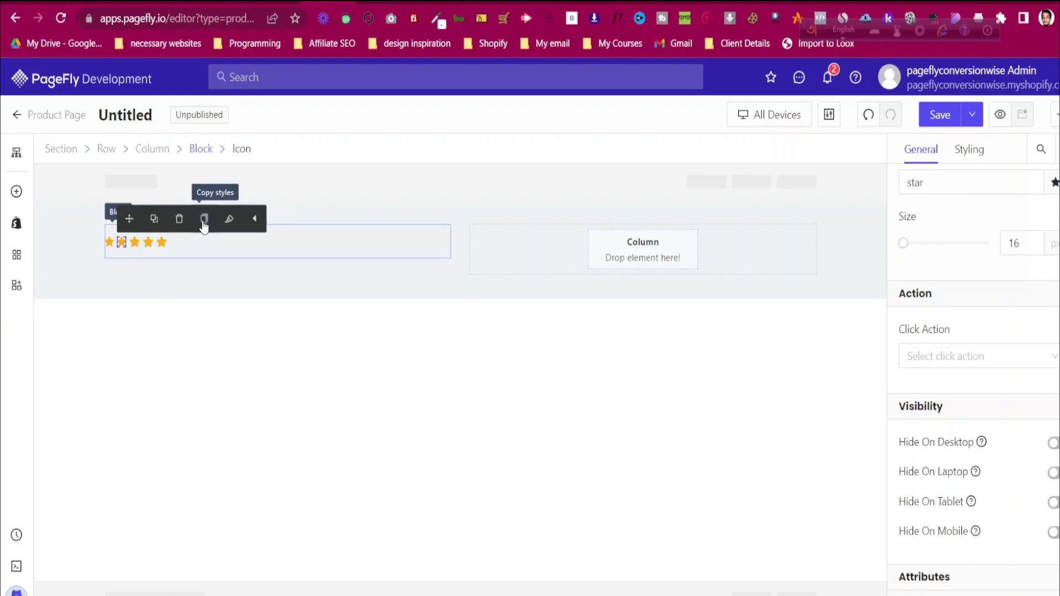
{"action": "left_click", "coordinate": [135, 243]}
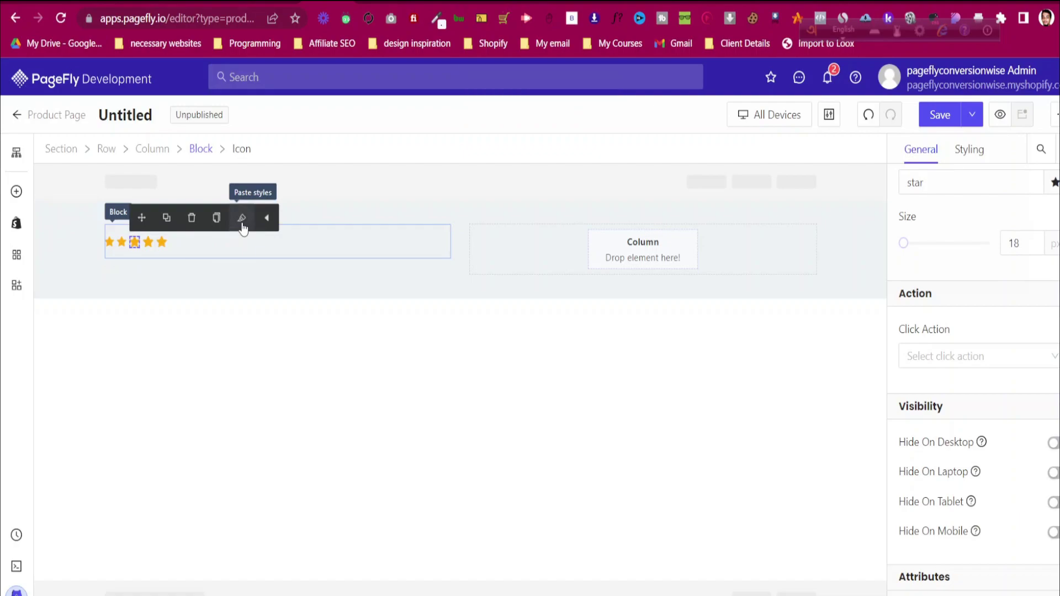
{"action": "left_click", "coordinate": [242, 220]}
{"action": "left_click", "coordinate": [143, 244]}
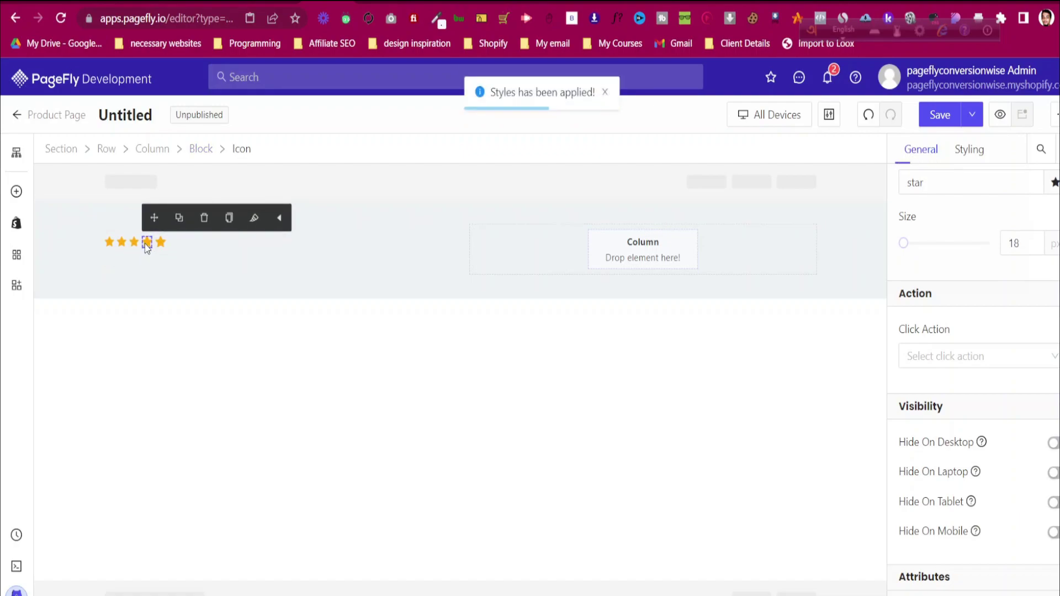
{"action": "left_click", "coordinate": [257, 221]}
{"action": "left_click", "coordinate": [159, 243]}
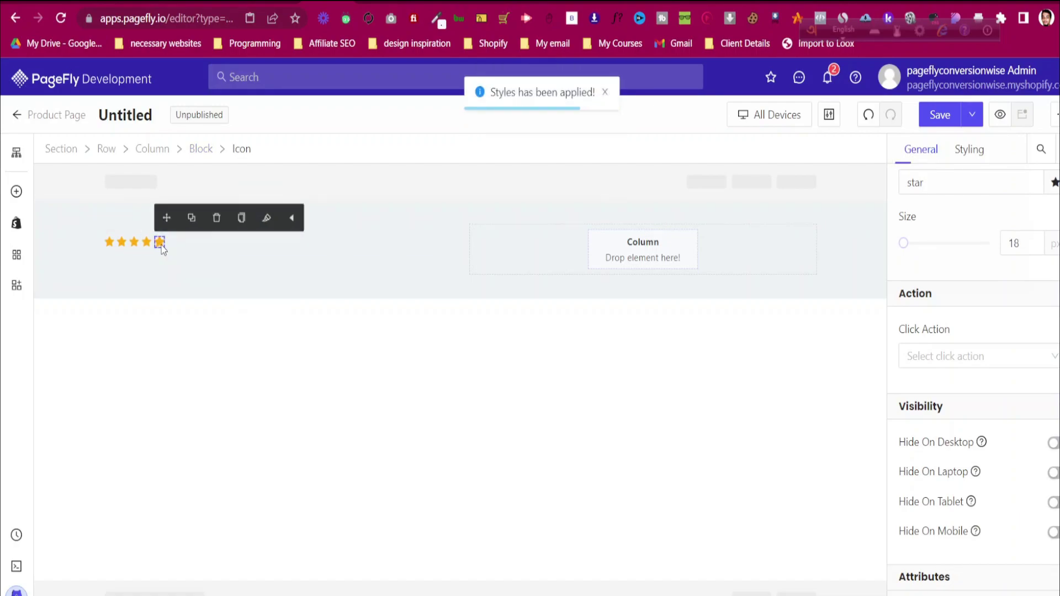
{"action": "left_click", "coordinate": [266, 221]}
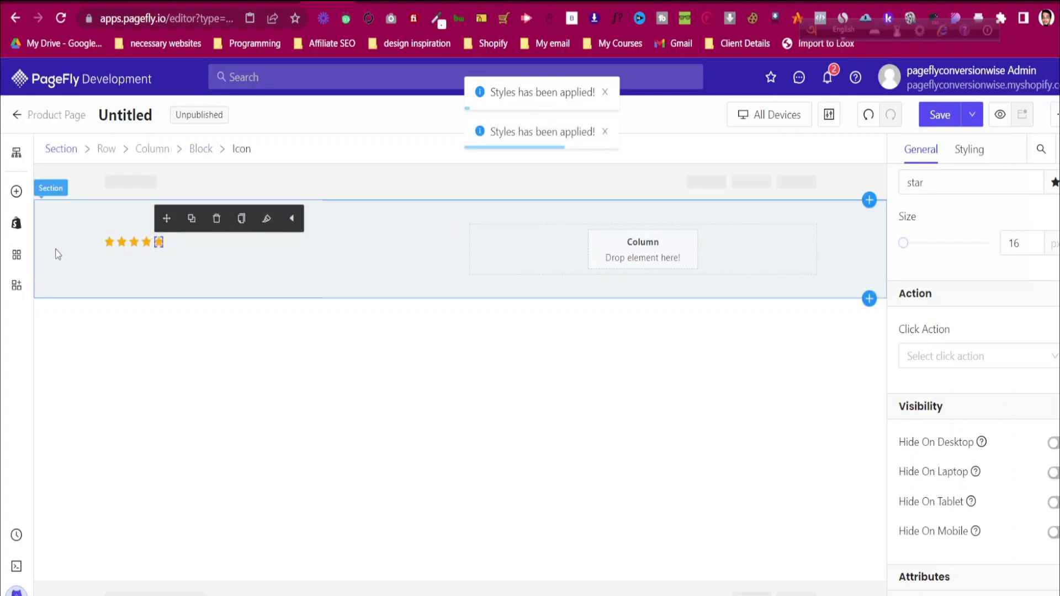
{"action": "left_click", "coordinate": [60, 254]}
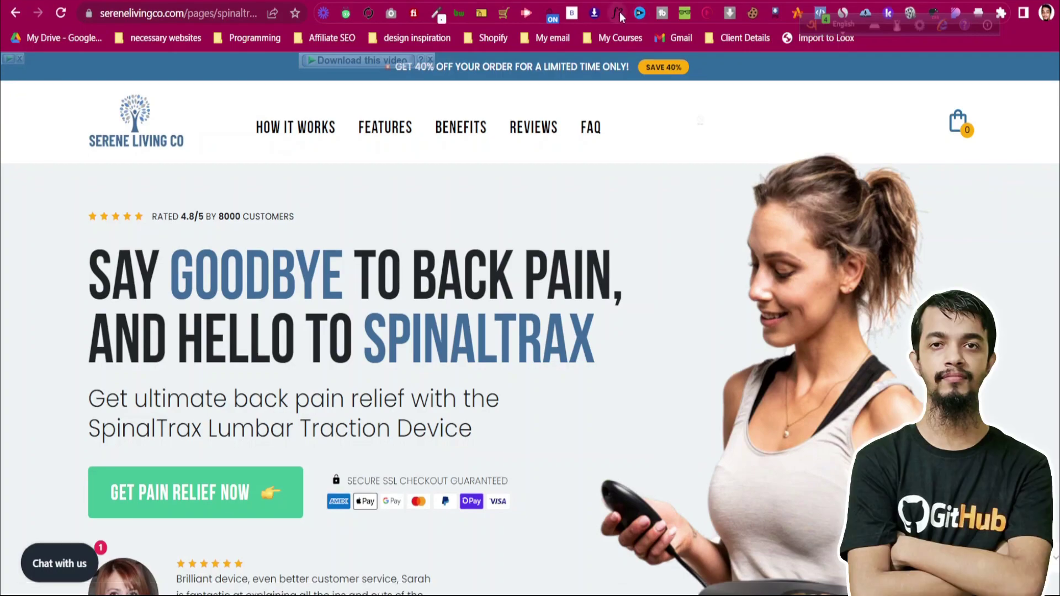
Check the font of the rating text in the reference page's hero with WhatFont
{"action": "left_click", "coordinate": [620, 12]}
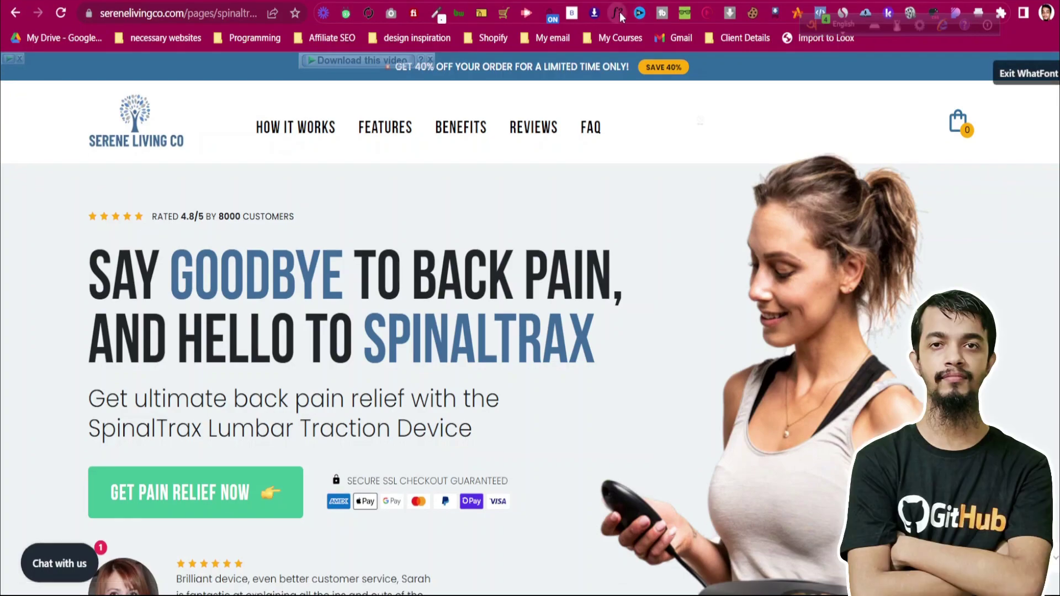
{"action": "left_click", "coordinate": [232, 219]}
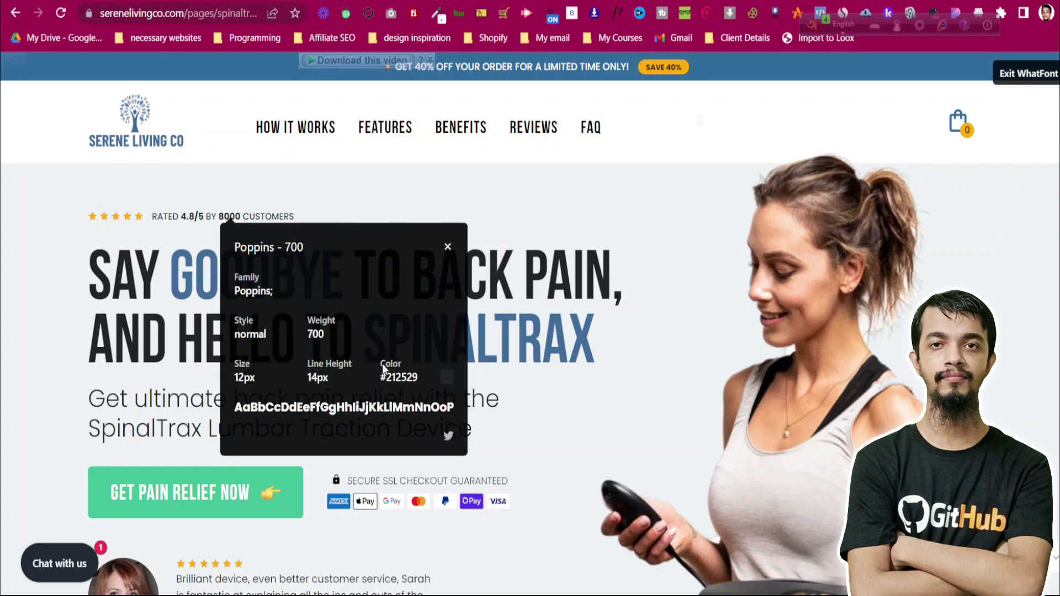
{"action": "left_click", "coordinate": [447, 246]}
{"action": "key", "text": "Escape"}
Inspect the markup of the rating text beside the stars in the reference page's hero
{"action": "right_click", "coordinate": [185, 221]}
{"action": "left_click", "coordinate": [273, 521]}
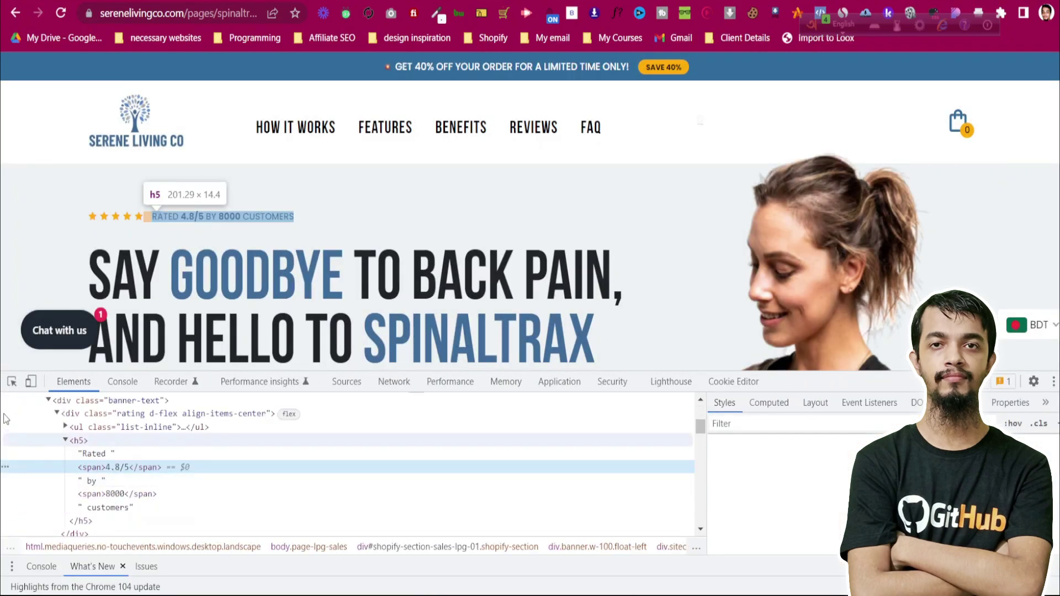
{"action": "left_click", "coordinate": [13, 382]}
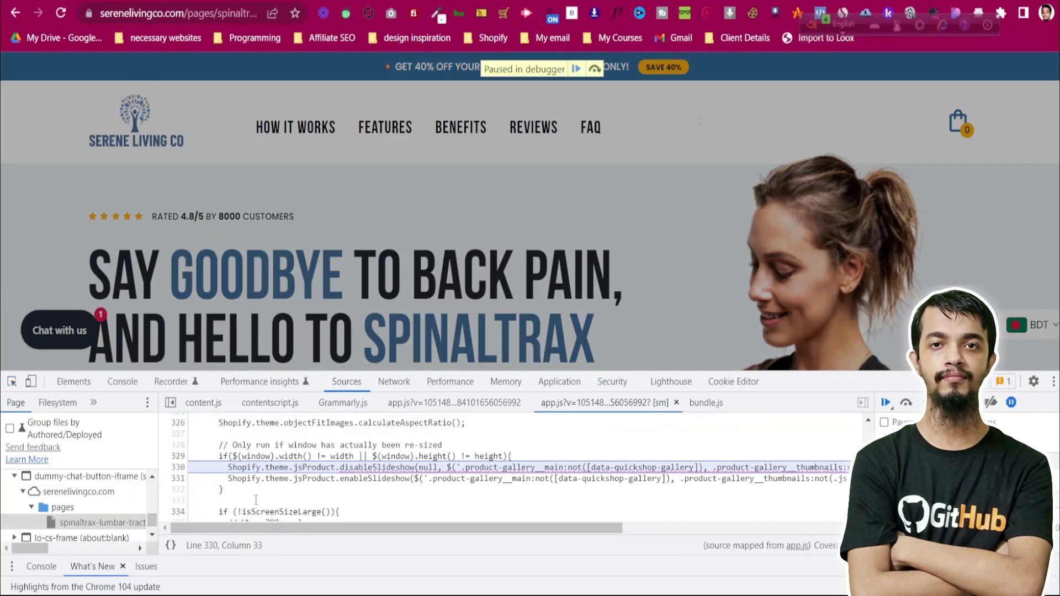
{"action": "left_click", "coordinate": [286, 223]}
{"action": "double_click", "coordinate": [97, 452]}
{"action": "right_click", "coordinate": [96, 450]}
{"action": "left_click", "coordinate": [221, 306]}
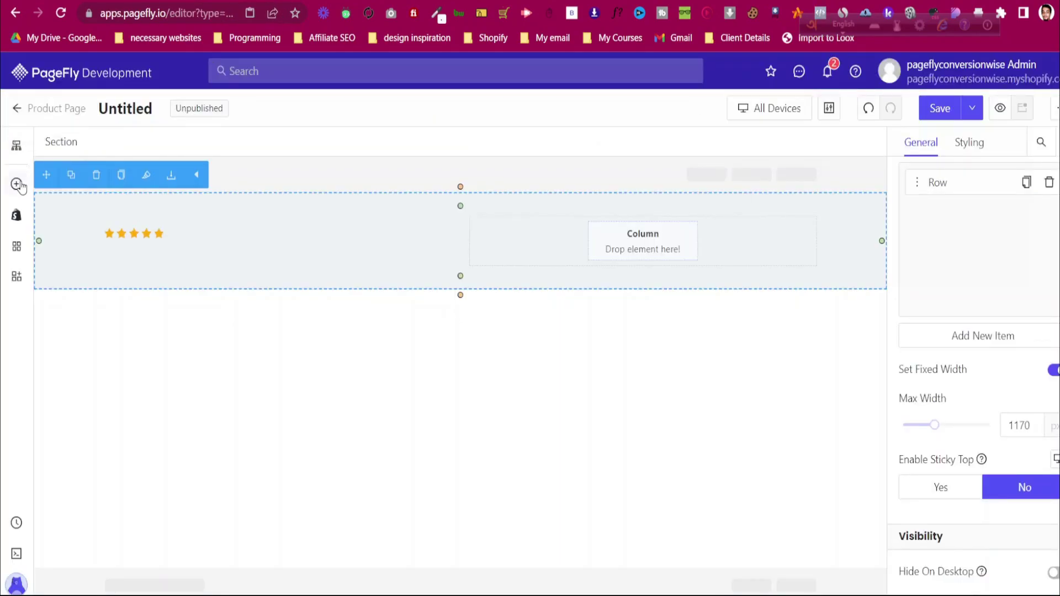
Add a paragraph element below the star row and remove its margin on all sides
{"action": "left_click", "coordinate": [16, 184]}
{"action": "left_click_drag", "start_coordinate": [109, 276], "coordinate": [270, 252]}
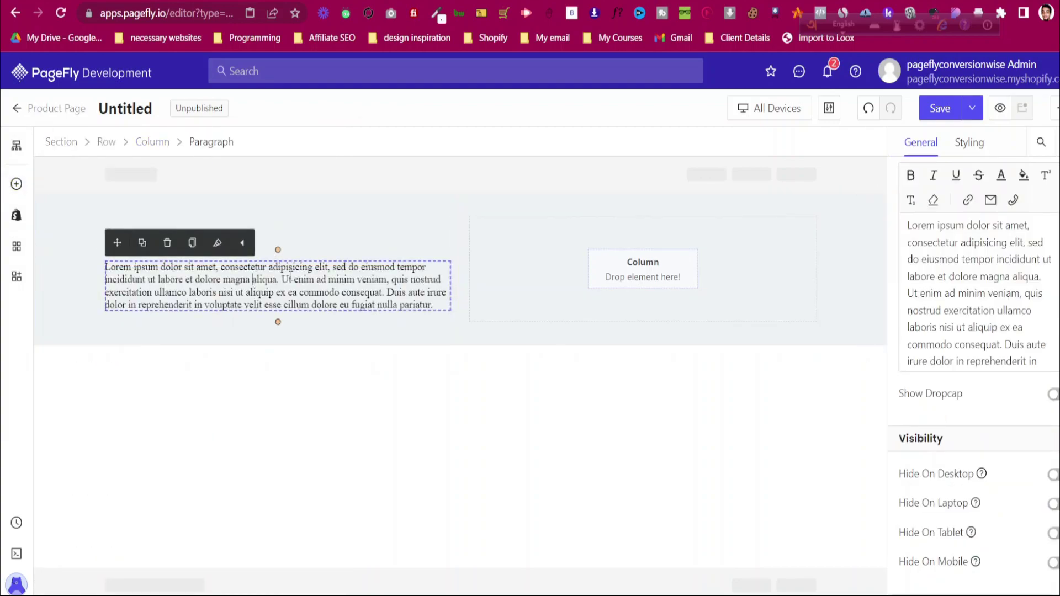
{"action": "left_click", "coordinate": [975, 145]}
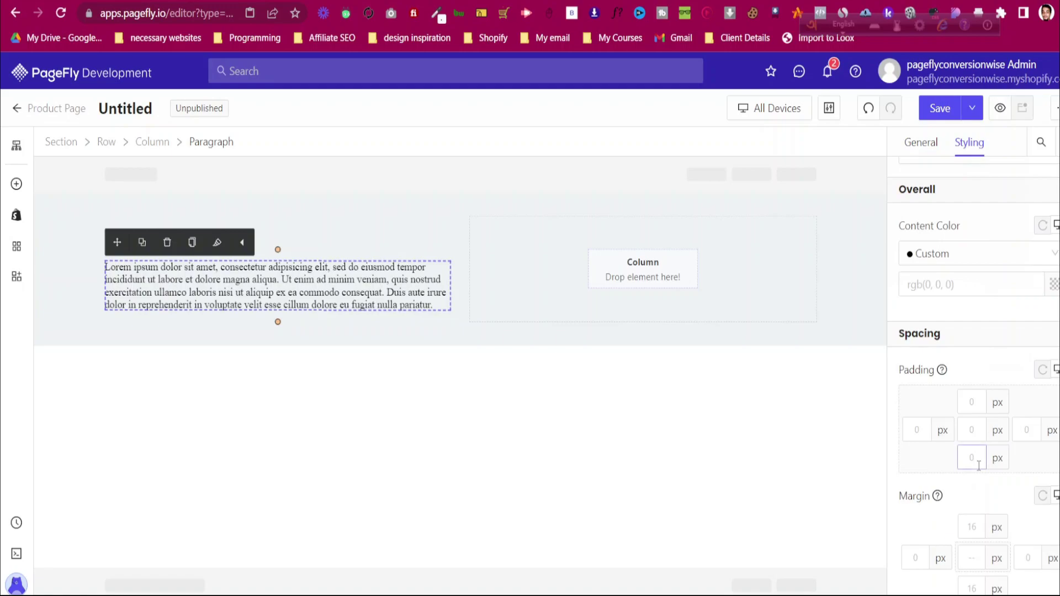
{"action": "scroll", "coordinate": [978, 464], "scroll_direction": "down", "scroll_amount": 3}
{"action": "left_click", "coordinate": [969, 407]}
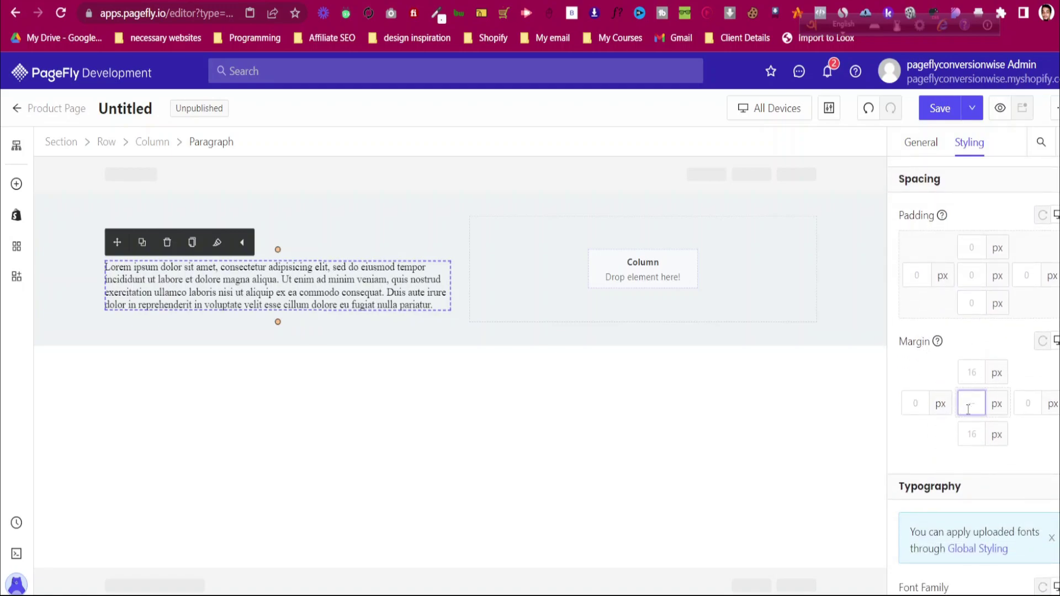
Replace the paragraph's placeholder text with "Rated 4.8/5 By 8000 Customers", following the rating line on the reference page
{"action": "left_click", "coordinate": [921, 145]}
{"action": "scroll", "coordinate": [976, 270], "scroll_direction": "up", "scroll_amount": 2}
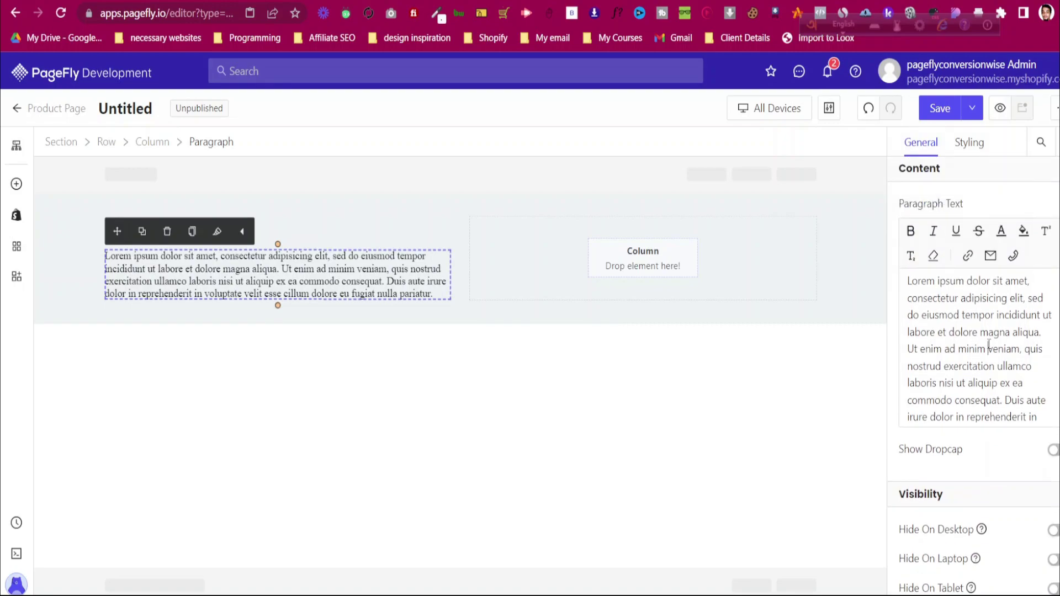
{"action": "triple_click", "coordinate": [988, 345]}
{"action": "key", "text": "BackSpace"}
{"action": "type", "text": "Rated"}
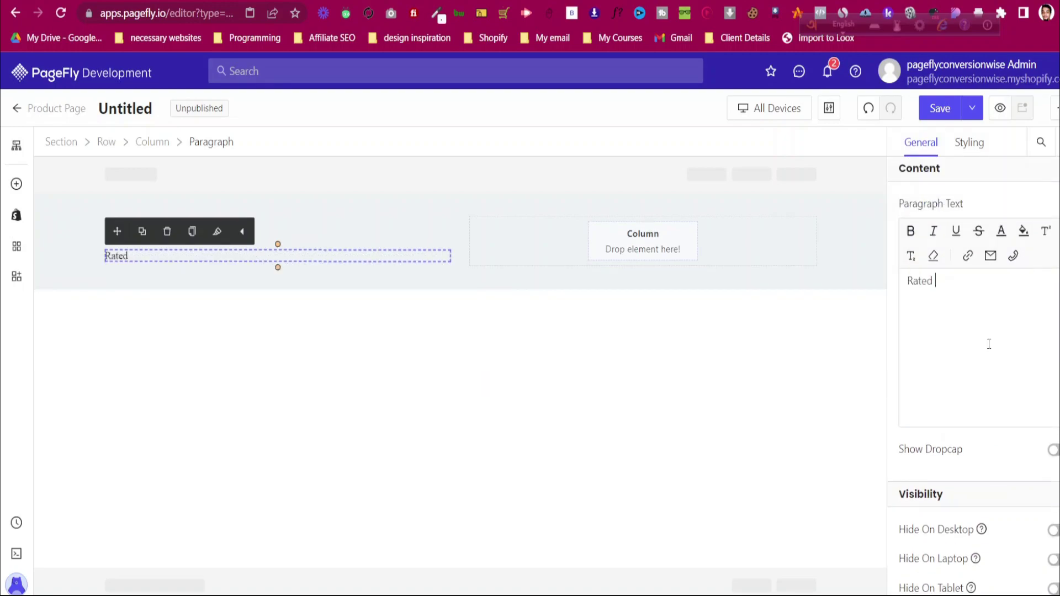
{"action": "type", "text": "4.8/5"}
{"action": "left_click", "coordinate": [193, 1]}
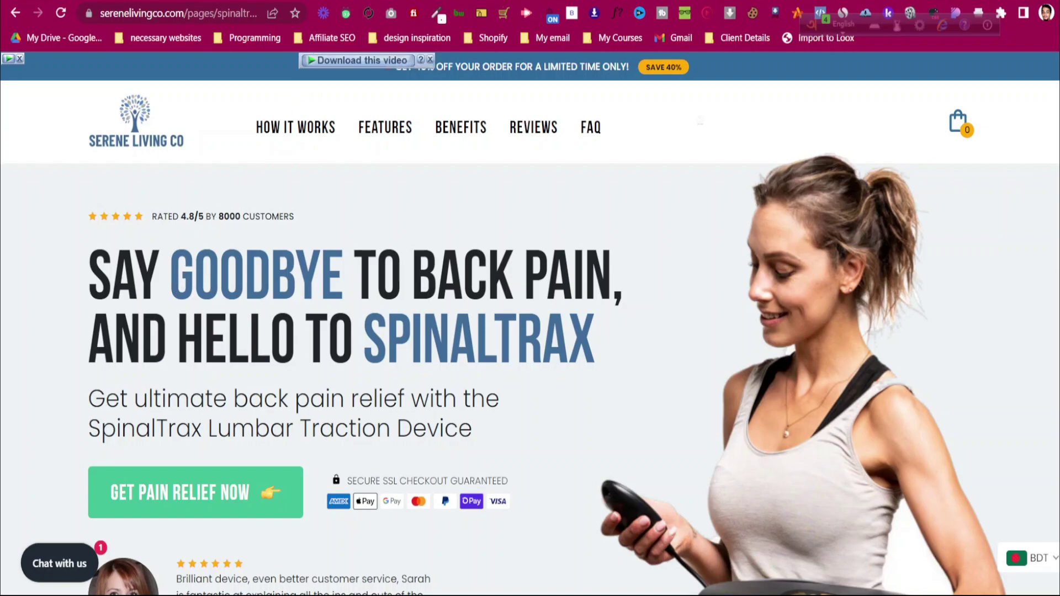
{"action": "left_click", "coordinate": [326, 1]}
{"action": "type", "text": "By"}
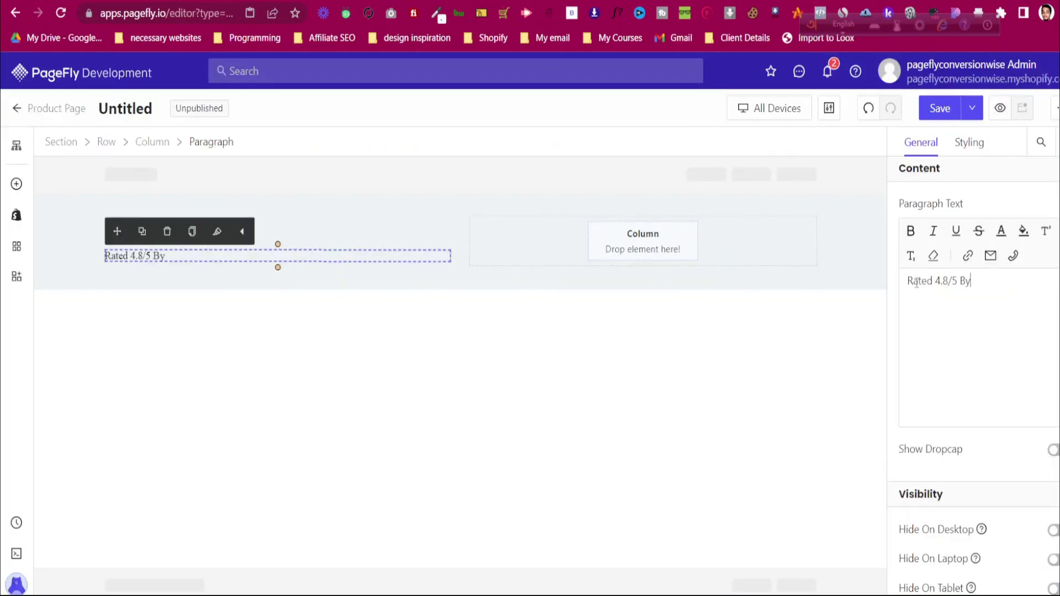
{"action": "left_click", "coordinate": [238, 1]}
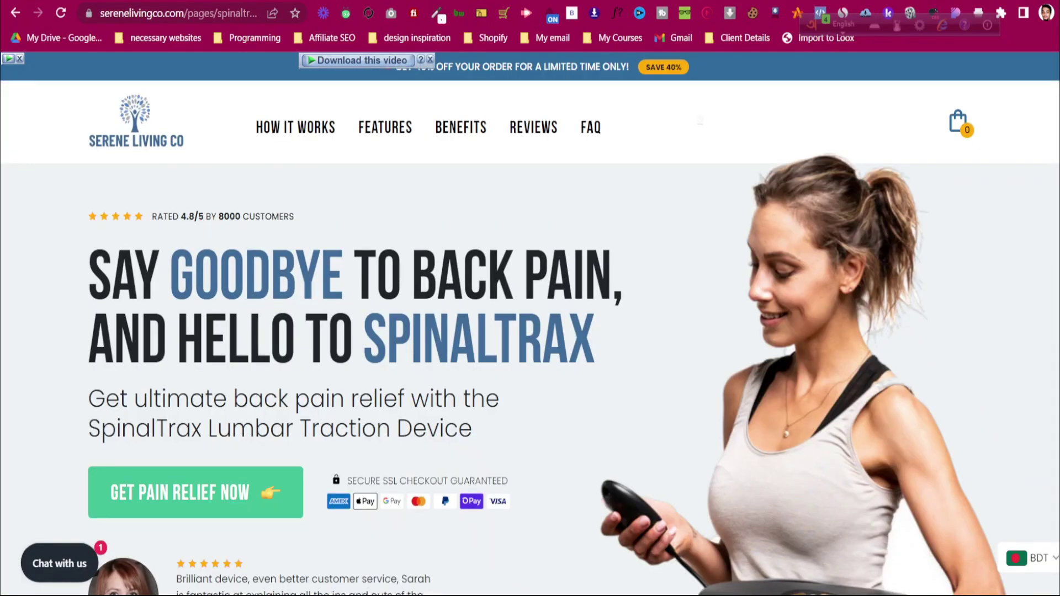
{"action": "left_click", "coordinate": [326, 1]}
{"action": "type", "text": "8000 Customers"}
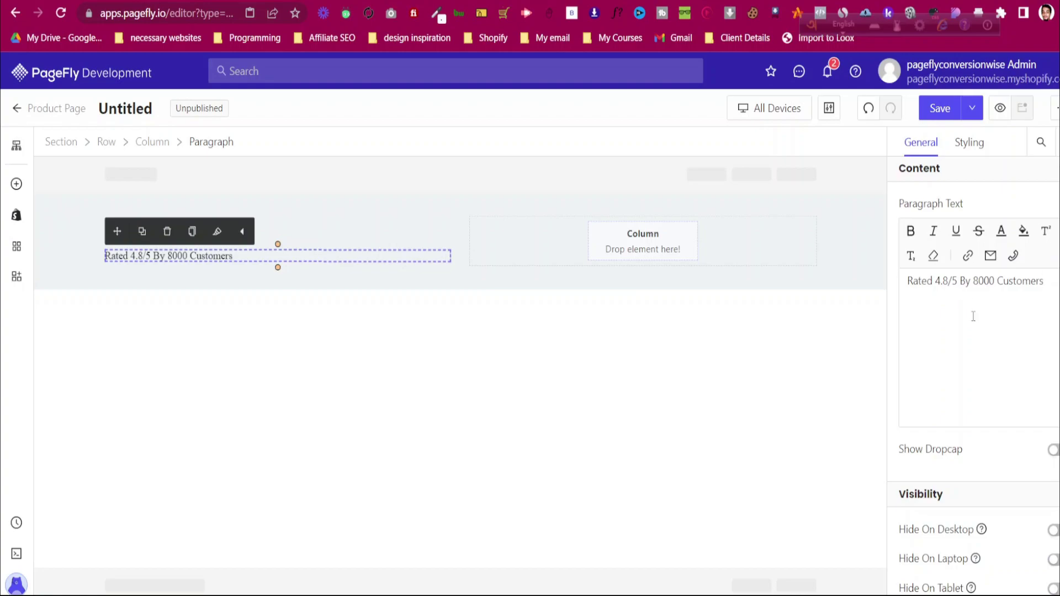
Compare the rating line with the reference page and set the rating paragraph's text transform to uppercase
{"action": "left_click", "coordinate": [237, 1]}
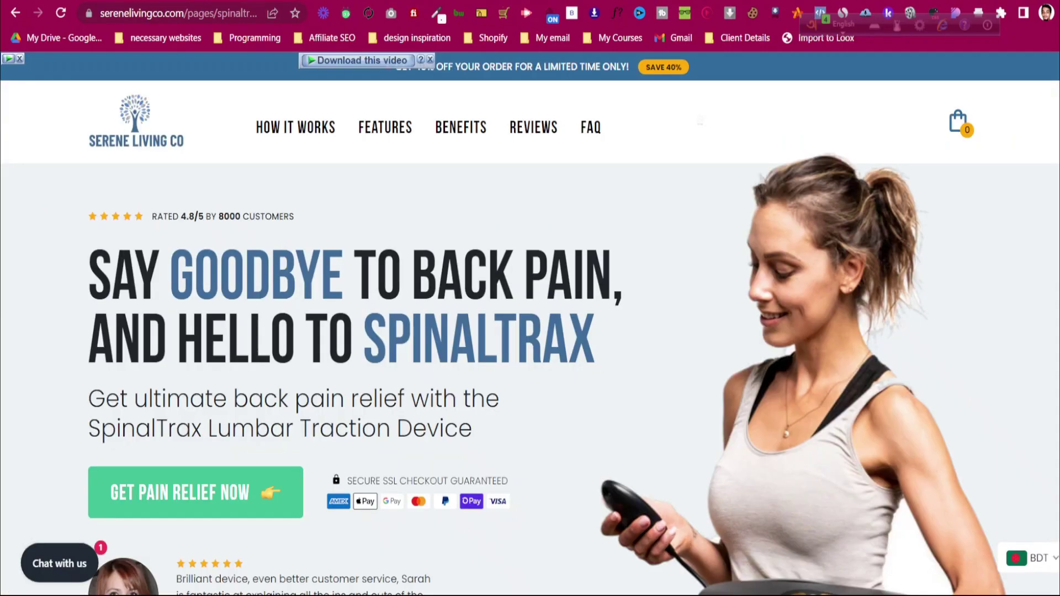
{"action": "left_click", "coordinate": [304, 1]}
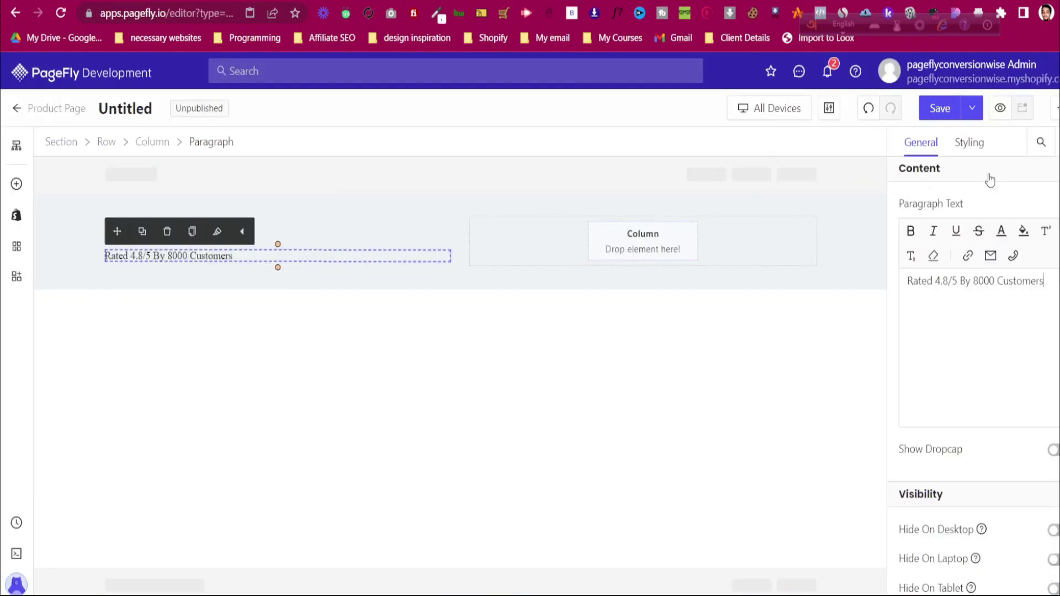
{"action": "left_click", "coordinate": [970, 142]}
{"action": "scroll", "coordinate": [989, 306], "scroll_direction": "down", "scroll_amount": 5}
{"action": "scroll", "coordinate": [989, 305], "scroll_direction": "down", "scroll_amount": 5}
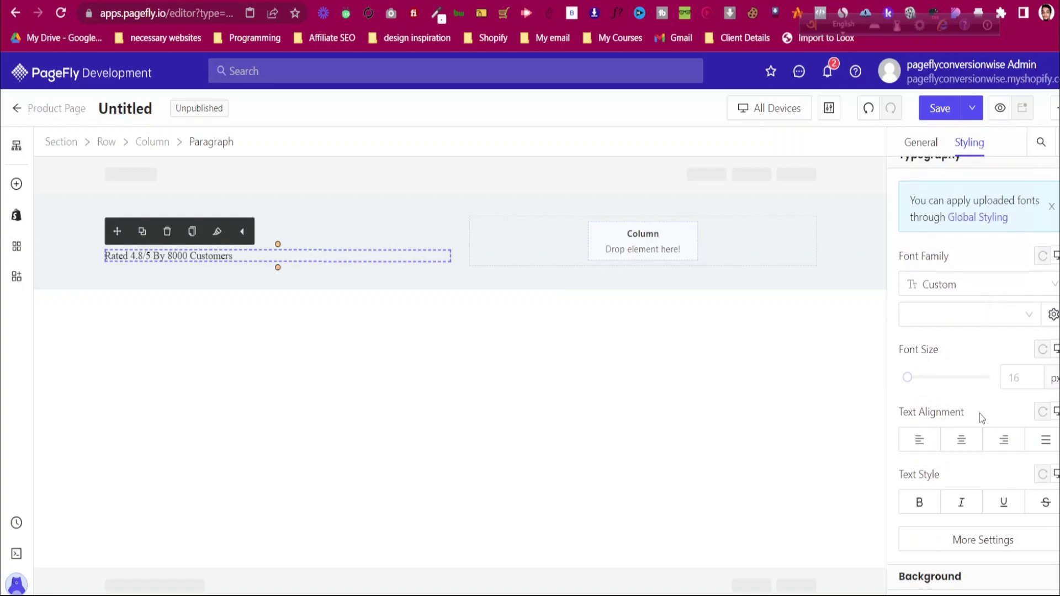
{"action": "scroll", "coordinate": [981, 415], "scroll_direction": "down", "scroll_amount": 2}
{"action": "left_click", "coordinate": [982, 474]}
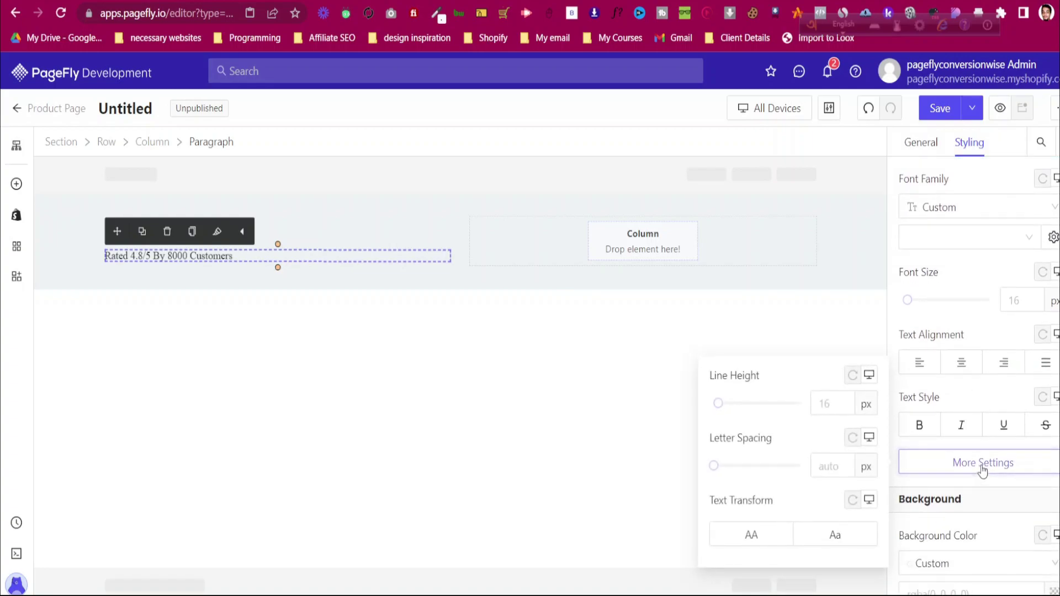
{"action": "left_click", "coordinate": [764, 544]}
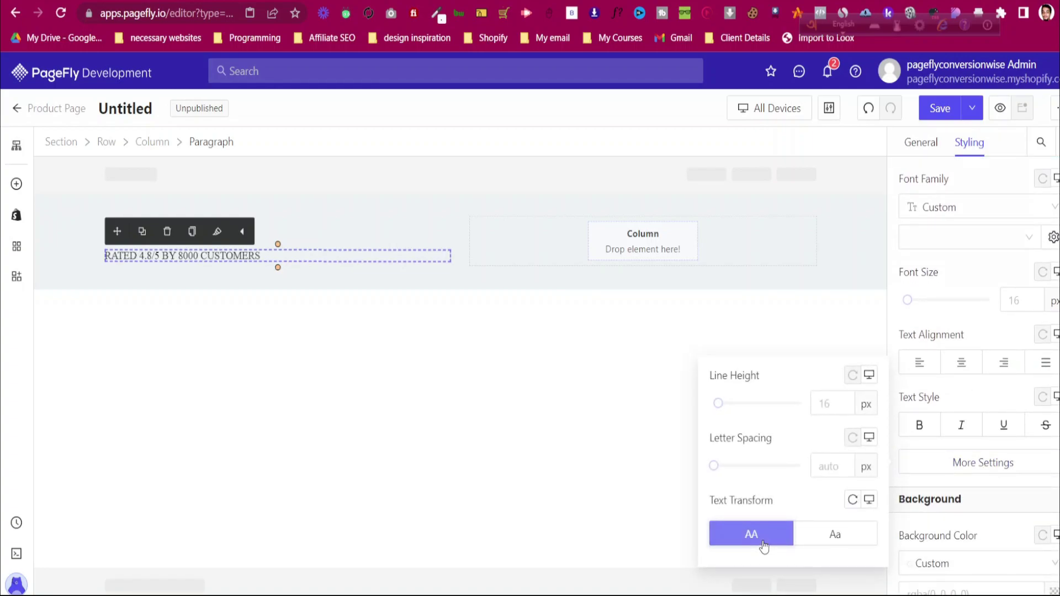
Add the Google font Poppins to the fonts available for the rating paragraph
{"action": "left_click", "coordinate": [1053, 238]}
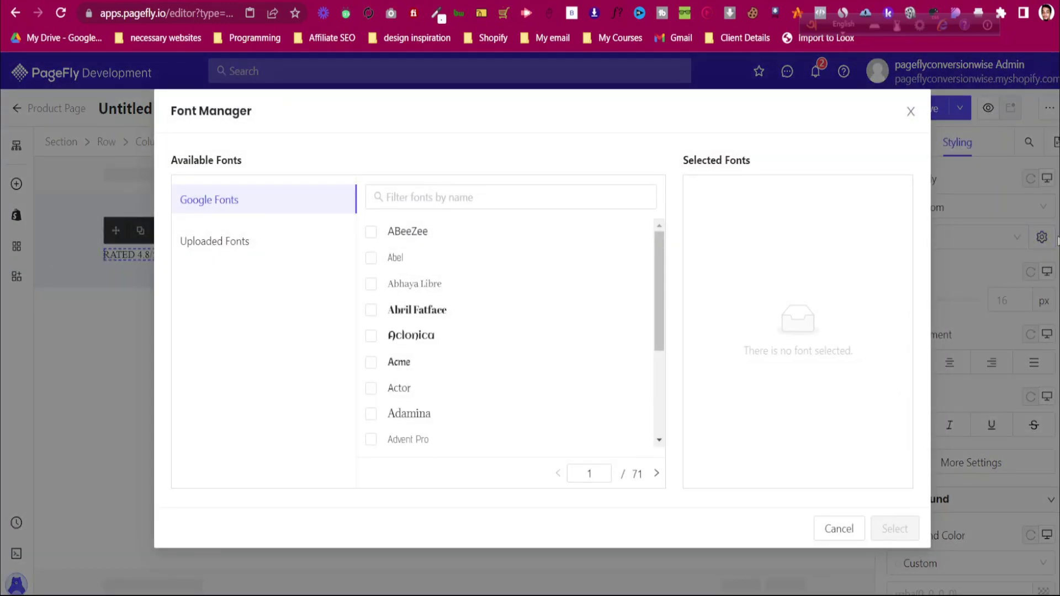
{"action": "left_click", "coordinate": [485, 194]}
{"action": "type", "text": "popp"}
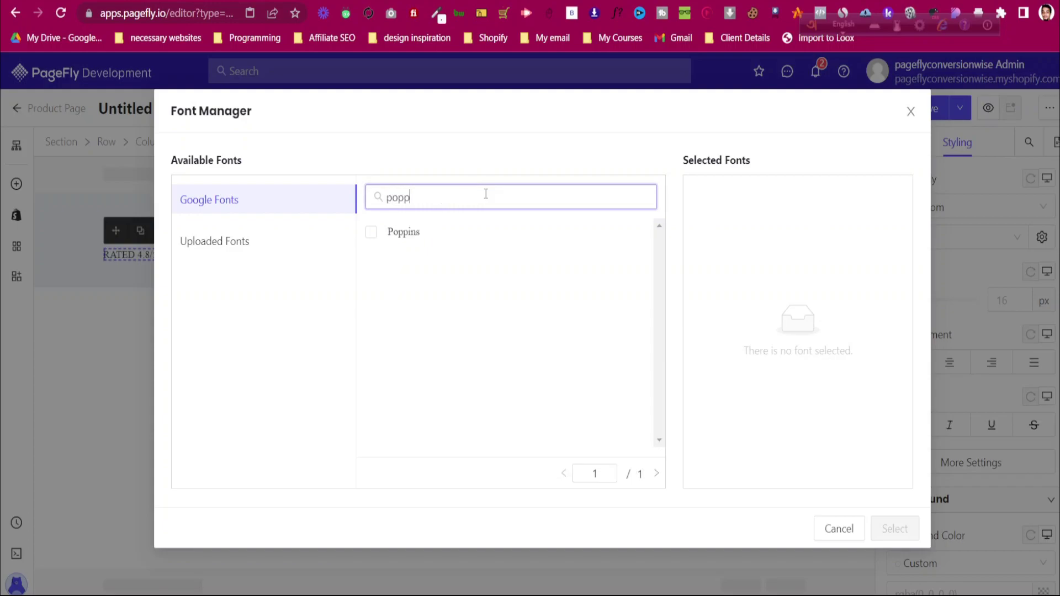
{"action": "left_click", "coordinate": [460, 233]}
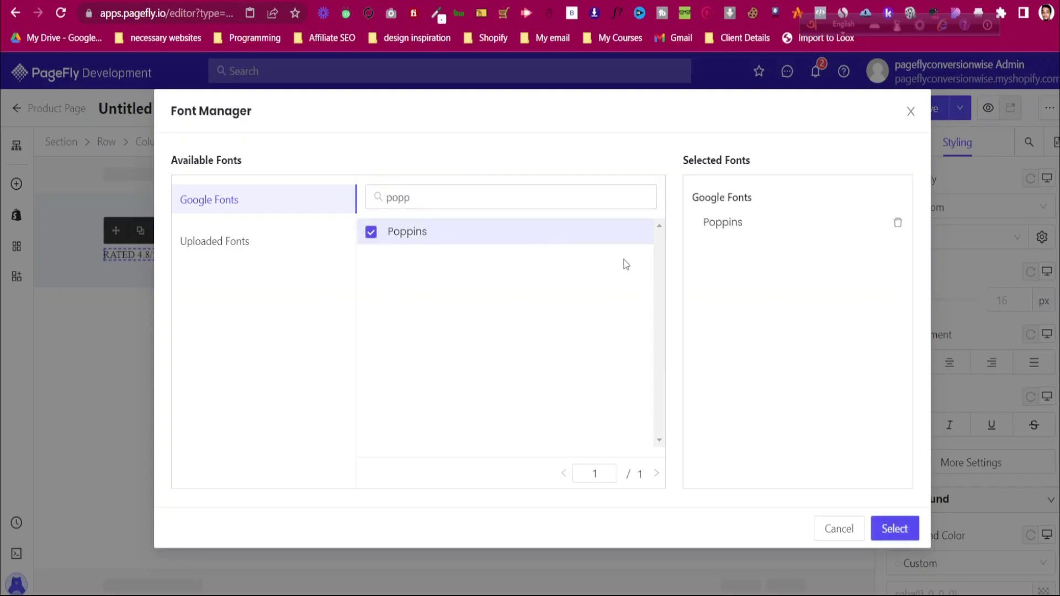
{"action": "left_click", "coordinate": [906, 533]}
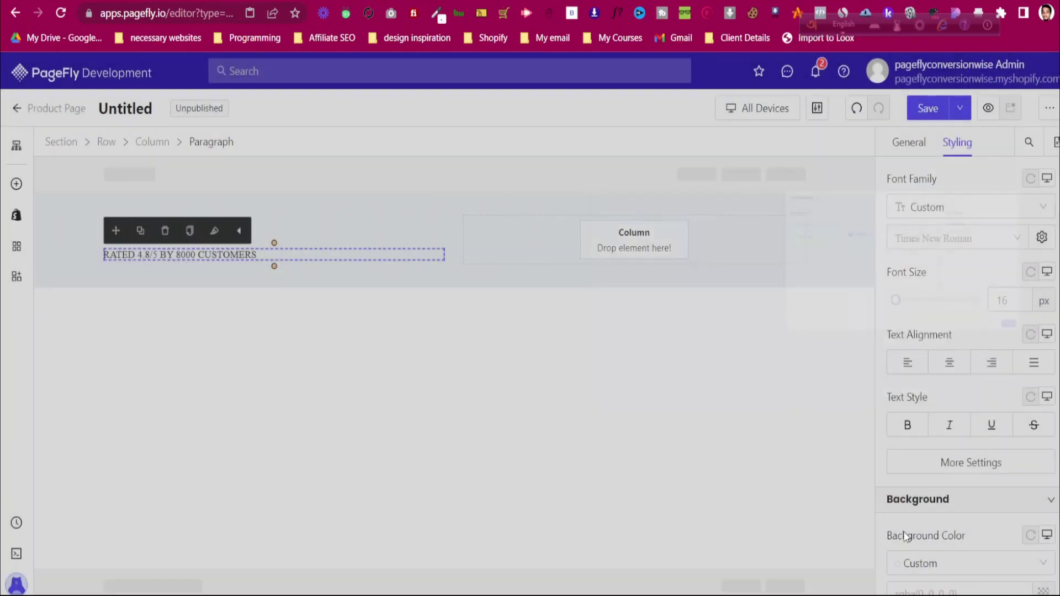
Set the rating paragraph's font family to Poppins and its font size to 14 px
{"action": "left_click", "coordinate": [956, 235]}
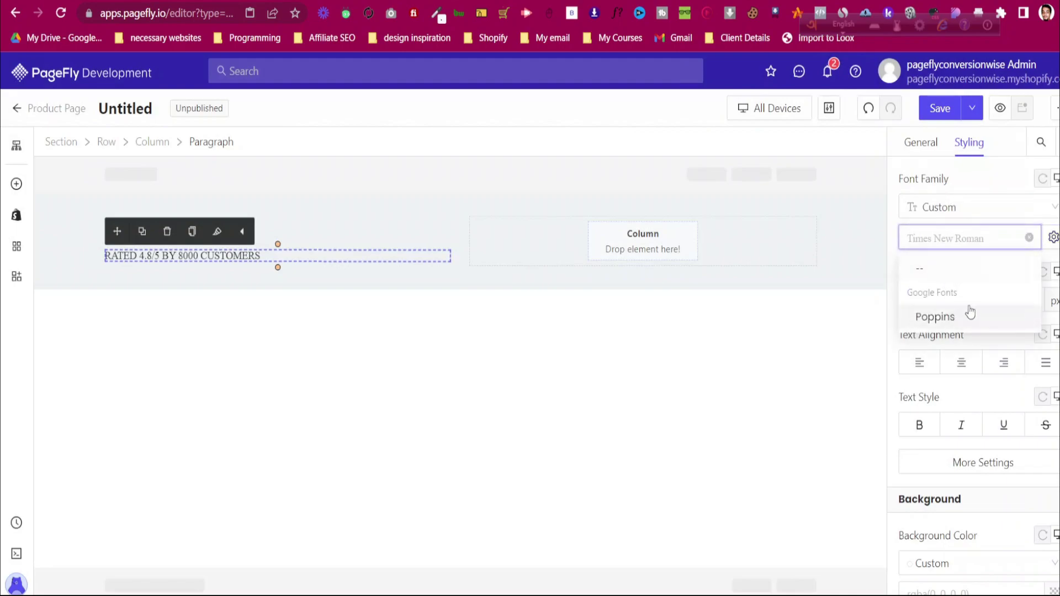
{"action": "left_click", "coordinate": [962, 314]}
{"action": "left_click", "coordinate": [1022, 301]}
{"action": "type", "text": "14"}
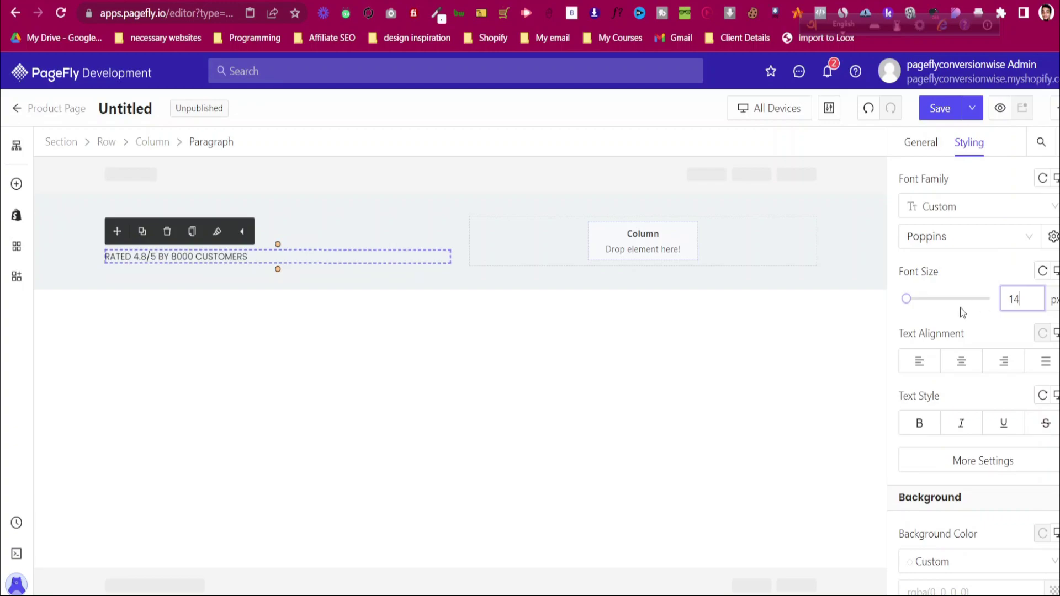
Set the rating paragraph's content color to black, rgb(0, 0, 0)
{"action": "key", "text": "ctrl+Tab"}
{"action": "key", "text": "ctrl+shift+Tab"}
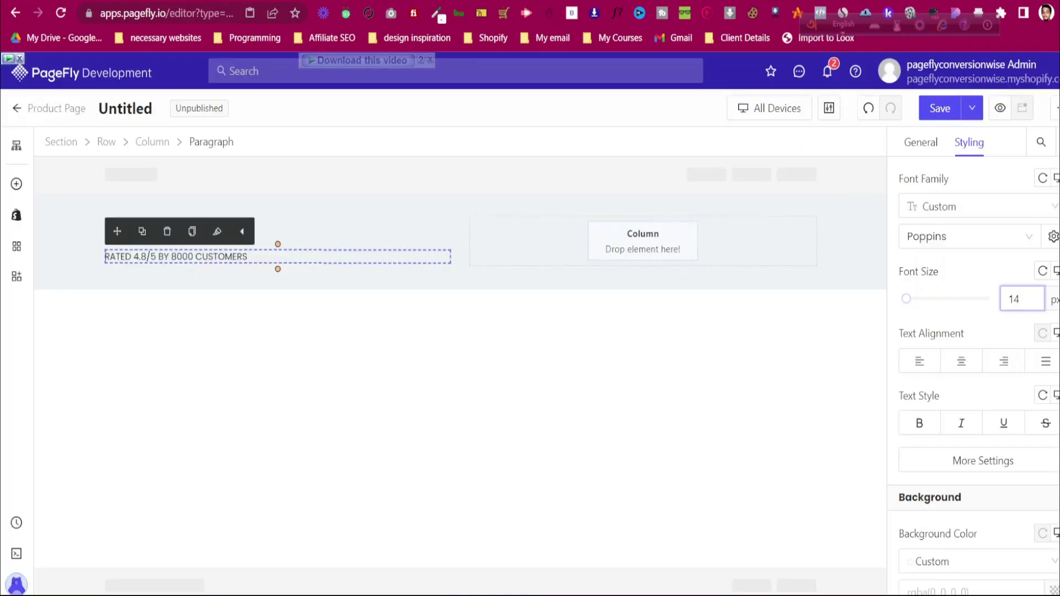
{"action": "scroll", "coordinate": [1056, 269], "scroll_direction": "up", "scroll_amount": 10}
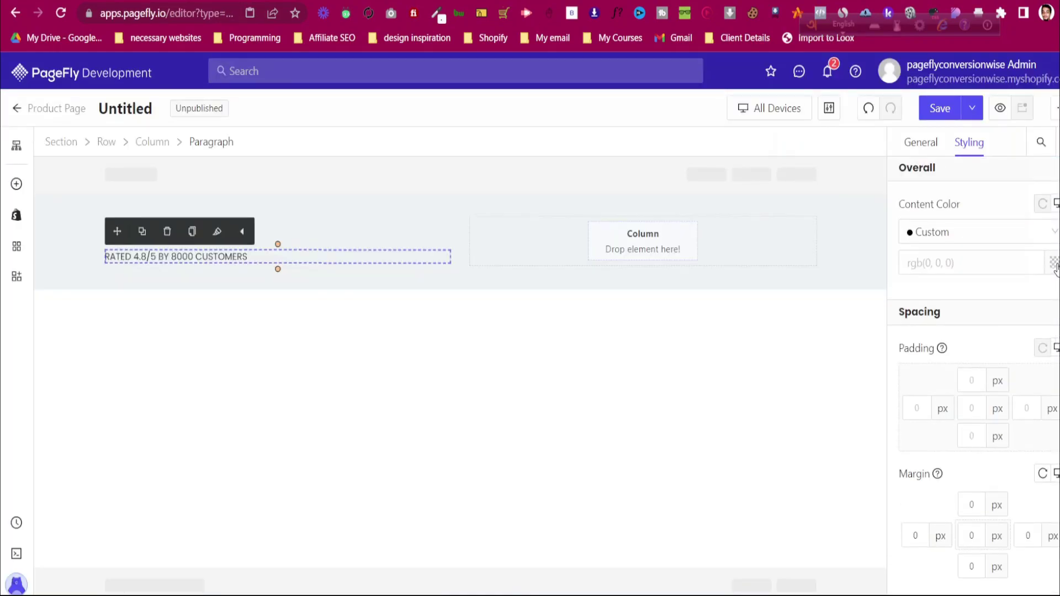
{"action": "left_click", "coordinate": [1055, 264]}
{"action": "left_click", "coordinate": [797, 364]}
Make "4.8/5" and "8000" bold in the rating paragraph, following the reference page
{"action": "key", "text": "ctrl+Tab"}
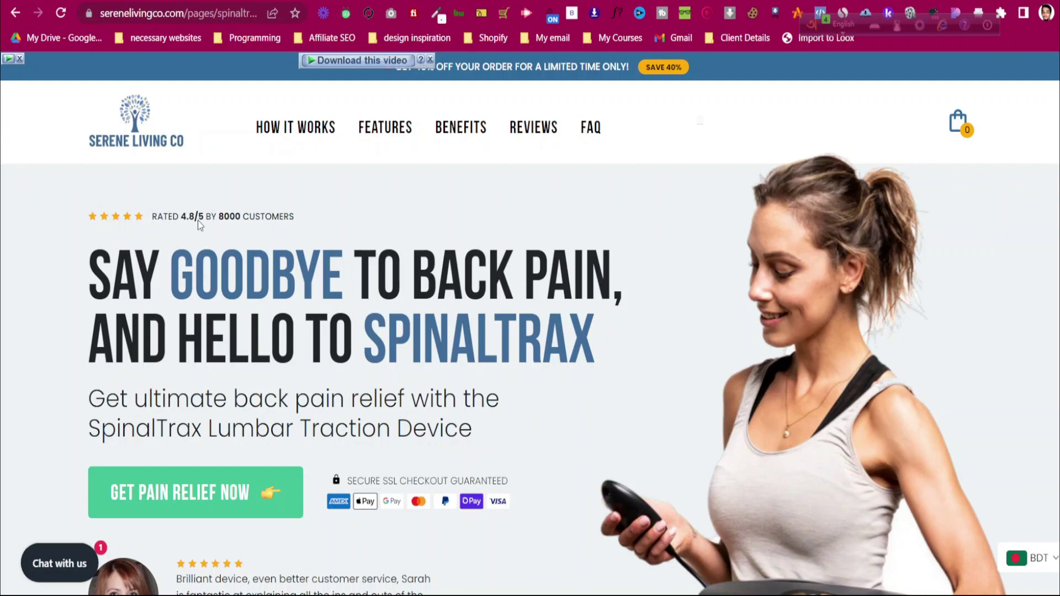
{"action": "key", "text": "ctrl+shift+Tab"}
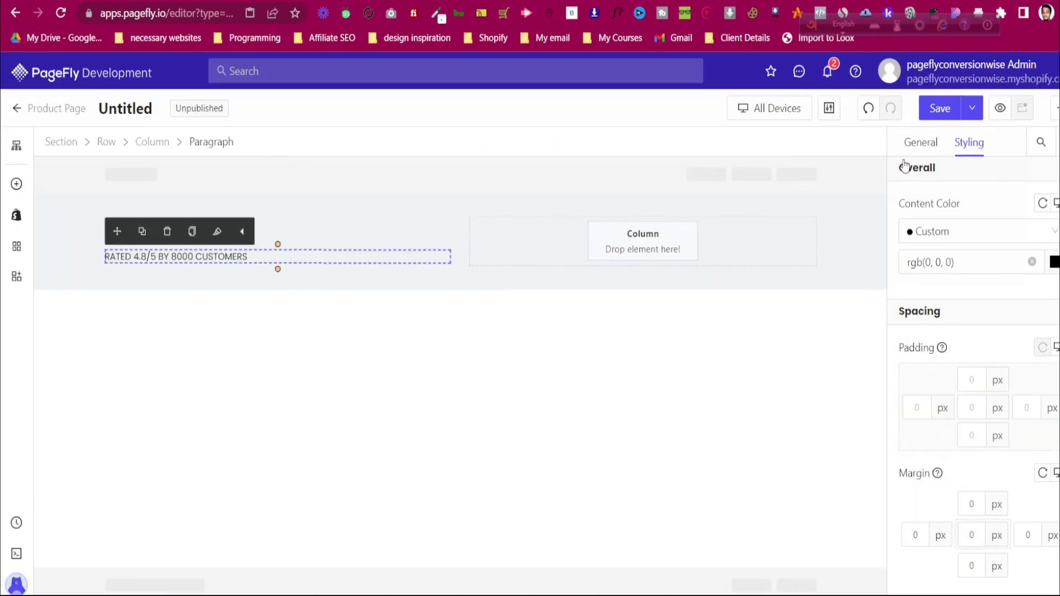
{"action": "left_click", "coordinate": [912, 148]}
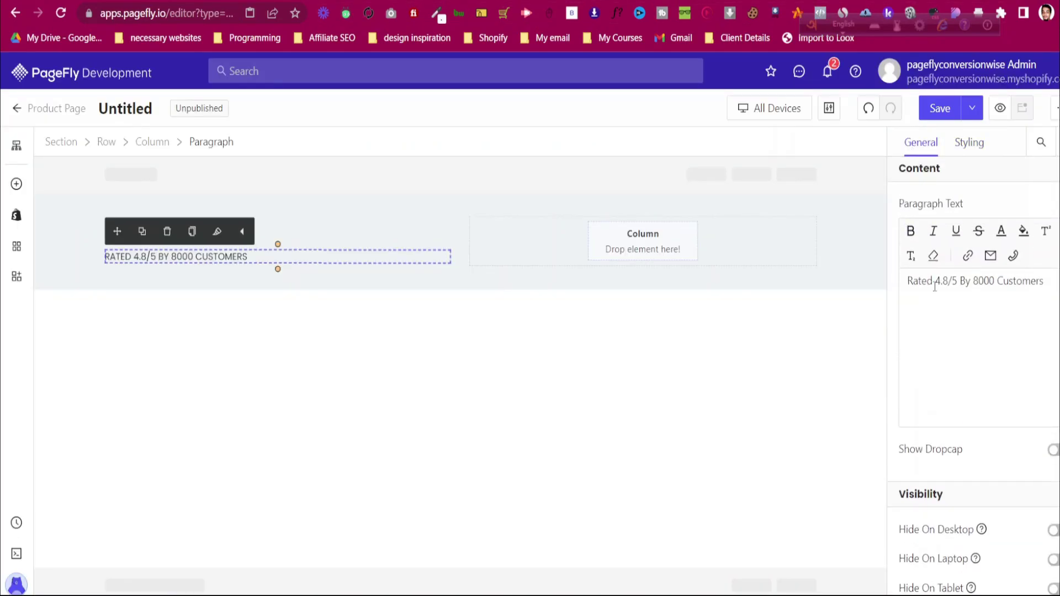
{"action": "left_click_drag", "start_coordinate": [937, 282], "coordinate": [959, 283]}
{"action": "left_click", "coordinate": [913, 234]}
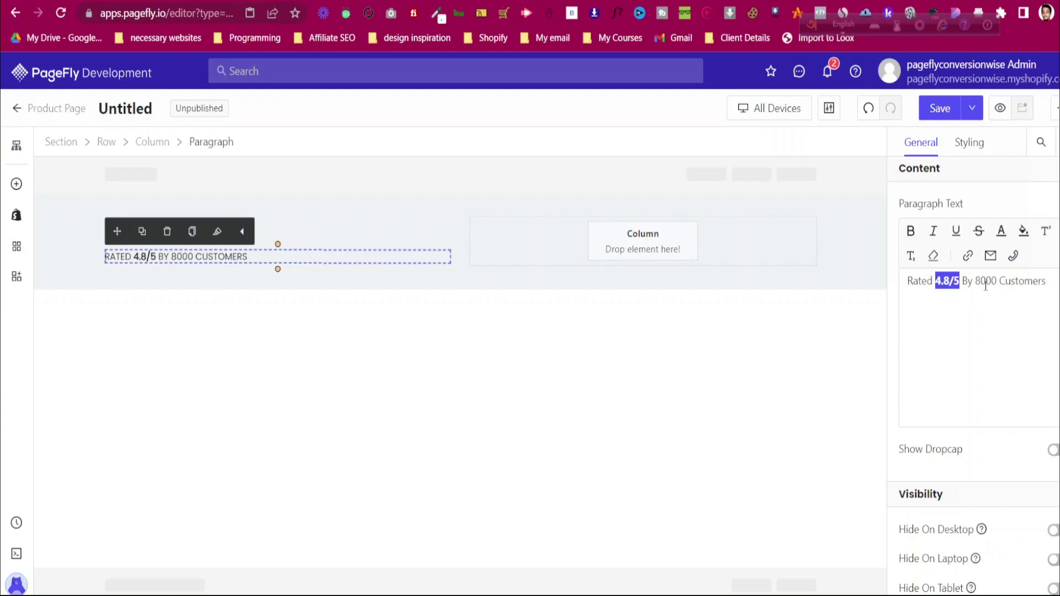
{"action": "left_click_drag", "start_coordinate": [976, 281], "coordinate": [997, 281]}
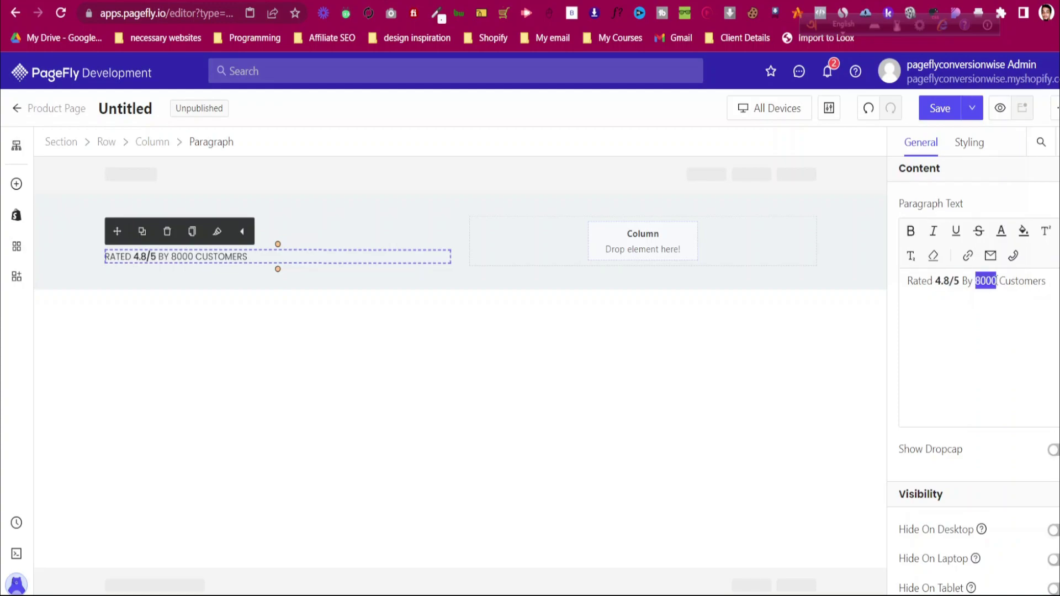
{"action": "left_click", "coordinate": [913, 234]}
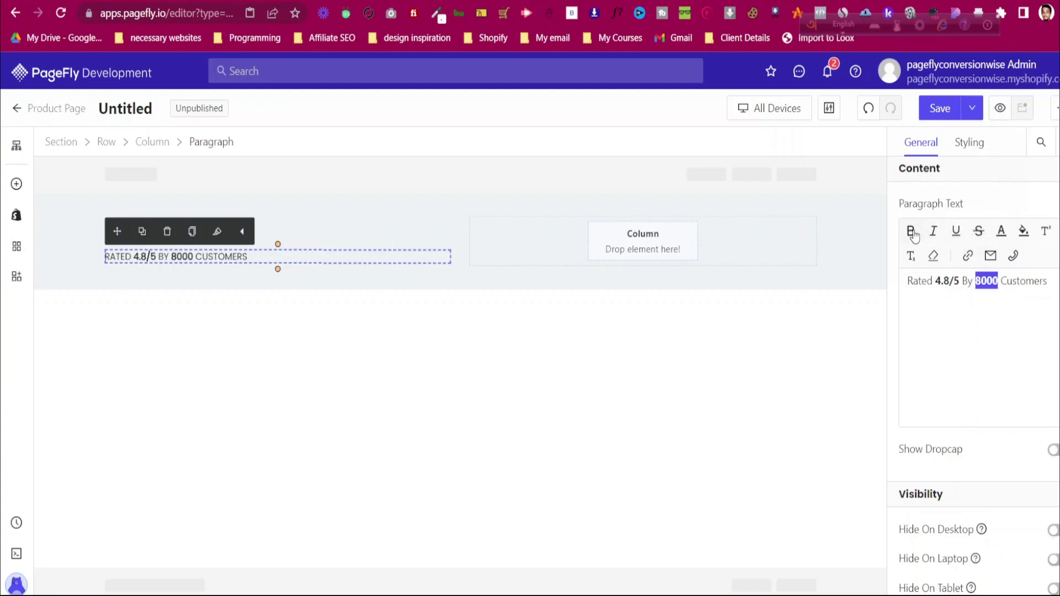
Check the rating row's layout on the reference page and move the rating paragraph into the block holding the stars
{"action": "left_click", "coordinate": [287, 237]}
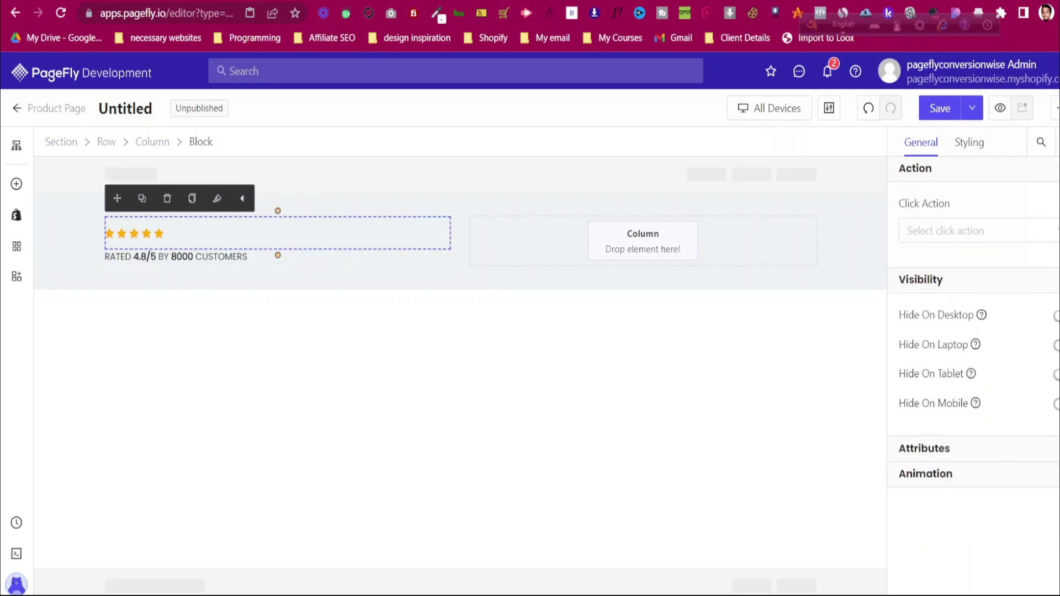
{"action": "key", "text": "ctrl+Tab"}
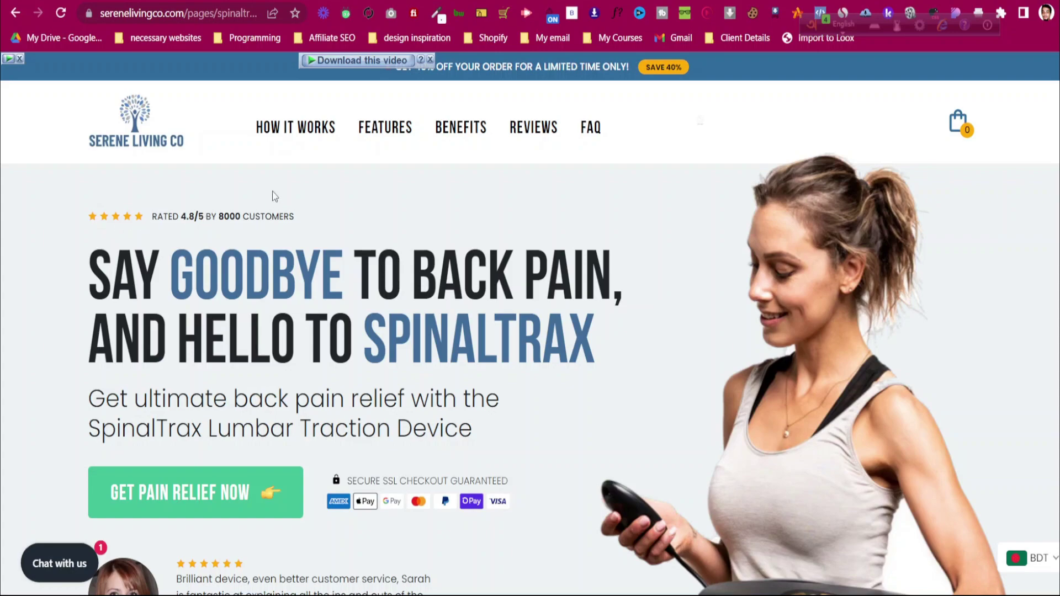
{"action": "key", "text": "ctrl+shift+Tab"}
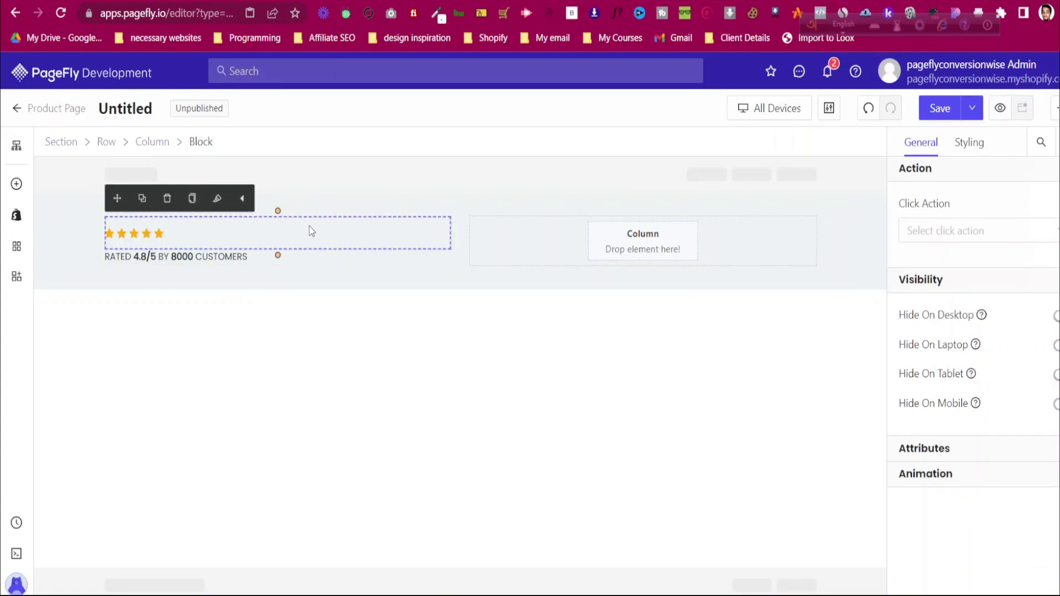
{"action": "left_click", "coordinate": [294, 259]}
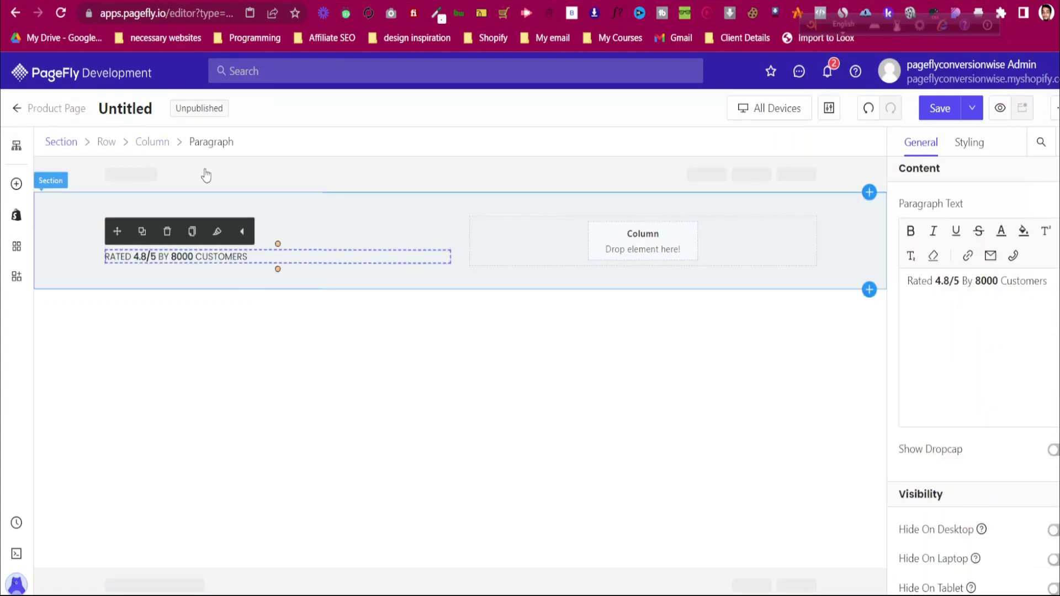
{"action": "left_click_drag", "start_coordinate": [117, 231], "coordinate": [298, 237]}
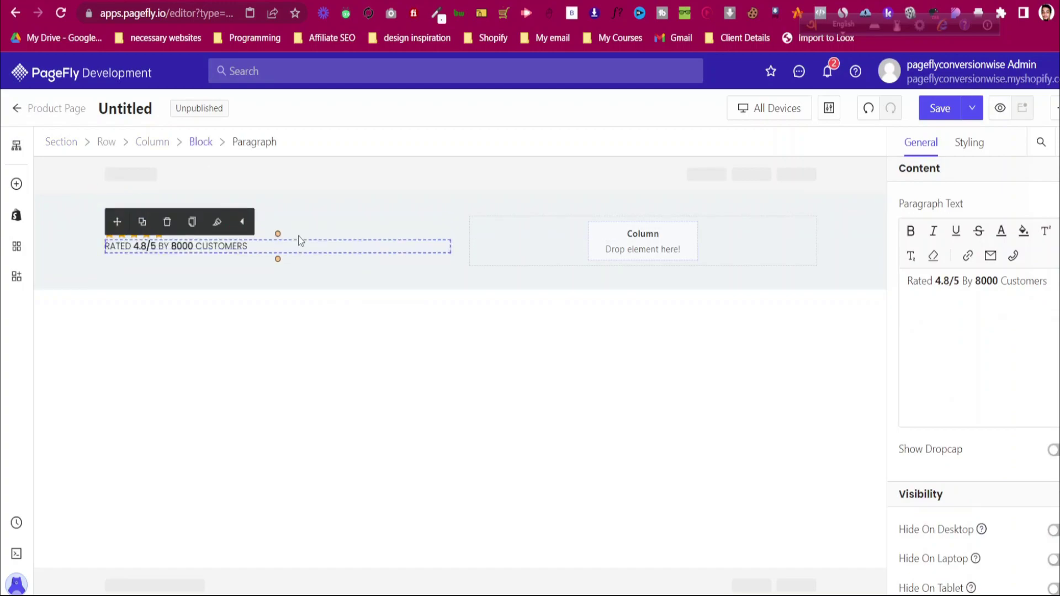
Set the display style of the block holding the stars and rating text to Flex
{"action": "left_click", "coordinate": [202, 143]}
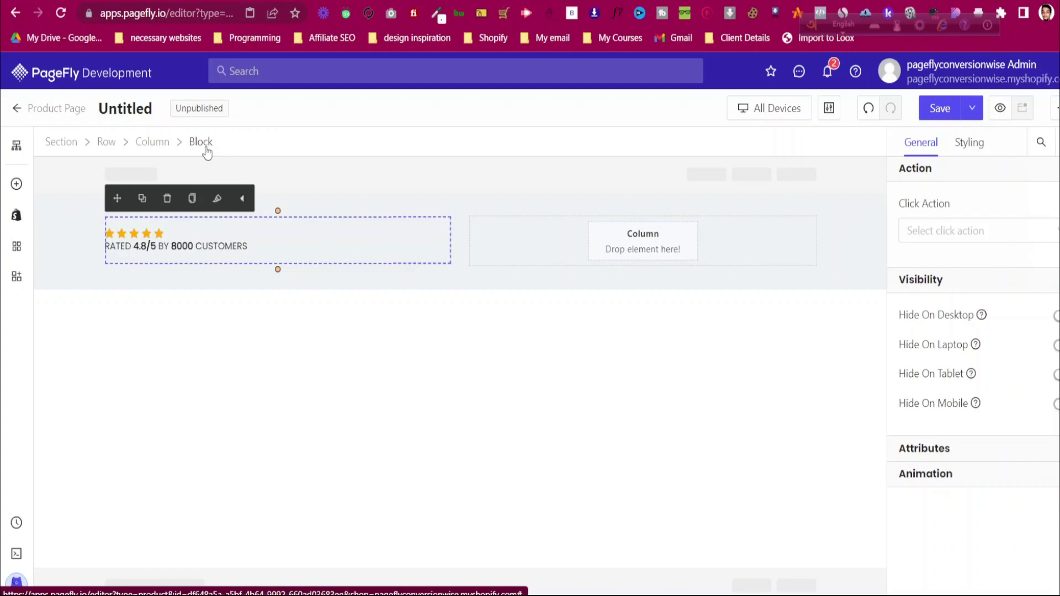
{"action": "left_click", "coordinate": [970, 142]}
{"action": "scroll", "coordinate": [972, 359], "scroll_direction": "down", "scroll_amount": 5}
{"action": "scroll", "coordinate": [1044, 313], "scroll_direction": "down", "scroll_amount": 12}
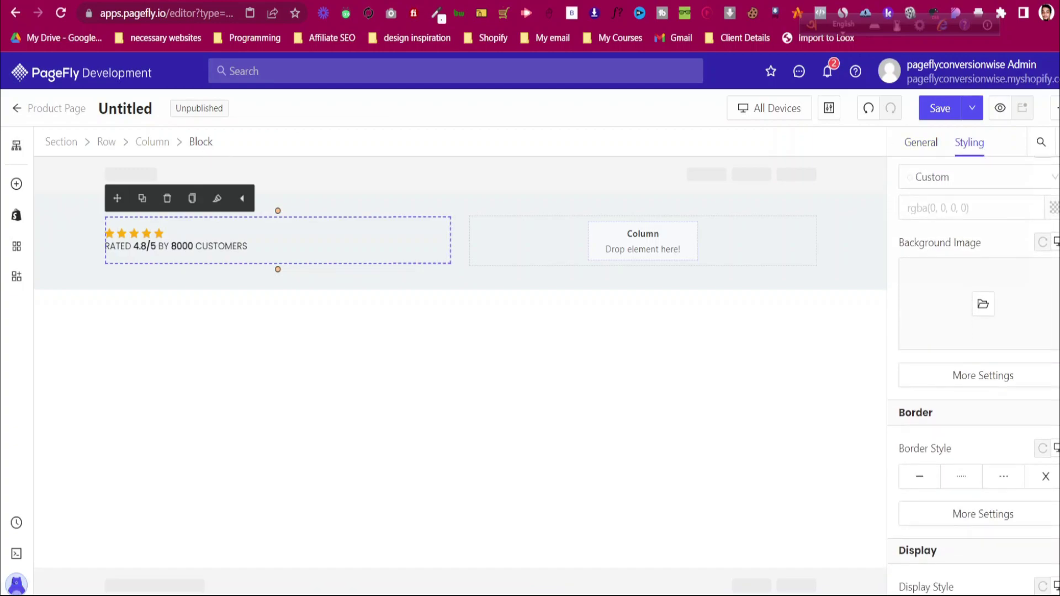
{"action": "left_click", "coordinate": [1043, 309]}
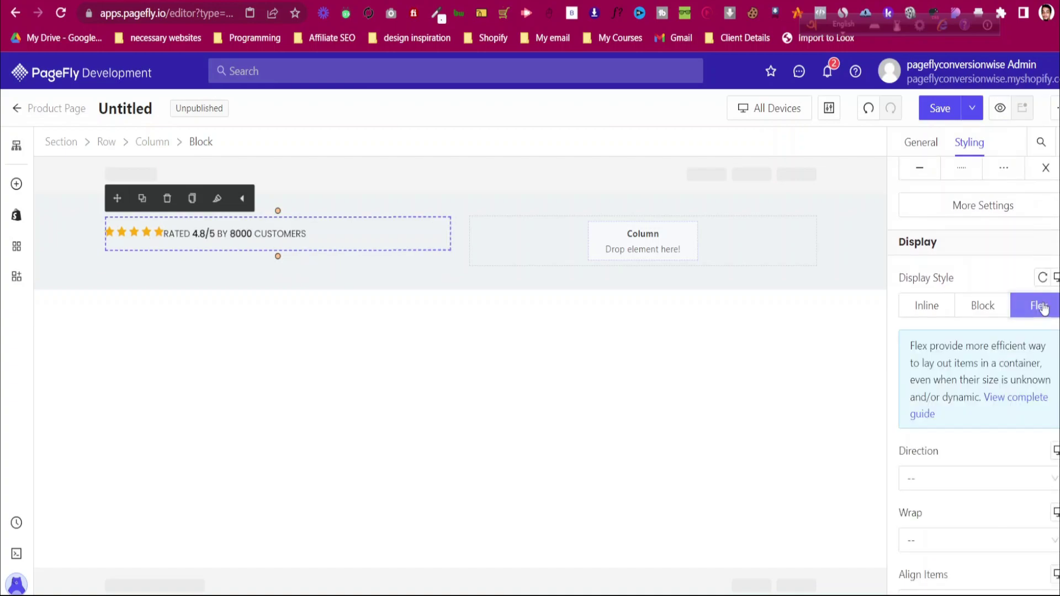
Set Align Items to Center for the flex block with the stars and rating text
{"action": "scroll", "coordinate": [1028, 426], "scroll_direction": "down", "scroll_amount": 3}
{"action": "left_click", "coordinate": [985, 454]}
{"action": "left_click", "coordinate": [921, 318]}
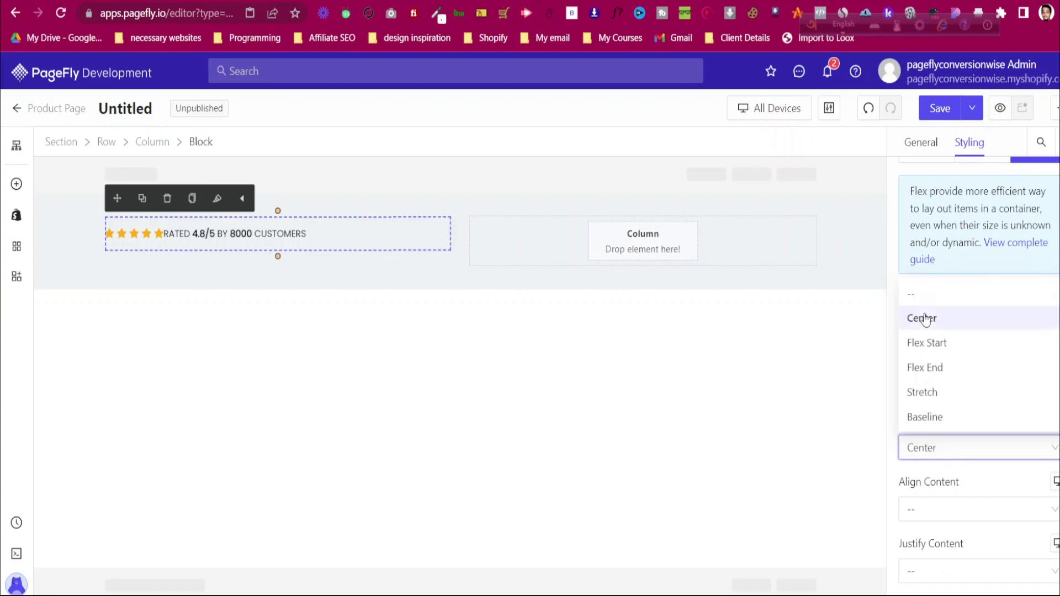
{"action": "scroll", "coordinate": [1021, 374], "scroll_direction": "up", "scroll_amount": 3}
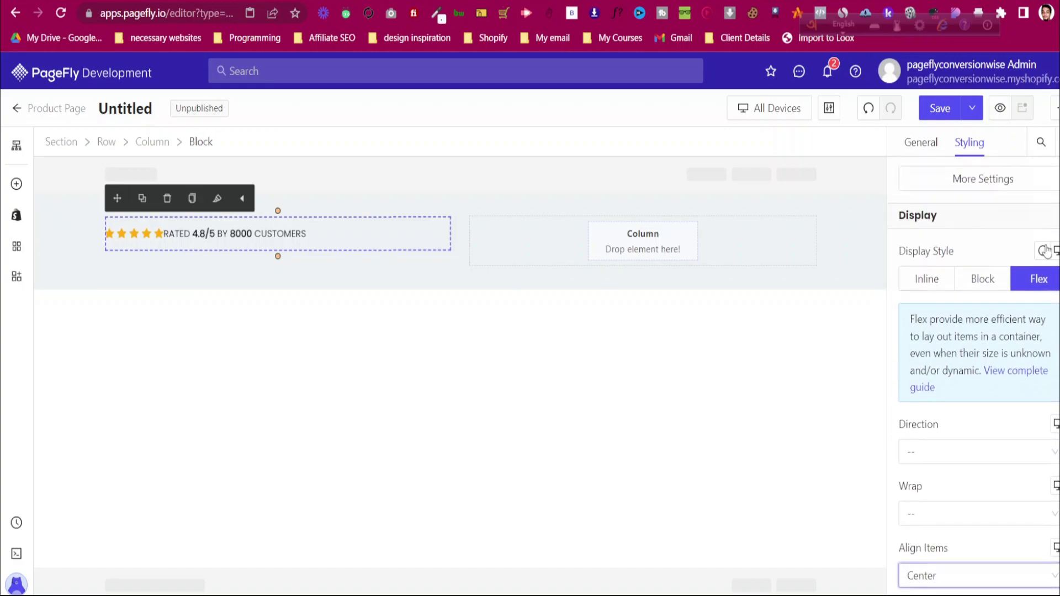
{"action": "scroll", "coordinate": [1015, 490], "scroll_direction": "down", "scroll_amount": 3}
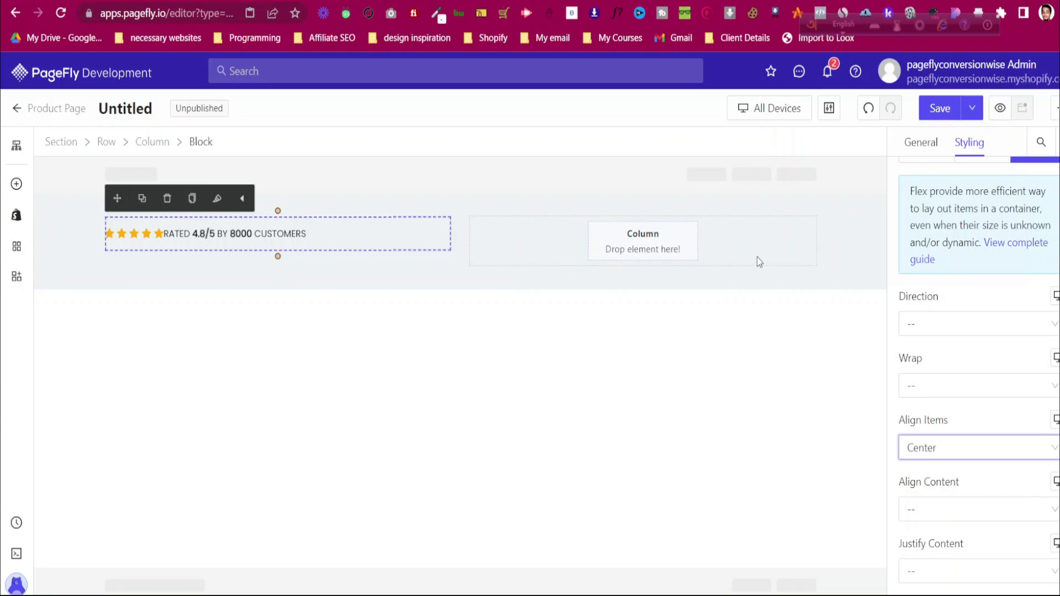
Compare the gap beside the stars with the reference page and set the rating paragraph's left margin to 10 px
{"action": "left_click", "coordinate": [439, 2]}
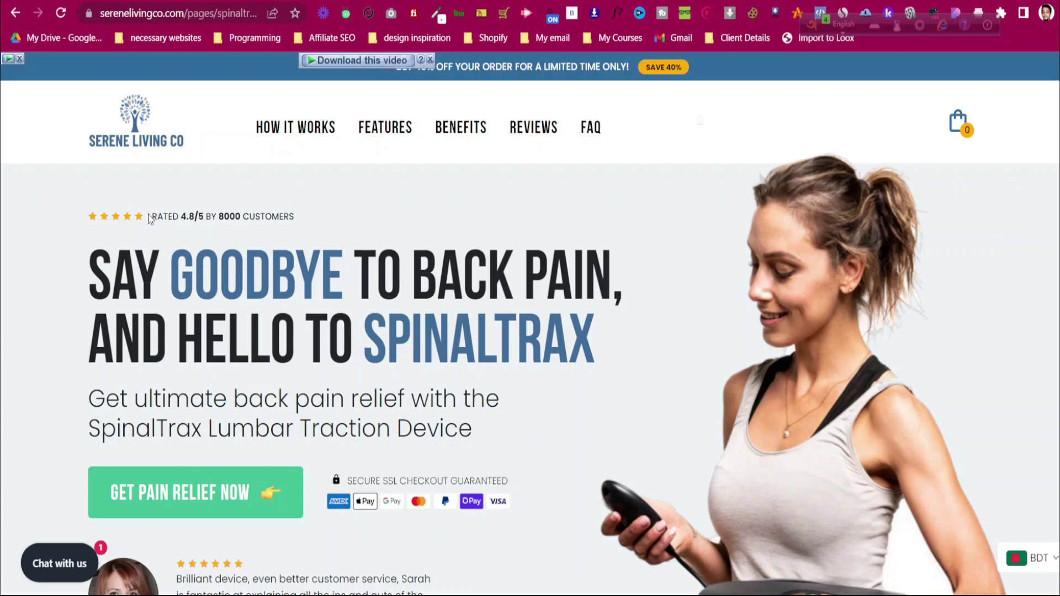
{"action": "left_click", "coordinate": [348, 1]}
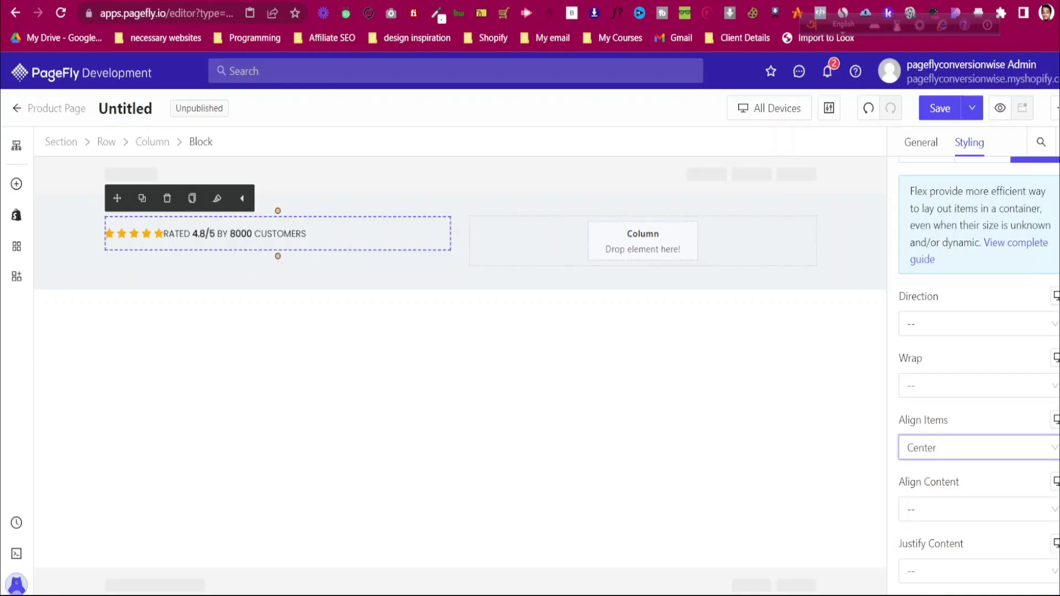
{"action": "left_click", "coordinate": [252, 239]}
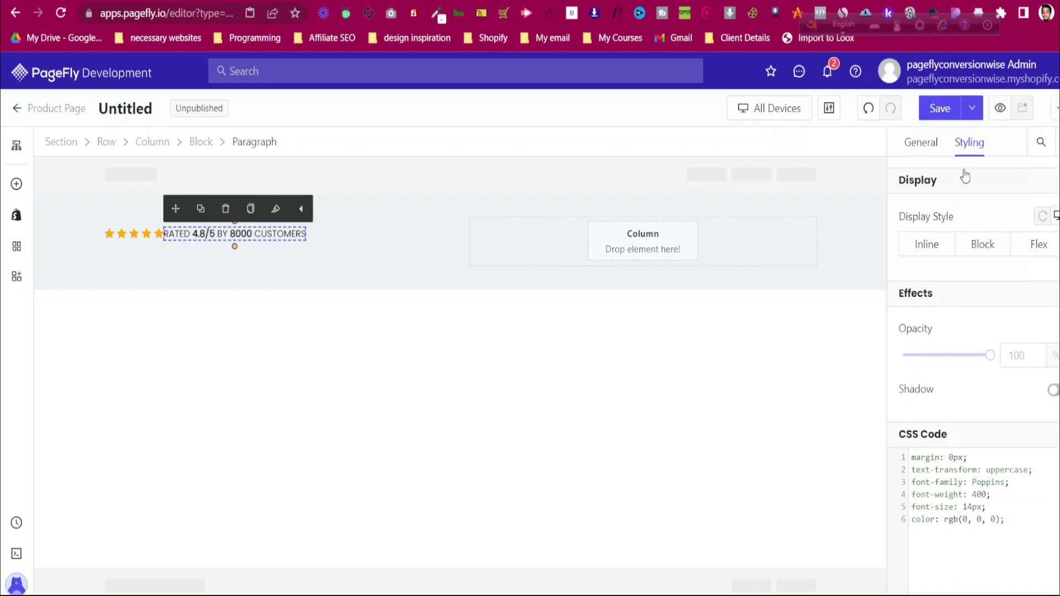
{"action": "scroll", "coordinate": [994, 426], "scroll_direction": "up", "scroll_amount": 10}
{"action": "scroll", "coordinate": [998, 435], "scroll_direction": "up", "scroll_amount": 4}
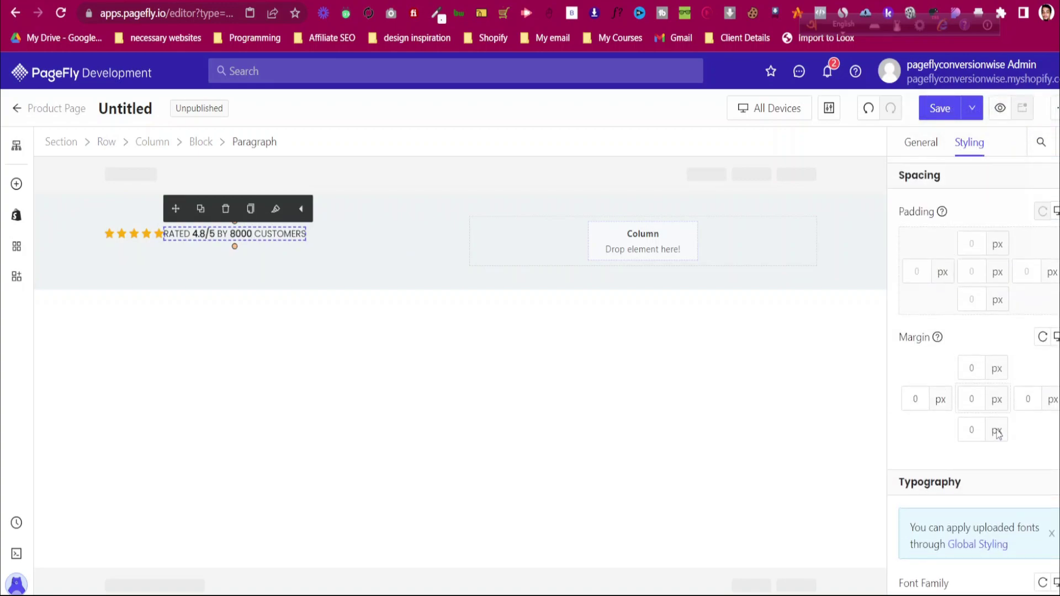
{"action": "left_click", "coordinate": [912, 409]}
{"action": "type", "text": "10"}
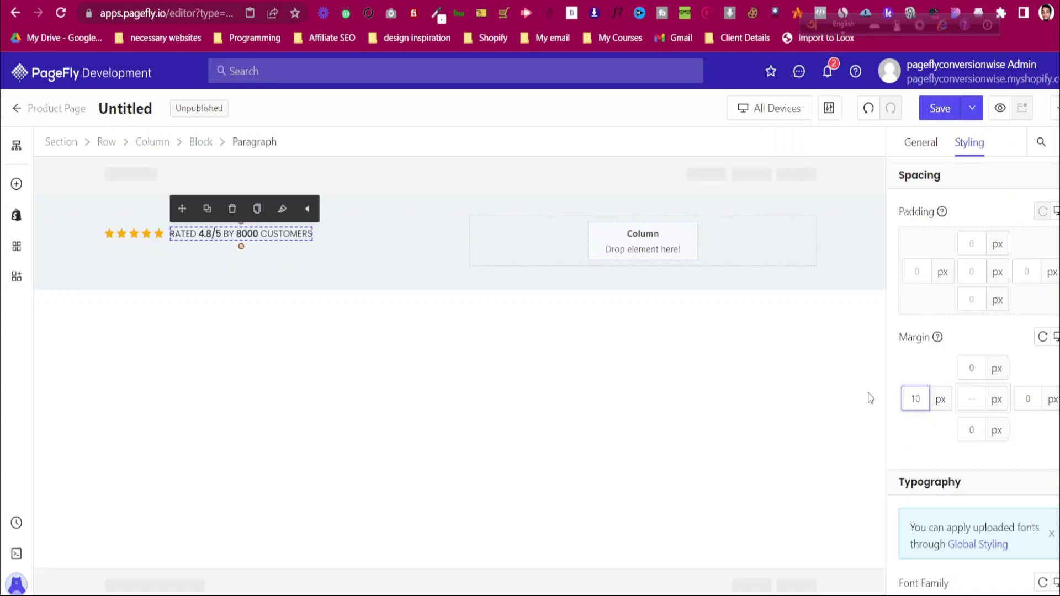
Add a heading element below the block with the rating row and set all of its margins to 0 px
{"action": "left_click", "coordinate": [71, 222]}
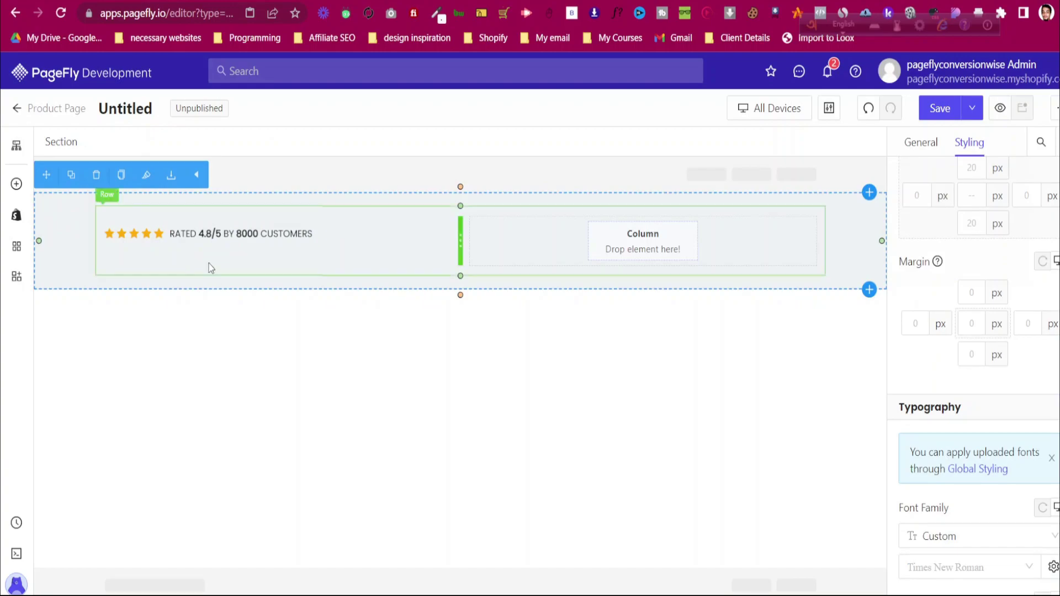
{"action": "left_click", "coordinate": [197, 235]}
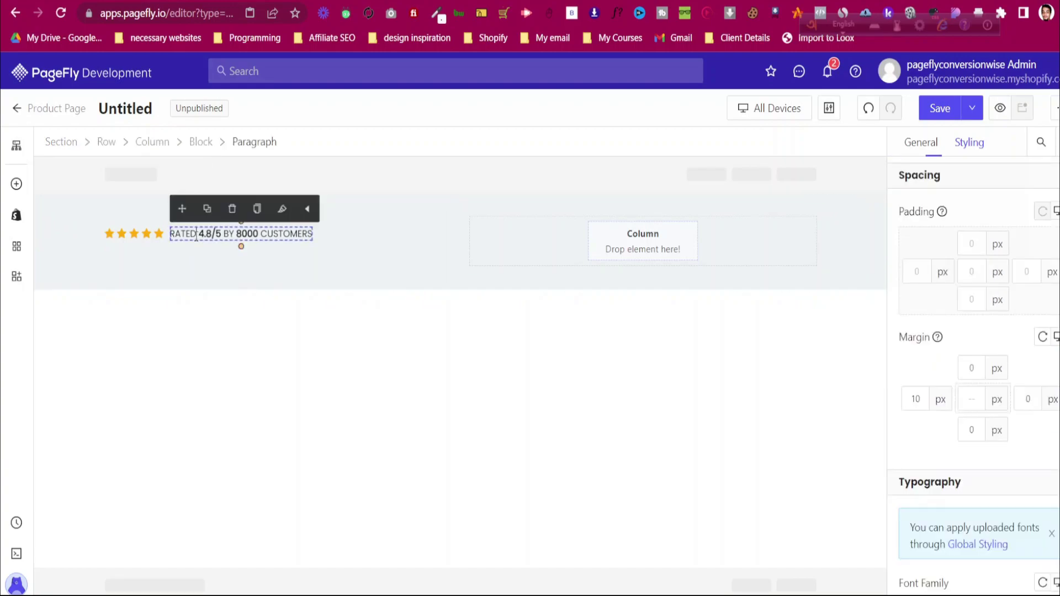
{"action": "left_click", "coordinate": [329, 241]}
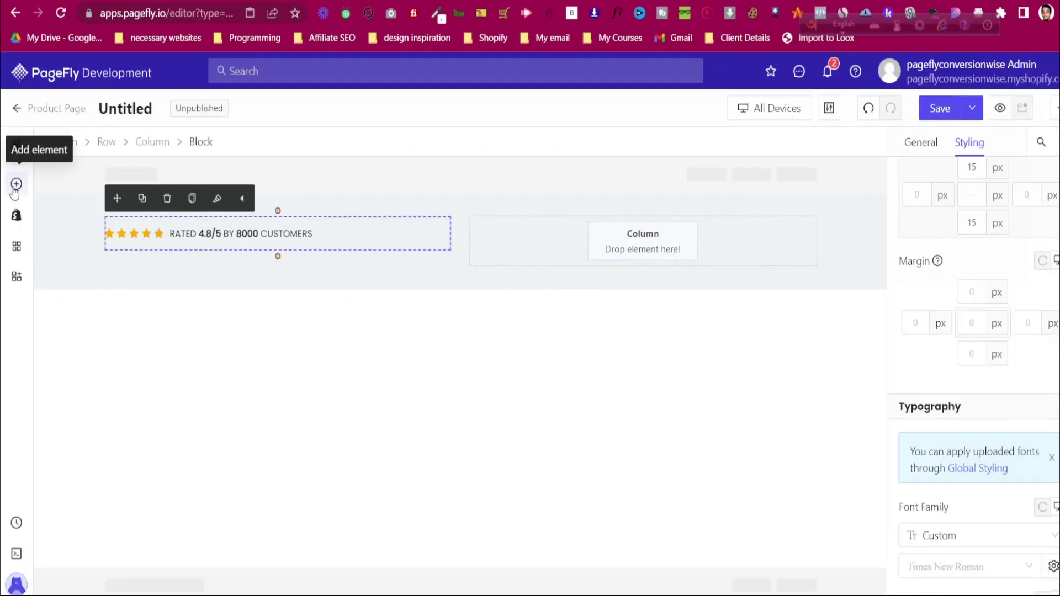
{"action": "left_click", "coordinate": [16, 185]}
{"action": "left_click", "coordinate": [16, 186]}
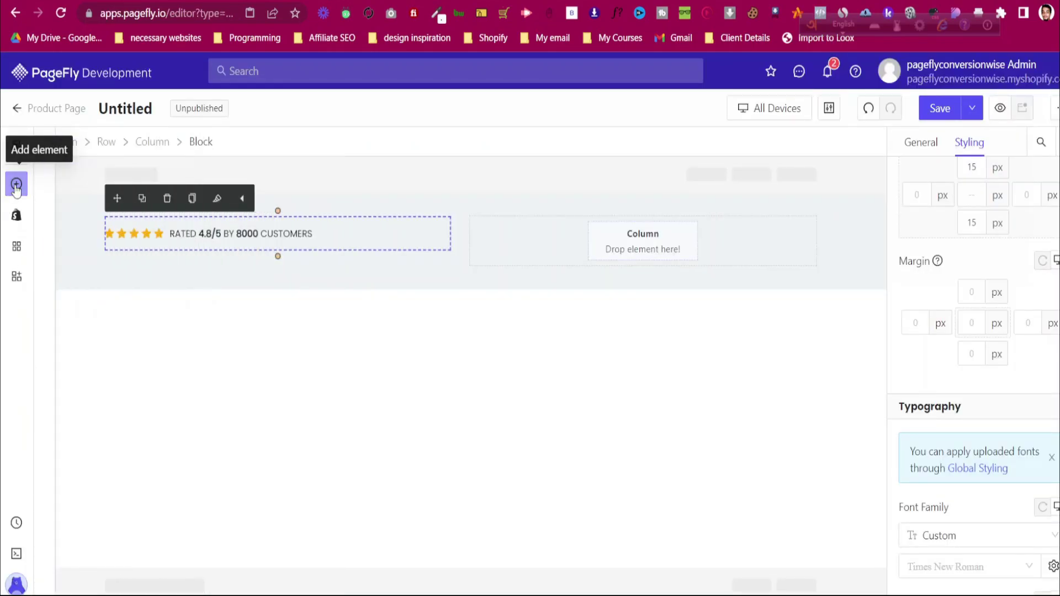
{"action": "left_click", "coordinate": [16, 185]}
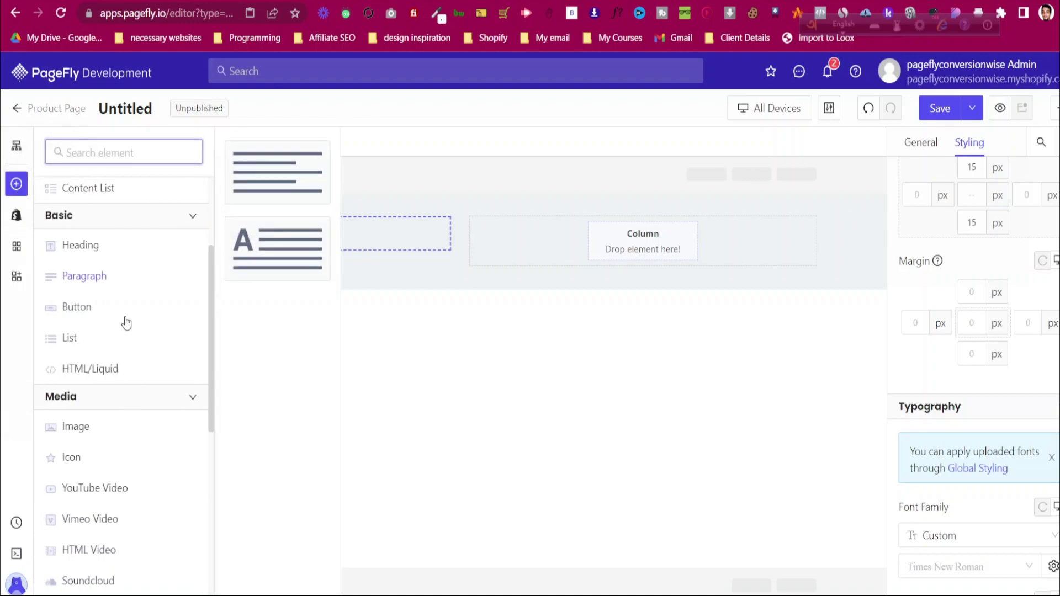
{"action": "left_click_drag", "start_coordinate": [314, 185], "coordinate": [384, 265]}
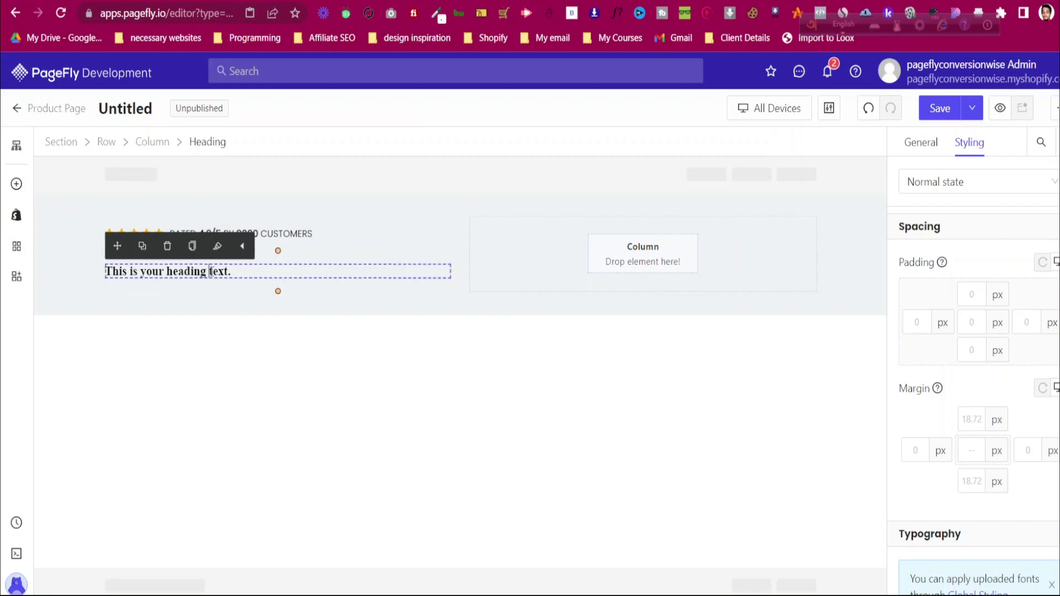
{"action": "left_click", "coordinate": [972, 451]}
{"action": "type", "text": "0"}
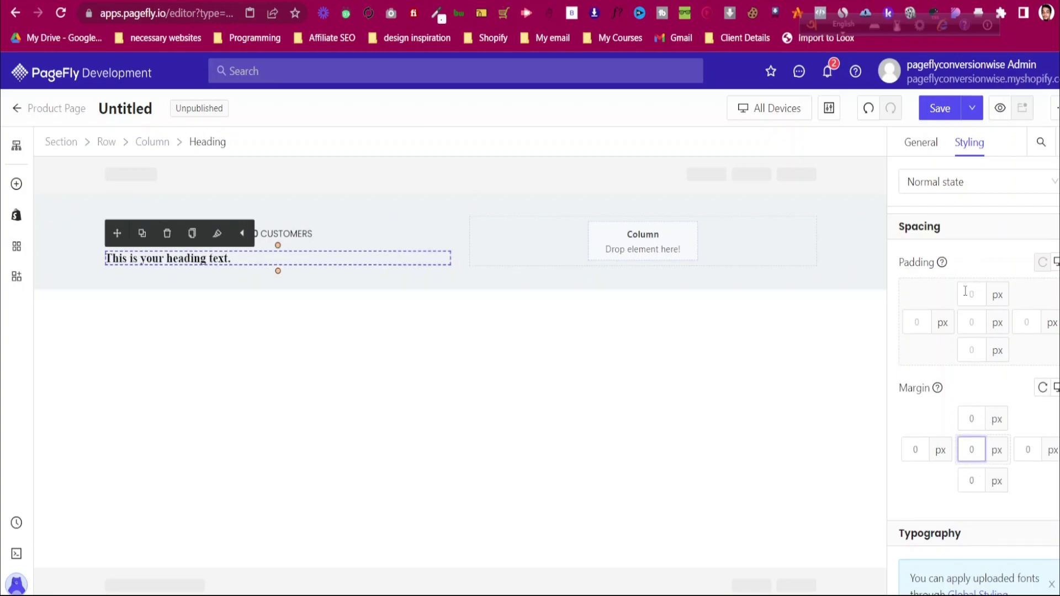
Check the font family, size, line height and color of the hero headline on the reference page with WhatFont
{"action": "left_click", "coordinate": [492, 1]}
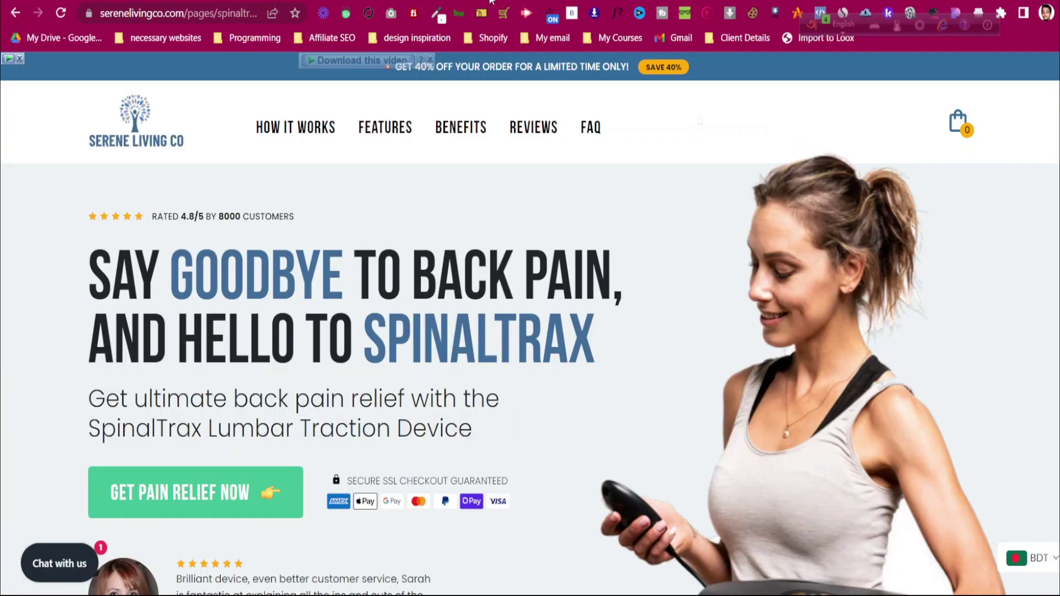
{"action": "left_click", "coordinate": [616, 15]}
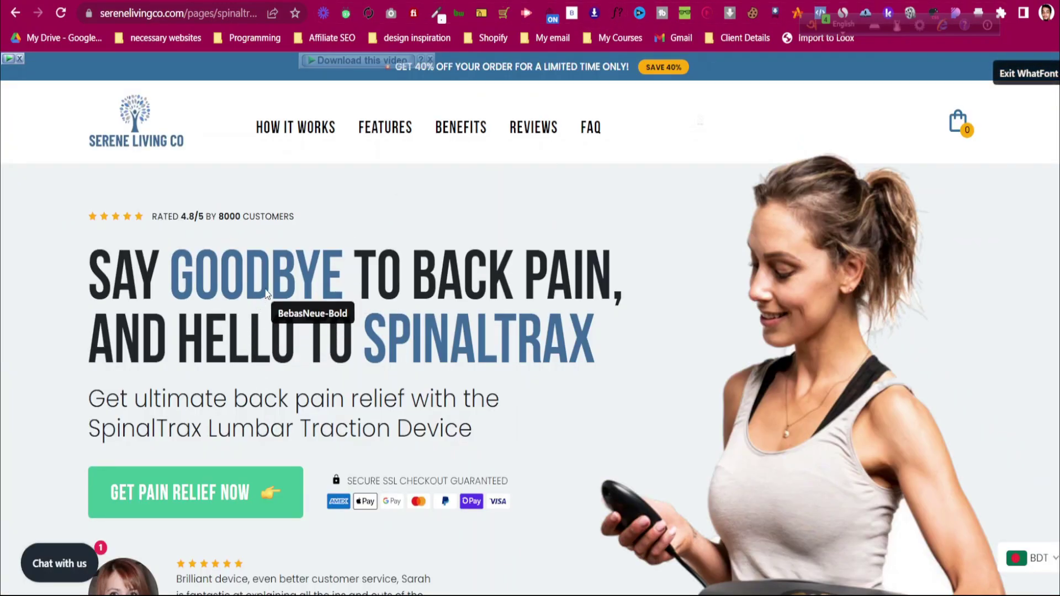
{"action": "left_click", "coordinate": [278, 279]}
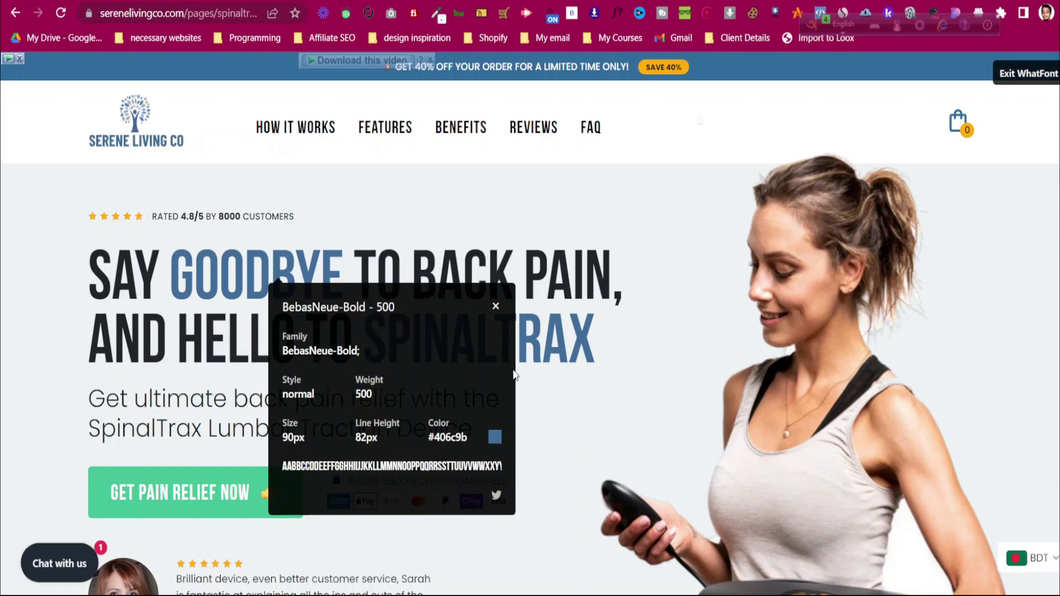
{"action": "left_click", "coordinate": [495, 306]}
{"action": "left_click", "coordinate": [1030, 74]}
{"action": "left_click", "coordinate": [354, 1]}
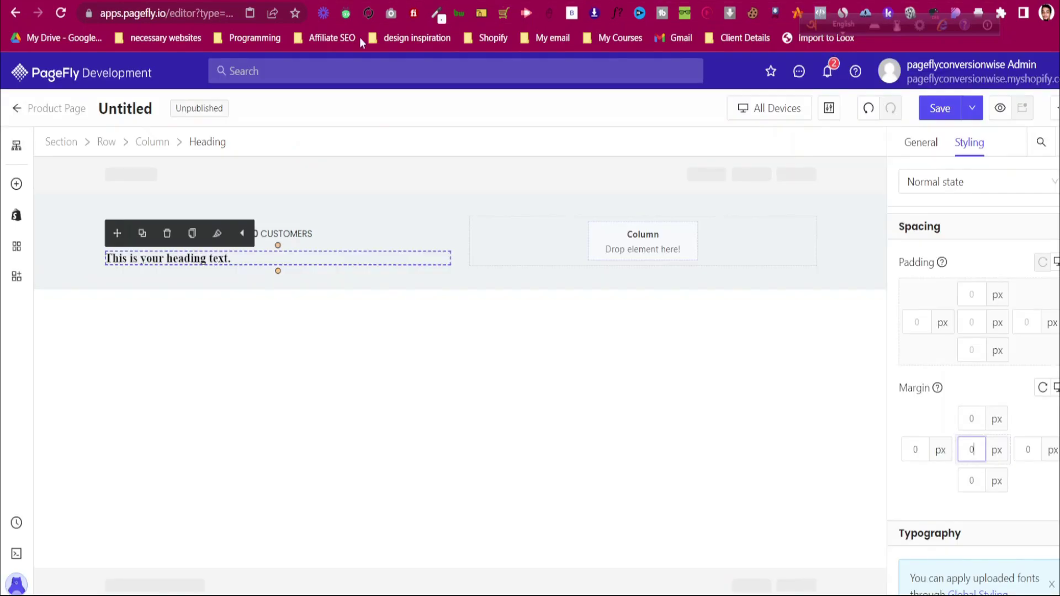
Add the Google font Bebas Neue in the font manager and apply it to the new heading
{"action": "scroll", "coordinate": [976, 338], "scroll_direction": "down", "scroll_amount": 4}
{"action": "scroll", "coordinate": [976, 340], "scroll_direction": "down", "scroll_amount": 2}
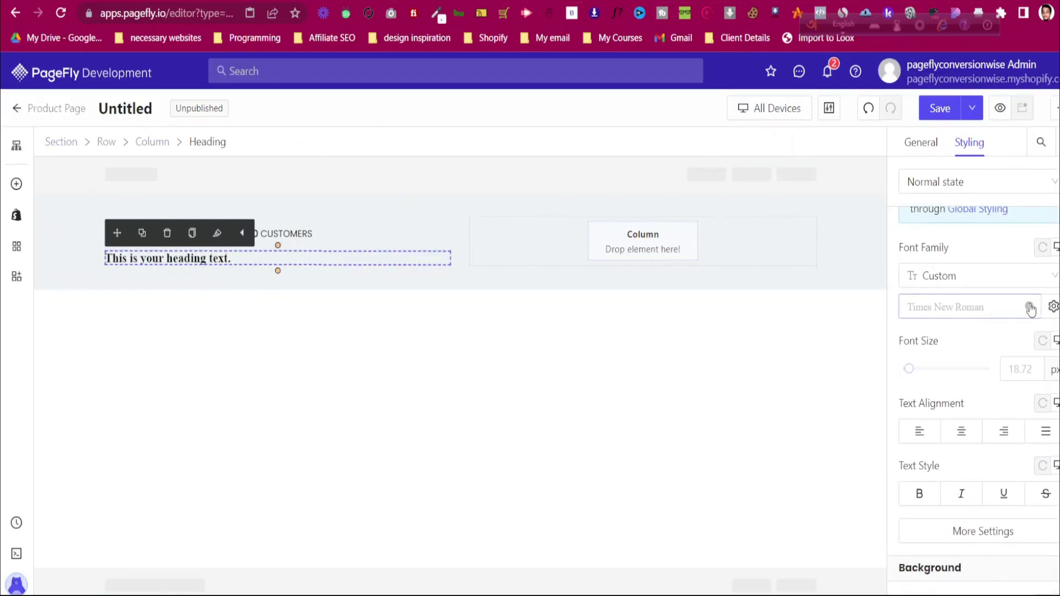
{"action": "left_click", "coordinate": [1051, 307]}
{"action": "left_click", "coordinate": [436, 198]}
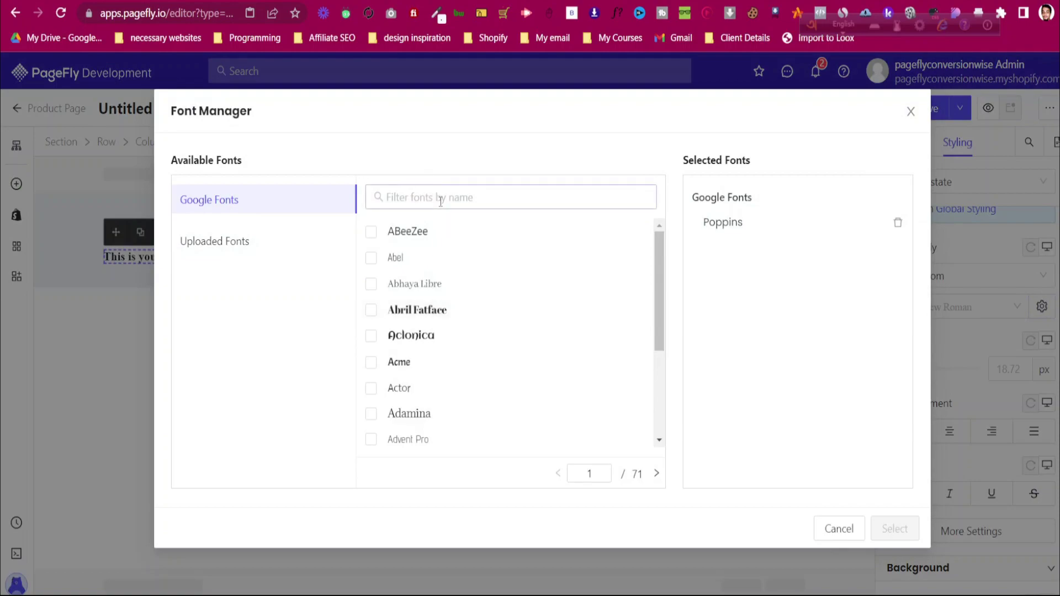
{"action": "type", "text": "beb"}
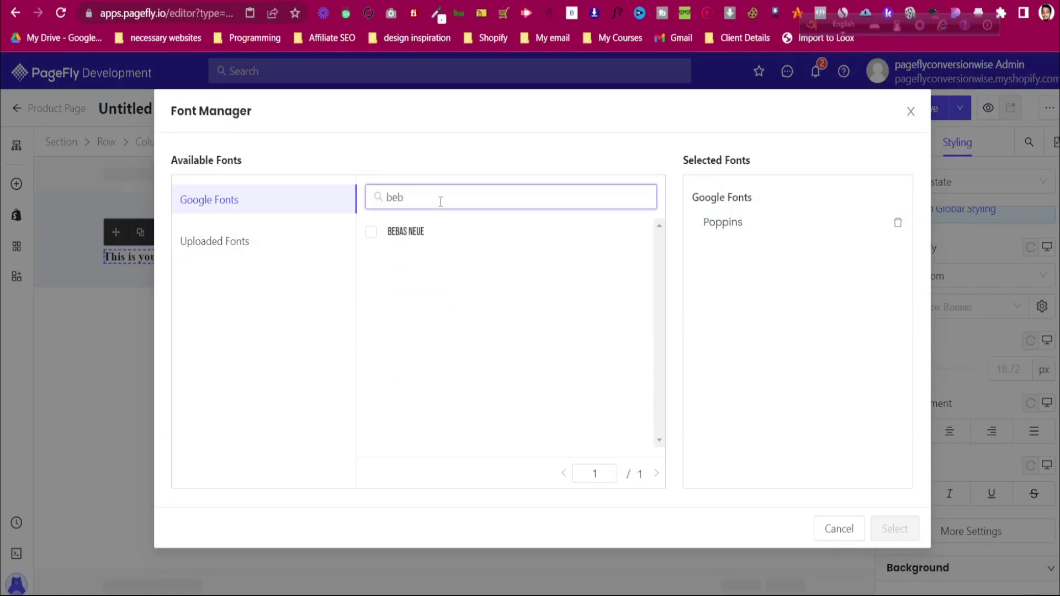
{"action": "left_click", "coordinate": [462, 231]}
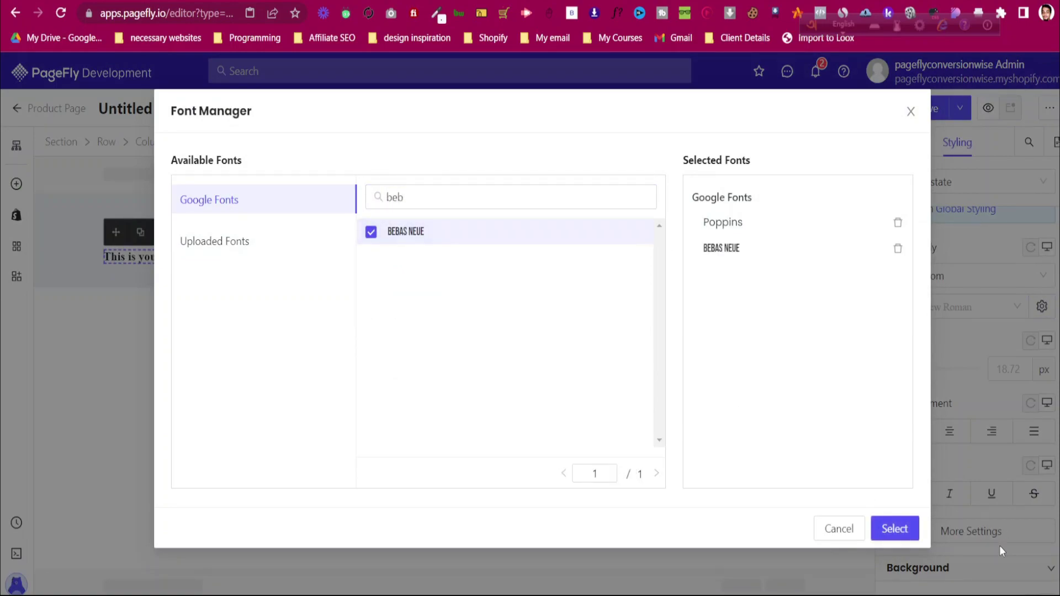
{"action": "left_click", "coordinate": [894, 528]}
{"action": "left_click", "coordinate": [935, 307]}
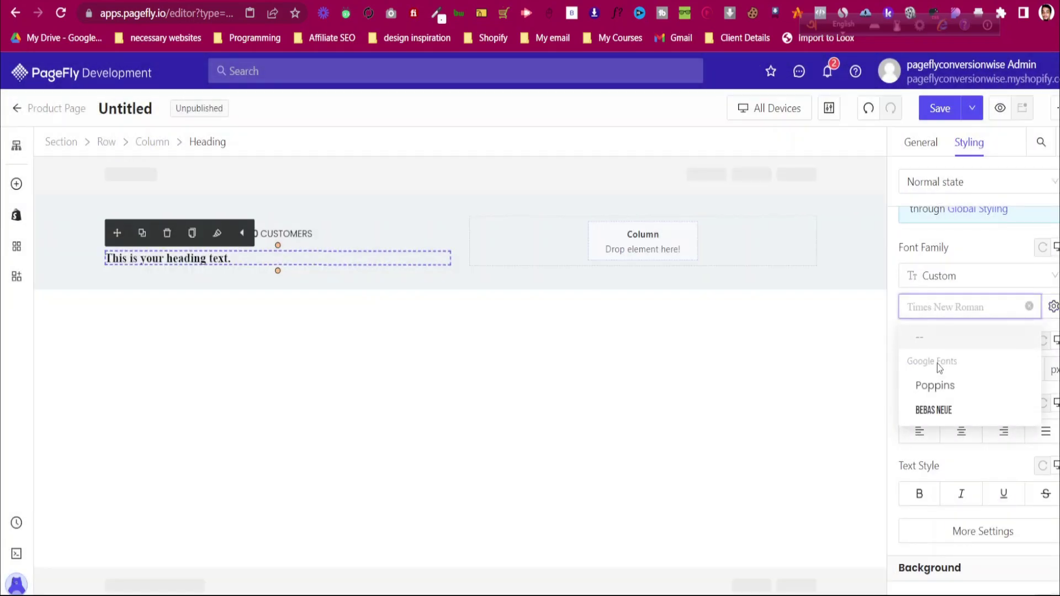
{"action": "left_click", "coordinate": [960, 407]}
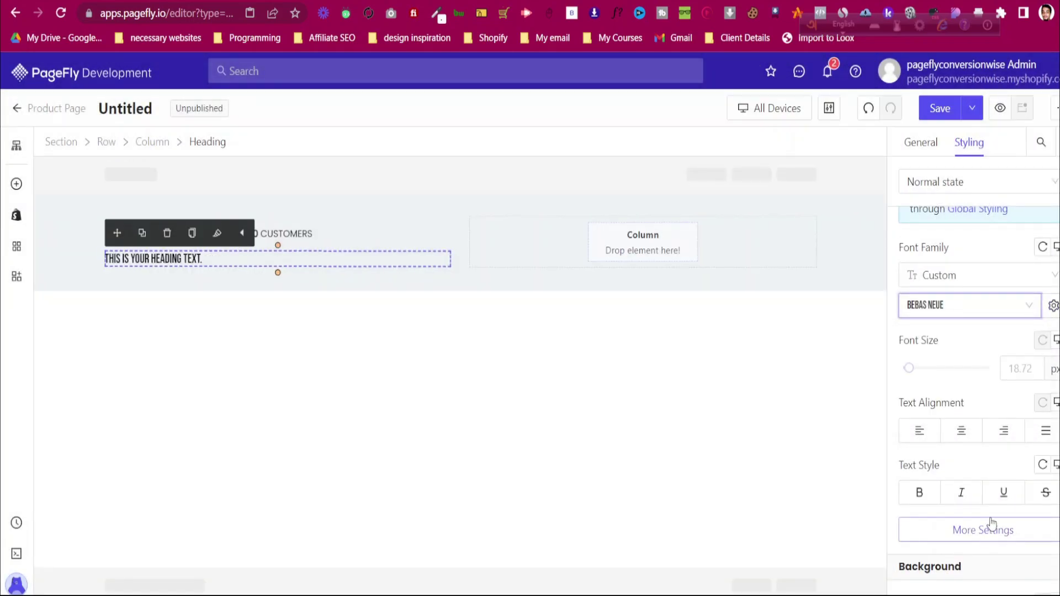
Set the heading's font size to 90 px
{"action": "scroll", "coordinate": [958, 430], "scroll_direction": "down", "scroll_amount": 2}
{"action": "left_click", "coordinate": [965, 459]}
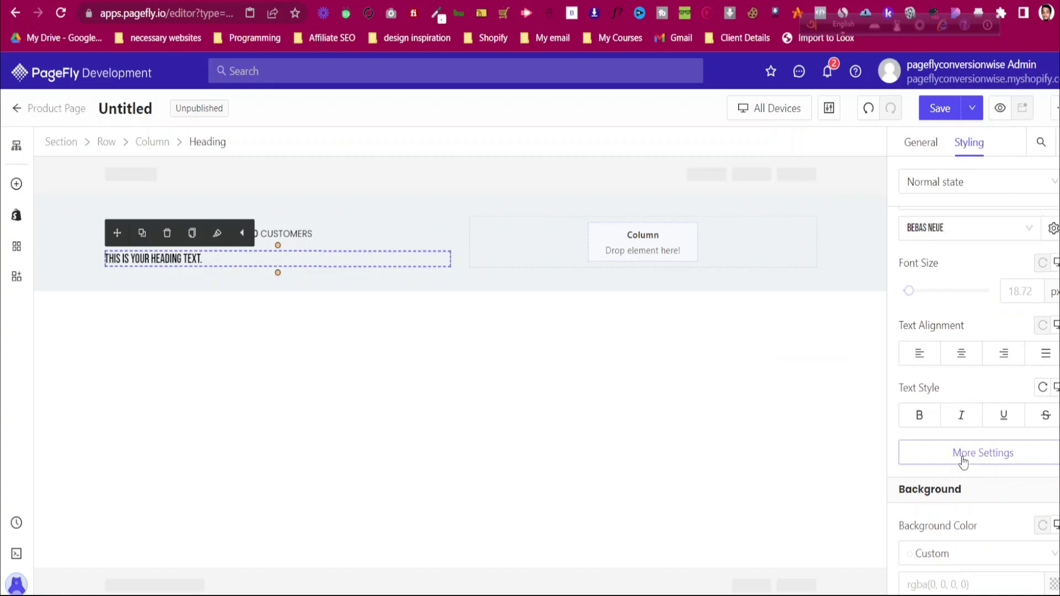
{"action": "left_click", "coordinate": [812, 367]}
{"action": "left_click", "coordinate": [1025, 292]}
{"action": "type", "text": "90"}
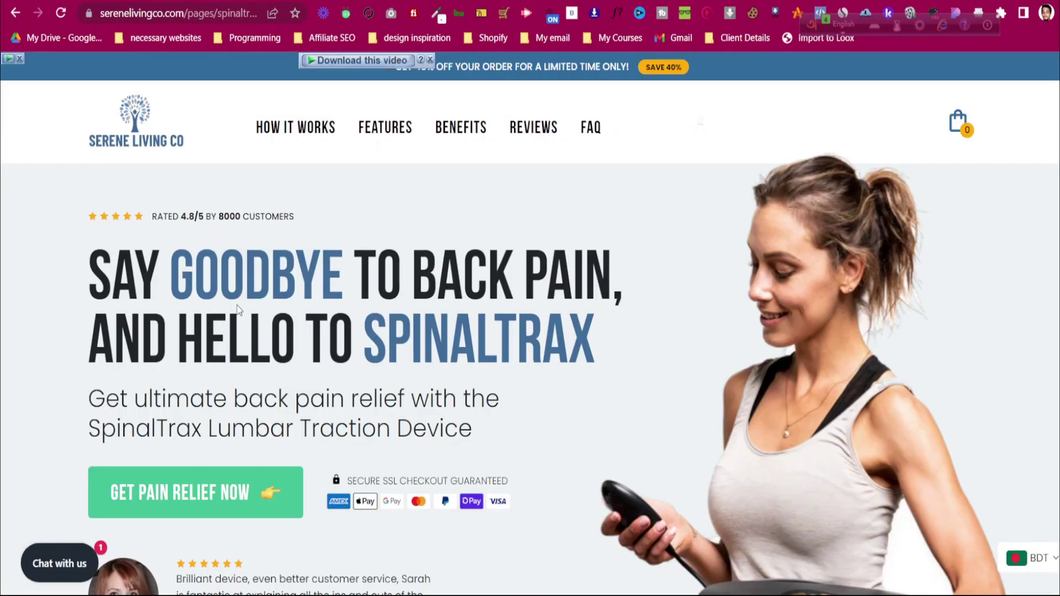
Inspect the hero headline's h1 element and its CSS rules on the reference page
{"action": "right_click", "coordinate": [238, 264]}
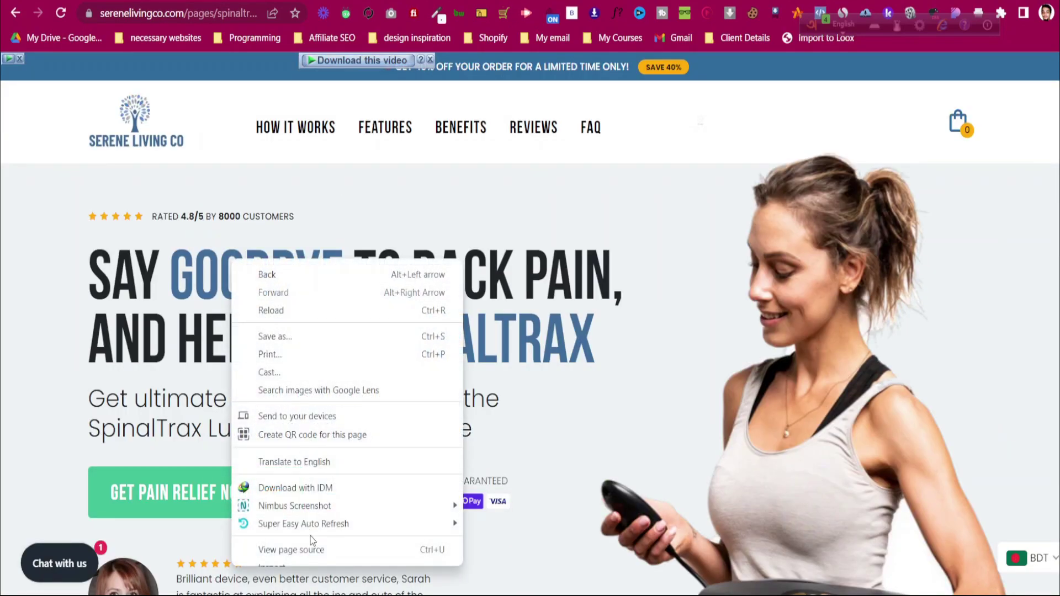
{"action": "left_click", "coordinate": [312, 552]}
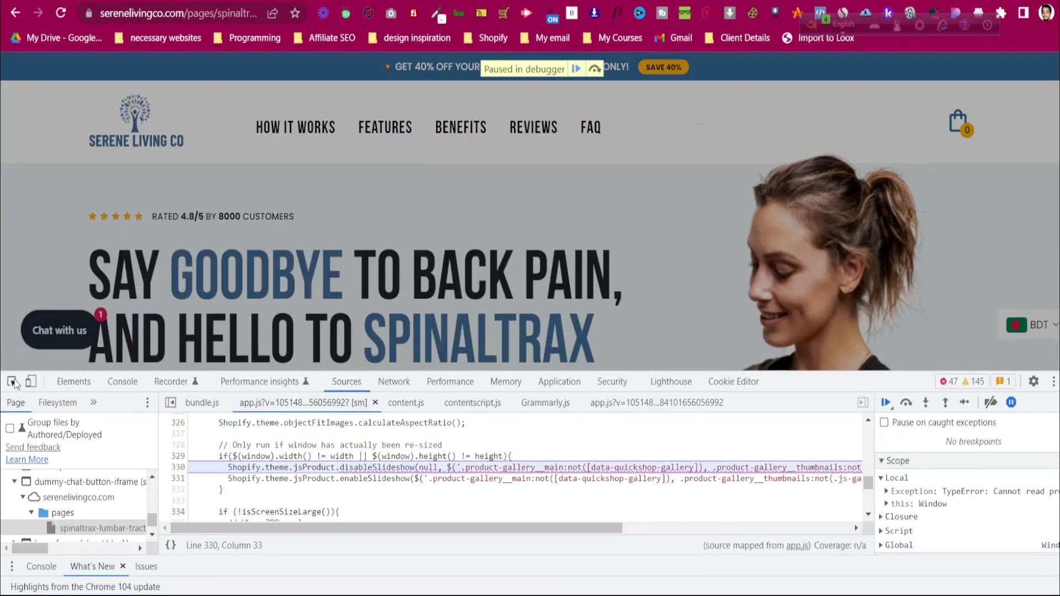
{"action": "left_click", "coordinate": [11, 382]}
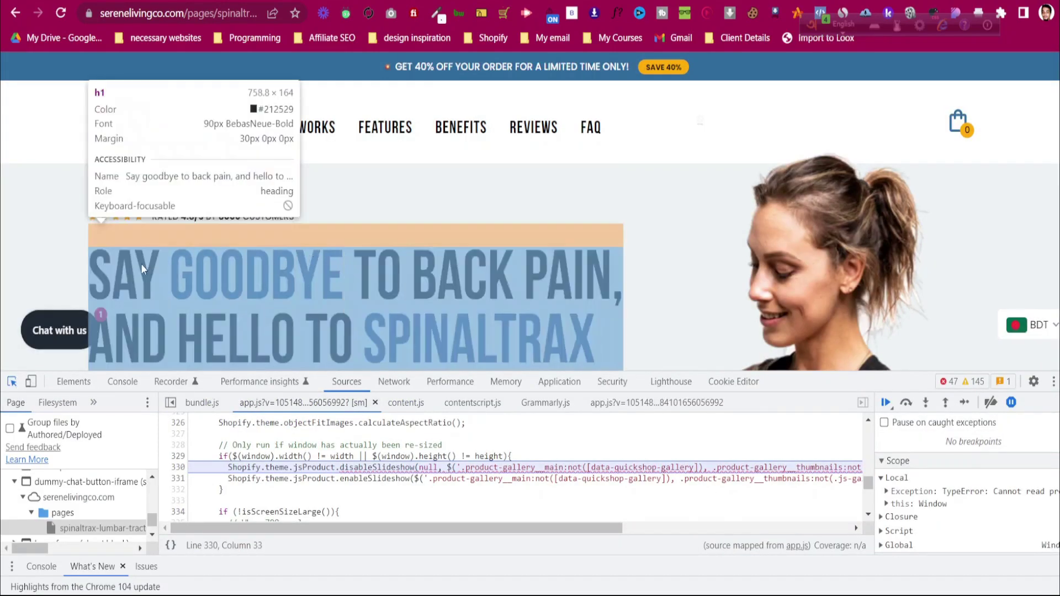
{"action": "left_click", "coordinate": [134, 264]}
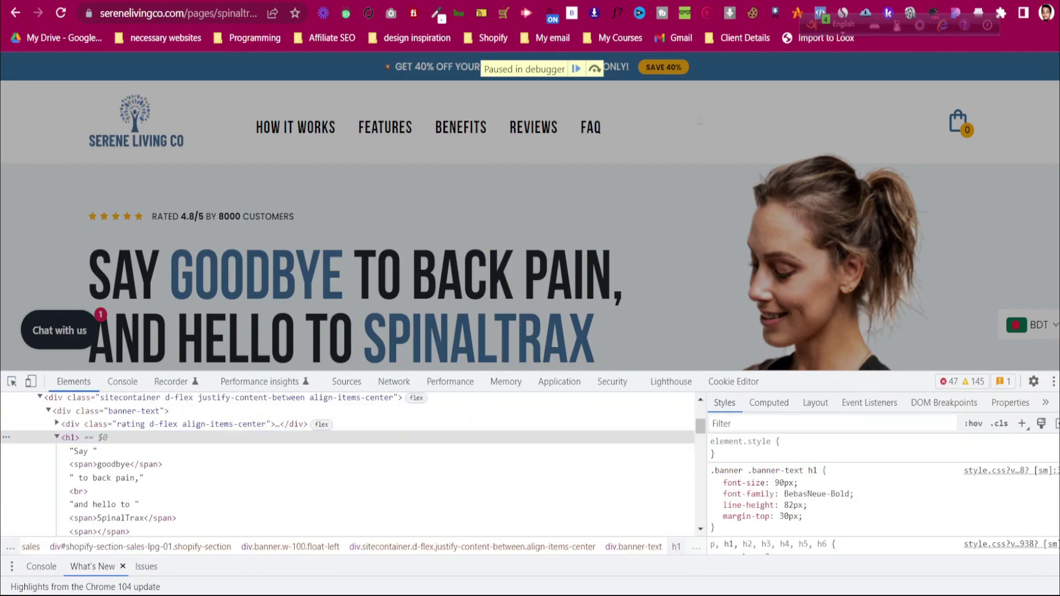
{"action": "key", "text": "F12"}
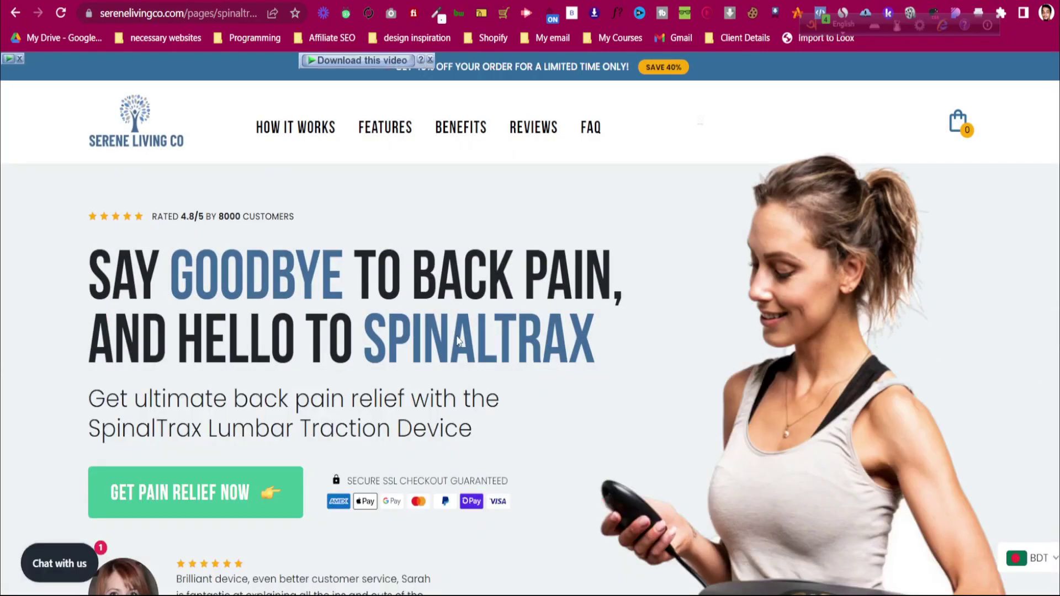
Capture the headline and subheadline text from the reference page with Blackbox and paste it below the Yellow entry in the color font document
{"action": "left_click", "coordinate": [571, 16]}
{"action": "left_click_drag", "start_coordinate": [75, 239], "coordinate": [666, 464]}
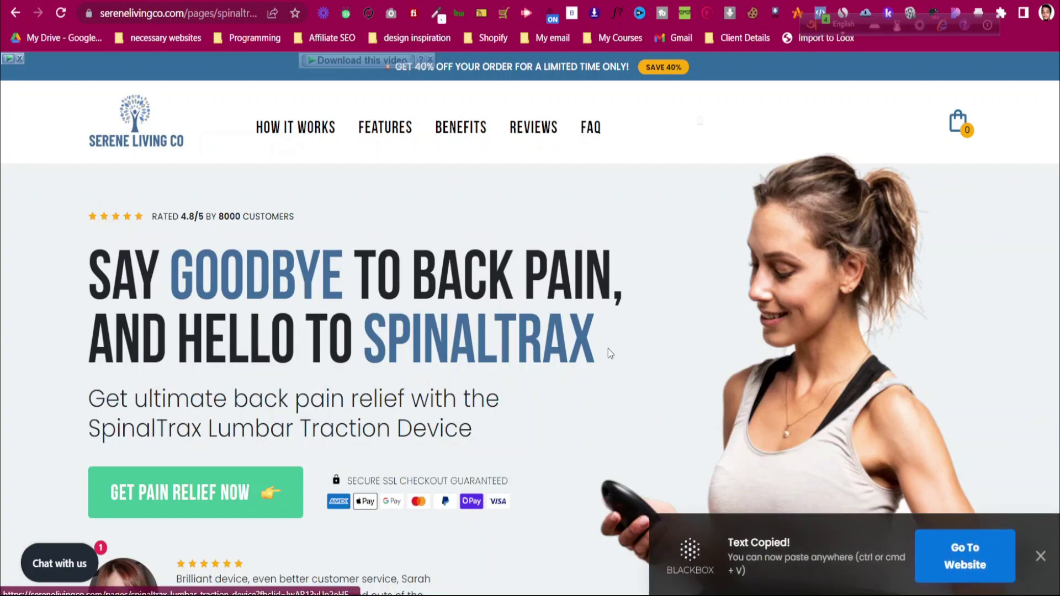
{"action": "key", "text": "ctrl+Tab"}
{"action": "left_click", "coordinate": [451, 384]}
{"action": "key", "text": "Return"}
{"action": "key", "text": "Return"}
{"action": "key", "text": "Return"}
{"action": "type", "text": "SAY GOODBYE TO BACK PAIN, AND HELLO TO SPINALTRAX Get ultimate back pain relief with the SpinalTrax Lumbar Traction Device"}
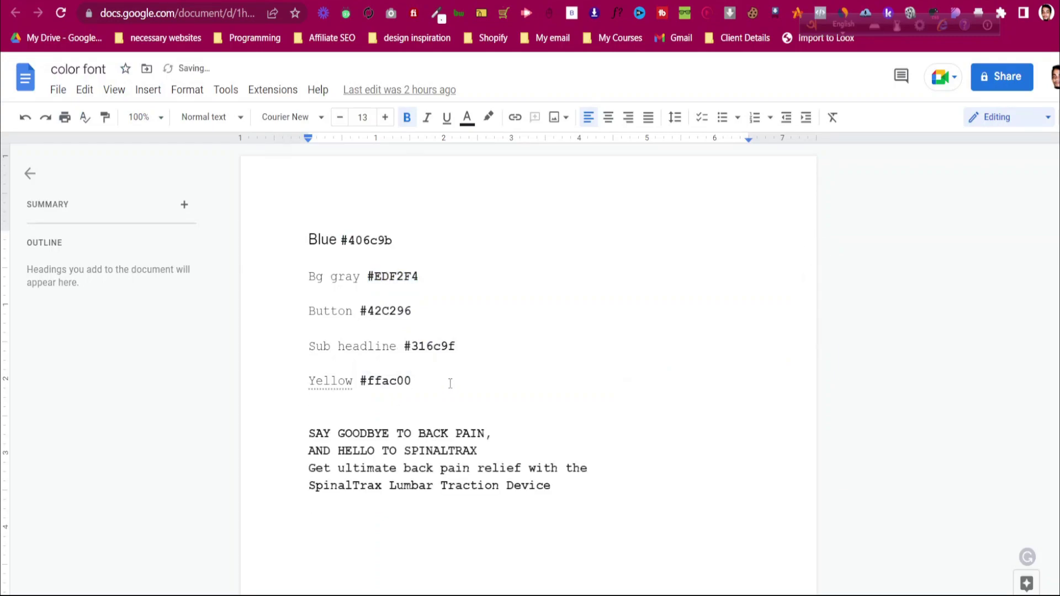
Separate the headline from the subheadline with a blank line and copy the two-line headline ending in SPINALTRAX
{"action": "left_click", "coordinate": [491, 452]}
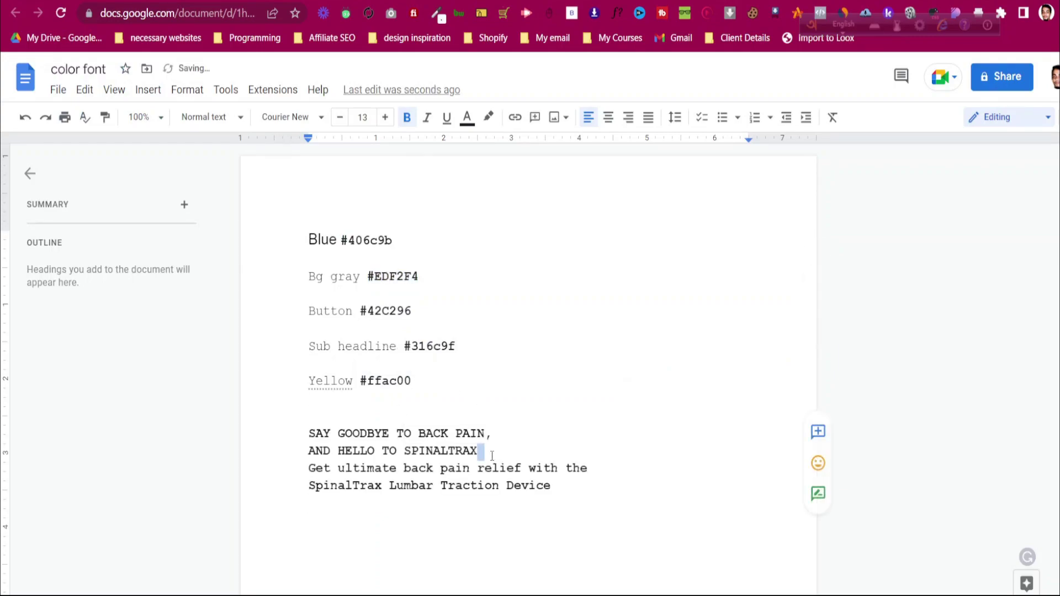
{"action": "key", "text": "Return"}
{"action": "left_click_drag", "start_coordinate": [308, 431], "coordinate": [481, 450]}
{"action": "key", "text": "ctrl+c"}
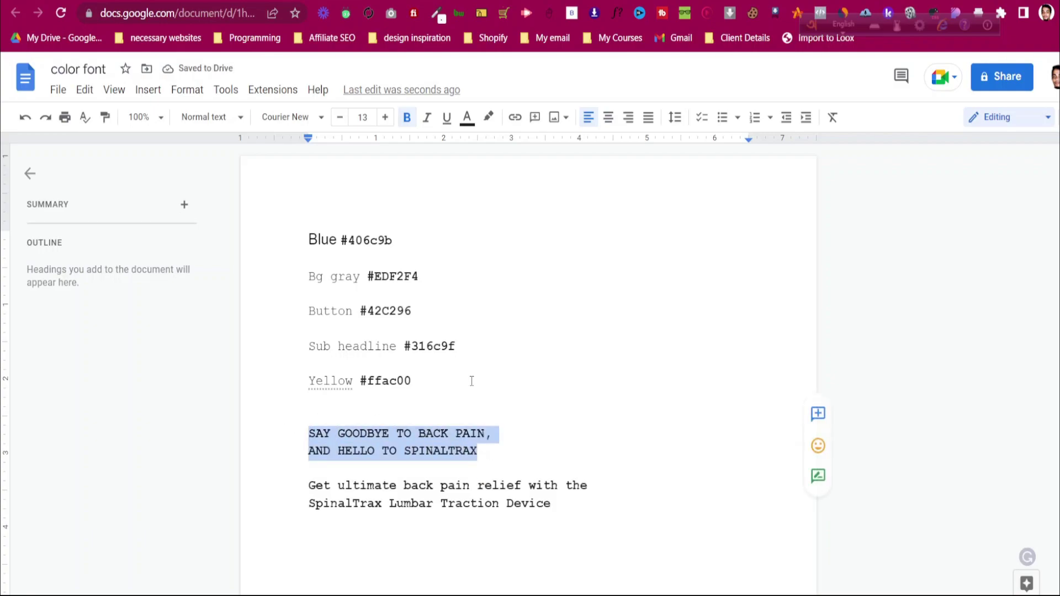
Replace the placeholder heading text in PageFly with the copied "SAY GOODBYE TO BACK PAIN, AND HELLO TO SPINALTRAX"
{"action": "left_click", "coordinate": [337, 1]}
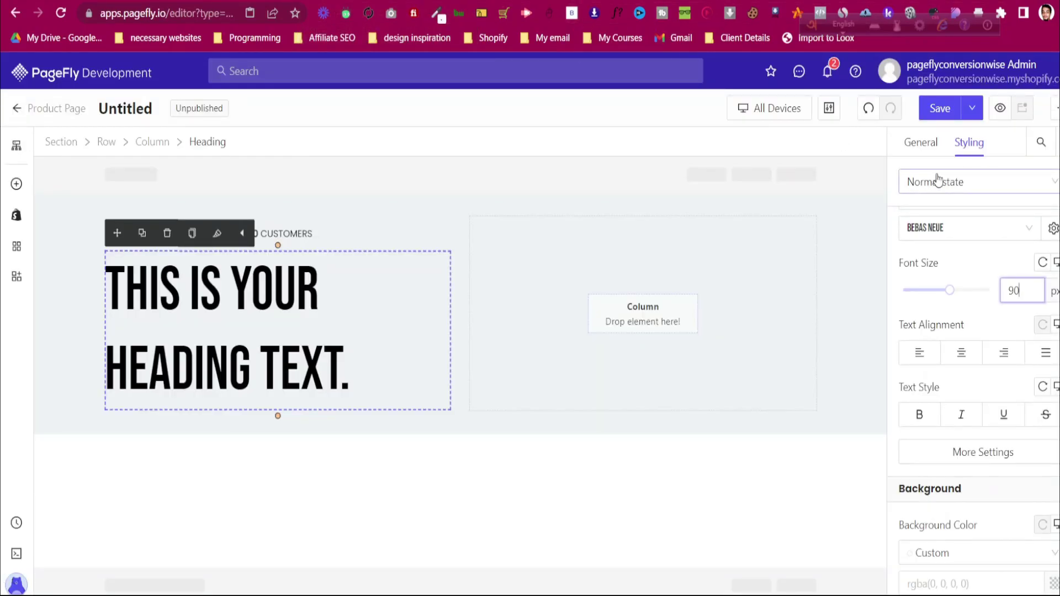
{"action": "left_click", "coordinate": [924, 146]}
{"action": "key", "text": "ctrl+a"}
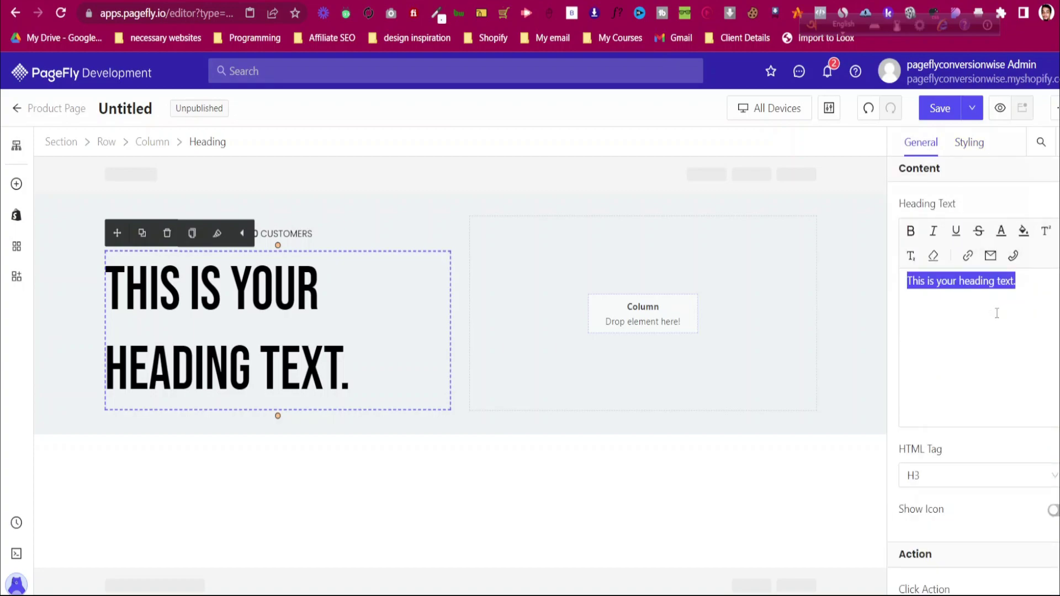
{"action": "key", "text": "ctrl+v"}
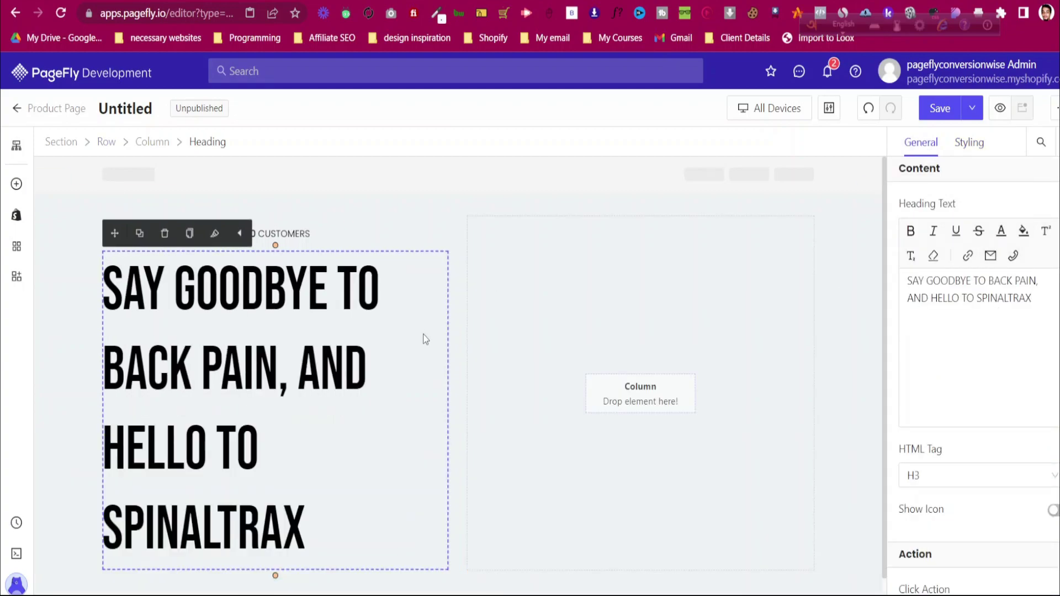
Switch the hero headline's line height unit from px to em in its additional typography settings
{"action": "left_click", "coordinate": [977, 151]}
{"action": "left_click", "coordinate": [309, 1]}
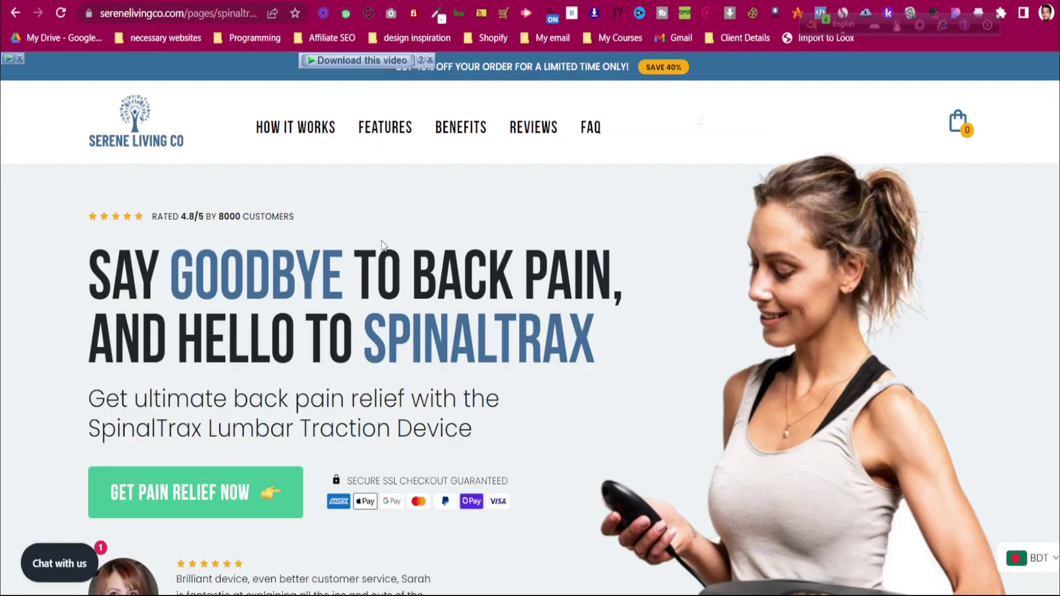
{"action": "left_click", "coordinate": [183, 2]}
{"action": "scroll", "coordinate": [975, 302], "scroll_direction": "down", "scroll_amount": 10}
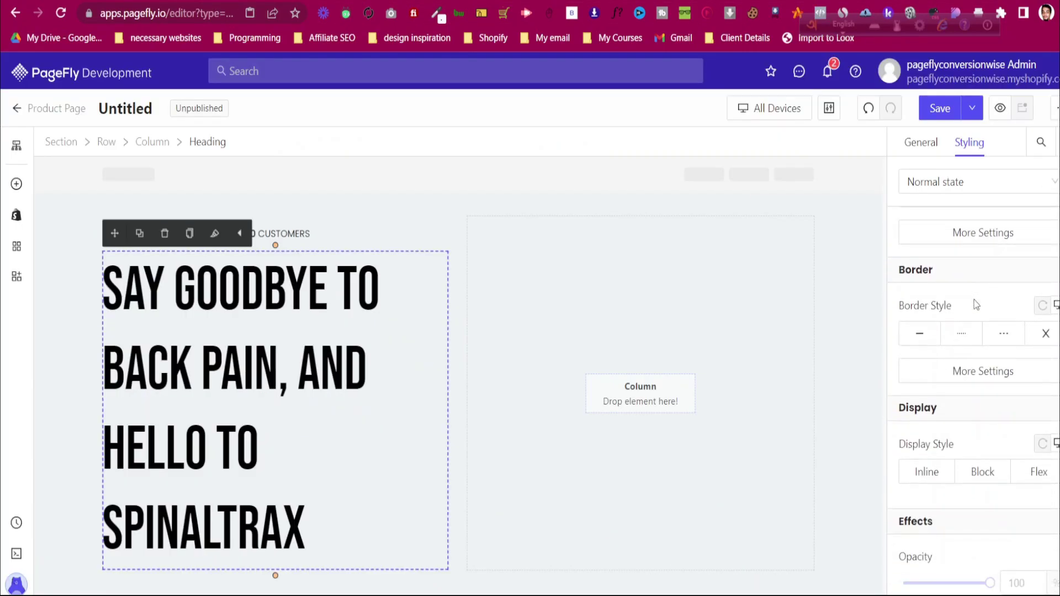
{"action": "scroll", "coordinate": [976, 301], "scroll_direction": "up", "scroll_amount": 5}
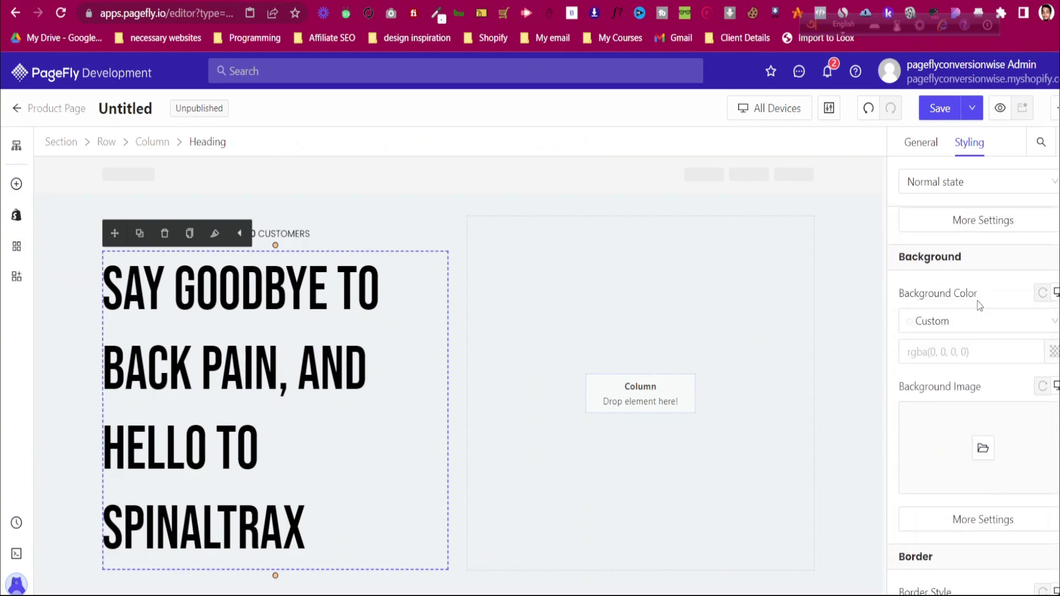
{"action": "scroll", "coordinate": [979, 300], "scroll_direction": "up", "scroll_amount": 2}
{"action": "left_click", "coordinate": [983, 298]}
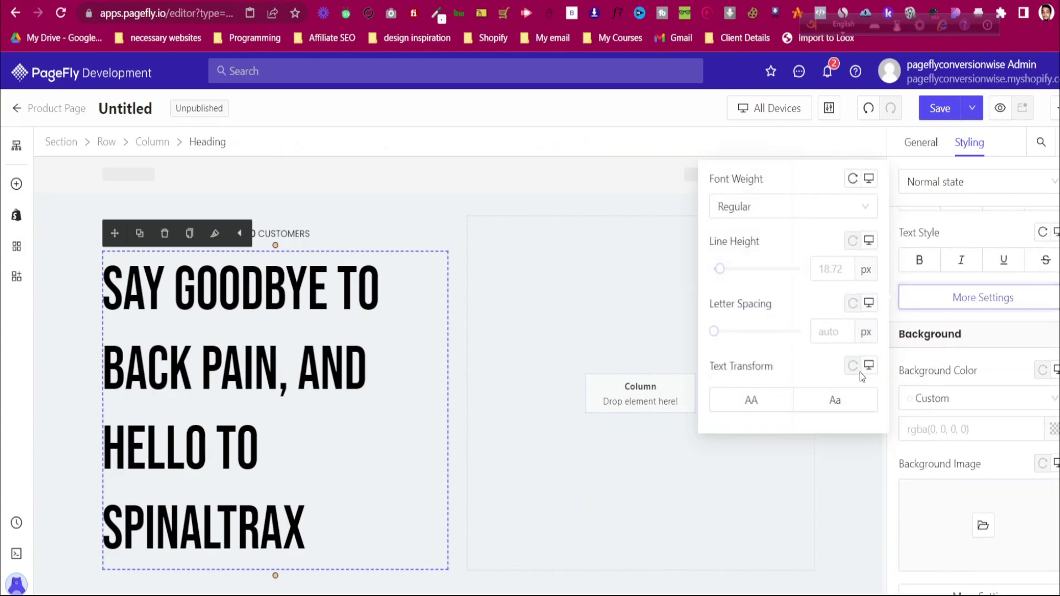
{"action": "left_click", "coordinate": [866, 271]}
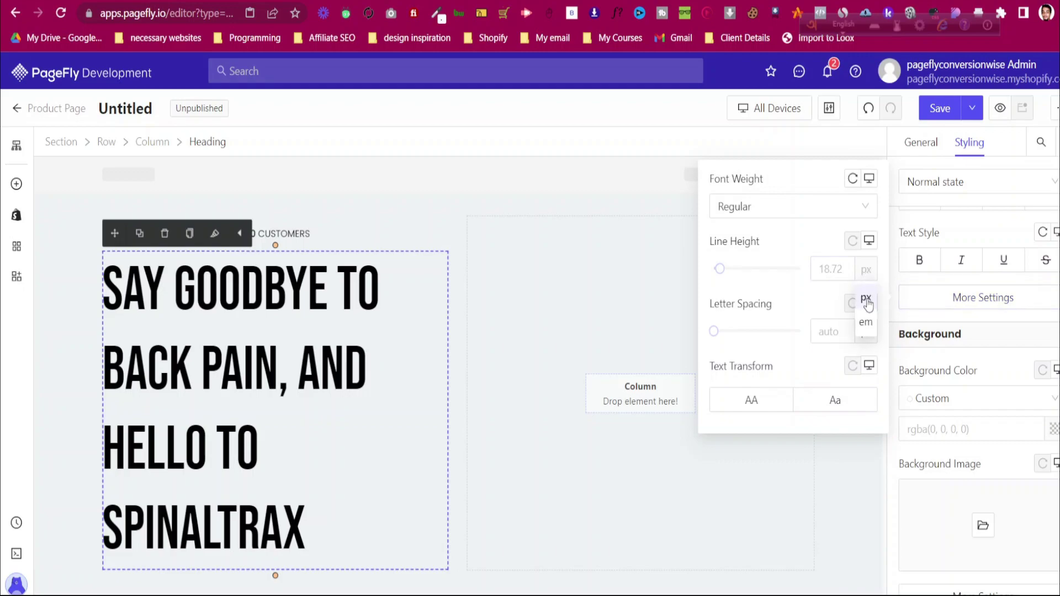
{"action": "left_click", "coordinate": [866, 323]}
Tighten the hero headline's line height to 1.1 em
{"action": "left_click", "coordinate": [832, 270]}
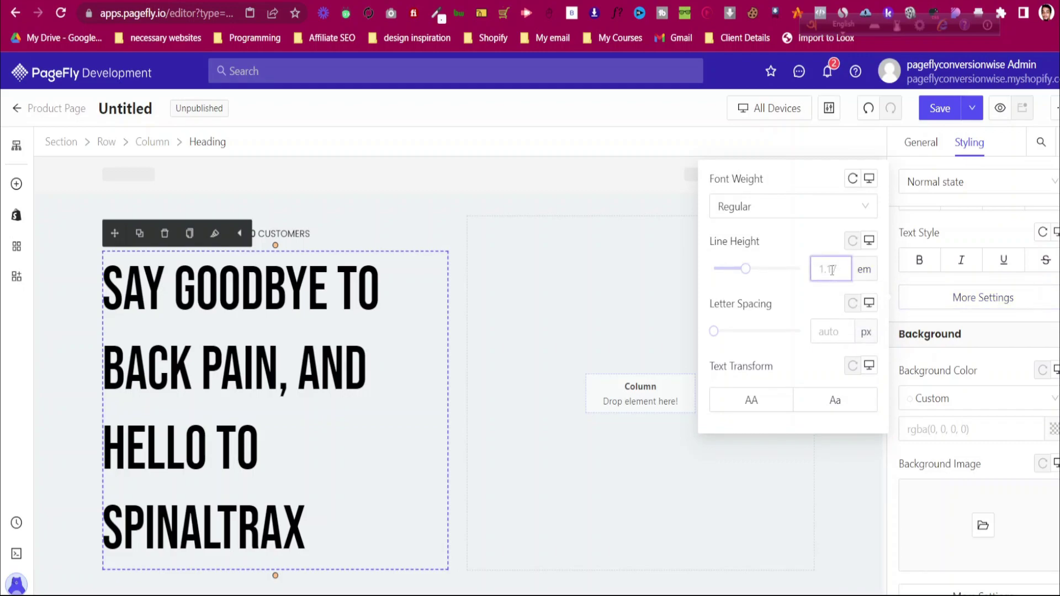
{"action": "type", "text": "1.4"}
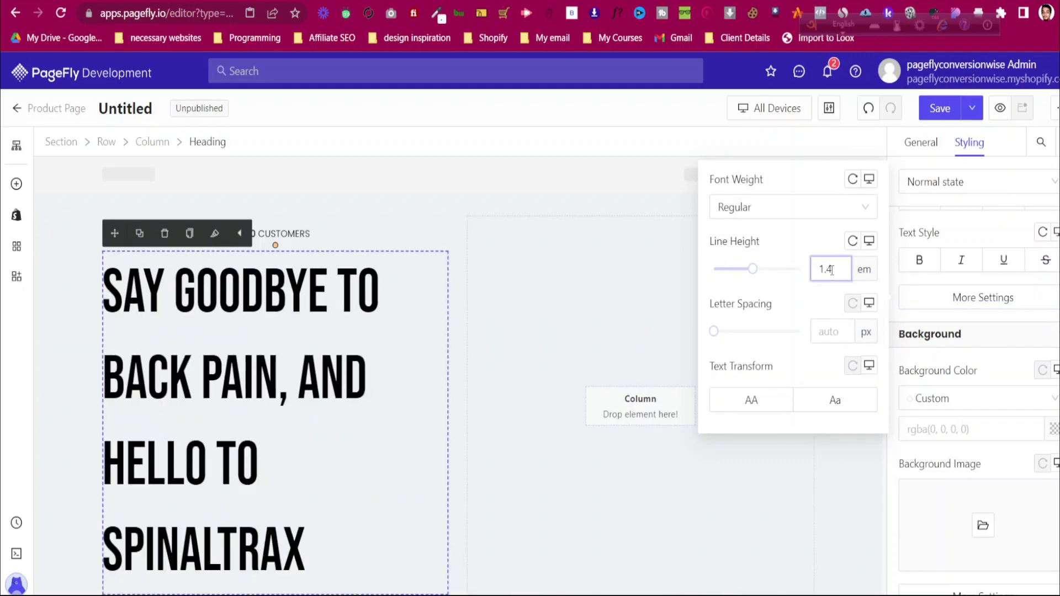
{"action": "key", "text": "BackSpace"}
{"action": "type", "text": "3"}
{"action": "key", "text": "BackSpace"}
{"action": "type", "text": "2"}
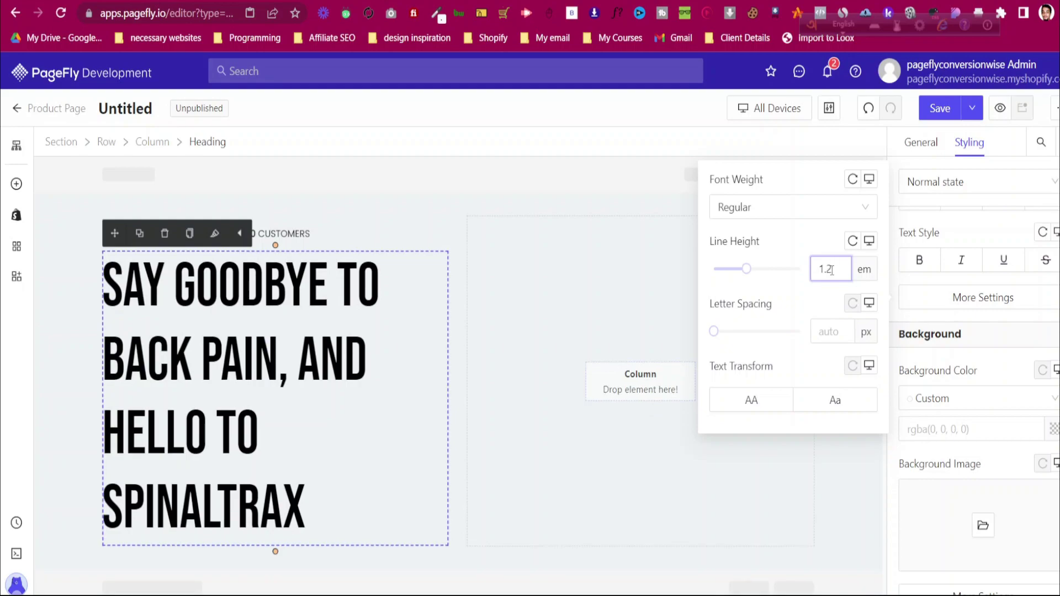
{"action": "key", "text": "BackSpace"}
{"action": "type", "text": "1"}
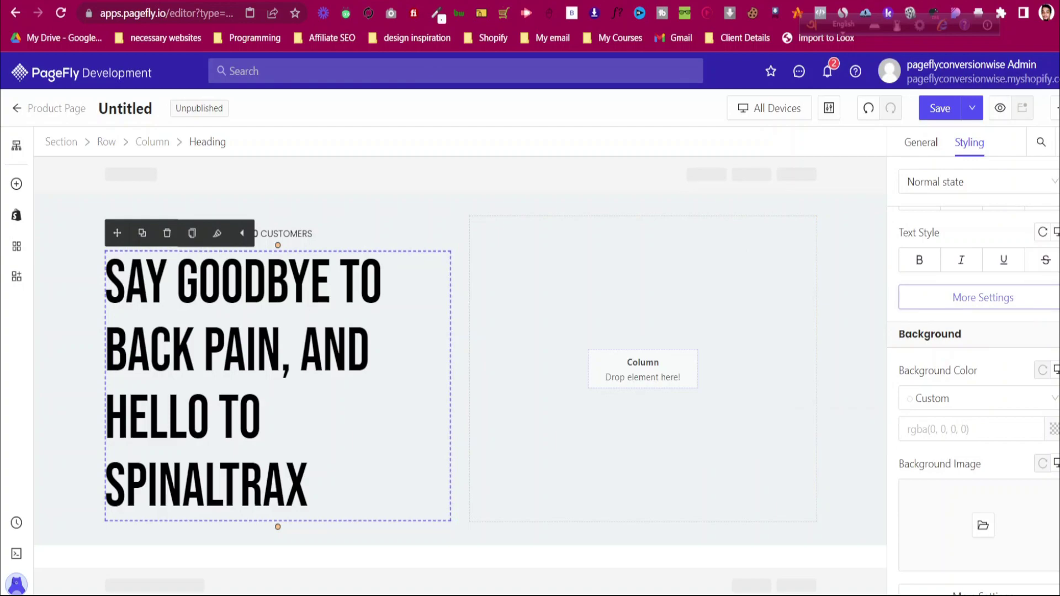
Compare the hero with the reference page and widen the headline's column at the expense of the empty column
{"action": "left_click", "coordinate": [387, 1]}
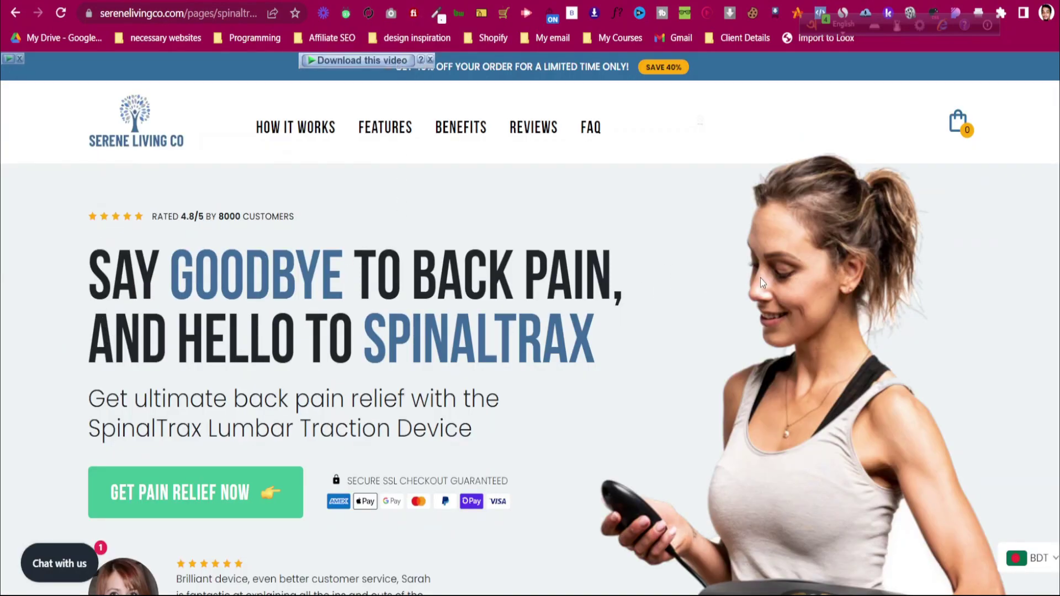
{"action": "left_click", "coordinate": [287, 1]}
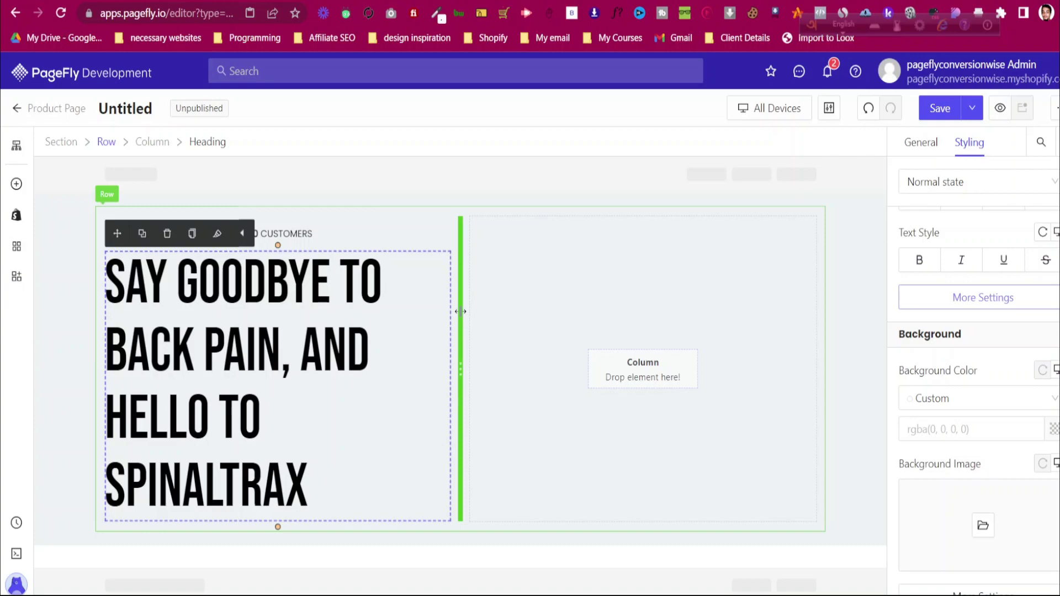
{"action": "left_click_drag", "start_coordinate": [461, 312], "coordinate": [586, 321]}
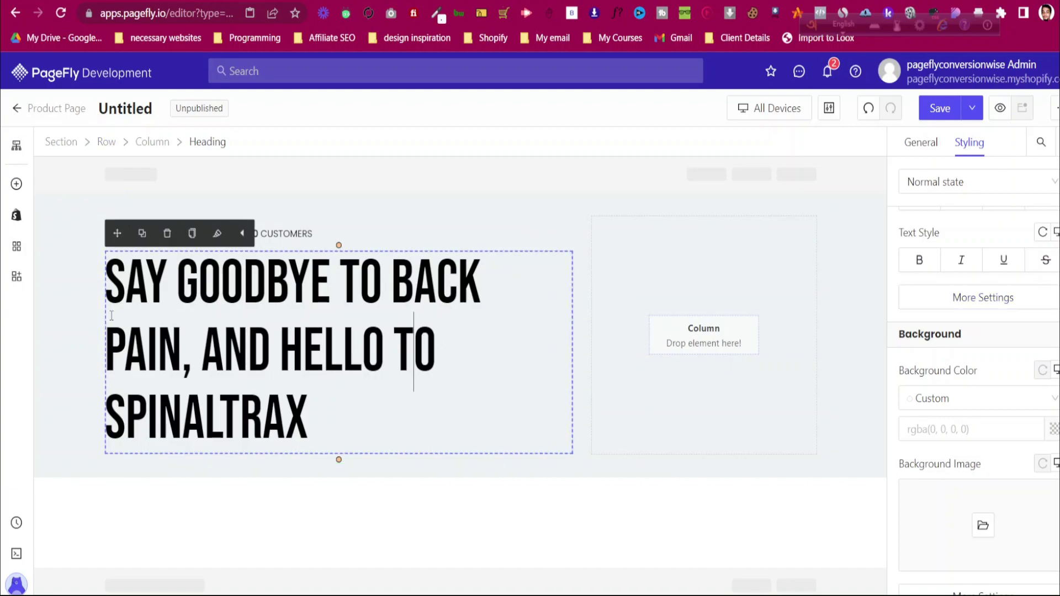
{"action": "left_click", "coordinate": [76, 269]}
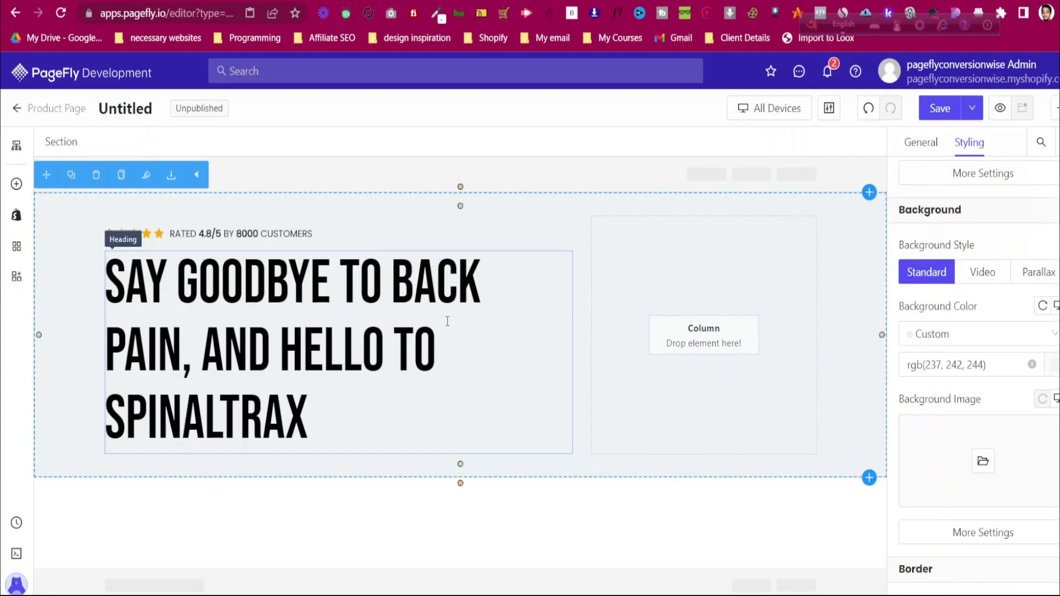
Reduce the hero headline's font size to 85 px so the text fits on two lines
{"action": "left_click", "coordinate": [448, 321]}
{"action": "scroll", "coordinate": [998, 330], "scroll_direction": "down", "scroll_amount": 10}
{"action": "scroll", "coordinate": [1000, 333], "scroll_direction": "up", "scroll_amount": 15}
{"action": "left_click", "coordinate": [1028, 451]}
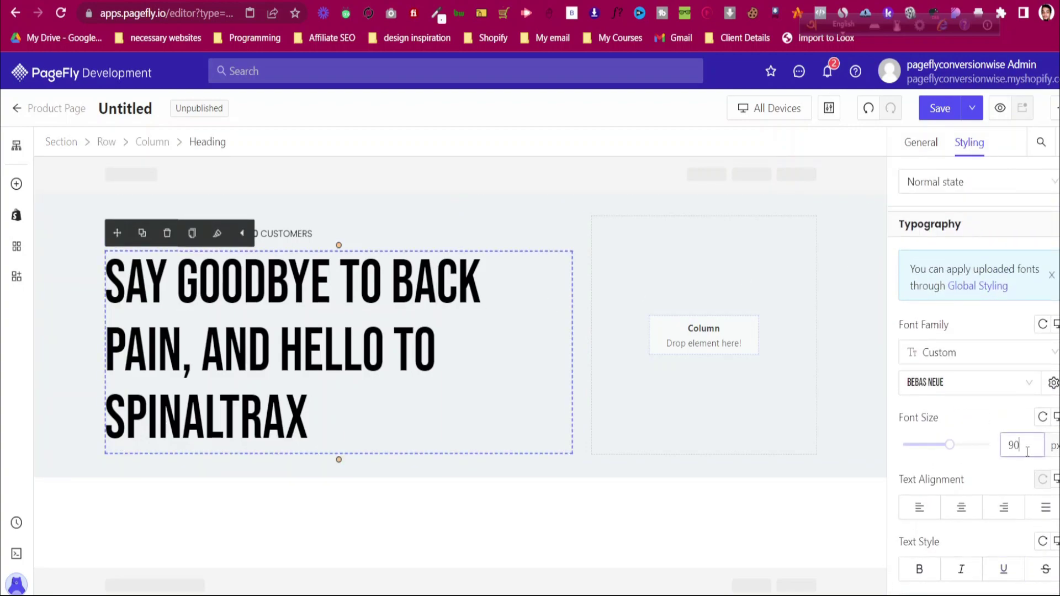
{"action": "key", "text": "Down"}
{"action": "key", "text": "Down"}
{"action": "key", "text": "Down"}
{"action": "key", "text": "Down"}
{"action": "key", "text": "Down"}
{"action": "key", "text": "Down"}
{"action": "key", "text": "Down"}
{"action": "key", "text": "Down"}
{"action": "key", "text": "Down"}
{"action": "key", "text": "Down"}
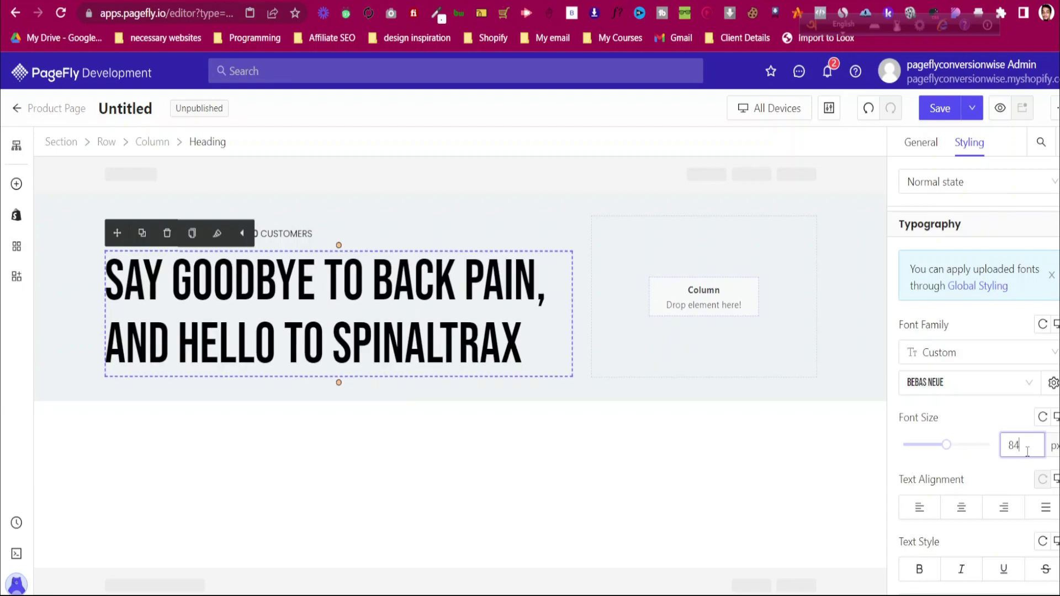
{"action": "key", "text": "Up"}
{"action": "key", "text": "Up"}
{"action": "key", "text": "Up"}
{"action": "key", "text": "Up"}
{"action": "key", "text": "Up"}
{"action": "left_click", "coordinate": [68, 307]}
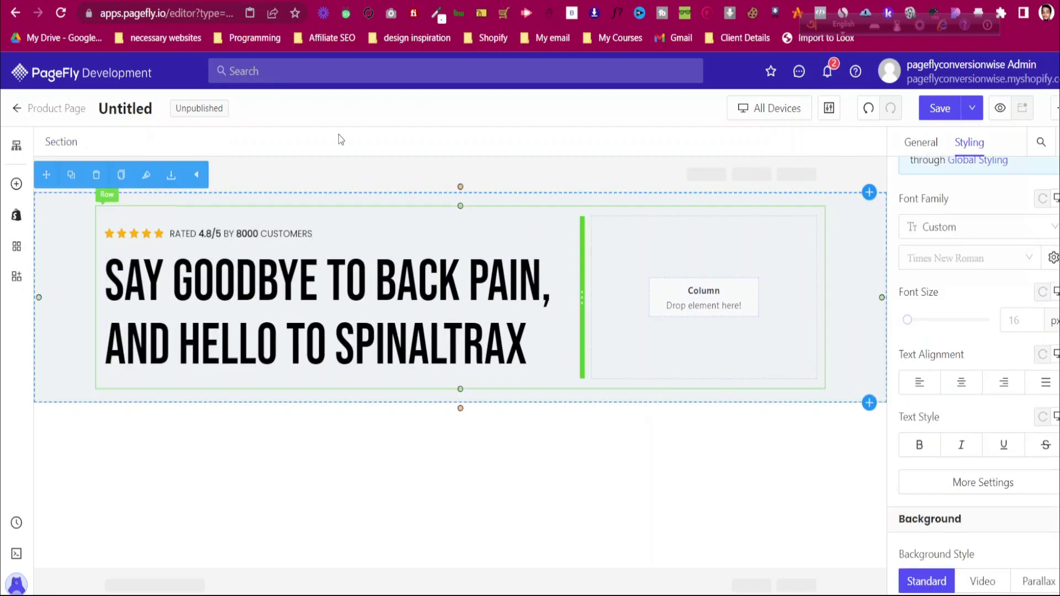
Check the headline's highlight colors on the reference page and copy the Blue code #406c9b from the color font document
{"action": "left_click", "coordinate": [470, 1]}
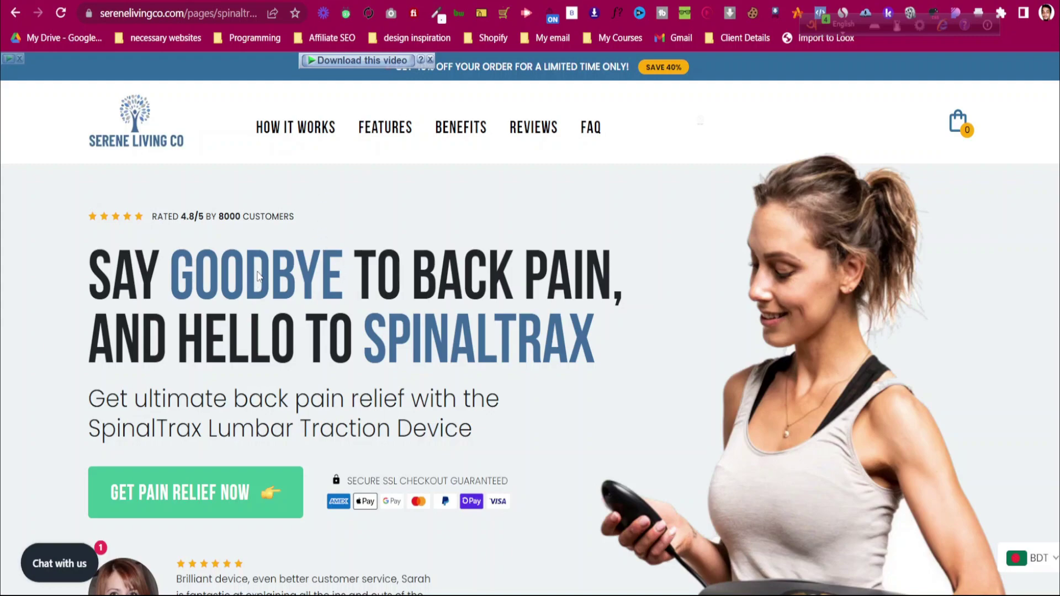
{"action": "left_click", "coordinate": [375, 1]}
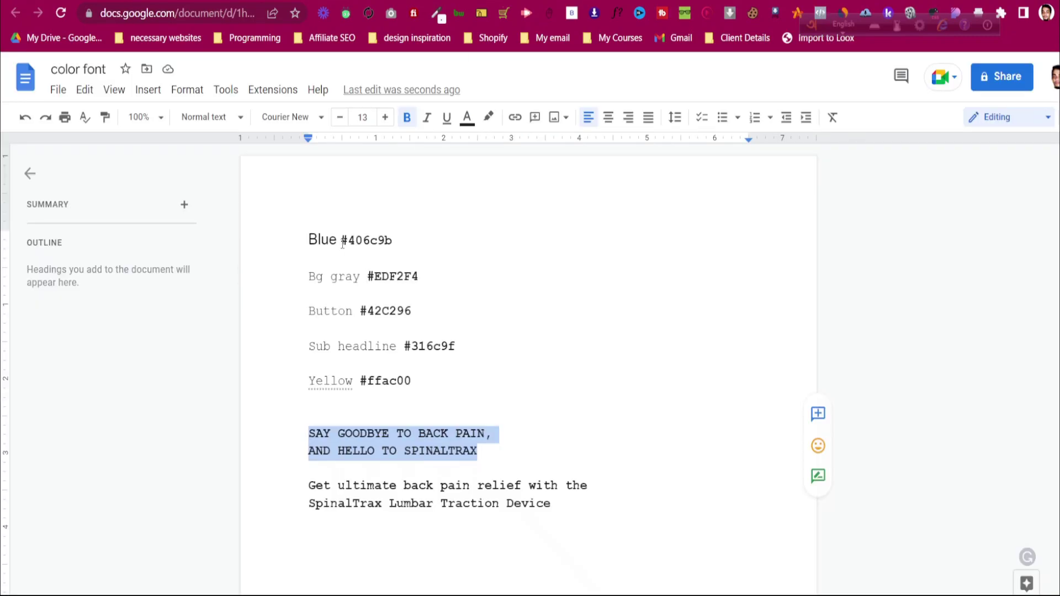
{"action": "left_click_drag", "start_coordinate": [341, 243], "coordinate": [392, 241]}
{"action": "key", "text": "ctrl+c"}
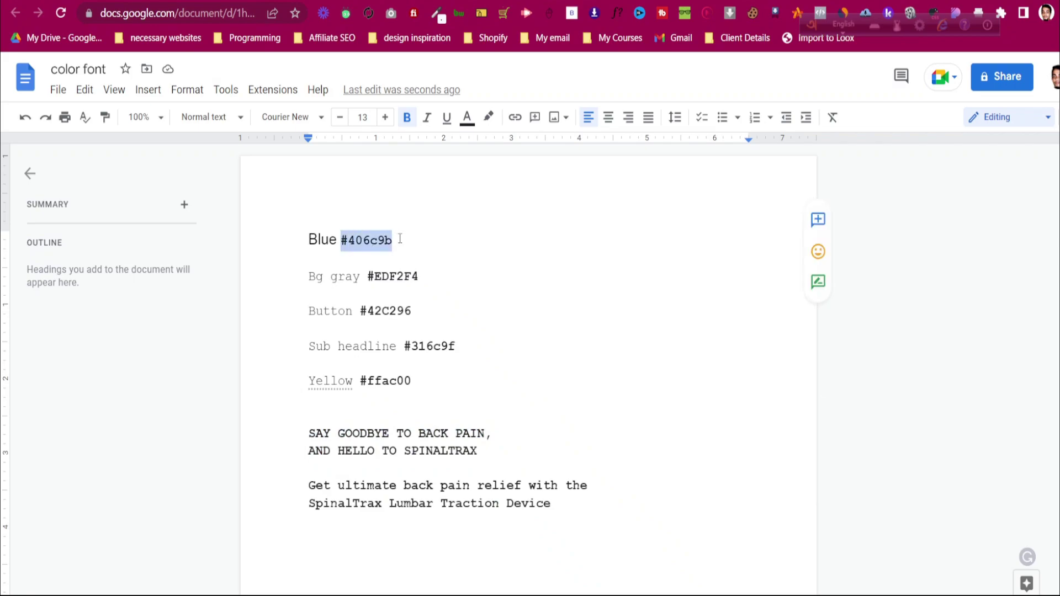
Return to the PageFly editor and set the hero headline's HTML tag to H2
{"action": "left_click", "coordinate": [364, 1]}
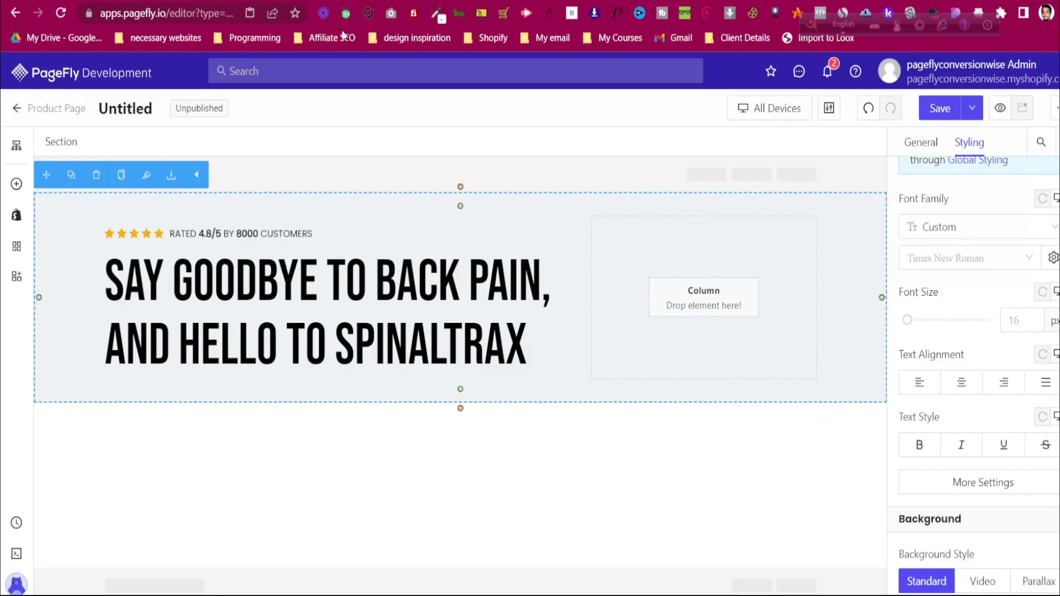
{"action": "left_click", "coordinate": [247, 330]}
{"action": "left_click", "coordinate": [920, 144]}
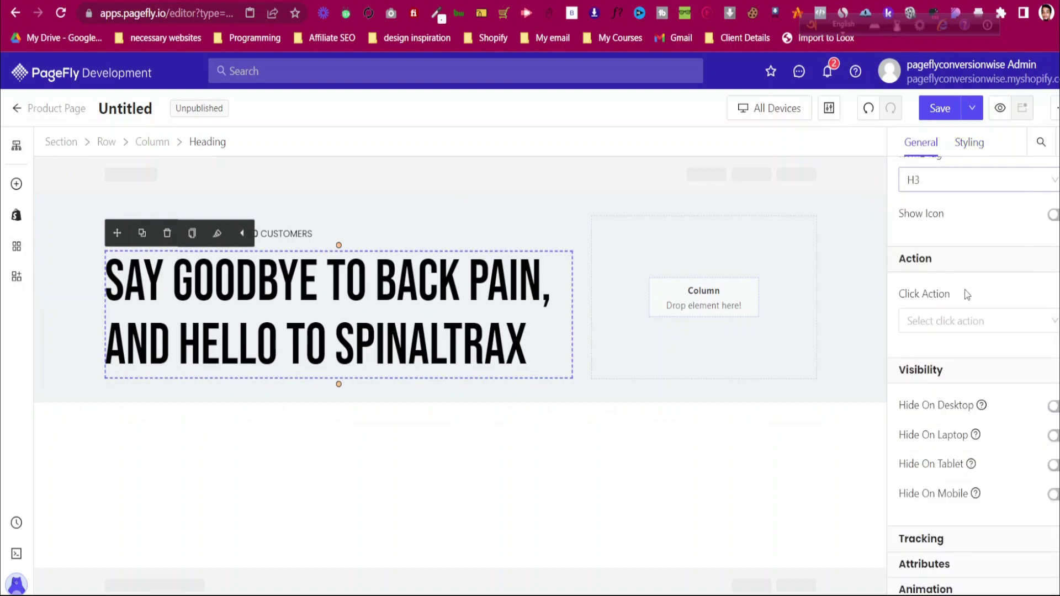
{"action": "scroll", "coordinate": [960, 306], "scroll_direction": "up", "scroll_amount": 2}
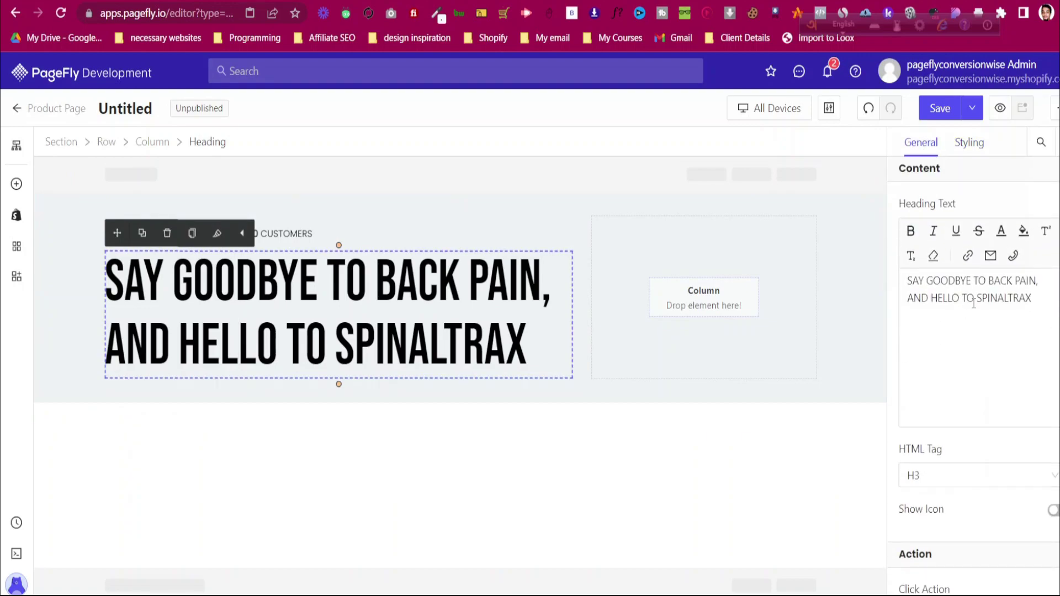
{"action": "left_click", "coordinate": [943, 486]}
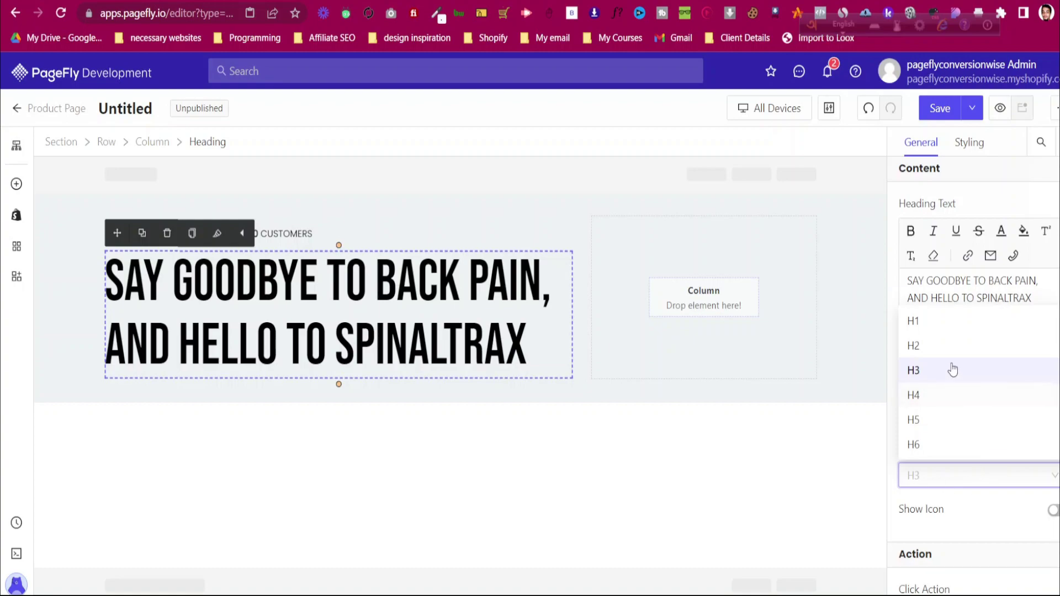
{"action": "left_click", "coordinate": [951, 347]}
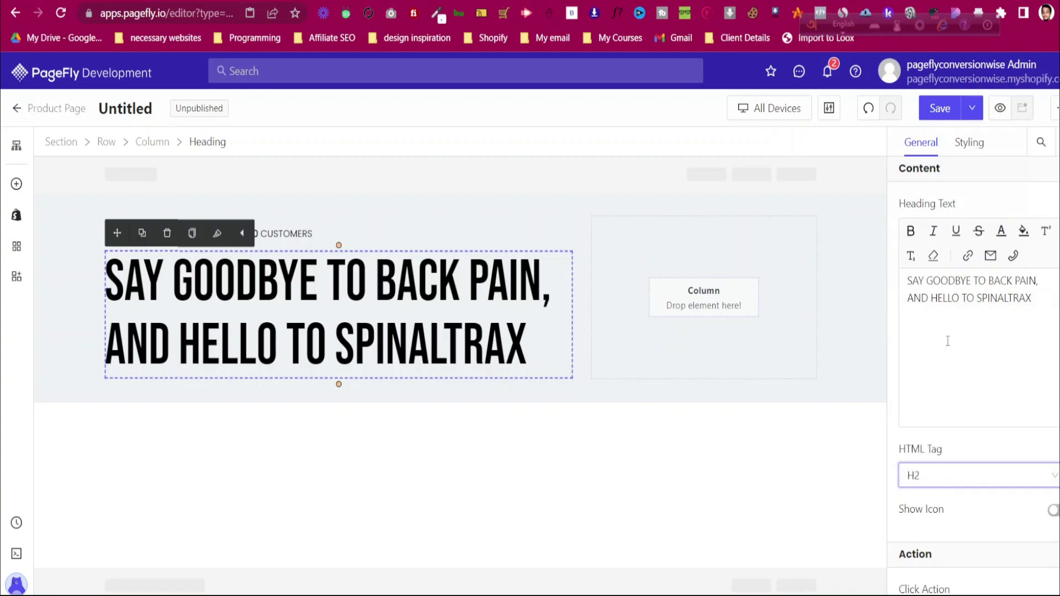
Color the word GOODBYE in the heading text with the copied blue #406c9b
{"action": "left_click_drag", "start_coordinate": [928, 282], "coordinate": [972, 282]}
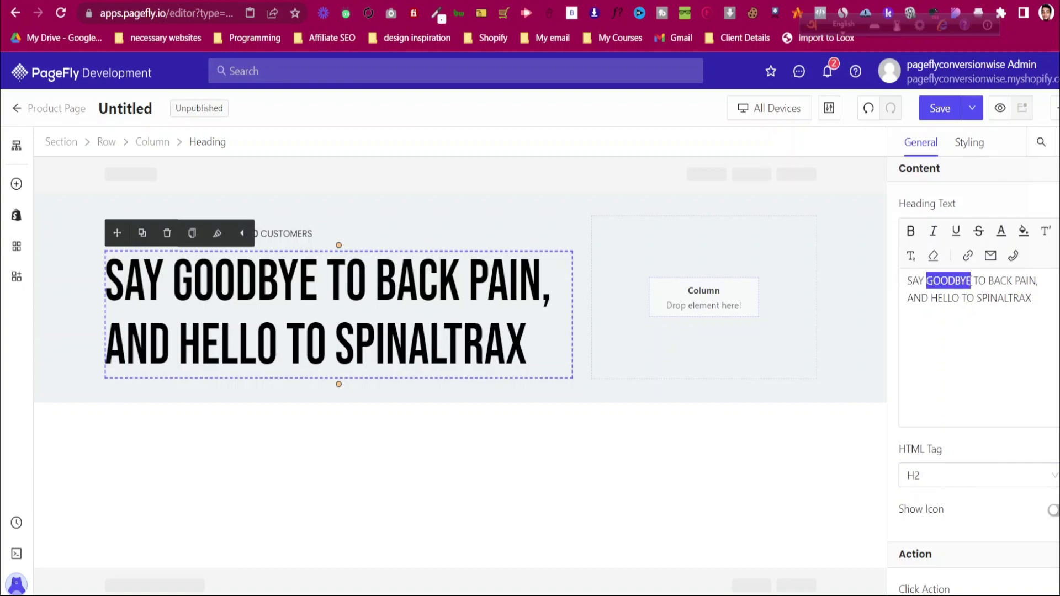
{"action": "left_click", "coordinate": [1002, 233]}
{"action": "left_click", "coordinate": [866, 286]}
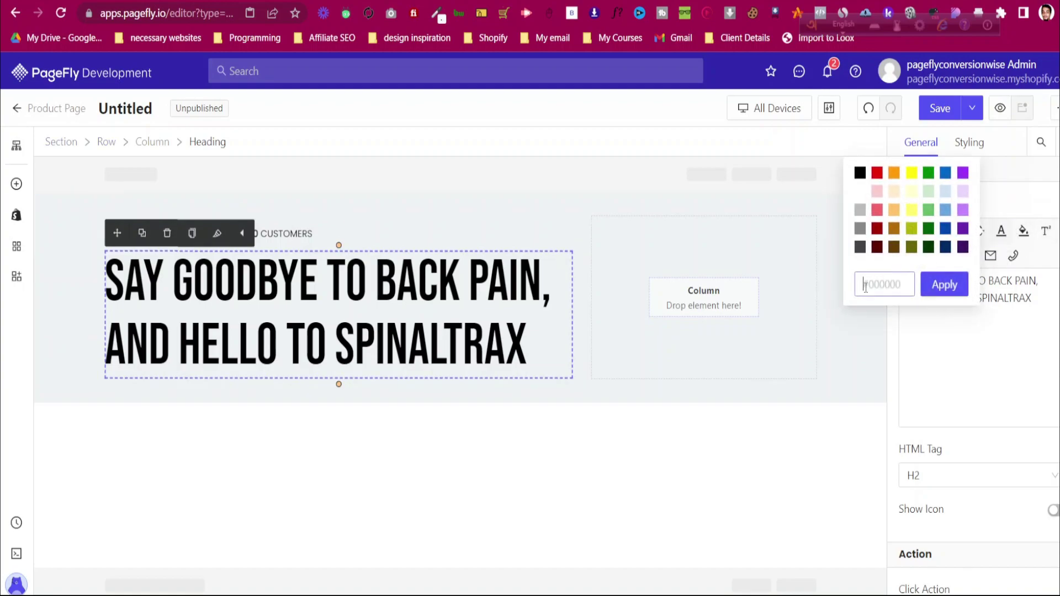
{"action": "left_click", "coordinate": [945, 285]}
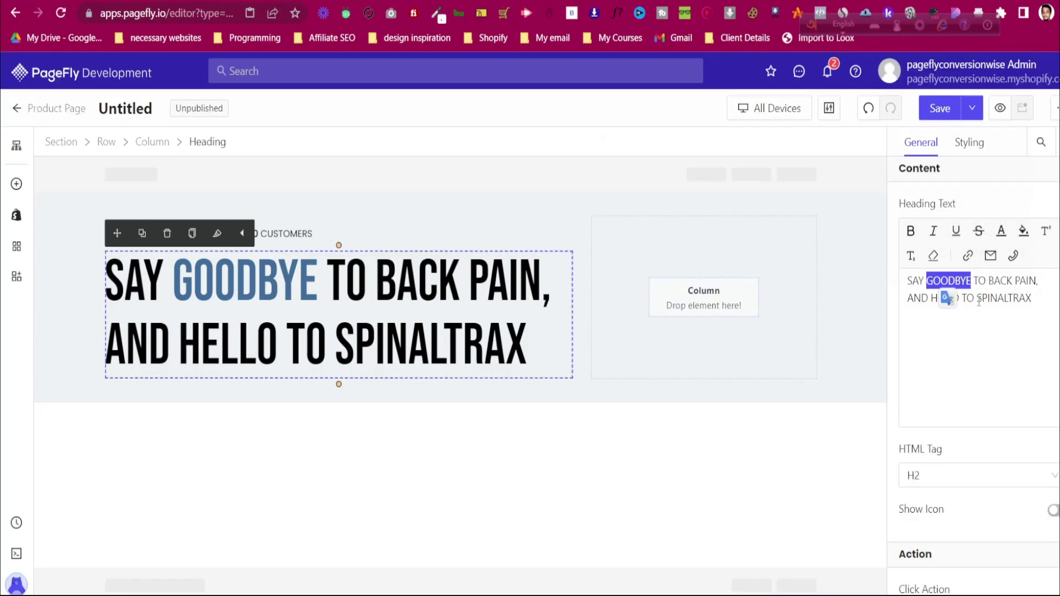
Color the word SPINALTRAX in the heading text with the same blue #406c9b
{"action": "left_click_drag", "start_coordinate": [977, 298], "coordinate": [1033, 298]}
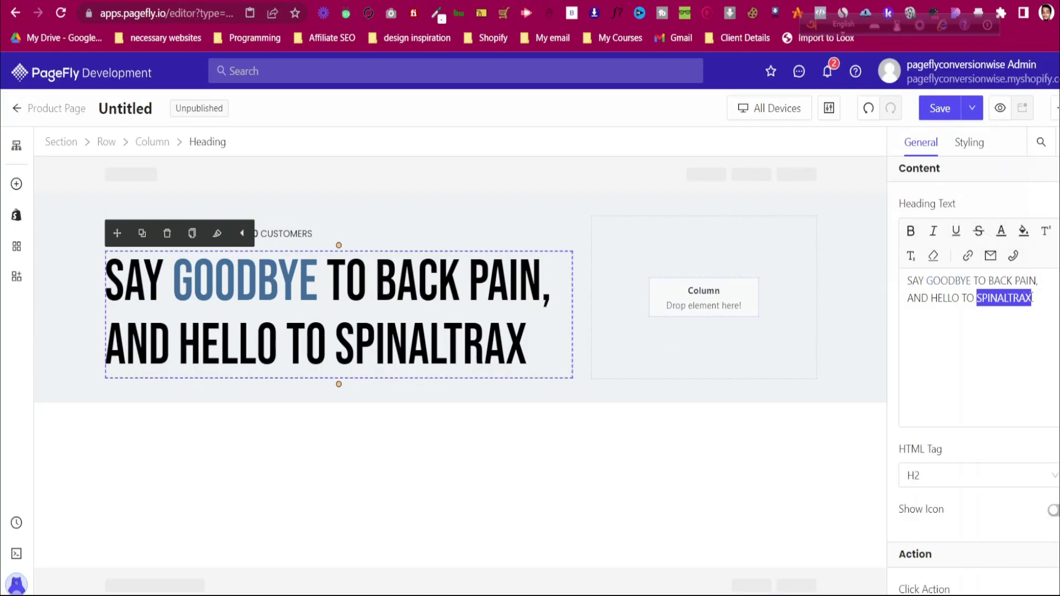
{"action": "left_click", "coordinate": [1001, 231]}
{"action": "left_click", "coordinate": [882, 282]}
{"action": "key", "text": "ctrl+v"}
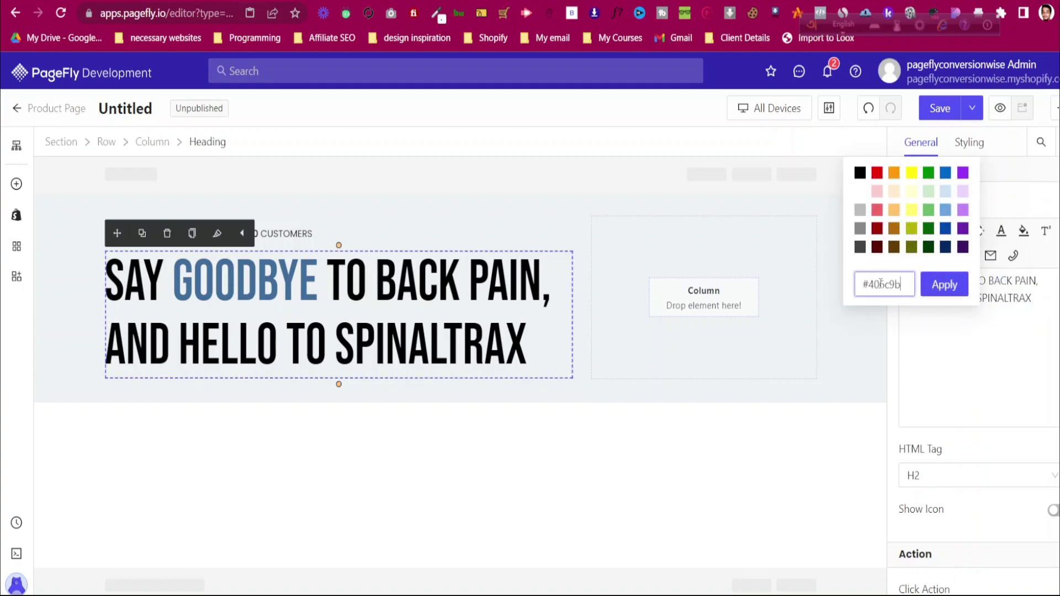
{"action": "left_click", "coordinate": [945, 285]}
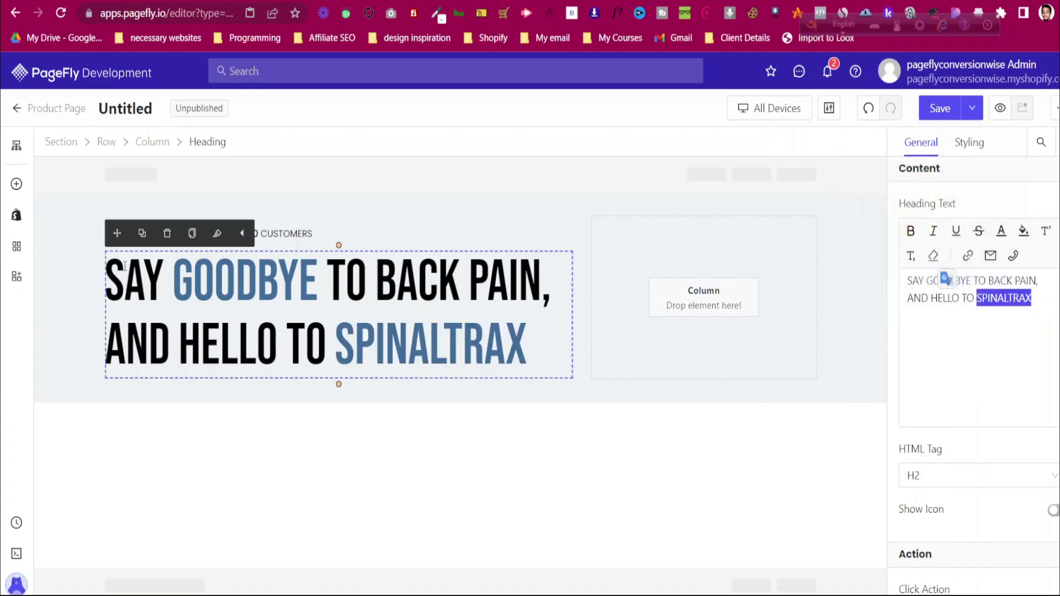
{"action": "left_click", "coordinate": [66, 246]}
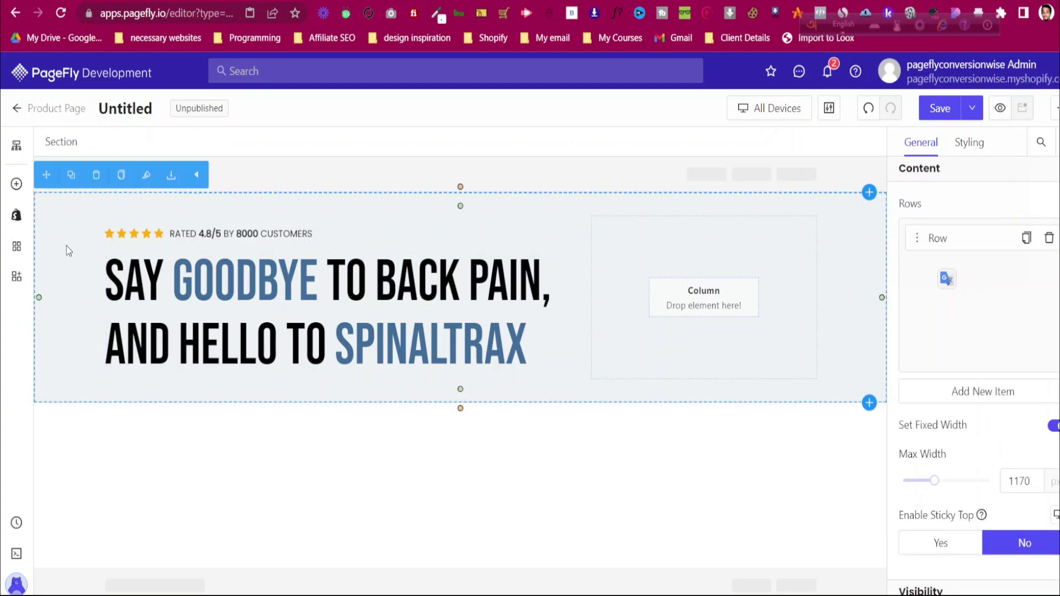
Inspect the subheadline's font family, weight, size, line height and color on the reference page with WhatFont
{"action": "key", "text": "ctrl+Tab"}
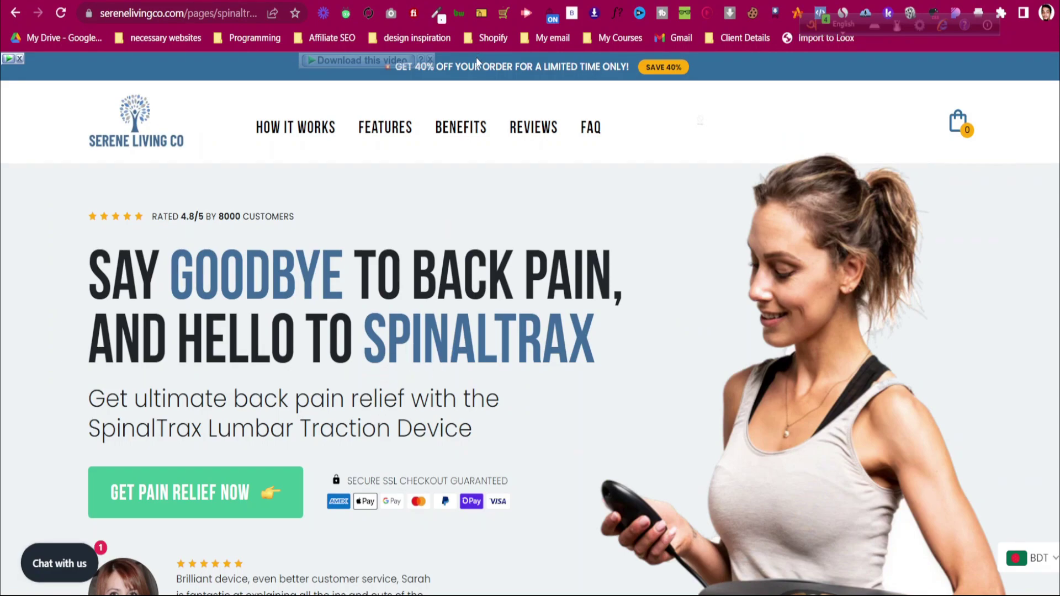
{"action": "left_click", "coordinate": [614, 15]}
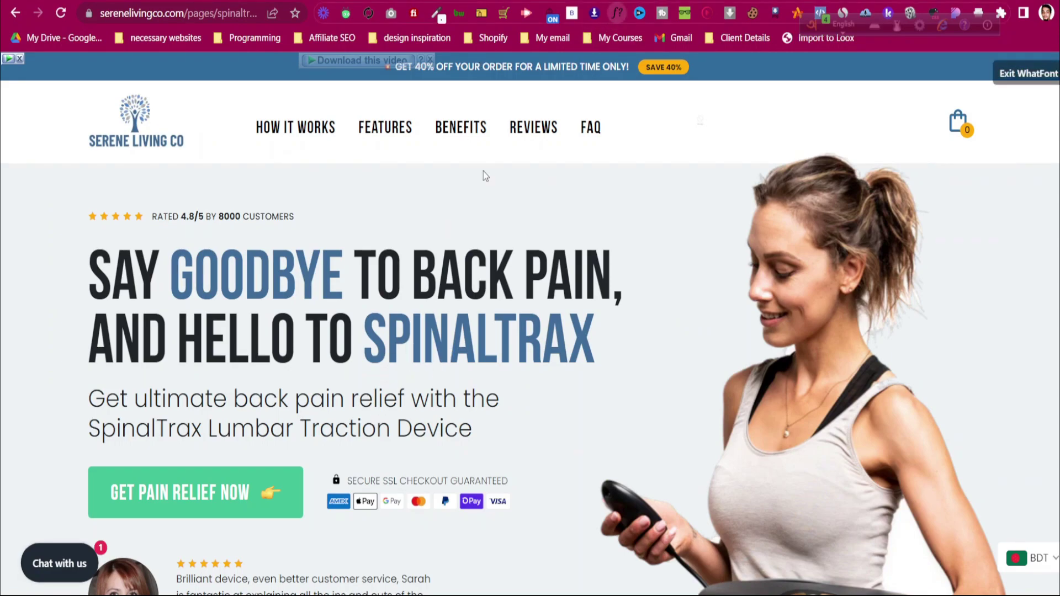
{"action": "left_click", "coordinate": [333, 404]}
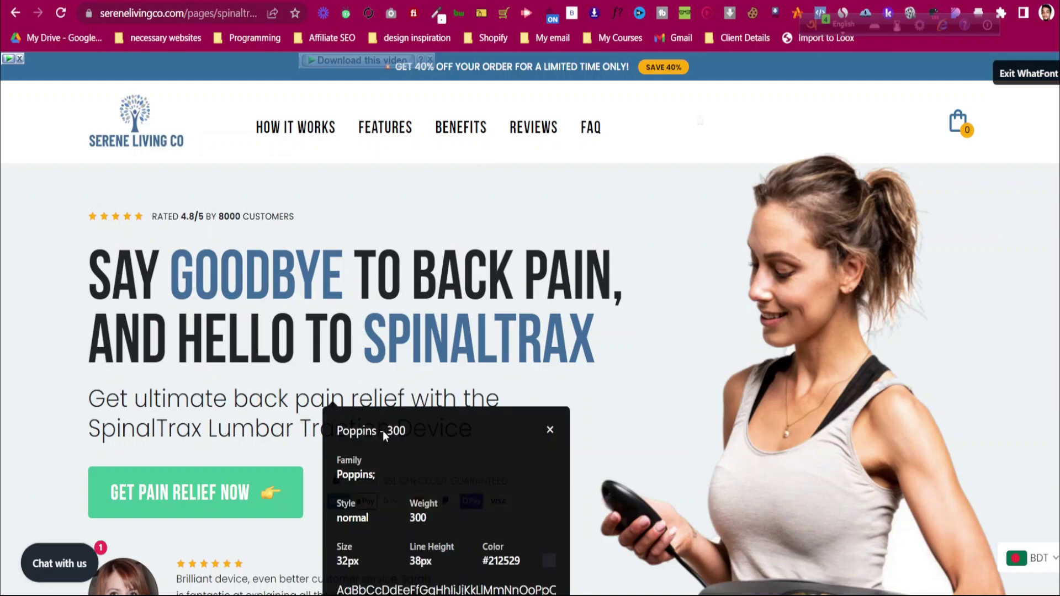
{"action": "left_click", "coordinate": [551, 429]}
{"action": "key", "text": "Escape"}
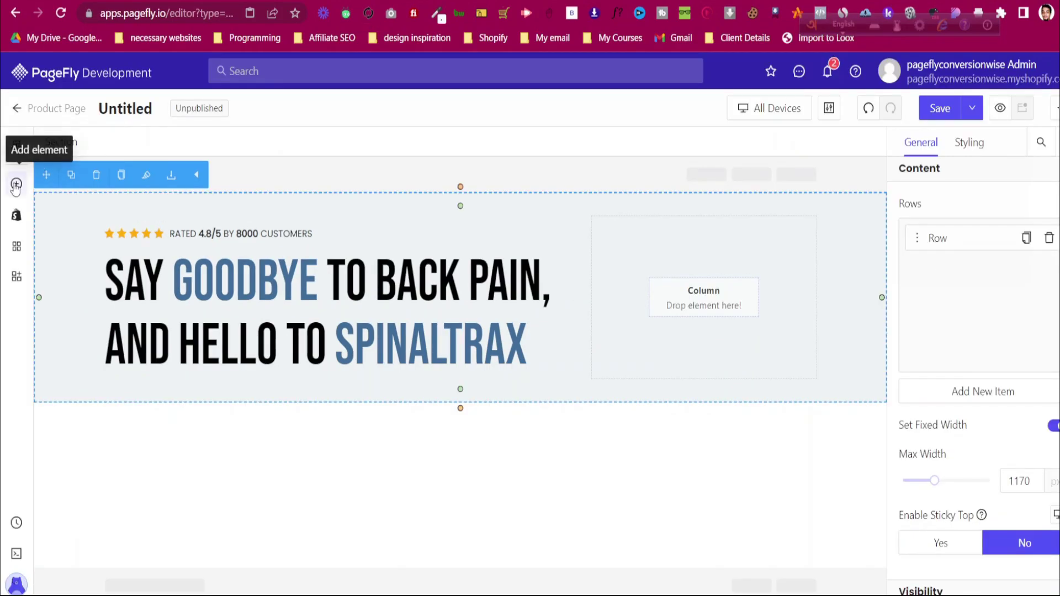
Add a plain paragraph element below the hero headline and set all its margins to 0 px
{"action": "left_click", "coordinate": [16, 187]}
{"action": "mouse_move", "coordinate": [102, 277]}
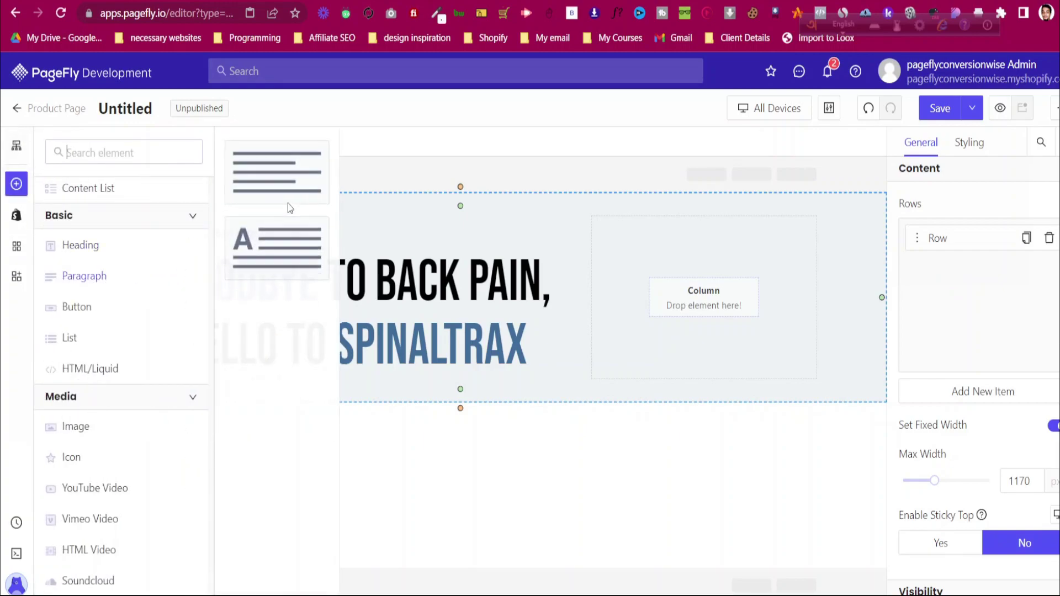
{"action": "left_click_drag", "start_coordinate": [276, 176], "coordinate": [421, 374]}
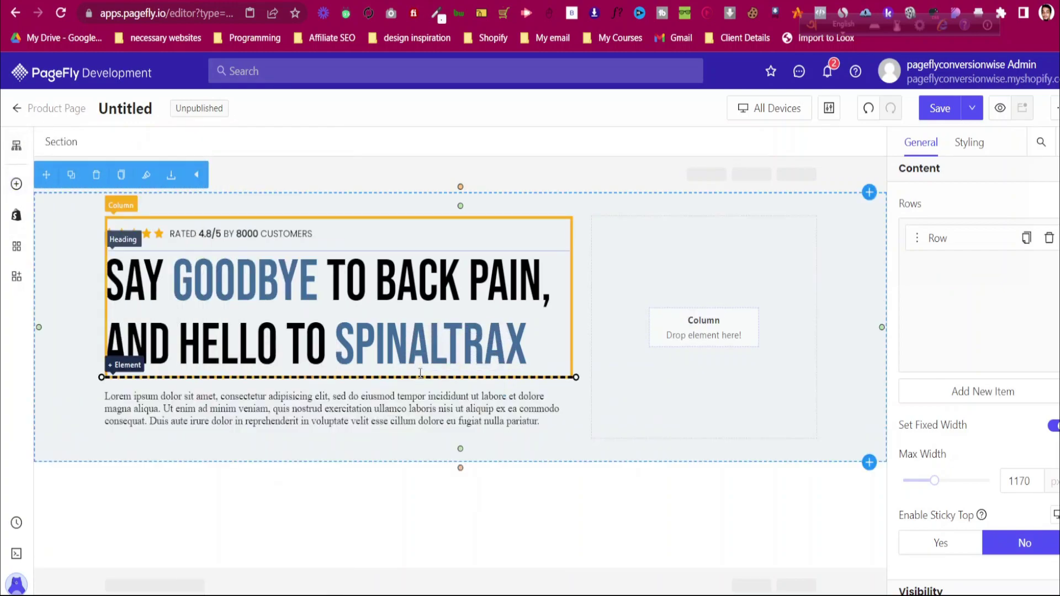
{"action": "left_click", "coordinate": [968, 144]}
{"action": "scroll", "coordinate": [972, 386], "scroll_direction": "down", "scroll_amount": 3}
{"action": "left_click", "coordinate": [980, 456]}
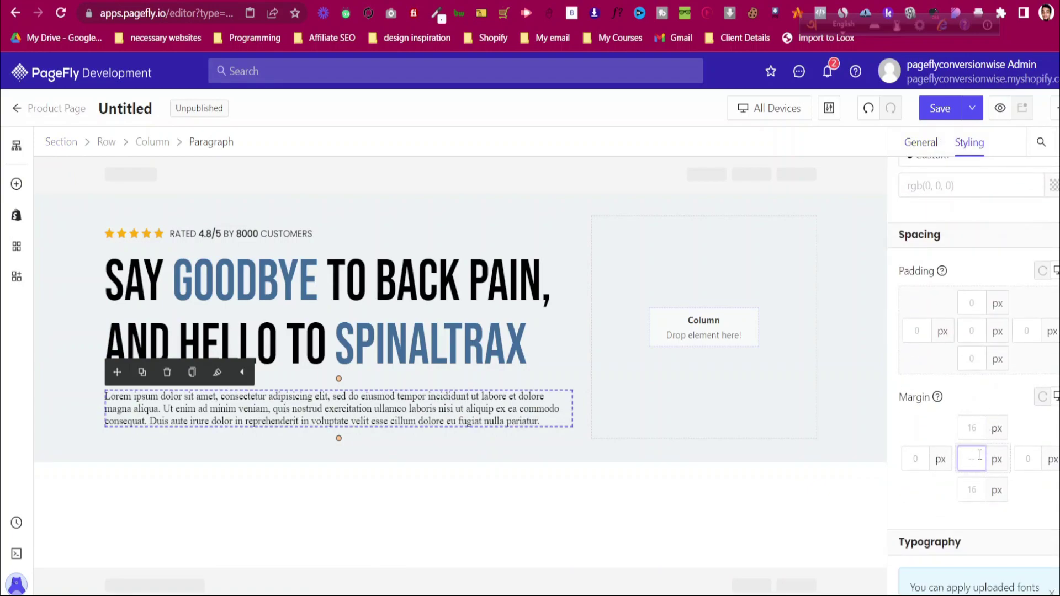
{"action": "type", "text": "0"}
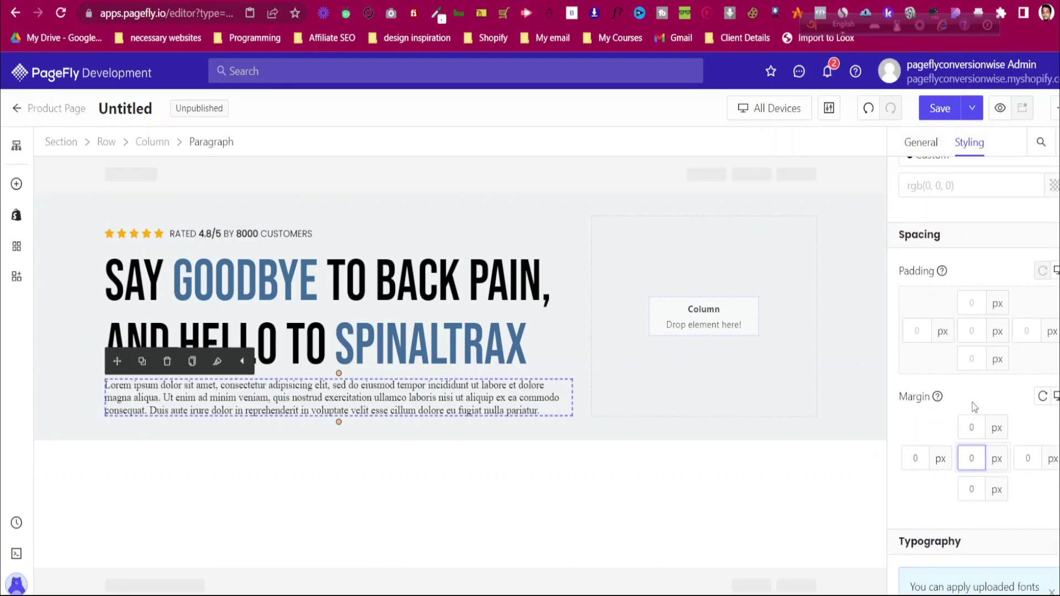
Set the new paragraph's font family to Poppins and its font size to 21 px
{"action": "scroll", "coordinate": [974, 407], "scroll_direction": "up", "scroll_amount": 3}
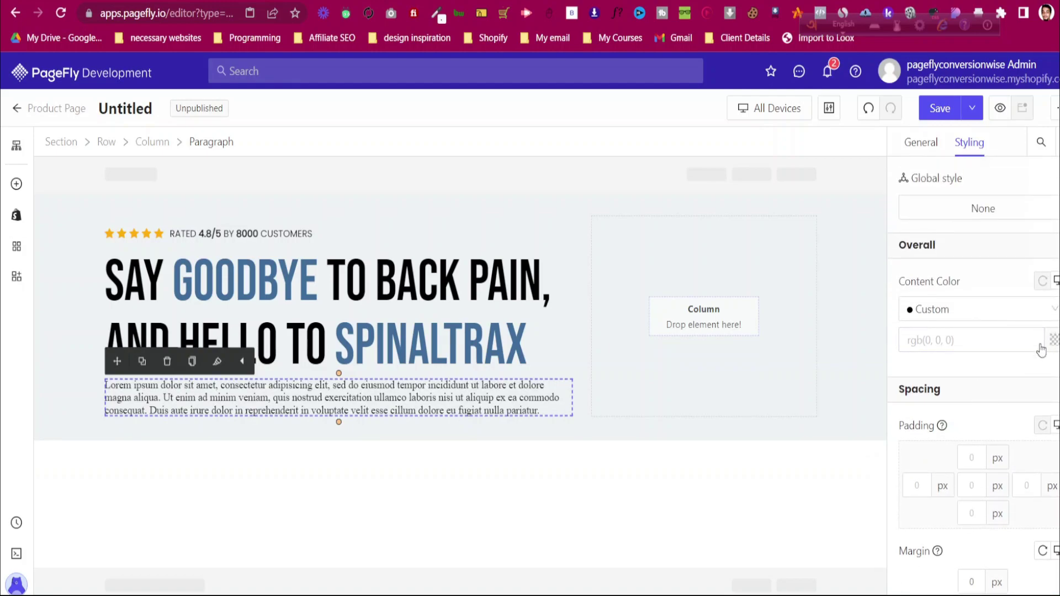
{"action": "left_click", "coordinate": [1041, 346]}
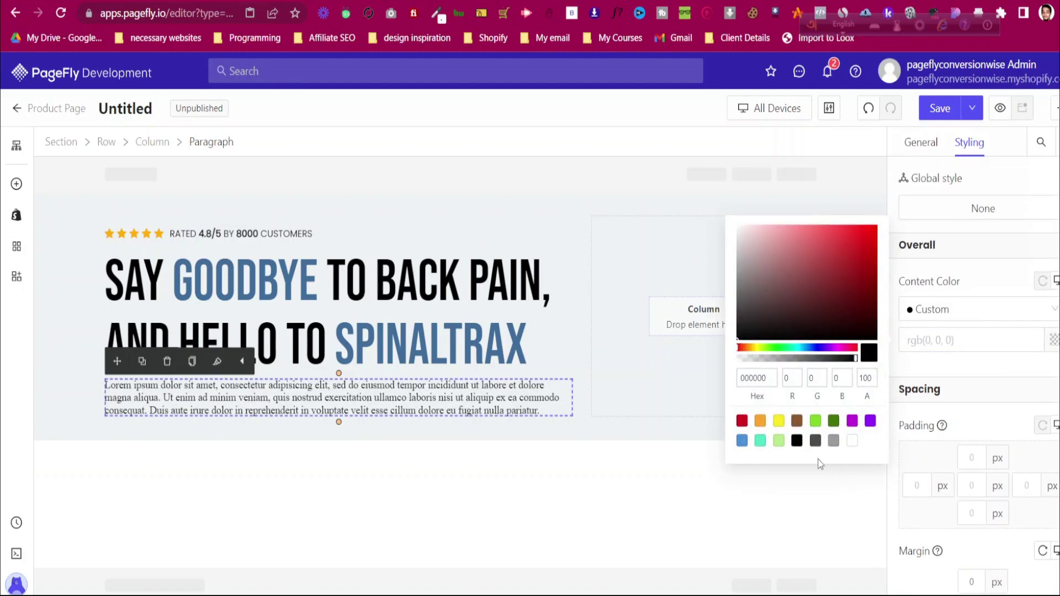
{"action": "left_click", "coordinate": [991, 296]}
{"action": "scroll", "coordinate": [991, 298], "scroll_direction": "down", "scroll_amount": 7}
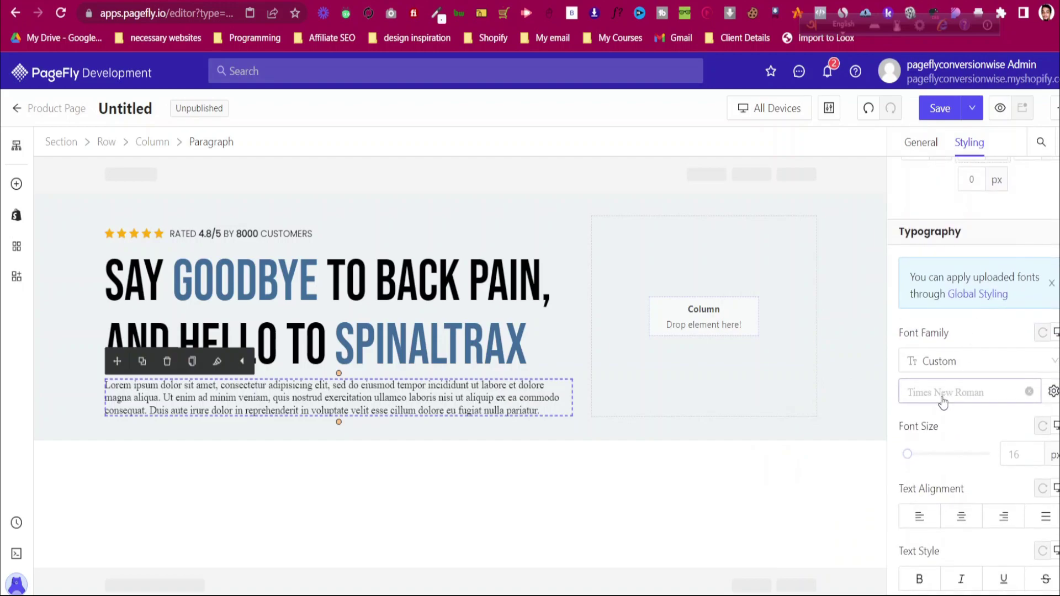
{"action": "left_click", "coordinate": [945, 400]}
{"action": "left_click", "coordinate": [1018, 484]}
{"action": "left_click", "coordinate": [1022, 453]}
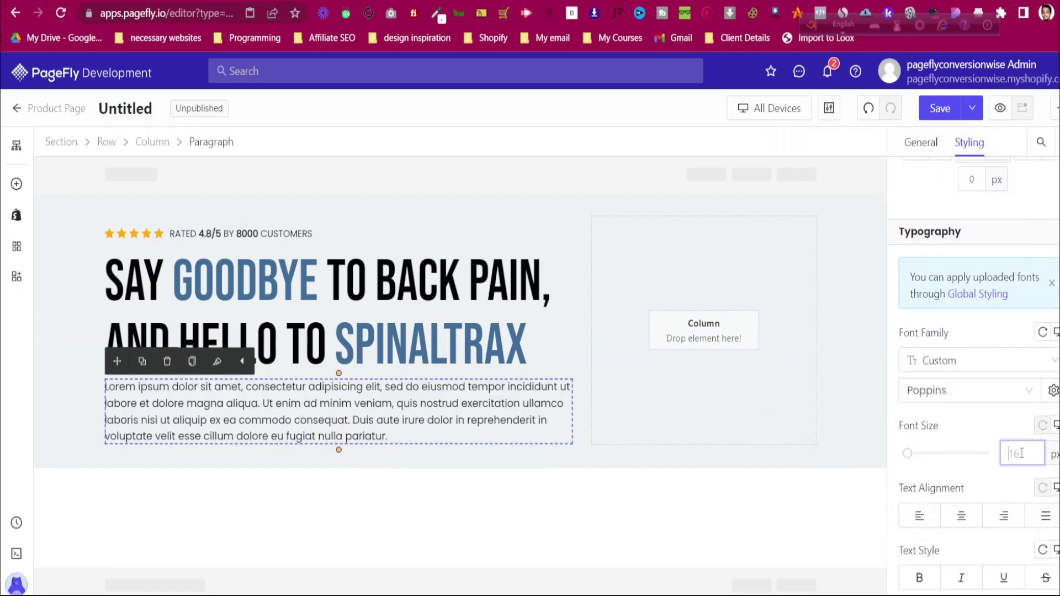
{"action": "type", "text": "21"}
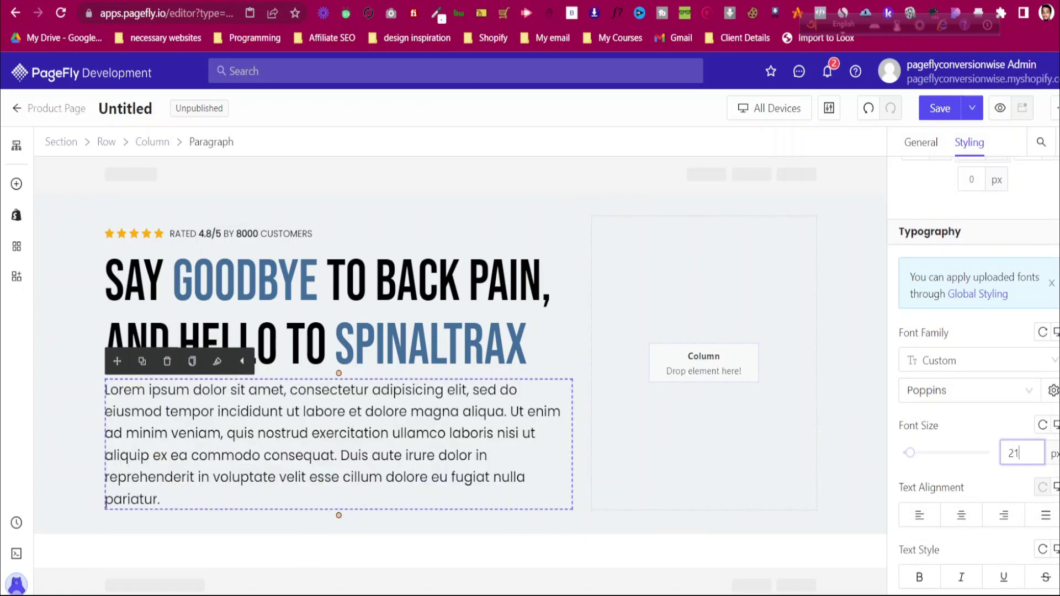
Replace the placeholder paragraph with the copied "Get ultimate back pain relief with the SpinalTrax Lumbar Traction Device" from the "color font" Google Doc
{"action": "key", "text": "ctrl+Tab"}
{"action": "scroll", "coordinate": [308, 467], "scroll_direction": "down", "scroll_amount": 2}
{"action": "left_click_drag", "start_coordinate": [311, 408], "coordinate": [597, 448]}
{"action": "key", "text": "ctrl+c"}
{"action": "key", "text": "ctrl+shift+Tab"}
{"action": "left_click", "coordinate": [928, 143]}
{"action": "left_click", "coordinate": [984, 321]}
{"action": "key", "text": "ctrl+a"}
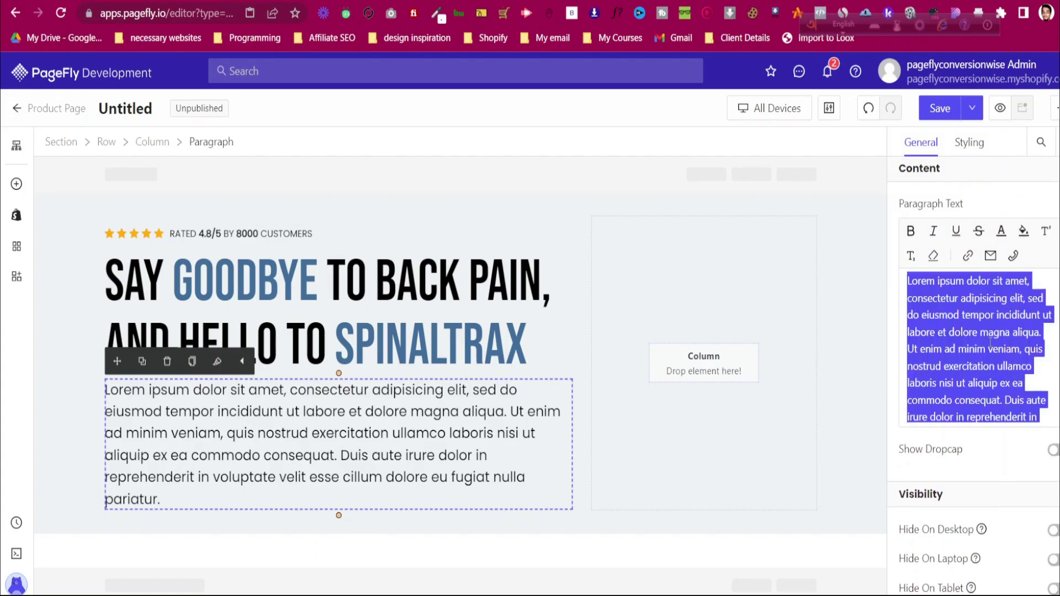
{"action": "key", "text": "ctrl+v"}
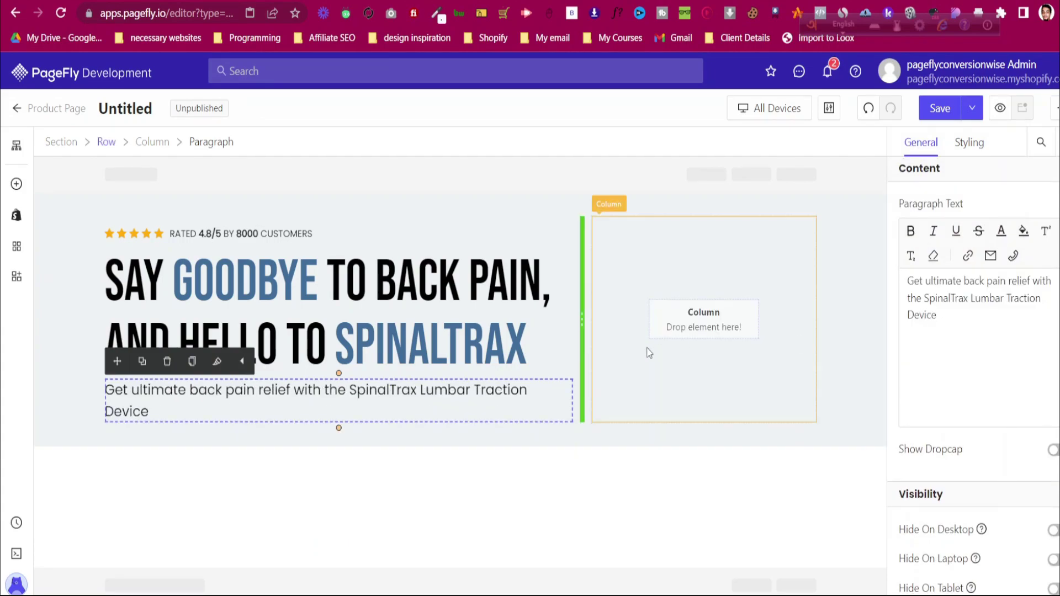
Recheck the subheadline's font details on the Serene Living Co reference page with WhatFont
{"action": "left_click", "coordinate": [402, 1]}
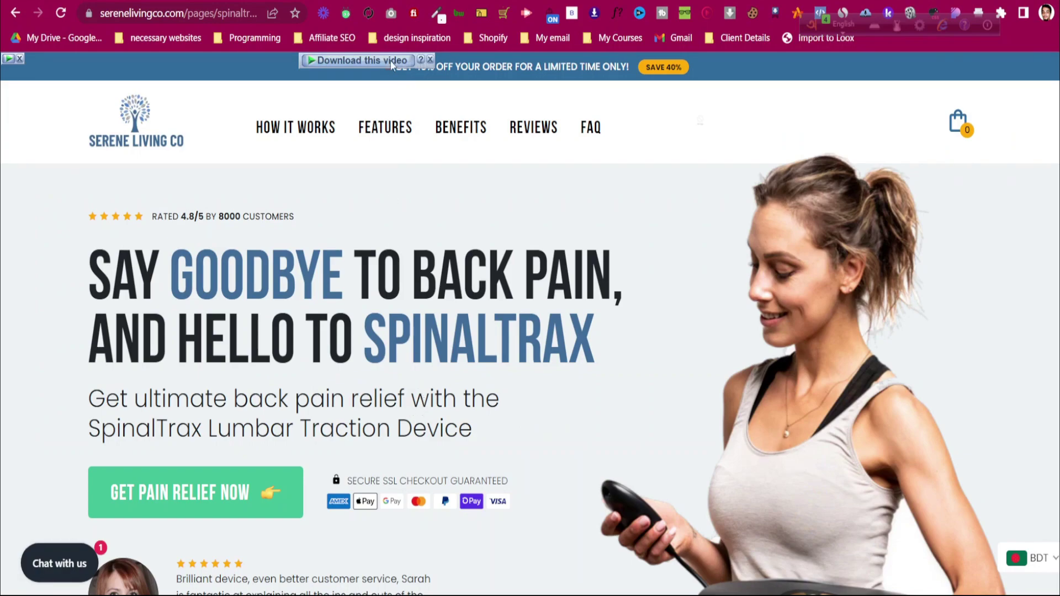
{"action": "left_click", "coordinate": [381, 1]}
{"action": "left_click", "coordinate": [402, 1]}
{"action": "left_click", "coordinate": [549, 12]}
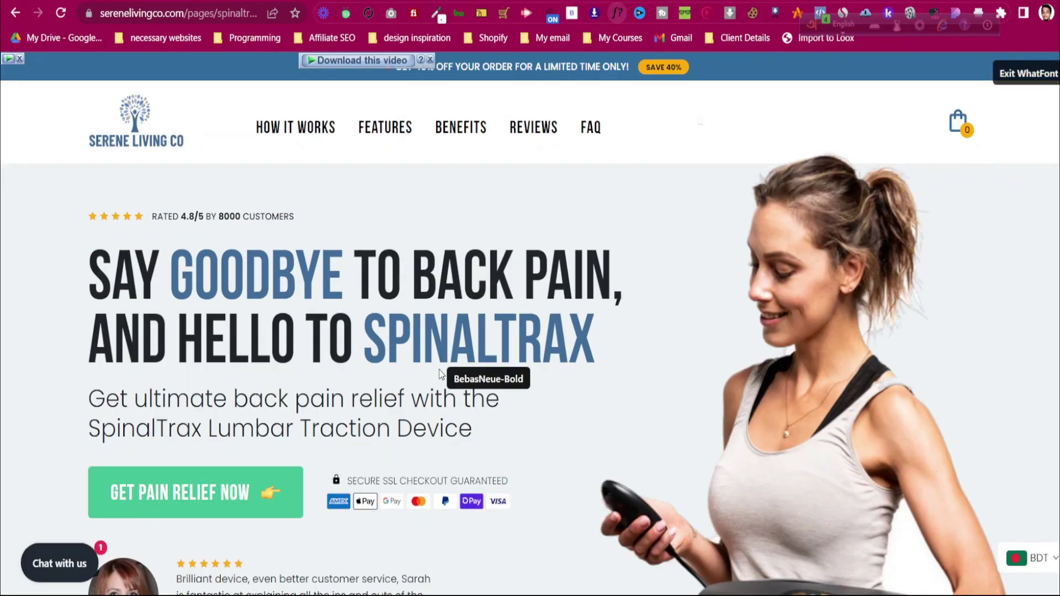
{"action": "left_click", "coordinate": [421, 409]}
{"action": "left_click", "coordinate": [641, 437]}
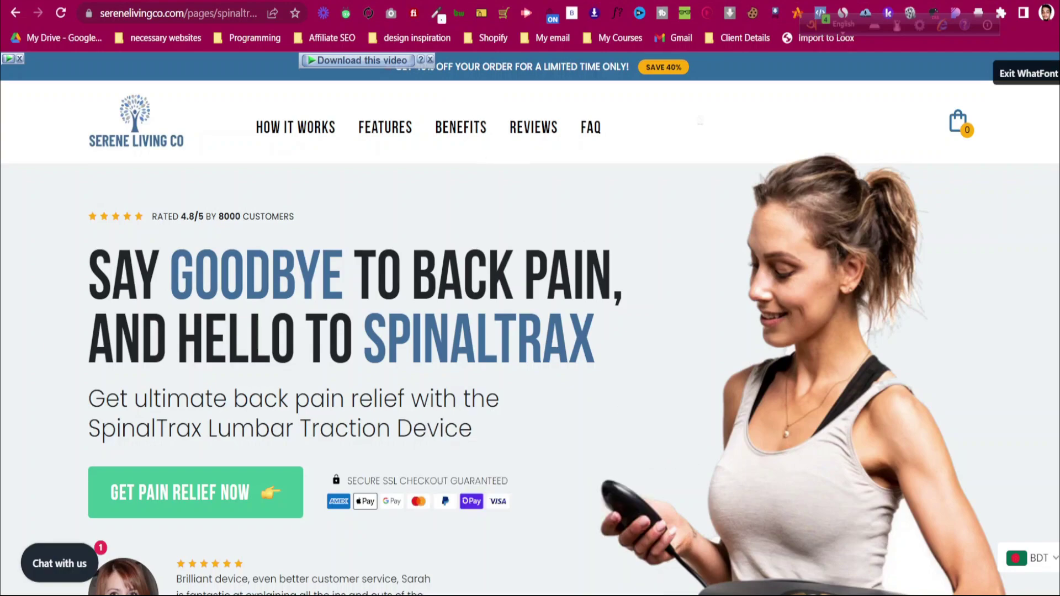
Return to the PageFly editor and raise the subheadline paragraph's font size to 32 px
{"action": "left_click", "coordinate": [411, 2]}
{"action": "left_click", "coordinate": [964, 144]}
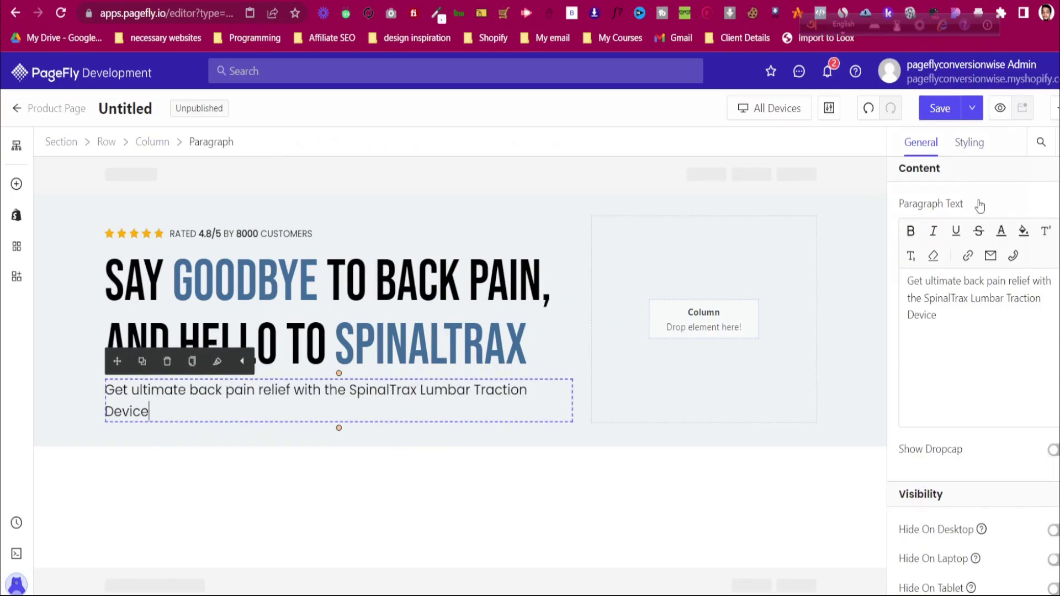
{"action": "scroll", "coordinate": [1004, 343], "scroll_direction": "down", "scroll_amount": 8}
{"action": "scroll", "coordinate": [1004, 347], "scroll_direction": "down", "scroll_amount": 2}
{"action": "left_click", "coordinate": [1013, 378]}
{"action": "key", "text": "Up"}
{"action": "key", "text": "Up"}
{"action": "key", "text": "Up"}
{"action": "key", "text": "Up"}
{"action": "key", "text": "Up"}
{"action": "key", "text": "Up"}
{"action": "key", "text": "Up"}
{"action": "key", "text": "Up"}
{"action": "key", "text": "Up"}
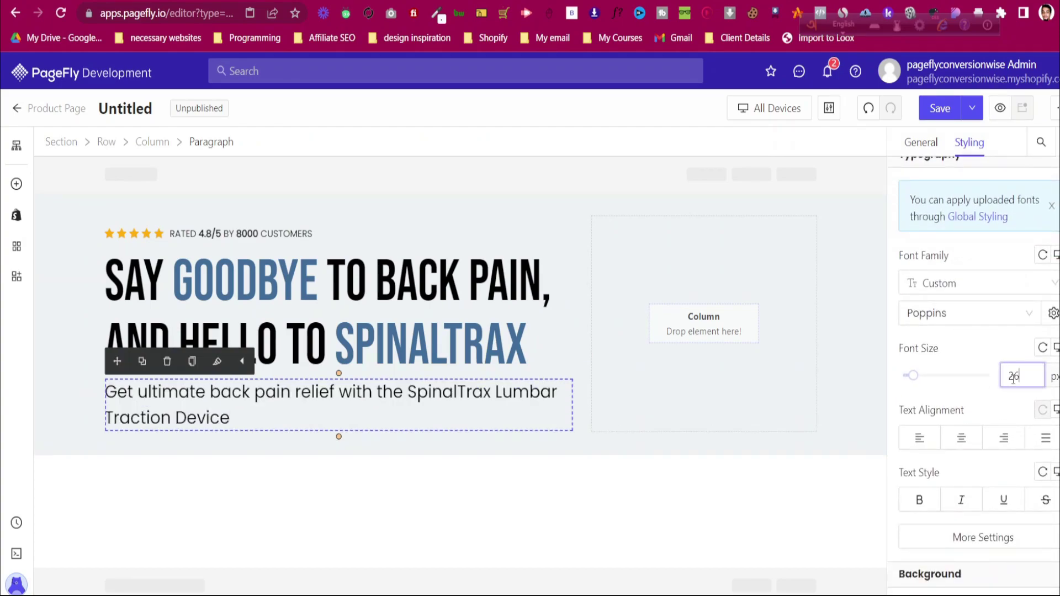
{"action": "key", "text": "Up"}
{"action": "key", "text": "Up"}
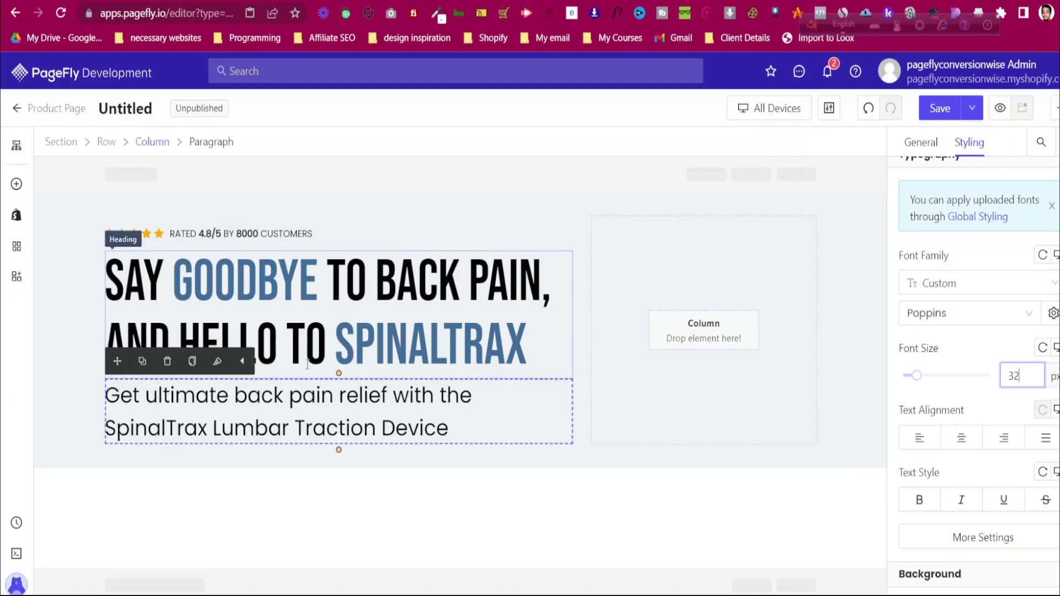
{"action": "left_click", "coordinate": [65, 275]}
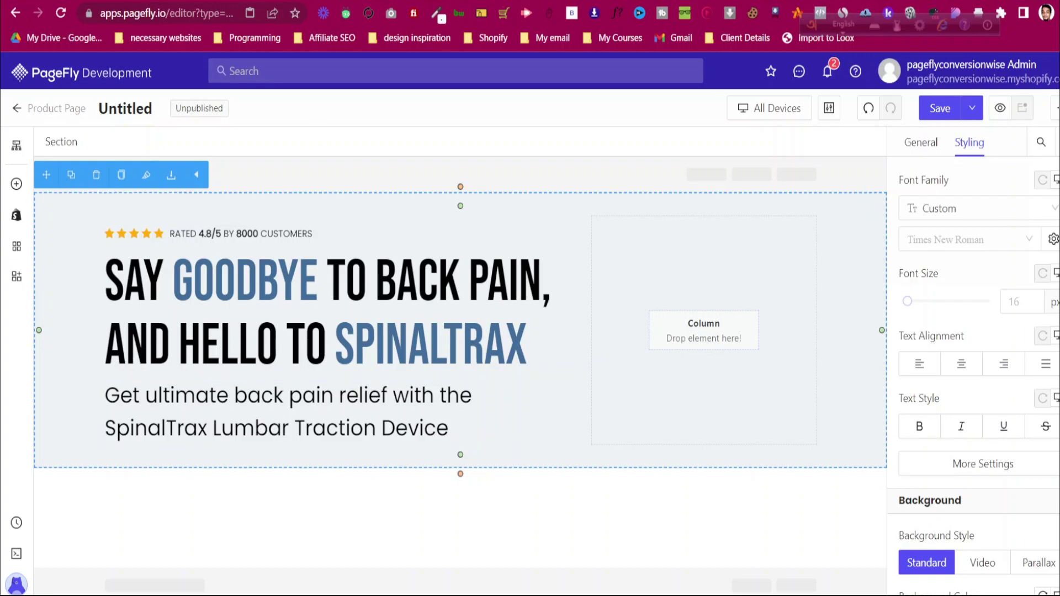
On the reference page, close WhatFont and test where the GET PAIN RELIEF NOW button leads
{"action": "key", "text": "ctrl+Tab"}
{"action": "scroll", "coordinate": [341, 293], "scroll_direction": "down", "scroll_amount": 1}
{"action": "left_click", "coordinate": [1053, 77]}
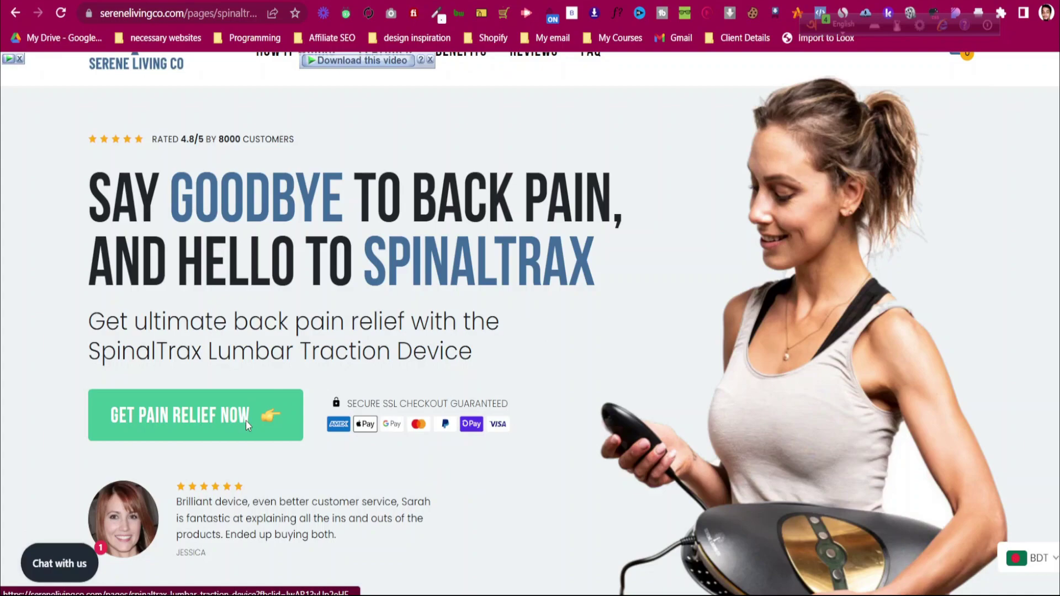
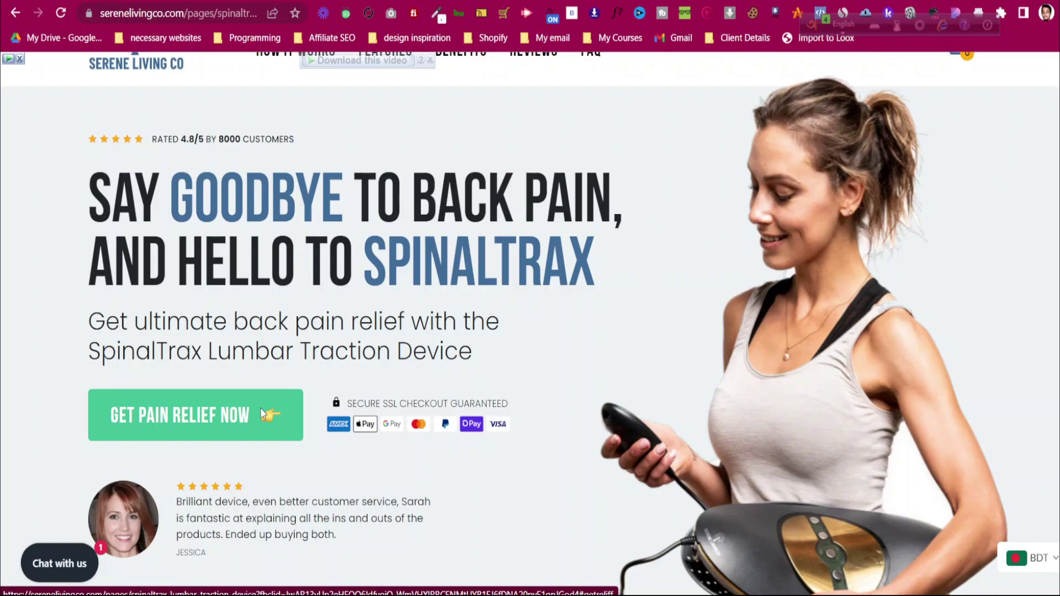
{"action": "left_click", "coordinate": [261, 413]}
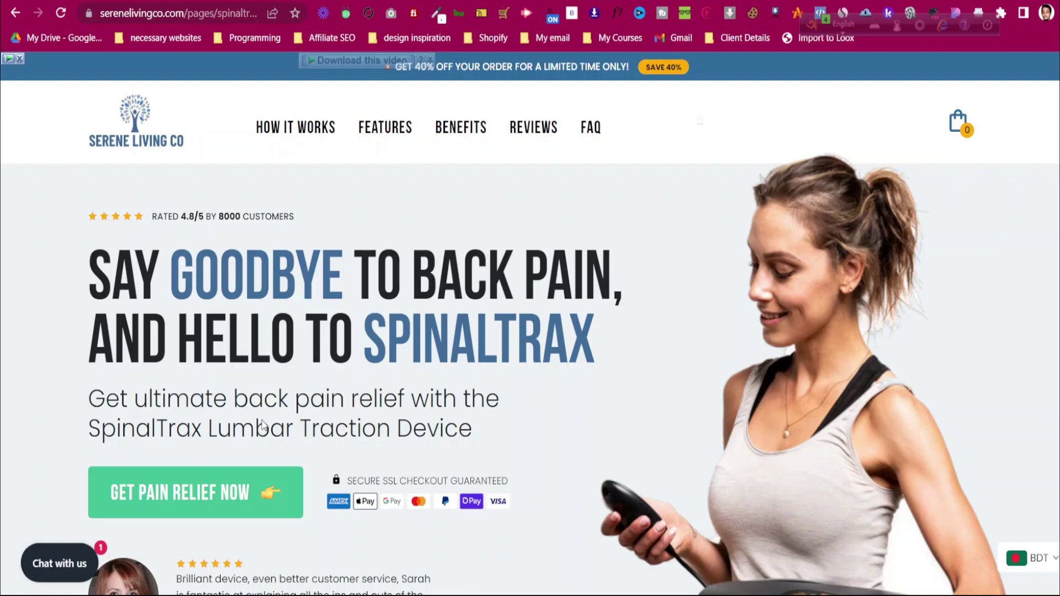
{"action": "scroll", "coordinate": [261, 418], "scroll_direction": "down", "scroll_amount": 2}
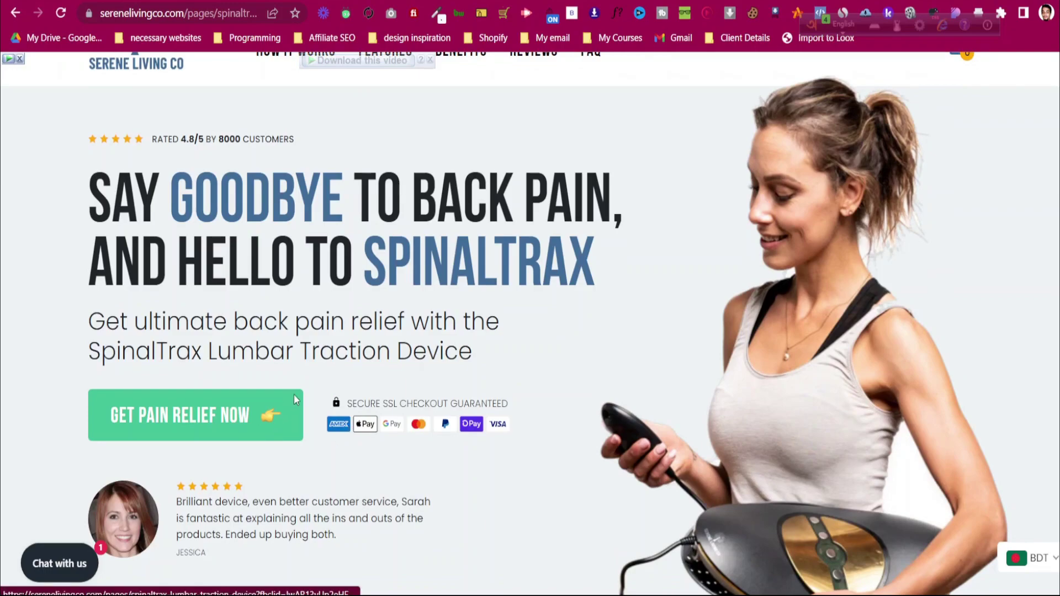
Copy the button color code #42C296 from the "color font" Google Doc
{"action": "left_click", "coordinate": [393, 1]}
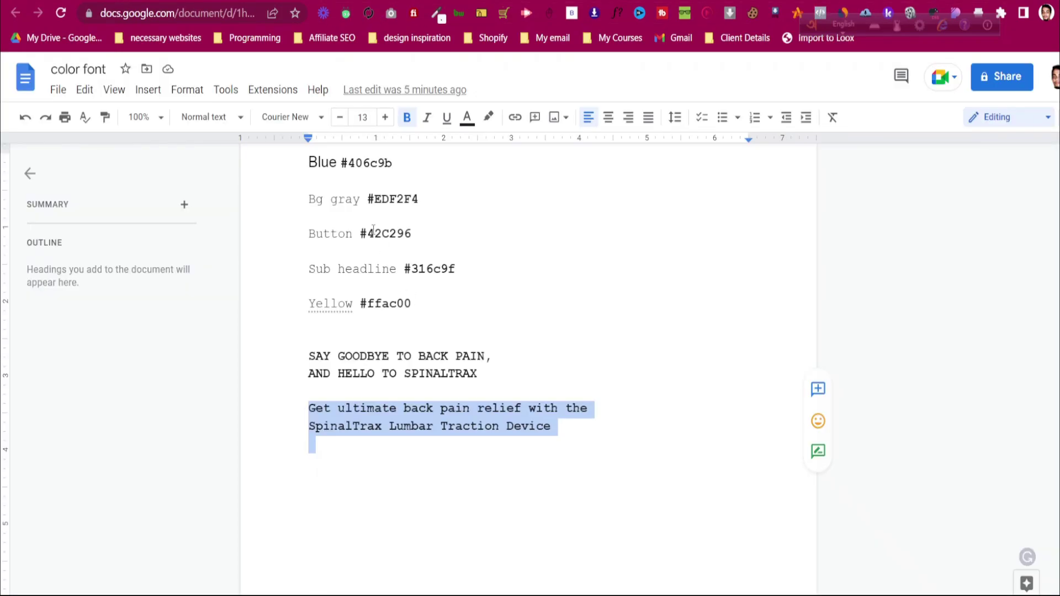
{"action": "left_click_drag", "start_coordinate": [361, 233], "coordinate": [412, 233]}
{"action": "right_click", "coordinate": [401, 234]}
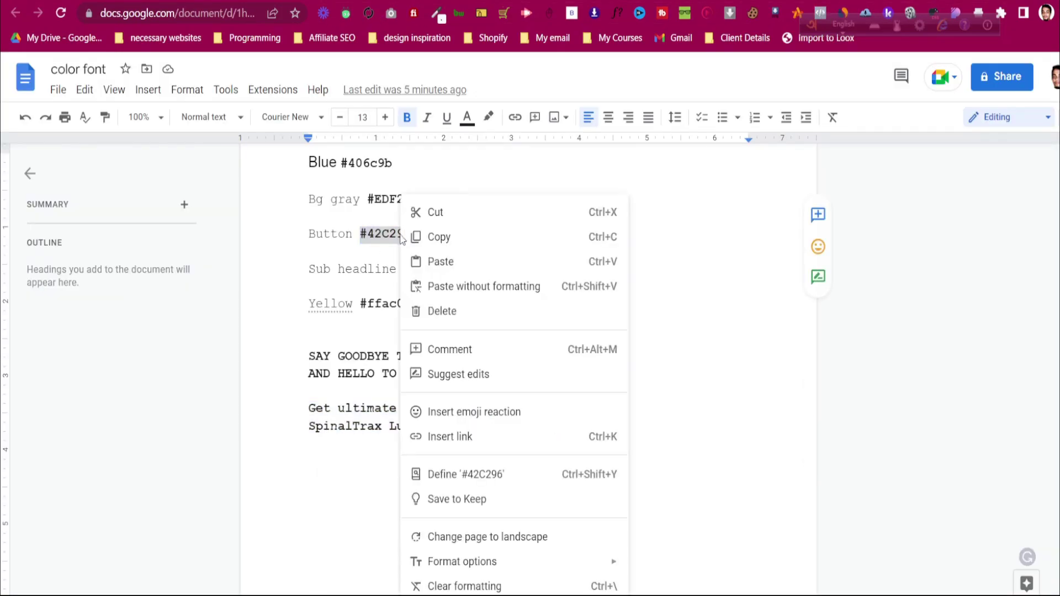
{"action": "left_click", "coordinate": [462, 245]}
{"action": "left_click", "coordinate": [332, 2]}
{"action": "left_click", "coordinate": [265, 2]}
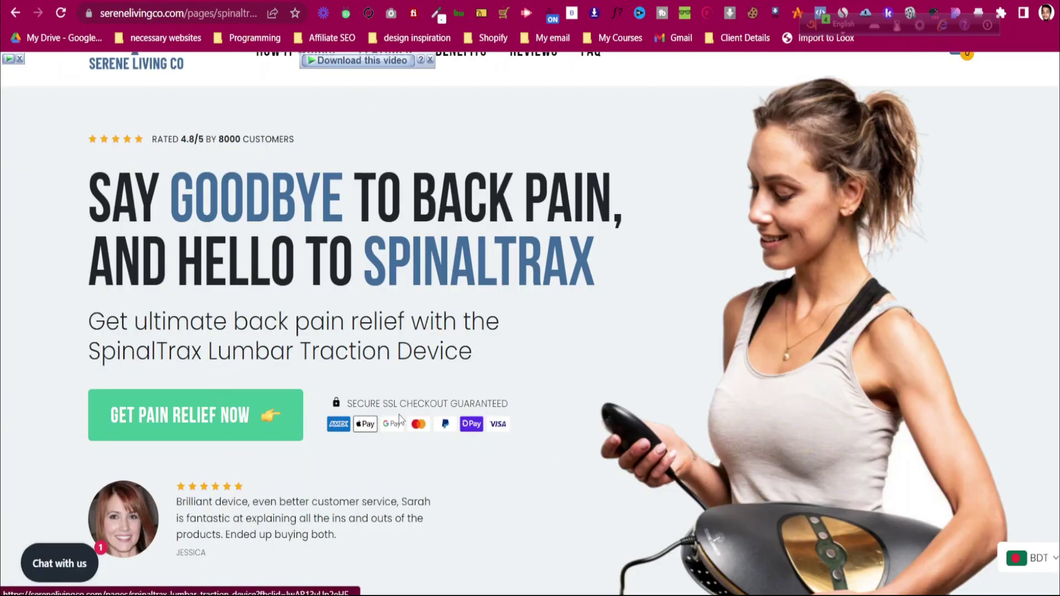
Return to the PageFly editor and insert a 1/2 + 1/2 two-column layout below the subheadline
{"action": "left_click", "coordinate": [358, 3]}
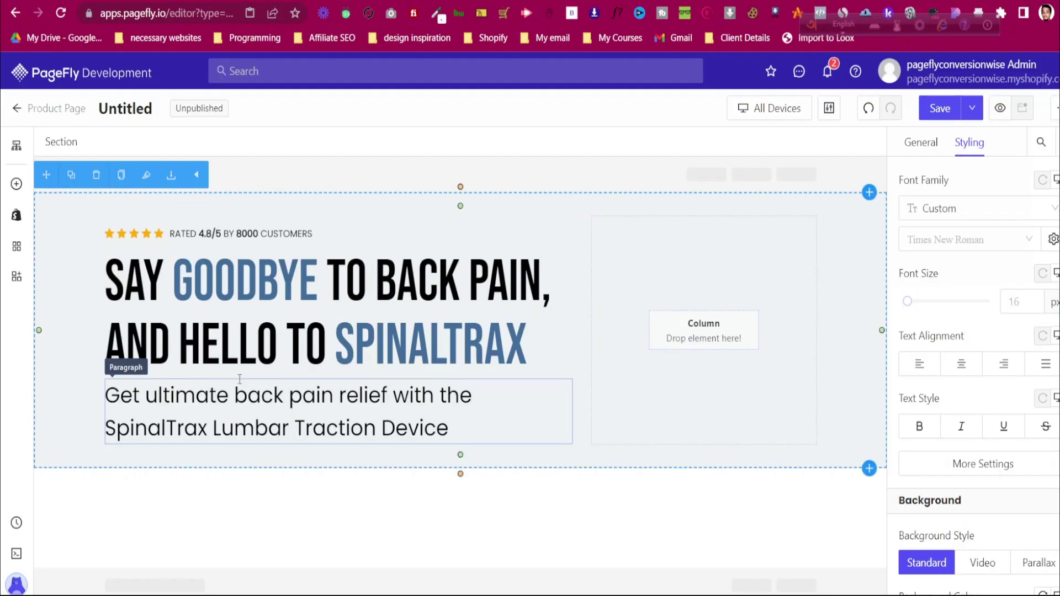
{"action": "left_click", "coordinate": [14, 187]}
{"action": "scroll", "coordinate": [133, 271], "scroll_direction": "up", "scroll_amount": 3}
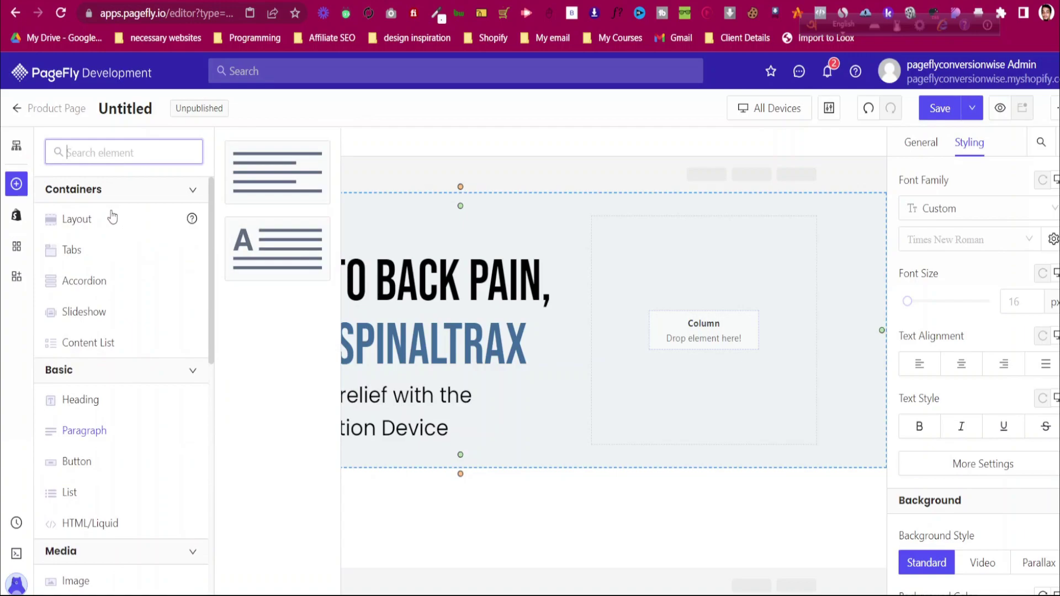
{"action": "mouse_move", "coordinate": [112, 220]}
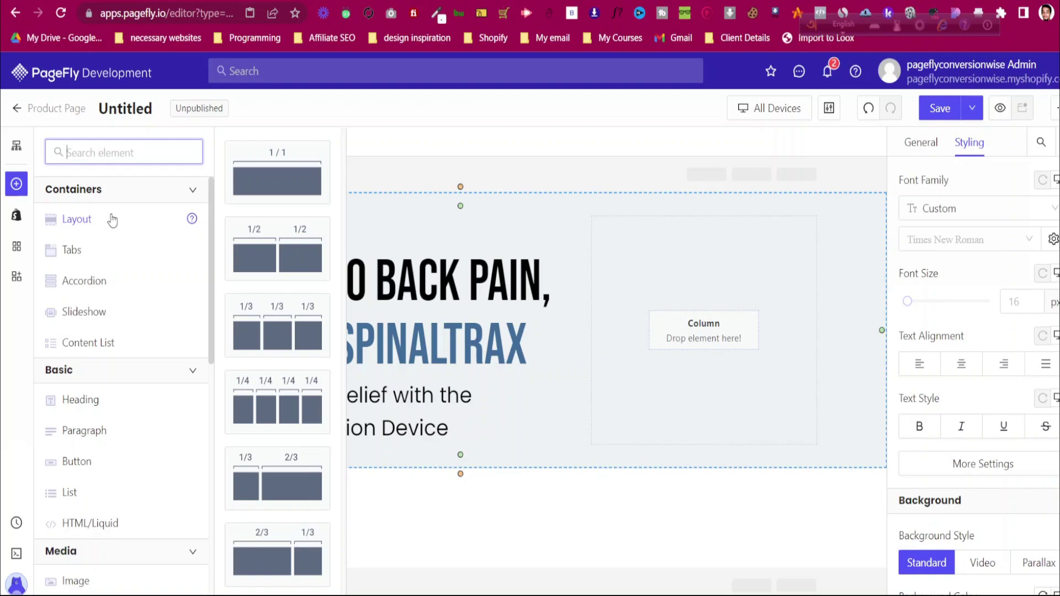
{"action": "left_click_drag", "start_coordinate": [262, 259], "coordinate": [399, 450]}
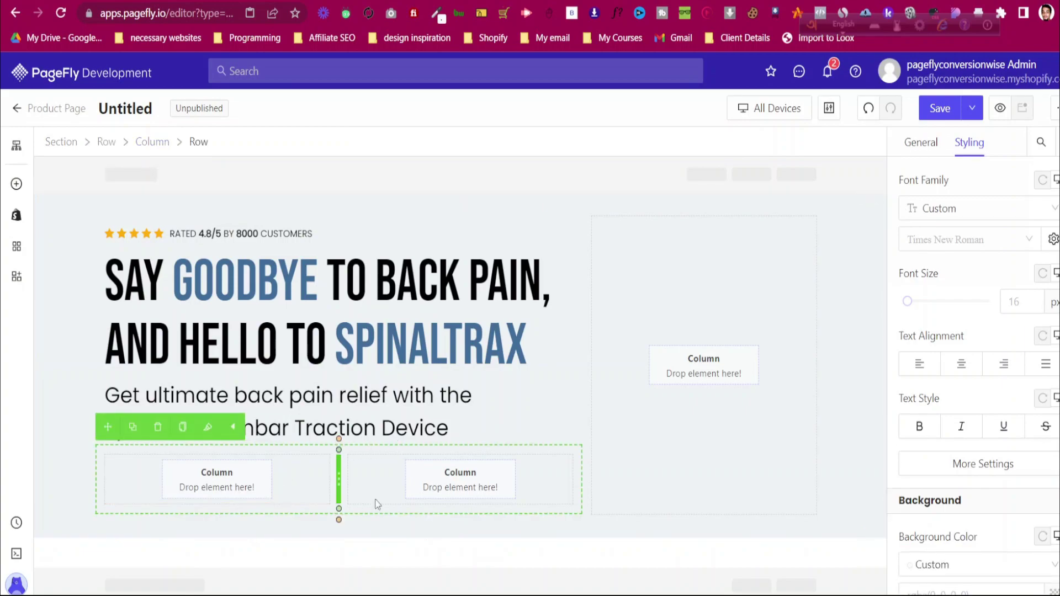
Test the reference page's GET PAIN RELIEF NOW link again and add a plain Button element to the new row's first column
{"action": "left_click", "coordinate": [16, 184]}
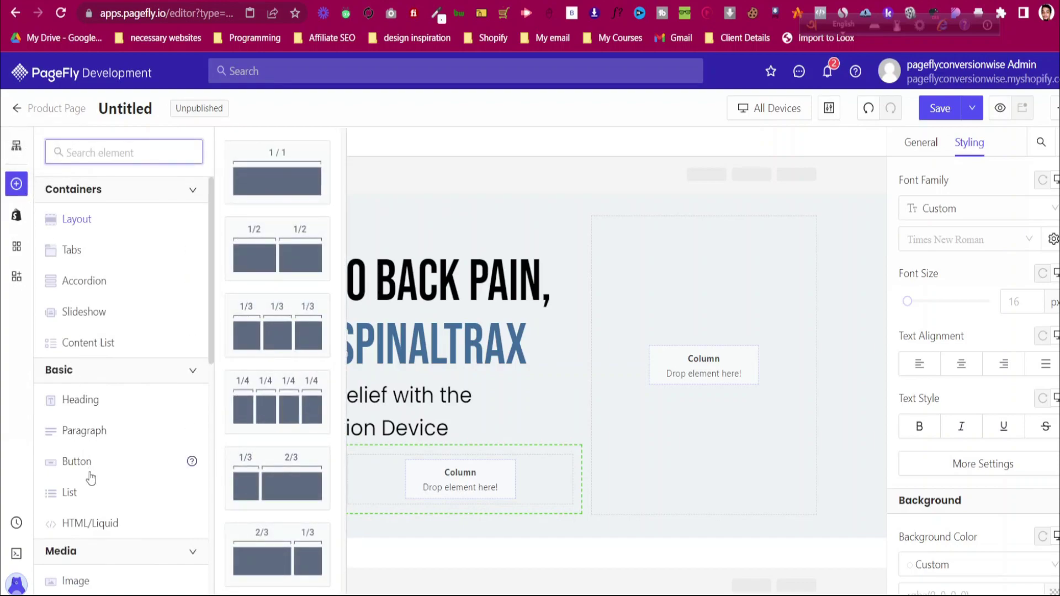
{"action": "mouse_move", "coordinate": [90, 469]}
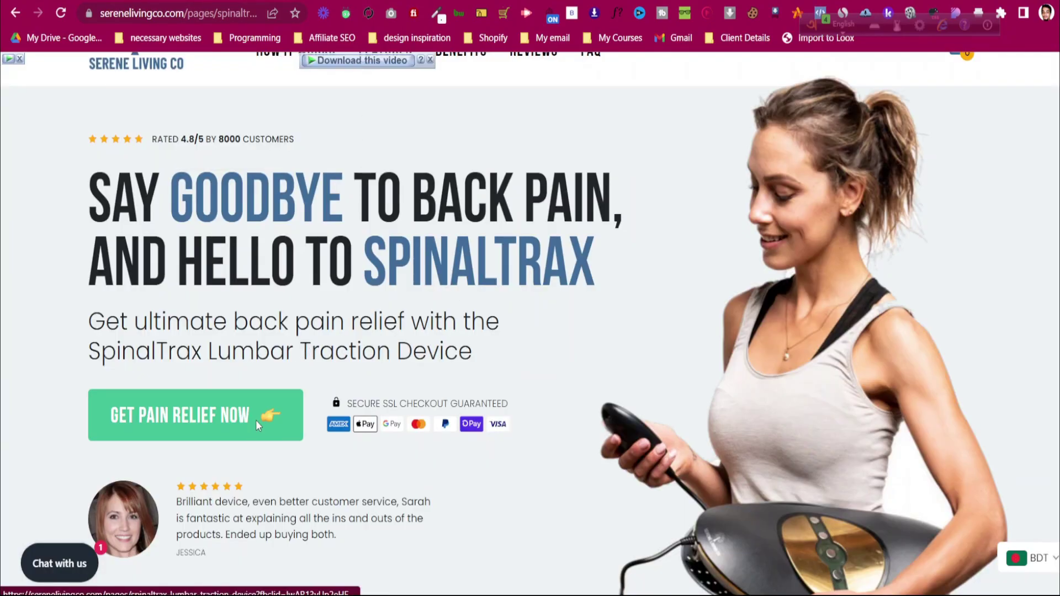
{"action": "left_click", "coordinate": [251, 415]}
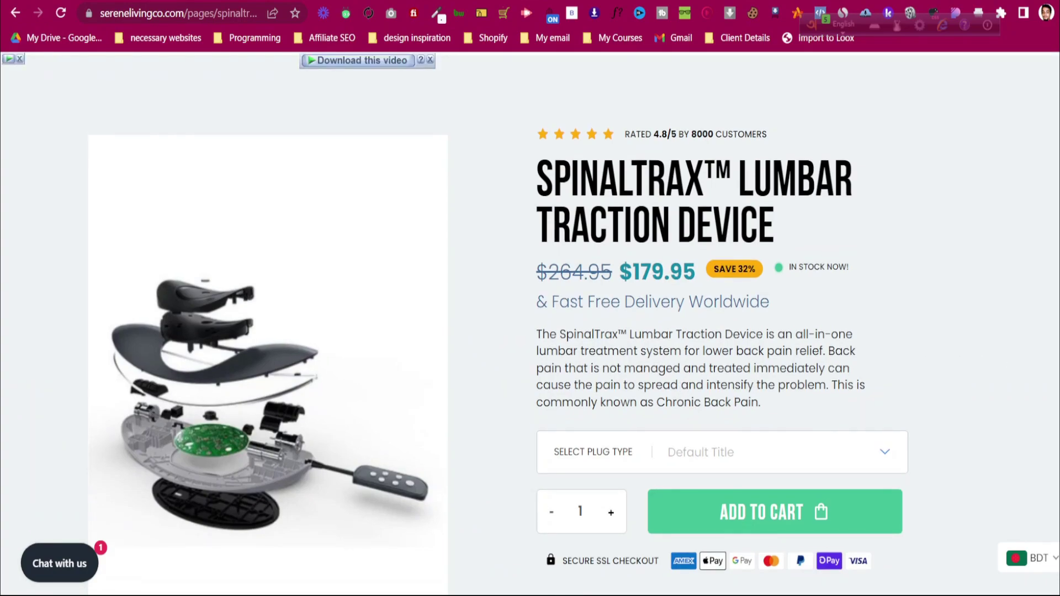
{"action": "scroll", "coordinate": [443, 405], "scroll_direction": "up", "scroll_amount": 15}
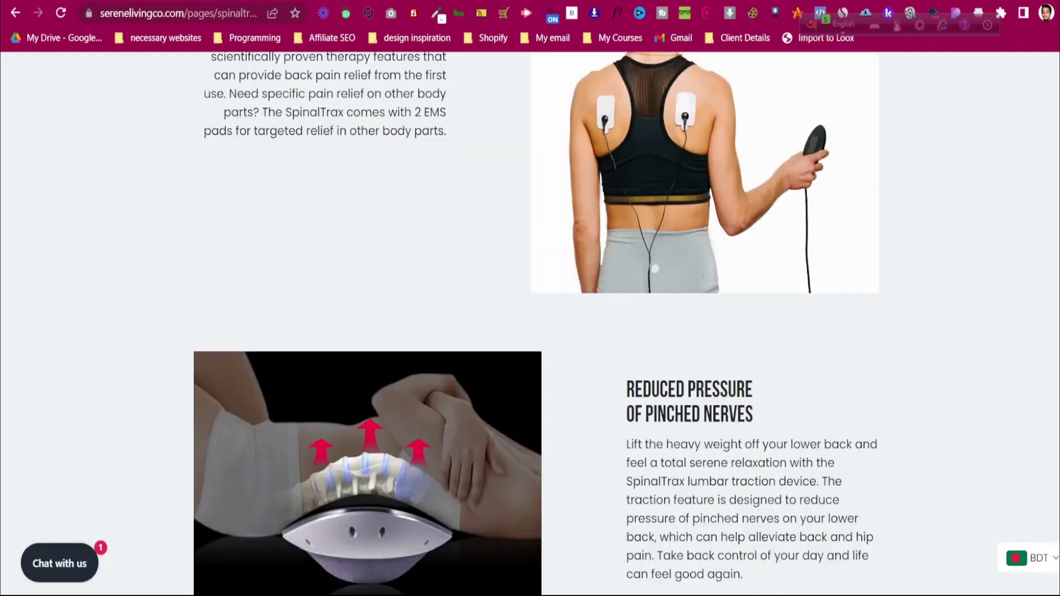
{"action": "scroll", "coordinate": [442, 405], "scroll_direction": "up", "scroll_amount": 4}
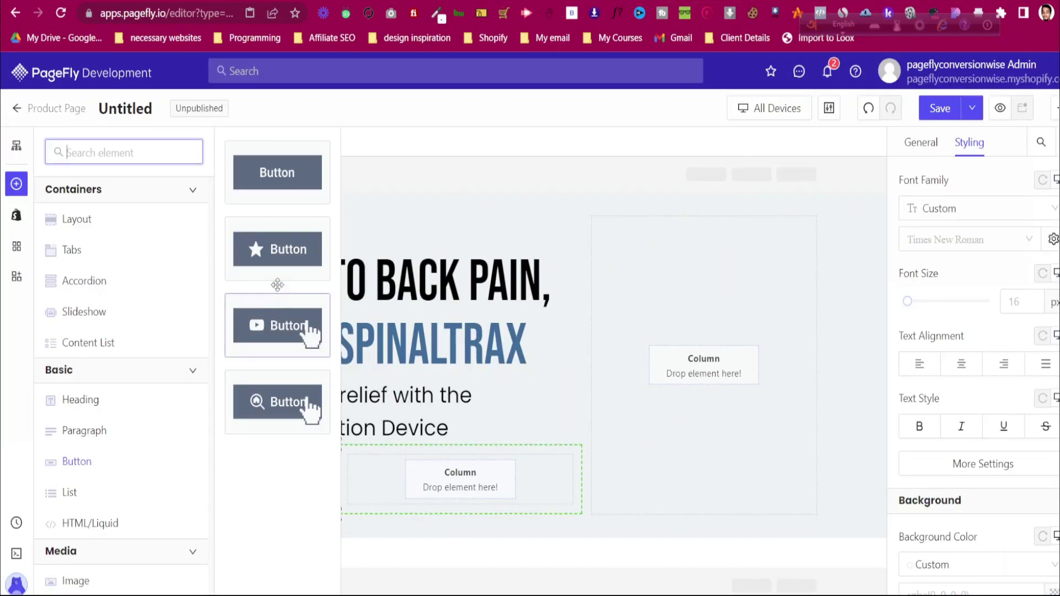
{"action": "left_click_drag", "start_coordinate": [272, 169], "coordinate": [255, 488]}
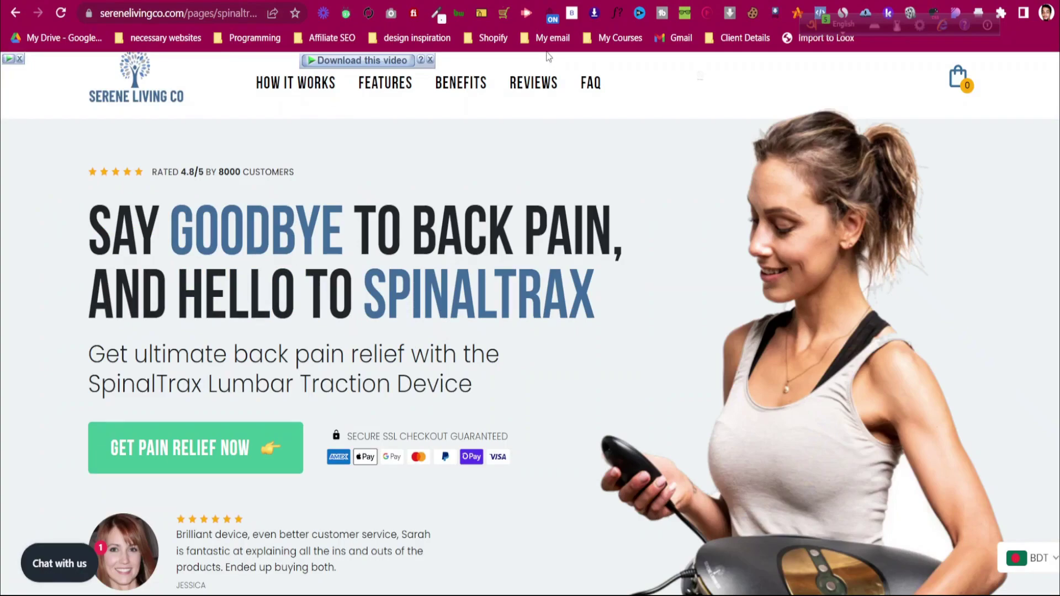
On the reference page, inspect the GET PAIN RELIEF NOW button with WhatFont, test its link and close WhatFont
{"action": "left_click", "coordinate": [619, 16]}
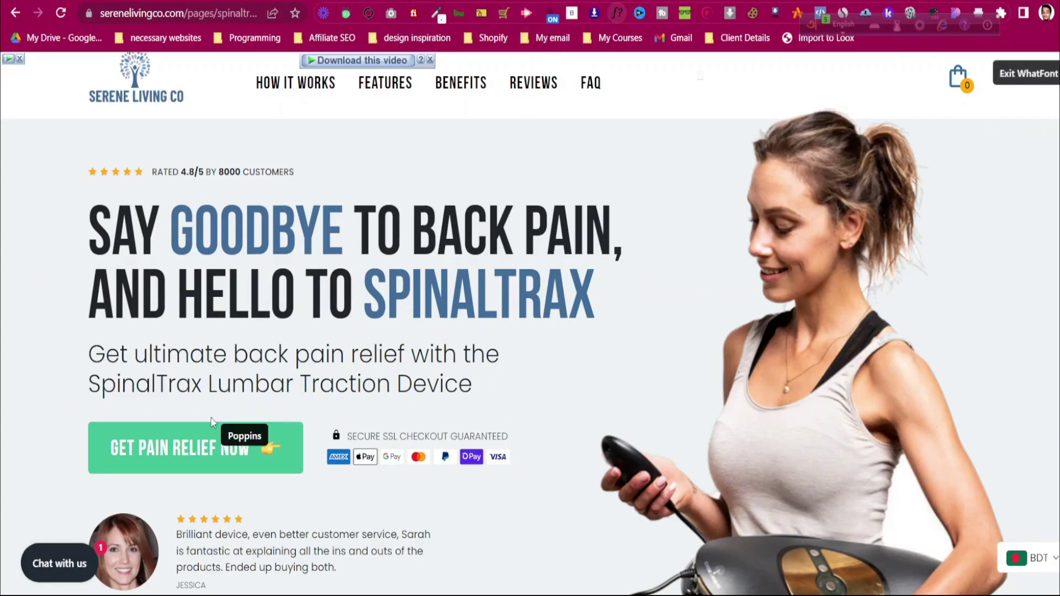
{"action": "left_click", "coordinate": [212, 448]}
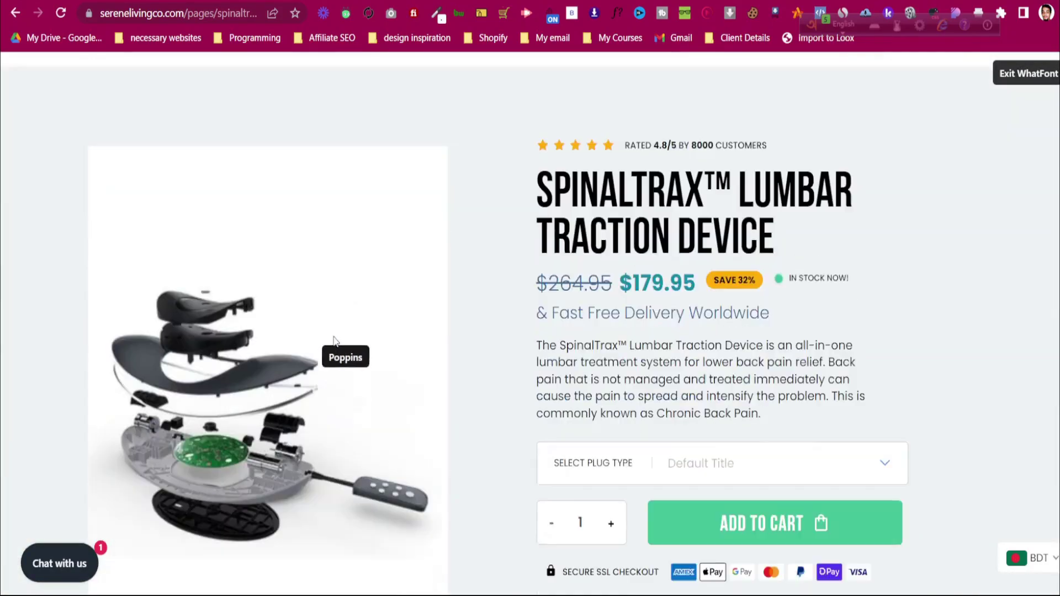
{"action": "scroll", "coordinate": [531, 324], "scroll_direction": "up", "scroll_amount": 20}
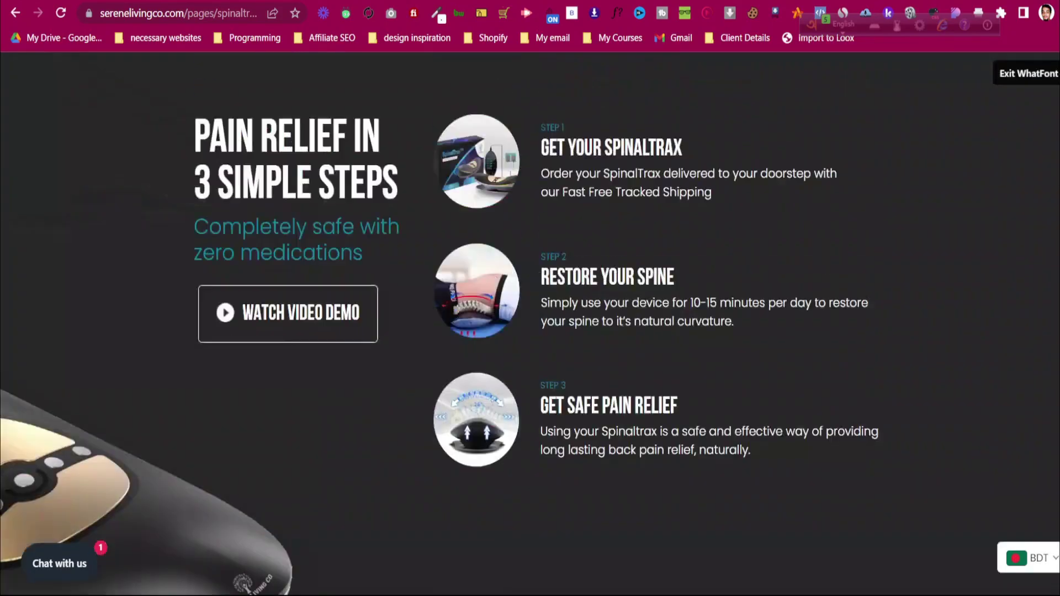
{"action": "left_click", "coordinate": [1026, 74]}
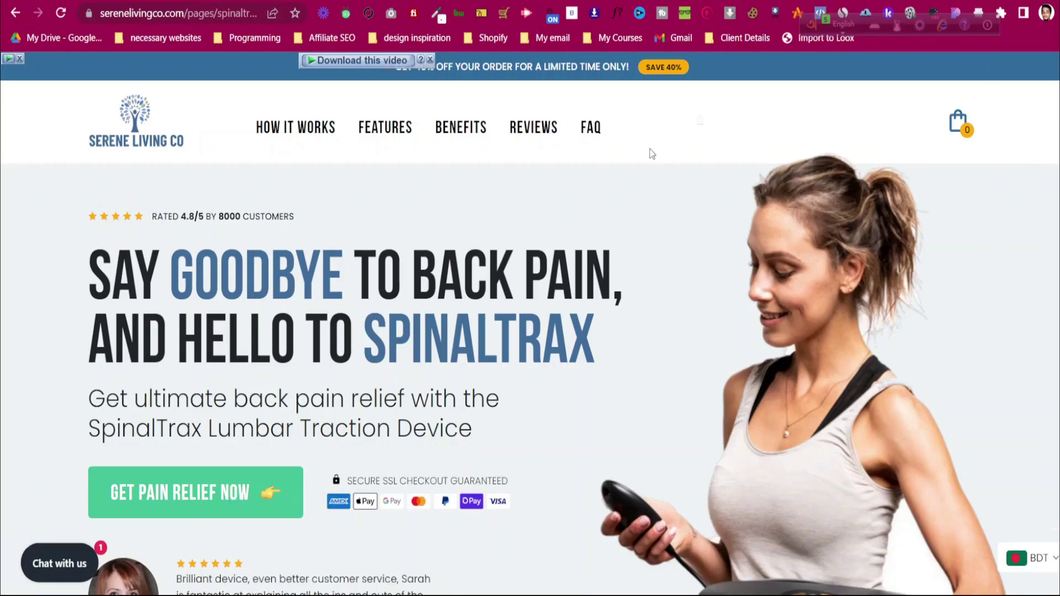
Copy the button color code #42C296 from the "color font" Google Doc and return to the PageFly editor
{"action": "left_click", "coordinate": [299, 1]}
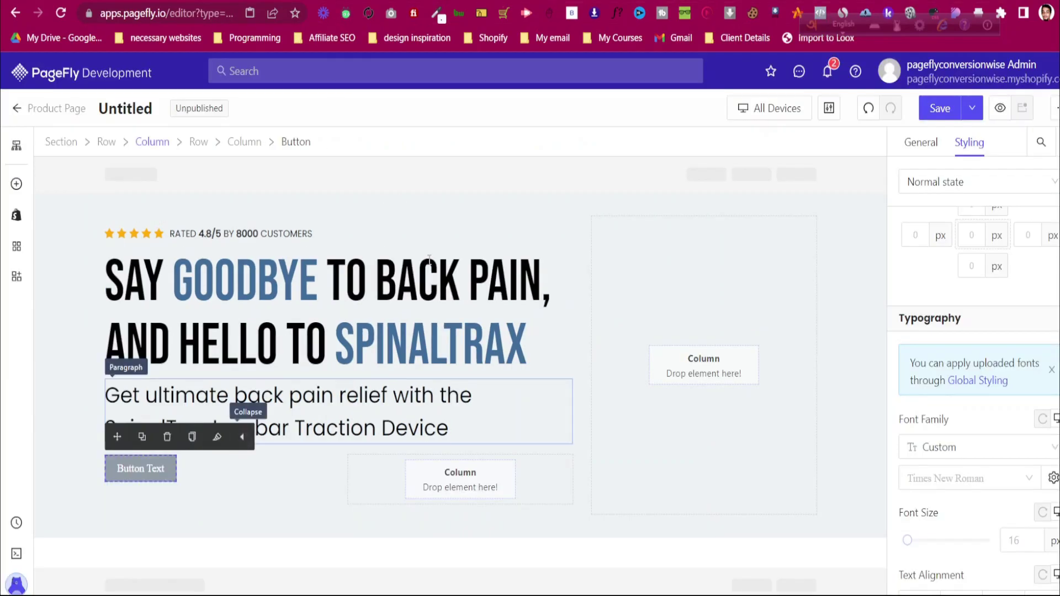
{"action": "left_click", "coordinate": [465, 1]}
{"action": "right_click", "coordinate": [392, 238]}
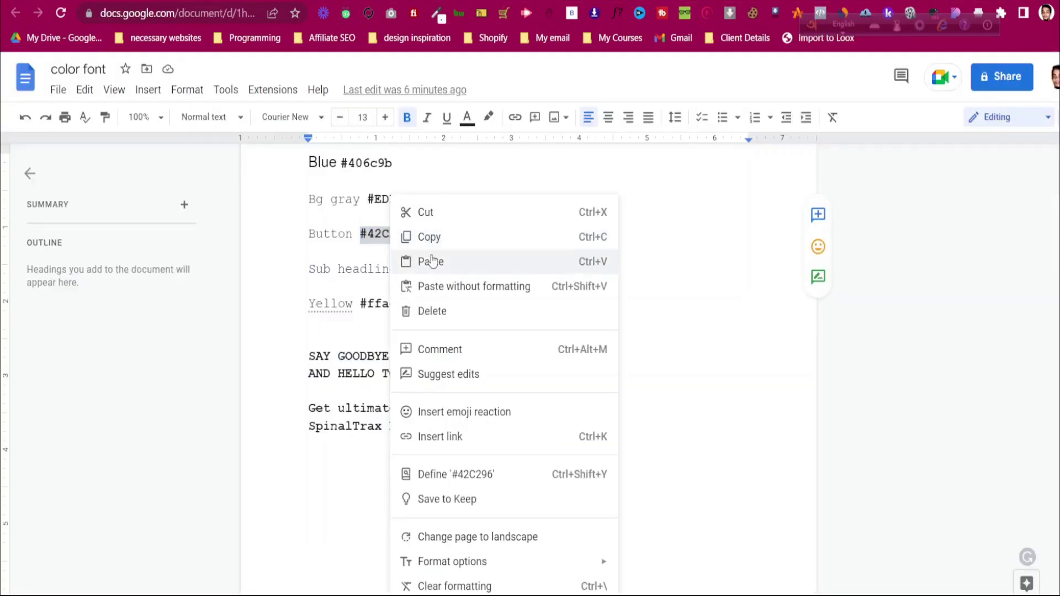
{"action": "left_click", "coordinate": [428, 237]}
{"action": "left_click", "coordinate": [324, 1]}
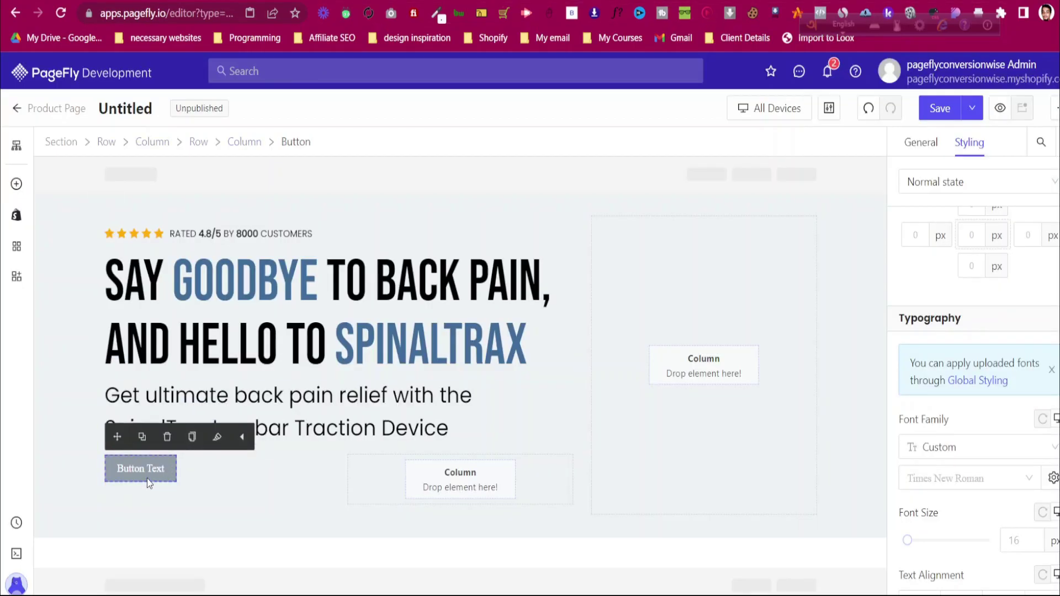
Enable full width for the new button and compare it with the reference page's button
{"action": "left_click", "coordinate": [921, 144]}
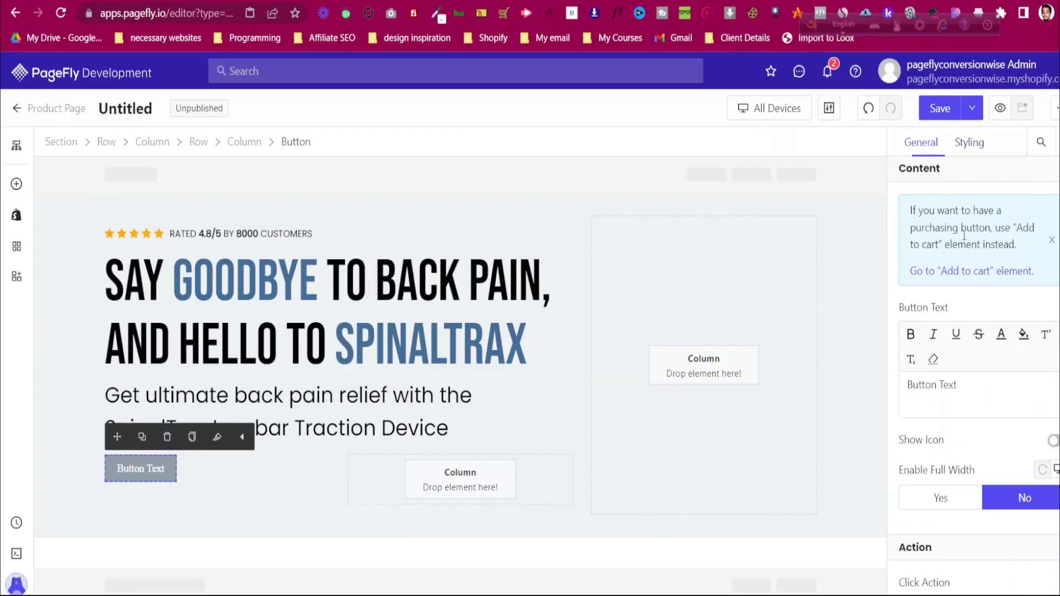
{"action": "left_click", "coordinate": [970, 145]}
{"action": "left_click", "coordinate": [921, 145]}
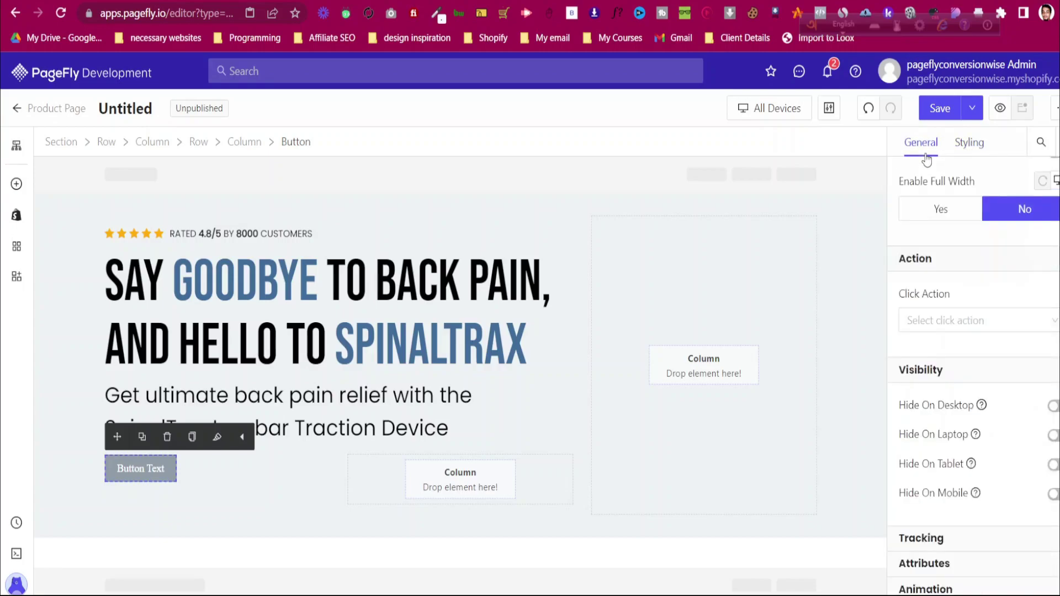
{"action": "left_click", "coordinate": [966, 216]}
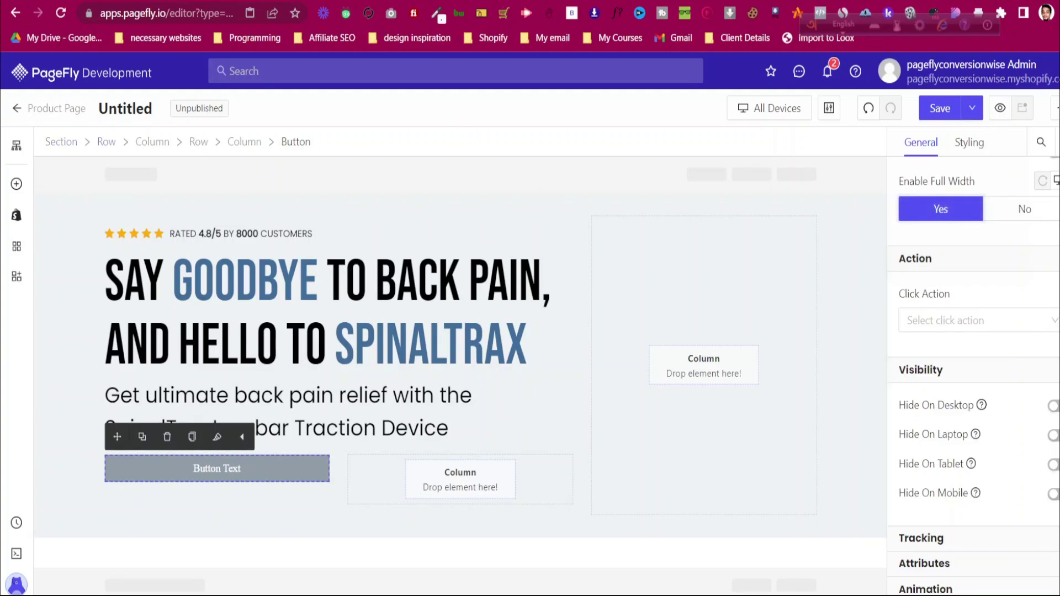
{"action": "left_click", "coordinate": [377, 1]}
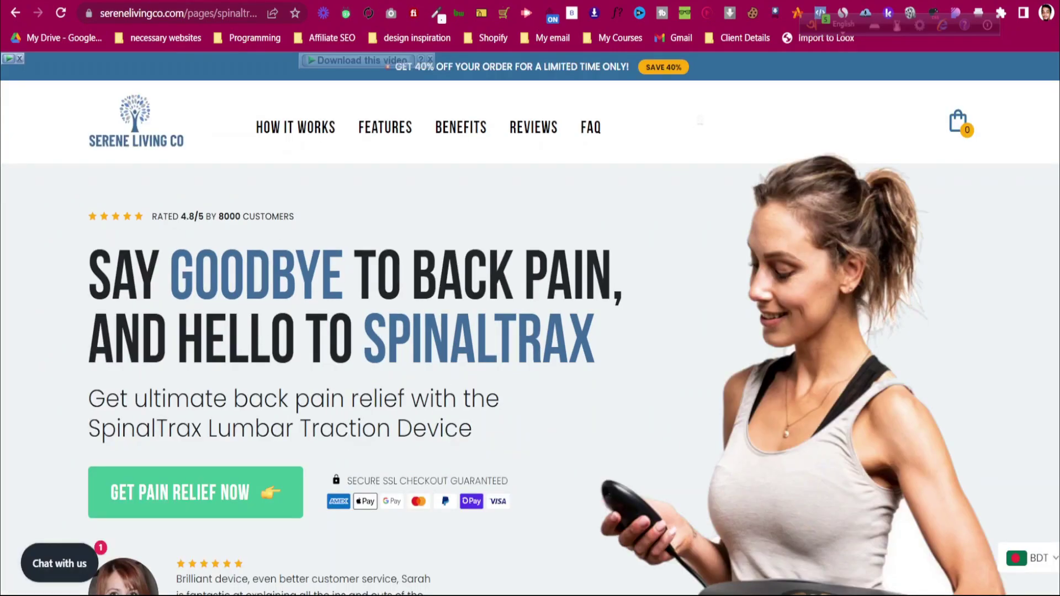
{"action": "left_click", "coordinate": [636, 0]}
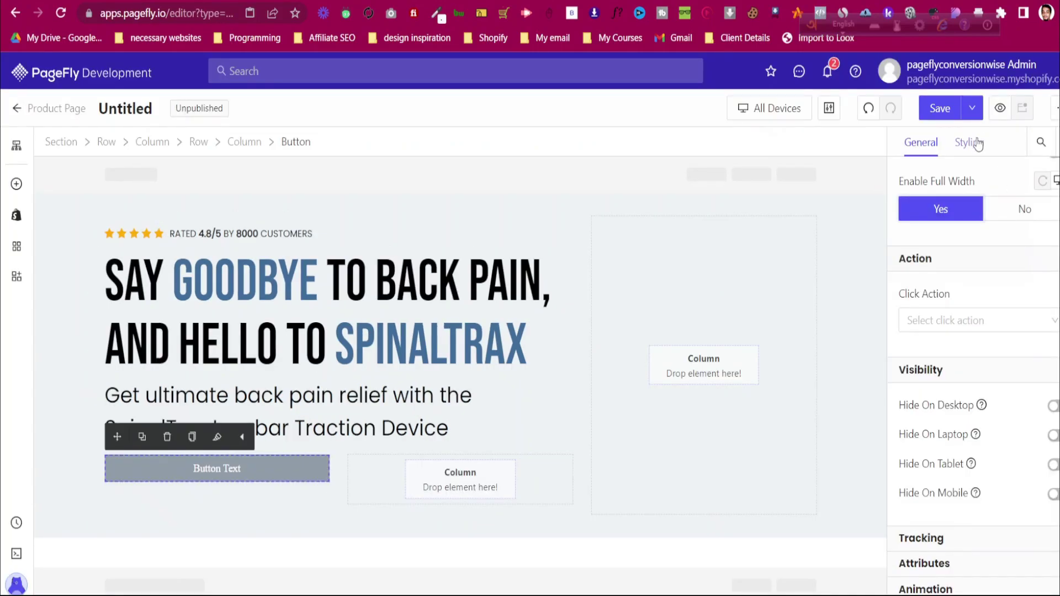
Set the button's background color to #42C296
{"action": "left_click", "coordinate": [979, 143]}
{"action": "scroll", "coordinate": [978, 370], "scroll_direction": "down", "scroll_amount": 10}
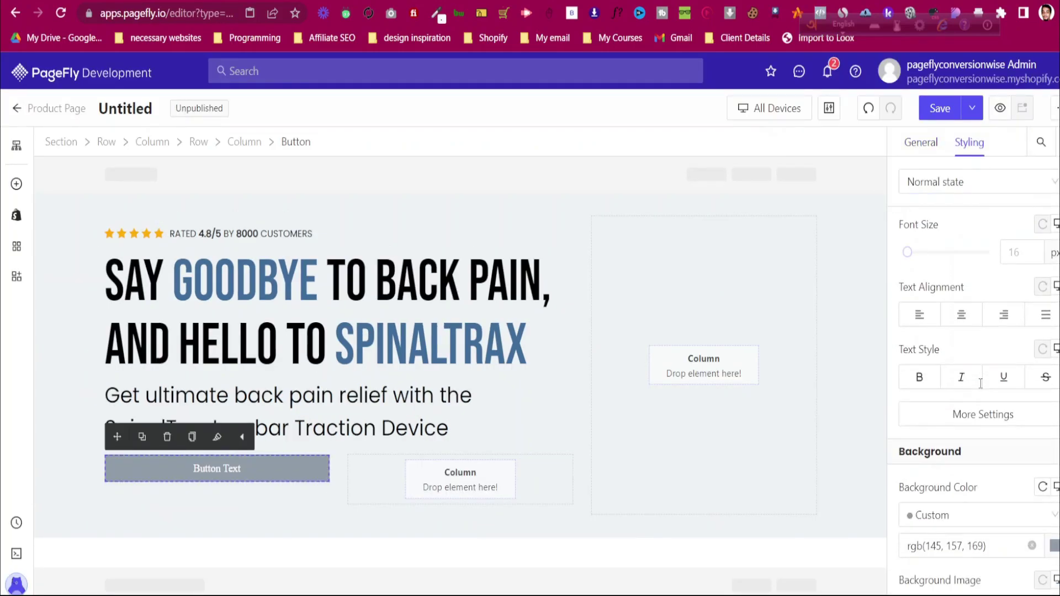
{"action": "scroll", "coordinate": [983, 387], "scroll_direction": "down", "scroll_amount": 2}
{"action": "left_click", "coordinate": [1054, 468]}
{"action": "left_click", "coordinate": [761, 508]}
{"action": "key", "text": "ctrl+v"}
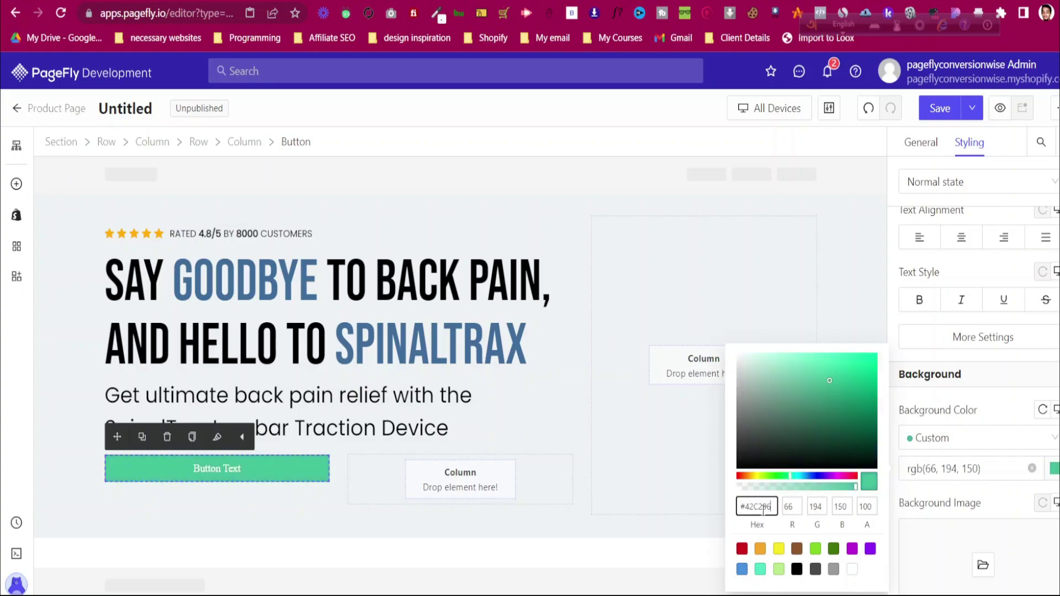
{"action": "left_click", "coordinate": [994, 417]}
Set the button's font family to Bebas Neue and its font size to 30 px
{"action": "scroll", "coordinate": [989, 415], "scroll_direction": "up", "scroll_amount": 7}
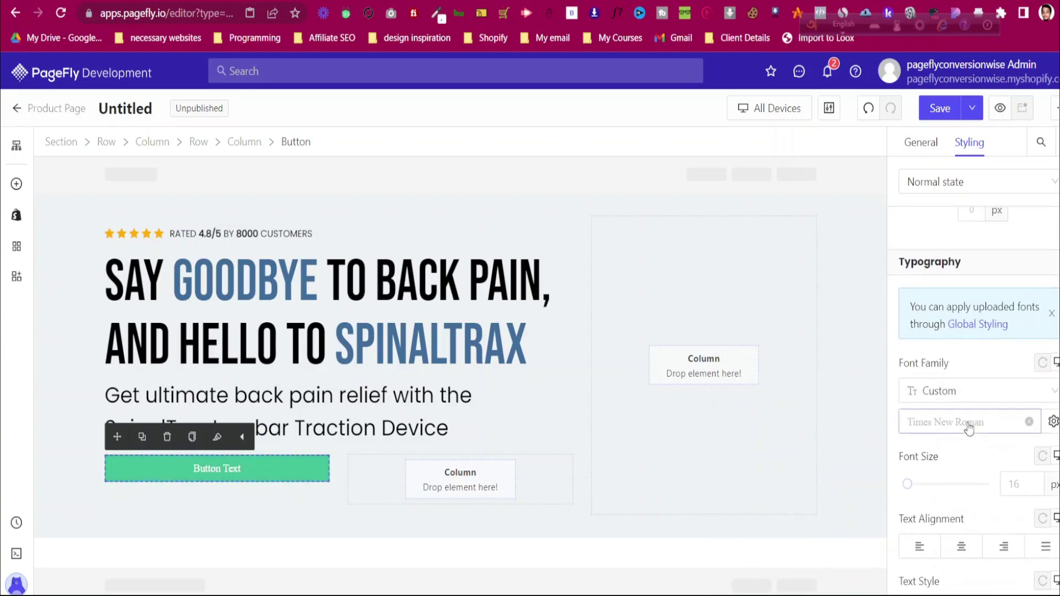
{"action": "left_click", "coordinate": [970, 429]}
{"action": "left_click", "coordinate": [945, 527]}
{"action": "left_click", "coordinate": [1025, 488]}
{"action": "type", "text": "30"}
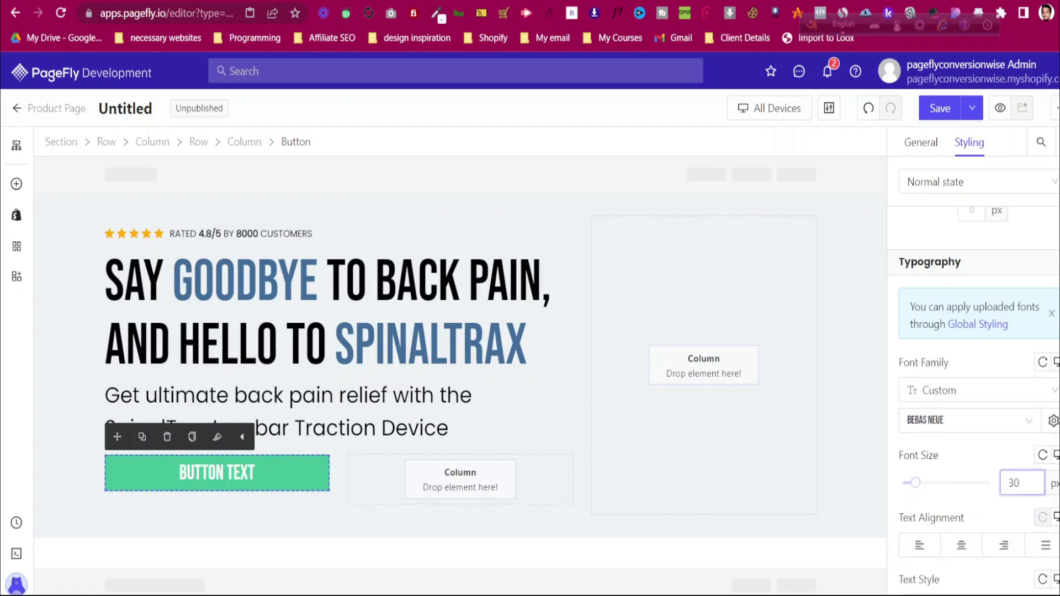
Set the button's top and bottom padding to 15 px
{"action": "scroll", "coordinate": [972, 386], "scroll_direction": "up", "scroll_amount": 4}
{"action": "left_click", "coordinate": [971, 410]}
{"action": "left_click", "coordinate": [972, 253]}
{"action": "type", "text": "15"}
{"action": "left_click", "coordinate": [973, 310]}
{"action": "type", "text": "15"}
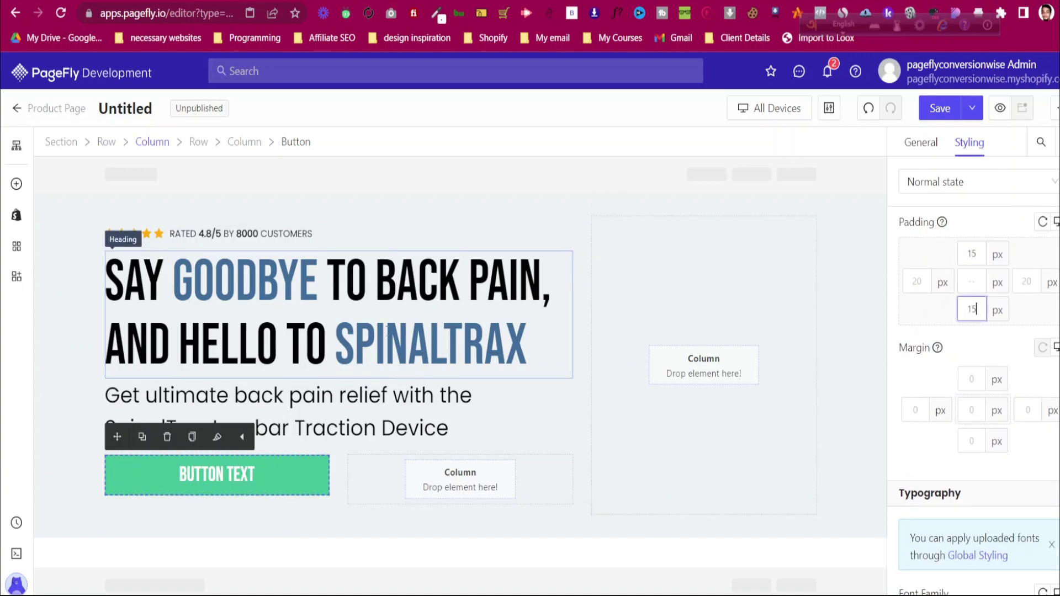
Check the reference page's button wording and change the button text to "GET PAIN RELIEF NOW"
{"action": "left_click", "coordinate": [243, 1]}
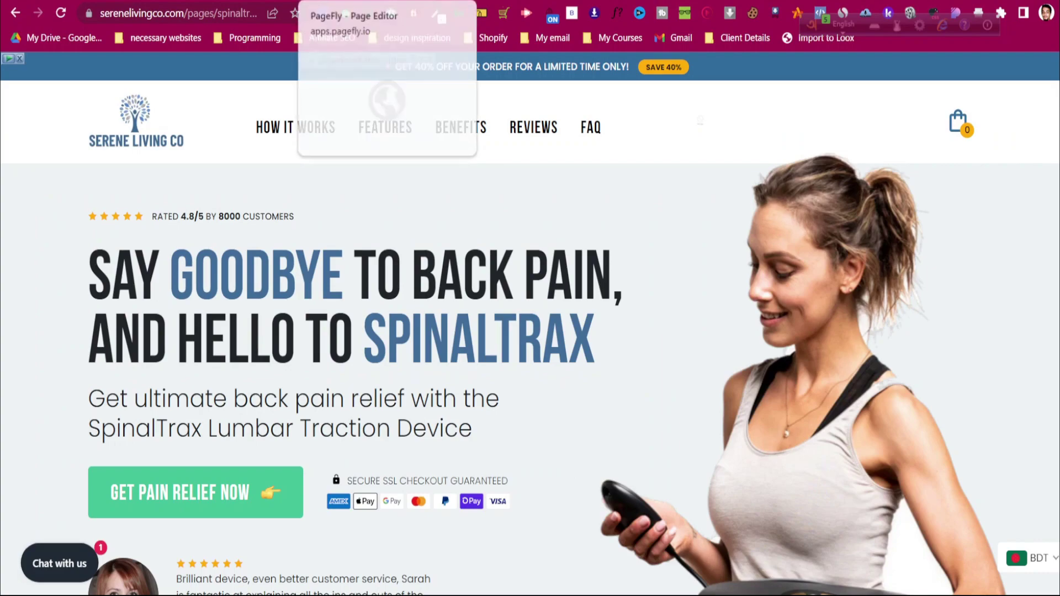
{"action": "left_click", "coordinate": [342, 1]}
{"action": "left_click", "coordinate": [921, 142]}
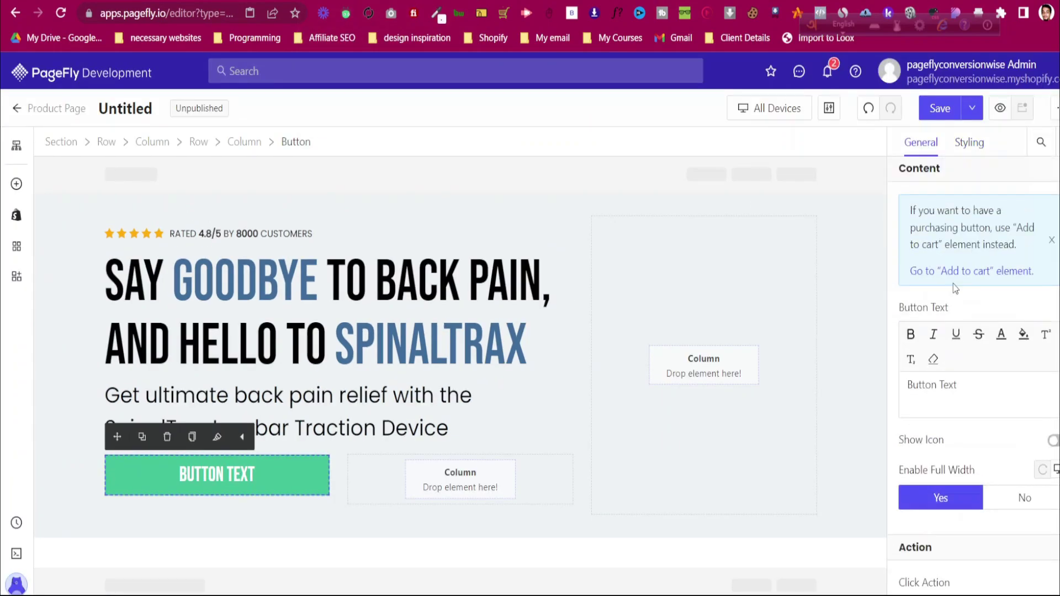
{"action": "triple_click", "coordinate": [969, 402]}
{"action": "type", "text": "GET PAIN REL"}
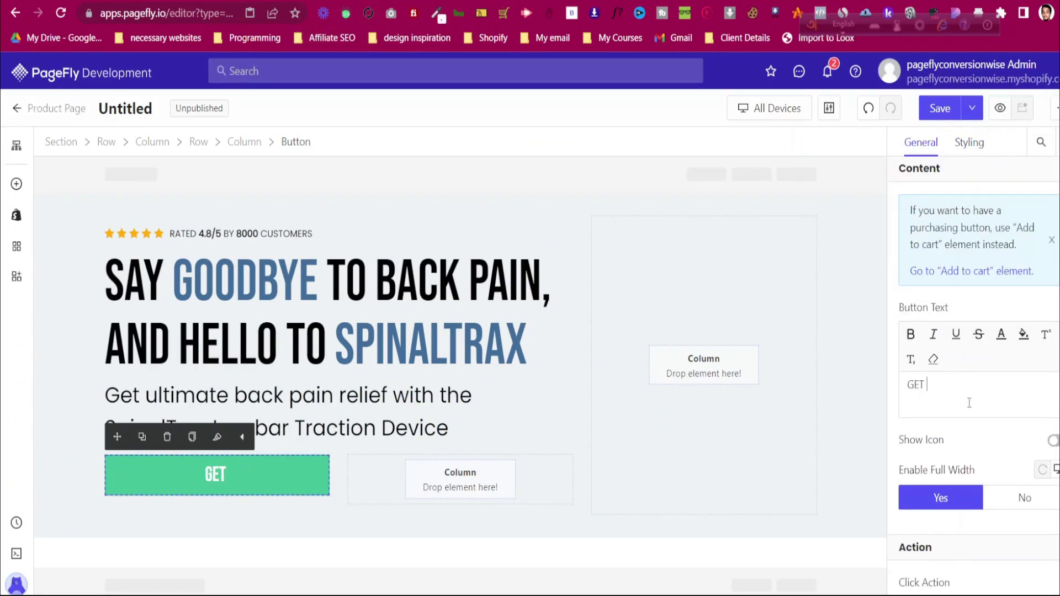
{"action": "type", "text": "IEF NOW"}
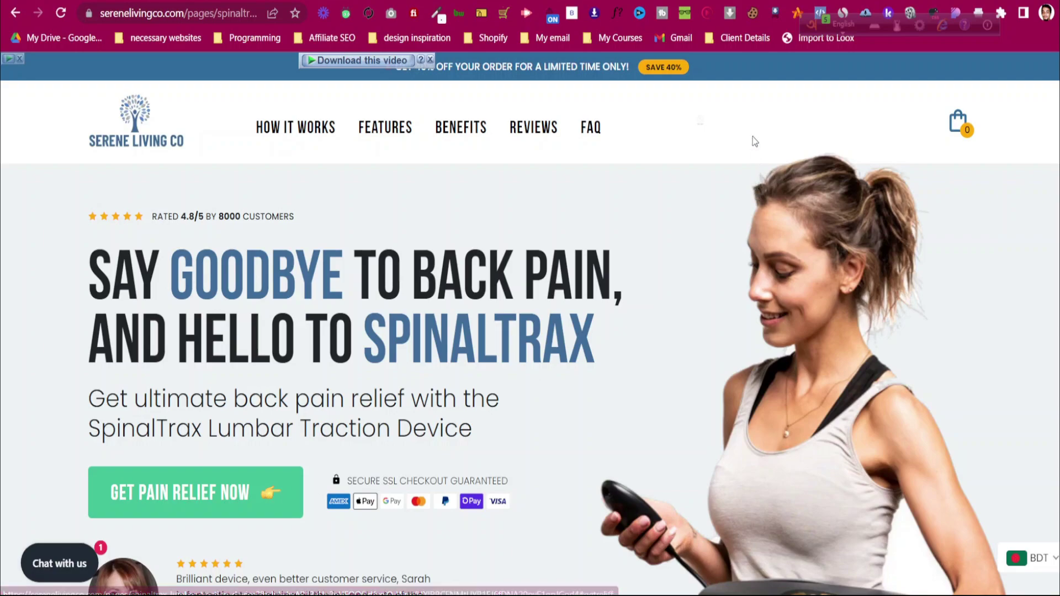
Search Google in a new browser tab for "hand emoji copy and paste" and open PiliApp's hand emoji page
{"action": "key", "text": "ctrl+t"}
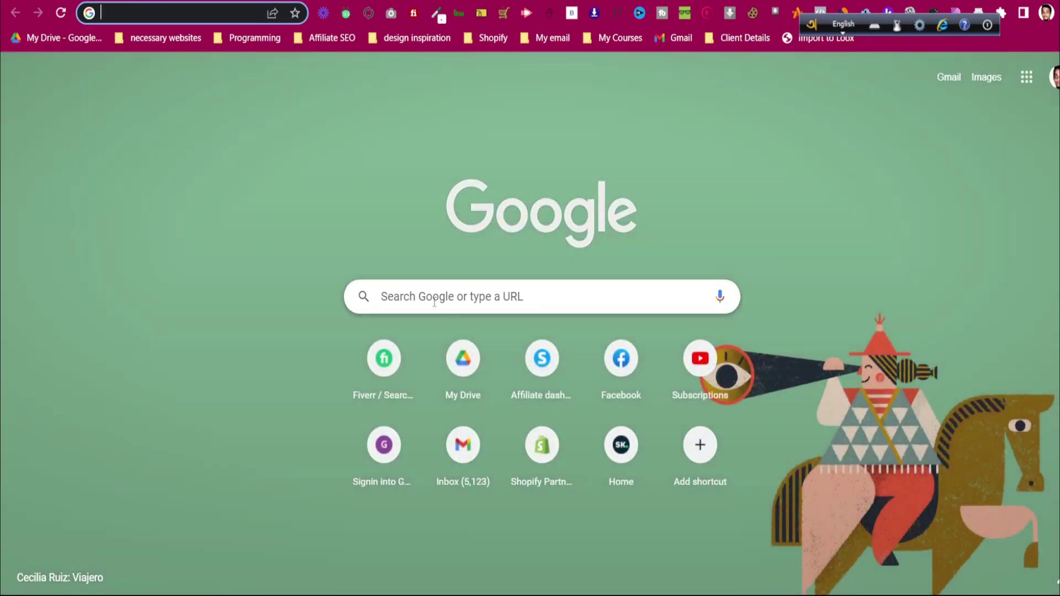
{"action": "left_click", "coordinate": [434, 302]}
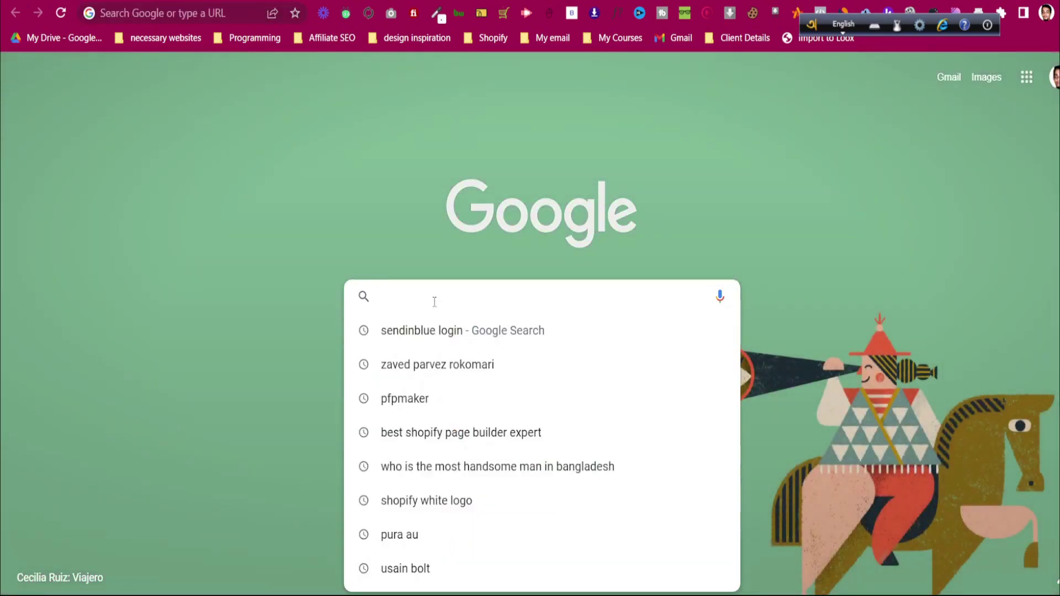
{"action": "type", "text": "hand emo"}
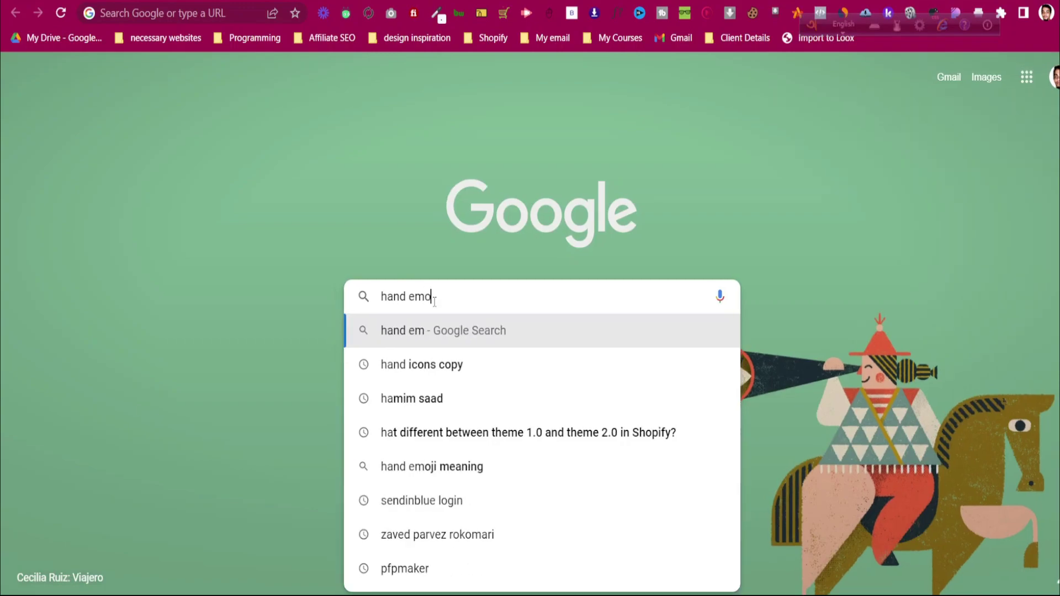
{"action": "type", "text": "ji copy and paste"}
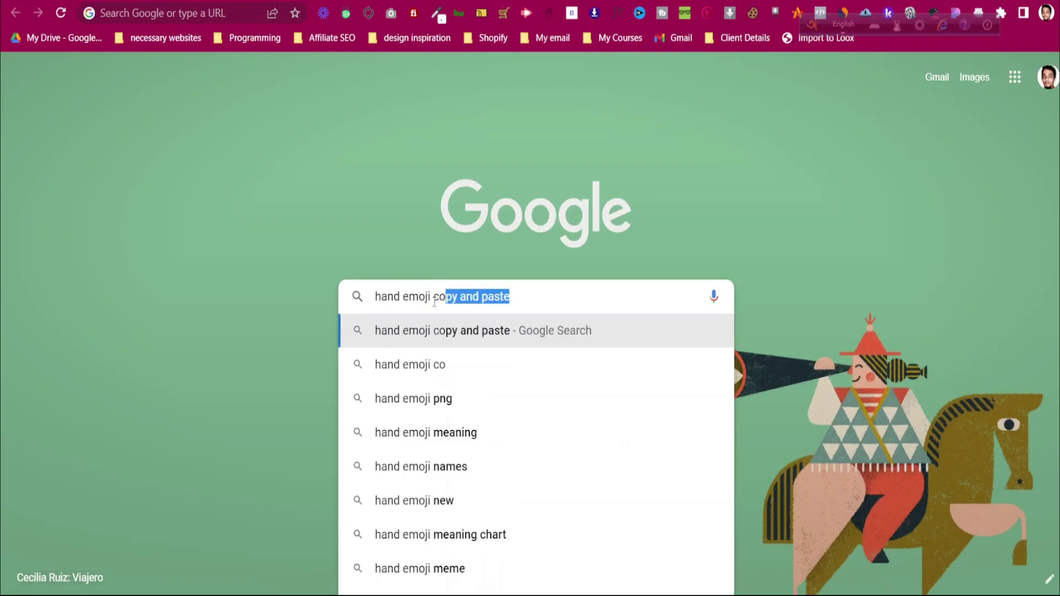
{"action": "key", "text": "Return"}
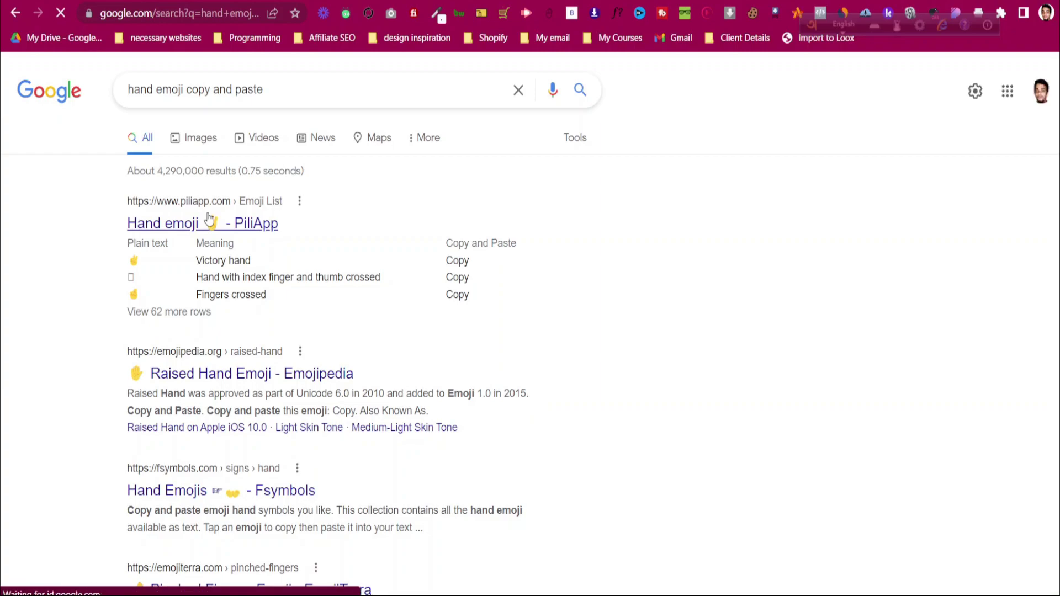
{"action": "left_click", "coordinate": [209, 220]}
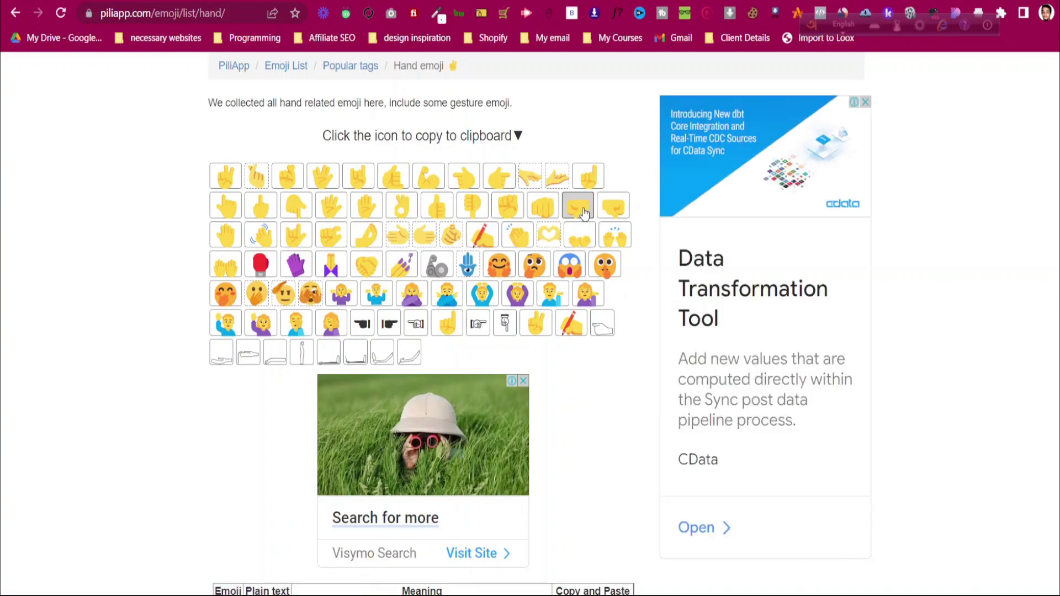
Copy the right-pointing hand emoji 👉 from PiliApp and append it to the button text in the PageFly editor
{"action": "left_click", "coordinate": [498, 177]}
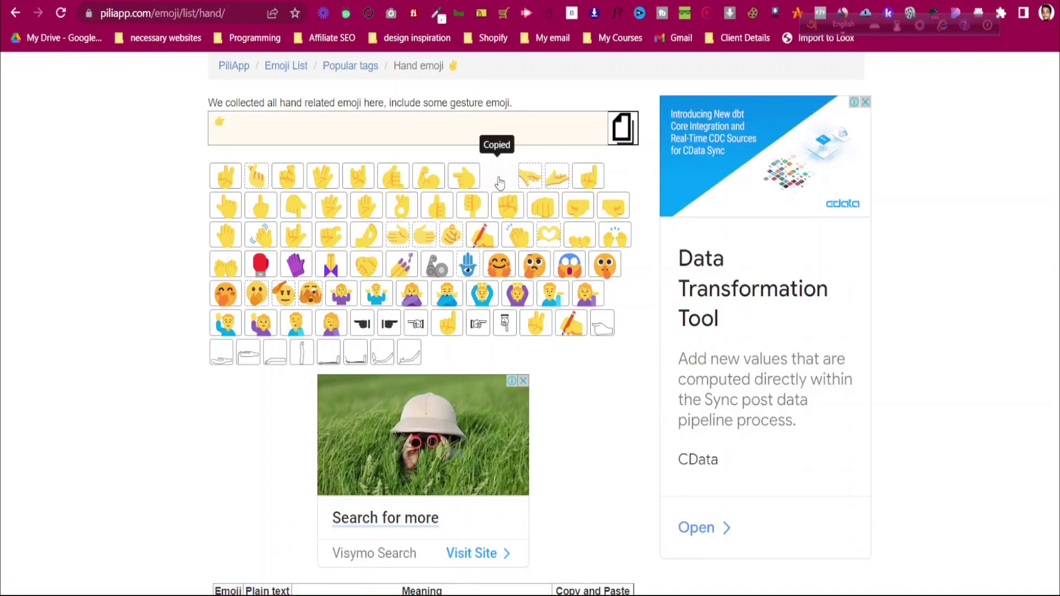
{"action": "right_click", "coordinate": [221, 122]}
{"action": "left_click", "coordinate": [248, 180]}
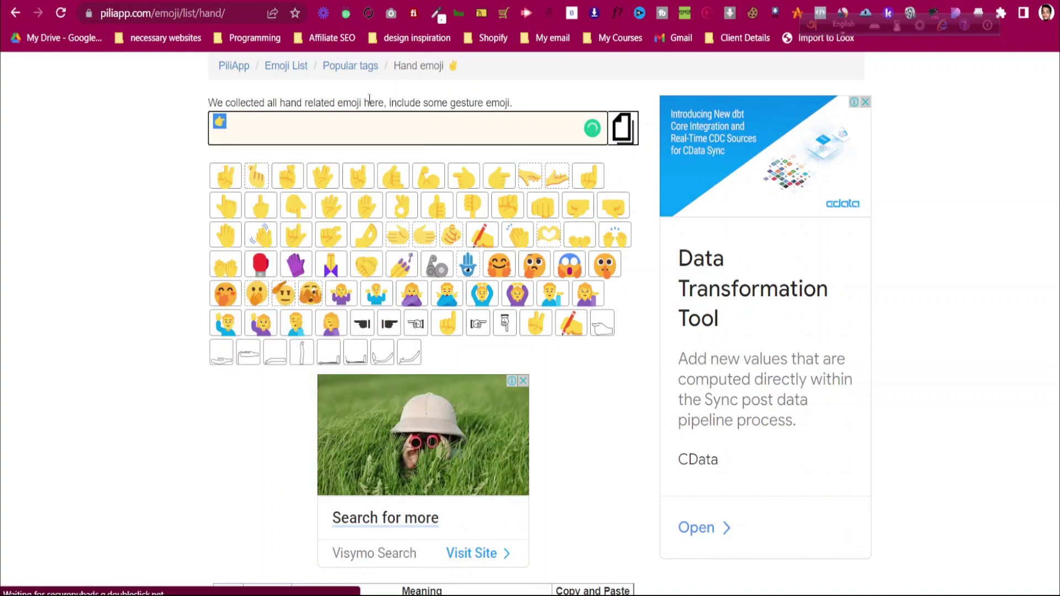
{"action": "left_click", "coordinate": [310, 1]}
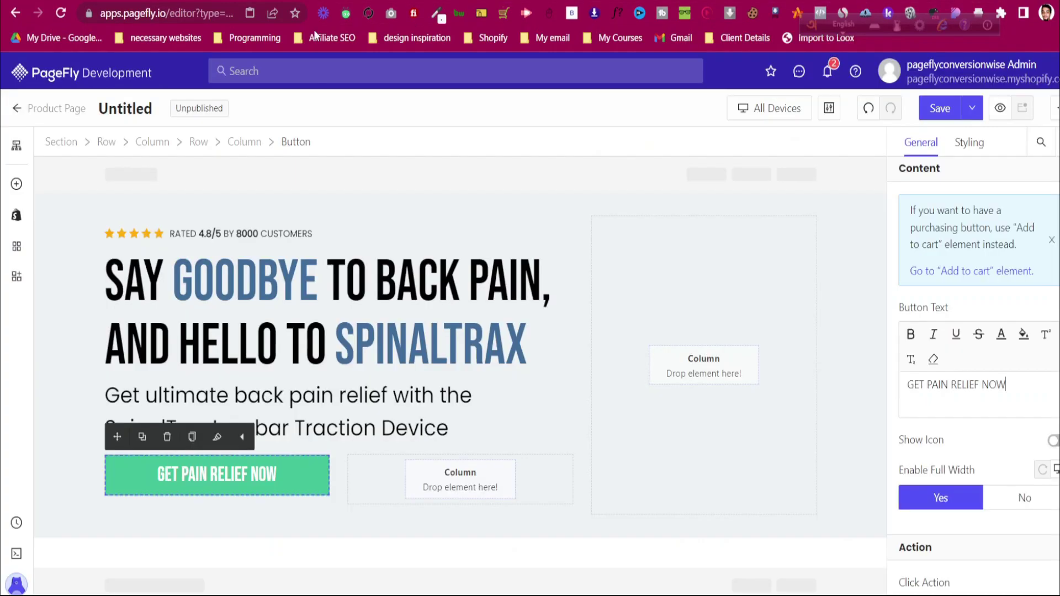
{"action": "left_click", "coordinate": [1019, 377]}
{"action": "key", "text": "ctrl+v"}
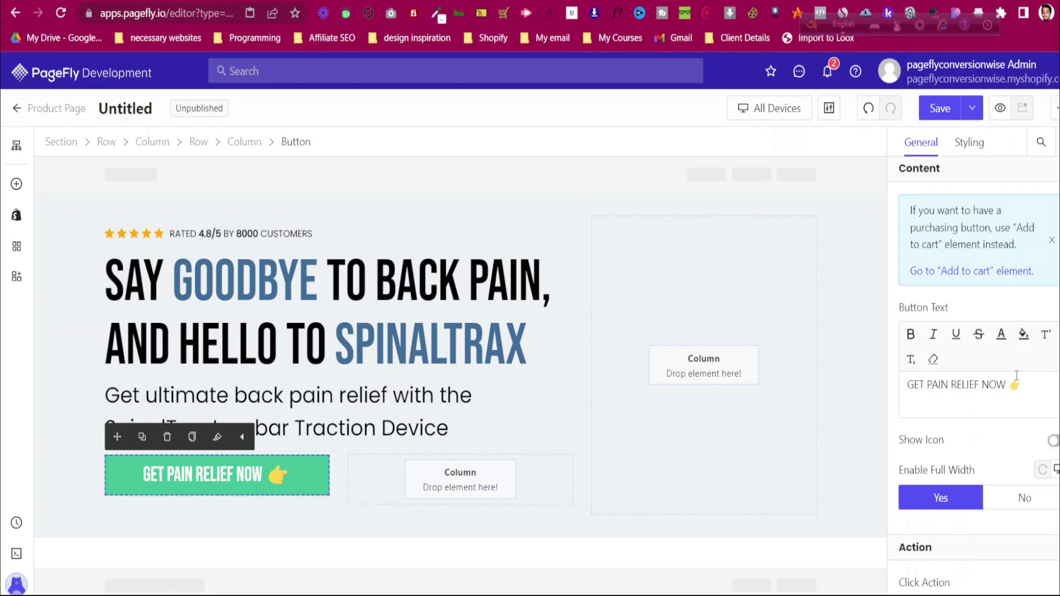
Compare the button with the Serene Living Co reference page and set its top and bottom padding to 20 px
{"action": "left_click", "coordinate": [71, 433]}
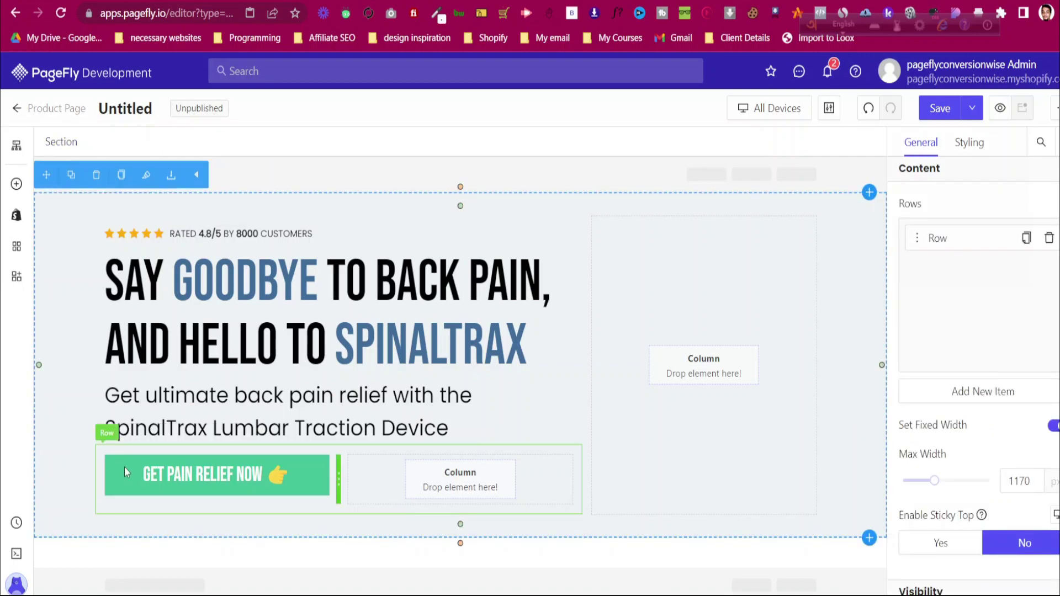
{"action": "left_click", "coordinate": [210, 1]}
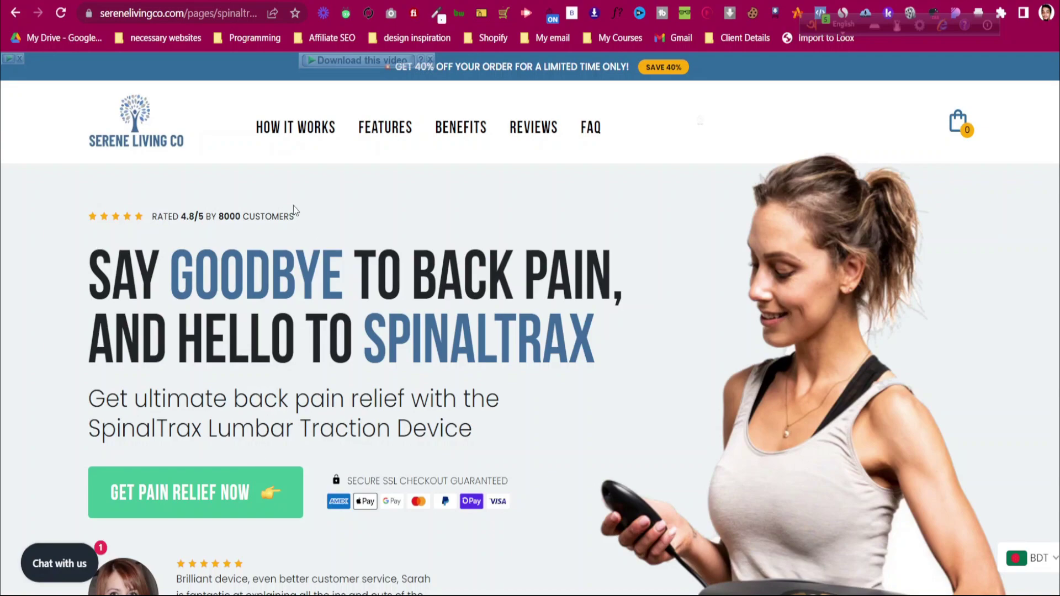
{"action": "left_click", "coordinate": [295, 1]}
{"action": "left_click", "coordinate": [248, 478]}
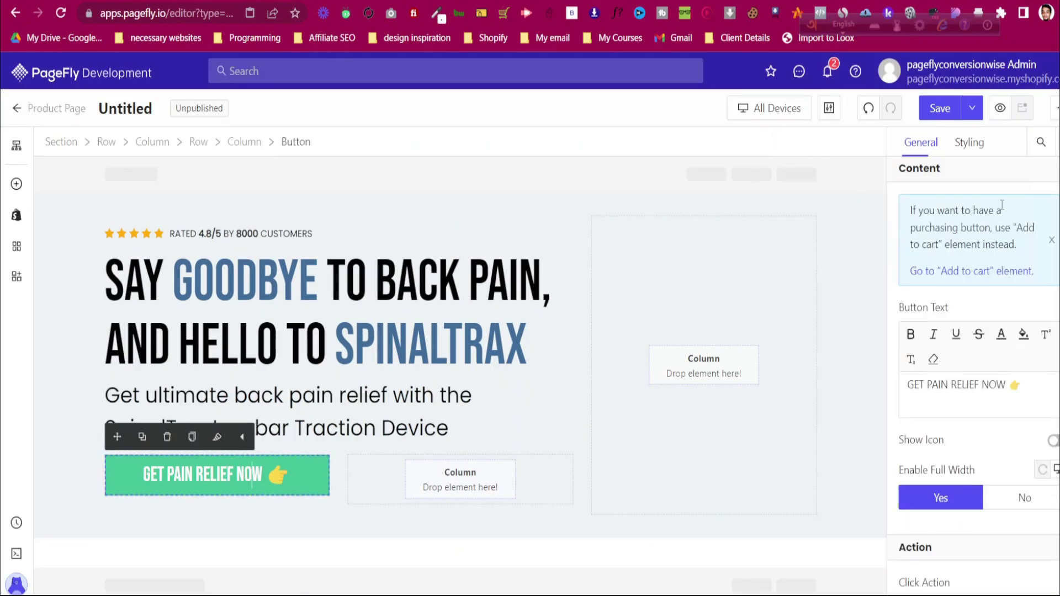
{"action": "left_click", "coordinate": [961, 145]}
{"action": "scroll", "coordinate": [970, 403], "scroll_direction": "down", "scroll_amount": 1}
{"action": "scroll", "coordinate": [971, 403], "scroll_direction": "down", "scroll_amount": 3}
{"action": "left_click", "coordinate": [974, 389]}
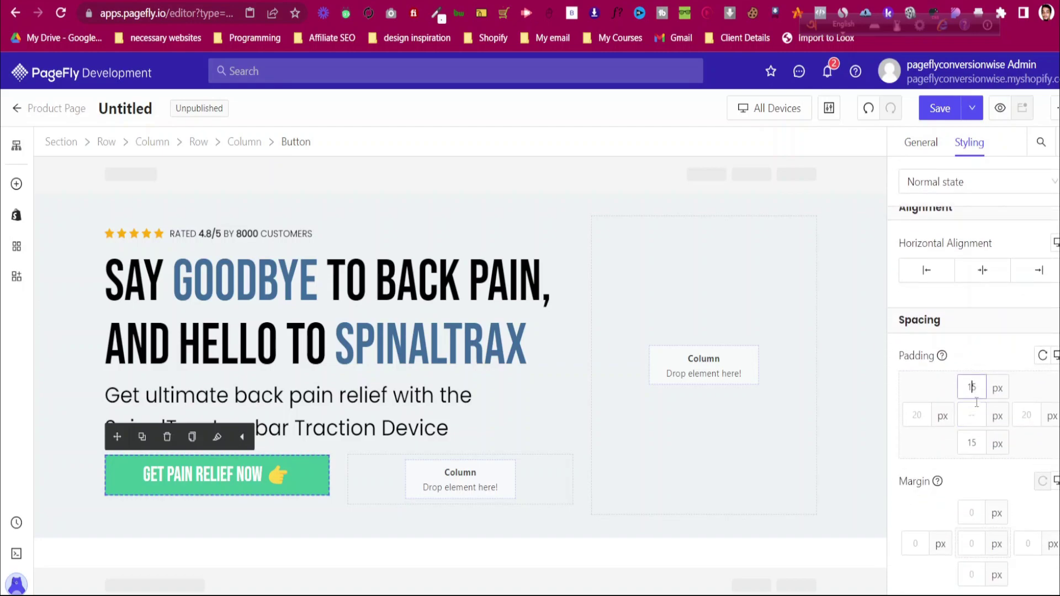
{"action": "key", "text": "Up"}
{"action": "key", "text": "Up"}
{"action": "key", "text": "Up"}
{"action": "key", "text": "Up"}
{"action": "key", "text": "Up"}
{"action": "left_click", "coordinate": [977, 443]}
{"action": "key", "text": "Up"}
{"action": "key", "text": "Up"}
{"action": "key", "text": "Up"}
{"action": "key", "text": "Up"}
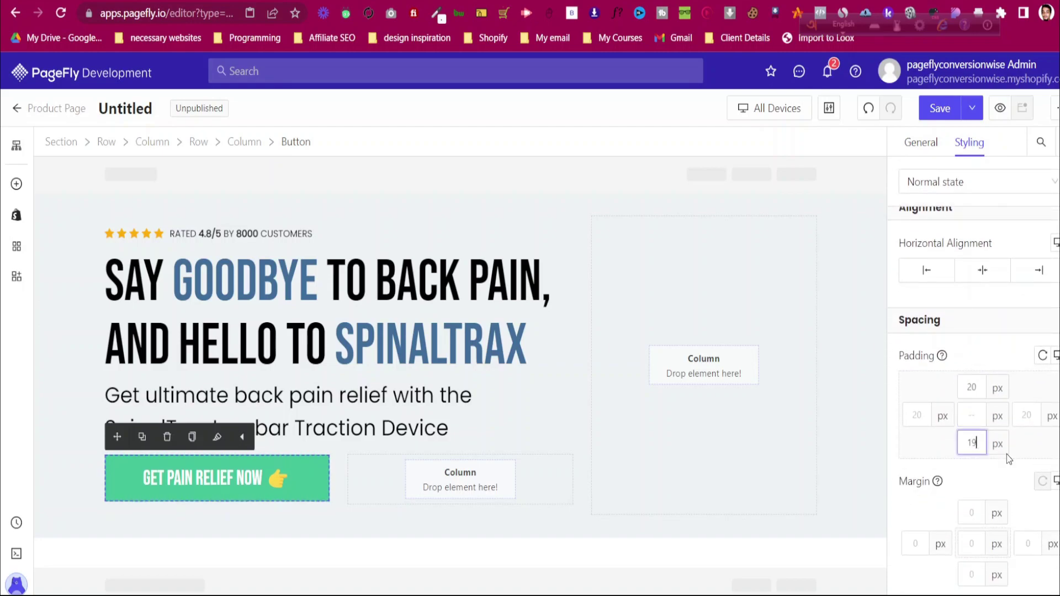
{"action": "key", "text": "Up"}
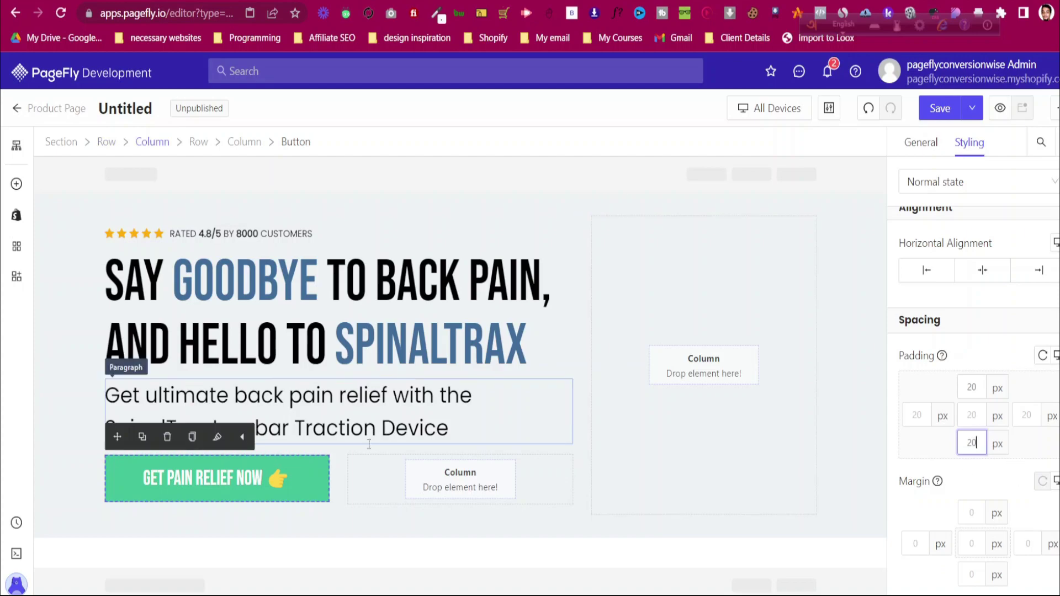
Check the button's corners on the reference page and round all four corners of the PageFly button with a border radius
{"action": "left_click", "coordinate": [132, 1]}
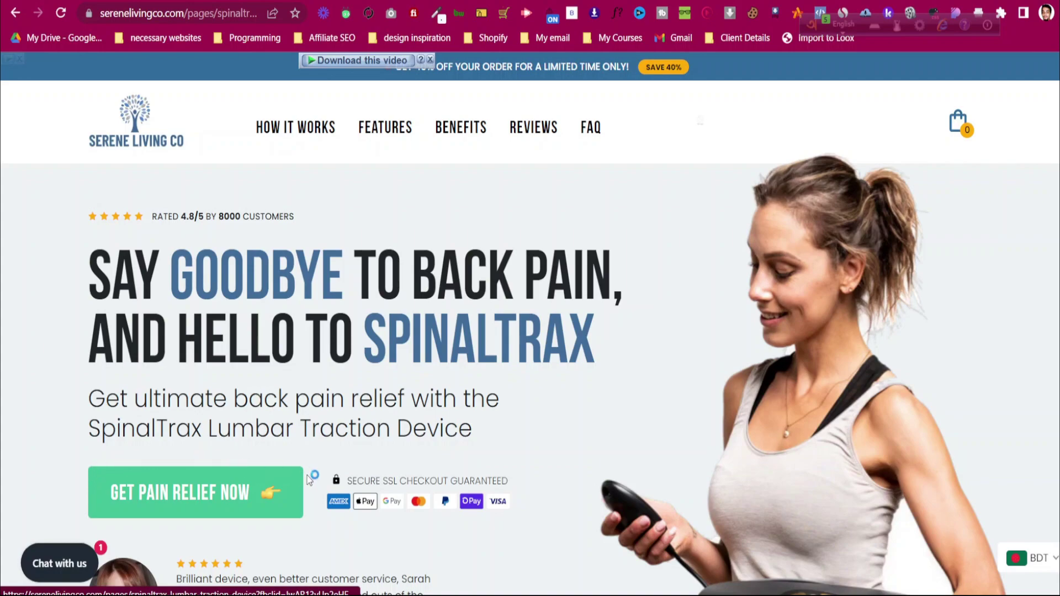
{"action": "left_click", "coordinate": [221, 1]}
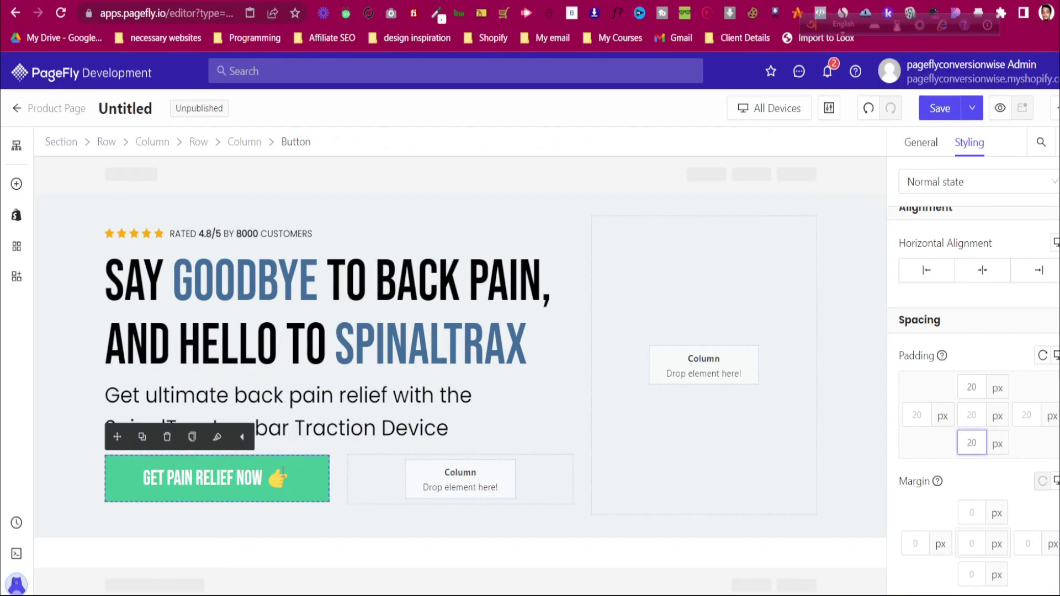
{"action": "scroll", "coordinate": [953, 367], "scroll_direction": "down", "scroll_amount": 6}
{"action": "scroll", "coordinate": [955, 380], "scroll_direction": "down", "scroll_amount": 10}
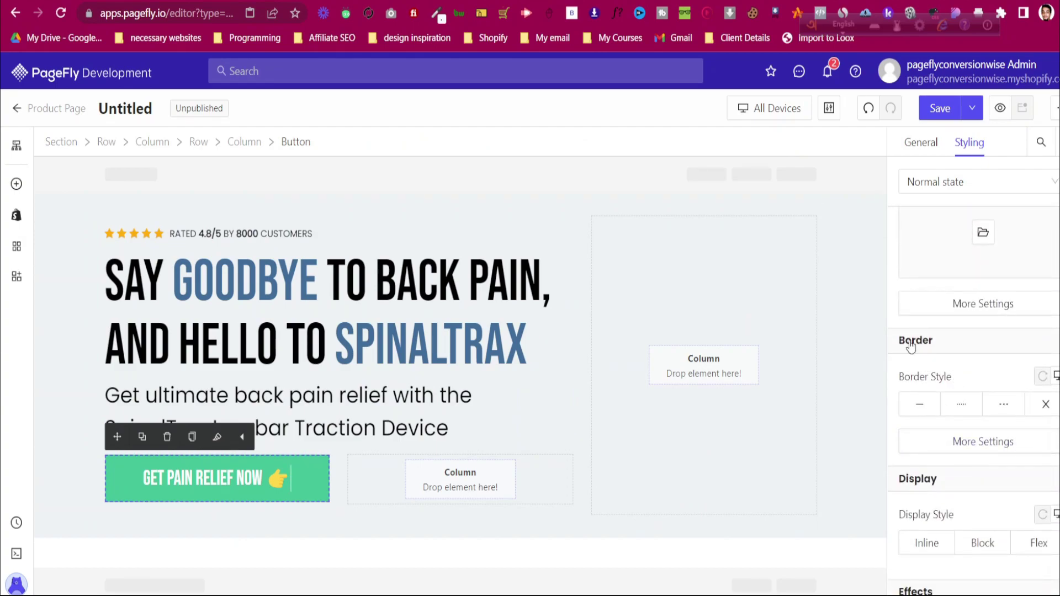
{"action": "left_click", "coordinate": [992, 453]}
{"action": "left_click", "coordinate": [792, 452]}
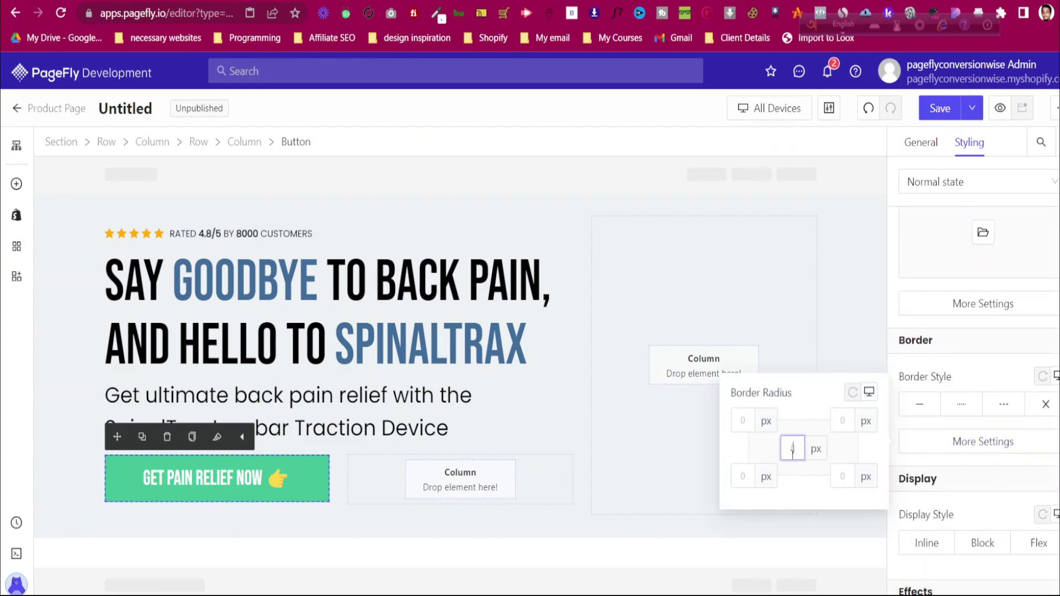
{"action": "left_click", "coordinate": [51, 369]}
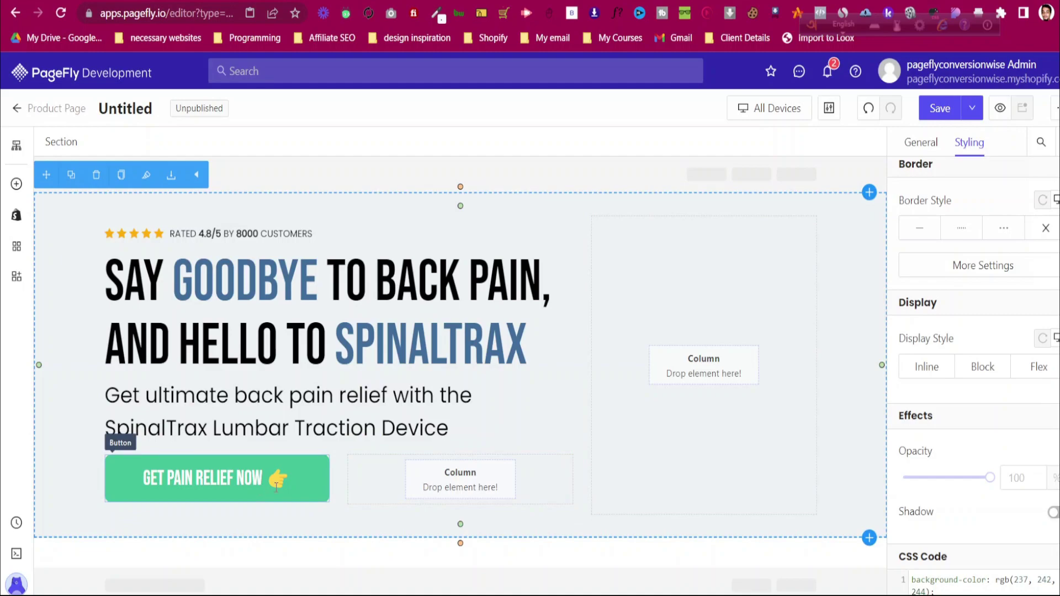
Set the green button's mouse-over animation to Float
{"action": "left_click", "coordinate": [318, 476]}
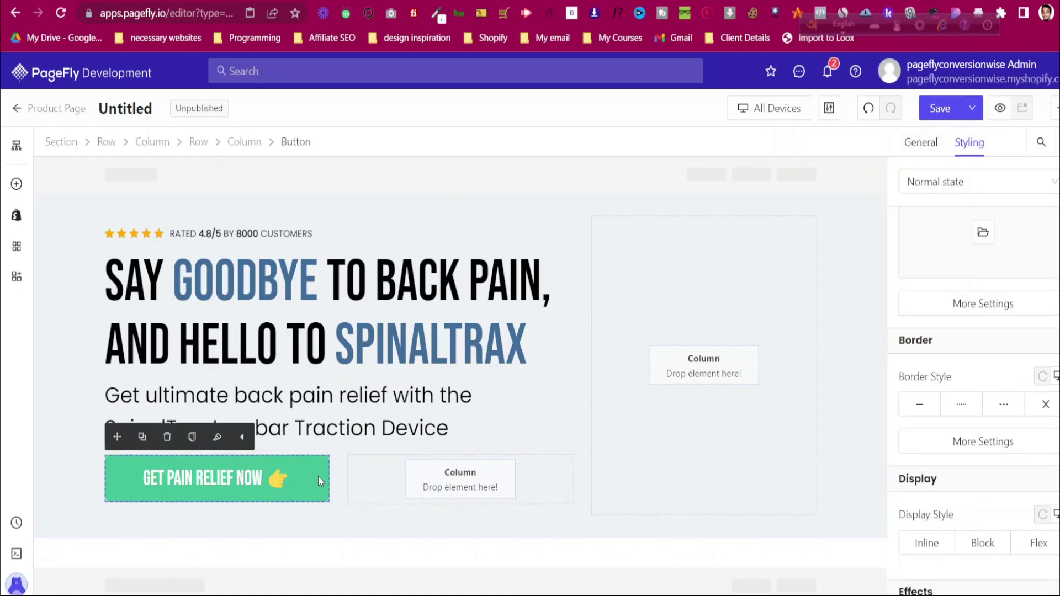
{"action": "left_click", "coordinate": [921, 142]}
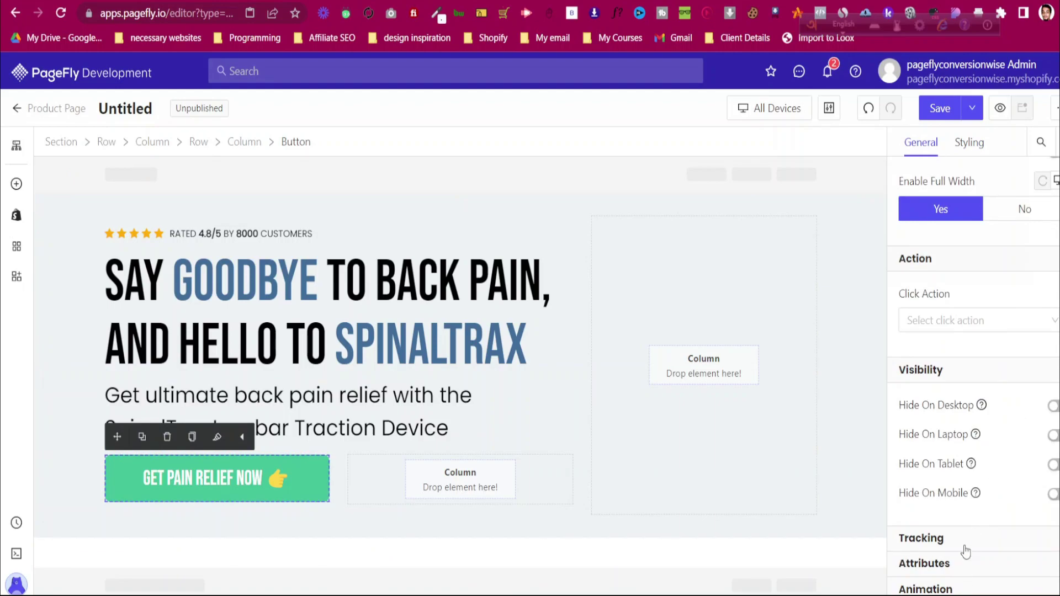
{"action": "scroll", "coordinate": [965, 577], "scroll_direction": "down", "scroll_amount": 4}
{"action": "left_click", "coordinate": [962, 527]}
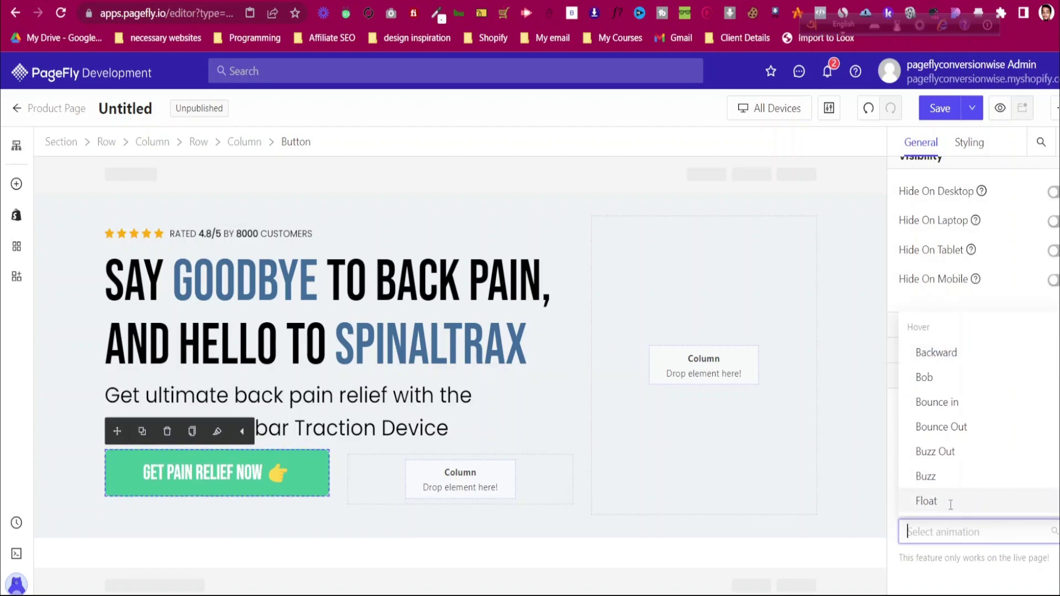
{"action": "left_click", "coordinate": [949, 505]}
{"action": "left_click", "coordinate": [481, 486]}
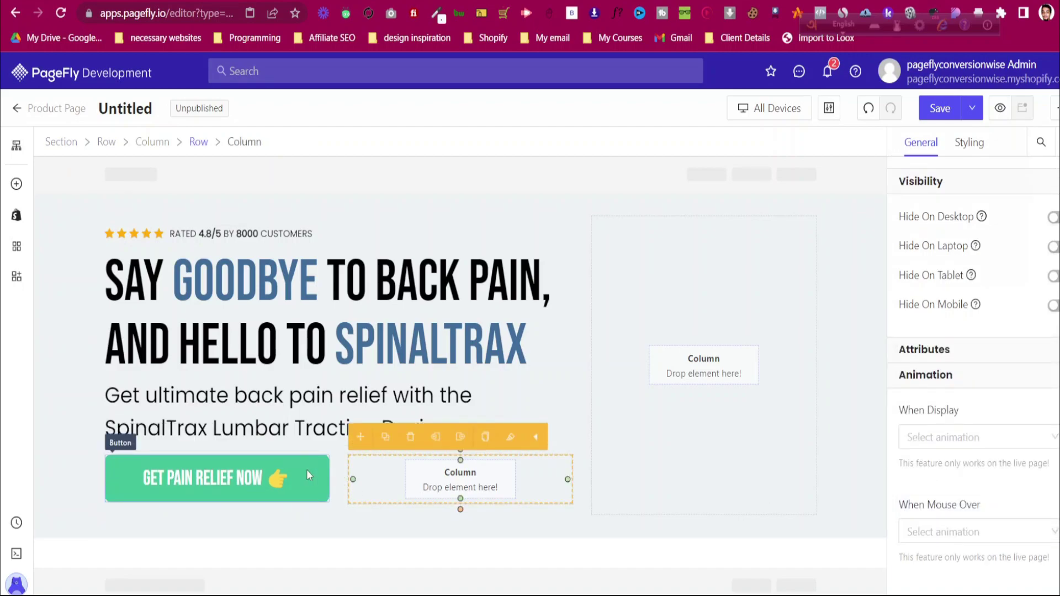
{"action": "left_click", "coordinate": [307, 476]}
{"action": "left_click", "coordinate": [435, 472]}
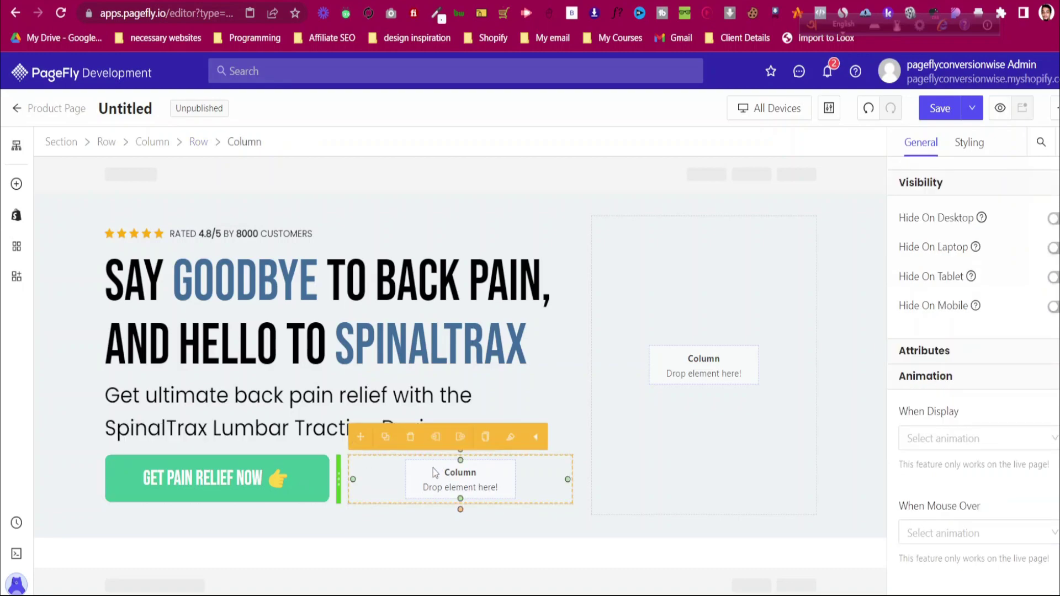
{"action": "left_click", "coordinate": [439, 414]}
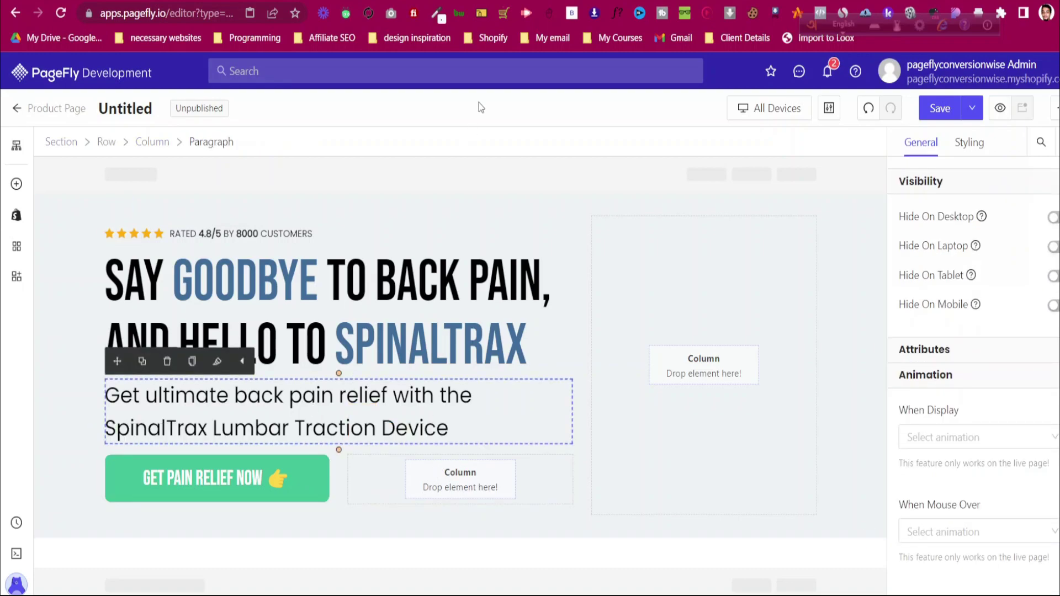
Switch to the Serene Living Co reference page and inspect the SECURE SSL CHECKOUT GUARANTEED line in the browser's developer tools
{"action": "key", "text": "ctrl+Tab"}
{"action": "scroll", "coordinate": [442, 256], "scroll_direction": "down", "scroll_amount": 2}
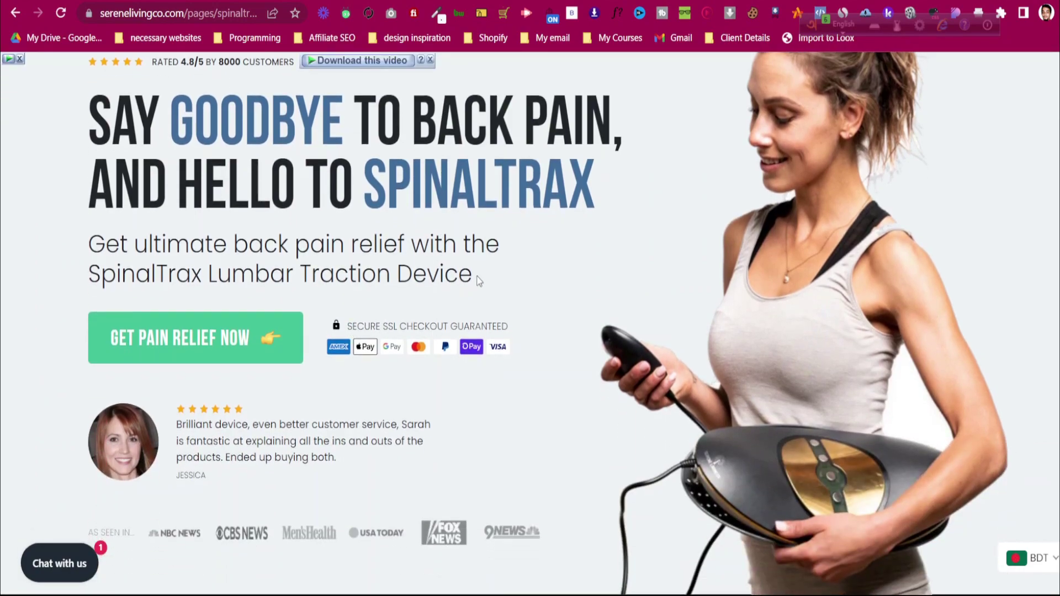
{"action": "right_click", "coordinate": [355, 327]}
{"action": "left_click", "coordinate": [351, 304]}
{"action": "right_click", "coordinate": [358, 331]}
{"action": "left_click", "coordinate": [376, 325]}
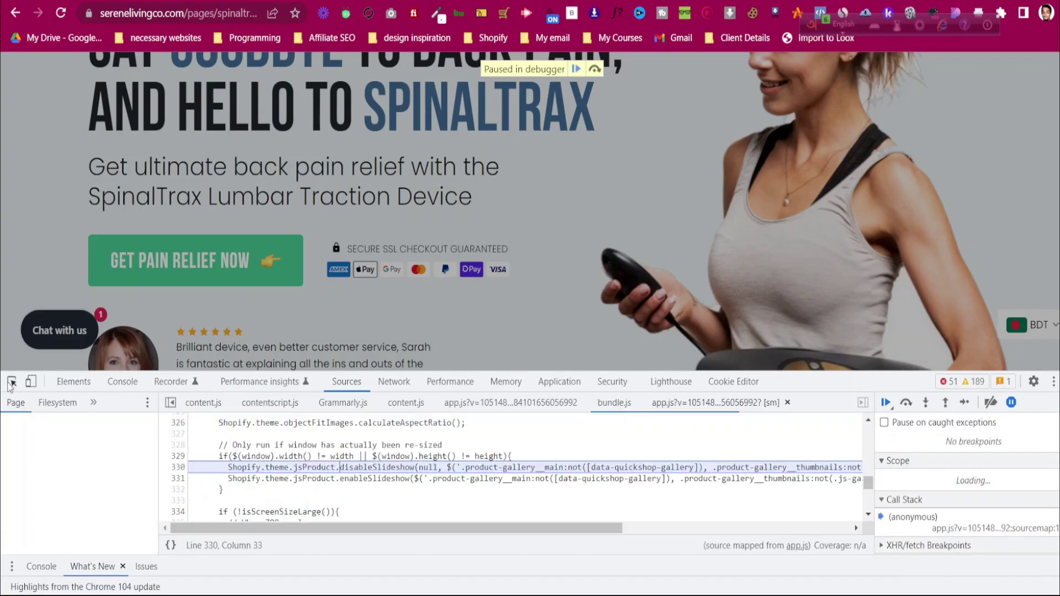
{"action": "left_click", "coordinate": [12, 382]}
{"action": "left_click", "coordinate": [399, 248]}
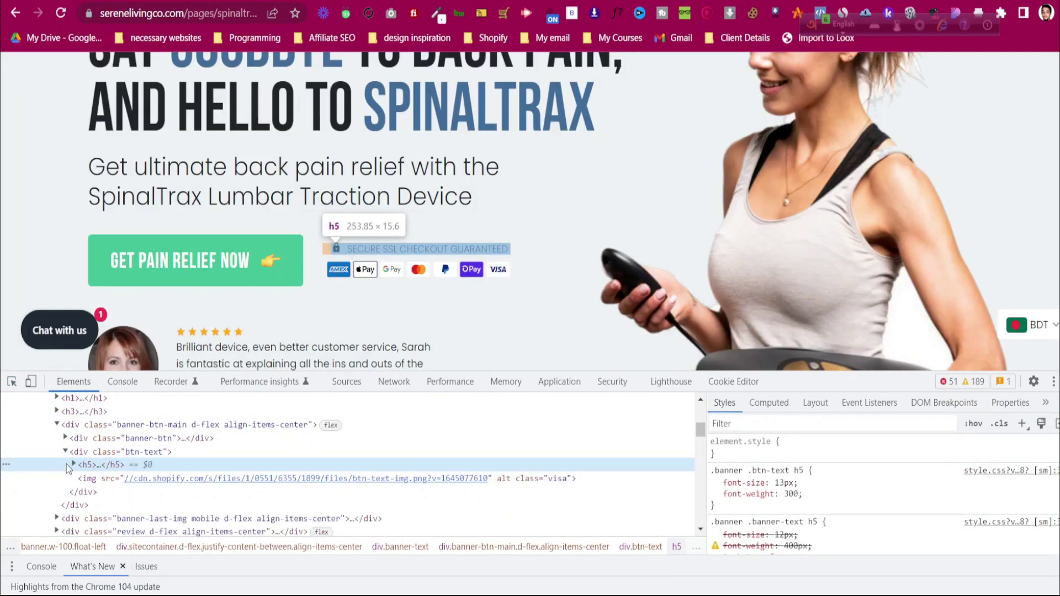
Expand the inspected h5 element and copy its text "secure ssl checkout guaranteed"
{"action": "left_click", "coordinate": [73, 465]}
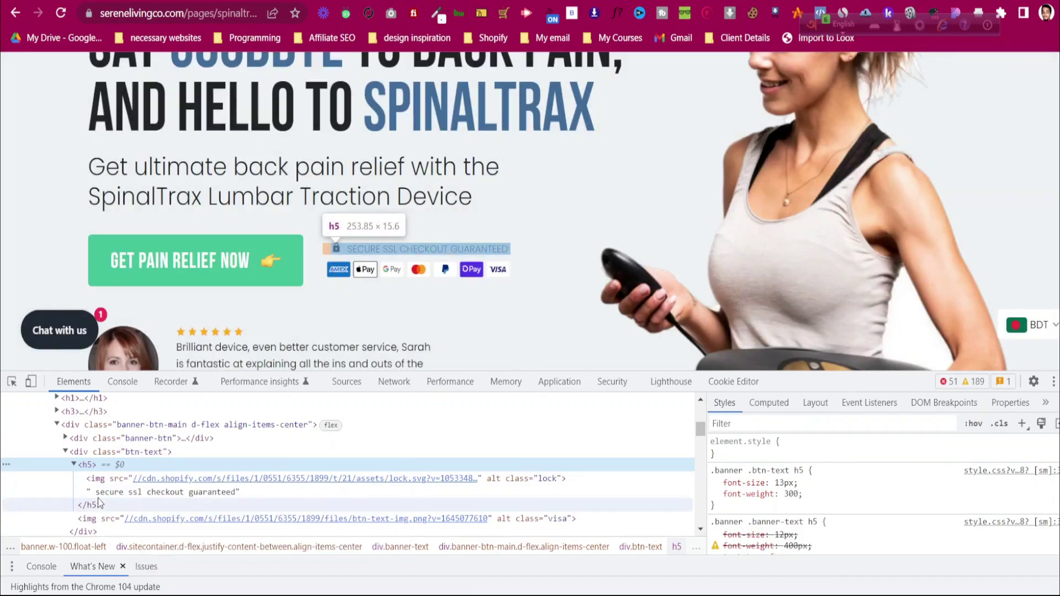
{"action": "left_click", "coordinate": [105, 497]}
{"action": "double_click", "coordinate": [109, 499]}
{"action": "key", "text": "ctrl+c"}
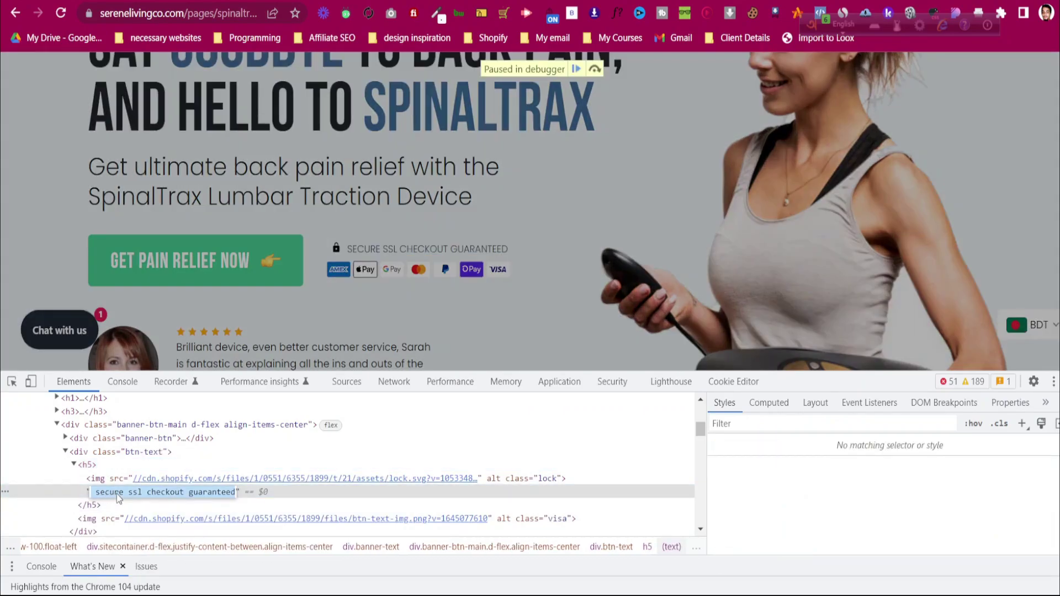
{"action": "right_click", "coordinate": [117, 494]}
{"action": "left_click", "coordinate": [145, 347]}
Return to the PageFly editor and add a star-icon List element to the empty column beside the green button
{"action": "key", "text": "alt+Tab"}
{"action": "left_click", "coordinate": [13, 191]}
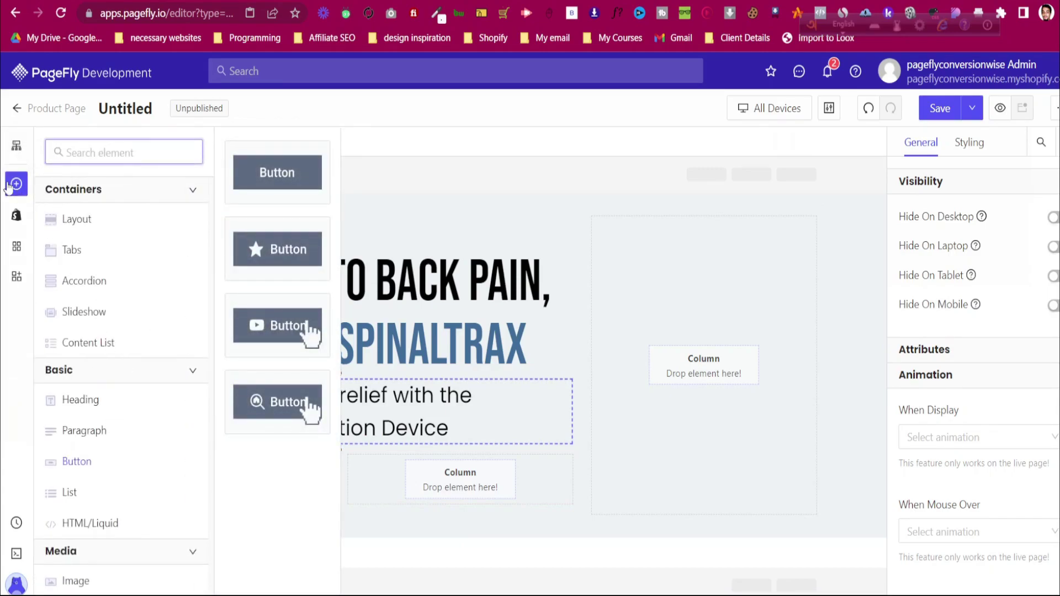
{"action": "scroll", "coordinate": [115, 470], "scroll_direction": "down", "scroll_amount": 5}
{"action": "scroll", "coordinate": [118, 465], "scroll_direction": "down", "scroll_amount": 5}
{"action": "scroll", "coordinate": [119, 464], "scroll_direction": "up", "scroll_amount": 8}
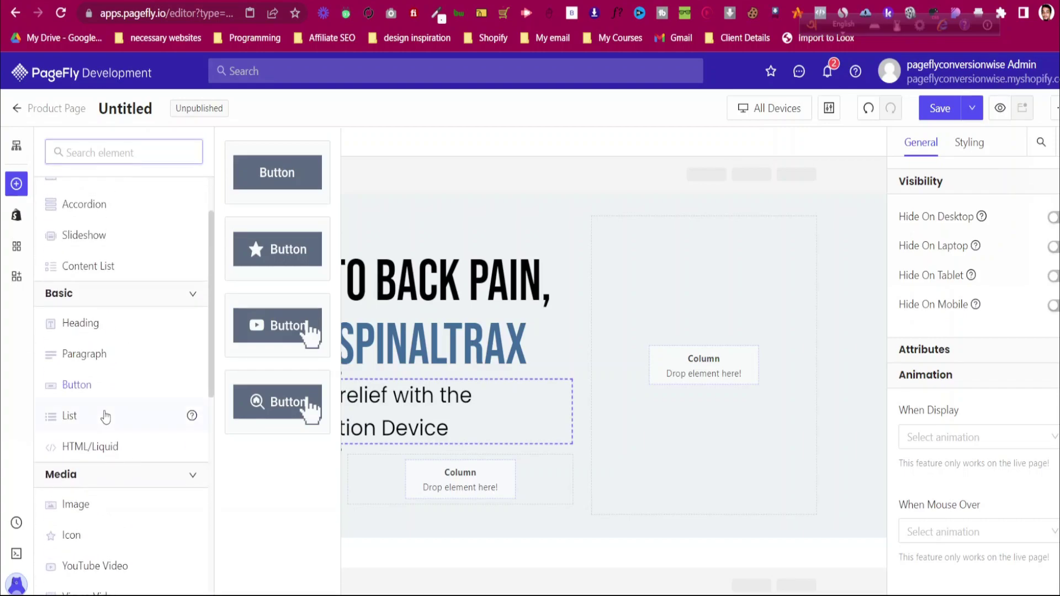
{"action": "mouse_move", "coordinate": [106, 417]}
{"action": "left_click_drag", "start_coordinate": [265, 320], "coordinate": [482, 474]}
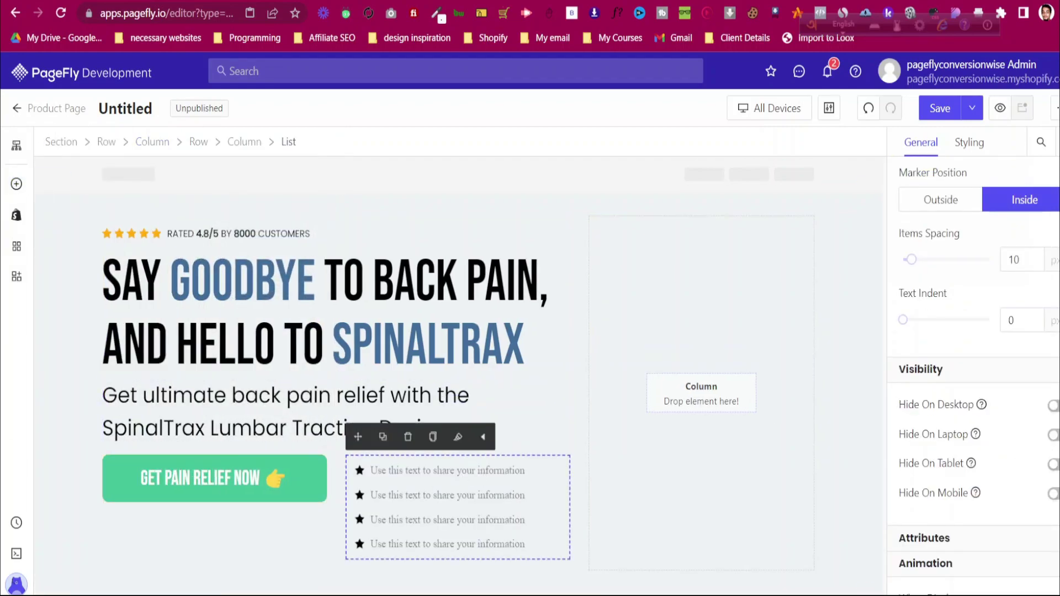
Delete three items from the new list, keeping only Item 1
{"action": "scroll", "coordinate": [988, 271], "scroll_direction": "up", "scroll_amount": 5}
{"action": "left_click", "coordinate": [1049, 270]}
{"action": "left_click", "coordinate": [1049, 271]}
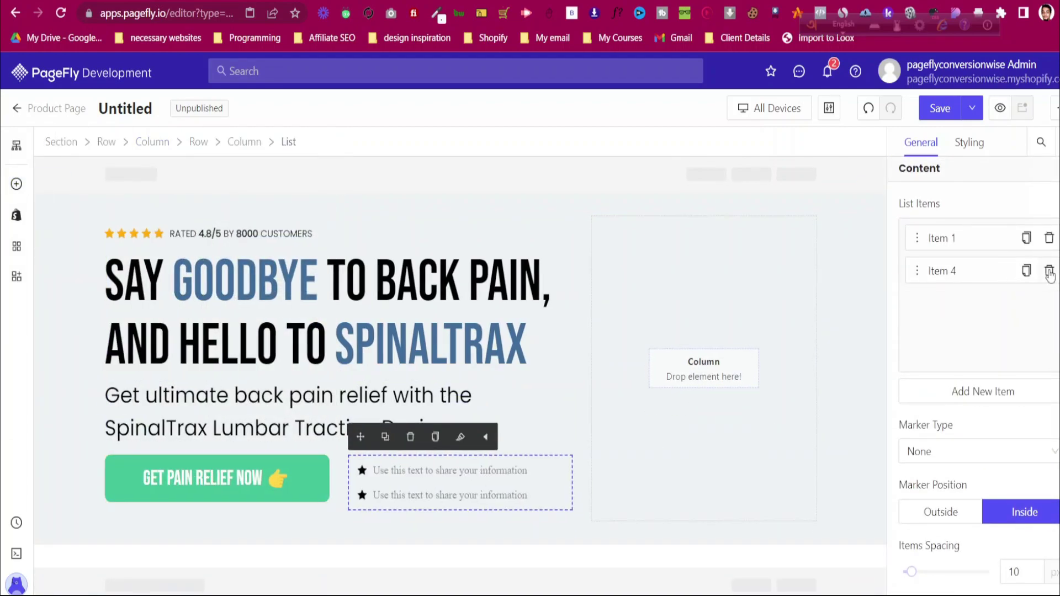
{"action": "left_click", "coordinate": [1049, 270]}
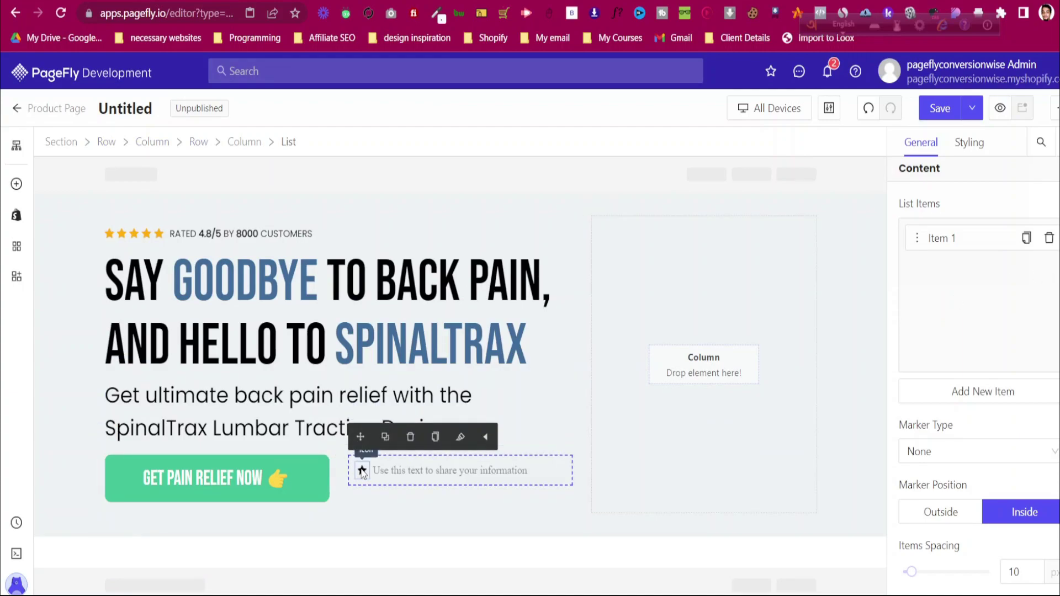
Replace the list item's star icon with the closed lock icon, searching the icon library for "lock"
{"action": "left_click", "coordinate": [362, 472]}
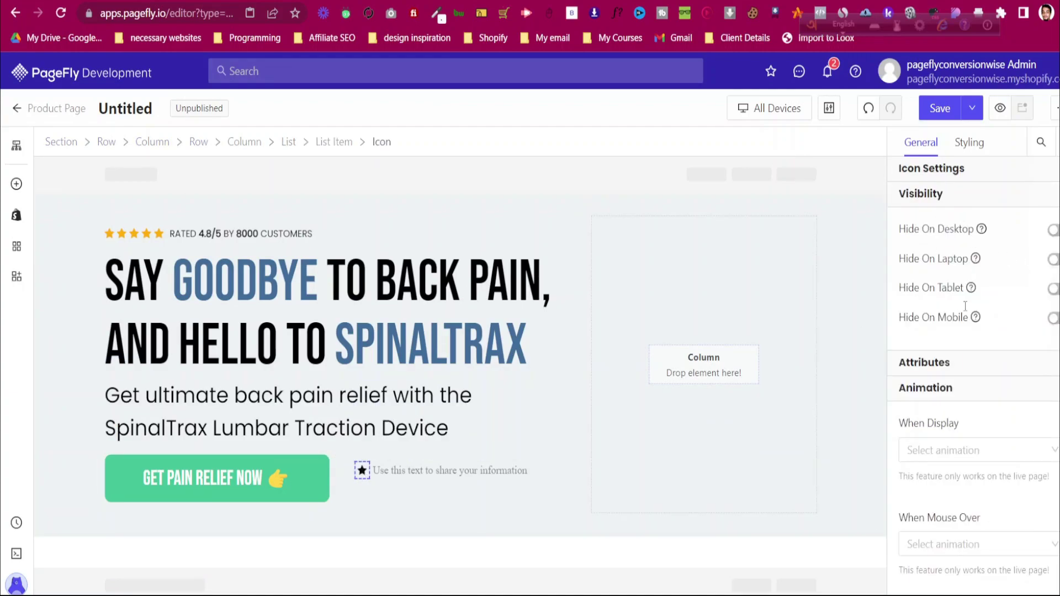
{"action": "left_click", "coordinate": [975, 170]}
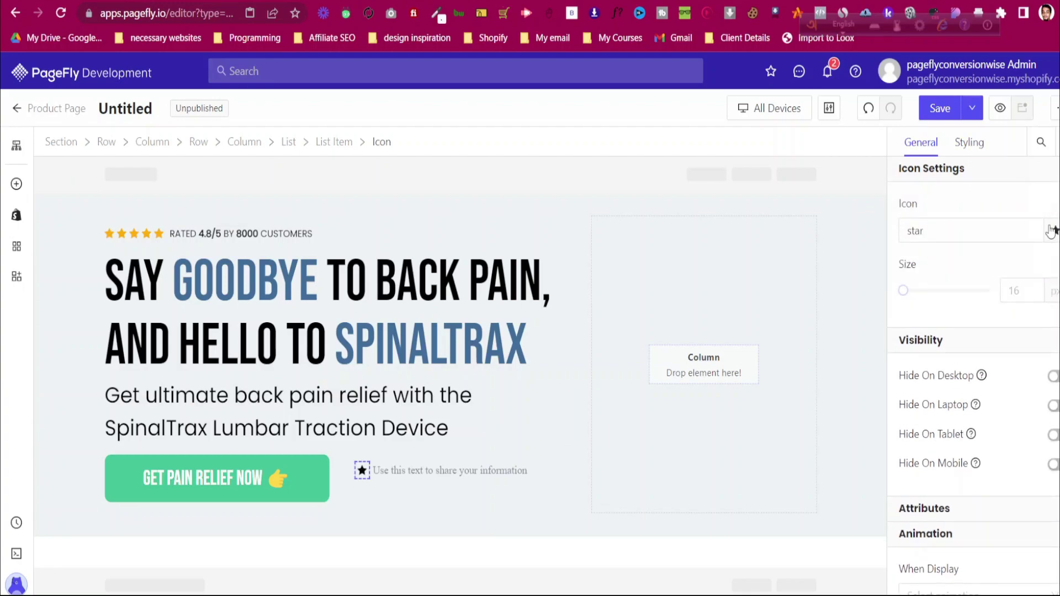
{"action": "left_click", "coordinate": [1054, 231]}
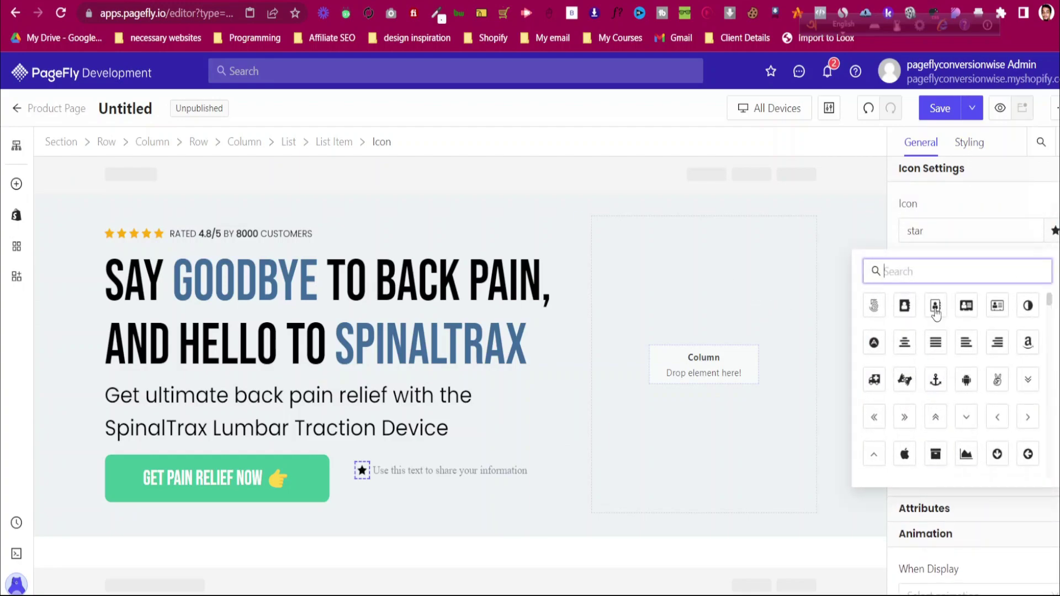
{"action": "type", "text": "llock"}
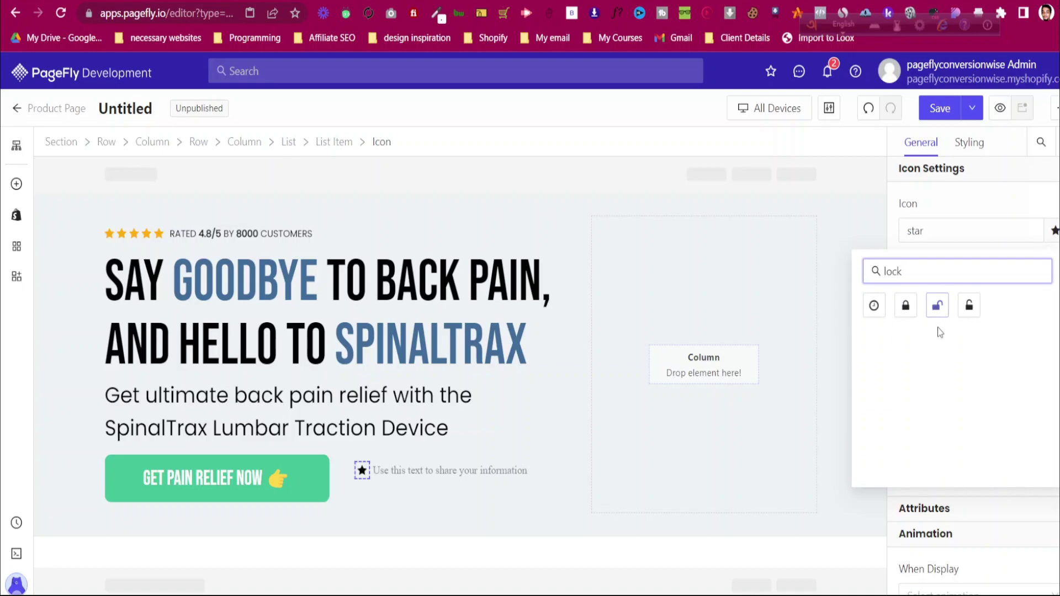
{"action": "left_click", "coordinate": [907, 309]}
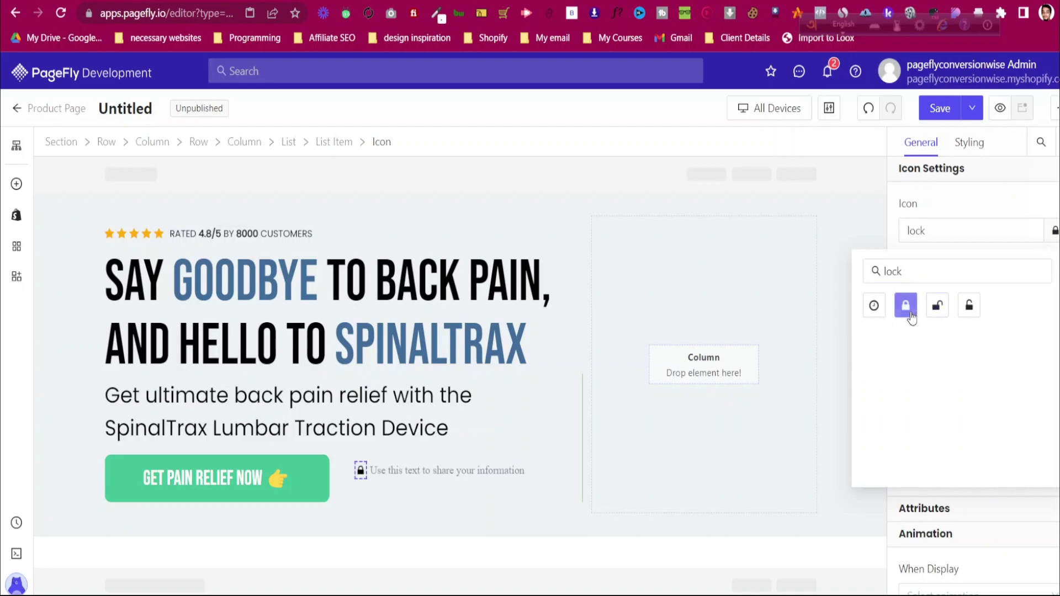
Replace the list item's placeholder text with the copied "secure ssl checkout guaranteed"
{"action": "left_click", "coordinate": [437, 473]}
{"action": "left_click", "coordinate": [962, 526]}
{"action": "key", "text": "ctrl+v"}
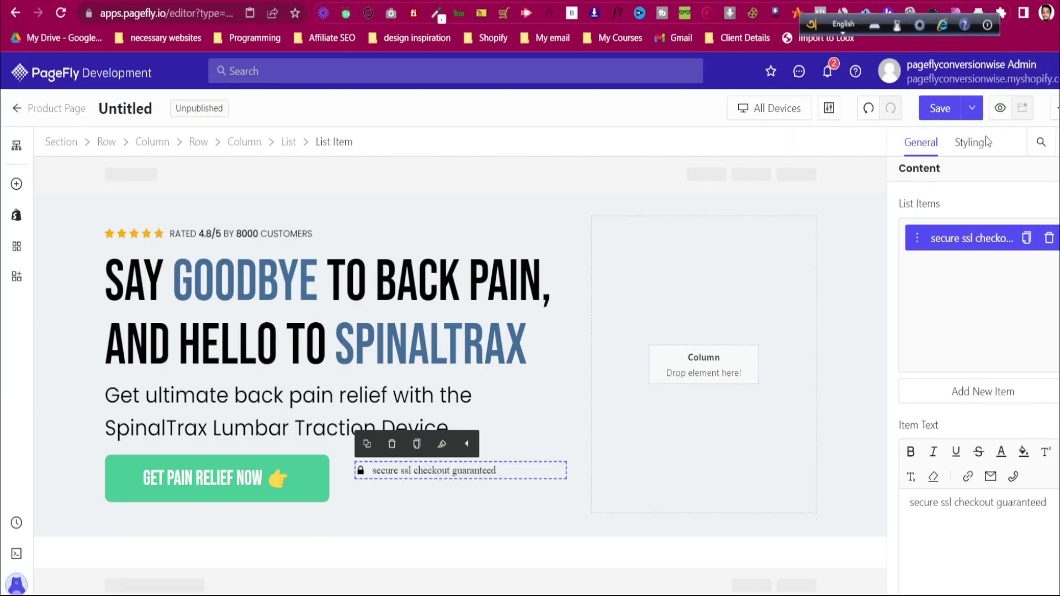
Set the secure-checkout list item's content color to rgb(0, 0, 0) and its font family to Poppins
{"action": "left_click", "coordinate": [980, 144]}
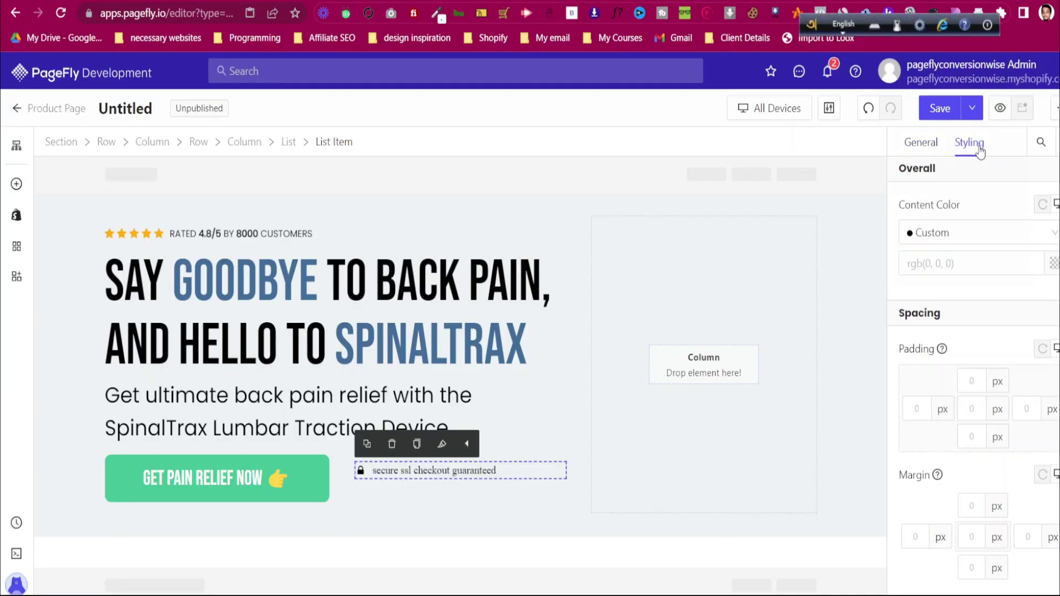
{"action": "left_click", "coordinate": [1052, 266]}
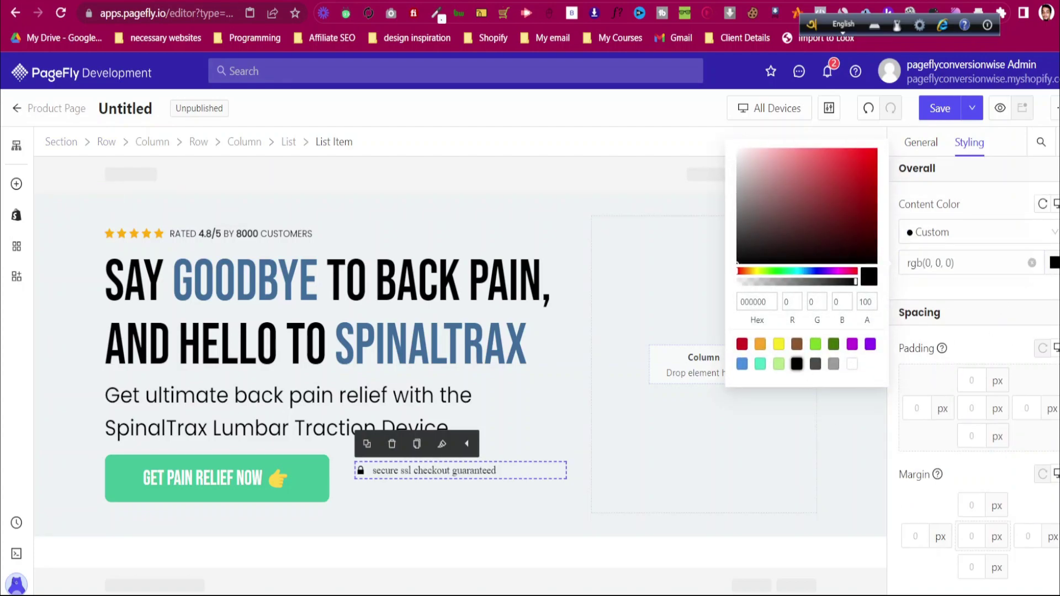
{"action": "scroll", "coordinate": [964, 364], "scroll_direction": "down", "scroll_amount": 8}
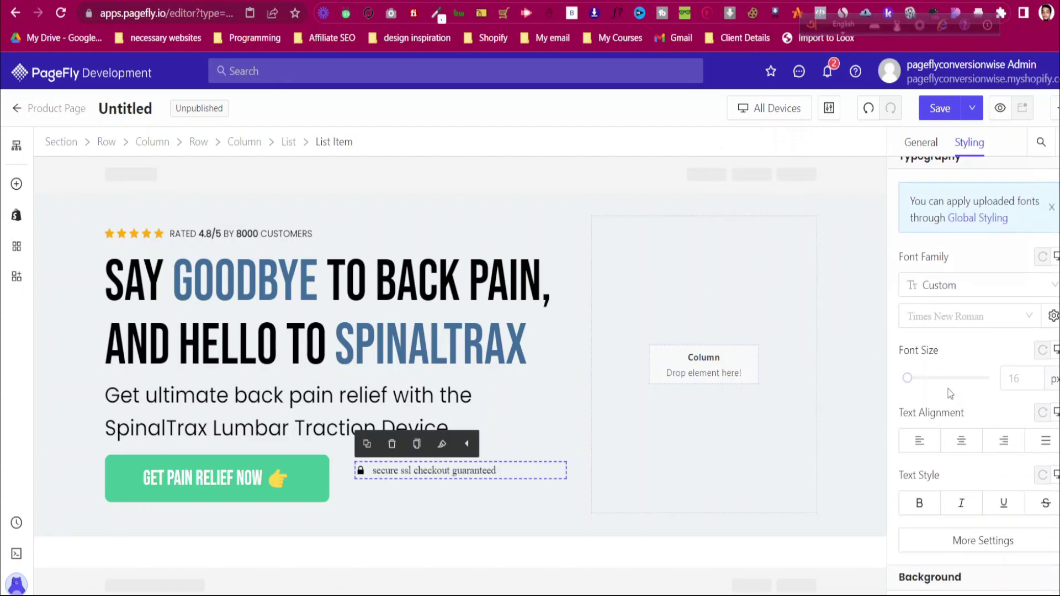
{"action": "left_click", "coordinate": [941, 323]}
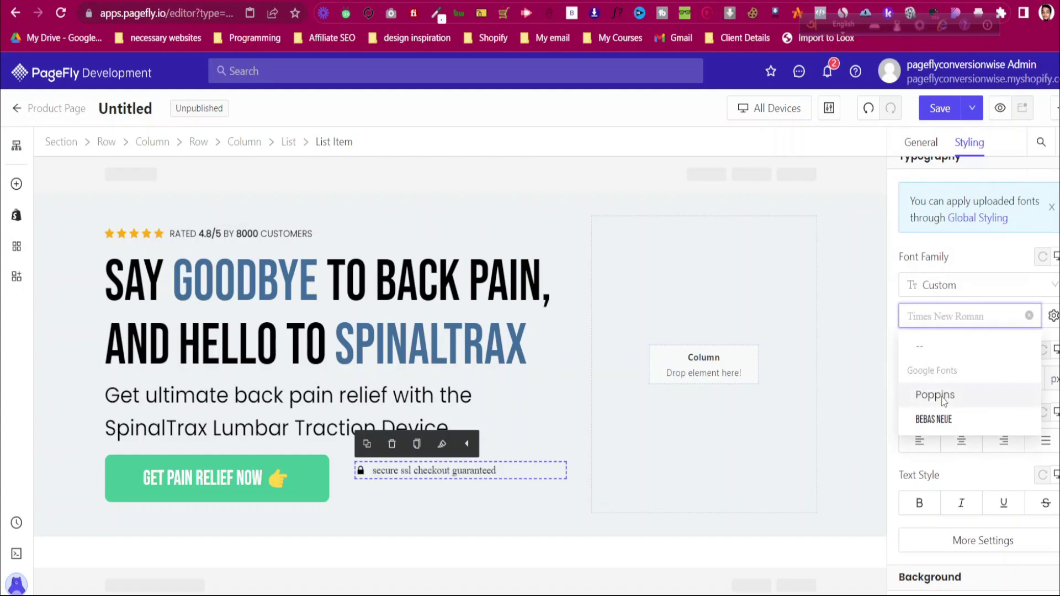
{"action": "left_click", "coordinate": [945, 396]}
{"action": "scroll", "coordinate": [964, 431], "scroll_direction": "down", "scroll_amount": 2}
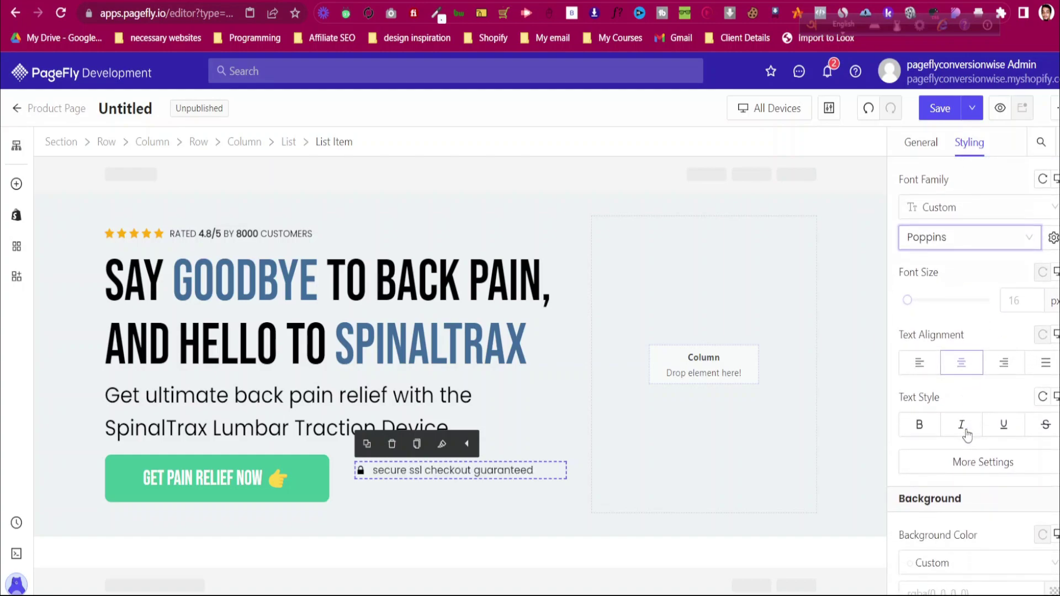
Transform the secure-checkout text to uppercase and set its font size to 14 px
{"action": "left_click", "coordinate": [967, 463]}
{"action": "left_click", "coordinate": [751, 562]}
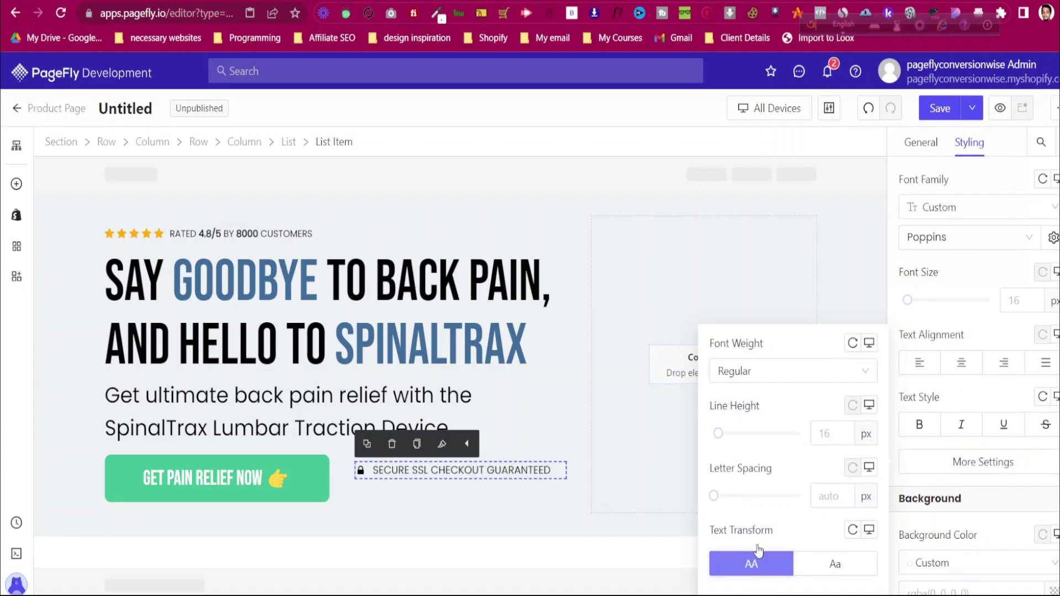
{"action": "left_click", "coordinate": [1016, 300]}
{"action": "type", "text": "14"}
{"action": "left_click", "coordinate": [555, 452]}
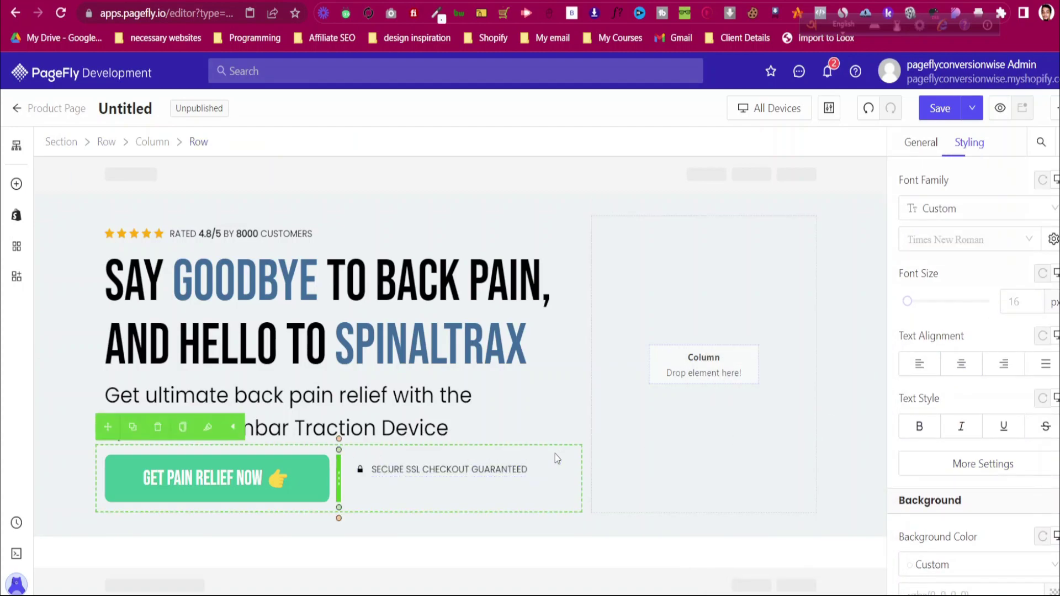
Close the developer tools on the reference page, return to the PageFly editor and add an Image element below the secure-checkout line
{"action": "key", "text": "ctrl+Tab"}
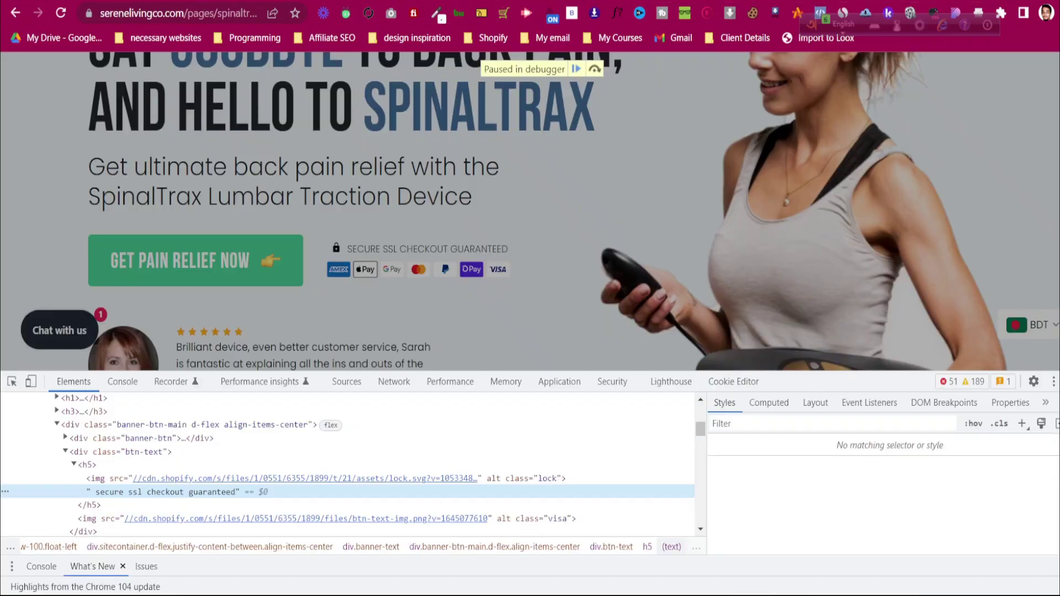
{"action": "key", "text": "F12"}
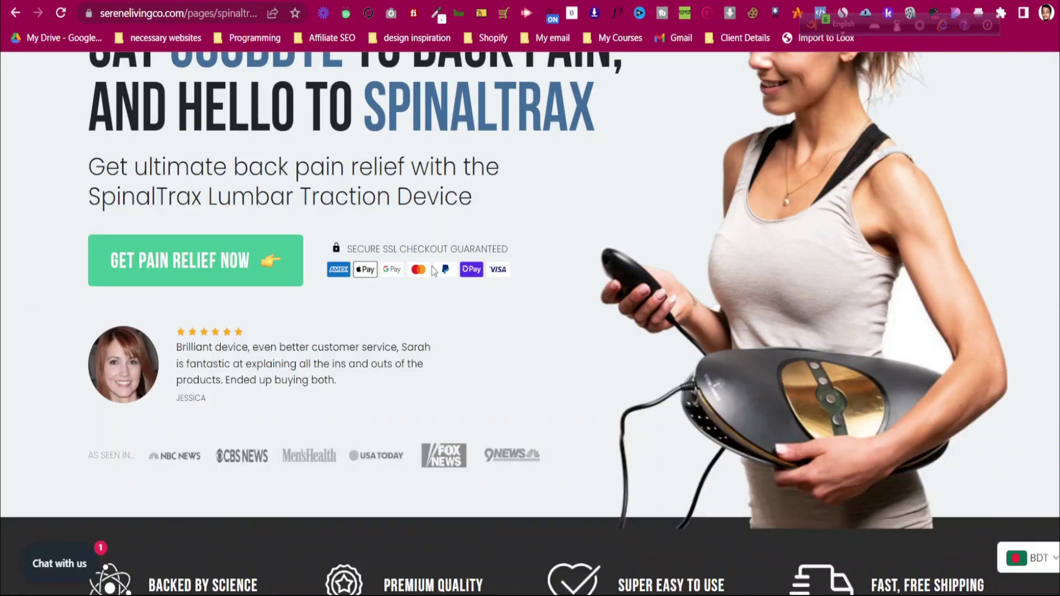
{"action": "key", "text": "ctrl+shift+Tab"}
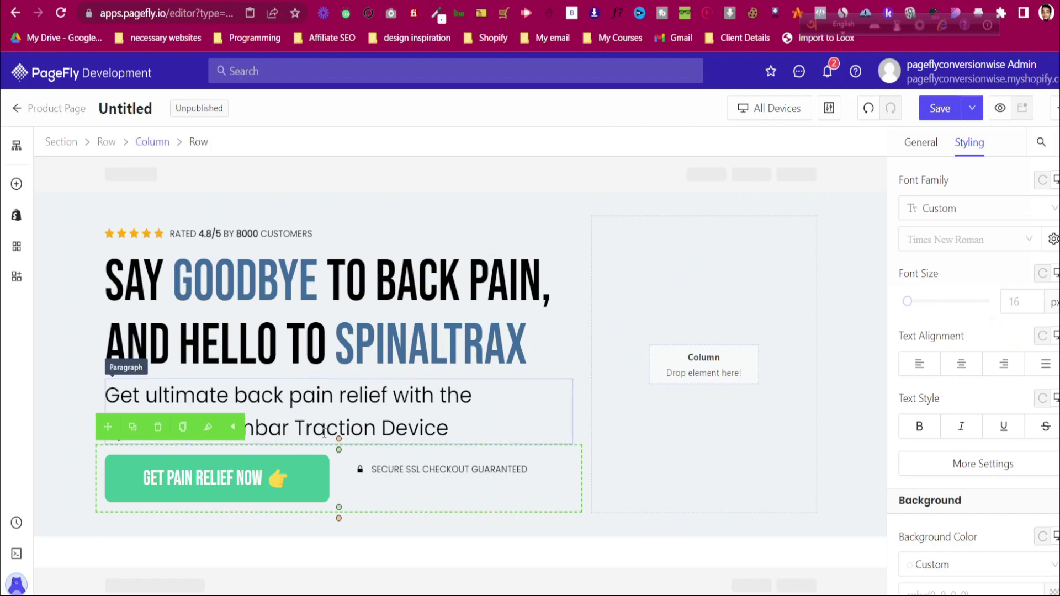
{"action": "left_click", "coordinate": [16, 184]}
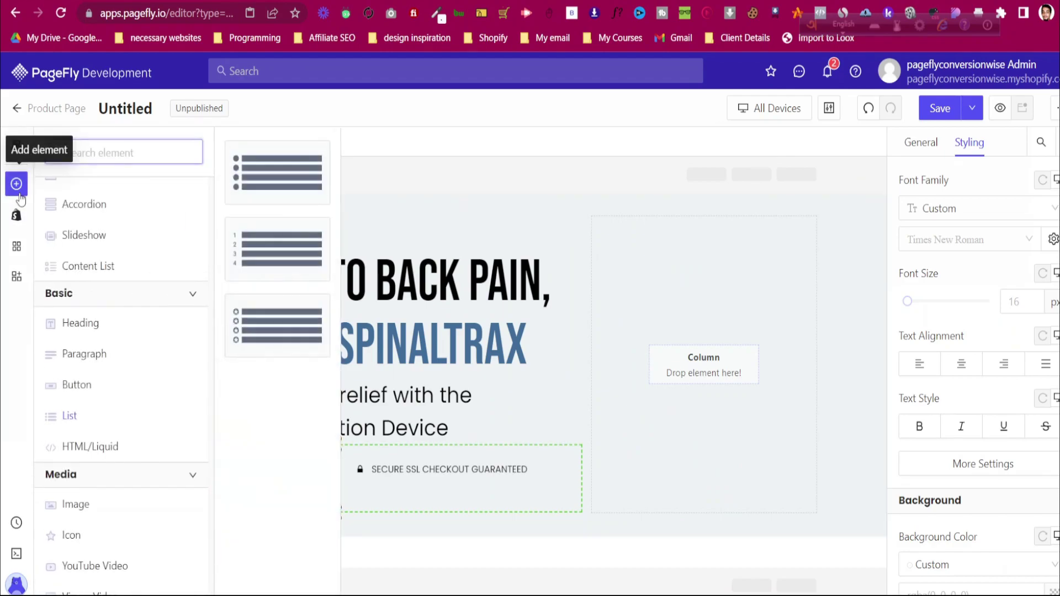
{"action": "mouse_move", "coordinate": [110, 504]}
{"action": "left_click_drag", "start_coordinate": [272, 168], "coordinate": [441, 497]}
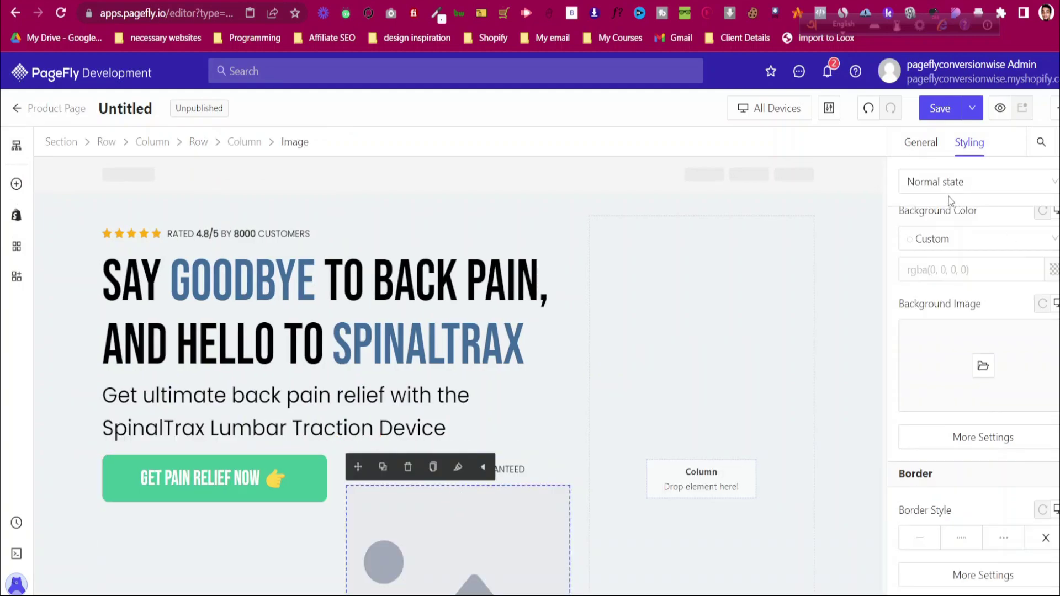
Upload btn-text-img (1).webp from Downloads and use it as the new image's source
{"action": "left_click", "coordinate": [920, 143]}
{"action": "left_click", "coordinate": [984, 265]}
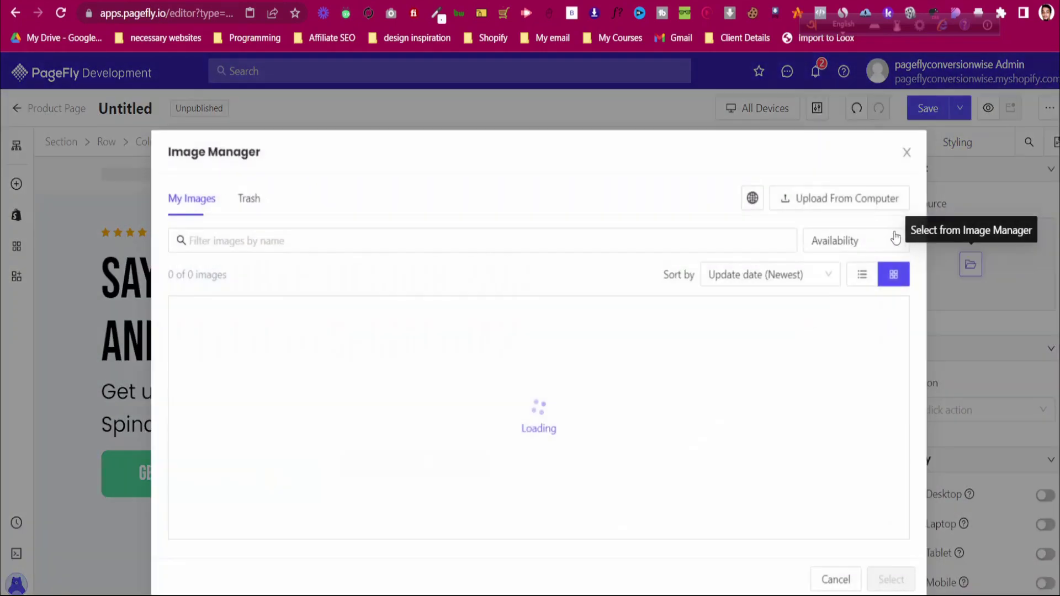
{"action": "left_click", "coordinate": [845, 202]}
{"action": "left_click", "coordinate": [273, 130]}
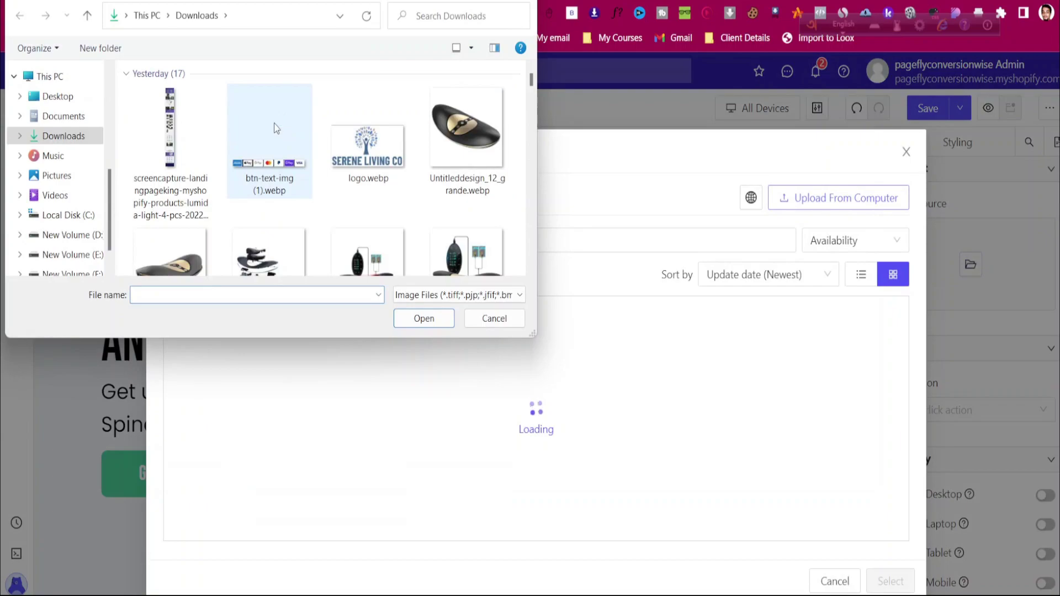
{"action": "left_click", "coordinate": [424, 318]}
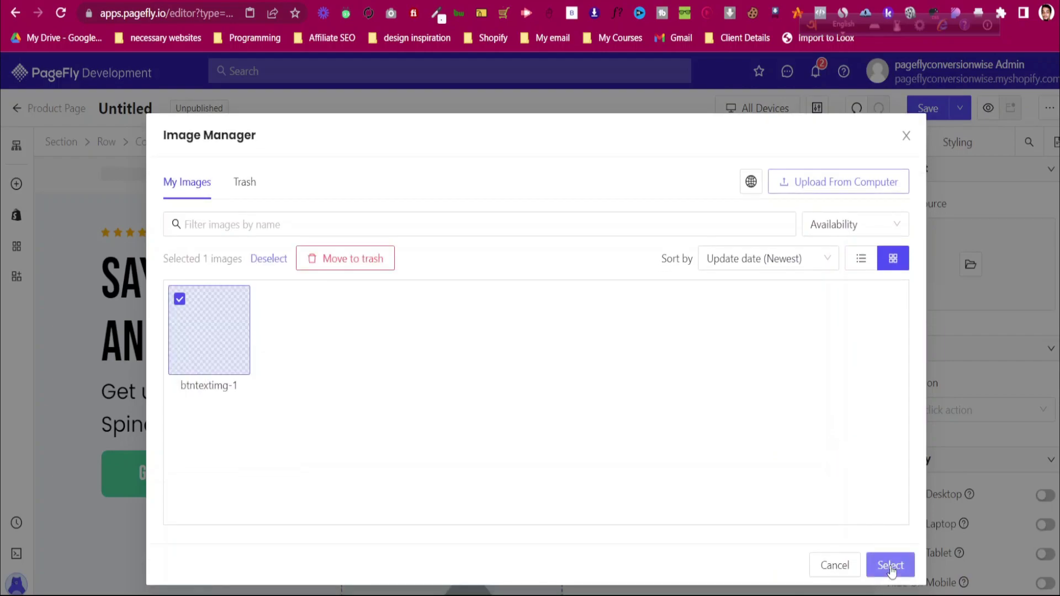
{"action": "left_click", "coordinate": [891, 569]}
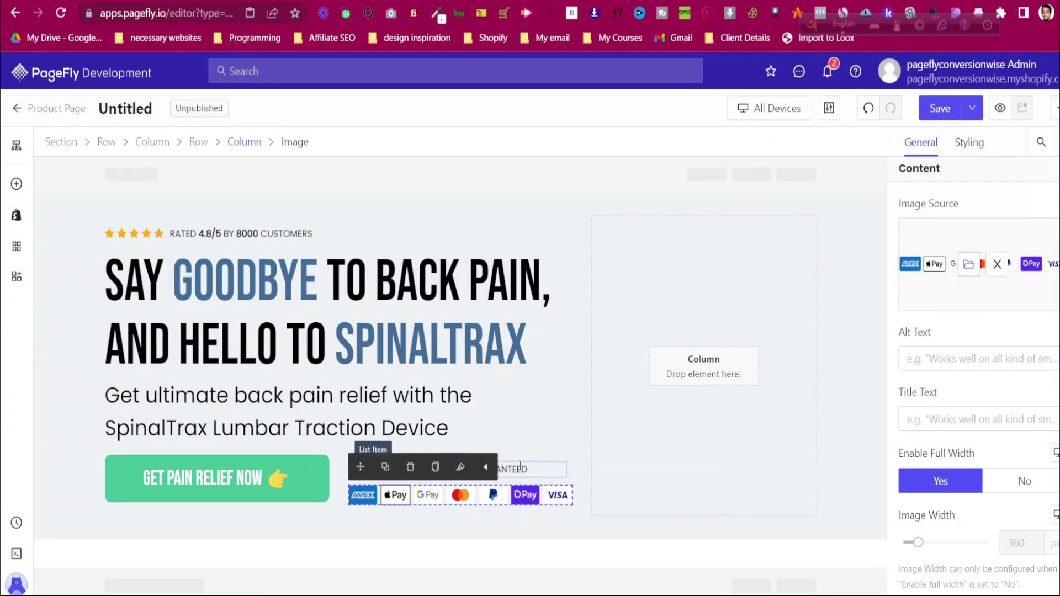
Disable full width for the payment-icons image and reduce its width to about 328 px
{"action": "left_click", "coordinate": [553, 473]}
{"action": "left_click", "coordinate": [555, 498]}
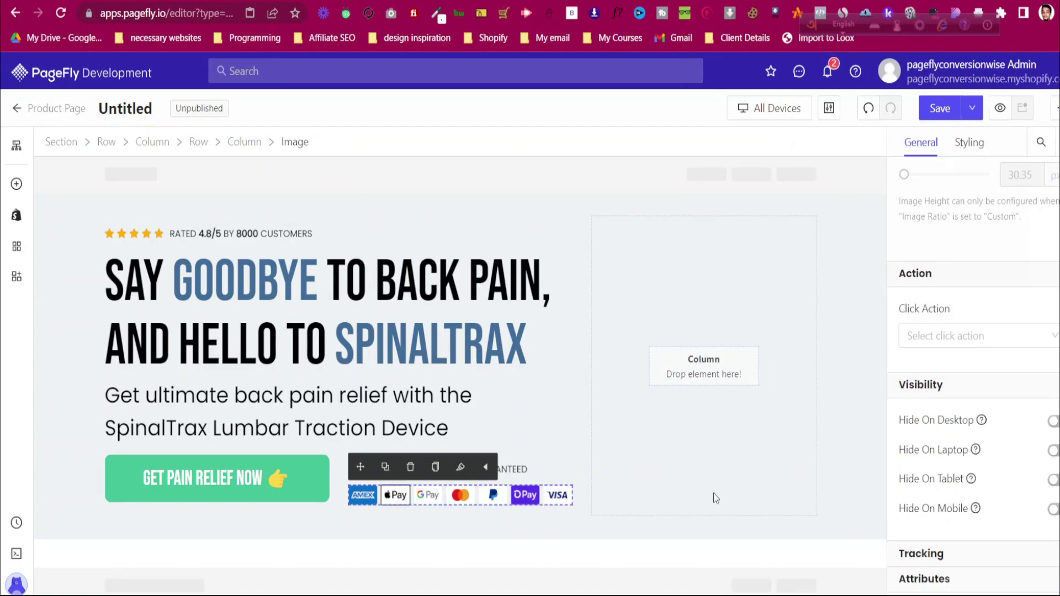
{"action": "scroll", "coordinate": [1023, 355], "scroll_direction": "up", "scroll_amount": 8}
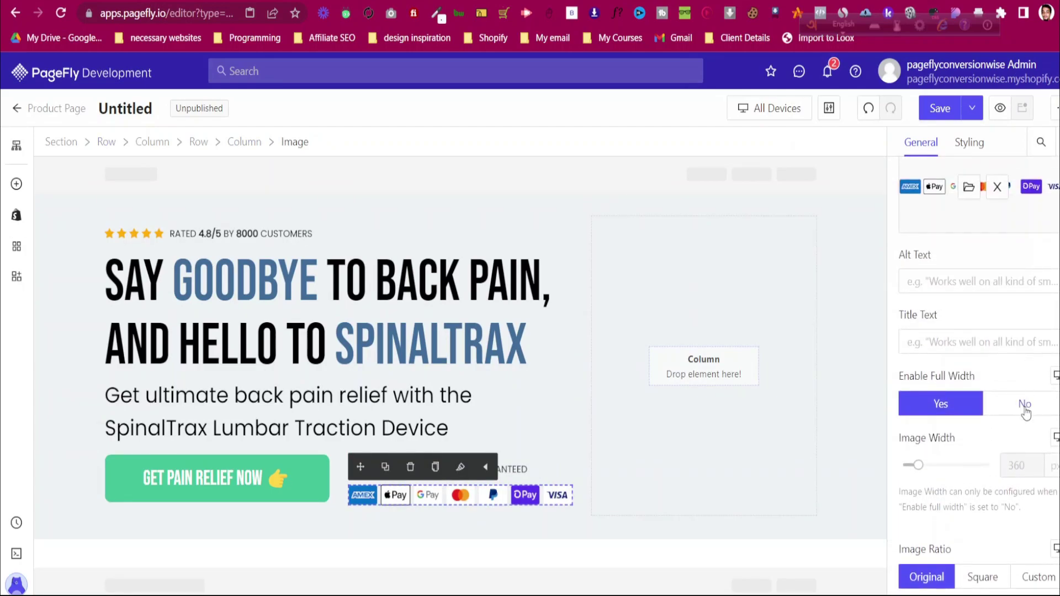
{"action": "left_click", "coordinate": [1023, 403]}
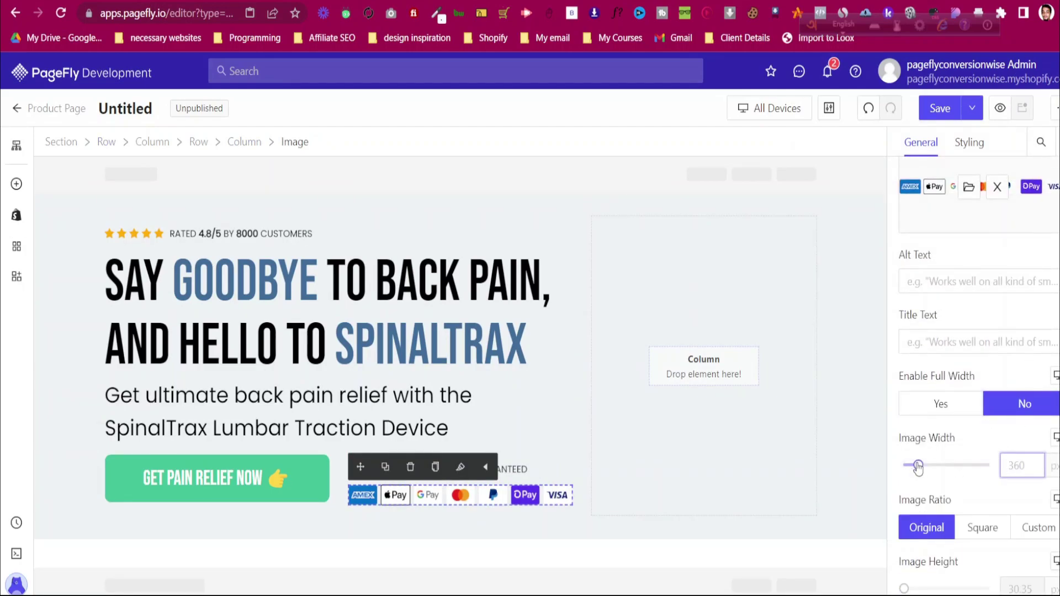
{"action": "left_click_drag", "start_coordinate": [918, 467], "coordinate": [917, 467]}
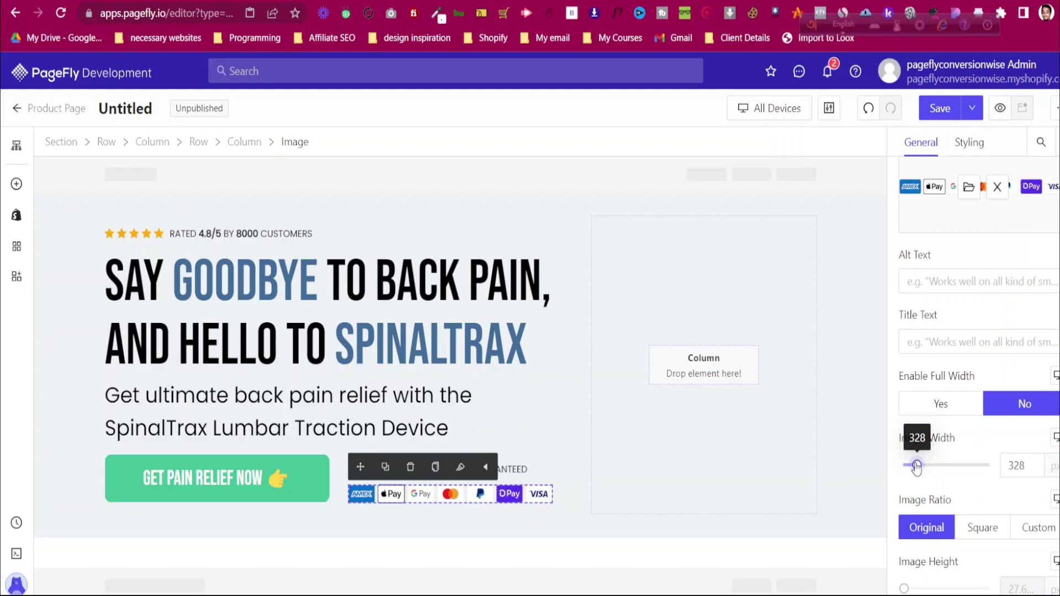
Center-align the text of the secure-checkout list item
{"action": "left_click", "coordinate": [538, 468]}
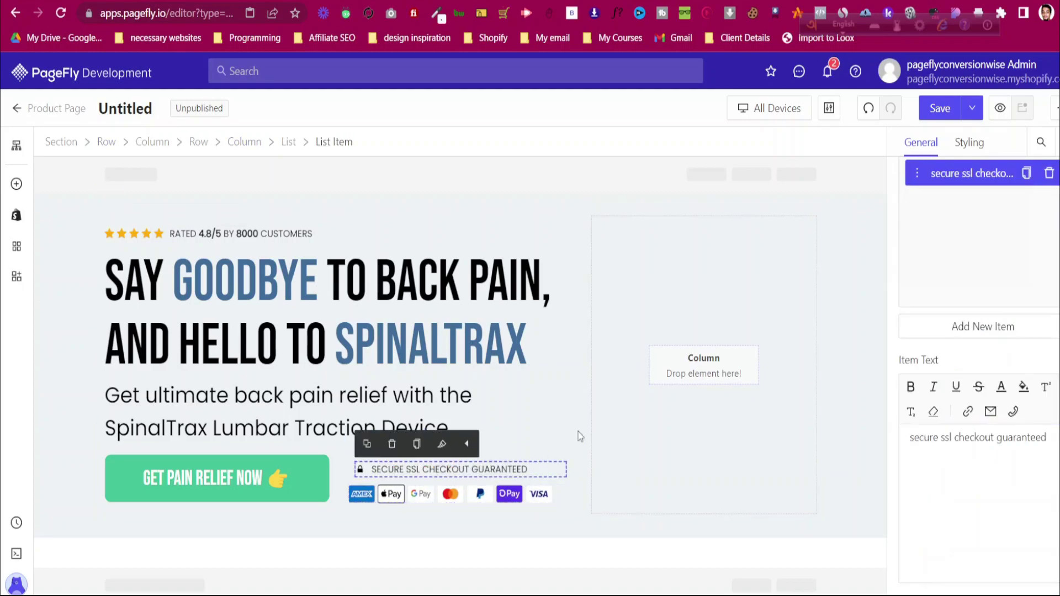
{"action": "left_click", "coordinate": [970, 142]}
{"action": "scroll", "coordinate": [976, 402], "scroll_direction": "down", "scroll_amount": 8}
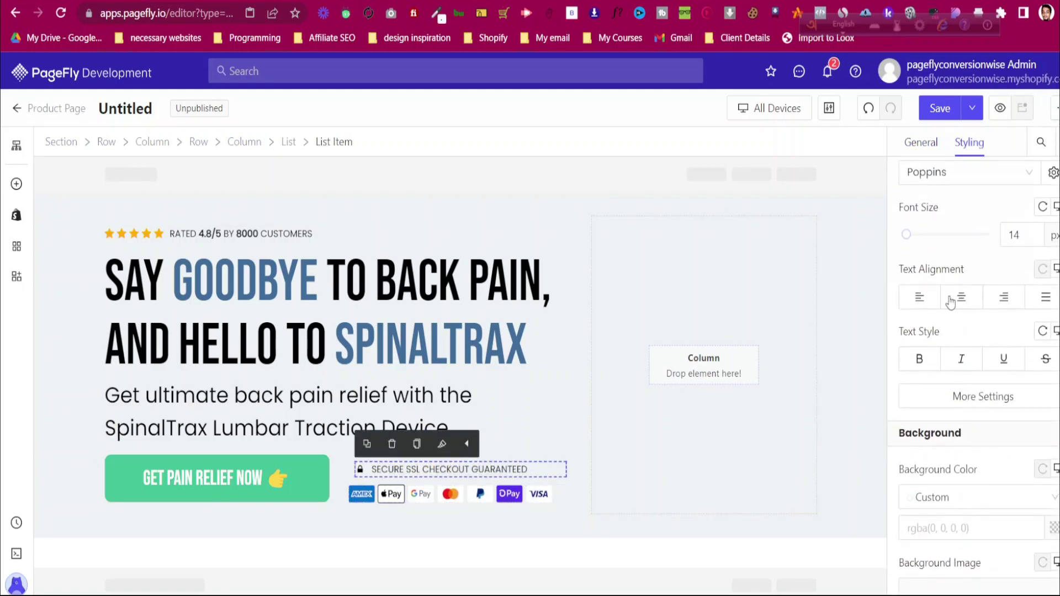
{"action": "left_click", "coordinate": [963, 304]}
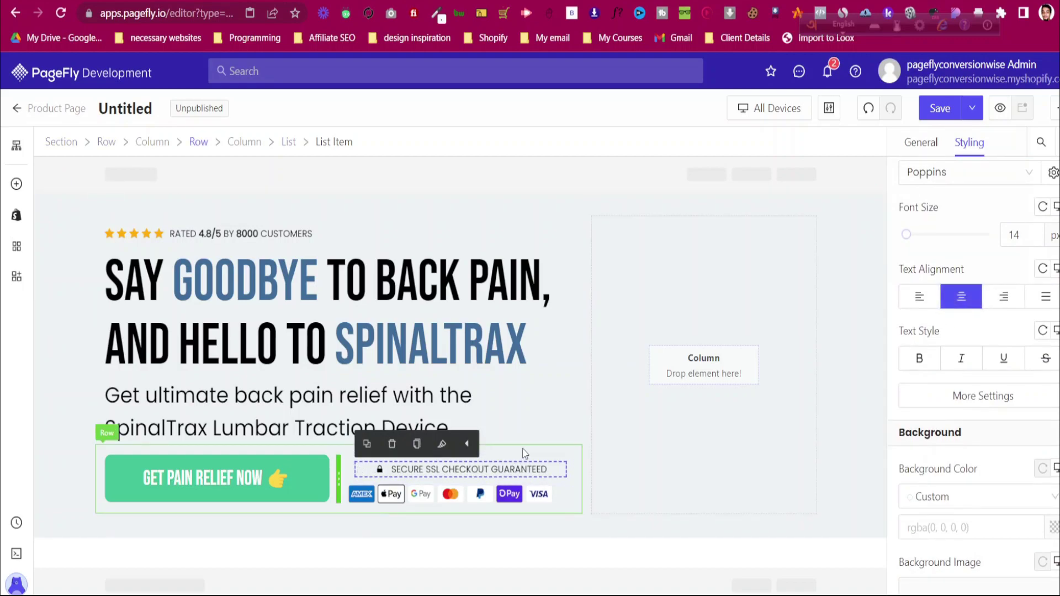
{"action": "left_click", "coordinate": [525, 453]}
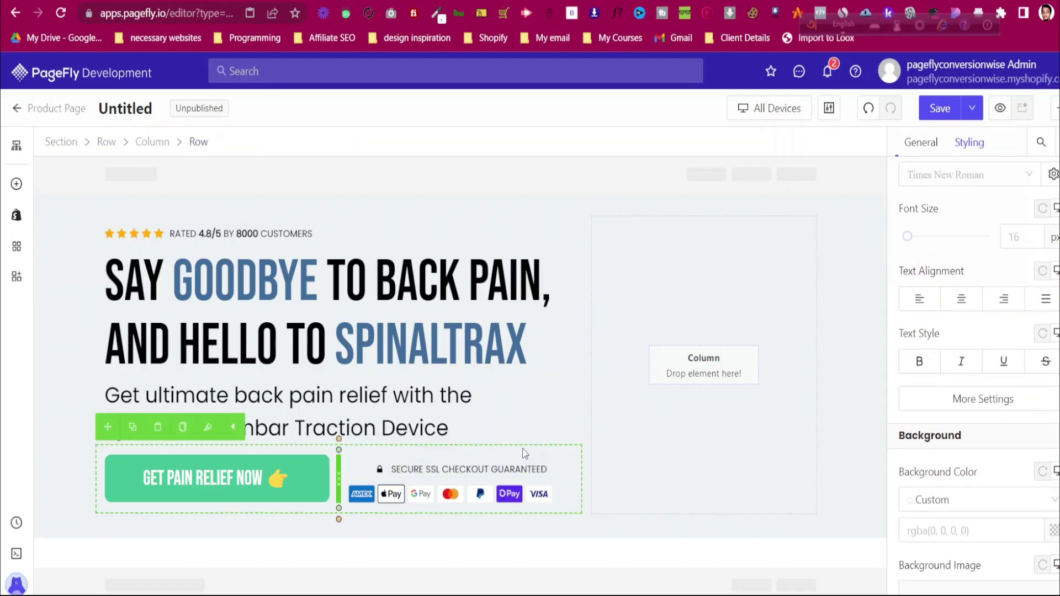
Set the payment-icons image's horizontal alignment to center
{"action": "left_click", "coordinate": [558, 495]}
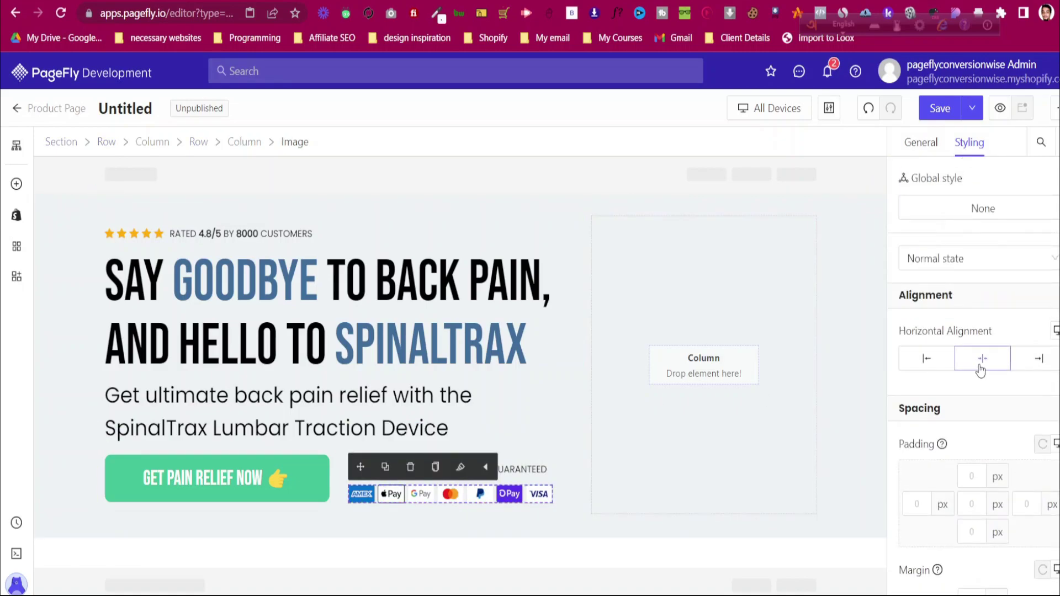
{"action": "left_click", "coordinate": [981, 366]}
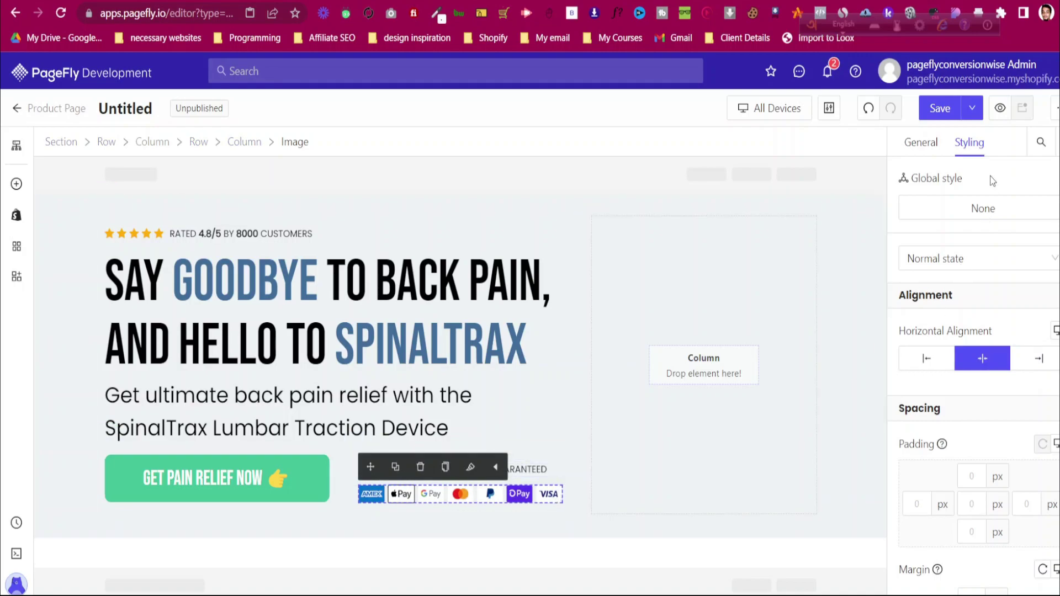
{"action": "left_click", "coordinate": [53, 439]}
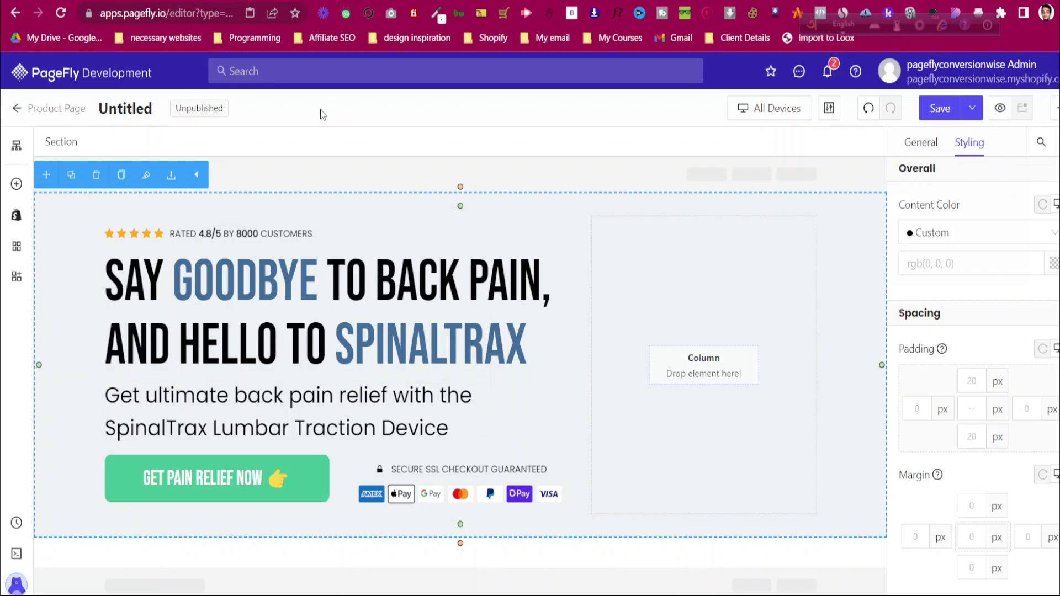
Select the List element containing the secure-checkout line and set its padding to 0 px on all sides
{"action": "left_click", "coordinate": [381, 469]}
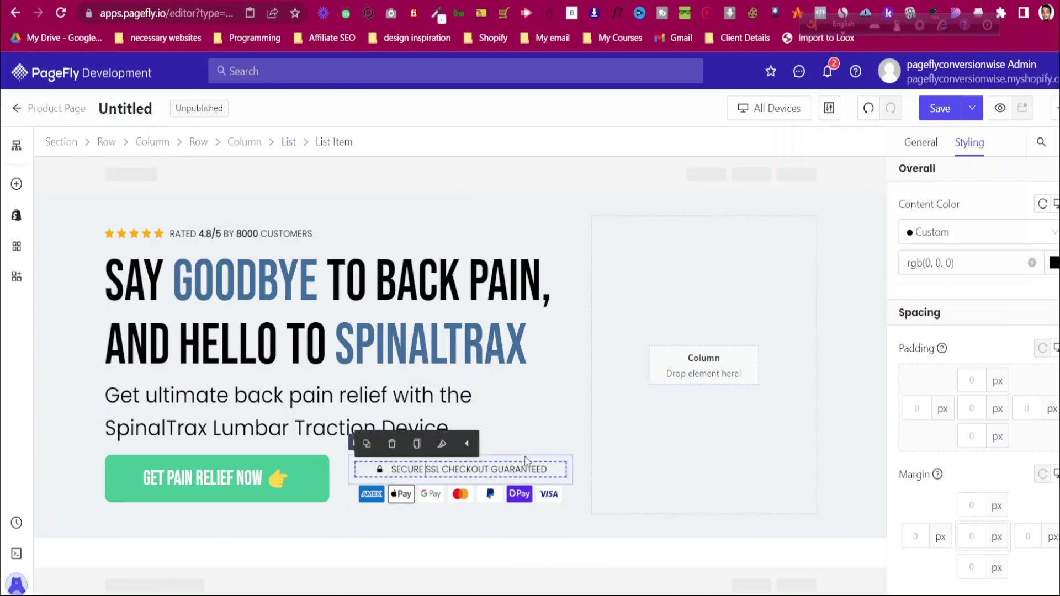
{"action": "left_click", "coordinate": [288, 143]}
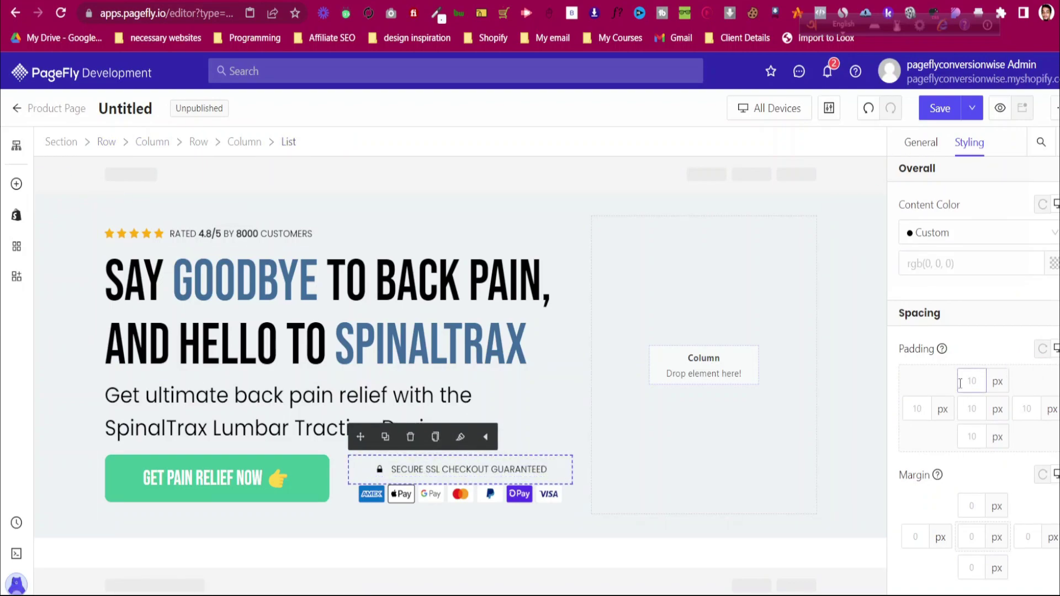
{"action": "left_click", "coordinate": [968, 415]}
{"action": "type", "text": "0"}
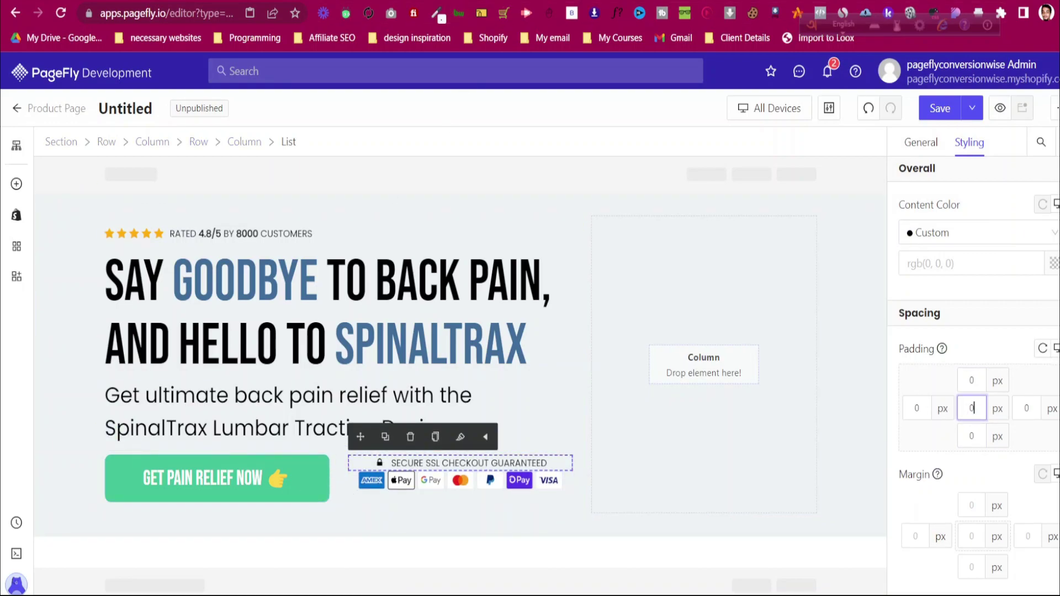
{"action": "left_click", "coordinate": [420, 1]}
{"action": "left_click", "coordinate": [293, 1]}
Set the content position of the row holding the green button to Center center, and switch to the reference page
{"action": "left_click", "coordinate": [304, 450]}
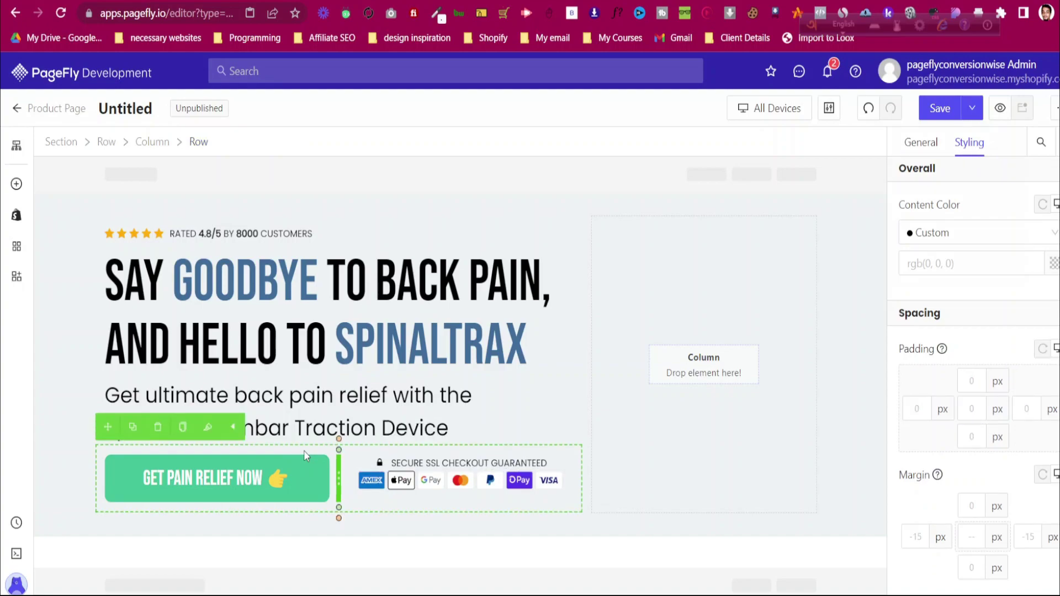
{"action": "left_click", "coordinate": [921, 142]}
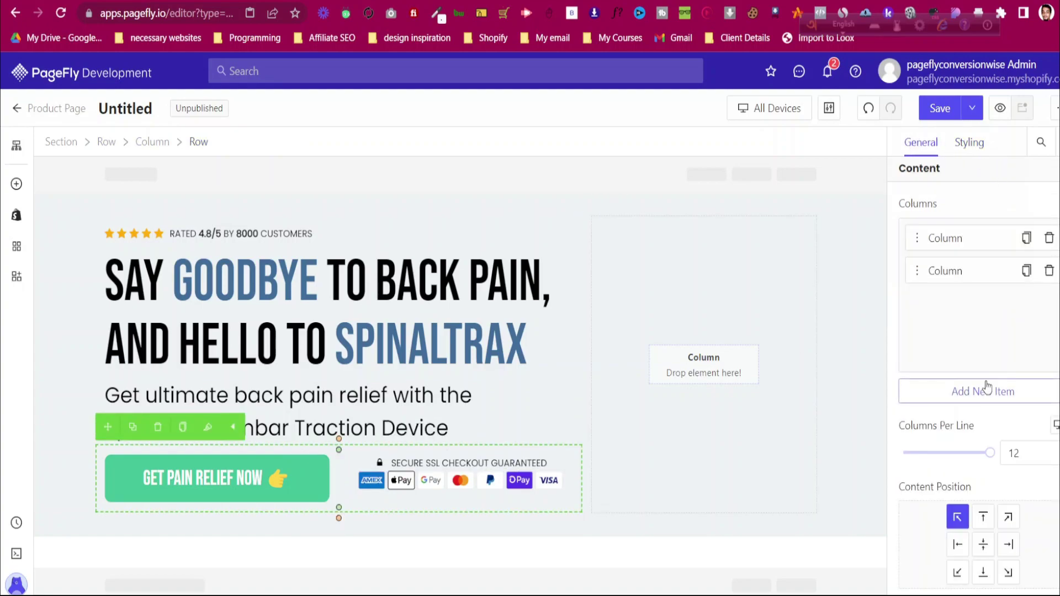
{"action": "scroll", "coordinate": [994, 412], "scroll_direction": "down", "scroll_amount": 3}
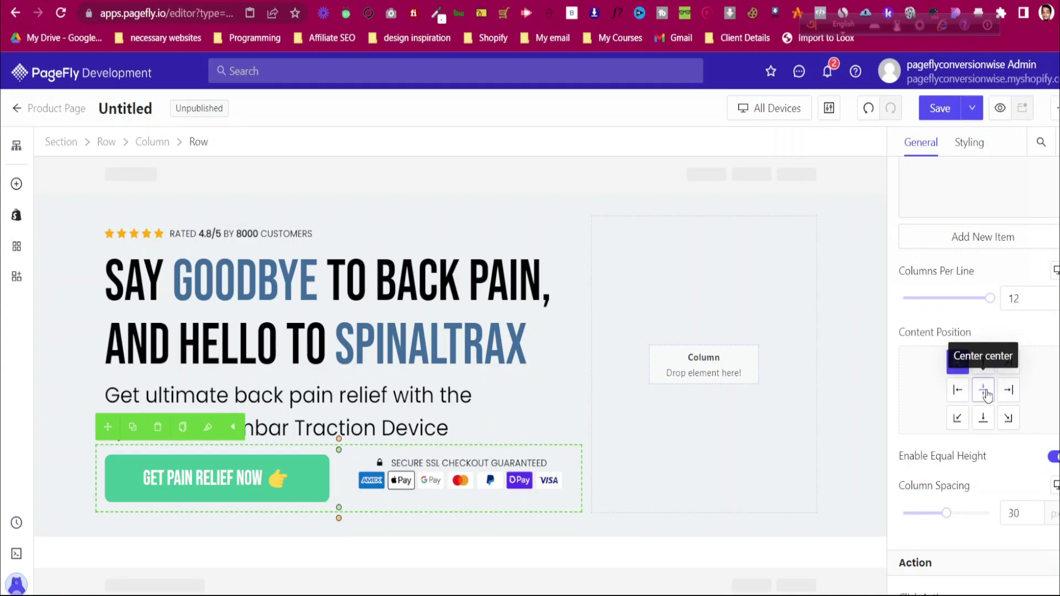
{"action": "left_click", "coordinate": [984, 391]}
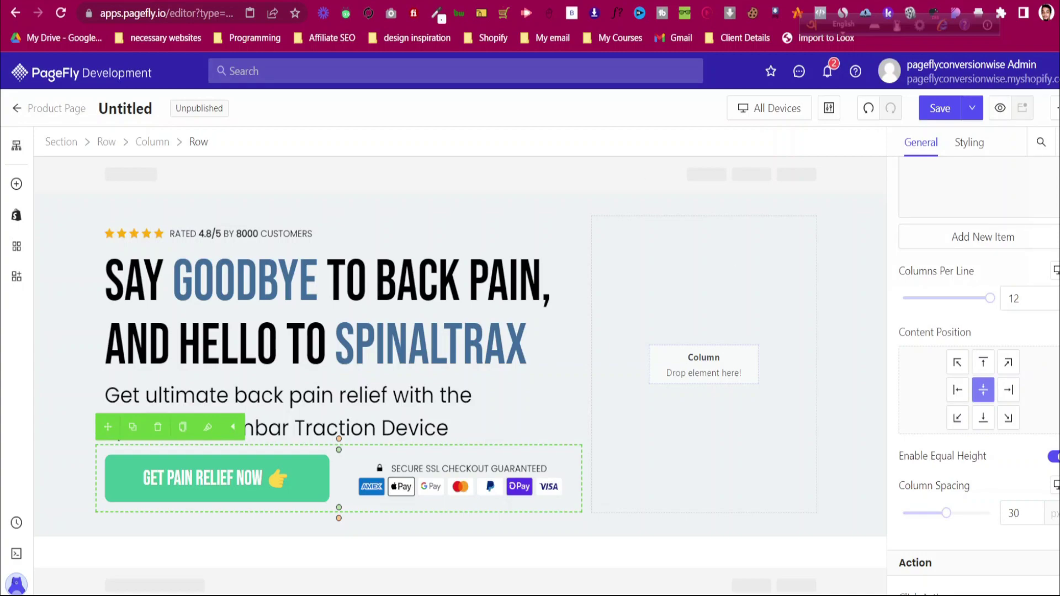
{"action": "key", "text": "ctrl+Tab"}
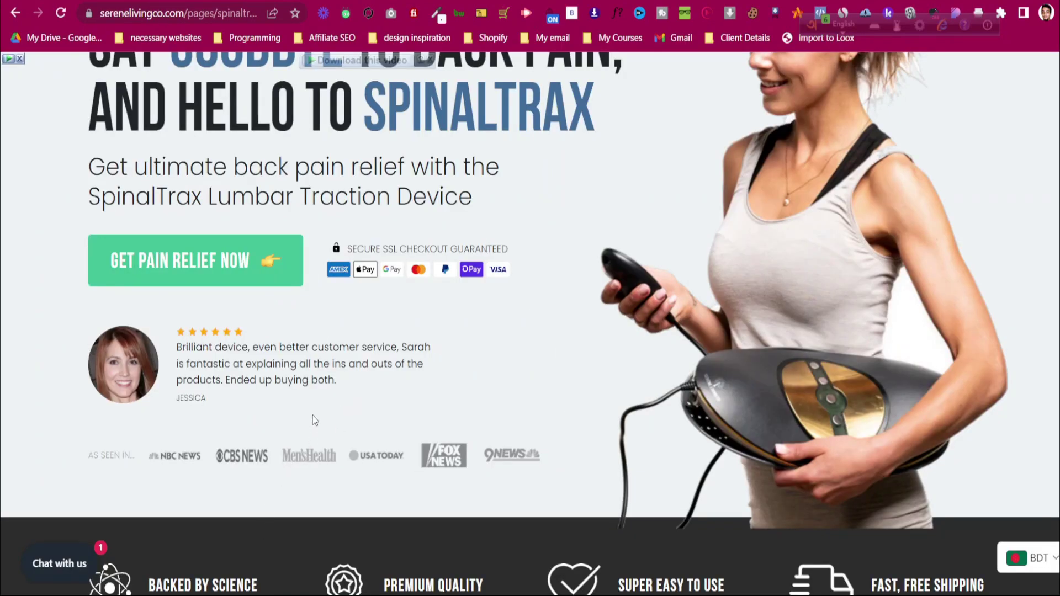
Save the reference page's "As seen in" news-logos image to Downloads as banner-last-img.webp, and return to the PageFly editor
{"action": "right_click", "coordinate": [289, 456]}
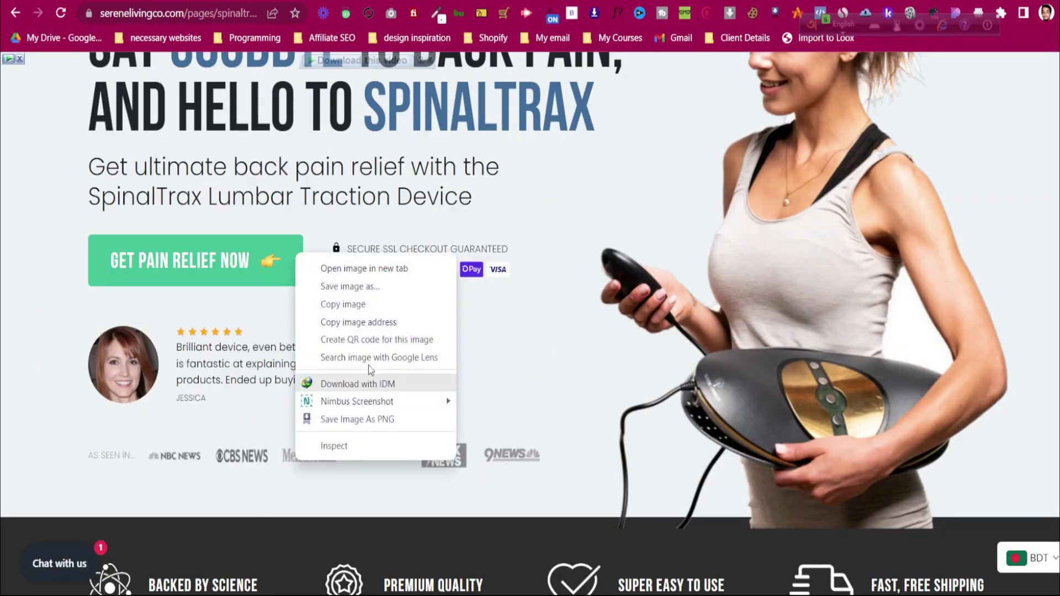
{"action": "left_click", "coordinate": [374, 270]}
{"action": "key", "text": "ctrl+Tab"}
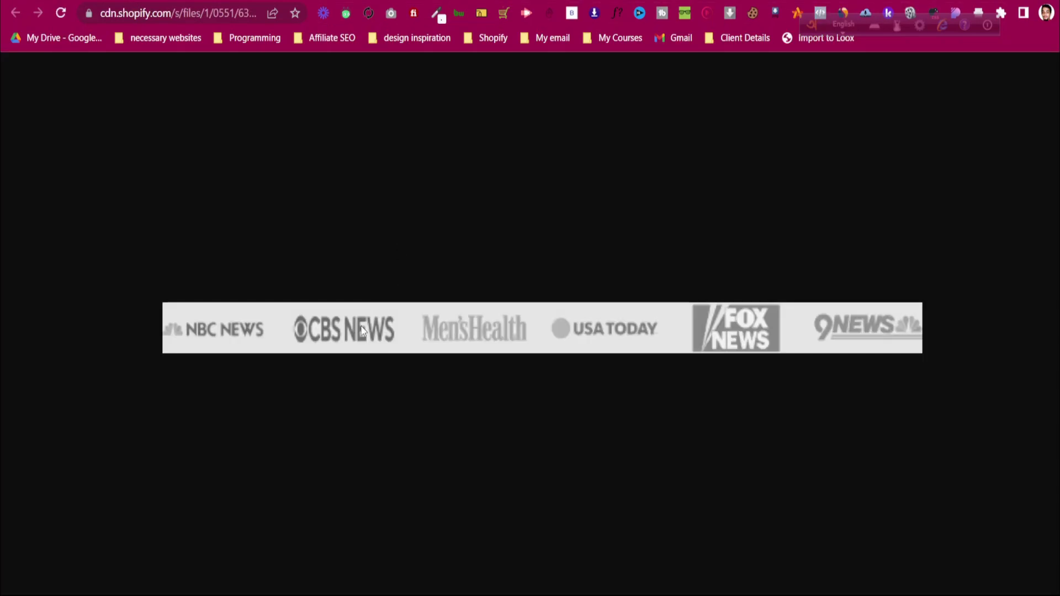
{"action": "key", "text": "ctrl+w"}
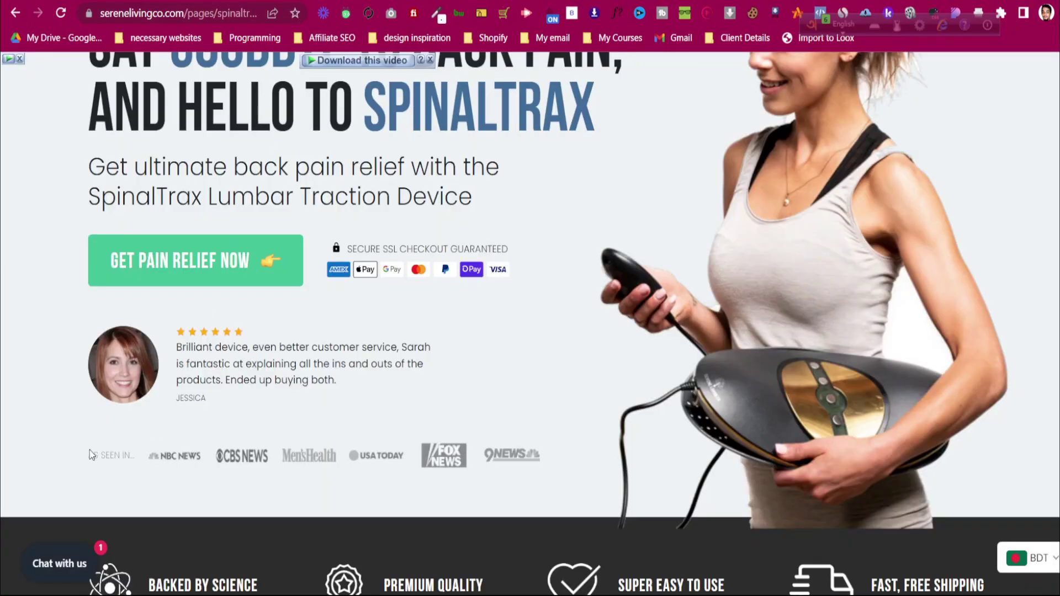
{"action": "key", "text": "ctrl+Tab"}
{"action": "right_click", "coordinate": [420, 336]}
{"action": "left_click", "coordinate": [456, 369]}
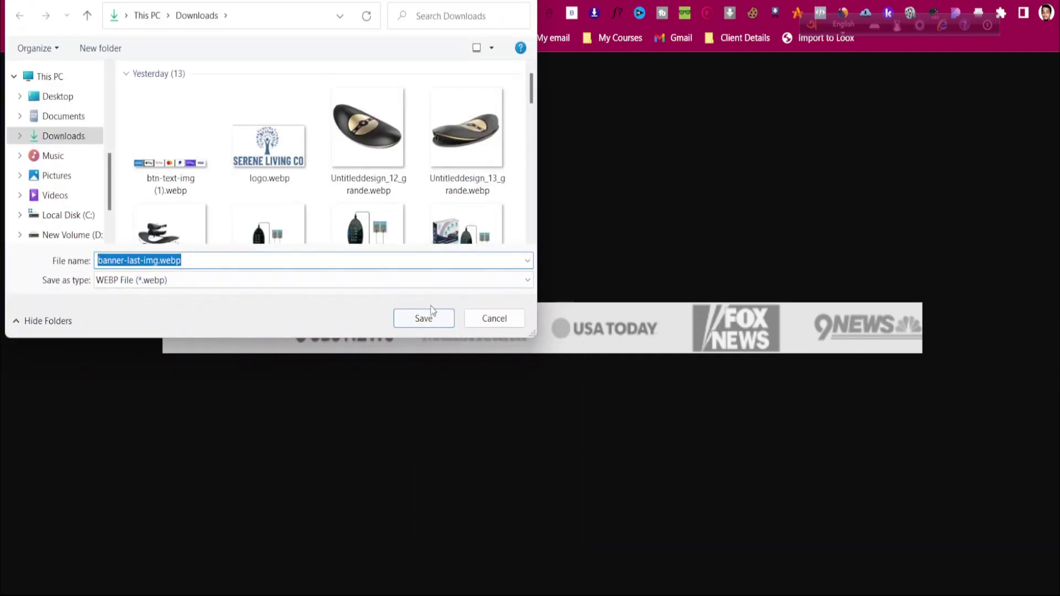
{"action": "left_click", "coordinate": [433, 313]}
{"action": "key", "text": "ctrl+w"}
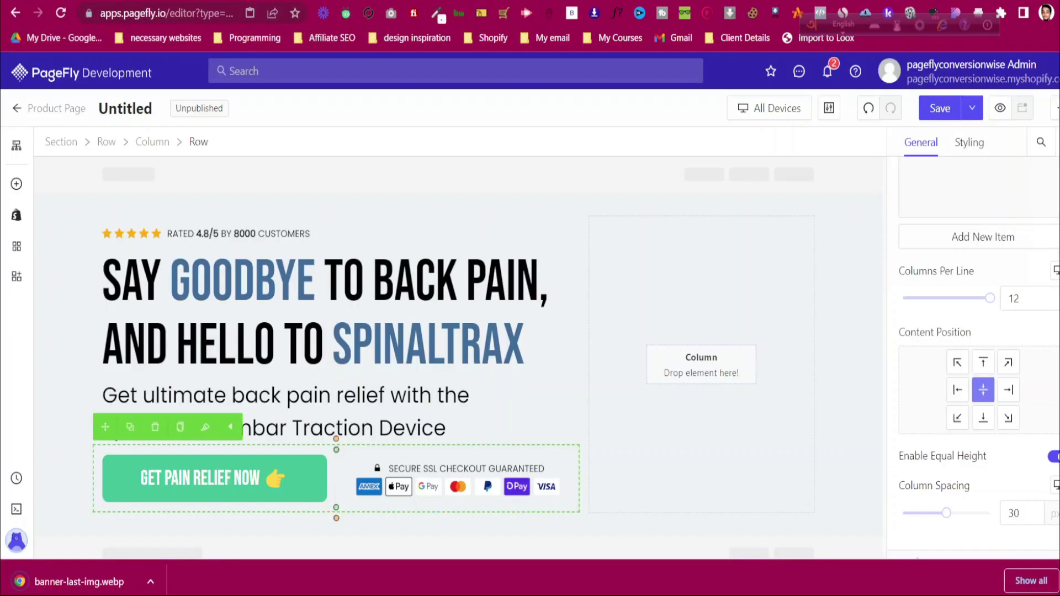
{"action": "scroll", "coordinate": [349, 418], "scroll_direction": "down", "scroll_amount": 1}
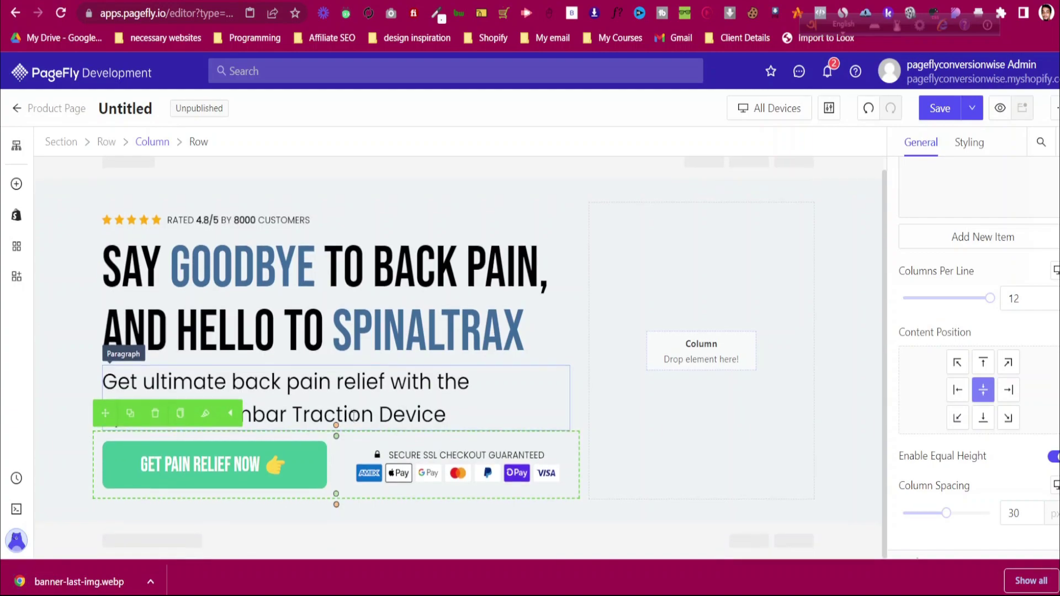
Duplicate the star rating block above the headline and move the copy below the button and payment row
{"action": "left_click", "coordinate": [529, 216]}
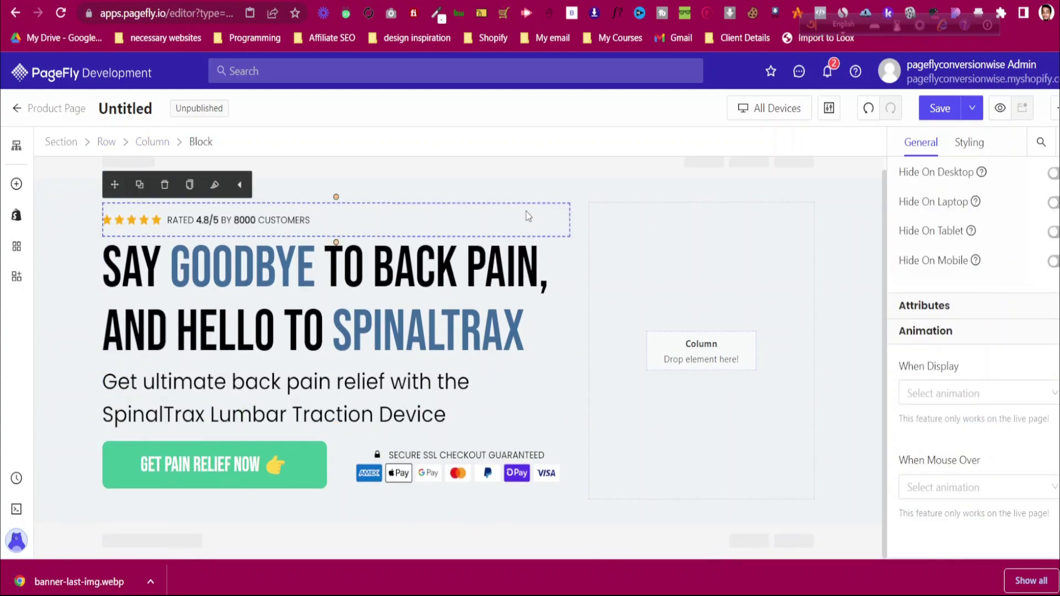
{"action": "key", "text": "ctrl+Tab"}
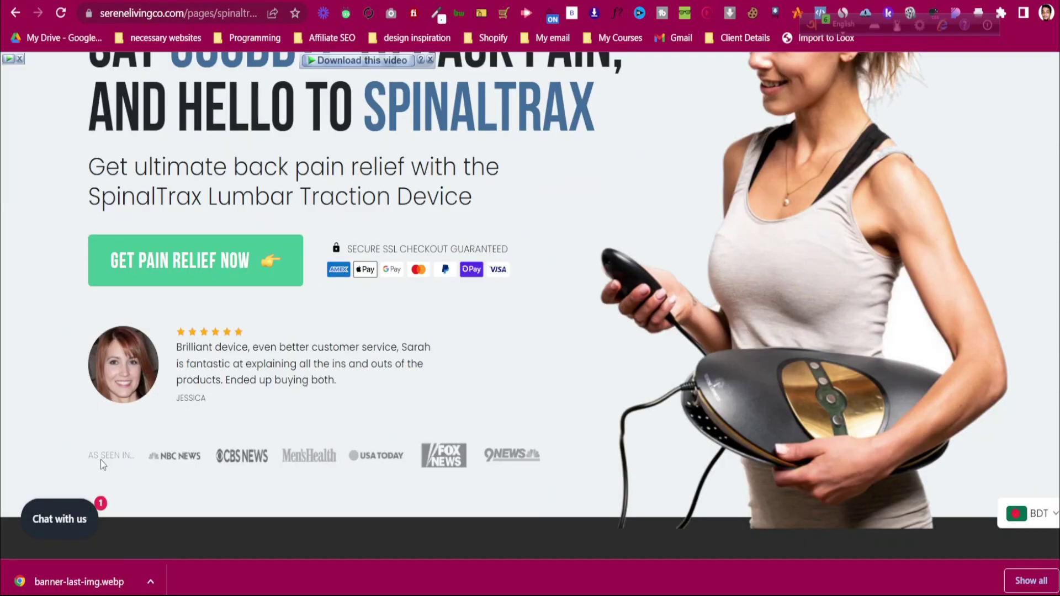
{"action": "key", "text": "ctrl+shift+Tab"}
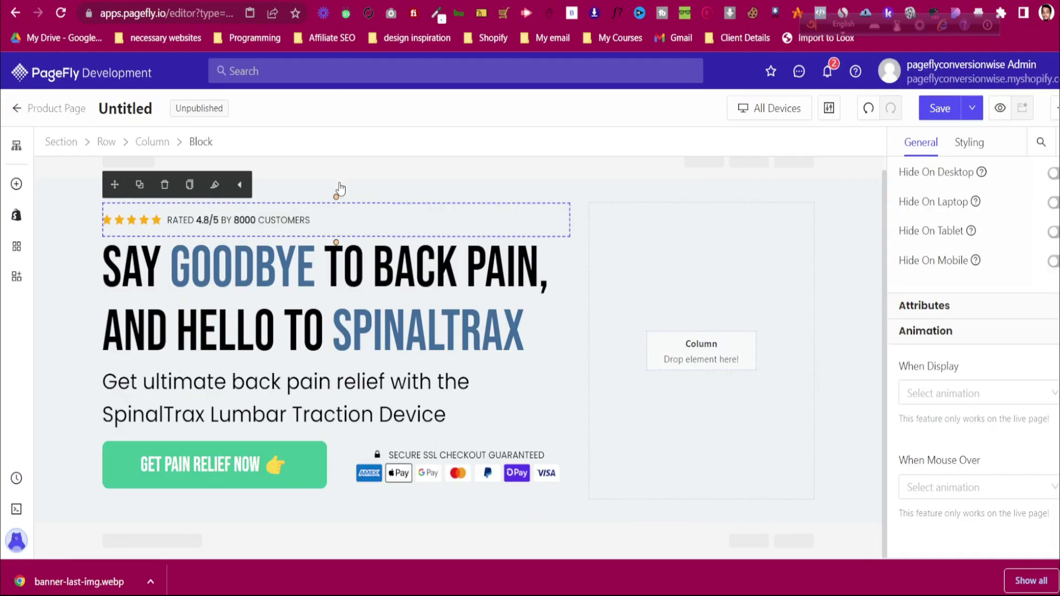
{"action": "left_click", "coordinate": [140, 185]}
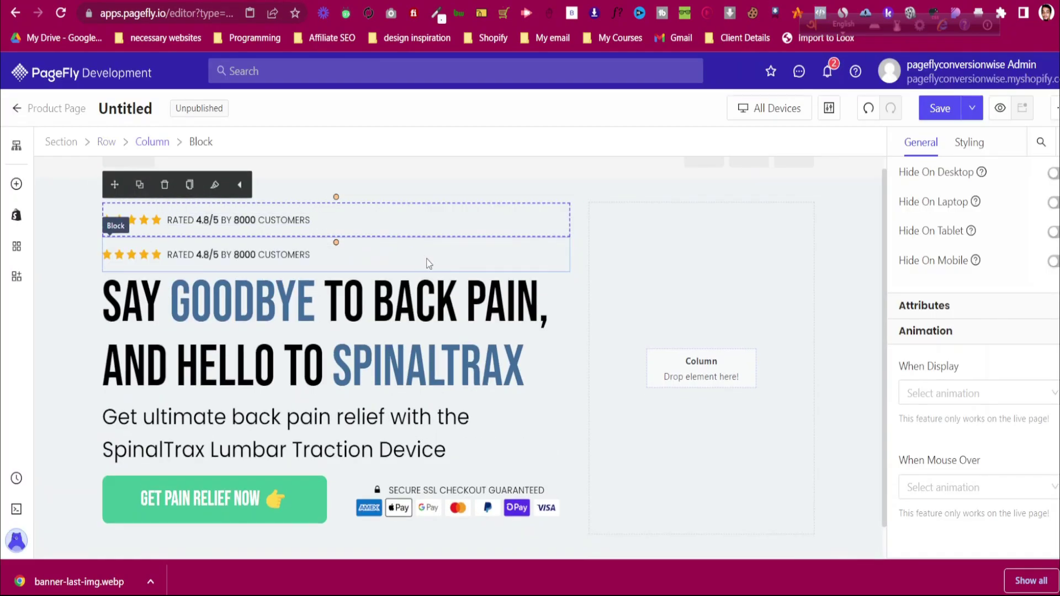
{"action": "left_click", "coordinate": [434, 254]}
{"action": "left_click_drag", "start_coordinate": [115, 219], "coordinate": [334, 539]}
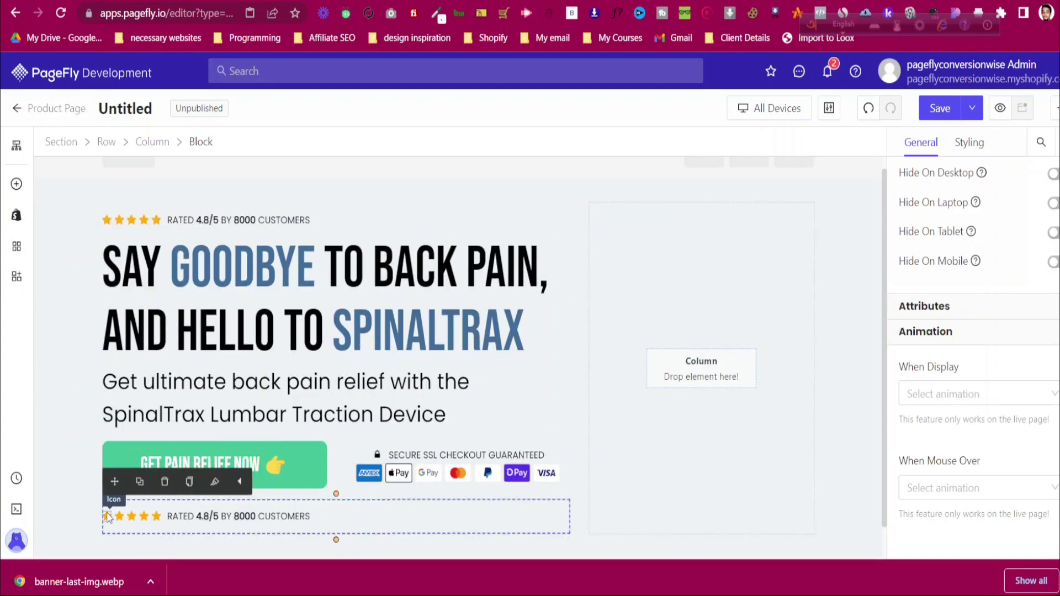
Delete all five star icons from the copied rating block, keeping only its text
{"action": "left_click", "coordinate": [107, 517]}
{"action": "left_click", "coordinate": [96, 493]}
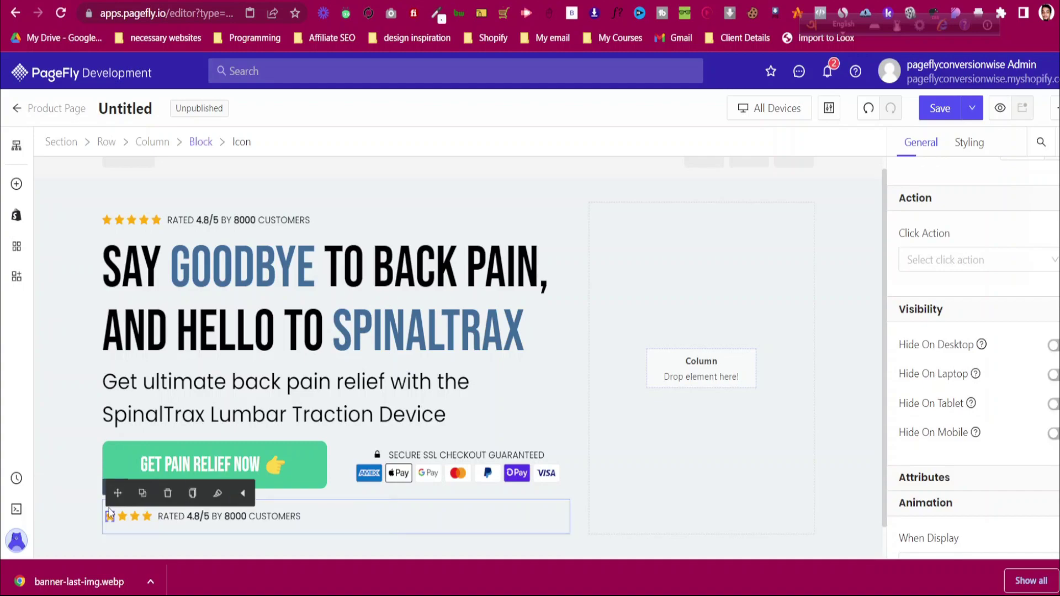
{"action": "left_click", "coordinate": [164, 498]}
{"action": "left_click", "coordinate": [165, 497]}
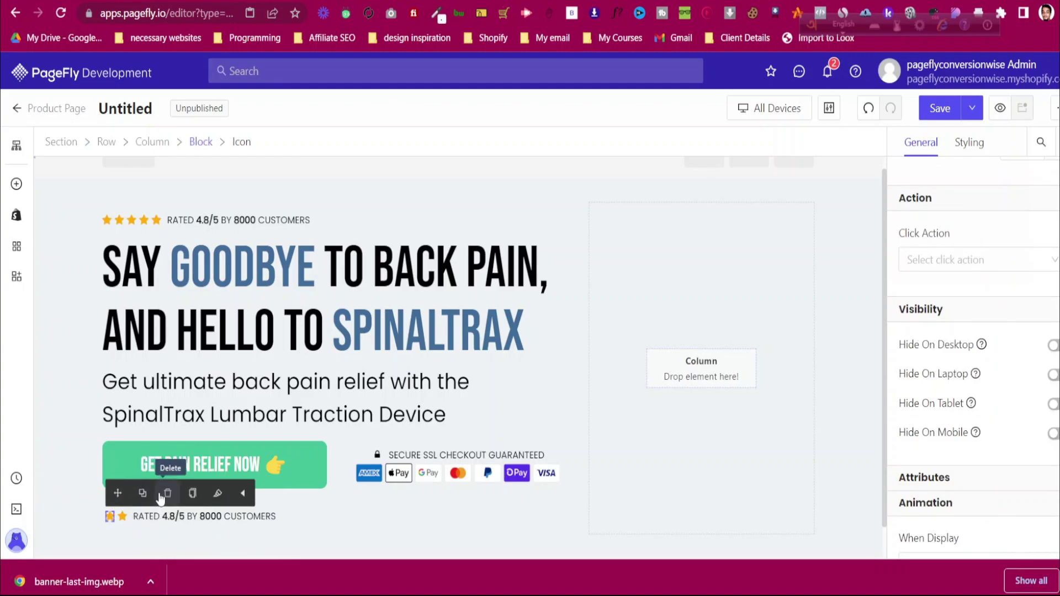
{"action": "left_click", "coordinate": [166, 497]}
{"action": "left_click", "coordinate": [166, 497]}
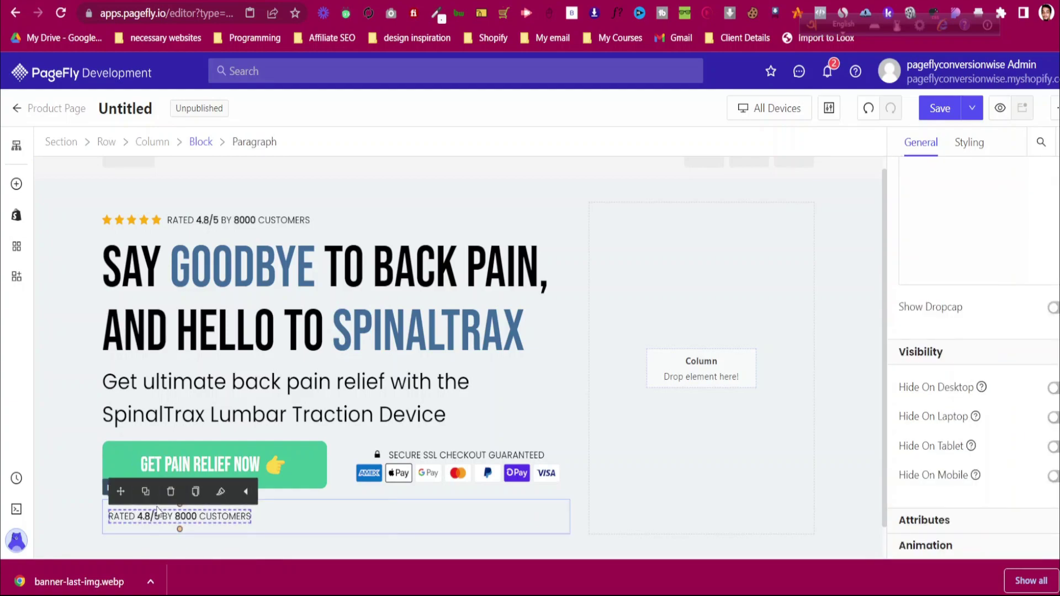
Add an image element inside the copied block, after the rating text
{"action": "left_click", "coordinate": [17, 184]}
{"action": "scroll", "coordinate": [81, 397], "scroll_direction": "down", "scroll_amount": 2}
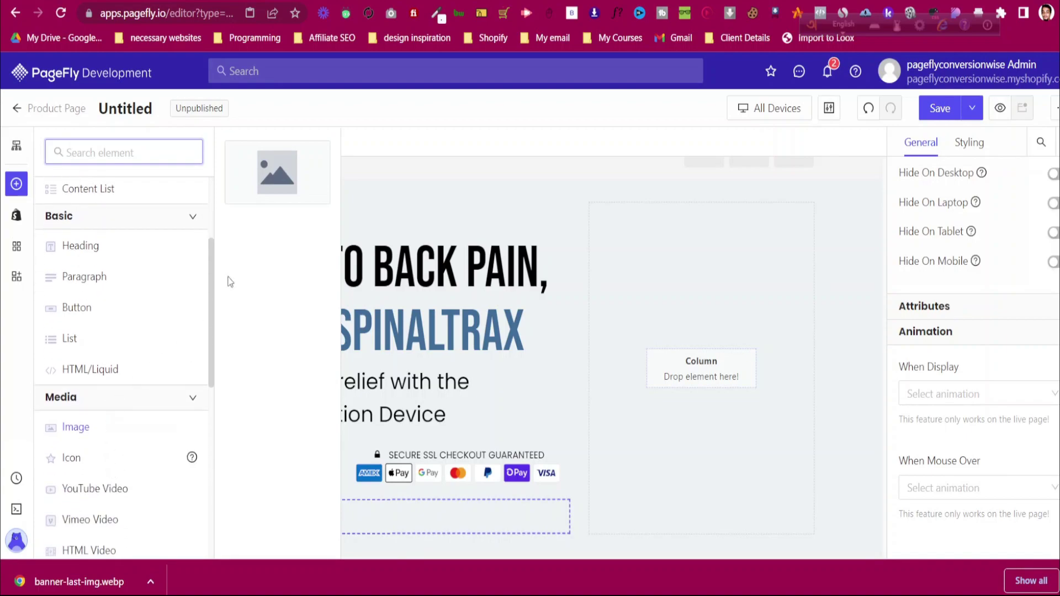
{"action": "left_click_drag", "start_coordinate": [306, 311], "coordinate": [327, 523]}
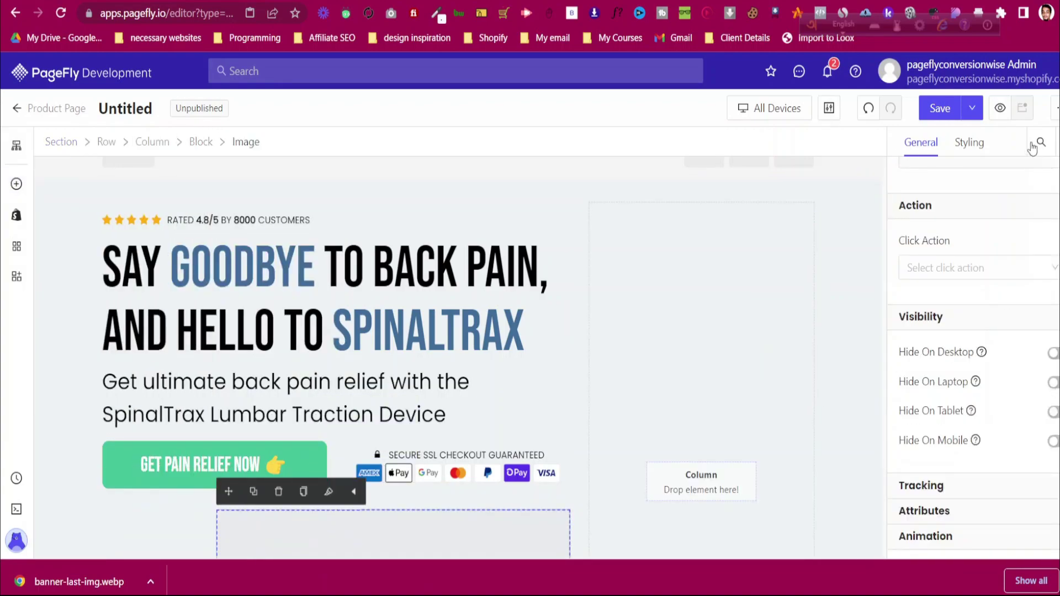
Upload the bannerlastimg news-logo picture from the computer and use it as the new image's source
{"action": "scroll", "coordinate": [933, 277], "scroll_direction": "up", "scroll_amount": 3}
{"action": "left_click", "coordinate": [991, 269]}
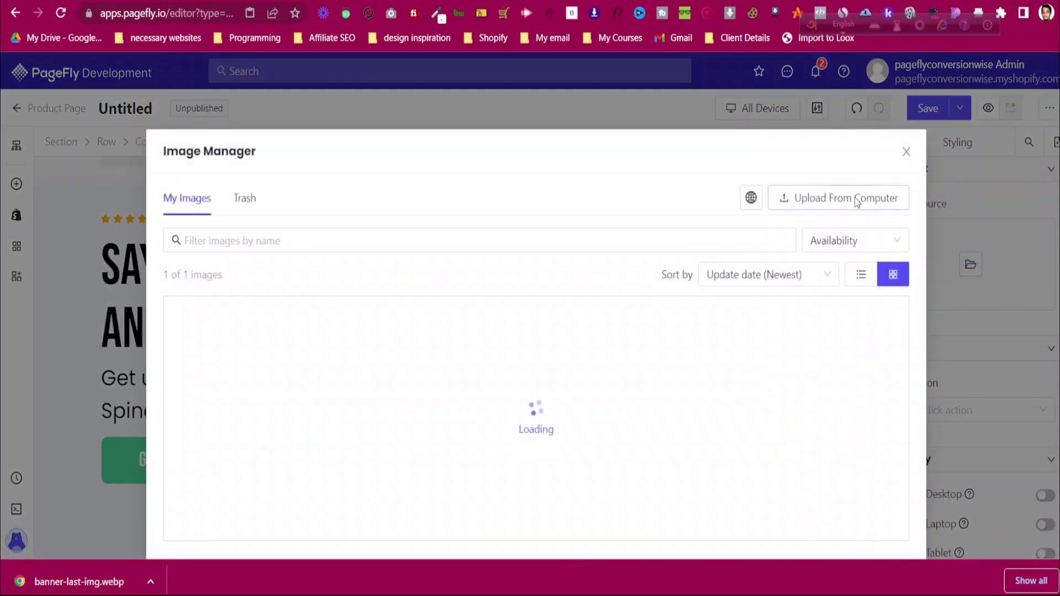
{"action": "left_click", "coordinate": [845, 197]}
{"action": "left_click", "coordinate": [154, 144]}
{"action": "left_click", "coordinate": [424, 319]}
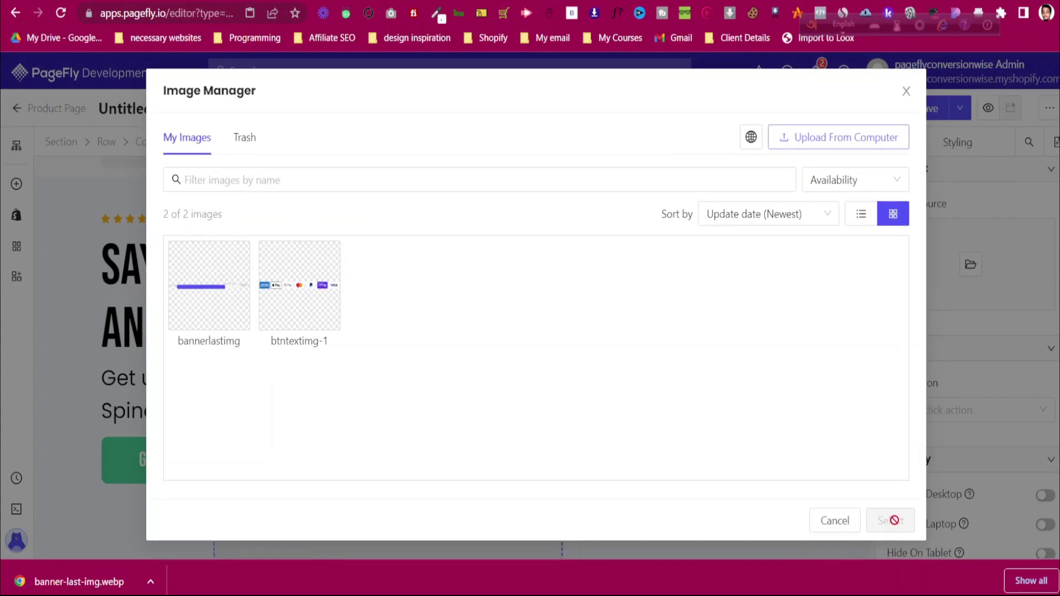
{"action": "left_click", "coordinate": [894, 520]}
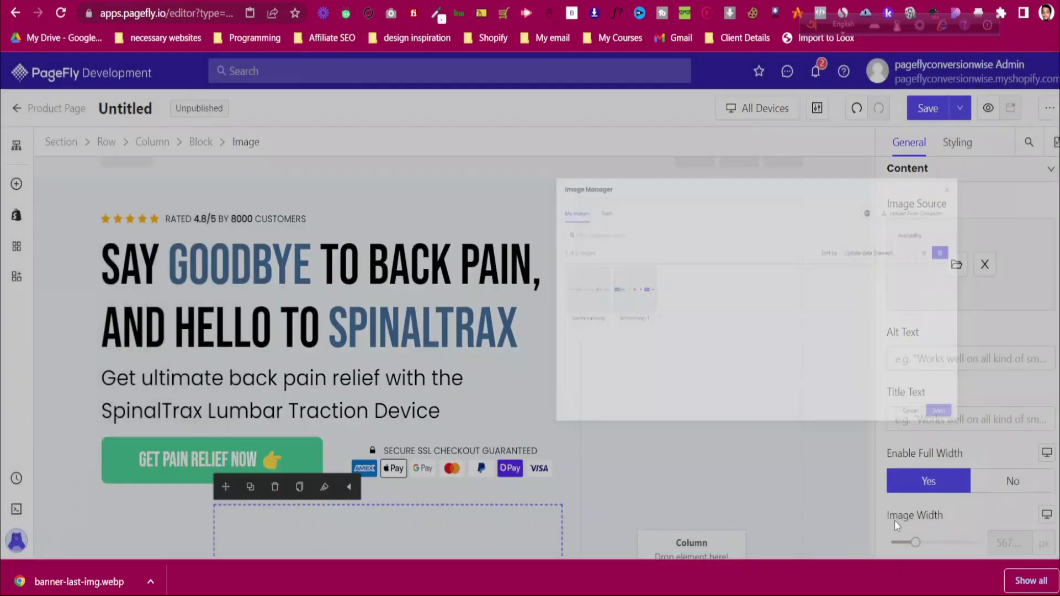
Replace the text beside the news logos with "AS SEEN IN"
{"action": "left_click", "coordinate": [159, 486]}
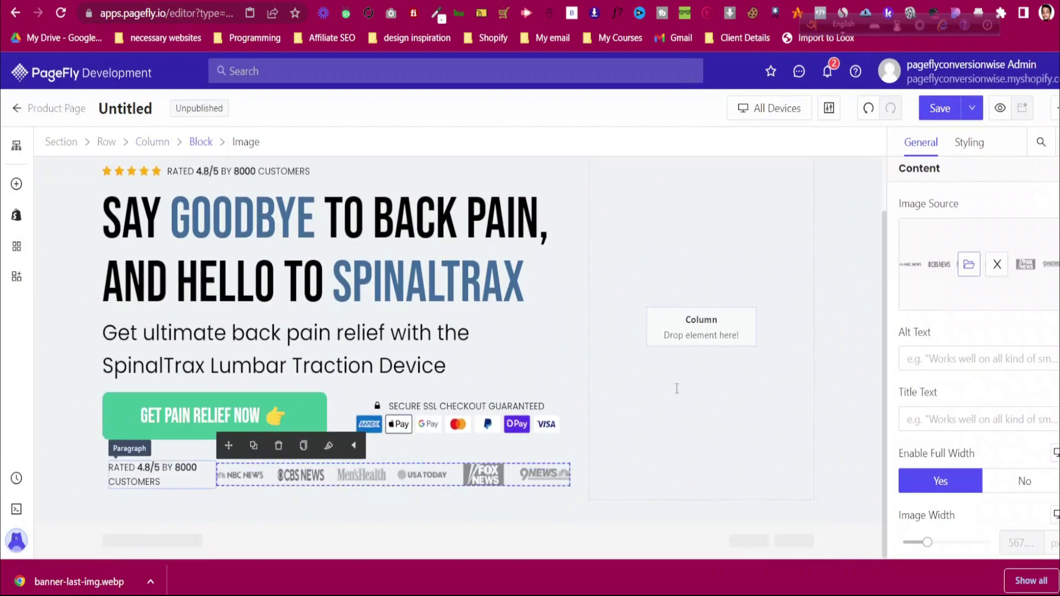
{"action": "key", "text": "ctrl+a"}
{"action": "type", "text": "AS"}
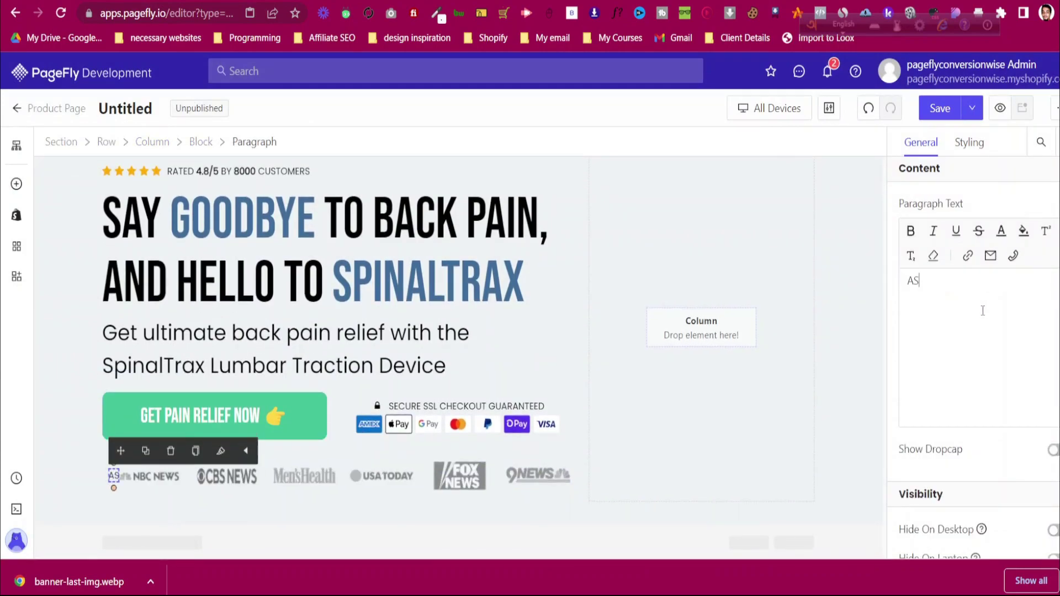
{"action": "type", "text": " SEEB U"}
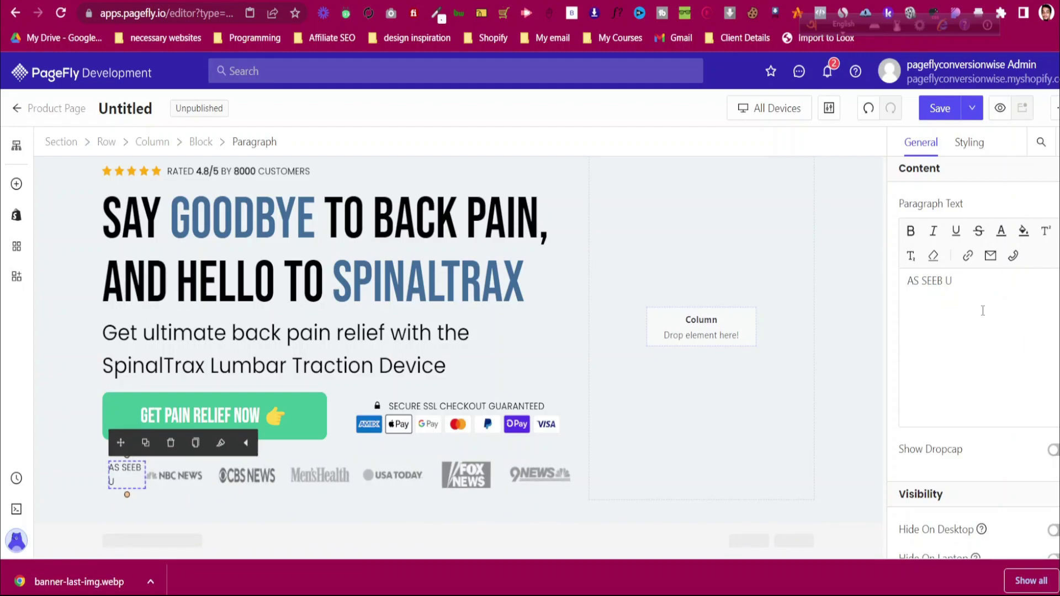
{"action": "key", "text": "BackSpace"}
{"action": "type", "text": "IN"}
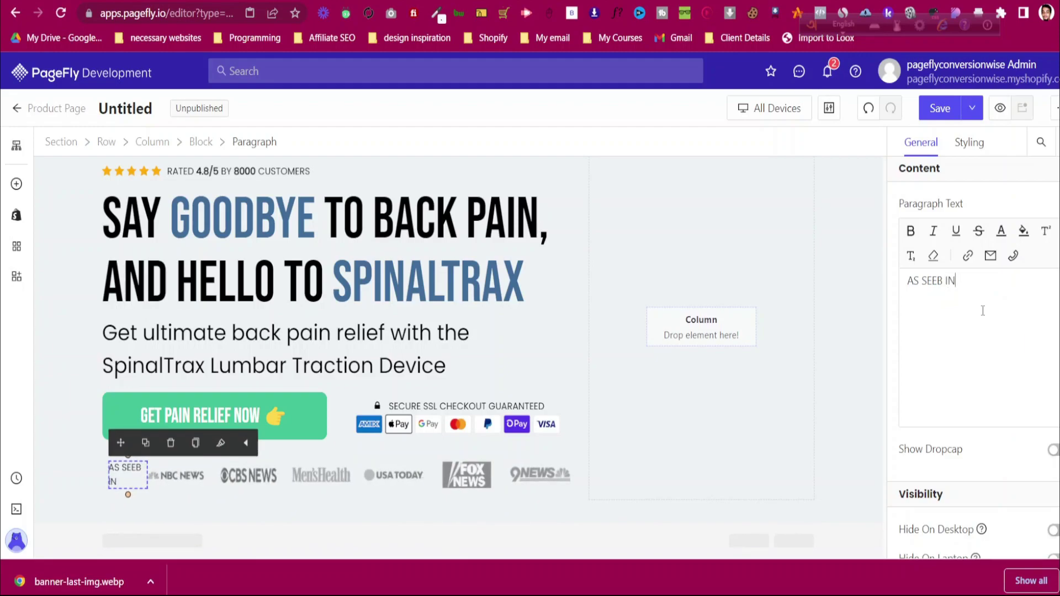
{"action": "key", "text": "BackSpace"}
{"action": "type", "text": "N"}
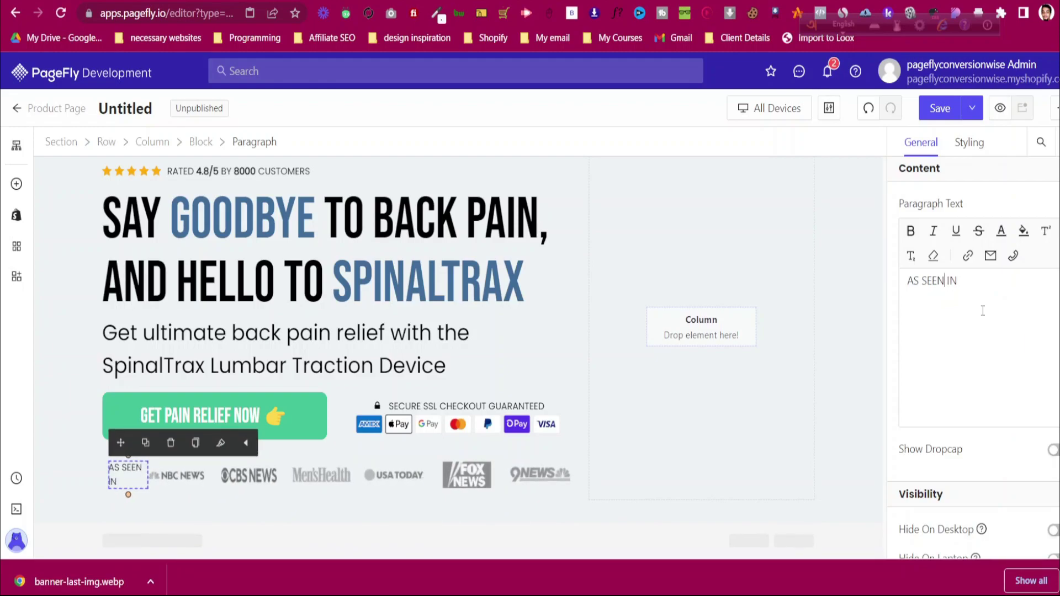
Turn off full width for the news-logo image and set its width to 500 px
{"action": "left_click", "coordinate": [386, 475]}
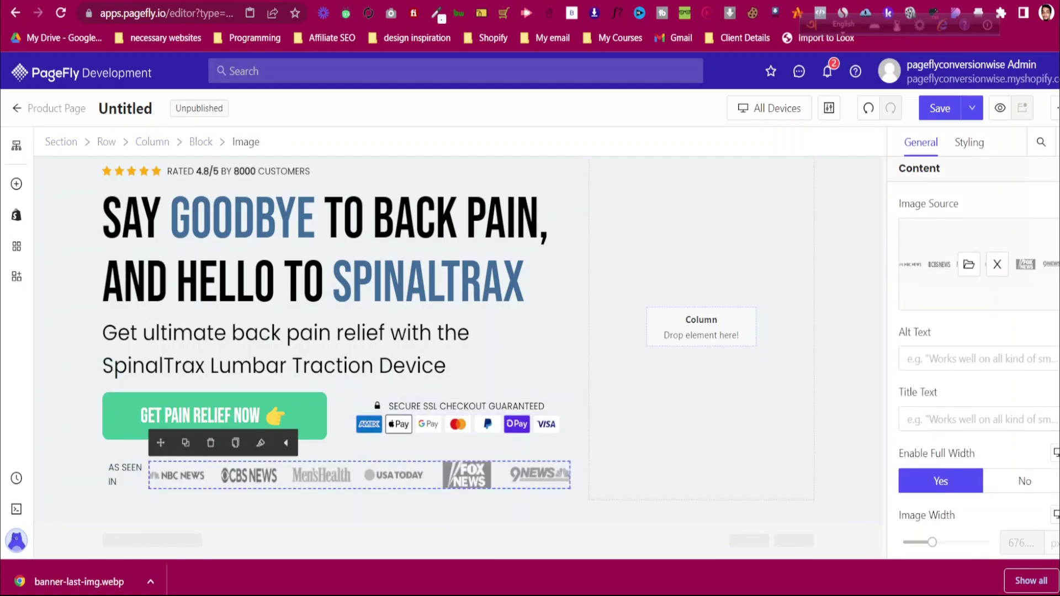
{"action": "left_click", "coordinate": [1010, 489]}
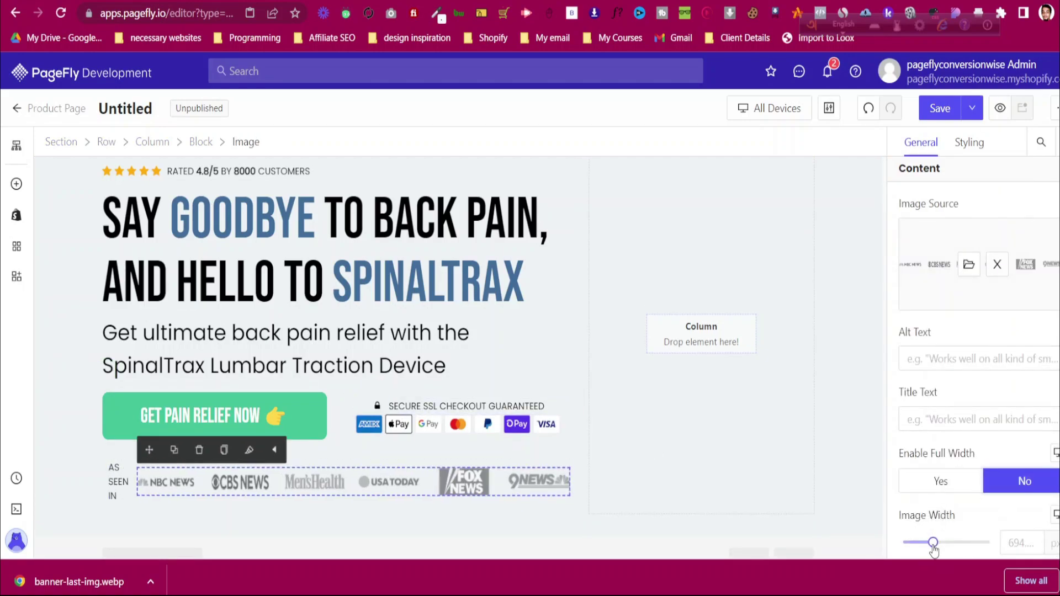
{"action": "left_click_drag", "start_coordinate": [933, 547], "coordinate": [925, 547]}
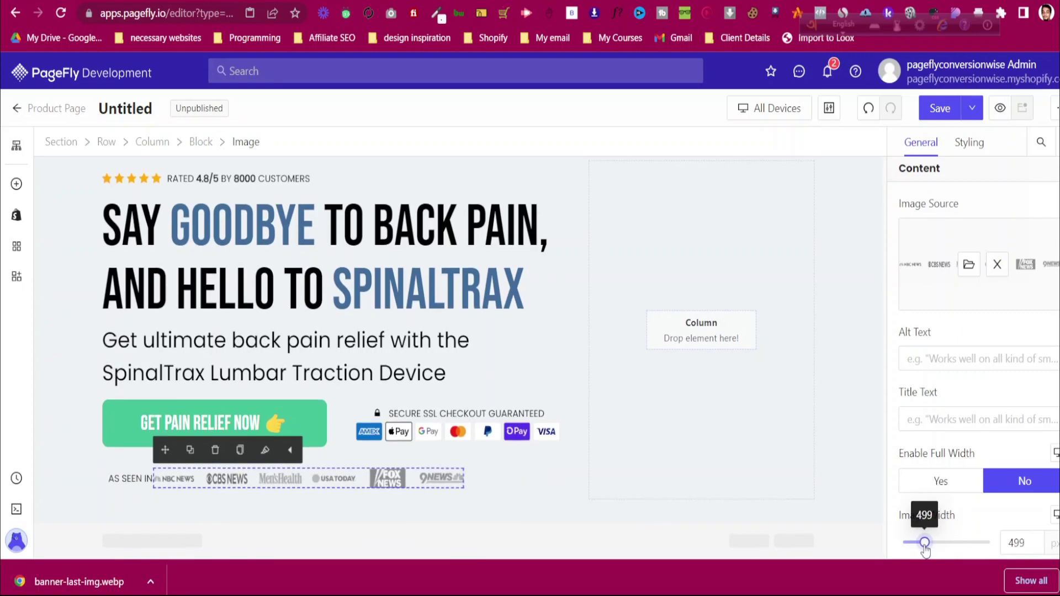
{"action": "left_click", "coordinate": [1031, 549]}
{"action": "key", "text": "Up"}
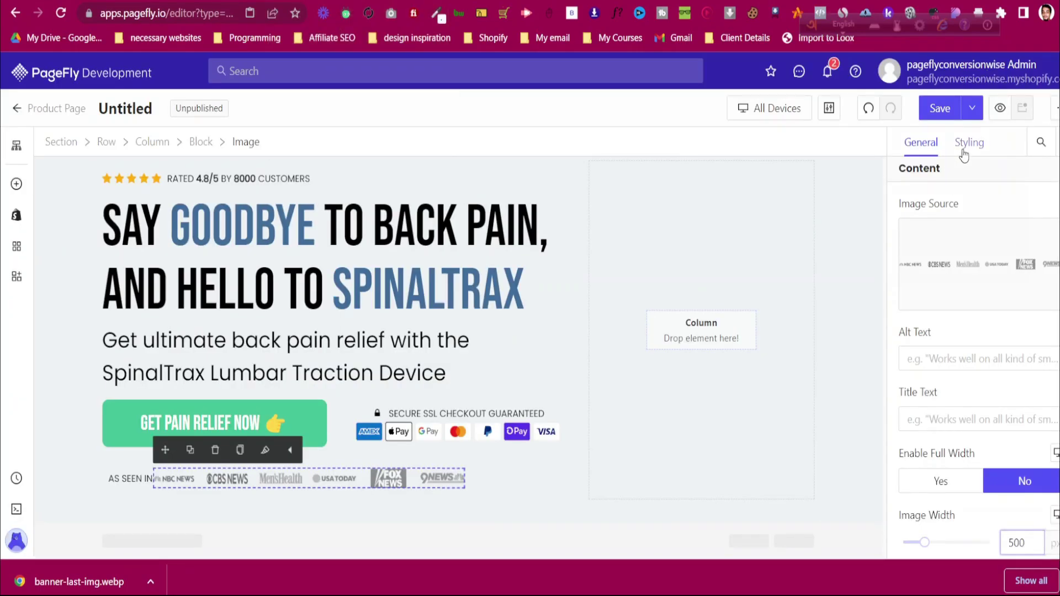
Give the news-logo image a left margin of 10 px
{"action": "left_click", "coordinate": [967, 142]}
{"action": "scroll", "coordinate": [945, 490], "scroll_direction": "down", "scroll_amount": 3}
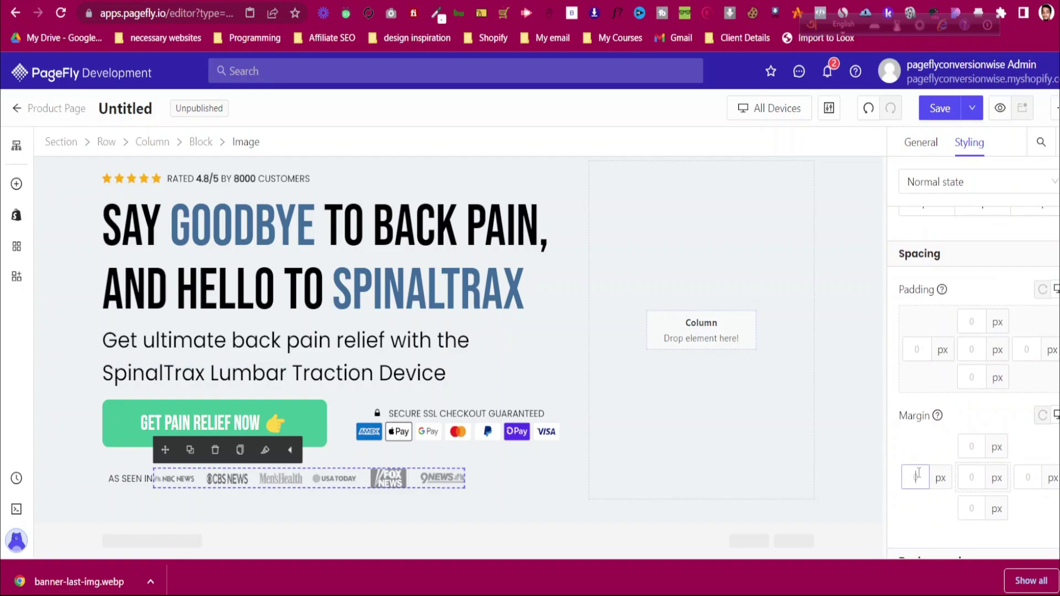
{"action": "type", "text": "10"}
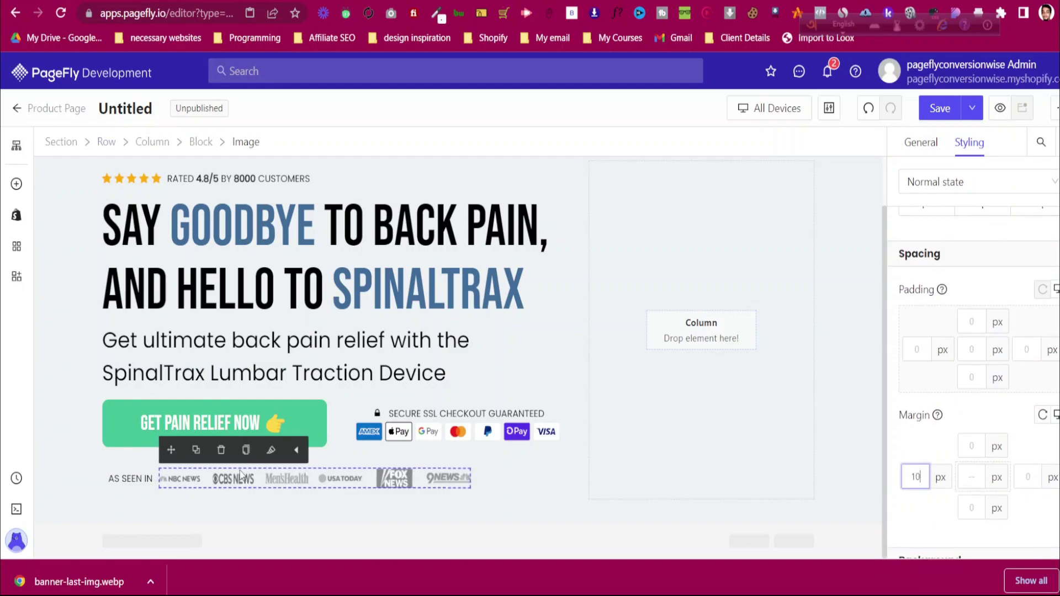
{"action": "left_click", "coordinate": [55, 413]}
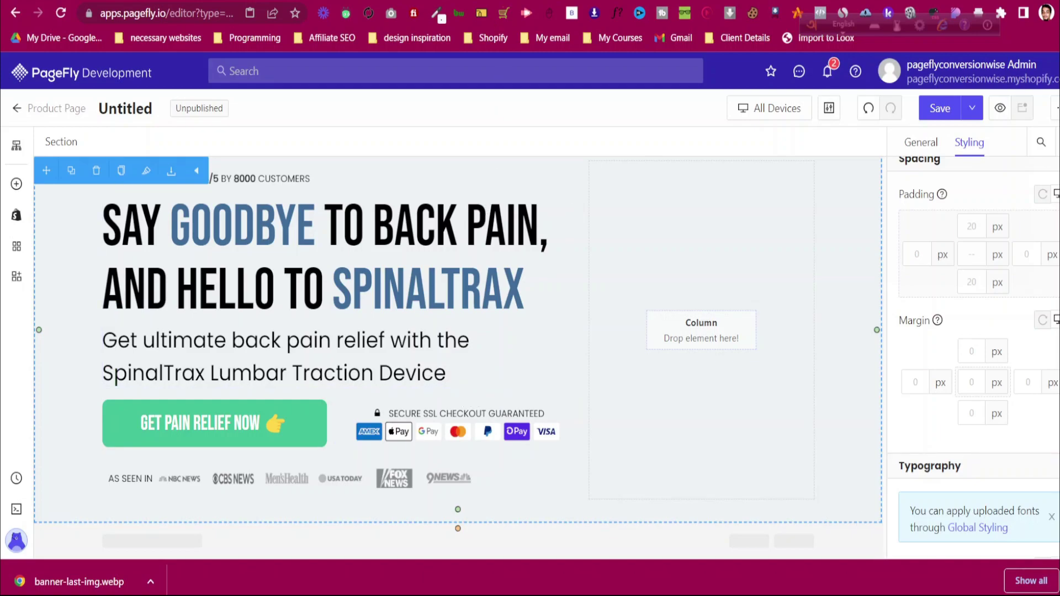
Check the testimonial on the reference page, and insert a 1/3 and 2/3 column layout between the button row and the news logos
{"action": "key", "text": "ctrl+Tab"}
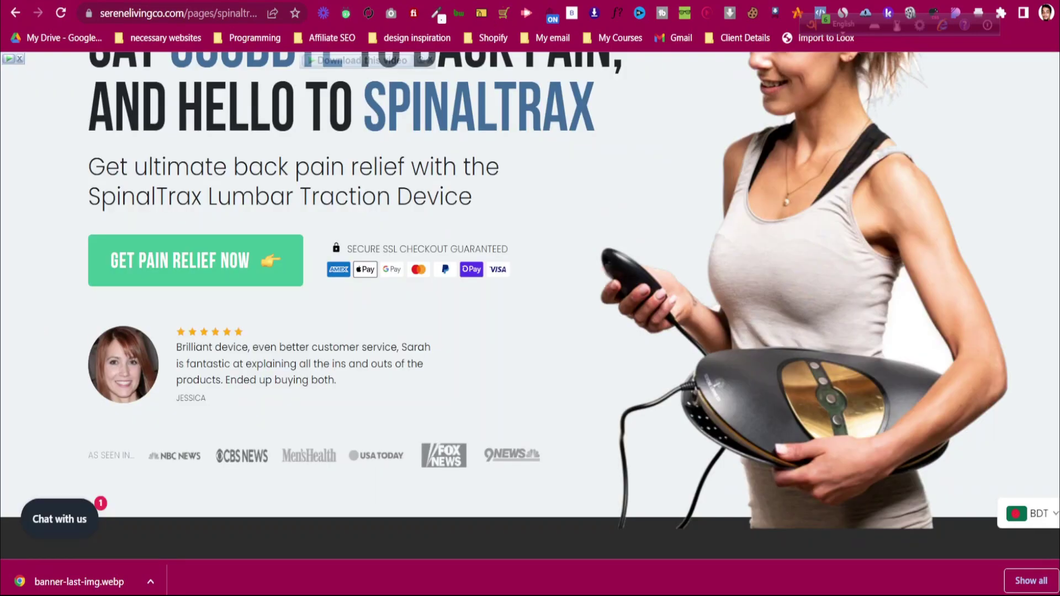
{"action": "key", "text": "ctrl+shift+Tab"}
{"action": "key", "text": "ctrl+Tab"}
{"action": "left_click", "coordinate": [309, 1]}
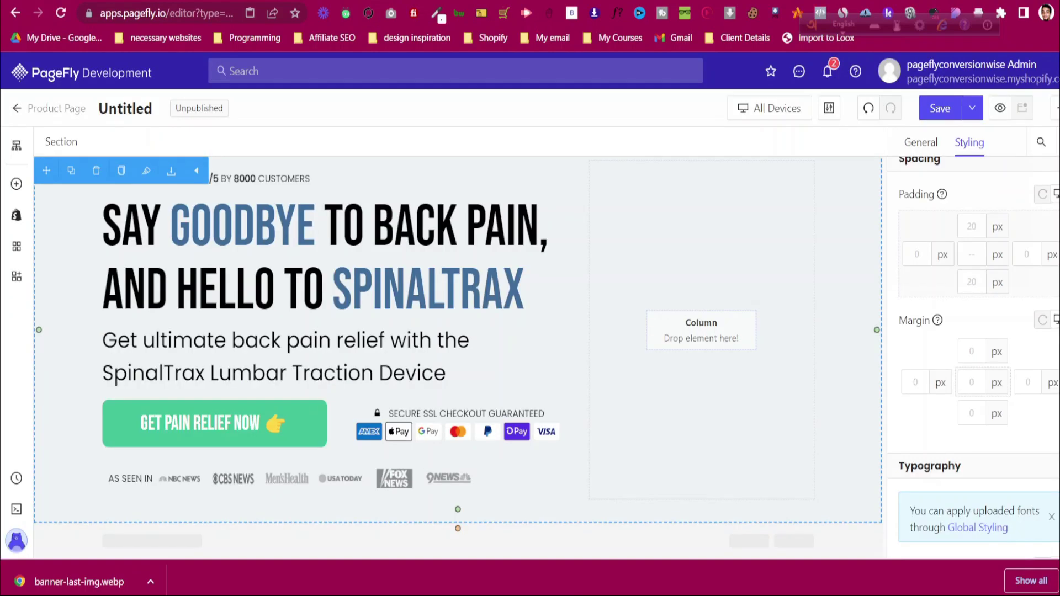
{"action": "left_click", "coordinate": [16, 185]}
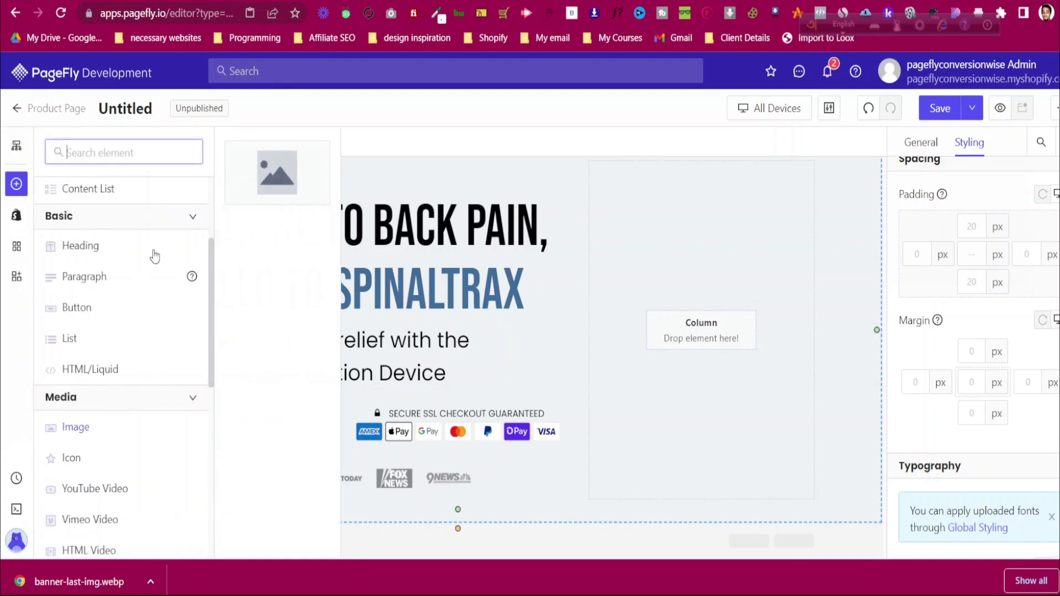
{"action": "scroll", "coordinate": [133, 237], "scroll_direction": "up", "scroll_amount": 3}
{"action": "mouse_move", "coordinate": [132, 221]}
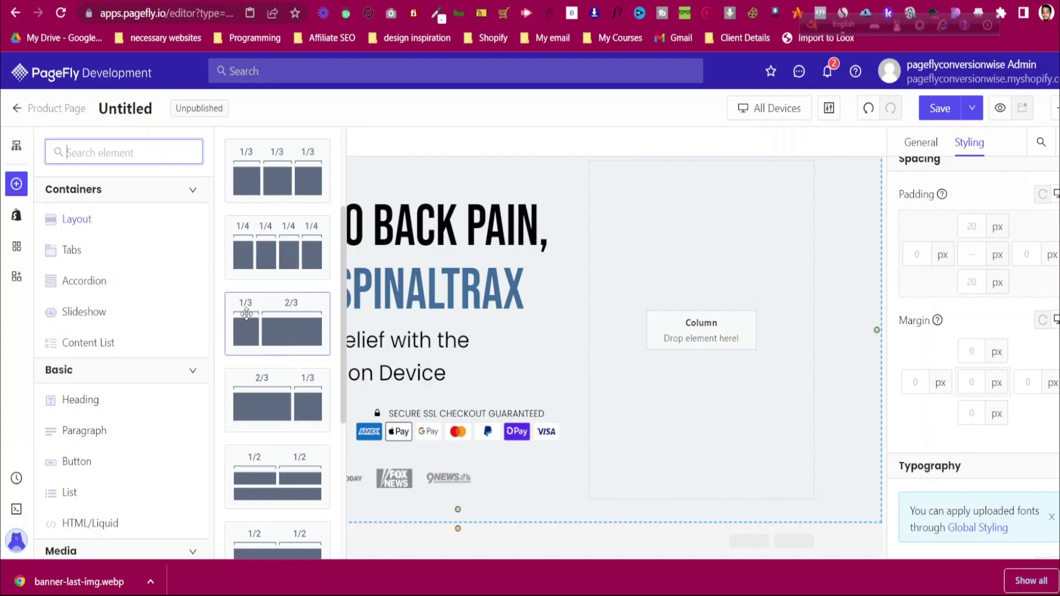
{"action": "left_click_drag", "start_coordinate": [247, 314], "coordinate": [495, 457]}
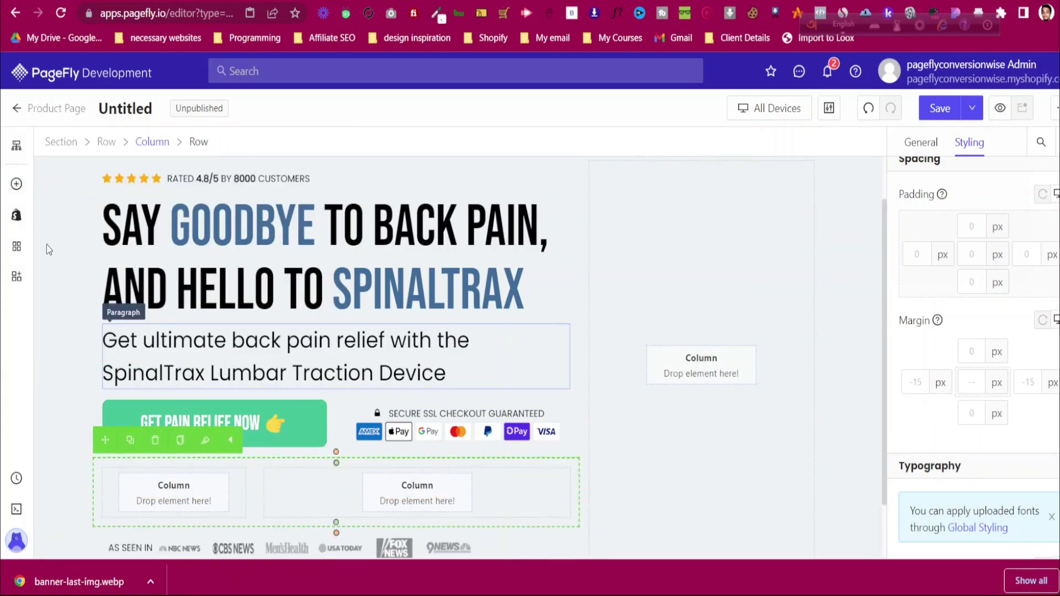
Add an image element to the narrow 1/3 column of the new row
{"action": "left_click", "coordinate": [13, 182]}
{"action": "scroll", "coordinate": [83, 367], "scroll_direction": "down", "scroll_amount": 1}
{"action": "scroll", "coordinate": [83, 369], "scroll_direction": "down", "scroll_amount": 2}
{"action": "mouse_move", "coordinate": [104, 429]}
{"action": "left_click_drag", "start_coordinate": [279, 174], "coordinate": [182, 497]}
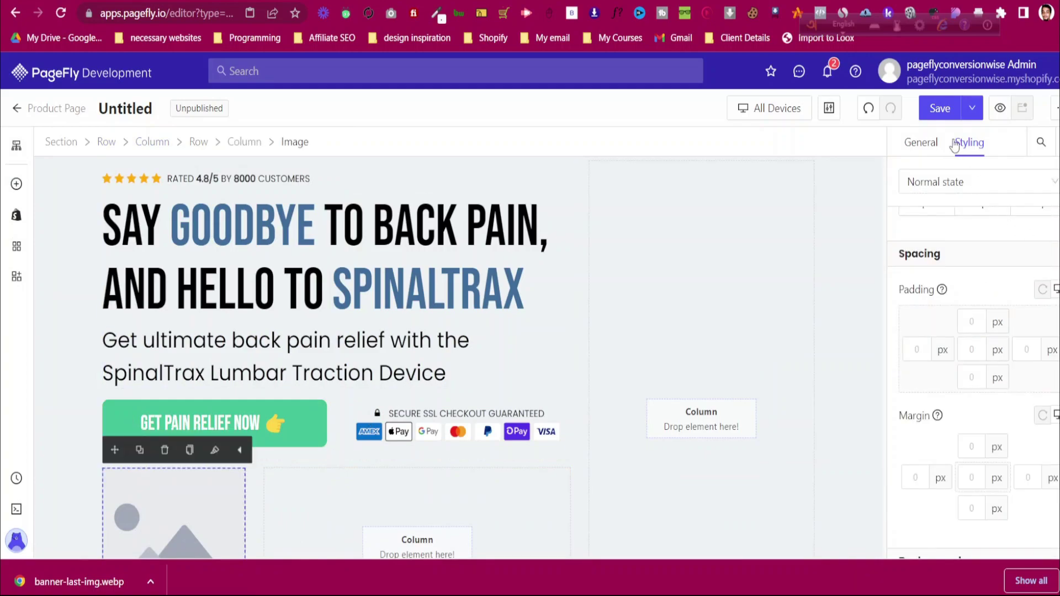
Upload testimonial-2.png from the Documents folder as the narrow column's image, and return to the reference page to compare
{"action": "left_click", "coordinate": [918, 144]}
{"action": "left_click", "coordinate": [982, 264]}
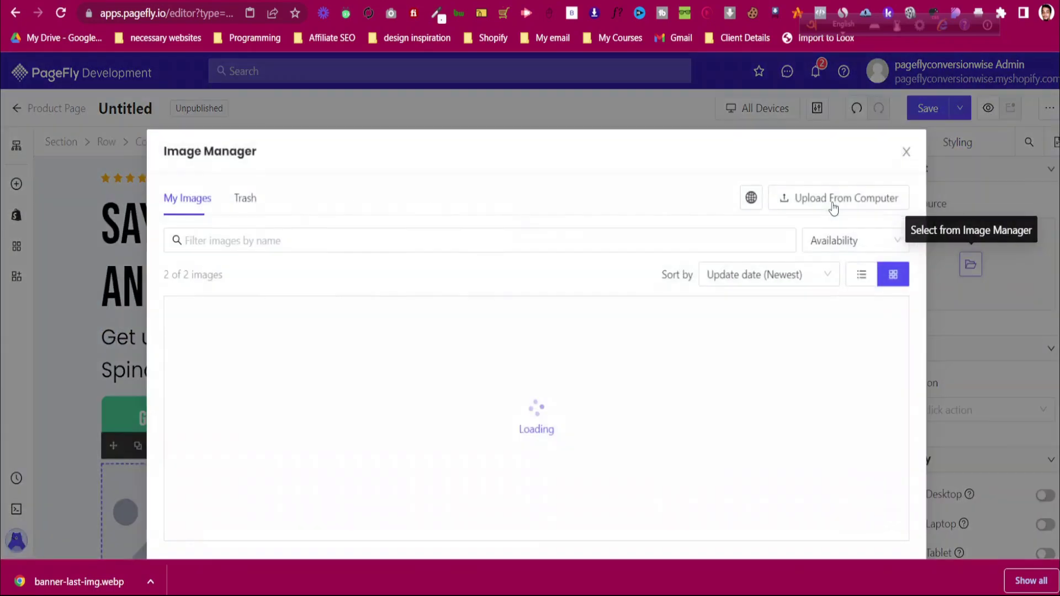
{"action": "left_click", "coordinate": [827, 199]}
{"action": "left_click", "coordinate": [60, 116]}
{"action": "scroll", "coordinate": [424, 195], "scroll_direction": "down", "scroll_amount": 10}
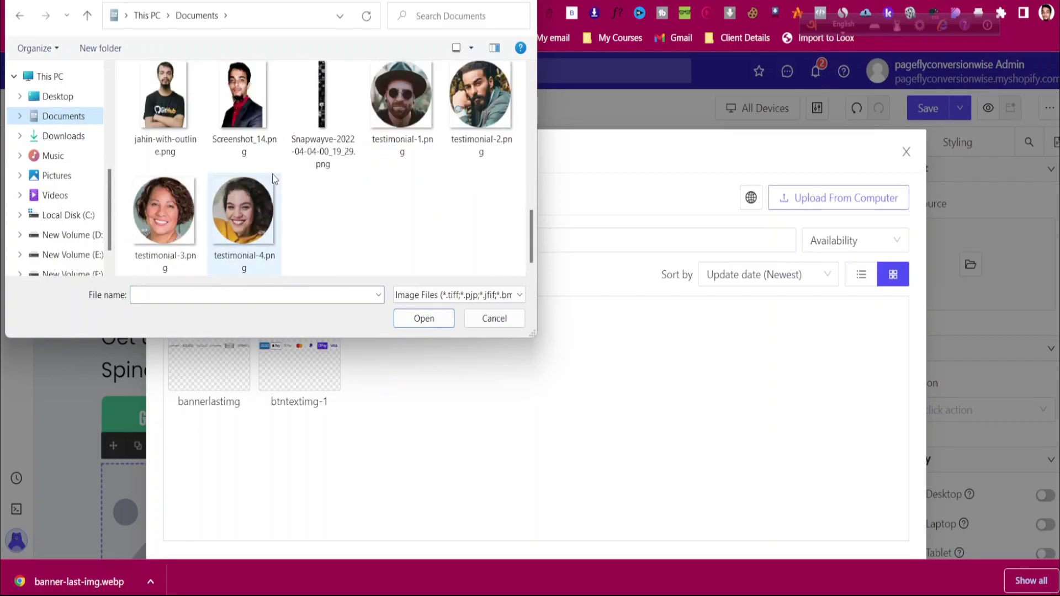
{"action": "left_click", "coordinate": [488, 144]}
{"action": "left_click", "coordinate": [440, 318]}
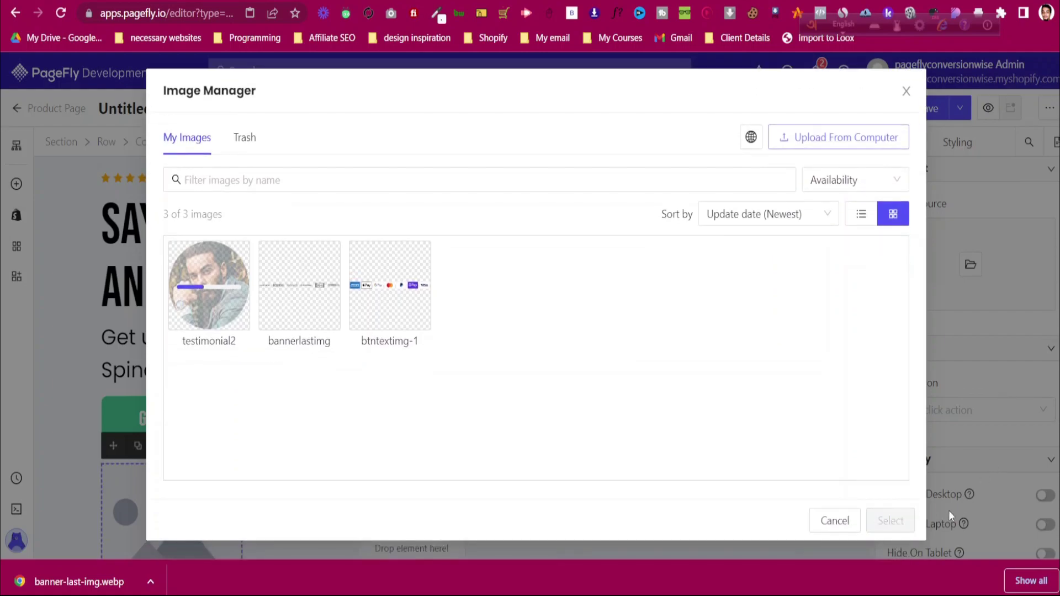
{"action": "left_click", "coordinate": [886, 522]}
{"action": "scroll", "coordinate": [175, 497], "scroll_direction": "down", "scroll_amount": 3}
{"action": "left_click", "coordinate": [298, 2]}
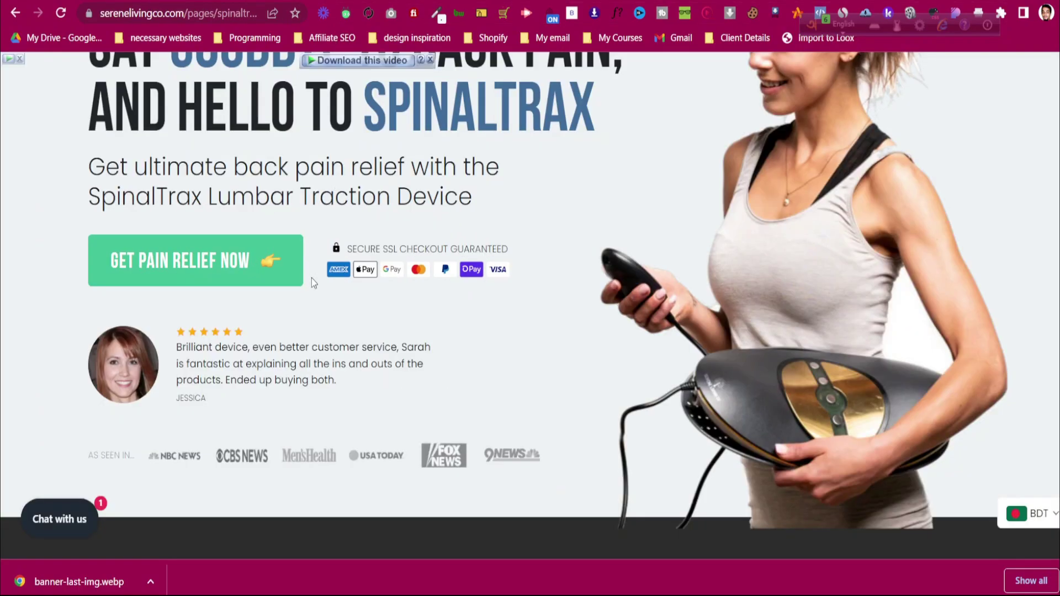
Compare the new row with the reference testimonial, and place a duplicate of the rating line's first star icon in the empty 2/3 column
{"action": "left_click", "coordinate": [308, 1]}
{"action": "left_click_drag", "start_coordinate": [255, 390], "coordinate": [190, 393]}
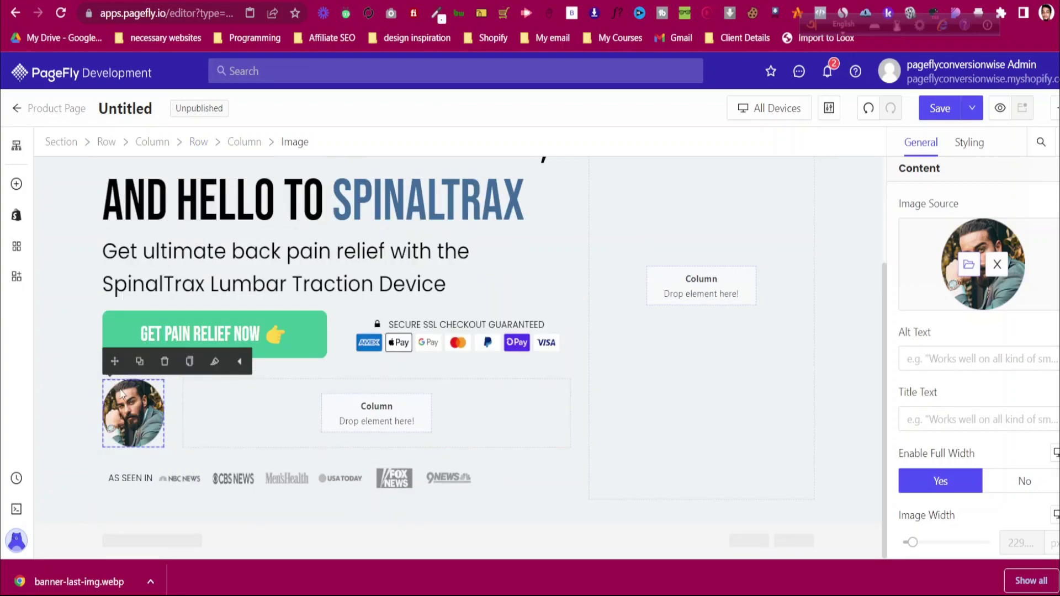
{"action": "left_click", "coordinate": [73, 366]}
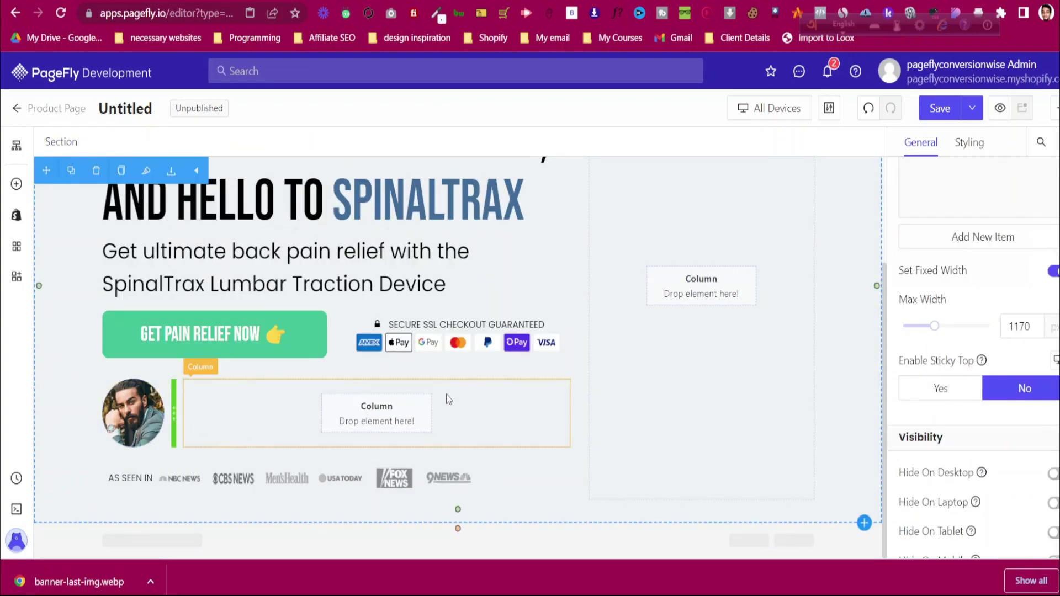
{"action": "left_click", "coordinate": [237, 2]}
{"action": "left_click", "coordinate": [265, 1]}
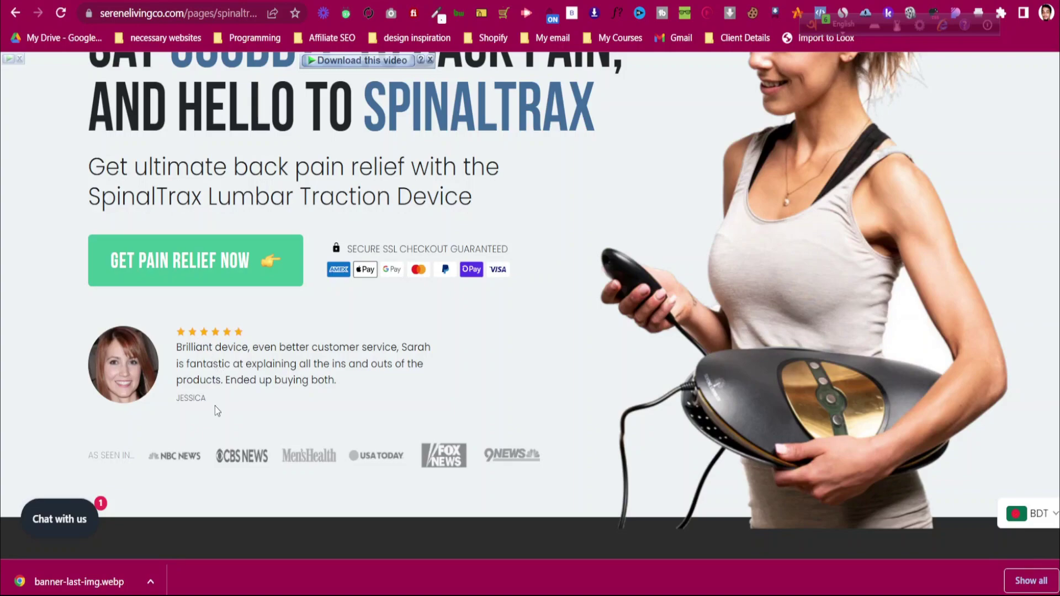
{"action": "left_click", "coordinate": [282, 1]}
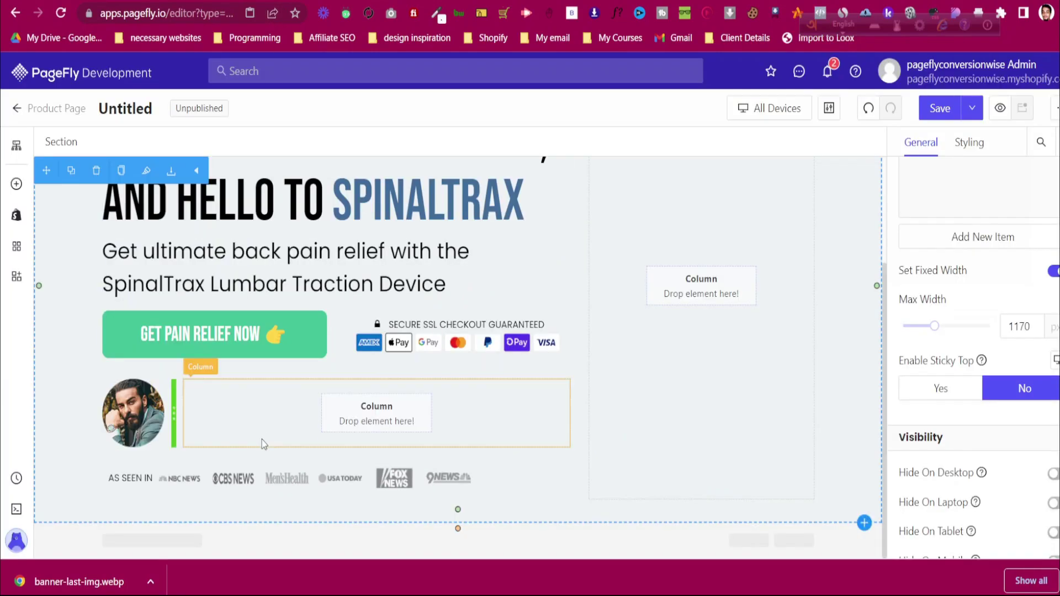
{"action": "scroll", "coordinate": [265, 430], "scroll_direction": "up", "scroll_amount": 3}
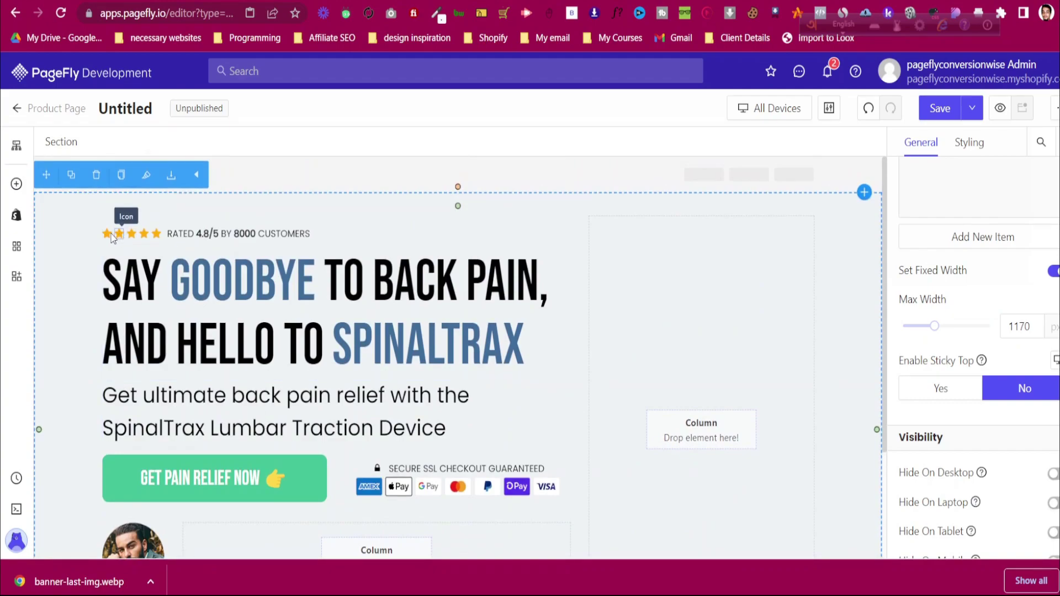
{"action": "left_click", "coordinate": [108, 235]}
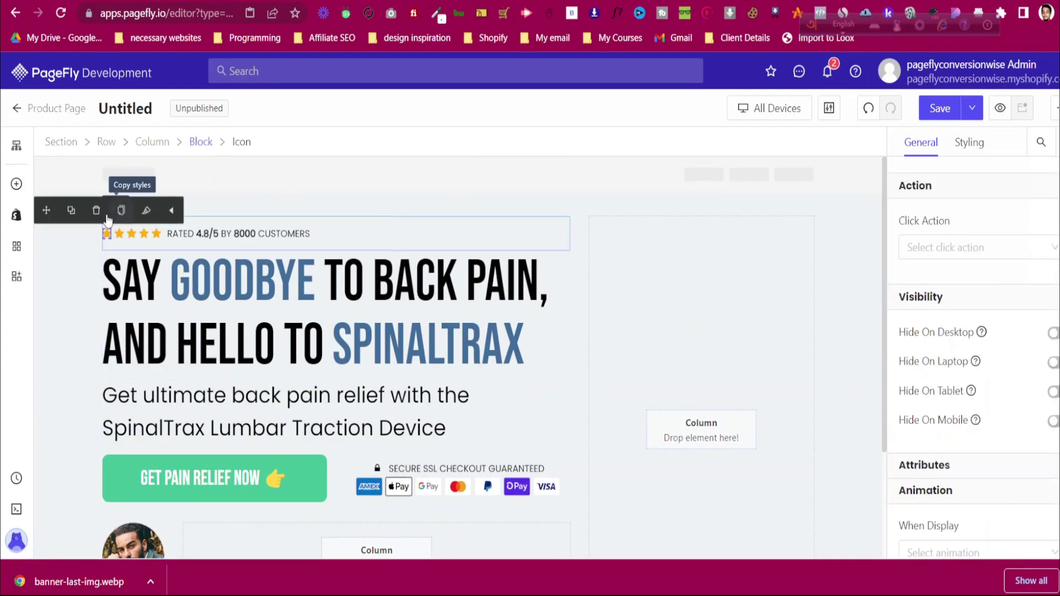
{"action": "left_click", "coordinate": [75, 216]}
{"action": "left_click_drag", "start_coordinate": [46, 211], "coordinate": [307, 538]}
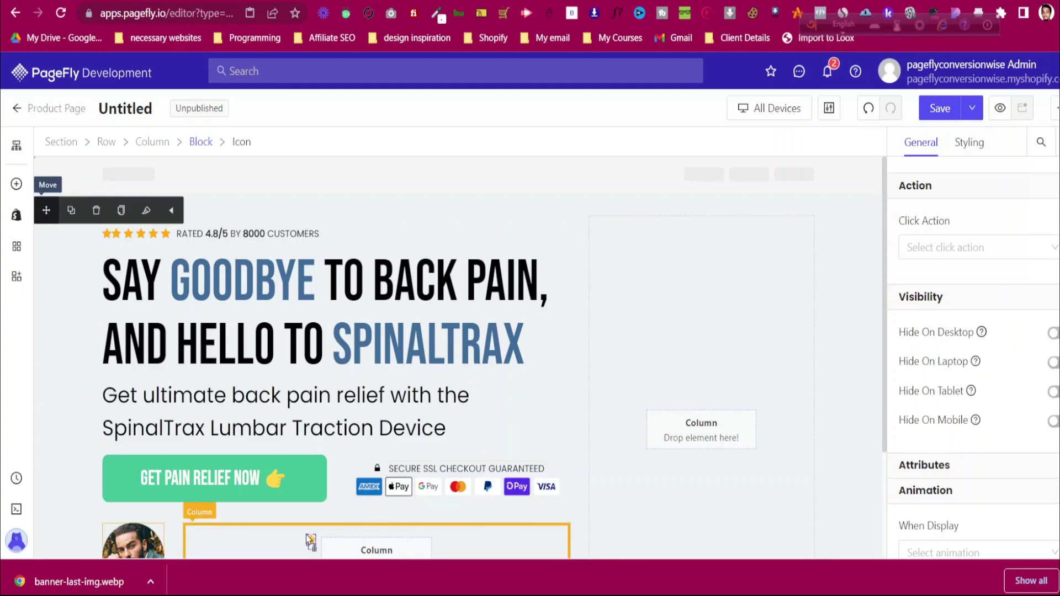
Place a second duplicated star beside the first in the testimonial column, and duplicate it there to make a row of five stars
{"action": "left_click", "coordinate": [123, 231]}
{"action": "left_click", "coordinate": [151, 211]}
{"action": "left_click_drag", "start_coordinate": [126, 211], "coordinate": [205, 537]}
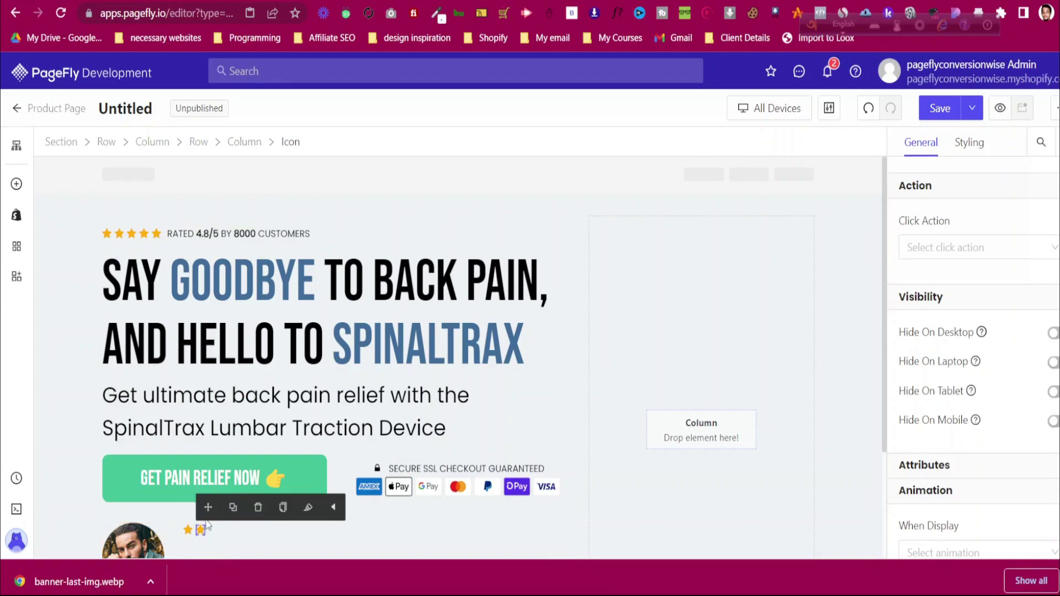
{"action": "left_click", "coordinate": [240, 513]}
{"action": "left_click", "coordinate": [240, 513]}
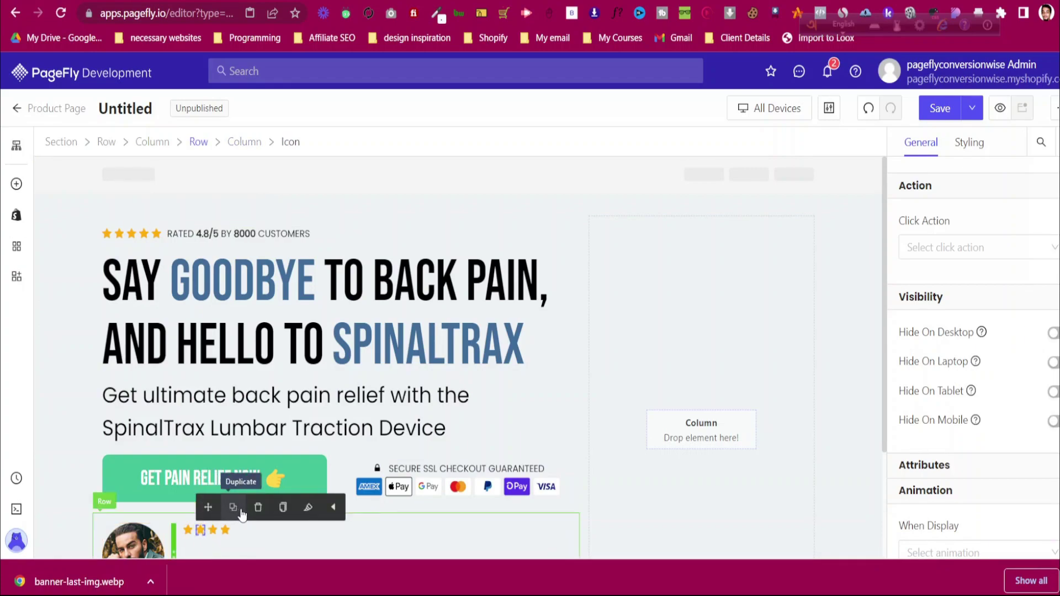
{"action": "scroll", "coordinate": [311, 525], "scroll_direction": "down", "scroll_amount": 1}
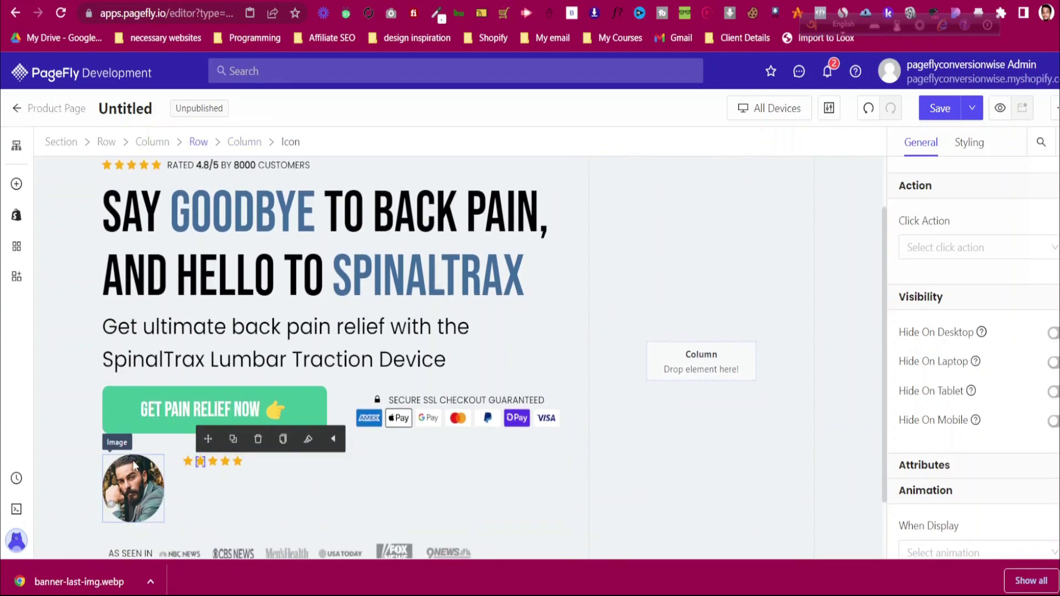
{"action": "left_click", "coordinate": [79, 462]}
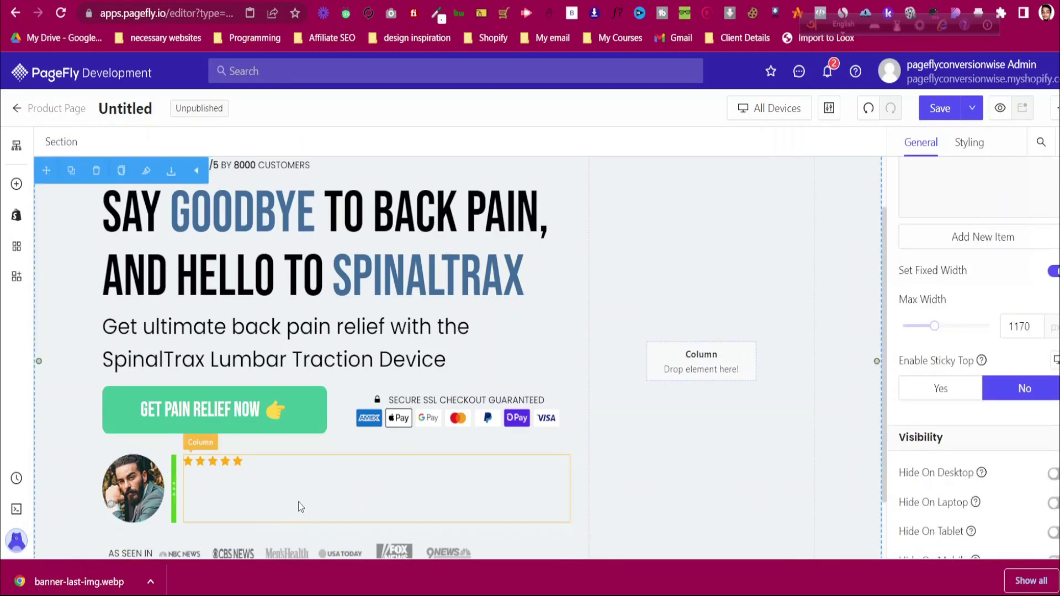
Check the reference testimonial again, and place a duplicate of the "RATED 4.8/5 BY 8000 CUSTOMERS" paragraph under the testimonial stars
{"action": "scroll", "coordinate": [298, 502], "scroll_direction": "up", "scroll_amount": 1}
{"action": "left_click", "coordinate": [259, 1]}
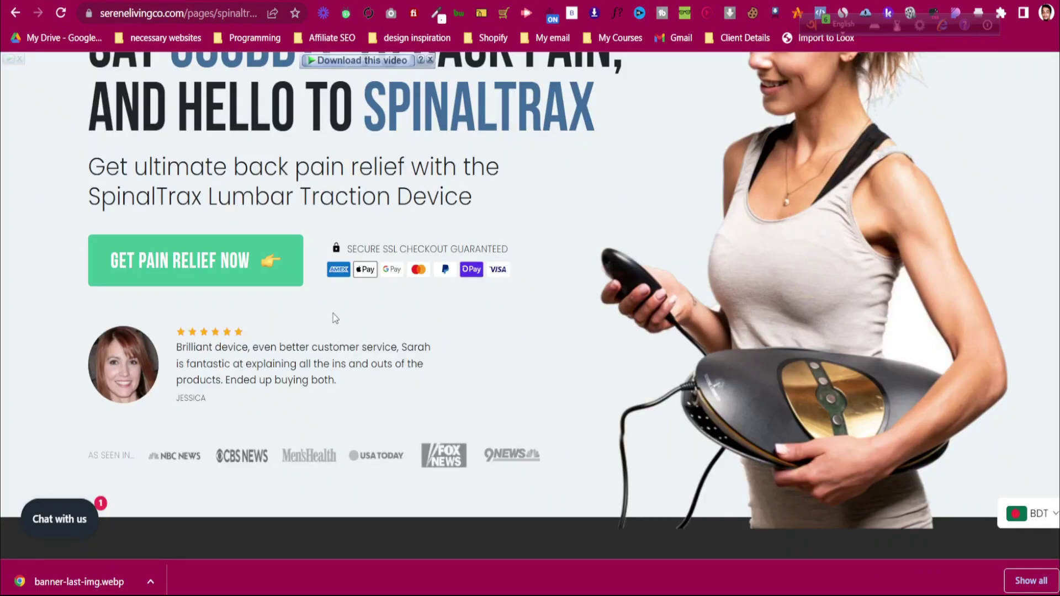
{"action": "scroll", "coordinate": [317, 316], "scroll_direction": "up", "scroll_amount": 3}
{"action": "scroll", "coordinate": [317, 316], "scroll_direction": "down", "scroll_amount": 3}
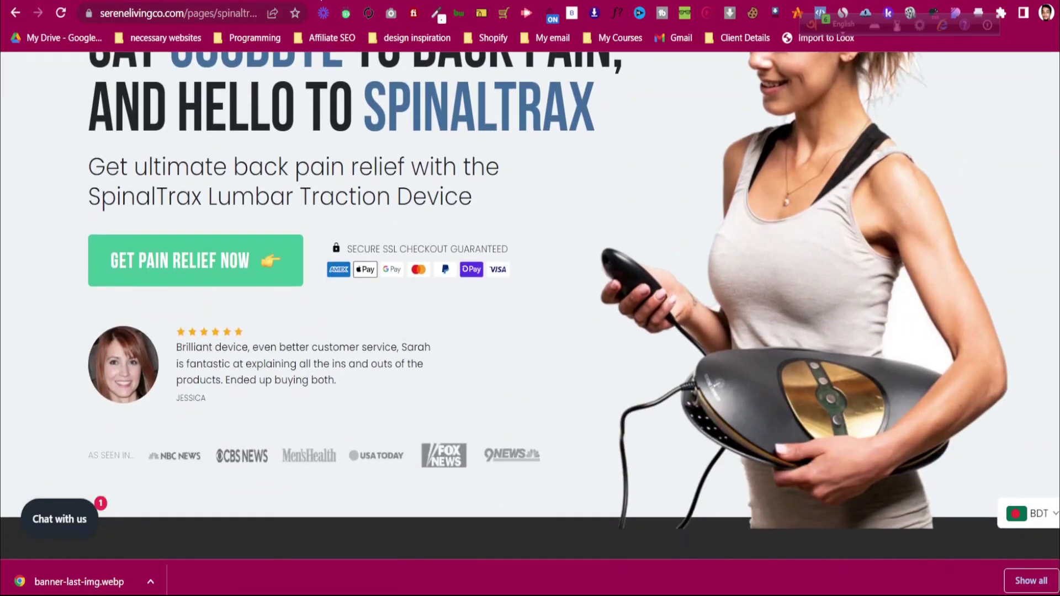
{"action": "left_click", "coordinate": [317, 1]}
{"action": "left_click", "coordinate": [272, 240]}
{"action": "left_click", "coordinate": [205, 209]}
{"action": "left_click", "coordinate": [324, 235]}
{"action": "scroll", "coordinate": [323, 235], "scroll_direction": "down", "scroll_amount": 2}
{"action": "scroll", "coordinate": [324, 234], "scroll_direction": "up", "scroll_amount": 1}
{"action": "left_click_drag", "start_coordinate": [330, 161], "coordinate": [268, 505]}
{"action": "scroll", "coordinate": [422, 486], "scroll_direction": "down", "scroll_amount": 1}
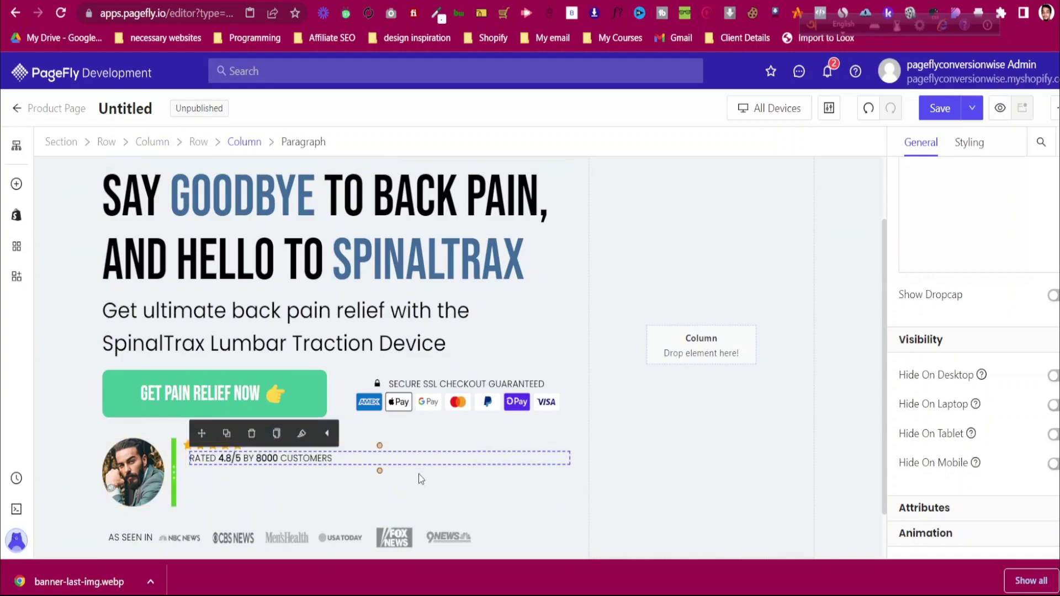
{"action": "left_click", "coordinate": [434, 444]}
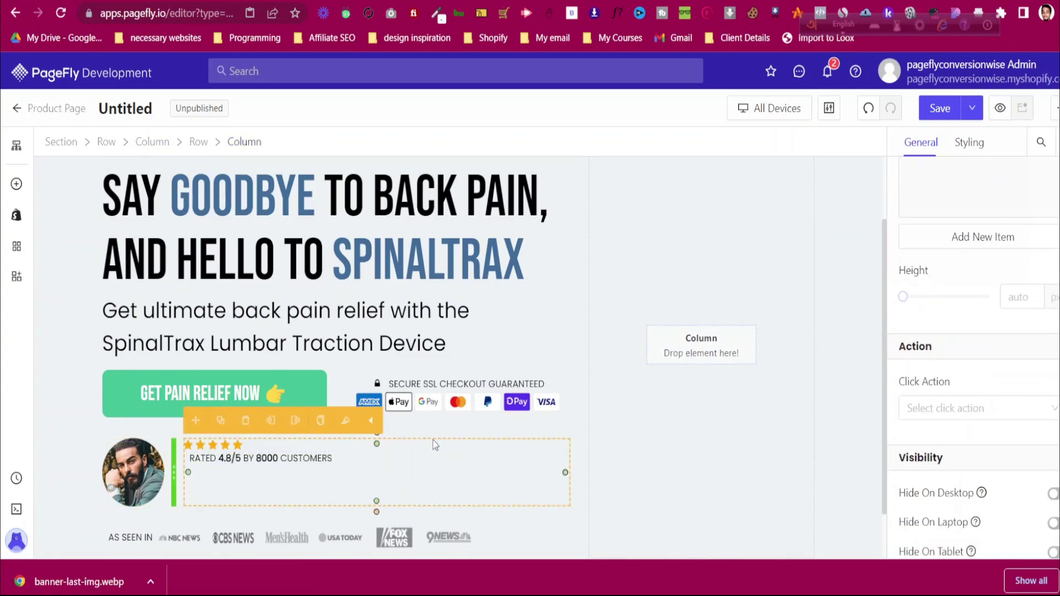
Set the left margin of the duplicated paragraph under the stars to 0 px
{"action": "left_click", "coordinate": [232, 458]}
{"action": "left_click", "coordinate": [967, 144]}
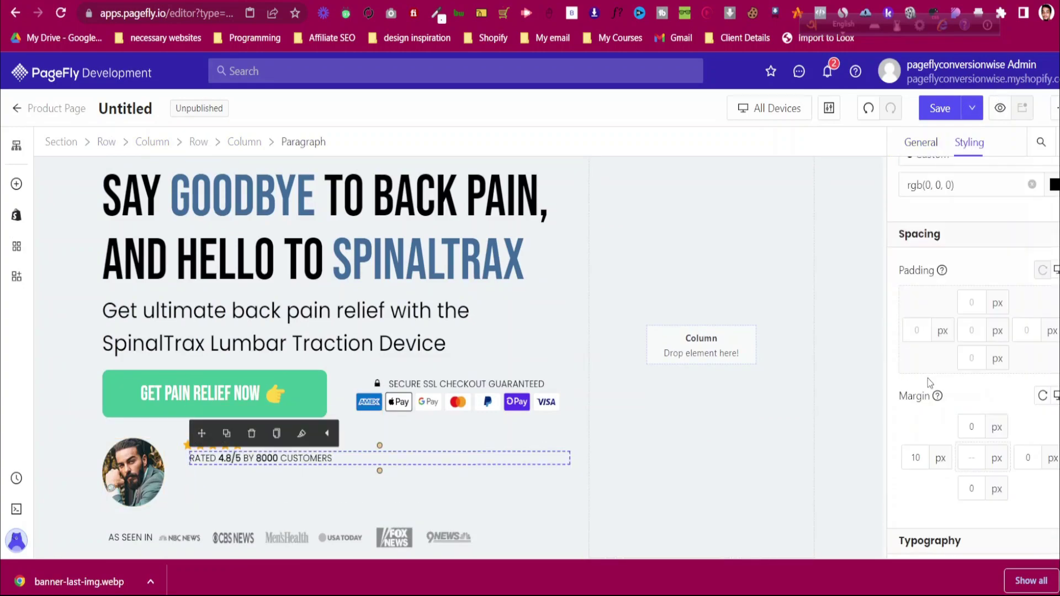
{"action": "double_click", "coordinate": [916, 456]}
{"action": "type", "text": "0"}
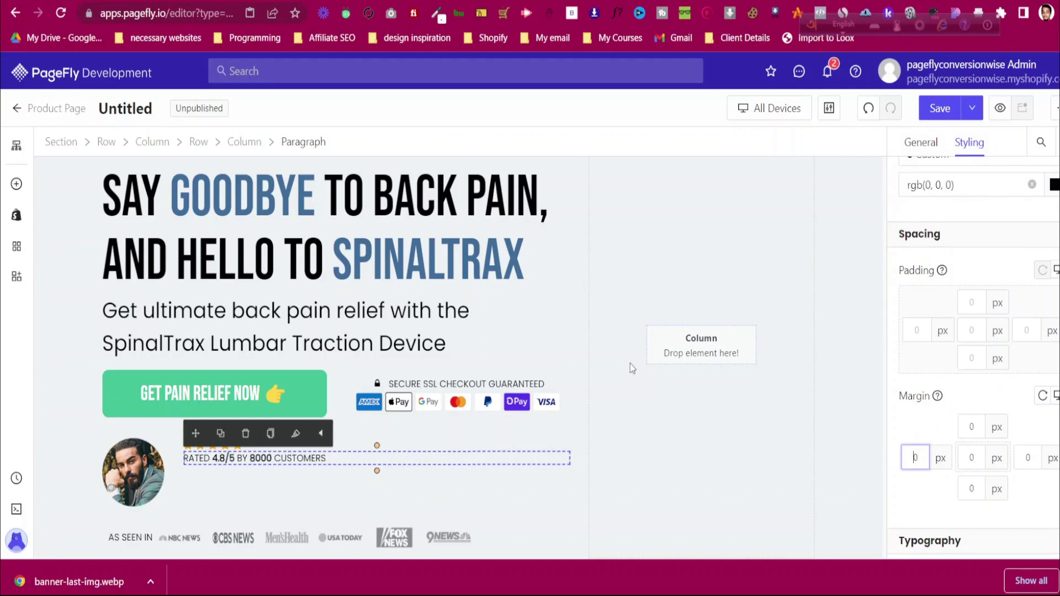
Capture the testimonial quote and customer name from the reference page with the Blackbox text extractor, dismissing its promotional page
{"action": "key", "text": "ctrl+Tab"}
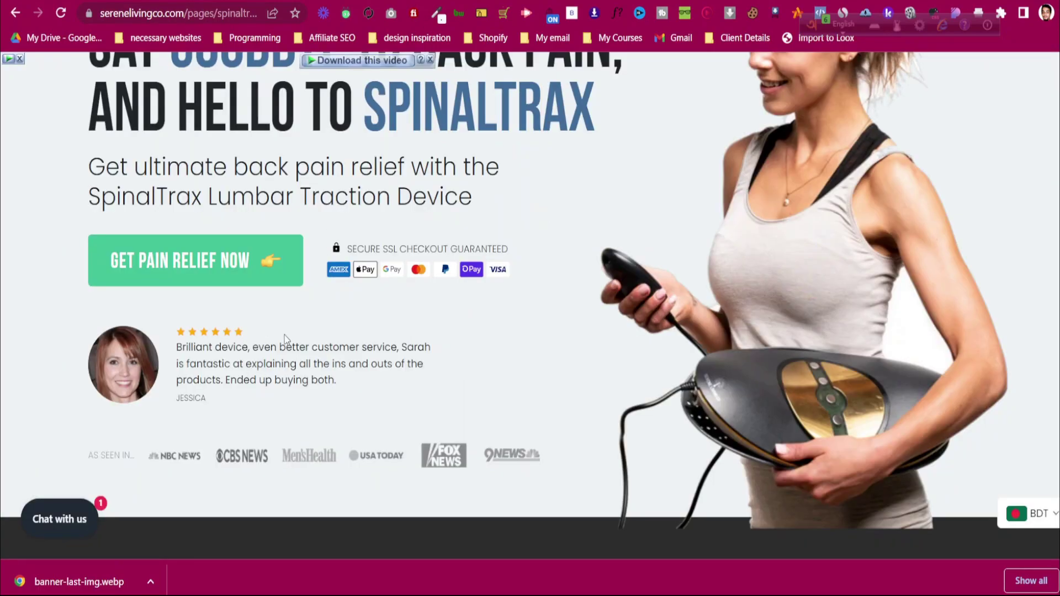
{"action": "left_click", "coordinate": [573, 15]}
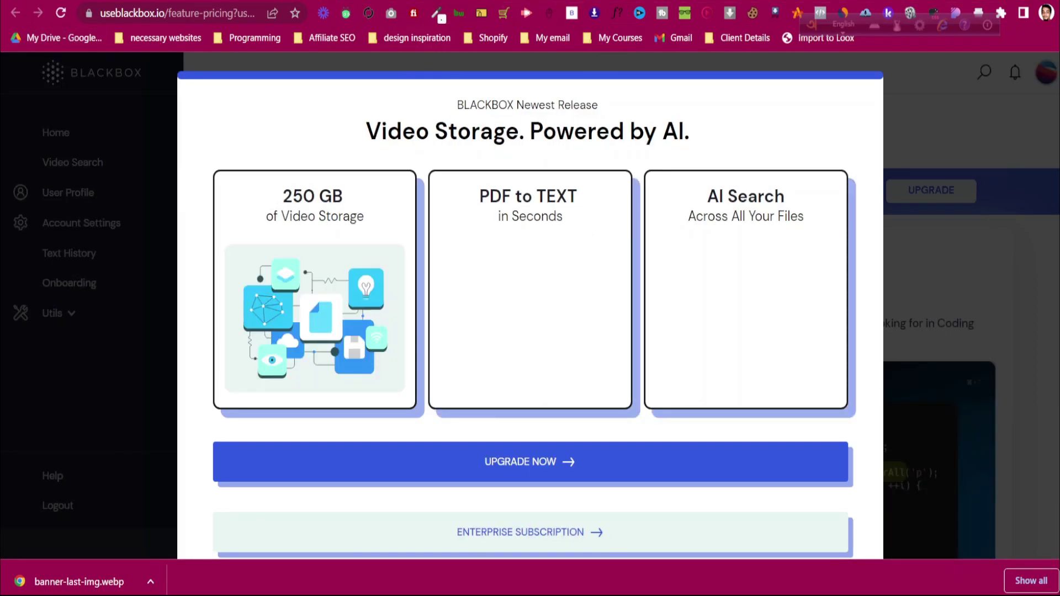
{"action": "key", "text": "ctrl+w"}
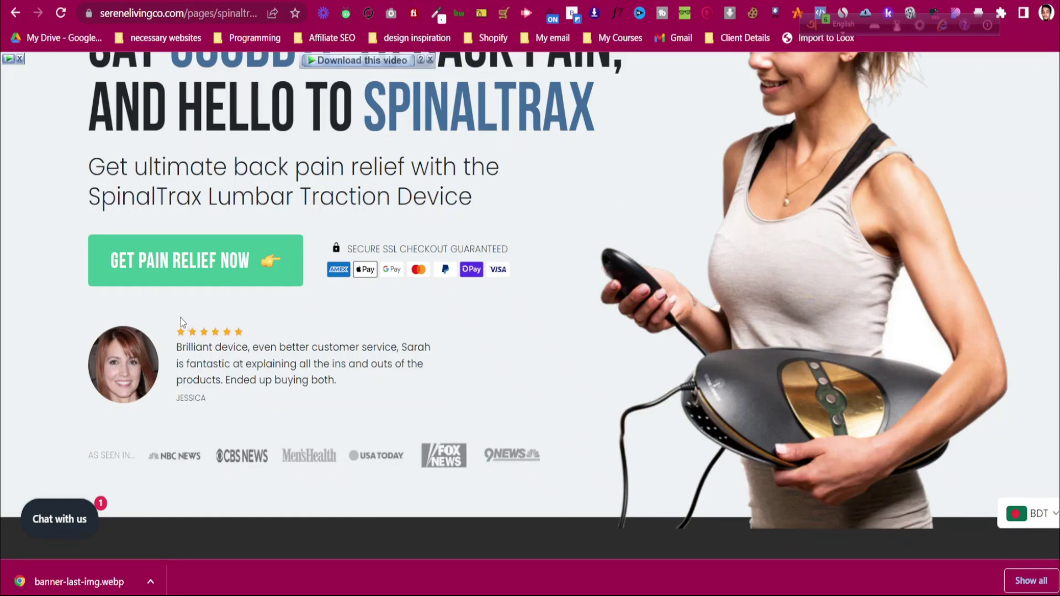
{"action": "left_click_drag", "start_coordinate": [166, 343], "coordinate": [483, 419]}
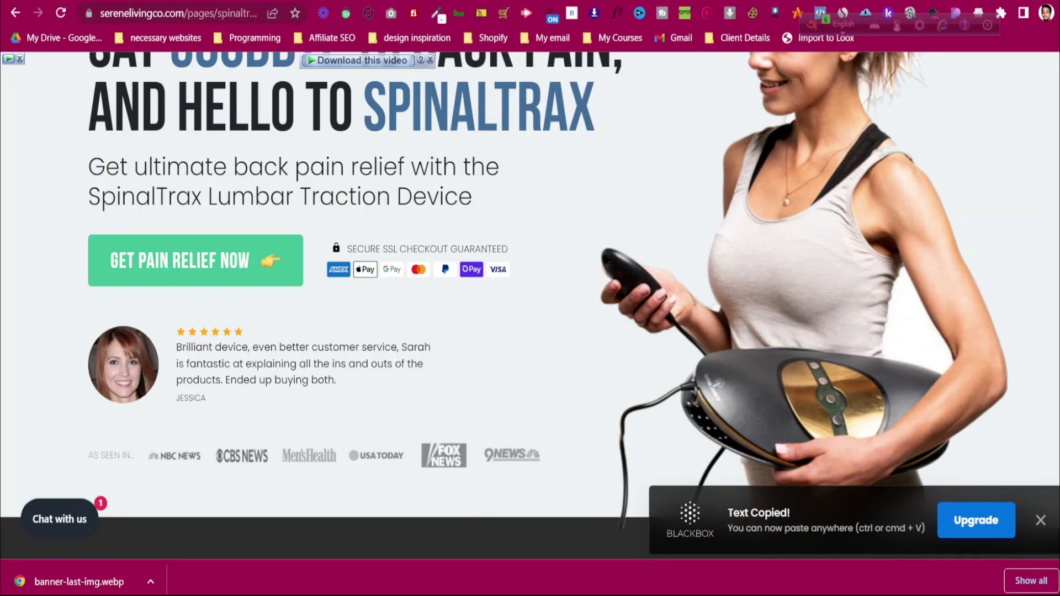
Switch to the "color font" Google Doc, paste the captured testimonial below the subheadline text, and copy only the quote without the customer's name
{"action": "key", "text": "ctrl+Tab"}
{"action": "left_click", "coordinate": [579, 433]}
{"action": "key", "text": "Return"}
{"action": "key", "text": "Return"}
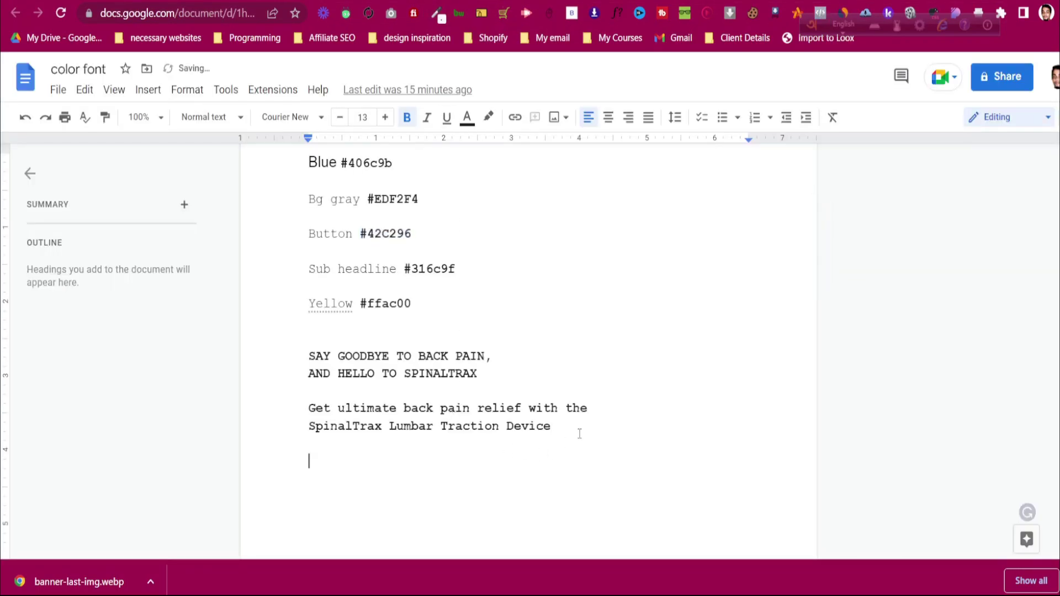
{"action": "type", "text": "Brilliant device,even better customer service,Sarah is fantastic at explaining all the ins and outs of the products.Ended up buying both. JESSICA"}
{"action": "left_click_drag", "start_coordinate": [534, 496], "coordinate": [308, 462]}
{"action": "key", "text": "ctrl+c"}
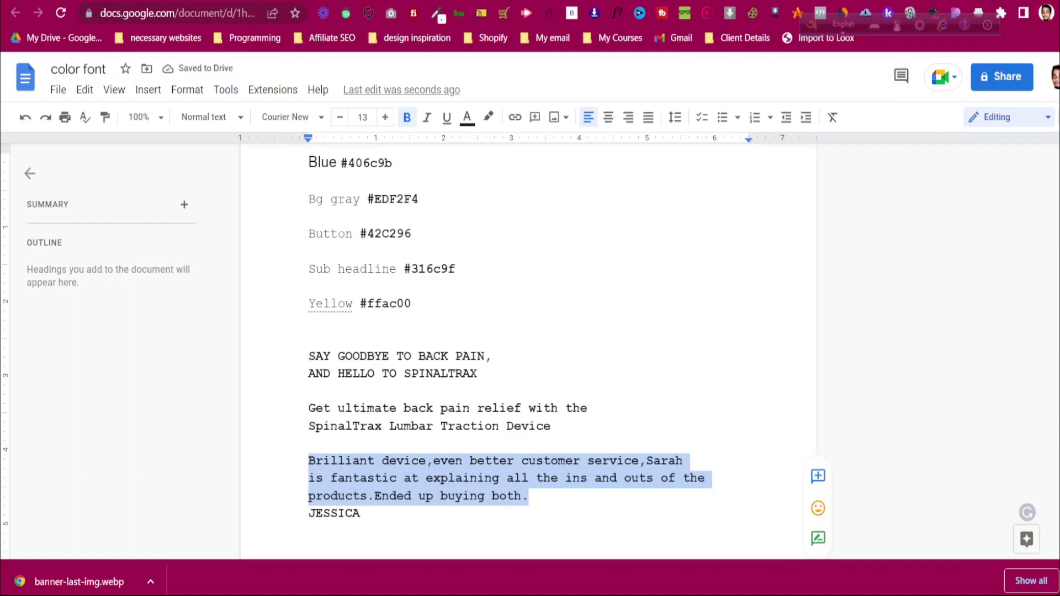
Return to the PageFly editor and replace the text of the paragraph under the stars with the copied testimonial quote
{"action": "key", "text": "ctrl+shift+Tab"}
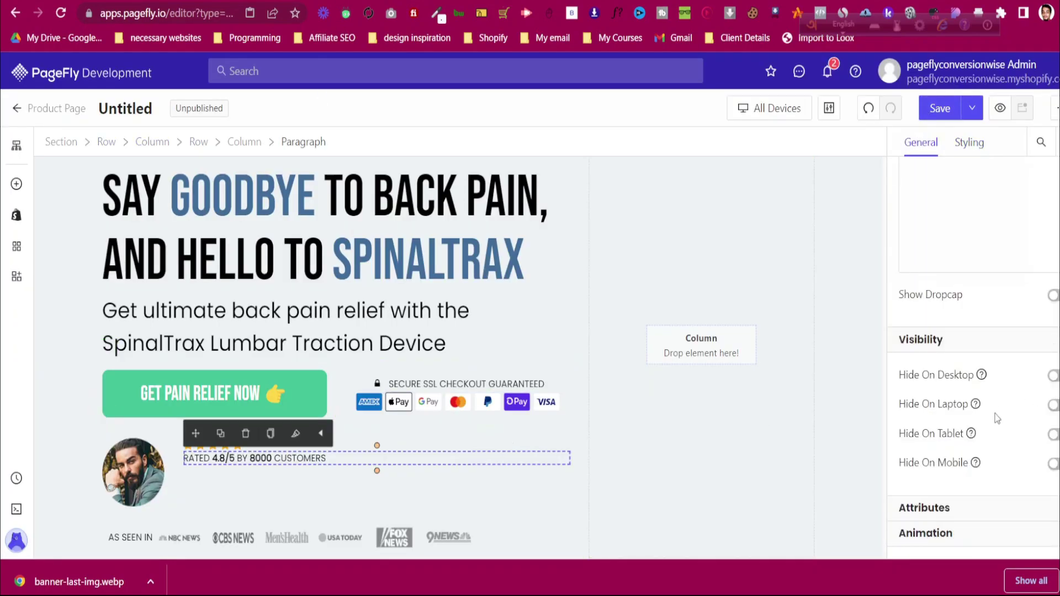
{"action": "scroll", "coordinate": [994, 406], "scroll_direction": "up", "scroll_amount": 3}
{"action": "left_click", "coordinate": [989, 335]}
{"action": "key", "text": "ctrl+a"}
{"action": "key", "text": "ctrl+v"}
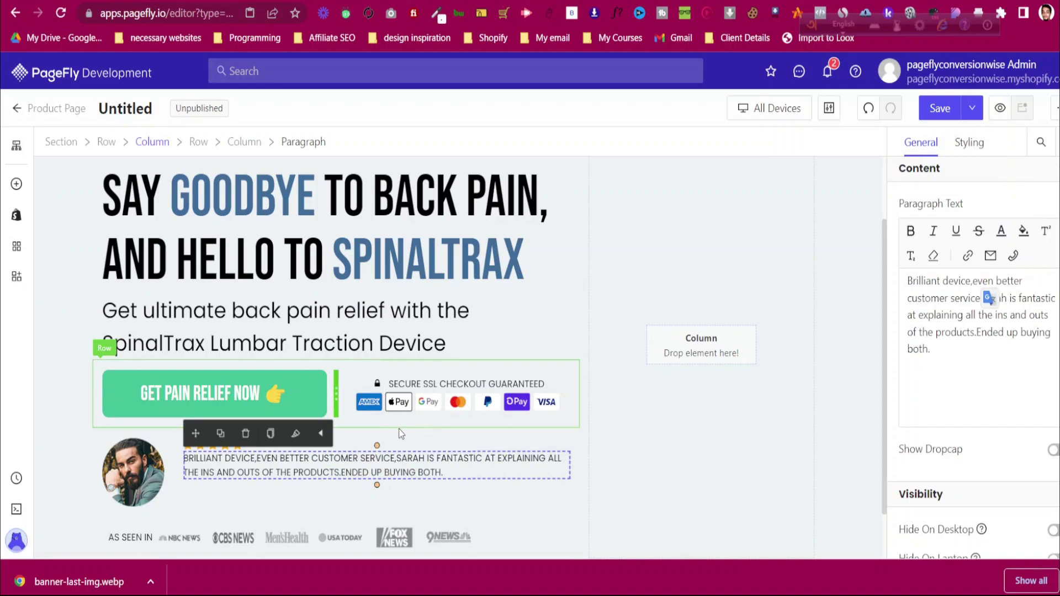
{"action": "left_click", "coordinate": [418, 440]}
{"action": "left_click", "coordinate": [429, 458]}
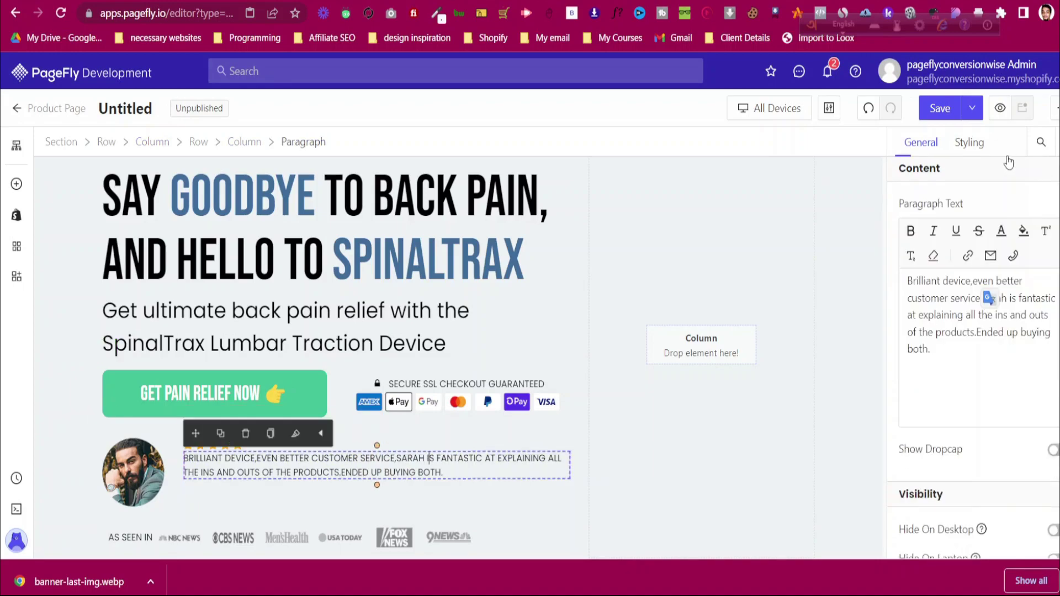
Try top margins of 4, 7 and 10 px on the testimonial paragraph, and settle on 5 px
{"action": "left_click", "coordinate": [968, 144]}
{"action": "scroll", "coordinate": [974, 480], "scroll_direction": "down", "scroll_amount": 2}
{"action": "left_click", "coordinate": [972, 504]}
{"action": "type", "text": "4"}
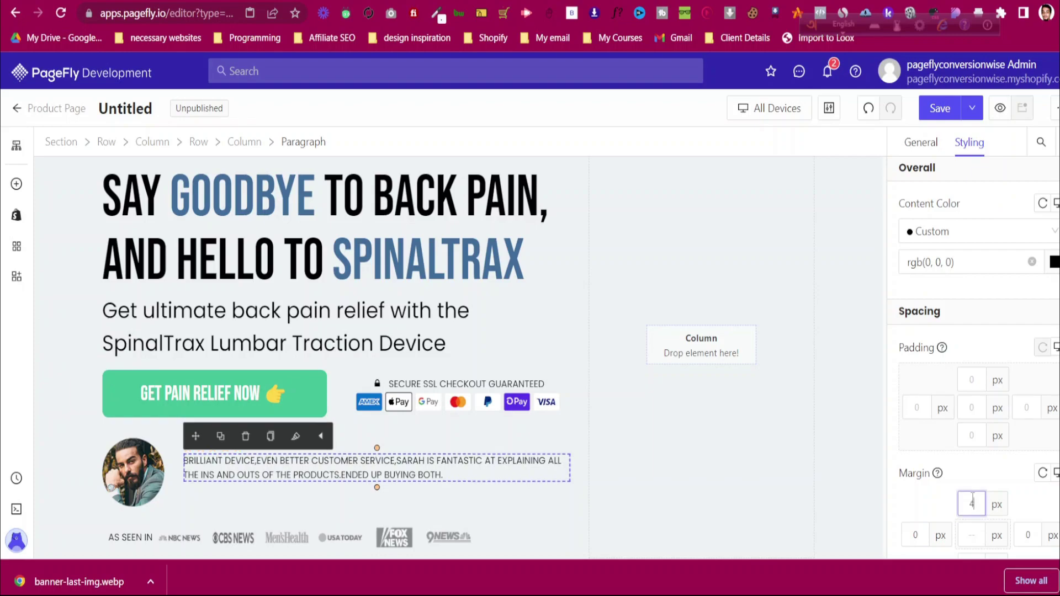
{"action": "key", "text": "BackSpace"}
{"action": "type", "text": "7"}
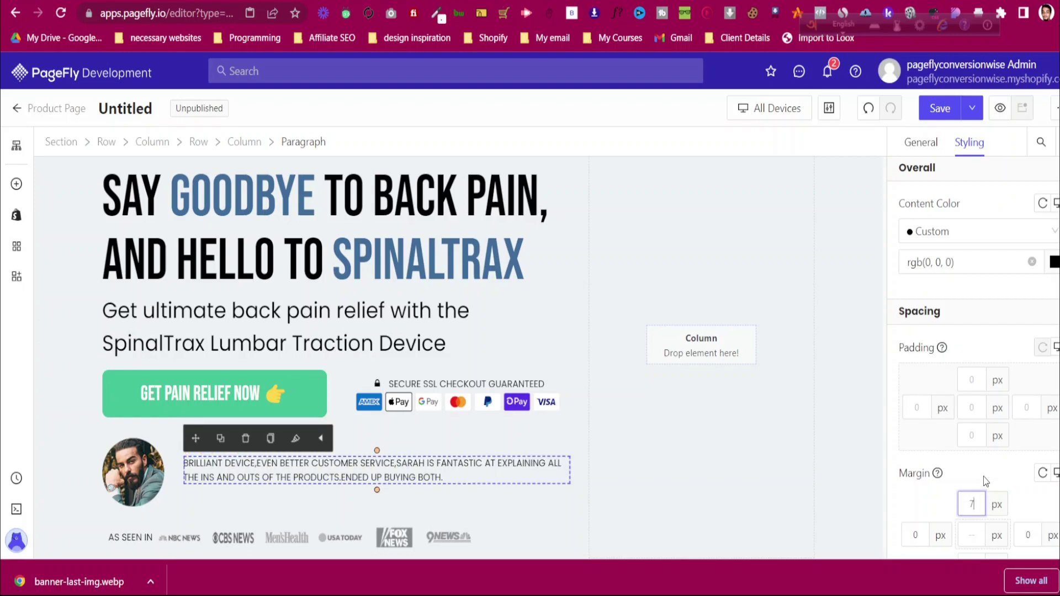
{"action": "key", "text": "BackSpace"}
{"action": "type", "text": "10"}
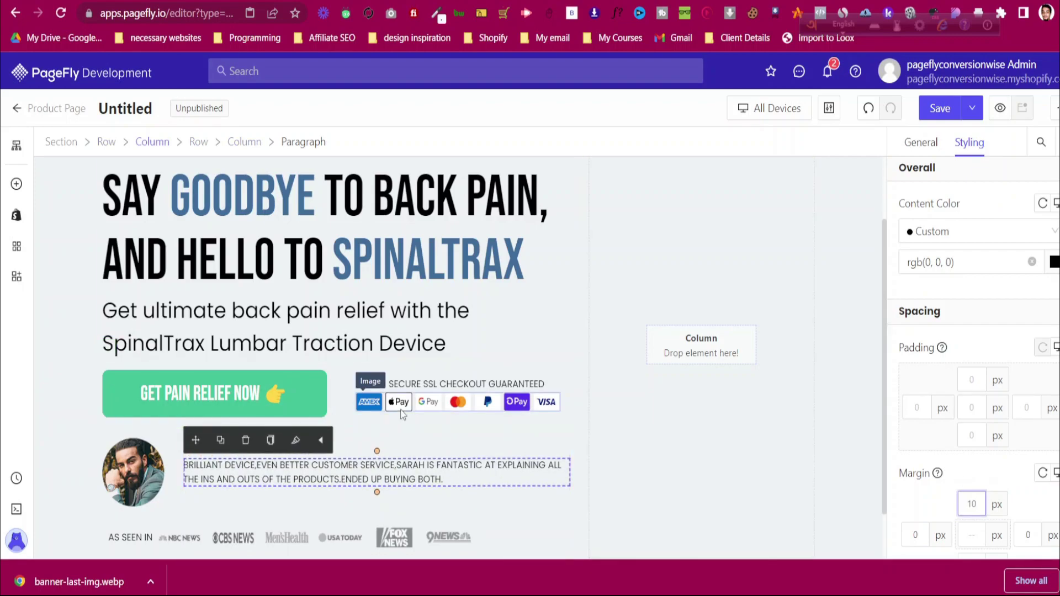
{"action": "left_click", "coordinate": [403, 414]}
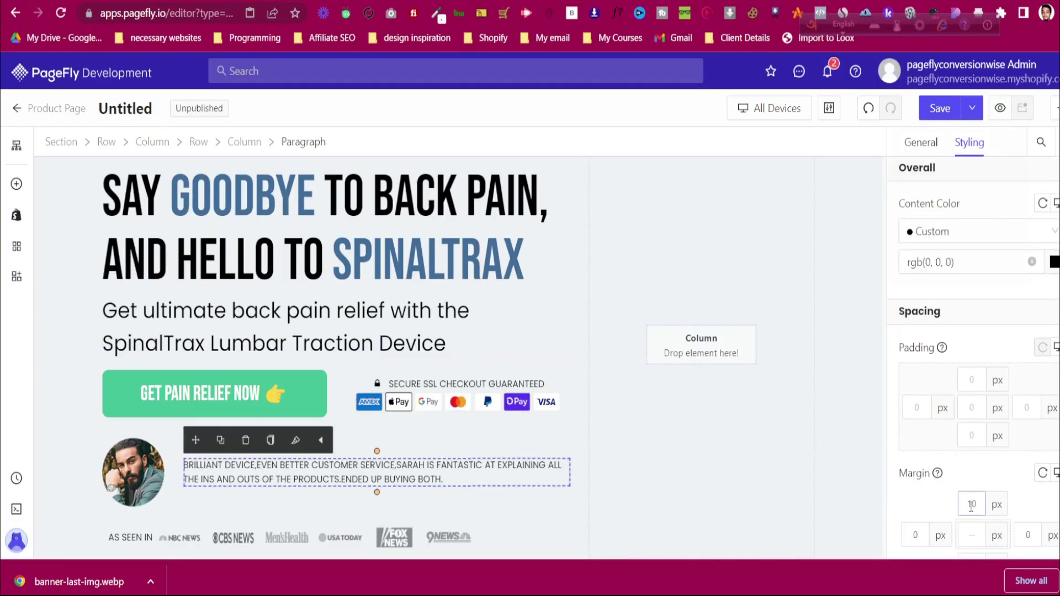
{"action": "key", "text": "Down"}
{"action": "key", "text": "Down"}
{"action": "key", "text": "Down"}
{"action": "key", "text": "Down"}
{"action": "key", "text": "Down"}
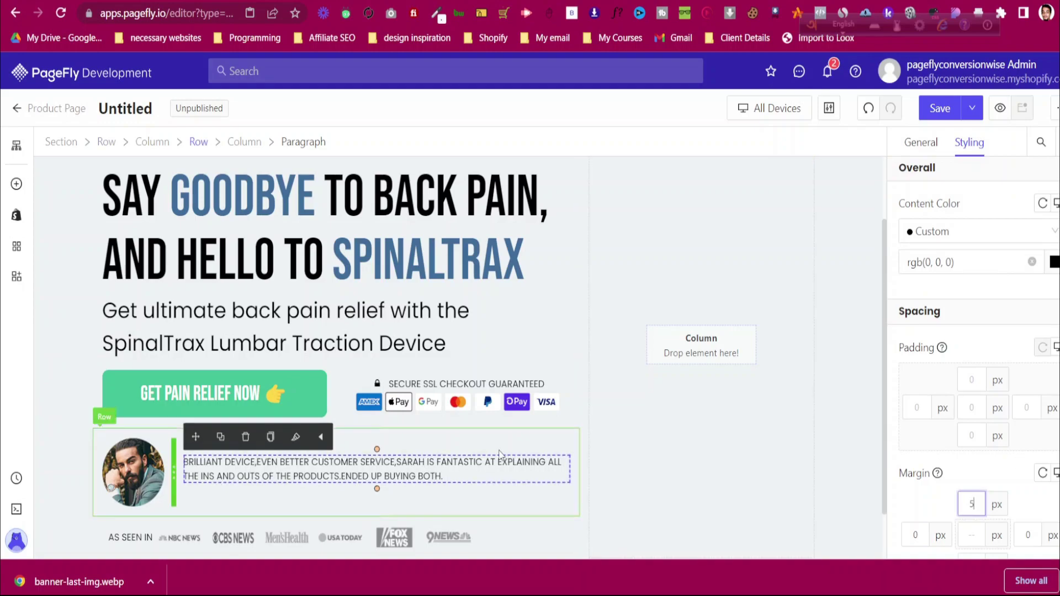
{"action": "left_click", "coordinate": [476, 451]}
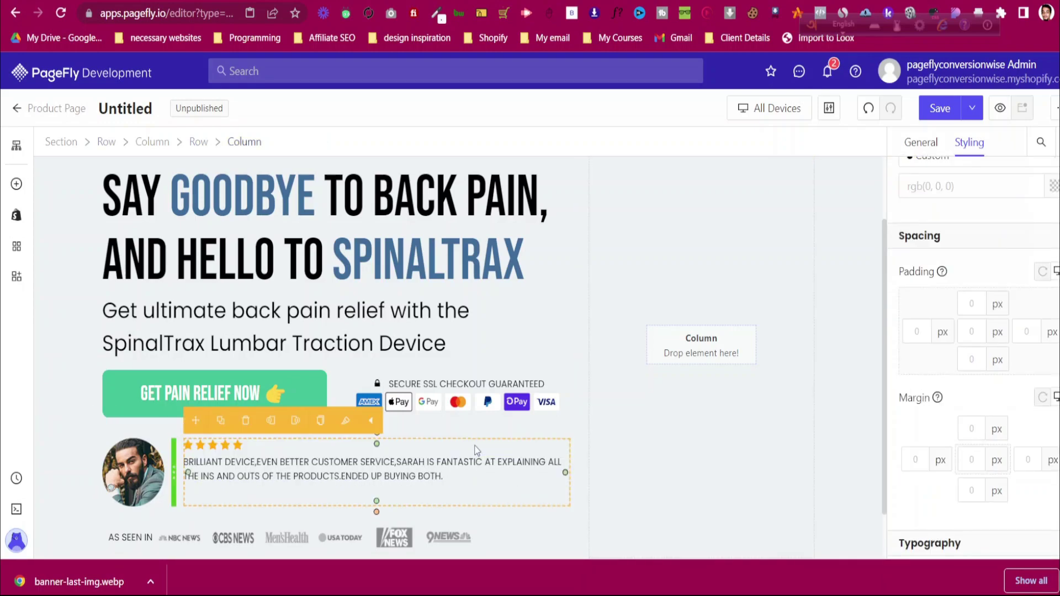
Check the quote's line breaks on the reference page, and set the testimonial paragraph's right margin to 50 px
{"action": "left_click", "coordinate": [331, 1]}
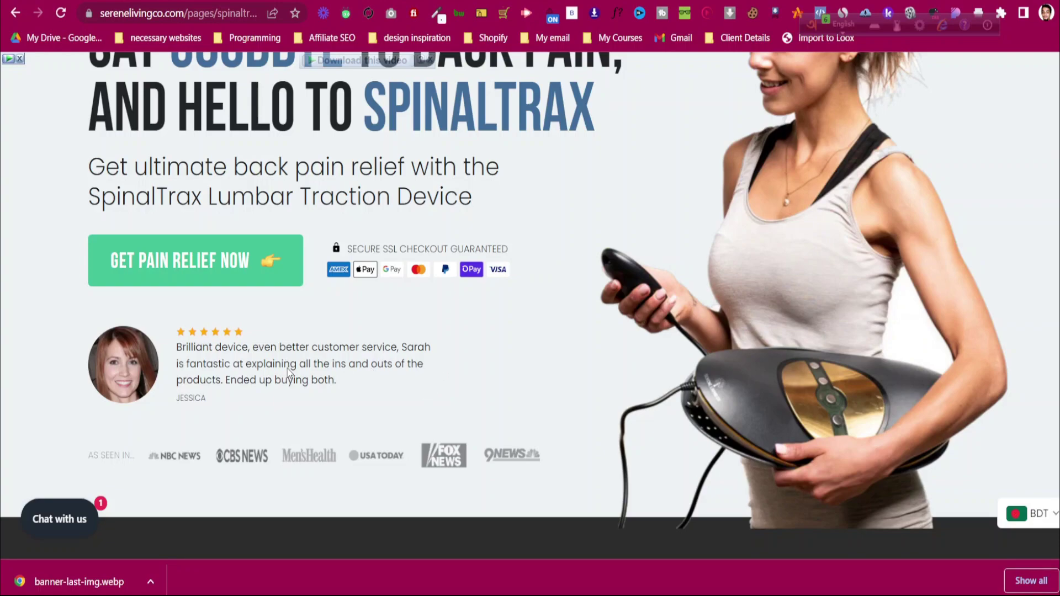
{"action": "left_click", "coordinate": [237, 0]}
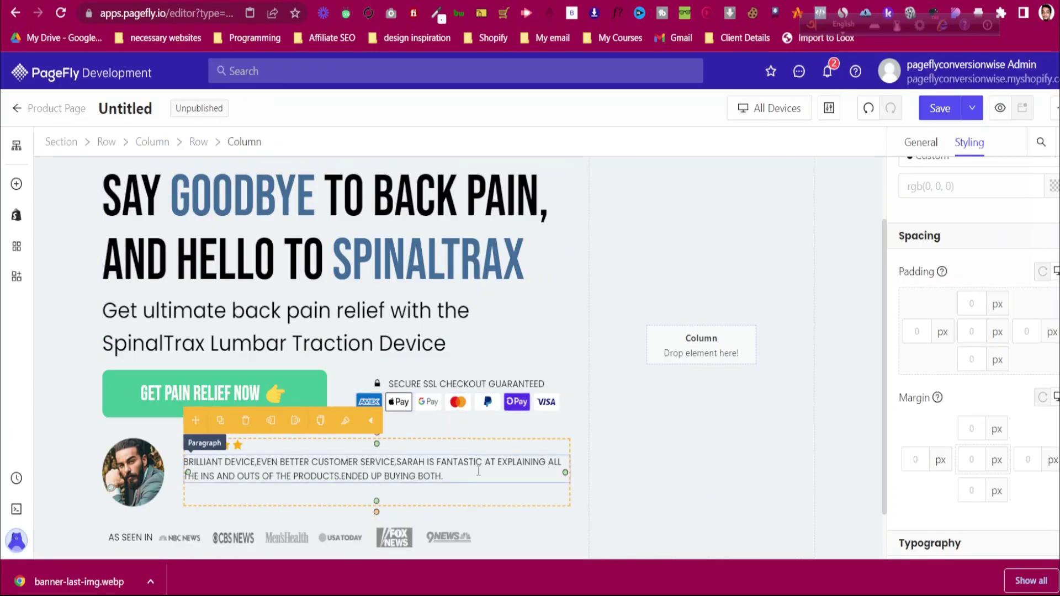
{"action": "left_click", "coordinate": [376, 469]}
{"action": "scroll", "coordinate": [1030, 427], "scroll_direction": "down", "scroll_amount": 3}
{"action": "left_click", "coordinate": [1028, 380]}
{"action": "type", "text": "50"}
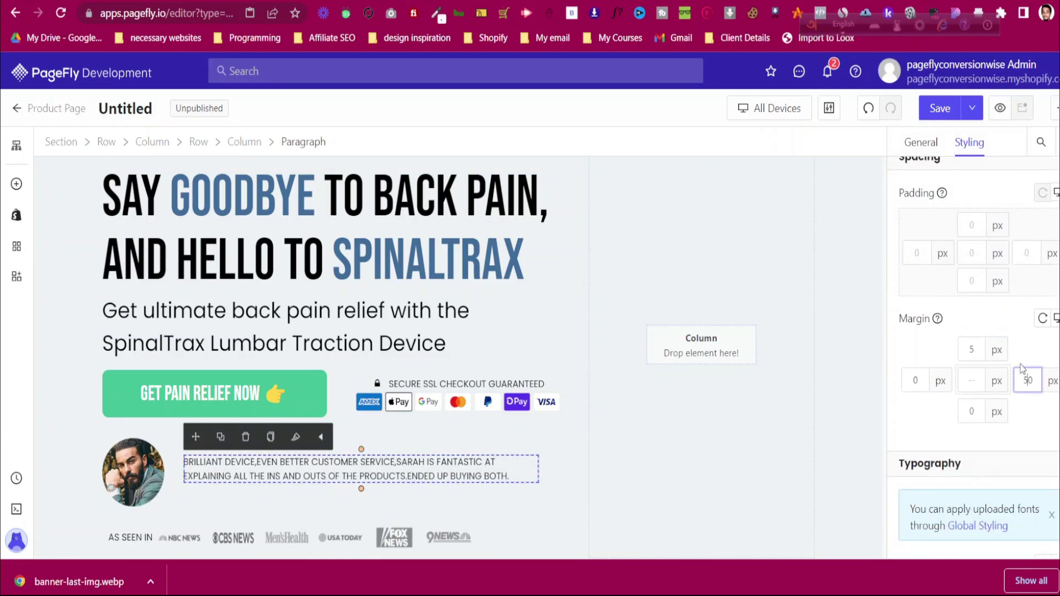
Increase the testimonial paragraph's right margin to 160 px so the quote wraps onto three lines like the reference
{"action": "key", "text": "Up"}
{"action": "key", "text": "Up"}
{"action": "key", "text": "Up"}
{"action": "key", "text": "Up"}
{"action": "key", "text": "Up"}
{"action": "key", "text": "Up"}
{"action": "key", "text": "Up"}
{"action": "key", "text": "Up"}
{"action": "key", "text": "Up"}
{"action": "key", "text": "Up"}
{"action": "key", "text": "Up"}
{"action": "key", "text": "Up"}
{"action": "key", "text": "Up"}
{"action": "key", "text": "Up"}
{"action": "key", "text": "Up"}
{"action": "key", "text": "Up"}
{"action": "key", "text": "Up"}
{"action": "key", "text": "Up"}
{"action": "key", "text": "Up"}
{"action": "key", "text": "Up"}
{"action": "key", "text": "Up"}
{"action": "key", "text": "Up"}
{"action": "key", "text": "Up"}
{"action": "key", "text": "Up"}
{"action": "key", "text": "Up"}
{"action": "key", "text": "Up"}
{"action": "key", "text": "Up"}
{"action": "key", "text": "Up"}
{"action": "key", "text": "Up"}
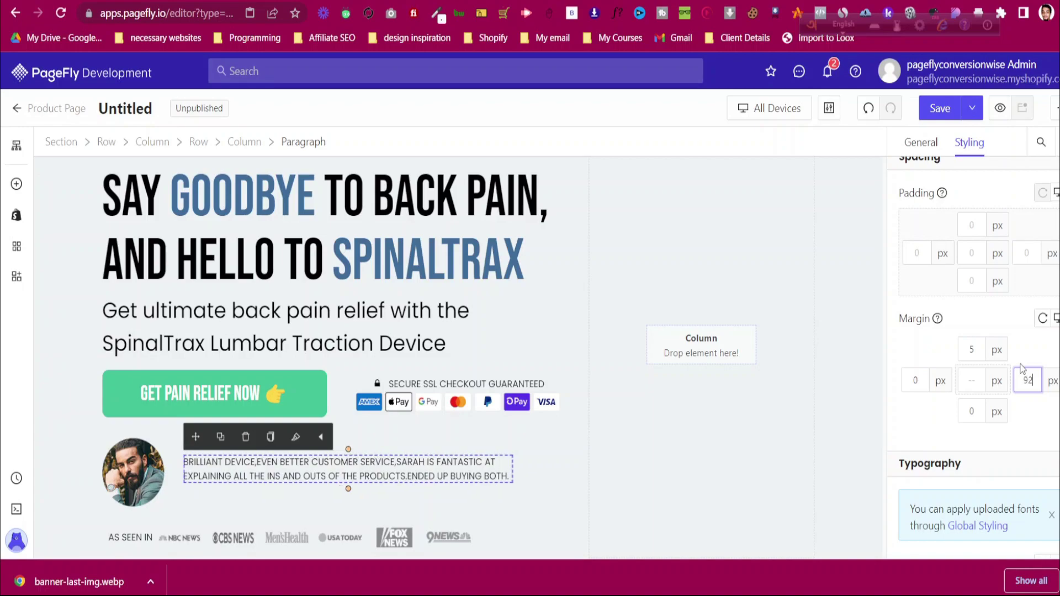
{"action": "key", "text": "Up"}
{"action": "key", "text": "Up"}
{"action": "key", "text": "Up"}
{"action": "key", "text": "Up"}
{"action": "key", "text": "Up"}
{"action": "key", "text": "Up"}
{"action": "key", "text": "Up"}
{"action": "key", "text": "Up"}
{"action": "key", "text": "Up"}
{"action": "key", "text": "Up"}
{"action": "key", "text": "Up"}
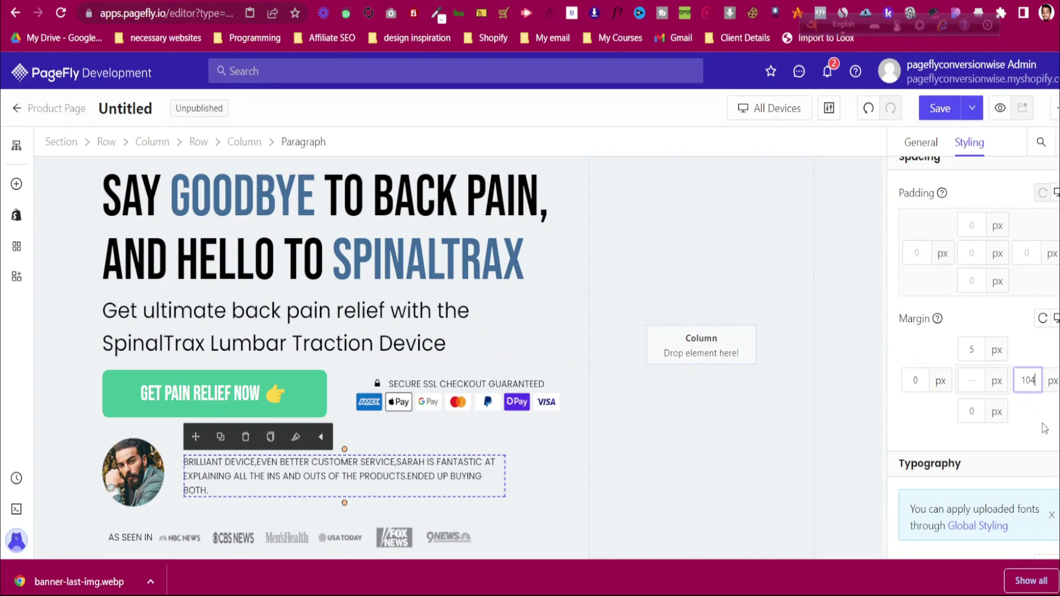
{"action": "key", "text": "Up"}
{"action": "key", "text": "Up"}
{"action": "key", "text": "Up"}
{"action": "key", "text": "Up"}
{"action": "key", "text": "Up"}
{"action": "key", "text": "Up"}
{"action": "key", "text": "Up"}
{"action": "key", "text": "Up"}
{"action": "key", "text": "Up"}
{"action": "key", "text": "Up"}
{"action": "key", "text": "Up"}
{"action": "key", "text": "Up"}
{"action": "key", "text": "Up"}
{"action": "key", "text": "Up"}
{"action": "key", "text": "Up"}
{"action": "key", "text": "Up"}
{"action": "key", "text": "Up"}
{"action": "key", "text": "Up"}
{"action": "key", "text": "Up"}
{"action": "key", "text": "Up"}
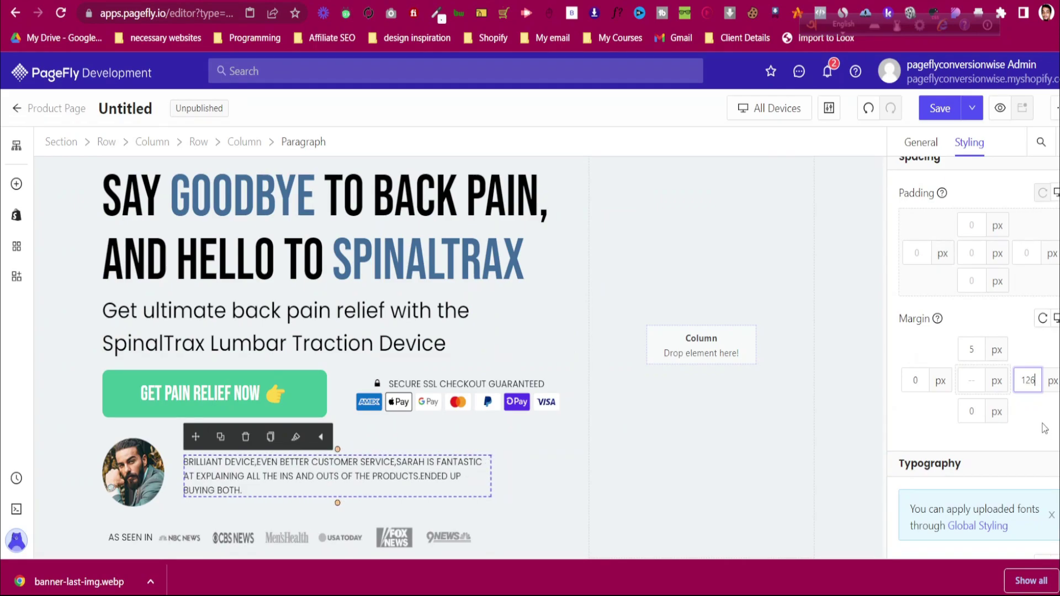
{"action": "key", "text": "Up"}
{"action": "key", "text": "Up"}
{"action": "key", "text": "Up"}
{"action": "key", "text": "Up"}
{"action": "key", "text": "Up"}
{"action": "key", "text": "Up"}
{"action": "key", "text": "Up"}
{"action": "key", "text": "Up"}
{"action": "key", "text": "Up"}
{"action": "key", "text": "Up"}
{"action": "key", "text": "Up"}
{"action": "key", "text": "Up"}
{"action": "key", "text": "Up"}
{"action": "key", "text": "Up"}
{"action": "key", "text": "Up"}
{"action": "key", "text": "Up"}
{"action": "key", "text": "Up"}
{"action": "key", "text": "Up"}
{"action": "key", "text": "Up"}
{"action": "key", "text": "Up"}
{"action": "key", "text": "Up"}
{"action": "key", "text": "Up"}
{"action": "key", "text": "Up"}
{"action": "key", "text": "Up"}
{"action": "key", "text": "Up"}
{"action": "key", "text": "Up"}
{"action": "key", "text": "Up"}
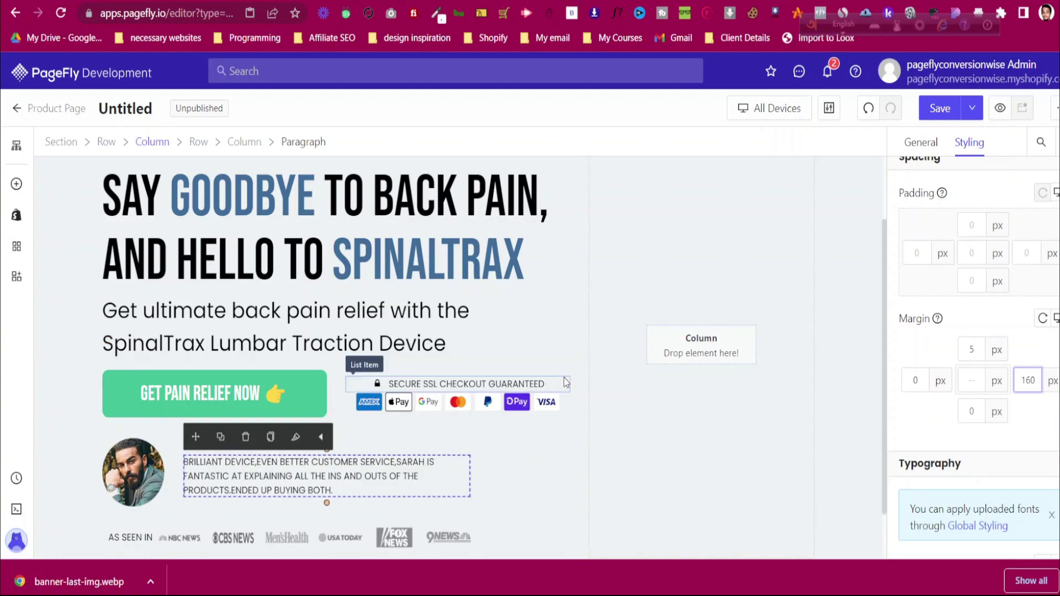
Inspect the styling of the customer's name below the testimonial quote on the reference page
{"action": "left_click", "coordinate": [353, 1]}
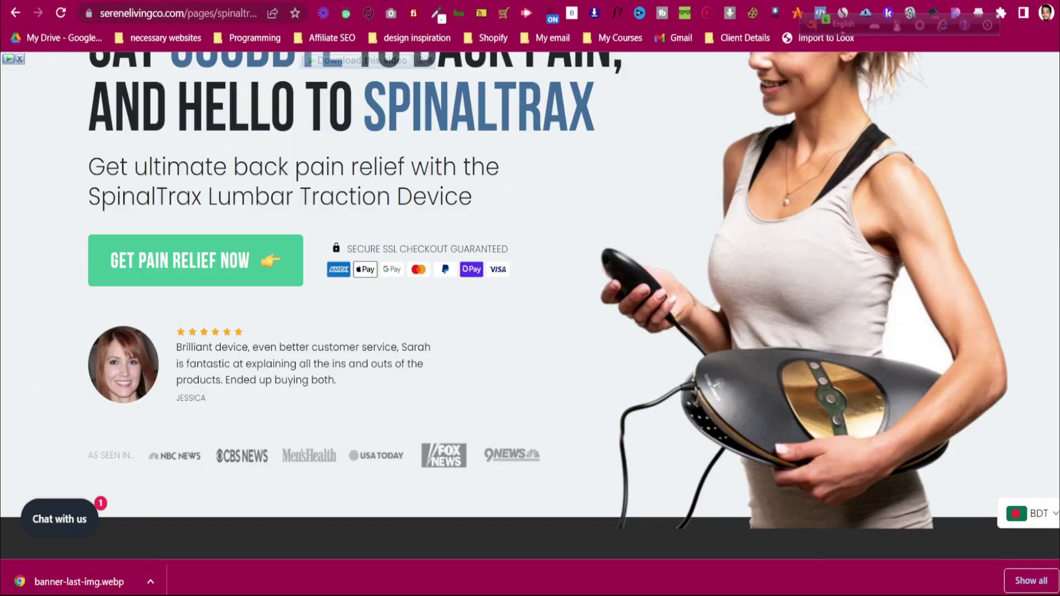
{"action": "right_click", "coordinate": [195, 402]}
{"action": "left_click", "coordinate": [249, 384]}
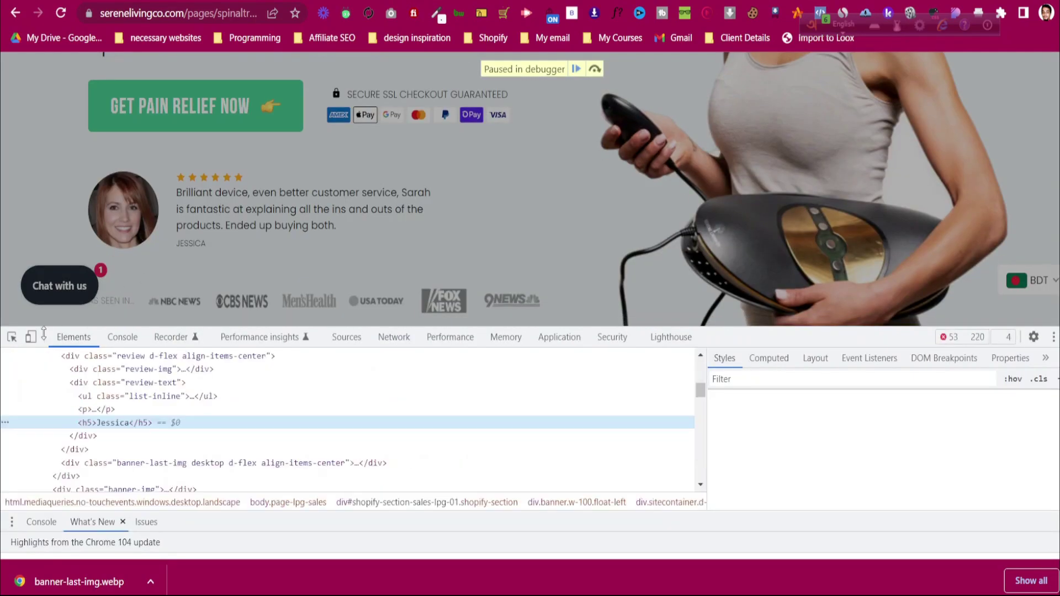
{"action": "left_click", "coordinate": [11, 337]}
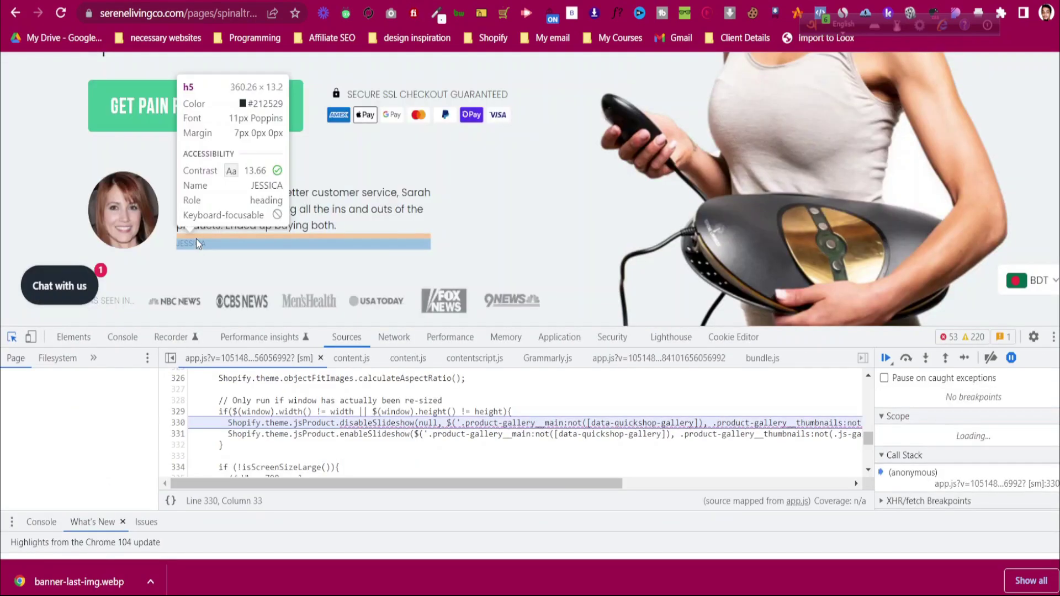
{"action": "left_click", "coordinate": [194, 241]}
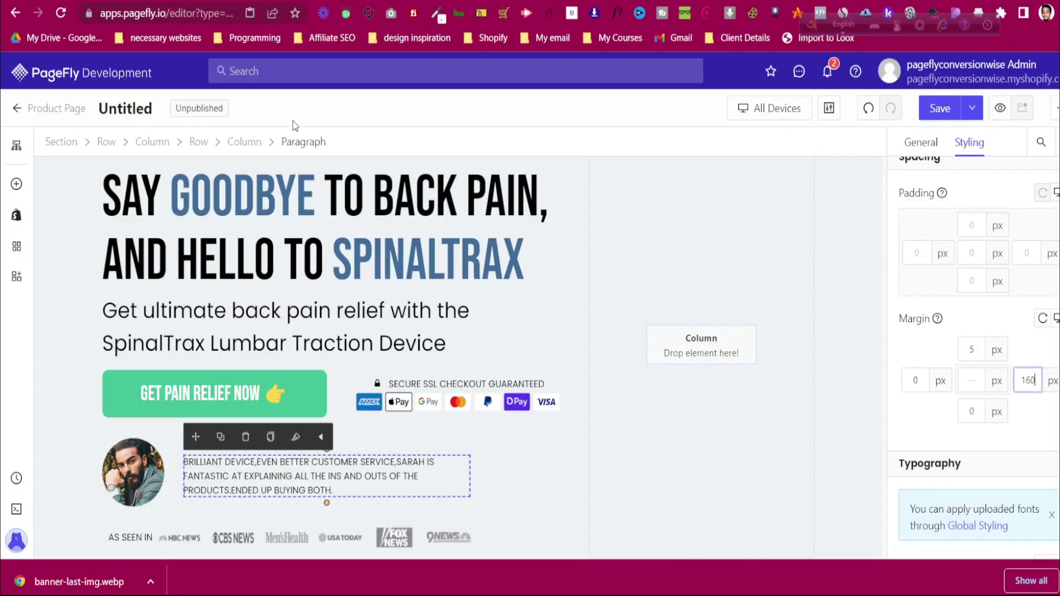
In the PageFly editor, duplicate the testimonial paragraph and replace the copy's text with the customer's first name in capitals
{"action": "left_click", "coordinate": [220, 437]}
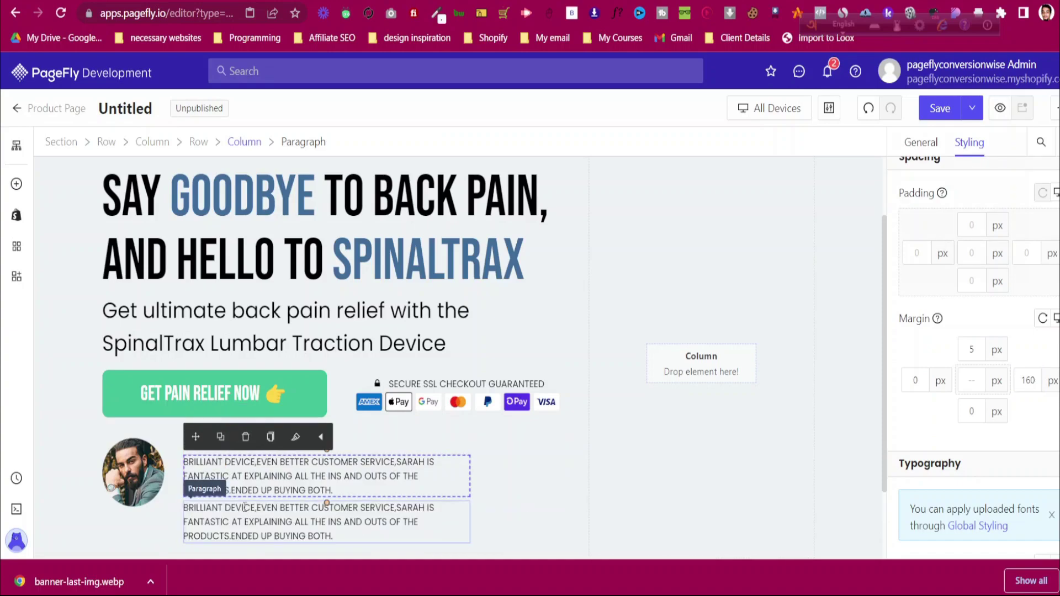
{"action": "left_click", "coordinate": [282, 519]}
{"action": "left_click", "coordinate": [920, 142]}
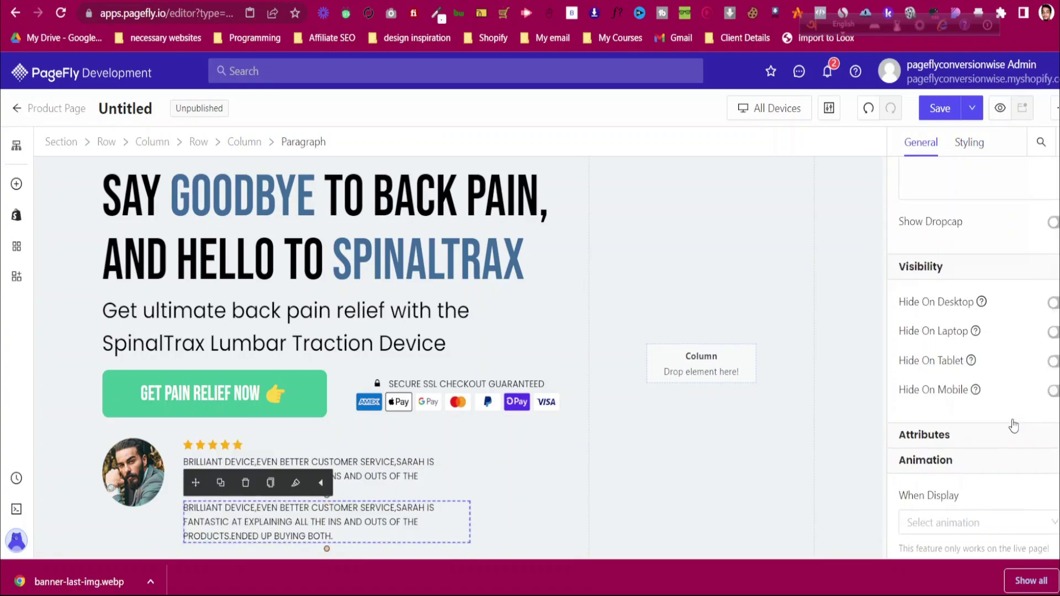
{"action": "triple_click", "coordinate": [1007, 366]}
{"action": "type", "text": "ESSICA"}
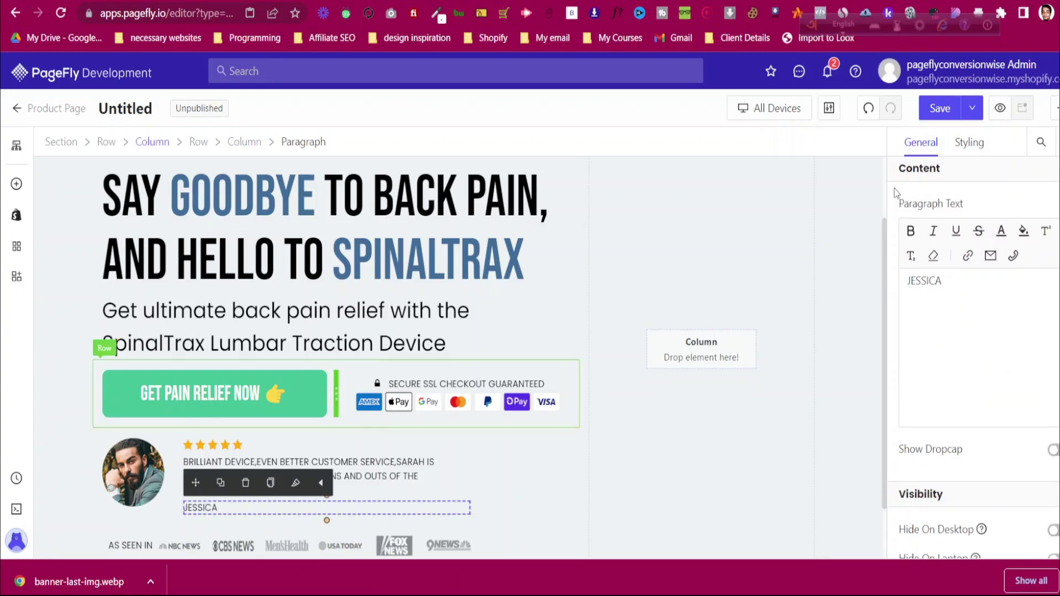
Set the content color of the customer name paragraph to grey rgb(155, 155, 155)
{"action": "left_click", "coordinate": [969, 142]}
{"action": "left_click", "coordinate": [1055, 340]}
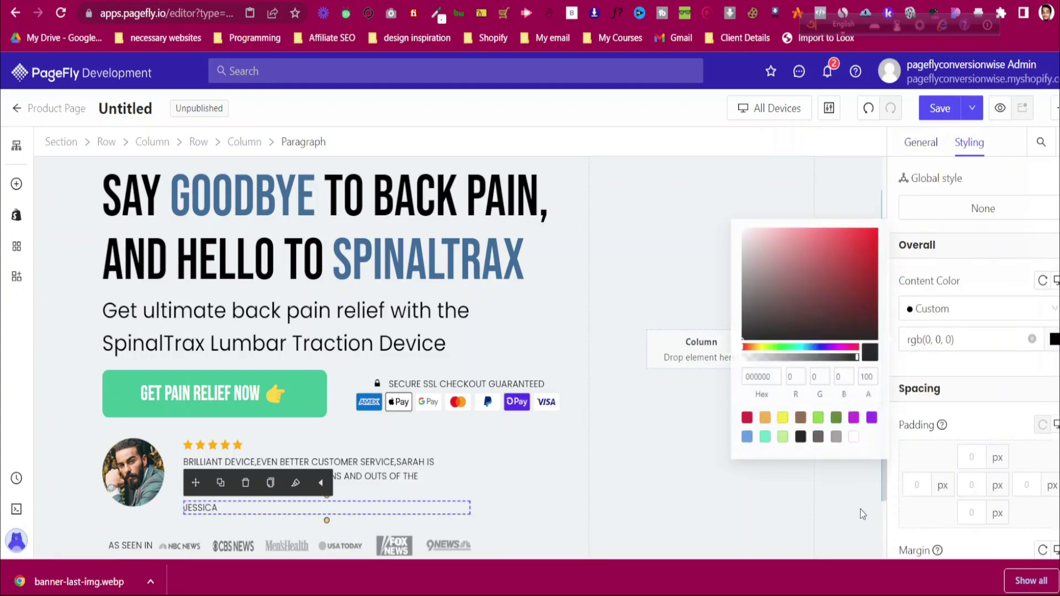
{"action": "left_click", "coordinate": [834, 440]}
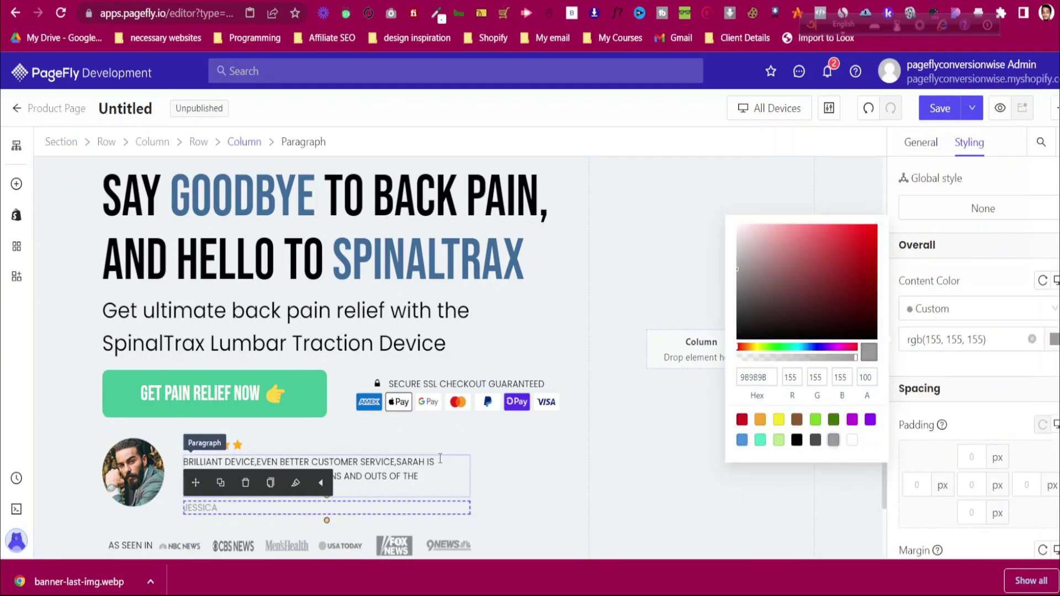
{"action": "left_click", "coordinate": [407, 466]}
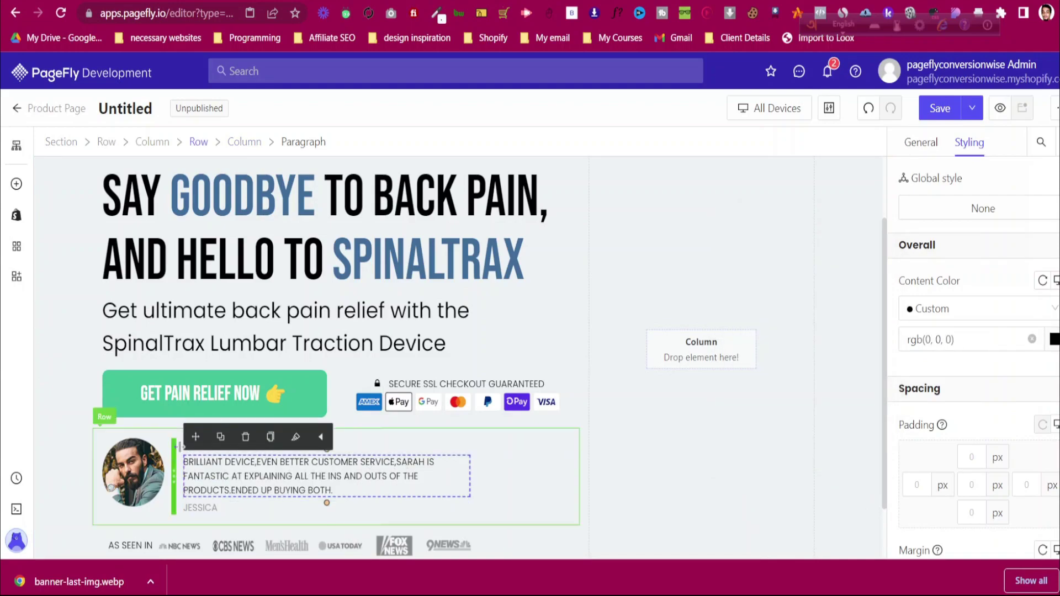
Set the content position of the testimonial row to center so the photo aligns with the text
{"action": "left_click", "coordinate": [146, 438]}
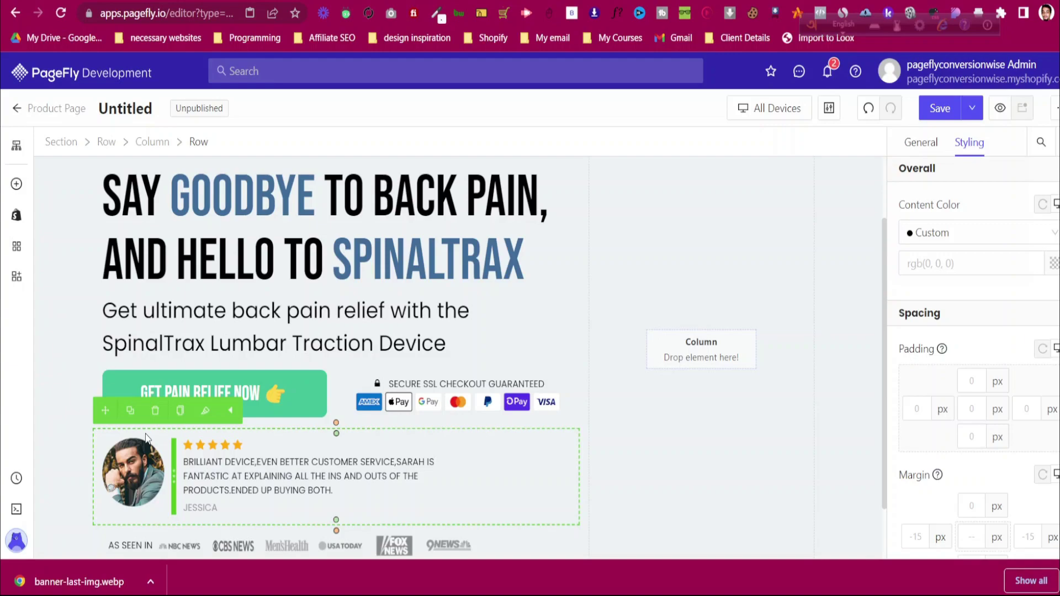
{"action": "left_click", "coordinate": [922, 142]}
{"action": "scroll", "coordinate": [979, 422], "scroll_direction": "down", "scroll_amount": 1}
{"action": "left_click", "coordinate": [983, 467]}
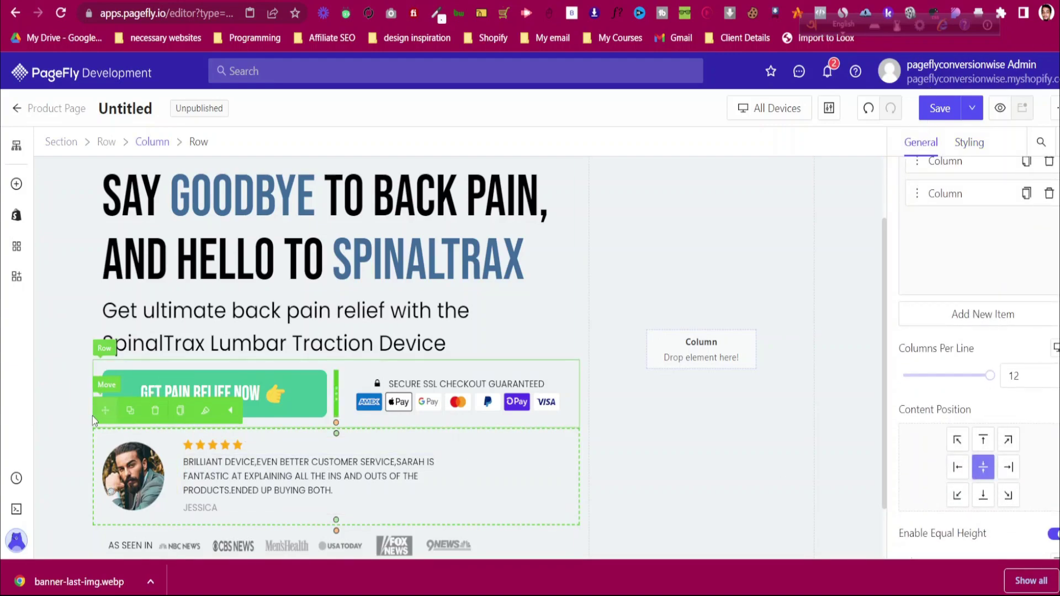
{"action": "left_click", "coordinate": [68, 415]}
{"action": "scroll", "coordinate": [301, 409], "scroll_direction": "down", "scroll_amount": 1}
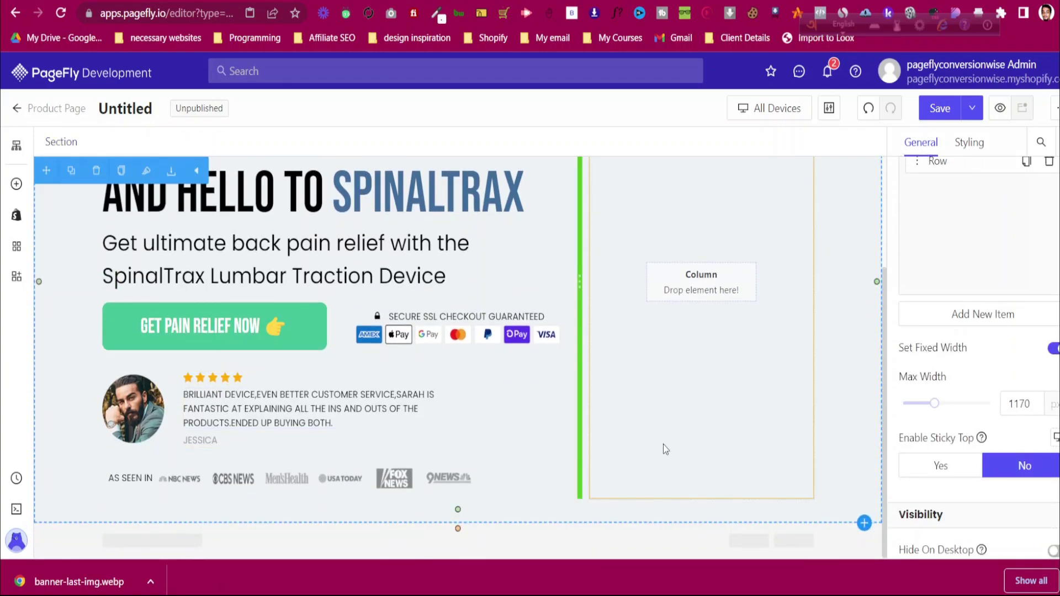
Check the hero image on the reference page, and add an Image element to the empty hero column in PageFly
{"action": "left_click", "coordinate": [295, 1]}
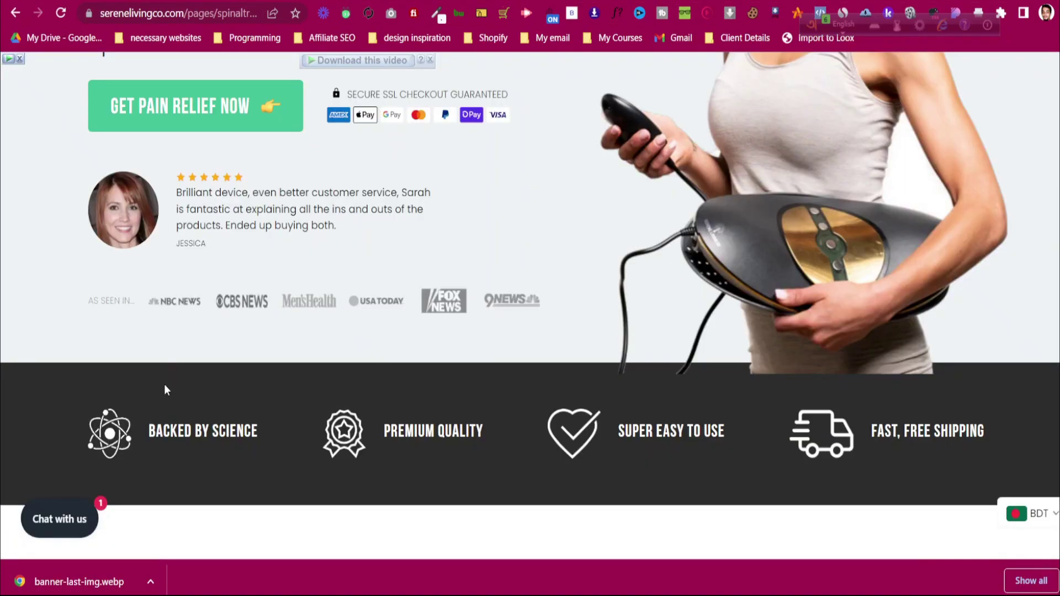
{"action": "scroll", "coordinate": [425, 279], "scroll_direction": "up", "scroll_amount": 4}
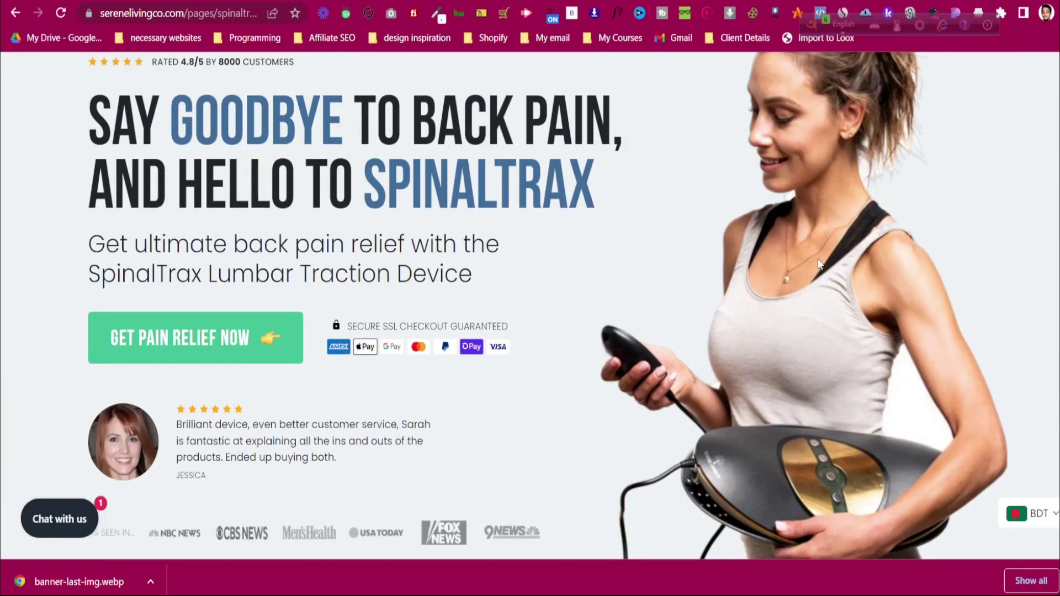
{"action": "left_click", "coordinate": [762, 1]}
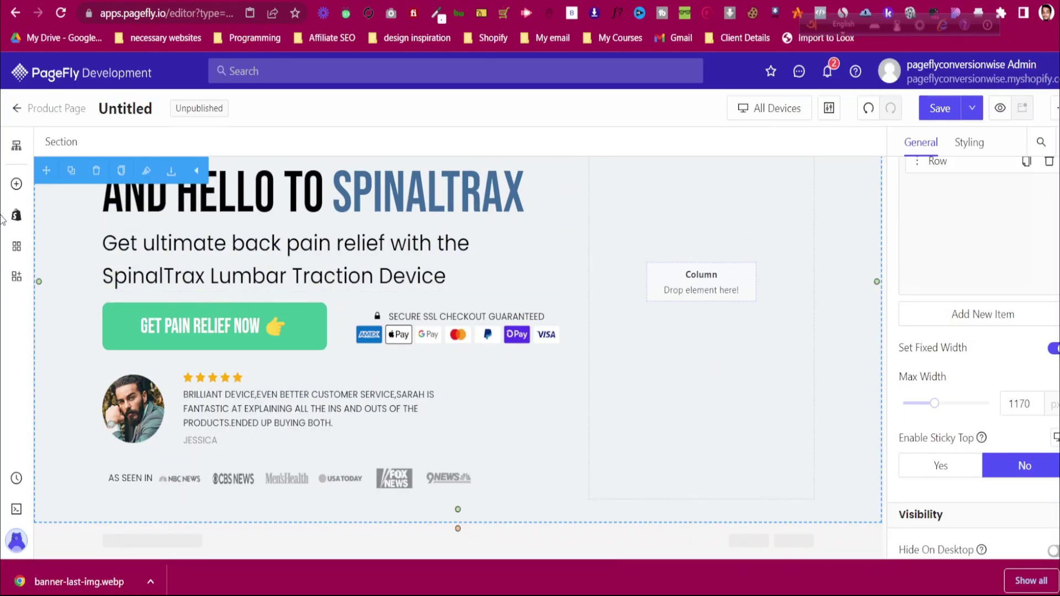
{"action": "left_click", "coordinate": [15, 186]}
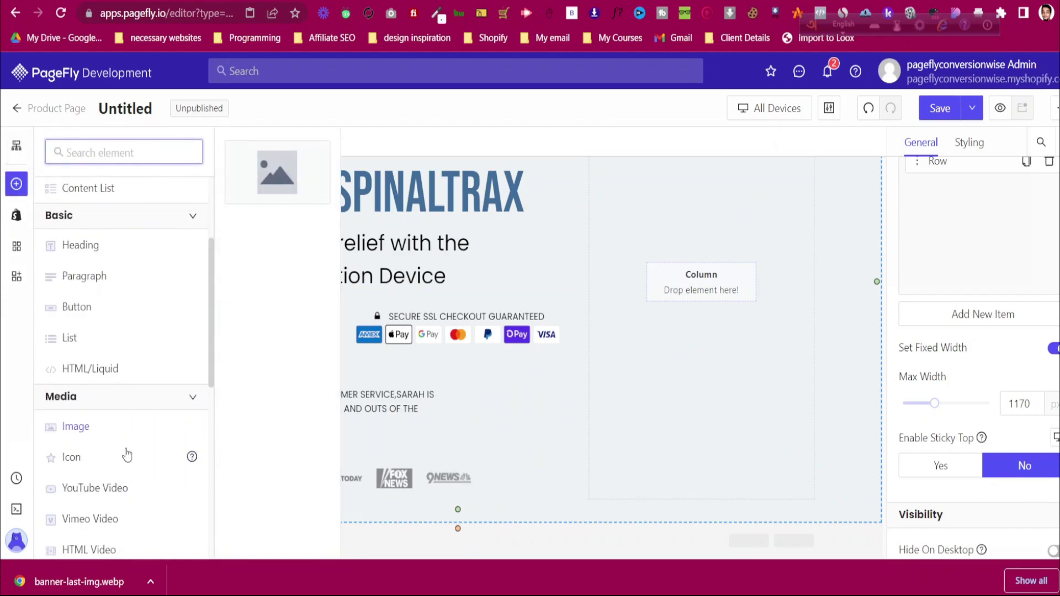
{"action": "left_click_drag", "start_coordinate": [77, 427], "coordinate": [708, 260]}
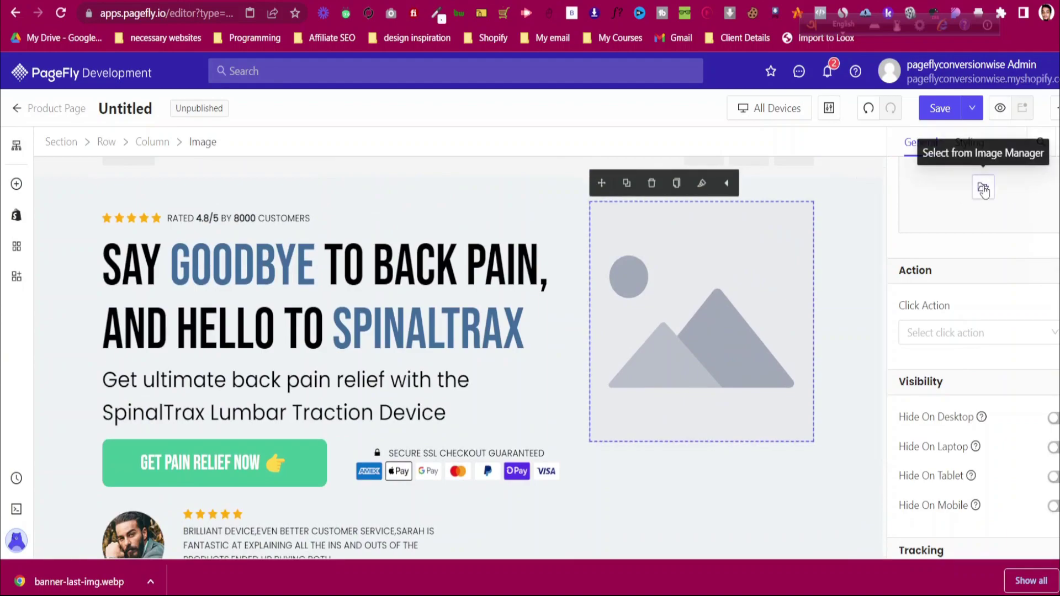
Upload the angled black device picture chosseimg from the Downloads folder and use it as the hero image
{"action": "left_click", "coordinate": [983, 187]}
{"action": "left_click", "coordinate": [878, 213]}
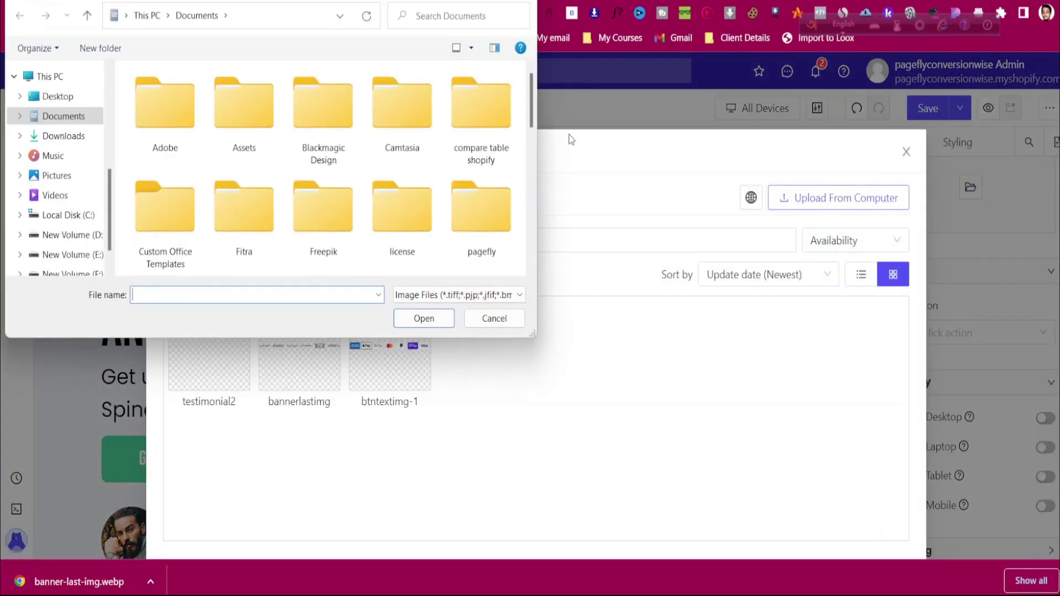
{"action": "left_click", "coordinate": [63, 137]}
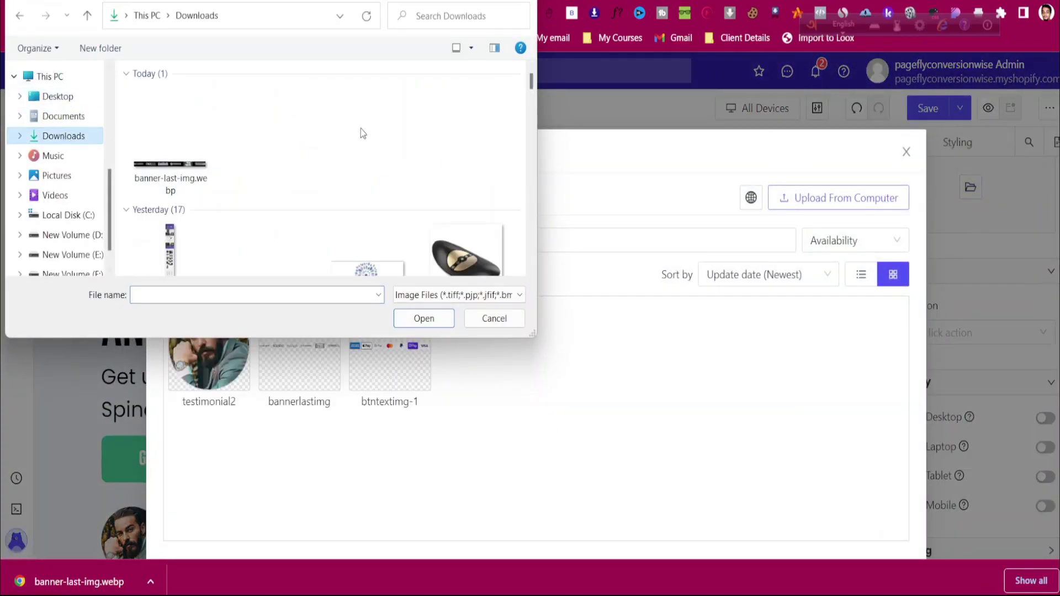
{"action": "left_click", "coordinate": [476, 257]}
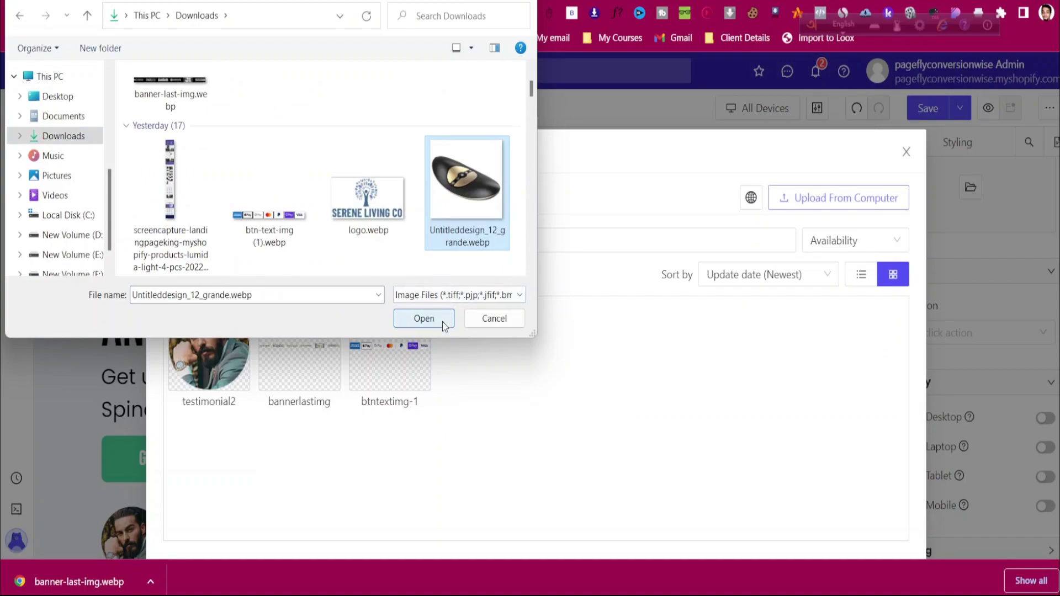
{"action": "scroll", "coordinate": [439, 172], "scroll_direction": "down", "scroll_amount": 2}
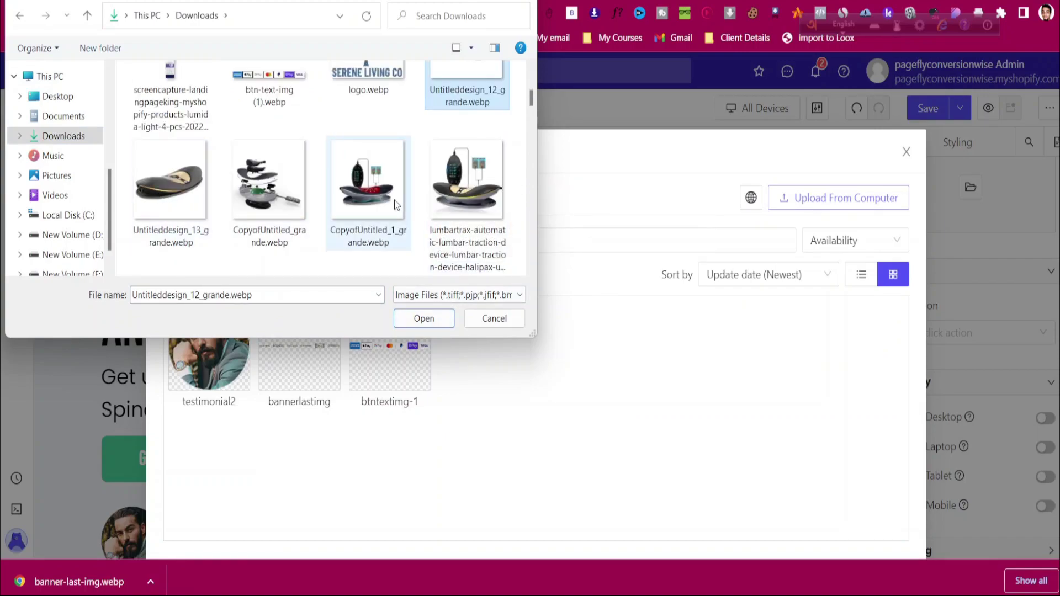
{"action": "scroll", "coordinate": [395, 204], "scroll_direction": "down", "scroll_amount": 2}
{"action": "left_click", "coordinate": [370, 199]}
{"action": "left_click", "coordinate": [424, 318]}
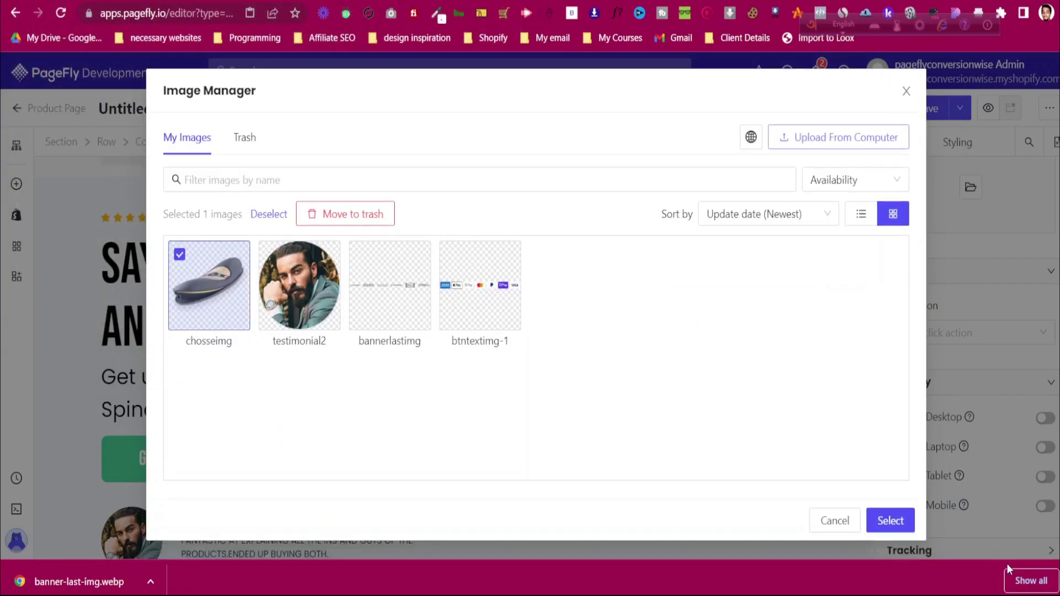
{"action": "left_click", "coordinate": [890, 521]}
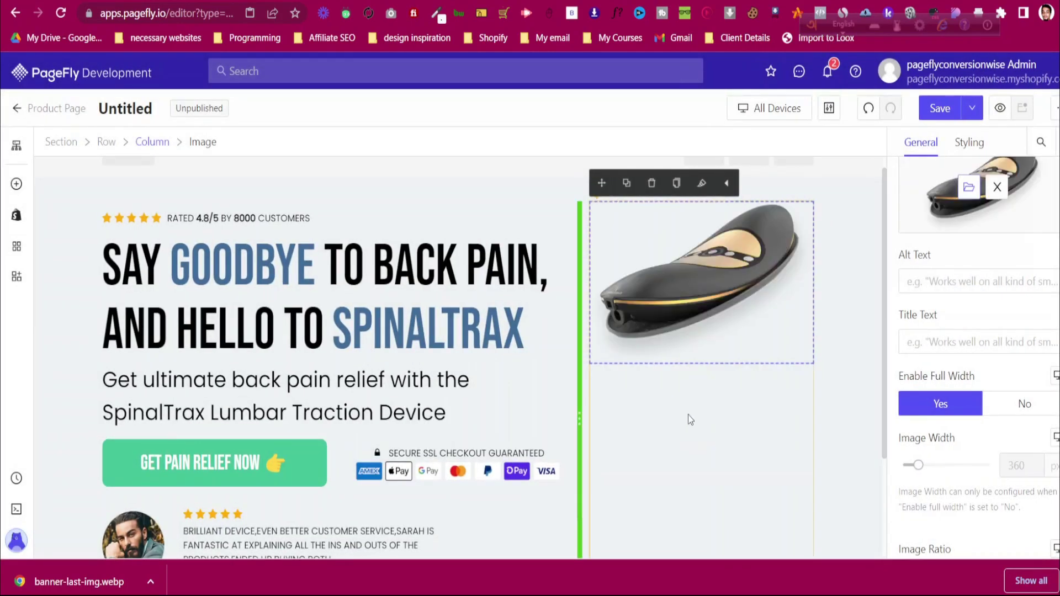
Set the main hero row's content position to center, and widen the image column by narrowing the text column
{"action": "scroll", "coordinate": [699, 387], "scroll_direction": "down", "scroll_amount": 5}
{"action": "scroll", "coordinate": [777, 382], "scroll_direction": "up", "scroll_amount": 5}
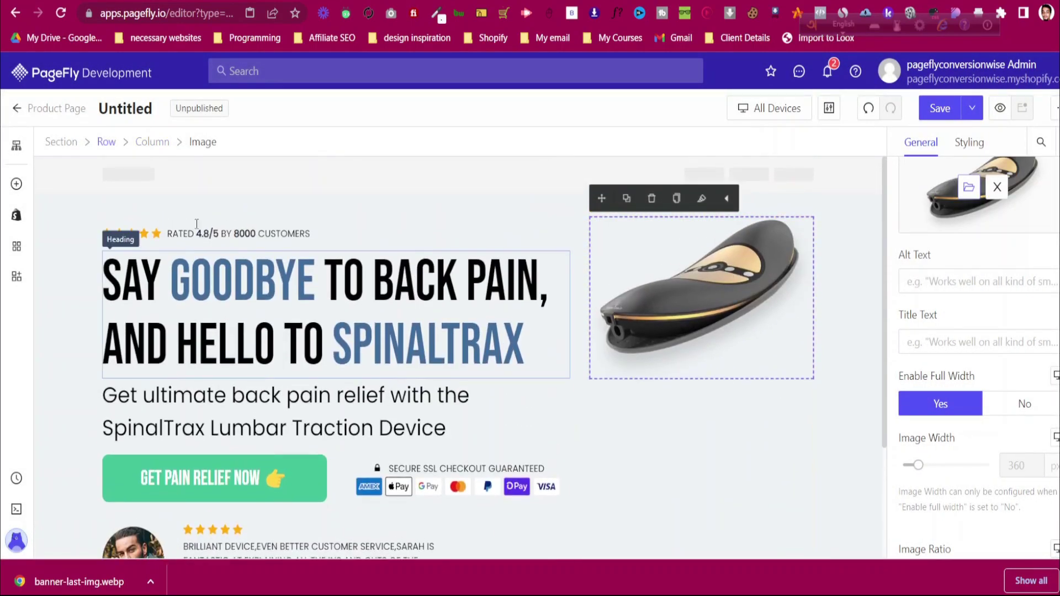
{"action": "left_click", "coordinate": [186, 216]}
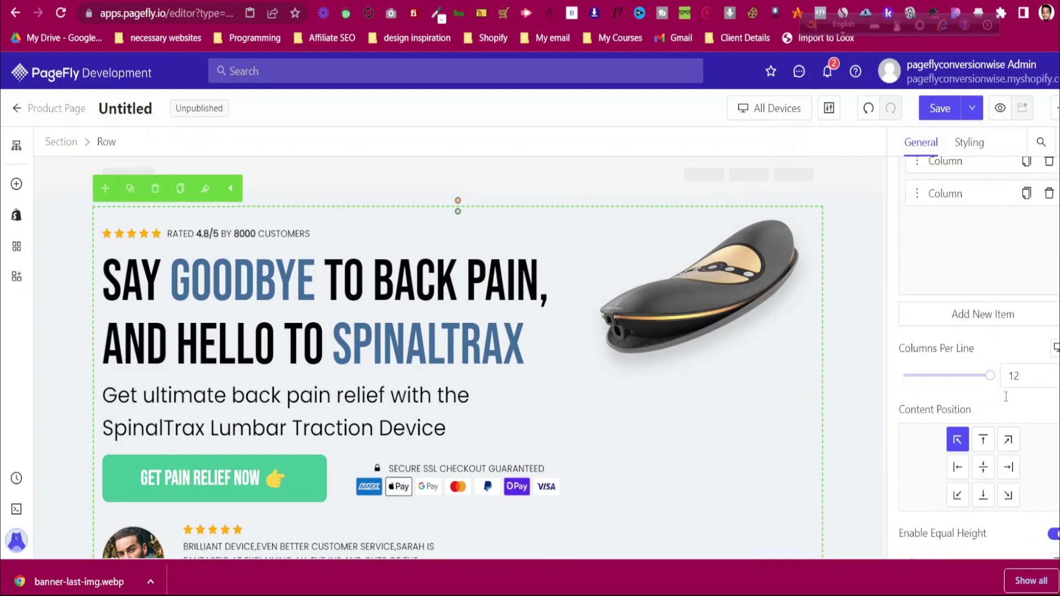
{"action": "left_click", "coordinate": [989, 468]}
{"action": "scroll", "coordinate": [723, 349], "scroll_direction": "down", "scroll_amount": 1}
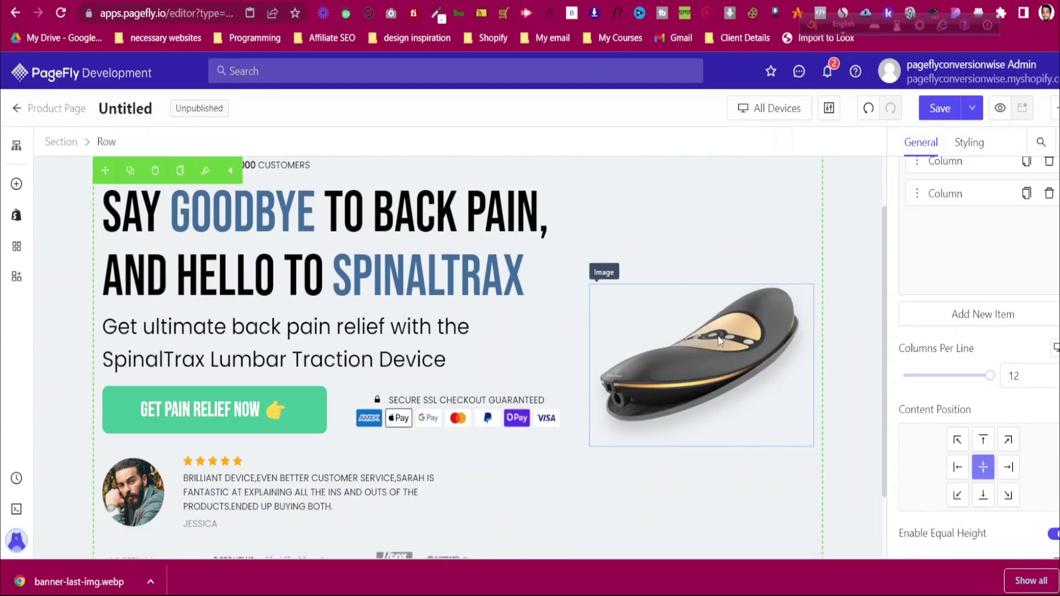
{"action": "left_click_drag", "start_coordinate": [578, 237], "coordinate": [544, 250]}
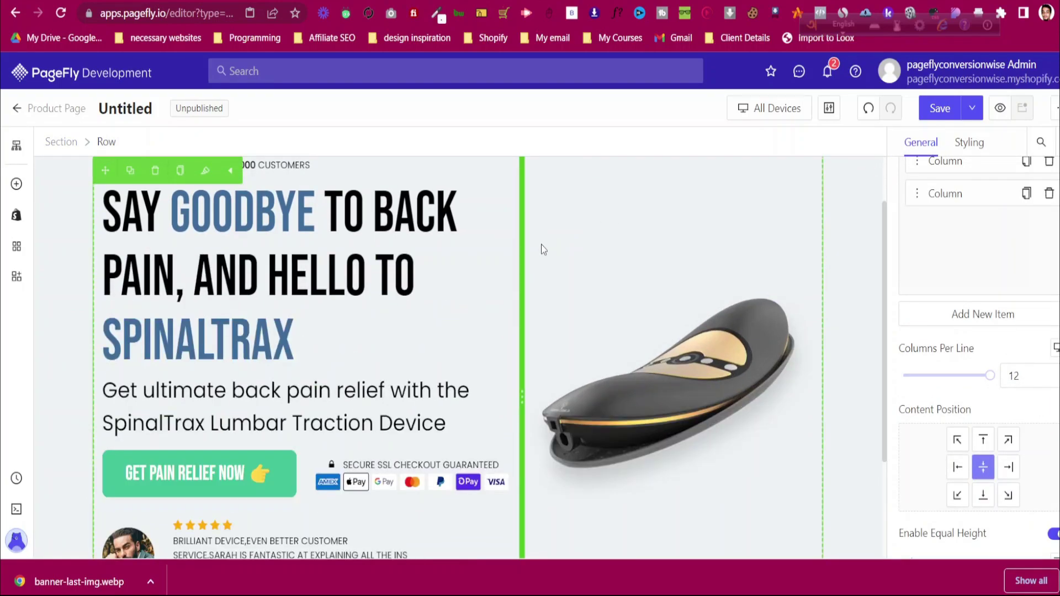
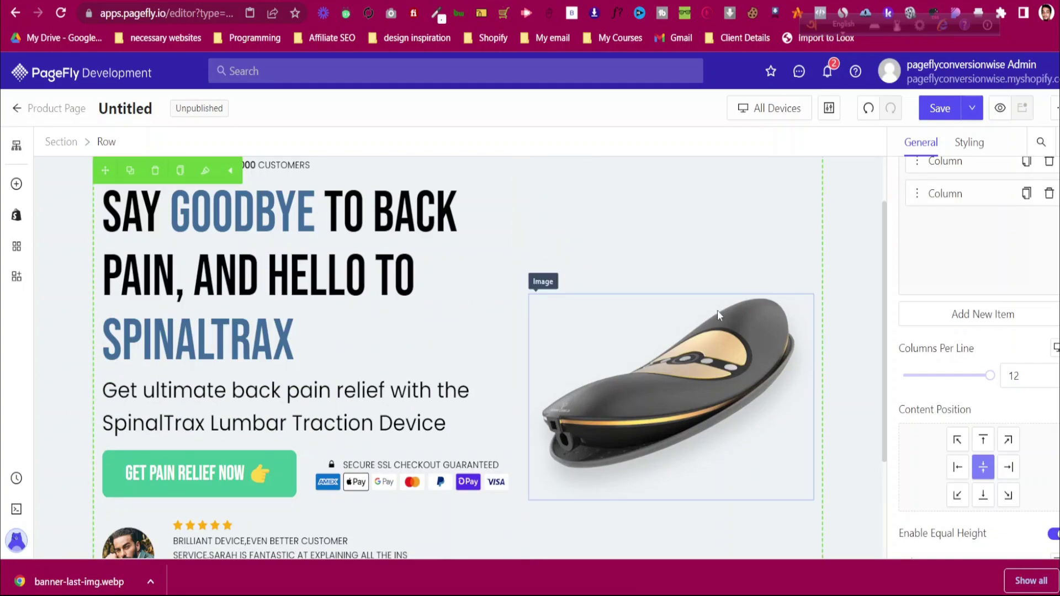
Reduce the font size of the hero heading "Say goodbye to back pain, and hello to SpinalTrax" until it fits on two lines
{"action": "left_click", "coordinate": [315, 269]}
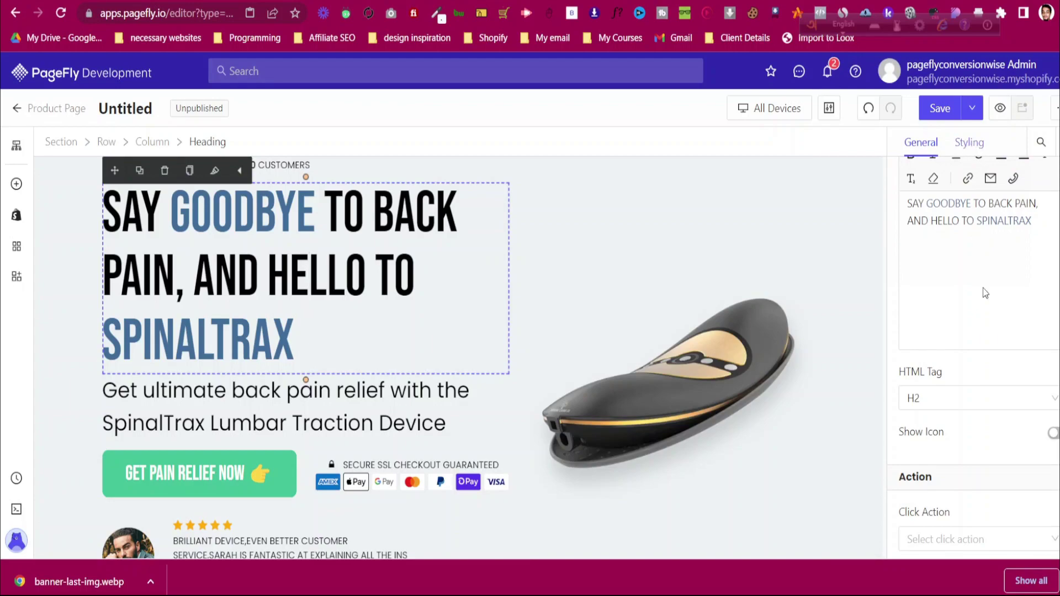
{"action": "left_click", "coordinate": [970, 143]}
{"action": "scroll", "coordinate": [1001, 439], "scroll_direction": "down", "scroll_amount": 5}
{"action": "left_click", "coordinate": [1027, 423]}
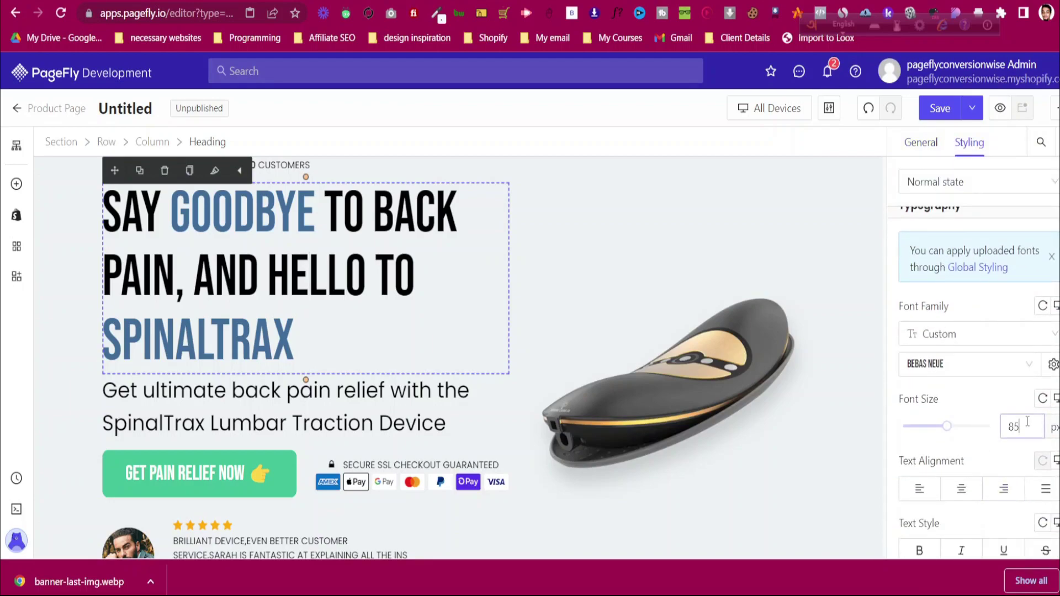
{"action": "key", "text": "Down"}
{"action": "key", "text": "Down"}
{"action": "key", "text": "Down"}
{"action": "key", "text": "Down"}
{"action": "key", "text": "Down"}
{"action": "key", "text": "Down"}
{"action": "key", "text": "Down"}
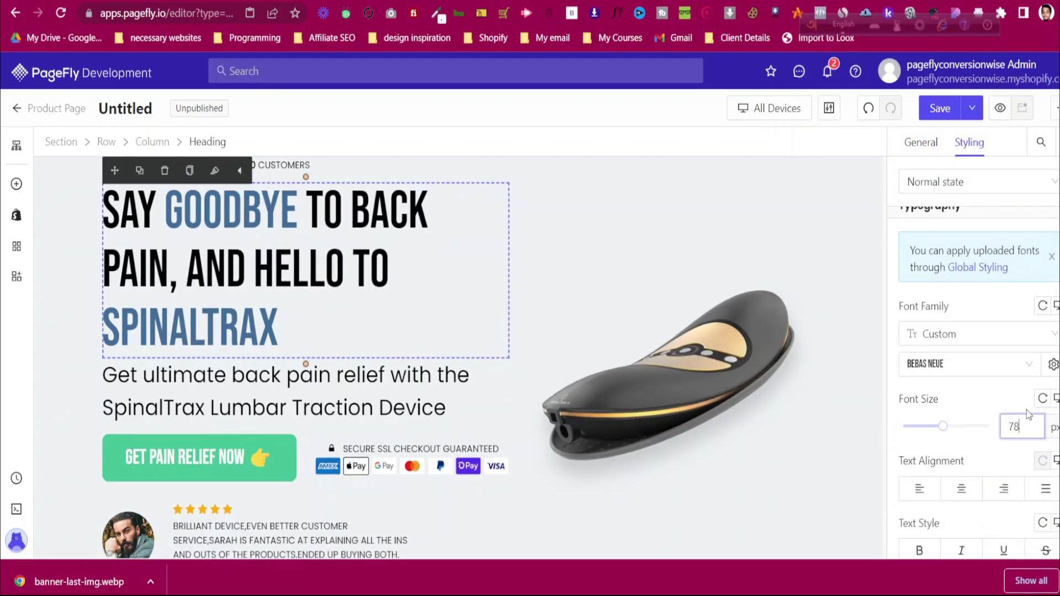
{"action": "key", "text": "Down"}
{"action": "key", "text": "Down"}
{"action": "key", "text": "Down"}
{"action": "key", "text": "Down"}
{"action": "key", "text": "Down"}
{"action": "key", "text": "Down"}
{"action": "key", "text": "Down"}
{"action": "key", "text": "Down"}
Reduce the font size of the paragraph under the hero heading until "SpinalTrax" fits on its first line
{"action": "left_click", "coordinate": [366, 305]}
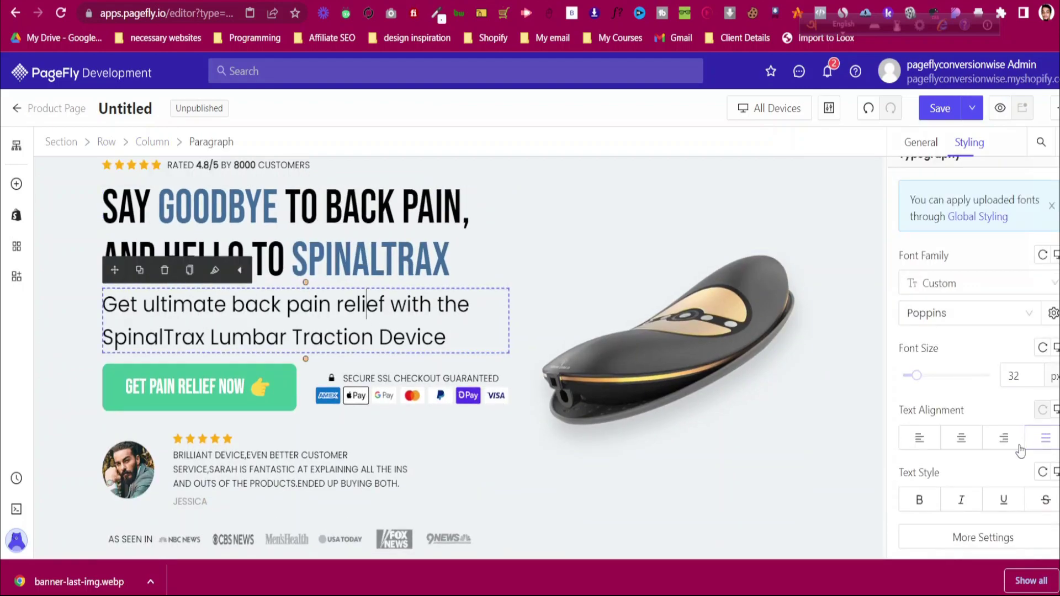
{"action": "key", "text": "Down"}
{"action": "key", "text": "Down"}
{"action": "key", "text": "Down"}
{"action": "key", "text": "Down"}
{"action": "key", "text": "Down"}
{"action": "key", "text": "Down"}
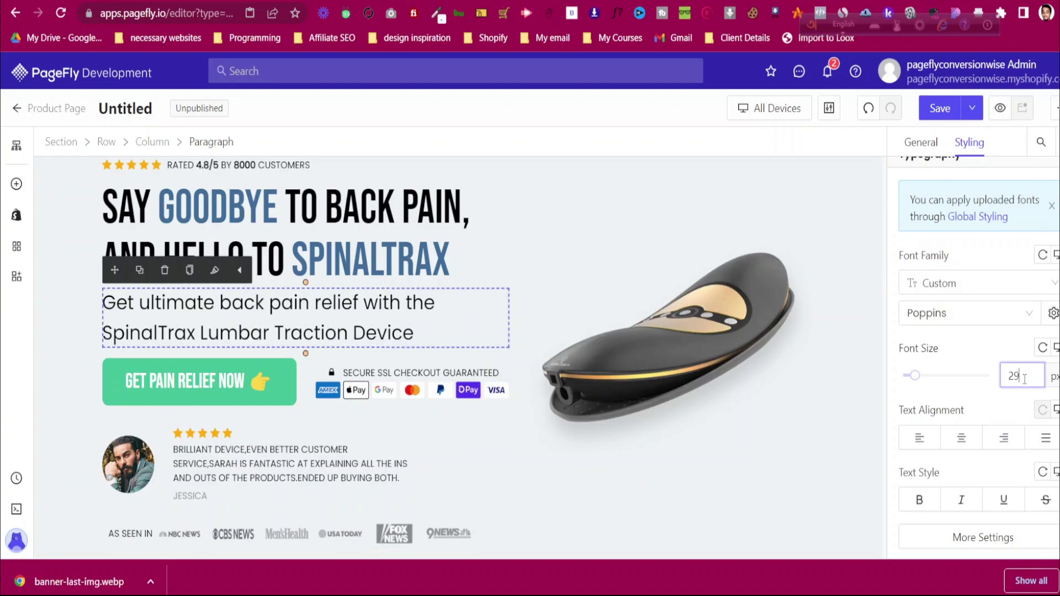
{"action": "key", "text": "Up"}
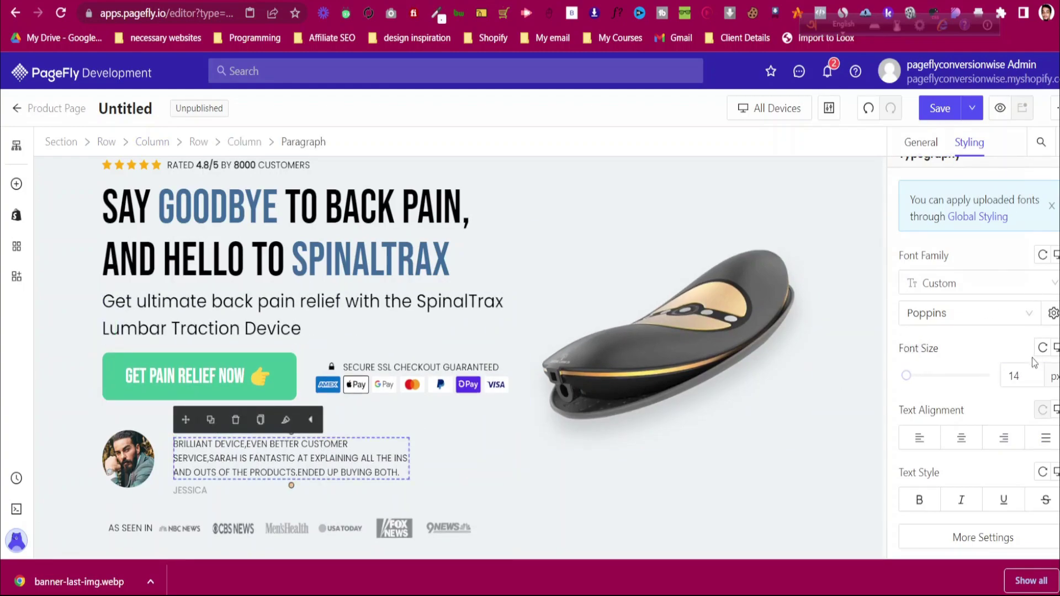
Set the right margin of the customer testimonial paragraph to 140 px
{"action": "scroll", "coordinate": [1023, 353], "scroll_direction": "up", "scroll_amount": 4}
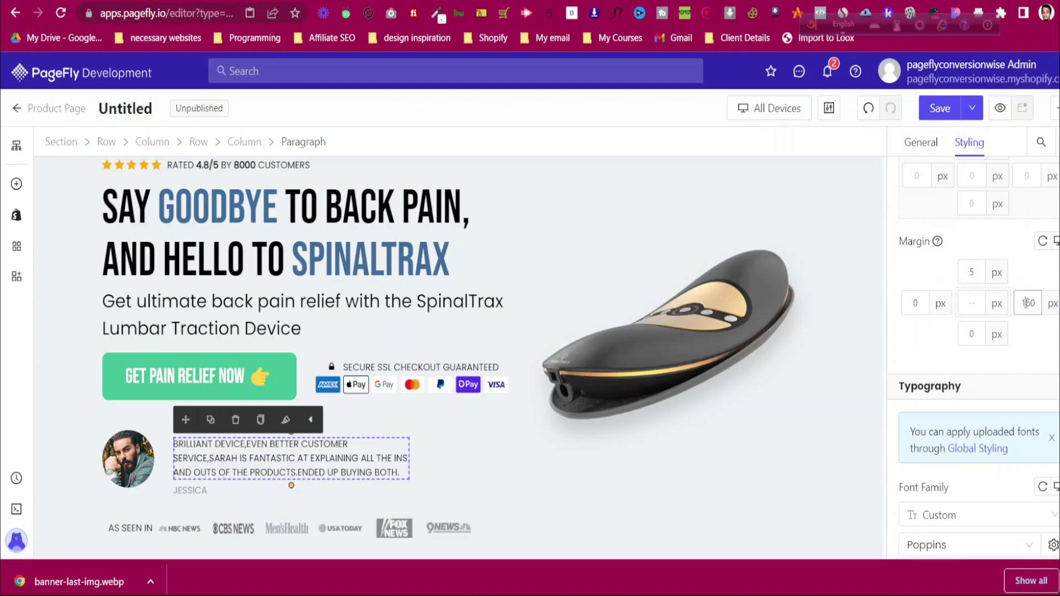
{"action": "key", "text": "Down"}
{"action": "key", "text": "Down"}
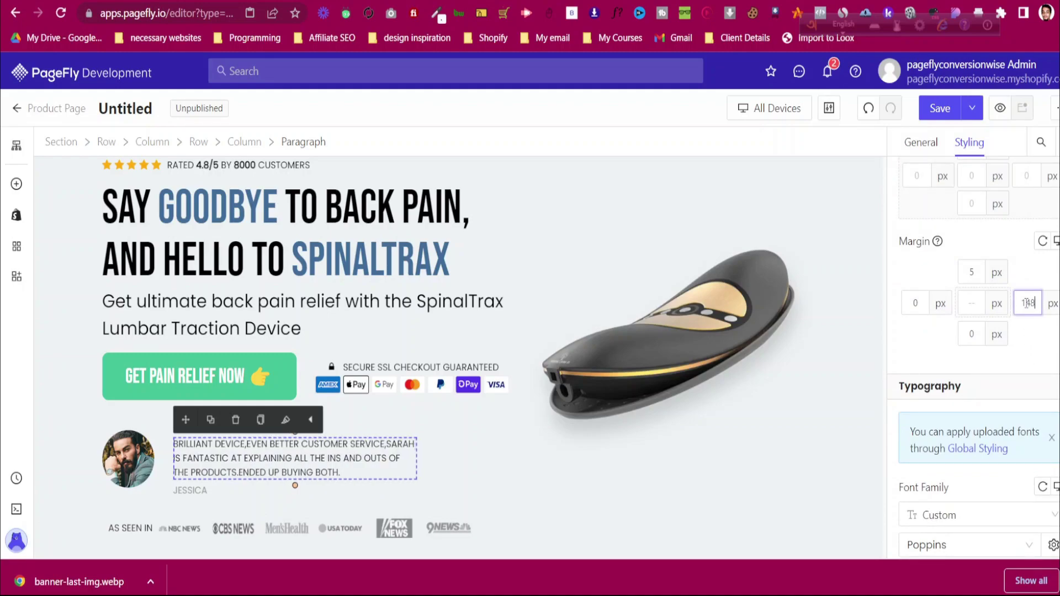
{"action": "key", "text": "Down"}
{"action": "key", "text": "Down"}
{"action": "key", "text": "Down"}
{"action": "key", "text": "Down"}
{"action": "key", "text": "Down"}
{"action": "key", "text": "Down"}
{"action": "key", "text": "Down"}
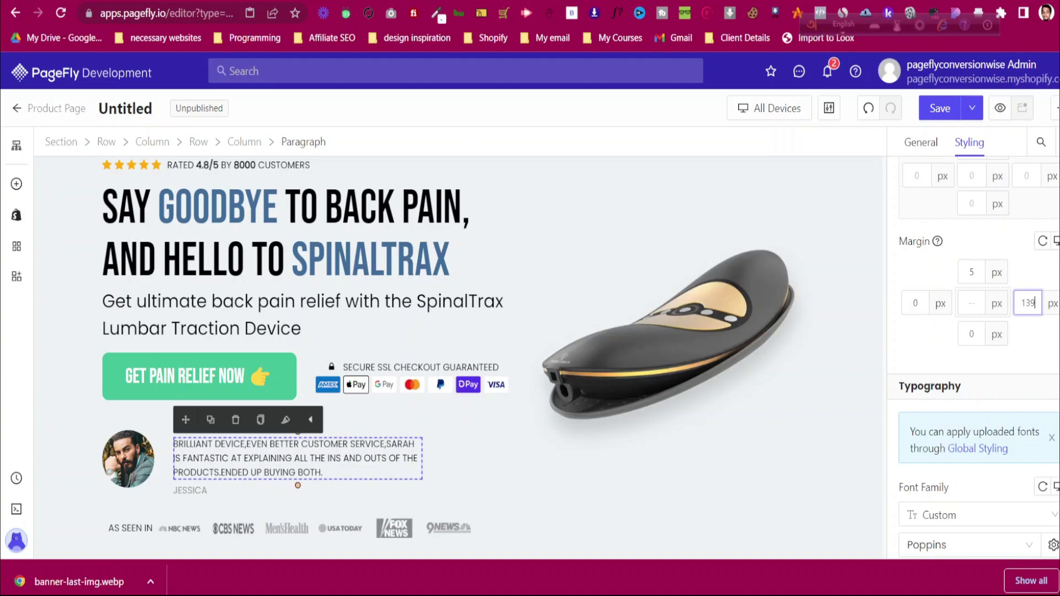
{"action": "key", "text": "Up"}
Review the desktop layout of the hero section, from the rating row down to the logo row and the product image
{"action": "scroll", "coordinate": [347, 390], "scroll_direction": "down", "scroll_amount": 1}
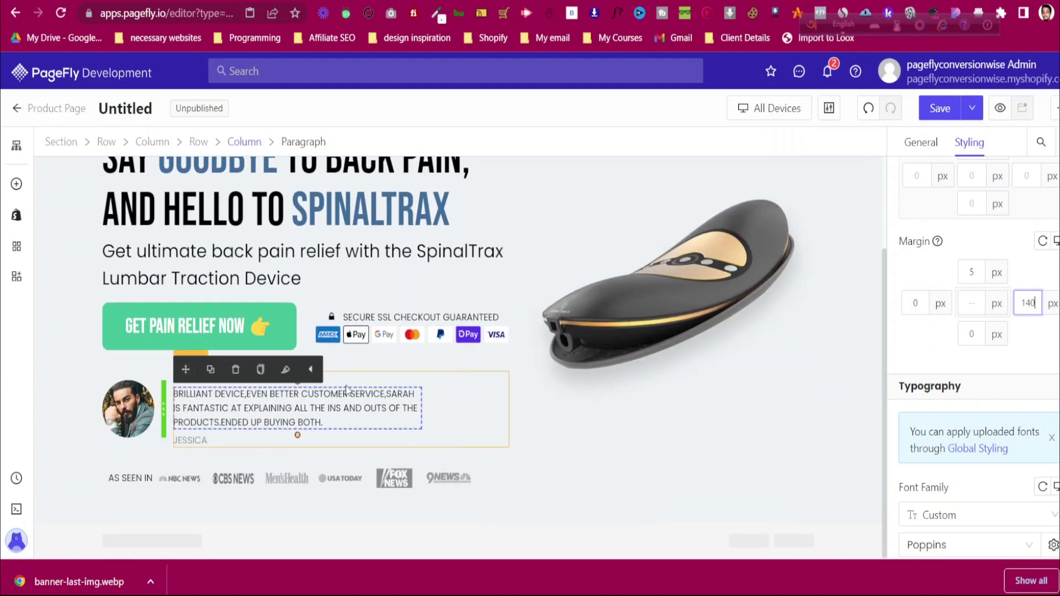
{"action": "scroll", "coordinate": [346, 390], "scroll_direction": "up", "scroll_amount": 2}
{"action": "left_click", "coordinate": [60, 229]}
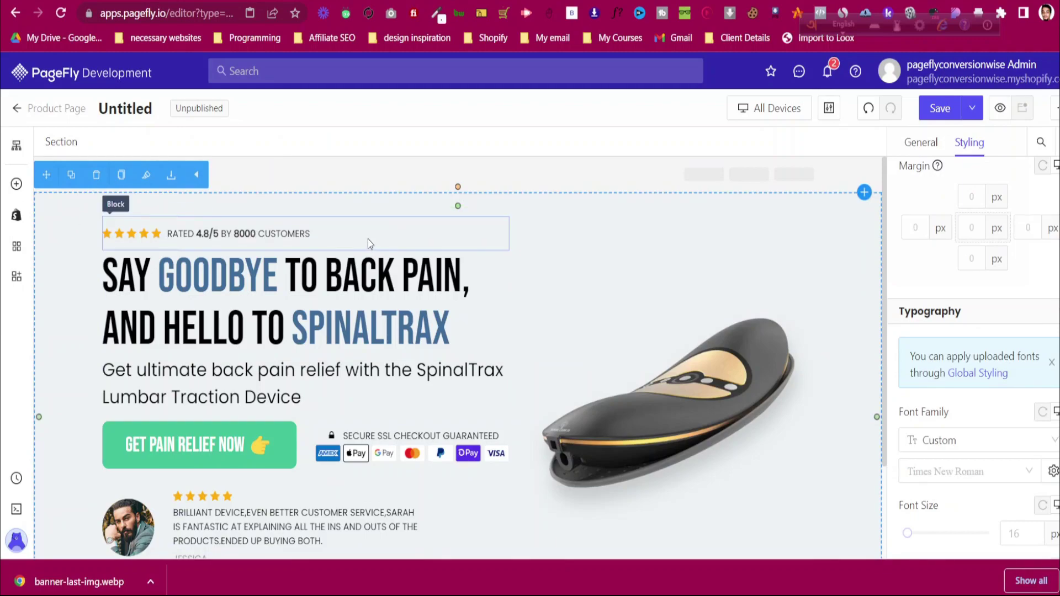
{"action": "left_click", "coordinate": [345, 383]}
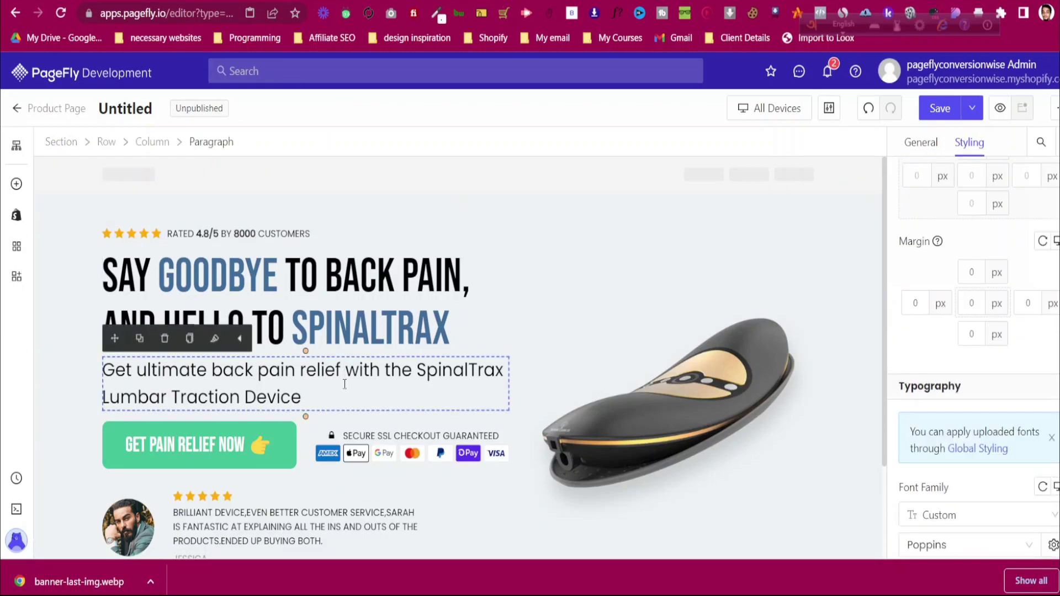
{"action": "left_click", "coordinate": [702, 426]}
{"action": "scroll", "coordinate": [704, 397], "scroll_direction": "down", "scroll_amount": 1}
{"action": "scroll", "coordinate": [705, 441], "scroll_direction": "down", "scroll_amount": 2}
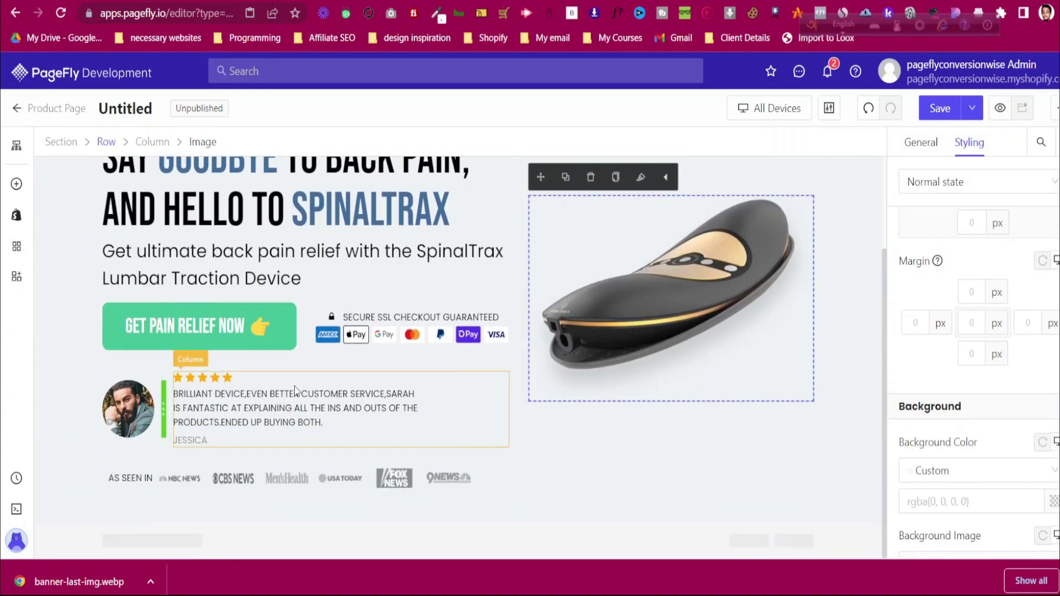
{"action": "left_click", "coordinate": [76, 294]}
{"action": "scroll", "coordinate": [76, 295], "scroll_direction": "up", "scroll_amount": 3}
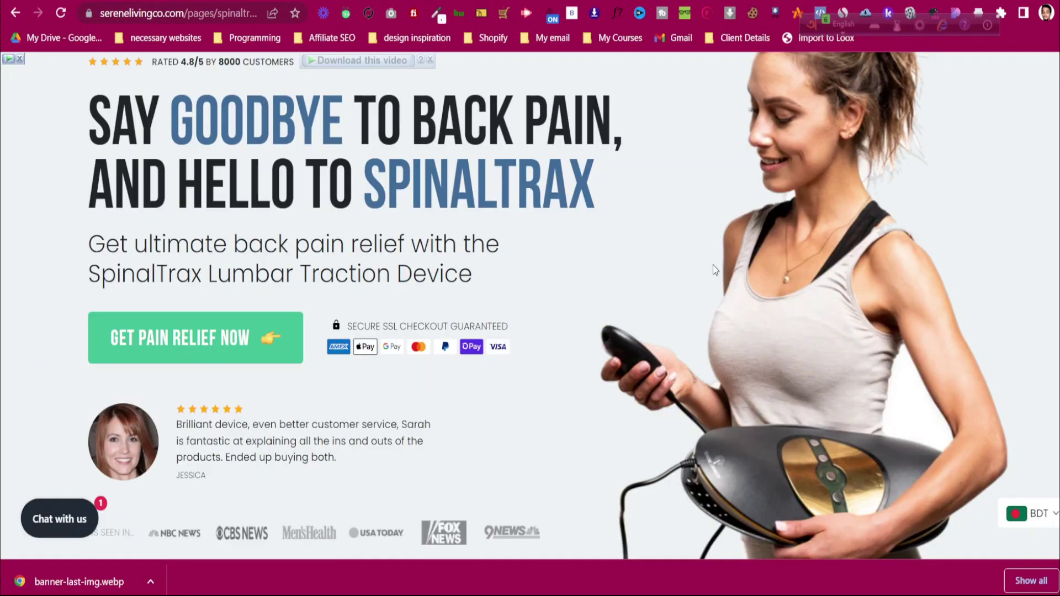
Switch to the SpinalTrax reference page and examine its hero at mobile width, including stacking order, text alignment and sizes
{"action": "scroll", "coordinate": [713, 270], "scroll_direction": "down", "scroll_amount": 3}
{"action": "scroll", "coordinate": [713, 270], "scroll_direction": "up", "scroll_amount": 3}
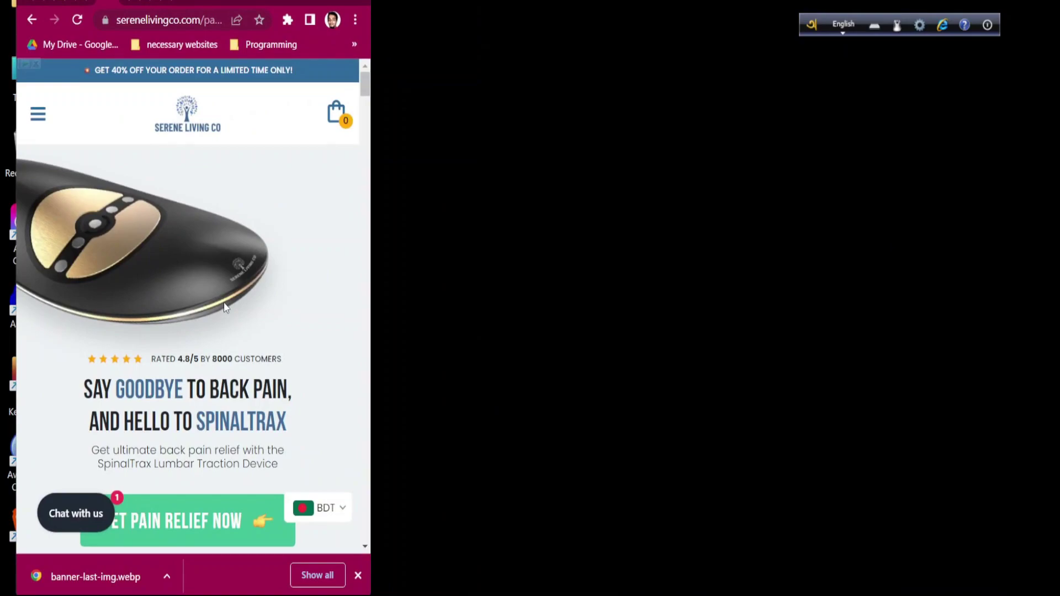
{"action": "scroll", "coordinate": [225, 307], "scroll_direction": "down", "scroll_amount": 2}
{"action": "scroll", "coordinate": [224, 308], "scroll_direction": "up", "scroll_amount": 2}
{"action": "scroll", "coordinate": [225, 304], "scroll_direction": "down", "scroll_amount": 5}
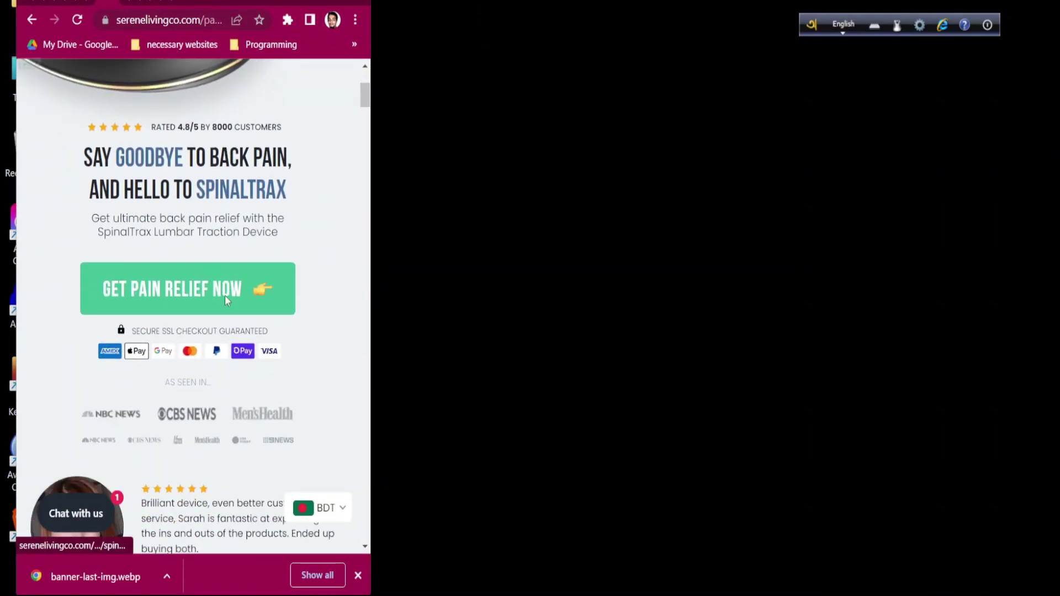
{"action": "scroll", "coordinate": [224, 296], "scroll_direction": "down", "scroll_amount": 3}
{"action": "scroll", "coordinate": [229, 259], "scroll_direction": "up", "scroll_amount": 7}
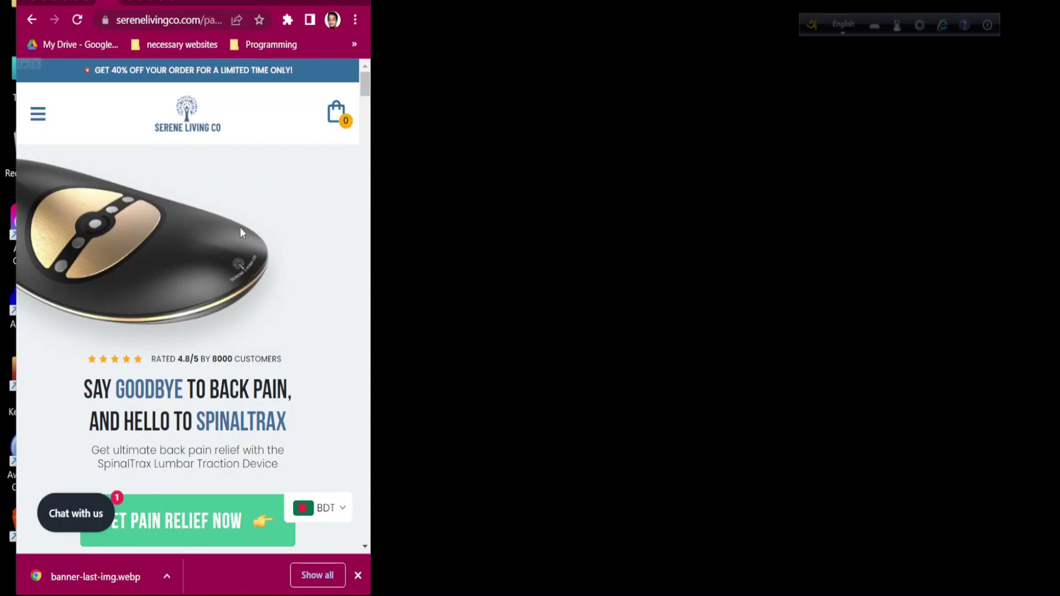
{"action": "scroll", "coordinate": [241, 232], "scroll_direction": "down", "scroll_amount": 2}
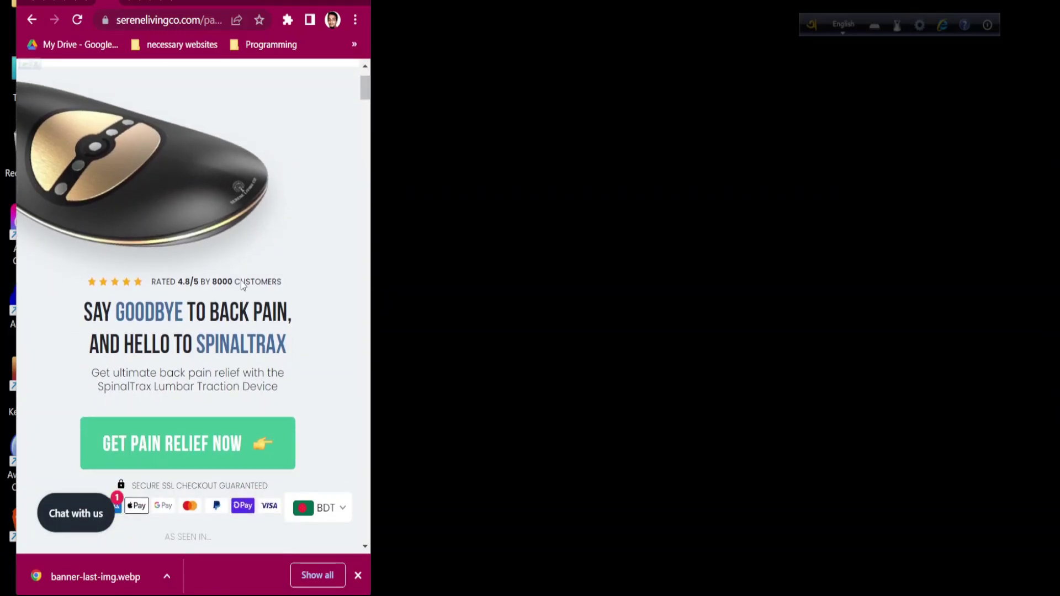
{"action": "scroll", "coordinate": [241, 280], "scroll_direction": "down", "scroll_amount": 2}
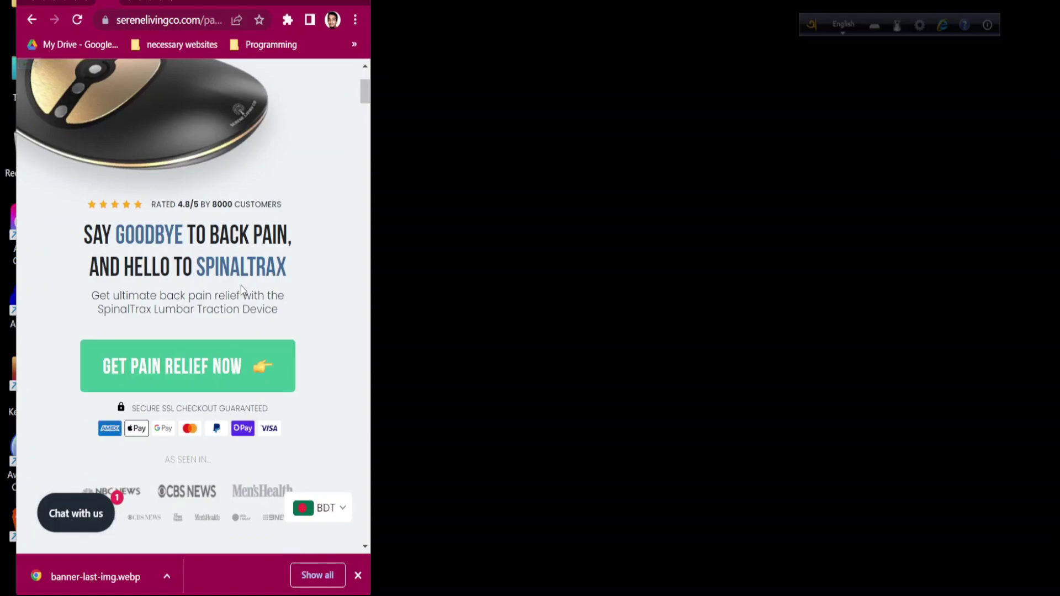
{"action": "scroll", "coordinate": [241, 285], "scroll_direction": "down", "scroll_amount": 4}
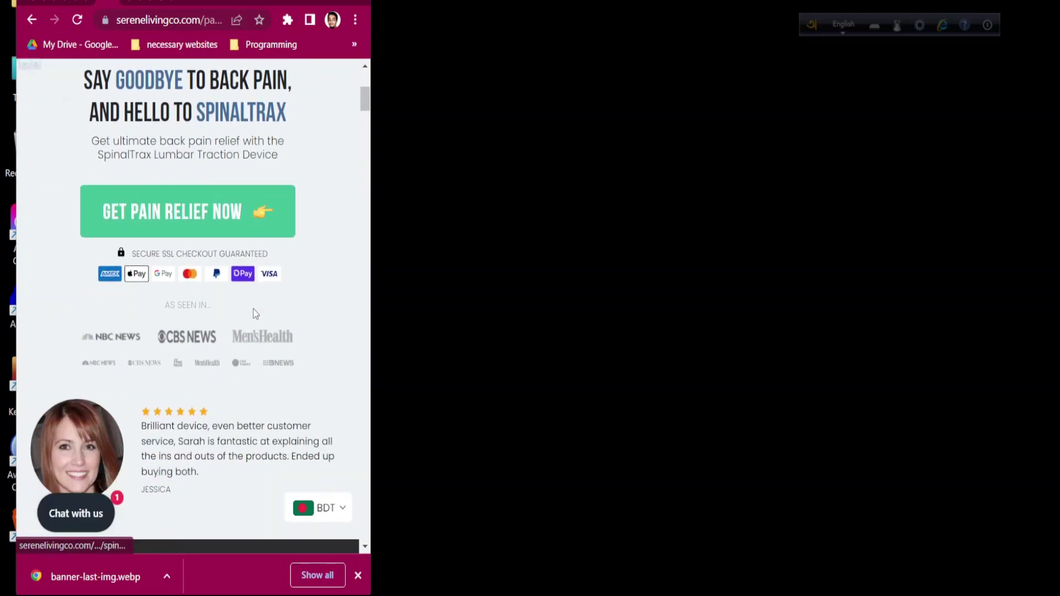
{"action": "scroll", "coordinate": [254, 314], "scroll_direction": "down", "scroll_amount": 2}
{"action": "scroll", "coordinate": [255, 316], "scroll_direction": "down", "scroll_amount": 2}
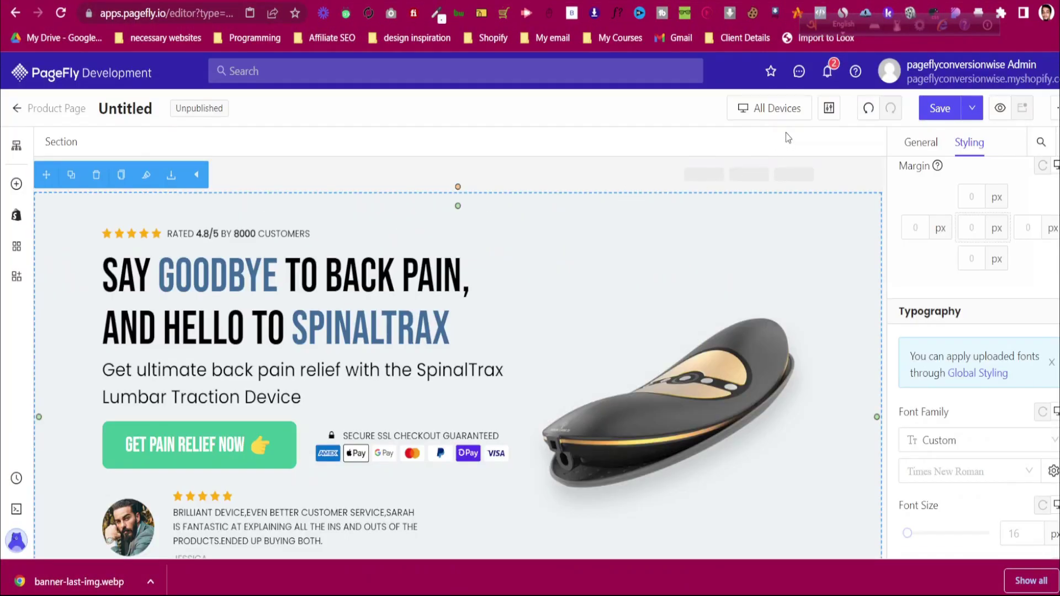
Switch the PageFly editor to the Mobile device view and review how the hero section stacks
{"action": "left_click", "coordinate": [786, 113]}
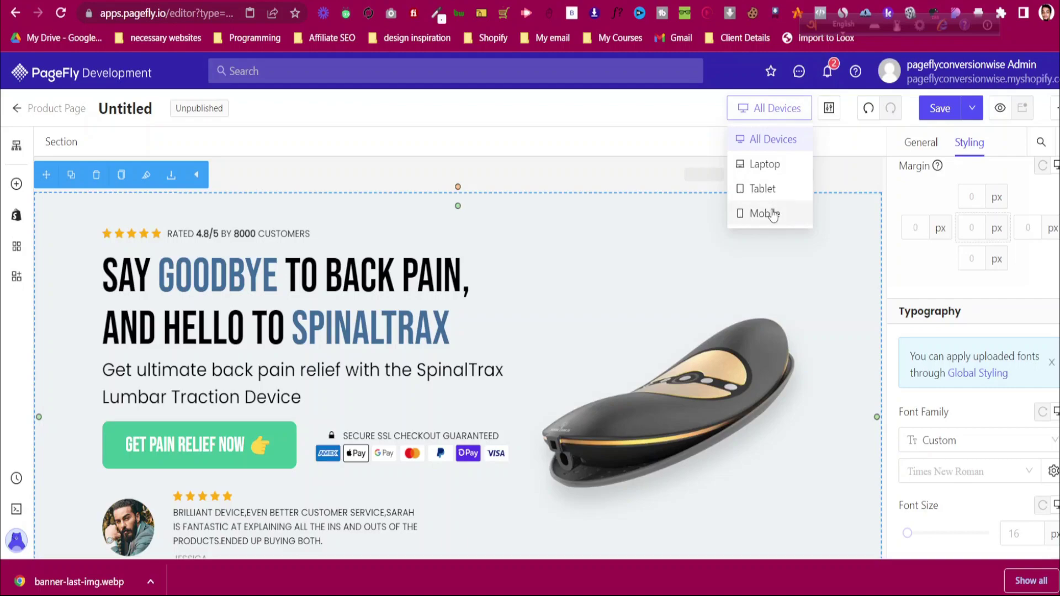
{"action": "left_click", "coordinate": [775, 214]}
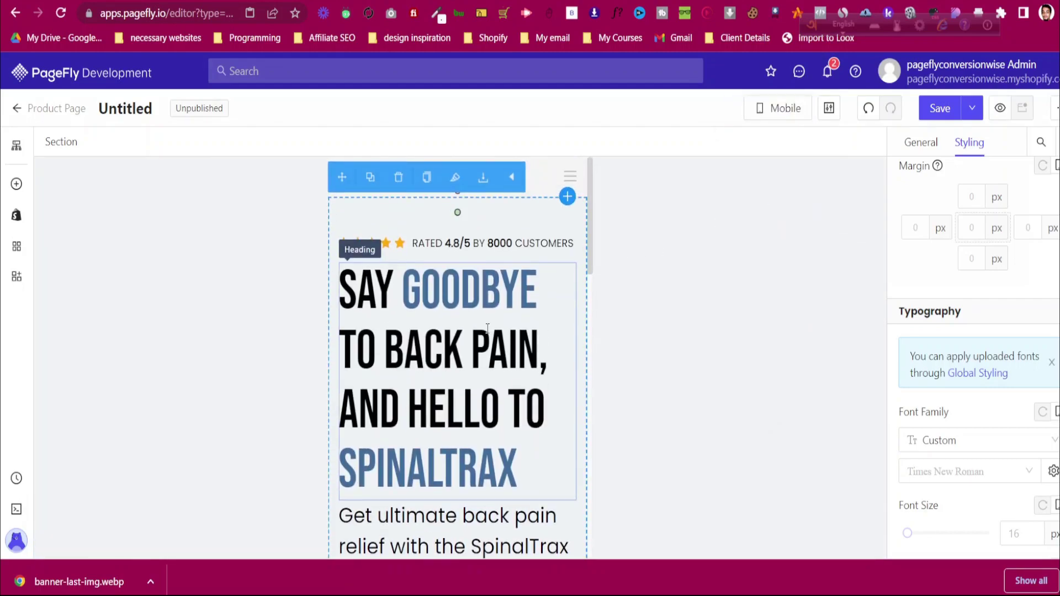
{"action": "scroll", "coordinate": [487, 326], "scroll_direction": "down", "scroll_amount": 5}
{"action": "scroll", "coordinate": [487, 326], "scroll_direction": "down", "scroll_amount": 10}
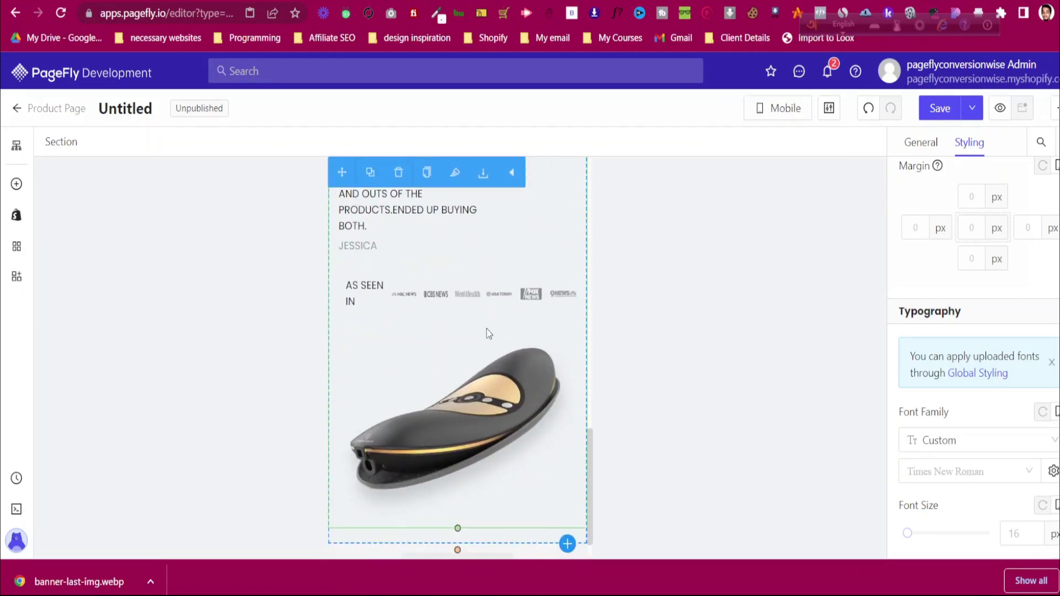
{"action": "scroll", "coordinate": [486, 329], "scroll_direction": "up", "scroll_amount": 15}
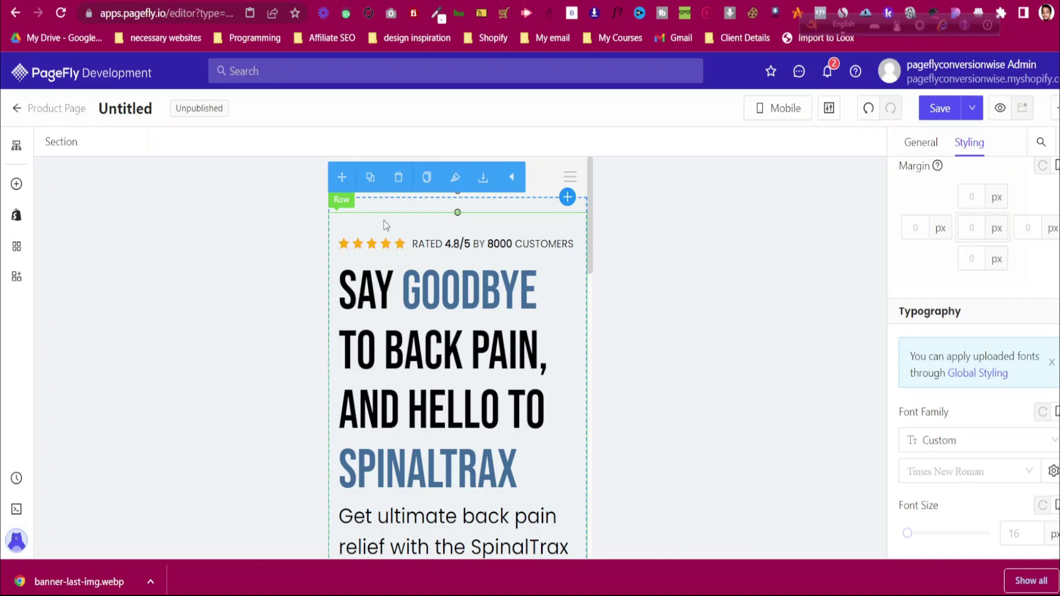
Set the main hero row's mobile display style to Flex with Wrap Reverse, placing the product image above the text
{"action": "left_click", "coordinate": [358, 217]}
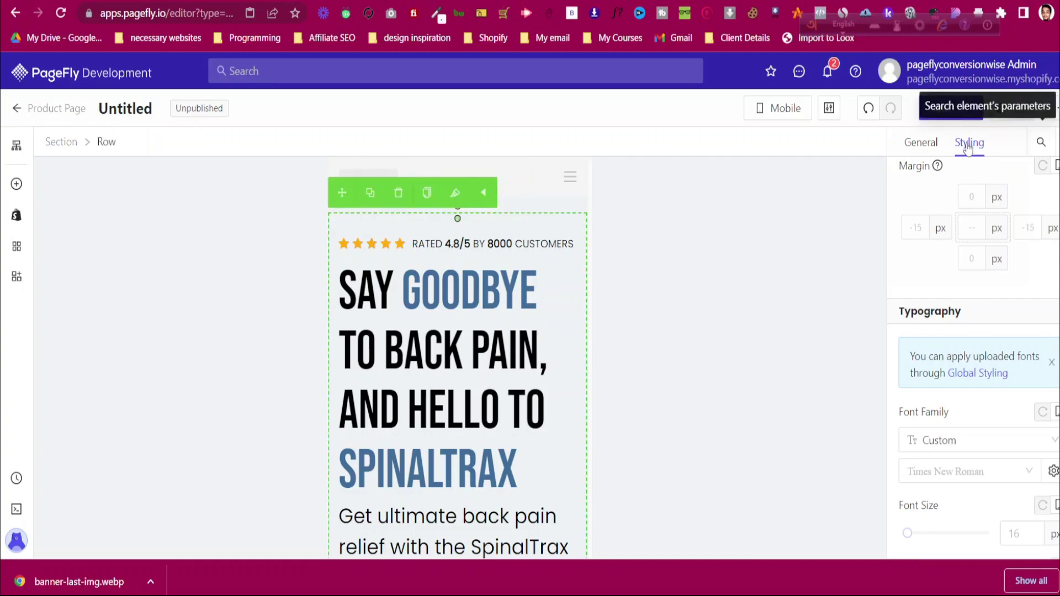
{"action": "scroll", "coordinate": [1037, 309], "scroll_direction": "down", "scroll_amount": 15}
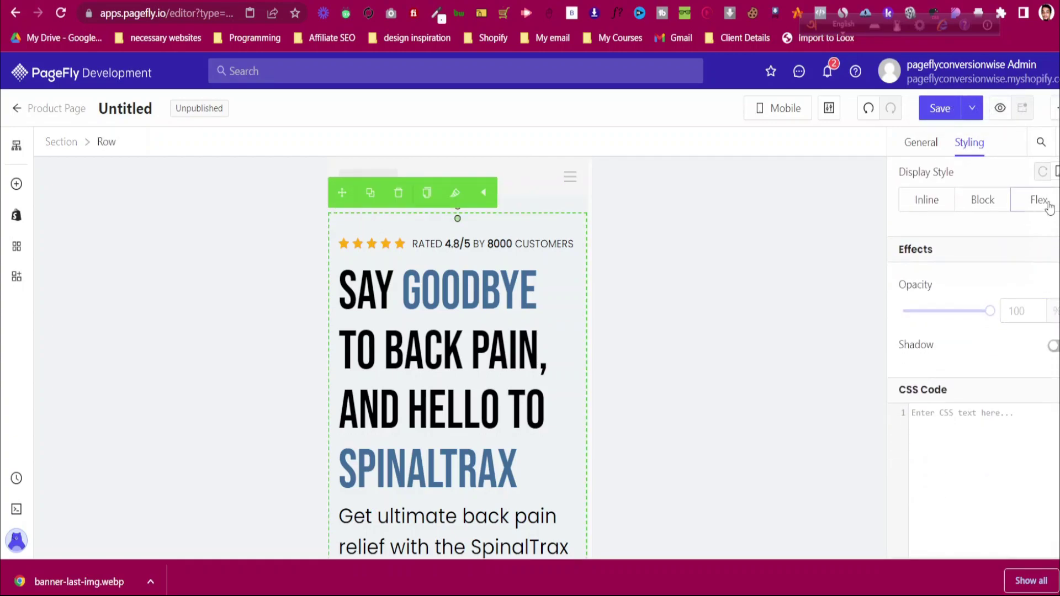
{"action": "left_click", "coordinate": [1044, 203]}
{"action": "left_click", "coordinate": [962, 446]}
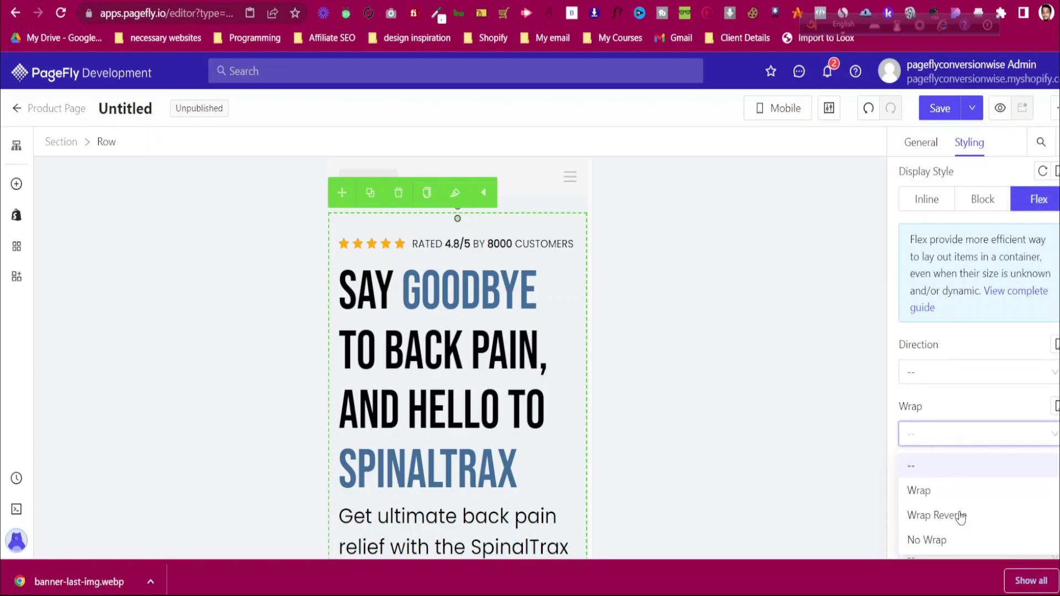
{"action": "left_click", "coordinate": [958, 514]}
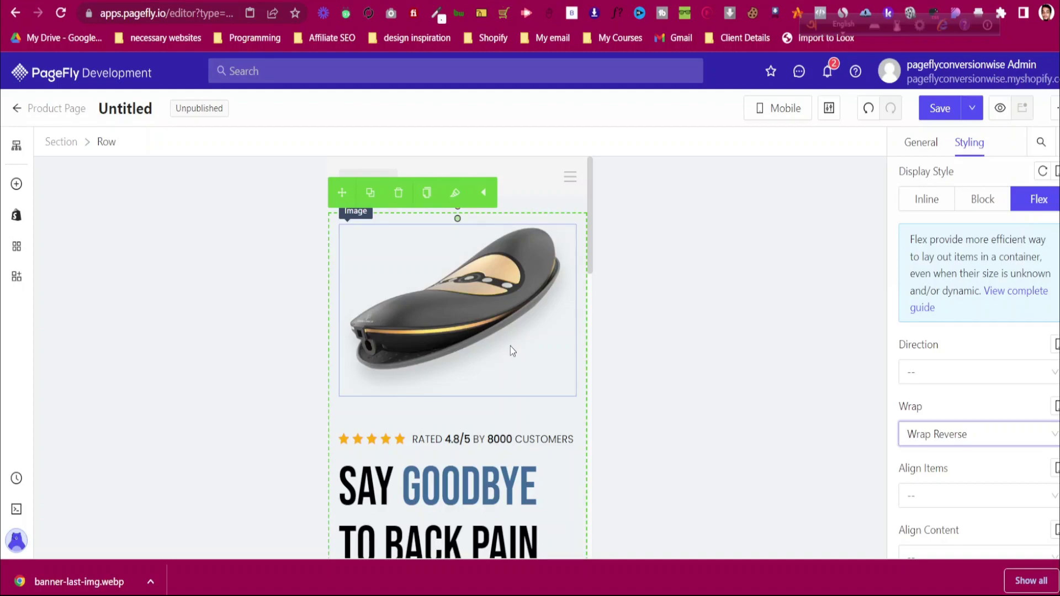
Set the hero heading's mobile font size to 35 px and center its text
{"action": "scroll", "coordinate": [511, 346], "scroll_direction": "down", "scroll_amount": 3}
{"action": "left_click", "coordinate": [509, 377]}
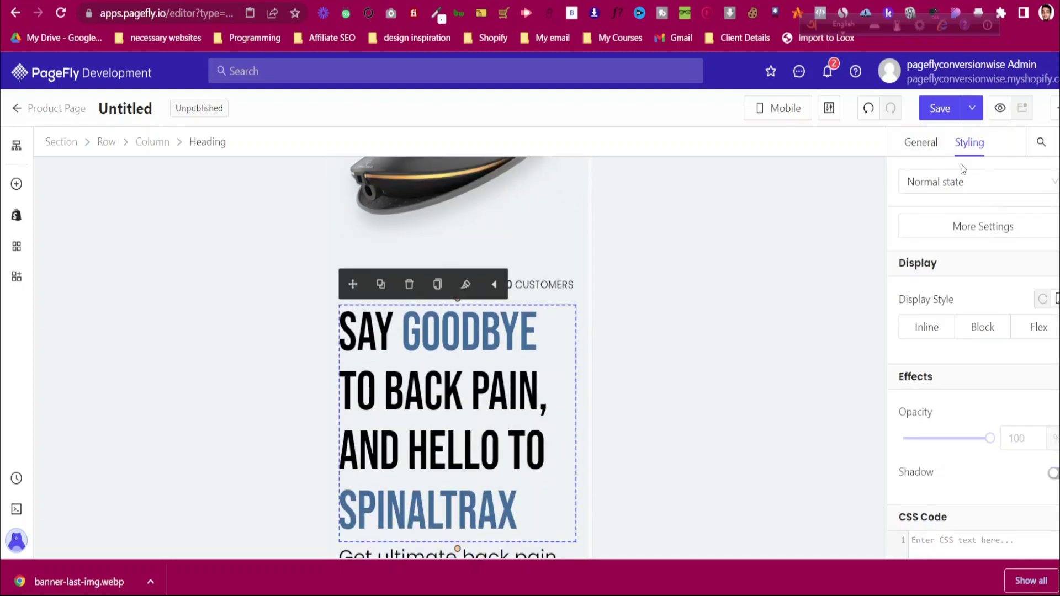
{"action": "left_click", "coordinate": [1027, 406]}
{"action": "type", "text": "40"}
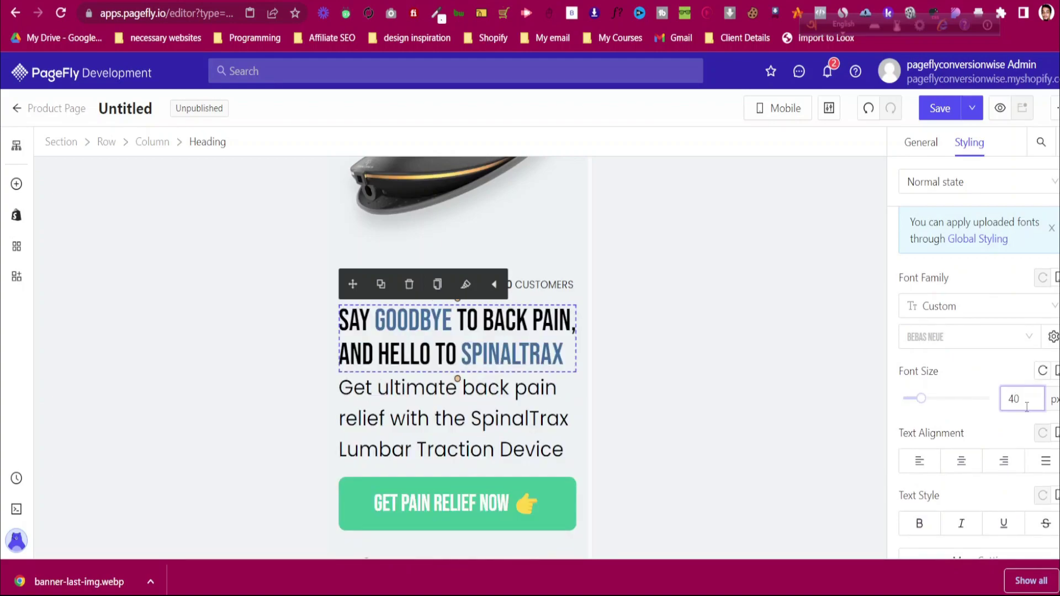
{"action": "key", "text": "Down"}
{"action": "key", "text": "Down"}
{"action": "key", "text": "Down"}
{"action": "key", "text": "Down"}
{"action": "key", "text": "Down"}
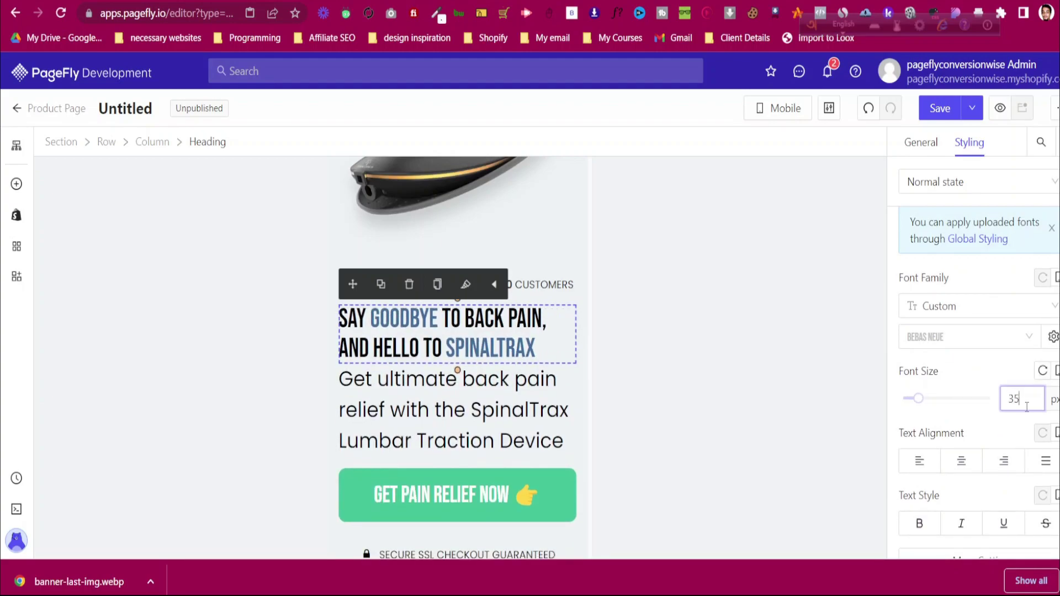
{"action": "left_click", "coordinate": [960, 462]}
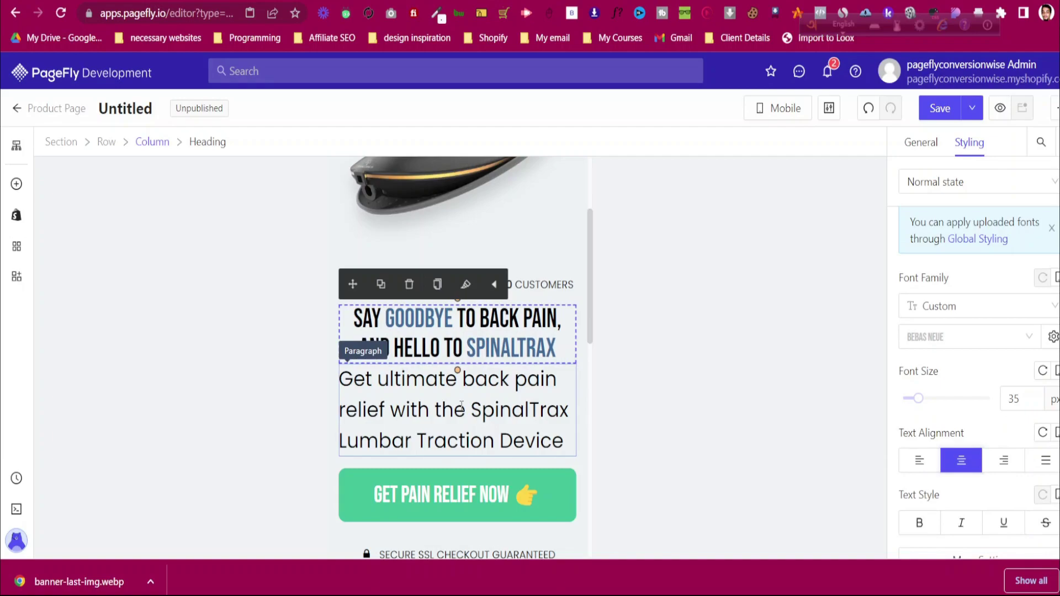
Center the hero subheading for mobile with a 20 px font size, and return to the reference page to compare
{"action": "left_click", "coordinate": [533, 396]}
{"action": "left_click", "coordinate": [964, 417]}
{"action": "double_click", "coordinate": [1021, 349]}
{"action": "type", "text": "20"}
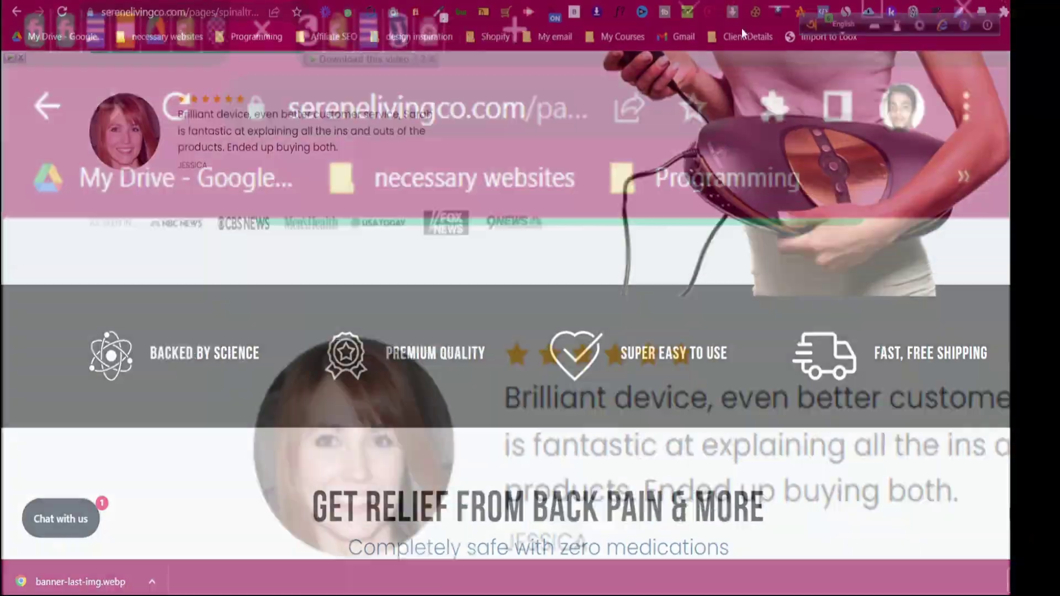
{"action": "scroll", "coordinate": [252, 320], "scroll_direction": "up", "scroll_amount": 5}
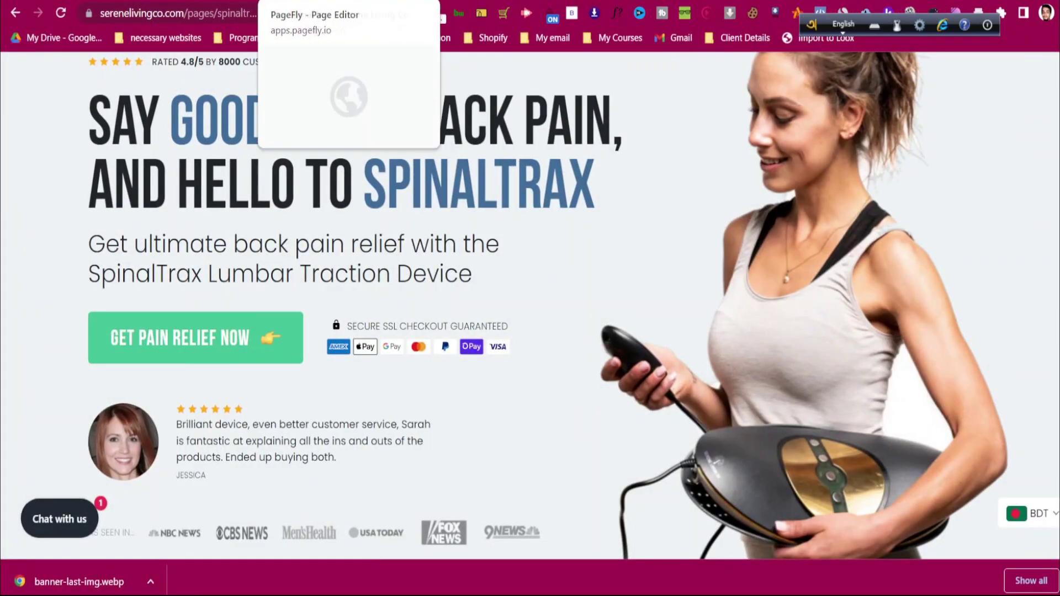
Return to the PageFly editor and reduce the hero subheading's mobile font size to 16 px
{"action": "left_click", "coordinate": [310, 4]}
{"action": "key", "text": "BackSpace"}
{"action": "key", "text": "BackSpace"}
{"action": "type", "text": "17"}
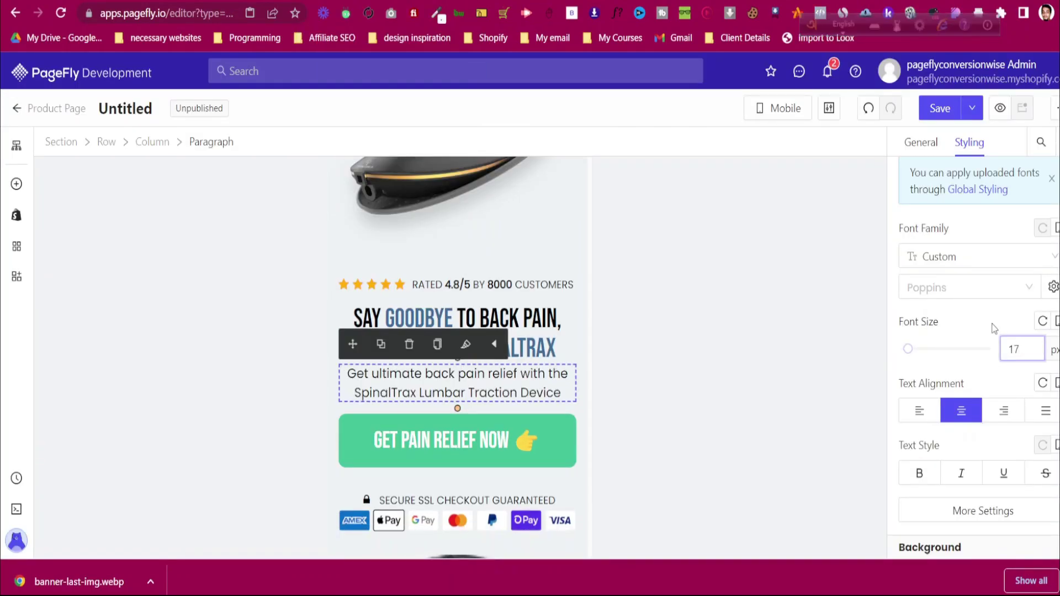
{"action": "key", "text": "Down"}
Set the mobile column spacing to 25 px on the row holding the call-to-action button and secure checkout badges
{"action": "left_click", "coordinate": [508, 436]}
{"action": "scroll", "coordinate": [497, 420], "scroll_direction": "down", "scroll_amount": 3}
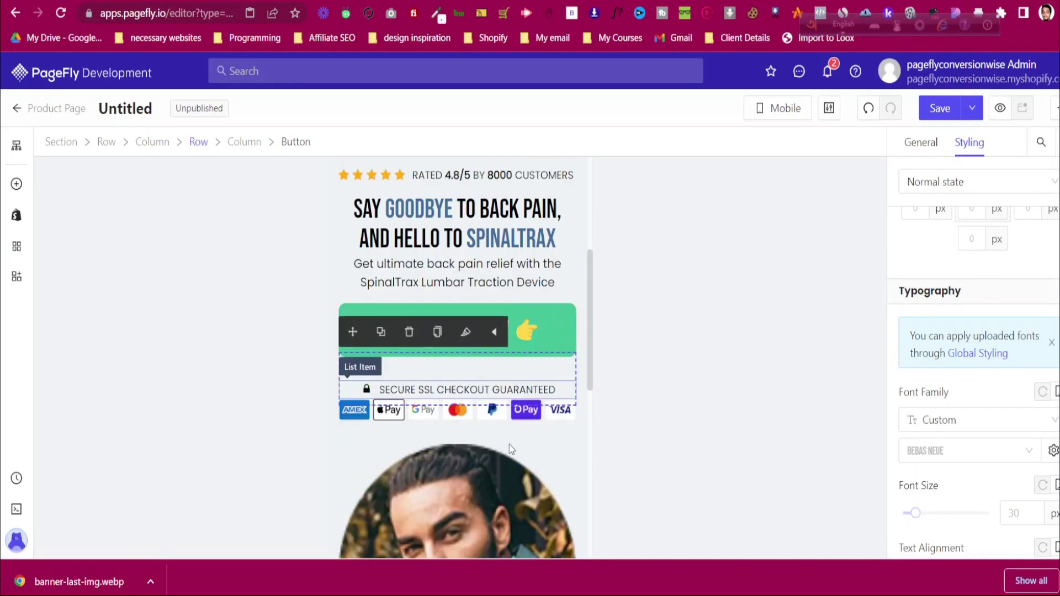
{"action": "scroll", "coordinate": [1032, 238], "scroll_direction": "up", "scroll_amount": 4}
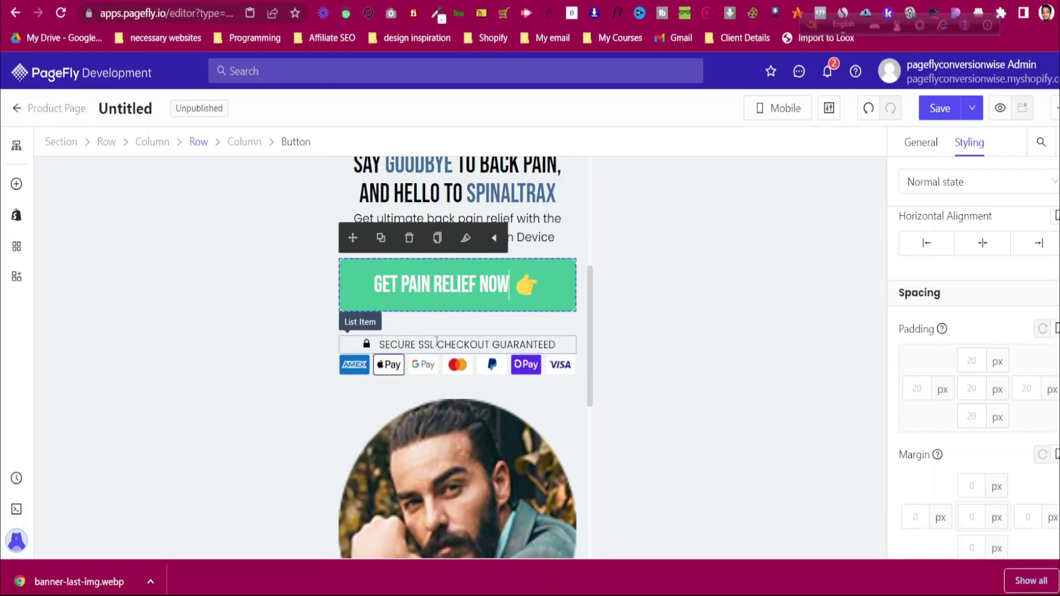
{"action": "left_click", "coordinate": [418, 342]}
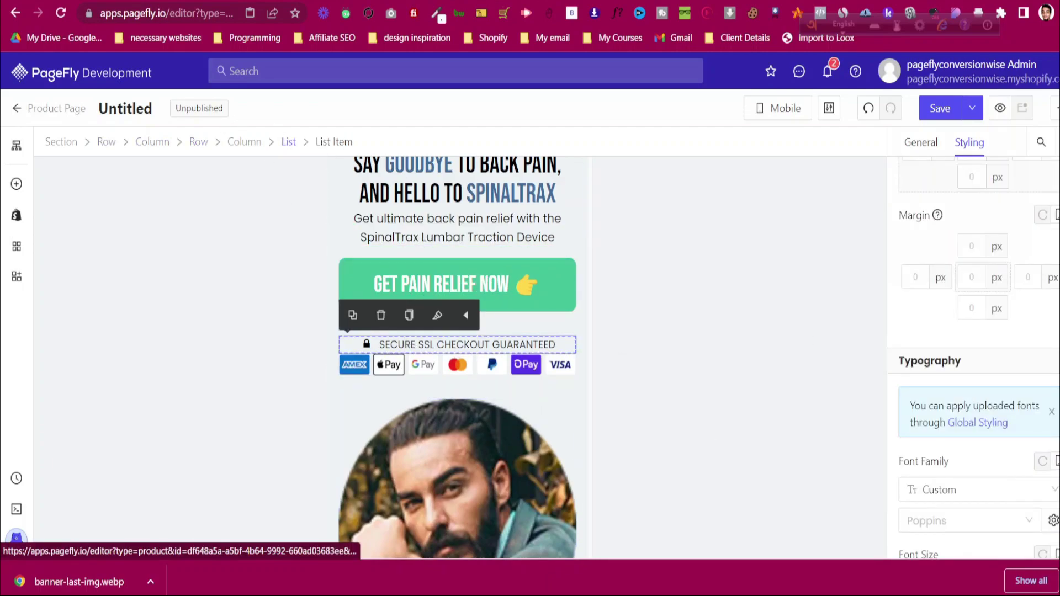
{"action": "left_click", "coordinate": [466, 316]}
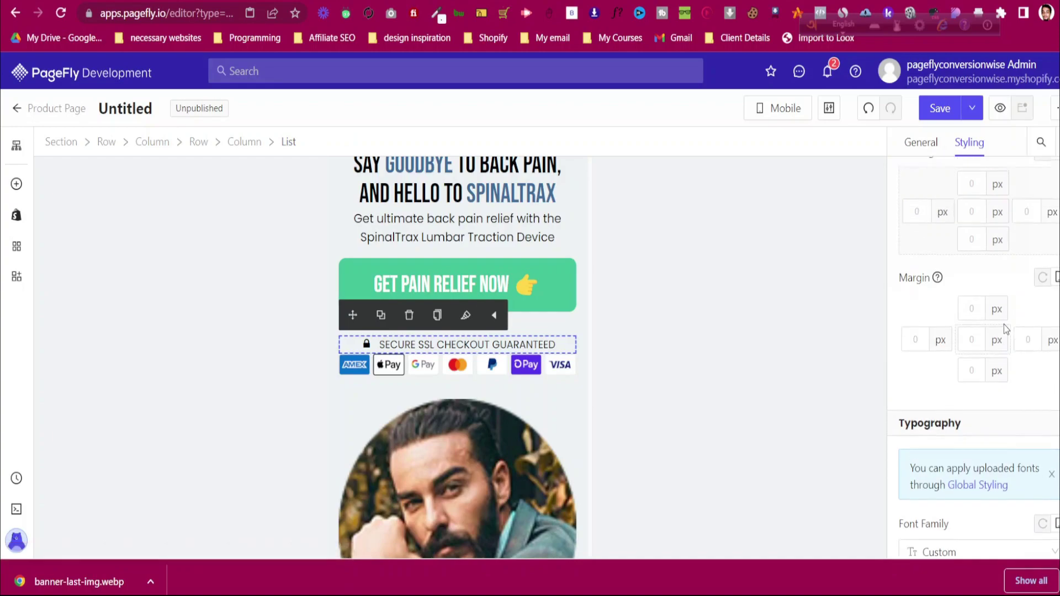
{"action": "left_click", "coordinate": [538, 320]}
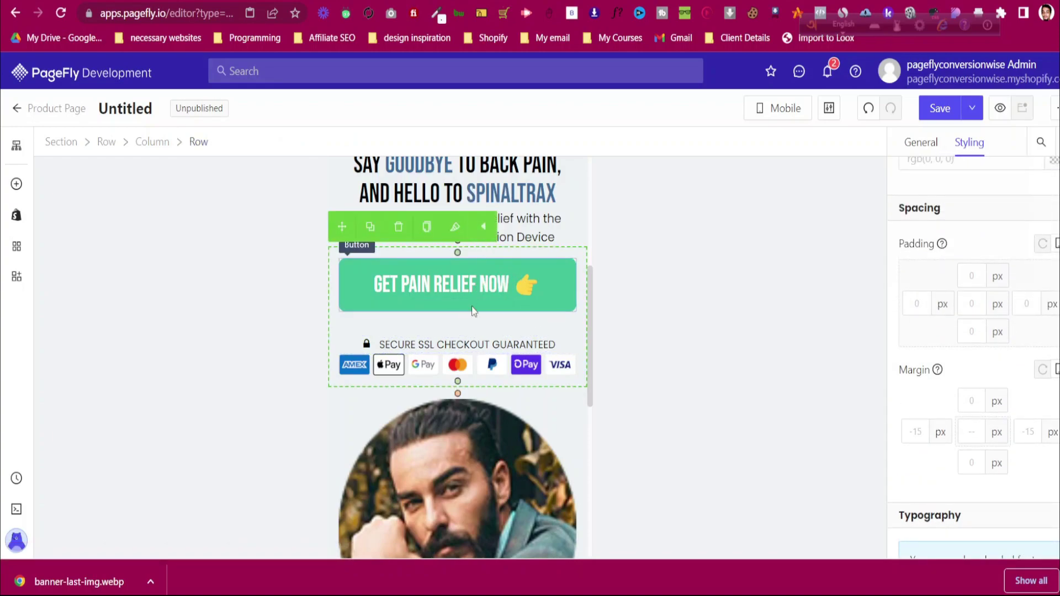
{"action": "left_click", "coordinate": [904, 144]}
{"action": "scroll", "coordinate": [984, 387], "scroll_direction": "down", "scroll_amount": 6}
{"action": "left_click", "coordinate": [1015, 253]}
{"action": "key", "text": "Down"}
{"action": "key", "text": "Down"}
{"action": "key", "text": "Down"}
{"action": "key", "text": "Down"}
{"action": "key", "text": "Down"}
{"action": "key", "text": "Down"}
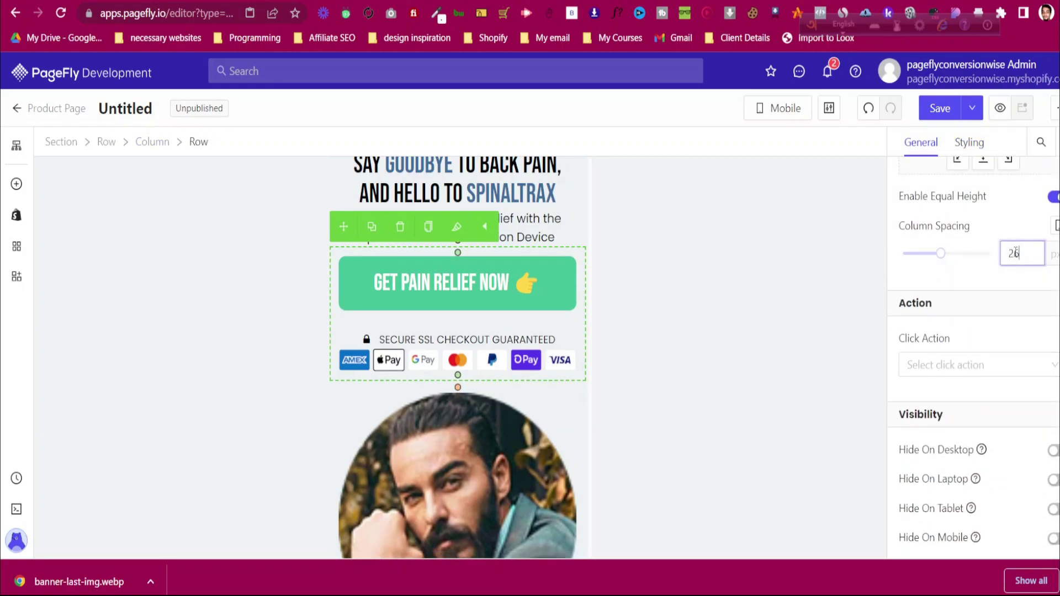
{"action": "key", "text": "Down"}
{"action": "key", "text": "Down"}
{"action": "key", "text": "Down"}
{"action": "key", "text": "Down"}
{"action": "key", "text": "Down"}
{"action": "key", "text": "Down"}
{"action": "key", "text": "Down"}
{"action": "key", "text": "Down"}
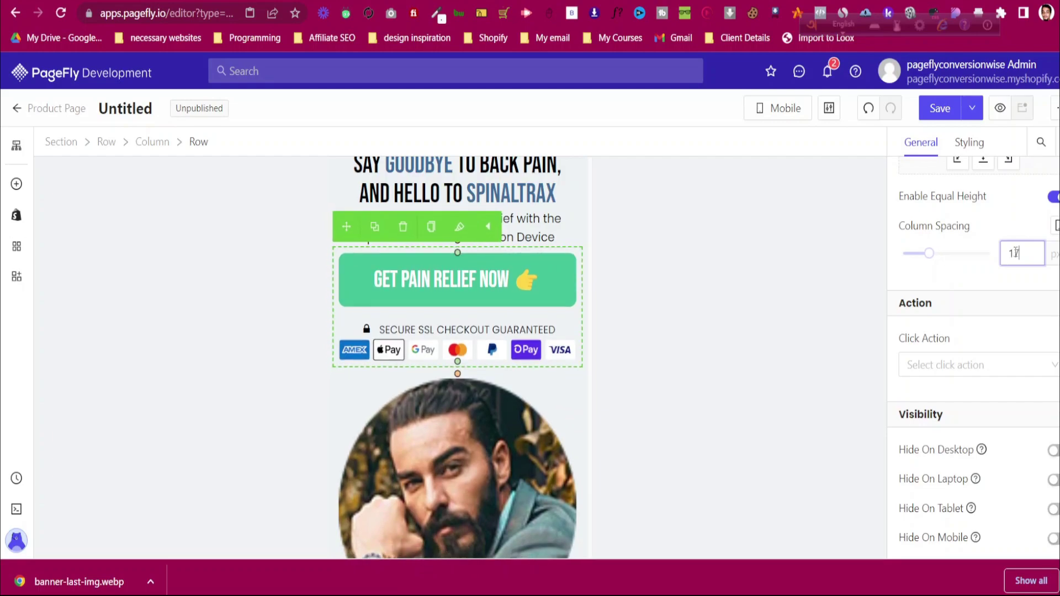
{"action": "key", "text": "Up"}
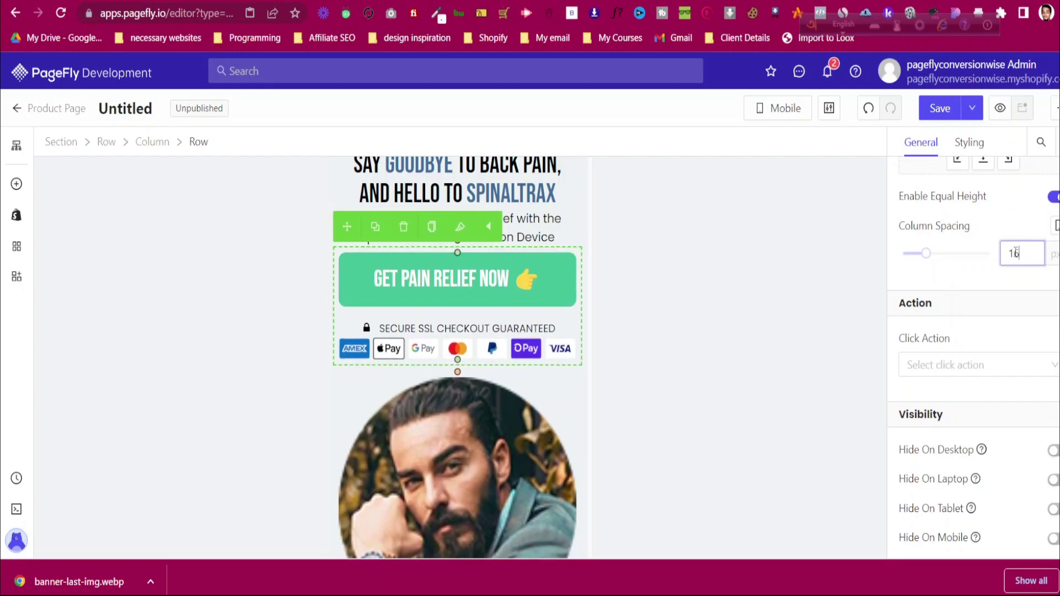
{"action": "key", "text": "Up"}
{"action": "key", "text": "Up"}
{"action": "key", "text": "Up"}
{"action": "key", "text": "Up"}
{"action": "key", "text": "Up"}
{"action": "key", "text": "Up"}
{"action": "key", "text": "Up"}
{"action": "key", "text": "Up"}
{"action": "key", "text": "Up"}
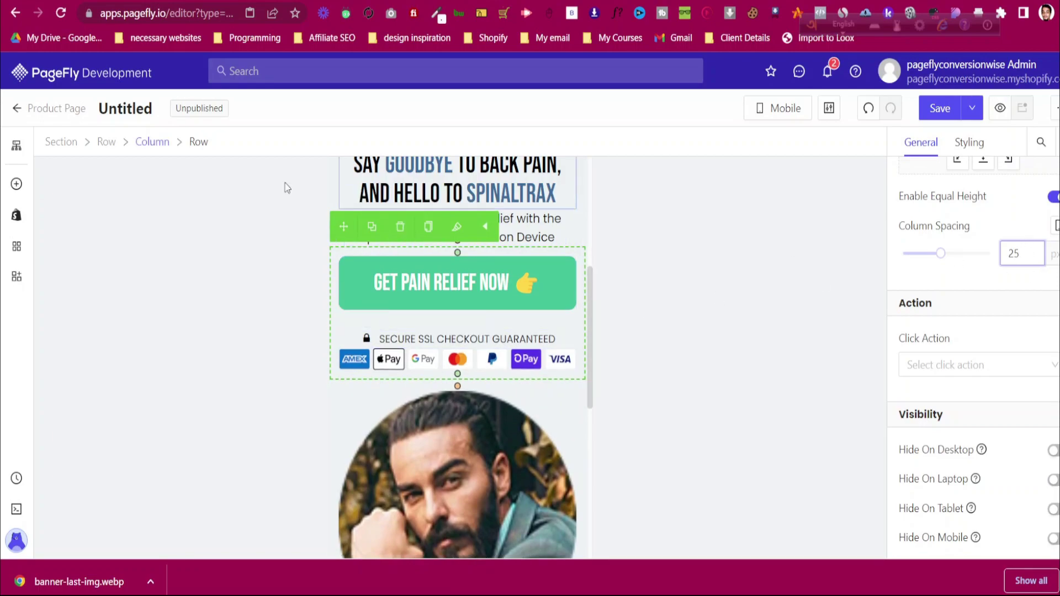
{"action": "scroll", "coordinate": [975, 273], "scroll_direction": "up", "scroll_amount": 2}
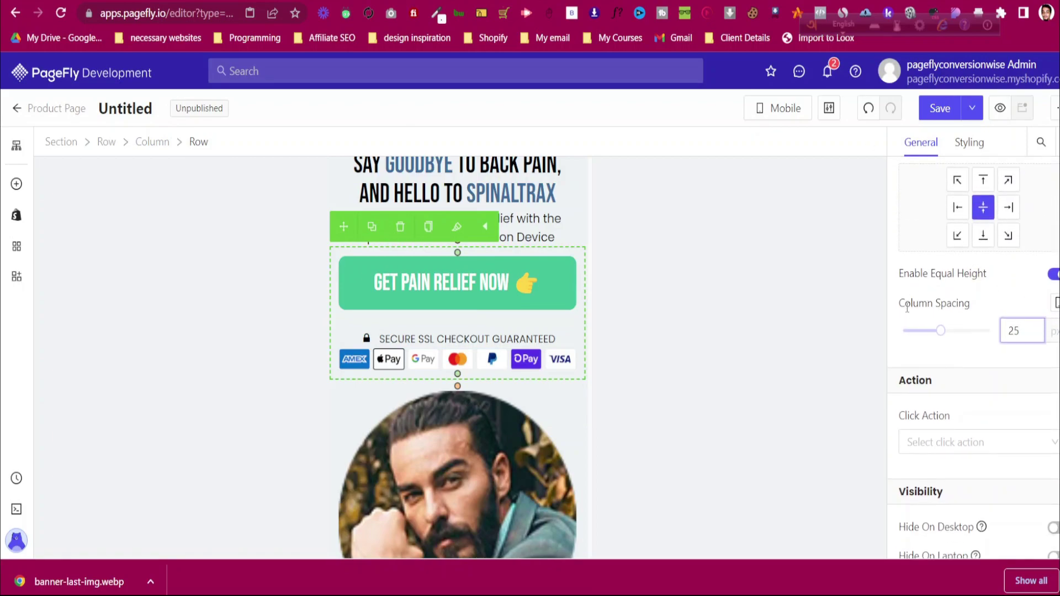
Try the testimonial row with two columns per line on mobile
{"action": "left_click", "coordinate": [343, 389]}
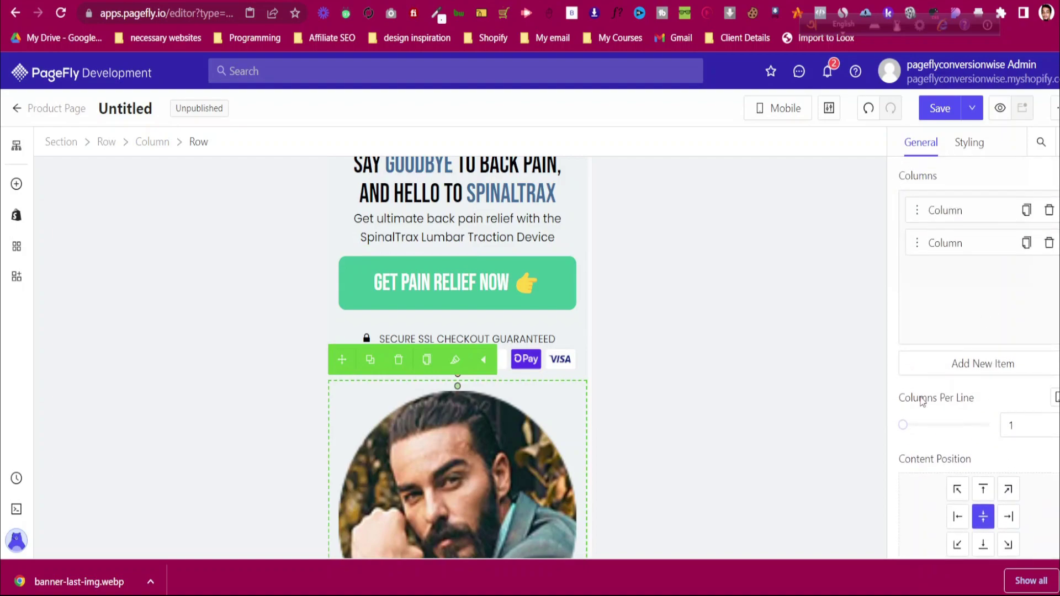
{"action": "left_click_drag", "start_coordinate": [903, 425], "coordinate": [923, 430]}
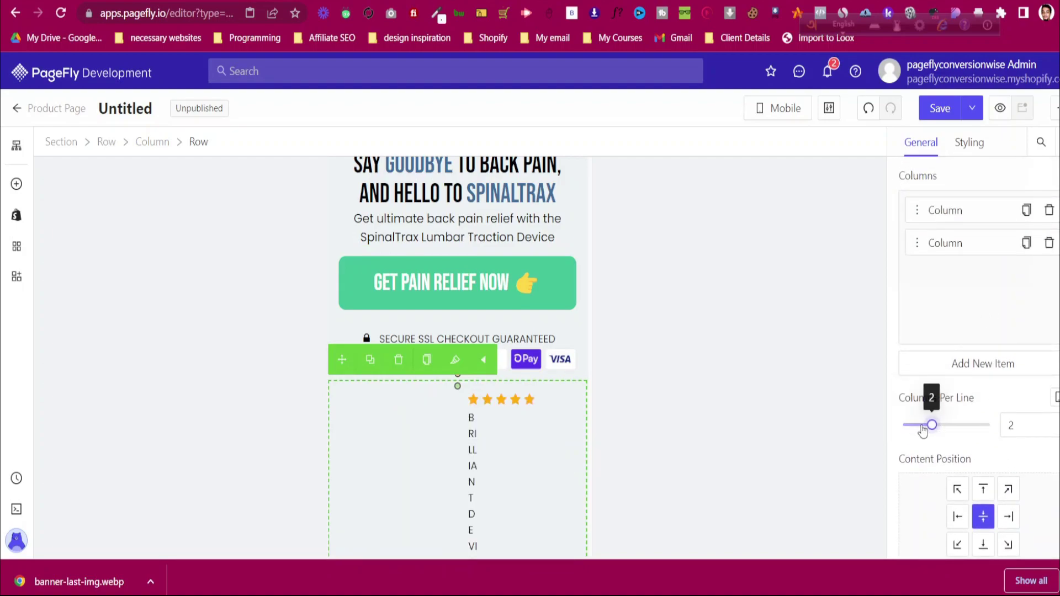
{"action": "scroll", "coordinate": [336, 413], "scroll_direction": "down", "scroll_amount": 5}
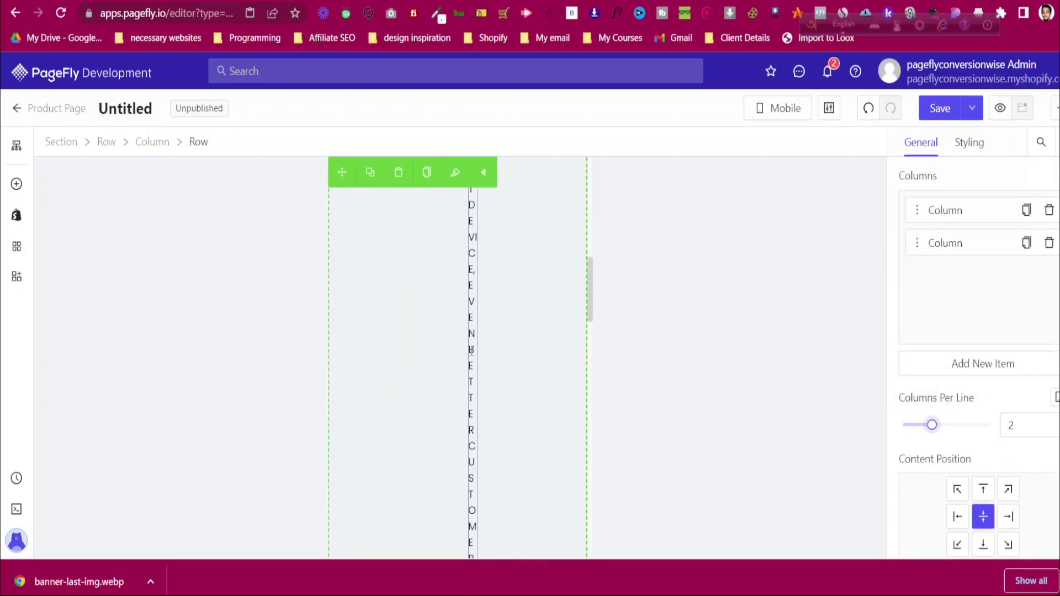
Set the right margin of both the testimonial paragraph and the reviewer's name to 0 px for mobile
{"action": "left_click", "coordinate": [471, 350]}
{"action": "left_click", "coordinate": [970, 142]}
{"action": "scroll", "coordinate": [1016, 436], "scroll_direction": "down", "scroll_amount": 4}
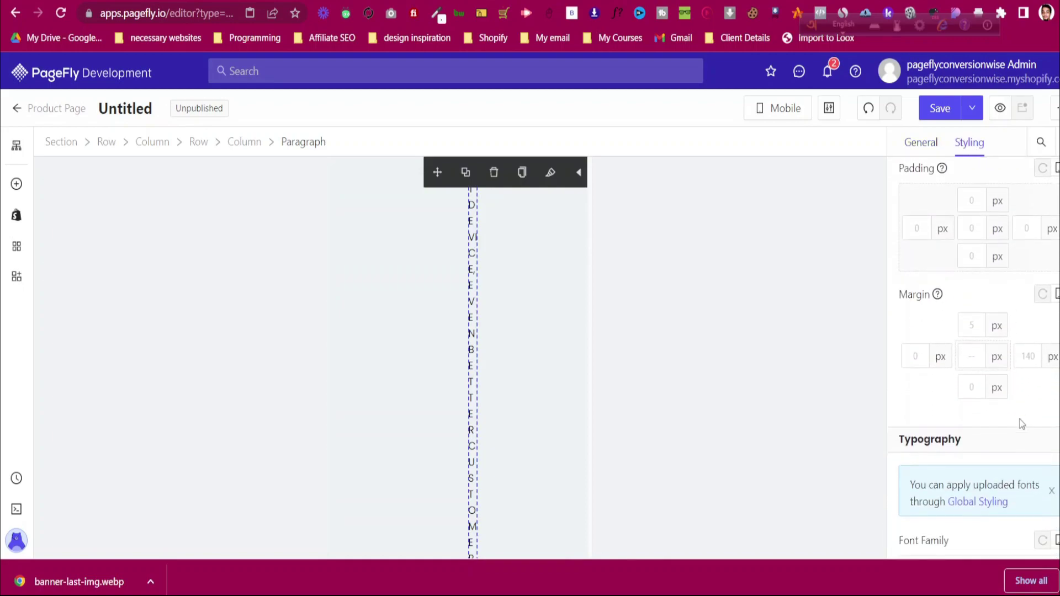
{"action": "left_click", "coordinate": [1026, 350]}
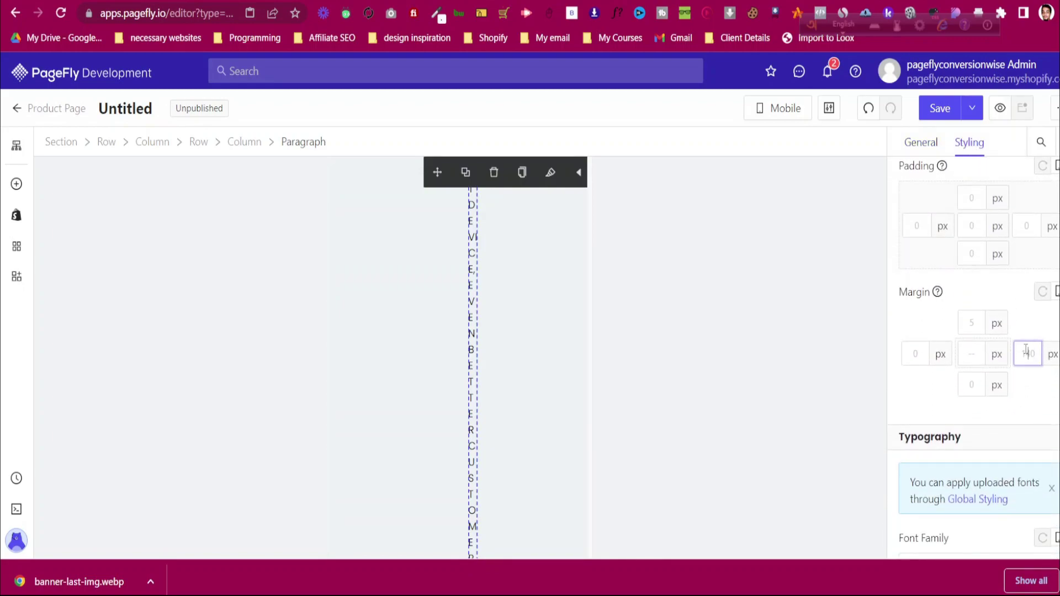
{"action": "type", "text": "0"}
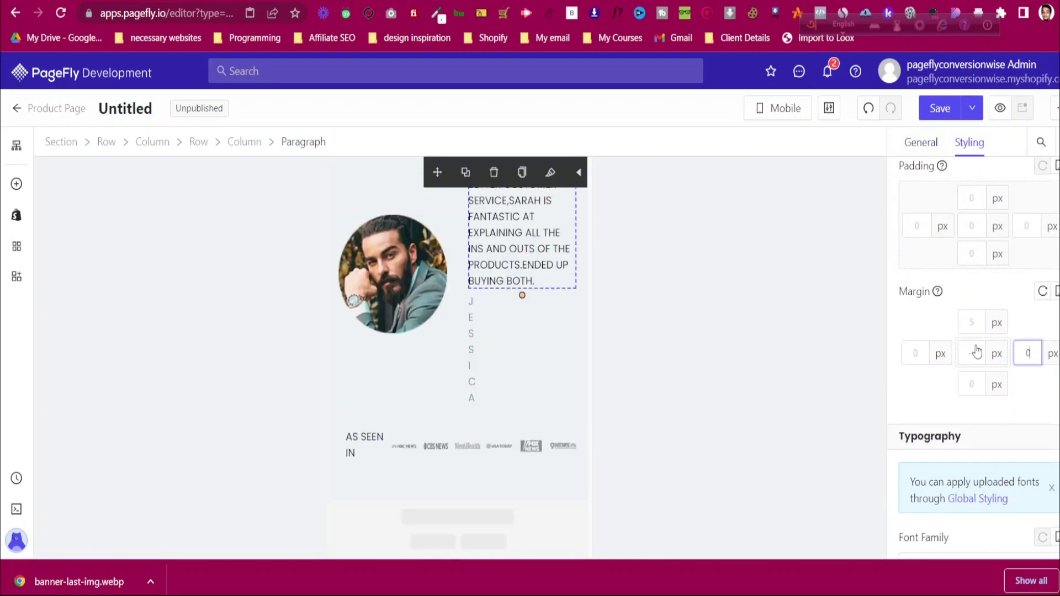
{"action": "left_click", "coordinate": [474, 336]}
{"action": "left_click", "coordinate": [1029, 355]}
{"action": "type", "text": "0"}
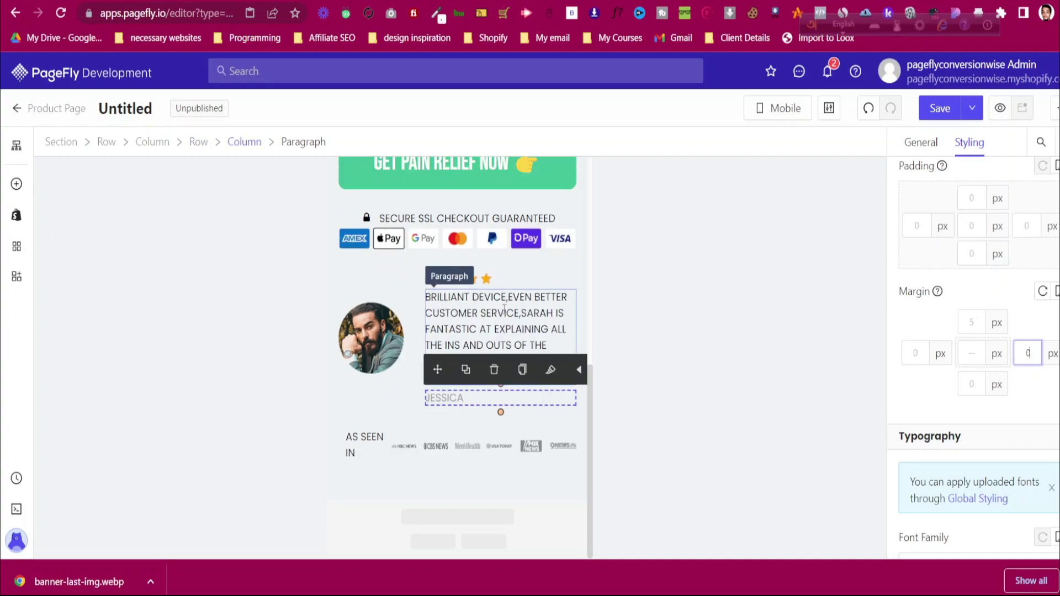
Try several mobile font sizes on the testimonial paragraph and settle on 14 px
{"action": "left_click", "coordinate": [444, 304]}
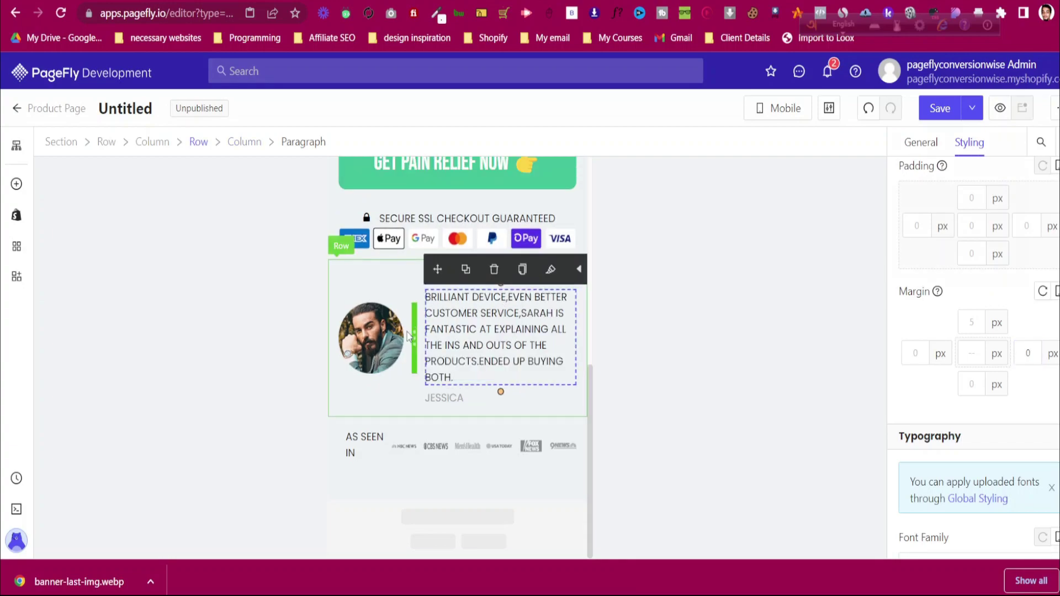
{"action": "scroll", "coordinate": [1035, 300], "scroll_direction": "up", "scroll_amount": 4}
{"action": "scroll", "coordinate": [1024, 458], "scroll_direction": "down", "scroll_amount": 5}
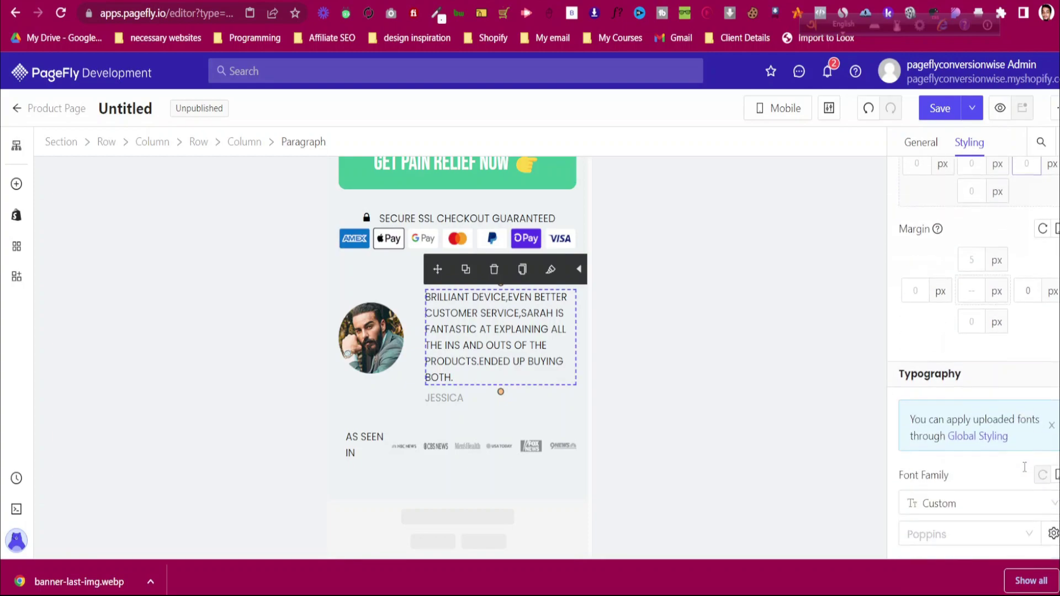
{"action": "scroll", "coordinate": [1024, 467], "scroll_direction": "down", "scroll_amount": 3}
{"action": "left_click", "coordinate": [1021, 500]}
{"action": "type", "text": "1"}
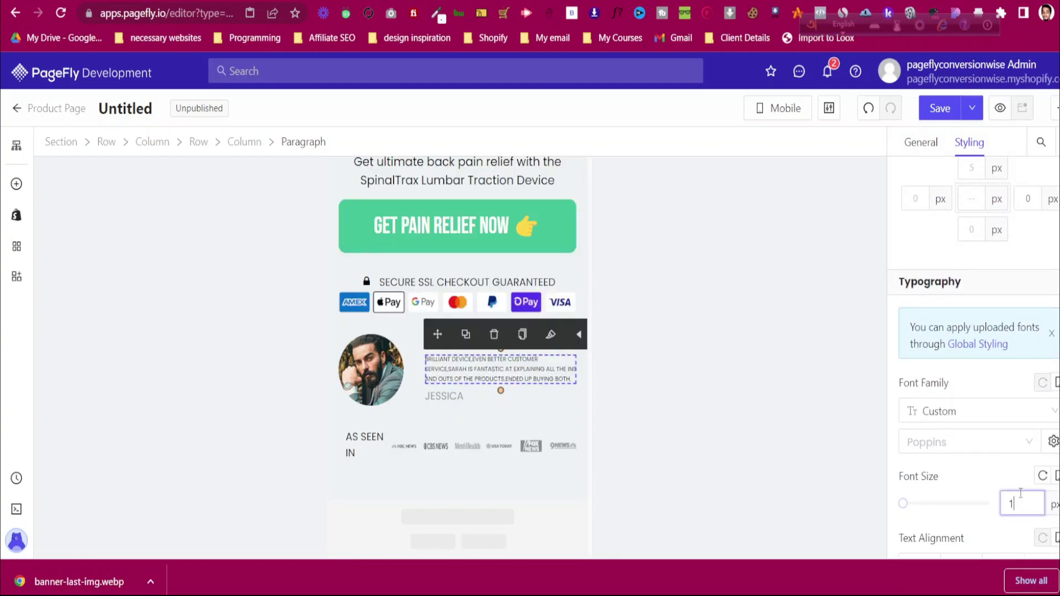
{"action": "type", "text": "5"}
{"action": "key", "text": "BackSpace"}
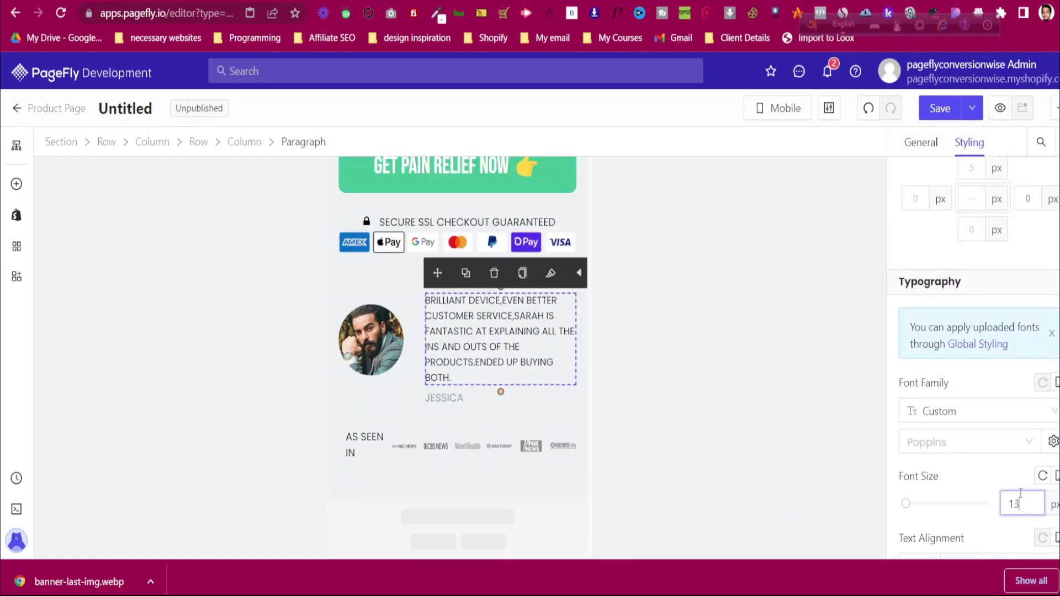
{"action": "type", "text": "2"}
{"action": "key", "text": "BackSpace"}
{"action": "type", "text": "3"}
{"action": "key", "text": "BackSpace"}
{"action": "type", "text": "4"}
Set the testimonial row back to one column per line on mobile
{"action": "left_click", "coordinate": [369, 274]}
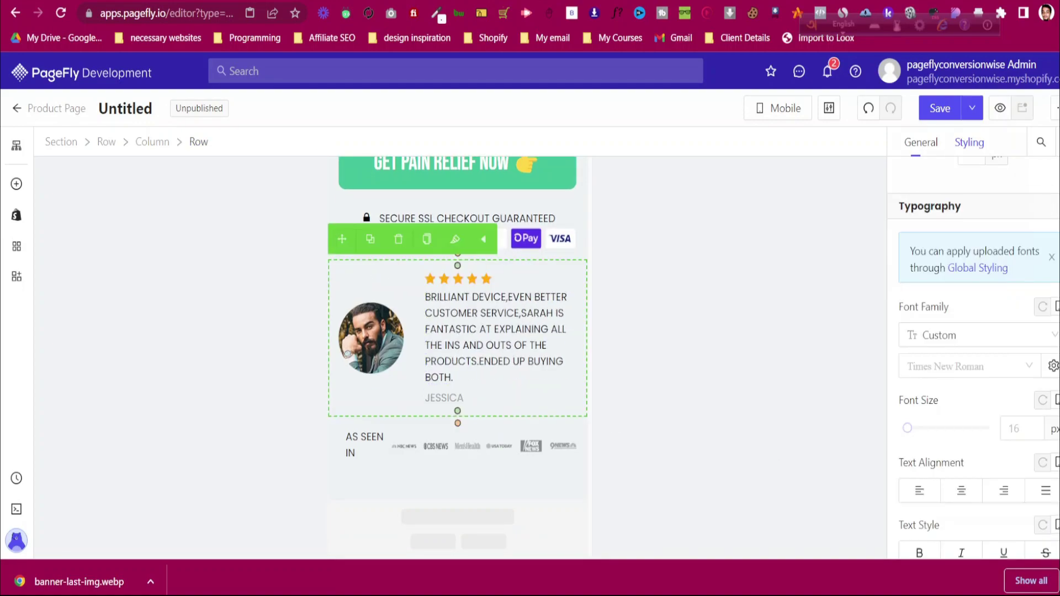
{"action": "left_click", "coordinate": [933, 144]}
{"action": "left_click_drag", "start_coordinate": [933, 270], "coordinate": [903, 270]}
Disable full width for the testimonial portrait on mobile and set its image width to 80 px
{"action": "left_click", "coordinate": [464, 421]}
{"action": "scroll", "coordinate": [971, 450], "scroll_direction": "down", "scroll_amount": 1}
{"action": "left_click", "coordinate": [1015, 311]}
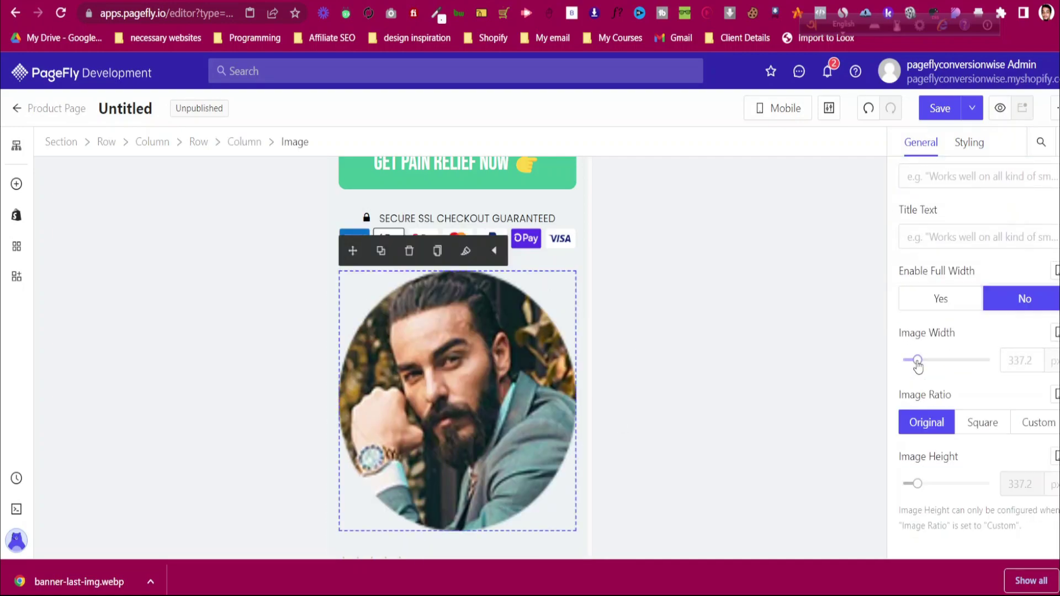
{"action": "left_click_drag", "start_coordinate": [916, 361], "coordinate": [907, 365]}
{"action": "double_click", "coordinate": [1014, 361]}
{"action": "type", "text": "80"}
Center the testimonial portrait horizontally and center-align the contents of the testimonial text column for mobile
{"action": "left_click", "coordinate": [970, 142]}
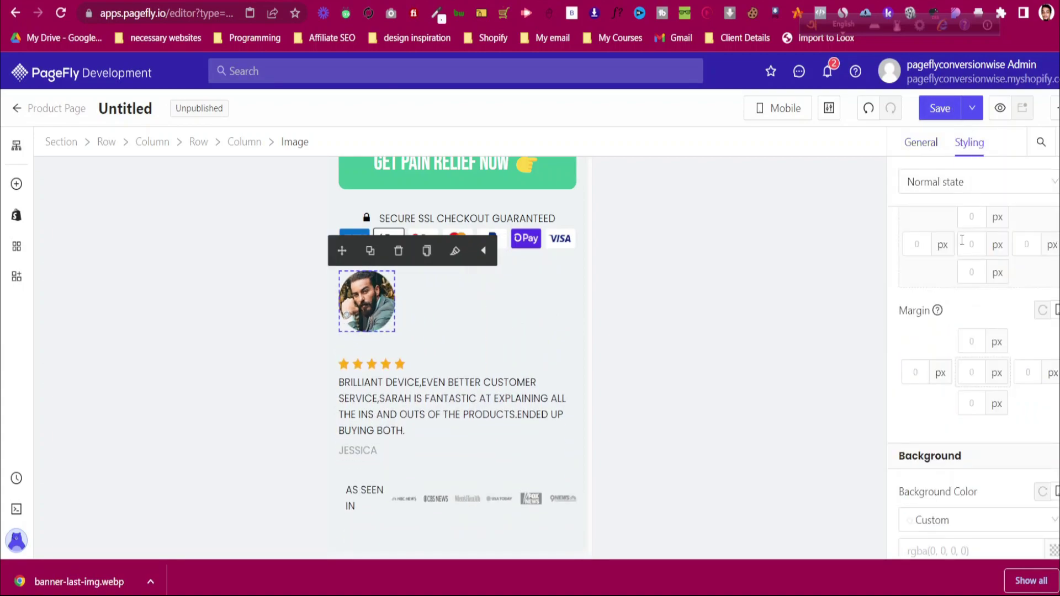
{"action": "left_click", "coordinate": [974, 361]}
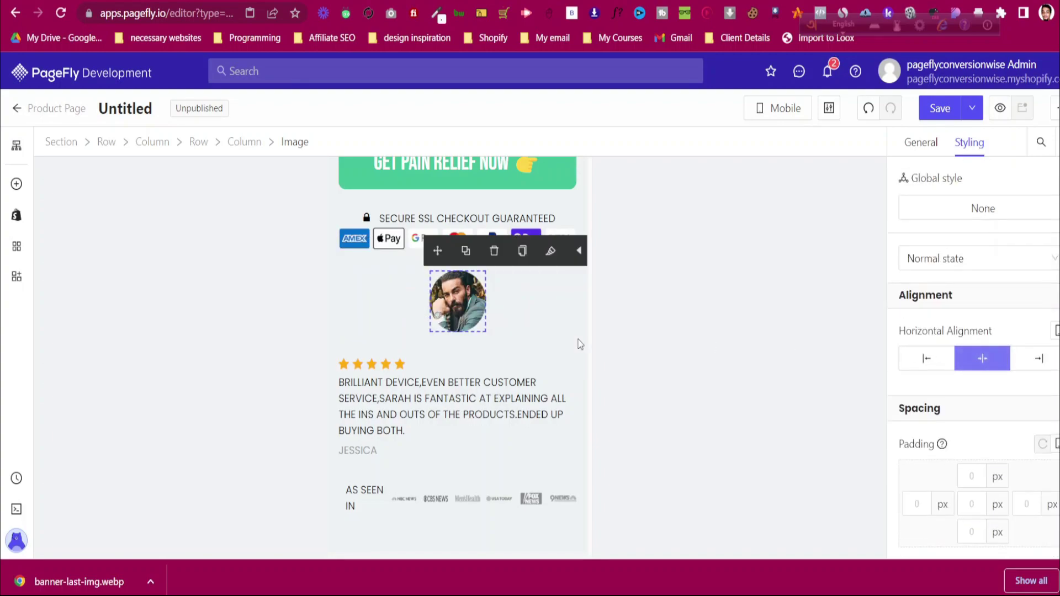
{"action": "left_click", "coordinate": [515, 367]}
{"action": "scroll", "coordinate": [966, 381], "scroll_direction": "down", "scroll_amount": 10}
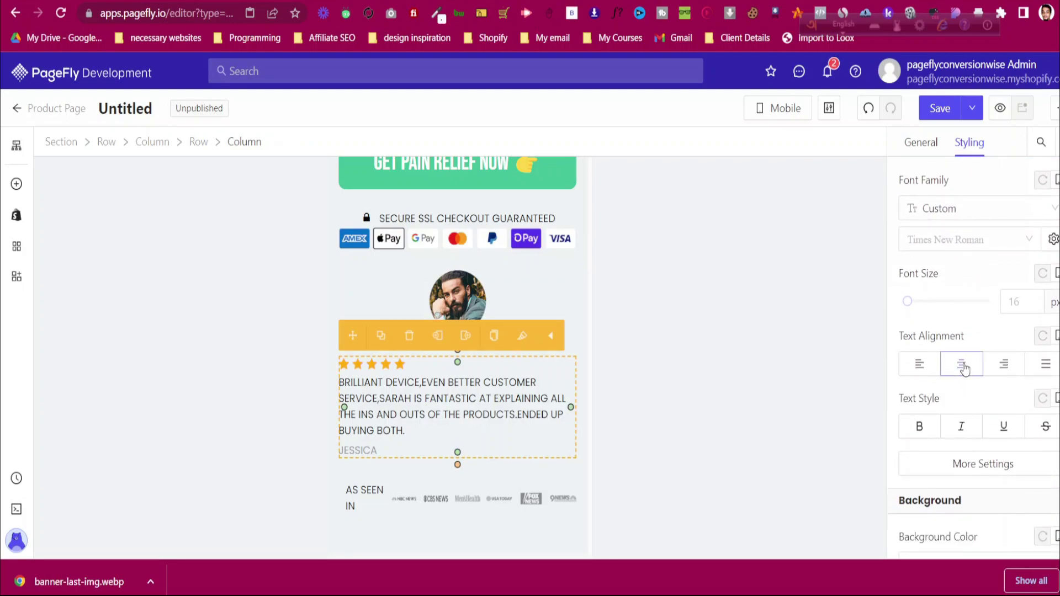
{"action": "left_click", "coordinate": [962, 364]}
{"action": "left_click", "coordinate": [455, 398]}
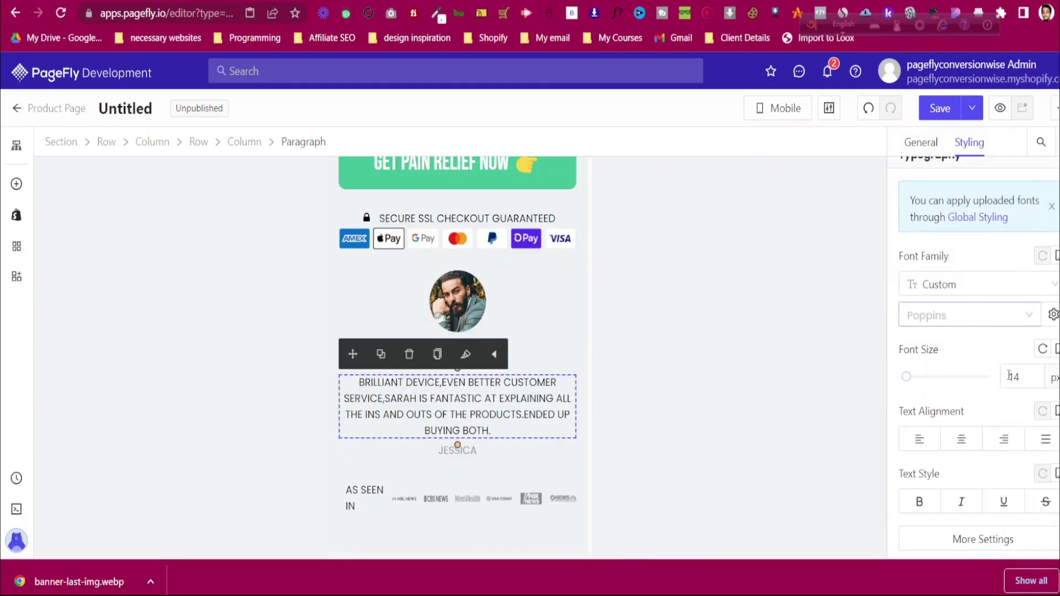
{"action": "left_click", "coordinate": [472, 451]}
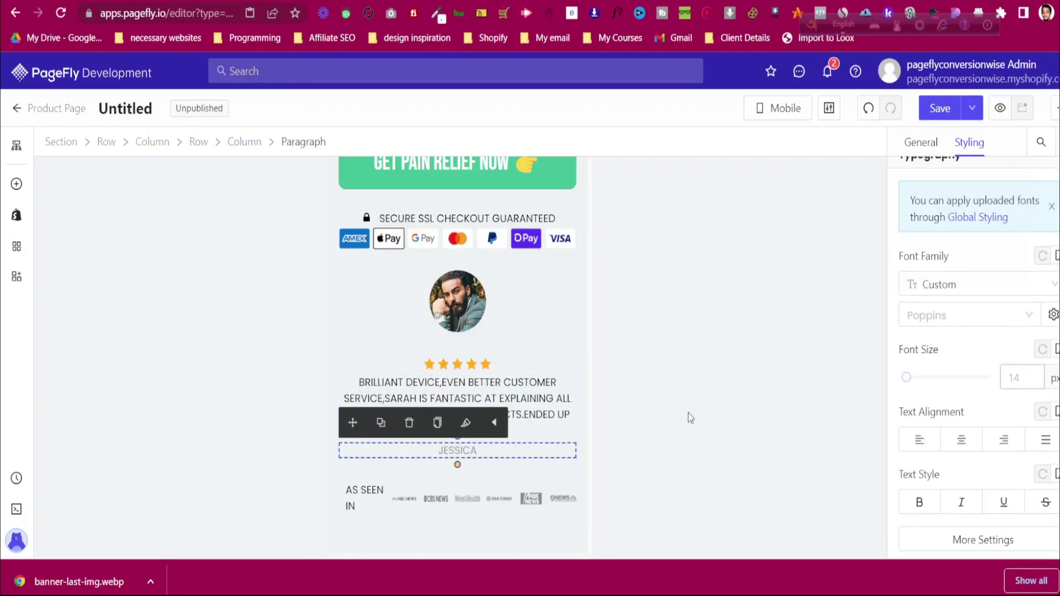
Set the mobile display style of the "AS SEEN IN" logo block to Block
{"action": "scroll", "coordinate": [509, 463], "scroll_direction": "down", "scroll_amount": 1}
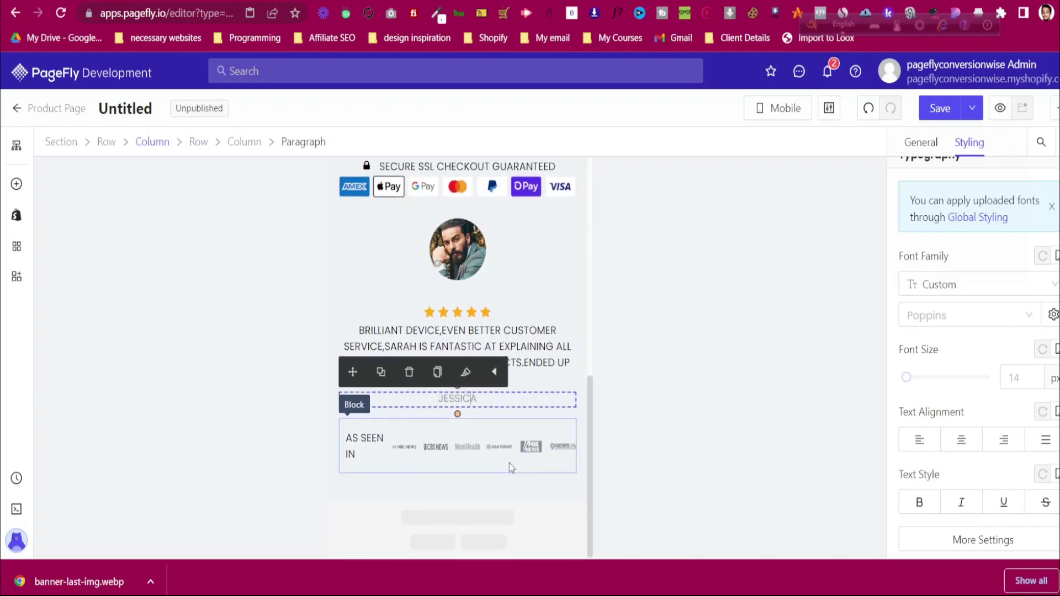
{"action": "left_click", "coordinate": [369, 422]}
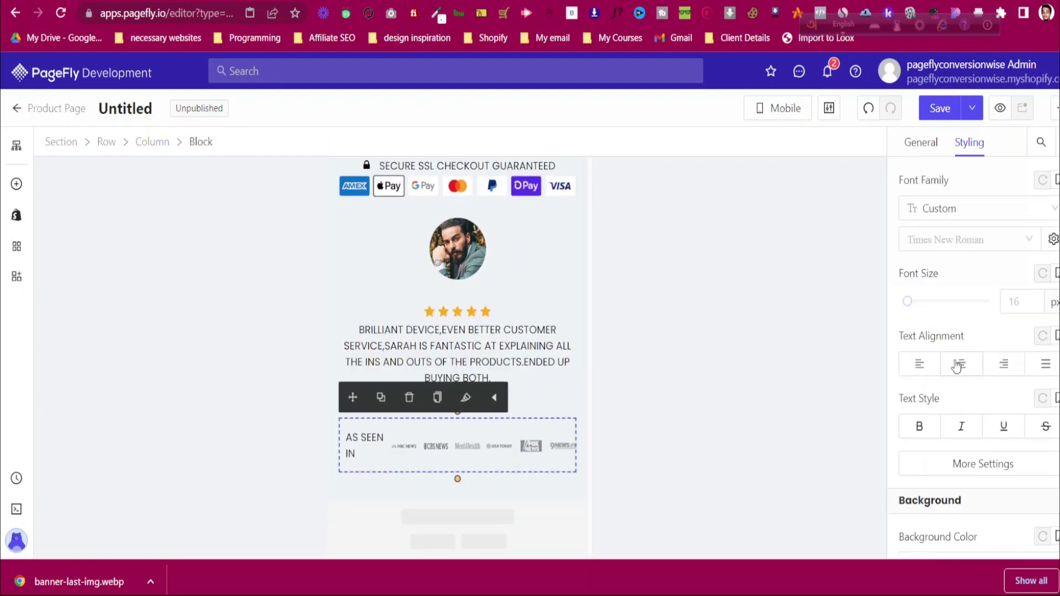
{"action": "scroll", "coordinate": [961, 362], "scroll_direction": "down", "scroll_amount": 6}
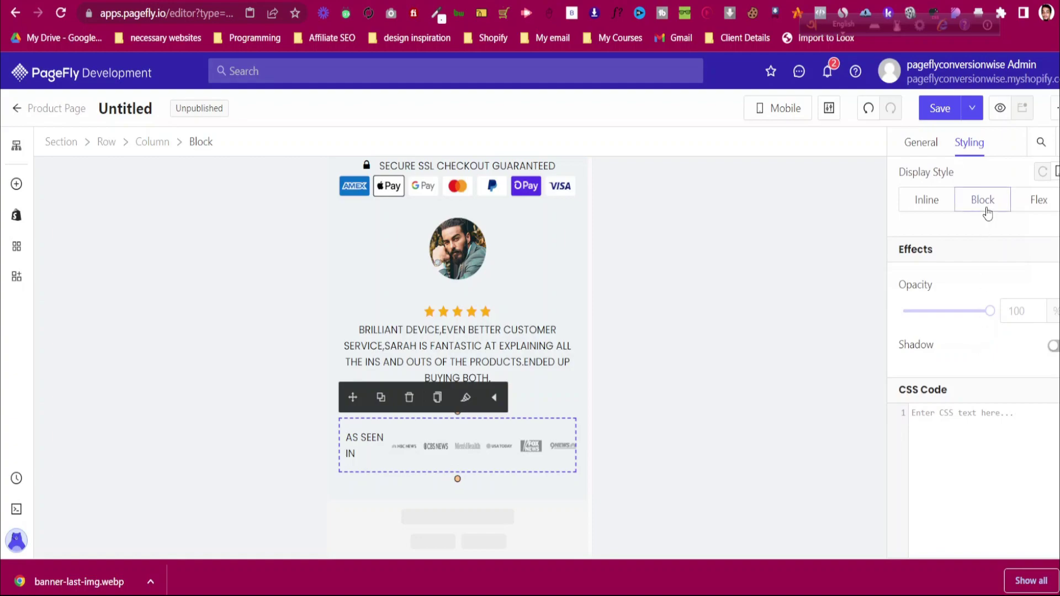
{"action": "left_click", "coordinate": [984, 215]}
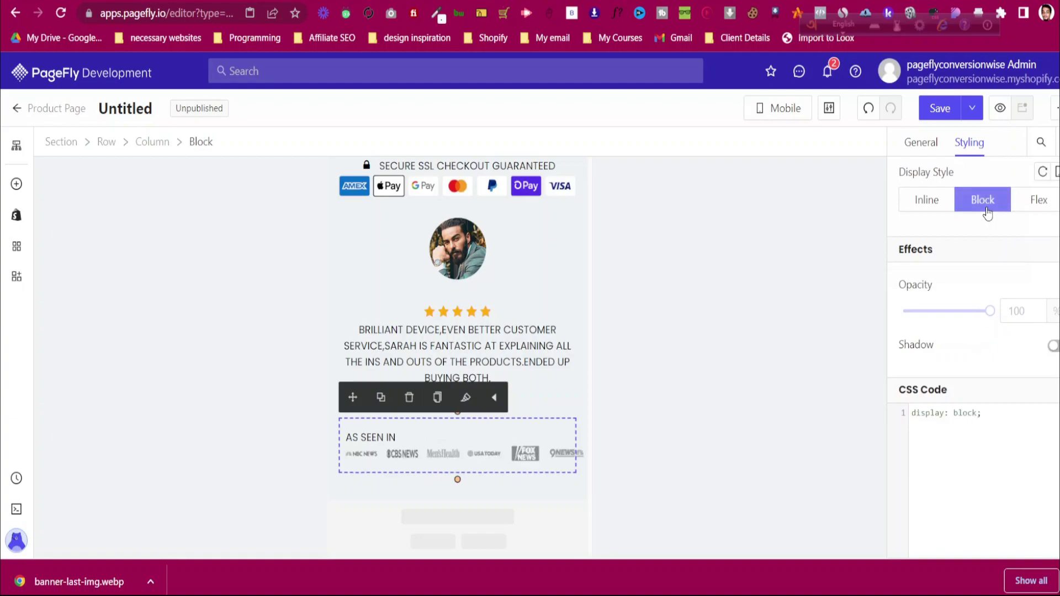
Center-align the "AS SEEN IN" text for mobile and reselect its containing block
{"action": "left_click", "coordinate": [362, 436]}
{"action": "scroll", "coordinate": [1013, 328], "scroll_direction": "up", "scroll_amount": 4}
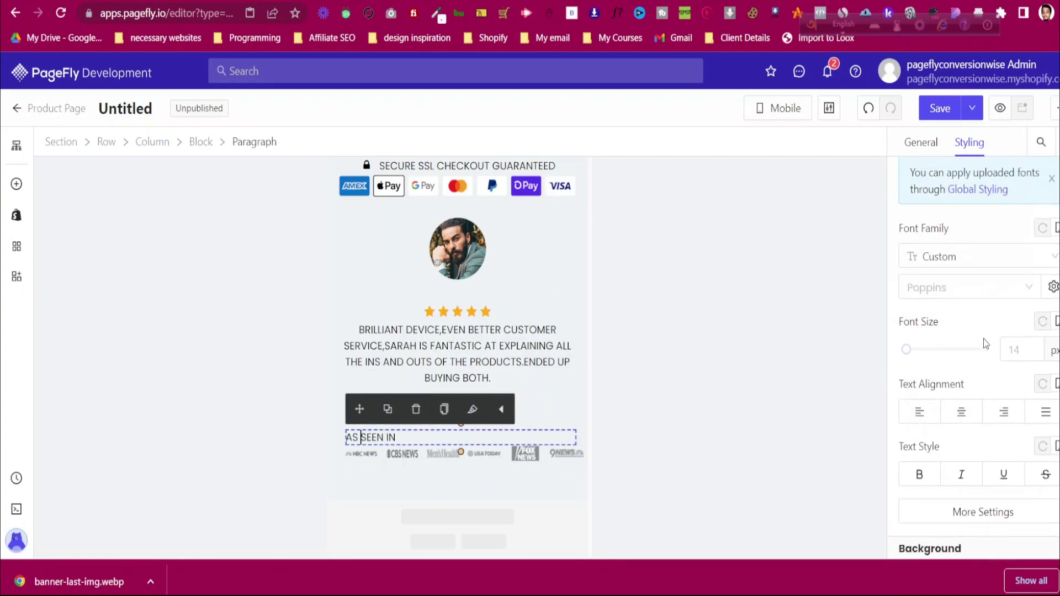
{"action": "left_click", "coordinate": [961, 411]}
{"action": "left_click", "coordinate": [570, 426]}
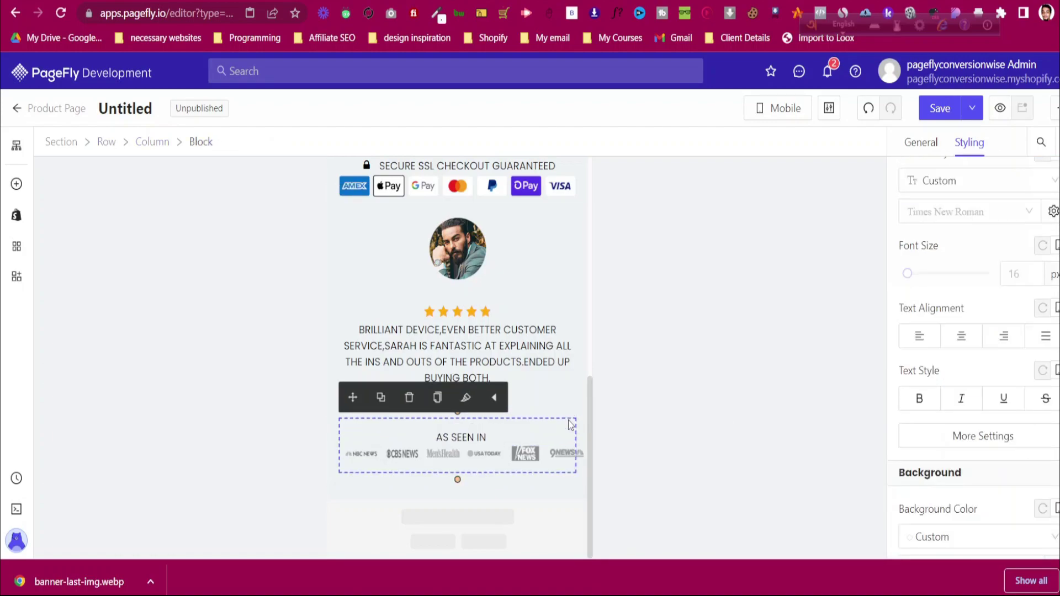
Disable full width for the press-logo image on mobile, set its image width to 300 px and center it horizontally
{"action": "left_click", "coordinate": [525, 452]}
{"action": "left_click", "coordinate": [921, 142]}
{"action": "scroll", "coordinate": [993, 320], "scroll_direction": "down", "scroll_amount": 3}
{"action": "scroll", "coordinate": [998, 345], "scroll_direction": "up", "scroll_amount": 8}
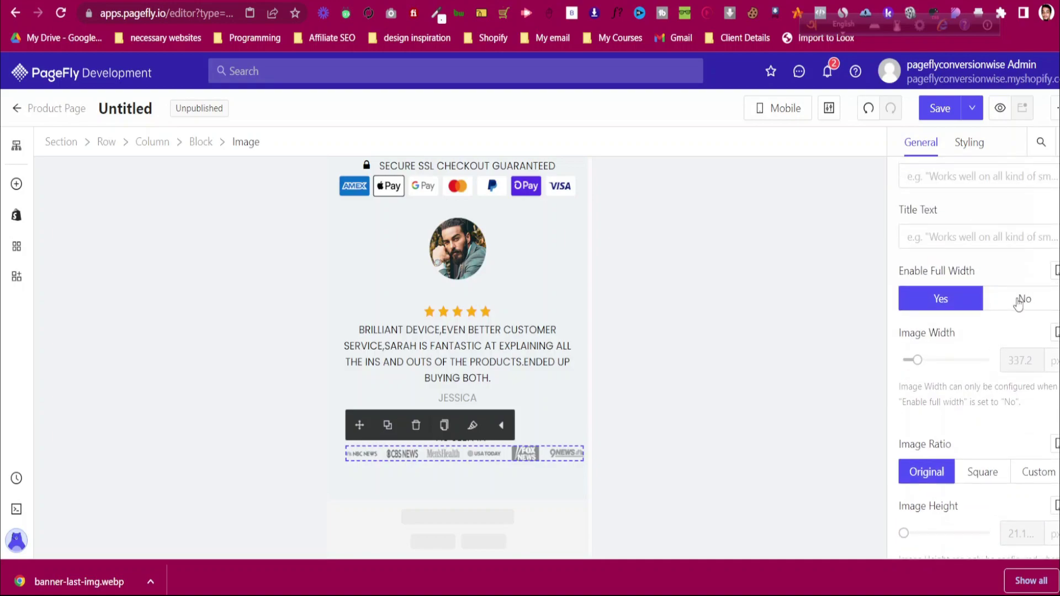
{"action": "left_click", "coordinate": [1003, 304]}
{"action": "left_click", "coordinate": [1015, 360]}
{"action": "type", "text": "300"}
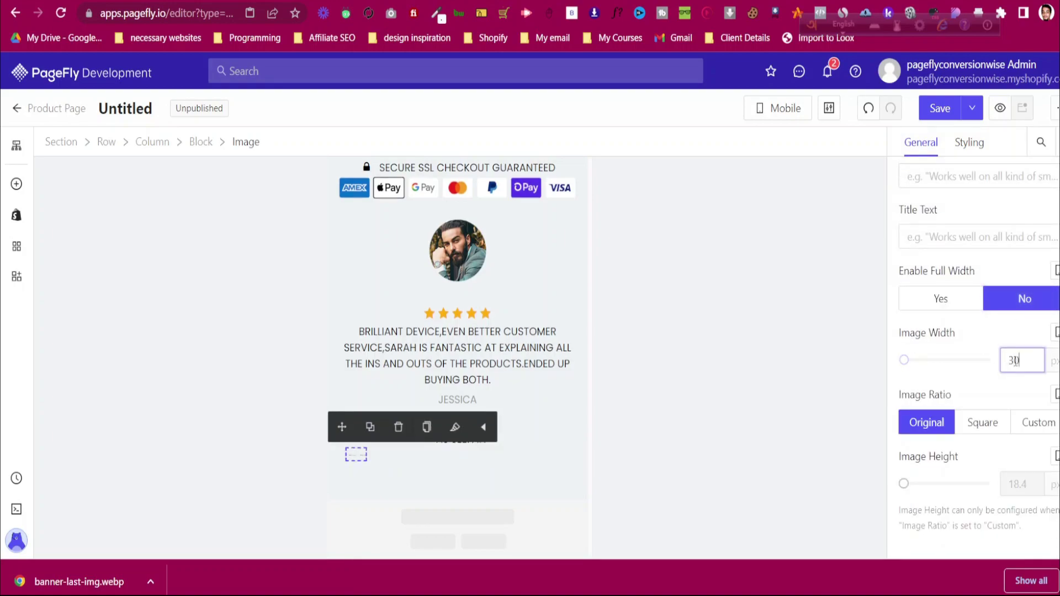
{"action": "left_click", "coordinate": [969, 142]}
{"action": "left_click", "coordinate": [983, 357]}
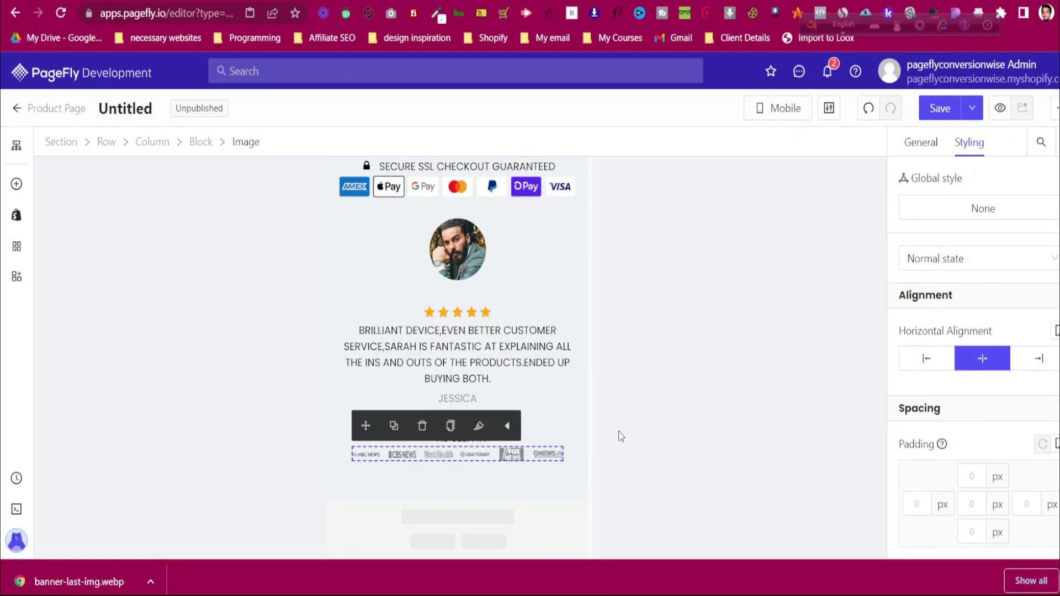
Set the top padding of the "AS SEEN IN" block to 5 px for mobile
{"action": "left_click", "coordinate": [570, 405]}
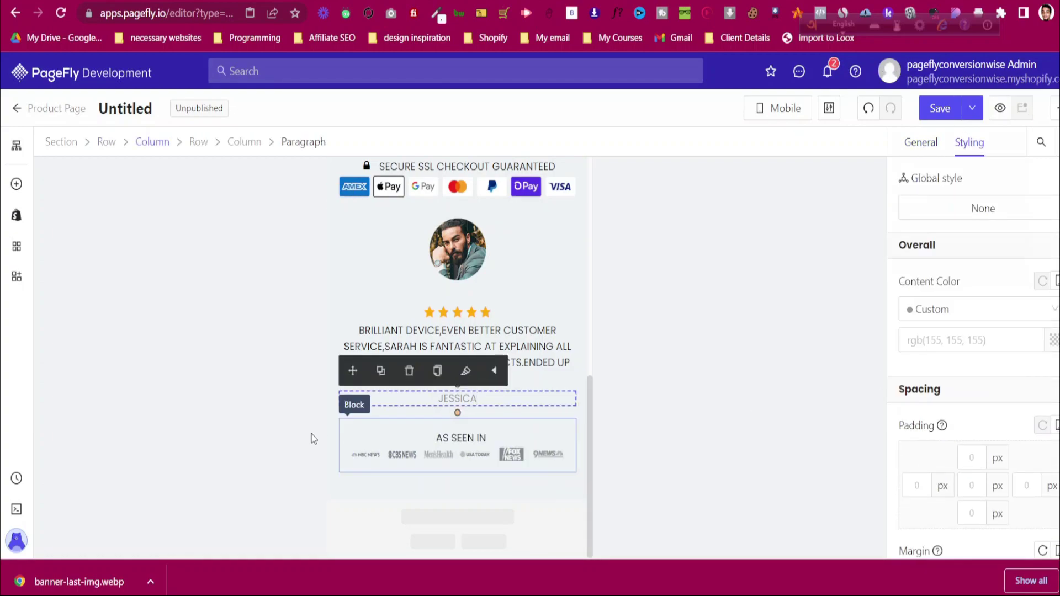
{"action": "left_click", "coordinate": [349, 431]}
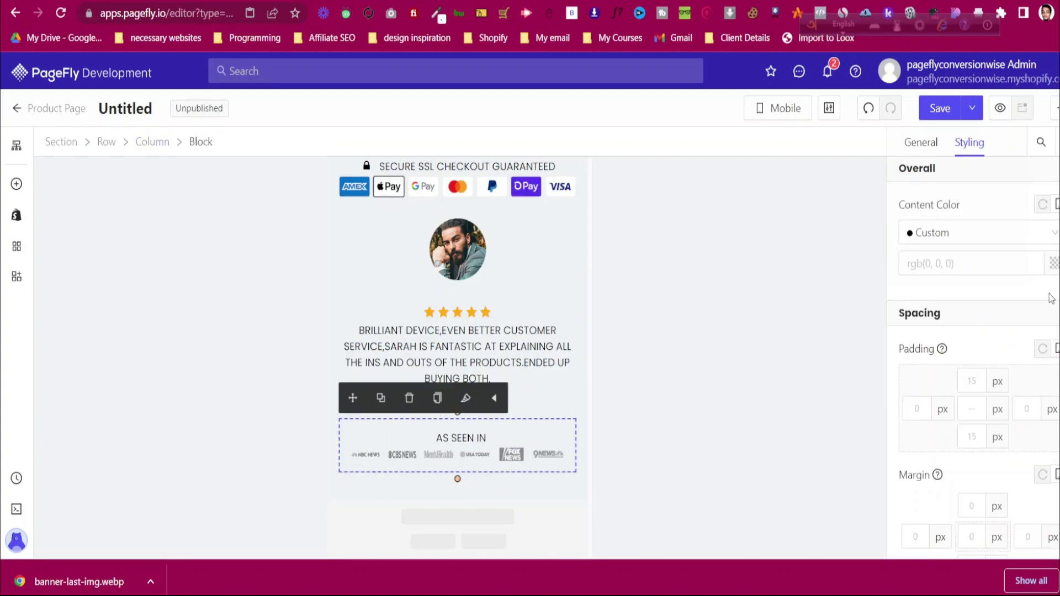
{"action": "left_click", "coordinate": [978, 380]}
{"action": "type", "text": "1"}
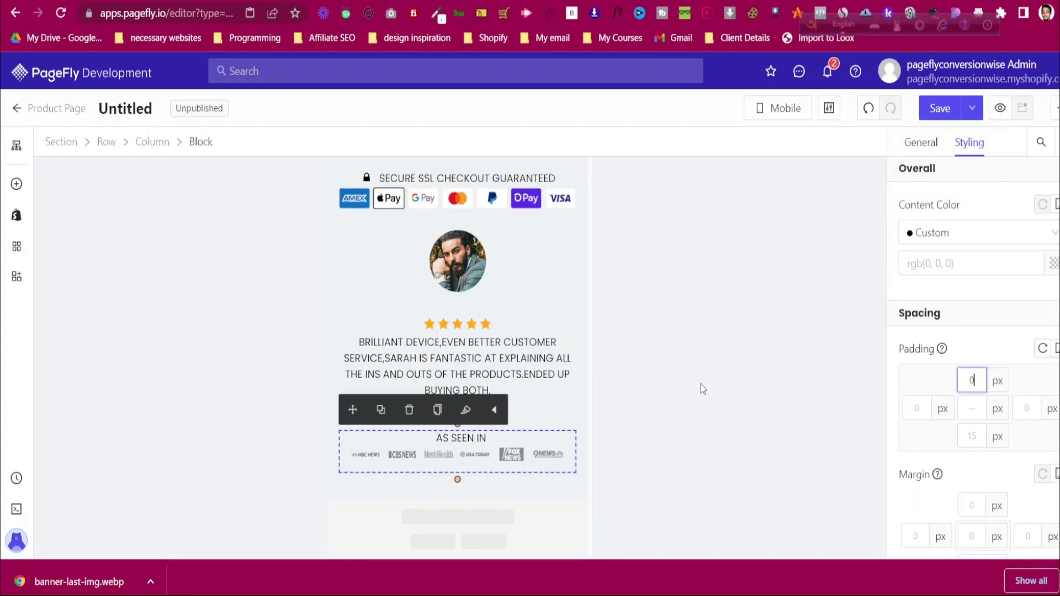
{"action": "key", "text": "BackSpace"}
{"action": "type", "text": "5"}
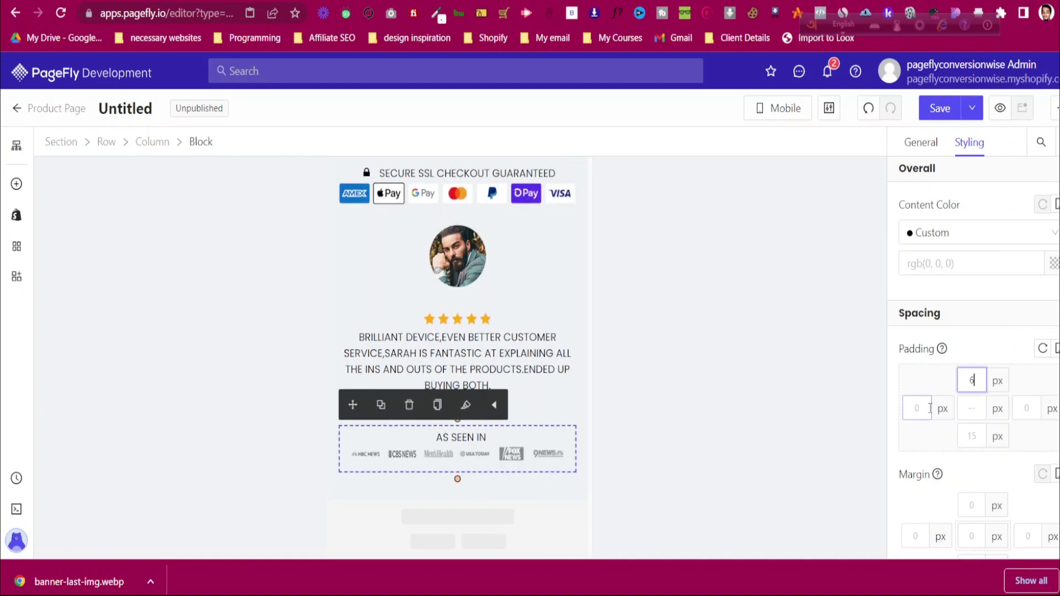
{"action": "left_click", "coordinate": [337, 264]}
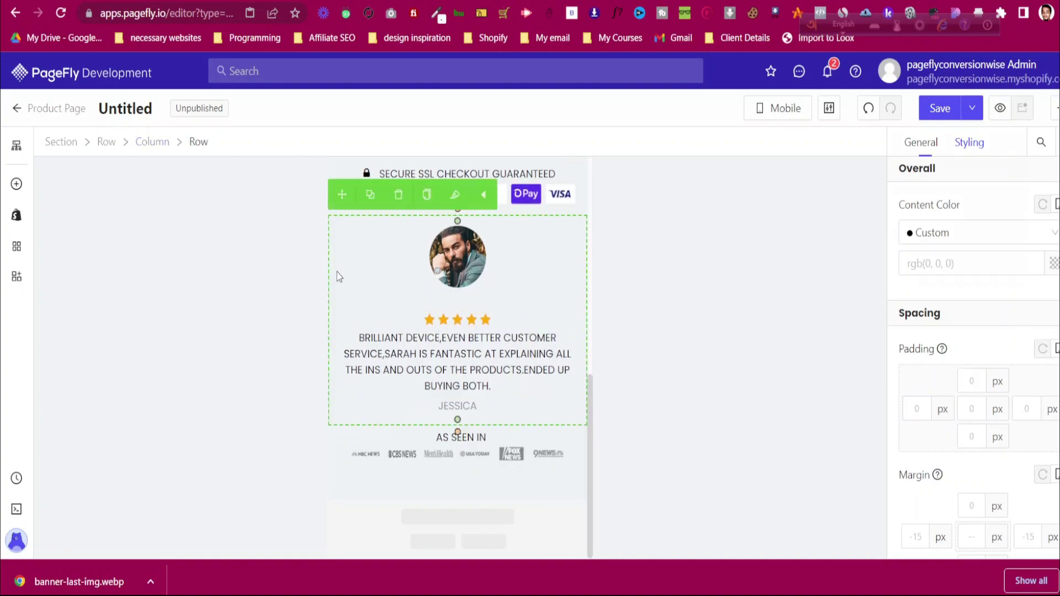
{"action": "left_click", "coordinate": [339, 490]}
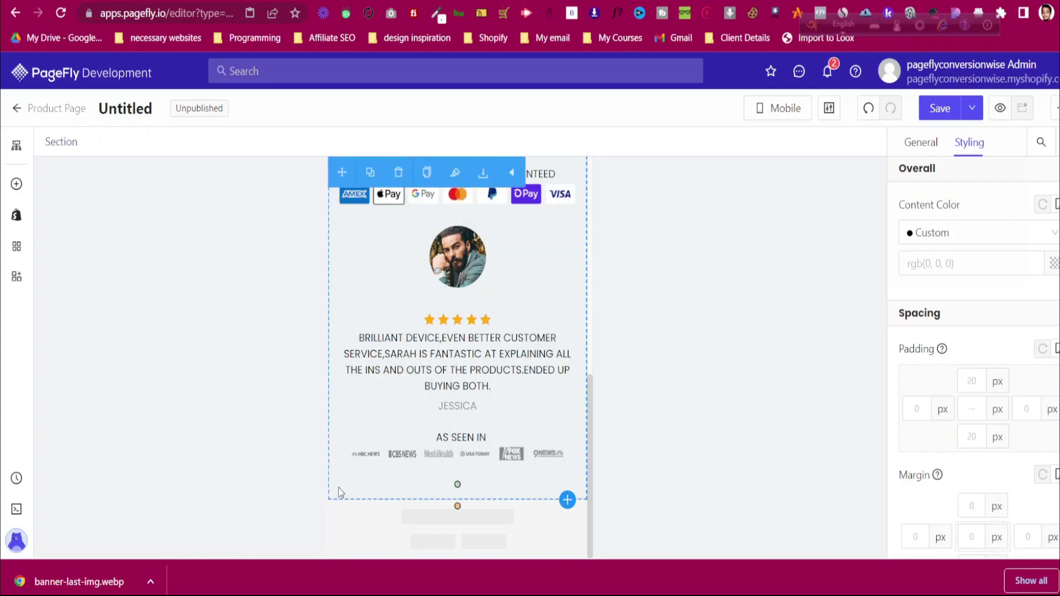
Set the mobile font size of the subheading paragraph below the main heading to 15 px
{"action": "scroll", "coordinate": [360, 432], "scroll_direction": "up", "scroll_amount": 3}
{"action": "scroll", "coordinate": [362, 436], "scroll_direction": "up", "scroll_amount": 3}
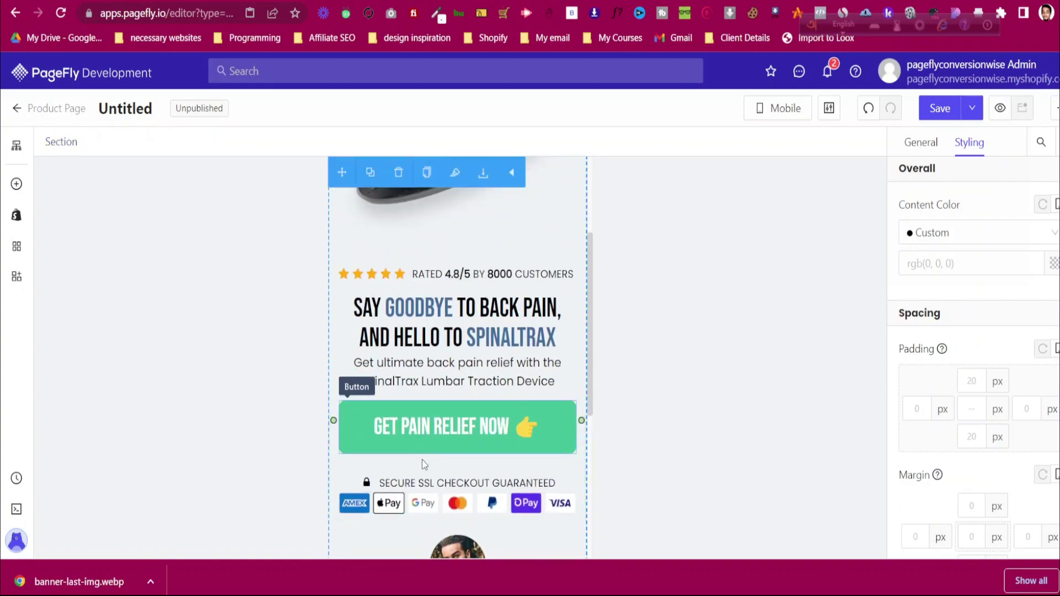
{"action": "scroll", "coordinate": [419, 452], "scroll_direction": "up", "scroll_amount": 3}
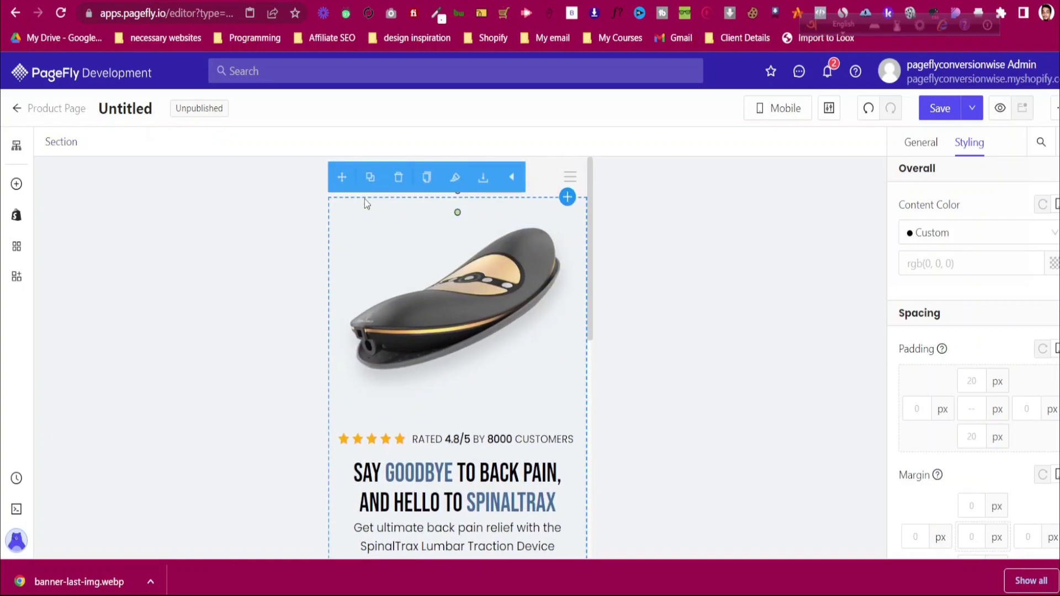
{"action": "scroll", "coordinate": [364, 203], "scroll_direction": "down", "scroll_amount": 4}
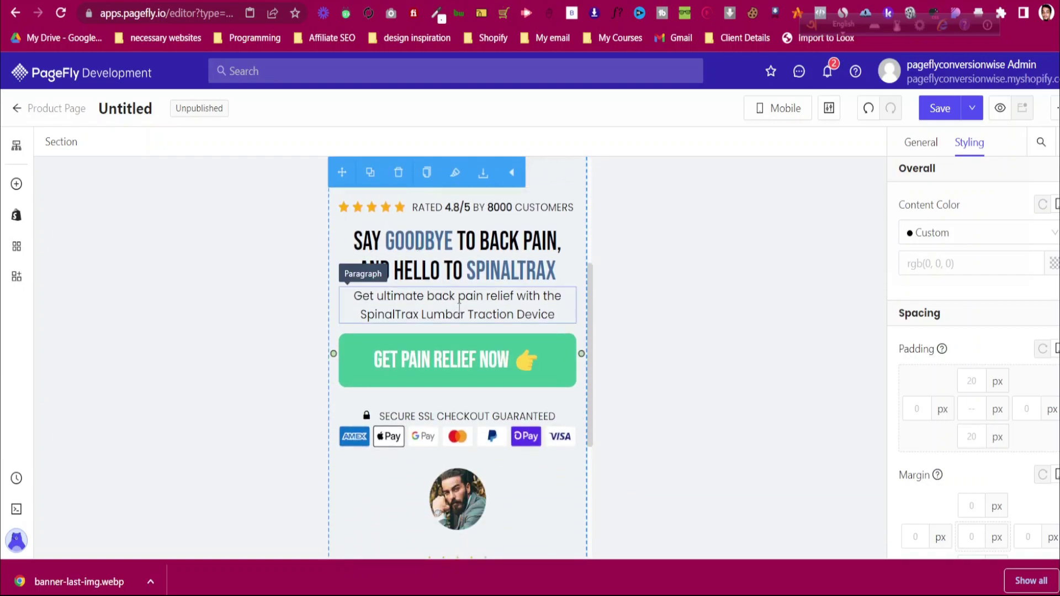
{"action": "left_click", "coordinate": [459, 307]}
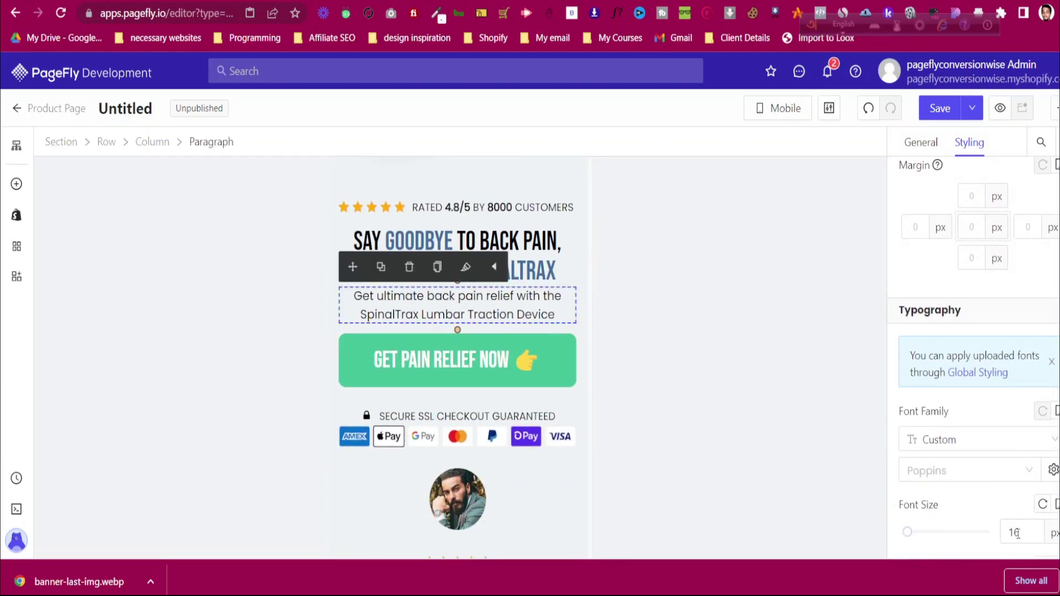
{"action": "left_click", "coordinate": [1021, 533]}
{"action": "key", "text": "Down"}
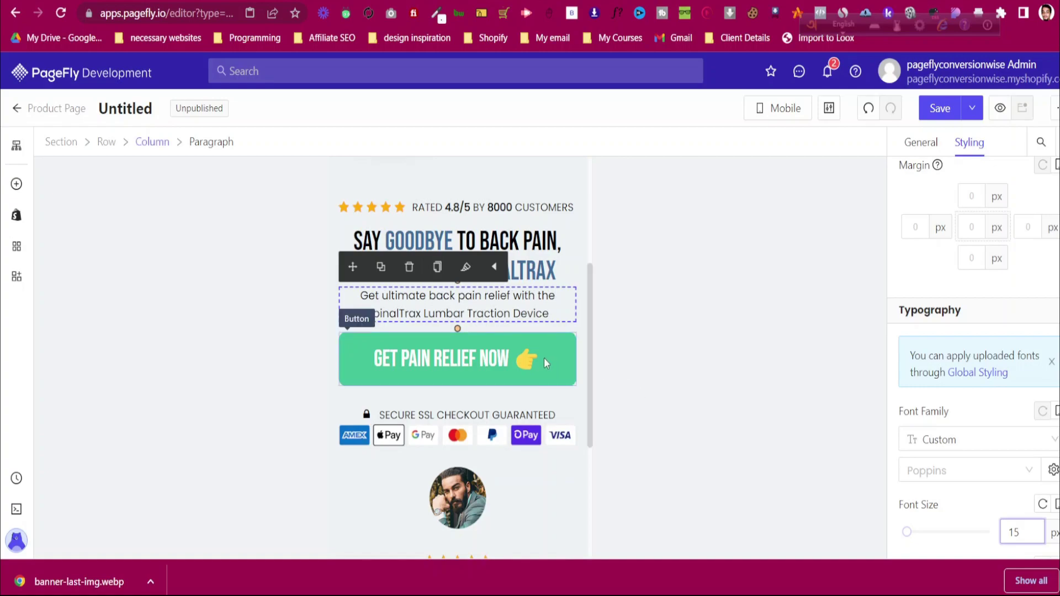
Inspect the main heading and the rating text, and review the hero section's mobile layout from end to end
{"action": "left_click", "coordinate": [536, 270]}
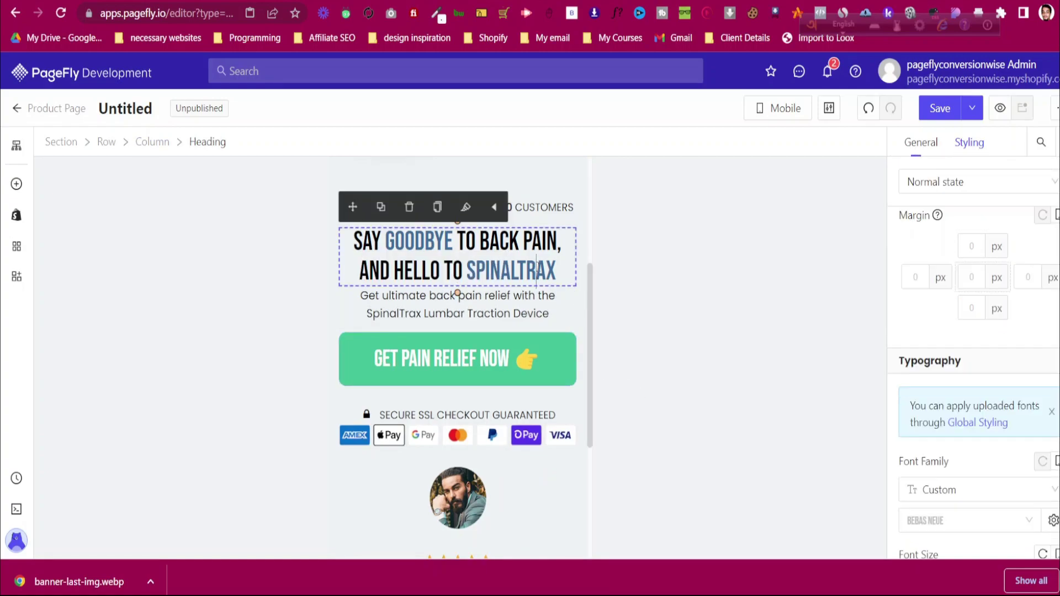
{"action": "left_click", "coordinate": [564, 207]}
{"action": "scroll", "coordinate": [387, 494], "scroll_direction": "down", "scroll_amount": 4}
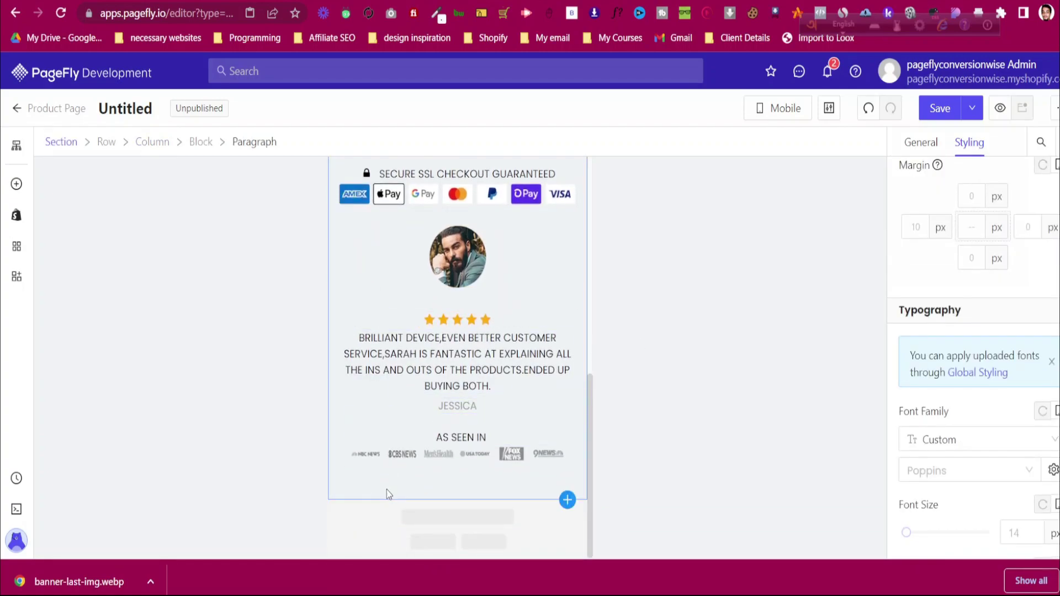
{"action": "left_click", "coordinate": [387, 489]}
{"action": "scroll", "coordinate": [389, 442], "scroll_direction": "up", "scroll_amount": 8}
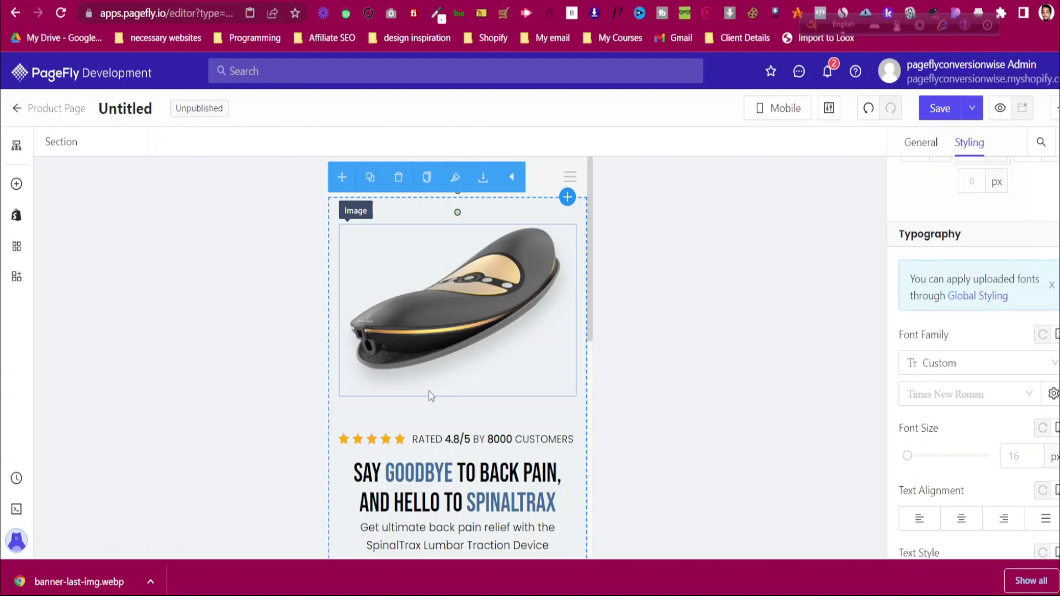
Switch the editor preview from Mobile to All Devices and review the hero section's desktop layout
{"action": "left_click", "coordinate": [794, 114]}
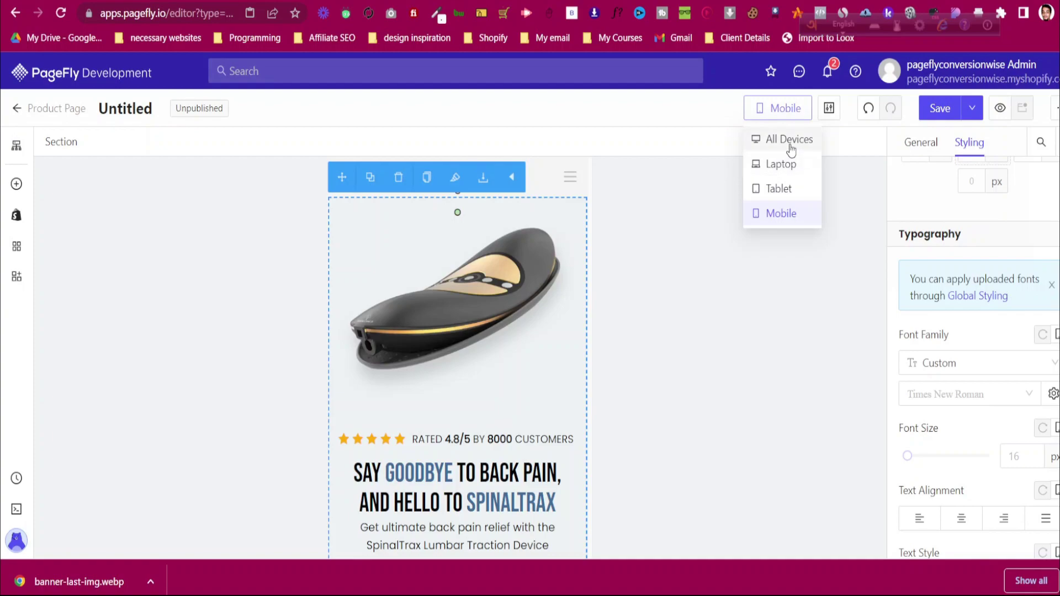
{"action": "scroll", "coordinate": [452, 420], "scroll_direction": "down", "scroll_amount": 5}
{"action": "scroll", "coordinate": [451, 420], "scroll_direction": "down", "scroll_amount": 4}
{"action": "scroll", "coordinate": [452, 419], "scroll_direction": "up", "scroll_amount": 6}
{"action": "left_click", "coordinate": [788, 144]}
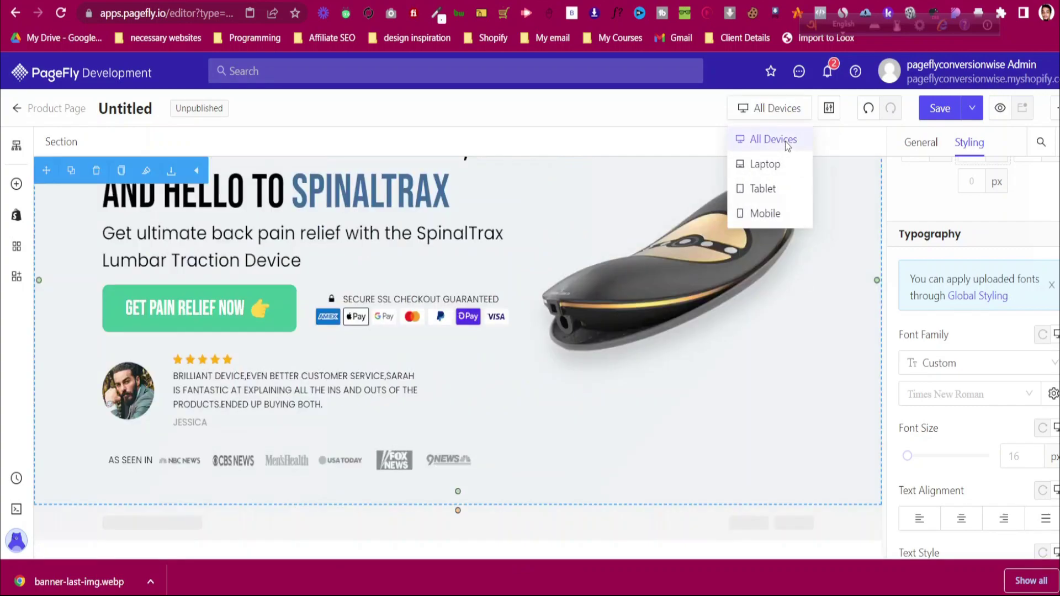
{"action": "scroll", "coordinate": [480, 332], "scroll_direction": "up", "scroll_amount": 2}
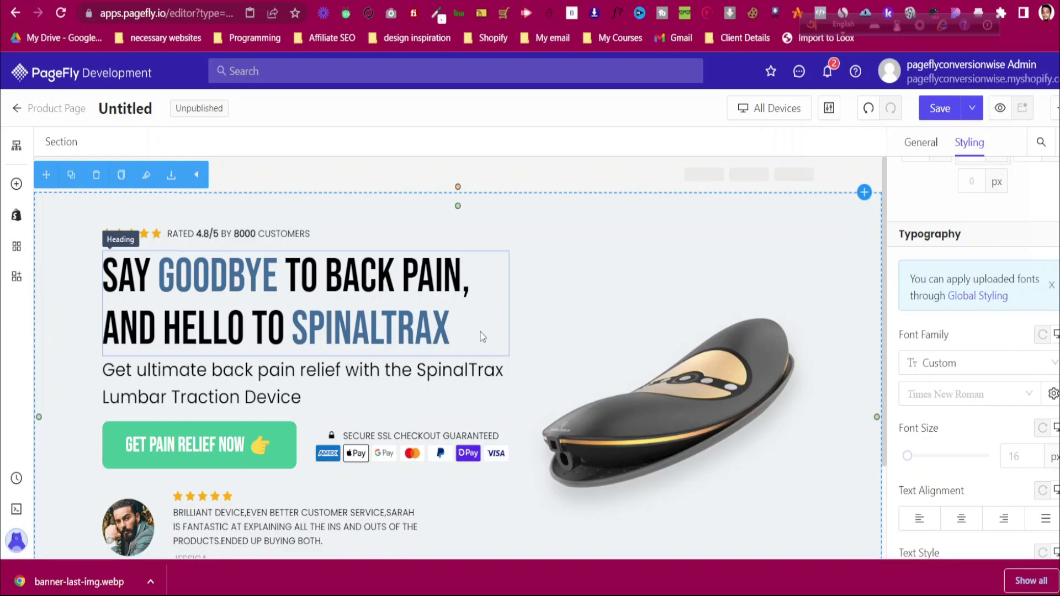
{"action": "scroll", "coordinate": [483, 337], "scroll_direction": "down", "scroll_amount": 2}
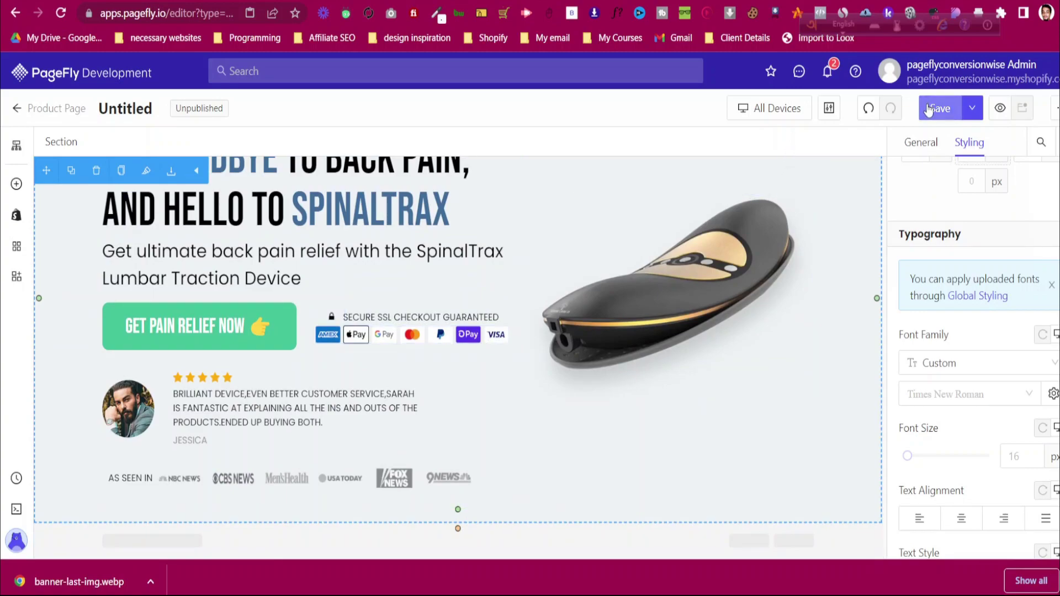
{"action": "scroll", "coordinate": [703, 305], "scroll_direction": "up", "scroll_amount": 2}
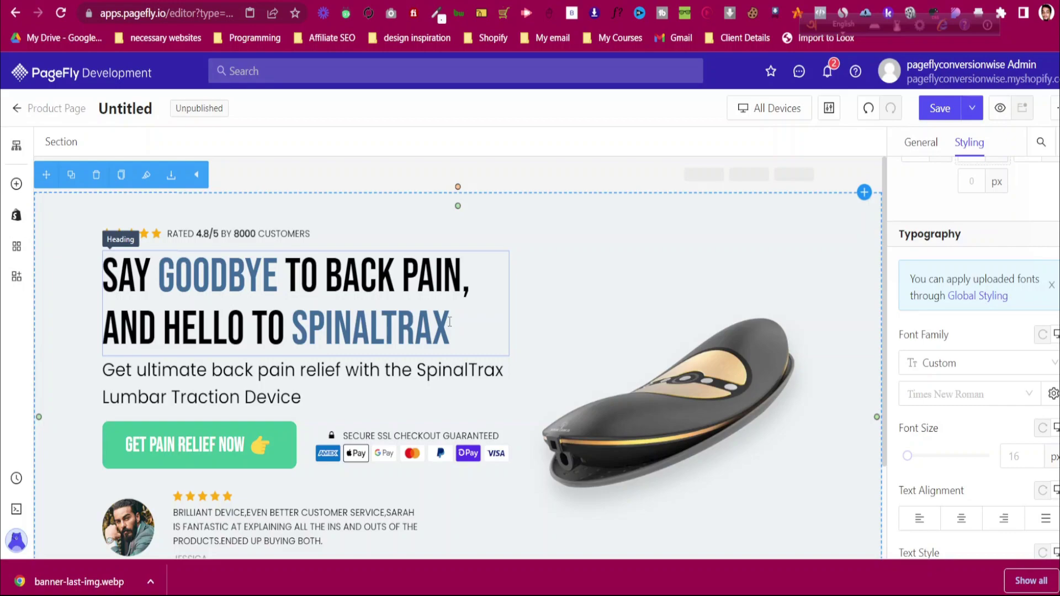
Save the page with the title "Product Page"
{"action": "left_click", "coordinate": [943, 108]}
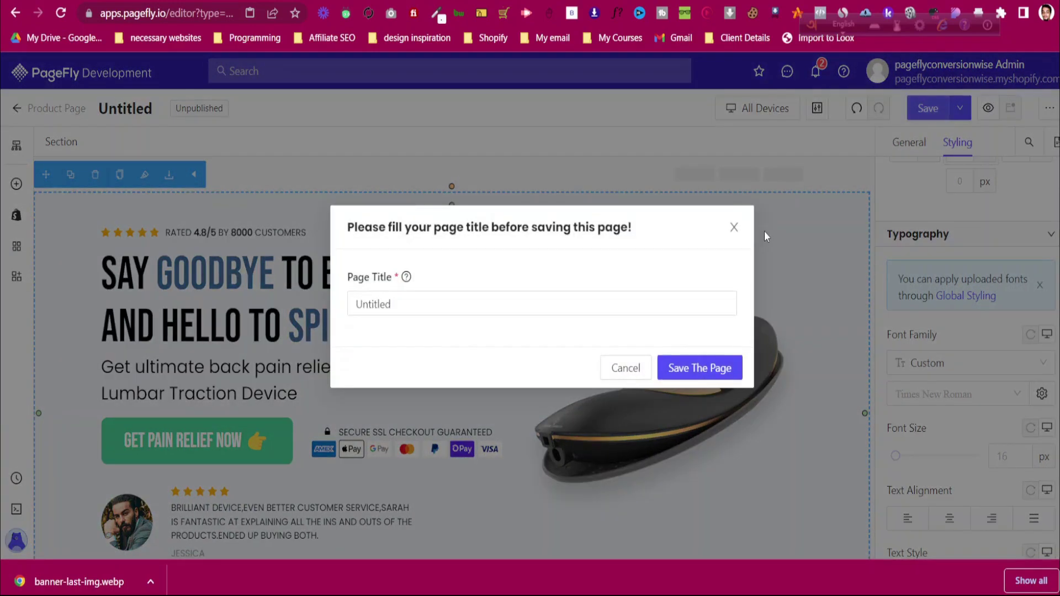
{"action": "left_click", "coordinate": [417, 303]}
{"action": "key", "text": "ctrl+a"}
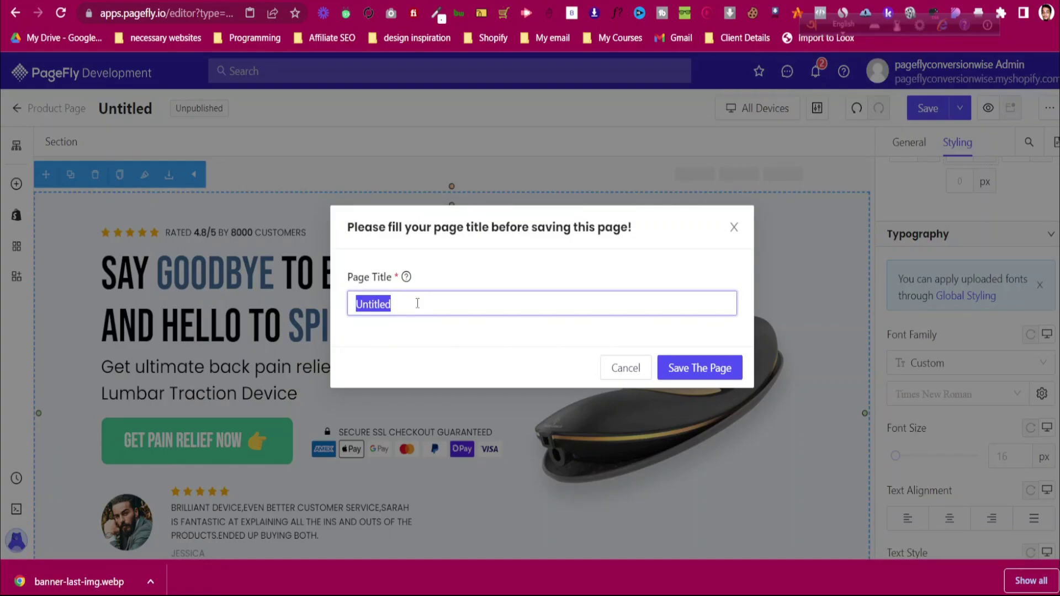
{"action": "type", "text": "Product Page"}
{"action": "left_click", "coordinate": [696, 368]}
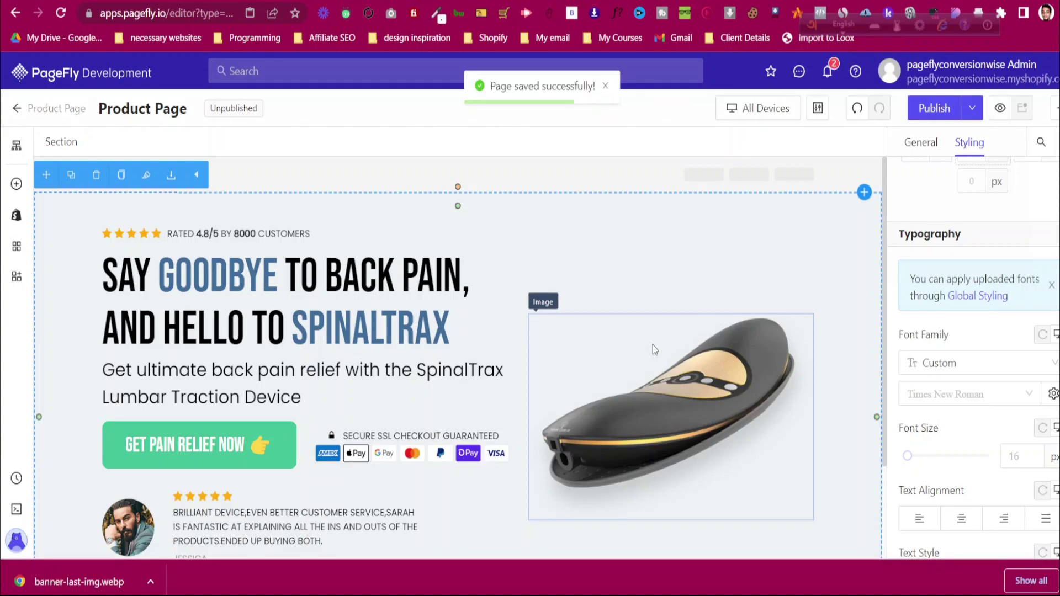
Publish the page with the SpinalTrax™ Lumbar Traction Device product assigned to it, and dismiss the community invitation
{"action": "left_click", "coordinate": [936, 110]}
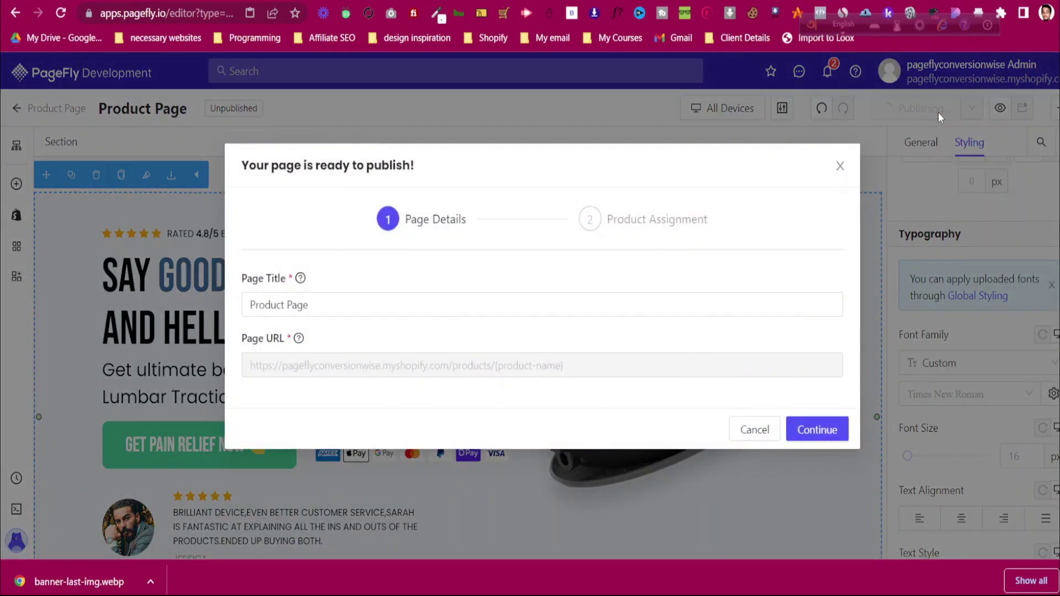
{"action": "left_click", "coordinate": [813, 427]}
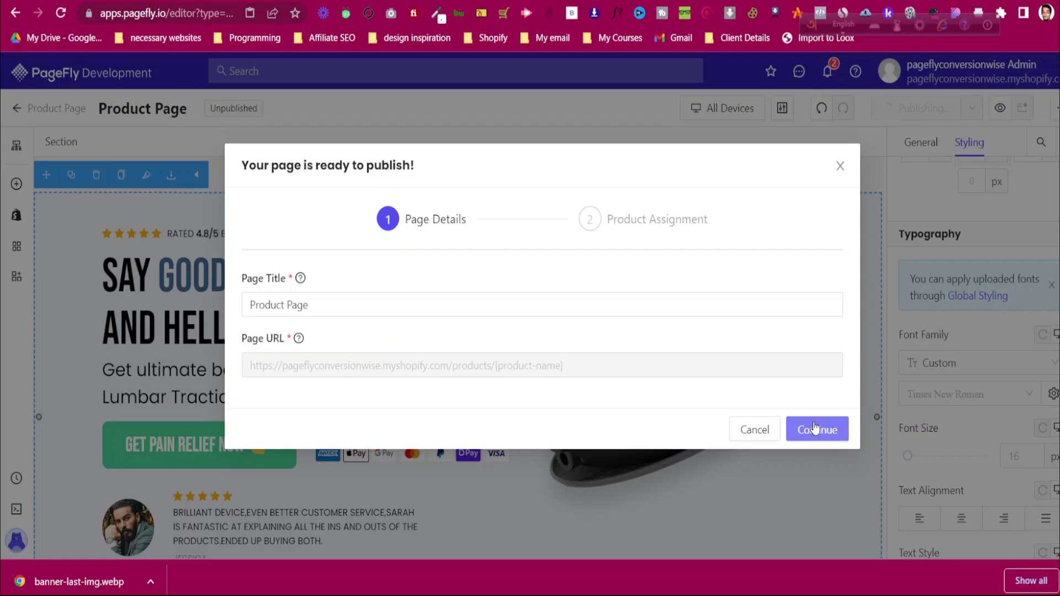
{"action": "left_click", "coordinate": [823, 431]}
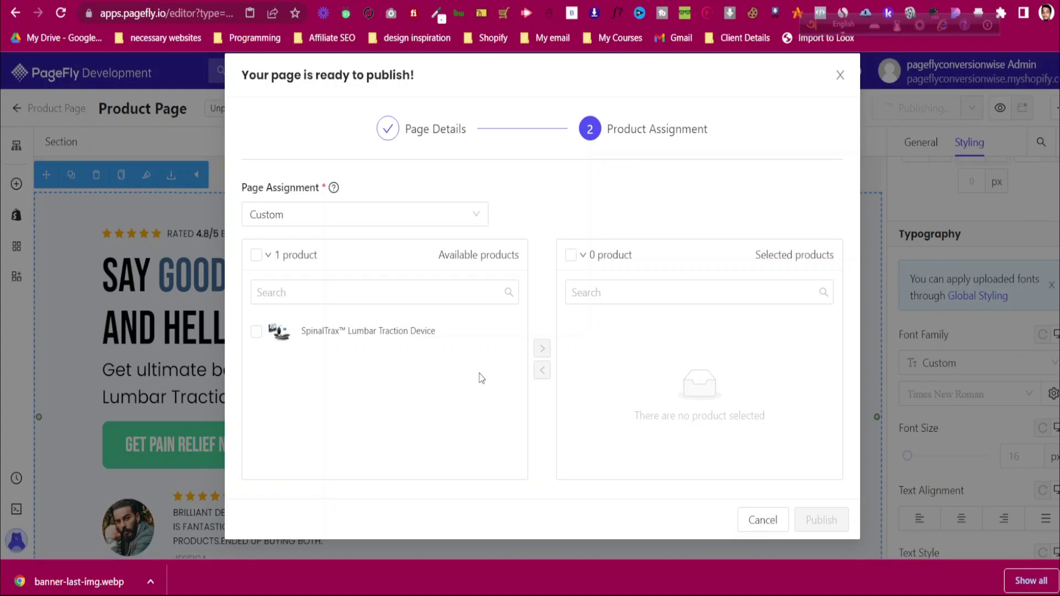
{"action": "left_click", "coordinate": [419, 334]}
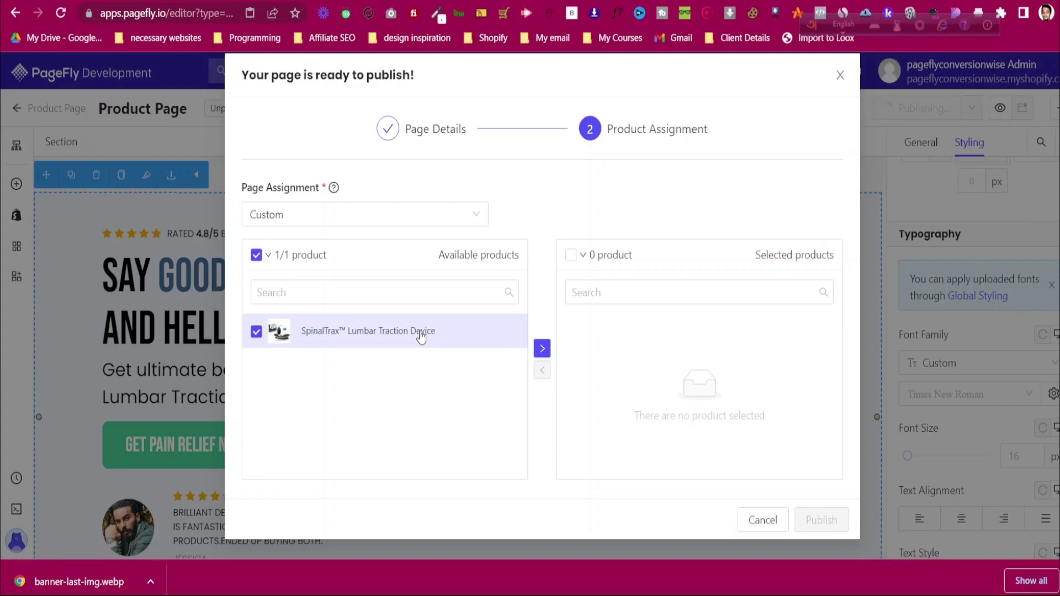
{"action": "left_click", "coordinate": [542, 348]}
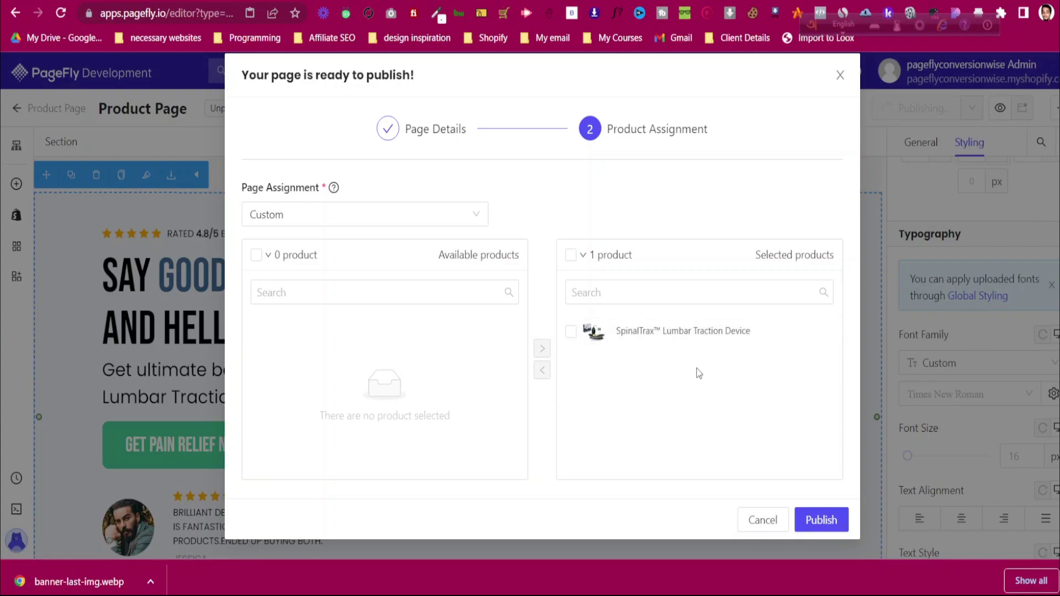
{"action": "left_click", "coordinate": [820, 521]}
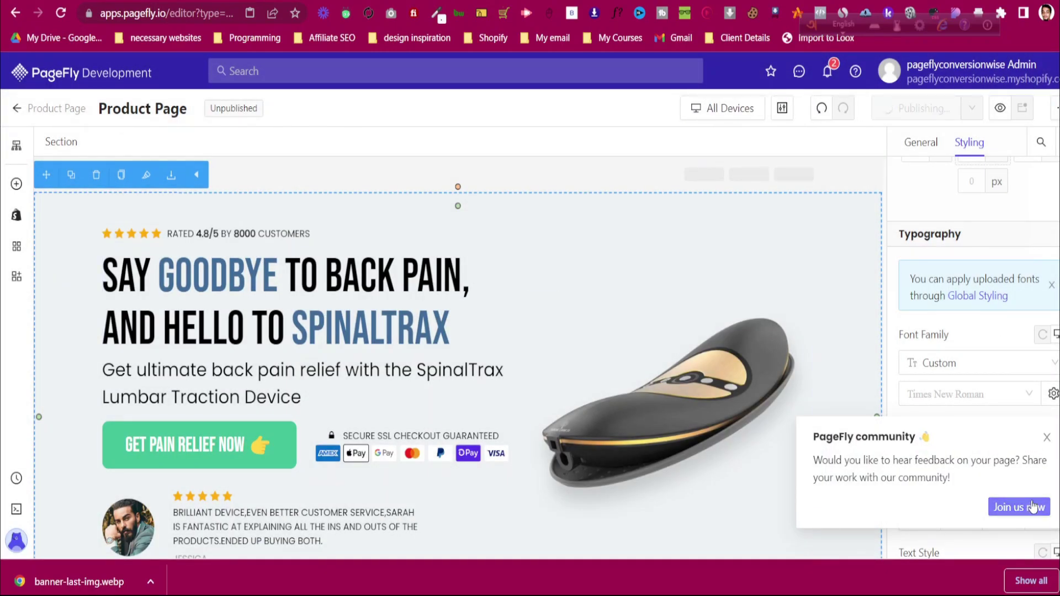
{"action": "left_click", "coordinate": [1047, 438]}
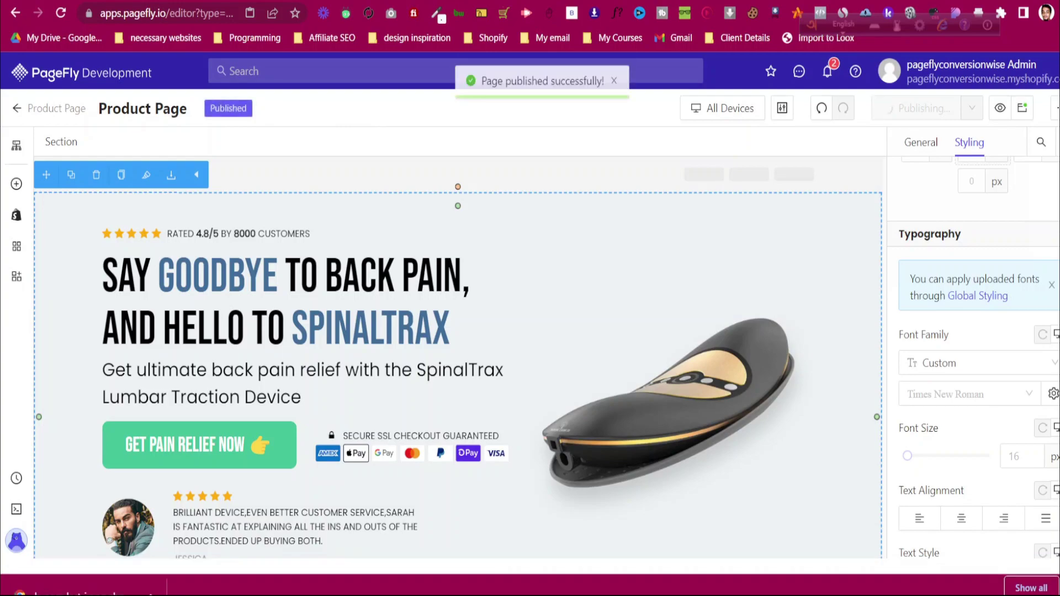
Switch to the original SpinalTrax landing page on serenelivingco.com and review its hero section for comparison
{"action": "scroll", "coordinate": [302, 356], "scroll_direction": "down", "scroll_amount": 1}
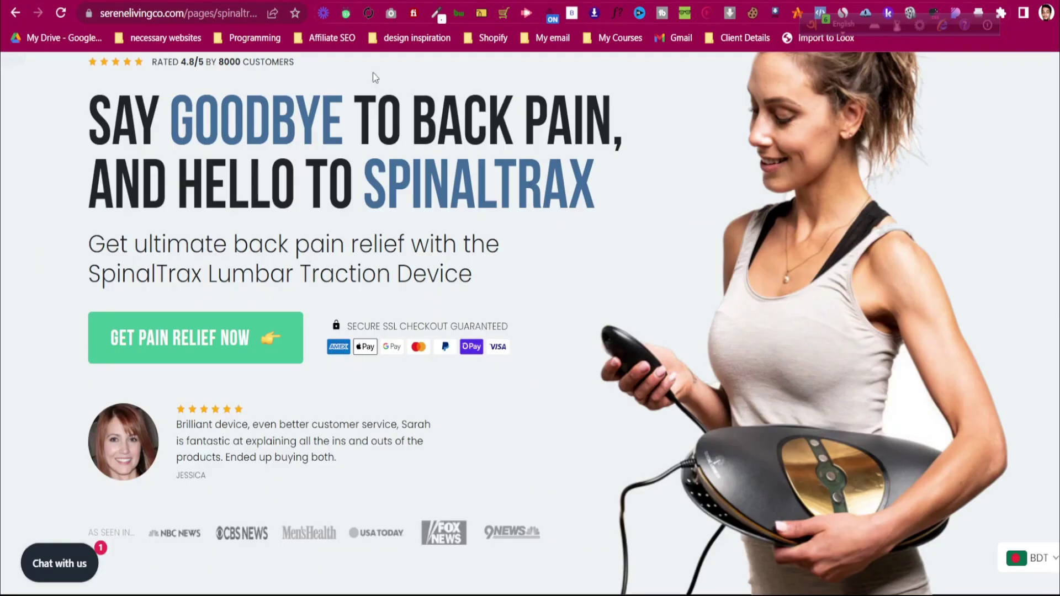
{"action": "scroll", "coordinate": [531, 277], "scroll_direction": "up", "scroll_amount": 3}
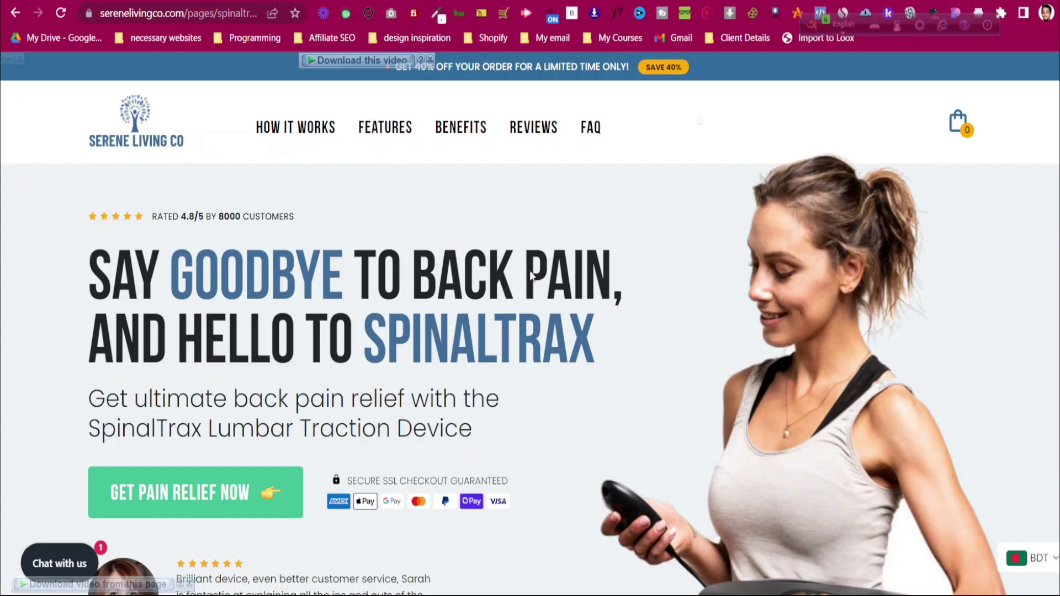
{"action": "scroll", "coordinate": [525, 444], "scroll_direction": "down", "scroll_amount": 1}
{"action": "scroll", "coordinate": [525, 451], "scroll_direction": "down", "scroll_amount": 1}
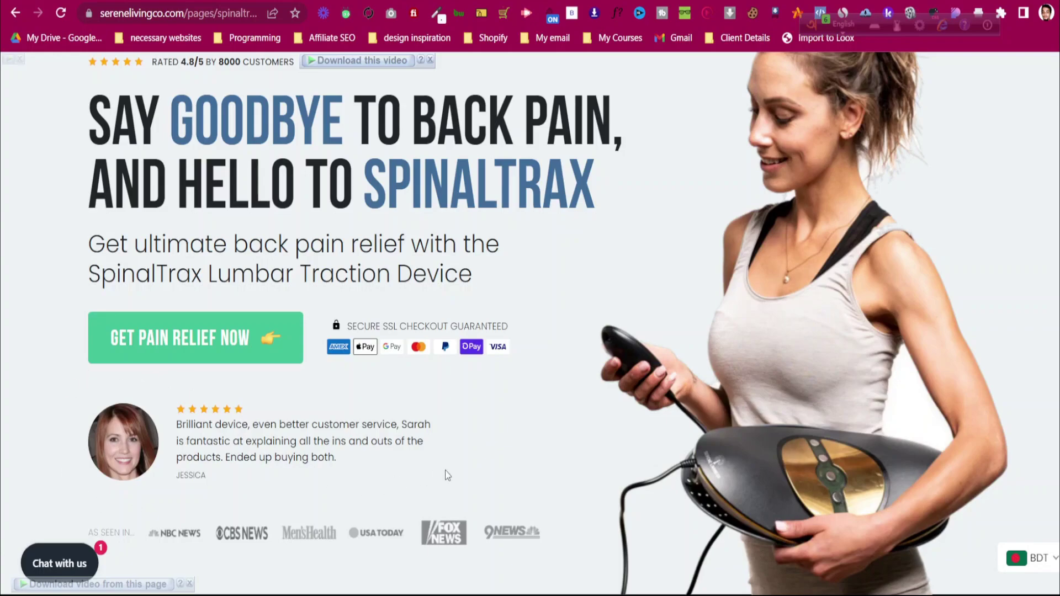
Review the original landing page's feature strip, conditions carousel, three-step and product sections to see what follows the hero
{"action": "scroll", "coordinate": [437, 476], "scroll_direction": "down", "scroll_amount": 20}
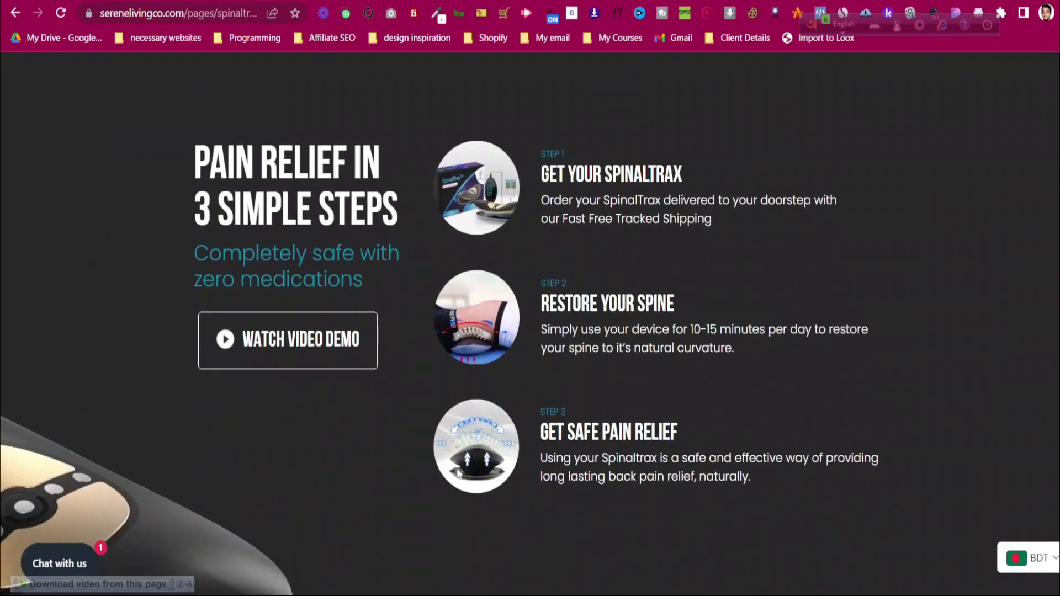
{"action": "scroll", "coordinate": [458, 473], "scroll_direction": "down", "scroll_amount": 15}
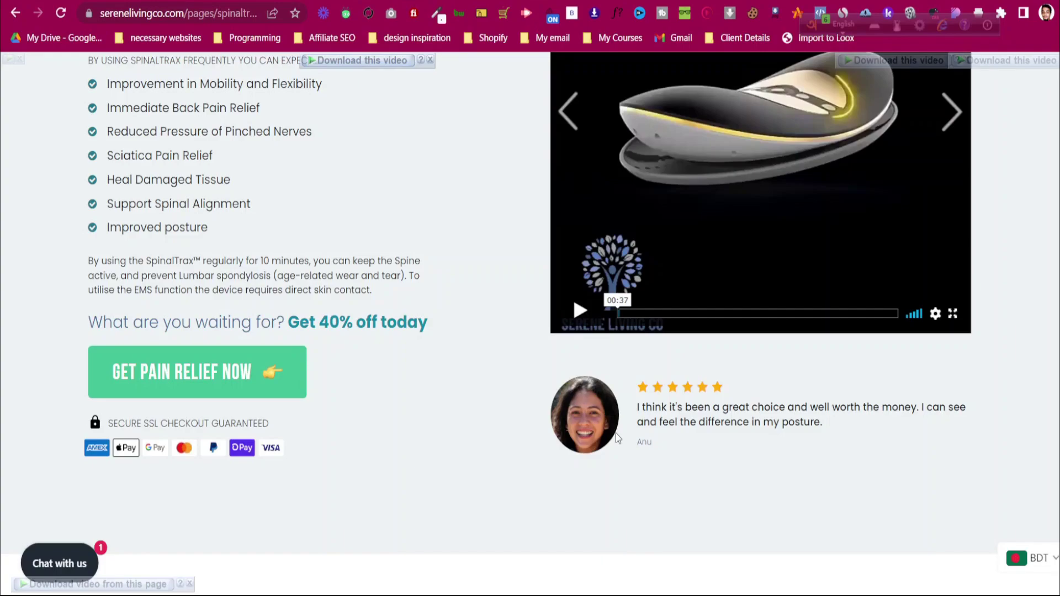
{"action": "scroll", "coordinate": [586, 431], "scroll_direction": "up", "scroll_amount": 7}
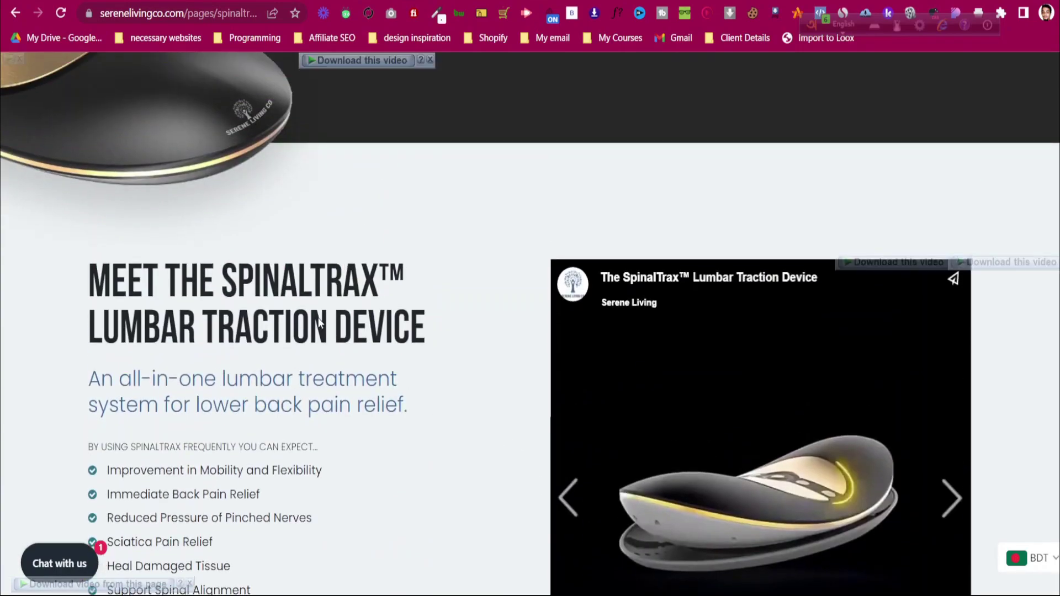
{"action": "scroll", "coordinate": [318, 323], "scroll_direction": "up", "scroll_amount": 10}
{"action": "scroll", "coordinate": [319, 323], "scroll_direction": "up", "scroll_amount": 10}
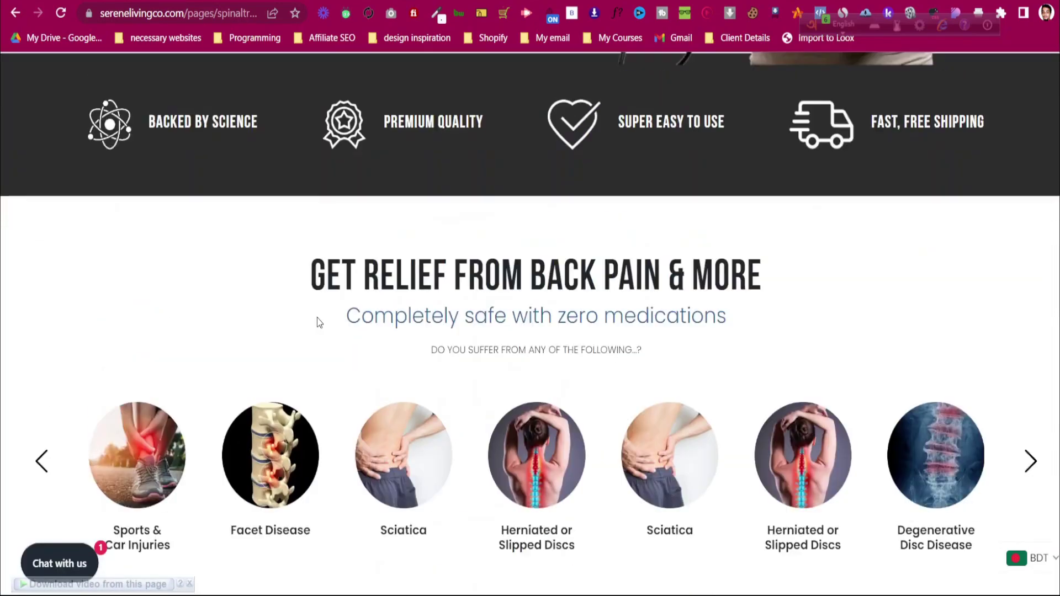
{"action": "scroll", "coordinate": [317, 256], "scroll_direction": "down", "scroll_amount": 10}
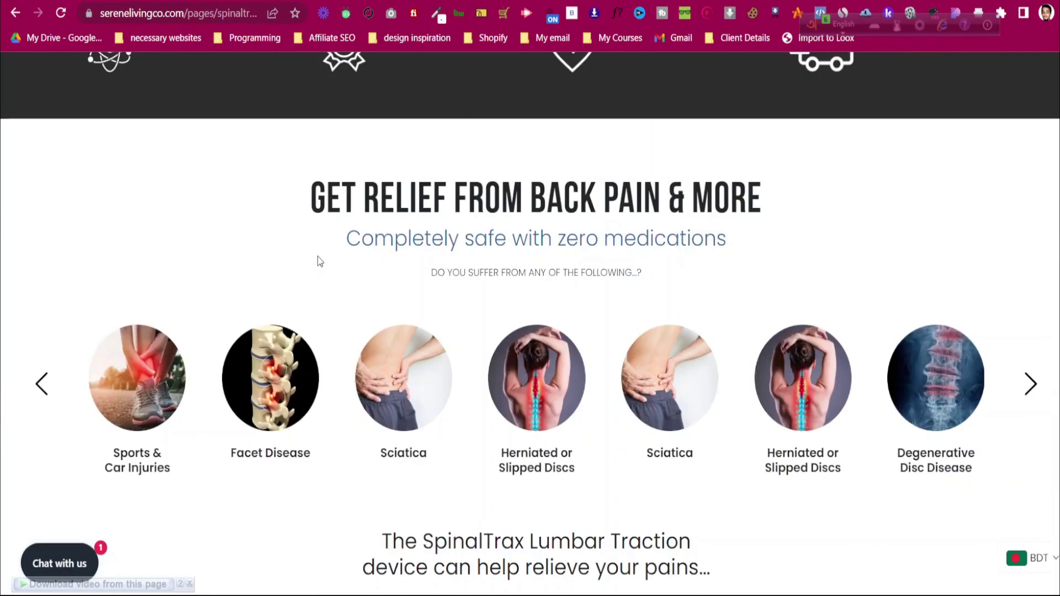
{"action": "scroll", "coordinate": [317, 257], "scroll_direction": "down", "scroll_amount": 7}
{"action": "scroll", "coordinate": [475, 221], "scroll_direction": "up", "scroll_amount": 5}
{"action": "scroll", "coordinate": [475, 221], "scroll_direction": "up", "scroll_amount": 3}
{"action": "scroll", "coordinate": [490, 226], "scroll_direction": "down", "scroll_amount": 6}
{"action": "scroll", "coordinate": [486, 231], "scroll_direction": "up", "scroll_amount": 5}
{"action": "scroll", "coordinate": [488, 234], "scroll_direction": "down", "scroll_amount": 6}
{"action": "scroll", "coordinate": [496, 320], "scroll_direction": "up", "scroll_amount": 14}
{"action": "scroll", "coordinate": [496, 320], "scroll_direction": "up", "scroll_amount": 4}
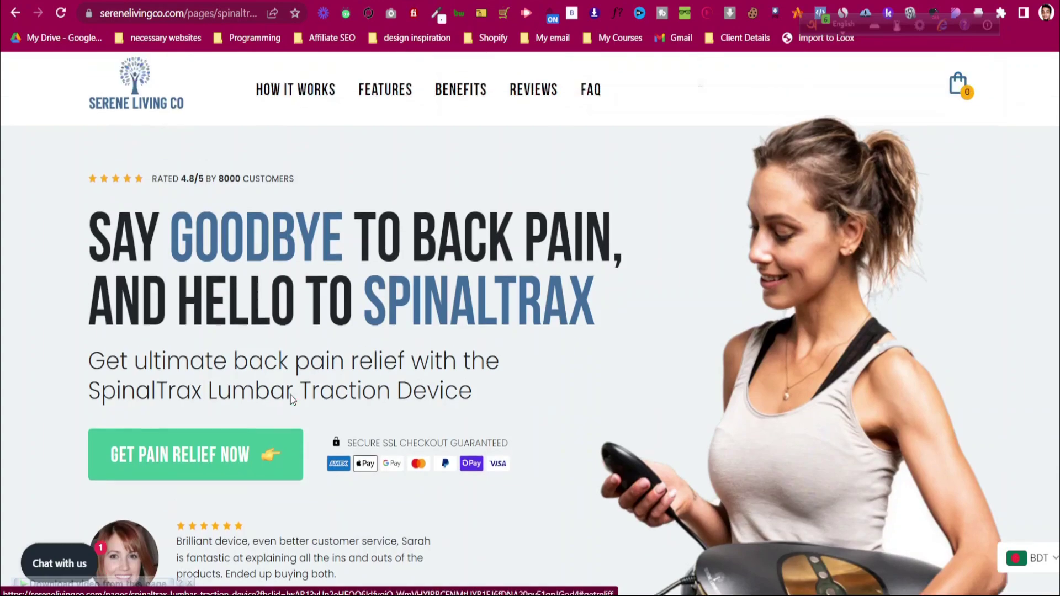
{"action": "scroll", "coordinate": [291, 396], "scroll_direction": "down", "scroll_amount": 7}
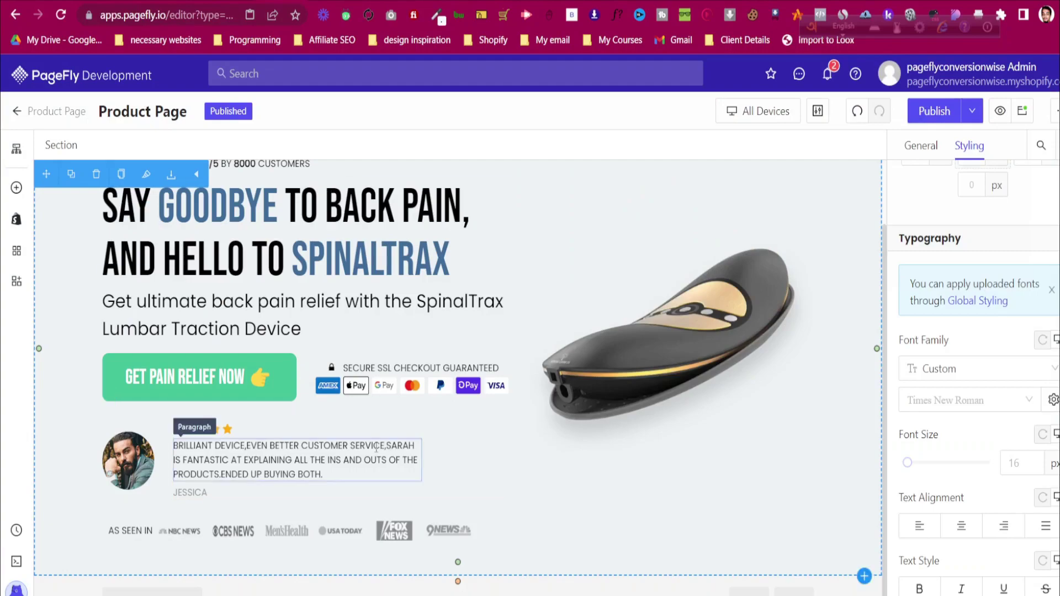
Switch to the PageFly editor and add a four-column layout (1/4 each) as a new section below the hero
{"action": "left_click", "coordinate": [16, 193]}
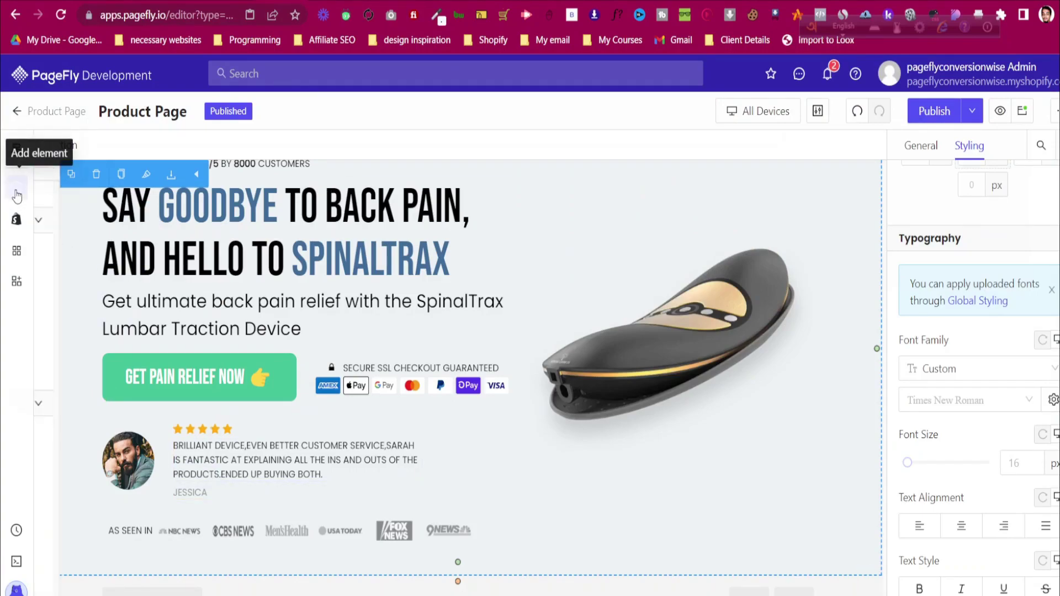
{"action": "scroll", "coordinate": [119, 206], "scroll_direction": "up", "scroll_amount": 2}
{"action": "scroll", "coordinate": [118, 206], "scroll_direction": "up", "scroll_amount": 2}
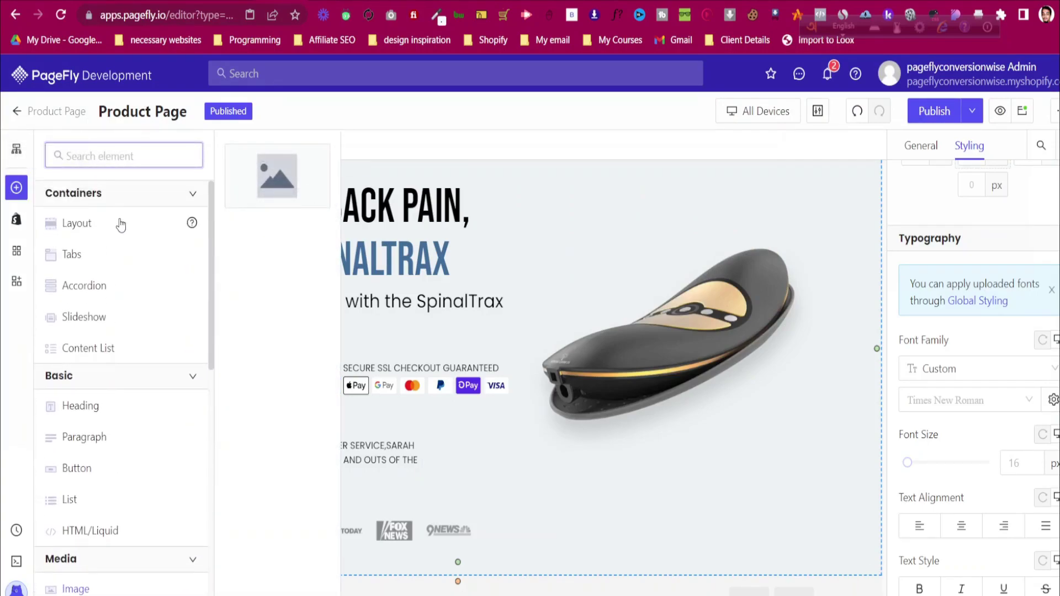
{"action": "mouse_move", "coordinate": [77, 223]}
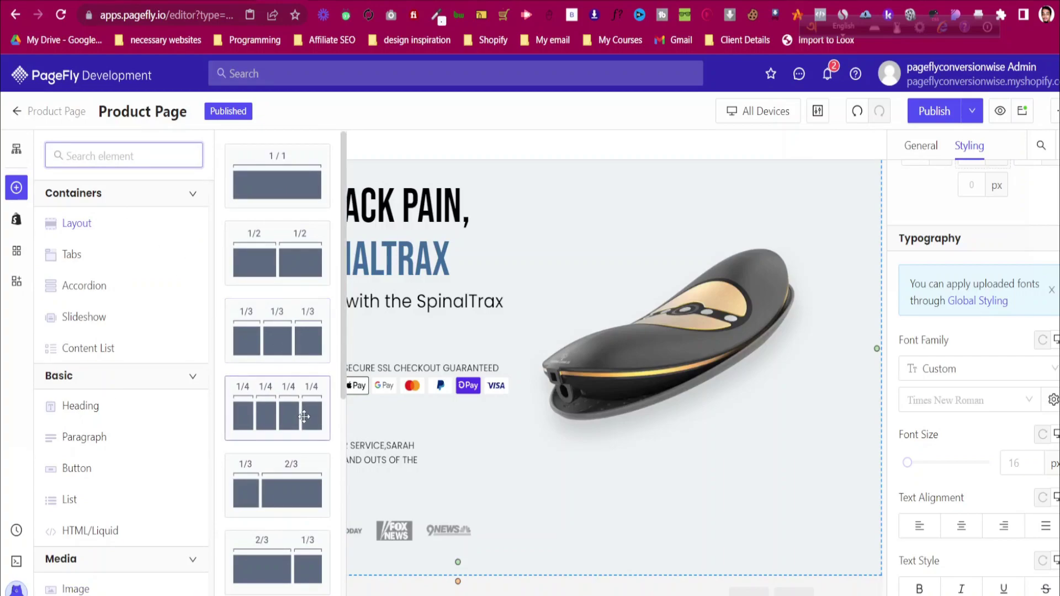
{"action": "left_click_drag", "start_coordinate": [304, 417], "coordinate": [507, 577]}
{"action": "scroll", "coordinate": [512, 458], "scroll_direction": "down", "scroll_amount": 2}
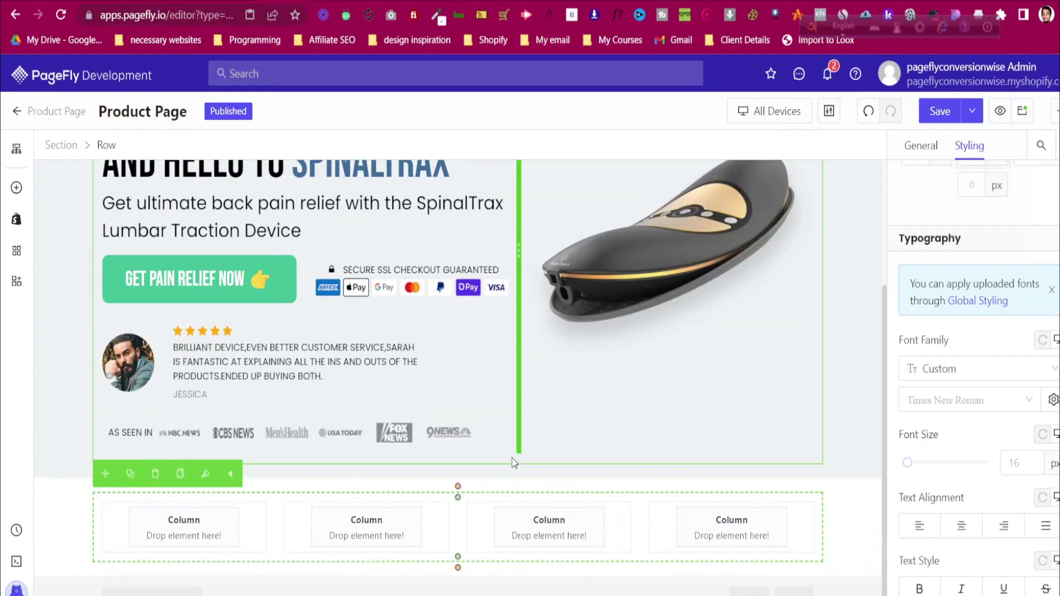
Select the new four-column section, then inspect the original page's dark feature strip and copy its background color #2C2C2C
{"action": "left_click", "coordinate": [64, 541]}
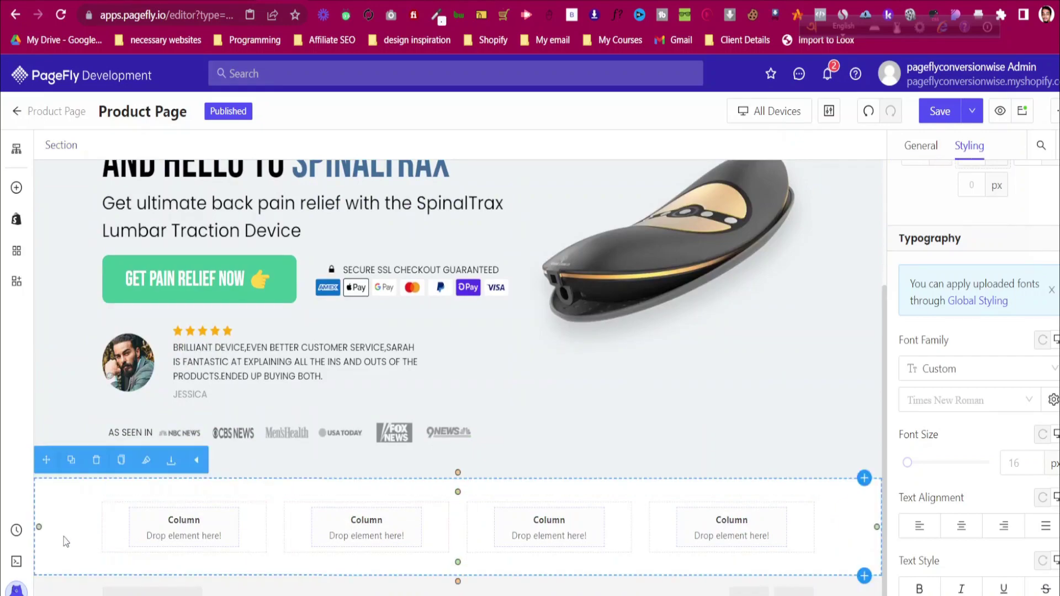
{"action": "left_click", "coordinate": [387, 1]}
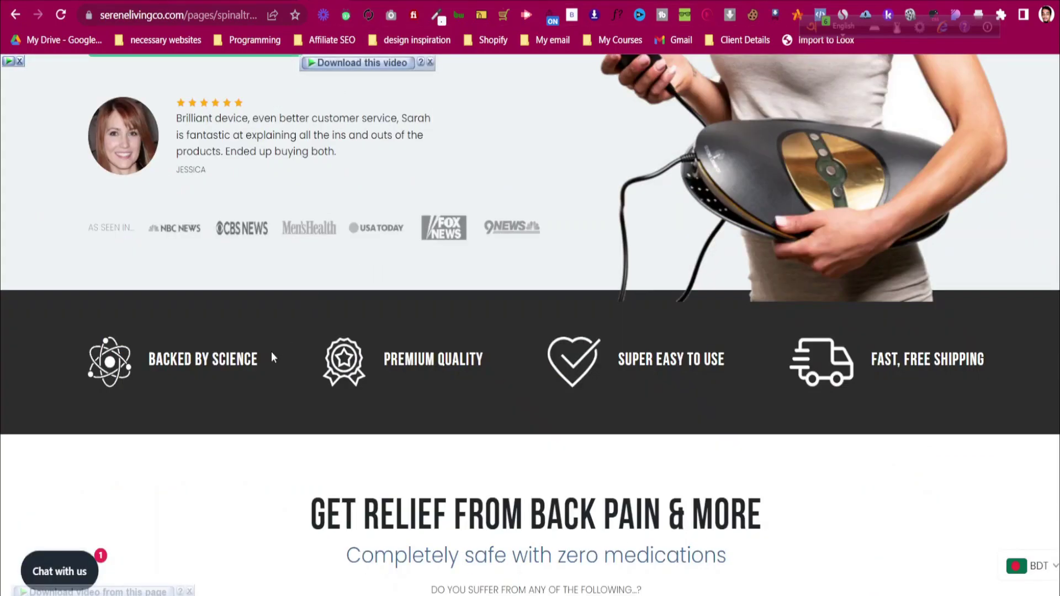
{"action": "right_click", "coordinate": [71, 401]}
{"action": "left_click", "coordinate": [95, 393]}
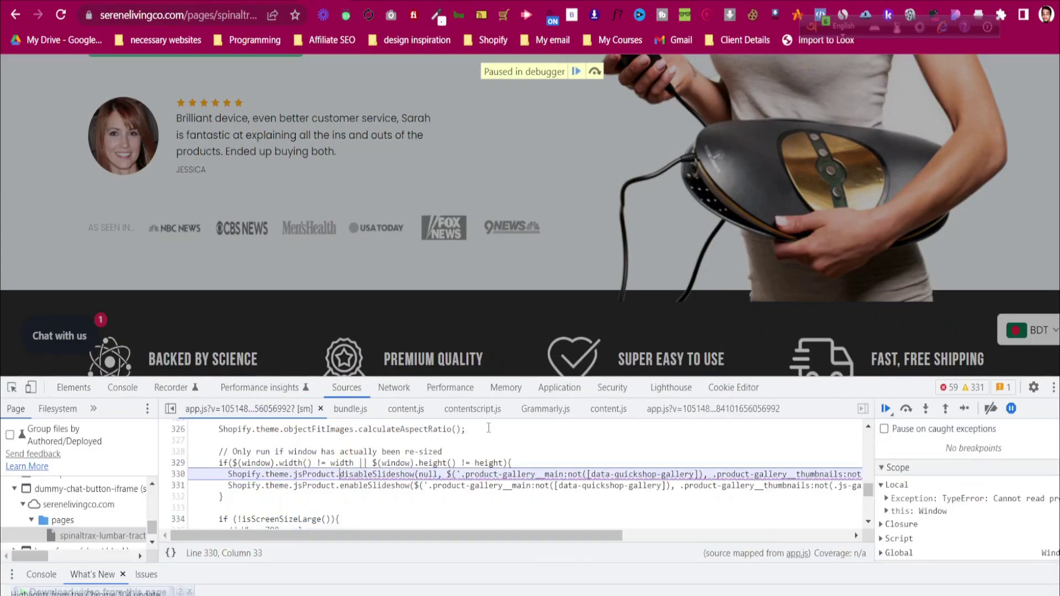
{"action": "left_click", "coordinate": [12, 387]}
{"action": "left_click", "coordinate": [11, 304]}
{"action": "left_click", "coordinate": [799, 490]}
{"action": "right_click", "coordinate": [800, 490]}
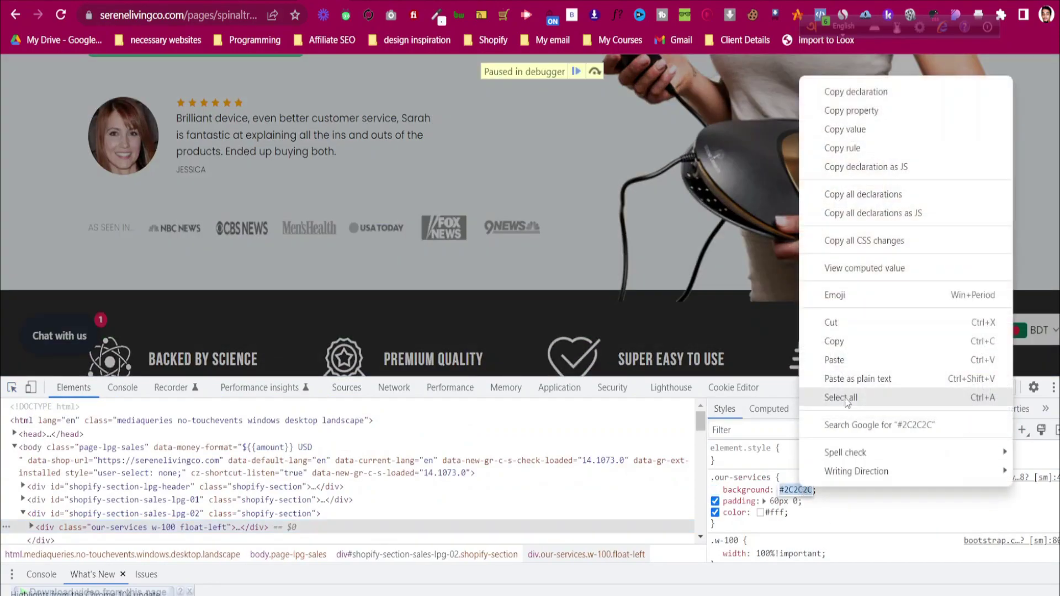
{"action": "left_click", "coordinate": [862, 342]}
{"action": "key", "text": "F12"}
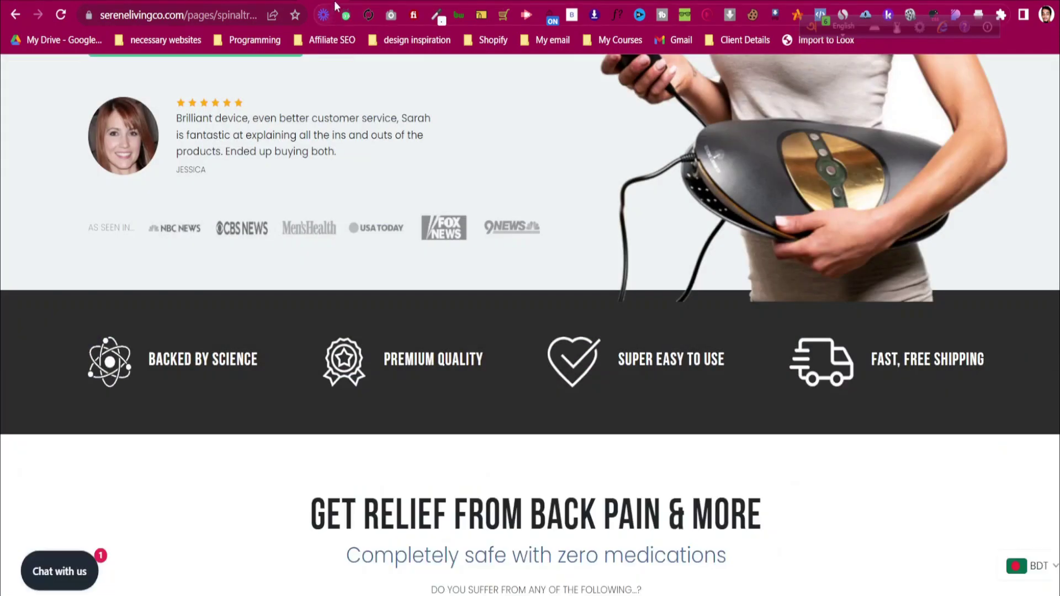
Back in PageFly, set the four-column section's background color to the copied #2C2C2C
{"action": "key", "text": "ctrl+Tab"}
{"action": "scroll", "coordinate": [939, 355], "scroll_direction": "down", "scroll_amount": 10}
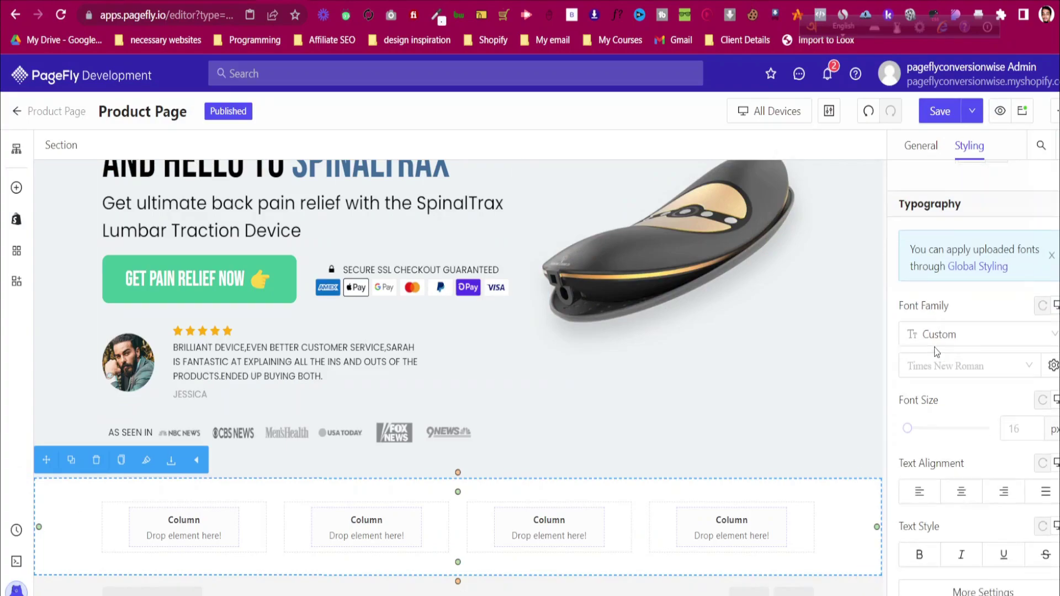
{"action": "key", "text": "ctrl+v"}
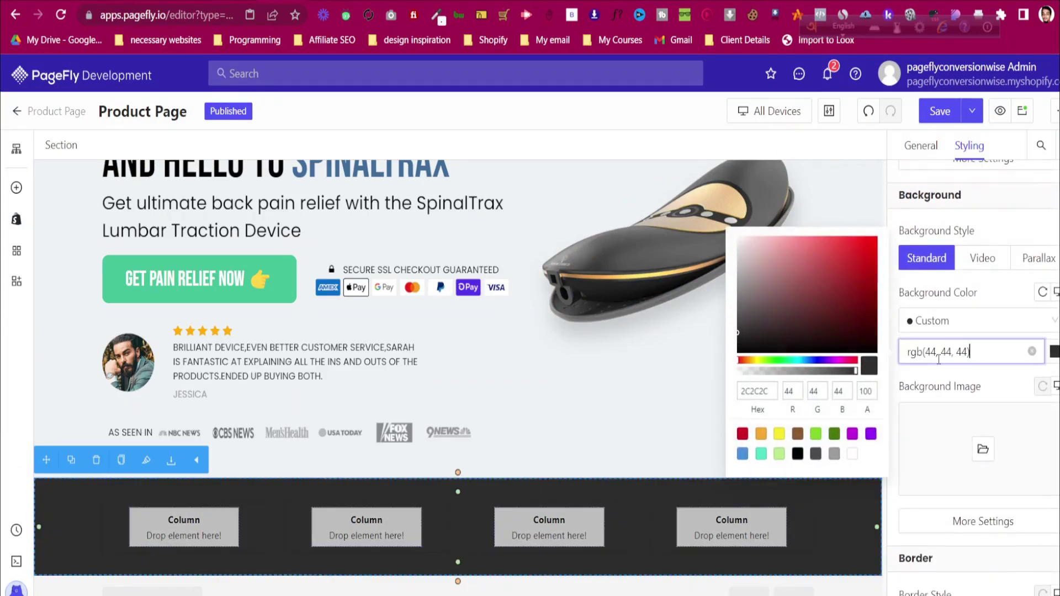
{"action": "left_click", "coordinate": [59, 496]}
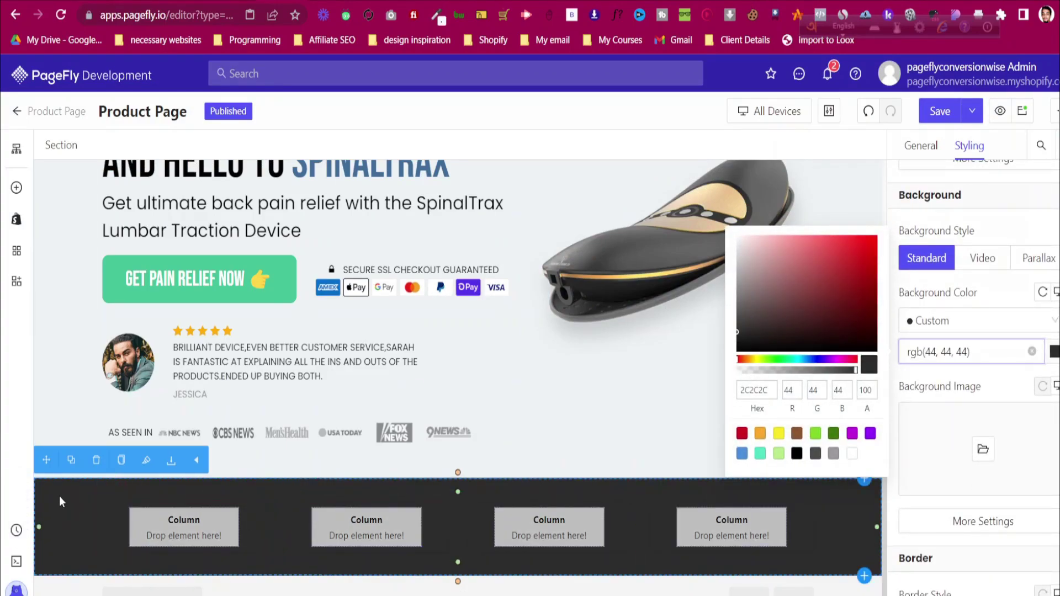
{"action": "left_click", "coordinate": [1049, 352]}
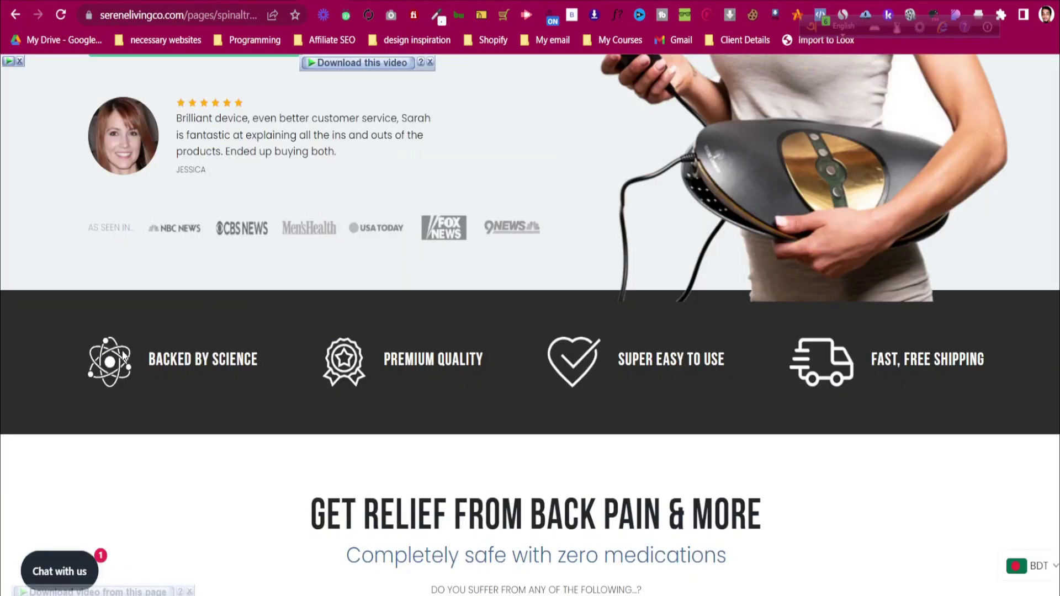
Save the original page's "Backed by Science" atom icon to Downloads as icon-1.webp
{"action": "right_click", "coordinate": [123, 356]}
{"action": "left_click", "coordinate": [141, 377]}
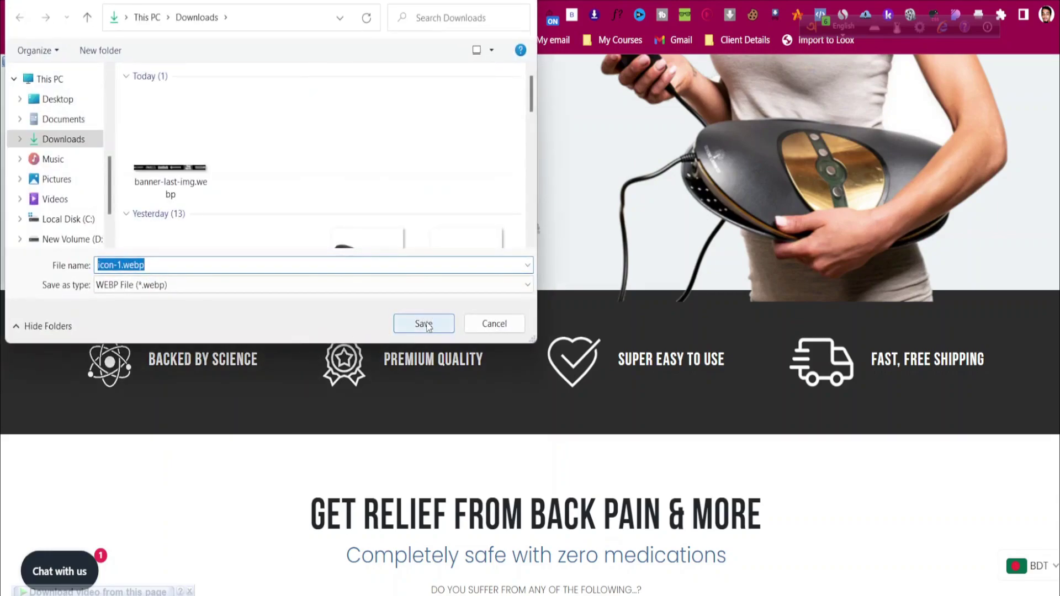
{"action": "left_click", "coordinate": [423, 324]}
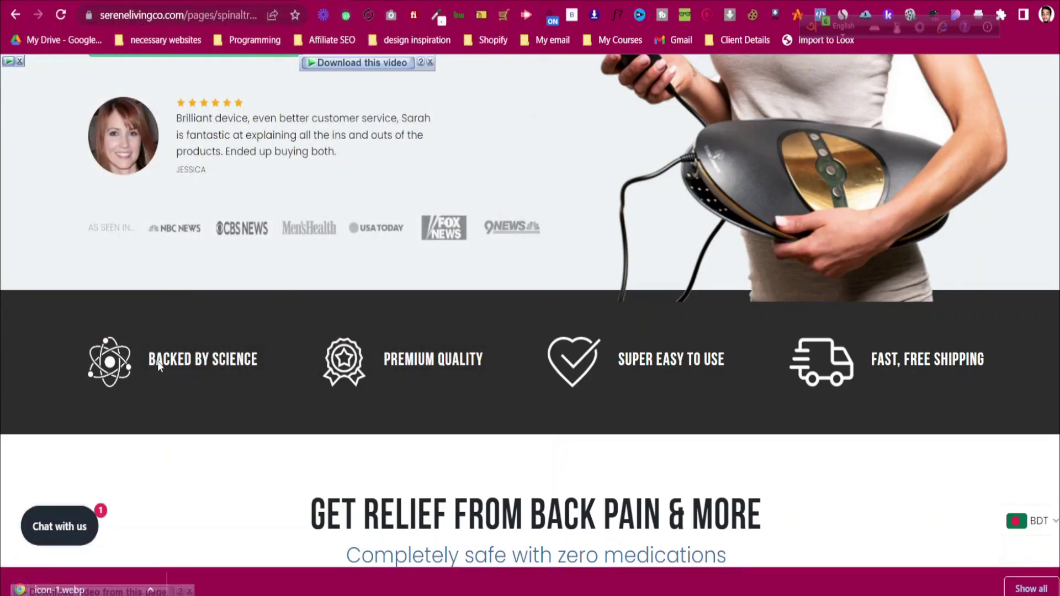
Inspect the font family, weight, size and color of the "Backed by Science" text with WhatFont
{"action": "left_click", "coordinate": [638, 16]}
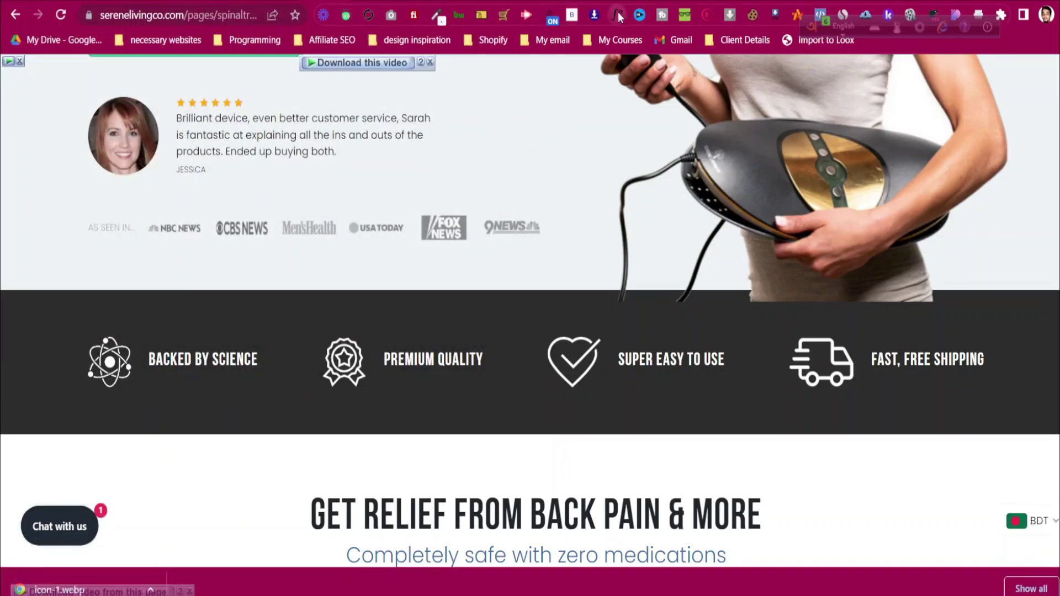
{"action": "left_click", "coordinate": [203, 360]}
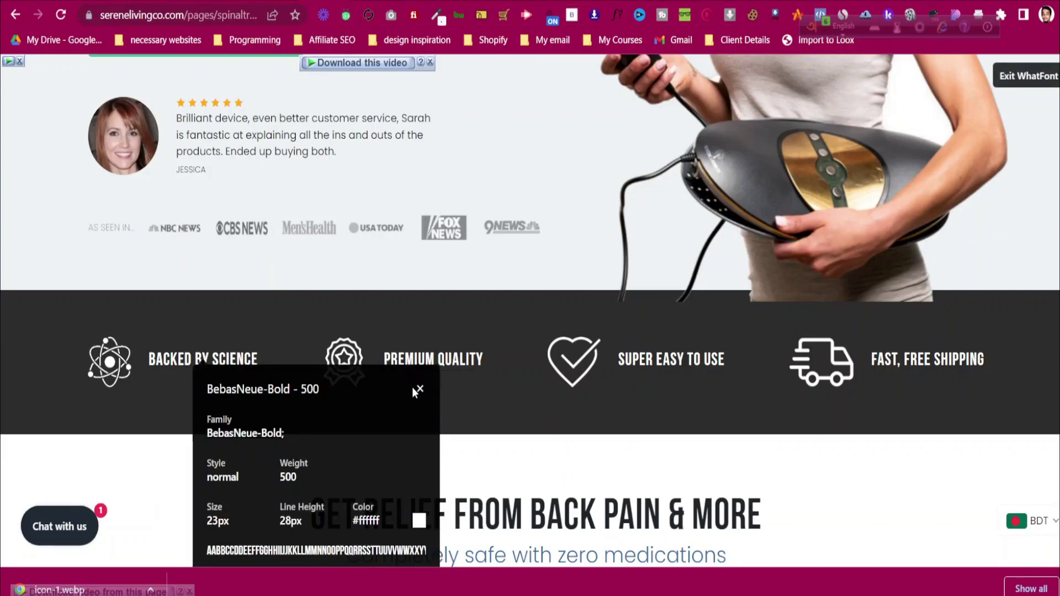
{"action": "left_click", "coordinate": [421, 391]}
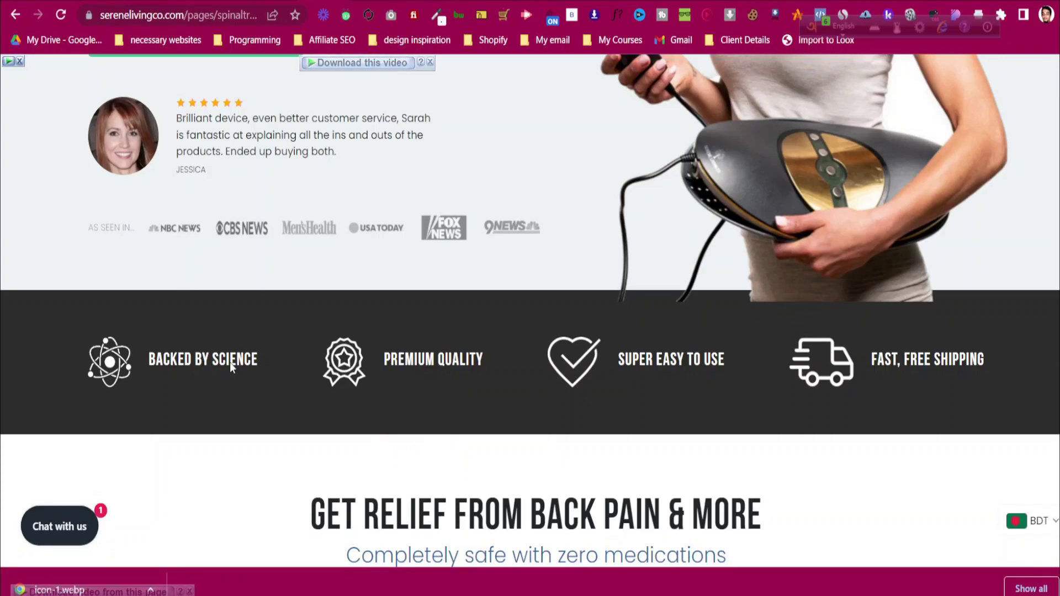
Return to the PageFly editor and place a Block layout inside the first column of the dark section
{"action": "key", "text": "ctrl+shift+Tab"}
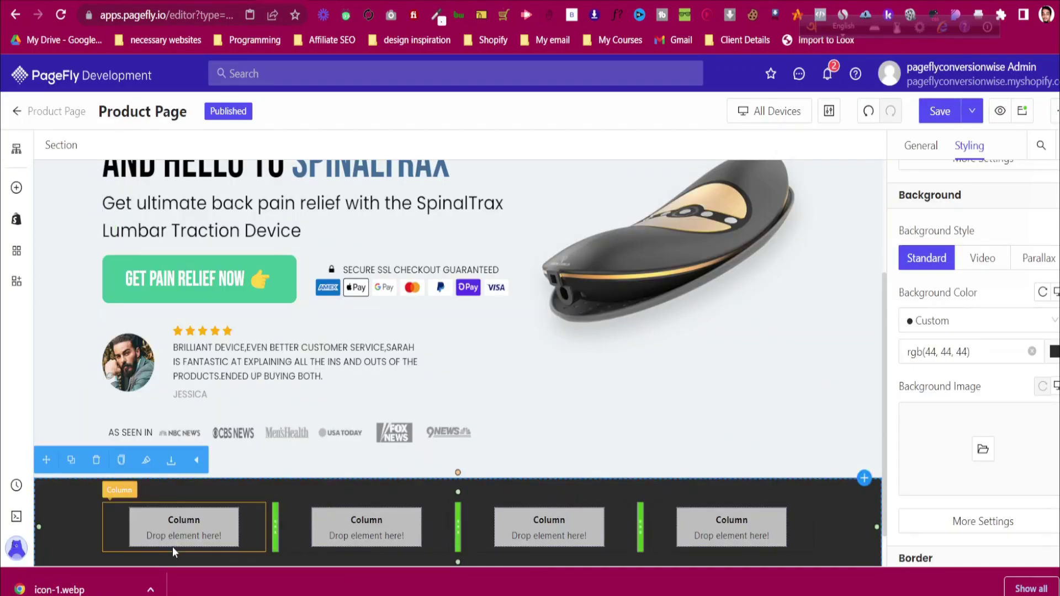
{"action": "scroll", "coordinate": [173, 552], "scroll_direction": "down", "scroll_amount": 1}
{"action": "left_click", "coordinate": [15, 187]}
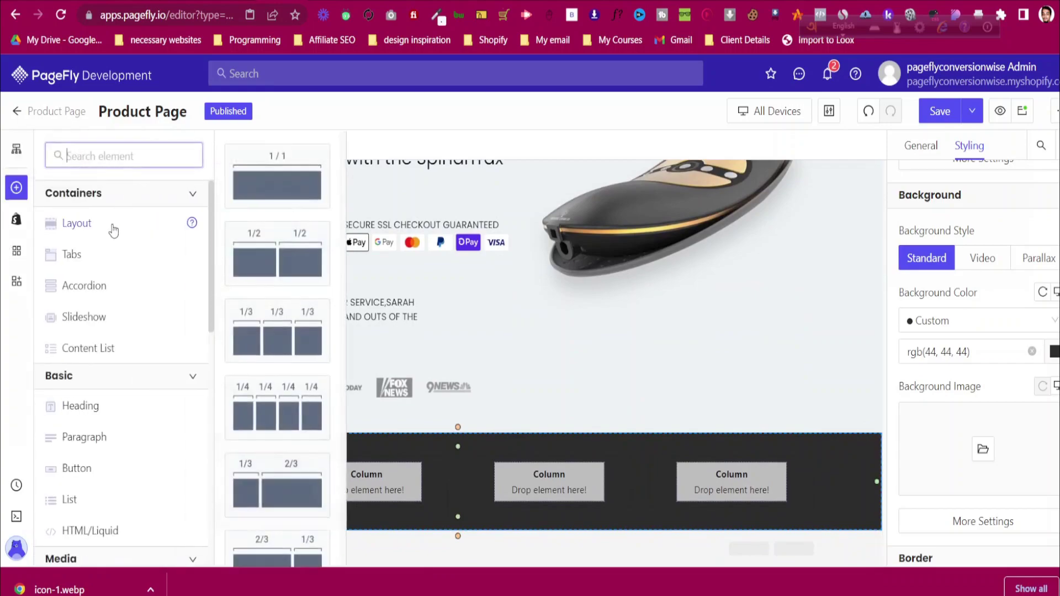
{"action": "scroll", "coordinate": [262, 370], "scroll_direction": "down", "scroll_amount": 5}
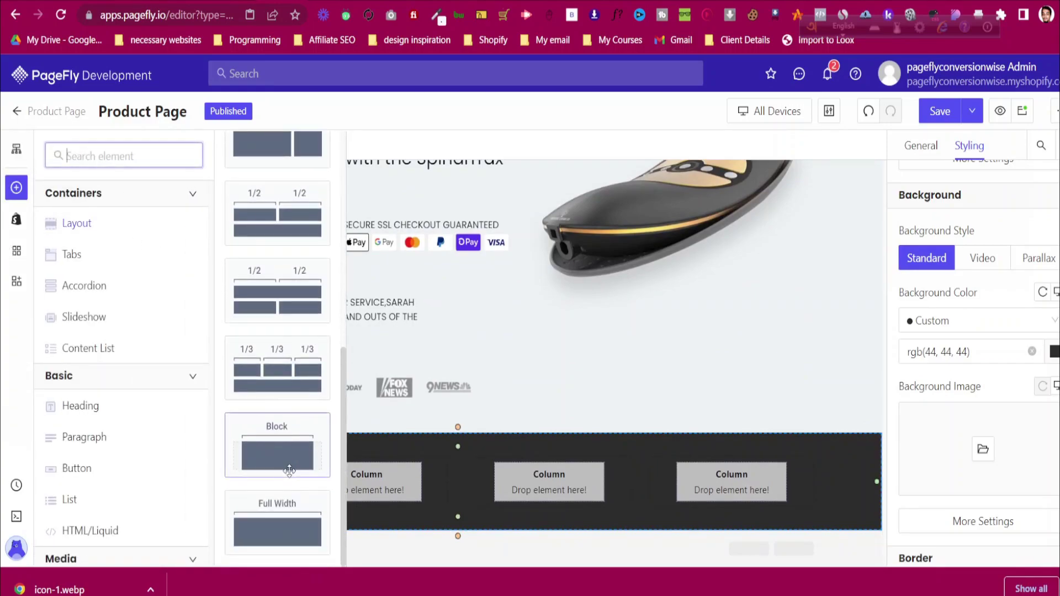
{"action": "left_click_drag", "start_coordinate": [284, 467], "coordinate": [206, 481]}
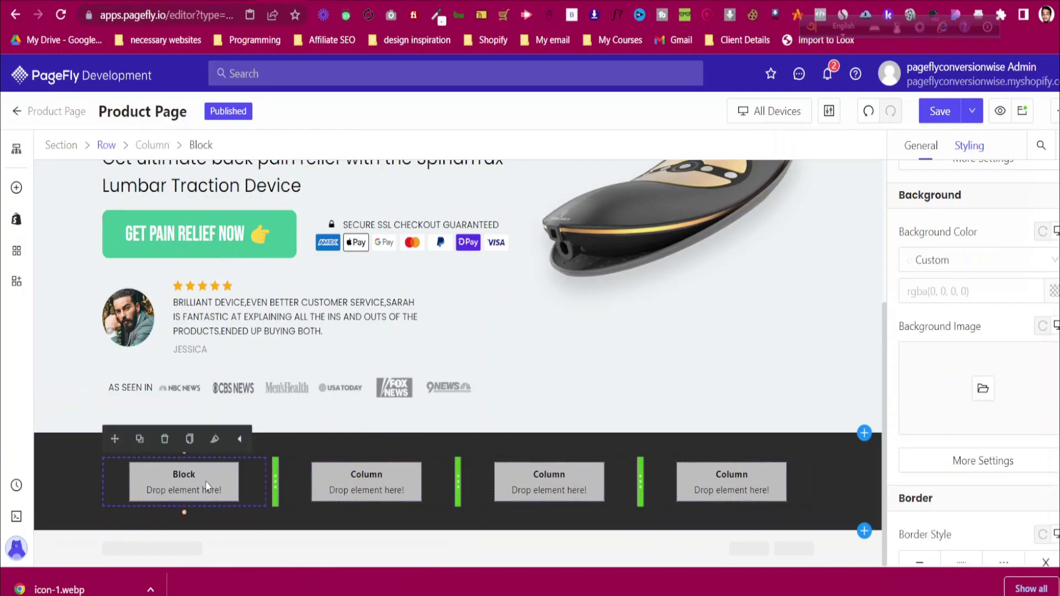
Add an Image element inside the first column's block
{"action": "left_click", "coordinate": [13, 193]}
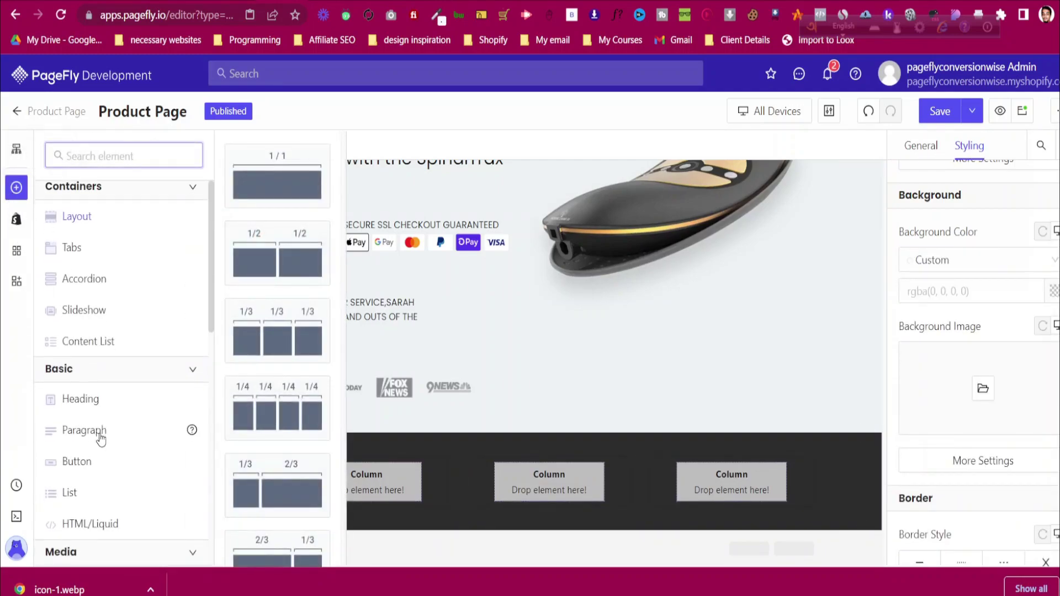
{"action": "scroll", "coordinate": [107, 511], "scroll_direction": "down", "scroll_amount": 3}
{"action": "left_click_drag", "start_coordinate": [110, 433], "coordinate": [206, 485]}
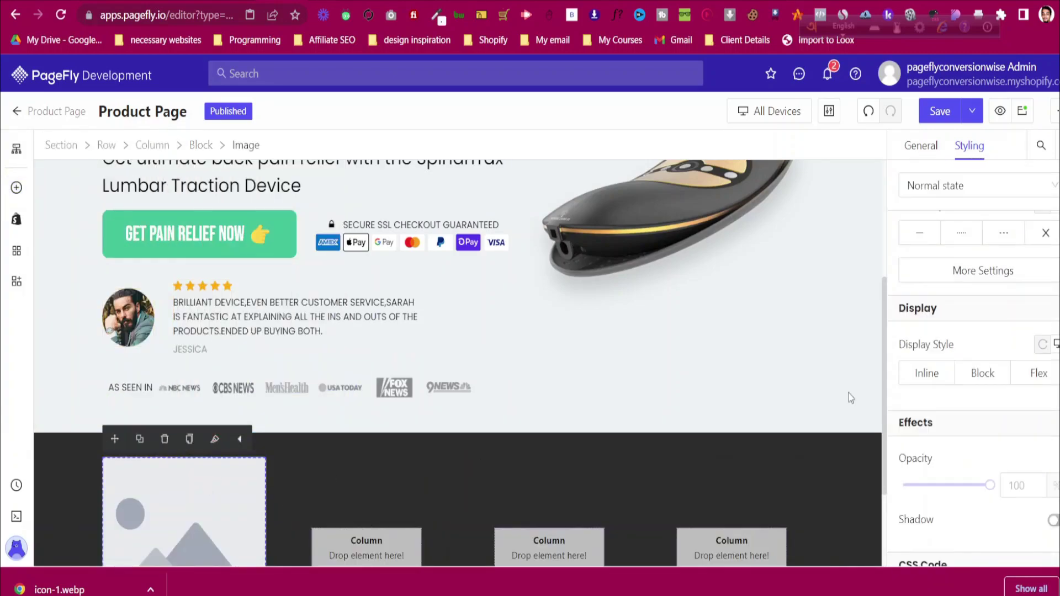
Upload icon-1.webp from Downloads to the image manager and use it as the first column's image source
{"action": "left_click", "coordinate": [932, 146]}
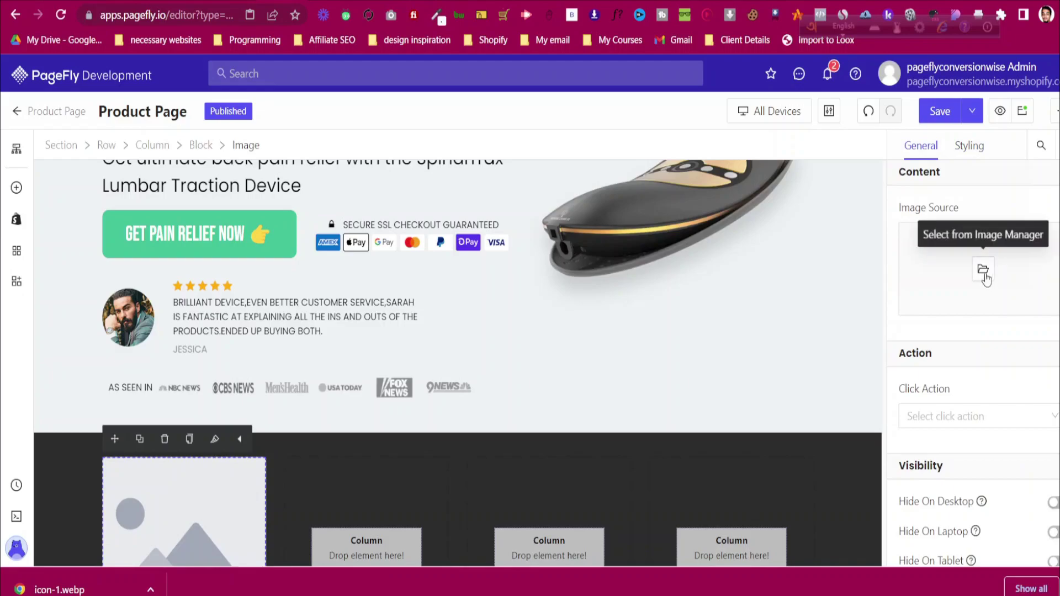
{"action": "left_click", "coordinate": [983, 269]}
{"action": "left_click", "coordinate": [900, 209]}
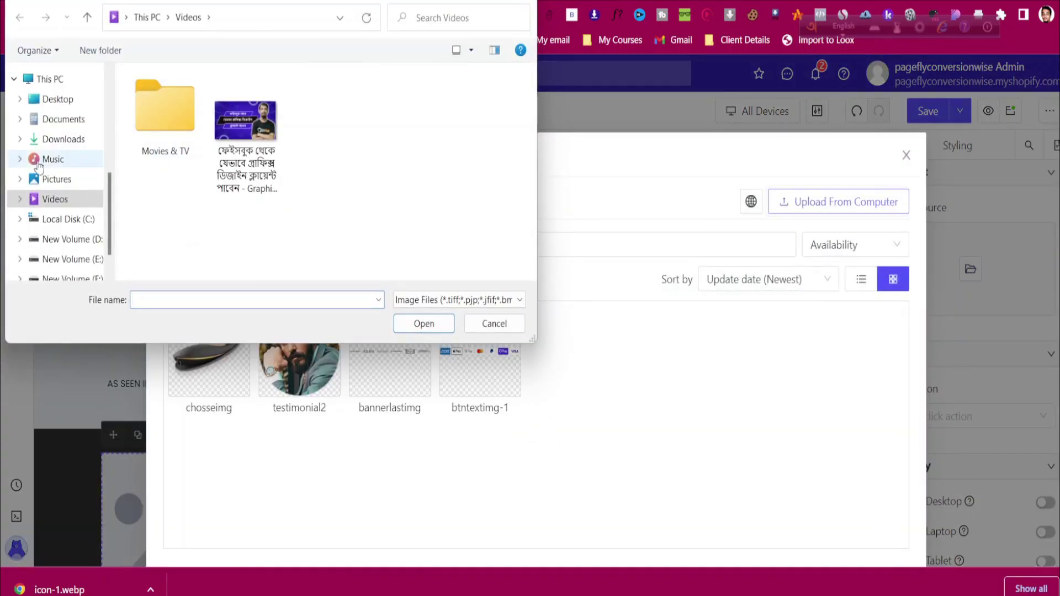
{"action": "left_click", "coordinate": [50, 139]}
{"action": "left_click", "coordinate": [171, 132]}
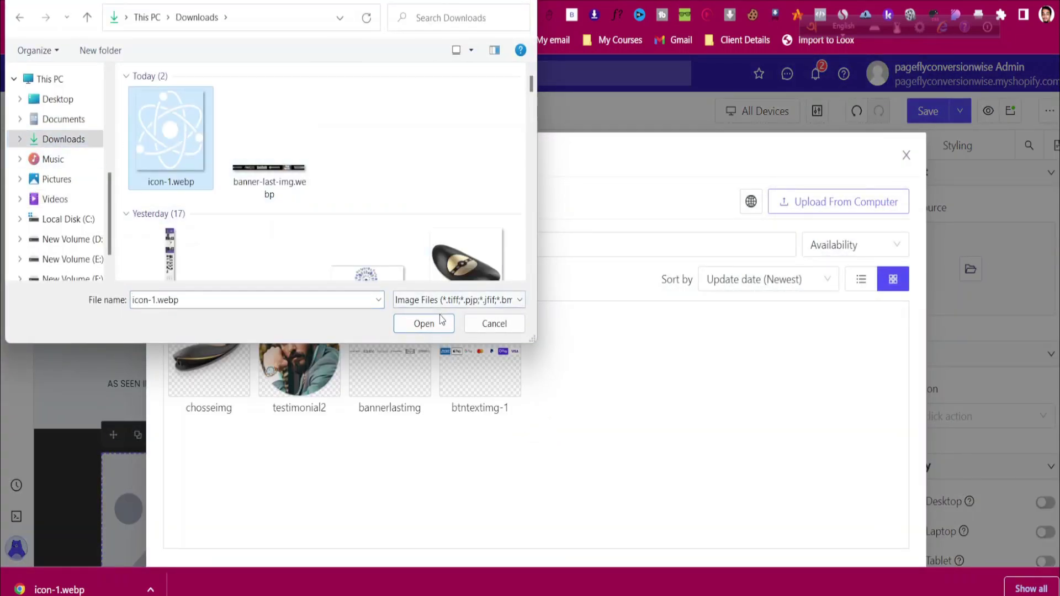
{"action": "left_click", "coordinate": [425, 324]}
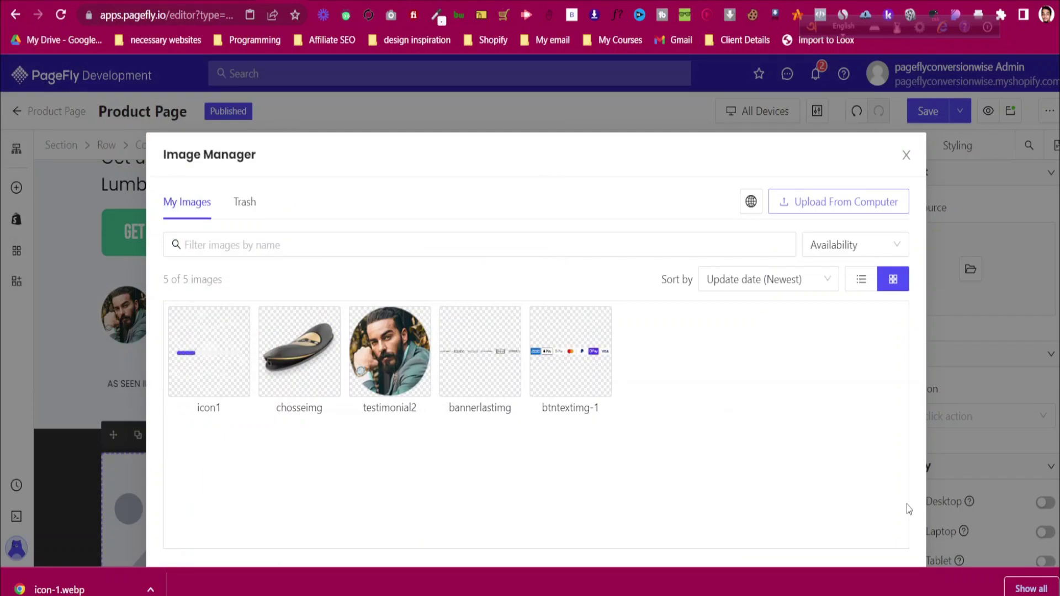
{"action": "left_click", "coordinate": [906, 526]}
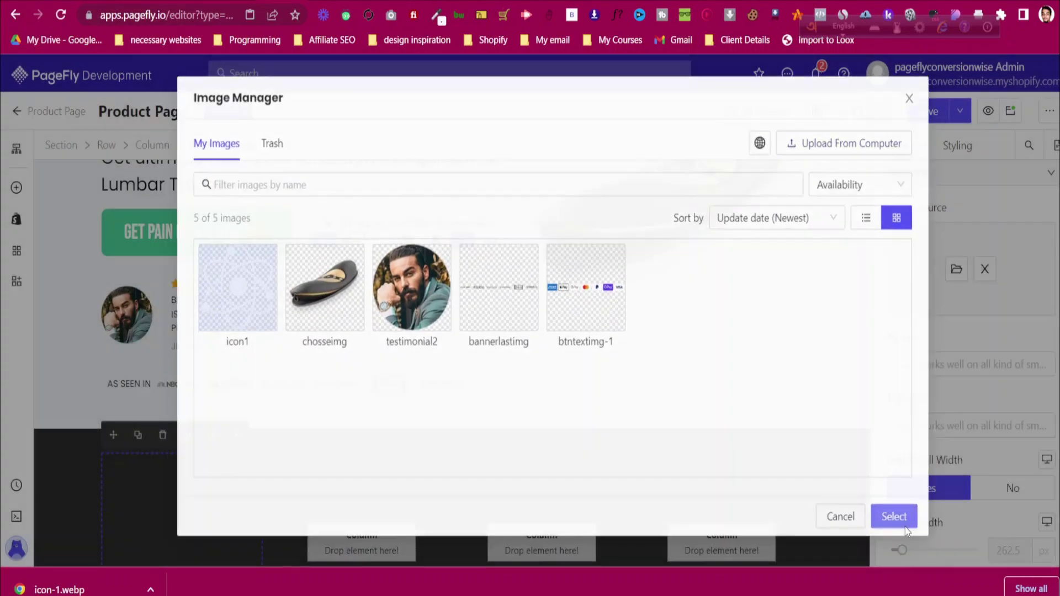
Turn off full width for the atom icon image and set its image width to 45 px
{"action": "scroll", "coordinate": [197, 491], "scroll_direction": "down", "scroll_amount": 3}
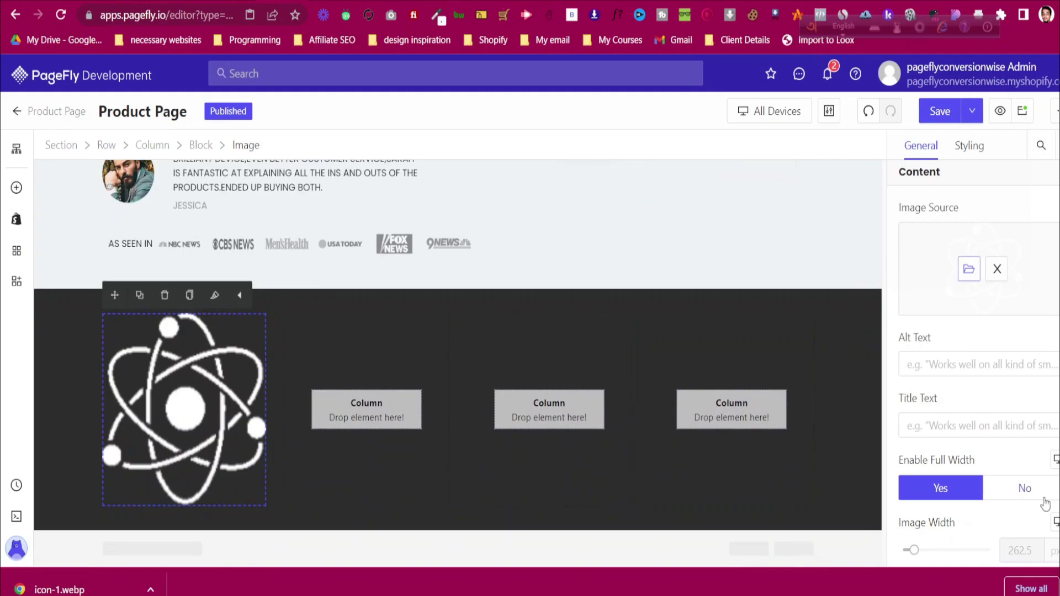
{"action": "left_click", "coordinate": [1026, 489]}
{"action": "scroll", "coordinate": [920, 451], "scroll_direction": "down", "scroll_amount": 2}
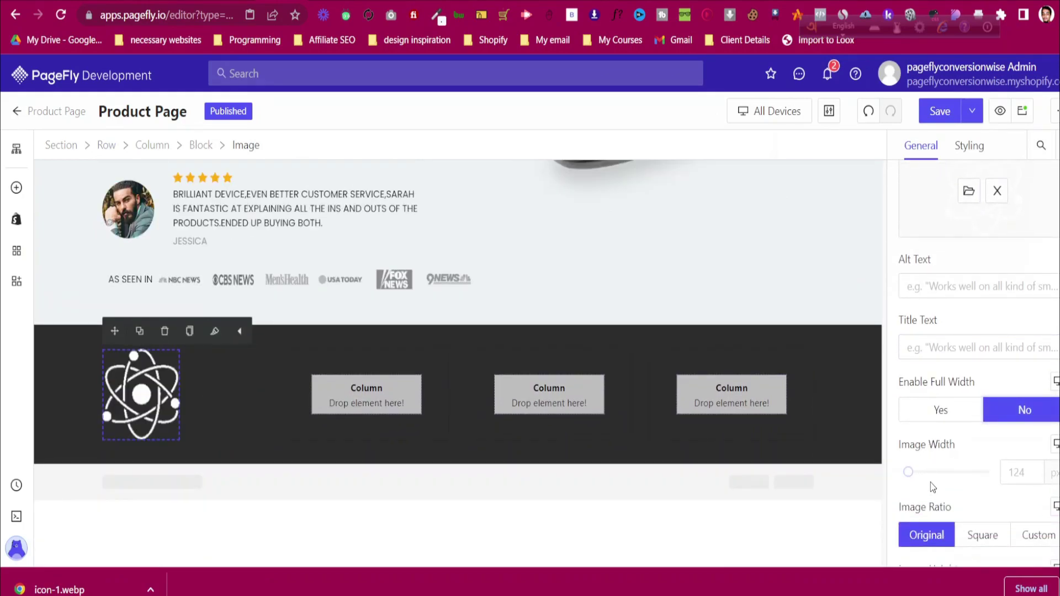
{"action": "left_click_drag", "start_coordinate": [908, 473], "coordinate": [909, 479]}
{"action": "left_click", "coordinate": [1027, 467]}
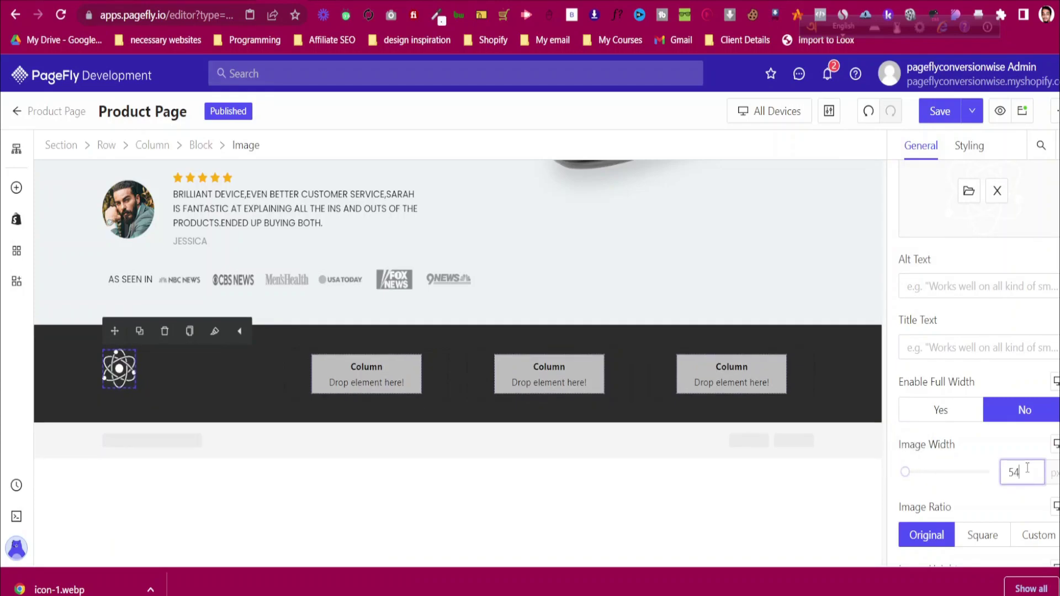
{"action": "key", "text": "BackSpace"}
{"action": "type", "text": "1"}
{"action": "key", "text": "BackSpace"}
{"action": "key", "text": "BackSpace"}
{"action": "type", "text": "44"}
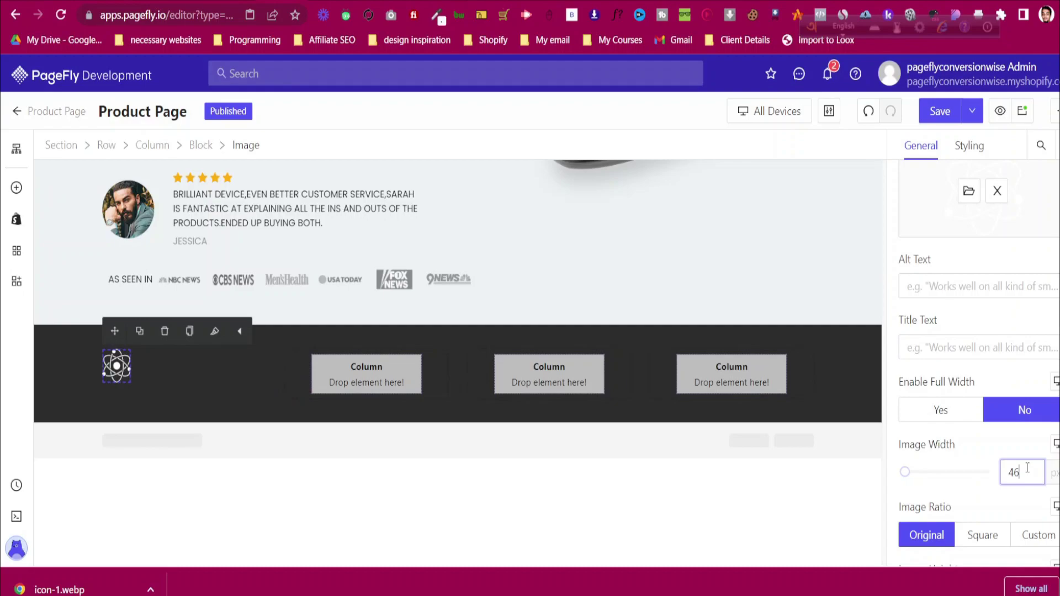
{"action": "key", "text": "BackSpace"}
{"action": "type", "text": "0"}
{"action": "scroll", "coordinate": [409, 460], "scroll_direction": "up", "scroll_amount": 2}
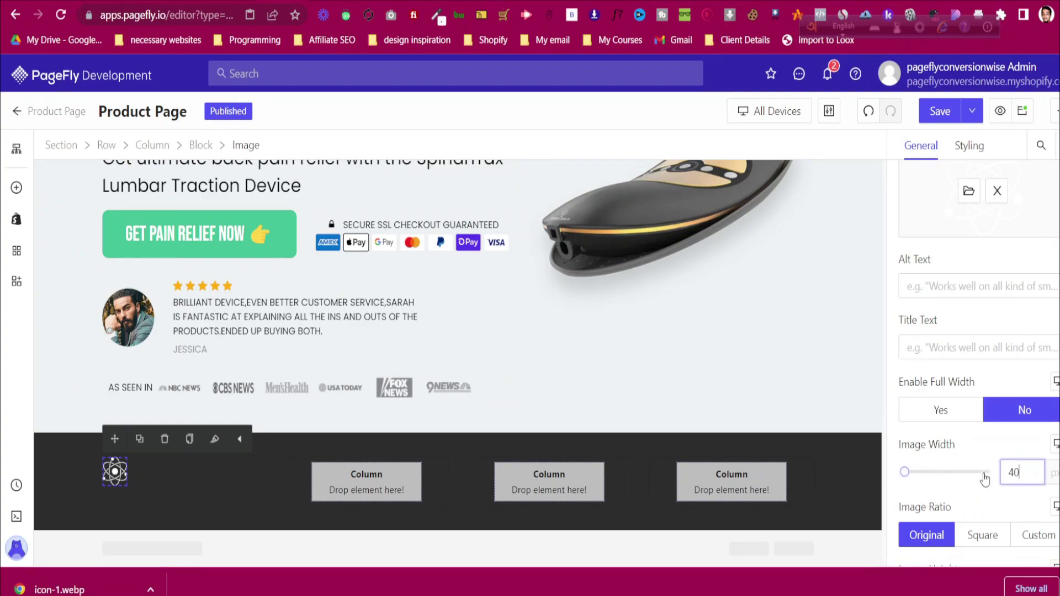
{"action": "key", "text": "BackSpace"}
{"action": "type", "text": "5"}
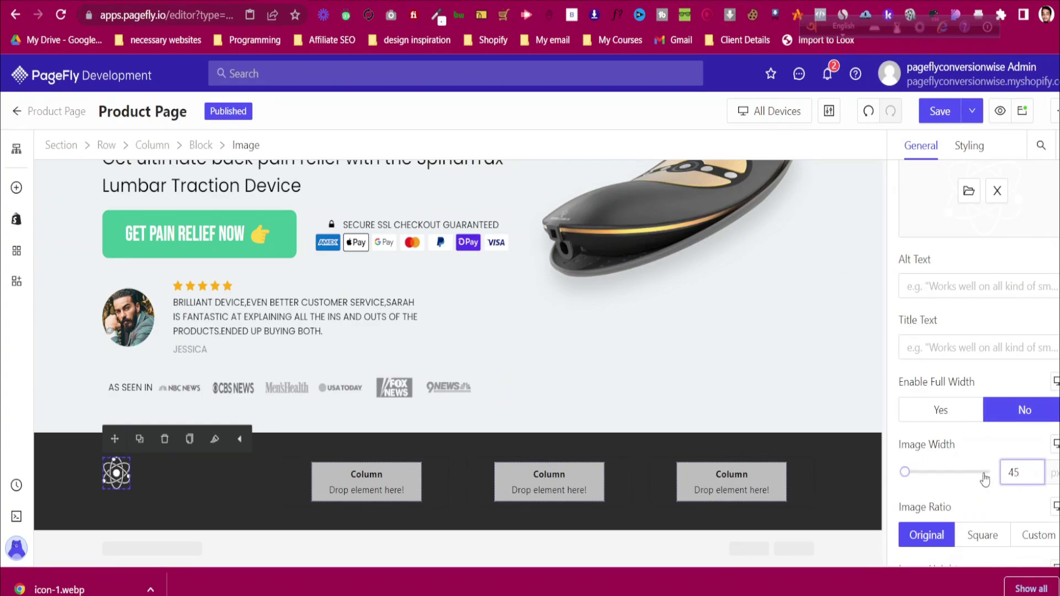
Add a Heading element below the atom icon inside the first column's block
{"action": "left_click", "coordinate": [16, 187]}
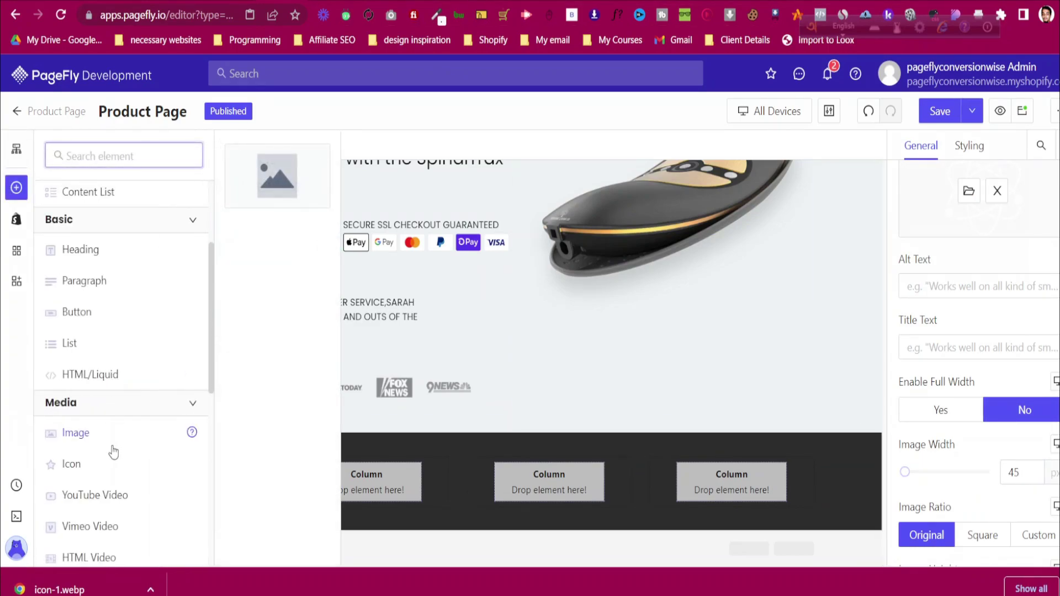
{"action": "mouse_move", "coordinate": [110, 249]}
{"action": "left_click_drag", "start_coordinate": [265, 406], "coordinate": [137, 487]}
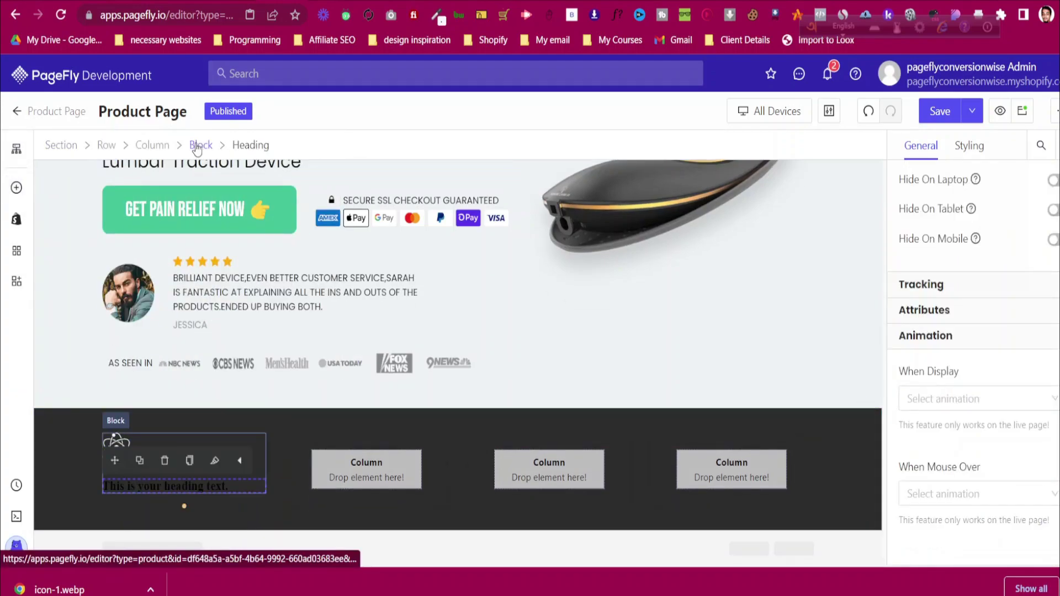
{"action": "left_click", "coordinate": [199, 146]}
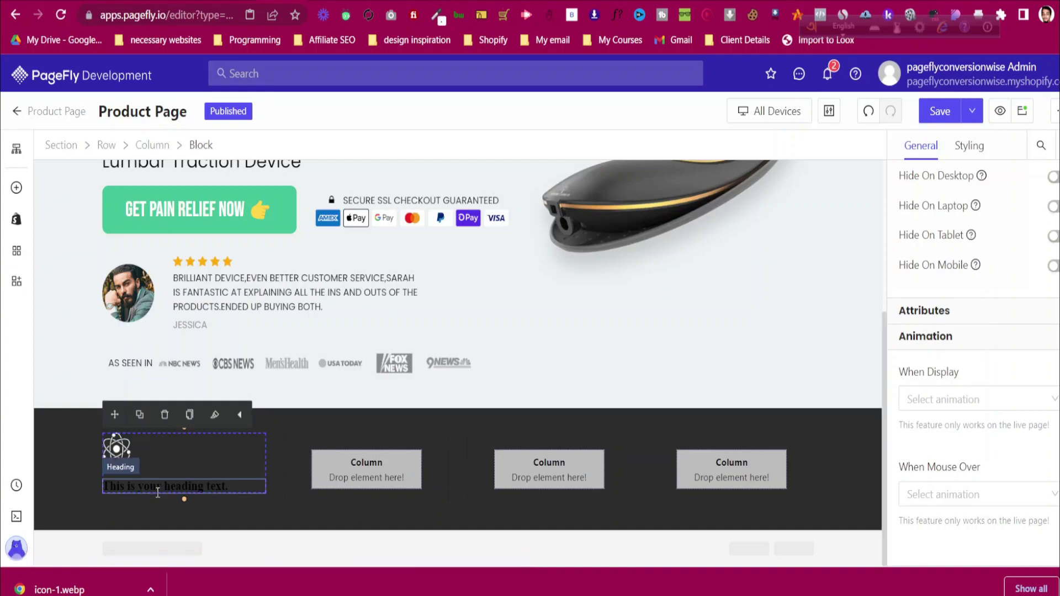
Set the new heading's margin to 0 px on all sides
{"action": "left_click", "coordinate": [141, 486]}
{"action": "left_click", "coordinate": [968, 145]}
{"action": "scroll", "coordinate": [975, 331], "scroll_direction": "down", "scroll_amount": 4}
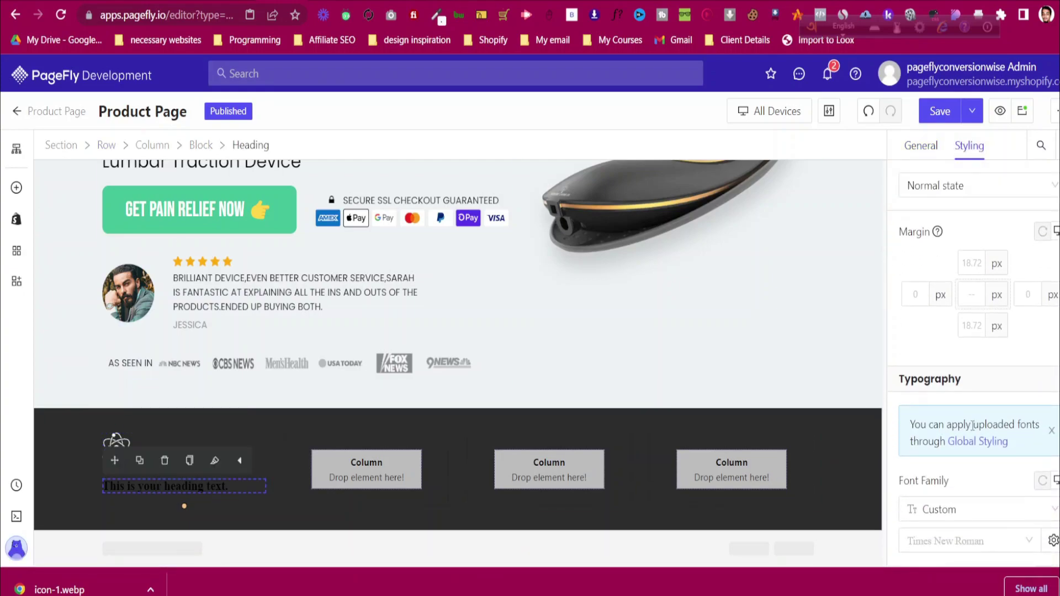
{"action": "scroll", "coordinate": [975, 332], "scroll_direction": "up", "scroll_amount": 1}
{"action": "left_click", "coordinate": [976, 368]}
{"action": "type", "text": "0"}
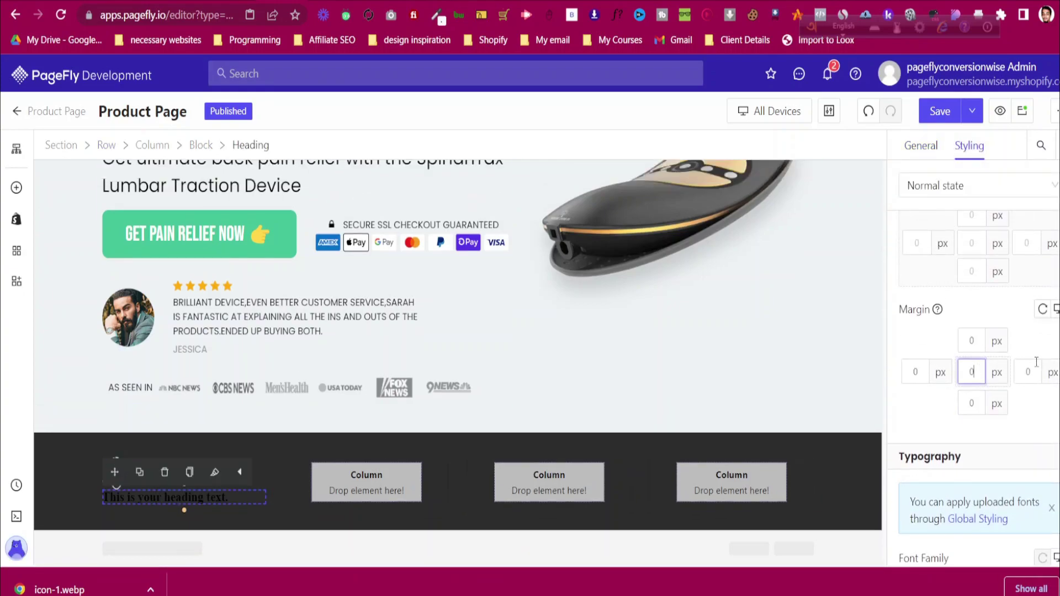
Change the heading's content color to white
{"action": "scroll", "coordinate": [1036, 367], "scroll_direction": "up", "scroll_amount": 5}
{"action": "left_click", "coordinate": [1055, 398]}
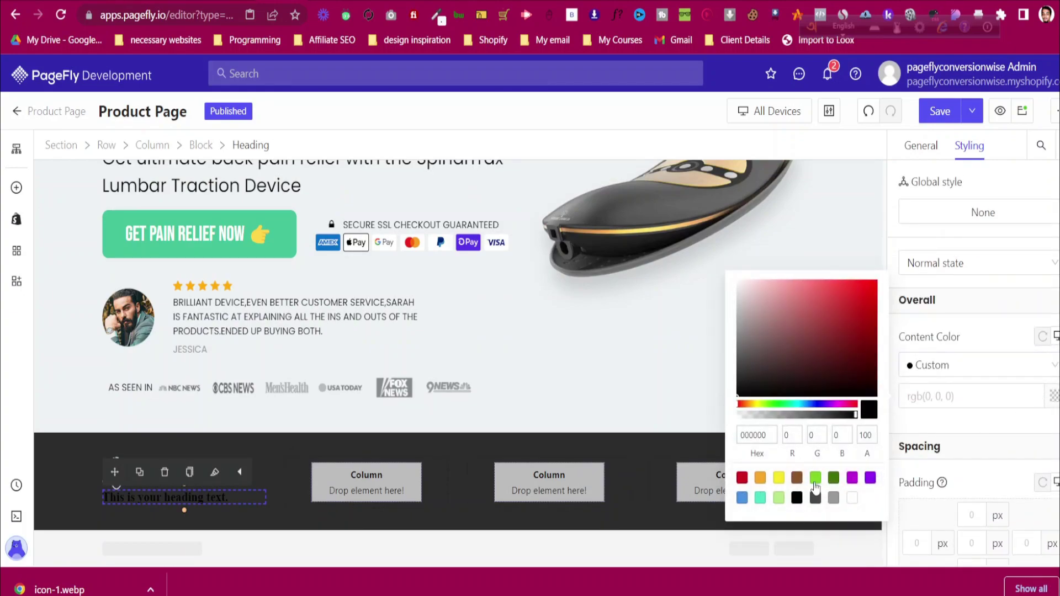
{"action": "left_click", "coordinate": [853, 499]}
Set the heading's font family to Bebas Neue and its font size to 23 px
{"action": "scroll", "coordinate": [999, 337], "scroll_direction": "down", "scroll_amount": 6}
{"action": "scroll", "coordinate": [999, 337], "scroll_direction": "down", "scroll_amount": 2}
{"action": "left_click", "coordinate": [963, 449]}
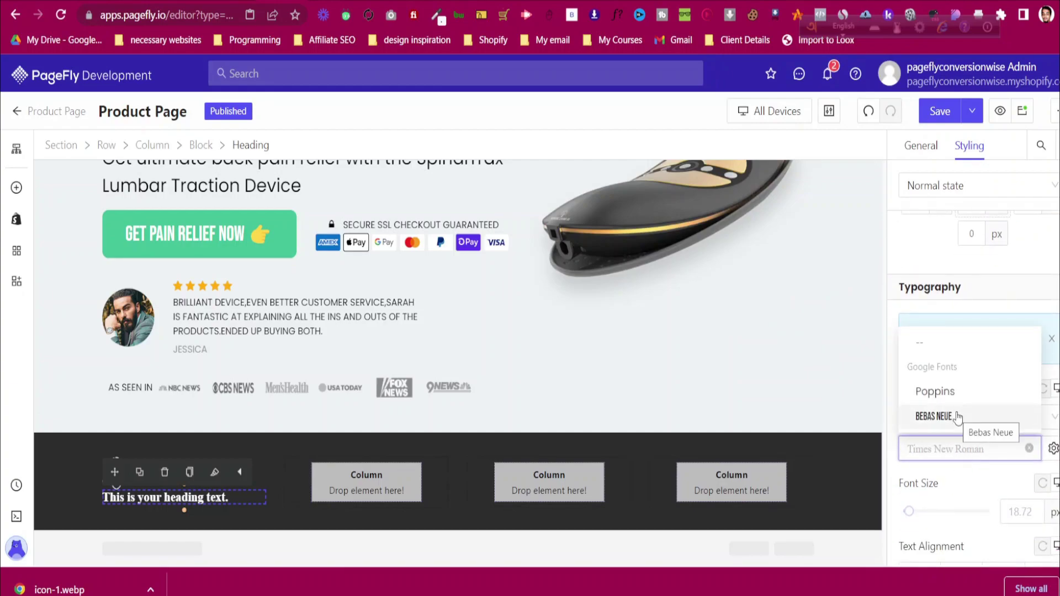
{"action": "left_click", "coordinate": [958, 417]}
{"action": "left_click", "coordinate": [1010, 512]}
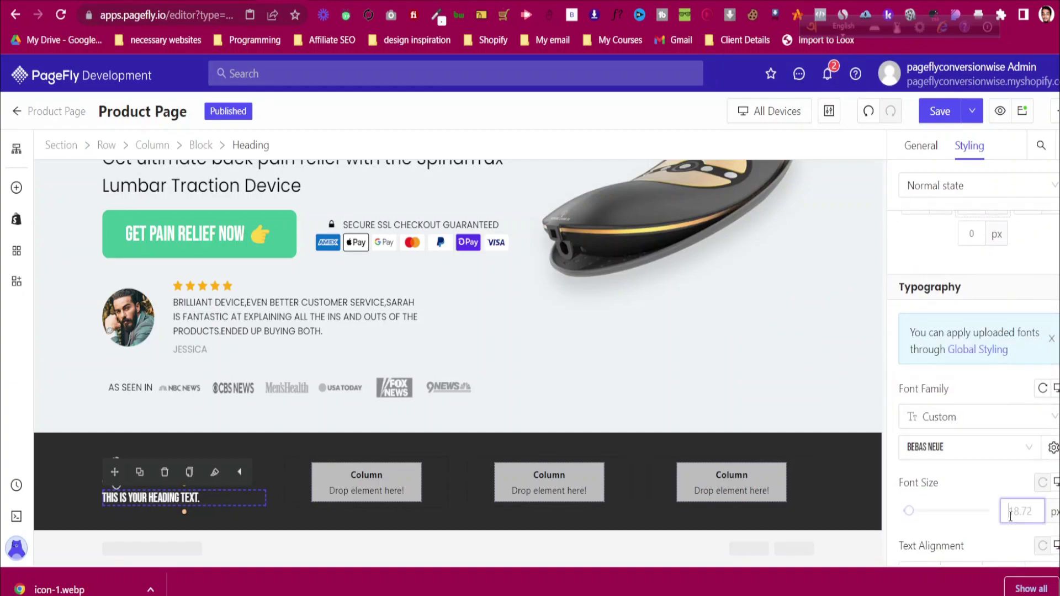
{"action": "type", "text": "23"}
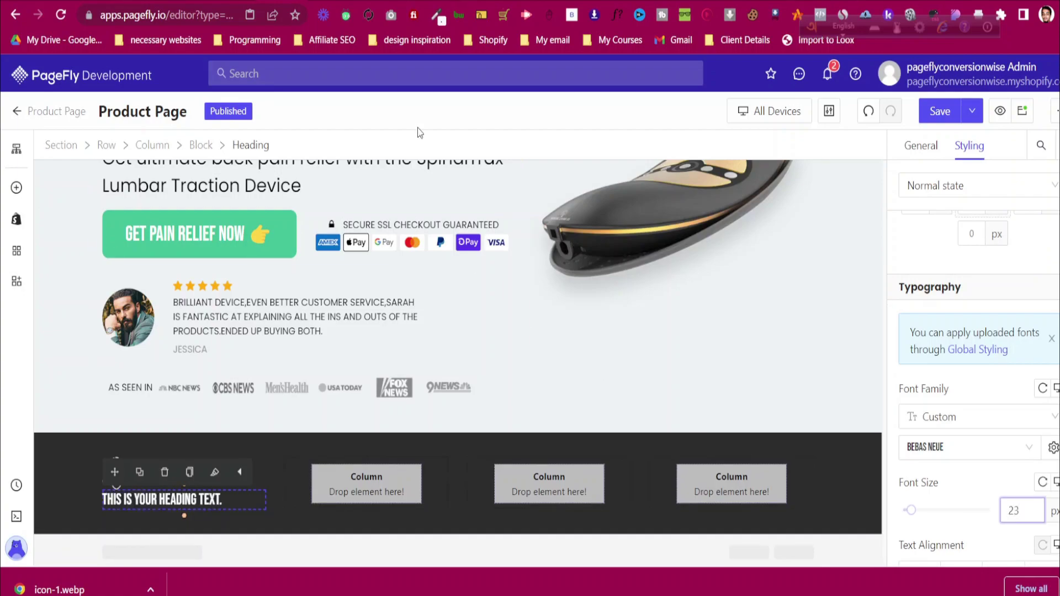
Check the wording on the original page and replace the heading text with "BACKED BY SCIENCE"
{"action": "left_click", "coordinate": [354, 1]}
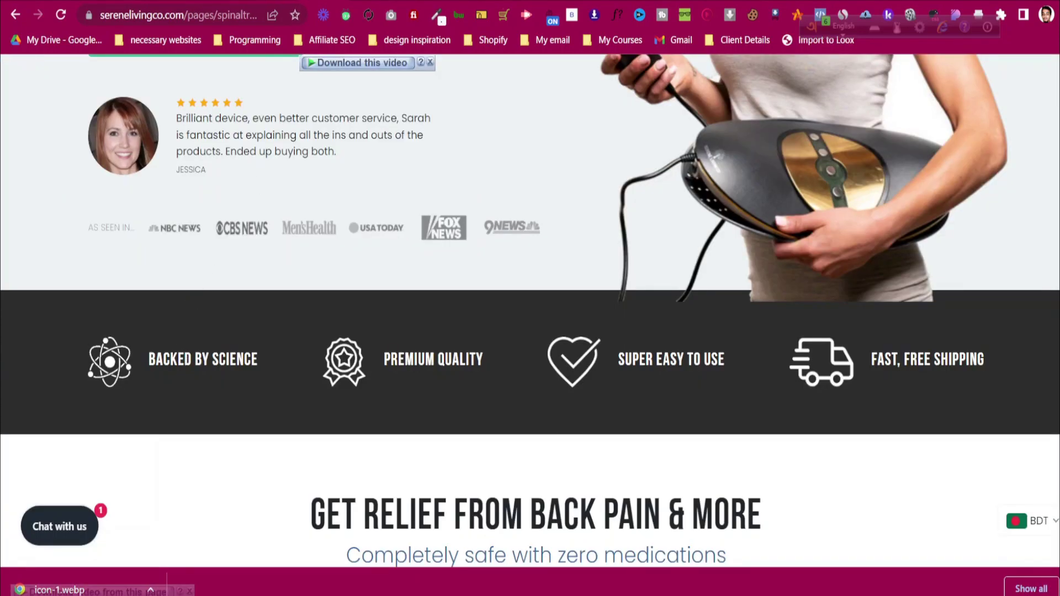
{"action": "left_click", "coordinate": [497, 1]}
{"action": "left_click", "coordinate": [926, 145]}
{"action": "scroll", "coordinate": [991, 332], "scroll_direction": "up", "scroll_amount": 5}
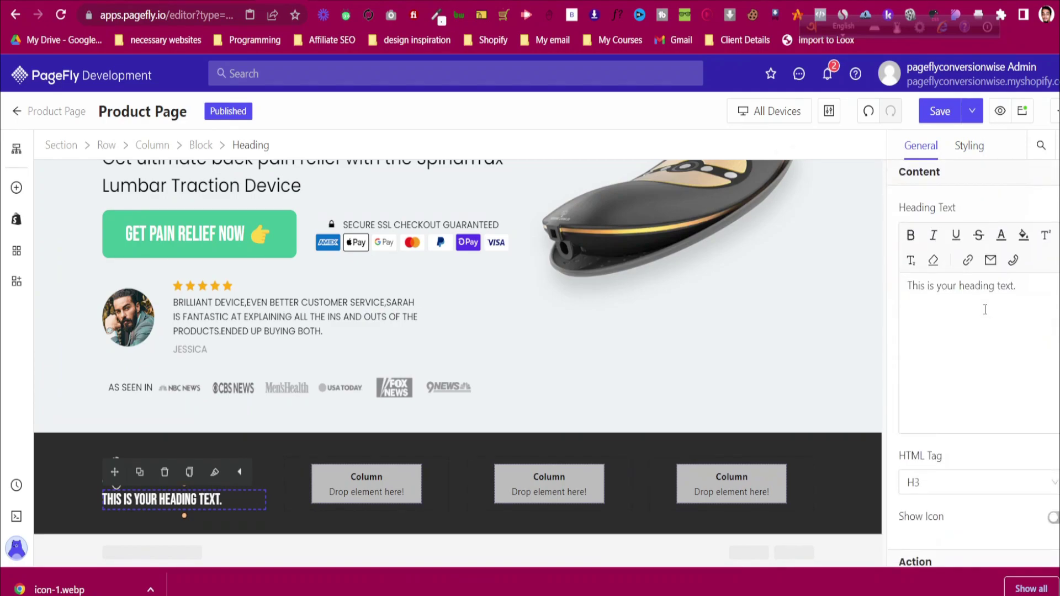
{"action": "triple_click", "coordinate": [988, 324]}
{"action": "key", "text": "BackSpace"}
{"action": "type", "text": "BACKED BY SCIENCE"}
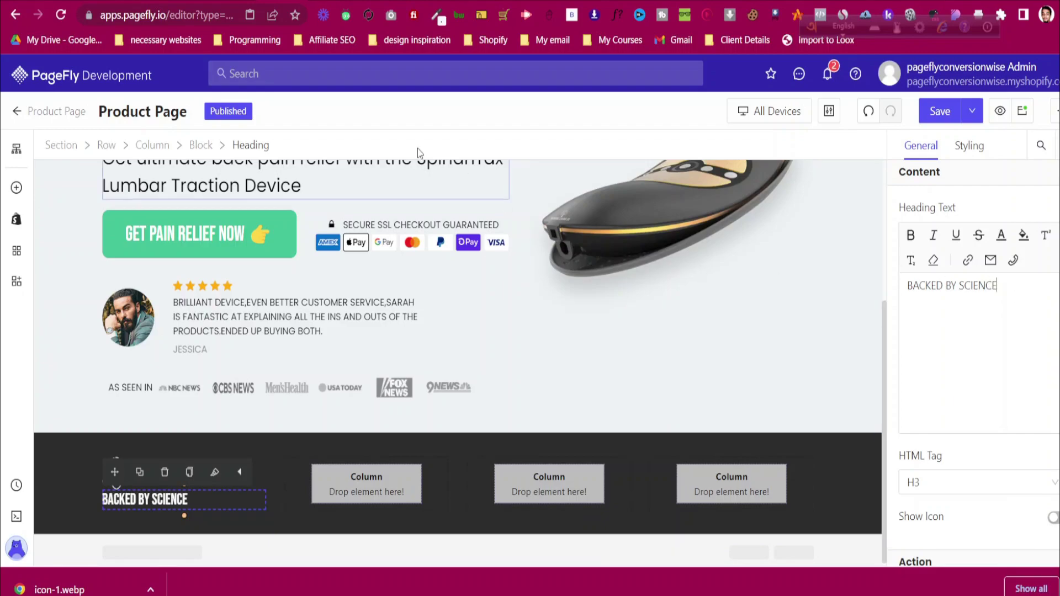
Set the display style of the block holding the icon and heading to Flex
{"action": "left_click", "coordinate": [248, 2]}
{"action": "left_click", "coordinate": [243, 2]}
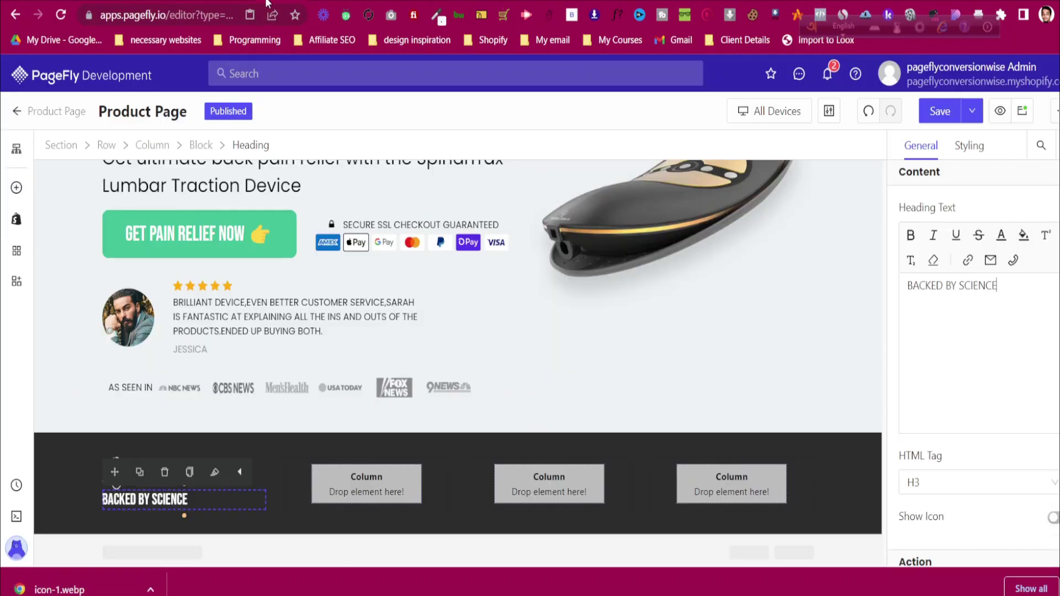
{"action": "left_click", "coordinate": [261, 459]}
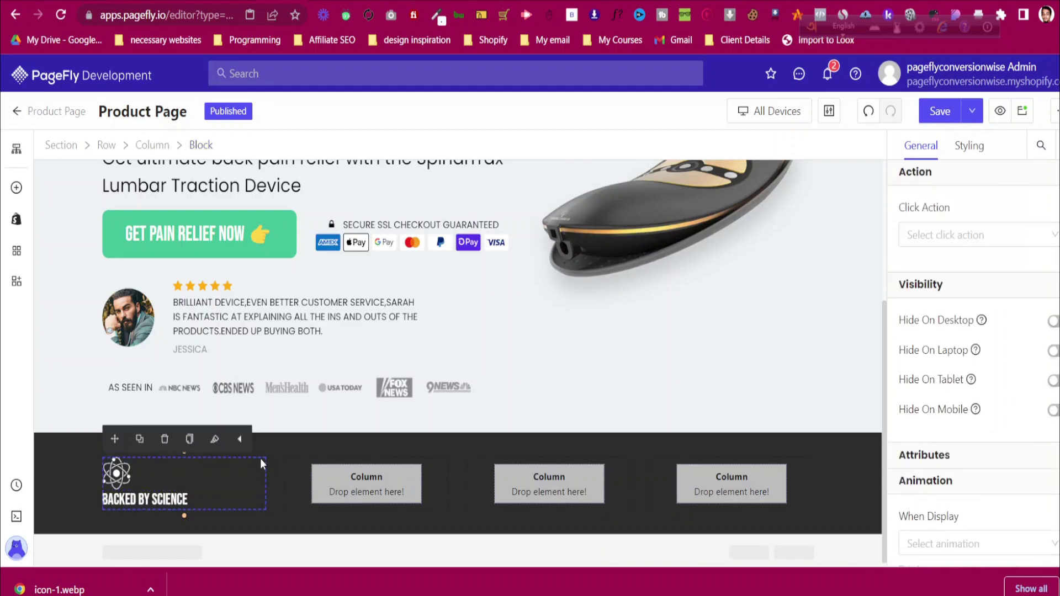
{"action": "left_click", "coordinate": [970, 145]}
{"action": "scroll", "coordinate": [1000, 360], "scroll_direction": "down", "scroll_amount": 10}
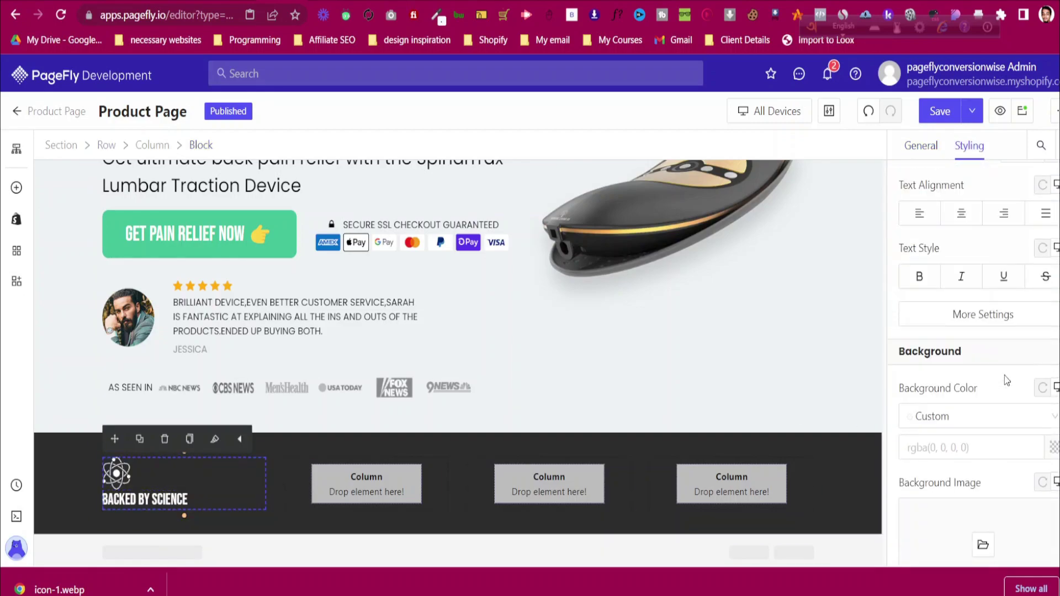
{"action": "left_click", "coordinate": [1047, 312]}
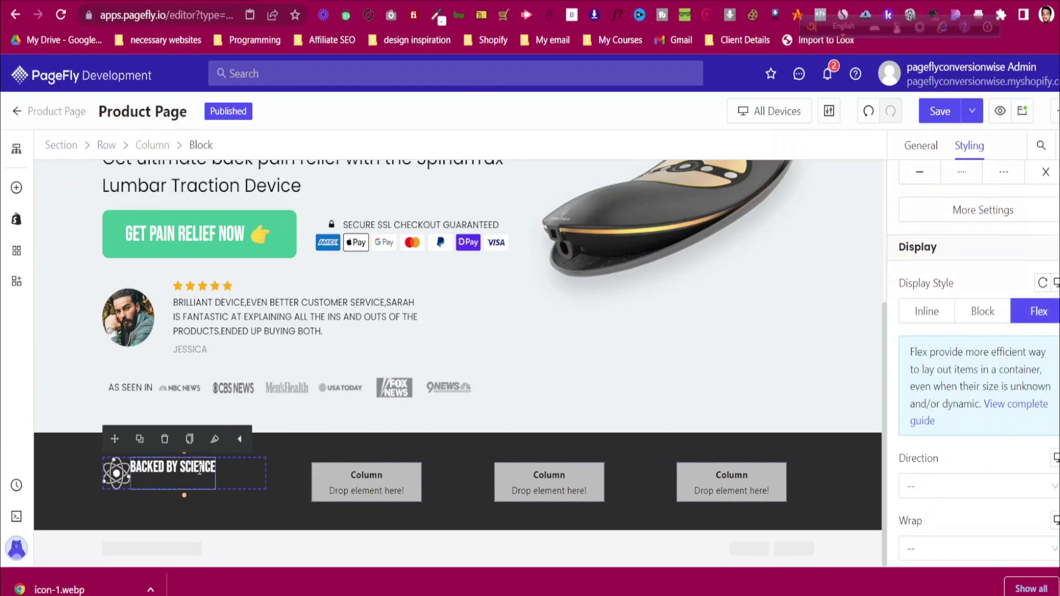
Set the flex block's Align Items option to Center
{"action": "left_click", "coordinate": [916, 146]}
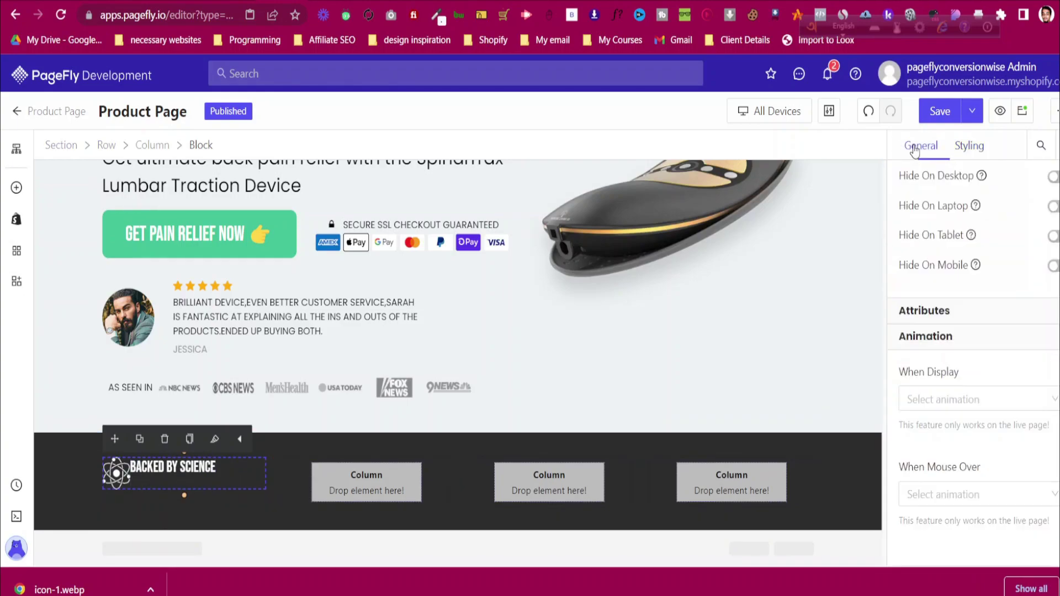
{"action": "scroll", "coordinate": [1031, 286], "scroll_direction": "up", "scroll_amount": 3}
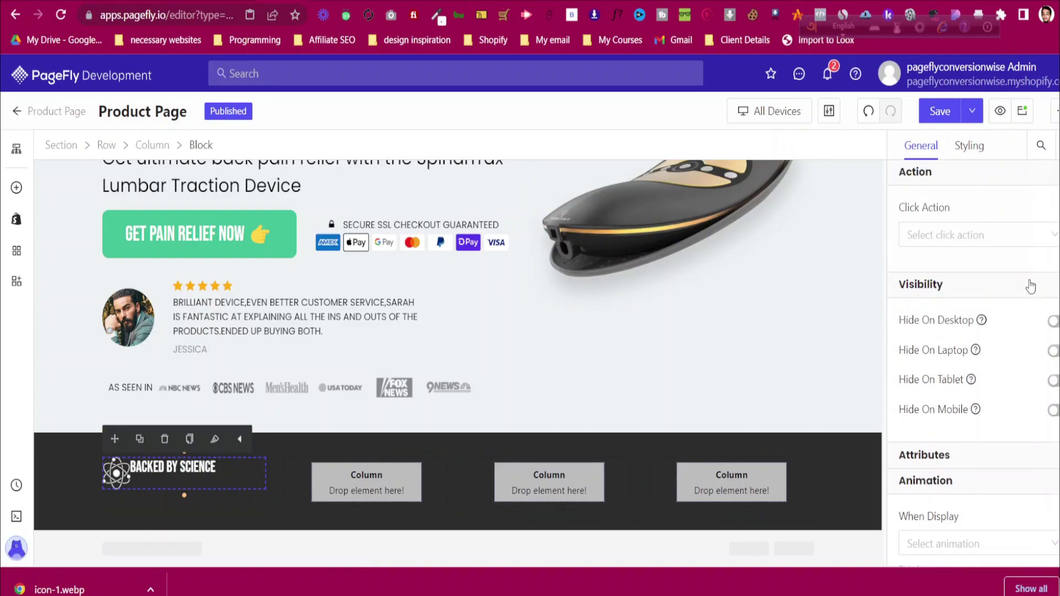
{"action": "left_click", "coordinate": [975, 156]}
{"action": "scroll", "coordinate": [1030, 346], "scroll_direction": "down", "scroll_amount": 10}
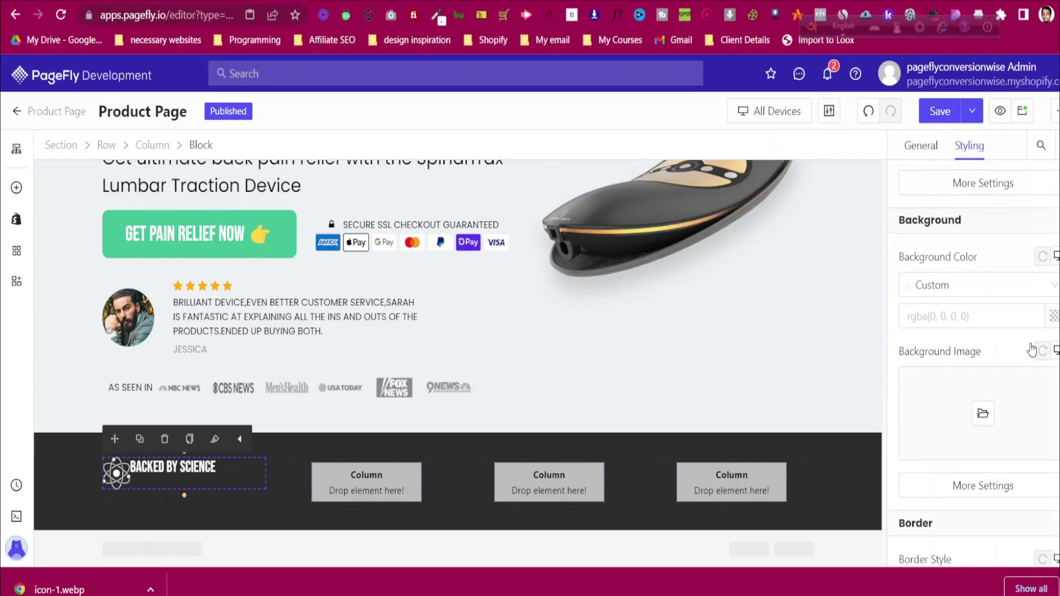
{"action": "scroll", "coordinate": [1033, 349], "scroll_direction": "down", "scroll_amount": 6}
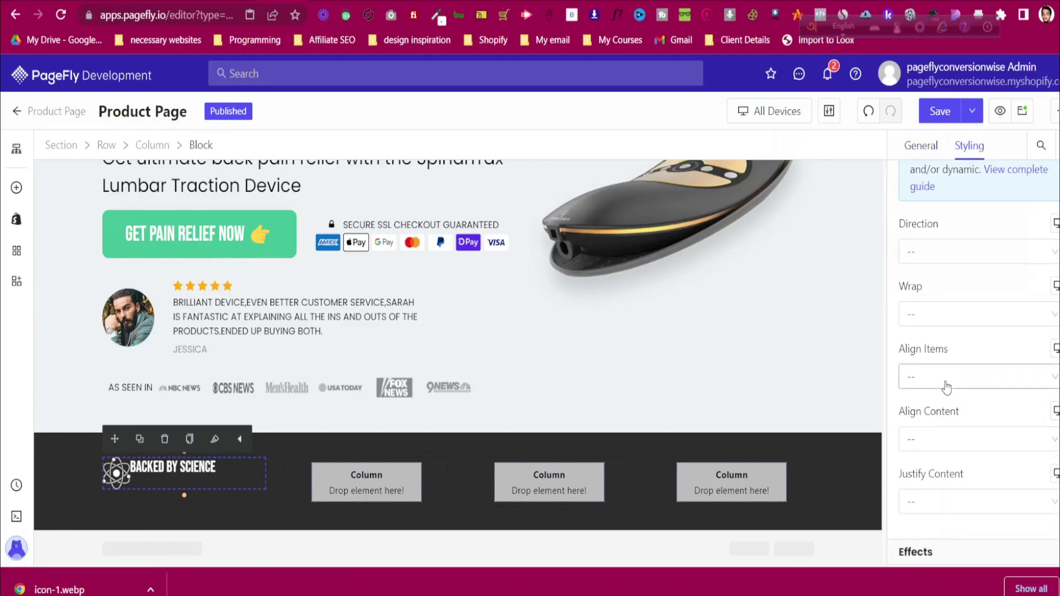
{"action": "left_click", "coordinate": [947, 381]}
{"action": "left_click", "coordinate": [945, 434]}
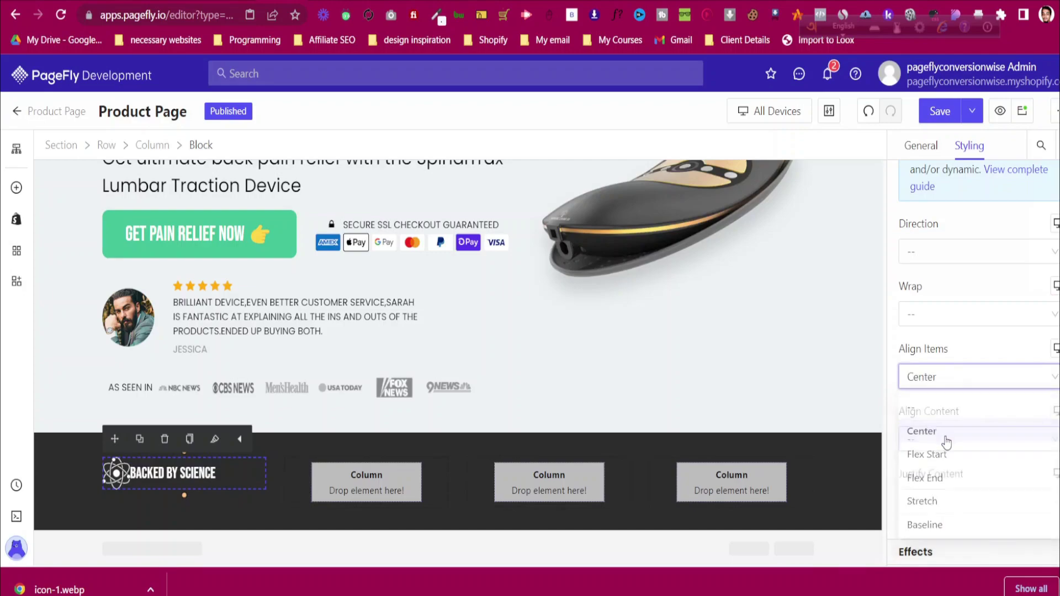
Compare the icon-to-text spacing with the original page and set the "BACKED BY SCIENCE" heading's left margin to 20 px
{"action": "left_click", "coordinate": [172, 474]}
{"action": "key", "text": "ctrl+Tab"}
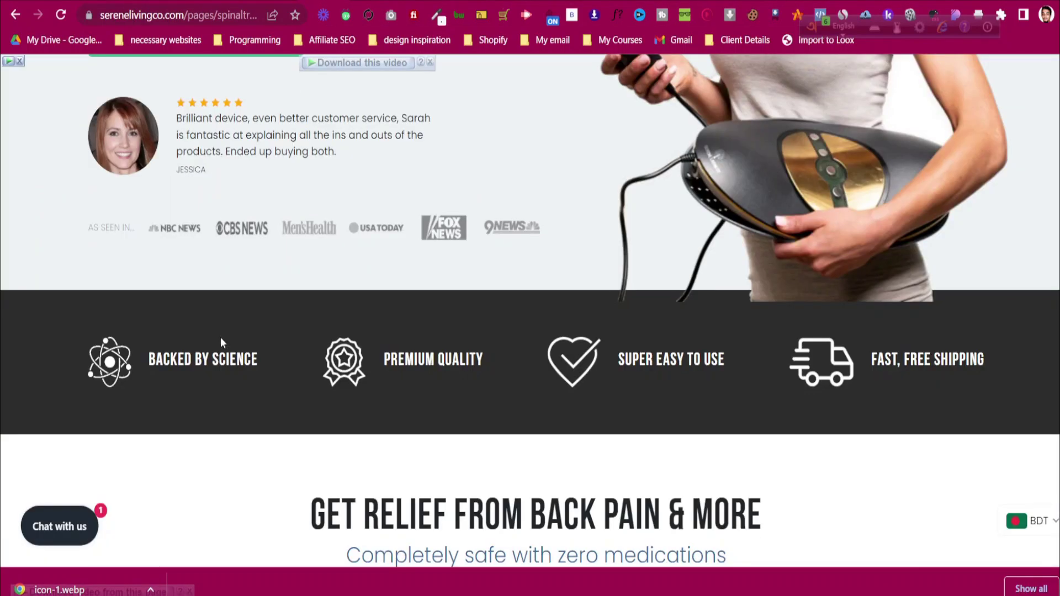
{"action": "key", "text": "ctrl+shift+Tab"}
{"action": "scroll", "coordinate": [964, 402], "scroll_direction": "up", "scroll_amount": 5}
{"action": "scroll", "coordinate": [939, 387], "scroll_direction": "up", "scroll_amount": 6}
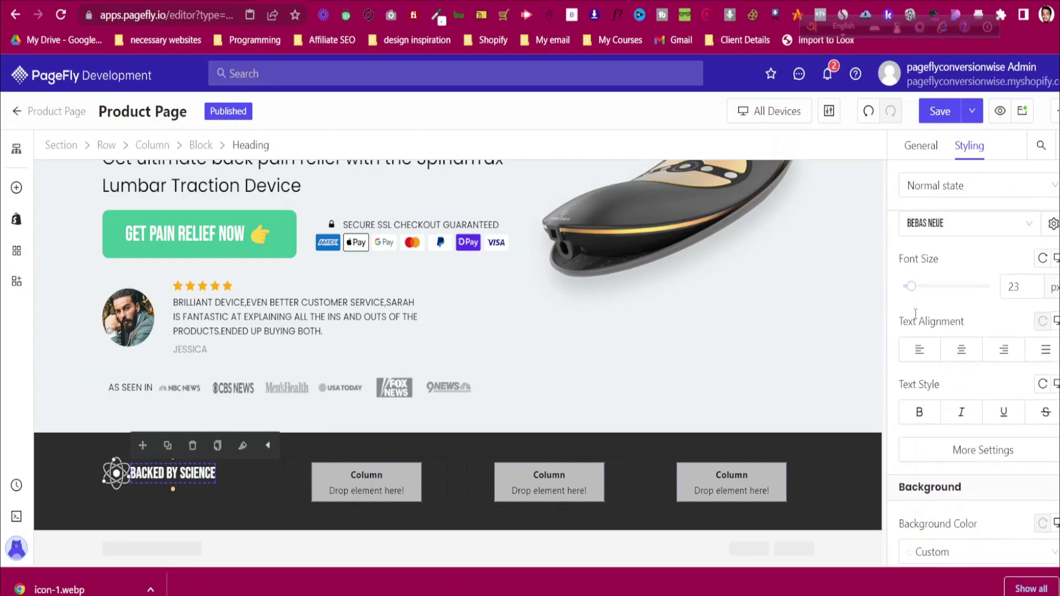
{"action": "left_click", "coordinate": [915, 282]}
{"action": "type", "text": "20"}
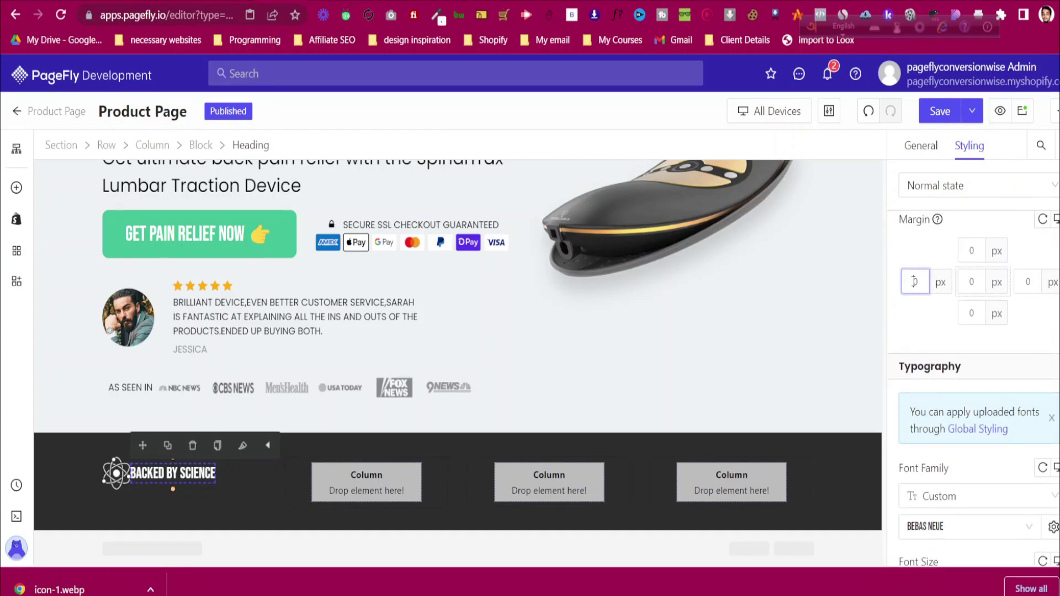
Increase the font size of the "BACKED BY SCIENCE" heading in the dark feature strip
{"action": "left_click", "coordinate": [84, 449]}
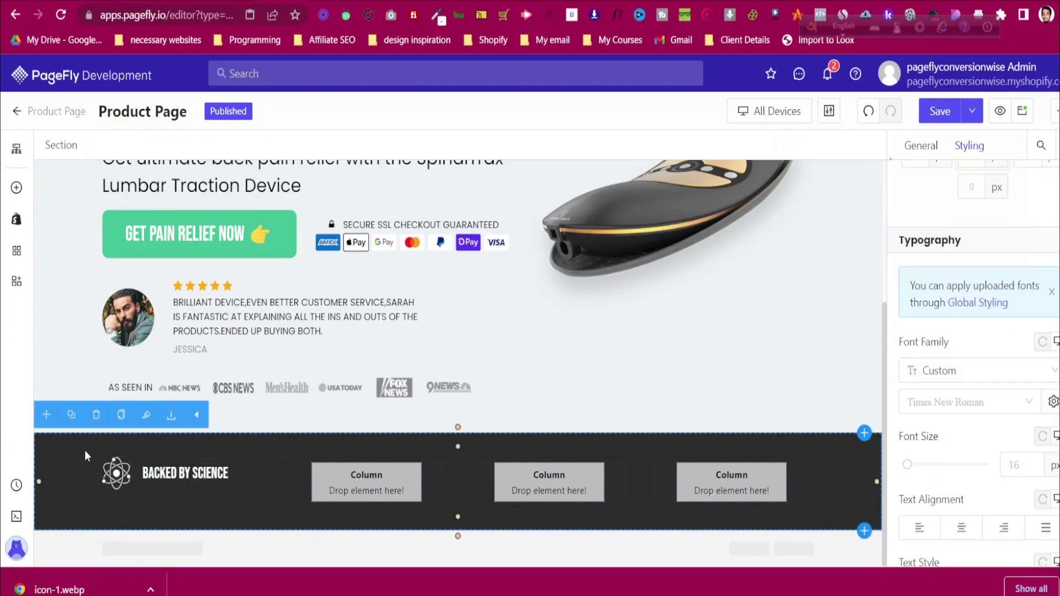
{"action": "left_click", "coordinate": [167, 474]}
{"action": "scroll", "coordinate": [1013, 360], "scroll_direction": "down", "scroll_amount": 5}
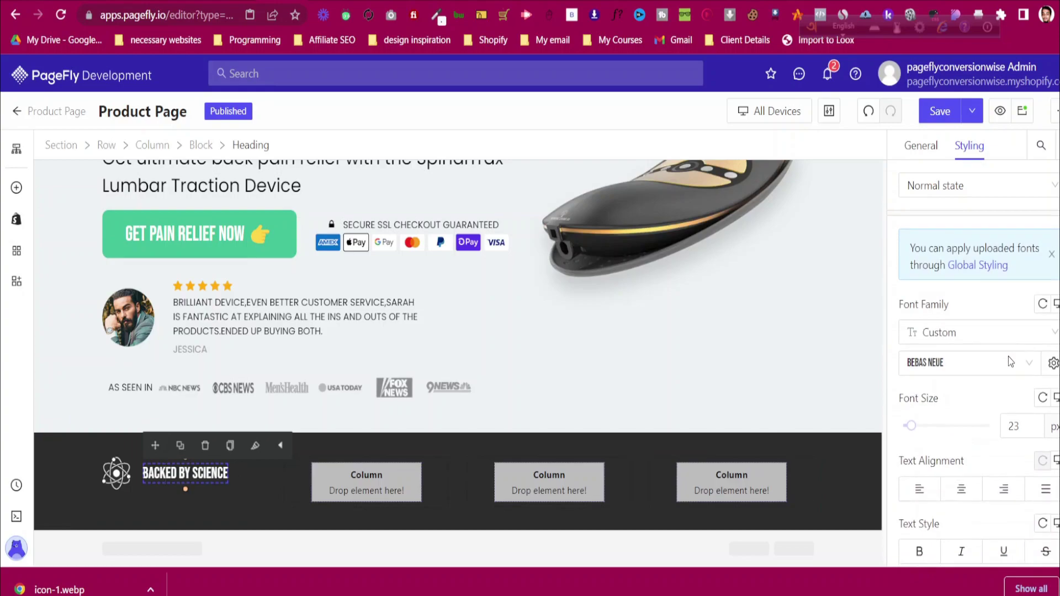
{"action": "left_click", "coordinate": [50, 467]}
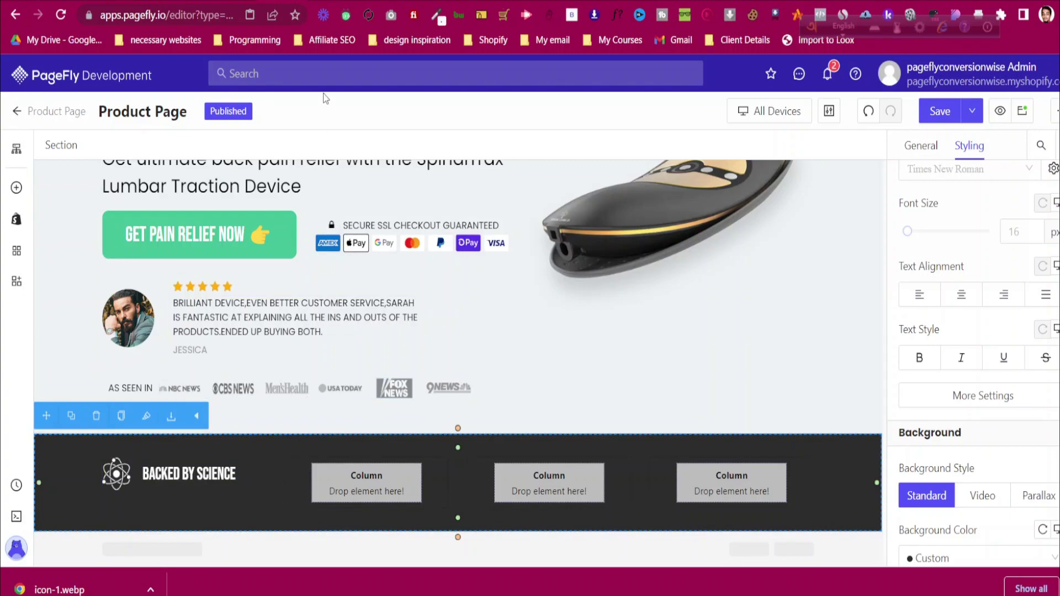
Check the feature strip's desktop and mobile layouts on the original page, and duplicate the "BACKED BY SCIENCE" block into the second column
{"action": "left_click", "coordinate": [354, 2]}
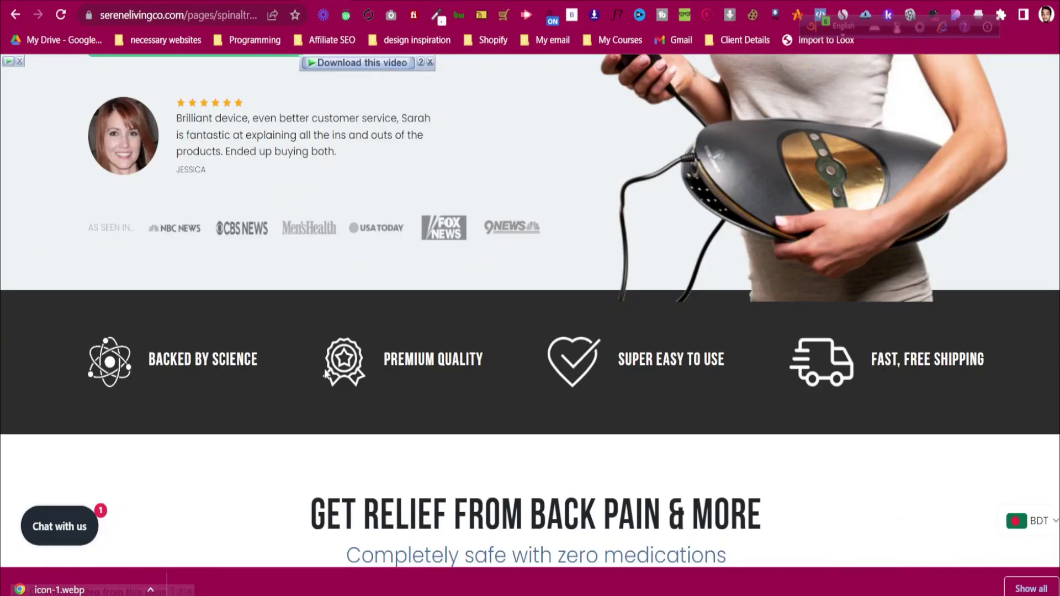
{"action": "left_click", "coordinate": [1012, 1]}
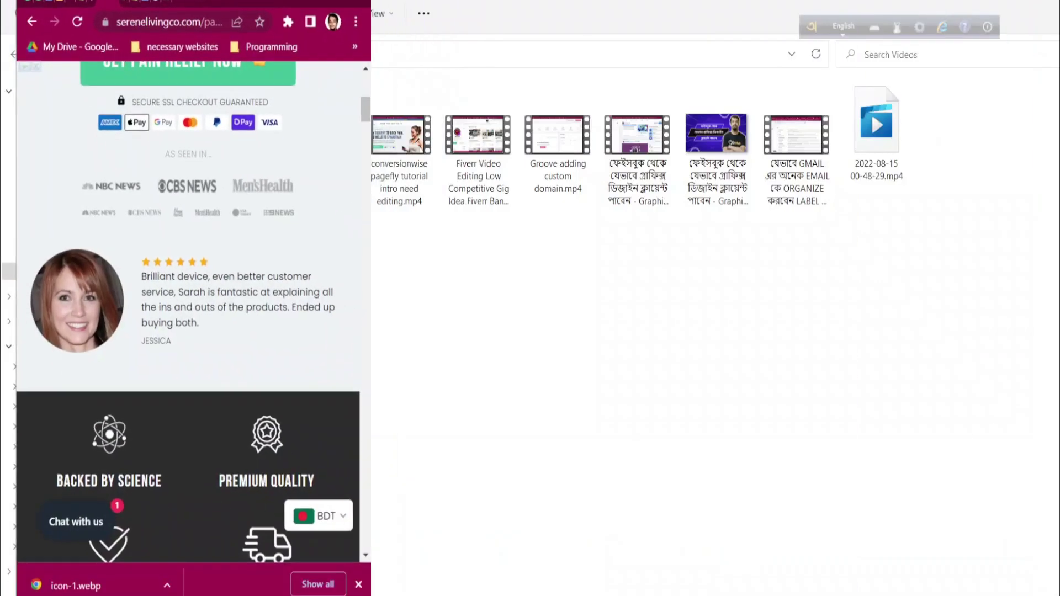
{"action": "scroll", "coordinate": [228, 429], "scroll_direction": "down", "scroll_amount": 2}
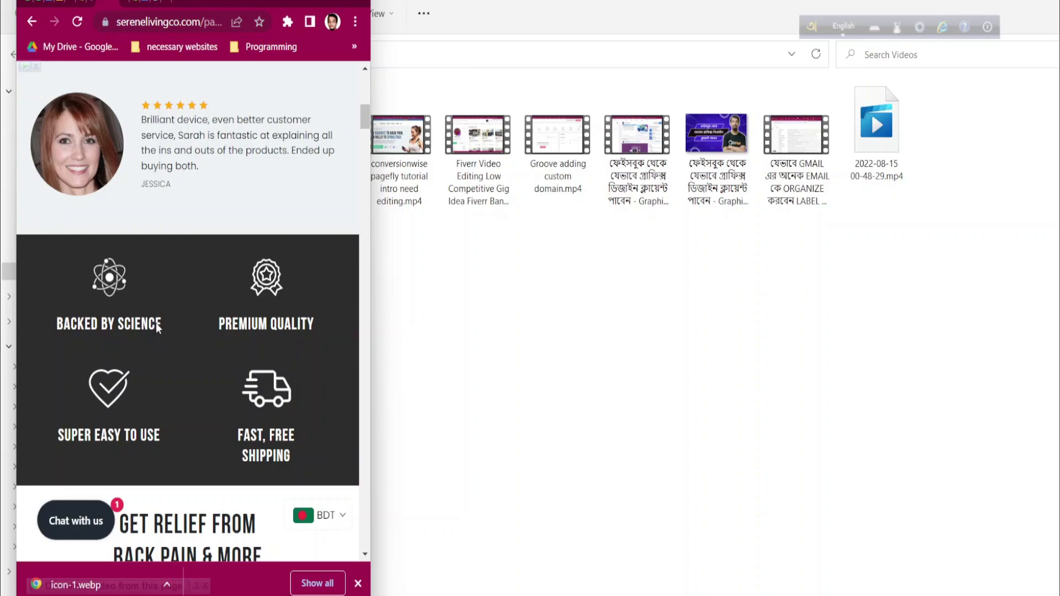
{"action": "left_click", "coordinate": [322, 1]}
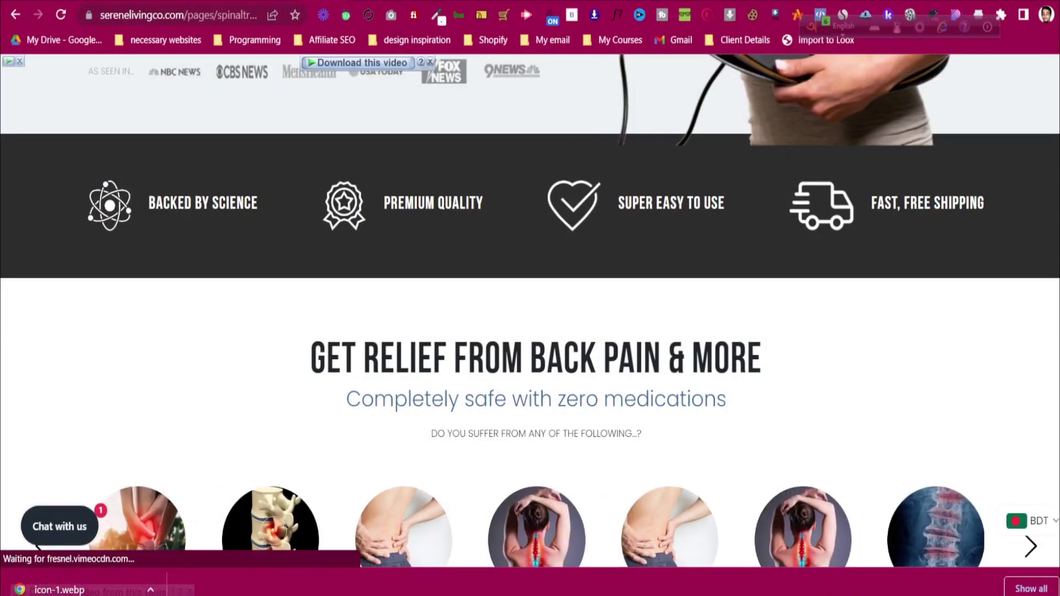
{"action": "left_click", "coordinate": [265, 1]}
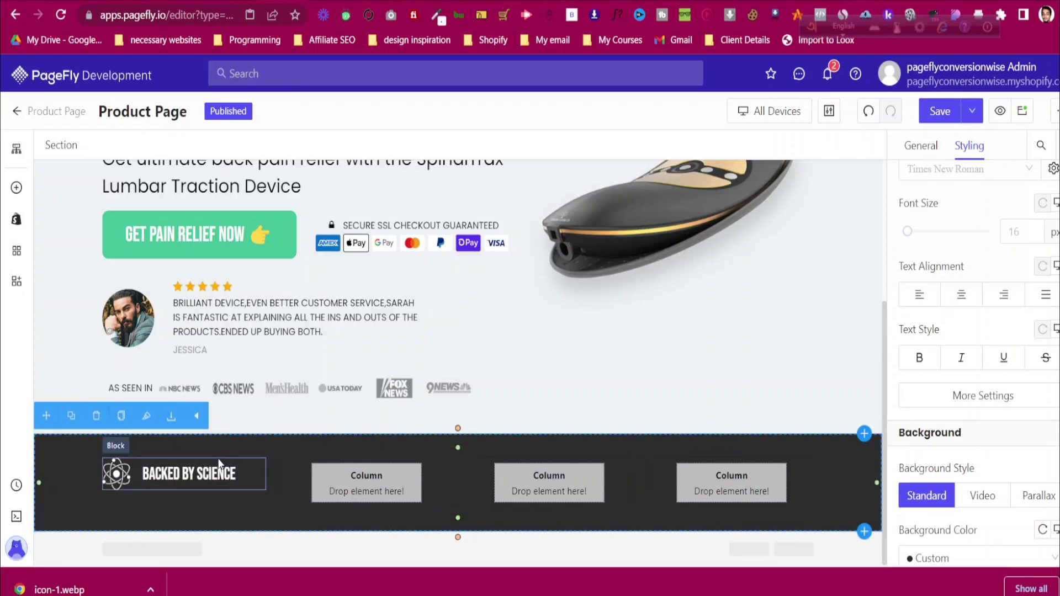
{"action": "left_click", "coordinate": [115, 446]}
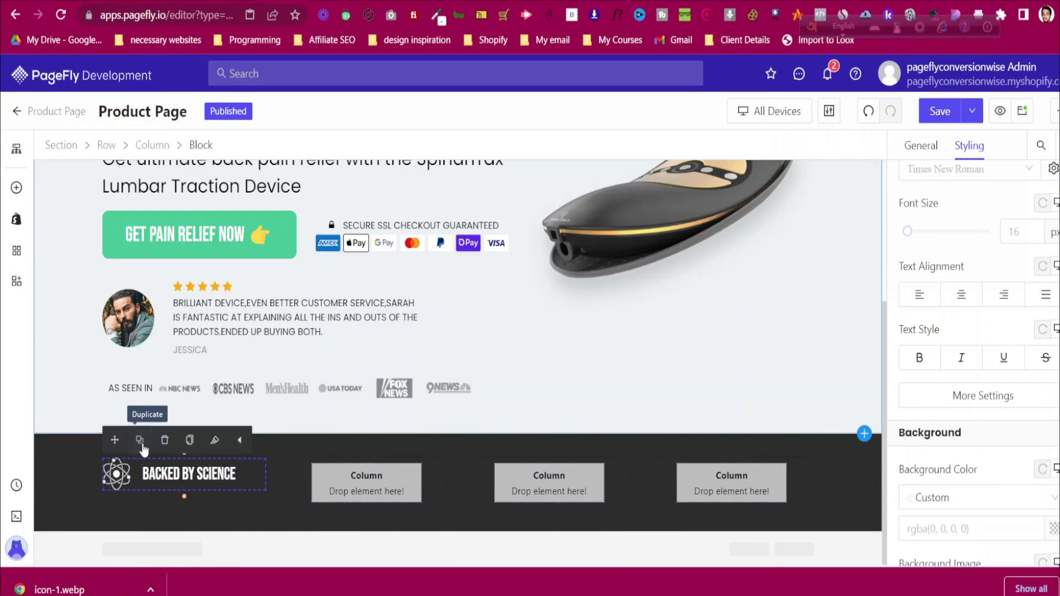
{"action": "left_click", "coordinate": [141, 444]}
{"action": "left_click_drag", "start_coordinate": [115, 441], "coordinate": [339, 486]}
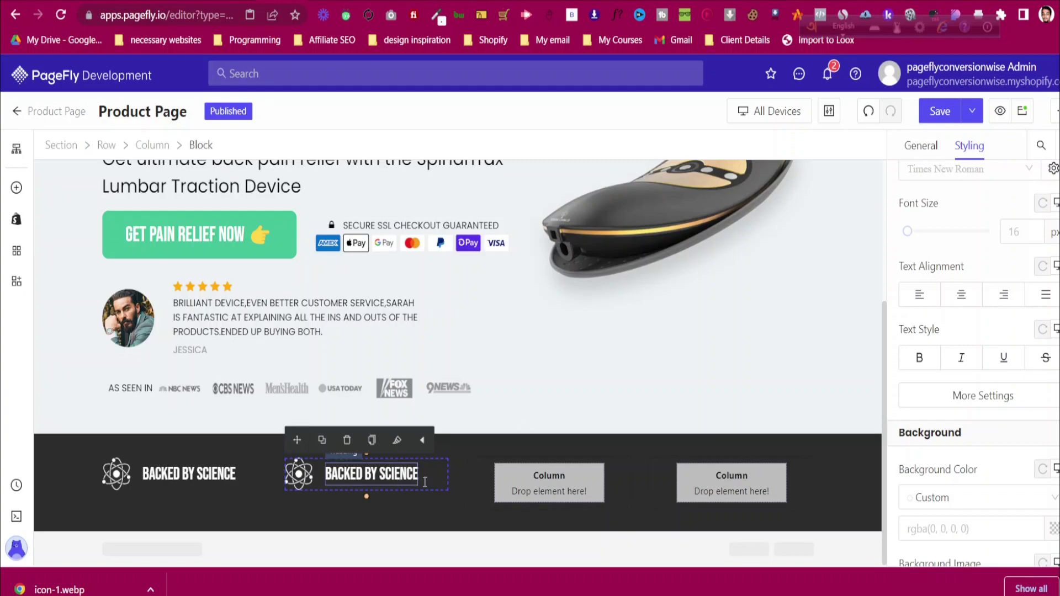
Switch the editor to the Mobile view and set the feature row's Columns Per Line to 2
{"action": "left_click", "coordinate": [787, 111]}
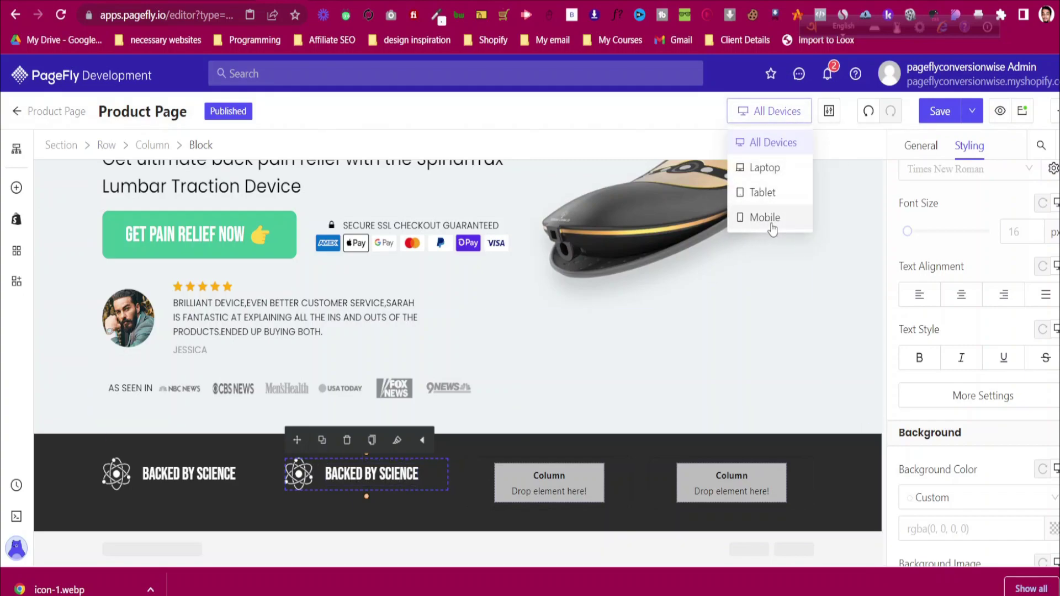
{"action": "left_click", "coordinate": [766, 217]}
{"action": "scroll", "coordinate": [502, 323], "scroll_direction": "up", "scroll_amount": 4}
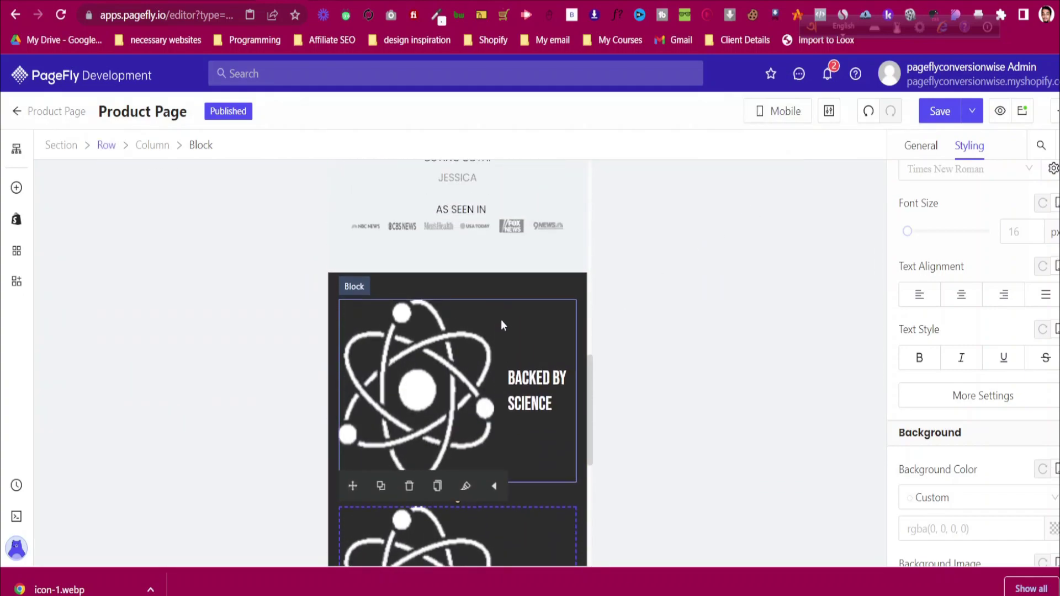
{"action": "left_click", "coordinate": [388, 294]}
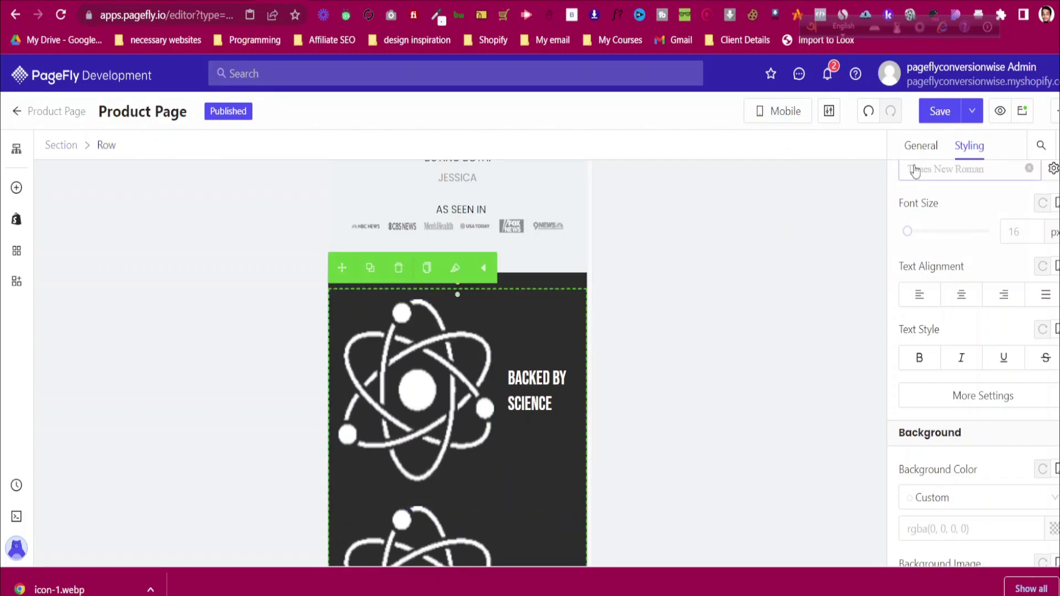
{"action": "scroll", "coordinate": [922, 342], "scroll_direction": "down", "scroll_amount": 2}
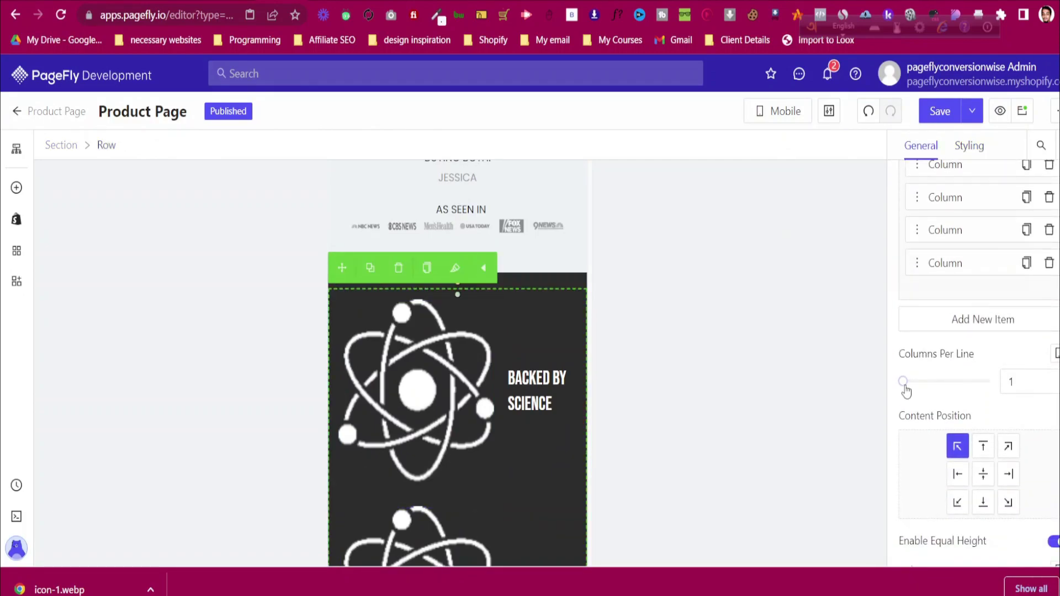
{"action": "left_click", "coordinate": [921, 386]}
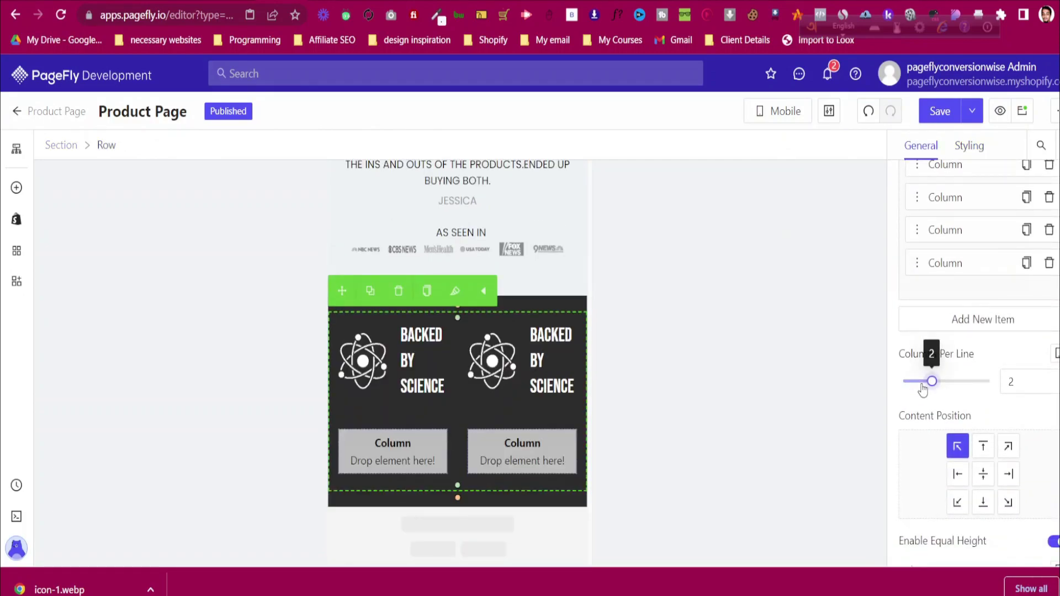
Set the first "BACKED BY SCIENCE" block's display style to Block for mobile
{"action": "left_click", "coordinate": [349, 325]}
{"action": "left_click", "coordinate": [970, 146]}
{"action": "scroll", "coordinate": [989, 293], "scroll_direction": "down", "scroll_amount": 6}
{"action": "scroll", "coordinate": [989, 293], "scroll_direction": "down", "scroll_amount": 3}
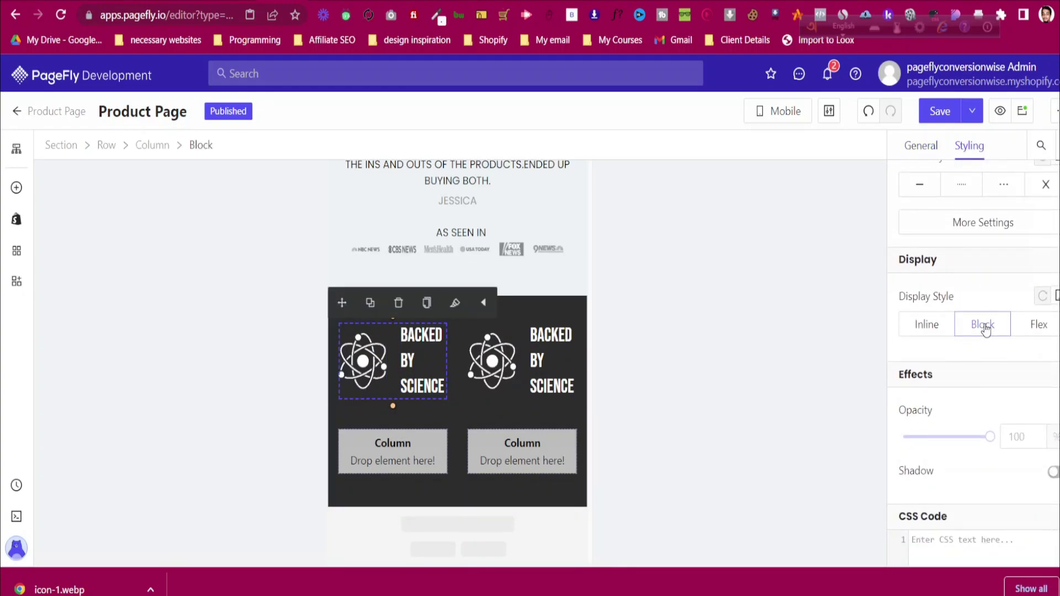
{"action": "left_click", "coordinate": [982, 324]}
Disable full width for the first atom icon and set its image width to 40 px on mobile
{"action": "left_click", "coordinate": [391, 387]}
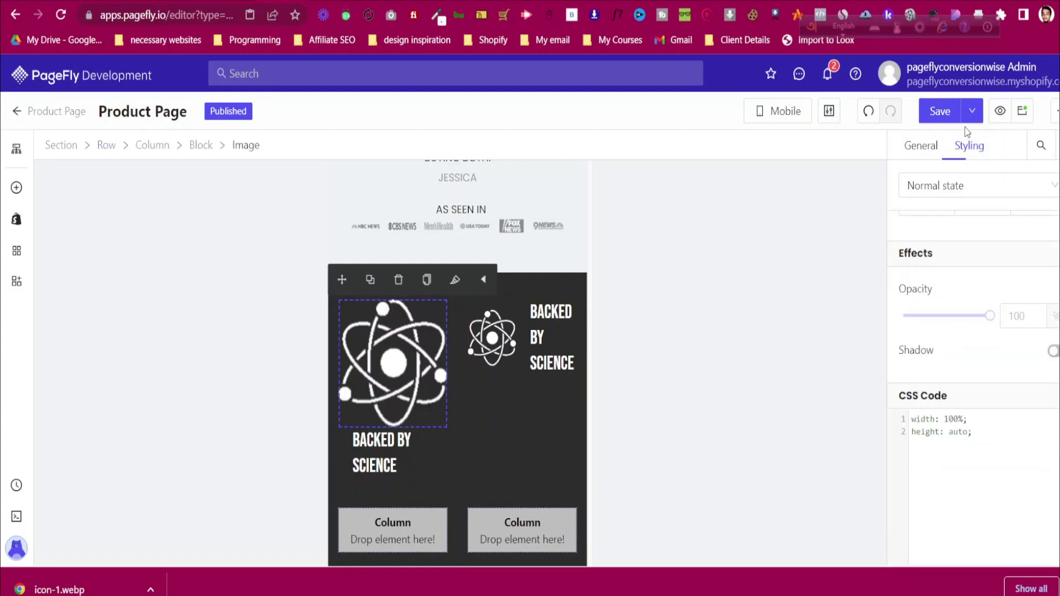
{"action": "left_click", "coordinate": [921, 145]}
{"action": "scroll", "coordinate": [971, 350], "scroll_direction": "up", "scroll_amount": 1}
{"action": "scroll", "coordinate": [971, 350], "scroll_direction": "up", "scroll_amount": 10}
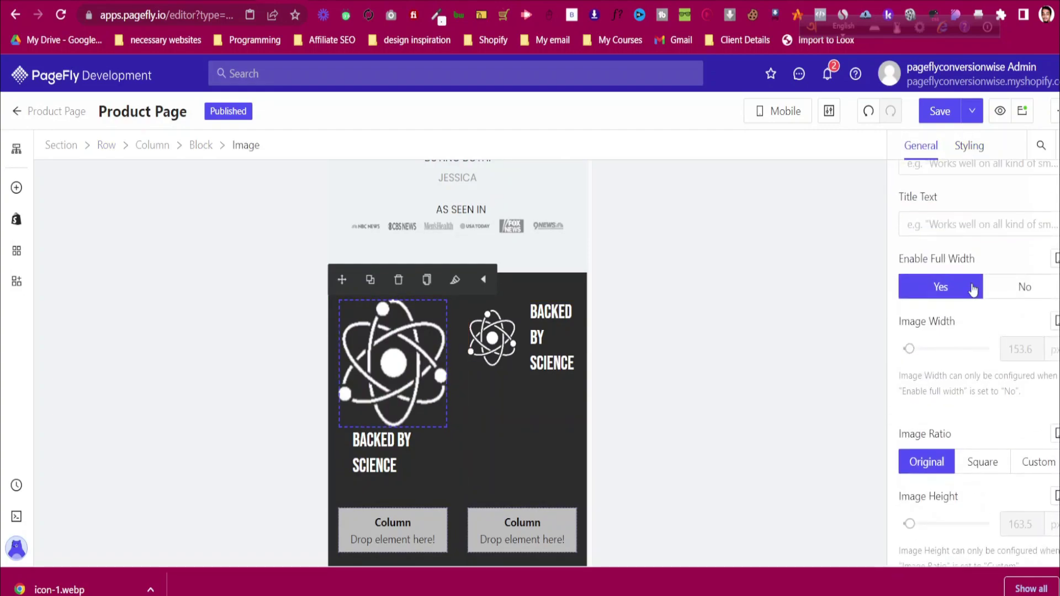
{"action": "left_click", "coordinate": [1025, 289]}
{"action": "left_click", "coordinate": [1028, 356]}
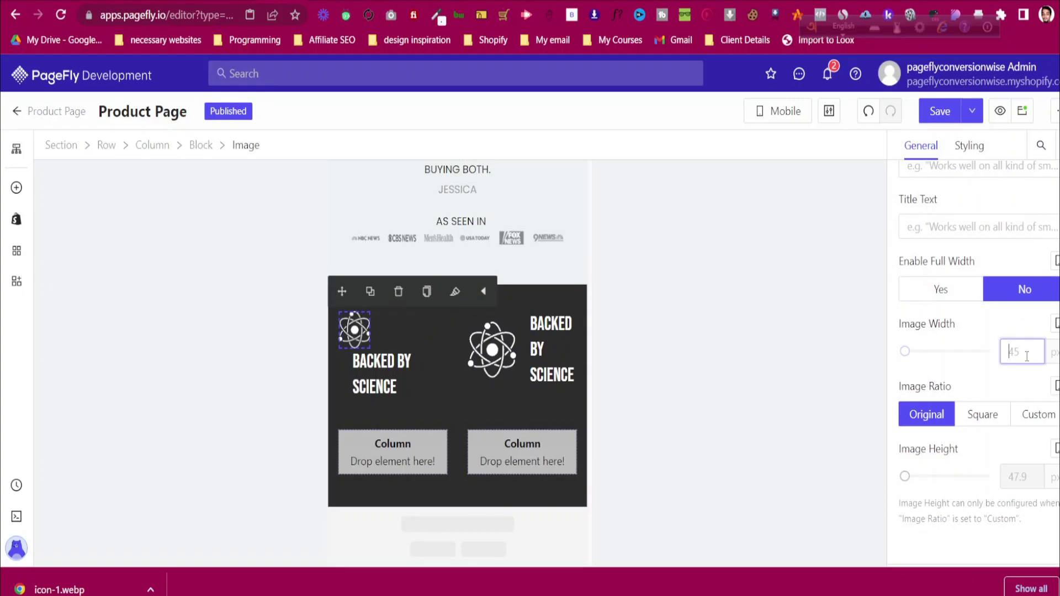
{"action": "type", "text": "4"}
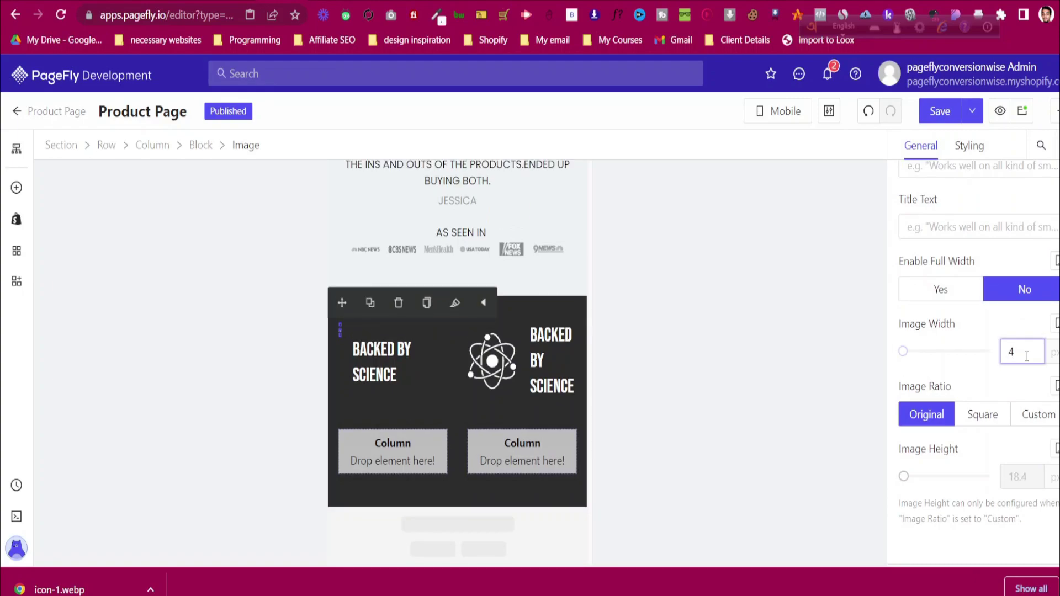
{"action": "type", "text": "0"}
Center the first atom icon horizontally within its block on mobile
{"action": "left_click", "coordinate": [970, 146]}
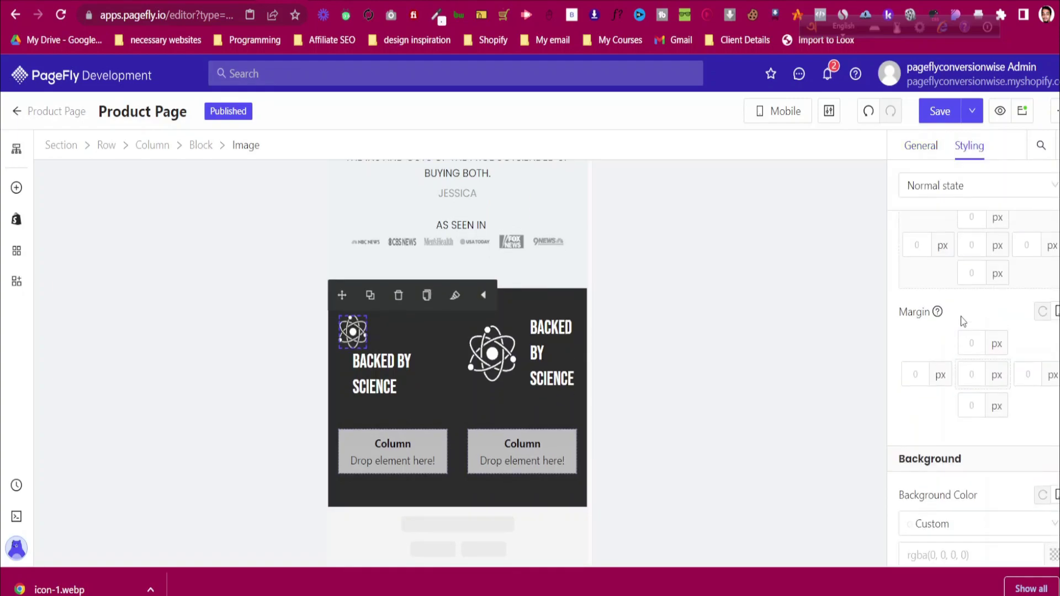
{"action": "scroll", "coordinate": [963, 321], "scroll_direction": "up", "scroll_amount": 5}
{"action": "left_click", "coordinate": [980, 380]}
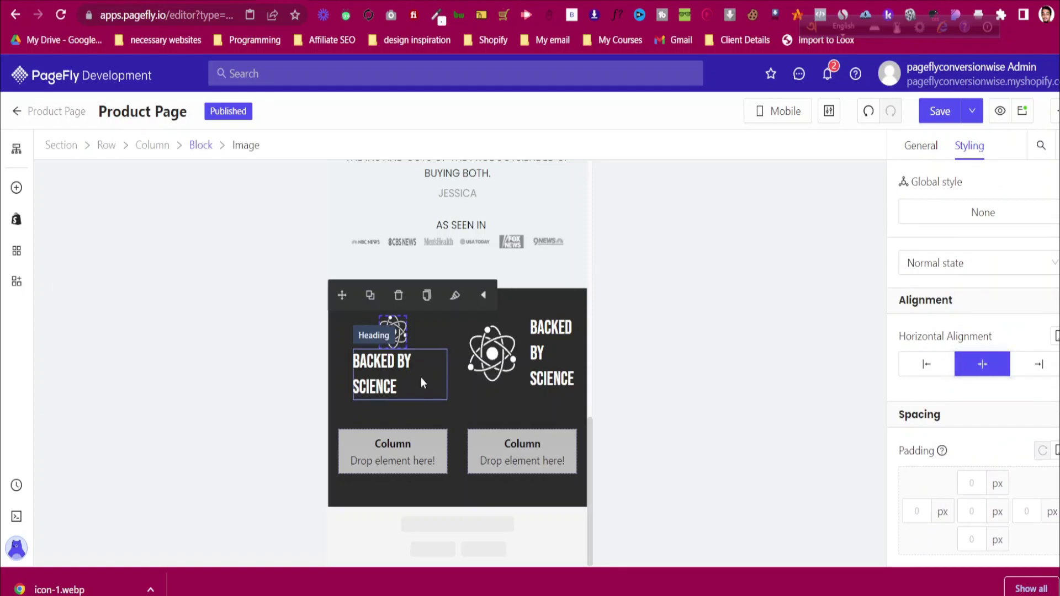
Set the first "BACKED BY SCIENCE" heading's mobile margins to 5 px at the top and 0 on the other sides
{"action": "left_click", "coordinate": [406, 383]}
{"action": "scroll", "coordinate": [953, 359], "scroll_direction": "down", "scroll_amount": 5}
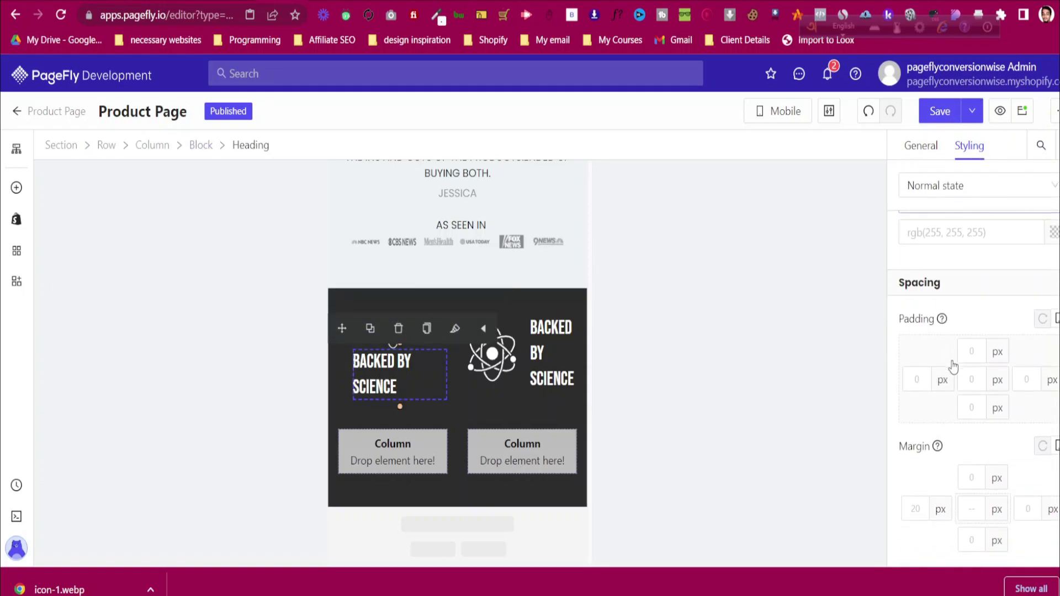
{"action": "type", "text": "9"}
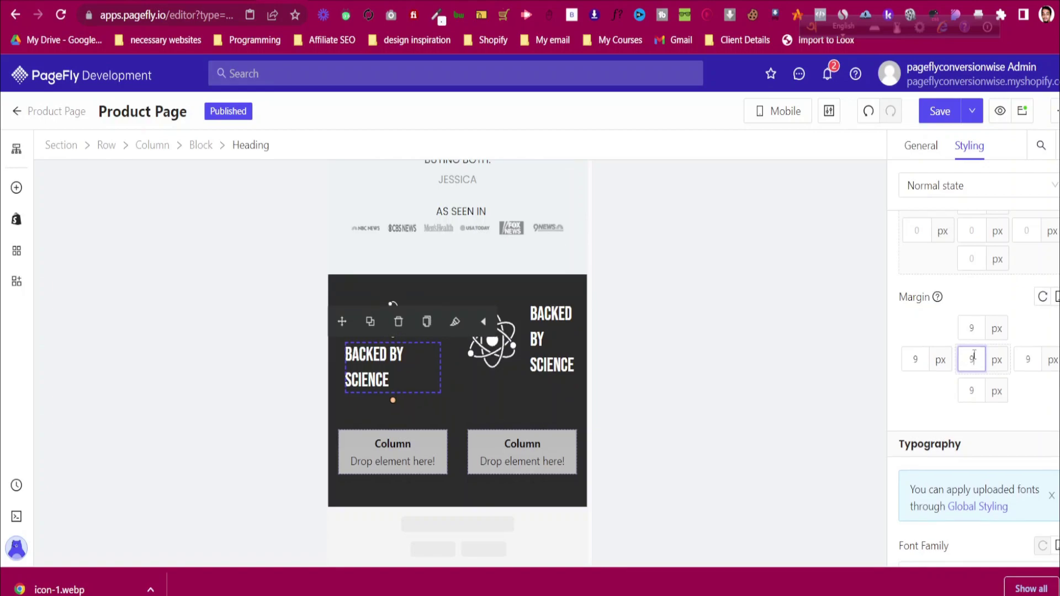
{"action": "key", "text": "BackSpace"}
{"action": "type", "text": "0"}
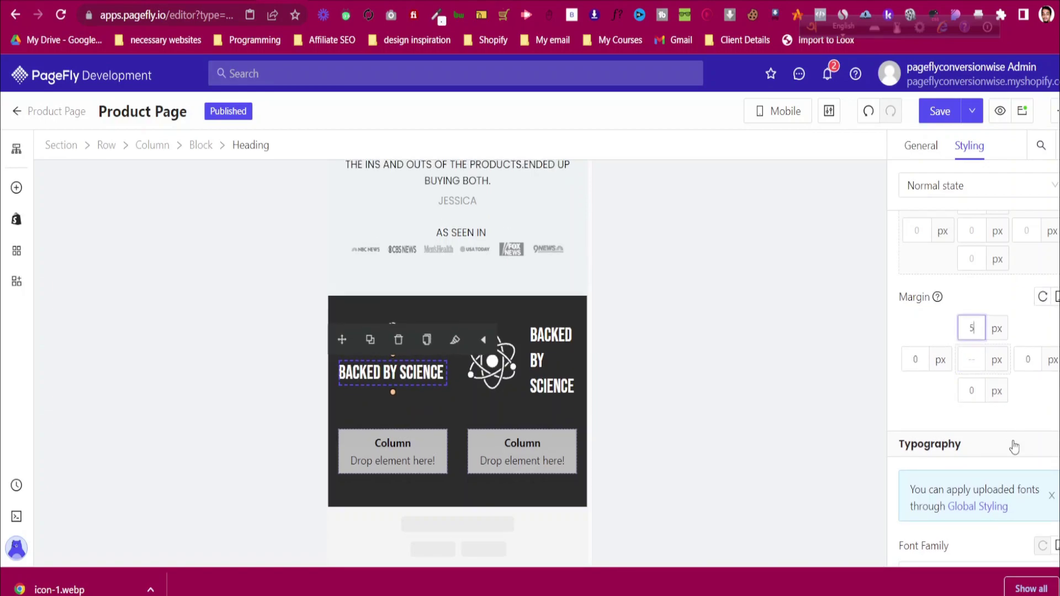
Center-align the first "BACKED BY SCIENCE" heading's text and set its mobile font size to 18 px
{"action": "scroll", "coordinate": [1014, 445], "scroll_direction": "down", "scroll_amount": 4}
{"action": "left_click", "coordinate": [962, 418]}
{"action": "left_click", "coordinate": [1016, 358]}
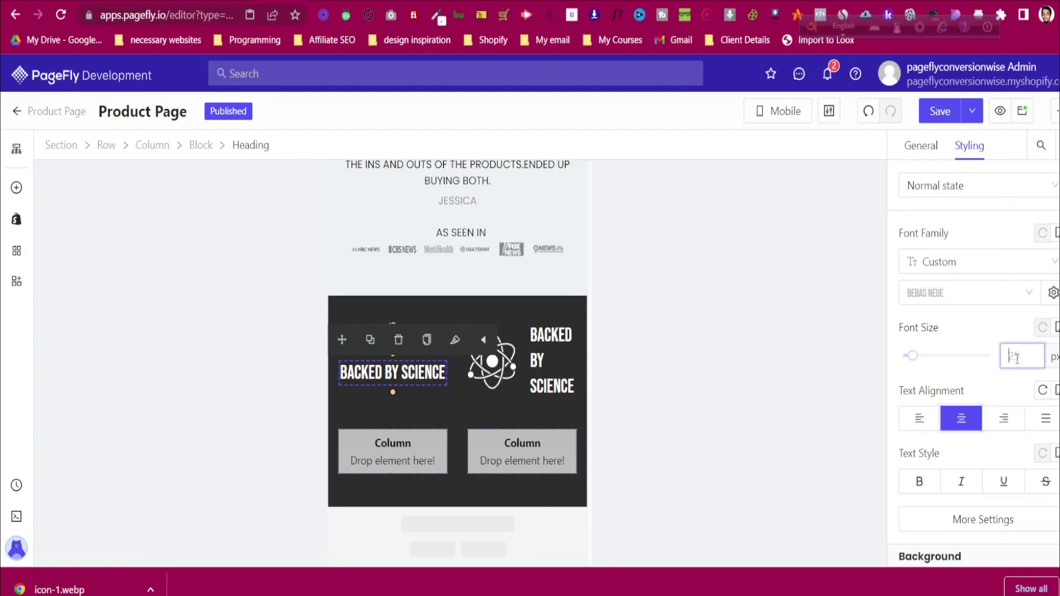
{"action": "type", "text": "18"}
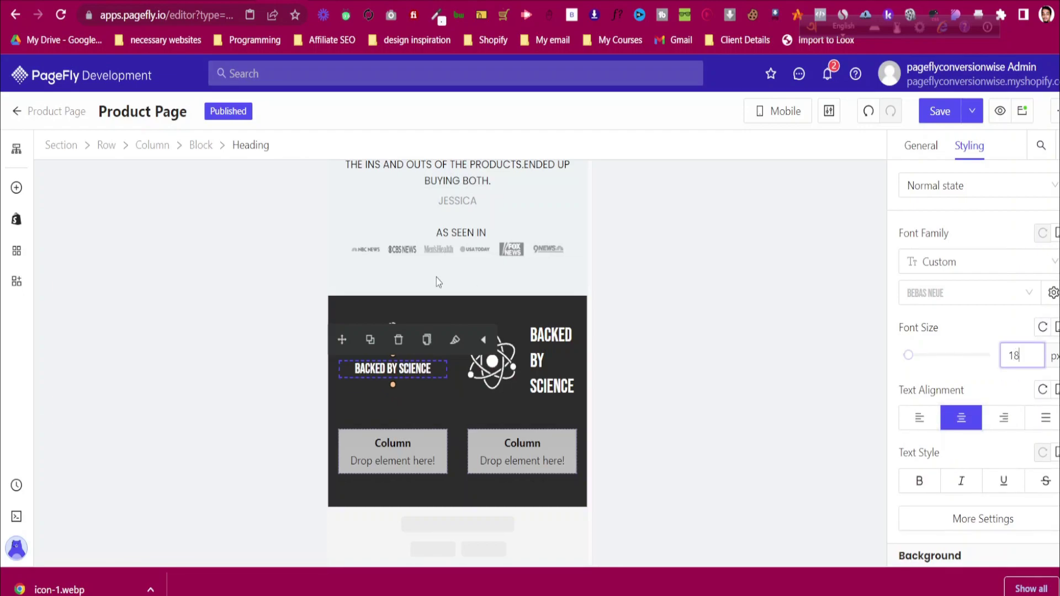
Set the second column's "BACKED BY SCIENCE" block to the Block display style on mobile
{"action": "left_click", "coordinate": [369, 322]}
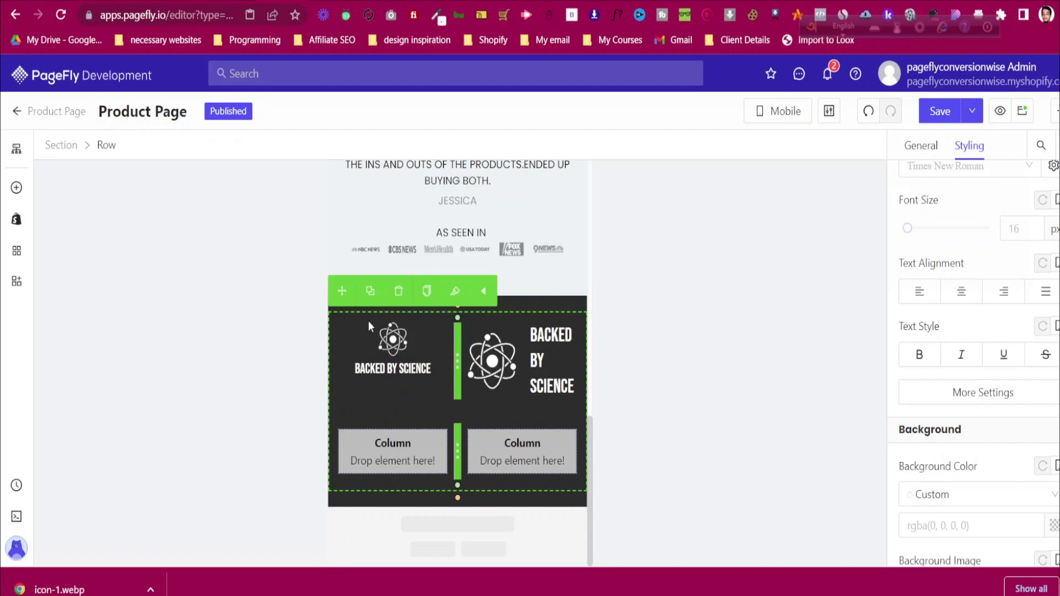
{"action": "left_click", "coordinate": [393, 339]}
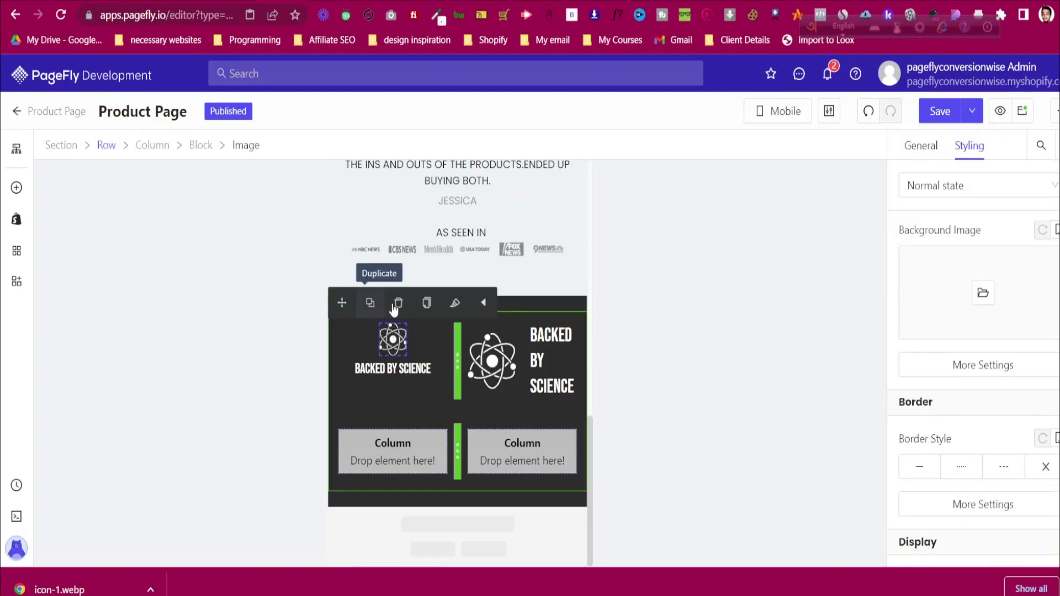
{"action": "left_click", "coordinate": [501, 335]}
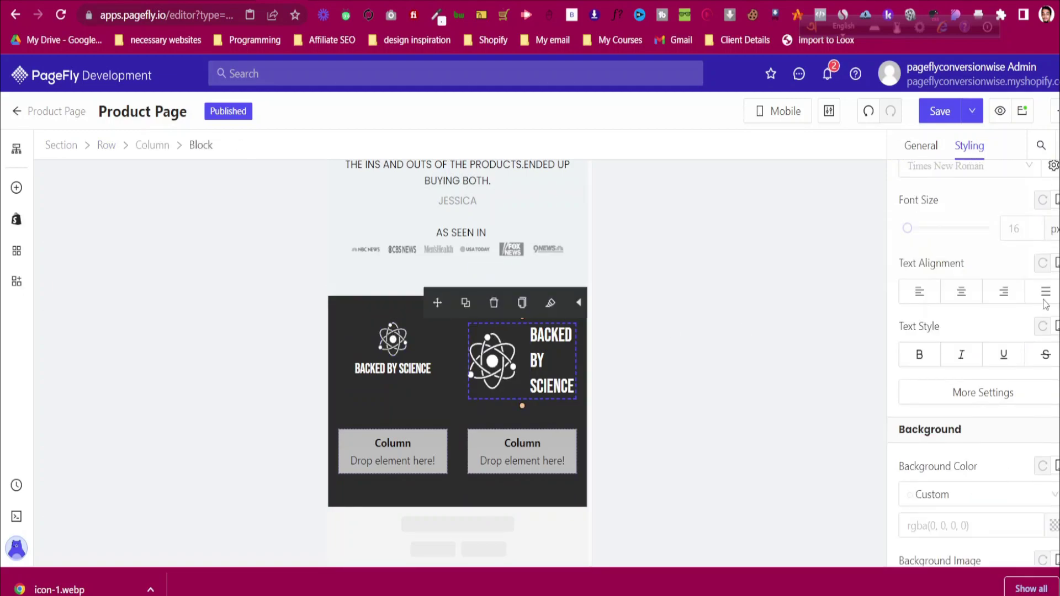
{"action": "scroll", "coordinate": [961, 381], "scroll_direction": "down", "scroll_amount": 5}
{"action": "left_click", "coordinate": [982, 390]}
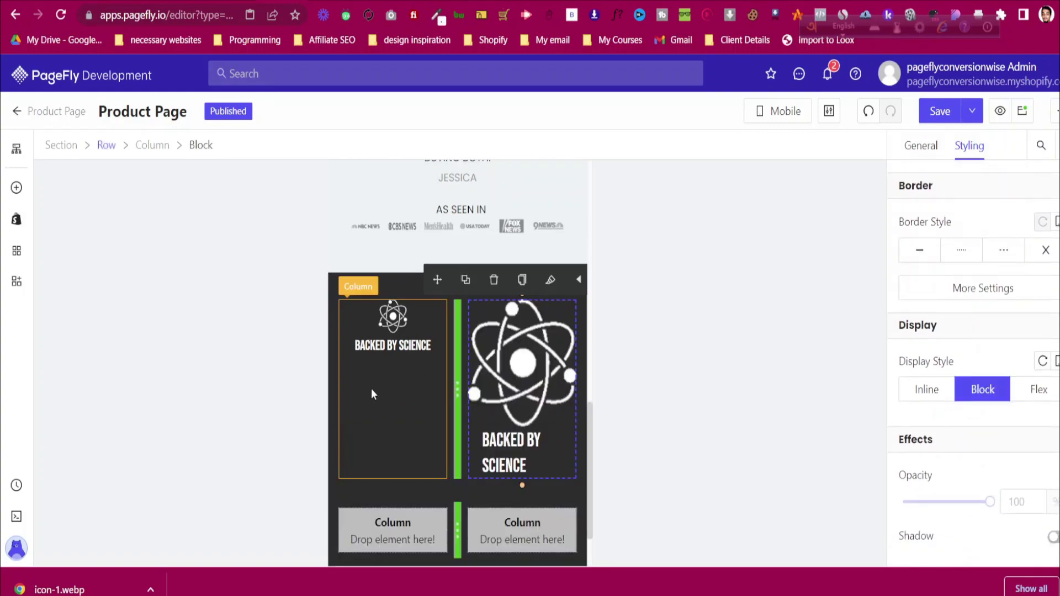
Copy the first atom icon's styles and apply them to the icon in the second column
{"action": "left_click", "coordinate": [398, 319]}
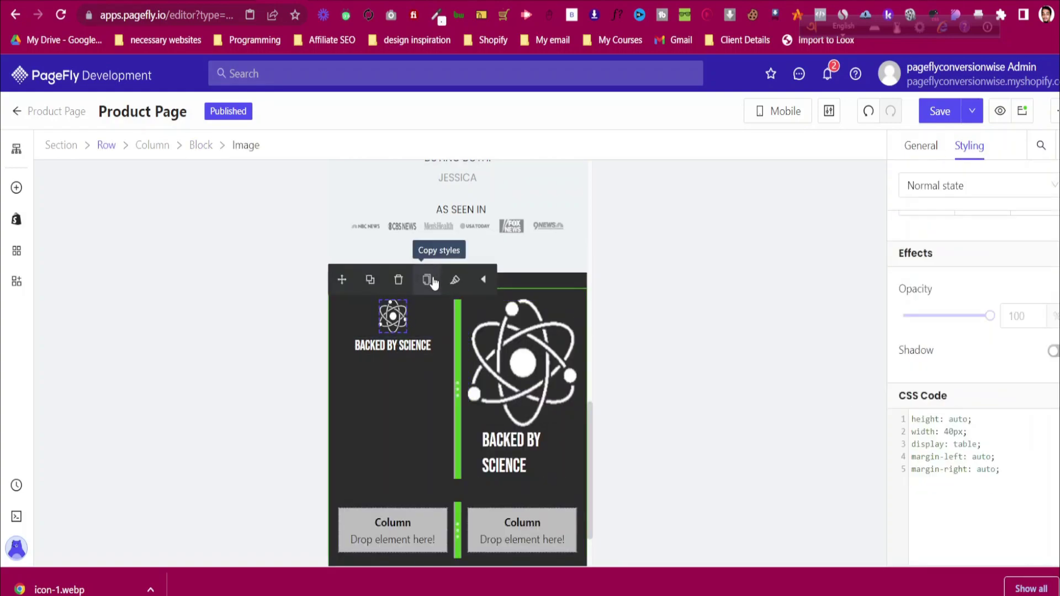
{"action": "left_click", "coordinate": [435, 283]}
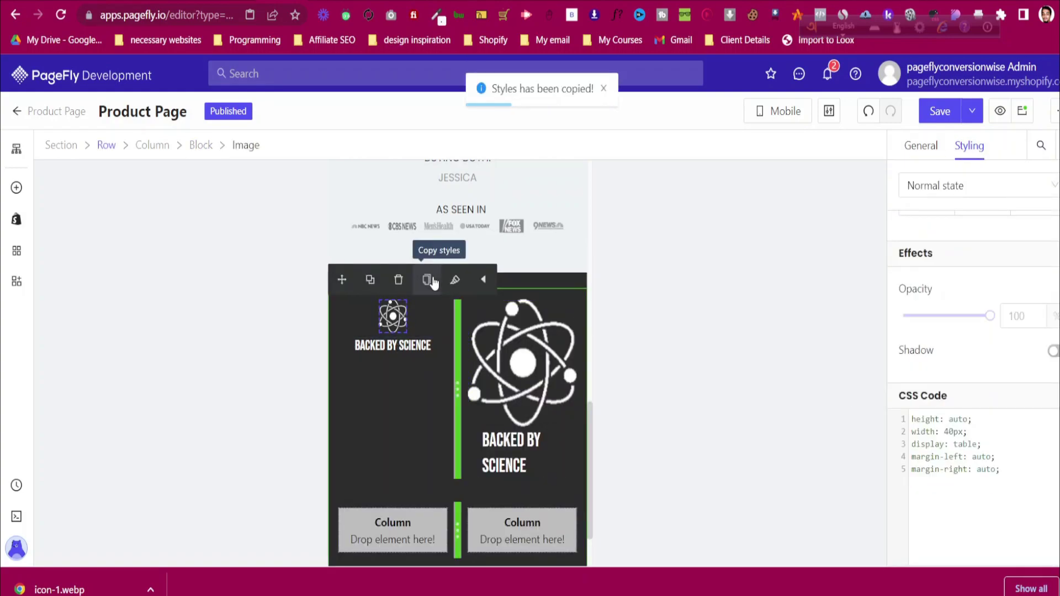
{"action": "left_click", "coordinate": [511, 338]}
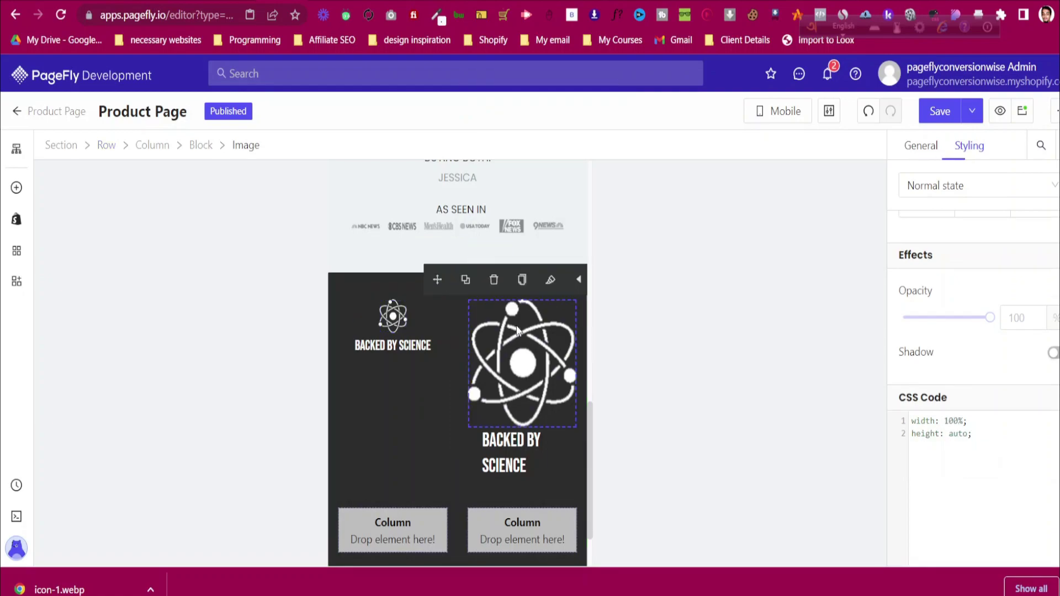
{"action": "left_click", "coordinate": [551, 283]}
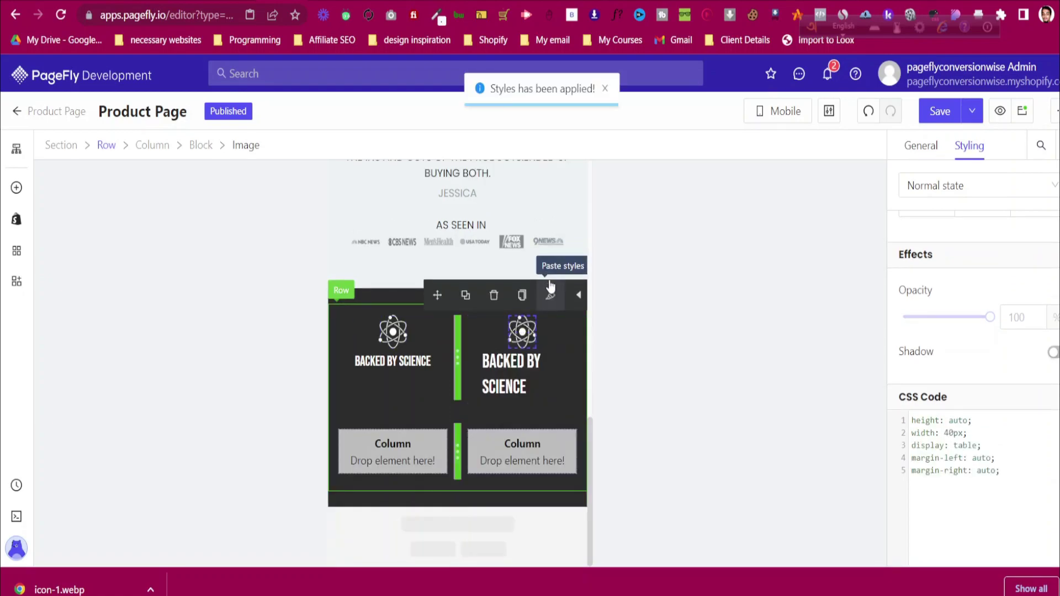
Copy the first "BACKED BY SCIENCE" heading's styles and apply them to the heading in the second column
{"action": "left_click", "coordinate": [402, 362]}
{"action": "left_click", "coordinate": [426, 332]}
{"action": "left_click", "coordinate": [522, 380]}
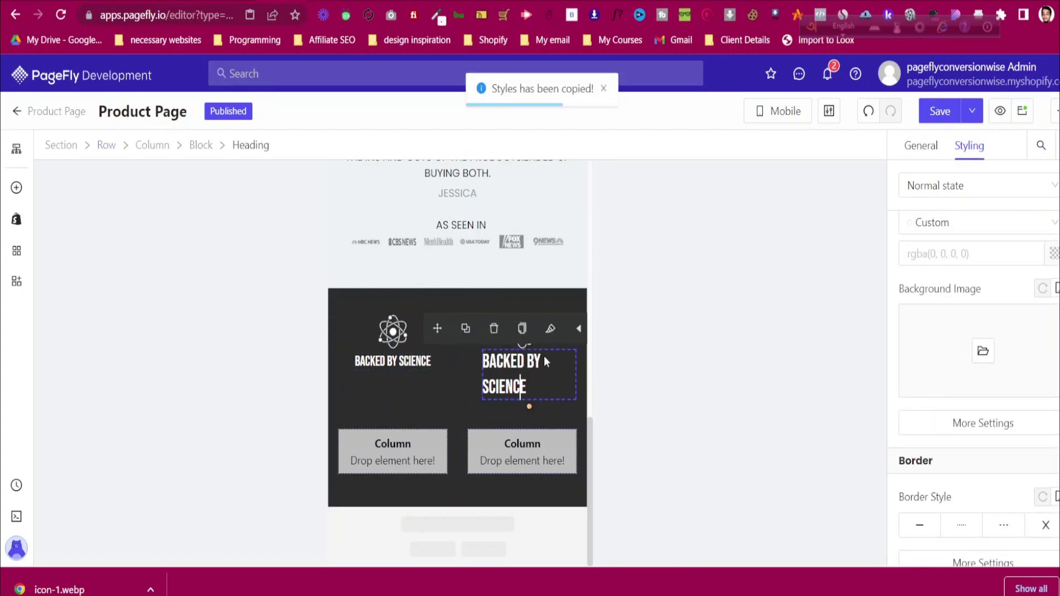
{"action": "left_click", "coordinate": [550, 331]}
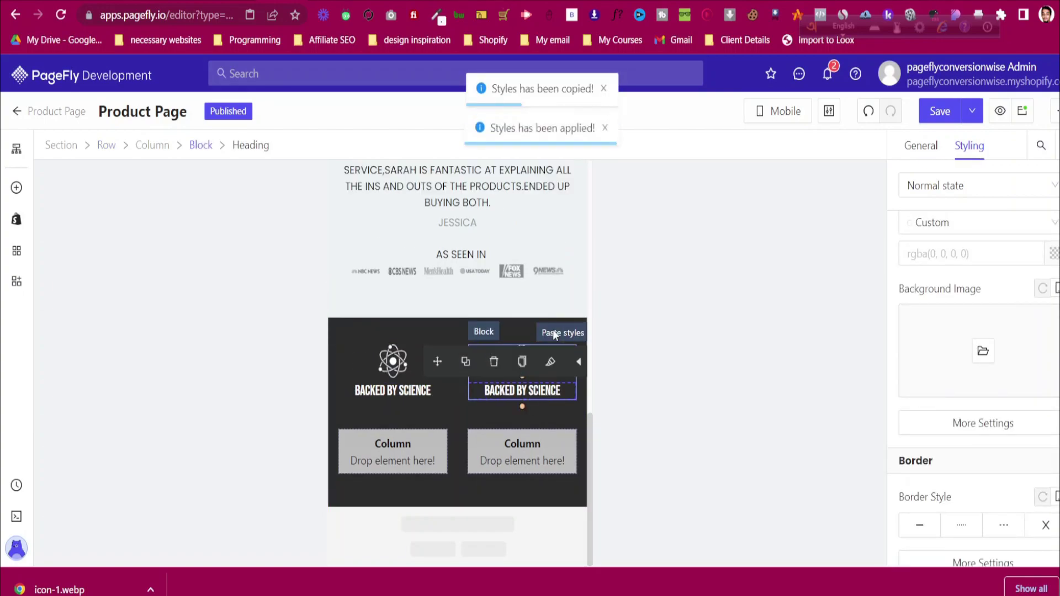
In the All Devices view, duplicate the second column's "BACKED BY SCIENCE" block into the empty third and fourth columns
{"action": "left_click", "coordinate": [369, 333]}
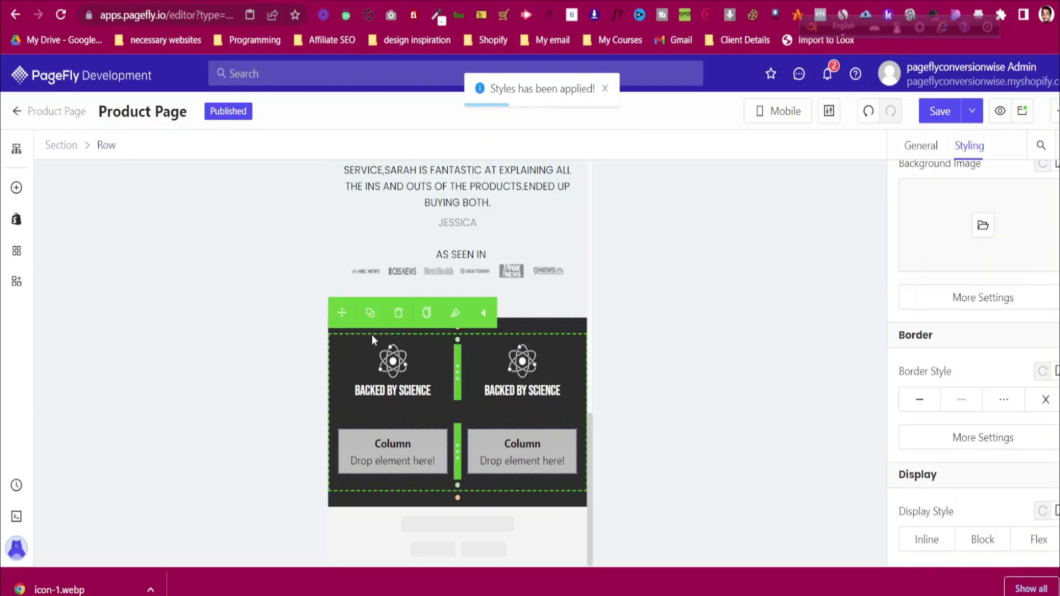
{"action": "left_click", "coordinate": [781, 110]}
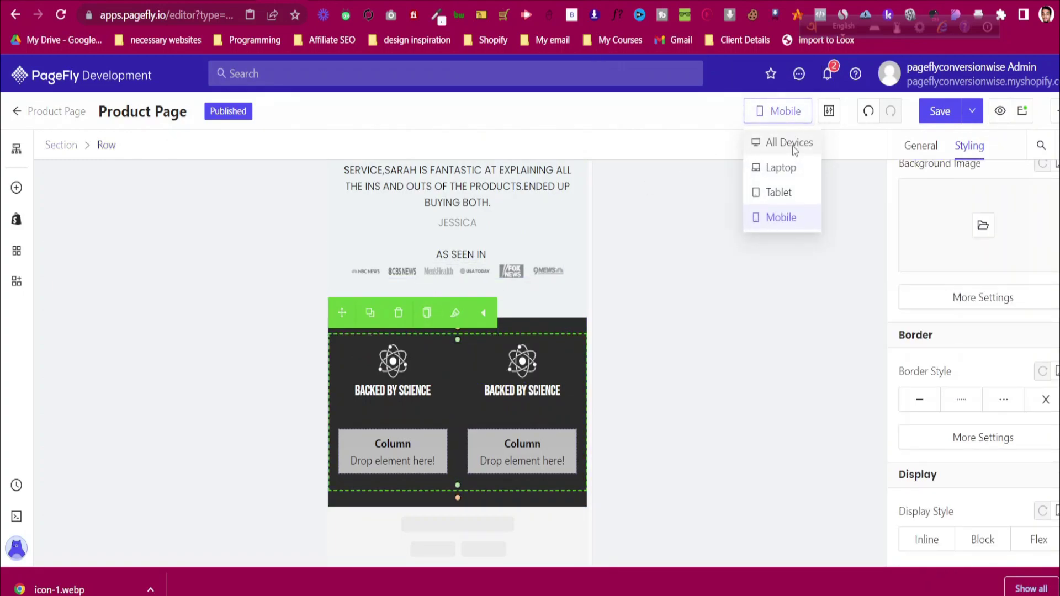
{"action": "left_click", "coordinate": [794, 144]}
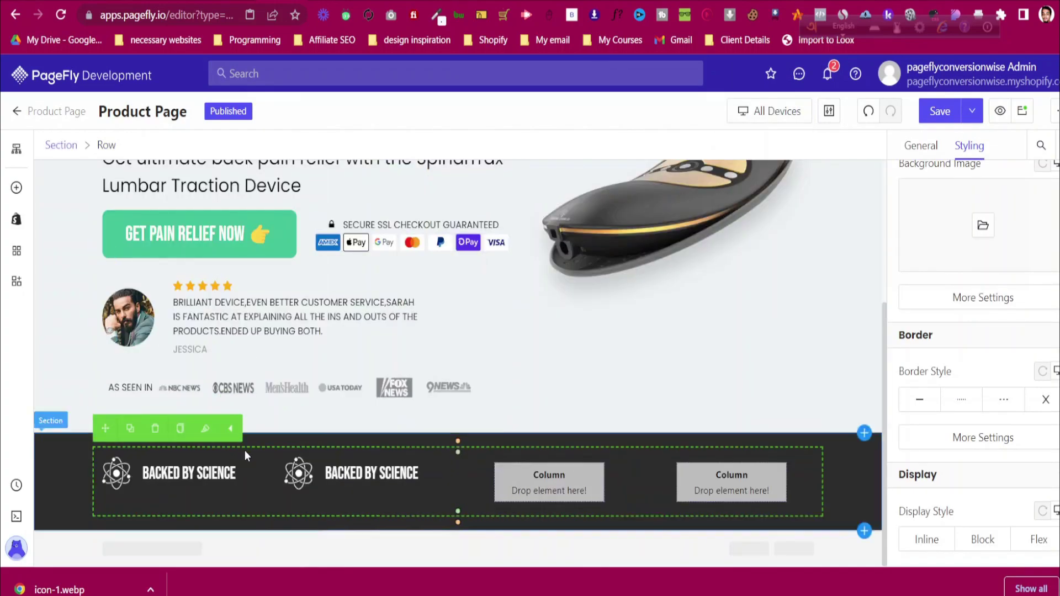
{"action": "left_click", "coordinate": [364, 465]}
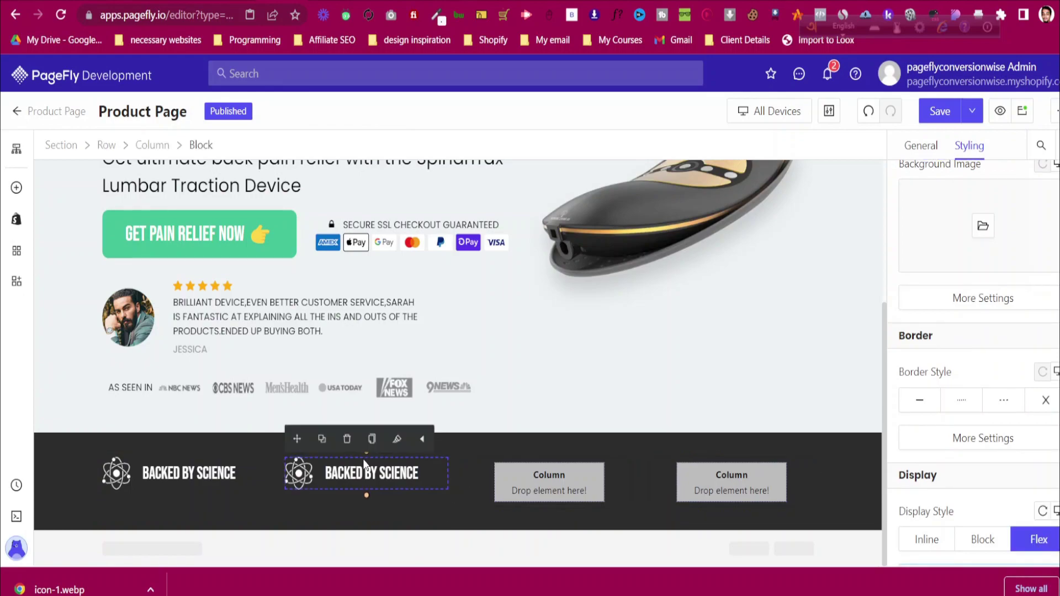
{"action": "left_click", "coordinate": [322, 439]}
{"action": "left_click_drag", "start_coordinate": [297, 439], "coordinate": [531, 510]}
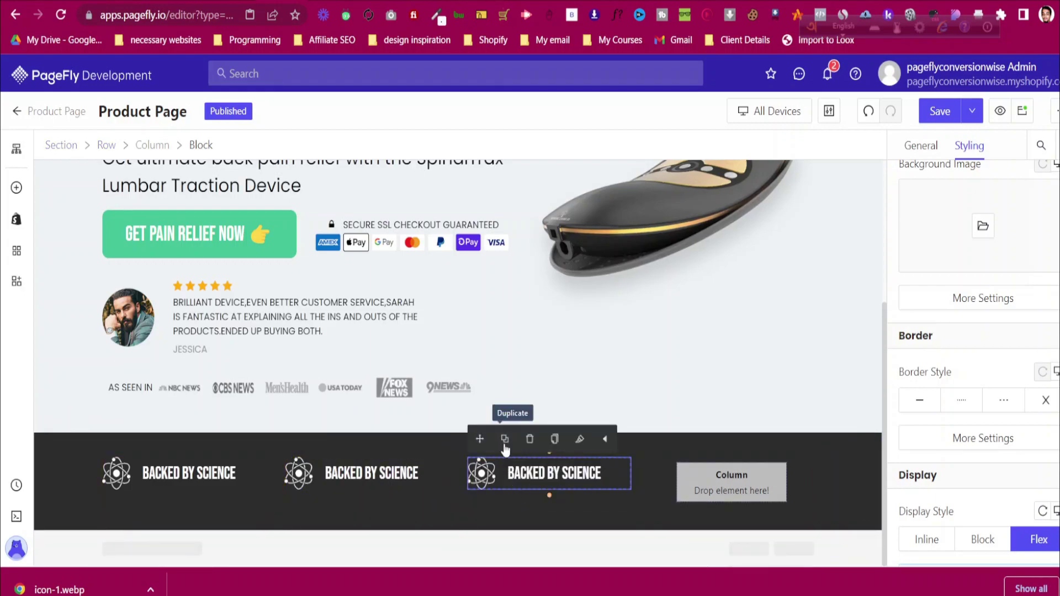
{"action": "left_click_drag", "start_coordinate": [686, 487], "coordinate": [687, 488]}
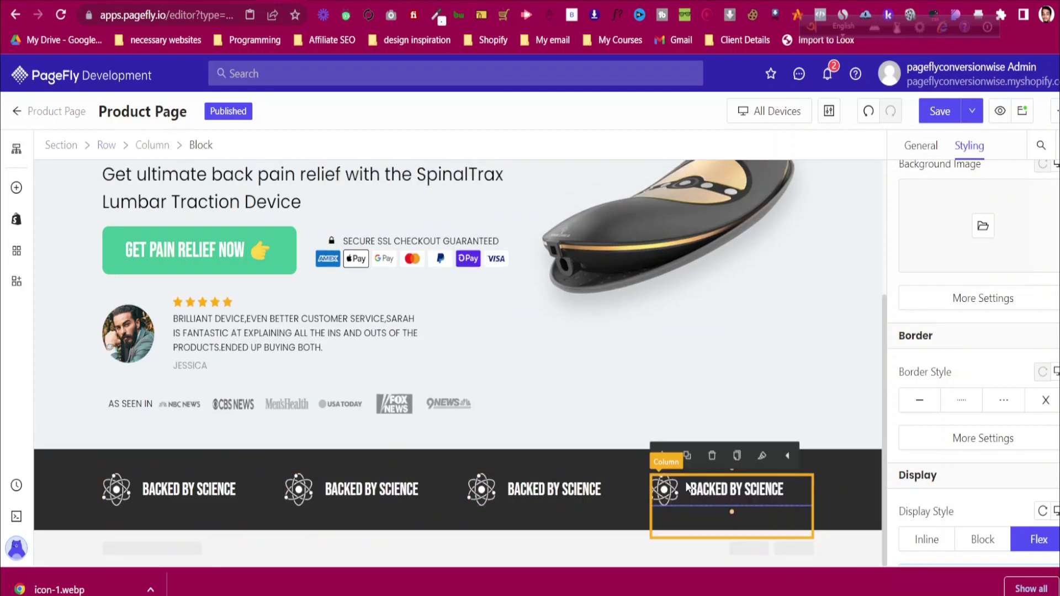
Set the dark feature strip section's padding to 50 px at the top and bottom for all devices
{"action": "left_click", "coordinate": [64, 484]}
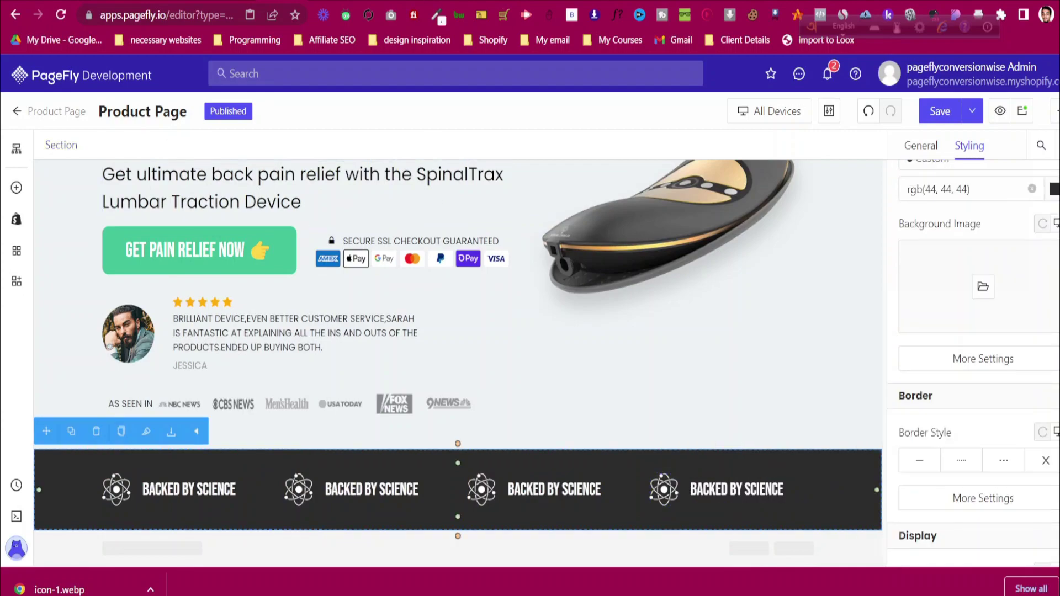
{"action": "key", "text": "ctrl+Tab"}
{"action": "key", "text": "ctrl+shift+Tab"}
{"action": "key", "text": "ctrl+Tab"}
{"action": "key", "text": "ctrl+shift+Tab"}
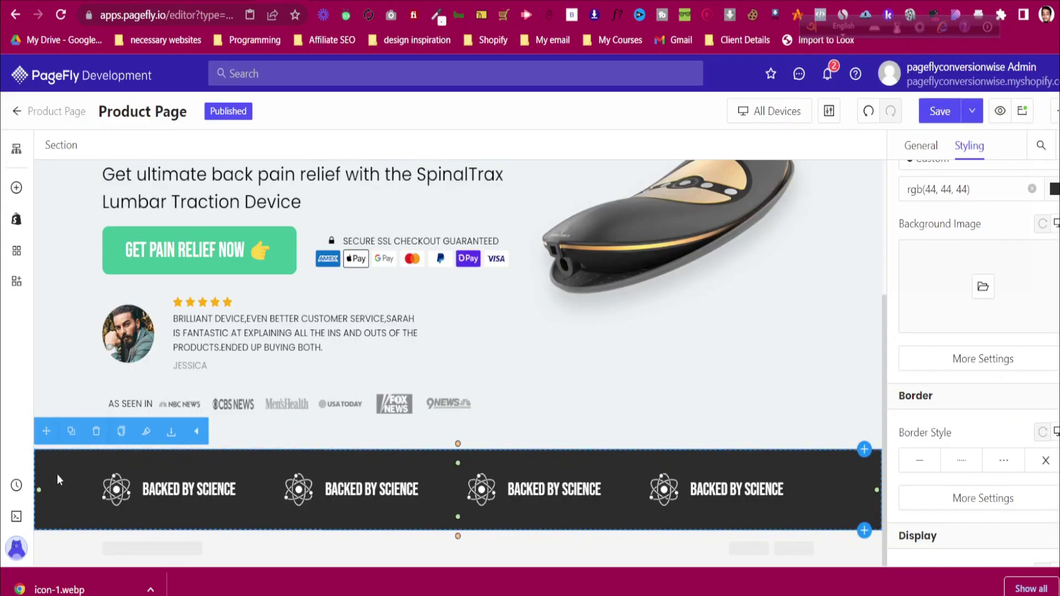
{"action": "scroll", "coordinate": [975, 372], "scroll_direction": "up", "scroll_amount": 10}
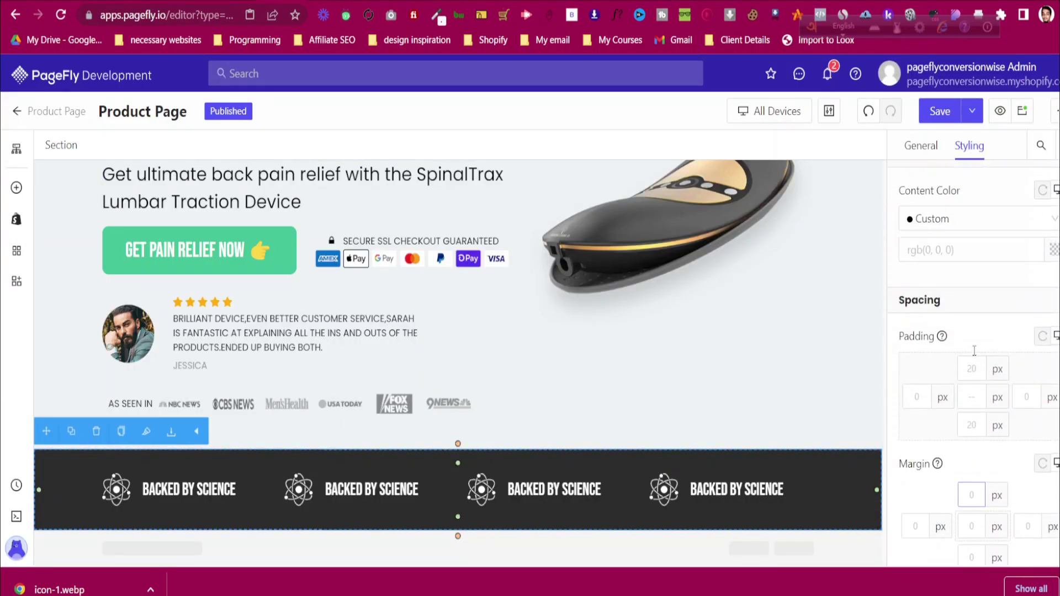
{"action": "left_click", "coordinate": [974, 380]}
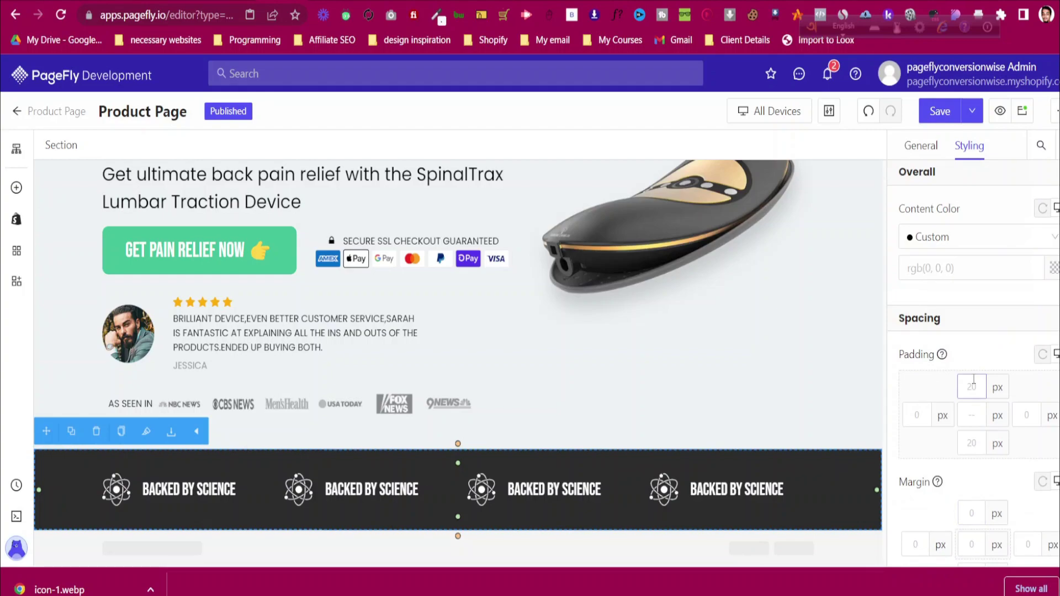
{"action": "type", "text": "50"}
{"action": "left_click", "coordinate": [976, 437]}
{"action": "type", "text": "50"}
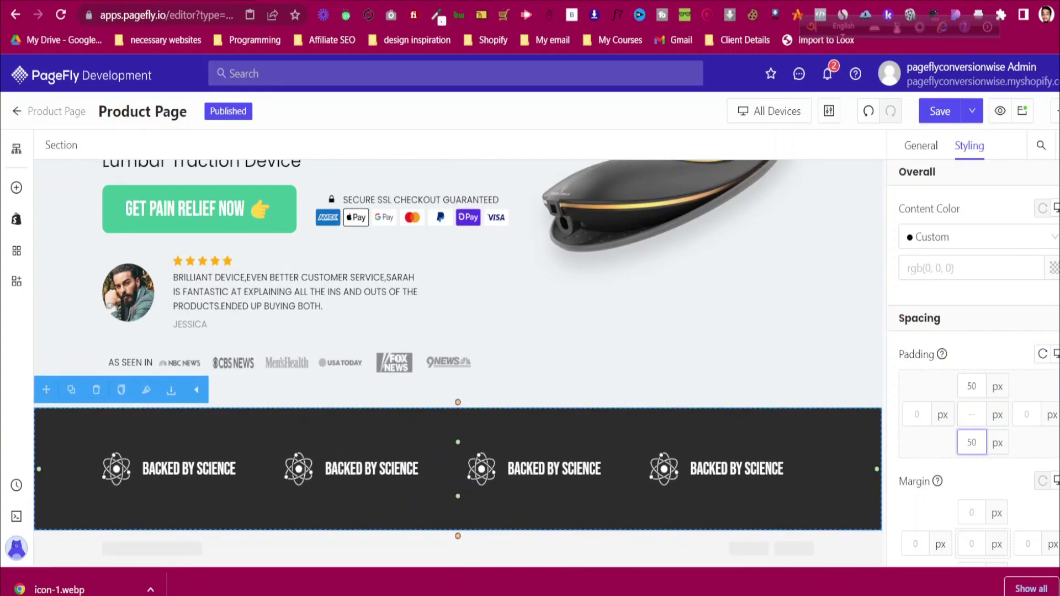
Compare the mobile strip with the reference page's narrow layout and set the dark section's mobile padding to 30 px at the top and bottom
{"action": "left_click", "coordinate": [288, 2]}
{"action": "left_click", "coordinate": [262, 2]}
{"action": "left_click", "coordinate": [784, 121]}
{"action": "left_click", "coordinate": [780, 218]}
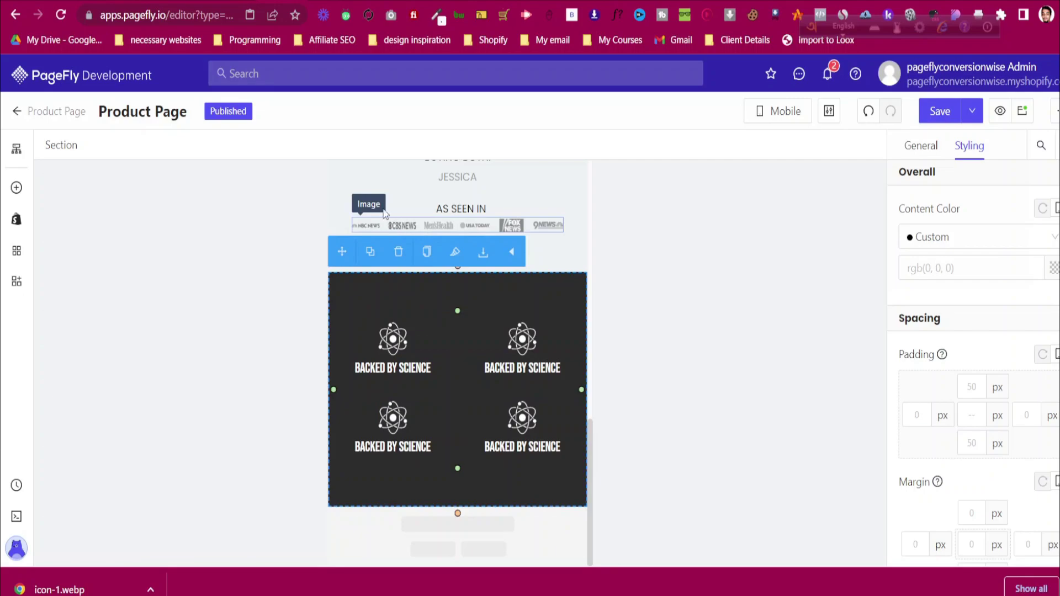
{"action": "left_click", "coordinate": [304, 1]}
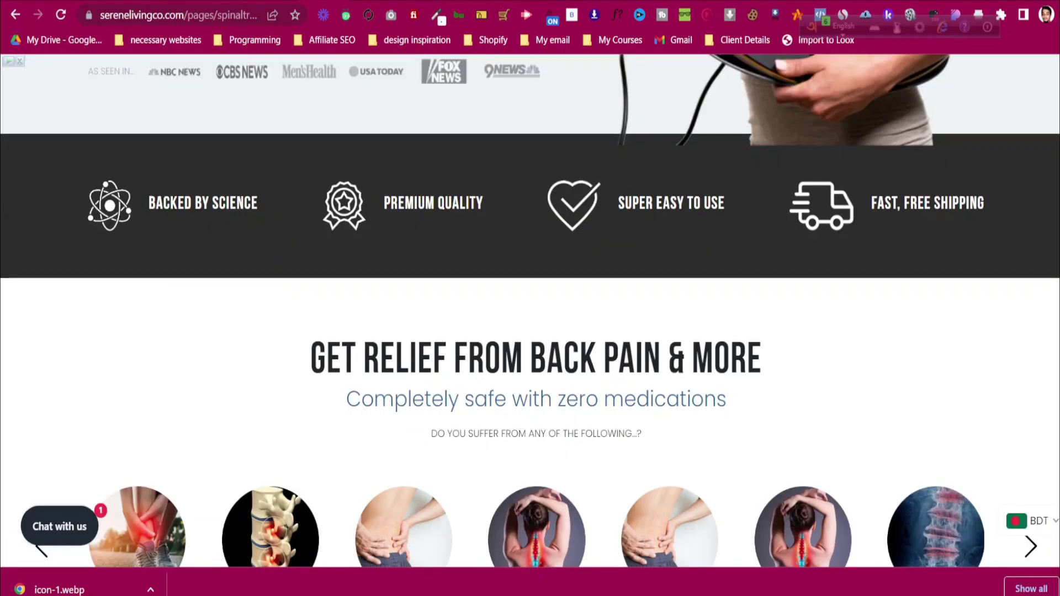
{"action": "left_click", "coordinate": [1035, 1]}
{"action": "left_click", "coordinate": [320, 1]}
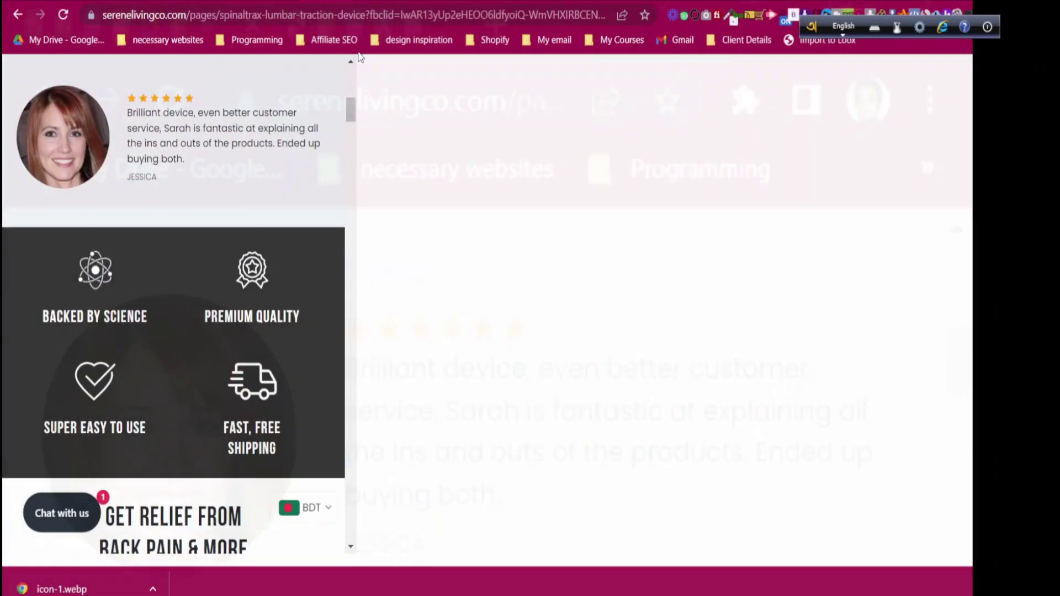
{"action": "left_click", "coordinate": [177, 1]}
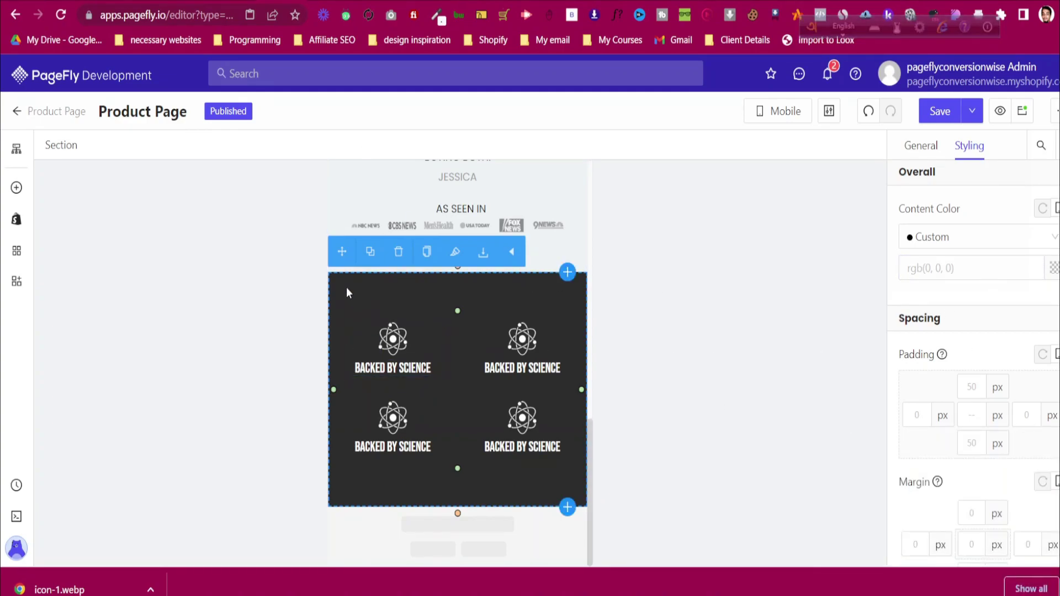
{"action": "left_click", "coordinate": [970, 388]}
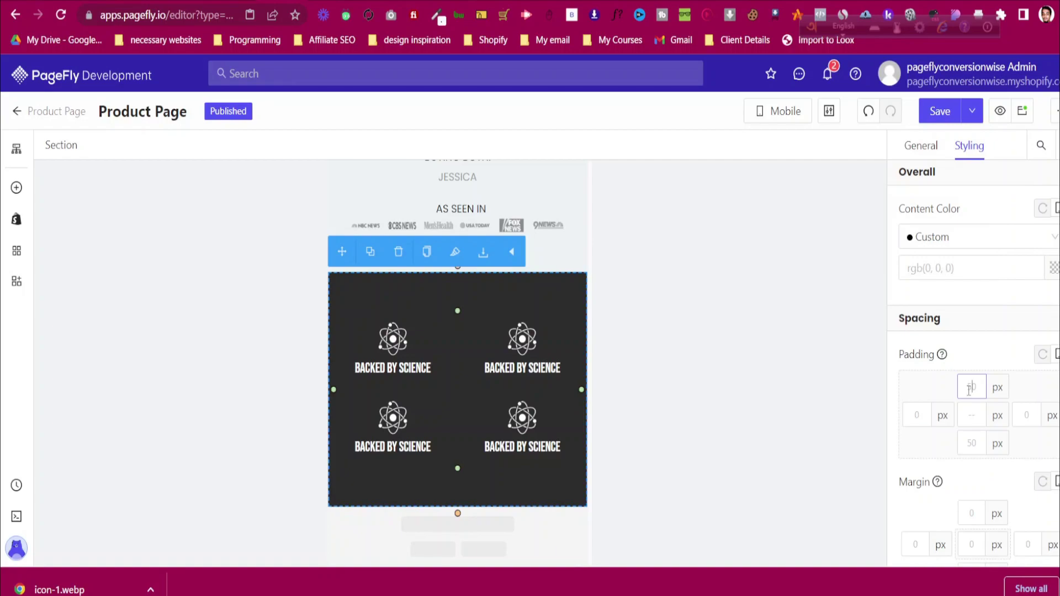
{"action": "type", "text": "30"}
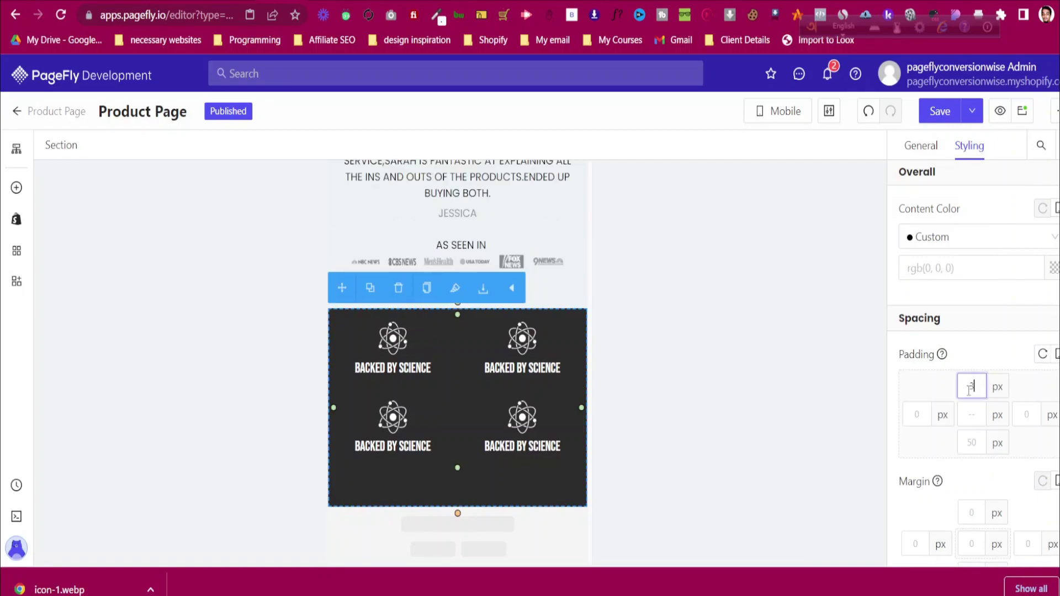
{"action": "left_click", "coordinate": [970, 442]}
{"action": "type", "text": "30"}
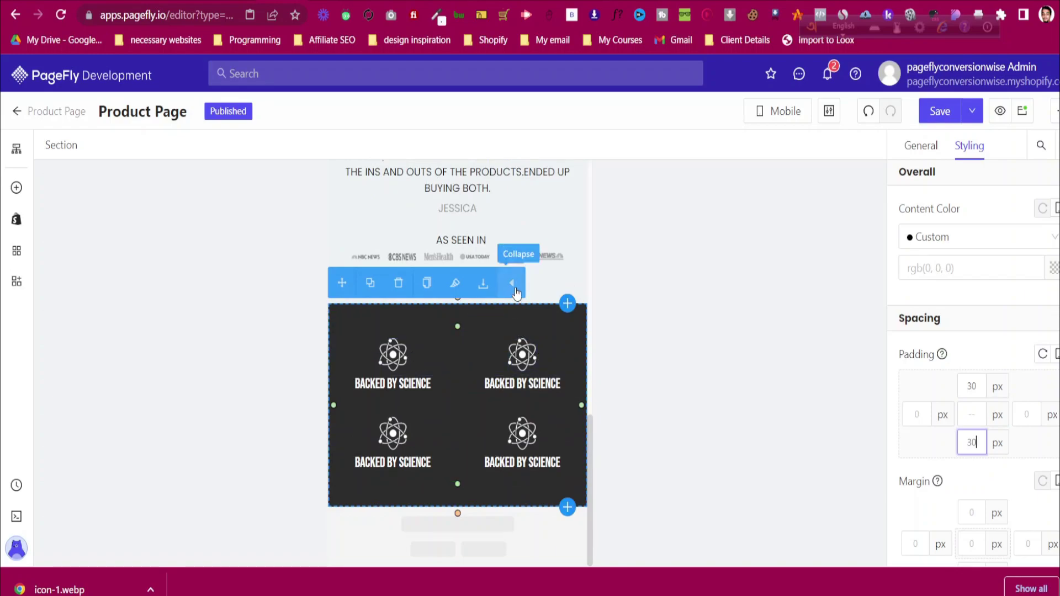
Return the canvas to the All Devices view and examine the reference page's feature strip and the section below it
{"action": "scroll", "coordinate": [524, 271], "scroll_direction": "up", "scroll_amount": 3}
{"action": "left_click", "coordinate": [523, 273]}
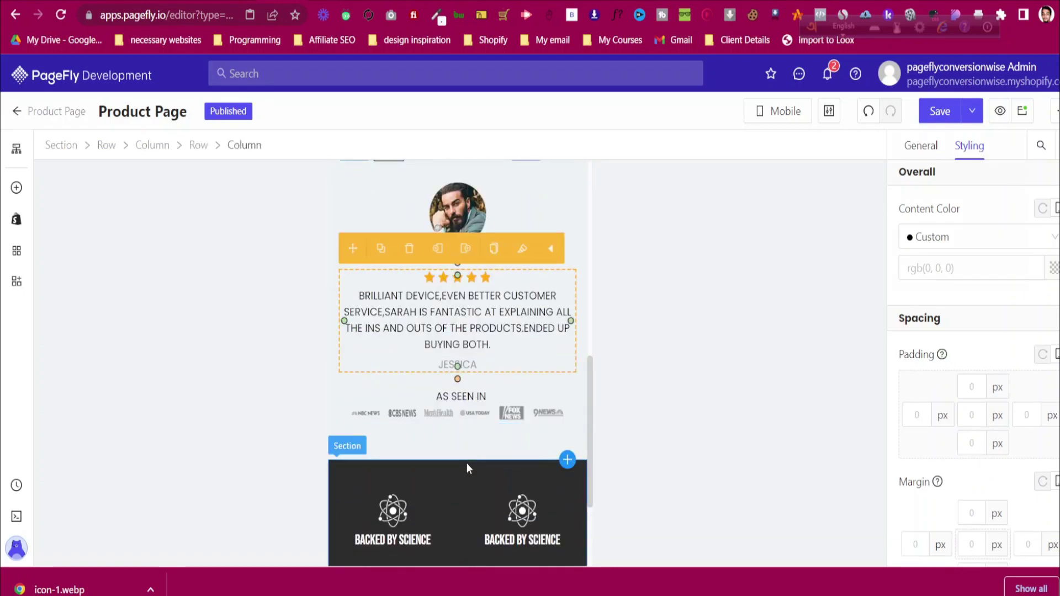
{"action": "left_click", "coordinate": [777, 108]}
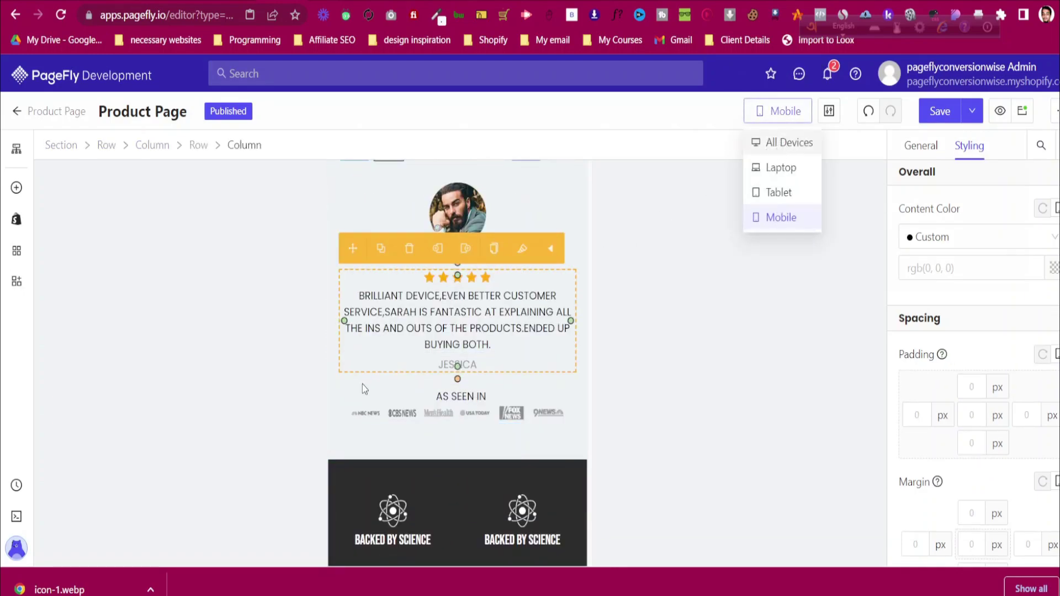
{"action": "left_click", "coordinate": [782, 144]}
{"action": "scroll", "coordinate": [362, 392], "scroll_direction": "down", "scroll_amount": 2}
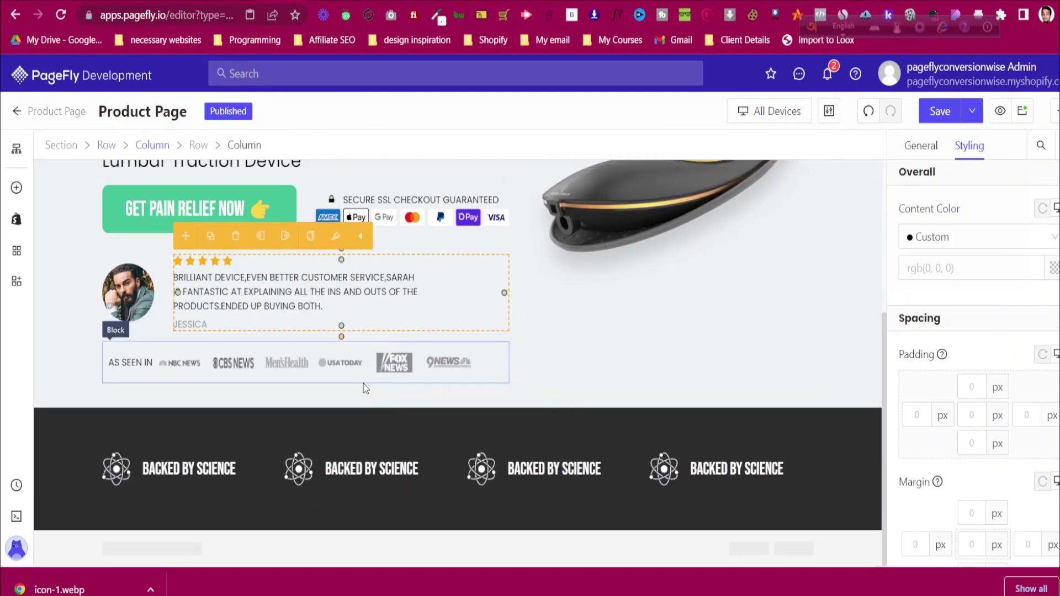
{"action": "left_click", "coordinate": [486, 1]}
{"action": "scroll", "coordinate": [380, 316], "scroll_direction": "up", "scroll_amount": 1}
{"action": "scroll", "coordinate": [380, 317], "scroll_direction": "up", "scroll_amount": 2}
{"action": "scroll", "coordinate": [386, 323], "scroll_direction": "down", "scroll_amount": 4}
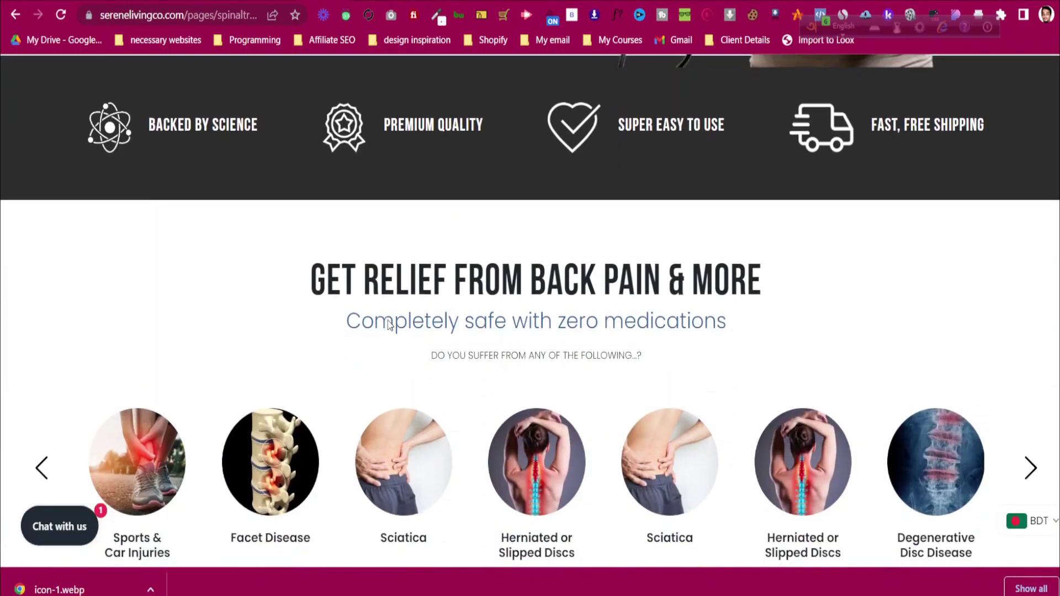
{"action": "scroll", "coordinate": [389, 325], "scroll_direction": "up", "scroll_amount": 1}
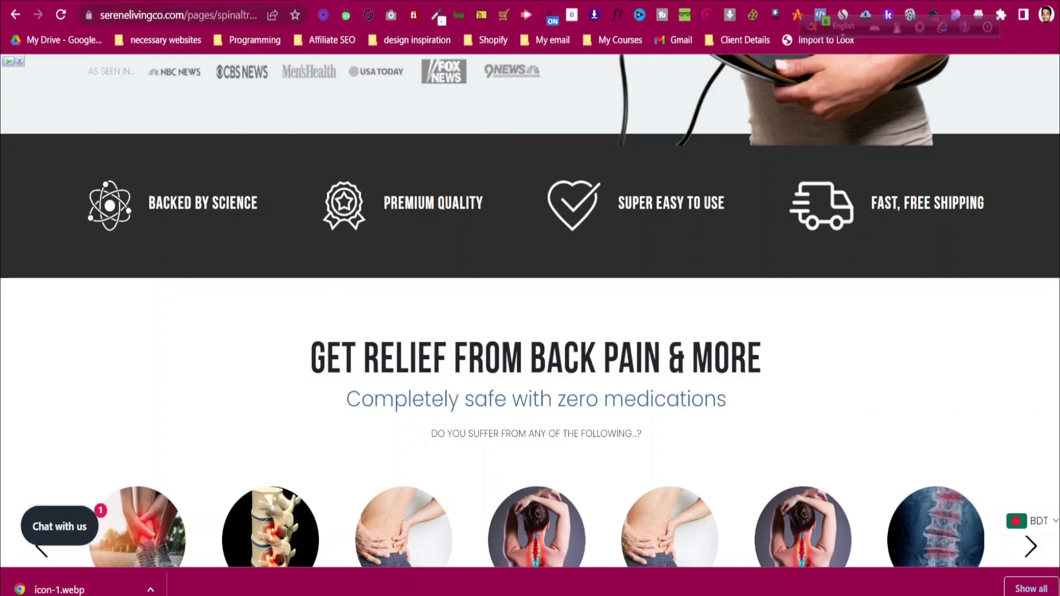
Return to the PageFly editor and save the product page with the four-column feature strip
{"action": "left_click", "coordinate": [139, 1]}
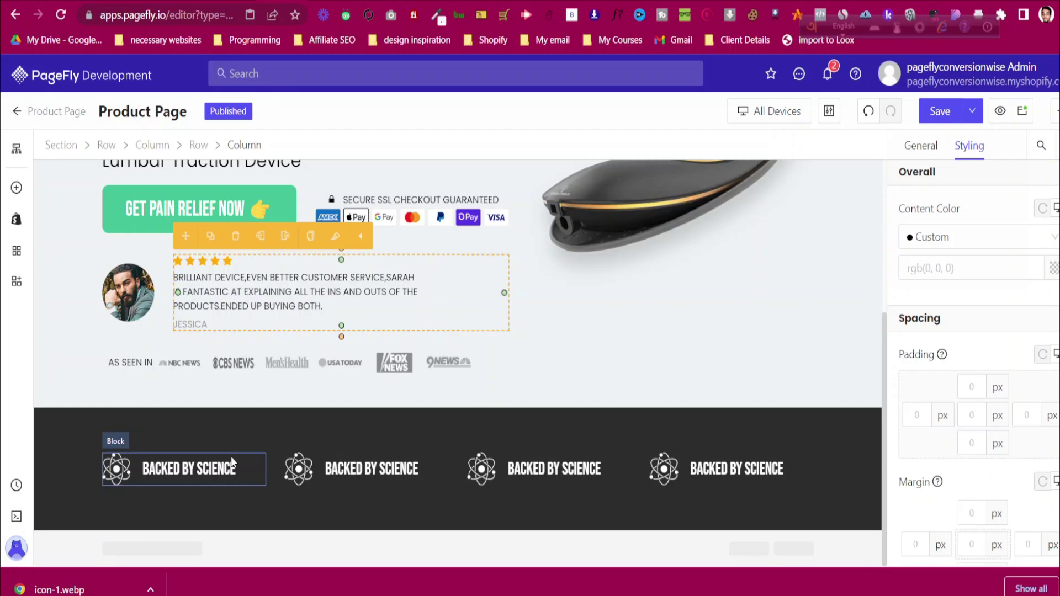
{"action": "left_click", "coordinate": [66, 359]}
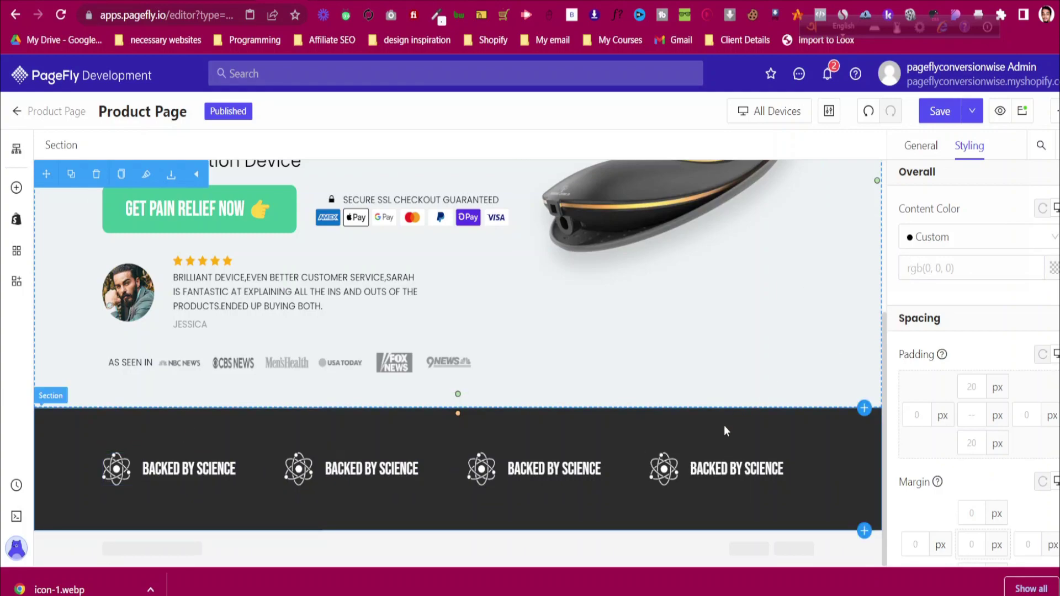
{"action": "left_click", "coordinate": [941, 112]}
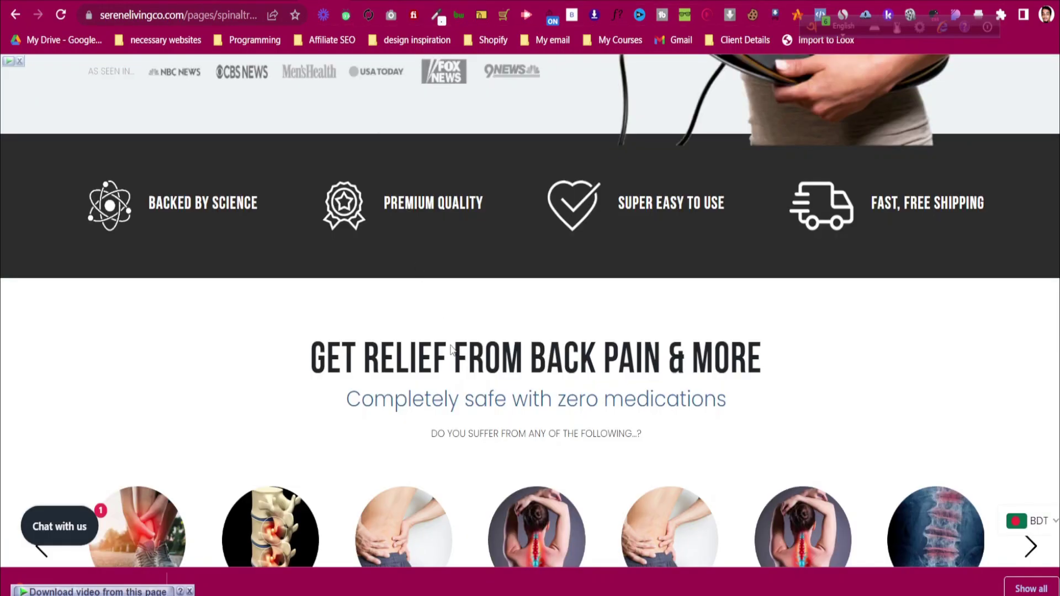
Examine the reference page's "GET RELIEF FROM BACK PAIN & MORE" heading and image carousel, and return to the PageFly editor
{"action": "scroll", "coordinate": [451, 349], "scroll_direction": "down", "scroll_amount": 3}
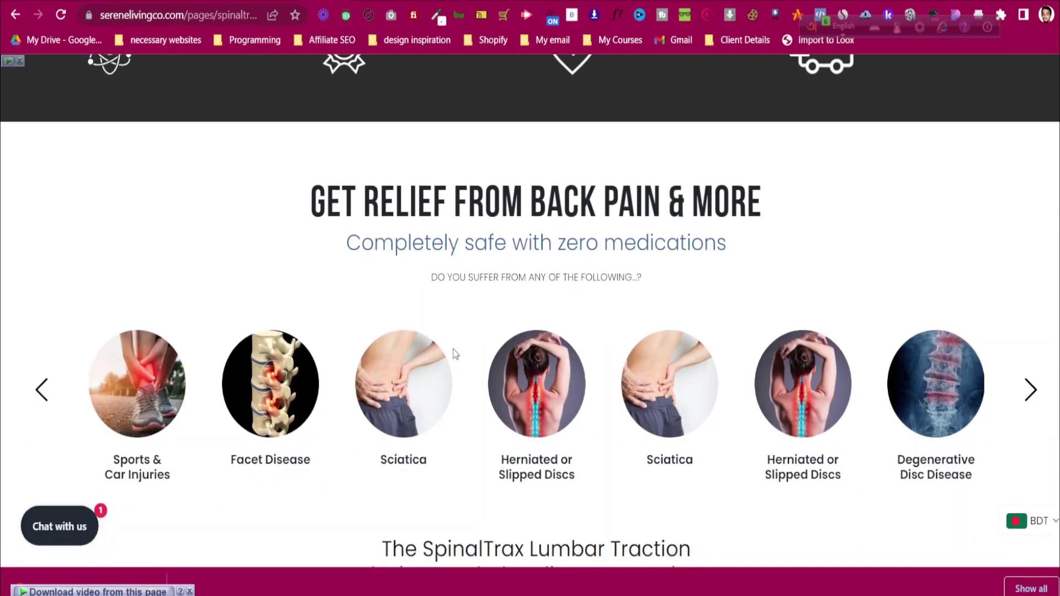
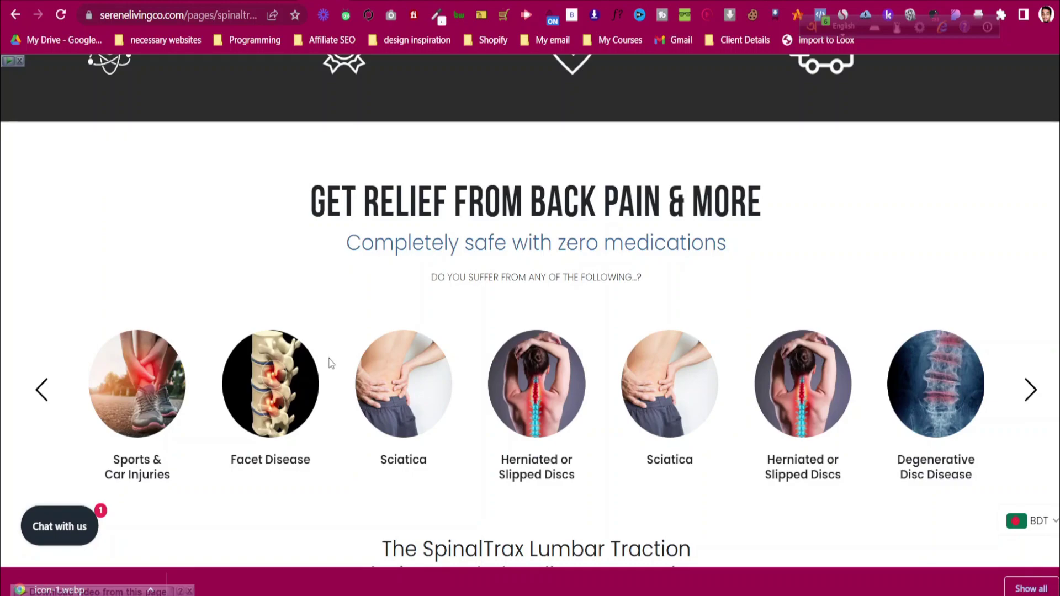
{"action": "scroll", "coordinate": [331, 365], "scroll_direction": "up", "scroll_amount": 10}
{"action": "scroll", "coordinate": [331, 363], "scroll_direction": "down", "scroll_amount": 5}
{"action": "scroll", "coordinate": [331, 364], "scroll_direction": "down", "scroll_amount": 5}
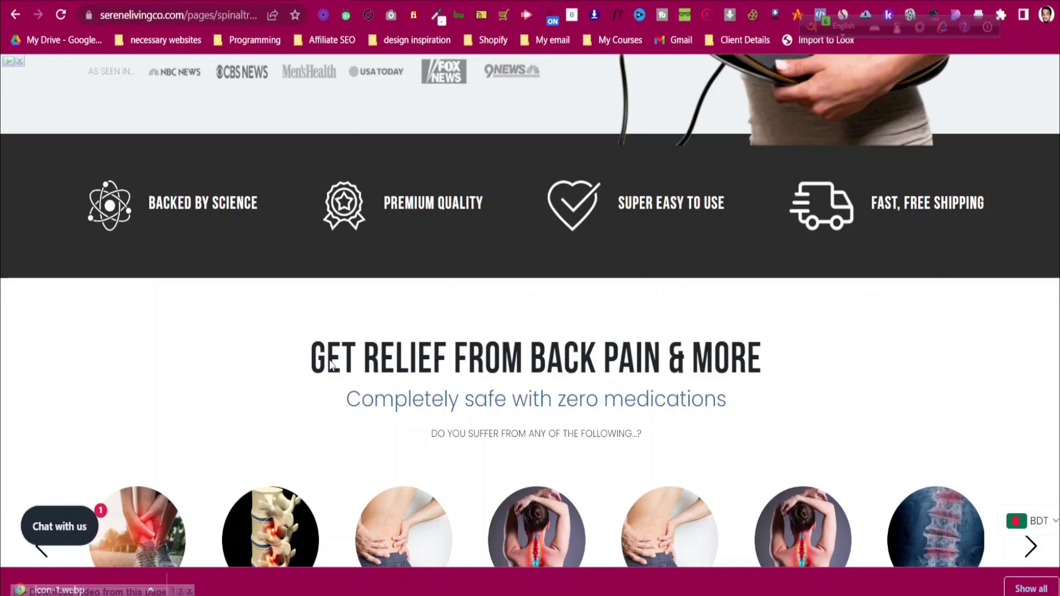
{"action": "scroll", "coordinate": [420, 328], "scroll_direction": "down", "scroll_amount": 6}
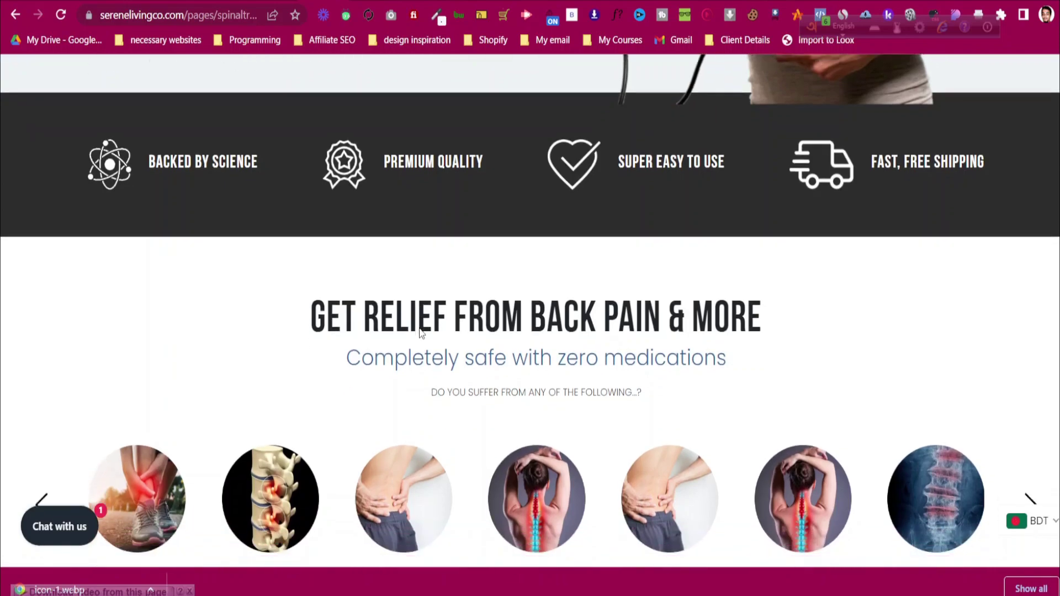
{"action": "scroll", "coordinate": [420, 331], "scroll_direction": "up", "scroll_amount": 6}
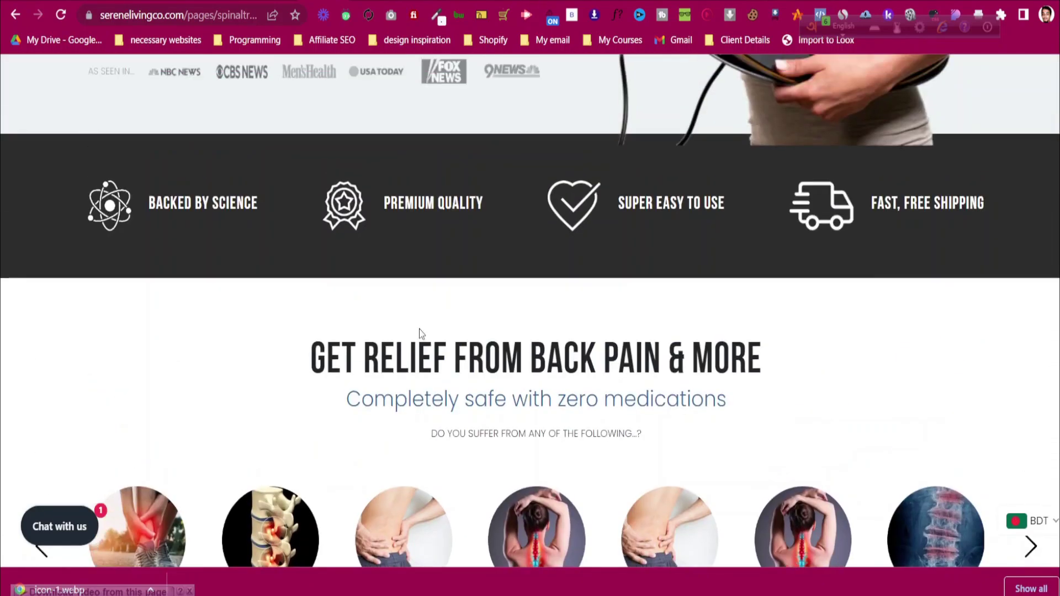
{"action": "left_click", "coordinate": [260, 1]}
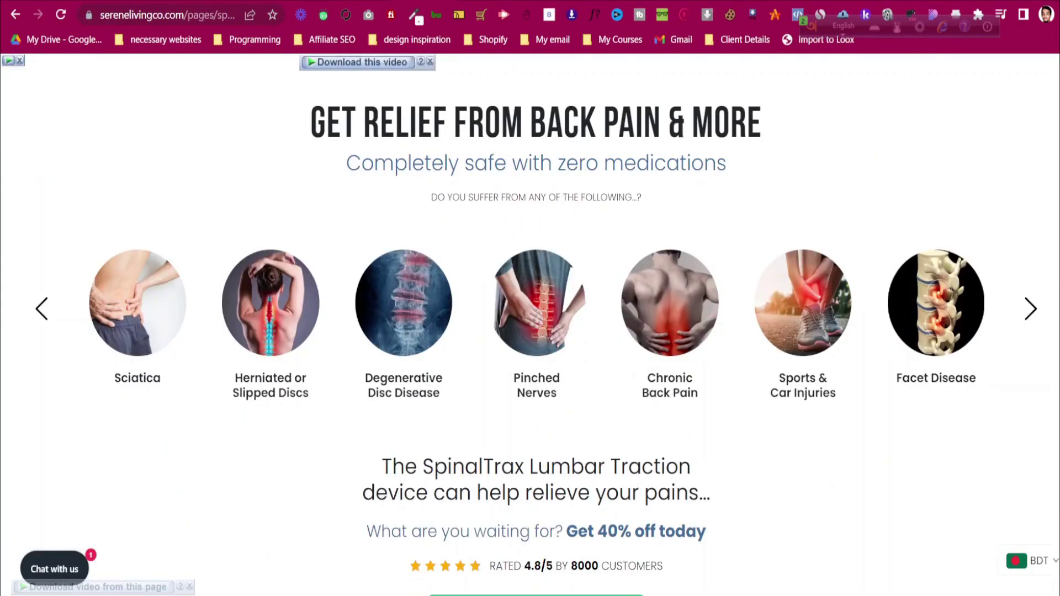
{"action": "left_click", "coordinate": [375, 1]}
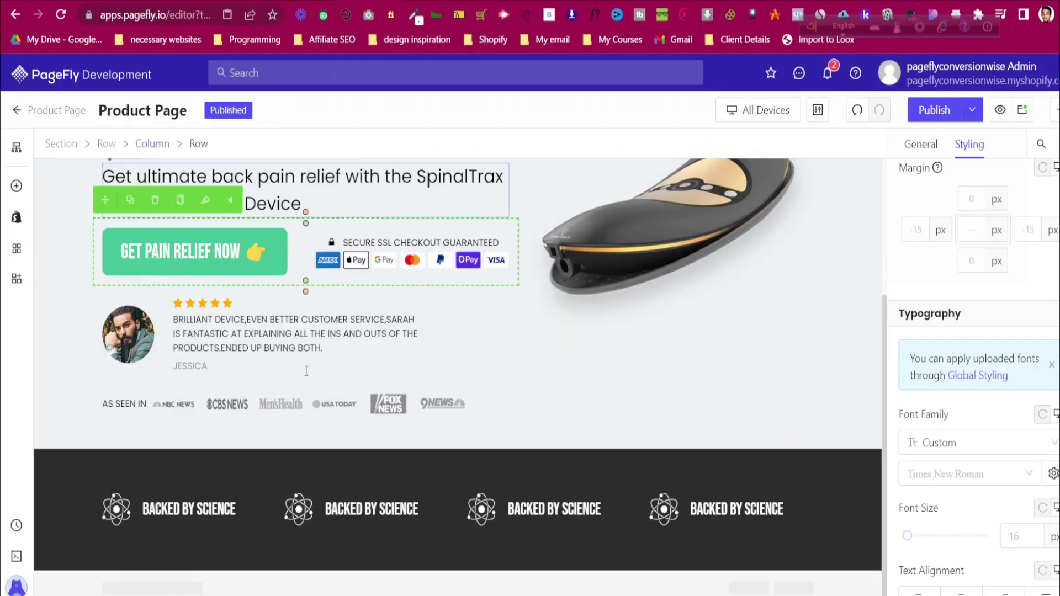
Insert a single-column layout as a new section between the hero and the dark feature strip
{"action": "left_click", "coordinate": [16, 187]}
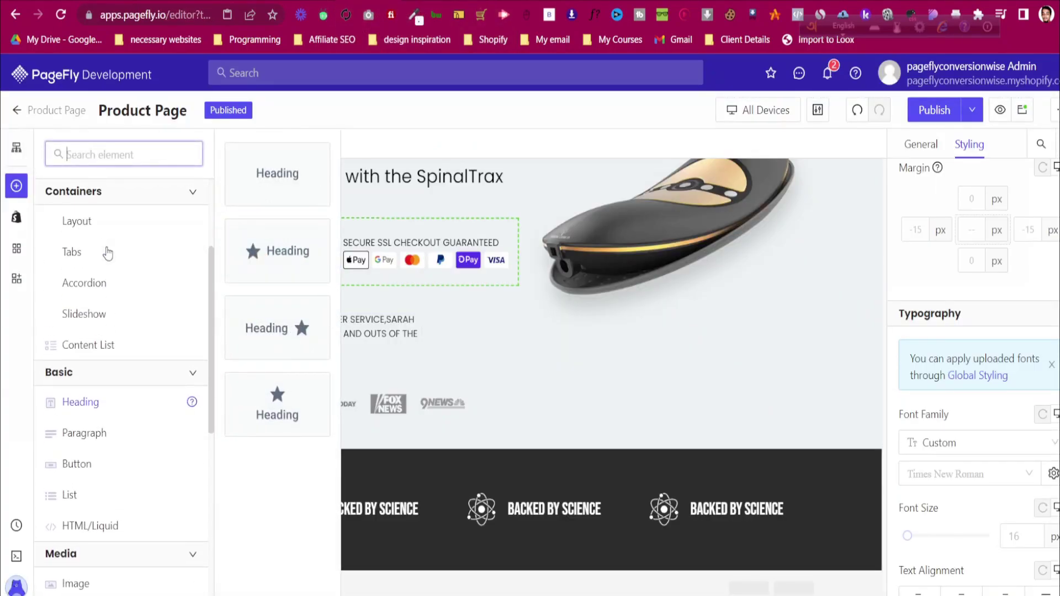
{"action": "left_click", "coordinate": [113, 220]}
{"action": "left_click_drag", "start_coordinate": [297, 217], "coordinate": [524, 573]}
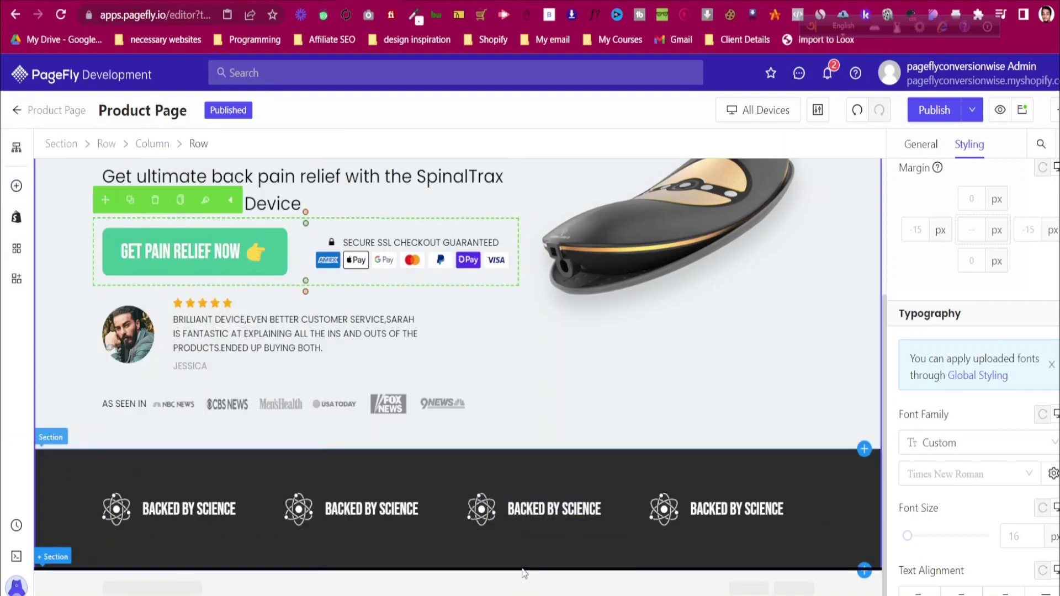
{"action": "left_click", "coordinate": [16, 185]}
{"action": "left_click_drag", "start_coordinate": [190, 221], "coordinate": [522, 450]}
{"action": "scroll", "coordinate": [259, 448], "scroll_direction": "down", "scroll_amount": 2}
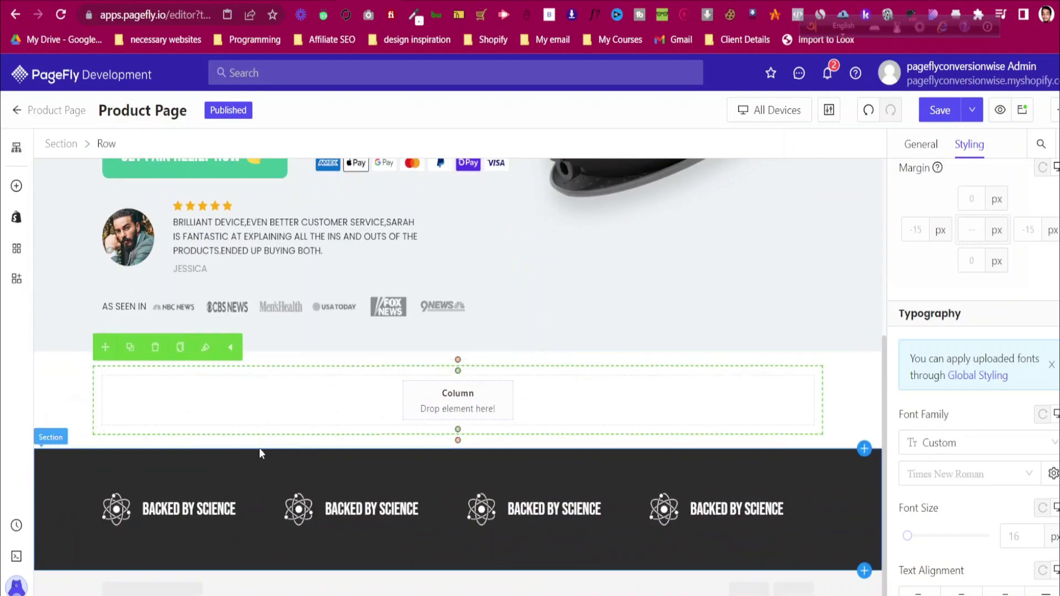
Move the dark feature strip's section above the new empty section, and select the empty section
{"action": "left_click", "coordinate": [64, 461]}
{"action": "left_click_drag", "start_coordinate": [46, 431], "coordinate": [190, 373]}
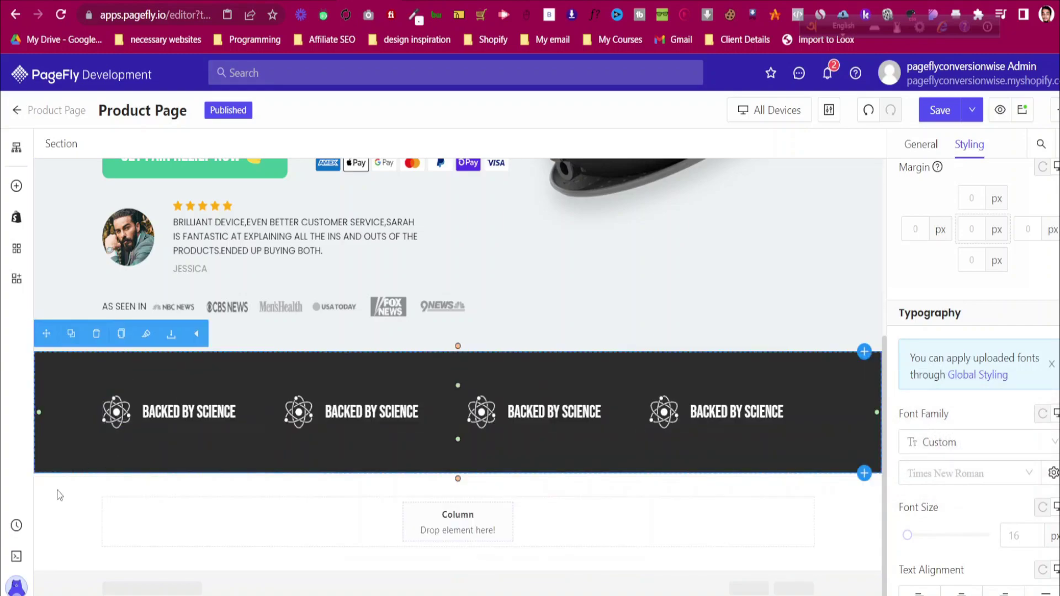
{"action": "left_click", "coordinate": [49, 511]}
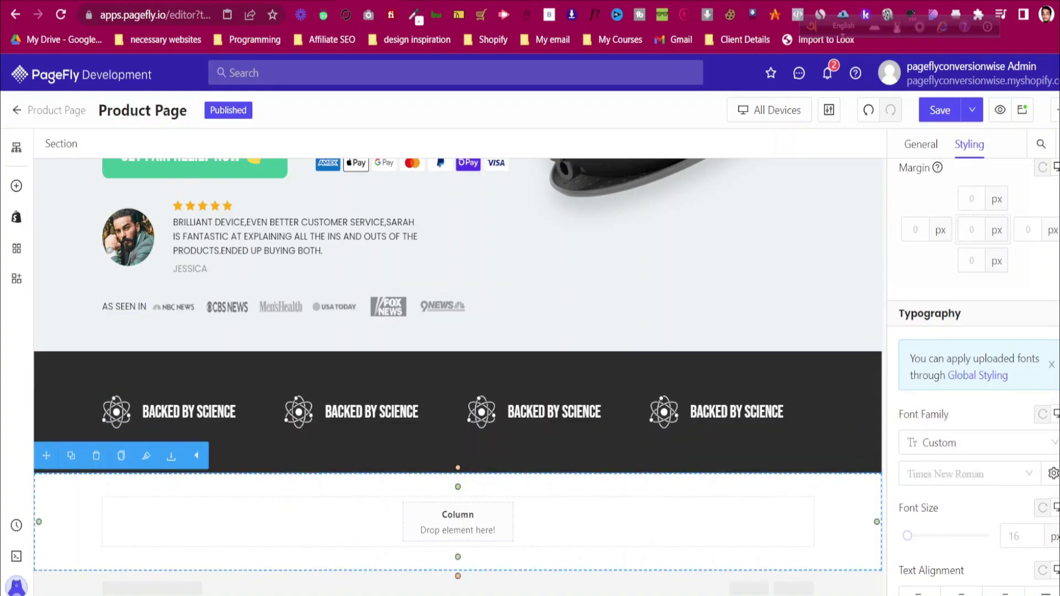
Switch to the reference page and copy a screenshot of its "GET RELIEF FROM BACK PAIN & MORE" heading and image carousel
{"action": "left_click", "coordinate": [371, 1]}
{"action": "scroll", "coordinate": [468, 237], "scroll_direction": "up", "scroll_amount": 3}
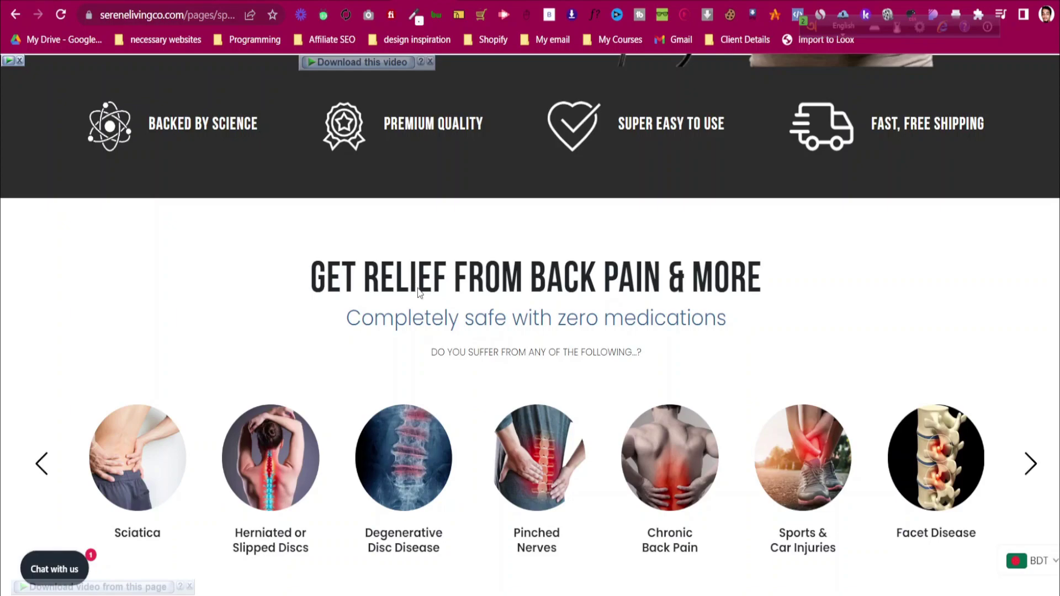
{"action": "scroll", "coordinate": [494, 368], "scroll_direction": "down", "scroll_amount": 3}
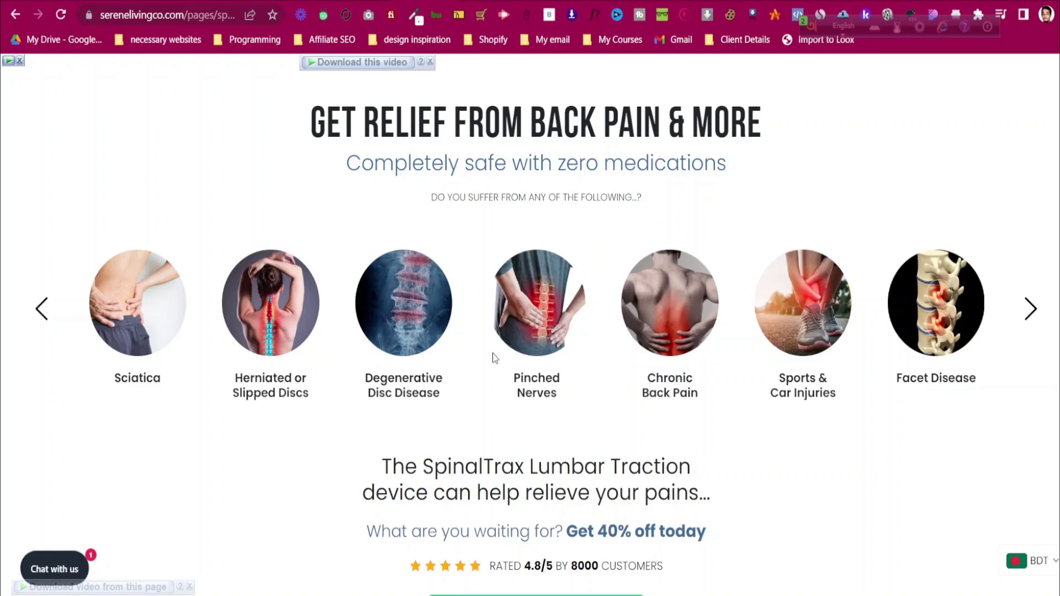
{"action": "key", "text": "Print"}
{"action": "left_click_drag", "start_coordinate": [0, 87], "coordinate": [1059, 419]}
{"action": "mouse_move", "coordinate": [918, 337]}
{"action": "left_mouse_down"}
{"action": "mouse_move", "coordinate": [940, 595]}
{"action": "mouse_move", "coordinate": [954, 595]}
{"action": "mouse_move", "coordinate": [921, 331]}
{"action": "left_mouse_up"}
{"action": "key", "text": "ctrl+c"}
Examine the reference page's back-pain relief section, from its heading and image carousel to the call-to-action and payment badges
{"action": "scroll", "coordinate": [889, 377], "scroll_direction": "down", "scroll_amount": 3}
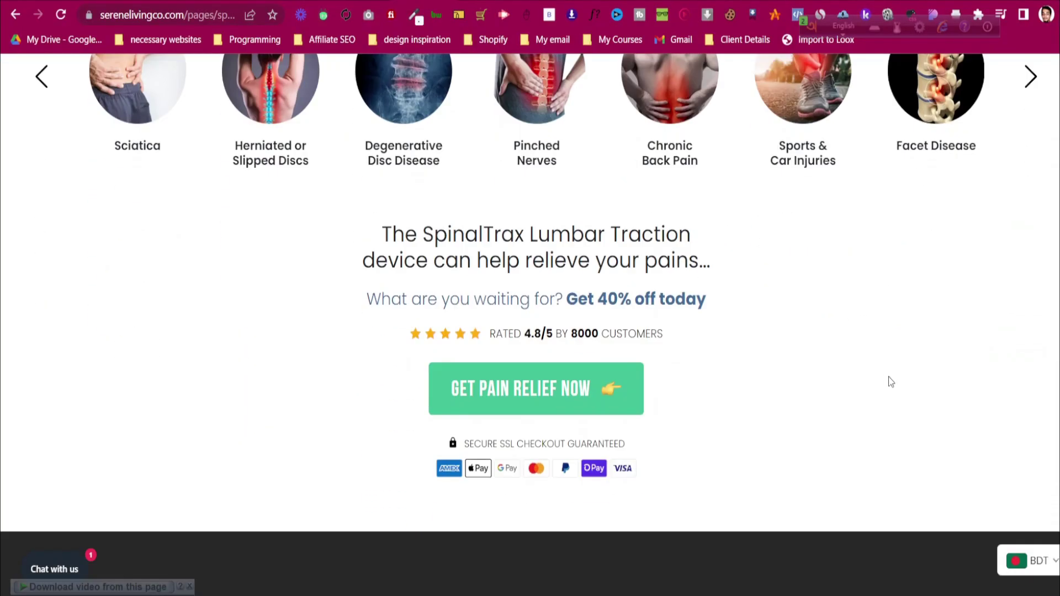
{"action": "scroll", "coordinate": [886, 374], "scroll_direction": "up", "scroll_amount": 2}
{"action": "scroll", "coordinate": [887, 375], "scroll_direction": "up", "scroll_amount": 1}
{"action": "scroll", "coordinate": [887, 375], "scroll_direction": "down", "scroll_amount": 5}
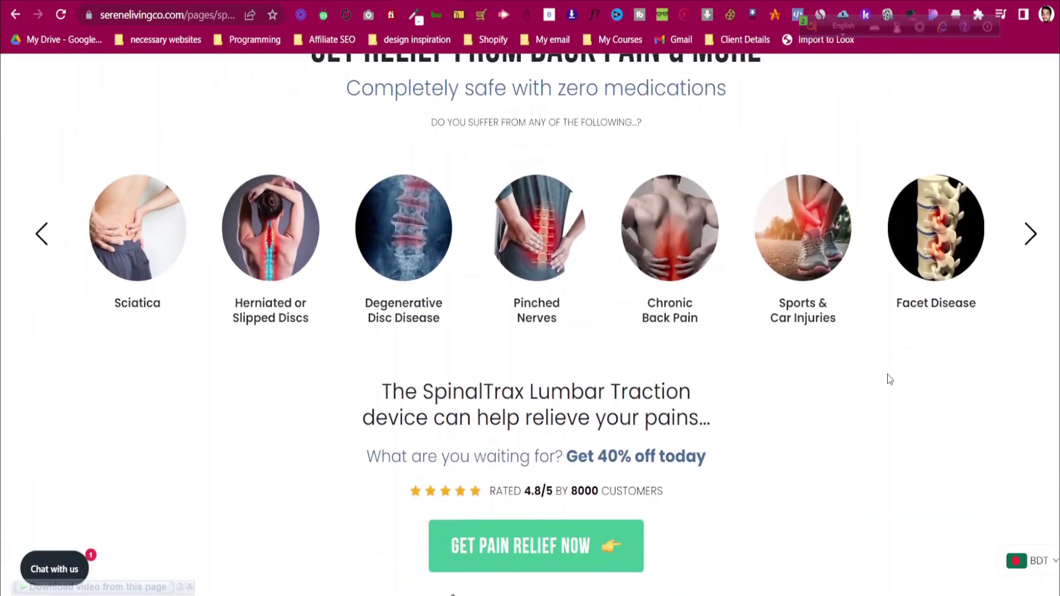
{"action": "scroll", "coordinate": [888, 380], "scroll_direction": "up", "scroll_amount": 9}
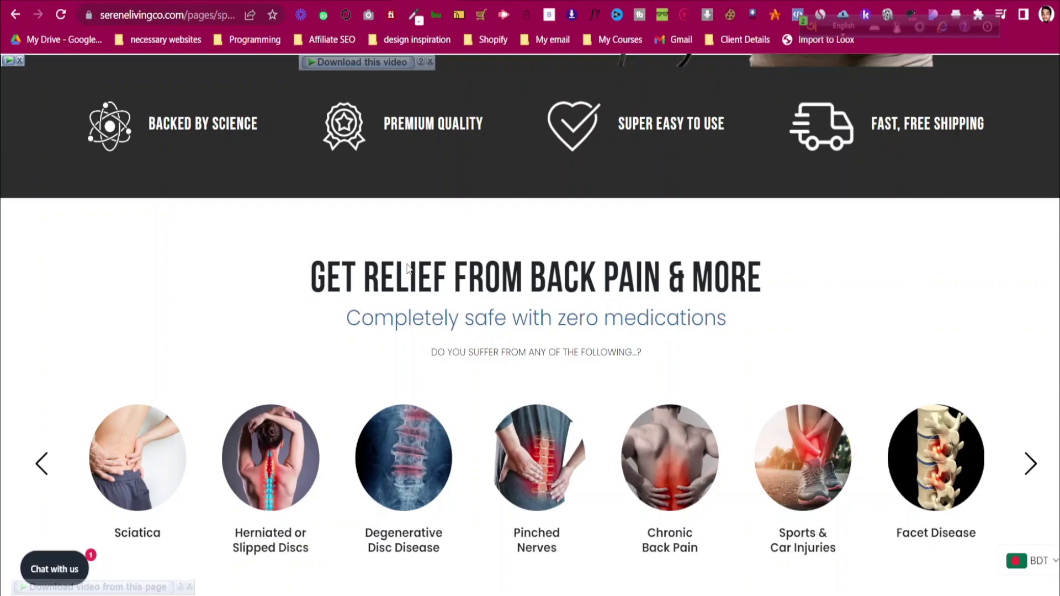
{"action": "scroll", "coordinate": [462, 279], "scroll_direction": "down", "scroll_amount": 12}
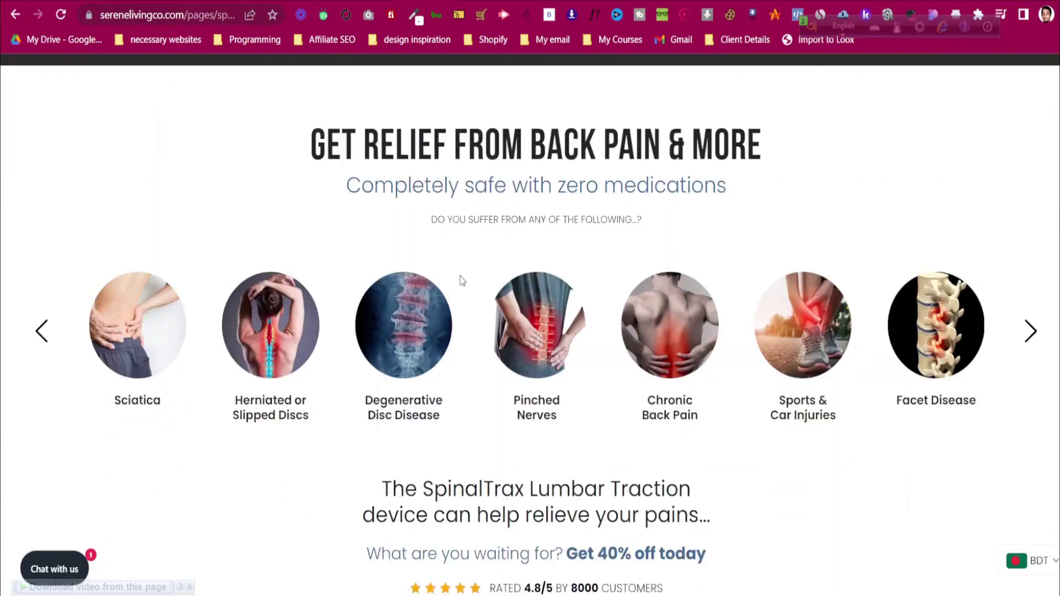
Examine the reference page's remaining sections, from the three simple steps through the therapy features to the product details, and return to the hero
{"action": "scroll", "coordinate": [338, 383], "scroll_direction": "down", "scroll_amount": 5}
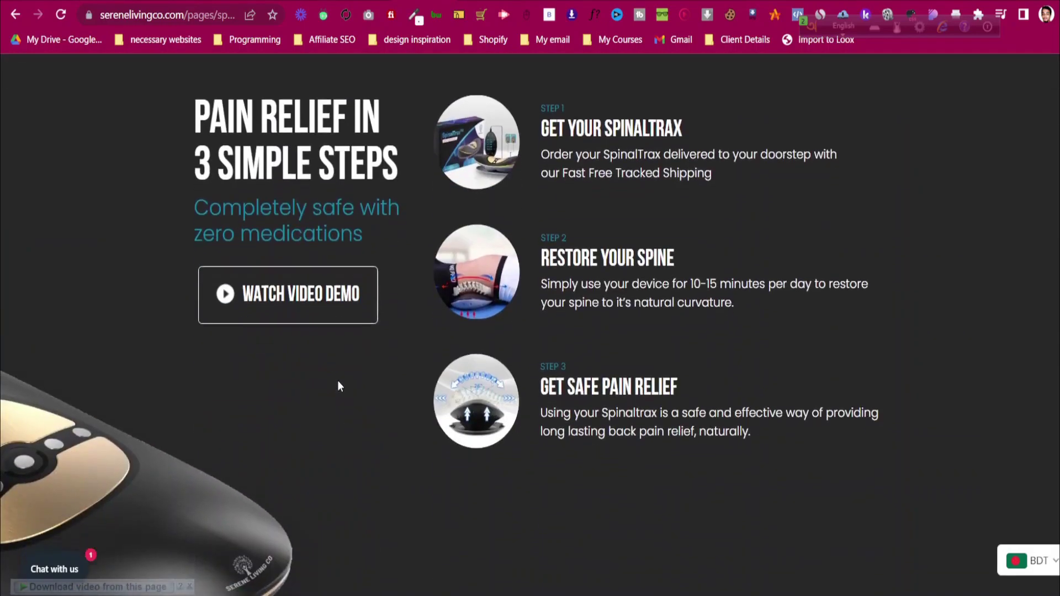
{"action": "scroll", "coordinate": [338, 383], "scroll_direction": "up", "scroll_amount": 11}
{"action": "scroll", "coordinate": [335, 309], "scroll_direction": "up", "scroll_amount": 7}
{"action": "scroll", "coordinate": [420, 307], "scroll_direction": "down", "scroll_amount": 18}
{"action": "scroll", "coordinate": [490, 328], "scroll_direction": "down", "scroll_amount": 4}
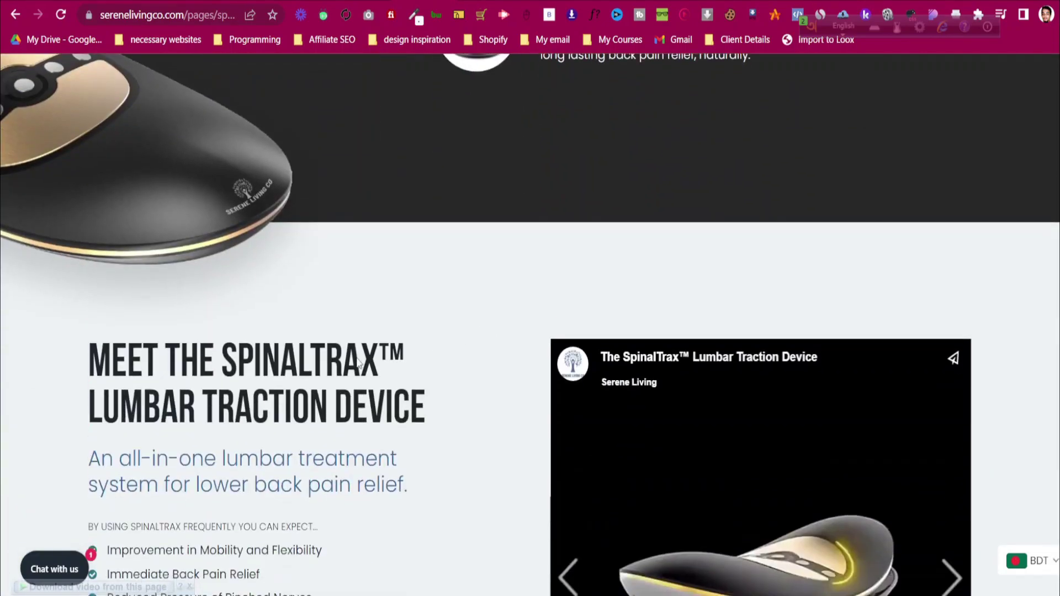
{"action": "scroll", "coordinate": [277, 448], "scroll_direction": "down", "scroll_amount": 13}
{"action": "scroll", "coordinate": [533, 383], "scroll_direction": "down", "scroll_amount": 3}
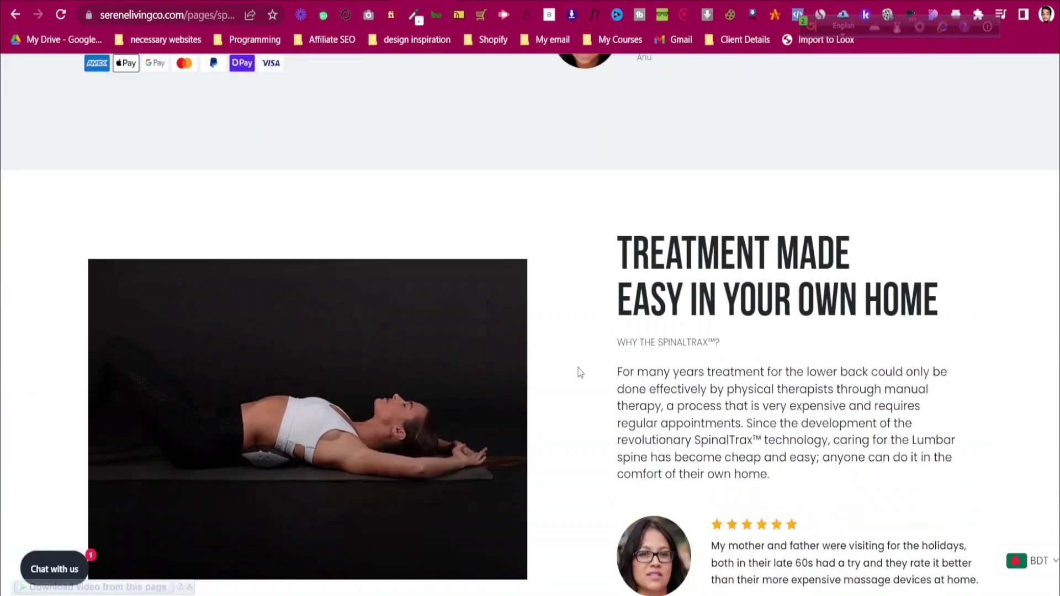
{"action": "scroll", "coordinate": [683, 336], "scroll_direction": "down", "scroll_amount": 8}
{"action": "scroll", "coordinate": [687, 334], "scroll_direction": "down", "scroll_amount": 1}
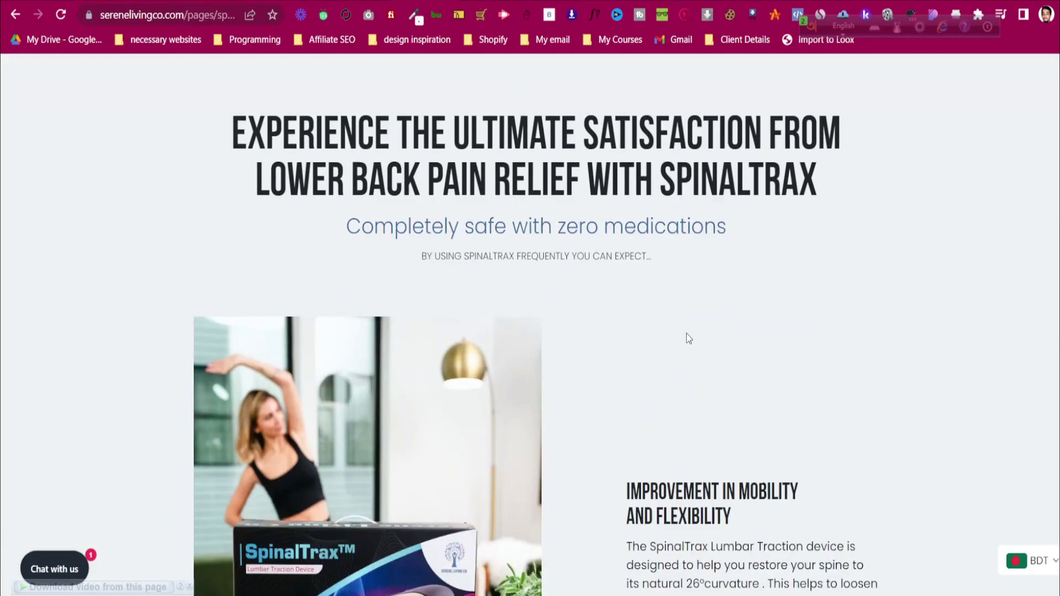
{"action": "scroll", "coordinate": [687, 330], "scroll_direction": "down", "scroll_amount": 10}
{"action": "scroll", "coordinate": [687, 331], "scroll_direction": "down", "scroll_amount": 15}
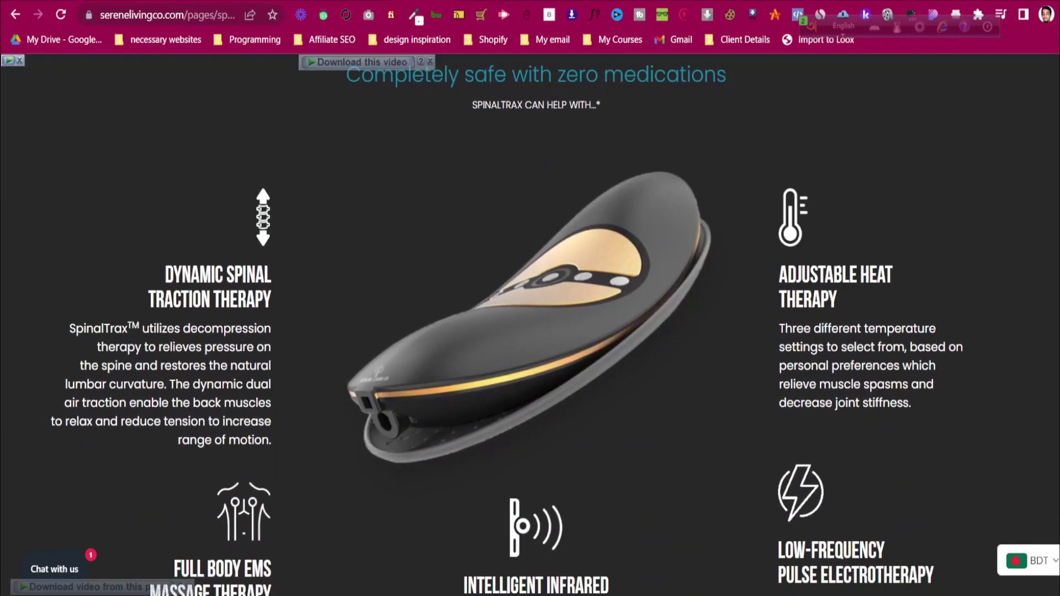
{"action": "scroll", "coordinate": [530, 324], "scroll_direction": "down", "scroll_amount": 6}
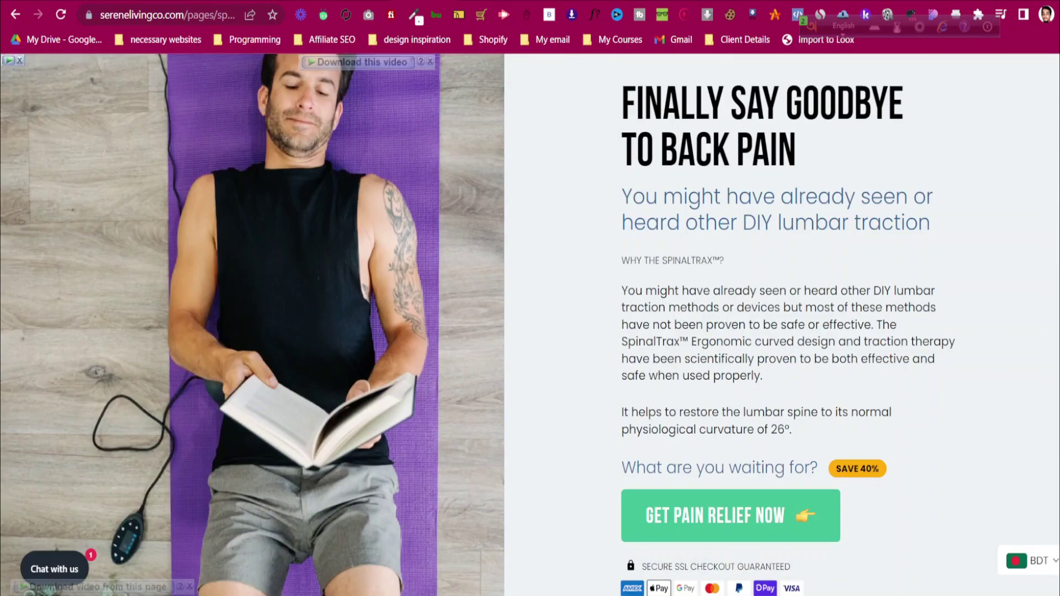
{"action": "scroll", "coordinate": [531, 325], "scroll_direction": "up", "scroll_amount": 20}
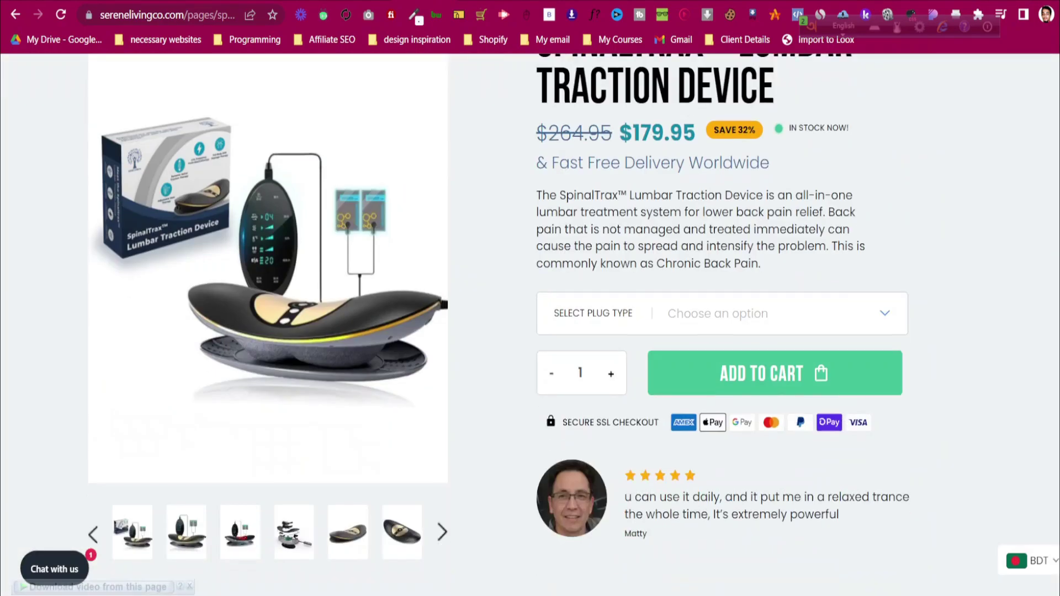
{"action": "scroll", "coordinate": [1003, 137], "scroll_direction": "up", "scroll_amount": 5}
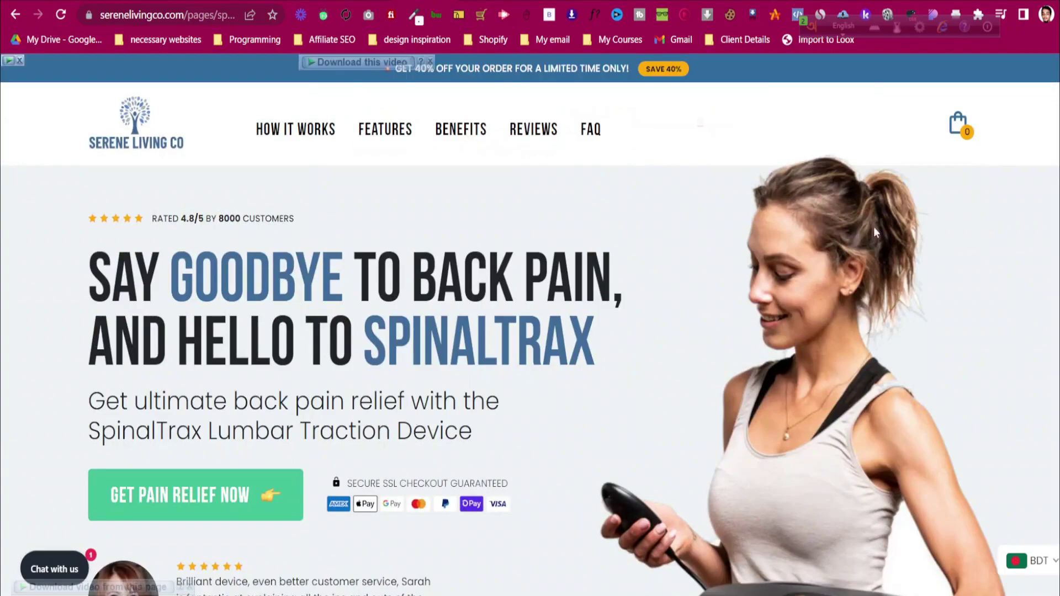
Inspect the fonts of the relief section's heading, blue subheading and "DO YOU SUFFER" line with WhatFont
{"action": "scroll", "coordinate": [679, 333], "scroll_direction": "down", "scroll_amount": 3}
{"action": "scroll", "coordinate": [464, 341], "scroll_direction": "down", "scroll_amount": 10}
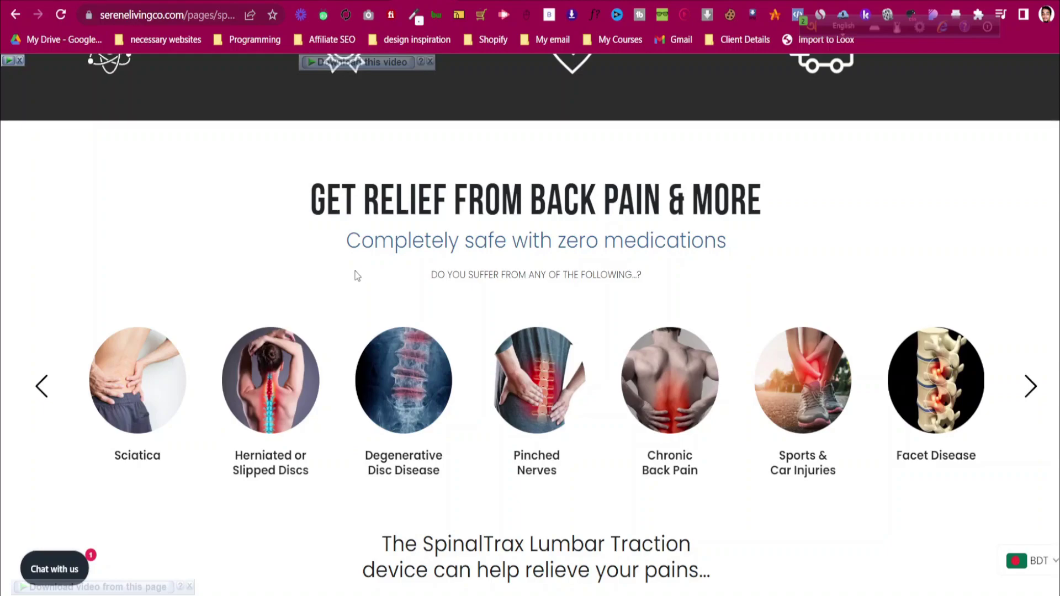
{"action": "left_click", "coordinate": [594, 13]}
{"action": "left_click", "coordinate": [555, 198]}
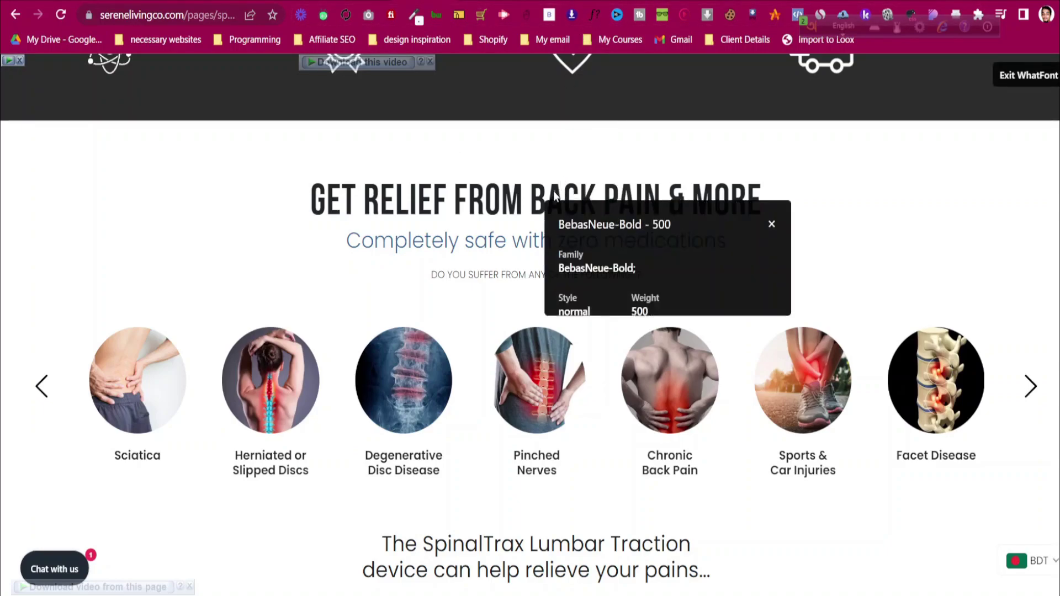
{"action": "left_click", "coordinate": [772, 225]}
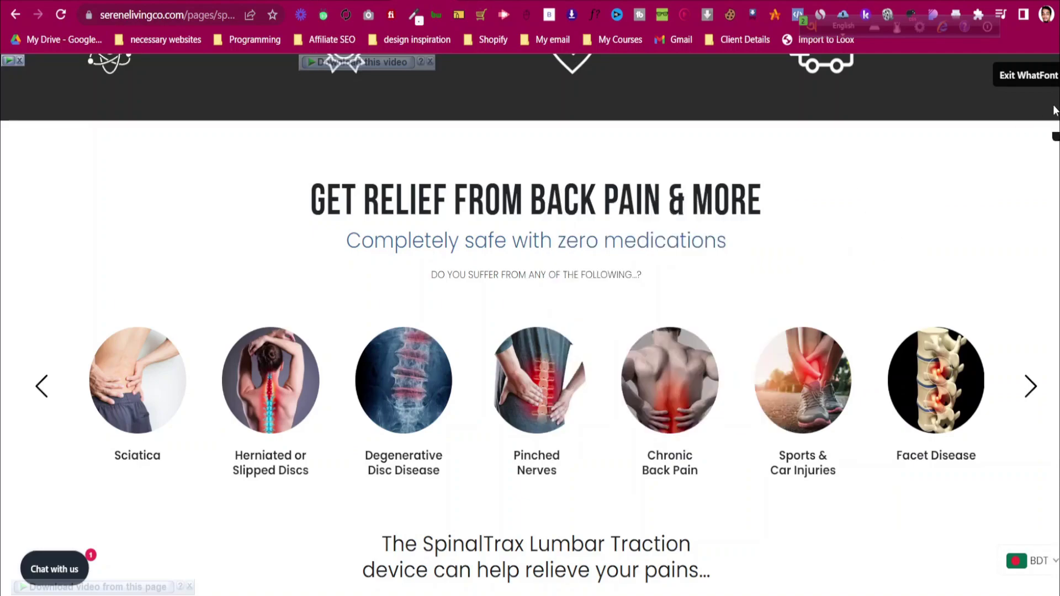
{"action": "left_click", "coordinate": [632, 246]}
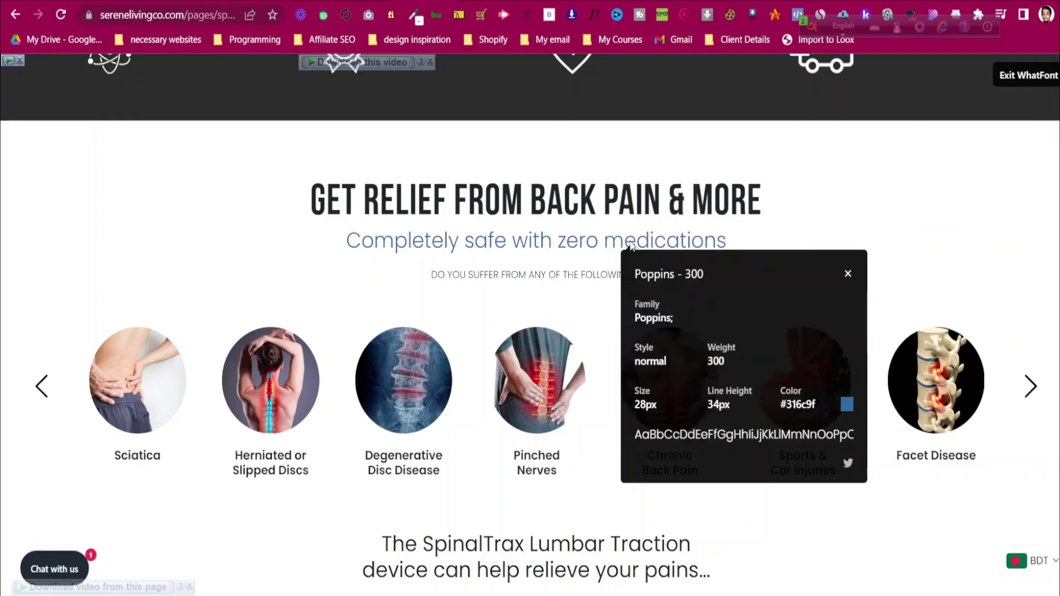
{"action": "left_click", "coordinate": [555, 276]}
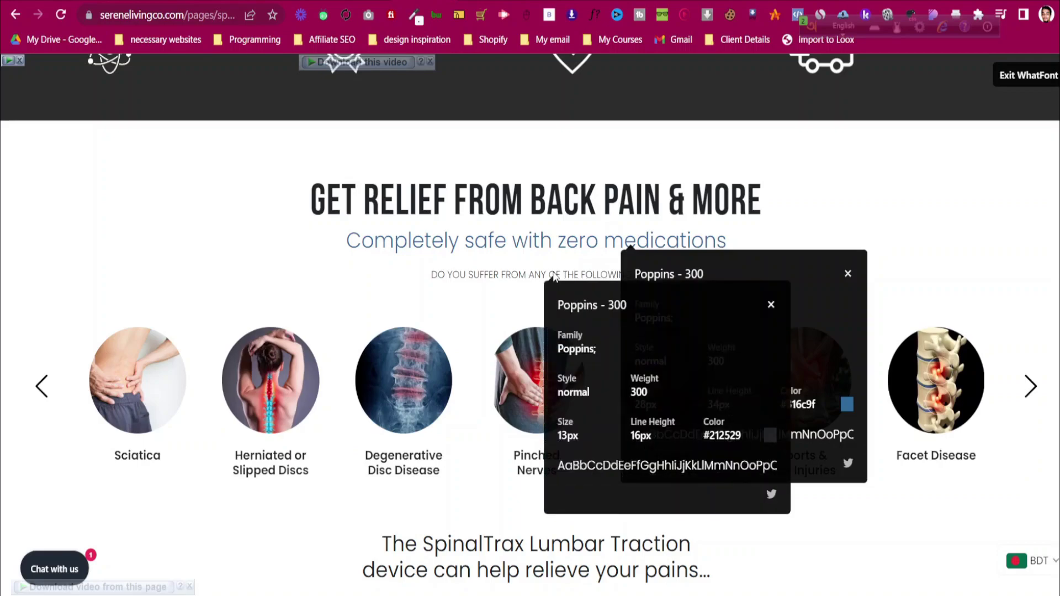
{"action": "left_click", "coordinate": [771, 306]}
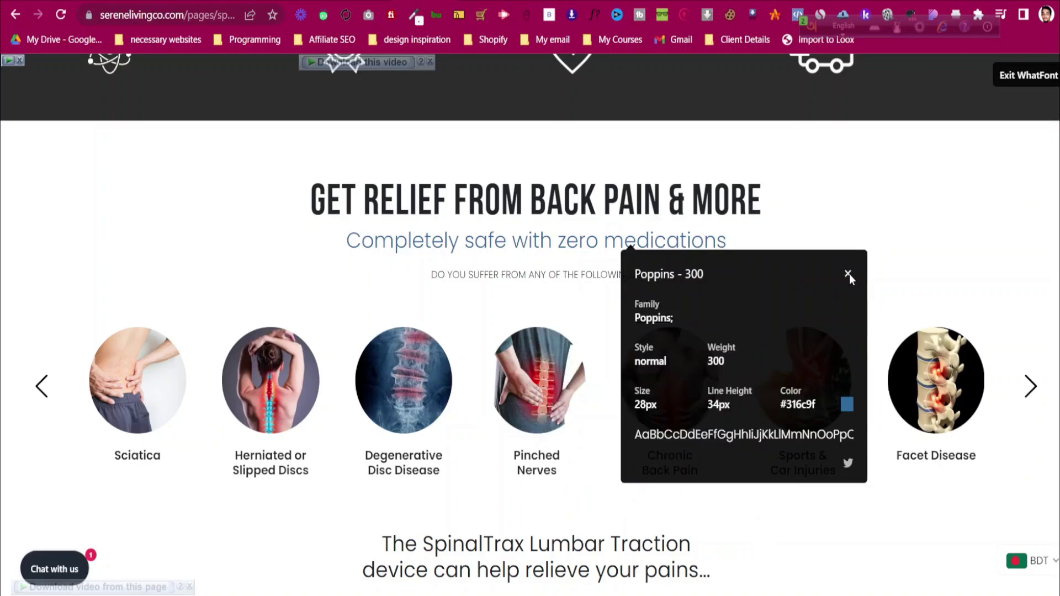
{"action": "left_click", "coordinate": [849, 274]}
{"action": "left_click", "coordinate": [1029, 77]}
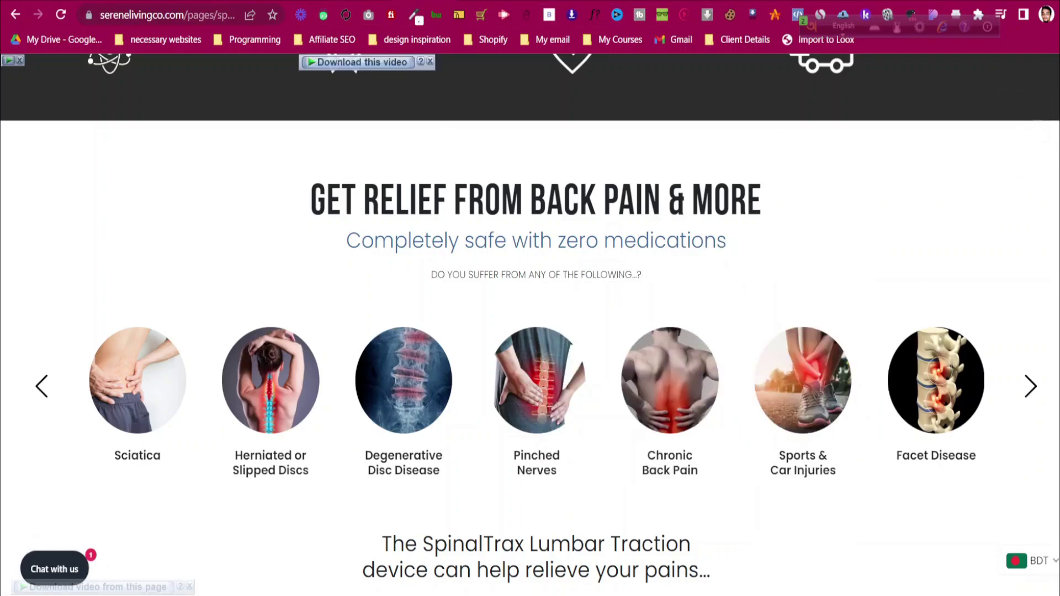
Return to the PageFly editor and add a plain heading to the empty column below the dark feature strip
{"action": "left_click", "coordinate": [359, 1]}
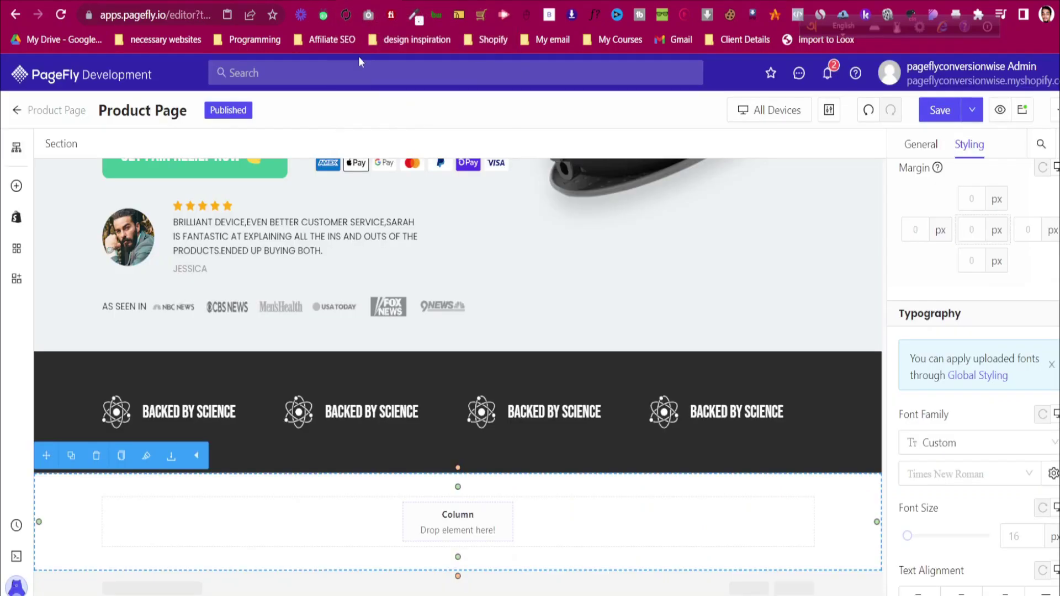
{"action": "left_click", "coordinate": [20, 190]}
{"action": "left_click", "coordinate": [111, 406]}
{"action": "left_click_drag", "start_coordinate": [301, 175], "coordinate": [558, 537]}
{"action": "left_click", "coordinate": [155, 526]}
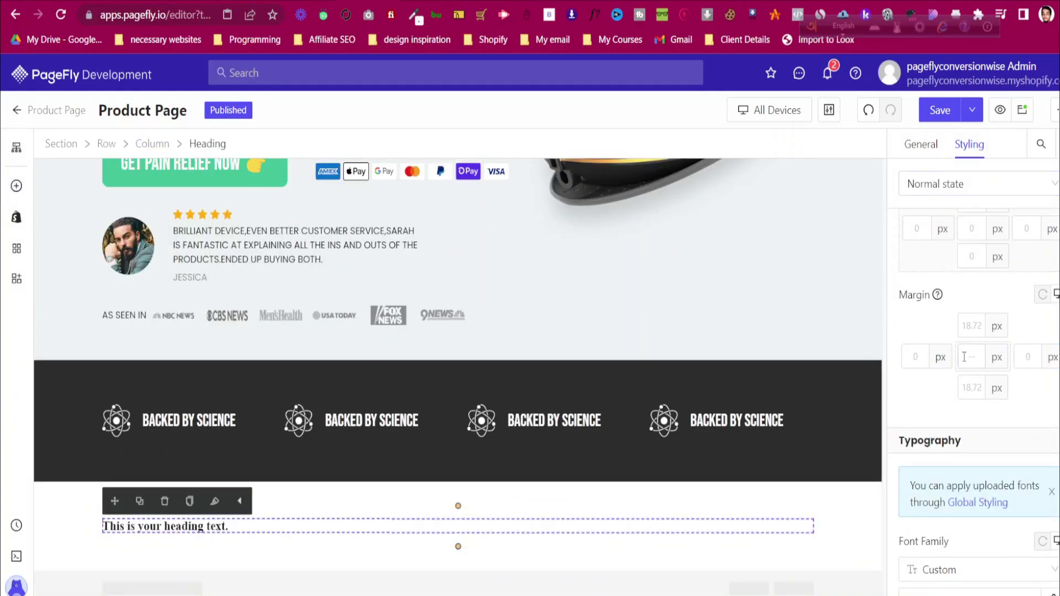
Set the new heading's margin to 0 px on all sides and center its text
{"action": "scroll", "coordinate": [972, 436], "scroll_direction": "up", "scroll_amount": 3}
{"action": "scroll", "coordinate": [972, 436], "scroll_direction": "down", "scroll_amount": 1}
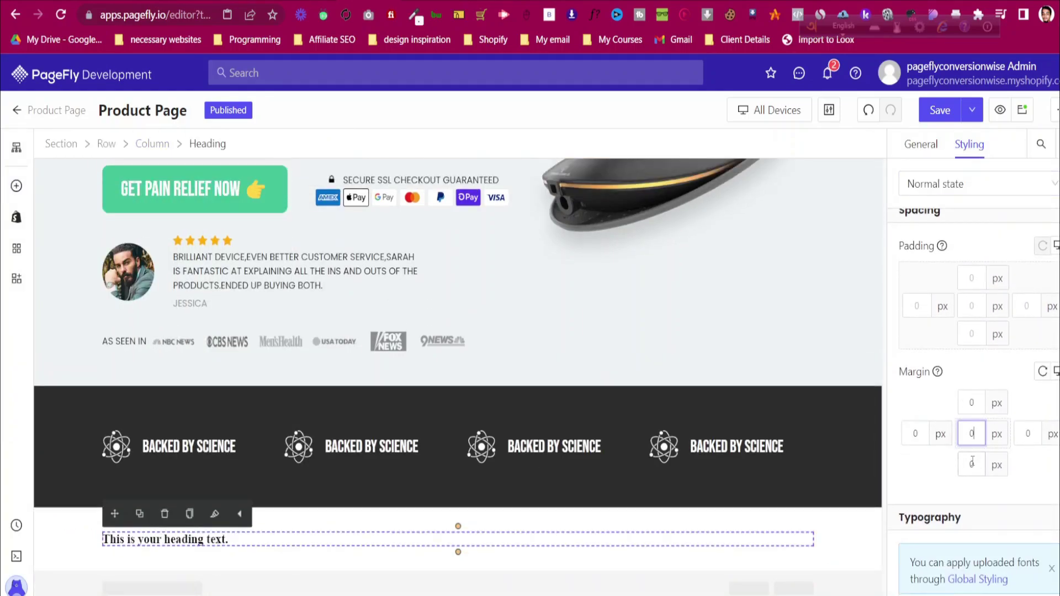
{"action": "scroll", "coordinate": [966, 420], "scroll_direction": "down", "scroll_amount": 6}
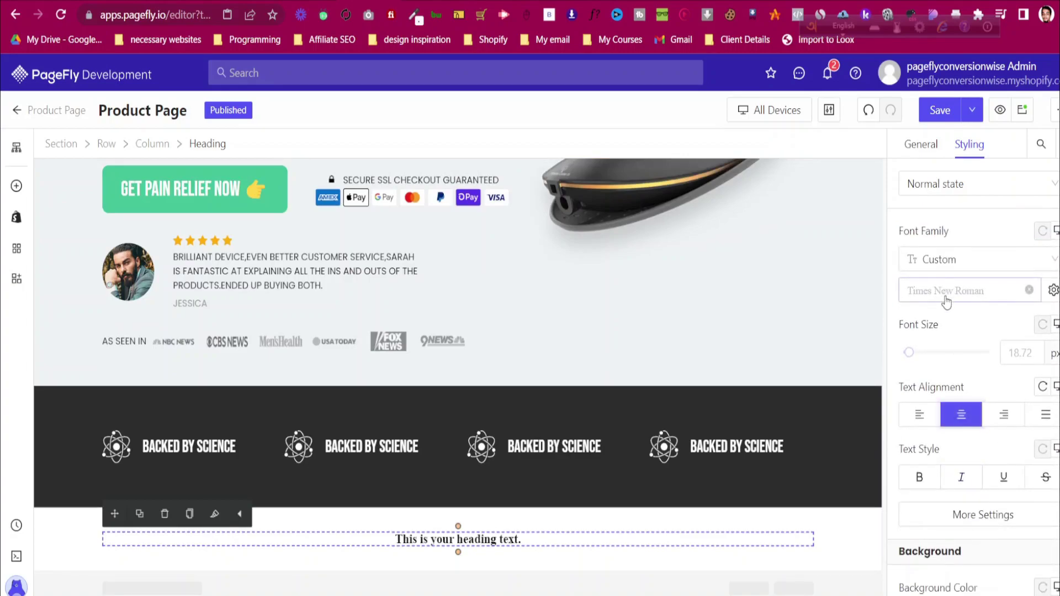
Set the new heading's font to Bebas Neue at 60 px
{"action": "left_click", "coordinate": [939, 291]}
{"action": "left_click", "coordinate": [940, 396]}
{"action": "left_click", "coordinate": [1027, 355]}
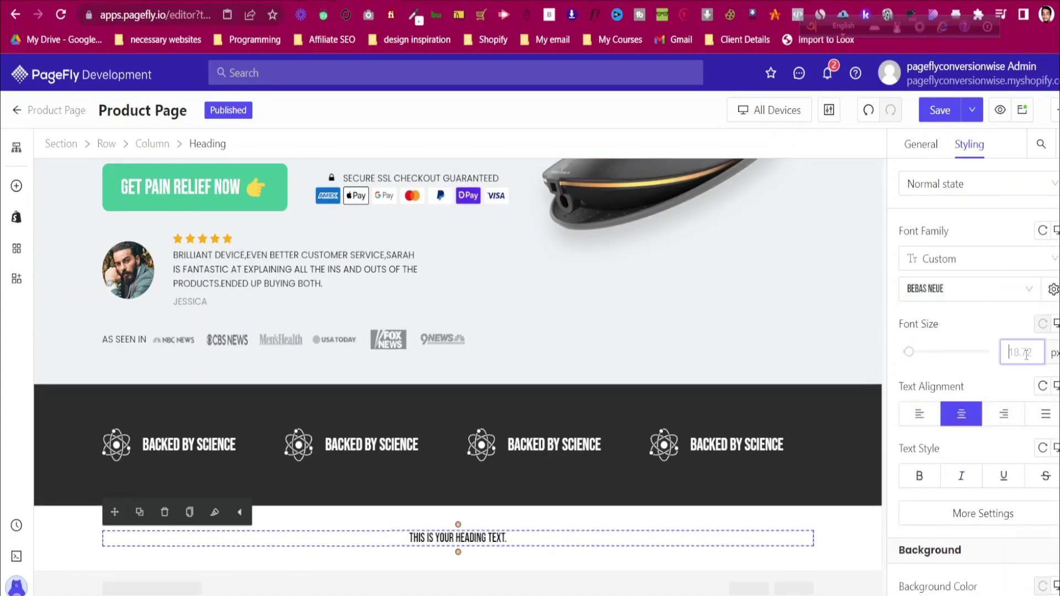
{"action": "type", "text": "60"}
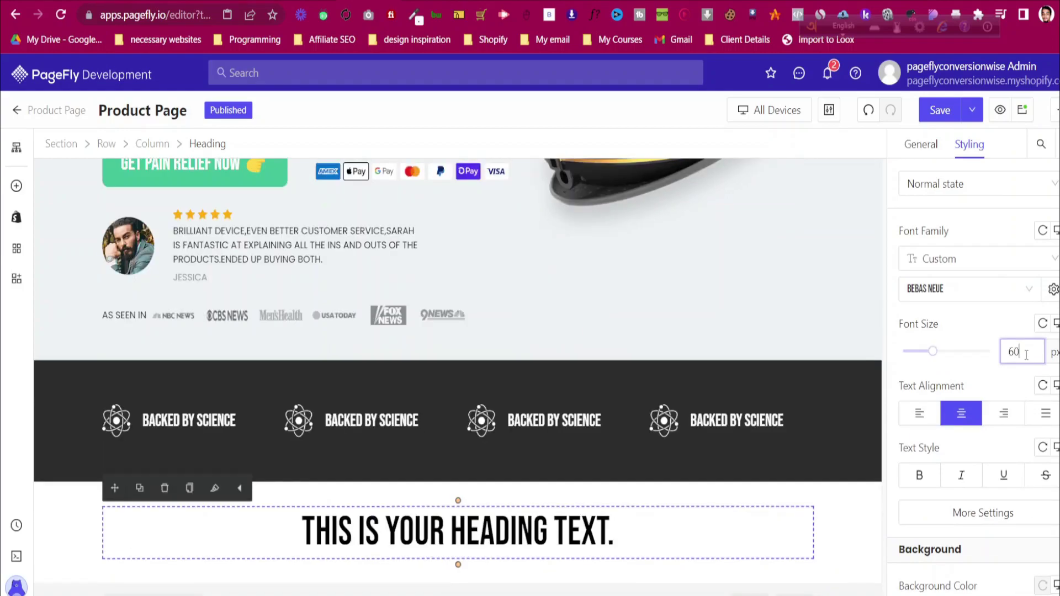
Check the headline on the reference page and replace the heading text with "GET RELIEF FROM BACK PAIN AND MORE"
{"action": "left_click", "coordinate": [343, 1]}
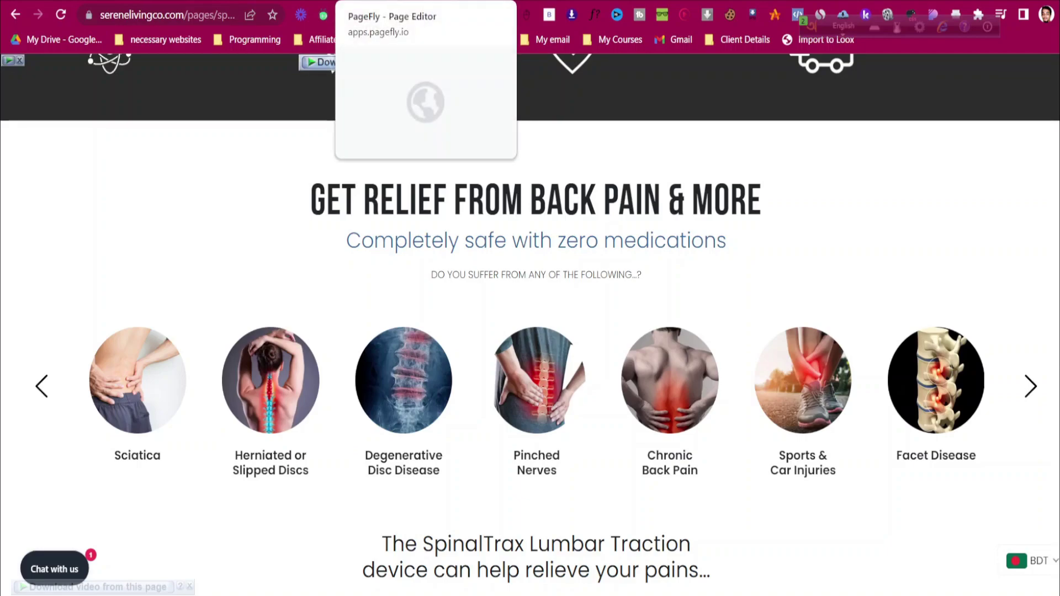
{"action": "left_click", "coordinate": [359, 1]}
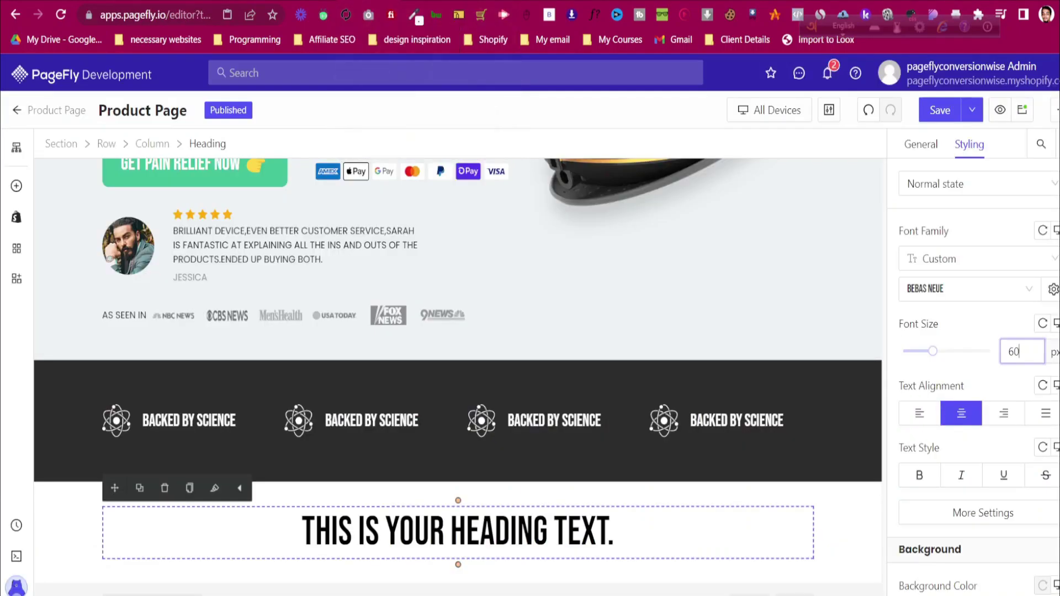
{"action": "left_click", "coordinate": [923, 145]}
{"action": "key", "text": "ctrl+a"}
{"action": "type", "text": "GE"}
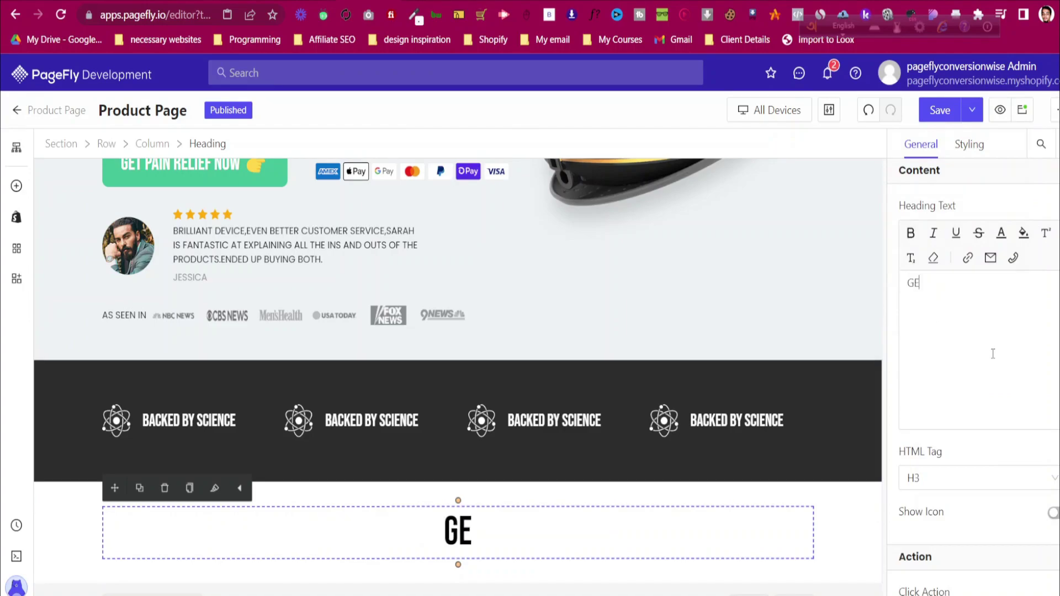
{"action": "type", "text": "T RELIEF FR"}
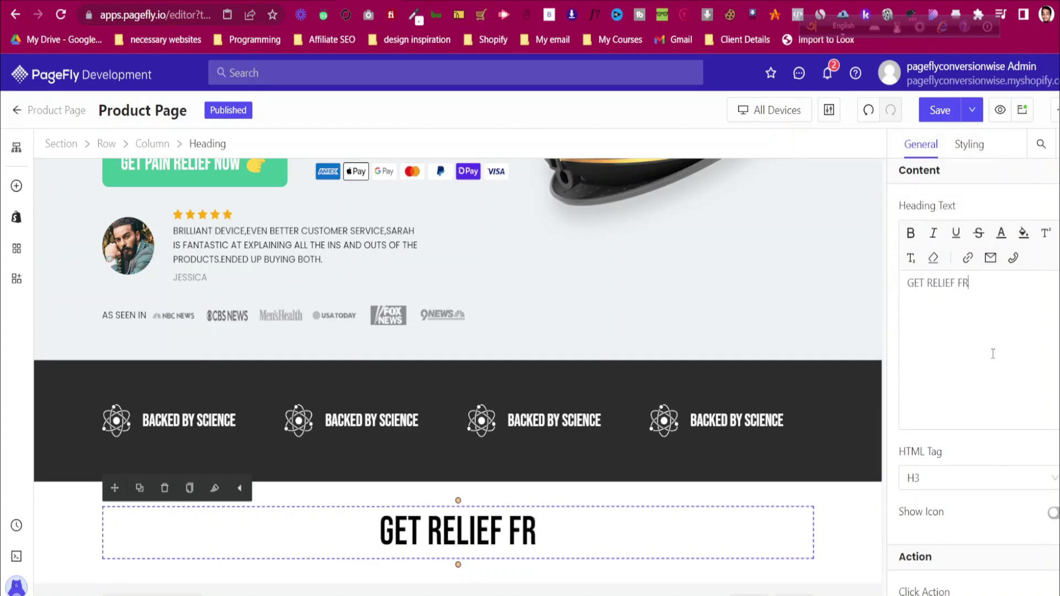
{"action": "type", "text": "OM BACK PAIN AND MORE"}
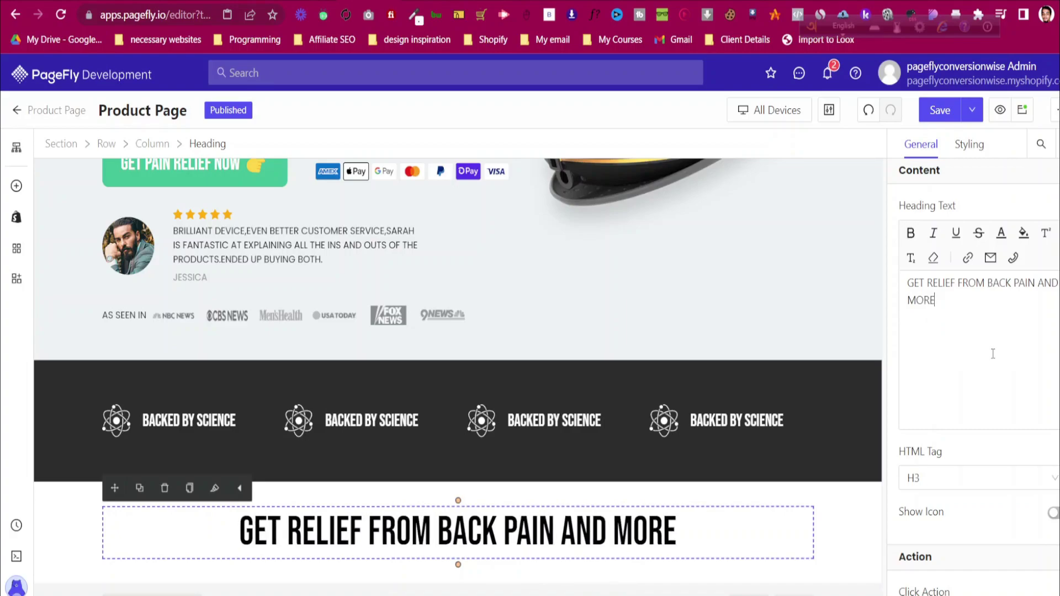
Add a second heading element directly below the "GET RELIEF FROM BACK PAIN AND MORE" heading
{"action": "left_click", "coordinate": [12, 185]}
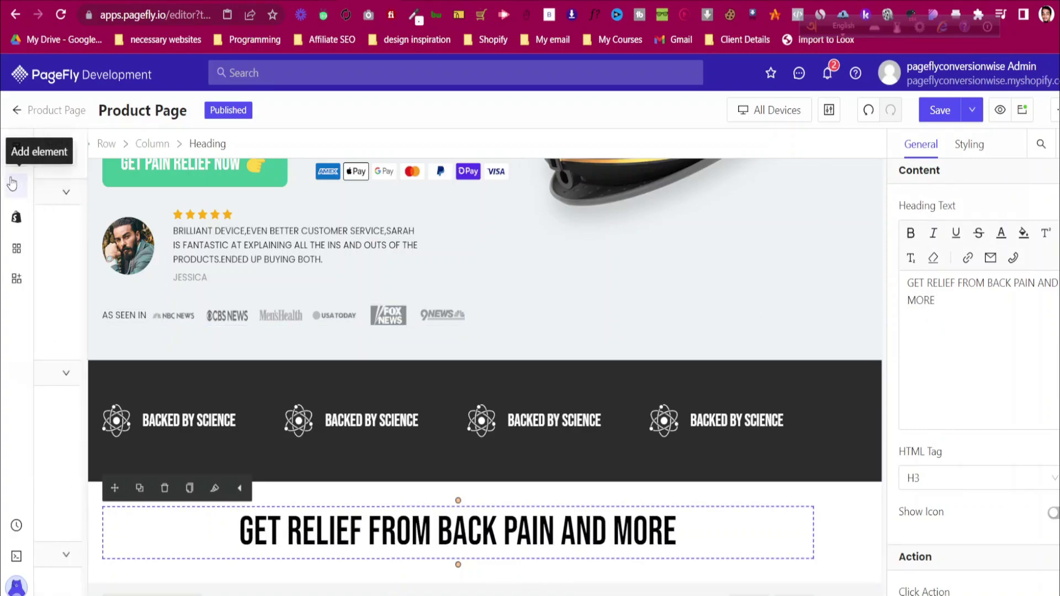
{"action": "mouse_move", "coordinate": [83, 407]}
{"action": "left_click_drag", "start_coordinate": [277, 173], "coordinate": [554, 563]}
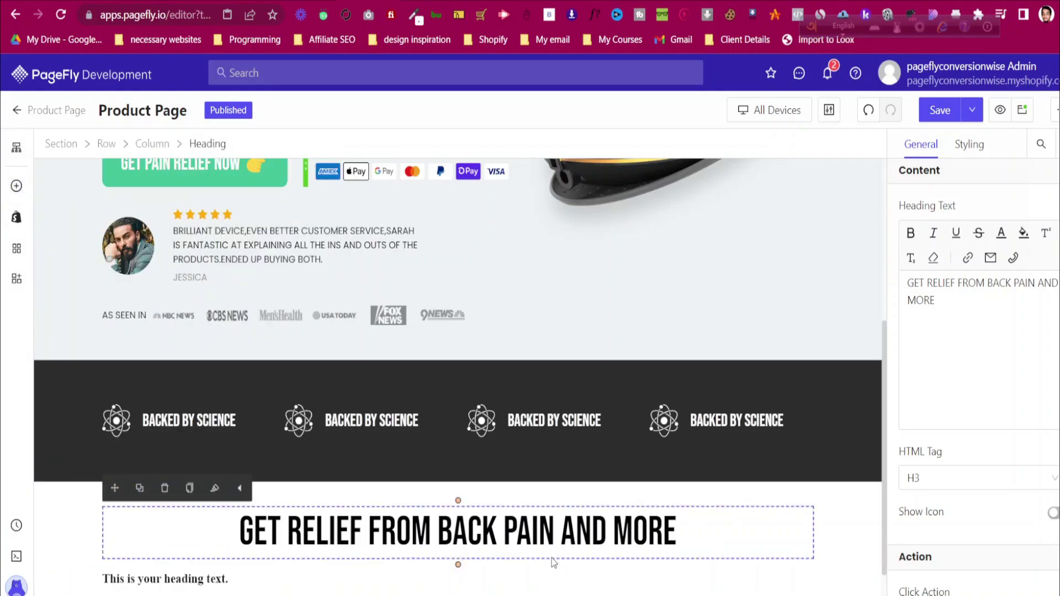
Set the second heading's margin to 0 px on all sides
{"action": "left_click", "coordinate": [973, 155]}
{"action": "scroll", "coordinate": [983, 417], "scroll_direction": "down", "scroll_amount": 3}
{"action": "scroll", "coordinate": [983, 417], "scroll_direction": "up", "scroll_amount": 3}
{"action": "scroll", "coordinate": [983, 417], "scroll_direction": "down", "scroll_amount": 3}
{"action": "scroll", "coordinate": [980, 416], "scroll_direction": "up", "scroll_amount": 2}
{"action": "scroll", "coordinate": [980, 416], "scroll_direction": "down", "scroll_amount": 8}
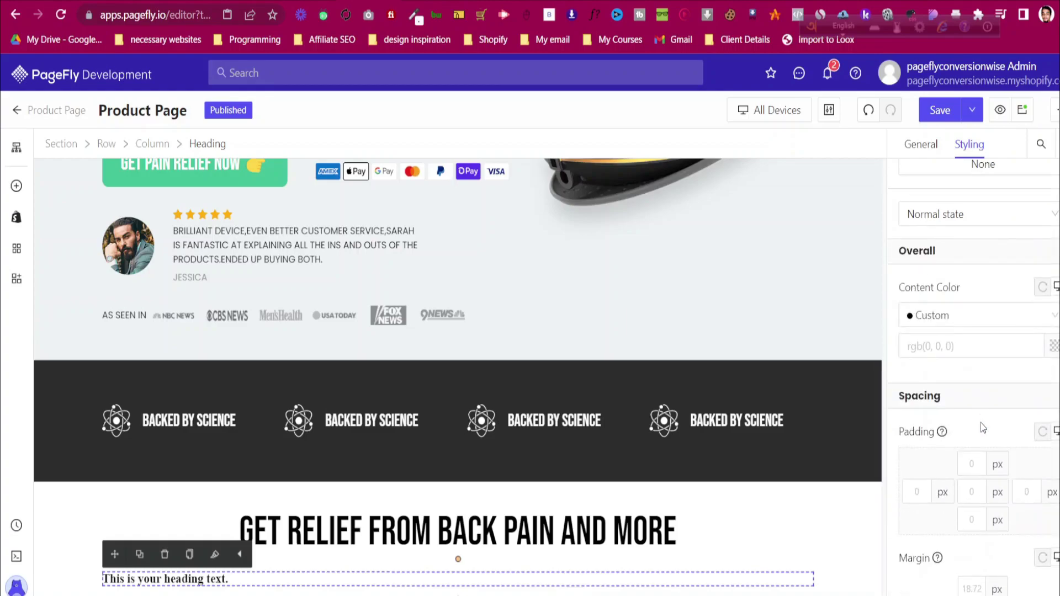
{"action": "left_click", "coordinate": [972, 389]}
{"action": "type", "text": "0"}
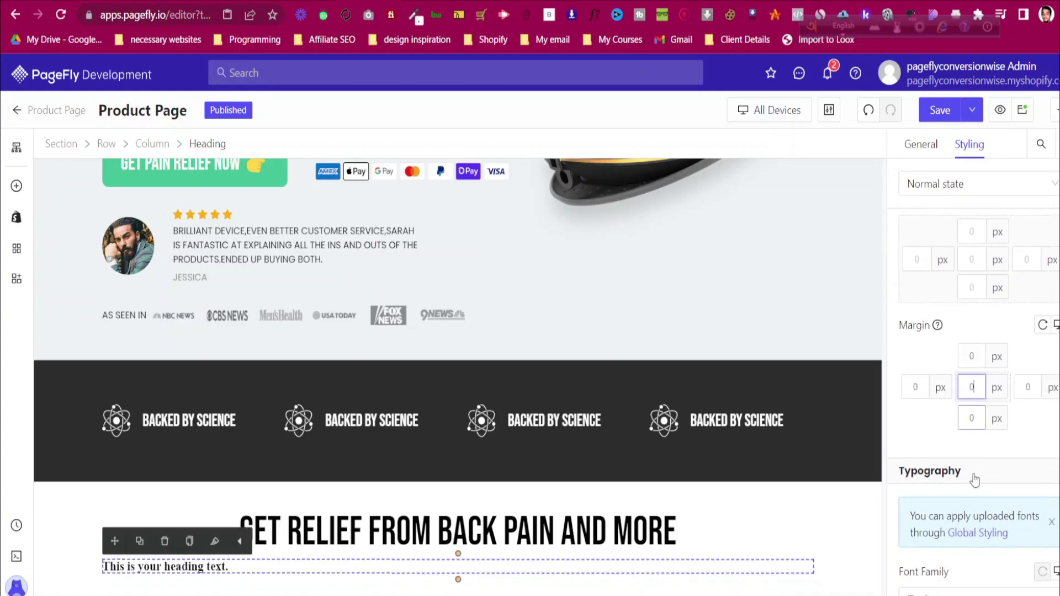
Centre-align the second heading and inspect the font of the "Completely safe with zero medications" line on the reference page with WhatFont
{"action": "scroll", "coordinate": [975, 484], "scroll_direction": "down", "scroll_amount": 3}
{"action": "scroll", "coordinate": [960, 571], "scroll_direction": "down", "scroll_amount": 2}
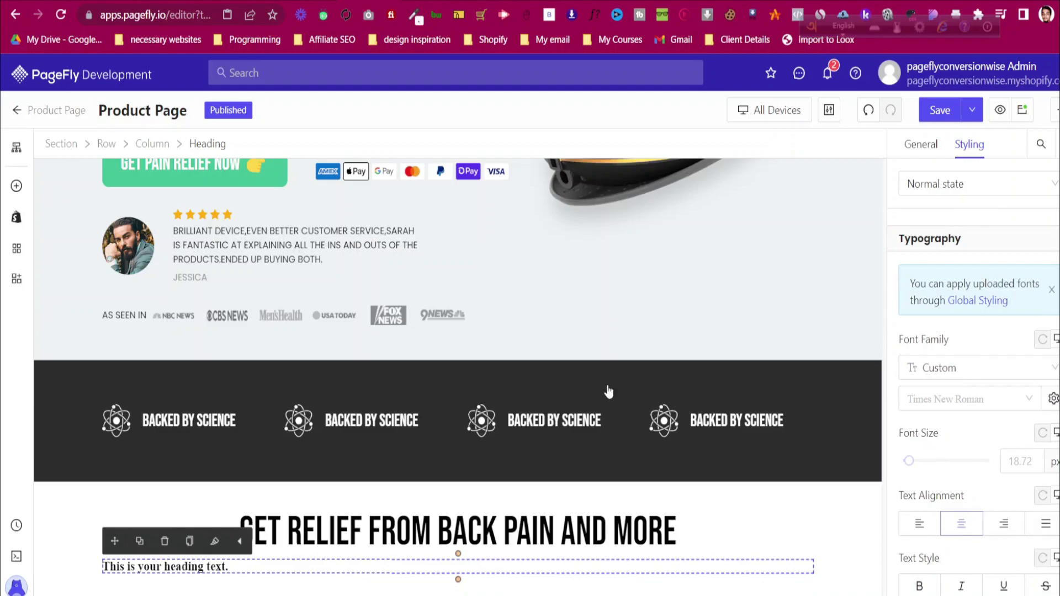
{"action": "left_click", "coordinate": [424, 2]}
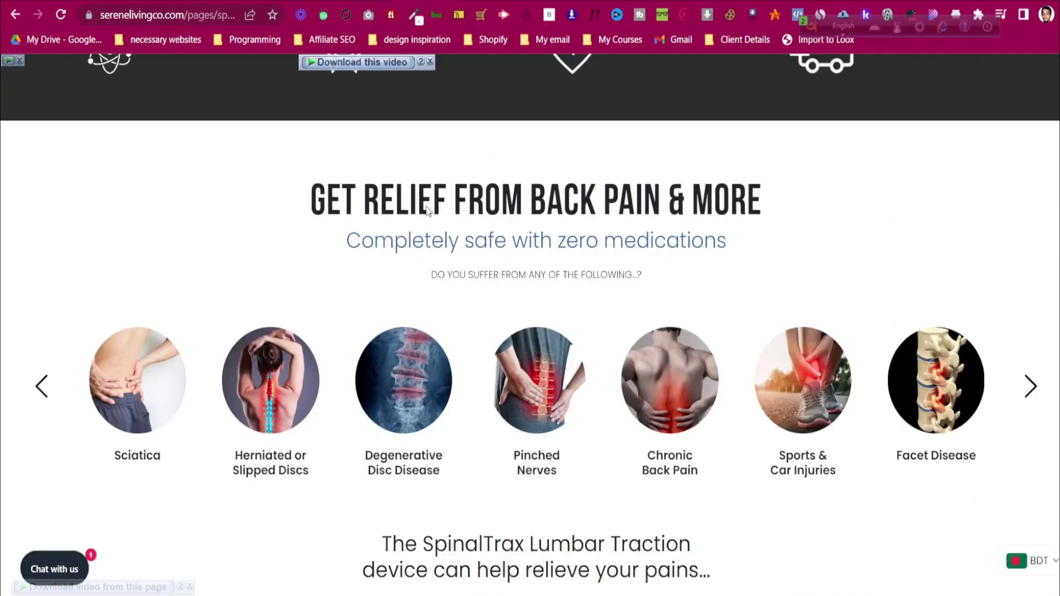
{"action": "left_click", "coordinate": [594, 14]}
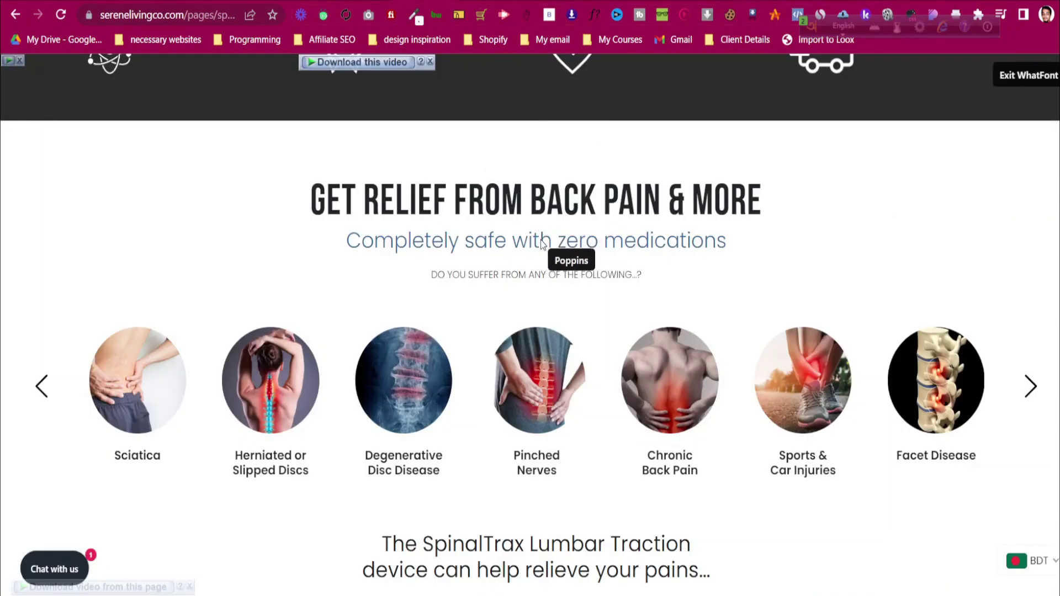
{"action": "left_click", "coordinate": [546, 244]}
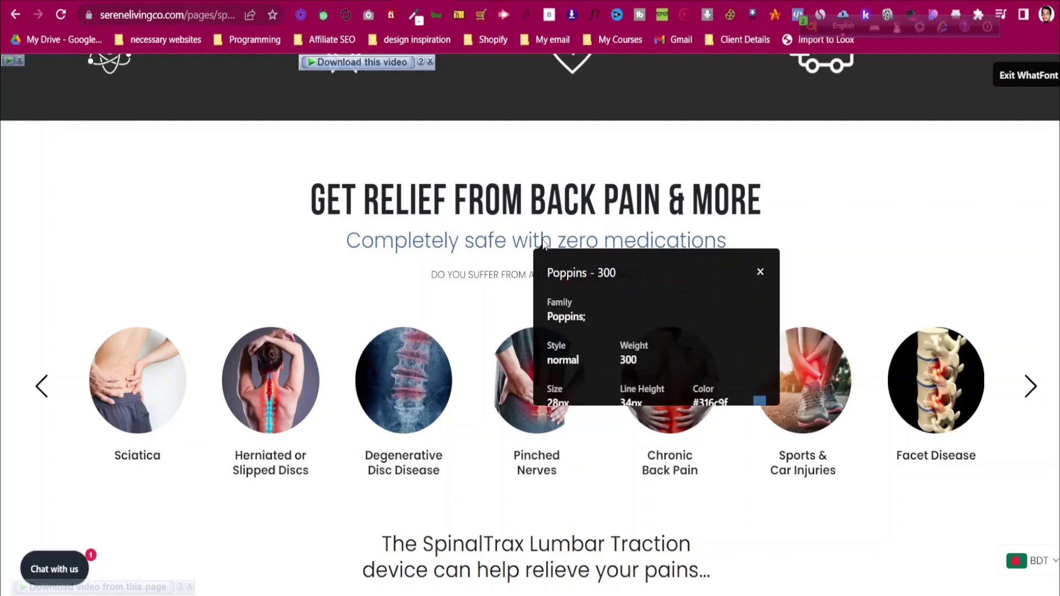
{"action": "left_click", "coordinate": [760, 273]}
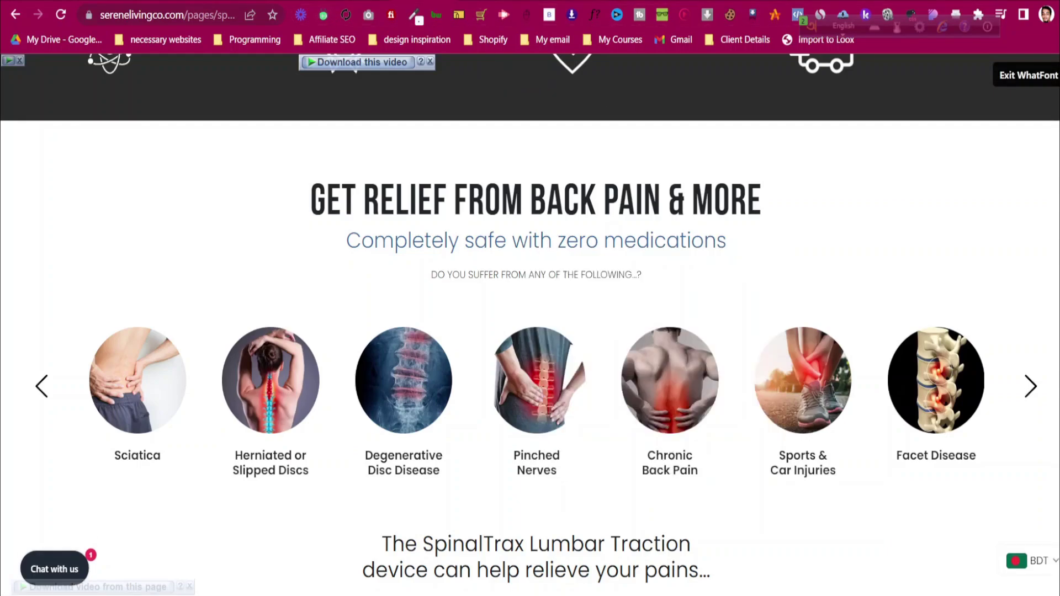
Copy the sub headline colour code #316c9f from the "color font" Google Docs document and return to the PageFly editor
{"action": "left_click", "coordinate": [600, 0]}
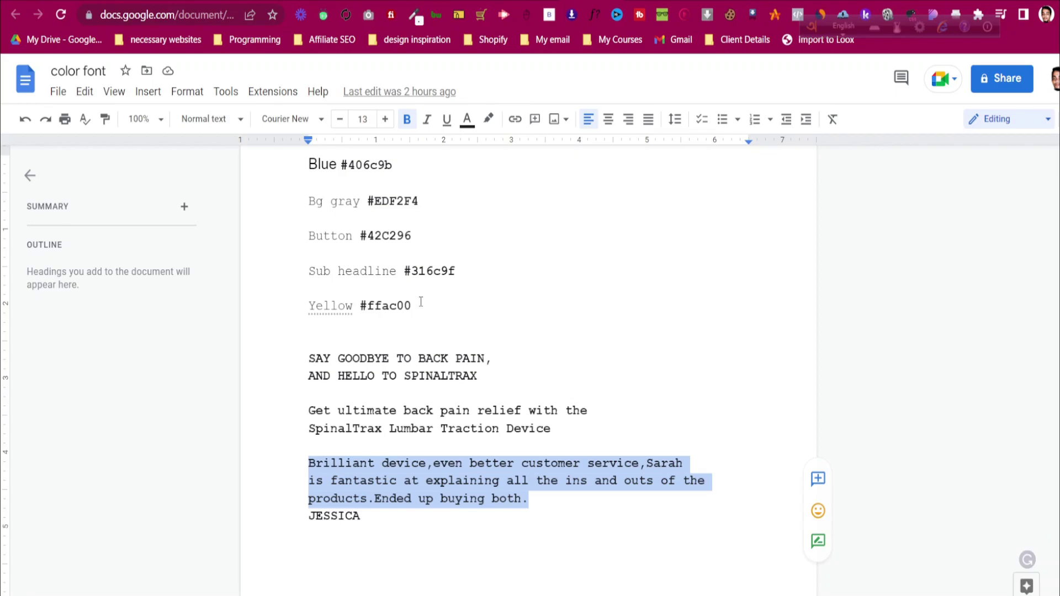
{"action": "left_click_drag", "start_coordinate": [407, 273], "coordinate": [462, 271]}
{"action": "right_click", "coordinate": [430, 273]}
{"action": "left_click", "coordinate": [486, 239]}
{"action": "left_click", "coordinate": [400, 0]}
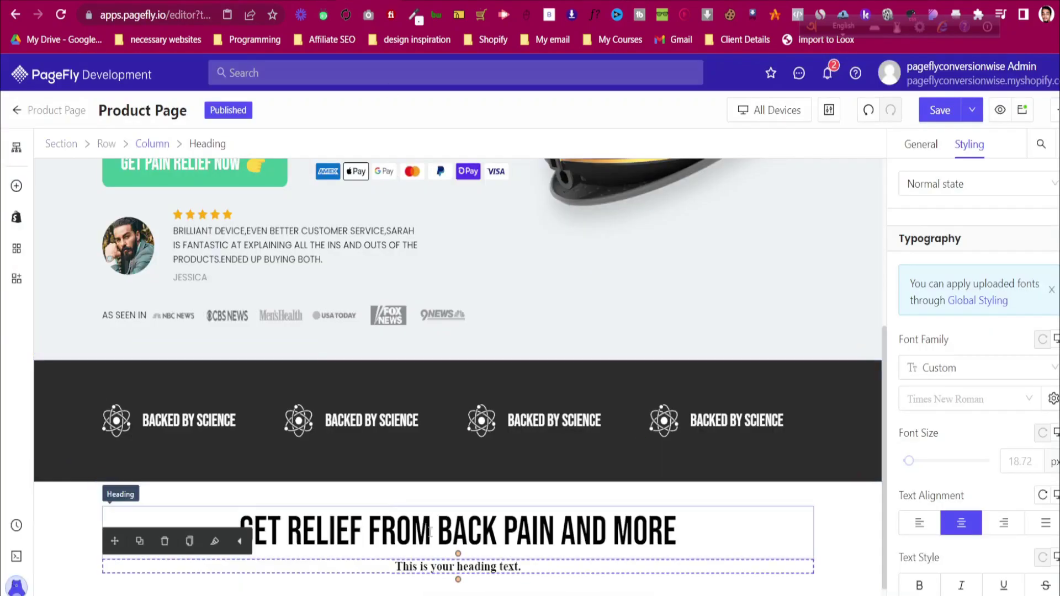
Set the second heading's font to Poppins at 23 px
{"action": "scroll", "coordinate": [1005, 453], "scroll_direction": "down", "scroll_amount": 4}
{"action": "scroll", "coordinate": [951, 315], "scroll_direction": "up", "scroll_amount": 1}
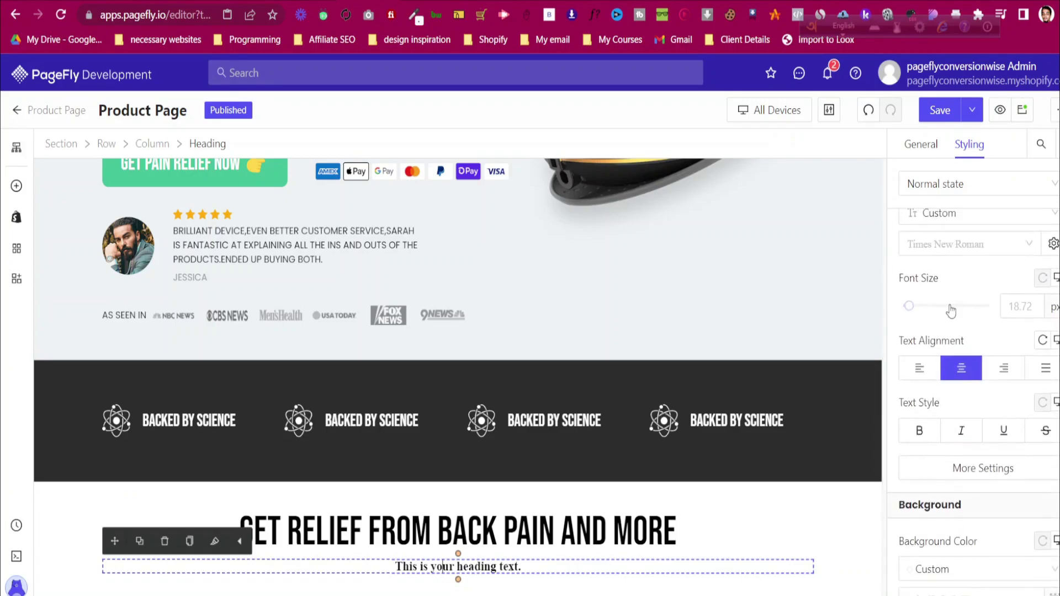
{"action": "left_click", "coordinate": [941, 249]}
{"action": "left_click", "coordinate": [943, 323]}
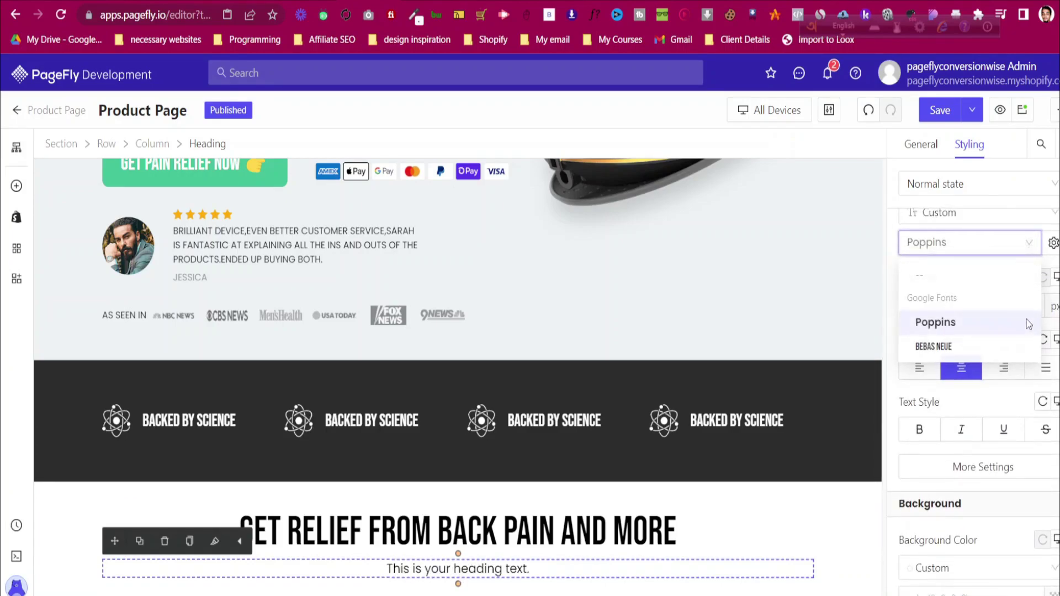
{"action": "type", "text": "23"}
Set the second heading's content colour to the copied sub headline blue, #316c9f
{"action": "scroll", "coordinate": [960, 299], "scroll_direction": "up", "scroll_amount": 7}
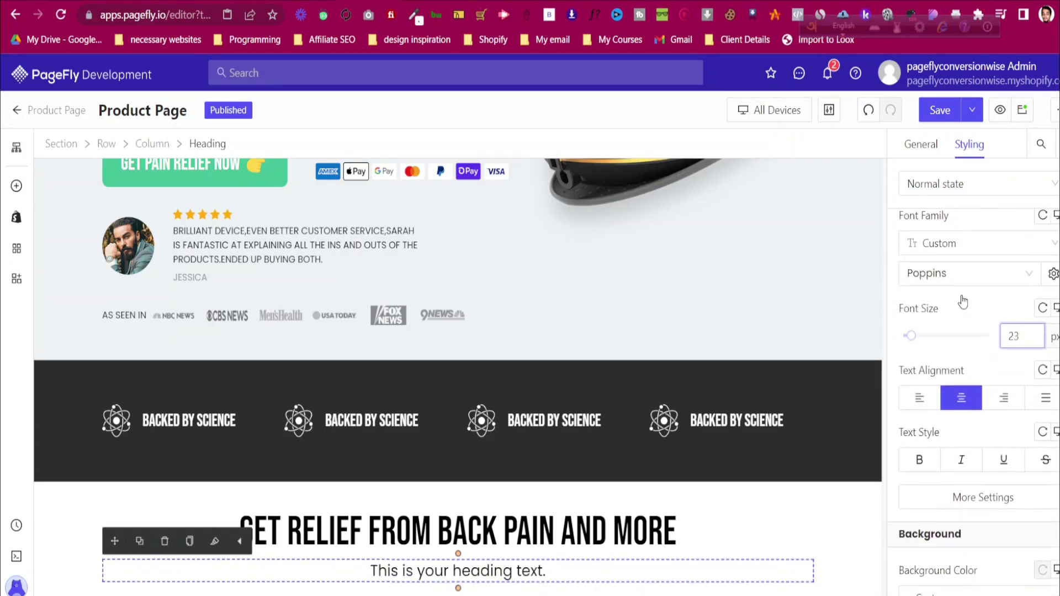
{"action": "left_click", "coordinate": [956, 392]}
{"action": "key", "text": "ctrl+v"}
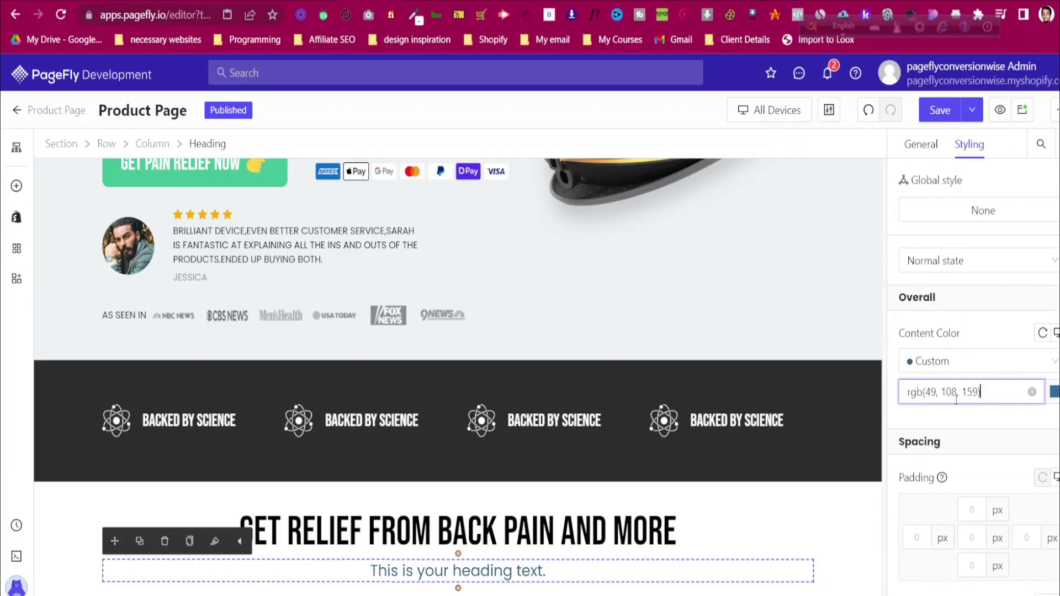
Capture the text of the headline, sub headline and question line on the reference page with the Blackbox text-copy tool
{"action": "left_click", "coordinate": [511, 1]}
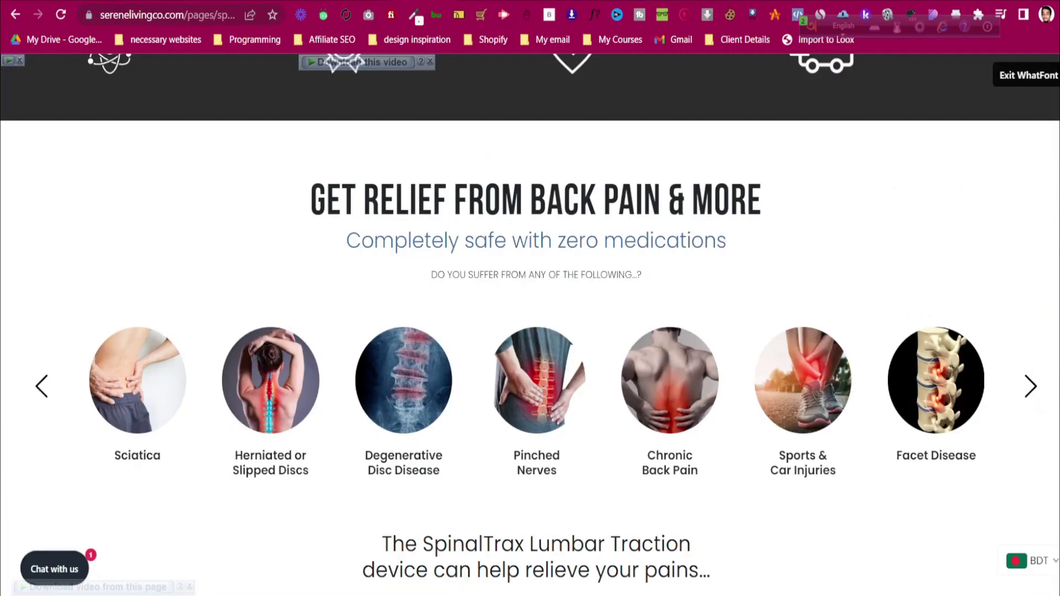
{"action": "left_click", "coordinate": [552, 16]}
{"action": "left_click_drag", "start_coordinate": [279, 156], "coordinate": [807, 304]}
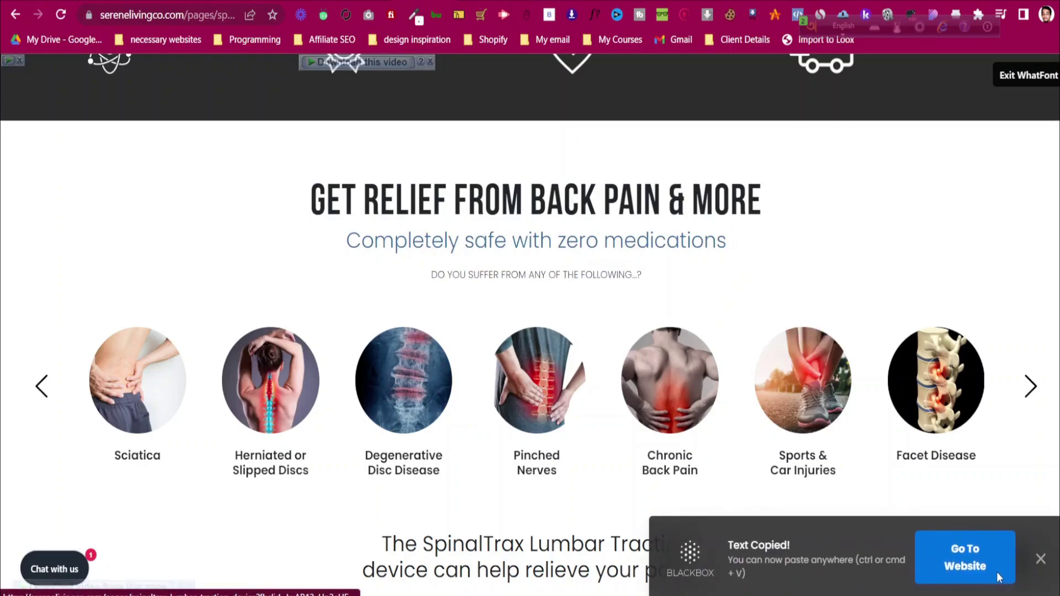
Paste the captured text as a new paragraph at the end of the "color font" Google Docs document
{"action": "left_click", "coordinate": [464, 2]}
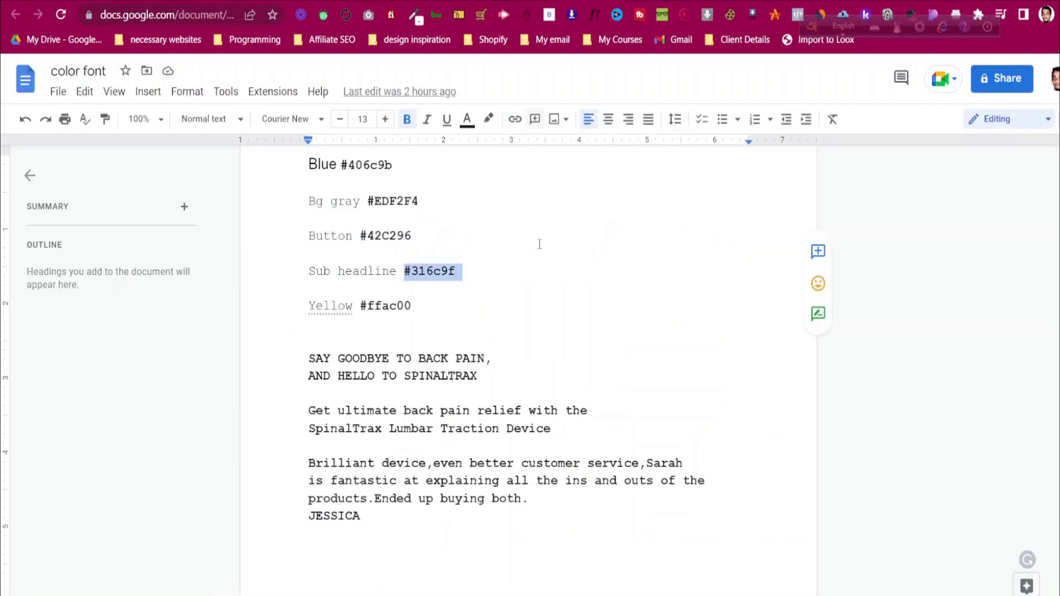
{"action": "left_click", "coordinate": [425, 526]}
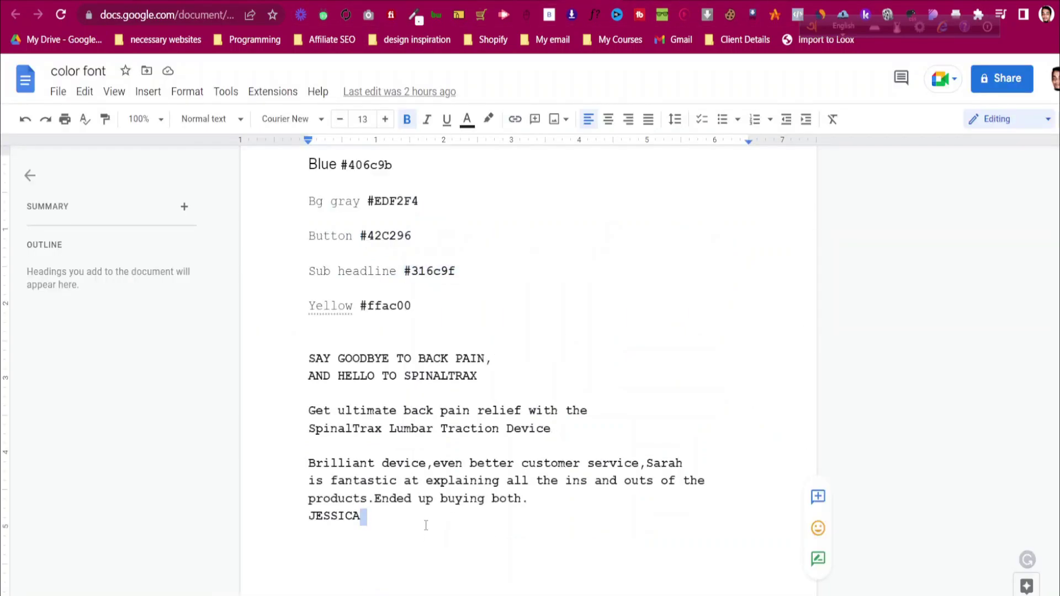
{"action": "key", "text": "Return"}
{"action": "key", "text": "Return"}
{"action": "key", "text": "ctrl+v"}
Copy "Completely safe with zero medications" from the document and replace the second heading's text in PageFly with it
{"action": "left_click_drag", "start_coordinate": [324, 515], "coordinate": [597, 513]}
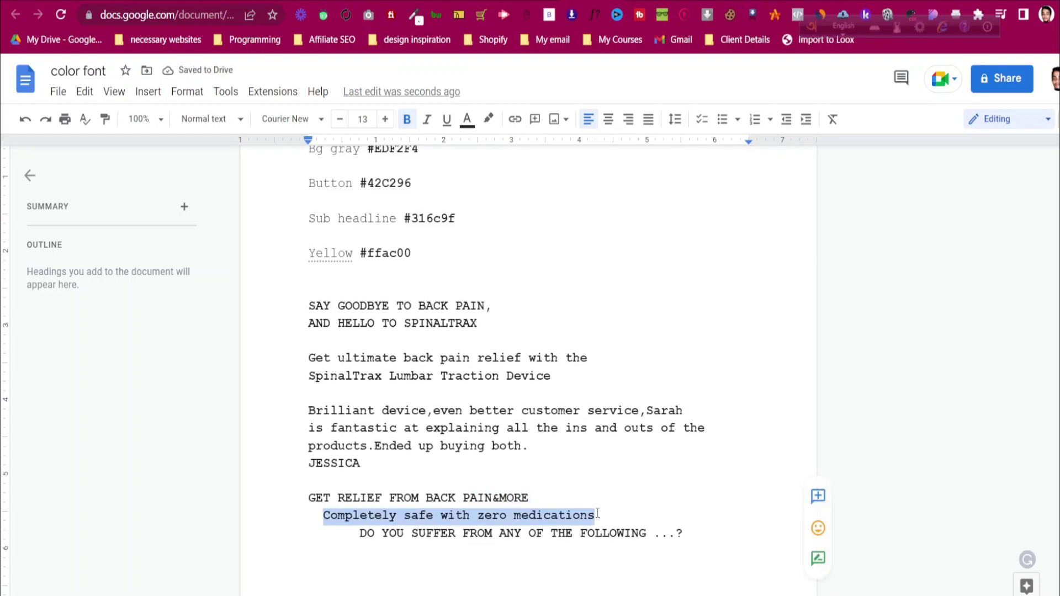
{"action": "key", "text": "ctrl+Tab"}
{"action": "left_click", "coordinate": [456, 571]}
{"action": "left_click", "coordinate": [930, 153]}
{"action": "left_click", "coordinate": [983, 355]}
{"action": "key", "text": "ctrl+a"}
{"action": "key", "text": "ctrl+v"}
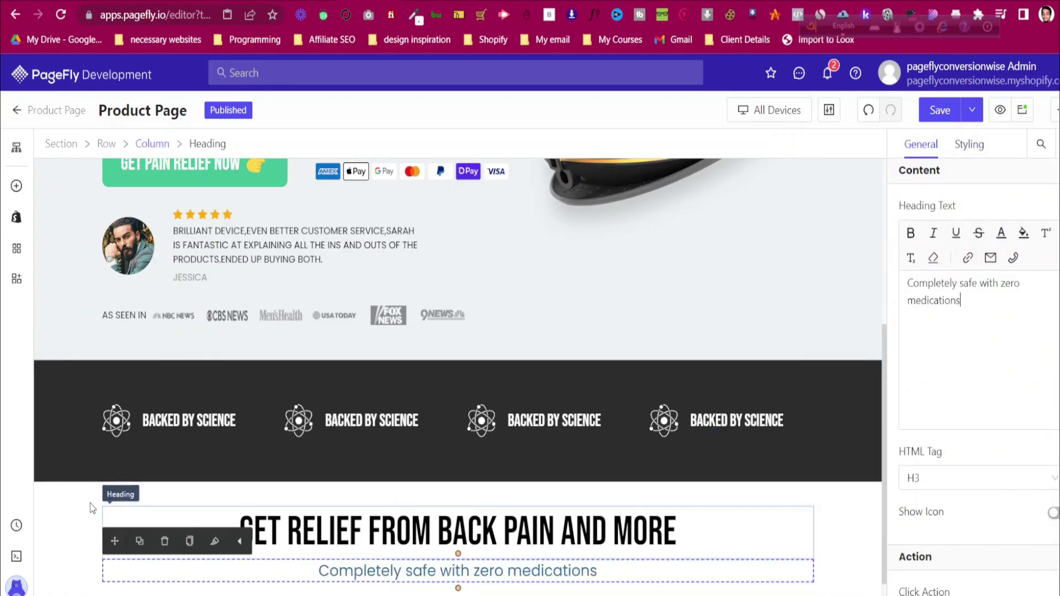
Compare the edited section with the reference page, inspect its sub headline font with WhatFont, and return to the PageFly editor
{"action": "left_click", "coordinate": [74, 504]}
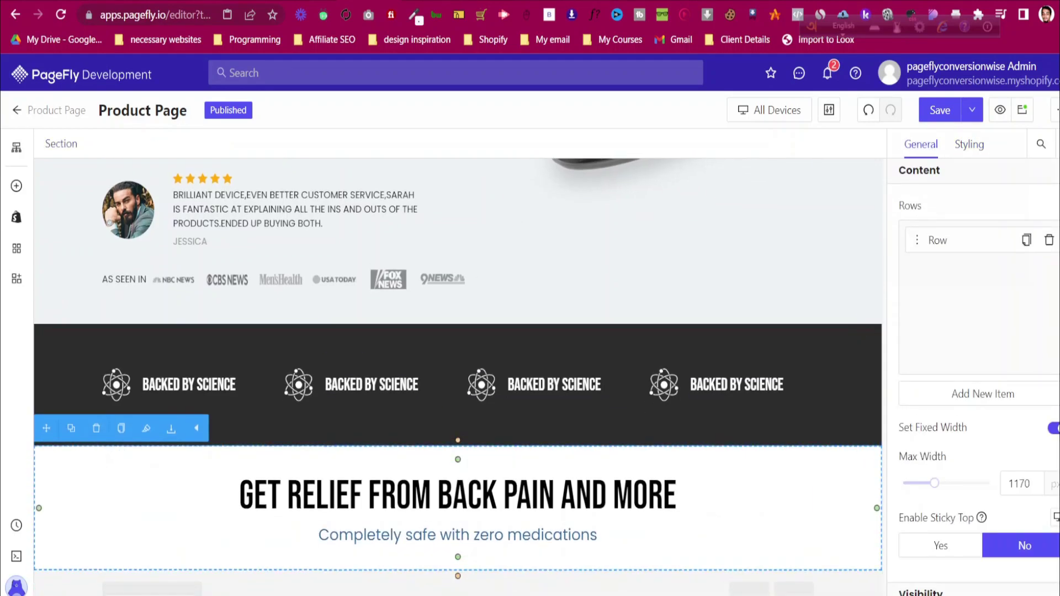
{"action": "key", "text": "ctrl+Tab"}
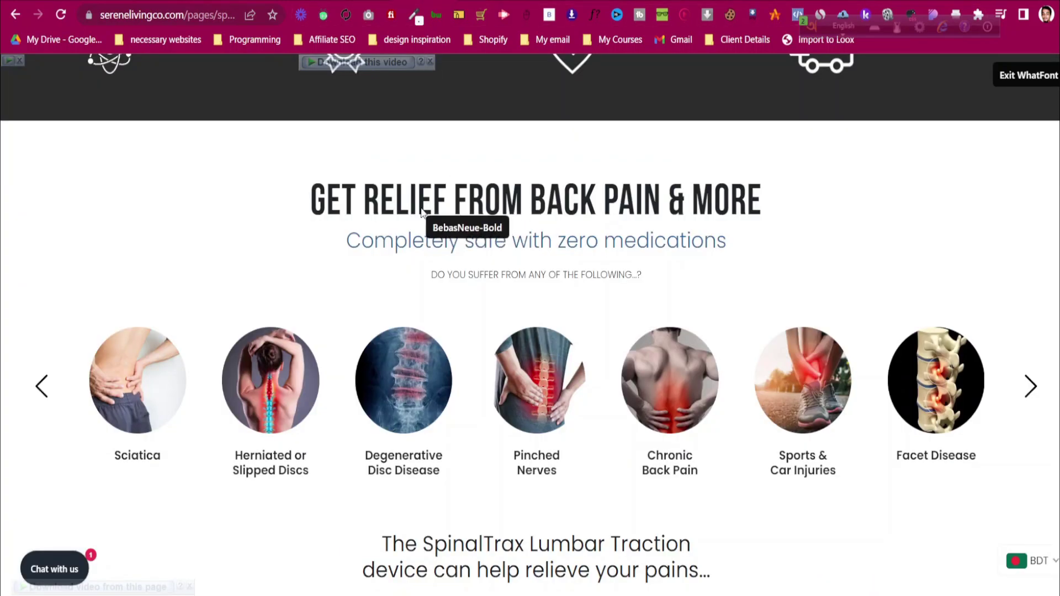
{"action": "left_click", "coordinate": [447, 243]}
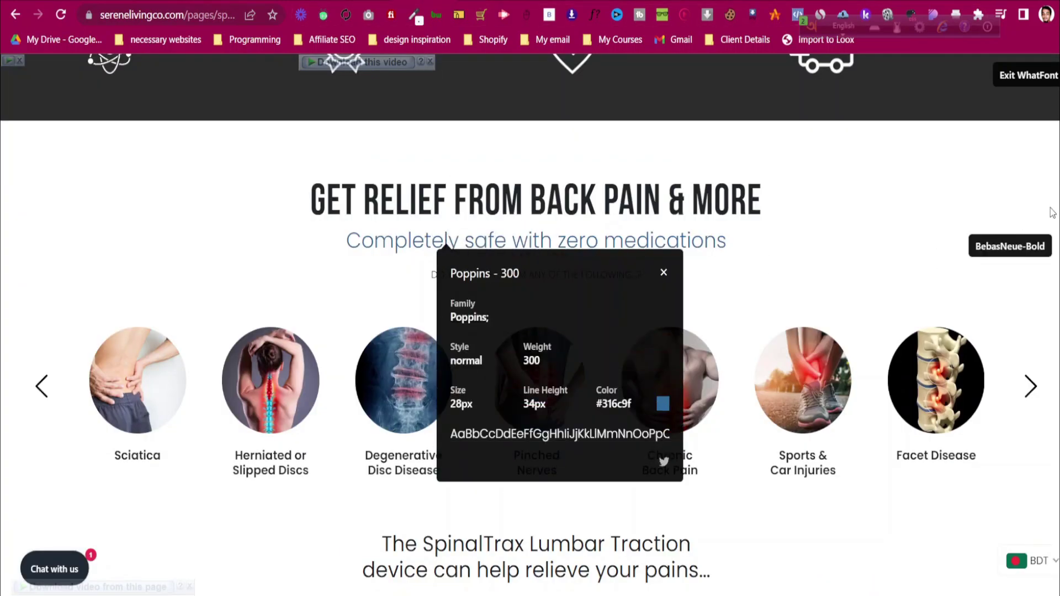
{"action": "left_click", "coordinate": [1029, 75]}
{"action": "key", "text": "ctrl+shift+Tab"}
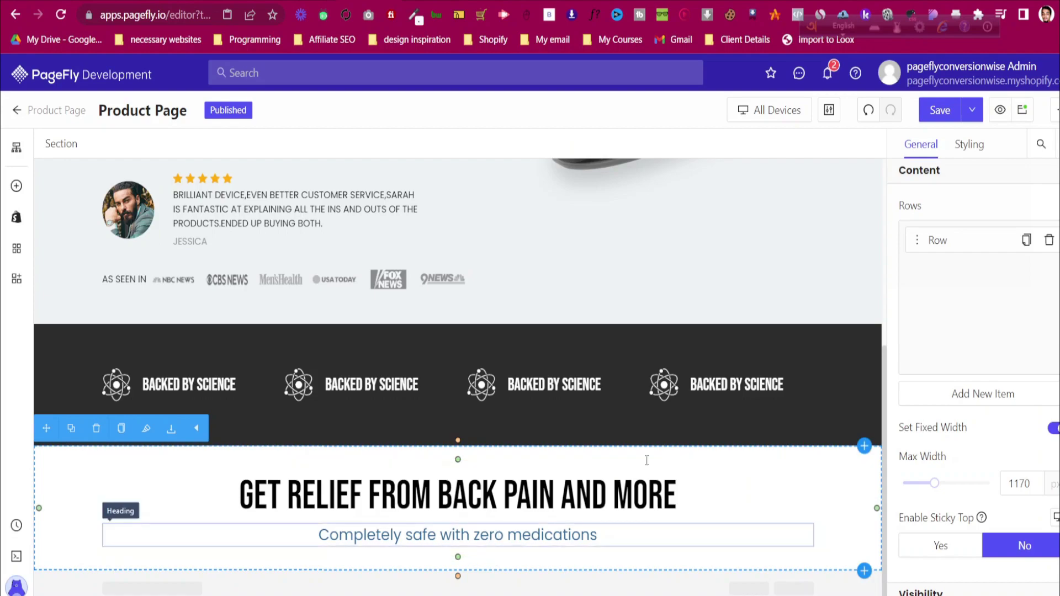
Increase the font size of the "GET RELIEF FROM BACK PAIN AND MORE" heading by five increments
{"action": "left_click", "coordinate": [566, 500]}
{"action": "left_click", "coordinate": [969, 144]}
{"action": "scroll", "coordinate": [1010, 368], "scroll_direction": "down", "scroll_amount": 5}
{"action": "left_click", "coordinate": [1018, 428]}
{"action": "key", "text": "Up"}
{"action": "key", "text": "Up"}
{"action": "key", "text": "Up"}
{"action": "key", "text": "Up"}
{"action": "key", "text": "Up"}
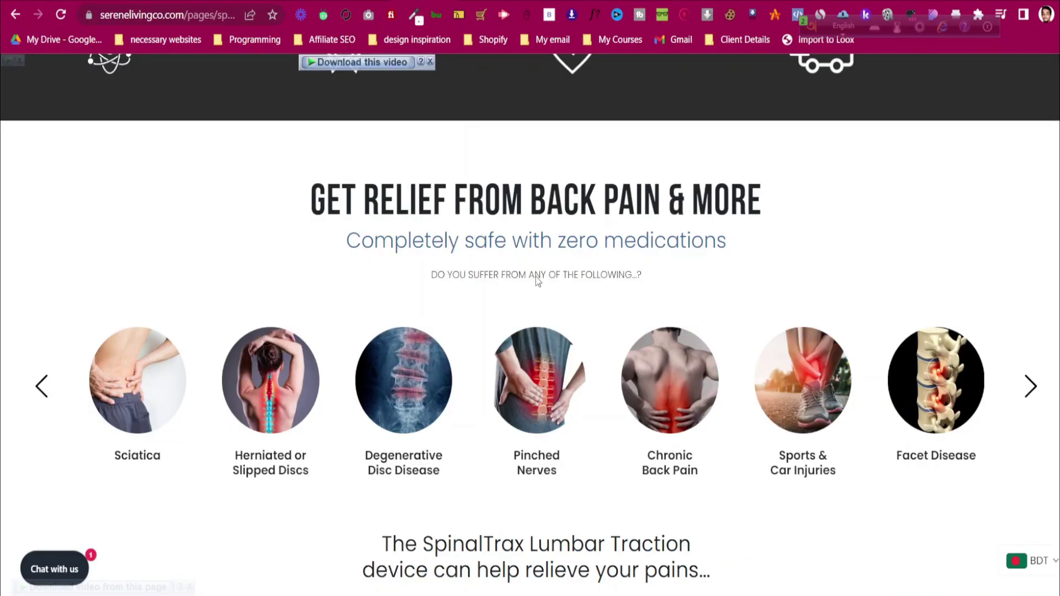
Copy the line "DO YOU SUFFER FROM ANY OF THE FOLLOWING ...?" from the "color font" Google Docs document
{"action": "key", "text": "ctrl+Tab"}
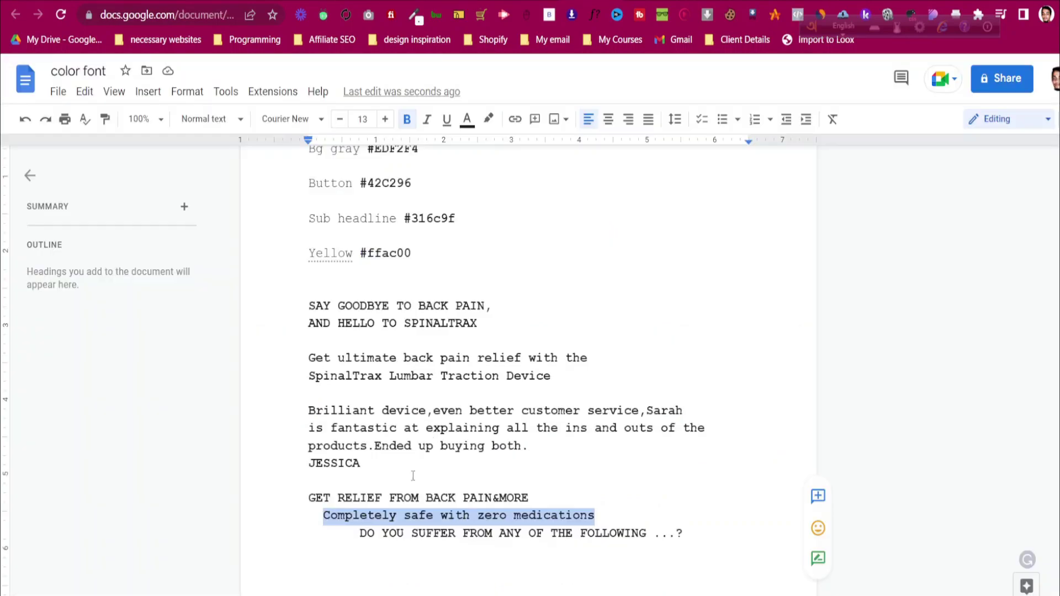
{"action": "left_click_drag", "start_coordinate": [359, 537], "coordinate": [681, 534]}
{"action": "key", "text": "ctrl+c"}
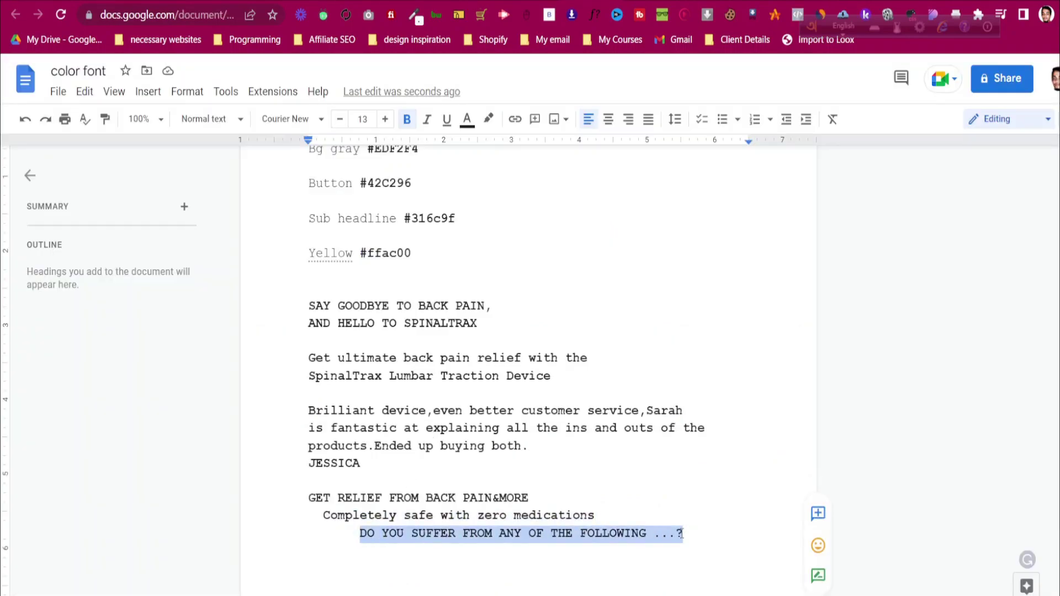
Switch back to the product page in the PageFly editor
{"action": "key", "text": "ctrl+Tab"}
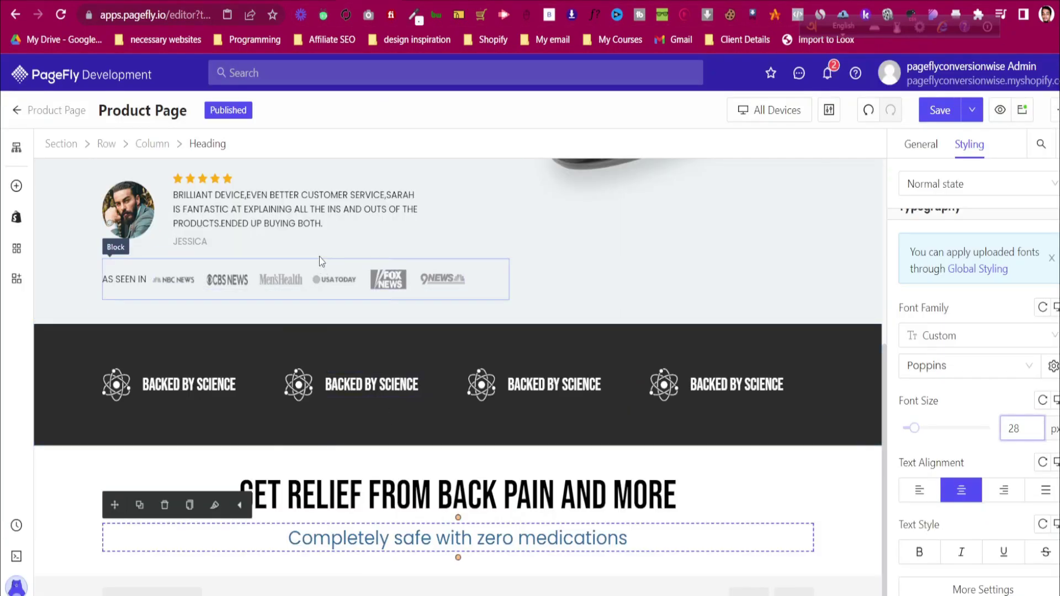
{"action": "left_click", "coordinate": [313, 217]}
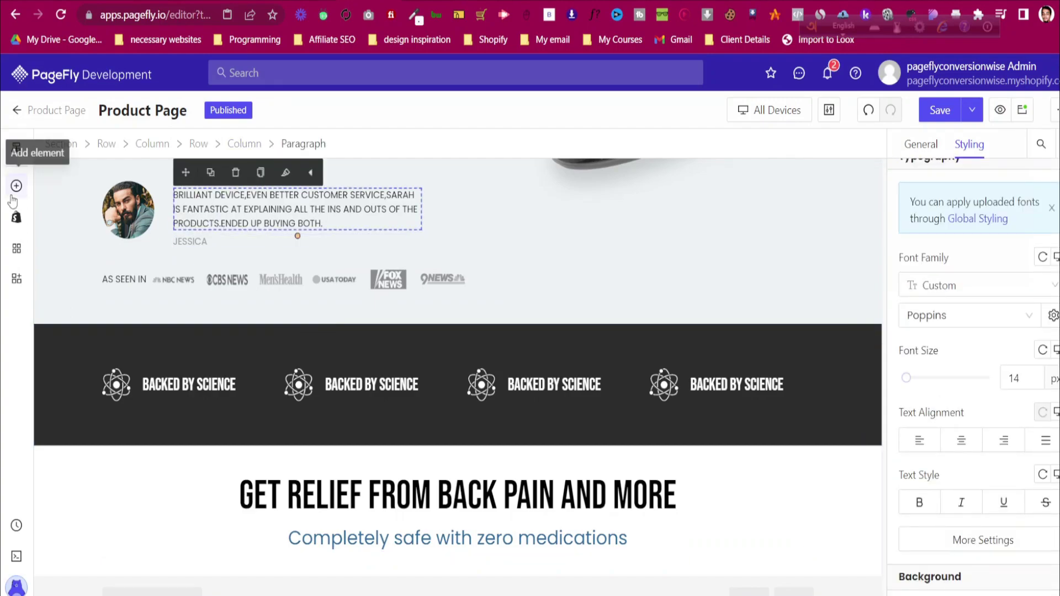
{"action": "mouse_move", "coordinate": [111, 439]}
{"action": "left_click_drag", "start_coordinate": [277, 166], "coordinate": [551, 557]}
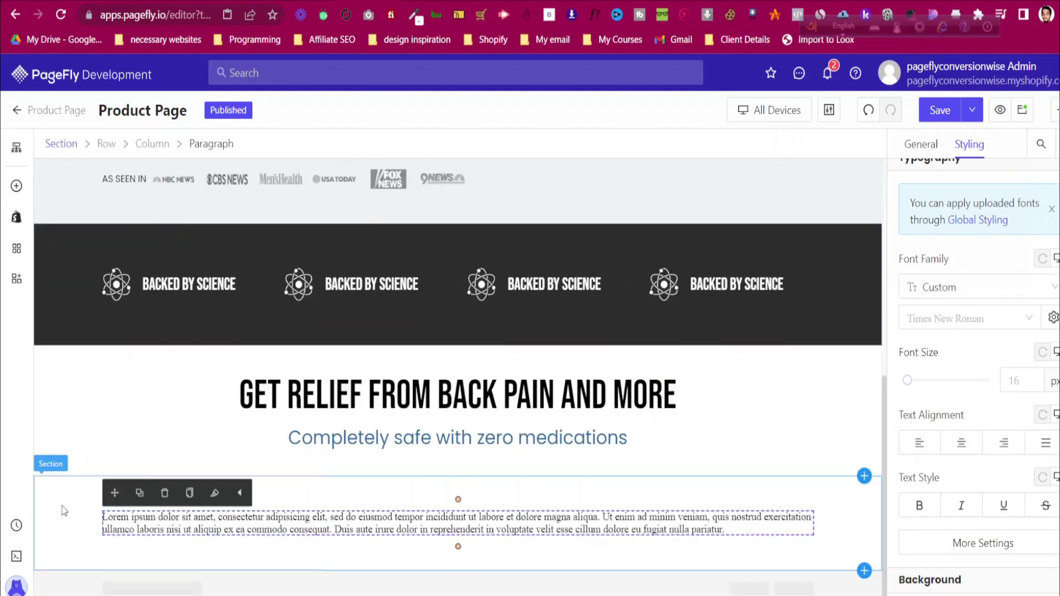
{"action": "left_click", "coordinate": [64, 509]}
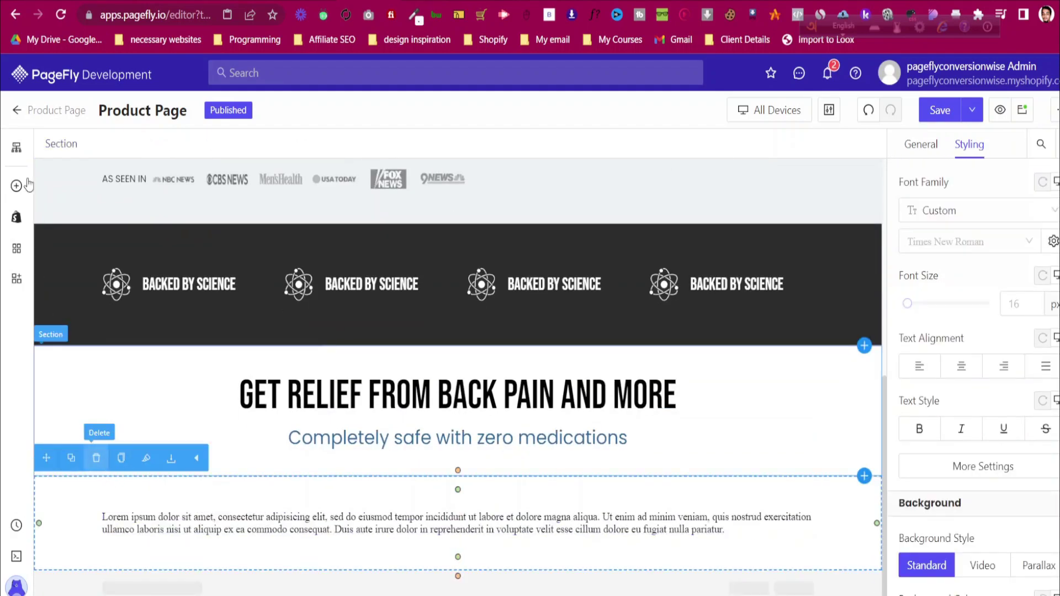
{"action": "left_click", "coordinate": [97, 458]}
Add a Paragraph element beneath "Completely safe with zero medications", centre its text and set its margins to 0 px on all sides
{"action": "left_click", "coordinate": [17, 185]}
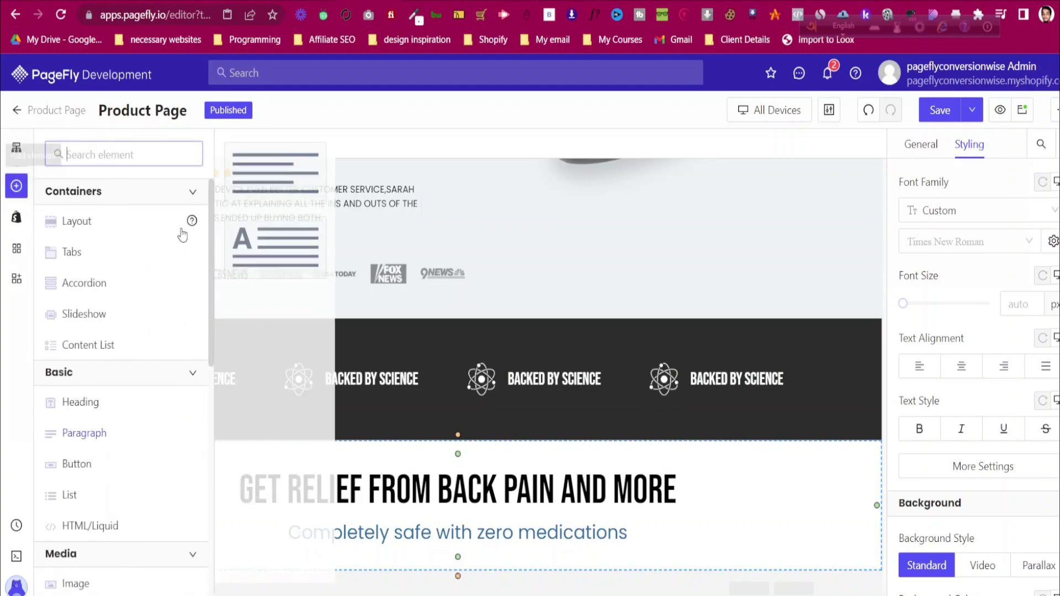
{"action": "left_click_drag", "start_coordinate": [291, 177], "coordinate": [505, 550]}
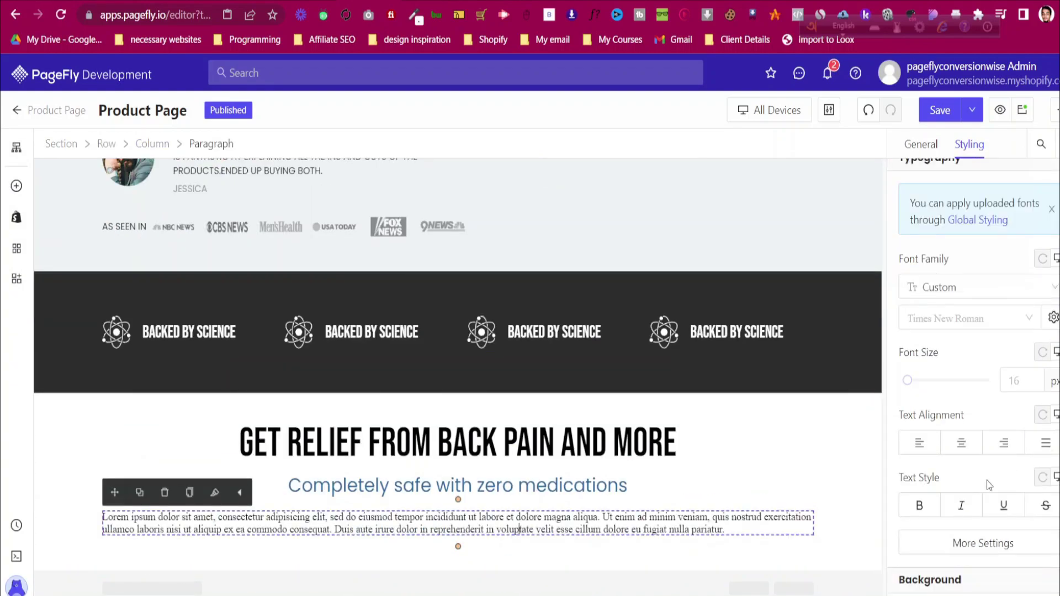
{"action": "left_click", "coordinate": [962, 450]}
{"action": "scroll", "coordinate": [962, 458], "scroll_direction": "up", "scroll_amount": 6}
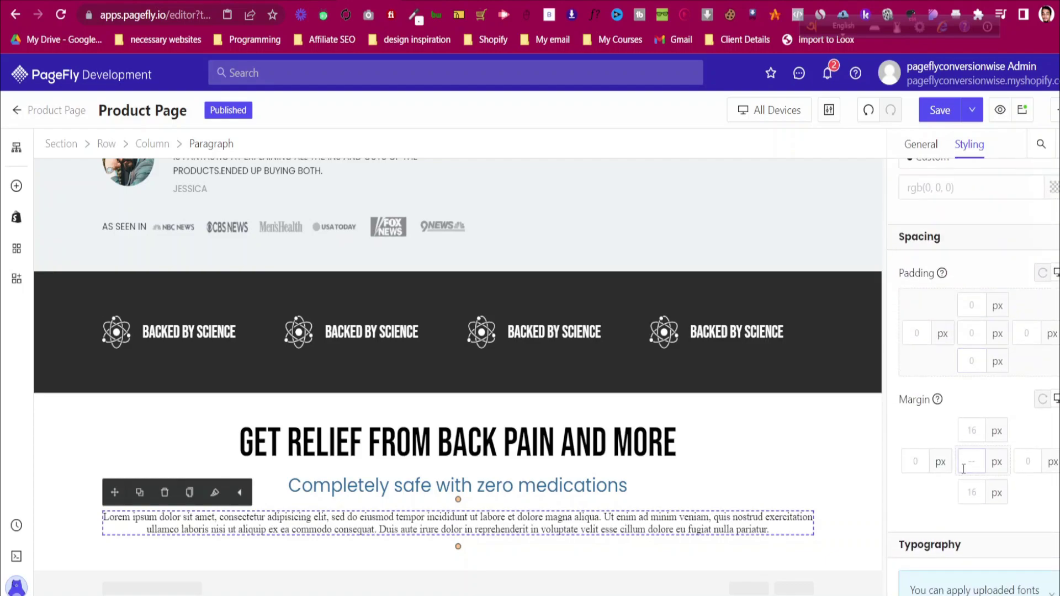
{"action": "type", "text": "0"}
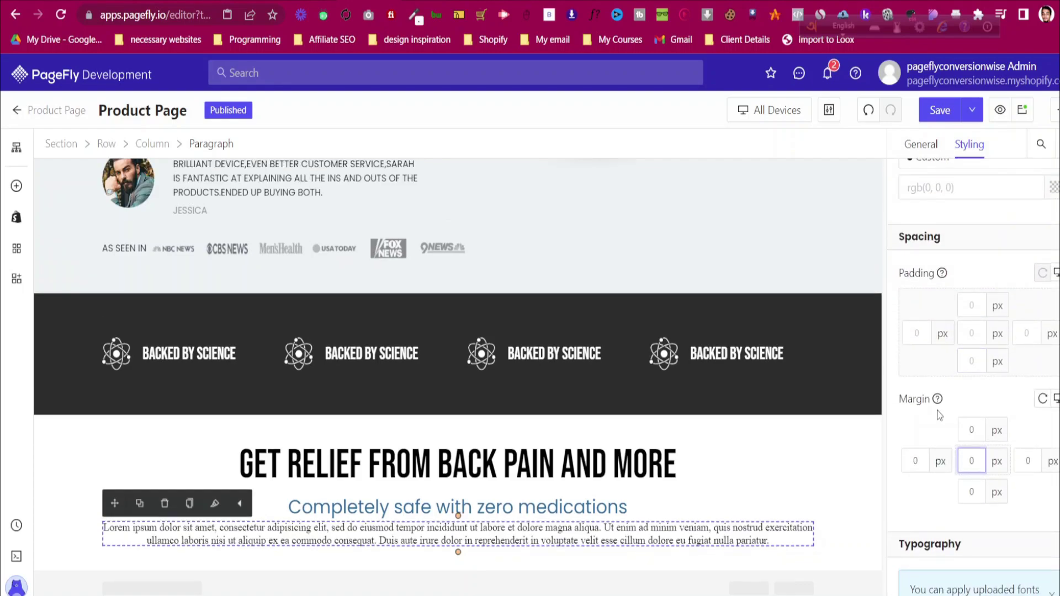
Set the new paragraph's font family to Poppins and its font size to 14 px
{"action": "left_click", "coordinate": [575, 473]}
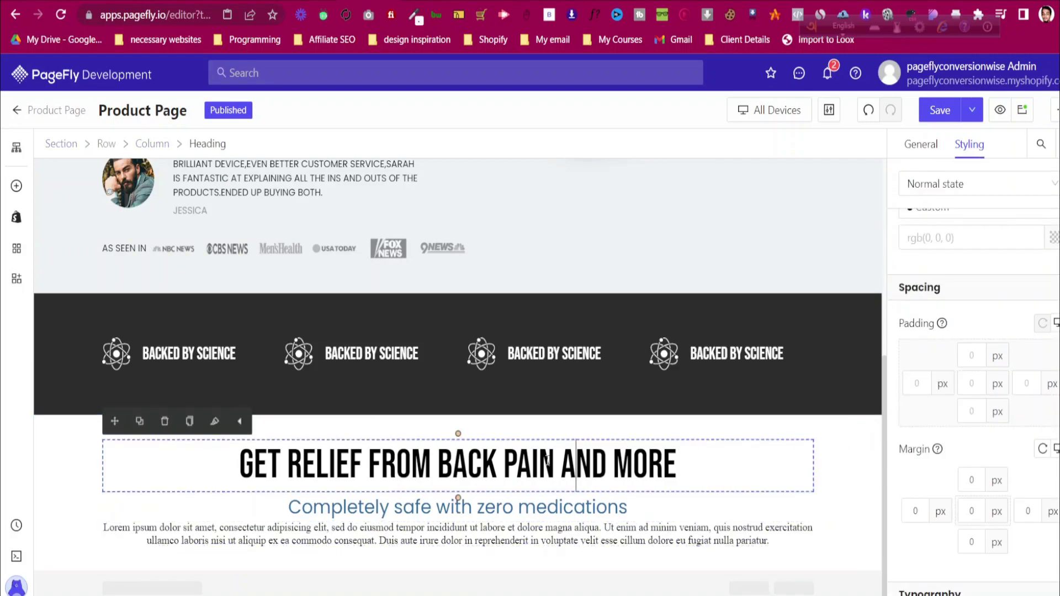
{"action": "left_click", "coordinate": [427, 529]}
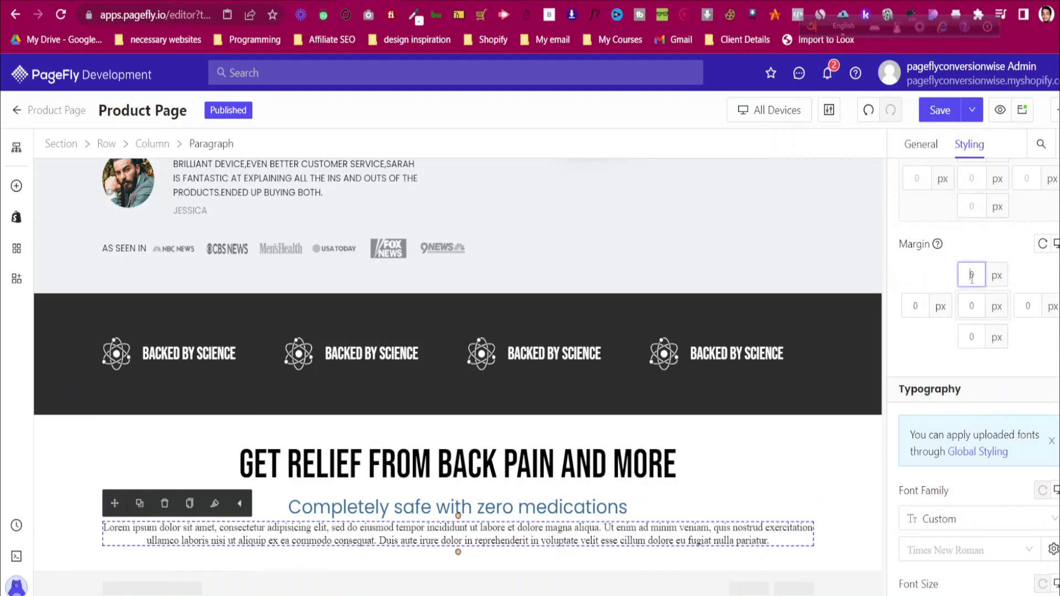
{"action": "scroll", "coordinate": [971, 359], "scroll_direction": "down", "scroll_amount": 3}
{"action": "left_click", "coordinate": [969, 394]}
{"action": "left_click", "coordinate": [1036, 470]}
{"action": "left_click", "coordinate": [1019, 457]}
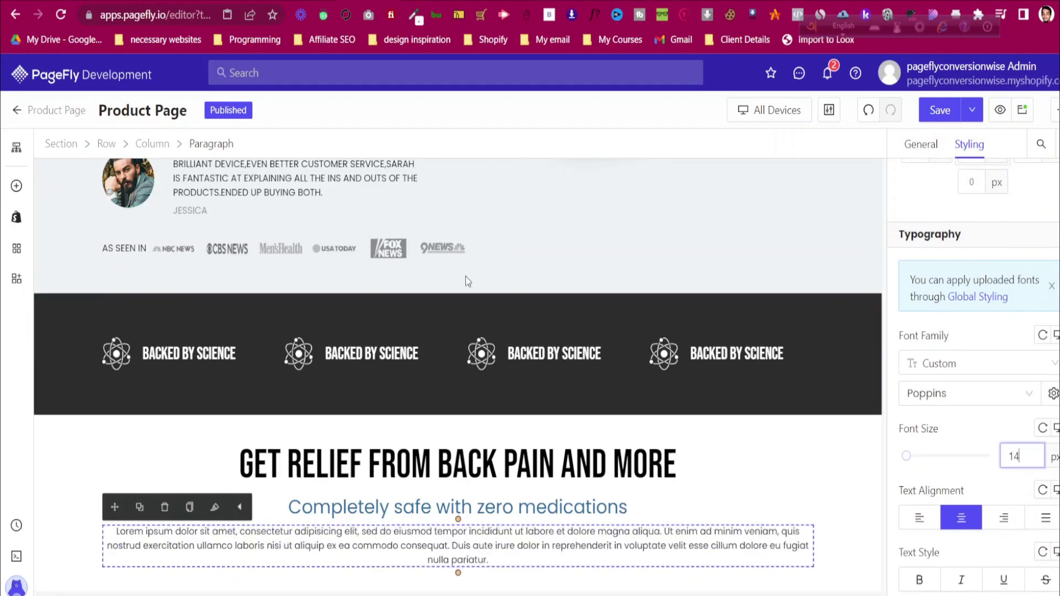
Replace the paragraph's placeholder text with the copied line "DO YOU SUFFER FROM ANY OF THE FOLLOWING ...?"
{"action": "left_click", "coordinate": [933, 152]}
{"action": "triple_click", "coordinate": [1017, 390]}
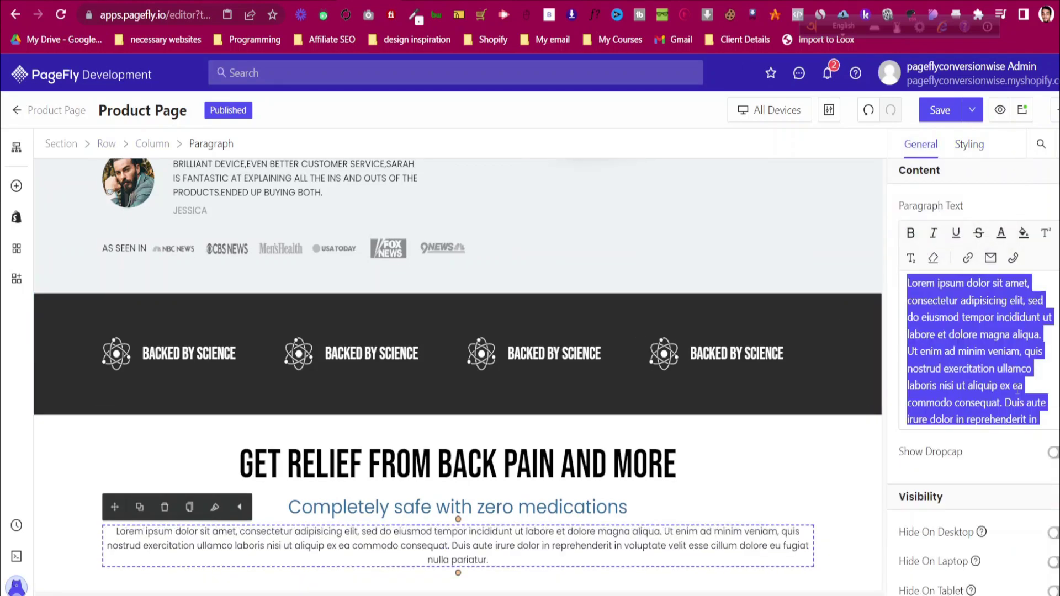
{"action": "key", "text": "ctrl+v"}
{"action": "left_click", "coordinate": [76, 467]}
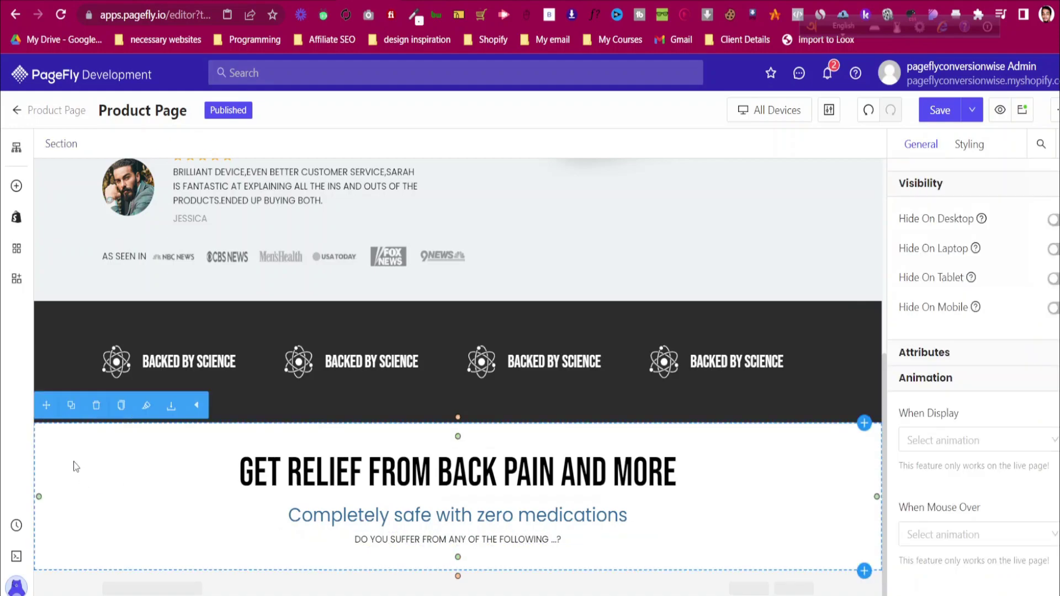
Set the line height of the "GET RELIEF FROM BACK PAIN AND MORE" heading to 1 em
{"action": "left_click", "coordinate": [422, 483]}
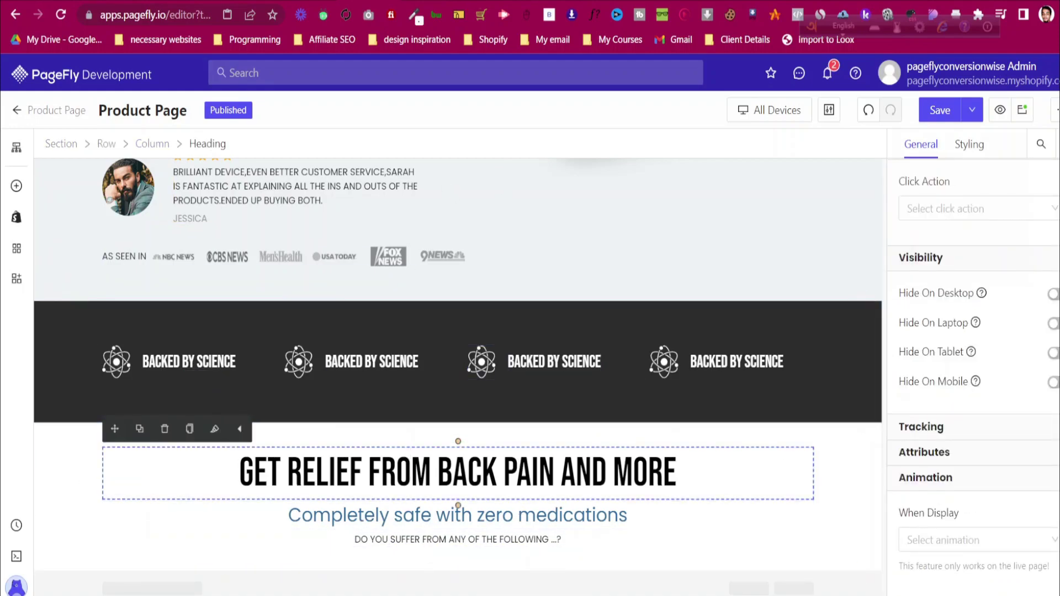
{"action": "left_click", "coordinate": [969, 144]}
{"action": "scroll", "coordinate": [1009, 365], "scroll_direction": "down", "scroll_amount": 5}
{"action": "scroll", "coordinate": [984, 373], "scroll_direction": "up", "scroll_amount": 5}
{"action": "left_click", "coordinate": [983, 412]}
{"action": "left_click", "coordinate": [865, 388]}
{"action": "left_click", "coordinate": [866, 438]}
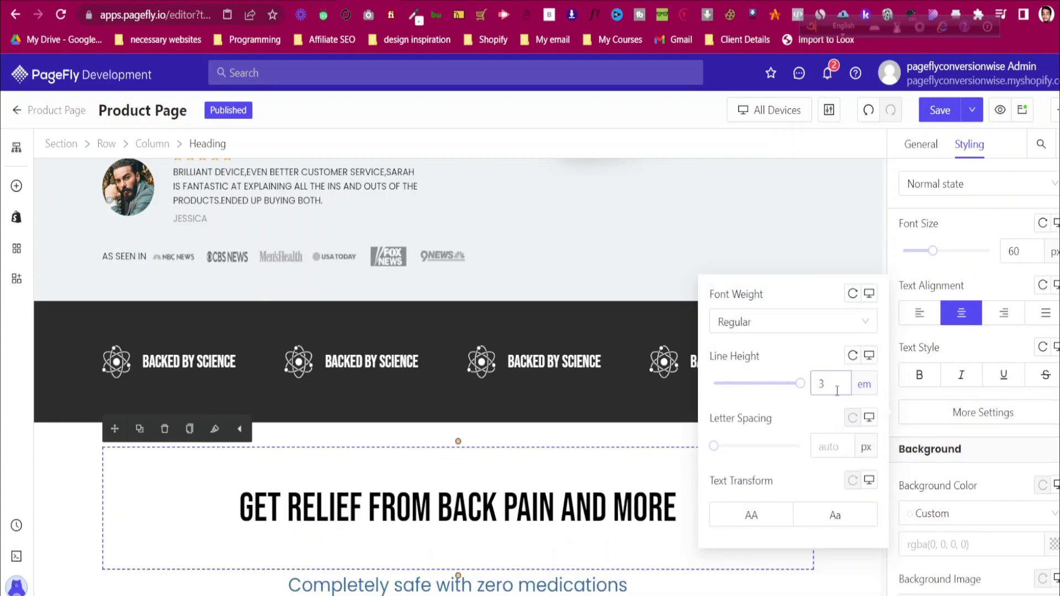
{"action": "key", "text": "BackSpace"}
{"action": "type", "text": "1"}
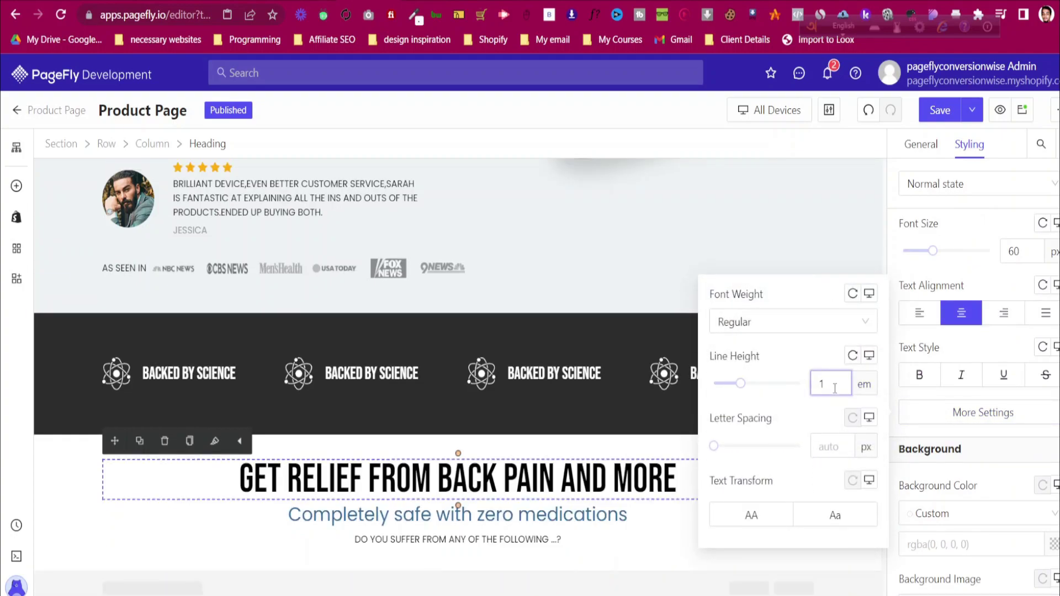
{"action": "left_click", "coordinate": [81, 468]}
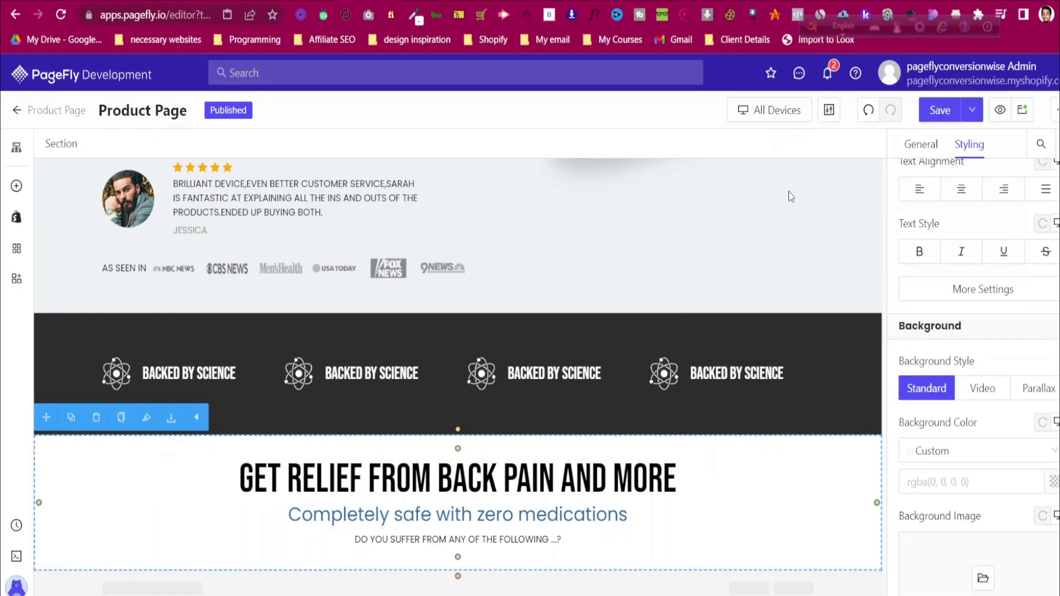
Open the reference page, activate WhatFont and view the back pain relief section at mobile width
{"action": "left_click", "coordinate": [443, 1]}
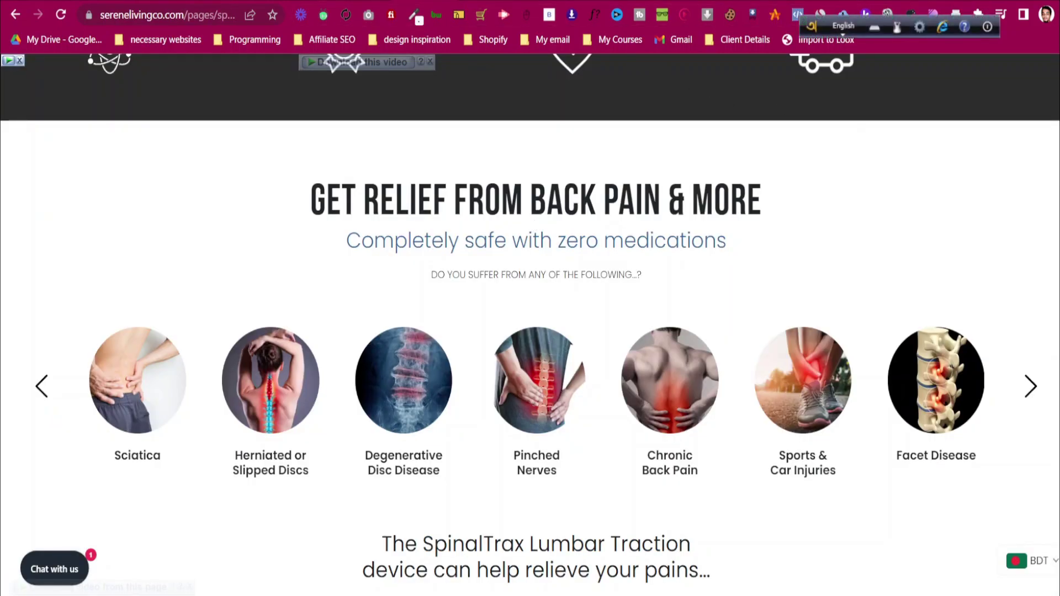
{"action": "left_click", "coordinate": [1031, 1]}
{"action": "scroll", "coordinate": [300, 180], "scroll_direction": "up", "scroll_amount": 3}
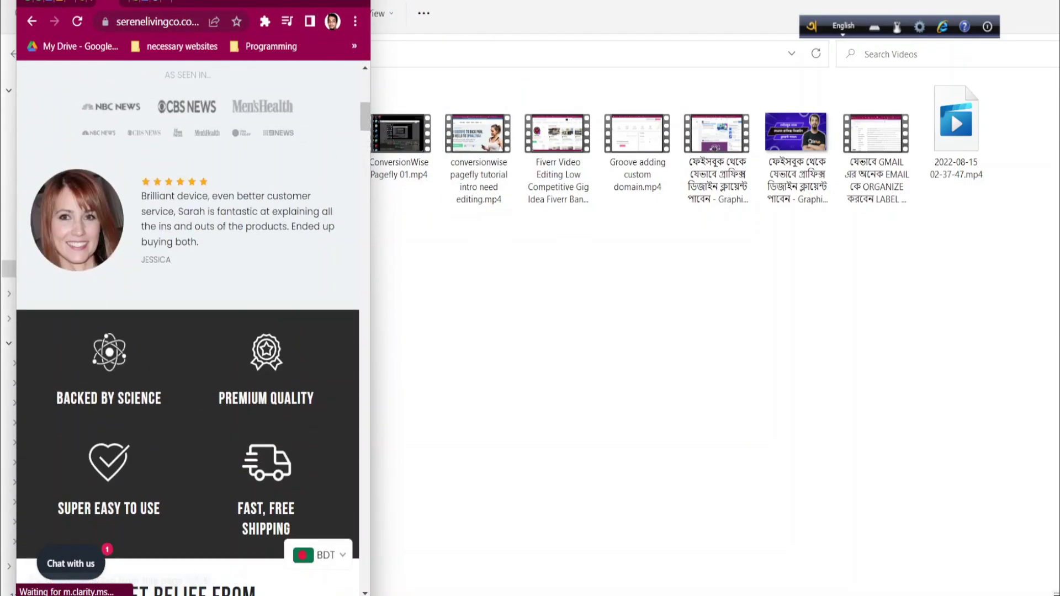
{"action": "left_click", "coordinate": [338, 1]}
{"action": "left_click", "coordinate": [594, 15]}
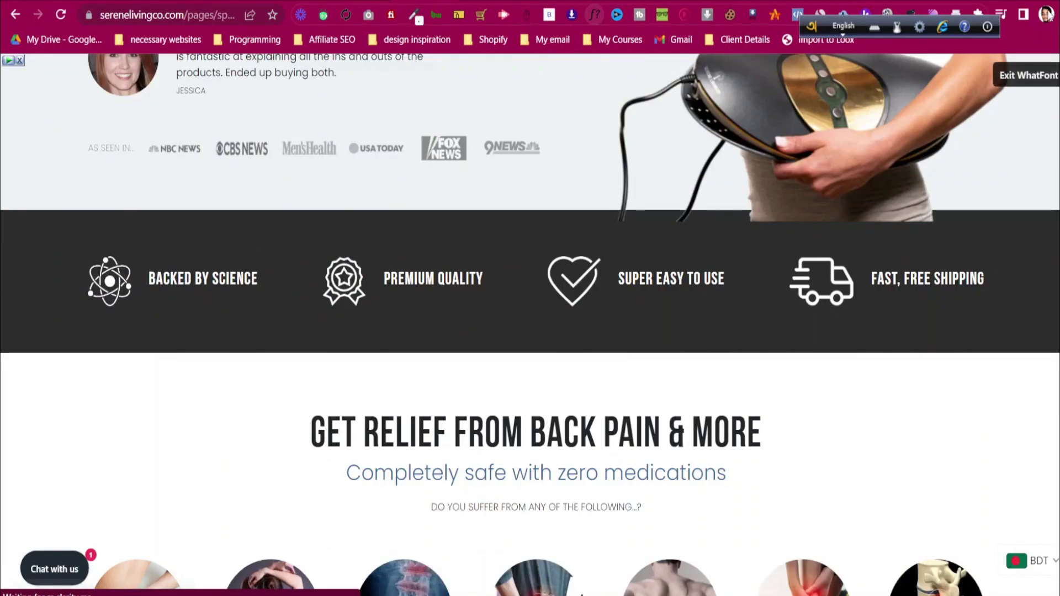
{"action": "left_click", "coordinate": [1031, 0]}
{"action": "scroll", "coordinate": [182, 274], "scroll_direction": "down", "scroll_amount": 5}
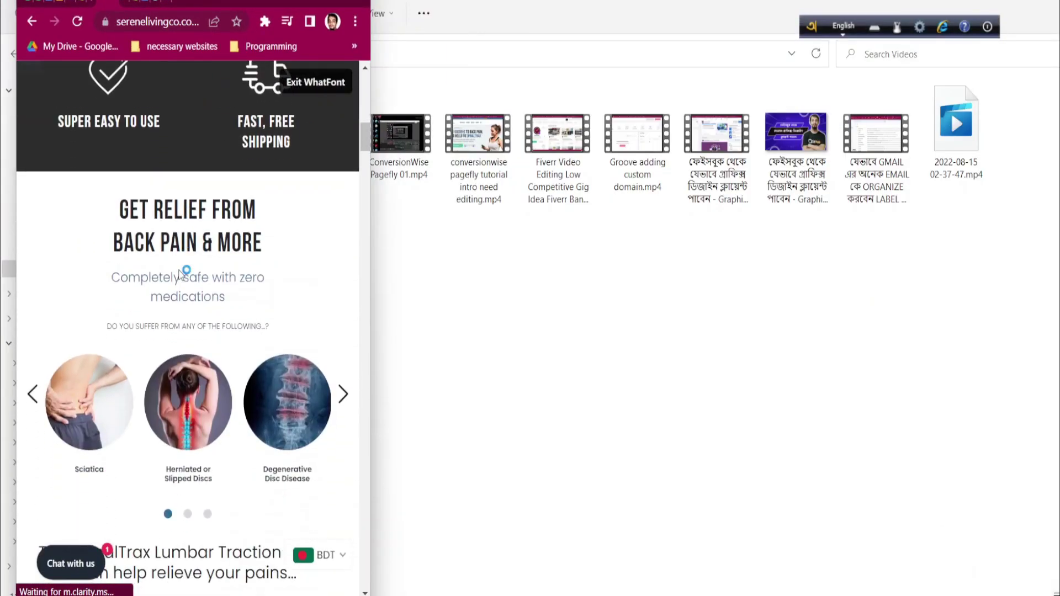
Inspect the mobile headline and sub headline fonts with WhatFont, restore the window's full width and return to the PageFly editor
{"action": "mouse_move", "coordinate": [190, 243]}
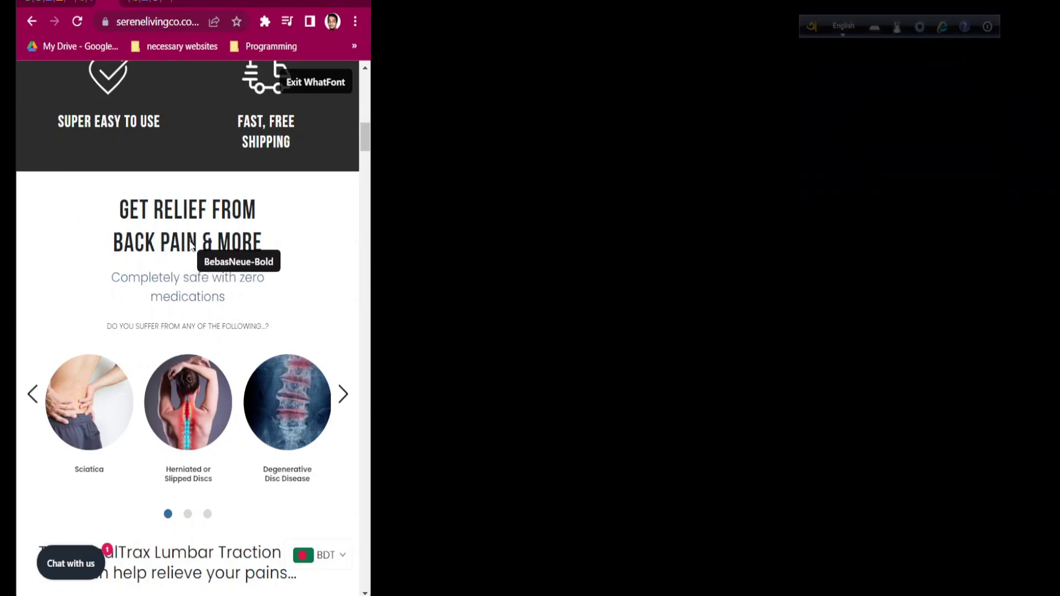
{"action": "left_click", "coordinate": [191, 246]}
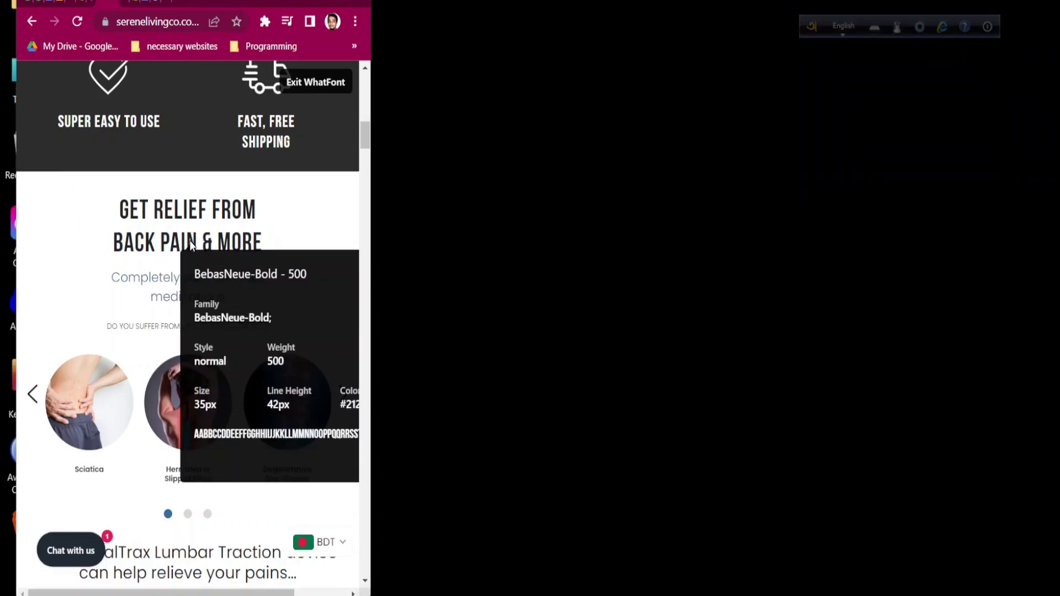
{"action": "left_click", "coordinate": [166, 280]}
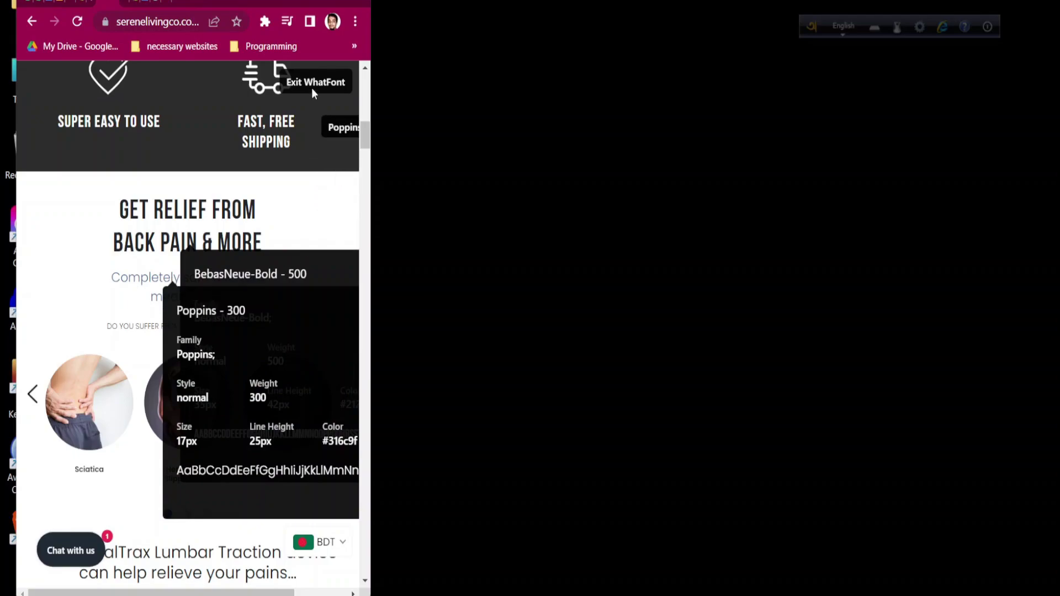
{"action": "left_click", "coordinate": [319, 2]}
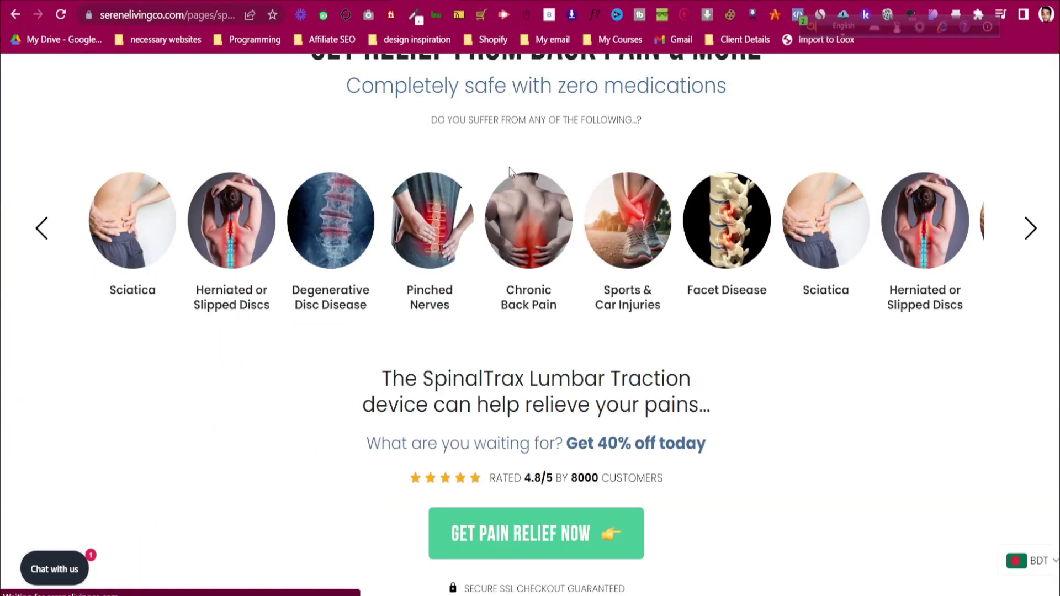
{"action": "left_click", "coordinate": [386, 1]}
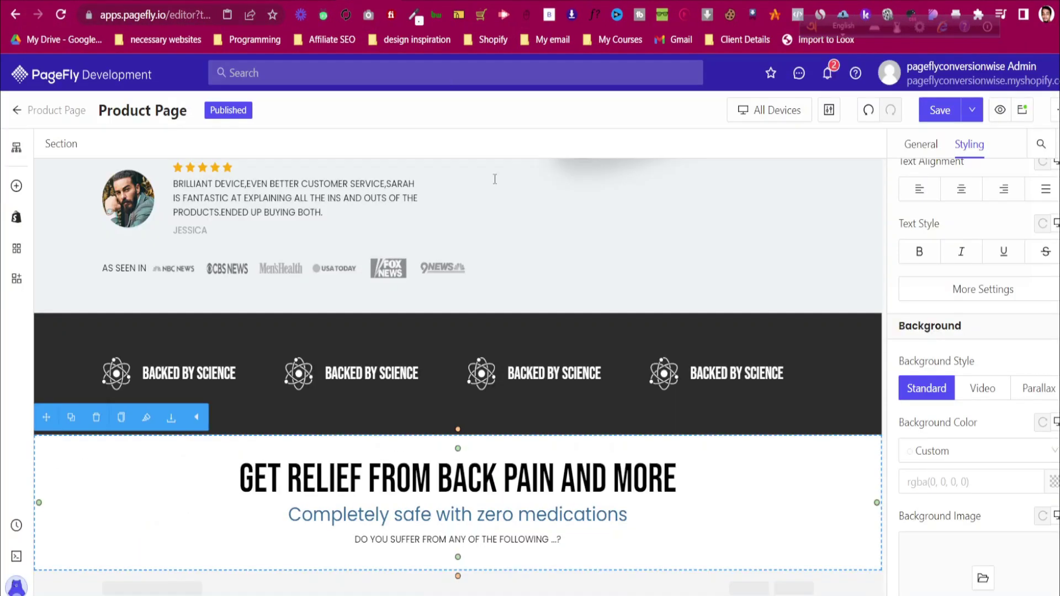
Switch the editor to the Mobile view and set the "GET RELIEF FROM BACK PAIN AND MORE" heading's font size to 35 px
{"action": "left_click", "coordinate": [760, 115]}
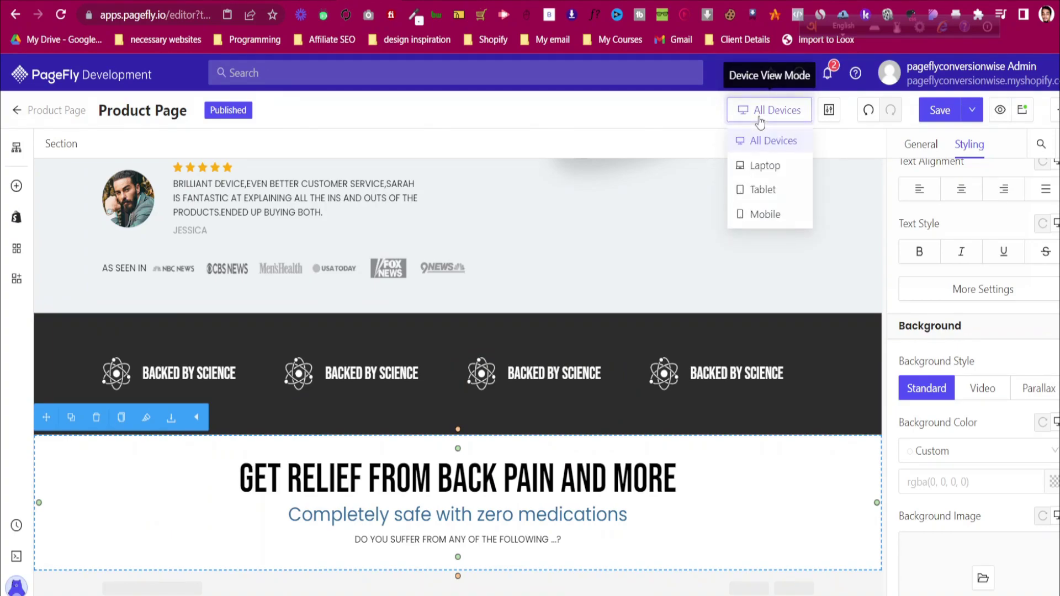
{"action": "left_click", "coordinate": [761, 116]}
{"action": "left_click", "coordinate": [769, 116]}
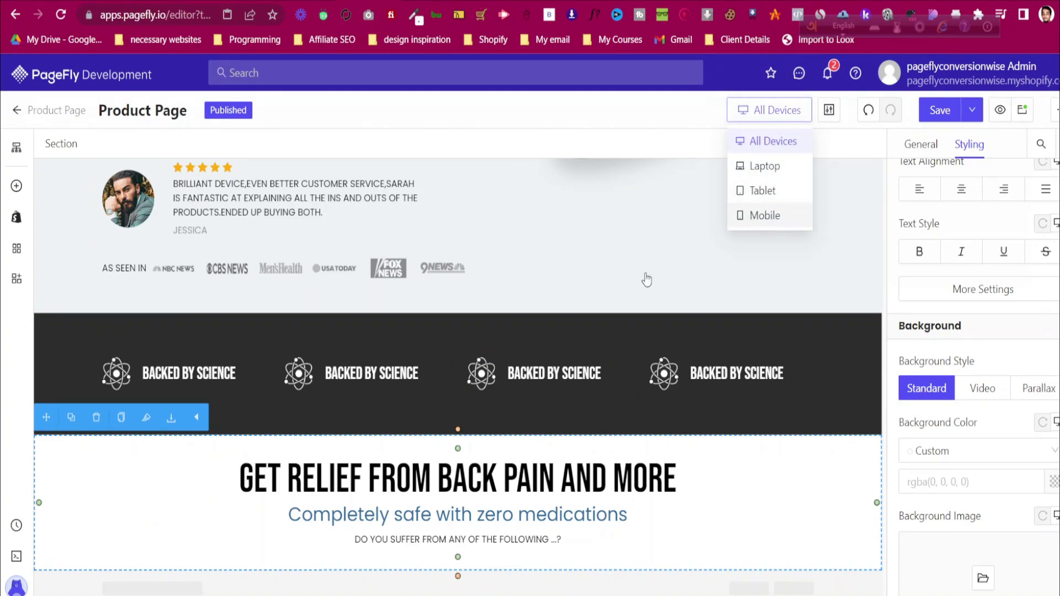
{"action": "left_click", "coordinate": [765, 216]}
{"action": "left_click", "coordinate": [473, 344]}
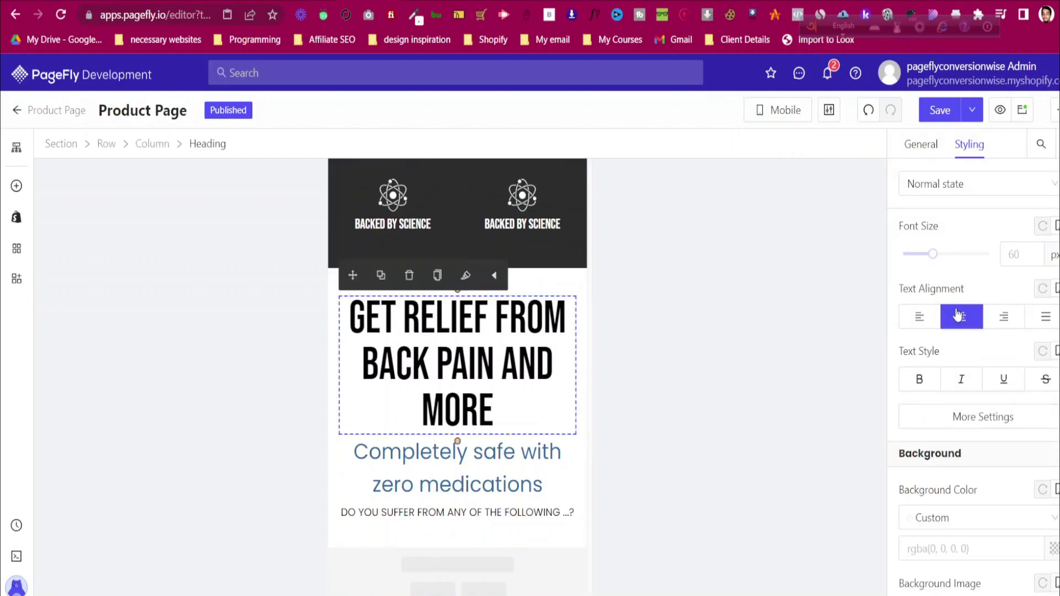
{"action": "type", "text": "28"}
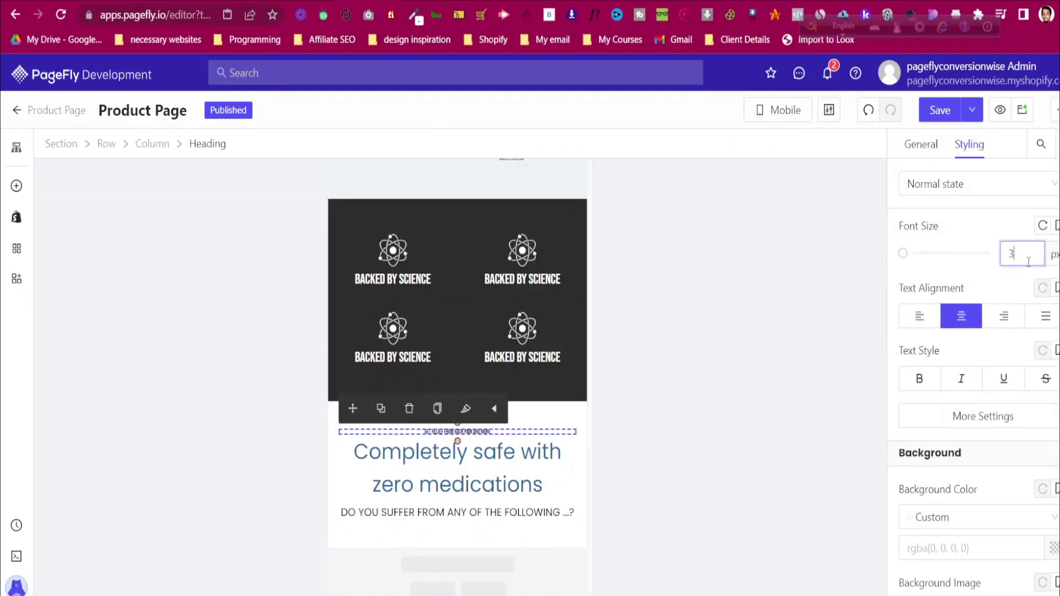
Set the mobile font size of the "Completely safe with zero medications" heading to 18 px
{"action": "double_click", "coordinate": [1019, 254]}
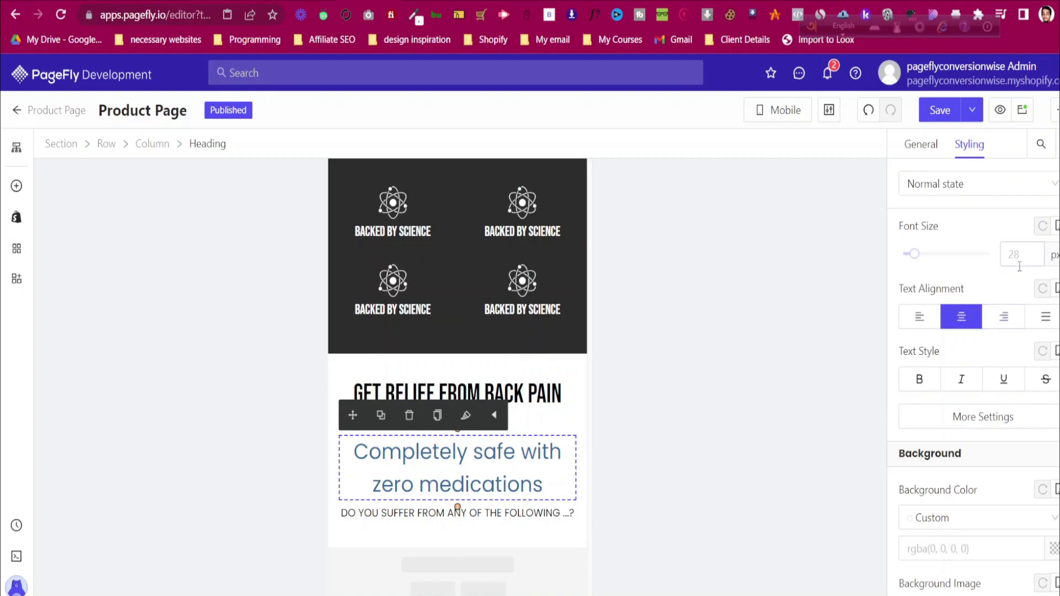
{"action": "type", "text": "18"}
{"action": "left_click", "coordinate": [546, 513]}
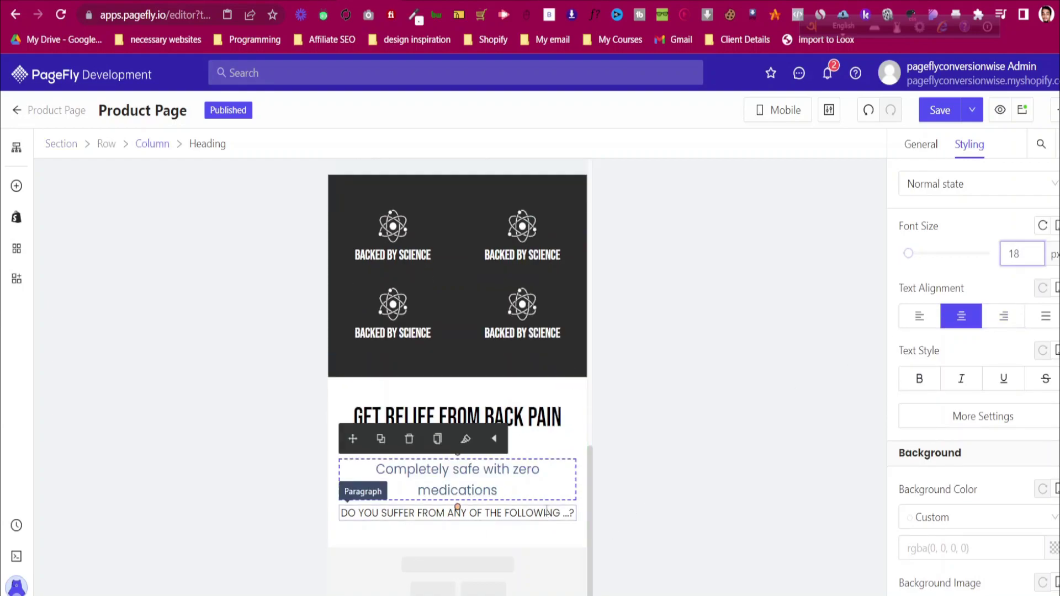
{"action": "left_click", "coordinate": [347, 389]}
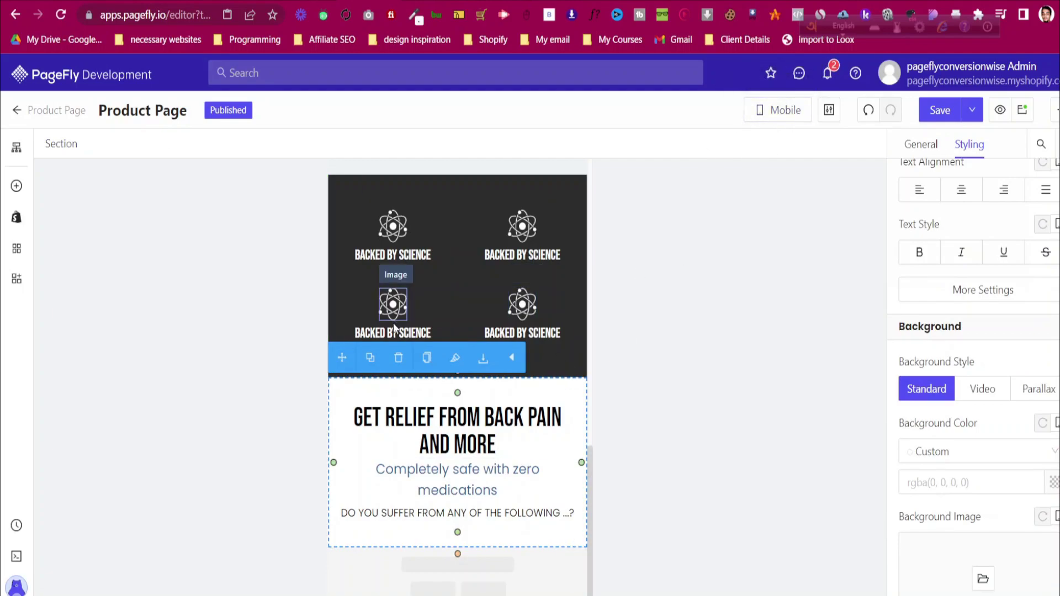
Review the mobile layout of the sections above the headline and return to the reference page
{"action": "scroll", "coordinate": [399, 332], "scroll_direction": "up", "scroll_amount": 10}
{"action": "scroll", "coordinate": [399, 331], "scroll_direction": "down", "scroll_amount": 10}
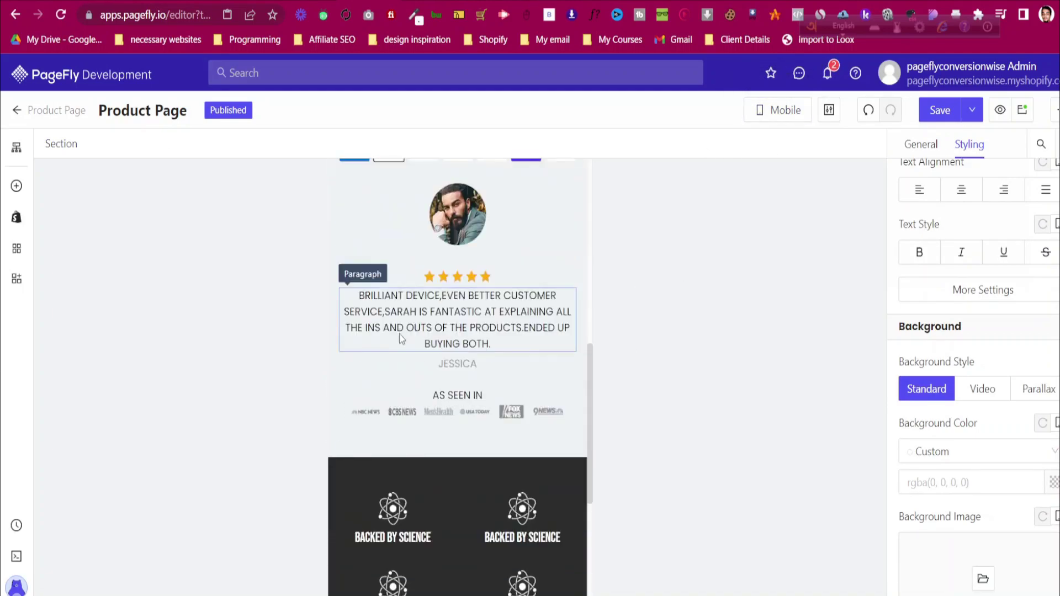
{"action": "left_click", "coordinate": [788, 142]}
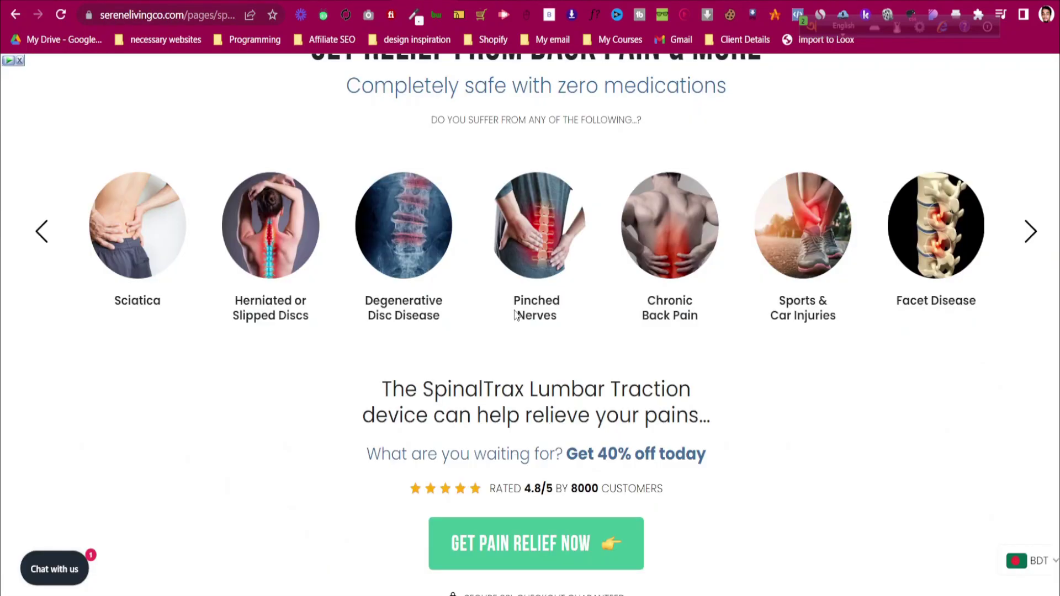
Compare the reference section's spacing and set the headline section's top and bottom padding to 40 px
{"action": "scroll", "coordinate": [515, 315], "scroll_direction": "up", "scroll_amount": 4}
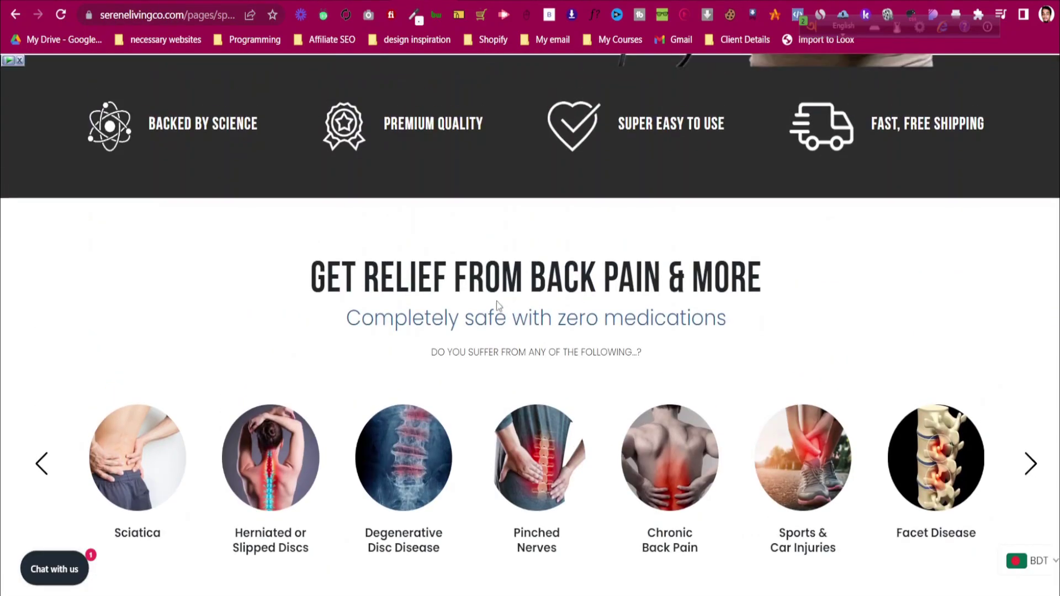
{"action": "scroll", "coordinate": [388, 348], "scroll_direction": "down", "scroll_amount": 8}
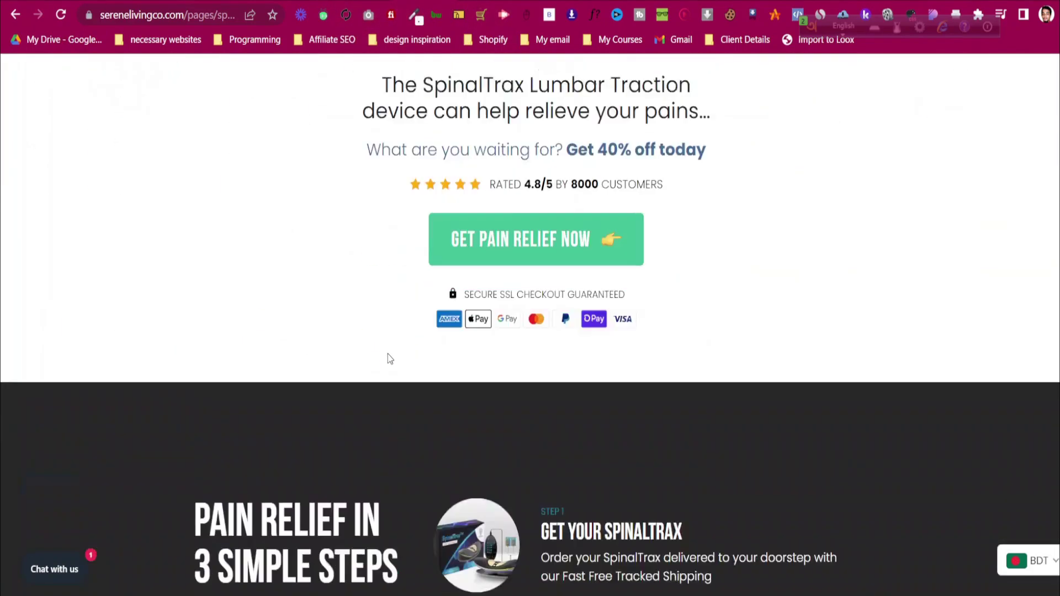
{"action": "scroll", "coordinate": [389, 341], "scroll_direction": "up", "scroll_amount": 3}
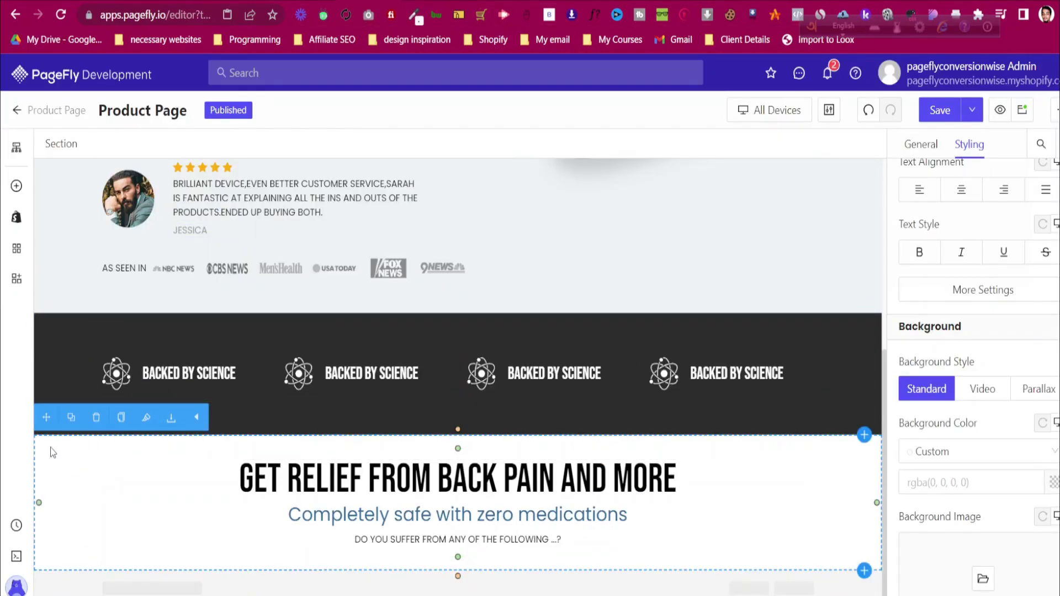
{"action": "scroll", "coordinate": [973, 380], "scroll_direction": "down", "scroll_amount": 5}
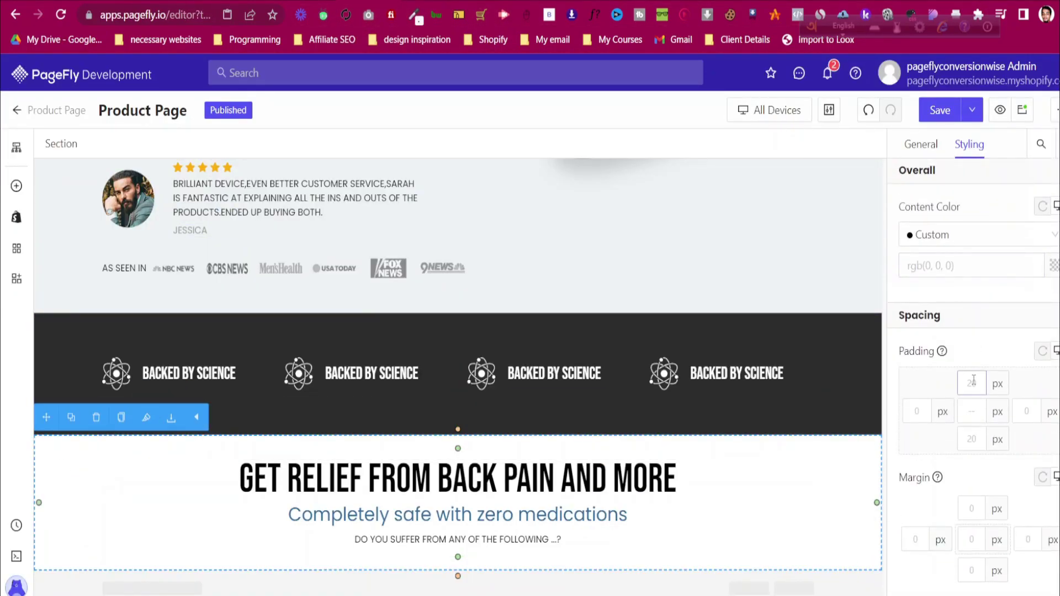
{"action": "type", "text": "40"}
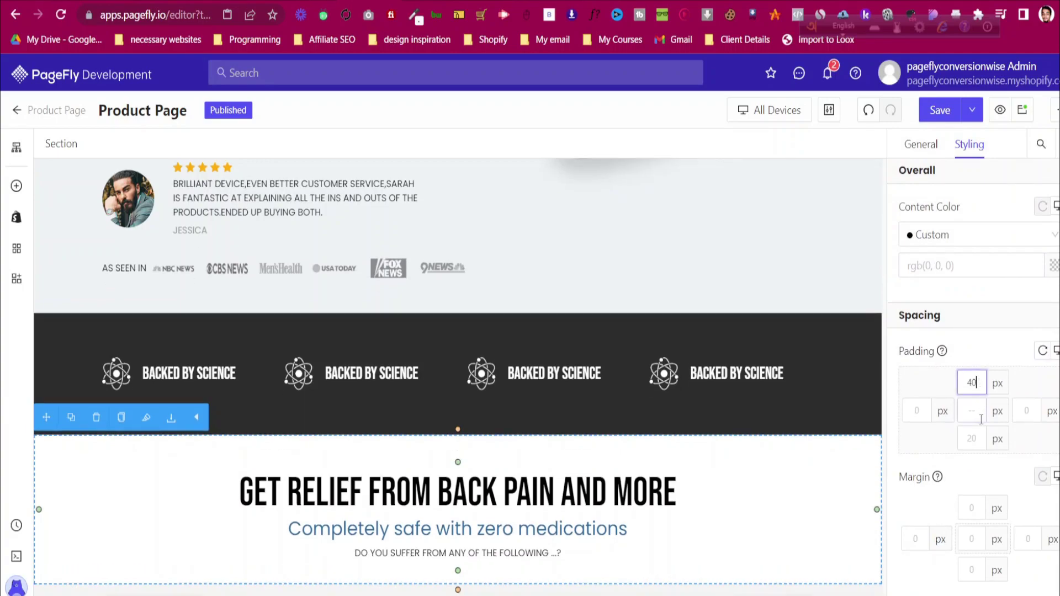
{"action": "left_click", "coordinate": [972, 439]}
{"action": "type", "text": "40"}
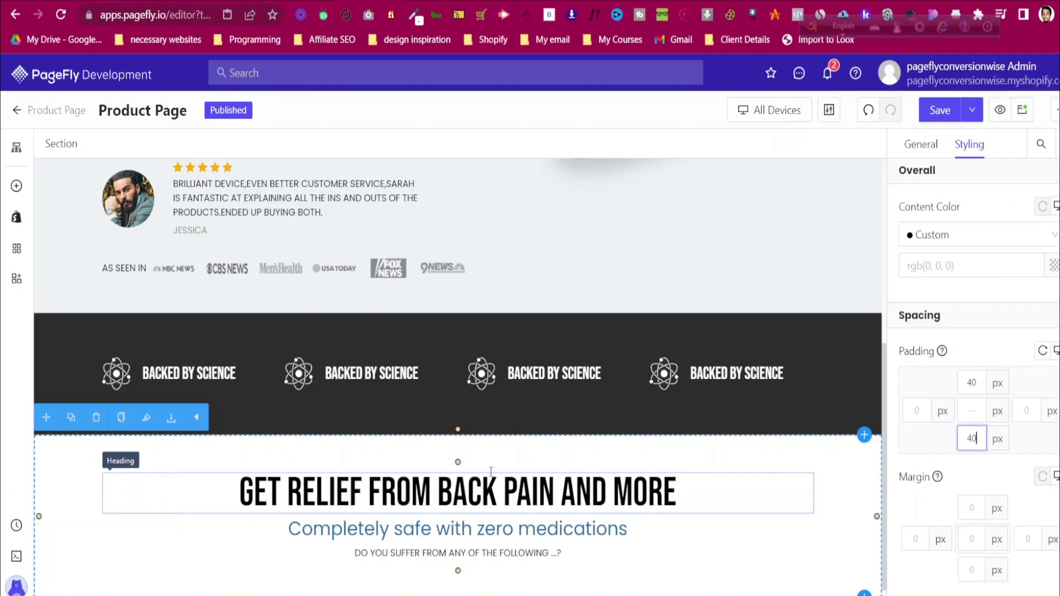
Inspect the font of the "Herniated or Slipped Discs" carousel caption on the reference page with WhatFont
{"action": "left_click", "coordinate": [420, 1]}
{"action": "scroll", "coordinate": [452, 201], "scroll_direction": "up", "scroll_amount": 3}
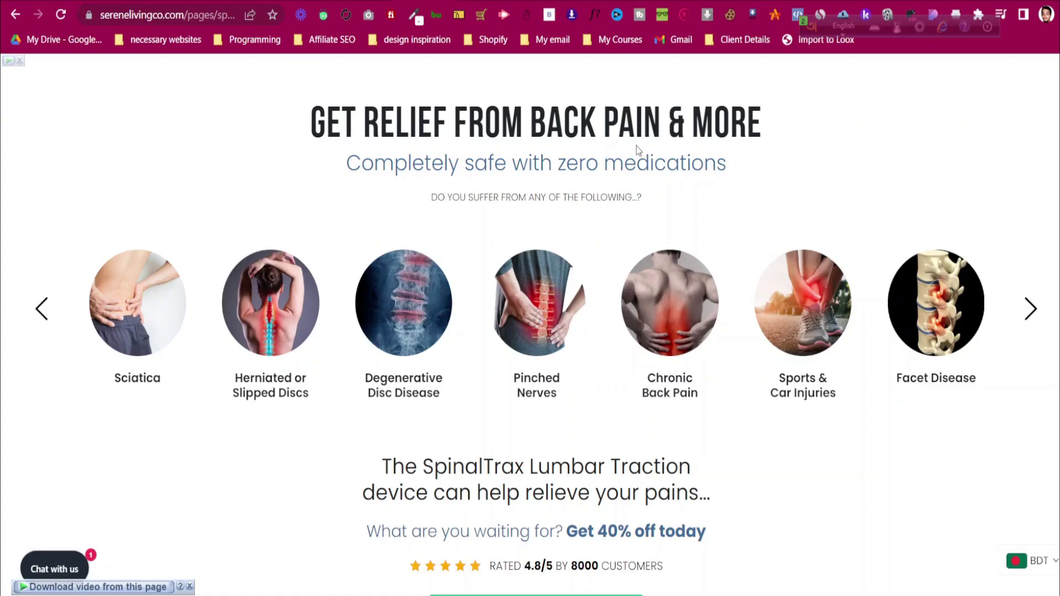
{"action": "left_click", "coordinate": [591, 14]}
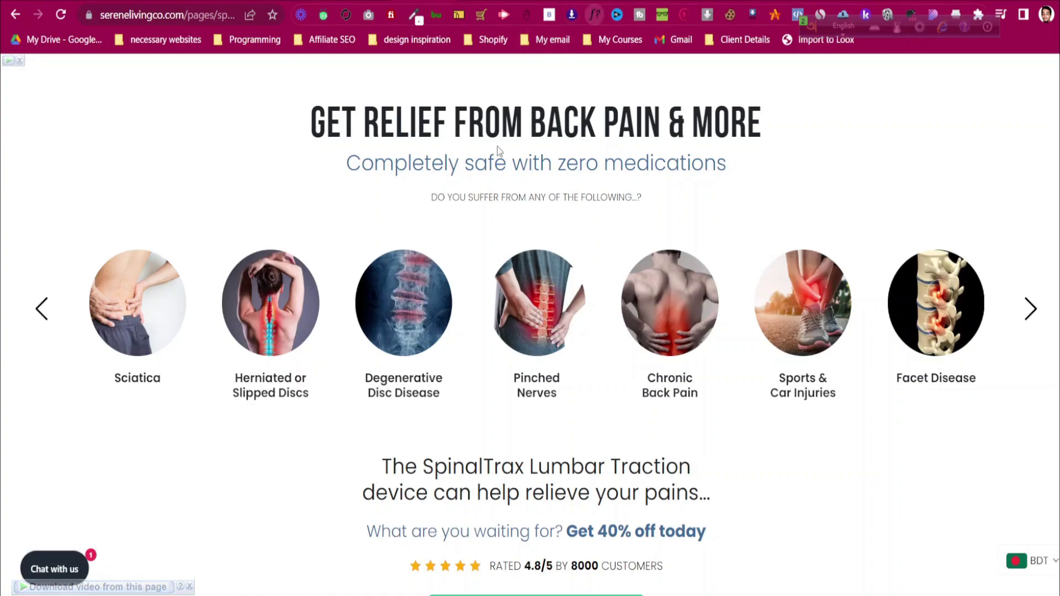
{"action": "left_click", "coordinate": [283, 384]}
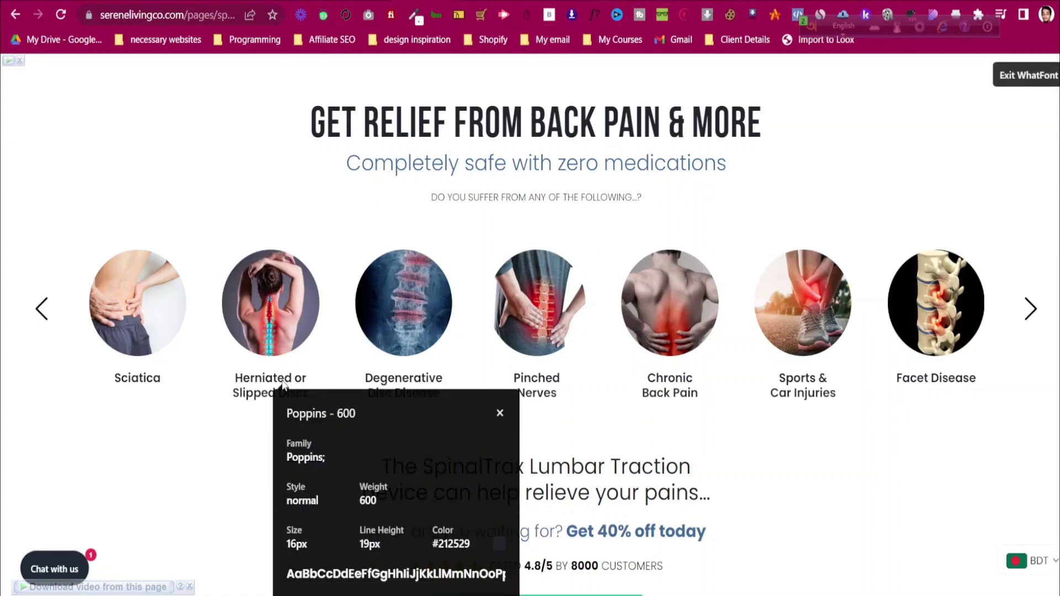
{"action": "left_click", "coordinate": [501, 413]}
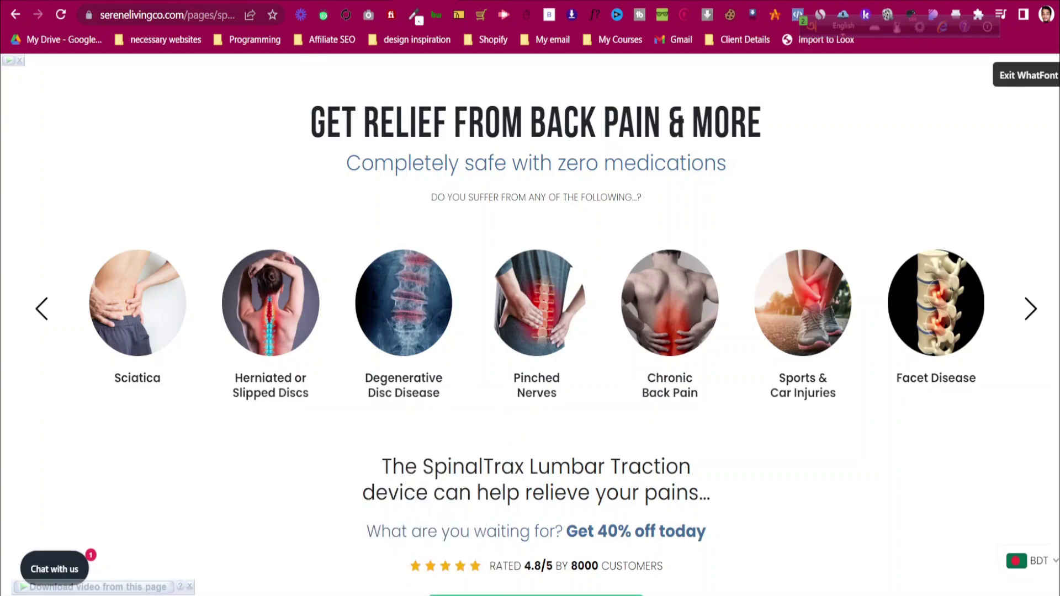
{"action": "key", "text": "Escape"}
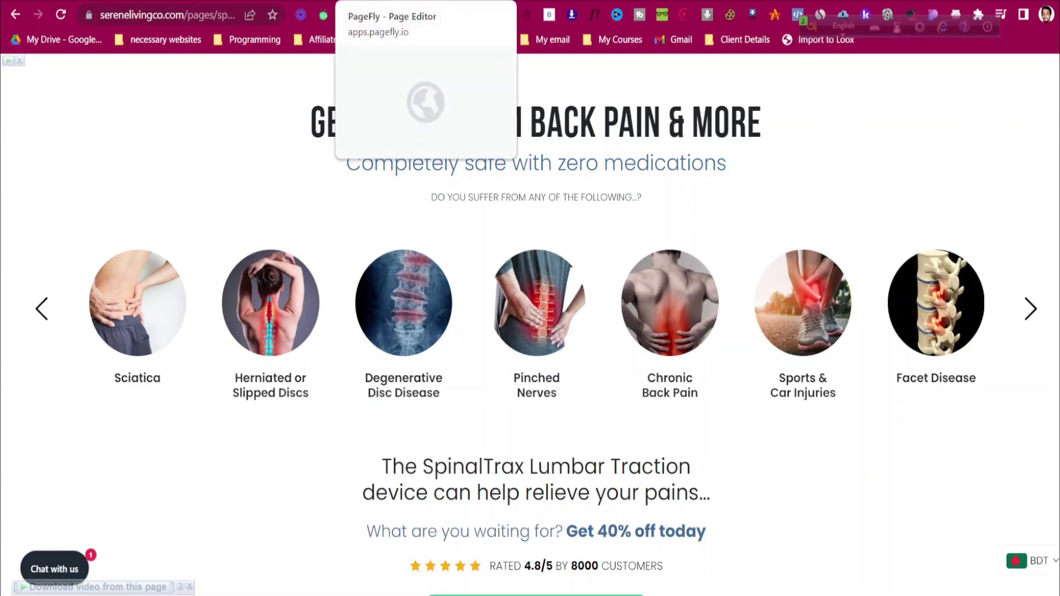
Return to the PageFly editor and add a three-column text slideshow below the "DO YOU SUFFER FROM ANY OF THE FOLLOWING ...?" line
{"action": "left_click", "coordinate": [381, 1]}
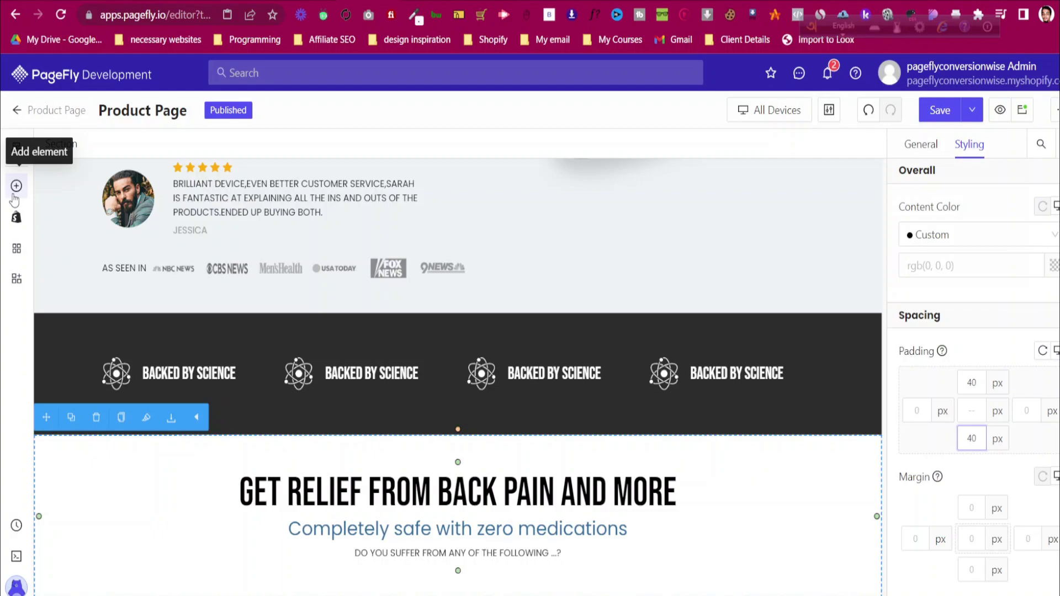
{"action": "left_click", "coordinate": [16, 186]}
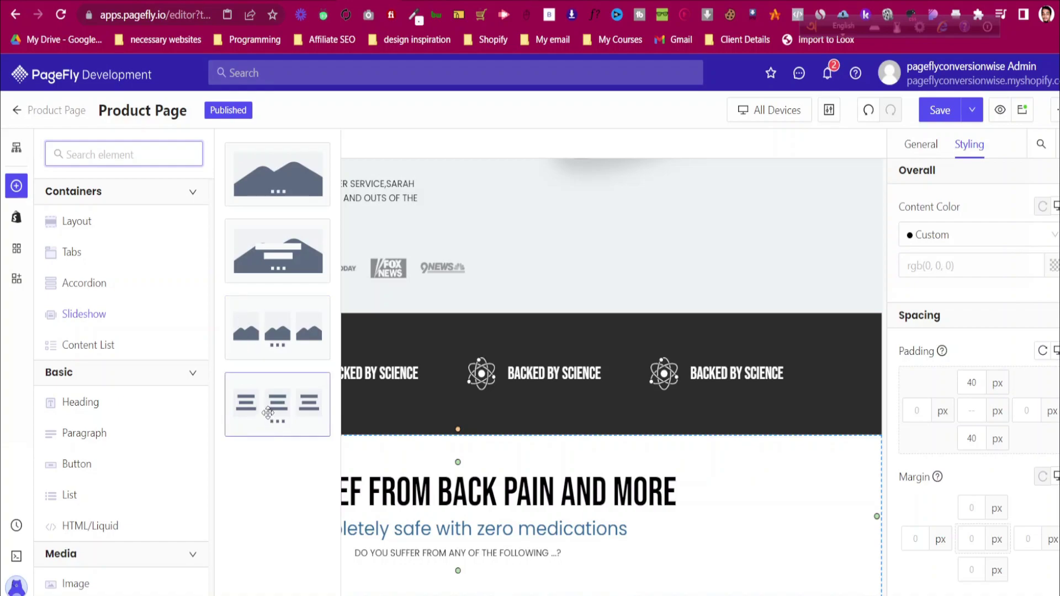
{"action": "left_click_drag", "start_coordinate": [267, 413], "coordinate": [449, 565]}
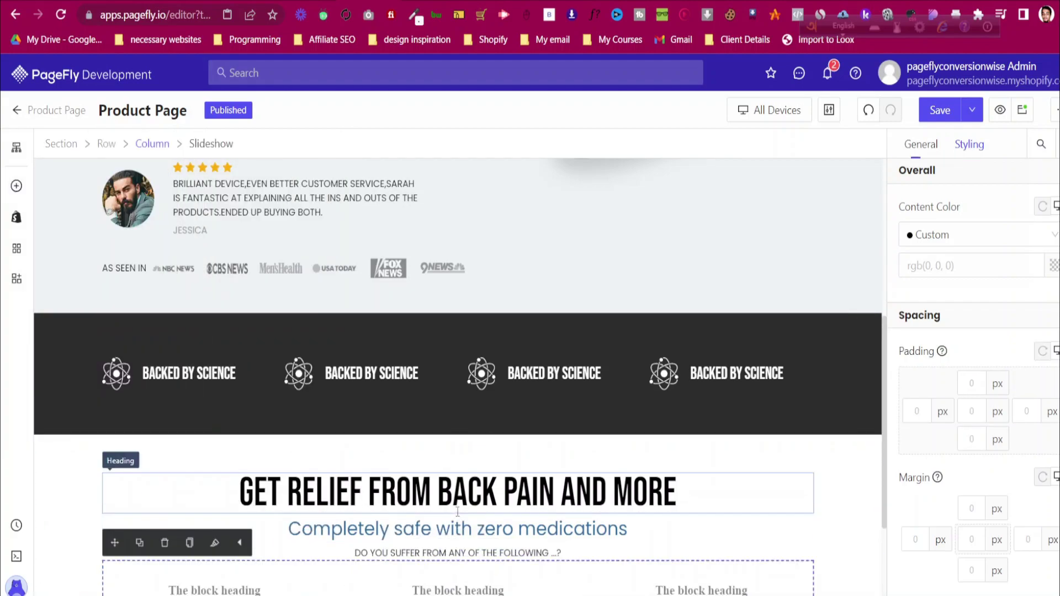
{"action": "scroll", "coordinate": [442, 525], "scroll_direction": "down", "scroll_amount": 3}
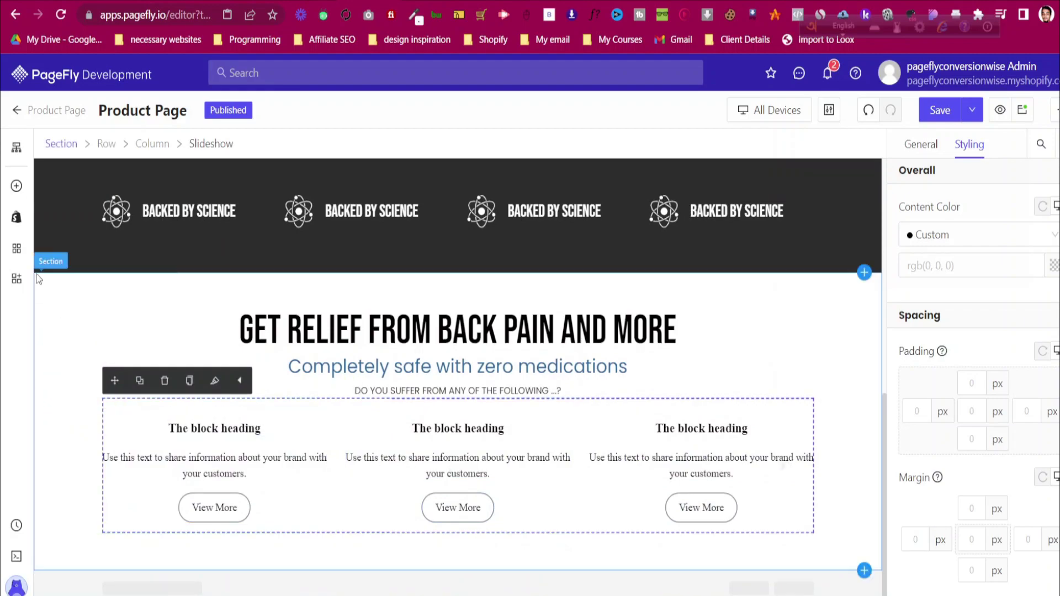
Add an Image element above the block heading in the slideshow's first slide
{"action": "left_click", "coordinate": [16, 186]}
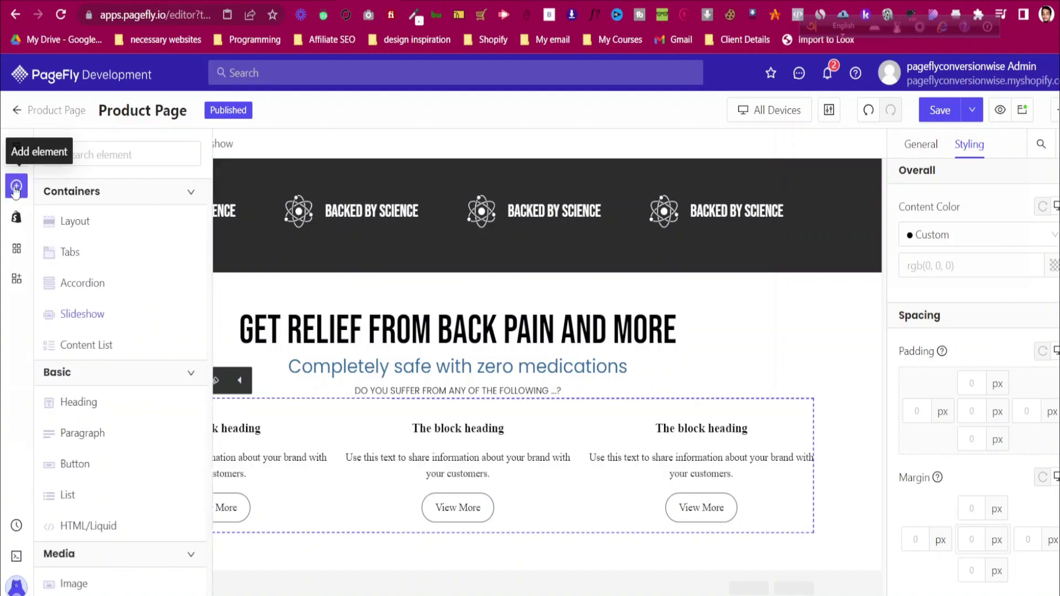
{"action": "scroll", "coordinate": [117, 469], "scroll_direction": "down", "scroll_amount": 2}
{"action": "mouse_move", "coordinate": [119, 505]}
{"action": "left_click_drag", "start_coordinate": [278, 174], "coordinate": [243, 479]}
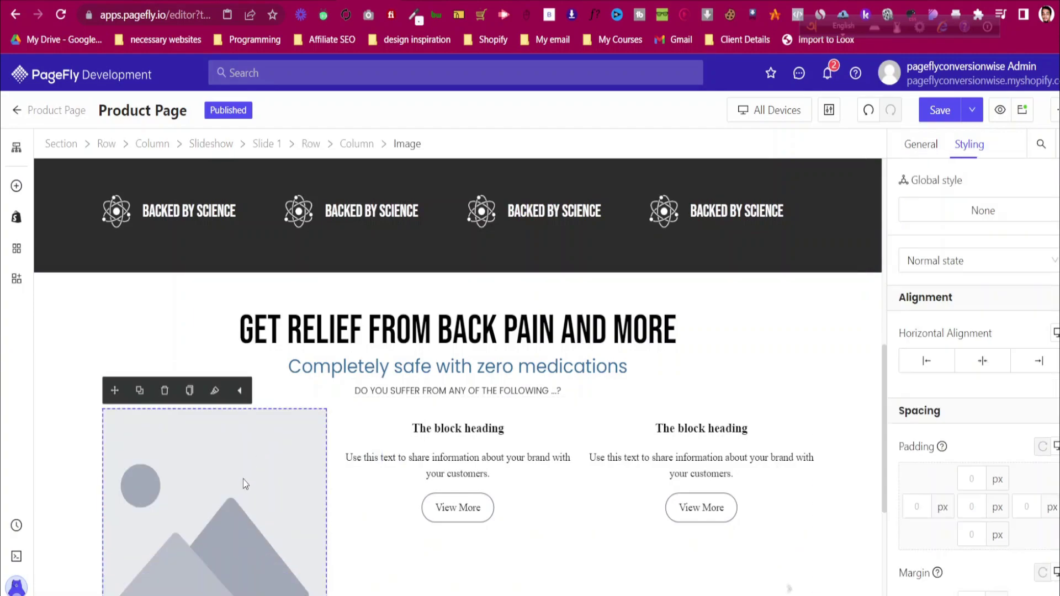
Upload relief-1.webp from the Downloads folder and use it as the first slide's image source
{"action": "left_click", "coordinate": [920, 144]}
{"action": "left_click", "coordinate": [981, 268]}
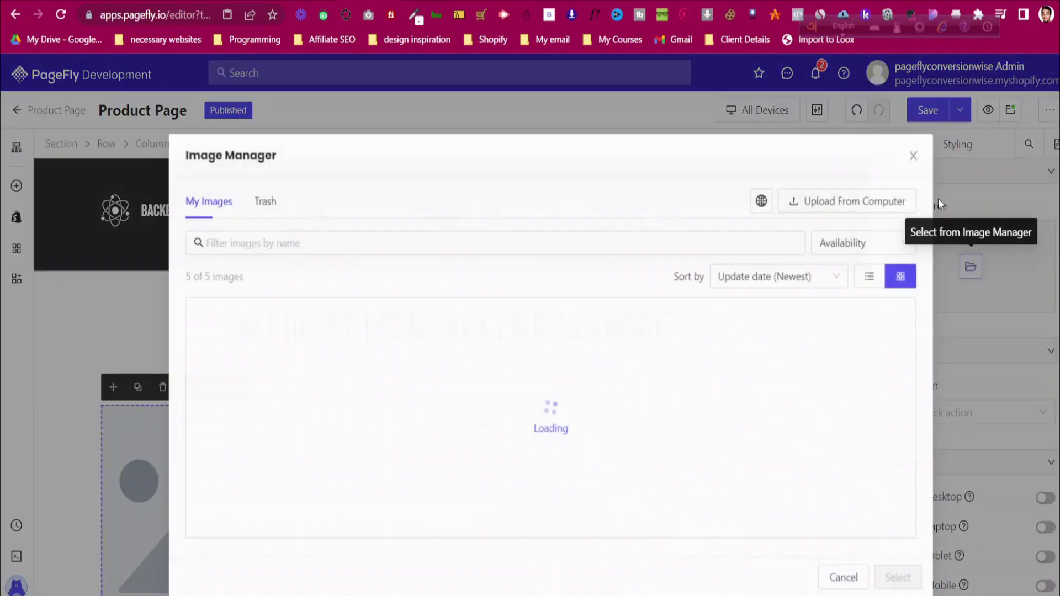
{"action": "left_click", "coordinate": [823, 201]}
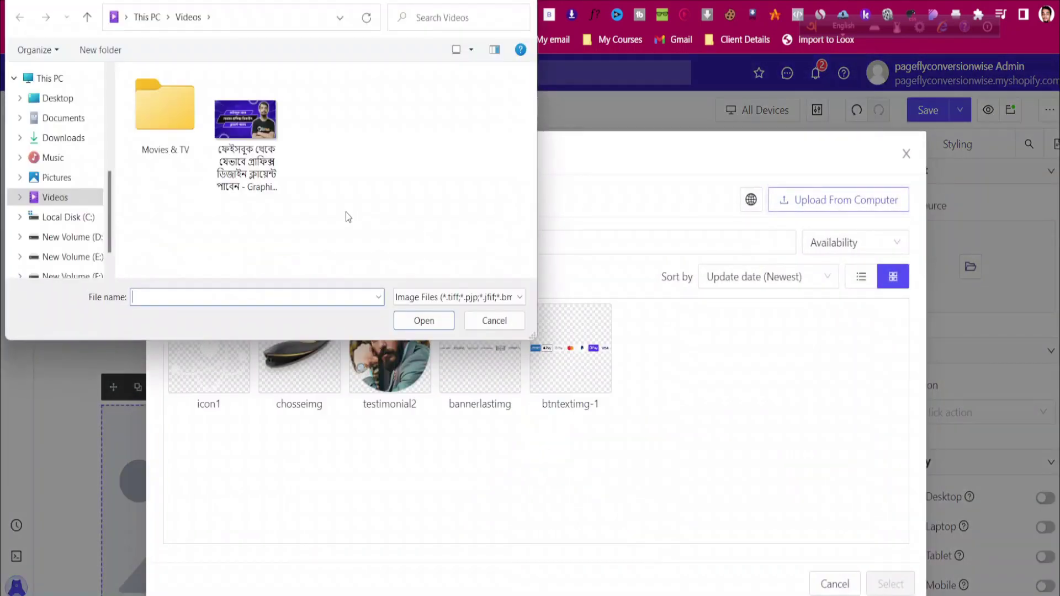
{"action": "left_click", "coordinate": [53, 118]}
{"action": "left_click", "coordinate": [58, 137]}
{"action": "scroll", "coordinate": [391, 164], "scroll_direction": "down", "scroll_amount": 6}
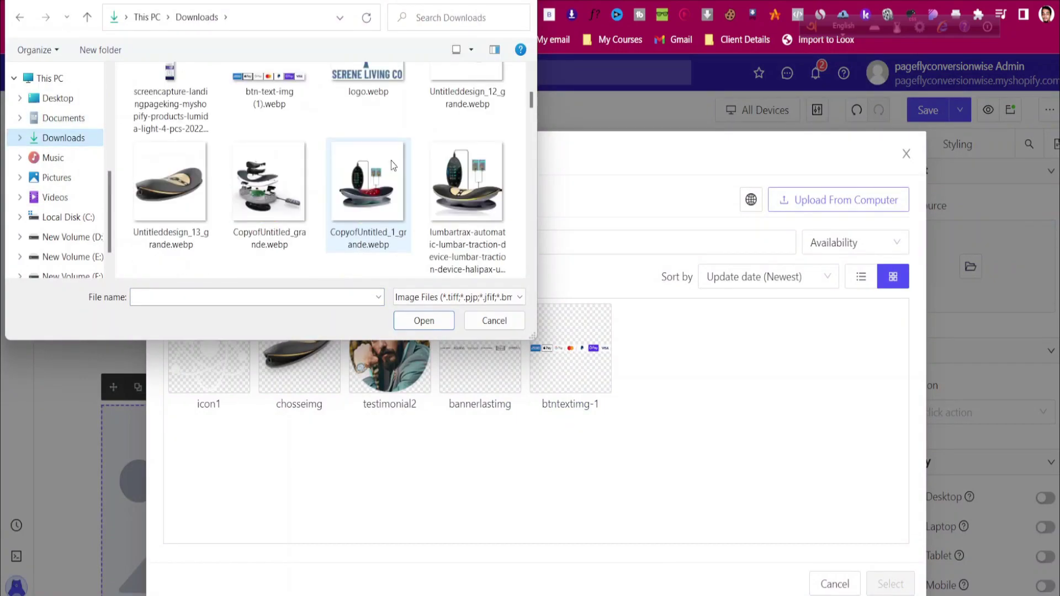
{"action": "left_click", "coordinate": [367, 221]}
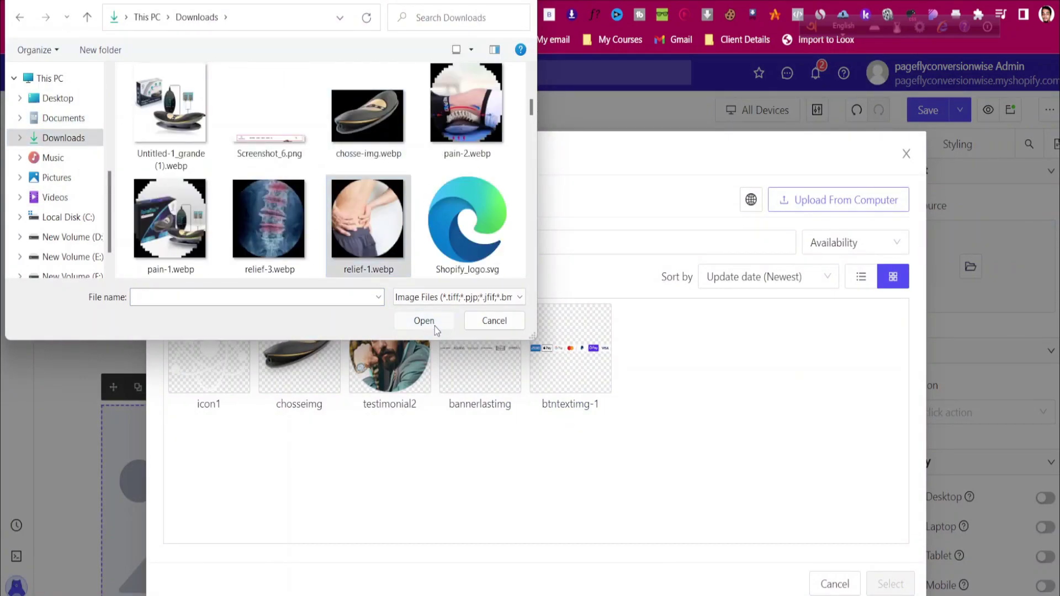
{"action": "left_click", "coordinate": [435, 326]}
{"action": "scroll", "coordinate": [747, 424], "scroll_direction": "down", "scroll_amount": 1}
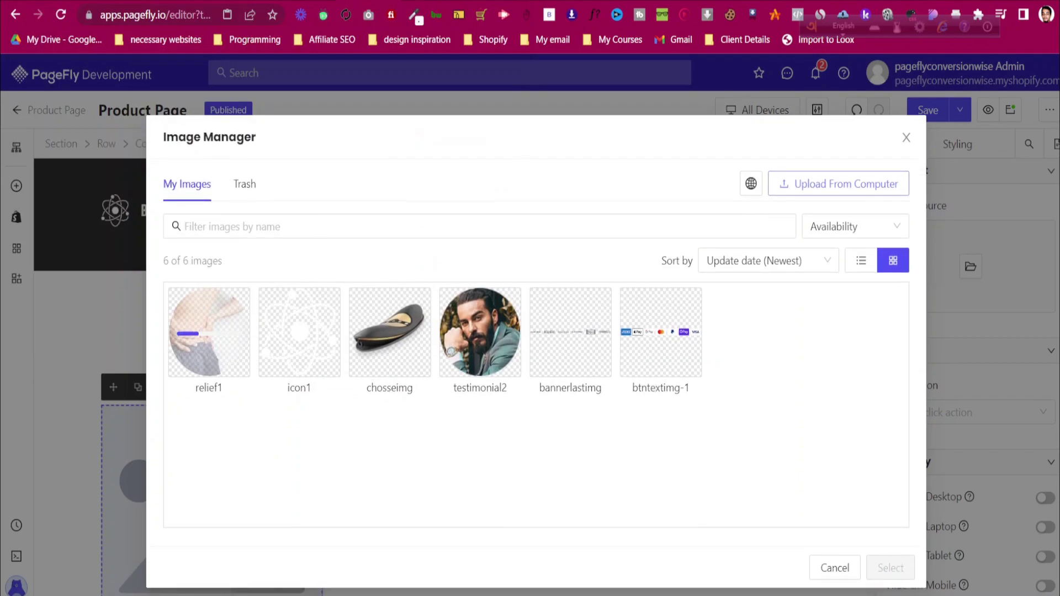
{"action": "left_click", "coordinate": [403, 1]}
{"action": "left_click", "coordinate": [403, 1]}
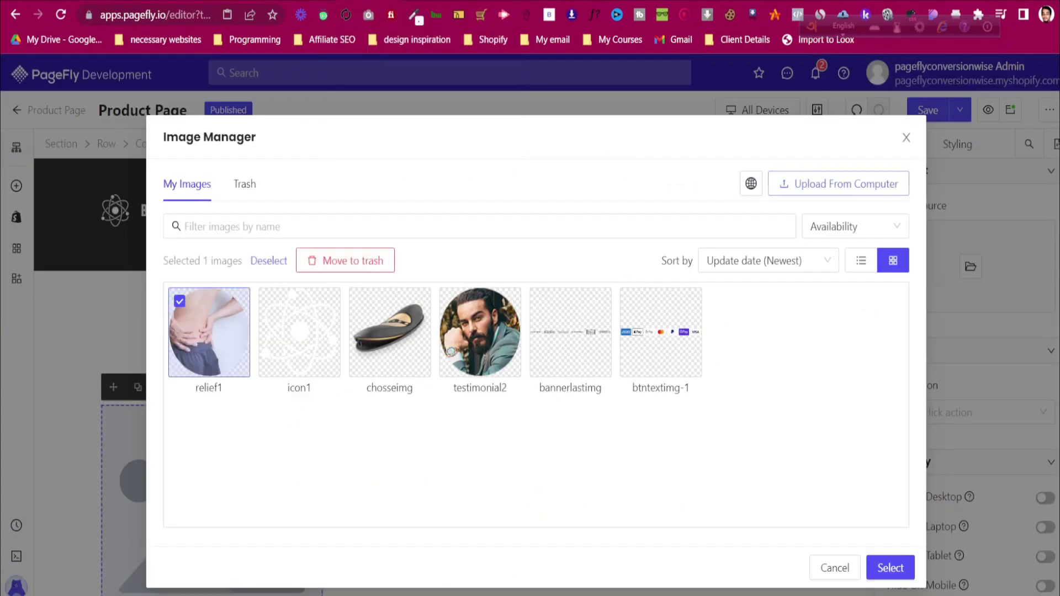
{"action": "left_click", "coordinate": [890, 568]}
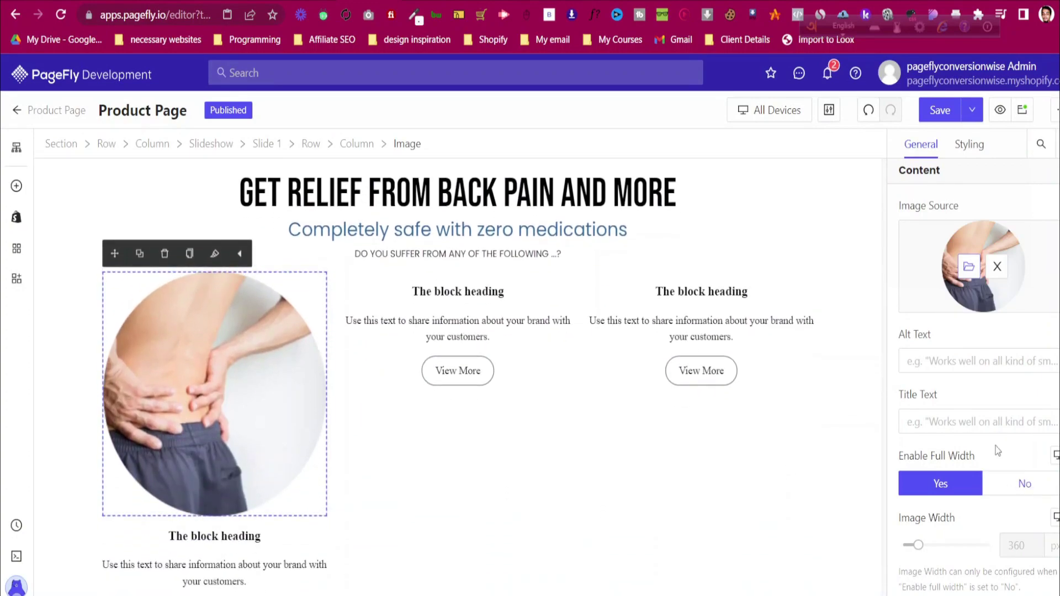
Turn off full width for the first slide's image and reduce its image width to about 160 px
{"action": "left_click", "coordinate": [1001, 484]}
{"action": "left_click_drag", "start_coordinate": [915, 547], "coordinate": [912, 548]}
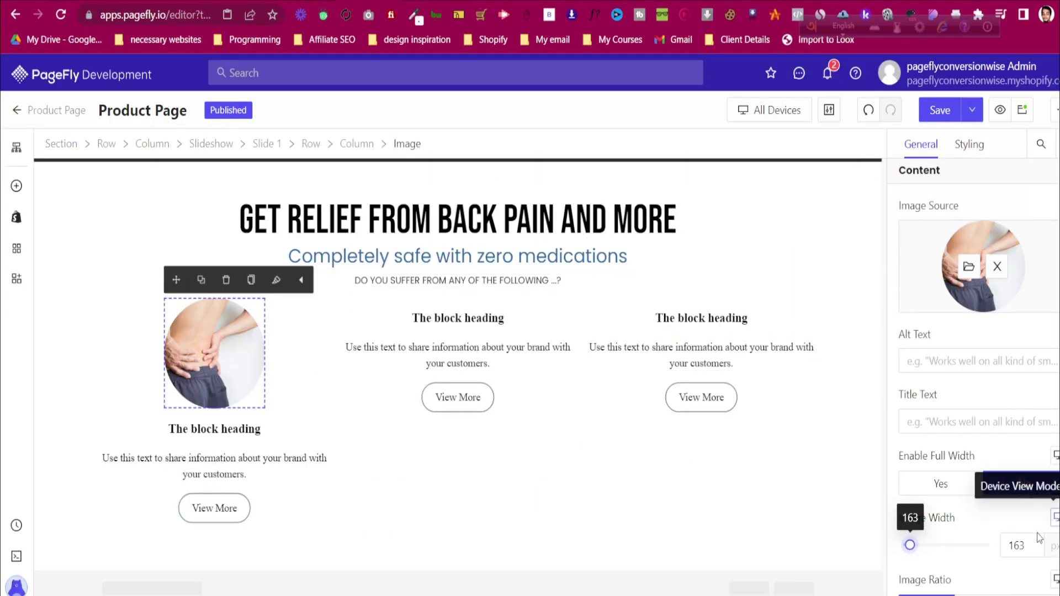
{"action": "left_click", "coordinate": [1027, 547]}
{"action": "key", "text": "Up"}
{"action": "key", "text": "Down"}
{"action": "key", "text": "Down"}
{"action": "key", "text": "Down"}
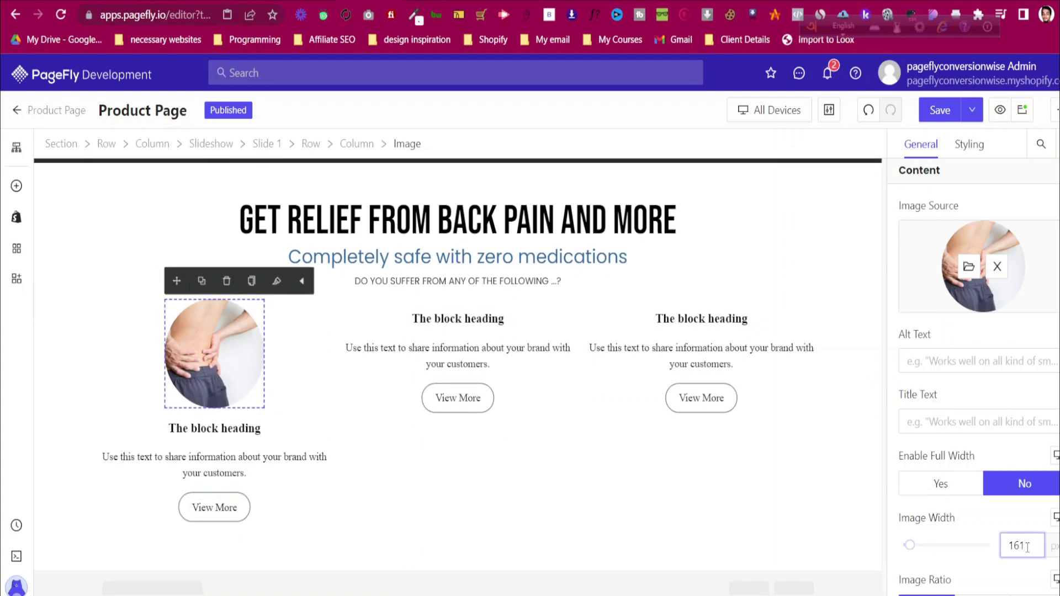
{"action": "key", "text": "Down"}
{"action": "left_click", "coordinate": [969, 146]}
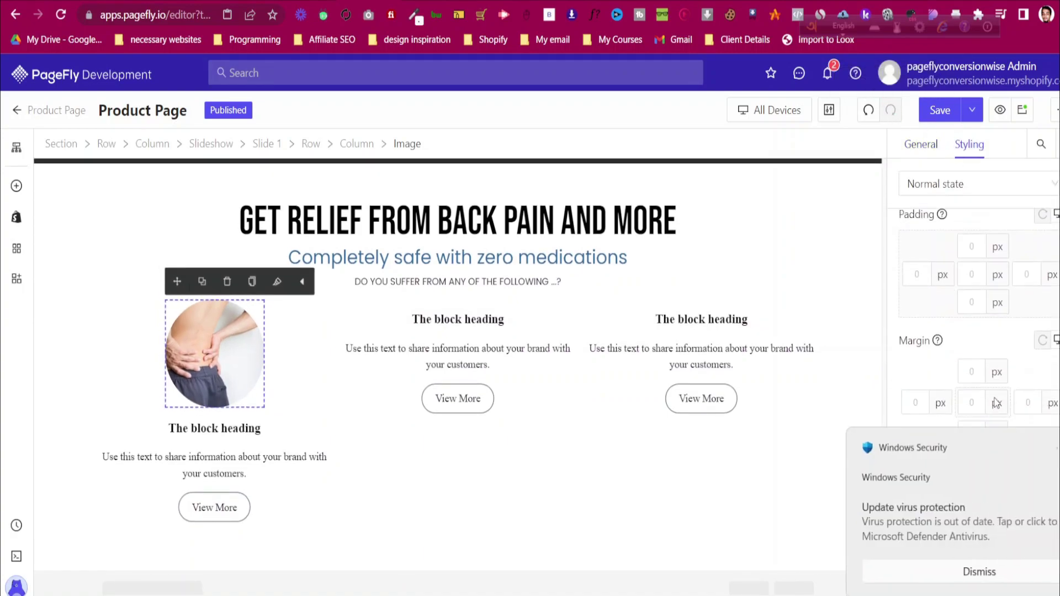
{"action": "left_click", "coordinate": [1054, 448]}
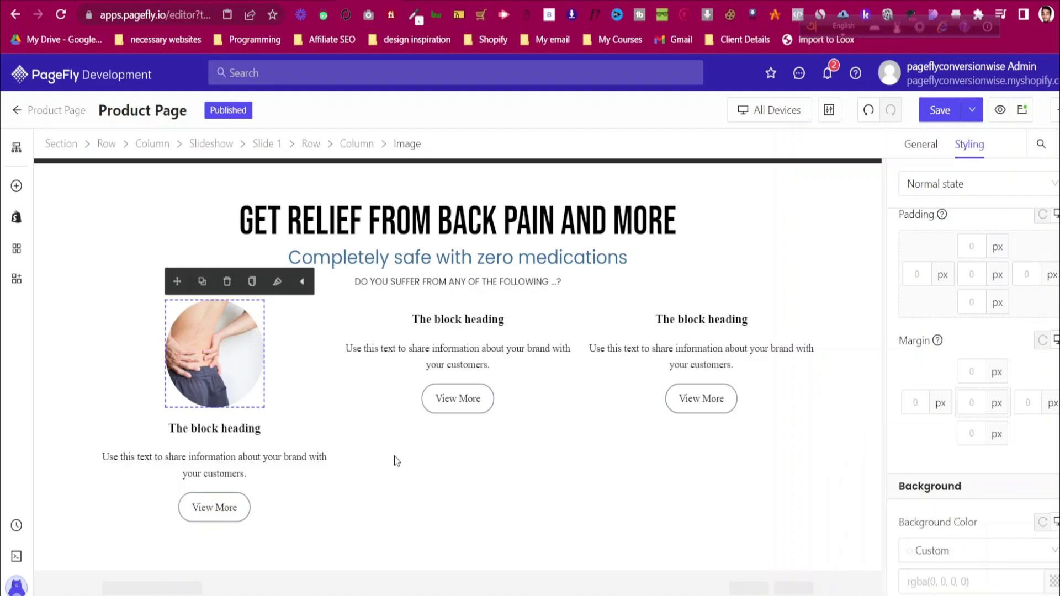
Replace the first slide's block heading with "Chronic Back Pain", broken over two lines after "Chronic"
{"action": "left_click", "coordinate": [245, 432]}
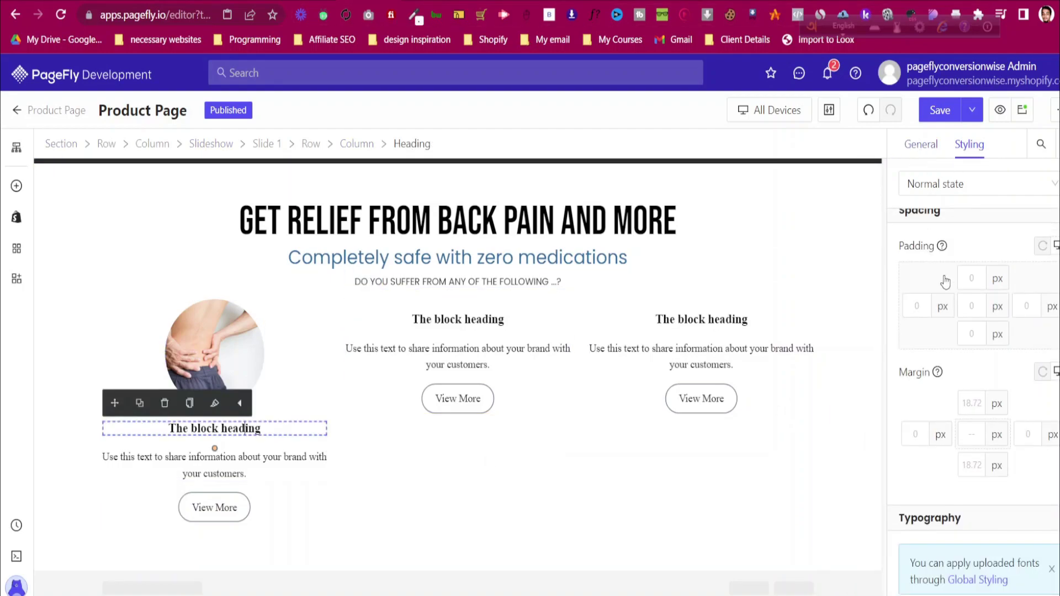
{"action": "key", "text": "ctrl+Tab"}
{"action": "key", "text": "ctrl+shift+Tab"}
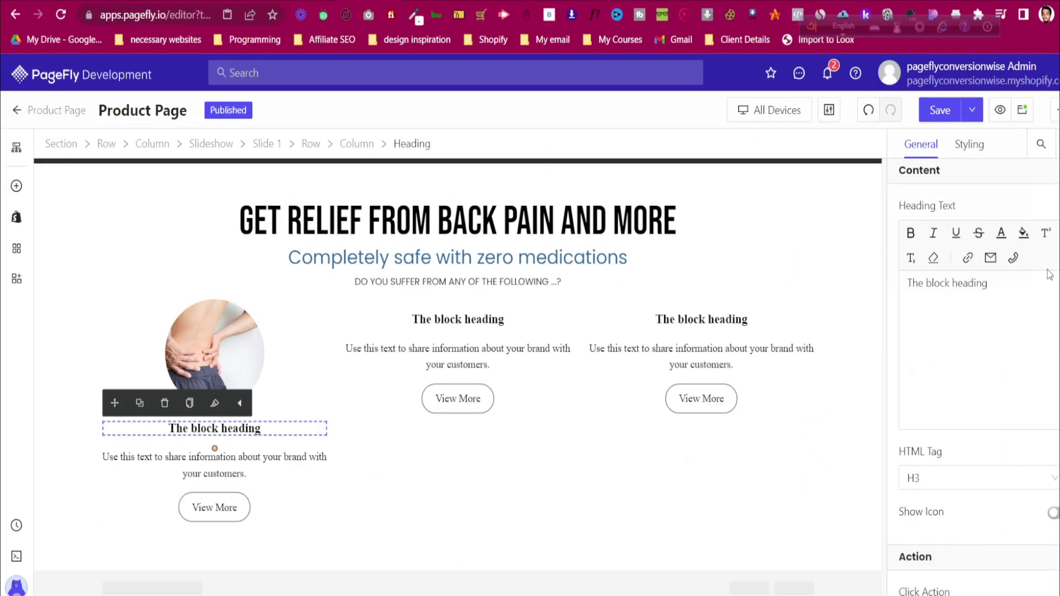
{"action": "key", "text": "ctrl+a"}
{"action": "type", "text": "Chronic"}
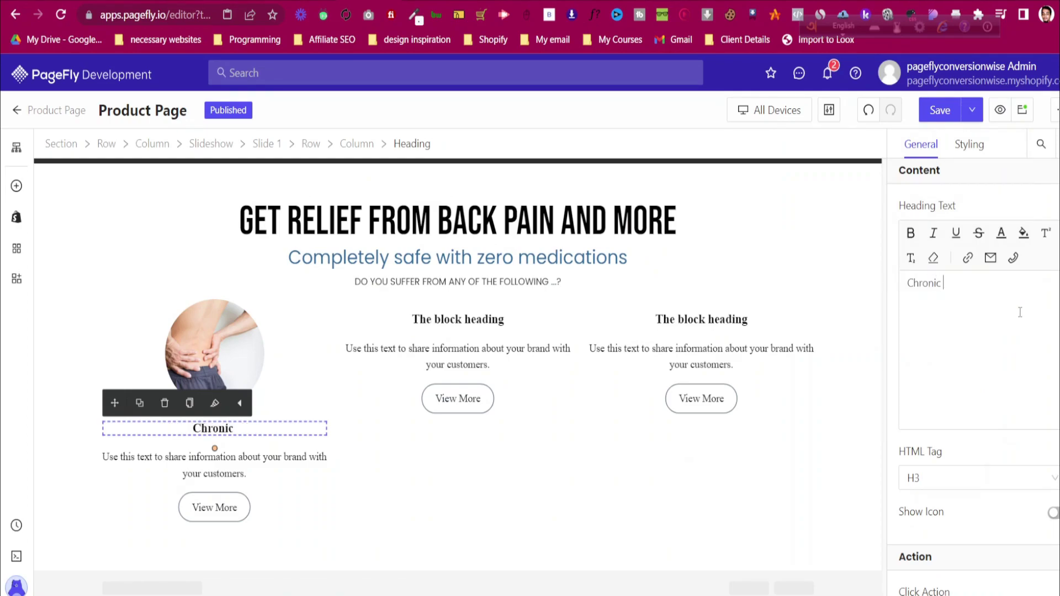
{"action": "key", "text": "Return"}
{"action": "type", "text": "Back "}
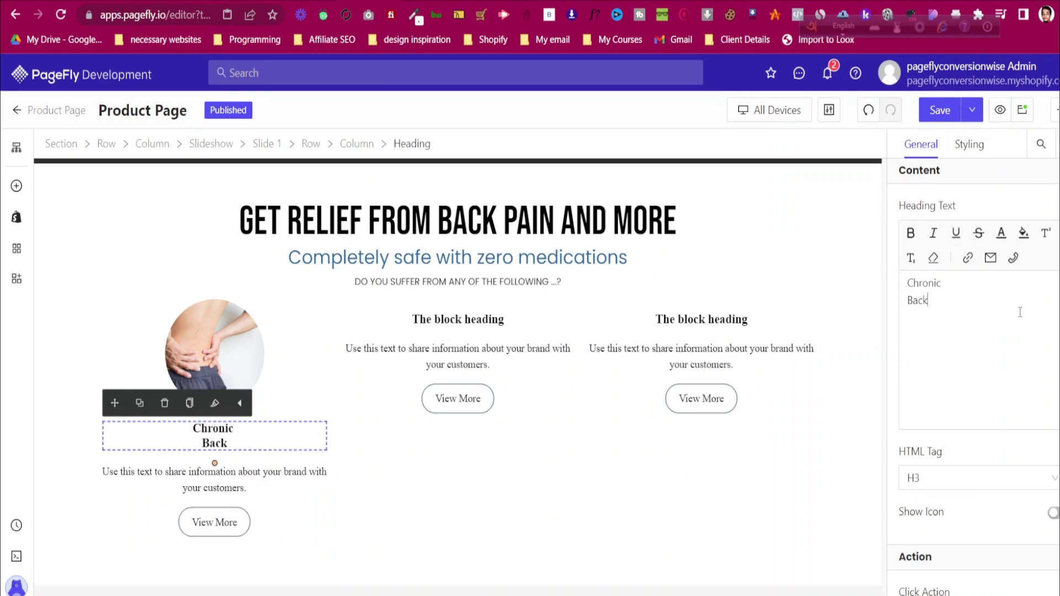
{"action": "type", "text": "Pain"}
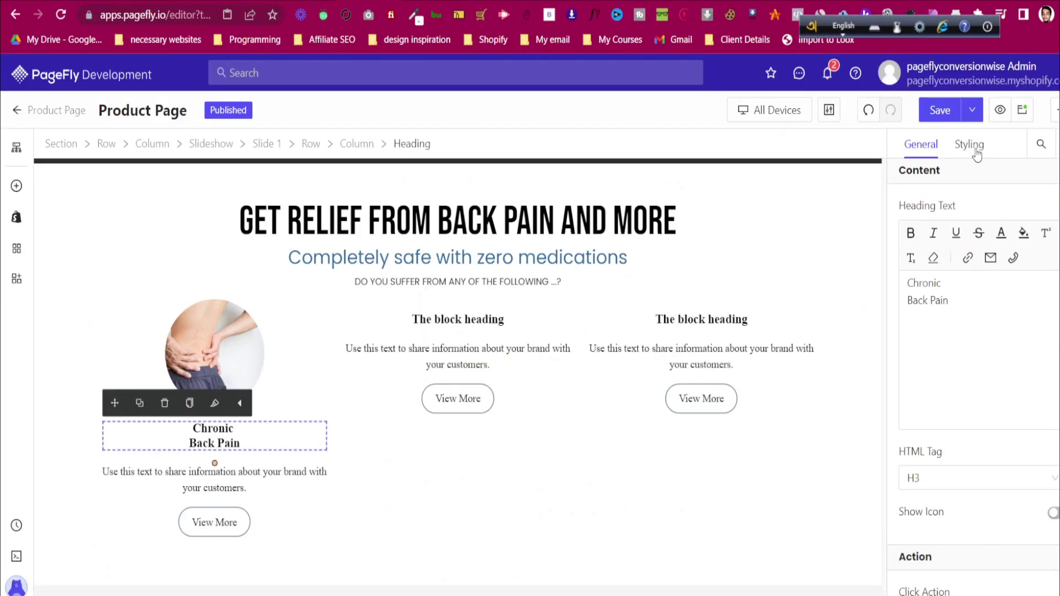
Set the "Chronic Back Pain" heading's margin to 0 px on all sides
{"action": "left_click", "coordinate": [971, 157]}
{"action": "scroll", "coordinate": [950, 409], "scroll_direction": "down", "scroll_amount": 5}
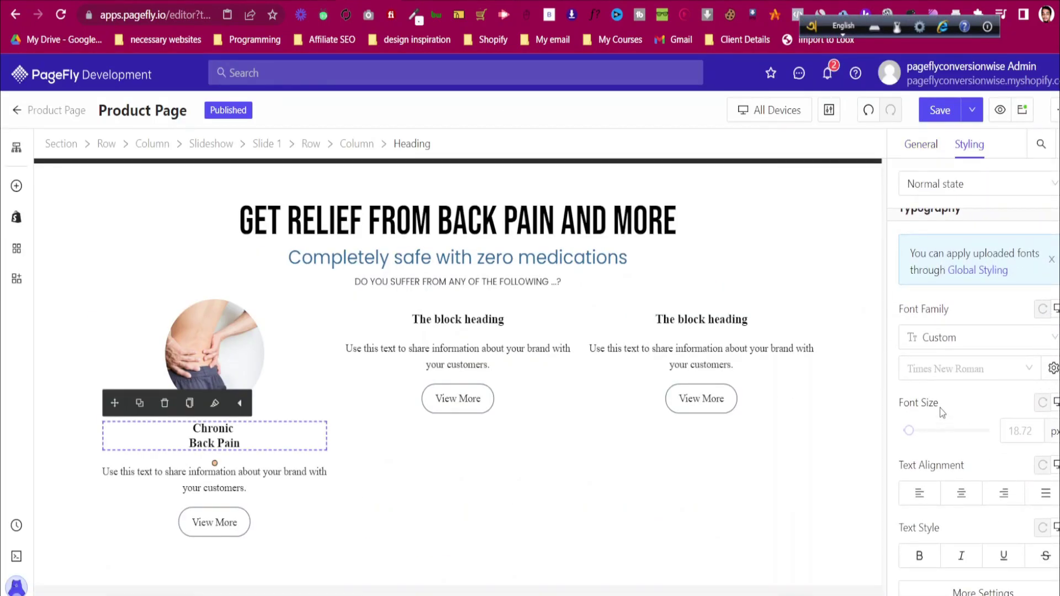
{"action": "scroll", "coordinate": [950, 412], "scroll_direction": "up", "scroll_amount": 5}
{"action": "left_click", "coordinate": [964, 432]}
{"action": "type", "text": "0"}
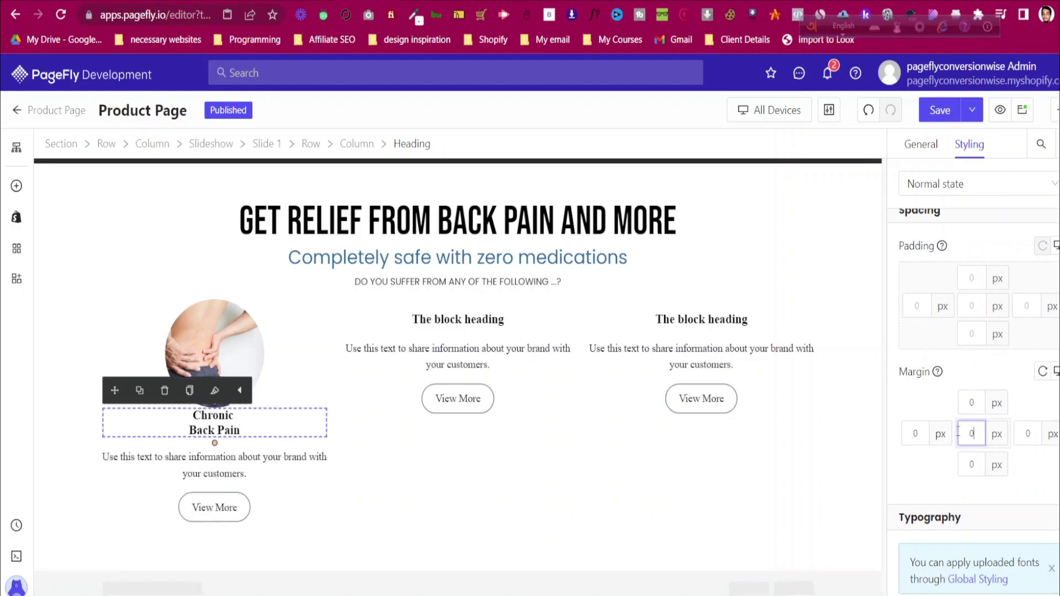
Set the "Chronic Back Pain" heading's top margin to 10 px and its font family to Poppins
{"action": "left_click", "coordinate": [966, 403]}
{"action": "type", "text": "1"}
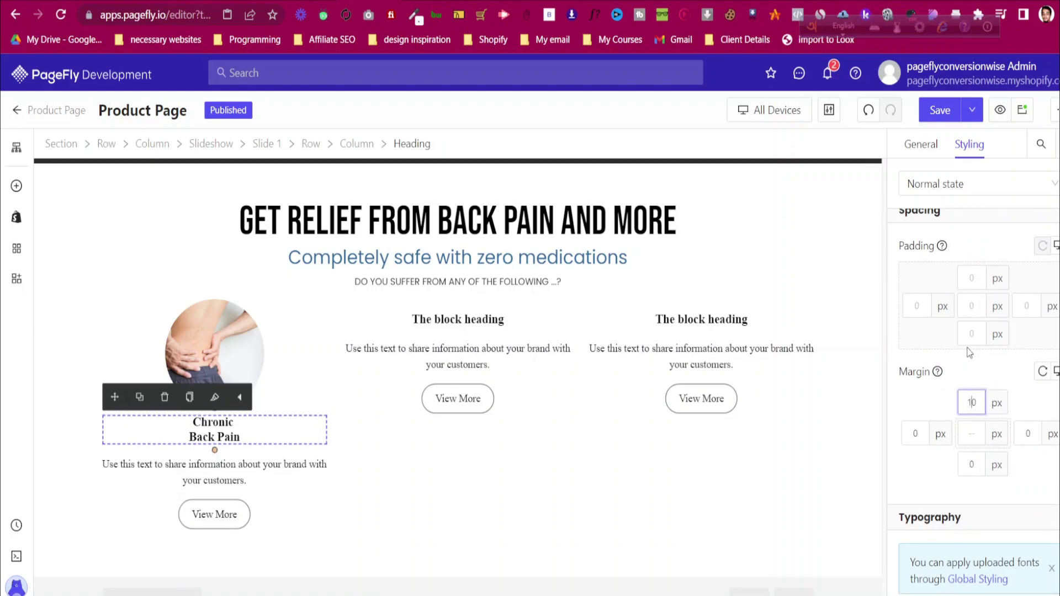
{"action": "scroll", "coordinate": [976, 375], "scroll_direction": "down", "scroll_amount": 6}
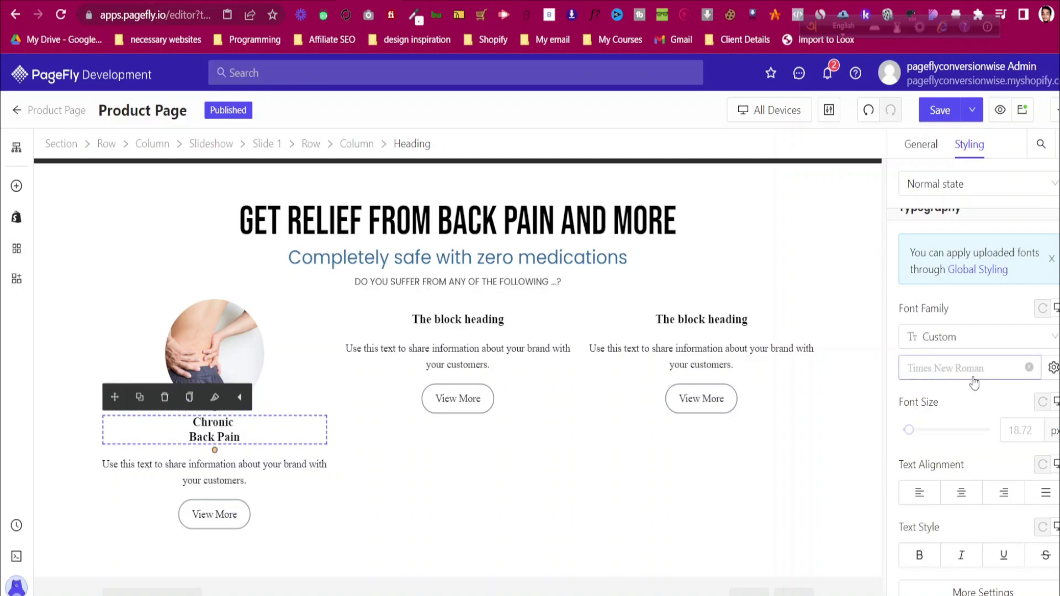
{"action": "left_click", "coordinate": [975, 371]}
{"action": "left_click", "coordinate": [973, 442]}
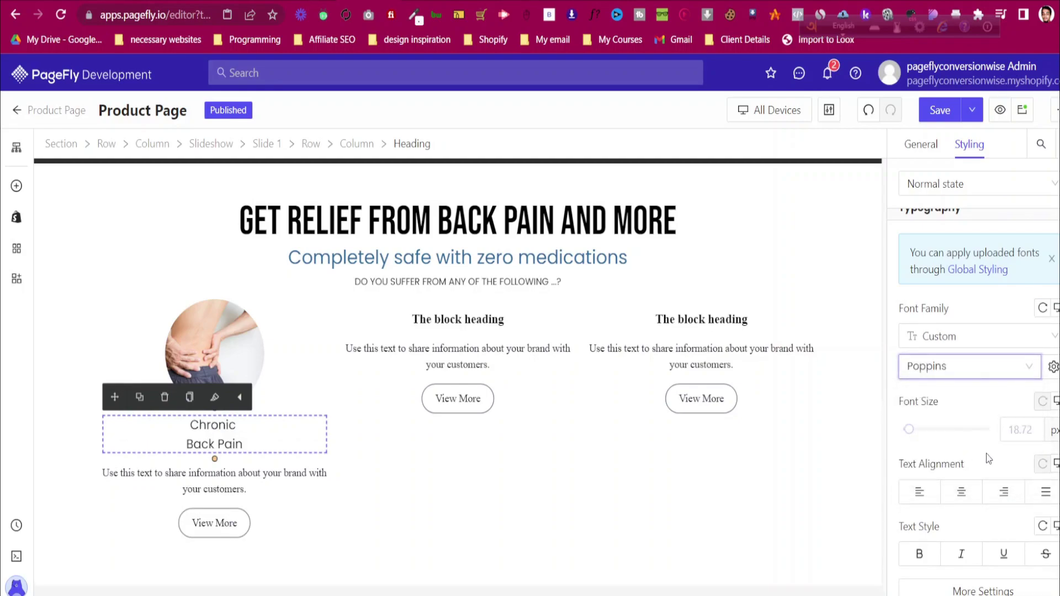
Set the "Chronic Back Pain" heading's font size to 15 px and its font weight to Semi Bold
{"action": "left_click", "coordinate": [1011, 430]}
{"action": "type", "text": "18"}
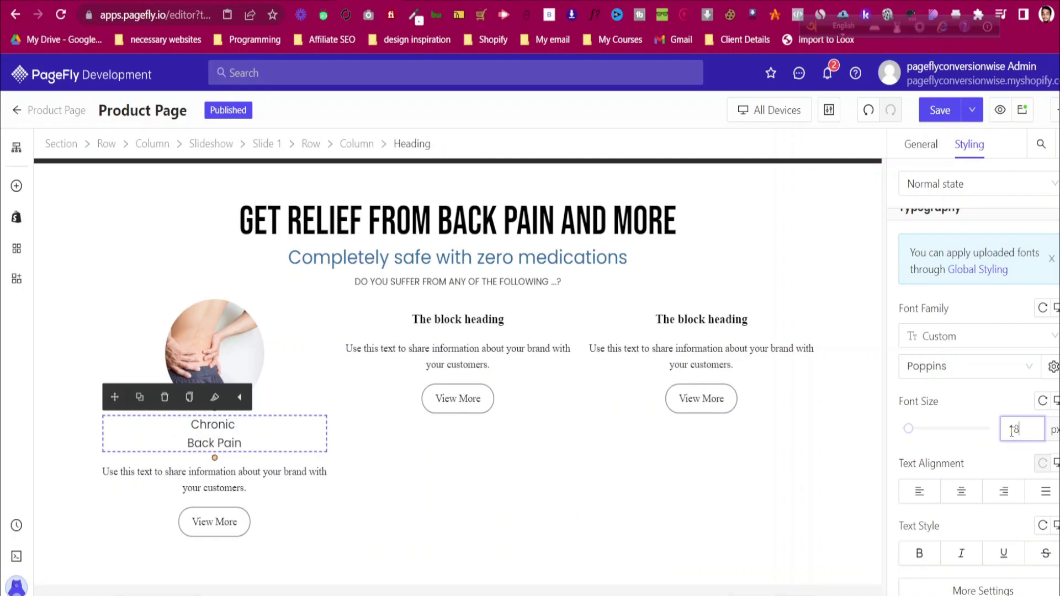
{"action": "key", "text": "BackSpace"}
{"action": "type", "text": "6"}
{"action": "key", "text": "BackSpace"}
{"action": "type", "text": "5"}
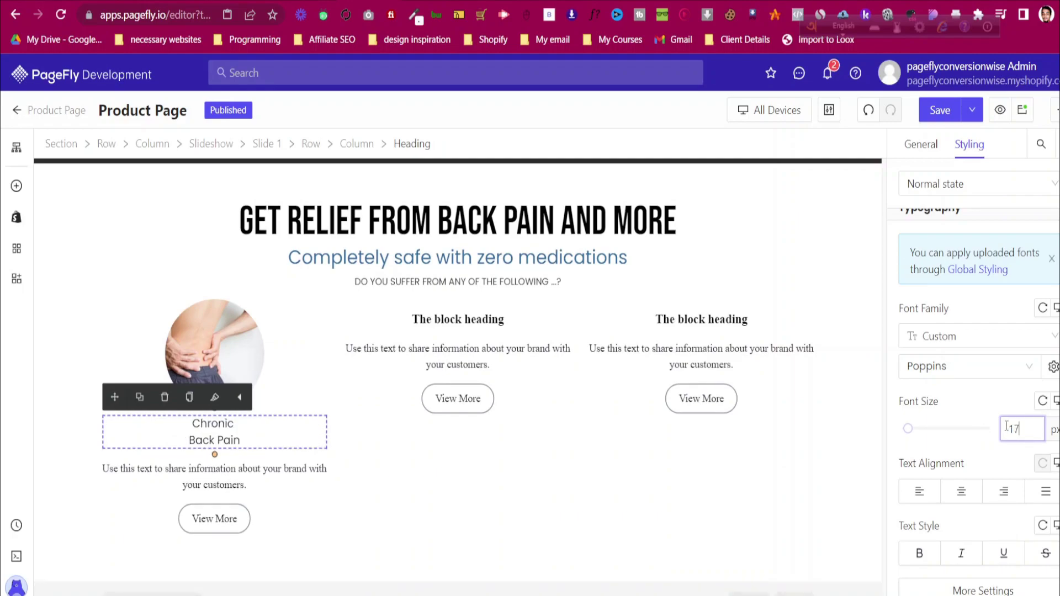
{"action": "scroll", "coordinate": [942, 432], "scroll_direction": "down", "scroll_amount": 3}
{"action": "left_click", "coordinate": [915, 428]}
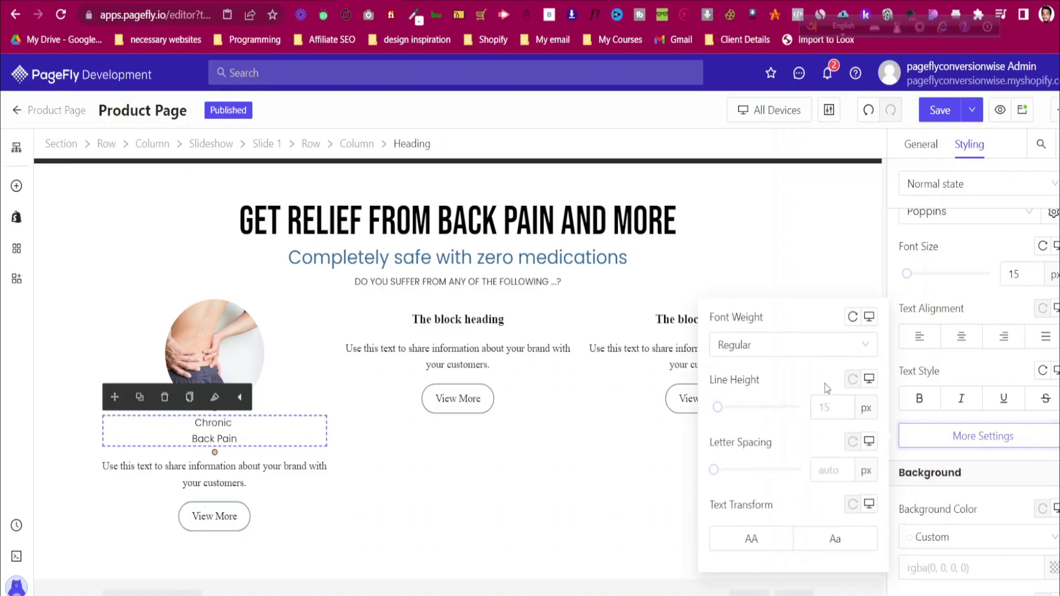
{"action": "left_click", "coordinate": [812, 345]}
{"action": "left_click", "coordinate": [791, 500]}
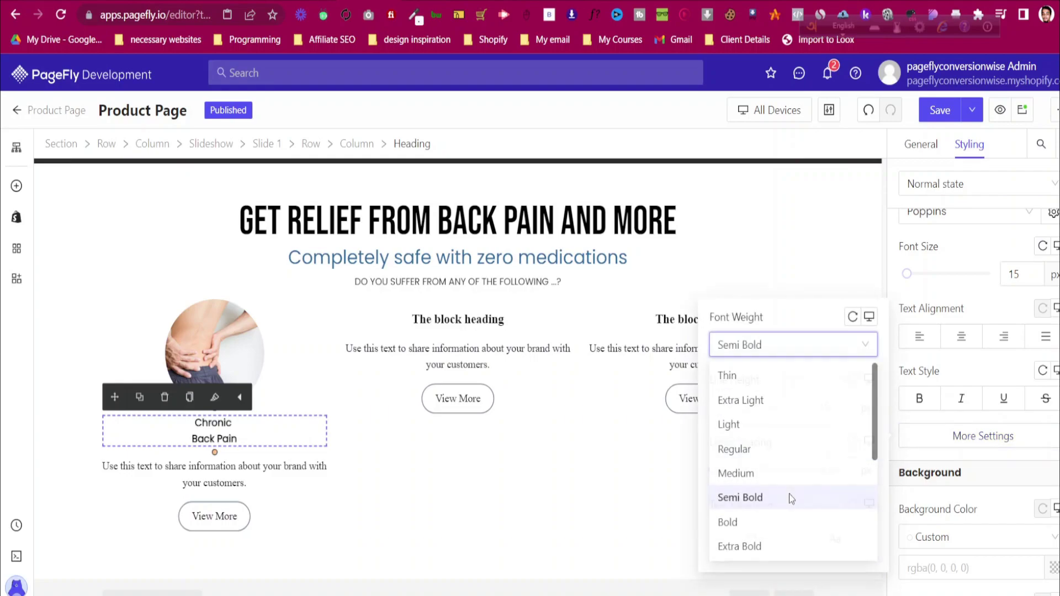
{"action": "left_click", "coordinate": [994, 437]}
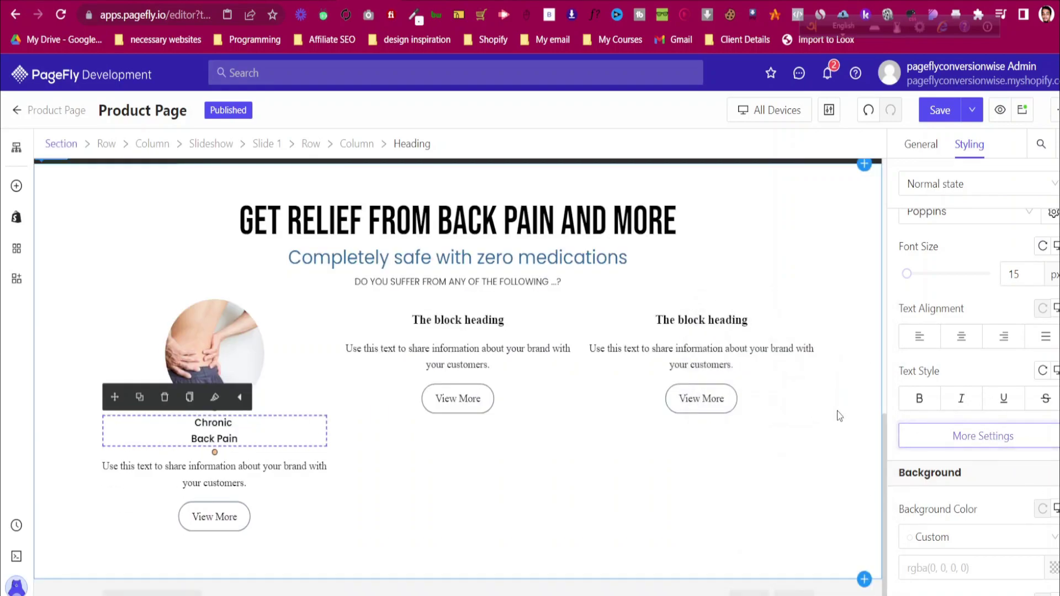
Switch the heading's line height unit to em and set the line height to 1.3 em
{"action": "left_click", "coordinate": [942, 436]}
{"action": "left_click", "coordinate": [866, 470]}
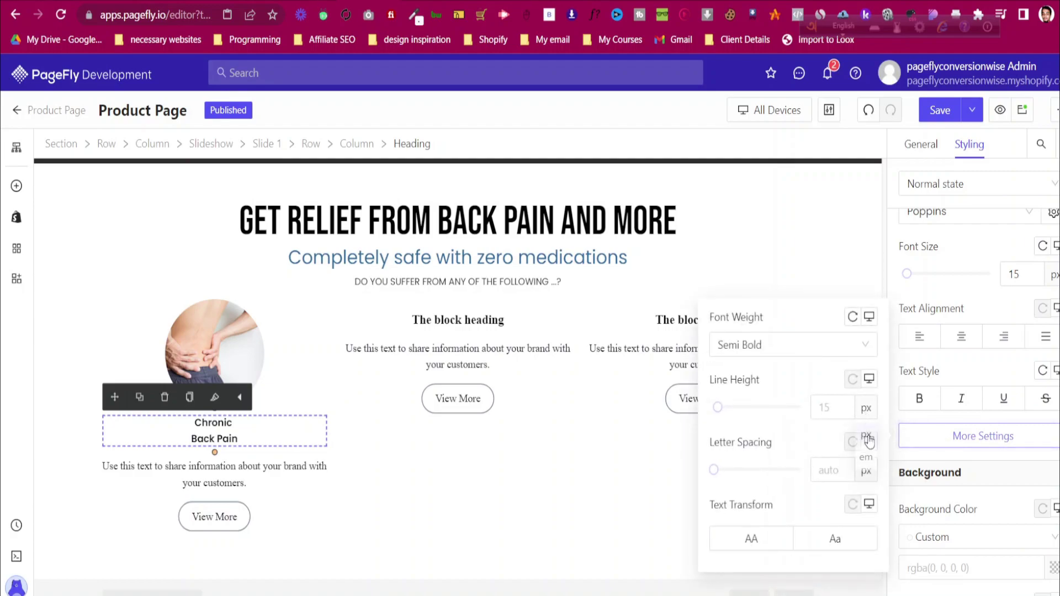
{"action": "left_click", "coordinate": [870, 460]}
{"action": "left_click", "coordinate": [831, 407]}
{"action": "type", "text": "1"}
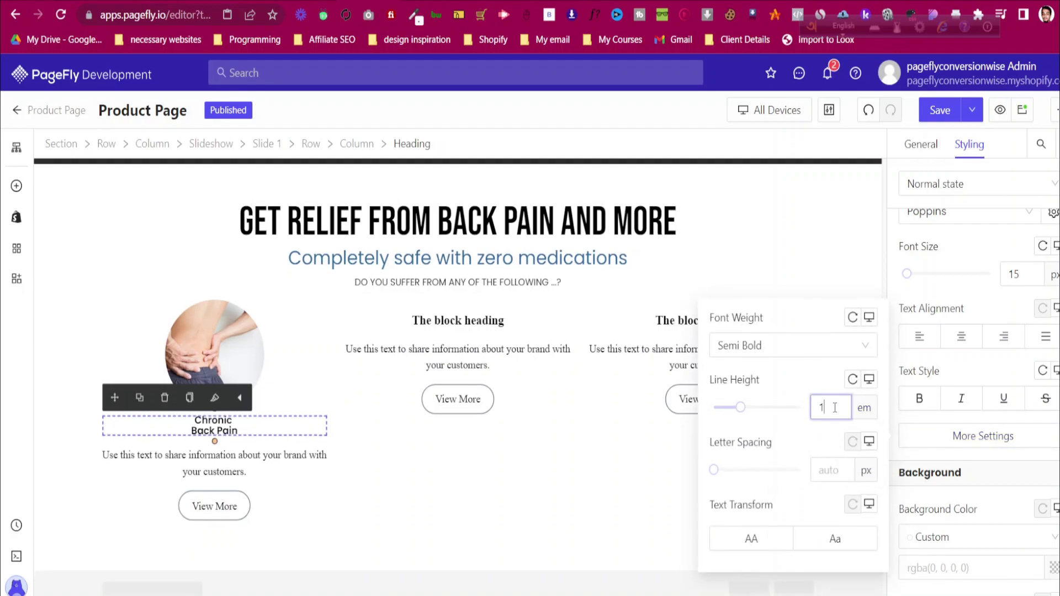
{"action": "type", "text": ".2"}
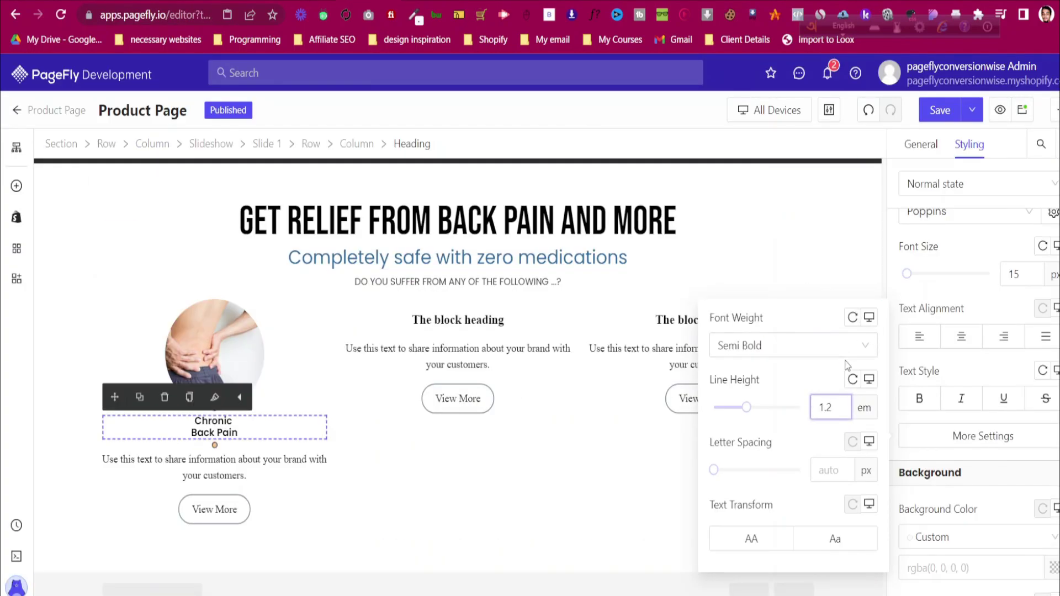
{"action": "key", "text": "BackSpace"}
{"action": "type", "text": "3"}
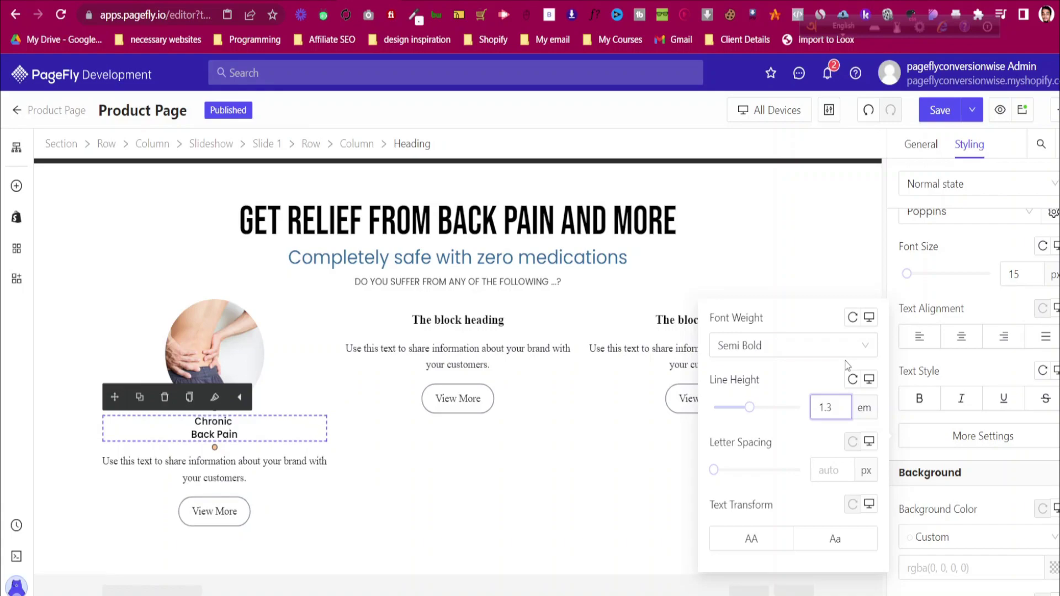
Increase the "Chronic Back Pain" heading's font size to 17 px and compare it with the reference site
{"action": "left_click", "coordinate": [1021, 276]}
{"action": "key", "text": "Up"}
{"action": "key", "text": "Up"}
{"action": "key", "text": "Up"}
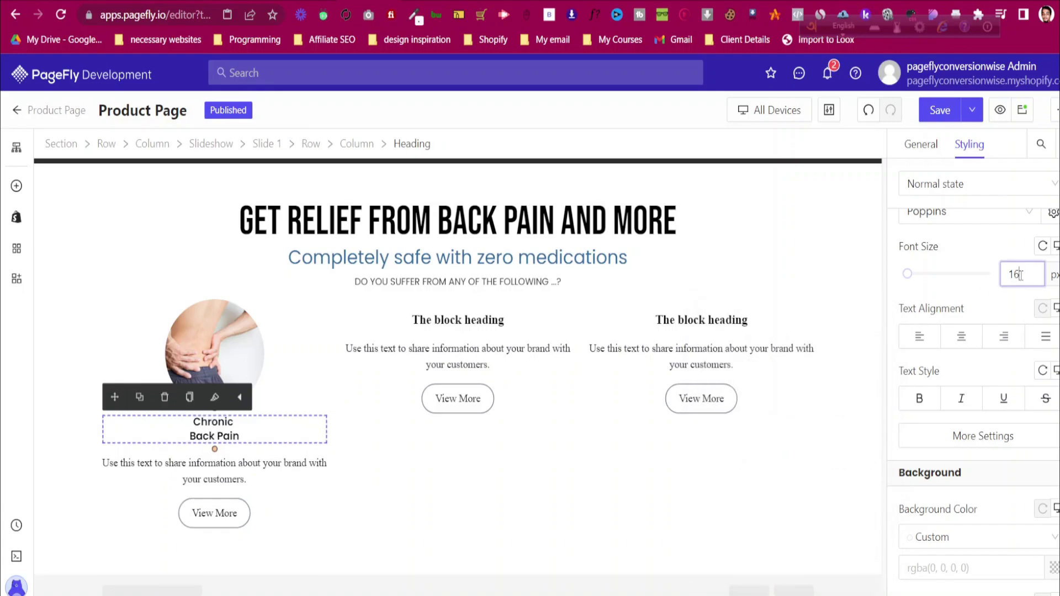
{"action": "key", "text": "Down"}
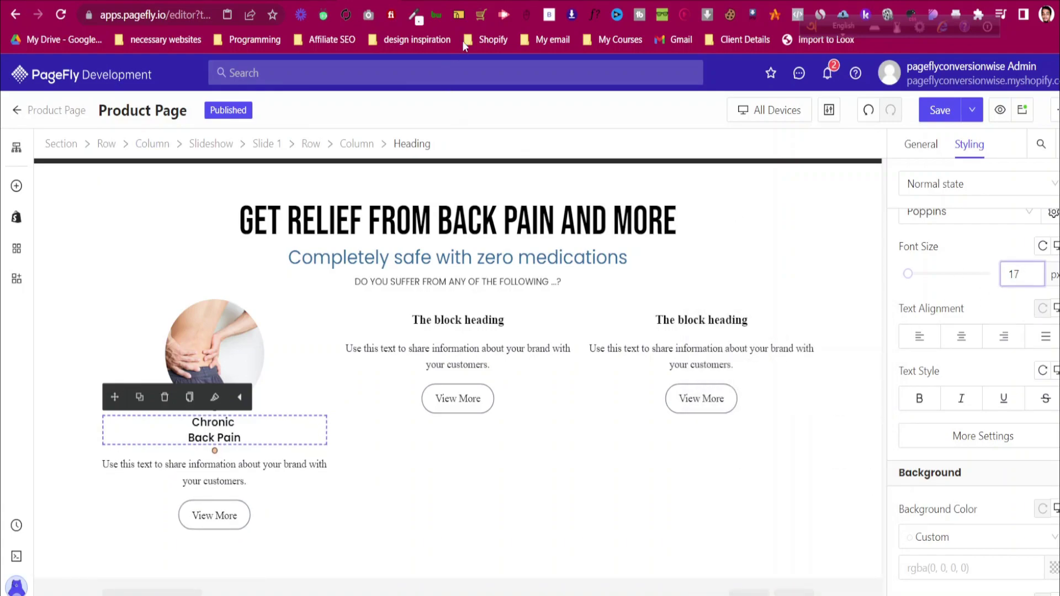
{"action": "left_click", "coordinate": [461, 2]}
{"action": "left_click", "coordinate": [387, 1]}
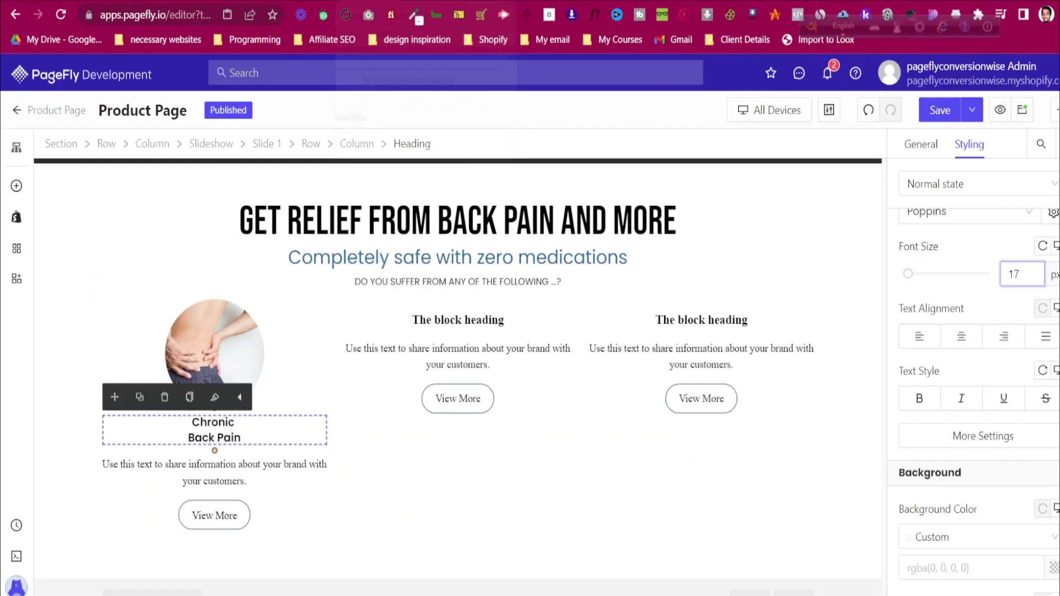
Set the "Chronic Back Pain" heading's content color to black, rgb(0, 0, 0)
{"action": "left_click", "coordinate": [224, 438]}
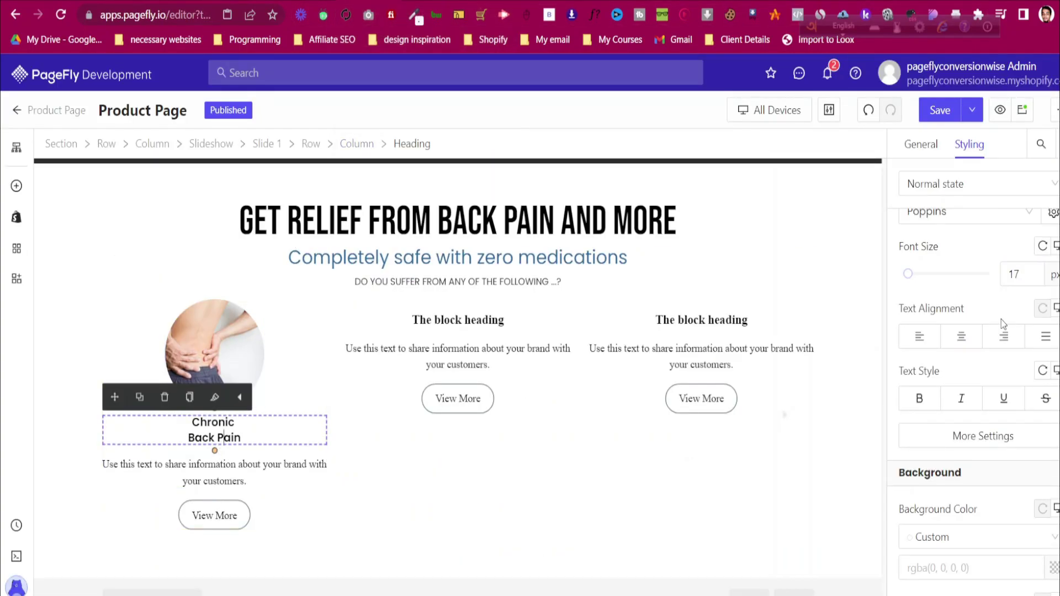
{"action": "scroll", "coordinate": [1011, 312], "scroll_direction": "up", "scroll_amount": 10}
{"action": "left_click", "coordinate": [1054, 395]}
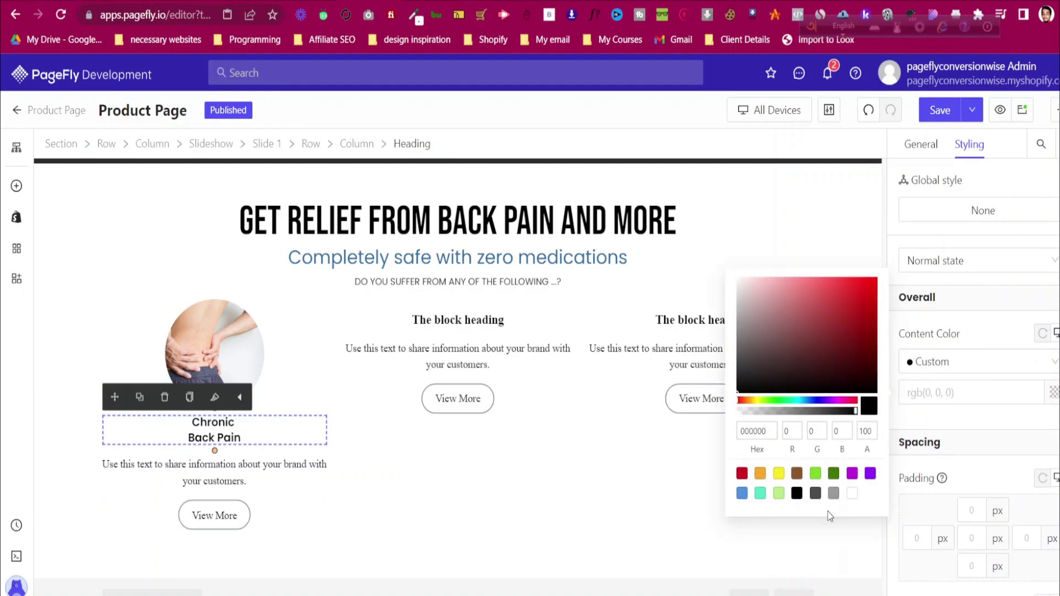
{"action": "left_click", "coordinate": [797, 493]}
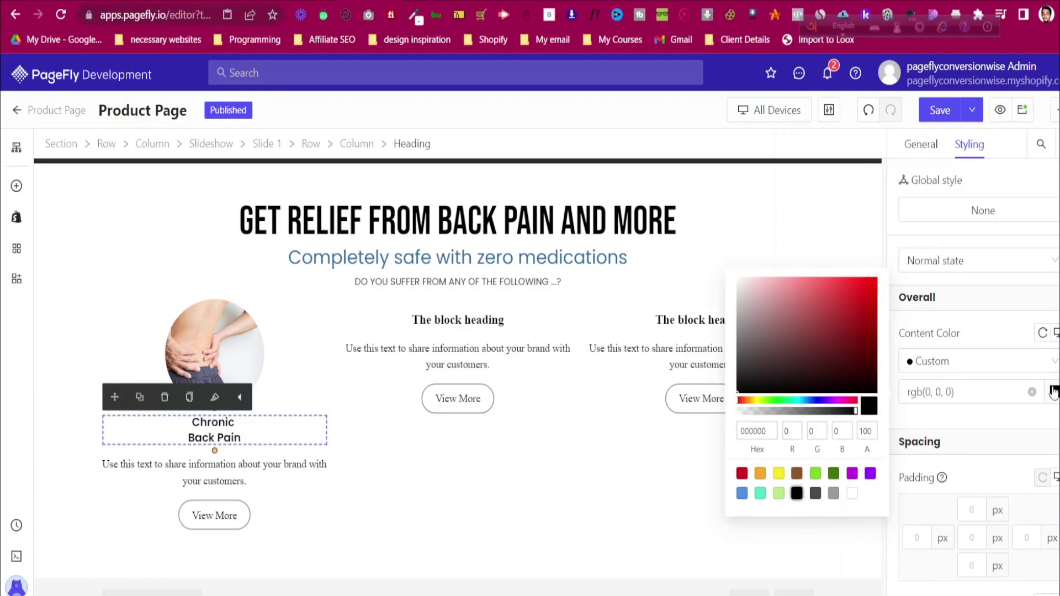
Delete the placeholder paragraph and the View More button from the first slide
{"action": "left_click", "coordinate": [277, 465]}
{"action": "key", "text": "Delete"}
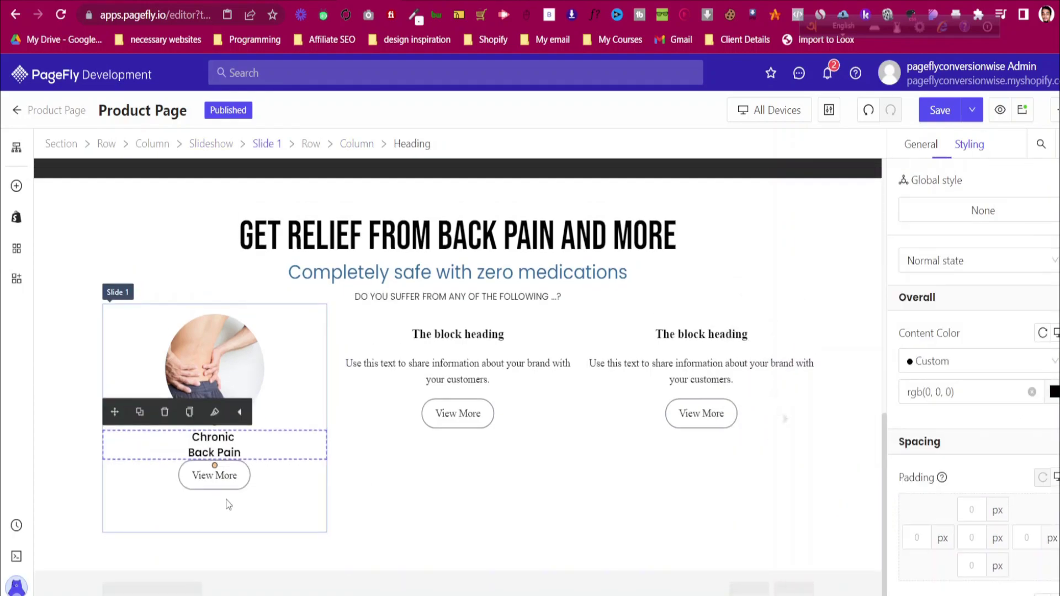
{"action": "left_click", "coordinate": [215, 506]}
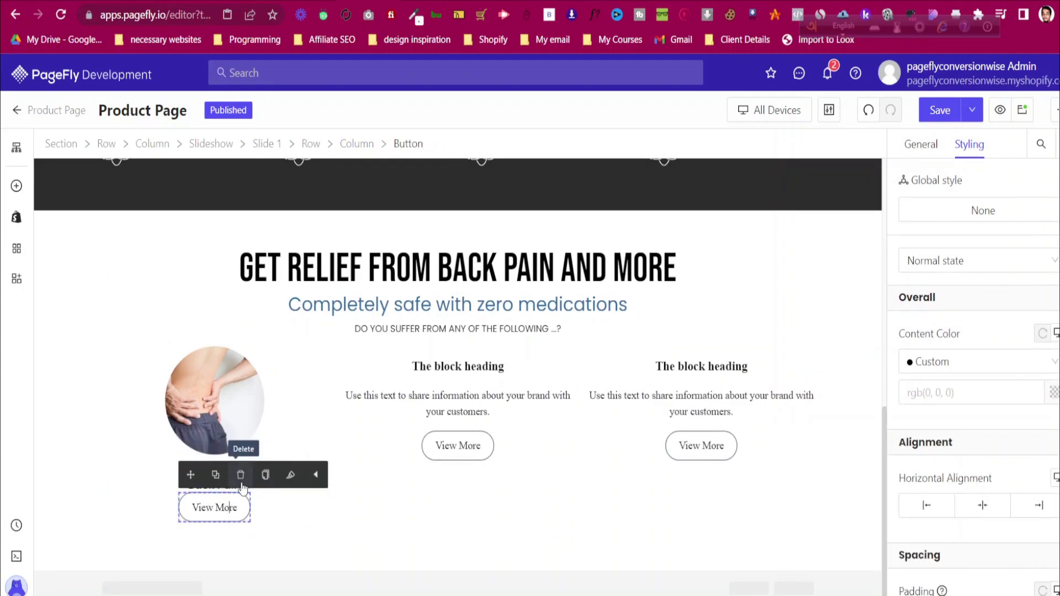
{"action": "key", "text": "Delete"}
Select the whole slideshow and set its pagination type to Pagination 2
{"action": "left_click", "coordinate": [251, 409]}
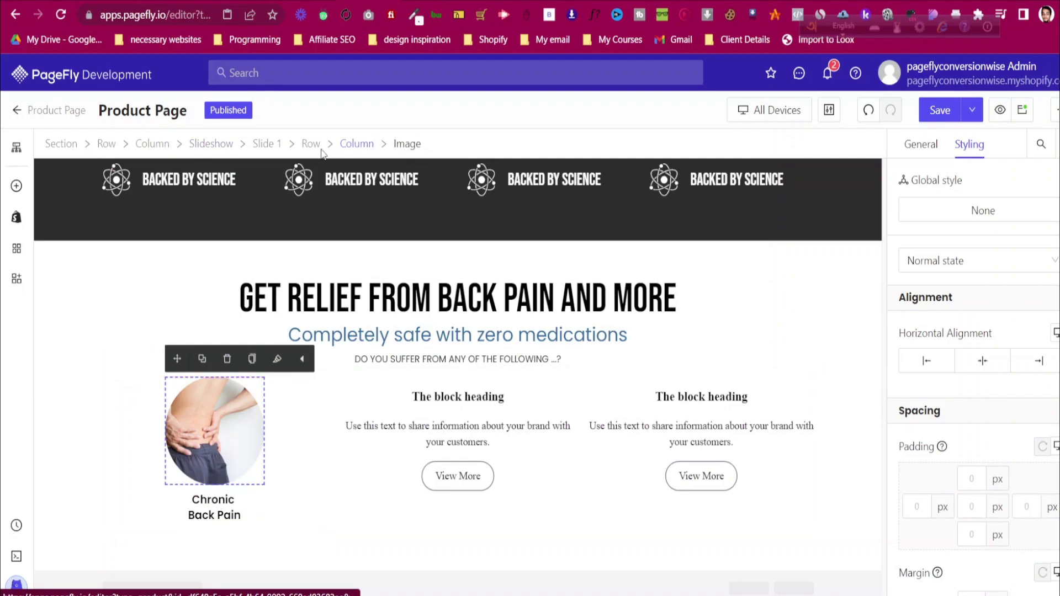
{"action": "left_click", "coordinate": [229, 148]}
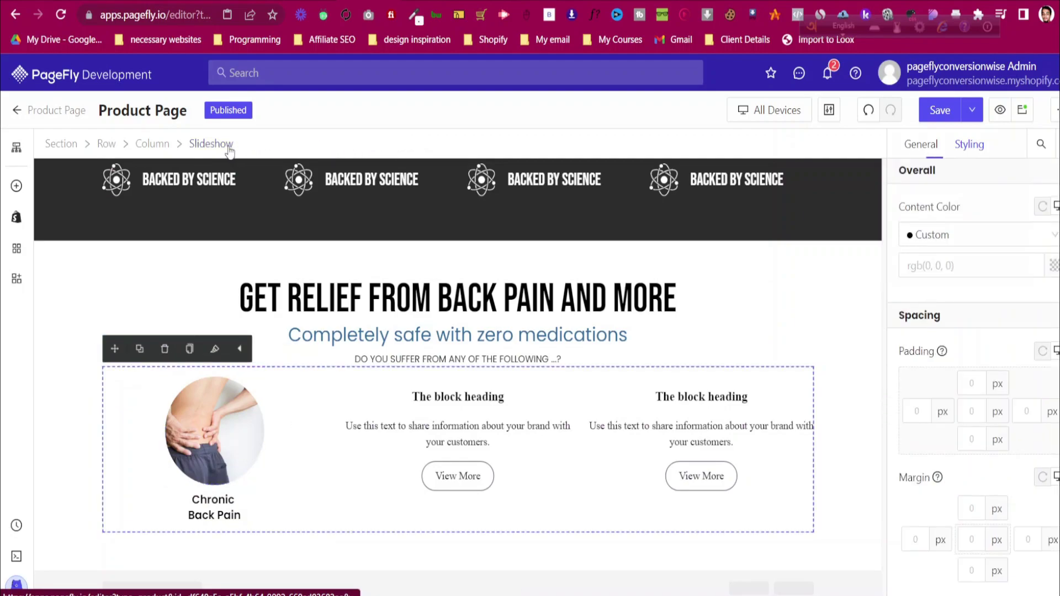
{"action": "left_click", "coordinate": [931, 152]}
{"action": "left_click", "coordinate": [954, 375]}
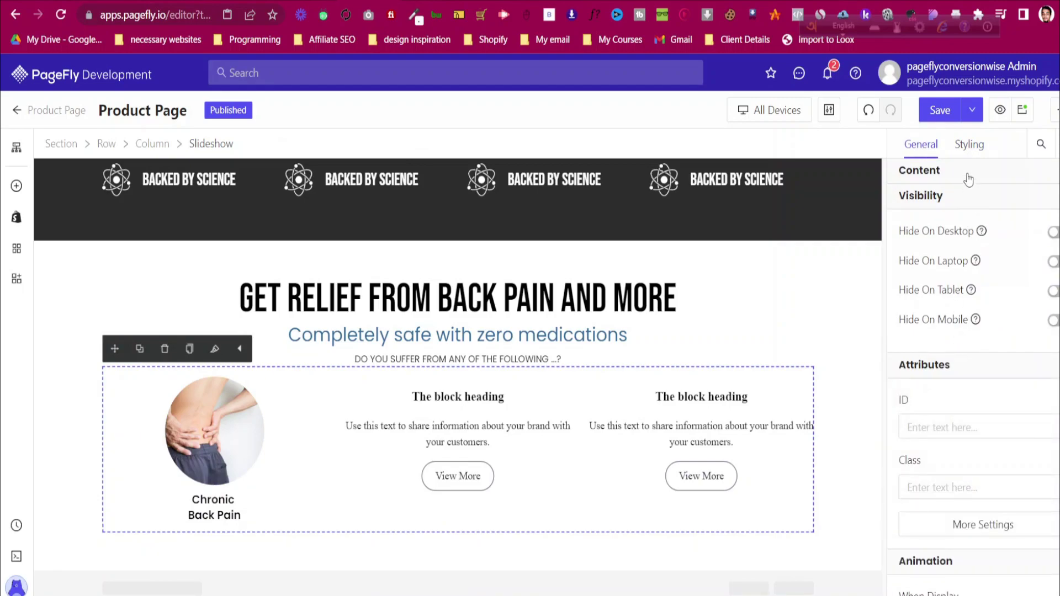
{"action": "left_click", "coordinate": [966, 177]}
{"action": "scroll", "coordinate": [959, 277], "scroll_direction": "down", "scroll_amount": 5}
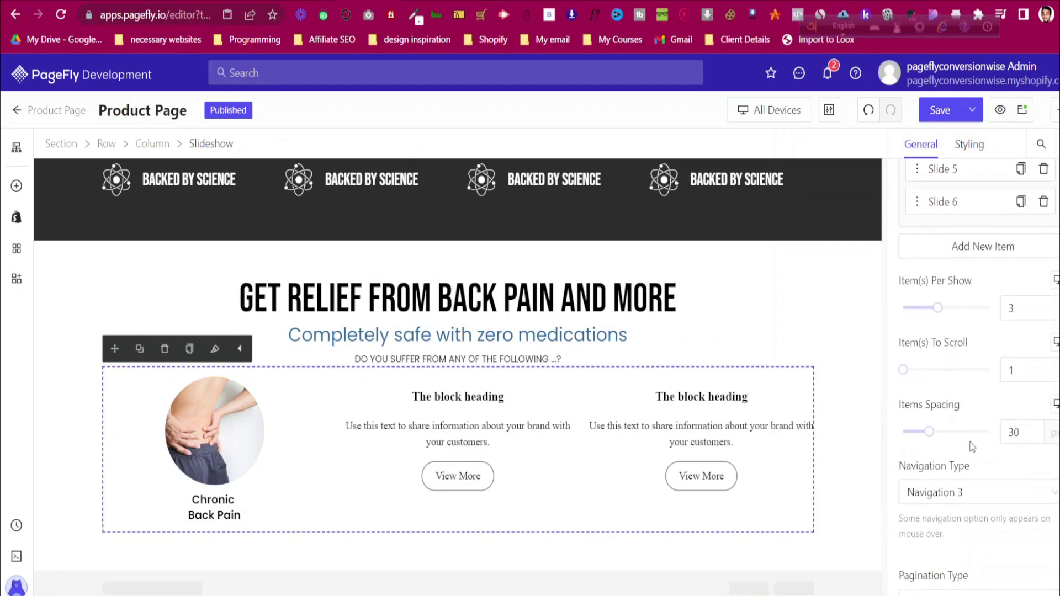
{"action": "scroll", "coordinate": [972, 446], "scroll_direction": "down", "scroll_amount": 1}
{"action": "left_click", "coordinate": [954, 365]}
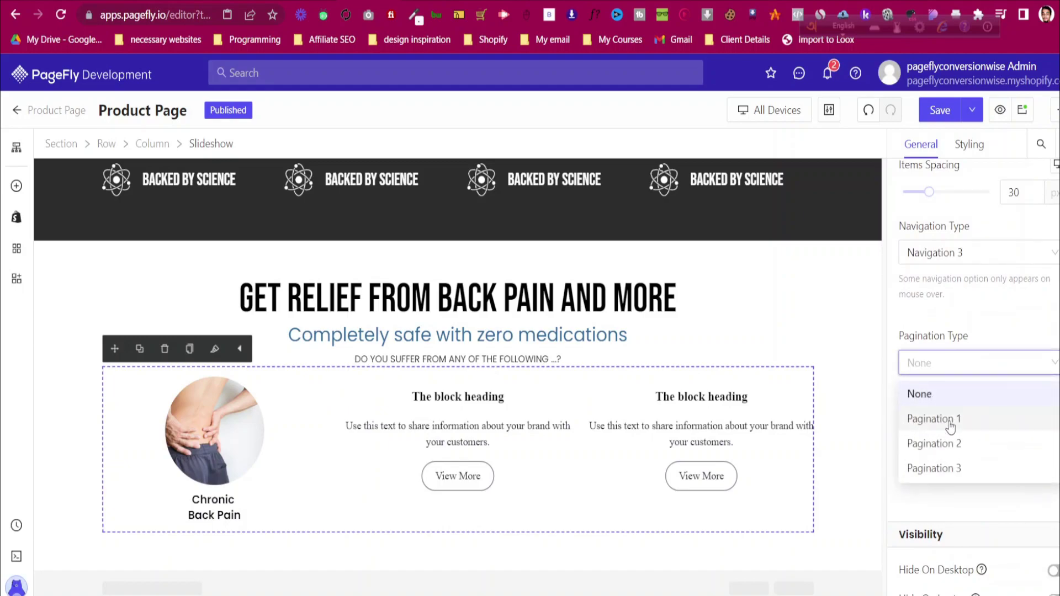
{"action": "left_click", "coordinate": [954, 442]}
Try the navigation types Navigation 1 through Navigation 5 on the slideshow
{"action": "left_click", "coordinate": [944, 252]}
{"action": "left_click", "coordinate": [944, 307]}
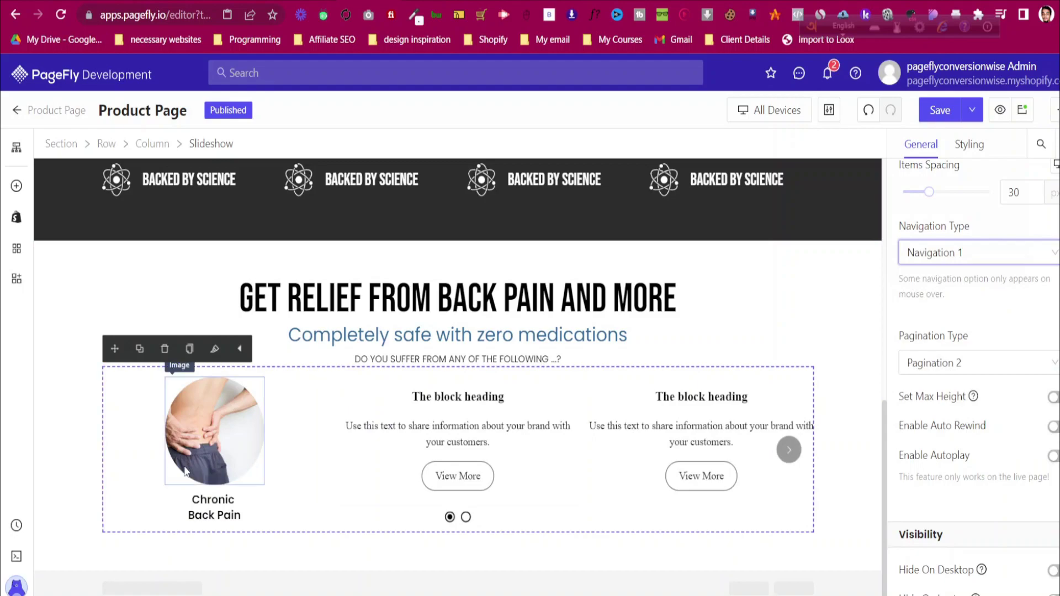
{"action": "left_click", "coordinate": [946, 255]}
{"action": "left_click", "coordinate": [949, 333]}
{"action": "left_click", "coordinate": [952, 264]}
{"action": "left_click", "coordinate": [947, 356]}
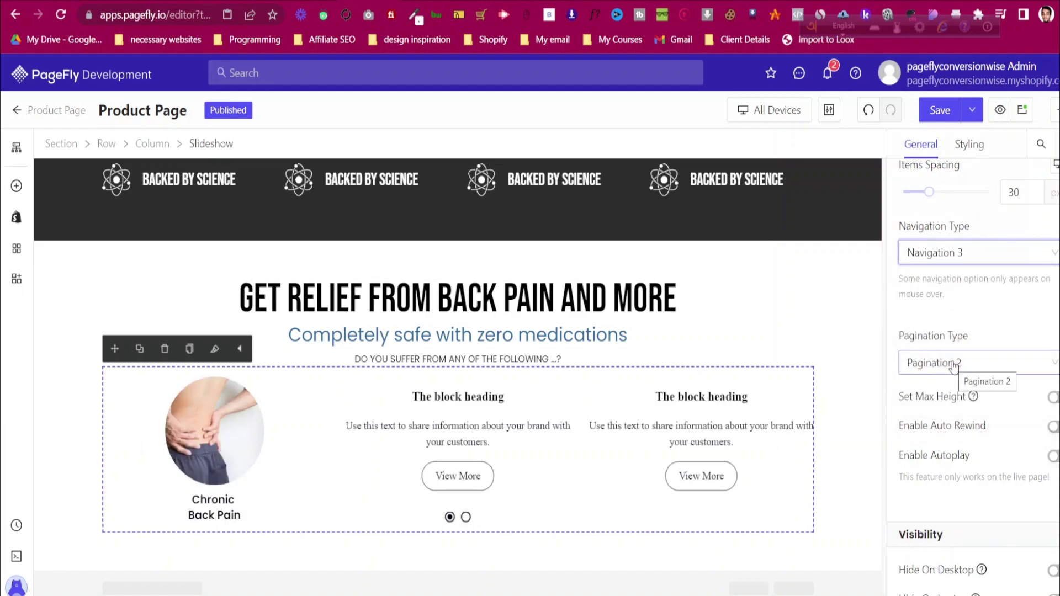
{"action": "left_click", "coordinate": [948, 258]}
{"action": "left_click", "coordinate": [948, 379]}
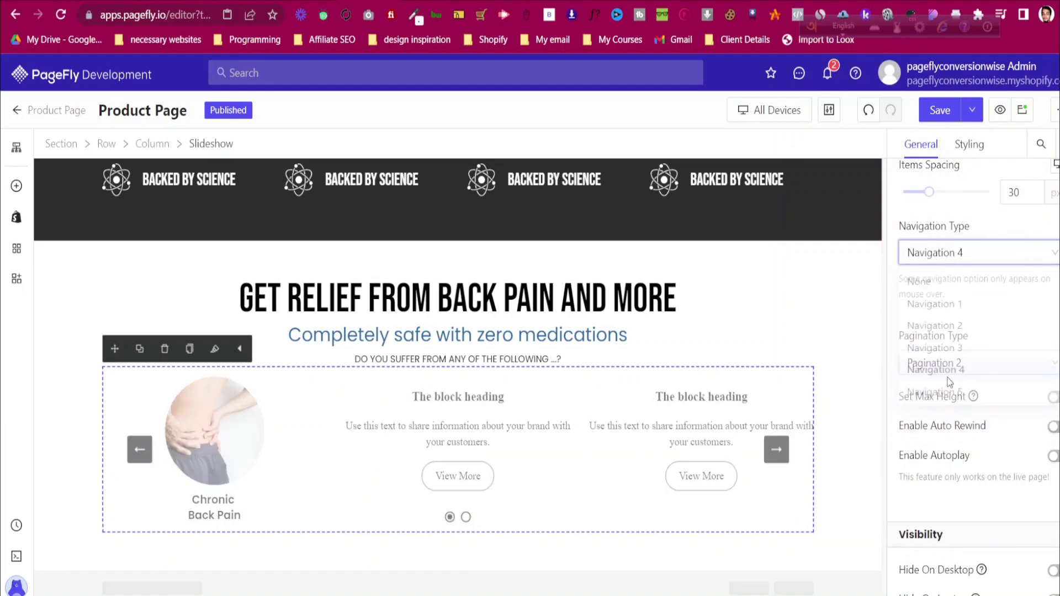
{"action": "left_click", "coordinate": [979, 257]}
{"action": "left_click", "coordinate": [962, 409]}
Set the slideshow's navigation type to None
{"action": "left_click", "coordinate": [946, 258]}
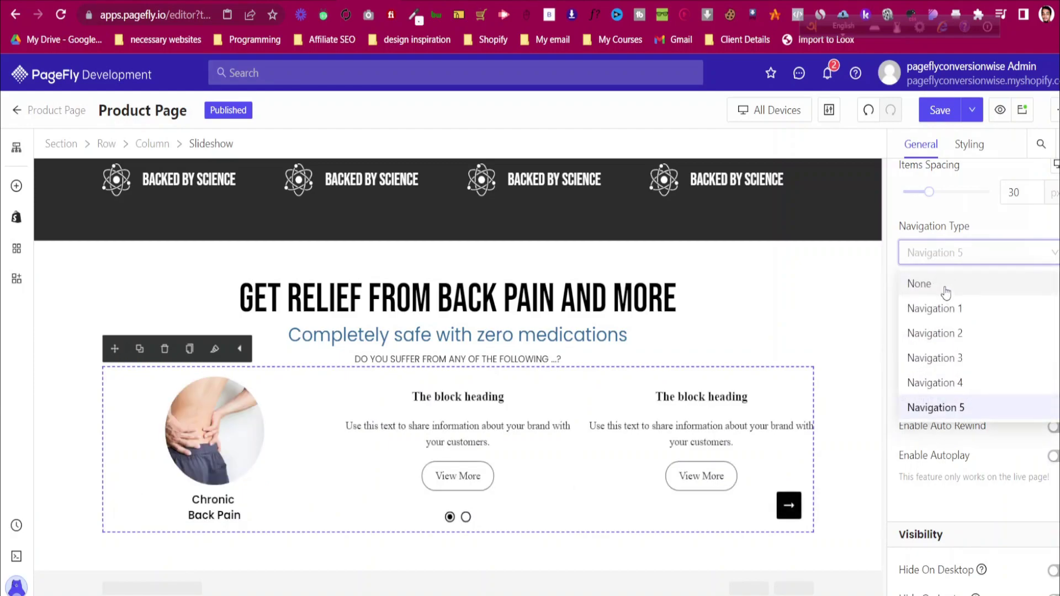
{"action": "left_click", "coordinate": [946, 292]}
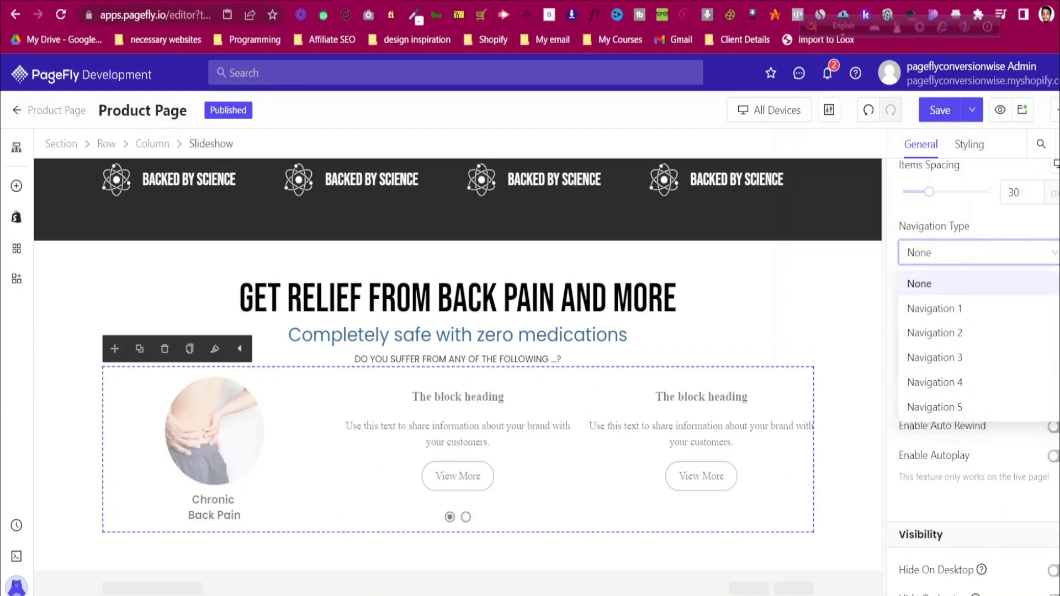
Set the slideshow's bottom padding to 55 px
{"action": "left_click", "coordinate": [970, 145]}
{"action": "scroll", "coordinate": [938, 330], "scroll_direction": "up", "scroll_amount": 6}
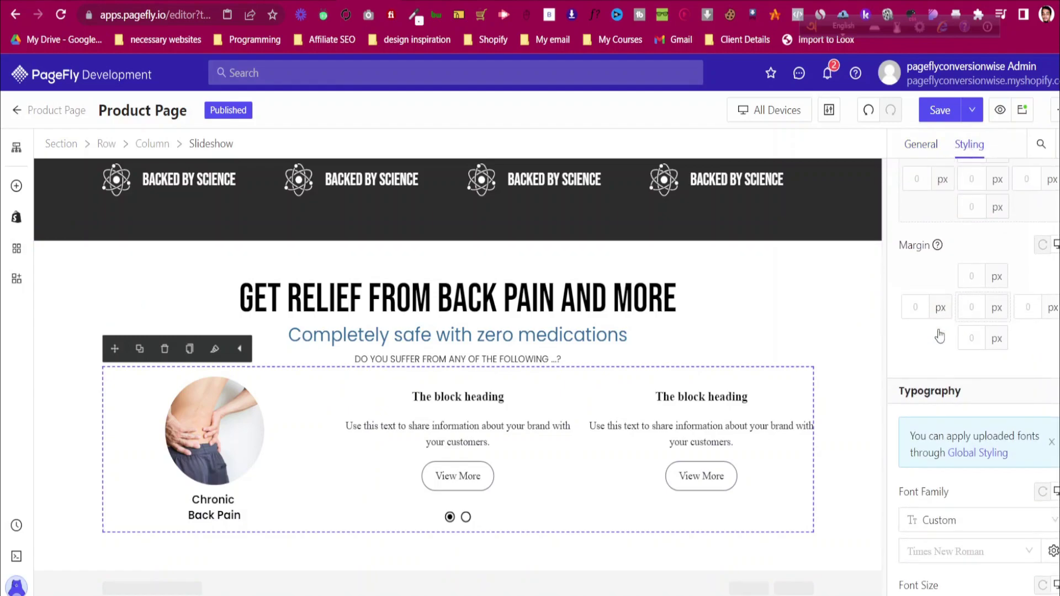
{"action": "left_click", "coordinate": [973, 359]}
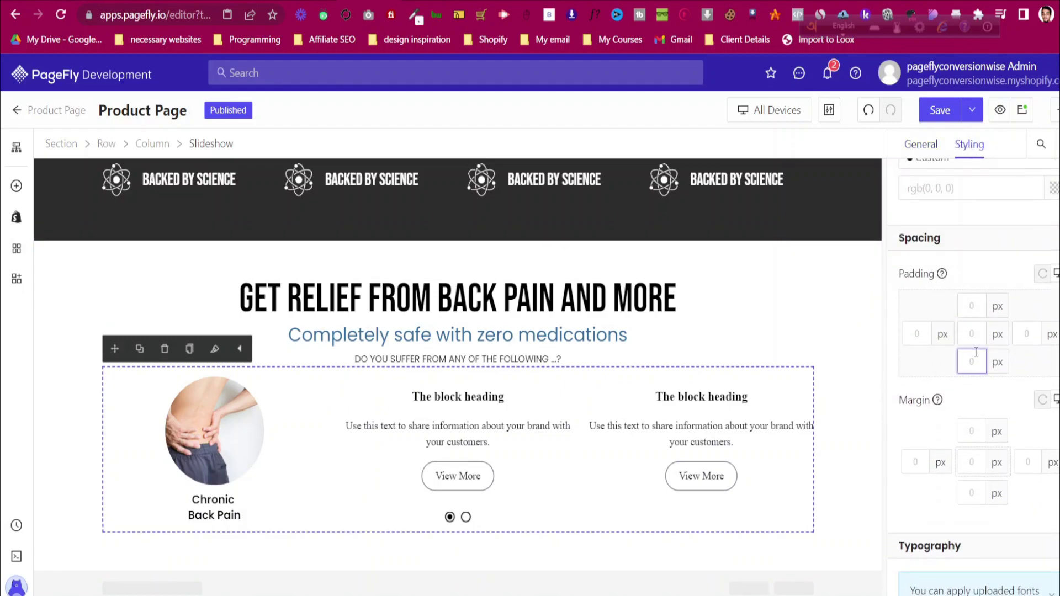
{"action": "type", "text": "40"}
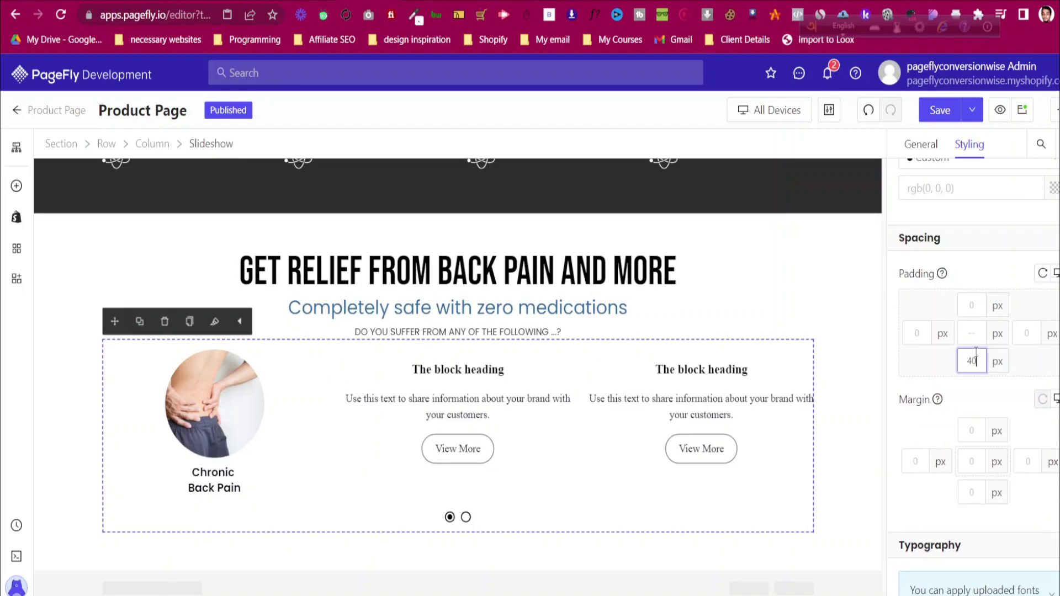
{"action": "key", "text": "Up"}
{"action": "key", "text": "Up"}
{"action": "key", "text": "Up"}
{"action": "key", "text": "Up"}
{"action": "key", "text": "Up"}
{"action": "key", "text": "Up"}
{"action": "key", "text": "Up"}
{"action": "key", "text": "Up"}
{"action": "key", "text": "Up"}
{"action": "key", "text": "Up"}
{"action": "key", "text": "Up"}
{"action": "key", "text": "Up"}
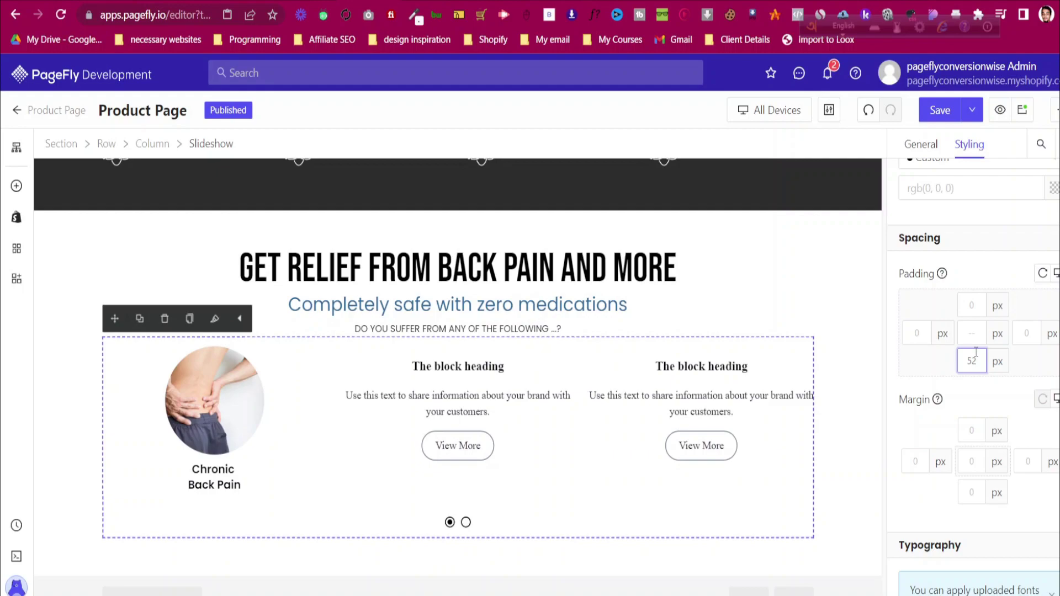
{"action": "key", "text": "Up"}
{"action": "key", "text": "Up"}
{"action": "key", "text": "Up"}
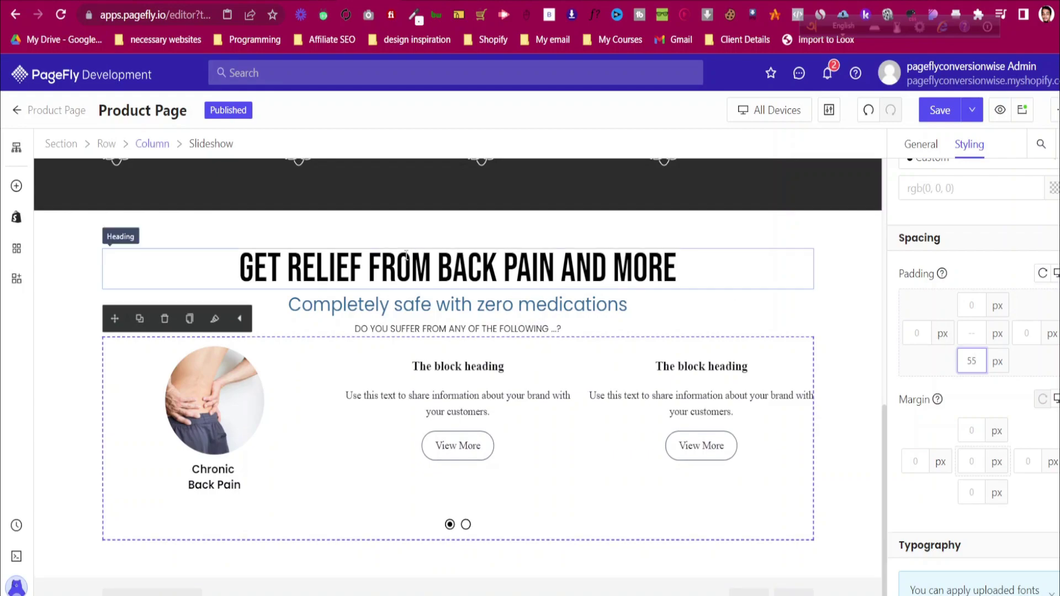
Check the reference site's slideshow and set the PageFly slideshow to show 6 items at once
{"action": "left_click", "coordinate": [432, 2]}
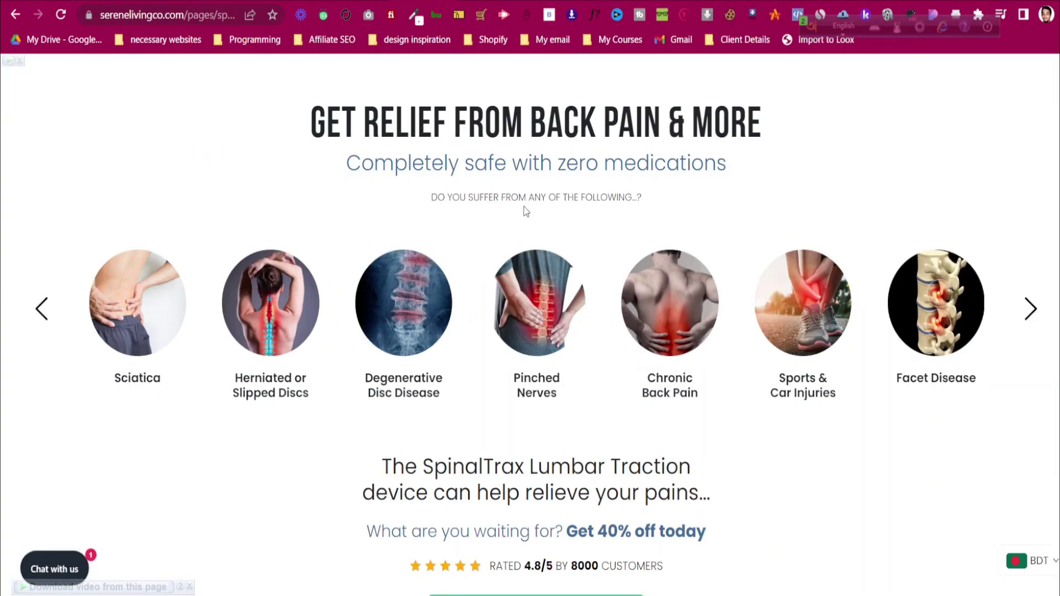
{"action": "left_click", "coordinate": [309, 2]}
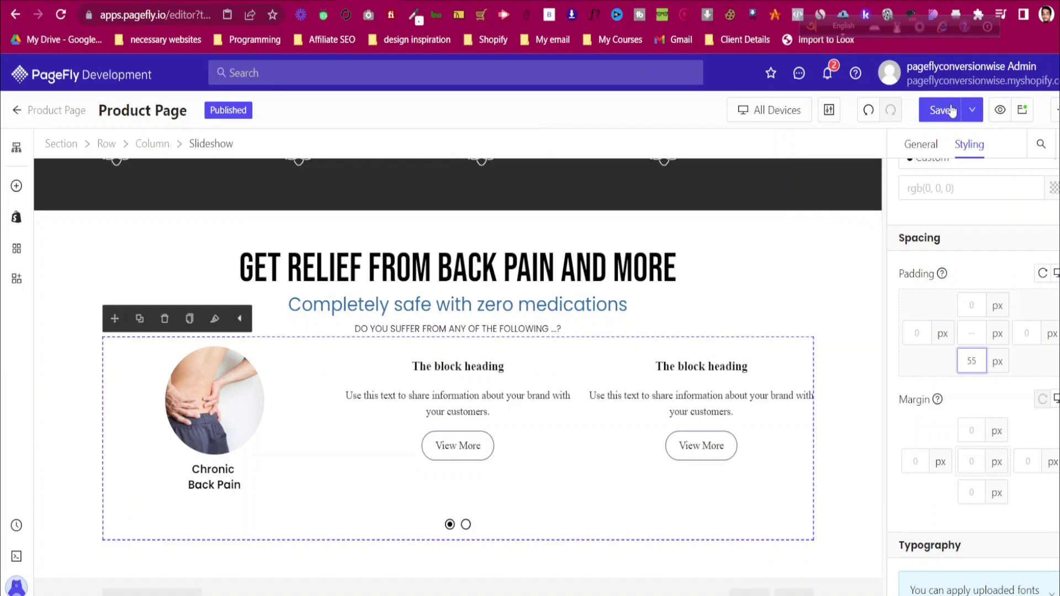
{"action": "left_click", "coordinate": [913, 147]}
{"action": "scroll", "coordinate": [934, 298], "scroll_direction": "up", "scroll_amount": 2}
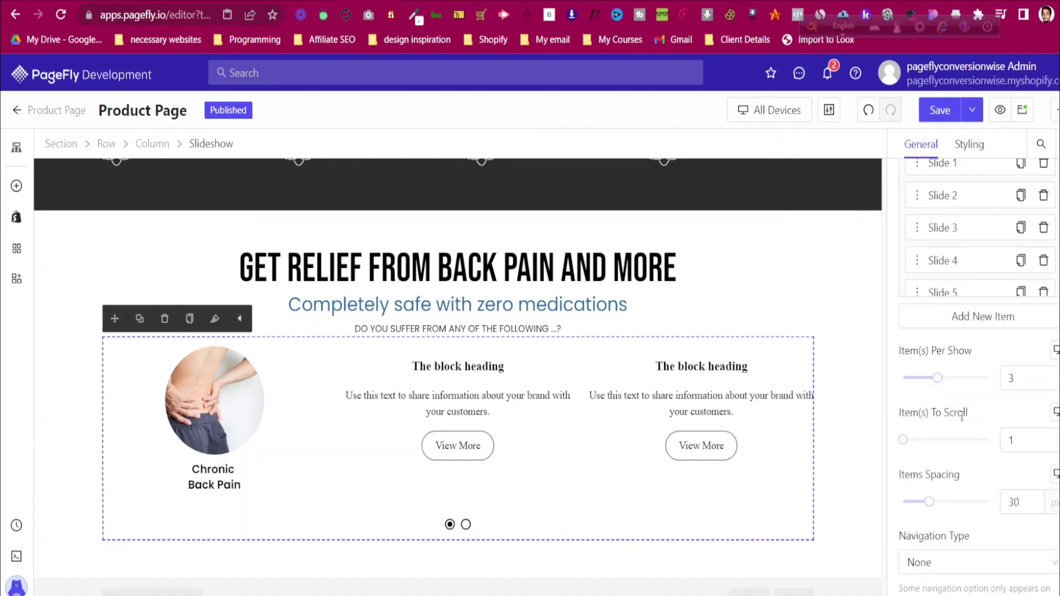
{"action": "mouse_move", "coordinate": [949, 384]}
{"action": "left_click_drag", "start_coordinate": [949, 384], "coordinate": [992, 396]}
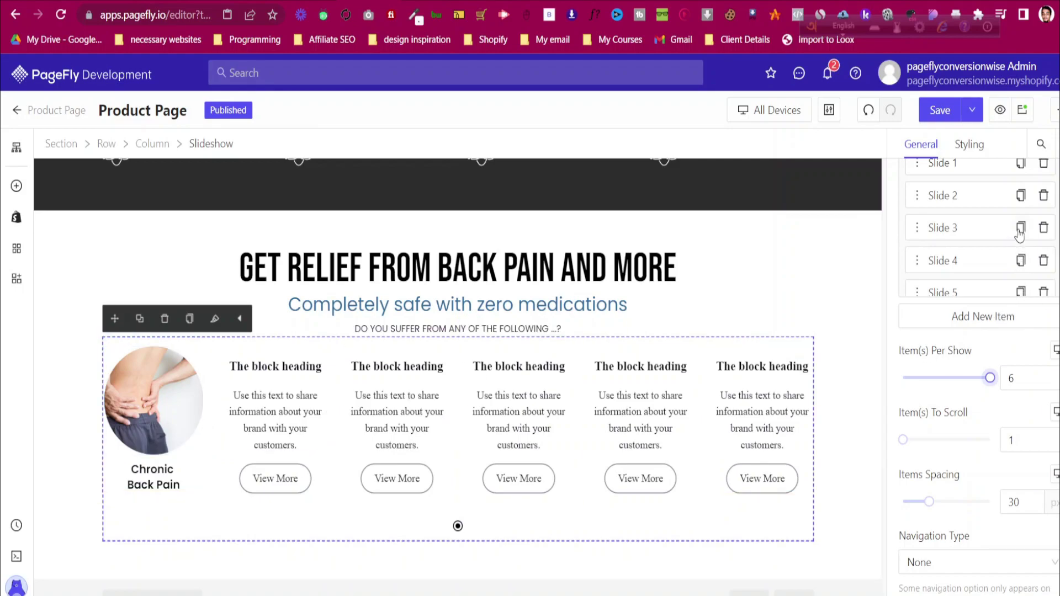
Delete Slides 2 through 6 from the slideshow, keeping only the finished first slide
{"action": "scroll", "coordinate": [1020, 235], "scroll_direction": "up", "scroll_amount": 2}
{"action": "left_click", "coordinate": [1049, 273]}
{"action": "left_click", "coordinate": [1050, 273]}
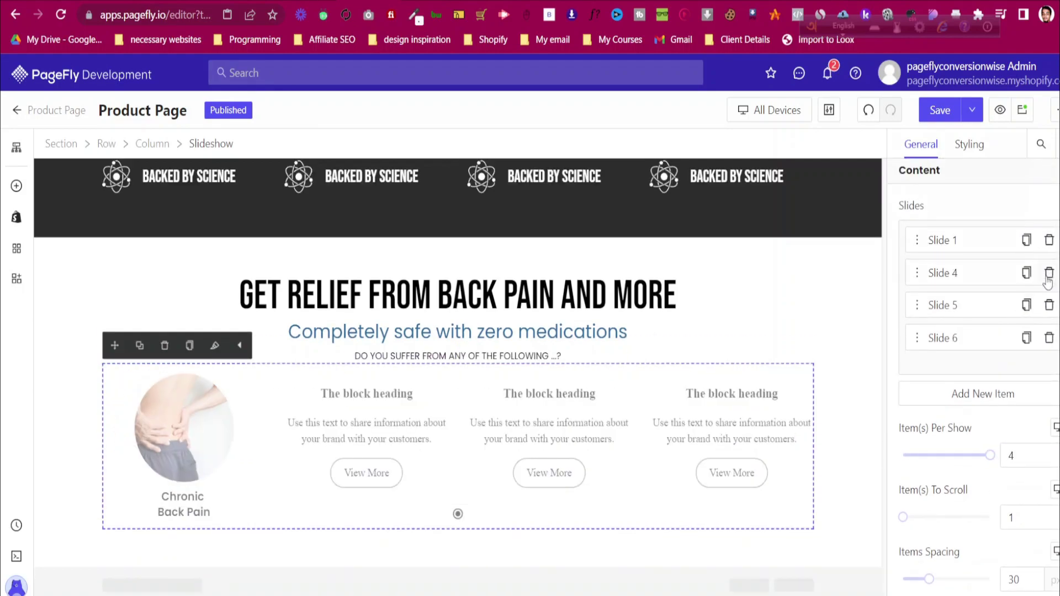
{"action": "left_click", "coordinate": [1049, 273]}
{"action": "left_click", "coordinate": [1049, 273]}
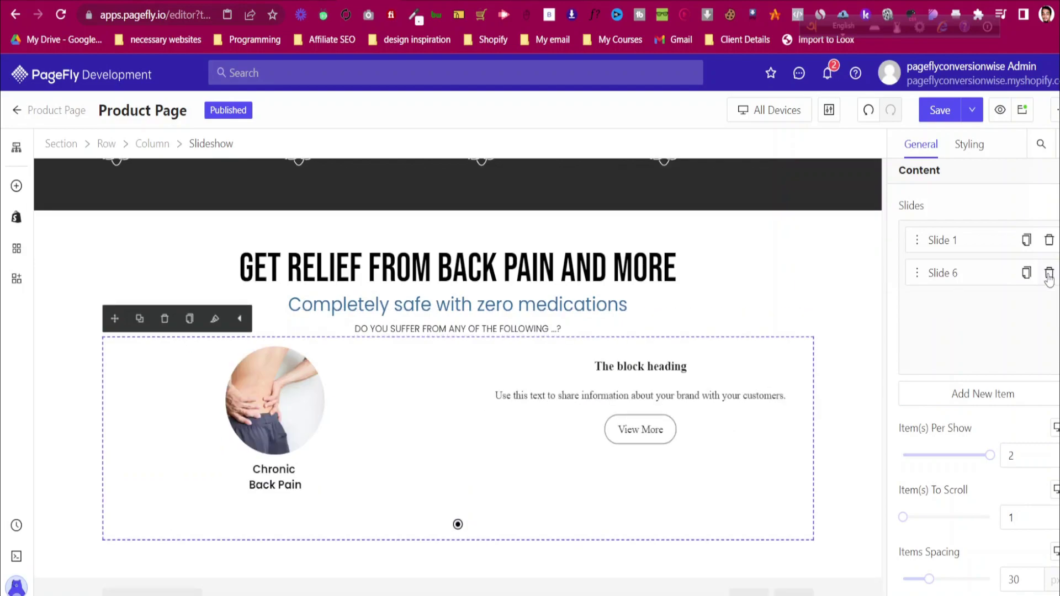
{"action": "left_click", "coordinate": [1049, 273]}
Duplicate the finished slide until the slideshow has seven slides, and set the items per show to 6
{"action": "left_click", "coordinate": [1027, 240]}
{"action": "left_click", "coordinate": [1027, 273]}
{"action": "left_click", "coordinate": [1026, 306]}
{"action": "left_click", "coordinate": [1022, 305]}
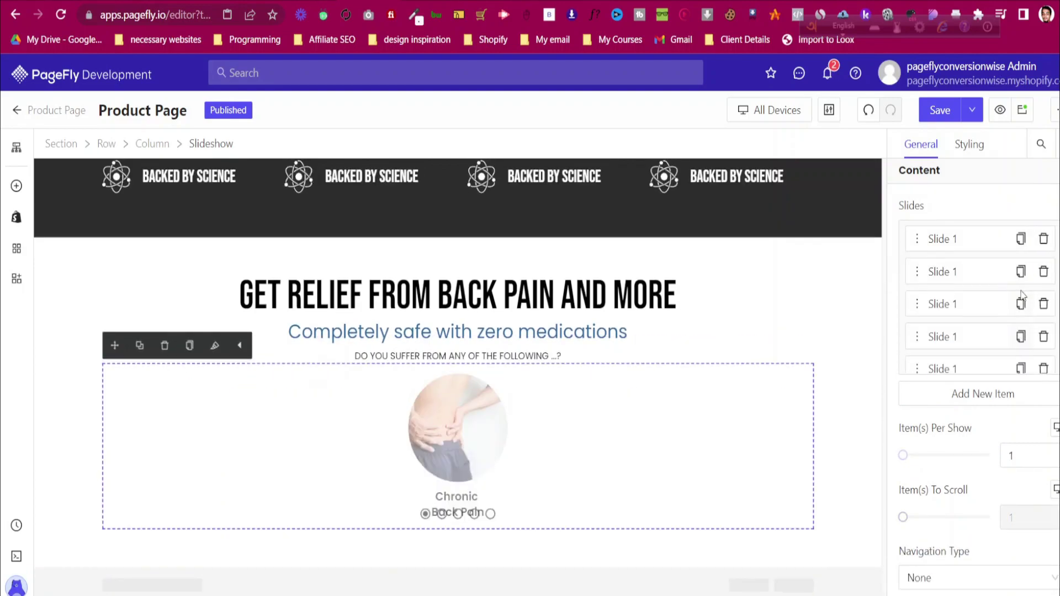
{"action": "scroll", "coordinate": [1023, 296], "scroll_direction": "down", "scroll_amount": 1}
{"action": "left_click", "coordinate": [1021, 348]}
{"action": "scroll", "coordinate": [1018, 297], "scroll_direction": "down", "scroll_amount": 1}
{"action": "left_click", "coordinate": [1021, 349]}
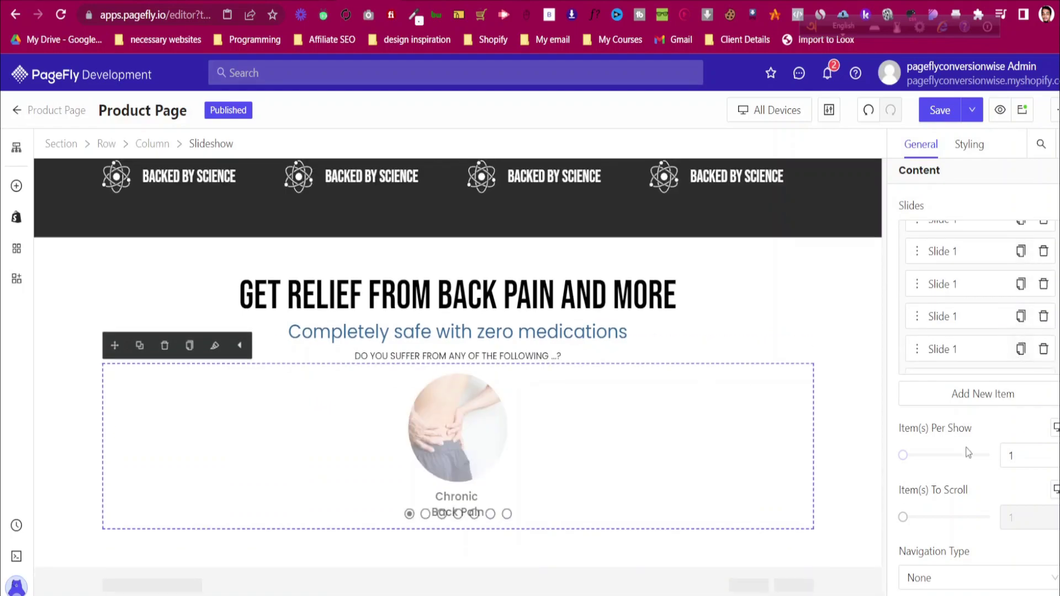
{"action": "left_click_drag", "start_coordinate": [904, 456], "coordinate": [974, 457]}
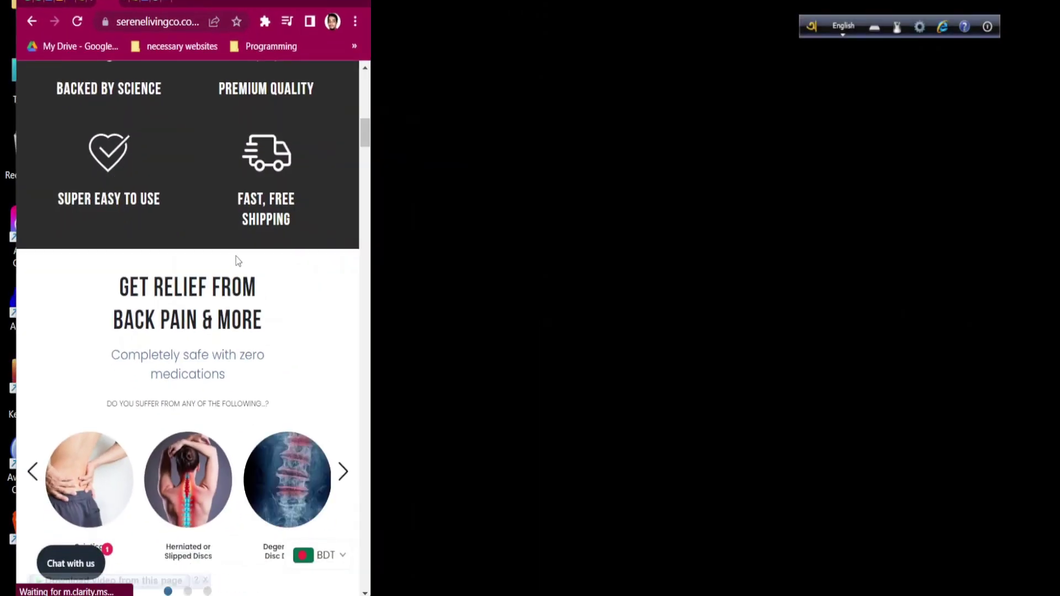
Set the slideshow to show 3 items at once in the mobile view, and return to the all-devices view
{"action": "scroll", "coordinate": [236, 265], "scroll_direction": "down", "scroll_amount": 4}
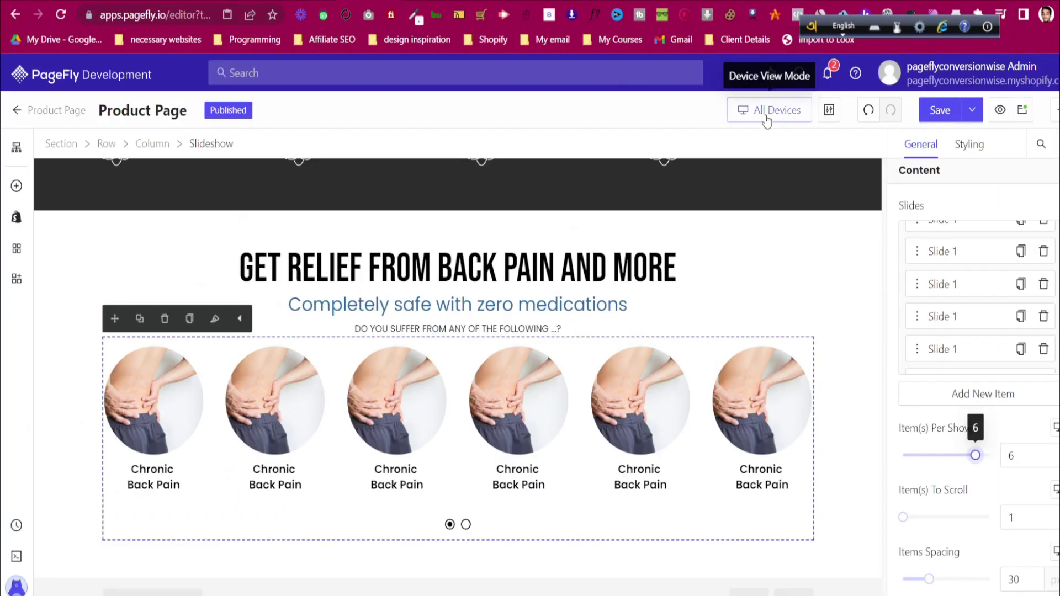
{"action": "left_click", "coordinate": [767, 113]}
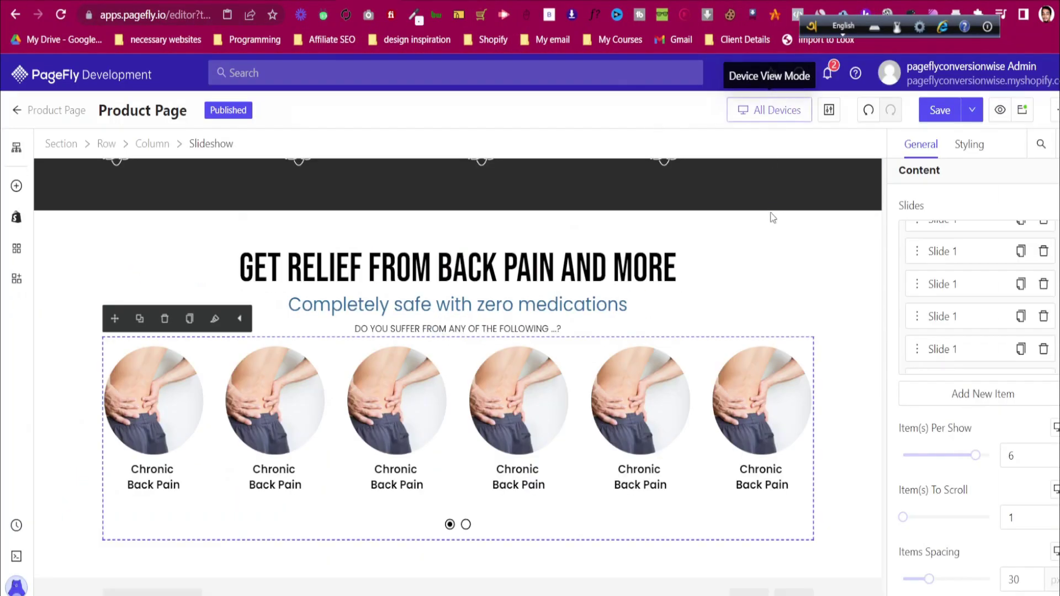
{"action": "left_click", "coordinate": [772, 216]}
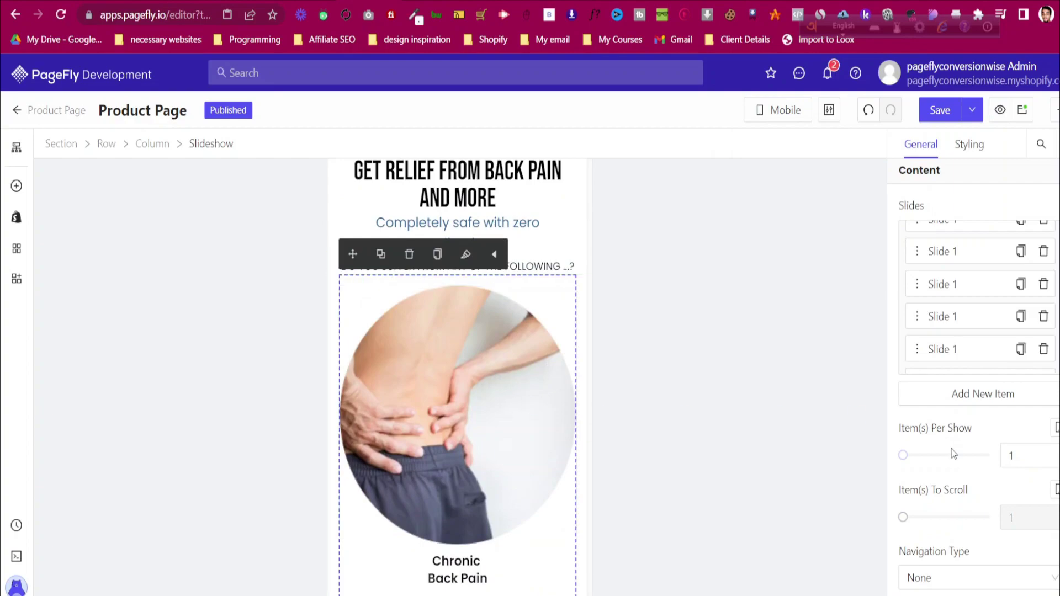
{"action": "left_click_drag", "start_coordinate": [904, 456], "coordinate": [942, 466]}
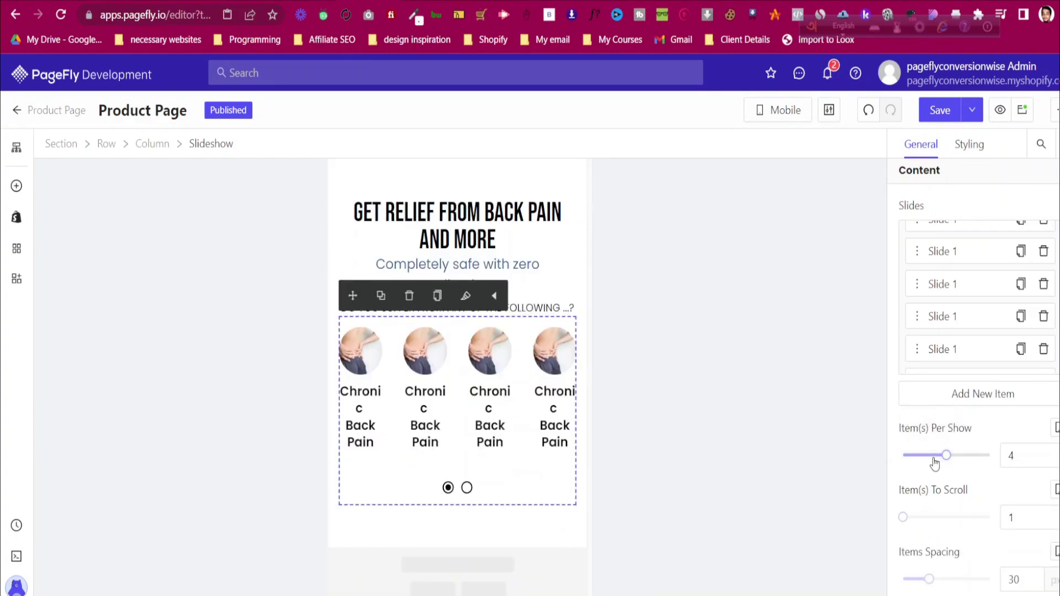
{"action": "left_click_drag", "start_coordinate": [944, 458], "coordinate": [932, 456]}
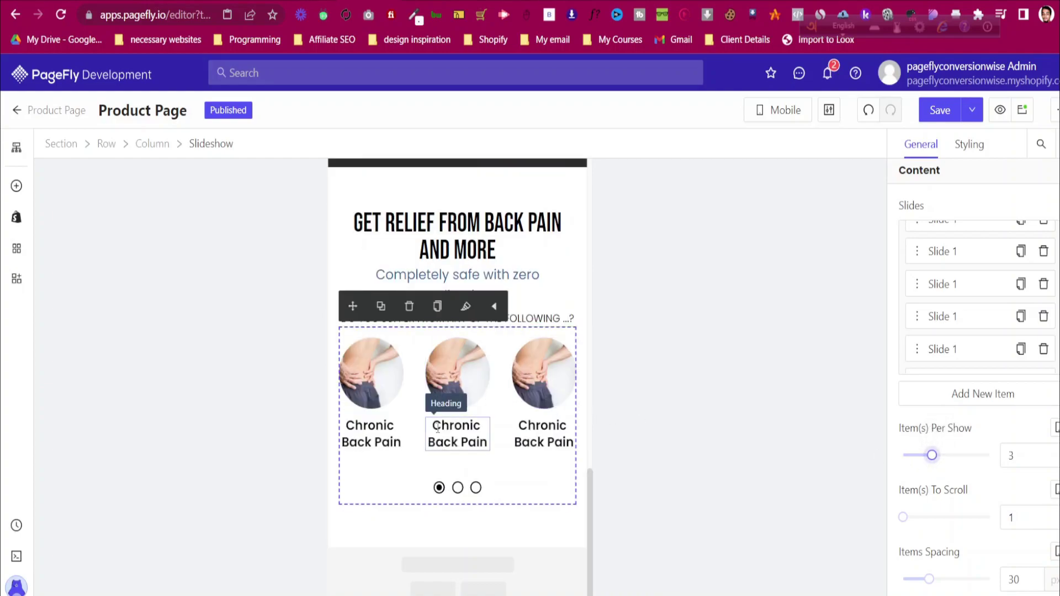
{"action": "left_click", "coordinate": [331, 176]}
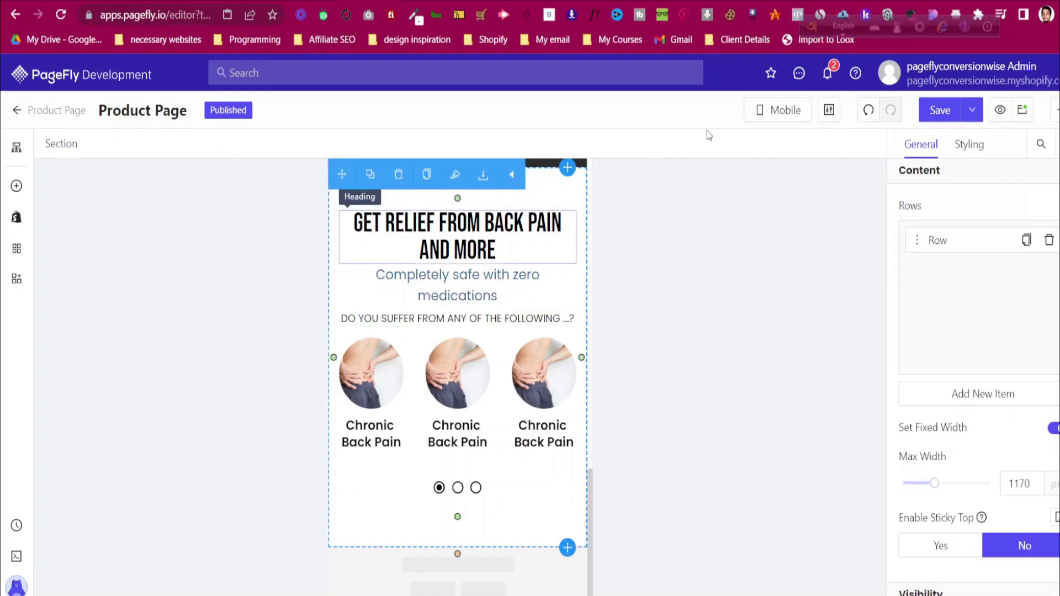
{"action": "left_click", "coordinate": [764, 117]}
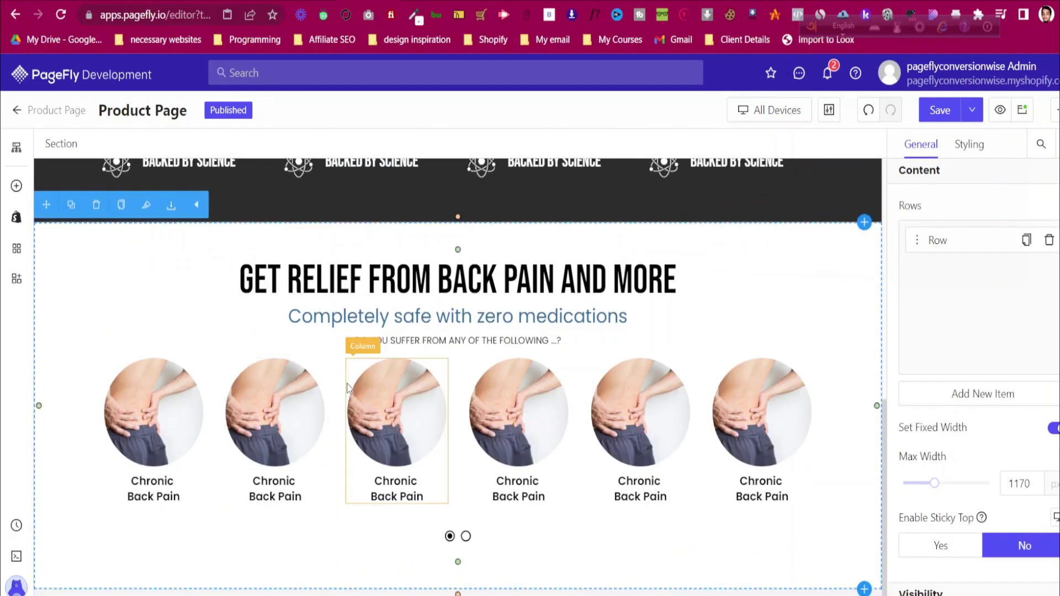
Compare the spacing with the reference site and set the slideshow's top margin to 30 px
{"action": "key", "text": "ctrl+Tab"}
{"action": "scroll", "coordinate": [450, 277], "scroll_direction": "up", "scroll_amount": 1}
{"action": "scroll", "coordinate": [450, 277], "scroll_direction": "up", "scroll_amount": 3}
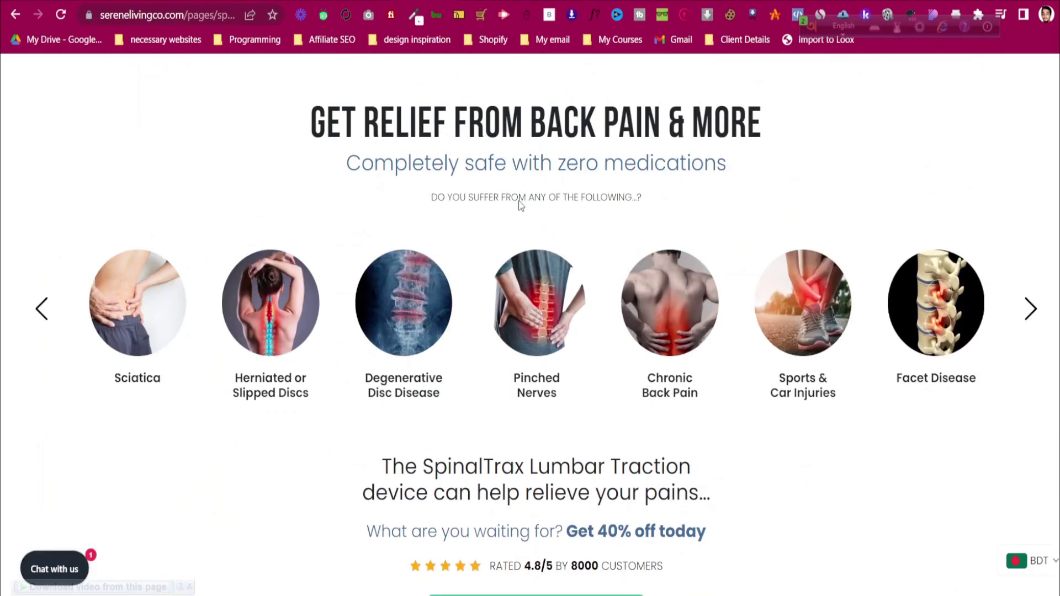
{"action": "key", "text": "ctrl+shift+Tab"}
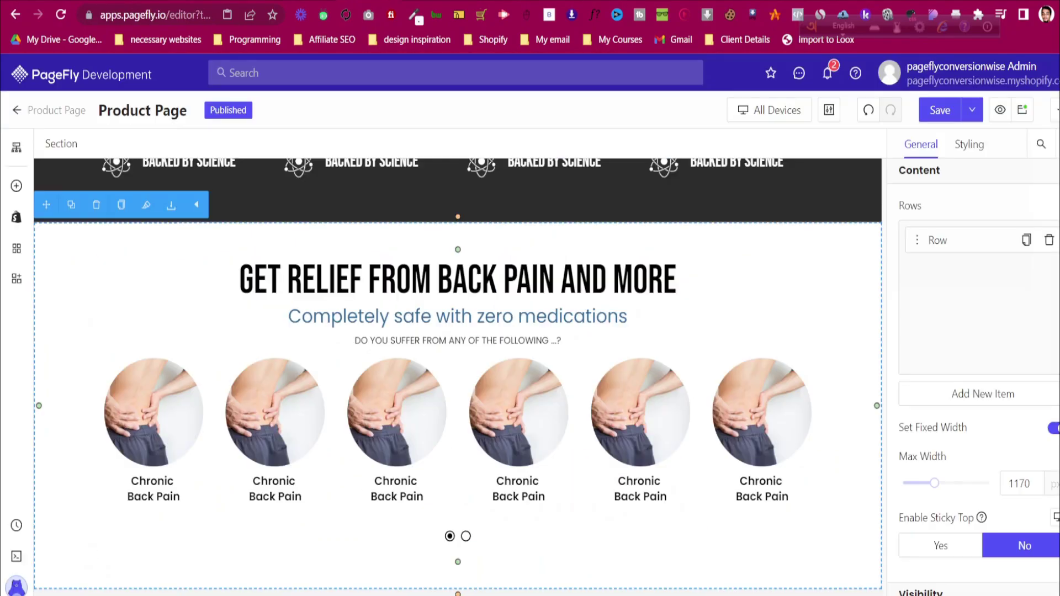
{"action": "left_click", "coordinate": [171, 403]}
{"action": "left_click", "coordinate": [211, 144]}
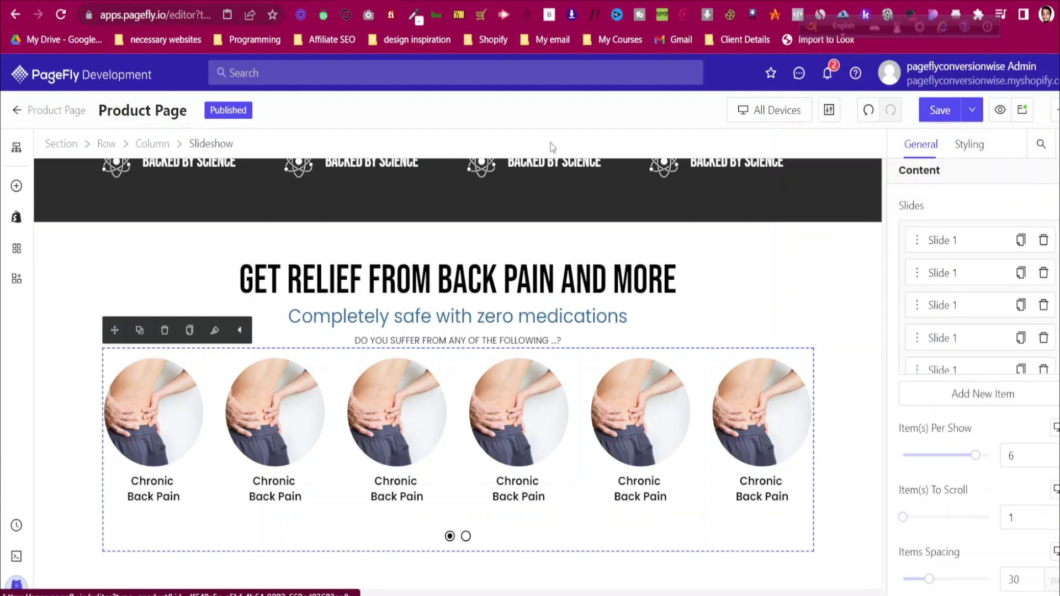
{"action": "left_click", "coordinate": [971, 145]}
{"action": "left_click", "coordinate": [972, 508]}
{"action": "type", "text": "25"}
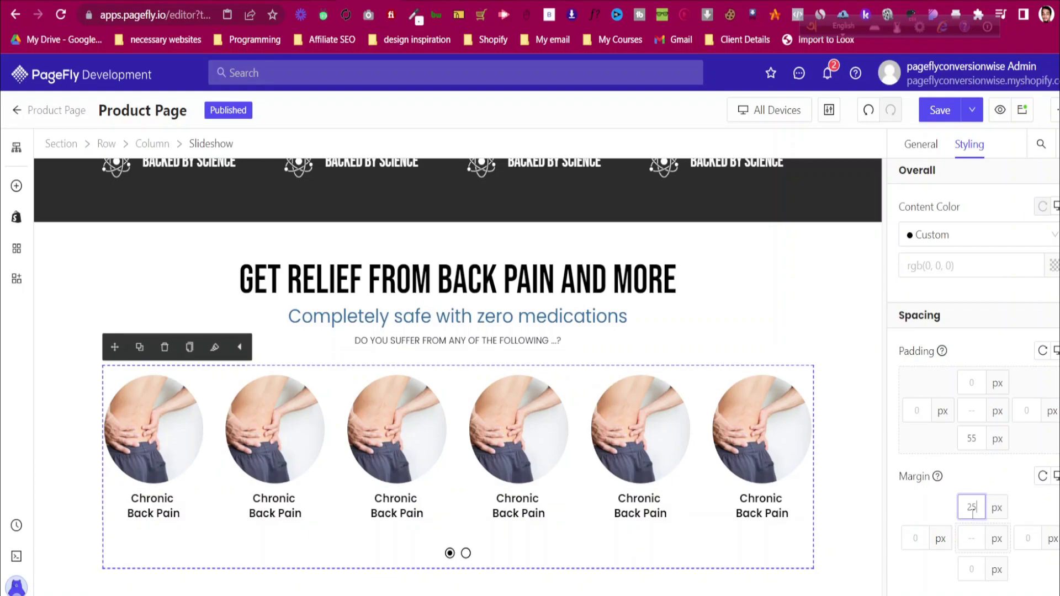
{"action": "key", "text": "BackSpace"}
{"action": "key", "text": "BackSpace"}
{"action": "type", "text": "30"}
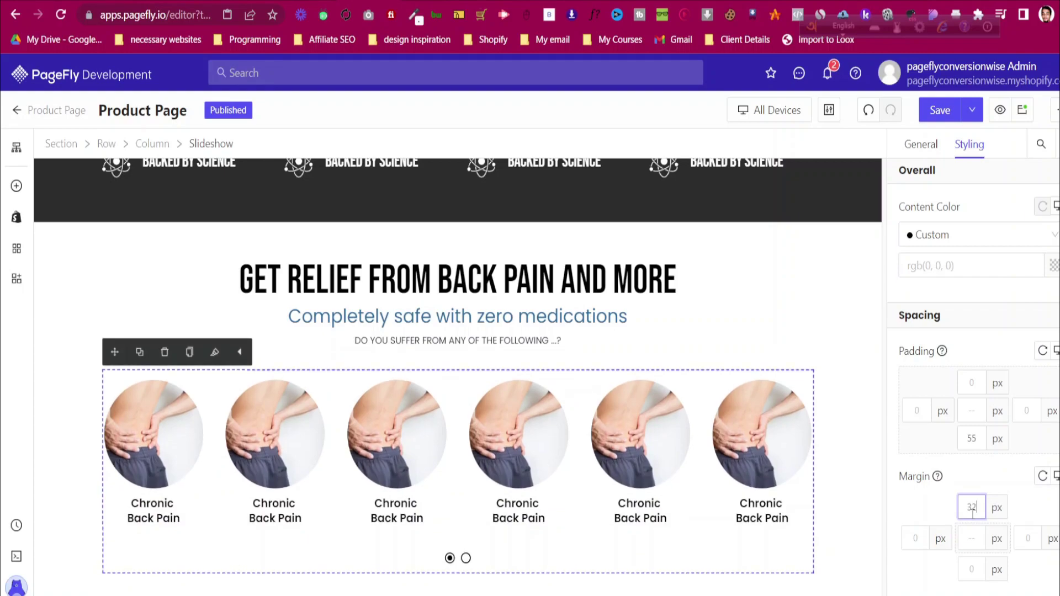
{"action": "key", "text": "Down"}
{"action": "key", "text": "Down"}
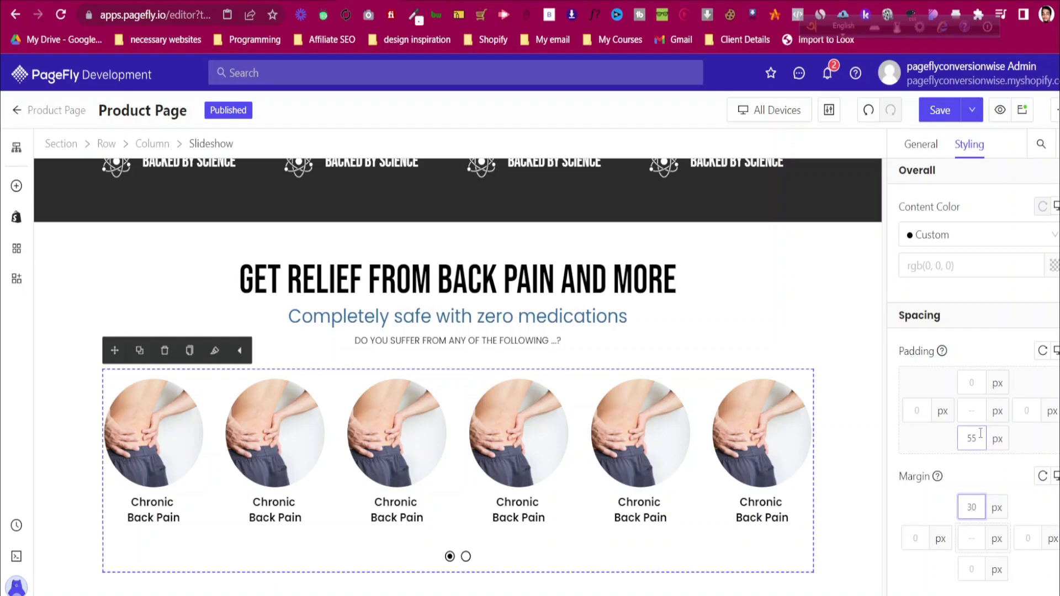
{"action": "left_click", "coordinate": [70, 309]}
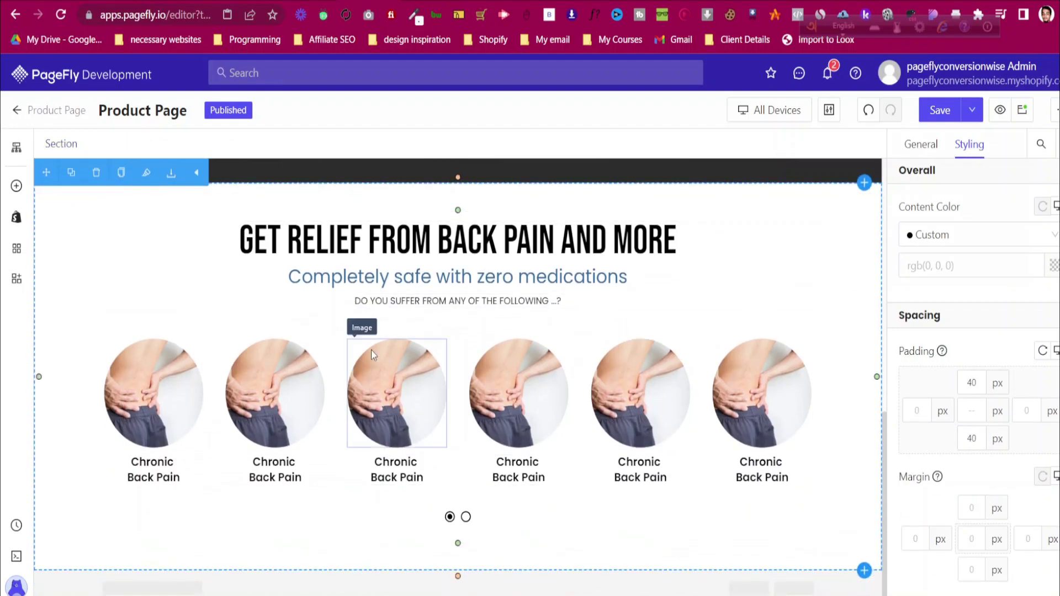
On the reference site, inspect with WhatFont the fonts of the SpinalTrax Lumbar Traction heading and the "What are you waiting for?" line
{"action": "scroll", "coordinate": [371, 350], "scroll_direction": "up", "scroll_amount": 3}
{"action": "scroll", "coordinate": [371, 350], "scroll_direction": "down", "scroll_amount": 3}
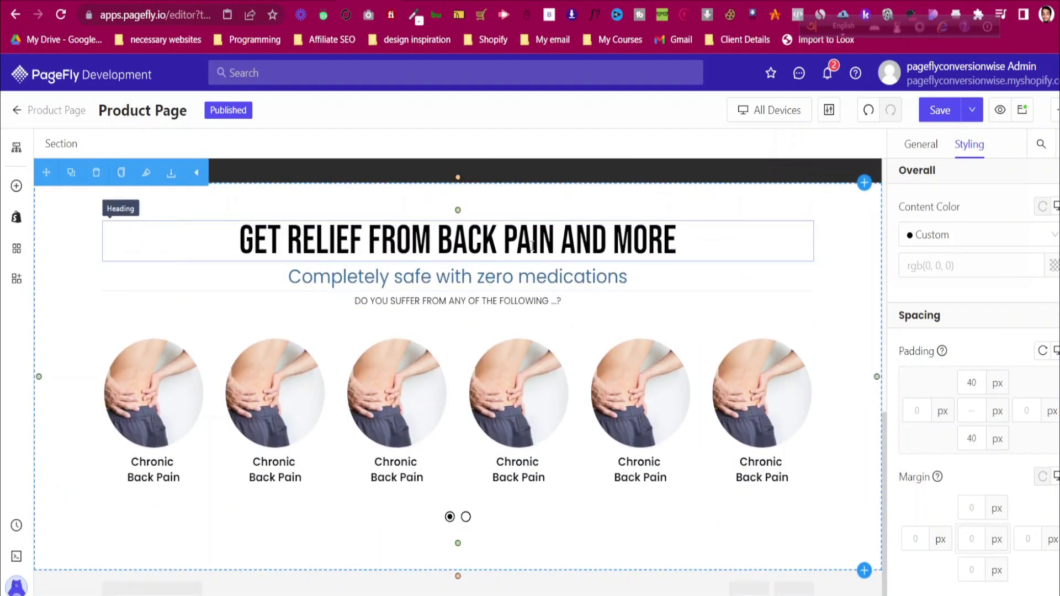
{"action": "key", "text": "ctrl+Tab"}
{"action": "scroll", "coordinate": [189, 425], "scroll_direction": "up", "scroll_amount": 4}
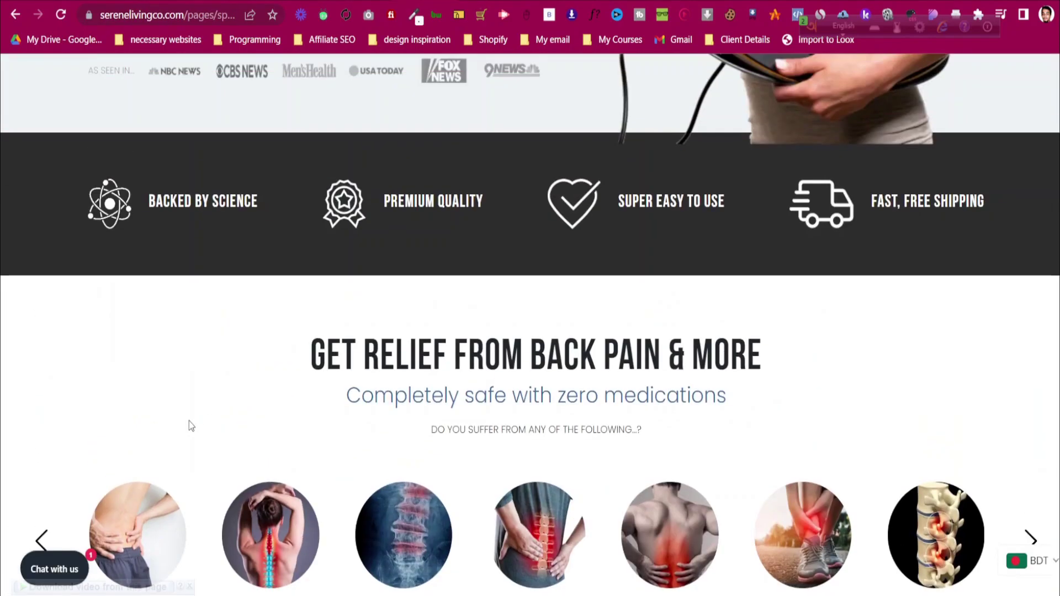
{"action": "scroll", "coordinate": [189, 426], "scroll_direction": "down", "scroll_amount": 4}
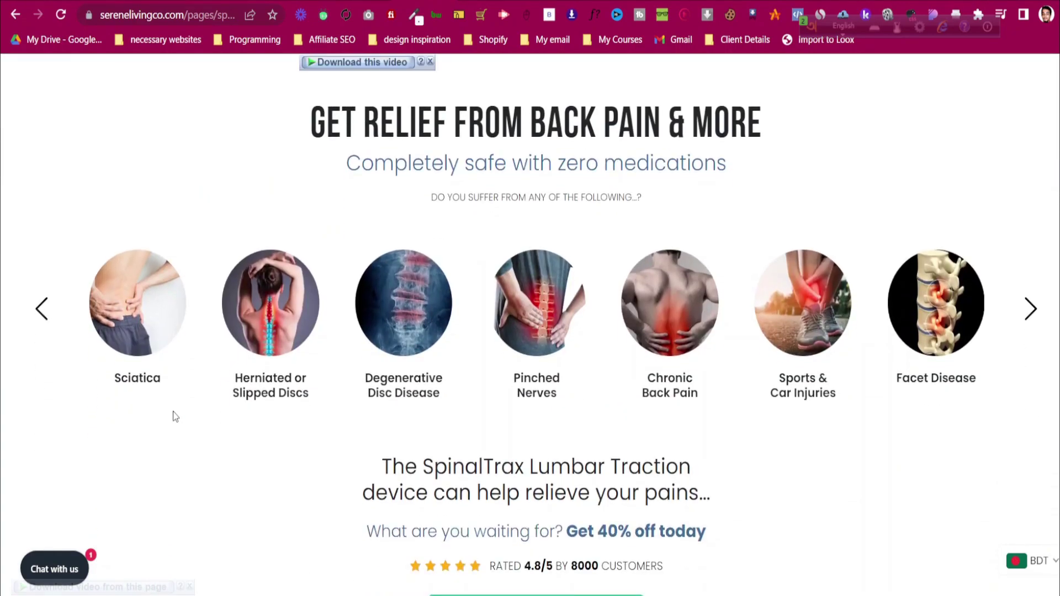
{"action": "scroll", "coordinate": [264, 447], "scroll_direction": "down", "scroll_amount": 3}
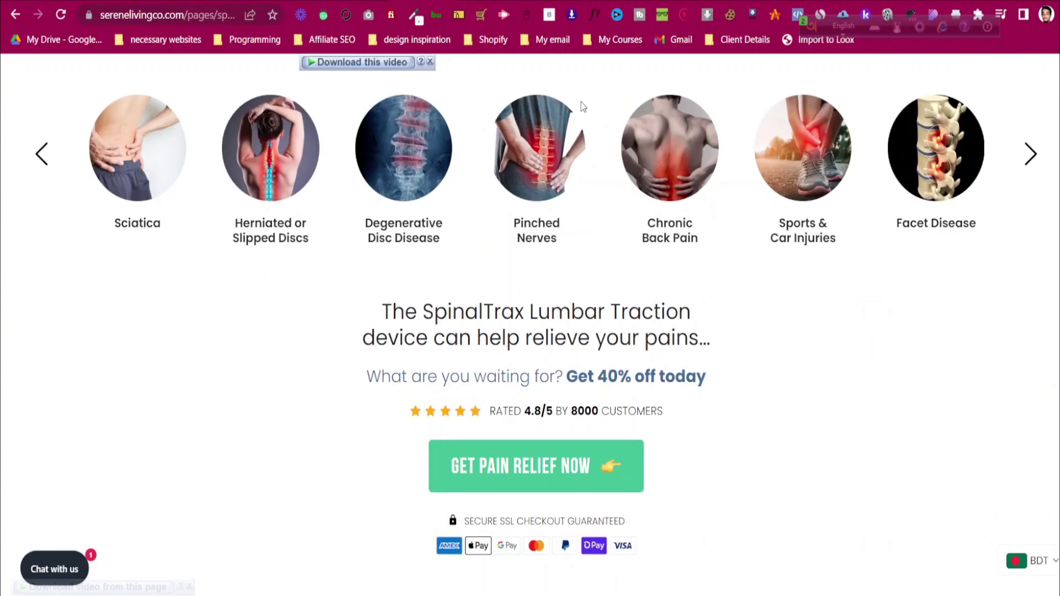
{"action": "left_click", "coordinate": [592, 14]}
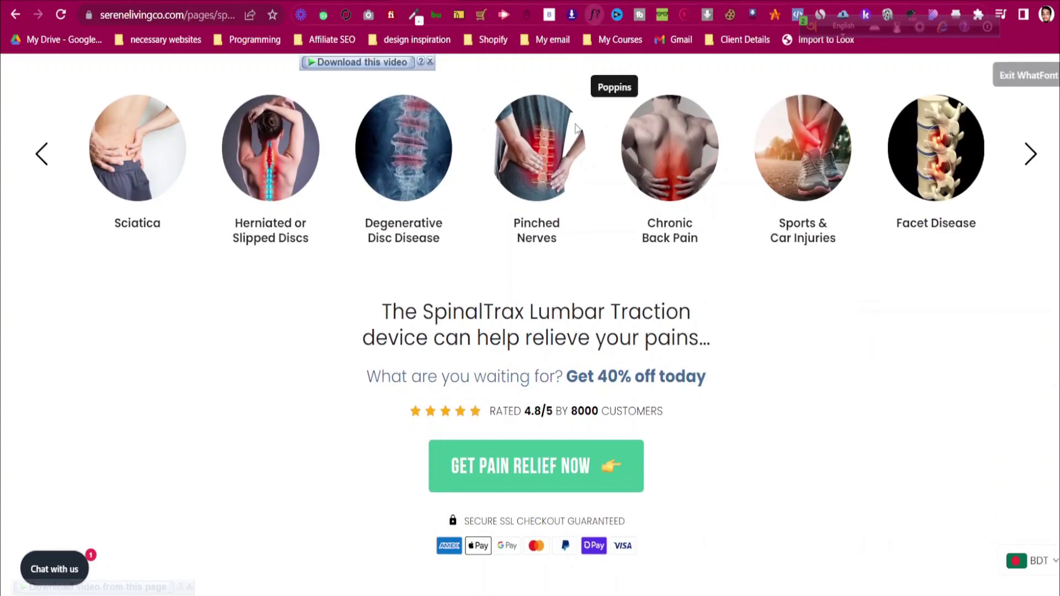
{"action": "left_click", "coordinate": [563, 314]}
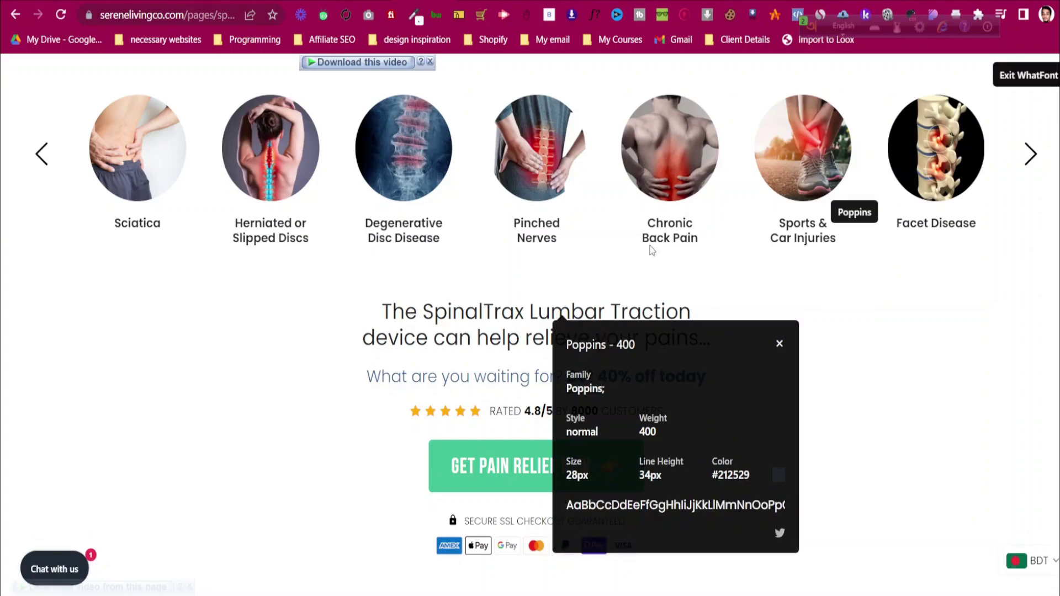
{"action": "left_click", "coordinate": [494, 381]}
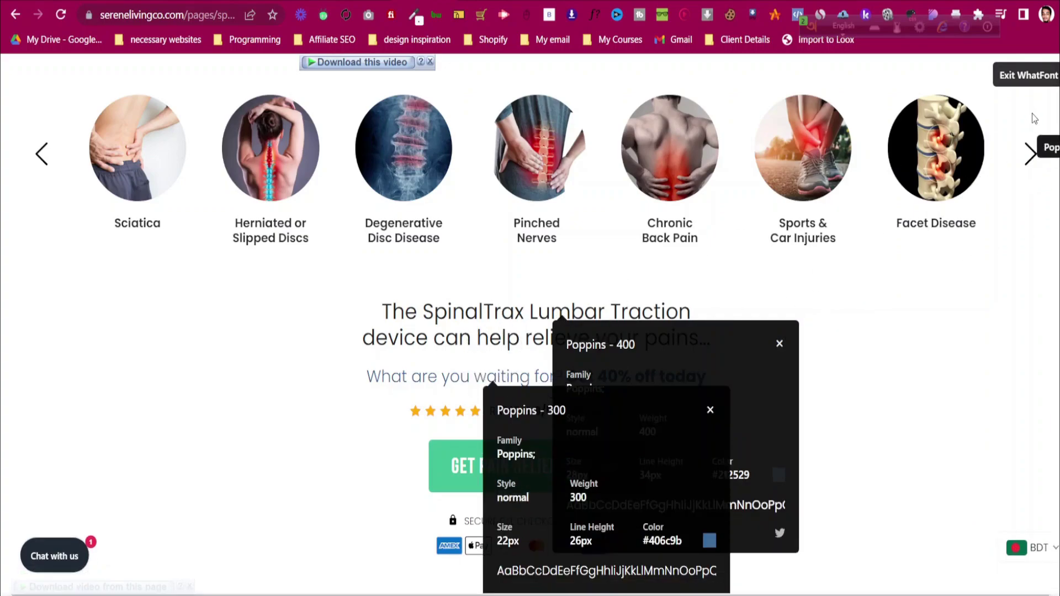
{"action": "left_click", "coordinate": [1027, 75]}
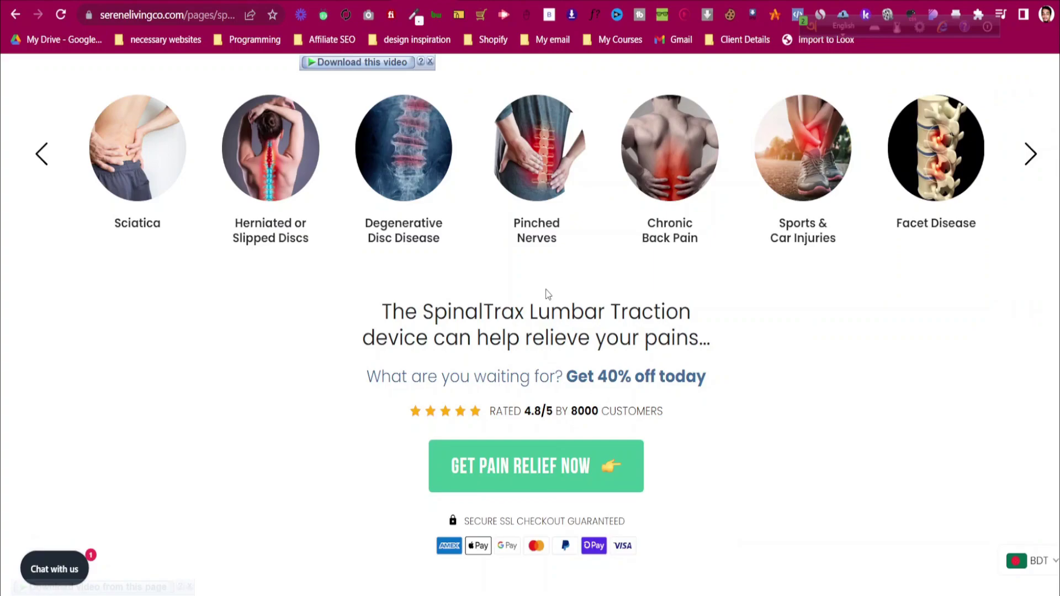
Return to the PageFly editor and add a single-column 1/1 layout row beneath the slideshow
{"action": "left_click", "coordinate": [376, 1]}
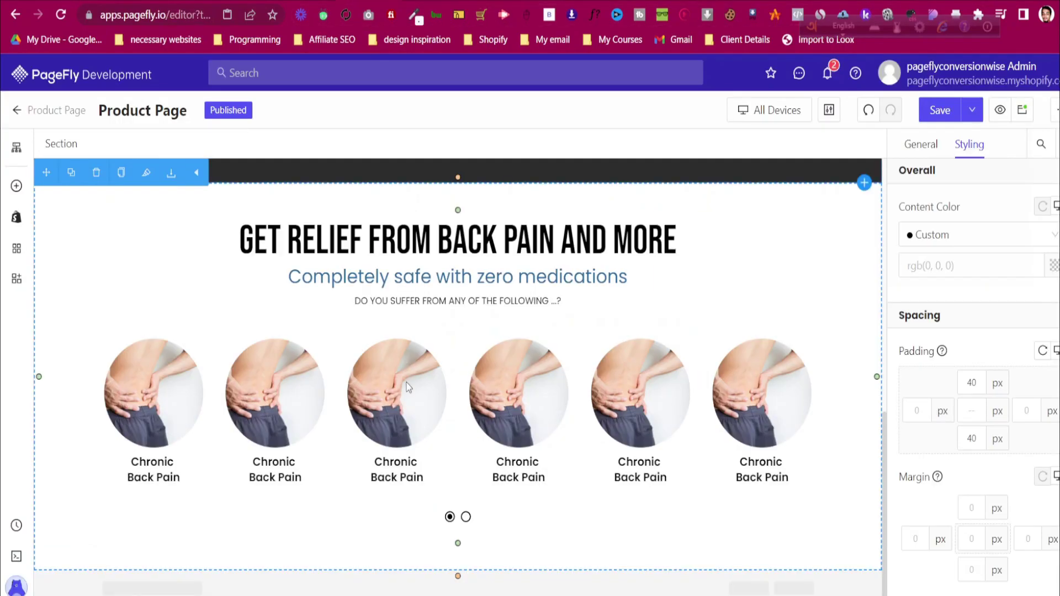
{"action": "left_click", "coordinate": [16, 191]}
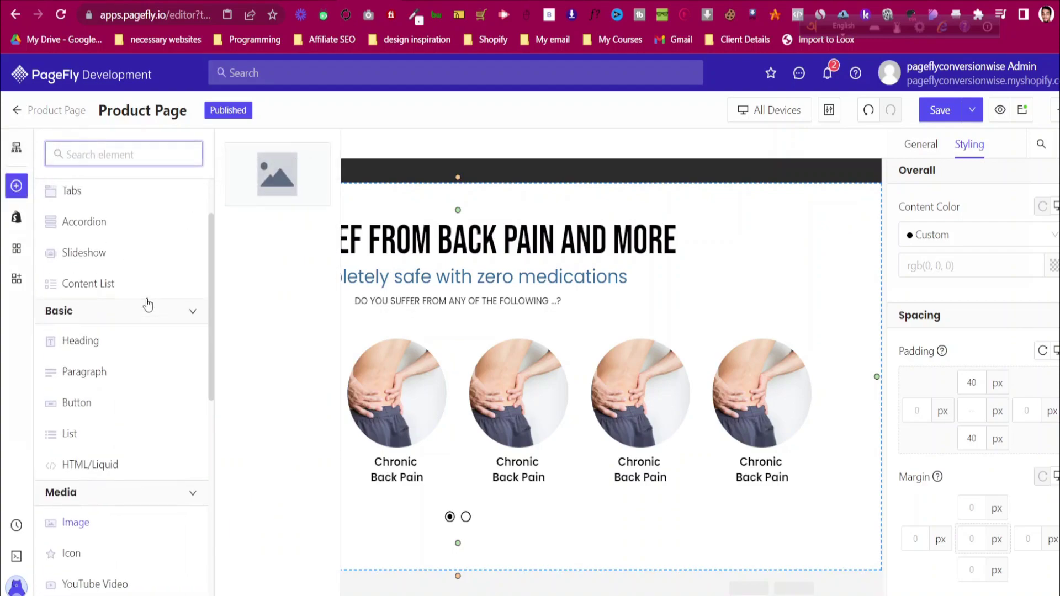
{"action": "mouse_move", "coordinate": [132, 221]}
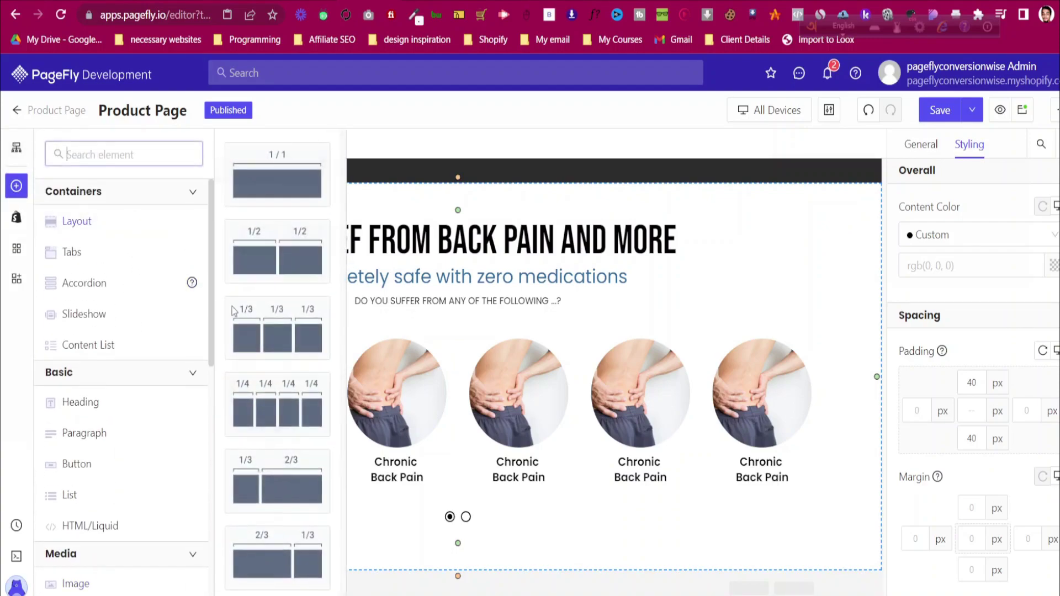
{"action": "left_click_drag", "start_coordinate": [303, 215], "coordinate": [550, 552]}
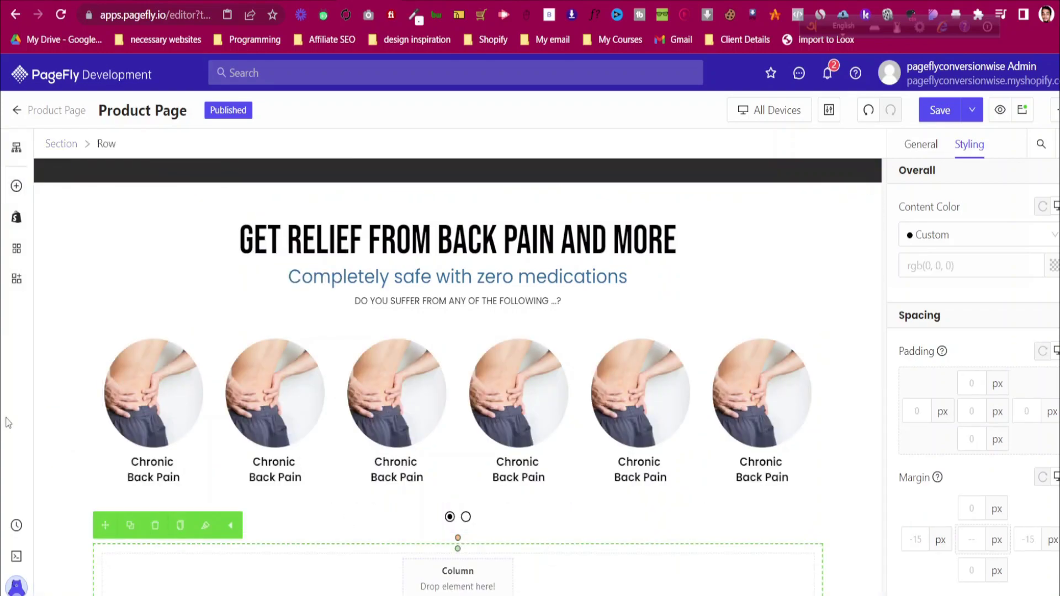
Add a Heading element to the empty column of the row beneath the slideshow
{"action": "scroll", "coordinate": [230, 432], "scroll_direction": "down", "scroll_amount": 1}
{"action": "left_click", "coordinate": [16, 186]}
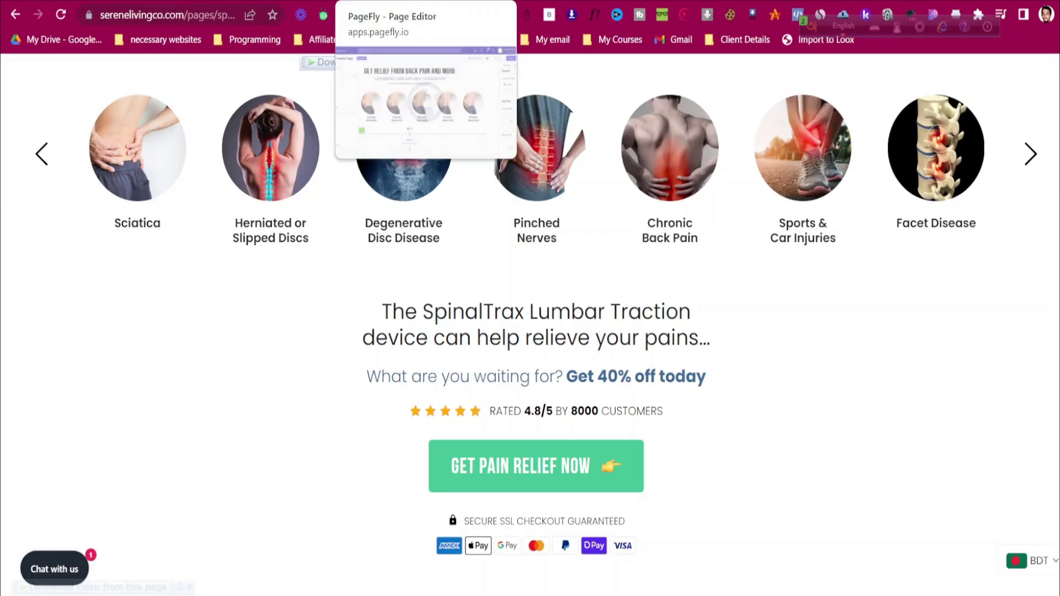
{"action": "left_click", "coordinate": [369, 1]}
{"action": "left_click", "coordinate": [102, 408]}
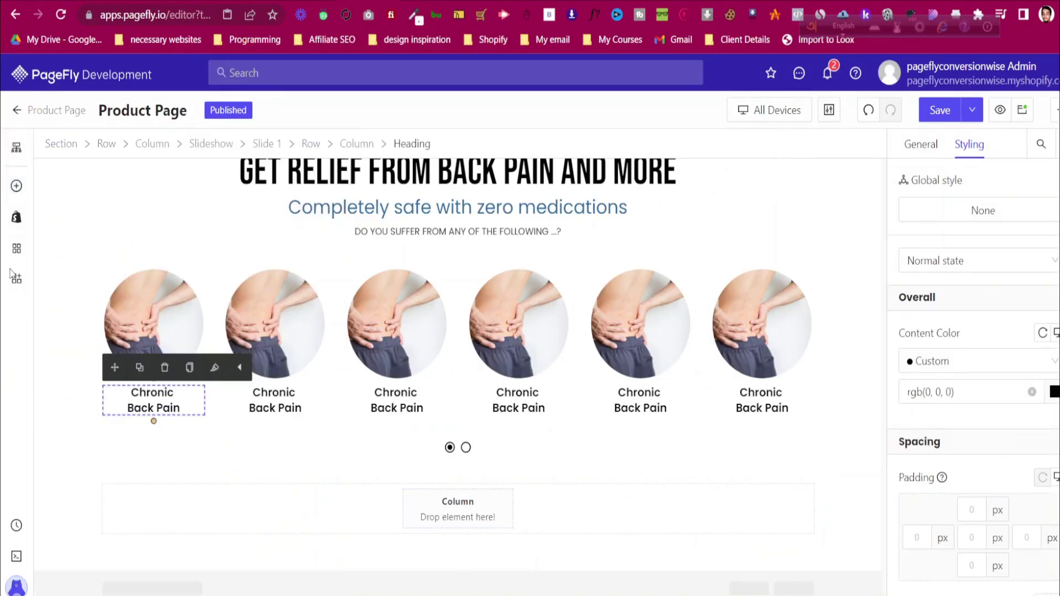
{"action": "left_click", "coordinate": [17, 187]}
{"action": "left_click", "coordinate": [125, 402]}
{"action": "left_click_drag", "start_coordinate": [249, 184], "coordinate": [509, 512]}
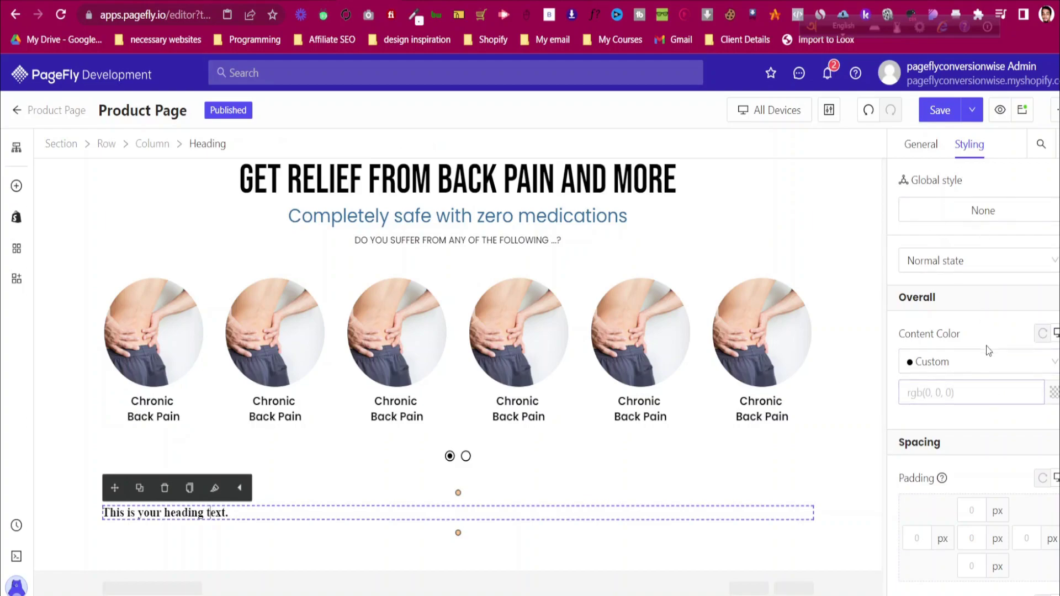
Set the new heading's margins to 0 px, center its text and use the Poppins font
{"action": "scroll", "coordinate": [987, 493], "scroll_direction": "down", "scroll_amount": 3}
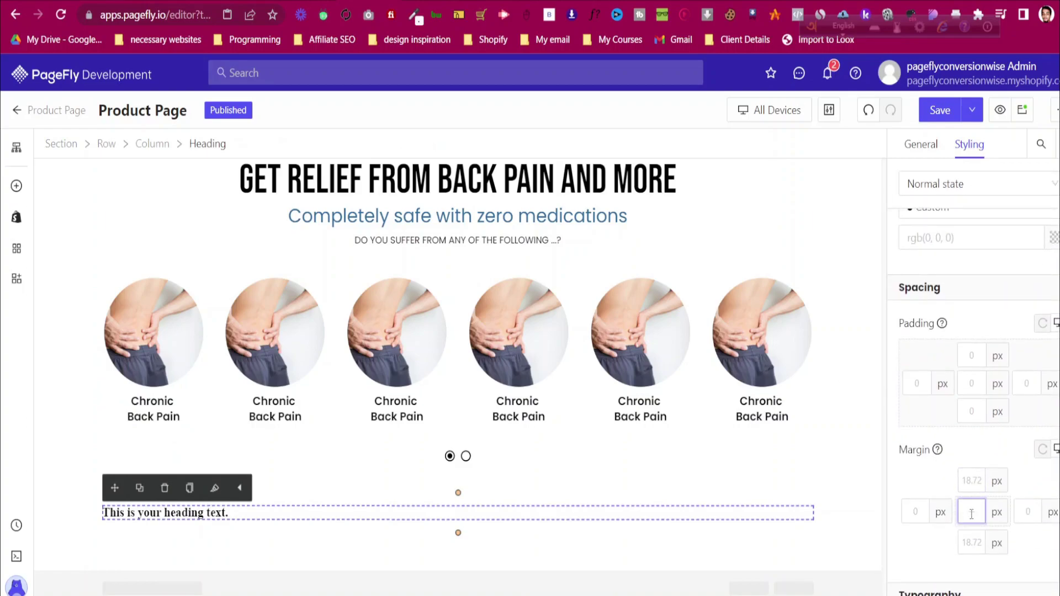
{"action": "scroll", "coordinate": [975, 497], "scroll_direction": "down", "scroll_amount": 7}
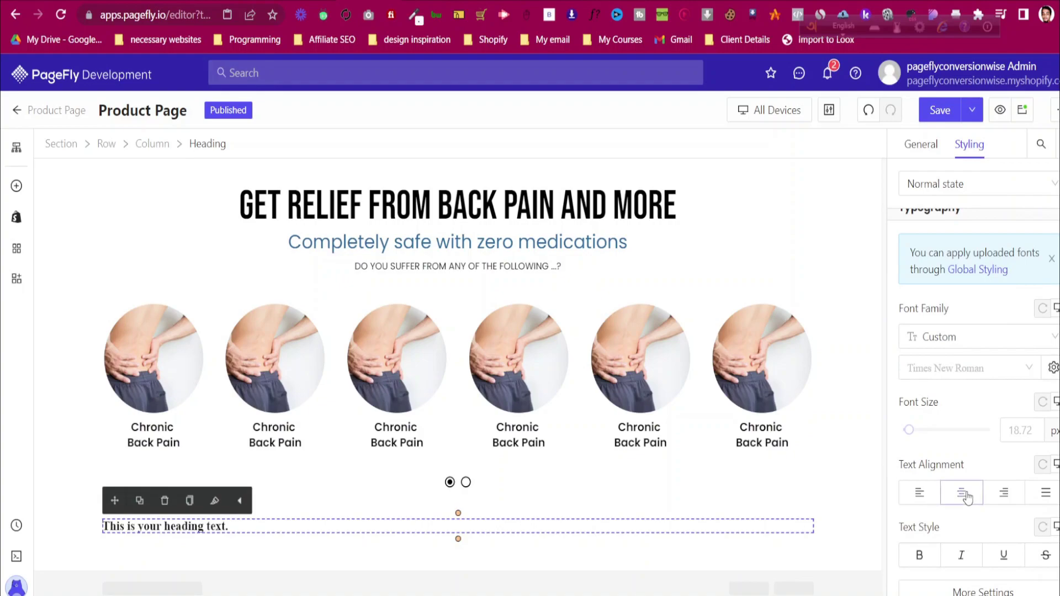
{"action": "left_click", "coordinate": [967, 497]}
{"action": "left_click", "coordinate": [971, 369]}
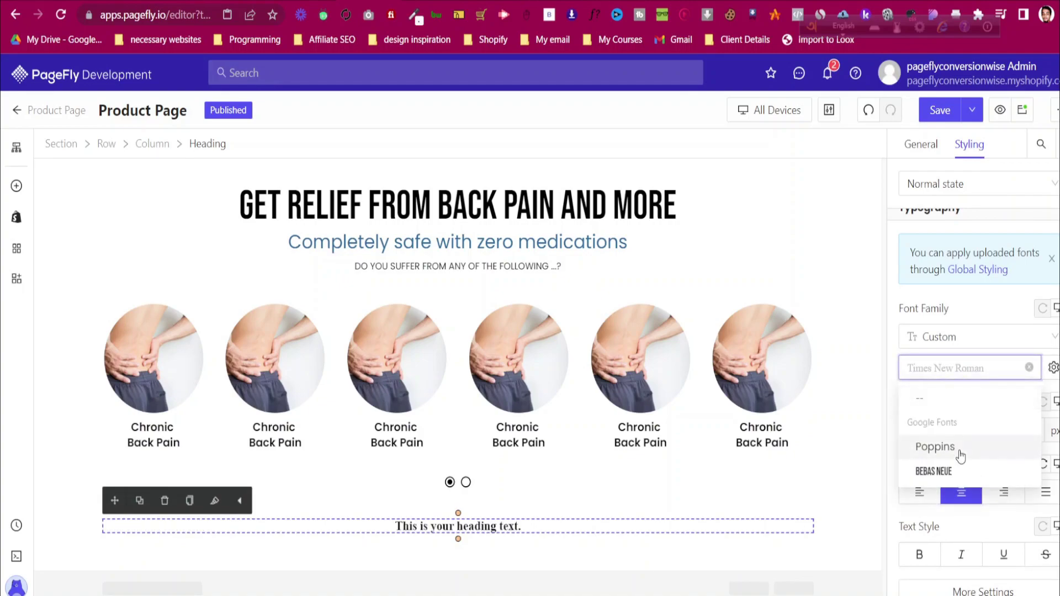
{"action": "left_click", "coordinate": [961, 457]}
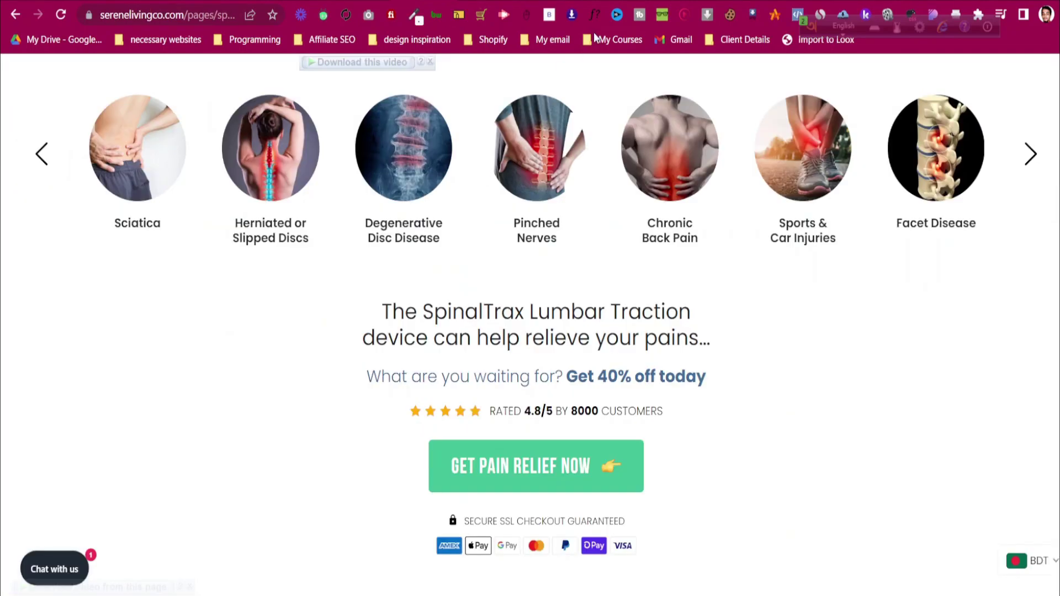
Extract the SpinalTrax Lumbar Traction heading and "What are you waiting for?" line from the reference site and add them to the "color font" Google Doc
{"action": "left_click", "coordinate": [594, 14]}
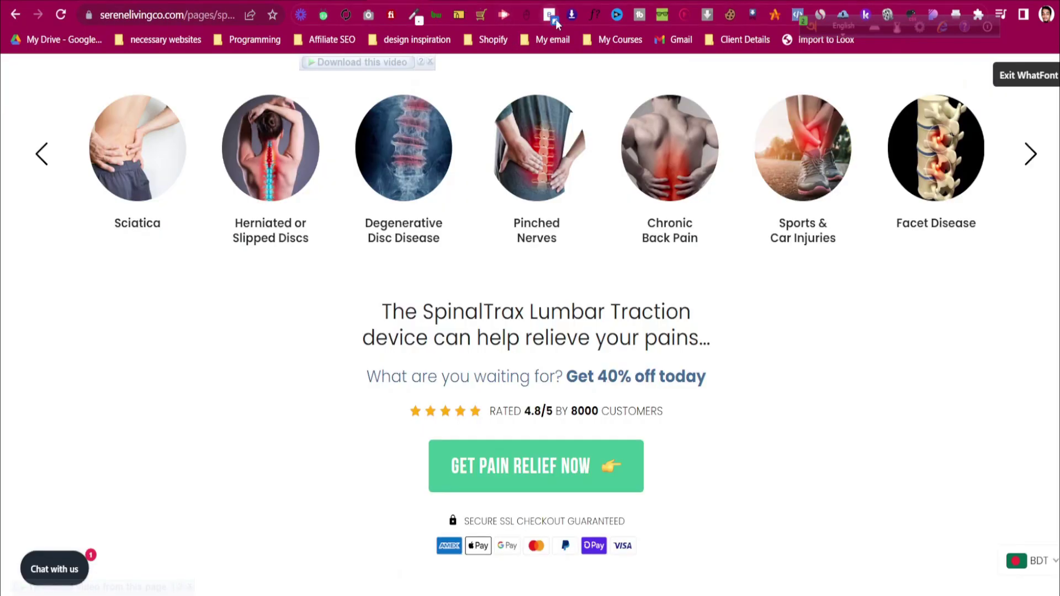
{"action": "left_click_drag", "start_coordinate": [344, 287], "coordinate": [739, 395]}
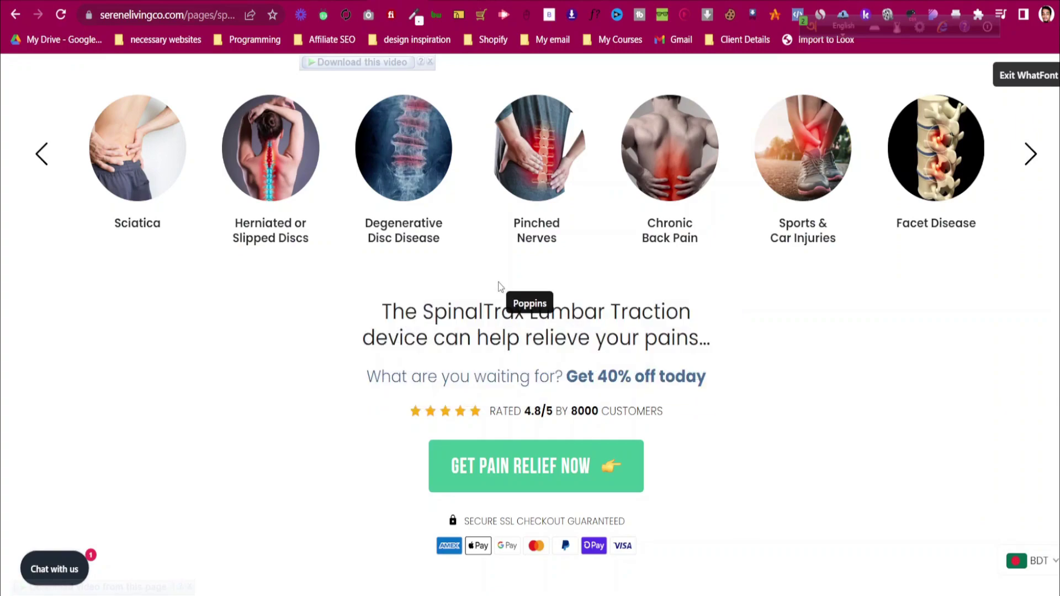
{"action": "left_click", "coordinate": [563, 1]}
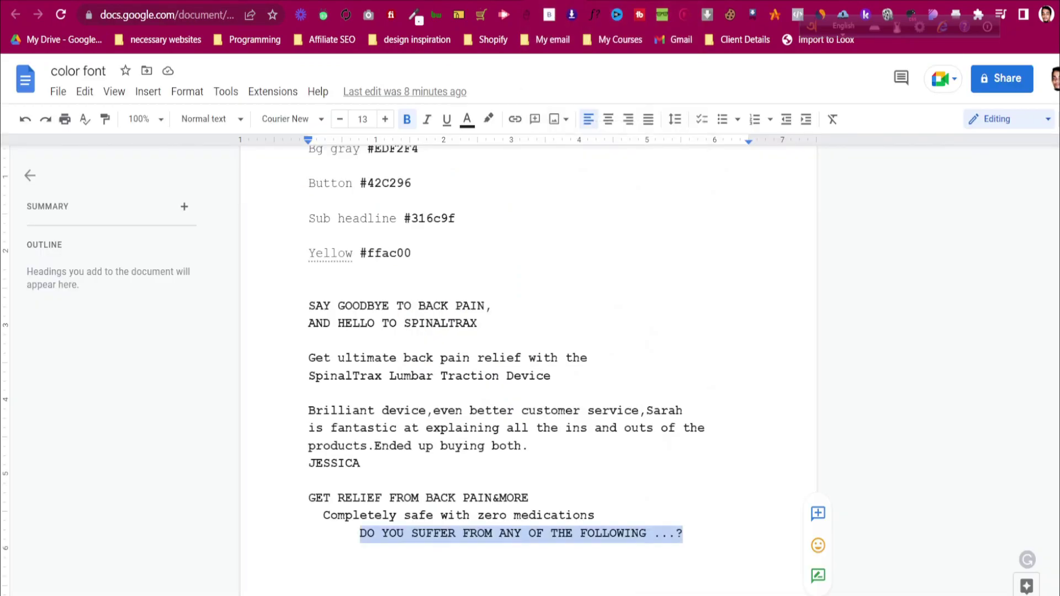
{"action": "scroll", "coordinate": [730, 384], "scroll_direction": "down", "scroll_amount": 3}
{"action": "left_click", "coordinate": [731, 380]}
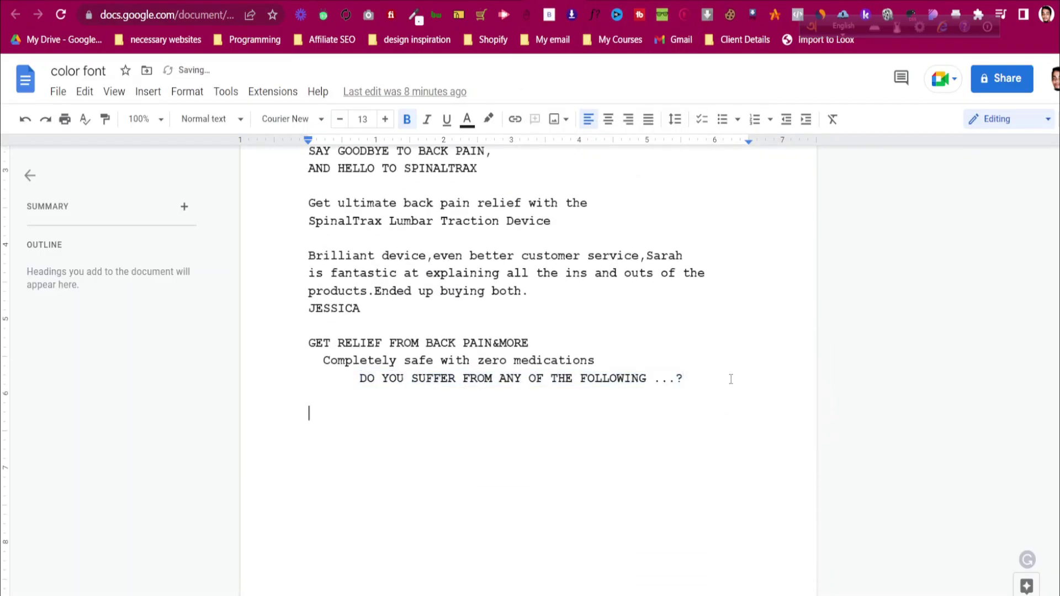
{"action": "type", "text": "The SpinalTrax Lumbar Traction device can help relieve your pains ... What are you waiting for?Get 40%off today"}
In the document, delete the older copy from "SAY GOODBYE TO BACK PAIN" through "DO YOU SUFFER FROM ANY OF THE FOLLOWING ...?"
{"action": "left_click_drag", "start_coordinate": [710, 376], "coordinate": [314, 262]}
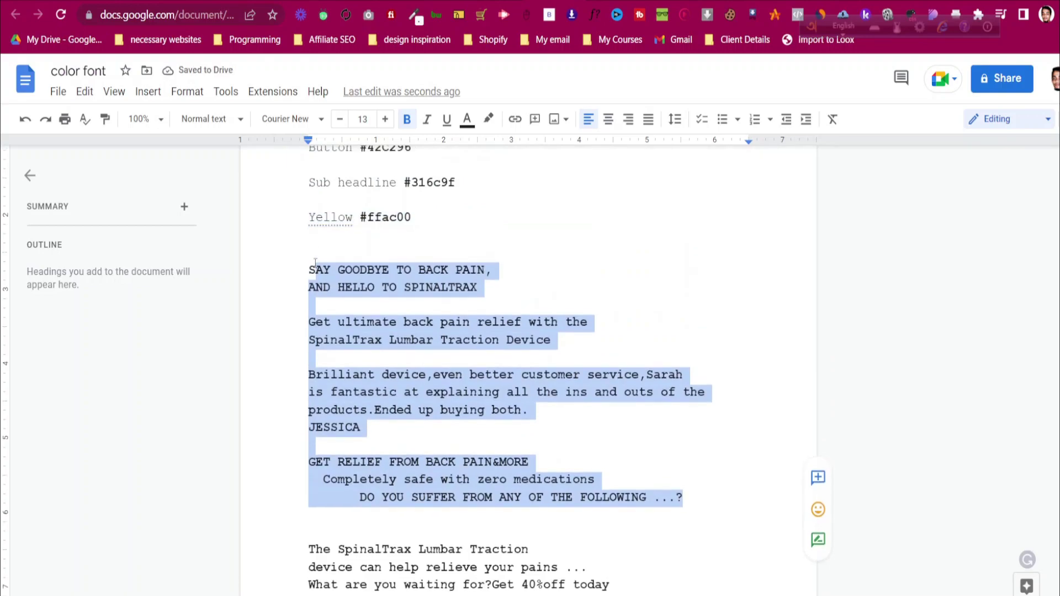
{"action": "key", "text": "BackSpace"}
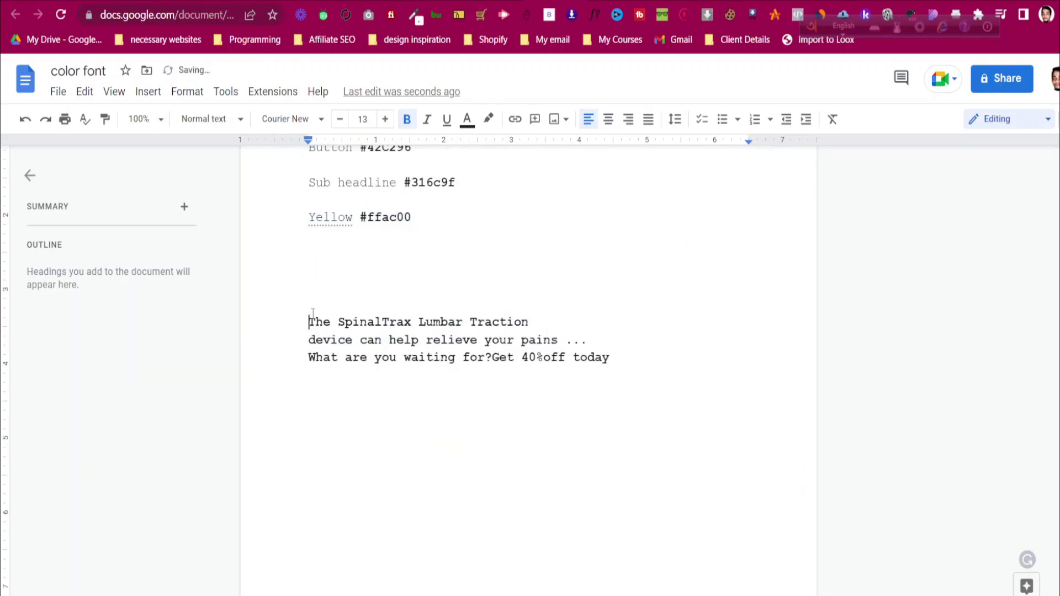
{"action": "key", "text": "ctrl+Tab"}
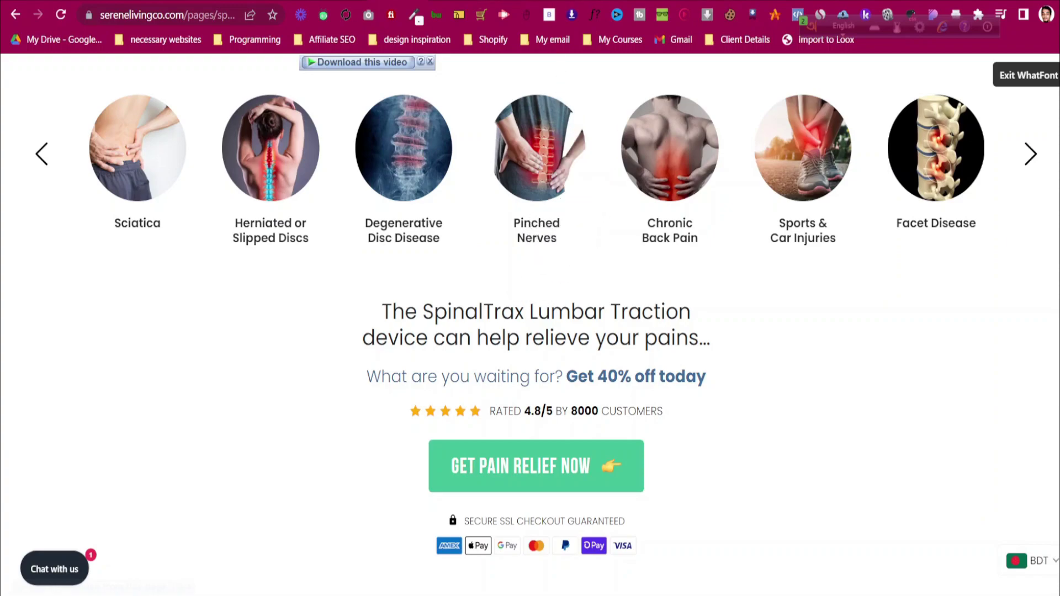
{"action": "key", "text": "ctrl+shift+Tab"}
Replace the new PageFly heading's text with "The SpinalTrax Lumbar Traction device can help relieve your pains ..." from the document, breaking the line after "Traction"
{"action": "left_click_drag", "start_coordinate": [309, 320], "coordinate": [611, 343]}
{"action": "key", "text": "ctrl+c"}
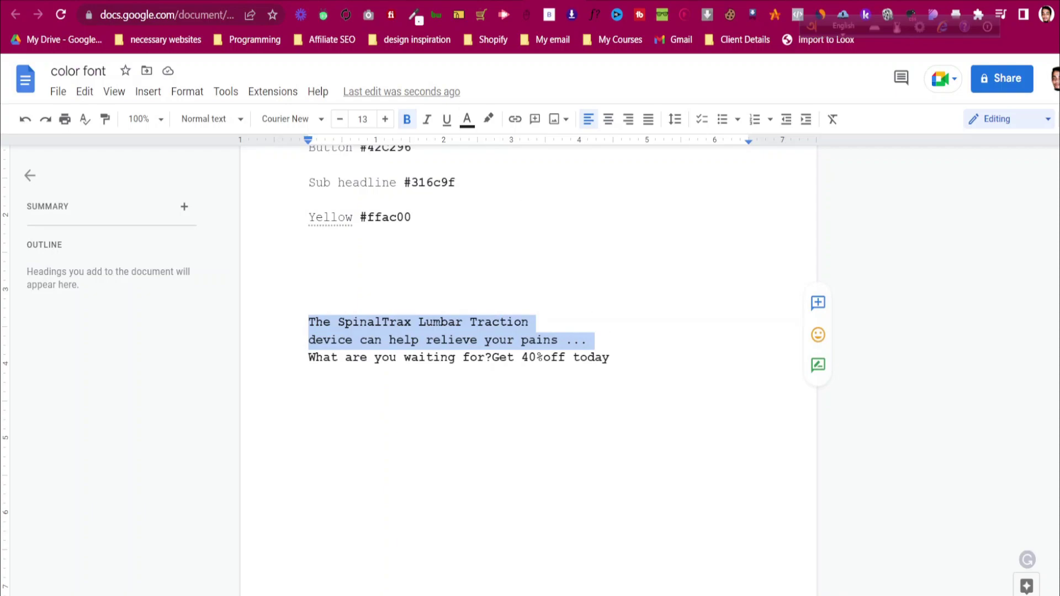
{"action": "key", "text": "ctrl+shift+Tab"}
{"action": "left_click", "coordinate": [502, 524]}
{"action": "scroll", "coordinate": [972, 309], "scroll_direction": "up", "scroll_amount": 6}
{"action": "scroll", "coordinate": [972, 308], "scroll_direction": "up", "scroll_amount": 2}
{"action": "left_click", "coordinate": [919, 145]}
{"action": "key", "text": "ctrl+a"}
{"action": "key", "text": "ctrl+v"}
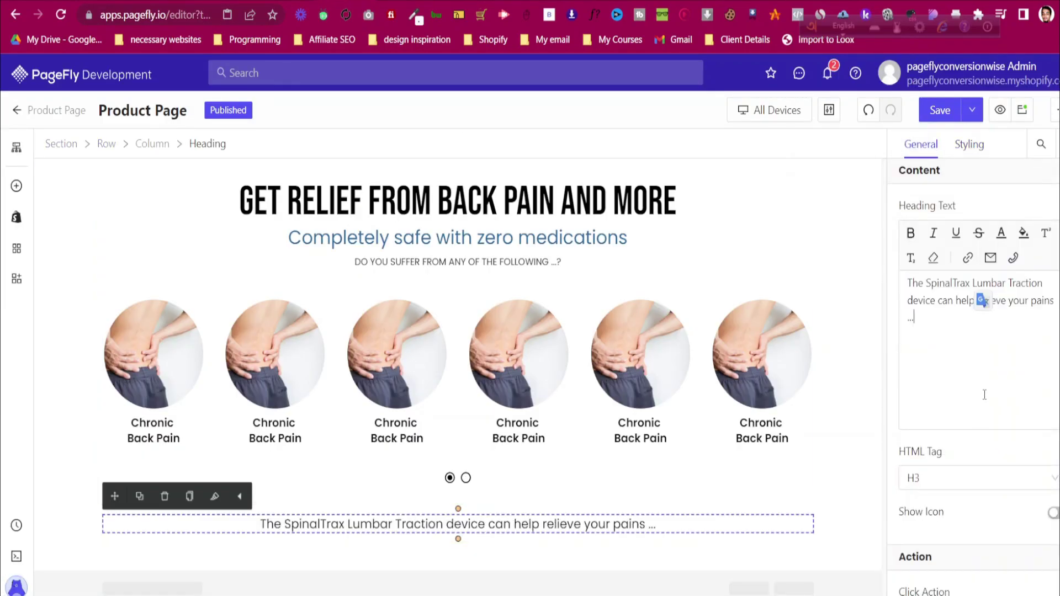
{"action": "left_click", "coordinate": [1043, 283]}
{"action": "key", "text": "Return"}
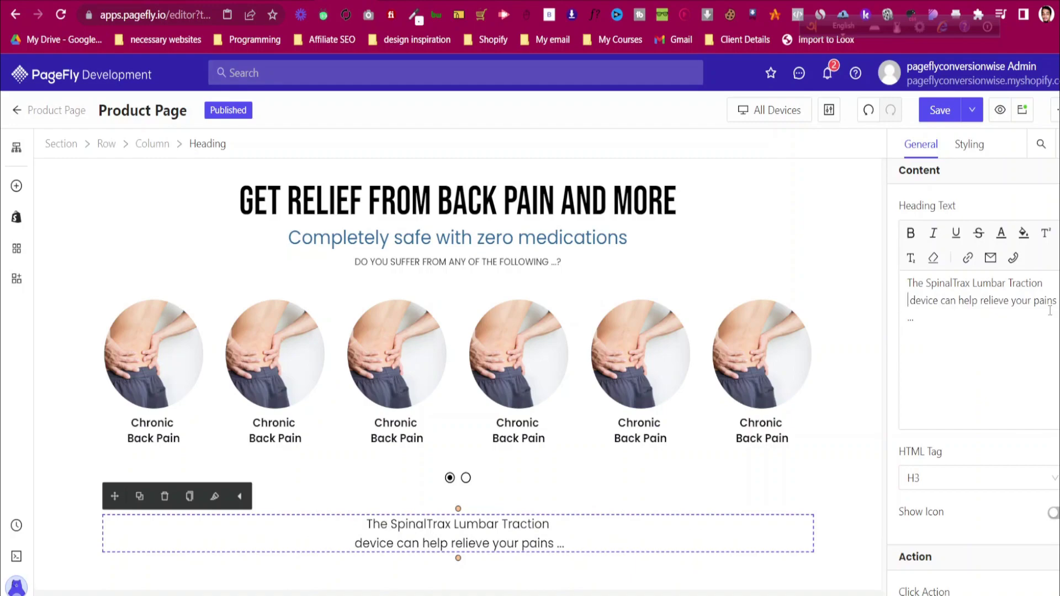
Enlarge the SpinalTrax heading's font to match the blue subheading's size and set its color to black, rgb(0, 0, 0)
{"action": "left_click", "coordinate": [968, 145]}
{"action": "scroll", "coordinate": [1010, 368], "scroll_direction": "down", "scroll_amount": 5}
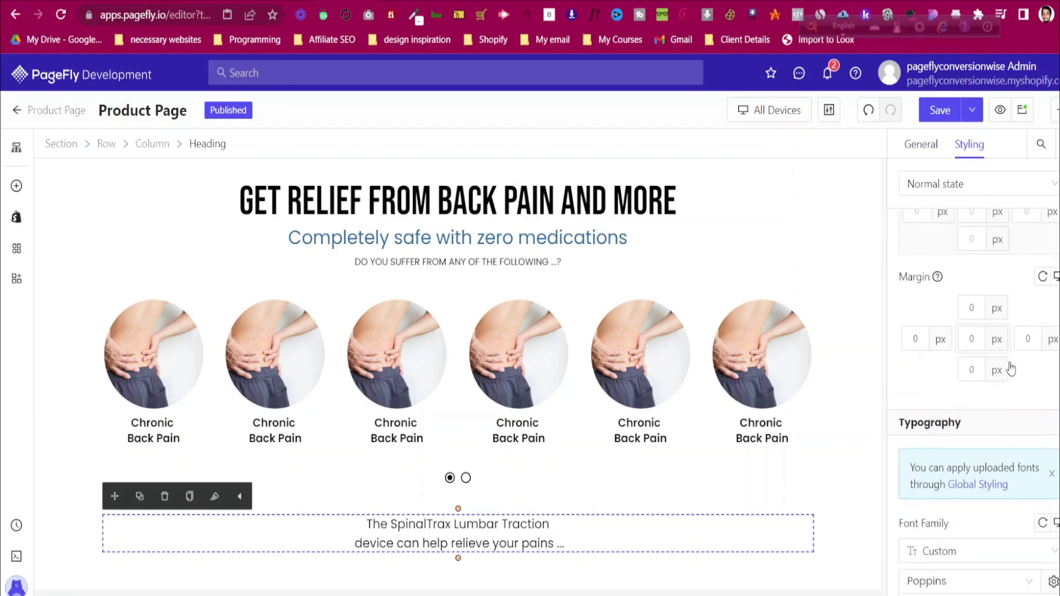
{"action": "scroll", "coordinate": [1010, 369], "scroll_direction": "down", "scroll_amount": 4}
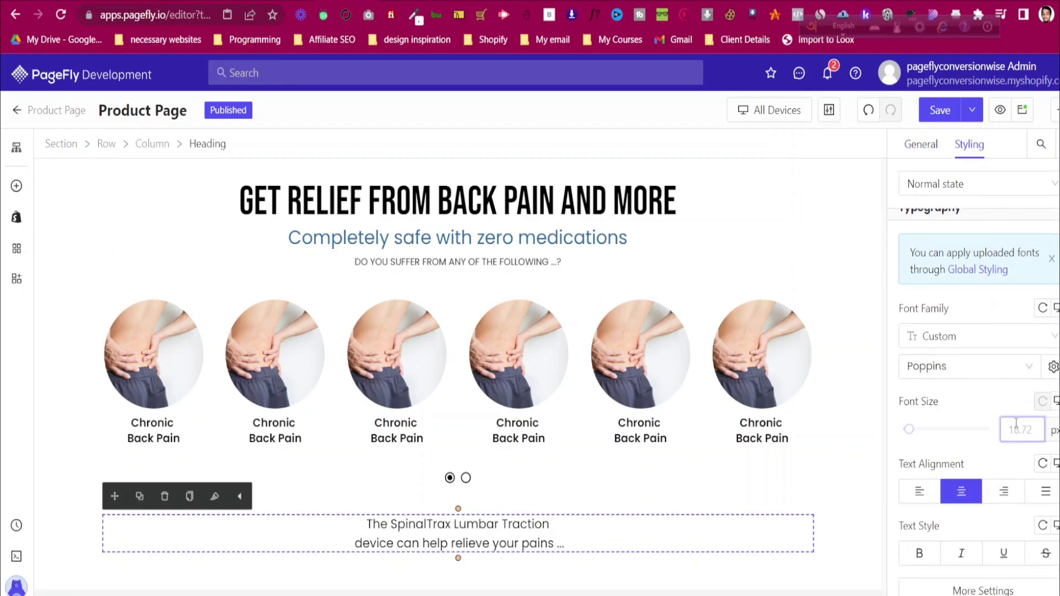
{"action": "type", "text": "24"}
{"action": "scroll", "coordinate": [1005, 411], "scroll_direction": "up", "scroll_amount": 8}
{"action": "scroll", "coordinate": [961, 352], "scroll_direction": "down", "scroll_amount": 3}
{"action": "scroll", "coordinate": [961, 351], "scroll_direction": "up", "scroll_amount": 5}
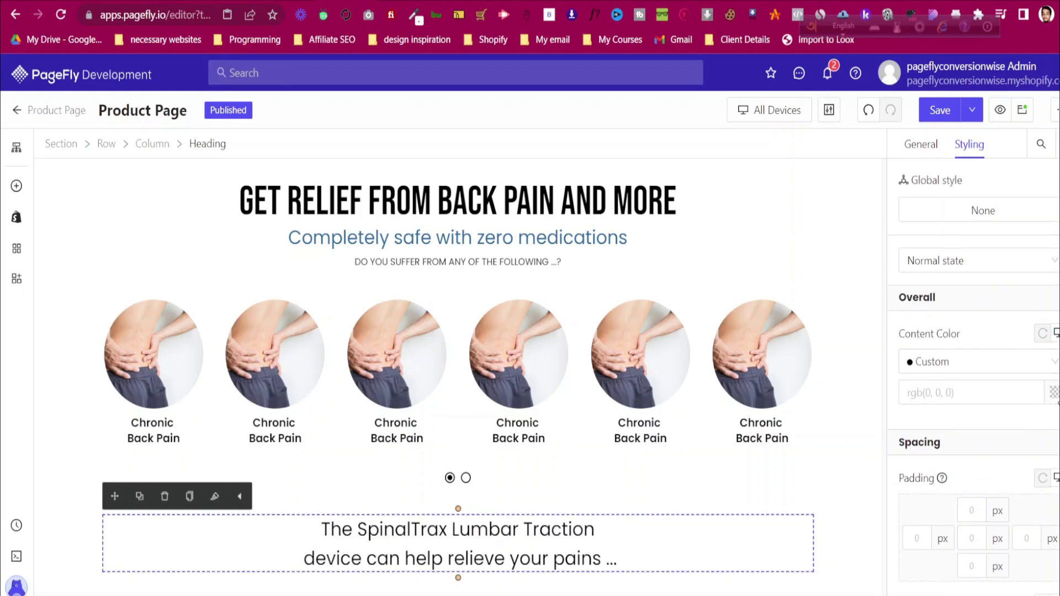
{"action": "left_click", "coordinate": [1056, 395]}
{"action": "left_click", "coordinate": [798, 494]}
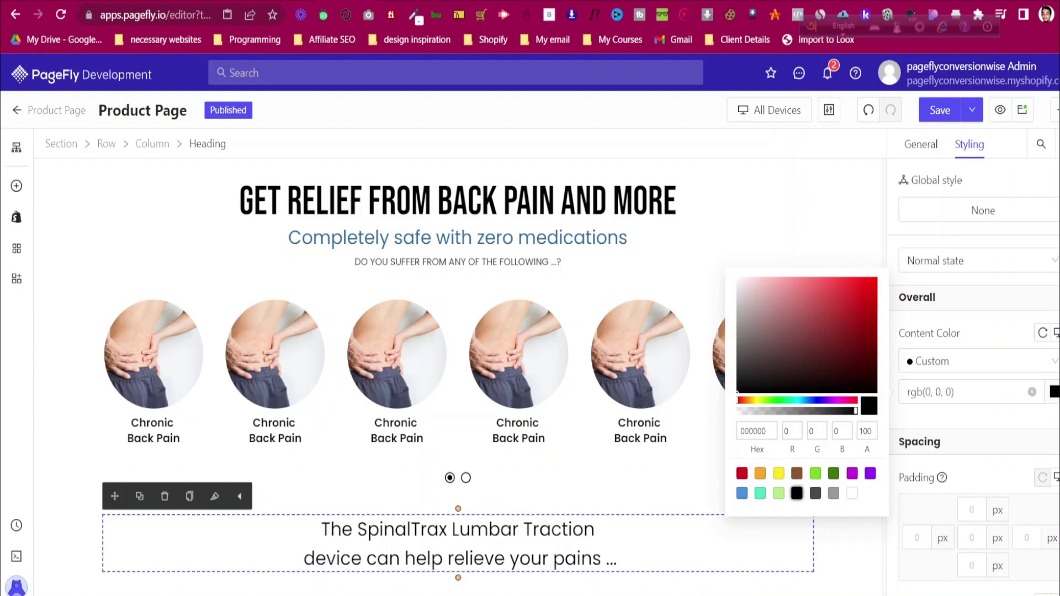
{"action": "left_click", "coordinate": [1056, 393]}
Compare the text block with the reference site and duplicate the blue "Completely safe with zero medications" heading
{"action": "scroll", "coordinate": [496, 483], "scroll_direction": "down", "scroll_amount": 1}
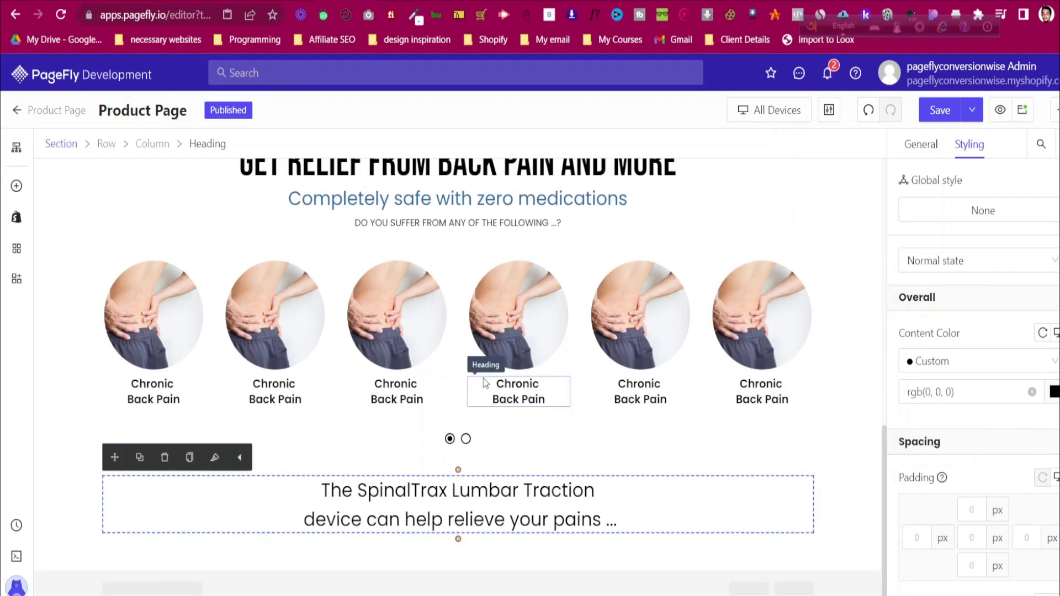
{"action": "left_click", "coordinate": [398, 2]}
{"action": "scroll", "coordinate": [430, 267], "scroll_direction": "down", "scroll_amount": 1}
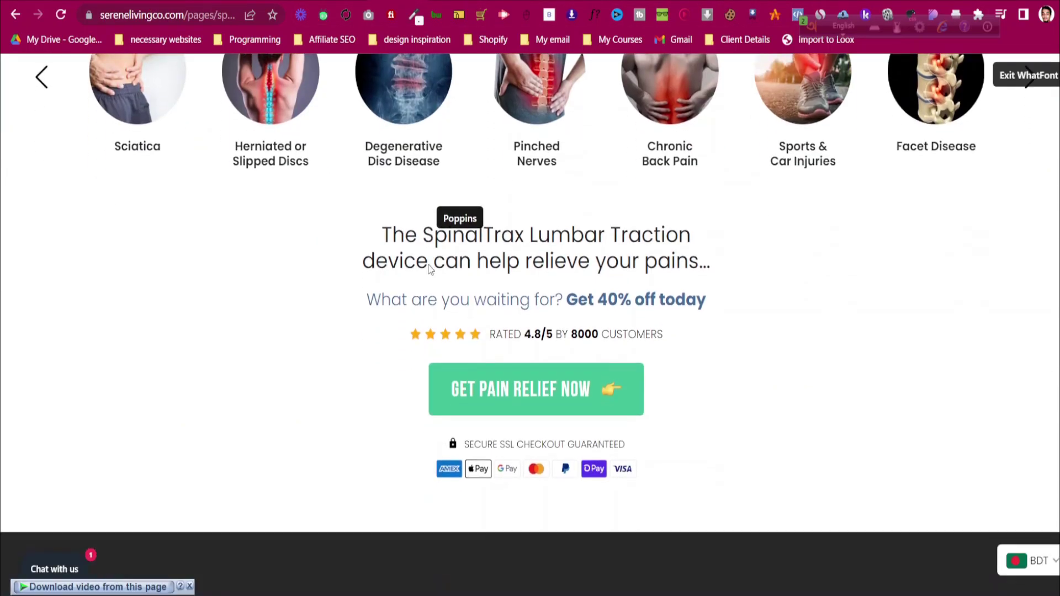
{"action": "left_click", "coordinate": [353, 2]}
{"action": "scroll", "coordinate": [359, 337], "scroll_direction": "up", "scroll_amount": 4}
{"action": "scroll", "coordinate": [359, 334], "scroll_direction": "down", "scroll_amount": 2}
{"action": "left_click", "coordinate": [394, 332]}
{"action": "scroll", "coordinate": [396, 332], "scroll_direction": "down", "scroll_amount": 1}
{"action": "left_click", "coordinate": [450, 1]}
{"action": "left_click", "coordinate": [411, 2]}
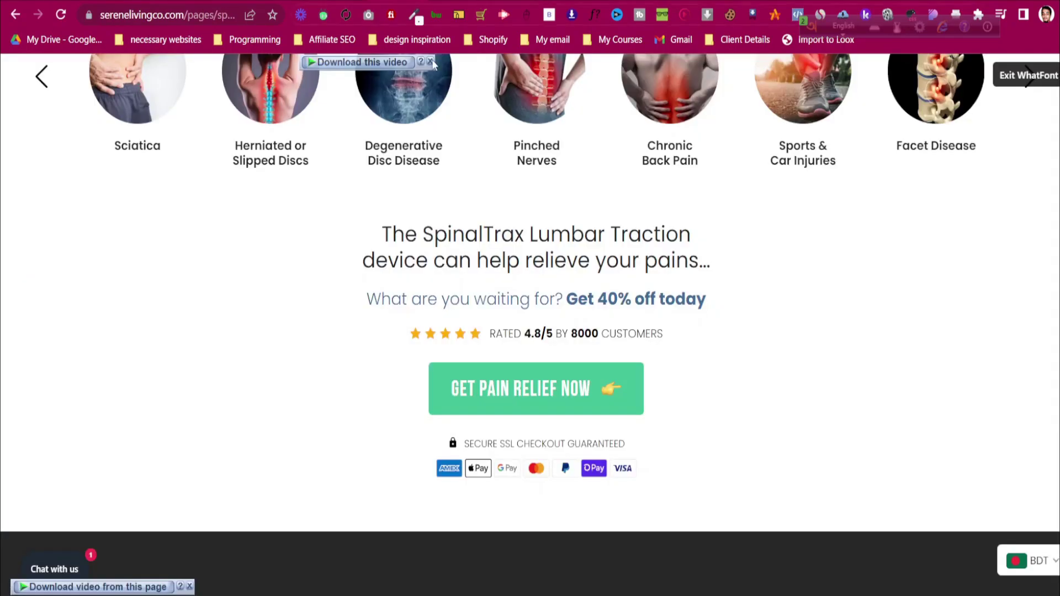
{"action": "left_click", "coordinate": [375, 1]}
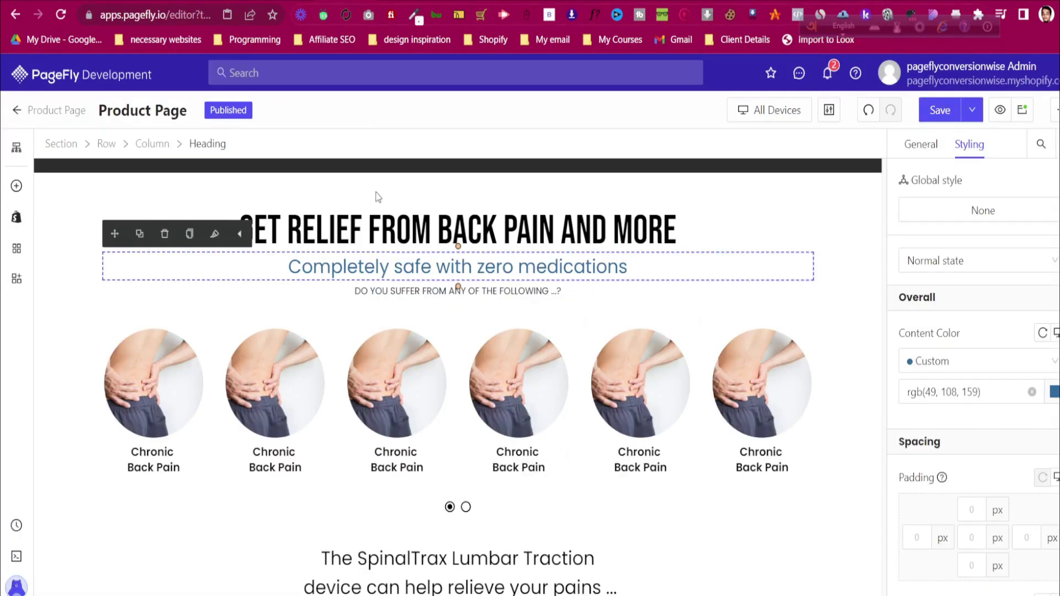
{"action": "left_click", "coordinate": [143, 234]}
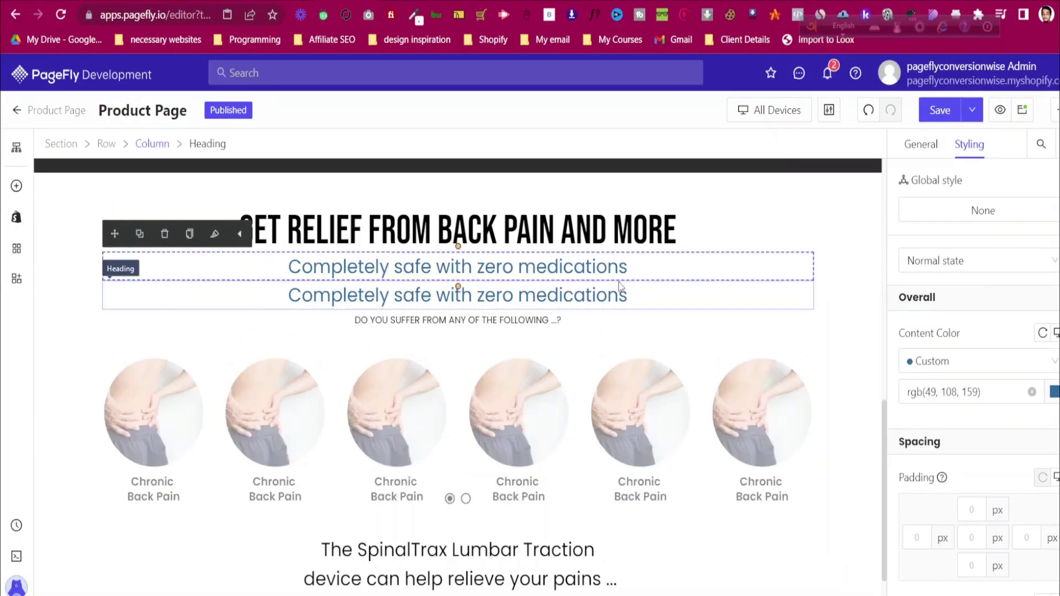
Move the duplicated blue heading directly beneath the SpinalTrax Lumbar Traction heading
{"action": "left_click", "coordinate": [680, 290]}
{"action": "scroll", "coordinate": [680, 292], "scroll_direction": "down", "scroll_amount": 1}
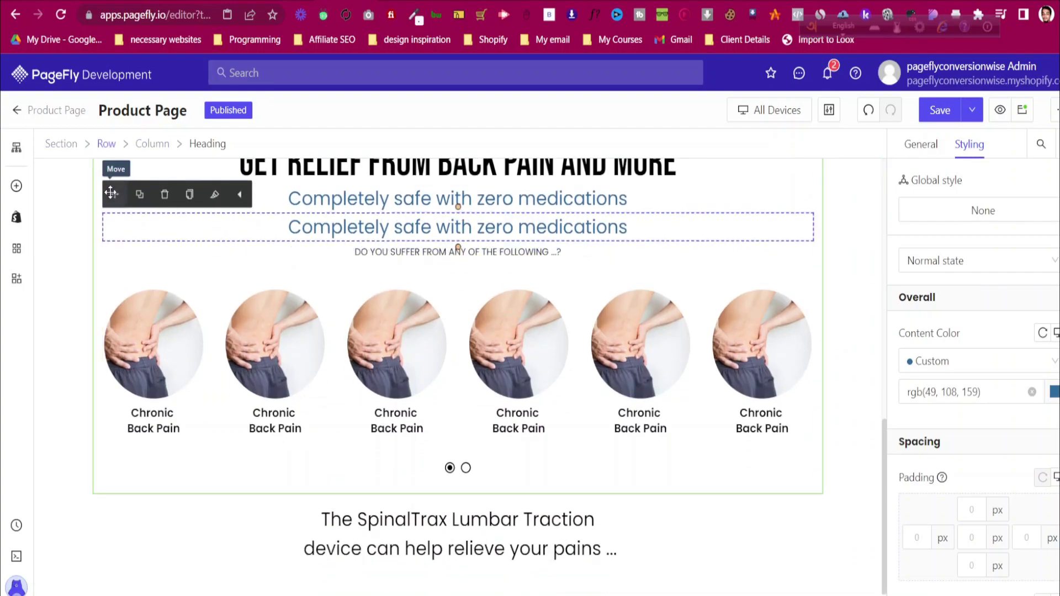
{"action": "left_click_drag", "start_coordinate": [112, 194], "coordinate": [480, 569]}
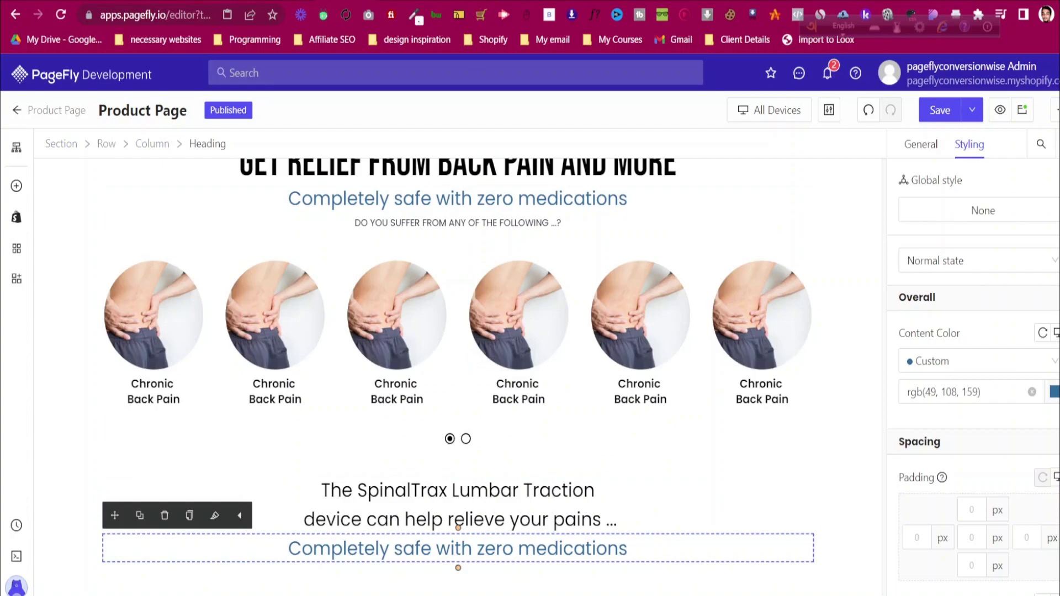
Replace the duplicated heading's text with "What are you waiting for?Get 40%off today" from the color font document
{"action": "left_click", "coordinate": [522, 1]}
{"action": "left_click_drag", "start_coordinate": [308, 356], "coordinate": [598, 360]}
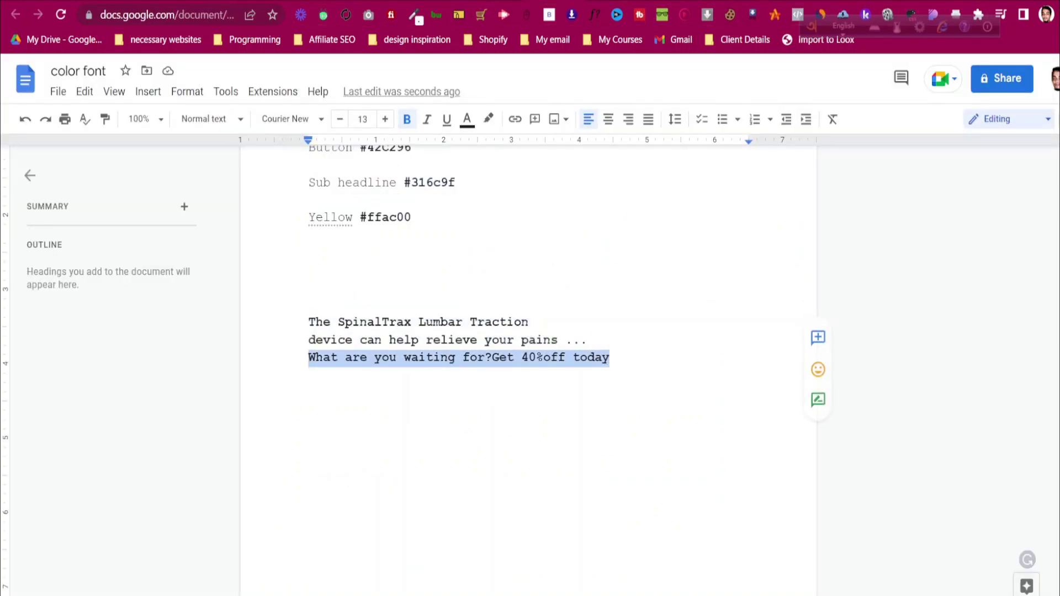
{"action": "left_click", "coordinate": [437, 1]}
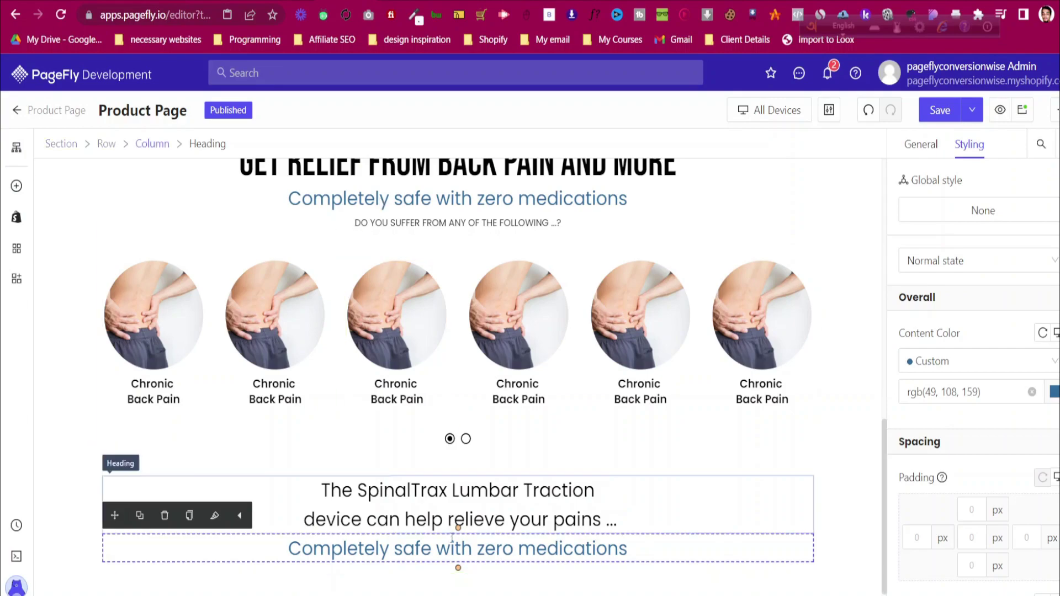
{"action": "left_click", "coordinate": [919, 145]}
{"action": "left_click", "coordinate": [991, 340]}
{"action": "key", "text": "ctrl+a"}
{"action": "type", "text": "What are you waiting for?Get 40%off today"}
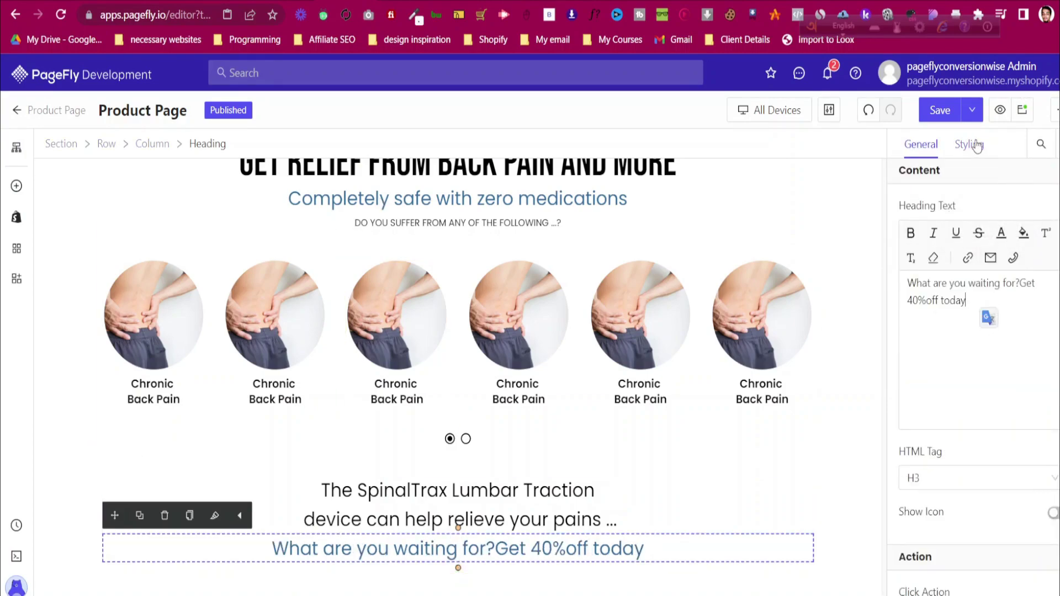
Compare the "What are you waiting for?" heading's text and typography with the same line on the reference site
{"action": "left_click", "coordinate": [970, 145]}
{"action": "scroll", "coordinate": [983, 376], "scroll_direction": "down", "scroll_amount": 5}
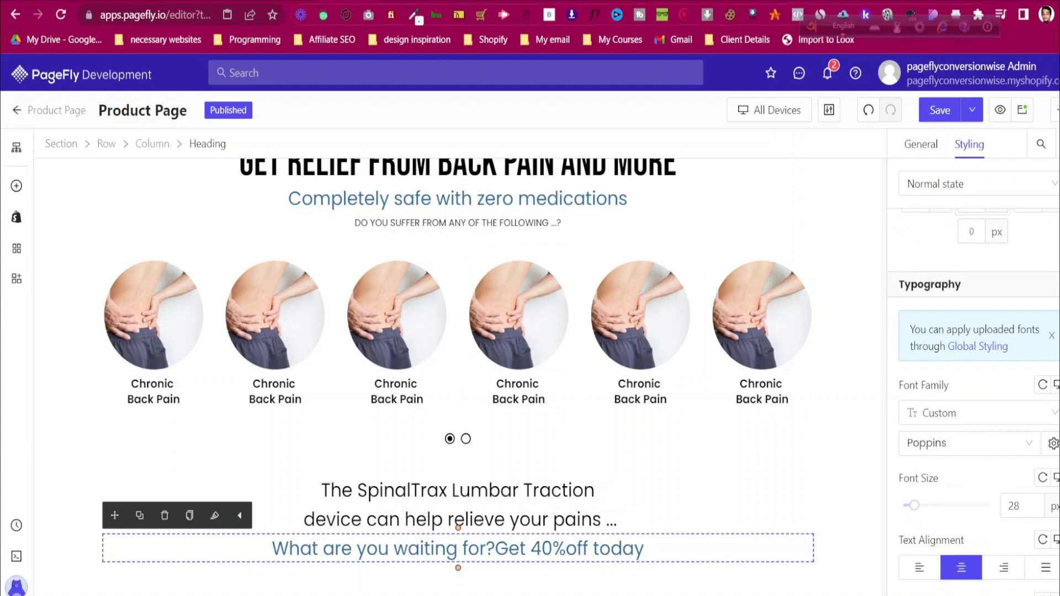
{"action": "left_click", "coordinate": [435, 2]}
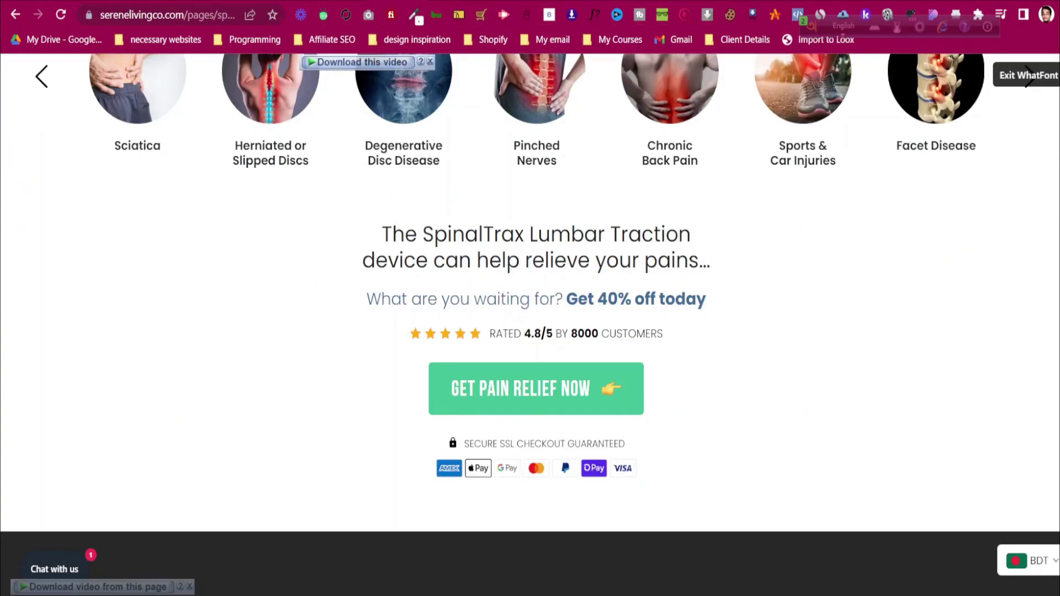
{"action": "left_click", "coordinate": [382, 2]}
{"action": "left_click", "coordinate": [921, 145]}
{"action": "scroll", "coordinate": [972, 332], "scroll_direction": "up", "scroll_amount": 5}
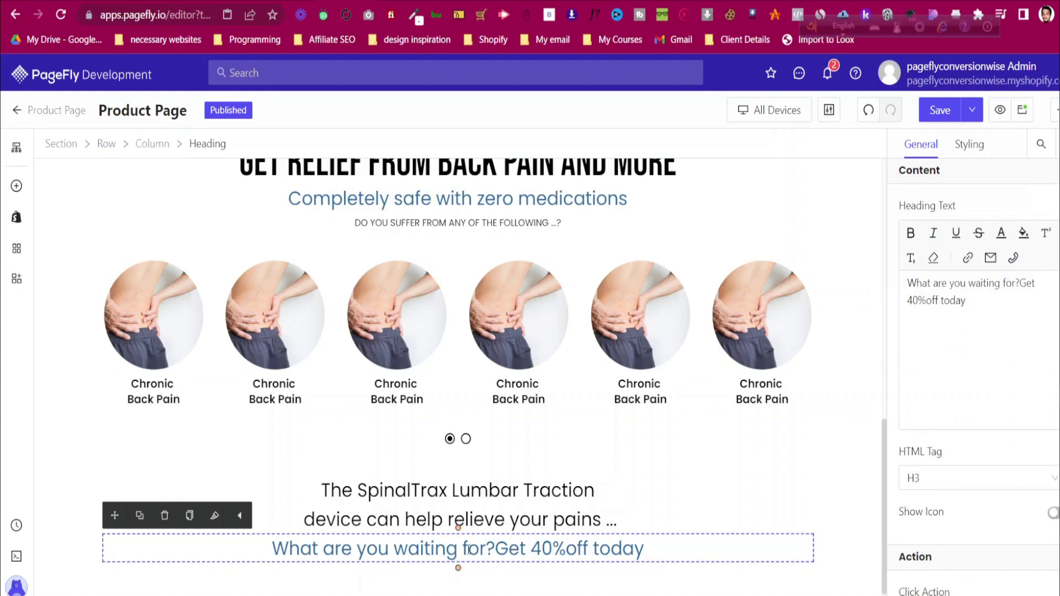
{"action": "left_click", "coordinate": [309, 1]}
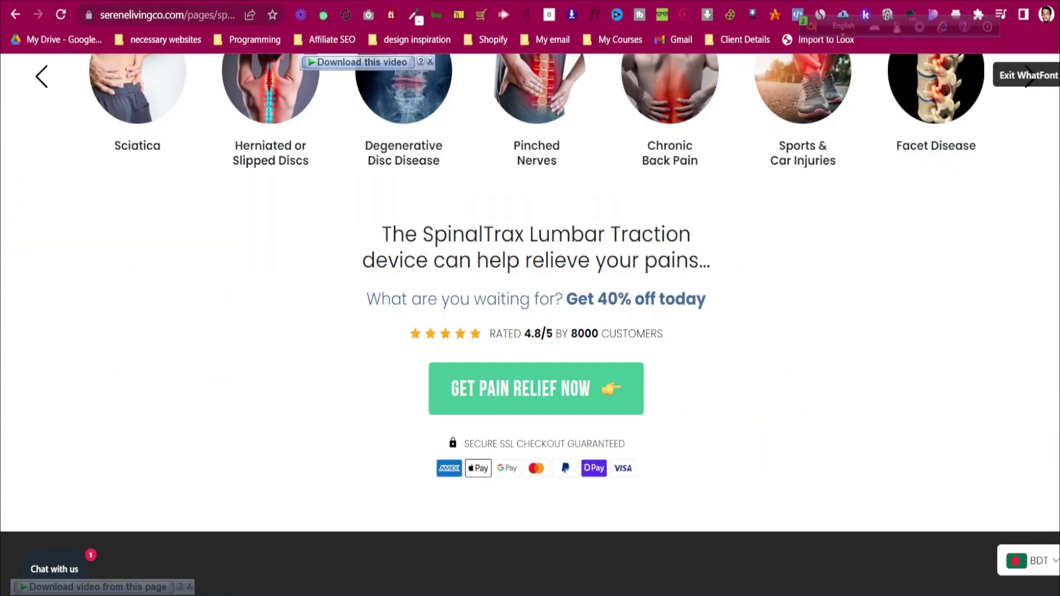
{"action": "left_click", "coordinate": [354, 1]}
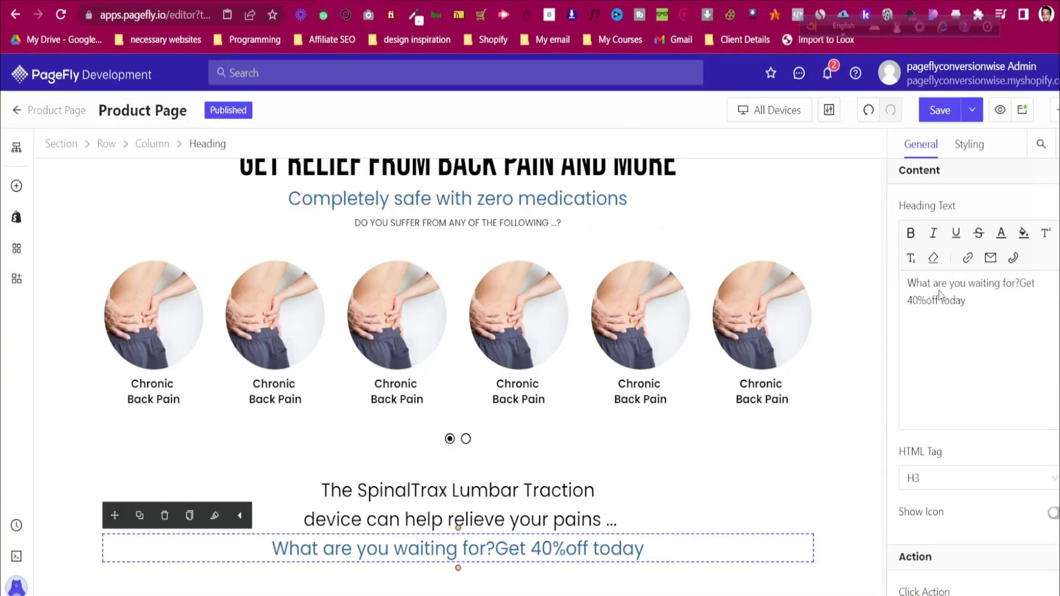
Add the missing spaces so the offer heading reads "What are you waiting for? Get 40% off today" and make "Get 40% off today" bold
{"action": "left_click", "coordinate": [1020, 283]}
{"action": "left_click_drag", "start_coordinate": [1023, 284], "coordinate": [1033, 298]}
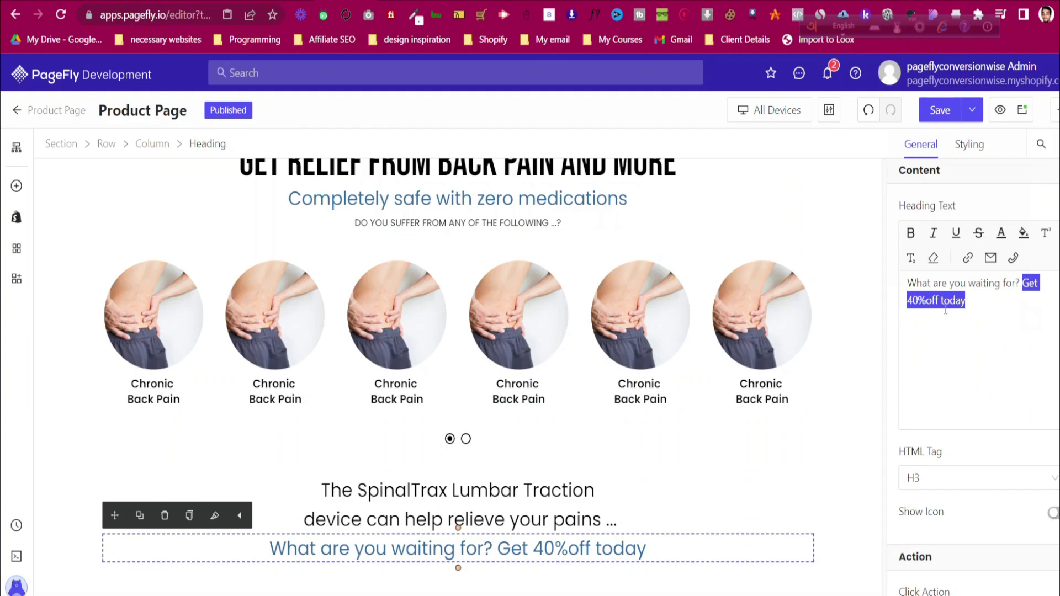
{"action": "left_click", "coordinate": [932, 300]}
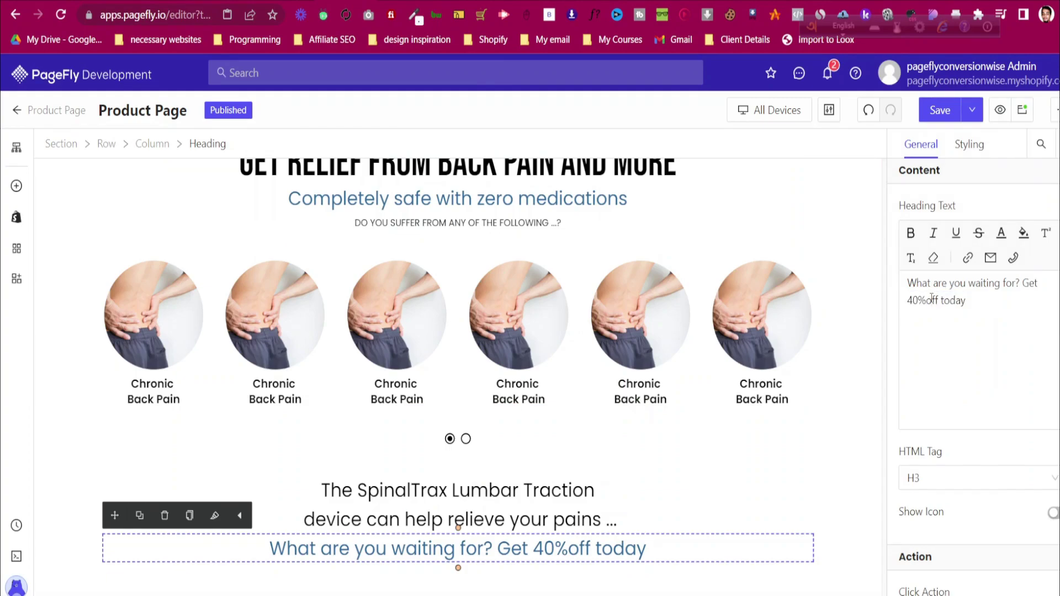
{"action": "left_click_drag", "start_coordinate": [971, 299], "coordinate": [1015, 283]}
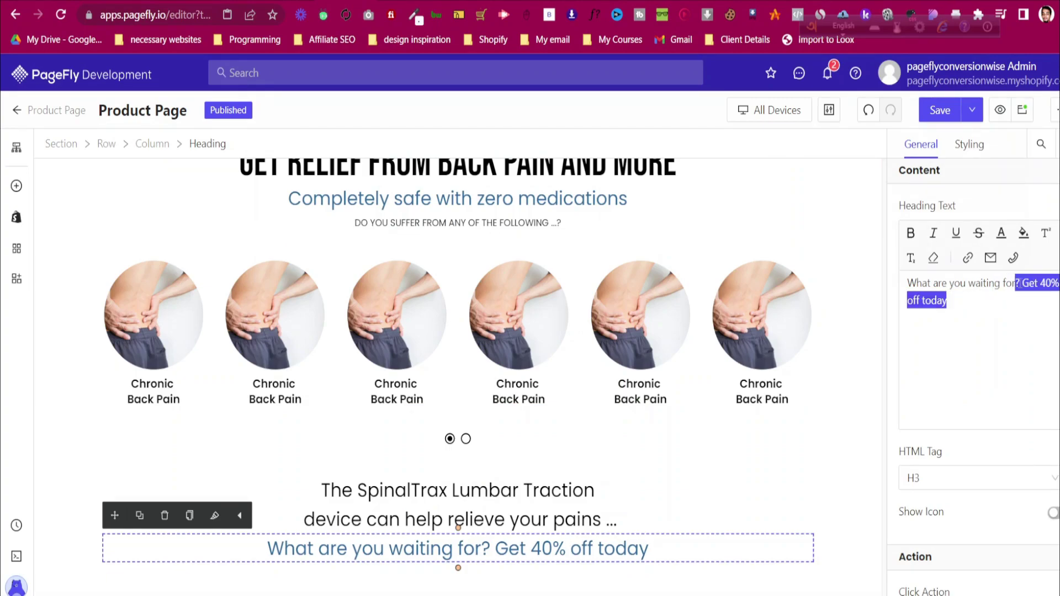
{"action": "left_click", "coordinate": [912, 235]}
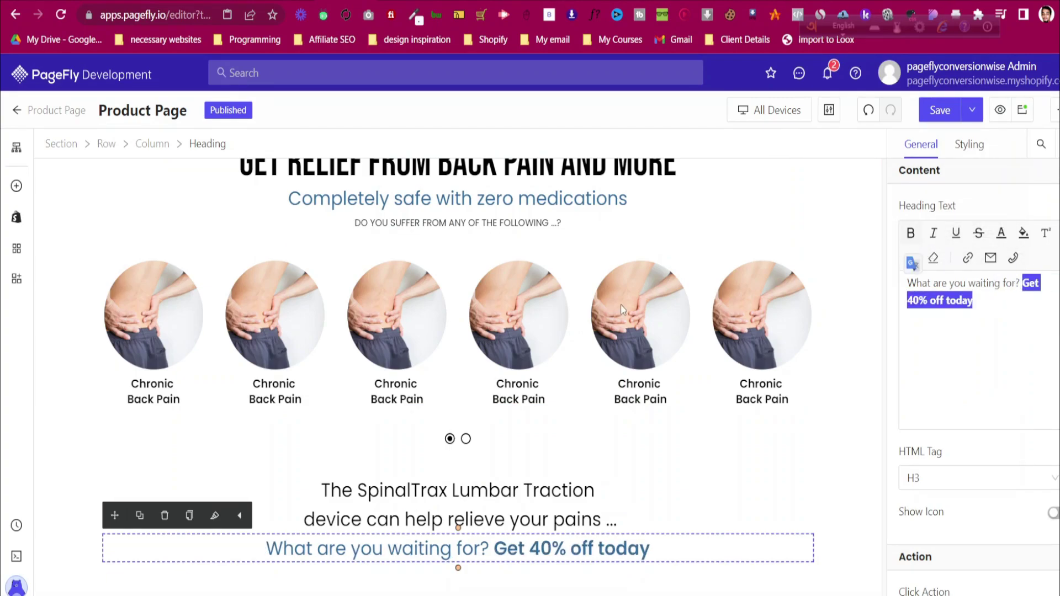
{"action": "left_click", "coordinate": [74, 478]}
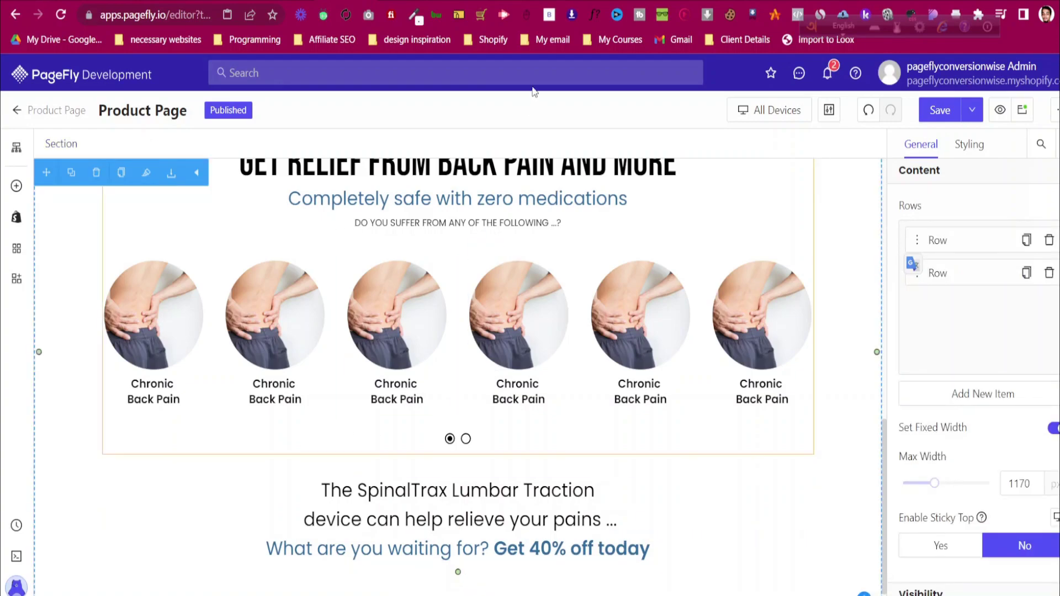
Compare the offer heading with the reference site again and review its font weight options
{"action": "left_click", "coordinate": [428, 2]}
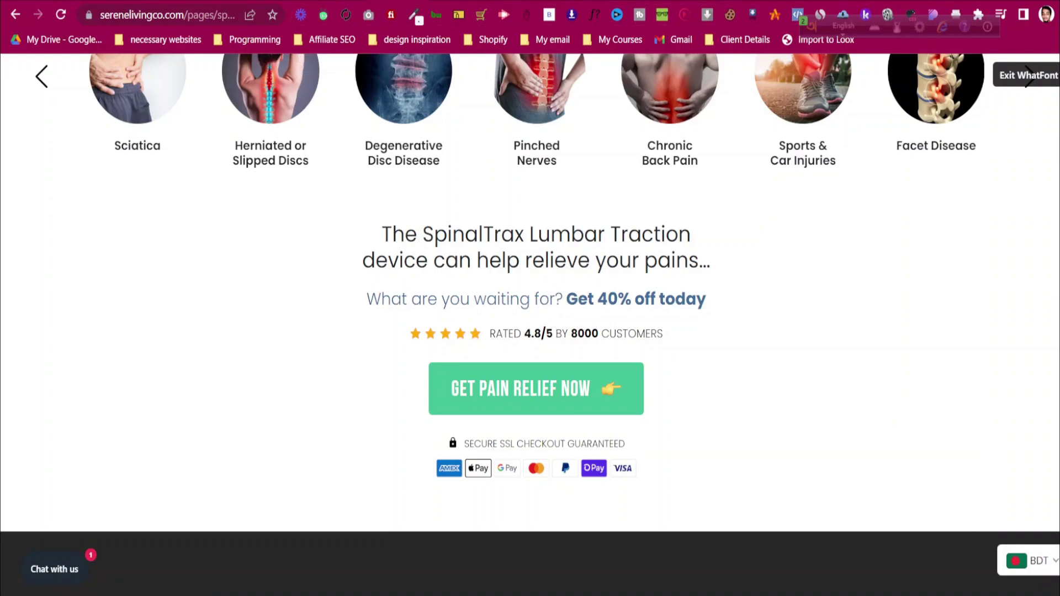
{"action": "left_click", "coordinate": [364, 1]}
{"action": "left_click", "coordinate": [510, 549]}
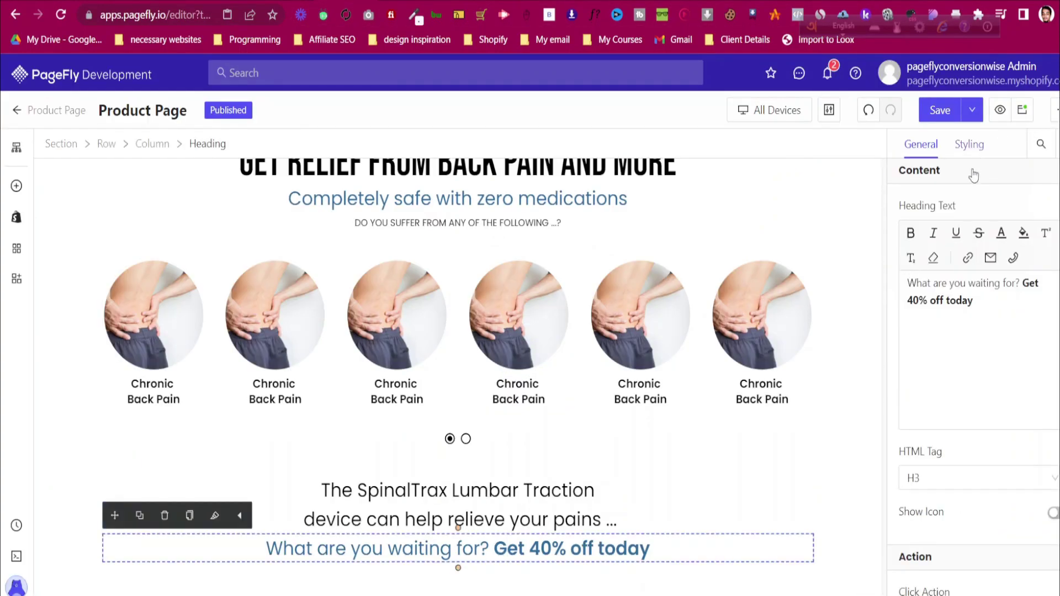
{"action": "left_click", "coordinate": [970, 144]}
{"action": "scroll", "coordinate": [981, 357], "scroll_direction": "down", "scroll_amount": 5}
{"action": "scroll", "coordinate": [982, 351], "scroll_direction": "down", "scroll_amount": 1}
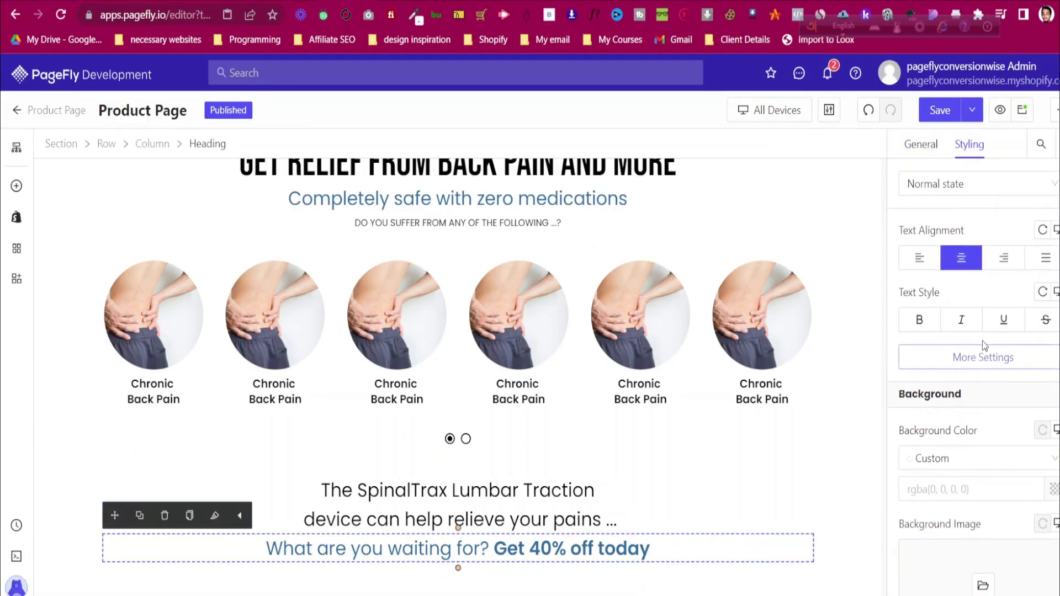
{"action": "left_click", "coordinate": [775, 268]}
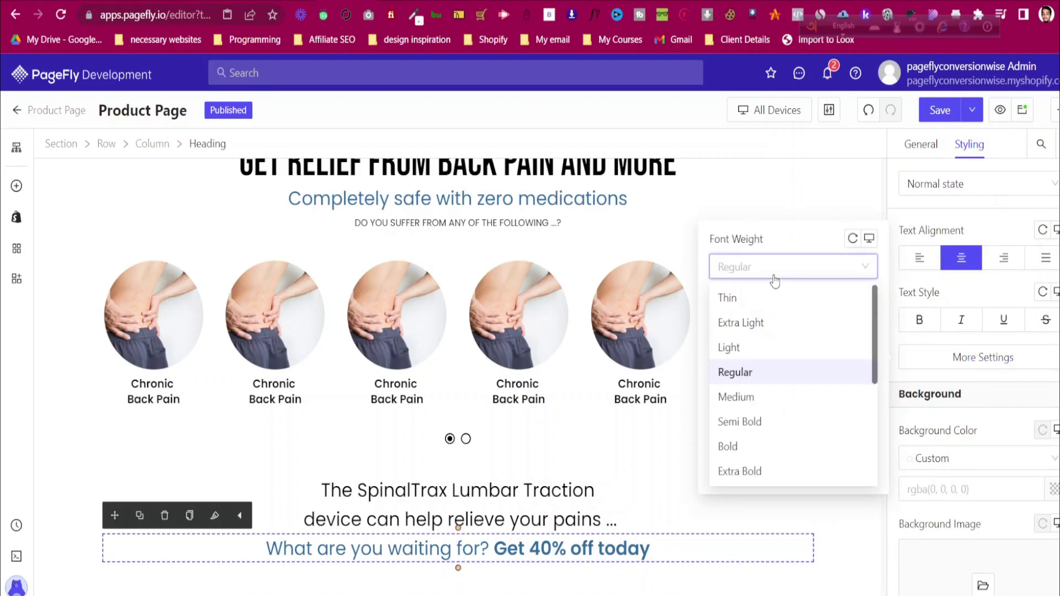
{"action": "left_click", "coordinate": [808, 269]}
Reduce the "What are you waiting for?" heading's font size to 22 px
{"action": "scroll", "coordinate": [948, 448], "scroll_direction": "up", "scroll_amount": 4}
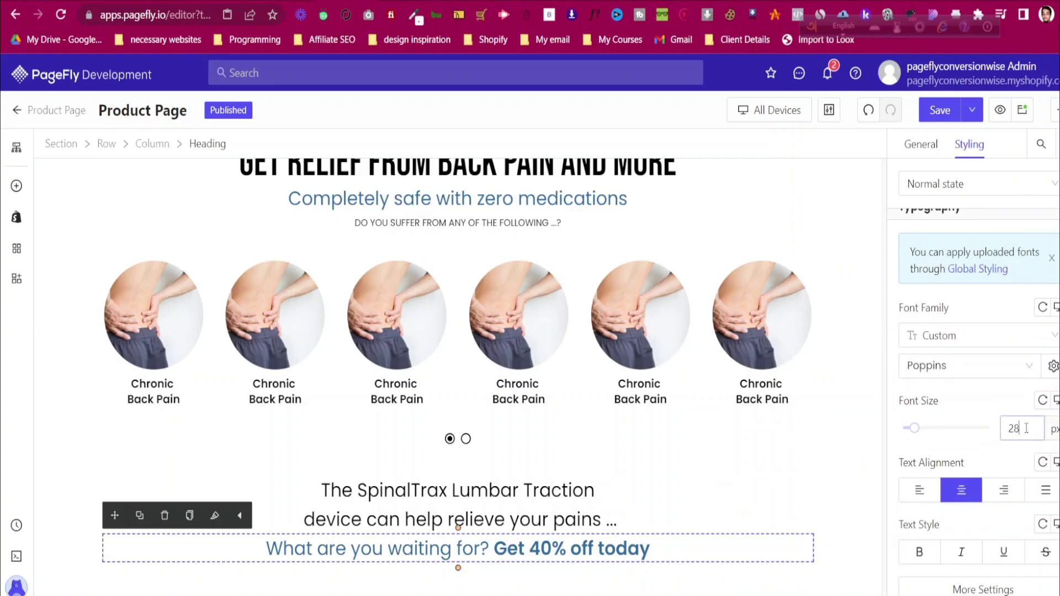
{"action": "key", "text": "Down"}
{"action": "key", "text": "Down"}
{"action": "key", "text": "Down"}
{"action": "key", "text": "Down"}
{"action": "key", "text": "Down"}
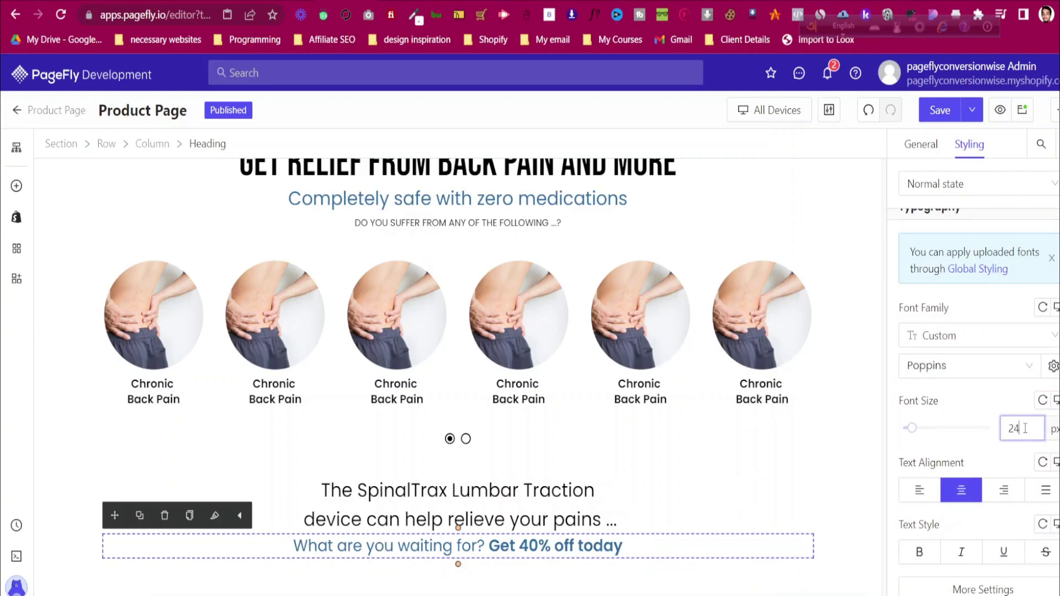
{"action": "key", "text": "Down"}
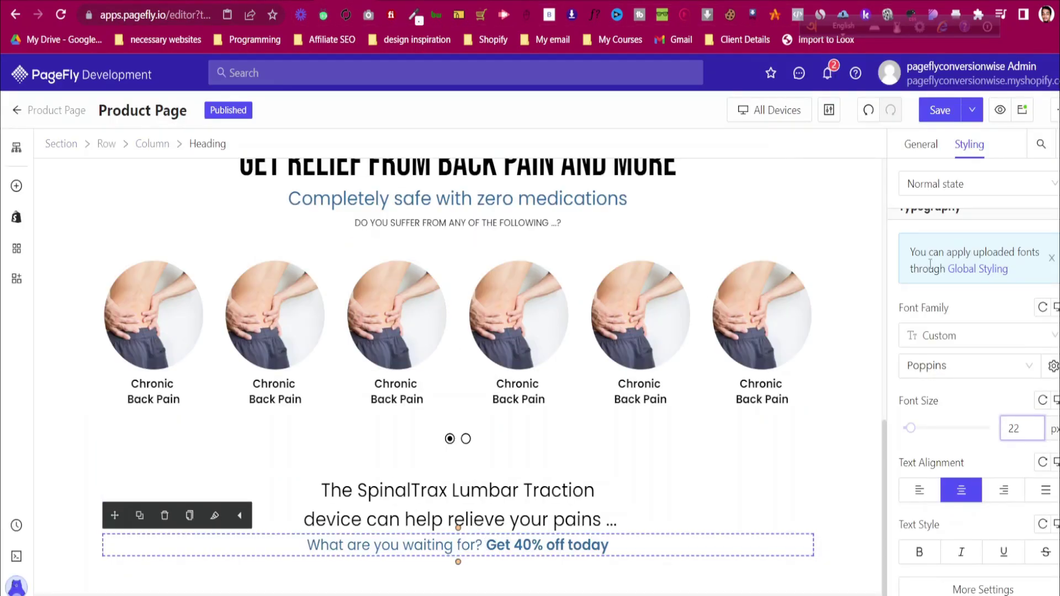
Set the "What are you waiting for?" heading's top margin to 10 px
{"action": "scroll", "coordinate": [931, 264], "scroll_direction": "up", "scroll_amount": 8}
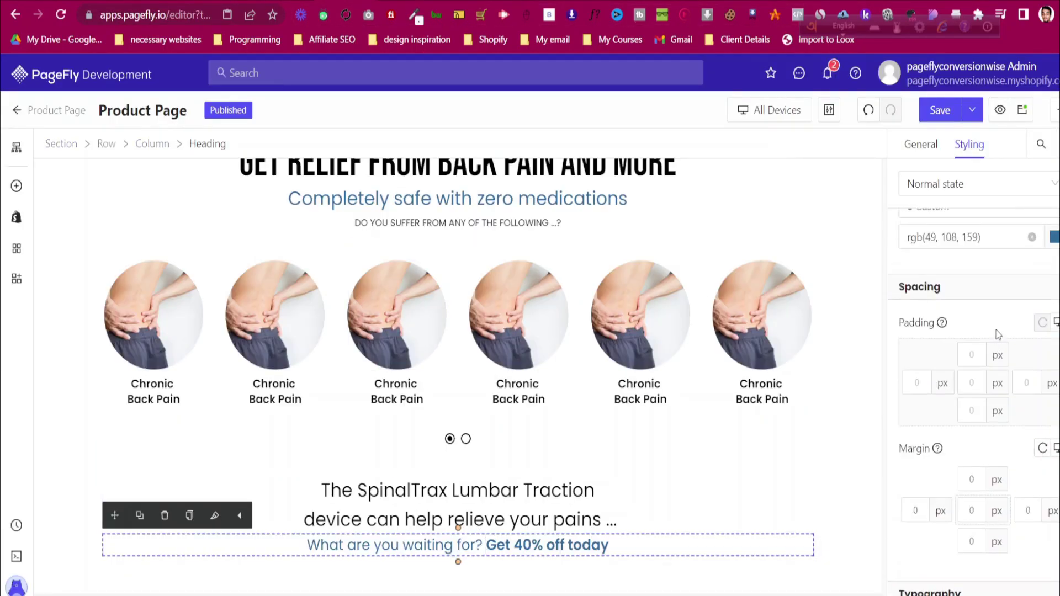
{"action": "scroll", "coordinate": [972, 438], "scroll_direction": "down", "scroll_amount": 4}
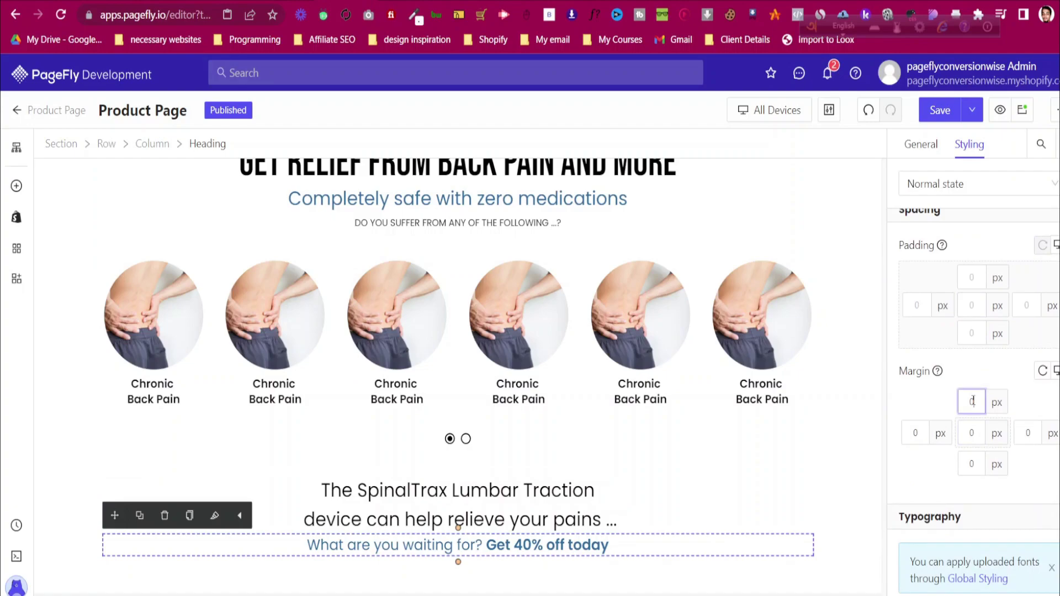
{"action": "type", "text": "4"}
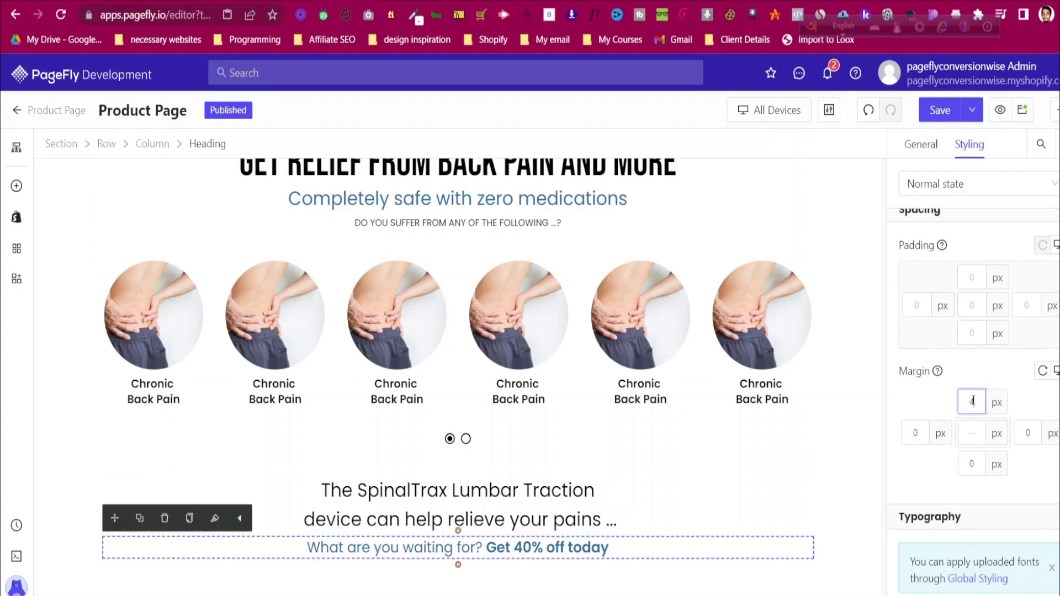
{"action": "key", "text": "BackSpace"}
{"action": "type", "text": "10"}
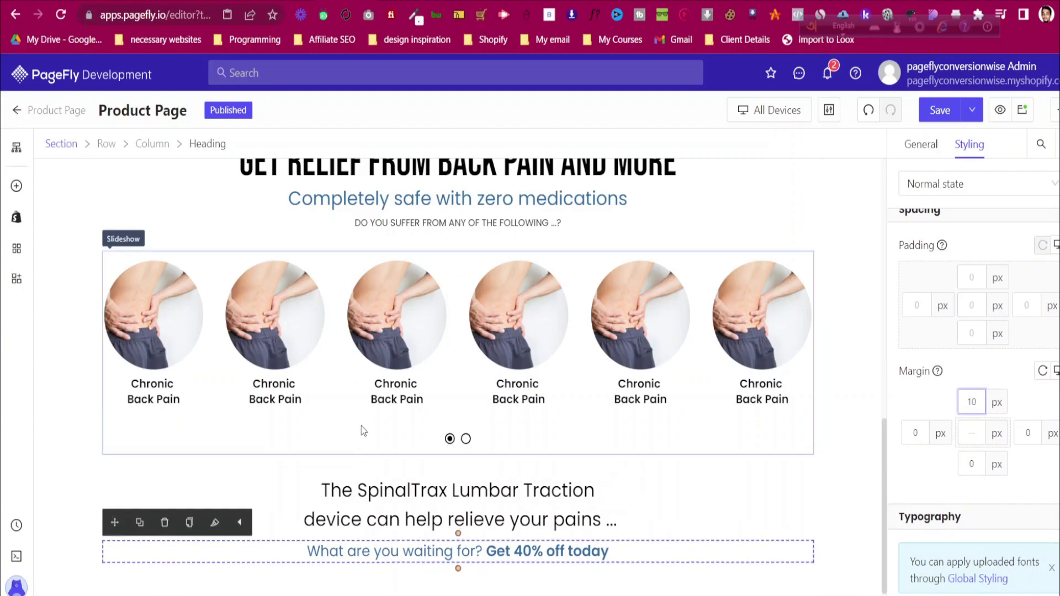
Duplicate the hero section's star rating block and move the copy directly beneath the "What are you waiting for?" heading
{"action": "left_click", "coordinate": [398, 1]}
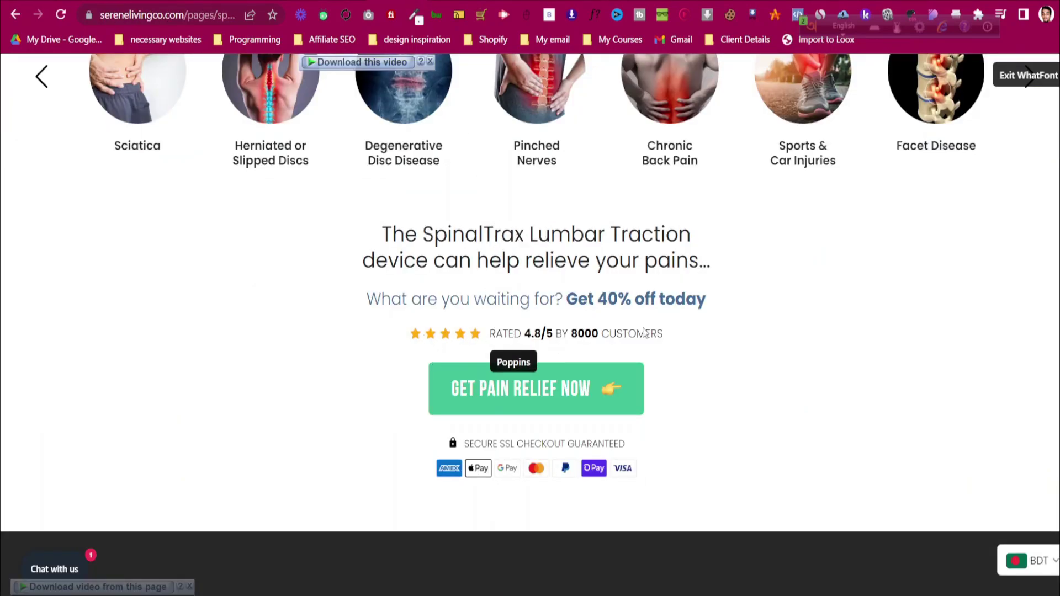
{"action": "key", "text": "Escape"}
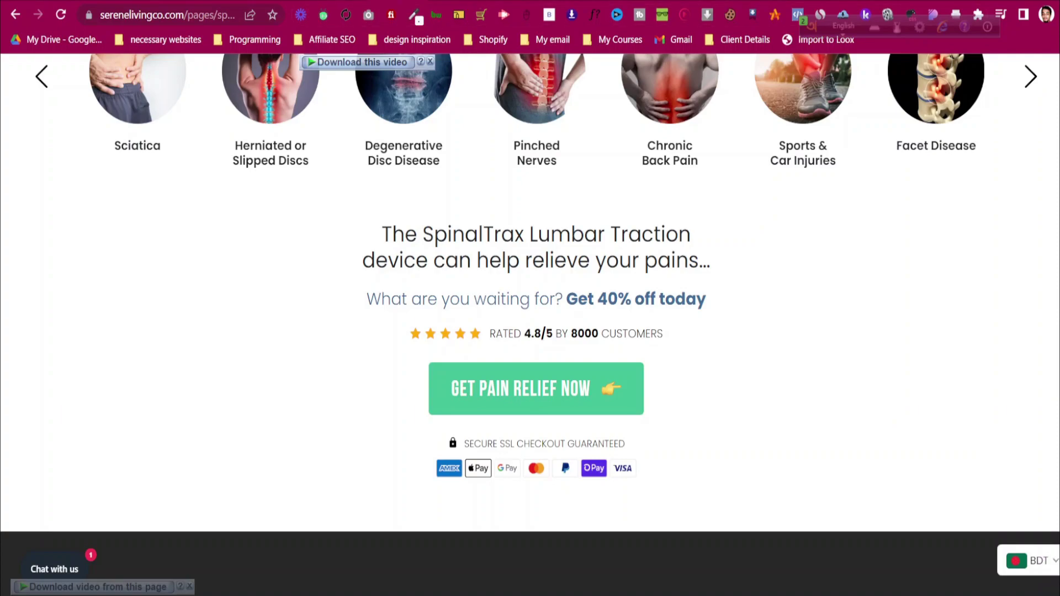
{"action": "key", "text": "ctrl+Tab"}
{"action": "scroll", "coordinate": [404, 393], "scroll_direction": "up", "scroll_amount": 10}
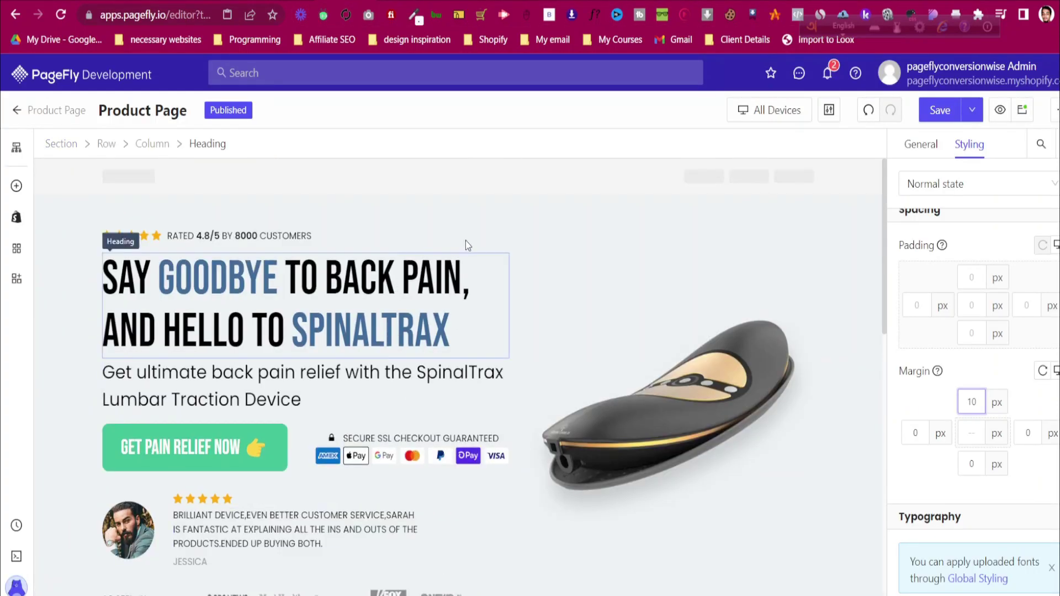
{"action": "left_click", "coordinate": [488, 231]}
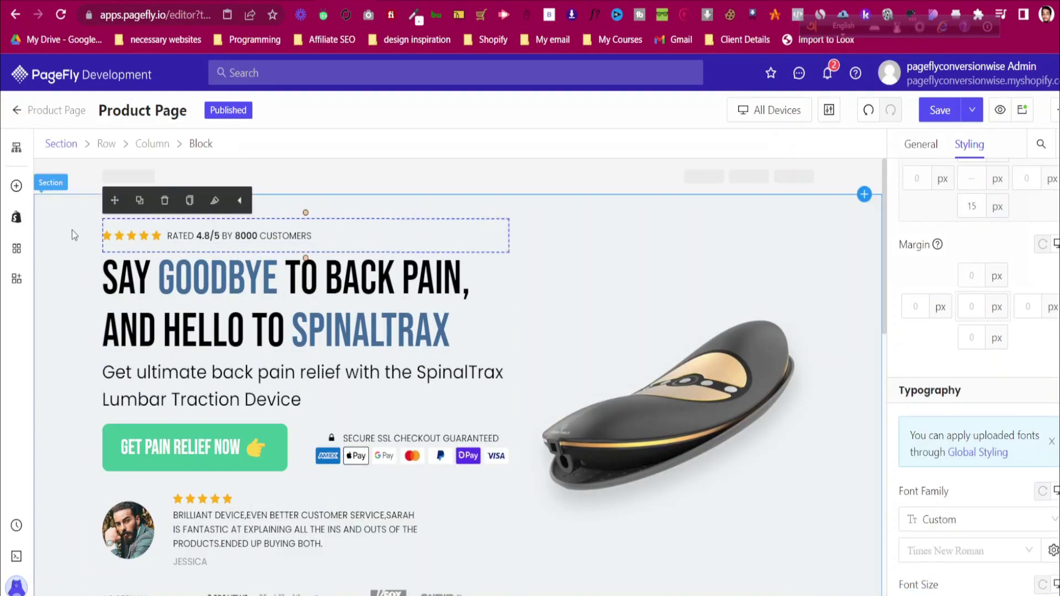
{"action": "left_click", "coordinate": [140, 201]}
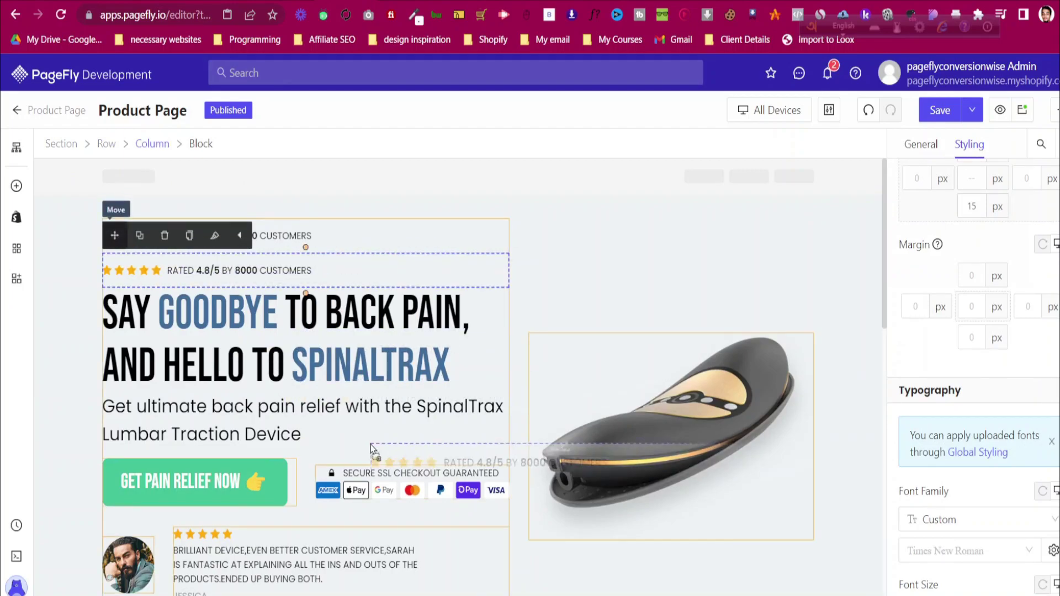
{"action": "scroll", "coordinate": [370, 445], "scroll_direction": "down", "scroll_amount": 10}
{"action": "left_click_drag", "start_coordinate": [532, 517], "coordinate": [374, 538]}
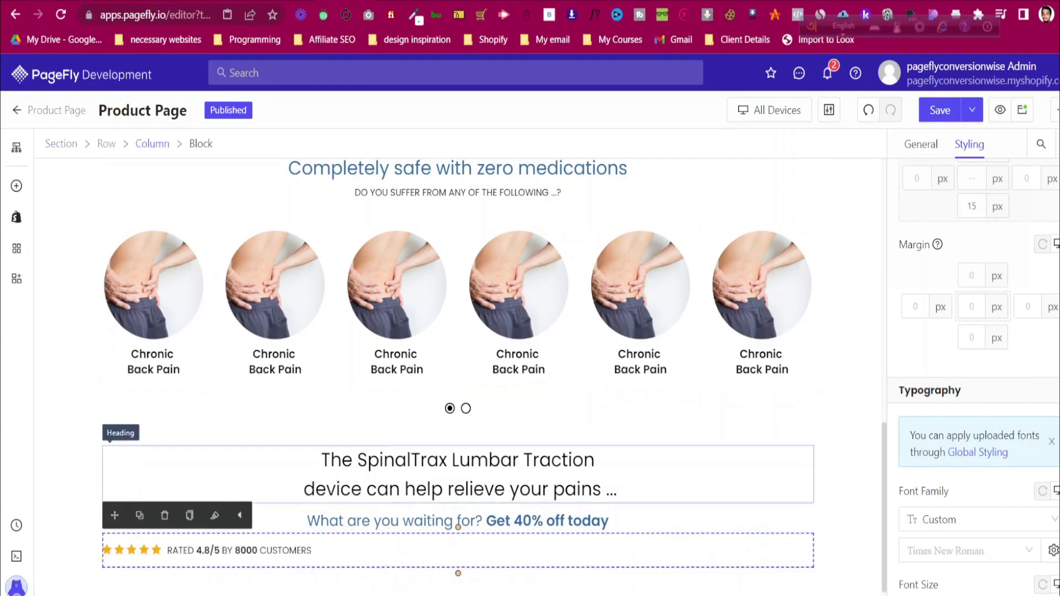
Center the copied star rating block's contents horizontally by setting Justify Content to Center
{"action": "scroll", "coordinate": [992, 440], "scroll_direction": "up", "scroll_amount": 4}
{"action": "scroll", "coordinate": [1001, 459], "scroll_direction": "down", "scroll_amount": 10}
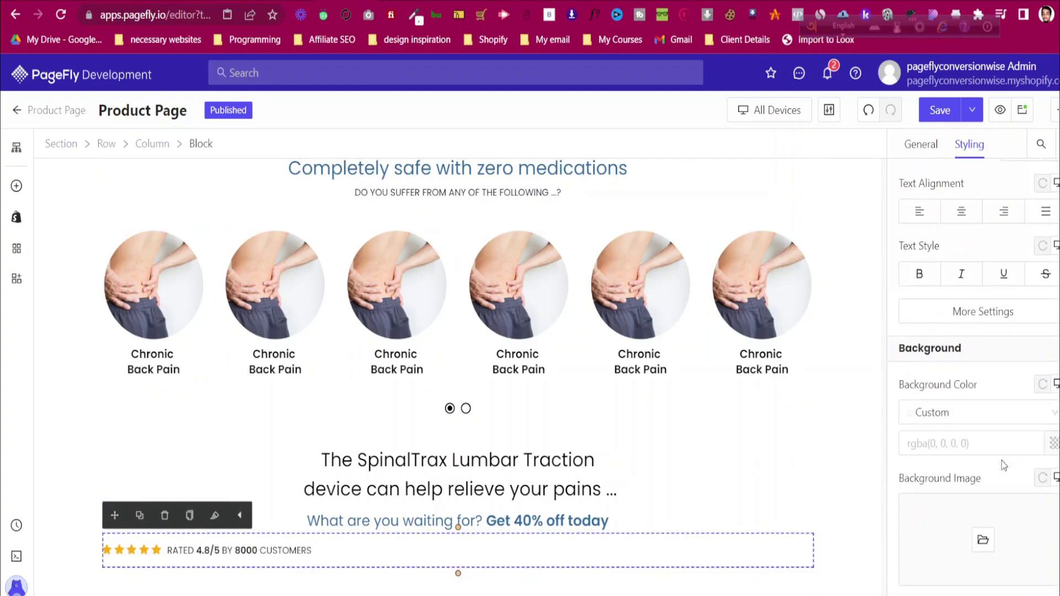
{"action": "scroll", "coordinate": [1003, 469], "scroll_direction": "down", "scroll_amount": 2}
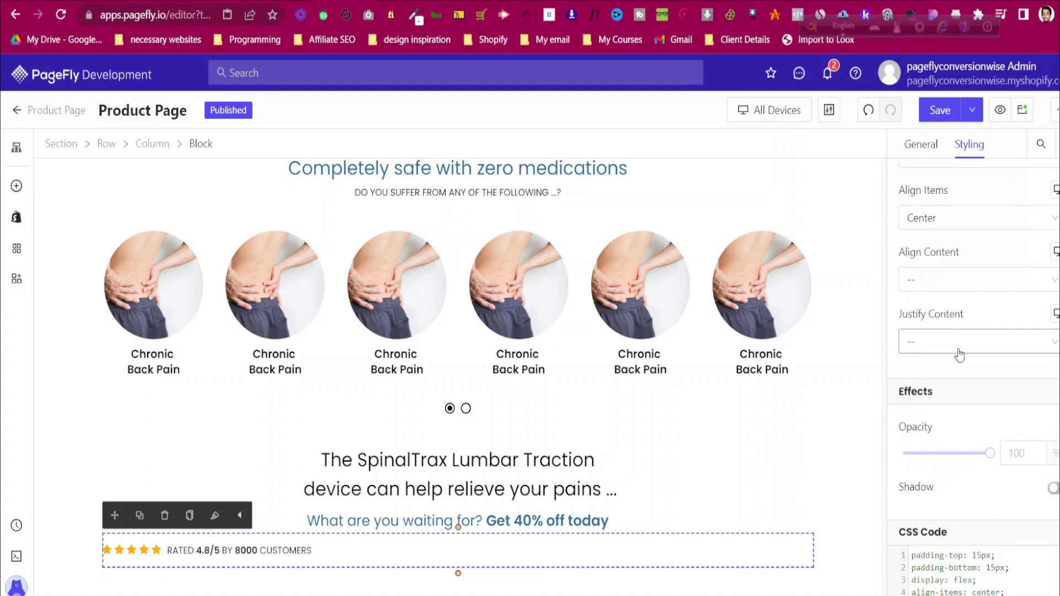
{"action": "left_click", "coordinate": [960, 351]}
{"action": "left_click", "coordinate": [945, 400]}
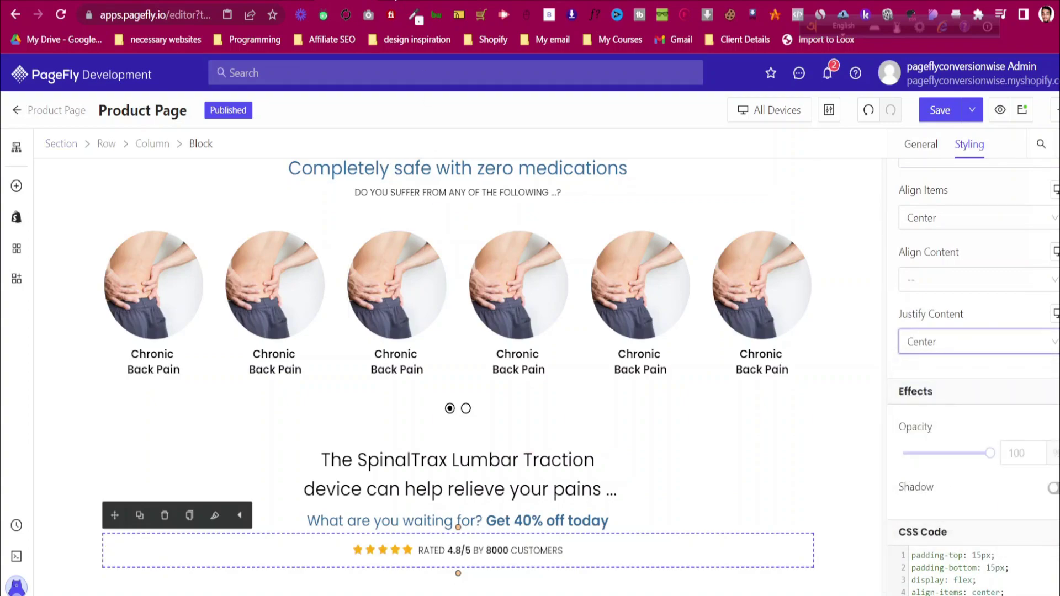
Compare the rating row with the reference site and set its first star icon's size to 20 px
{"action": "left_click", "coordinate": [395, 0]}
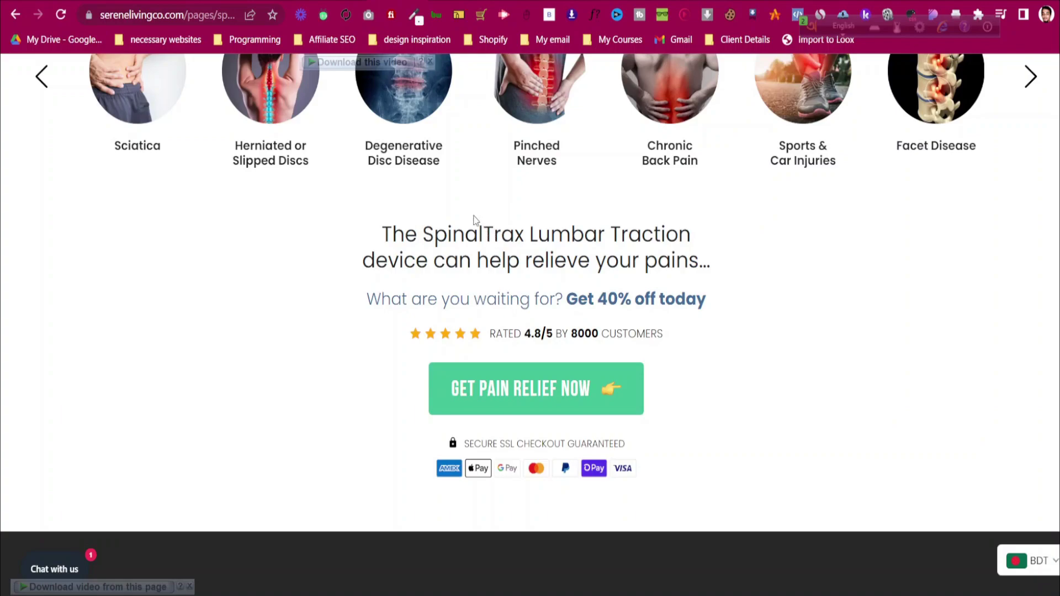
{"action": "left_click", "coordinate": [388, 2]}
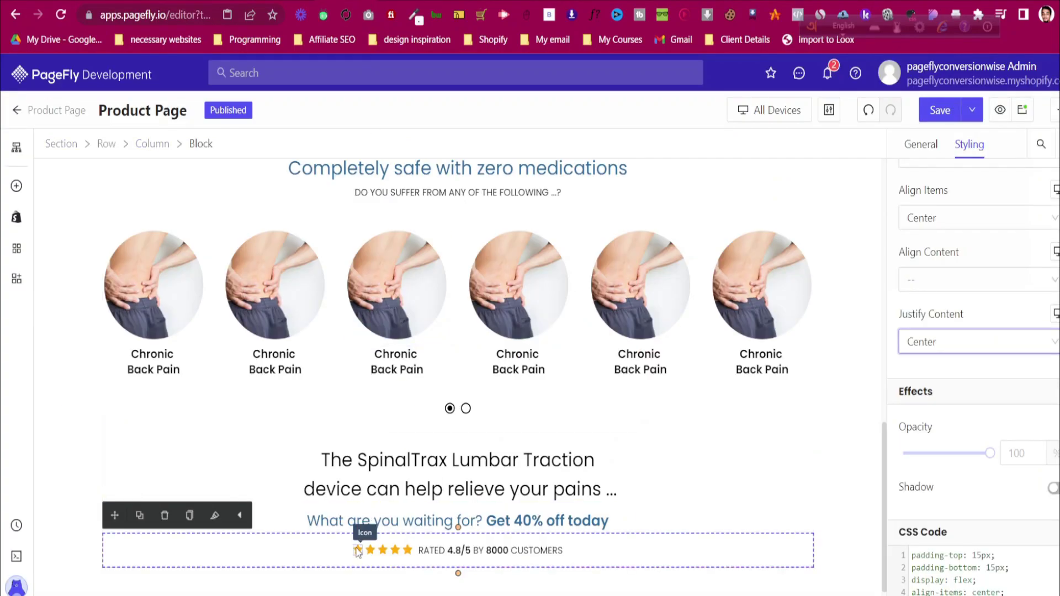
{"action": "left_click", "coordinate": [358, 550]}
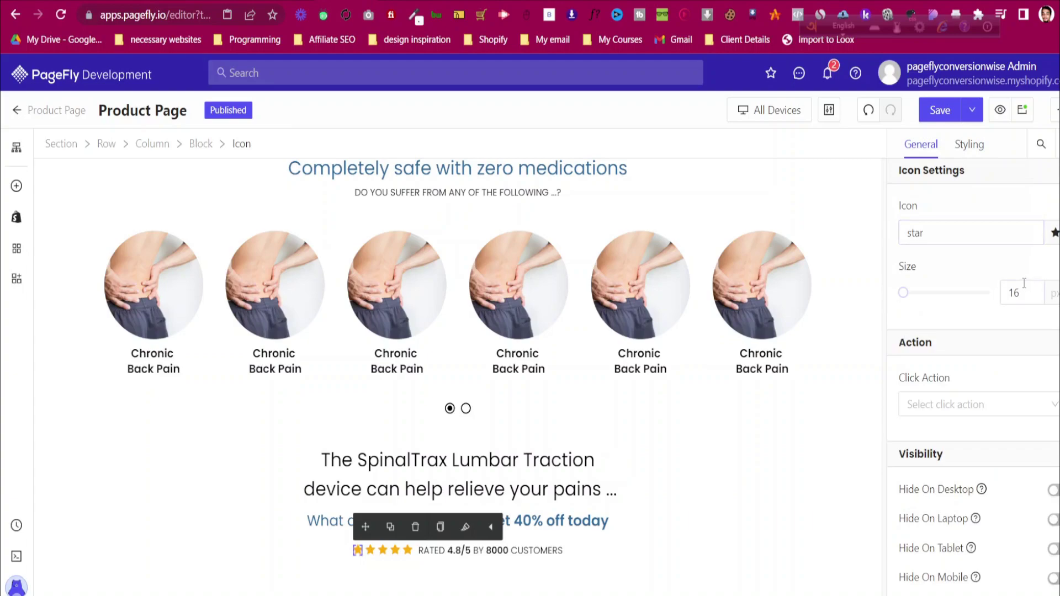
{"action": "key", "text": "Up"}
{"action": "key", "text": "Up"}
{"action": "key", "text": "Up"}
{"action": "key", "text": "Up"}
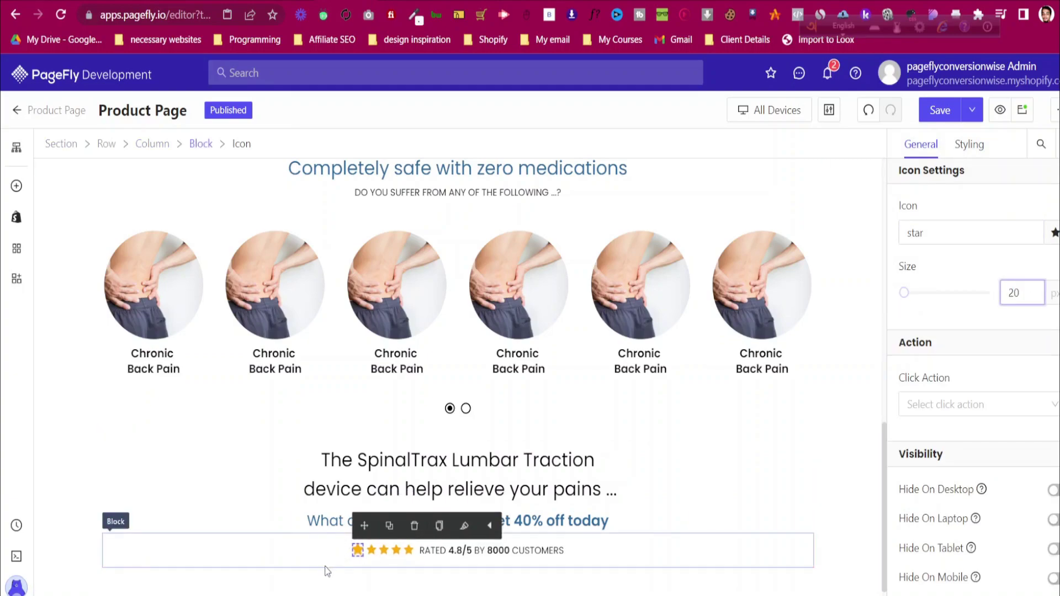
Set the icon size of the second star in the lower rating row to 20 px
{"action": "left_click", "coordinate": [371, 550]}
{"action": "scroll", "coordinate": [1050, 309], "scroll_direction": "down", "scroll_amount": 5}
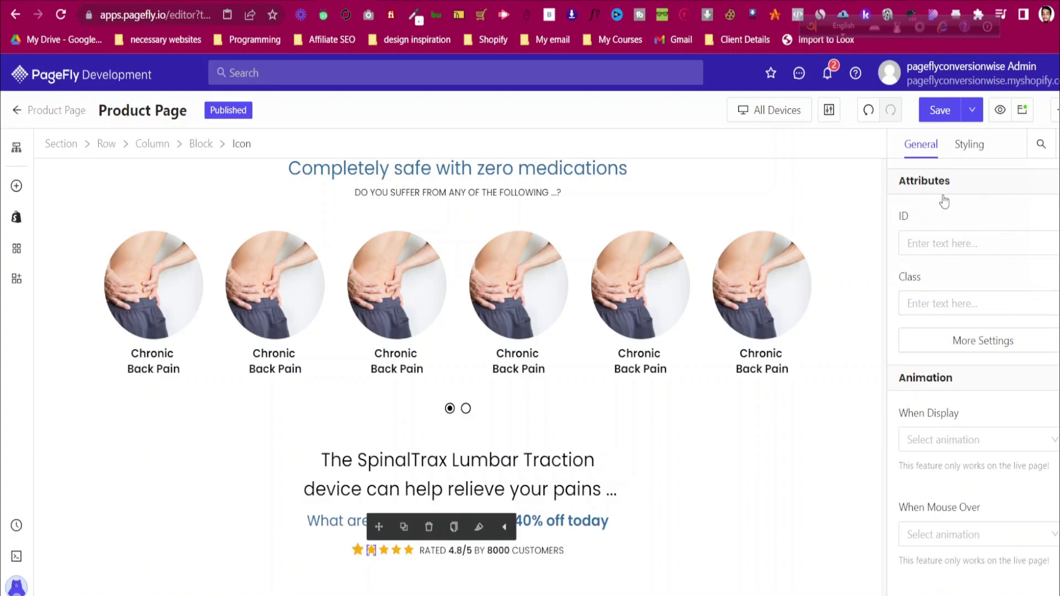
{"action": "scroll", "coordinate": [983, 342], "scroll_direction": "up", "scroll_amount": 6}
{"action": "left_click", "coordinate": [1024, 294]}
{"action": "key", "text": "Up"}
{"action": "key", "text": "Up"}
{"action": "key", "text": "Up"}
{"action": "key", "text": "Up"}
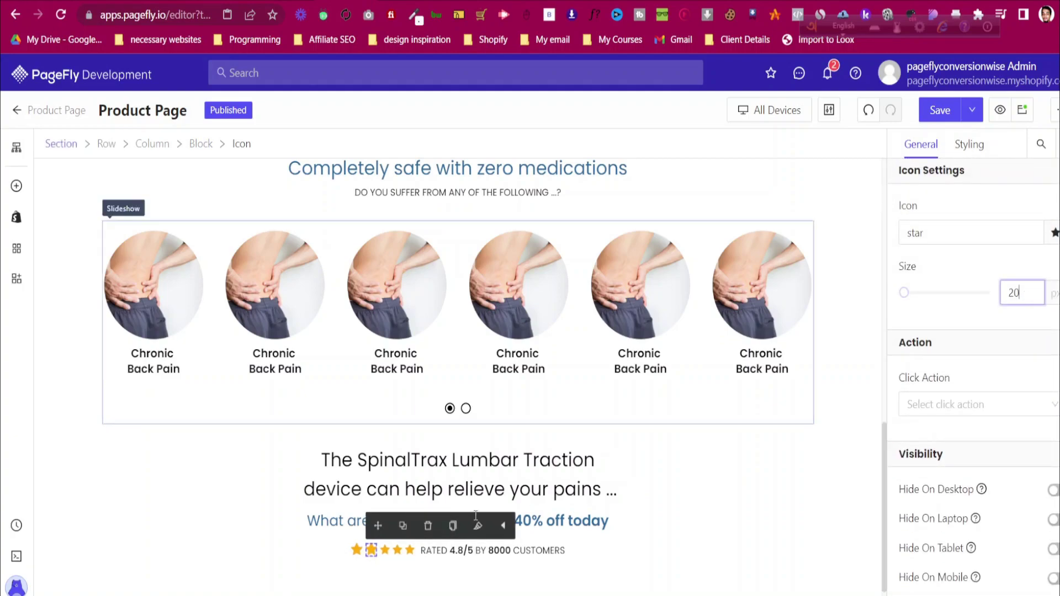
Copy the second star's style and apply it to the third, fourth and fifth stars of the lower rating row
{"action": "left_click", "coordinate": [453, 525]}
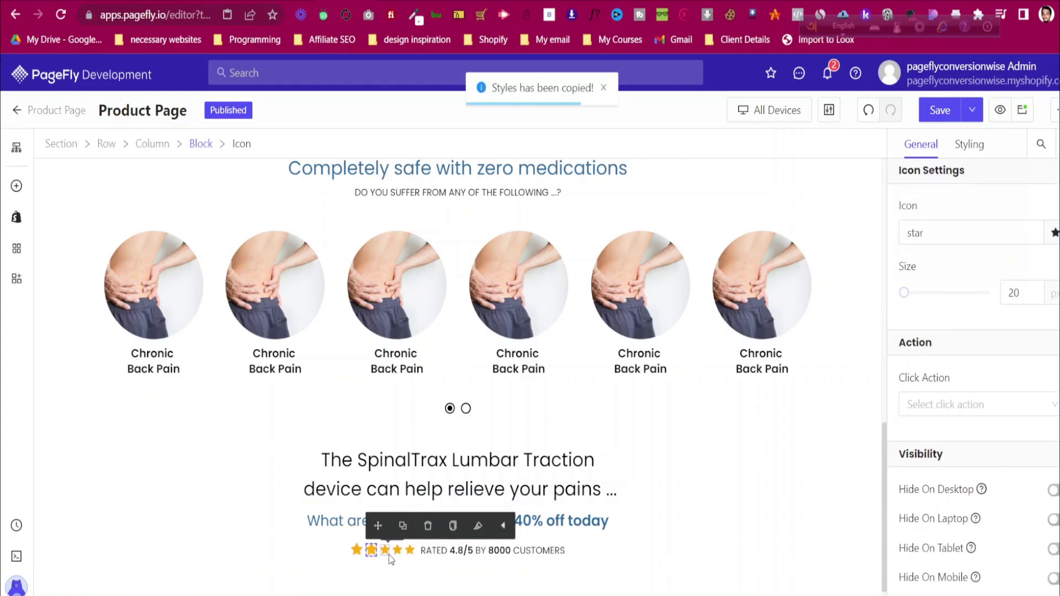
{"action": "left_click", "coordinate": [387, 551]}
{"action": "left_click", "coordinate": [491, 526]}
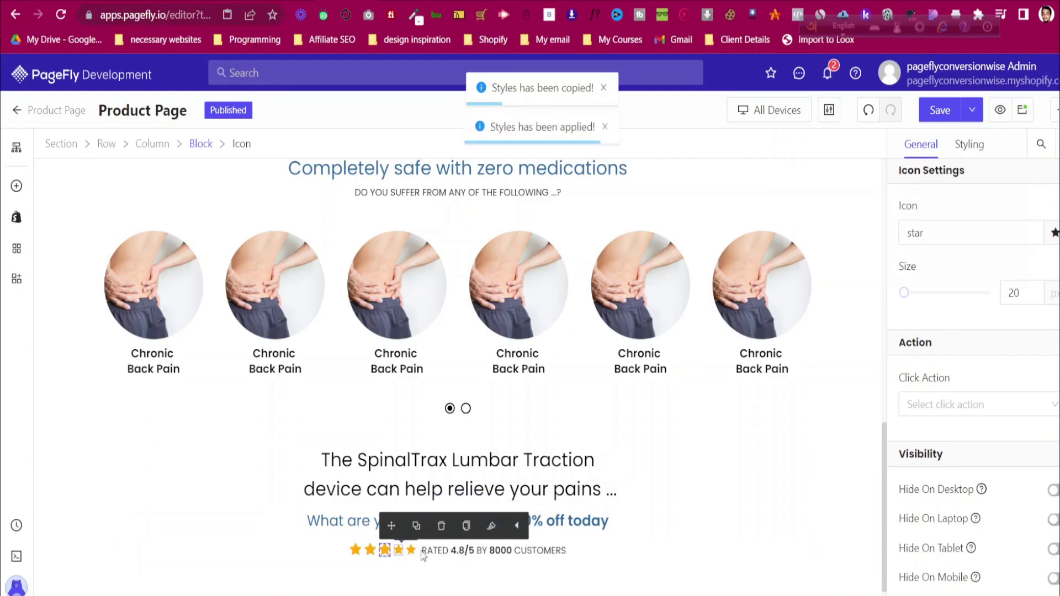
{"action": "left_click", "coordinate": [400, 551]}
{"action": "left_click", "coordinate": [413, 552]}
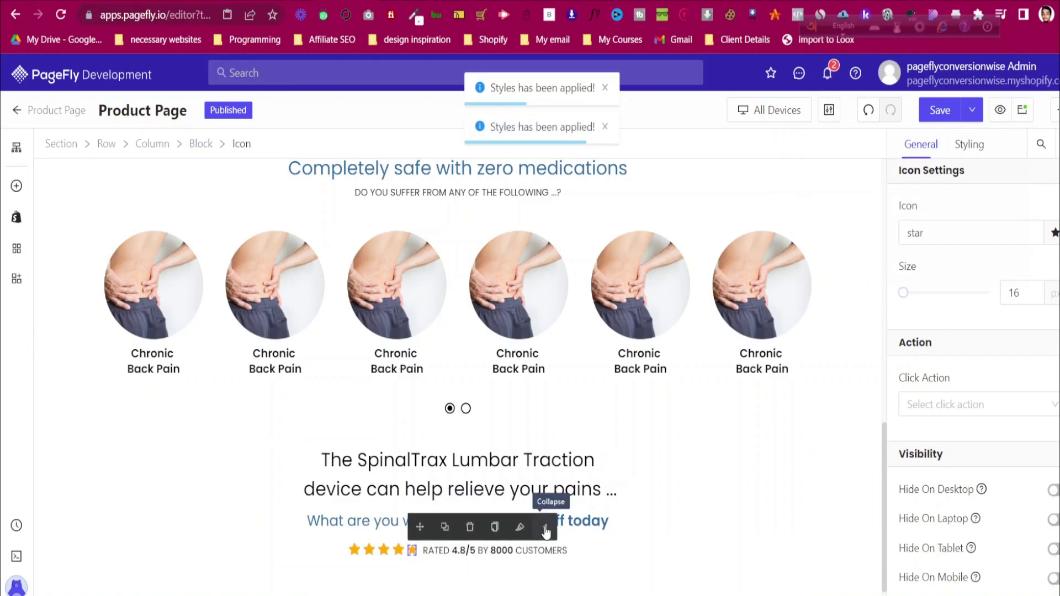
{"action": "left_click", "coordinate": [519, 526]}
Set the font size of the "RATED 4.8/5 BY 8000 CUSTOMERS" paragraph in the lower rating row to 18 px
{"action": "left_click", "coordinate": [971, 150]}
{"action": "scroll", "coordinate": [1008, 391], "scroll_direction": "down", "scroll_amount": 7}
{"action": "scroll", "coordinate": [1012, 405], "scroll_direction": "down", "scroll_amount": 1}
{"action": "left_click", "coordinate": [1024, 385]}
{"action": "key", "text": "BackSpace"}
{"action": "type", "text": "8"}
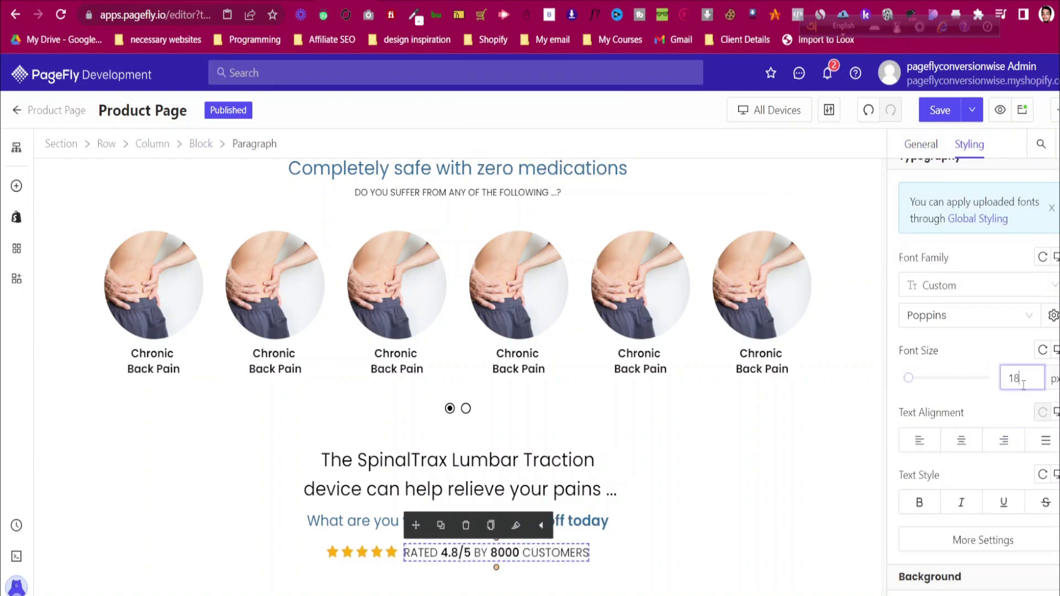
{"action": "left_click", "coordinate": [72, 472]}
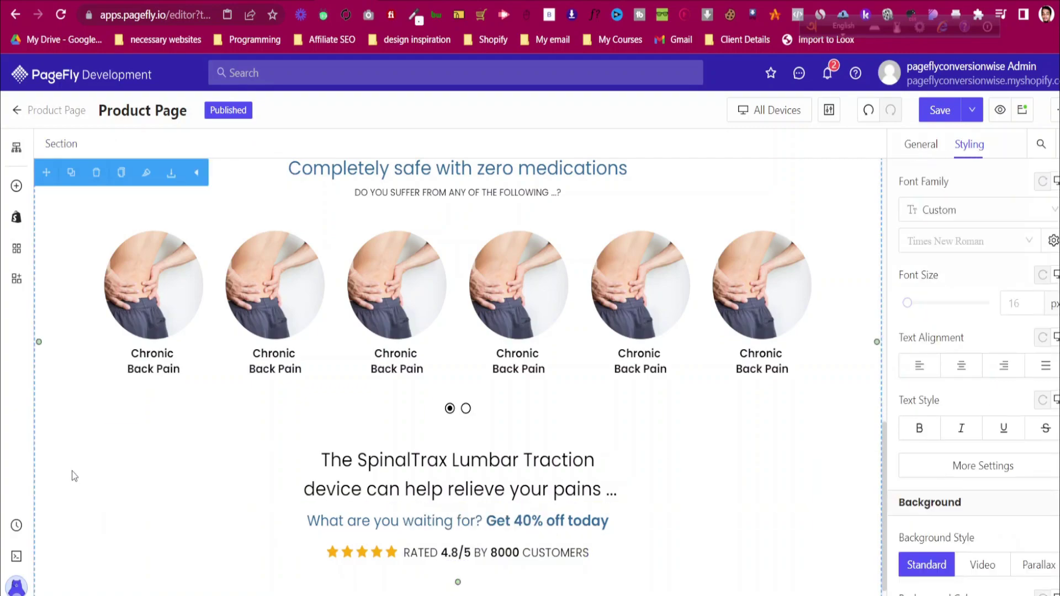
Check the reference site's call to action, duplicate the hero's "GET PAIN RELIEF NOW" button and move a copy below the lower rating row
{"action": "left_click", "coordinate": [435, 1]}
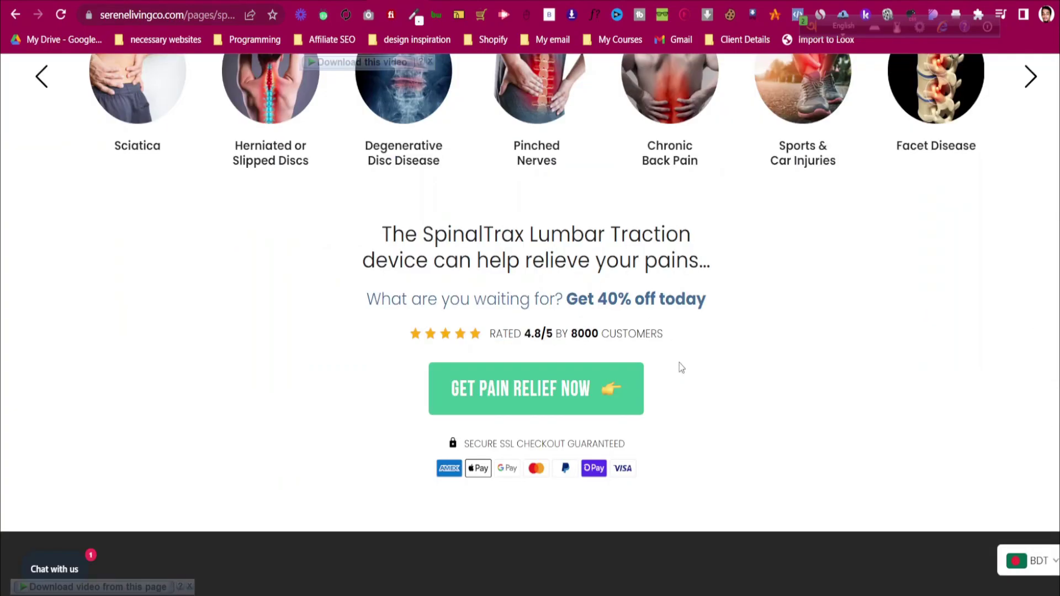
{"action": "scroll", "coordinate": [682, 368], "scroll_direction": "down", "scroll_amount": 2}
{"action": "left_click", "coordinate": [436, 1]}
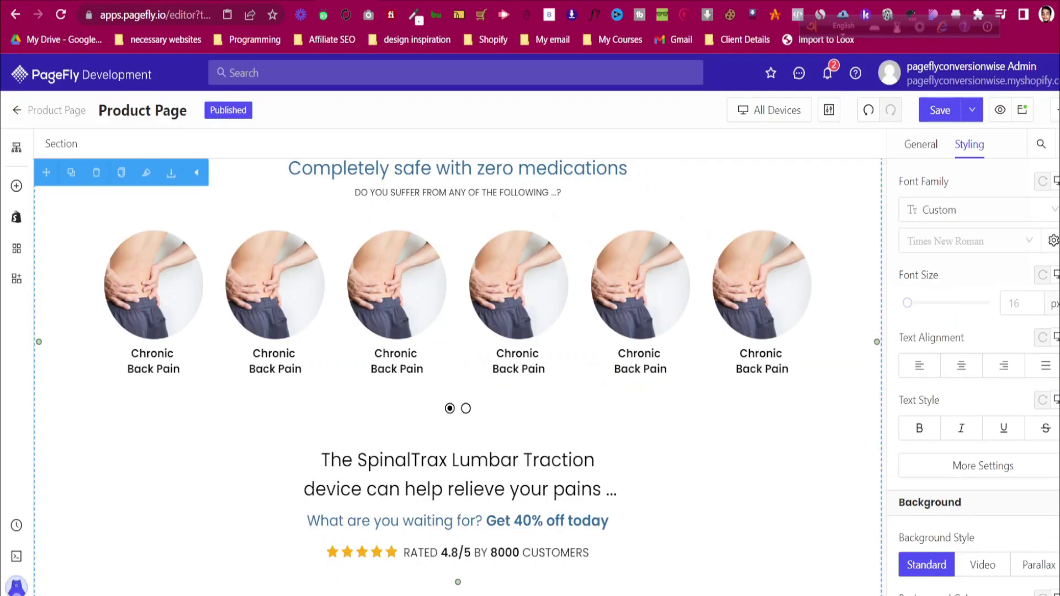
{"action": "scroll", "coordinate": [256, 405], "scroll_direction": "up", "scroll_amount": 10}
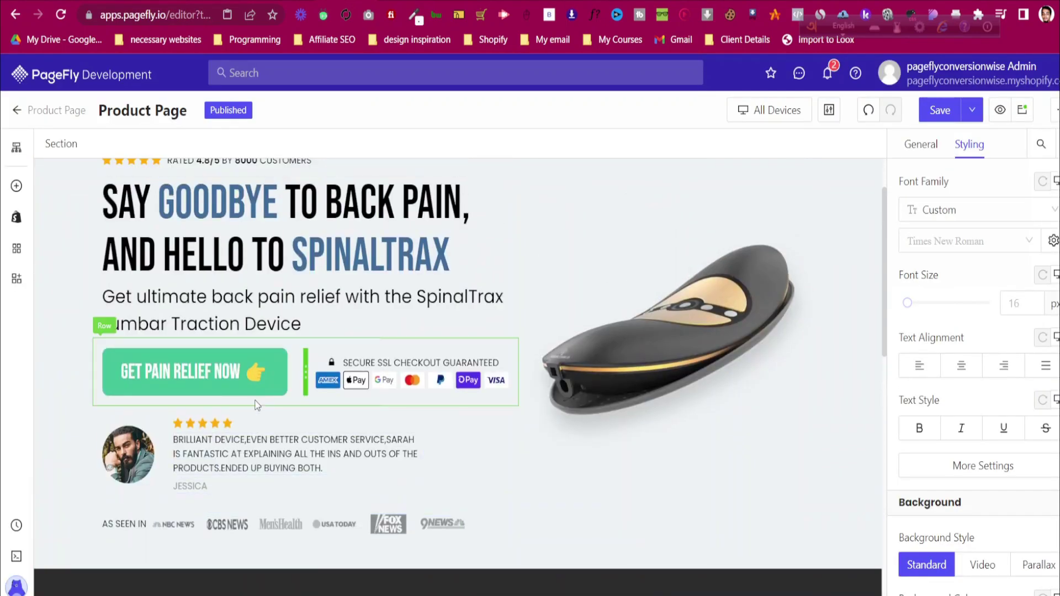
{"action": "left_click", "coordinate": [182, 375]}
{"action": "left_click", "coordinate": [140, 330]}
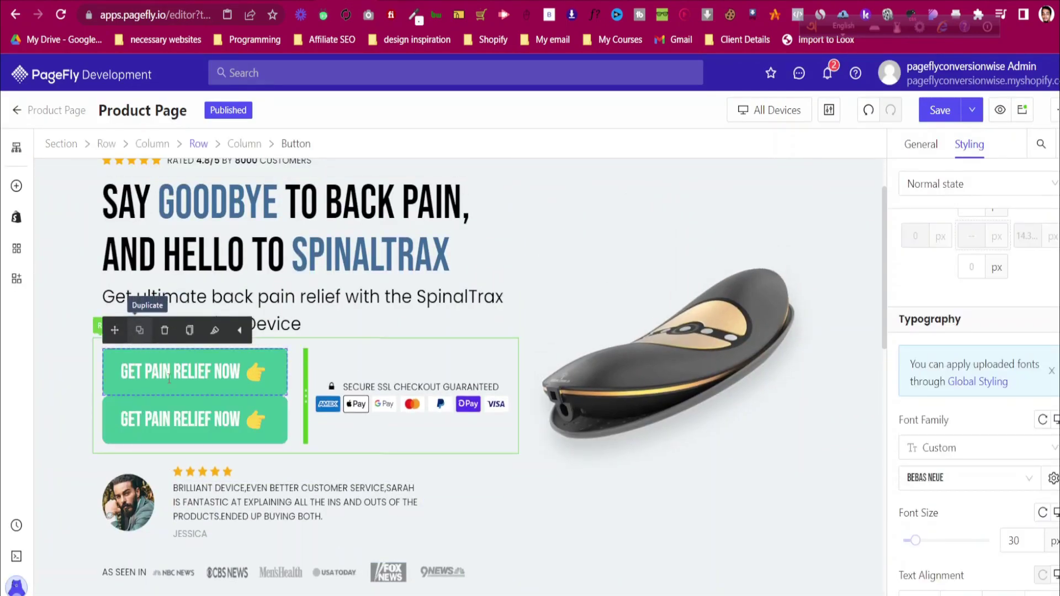
{"action": "left_click", "coordinate": [173, 409]}
{"action": "left_click_drag", "start_coordinate": [111, 372], "coordinate": [522, 535]}
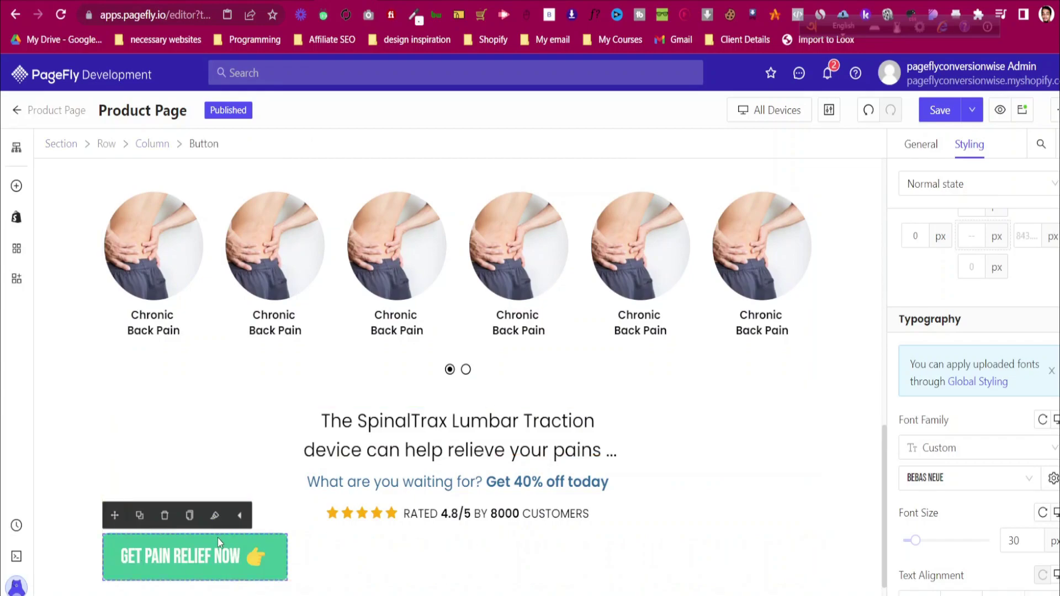
Center the lower "GET PAIN RELIEF NOW" button horizontally and set its top margin to 5 px
{"action": "scroll", "coordinate": [948, 325], "scroll_direction": "up", "scroll_amount": 6}
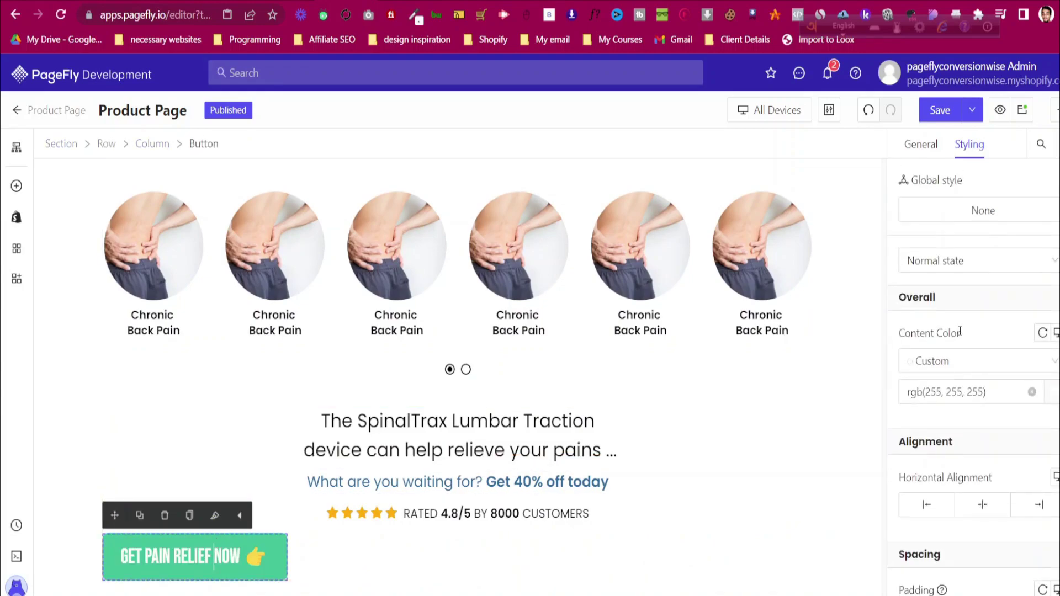
{"action": "left_click", "coordinate": [984, 509]}
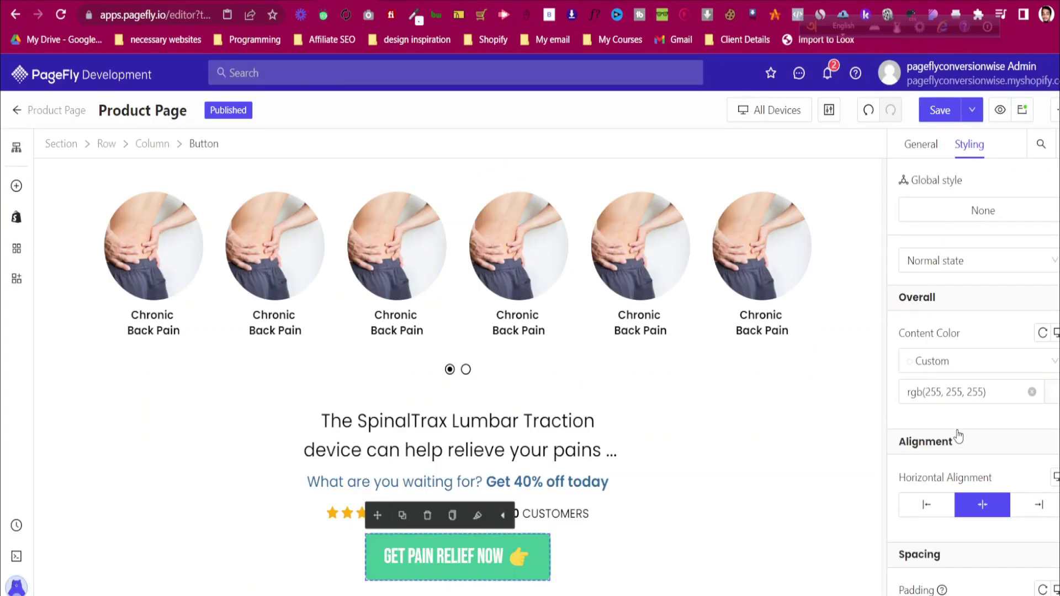
{"action": "scroll", "coordinate": [959, 437], "scroll_direction": "down", "scroll_amount": 6}
{"action": "type", "text": "5"}
{"action": "key", "text": "Up"}
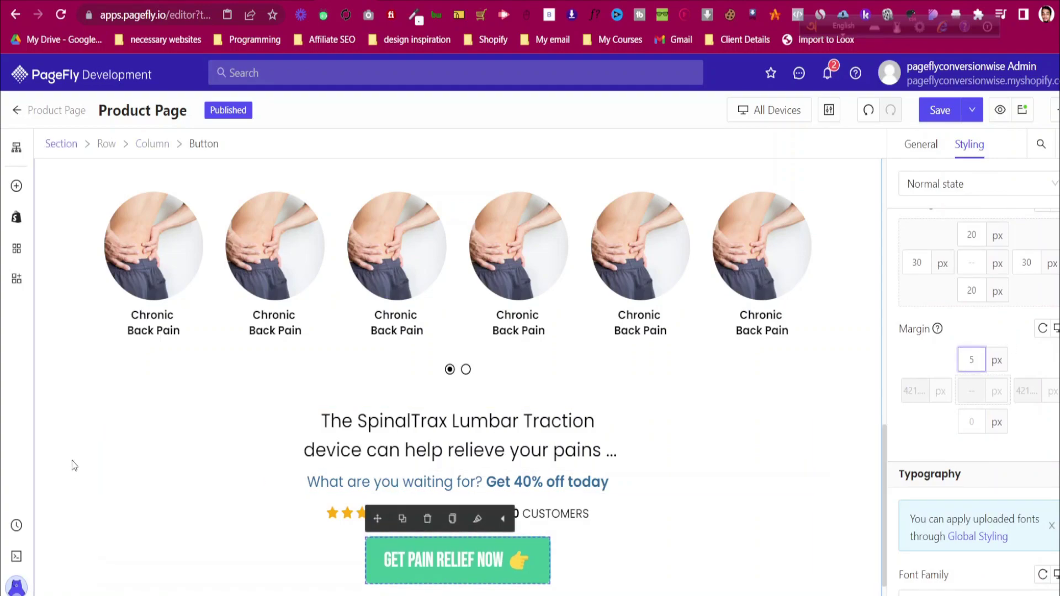
{"action": "left_click", "coordinate": [72, 460]}
{"action": "scroll", "coordinate": [519, 287], "scroll_direction": "down", "scroll_amount": 1}
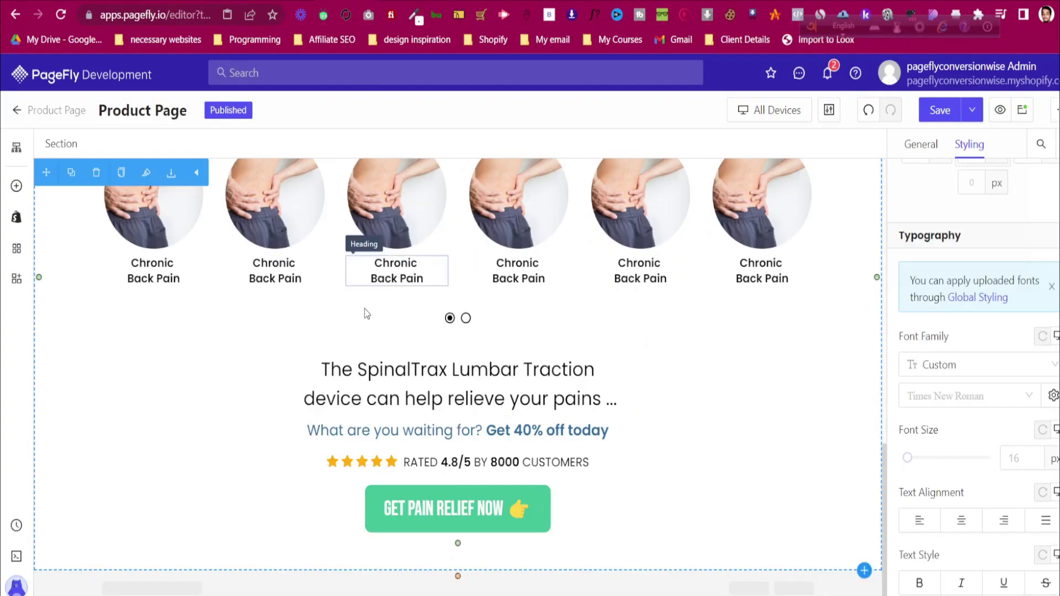
Duplicate the hero's "SECURE SSL CHECKOUT GUARANTEED" list and move a copy beneath the lower "GET PAIN RELIEF NOW" button
{"action": "scroll", "coordinate": [365, 310], "scroll_direction": "up", "scroll_amount": 10}
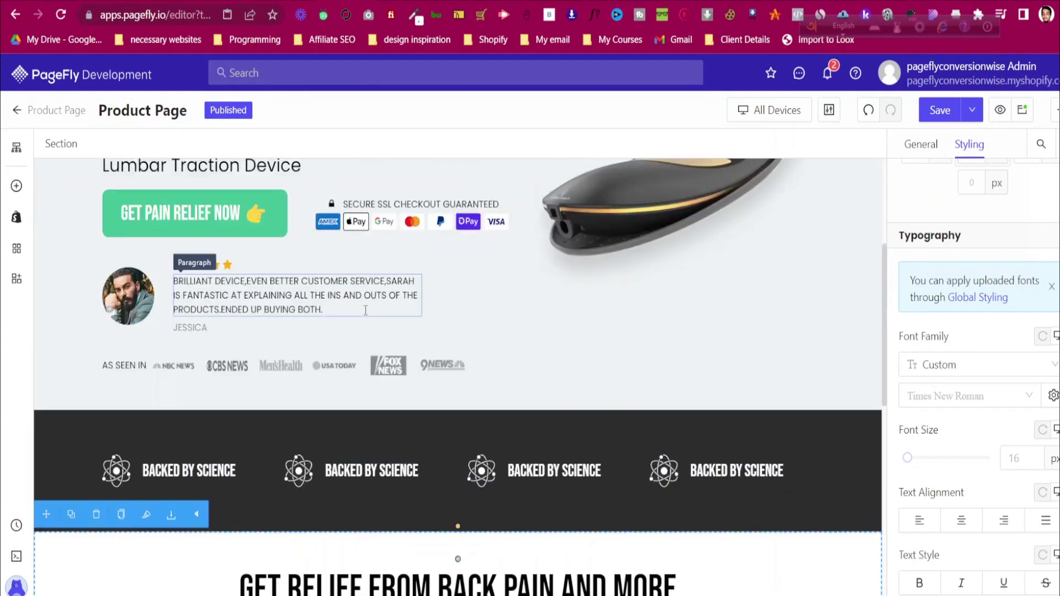
{"action": "left_click", "coordinate": [382, 343]}
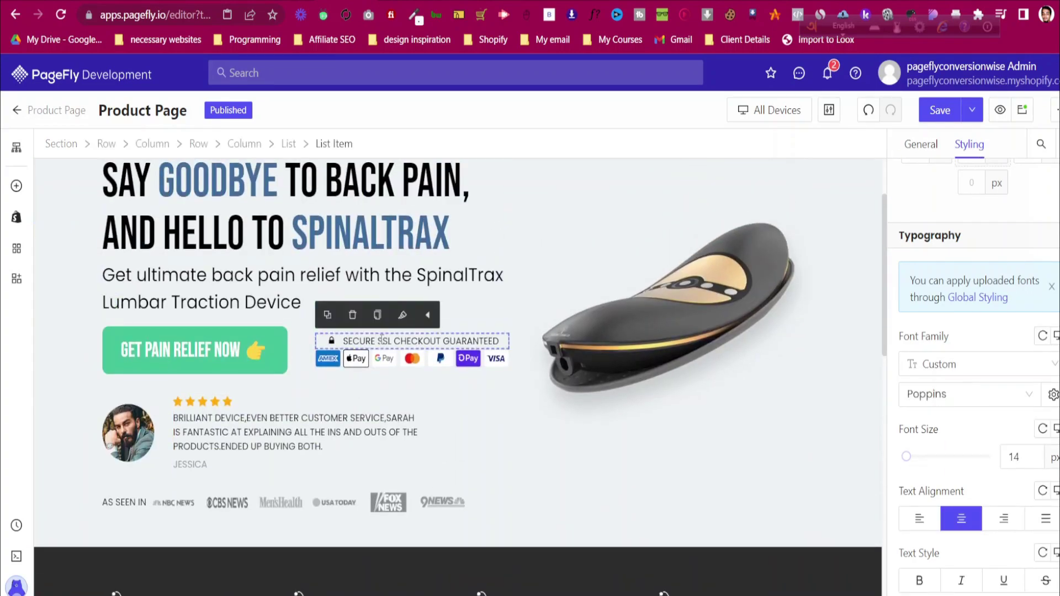
{"action": "left_click", "coordinate": [293, 145]}
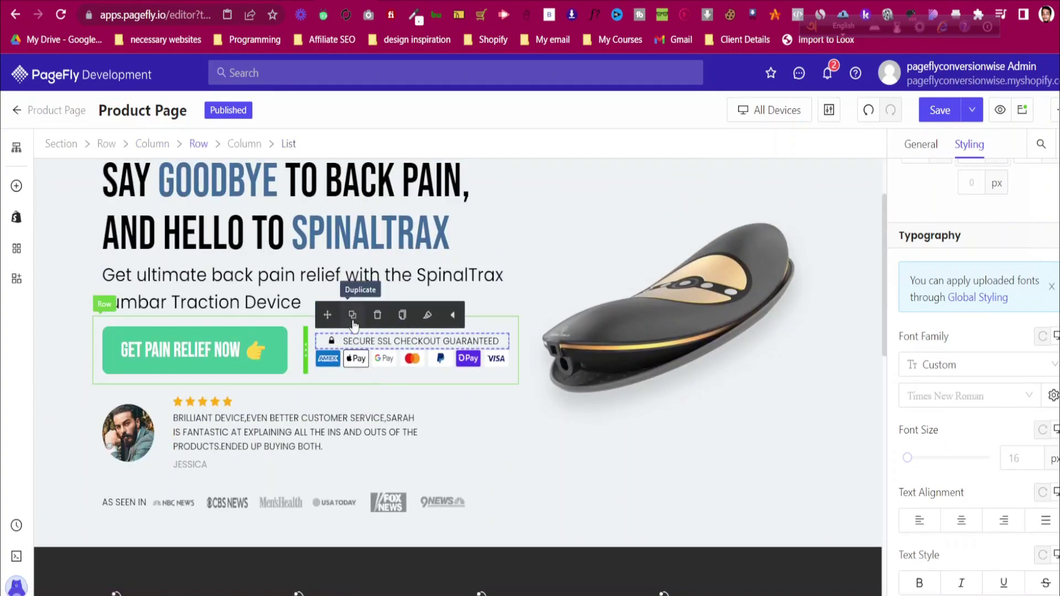
{"action": "left_click_drag", "start_coordinate": [332, 315], "coordinate": [502, 533]}
Duplicate the hero's payment icons image and move a copy into the lower call-to-action area
{"action": "scroll", "coordinate": [498, 521], "scroll_direction": "up", "scroll_amount": 12}
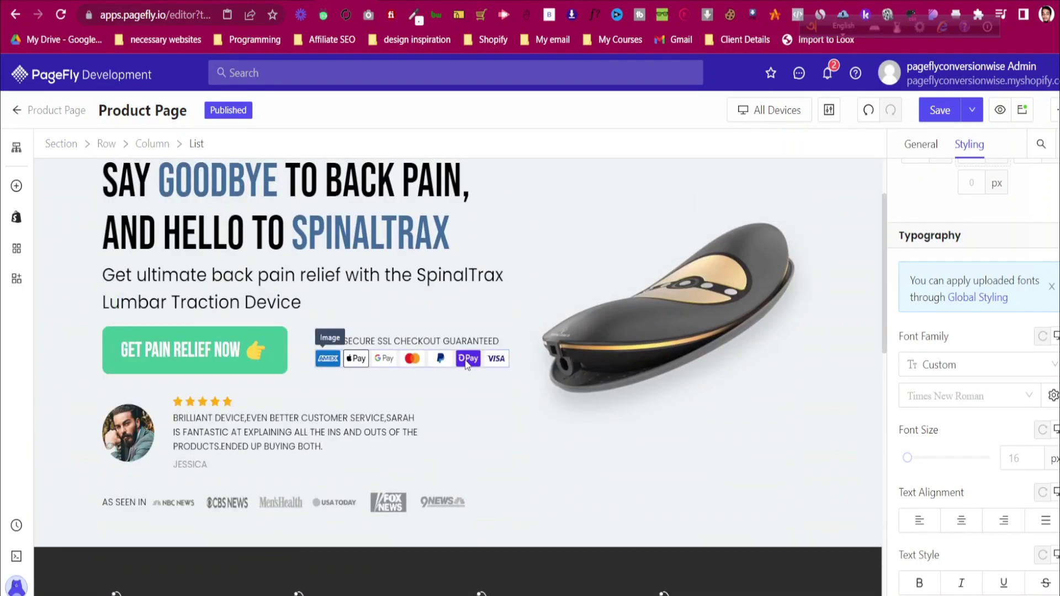
{"action": "left_click", "coordinate": [467, 363]}
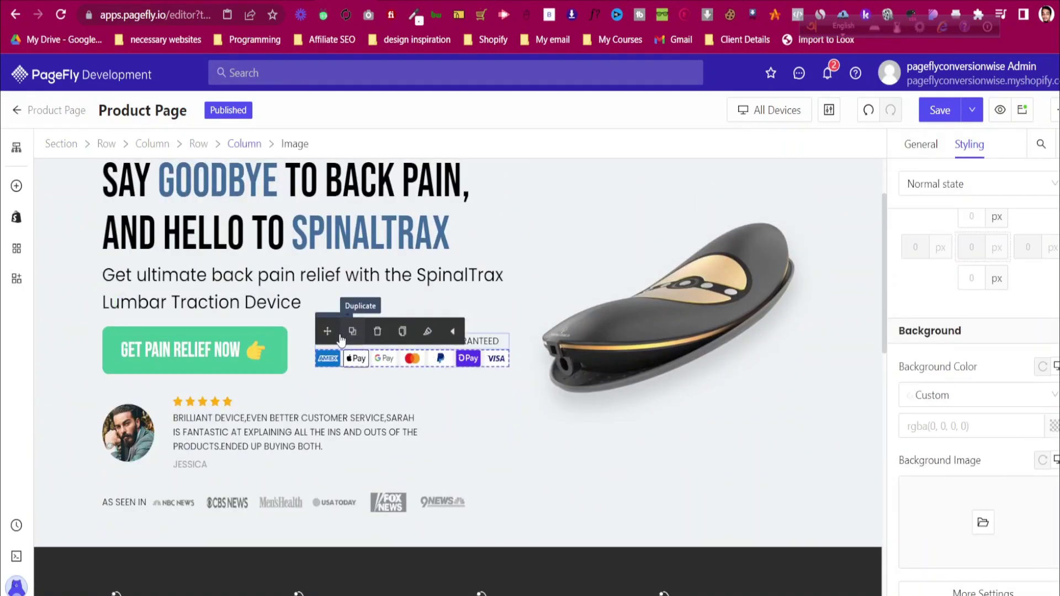
{"action": "scroll", "coordinate": [470, 387], "scroll_direction": "down", "scroll_amount": 8}
{"action": "left_click_drag", "start_coordinate": [470, 568], "coordinate": [542, 482]}
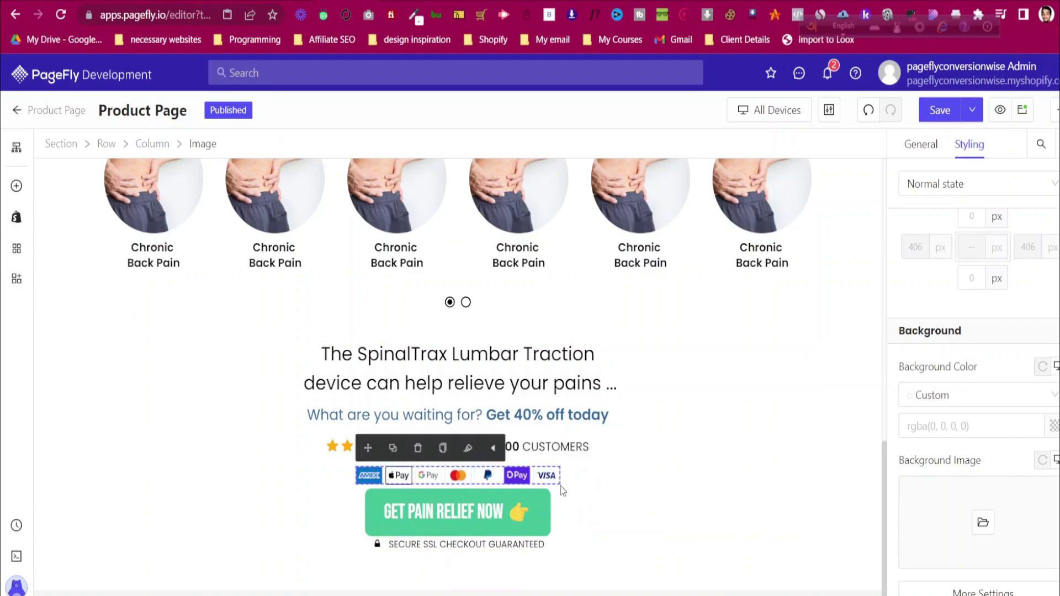
Reorder the lower call-to-action elements so the button comes first, followed by the SSL checkout list and the payment icons
{"action": "left_click", "coordinate": [383, 494]}
{"action": "left_click_drag", "start_coordinate": [374, 469], "coordinate": [585, 466]}
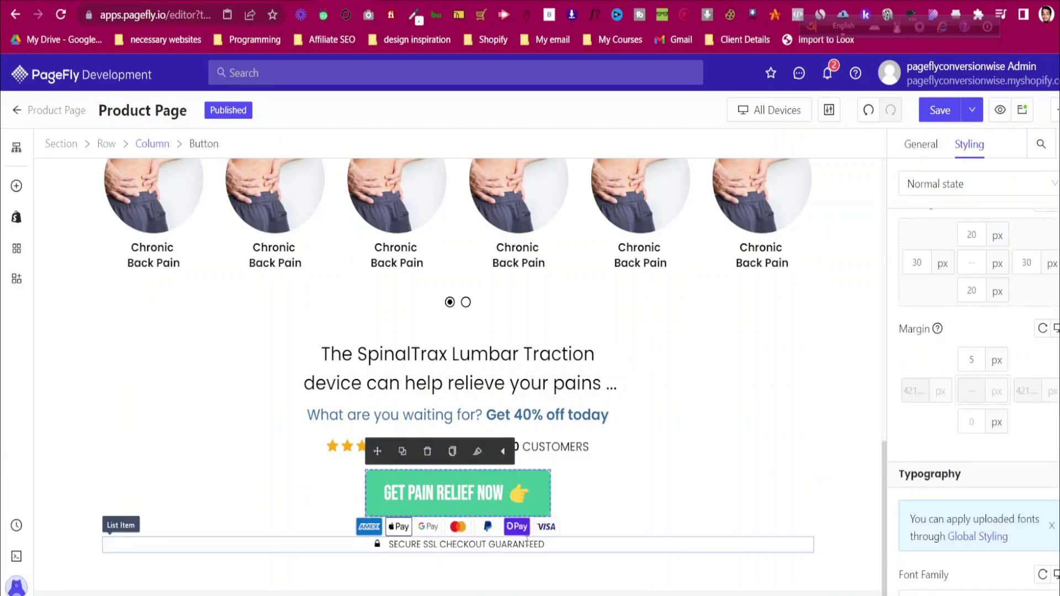
{"action": "left_click", "coordinate": [448, 544]}
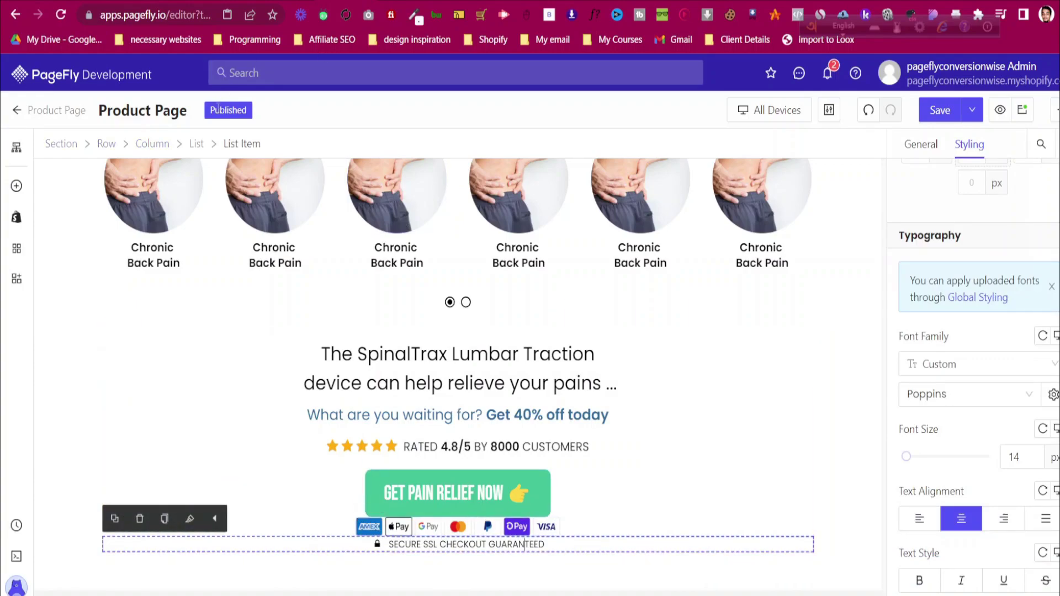
{"action": "left_click", "coordinate": [196, 143]}
{"action": "left_click_drag", "start_coordinate": [140, 519], "coordinate": [509, 519]}
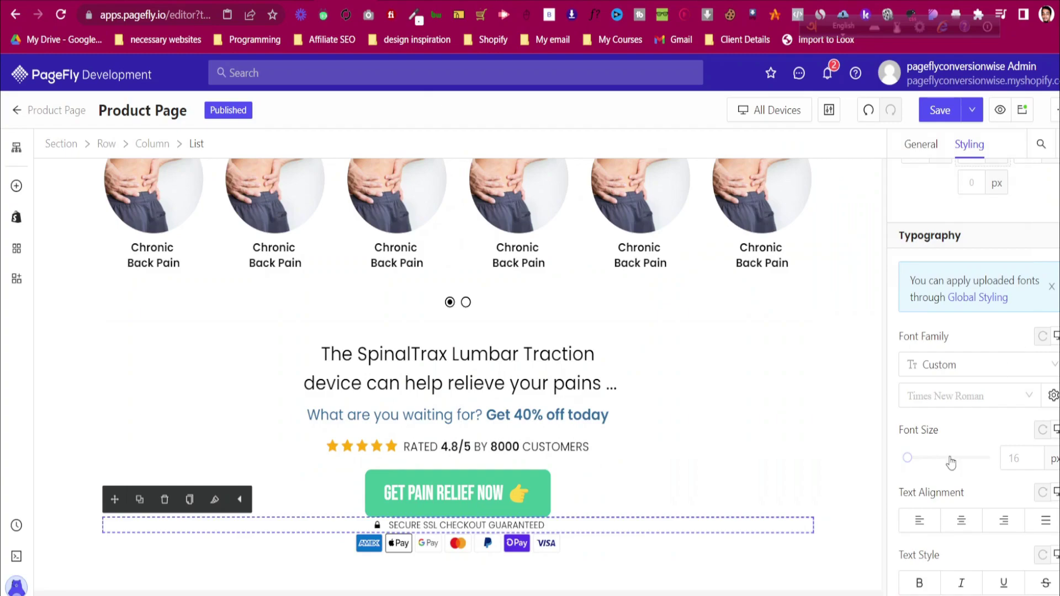
Set the top margin of the lower "SECURE SSL CHECKOUT GUARANTEED" list to 20 px
{"action": "scroll", "coordinate": [952, 462], "scroll_direction": "up", "scroll_amount": 4}
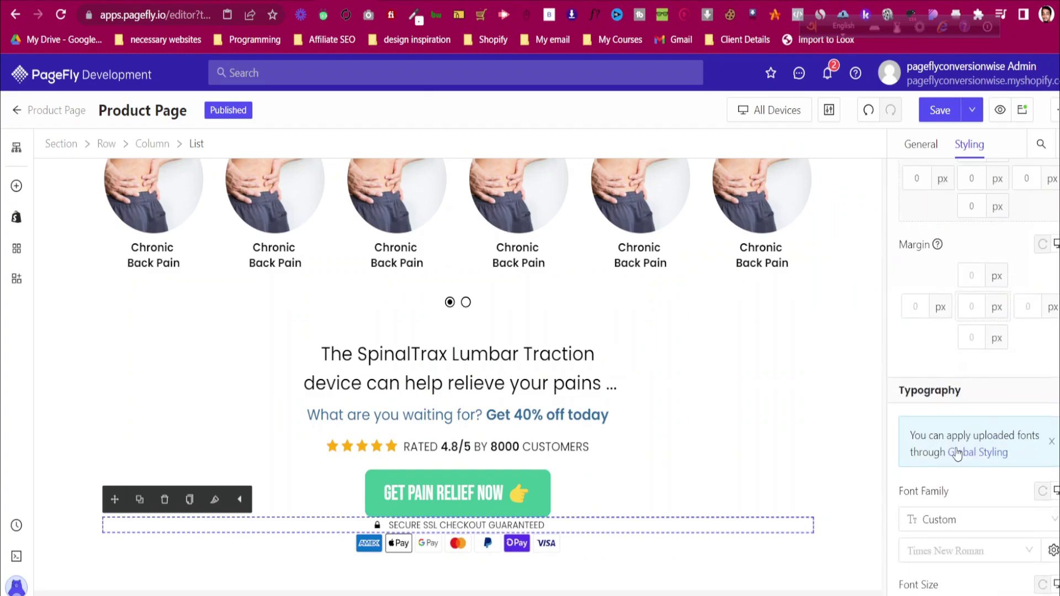
{"action": "type", "text": "15"}
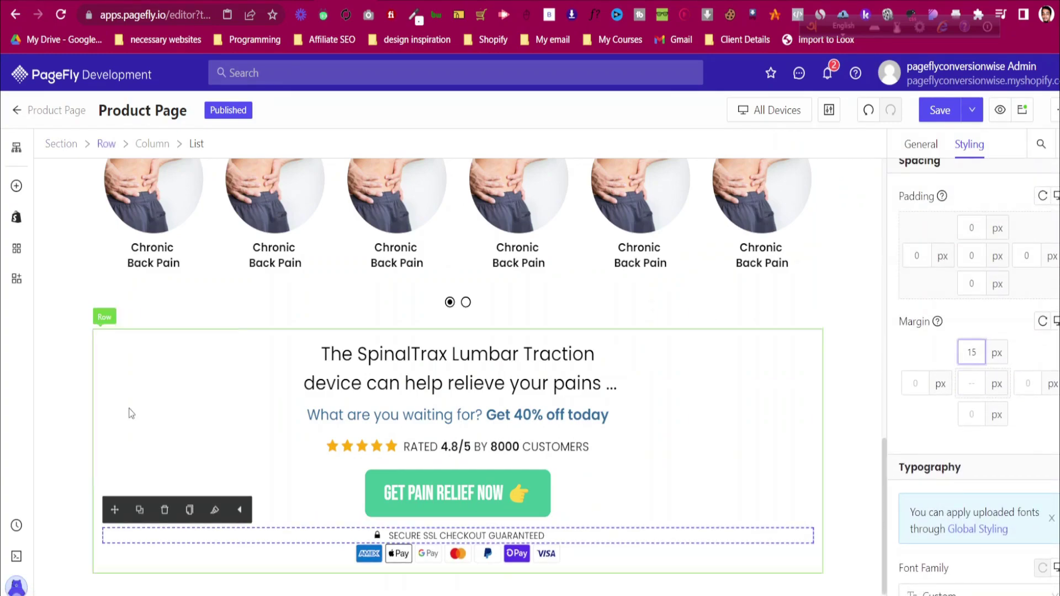
{"action": "left_click", "coordinate": [61, 385]}
{"action": "scroll", "coordinate": [61, 385], "scroll_direction": "down", "scroll_amount": 1}
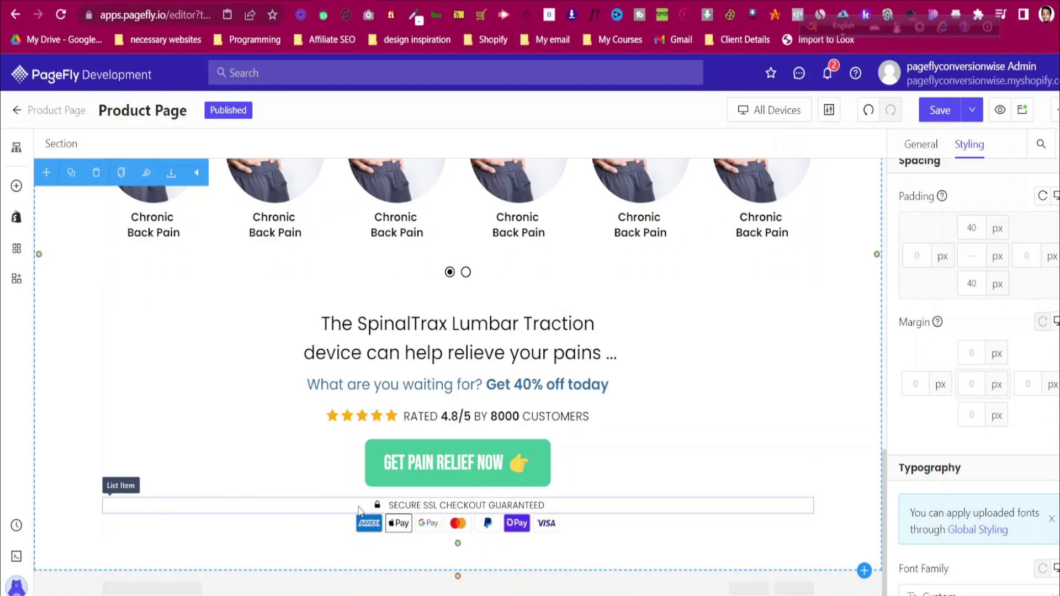
{"action": "left_click", "coordinate": [359, 511]}
{"action": "left_click", "coordinate": [197, 145]}
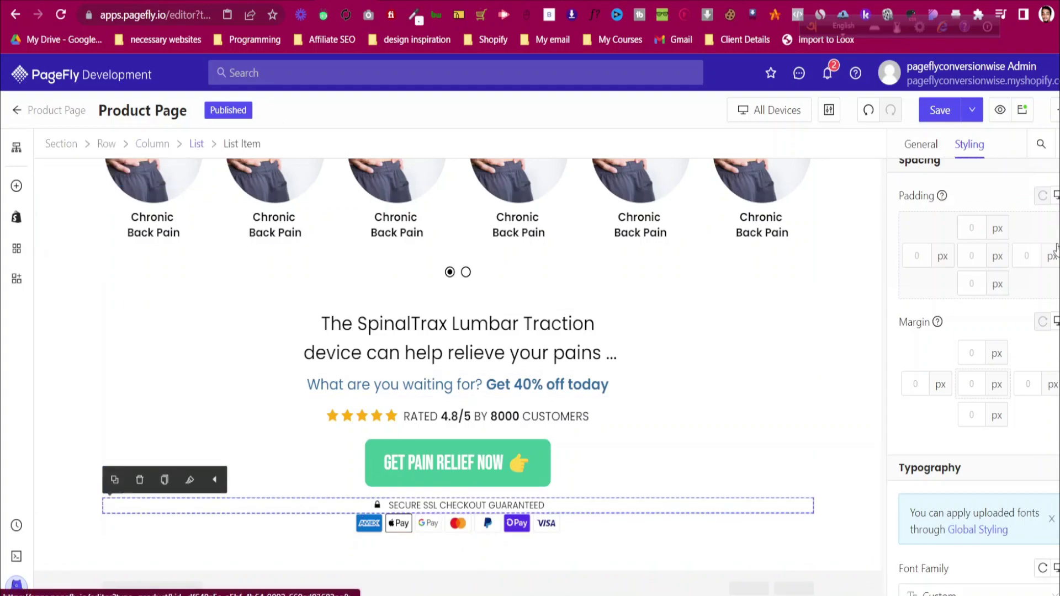
{"action": "left_click", "coordinate": [970, 353]}
{"action": "key", "text": "Up"}
{"action": "key", "text": "Up"}
{"action": "key", "text": "Up"}
{"action": "key", "text": "Up"}
{"action": "key", "text": "Up"}
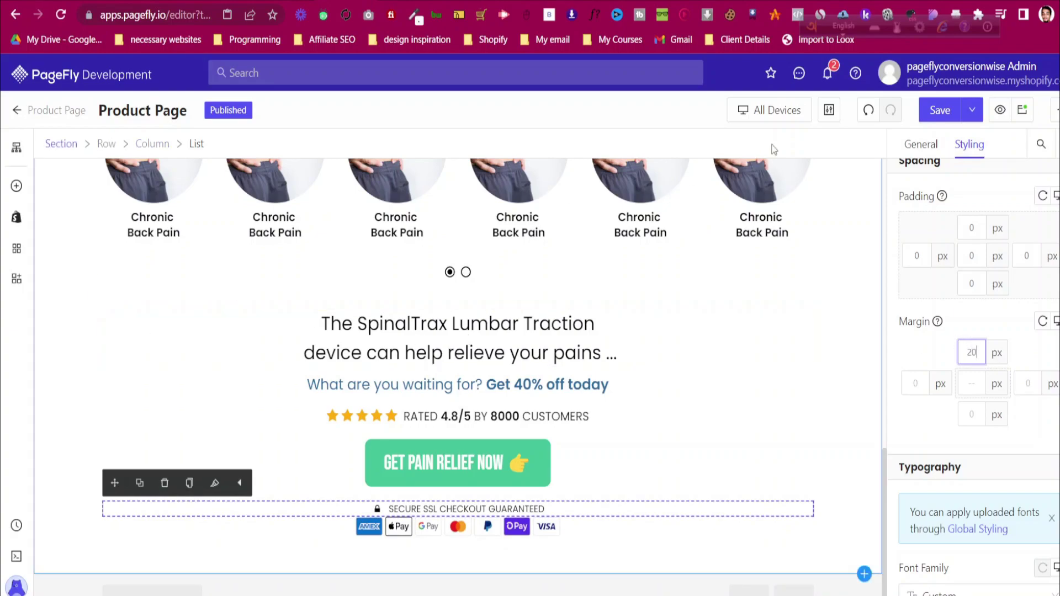
Switch the editor to the mobile view and set the SpinalTrax Lumbar Traction heading's font size to 20 px
{"action": "left_click", "coordinate": [773, 110]}
{"action": "left_click", "coordinate": [779, 213]}
{"action": "scroll", "coordinate": [526, 357], "scroll_direction": "down", "scroll_amount": 3}
{"action": "scroll", "coordinate": [1029, 385], "scroll_direction": "down", "scroll_amount": 7}
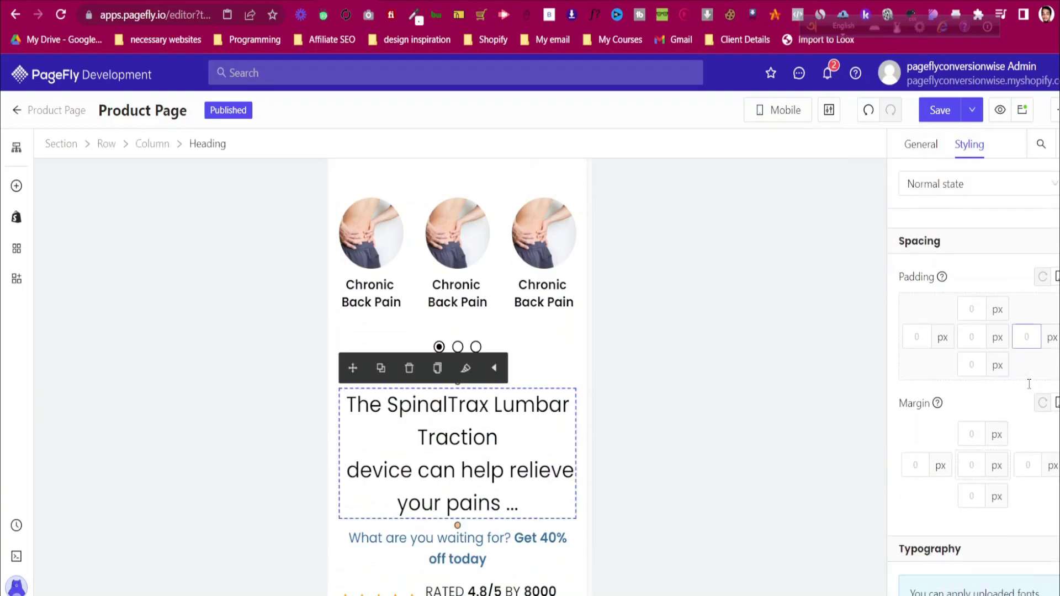
{"action": "type", "text": "20"}
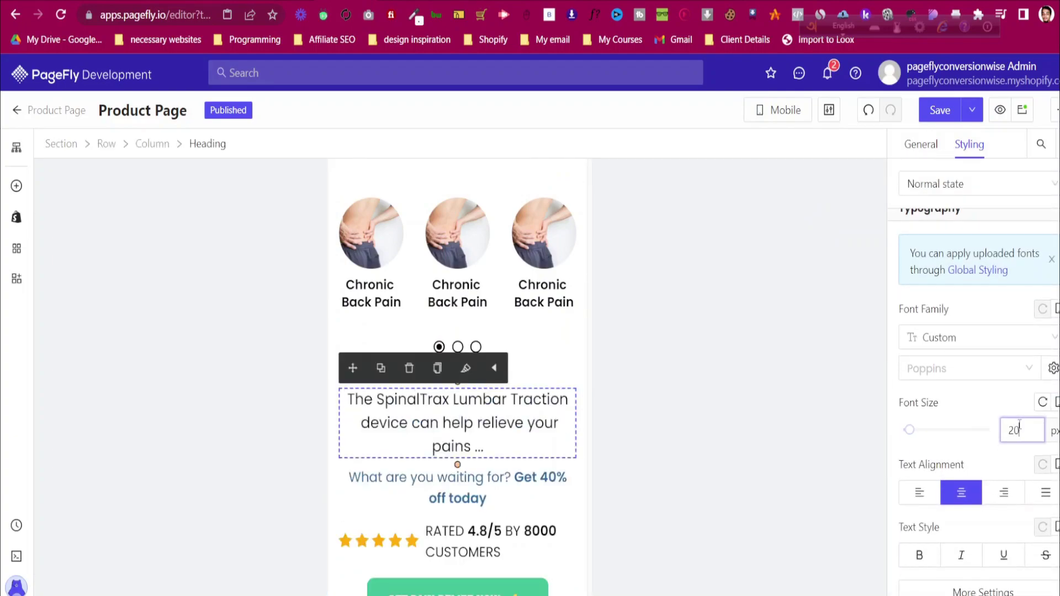
Try 18 px and 19 px as the SpinalTrax heading's mobile font size and restore it to 20 px
{"action": "key", "text": "BackSpace"}
{"action": "key", "text": "BackSpace"}
{"action": "type", "text": "18"}
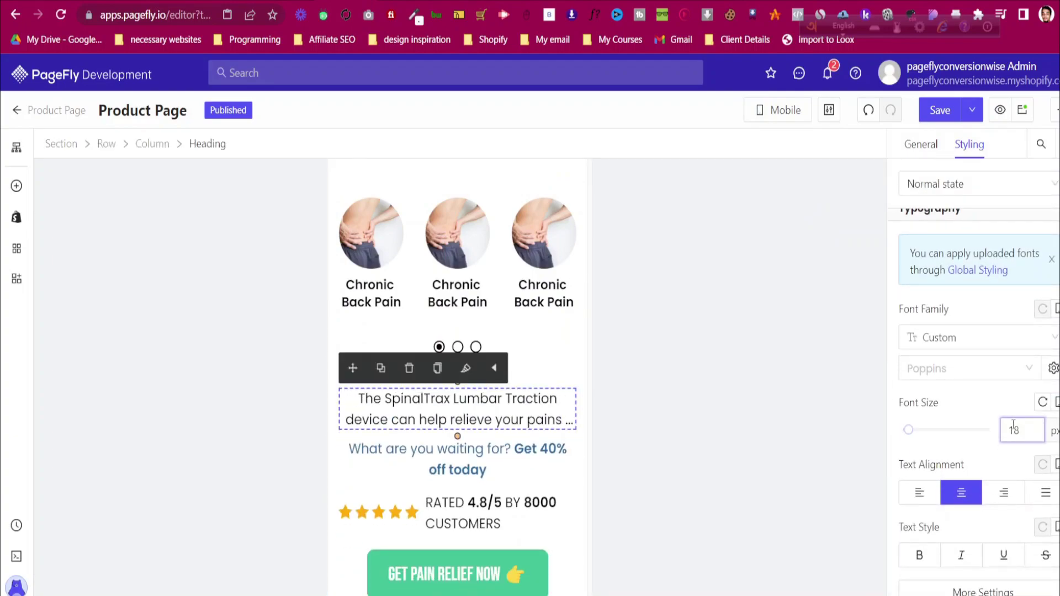
{"action": "key", "text": "BackSpace"}
{"action": "type", "text": "9"}
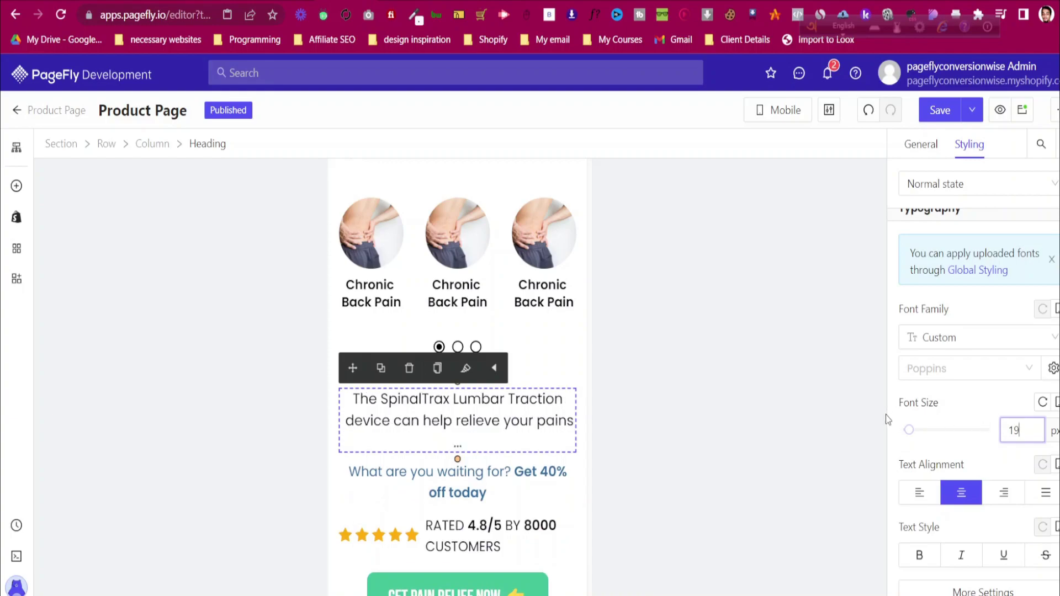
{"action": "key", "text": "BackSpace"}
{"action": "key", "text": "BackSpace"}
{"action": "type", "text": "20"}
{"action": "left_click", "coordinate": [509, 494]}
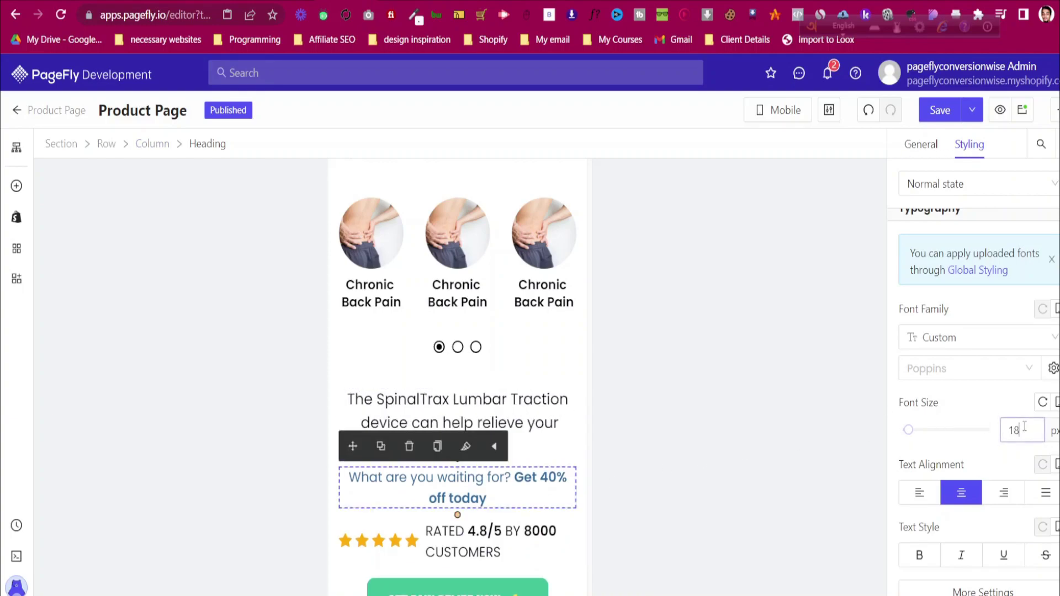
Set the mobile font size to 16 px for the "What are you waiting for?" heading and 14 px for the rating text
{"action": "key", "text": "BackSpace"}
{"action": "type", "text": "6"}
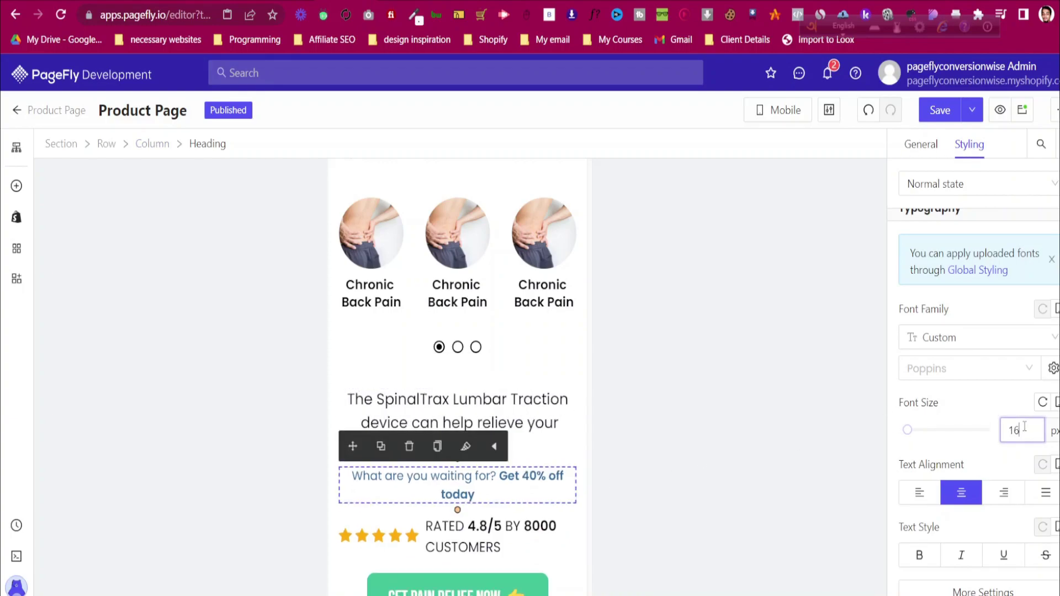
{"action": "left_click", "coordinate": [520, 529]}
{"action": "type", "text": "14"}
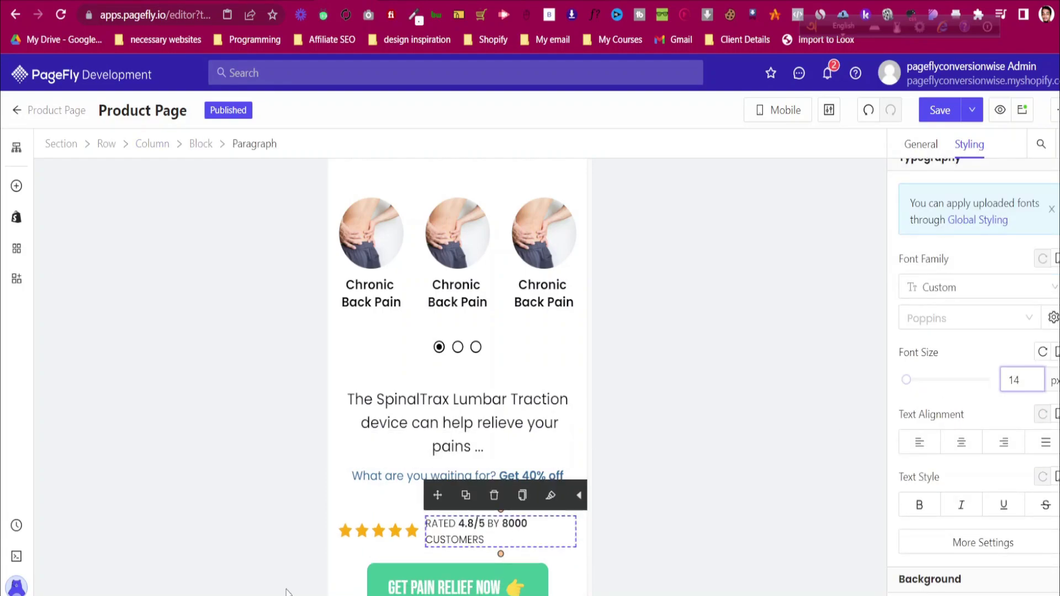
Set the size of the first two star icons in the rating row to 16 px
{"action": "left_click", "coordinate": [346, 532]}
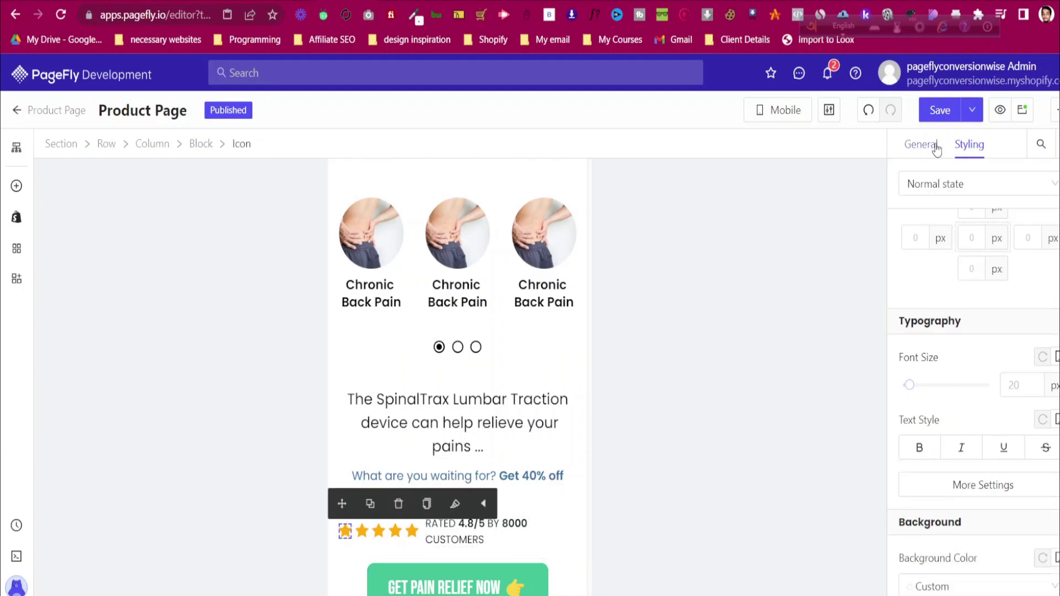
{"action": "left_click", "coordinate": [937, 148]}
{"action": "type", "text": "16"}
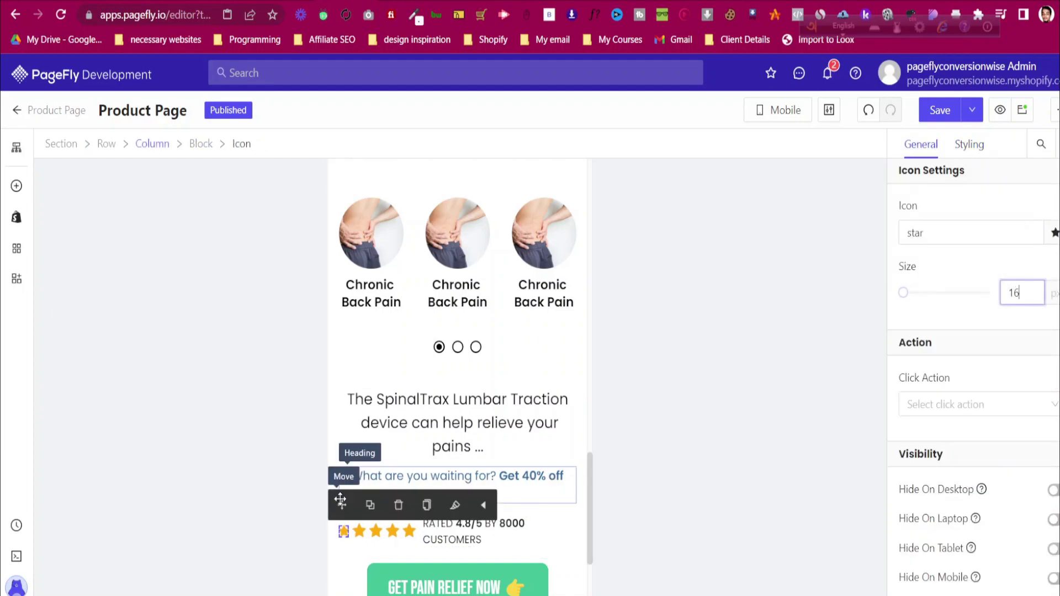
{"action": "left_click", "coordinate": [360, 533]}
{"action": "scroll", "coordinate": [1024, 276], "scroll_direction": "down", "scroll_amount": 5}
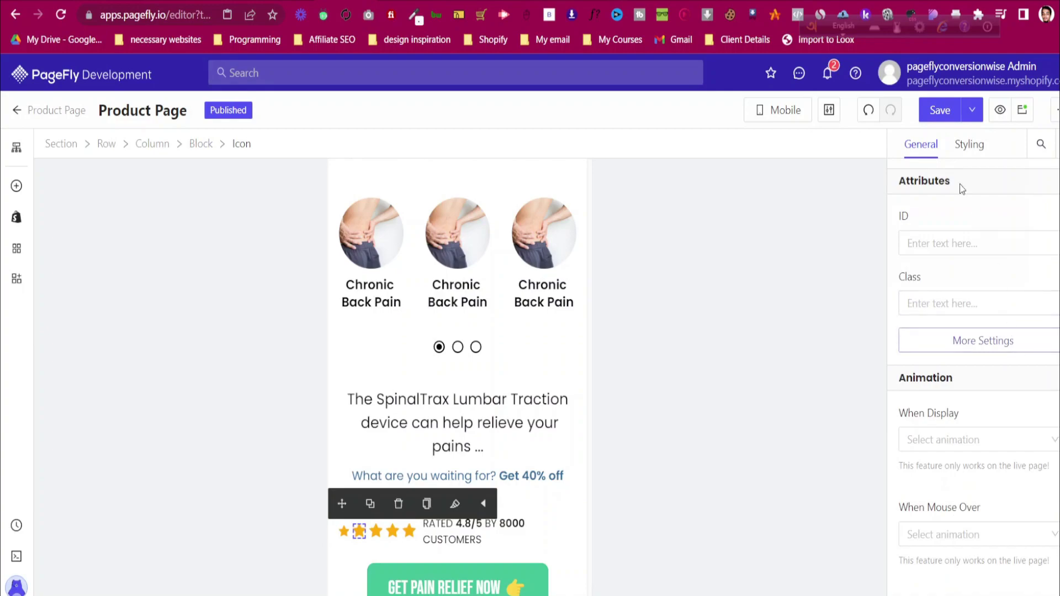
{"action": "scroll", "coordinate": [1013, 275], "scroll_direction": "up", "scroll_amount": 5}
{"action": "left_click", "coordinate": [1020, 294]}
{"action": "type", "text": "16"}
Copy the second star's style and apply it to the remaining three stars in the rating row
{"action": "left_click", "coordinate": [427, 505]}
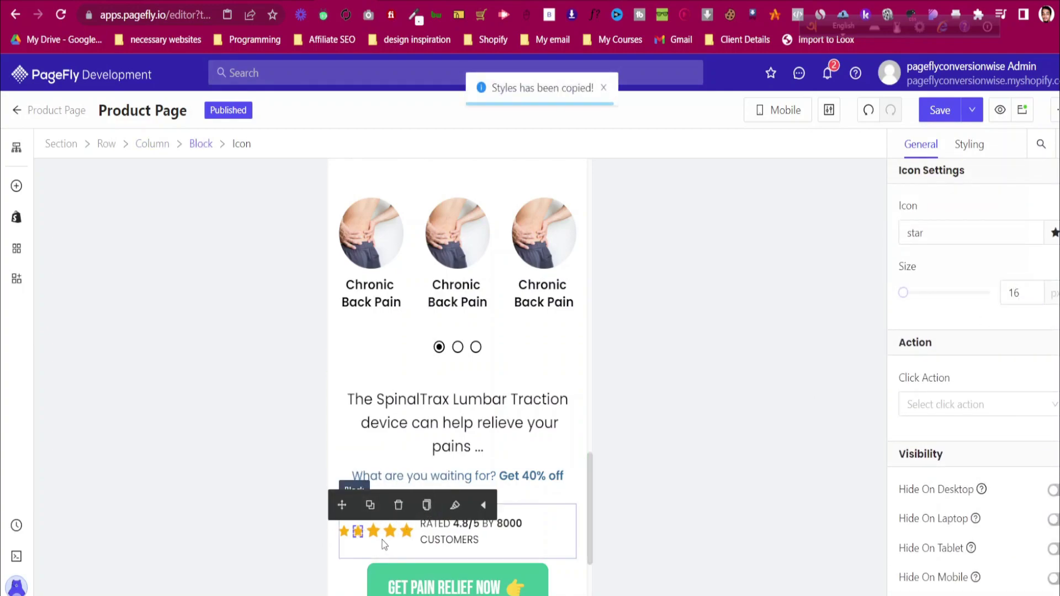
{"action": "left_click", "coordinate": [390, 532]}
{"action": "left_click", "coordinate": [457, 505]}
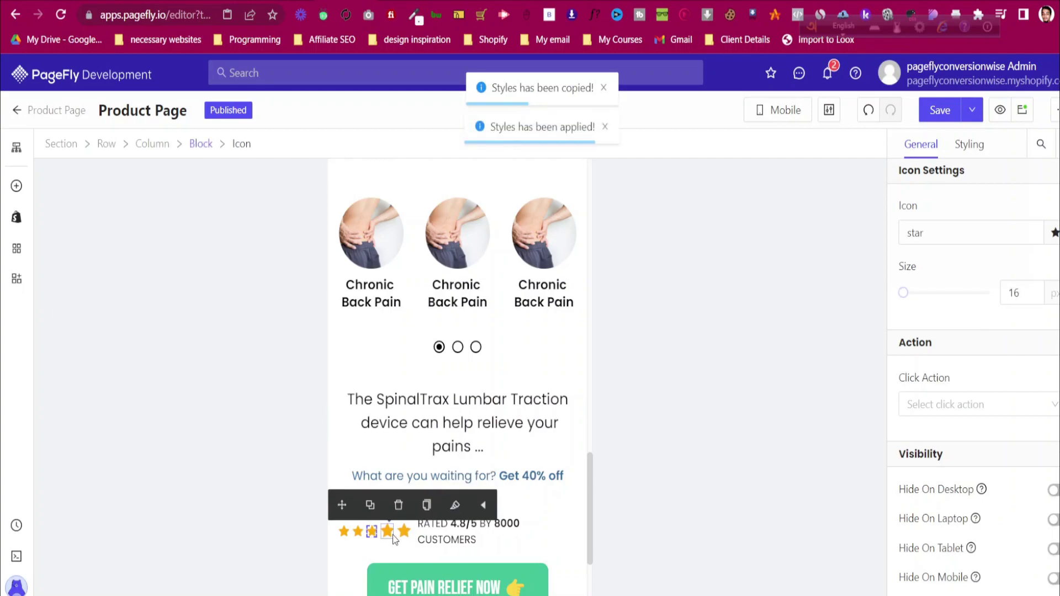
{"action": "left_click", "coordinate": [404, 532]}
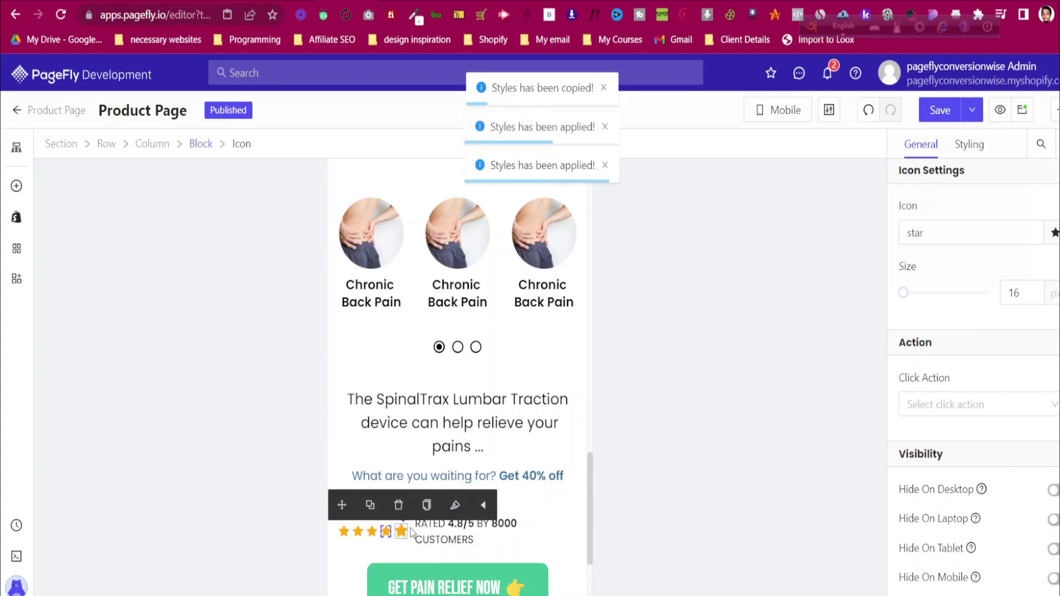
{"action": "left_click", "coordinate": [455, 503]}
Set the left margin of the "RATED 4.8/5 BY 8000 CUSTOMERS" text to 5 px
{"action": "left_click", "coordinate": [457, 527]}
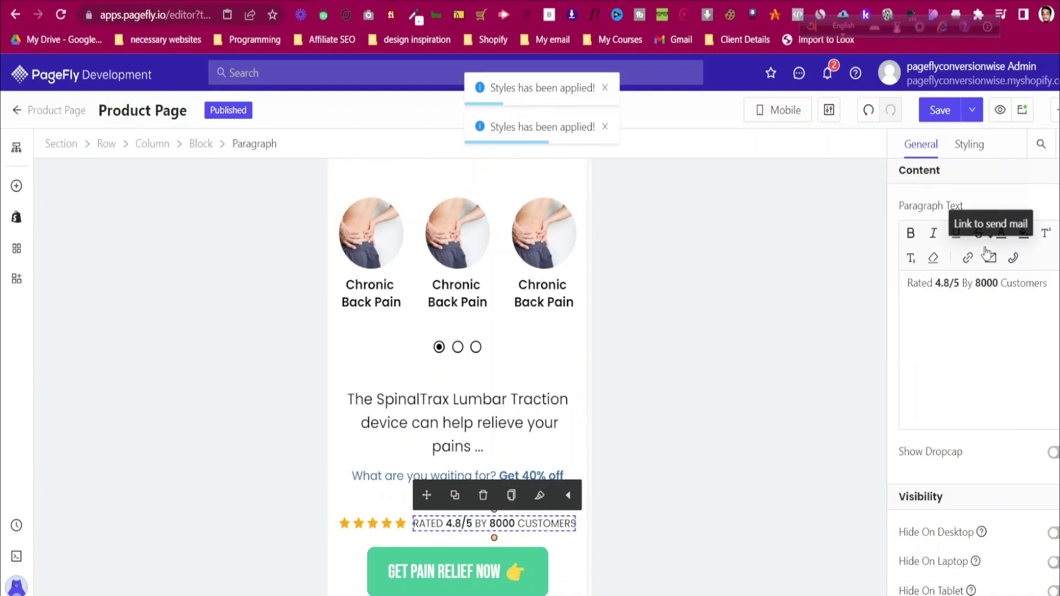
{"action": "left_click", "coordinate": [969, 146]}
{"action": "scroll", "coordinate": [918, 514], "scroll_direction": "down", "scroll_amount": 3}
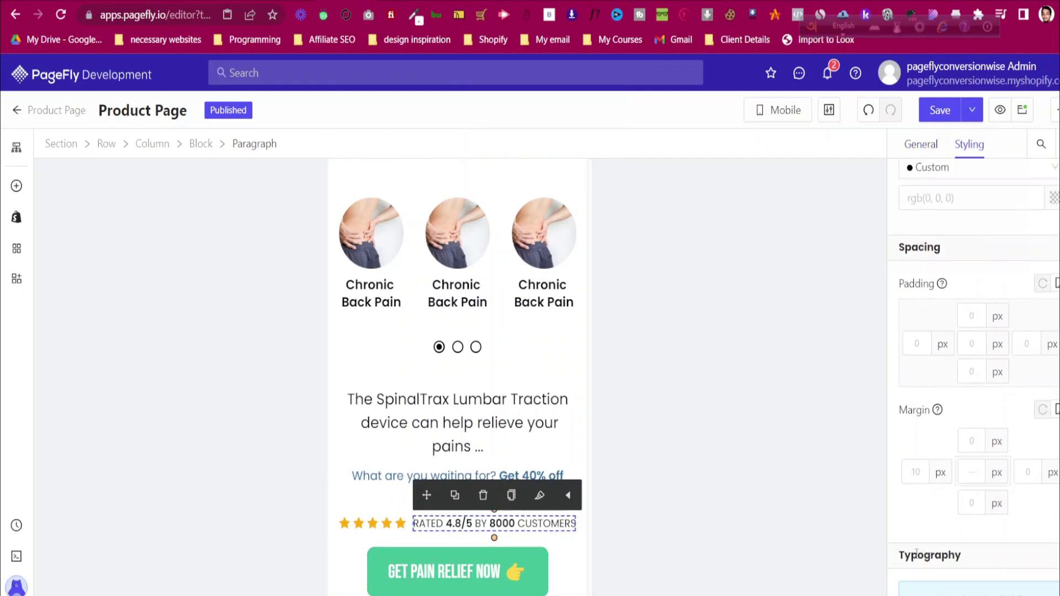
{"action": "type", "text": "5"}
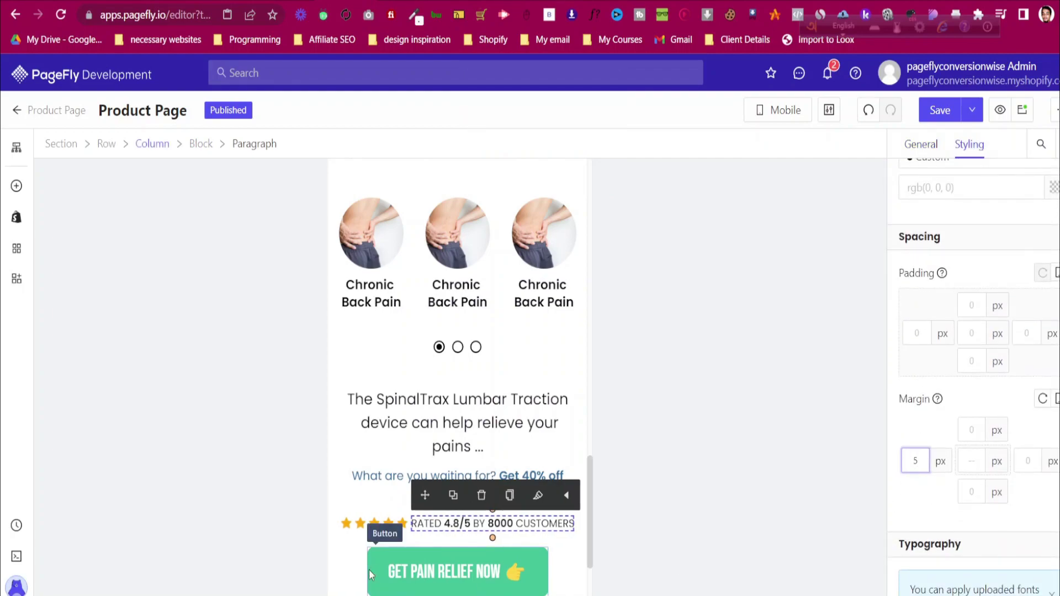
Check the back pain section's mobile layout and switch the editor to the All Devices view
{"action": "left_click", "coordinate": [354, 509]}
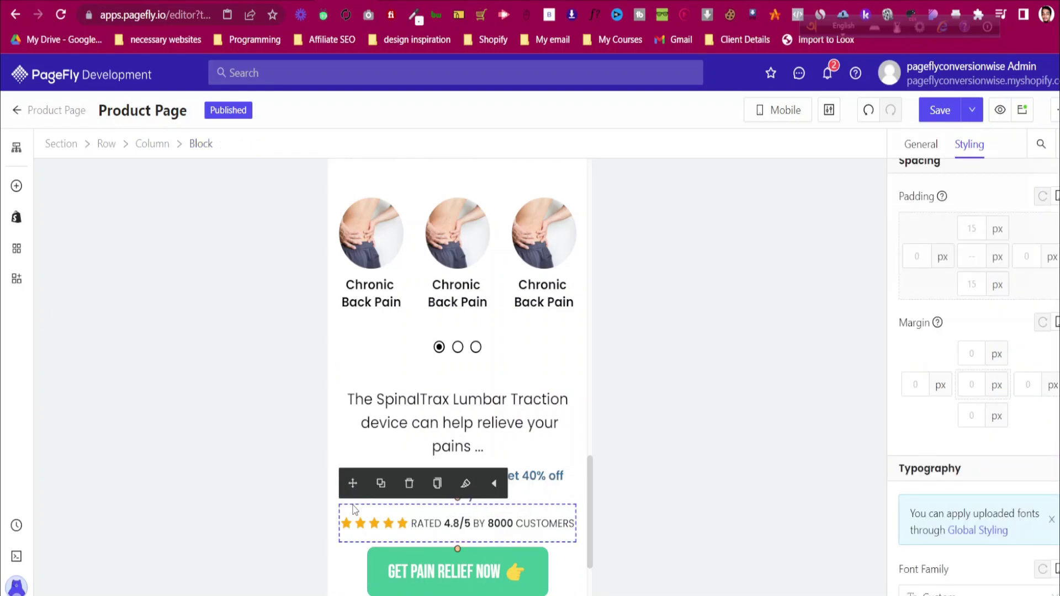
{"action": "scroll", "coordinate": [365, 497], "scroll_direction": "down", "scroll_amount": 3}
{"action": "left_click", "coordinate": [484, 253]}
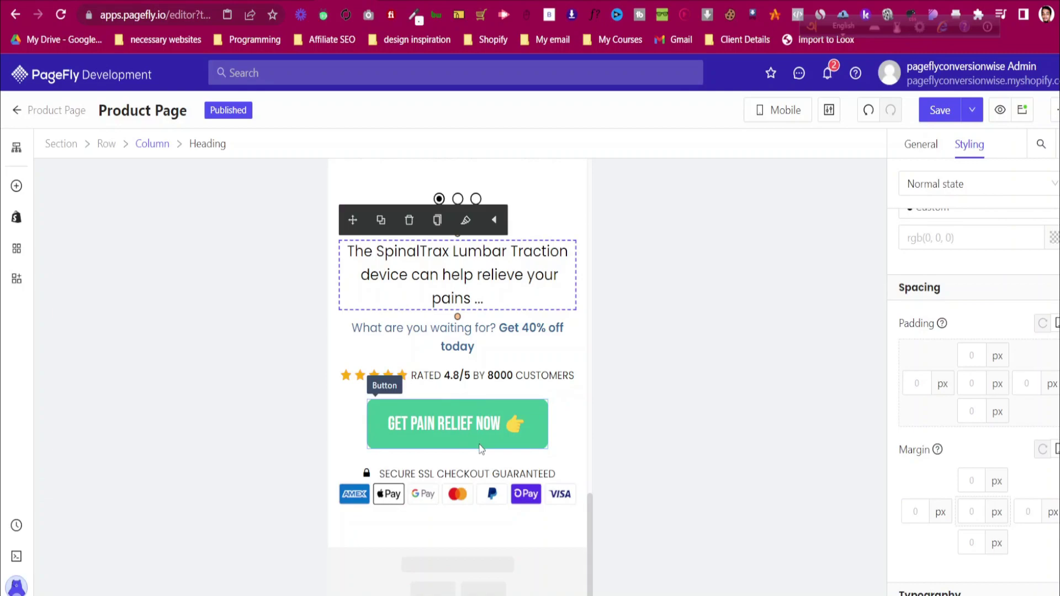
{"action": "left_click", "coordinate": [448, 535]}
{"action": "scroll", "coordinate": [448, 535], "scroll_direction": "up", "scroll_amount": 9}
{"action": "scroll", "coordinate": [467, 401], "scroll_direction": "down", "scroll_amount": 5}
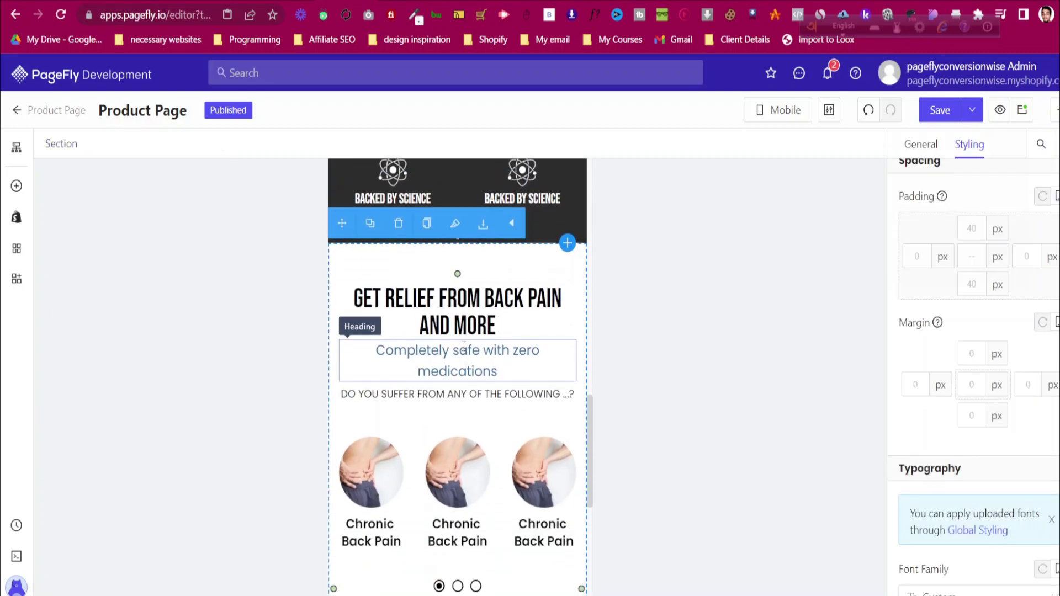
{"action": "scroll", "coordinate": [457, 357], "scroll_direction": "up", "scroll_amount": 4}
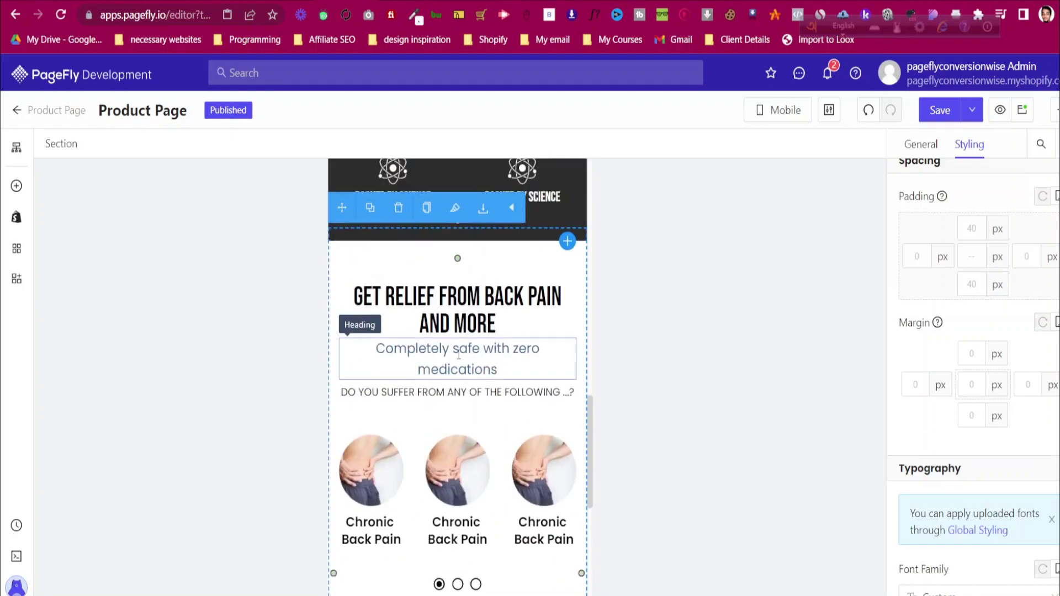
{"action": "left_click", "coordinate": [764, 110]}
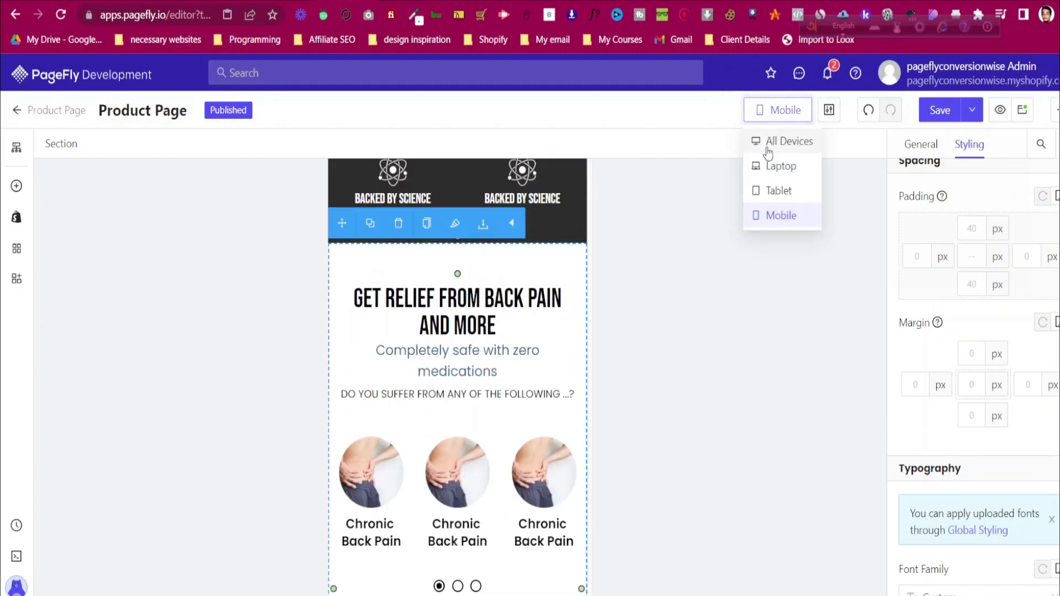
{"action": "left_click", "coordinate": [784, 142]}
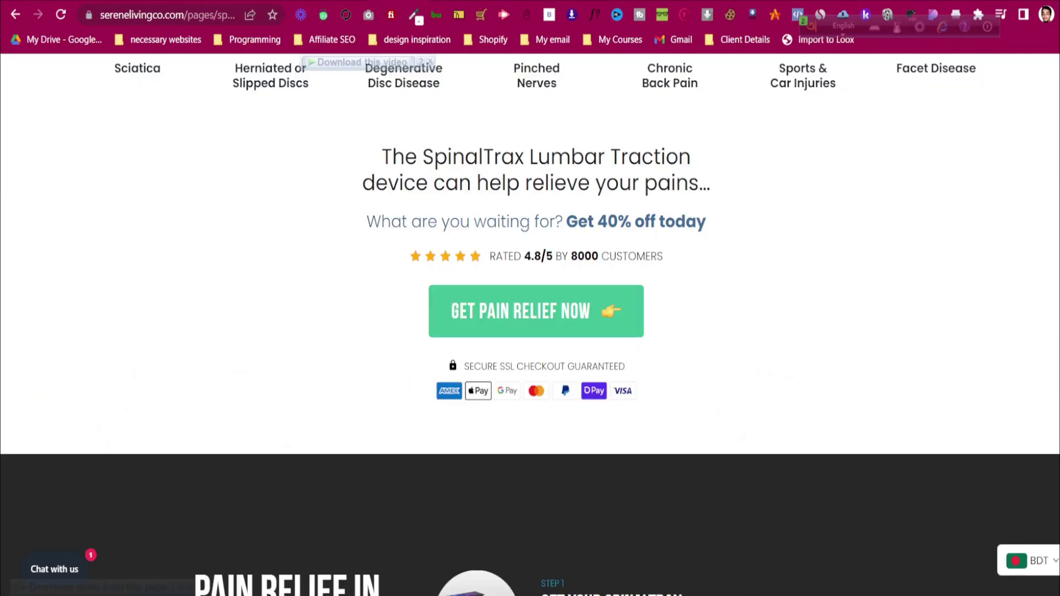
Examine the reference site's sections below the pain relief block, including the three-step, SpinalTrax device and home treatment sections
{"action": "scroll", "coordinate": [486, 263], "scroll_direction": "down", "scroll_amount": 10}
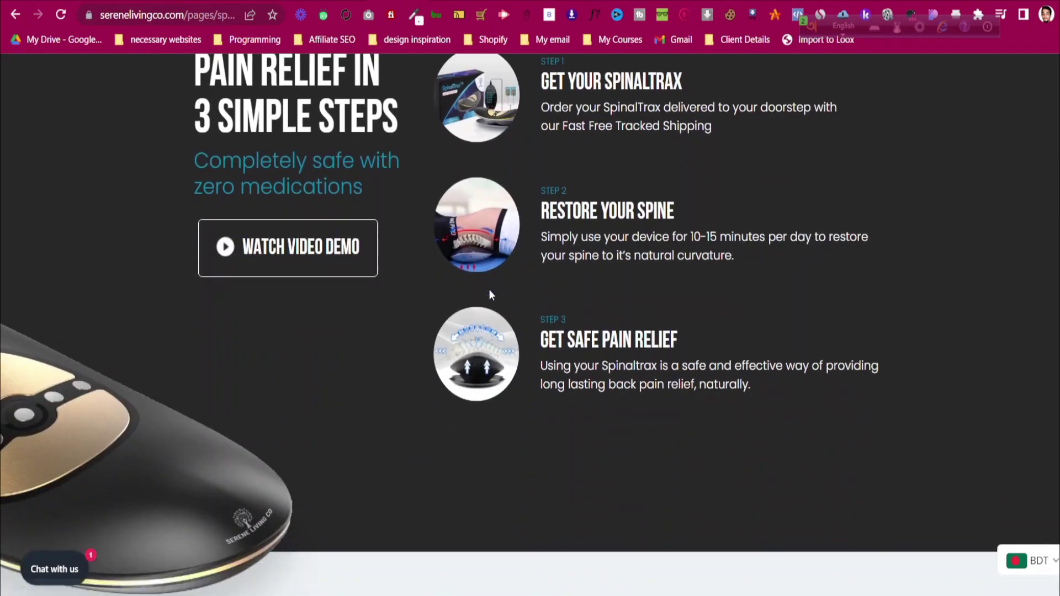
{"action": "scroll", "coordinate": [495, 292], "scroll_direction": "down", "scroll_amount": 10}
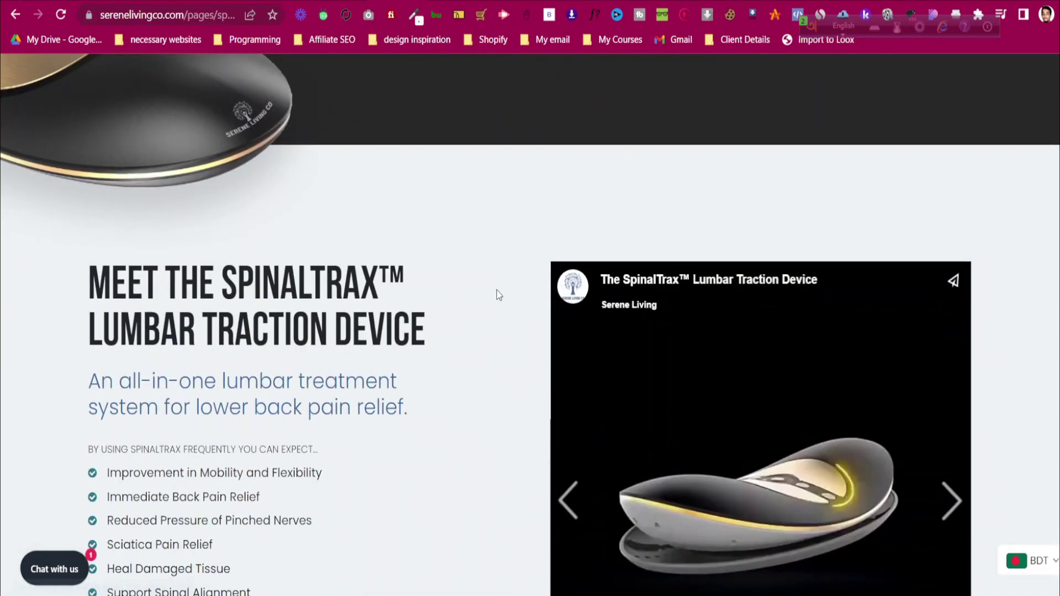
{"action": "scroll", "coordinate": [496, 294], "scroll_direction": "down", "scroll_amount": 15}
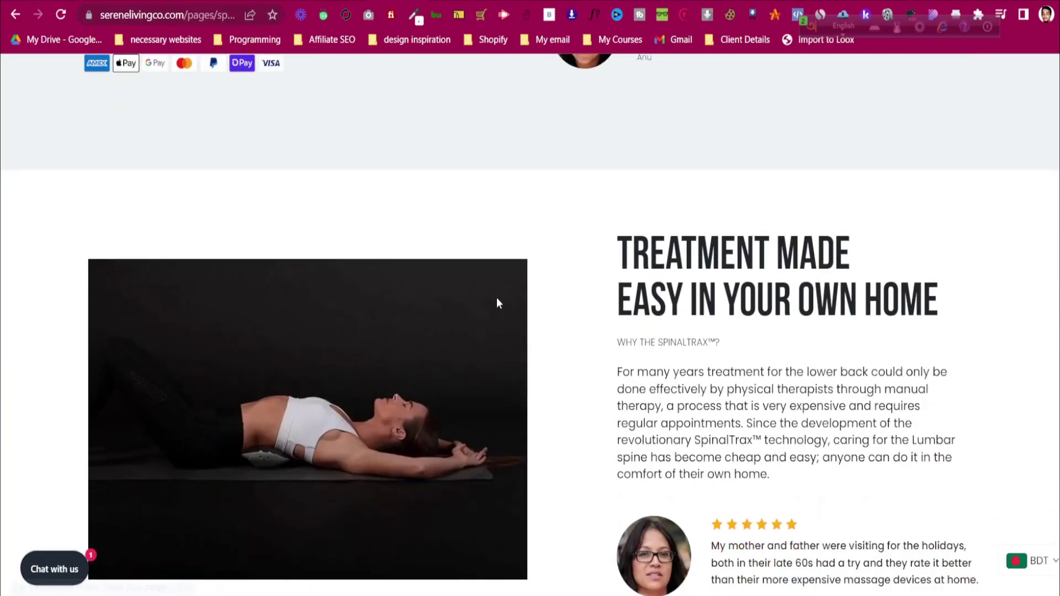
{"action": "scroll", "coordinate": [487, 332], "scroll_direction": "down", "scroll_amount": 1}
{"action": "scroll", "coordinate": [487, 332], "scroll_direction": "up", "scroll_amount": 10}
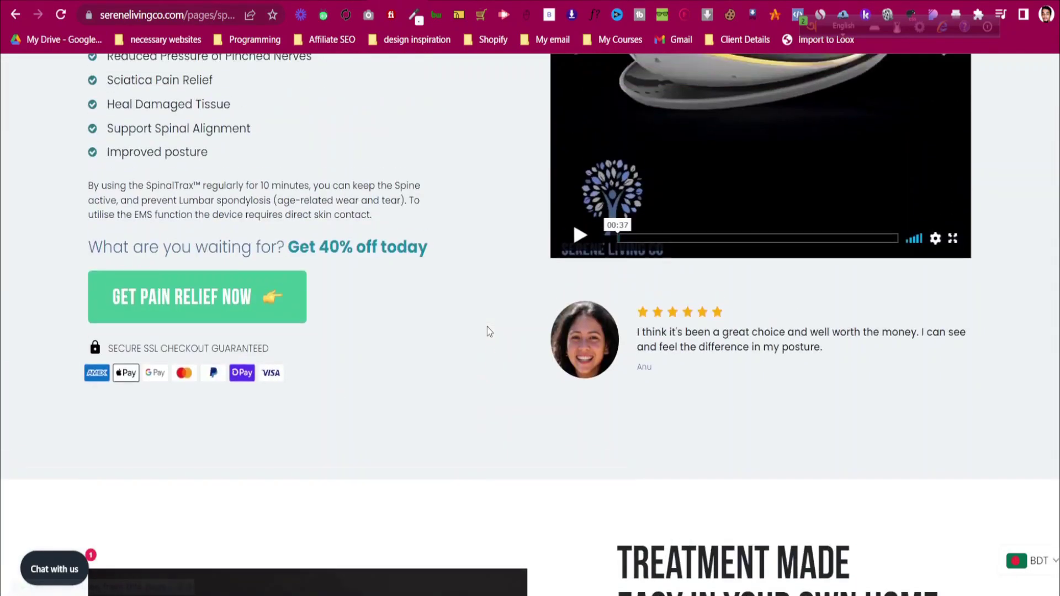
{"action": "scroll", "coordinate": [486, 327], "scroll_direction": "down", "scroll_amount": 3}
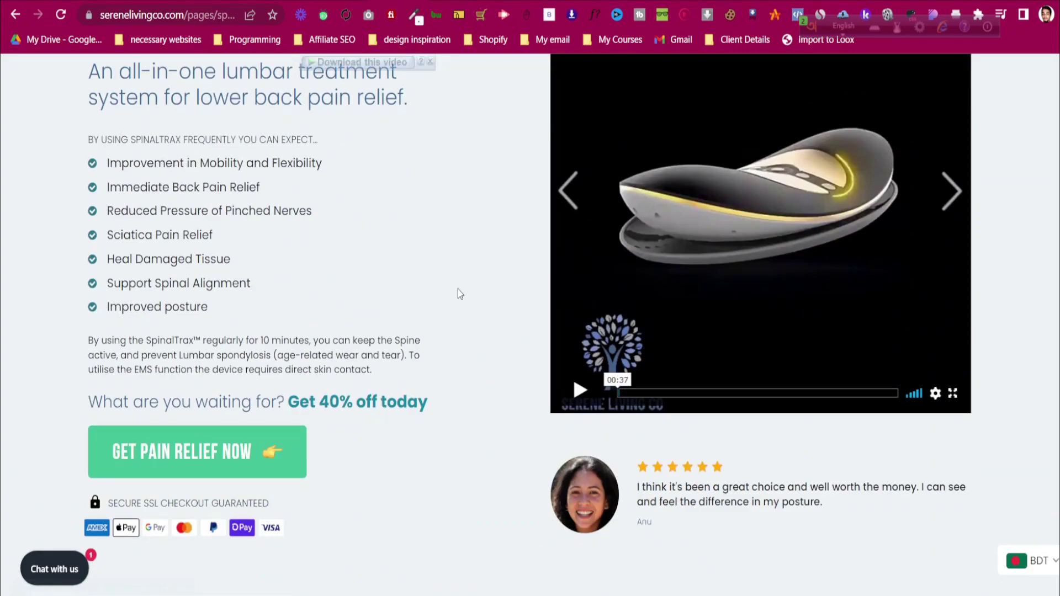
{"action": "scroll", "coordinate": [459, 289], "scroll_direction": "up", "scroll_amount": 3}
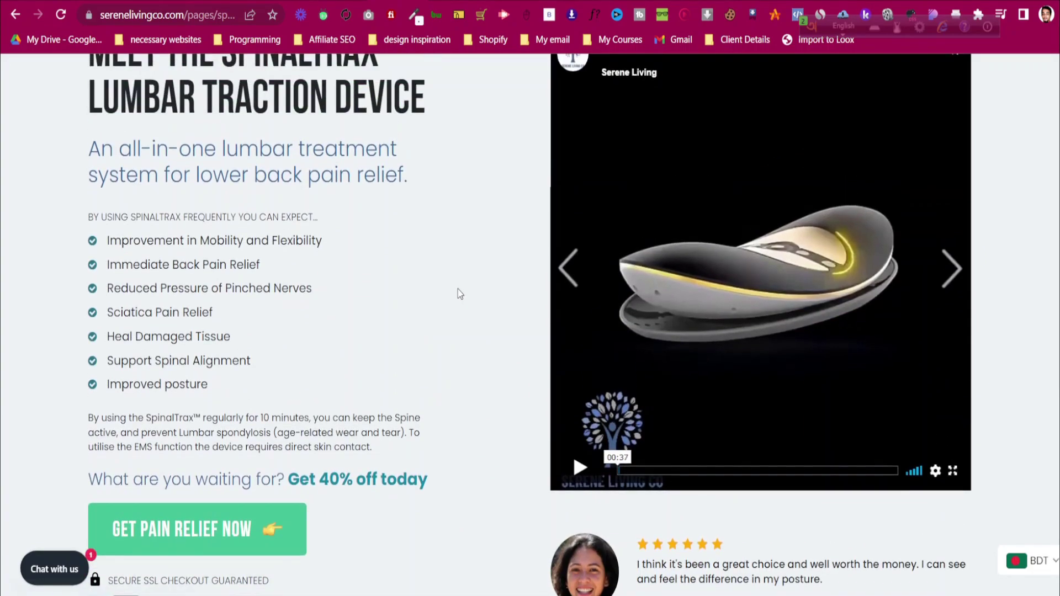
{"action": "scroll", "coordinate": [458, 289], "scroll_direction": "up", "scroll_amount": 8}
{"action": "scroll", "coordinate": [457, 291], "scroll_direction": "down", "scroll_amount": 12}
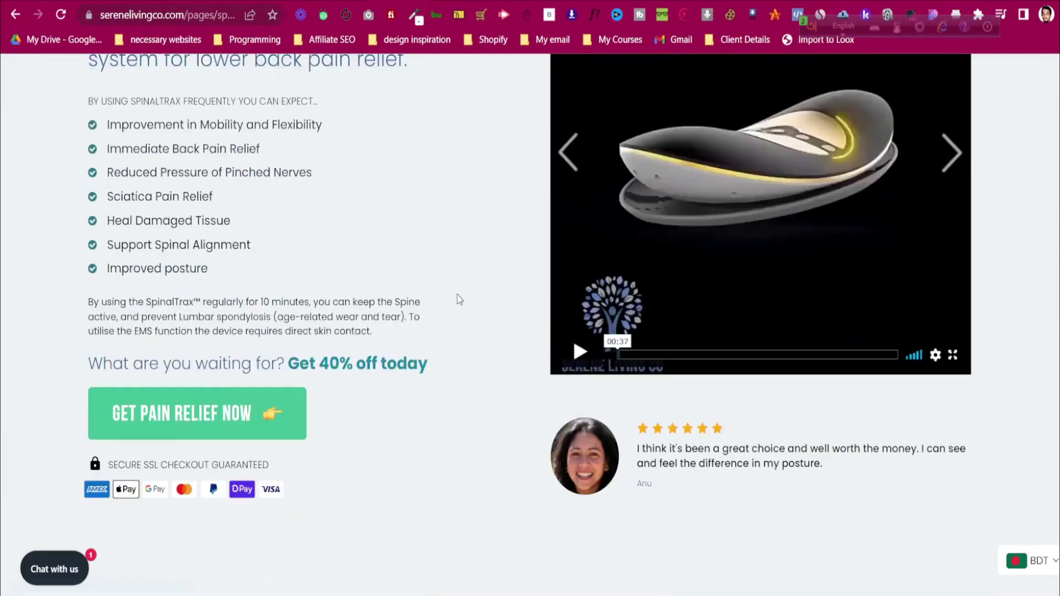
Examine the reference site's "Pain Relief in 3 Simple Steps" section and compare it with the hero and call-to-action sections above
{"action": "scroll", "coordinate": [281, 330], "scroll_direction": "up", "scroll_amount": 9}
{"action": "scroll", "coordinate": [280, 330], "scroll_direction": "up", "scroll_amount": 15}
{"action": "scroll", "coordinate": [575, 407], "scroll_direction": "down", "scroll_amount": 6}
{"action": "scroll", "coordinate": [577, 407], "scroll_direction": "down", "scroll_amount": 7}
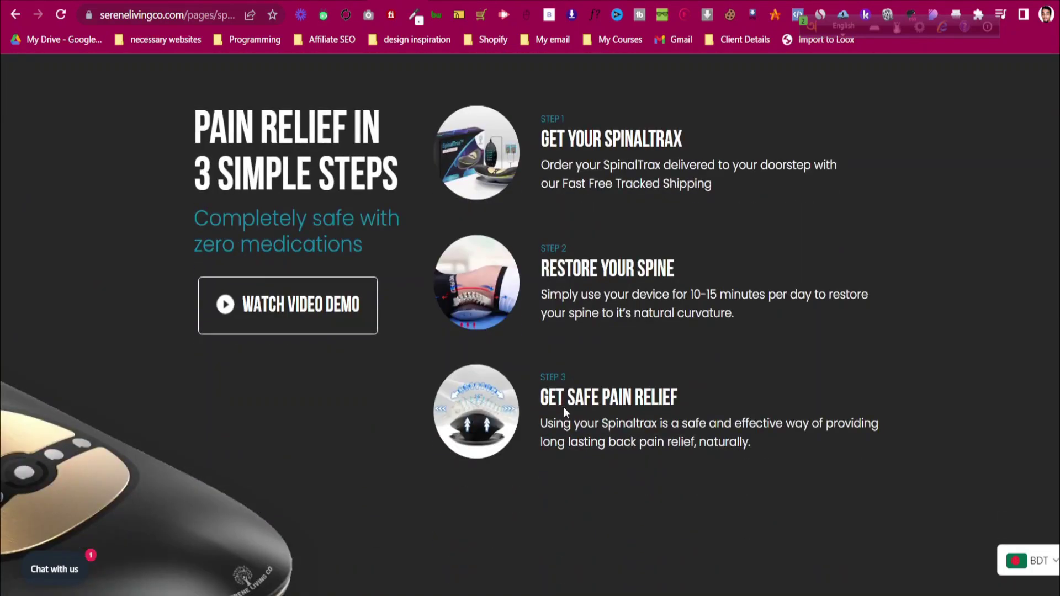
{"action": "scroll", "coordinate": [563, 409], "scroll_direction": "up", "scroll_amount": 1}
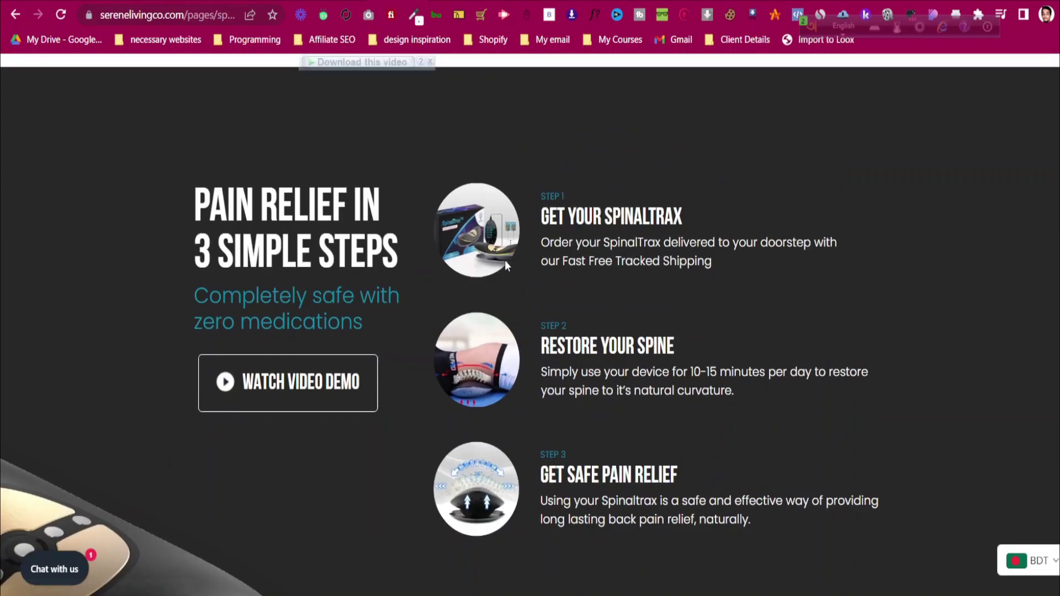
{"action": "scroll", "coordinate": [504, 264], "scroll_direction": "up", "scroll_amount": 10}
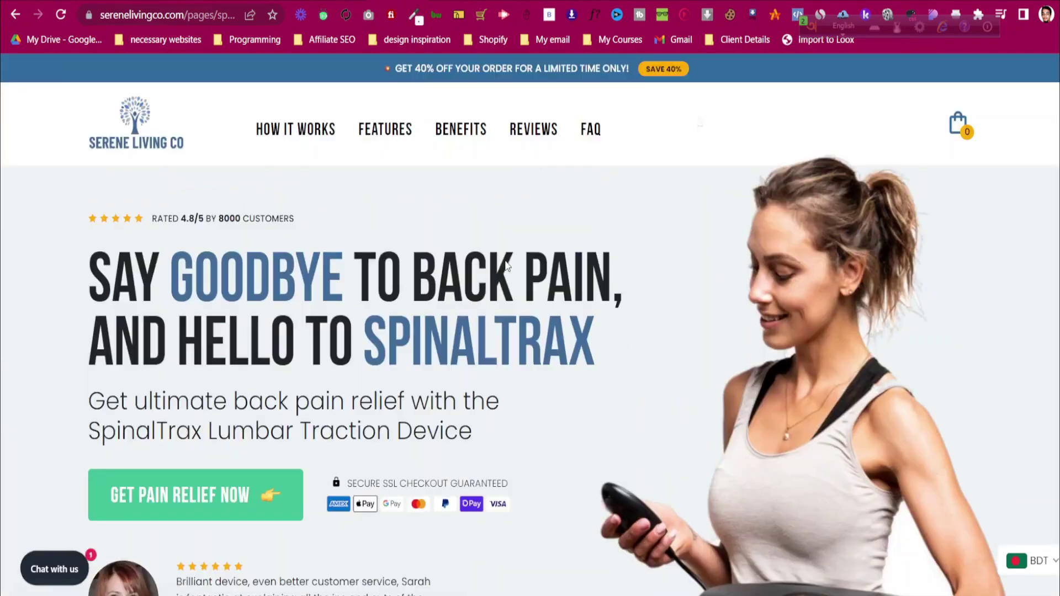
{"action": "scroll", "coordinate": [481, 282], "scroll_direction": "down", "scroll_amount": 4}
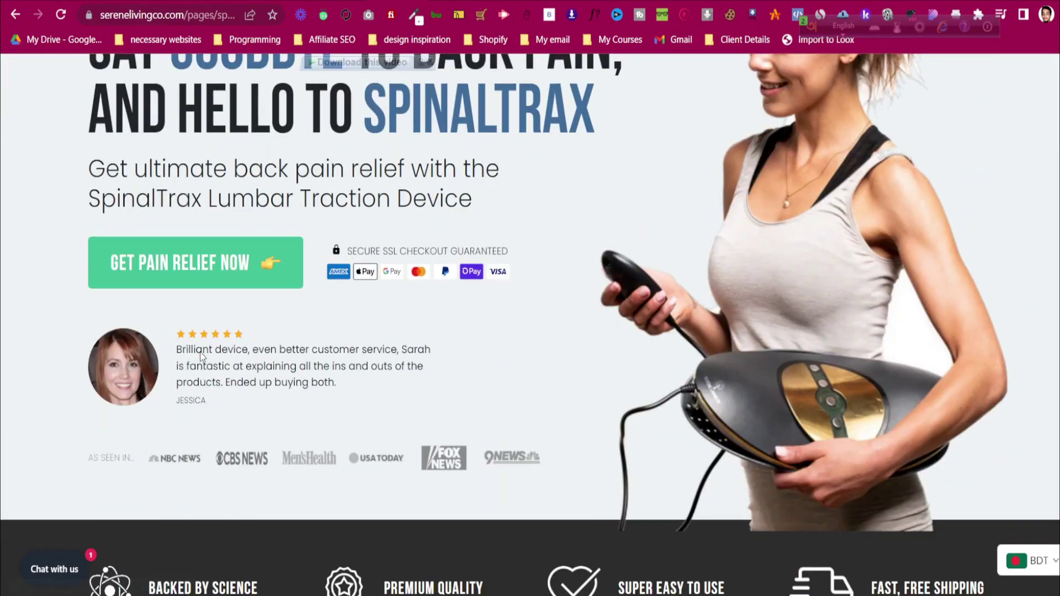
{"action": "scroll", "coordinate": [201, 356], "scroll_direction": "down", "scroll_amount": 10}
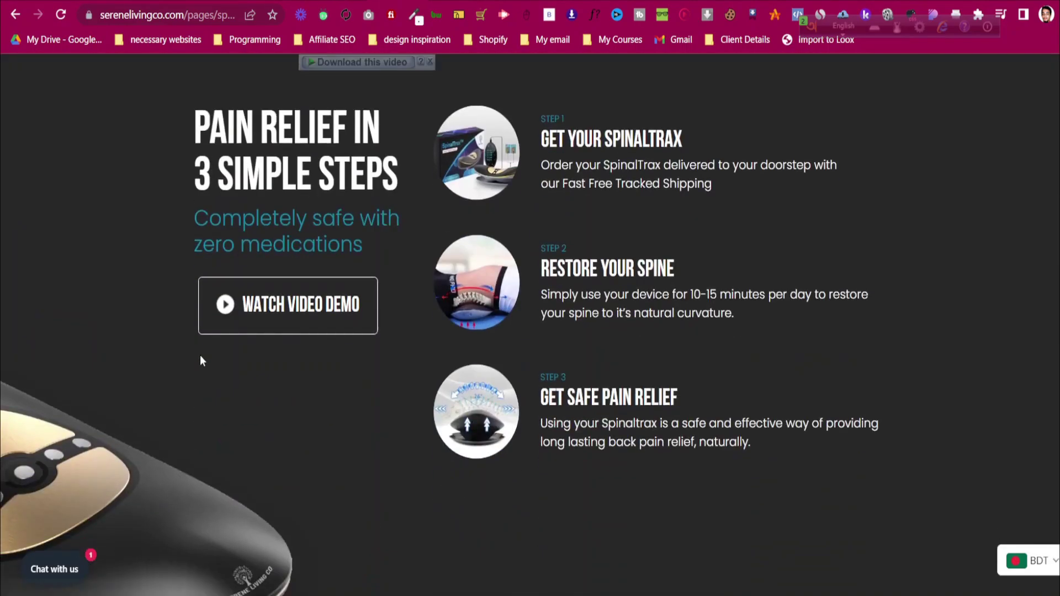
{"action": "scroll", "coordinate": [200, 355], "scroll_direction": "up", "scroll_amount": 3}
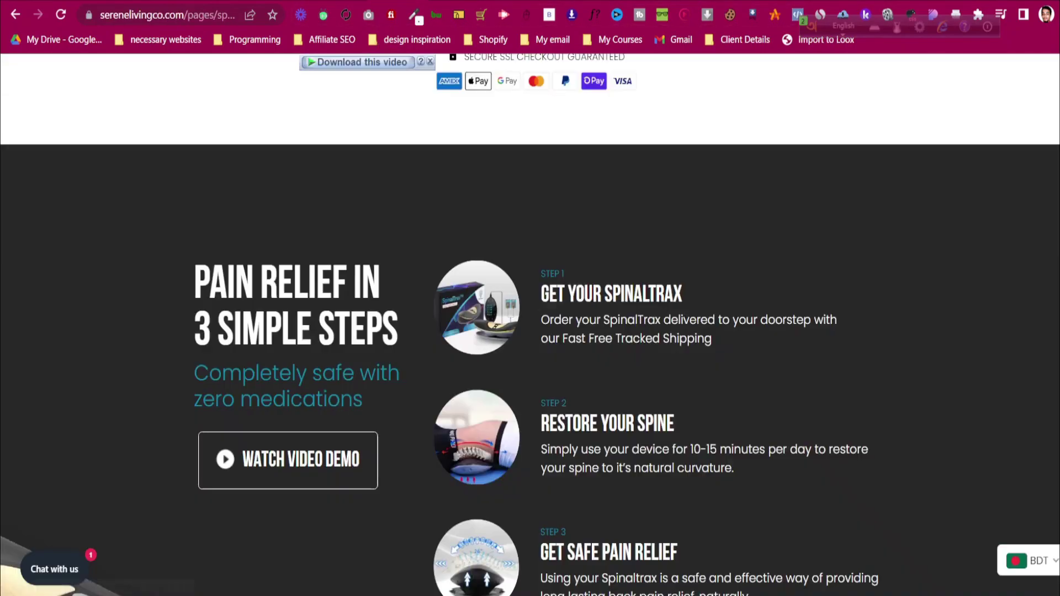
{"action": "scroll", "coordinate": [403, 215], "scroll_direction": "up", "scroll_amount": 4}
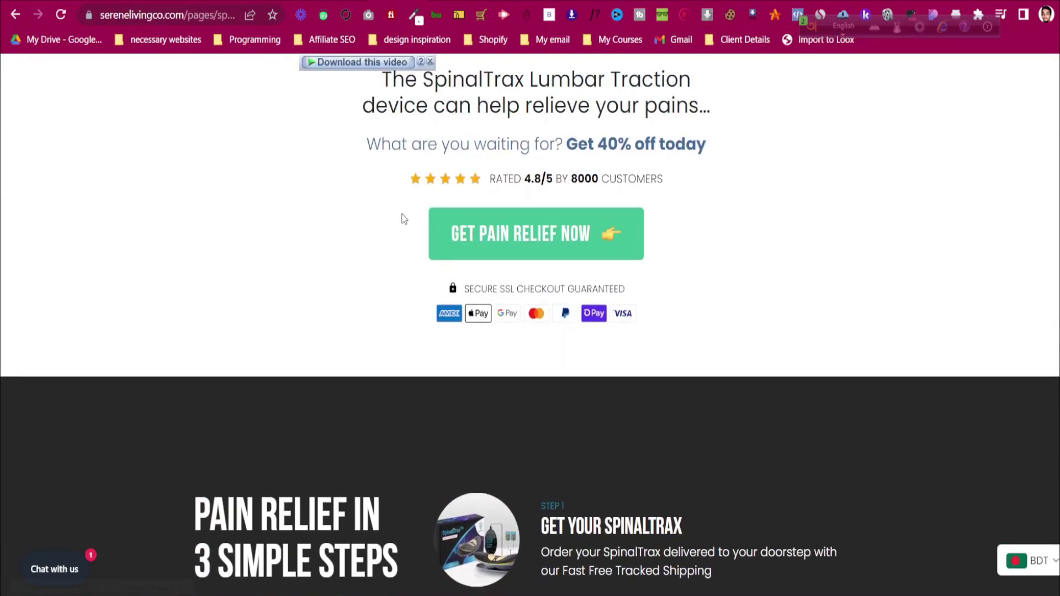
{"action": "scroll", "coordinate": [409, 356], "scroll_direction": "down", "scroll_amount": 1}
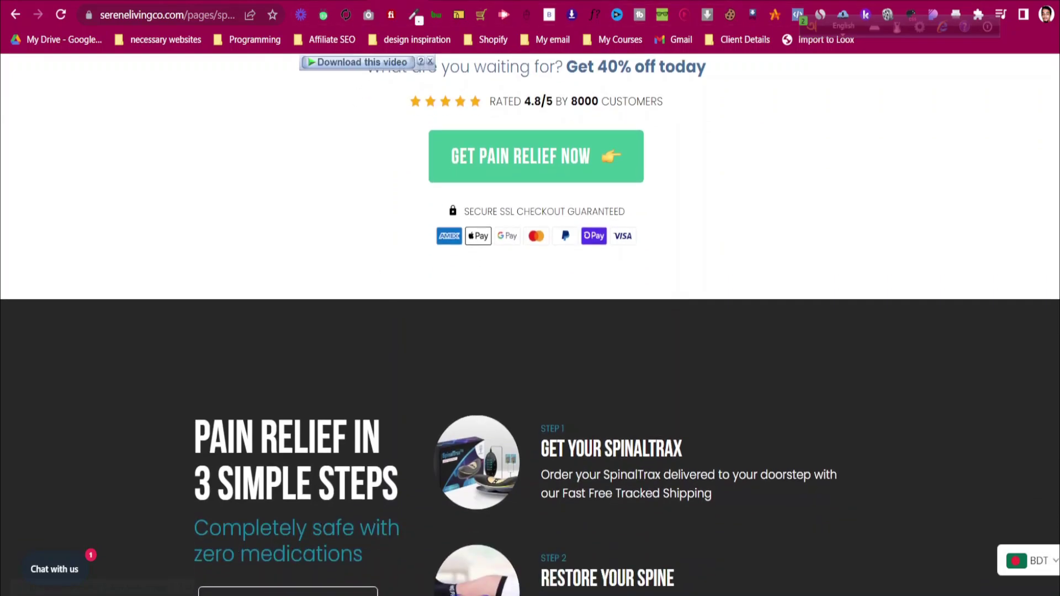
Return to the PageFly editor and save the product page
{"action": "left_click", "coordinate": [419, 3]}
{"action": "scroll", "coordinate": [773, 487], "scroll_direction": "down", "scroll_amount": 6}
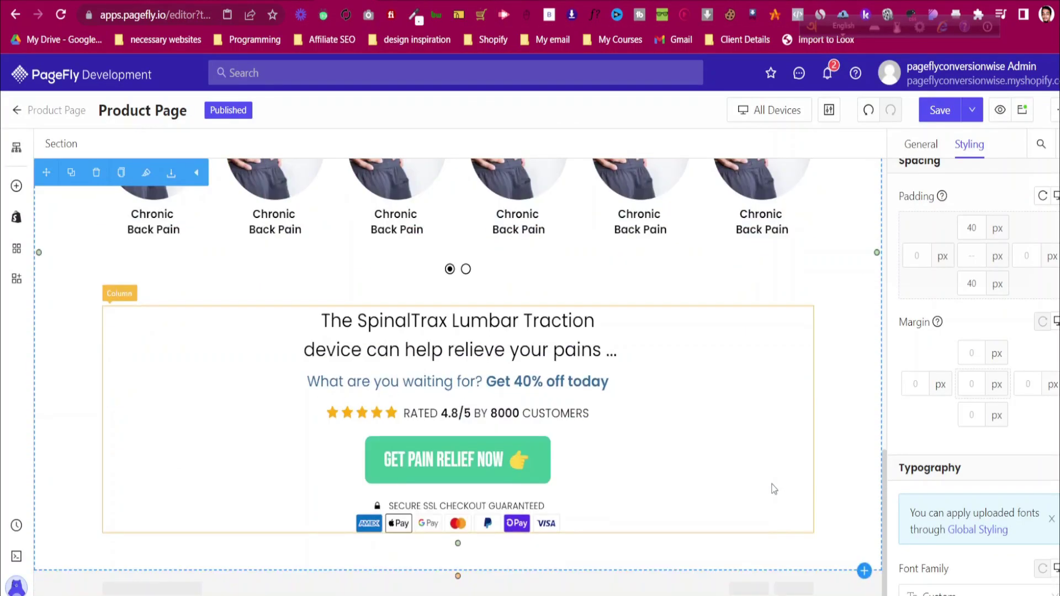
{"action": "left_click", "coordinate": [932, 119]}
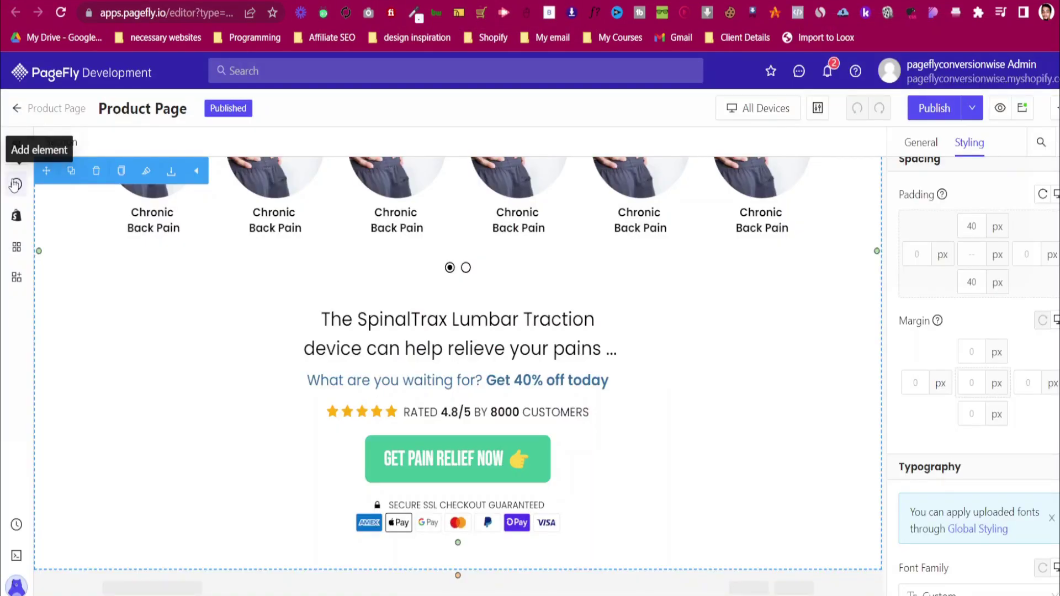
Add a single-column (1/1) layout as a new section below the payment icons of the pain relief section
{"action": "left_click", "coordinate": [15, 183]}
{"action": "mouse_move", "coordinate": [140, 232]}
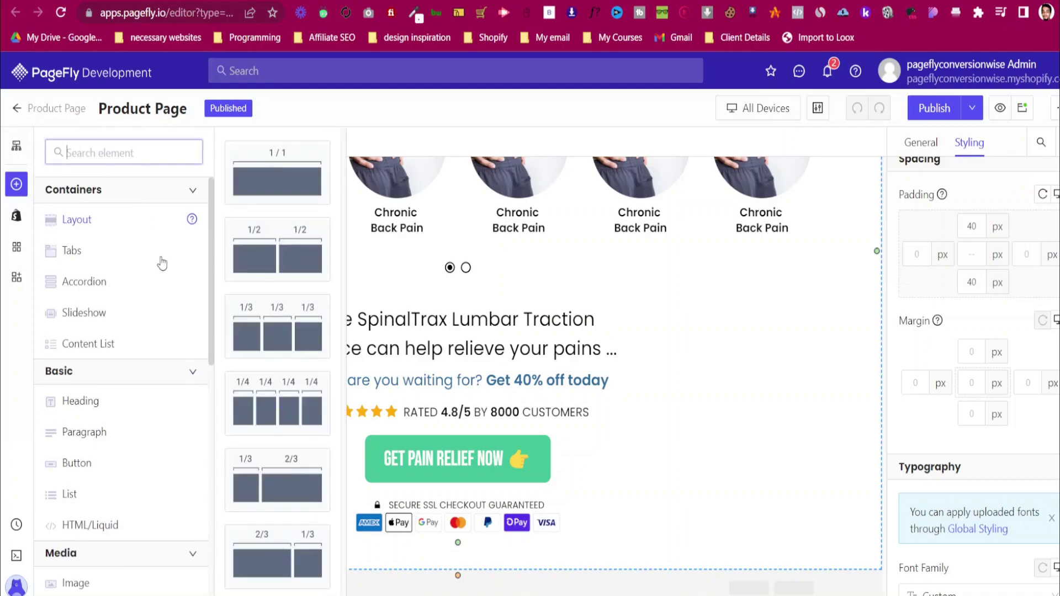
{"action": "left_click_drag", "start_coordinate": [265, 177], "coordinate": [468, 576]}
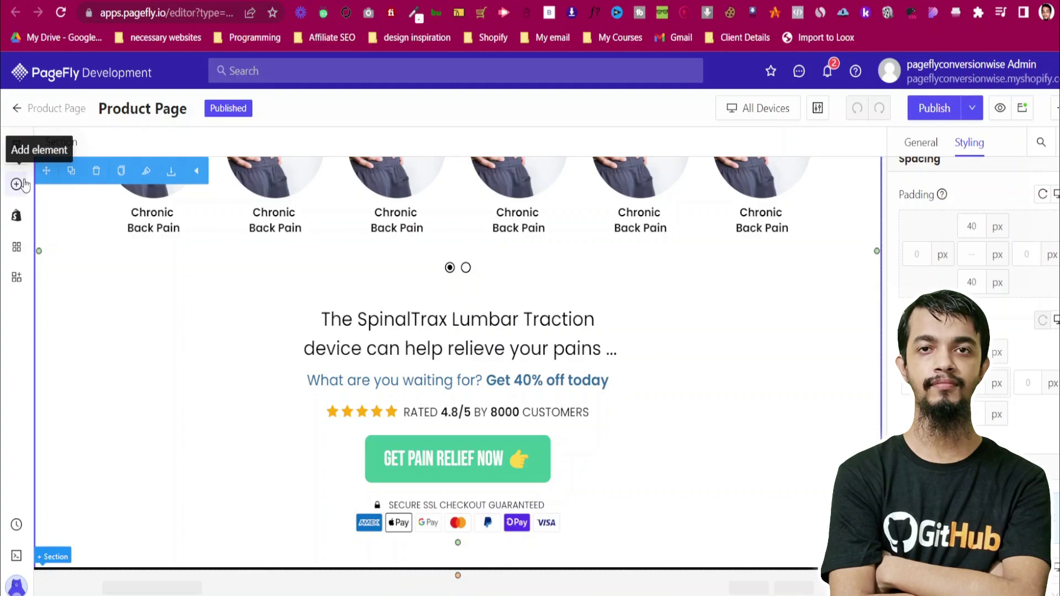
{"action": "left_click", "coordinate": [18, 185]}
{"action": "mouse_move", "coordinate": [177, 220]}
{"action": "left_click_drag", "start_coordinate": [273, 176], "coordinate": [321, 563]}
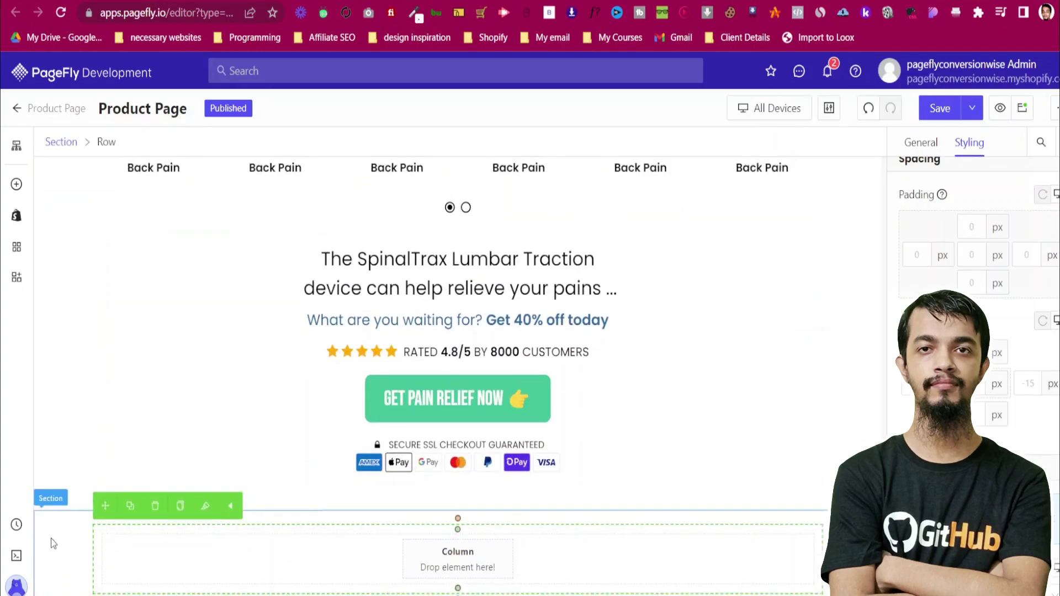
Set the new section's background color to black, rgb(0, 0, 0)
{"action": "left_click", "coordinate": [51, 539]}
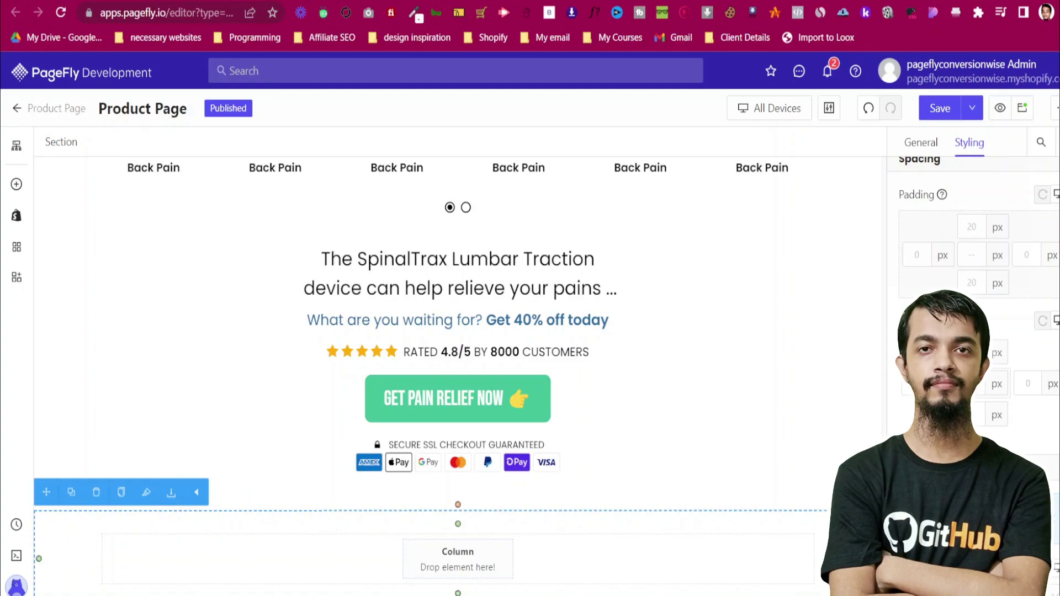
{"action": "scroll", "coordinate": [1056, 347], "scroll_direction": "down", "scroll_amount": 10}
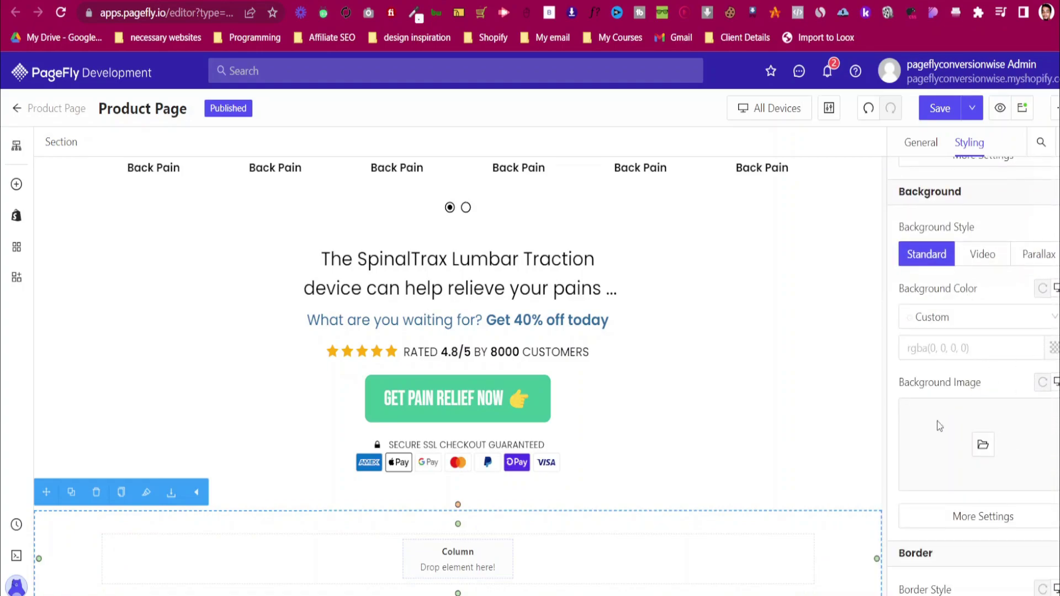
{"action": "left_click", "coordinate": [1054, 348]}
{"action": "left_click", "coordinate": [798, 451]}
Open the reference site's black-and-gold device image in its own tab and save it as pain-position.webp
{"action": "left_click", "coordinate": [183, 1]}
{"action": "scroll", "coordinate": [131, 354], "scroll_direction": "down", "scroll_amount": 4}
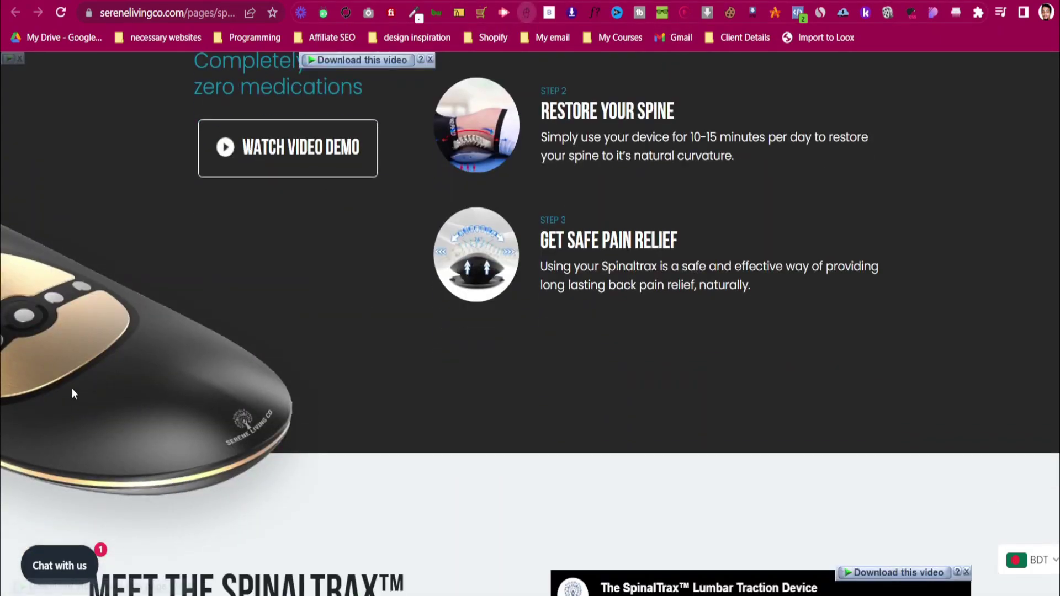
{"action": "right_click", "coordinate": [68, 350]}
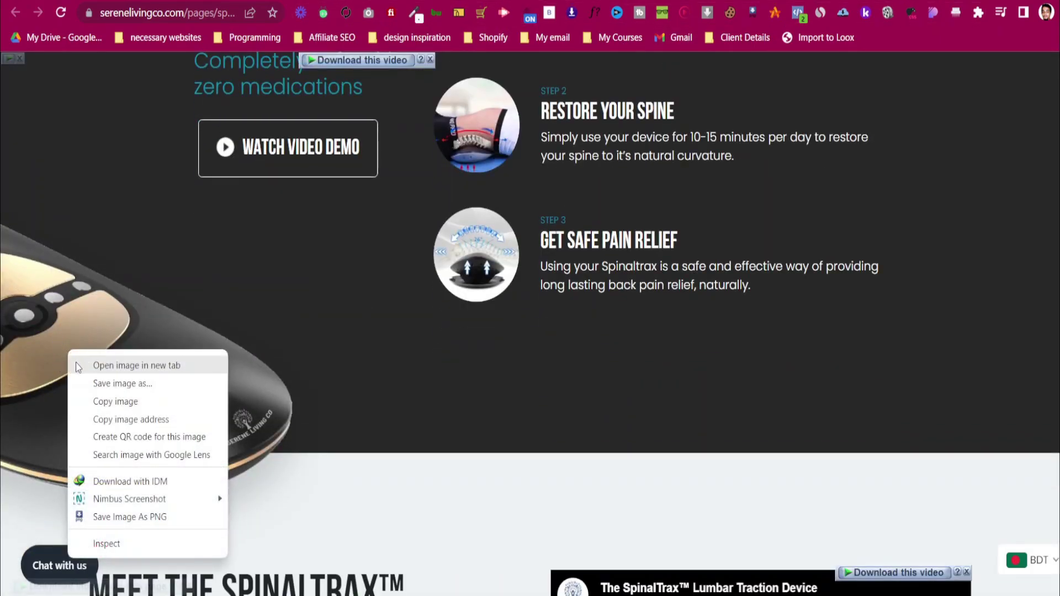
{"action": "left_click", "coordinate": [75, 362]}
{"action": "left_click", "coordinate": [485, 2]}
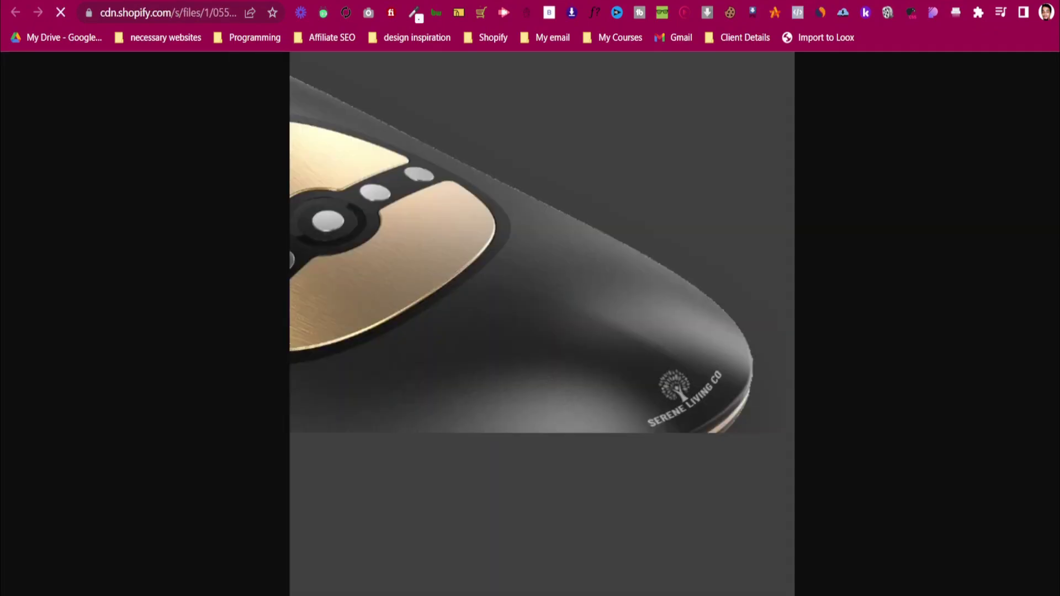
{"action": "right_click", "coordinate": [428, 232]}
{"action": "left_click", "coordinate": [448, 260]}
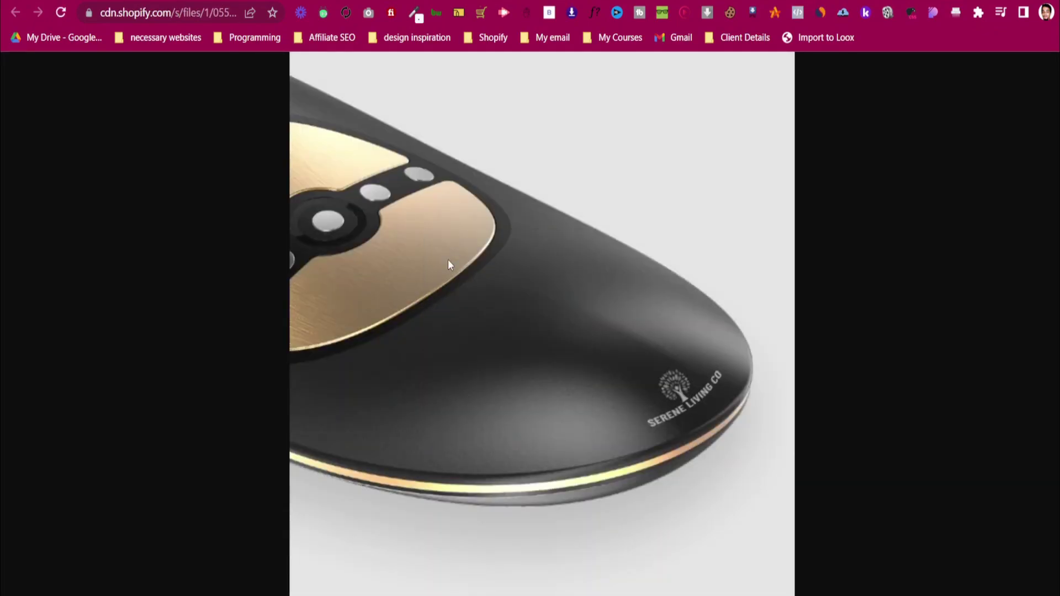
{"action": "left_click", "coordinate": [436, 320]}
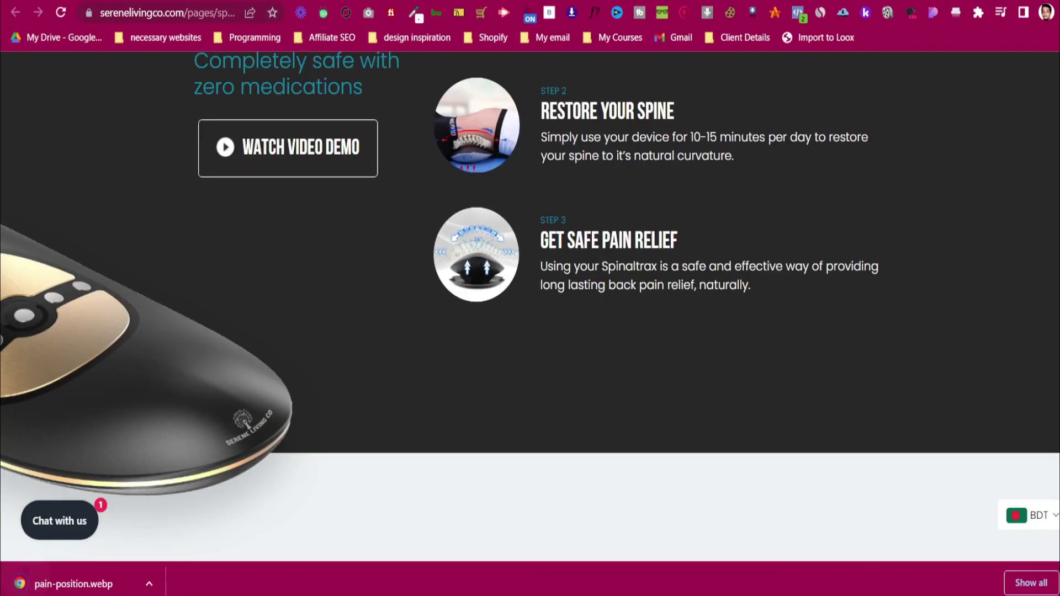
Examine the reference site's "Pain Relief in 3 Simple Steps" layout, including the popup of its Watch Video Demo button
{"action": "left_click", "coordinate": [430, 2]}
{"action": "scroll", "coordinate": [476, 329], "scroll_direction": "up", "scroll_amount": 2}
{"action": "scroll", "coordinate": [473, 328], "scroll_direction": "up", "scroll_amount": 3}
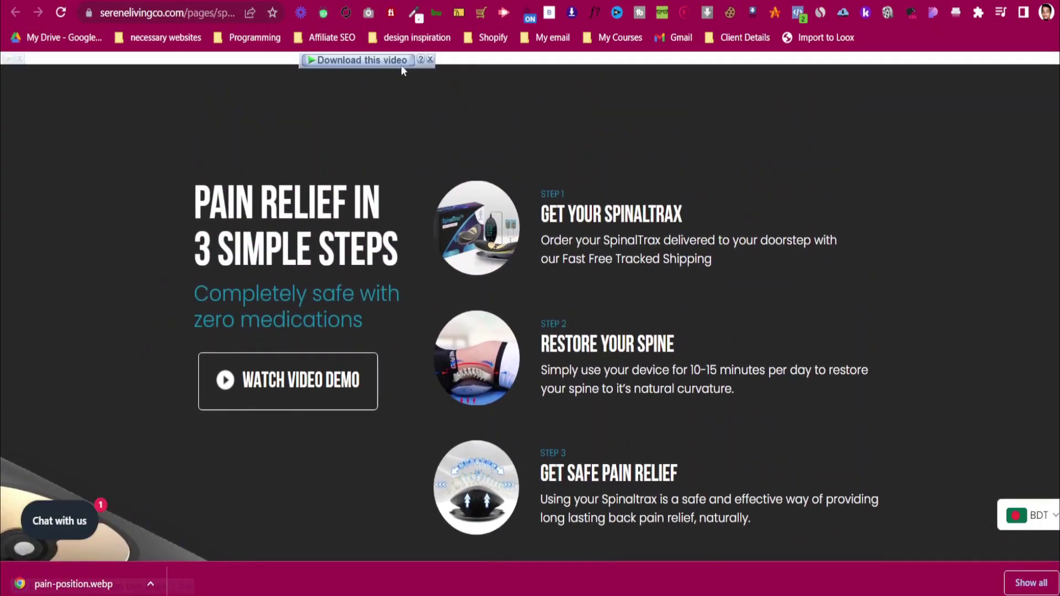
{"action": "left_click", "coordinate": [434, 3]}
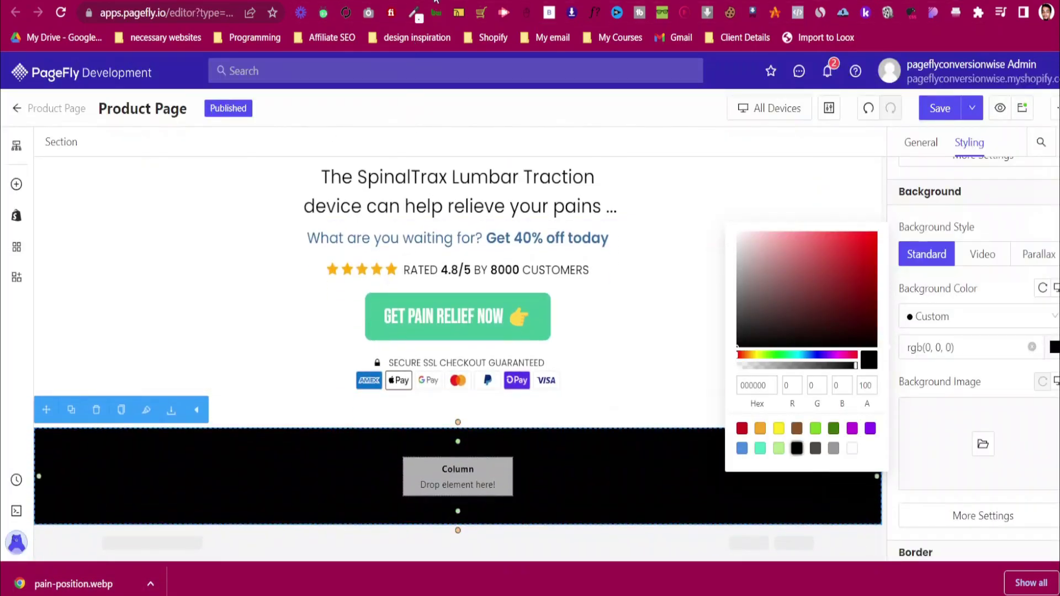
{"action": "left_click", "coordinate": [434, 3]}
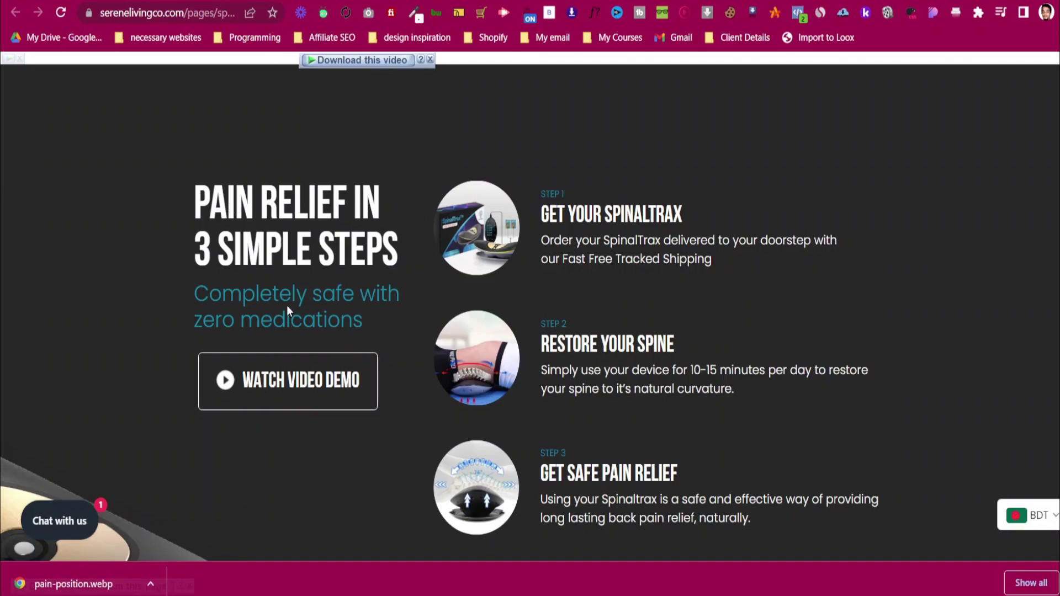
{"action": "left_click", "coordinate": [300, 379]}
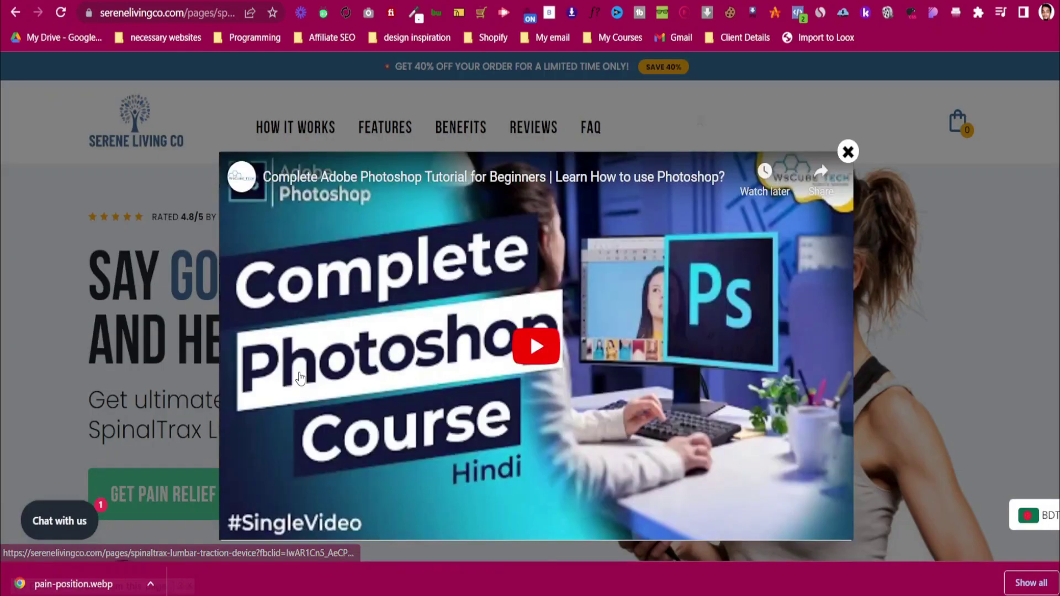
{"action": "left_click", "coordinate": [848, 151]}
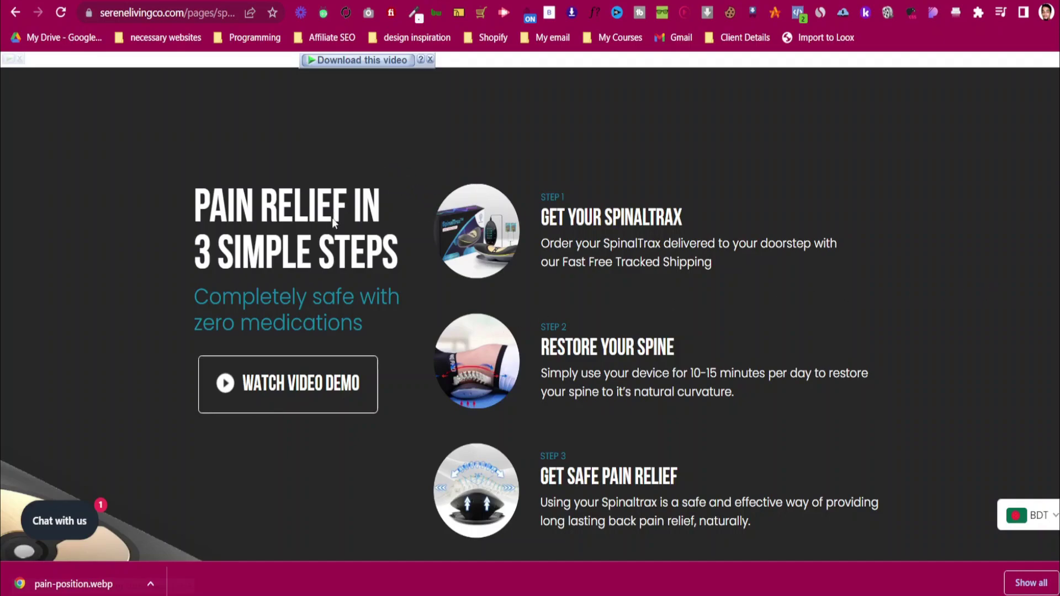
{"action": "scroll", "coordinate": [231, 280], "scroll_direction": "up", "scroll_amount": 10}
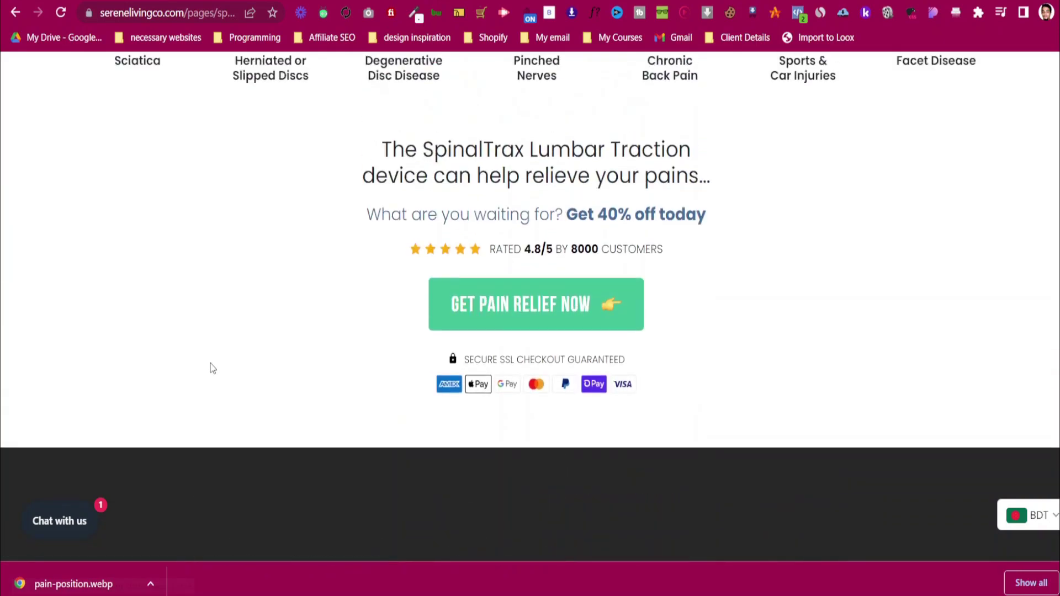
{"action": "scroll", "coordinate": [209, 373], "scroll_direction": "down", "scroll_amount": 10}
{"action": "scroll", "coordinate": [258, 266], "scroll_direction": "up", "scroll_amount": 3}
{"action": "scroll", "coordinate": [259, 267], "scroll_direction": "down", "scroll_amount": 4}
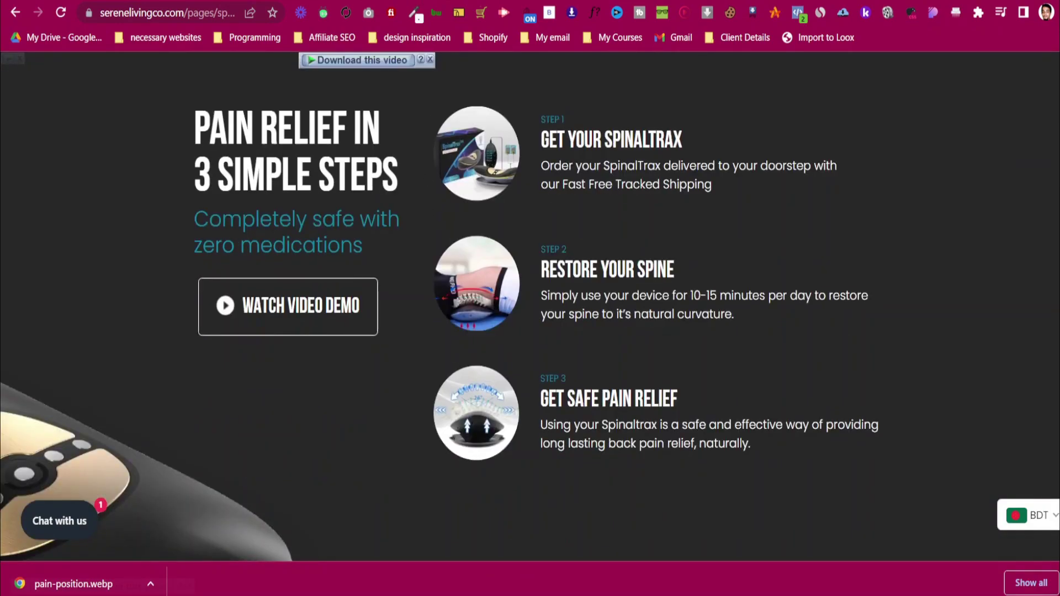
Return to the PageFly editor and insert a 1/3 + 2/3 row into the black section's empty column
{"action": "left_click", "coordinate": [309, 1]}
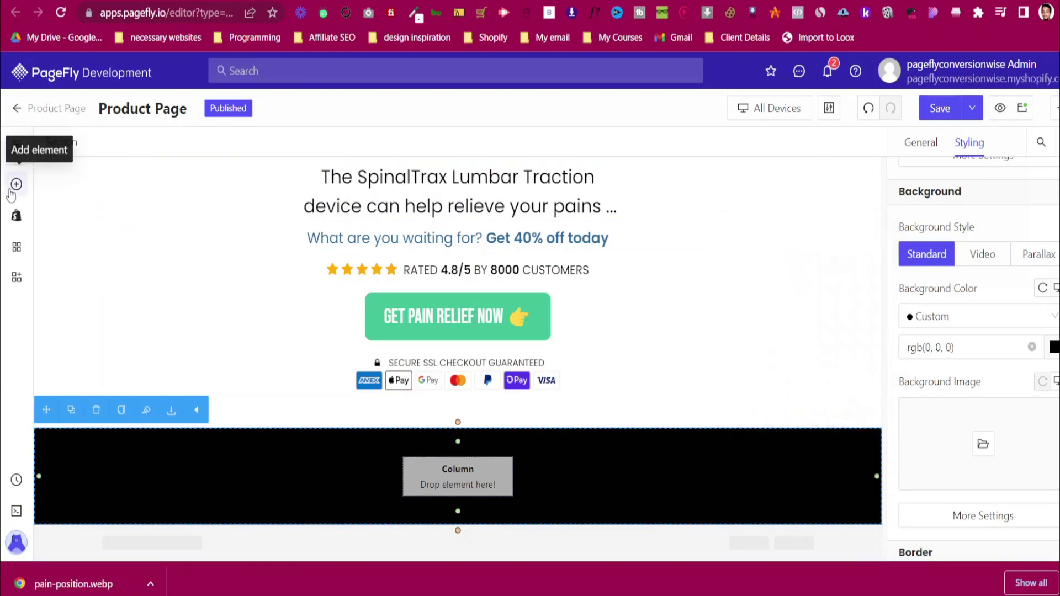
{"action": "left_click", "coordinate": [15, 185]}
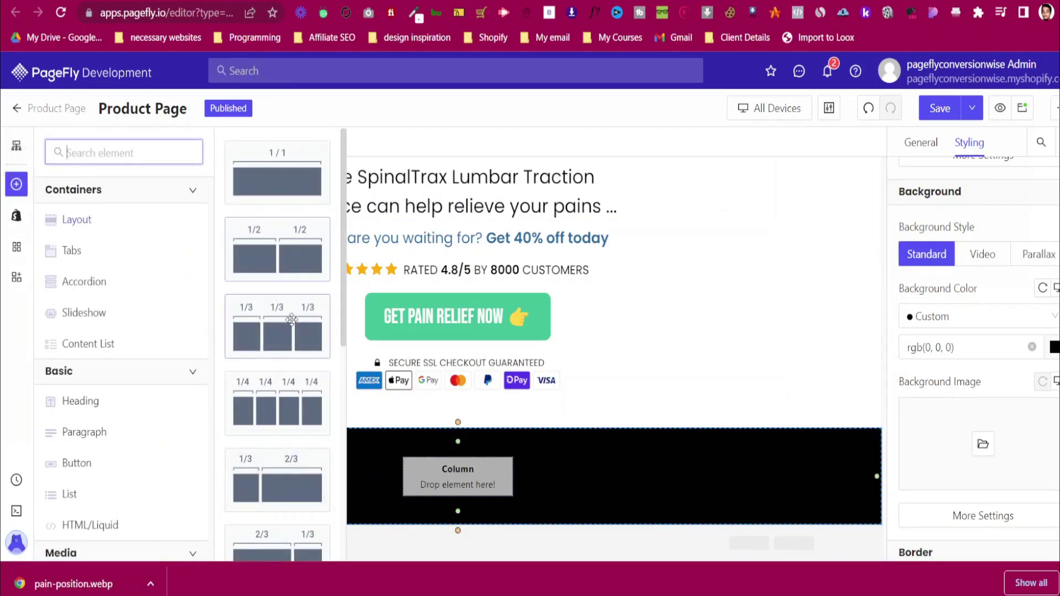
{"action": "scroll", "coordinate": [287, 288], "scroll_direction": "down", "scroll_amount": 3}
{"action": "left_click_drag", "start_coordinate": [289, 326], "coordinate": [425, 453]}
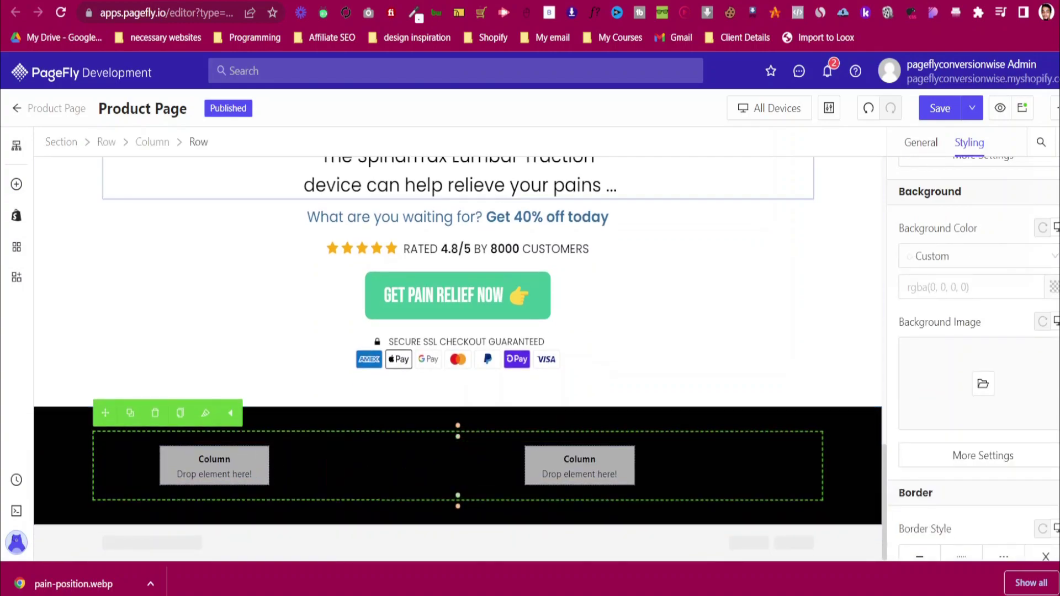
Duplicate the "Get Relief from Back Pain and More" heading and move the copy into the black section's narrow column
{"action": "scroll", "coordinate": [442, 232], "scroll_direction": "up", "scroll_amount": 5}
{"action": "left_click", "coordinate": [439, 1]}
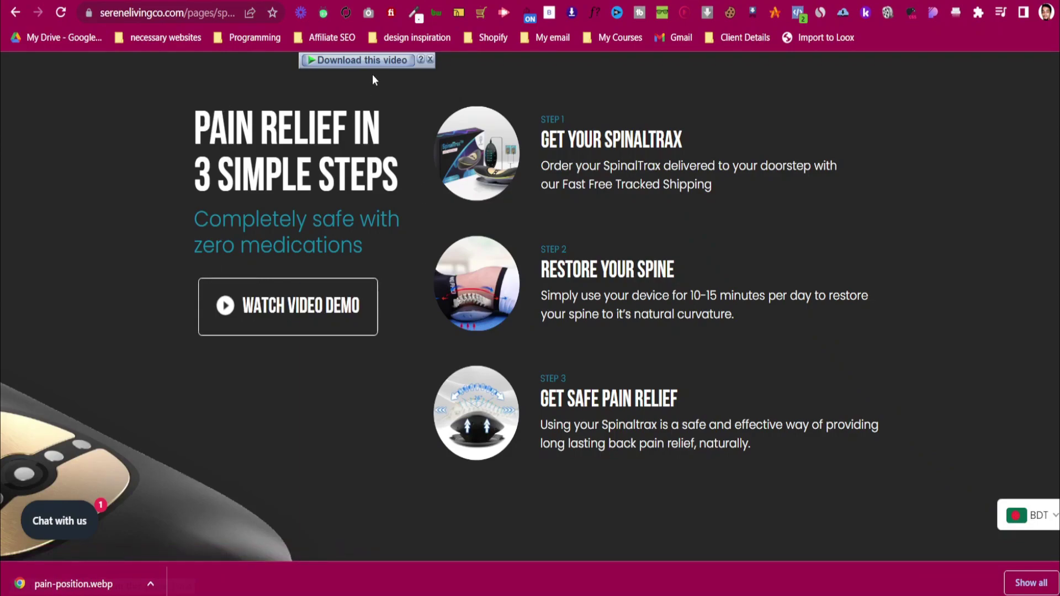
{"action": "left_click", "coordinate": [351, 2]}
{"action": "scroll", "coordinate": [402, 365], "scroll_direction": "up", "scroll_amount": 4}
{"action": "left_click", "coordinate": [483, 309]}
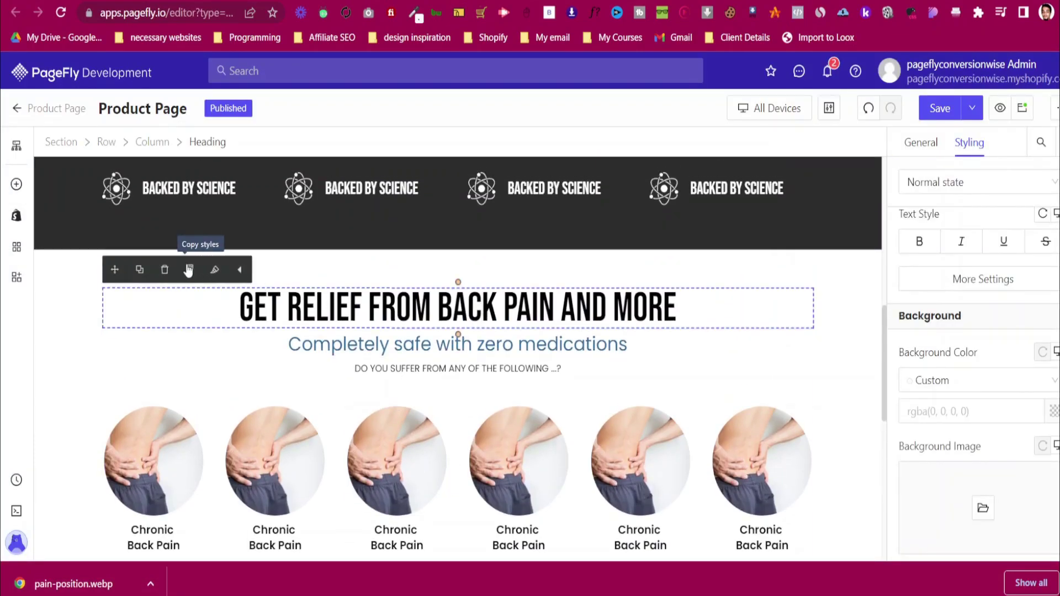
{"action": "left_click", "coordinate": [395, 341]}
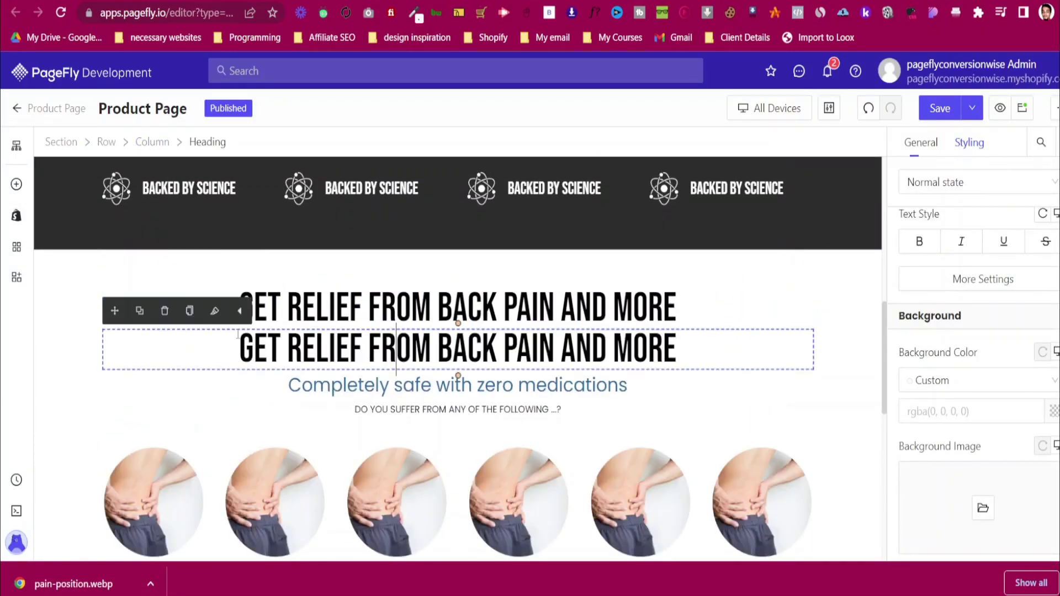
{"action": "left_click_drag", "start_coordinate": [121, 314], "coordinate": [236, 523]}
{"action": "scroll", "coordinate": [236, 524], "scroll_direction": "up", "scroll_amount": 1}
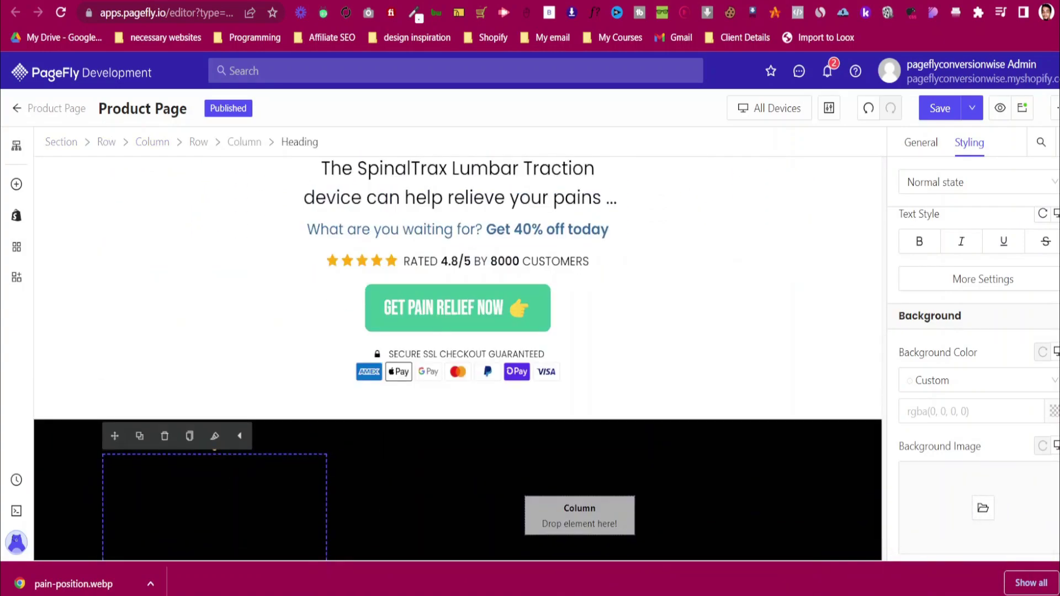
{"action": "scroll", "coordinate": [275, 501], "scroll_direction": "down", "scroll_amount": 2}
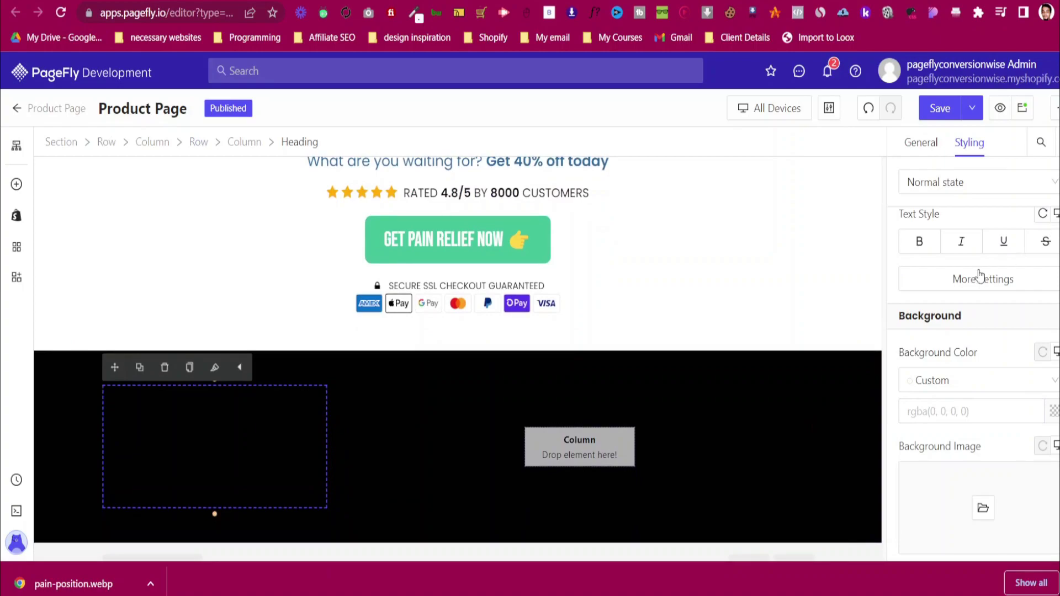
Set the copied heading's content color to white, rgb(255, 255, 255), and the original heading's to black, rgb(0, 0, 0)
{"action": "left_click", "coordinate": [1055, 394]}
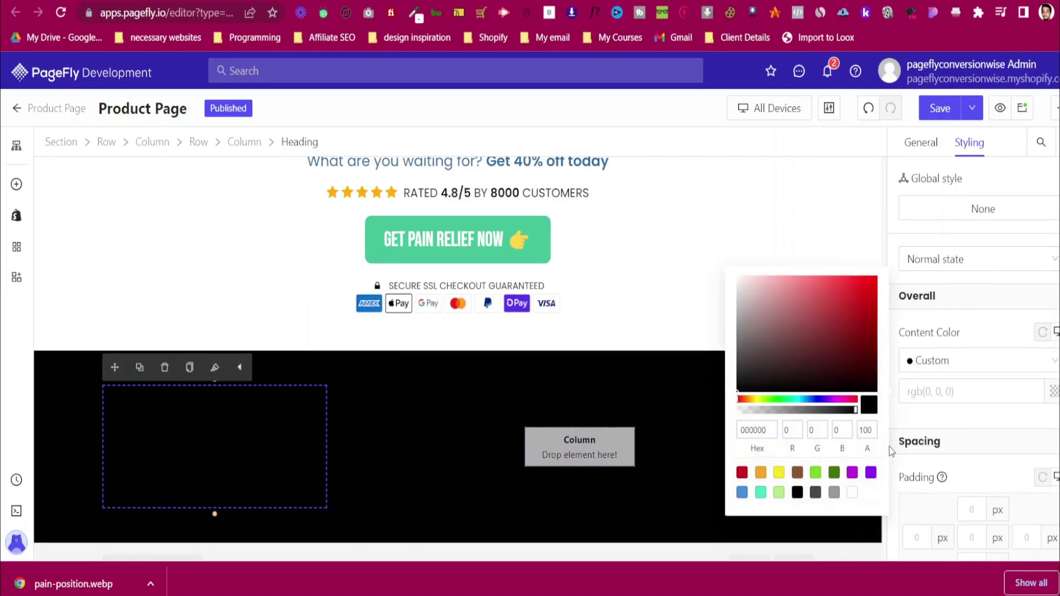
{"action": "left_click", "coordinate": [854, 492]}
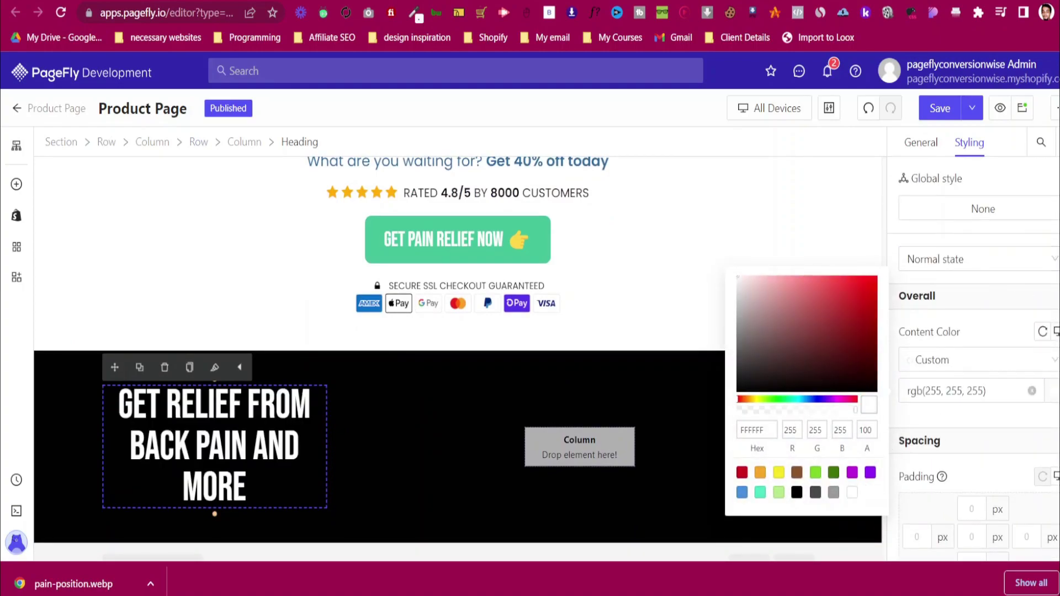
{"action": "scroll", "coordinate": [607, 359], "scroll_direction": "up", "scroll_amount": 10}
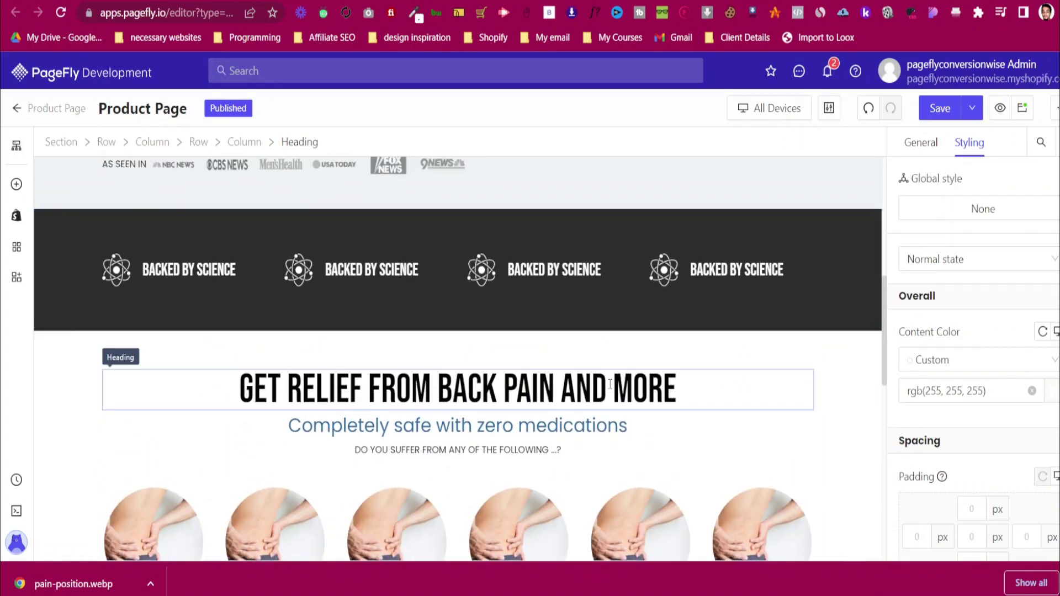
{"action": "left_click", "coordinate": [609, 386]}
{"action": "left_click", "coordinate": [1054, 392]}
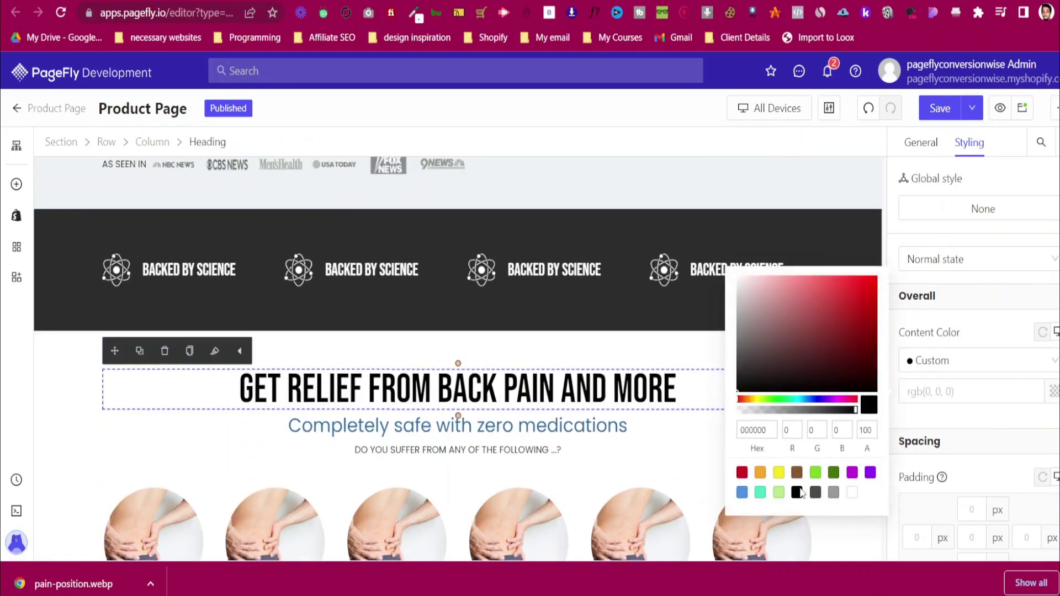
{"action": "left_click", "coordinate": [796, 492]}
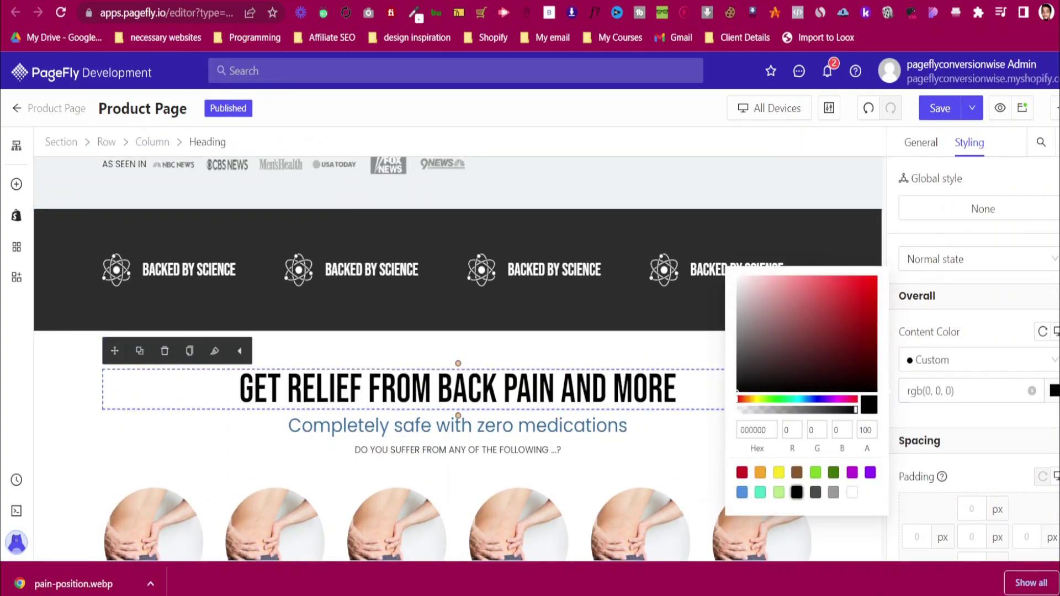
Duplicate the "Completely safe with zero medications" subheading and move the copy beneath the white heading in the black section
{"action": "left_click", "coordinate": [568, 415]}
{"action": "left_click", "coordinate": [567, 427]}
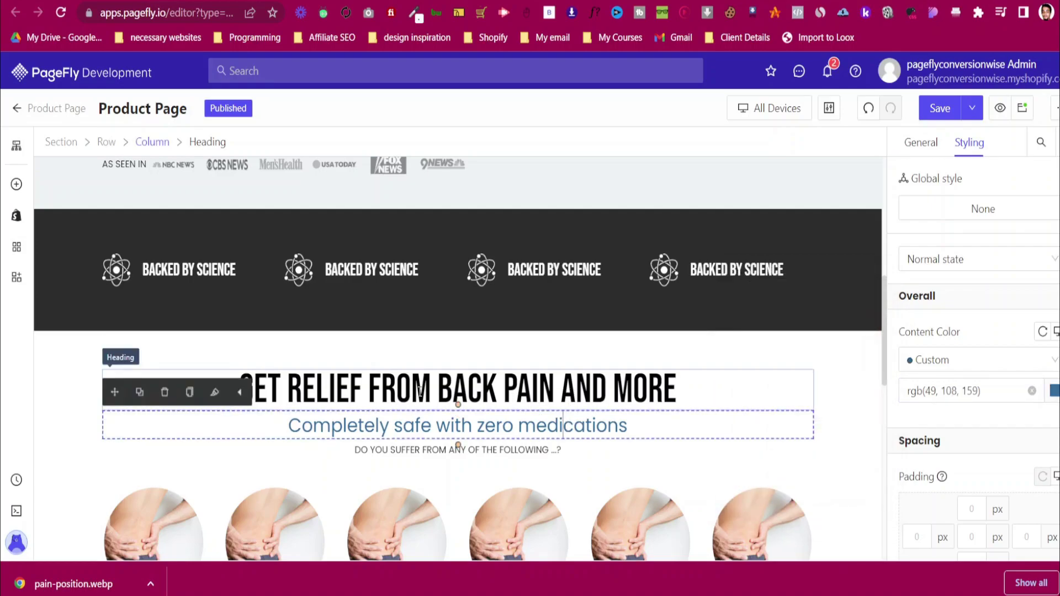
{"action": "left_click", "coordinate": [140, 392]}
{"action": "left_click", "coordinate": [147, 449]}
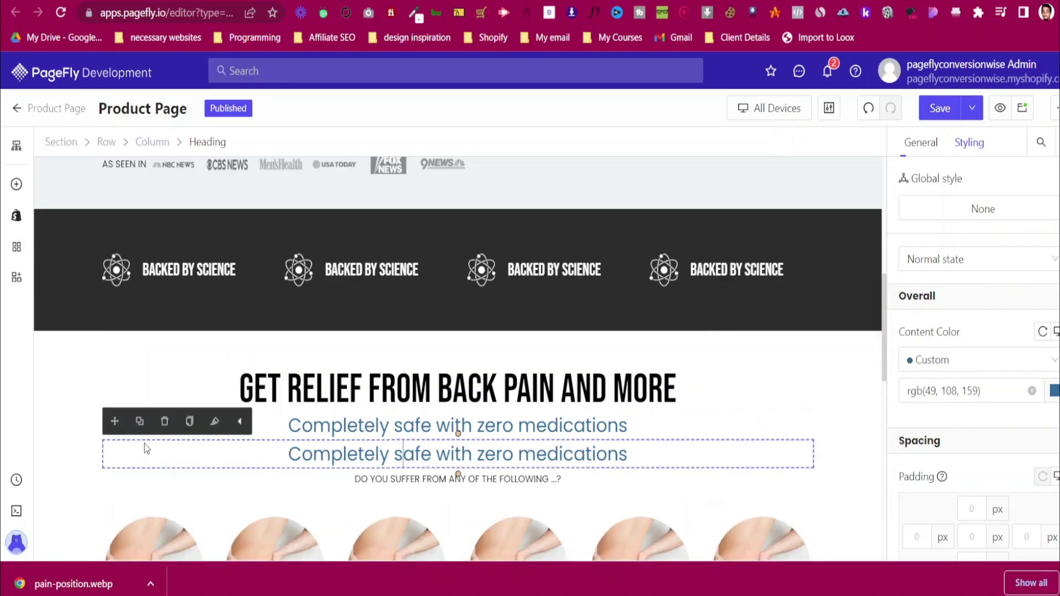
{"action": "left_click_drag", "start_coordinate": [115, 422], "coordinate": [209, 492]}
Left-align the text of the white "Get Relief from Back Pain and More" heading in the black section
{"action": "left_click", "coordinate": [299, 437]}
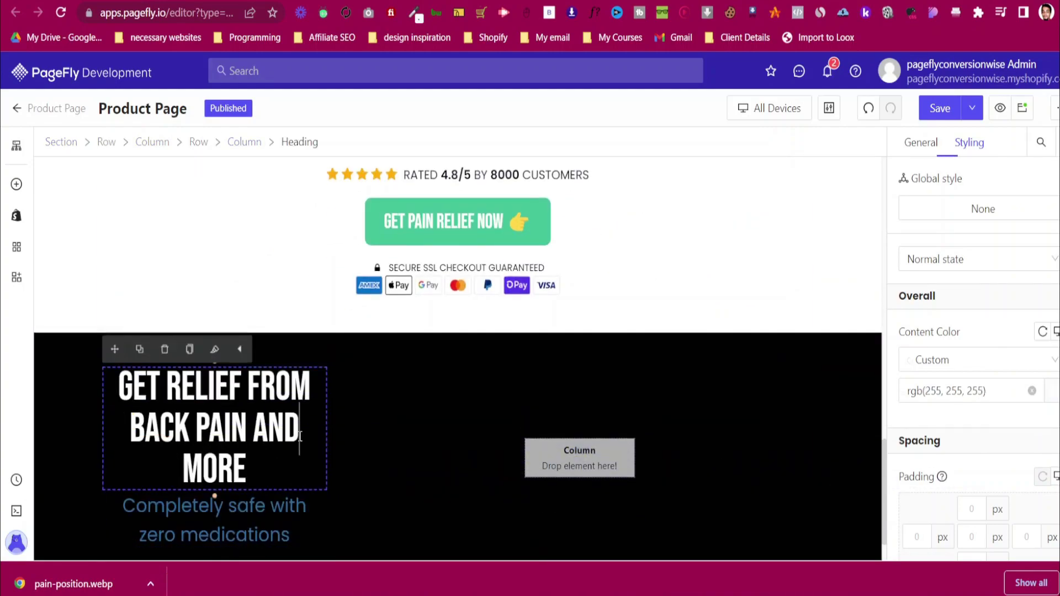
{"action": "key", "text": "ctrl+Tab"}
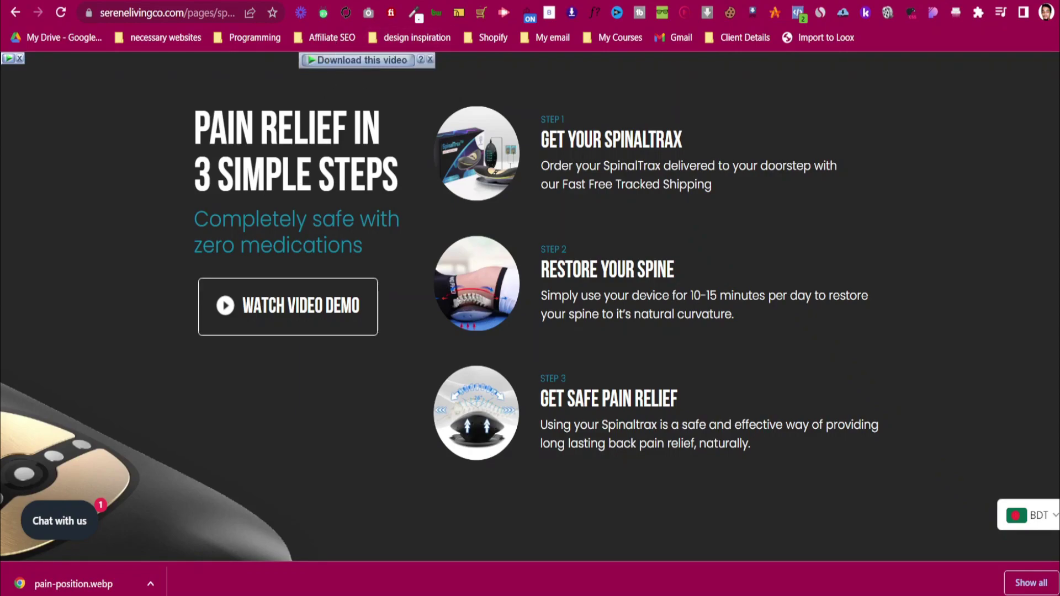
{"action": "left_click", "coordinate": [376, 0]}
{"action": "scroll", "coordinate": [993, 343], "scroll_direction": "down", "scroll_amount": 4}
{"action": "scroll", "coordinate": [986, 351], "scroll_direction": "down", "scroll_amount": 5}
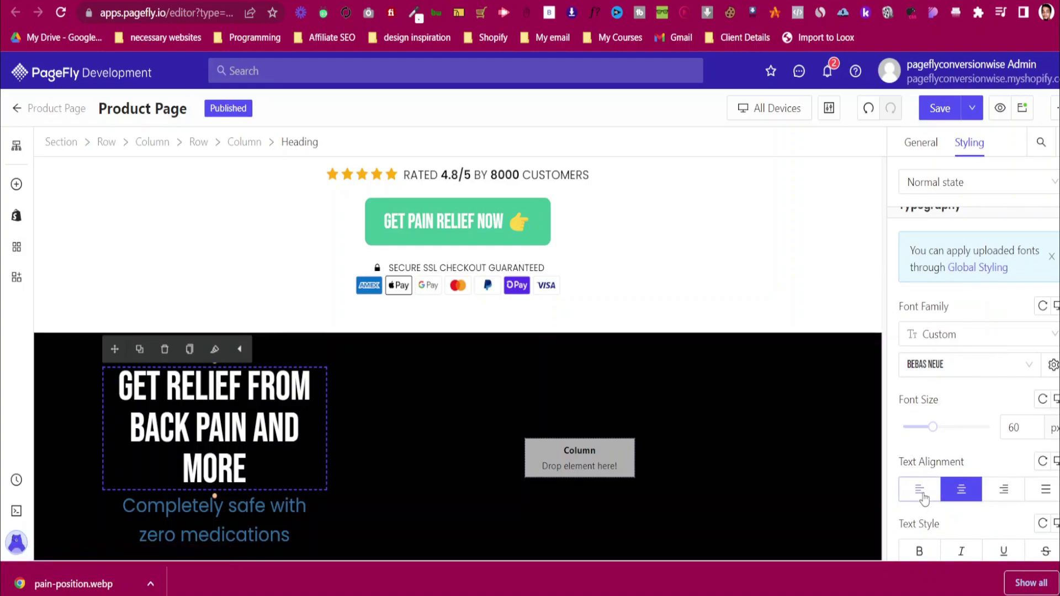
{"action": "left_click", "coordinate": [920, 491]}
Compare with the reference section and left-align the "Completely safe with zero medications" subheading in the black section
{"action": "left_click", "coordinate": [375, 1]}
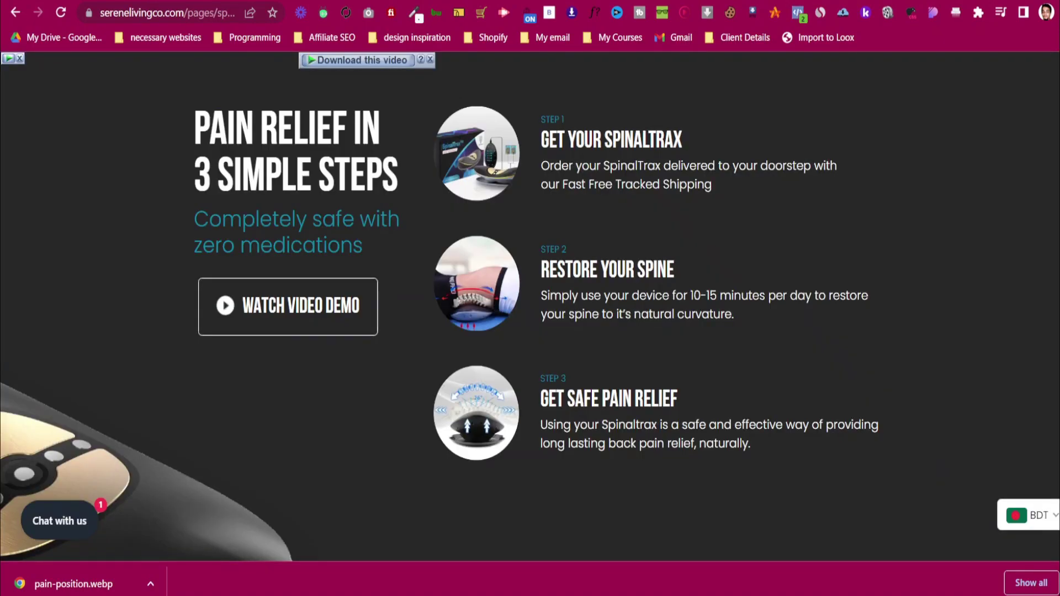
{"action": "left_click", "coordinate": [343, 0]}
{"action": "scroll", "coordinate": [293, 484], "scroll_direction": "down", "scroll_amount": 1}
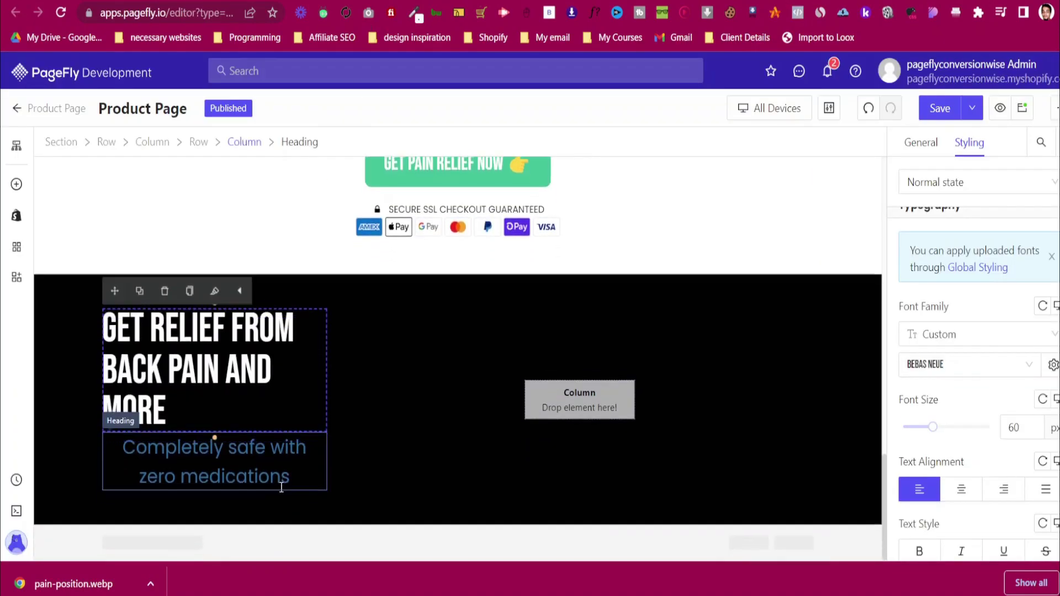
{"action": "left_click", "coordinate": [376, 0]}
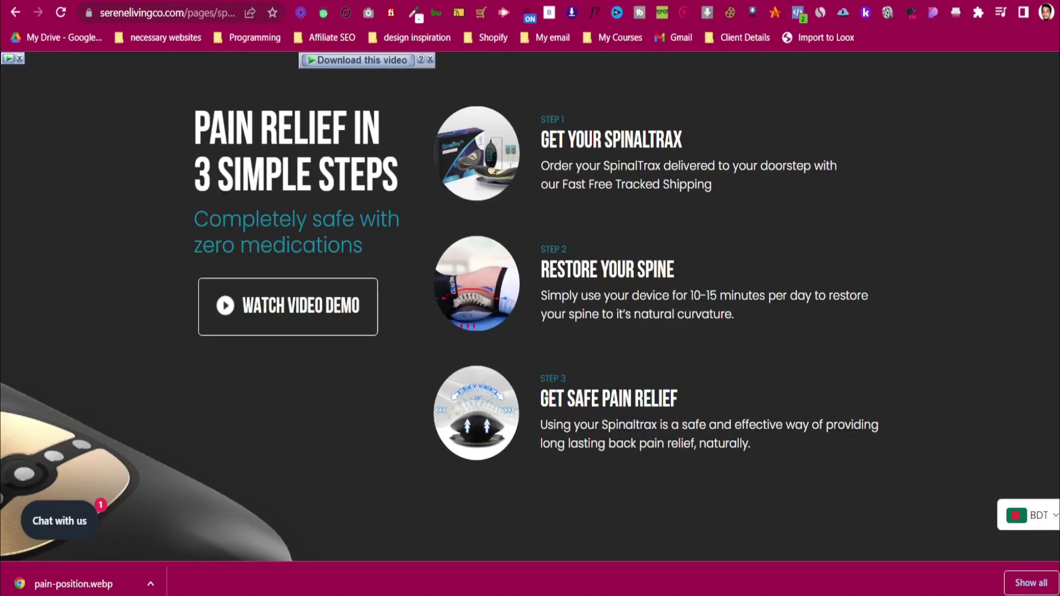
{"action": "left_click", "coordinate": [376, 0]}
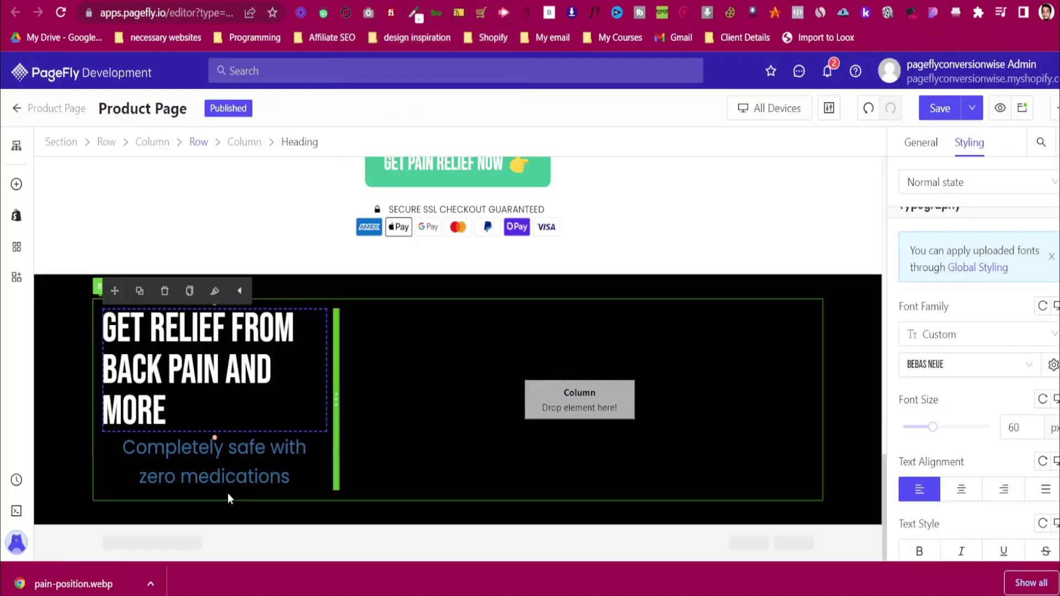
{"action": "left_click", "coordinate": [278, 477]}
{"action": "left_click", "coordinate": [920, 489]}
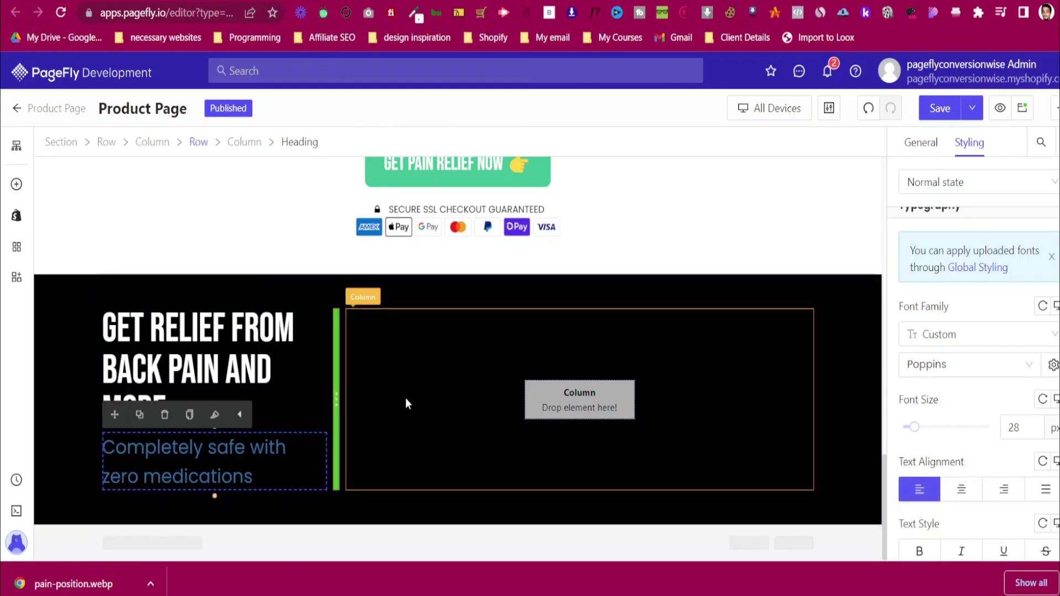
Duplicate the green "Get Pain Relief Now" button and move the copy beneath the subheading in the black section
{"action": "left_click", "coordinate": [376, 0]}
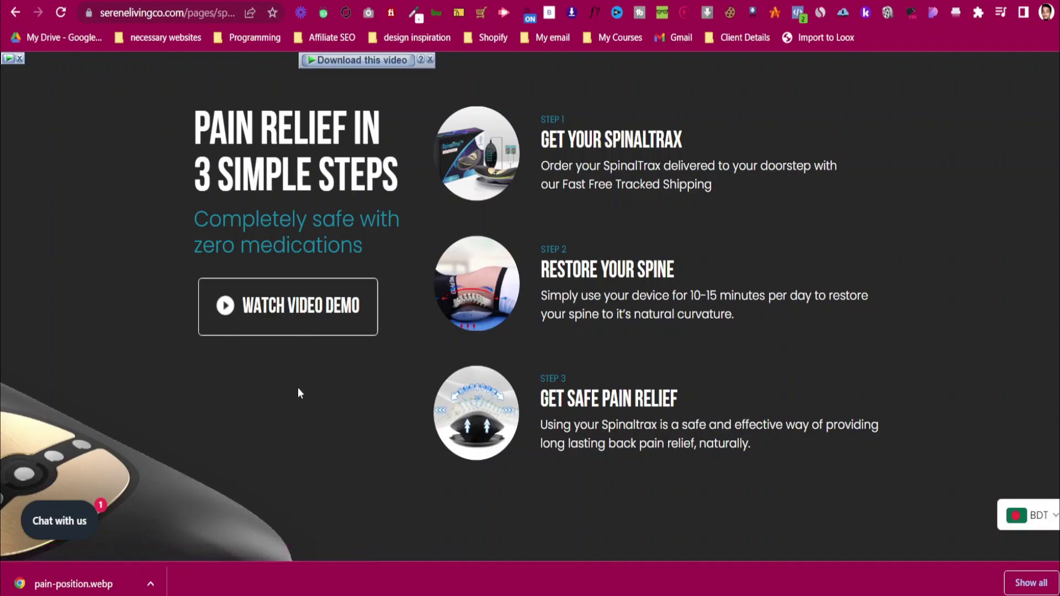
{"action": "left_click", "coordinate": [423, 1]}
{"action": "scroll", "coordinate": [701, 420], "scroll_direction": "up", "scroll_amount": 5}
{"action": "scroll", "coordinate": [700, 420], "scroll_direction": "down", "scroll_amount": 5}
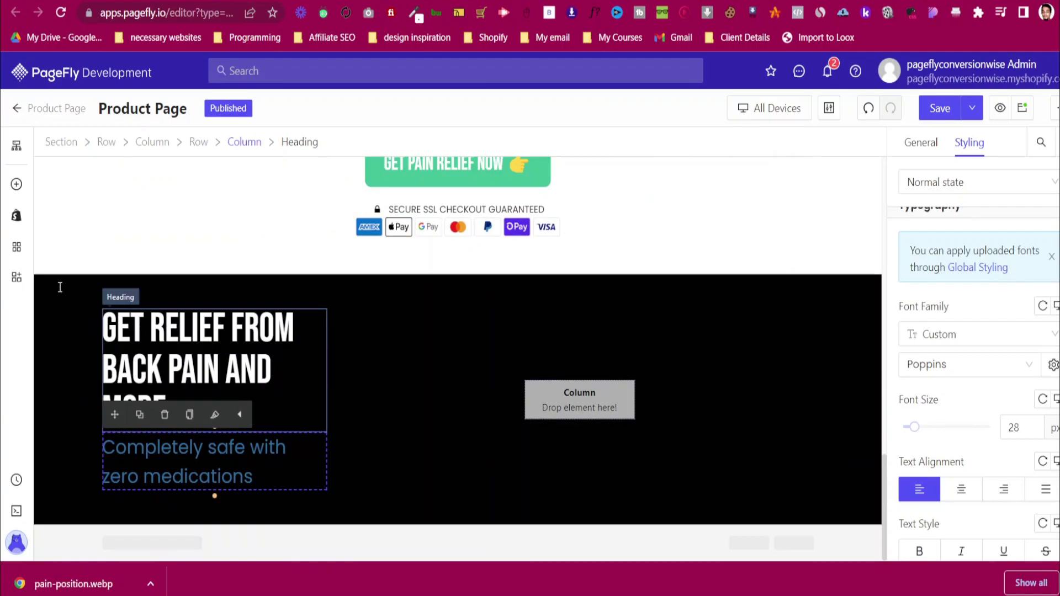
{"action": "left_click", "coordinate": [463, 182]}
{"action": "scroll", "coordinate": [462, 183], "scroll_direction": "up", "scroll_amount": 1}
{"action": "left_click", "coordinate": [402, 190]}
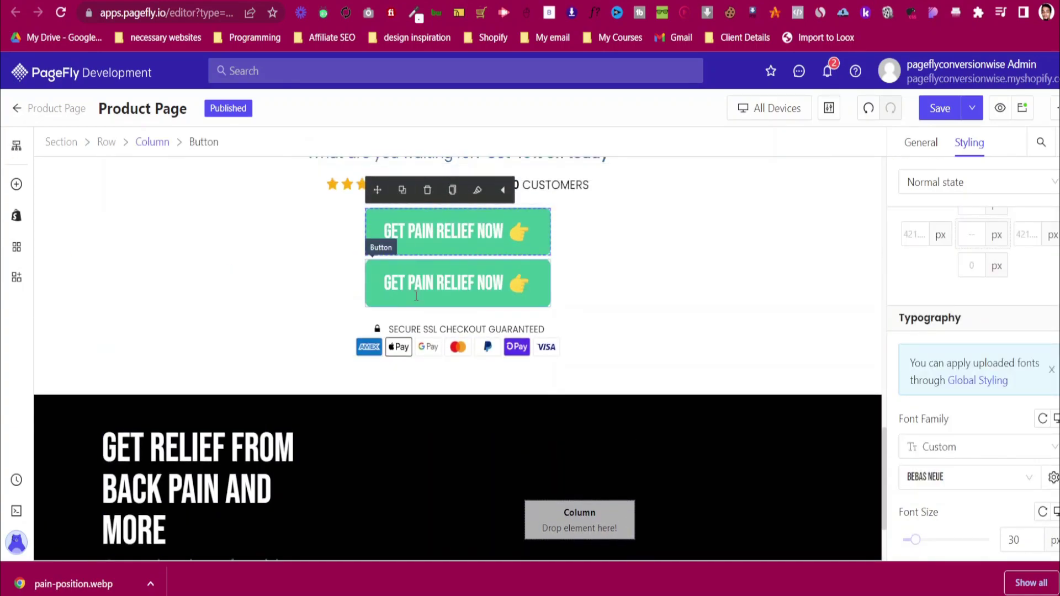
{"action": "scroll", "coordinate": [417, 296], "scroll_direction": "down", "scroll_amount": 1}
{"action": "left_click_drag", "start_coordinate": [377, 173], "coordinate": [200, 488]}
Set both the text alignment and the horizontal alignment of the black section's button to left
{"action": "scroll", "coordinate": [1000, 461], "scroll_direction": "down", "scroll_amount": 5}
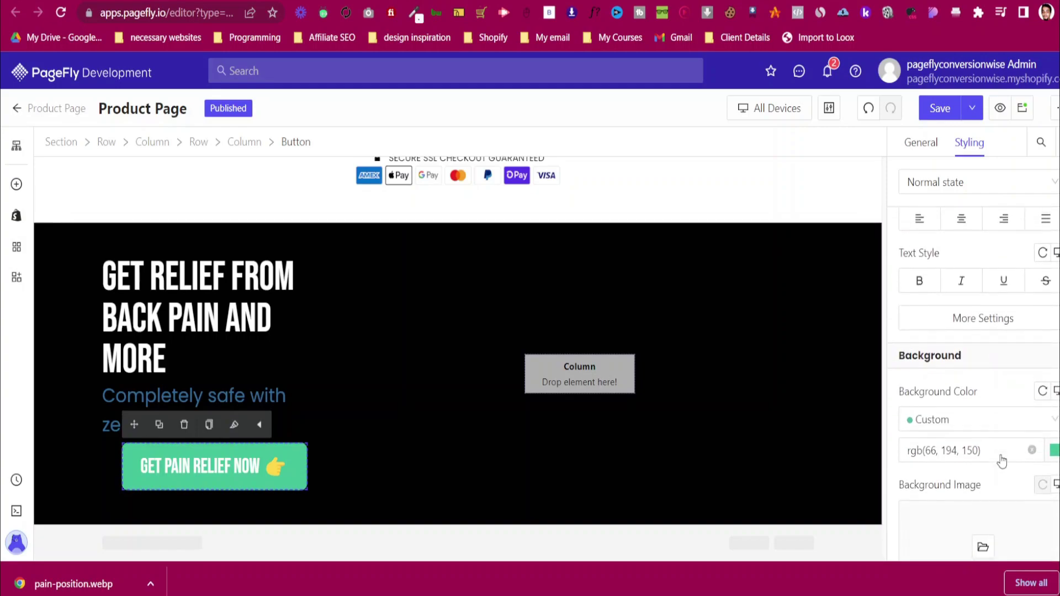
{"action": "left_click", "coordinate": [930, 219]}
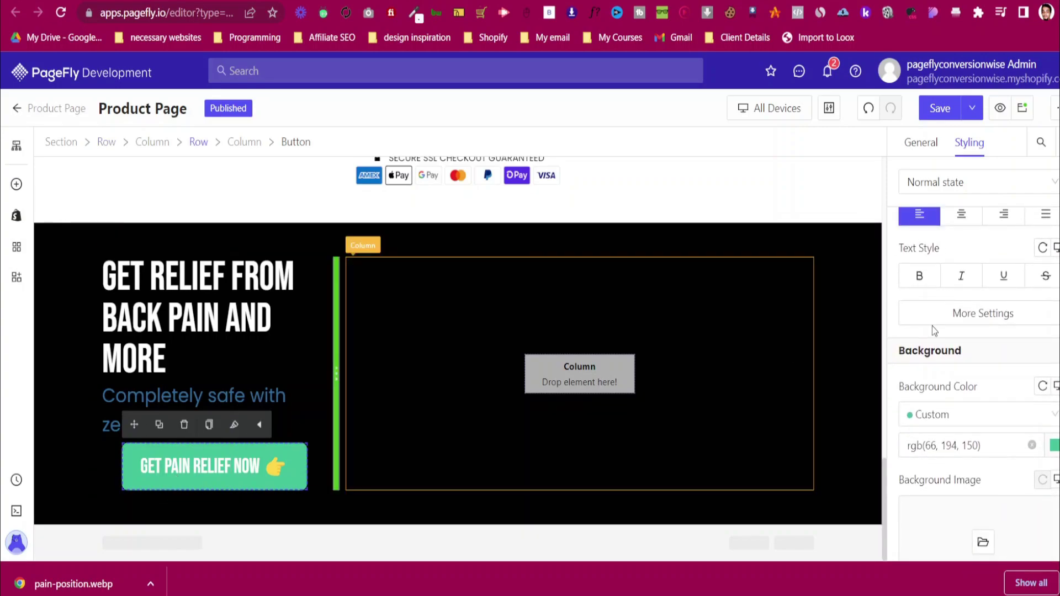
{"action": "scroll", "coordinate": [995, 342], "scroll_direction": "down", "scroll_amount": 5}
{"action": "left_click", "coordinate": [927, 347]}
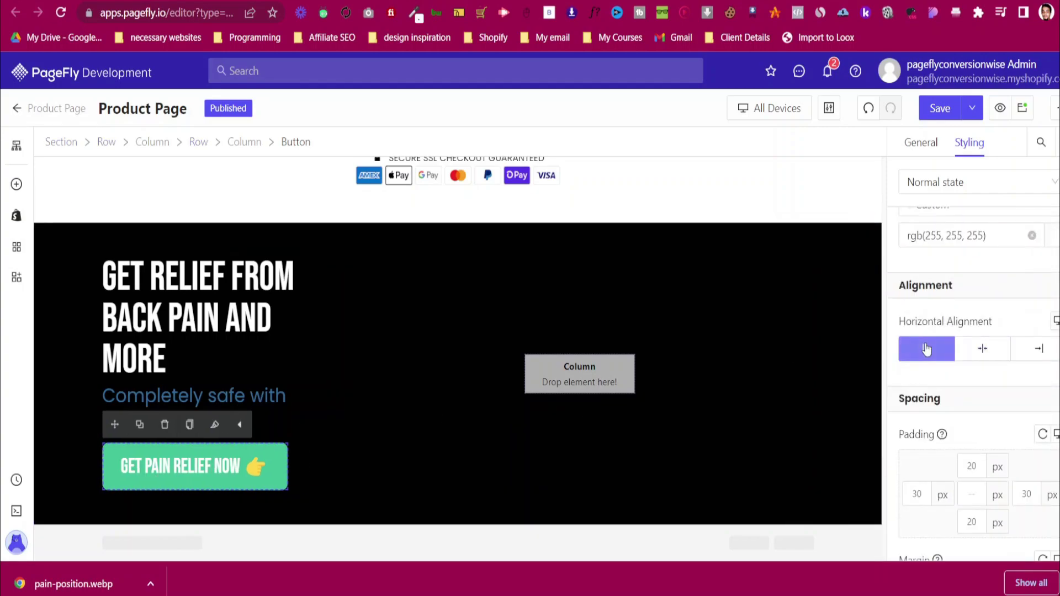
Check the reference button's look and clear the green background color of the black section's button
{"action": "left_click", "coordinate": [389, 1]}
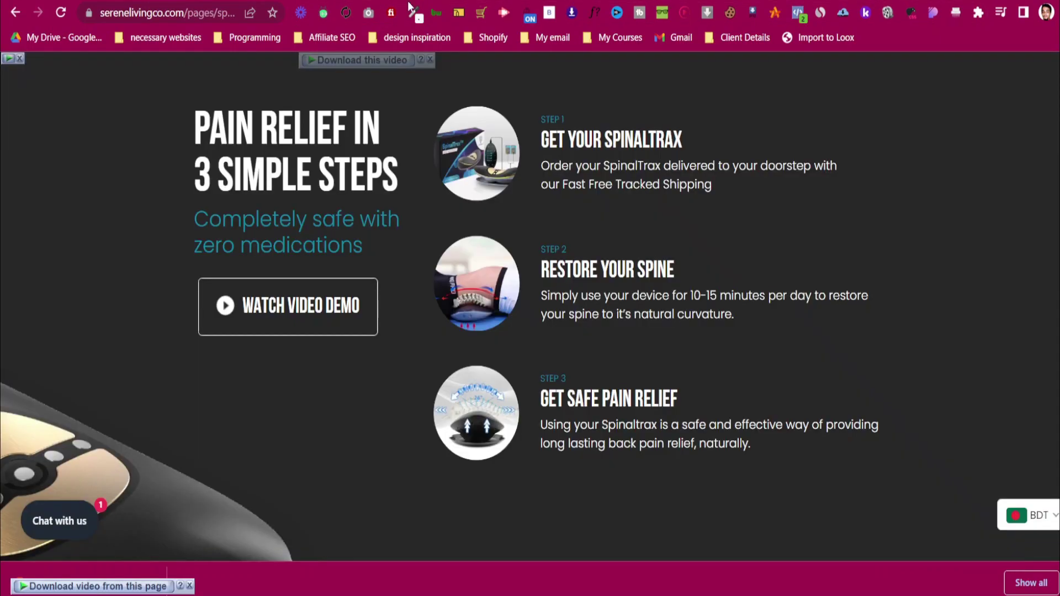
{"action": "left_click", "coordinate": [381, 1]}
{"action": "scroll", "coordinate": [1043, 382], "scroll_direction": "down", "scroll_amount": 10}
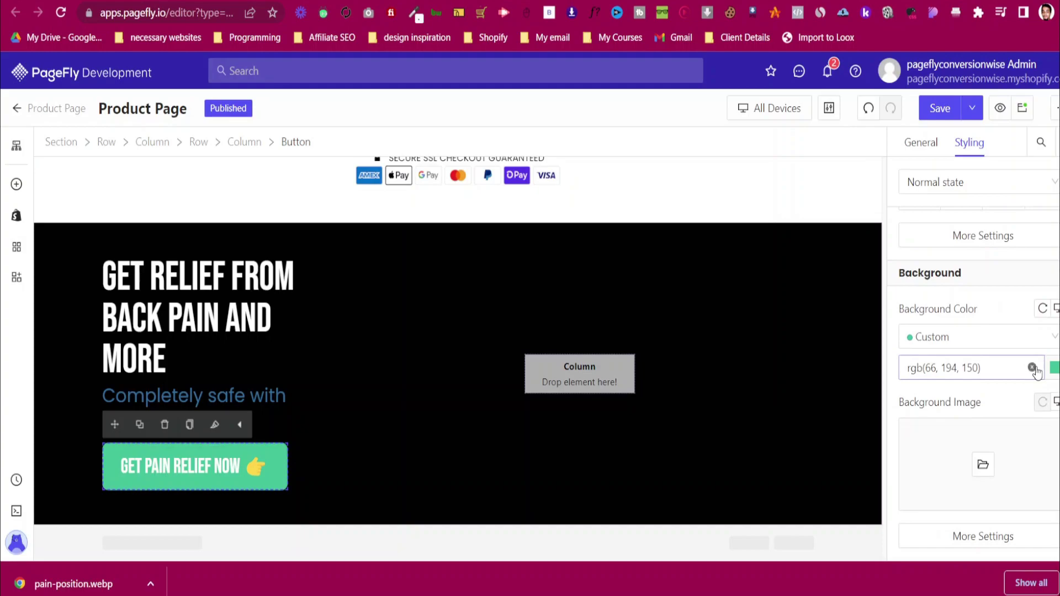
{"action": "left_click", "coordinate": [1032, 368]}
Give the black section's button a solid border on all sides in white, hex FFFFFF
{"action": "scroll", "coordinate": [998, 411], "scroll_direction": "down", "scroll_amount": 2}
{"action": "scroll", "coordinate": [997, 411], "scroll_direction": "down", "scroll_amount": 5}
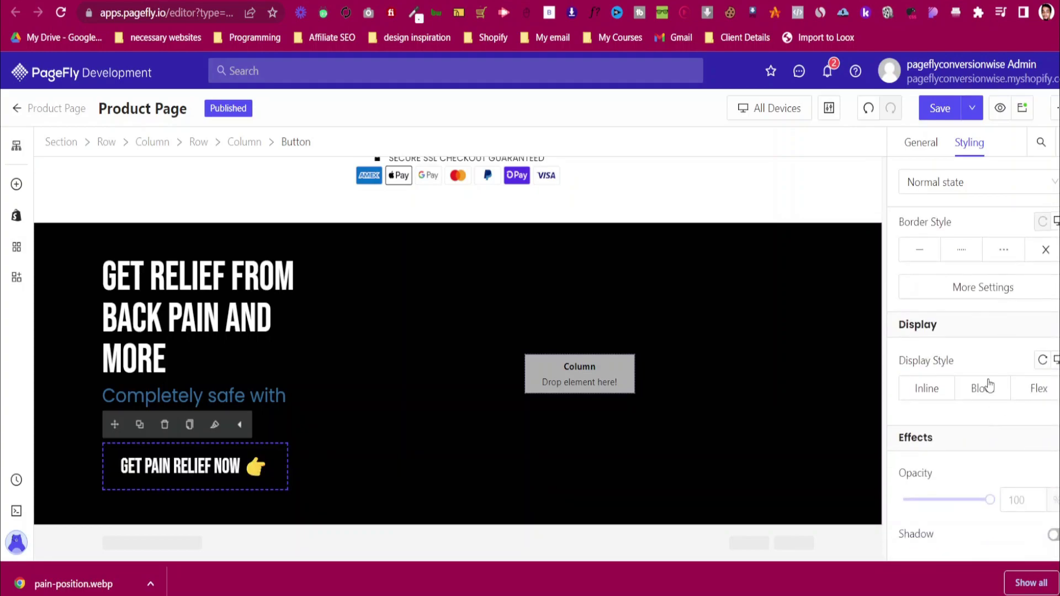
{"action": "left_click", "coordinate": [920, 249]}
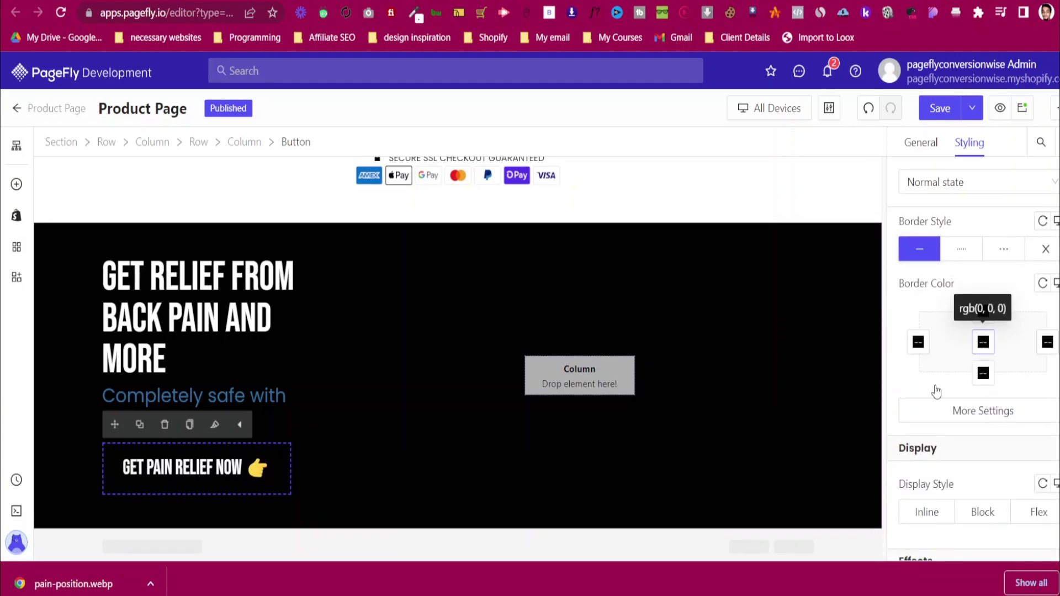
{"action": "left_click", "coordinate": [984, 342]}
{"action": "left_click", "coordinate": [851, 473]}
Set the border width of the black section's button to 2 px on all sides
{"action": "left_click", "coordinate": [1007, 405]}
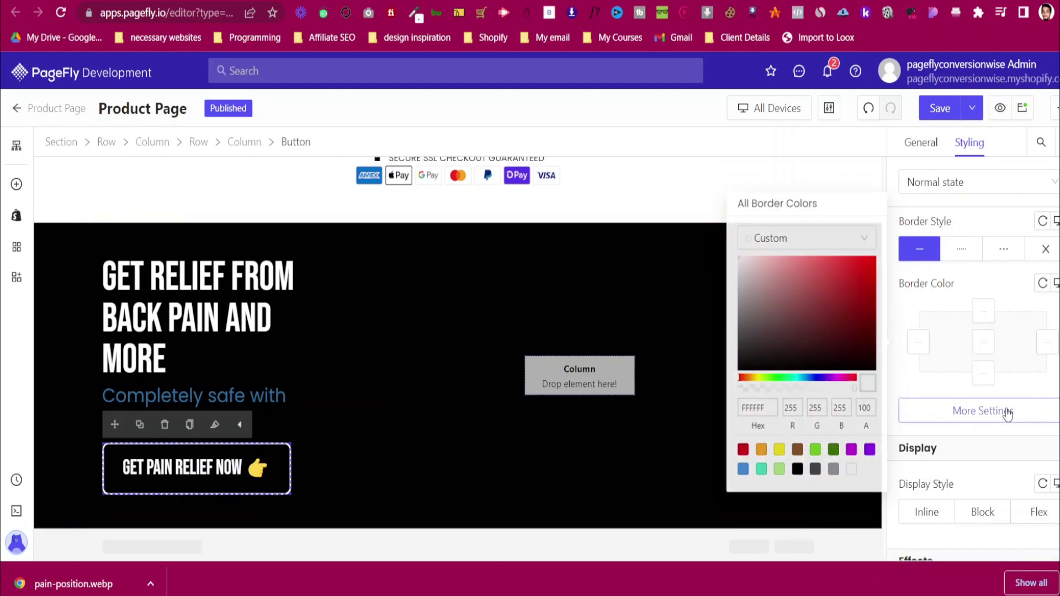
{"action": "left_click", "coordinate": [798, 358]}
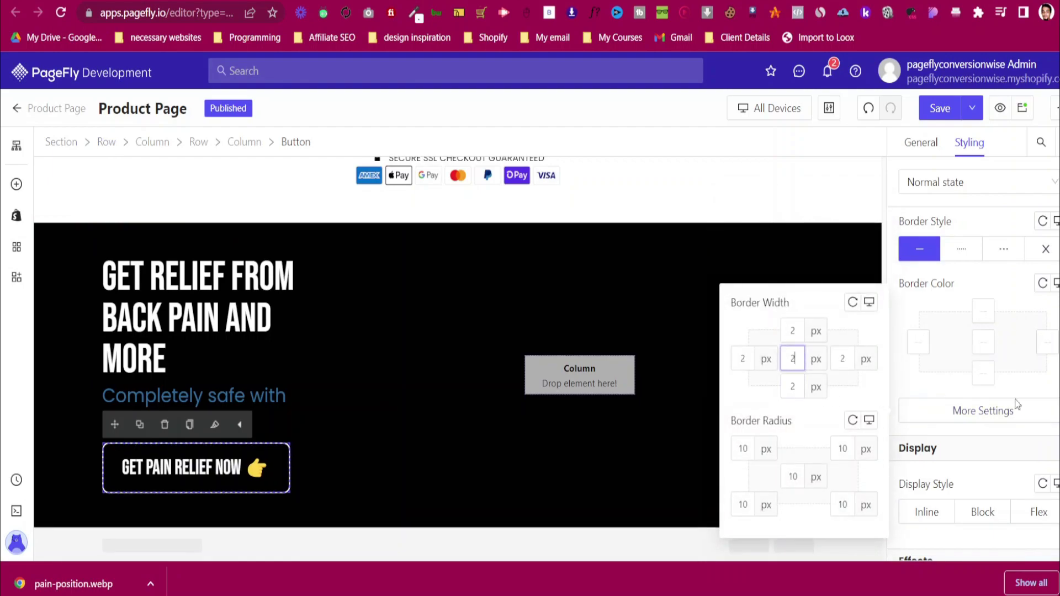
{"action": "left_click", "coordinate": [990, 412]}
Remove the pointing-hand emoji from the black section's button text and enable the button's icon
{"action": "left_click", "coordinate": [295, 307]}
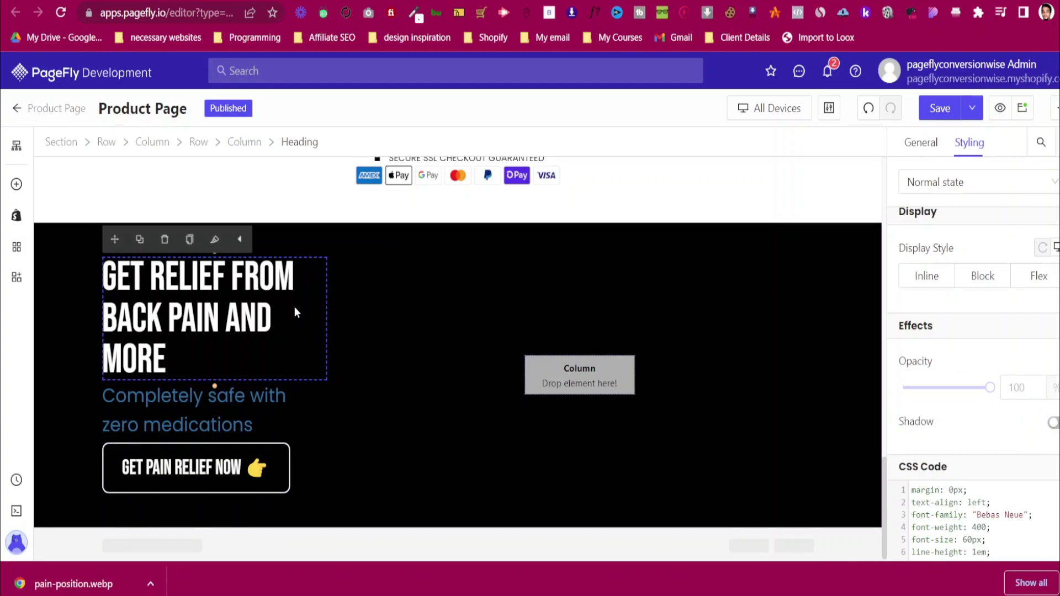
{"action": "left_click", "coordinate": [924, 145]}
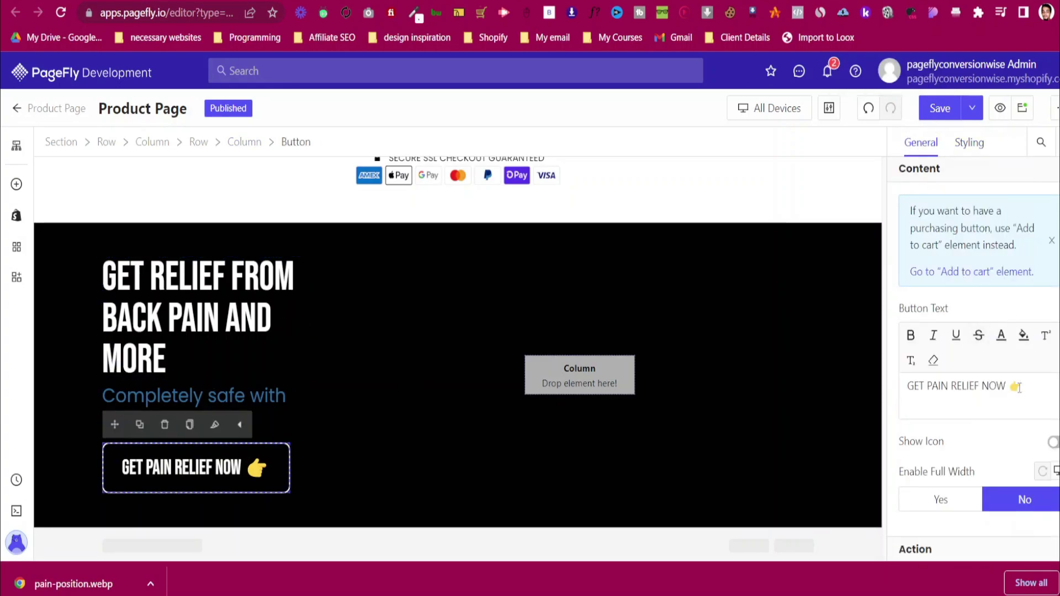
{"action": "key", "text": "BackSpace"}
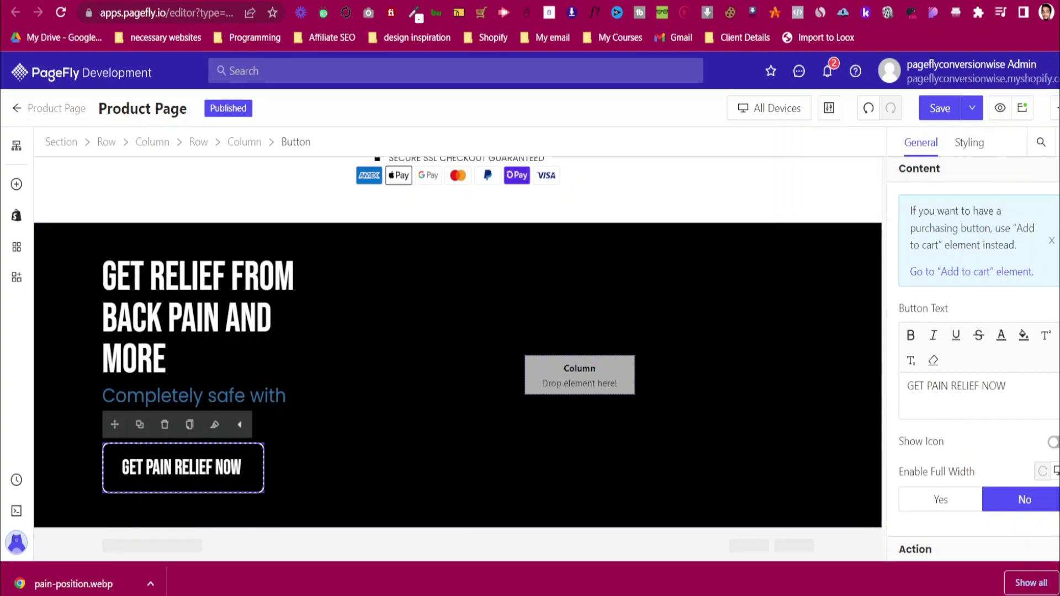
{"action": "key", "text": "ctrl+Tab"}
{"action": "key", "text": "ctrl+shift+Tab"}
{"action": "left_click", "coordinate": [1053, 442]}
{"action": "scroll", "coordinate": [989, 409], "scroll_direction": "down", "scroll_amount": 4}
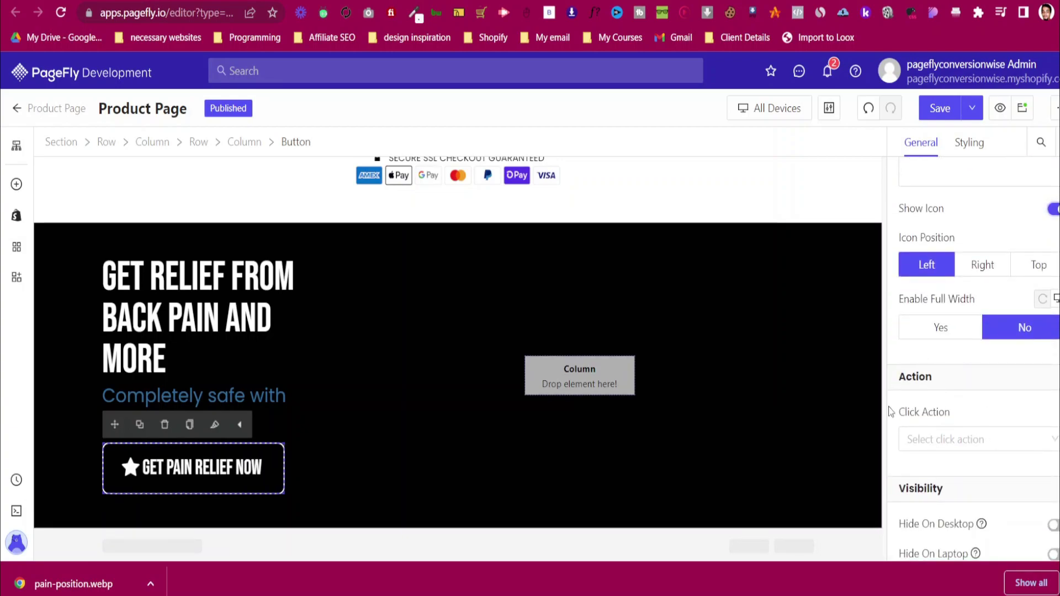
Search the icons for "play" and replace the button's star icon with the filled play-circle icon
{"action": "left_click", "coordinate": [133, 469]}
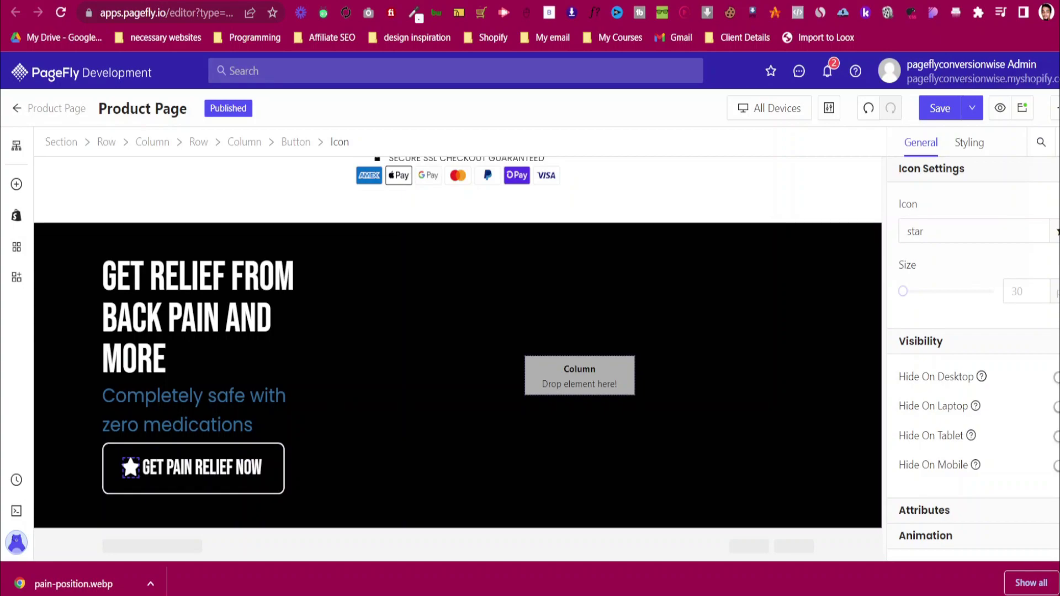
{"action": "left_click", "coordinate": [911, 232]}
{"action": "type", "text": "play"}
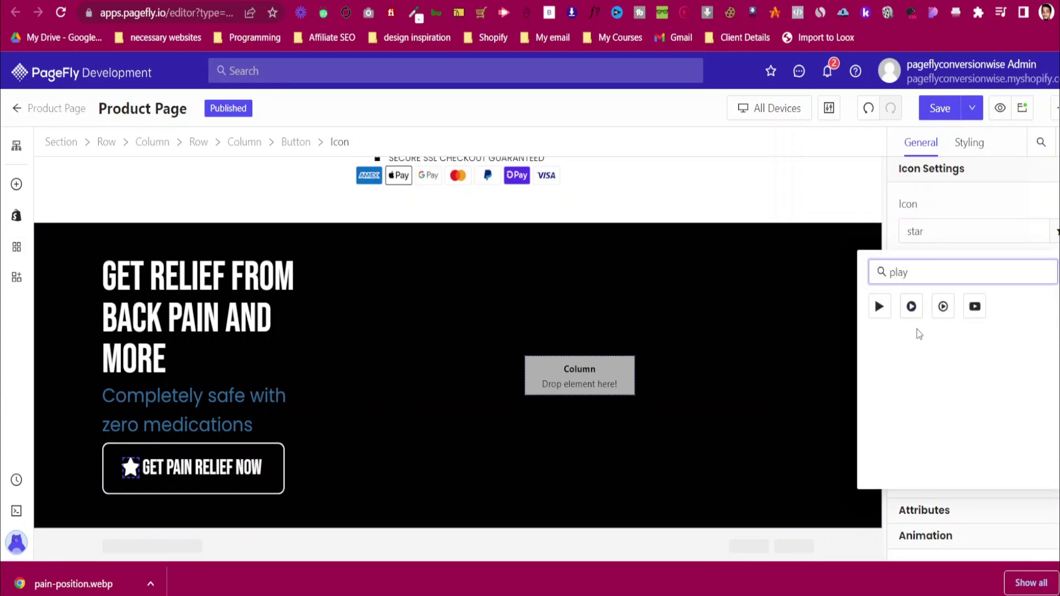
{"action": "left_click", "coordinate": [943, 307]}
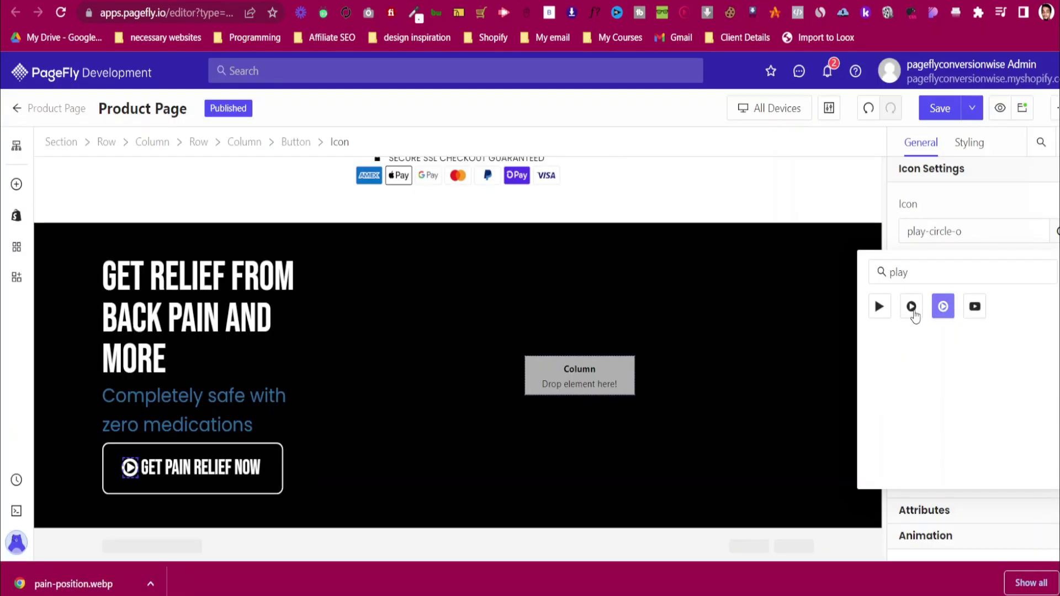
{"action": "left_click", "coordinate": [913, 308]}
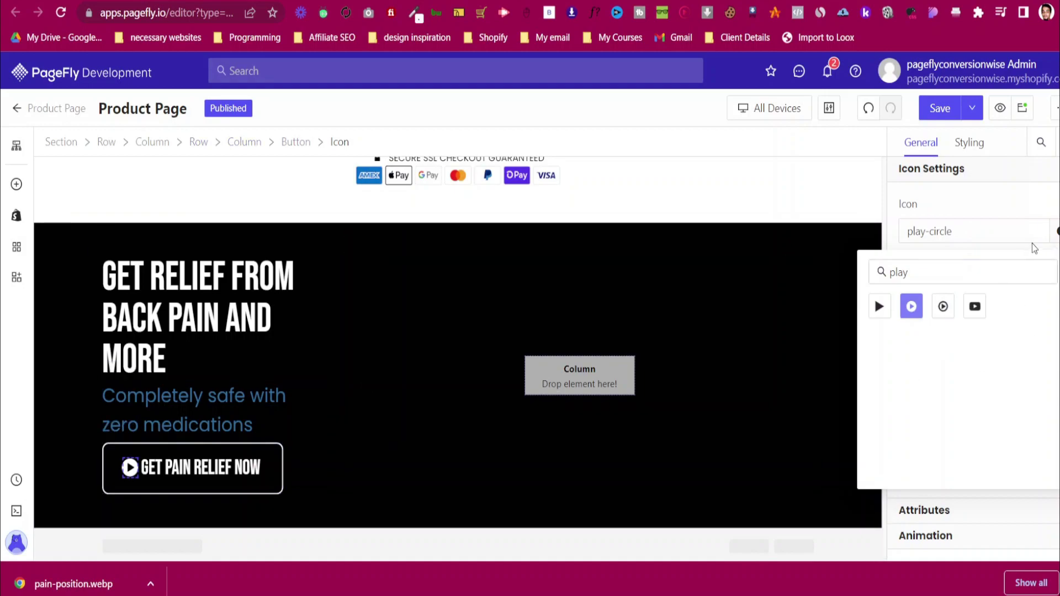
{"action": "left_click", "coordinate": [1057, 231]}
{"action": "left_click", "coordinate": [64, 447]}
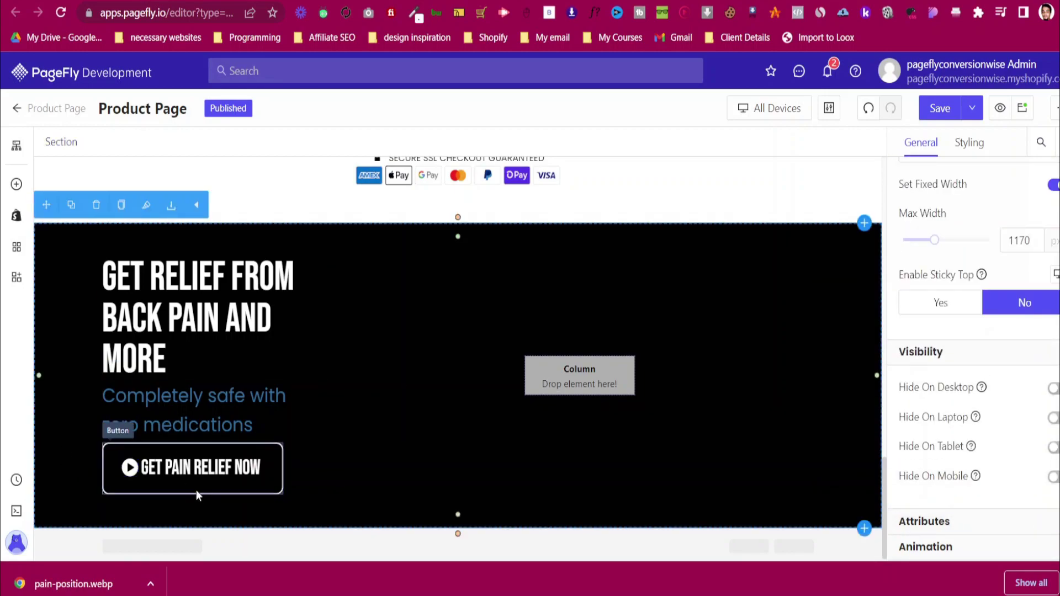
Set the size of the button's play-circle icon to 28
{"action": "left_click", "coordinate": [204, 480]}
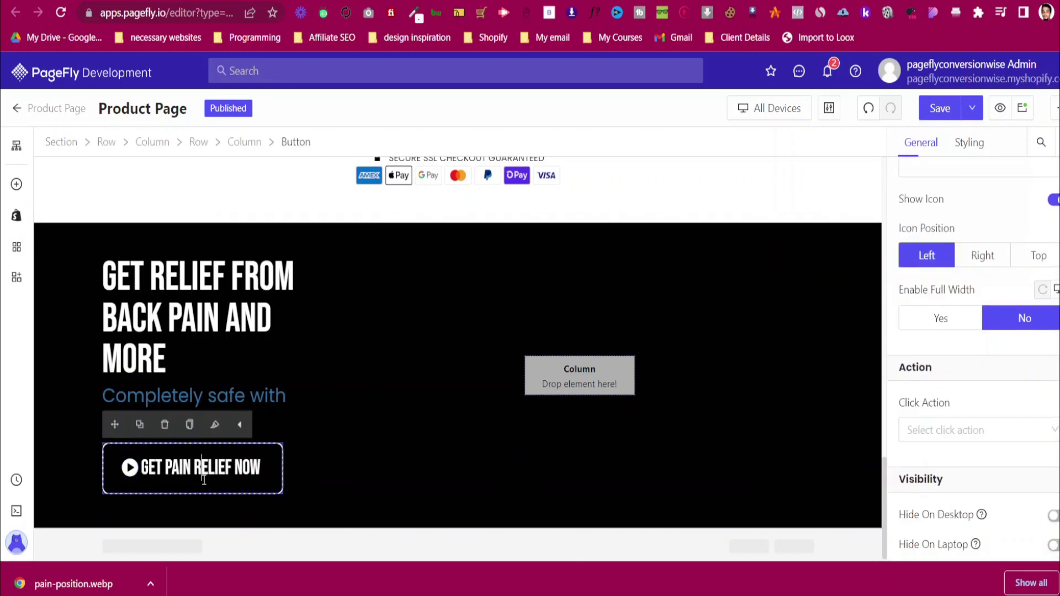
{"action": "left_click", "coordinate": [129, 471]}
{"action": "left_click", "coordinate": [1025, 292]}
{"action": "type", "text": "25"}
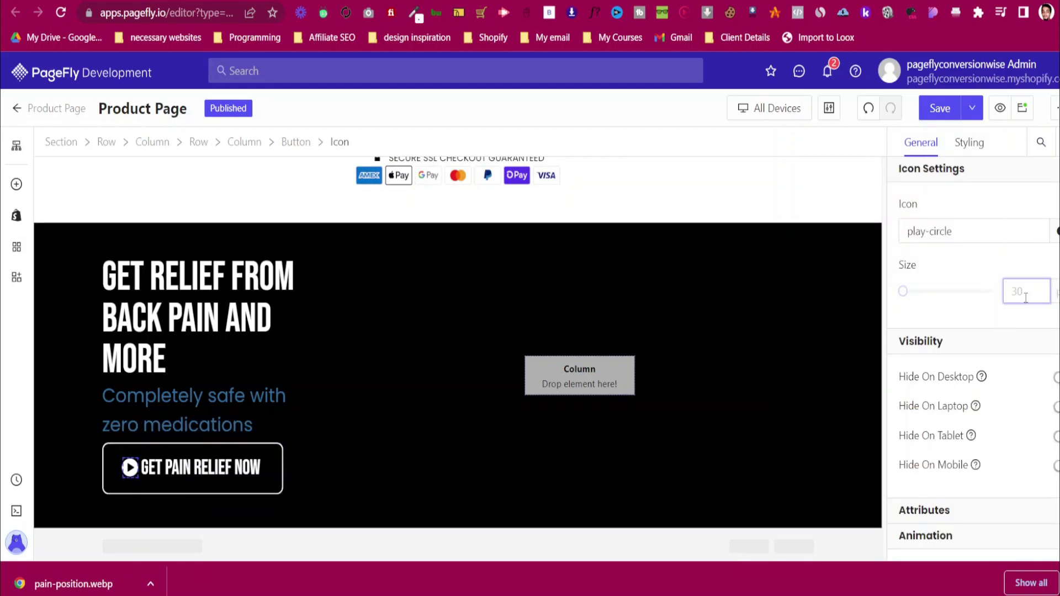
{"action": "key", "text": "BackSpace"}
{"action": "type", "text": "8"}
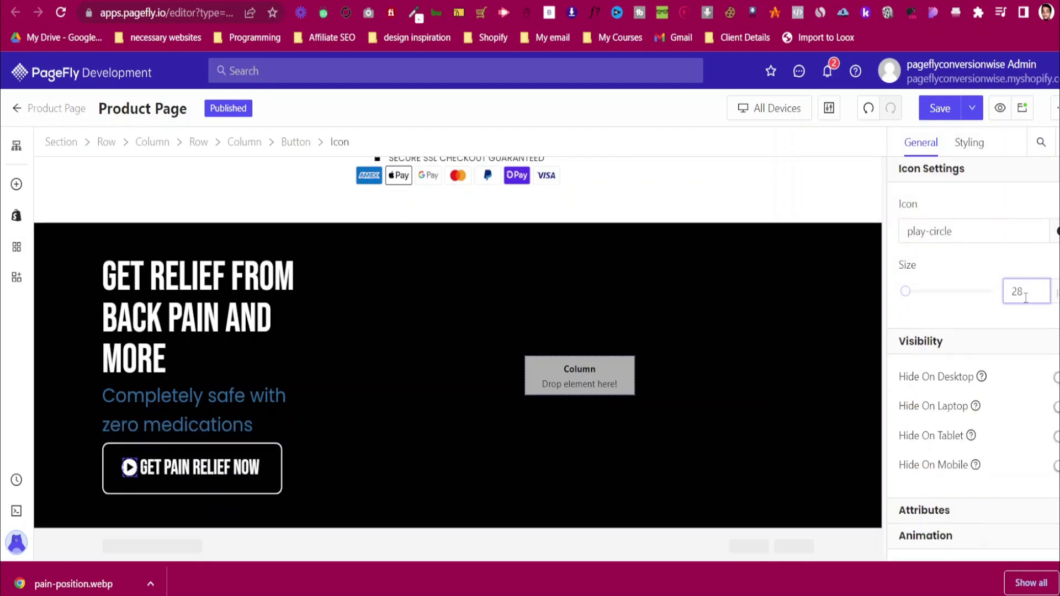
Set the GET PAIN RELIEF NOW button in the black section to open a pop-up with YouTube Video content
{"action": "left_click", "coordinate": [212, 469]}
{"action": "scroll", "coordinate": [975, 409], "scroll_direction": "down", "scroll_amount": 2}
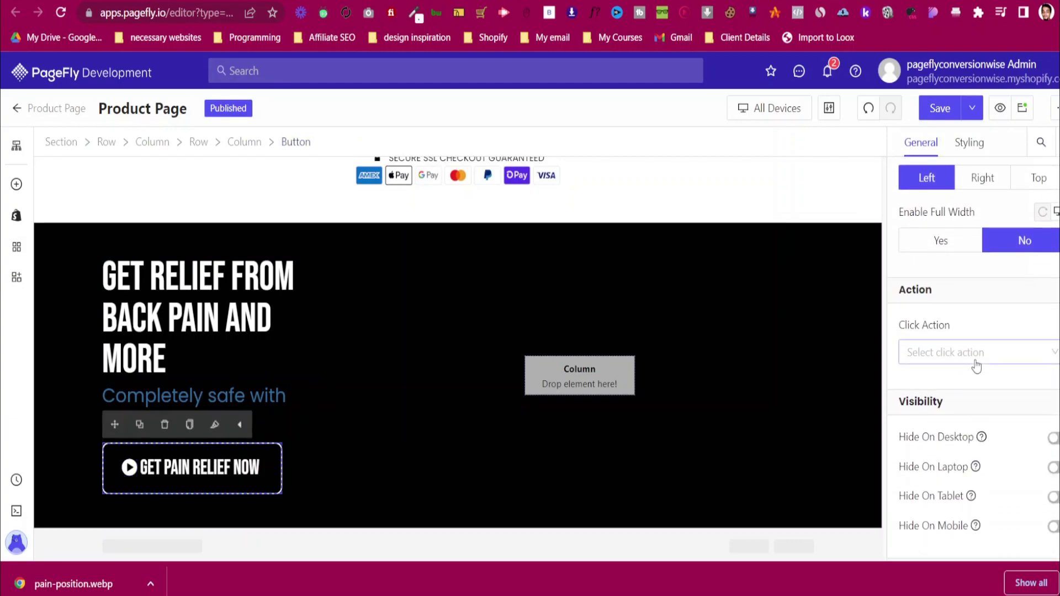
{"action": "left_click", "coordinate": [943, 357]}
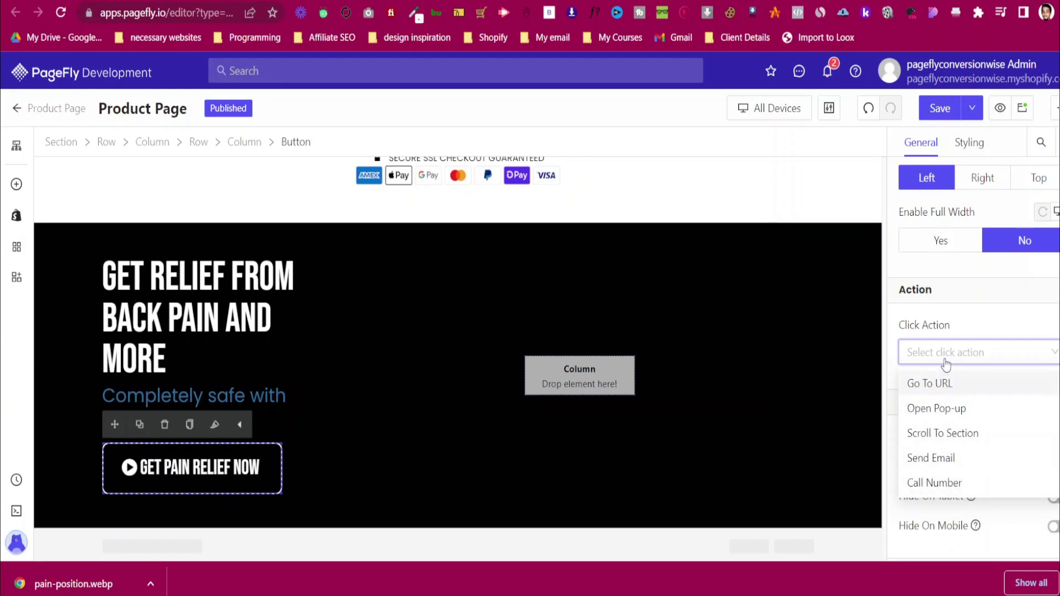
{"action": "left_click", "coordinate": [955, 408]}
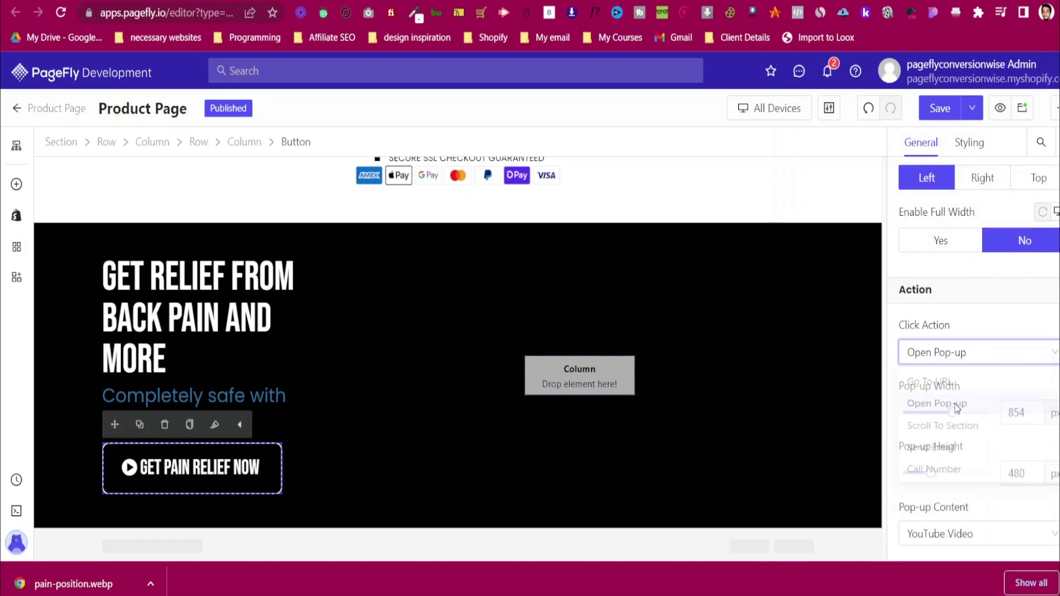
{"action": "scroll", "coordinate": [956, 393], "scroll_direction": "down", "scroll_amount": 3}
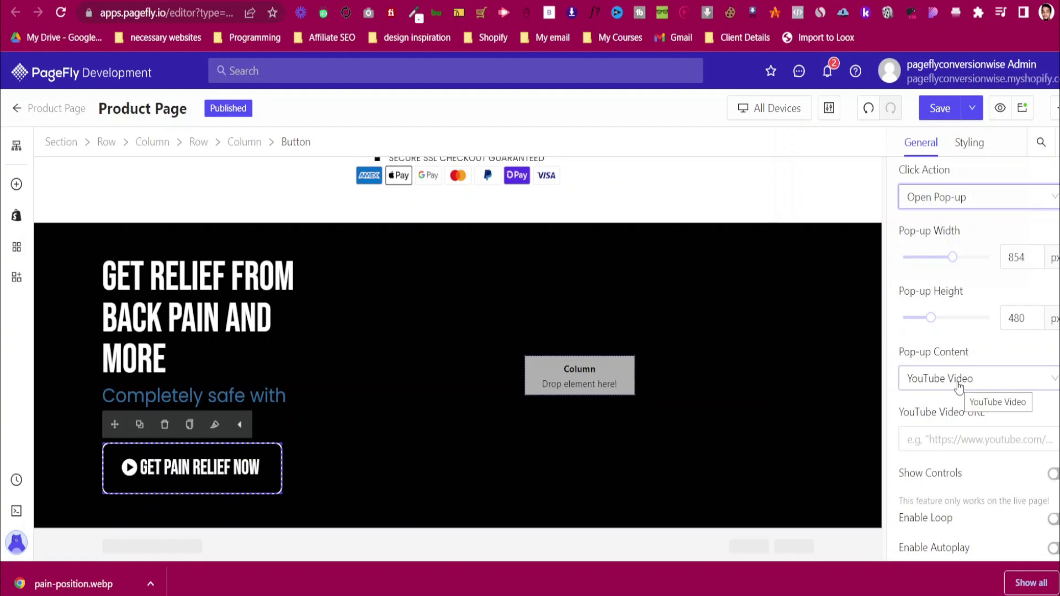
{"action": "left_click", "coordinate": [959, 388]}
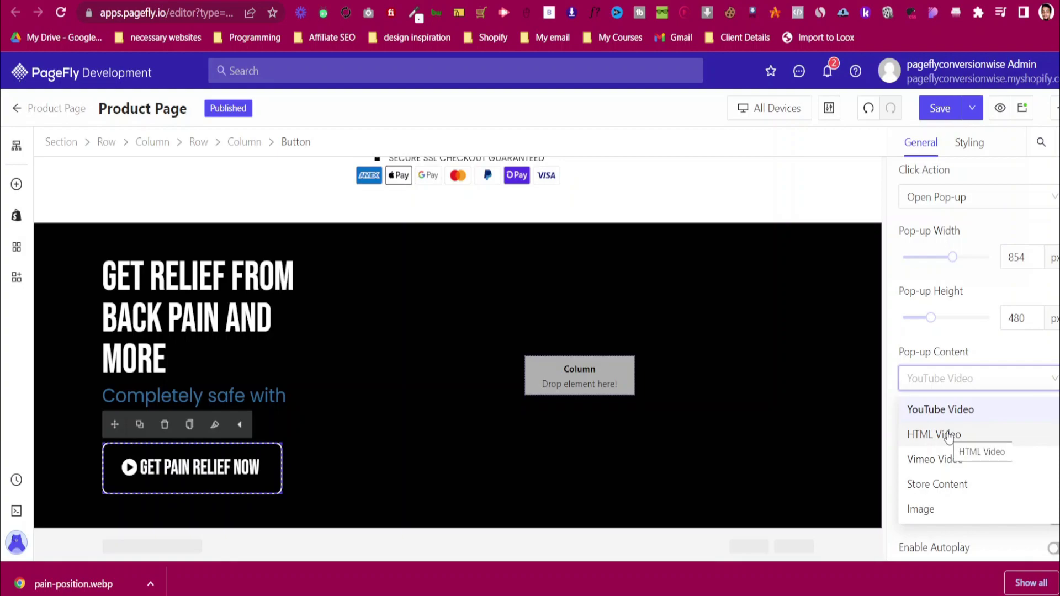
{"action": "left_click", "coordinate": [946, 389]}
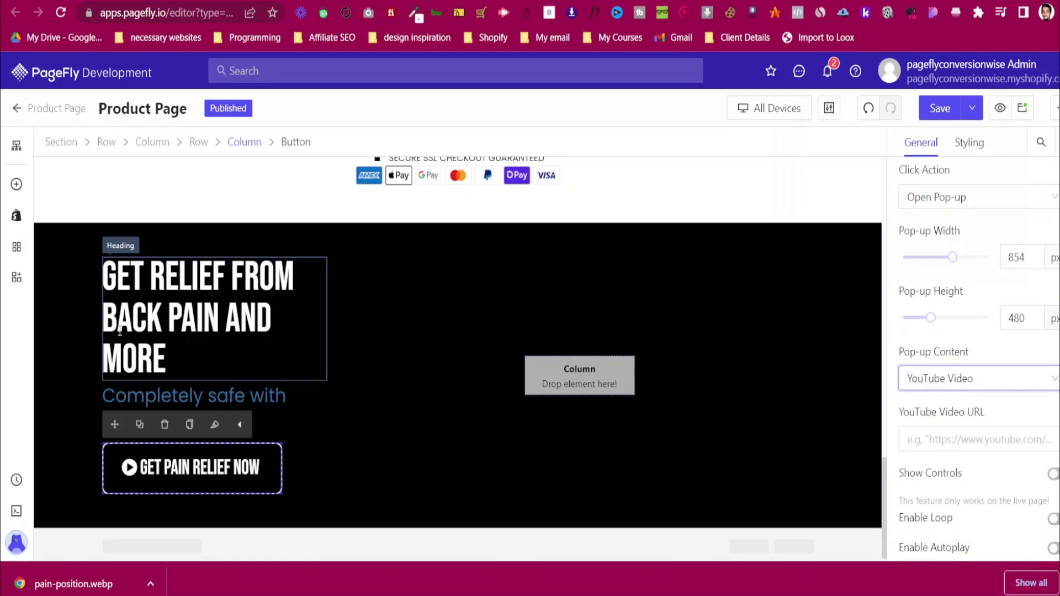
Copy the address of the open YouTube podcast video and paste it as the pop-up's YouTube Video URL
{"action": "left_click", "coordinate": [190, 1]}
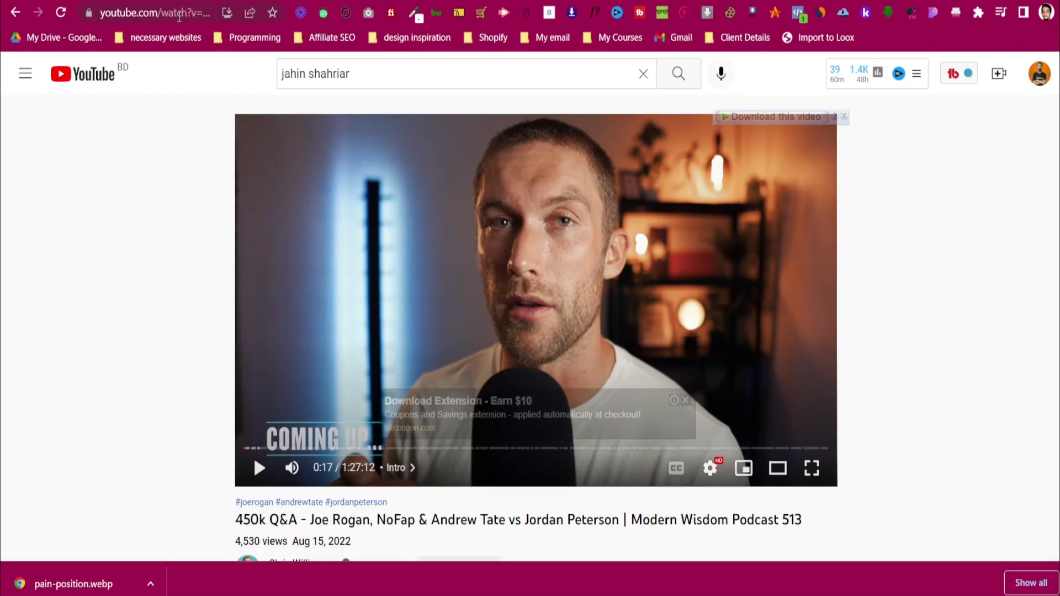
{"action": "right_click", "coordinate": [178, 13]}
{"action": "left_click", "coordinate": [218, 128]}
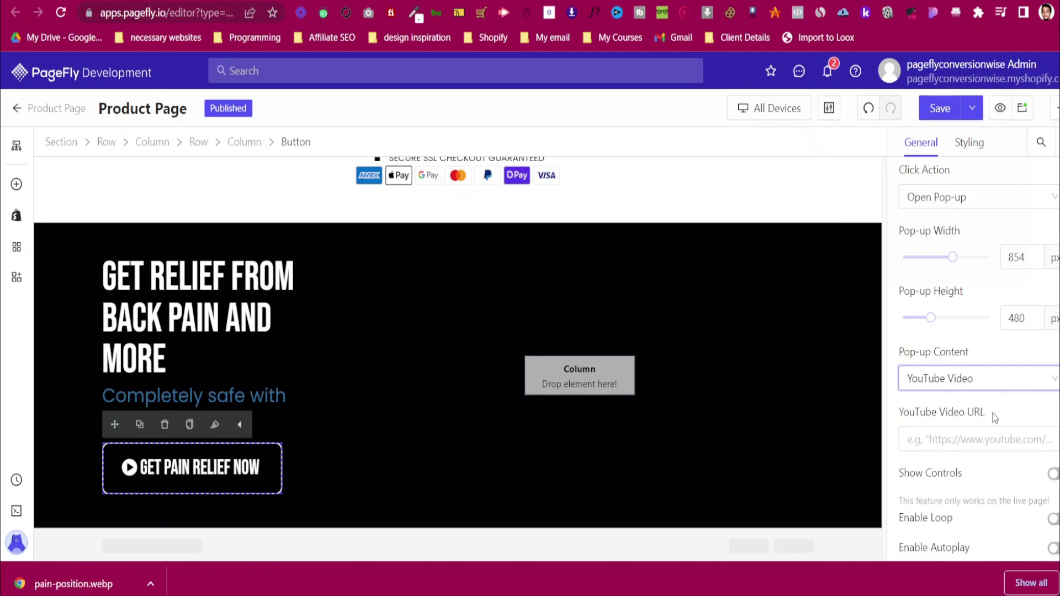
{"action": "left_click", "coordinate": [980, 442]}
{"action": "key", "text": "ctrl+v"}
Turn on Mute Video for the button's YouTube pop-up, leaving Show Controls off
{"action": "scroll", "coordinate": [1020, 412], "scroll_direction": "down", "scroll_amount": 1}
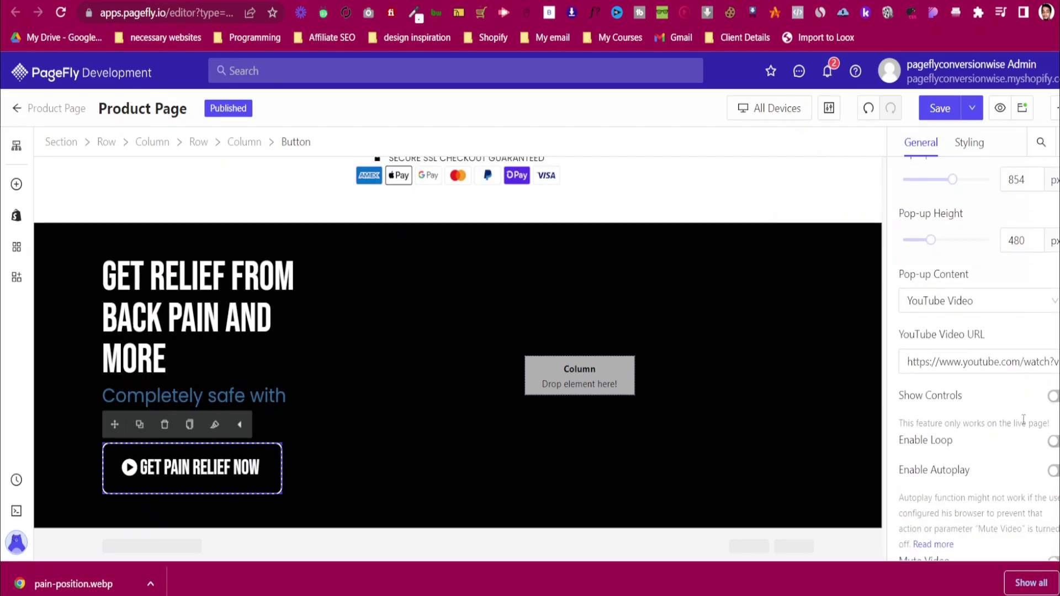
{"action": "left_click", "coordinate": [1056, 400]}
{"action": "left_click", "coordinate": [1055, 400]}
{"action": "scroll", "coordinate": [1025, 445], "scroll_direction": "down", "scroll_amount": 1}
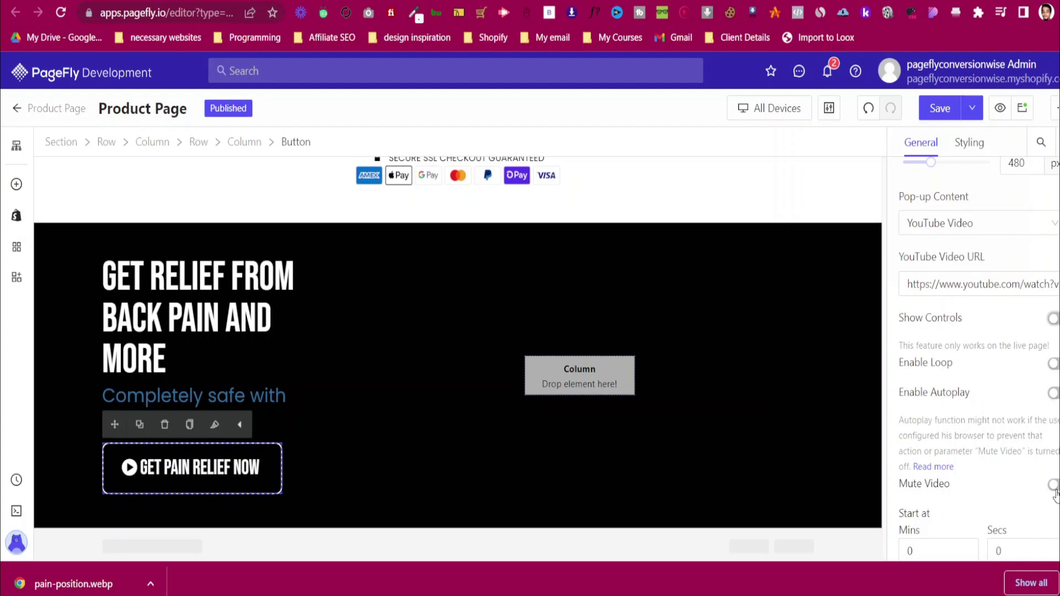
{"action": "left_click", "coordinate": [1055, 489]}
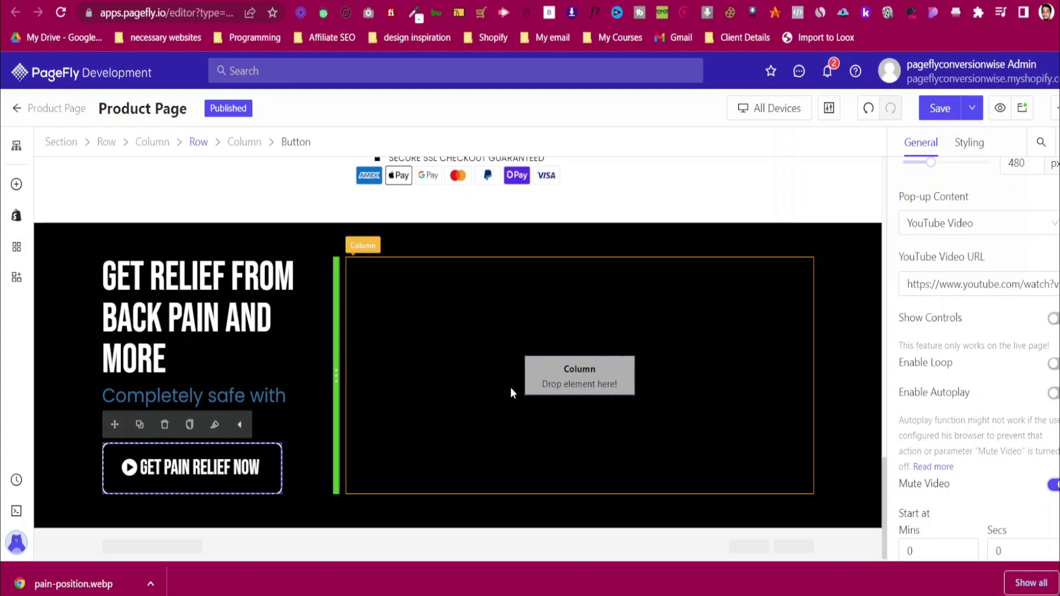
{"action": "scroll", "coordinate": [1002, 254], "scroll_direction": "up", "scroll_amount": 3}
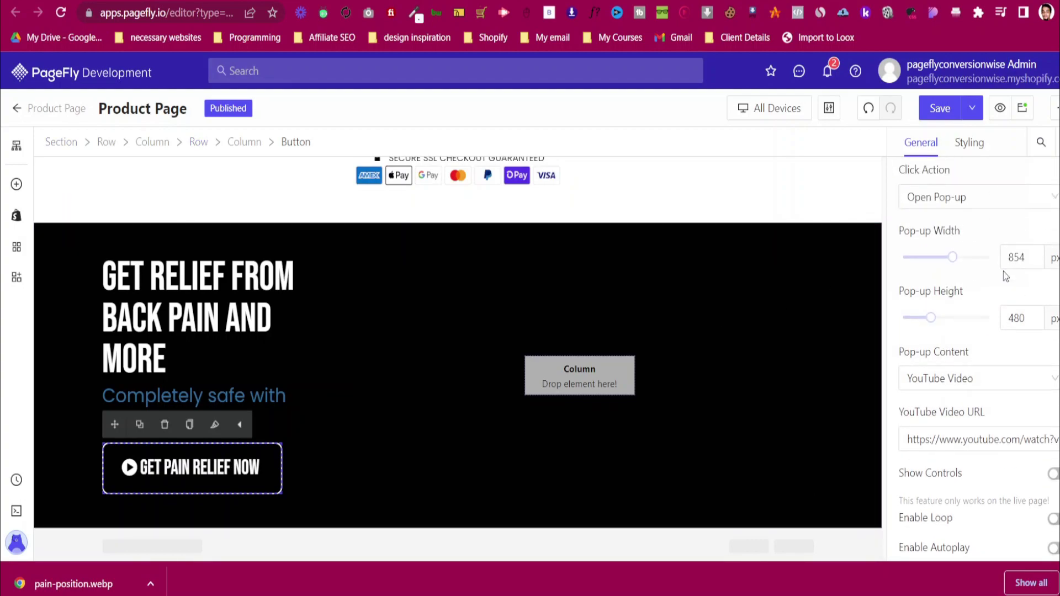
{"action": "scroll", "coordinate": [973, 284], "scroll_direction": "up", "scroll_amount": 2}
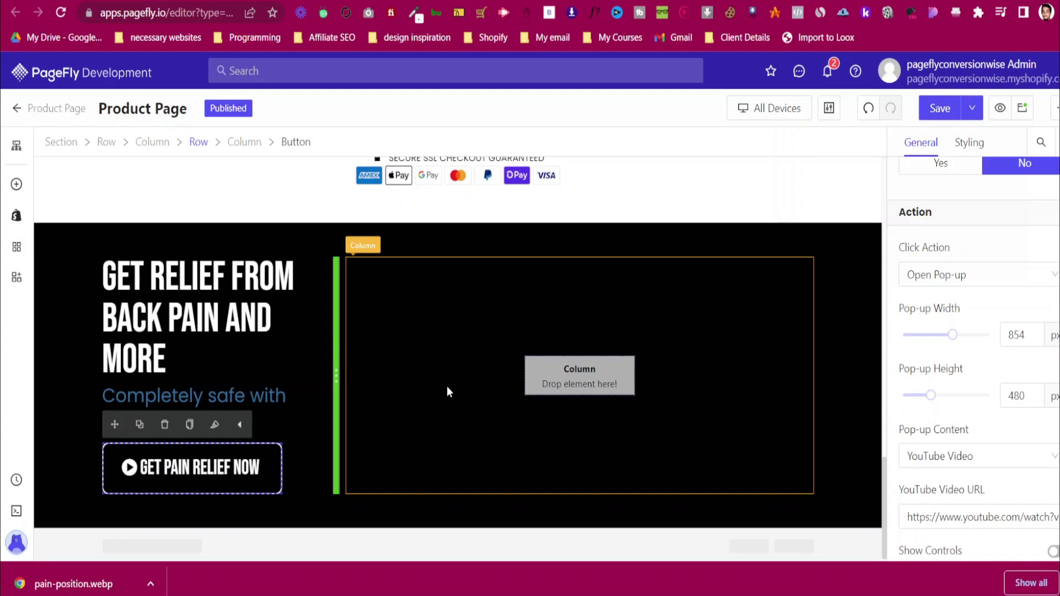
{"action": "scroll", "coordinate": [448, 392], "scroll_direction": "up", "scroll_amount": 3}
{"action": "scroll", "coordinate": [447, 392], "scroll_direction": "down", "scroll_amount": 3}
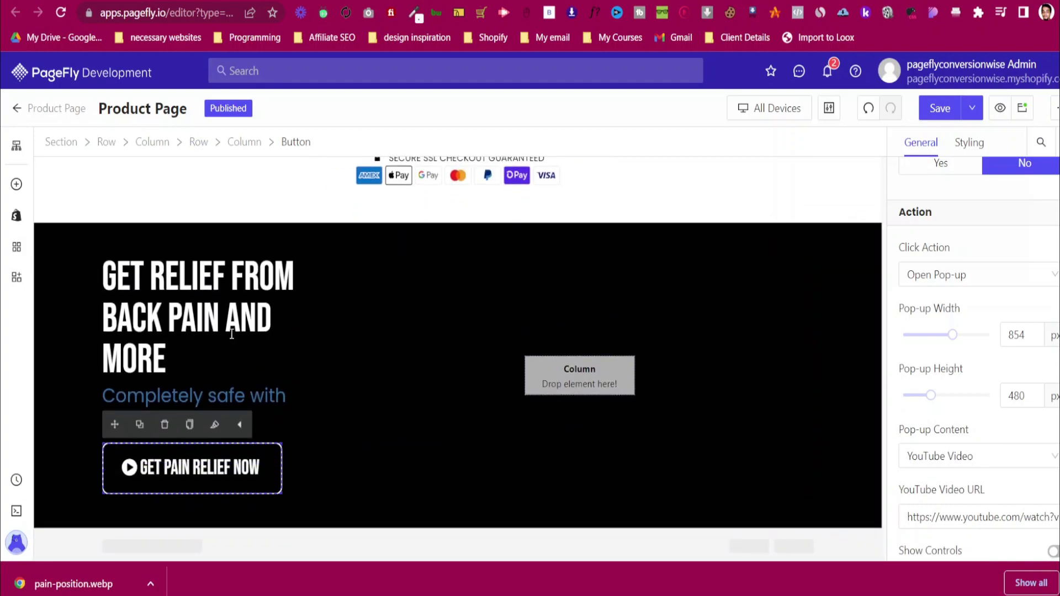
In the Mobile view, centre-align the black section's heading and the "Completely safe with zero medications" subheading
{"action": "left_click", "coordinate": [787, 111]}
{"action": "left_click", "coordinate": [785, 215]}
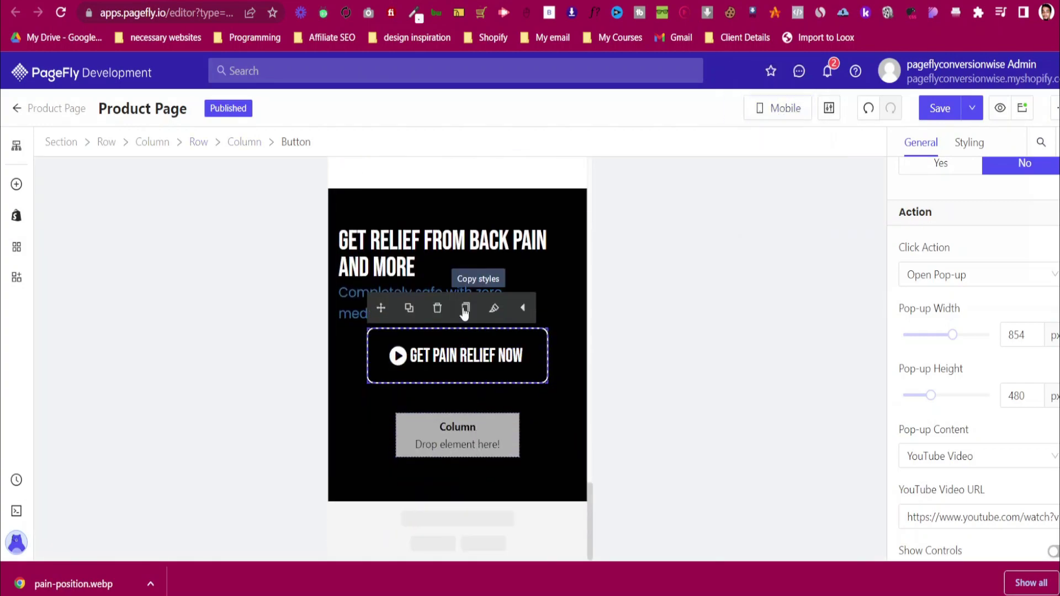
{"action": "left_click", "coordinate": [489, 243]}
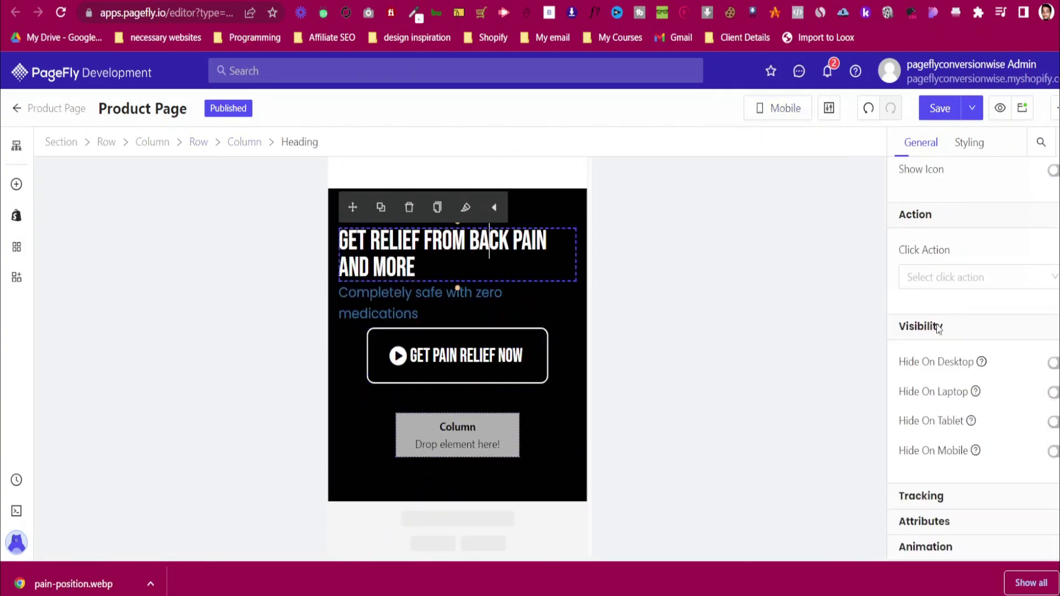
{"action": "left_click", "coordinate": [970, 143]}
{"action": "scroll", "coordinate": [966, 303], "scroll_direction": "down", "scroll_amount": 3}
{"action": "left_click", "coordinate": [961, 304]}
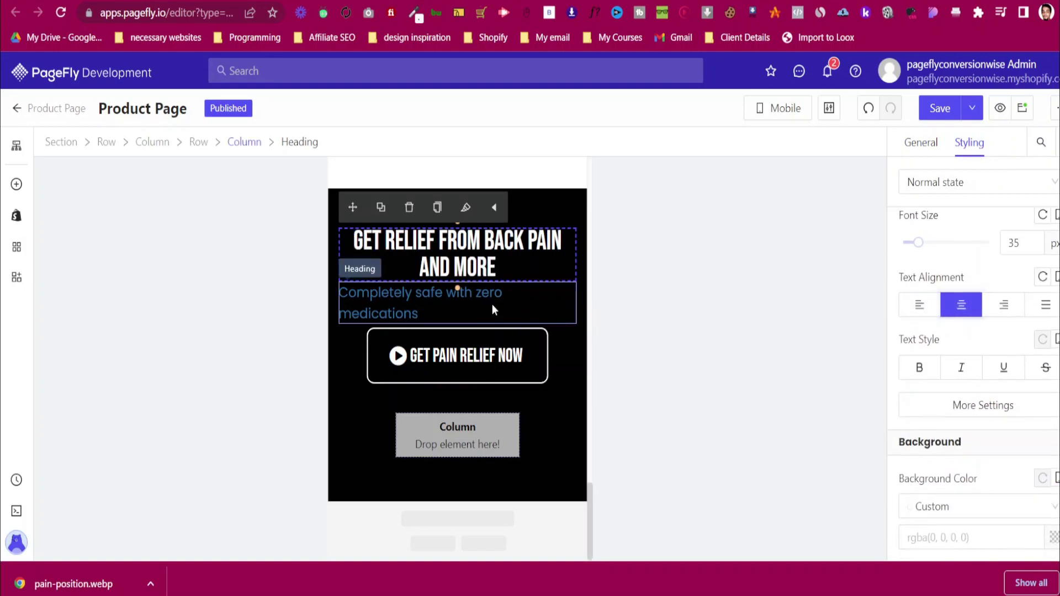
{"action": "left_click", "coordinate": [492, 304]}
{"action": "left_click", "coordinate": [961, 304]}
Review the page's sections in the mobile layout and return to the All Devices view
{"action": "scroll", "coordinate": [514, 345], "scroll_direction": "up", "scroll_amount": 5}
{"action": "scroll", "coordinate": [513, 345], "scroll_direction": "down", "scroll_amount": 4}
{"action": "scroll", "coordinate": [508, 361], "scroll_direction": "up", "scroll_amount": 3}
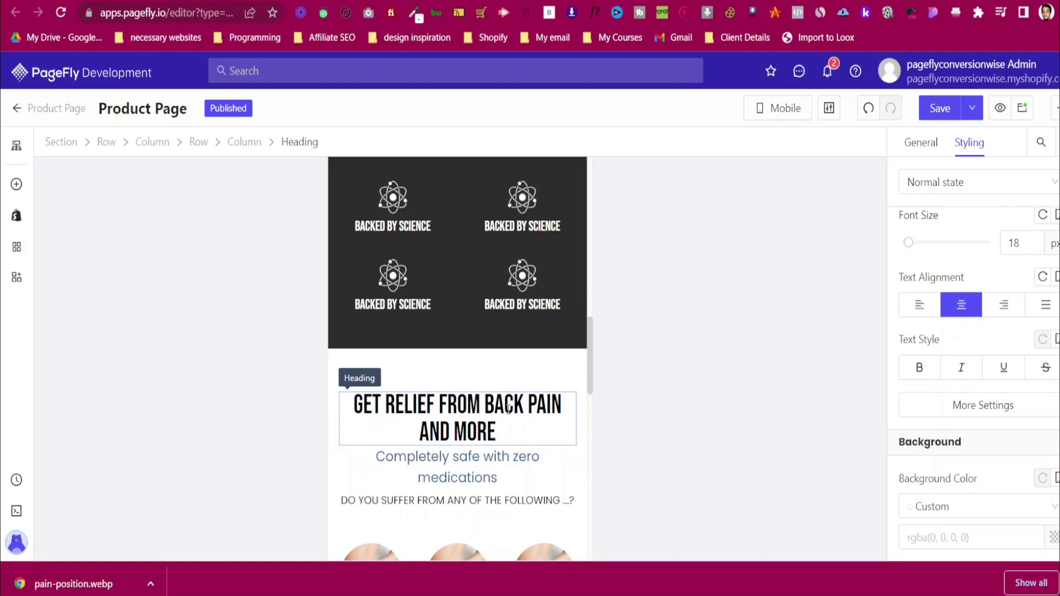
{"action": "scroll", "coordinate": [510, 409], "scroll_direction": "down", "scroll_amount": 3}
{"action": "scroll", "coordinate": [511, 412], "scroll_direction": "up", "scroll_amount": 5}
{"action": "scroll", "coordinate": [510, 411], "scroll_direction": "down", "scroll_amount": 3}
{"action": "left_click", "coordinate": [771, 108]}
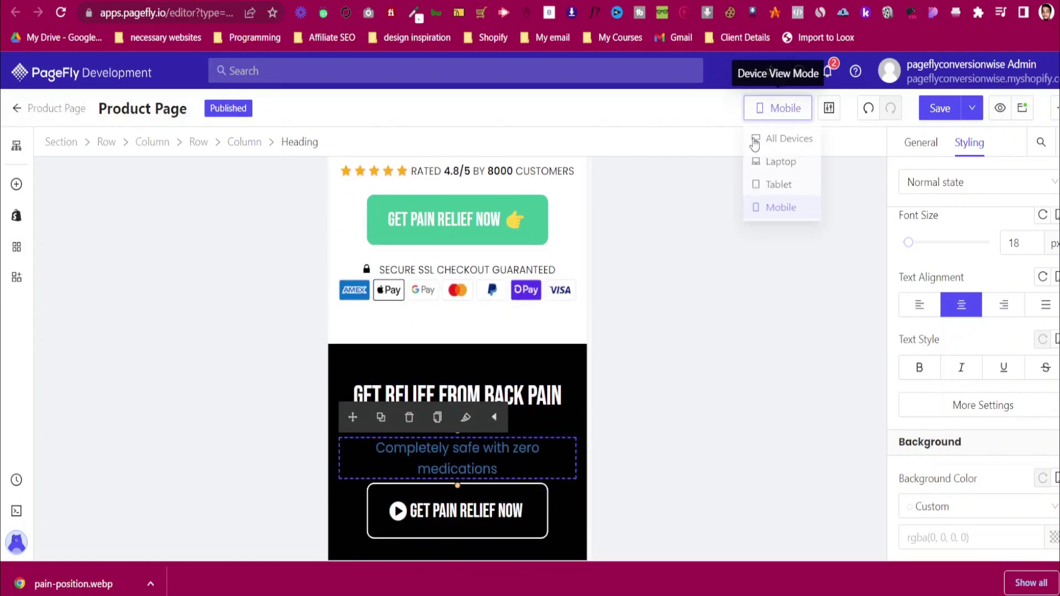
{"action": "left_click", "coordinate": [755, 144]}
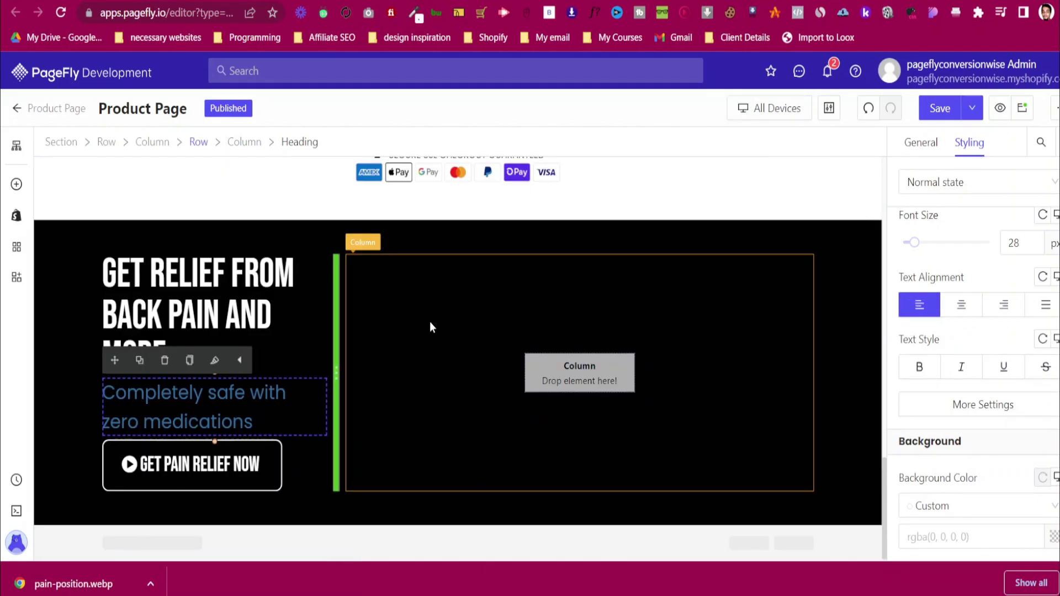
Compare the page with the "Pain relief in 3 simple steps" section on the serenelivingco.com reference page
{"action": "scroll", "coordinate": [431, 326], "scroll_direction": "up", "scroll_amount": 10}
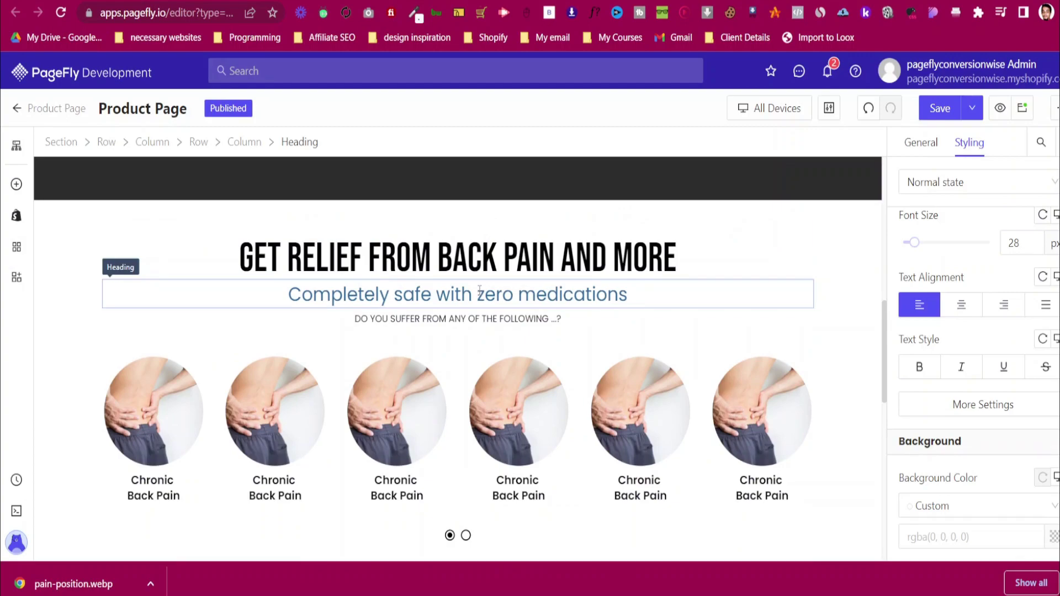
{"action": "scroll", "coordinate": [480, 291], "scroll_direction": "down", "scroll_amount": 10}
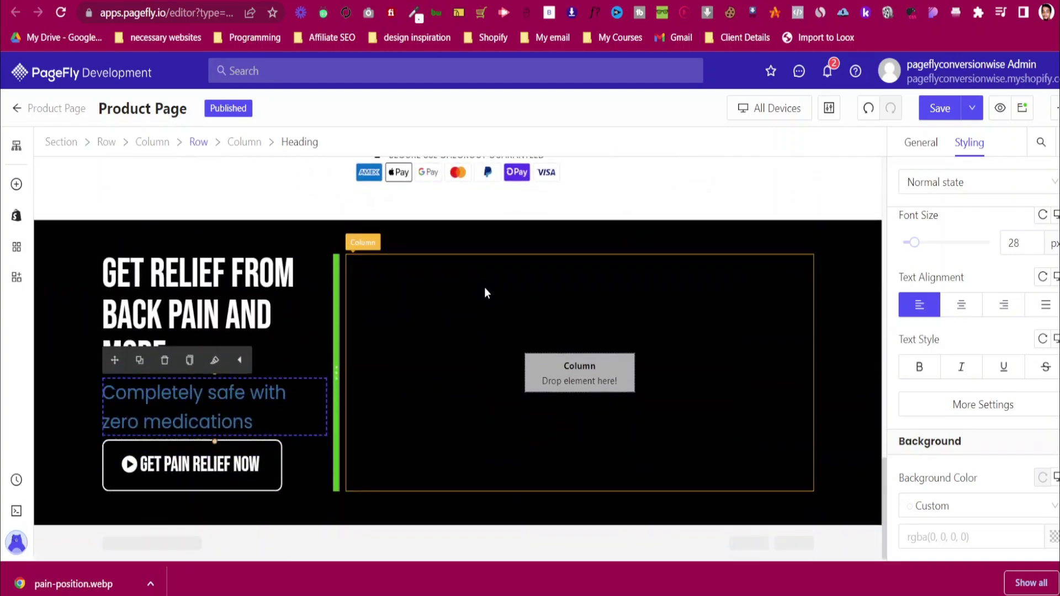
{"action": "left_click", "coordinate": [381, 1]}
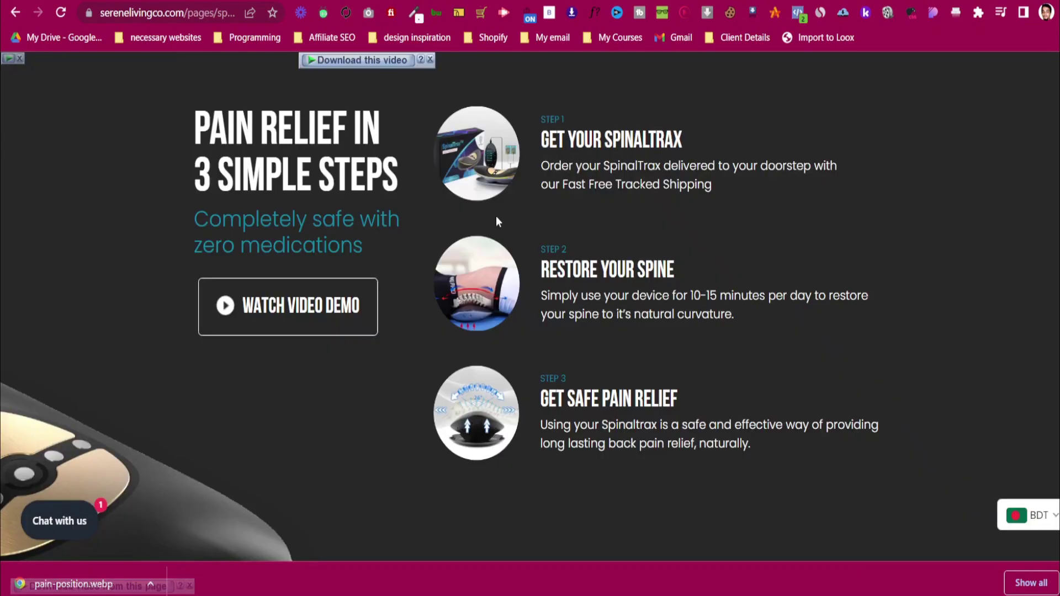
{"action": "scroll", "coordinate": [588, 206], "scroll_direction": "up", "scroll_amount": 1}
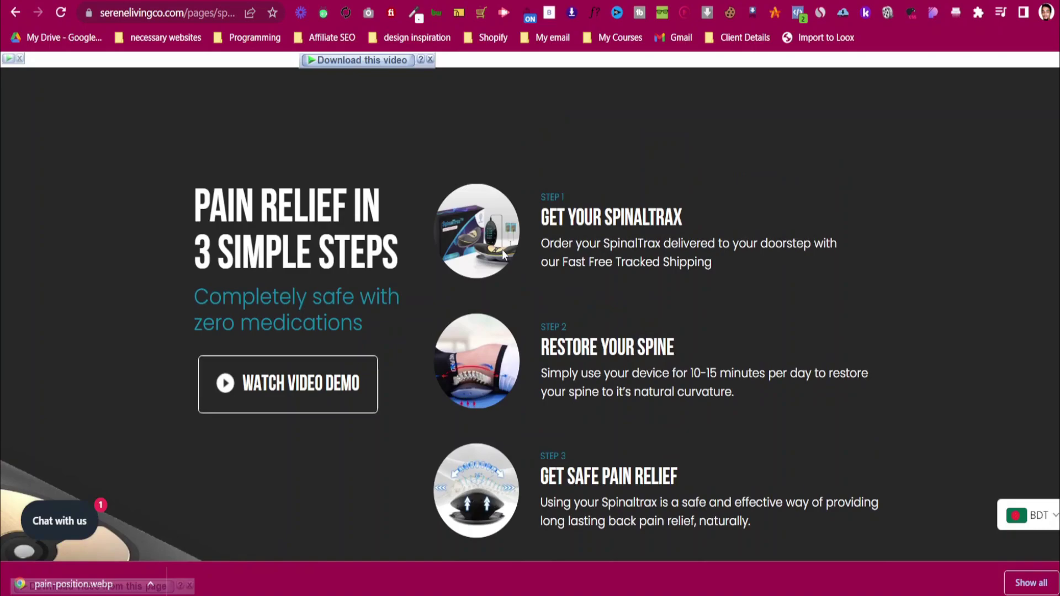
{"action": "scroll", "coordinate": [502, 249], "scroll_direction": "up", "scroll_amount": 9}
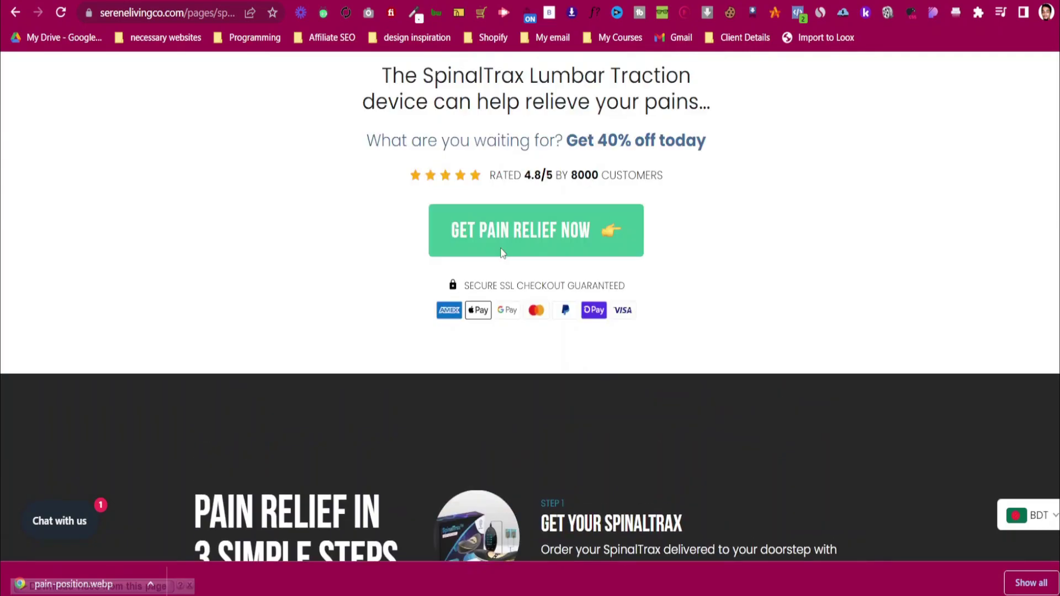
{"action": "scroll", "coordinate": [530, 354], "scroll_direction": "down", "scroll_amount": 9}
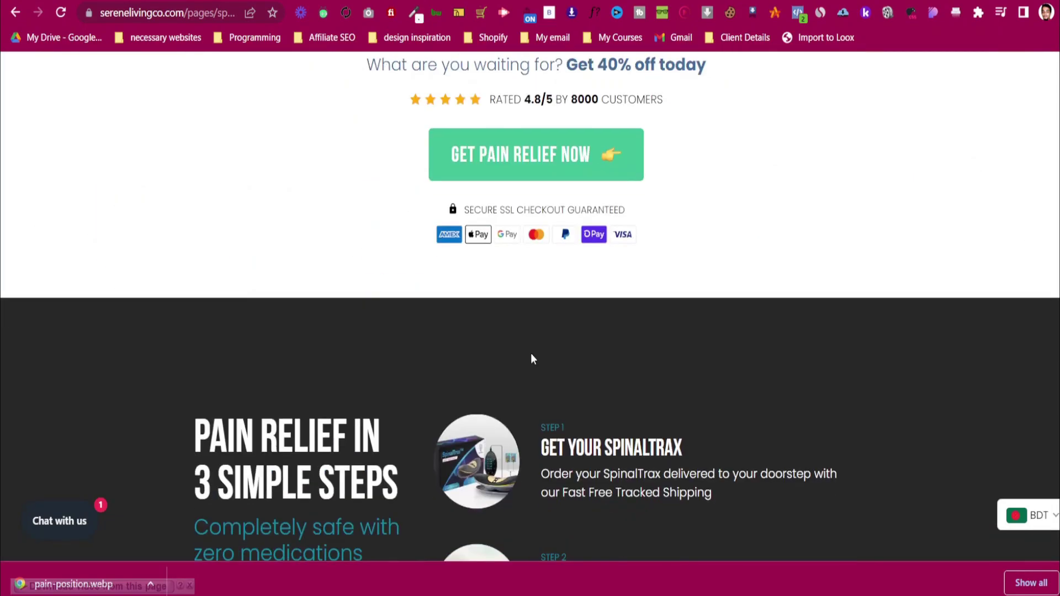
Back in the PageFly editor, duplicate the hero section's customer review row and try to move the copy into the black section's empty column
{"action": "key", "text": "ctrl+Tab"}
{"action": "scroll", "coordinate": [394, 327], "scroll_direction": "up", "scroll_amount": 20}
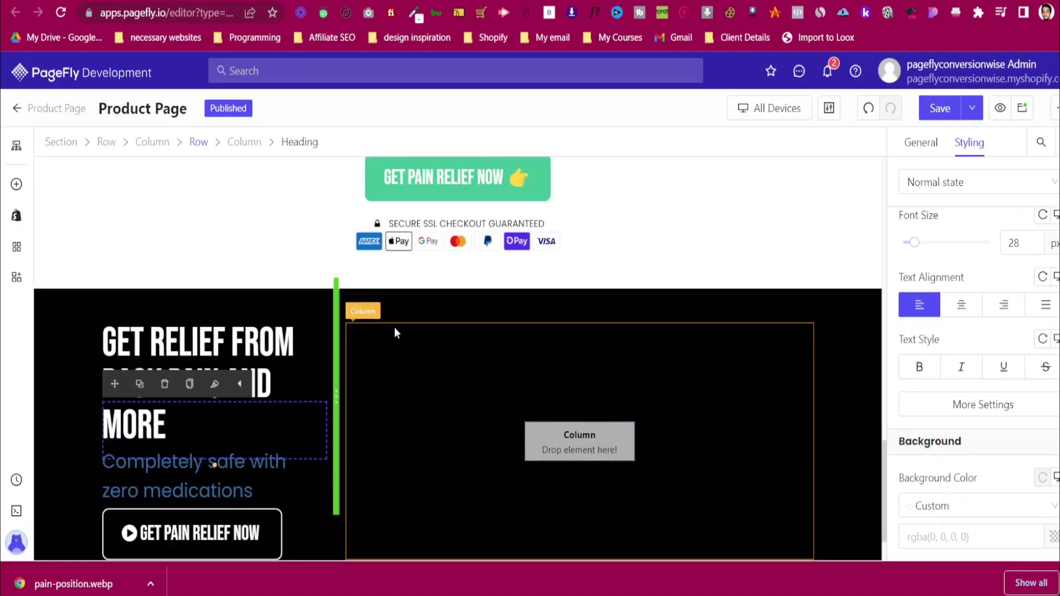
{"action": "scroll", "coordinate": [439, 392], "scroll_direction": "down", "scroll_amount": 3}
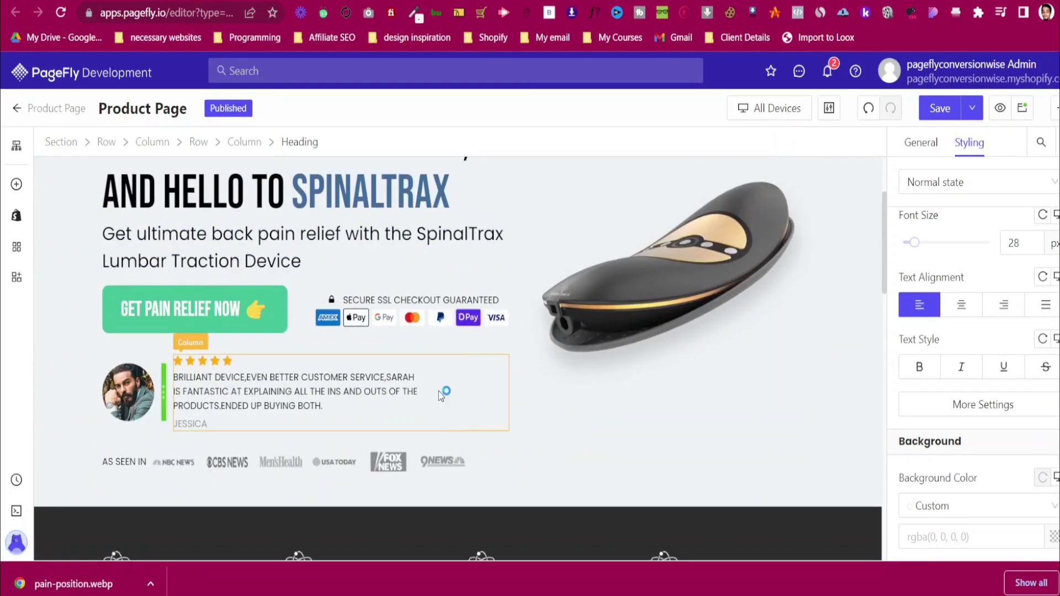
{"action": "left_click", "coordinate": [472, 346]}
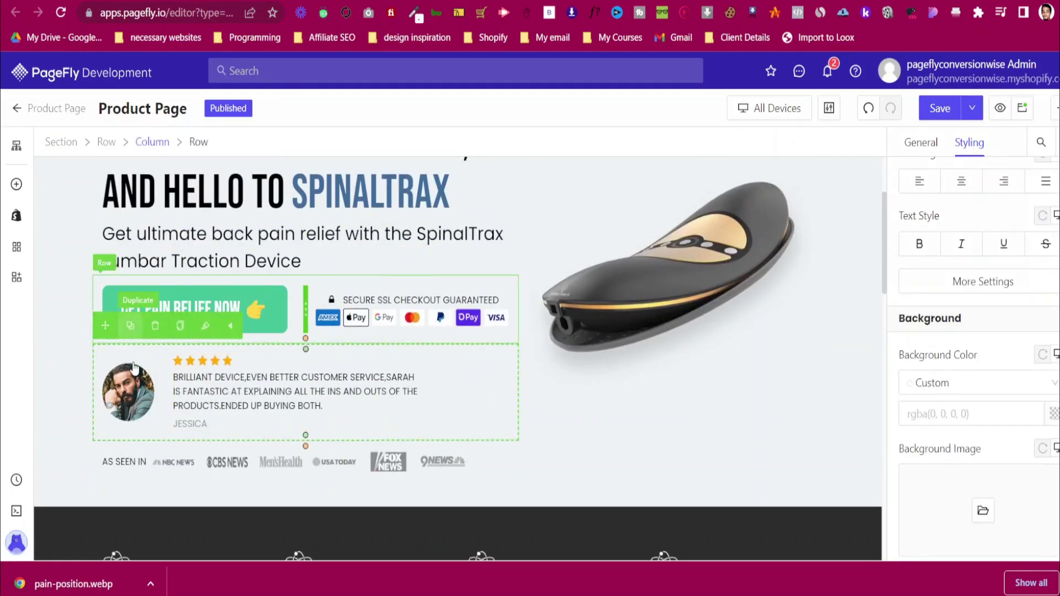
{"action": "left_click", "coordinate": [130, 325]}
{"action": "left_click", "coordinate": [98, 400]}
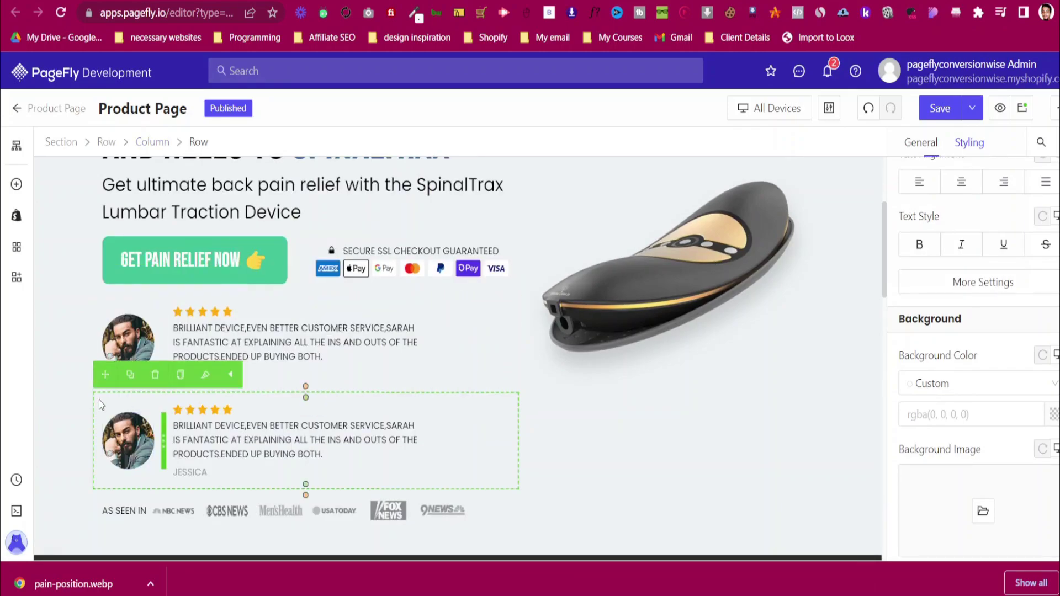
{"action": "left_click_drag", "start_coordinate": [98, 376], "coordinate": [576, 418]}
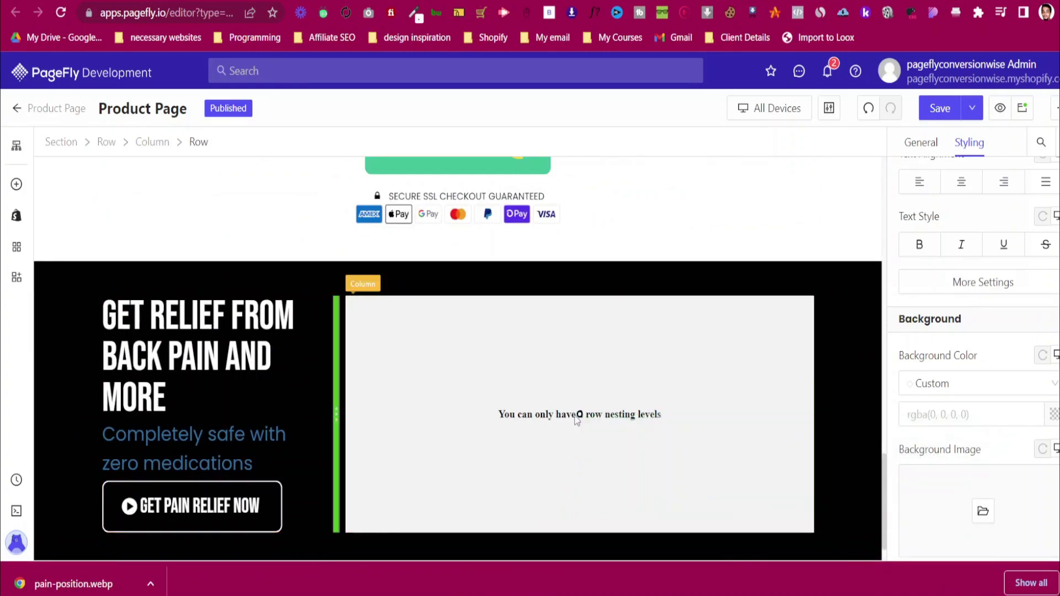
Try to insert a two-column 1/2 and 1/2 layout into the empty column of the black section
{"action": "left_click", "coordinate": [600, 395]}
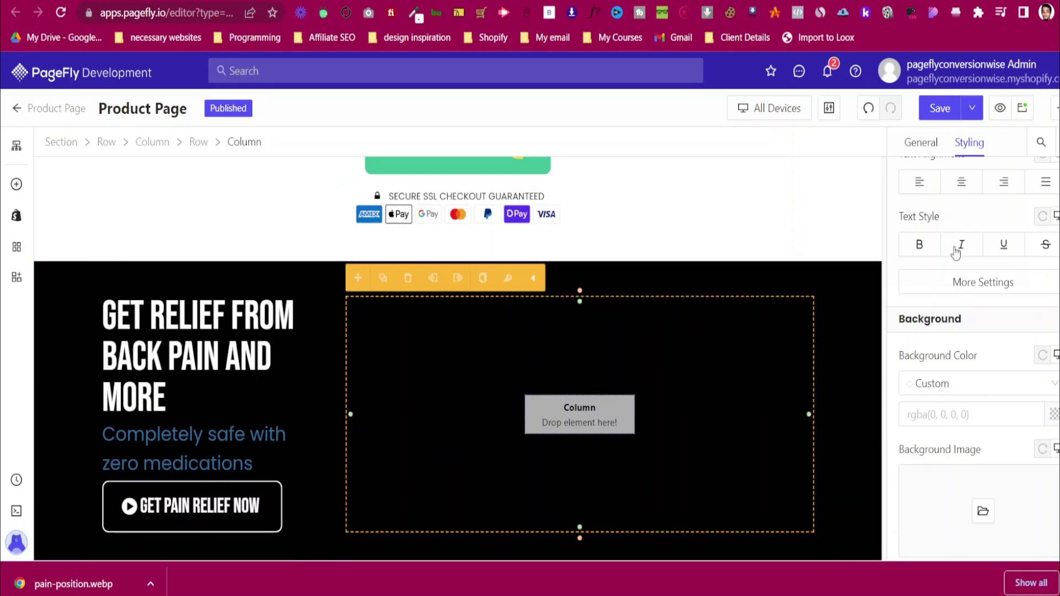
{"action": "left_click", "coordinate": [16, 185]}
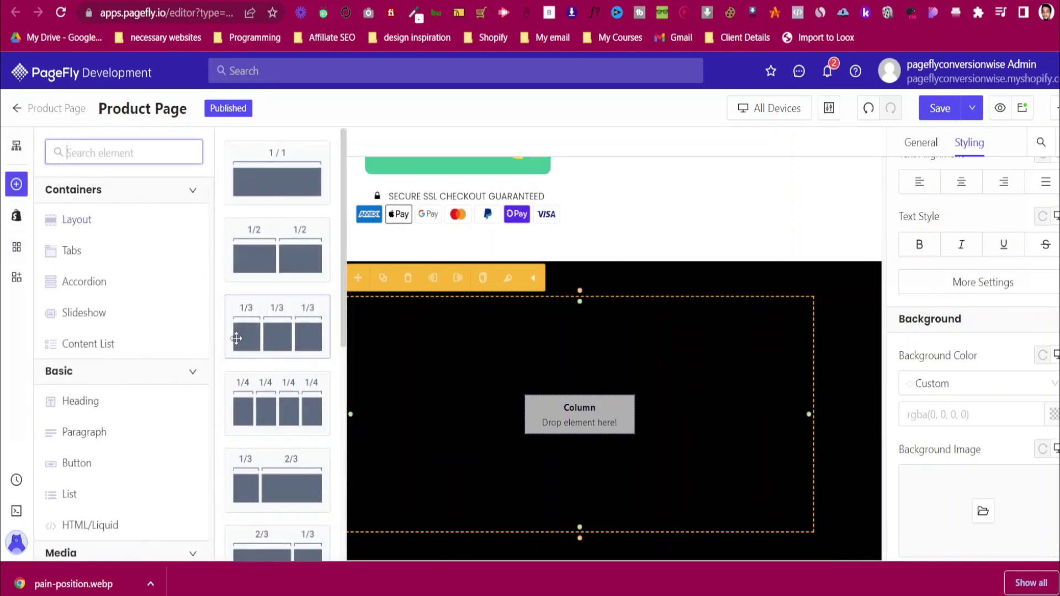
{"action": "left_click_drag", "start_coordinate": [267, 263], "coordinate": [505, 382]}
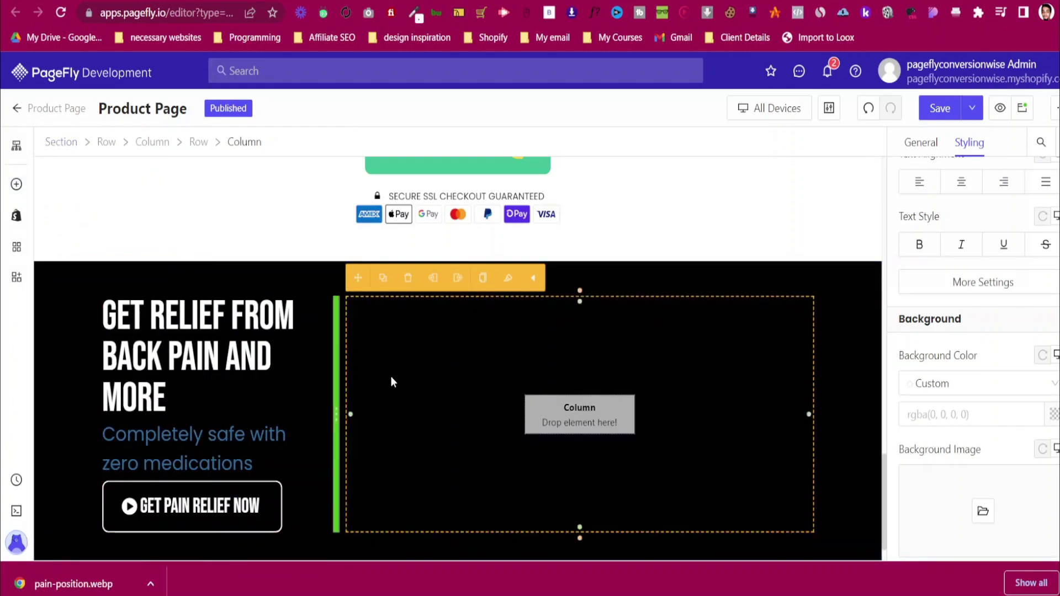
{"action": "left_click", "coordinate": [275, 331]}
{"action": "scroll", "coordinate": [276, 331], "scroll_direction": "down", "scroll_amount": 1}
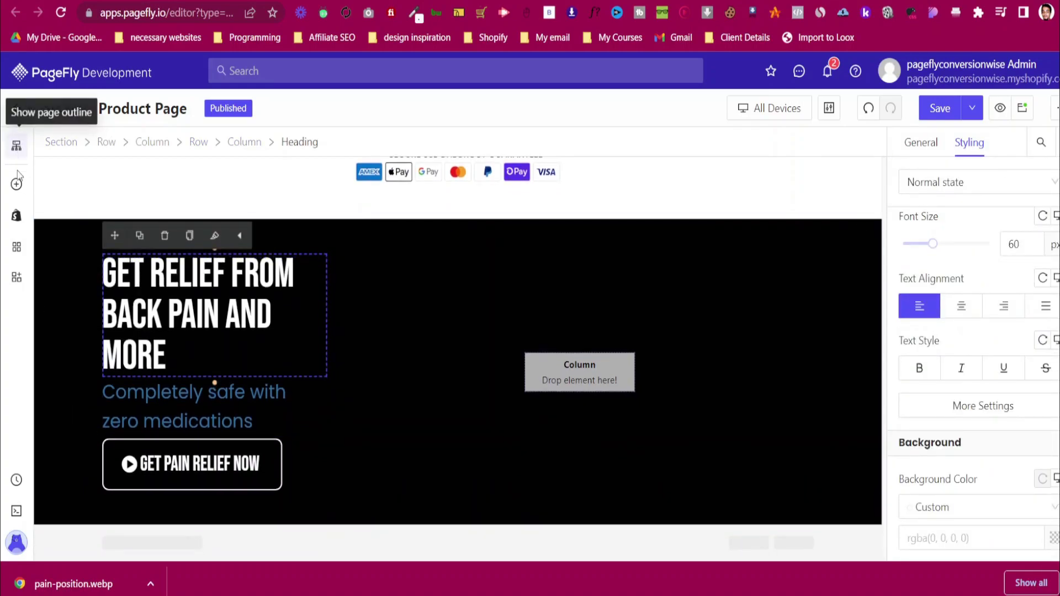
Insert a two-column 1/2 and 1/2 layout as a new section directly above the black section
{"action": "left_click", "coordinate": [21, 188]}
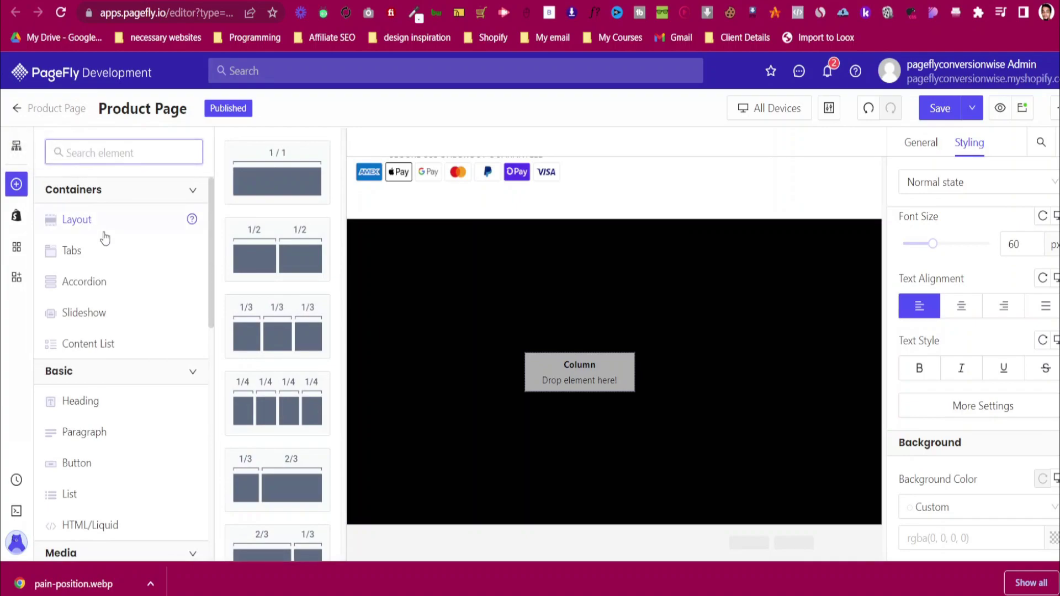
{"action": "left_click_drag", "start_coordinate": [247, 260], "coordinate": [472, 467]}
{"action": "left_click_drag", "start_coordinate": [505, 525], "coordinate": [538, 220]}
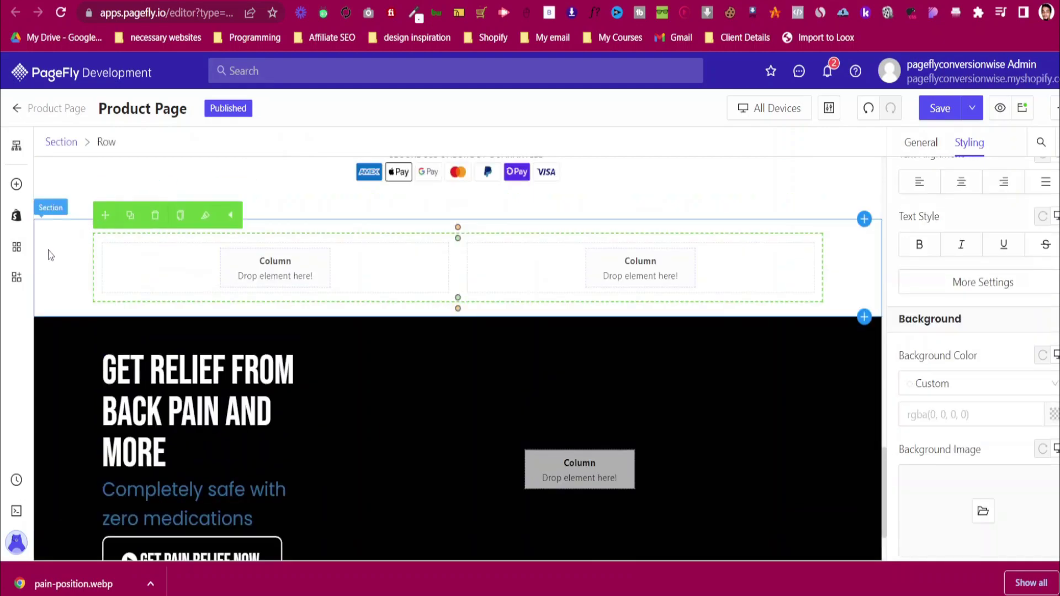
Set the new two-column section's background color to black, rgb(0, 0, 0)
{"action": "left_click", "coordinate": [48, 250]}
{"action": "scroll", "coordinate": [1029, 334], "scroll_direction": "down", "scroll_amount": 8}
{"action": "scroll", "coordinate": [1027, 334], "scroll_direction": "up", "scroll_amount": 8}
{"action": "left_click", "coordinate": [1022, 335]}
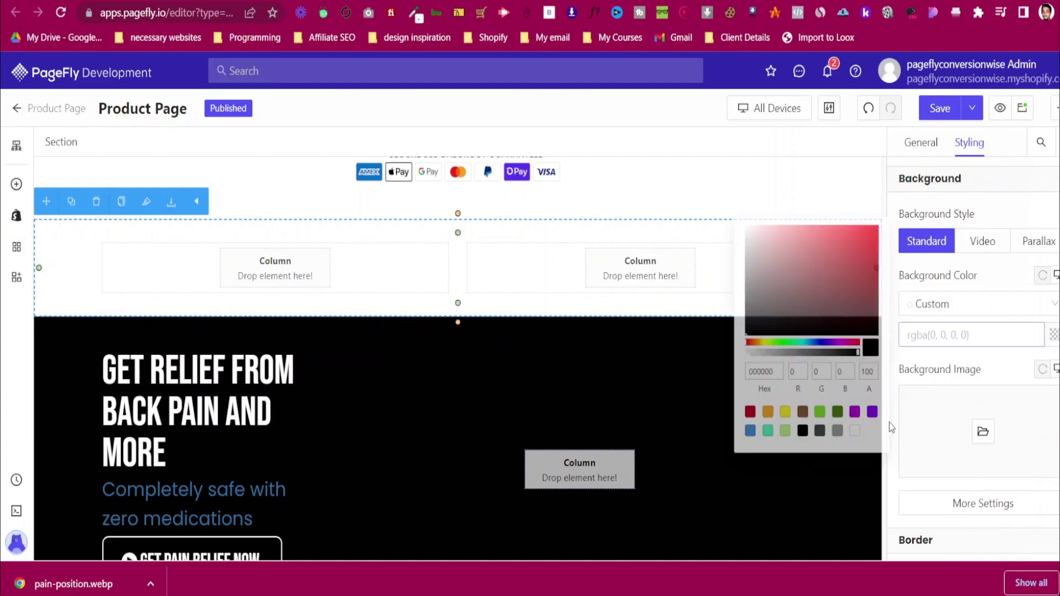
{"action": "left_click", "coordinate": [797, 436]}
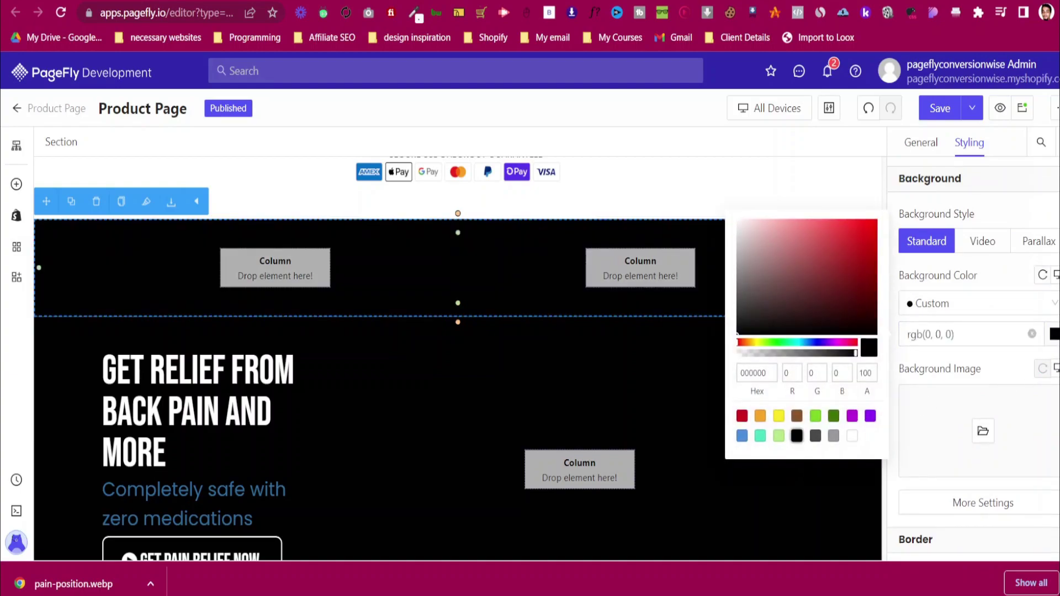
Move the "Get relief from back pain and more" heading, the "Completely safe" subheading and the button into the new section's first column
{"action": "left_click", "coordinate": [333, 264]}
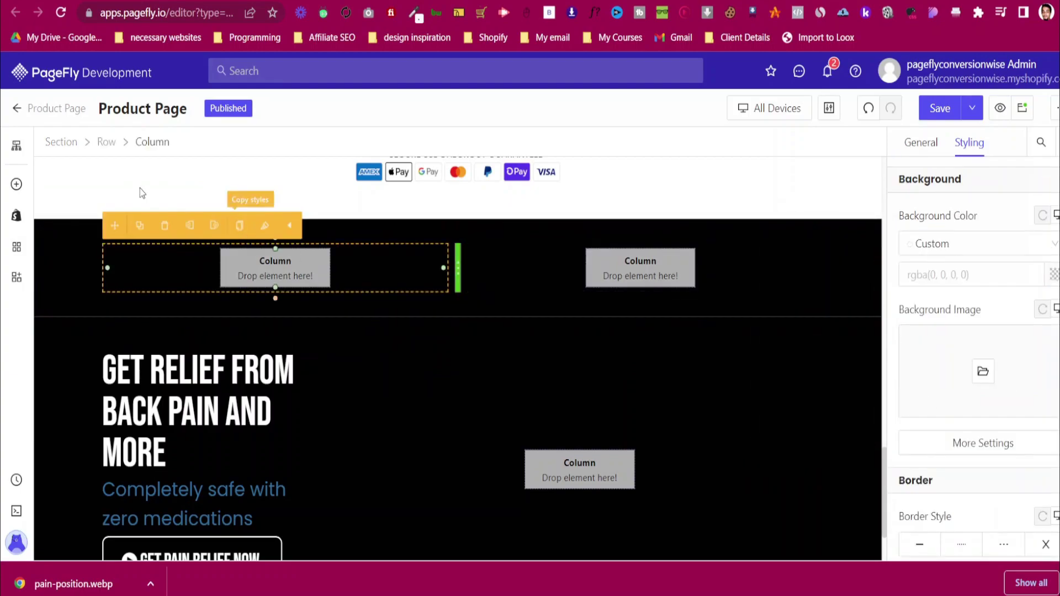
{"action": "left_click", "coordinate": [107, 143]}
{"action": "left_click", "coordinate": [574, 442]}
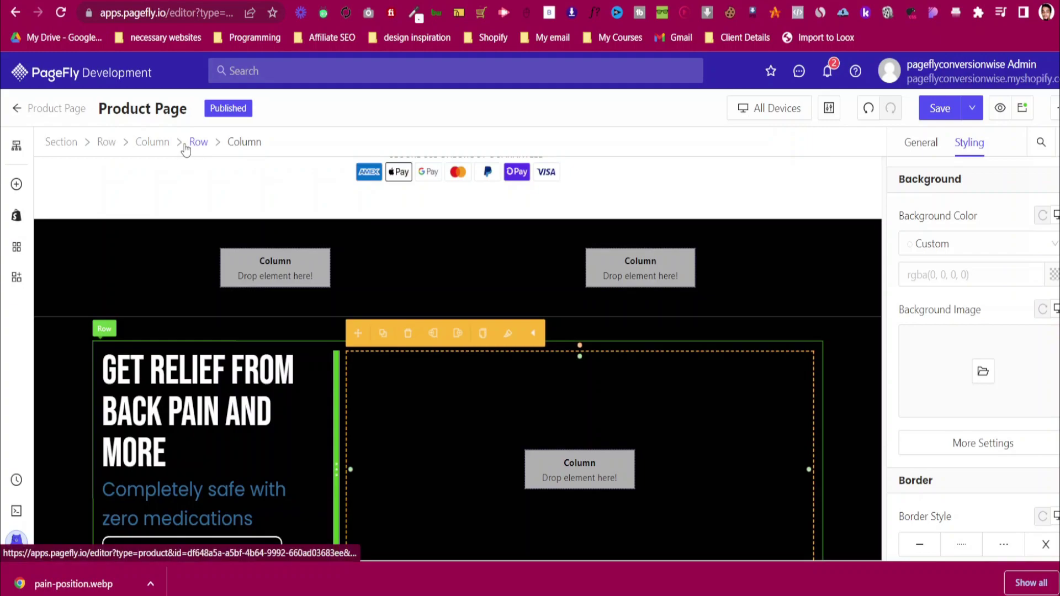
{"action": "left_click", "coordinate": [197, 146]}
{"action": "left_click", "coordinate": [105, 143]}
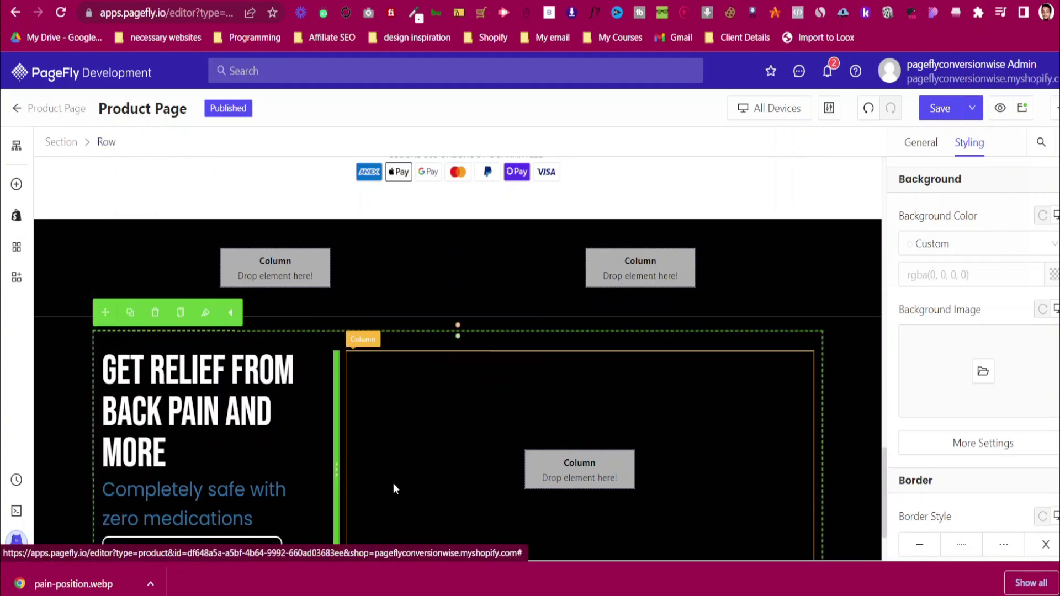
{"action": "left_click", "coordinate": [247, 443]}
{"action": "left_click_drag", "start_coordinate": [114, 333], "coordinate": [235, 270]}
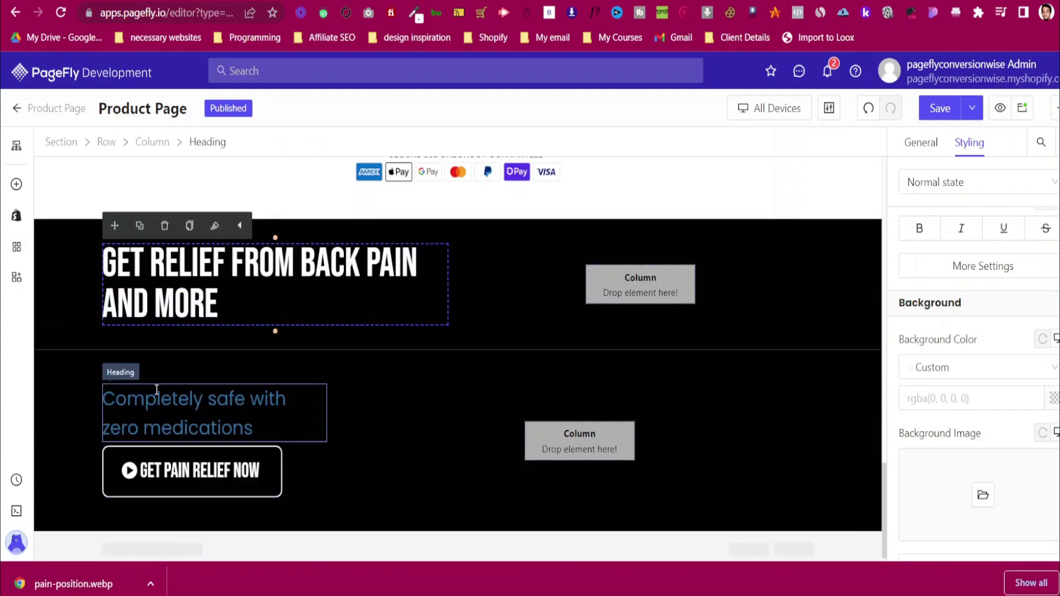
{"action": "left_click", "coordinate": [128, 387]}
{"action": "left_click_drag", "start_coordinate": [121, 340], "coordinate": [171, 322]}
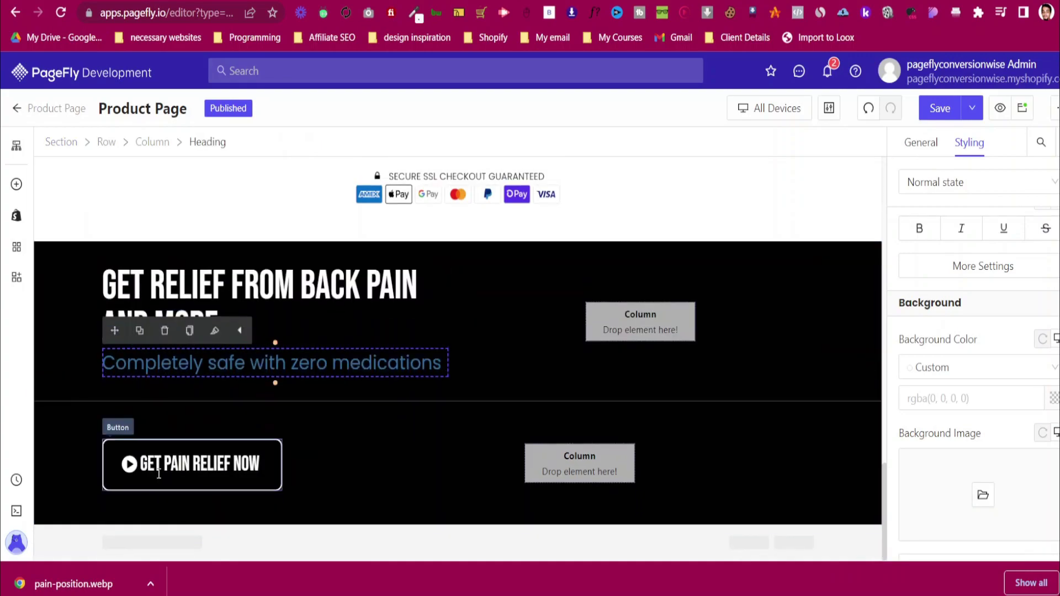
{"action": "left_click_drag", "start_coordinate": [122, 428], "coordinate": [228, 379]}
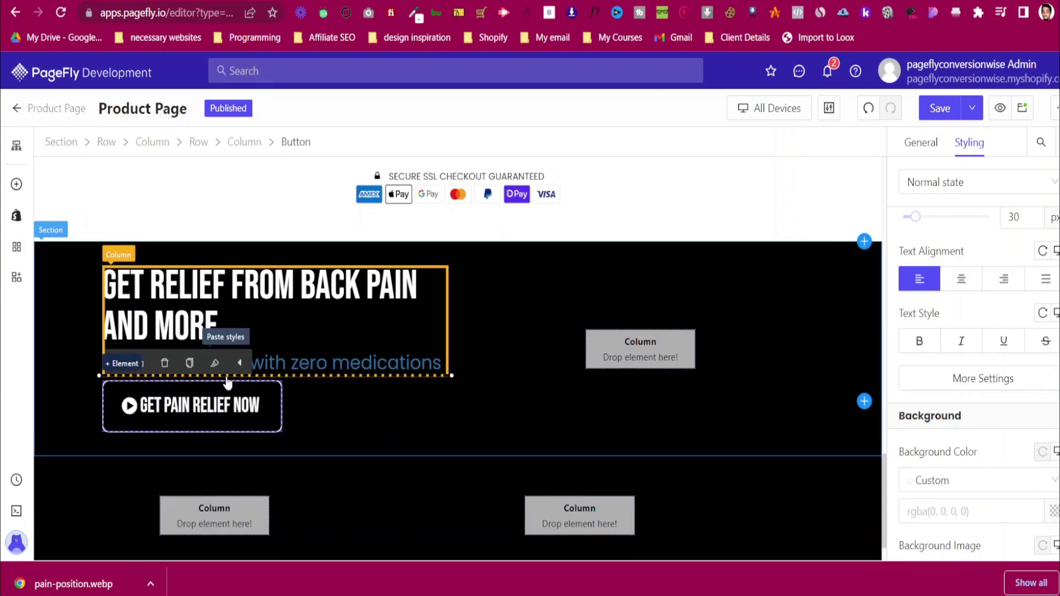
Delete the emptied black section and narrow the text column of the remaining one to about a third of the row
{"action": "left_click", "coordinate": [85, 484]}
{"action": "scroll", "coordinate": [95, 462], "scroll_direction": "down", "scroll_amount": 1}
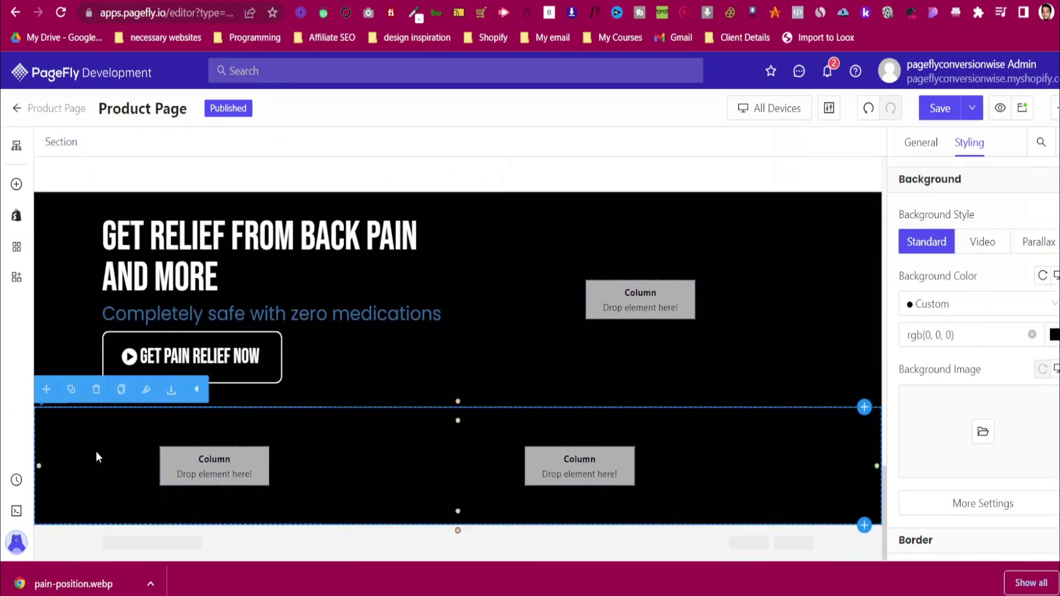
{"action": "left_click", "coordinate": [96, 389]}
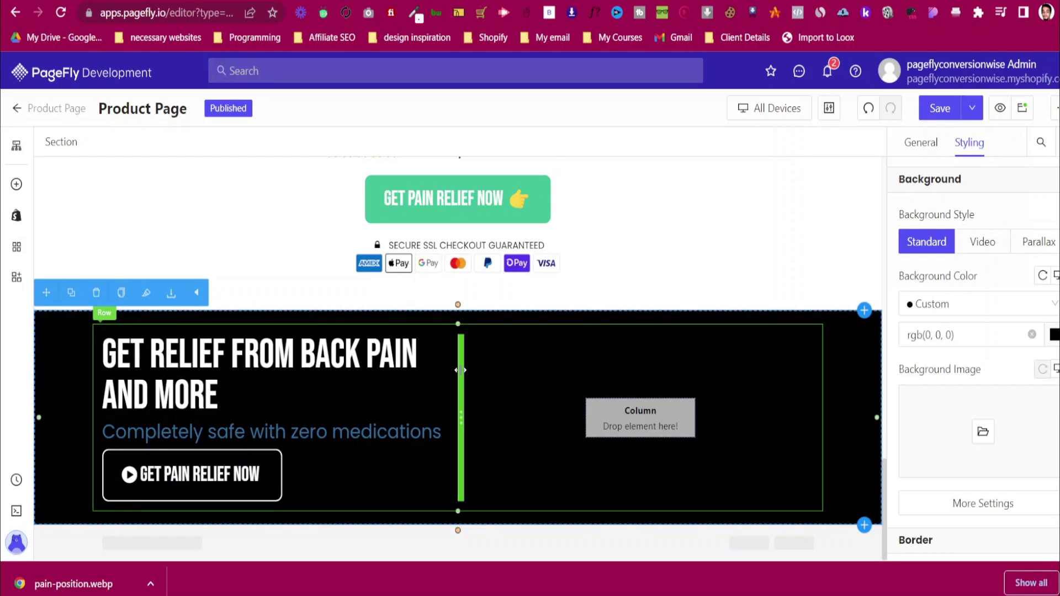
{"action": "left_click_drag", "start_coordinate": [436, 376], "coordinate": [370, 363]}
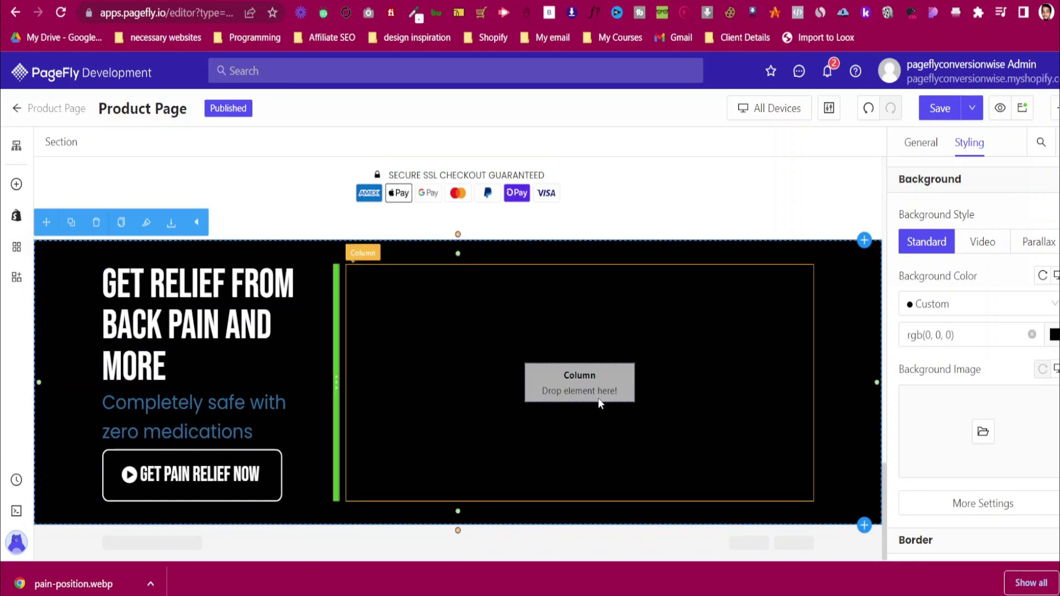
Insert a 1/3 and 2/3 layout into the black section's empty column and narrow its first column to about a quarter
{"action": "left_click", "coordinate": [17, 184]}
{"action": "scroll", "coordinate": [301, 387], "scroll_direction": "down", "scroll_amount": 7}
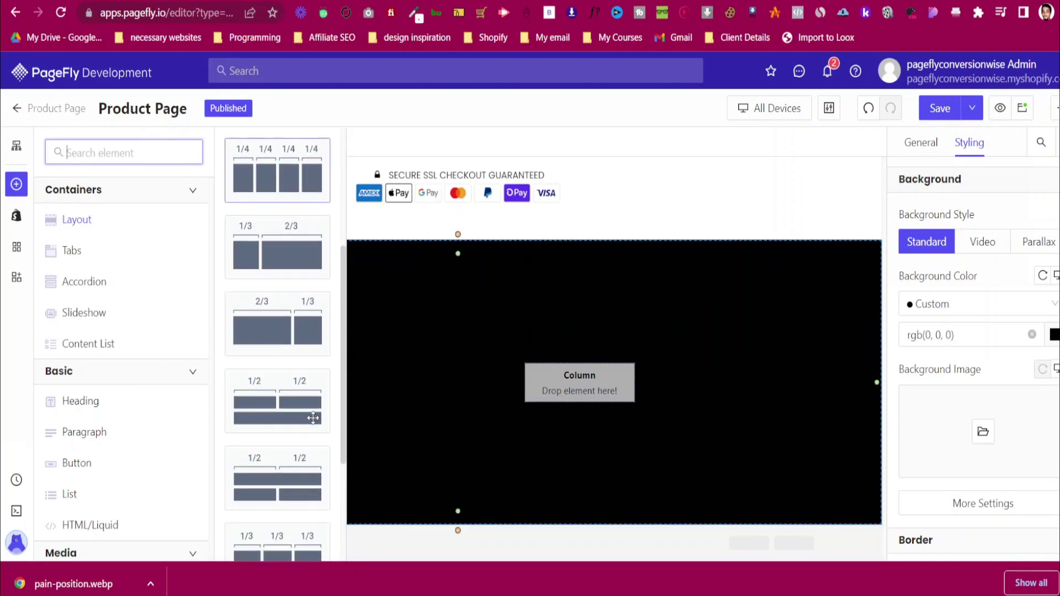
{"action": "scroll", "coordinate": [292, 381], "scroll_direction": "up", "scroll_amount": 4}
{"action": "left_click_drag", "start_coordinate": [284, 298], "coordinate": [546, 380]}
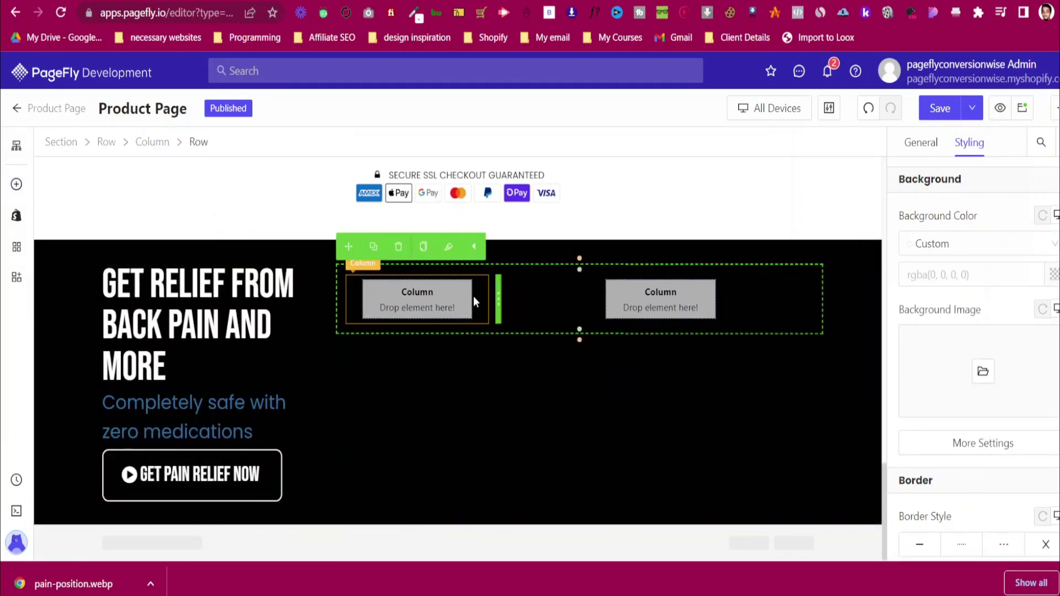
{"action": "left_click_drag", "start_coordinate": [499, 296], "coordinate": [461, 297]}
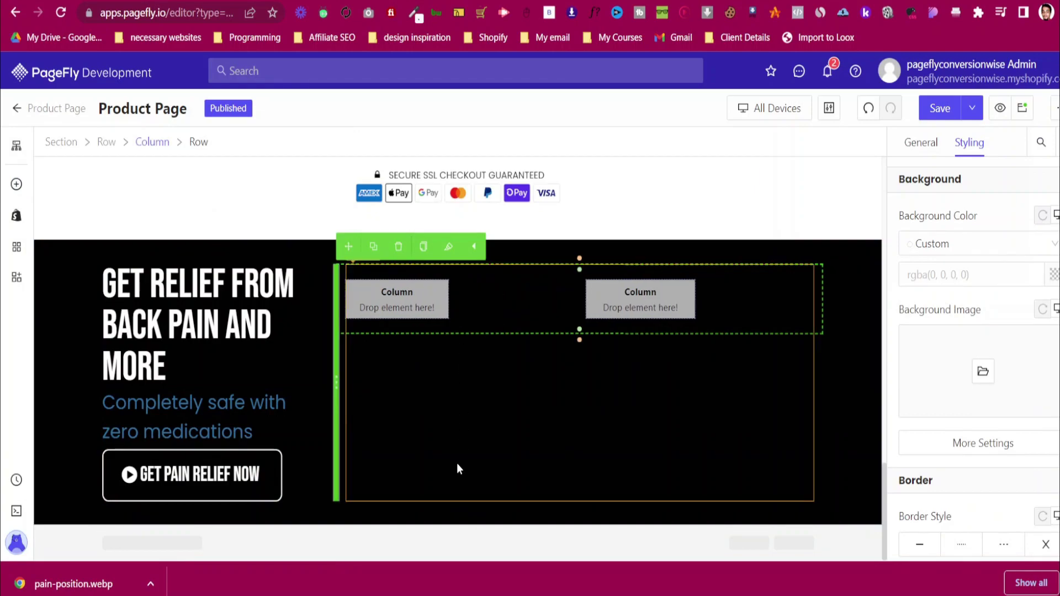
Save the round Step 1 product image from the serenelivingco.com reference page and return to the PageFly editor
{"action": "key", "text": "ctrl+Tab"}
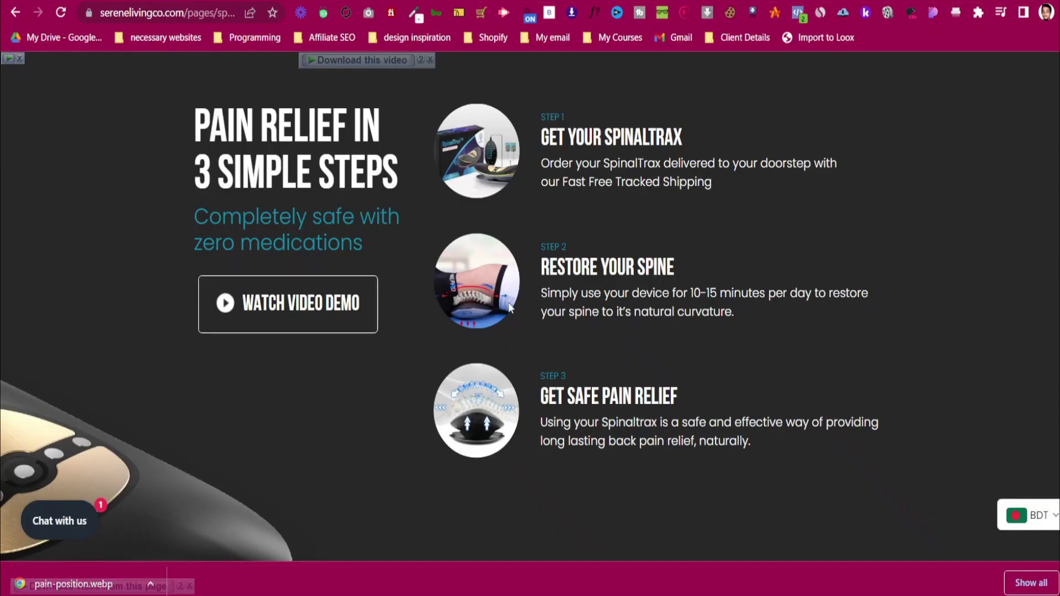
{"action": "right_click", "coordinate": [484, 155]}
{"action": "left_click", "coordinate": [503, 189]}
{"action": "left_click", "coordinate": [425, 322]}
{"action": "key", "text": "ctrl+shift+Tab"}
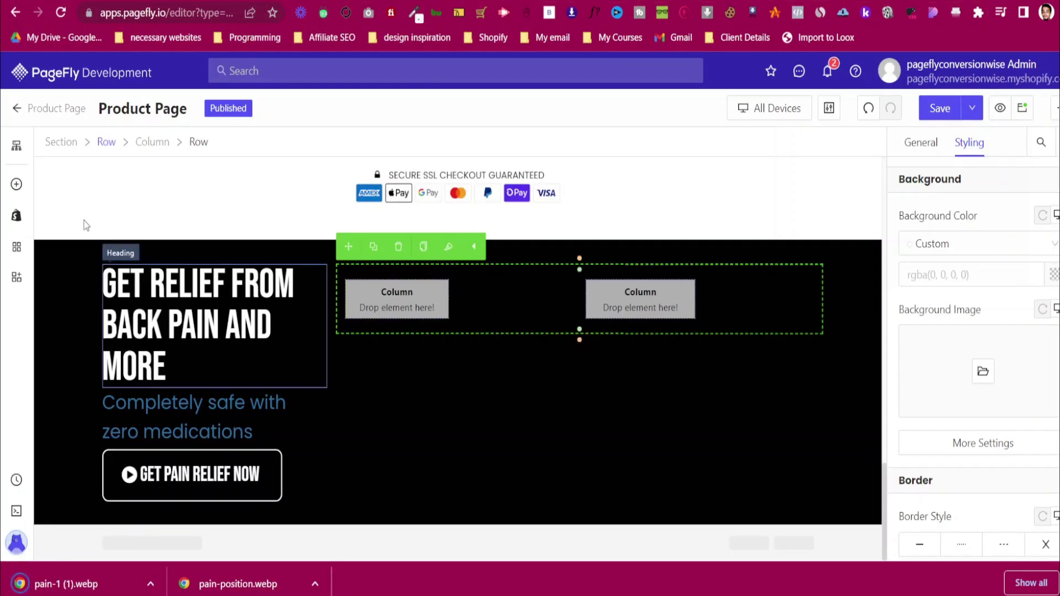
Add an Image element to the narrow first column of the nested row in the black section
{"action": "left_click", "coordinate": [9, 182]}
{"action": "scroll", "coordinate": [143, 457], "scroll_direction": "down", "scroll_amount": 3}
{"action": "left_click_drag", "start_coordinate": [144, 433], "coordinate": [408, 301]}
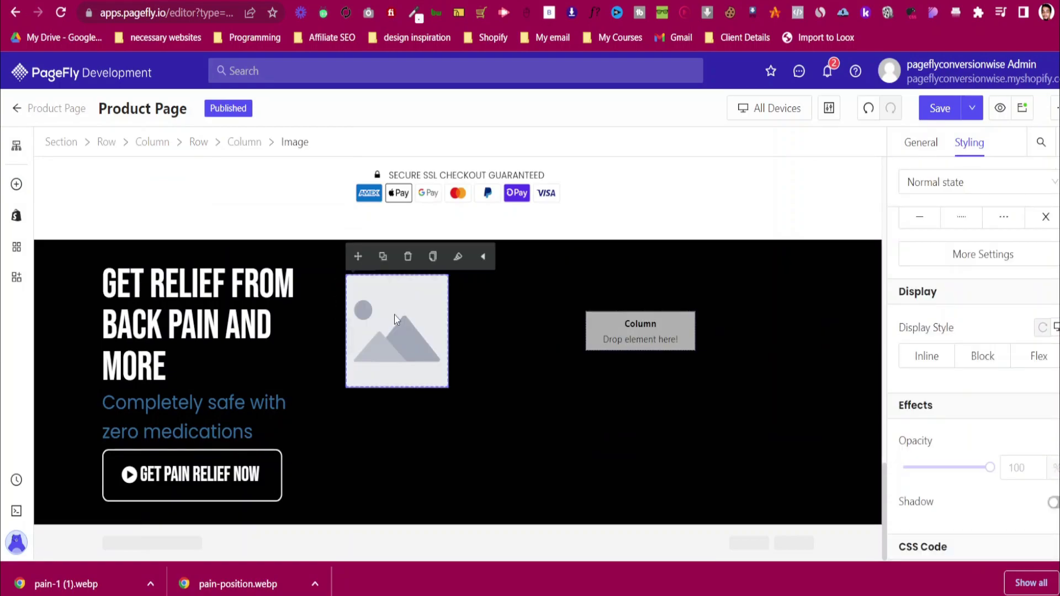
Upload pain-1 (1).webp from the Downloads folder and use it as the new image's source
{"action": "left_click", "coordinate": [919, 142]}
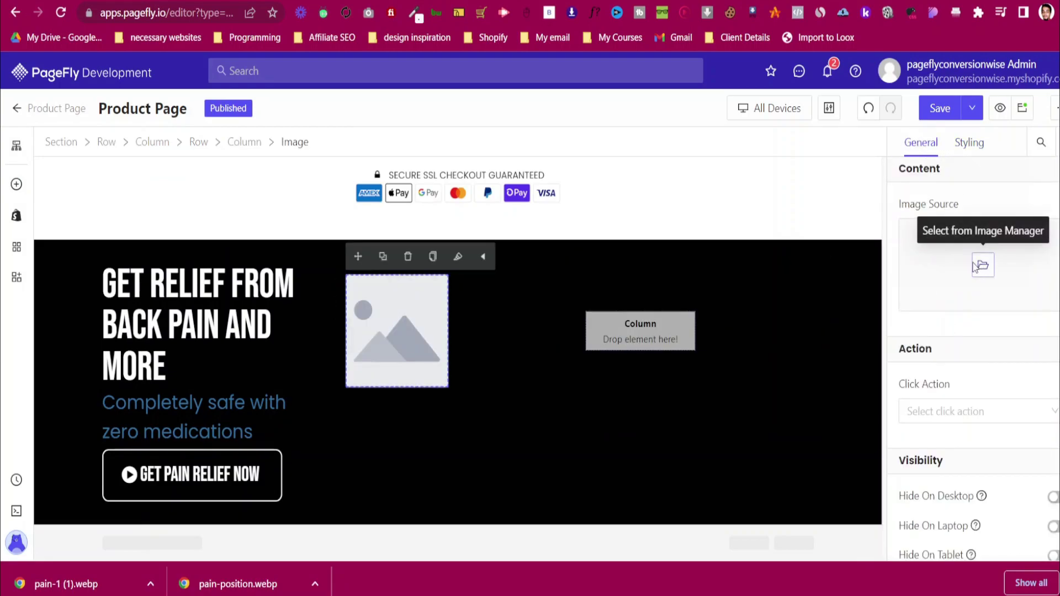
{"action": "left_click", "coordinate": [977, 264]}
{"action": "left_click", "coordinate": [906, 213]}
{"action": "left_click", "coordinate": [171, 131]}
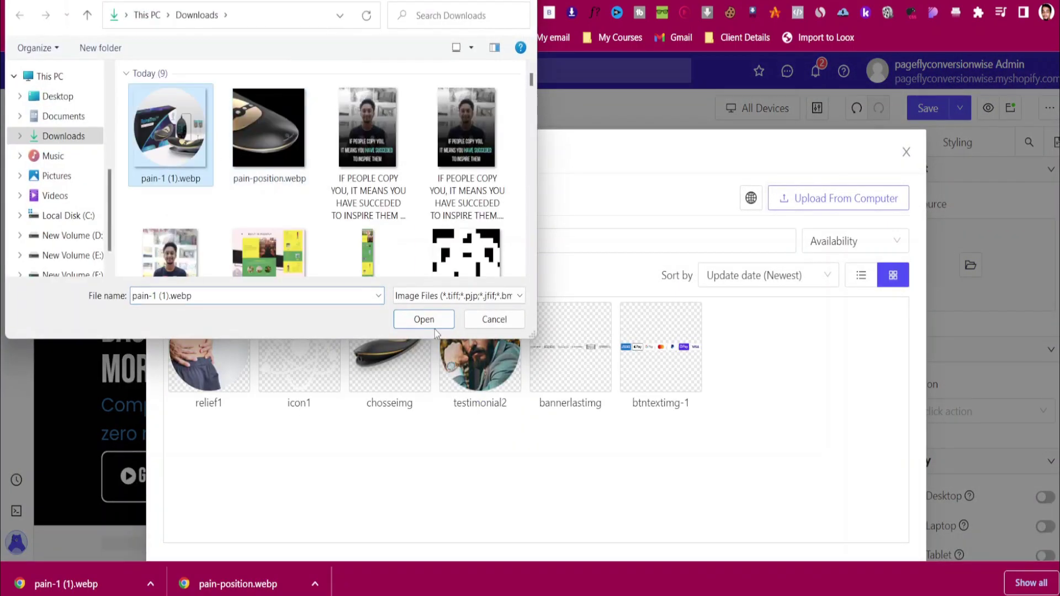
{"action": "left_click", "coordinate": [421, 317]}
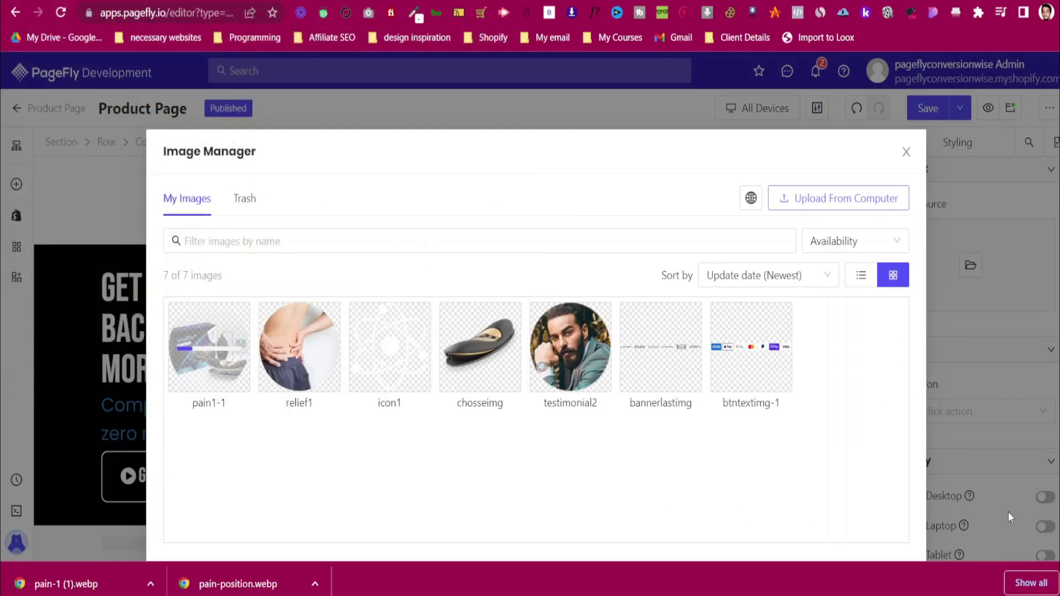
{"action": "left_click", "coordinate": [903, 521]}
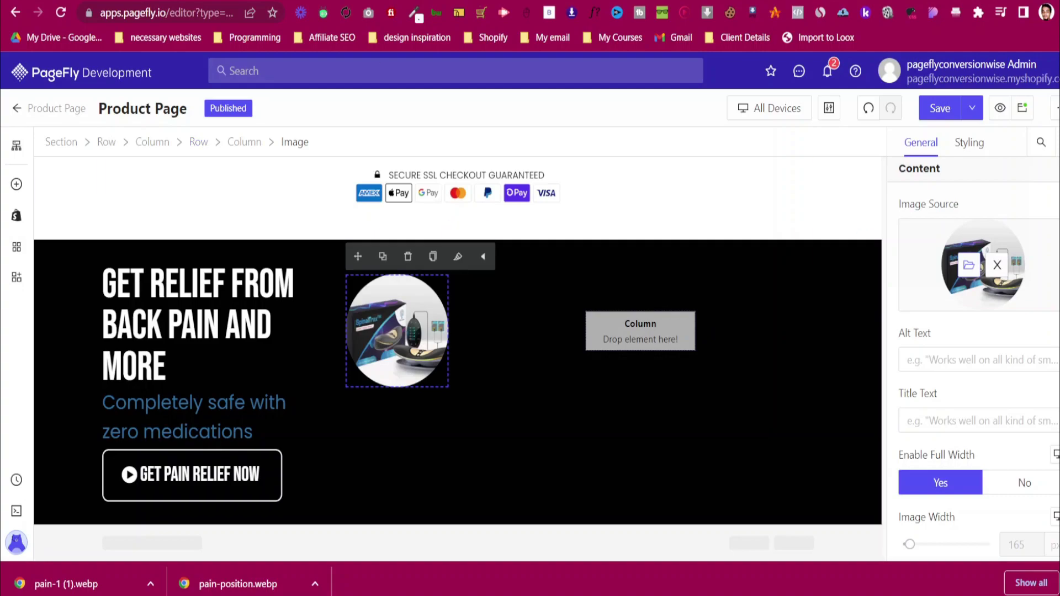
On the reference page, use WhatFont to check the font, size and color of the Step 1 label, title and description
{"action": "key", "text": "ctrl+Tab"}
{"action": "scroll", "coordinate": [559, 138], "scroll_direction": "up", "scroll_amount": 1}
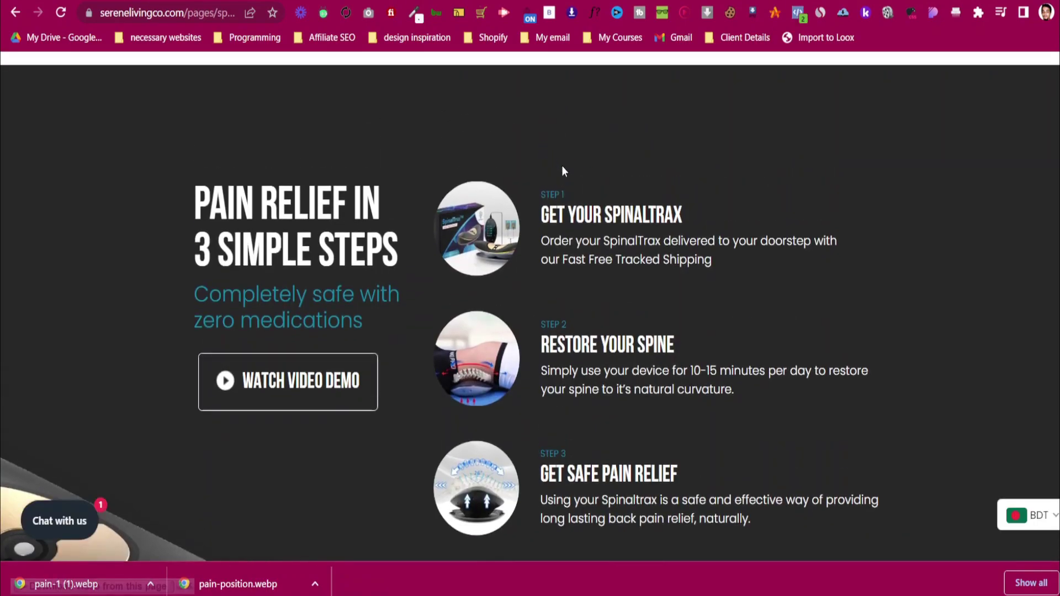
{"action": "left_click", "coordinate": [593, 14]}
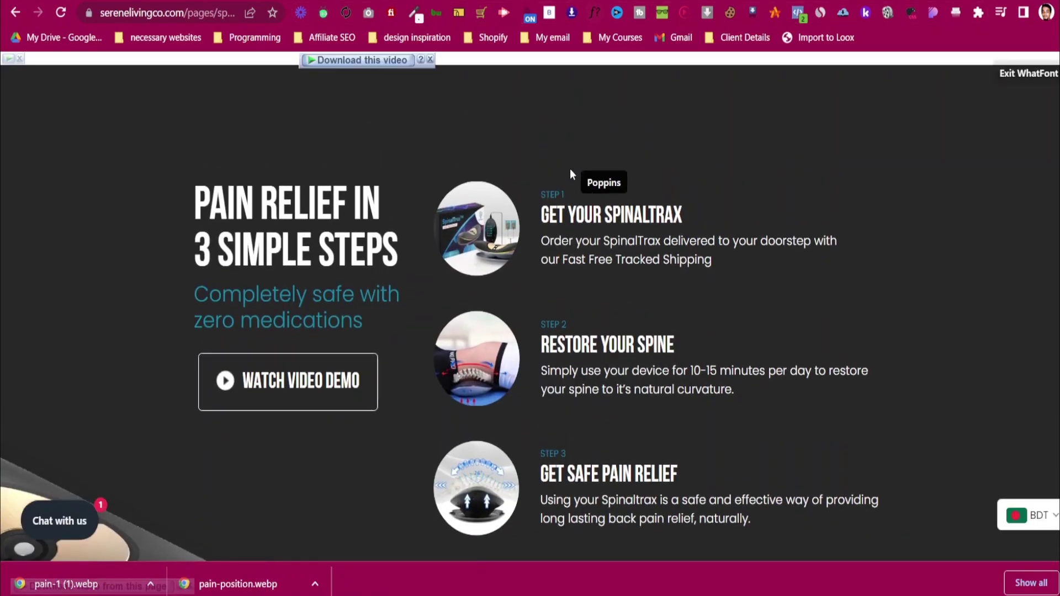
{"action": "left_click", "coordinate": [550, 192]}
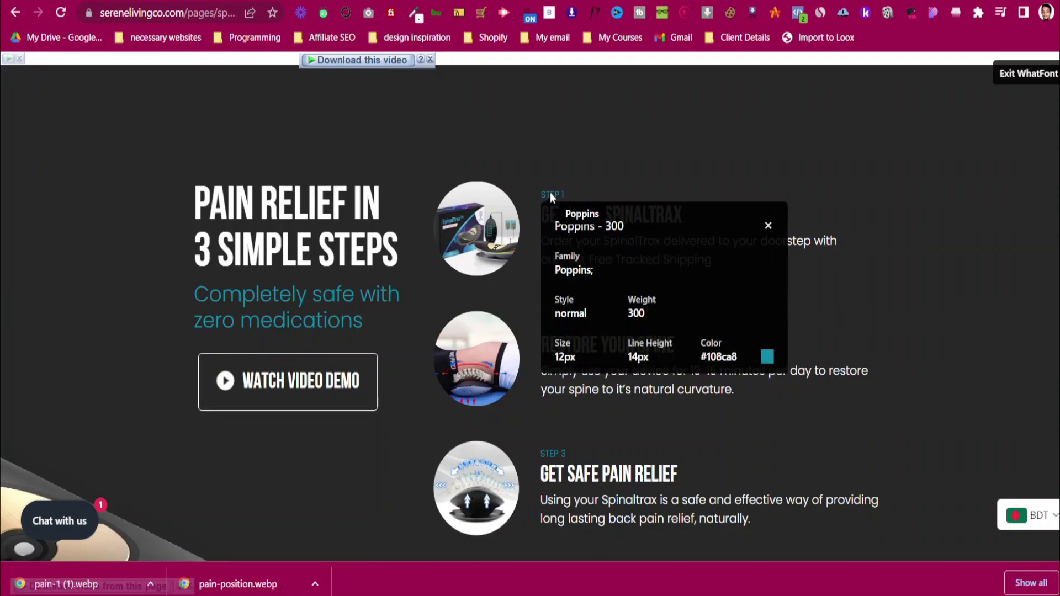
{"action": "left_click", "coordinate": [768, 227]}
{"action": "left_click", "coordinate": [582, 215]}
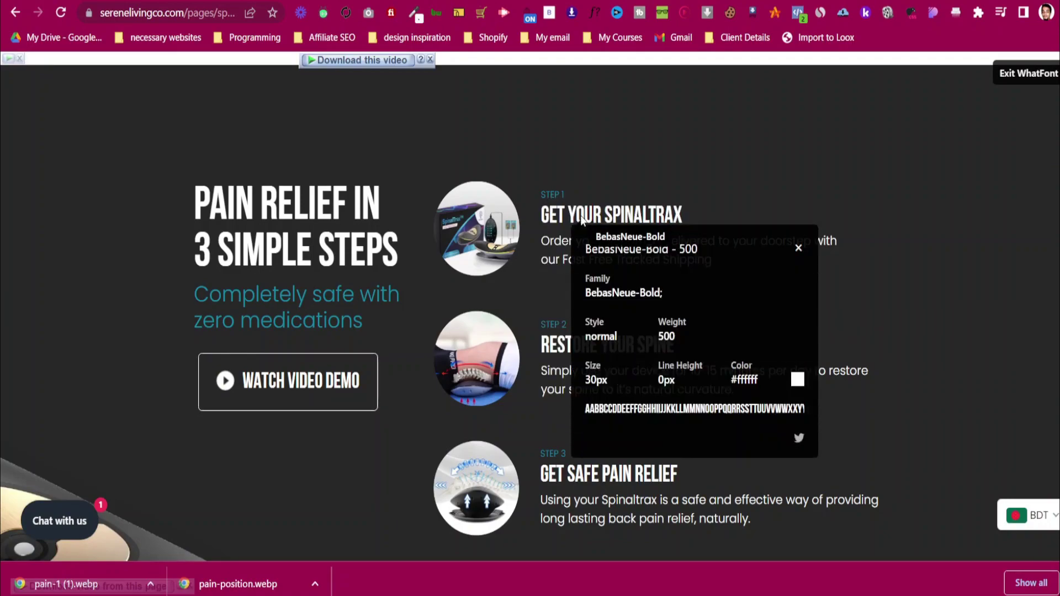
{"action": "left_click", "coordinate": [566, 262]}
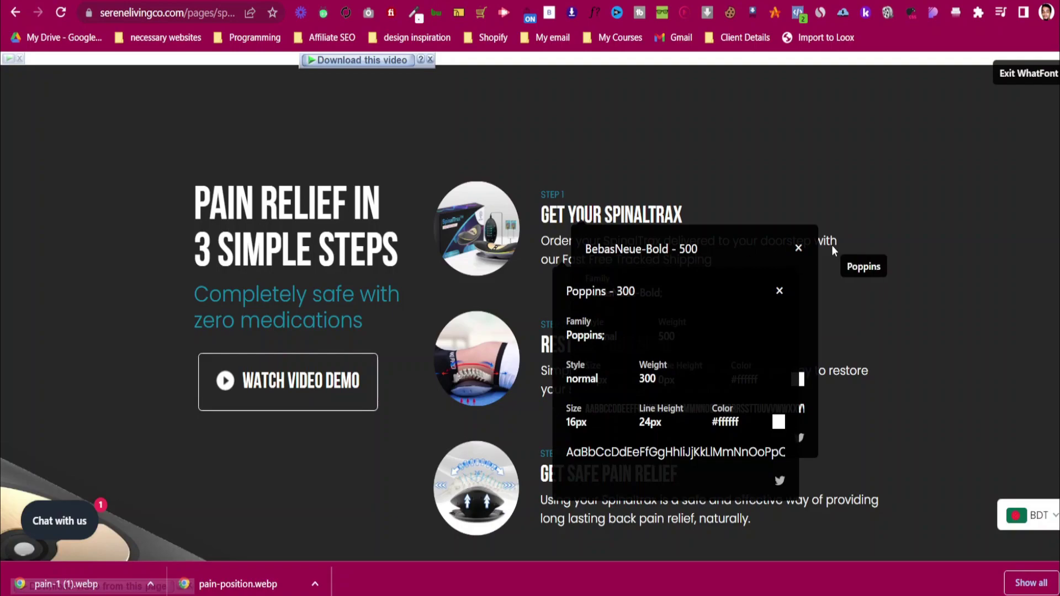
{"action": "left_click", "coordinate": [801, 249]}
{"action": "left_click", "coordinate": [780, 291]}
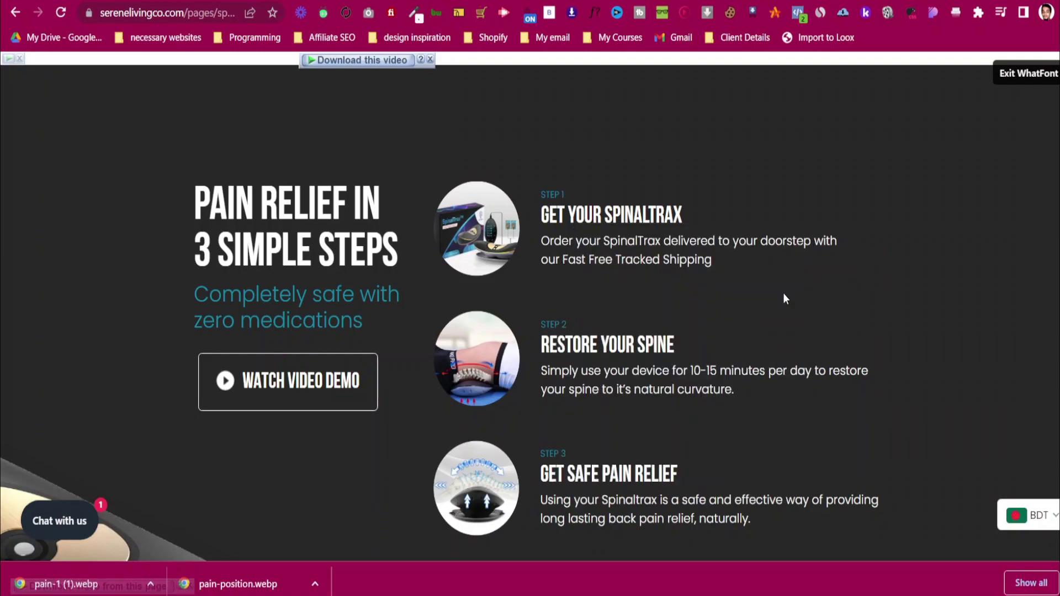
{"action": "left_click", "coordinate": [1037, 76]}
Back in the PageFly editor, add a Heading element to the empty column beside the Step 1 image
{"action": "left_click", "coordinate": [358, 1]}
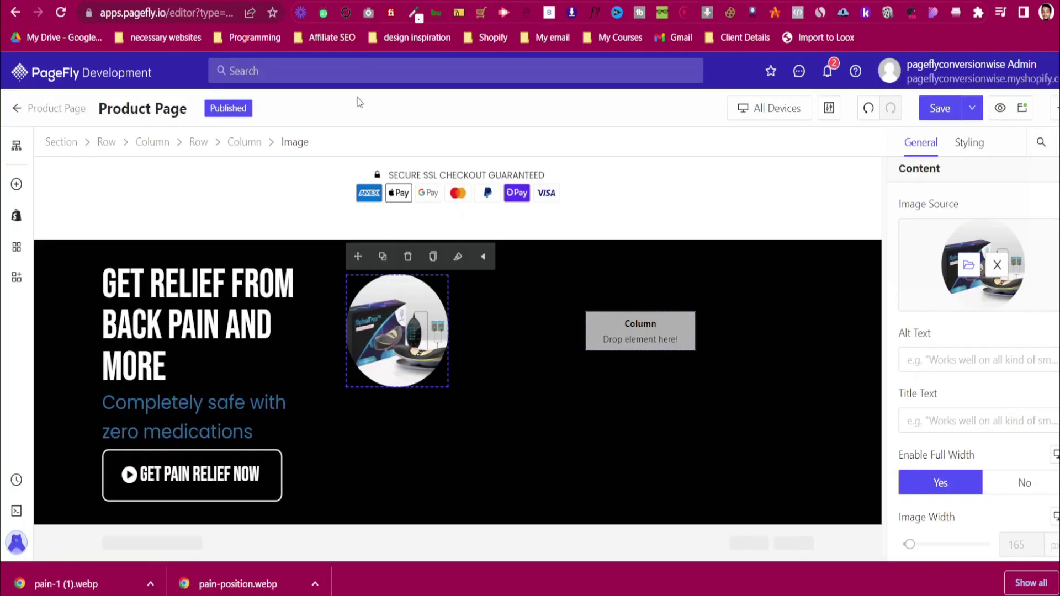
{"action": "left_click", "coordinate": [17, 185]}
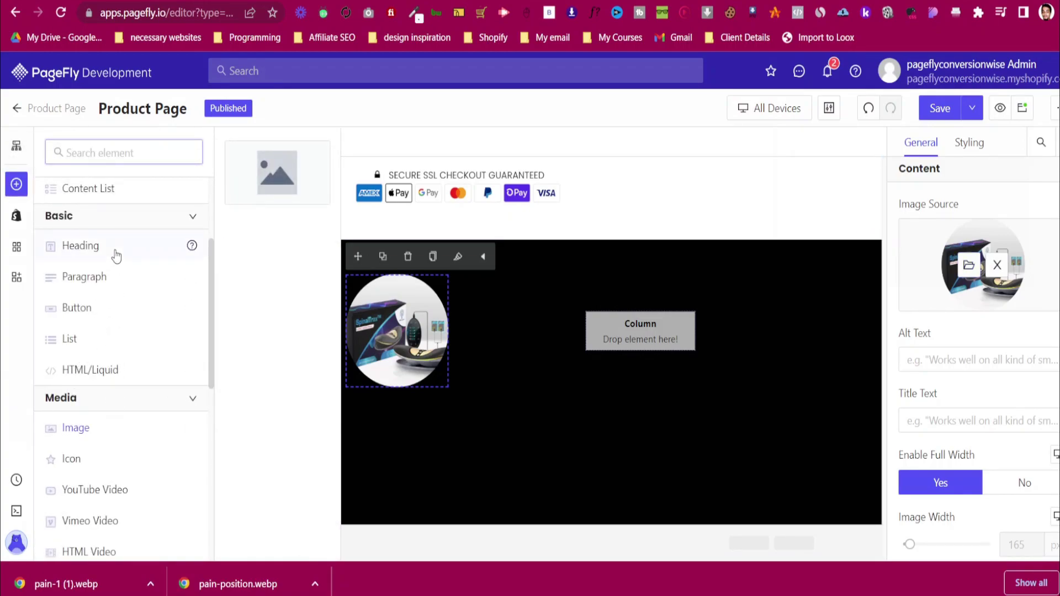
{"action": "mouse_move", "coordinate": [111, 245]}
{"action": "left_click_drag", "start_coordinate": [277, 249], "coordinate": [632, 333]}
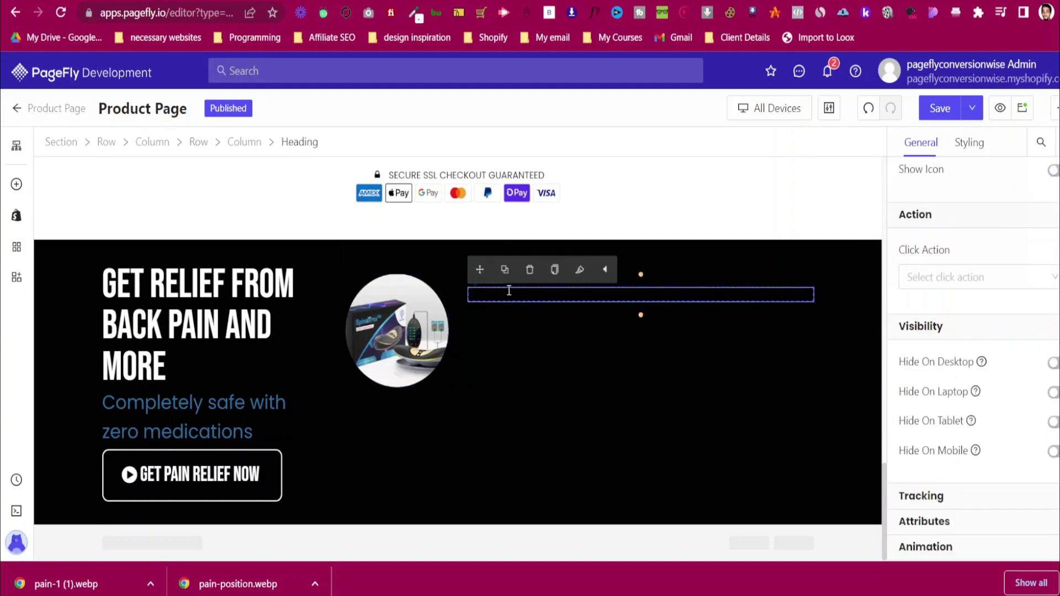
Set all margins of the heading beside the Step 1 image to 0 px and its content color to white
{"action": "left_click", "coordinate": [970, 142]}
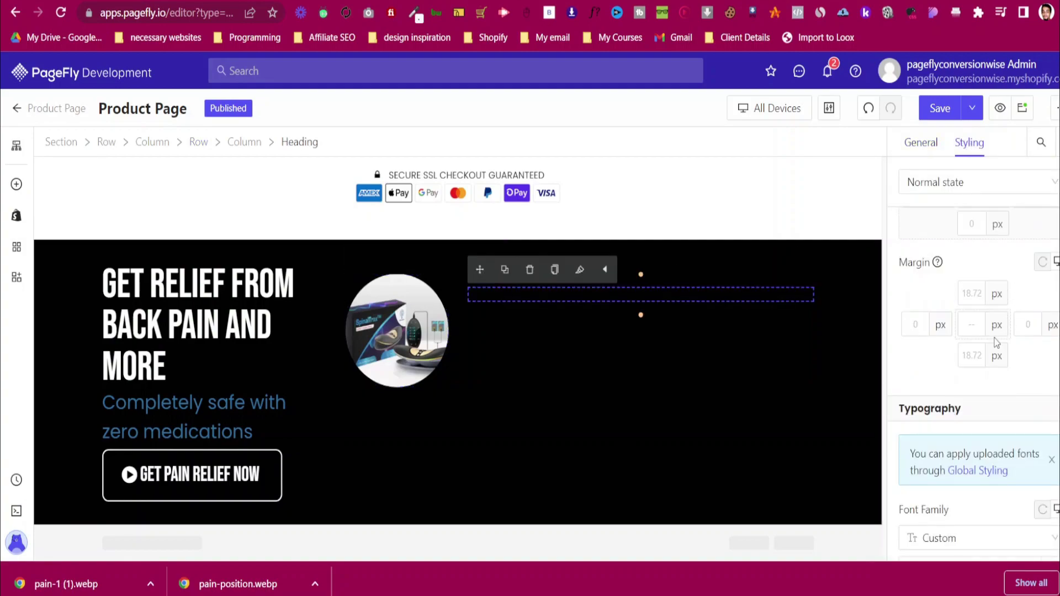
{"action": "left_click", "coordinate": [973, 327]}
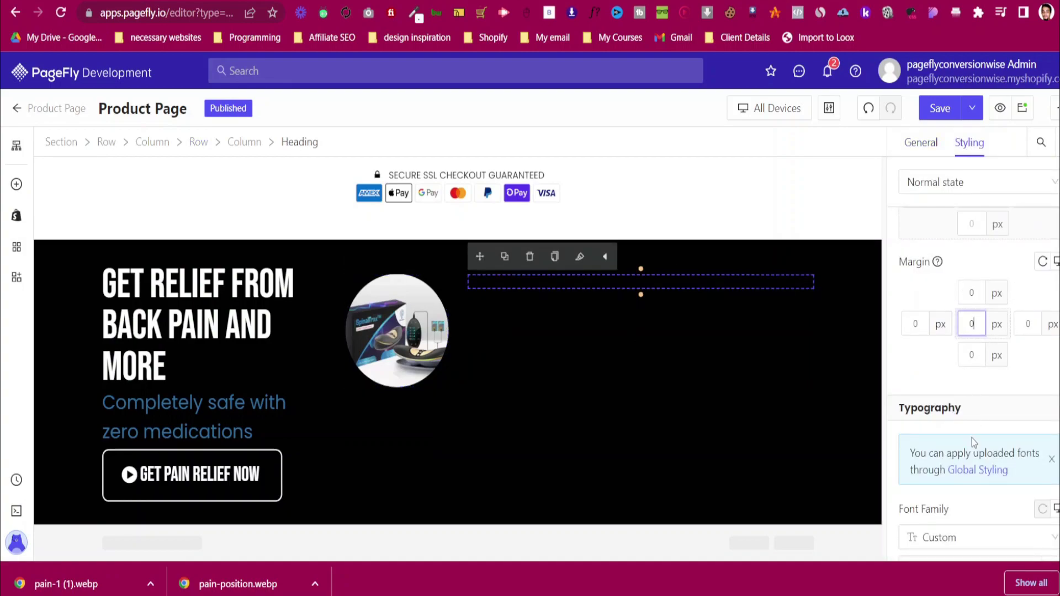
{"action": "scroll", "coordinate": [973, 446], "scroll_direction": "up", "scroll_amount": 5}
{"action": "left_click", "coordinate": [1054, 392]}
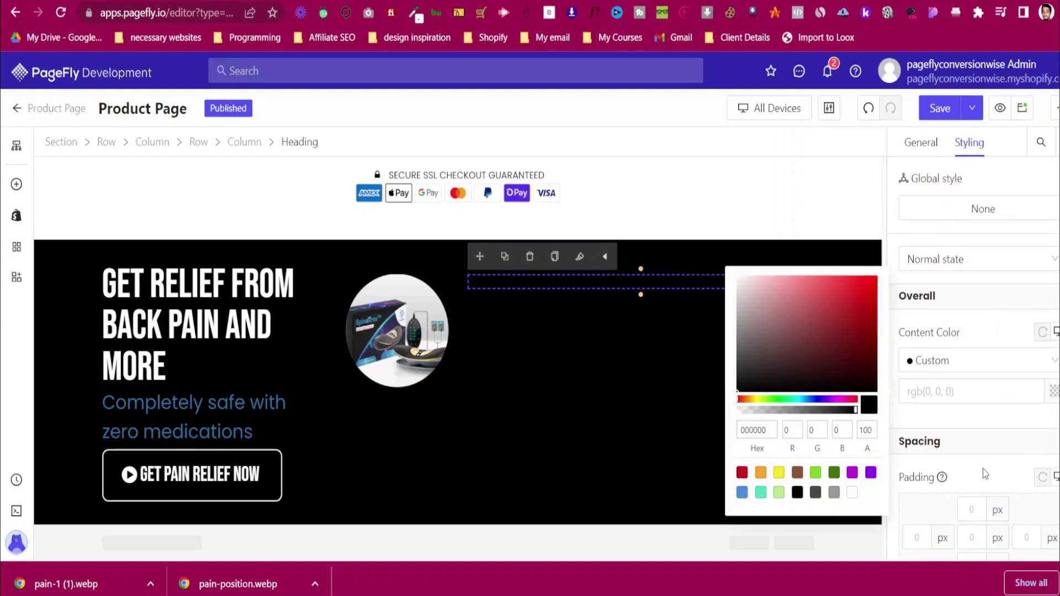
{"action": "left_click", "coordinate": [853, 492]}
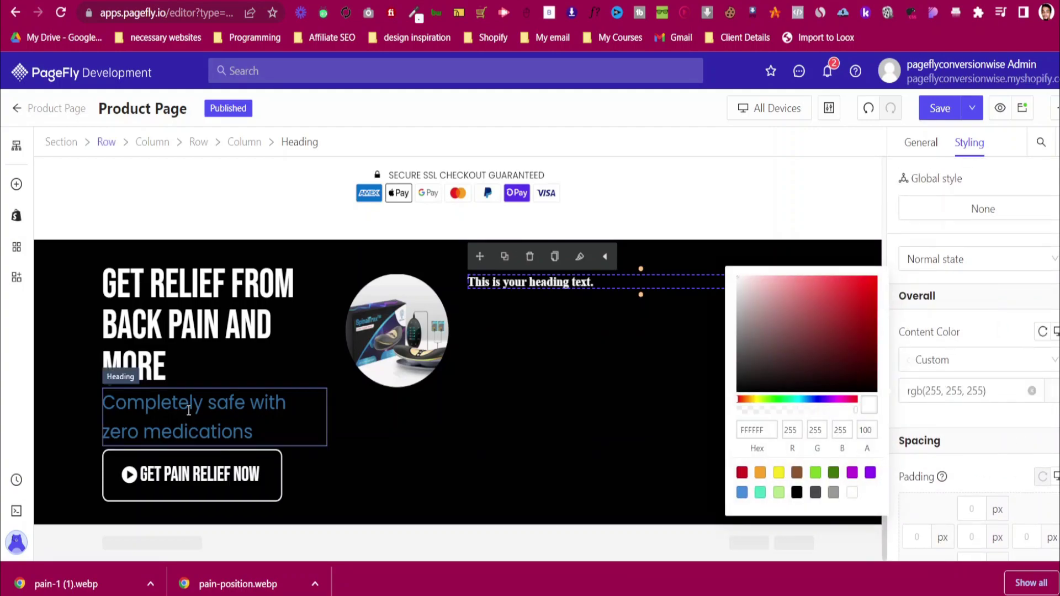
Check the "Completely safe with zero medications" heading's color, then inspect the STEP 1 label in the reference page's developer tools
{"action": "left_click", "coordinate": [189, 410]}
{"action": "key", "text": "ctrl+Tab"}
{"action": "right_click", "coordinate": [553, 193]}
{"action": "left_click", "coordinate": [631, 502]}
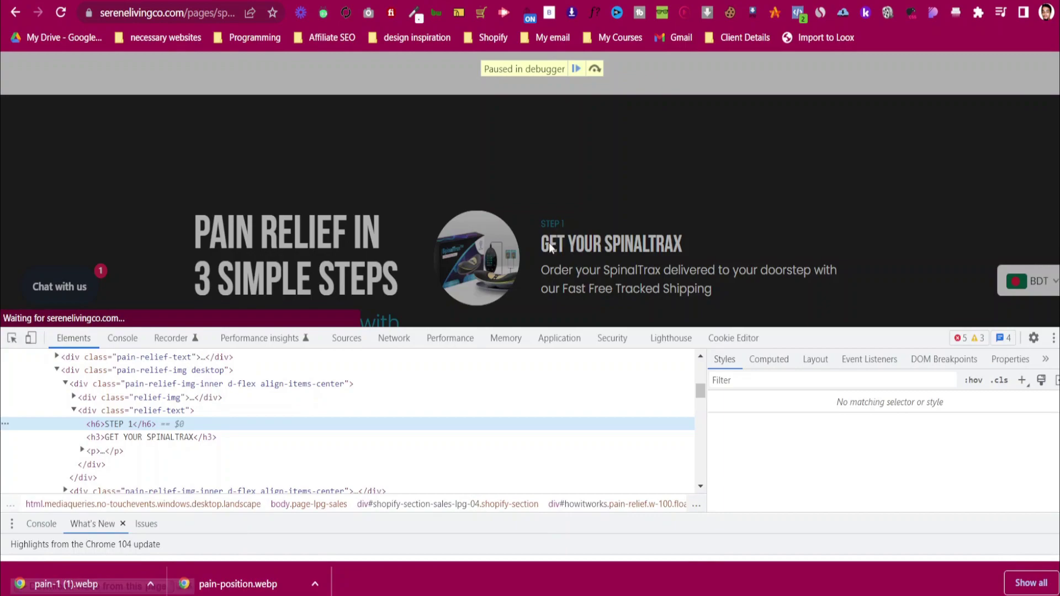
{"action": "left_click", "coordinate": [12, 338]}
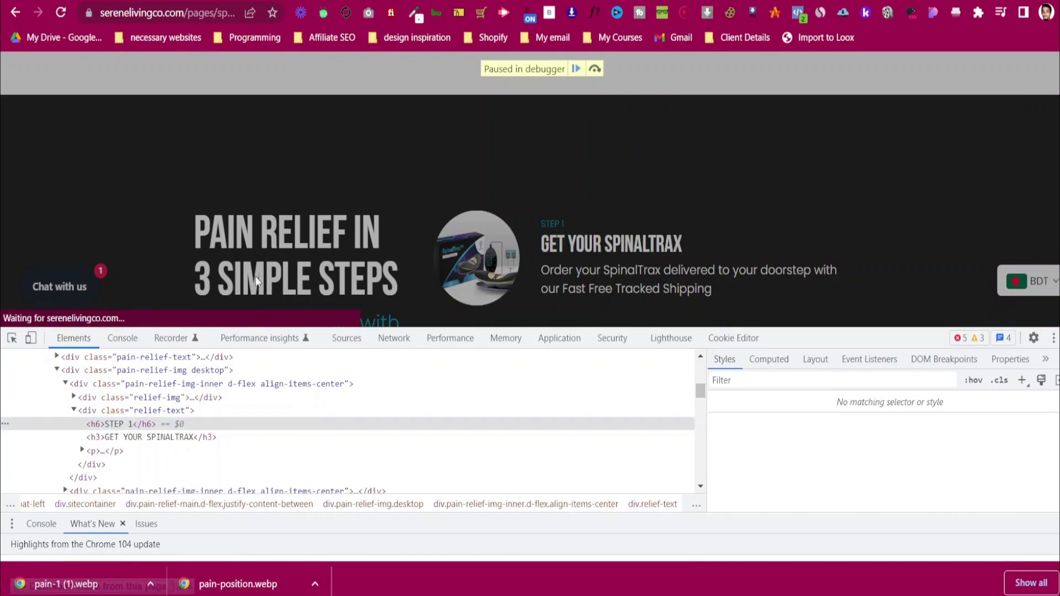
{"action": "left_click", "coordinate": [571, 226]}
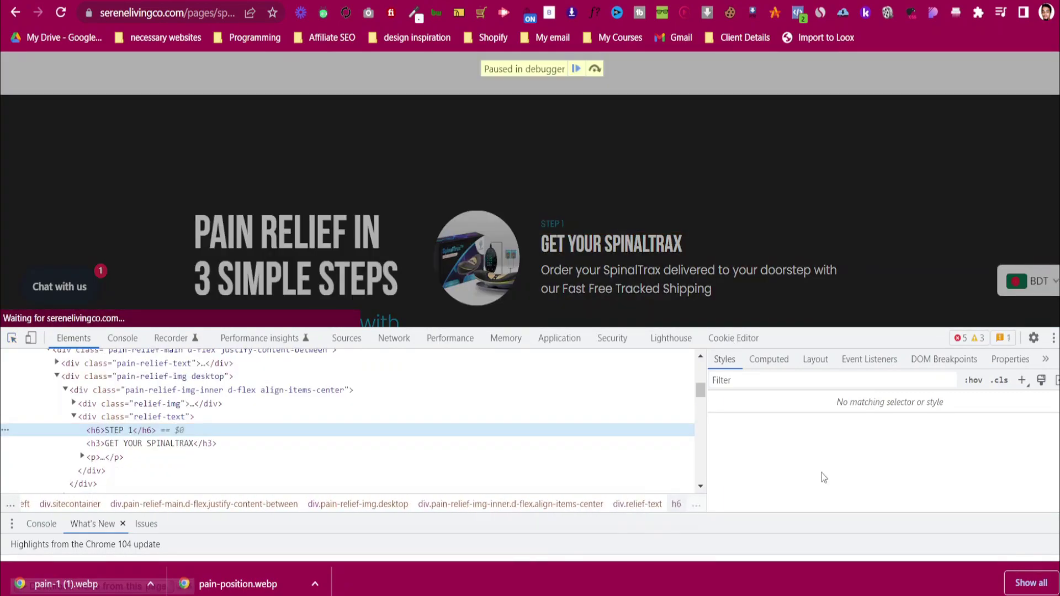
{"action": "scroll", "coordinate": [694, 431], "scroll_direction": "up", "scroll_amount": 5}
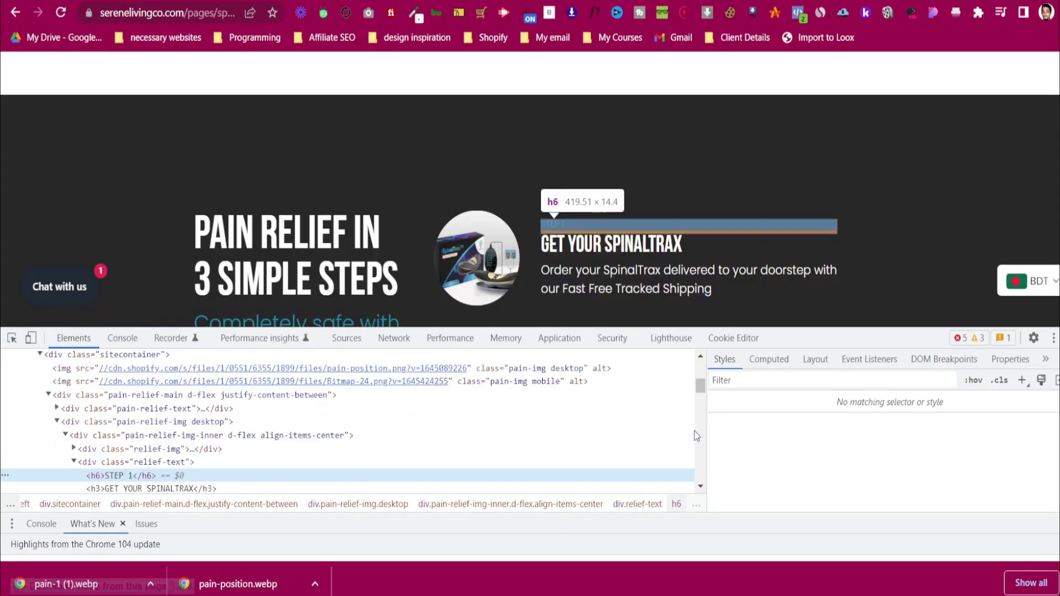
{"action": "scroll", "coordinate": [173, 473], "scroll_direction": "down", "scroll_amount": 5}
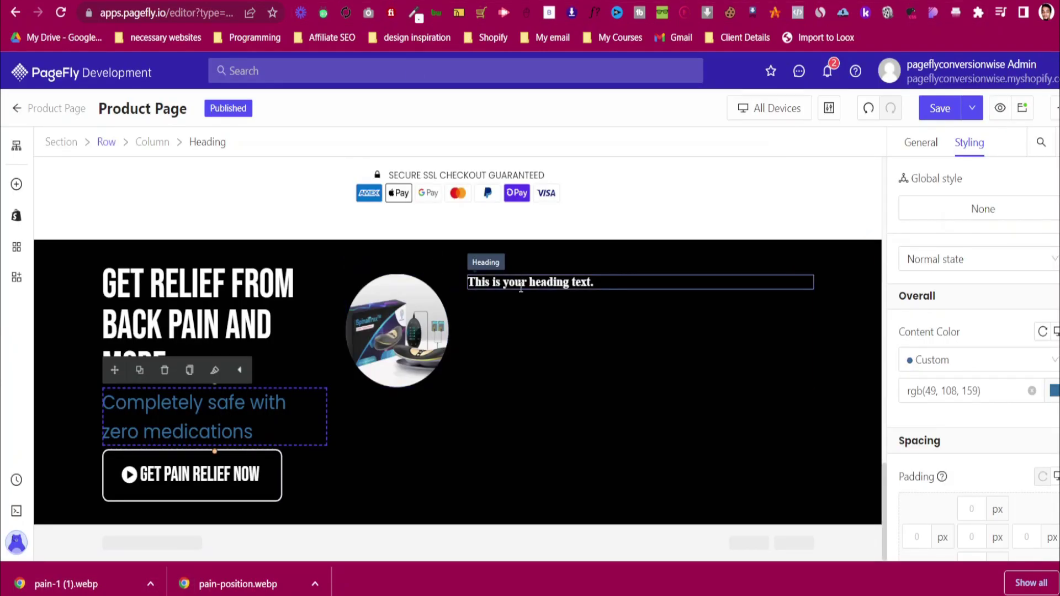
Back in the PageFly editor, set the content color of the heading beside the Step 1 image to hex 108ca8
{"action": "left_click", "coordinate": [558, 282]}
{"action": "left_click", "coordinate": [1054, 393]}
{"action": "left_click", "coordinate": [749, 428]}
{"action": "double_click", "coordinate": [751, 429]}
{"action": "type", "text": "10"}
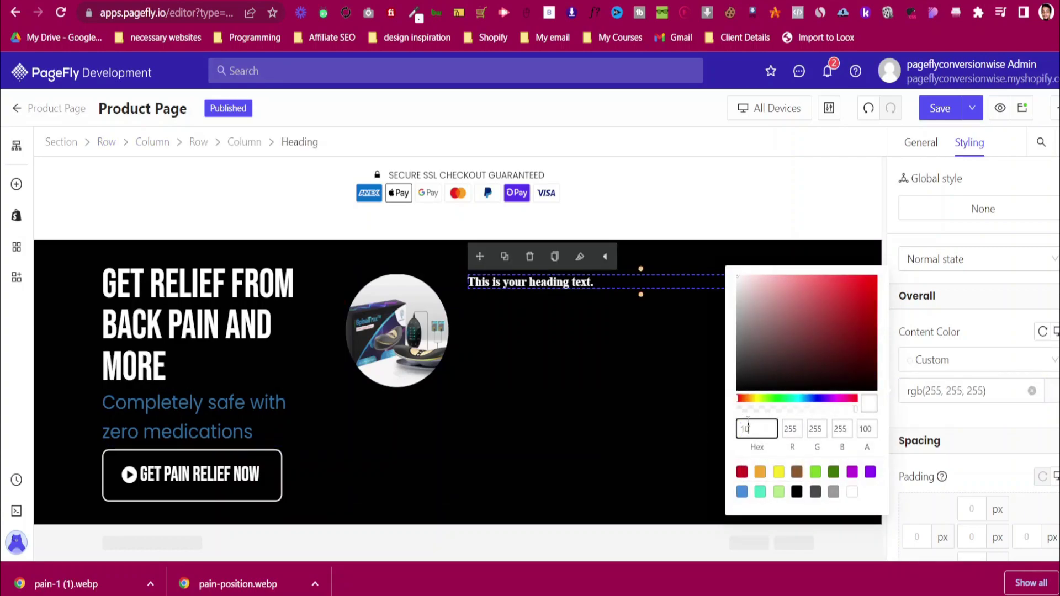
{"action": "type", "text": "8ca"}
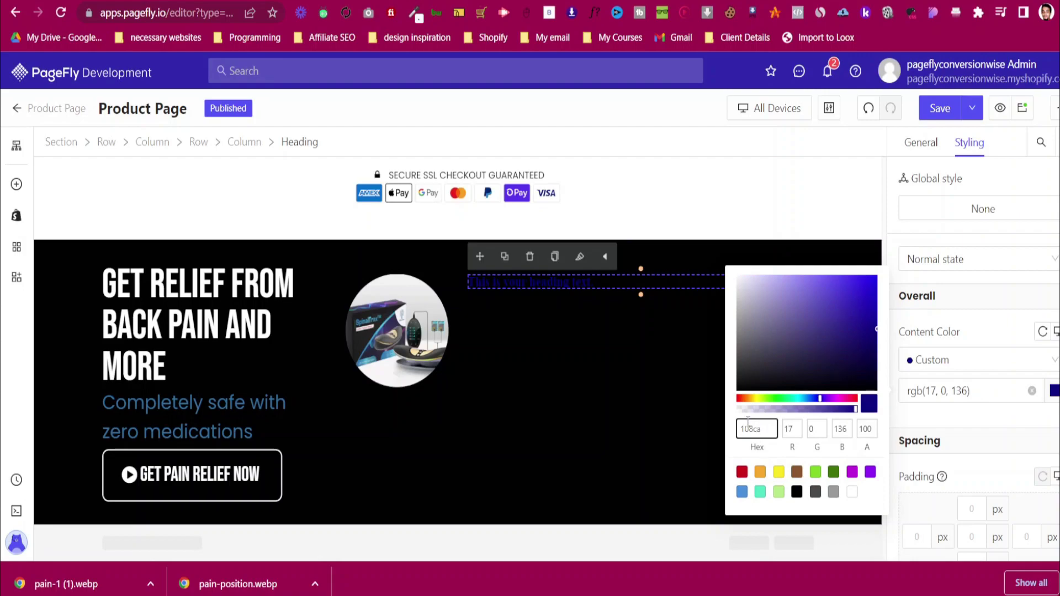
{"action": "type", "text": "8"}
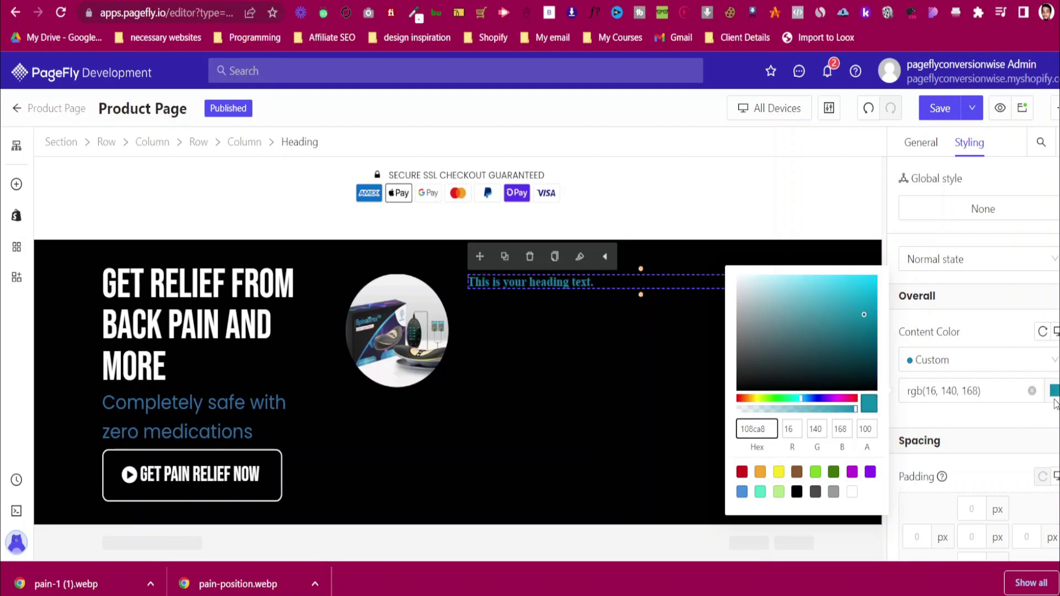
{"action": "left_click", "coordinate": [539, 309]}
{"action": "left_click", "coordinate": [539, 309]}
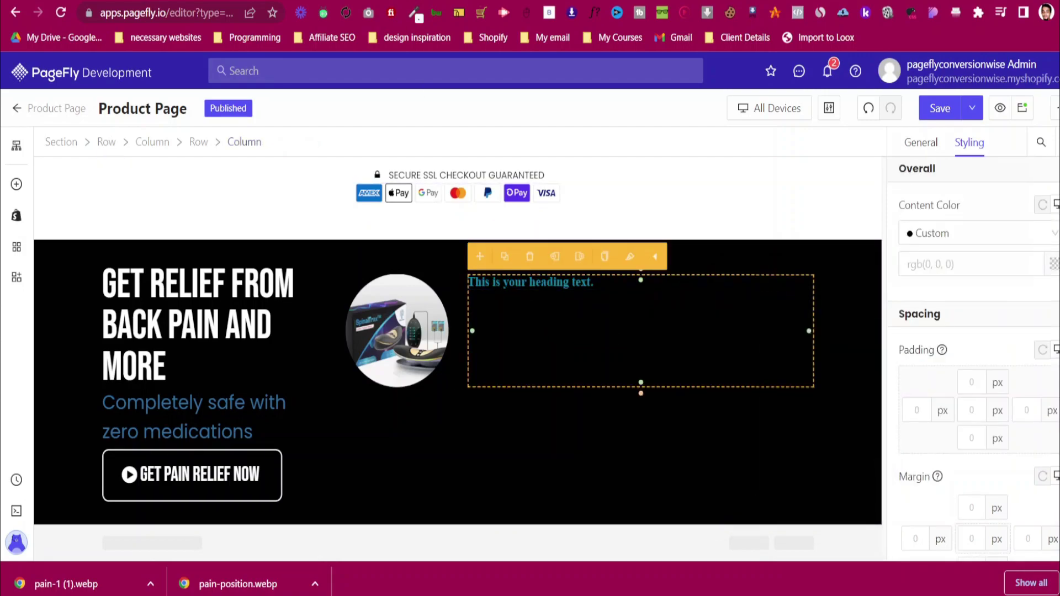
Close the developer tools on the reference page and return to the PageFly editor
{"action": "left_click", "coordinate": [401, 1]}
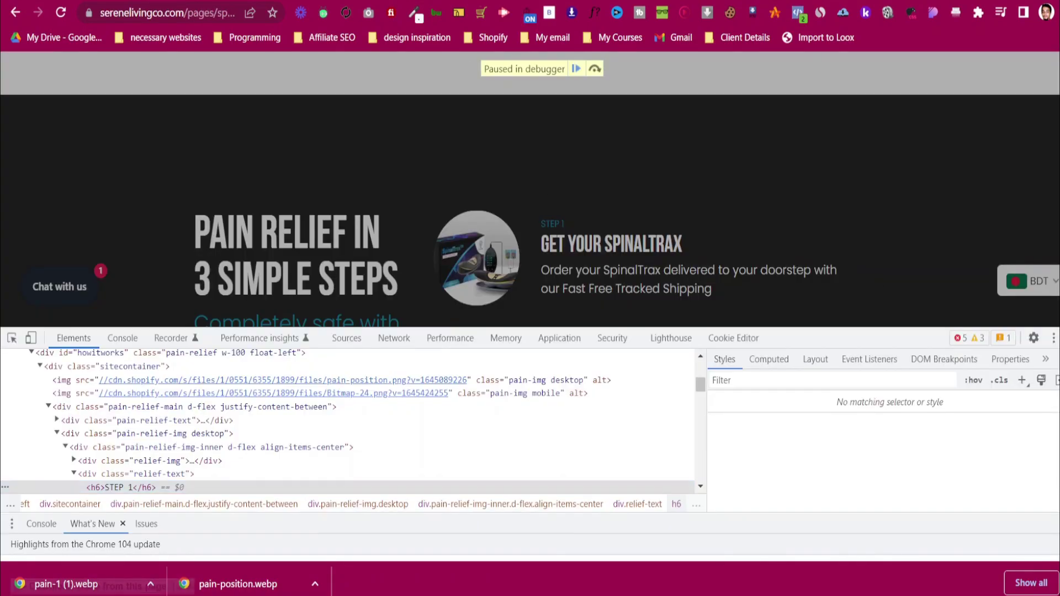
{"action": "key", "text": "F12"}
{"action": "left_click", "coordinate": [332, 1]}
Set the font family of the column beside the Step 1 image to Poppins and its font size to 12 px
{"action": "scroll", "coordinate": [999, 409], "scroll_direction": "down", "scroll_amount": 4}
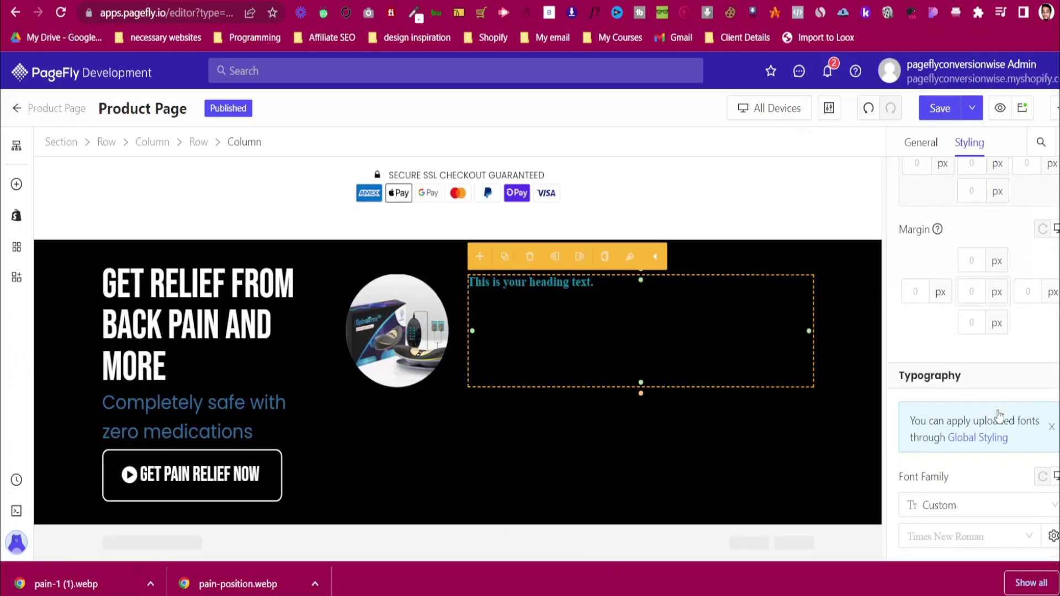
{"action": "scroll", "coordinate": [1000, 414], "scroll_direction": "down", "scroll_amount": 4}
{"action": "left_click", "coordinate": [952, 316]}
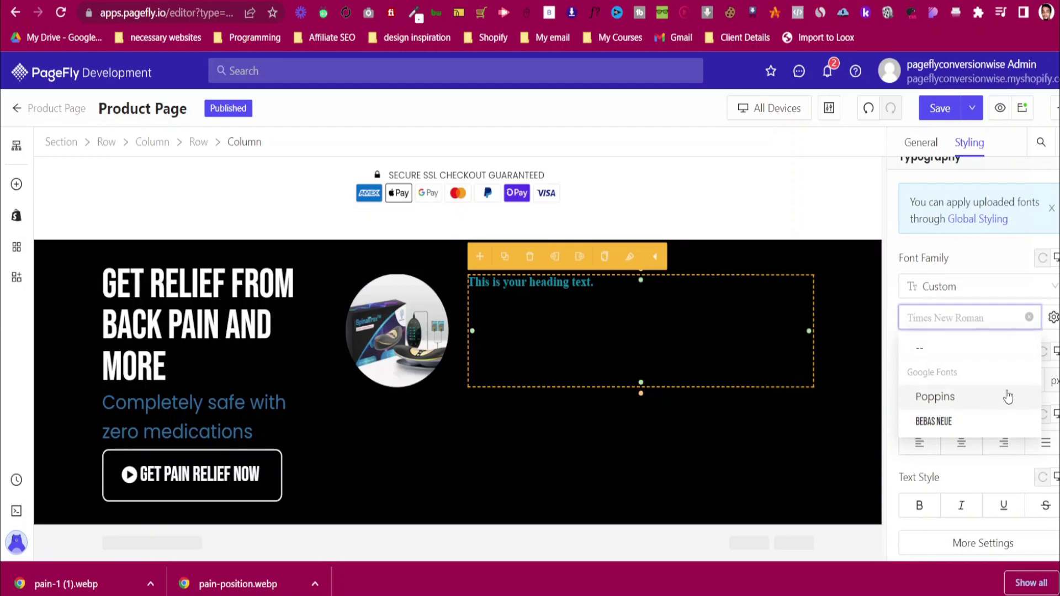
{"action": "left_click", "coordinate": [998, 397]}
{"action": "left_click", "coordinate": [1022, 380]}
{"action": "type", "text": "12"}
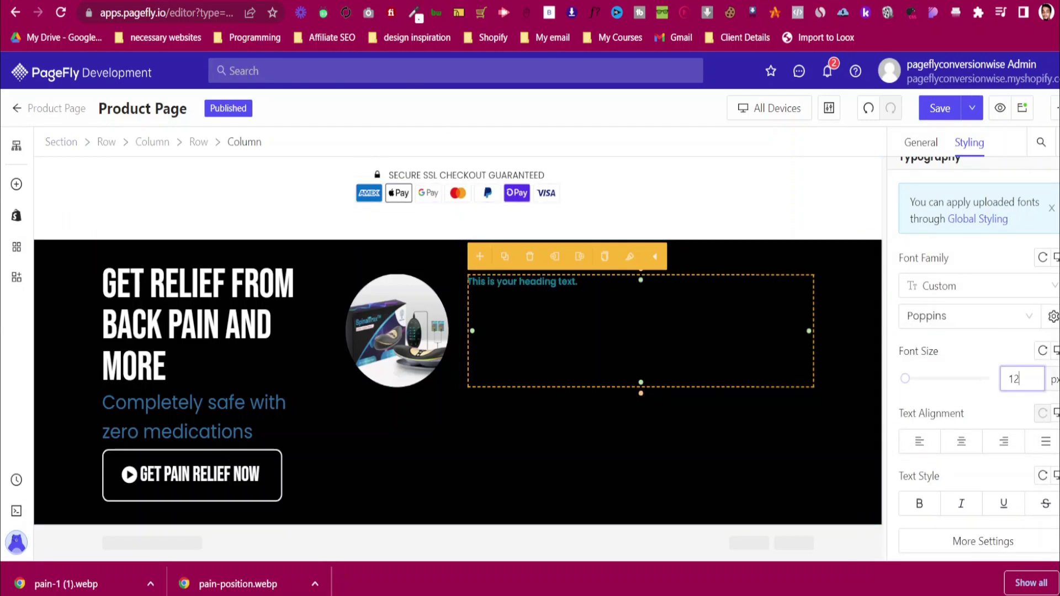
Replace the placeholder text of the heading beside the Step 1 image with "STEP 1"
{"action": "left_click", "coordinate": [938, 144]}
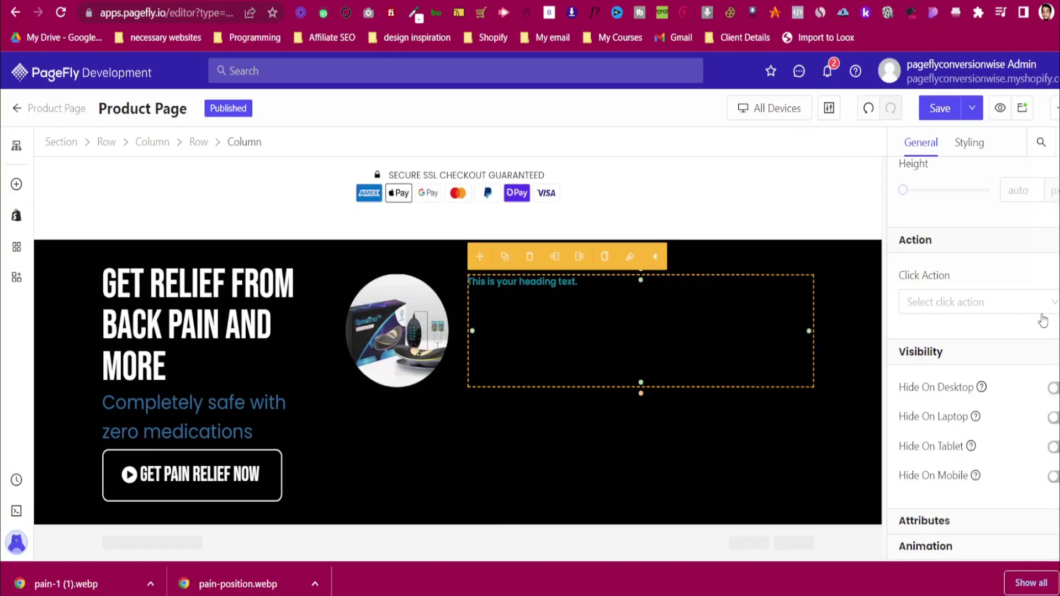
{"action": "scroll", "coordinate": [995, 276], "scroll_direction": "up", "scroll_amount": 5}
{"action": "left_click", "coordinate": [497, 281]}
{"action": "key", "text": "ctrl+a"}
{"action": "type", "text": "S"}
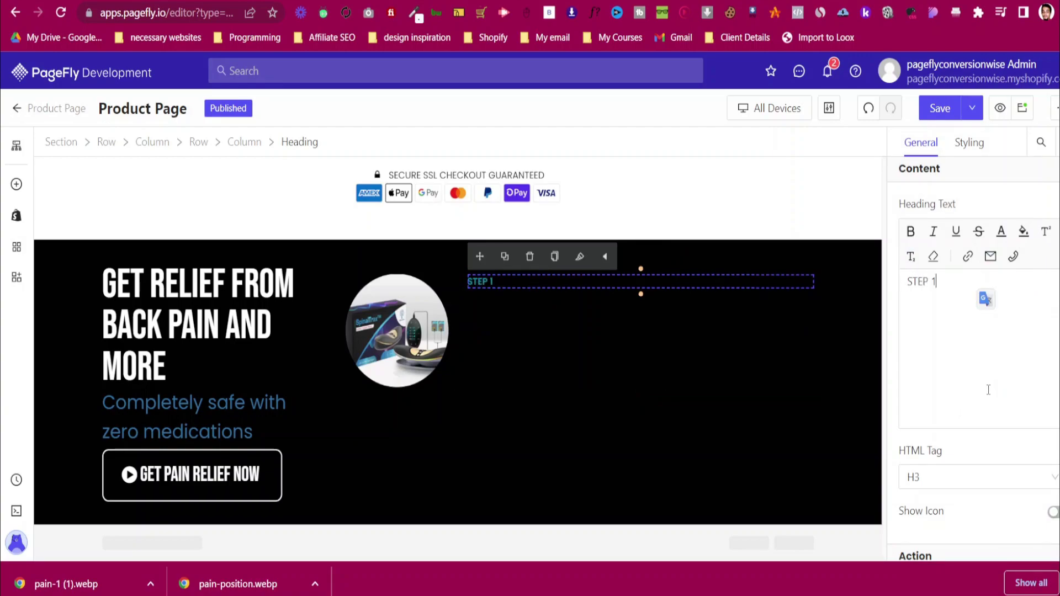
Add a second Heading element below the STEP 1 label, with a 5 px top margin and the other margins at 0 px
{"action": "left_click", "coordinate": [17, 184]}
{"action": "left_click_drag", "start_coordinate": [300, 167], "coordinate": [572, 299]}
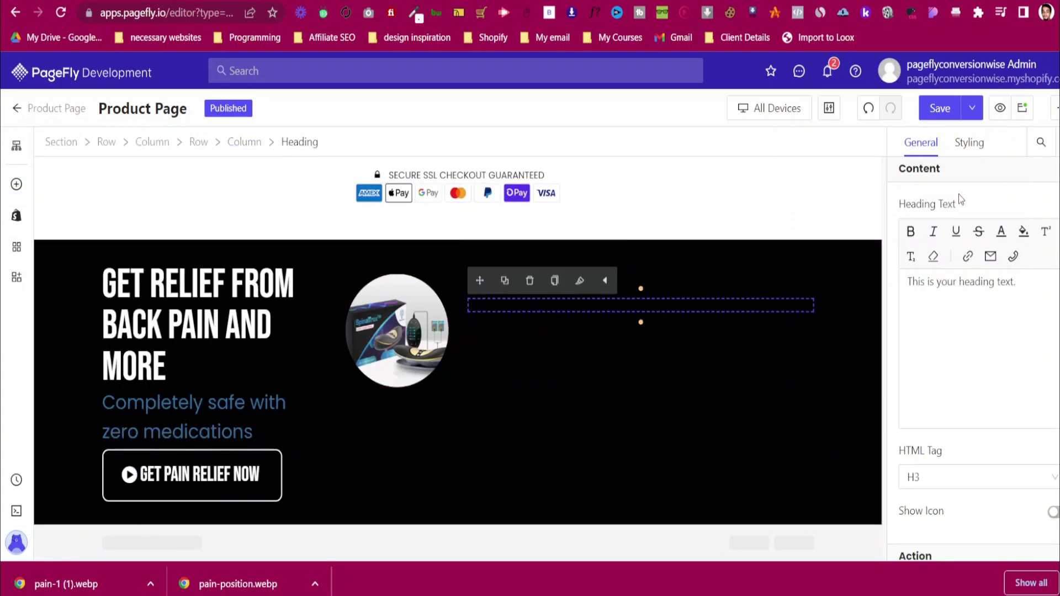
{"action": "left_click", "coordinate": [973, 144]}
{"action": "scroll", "coordinate": [986, 435], "scroll_direction": "down", "scroll_amount": 3}
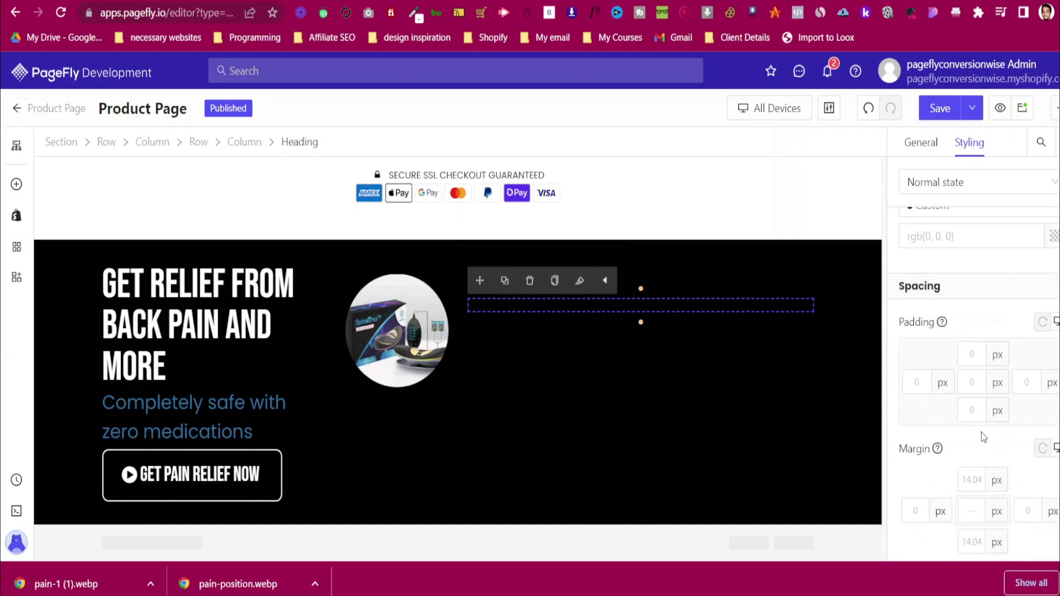
{"action": "type", "text": "0"}
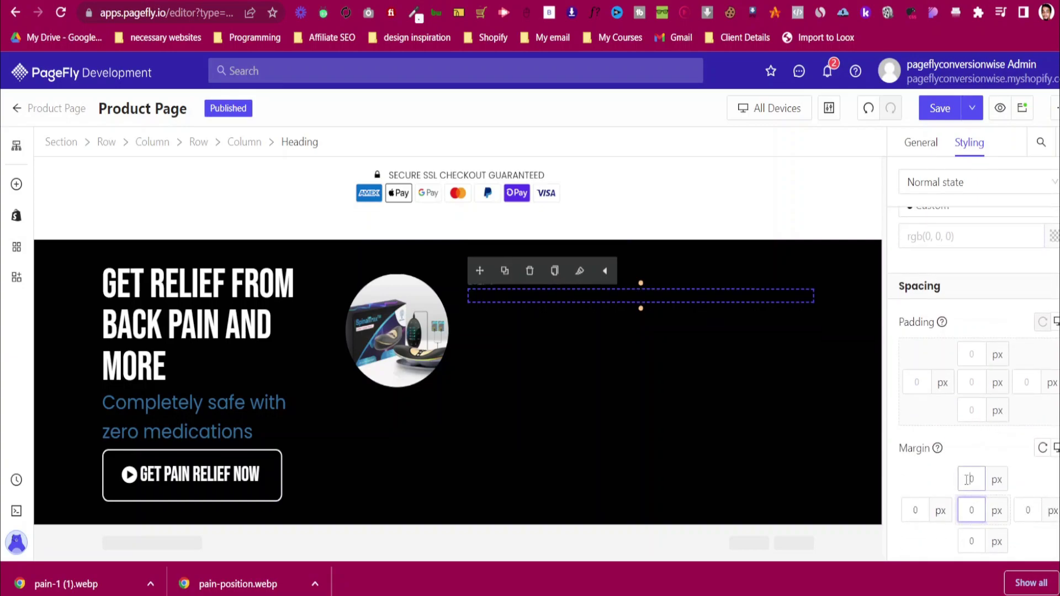
{"action": "left_click", "coordinate": [969, 479]}
{"action": "type", "text": "5"}
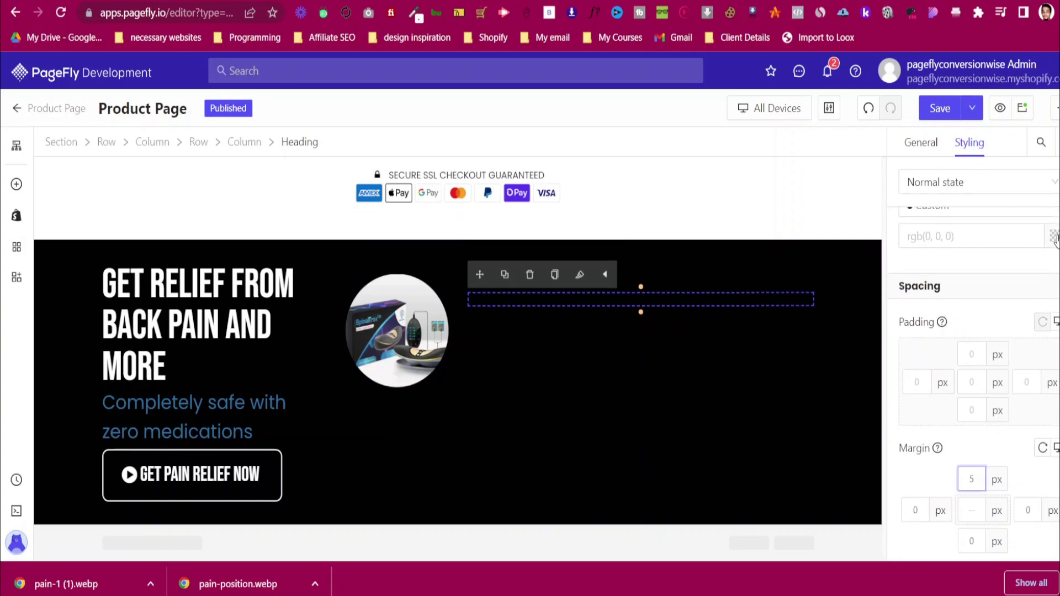
Style the second heading with white content color, the Bebas Neue font and a font size of 30 px
{"action": "left_click", "coordinate": [1055, 237]}
{"action": "left_click", "coordinate": [853, 337]}
{"action": "scroll", "coordinate": [972, 386], "scroll_direction": "down", "scroll_amount": 5}
{"action": "left_click", "coordinate": [1017, 430]}
{"action": "type", "text": "32"}
{"action": "left_click", "coordinate": [963, 367]}
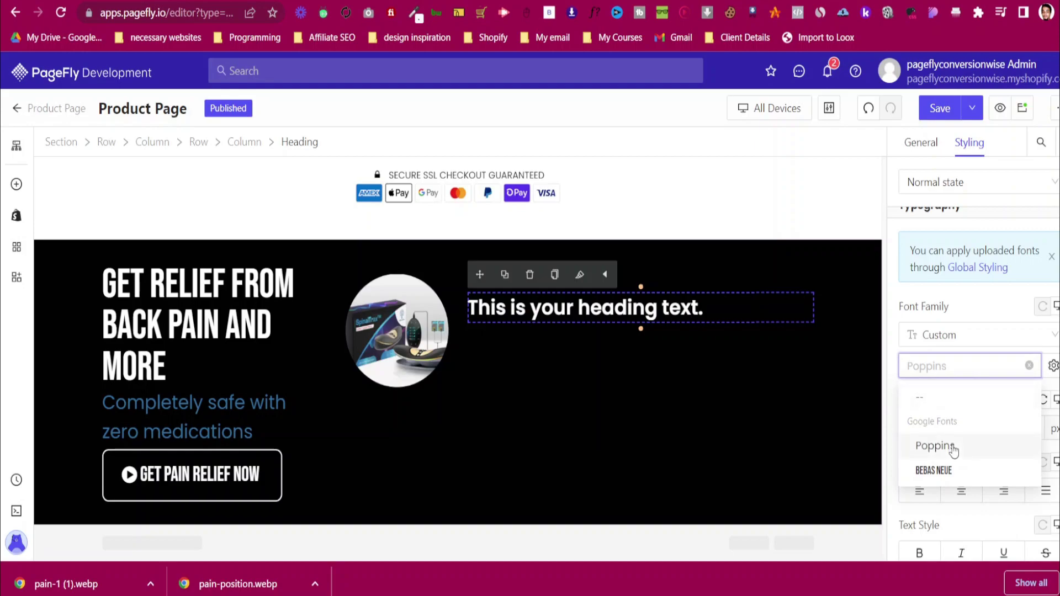
{"action": "left_click", "coordinate": [958, 474]}
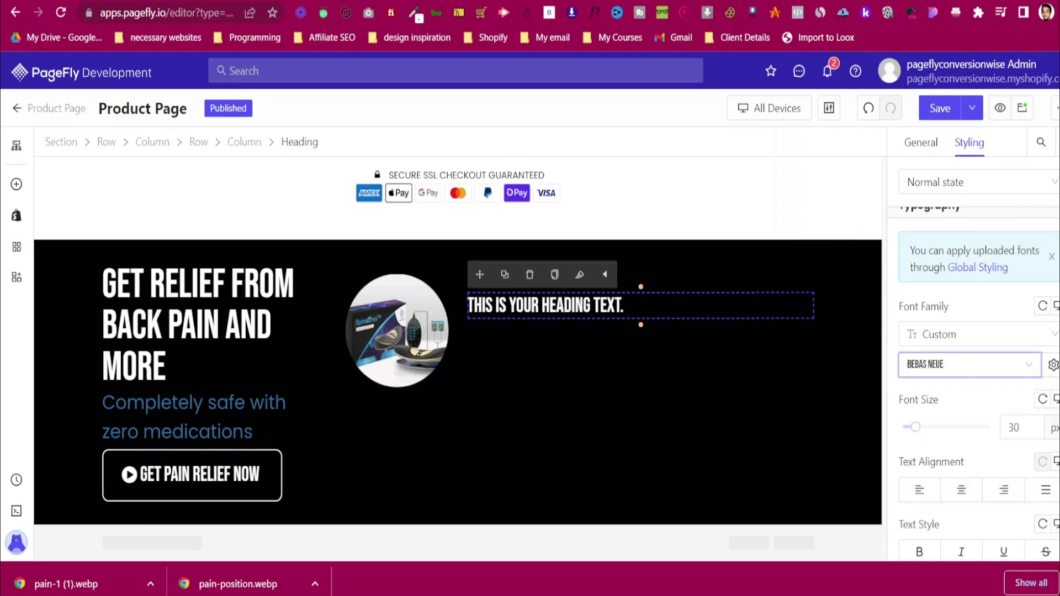
Copy "GET YOUR SPINALTRAX" from the color font Google Doc and paste it as the second heading's text in the PageFly editor
{"action": "key", "text": "ctrl+Tab"}
{"action": "scroll", "coordinate": [324, 301], "scroll_direction": "down", "scroll_amount": 4}
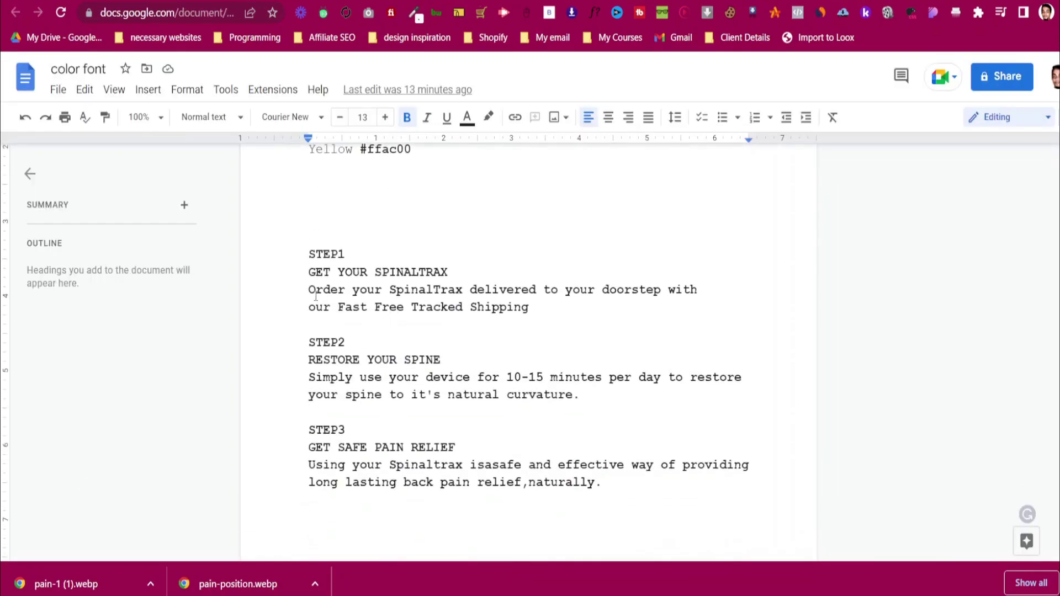
{"action": "triple_click", "coordinate": [449, 268]}
{"action": "key", "text": "ctrl+c"}
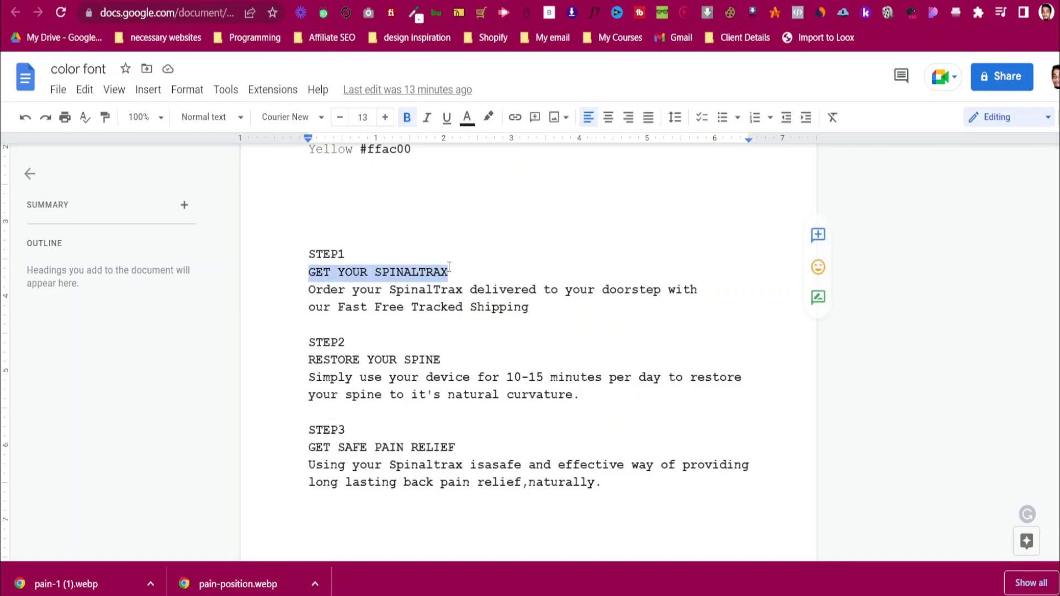
{"action": "key", "text": "ctrl+shift+Tab"}
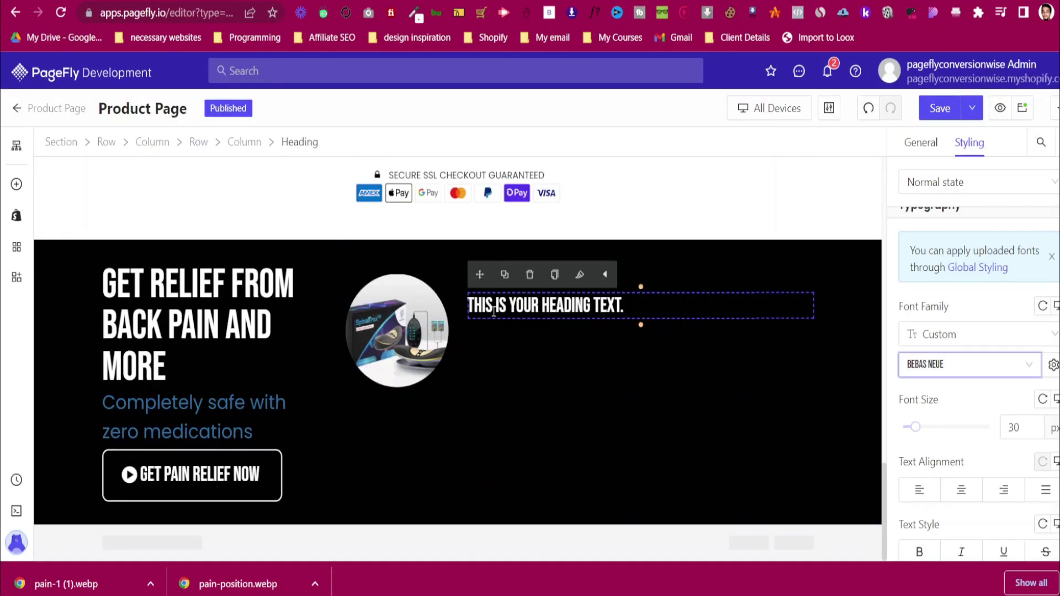
{"action": "left_click", "coordinate": [921, 144]}
{"action": "scroll", "coordinate": [967, 325], "scroll_direction": "up", "scroll_amount": 5}
{"action": "key", "text": "ctrl+a"}
{"action": "key", "text": "ctrl+v"}
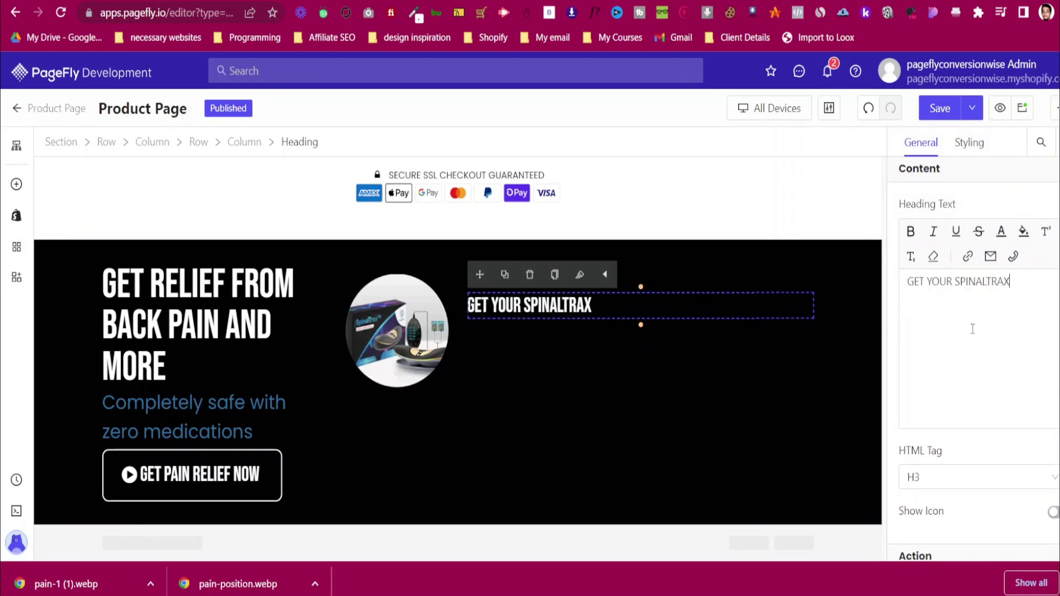
{"action": "left_click", "coordinate": [692, 281]}
{"action": "left_click", "coordinate": [579, 311]}
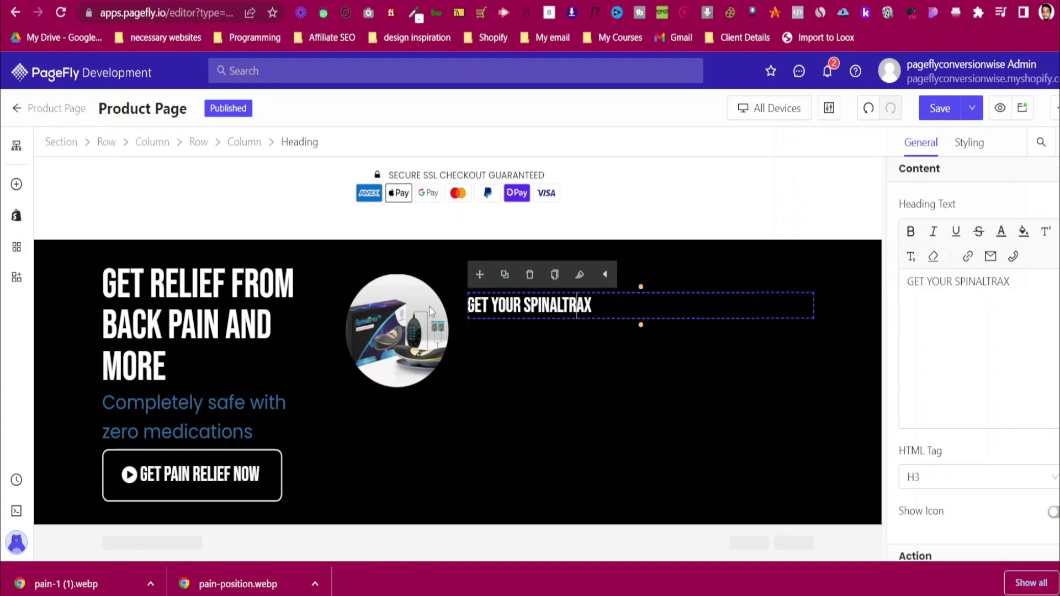
Review the Step 1 description in the Google Doc and on the reference page, and return to the PageFly editor
{"action": "key", "text": "ctrl+Tab"}
{"action": "left_click", "coordinate": [399, 309]}
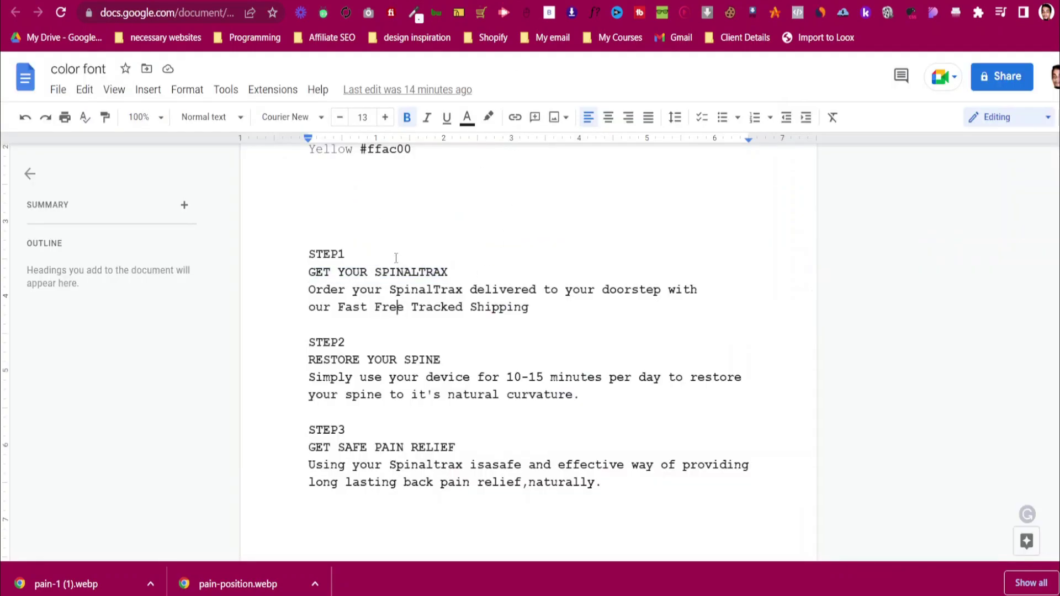
{"action": "key", "text": "ctrl+Tab"}
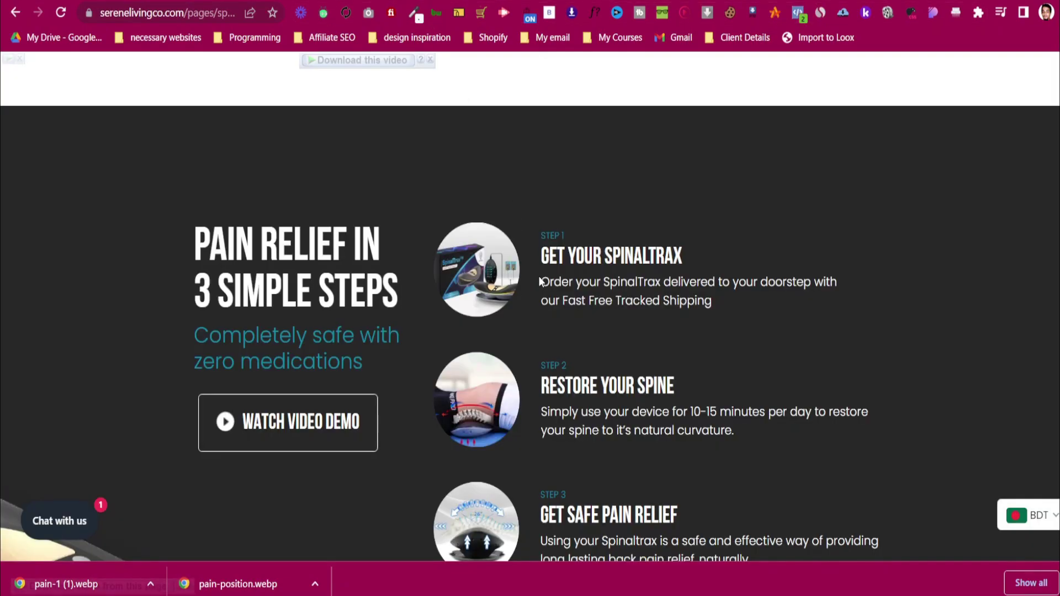
{"action": "left_click", "coordinate": [326, 1]}
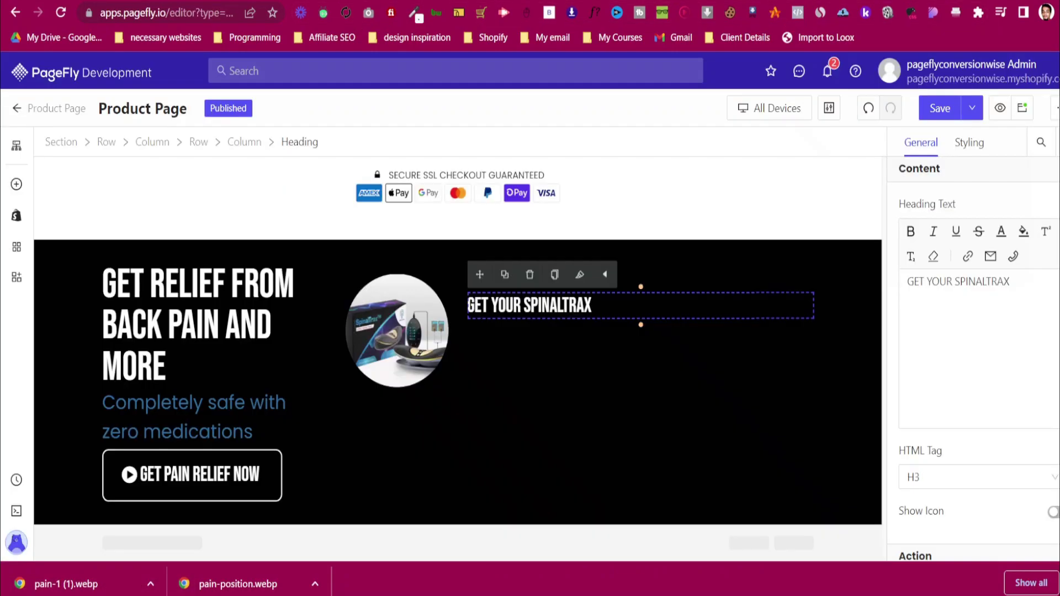
Add a Paragraph element below the GET YOUR SPINALTRAX heading and open its styling settings
{"action": "left_click", "coordinate": [16, 185]}
{"action": "mouse_move", "coordinate": [106, 283]}
{"action": "left_click_drag", "start_coordinate": [336, 178], "coordinate": [528, 331]}
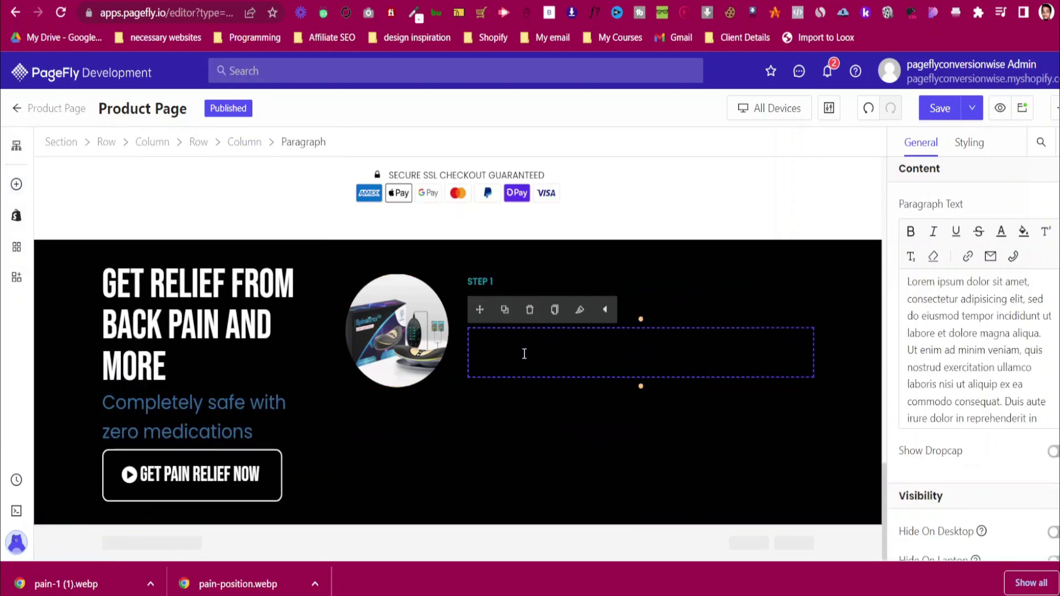
{"action": "left_click", "coordinate": [975, 142]}
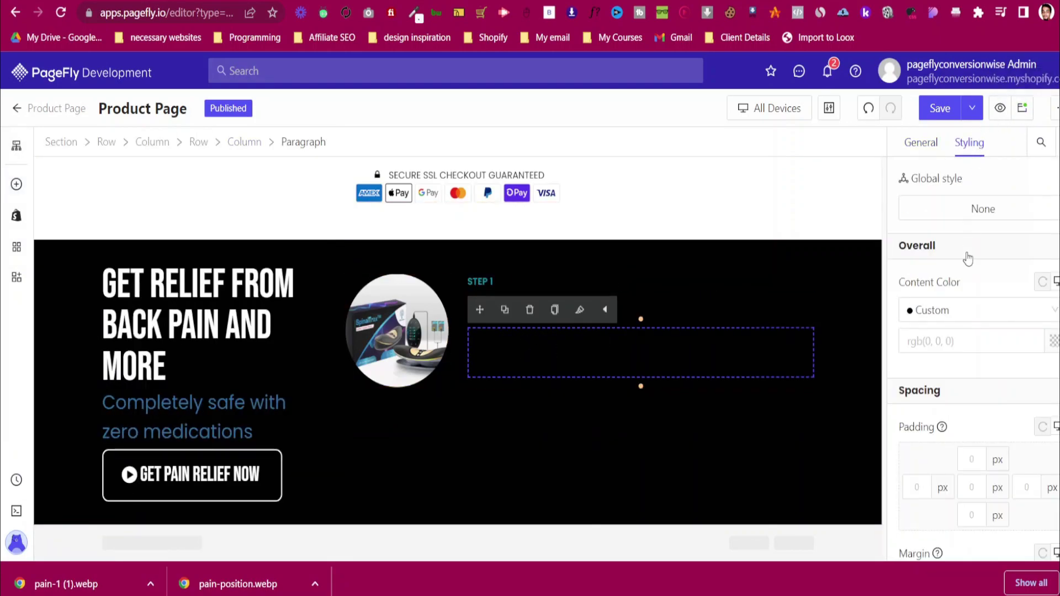
Style the Step 1 paragraph with white content color, the Poppins font and a font size of 16 px
{"action": "left_click", "coordinate": [1054, 341]}
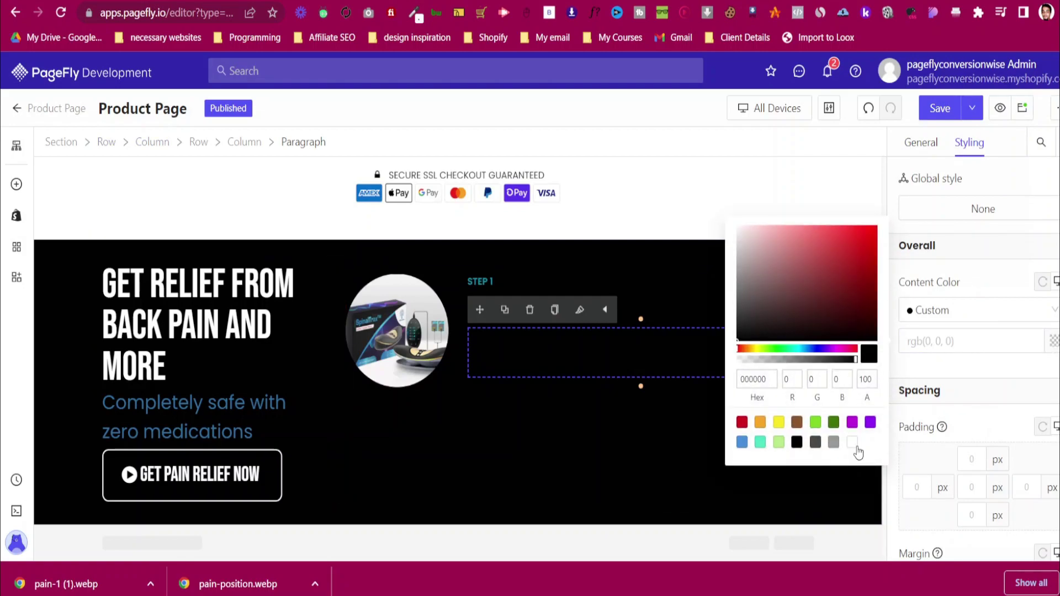
{"action": "left_click", "coordinate": [854, 442]}
{"action": "scroll", "coordinate": [995, 403], "scroll_direction": "down", "scroll_amount": 5}
{"action": "scroll", "coordinate": [991, 409], "scroll_direction": "down", "scroll_amount": 3}
{"action": "left_click", "coordinate": [966, 473]}
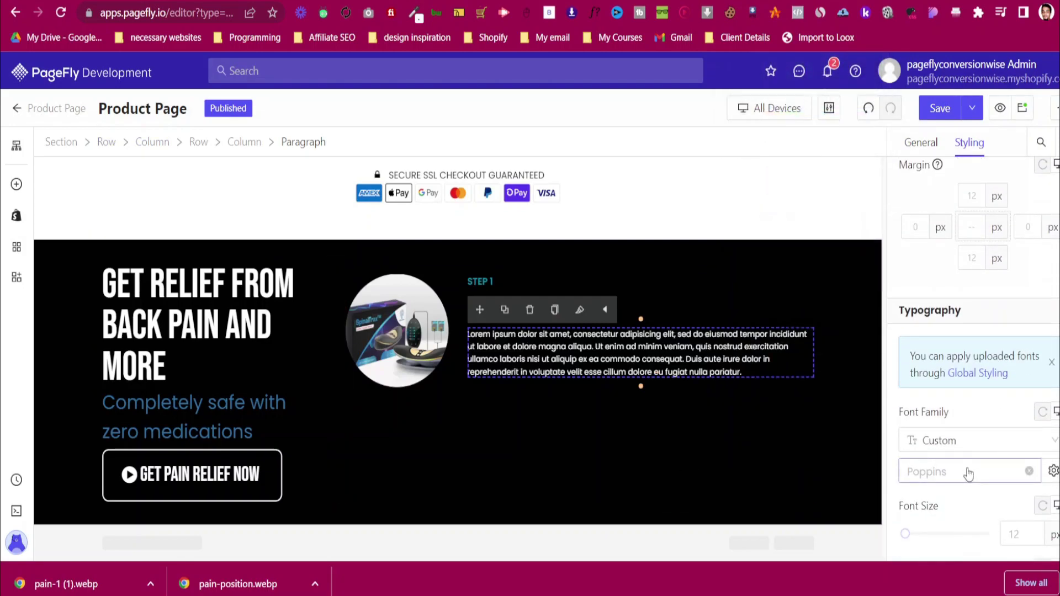
{"action": "left_click", "coordinate": [949, 415]}
{"action": "left_click", "coordinate": [1019, 532]}
{"action": "type", "text": "16"}
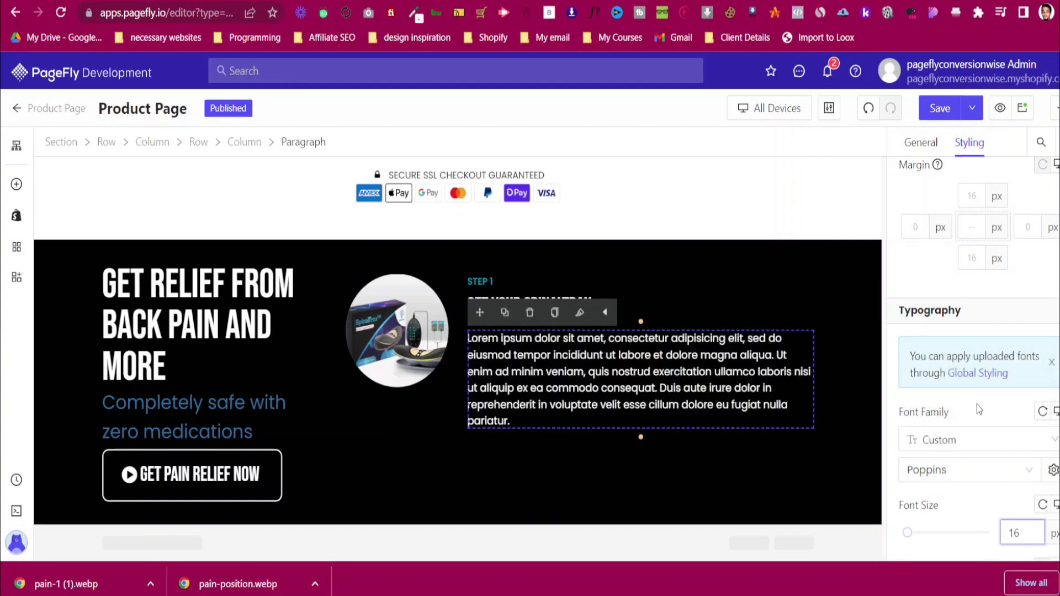
Set the Step 1 paragraph's margin to 0 on all sides
{"action": "left_click", "coordinate": [972, 227]}
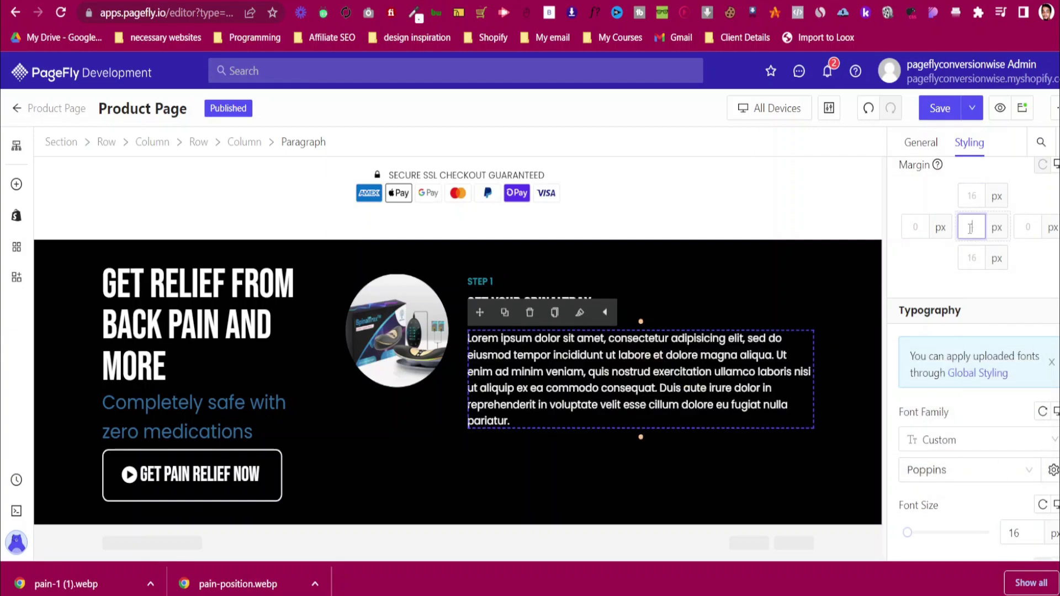
{"action": "type", "text": "0"}
{"action": "left_click", "coordinate": [668, 305]}
{"action": "left_click", "coordinate": [690, 364]}
Copy the "Order your SpinalTrax delivered to your doorstep..." description from the Google Doc, paste it as the paragraph's text, and select the Step 1 row
{"action": "key", "text": "ctrl+Tab"}
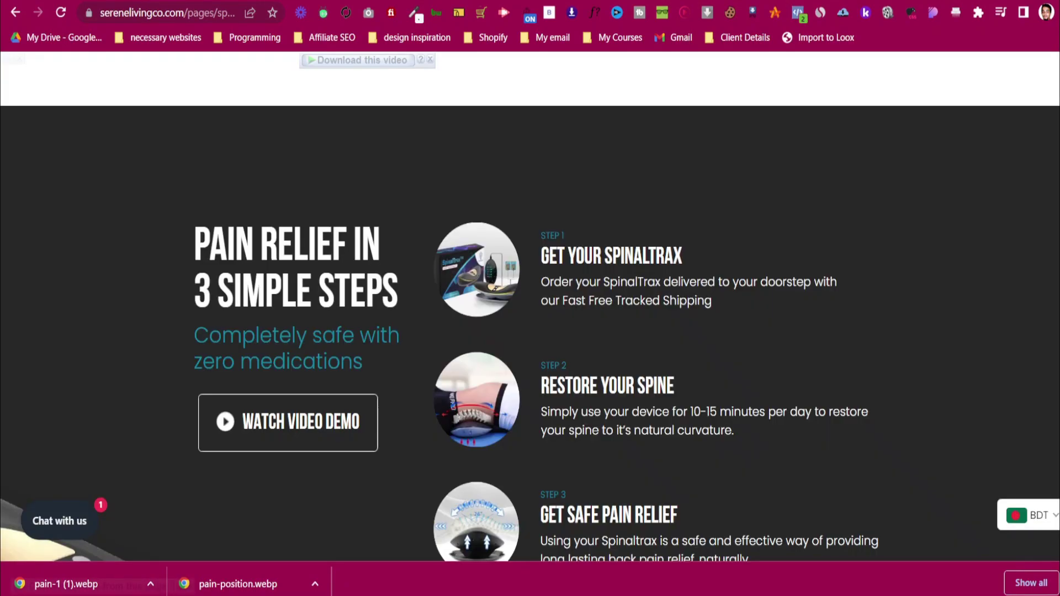
{"action": "key", "text": "ctrl+Tab"}
{"action": "left_click_drag", "start_coordinate": [310, 289], "coordinate": [539, 315]}
{"action": "key", "text": "ctrl+c"}
{"action": "key", "text": "ctrl+shift+Tab"}
{"action": "key", "text": "ctrl+shift+Tab"}
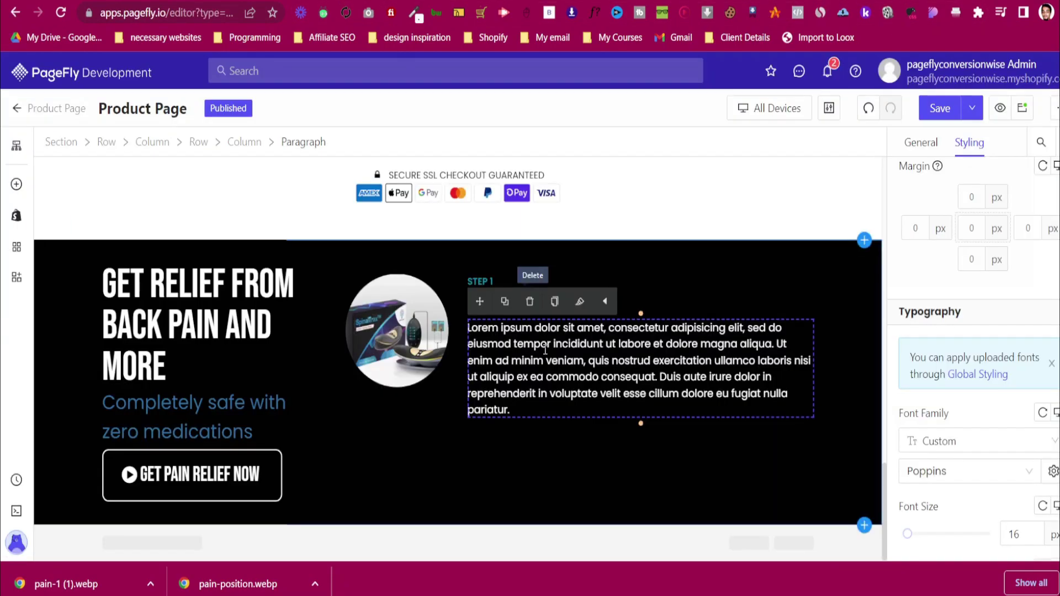
{"action": "left_click", "coordinate": [930, 144]}
{"action": "key", "text": "ctrl+a"}
{"action": "key", "text": "ctrl+v"}
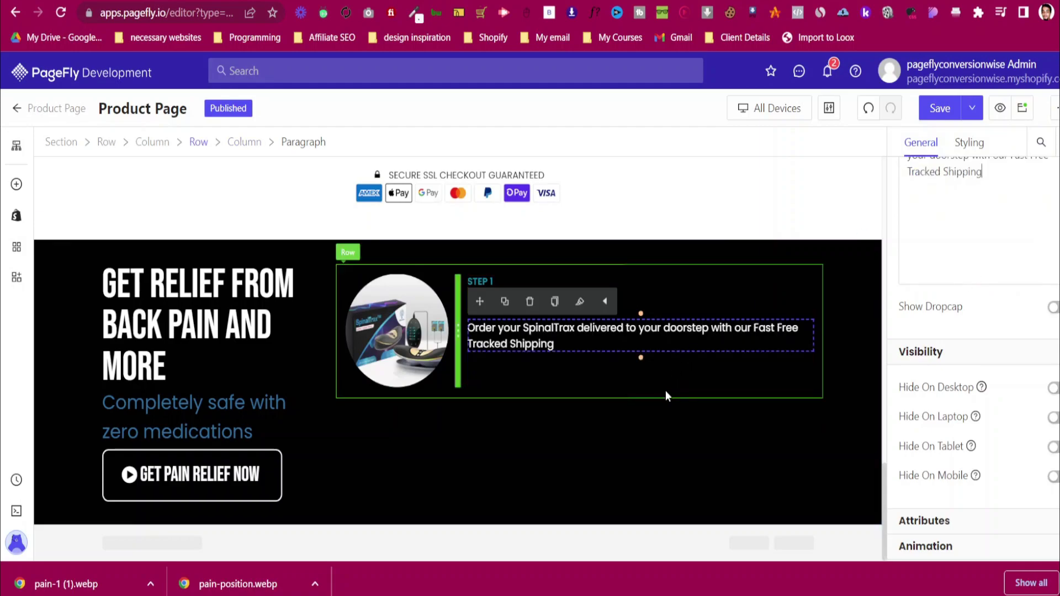
{"action": "left_click", "coordinate": [666, 395]}
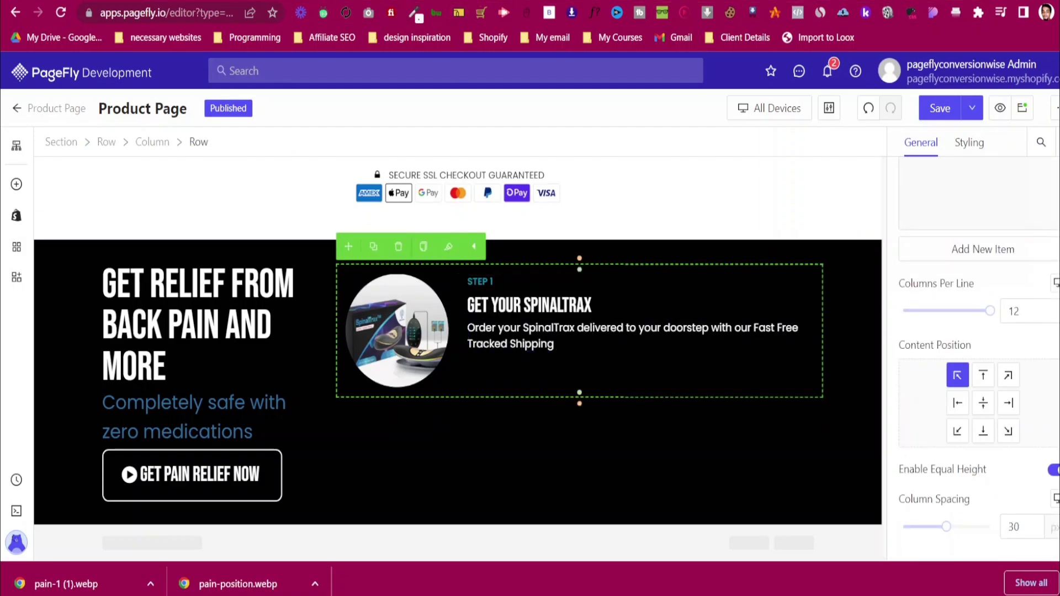
Try narrowing the Step 1 image column after comparing it with the reference page, and undo the resize
{"action": "key", "text": "ctrl+Tab"}
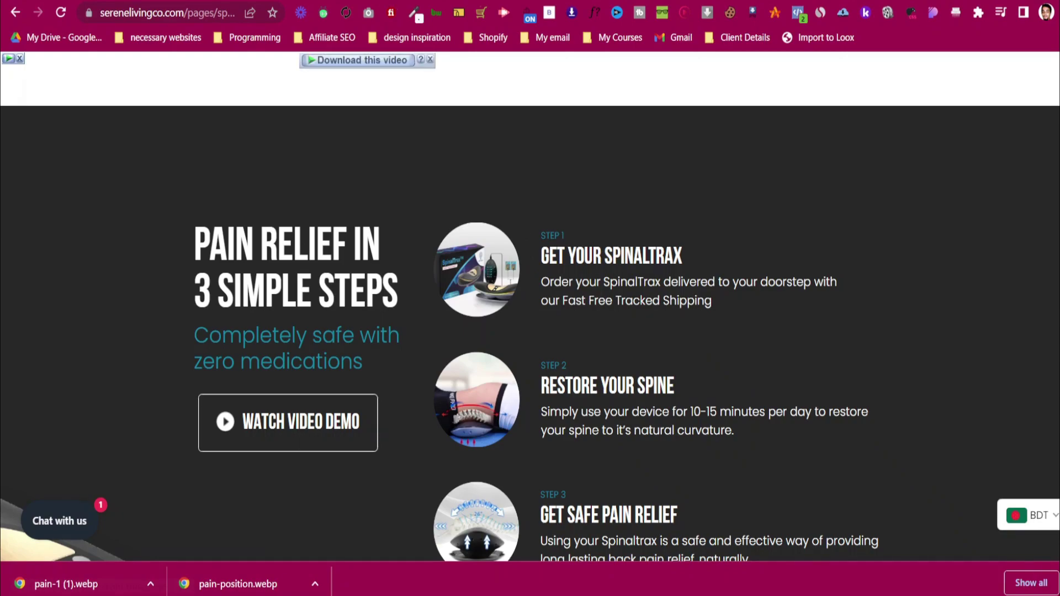
{"action": "key", "text": "ctrl+shift+Tab"}
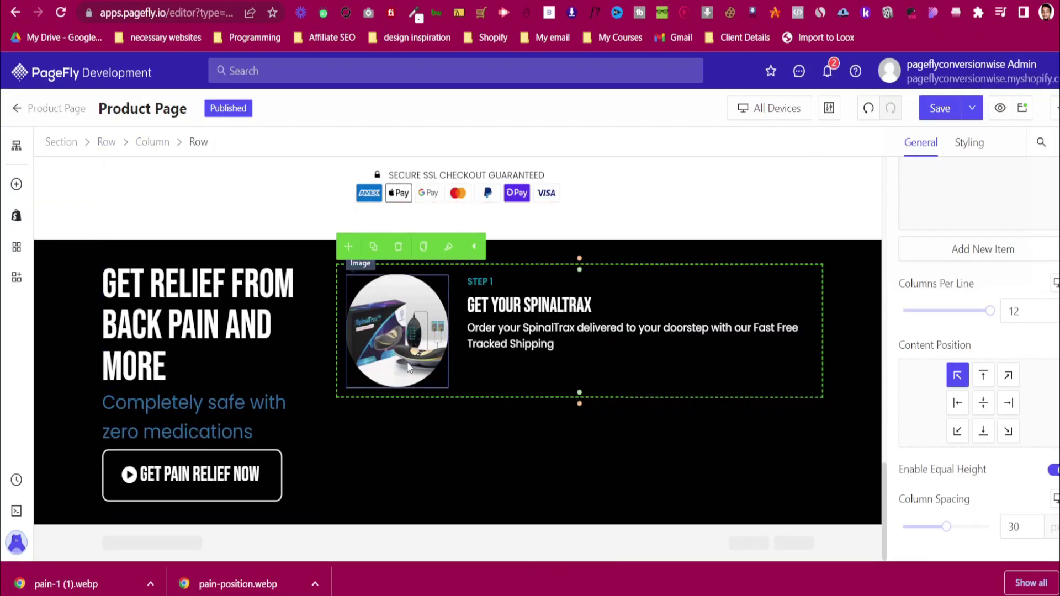
{"action": "left_click_drag", "start_coordinate": [459, 338], "coordinate": [431, 331]}
{"action": "key", "text": "ctrl+Tab"}
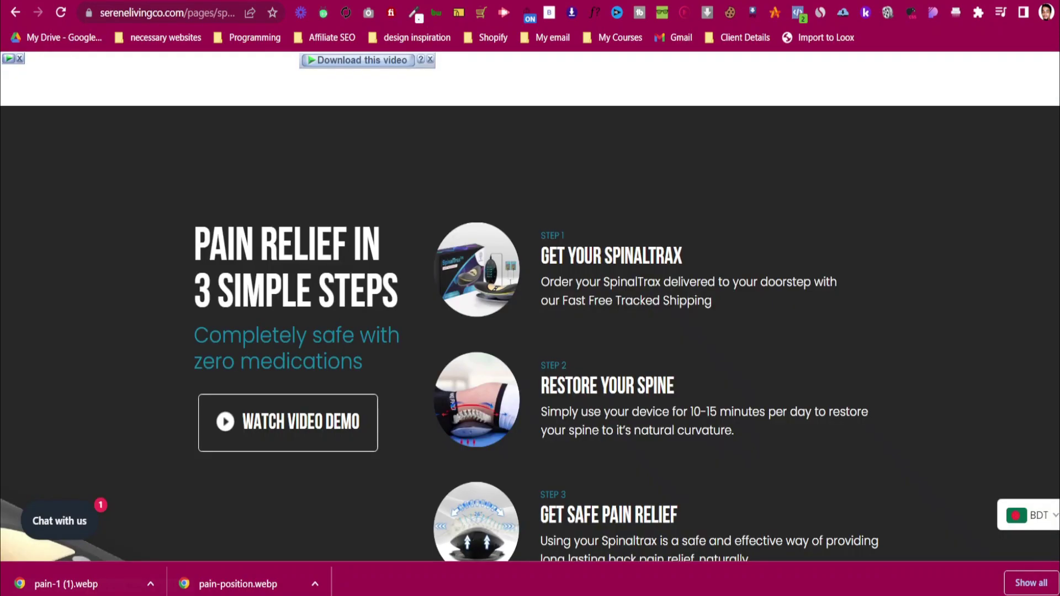
{"action": "key", "text": "ctrl+shift+Tab"}
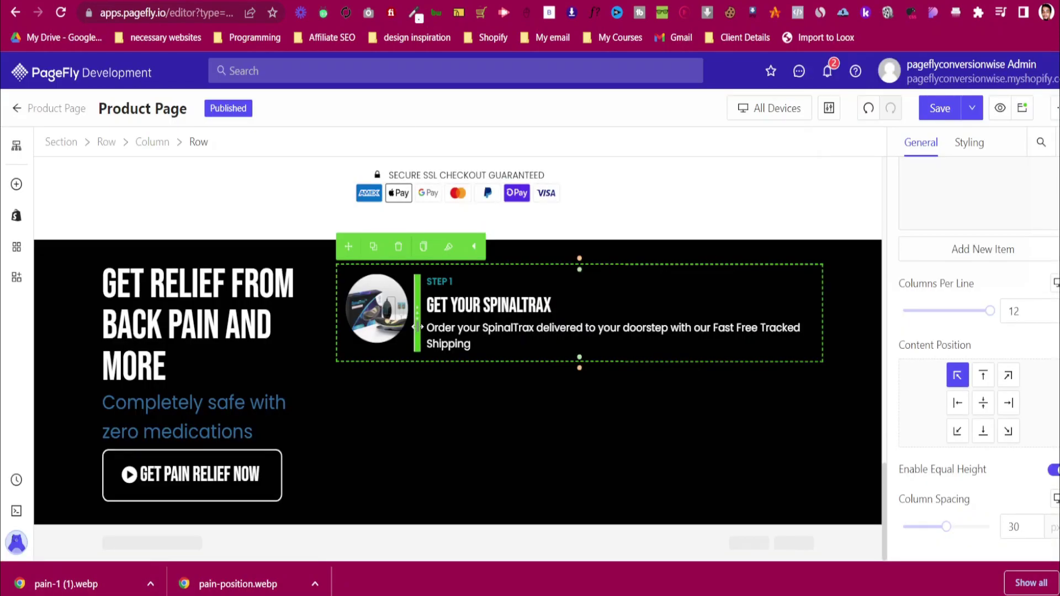
{"action": "key", "text": "ctrl+z"}
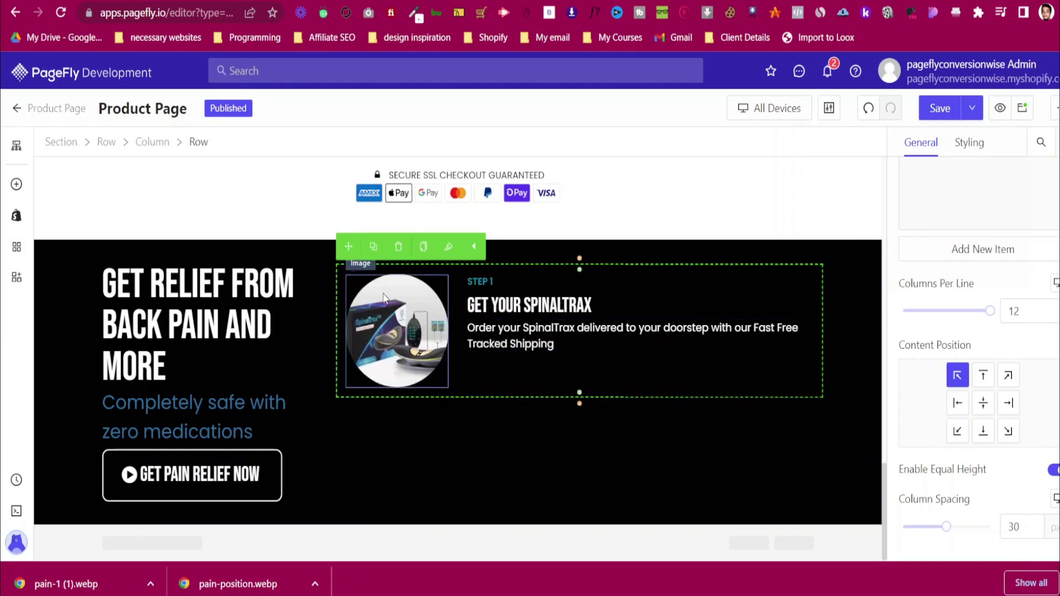
Center the Step 1 row's content position and check the black section's spacing on the reference page
{"action": "left_click", "coordinate": [984, 400]}
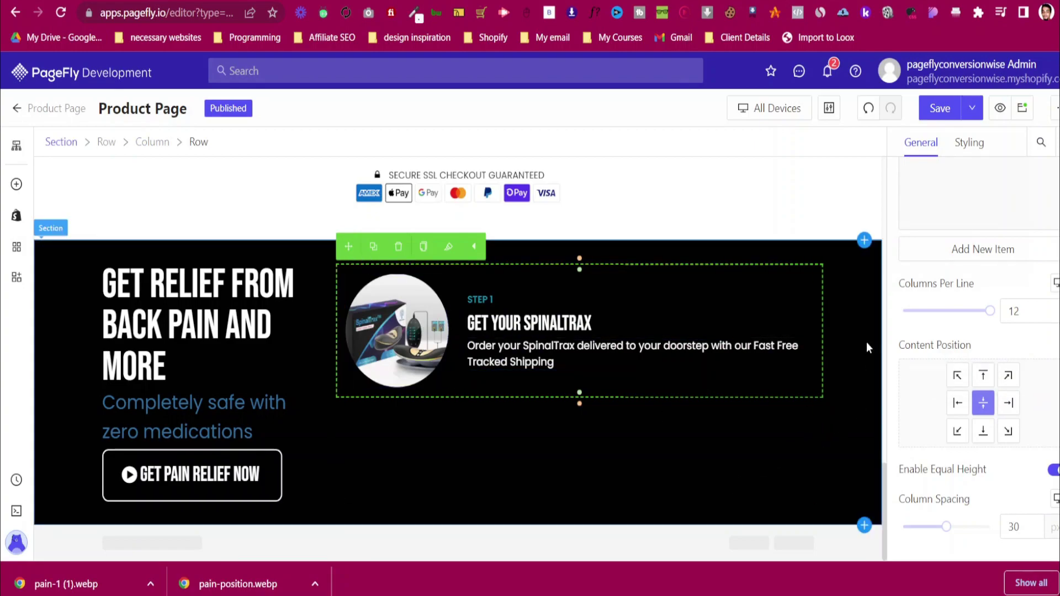
{"action": "key", "text": "ctrl+Tab"}
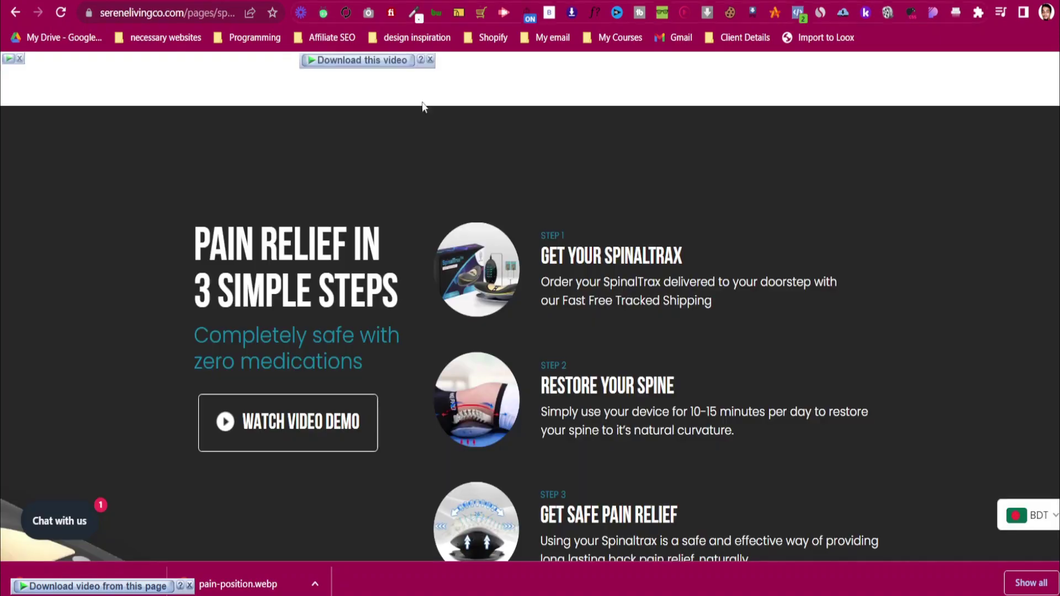
{"action": "scroll", "coordinate": [253, 350], "scroll_direction": "down", "scroll_amount": 4}
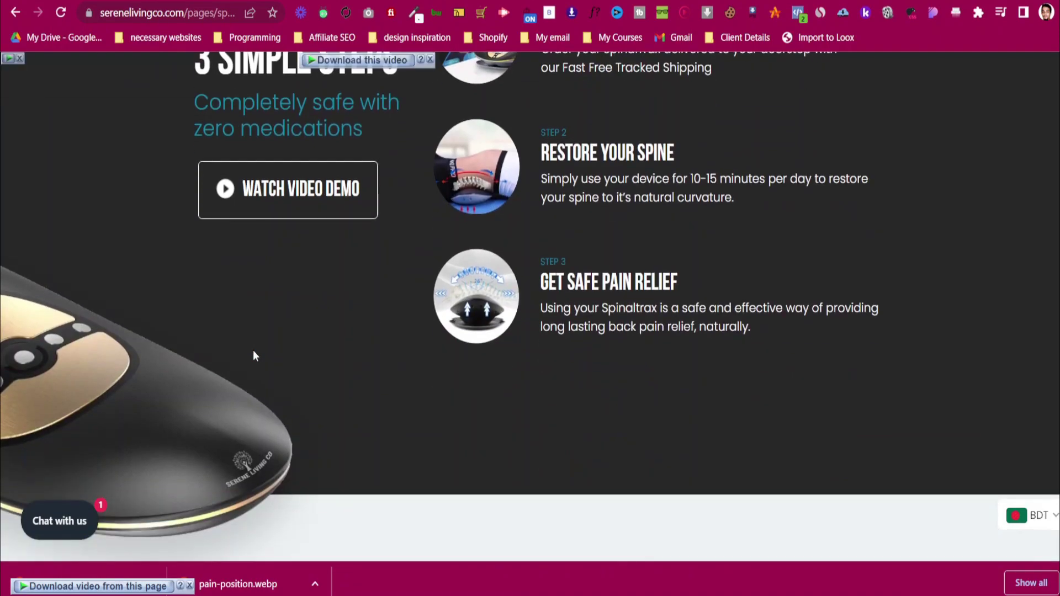
{"action": "scroll", "coordinate": [253, 354], "scroll_direction": "up", "scroll_amount": 5}
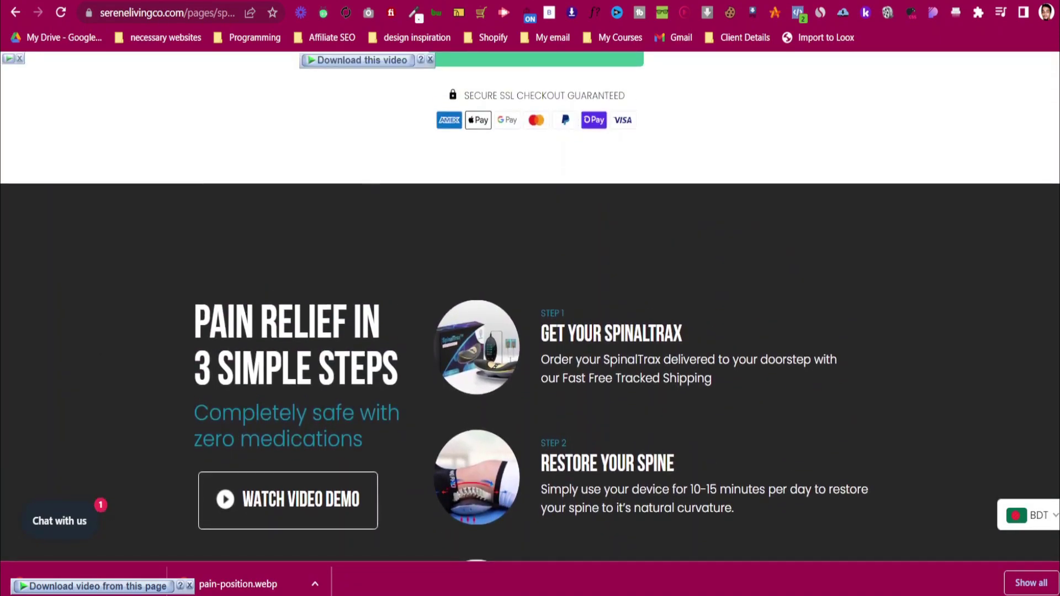
{"action": "key", "text": "ctrl+shift+Tab"}
Set the black section's top and bottom padding to 50 px
{"action": "left_click", "coordinate": [56, 270]}
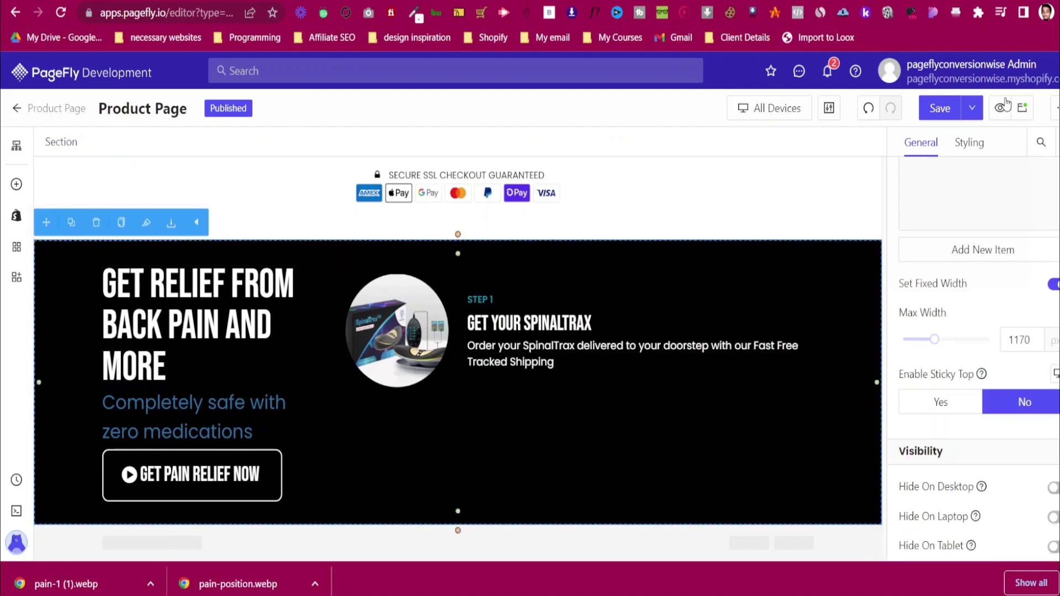
{"action": "left_click", "coordinate": [970, 143]}
{"action": "left_click", "coordinate": [974, 381]}
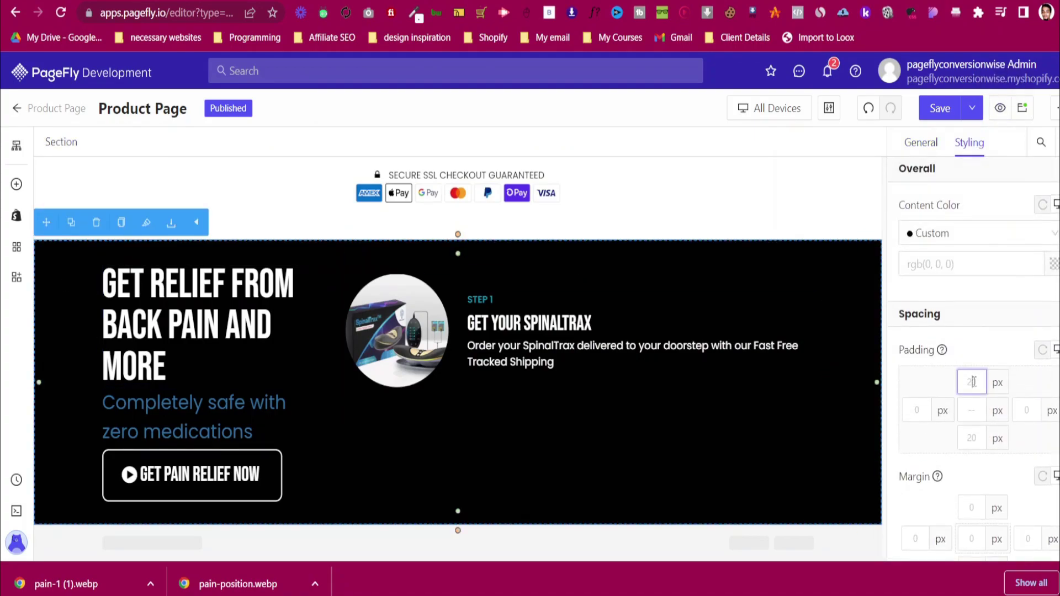
{"action": "type", "text": "50"}
{"action": "left_click", "coordinate": [972, 437]}
{"action": "type", "text": "50"}
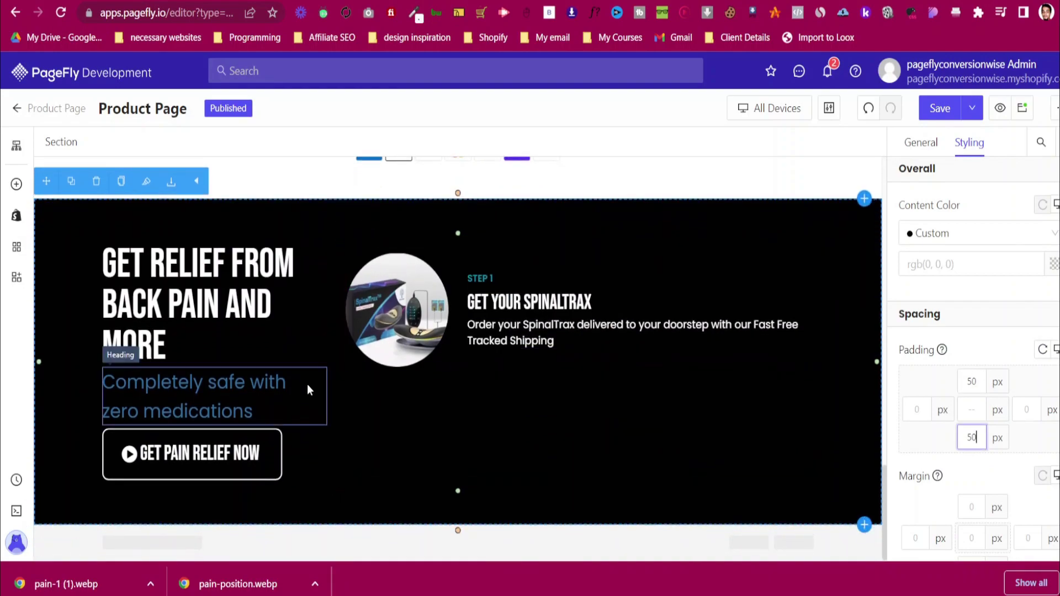
Increase the black section's top and bottom padding to 70 px each
{"action": "left_click", "coordinate": [972, 379]}
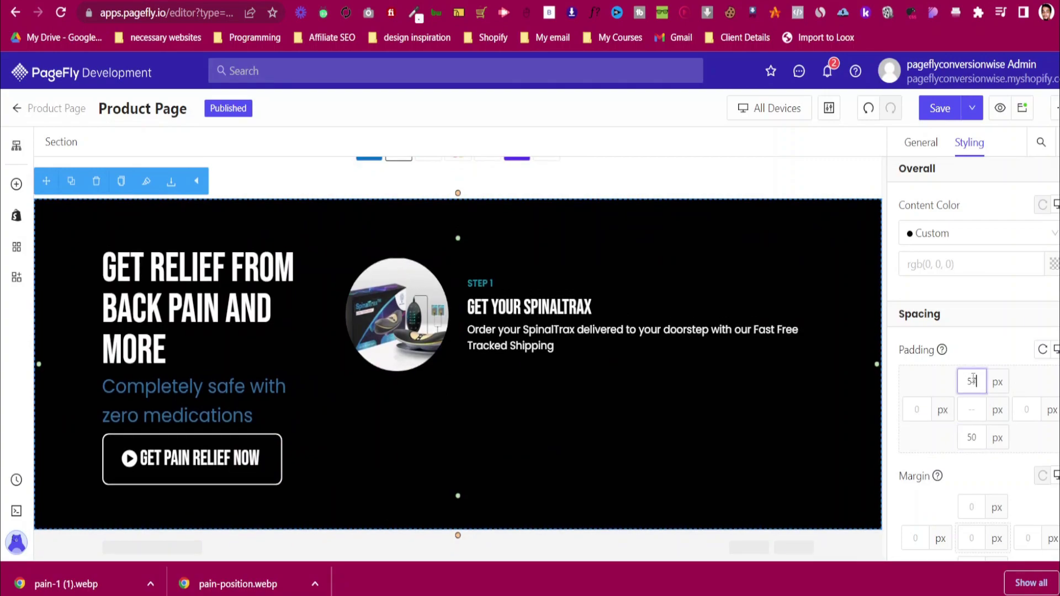
{"action": "key", "text": "Up"}
{"action": "key", "text": "Up"}
{"action": "key", "text": "Up"}
{"action": "key", "text": "Up"}
{"action": "key", "text": "Up"}
{"action": "key", "text": "Up"}
{"action": "key", "text": "Up"}
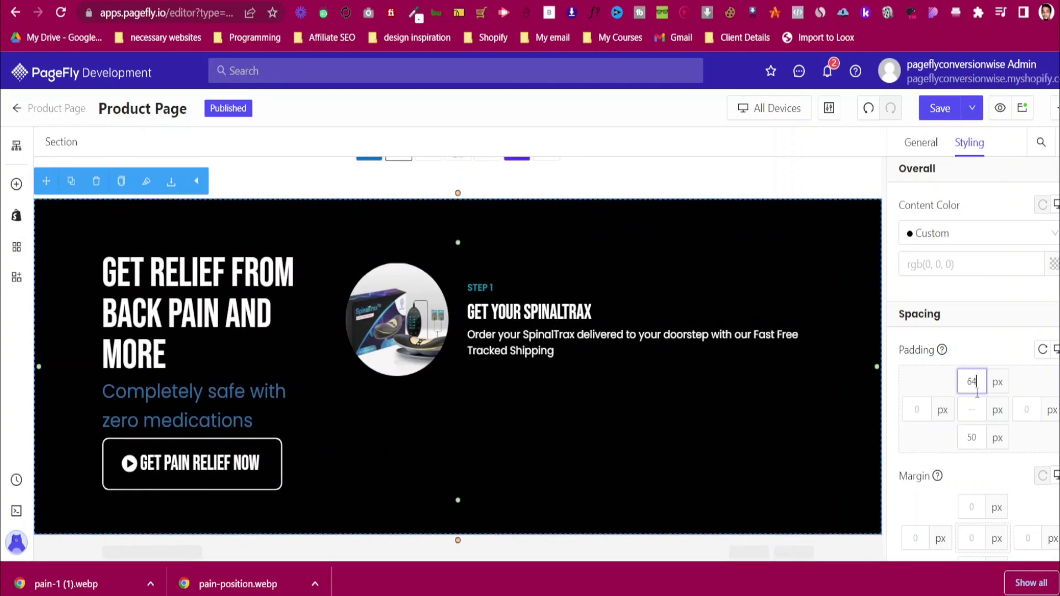
{"action": "key", "text": "Up"}
{"action": "key", "text": "Up"}
{"action": "key", "text": "Up"}
{"action": "key", "text": "Up"}
{"action": "key", "text": "Up"}
{"action": "key", "text": "Up"}
{"action": "left_click", "coordinate": [975, 438]}
{"action": "key", "text": "Up"}
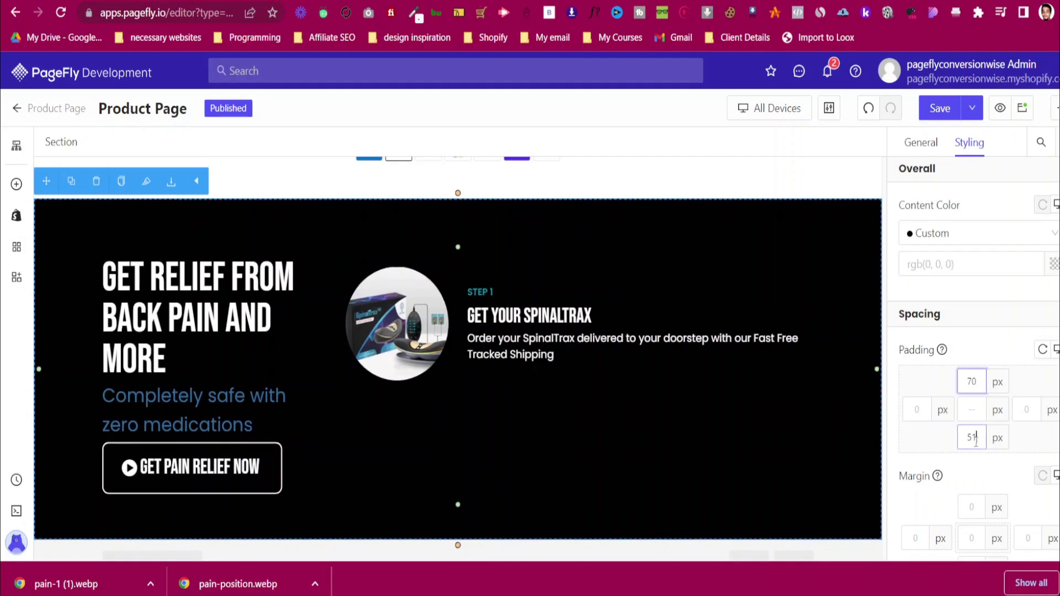
{"action": "key", "text": "Up"}
{"action": "key", "text": "Up"}
{"action": "key", "text": "Up"}
{"action": "key", "text": "Up"}
{"action": "key", "text": "Up"}
{"action": "key", "text": "Up"}
{"action": "key", "text": "Up"}
{"action": "key", "text": "Up"}
{"action": "key", "text": "Up"}
{"action": "key", "text": "Up"}
{"action": "key", "text": "Up"}
{"action": "key", "text": "Up"}
{"action": "key", "text": "Up"}
{"action": "key", "text": "Up"}
{"action": "key", "text": "Up"}
{"action": "key", "text": "Up"}
{"action": "key", "text": "Up"}
{"action": "key", "text": "Up"}
{"action": "key", "text": "Up"}
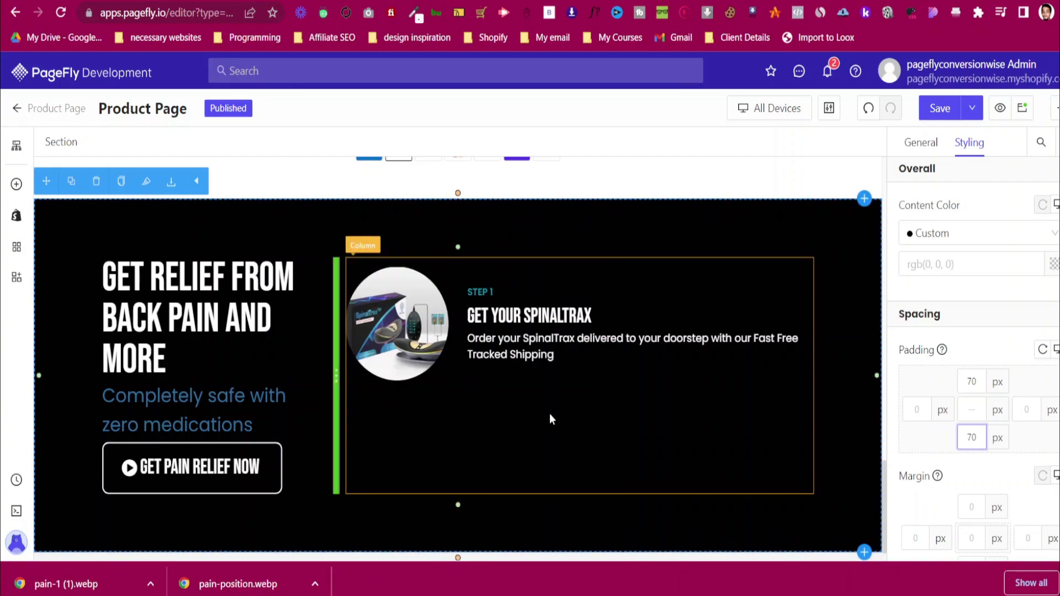
Duplicate the Step 1 row, compare the layout with the reference page, and select the duplicated row
{"action": "left_click", "coordinate": [568, 379]}
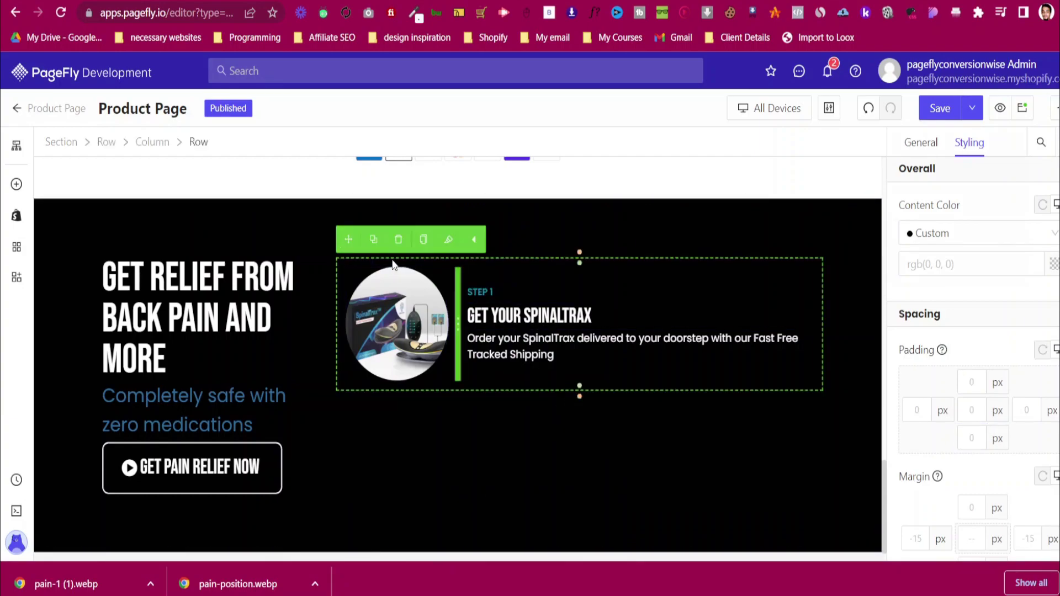
{"action": "left_click", "coordinate": [374, 241]}
{"action": "scroll", "coordinate": [560, 431], "scroll_direction": "down", "scroll_amount": 1}
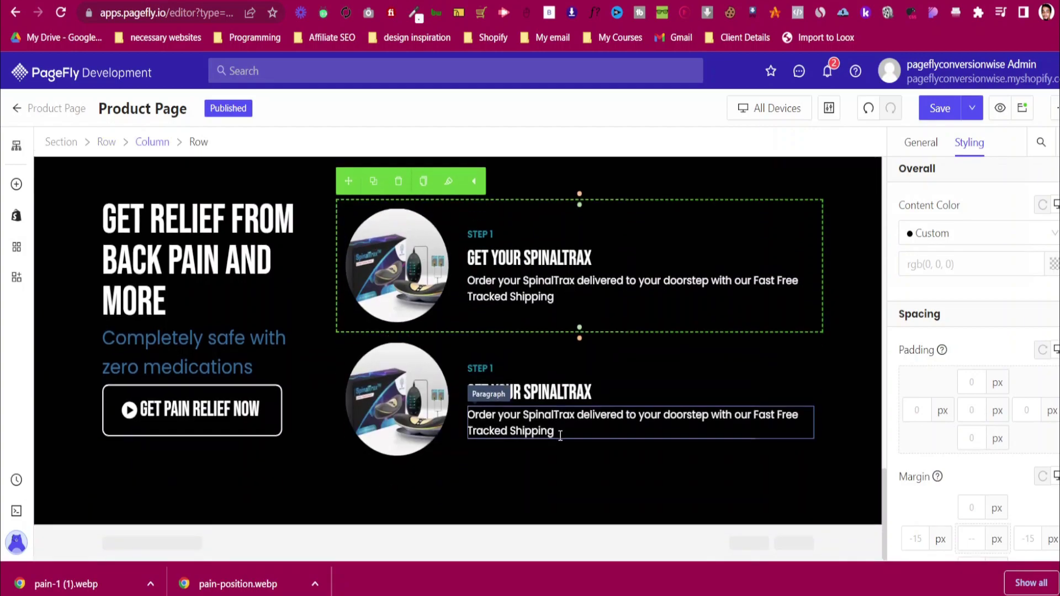
{"action": "left_click", "coordinate": [387, 1]}
{"action": "scroll", "coordinate": [475, 251], "scroll_direction": "down", "scroll_amount": 4}
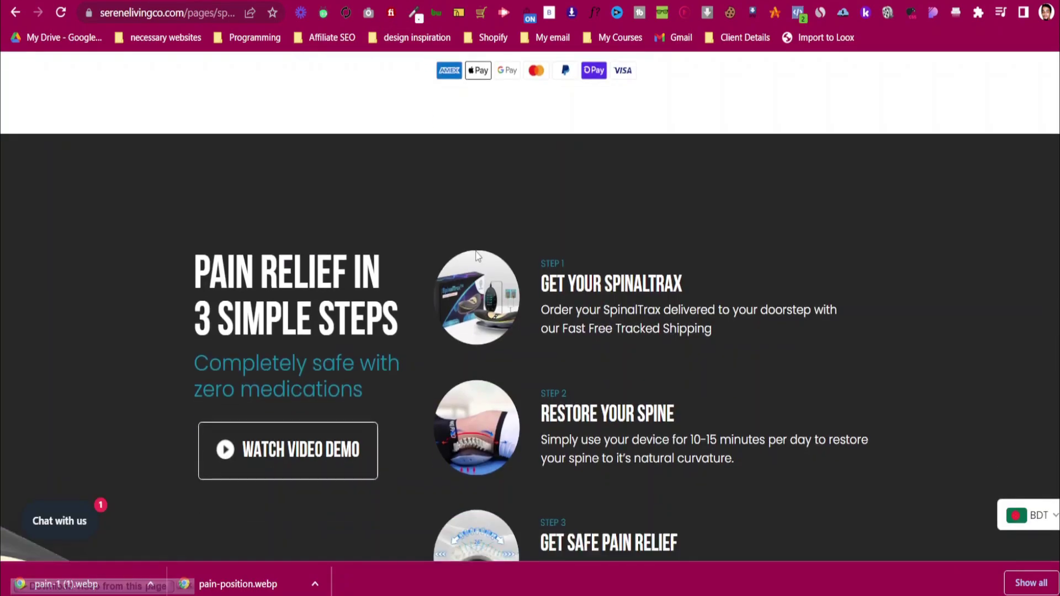
{"action": "left_click", "coordinate": [331, 1]}
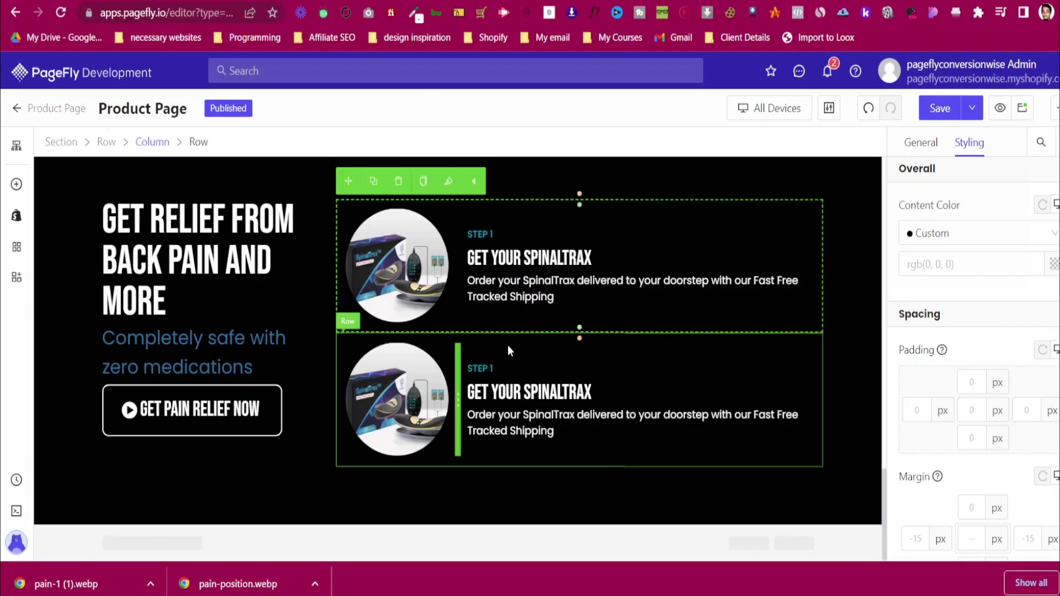
{"action": "left_click", "coordinate": [508, 351]}
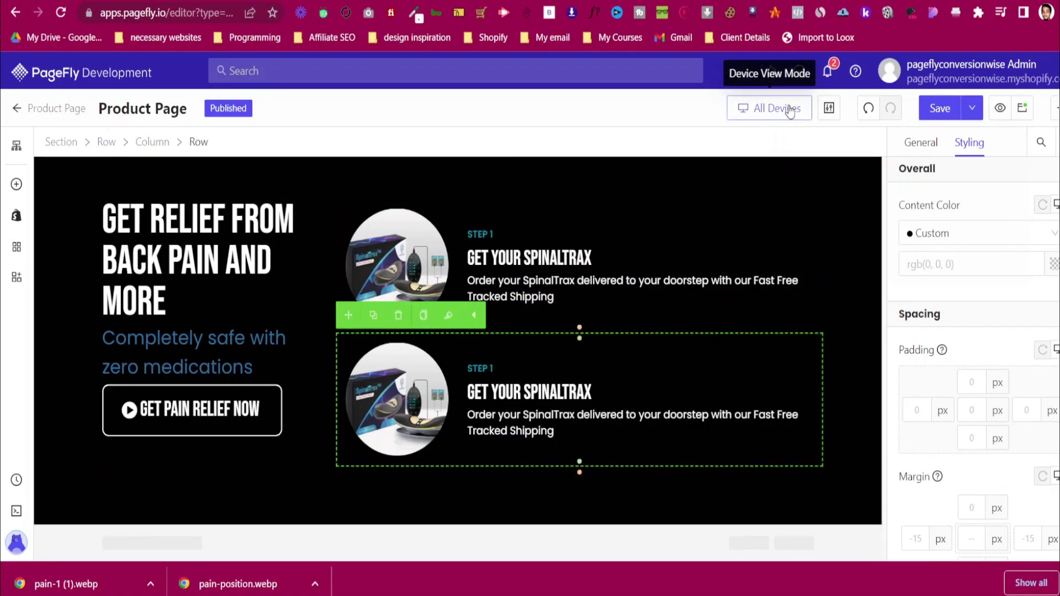
Switch the editor to the Mobile device view and review the black section's layout
{"action": "left_click", "coordinate": [770, 109]}
{"action": "left_click", "coordinate": [765, 214]}
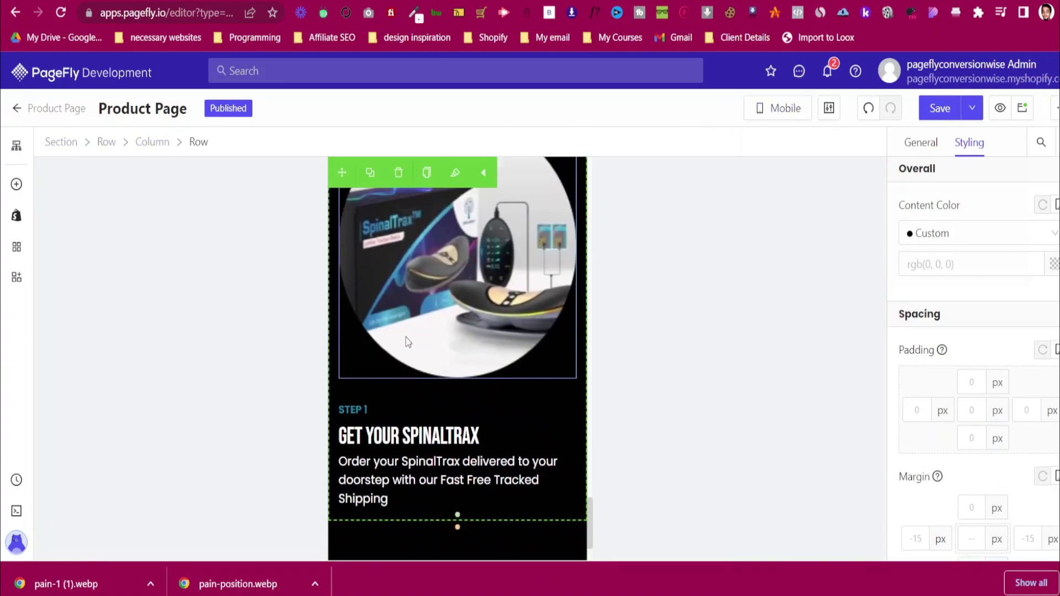
{"action": "scroll", "coordinate": [409, 339], "scroll_direction": "up", "scroll_amount": 8}
{"action": "scroll", "coordinate": [410, 338], "scroll_direction": "down", "scroll_amount": 6}
{"action": "scroll", "coordinate": [411, 340], "scroll_direction": "down", "scroll_amount": 3}
{"action": "scroll", "coordinate": [420, 359], "scroll_direction": "up", "scroll_amount": 6}
{"action": "scroll", "coordinate": [421, 357], "scroll_direction": "up", "scroll_amount": 2}
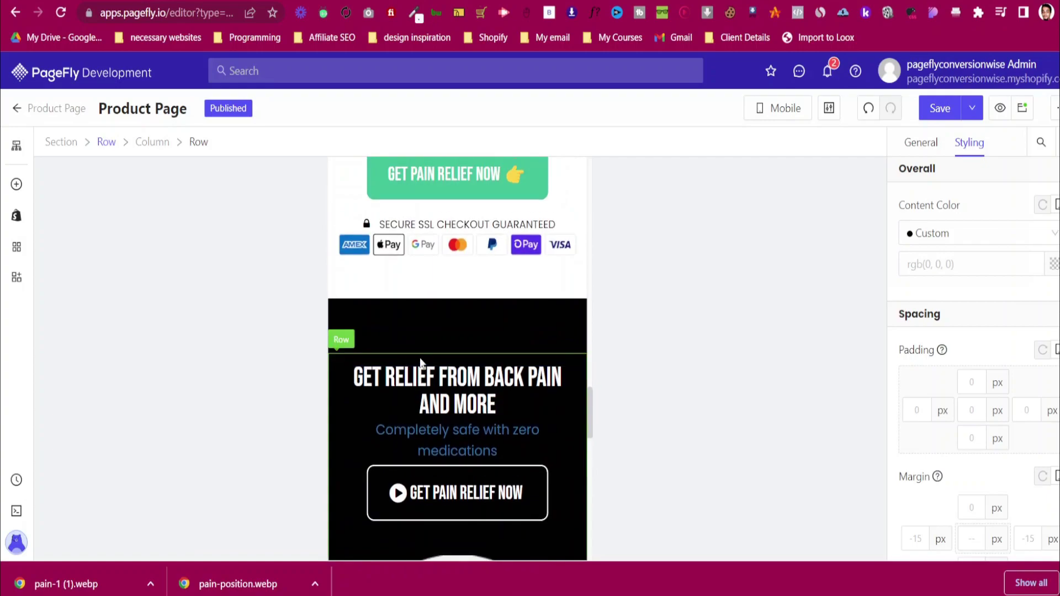
Set the black section's top and bottom padding to 40 px for mobile
{"action": "left_click", "coordinate": [426, 310]}
{"action": "left_click", "coordinate": [979, 387]}
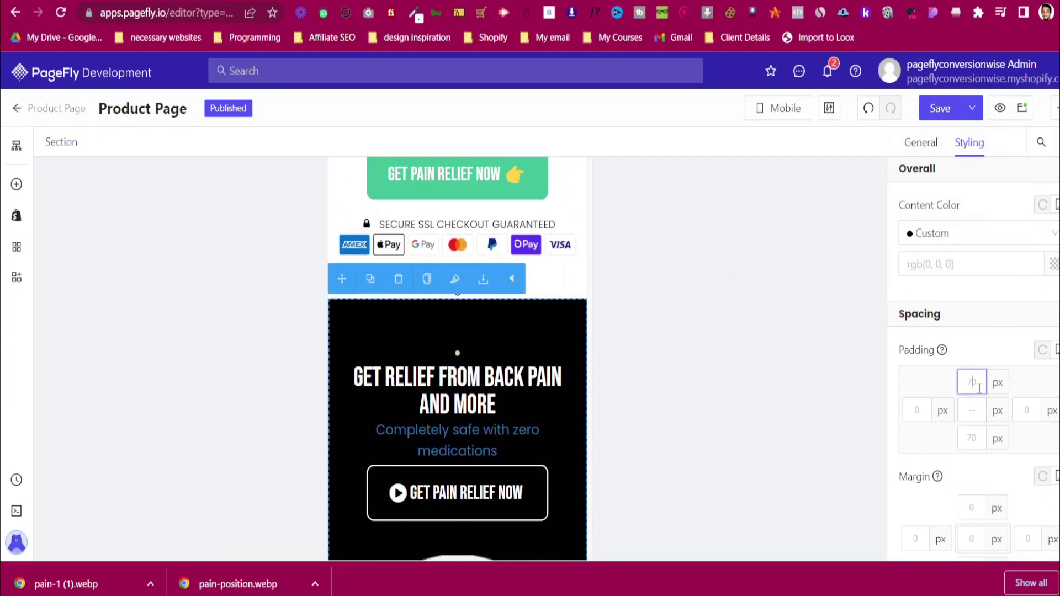
{"action": "type", "text": "40"}
{"action": "left_click", "coordinate": [982, 444]}
{"action": "type", "text": "40"}
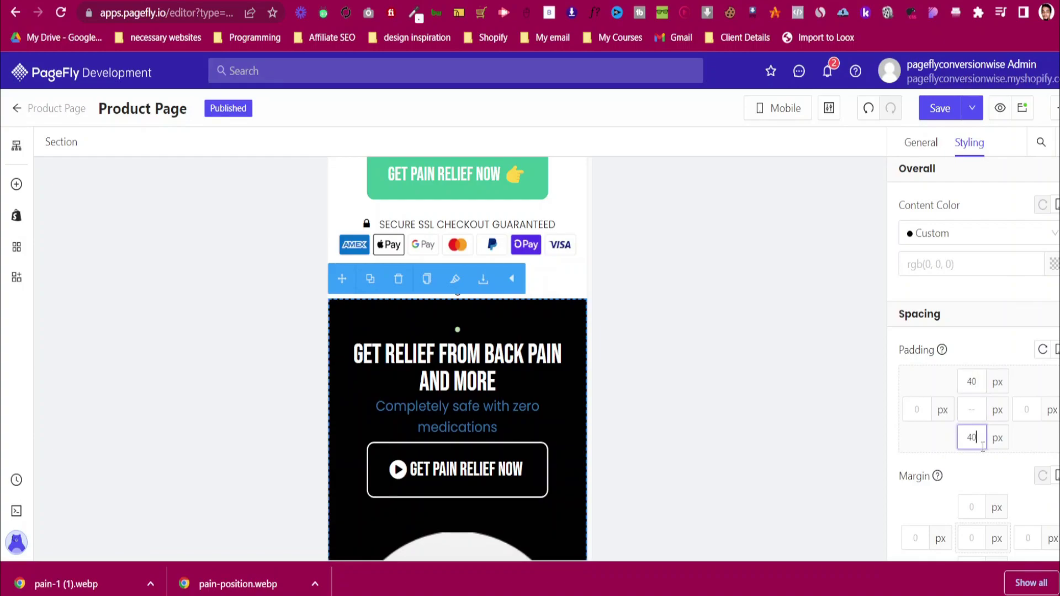
Examine the reference site's 3 simple steps section at mobile width, including its step carousel, arrows and dots, and return to the editor
{"action": "left_click", "coordinate": [471, 1]}
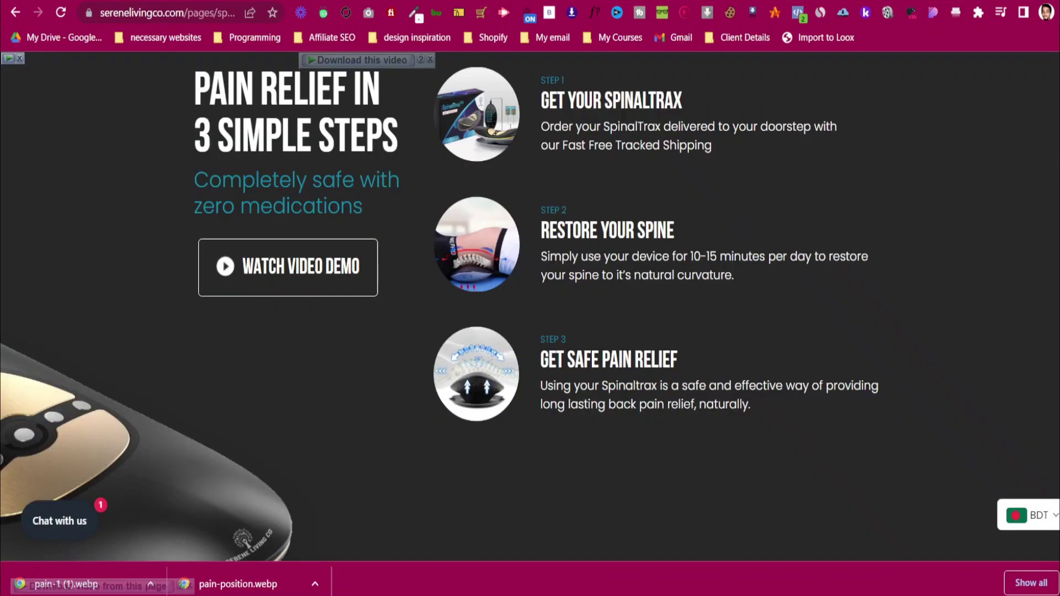
{"action": "left_click", "coordinate": [1035, 1]}
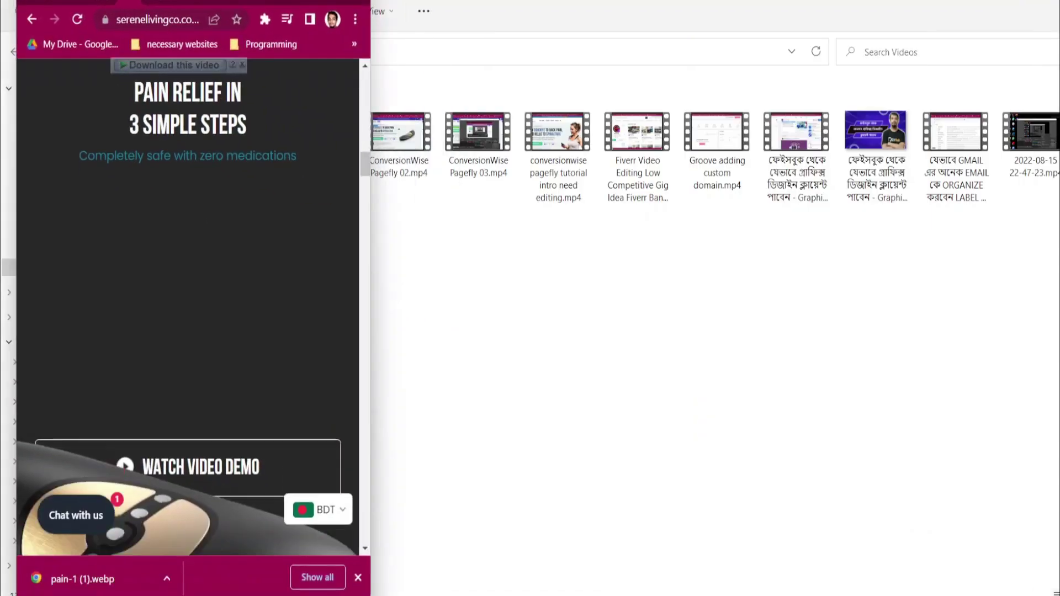
{"action": "scroll", "coordinate": [248, 193], "scroll_direction": "up", "scroll_amount": 1}
{"action": "scroll", "coordinate": [242, 206], "scroll_direction": "down", "scroll_amount": 1}
{"action": "left_click", "coordinate": [302, 233]}
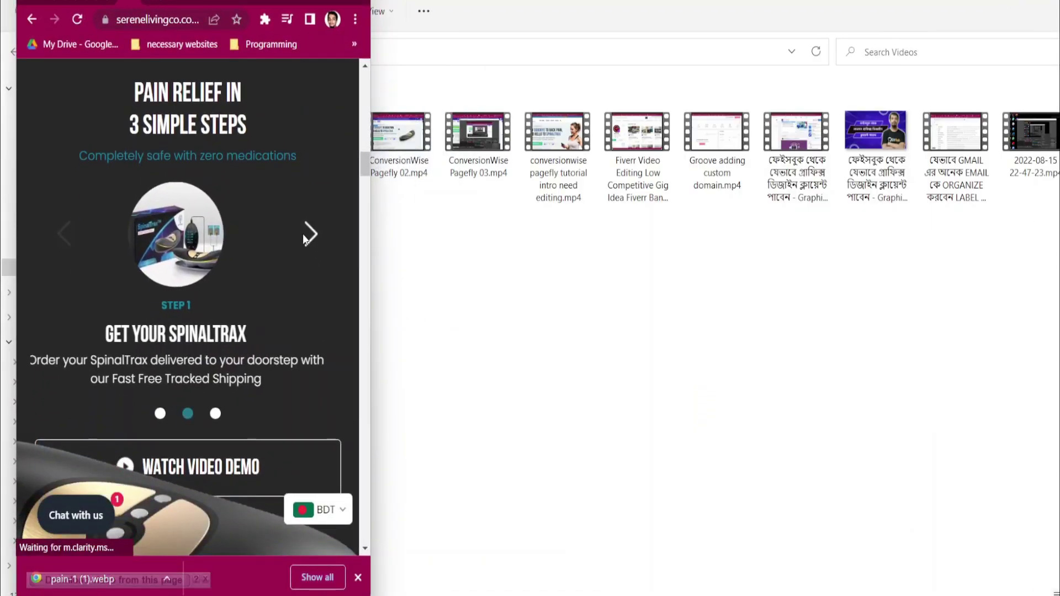
{"action": "left_click", "coordinate": [310, 234]}
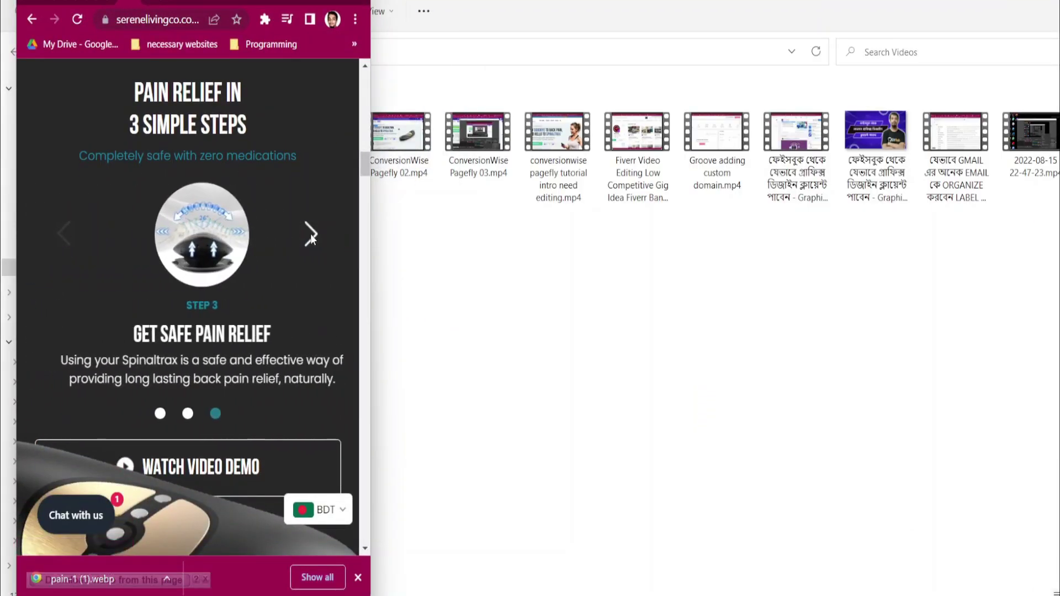
{"action": "scroll", "coordinate": [311, 234], "scroll_direction": "down", "scroll_amount": 3}
{"action": "scroll", "coordinate": [311, 234], "scroll_direction": "up", "scroll_amount": 5}
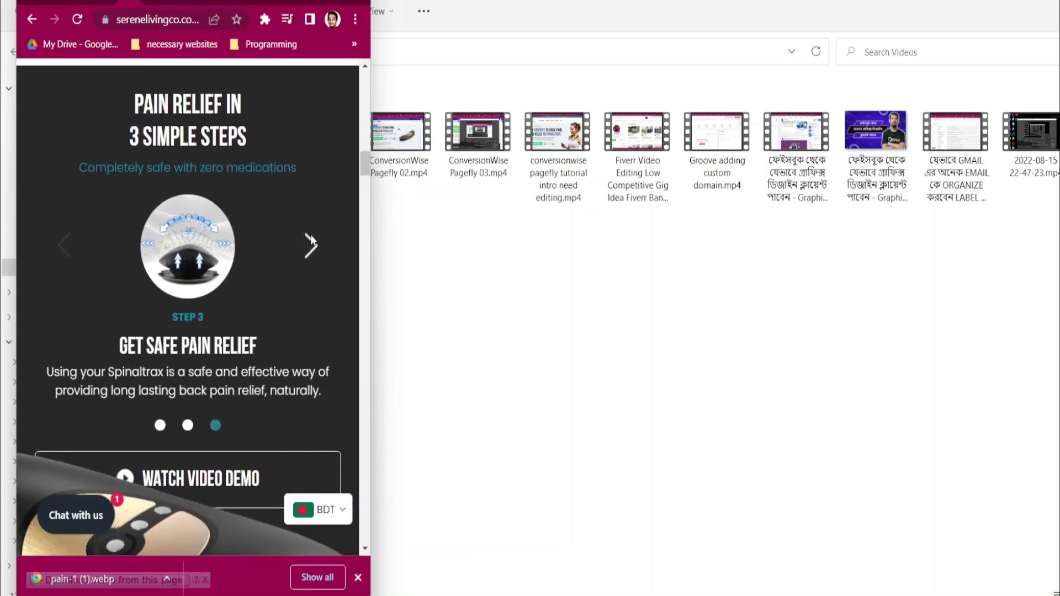
{"action": "scroll", "coordinate": [311, 234], "scroll_direction": "down", "scroll_amount": 1}
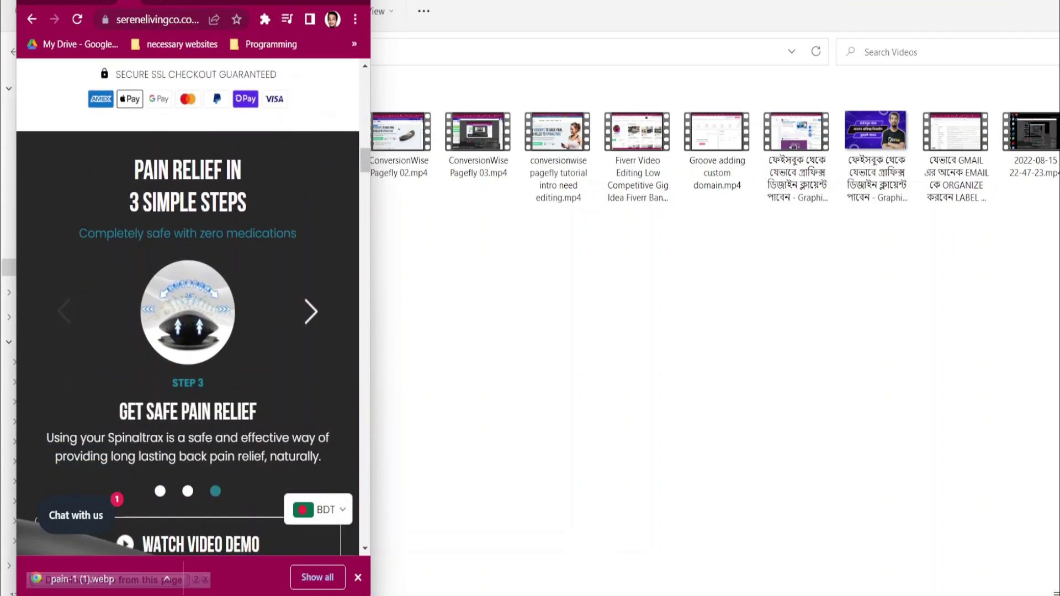
{"action": "left_click", "coordinate": [319, 2]}
{"action": "scroll", "coordinate": [520, 214], "scroll_direction": "up", "scroll_amount": 1}
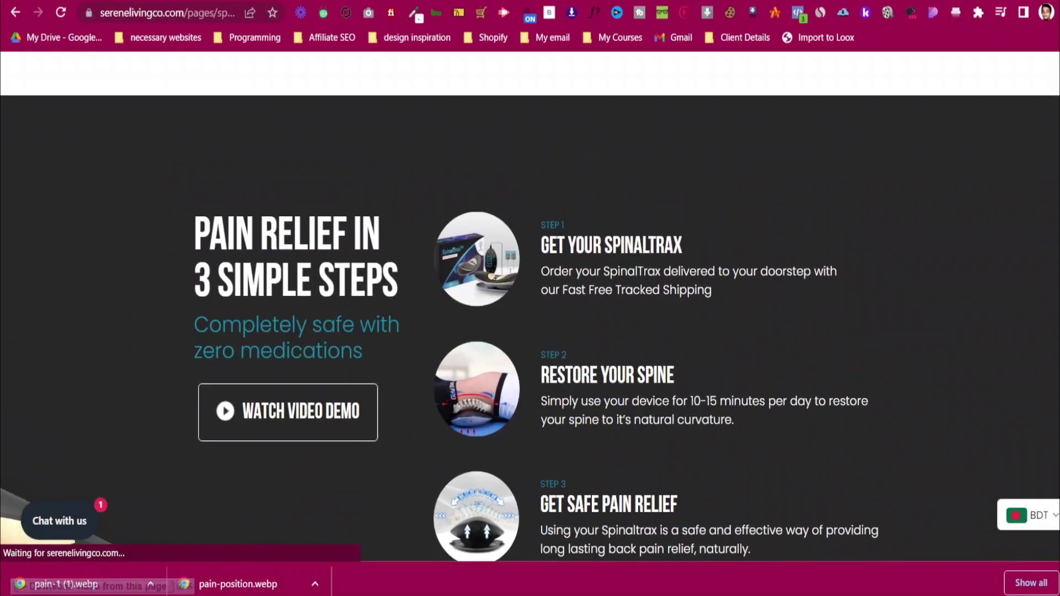
{"action": "left_click", "coordinate": [265, 1]}
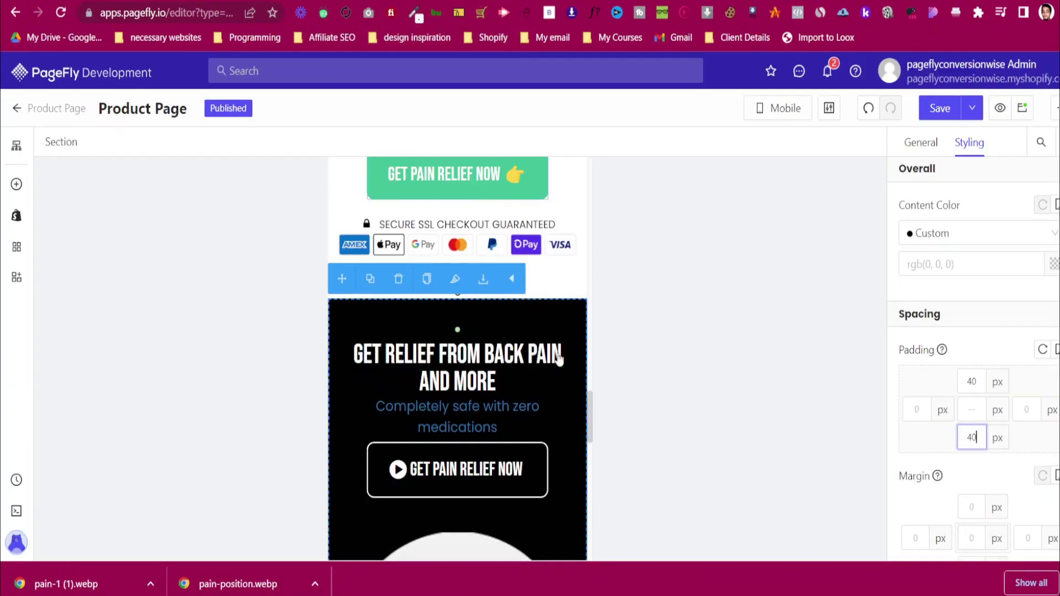
Switch the editor back to the All Devices view and duplicate the second step row as a third row
{"action": "left_click", "coordinate": [798, 118]}
{"action": "left_click", "coordinate": [788, 145]}
{"action": "scroll", "coordinate": [624, 343], "scroll_direction": "up", "scroll_amount": 1}
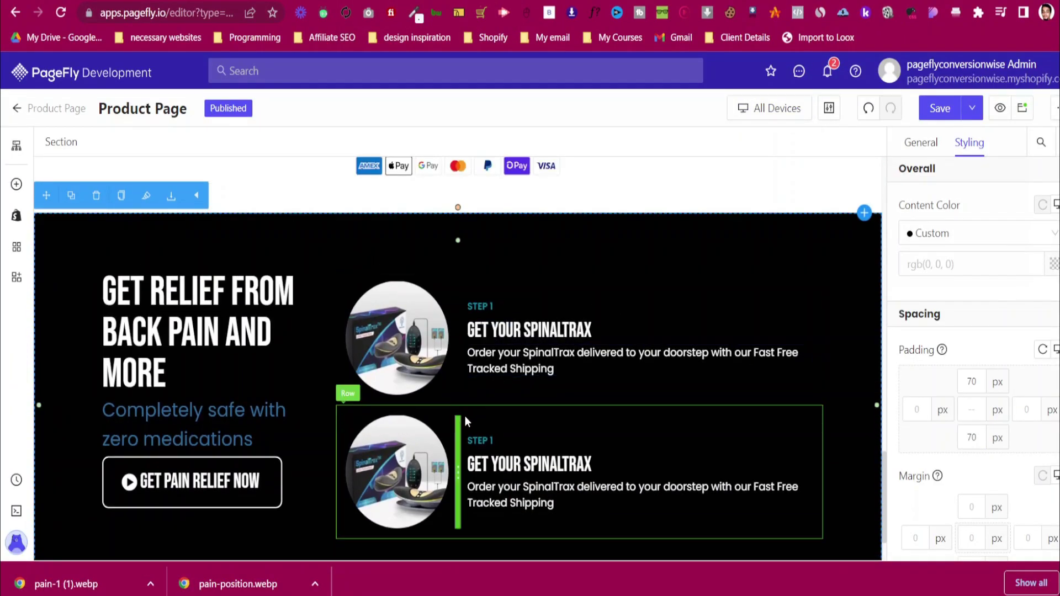
{"action": "left_click", "coordinate": [490, 413]}
{"action": "left_click", "coordinate": [373, 390]}
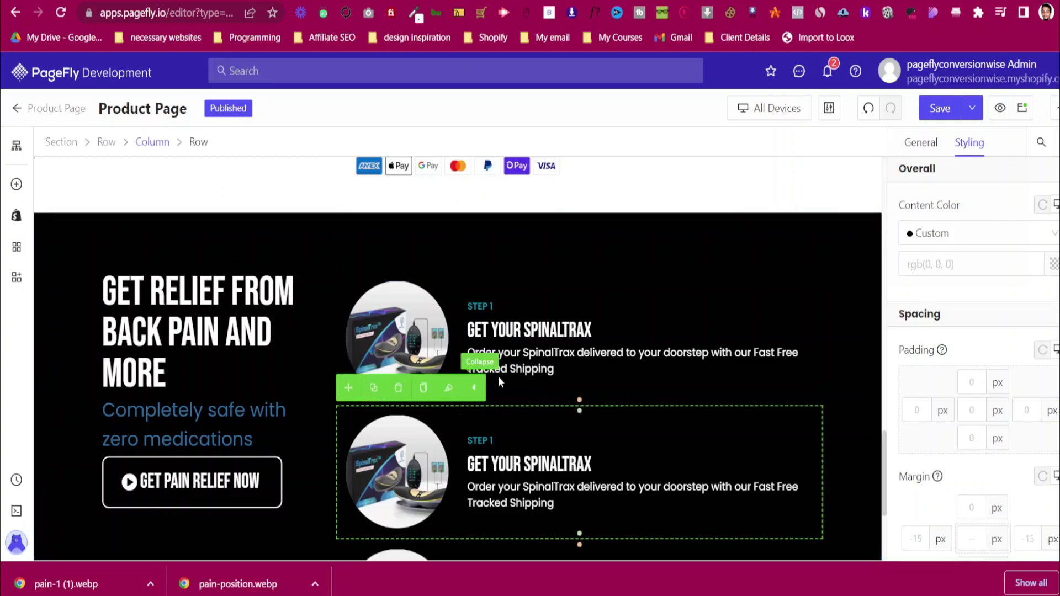
{"action": "scroll", "coordinate": [495, 378], "scroll_direction": "down", "scroll_amount": 4}
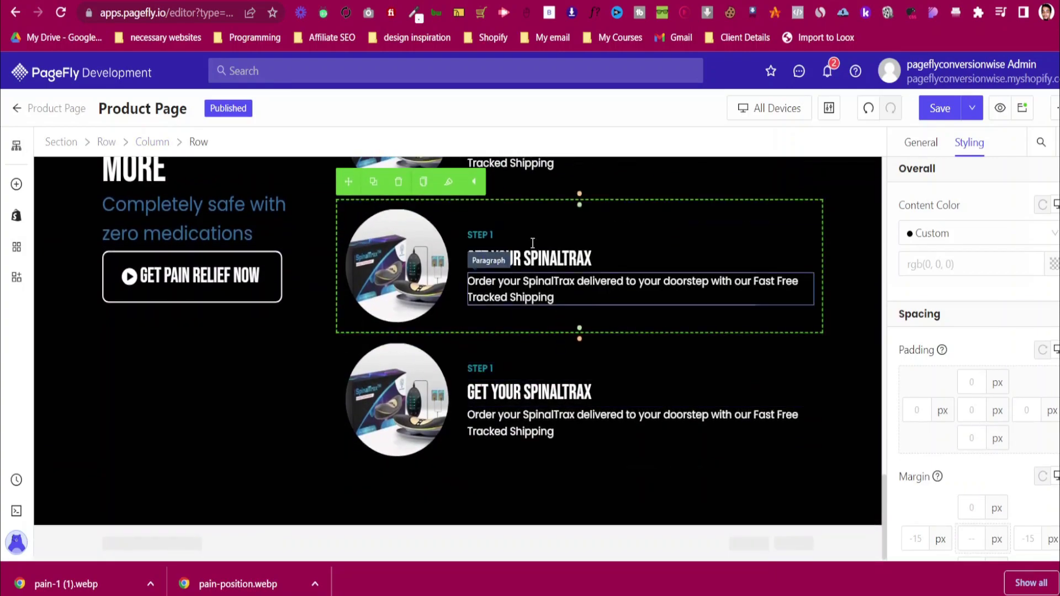
Change the small headings of the second and third step rows to STEP 2 and STEP 3
{"action": "left_click", "coordinate": [502, 233]}
{"action": "left_click", "coordinate": [921, 145]}
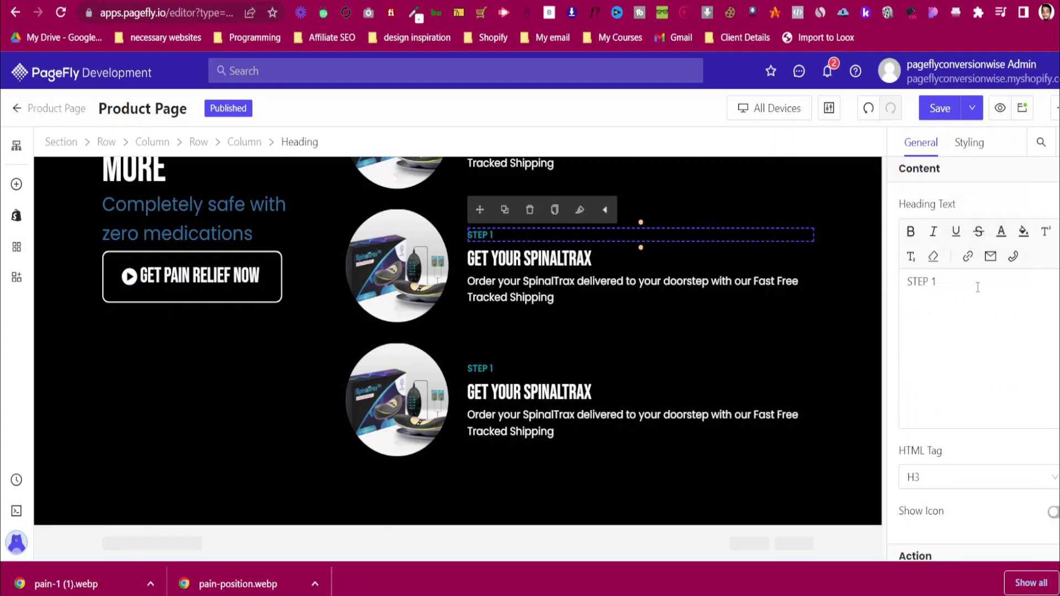
{"action": "left_click", "coordinate": [525, 371]}
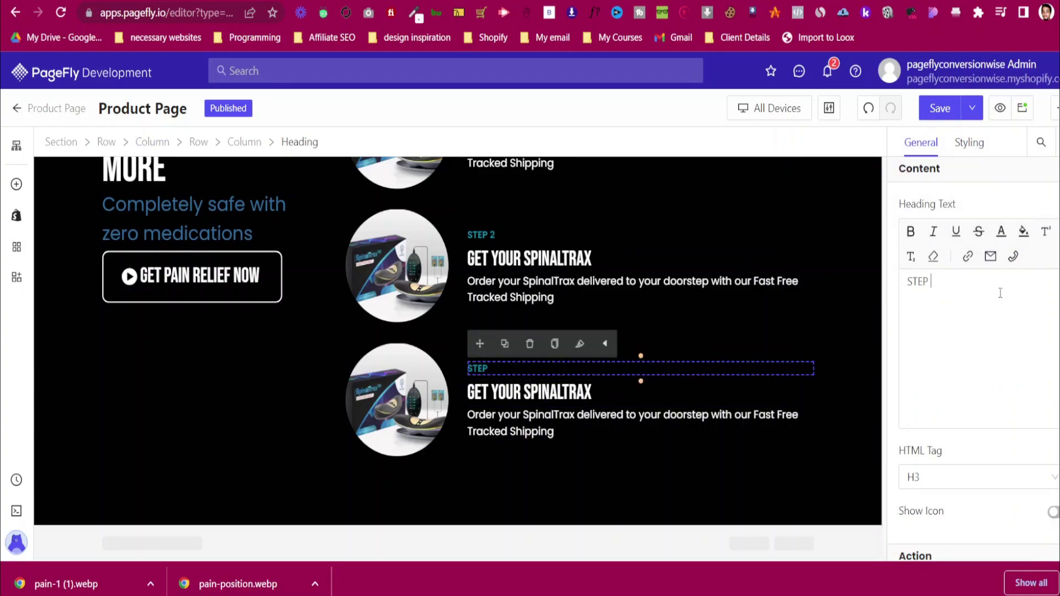
{"action": "left_click", "coordinate": [76, 409]}
Add a Slideshow element below the Step 3 row in the same column of the black section
{"action": "scroll", "coordinate": [154, 395], "scroll_direction": "up", "scroll_amount": 3}
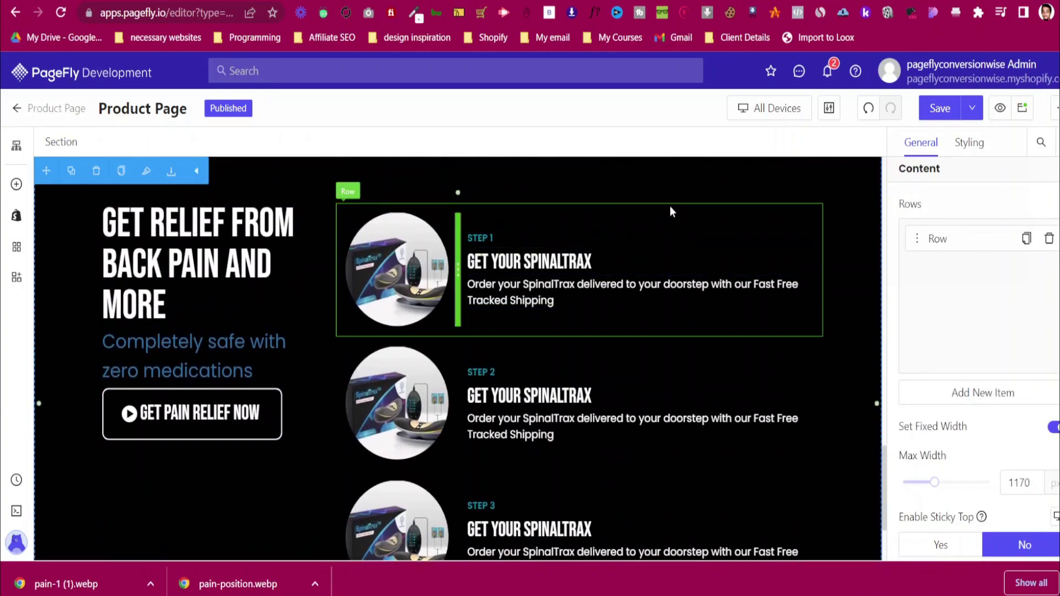
{"action": "scroll", "coordinate": [670, 210], "scroll_direction": "down", "scroll_amount": 2}
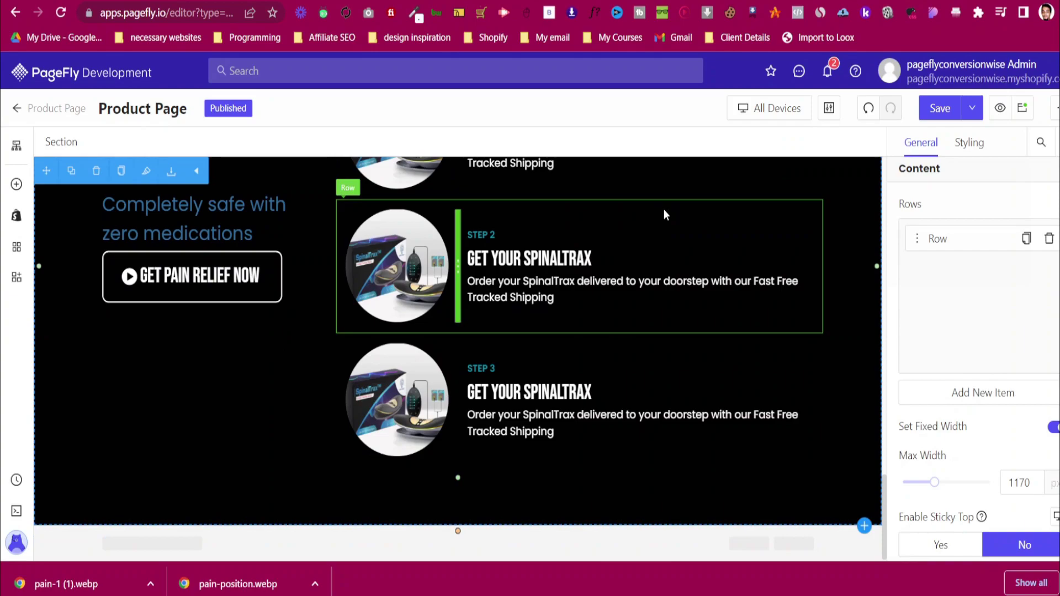
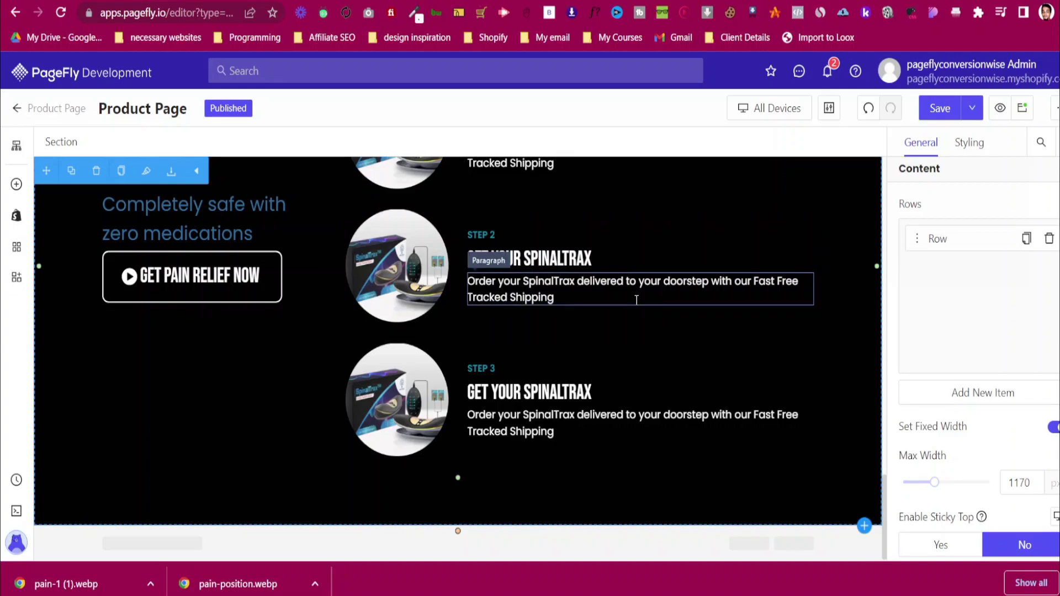
{"action": "scroll", "coordinate": [341, 311], "scroll_direction": "up", "scroll_amount": 5}
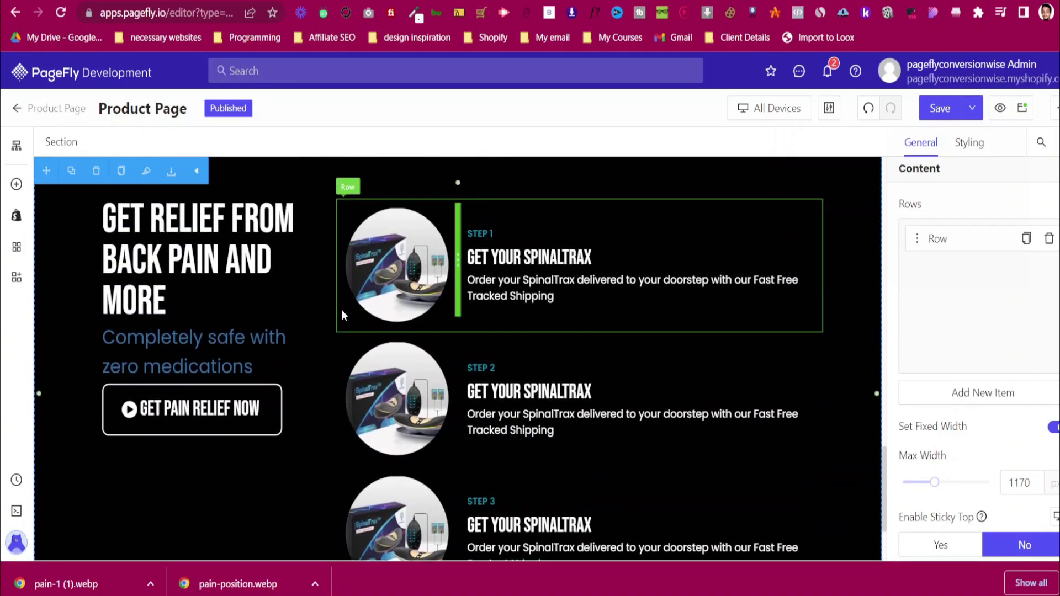
{"action": "scroll", "coordinate": [341, 316], "scroll_direction": "down", "scroll_amount": 5}
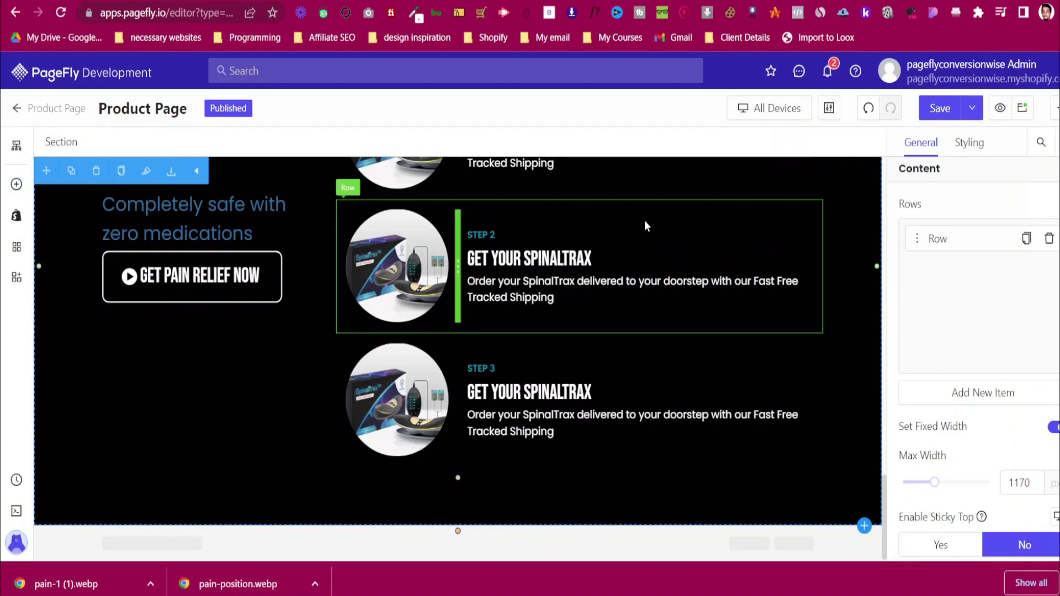
{"action": "left_click", "coordinate": [16, 184]}
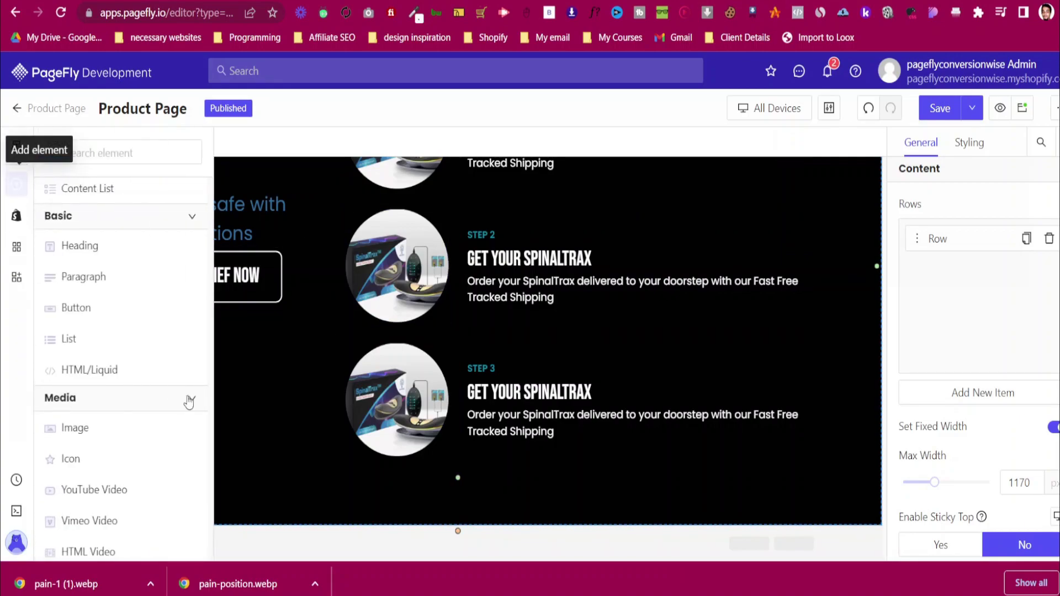
{"action": "scroll", "coordinate": [128, 388], "scroll_direction": "down", "scroll_amount": 3}
{"action": "scroll", "coordinate": [128, 397], "scroll_direction": "down", "scroll_amount": 5}
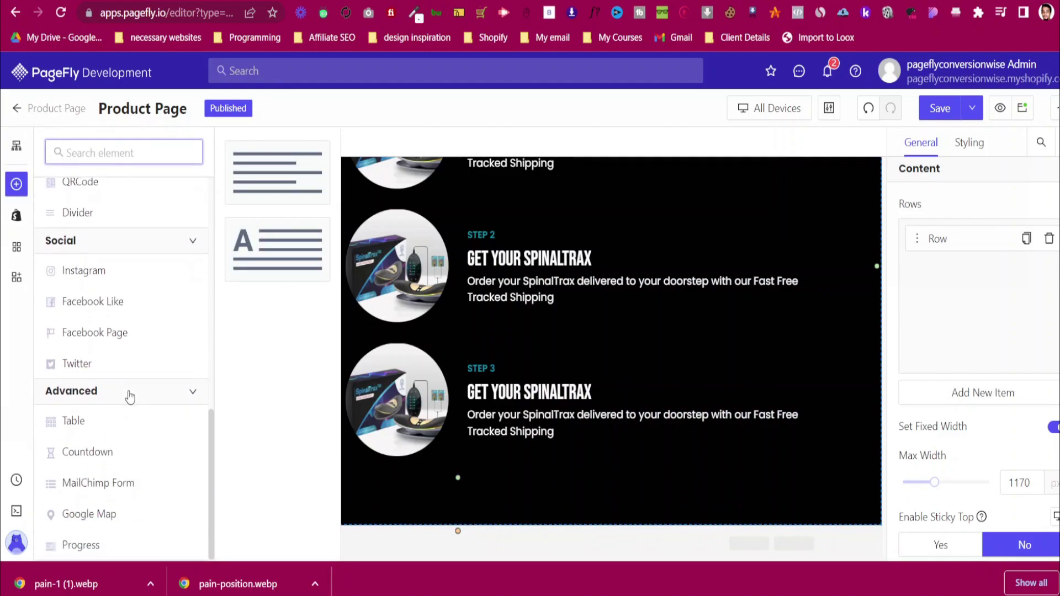
{"action": "scroll", "coordinate": [130, 397], "scroll_direction": "up", "scroll_amount": 10}
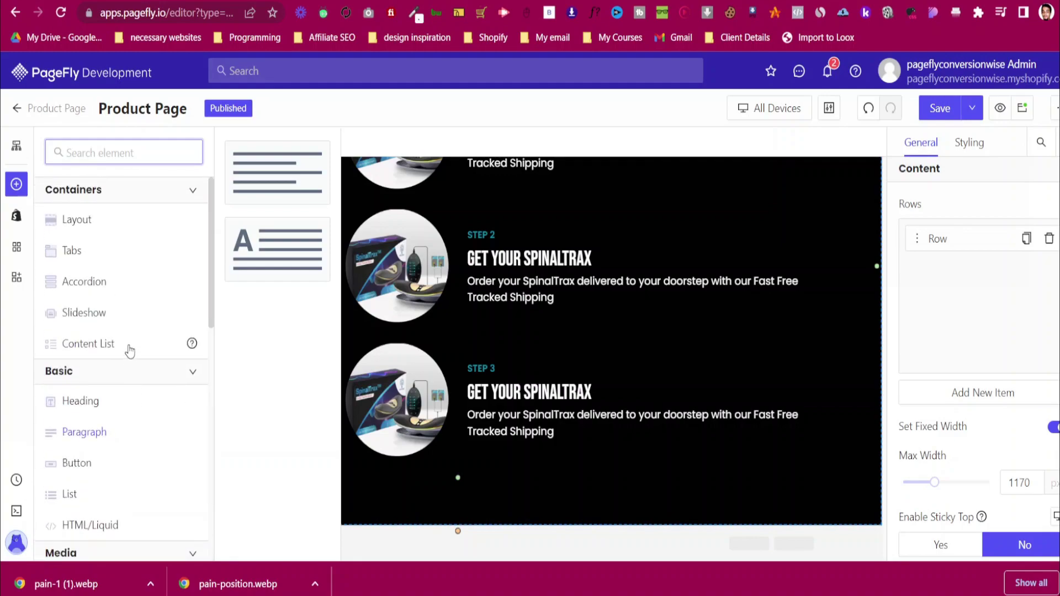
{"action": "mouse_move", "coordinate": [129, 328]}
{"action": "left_click_drag", "start_coordinate": [296, 392], "coordinate": [580, 460]}
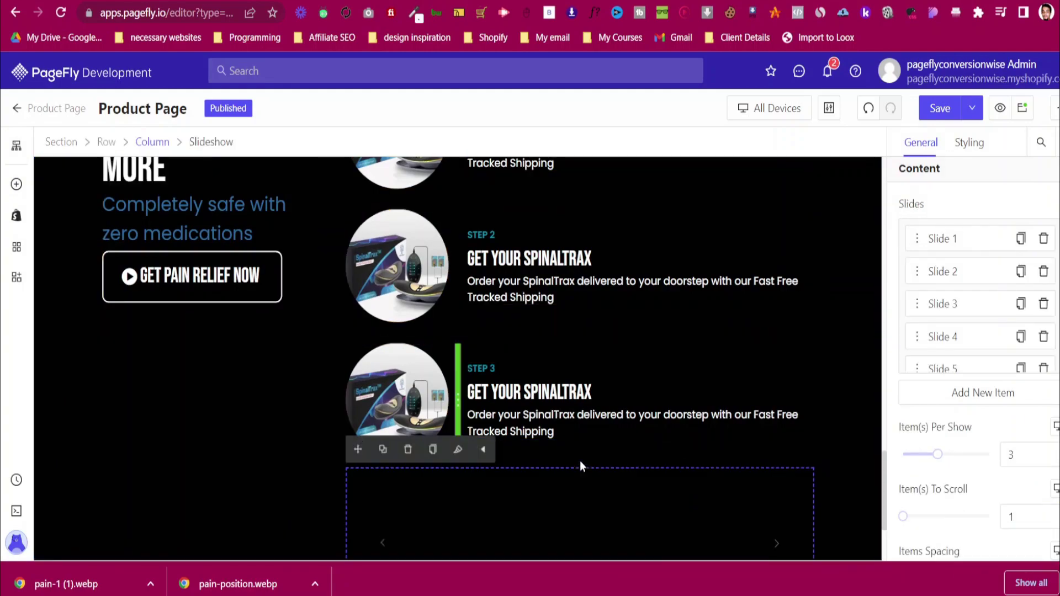
Delete Slide 4, Slide 5 and Slide 6 from the new slideshow
{"action": "scroll", "coordinate": [581, 463], "scroll_direction": "down", "scroll_amount": 2}
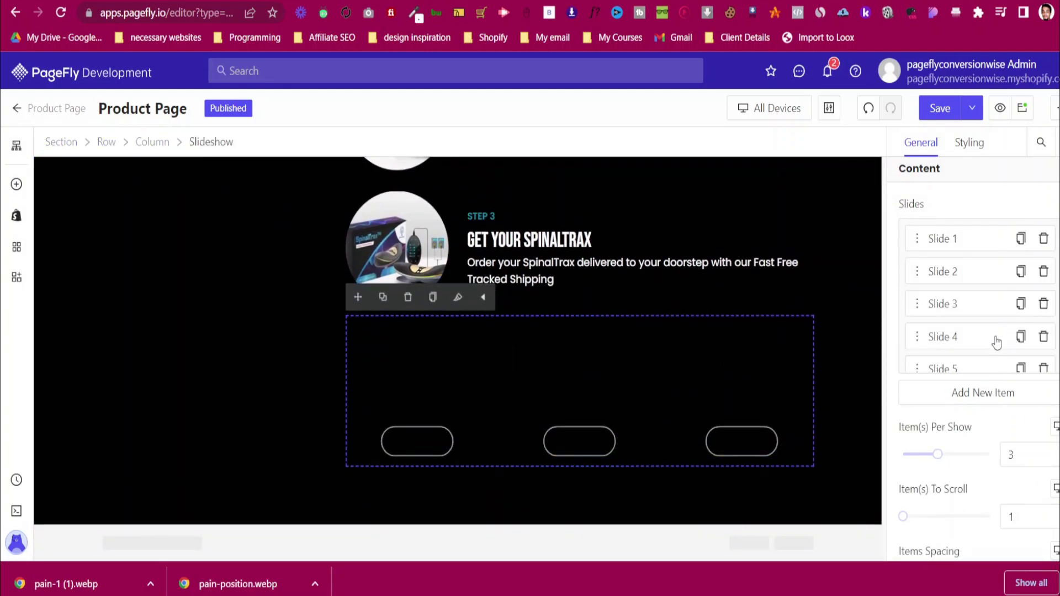
{"action": "scroll", "coordinate": [1022, 306], "scroll_direction": "down", "scroll_amount": 2}
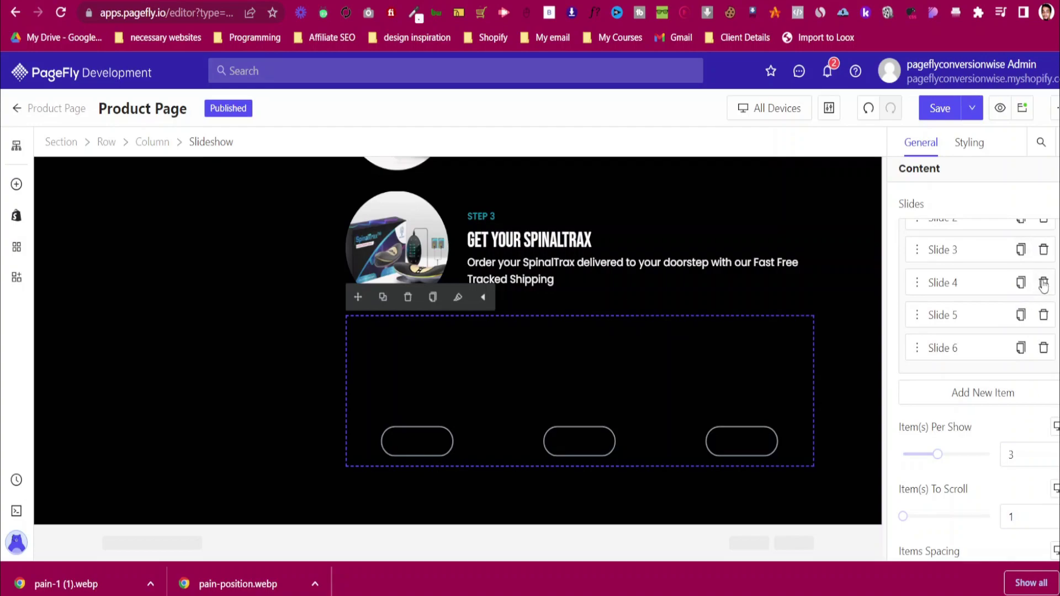
{"action": "left_click", "coordinate": [1044, 284]}
{"action": "left_click", "coordinate": [1042, 315]}
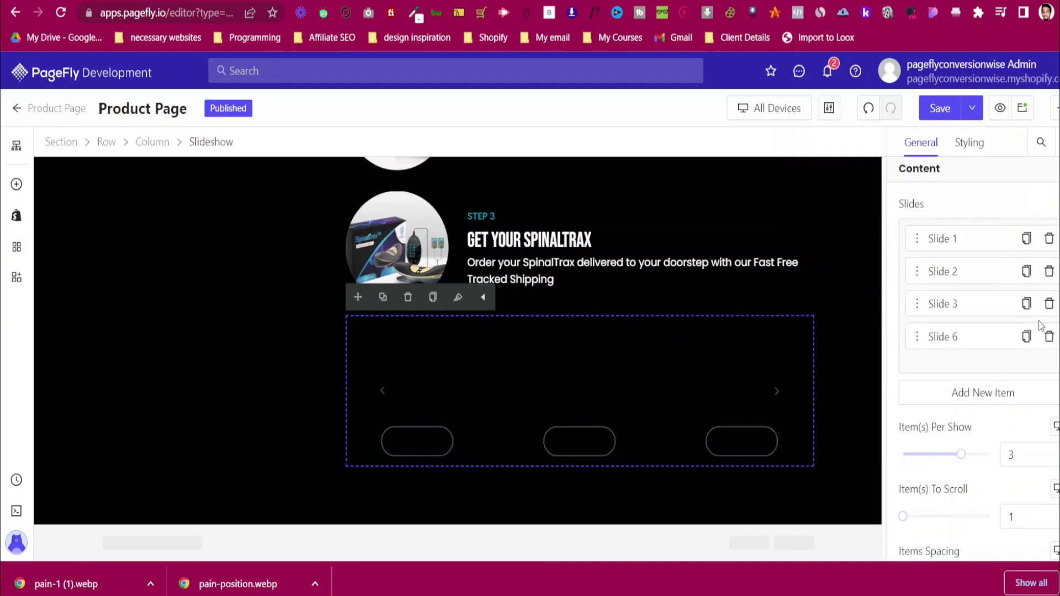
{"action": "left_click", "coordinate": [1048, 338]}
Duplicate the Step 1 row's round product image and move the copy into Slide 1 of the slideshow
{"action": "scroll", "coordinate": [437, 332], "scroll_direction": "up", "scroll_amount": 3}
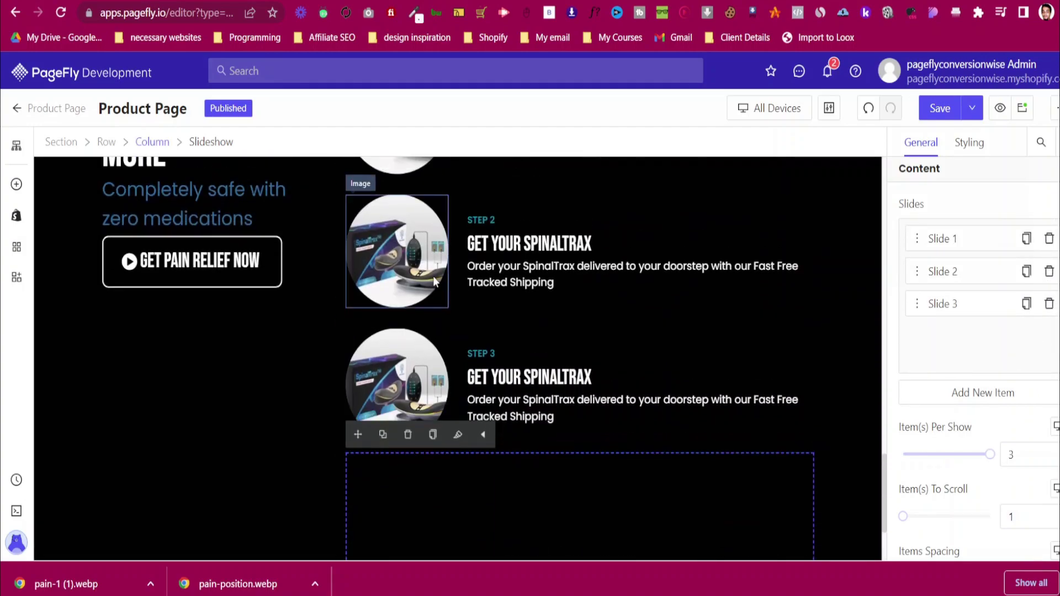
{"action": "scroll", "coordinate": [403, 266], "scroll_direction": "up", "scroll_amount": 5}
{"action": "left_click", "coordinate": [412, 257]}
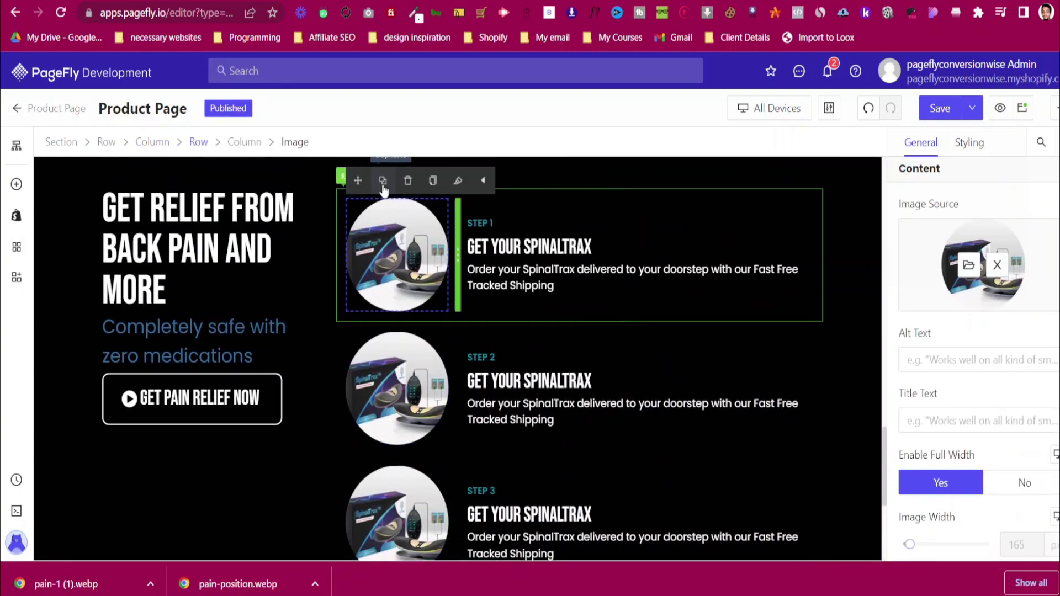
{"action": "scroll", "coordinate": [407, 366], "scroll_direction": "down", "scroll_amount": 3}
{"action": "left_click", "coordinate": [397, 238]}
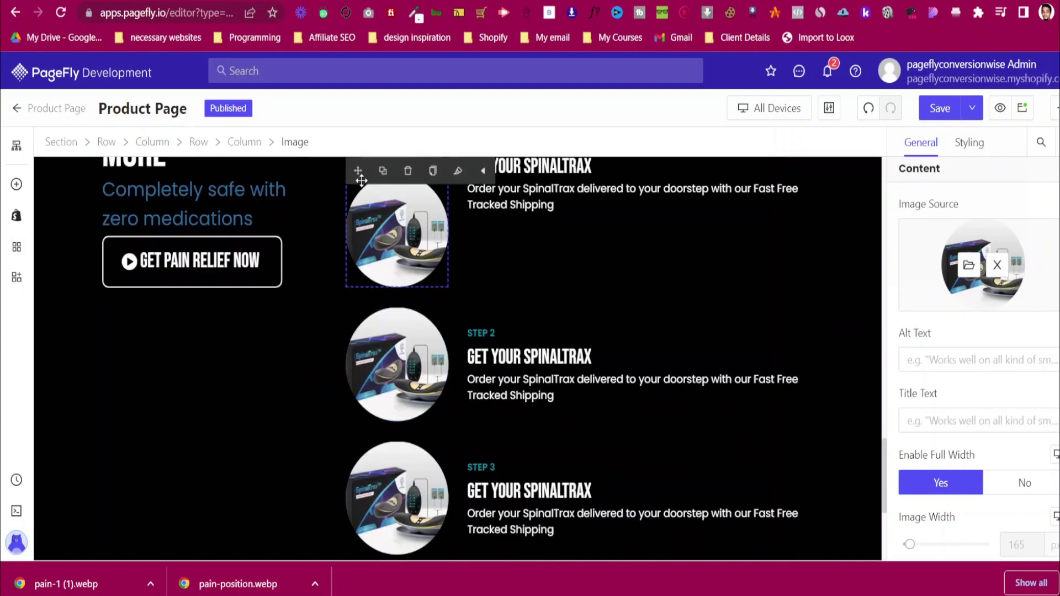
{"action": "left_click_drag", "start_coordinate": [364, 182], "coordinate": [441, 515]}
{"action": "left_click_drag", "start_coordinate": [440, 495], "coordinate": [442, 497]}
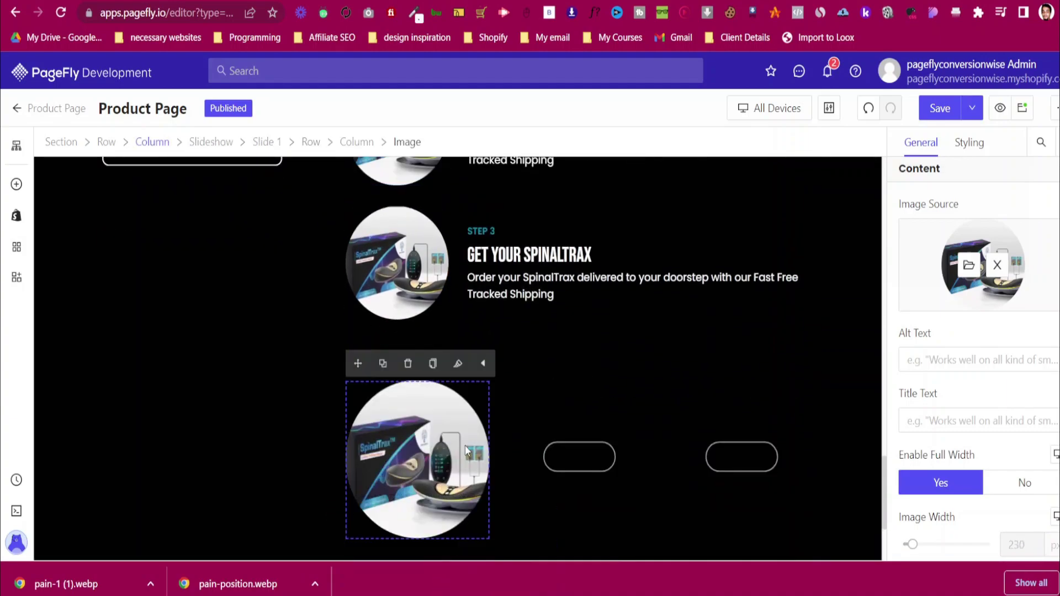
{"action": "scroll", "coordinate": [470, 422], "scroll_direction": "down", "scroll_amount": 1}
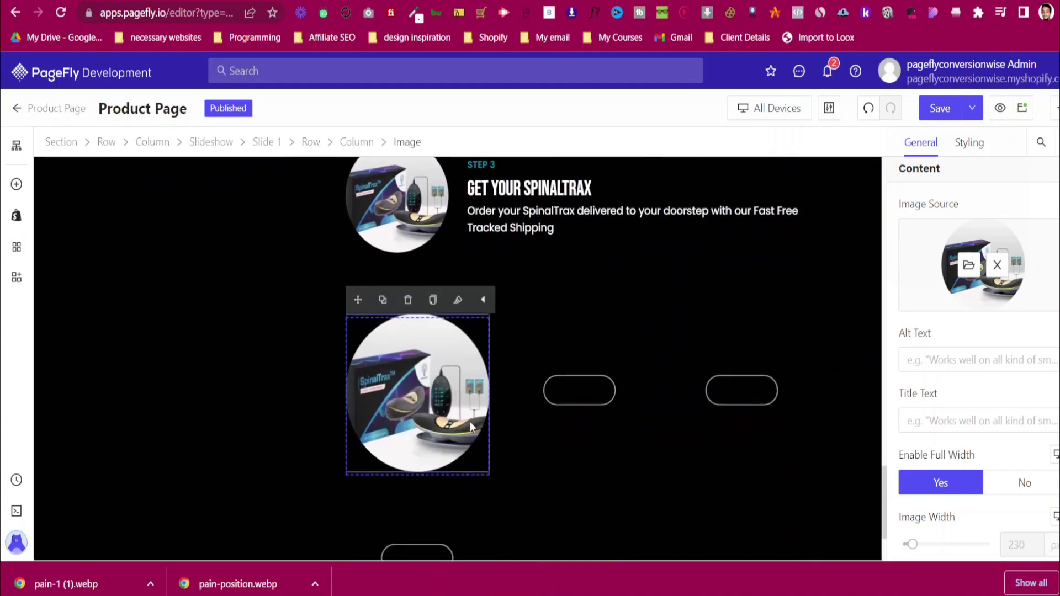
Duplicate the STEP 3 and GET YOUR SPINALTRAX headings from the third row and move the copies below the image in Slide 1
{"action": "left_click", "coordinate": [508, 165]}
{"action": "scroll", "coordinate": [504, 203], "scroll_direction": "up", "scroll_amount": 2}
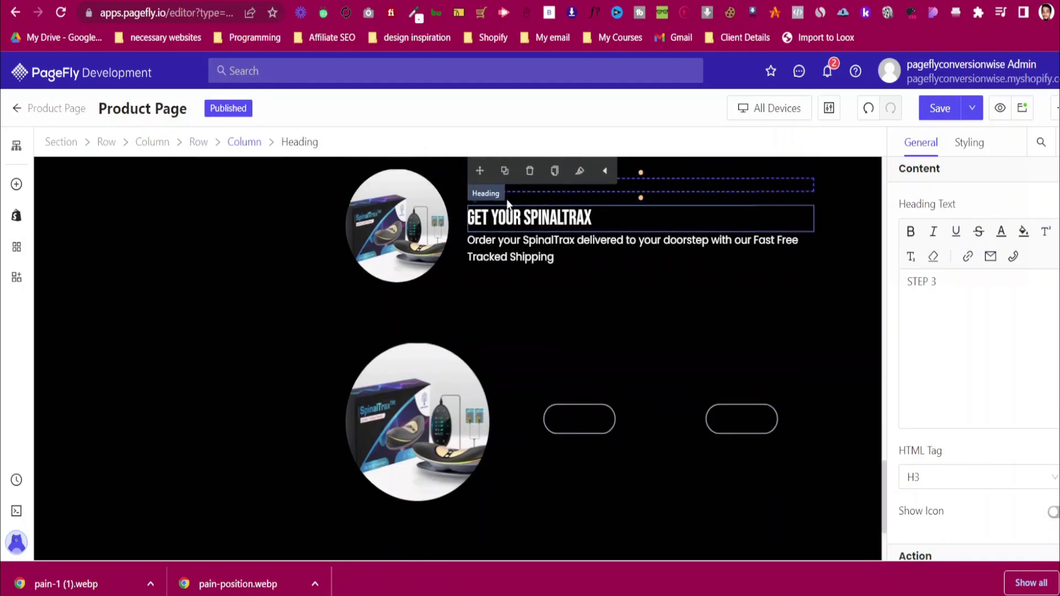
{"action": "left_click", "coordinate": [504, 202]}
{"action": "left_click_drag", "start_coordinate": [479, 200], "coordinate": [449, 479]}
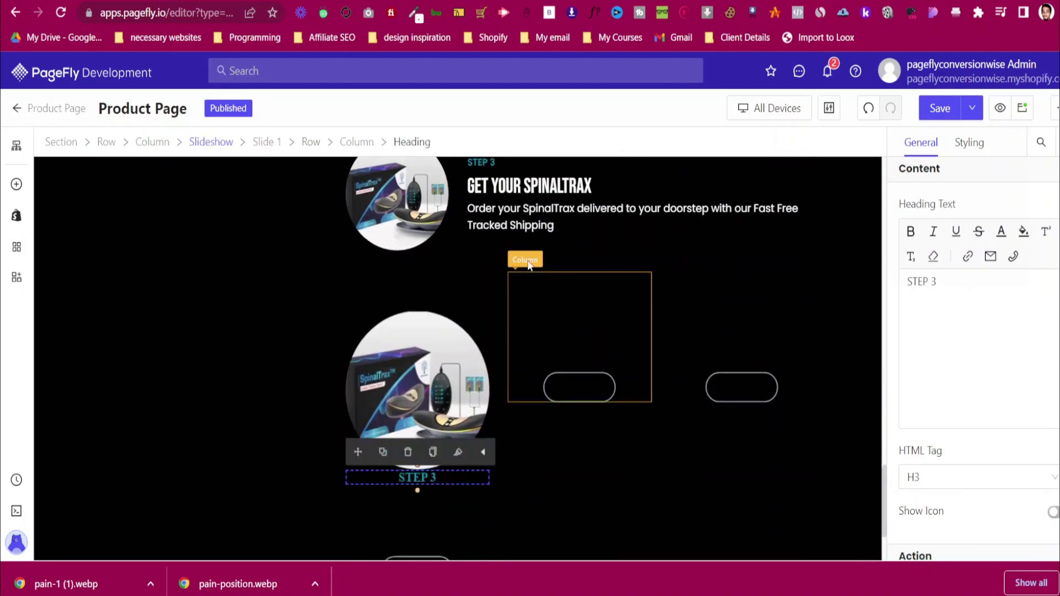
{"action": "left_click", "coordinate": [532, 191]}
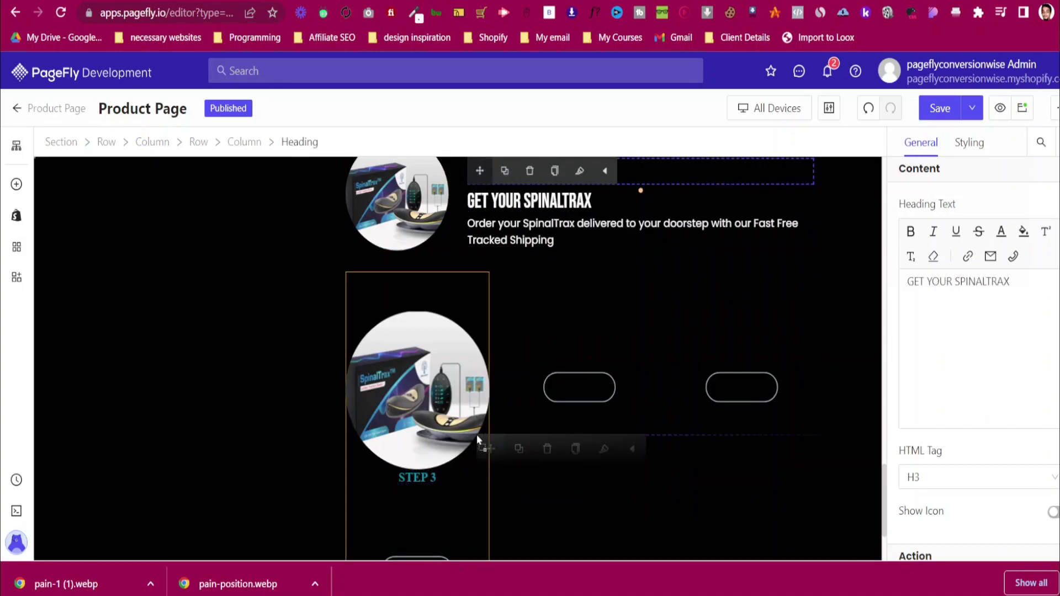
{"action": "left_click_drag", "start_coordinate": [475, 494], "coordinate": [475, 496]}
Duplicate the third row's shipping paragraph, move the copy below the Slide 1 headings, and select the placeholder heading above the slide's image
{"action": "left_click", "coordinate": [512, 209]}
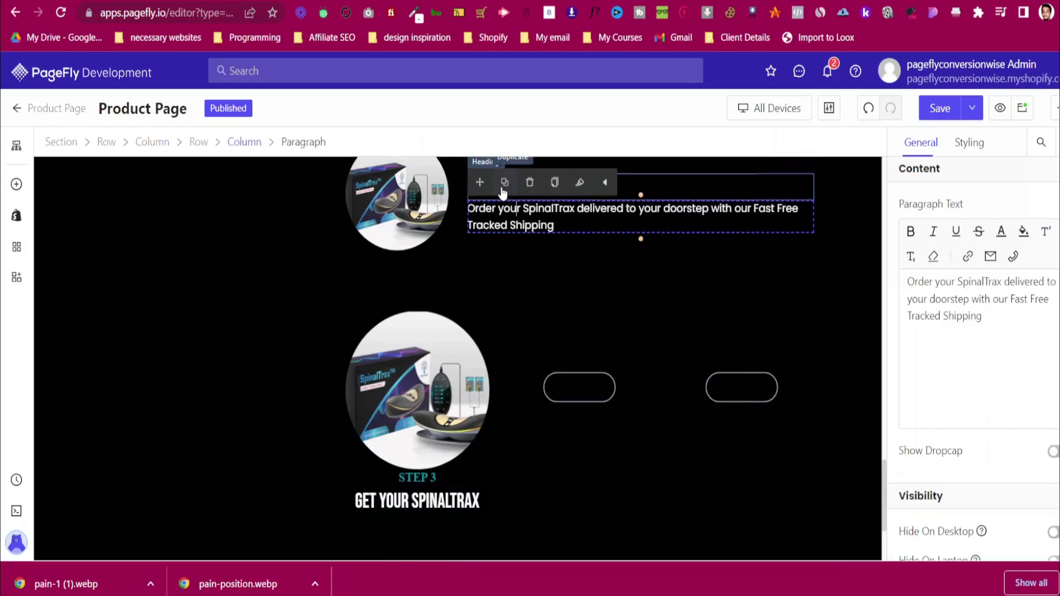
{"action": "left_click", "coordinate": [503, 184]}
{"action": "left_click_drag", "start_coordinate": [480, 182], "coordinate": [425, 514]}
{"action": "left_click", "coordinate": [424, 292]}
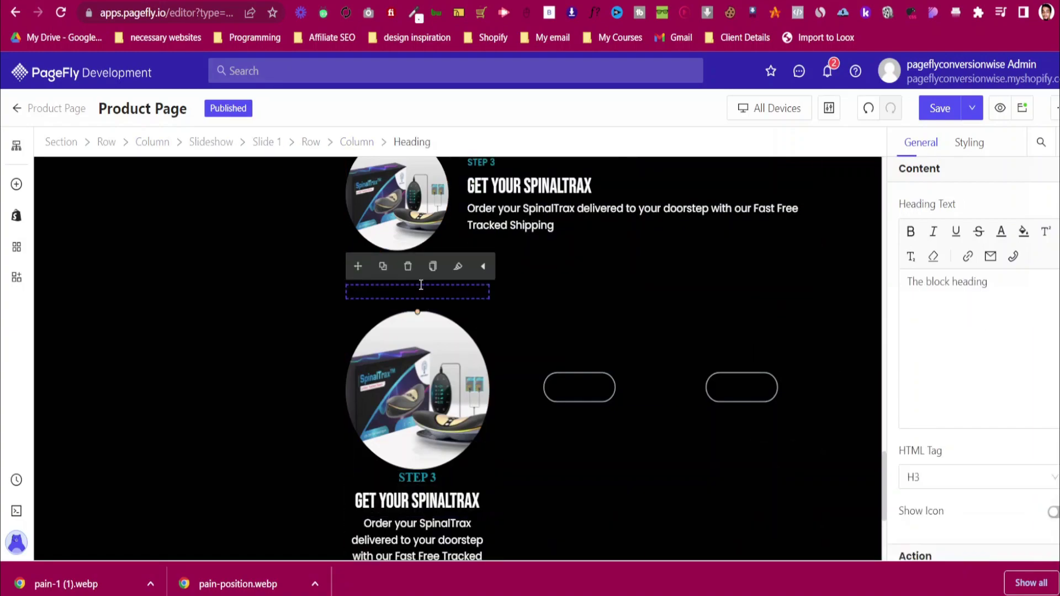
Delete the placeholder heading above Slide 1's image and set the slide's STEP 3 heading top margin to 10 px
{"action": "left_click", "coordinate": [409, 267]}
{"action": "left_click", "coordinate": [426, 434]}
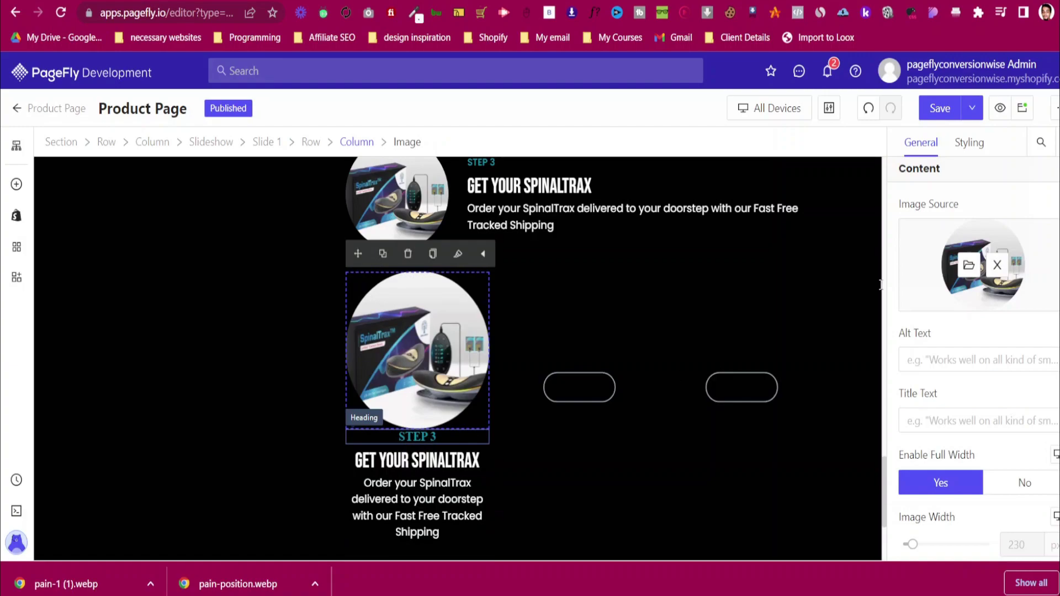
{"action": "left_click", "coordinate": [970, 144]}
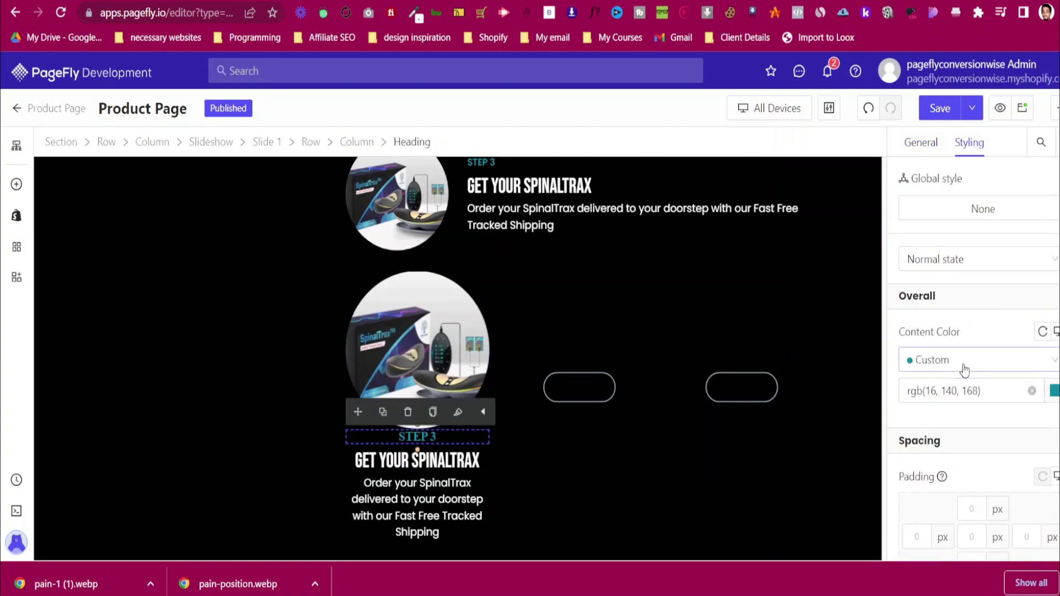
{"action": "scroll", "coordinate": [969, 387], "scroll_direction": "down", "scroll_amount": 1}
{"action": "scroll", "coordinate": [975, 436], "scroll_direction": "down", "scroll_amount": 2}
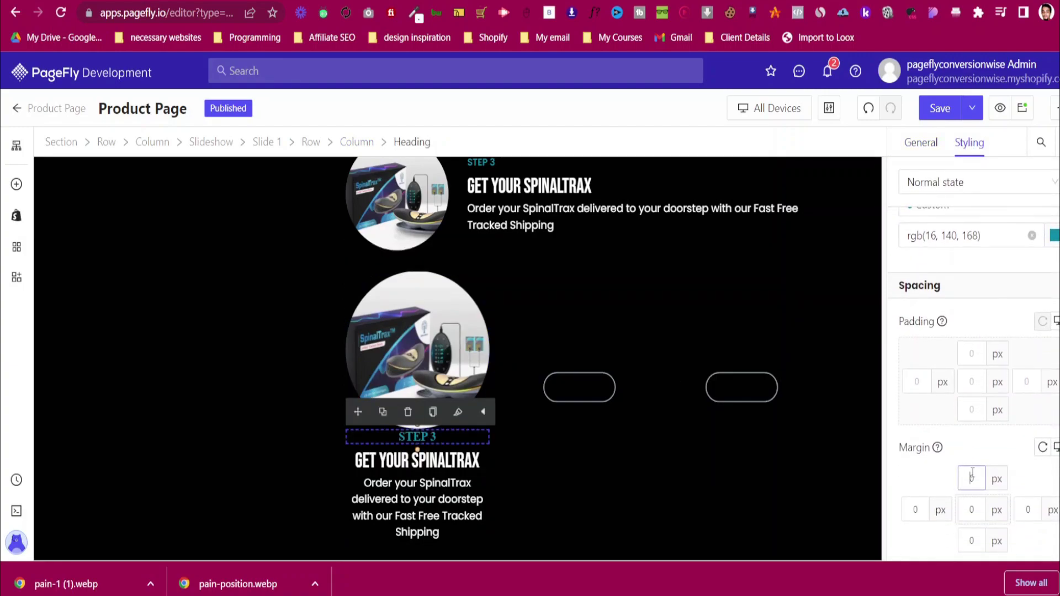
{"action": "type", "text": "4"}
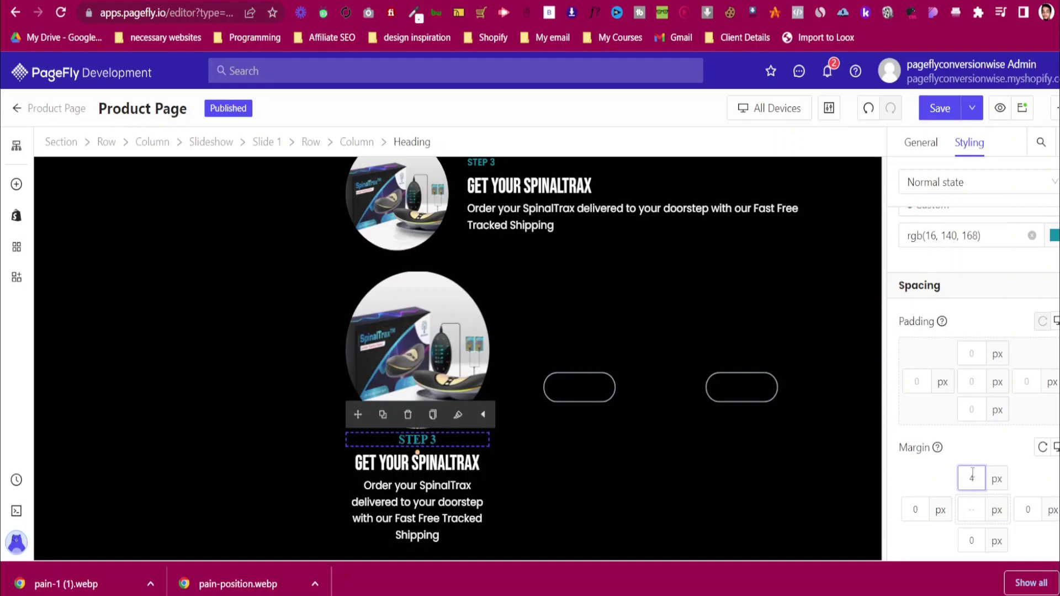
{"action": "key", "text": "BackSpace"}
{"action": "type", "text": "8"}
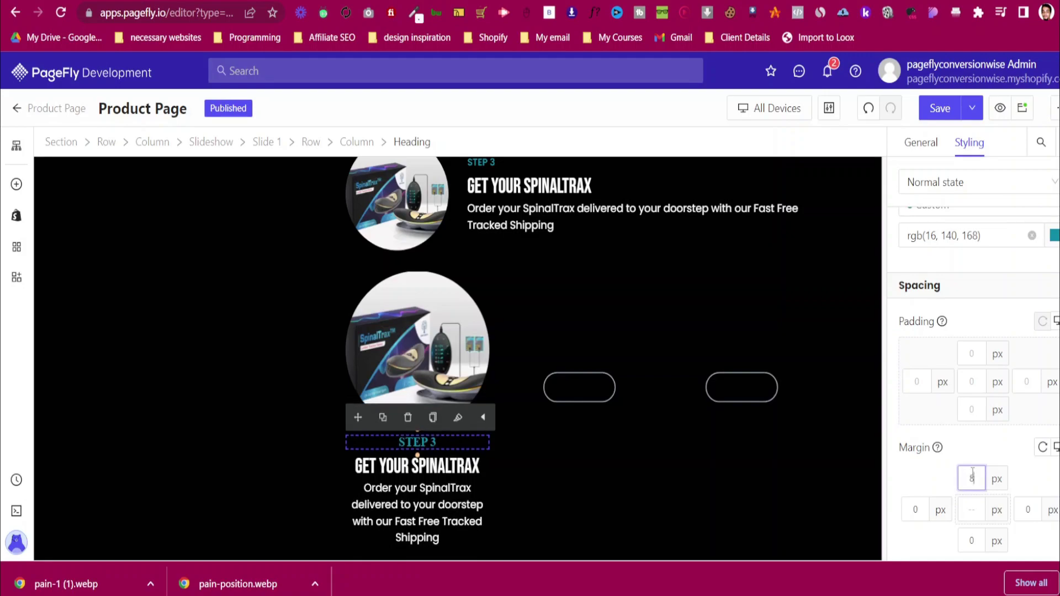
{"action": "key", "text": "BackSpace"}
{"action": "type", "text": "10"}
Delete the placeholder paragraph and the empty button below the shipping text in Slide 1
{"action": "scroll", "coordinate": [461, 452], "scroll_direction": "down", "scroll_amount": 3}
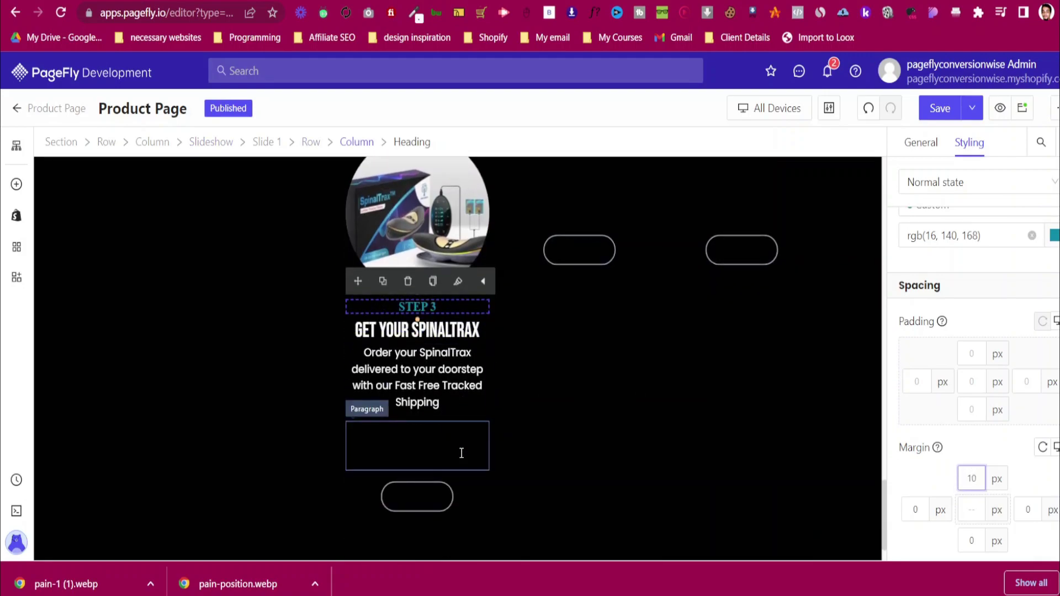
{"action": "left_click", "coordinate": [433, 437]}
{"action": "left_click", "coordinate": [408, 403]}
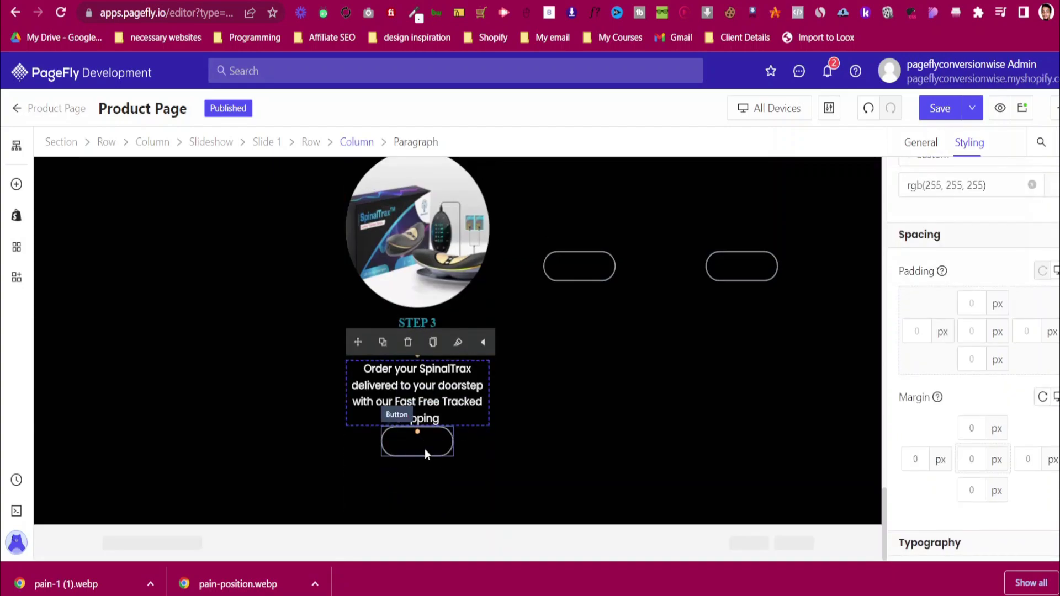
{"action": "left_click", "coordinate": [426, 445]}
{"action": "left_click", "coordinate": [442, 408]}
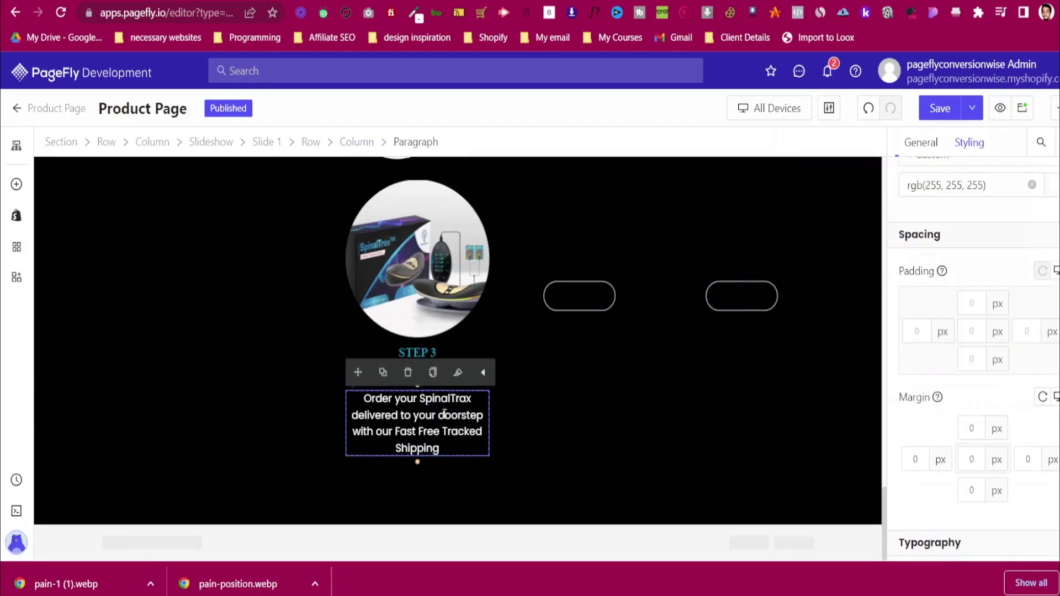
Switch to the Mobile device view and disable full width for Slide 1's round product image
{"action": "scroll", "coordinate": [663, 421], "scroll_direction": "up", "scroll_amount": 3}
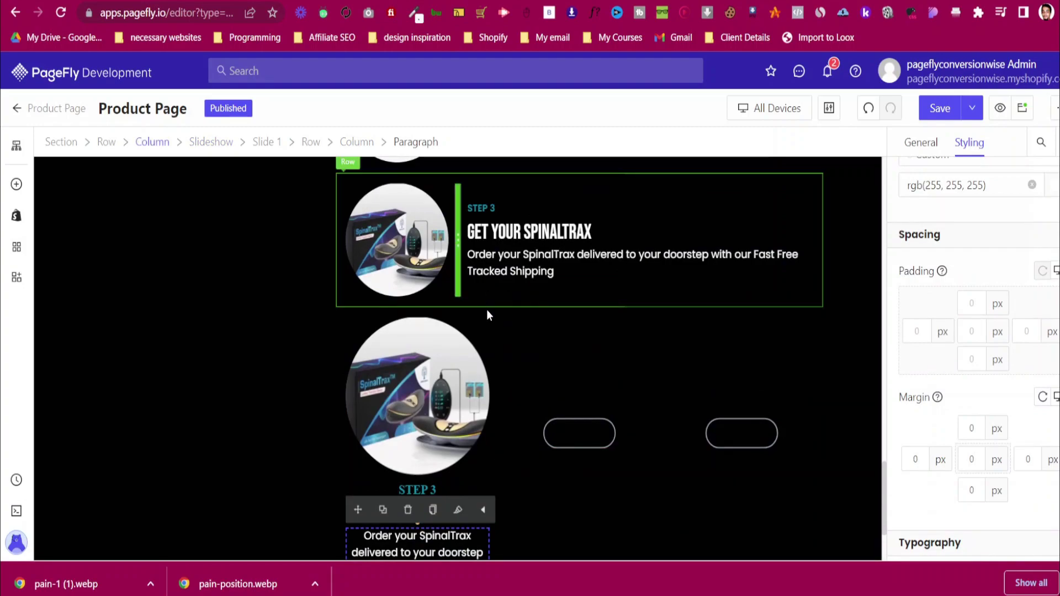
{"action": "scroll", "coordinate": [513, 328], "scroll_direction": "down", "scroll_amount": 3}
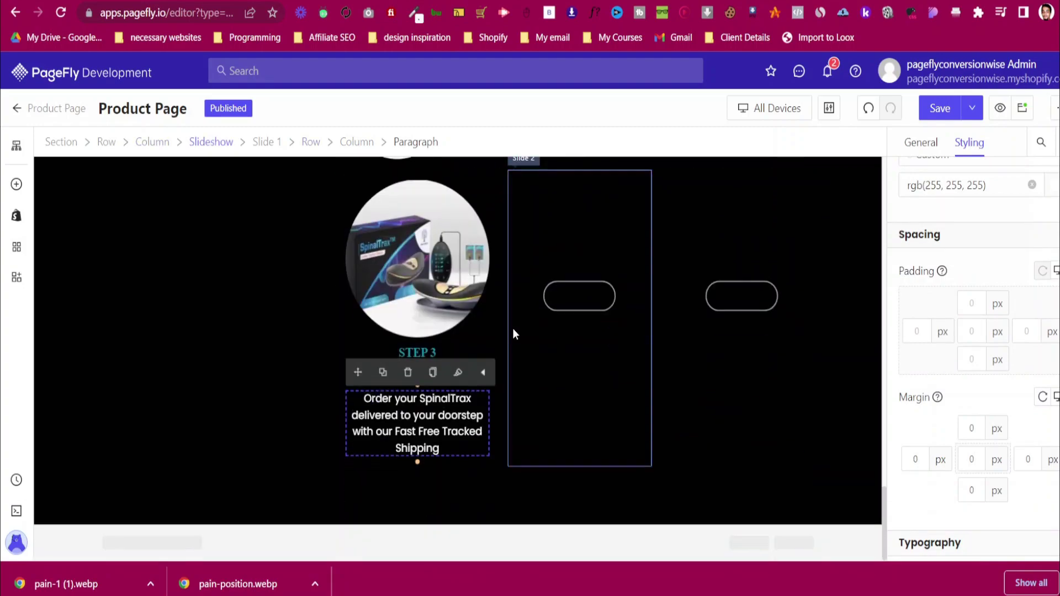
{"action": "left_click", "coordinate": [426, 261]}
{"action": "scroll", "coordinate": [426, 260], "scroll_direction": "up", "scroll_amount": 2}
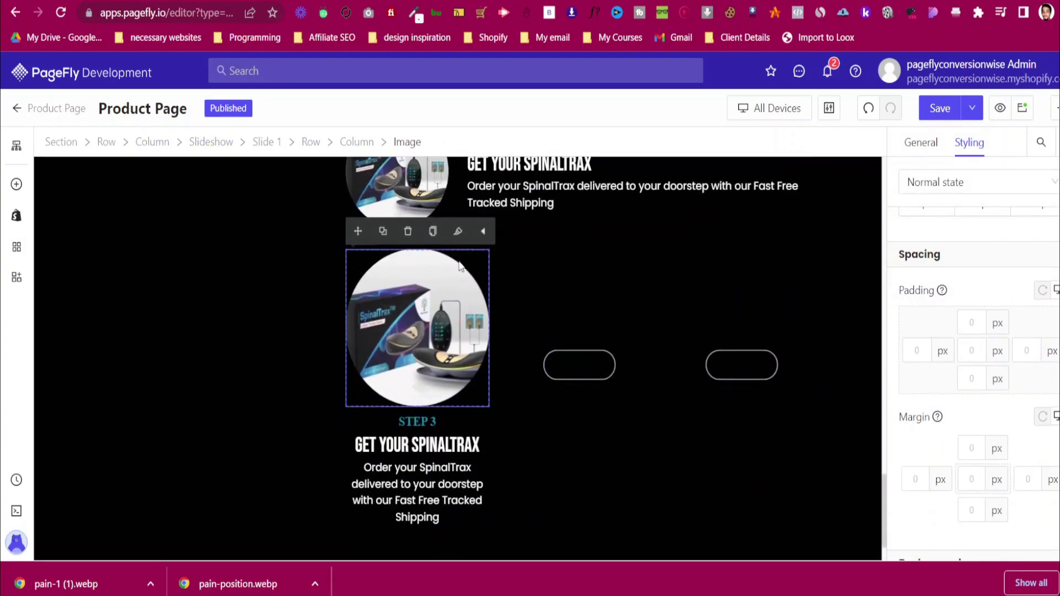
{"action": "left_click", "coordinate": [750, 110]}
{"action": "left_click", "coordinate": [781, 213]}
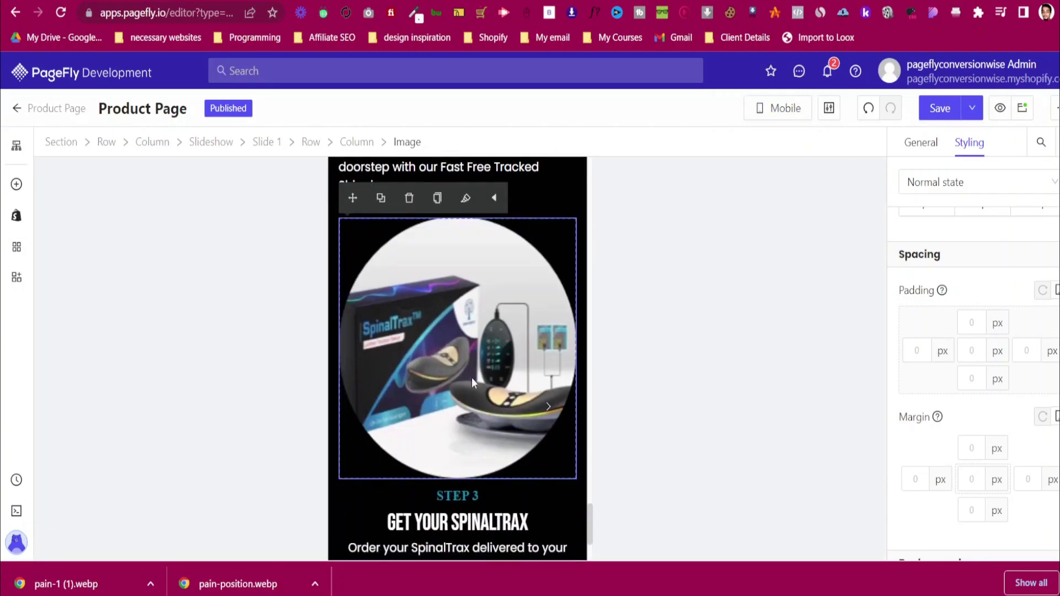
{"action": "left_click", "coordinate": [930, 147]}
{"action": "scroll", "coordinate": [973, 378], "scroll_direction": "down", "scroll_amount": 3}
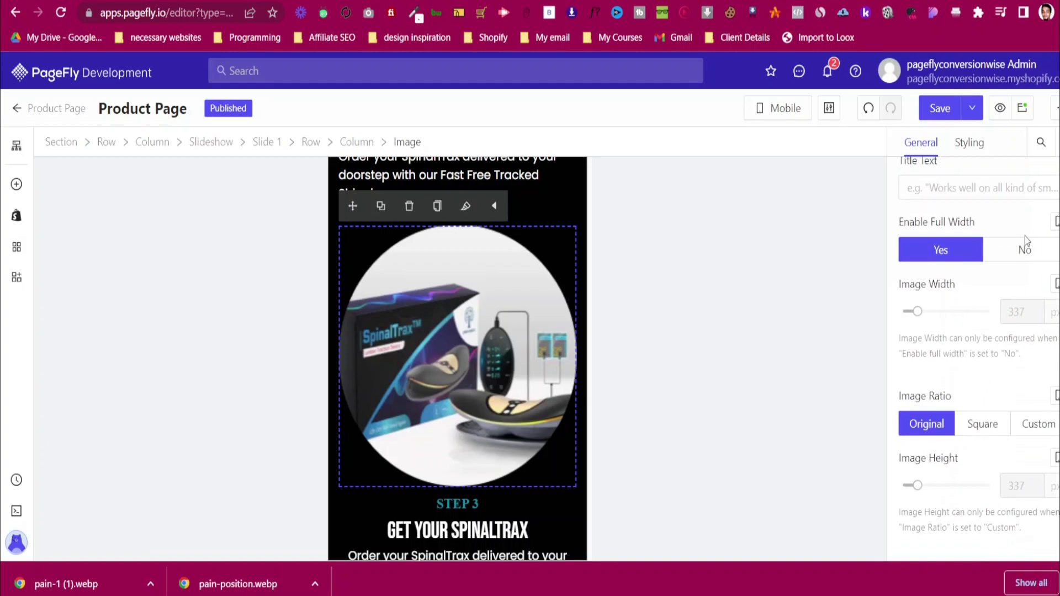
{"action": "left_click", "coordinate": [1025, 254]}
Set the mobile width of Slide 1's product image to 100 px
{"action": "left_click", "coordinate": [1024, 311]}
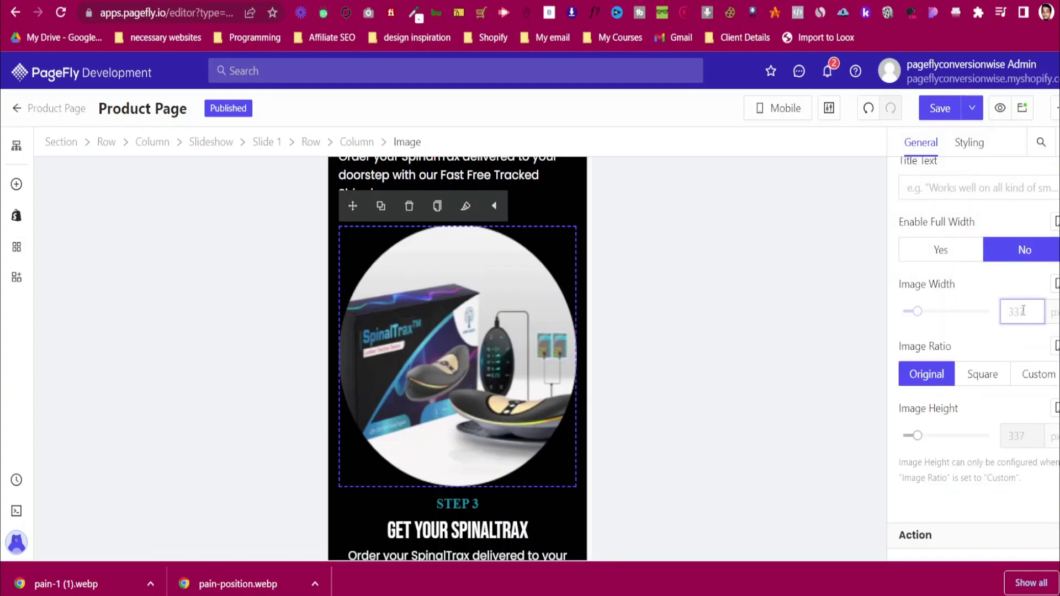
{"action": "type", "text": "81"}
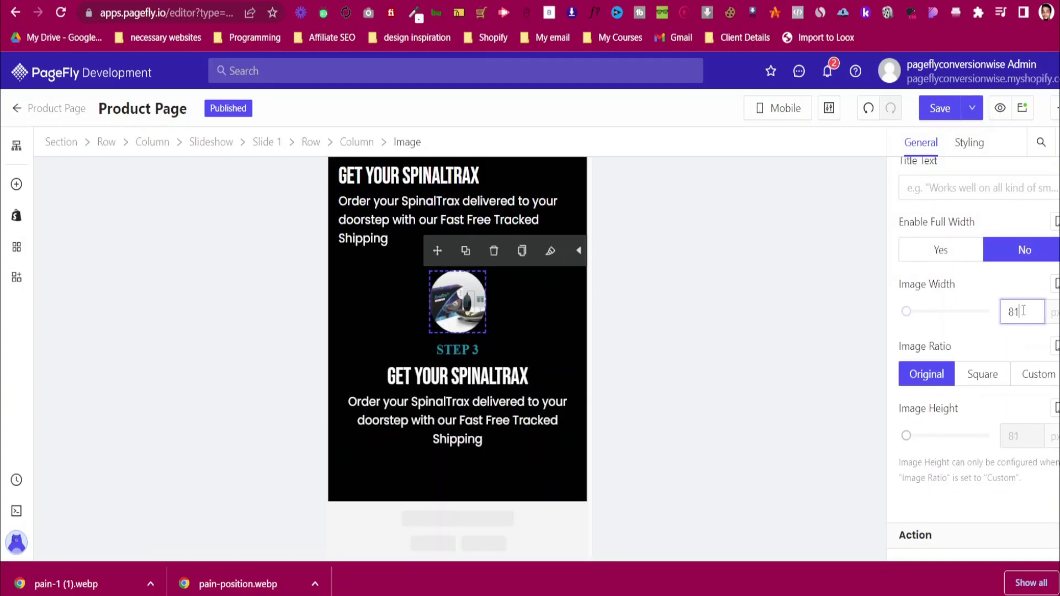
{"action": "key", "text": "BackSpace"}
{"action": "key", "text": "BackSpace"}
{"action": "type", "text": "90"}
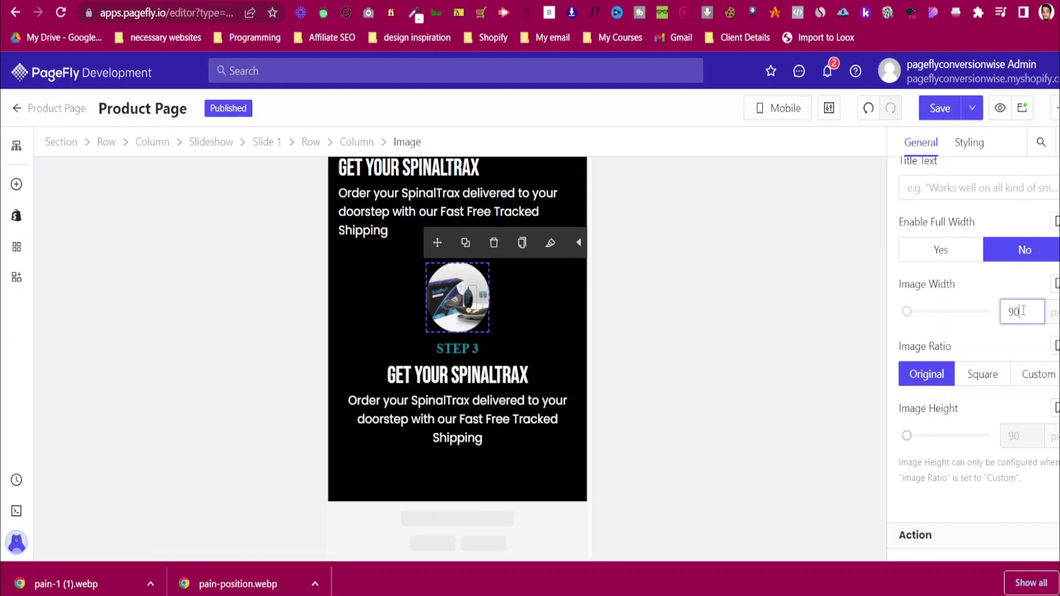
{"action": "key", "text": "BackSpace"}
{"action": "key", "text": "BackSpace"}
{"action": "type", "text": "100"}
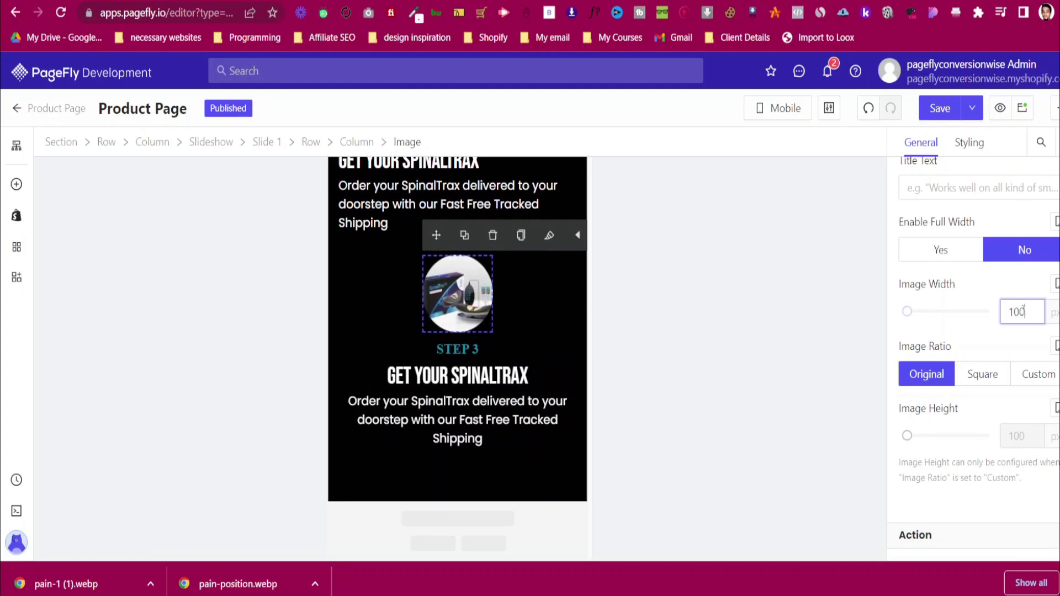
Set the mobile font size of Slide 1's GET YOUR SPINALTRAX heading to 25 px
{"action": "left_click", "coordinate": [494, 373]}
{"action": "left_click", "coordinate": [970, 142]}
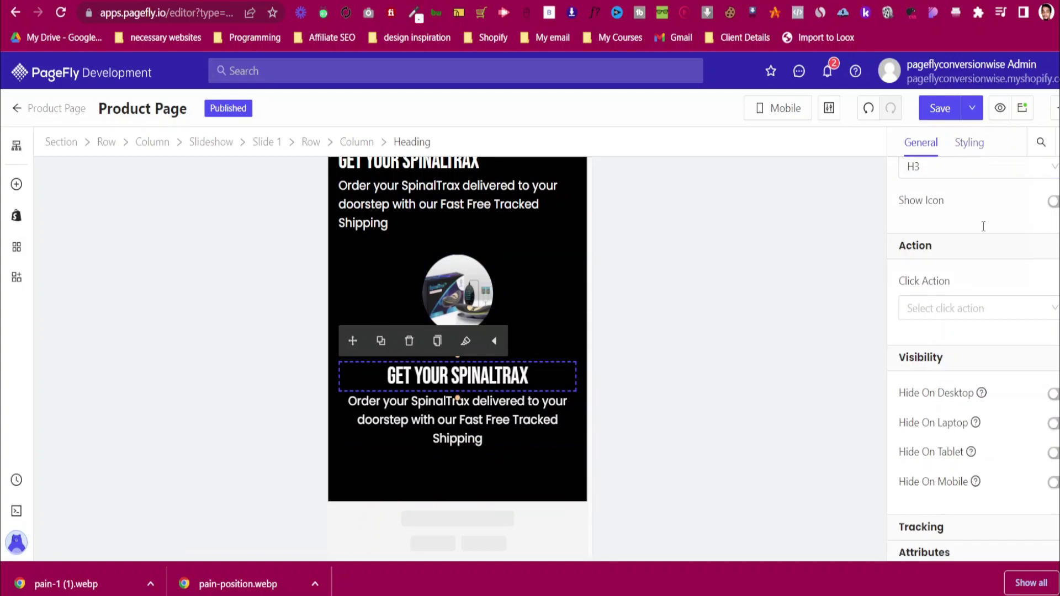
{"action": "double_click", "coordinate": [1014, 507]}
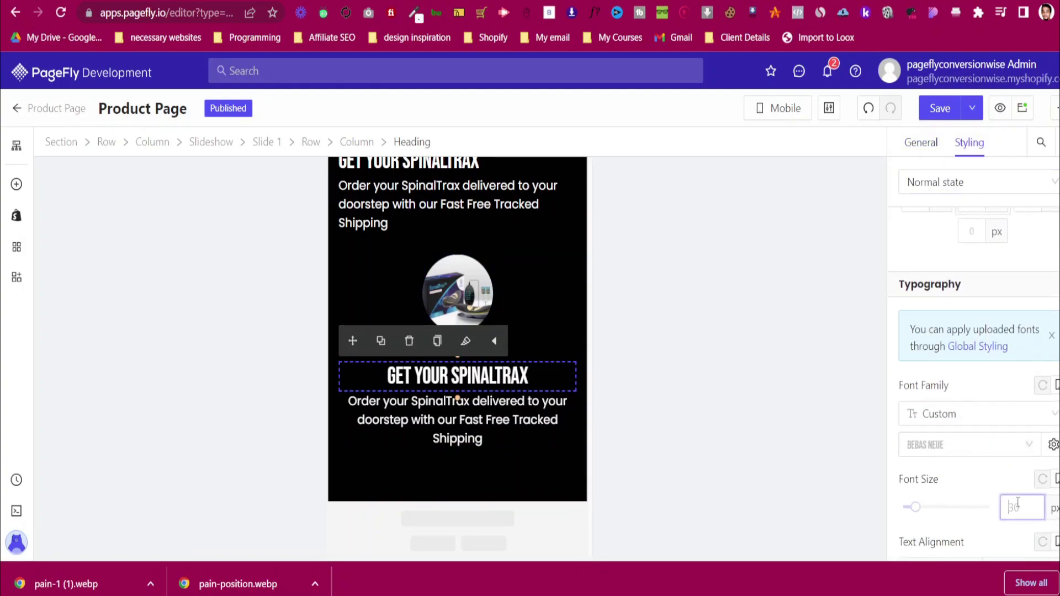
{"action": "type", "text": "25"}
{"action": "left_click", "coordinate": [509, 444]}
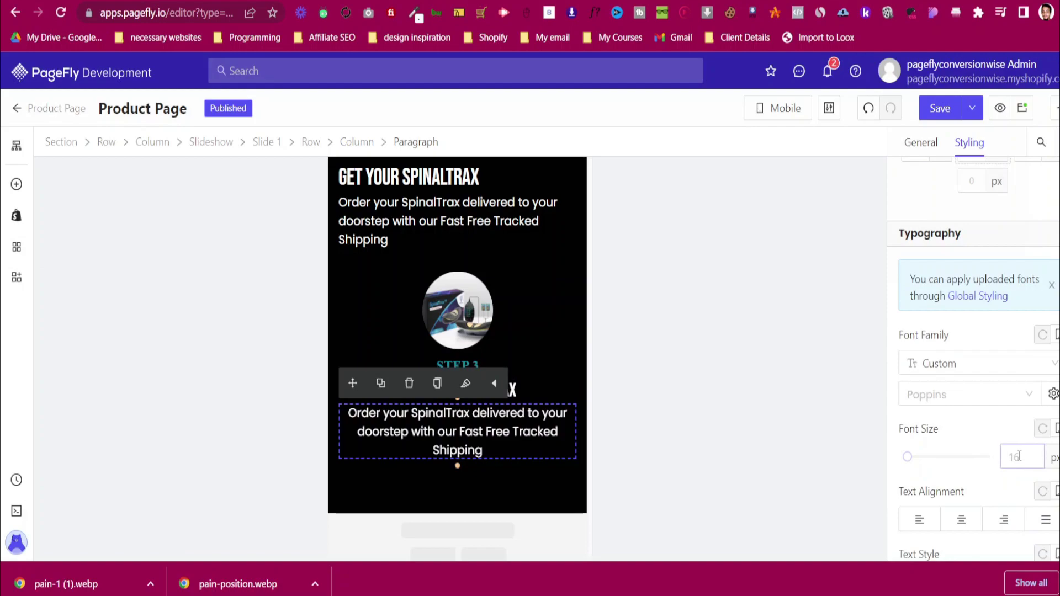
{"action": "left_click", "coordinate": [486, 302]}
Return to the All Devices view and set the slideshow's pagination type to Pagination 3
{"action": "left_click", "coordinate": [781, 108]}
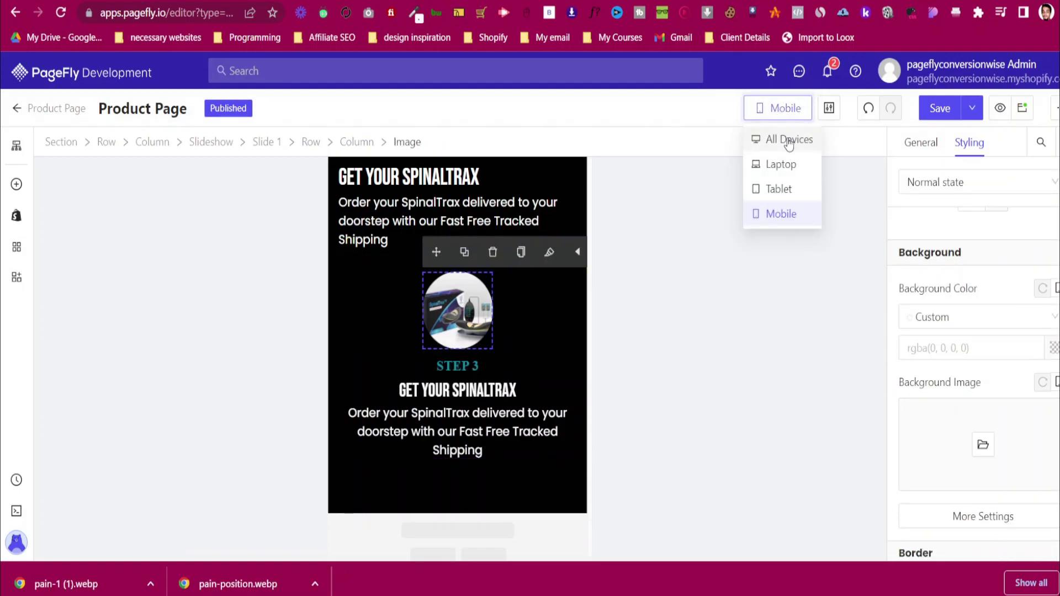
{"action": "left_click", "coordinate": [789, 140]}
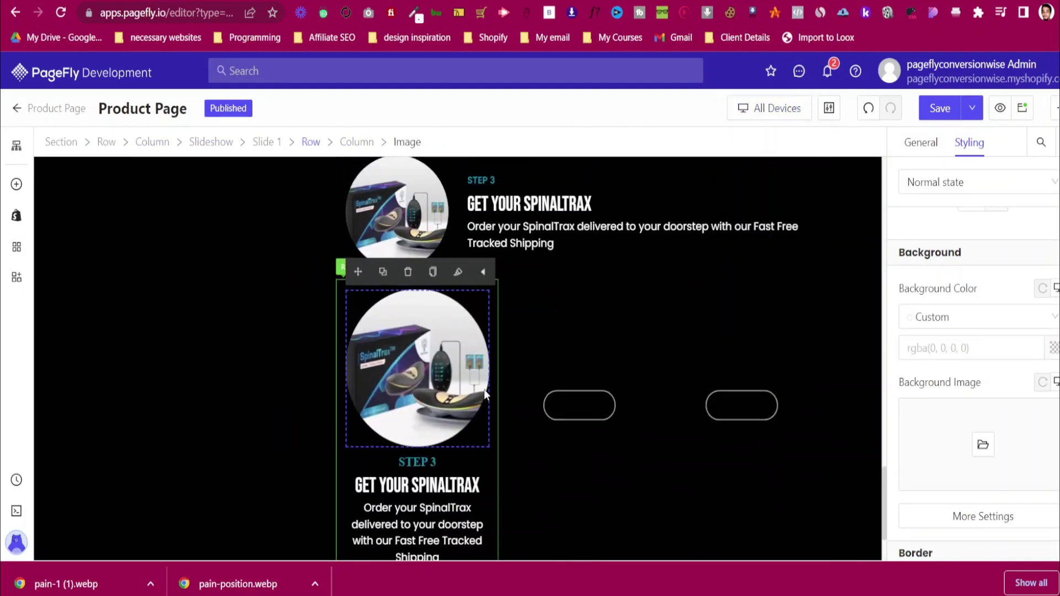
{"action": "left_click", "coordinate": [215, 142]}
{"action": "left_click", "coordinate": [923, 142]}
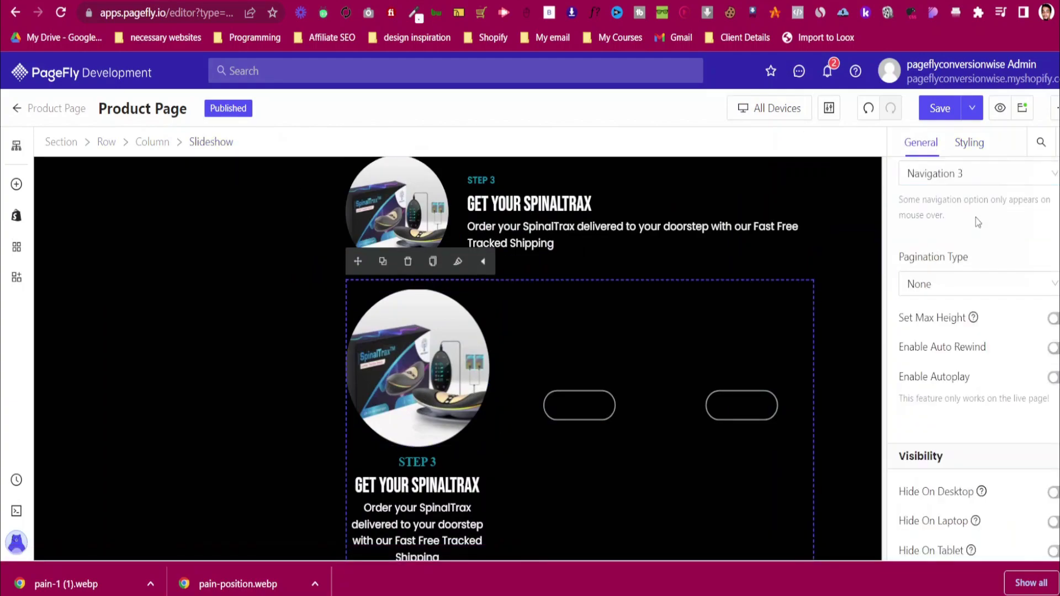
{"action": "scroll", "coordinate": [979, 259], "scroll_direction": "down", "scroll_amount": 2}
{"action": "scroll", "coordinate": [979, 259], "scroll_direction": "up", "scroll_amount": 4}
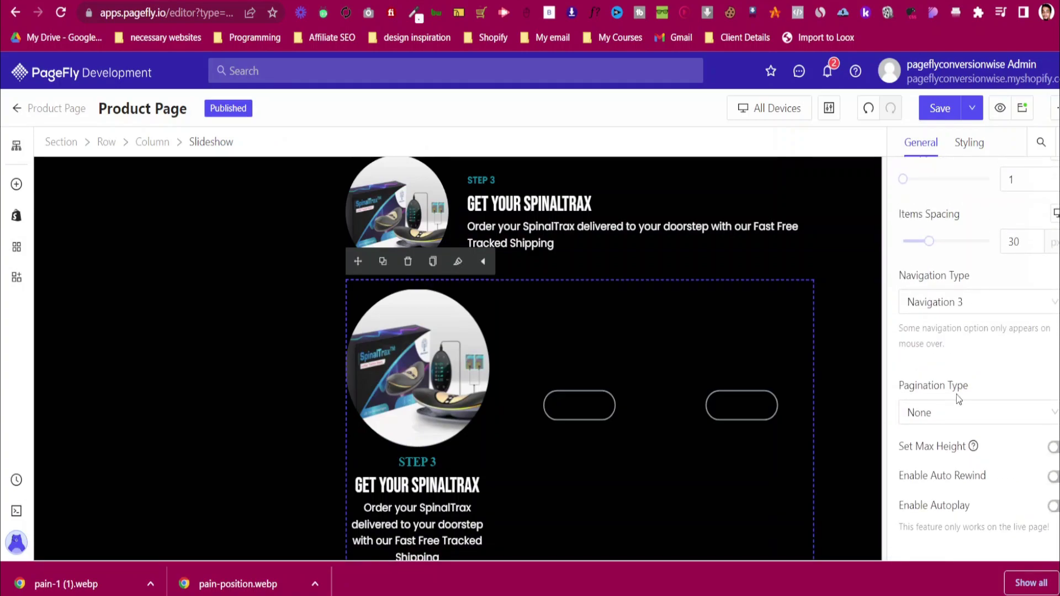
{"action": "left_click", "coordinate": [959, 420]}
{"action": "left_click", "coordinate": [960, 468]}
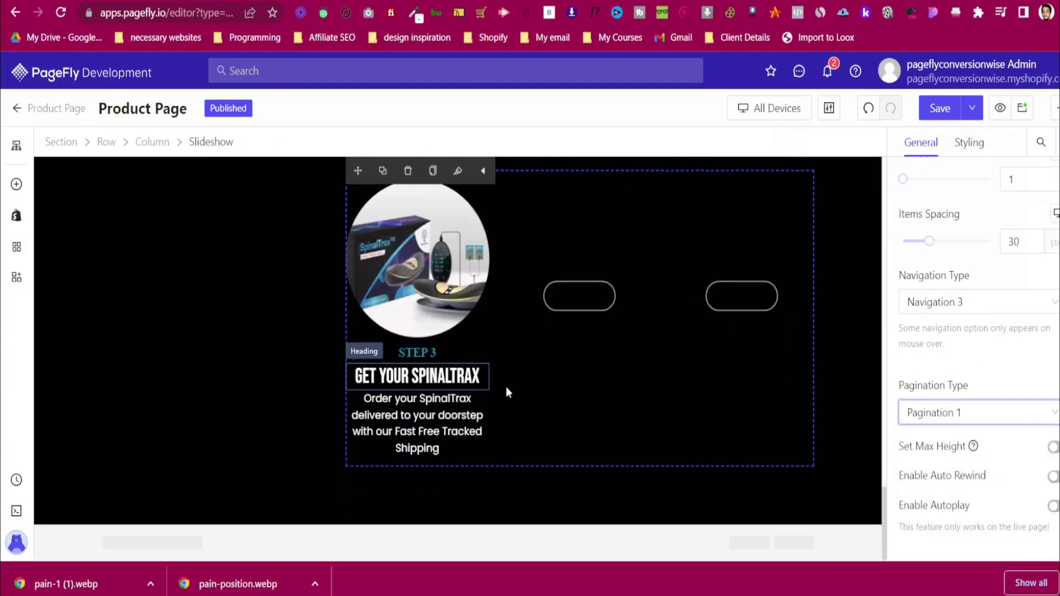
{"action": "left_click", "coordinate": [934, 414]}
{"action": "left_click", "coordinate": [939, 492]}
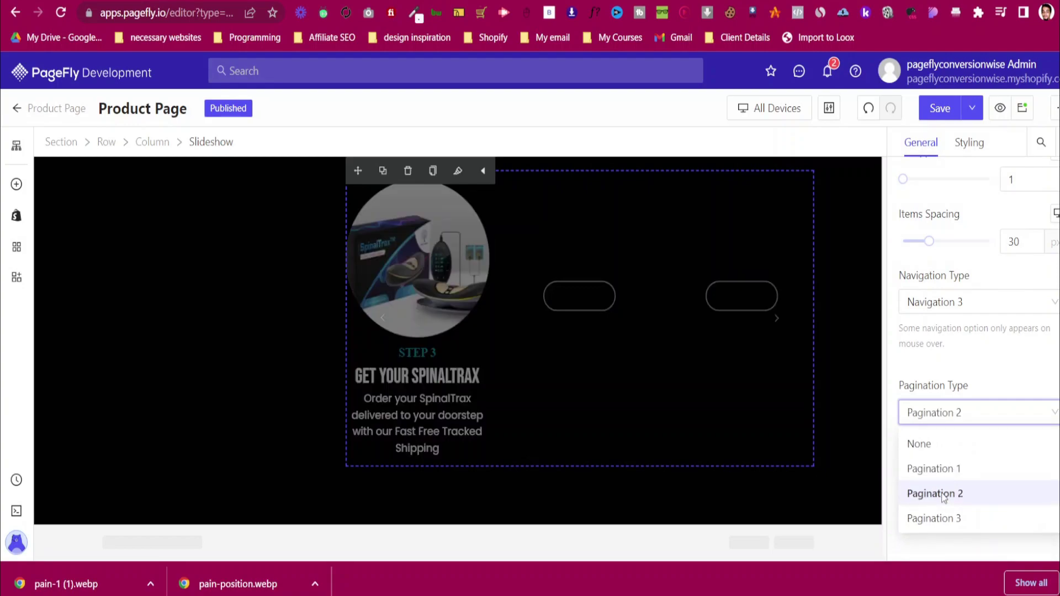
{"action": "left_click", "coordinate": [939, 420]}
{"action": "left_click", "coordinate": [949, 518]}
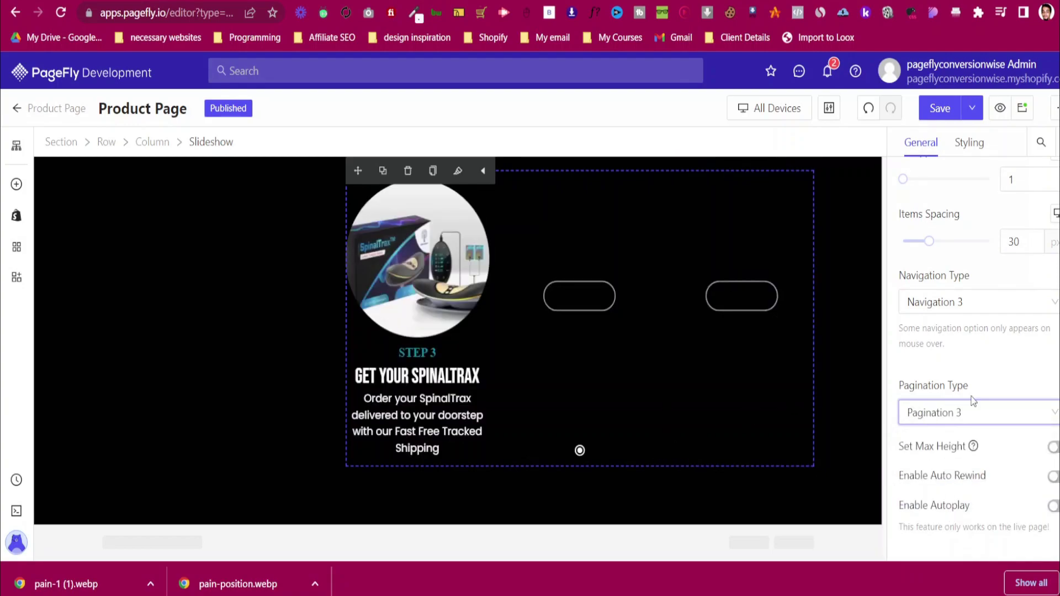
Set the slideshow's bottom padding to 40 px
{"action": "left_click", "coordinate": [965, 144]}
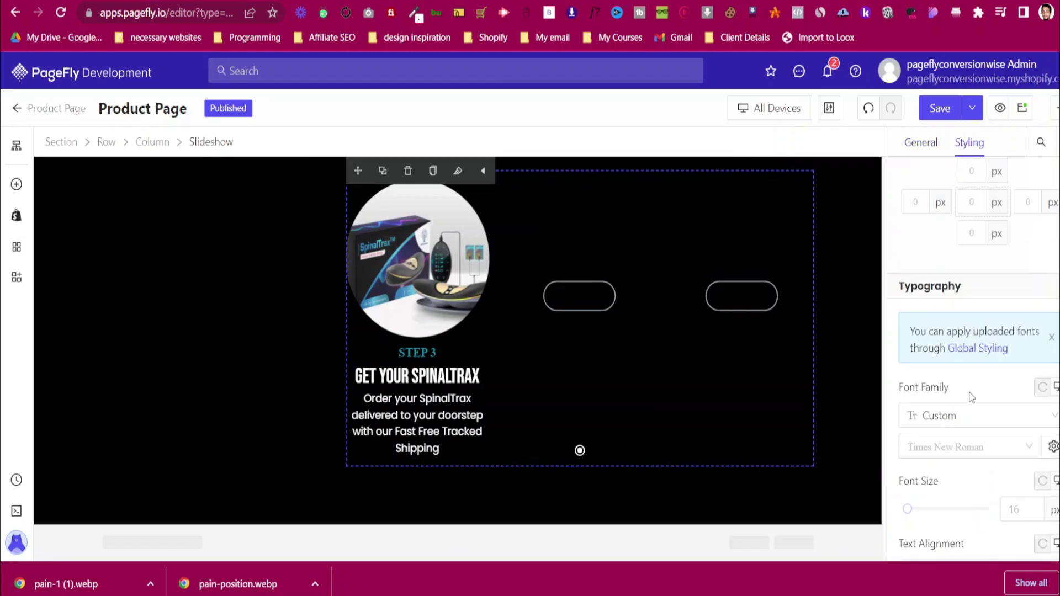
{"action": "scroll", "coordinate": [969, 398], "scroll_direction": "up", "scroll_amount": 3}
{"action": "left_click", "coordinate": [971, 255]}
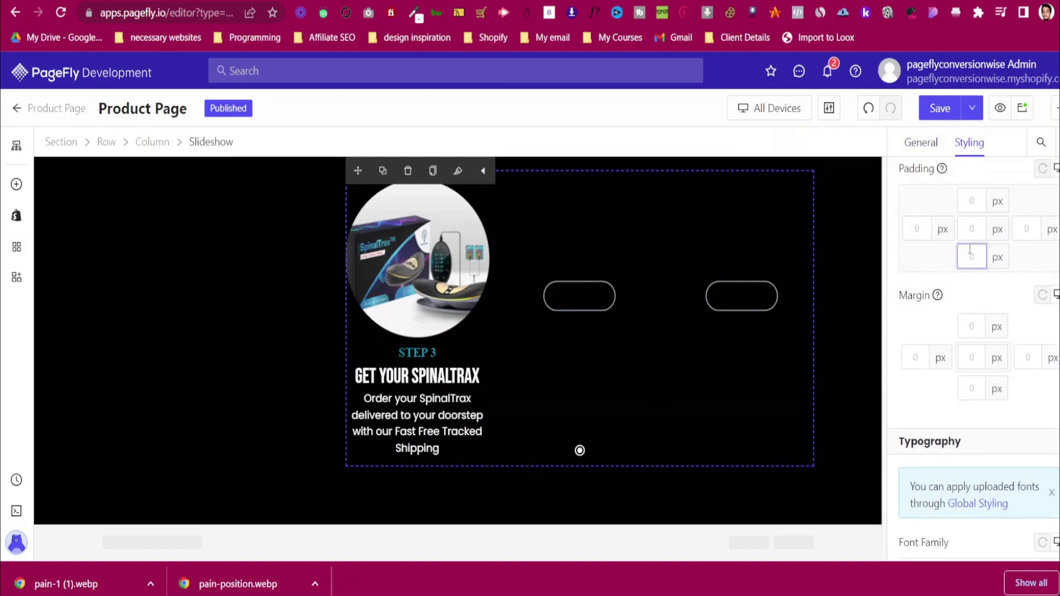
{"action": "type", "text": "40"}
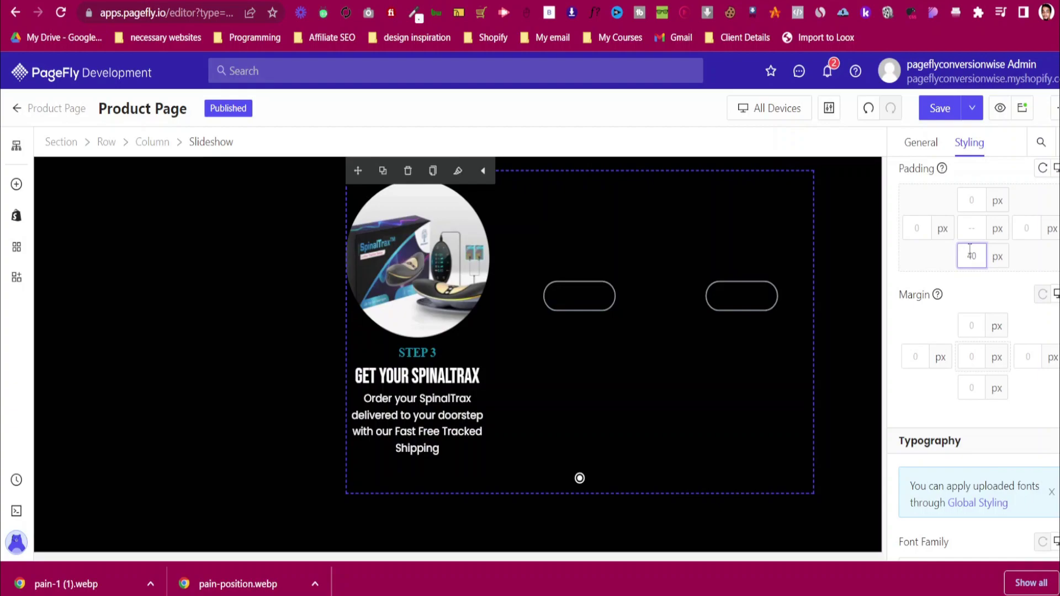
{"action": "scroll", "coordinate": [552, 287], "scroll_direction": "up", "scroll_amount": 2}
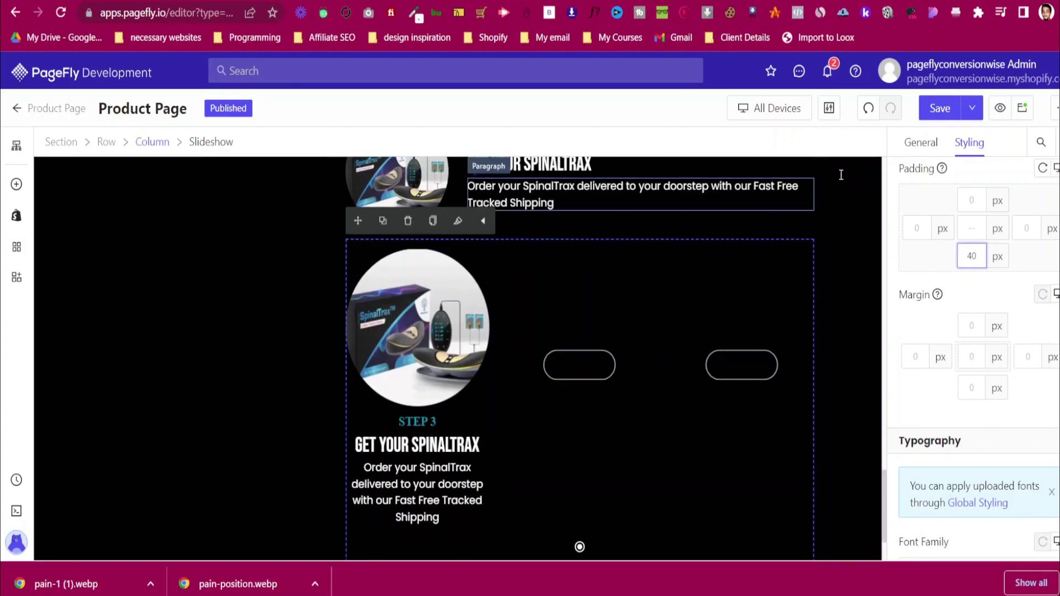
Replace Slide 2 and Slide 3 with two duplicates of Slide 1 and set the slideshow to show 3 items
{"action": "left_click", "coordinate": [923, 144]}
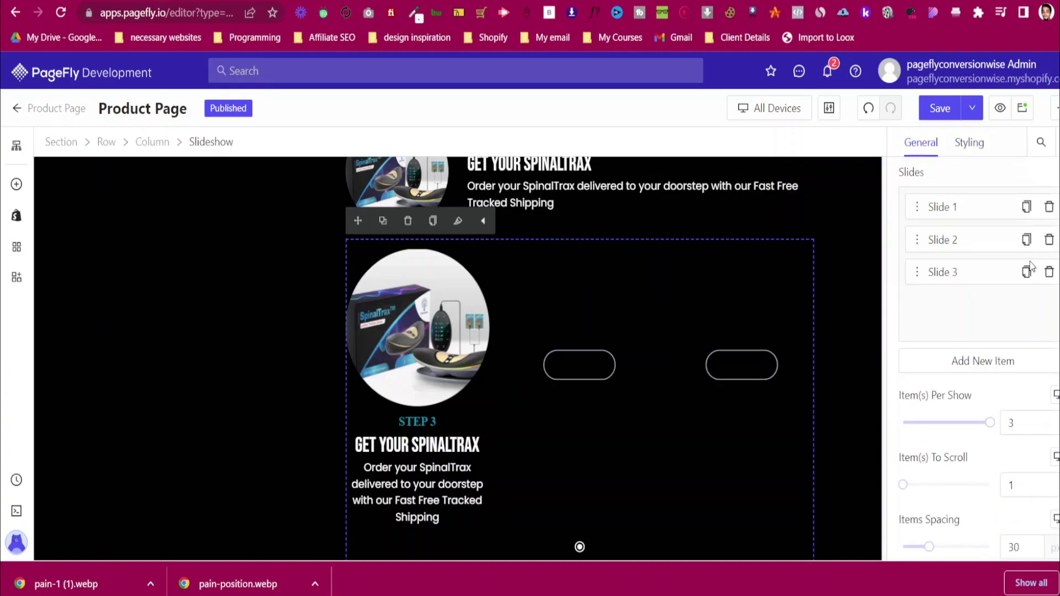
{"action": "left_click", "coordinate": [1050, 272]}
{"action": "left_click", "coordinate": [1050, 274]}
{"action": "left_click", "coordinate": [1027, 240]}
{"action": "left_click", "coordinate": [1027, 272]}
{"action": "left_click_drag", "start_coordinate": [904, 455], "coordinate": [990, 458]}
{"action": "scroll", "coordinate": [579, 406], "scroll_direction": "down", "scroll_amount": 1}
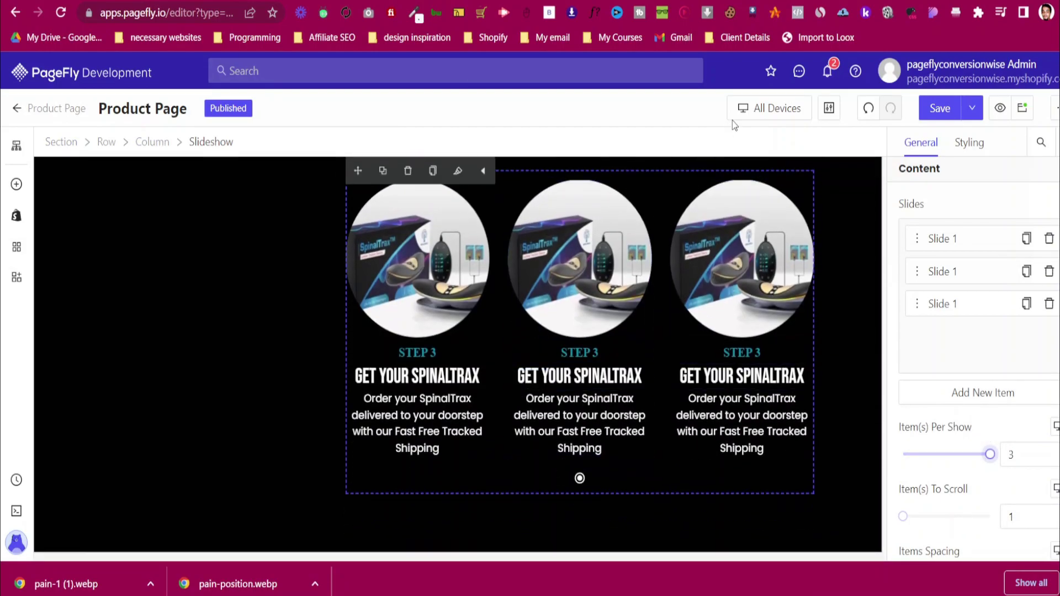
Set the slideshow's navigation type to None in the Mobile view and return to the All Devices view
{"action": "left_click", "coordinate": [769, 108]}
{"action": "left_click", "coordinate": [765, 215]}
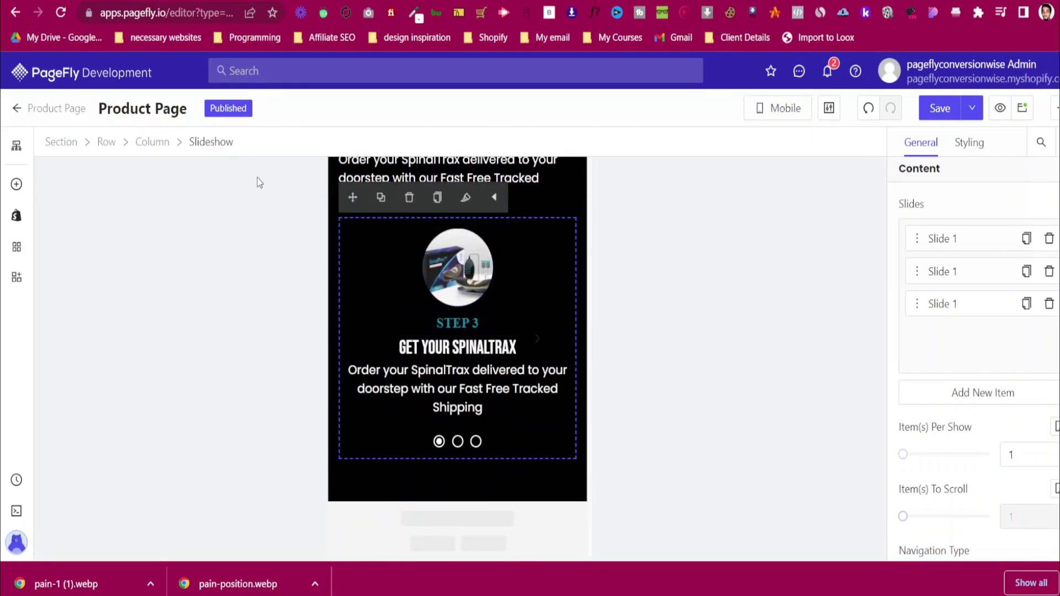
{"action": "scroll", "coordinate": [959, 404], "scroll_direction": "down", "scroll_amount": 5}
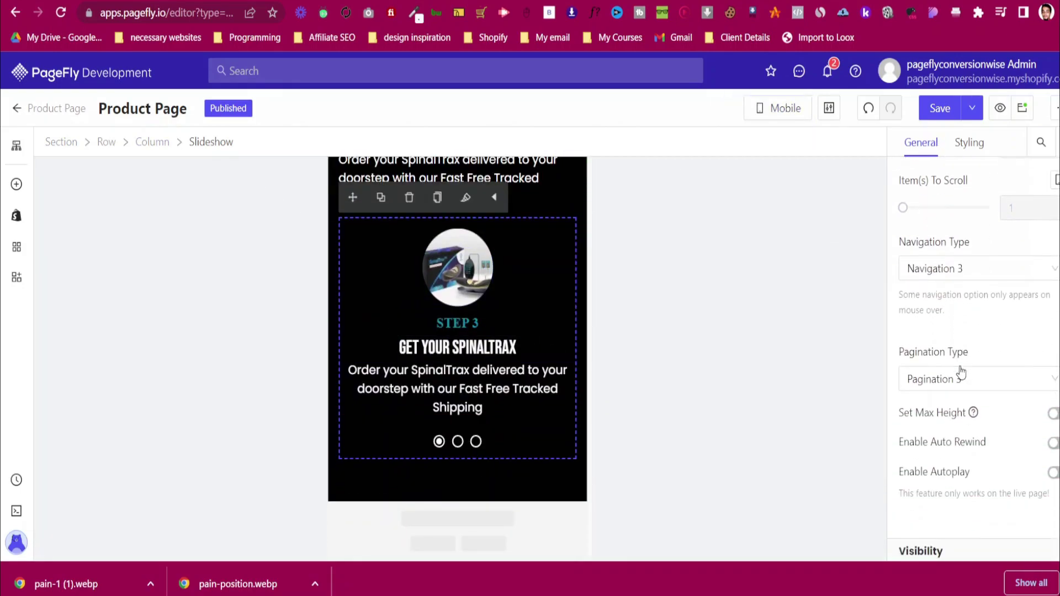
{"action": "left_click", "coordinate": [959, 267]}
{"action": "left_click", "coordinate": [963, 307]}
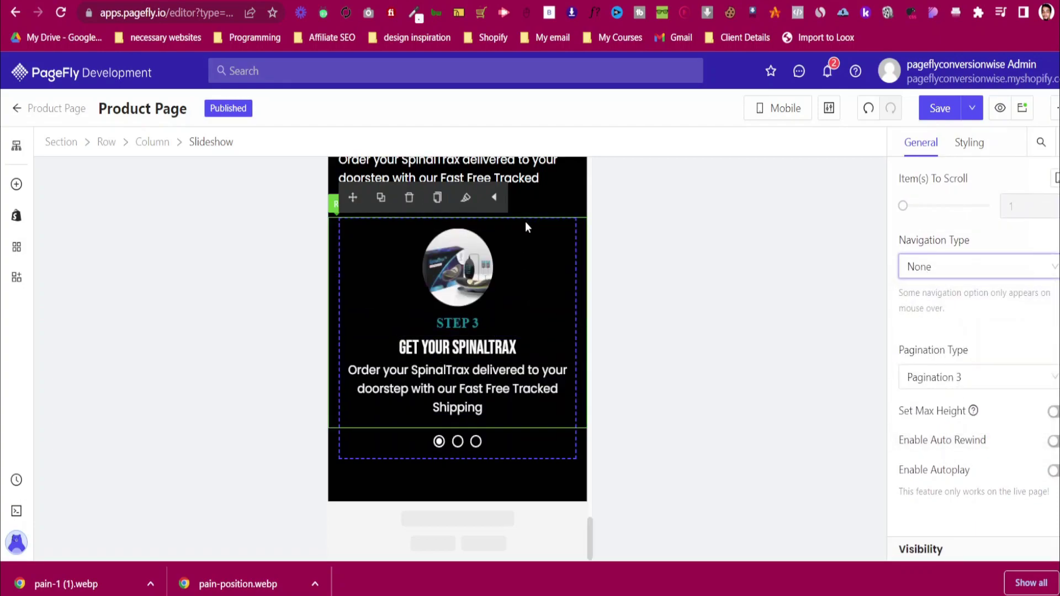
{"action": "left_click", "coordinate": [788, 122]}
{"action": "left_click", "coordinate": [790, 139]}
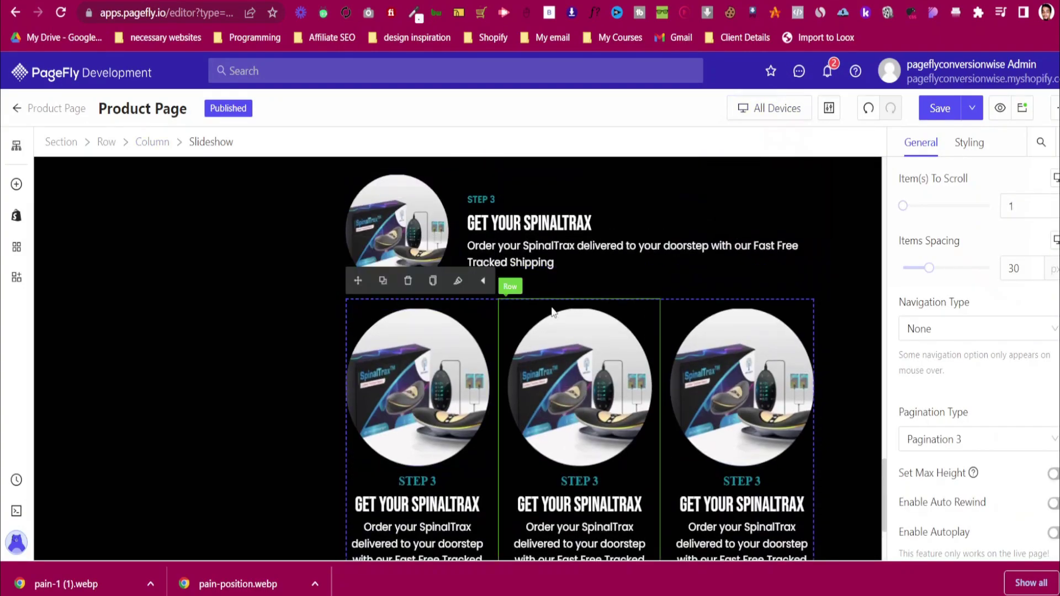
Hide the Step 1, Step 2 and Step 3 rows on tablet and mobile
{"action": "scroll", "coordinate": [550, 300], "scroll_direction": "up", "scroll_amount": 5}
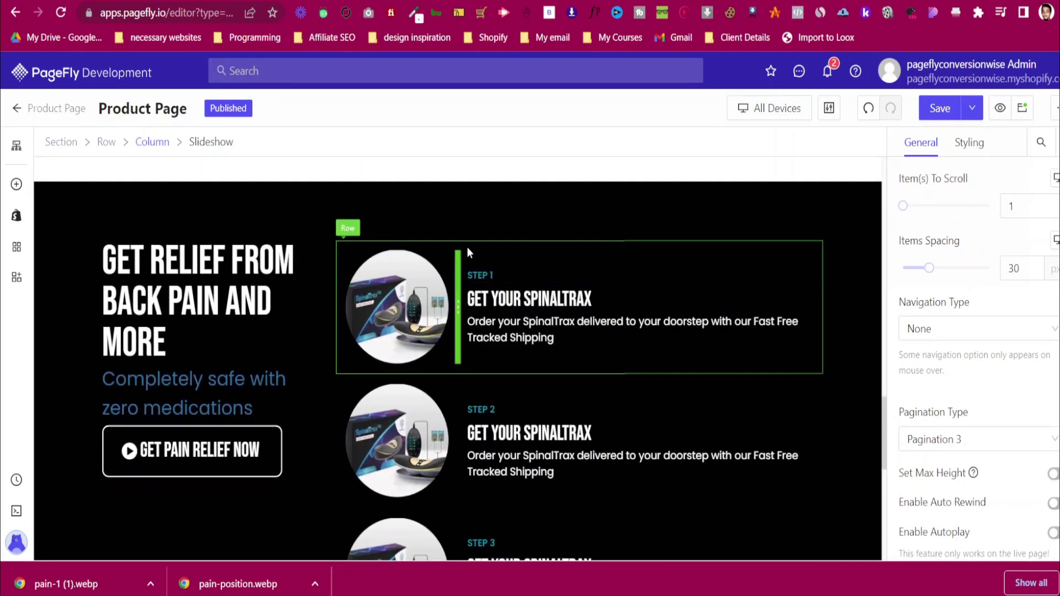
{"action": "scroll", "coordinate": [547, 365], "scroll_direction": "down", "scroll_amount": 3}
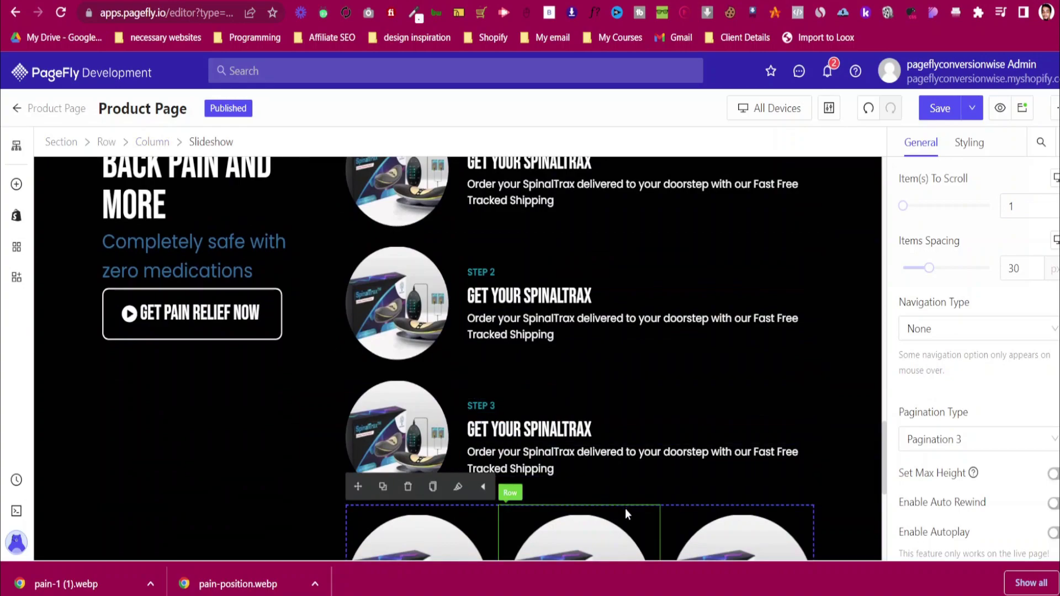
{"action": "scroll", "coordinate": [626, 508], "scroll_direction": "up", "scroll_amount": 3}
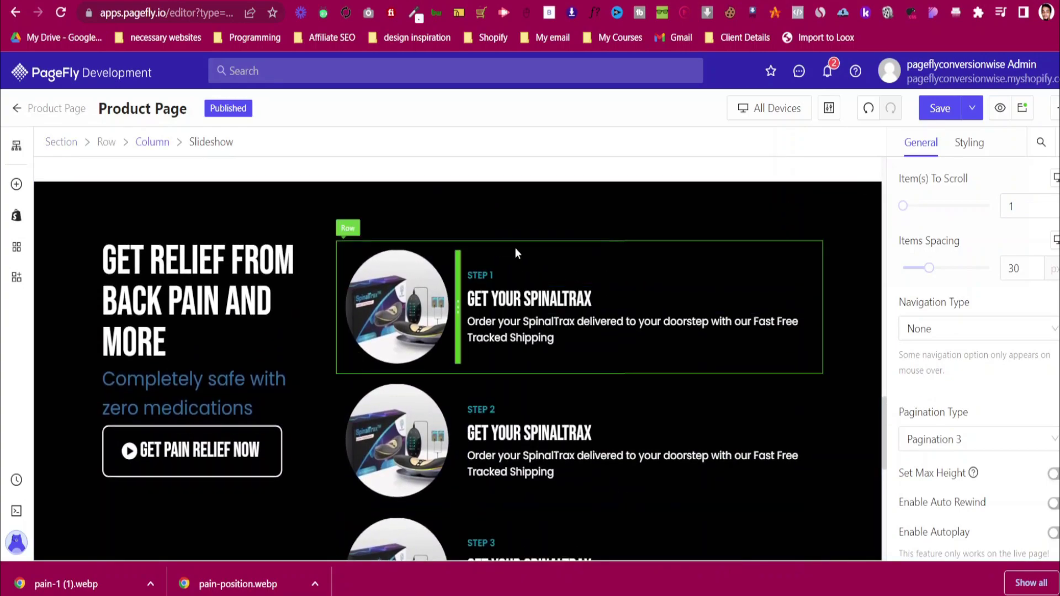
{"action": "left_click", "coordinate": [520, 256]}
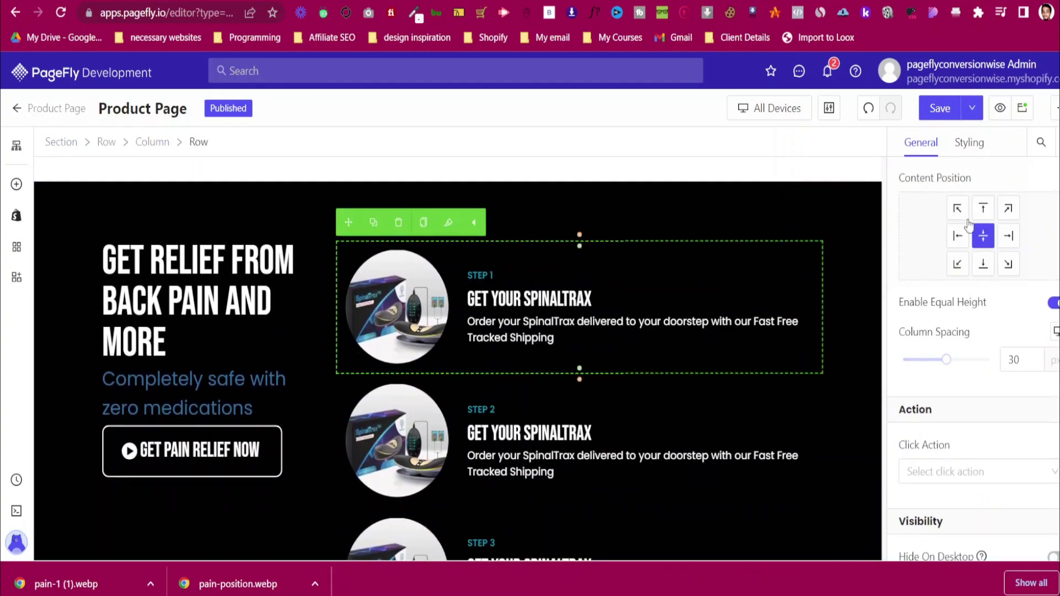
{"action": "scroll", "coordinate": [983, 394], "scroll_direction": "down", "scroll_amount": 3}
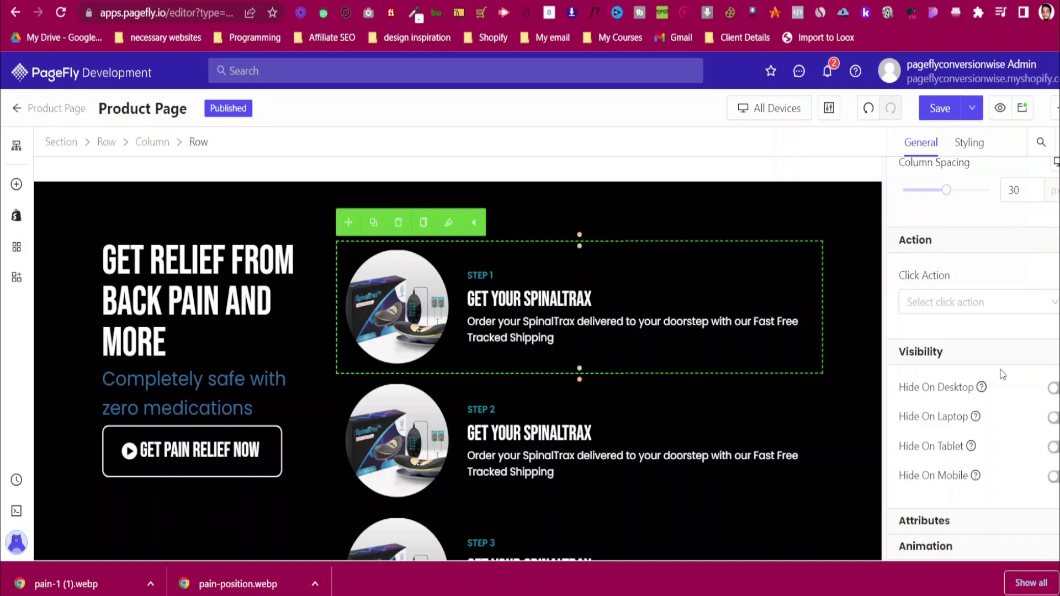
{"action": "left_click", "coordinate": [1055, 449]}
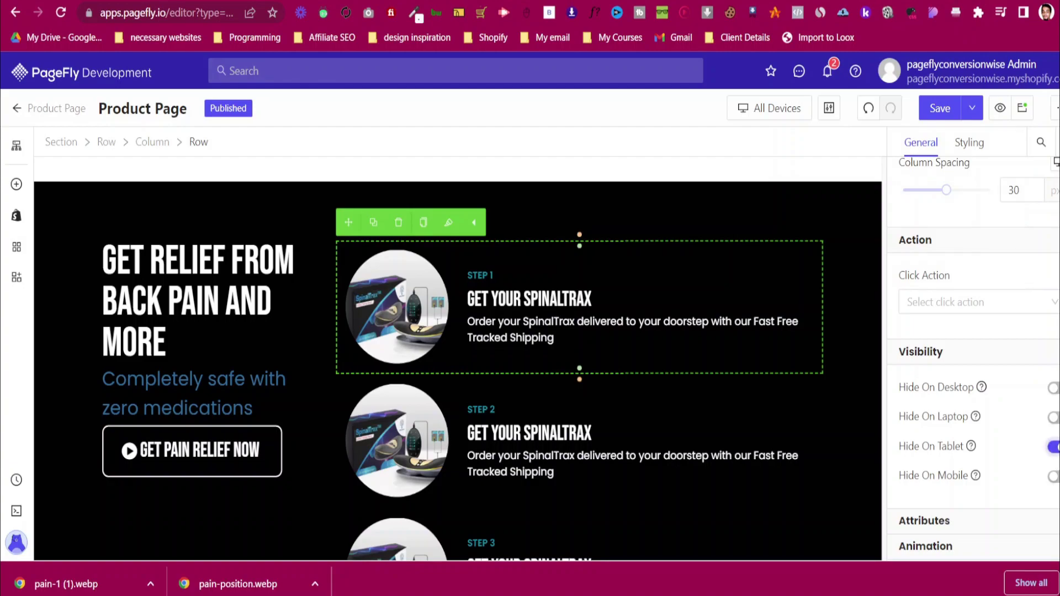
{"action": "left_click", "coordinate": [485, 385]}
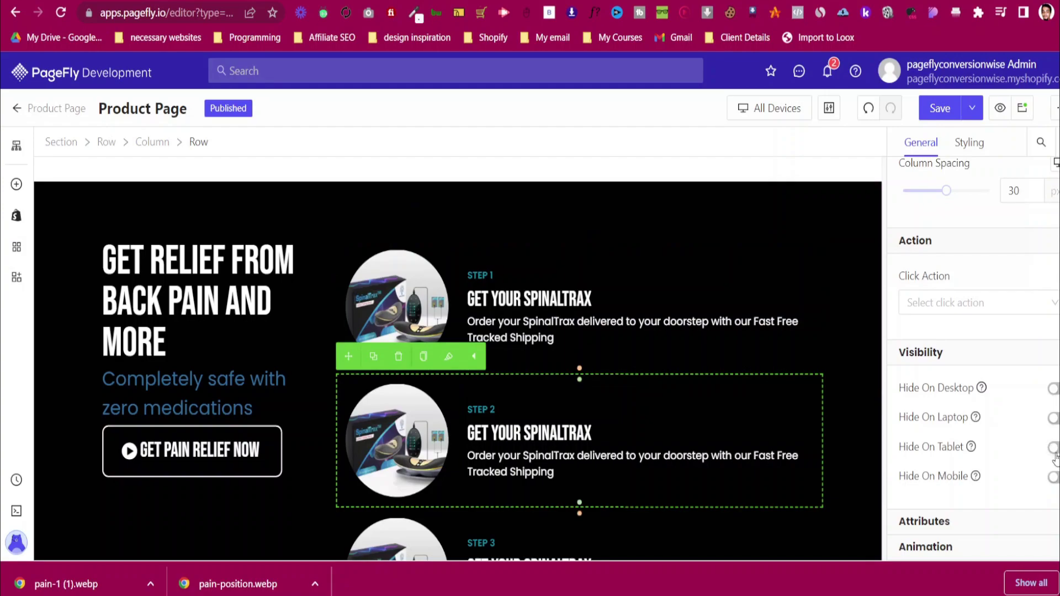
{"action": "left_click", "coordinate": [725, 519]}
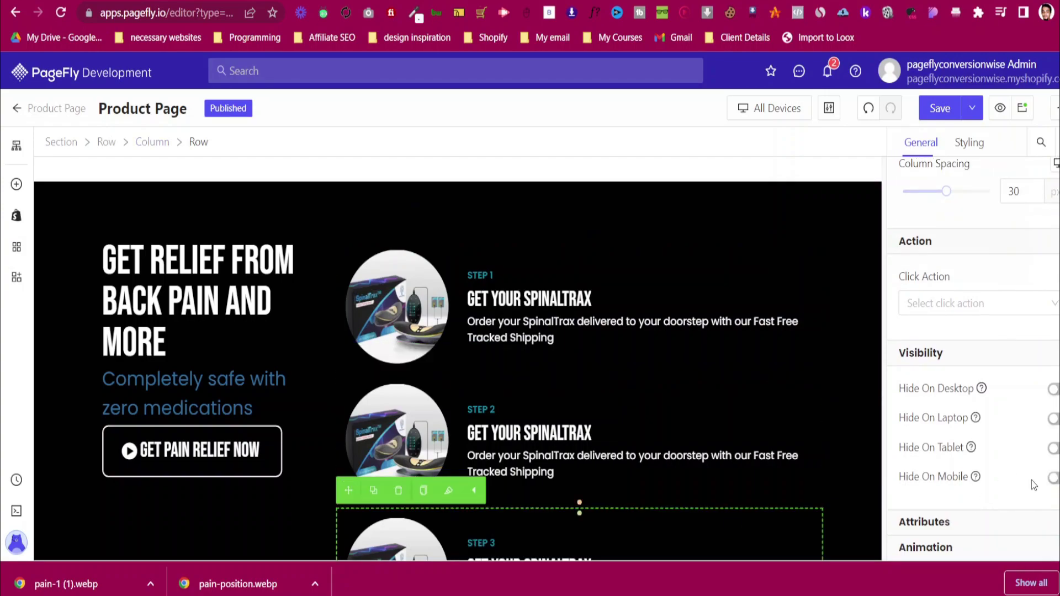
{"action": "left_click", "coordinate": [1054, 449]}
{"action": "left_click", "coordinate": [1054, 478]}
Hide the slideshow below the Step 3 row on desktop and laptop
{"action": "scroll", "coordinate": [527, 370], "scroll_direction": "down", "scroll_amount": 5}
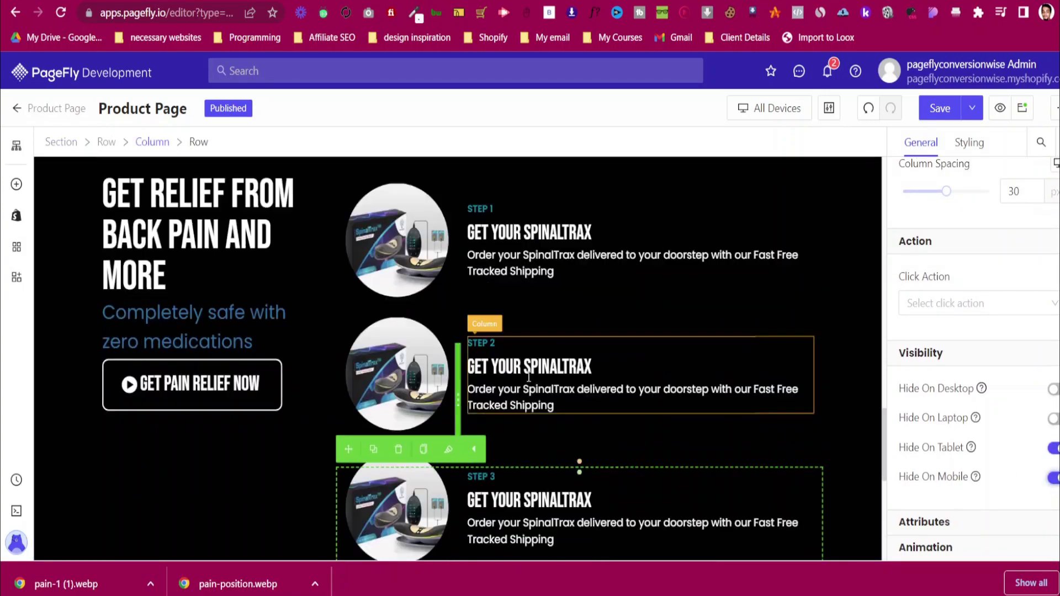
{"action": "left_click", "coordinate": [352, 376]}
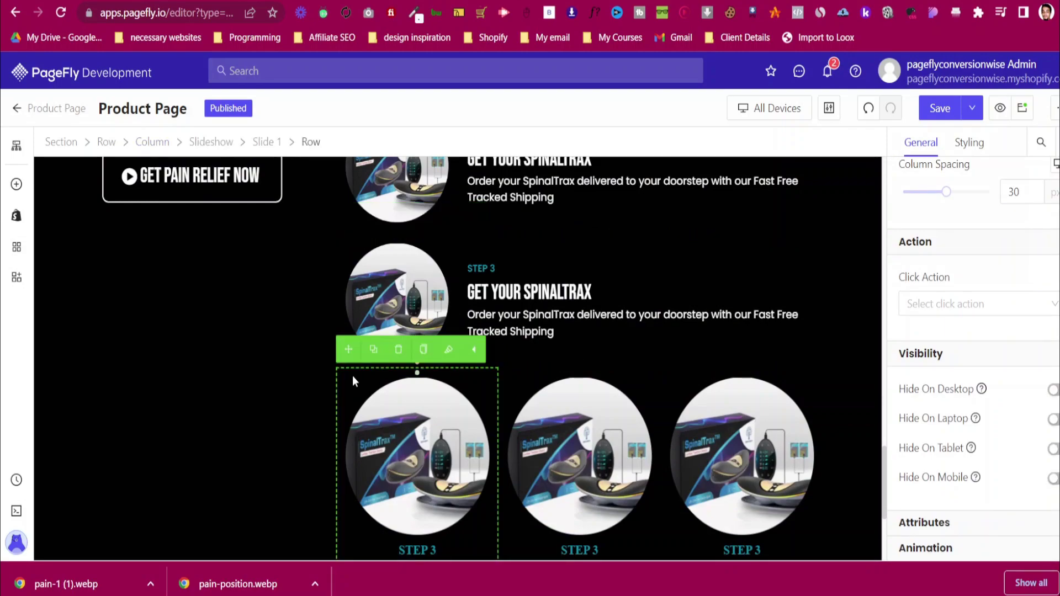
{"action": "left_click", "coordinate": [215, 143]}
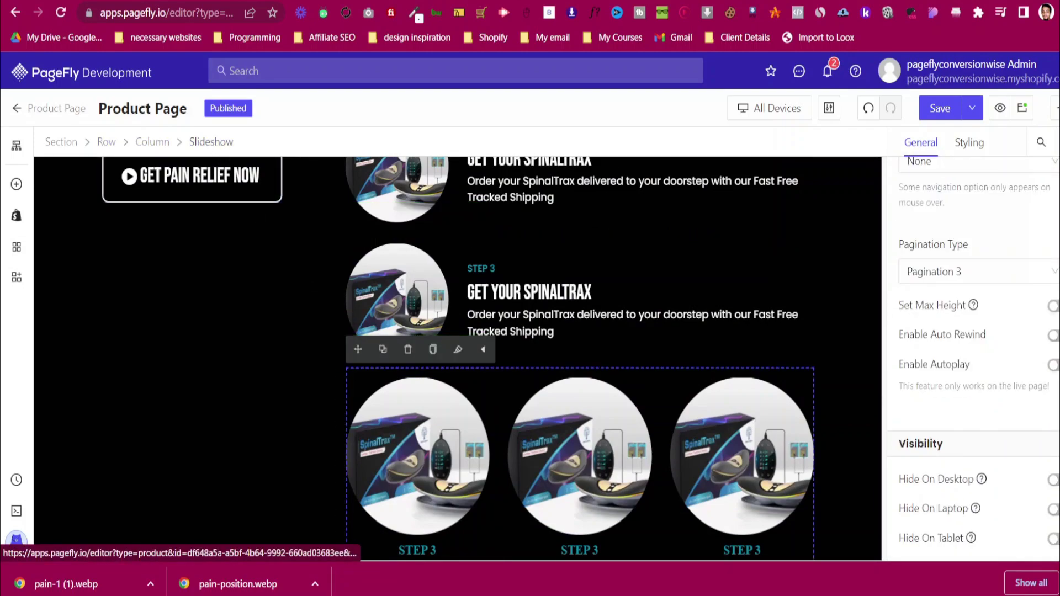
{"action": "scroll", "coordinate": [1030, 369], "scroll_direction": "down", "scroll_amount": 2}
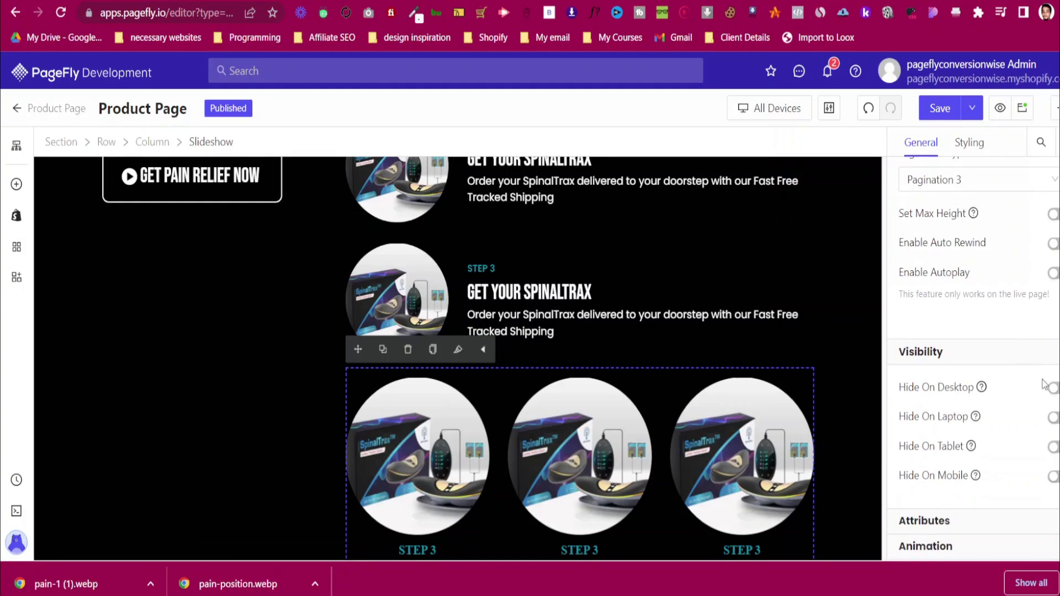
{"action": "left_click", "coordinate": [1054, 389]}
{"action": "left_click", "coordinate": [1055, 418]}
Check the black section's layout in the Mobile view and return to the All Devices view
{"action": "left_click", "coordinate": [755, 108]}
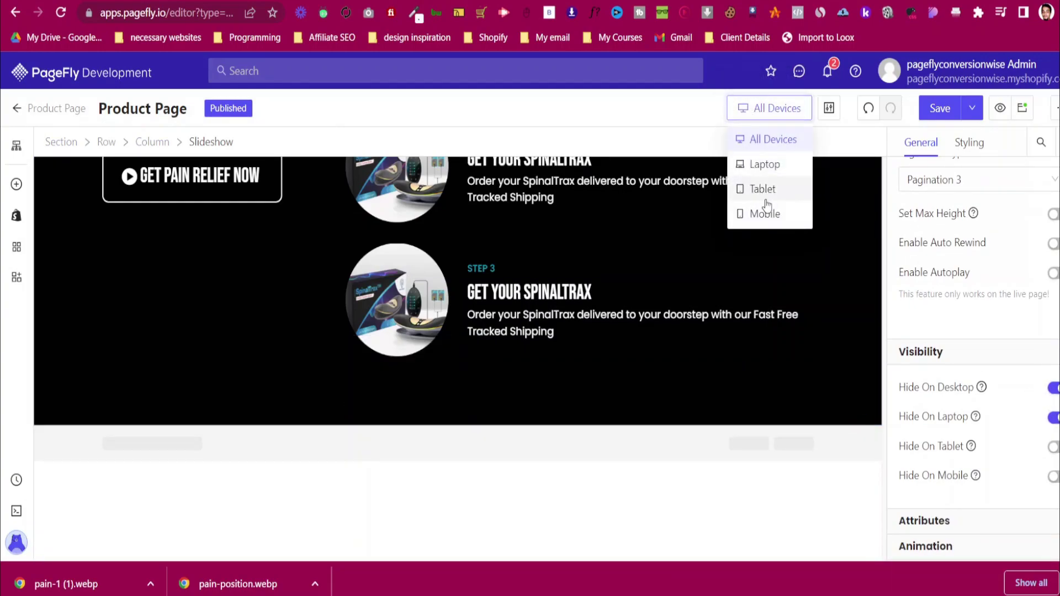
{"action": "left_click", "coordinate": [765, 216]}
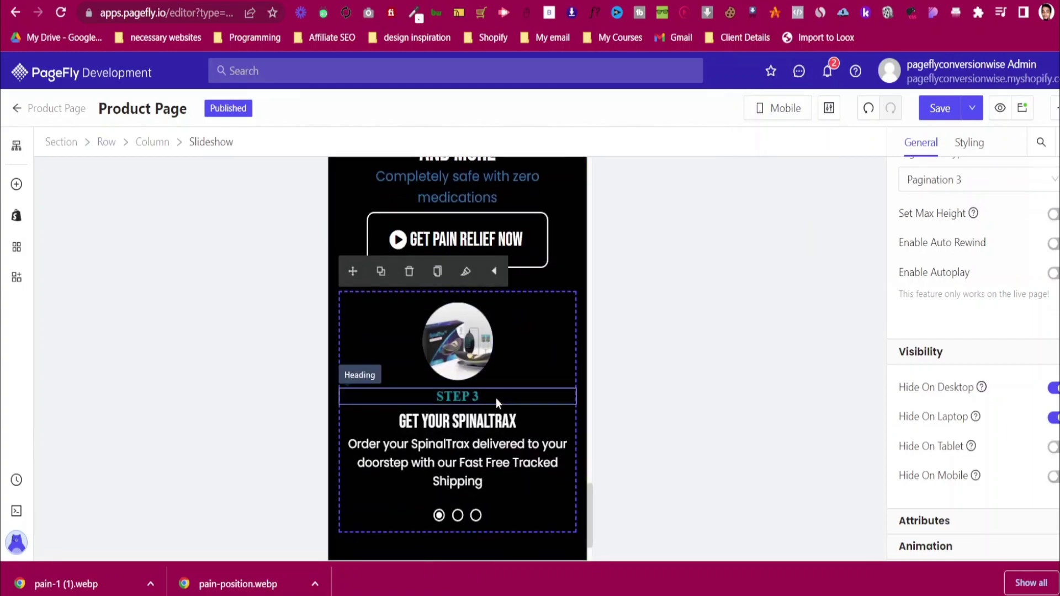
{"action": "scroll", "coordinate": [491, 383], "scroll_direction": "down", "scroll_amount": 2}
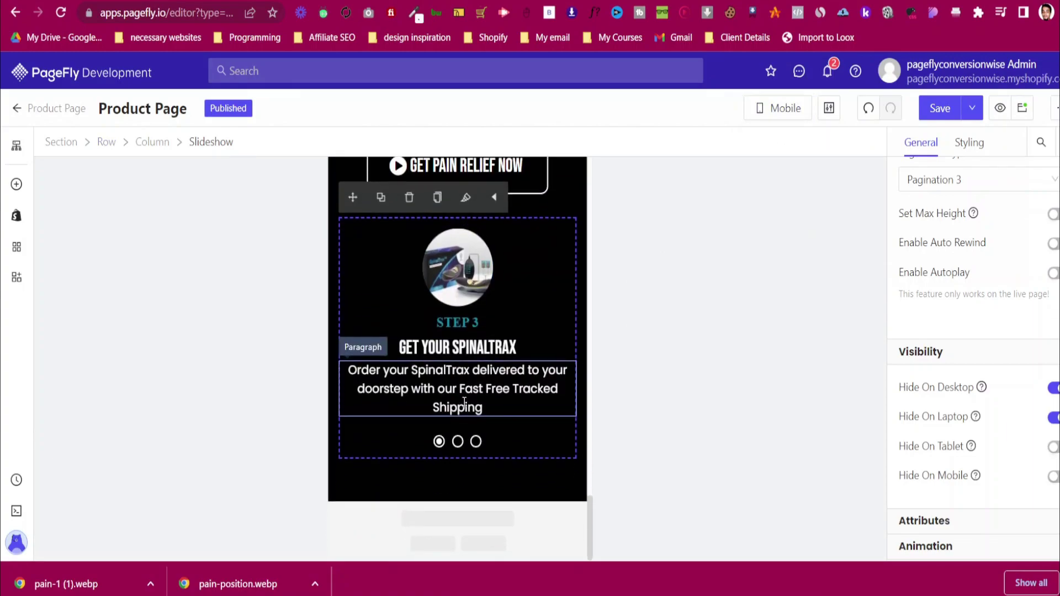
{"action": "scroll", "coordinate": [469, 442], "scroll_direction": "up", "scroll_amount": 2}
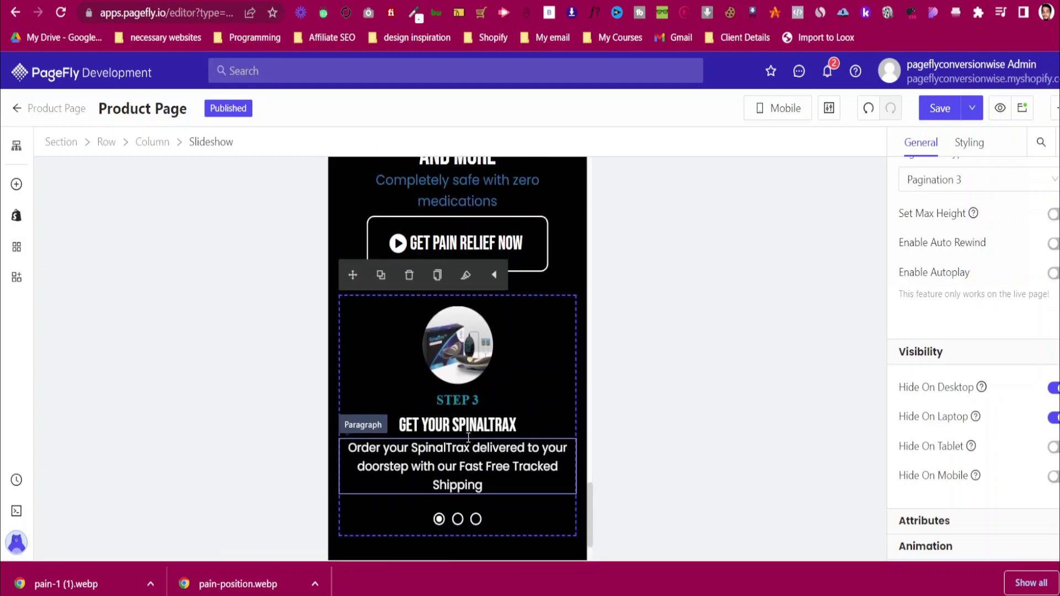
{"action": "scroll", "coordinate": [468, 438], "scroll_direction": "up", "scroll_amount": 8}
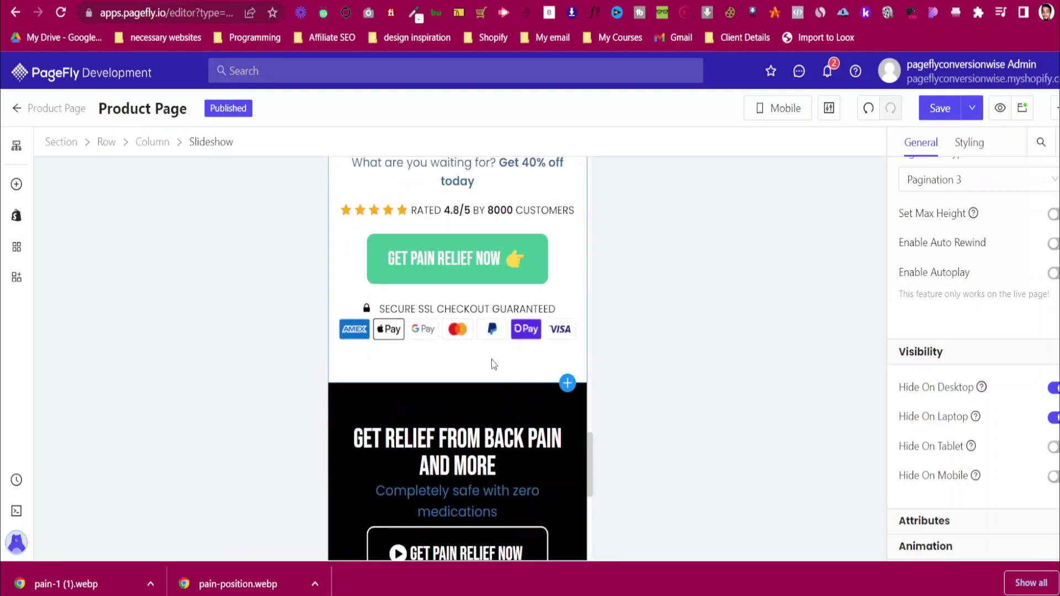
{"action": "left_click", "coordinate": [785, 108]}
{"action": "left_click", "coordinate": [787, 142]}
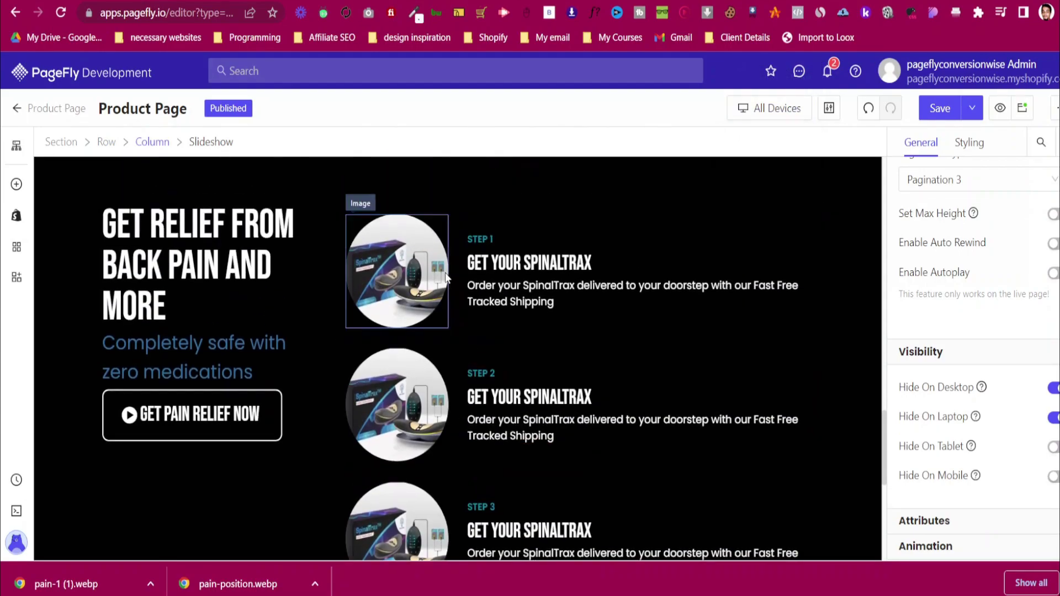
Compare the lower part of the black section with the reference site's steps section and its device image
{"action": "scroll", "coordinate": [480, 353], "scroll_direction": "down", "scroll_amount": 1}
{"action": "scroll", "coordinate": [486, 375], "scroll_direction": "down", "scroll_amount": 1}
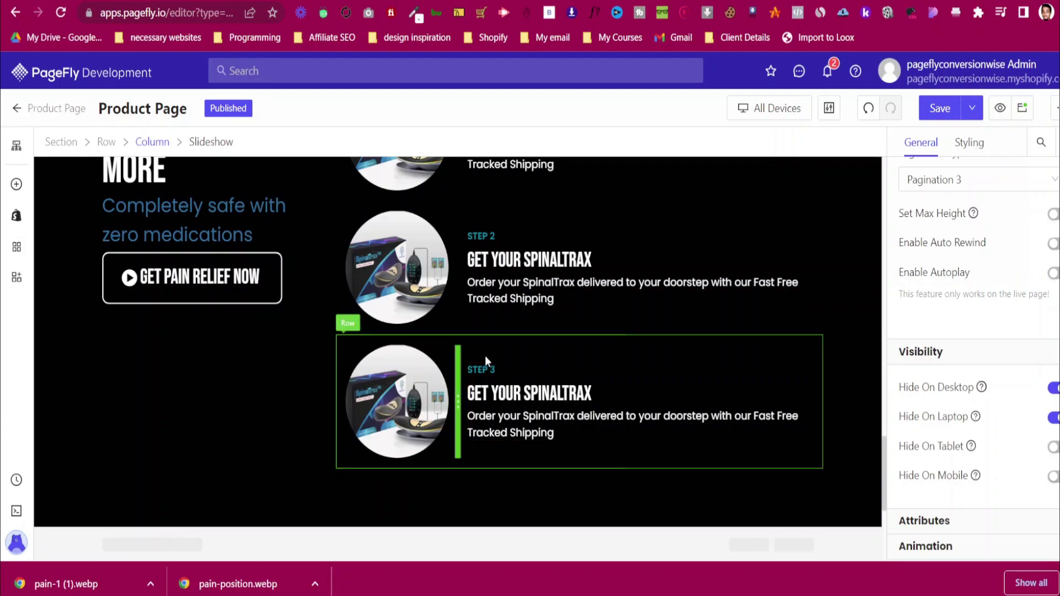
{"action": "scroll", "coordinate": [484, 356], "scroll_direction": "down", "scroll_amount": 4}
{"action": "scroll", "coordinate": [485, 202], "scroll_direction": "up", "scroll_amount": 3}
{"action": "left_click", "coordinate": [416, 1]}
{"action": "scroll", "coordinate": [409, 257], "scroll_direction": "down", "scroll_amount": 4}
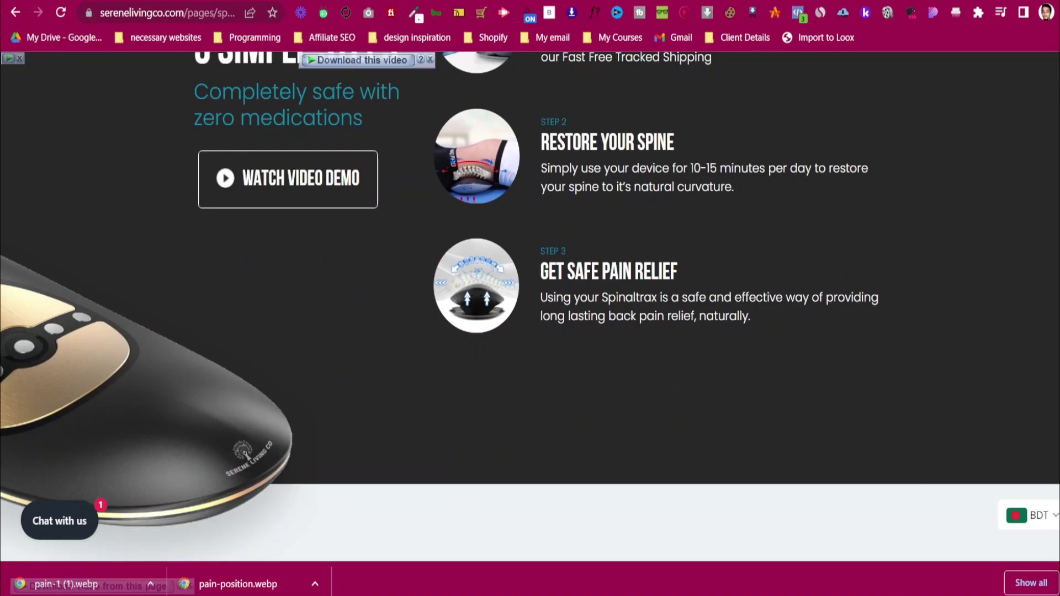
{"action": "left_click", "coordinate": [366, 2]}
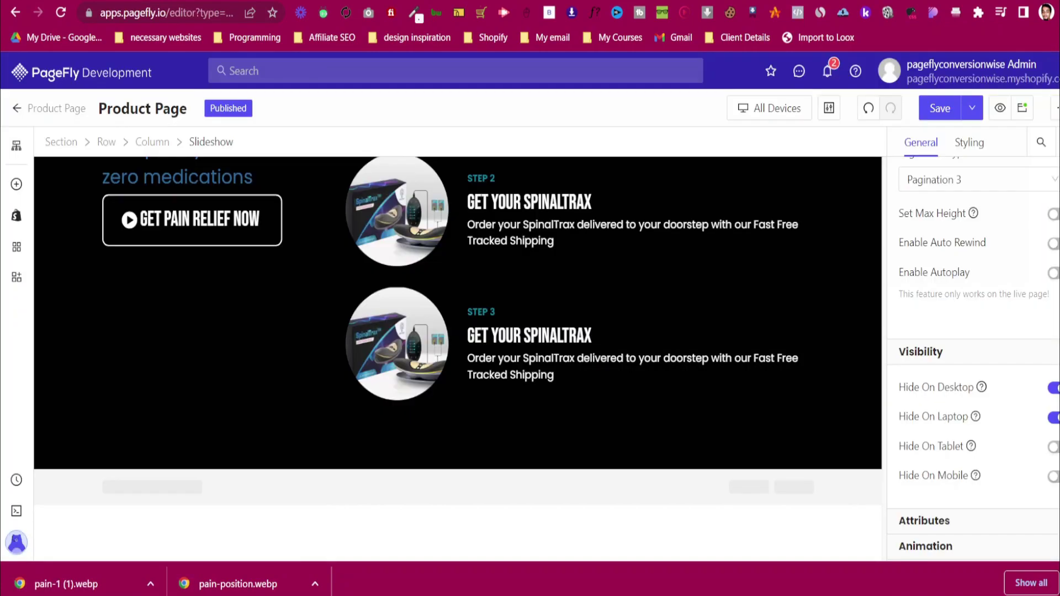
Add a 1/1 layout section below the black section and turn off its fixed width
{"action": "left_click", "coordinate": [16, 184]}
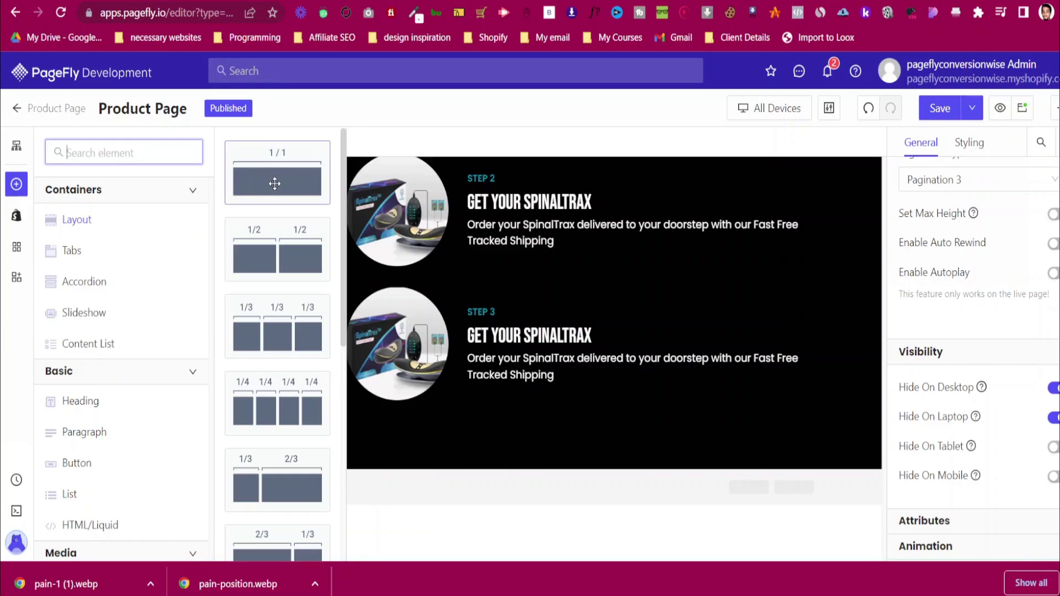
{"action": "left_click_drag", "start_coordinate": [275, 183], "coordinate": [463, 455]}
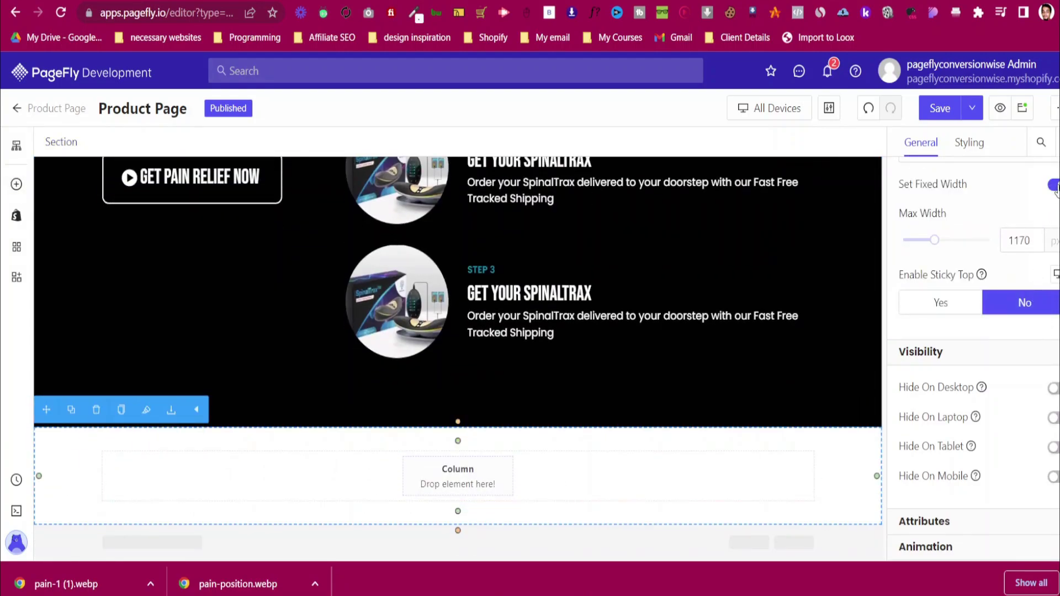
{"action": "left_click", "coordinate": [1056, 186]}
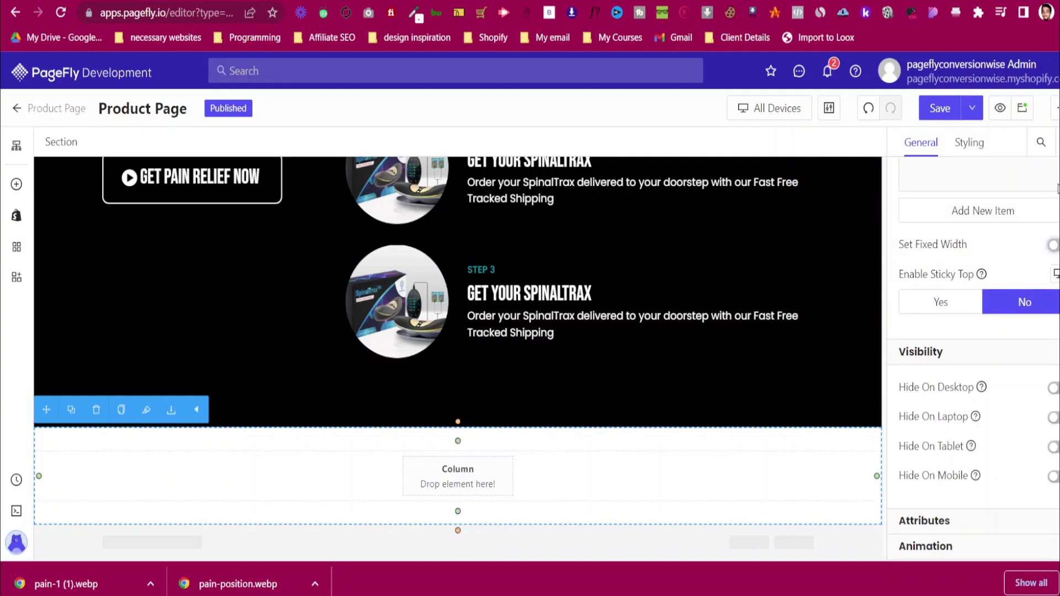
Add an image element to the new section's column and upload pain-position.webp as its source
{"action": "left_click", "coordinate": [18, 191]}
{"action": "scroll", "coordinate": [126, 483], "scroll_direction": "down", "scroll_amount": 3}
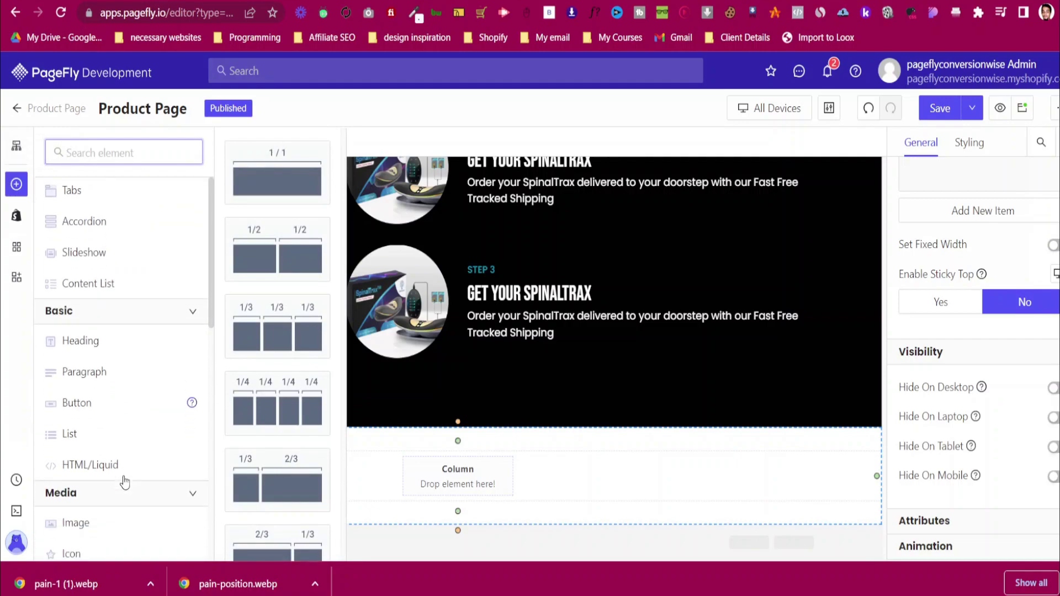
{"action": "left_click_drag", "start_coordinate": [126, 500], "coordinate": [472, 484]}
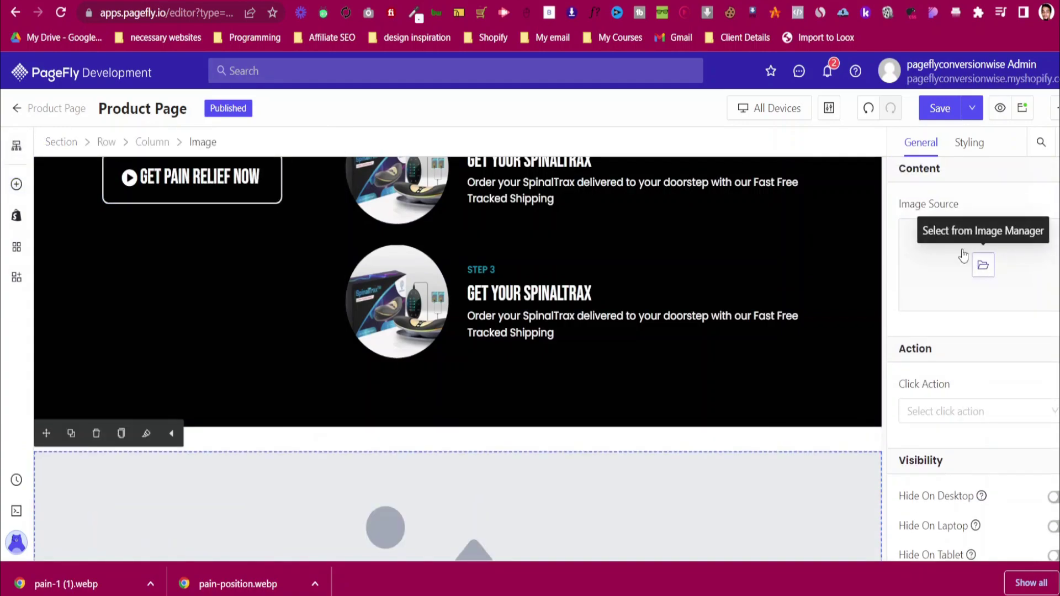
{"action": "left_click", "coordinate": [983, 263]}
{"action": "left_click", "coordinate": [883, 198]}
{"action": "left_click", "coordinate": [268, 128]}
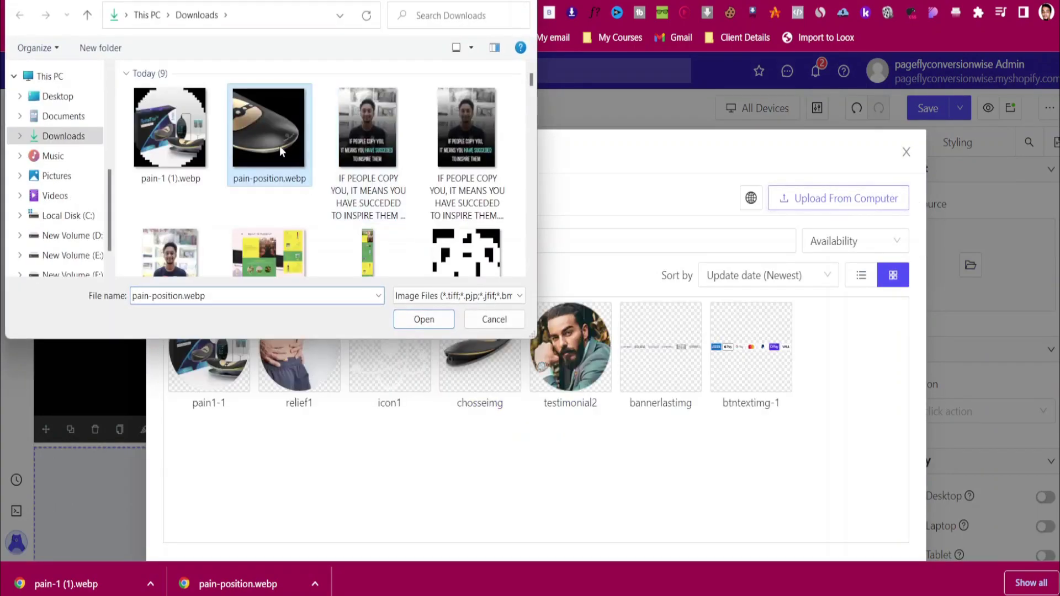
{"action": "left_click", "coordinate": [450, 327]}
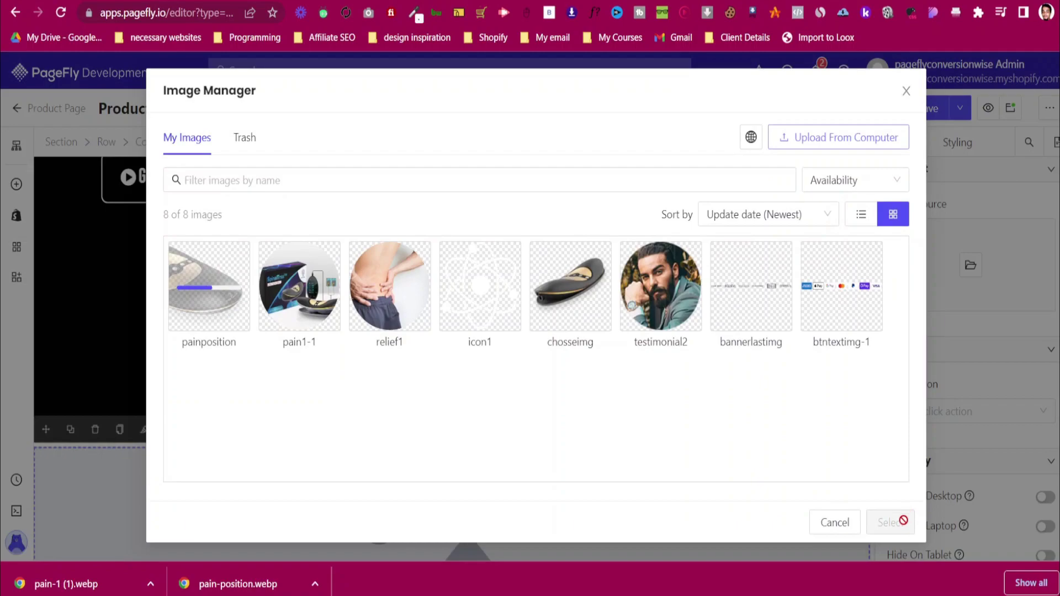
{"action": "left_click", "coordinate": [890, 522]}
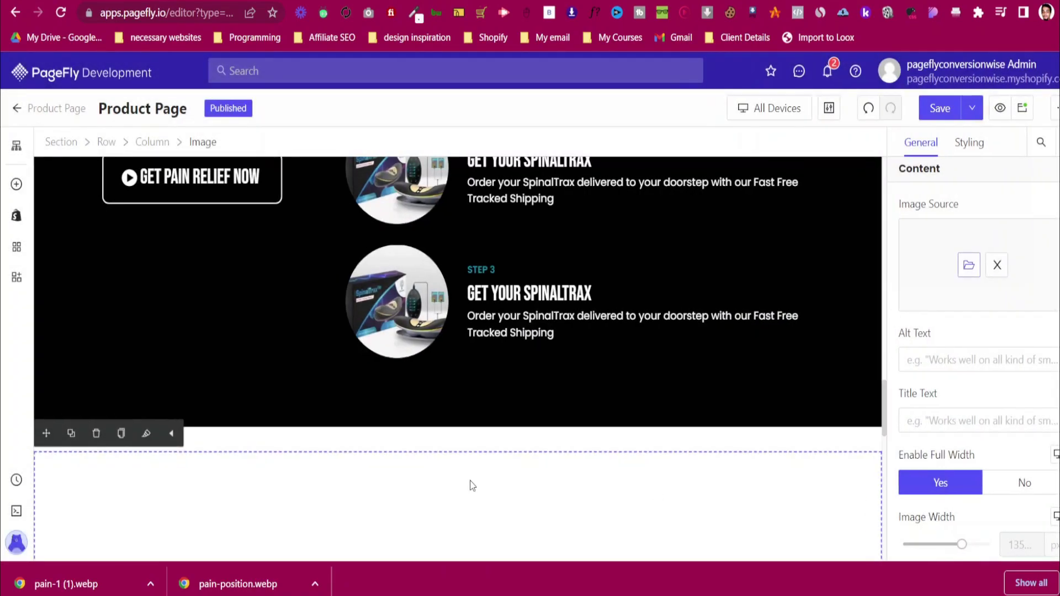
Turn off full width for the device image and set its width to 400 px
{"action": "scroll", "coordinate": [471, 485], "scroll_direction": "down", "scroll_amount": 3}
{"action": "scroll", "coordinate": [738, 434], "scroll_direction": "down", "scroll_amount": 4}
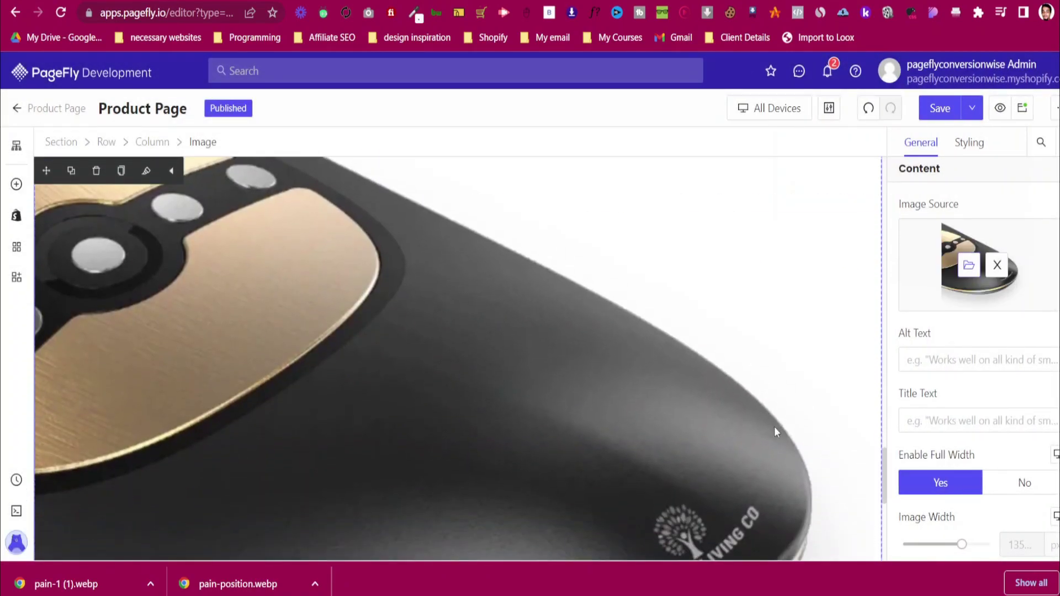
{"action": "left_click", "coordinate": [1000, 484]}
{"action": "scroll", "coordinate": [1011, 514], "scroll_direction": "down", "scroll_amount": 3}
{"action": "left_click", "coordinate": [1024, 392]}
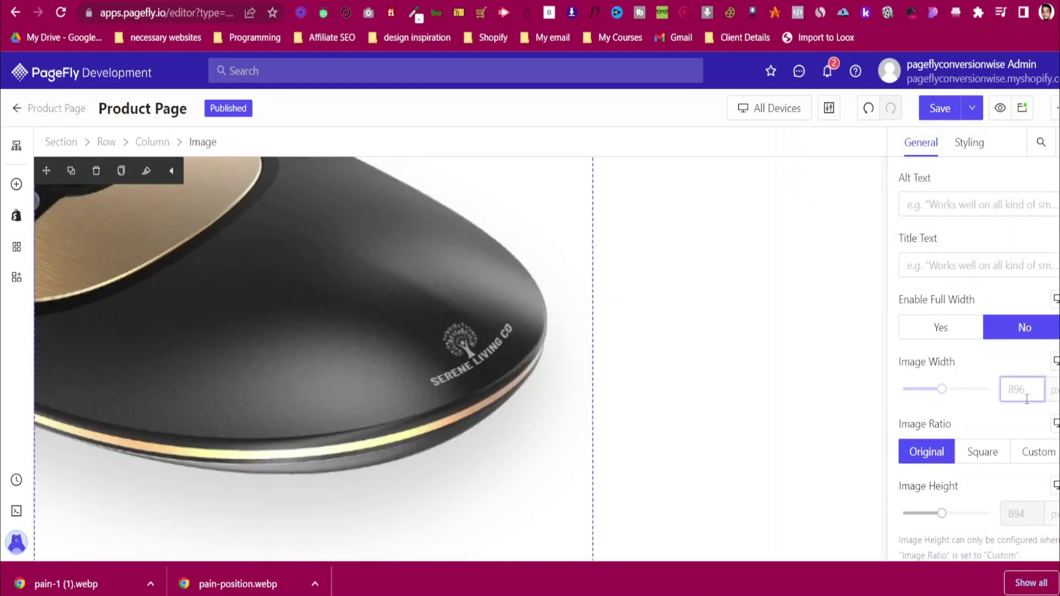
{"action": "type", "text": "400"}
{"action": "scroll", "coordinate": [247, 499], "scroll_direction": "down", "scroll_amount": 3}
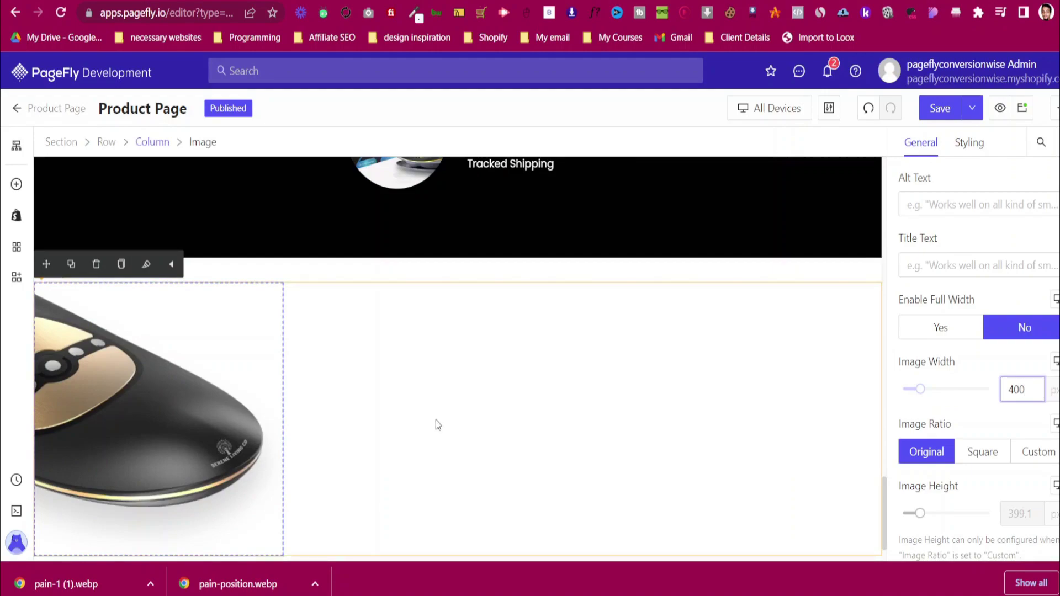
Give the device image's section a negative top margin, trying -80 px and settling on -79 px
{"action": "left_click", "coordinate": [504, 272]}
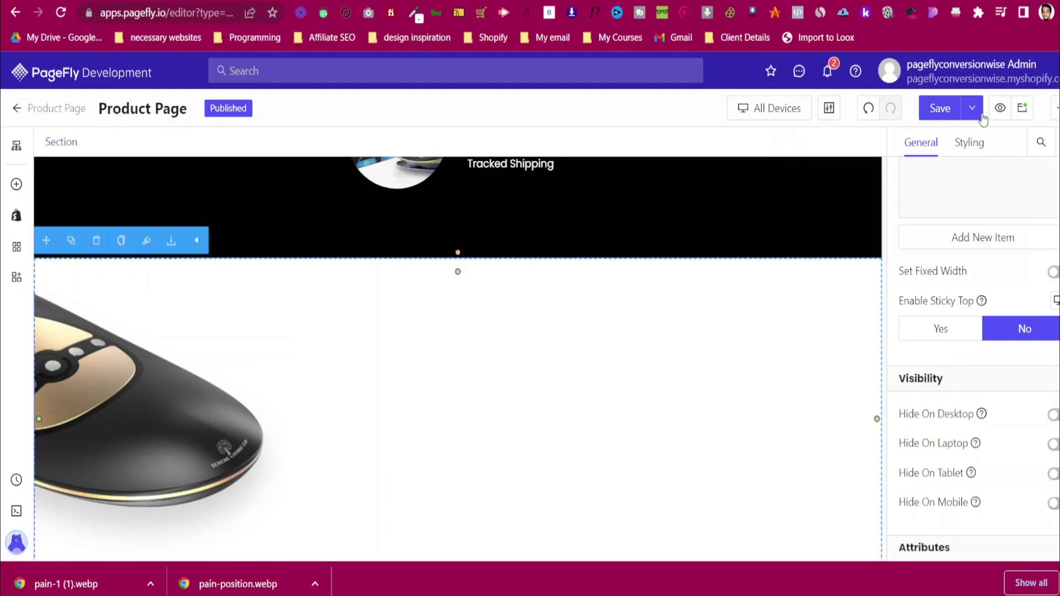
{"action": "left_click", "coordinate": [972, 144]}
{"action": "left_click", "coordinate": [972, 353]}
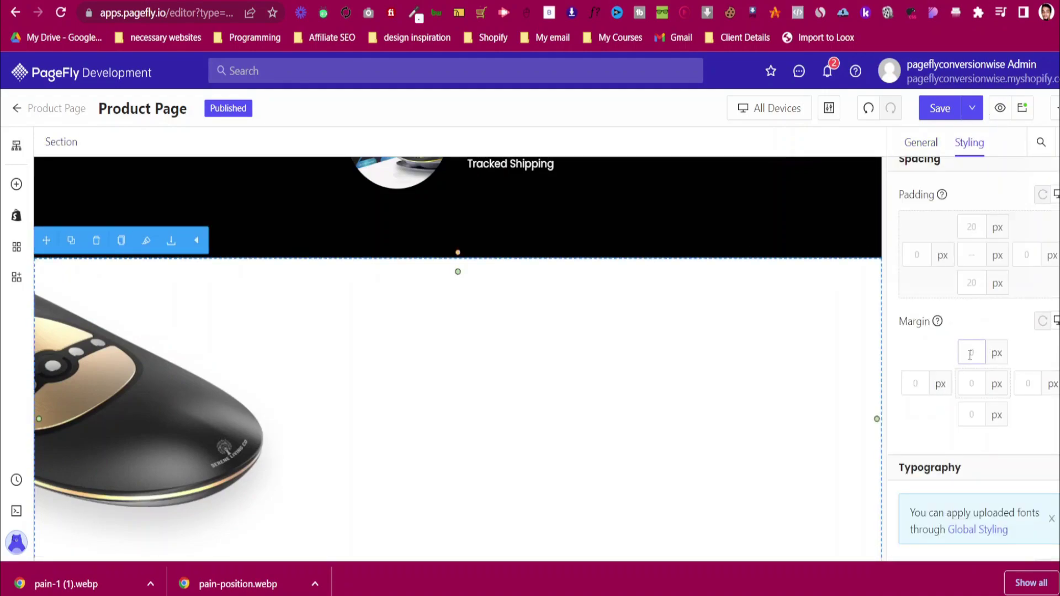
{"action": "type", "text": "-80"}
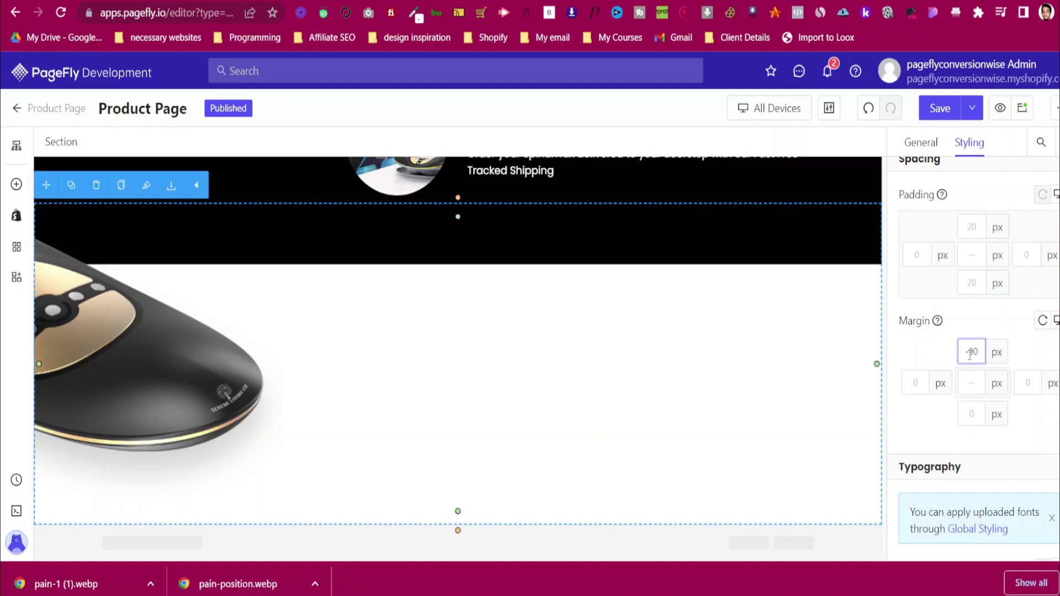
{"action": "key", "text": "BackSpace"}
{"action": "key", "text": "BackSpace"}
{"action": "type", "text": "79"}
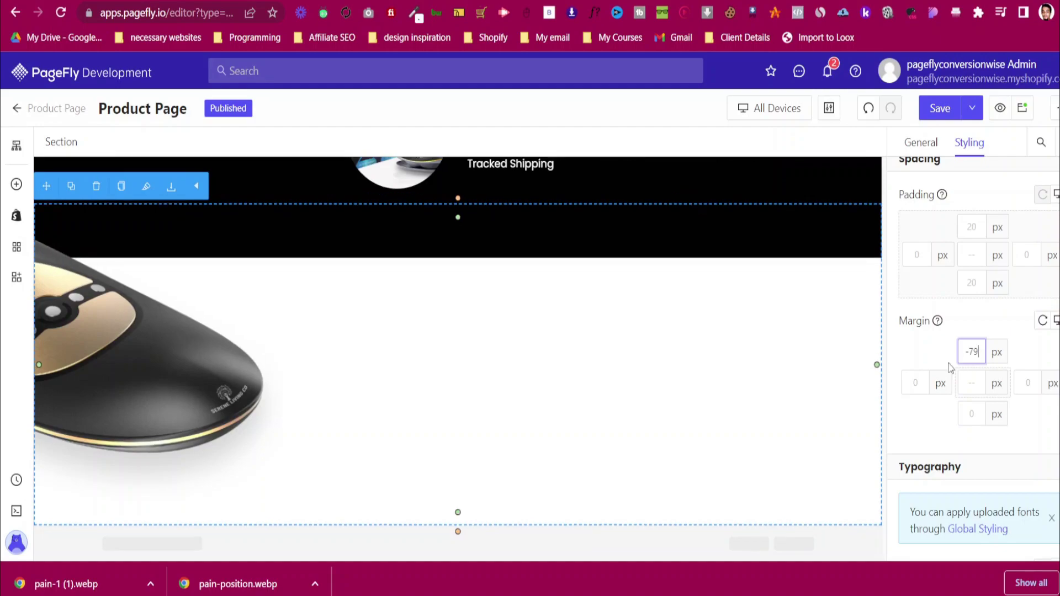
Increase the overlap of the image section by trying top margins of -179 px and -279 px
{"action": "scroll", "coordinate": [631, 351], "scroll_direction": "up", "scroll_amount": 2}
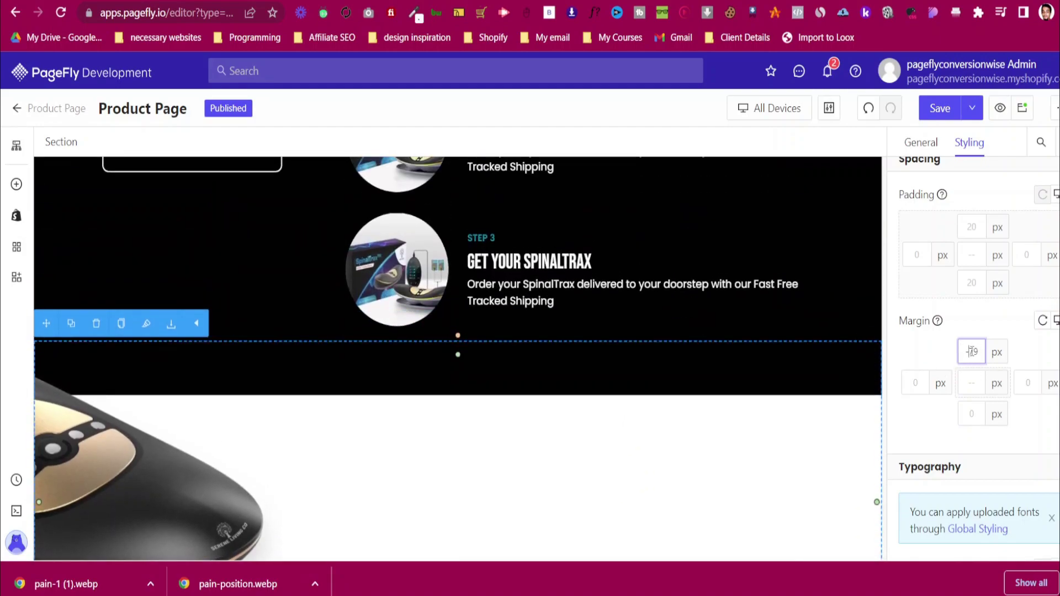
{"action": "left_click", "coordinate": [970, 351]}
{"action": "type", "text": "1"}
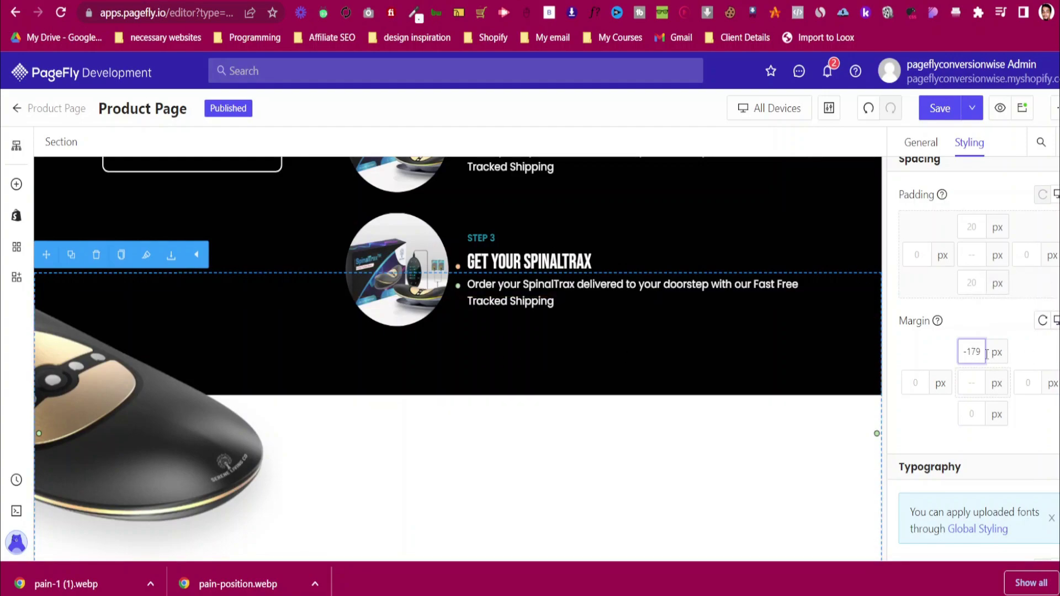
{"action": "key", "text": "BackSpace"}
{"action": "type", "text": "2"}
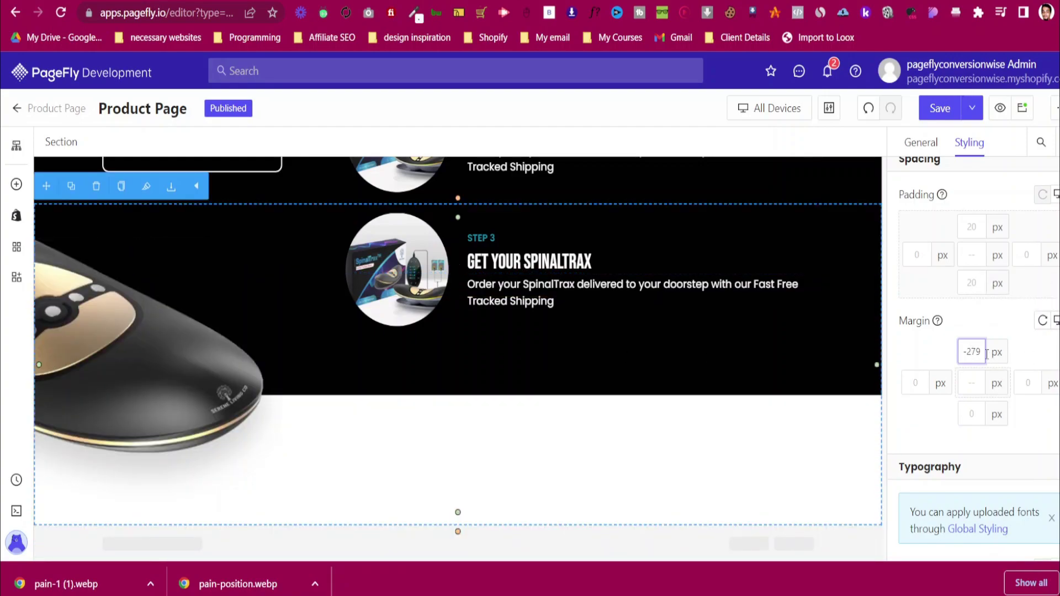
Compare the device image's overlap with the black section against the same area on the reference site
{"action": "scroll", "coordinate": [365, 232], "scroll_direction": "up", "scroll_amount": 2}
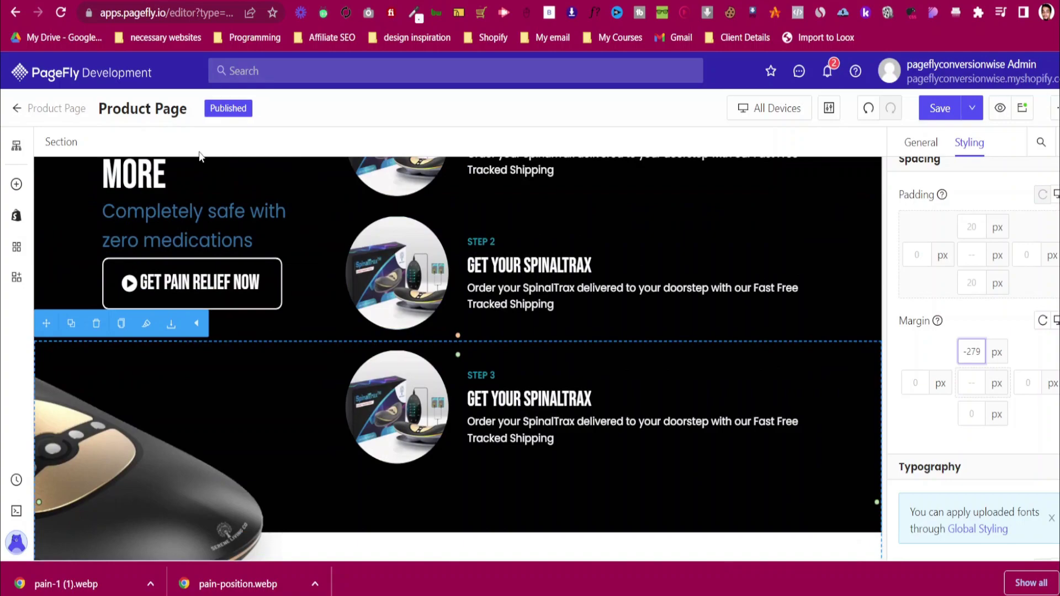
{"action": "scroll", "coordinate": [227, 293], "scroll_direction": "down", "scroll_amount": 2}
{"action": "scroll", "coordinate": [229, 292], "scroll_direction": "down", "scroll_amount": 1}
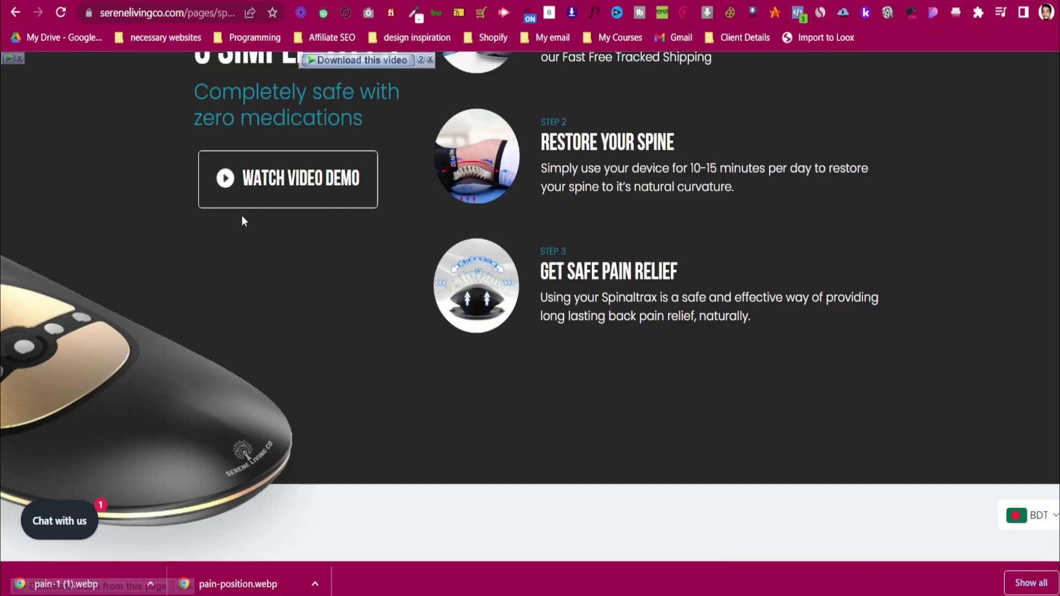
{"action": "scroll", "coordinate": [243, 218], "scroll_direction": "down", "scroll_amount": 3}
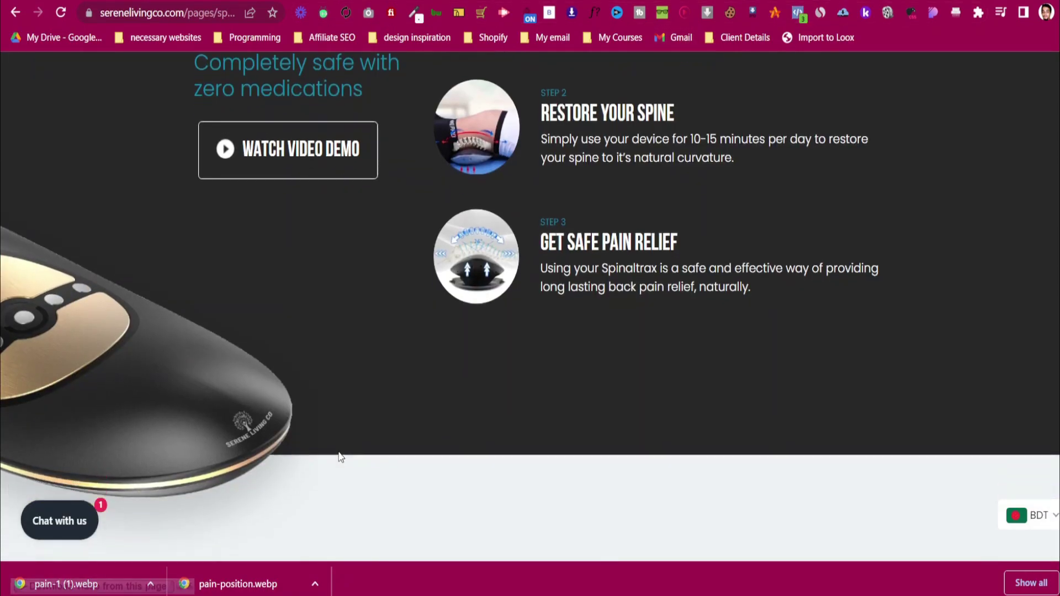
{"action": "scroll", "coordinate": [242, 290], "scroll_direction": "up", "scroll_amount": 1}
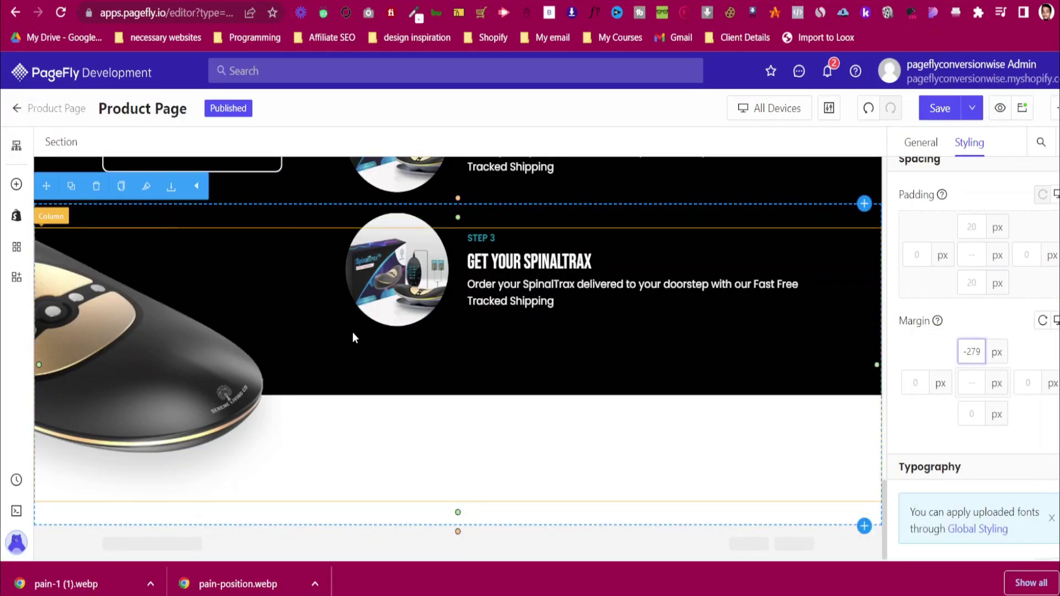
{"action": "scroll", "coordinate": [290, 343], "scroll_direction": "up", "scroll_amount": 3}
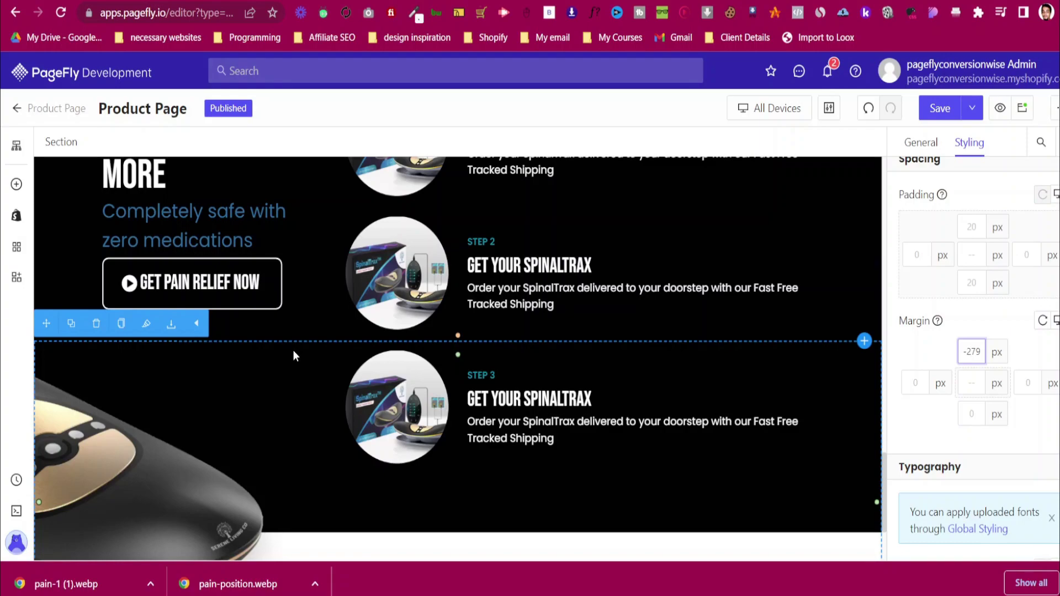
{"action": "scroll", "coordinate": [294, 356], "scroll_direction": "down", "scroll_amount": 3}
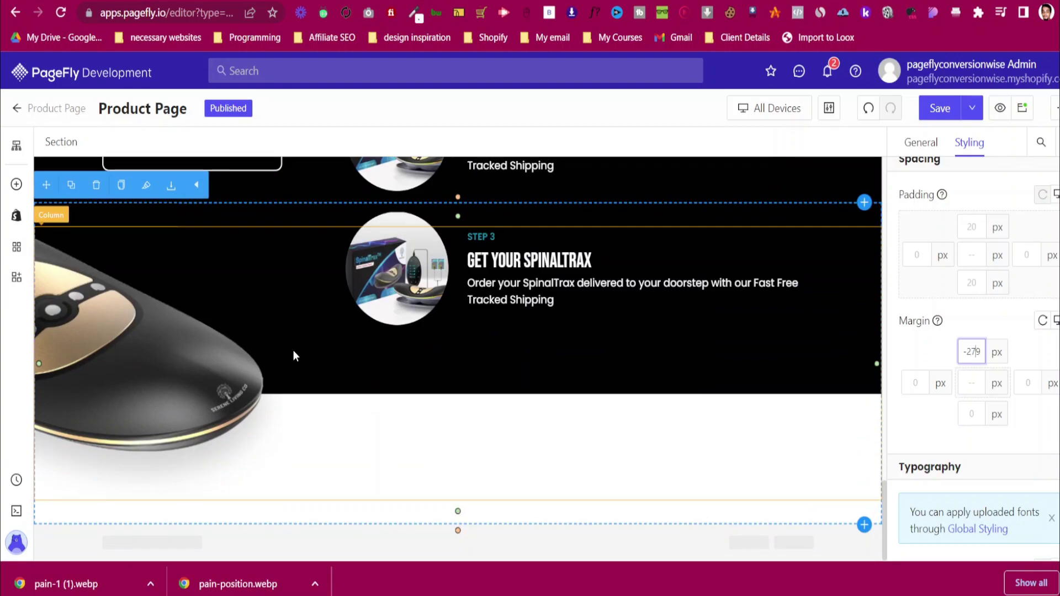
Reset the image section's top margin to 0 and delete that section
{"action": "key", "text": "ctrl+a"}
{"action": "type", "text": "0"}
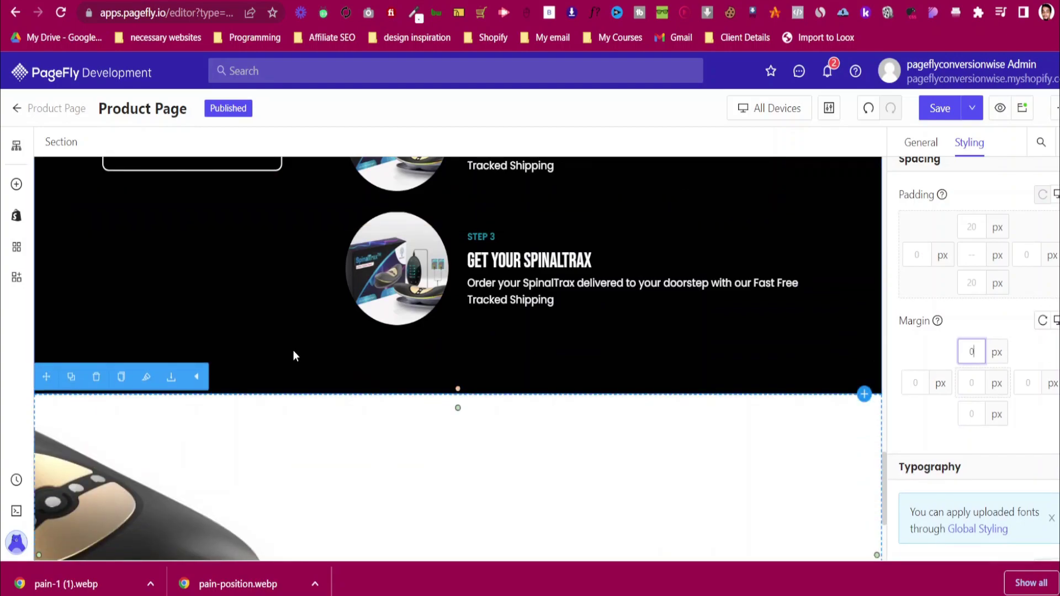
{"action": "left_click", "coordinate": [102, 380]}
Examine the reference site around its steps section, including the "Meet the SpinalTrax" section that follows it
{"action": "key", "text": "ctrl+Tab"}
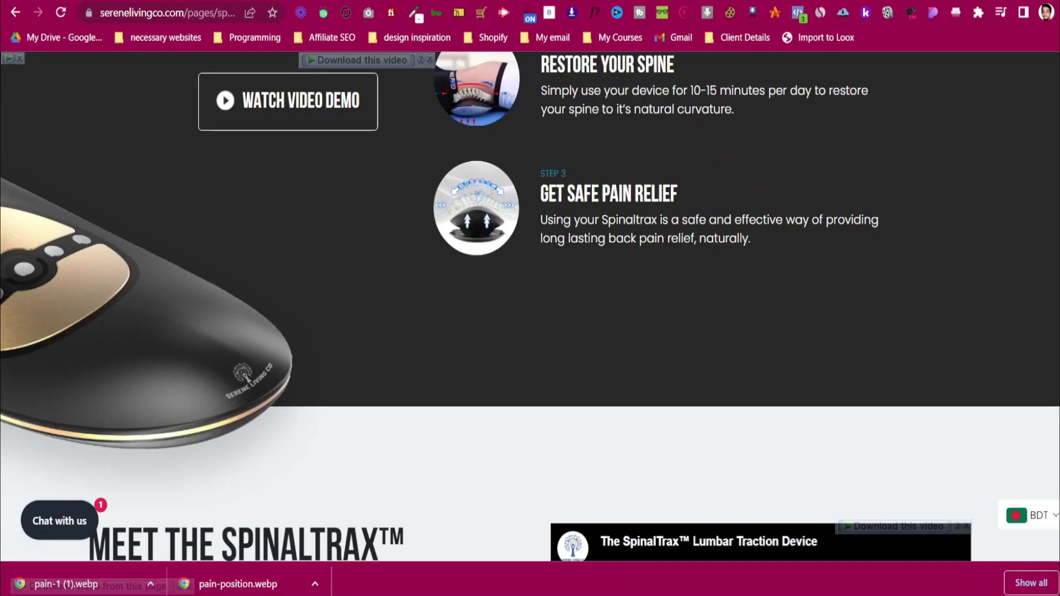
{"action": "scroll", "coordinate": [218, 368], "scroll_direction": "down", "scroll_amount": 5}
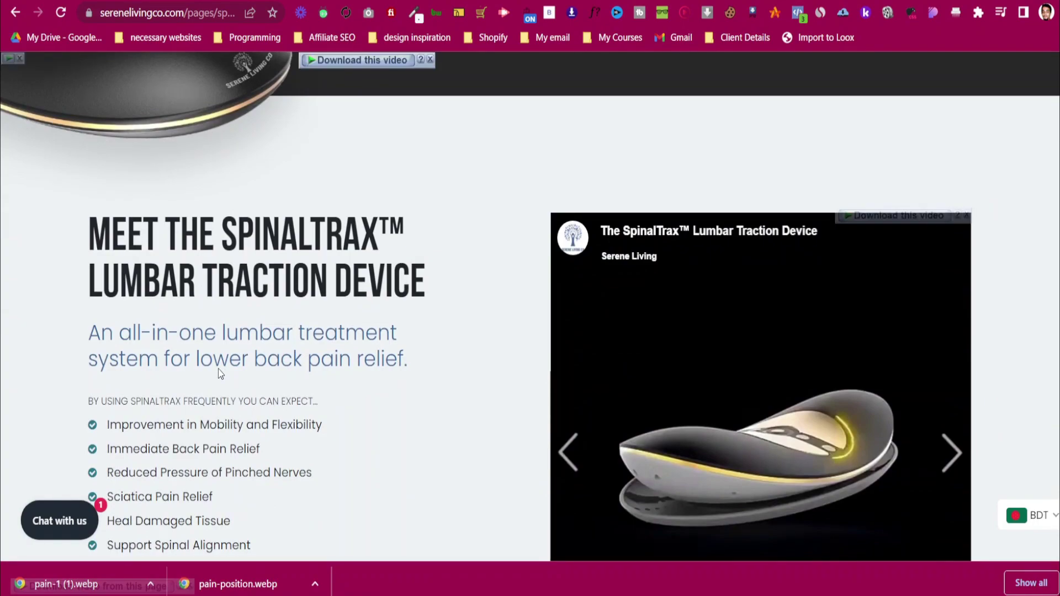
{"action": "scroll", "coordinate": [224, 381], "scroll_direction": "down", "scroll_amount": 1}
{"action": "scroll", "coordinate": [224, 381], "scroll_direction": "up", "scroll_amount": 2}
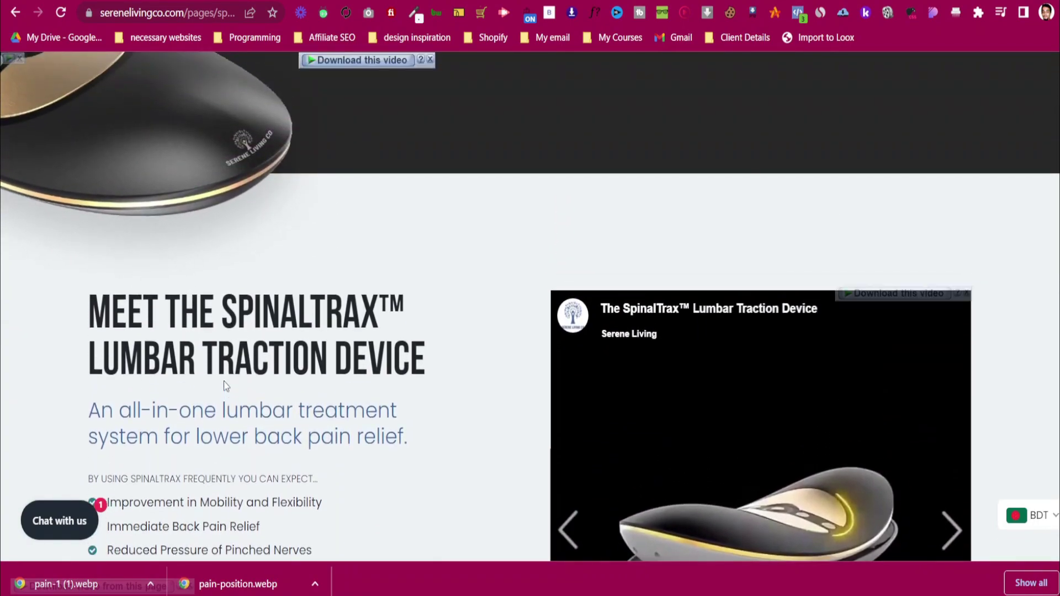
{"action": "scroll", "coordinate": [224, 381], "scroll_direction": "up", "scroll_amount": 5}
{"action": "scroll", "coordinate": [224, 380], "scroll_direction": "up", "scroll_amount": 3}
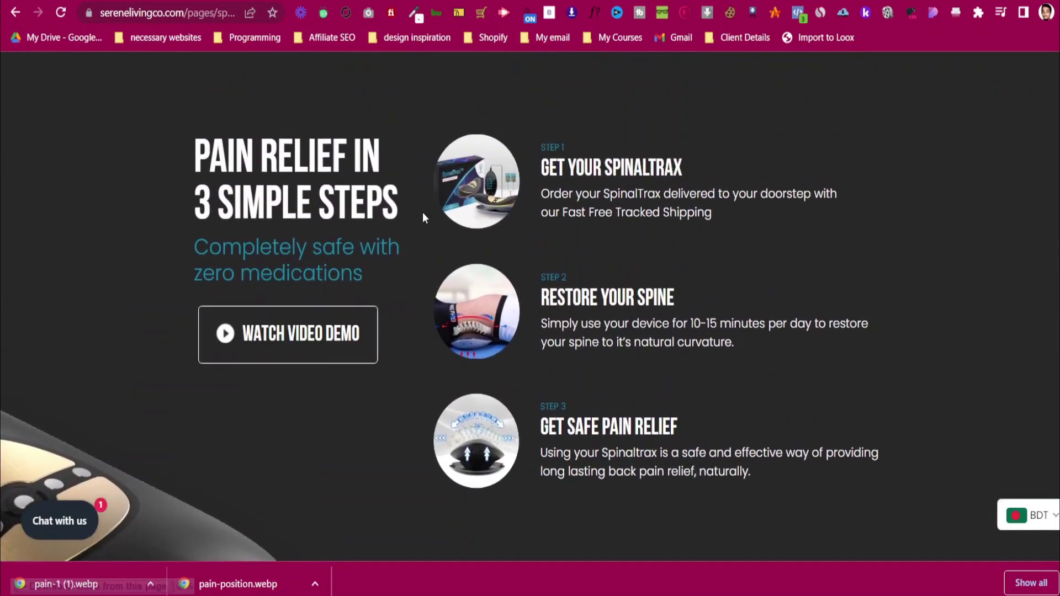
{"action": "scroll", "coordinate": [356, 333], "scroll_direction": "up", "scroll_amount": 5}
Return to the PageFly editor and save the product page with the black steps section
{"action": "left_click", "coordinate": [357, 0]}
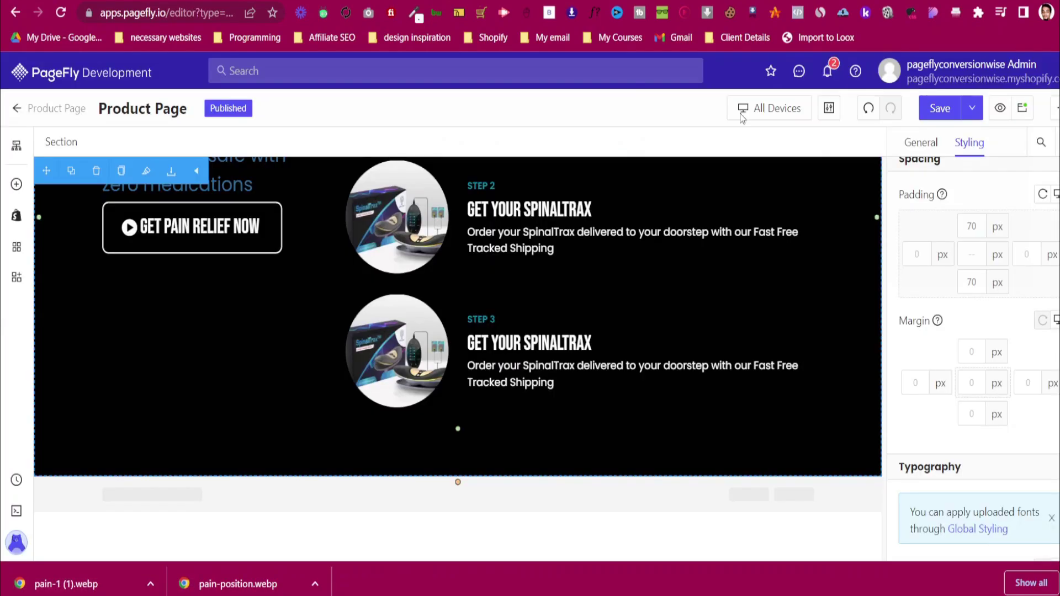
{"action": "left_click", "coordinate": [940, 112]}
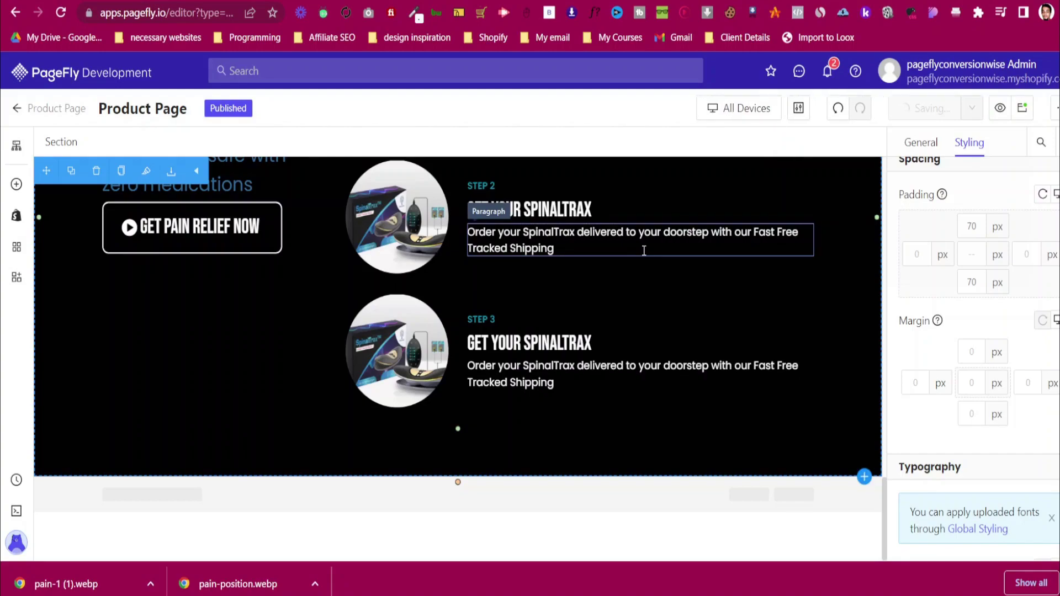
{"action": "scroll", "coordinate": [642, 251], "scroll_direction": "up", "scroll_amount": 4}
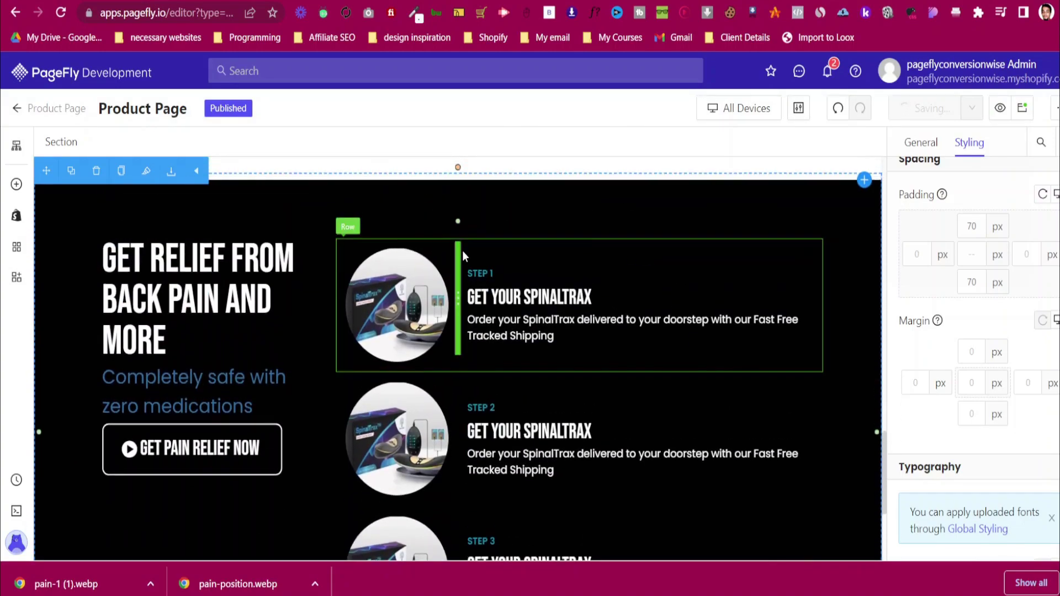
{"action": "scroll", "coordinate": [246, 254], "scroll_direction": "down", "scroll_amount": 5}
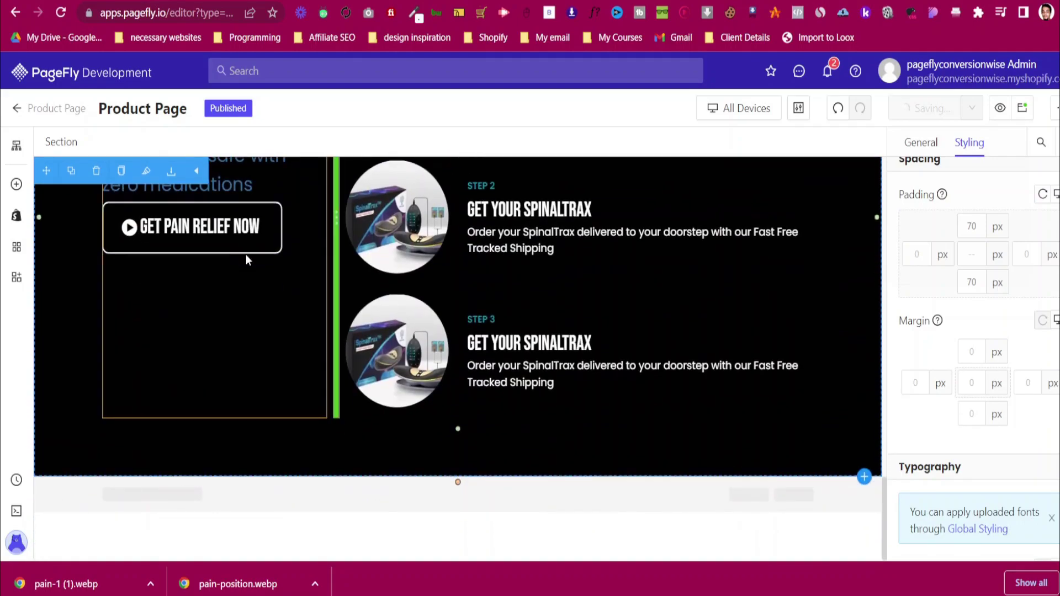
{"action": "scroll", "coordinate": [246, 254], "scroll_direction": "up", "scroll_amount": 1}
Study the heading, benefit list and video layout of the reference site's "Meet the SpinalTrax" section, then return to PageFly
{"action": "key", "text": "ctrl+Tab"}
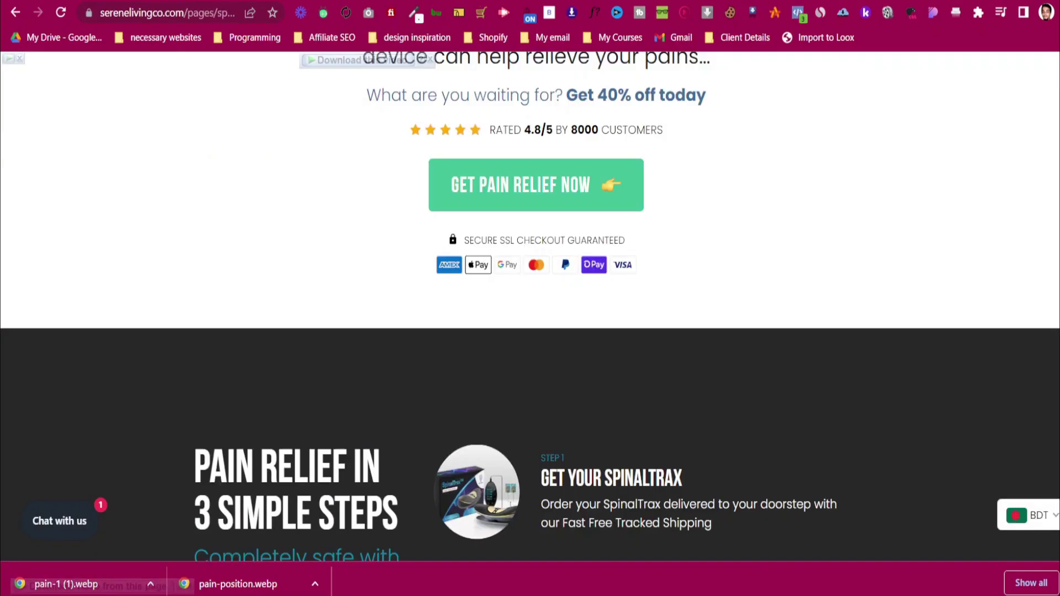
{"action": "scroll", "coordinate": [382, 360], "scroll_direction": "down", "scroll_amount": 12}
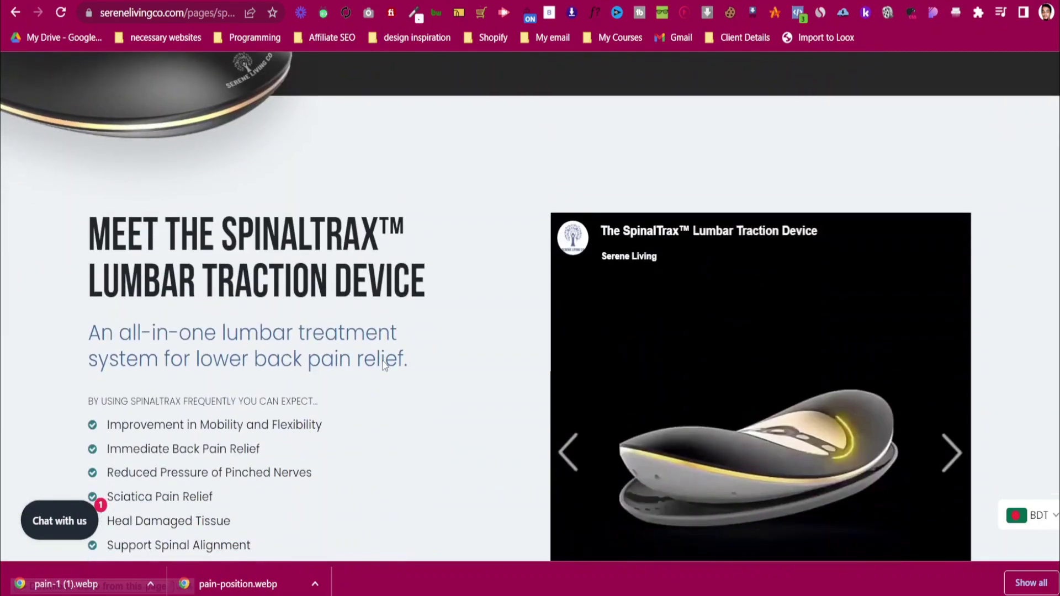
{"action": "scroll", "coordinate": [455, 285], "scroll_direction": "down", "scroll_amount": 3}
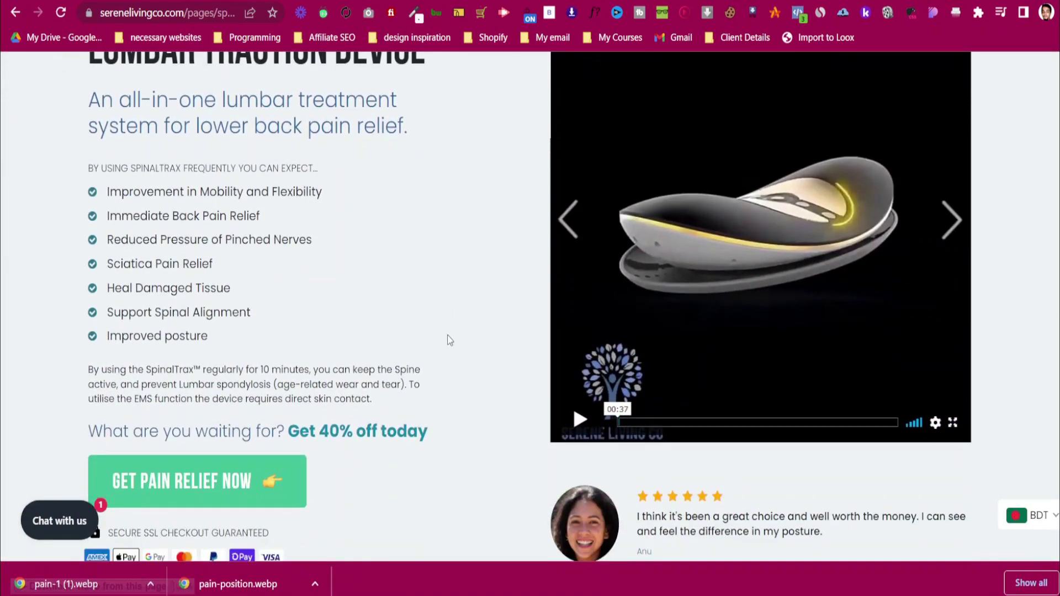
{"action": "scroll", "coordinate": [448, 336], "scroll_direction": "up", "scroll_amount": 1}
{"action": "key", "text": "ctrl+shift+Tab"}
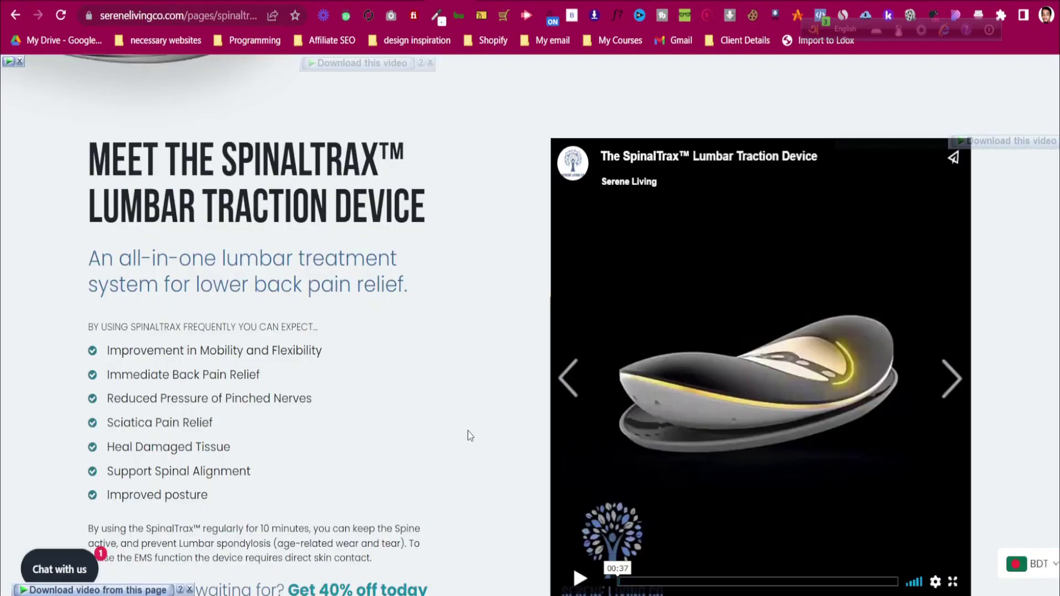
{"action": "scroll", "coordinate": [467, 425], "scroll_direction": "up", "scroll_amount": 2}
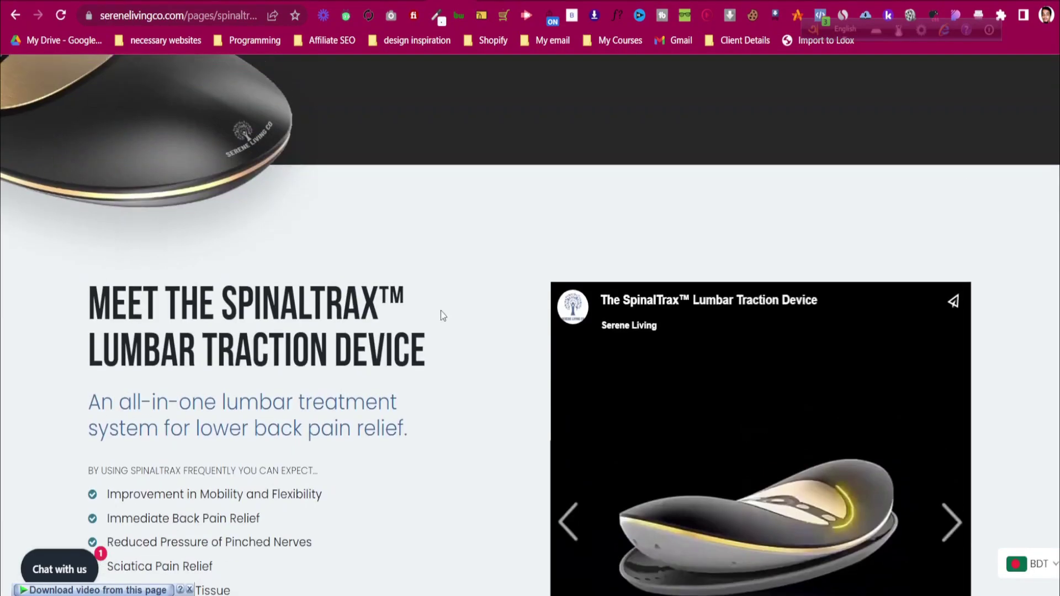
{"action": "left_click", "coordinate": [406, 1]}
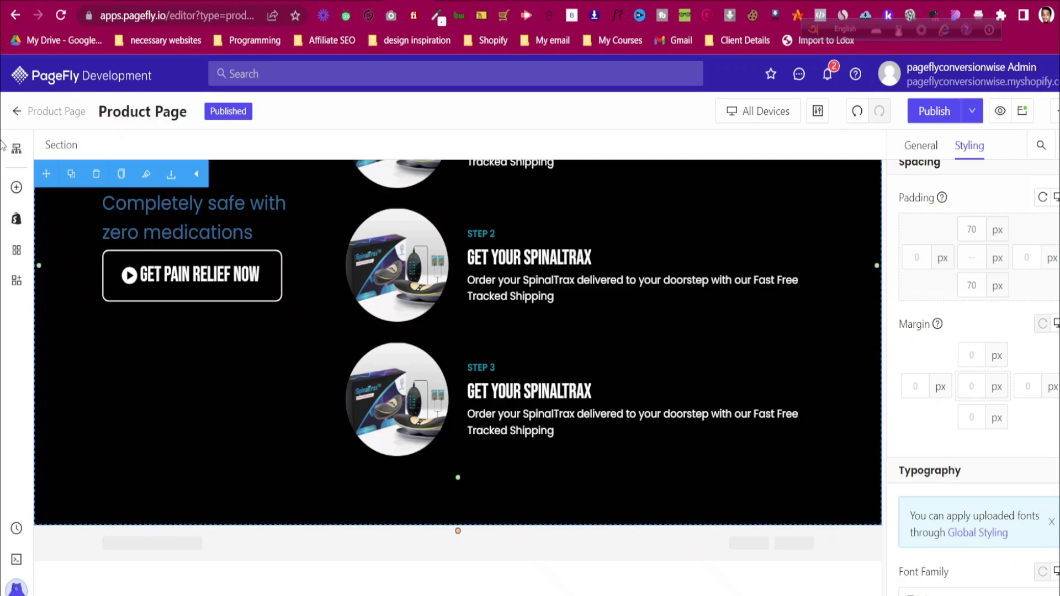
Add a layout with two equal 1/2 columns as a new section below the black steps section
{"action": "left_click", "coordinate": [16, 188]}
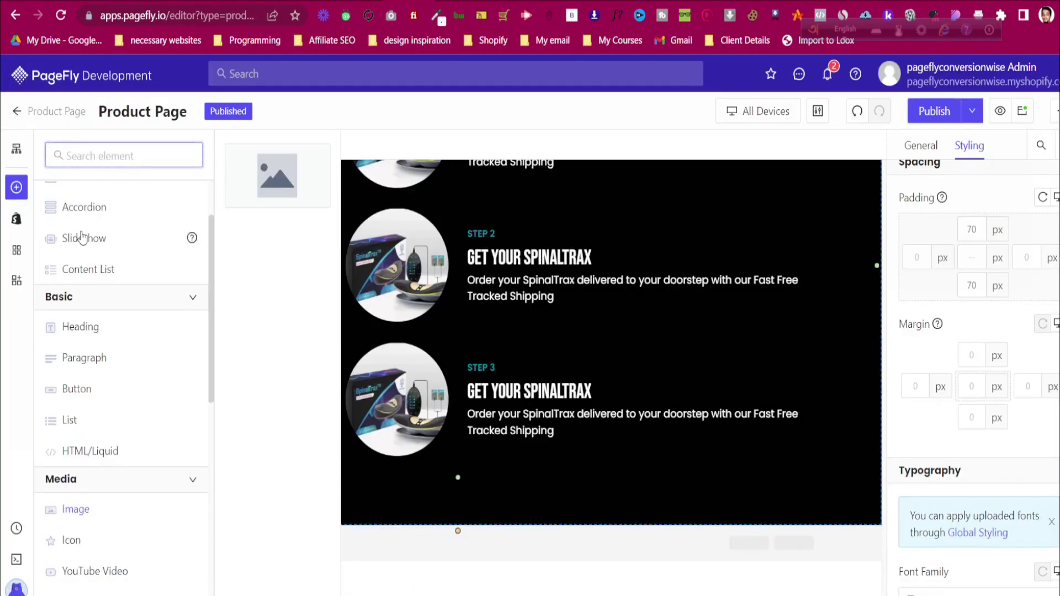
{"action": "scroll", "coordinate": [93, 244], "scroll_direction": "up", "scroll_amount": 2}
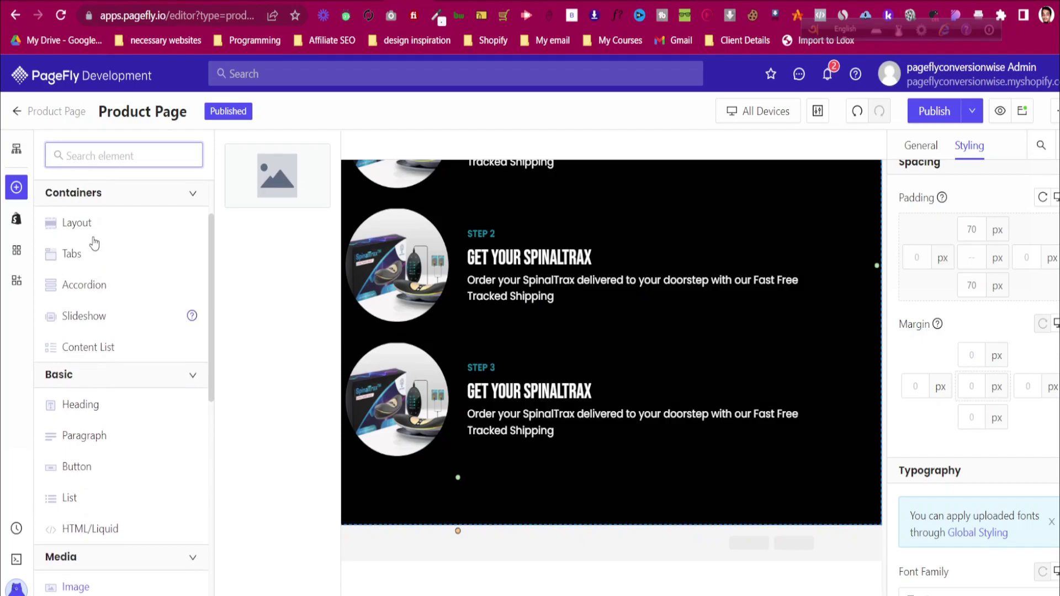
{"action": "mouse_move", "coordinate": [161, 221]}
{"action": "left_click_drag", "start_coordinate": [282, 267], "coordinate": [516, 578]}
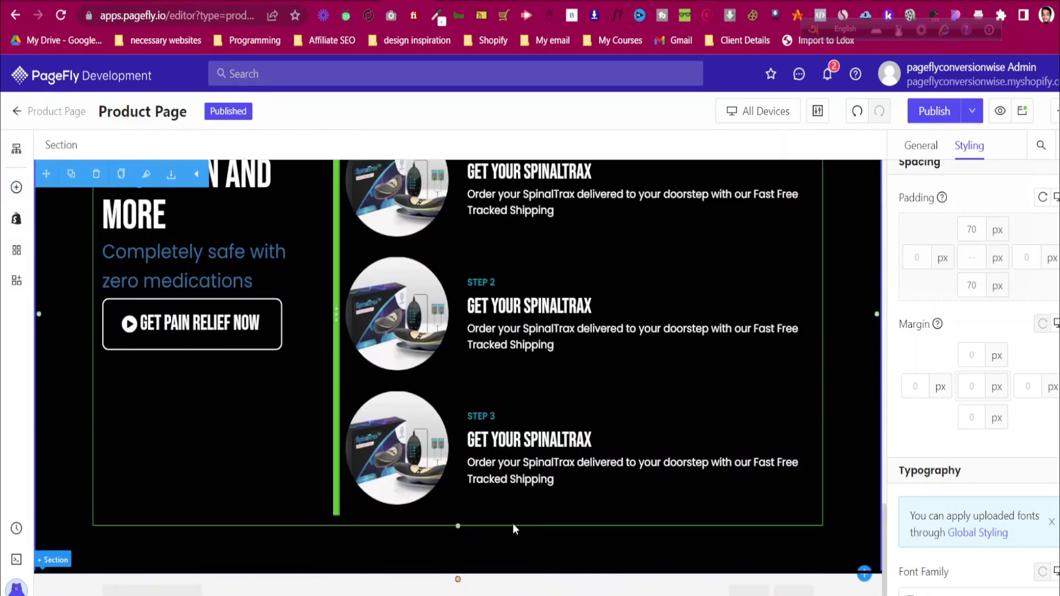
{"action": "left_click", "coordinate": [16, 187]}
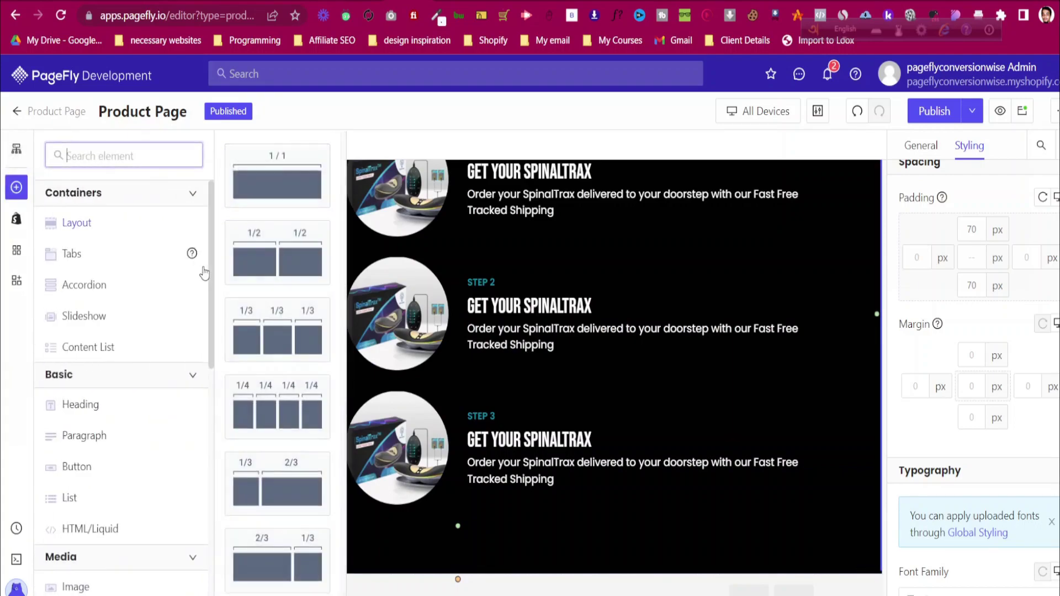
{"action": "left_click_drag", "start_coordinate": [294, 281], "coordinate": [485, 577]}
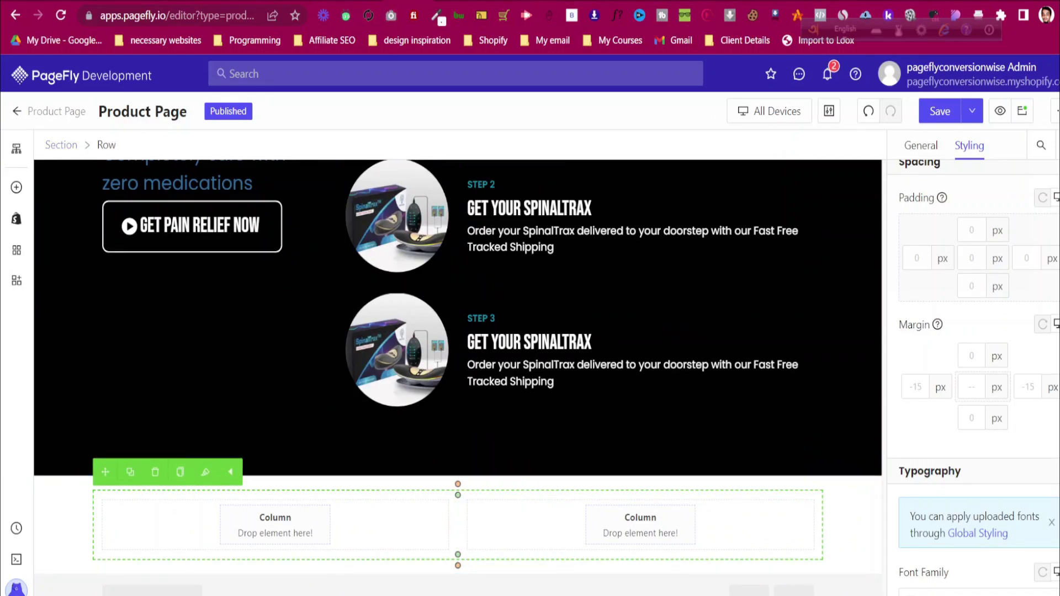
Copy the gray background code #EDF2F4 from the "color font" document and set it as the new two-column section's background color in PageFly
{"action": "left_click", "coordinate": [446, 1]}
{"action": "left_click", "coordinate": [513, 1]}
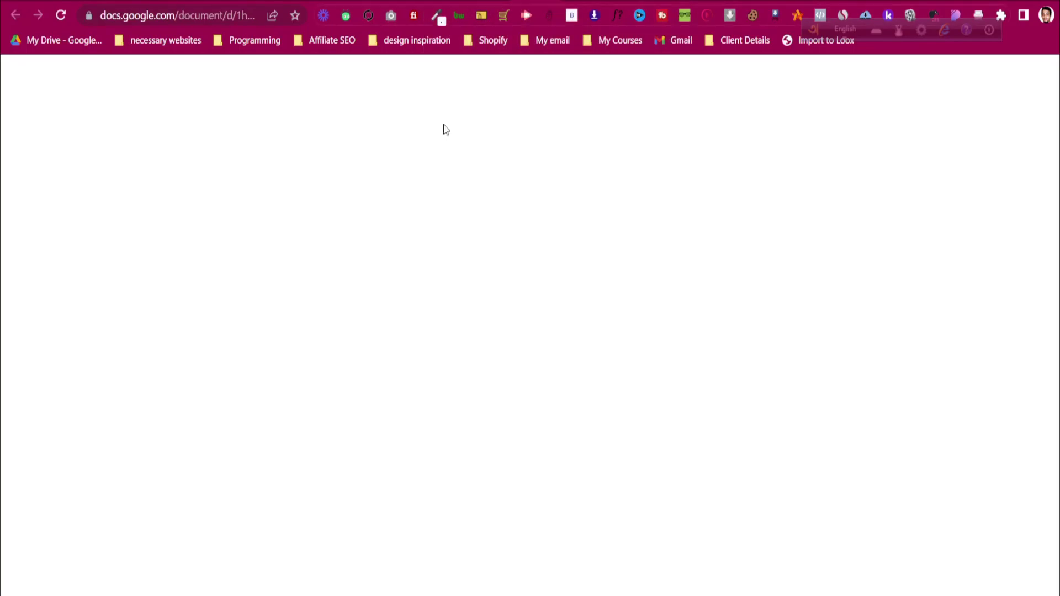
{"action": "left_click_drag", "start_coordinate": [368, 280], "coordinate": [419, 281]}
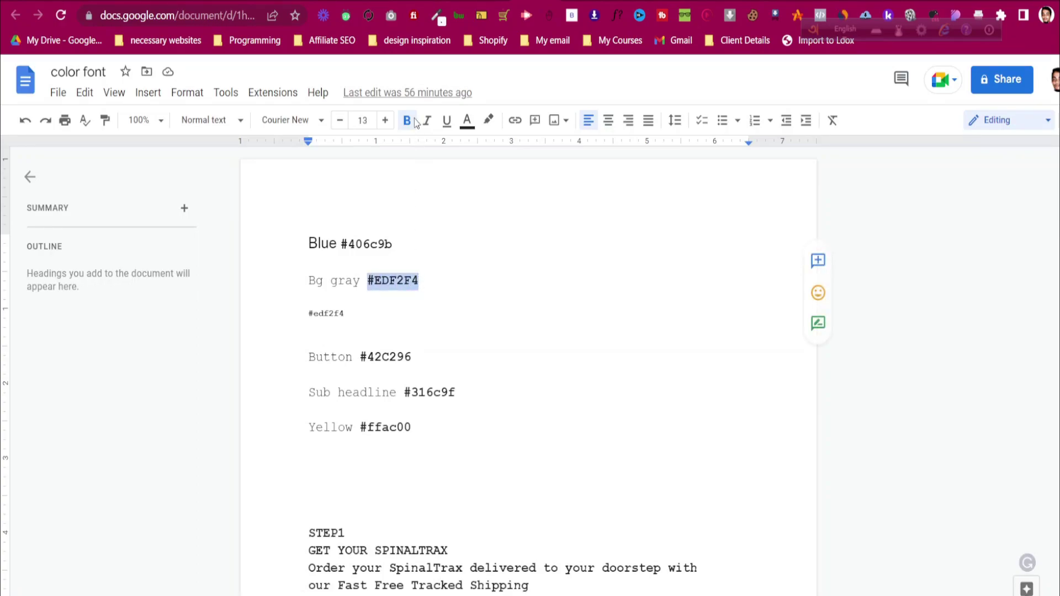
{"action": "left_click", "coordinate": [410, 1]}
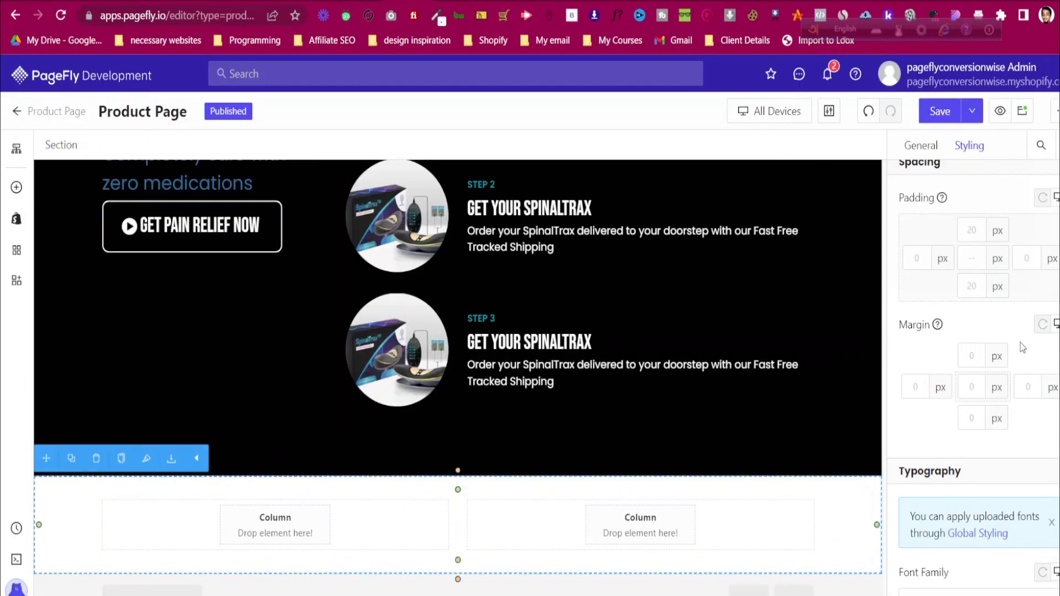
{"action": "scroll", "coordinate": [1017, 349], "scroll_direction": "down", "scroll_amount": 10}
{"action": "left_click", "coordinate": [979, 354]}
{"action": "type", "text": "#EDF2F4"}
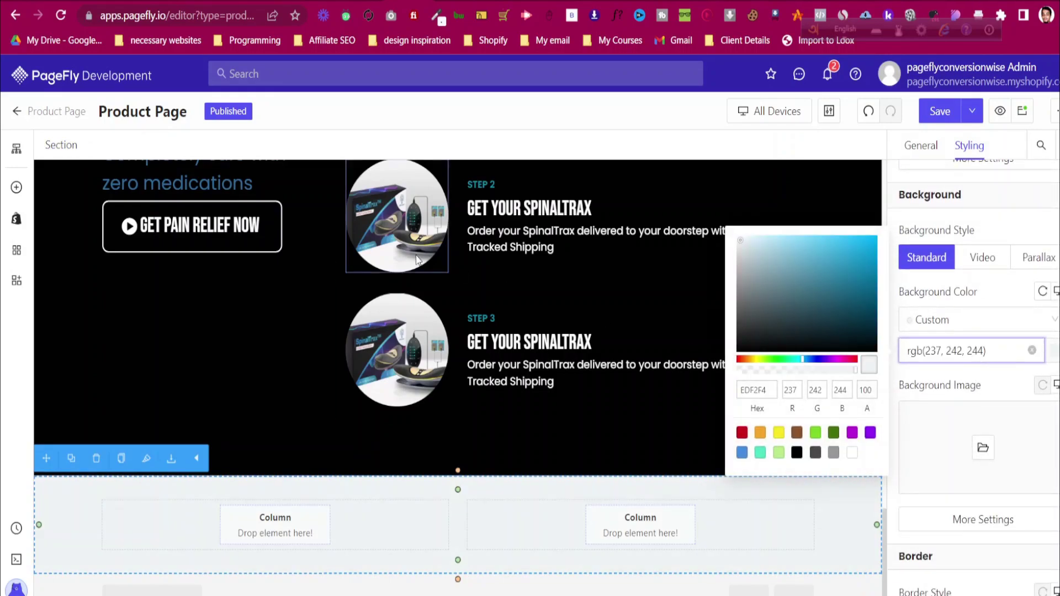
Check the reference section's spacing, then set the gray two-column section's top and bottom padding to 50 px
{"action": "left_click", "coordinate": [456, 1]}
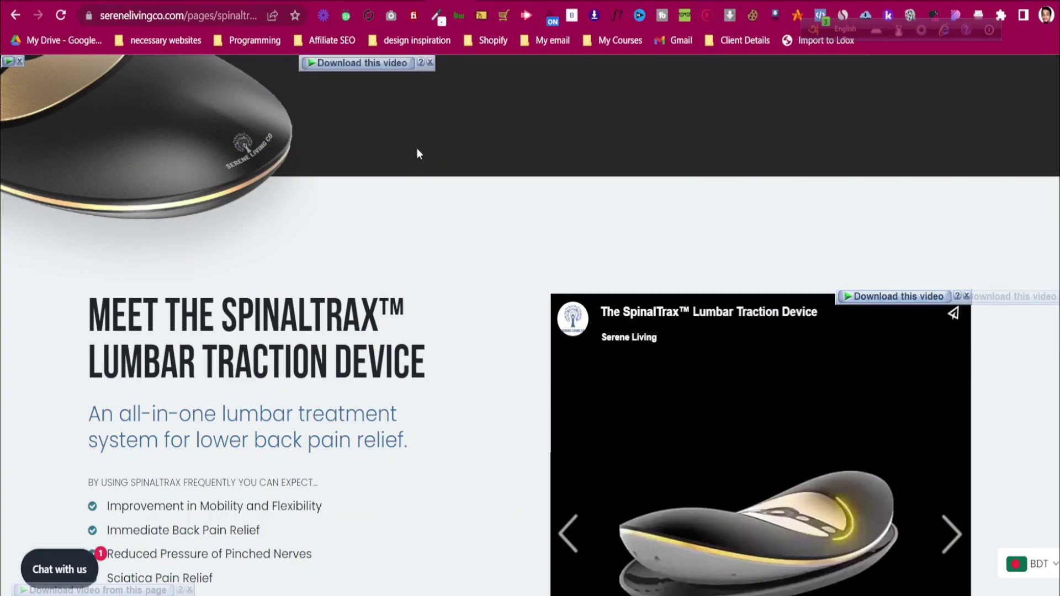
{"action": "left_click", "coordinate": [403, 1]}
{"action": "scroll", "coordinate": [1003, 309], "scroll_direction": "up", "scroll_amount": 5}
{"action": "scroll", "coordinate": [1002, 308], "scroll_direction": "up", "scroll_amount": 5}
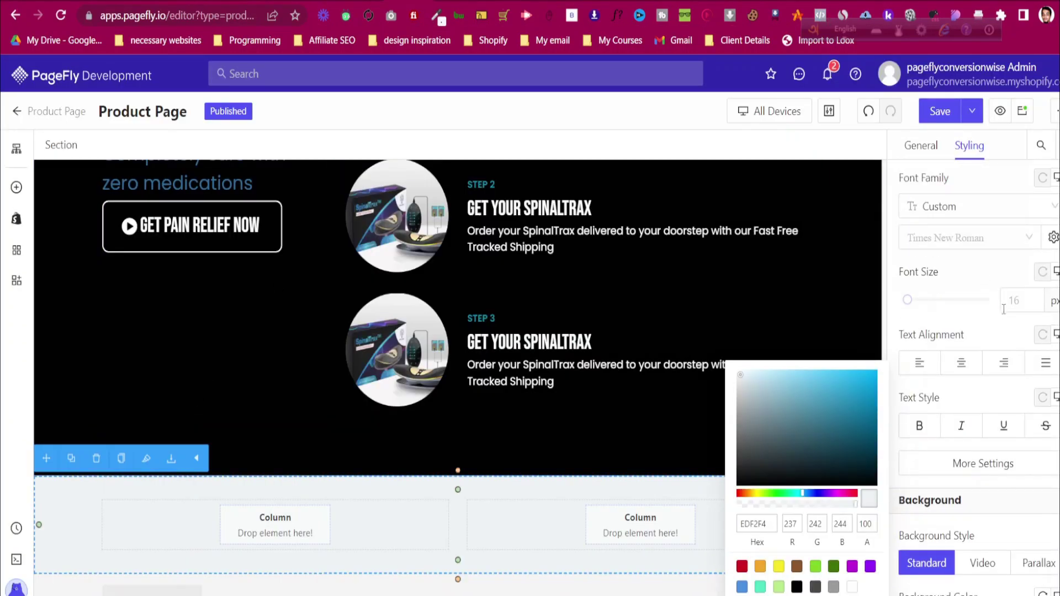
{"action": "scroll", "coordinate": [960, 270], "scroll_direction": "up", "scroll_amount": 5}
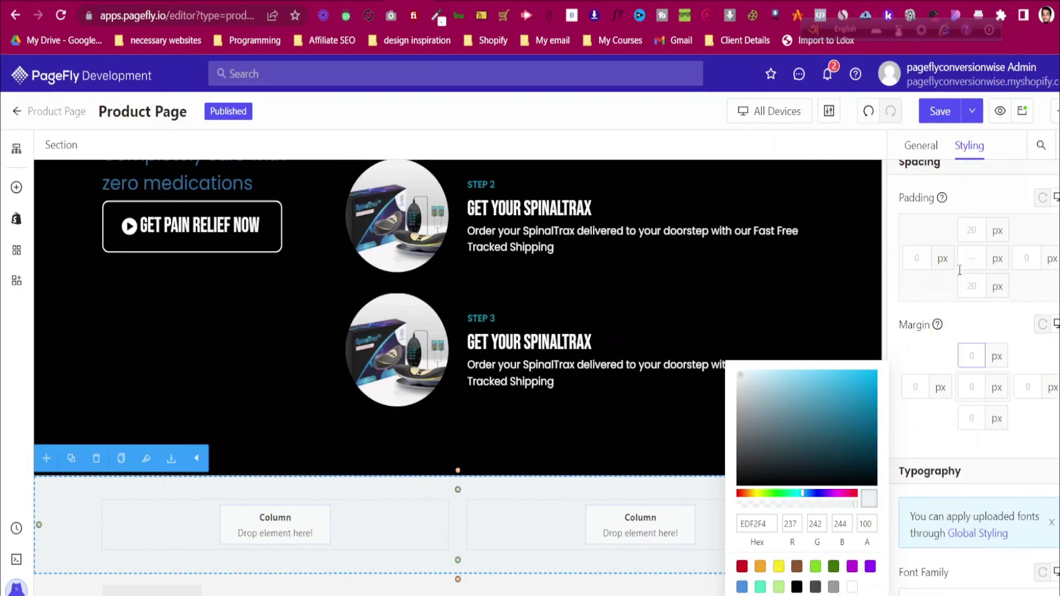
{"action": "left_click", "coordinate": [973, 385]}
{"action": "key", "text": "BackSpace"}
{"action": "key", "text": "BackSpace"}
{"action": "type", "text": "50"}
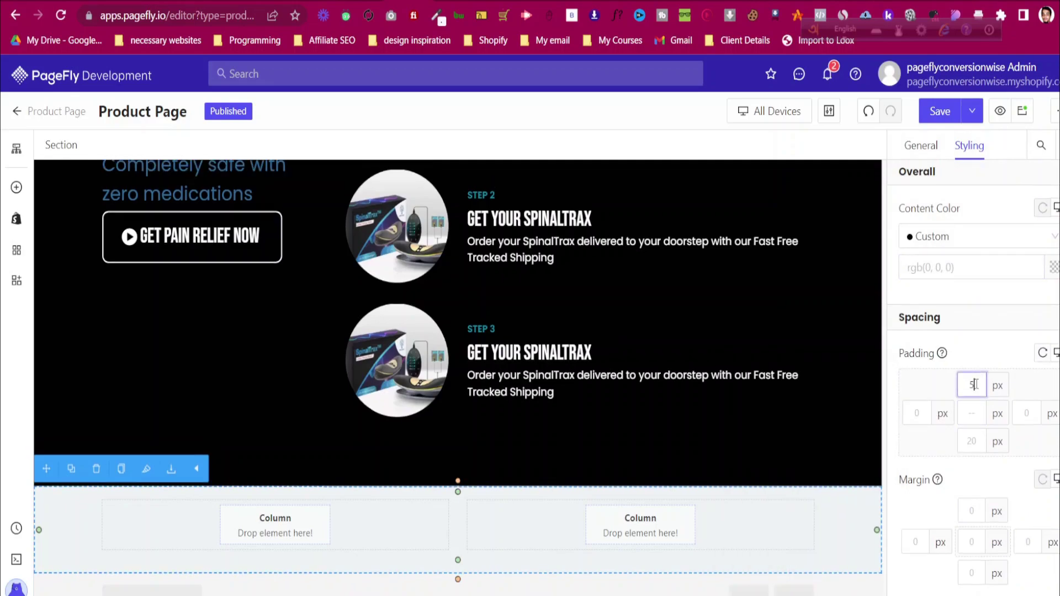
{"action": "left_click", "coordinate": [973, 442]}
{"action": "key", "text": "BackSpace"}
{"action": "key", "text": "BackSpace"}
{"action": "type", "text": "50"}
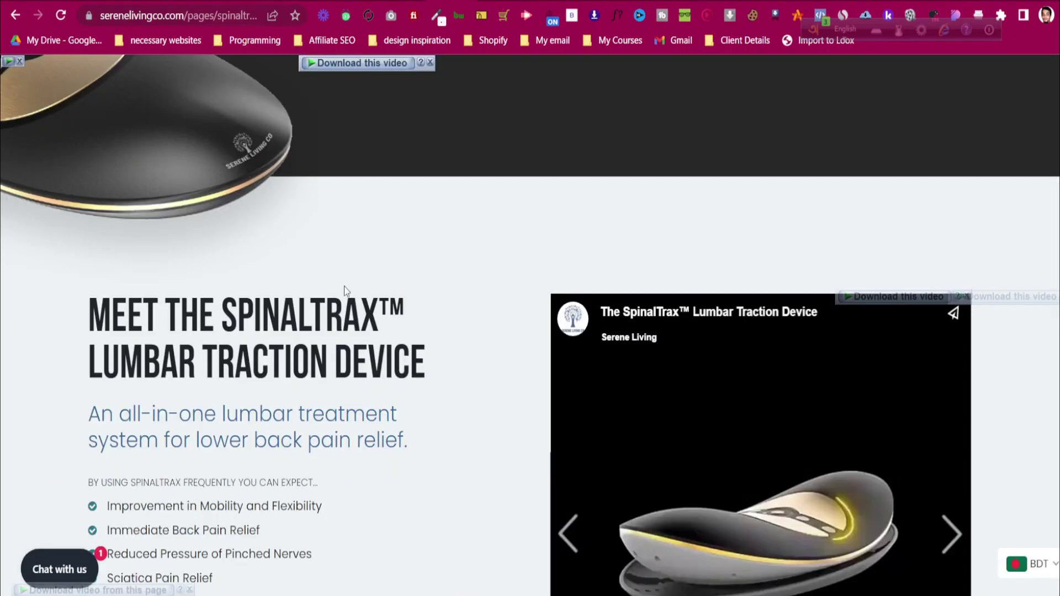
Examine the headings, benefit list, closing text and button of the reference site's "Meet the SpinalTrax" section
{"action": "scroll", "coordinate": [183, 365], "scroll_direction": "down", "scroll_amount": 2}
{"action": "scroll", "coordinate": [253, 287], "scroll_direction": "down", "scroll_amount": 2}
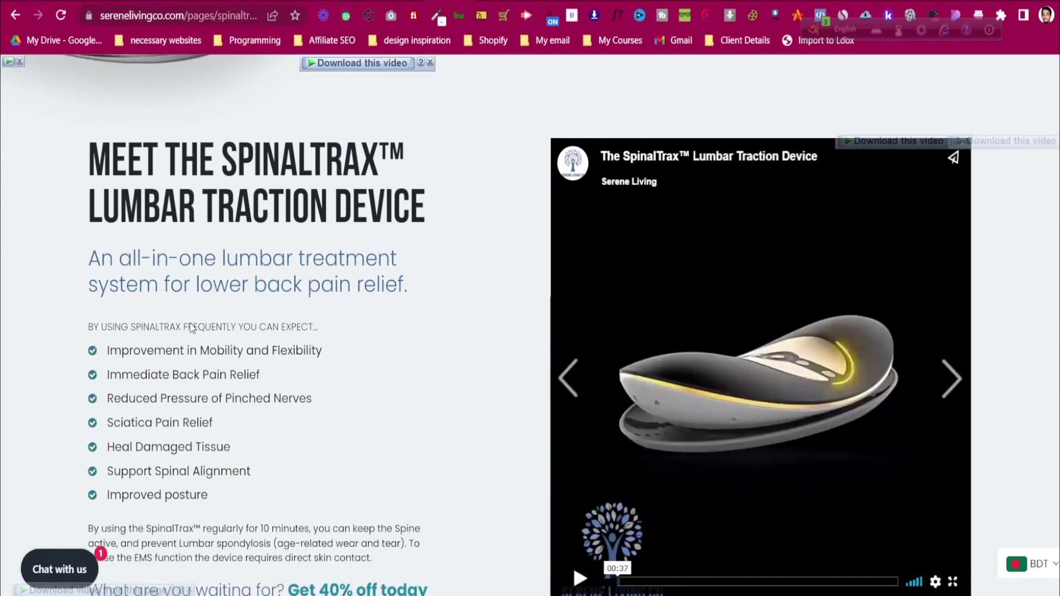
{"action": "scroll", "coordinate": [191, 324], "scroll_direction": "down", "scroll_amount": 2}
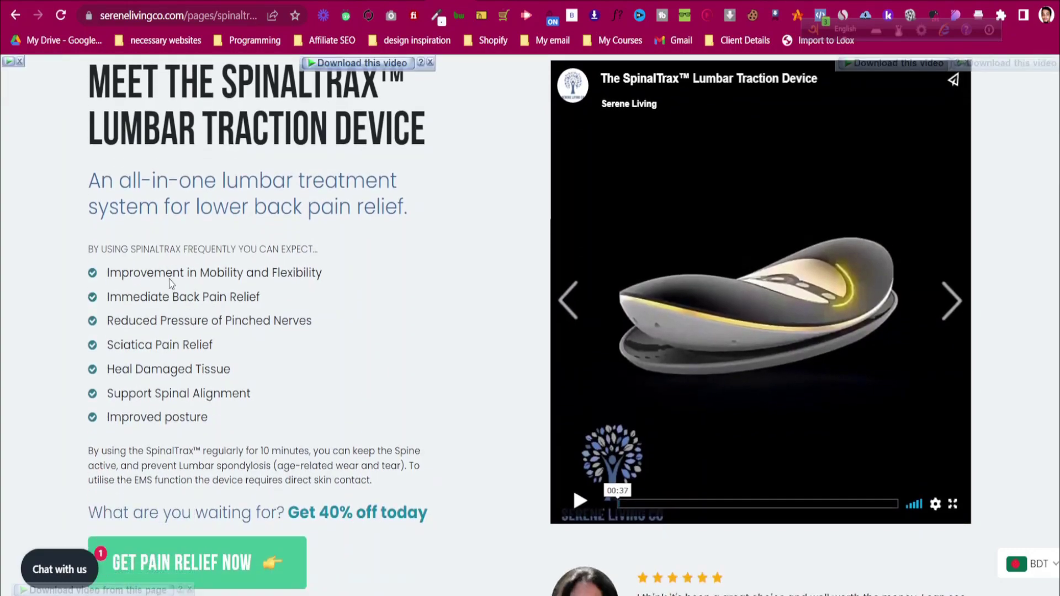
{"action": "scroll", "coordinate": [169, 279], "scroll_direction": "up", "scroll_amount": 2}
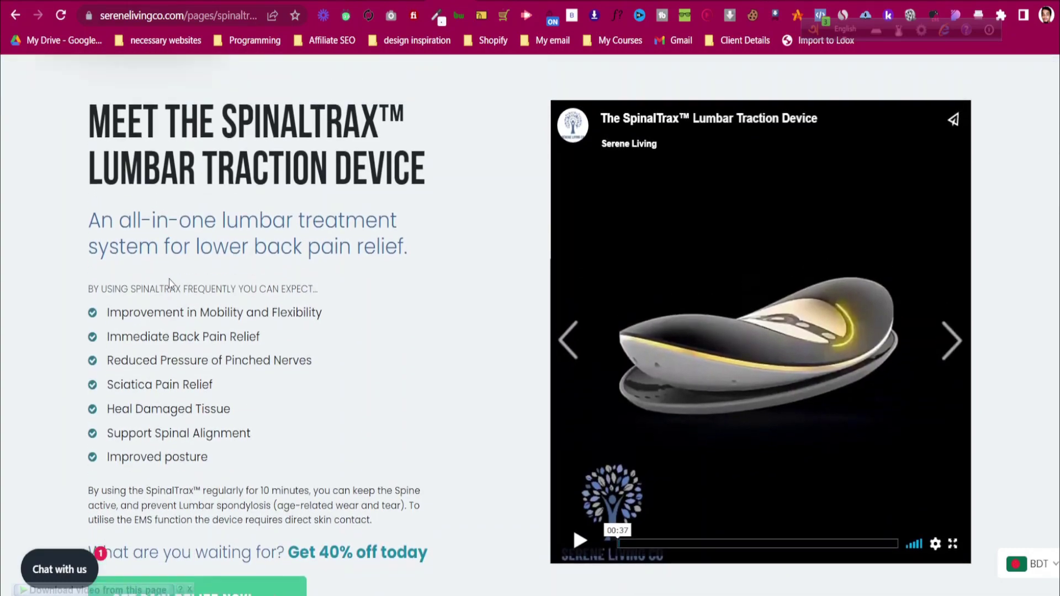
{"action": "scroll", "coordinate": [171, 283], "scroll_direction": "up", "scroll_amount": 2}
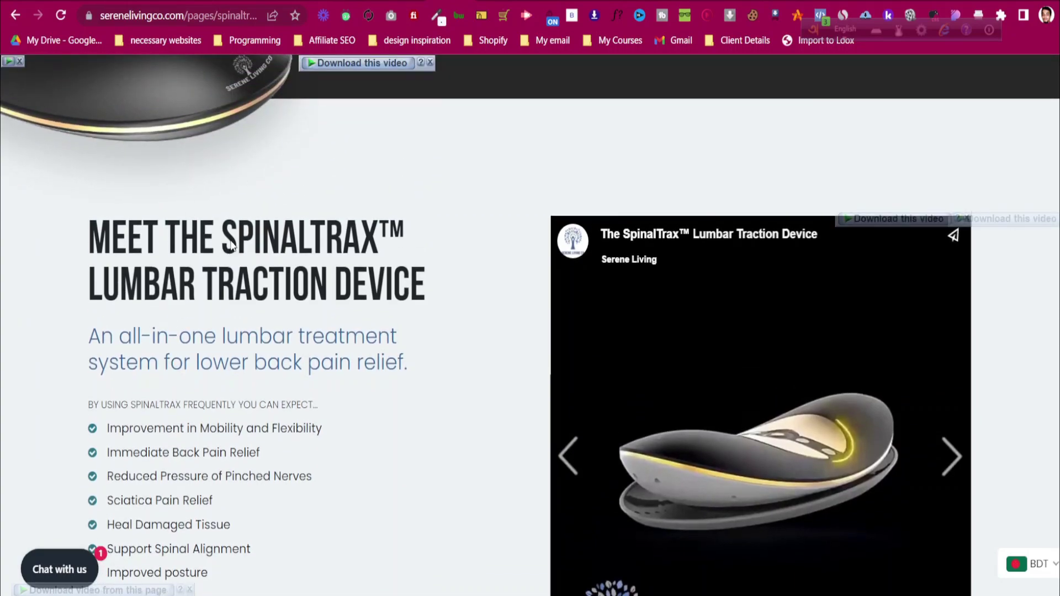
{"action": "scroll", "coordinate": [231, 246], "scroll_direction": "down", "scroll_amount": 4}
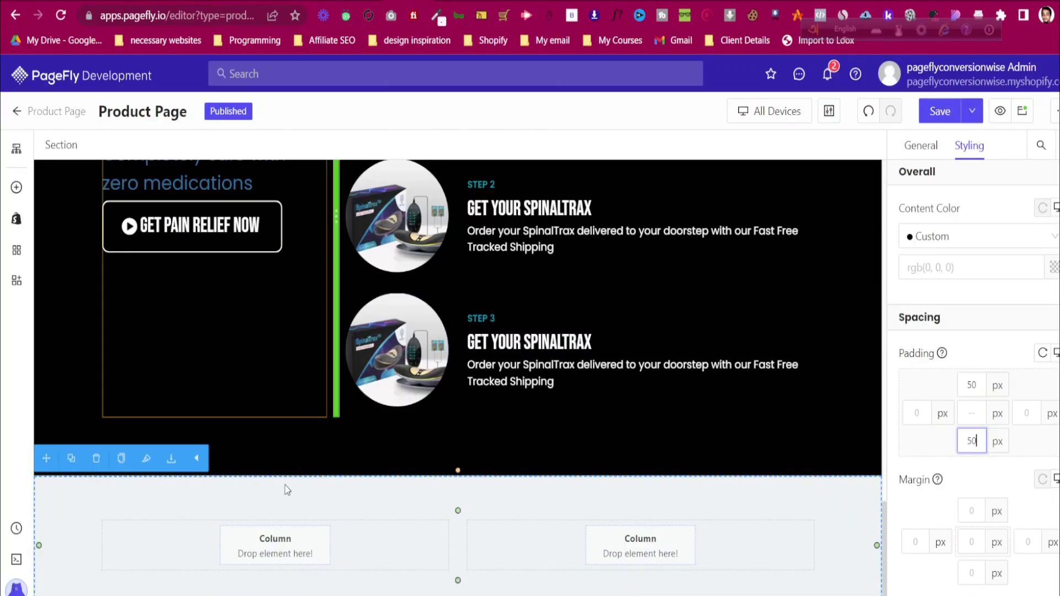
Duplicate the black "Get relief from back pain and more" heading in PageFly and move the copy into the gray section's first column
{"action": "scroll", "coordinate": [285, 485], "scroll_direction": "up", "scroll_amount": 7}
{"action": "scroll", "coordinate": [263, 529], "scroll_direction": "up", "scroll_amount": 12}
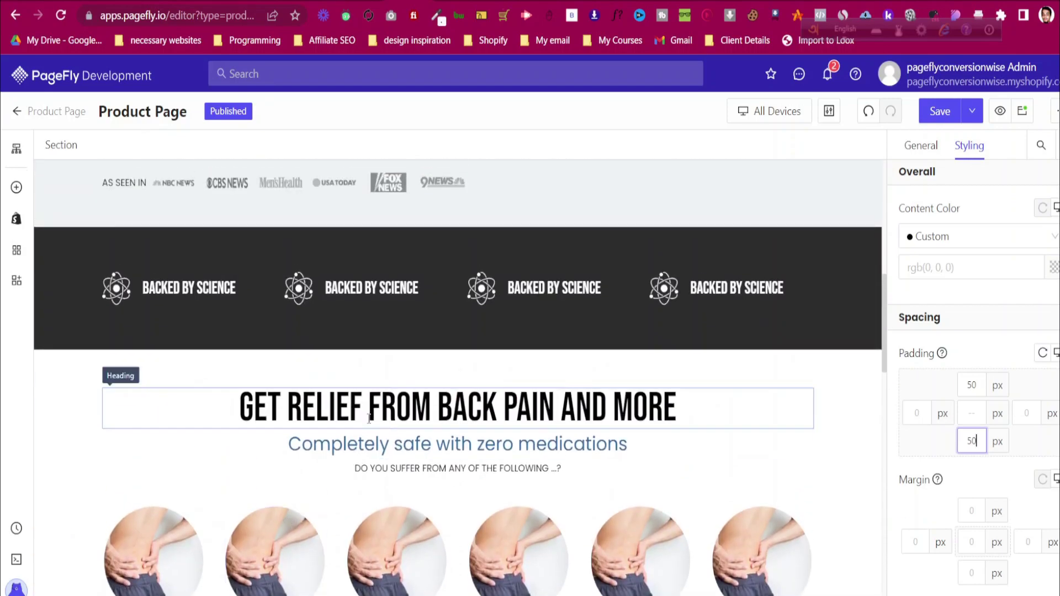
{"action": "left_click", "coordinate": [369, 419]}
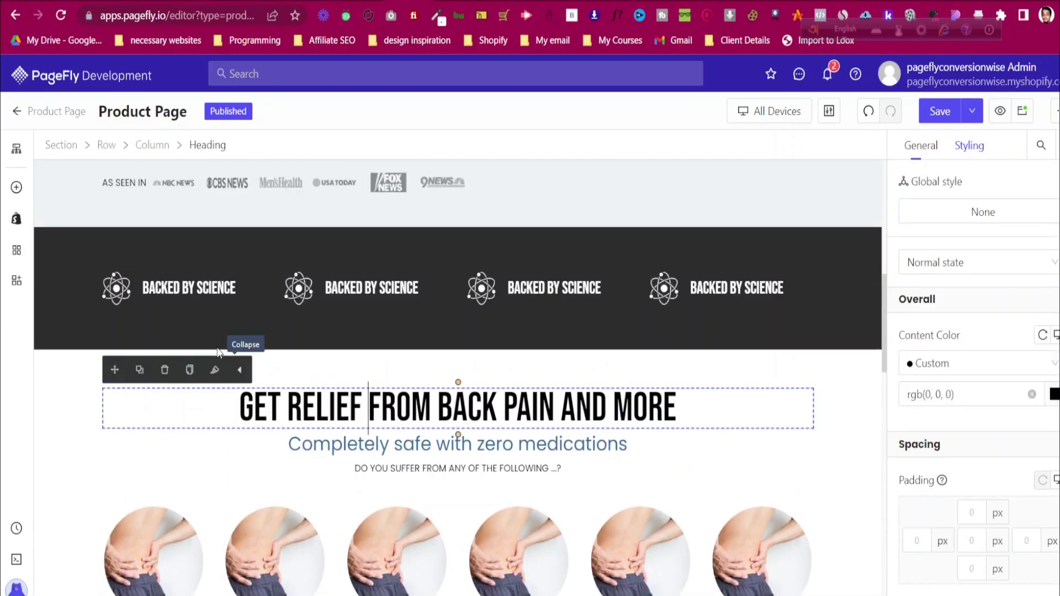
{"action": "left_click", "coordinate": [140, 370]}
{"action": "left_click", "coordinate": [406, 450]}
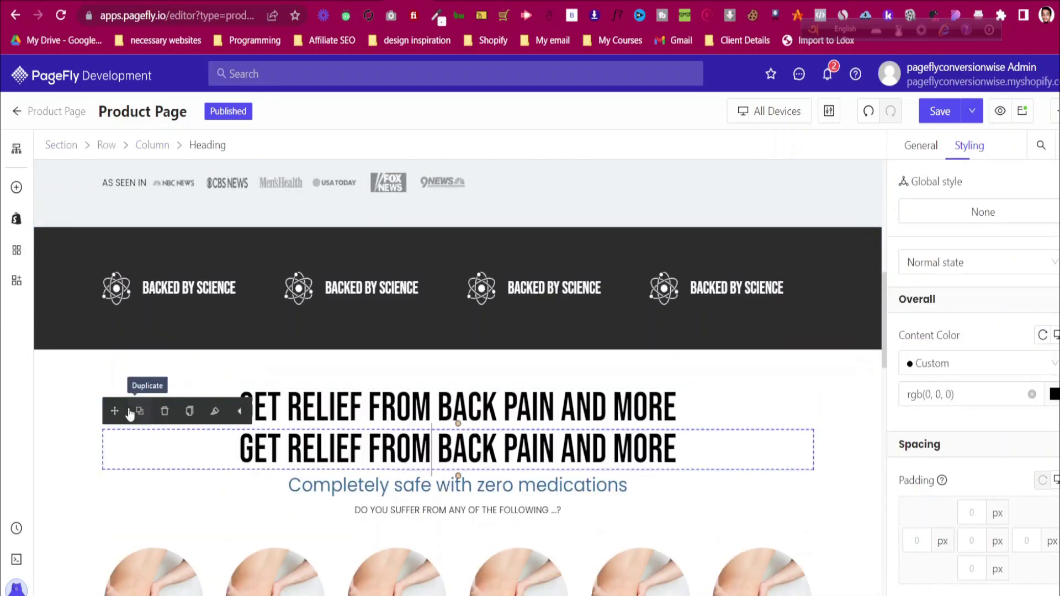
{"action": "scroll", "coordinate": [275, 502], "scroll_direction": "down", "scroll_amount": 7}
{"action": "left_click_drag", "start_coordinate": [337, 589], "coordinate": [343, 508]}
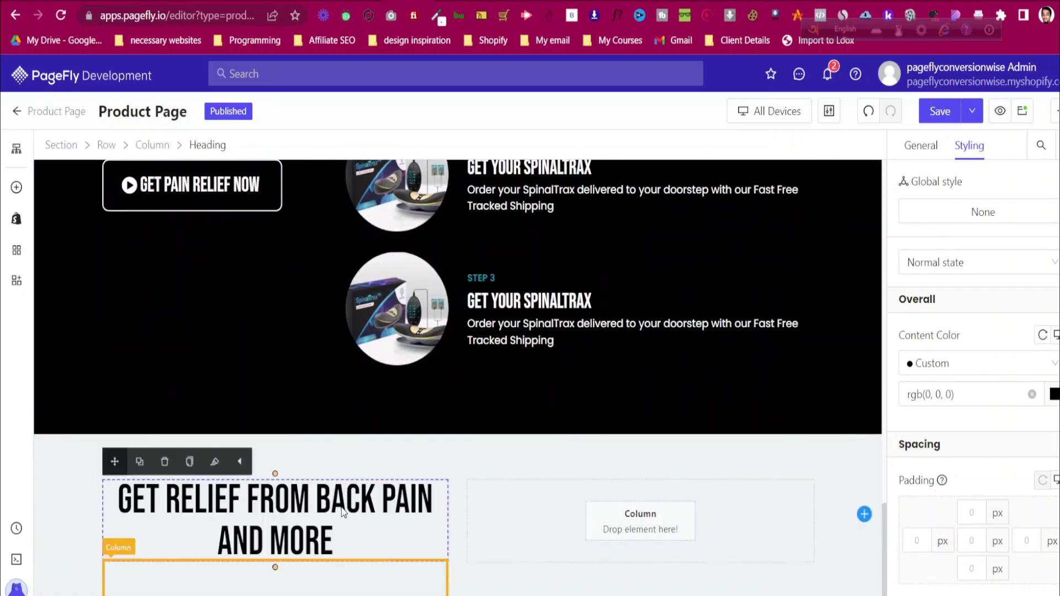
Left-align the copied heading's text in the gray section and compare it with the reference site's heading
{"action": "left_click", "coordinate": [921, 145]}
{"action": "scroll", "coordinate": [936, 442], "scroll_direction": "down", "scroll_amount": 5}
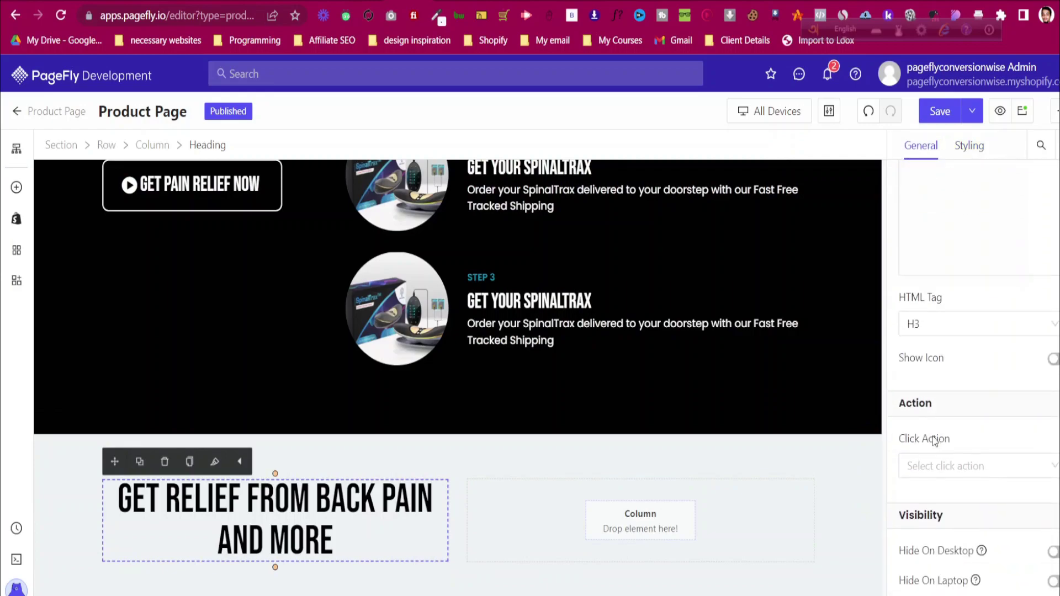
{"action": "left_click", "coordinate": [969, 146]}
{"action": "scroll", "coordinate": [972, 331], "scroll_direction": "down", "scroll_amount": 4}
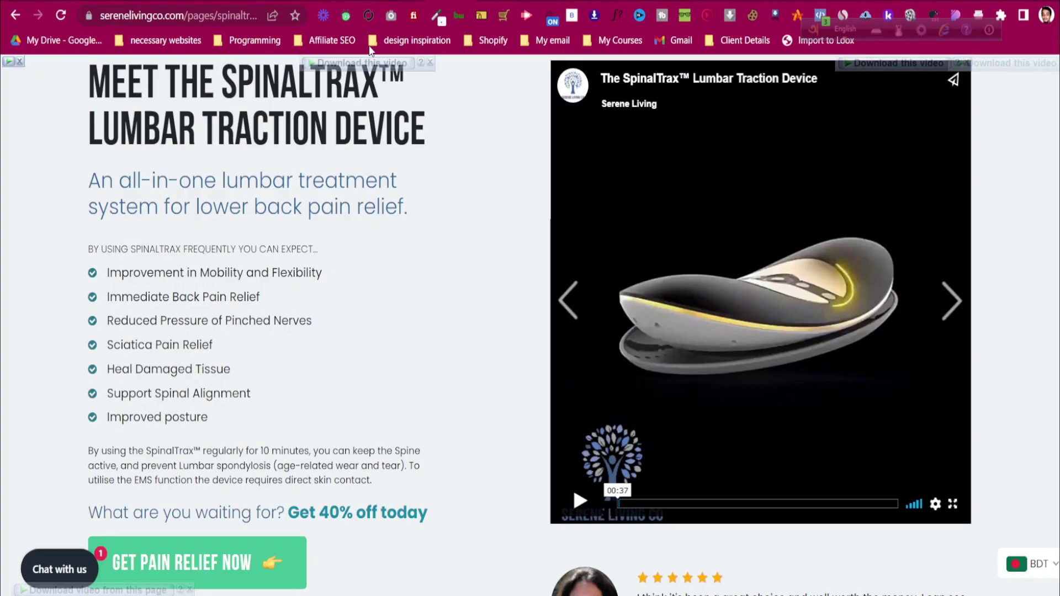
{"action": "scroll", "coordinate": [170, 227], "scroll_direction": "up", "scroll_amount": 2}
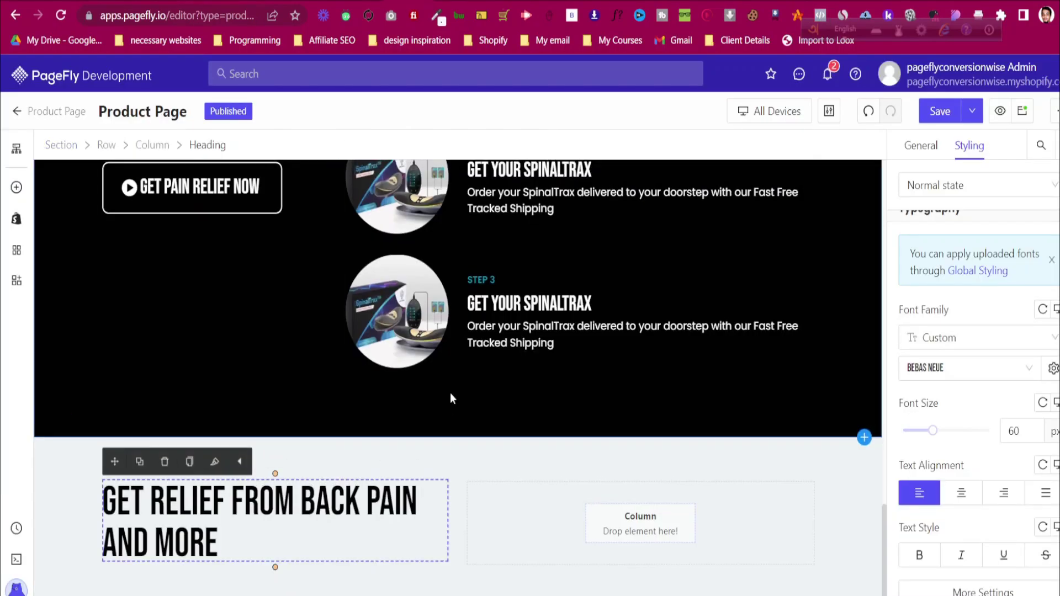
Duplicate the blue "Completely safe with zero medications" subheading in the black section and move the copy below the gray section's heading
{"action": "scroll", "coordinate": [450, 393], "scroll_direction": "up", "scroll_amount": 6}
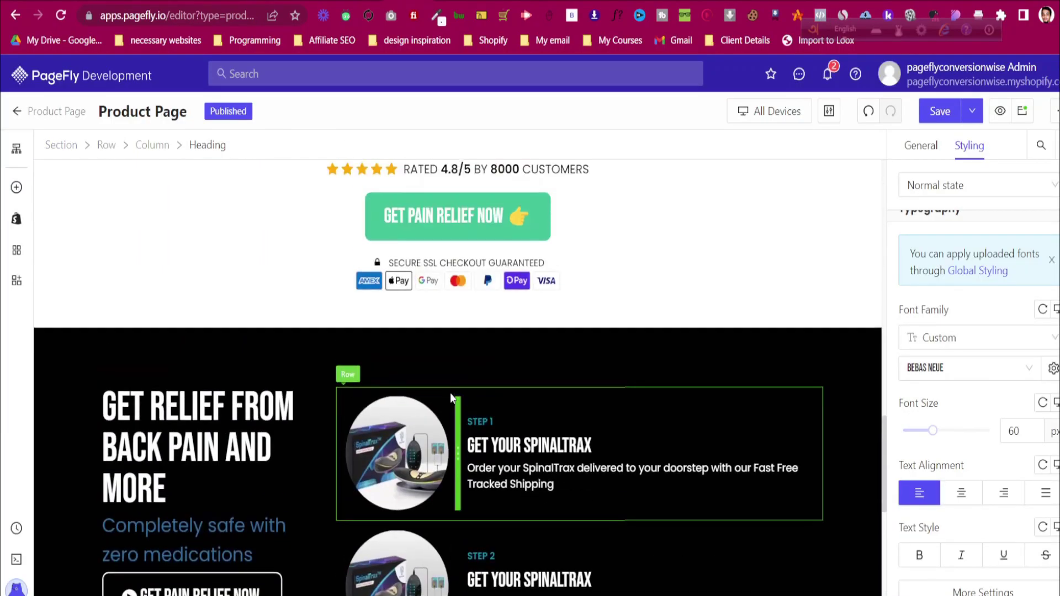
{"action": "scroll", "coordinate": [449, 392], "scroll_direction": "up", "scroll_amount": 5}
{"action": "scroll", "coordinate": [343, 389], "scroll_direction": "down", "scroll_amount": 8}
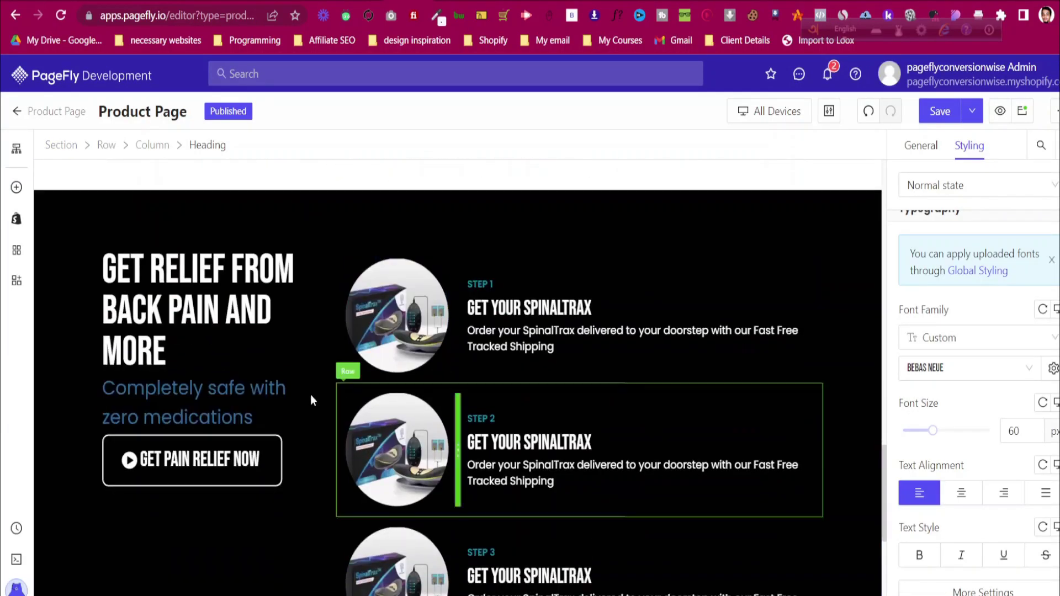
{"action": "left_click", "coordinate": [257, 392]}
{"action": "left_click", "coordinate": [140, 355]}
{"action": "left_click_drag", "start_coordinate": [116, 351], "coordinate": [226, 529]}
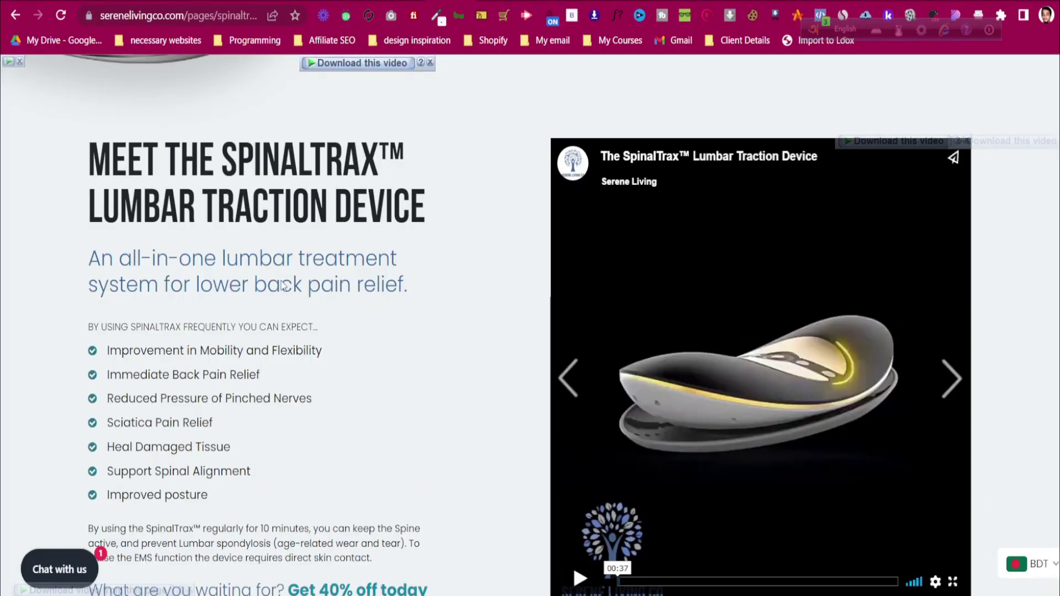
Set the gray section's blue subheading to a top margin of 10 px, then switch to the reference site
{"action": "scroll", "coordinate": [283, 286], "scroll_direction": "down", "scroll_amount": 2}
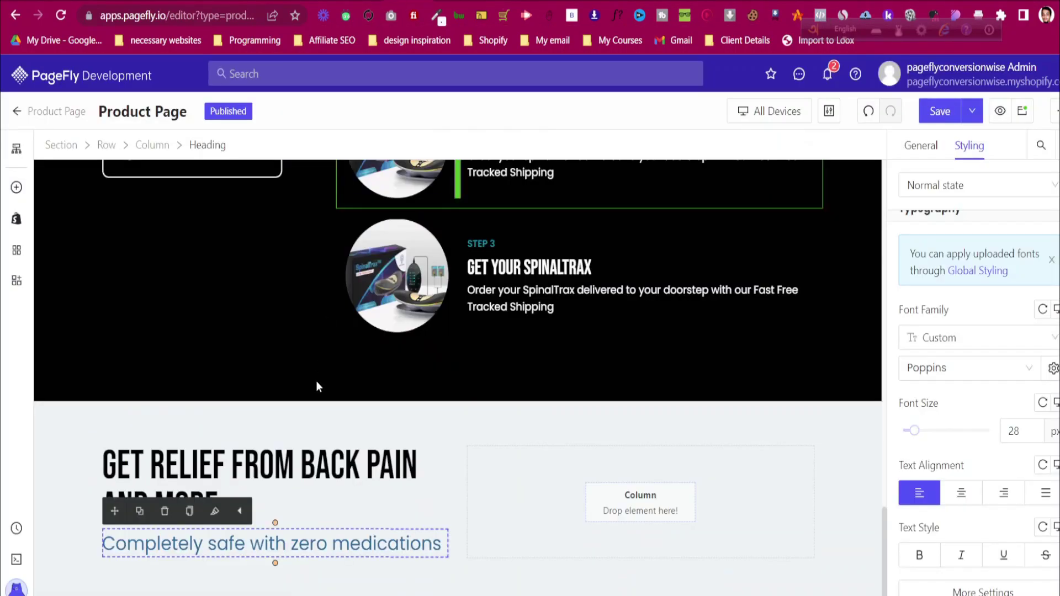
{"action": "left_click", "coordinate": [317, 468]}
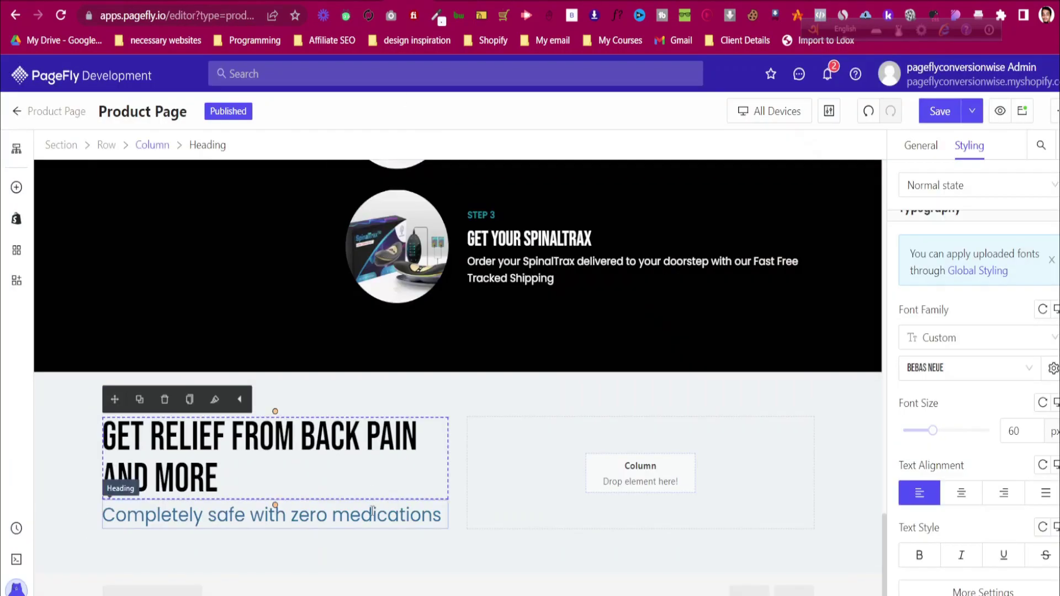
{"action": "left_click", "coordinate": [385, 522]}
{"action": "scroll", "coordinate": [1021, 281], "scroll_direction": "up", "scroll_amount": 7}
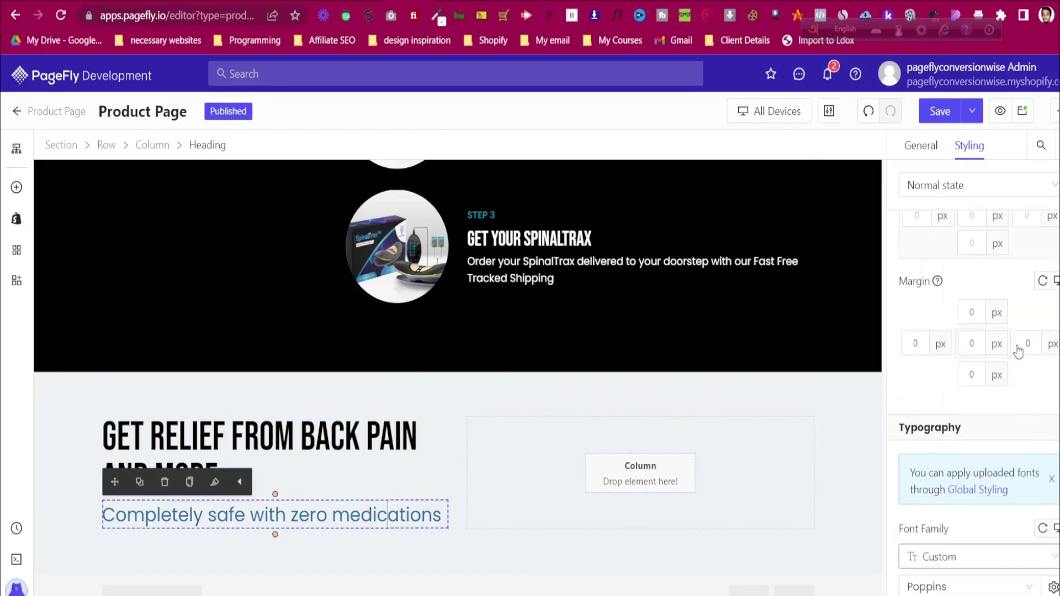
{"action": "type", "text": "1"}
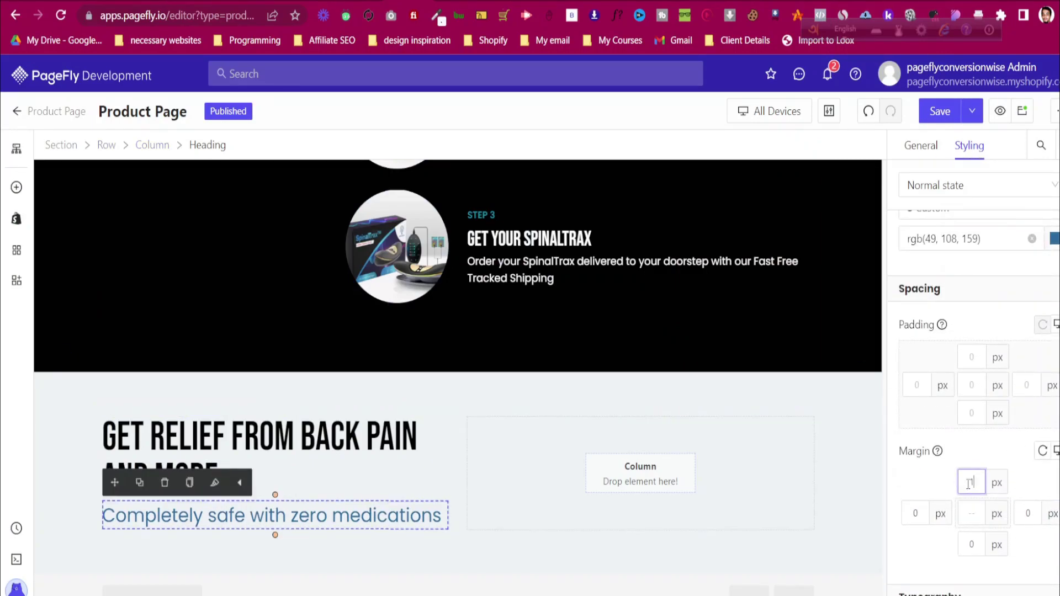
{"action": "type", "text": "0"}
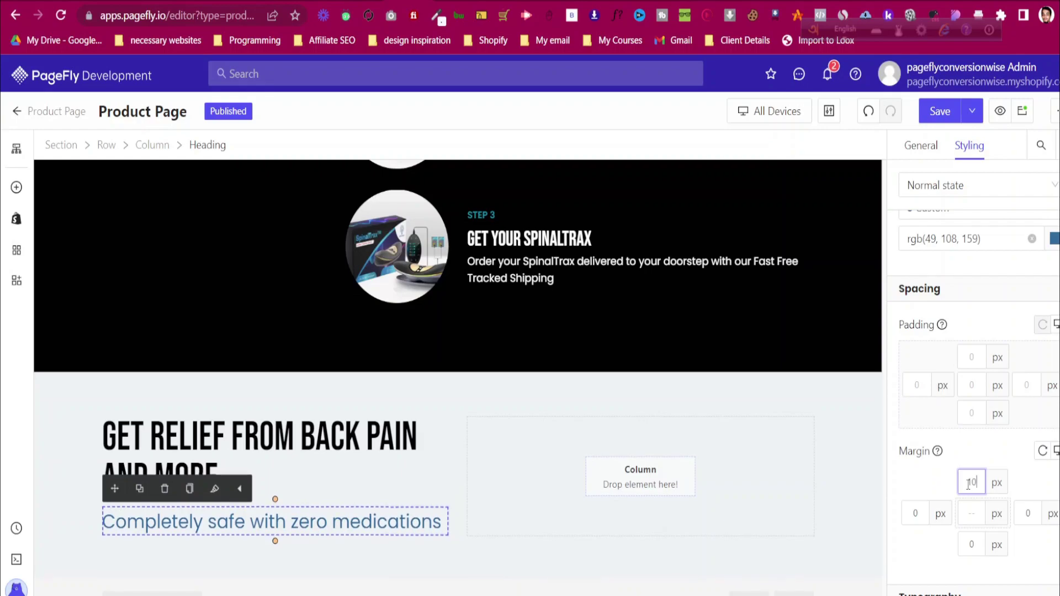
{"action": "left_click", "coordinate": [389, 2]}
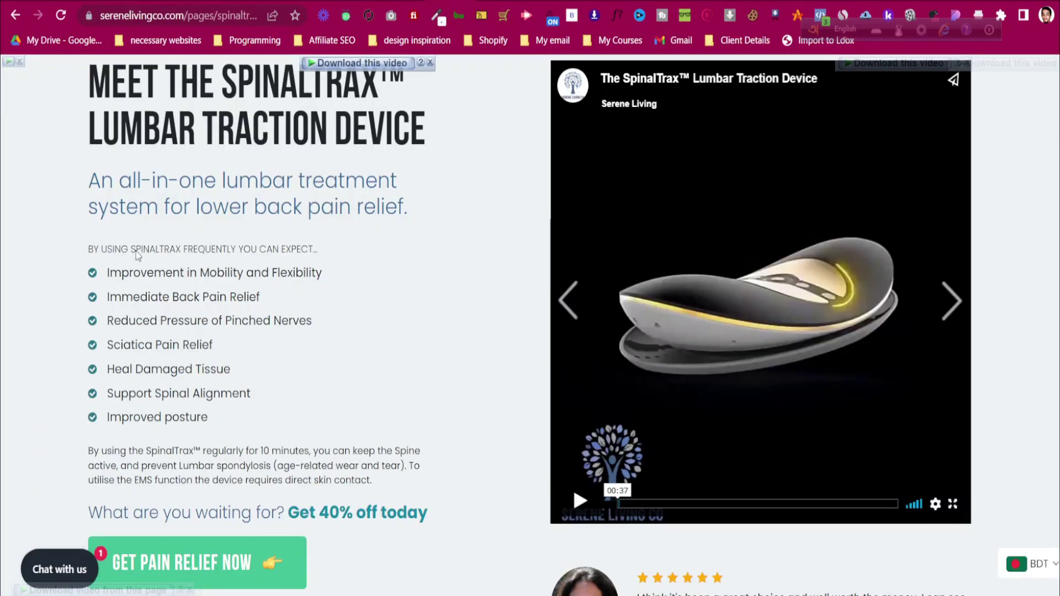
Inspect the fonts of the reference site's "By using SpinalTrax frequently" line and first bullet with WhatFont, and return to PageFly
{"action": "left_click", "coordinate": [619, 16]}
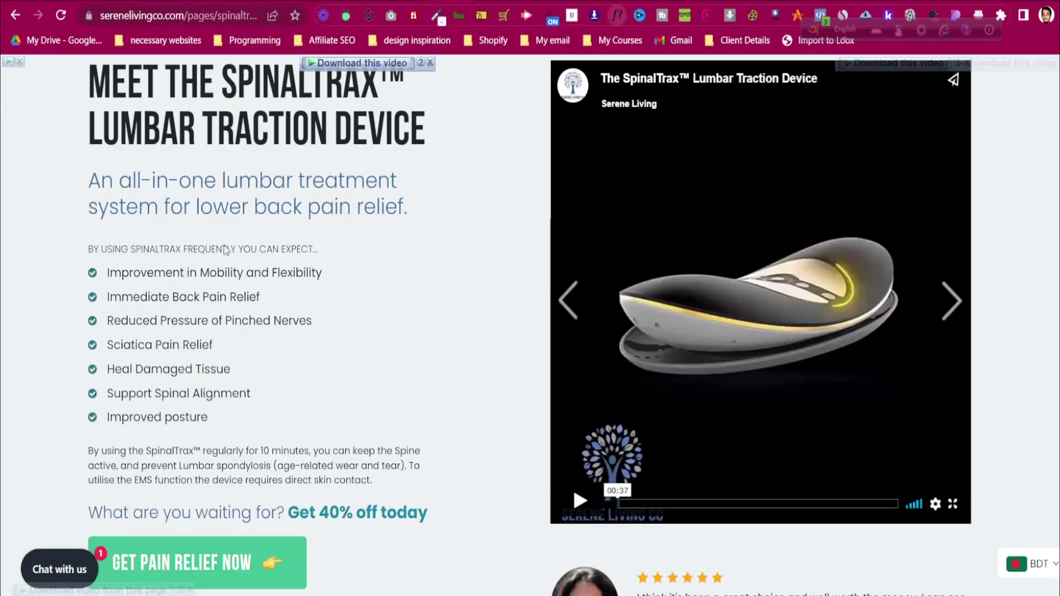
{"action": "left_click", "coordinate": [204, 253]}
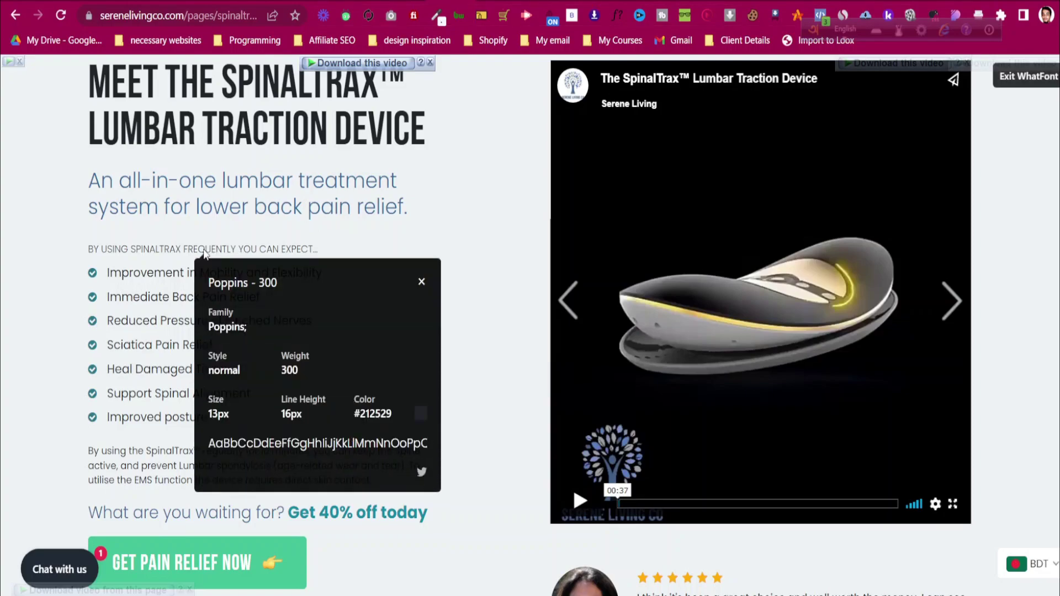
{"action": "left_click", "coordinate": [159, 276]}
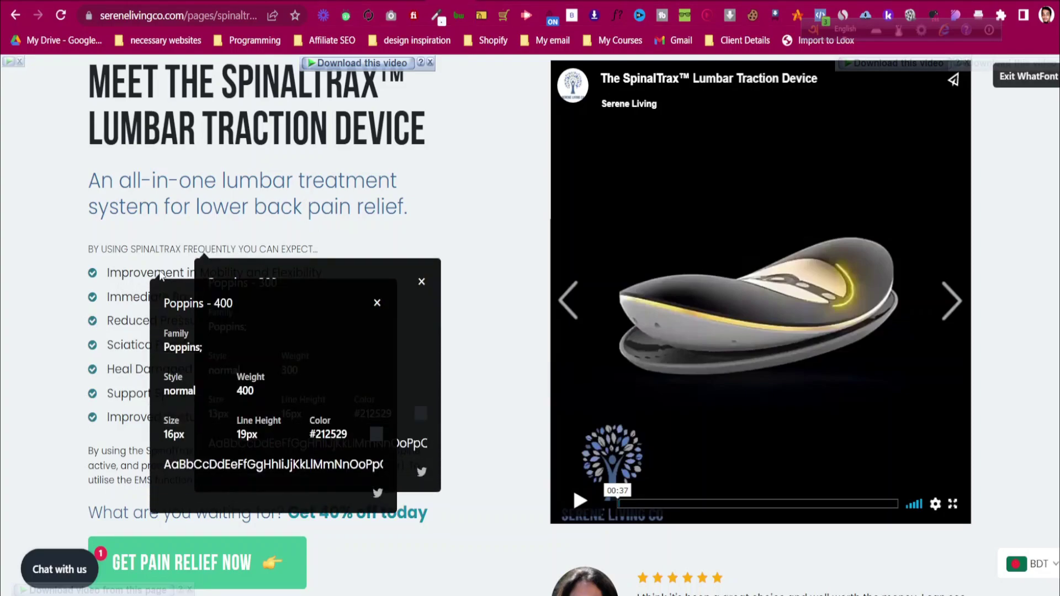
{"action": "left_click", "coordinate": [376, 304]}
{"action": "left_click", "coordinate": [422, 282]}
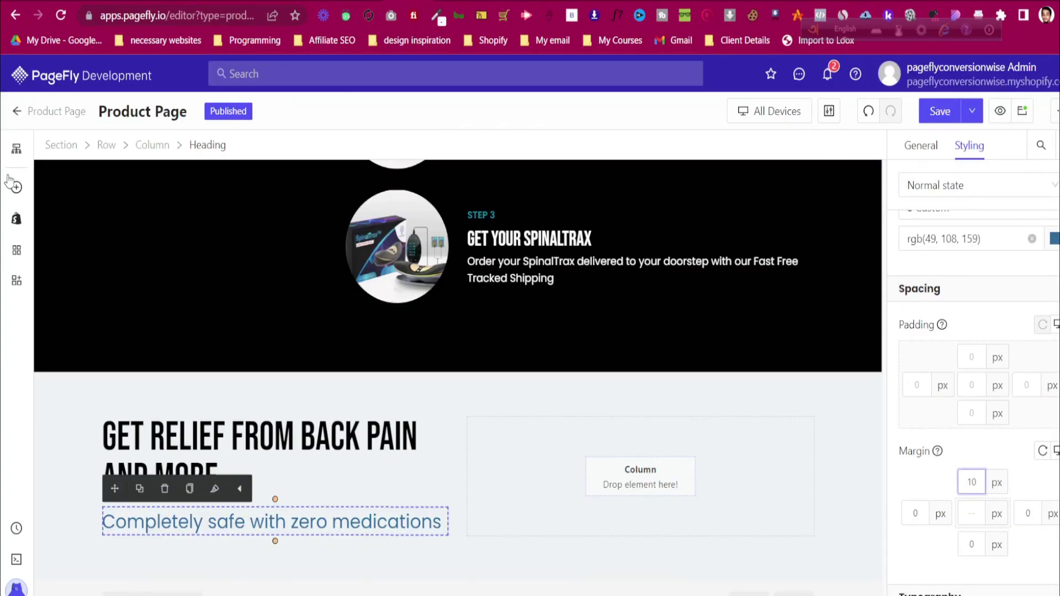
Add a Paragraph element below the blue subheading in the gray section's first column
{"action": "left_click", "coordinate": [17, 187]}
{"action": "left_click", "coordinate": [102, 436]}
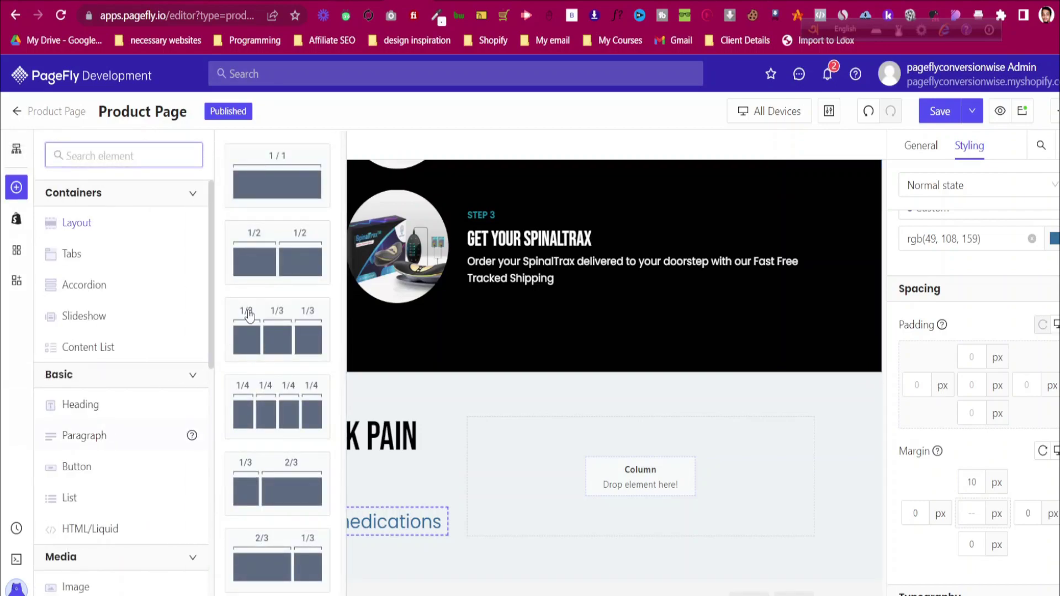
{"action": "left_click_drag", "start_coordinate": [313, 279], "coordinate": [329, 559]}
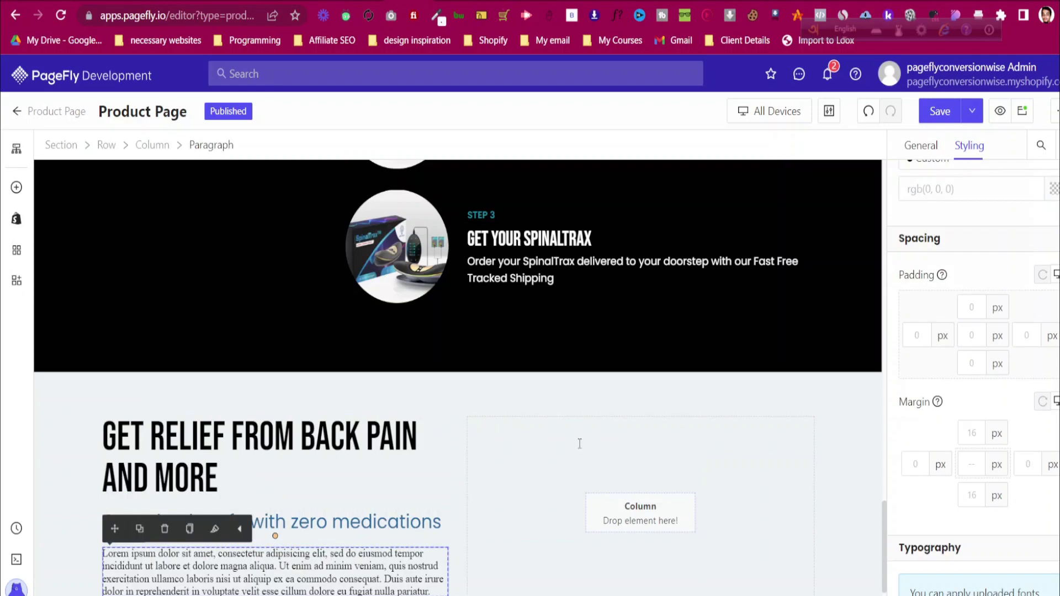
Set the new paragraph's margins to 0 px on all sides except a 10 px top margin
{"action": "type", "text": "0"}
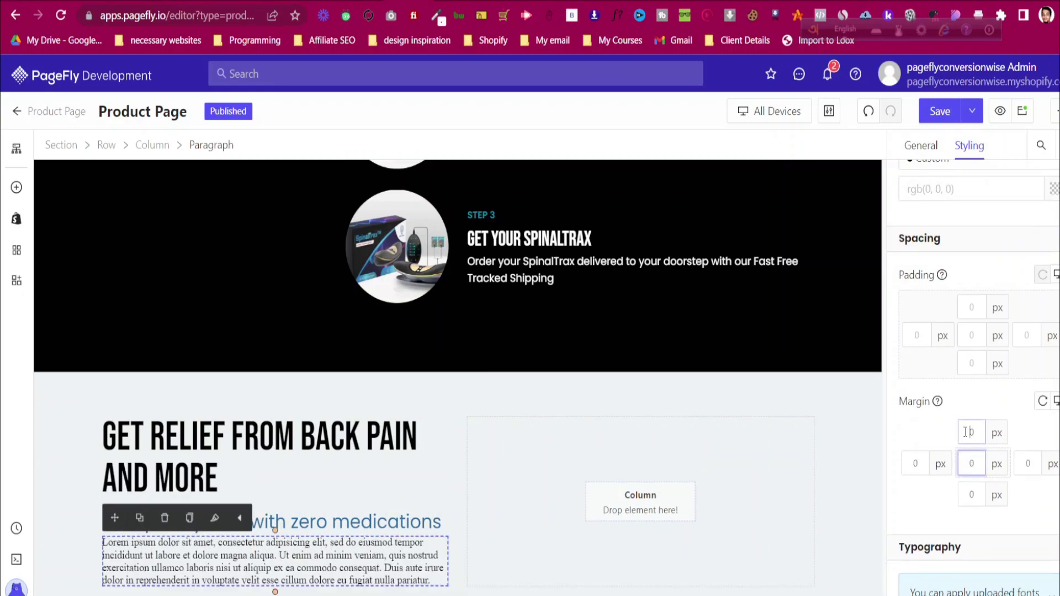
{"action": "left_click", "coordinate": [966, 431]}
{"action": "type", "text": "1"}
{"action": "scroll", "coordinate": [992, 411], "scroll_direction": "down", "scroll_amount": 7}
{"action": "scroll", "coordinate": [992, 412], "scroll_direction": "up", "scroll_amount": 4}
{"action": "key", "text": "Up"}
{"action": "key", "text": "Up"}
{"action": "left_click", "coordinate": [991, 496]}
Style the paragraph's text in Poppins at 13 px with black rgb(0, 0, 0) as content color
{"action": "scroll", "coordinate": [991, 496], "scroll_direction": "down", "scroll_amount": 1}
{"action": "scroll", "coordinate": [992, 501], "scroll_direction": "down", "scroll_amount": 3}
{"action": "left_click", "coordinate": [961, 403]}
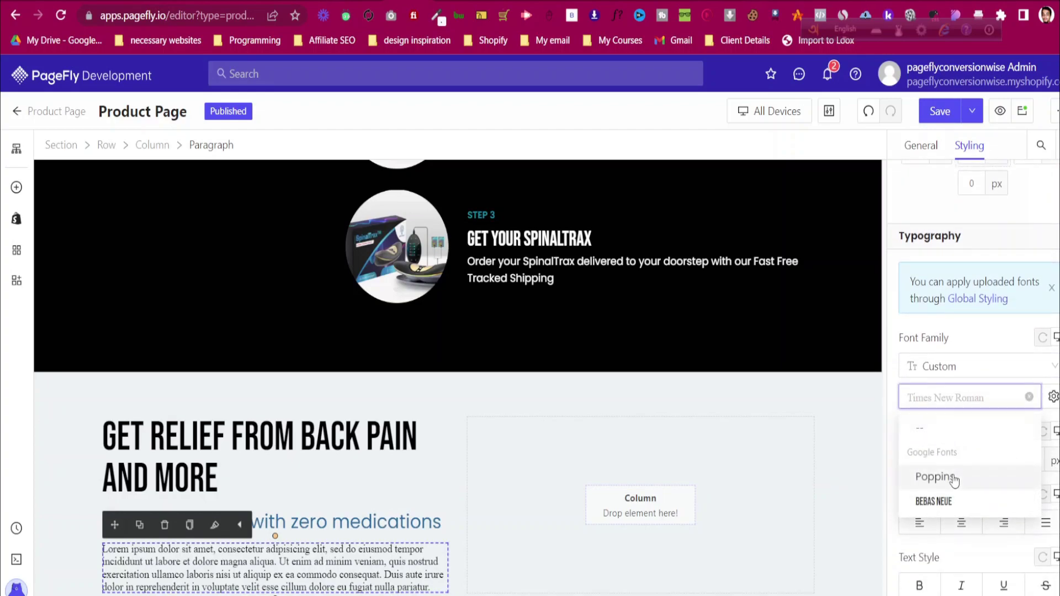
{"action": "left_click", "coordinate": [1000, 477]}
{"action": "left_click", "coordinate": [1015, 461]}
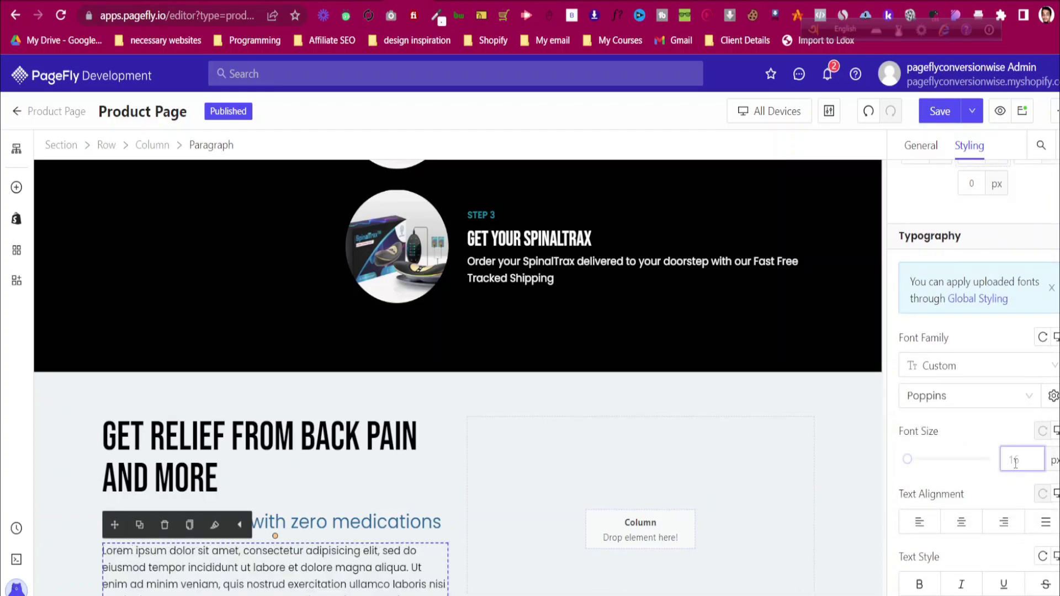
{"action": "type", "text": "13"}
{"action": "scroll", "coordinate": [1028, 414], "scroll_direction": "up", "scroll_amount": 5}
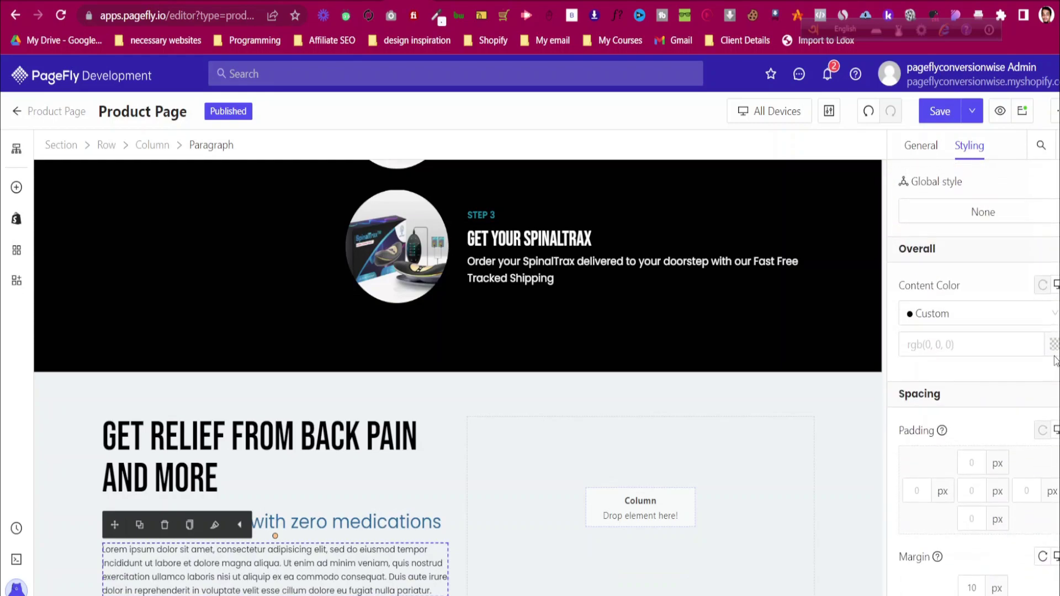
{"action": "left_click", "coordinate": [1053, 345]}
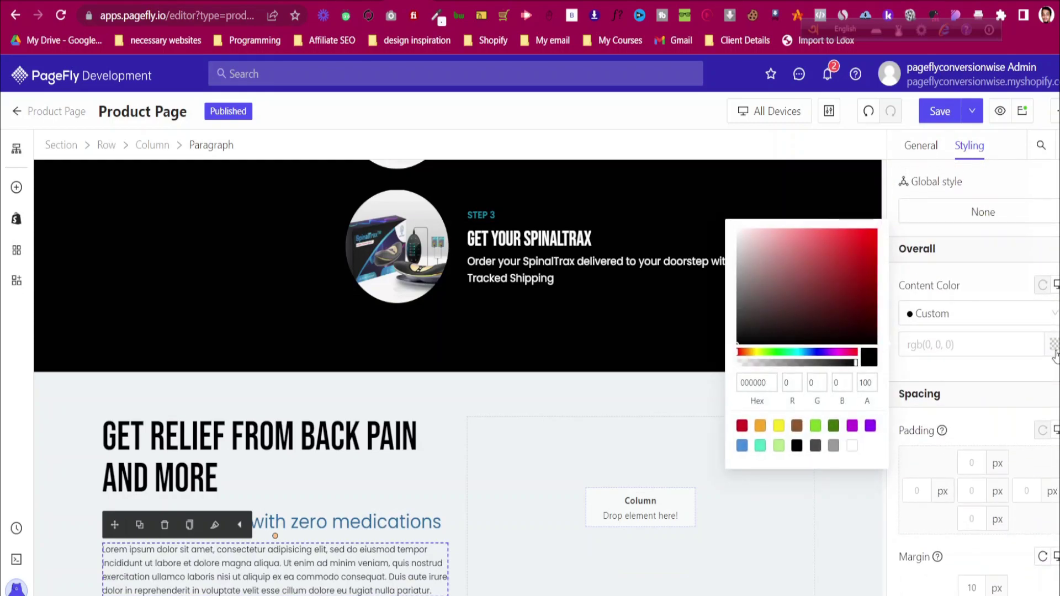
{"action": "left_click", "coordinate": [797, 446]}
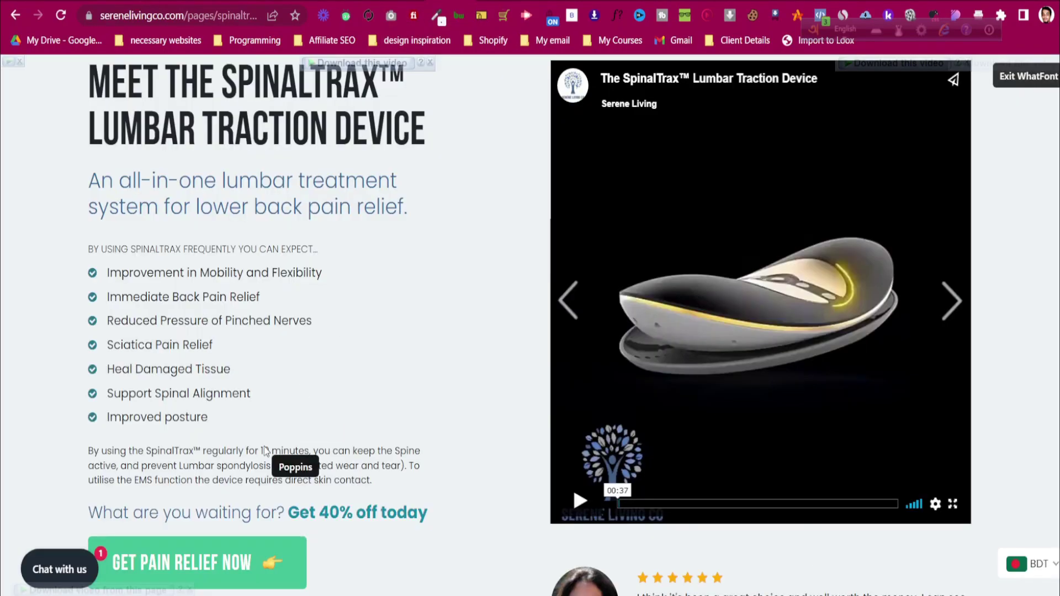
On the reference site, exit WhatFont and capture the text of the "Meet the SpinalTrax" column with the text-capture extension
{"action": "scroll", "coordinate": [395, 246], "scroll_direction": "down", "scroll_amount": 1}
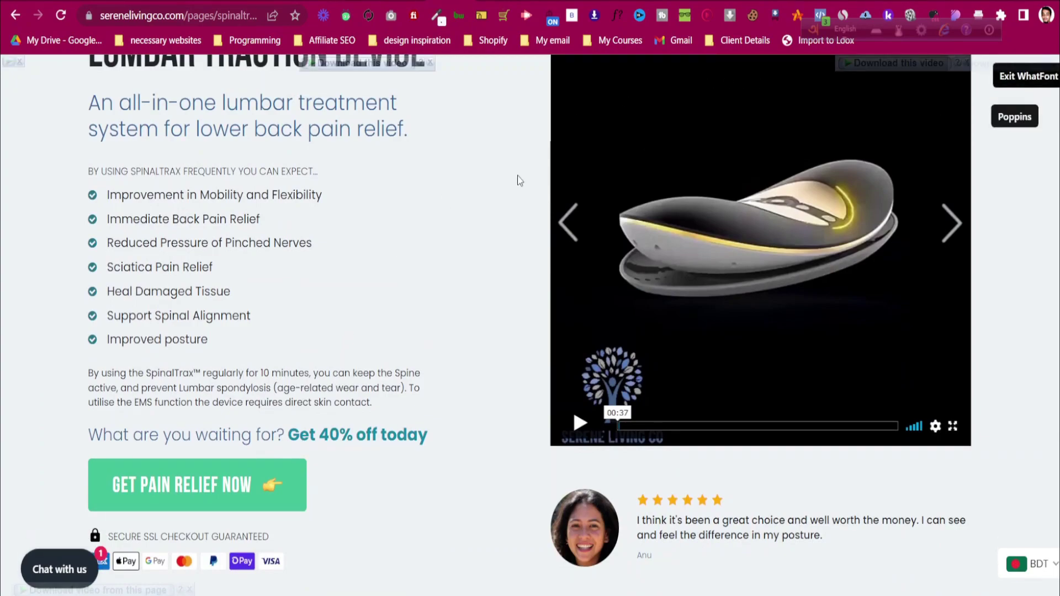
{"action": "scroll", "coordinate": [642, 157], "scroll_direction": "up", "scroll_amount": 2}
{"action": "left_click", "coordinate": [1043, 82]}
{"action": "scroll", "coordinate": [407, 190], "scroll_direction": "up", "scroll_amount": 2}
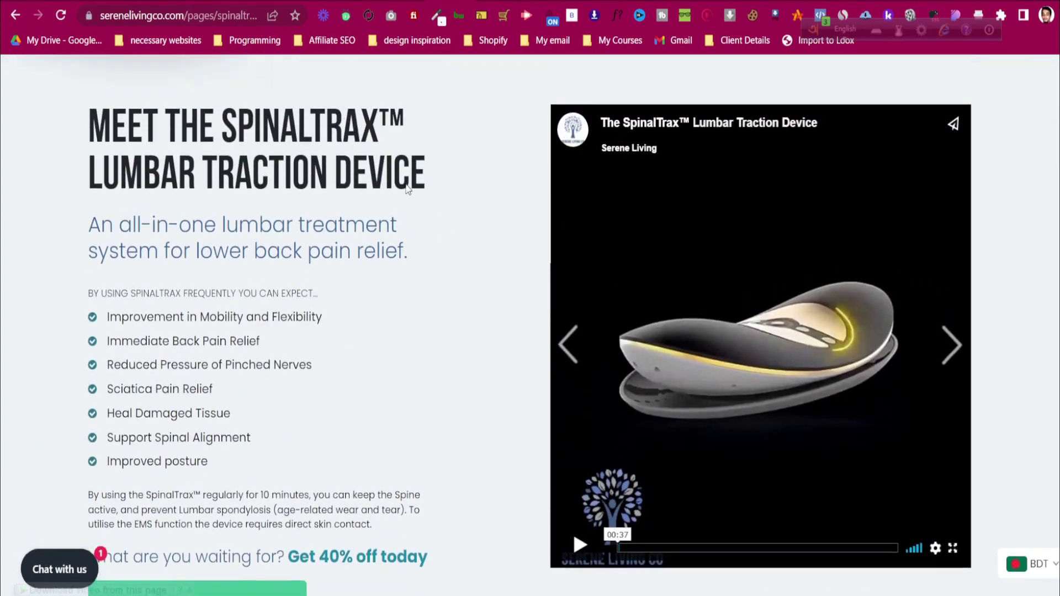
{"action": "left_click", "coordinate": [573, 16]}
{"action": "left_click_drag", "start_coordinate": [70, 127], "coordinate": [470, 578]}
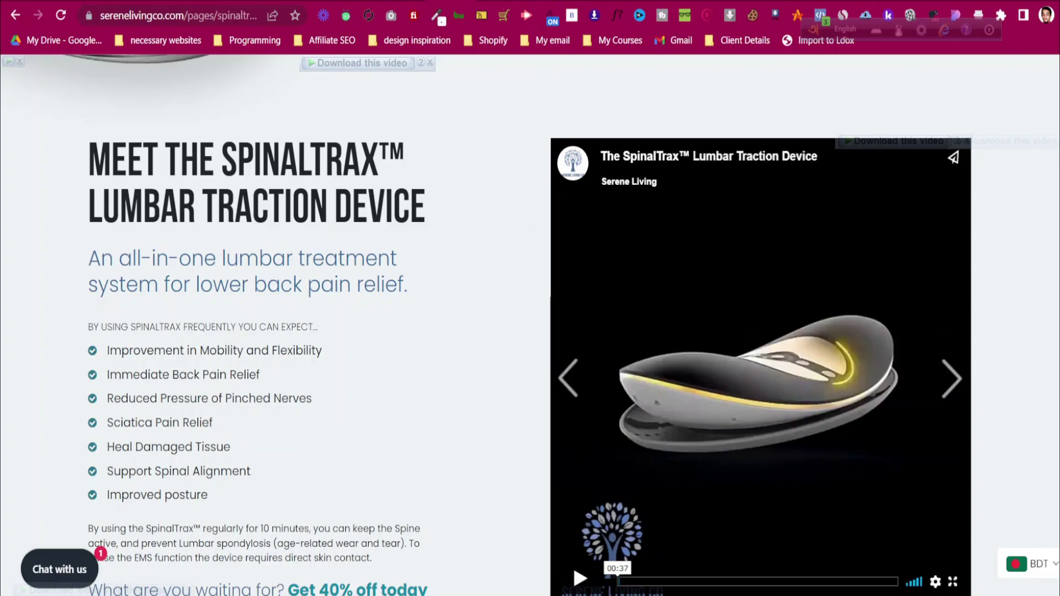
Switch to the "color font" Google Doc and replace the three step texts with the captured section text
{"action": "left_click", "coordinate": [536, 1]}
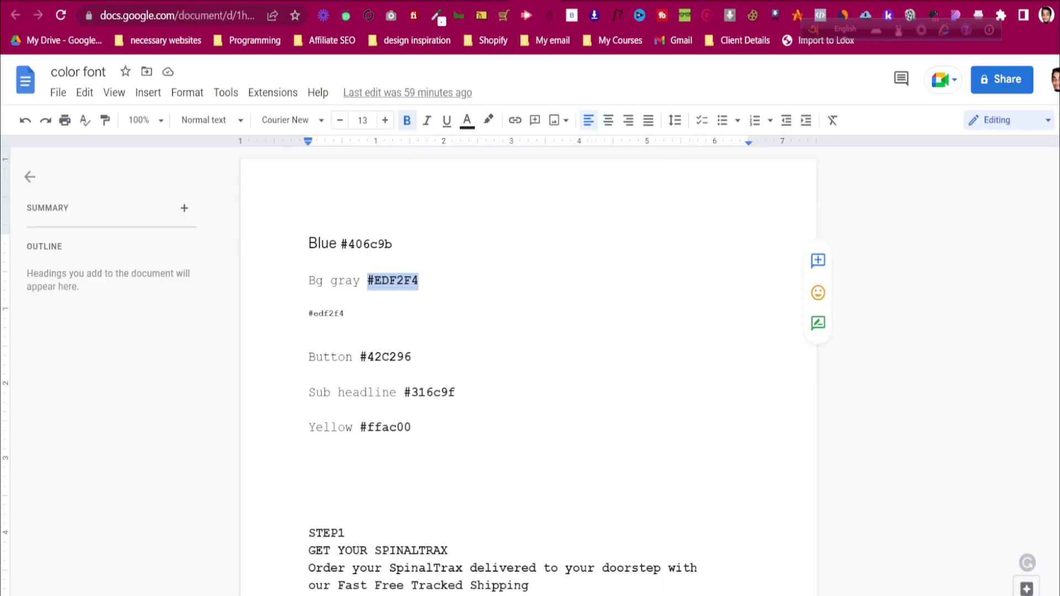
{"action": "scroll", "coordinate": [404, 448], "scroll_direction": "down", "scroll_amount": 7}
{"action": "left_click_drag", "start_coordinate": [616, 387], "coordinate": [306, 375]}
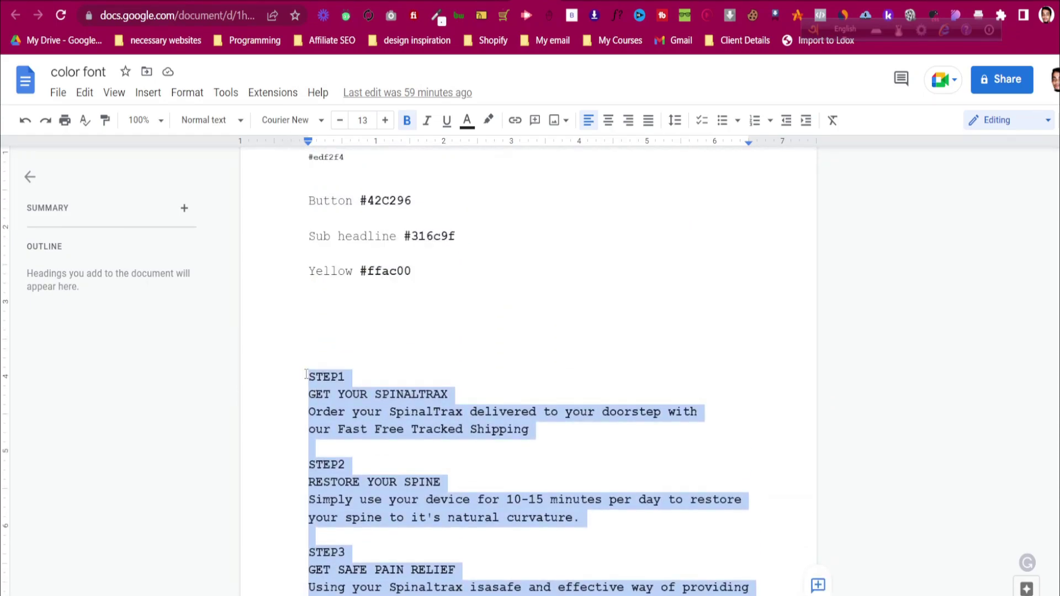
{"action": "key", "text": "ctrl+v"}
Copy "MEET THE SPINALTRAX™ LUMBAR TRACTION DEVICE" from the document and replace the gray section's heading text with it in PageFly
{"action": "left_click_drag", "start_coordinate": [308, 238], "coordinate": [478, 256]}
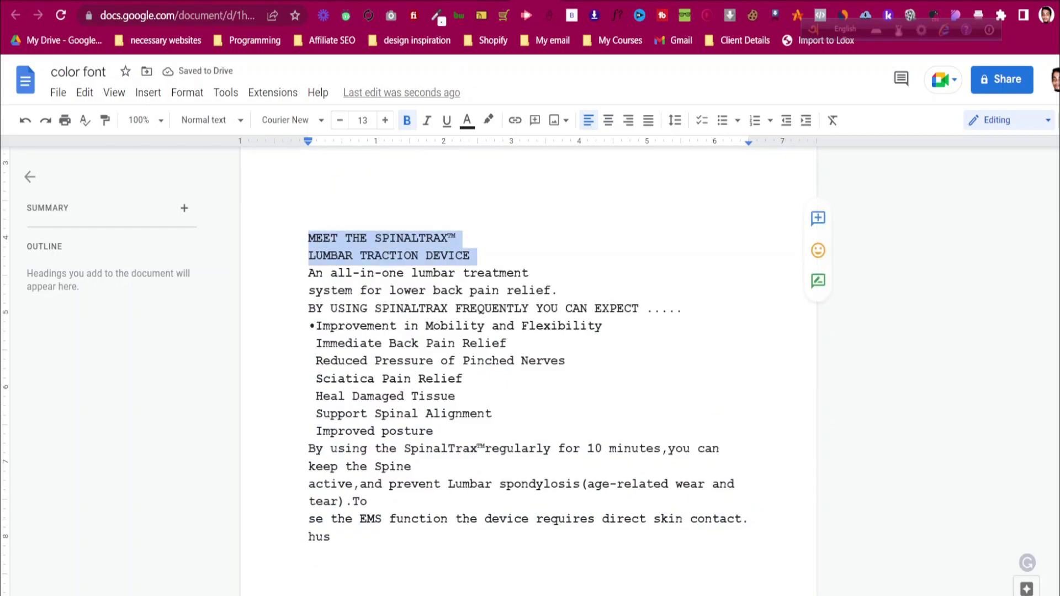
{"action": "left_click", "coordinate": [408, 1]}
{"action": "scroll", "coordinate": [266, 370], "scroll_direction": "up", "scroll_amount": 3}
{"action": "scroll", "coordinate": [273, 383], "scroll_direction": "down", "scroll_amount": 3}
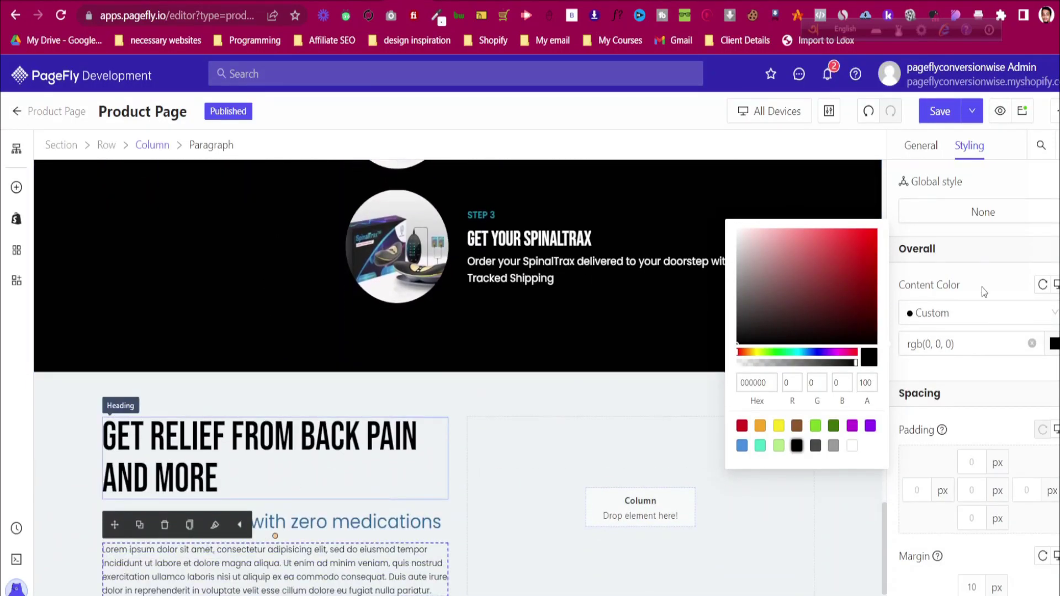
{"action": "left_click", "coordinate": [293, 478]}
{"action": "left_click", "coordinate": [928, 151]}
{"action": "triple_click", "coordinate": [962, 323]}
{"action": "key", "text": "ctrl+v"}
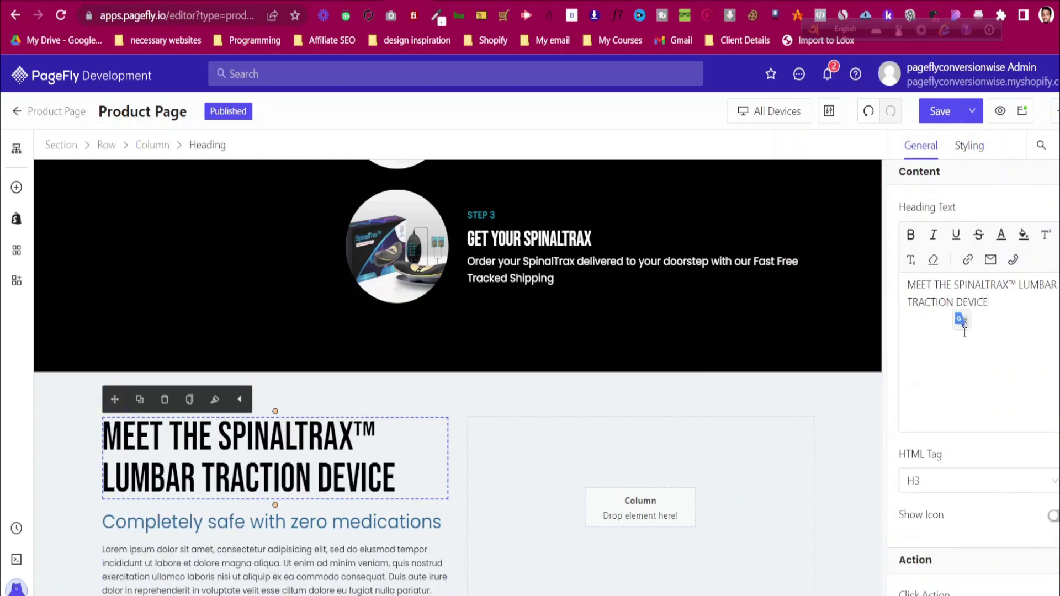
Replace the blue subheading's text with "An all-in-one lumbar treatment system for lower back pain relief." copied from the Google Doc
{"action": "left_click", "coordinate": [505, 1]}
{"action": "left_click_drag", "start_coordinate": [306, 273], "coordinate": [560, 293]}
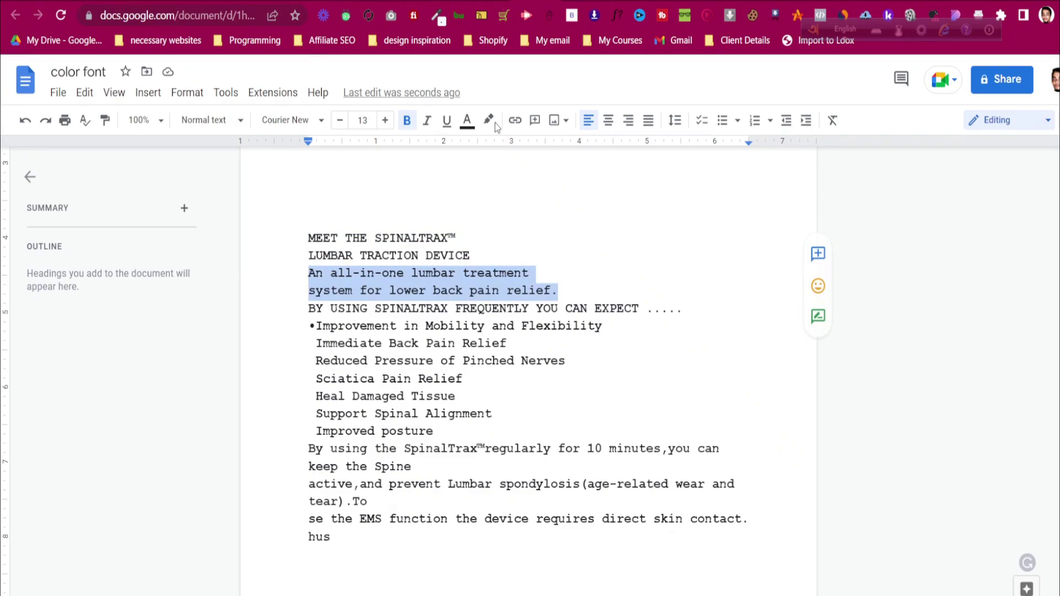
{"action": "left_click", "coordinate": [406, 1]}
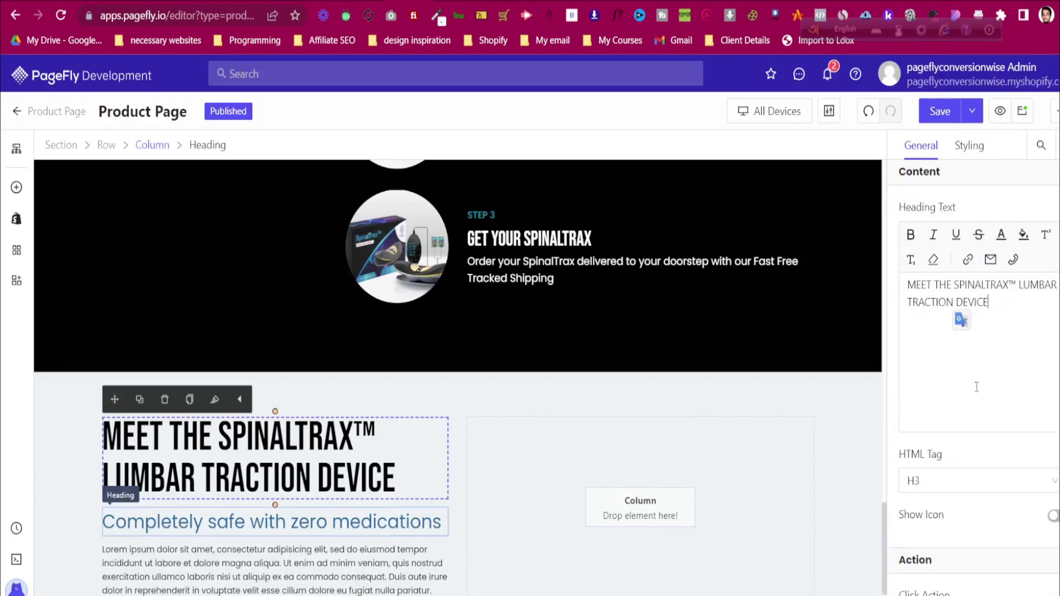
{"action": "left_click", "coordinate": [989, 358]}
{"action": "key", "text": "ctrl+a"}
{"action": "key", "text": "ctrl+v"}
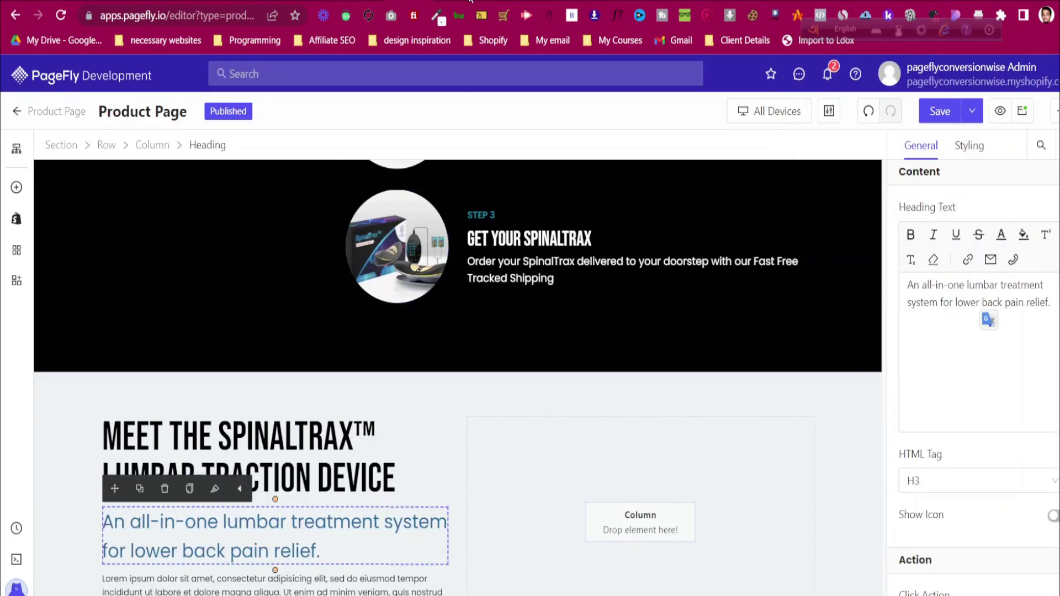
Replace the paragraph's placeholder text with "BY USING SPINALTRAX FREQUENTLY YOU CAN EXPECT ....." copied from the Google Doc
{"action": "left_click", "coordinate": [536, 1]}
{"action": "left_click_drag", "start_coordinate": [313, 305], "coordinate": [684, 308]}
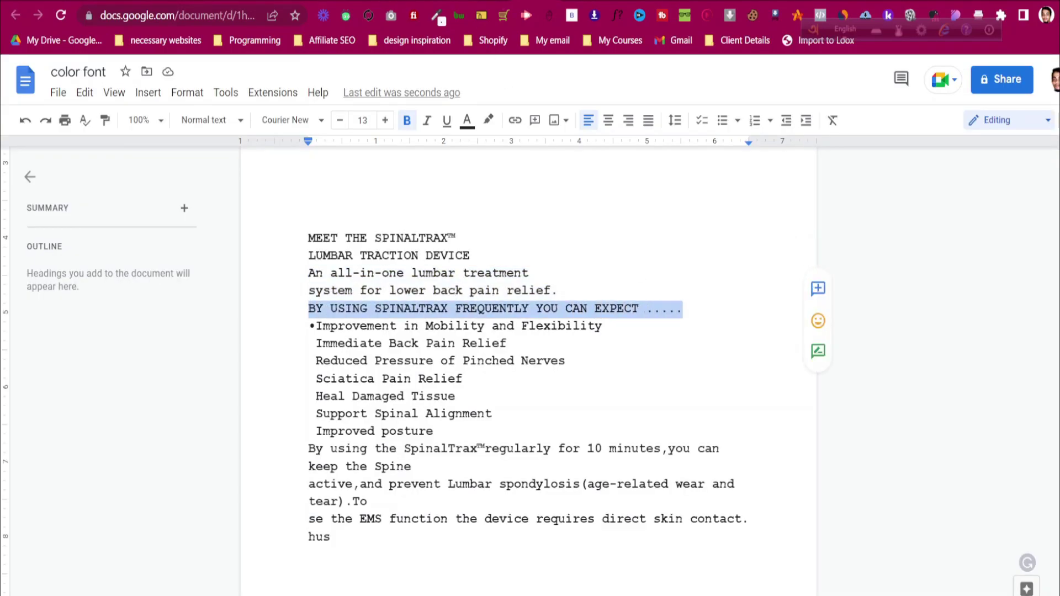
{"action": "left_click", "coordinate": [431, 1]}
{"action": "left_click", "coordinate": [166, 583]}
{"action": "key", "text": "ctrl+a"}
{"action": "key", "text": "ctrl+v"}
{"action": "scroll", "coordinate": [109, 424], "scroll_direction": "down", "scroll_amount": 1}
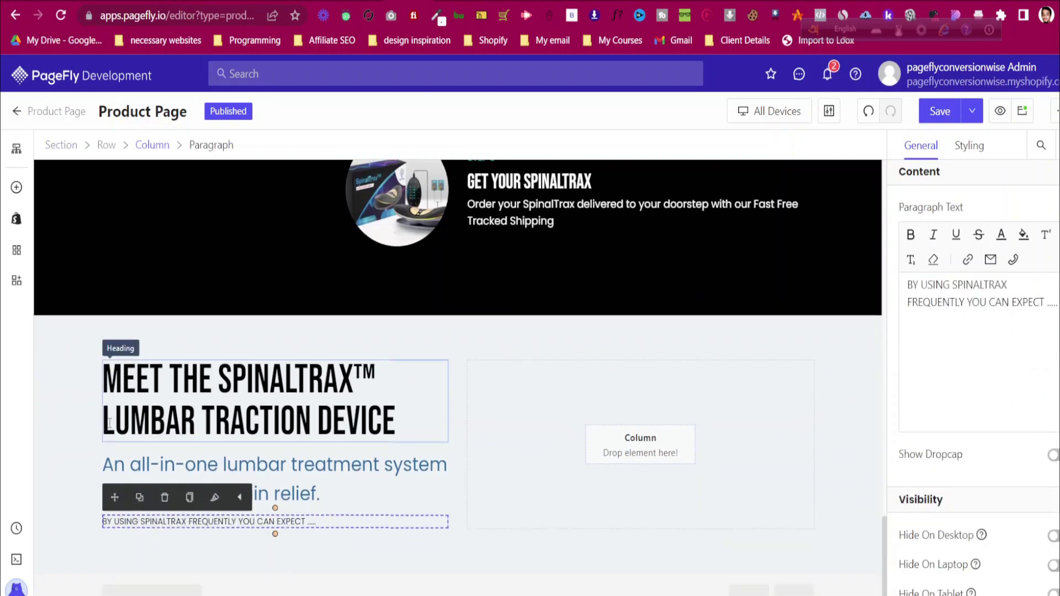
Check the reference site's checkmark list and add an icon list below the paragraph in the gray section in PageFly
{"action": "left_click", "coordinate": [59, 405]}
{"action": "left_click", "coordinate": [450, 1]}
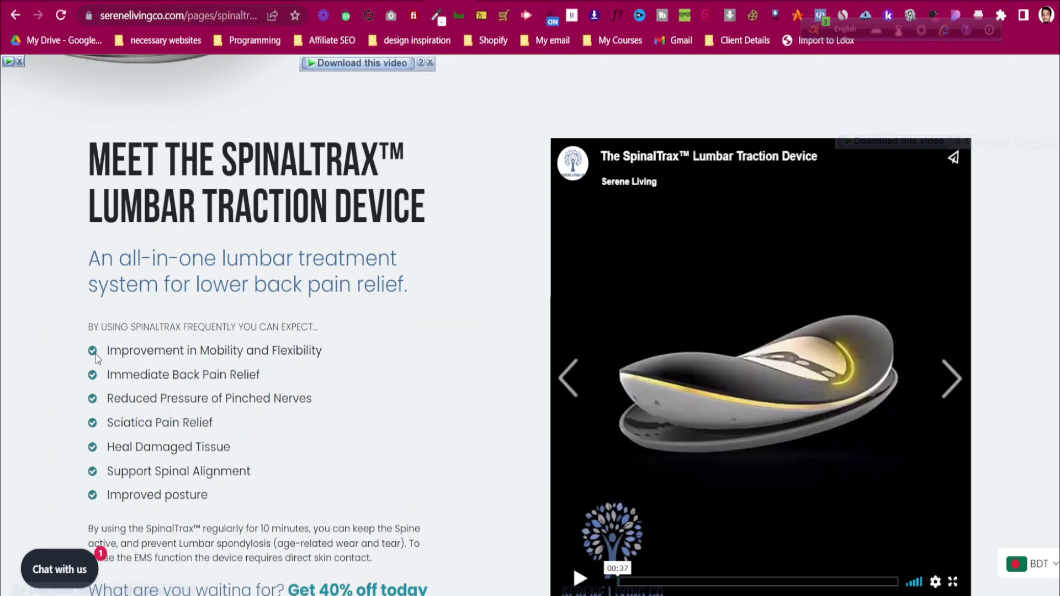
{"action": "scroll", "coordinate": [95, 353], "scroll_direction": "down", "scroll_amount": 1}
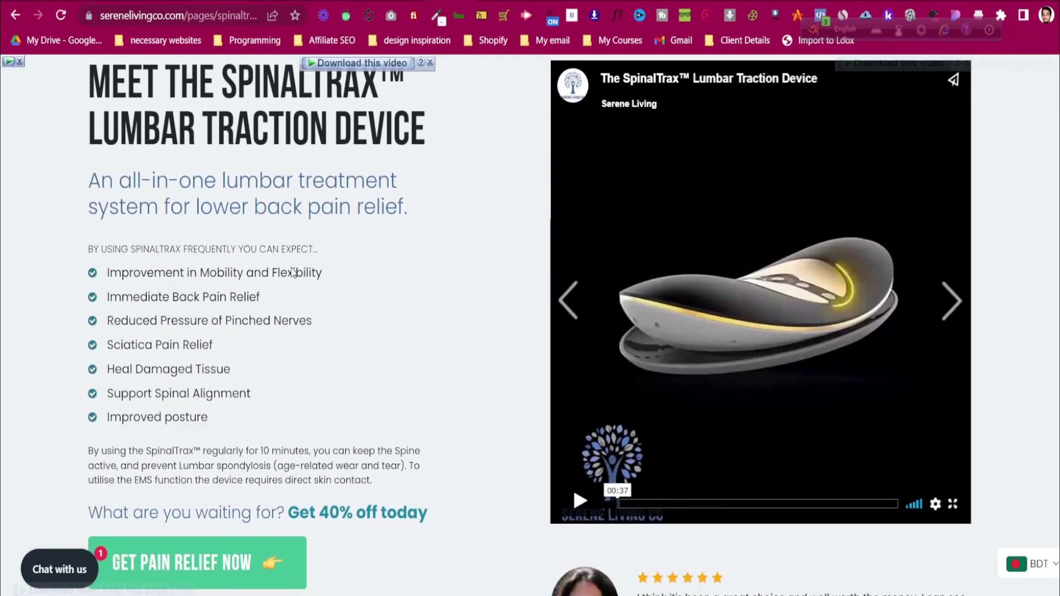
{"action": "left_click", "coordinate": [406, 1]}
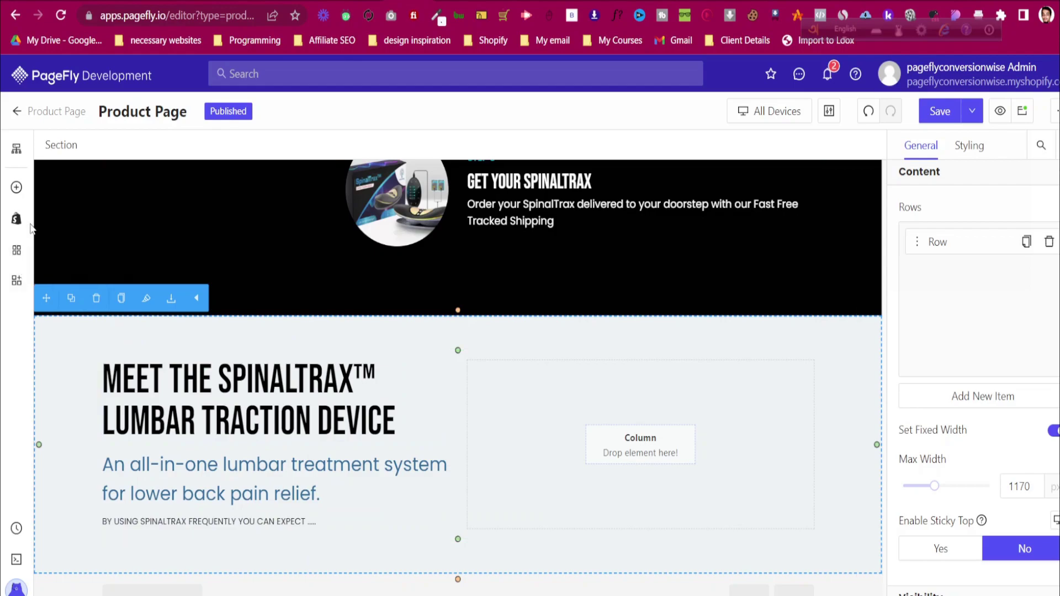
{"action": "left_click", "coordinate": [23, 189]}
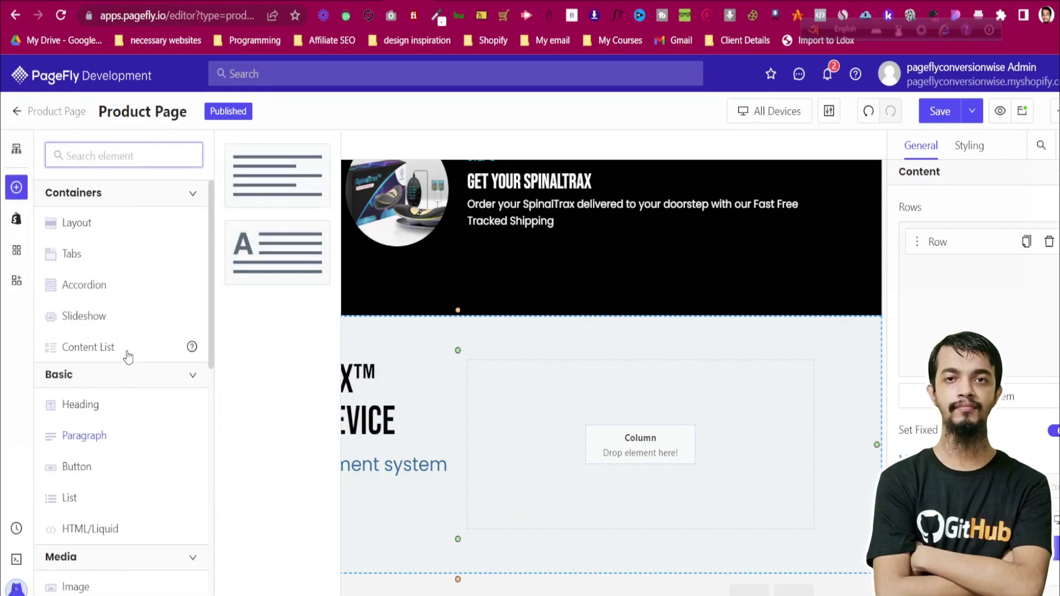
{"action": "scroll", "coordinate": [111, 425], "scroll_direction": "down", "scroll_amount": 2}
{"action": "mouse_move", "coordinate": [105, 428]}
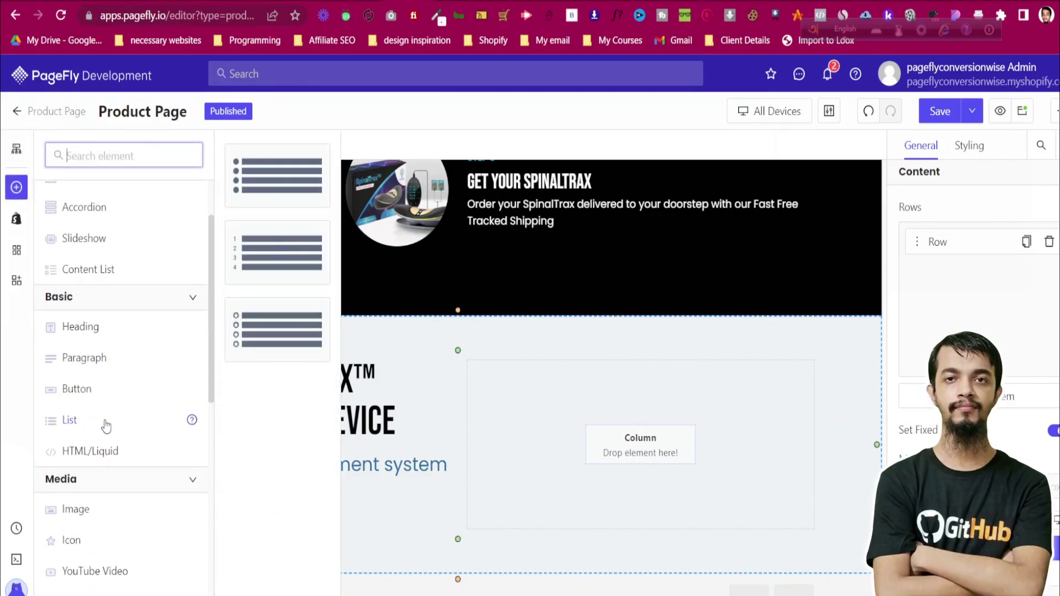
{"action": "left_click_drag", "start_coordinate": [275, 343], "coordinate": [323, 531]}
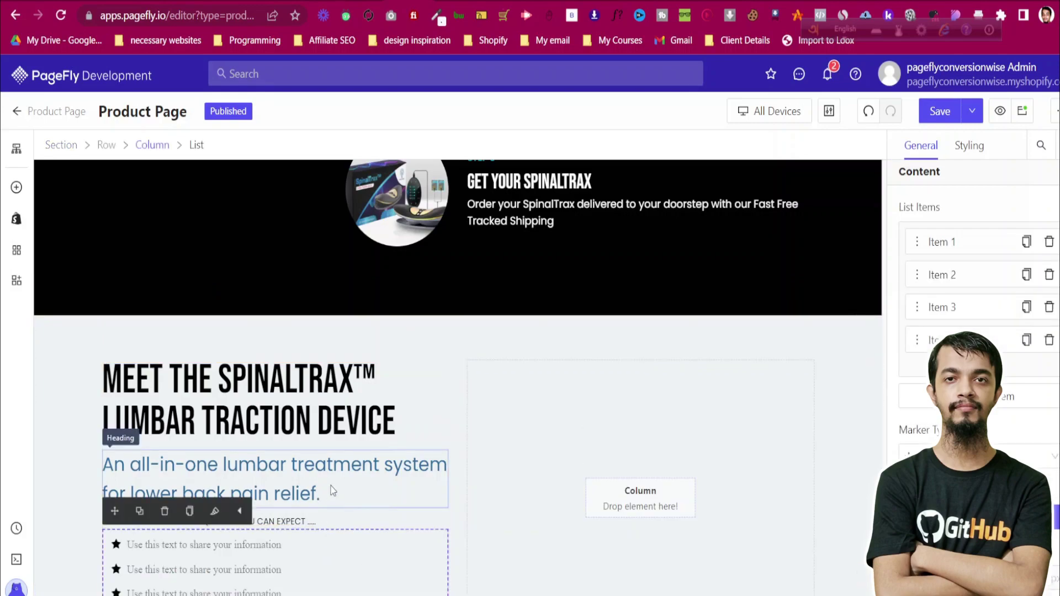
{"action": "scroll", "coordinate": [334, 491], "scroll_direction": "down", "scroll_amount": 2}
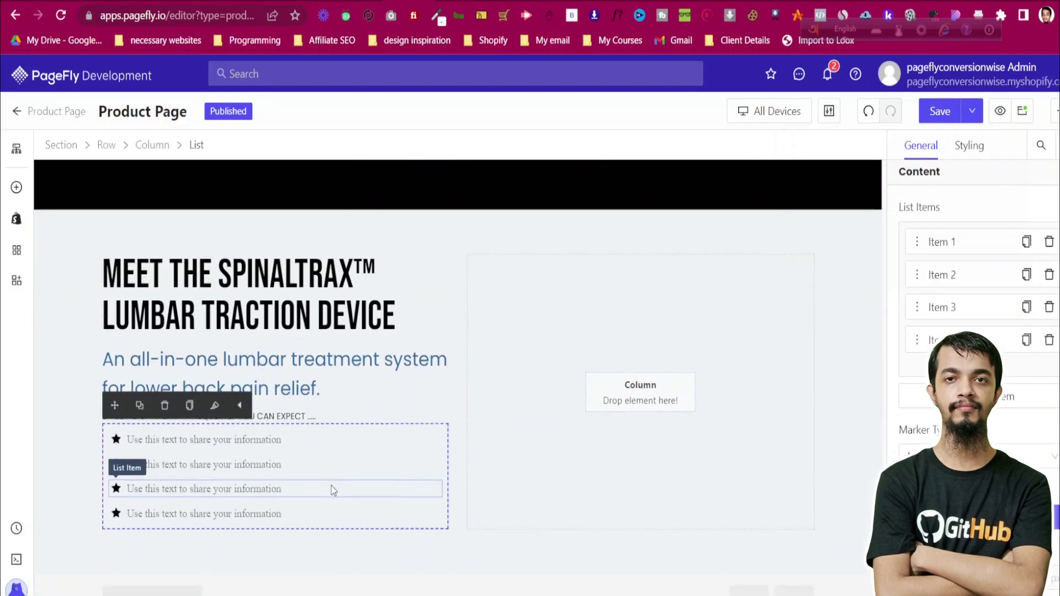
Set the list's left and right padding to 0 px
{"action": "left_click", "coordinate": [975, 156]}
{"action": "left_click", "coordinate": [913, 415]}
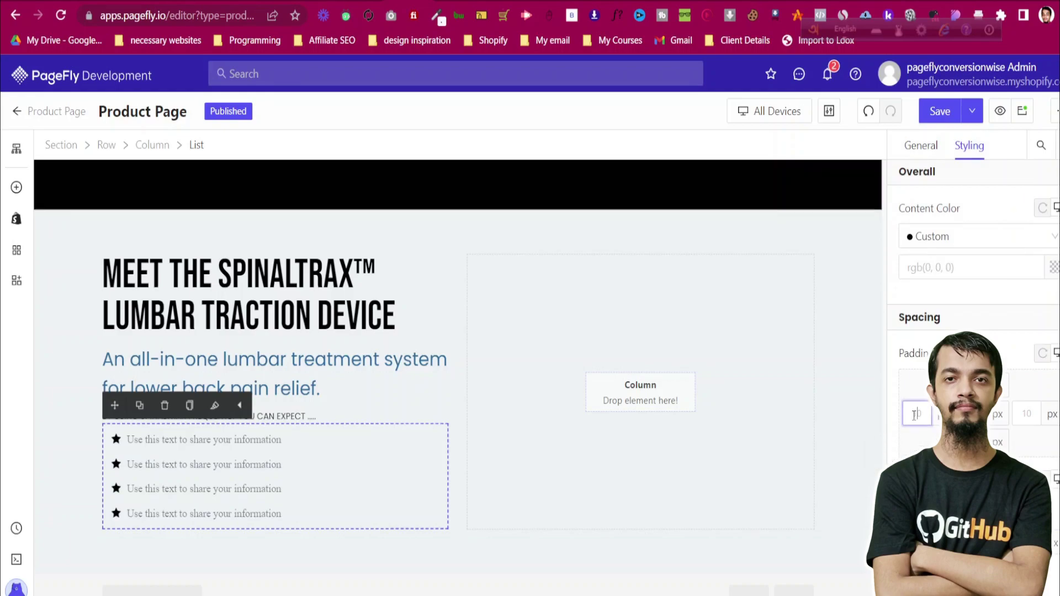
{"action": "type", "text": "0"}
{"action": "left_click", "coordinate": [1037, 415]}
{"action": "type", "text": "0"}
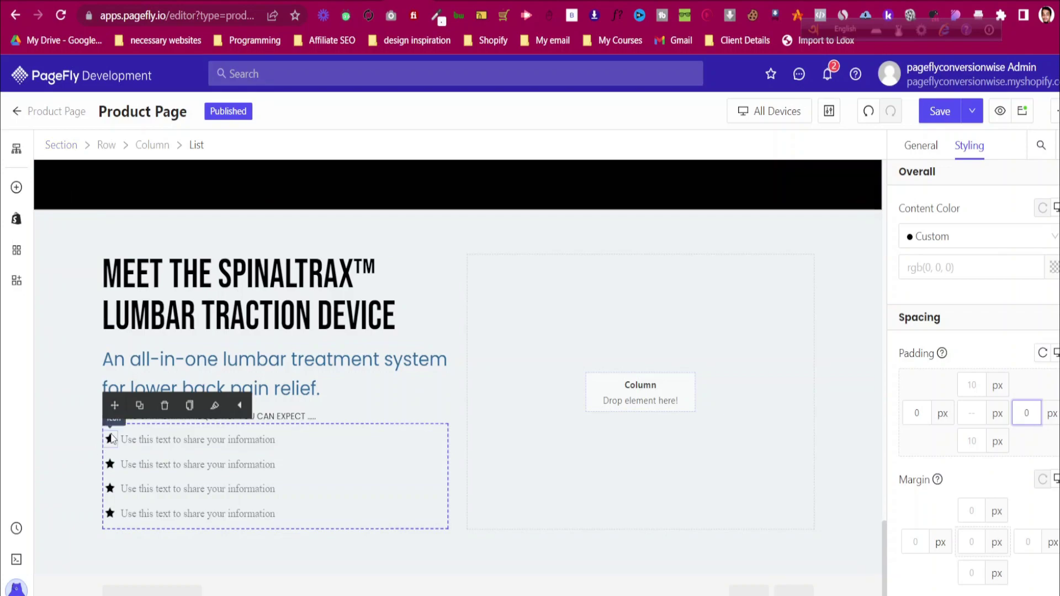
Replace the first list item's star icon with the check-circle icon
{"action": "left_click", "coordinate": [111, 439]}
{"action": "left_click", "coordinate": [921, 146]}
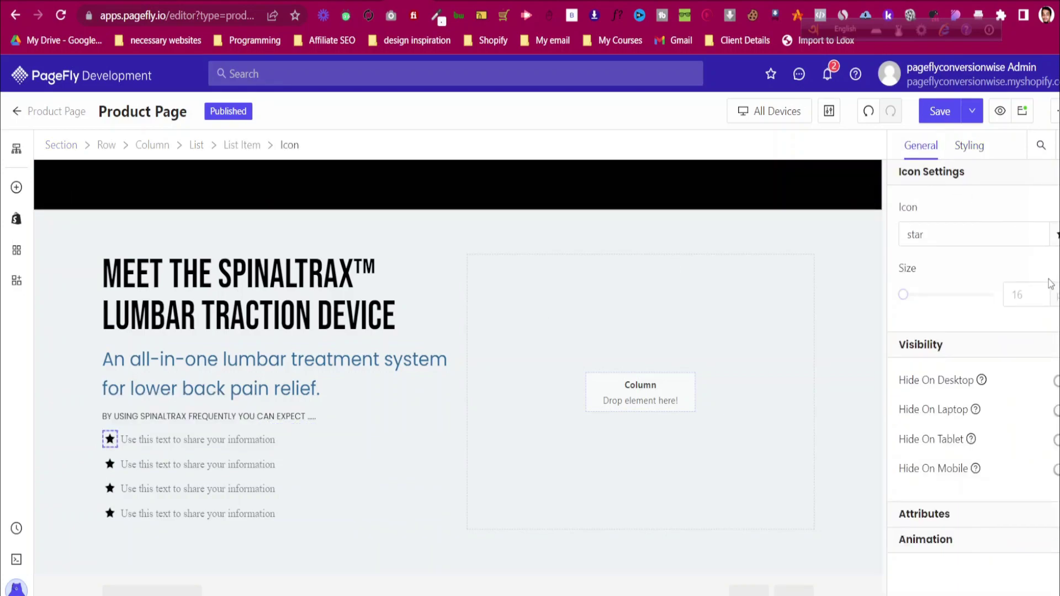
{"action": "left_click", "coordinate": [960, 236]}
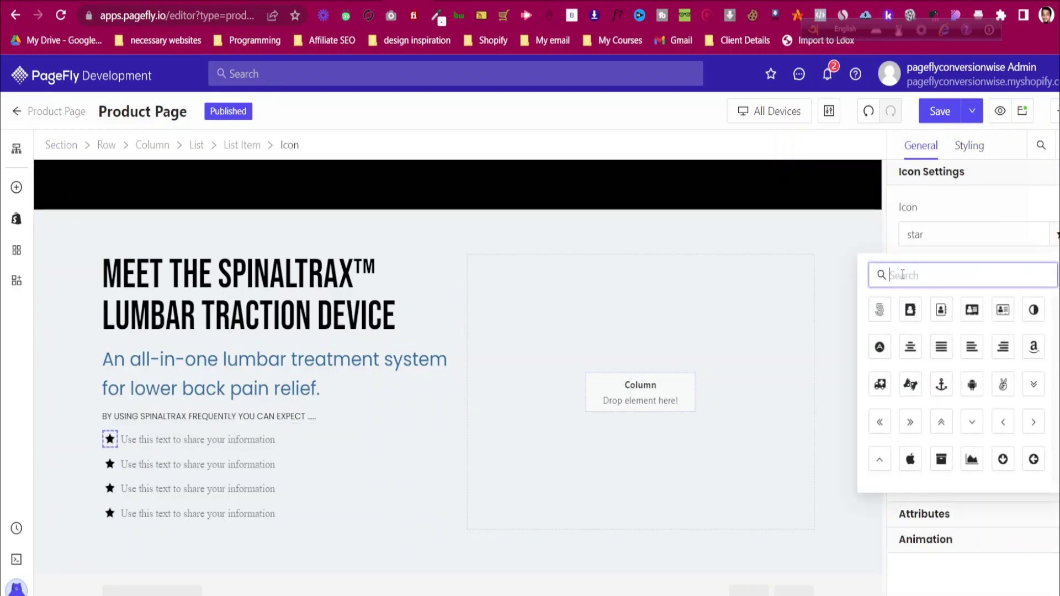
{"action": "type", "text": "chec"}
{"action": "left_click", "coordinate": [915, 311]}
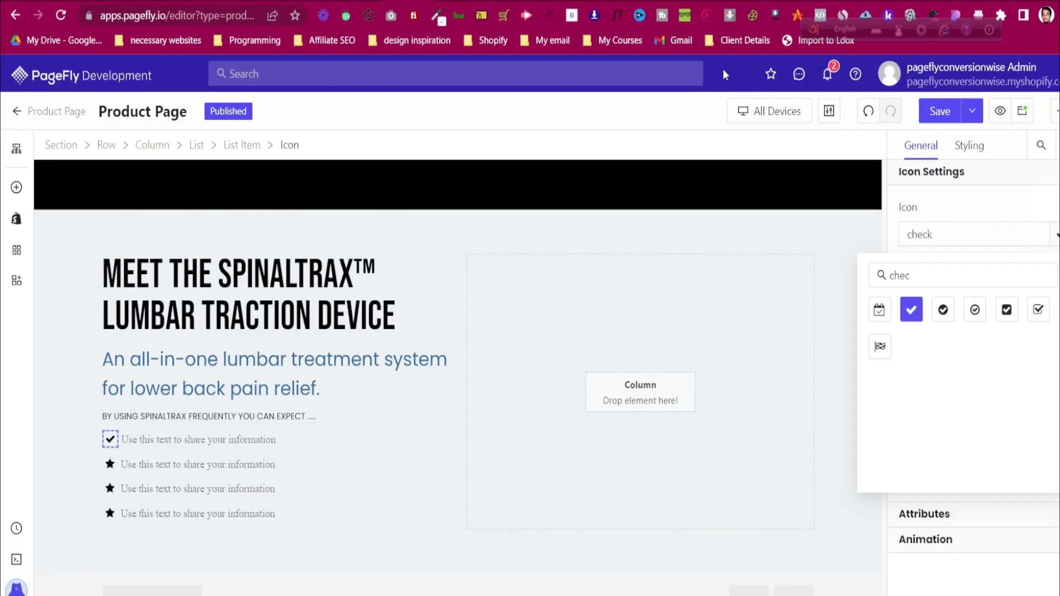
{"action": "left_click", "coordinate": [951, 317]}
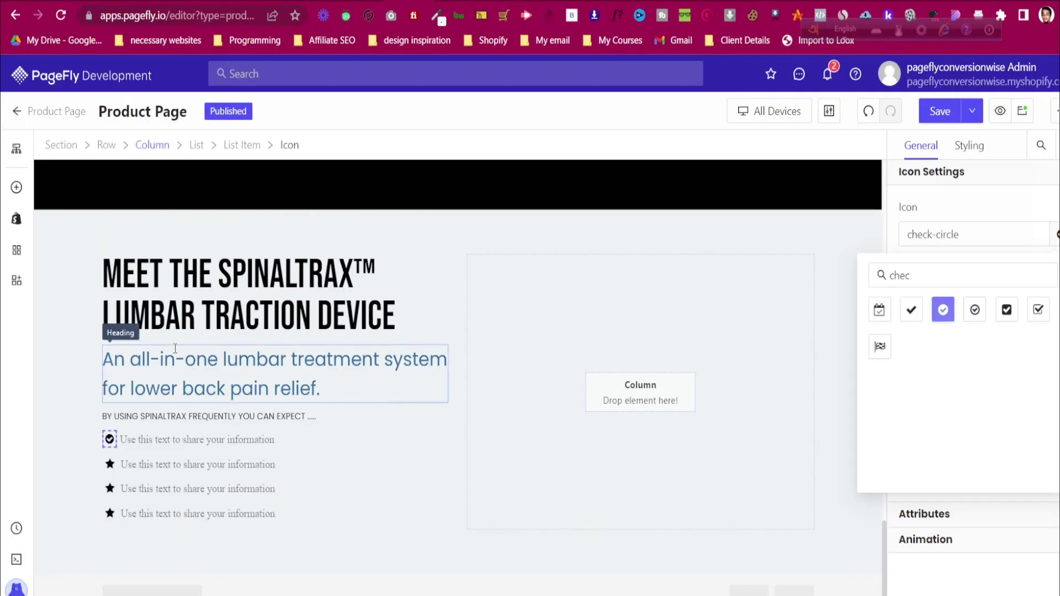
Copy the color 316C9F from the "What are you waiting for?" heading and apply it to the first item's check-circle icon
{"action": "scroll", "coordinate": [558, 258], "scroll_direction": "up", "scroll_amount": 10}
{"action": "left_click", "coordinate": [555, 258]}
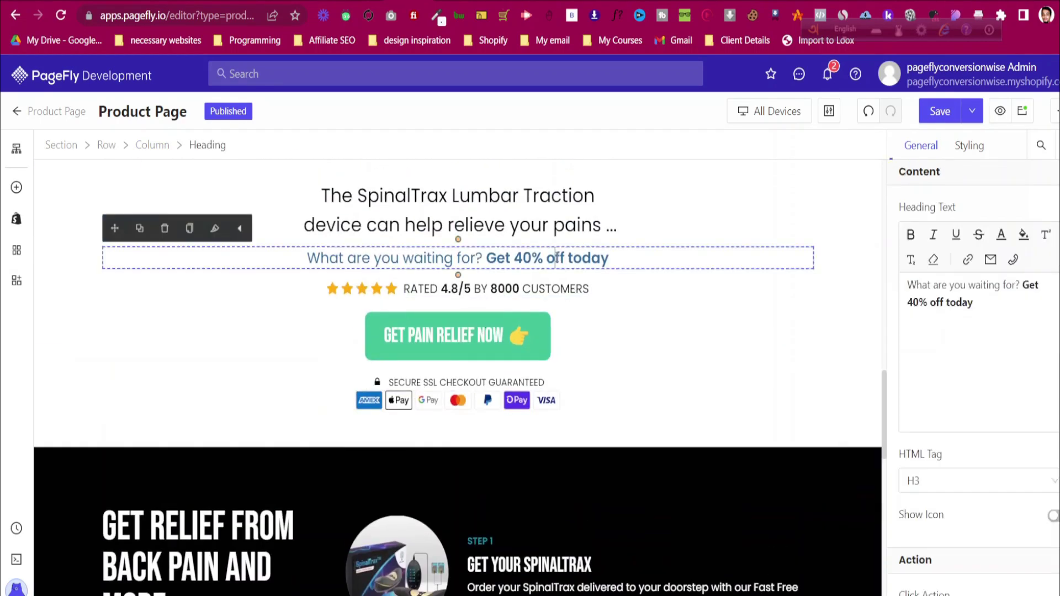
{"action": "left_click", "coordinate": [965, 147]}
{"action": "left_click", "coordinate": [993, 396]}
{"action": "double_click", "coordinate": [772, 436]}
{"action": "key", "text": "ctrl+c"}
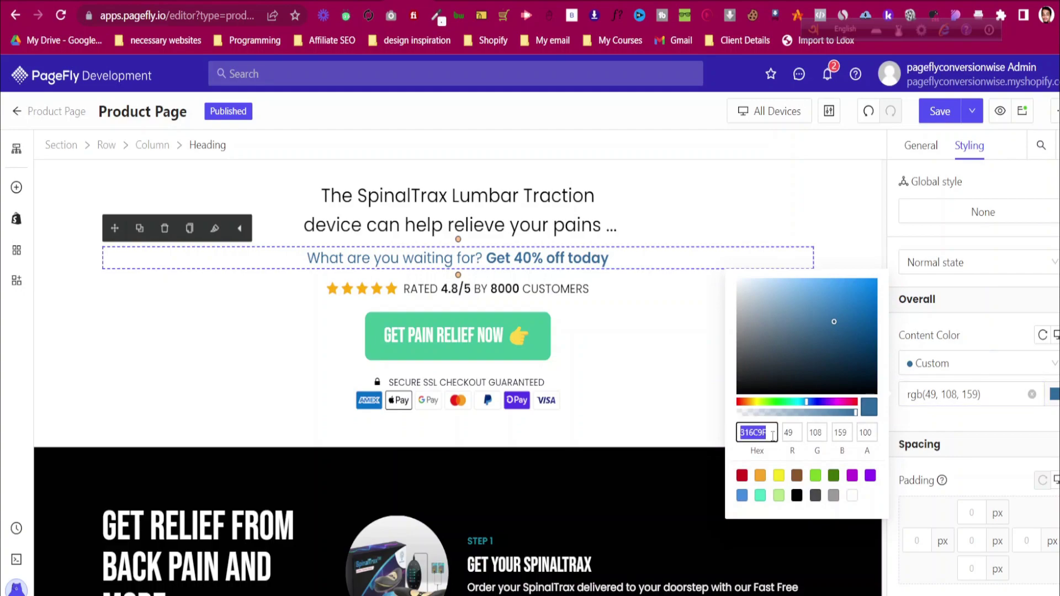
{"action": "scroll", "coordinate": [254, 425], "scroll_direction": "down", "scroll_amount": 10}
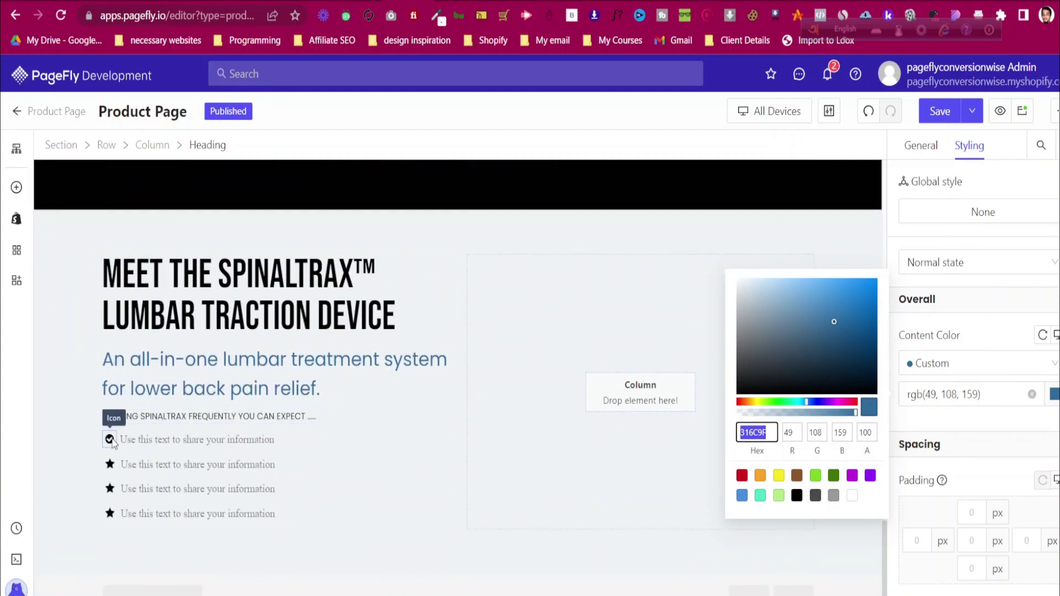
{"action": "left_click", "coordinate": [110, 439]}
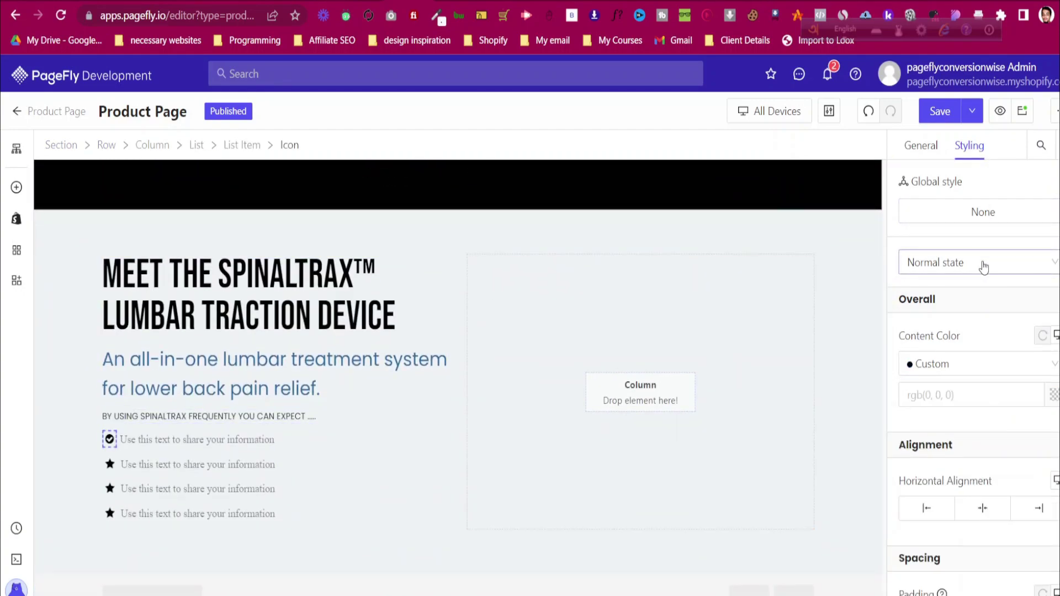
{"action": "left_click", "coordinate": [969, 397]}
{"action": "key", "text": "ctrl+v"}
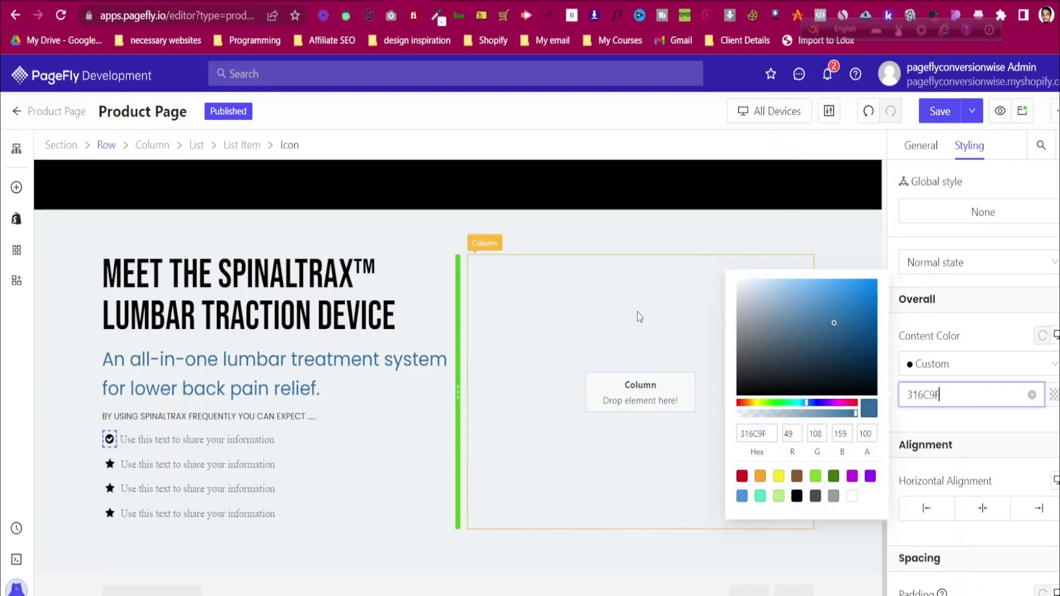
{"action": "left_click", "coordinate": [742, 435]}
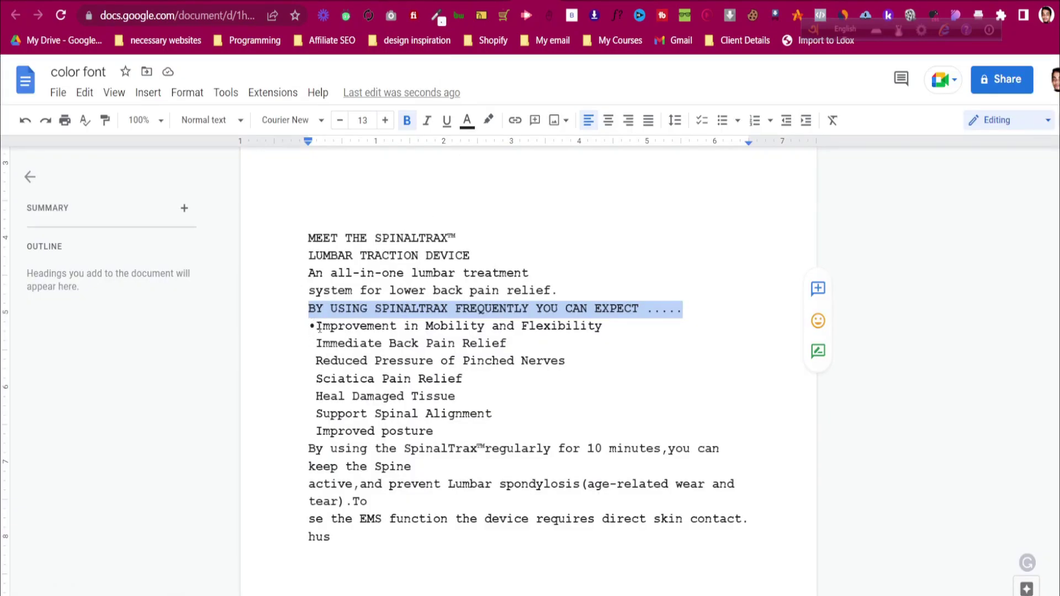
Replace the first list item's text with "Improvement in Mobility and Flexibility" copied from the Google Doc
{"action": "left_click_drag", "start_coordinate": [320, 329], "coordinate": [615, 328]}
{"action": "key", "text": "ctrl+c"}
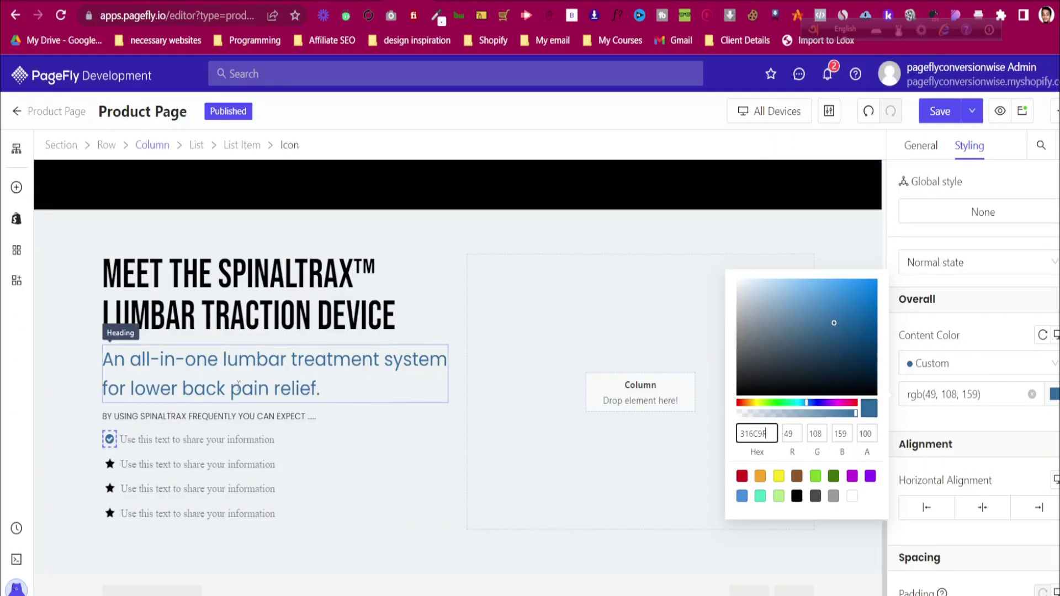
{"action": "left_click", "coordinate": [234, 440]}
{"action": "left_click", "coordinate": [234, 441]}
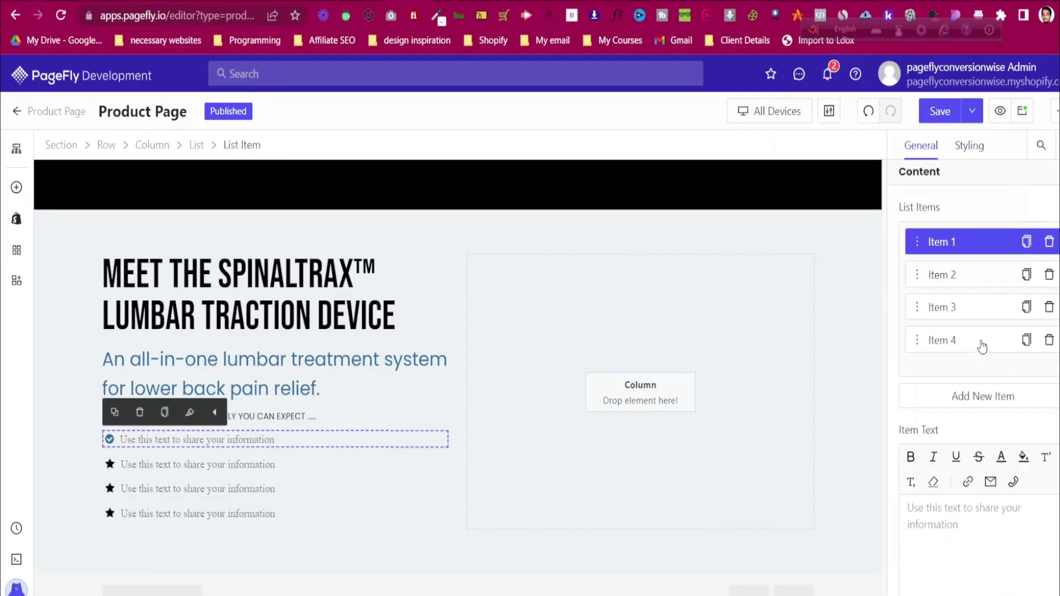
{"action": "left_click", "coordinate": [982, 520]}
{"action": "key", "text": "ctrl+v"}
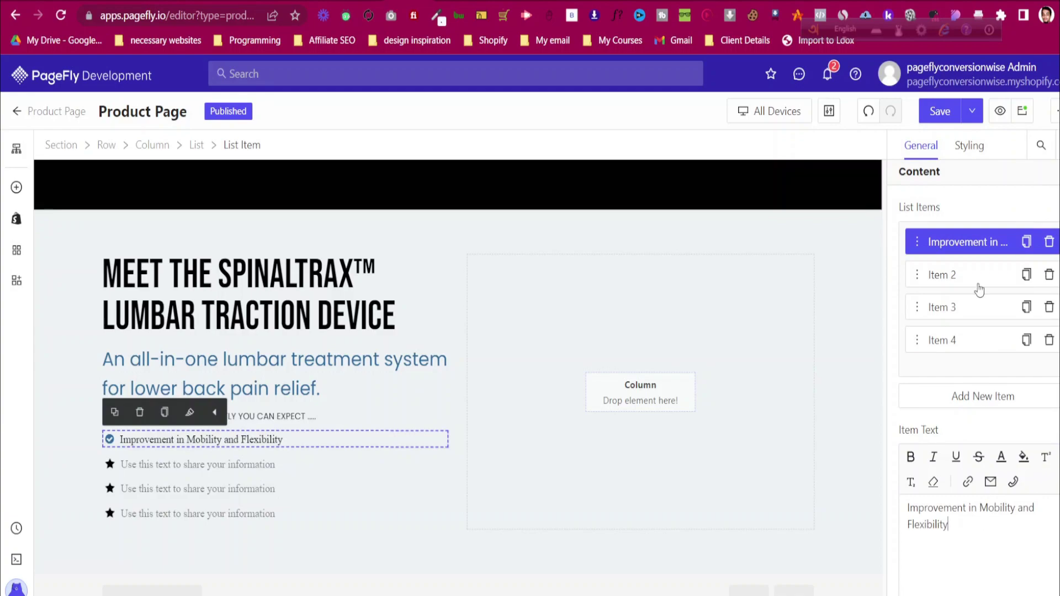
Set the first list item's font to Poppins with a font size of 16 px
{"action": "left_click", "coordinate": [973, 146]}
{"action": "scroll", "coordinate": [961, 431], "scroll_direction": "down", "scroll_amount": 10}
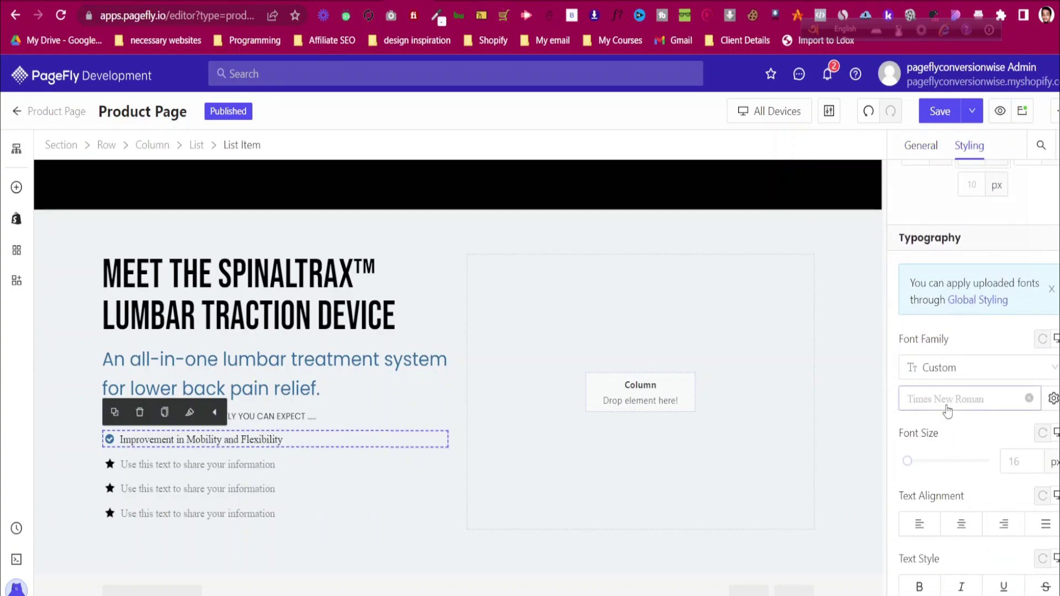
{"action": "left_click", "coordinate": [948, 412]}
{"action": "left_click", "coordinate": [996, 478]}
{"action": "left_click", "coordinate": [1026, 466]}
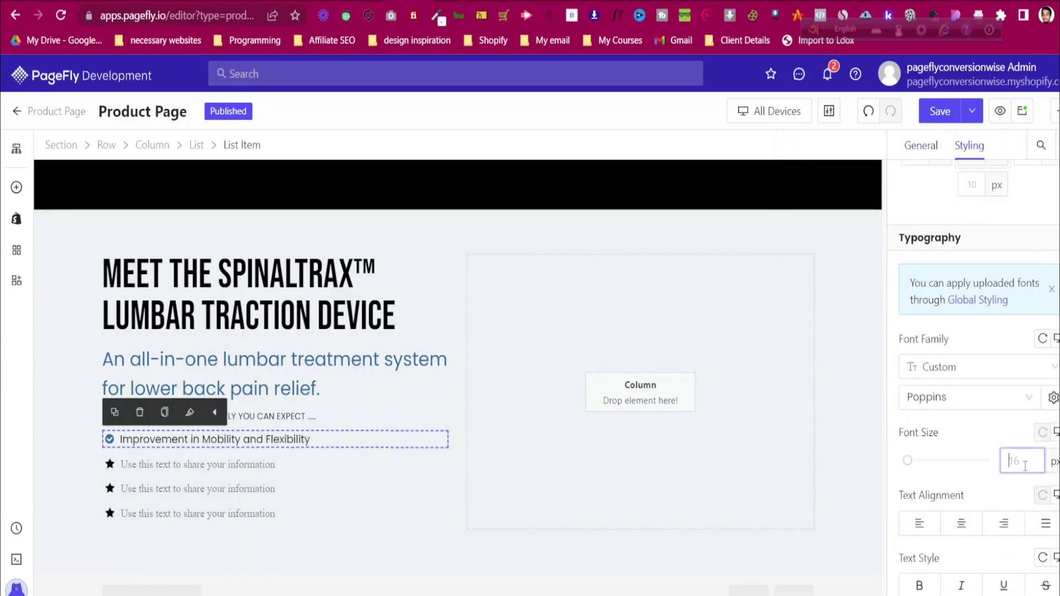
{"action": "type", "text": "16"}
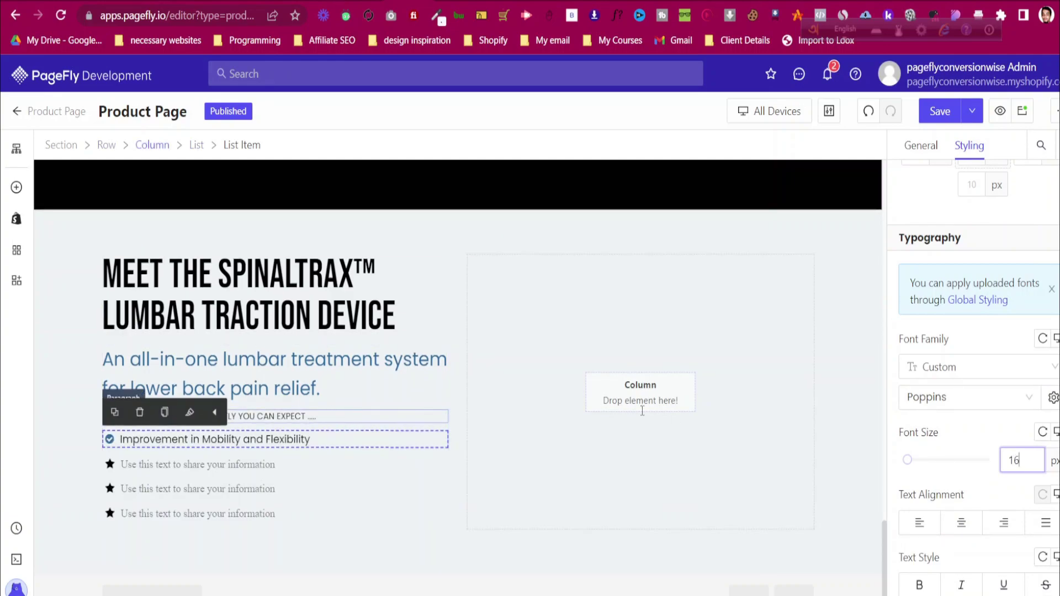
Set the first list item's content color to black, rgb(0, 0, 0), and compare it with the reference site's list
{"action": "left_click", "coordinate": [276, 416]}
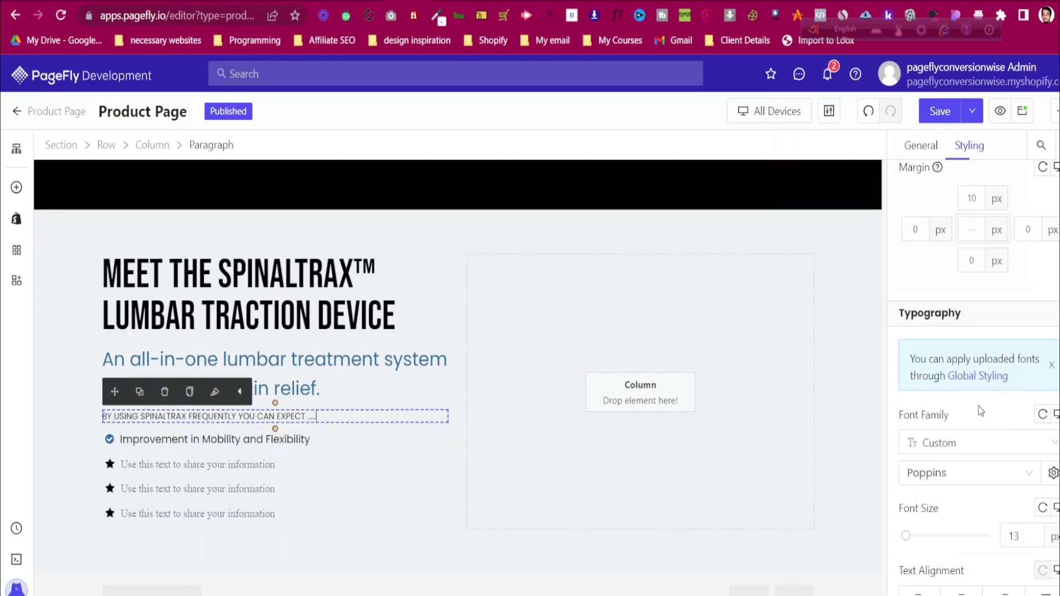
{"action": "left_click", "coordinate": [277, 445]}
{"action": "scroll", "coordinate": [1038, 332], "scroll_direction": "up", "scroll_amount": 5}
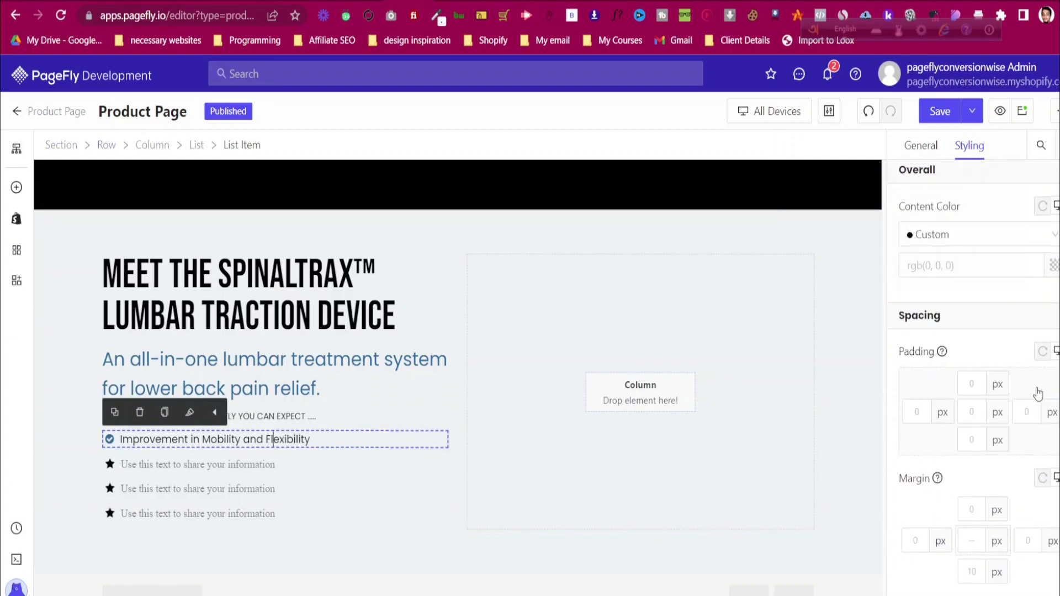
{"action": "left_click", "coordinate": [1055, 270]}
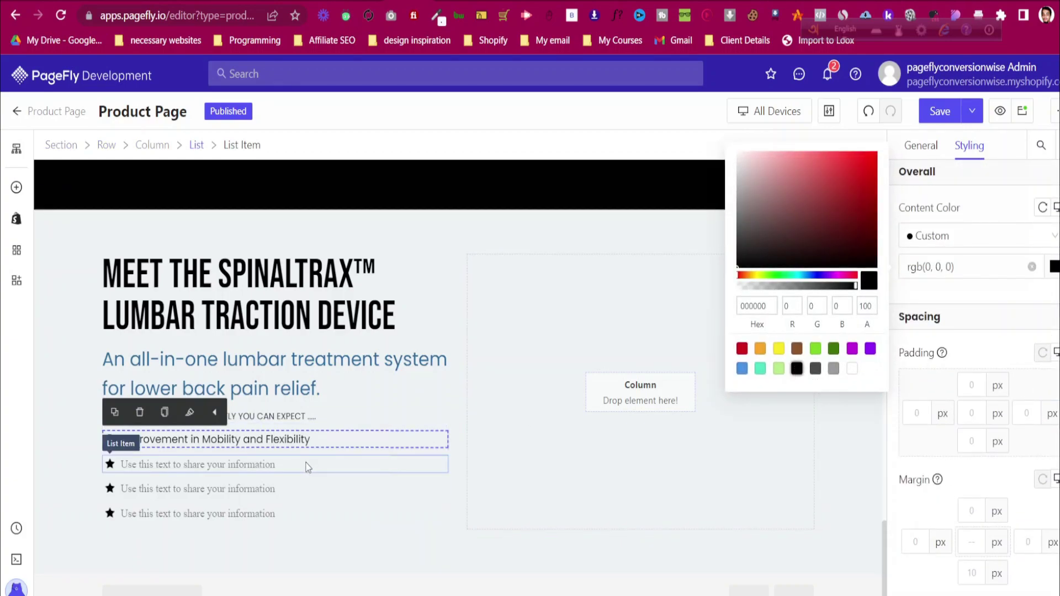
{"action": "left_click", "coordinate": [462, 1]}
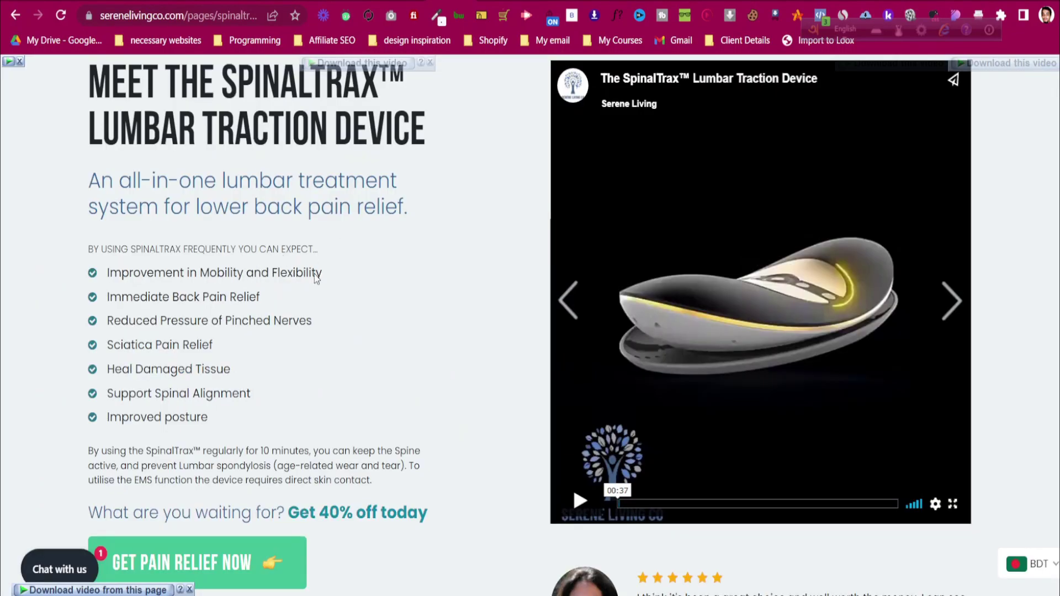
{"action": "left_click", "coordinate": [413, 2]}
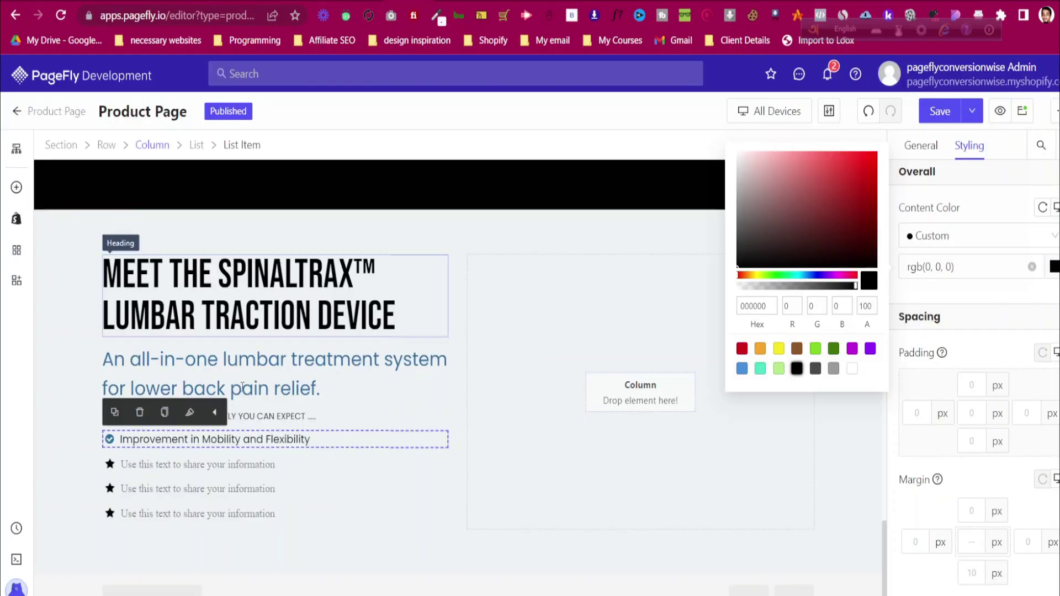
Delete the three remaining placeholder items from the icon list
{"action": "left_click", "coordinate": [198, 146]}
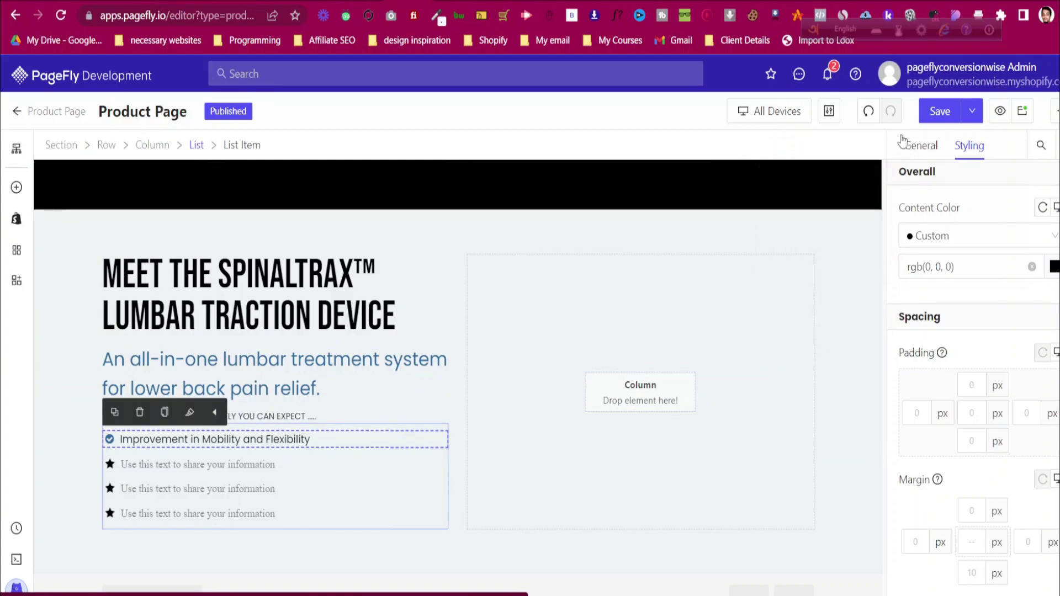
{"action": "left_click", "coordinate": [1049, 275]}
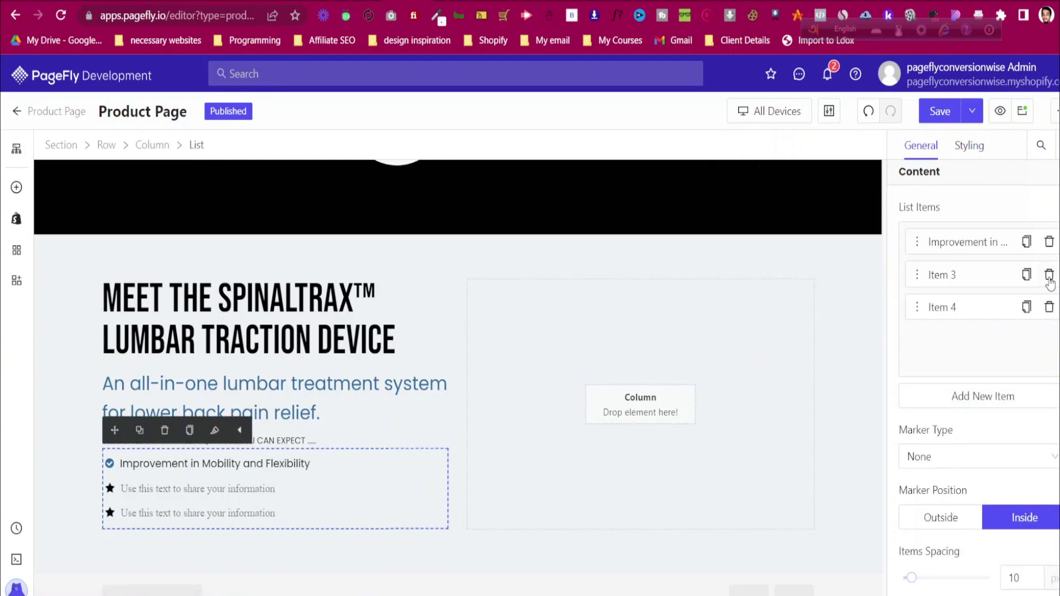
{"action": "left_click", "coordinate": [1049, 275]}
{"action": "left_click", "coordinate": [1049, 275]}
Duplicate the "Improvement in Mobility and Flexibility" item until the list holds five checkmark items
{"action": "left_click", "coordinate": [1026, 242]}
{"action": "left_click", "coordinate": [1027, 275]}
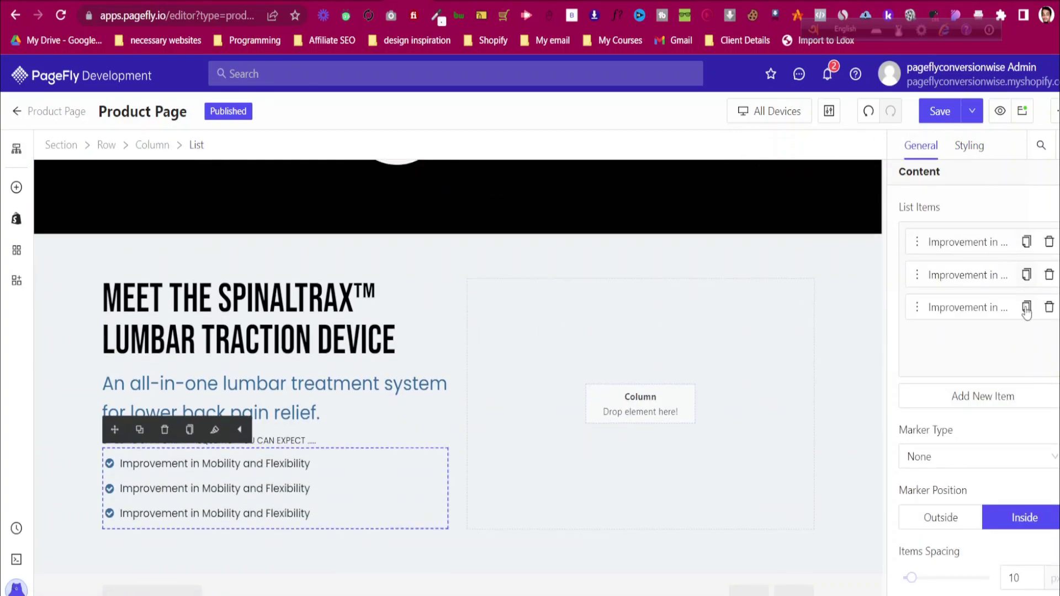
{"action": "left_click", "coordinate": [1026, 307]}
{"action": "left_click", "coordinate": [399, 1]}
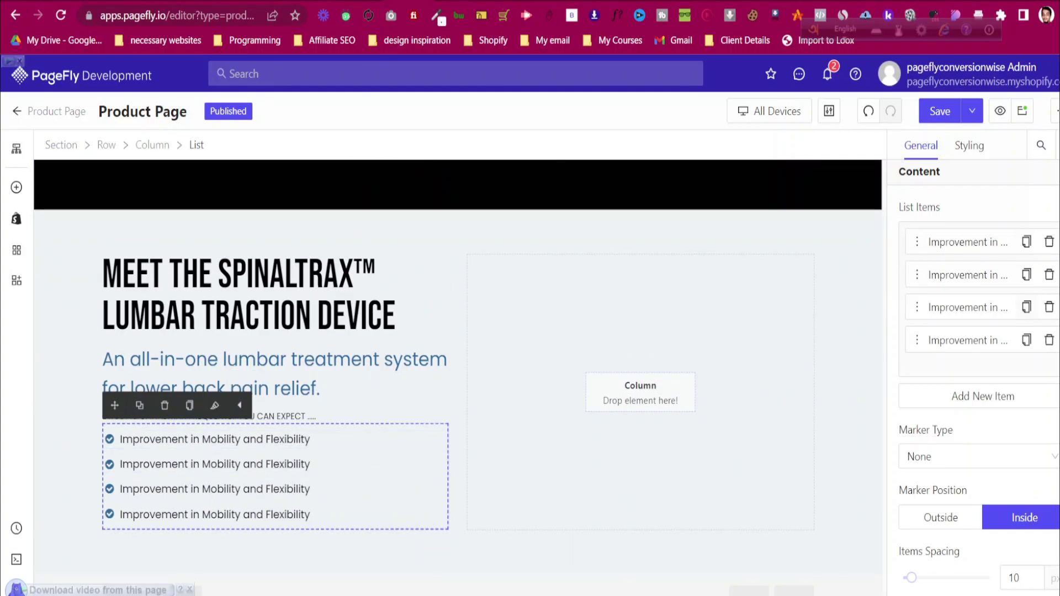
{"action": "left_click", "coordinate": [342, 1]}
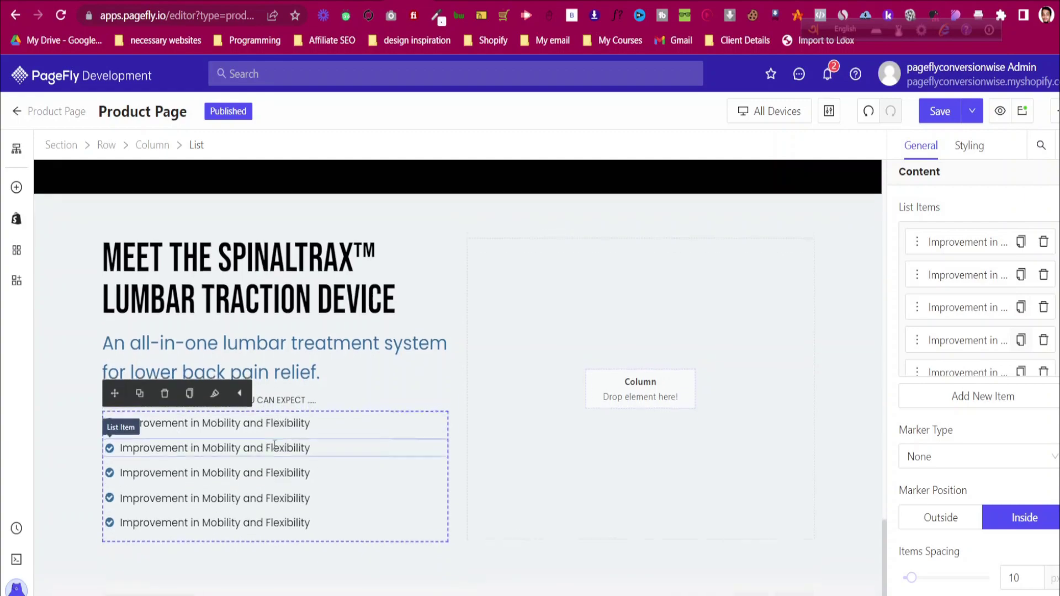
{"action": "left_click", "coordinate": [62, 380]}
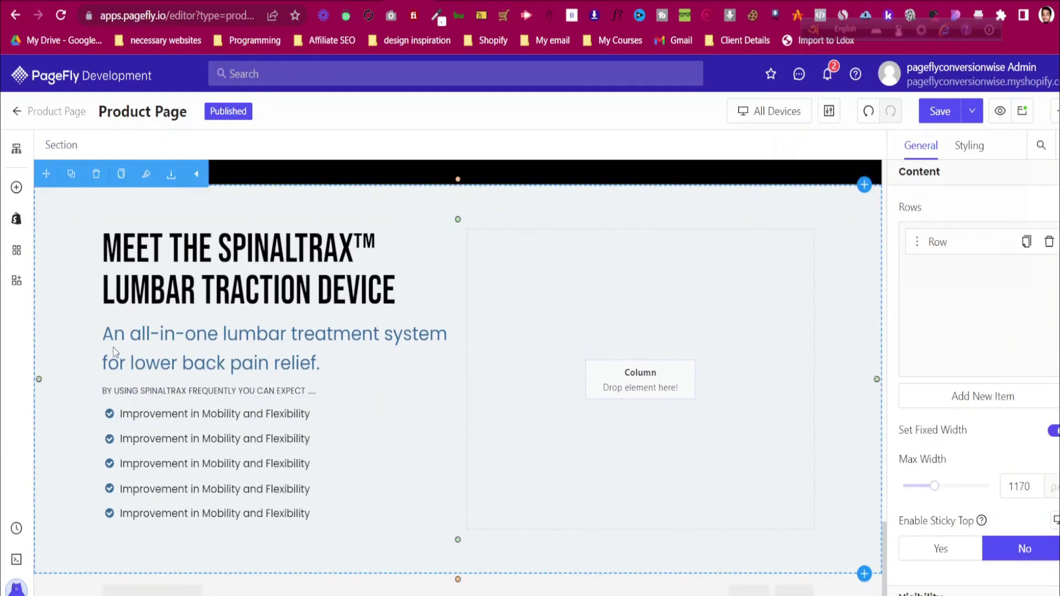
Compare the spacing with the reference site and set the "BY USING SPINALTRAX" paragraph's top margin to 15 px
{"action": "left_click", "coordinate": [450, 1]}
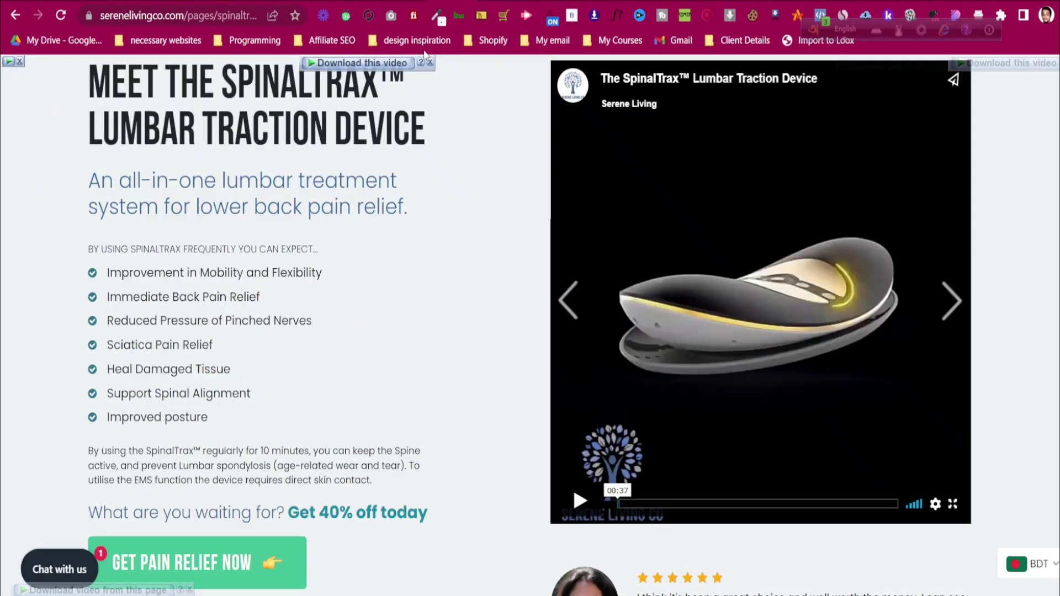
{"action": "left_click", "coordinate": [331, 1]}
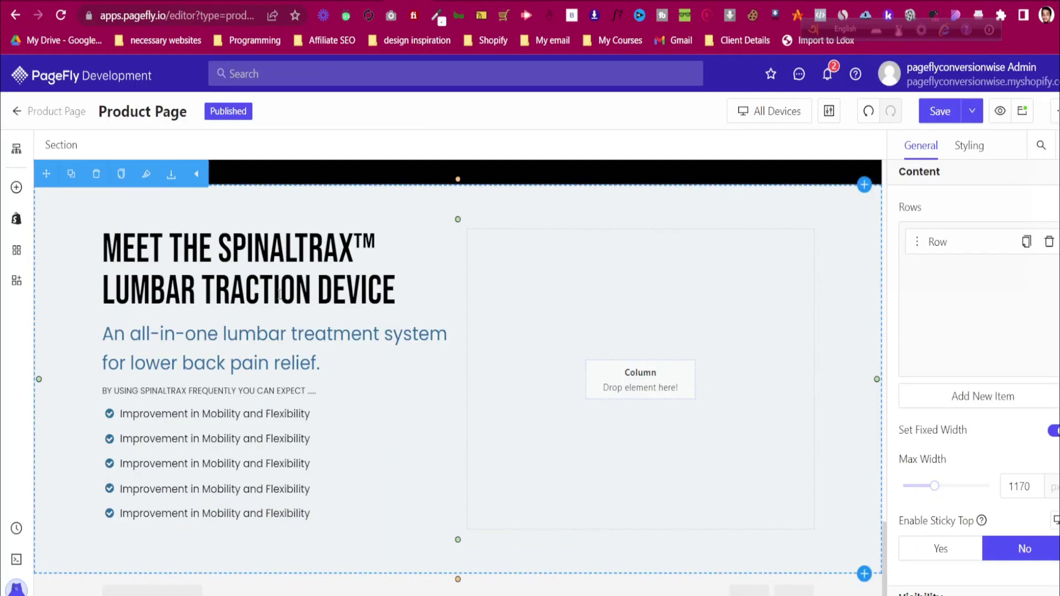
{"action": "left_click", "coordinate": [278, 390]}
{"action": "left_click", "coordinate": [974, 155]}
{"action": "scroll", "coordinate": [975, 376], "scroll_direction": "down", "scroll_amount": 5}
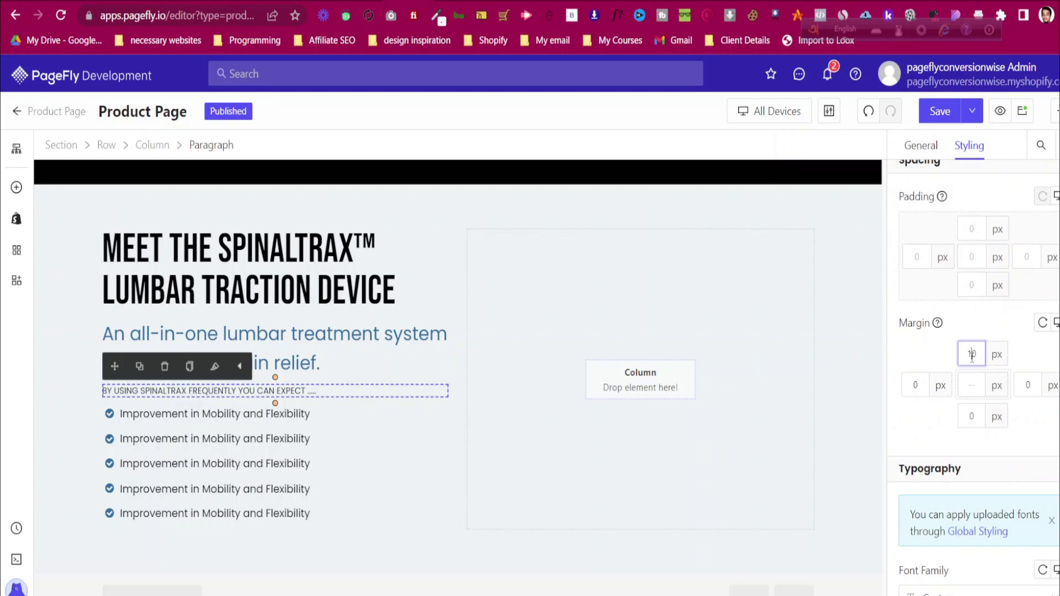
{"action": "key", "text": "BackSpace"}
{"action": "type", "text": "4"}
{"action": "key", "text": "BackSpace"}
{"action": "type", "text": "5"}
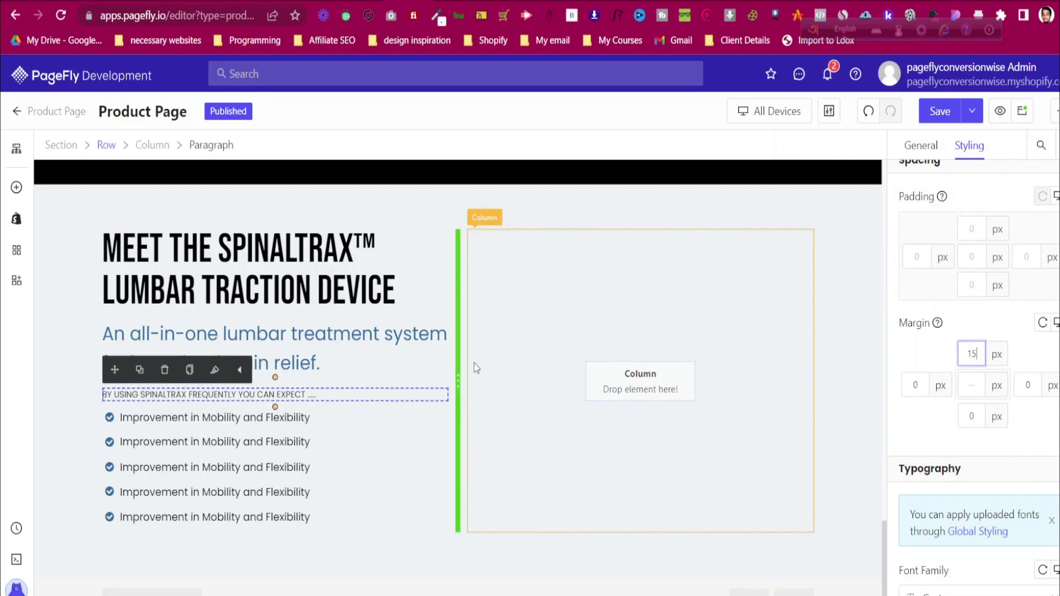
{"action": "left_click", "coordinate": [47, 330]}
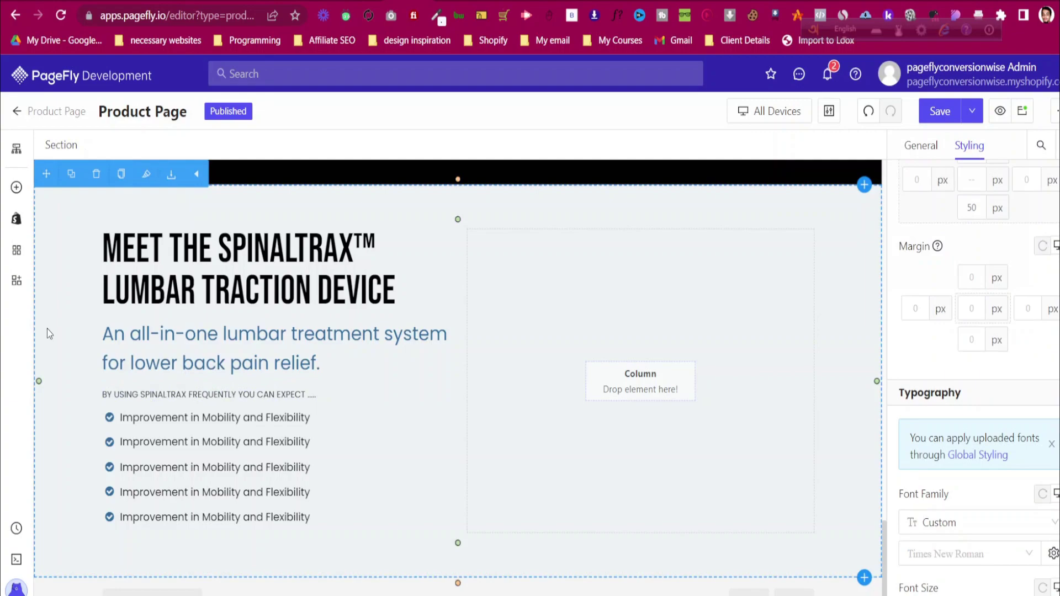
Check the reference site's text under the list, then duplicate the "BY USING SPINALTRAX" paragraph and move the copy below the icon list
{"action": "left_click", "coordinate": [428, 1]}
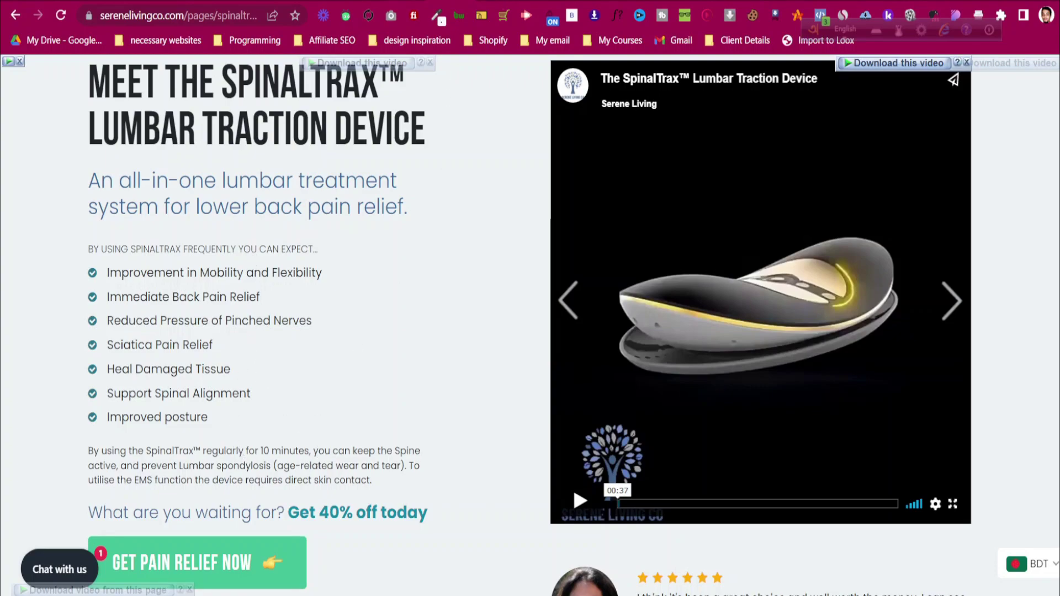
{"action": "left_click", "coordinate": [354, 1]}
{"action": "left_click", "coordinate": [210, 394]}
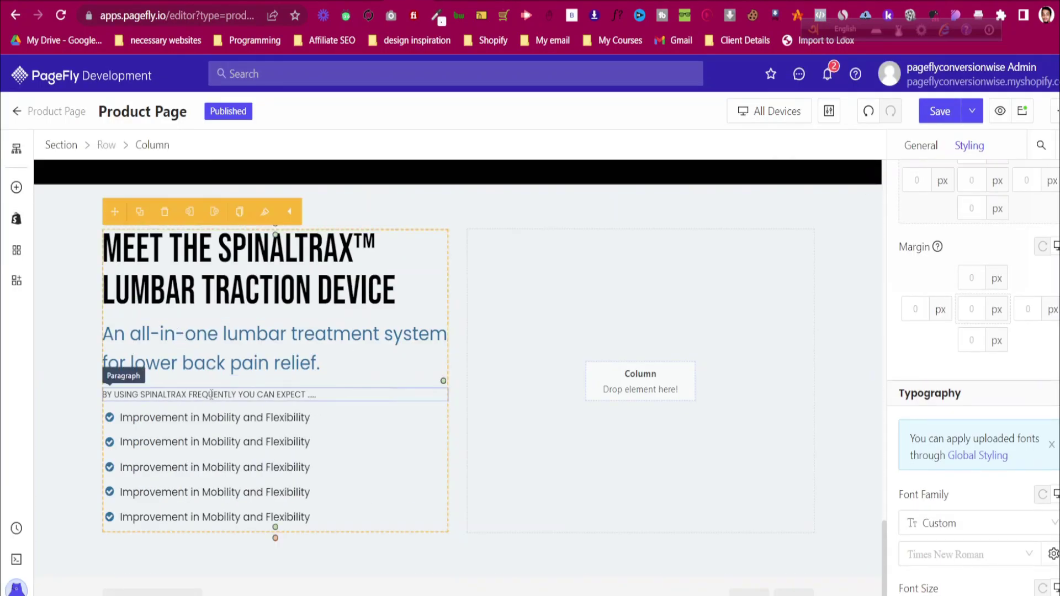
{"action": "left_click", "coordinate": [140, 370]}
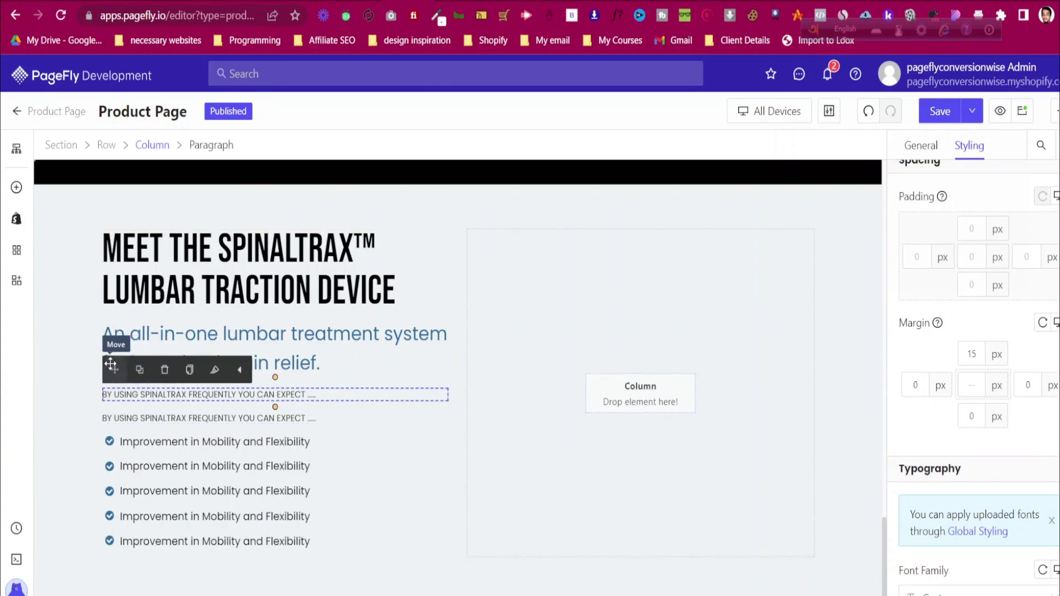
{"action": "left_click_drag", "start_coordinate": [115, 348], "coordinate": [290, 529]}
Copy the closing paragraph starting "By using the SpinalTrax™ regularly for 10 minutes" from the Google Doc
{"action": "left_click", "coordinate": [536, 1]}
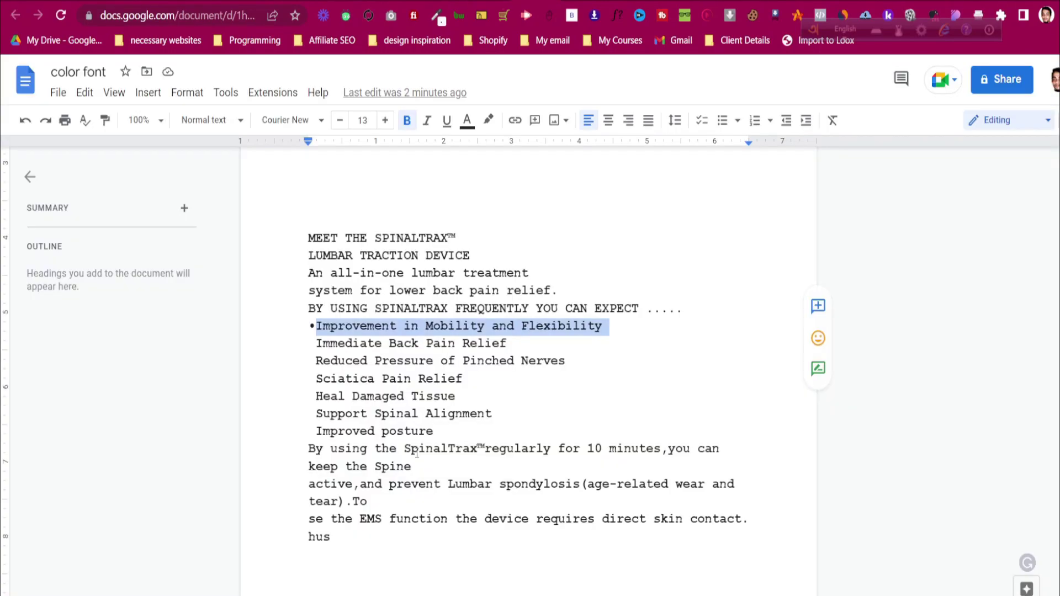
{"action": "scroll", "coordinate": [339, 393], "scroll_direction": "down", "scroll_amount": 3}
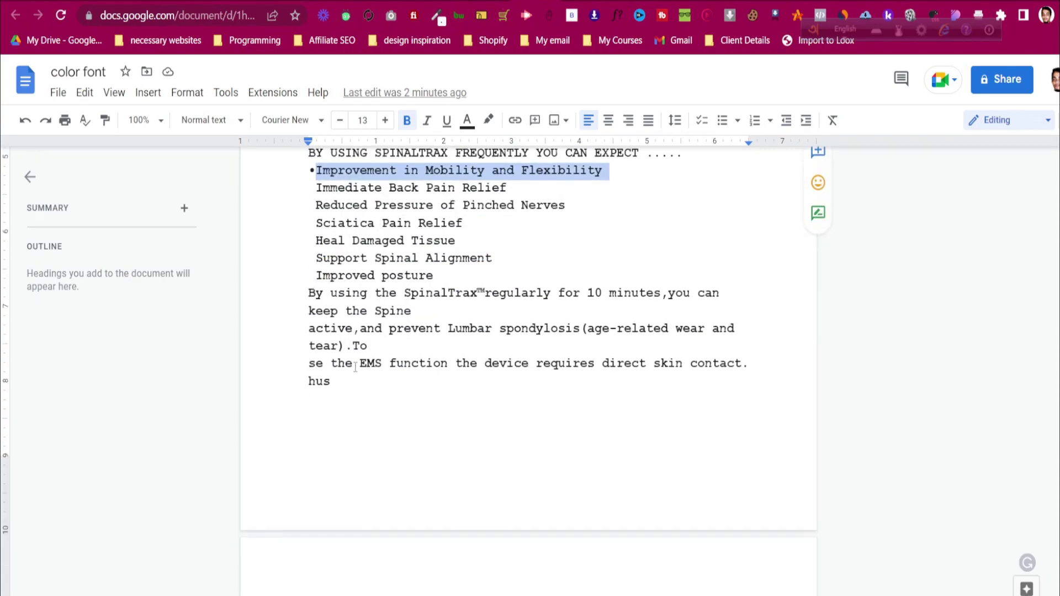
{"action": "triple_click", "coordinate": [355, 366]}
{"action": "key", "text": "ctrl+c"}
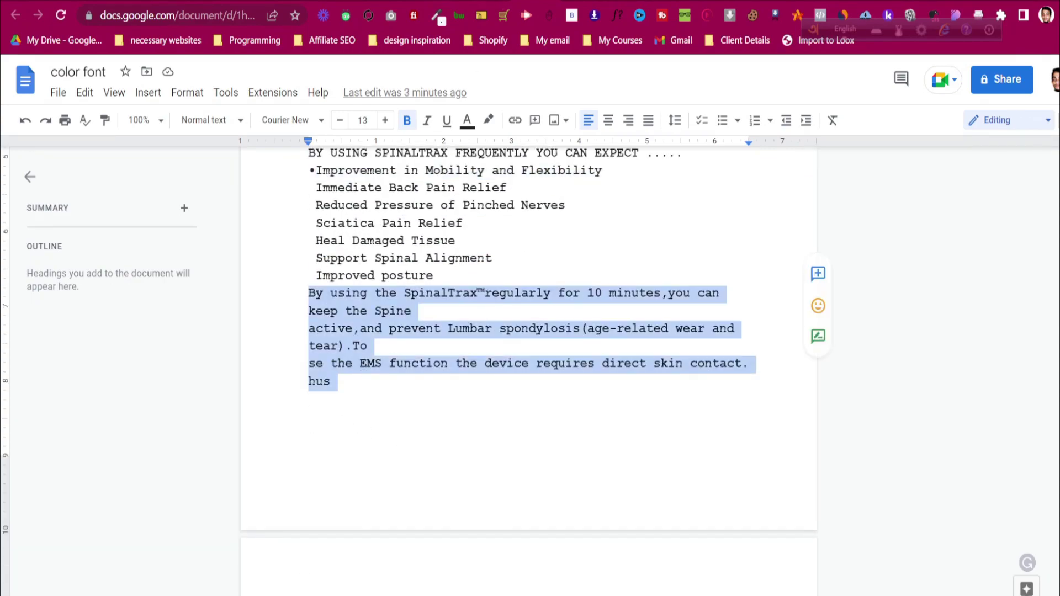
Replace the text of the paragraph below the benefits list with the selected SpinalTrax usage paragraph from the "color font" document
{"action": "left_click", "coordinate": [408, 1]}
{"action": "left_click", "coordinate": [927, 143]}
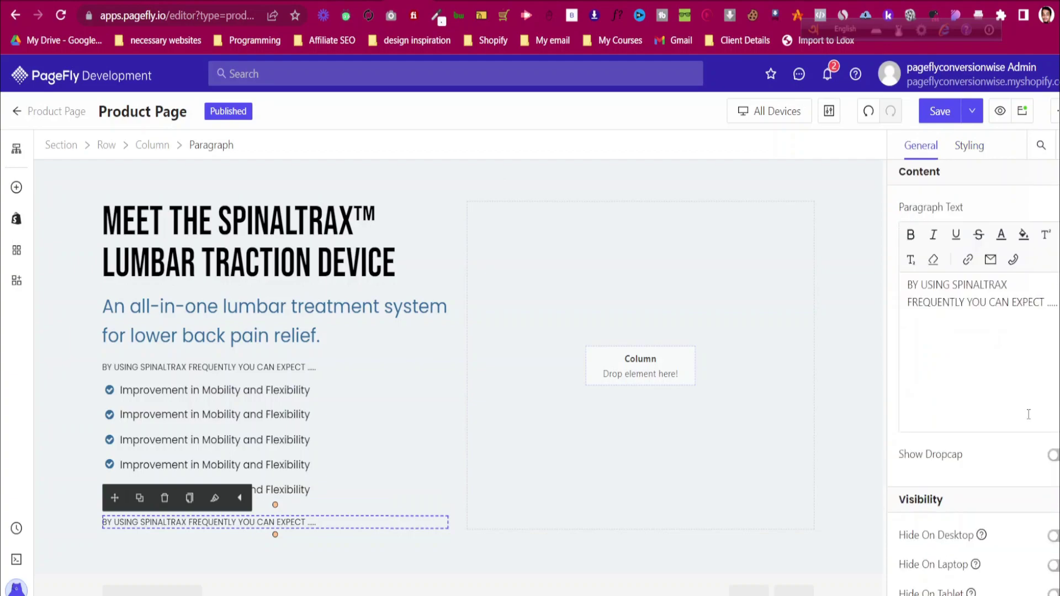
{"action": "key", "text": "ctrl+a"}
{"action": "key", "text": "ctrl+v"}
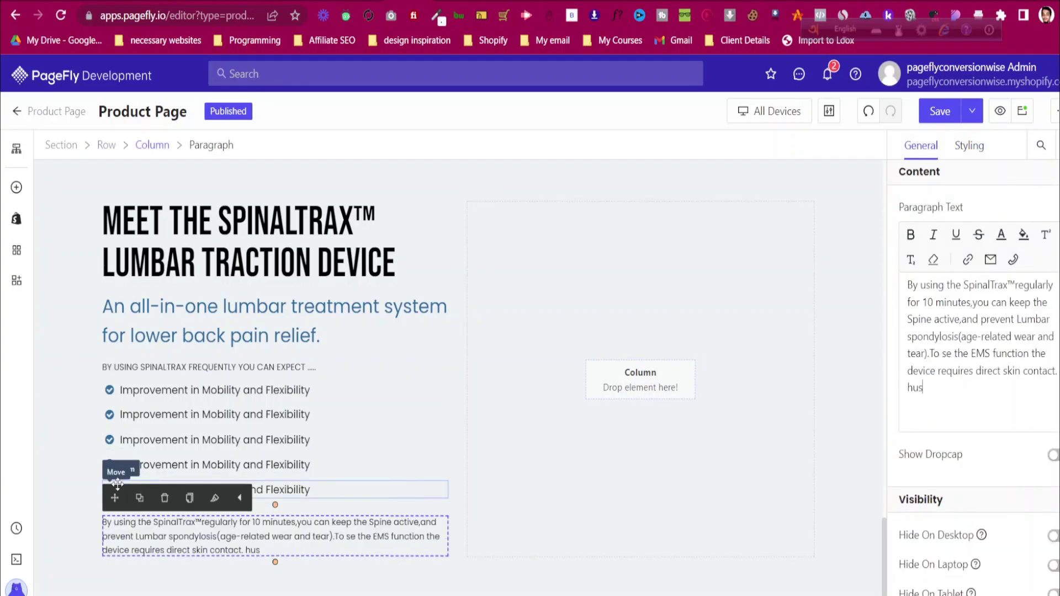
{"action": "left_click", "coordinate": [65, 448]}
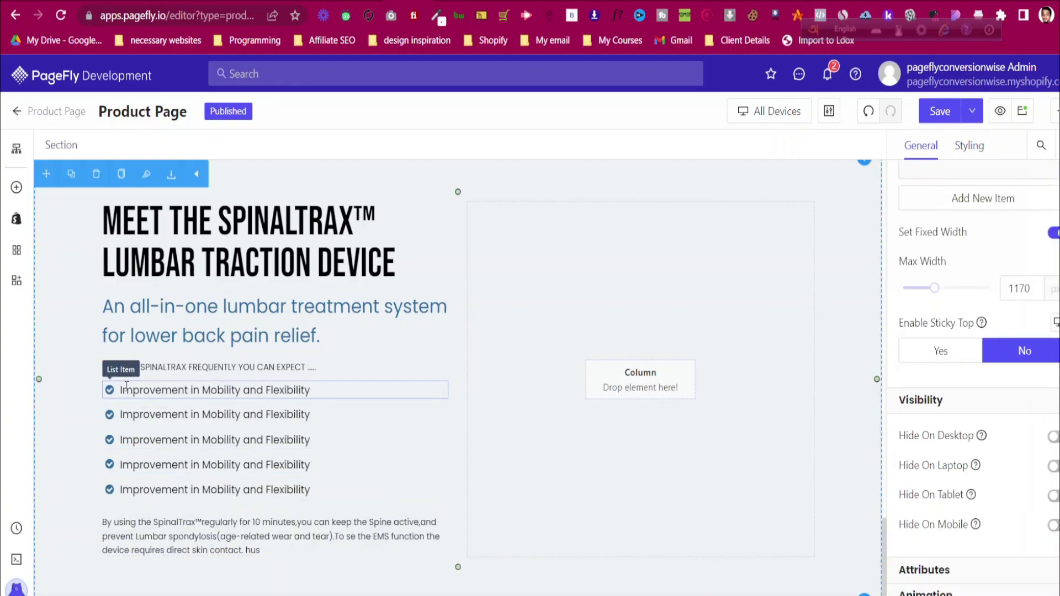
{"action": "left_click", "coordinate": [106, 382]}
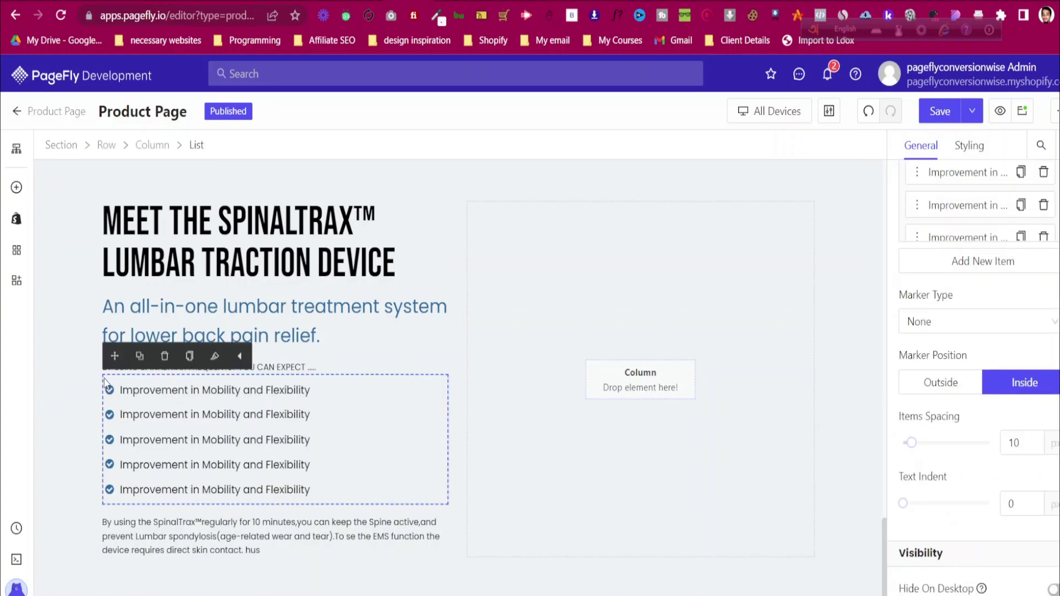
Check the reference page, duplicate the "What are you waiting for? Get 40% off today" heading and place the copy below the usage paragraph
{"action": "key", "text": "ctrl+Tab"}
{"action": "scroll", "coordinate": [317, 276], "scroll_direction": "down", "scroll_amount": 3}
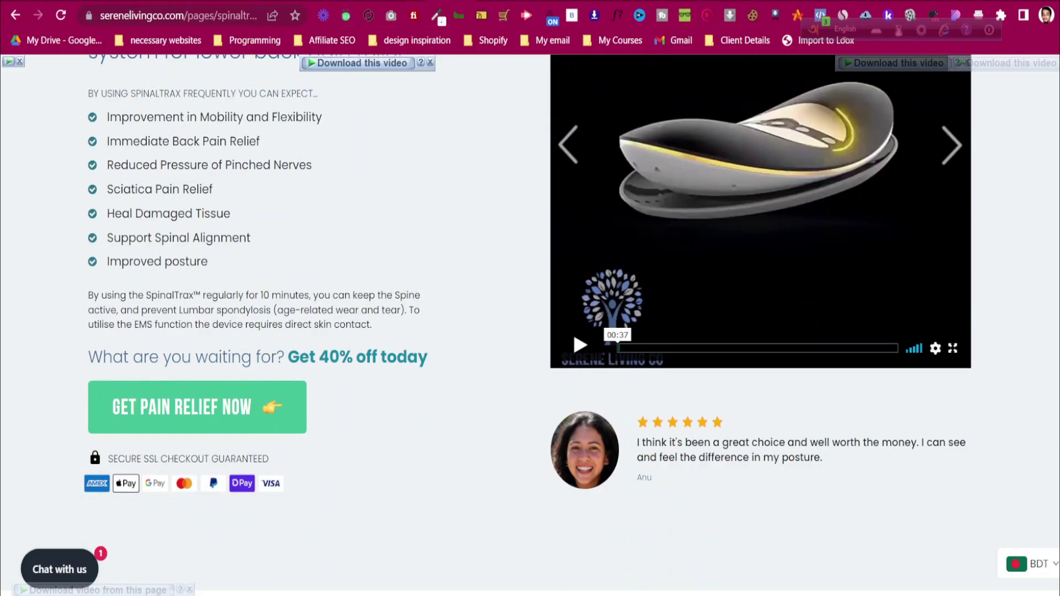
{"action": "key", "text": "ctrl+shift+Tab"}
{"action": "scroll", "coordinate": [541, 368], "scroll_direction": "down", "scroll_amount": 5}
{"action": "scroll", "coordinate": [540, 264], "scroll_direction": "up", "scroll_amount": 3}
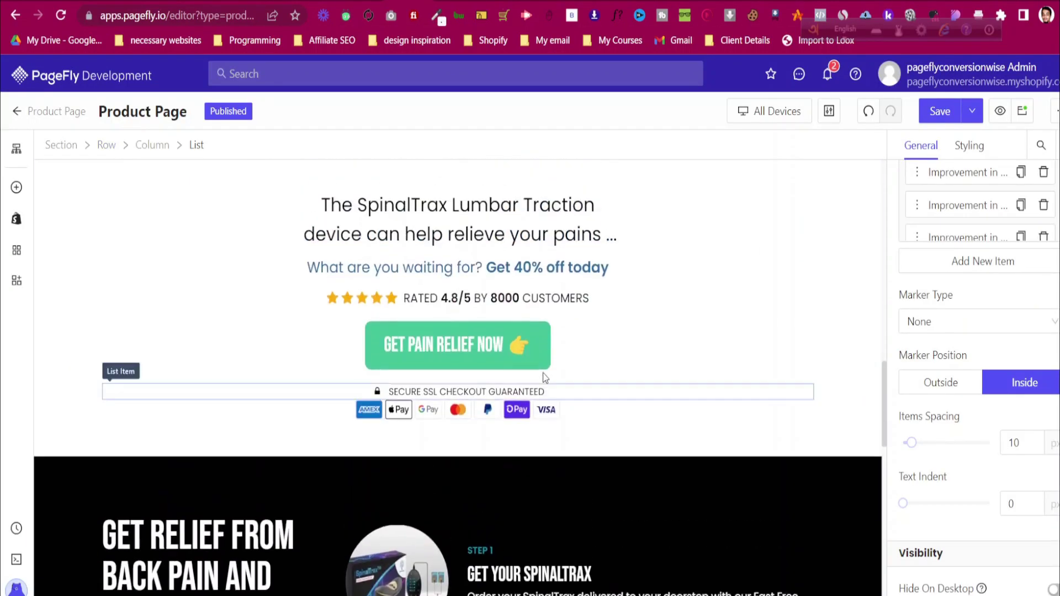
{"action": "left_click", "coordinate": [541, 264]}
{"action": "left_click", "coordinate": [140, 245]}
{"action": "left_click_drag", "start_coordinate": [115, 246], "coordinate": [258, 529]}
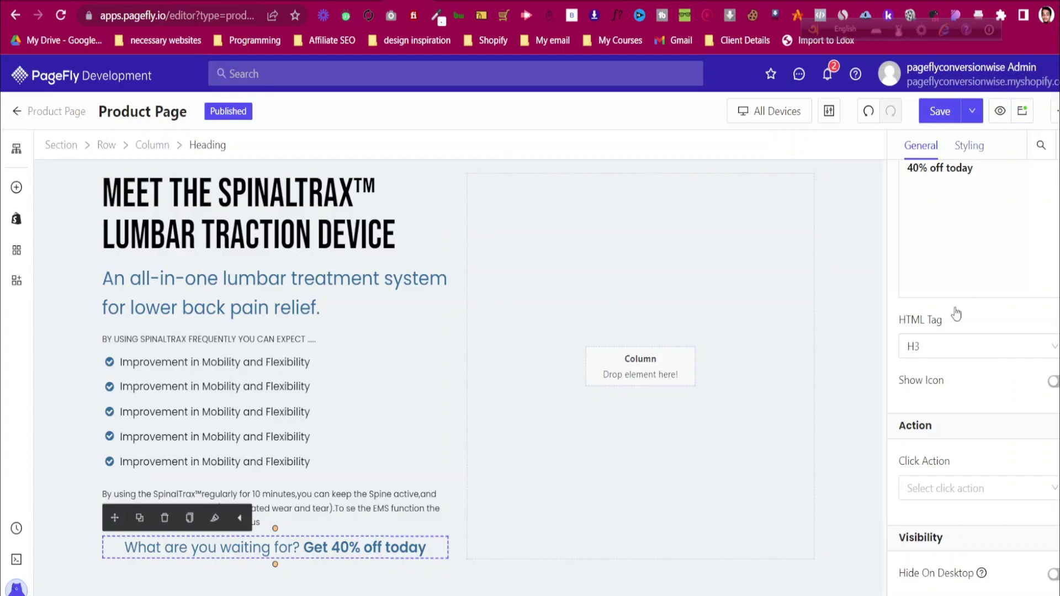
Left-align the text of the copied "Get 40% off today" heading
{"action": "left_click", "coordinate": [970, 146]}
{"action": "scroll", "coordinate": [954, 342], "scroll_direction": "down", "scroll_amount": 3}
{"action": "left_click", "coordinate": [920, 283]}
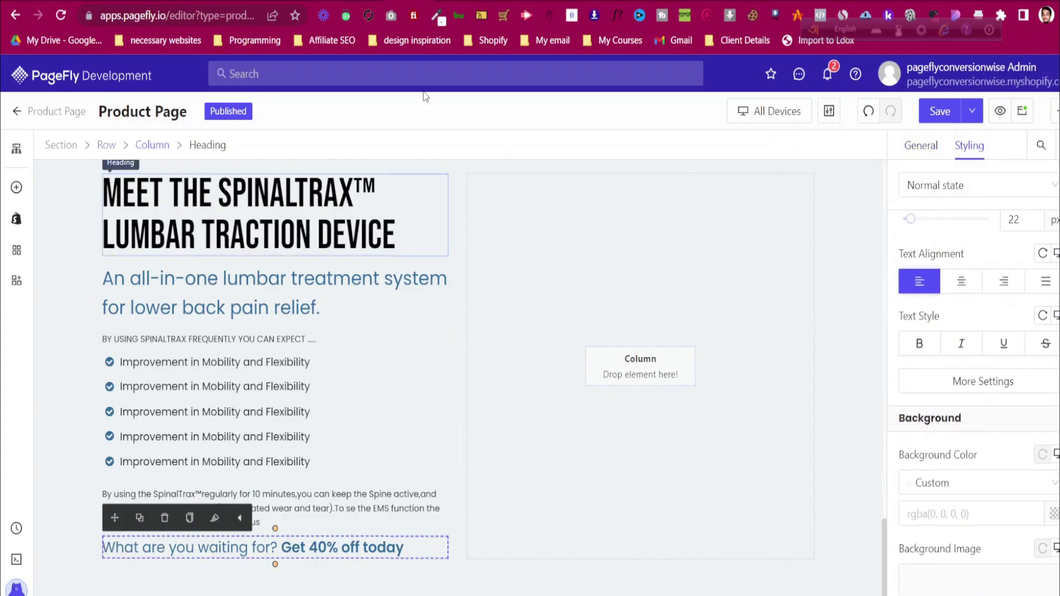
Duplicate the green "Get Pain Relief Now" button and move the copy below the 40% off heading in the Meet the SpinalTrax section
{"action": "left_click", "coordinate": [408, 1]}
{"action": "left_click", "coordinate": [342, 1]}
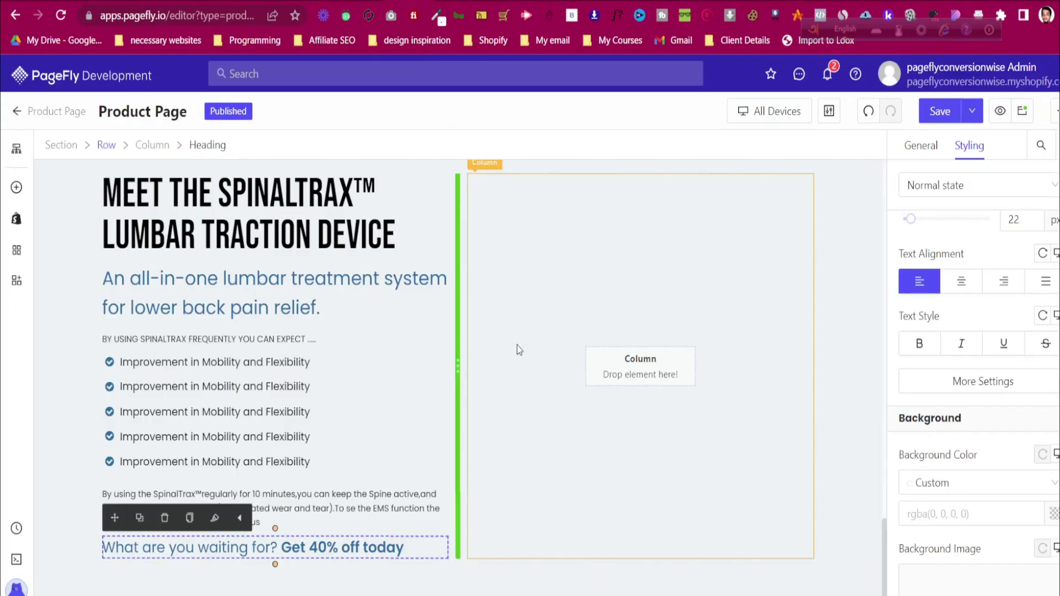
{"action": "scroll", "coordinate": [520, 349], "scroll_direction": "up", "scroll_amount": 12}
{"action": "left_click", "coordinate": [524, 325]}
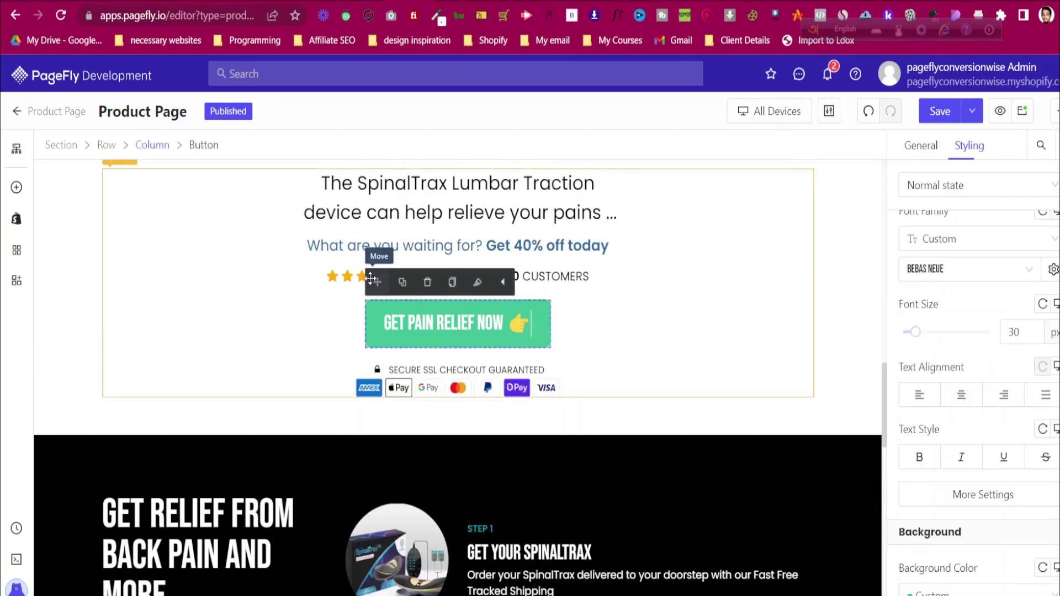
{"action": "left_click", "coordinate": [403, 285]}
{"action": "left_click_drag", "start_coordinate": [377, 275], "coordinate": [225, 528]}
Align the copied button horizontally to the left and set its top margin to 15 px
{"action": "scroll", "coordinate": [1015, 313], "scroll_direction": "down", "scroll_amount": 6}
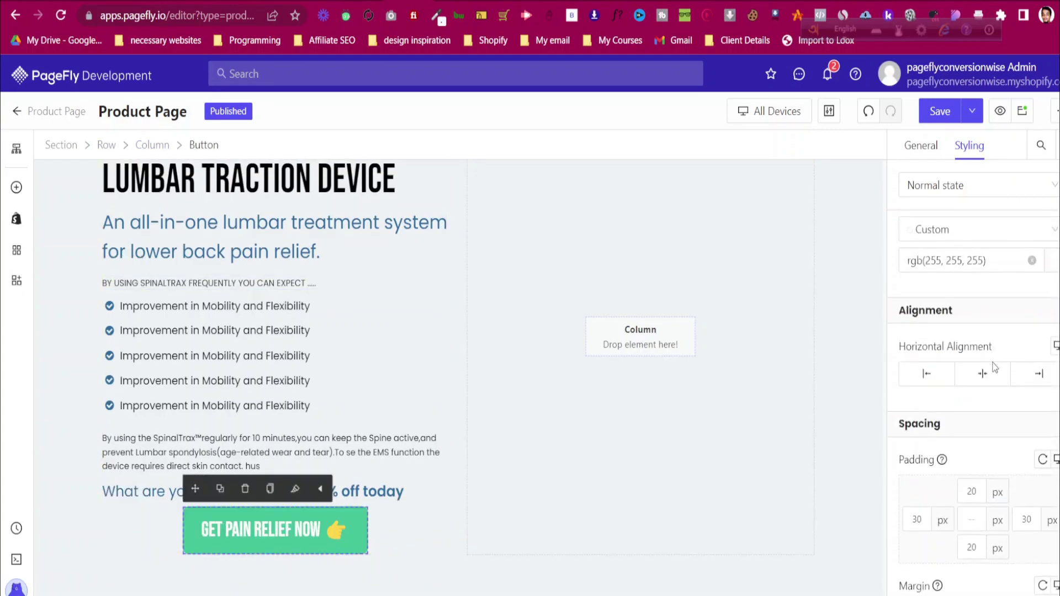
{"action": "left_click", "coordinate": [933, 387]}
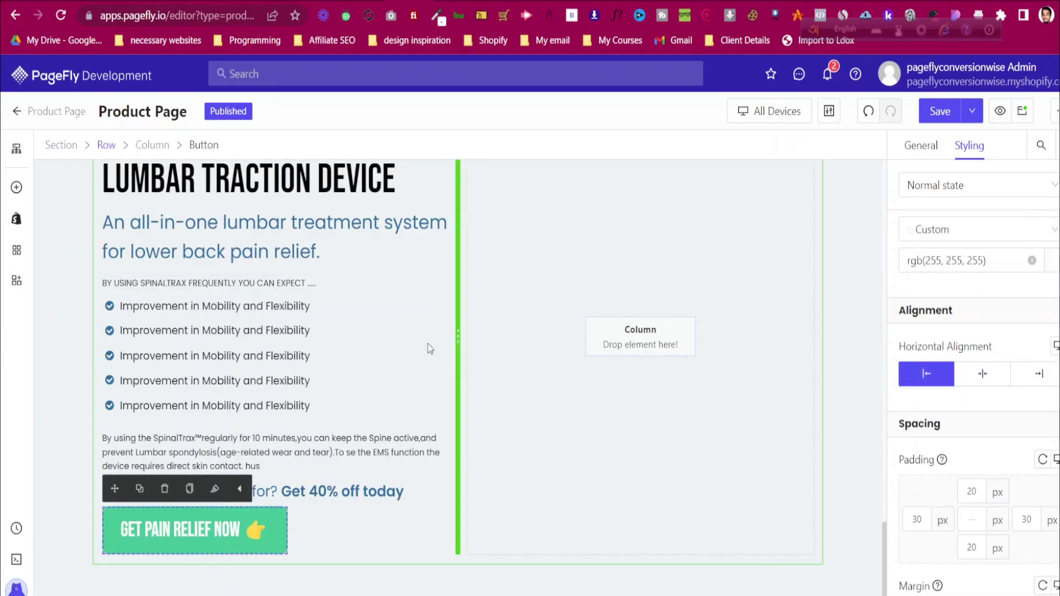
{"action": "left_click", "coordinate": [366, 459]}
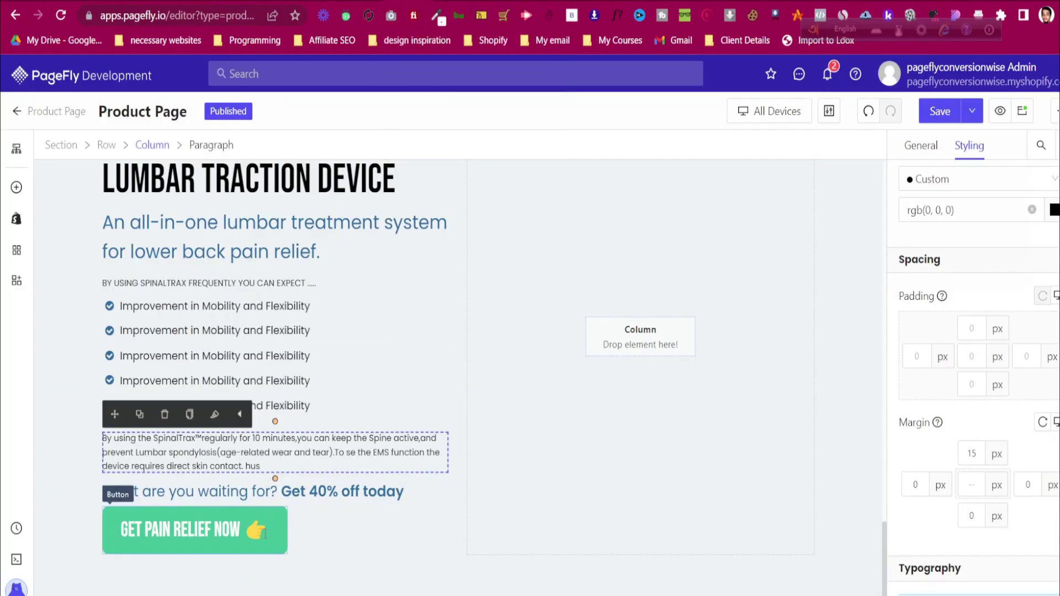
{"action": "left_click", "coordinate": [264, 534]}
{"action": "scroll", "coordinate": [971, 511], "scroll_direction": "down", "scroll_amount": 3}
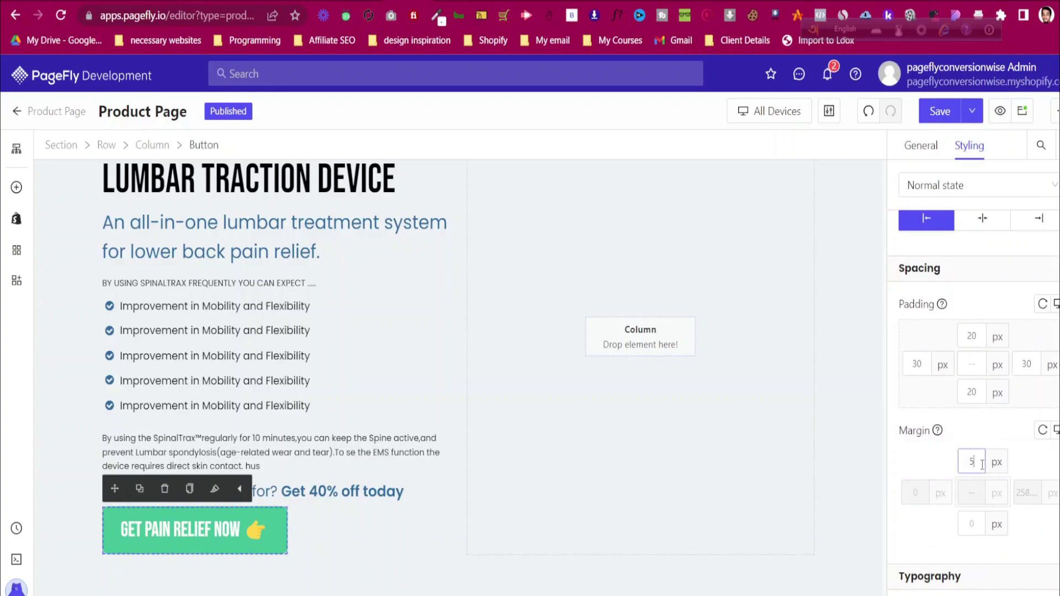
{"action": "key", "text": "BackSpace"}
{"action": "type", "text": "10"}
{"action": "key", "text": "BackSpace"}
{"action": "type", "text": "5"}
Duplicate the "Secure SSL Checkout Guaranteed" list and place the copy below the button in the Meet the SpinalTrax section
{"action": "scroll", "coordinate": [420, 449], "scroll_direction": "up", "scroll_amount": 10}
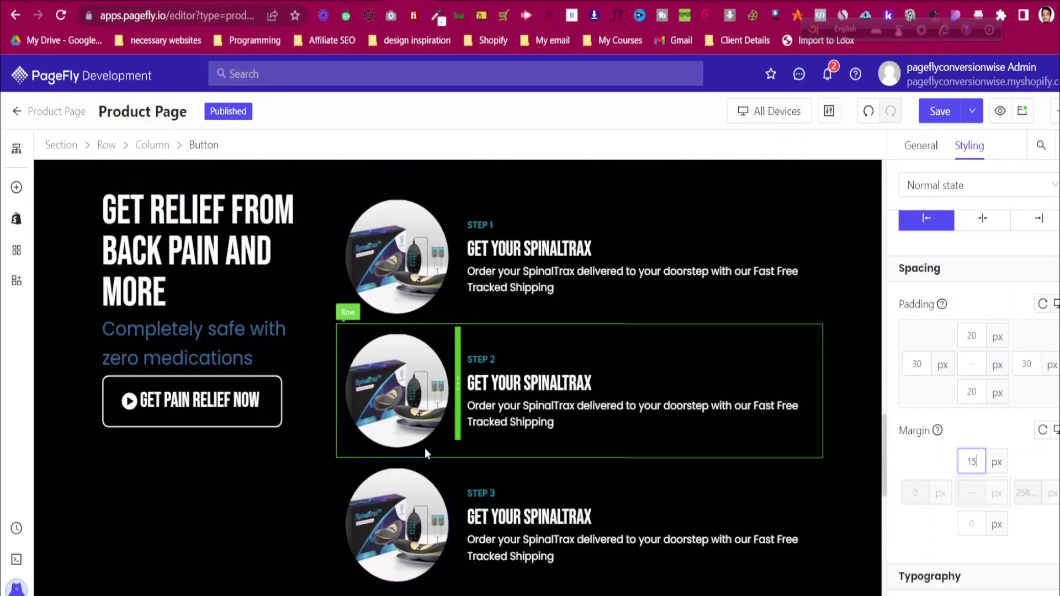
{"action": "scroll", "coordinate": [429, 449], "scroll_direction": "up", "scroll_amount": 7}
{"action": "scroll", "coordinate": [461, 436], "scroll_direction": "down", "scroll_amount": 3}
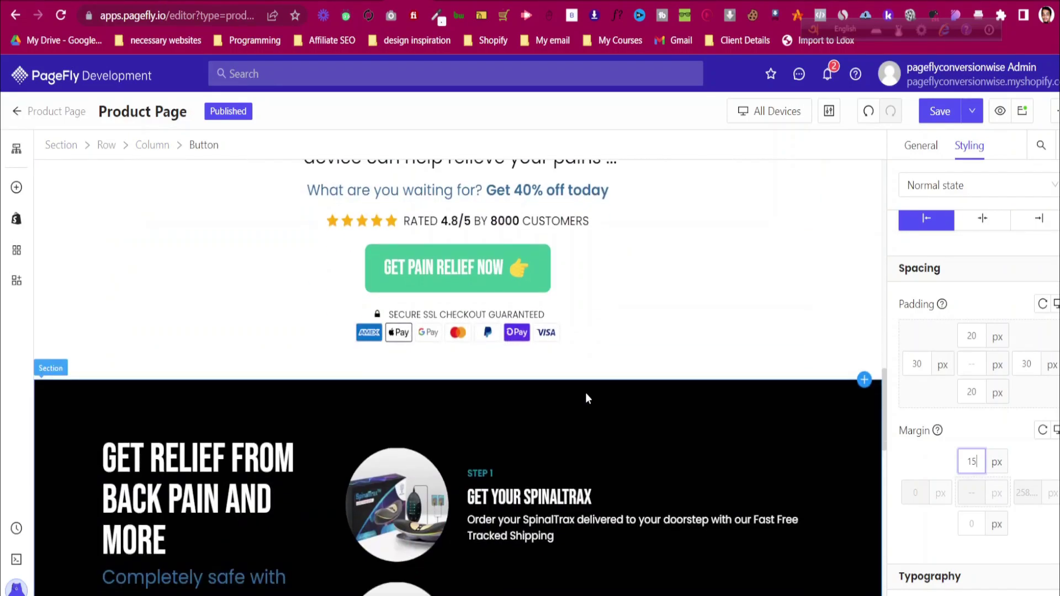
{"action": "left_click", "coordinate": [581, 313]}
{"action": "left_click", "coordinate": [202, 148]}
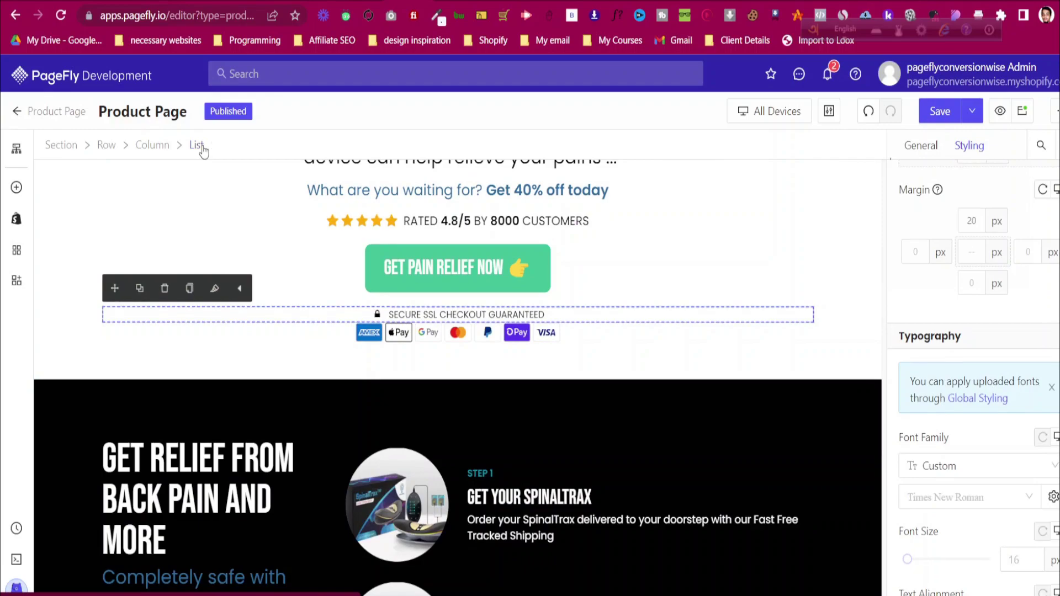
{"action": "left_click", "coordinate": [139, 287]}
{"action": "left_click_drag", "start_coordinate": [114, 288], "coordinate": [253, 534]}
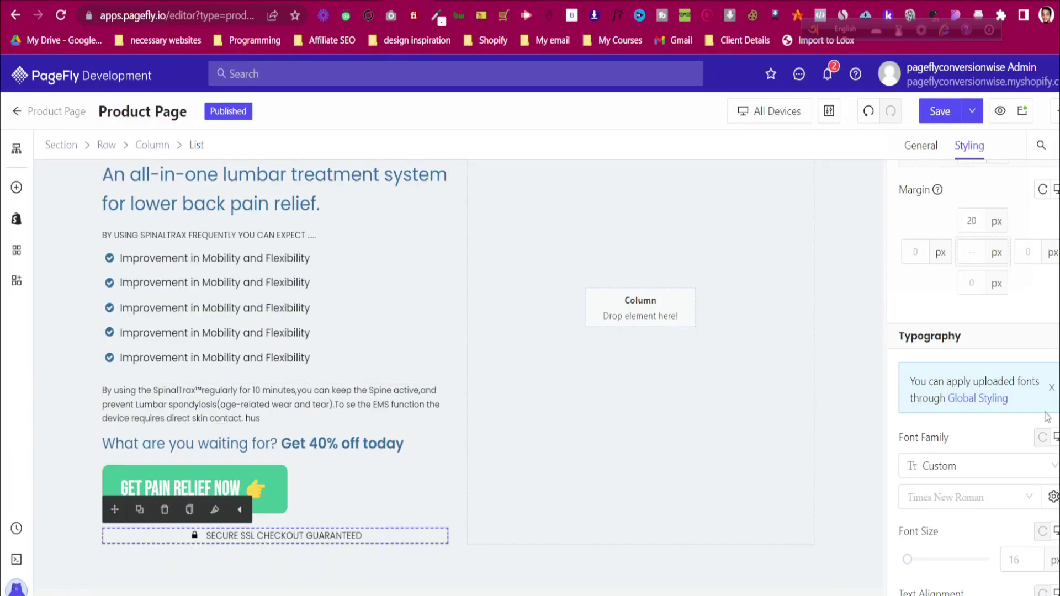
Left-align the text of the copied secure checkout list
{"action": "scroll", "coordinate": [997, 402], "scroll_direction": "up", "scroll_amount": 5}
{"action": "scroll", "coordinate": [985, 391], "scroll_direction": "down", "scroll_amount": 6}
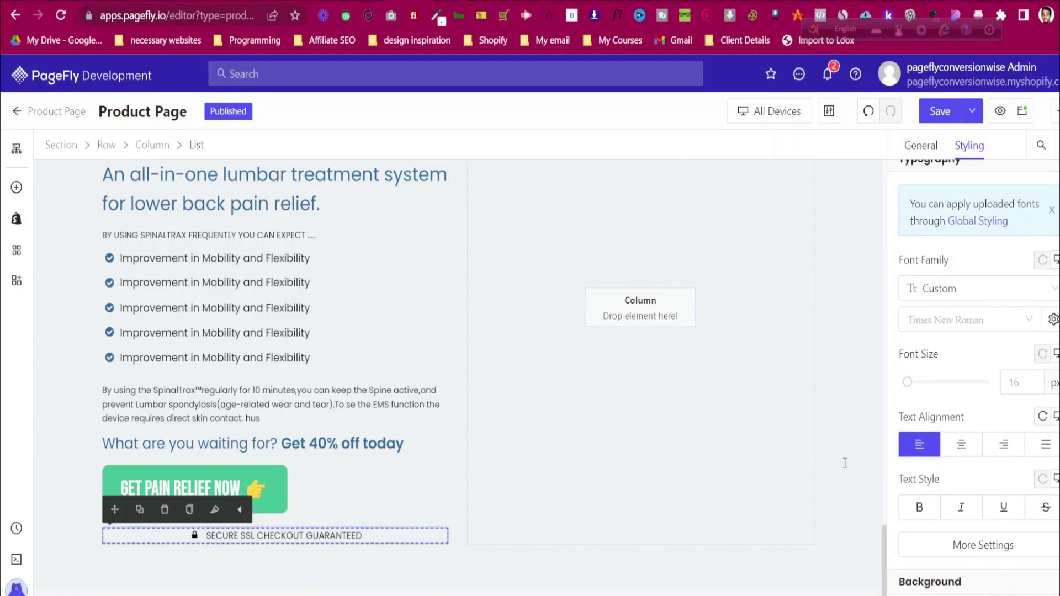
{"action": "left_click", "coordinate": [383, 493]}
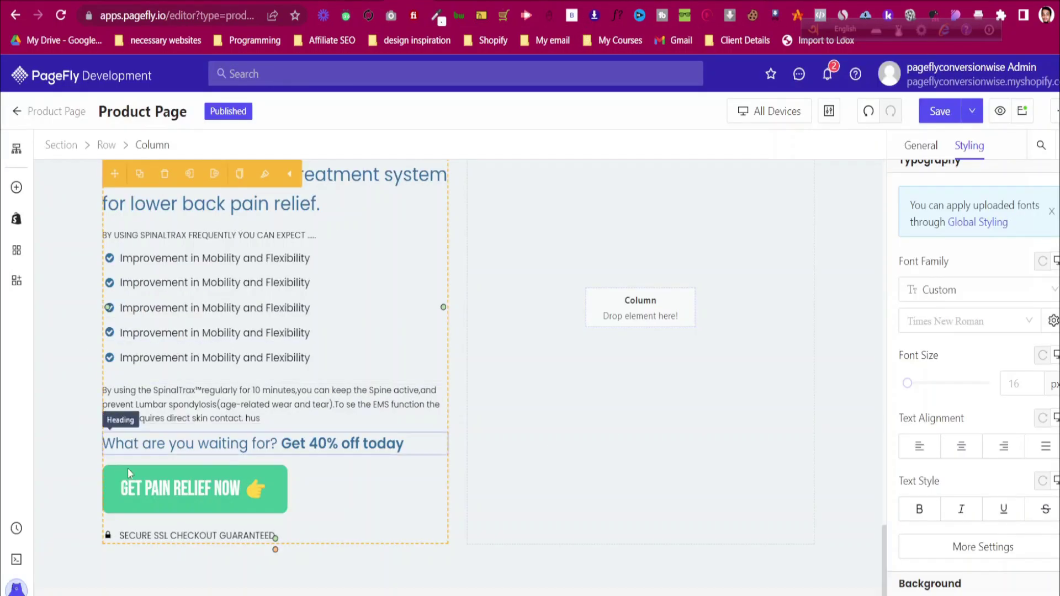
Set the size of the lock icon in the copied secure checkout list to 18
{"action": "left_click", "coordinate": [108, 535]}
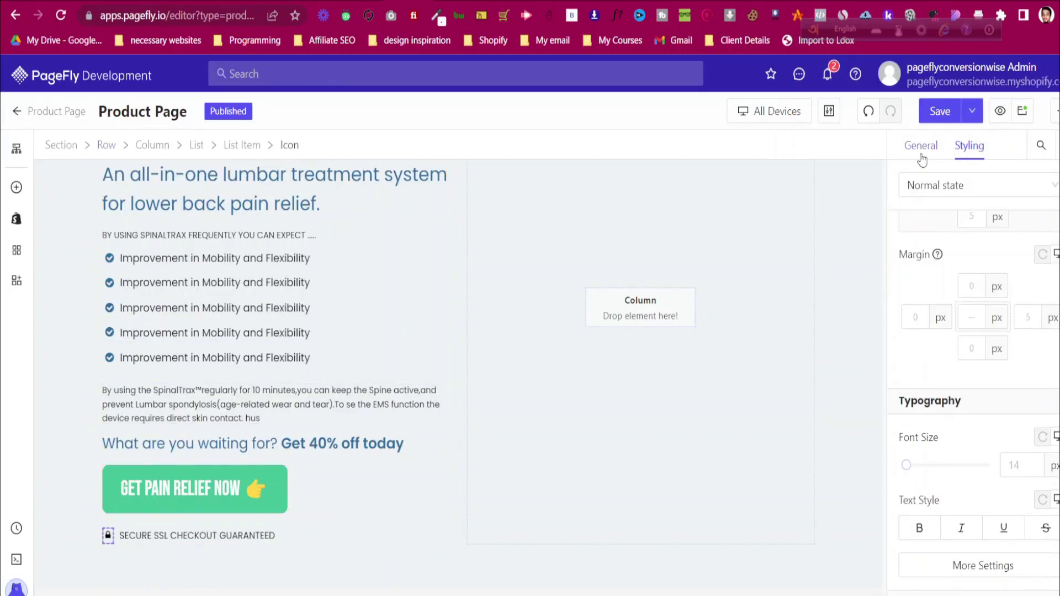
{"action": "left_click", "coordinate": [1040, 300]}
{"action": "type", "text": "18"}
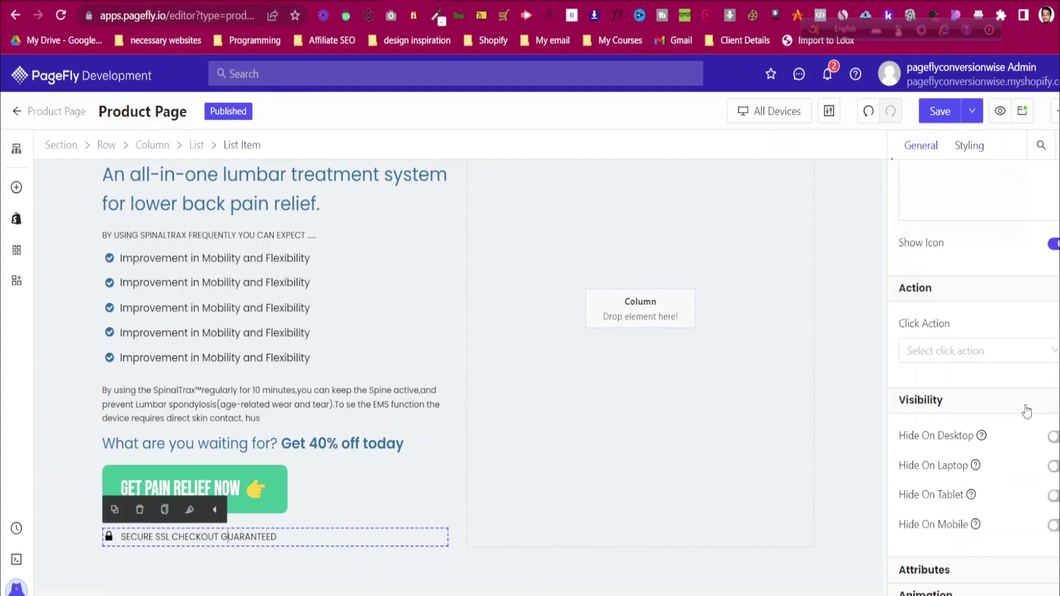
Set the font size of the copied secure checkout list item to 16 px
{"action": "scroll", "coordinate": [991, 399], "scroll_direction": "down", "scroll_amount": 3}
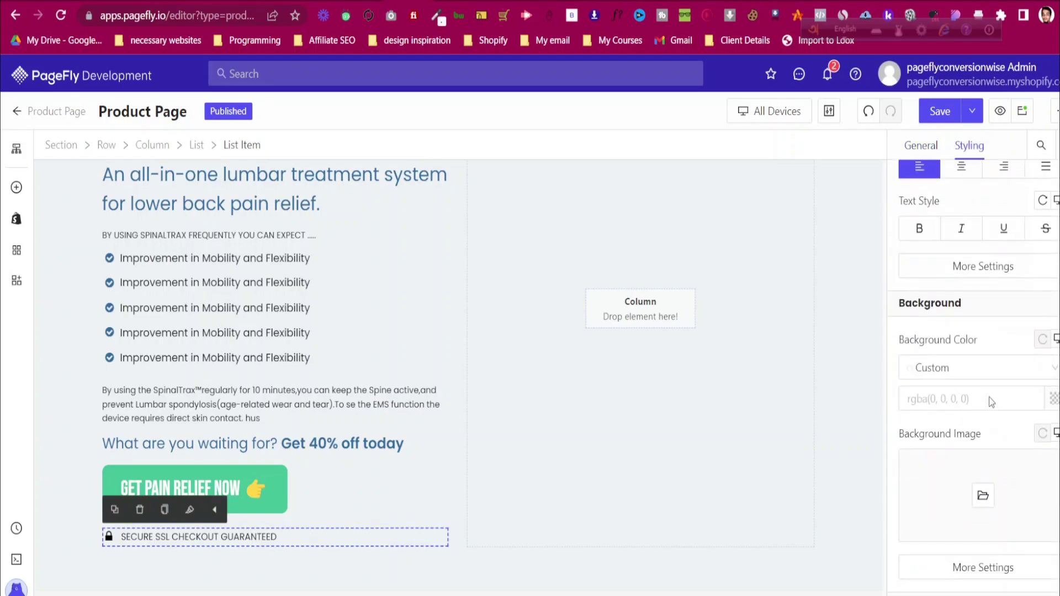
{"action": "scroll", "coordinate": [1006, 356], "scroll_direction": "up", "scroll_amount": 2}
{"action": "key", "text": "BackSpace"}
{"action": "type", "text": "6"}
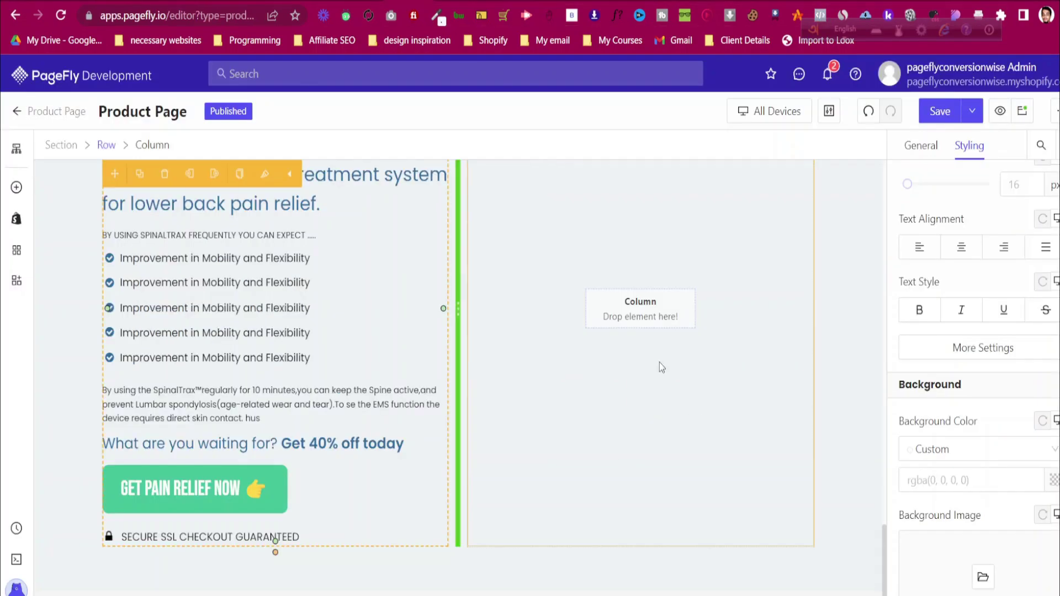
Duplicate the payment logos image and move the copy below the button in the Meet the SpinalTrax section
{"action": "scroll", "coordinate": [662, 369], "scroll_direction": "up", "scroll_amount": 15}
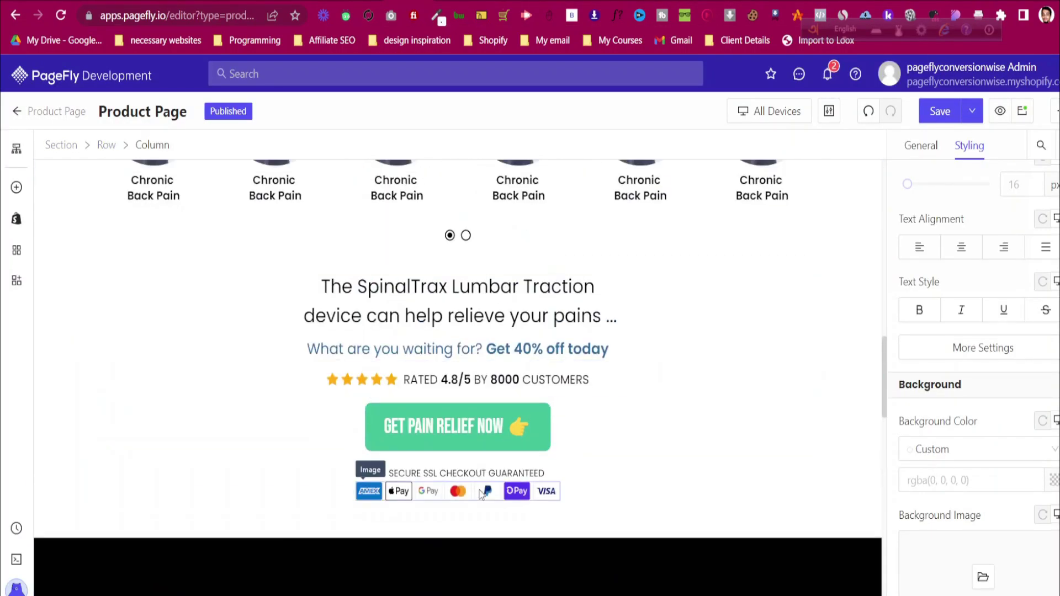
{"action": "left_click", "coordinate": [480, 497]}
{"action": "left_click", "coordinate": [393, 464]}
{"action": "scroll", "coordinate": [370, 461], "scroll_direction": "down", "scroll_amount": 10}
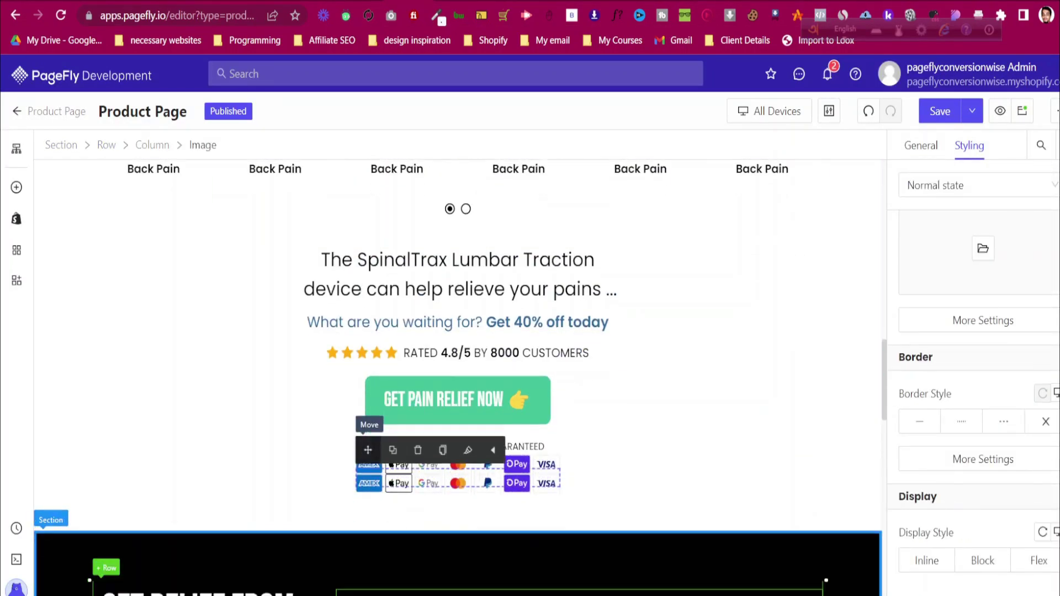
{"action": "scroll", "coordinate": [296, 584], "scroll_direction": "down", "scroll_amount": 8}
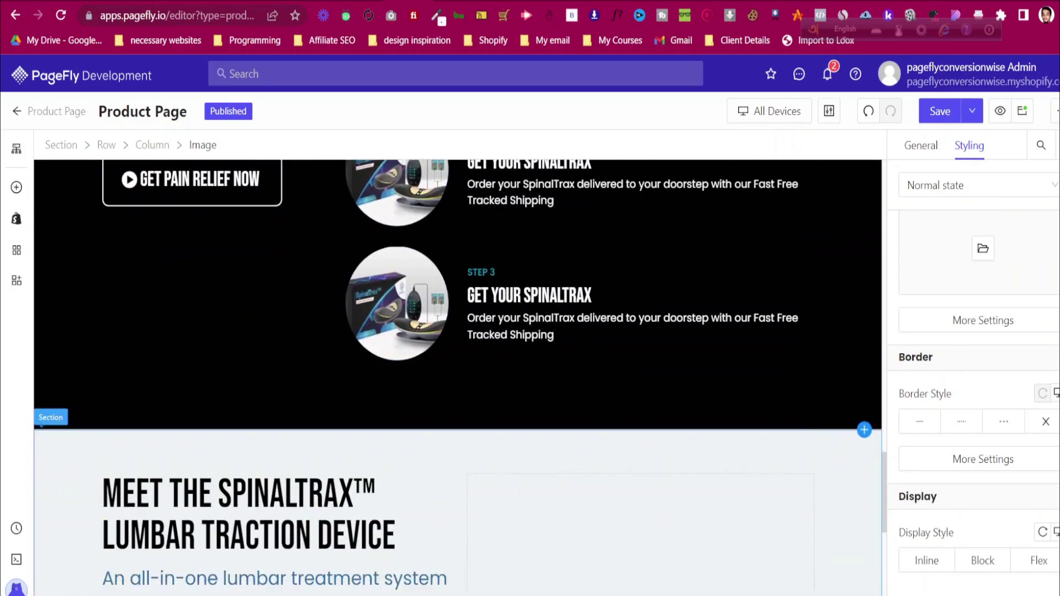
{"action": "left_click_drag", "start_coordinate": [296, 584], "coordinate": [201, 515]}
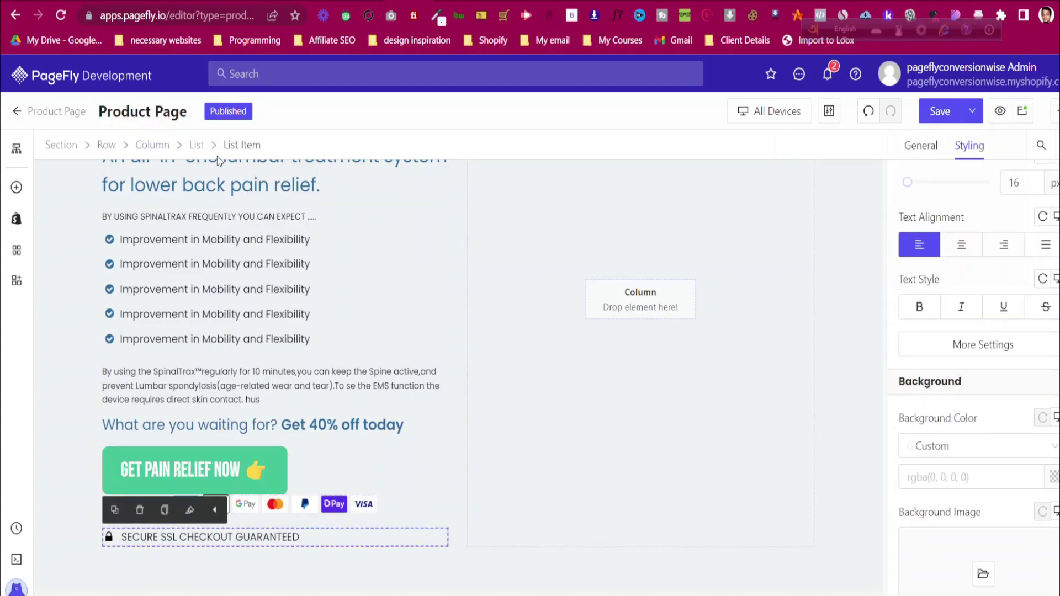
Move the secure checkout list above the copied payment logos and align the logos horizontally to the left
{"action": "left_click", "coordinate": [196, 146]}
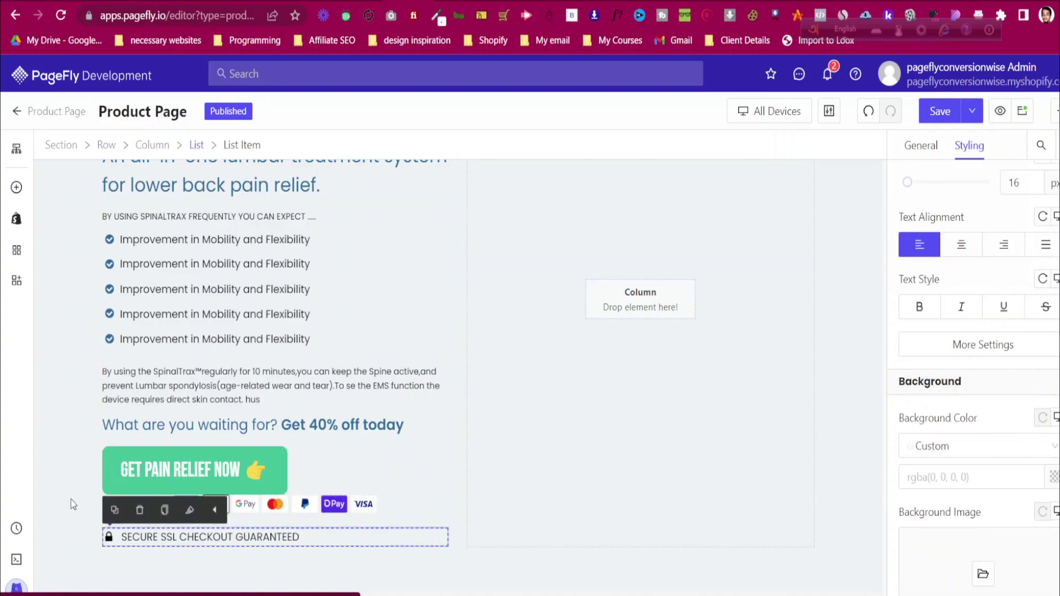
{"action": "left_click_drag", "start_coordinate": [115, 510], "coordinate": [390, 498]}
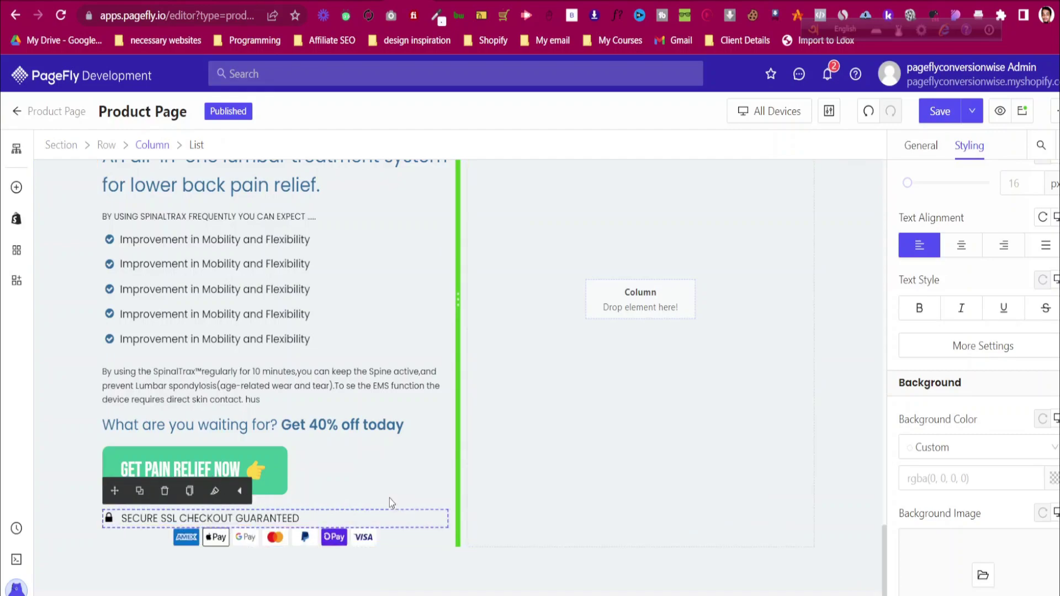
{"action": "left_click", "coordinate": [362, 537]}
{"action": "scroll", "coordinate": [999, 362], "scroll_direction": "up", "scroll_amount": 5}
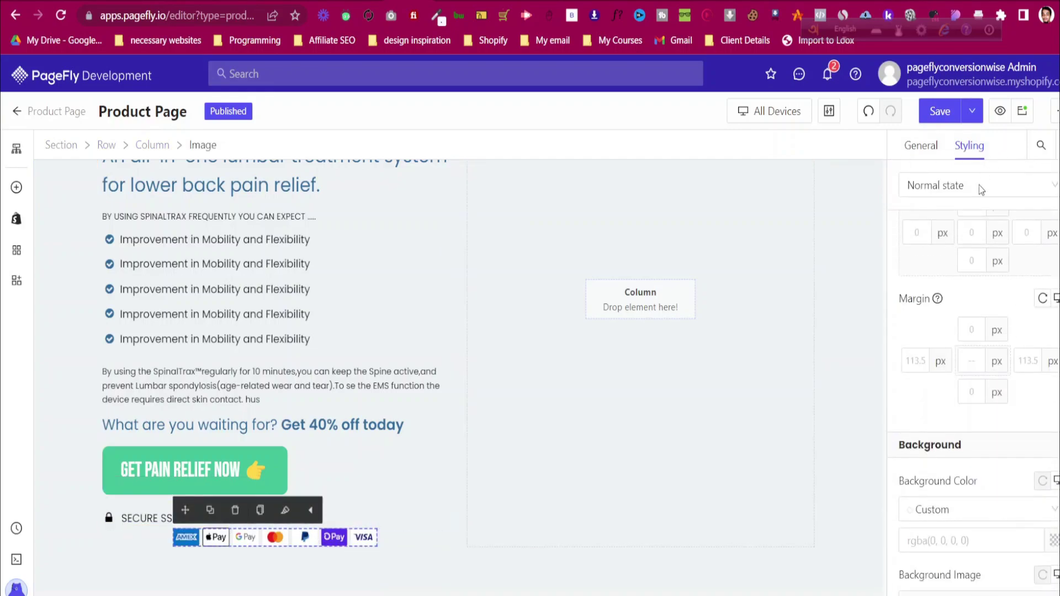
{"action": "left_click", "coordinate": [937, 376]}
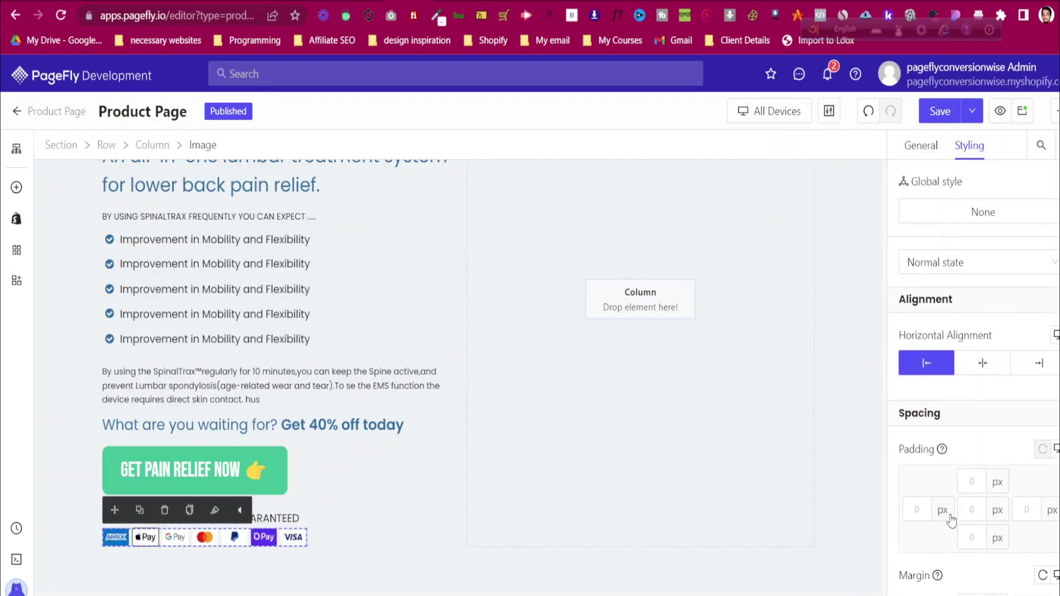
Set the top margin of the copied payment logos image to 5 px
{"action": "scroll", "coordinate": [958, 517], "scroll_direction": "down", "scroll_amount": 2}
{"action": "type", "text": "5"}
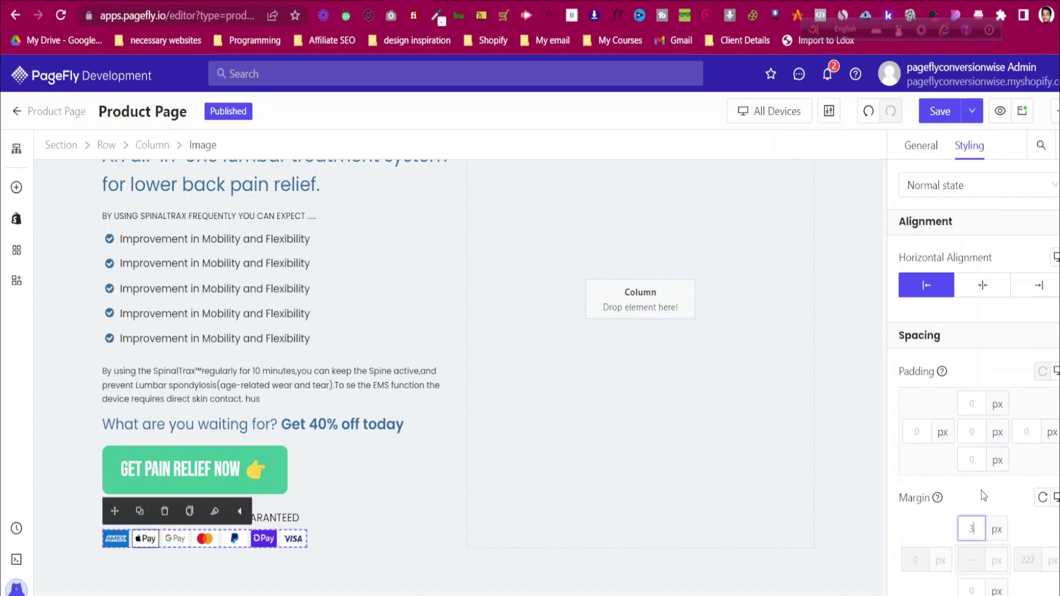
{"action": "left_click", "coordinate": [311, 511]}
{"action": "left_click", "coordinate": [78, 436]}
Set the top margin of the original payment logos image above the black section to 5 px
{"action": "scroll", "coordinate": [79, 436], "scroll_direction": "up", "scroll_amount": 15}
{"action": "left_click", "coordinate": [547, 472]}
{"action": "type", "text": "5"}
{"action": "scroll", "coordinate": [286, 472], "scroll_direction": "down", "scroll_amount": 5}
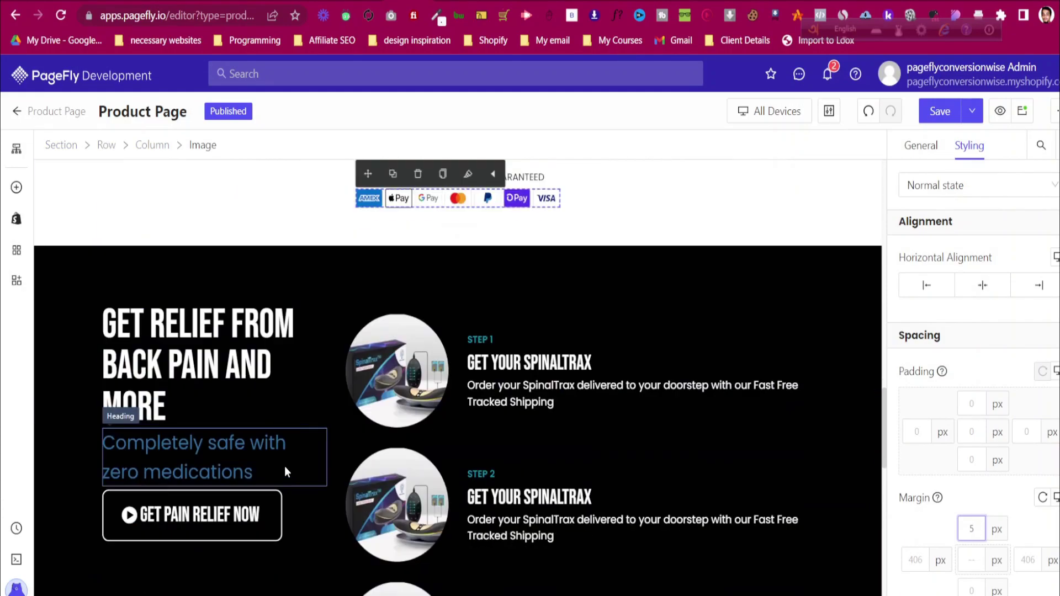
{"action": "scroll", "coordinate": [284, 466], "scroll_direction": "down", "scroll_amount": 14}
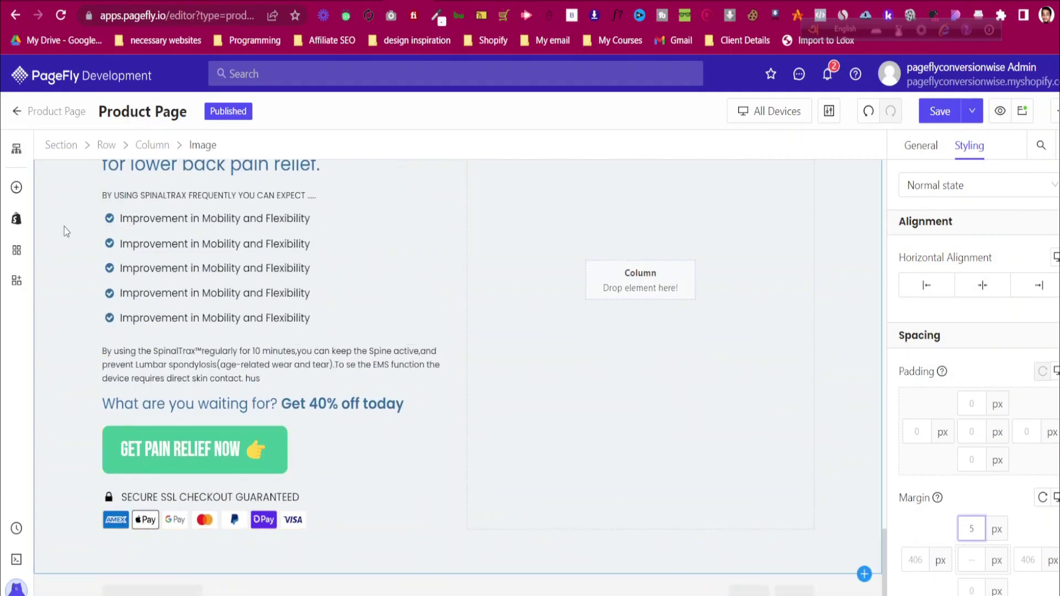
Check on the reference page which media accompanies the Meet the SpinalTrax text
{"action": "left_click", "coordinate": [78, 234]}
{"action": "scroll", "coordinate": [79, 243], "scroll_direction": "up", "scroll_amount": 1}
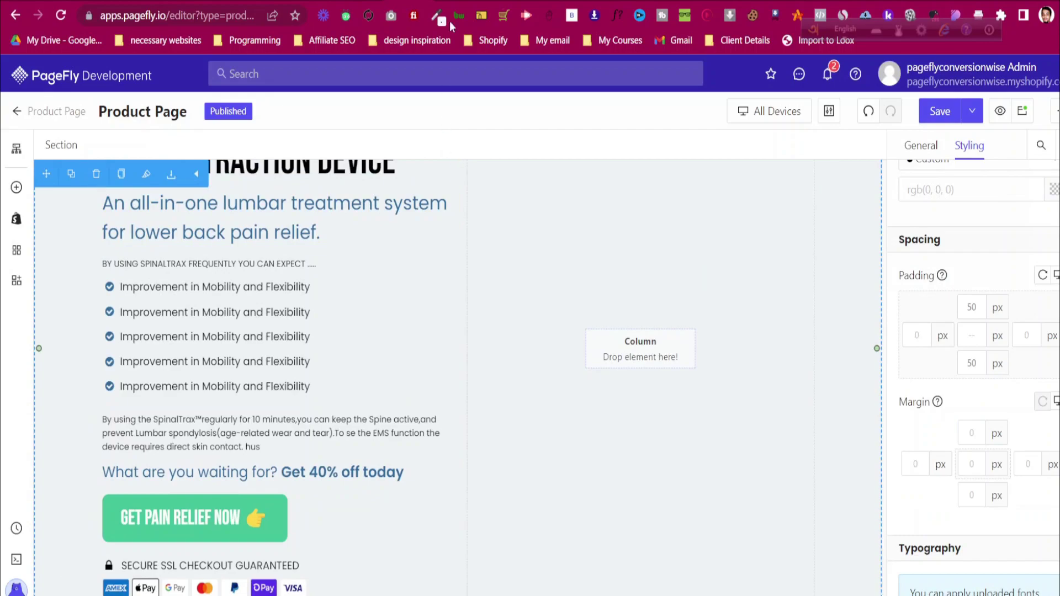
{"action": "left_click", "coordinate": [452, 2]}
{"action": "scroll", "coordinate": [591, 288], "scroll_direction": "up", "scroll_amount": 5}
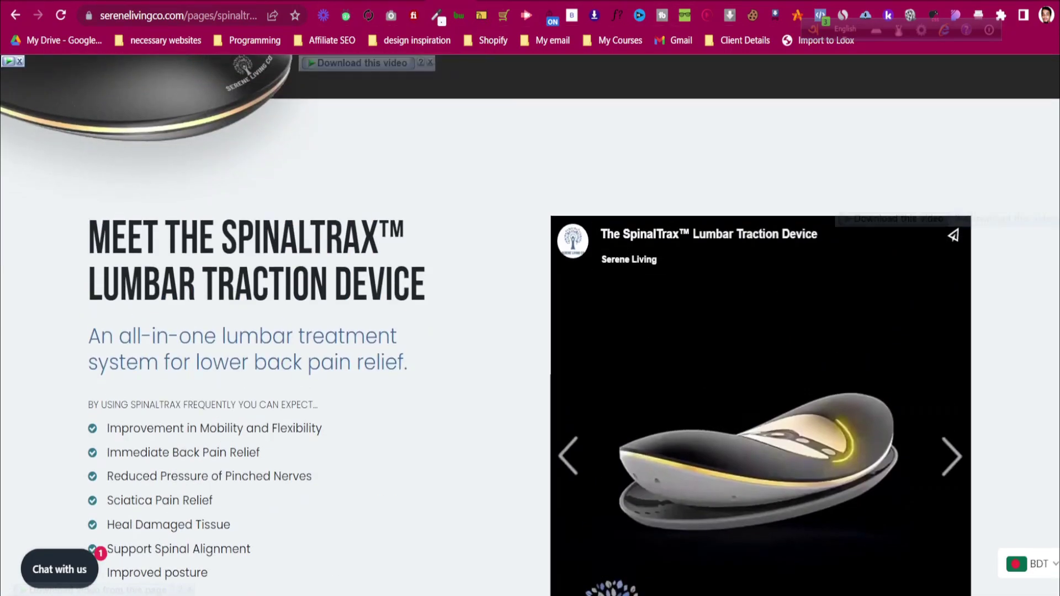
{"action": "left_click", "coordinate": [409, 2]}
{"action": "scroll", "coordinate": [488, 417], "scroll_direction": "down", "scroll_amount": 1}
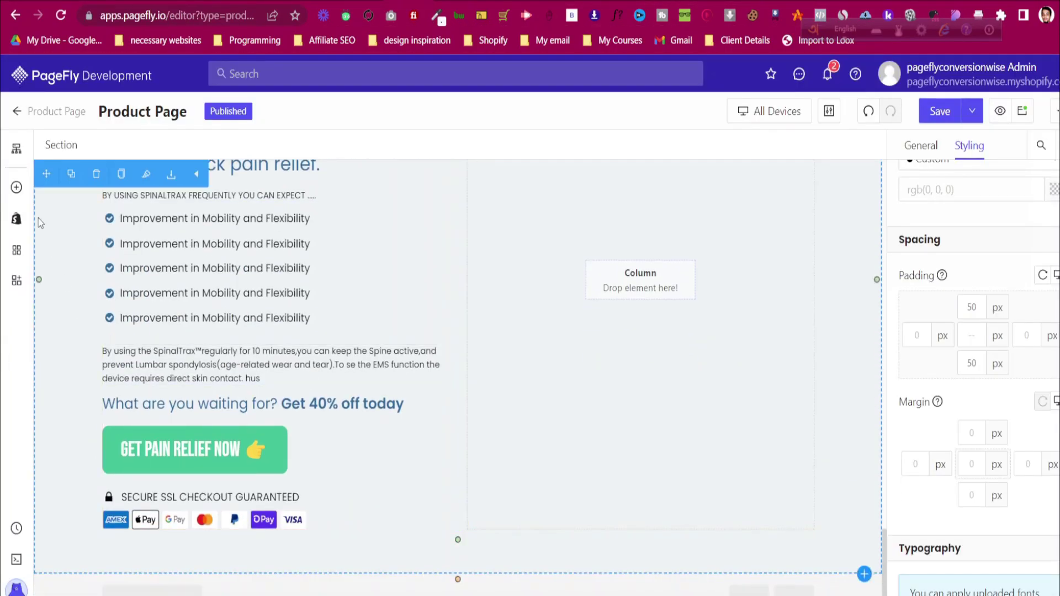
{"action": "left_click", "coordinate": [18, 194]}
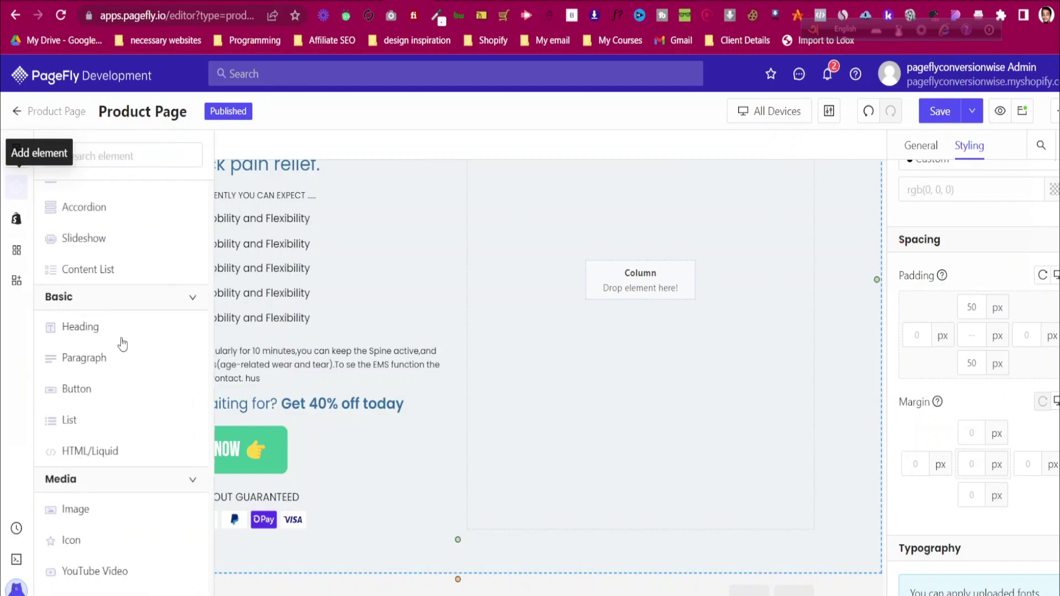
{"action": "scroll", "coordinate": [126, 401], "scroll_direction": "down", "scroll_amount": 4}
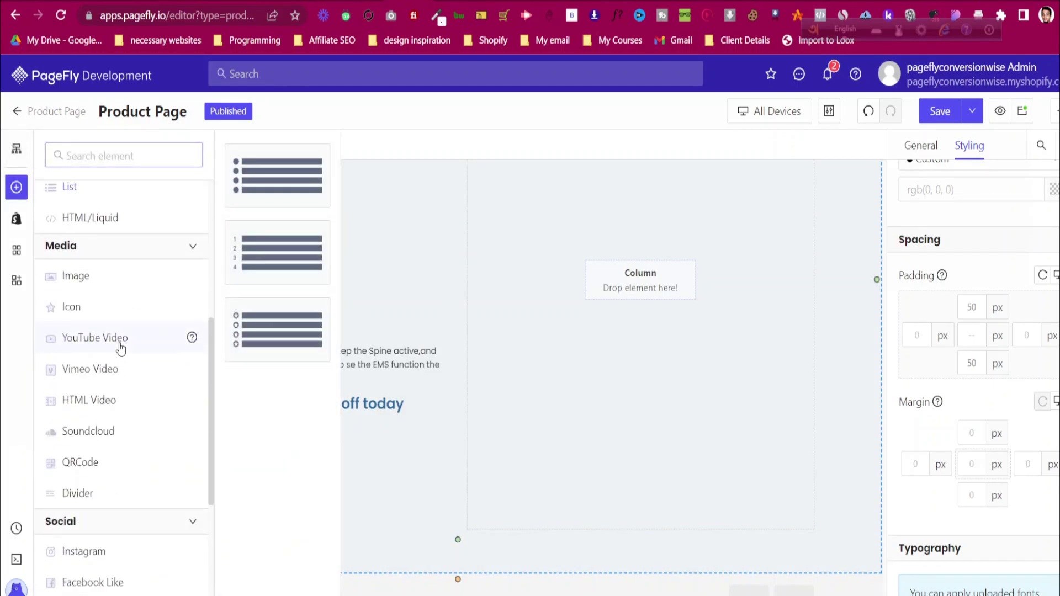
{"action": "left_click", "coordinate": [119, 348]}
{"action": "left_click_drag", "start_coordinate": [301, 192], "coordinate": [588, 273]}
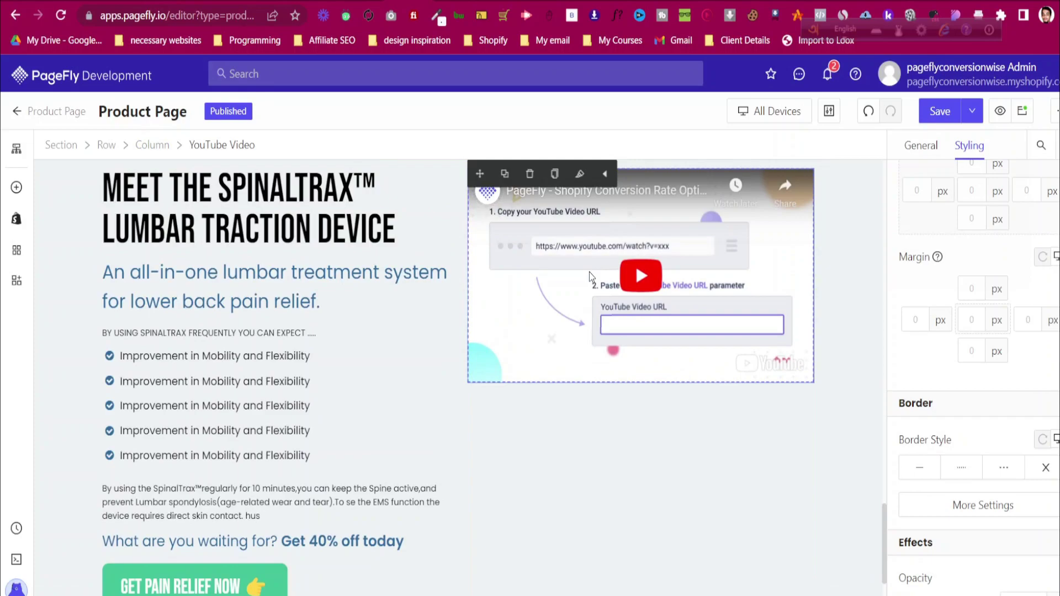
{"action": "left_click", "coordinate": [919, 146]}
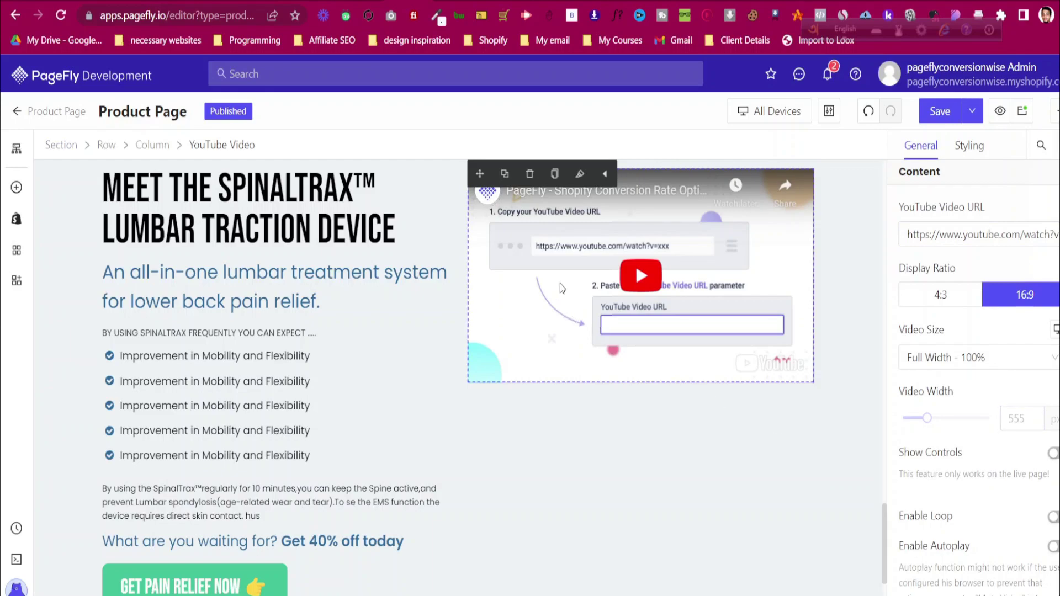
{"action": "left_click", "coordinate": [531, 176]}
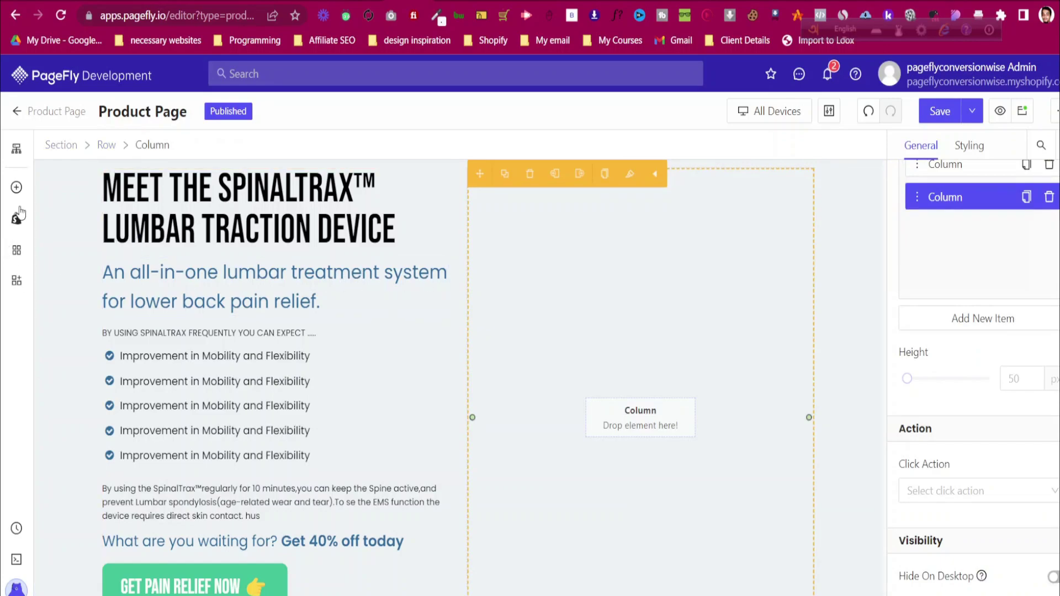
Add an HTML Video element to the empty column beside the Meet the SpinalTrax text and upload "The SpinalTrax - Serene Living Co.mp4" from Downloads
{"action": "left_click", "coordinate": [16, 187]}
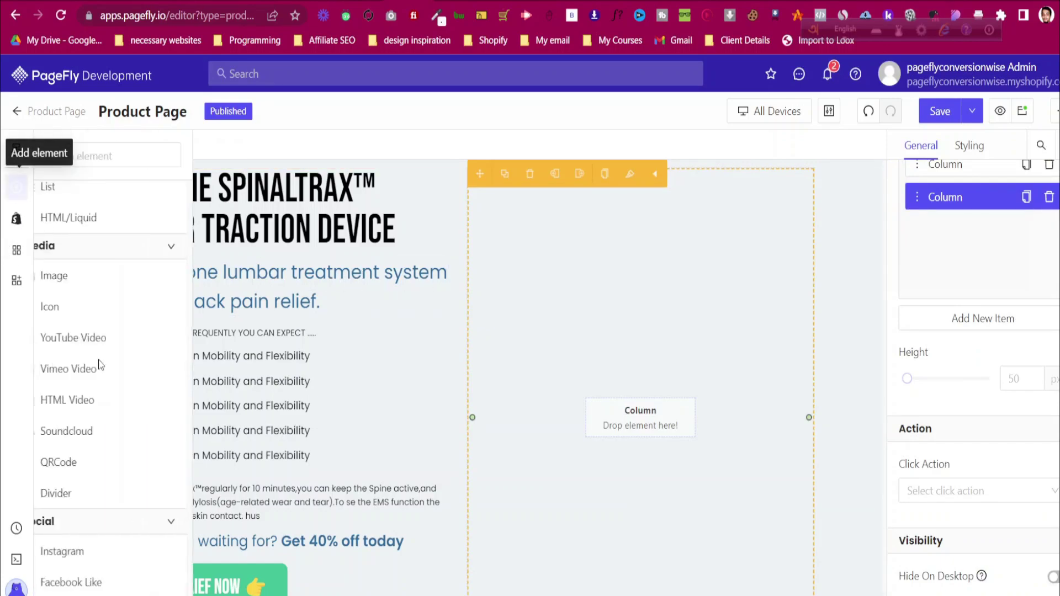
{"action": "left_click_drag", "start_coordinate": [108, 389], "coordinate": [601, 335]}
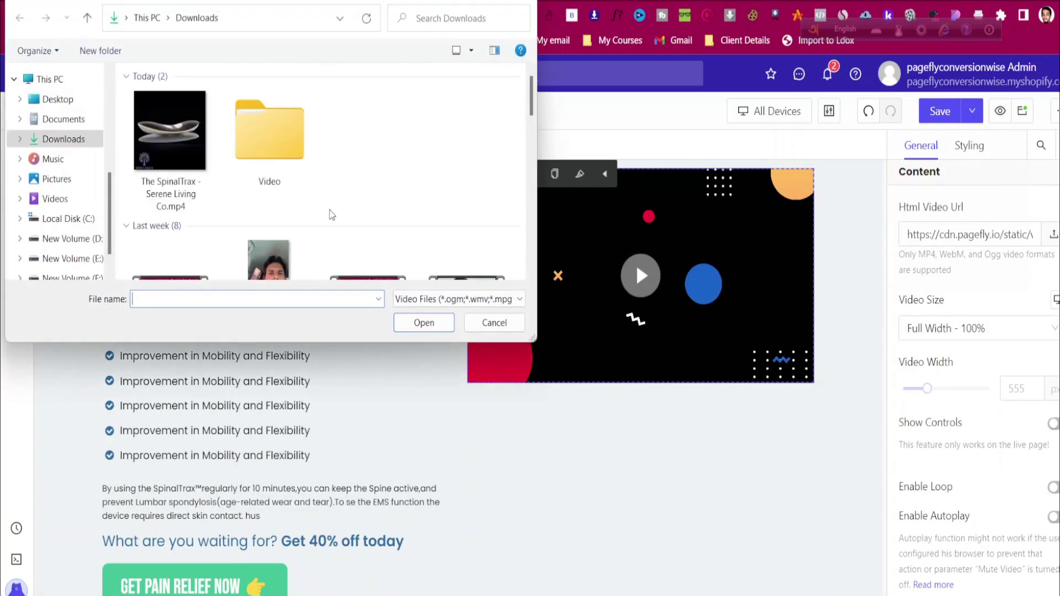
{"action": "left_click", "coordinate": [170, 138]}
{"action": "left_click", "coordinate": [424, 323]}
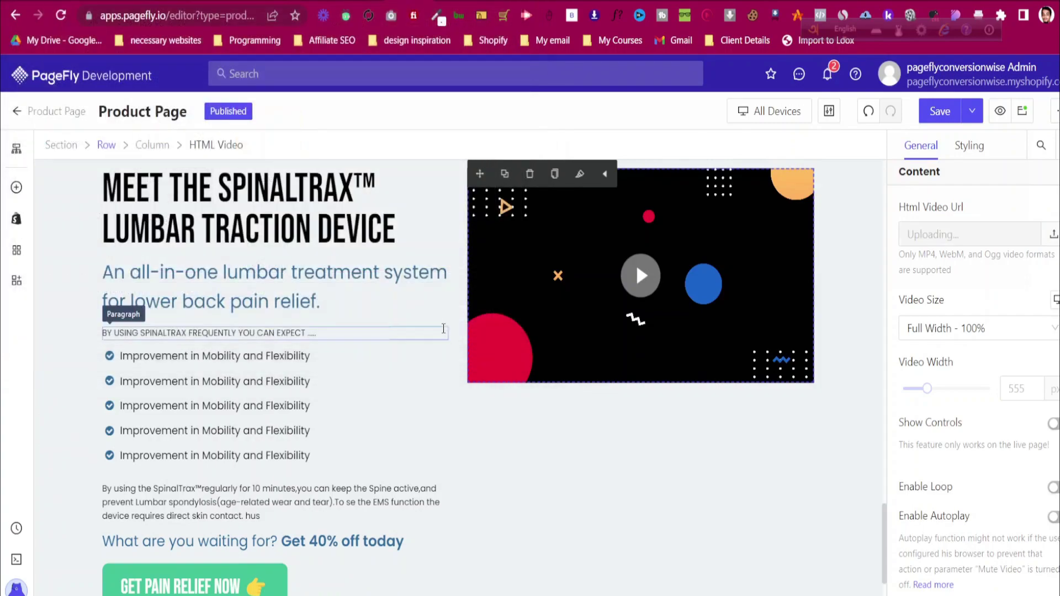
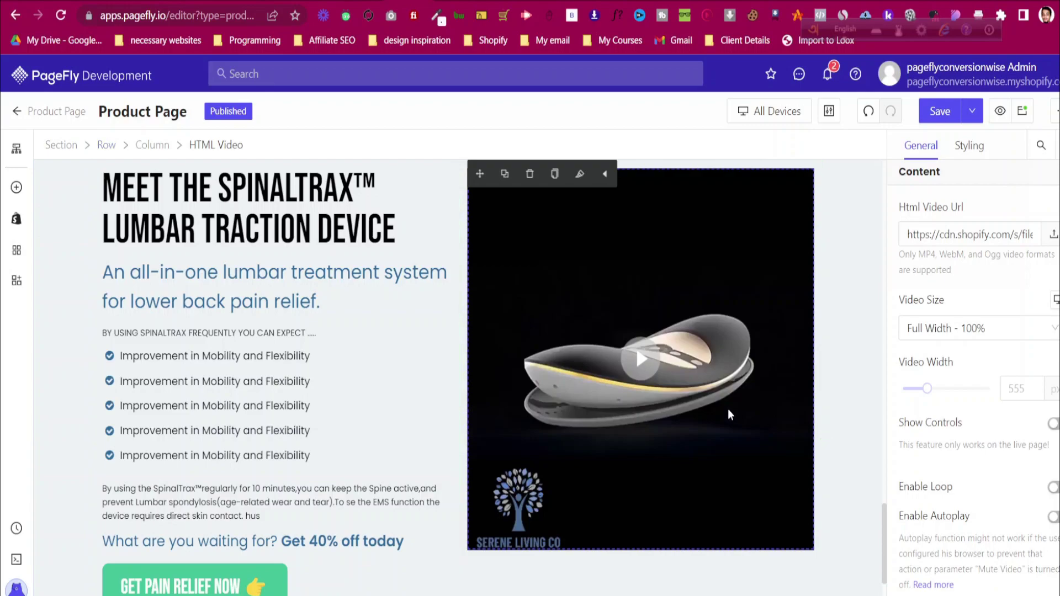
Enable controls, autoplay and mute for the SpinalTrax HTML video
{"action": "left_click", "coordinate": [1053, 425]}
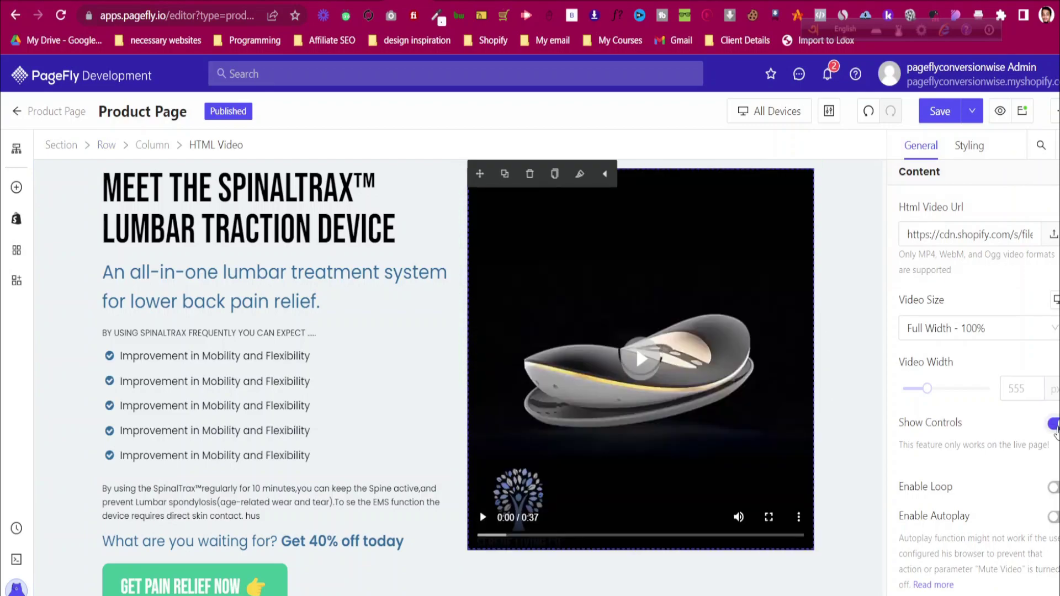
{"action": "left_click", "coordinate": [1054, 424]}
{"action": "scroll", "coordinate": [1021, 467], "scroll_direction": "down", "scroll_amount": 1}
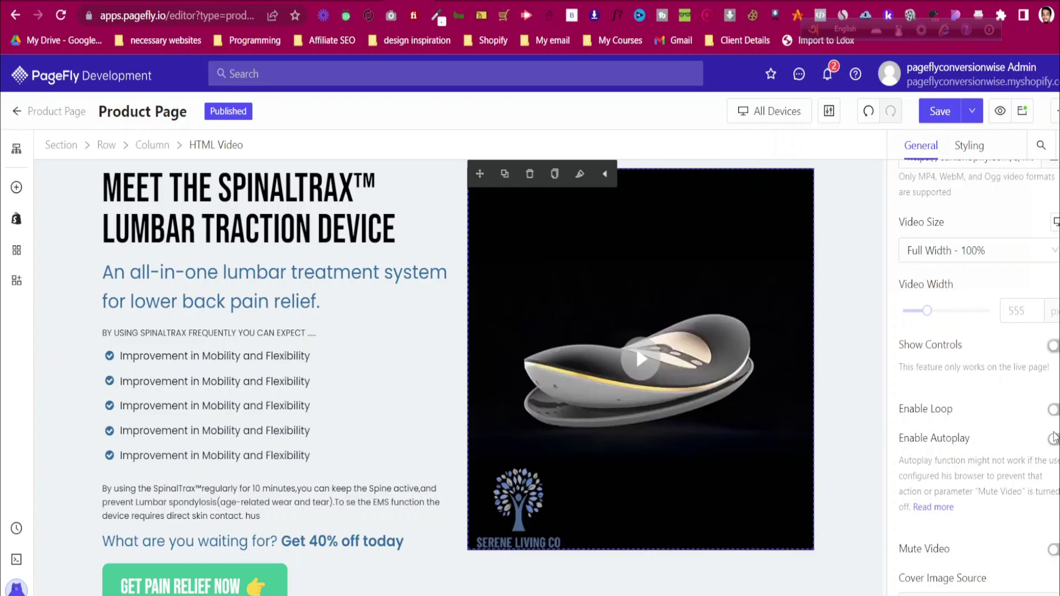
{"action": "scroll", "coordinate": [651, 396], "scroll_direction": "down", "scroll_amount": 1}
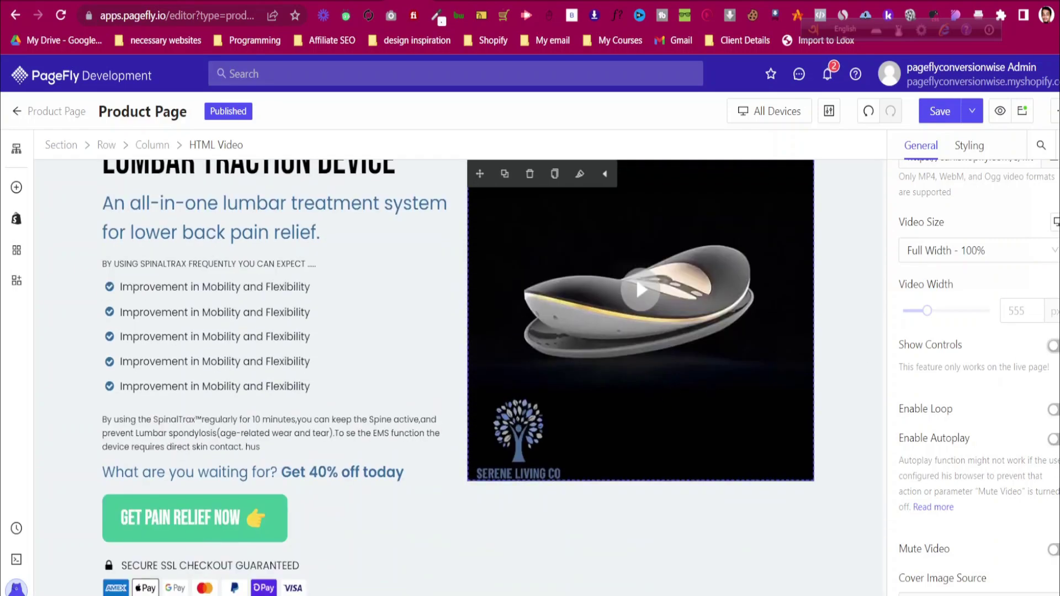
{"action": "left_click", "coordinate": [1055, 346]}
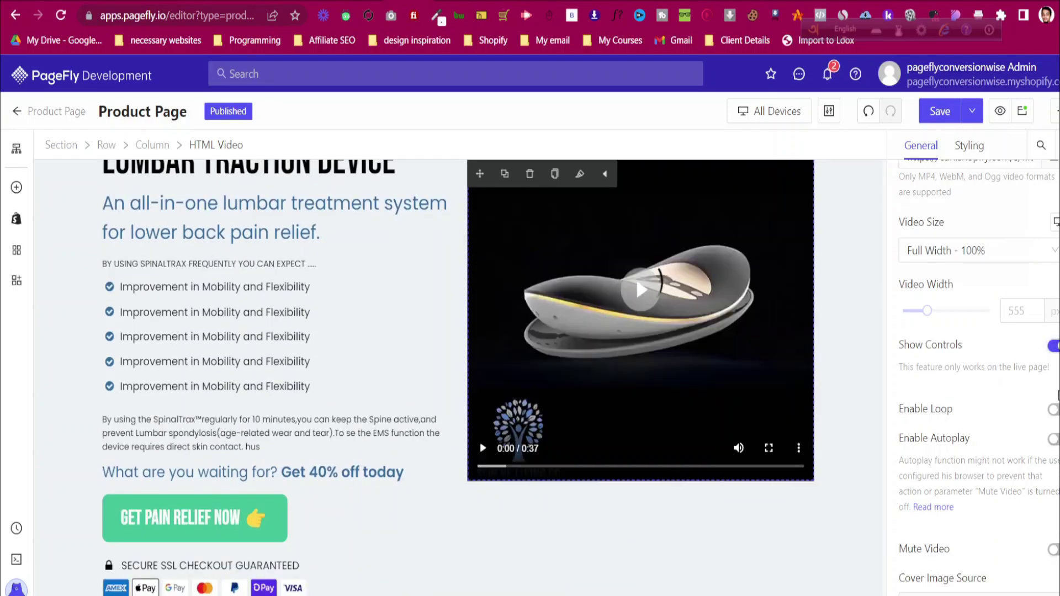
{"action": "left_click", "coordinate": [1054, 440]}
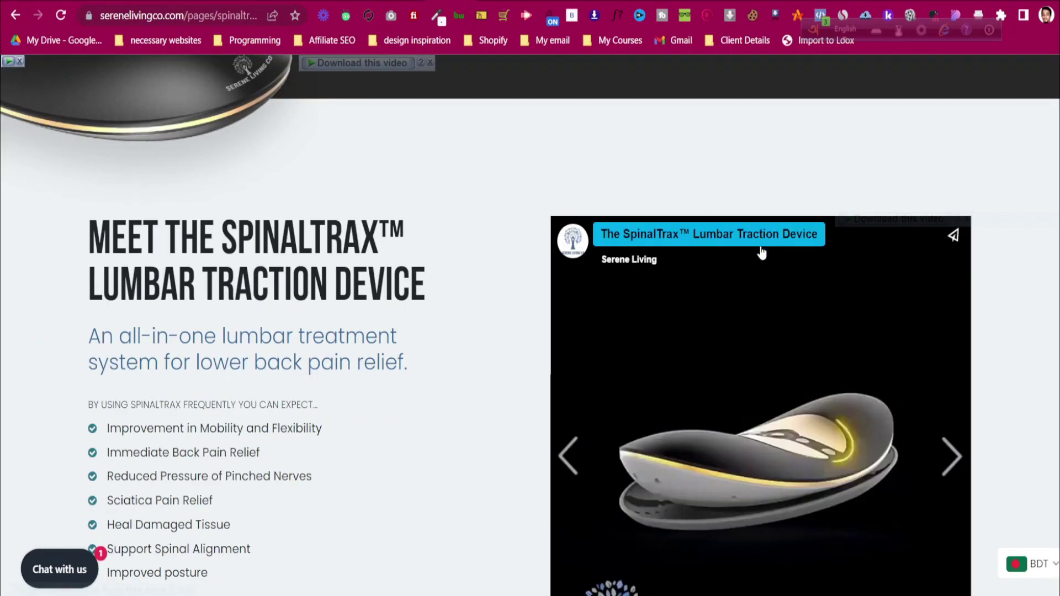
Move the second customer review row from above the As Seen In logos to directly below the SpinalTrax video
{"action": "scroll", "coordinate": [762, 247], "scroll_direction": "down", "scroll_amount": 5}
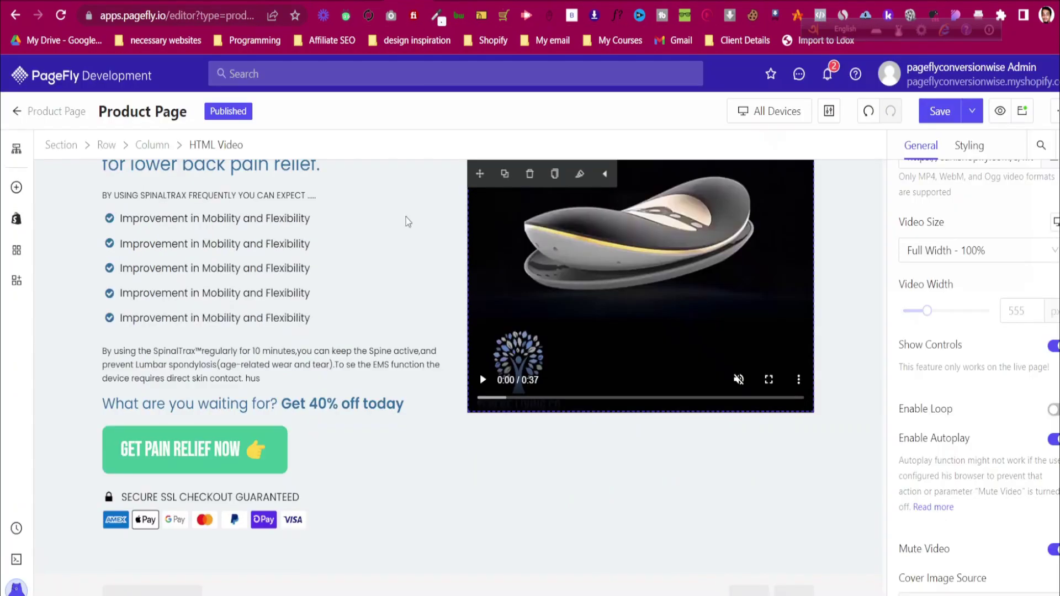
{"action": "scroll", "coordinate": [396, 294], "scroll_direction": "up", "scroll_amount": 15}
{"action": "scroll", "coordinate": [398, 296], "scroll_direction": "up", "scroll_amount": 10}
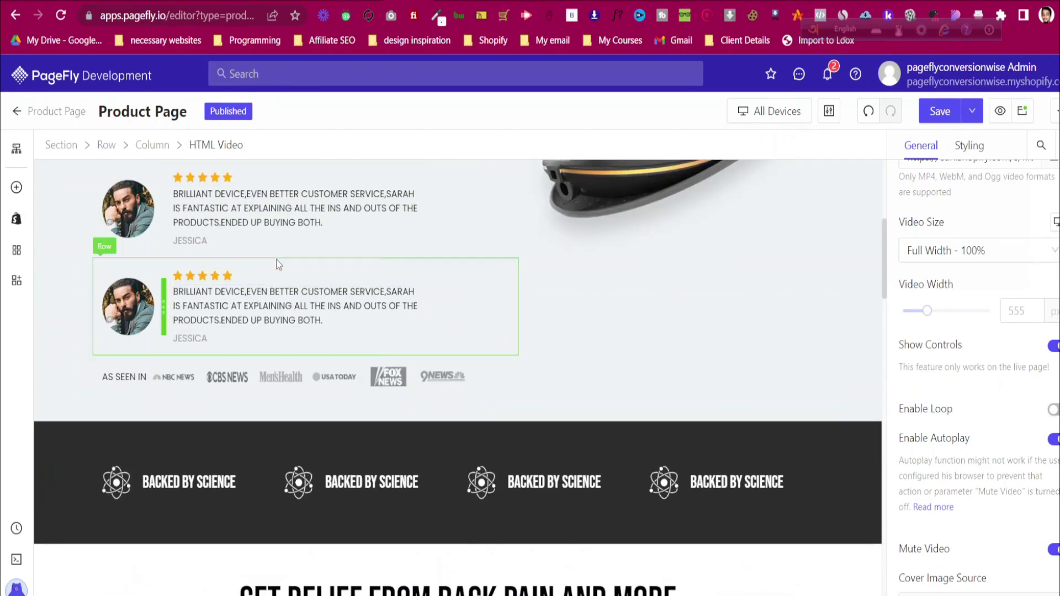
{"action": "scroll", "coordinate": [279, 264], "scroll_direction": "up", "scroll_amount": 2}
{"action": "left_click", "coordinate": [479, 359]}
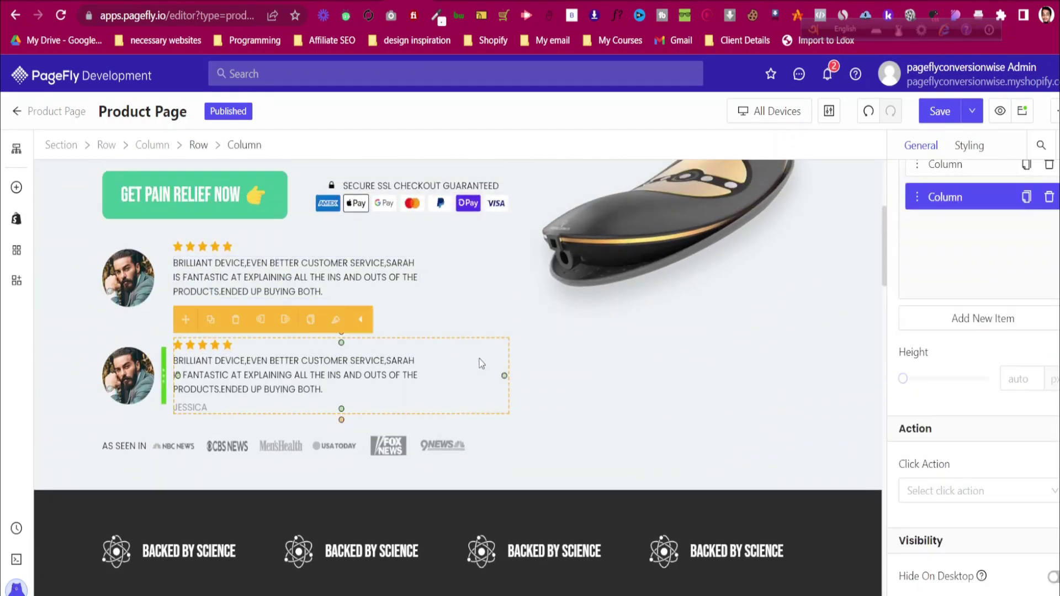
{"action": "left_click", "coordinate": [145, 337]}
{"action": "left_click", "coordinate": [154, 301]}
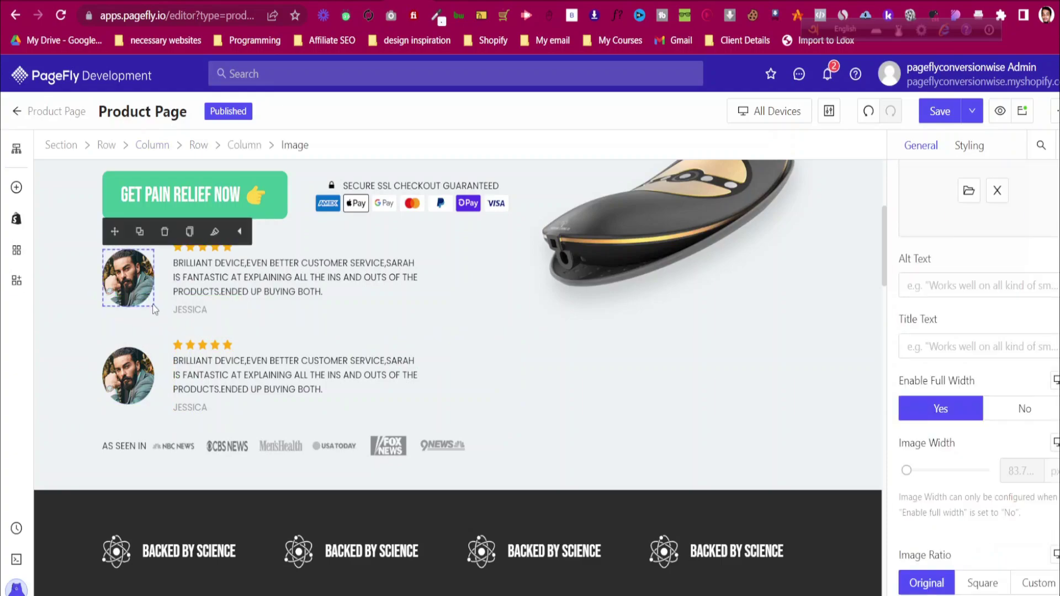
{"action": "left_click", "coordinate": [150, 337]}
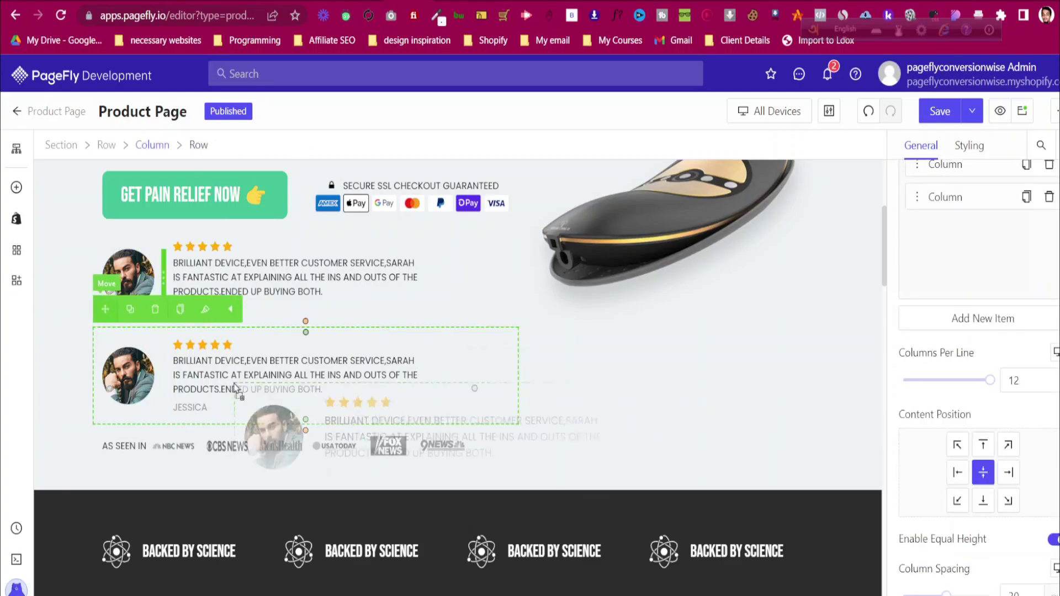
{"action": "scroll", "coordinate": [668, 577], "scroll_direction": "down", "scroll_amount": 15}
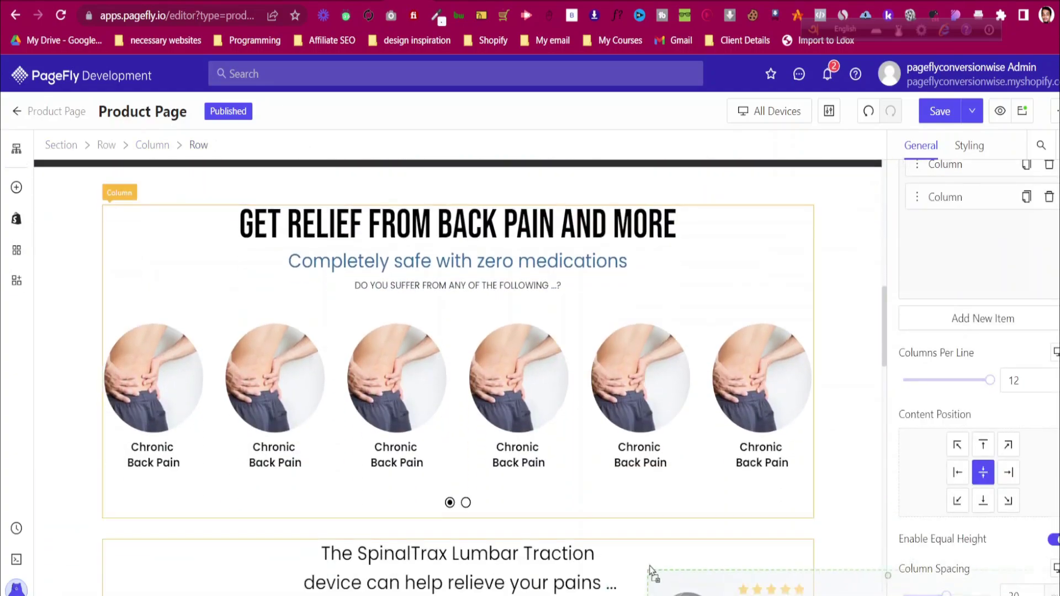
{"action": "scroll", "coordinate": [674, 558], "scroll_direction": "up", "scroll_amount": 10}
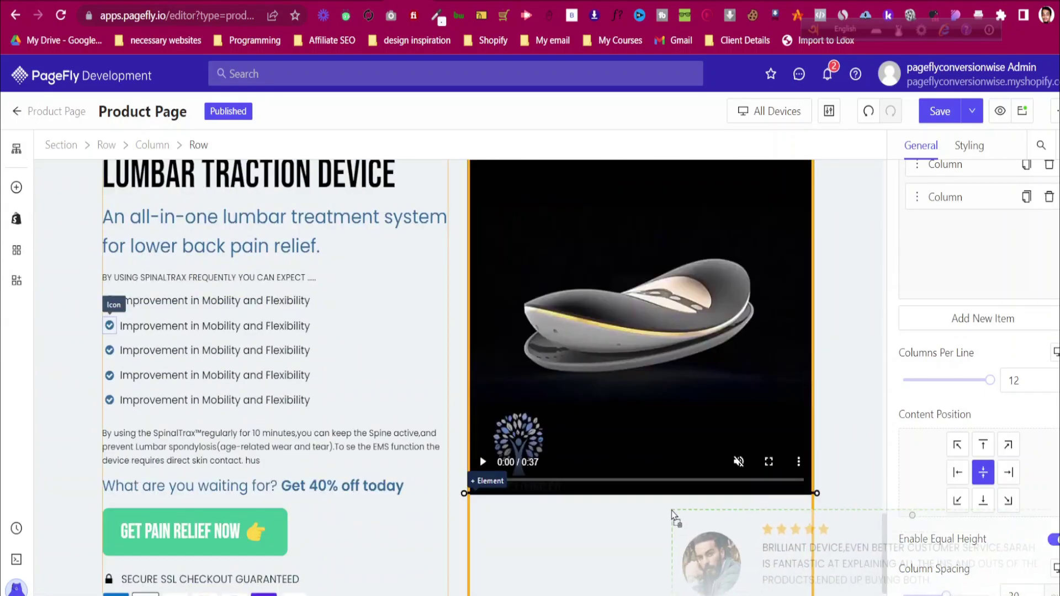
{"action": "scroll", "coordinate": [673, 515], "scroll_direction": "down", "scroll_amount": 2}
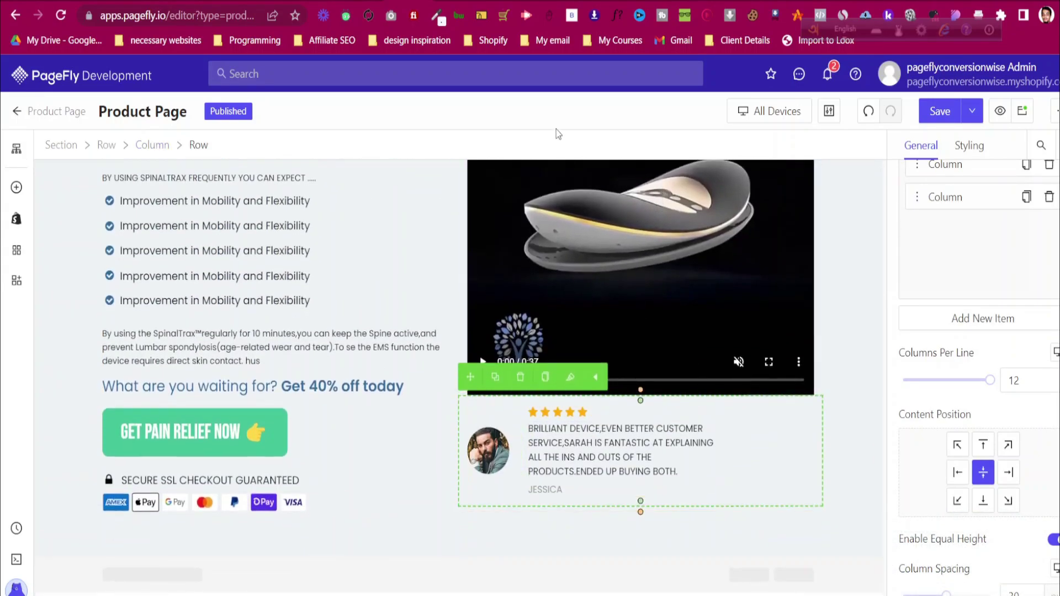
Compare the moved review with the reference page and set its review paragraph's right margin to 0 px
{"action": "left_click", "coordinate": [450, 1]}
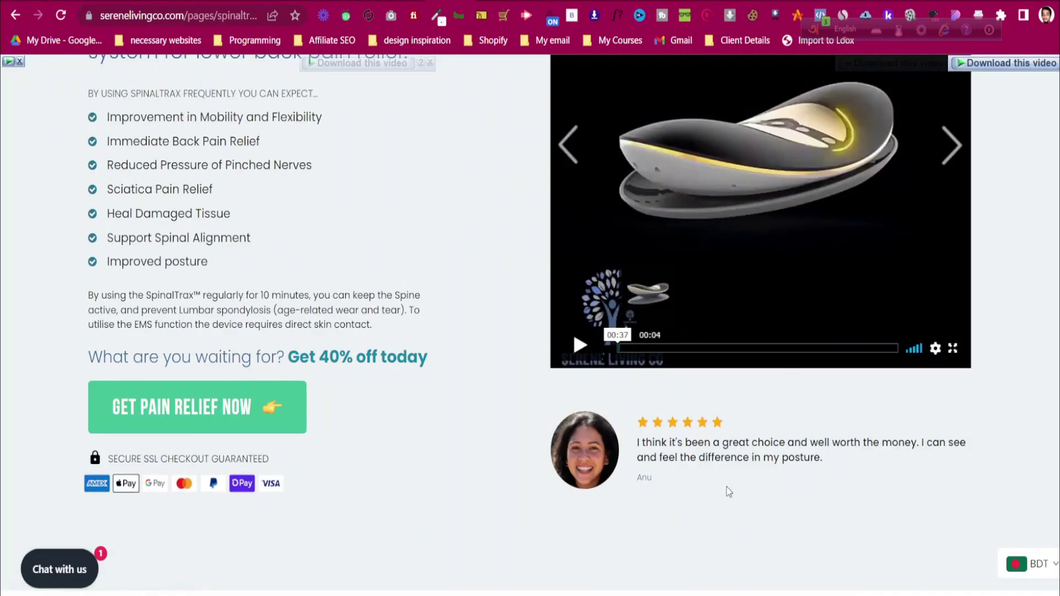
{"action": "left_click", "coordinate": [387, 1]}
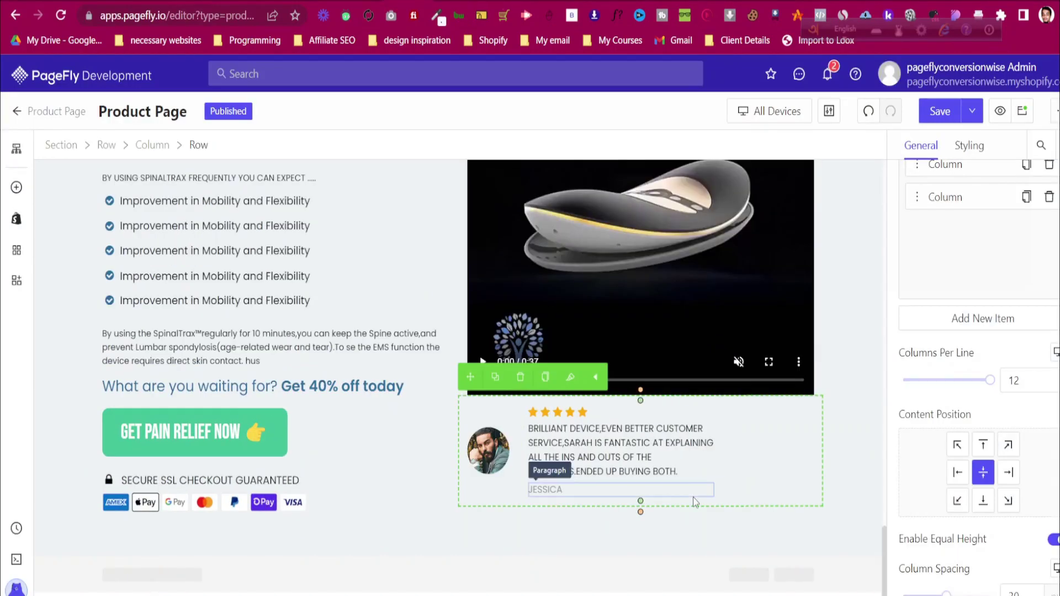
{"action": "left_click", "coordinate": [698, 454]}
{"action": "left_click", "coordinate": [969, 145]}
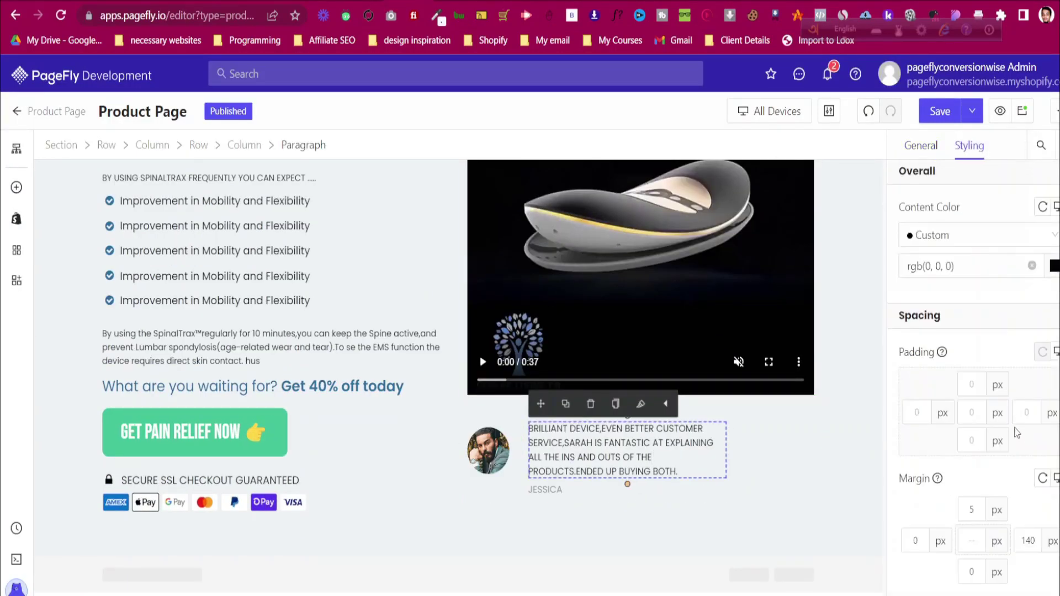
{"action": "scroll", "coordinate": [1027, 467], "scroll_direction": "down", "scroll_amount": 2}
{"action": "left_click", "coordinate": [1031, 461]}
{"action": "key", "text": "ctrl+a"}
{"action": "type", "text": "0"}
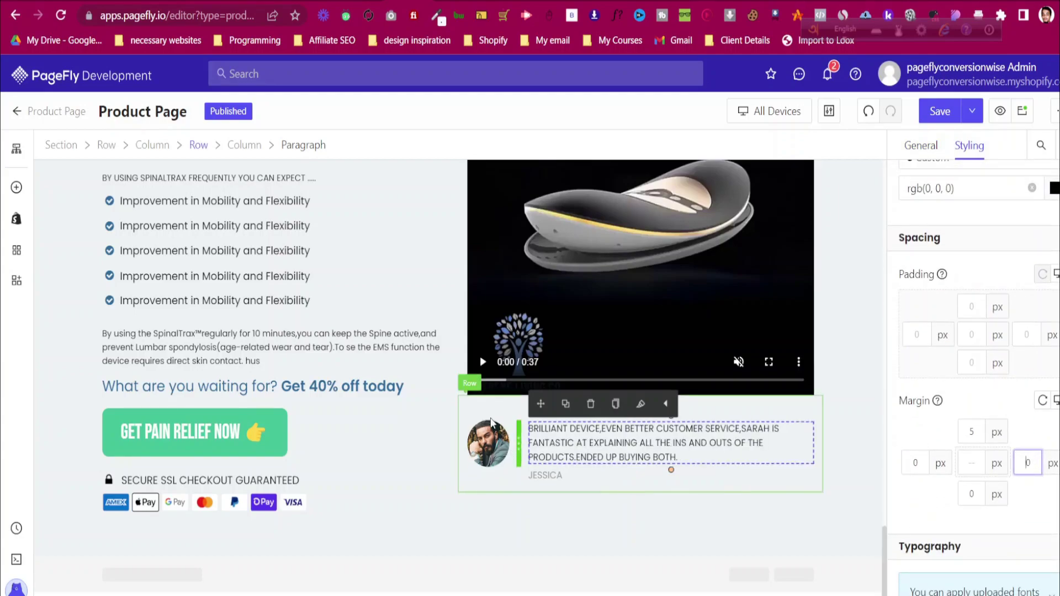
Set the top margin of the review row below the video to 15 px, checking its spacing against the reference page
{"action": "left_click", "coordinate": [477, 420]}
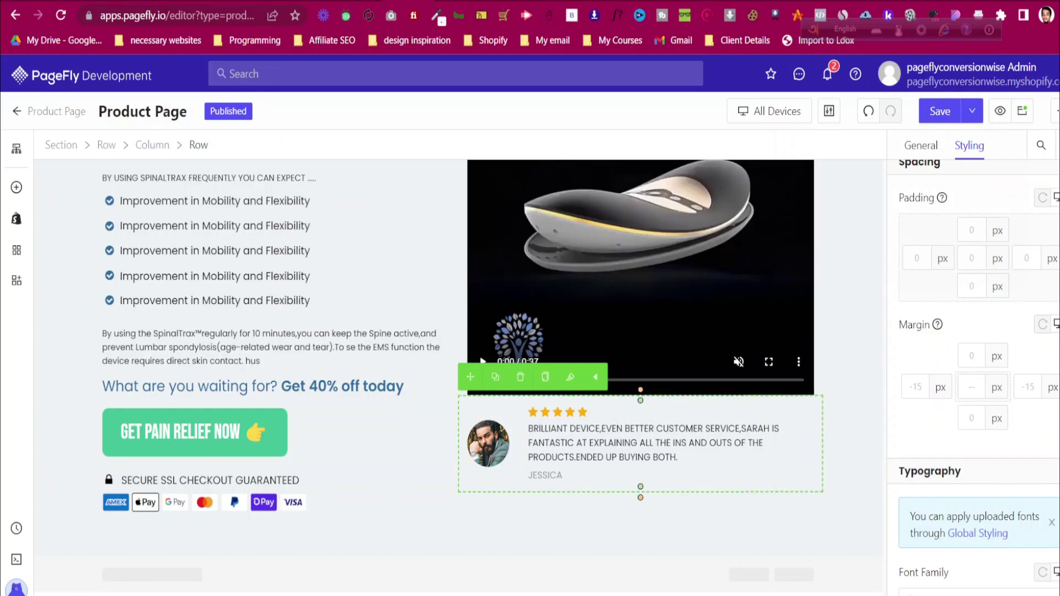
{"action": "left_click", "coordinate": [450, 1]}
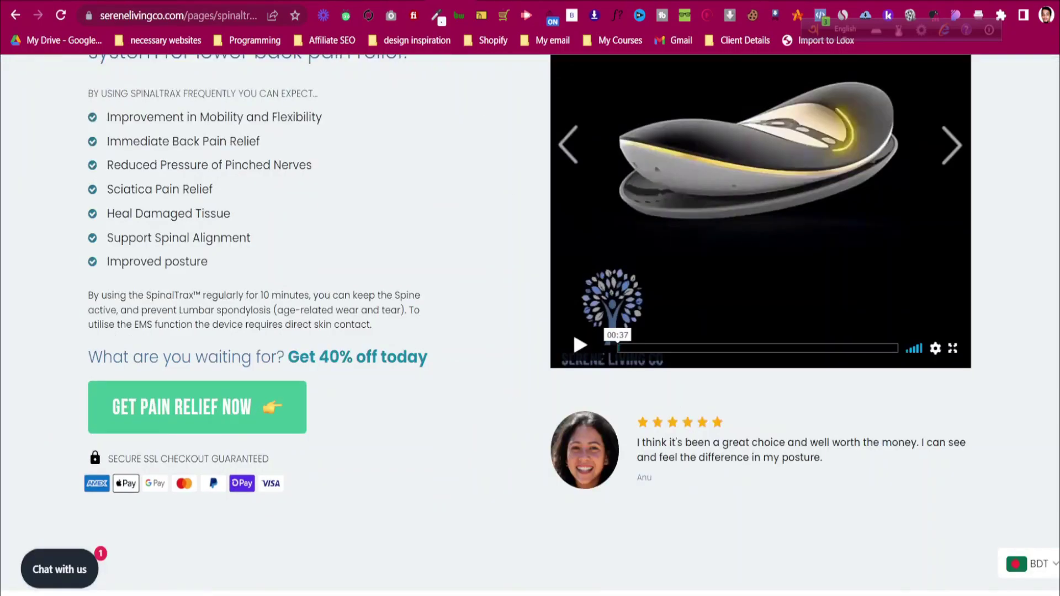
{"action": "left_click", "coordinate": [368, 1]}
{"action": "left_click", "coordinate": [975, 442]}
{"action": "type", "text": "15"}
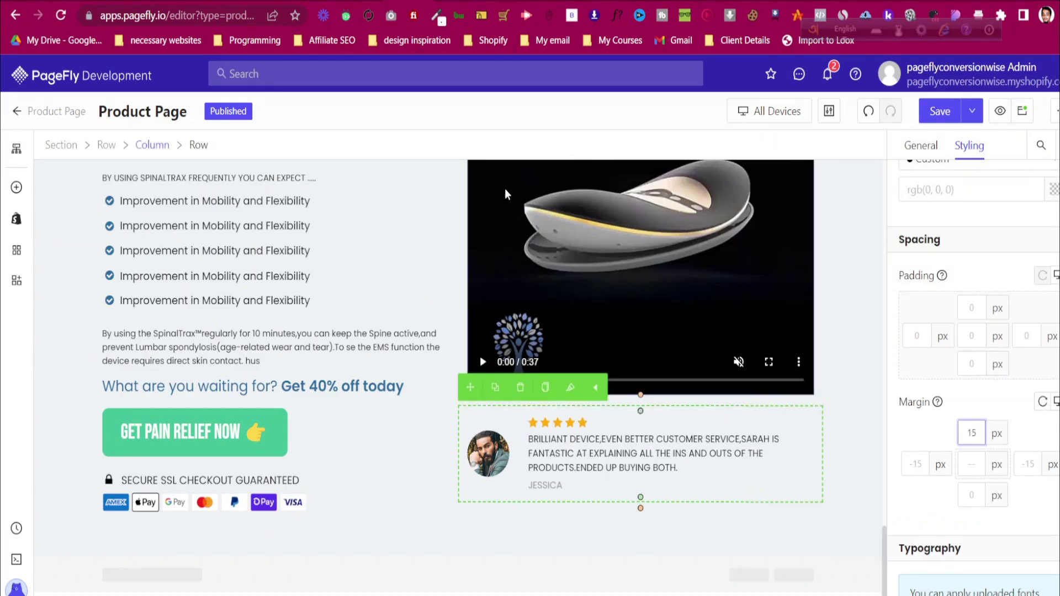
Show the reference page in a narrow browser window and examine the mobile layout of its Meet the SpinalTrax section
{"action": "left_click", "coordinate": [450, 1]}
{"action": "left_click", "coordinate": [1055, 1]}
{"action": "scroll", "coordinate": [232, 246], "scroll_direction": "down", "scroll_amount": 1}
{"action": "scroll", "coordinate": [235, 248], "scroll_direction": "up", "scroll_amount": 2}
{"action": "scroll", "coordinate": [232, 247], "scroll_direction": "up", "scroll_amount": 5}
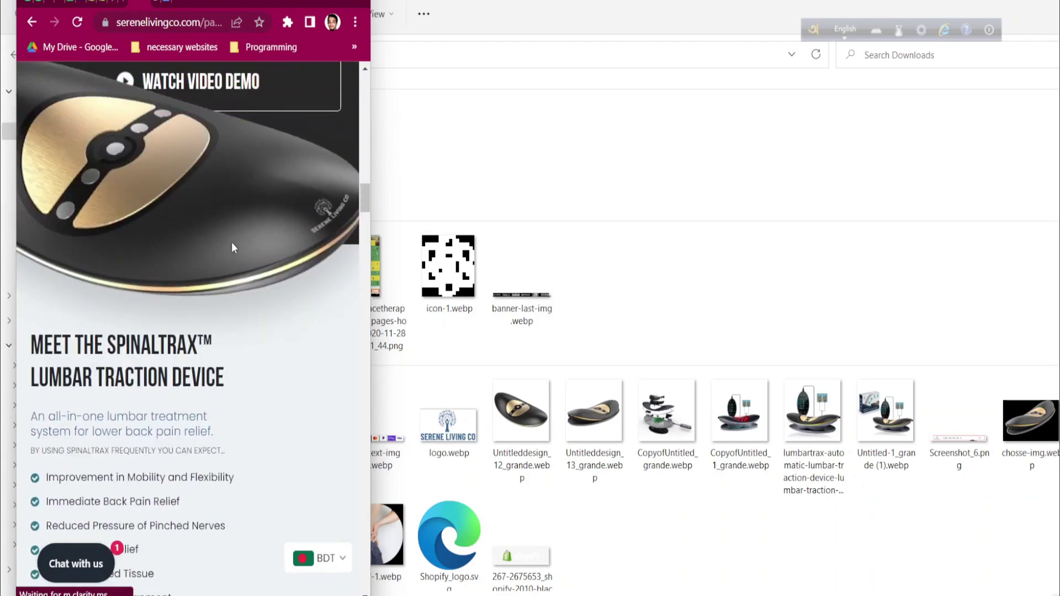
{"action": "scroll", "coordinate": [232, 247], "scroll_direction": "down", "scroll_amount": 10}
{"action": "scroll", "coordinate": [232, 247], "scroll_direction": "down", "scroll_amount": 3}
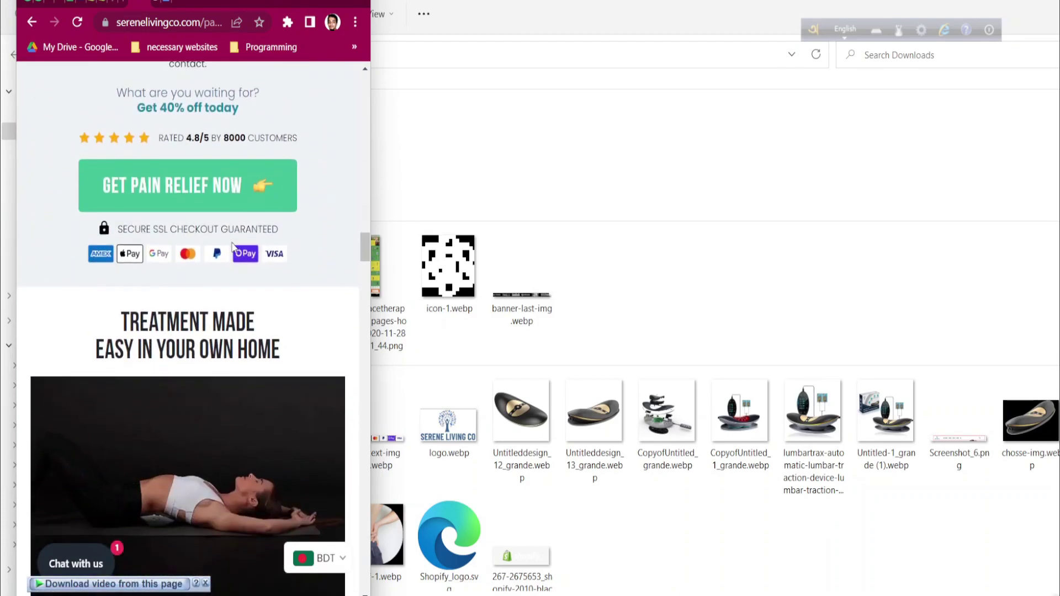
{"action": "scroll", "coordinate": [232, 247], "scroll_direction": "up", "scroll_amount": 10}
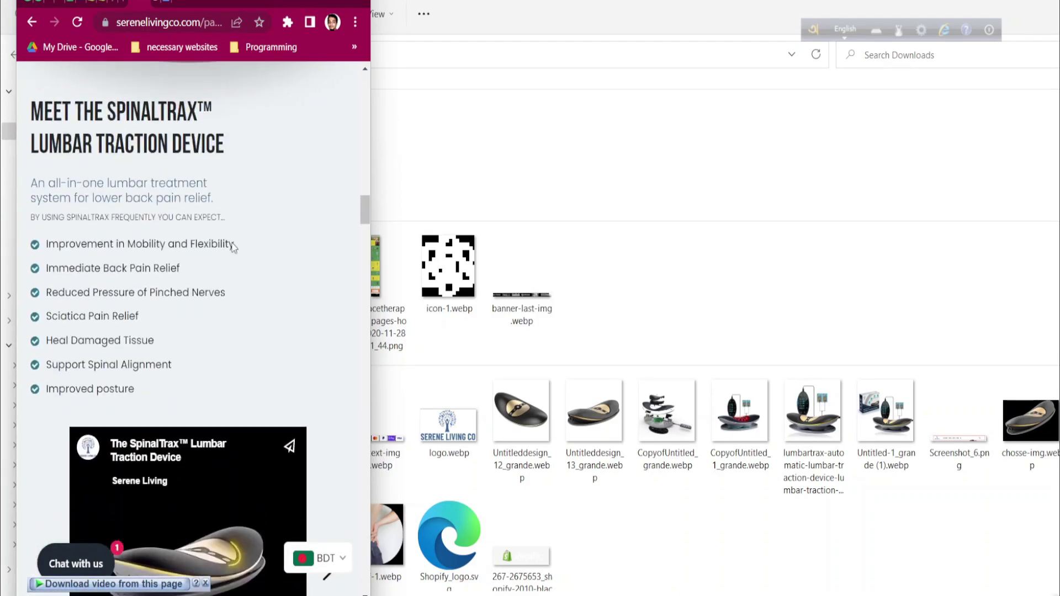
Examine the reference page's mobile layout for the video's position between the benefits list and the text, offer, button and payment logos
{"action": "scroll", "coordinate": [232, 247], "scroll_direction": "down", "scroll_amount": 9}
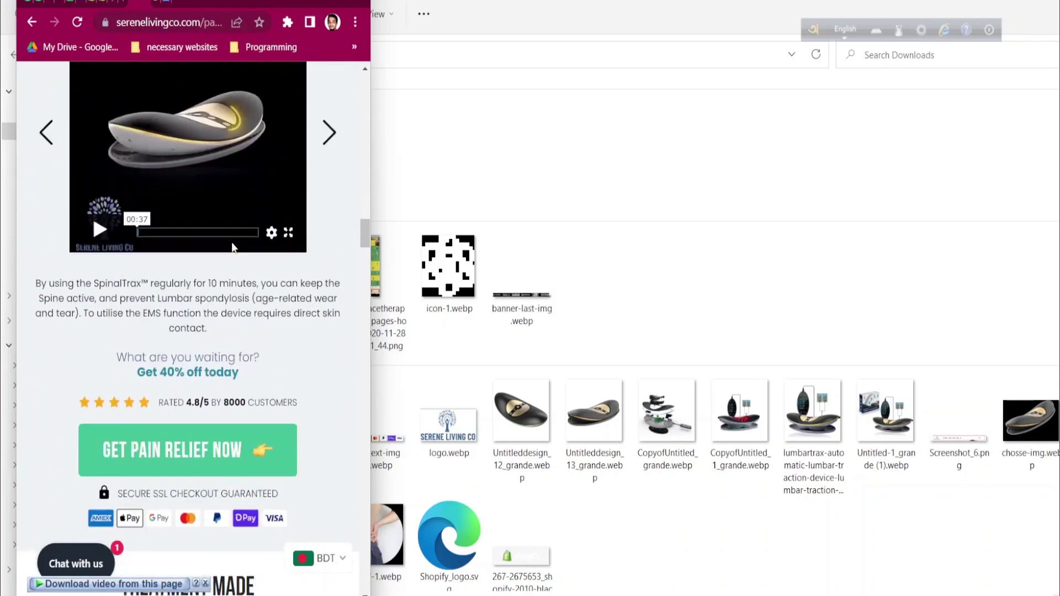
{"action": "scroll", "coordinate": [207, 290], "scroll_direction": "up", "scroll_amount": 3}
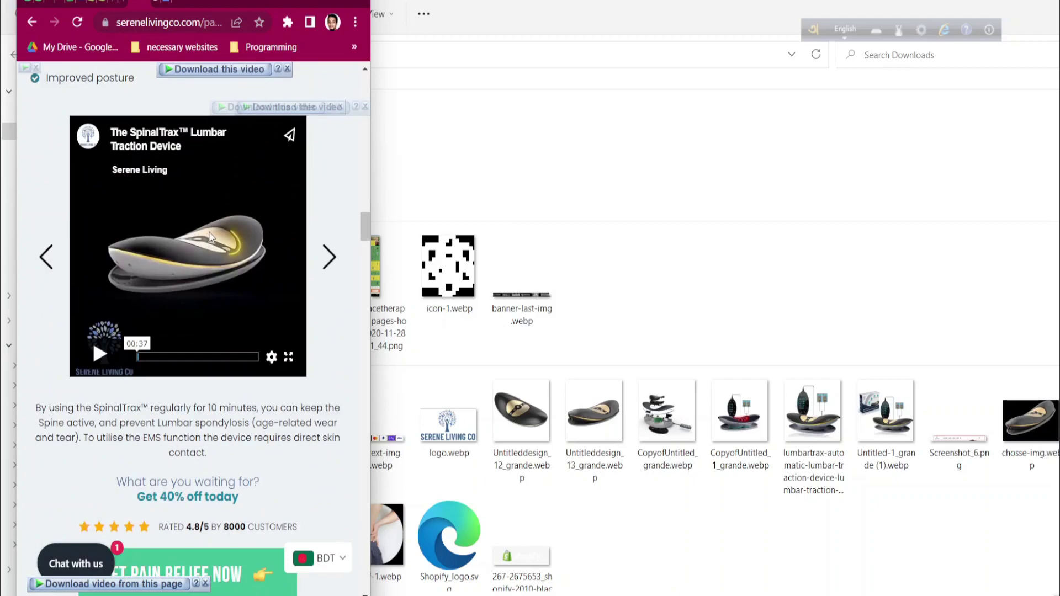
{"action": "scroll", "coordinate": [211, 237], "scroll_direction": "down", "scroll_amount": 5}
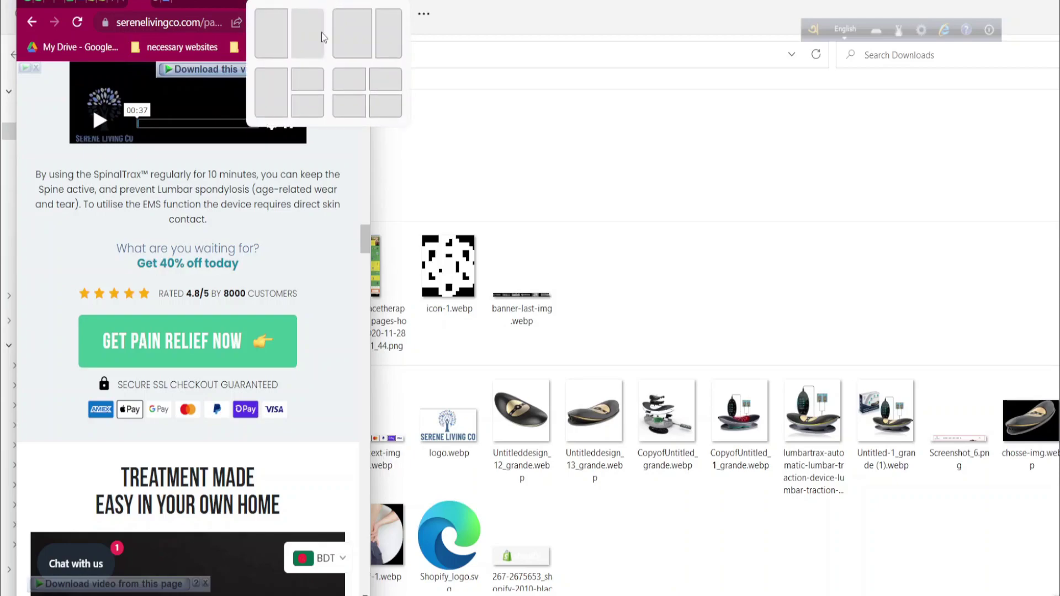
{"action": "scroll", "coordinate": [196, 327], "scroll_direction": "down", "scroll_amount": 10}
{"action": "scroll", "coordinate": [196, 327], "scroll_direction": "up", "scroll_amount": 5}
{"action": "scroll", "coordinate": [199, 325], "scroll_direction": "down", "scroll_amount": 15}
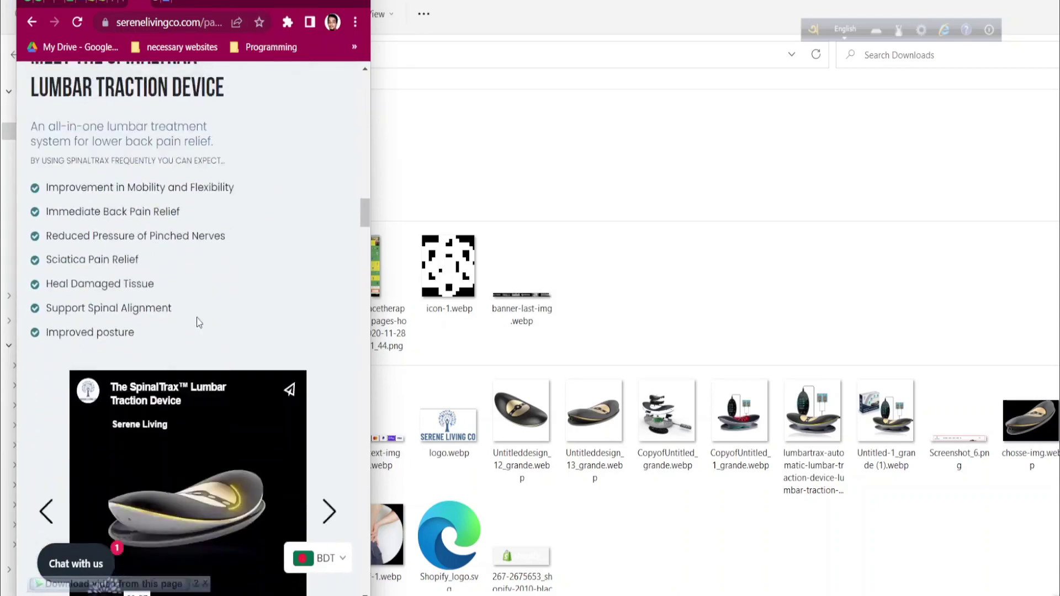
{"action": "scroll", "coordinate": [198, 317], "scroll_direction": "up", "scroll_amount": 6}
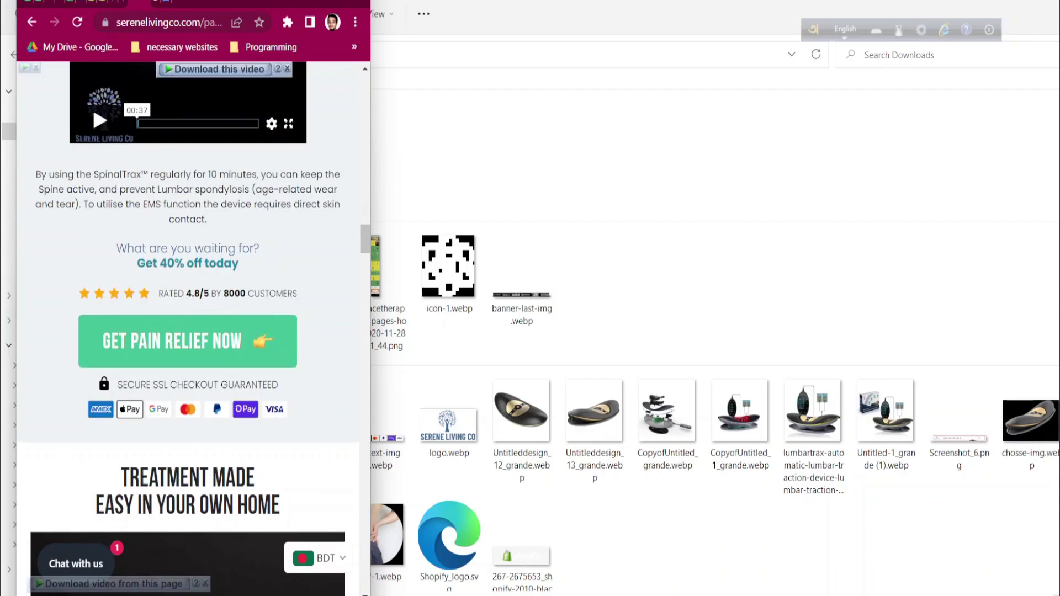
Switch to the PageFly editor, set its device view to Mobile, and inspect the order of the SpinalTrax section's text, video and review
{"action": "left_click", "coordinate": [330, 1]}
{"action": "key", "text": "alt+Tab"}
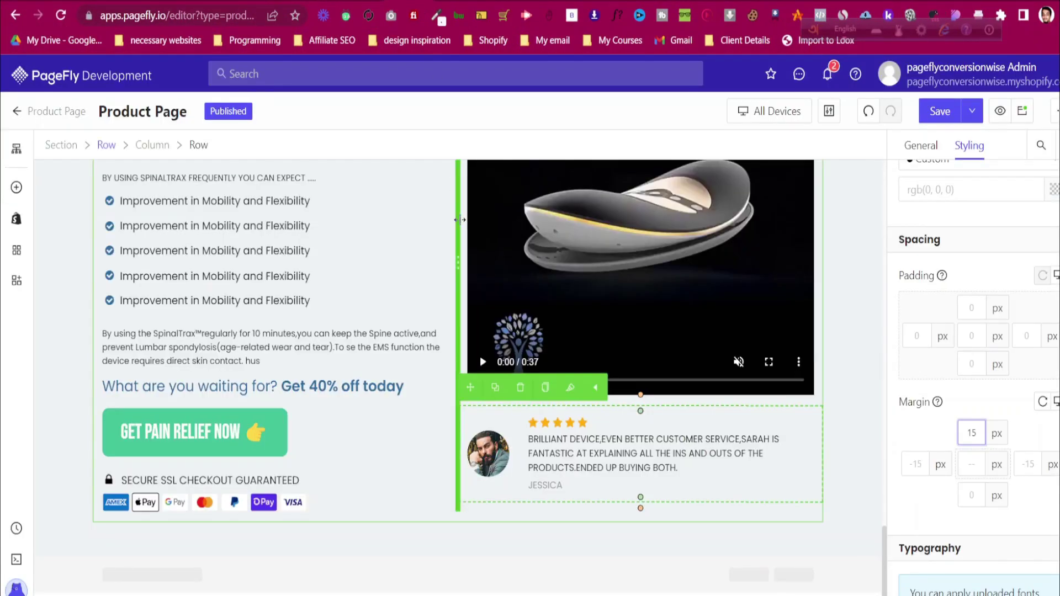
{"action": "scroll", "coordinate": [398, 258], "scroll_direction": "up", "scroll_amount": 4}
{"action": "scroll", "coordinate": [401, 259], "scroll_direction": "up", "scroll_amount": 3}
{"action": "left_click", "coordinate": [743, 113]}
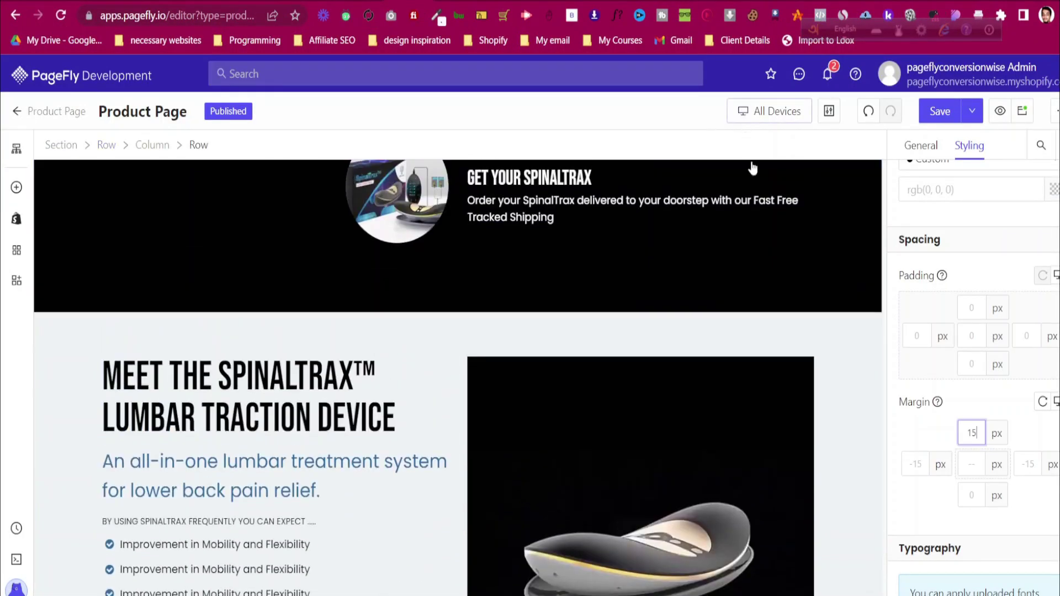
{"action": "left_click", "coordinate": [765, 216]}
{"action": "scroll", "coordinate": [482, 370], "scroll_direction": "down", "scroll_amount": 5}
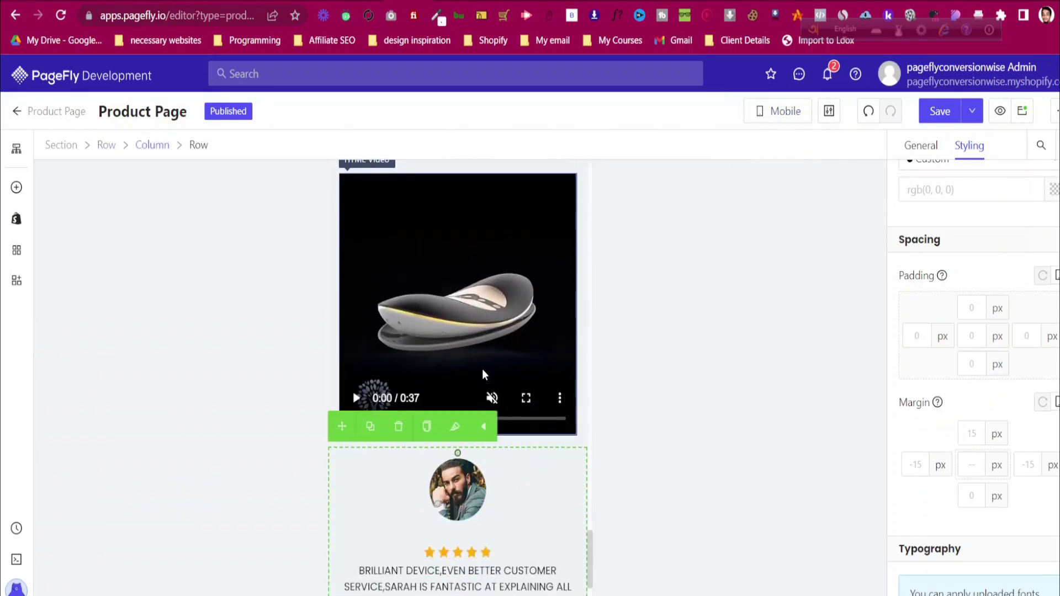
{"action": "scroll", "coordinate": [472, 338], "scroll_direction": "down", "scroll_amount": 3}
{"action": "scroll", "coordinate": [472, 339], "scroll_direction": "up", "scroll_amount": 5}
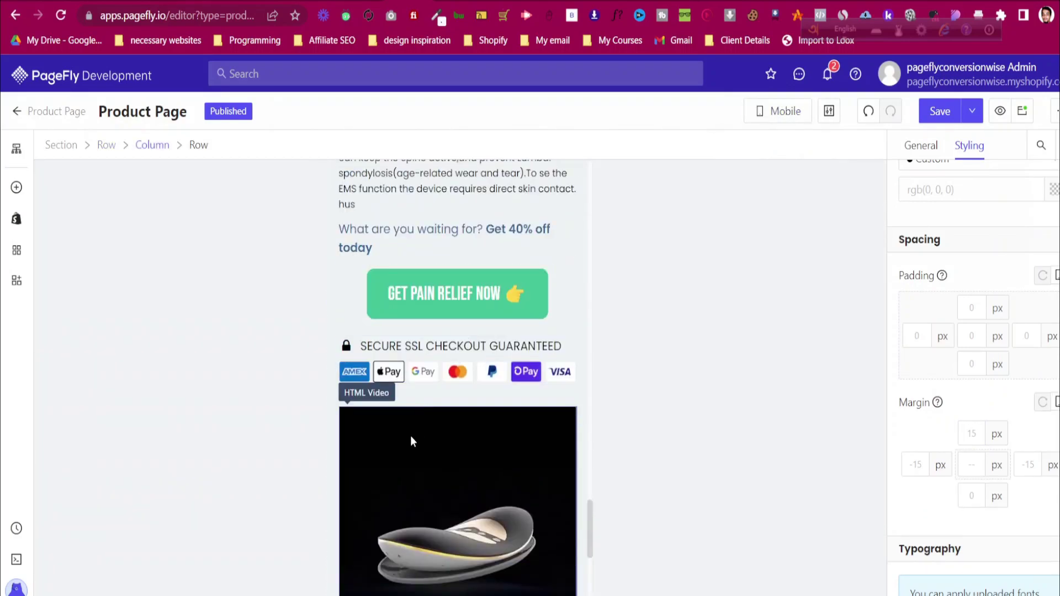
{"action": "scroll", "coordinate": [455, 323], "scroll_direction": "down", "scroll_amount": 3}
{"action": "left_click", "coordinate": [455, 323]}
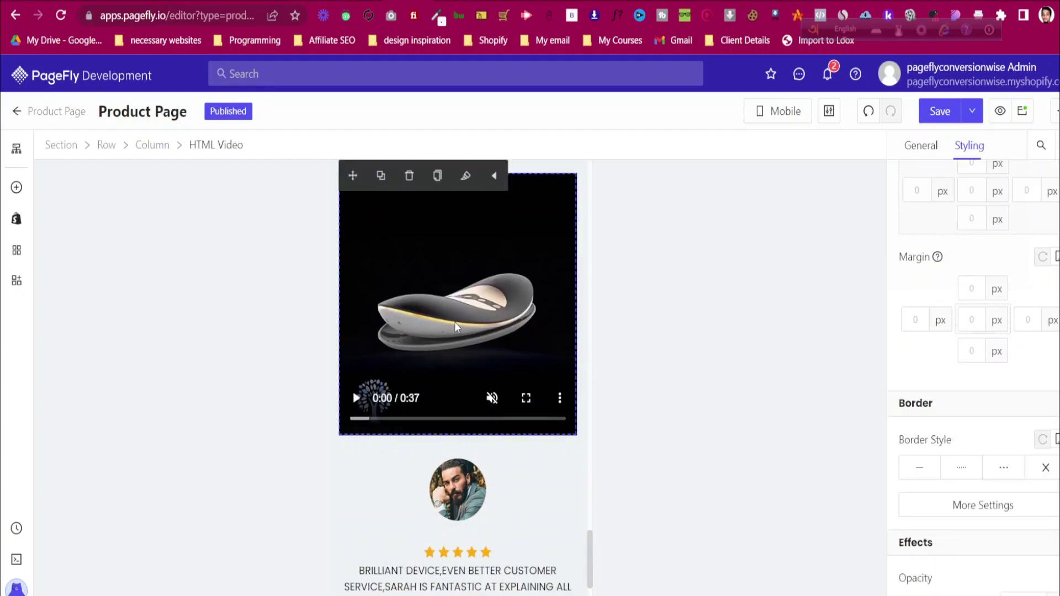
{"action": "scroll", "coordinate": [455, 323], "scroll_direction": "up", "scroll_amount": 8}
{"action": "scroll", "coordinate": [456, 327], "scroll_direction": "up", "scroll_amount": 1}
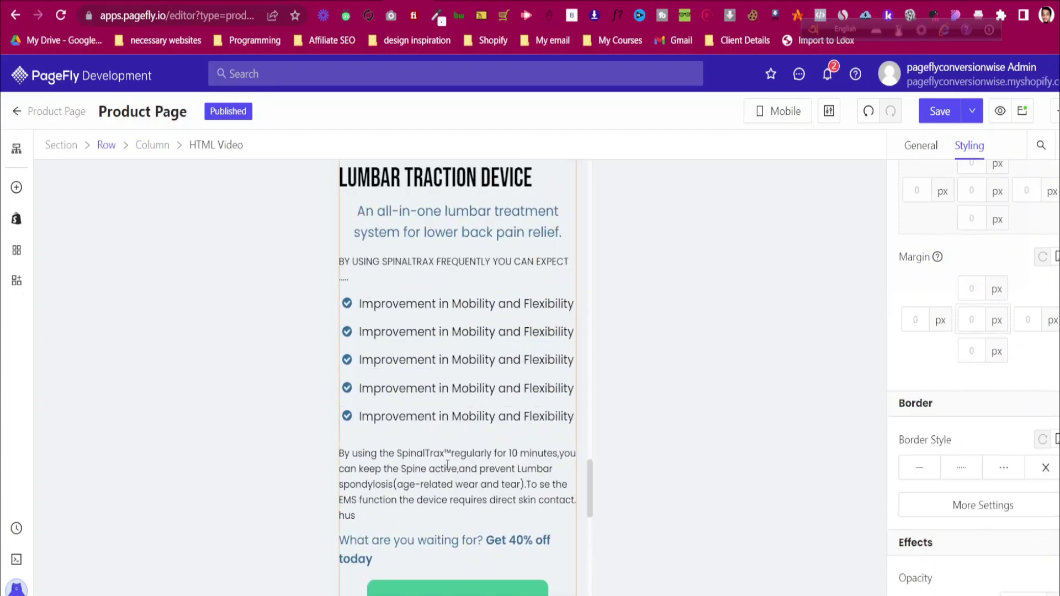
Center-align the "Meet the SpinalTrax™ Lumbar Traction Device" heading in the mobile view
{"action": "scroll", "coordinate": [448, 449], "scroll_direction": "up", "scroll_amount": 3}
{"action": "left_click", "coordinate": [462, 319]}
{"action": "scroll", "coordinate": [973, 541], "scroll_direction": "down", "scroll_amount": 6}
{"action": "left_click", "coordinate": [961, 574]}
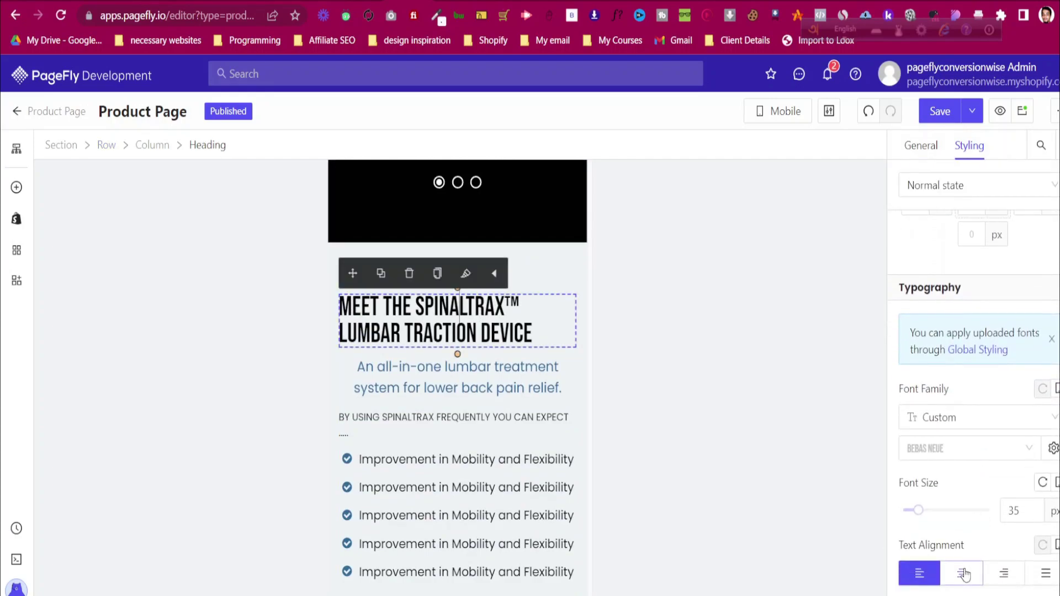
Set the top padding of the Meet the SpinalTrax section to 30 px for mobile
{"action": "left_click", "coordinate": [554, 269]}
{"action": "scroll", "coordinate": [977, 320], "scroll_direction": "up", "scroll_amount": 5}
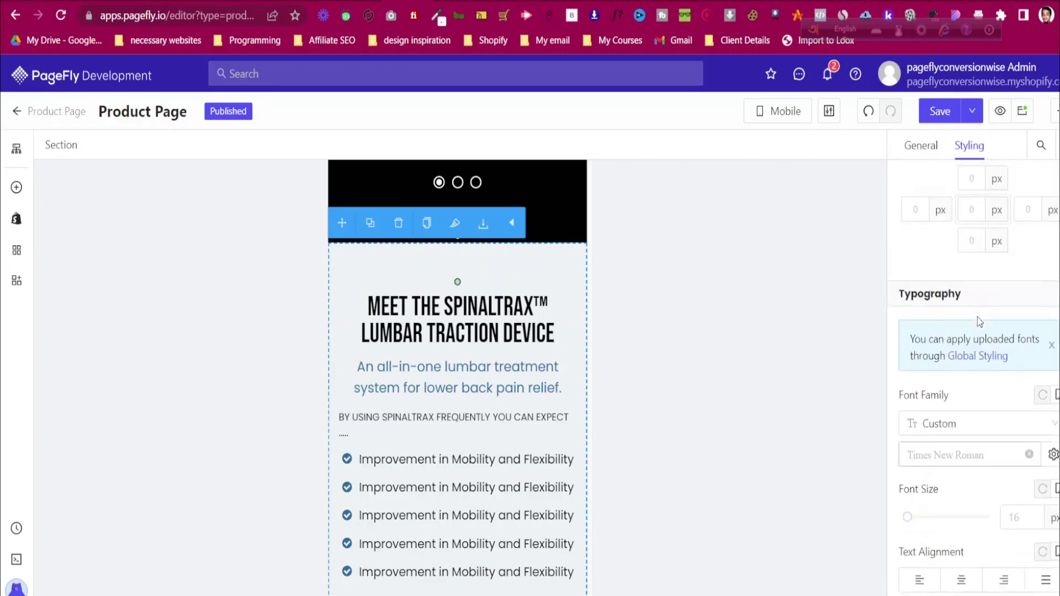
{"action": "left_click", "coordinate": [971, 374]}
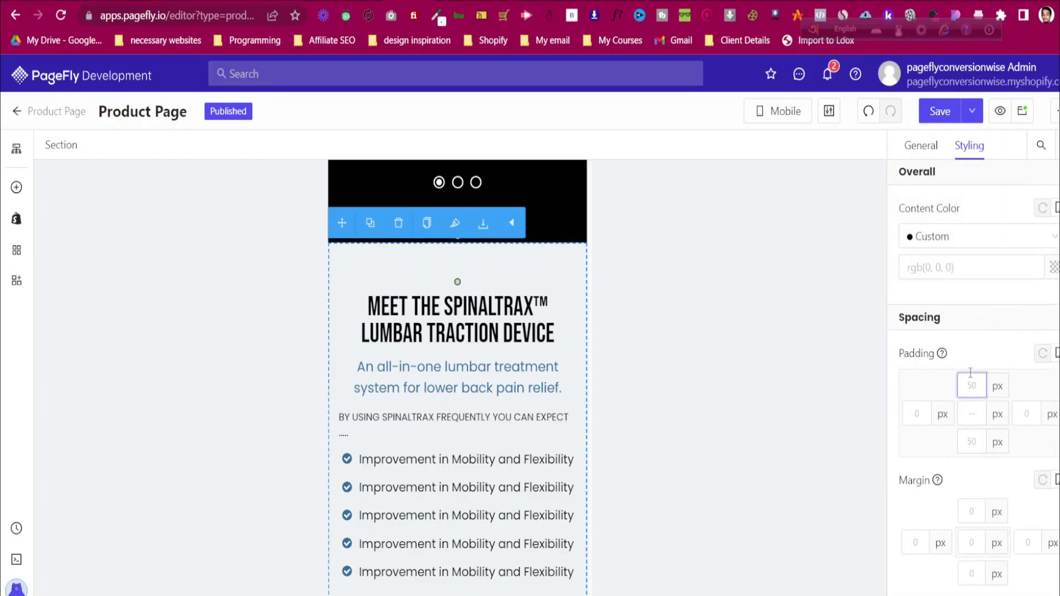
{"action": "type", "text": "30"}
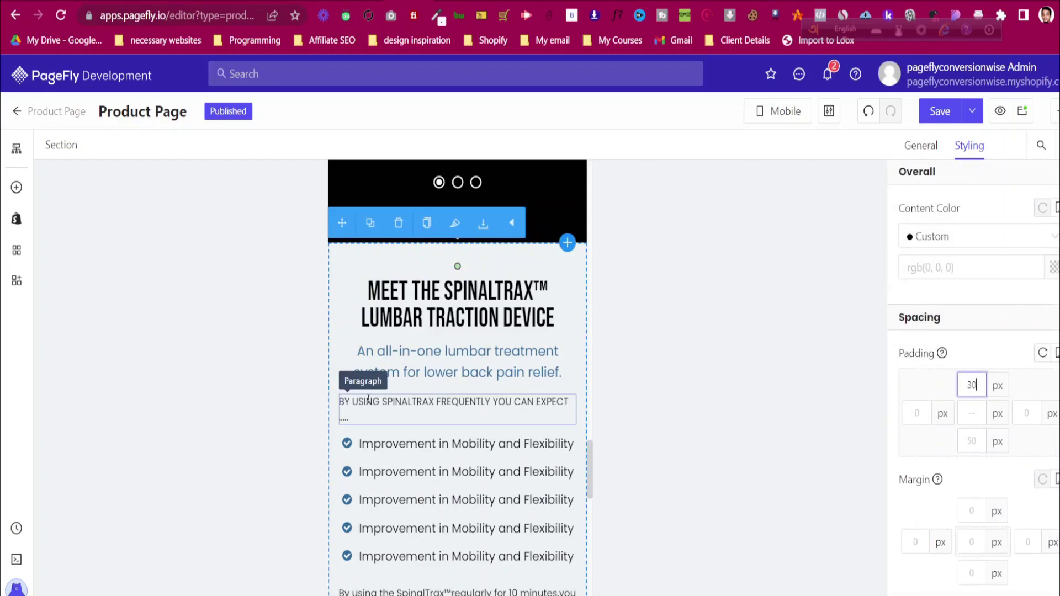
Center the "By using SpinalTrax frequently you can expect" paragraph on mobile and set its font size to 12 px
{"action": "scroll", "coordinate": [982, 366], "scroll_direction": "down", "scroll_amount": 6}
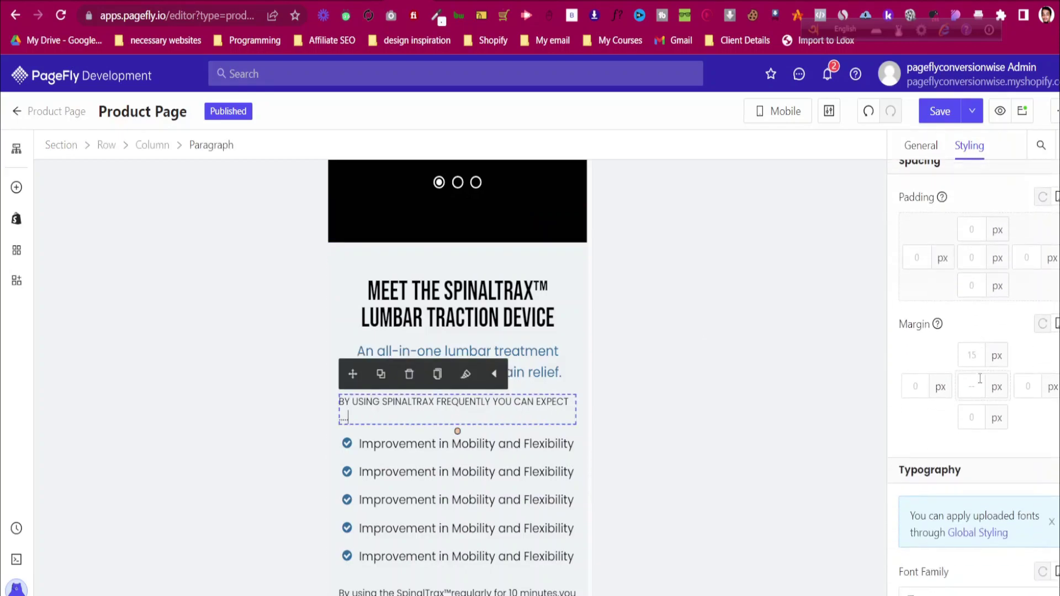
{"action": "left_click", "coordinate": [964, 448]}
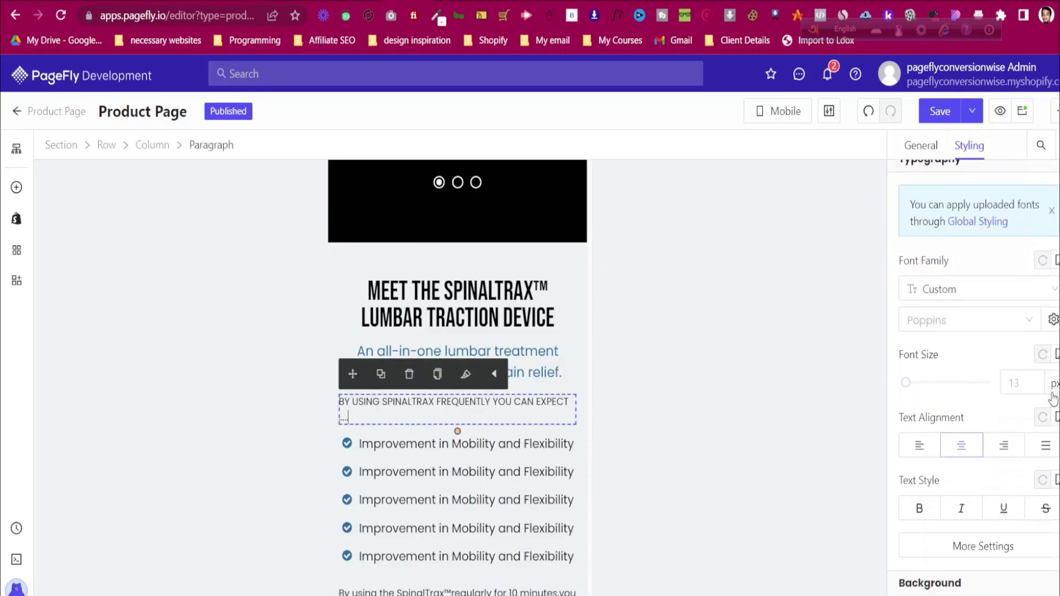
{"action": "left_click", "coordinate": [1011, 385]}
{"action": "type", "text": "12"}
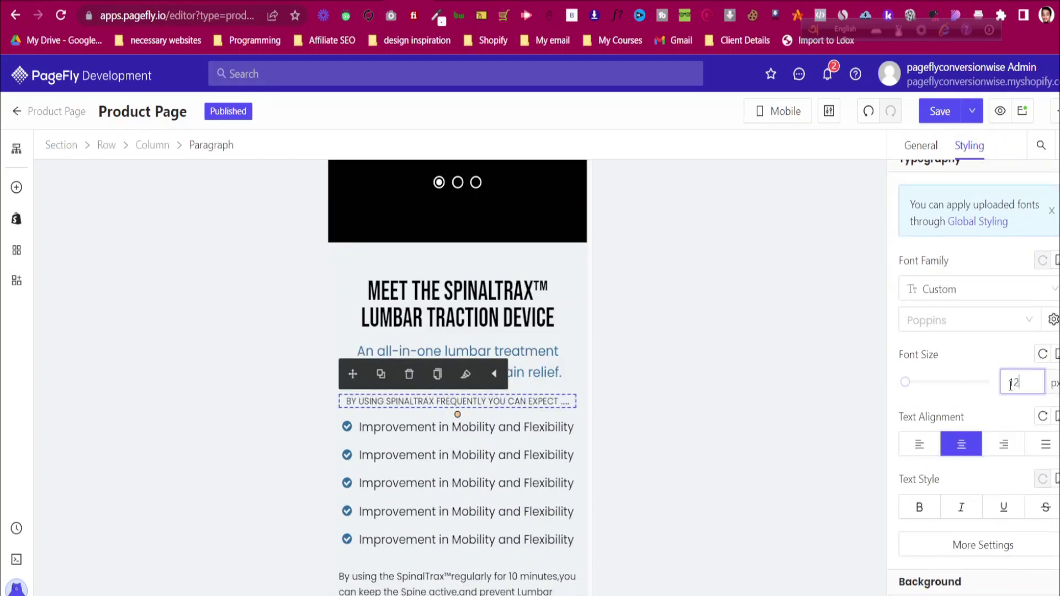
Delete the trailing dots from the "By using SpinalTrax frequently you can expect" paragraph text
{"action": "left_click", "coordinate": [928, 147]}
{"action": "key", "text": "BackSpace"}
{"action": "key", "text": "BackSpace"}
{"action": "key", "text": "BackSpace"}
{"action": "key", "text": "BackSpace"}
{"action": "key", "text": "BackSpace"}
{"action": "key", "text": "BackSpace"}
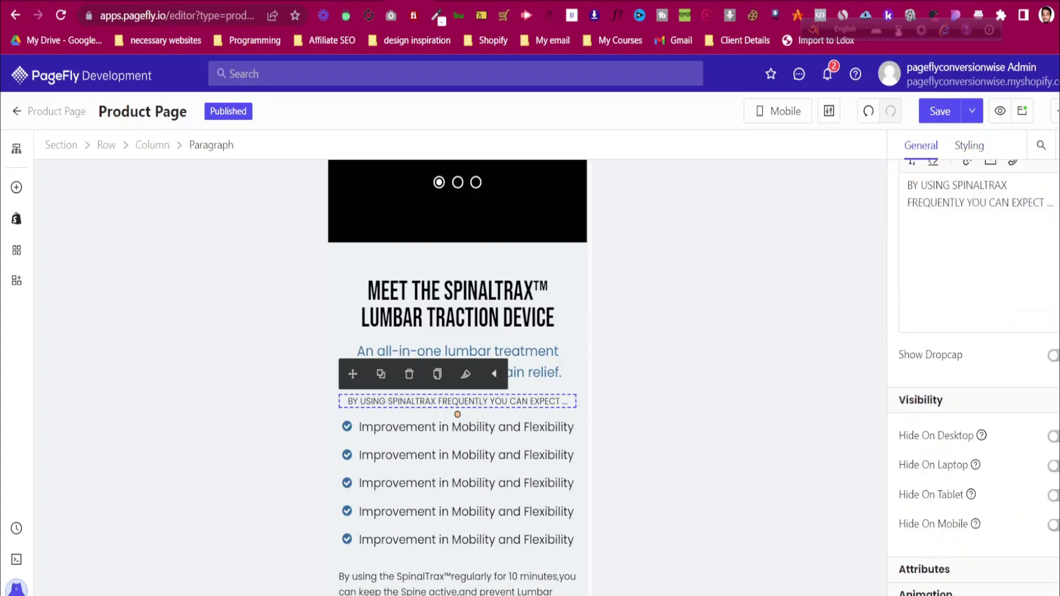
Center-align the description paragraph below the checklist and the "What are you waiting for? Get 40% off today" heading on mobile
{"action": "scroll", "coordinate": [804, 307], "scroll_direction": "down", "scroll_amount": 5}
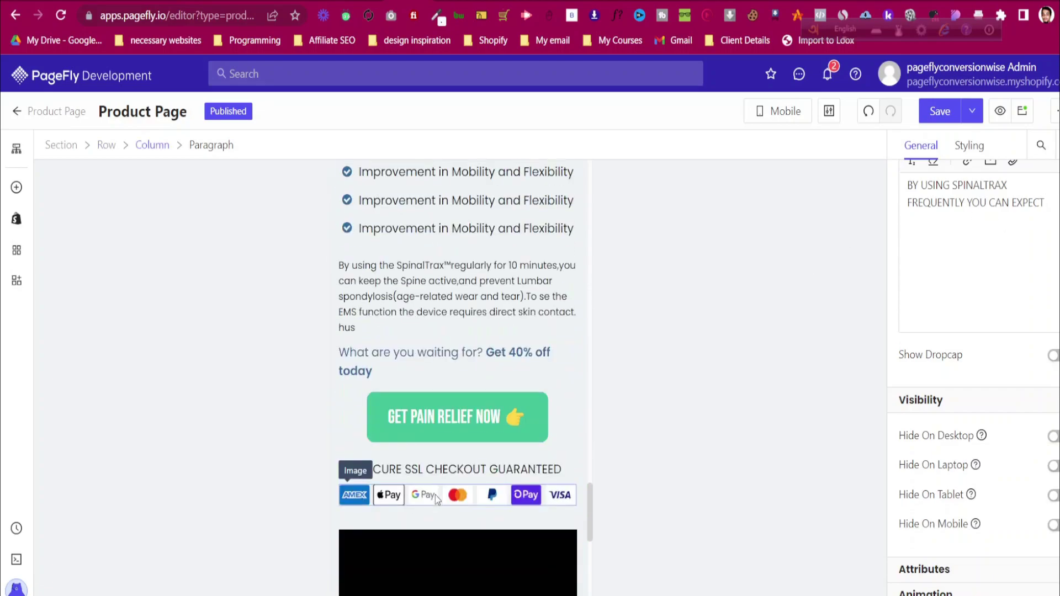
{"action": "left_click", "coordinate": [484, 296]}
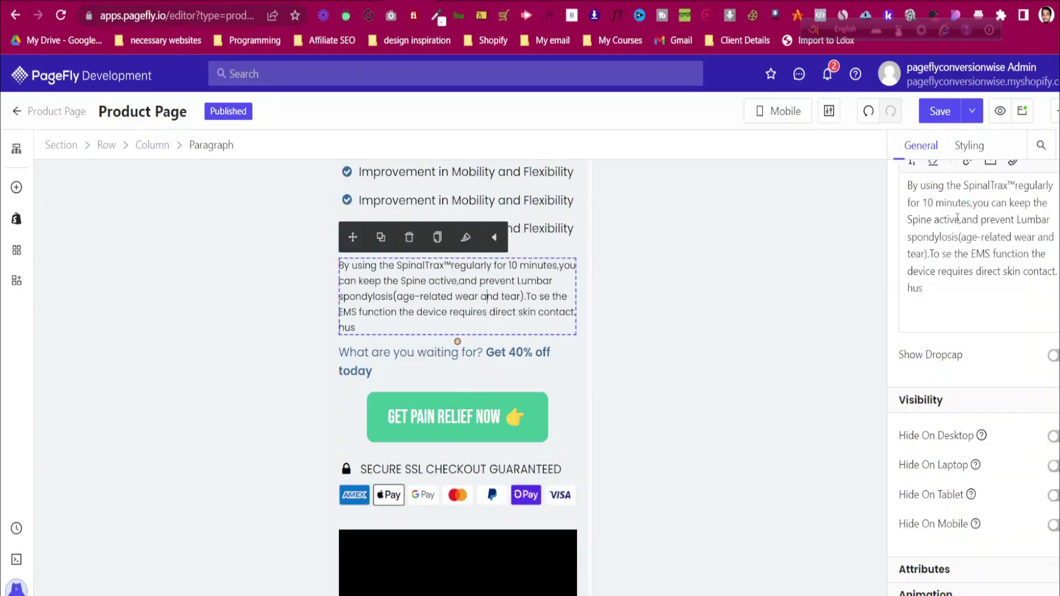
{"action": "left_click", "coordinate": [968, 146]}
{"action": "scroll", "coordinate": [1002, 389], "scroll_direction": "down", "scroll_amount": 6}
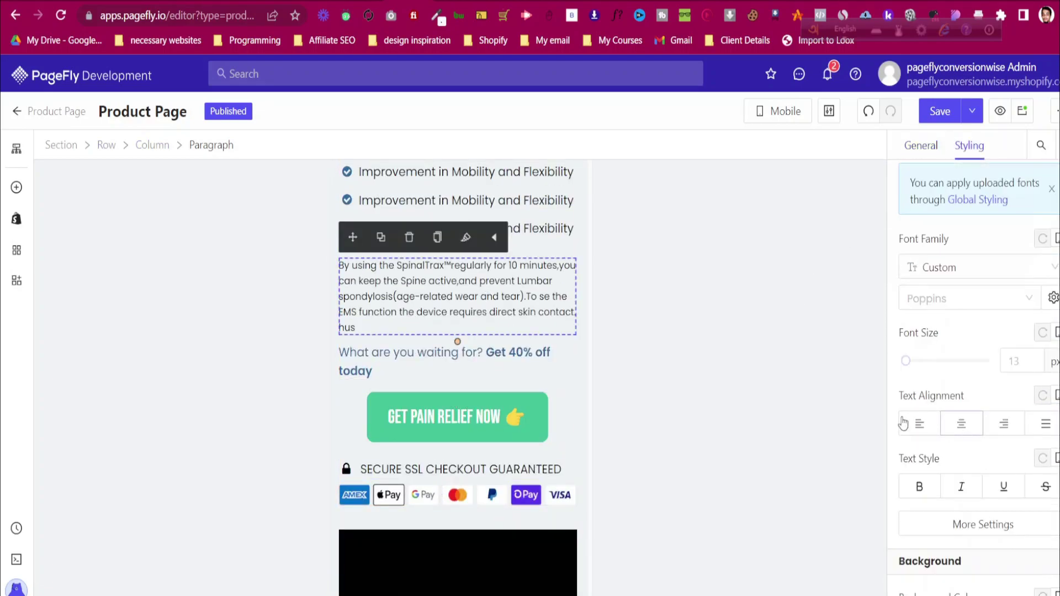
{"action": "left_click", "coordinate": [960, 424]}
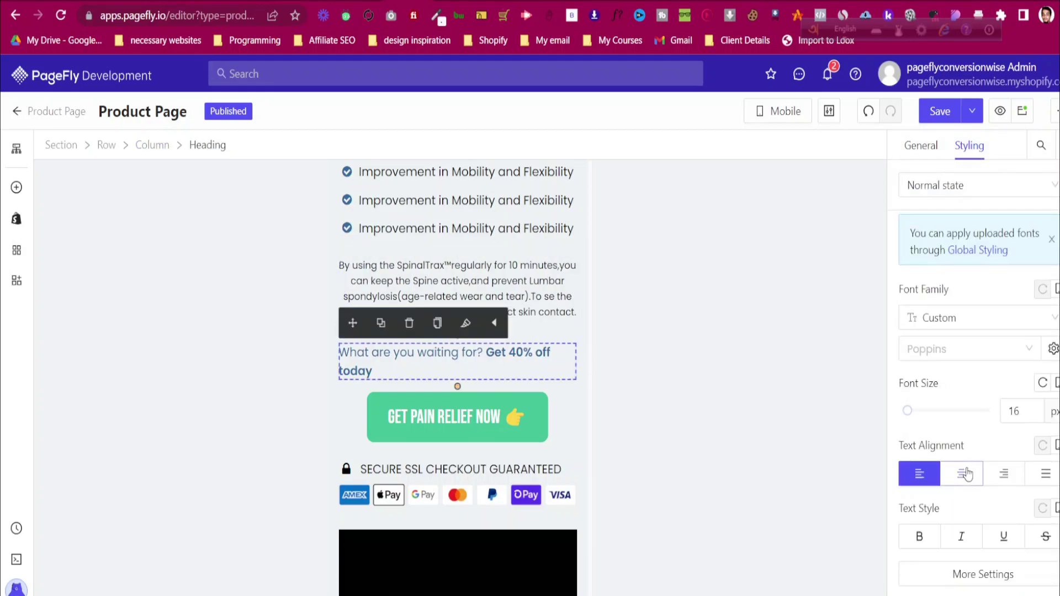
{"action": "left_click", "coordinate": [962, 474]}
Center-align the "Secure SSL Checkout Guaranteed" list item in the mobile view
{"action": "left_click", "coordinate": [353, 468]}
{"action": "scroll", "coordinate": [972, 497], "scroll_direction": "down", "scroll_amount": 3}
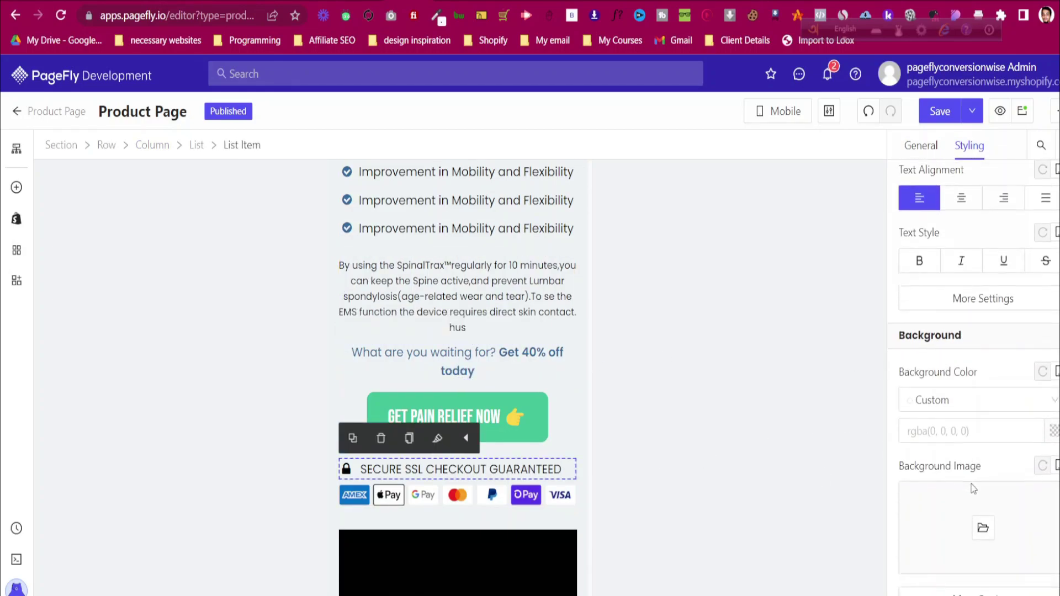
{"action": "left_click", "coordinate": [962, 191]}
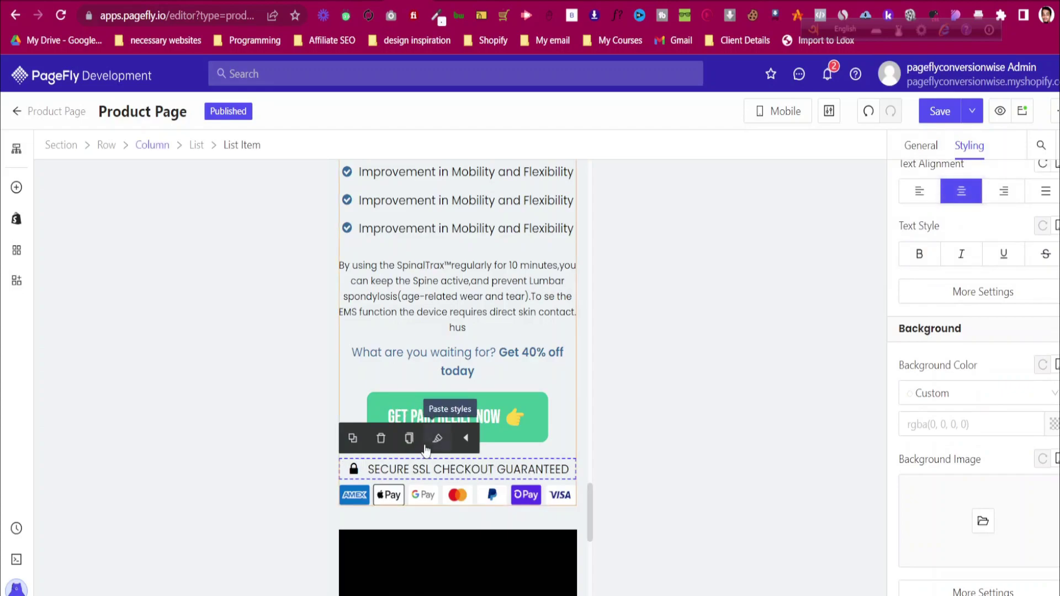
Return to the All Devices view, duplicate the SpinalTrax video, and move one copy into the text column directly below the benefits checklist
{"action": "scroll", "coordinate": [453, 420], "scroll_direction": "up", "scroll_amount": 5}
{"action": "scroll", "coordinate": [479, 382], "scroll_direction": "down", "scroll_amount": 2}
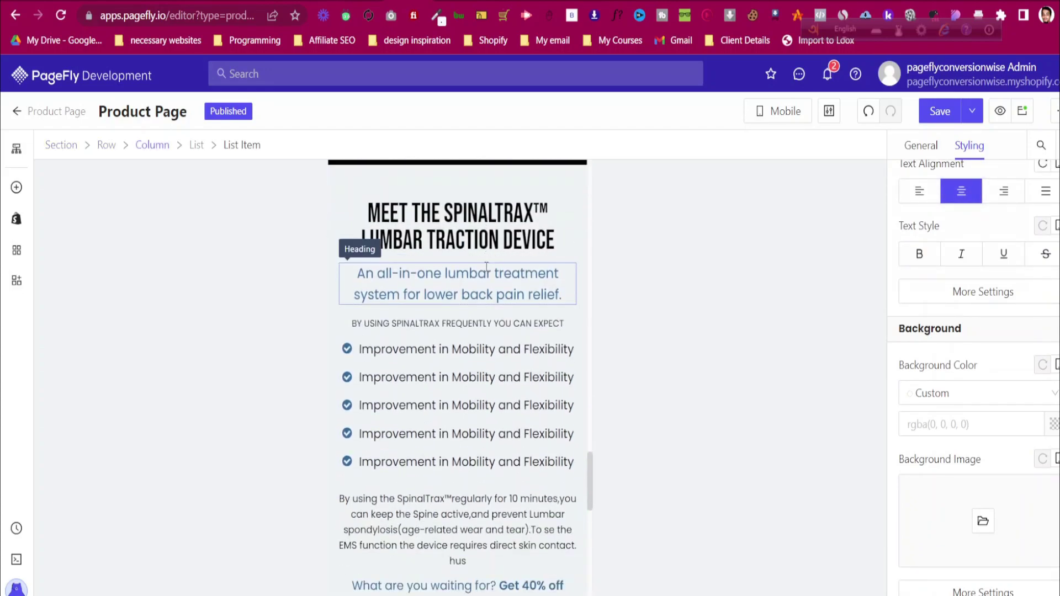
{"action": "scroll", "coordinate": [486, 267], "scroll_direction": "down", "scroll_amount": 2}
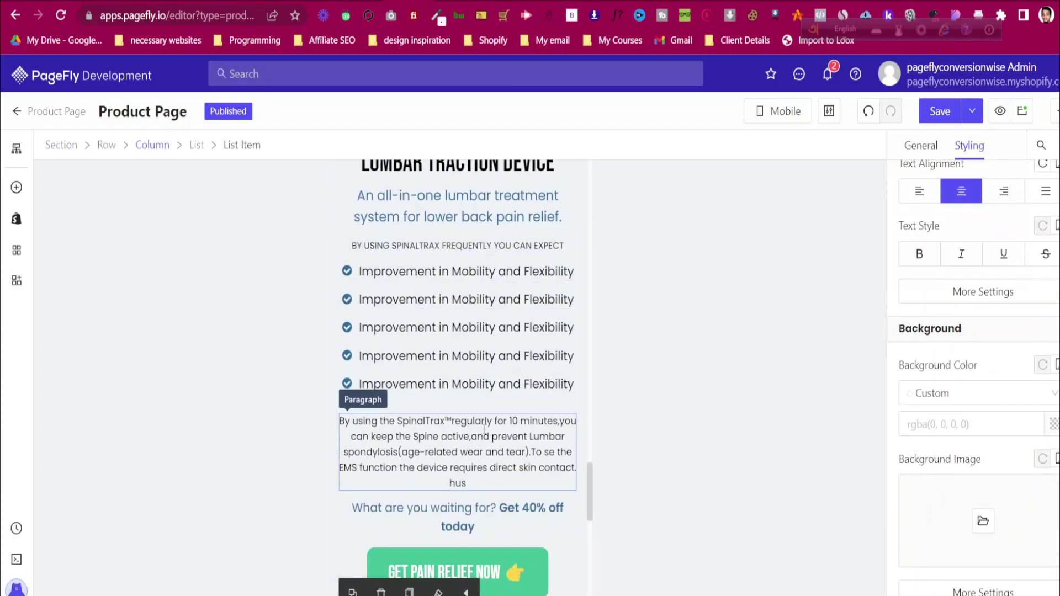
{"action": "scroll", "coordinate": [484, 426], "scroll_direction": "down", "scroll_amount": 12}
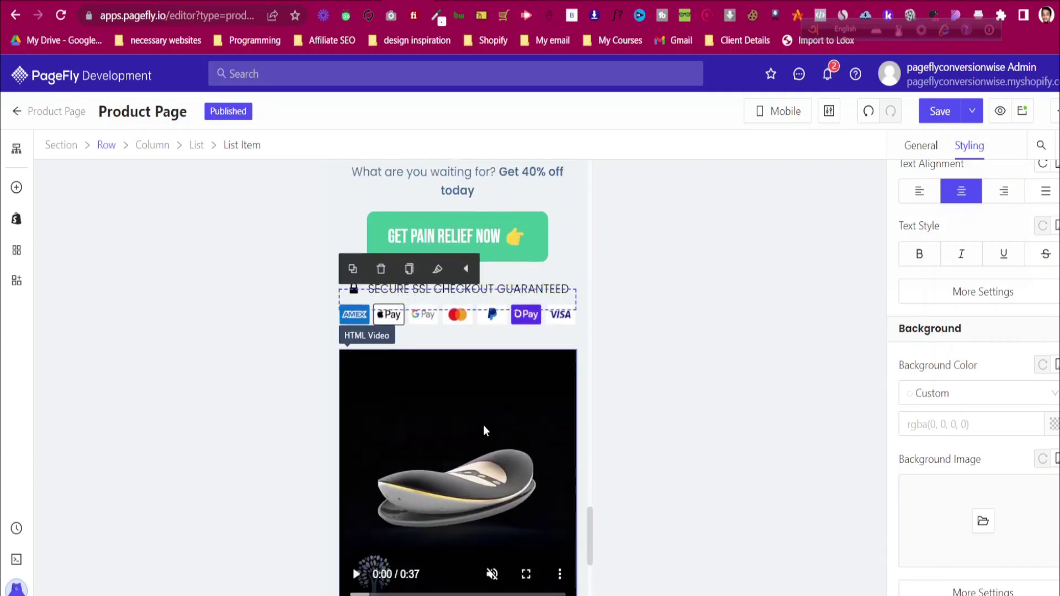
{"action": "left_click", "coordinate": [772, 111]}
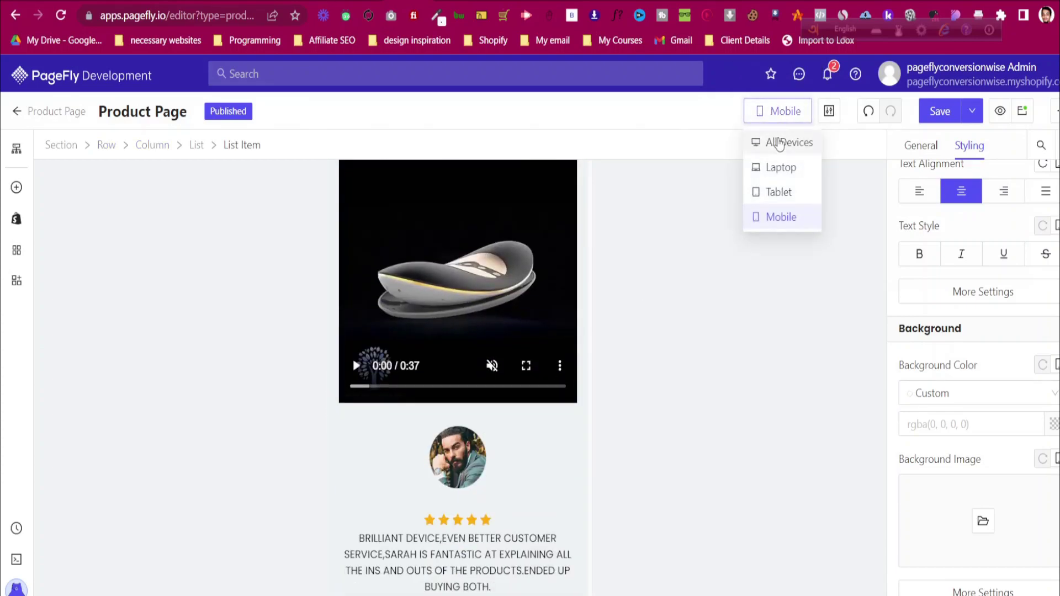
{"action": "left_click", "coordinate": [628, 305]}
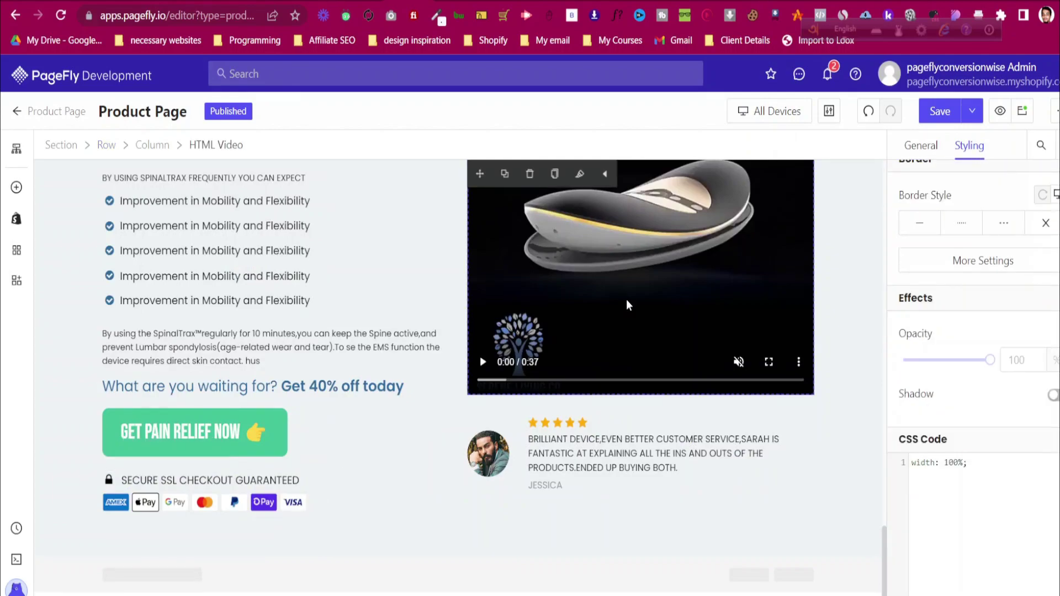
{"action": "scroll", "coordinate": [552, 249], "scroll_direction": "up", "scroll_amount": 4}
{"action": "scroll", "coordinate": [592, 377], "scroll_direction": "down", "scroll_amount": 2}
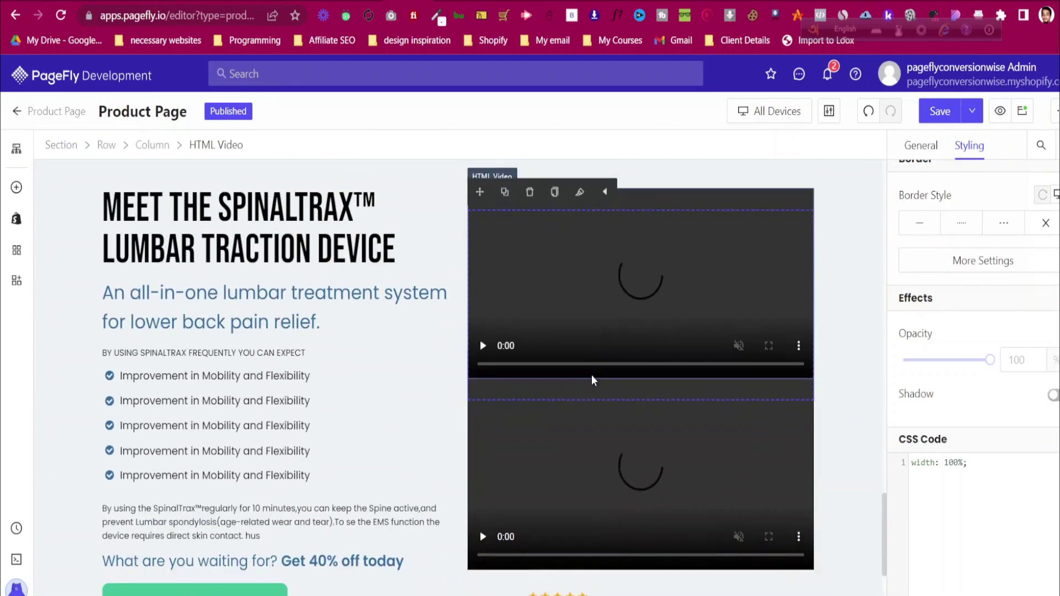
{"action": "left_click_drag", "start_coordinate": [480, 174], "coordinate": [280, 393]}
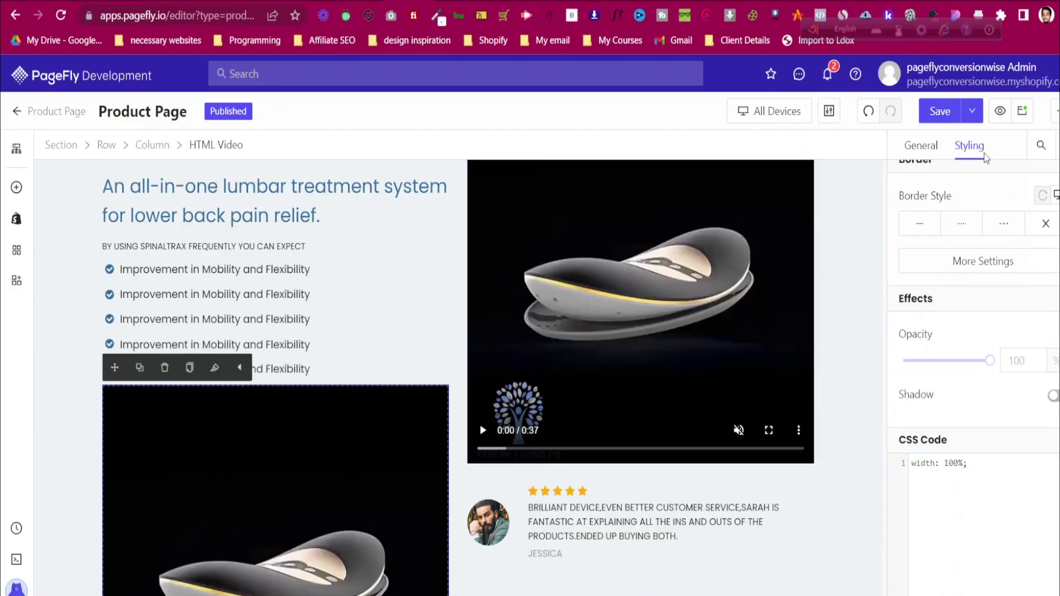
Set the top margin of the video below the checklist to 10 px
{"action": "scroll", "coordinate": [978, 372], "scroll_direction": "up", "scroll_amount": 5}
{"action": "left_click", "coordinate": [975, 367]}
{"action": "type", "text": "10"}
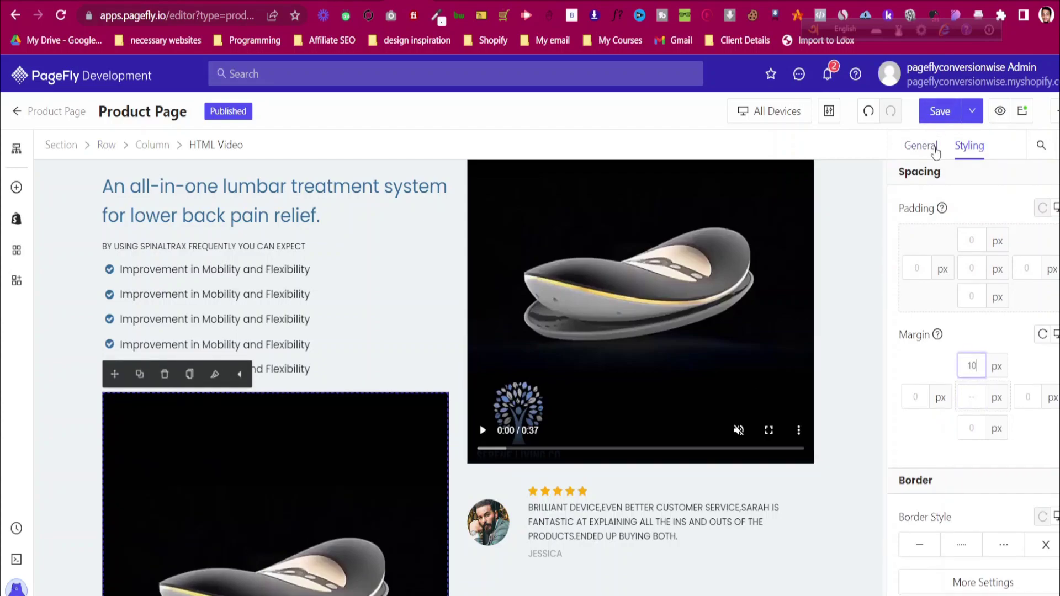
Hide the video below the checklist on desktop
{"action": "left_click", "coordinate": [921, 145]}
{"action": "scroll", "coordinate": [979, 275], "scroll_direction": "down", "scroll_amount": 5}
{"action": "scroll", "coordinate": [980, 280], "scroll_direction": "down", "scroll_amount": 1}
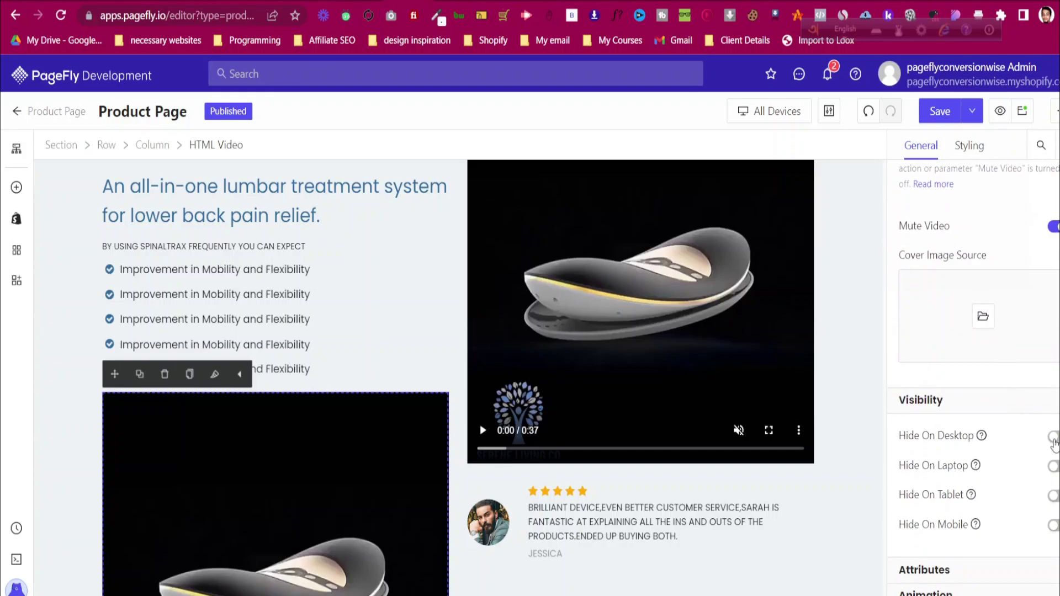
{"action": "left_click", "coordinate": [1053, 438]}
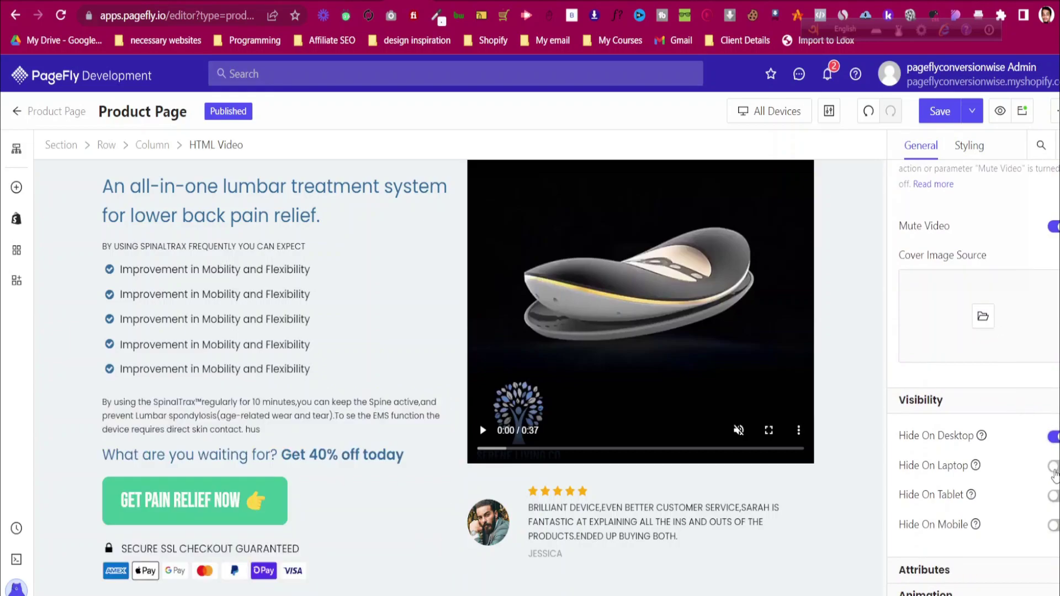
Hide the video above the testimonial in the video column on tablet and mobile
{"action": "left_click", "coordinate": [657, 274]}
{"action": "scroll", "coordinate": [1044, 446], "scroll_direction": "down", "scroll_amount": 5}
{"action": "scroll", "coordinate": [1056, 542], "scroll_direction": "down", "scroll_amount": 1}
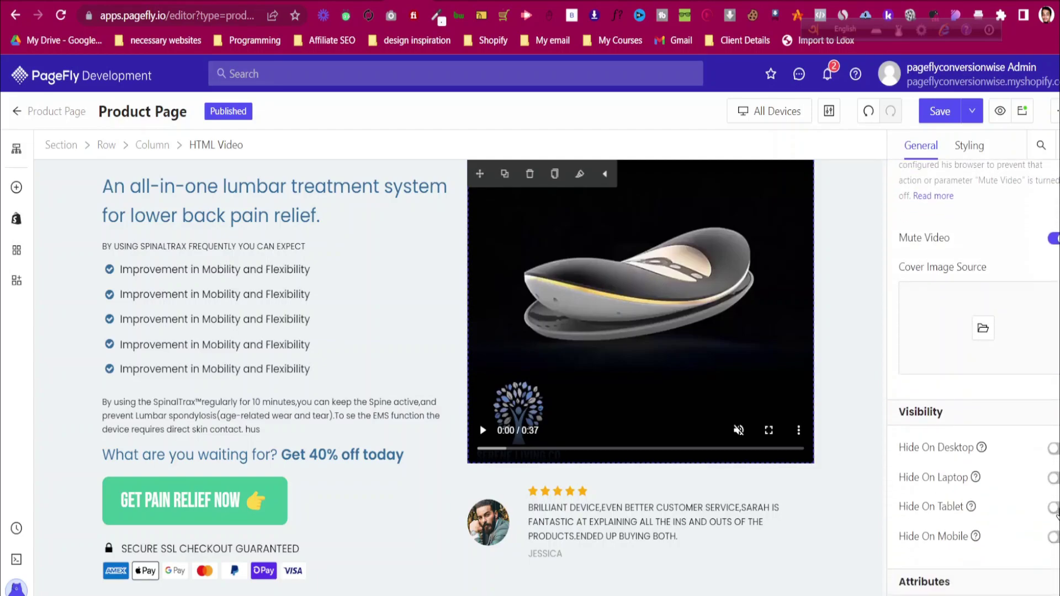
{"action": "left_click", "coordinate": [1054, 508]}
{"action": "left_click", "coordinate": [1053, 537]}
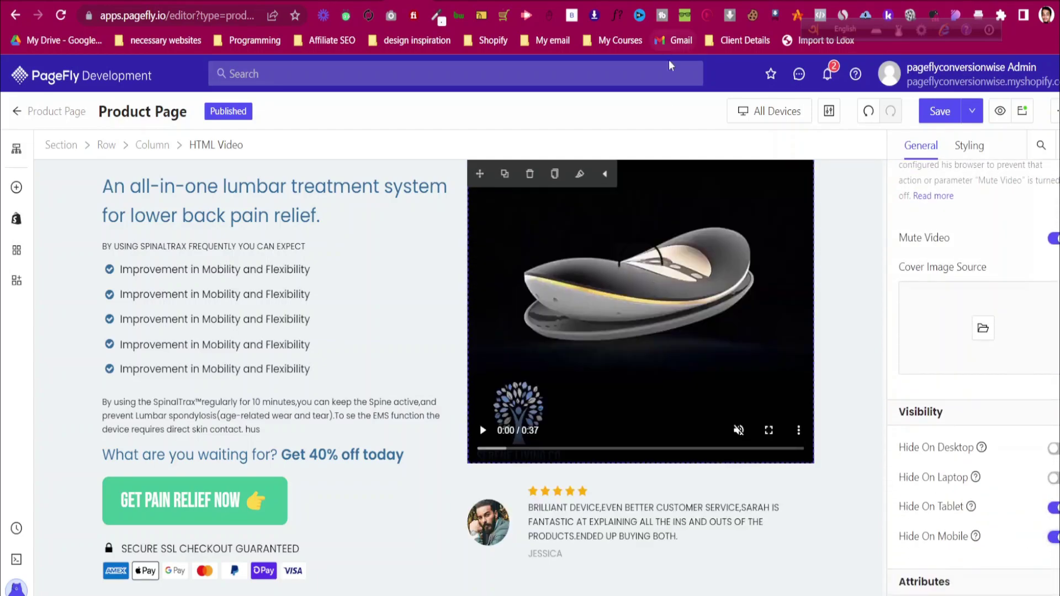
In the Mobile view, set the bottom padding of the "Meet the SpinalTrax" section to 30 px
{"action": "left_click", "coordinate": [767, 113]}
{"action": "left_click", "coordinate": [808, 219]}
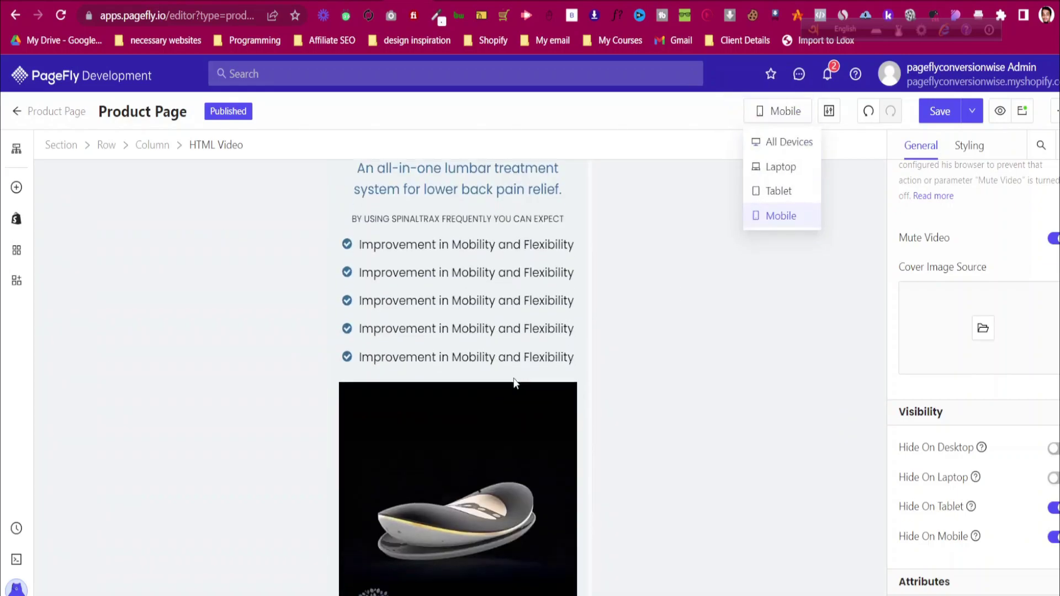
{"action": "scroll", "coordinate": [536, 284], "scroll_direction": "down", "scroll_amount": 8}
{"action": "scroll", "coordinate": [536, 283], "scroll_direction": "up", "scroll_amount": 11}
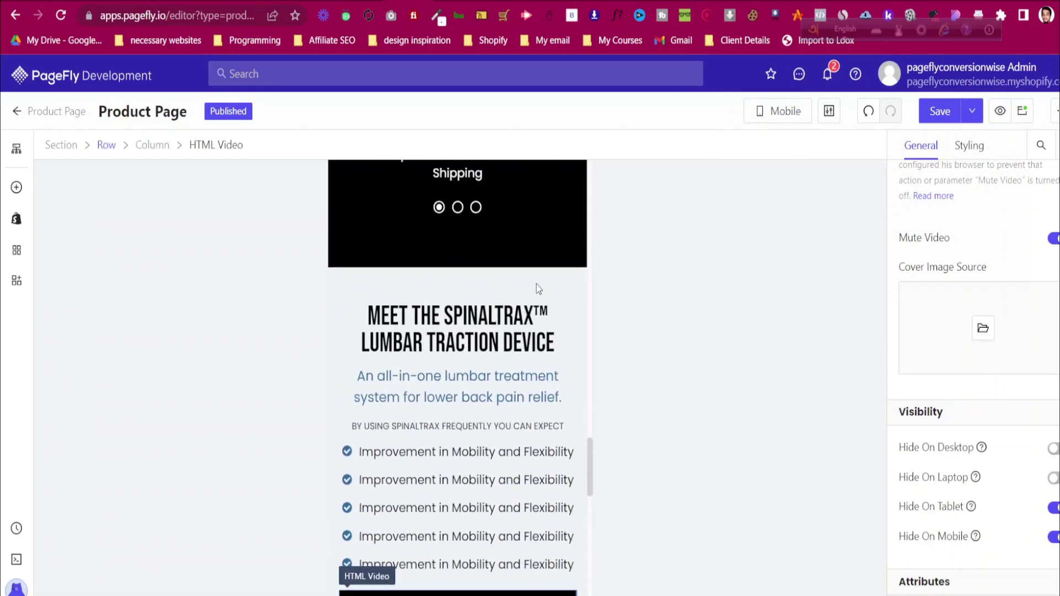
{"action": "left_click", "coordinate": [348, 296]}
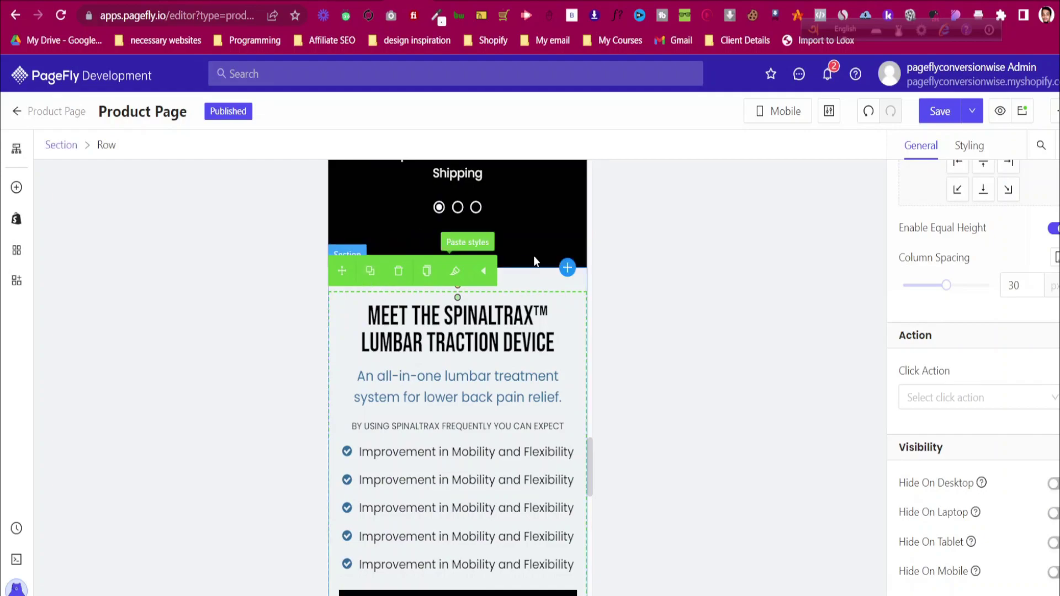
{"action": "left_click", "coordinate": [539, 271]}
{"action": "scroll", "coordinate": [539, 270], "scroll_direction": "down", "scroll_amount": 5}
{"action": "scroll", "coordinate": [539, 270], "scroll_direction": "down", "scroll_amount": 4}
{"action": "scroll", "coordinate": [541, 272], "scroll_direction": "up", "scroll_amount": 2}
{"action": "scroll", "coordinate": [542, 271], "scroll_direction": "down", "scroll_amount": 5}
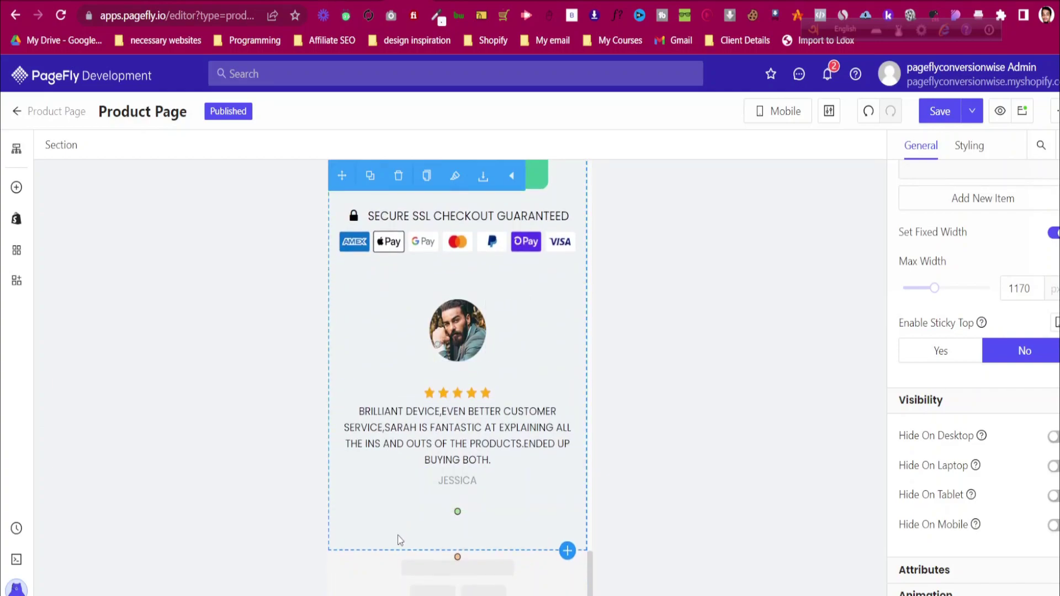
{"action": "scroll", "coordinate": [975, 164], "scroll_direction": "up", "scroll_amount": 3}
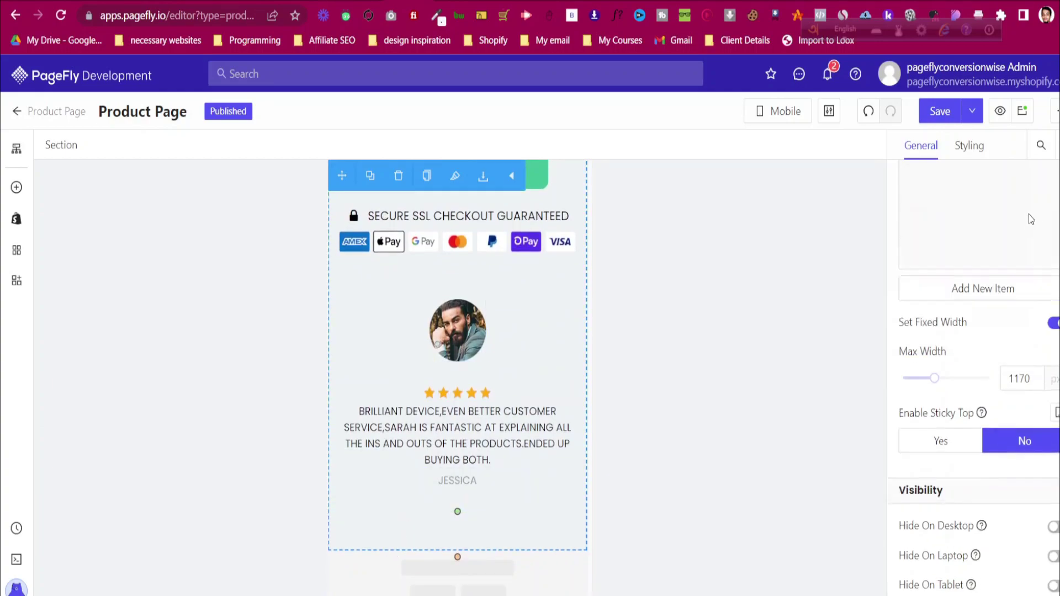
{"action": "left_click", "coordinate": [975, 152]}
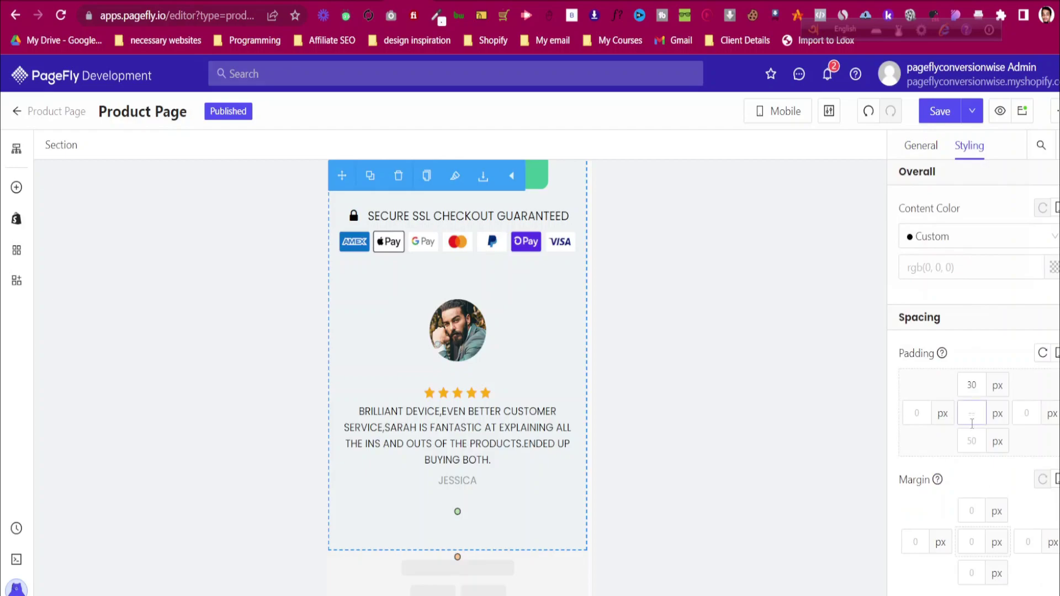
{"action": "type", "text": "30"}
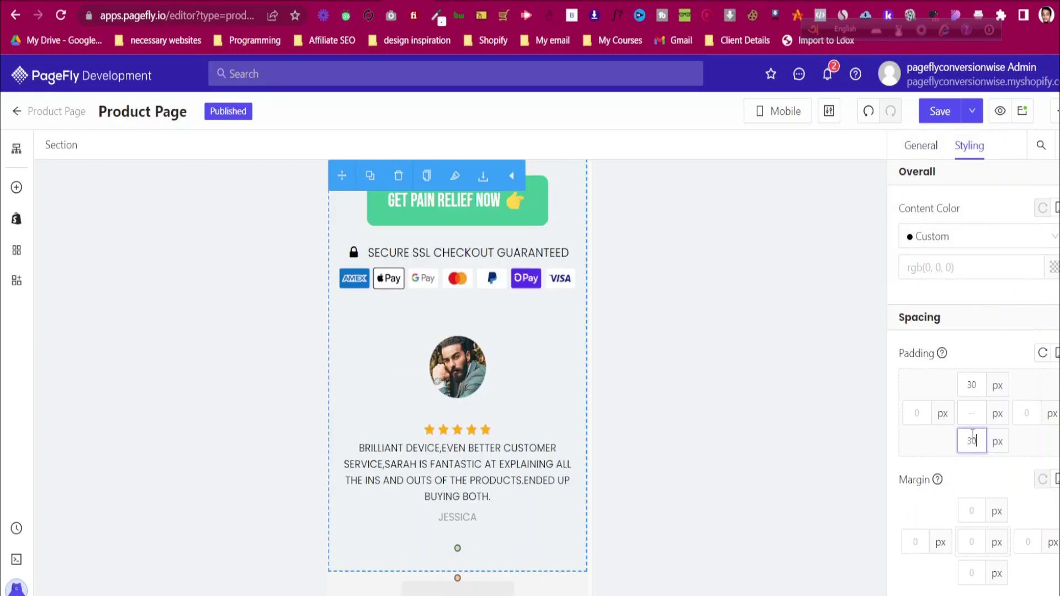
{"action": "scroll", "coordinate": [527, 287], "scroll_direction": "up", "scroll_amount": 5}
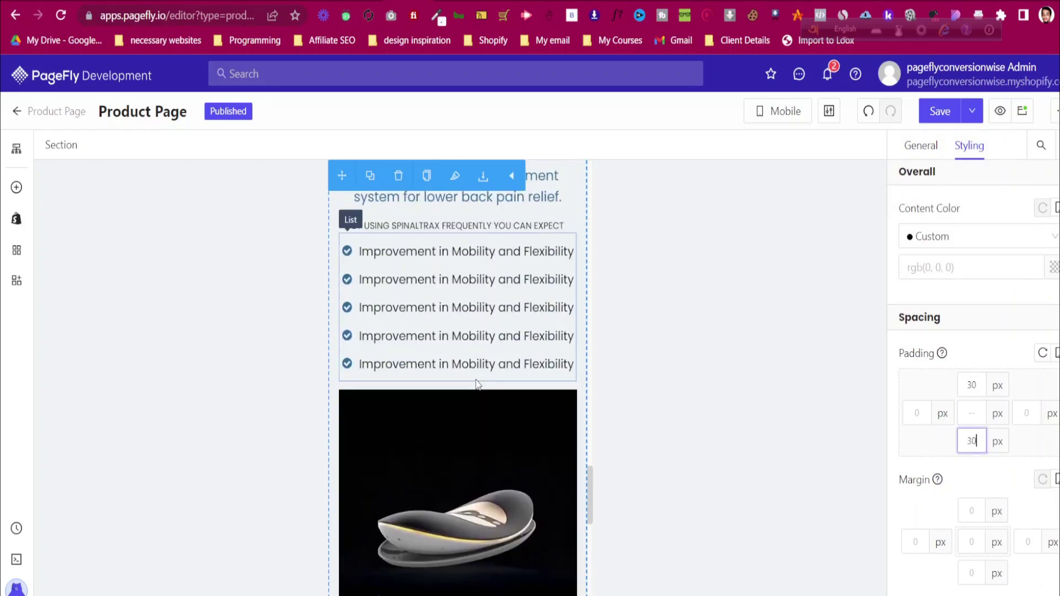
Return to the All Devices view and open the general settings of the testimonial row below the video
{"action": "left_click", "coordinate": [778, 112]}
{"action": "left_click", "coordinate": [783, 143]}
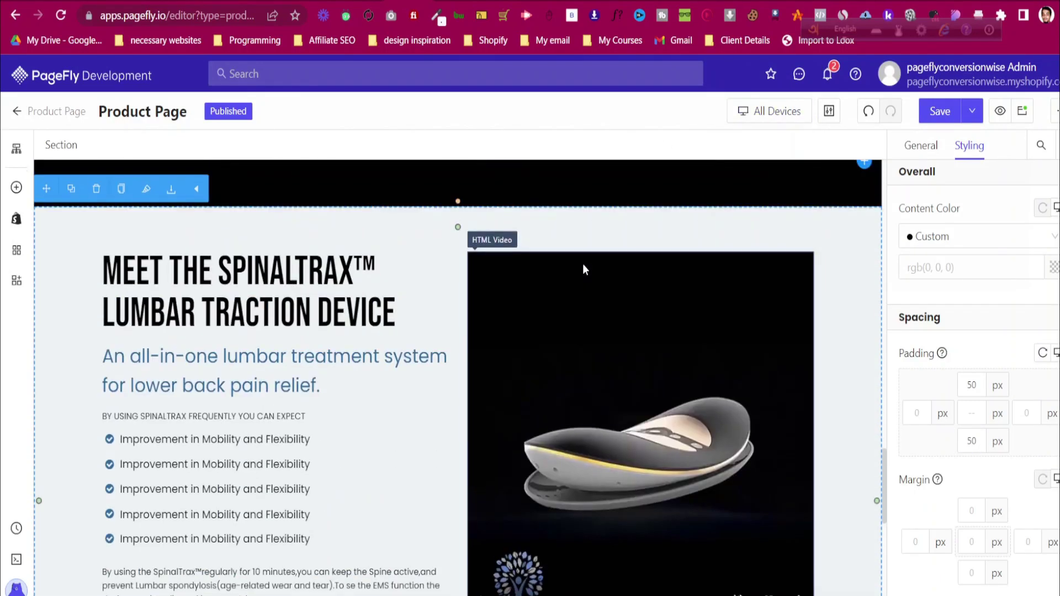
{"action": "scroll", "coordinate": [583, 266], "scroll_direction": "down", "scroll_amount": 5}
{"action": "left_click", "coordinate": [484, 306]}
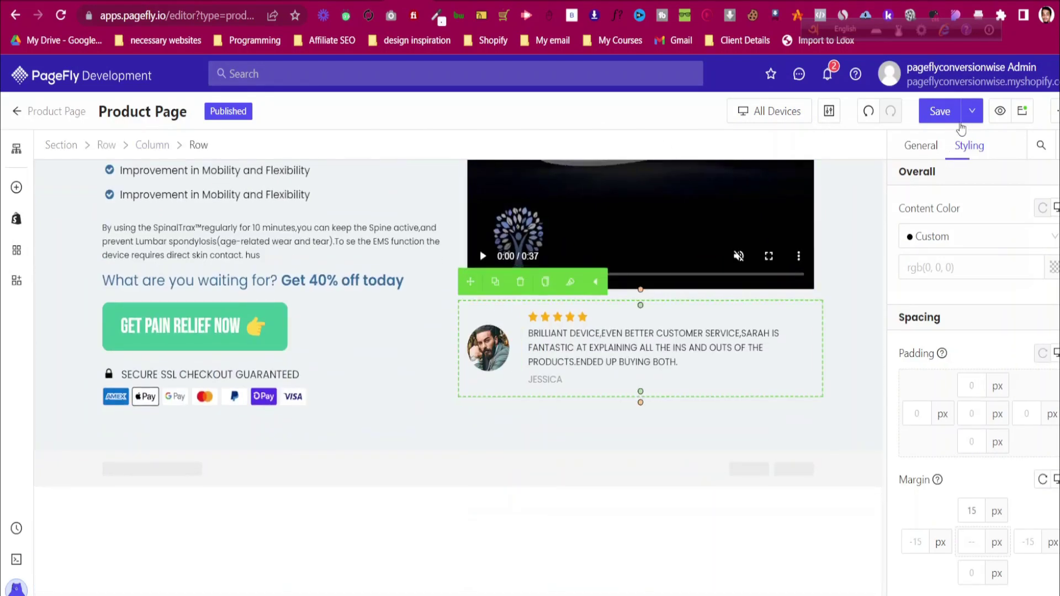
{"action": "left_click", "coordinate": [921, 146]}
{"action": "scroll", "coordinate": [1021, 375], "scroll_direction": "down", "scroll_amount": 6}
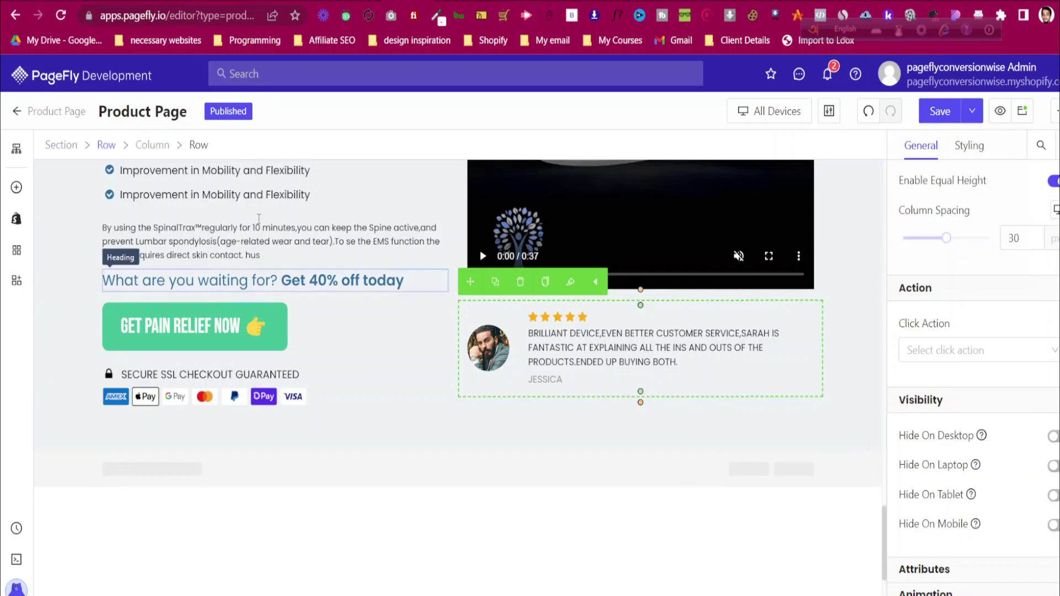
Switch to the reference page and examine the layout of its "Treatment made easy in your own home" section
{"action": "left_click", "coordinate": [442, 1]}
{"action": "scroll", "coordinate": [439, 281], "scroll_direction": "up", "scroll_amount": 3}
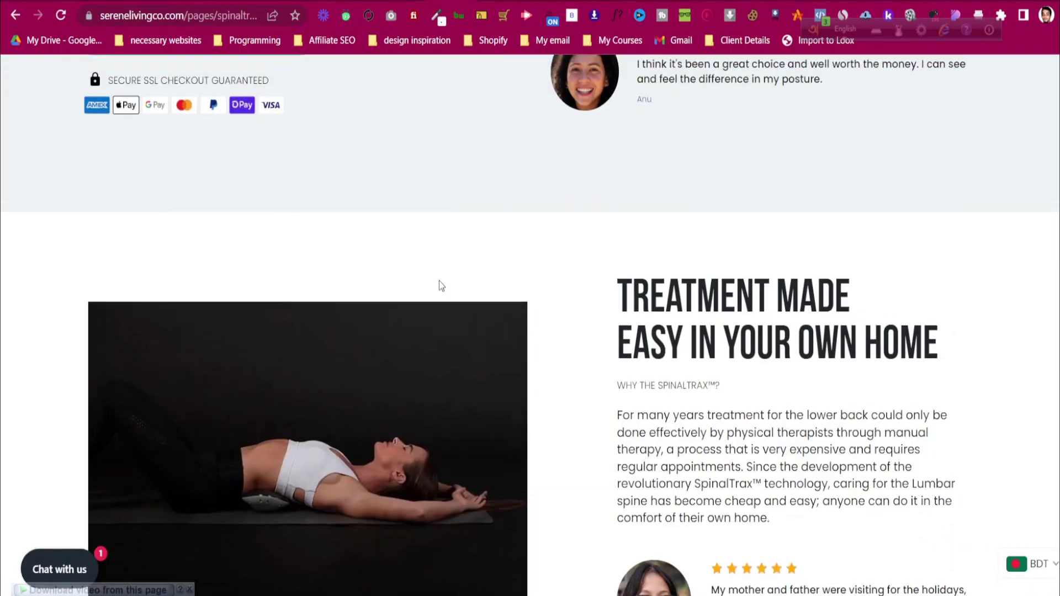
{"action": "scroll", "coordinate": [439, 281], "scroll_direction": "down", "scroll_amount": 5}
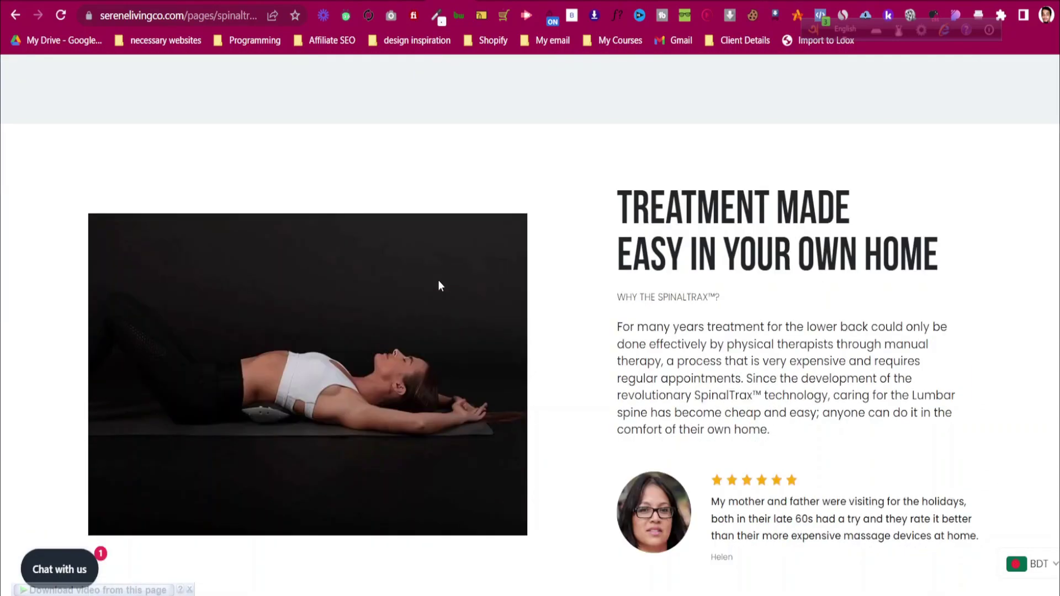
{"action": "scroll", "coordinate": [439, 283], "scroll_direction": "down", "scroll_amount": 1}
{"action": "right_click", "coordinate": [355, 267]}
{"action": "left_click", "coordinate": [583, 213]}
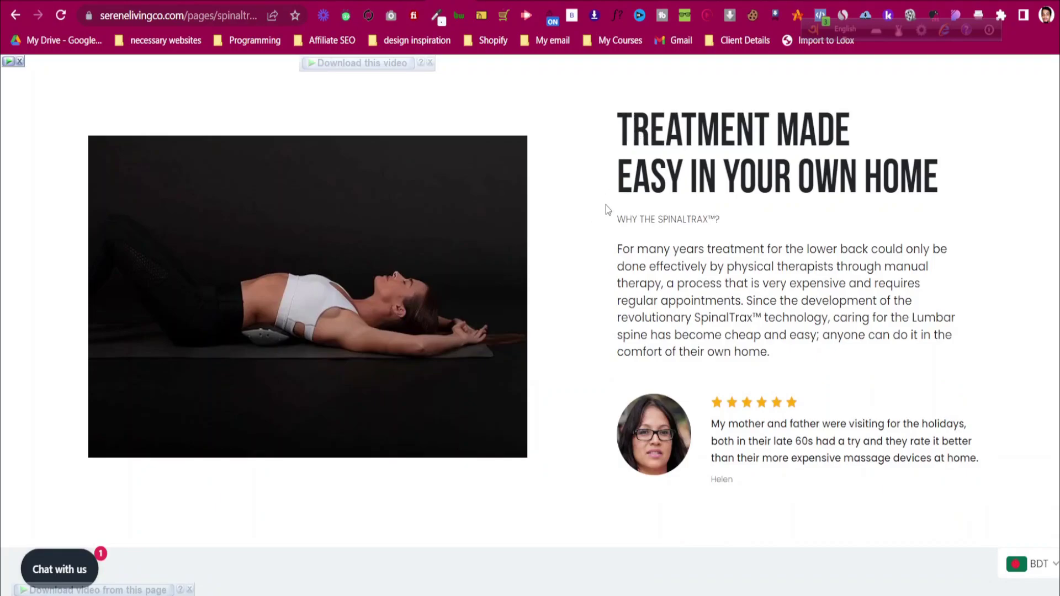
{"action": "scroll", "coordinate": [601, 227], "scroll_direction": "up", "scroll_amount": 12}
{"action": "scroll", "coordinate": [601, 227], "scroll_direction": "down", "scroll_amount": 5}
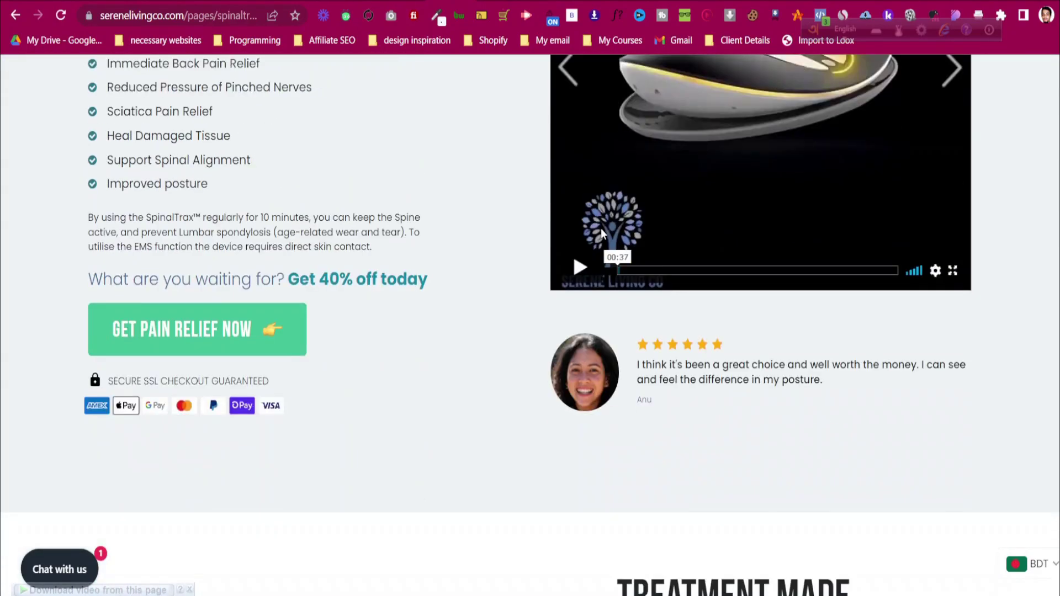
{"action": "scroll", "coordinate": [601, 227], "scroll_direction": "down", "scroll_amount": 7}
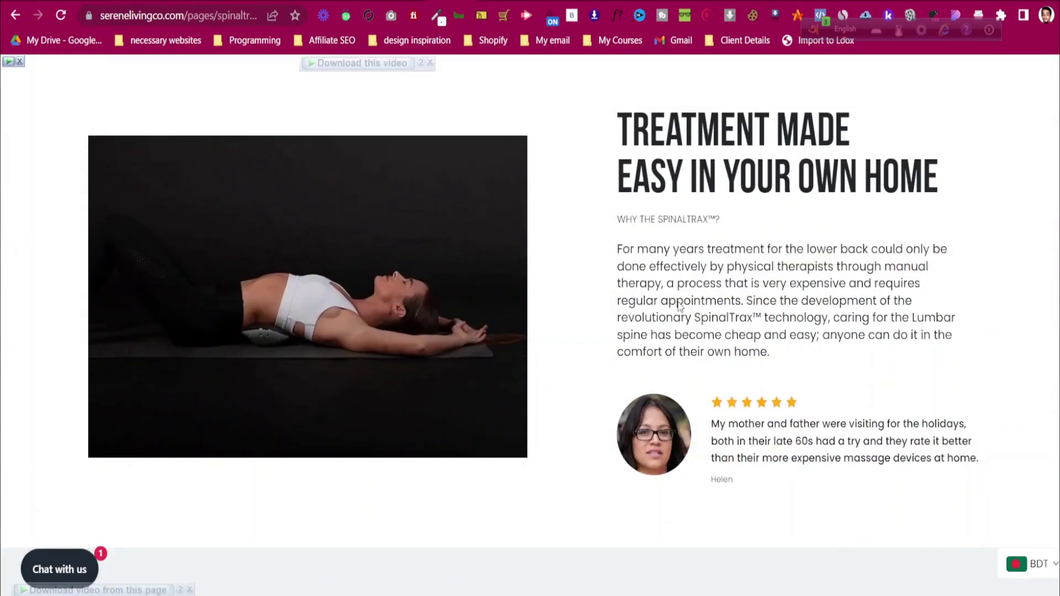
{"action": "scroll", "coordinate": [679, 304], "scroll_direction": "up", "scroll_amount": 3}
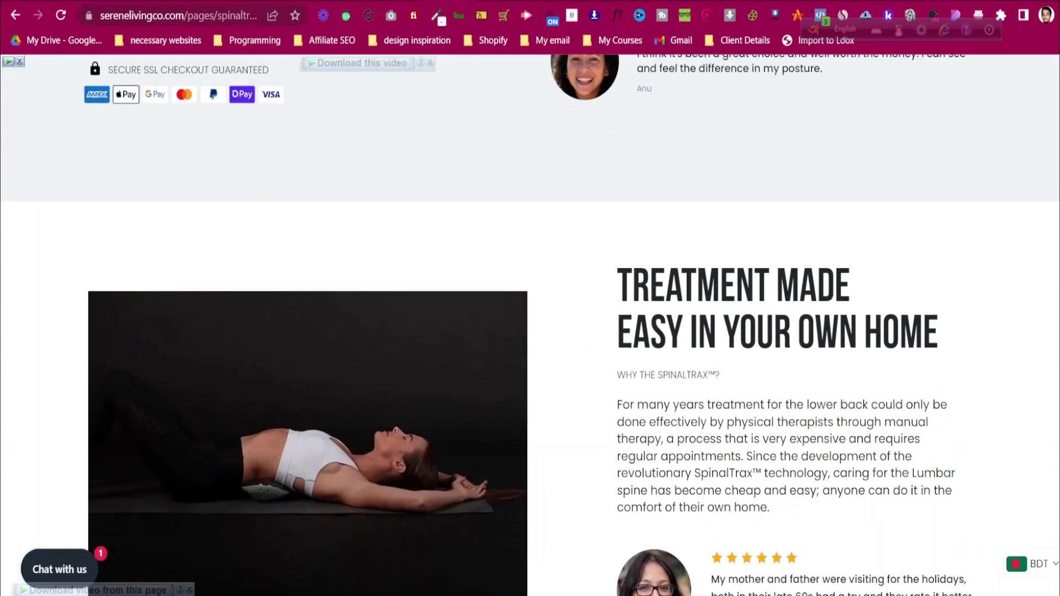
Return to the PageFly editor and duplicate the whole "Meet the SpinalTrax" section
{"action": "left_click", "coordinate": [425, 1]}
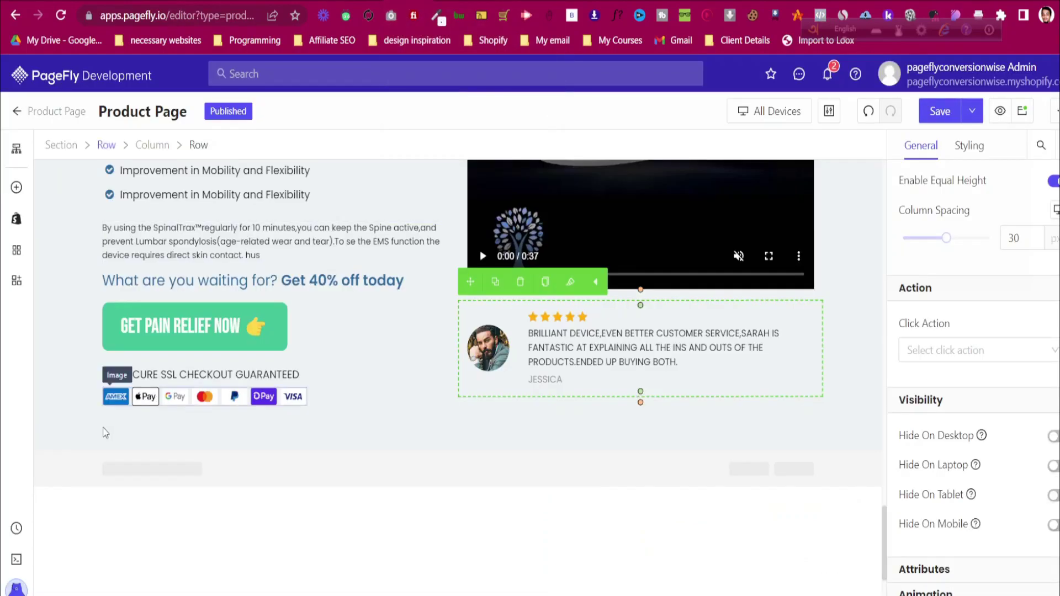
{"action": "scroll", "coordinate": [103, 426], "scroll_direction": "up", "scroll_amount": 5}
{"action": "left_click", "coordinate": [68, 287]}
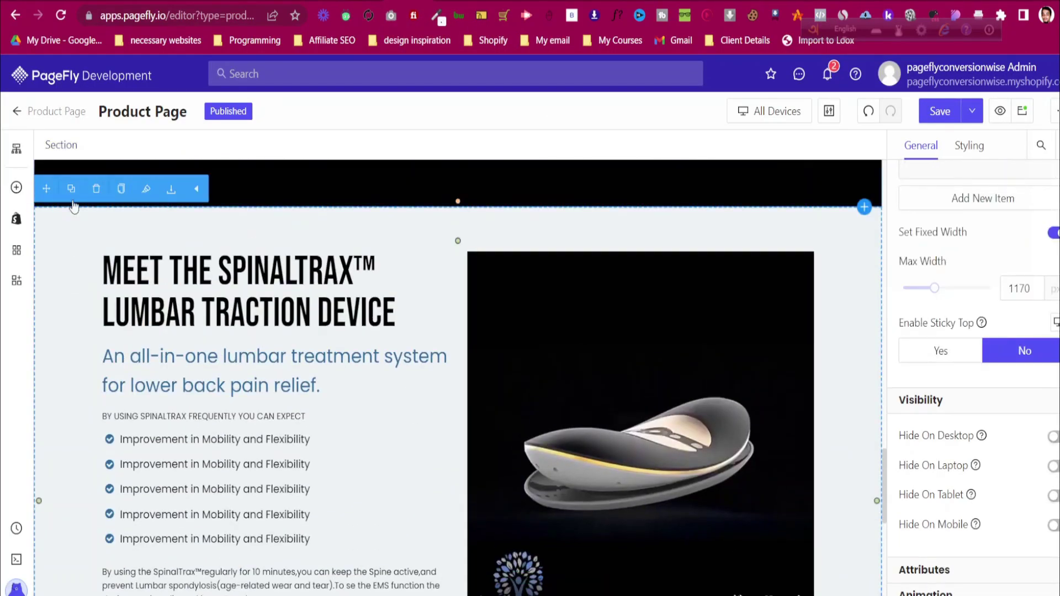
{"action": "scroll", "coordinate": [114, 378], "scroll_direction": "down", "scroll_amount": 10}
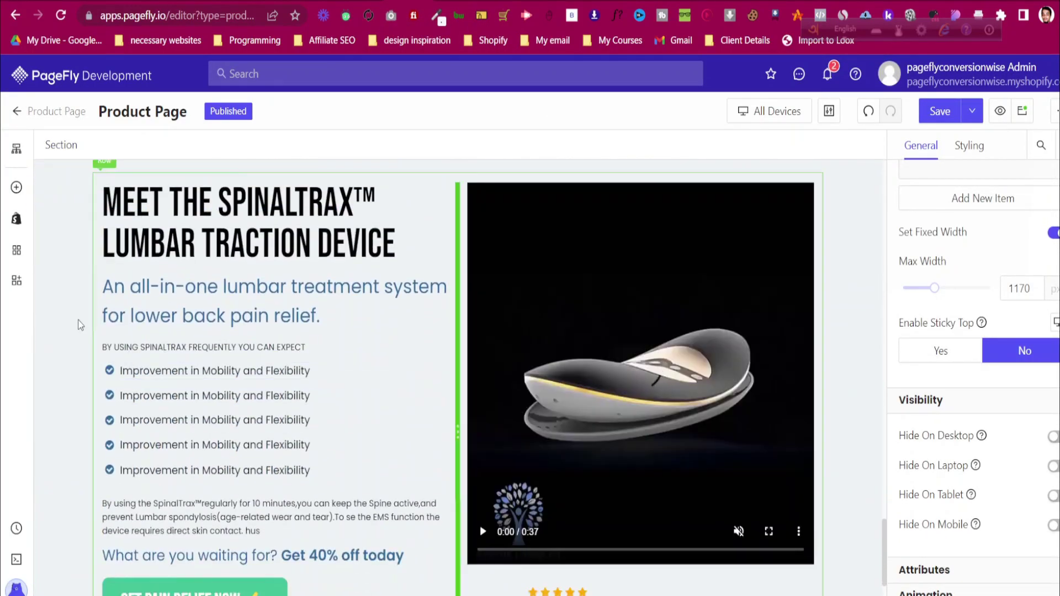
Set the background color of the duplicated "Meet the SpinalTrax" section to white
{"action": "left_click", "coordinate": [66, 283]}
{"action": "scroll", "coordinate": [83, 315], "scroll_direction": "up", "scroll_amount": 3}
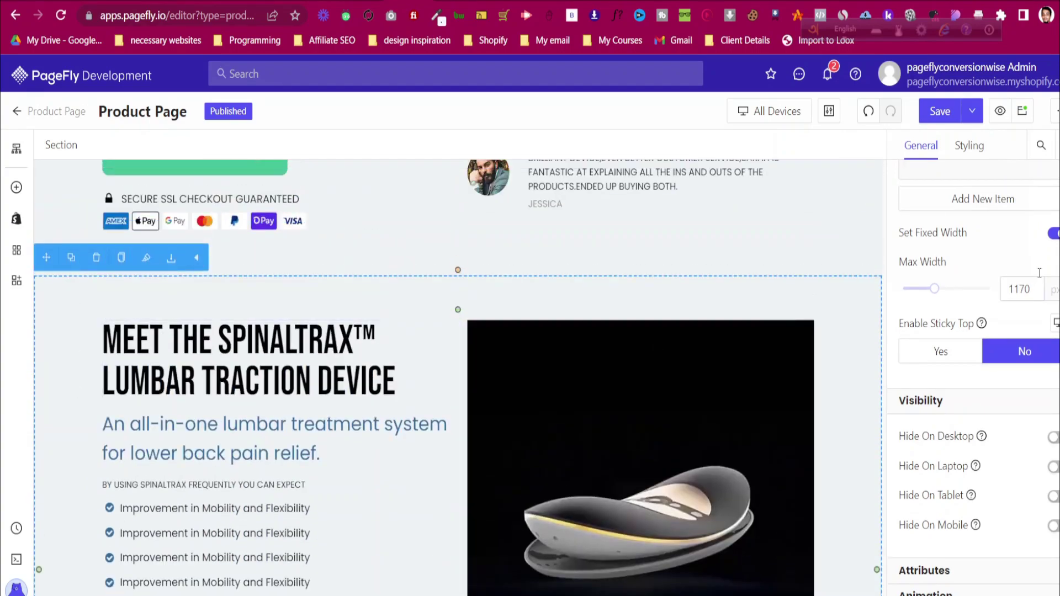
{"action": "left_click", "coordinate": [971, 146]}
{"action": "scroll", "coordinate": [977, 343], "scroll_direction": "down", "scroll_amount": 10}
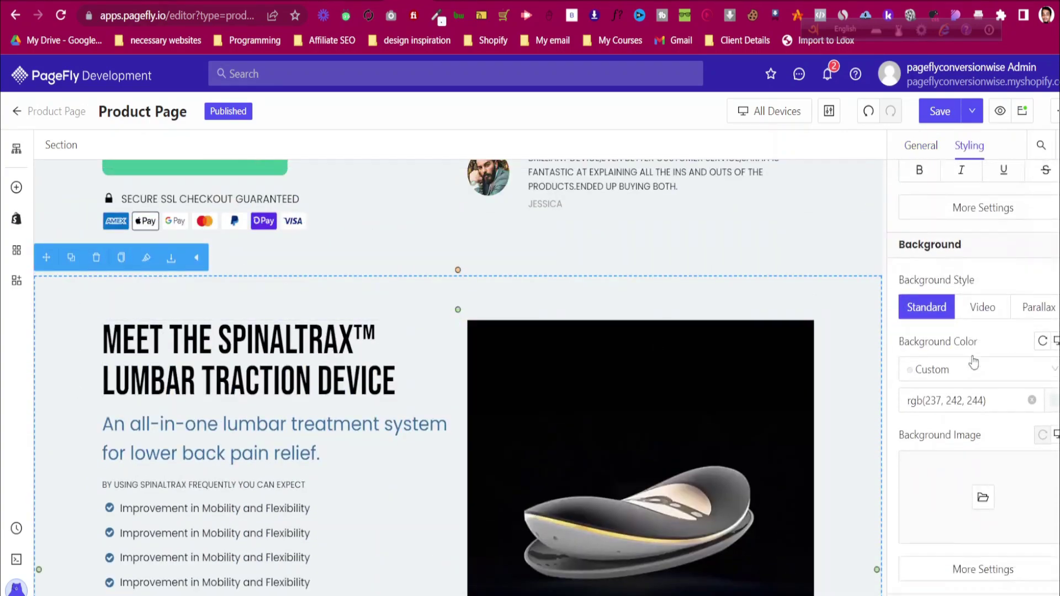
{"action": "left_click", "coordinate": [961, 309]}
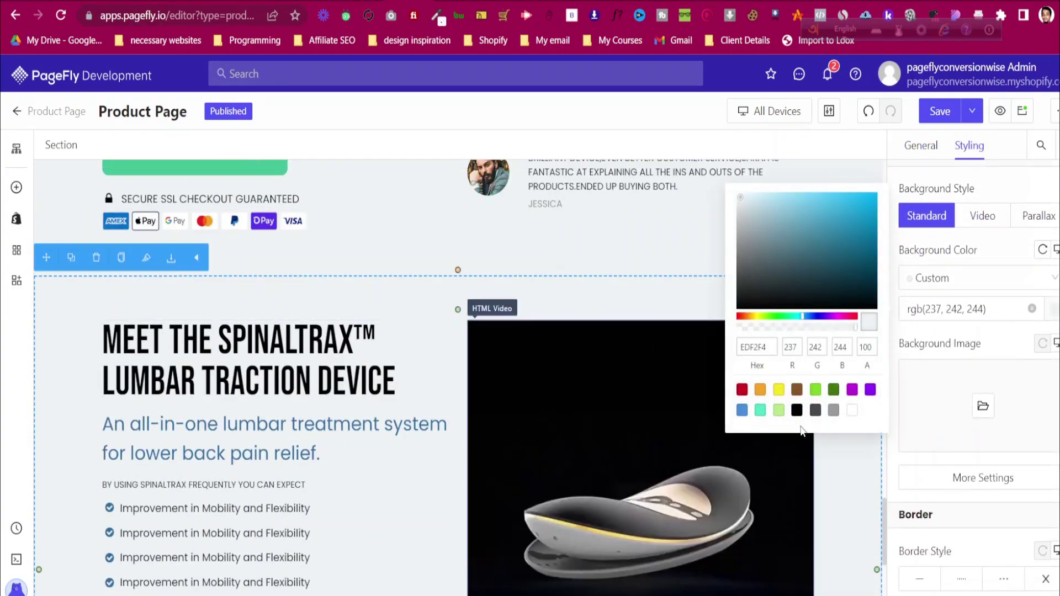
{"action": "left_click", "coordinate": [850, 412]}
{"action": "left_click", "coordinate": [629, 427]}
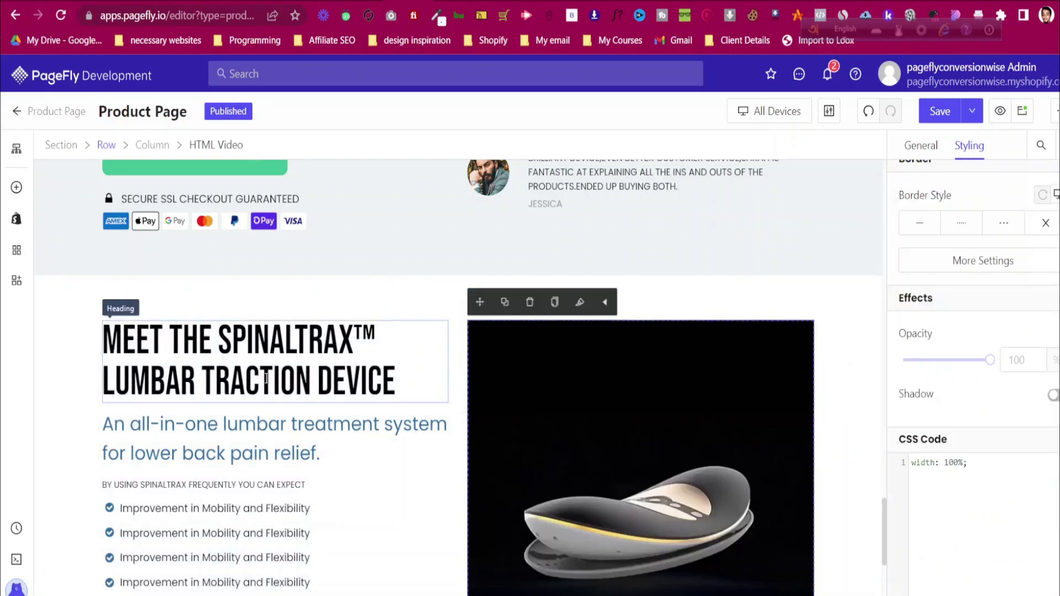
Add an Image element directly below the main heading in the text column of the duplicated section
{"action": "scroll", "coordinate": [547, 397], "scroll_direction": "down", "scroll_amount": 4}
{"action": "scroll", "coordinate": [547, 394], "scroll_direction": "up", "scroll_amount": 3}
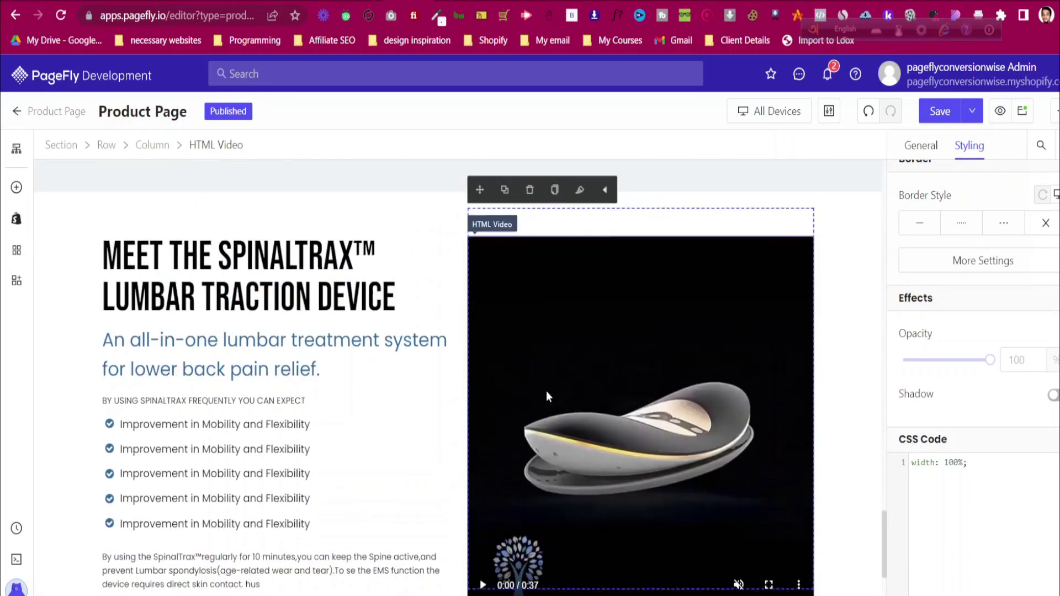
{"action": "left_click", "coordinate": [13, 193]}
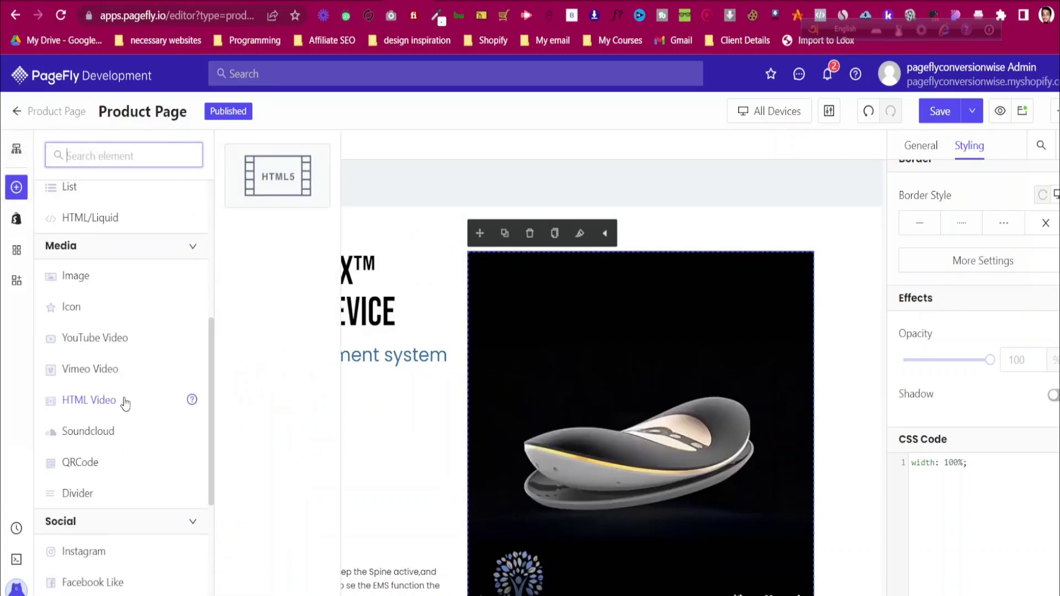
{"action": "scroll", "coordinate": [126, 431], "scroll_direction": "down", "scroll_amount": 2}
{"action": "scroll", "coordinate": [127, 473], "scroll_direction": "down", "scroll_amount": 3}
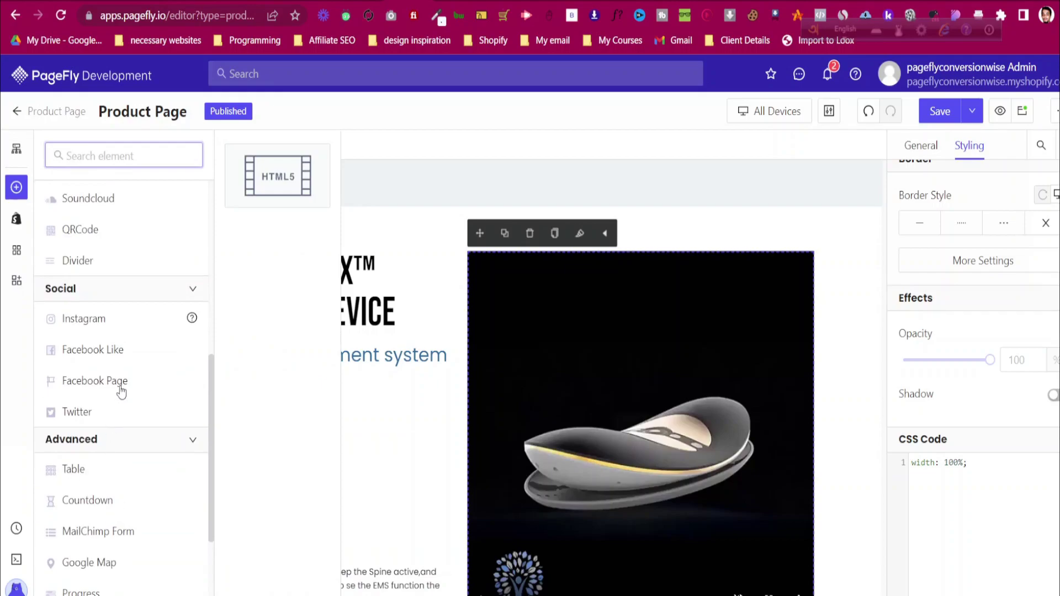
{"action": "scroll", "coordinate": [122, 391], "scroll_direction": "up", "scroll_amount": 10}
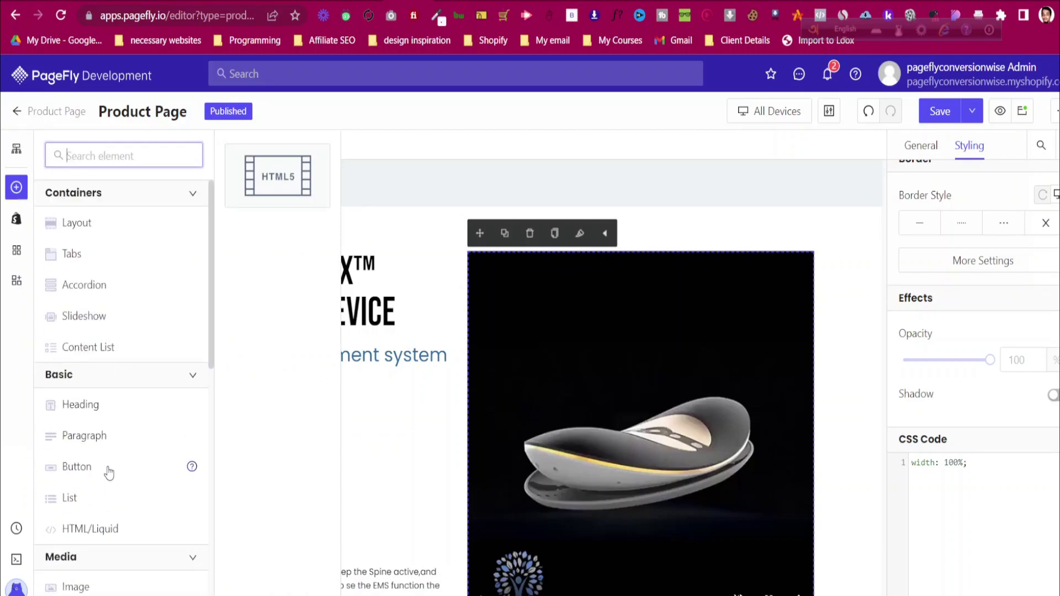
{"action": "scroll", "coordinate": [108, 497], "scroll_direction": "down", "scroll_amount": 2}
{"action": "left_click", "coordinate": [108, 516]}
{"action": "left_click_drag", "start_coordinate": [276, 175], "coordinate": [343, 300]}
{"action": "left_click_drag", "start_coordinate": [345, 258], "coordinate": [349, 338]}
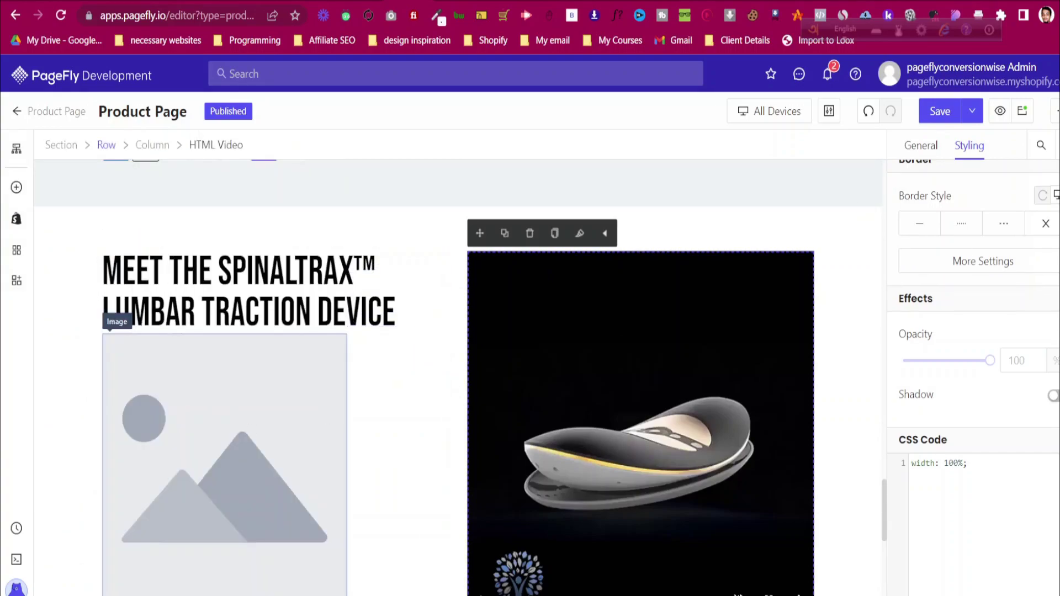
Set pain1-1 from the Image Manager as the source of the image below the duplicated section's heading
{"action": "left_click", "coordinate": [920, 145]}
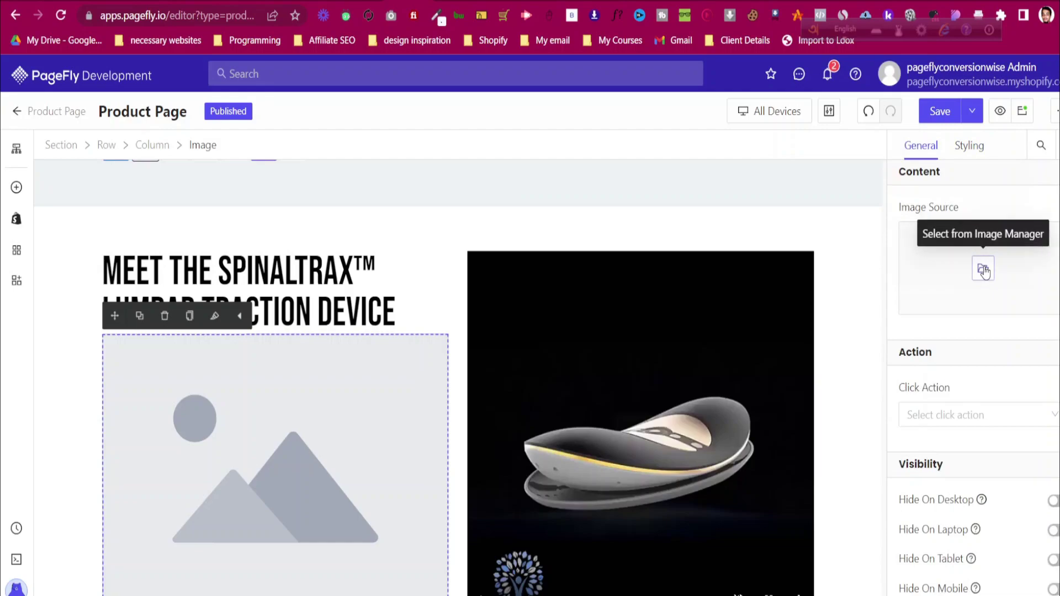
{"action": "left_click", "coordinate": [971, 269]}
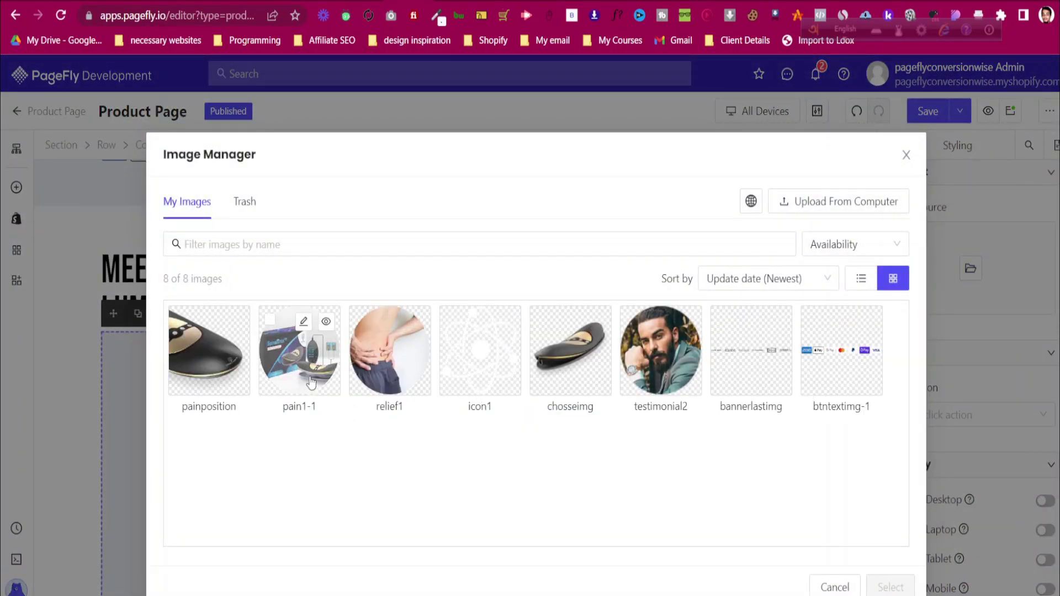
{"action": "left_click", "coordinate": [299, 348]}
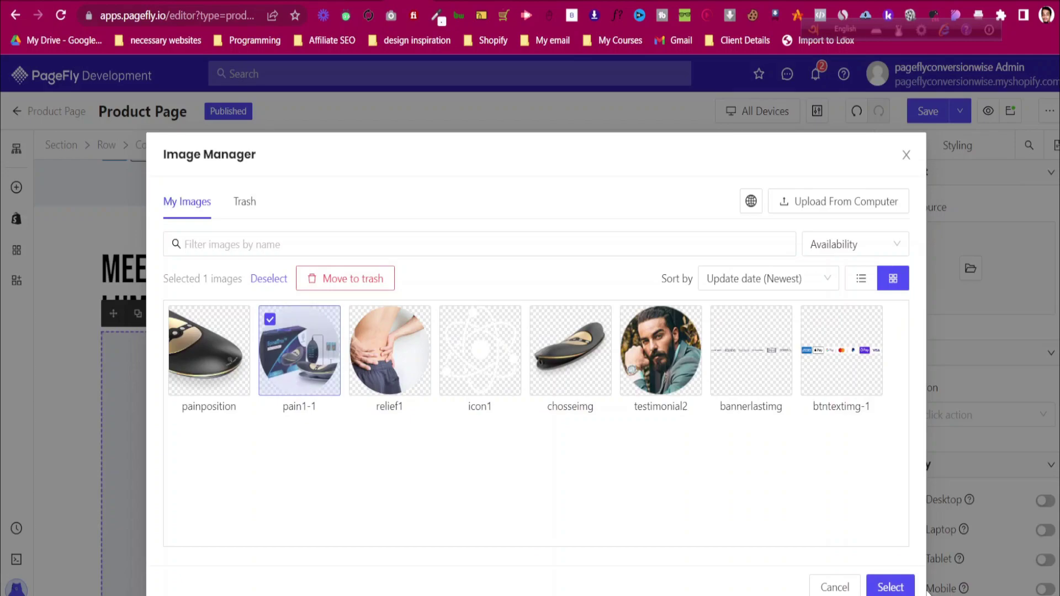
{"action": "left_click", "coordinate": [890, 587]}
{"action": "scroll", "coordinate": [356, 429], "scroll_direction": "down", "scroll_amount": 2}
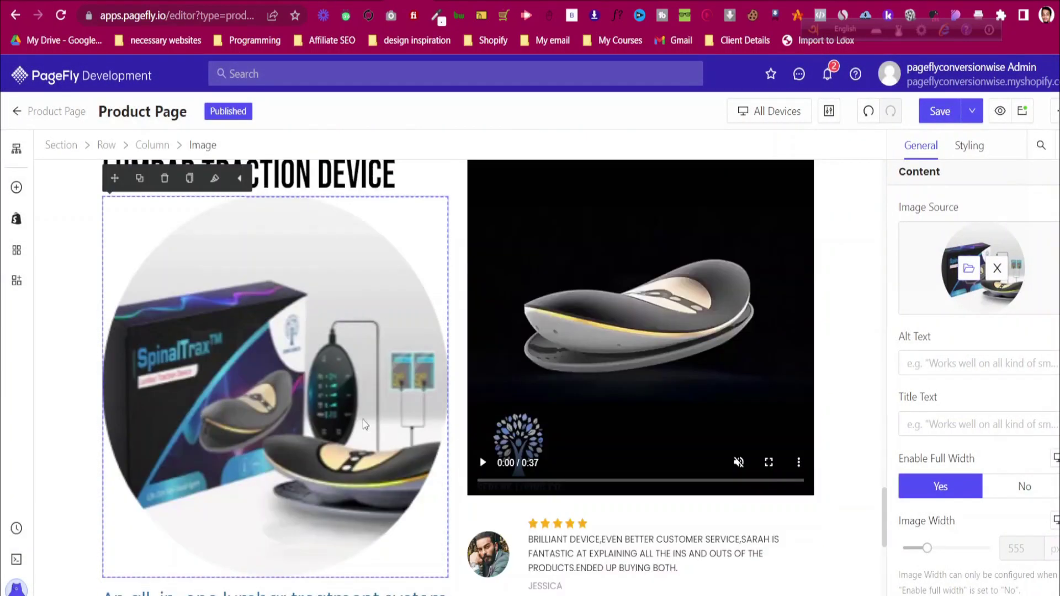
Replace the source of the image below the duplicated section's heading with chosseimg from the Image Manager
{"action": "left_click", "coordinate": [969, 268]}
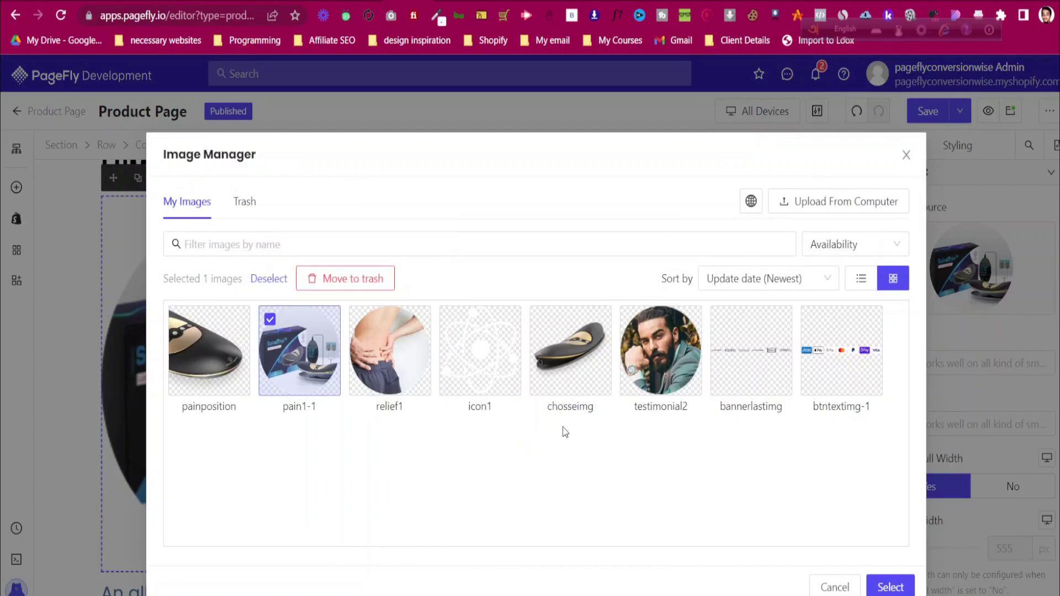
{"action": "left_click", "coordinate": [572, 381]}
{"action": "left_click", "coordinate": [889, 587]}
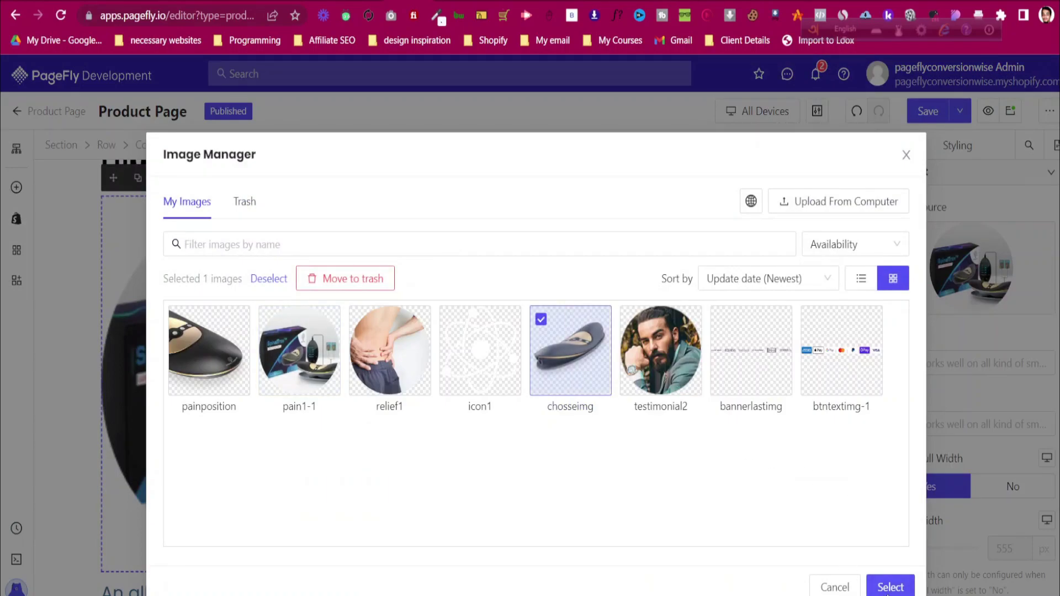
Delete the HTML video above the testimonial in the duplicated section
{"action": "scroll", "coordinate": [386, 207], "scroll_direction": "up", "scroll_amount": 2}
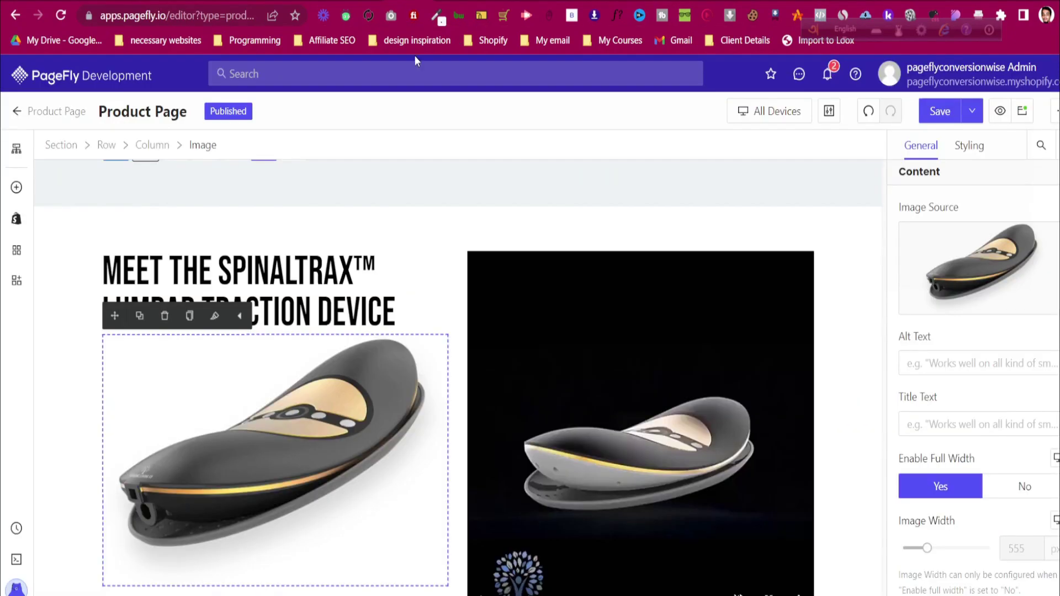
{"action": "left_click", "coordinate": [560, 333]}
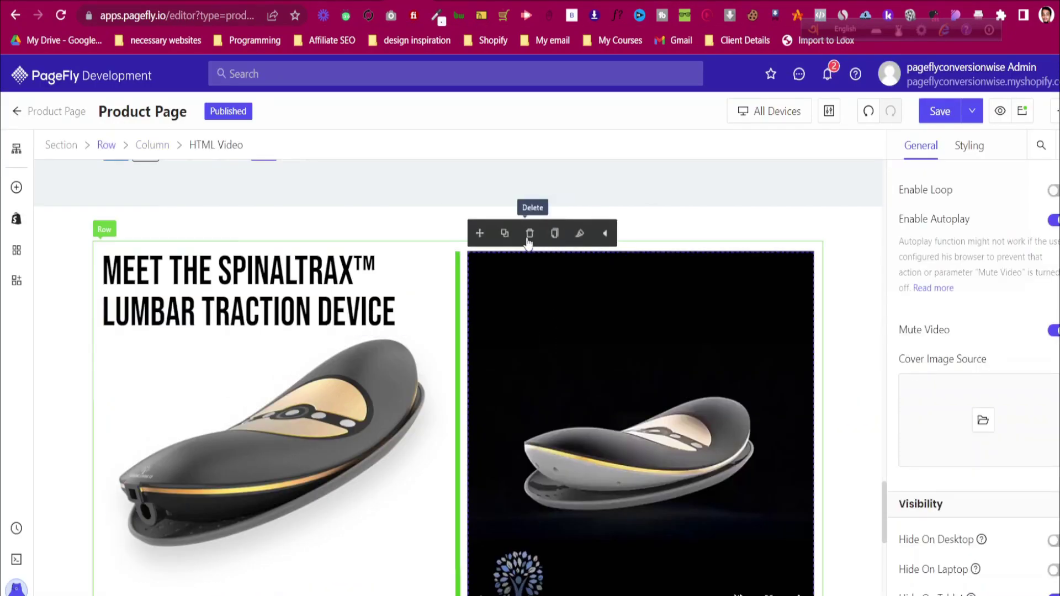
{"action": "left_click", "coordinate": [530, 235]}
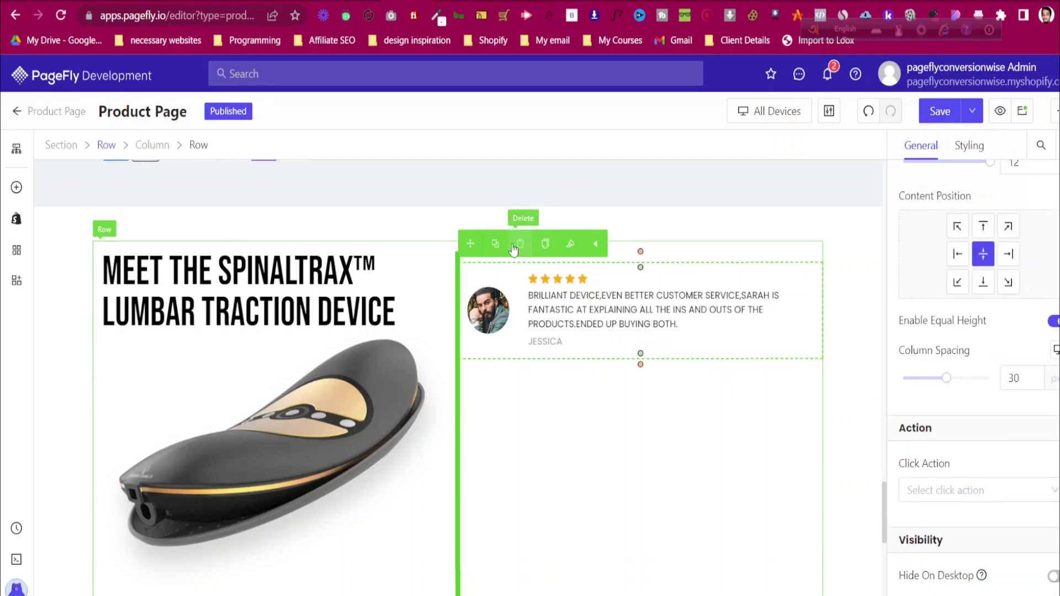
Move the "Meet the SpinalTrax" heading and the "By using SpinalTrax frequently you can expect" line into the testimonial column, above the testimonial
{"action": "left_click", "coordinate": [130, 253]}
{"action": "left_click_drag", "start_coordinate": [114, 233], "coordinate": [670, 266]}
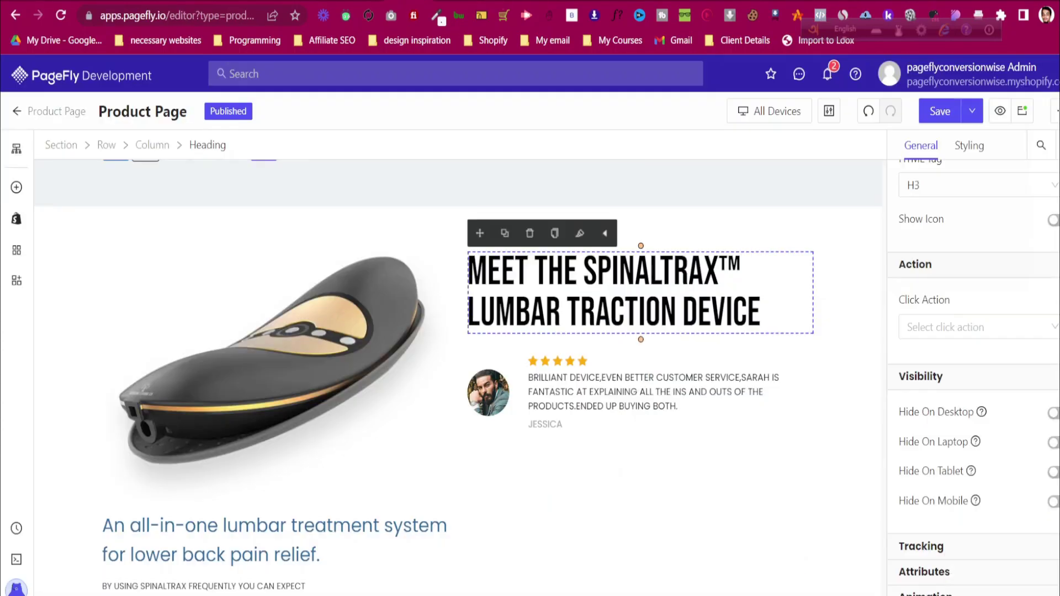
{"action": "scroll", "coordinate": [247, 381], "scroll_direction": "down", "scroll_amount": 4}
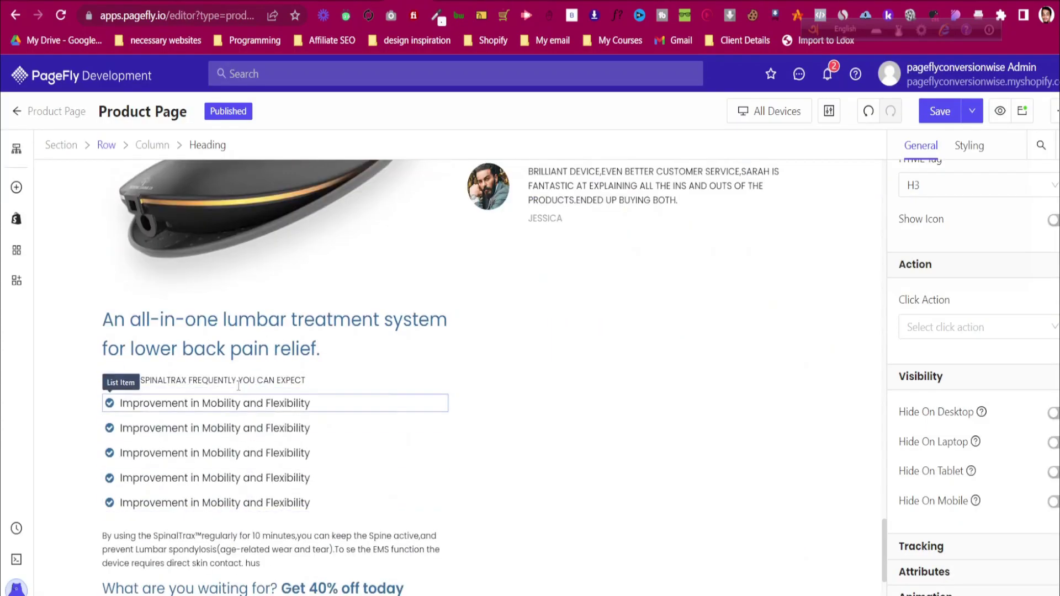
{"action": "left_click", "coordinate": [153, 379]}
{"action": "left_click_drag", "start_coordinate": [113, 355], "coordinate": [694, 493]}
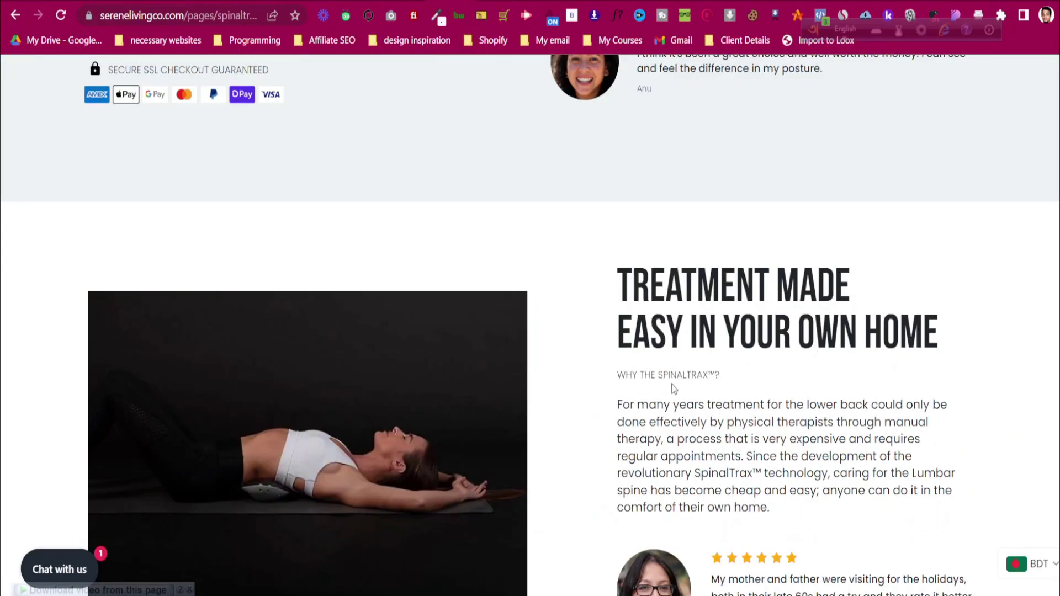
Move the "By using the SpinalTrax regularly for 10 minutes" paragraph into the testimonial column, directly above the testimonial
{"action": "scroll", "coordinate": [673, 322], "scroll_direction": "down", "scroll_amount": 3}
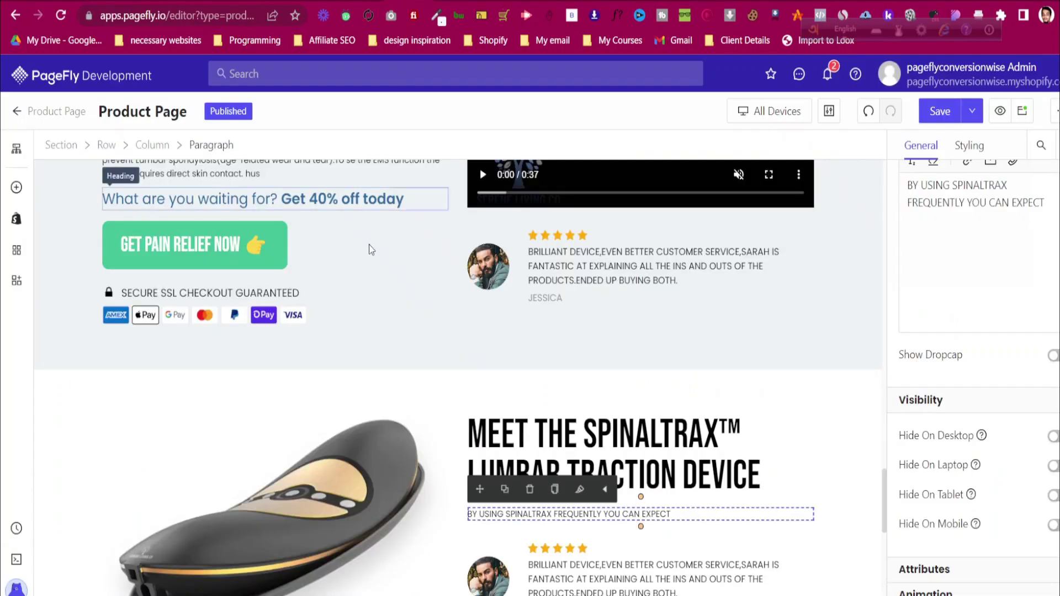
{"action": "scroll", "coordinate": [310, 466], "scroll_direction": "up", "scroll_amount": 7}
{"action": "scroll", "coordinate": [309, 466], "scroll_direction": "down", "scroll_amount": 1}
{"action": "left_click", "coordinate": [176, 468]}
{"action": "left_click_drag", "start_coordinate": [116, 443], "coordinate": [711, 194]}
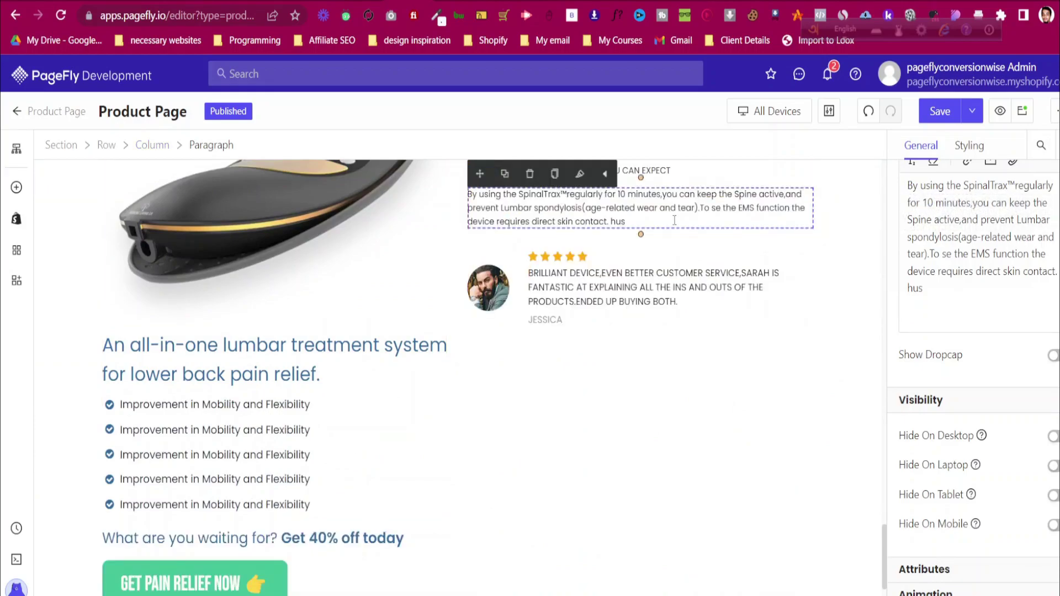
Set the moved description paragraph's font size to 18 px and compare it with the "Treatment made easy" section on the reference site
{"action": "left_click", "coordinate": [970, 146]}
{"action": "scroll", "coordinate": [987, 396], "scroll_direction": "down", "scroll_amount": 4}
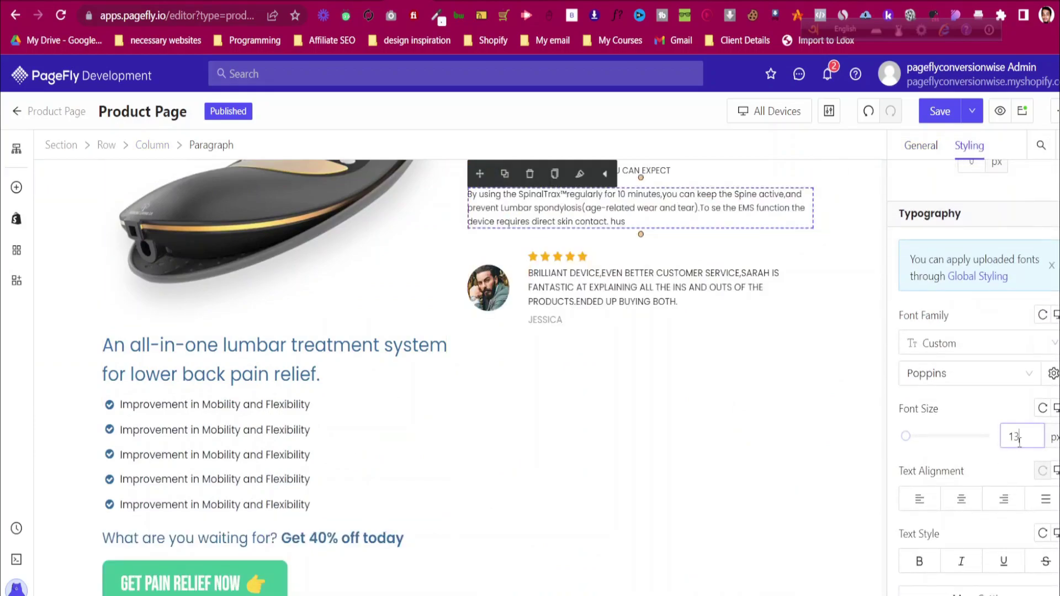
{"action": "key", "text": "Up"}
{"action": "key", "text": "Up"}
{"action": "key", "text": "Up"}
{"action": "key", "text": "Up"}
{"action": "key", "text": "Up"}
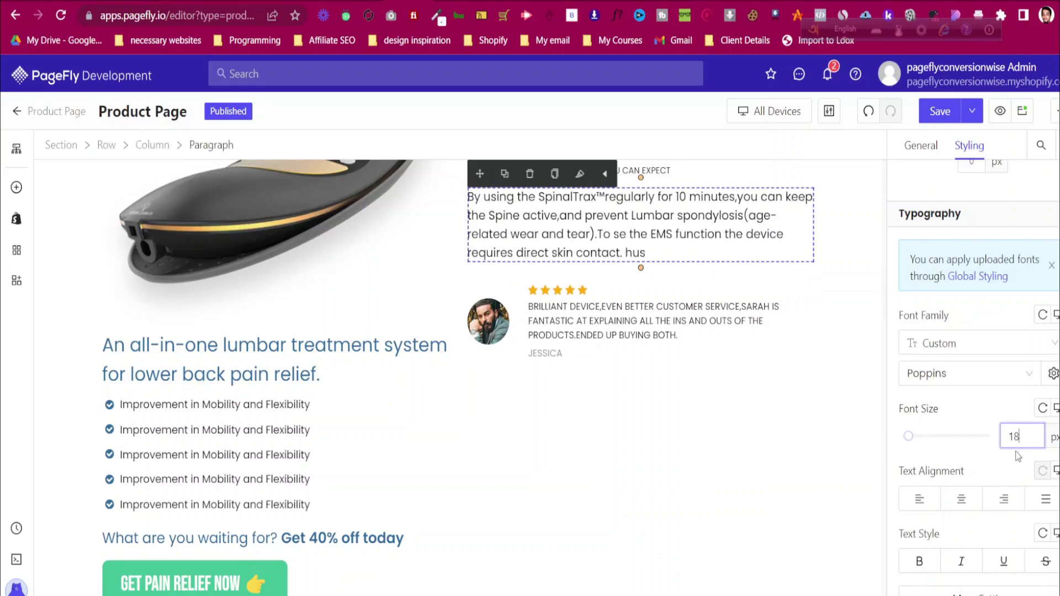
{"action": "left_click", "coordinate": [454, 1]}
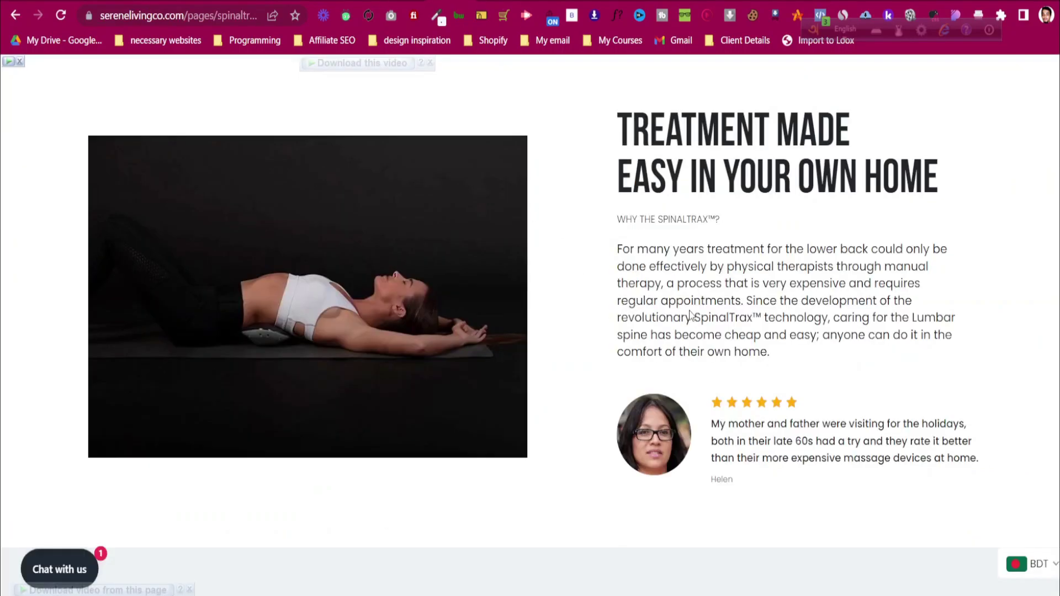
{"action": "left_click", "coordinate": [386, 1]}
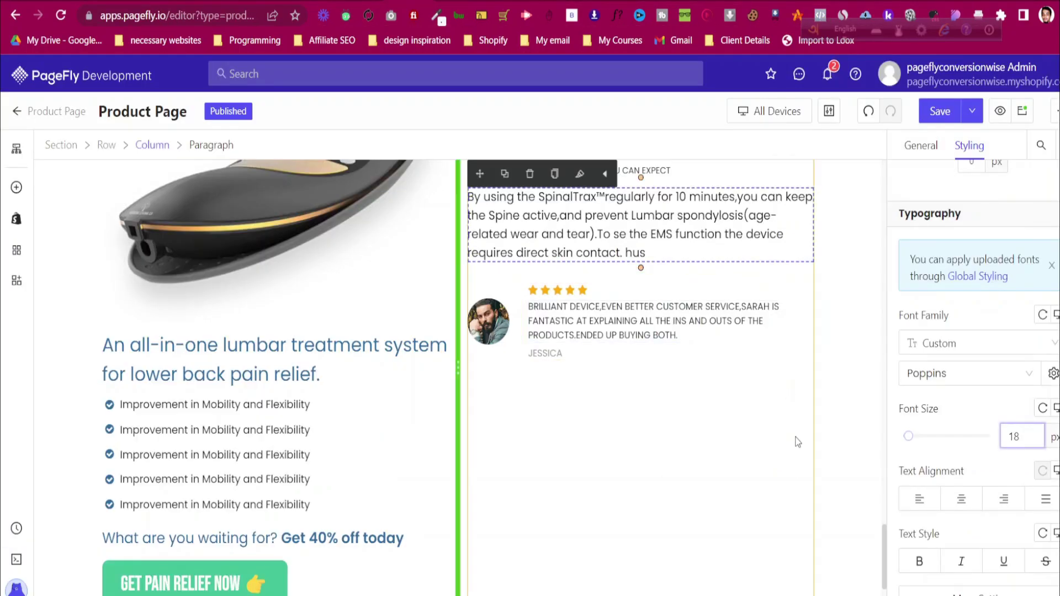
Delete the "An all-in-one lumbar treatment system" heading and the "Improvement in Mobility and Flexibility" list below the product image
{"action": "scroll", "coordinate": [798, 443], "scroll_direction": "up", "scroll_amount": 3}
{"action": "left_click", "coordinate": [759, 299]}
{"action": "scroll", "coordinate": [552, 332], "scroll_direction": "down", "scroll_amount": 3}
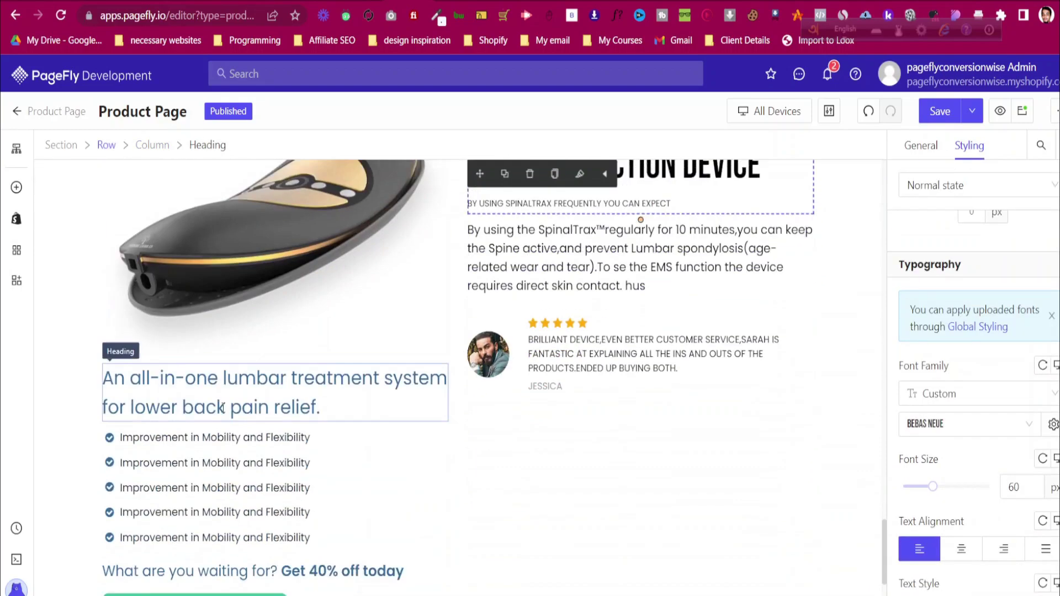
{"action": "left_click", "coordinate": [165, 347]}
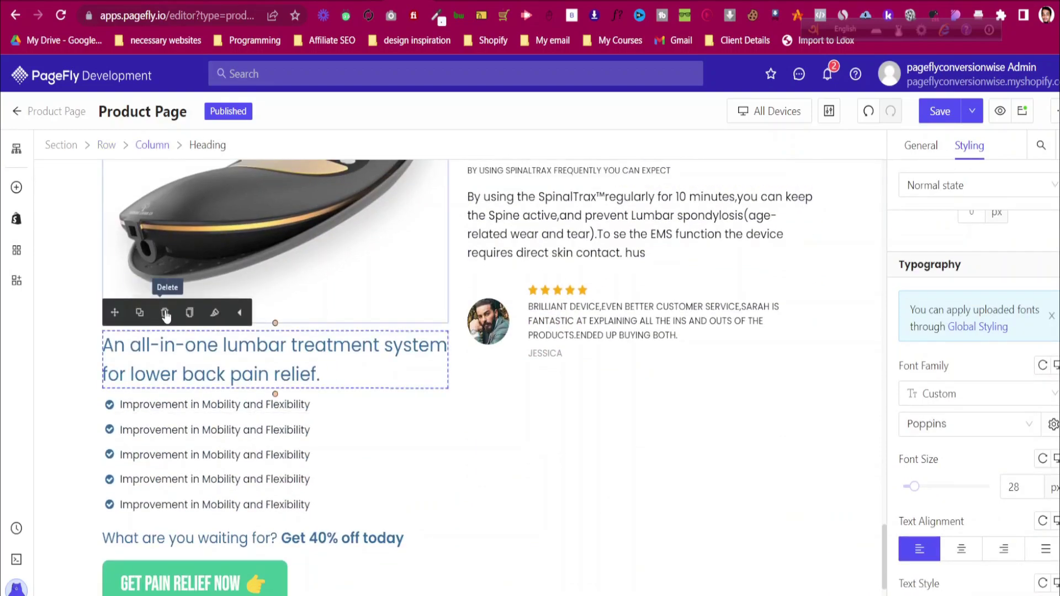
{"action": "key", "text": "Delete"}
{"action": "left_click", "coordinate": [332, 341]}
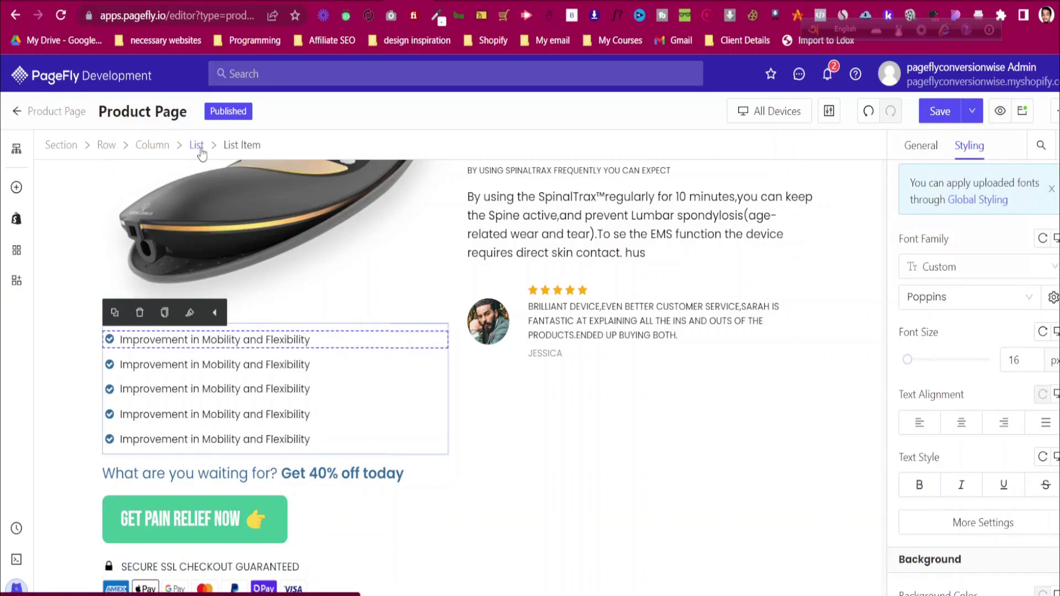
{"action": "left_click", "coordinate": [197, 145]}
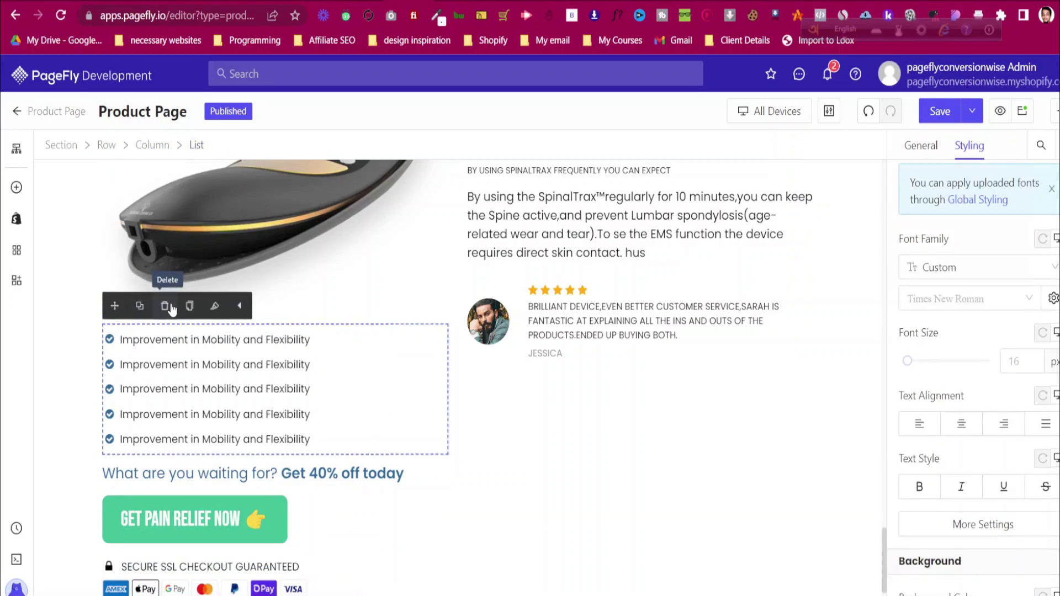
{"action": "left_click", "coordinate": [165, 306]}
Delete the "What are you waiting for? Get 40% off today" heading and the "Get pain relief now" button from the image column
{"action": "left_click", "coordinate": [160, 344]}
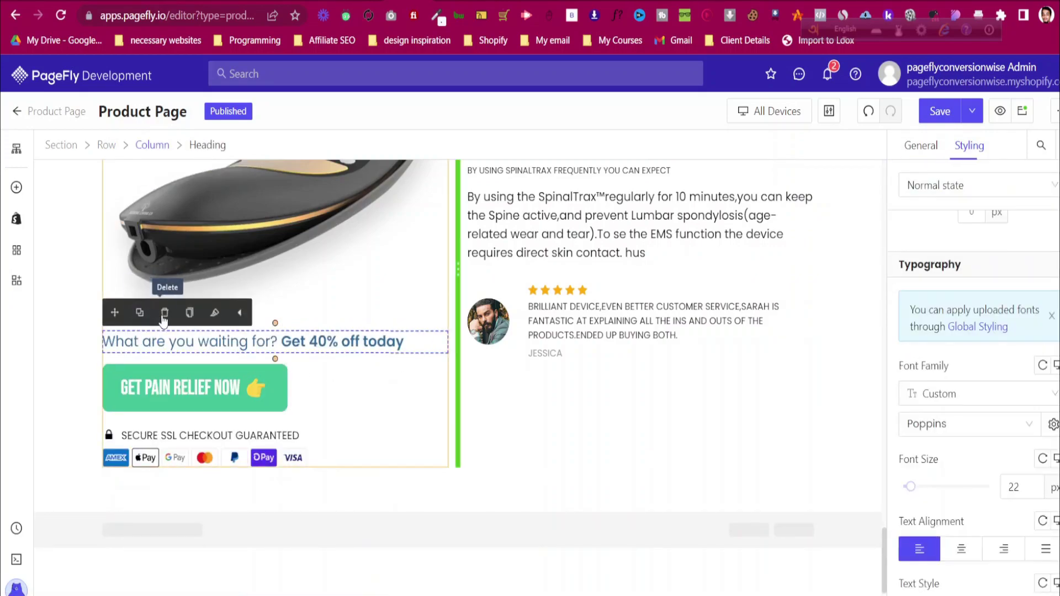
{"action": "left_click", "coordinate": [165, 313]}
{"action": "left_click", "coordinate": [198, 342]}
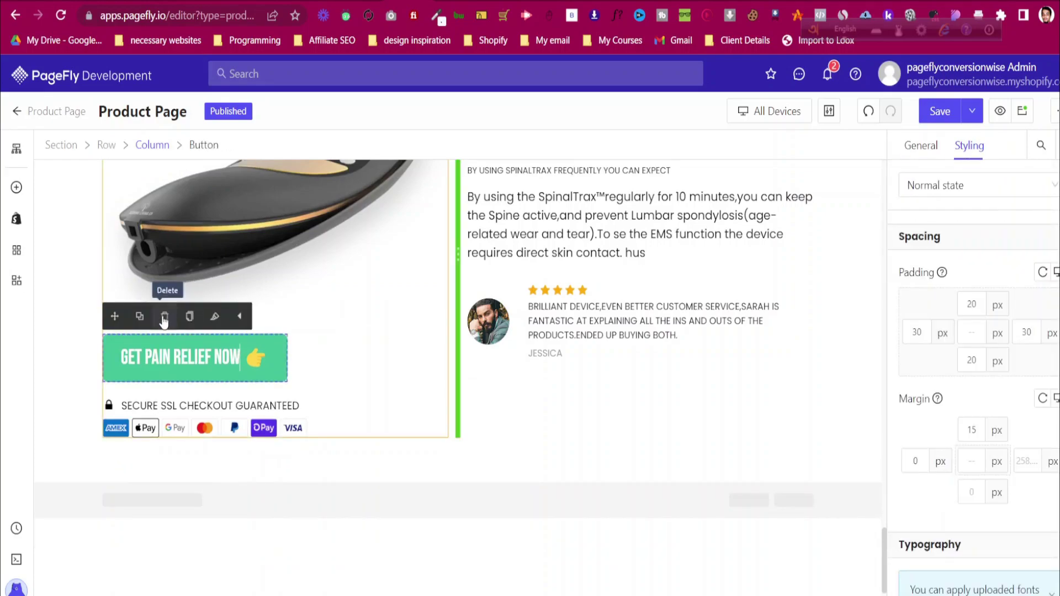
{"action": "key", "text": "Delete"}
Delete the "Secure SSL checkout guaranteed" list and the payment icons image from the image column
{"action": "left_click", "coordinate": [284, 345]}
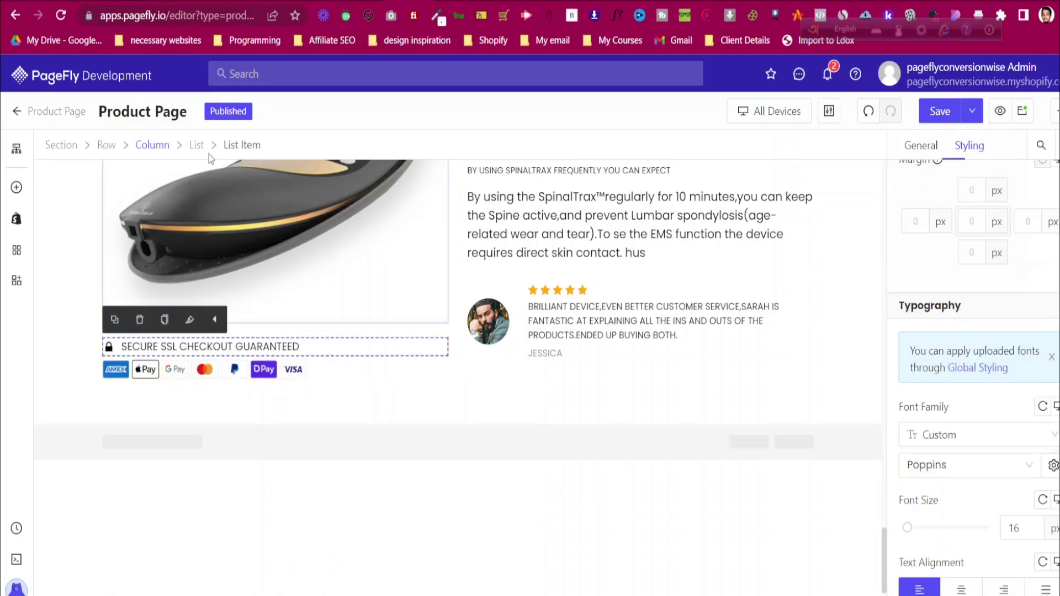
{"action": "left_click", "coordinate": [197, 146]}
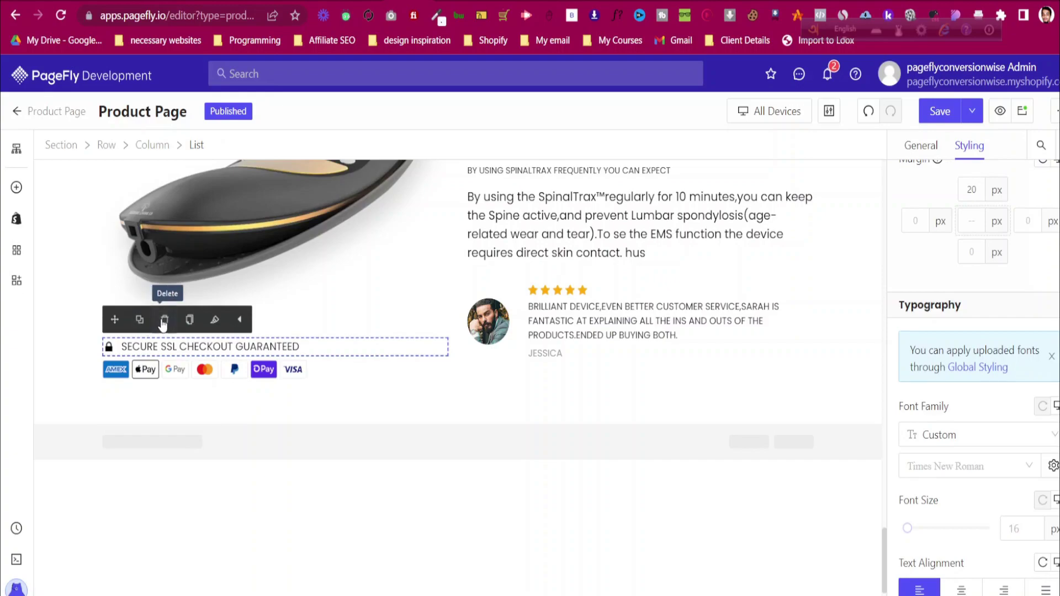
{"action": "key", "text": "Delete"}
{"action": "left_click", "coordinate": [299, 338]}
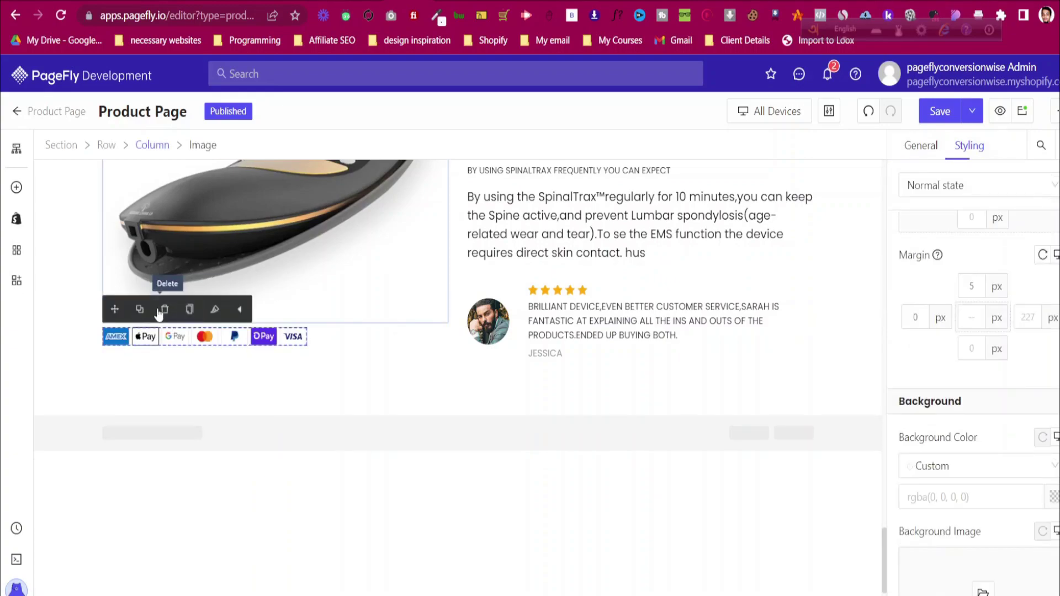
{"action": "left_click", "coordinate": [161, 314]}
Set the content position of the duplicated section's row to the middle center option, checking the layout against the reference page
{"action": "scroll", "coordinate": [123, 399], "scroll_direction": "up", "scroll_amount": 6}
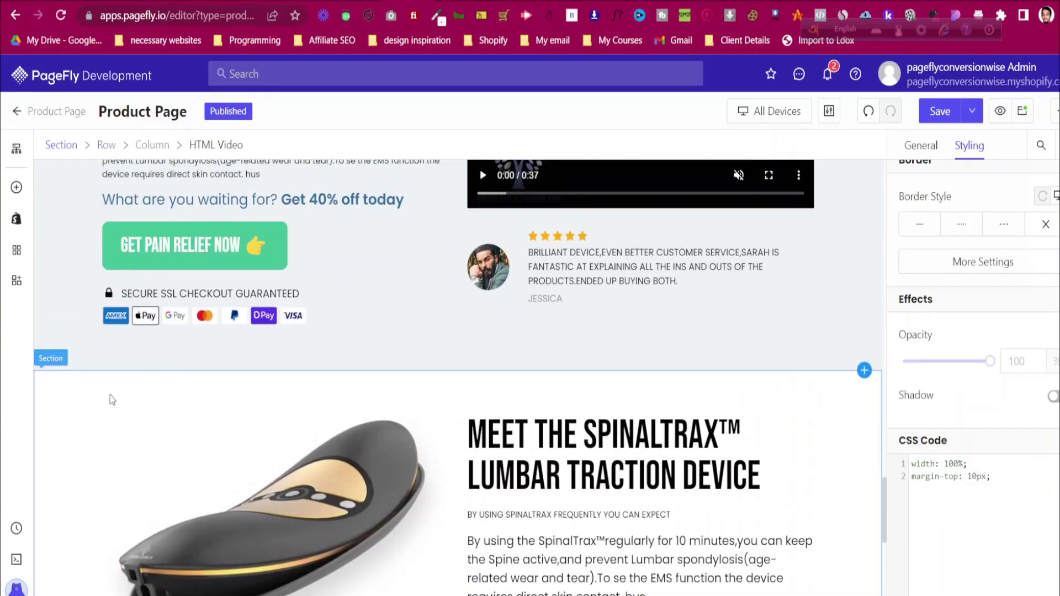
{"action": "left_click", "coordinate": [87, 400]}
{"action": "scroll", "coordinate": [87, 400], "scroll_direction": "down", "scroll_amount": 6}
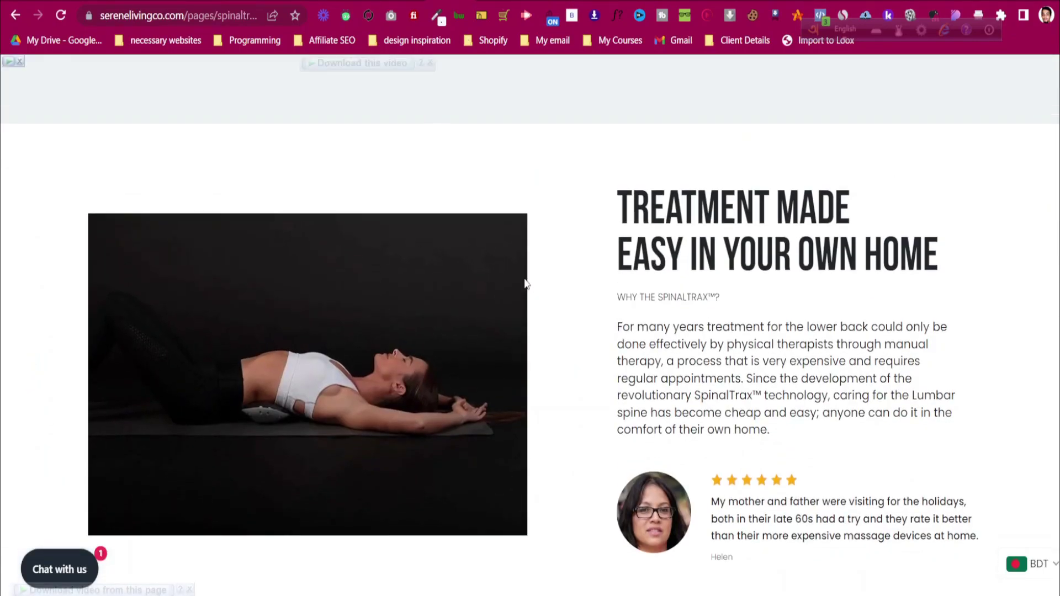
{"action": "scroll", "coordinate": [520, 287], "scroll_direction": "down", "scroll_amount": 2}
{"action": "scroll", "coordinate": [628, 324], "scroll_direction": "up", "scroll_amount": 1}
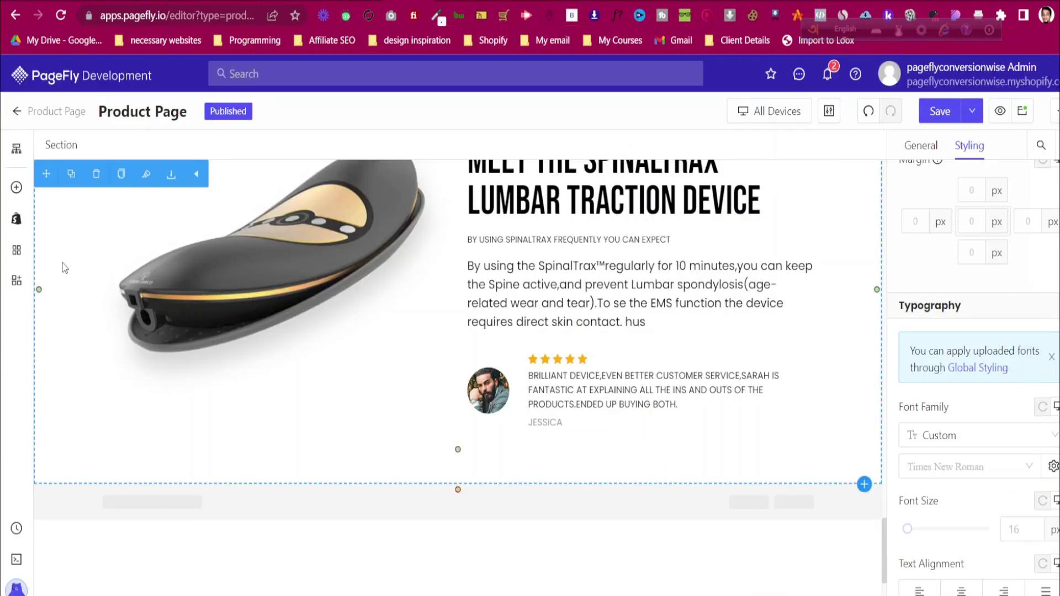
{"action": "scroll", "coordinate": [65, 267], "scroll_direction": "up", "scroll_amount": 3}
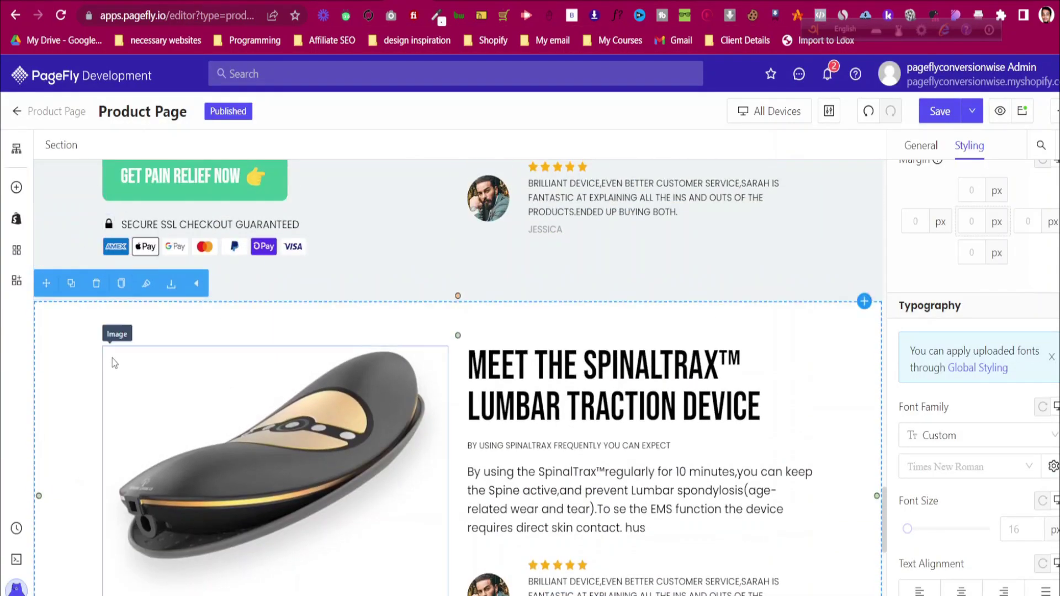
{"action": "left_click", "coordinate": [118, 367]}
{"action": "left_click", "coordinate": [106, 146]}
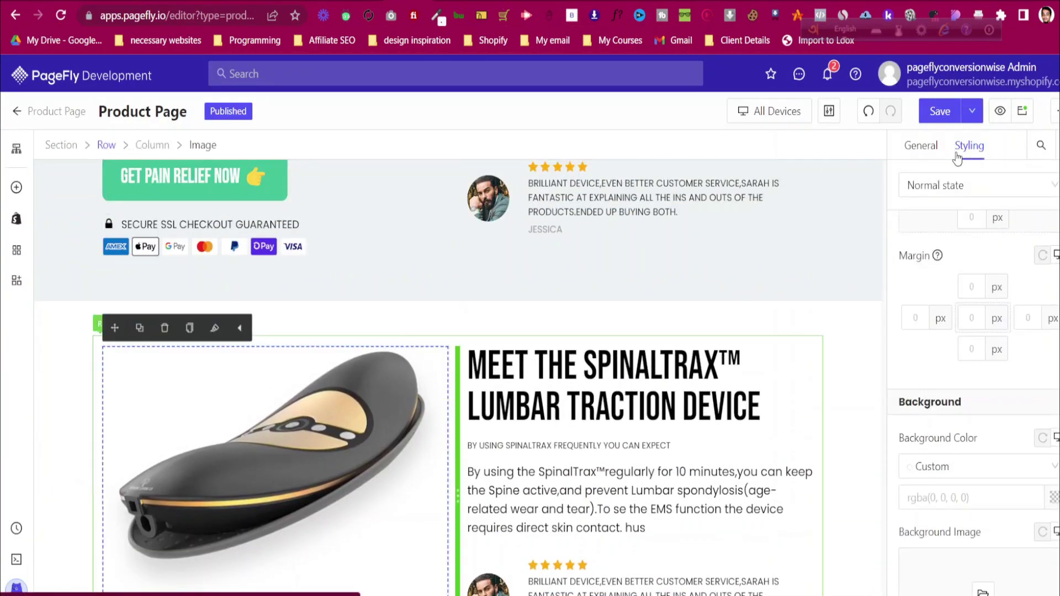
{"action": "left_click", "coordinate": [920, 146]}
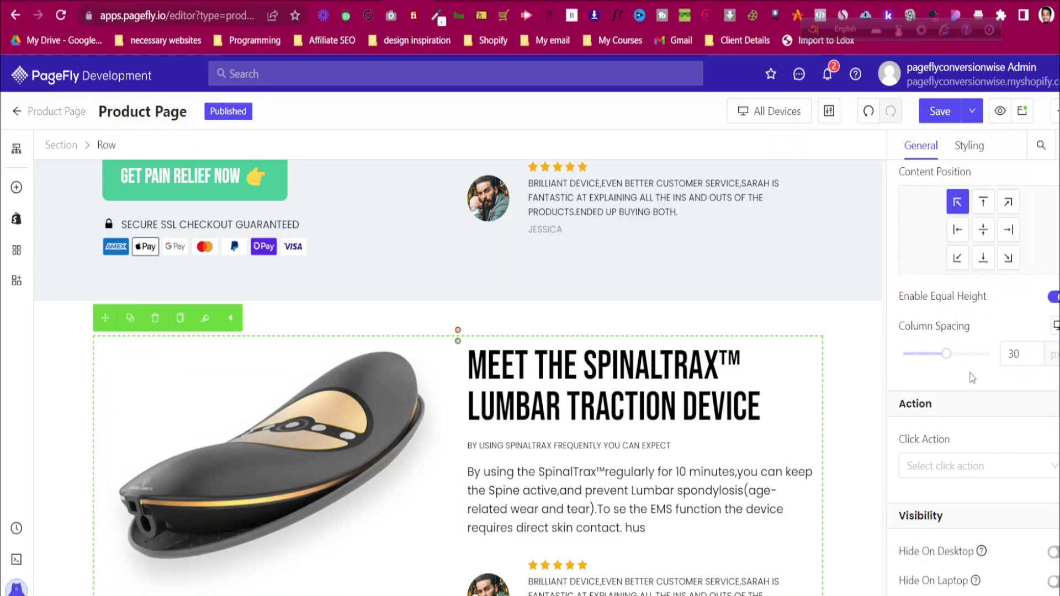
{"action": "left_click", "coordinate": [984, 229]}
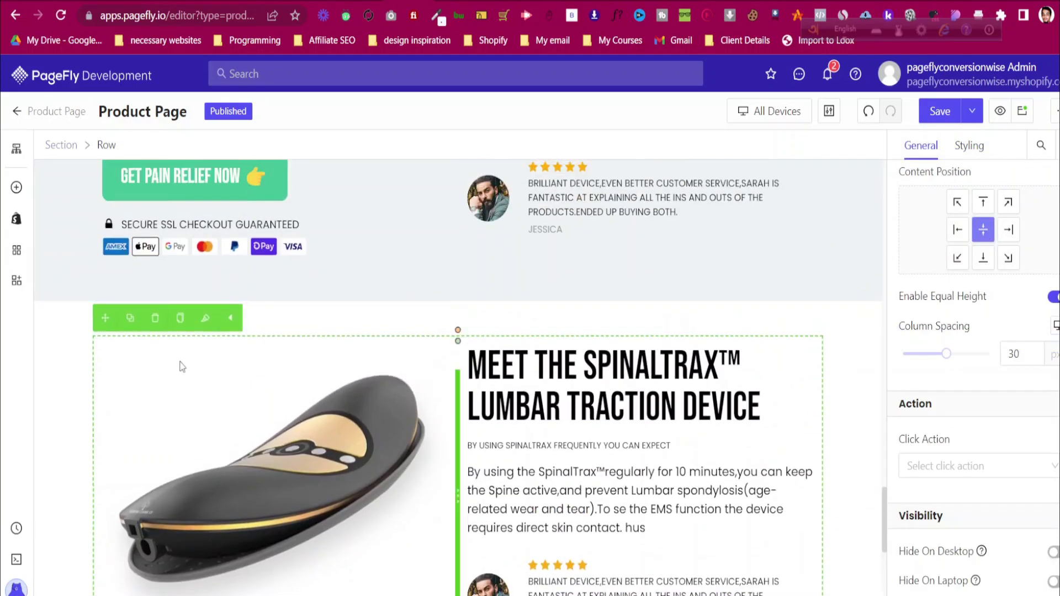
Switch the editor from the All Devices view to the Mobile view for the duplicated section
{"action": "left_click", "coordinate": [71, 337]}
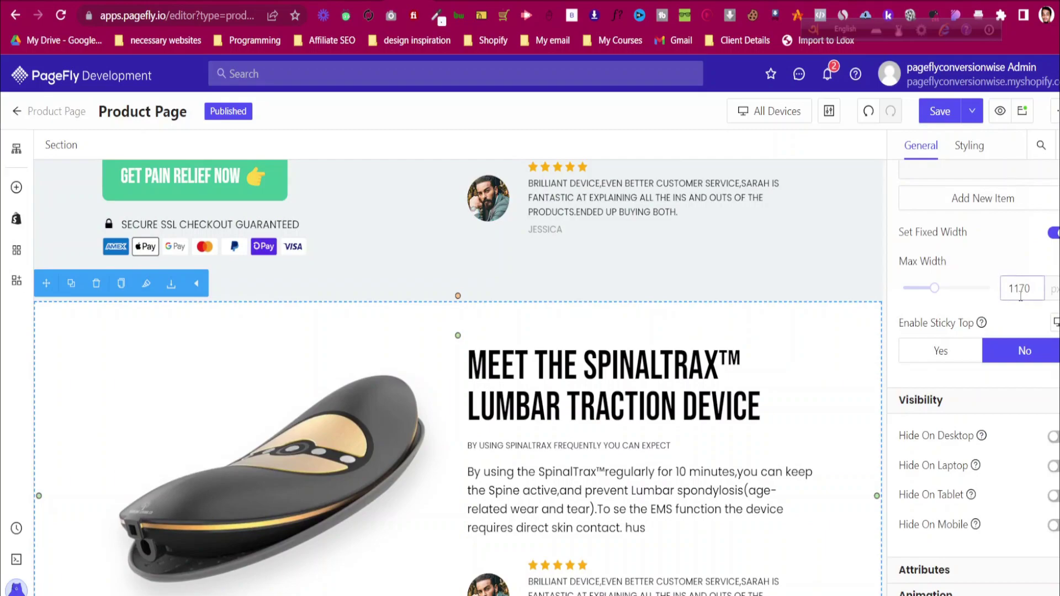
{"action": "scroll", "coordinate": [1006, 306], "scroll_direction": "up", "scroll_amount": 4}
{"action": "scroll", "coordinate": [381, 441], "scroll_direction": "down", "scroll_amount": 3}
{"action": "scroll", "coordinate": [381, 438], "scroll_direction": "down", "scroll_amount": 3}
{"action": "scroll", "coordinate": [412, 409], "scroll_direction": "up", "scroll_amount": 5}
{"action": "left_click", "coordinate": [745, 116]}
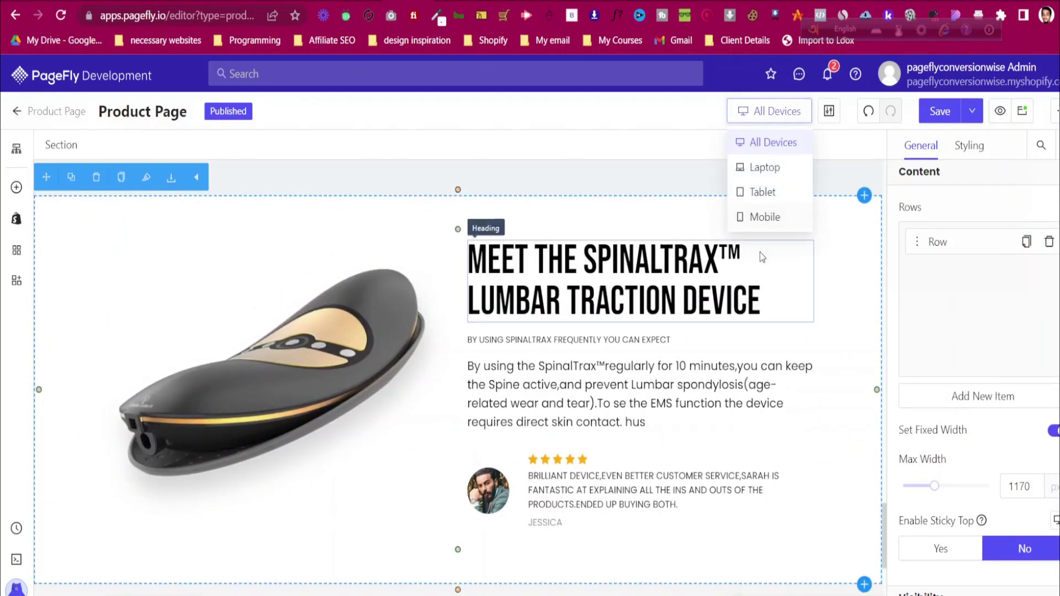
{"action": "left_click", "coordinate": [769, 220]}
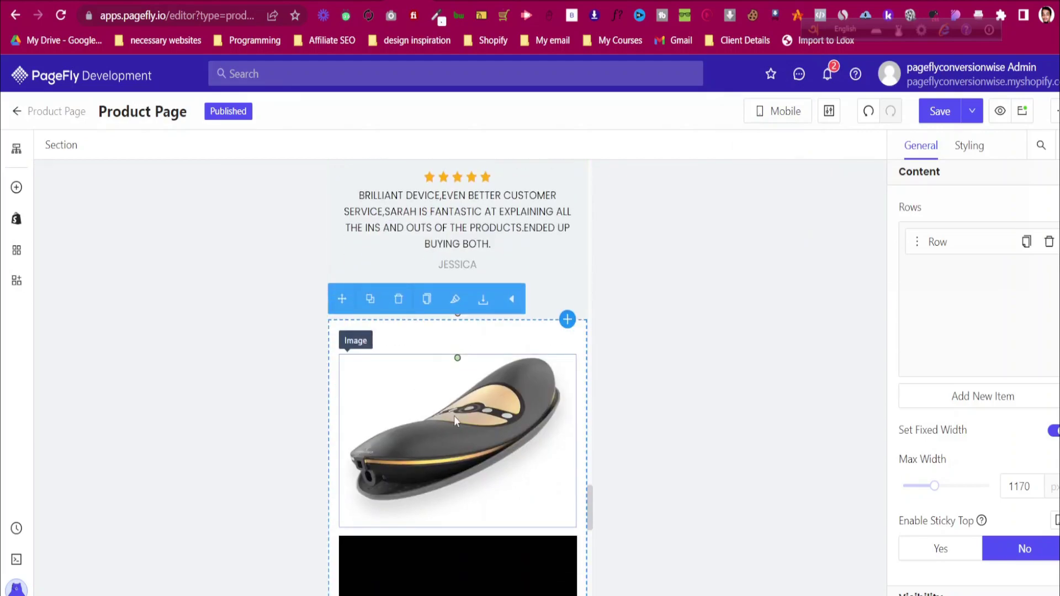
Delete the leftover HTML video below the product image in the mobile layout and review the rest of the section
{"action": "scroll", "coordinate": [456, 420], "scroll_direction": "down", "scroll_amount": 4}
{"action": "left_click", "coordinate": [453, 408]}
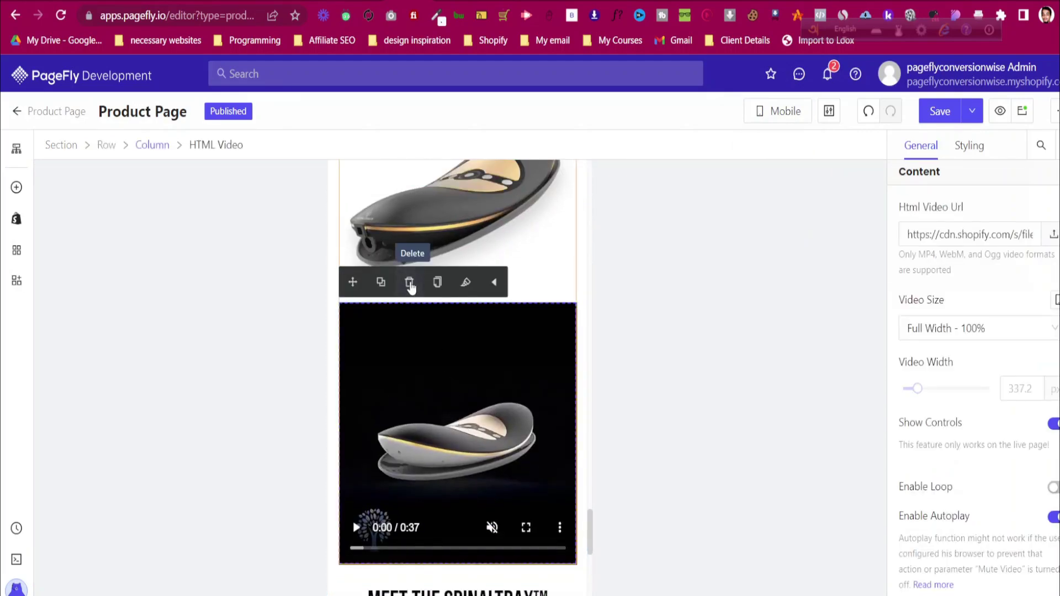
{"action": "left_click", "coordinate": [409, 283]}
{"action": "scroll", "coordinate": [469, 438], "scroll_direction": "down", "scroll_amount": 4}
{"action": "scroll", "coordinate": [339, 309], "scroll_direction": "up", "scroll_amount": 3}
{"action": "left_click", "coordinate": [333, 295]}
{"action": "scroll", "coordinate": [335, 296], "scroll_direction": "down", "scroll_amount": 3}
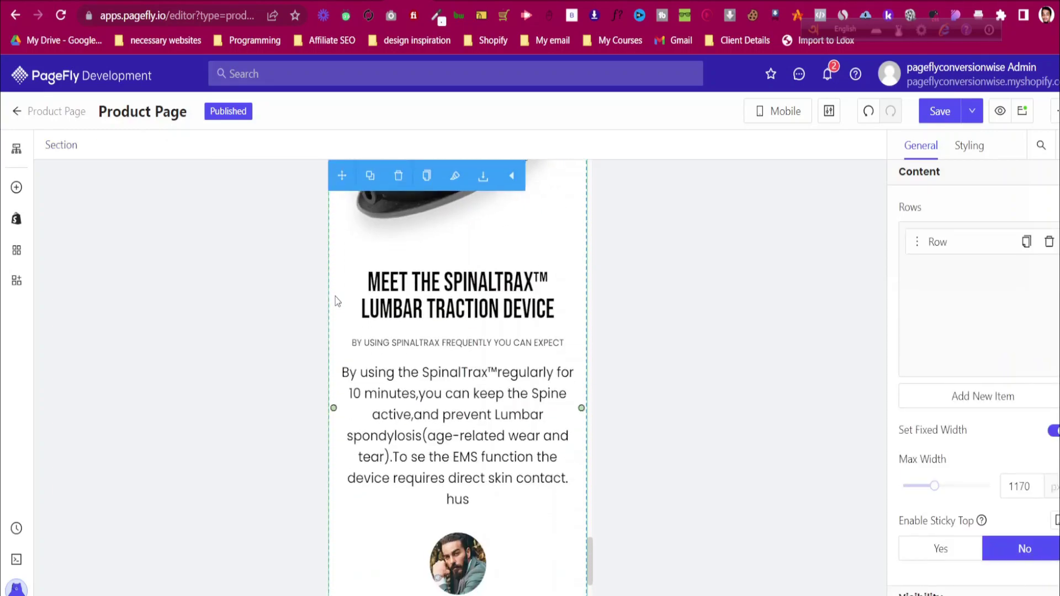
Set the font size of the duplicated section's "By using the SpinalTrax" paragraph to 16 px in the mobile layout
{"action": "scroll", "coordinate": [336, 297], "scroll_direction": "down", "scroll_amount": 3}
{"action": "left_click", "coordinate": [479, 268]}
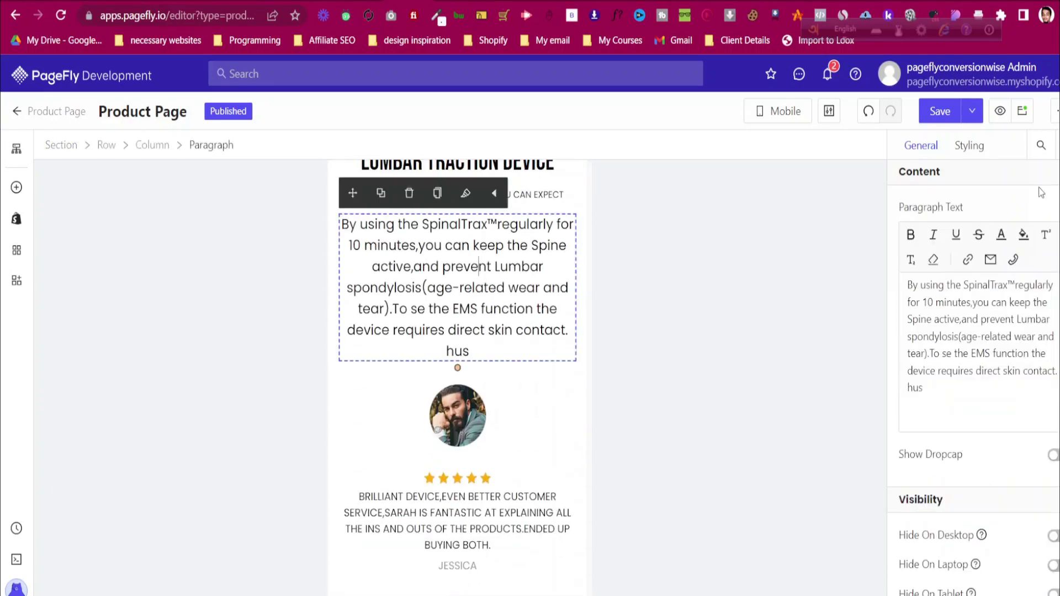
{"action": "left_click", "coordinate": [968, 150]}
{"action": "scroll", "coordinate": [1006, 502], "scroll_direction": "down", "scroll_amount": 5}
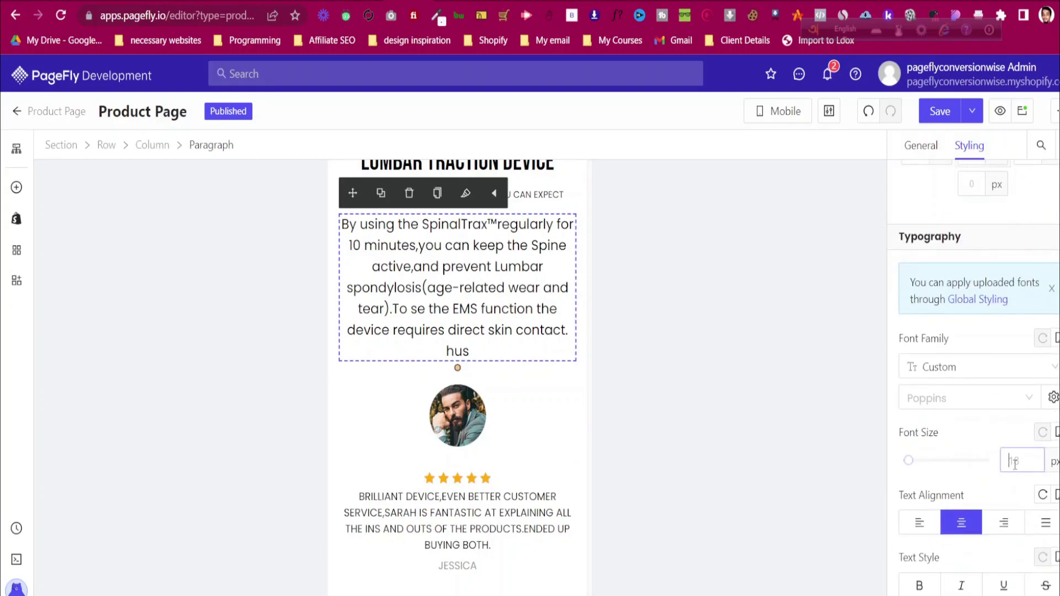
{"action": "type", "text": "16"}
{"action": "scroll", "coordinate": [511, 360], "scroll_direction": "up", "scroll_amount": 4}
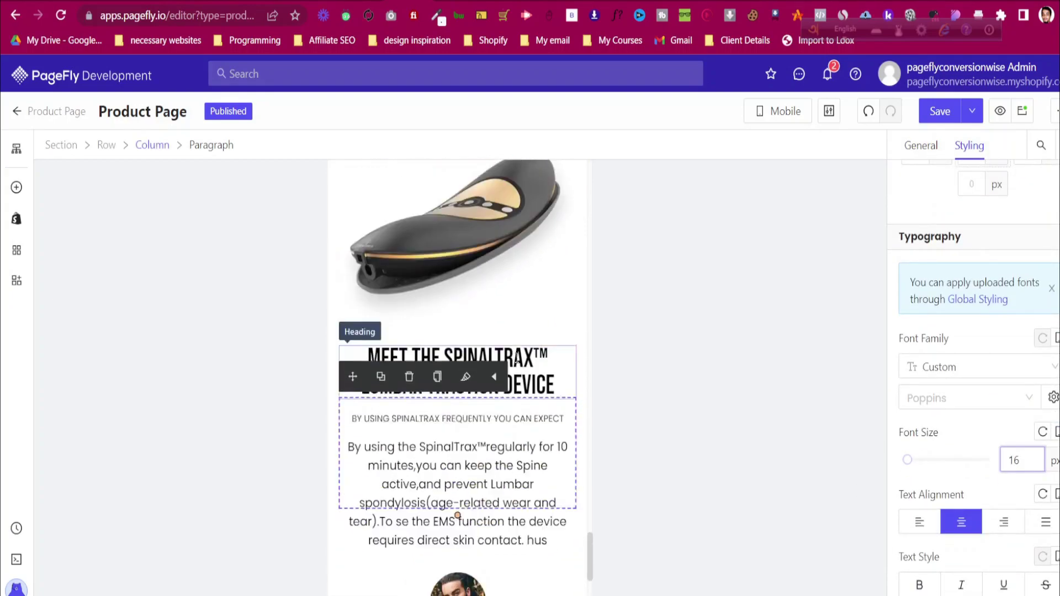
Switch to the narrow reference page window and examine the mobile layout of the "Treatment made easy" section and the slider section below it
{"action": "left_click", "coordinate": [736, 2]}
{"action": "left_click", "coordinate": [1025, 1]}
{"action": "scroll", "coordinate": [191, 297], "scroll_direction": "down", "scroll_amount": 4}
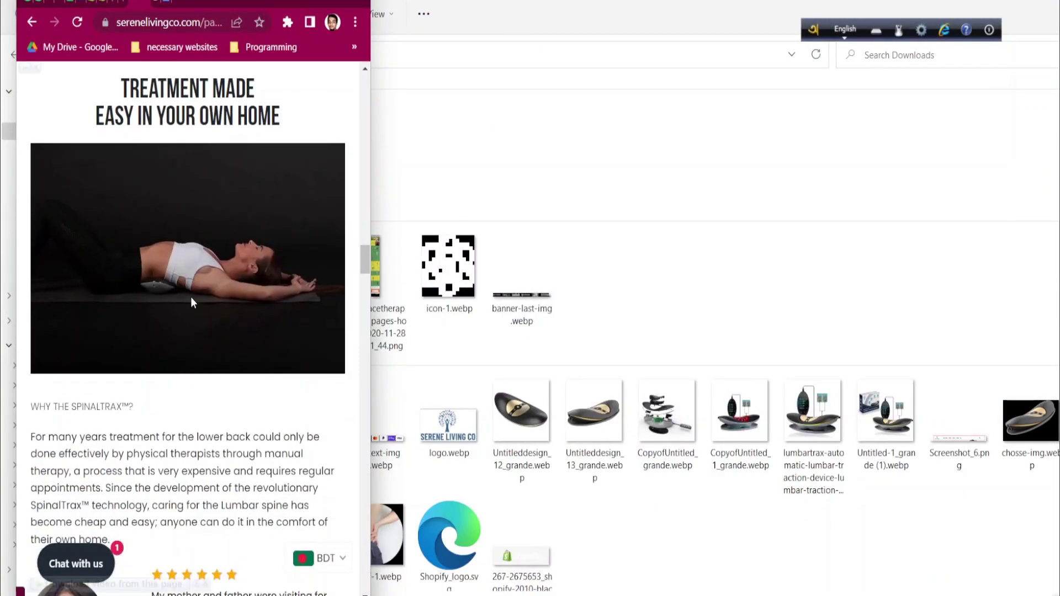
{"action": "scroll", "coordinate": [190, 296], "scroll_direction": "down", "scroll_amount": 5}
{"action": "scroll", "coordinate": [190, 297], "scroll_direction": "up", "scroll_amount": 5}
{"action": "scroll", "coordinate": [190, 297], "scroll_direction": "up", "scroll_amount": 1}
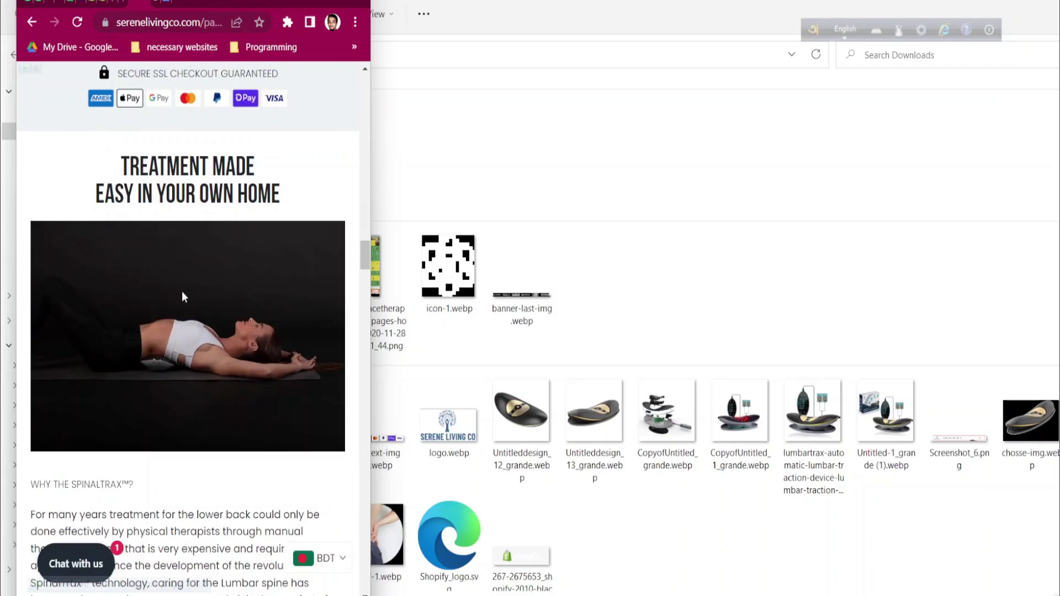
{"action": "scroll", "coordinate": [182, 293], "scroll_direction": "down", "scroll_amount": 1}
{"action": "scroll", "coordinate": [132, 408], "scroll_direction": "down", "scroll_amount": 3}
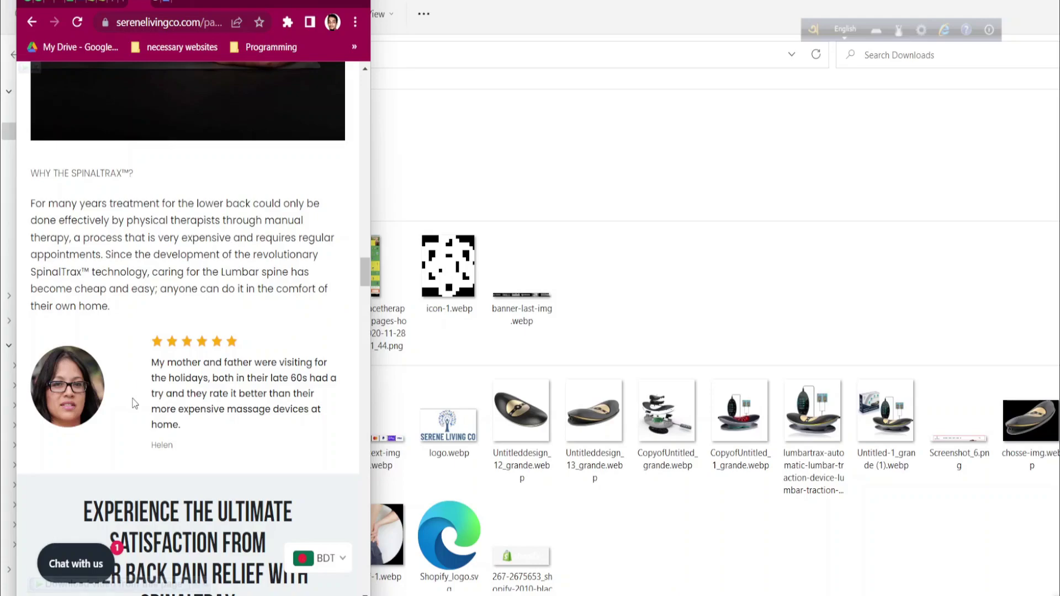
{"action": "scroll", "coordinate": [133, 404], "scroll_direction": "down", "scroll_amount": 9}
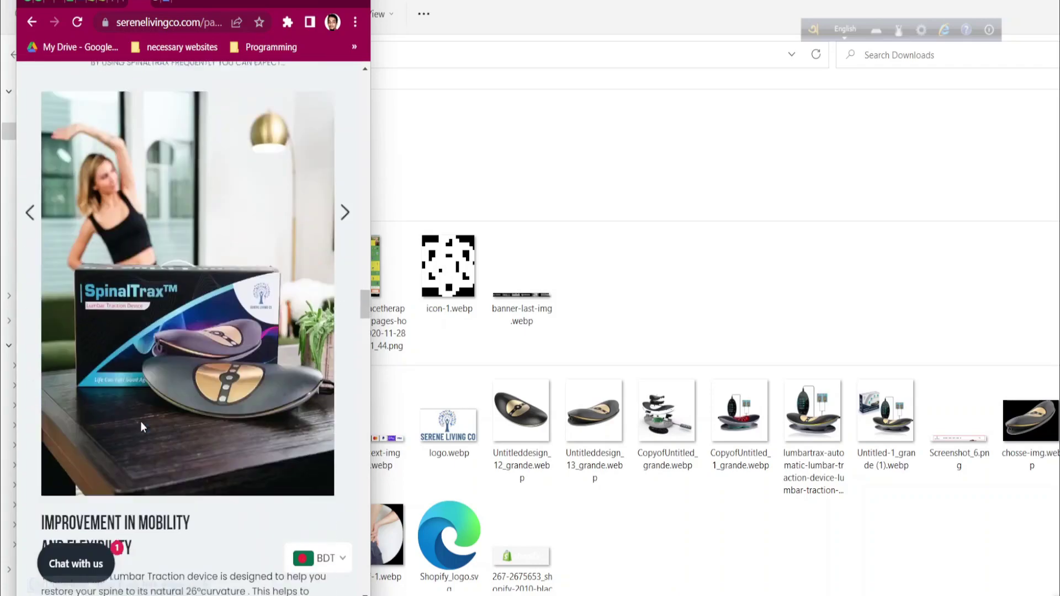
{"action": "scroll", "coordinate": [144, 423], "scroll_direction": "down", "scroll_amount": 4}
{"action": "scroll", "coordinate": [166, 332], "scroll_direction": "up", "scroll_amount": 3}
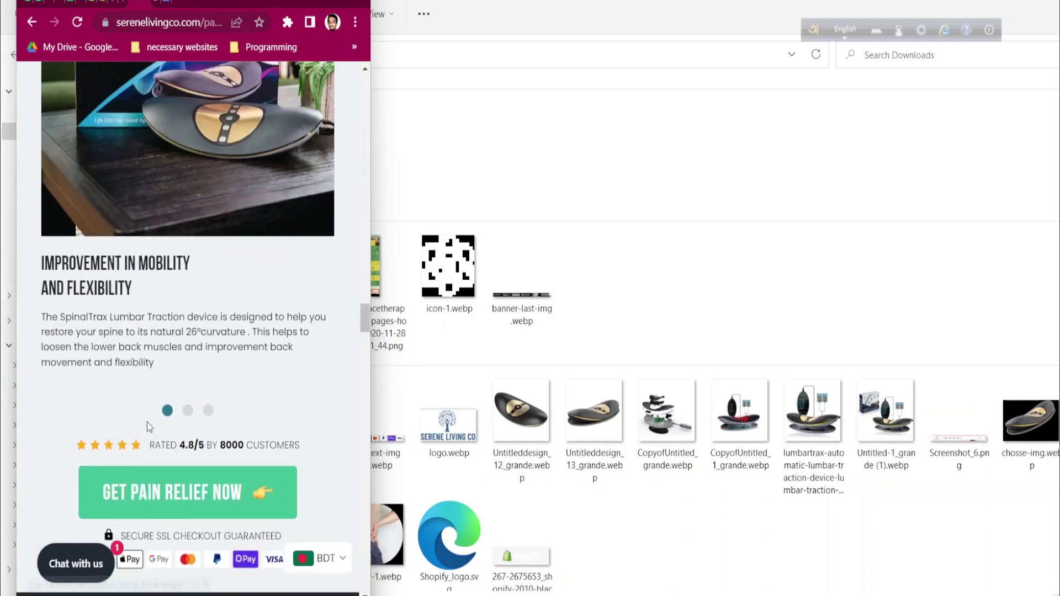
Maximize the reference page window and examine the desktop layout of the "Experience the ultimate satisfaction" section
{"action": "double_click", "coordinate": [321, 3]}
{"action": "scroll", "coordinate": [672, 294], "scroll_direction": "down", "scroll_amount": 4}
{"action": "scroll", "coordinate": [671, 294], "scroll_direction": "up", "scroll_amount": 15}
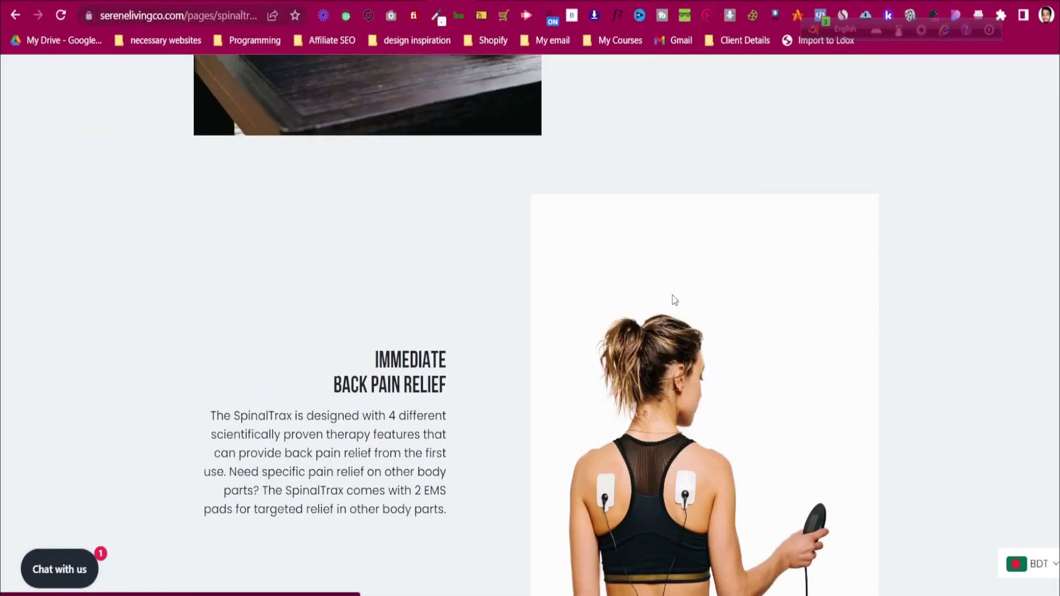
{"action": "scroll", "coordinate": [674, 300], "scroll_direction": "up", "scroll_amount": 6}
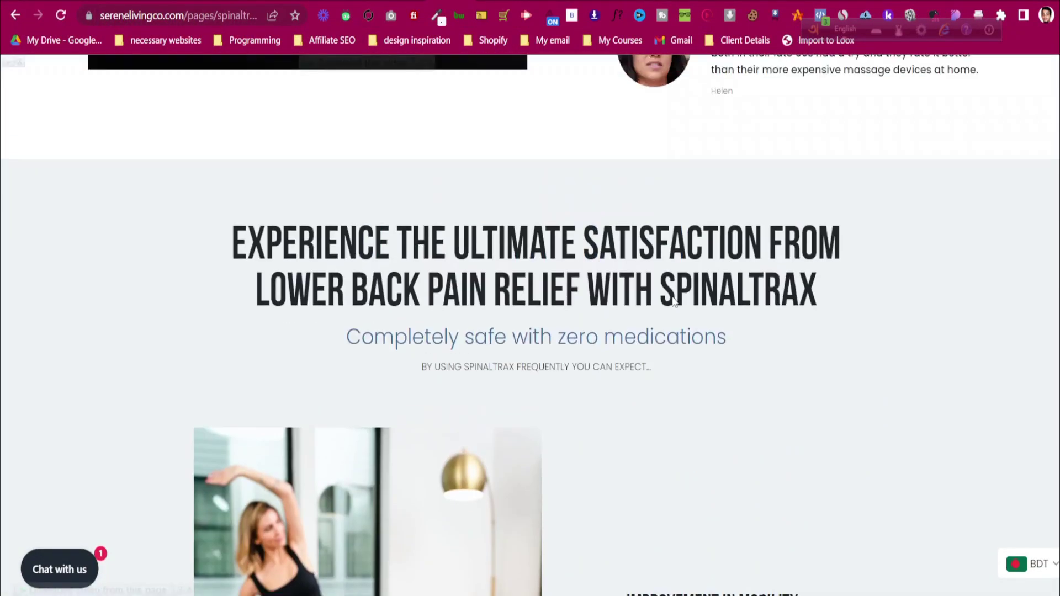
{"action": "scroll", "coordinate": [673, 300], "scroll_direction": "up", "scroll_amount": 5}
{"action": "scroll", "coordinate": [674, 301], "scroll_direction": "down", "scroll_amount": 15}
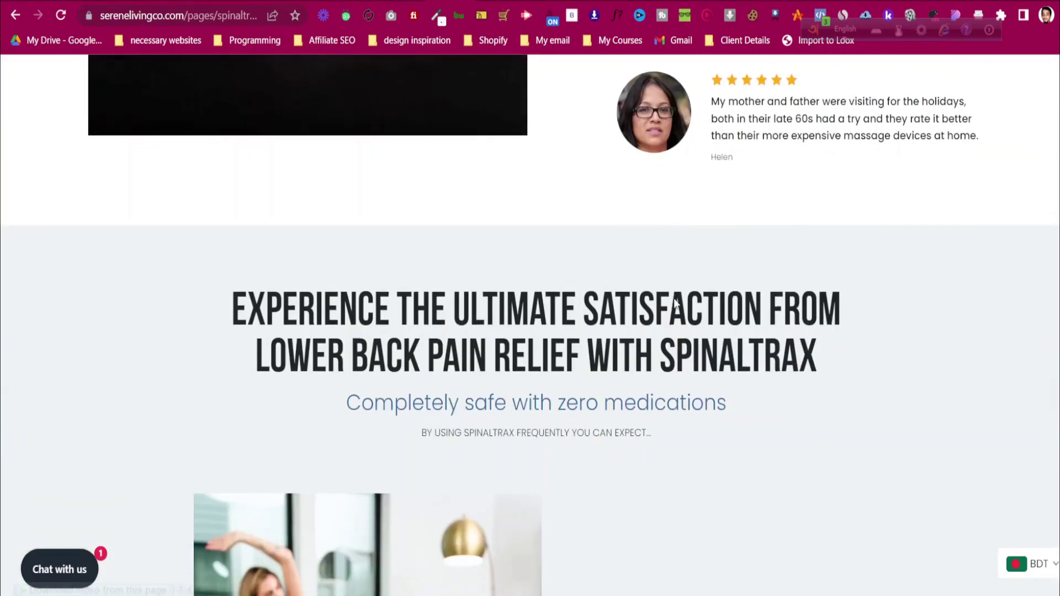
{"action": "scroll", "coordinate": [677, 306], "scroll_direction": "up", "scroll_amount": 13}
{"action": "scroll", "coordinate": [676, 305], "scroll_direction": "up", "scroll_amount": 5}
{"action": "scroll", "coordinate": [676, 303], "scroll_direction": "down", "scroll_amount": 18}
{"action": "scroll", "coordinate": [677, 306], "scroll_direction": "down", "scroll_amount": 9}
{"action": "scroll", "coordinate": [674, 303], "scroll_direction": "up", "scroll_amount": 10}
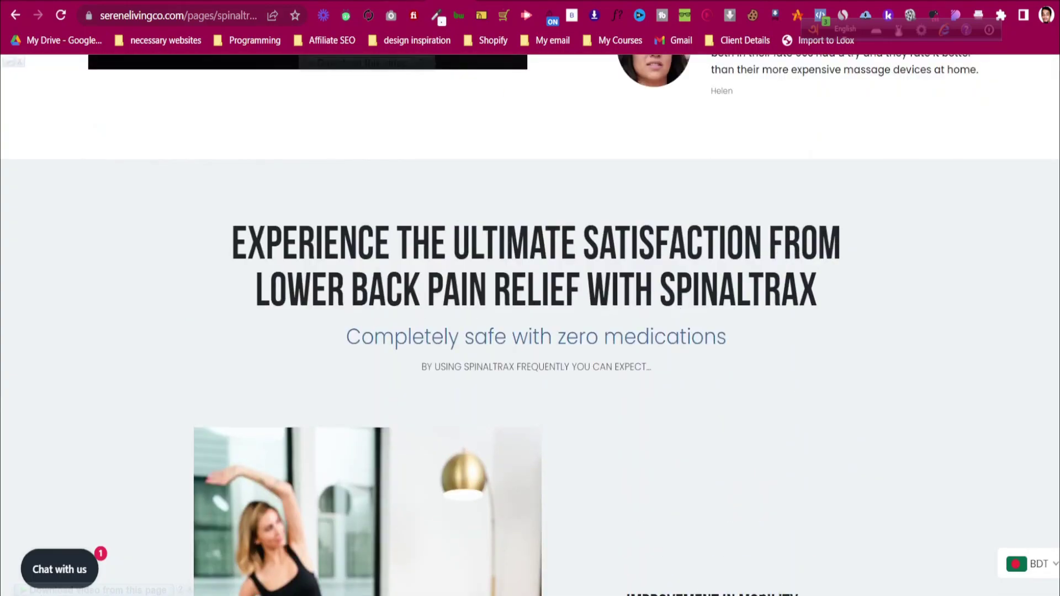
Return to the PageFly editor, switch it from the Mobile view to All Devices and save the page
{"action": "key", "text": "ctrl+shift+Tab"}
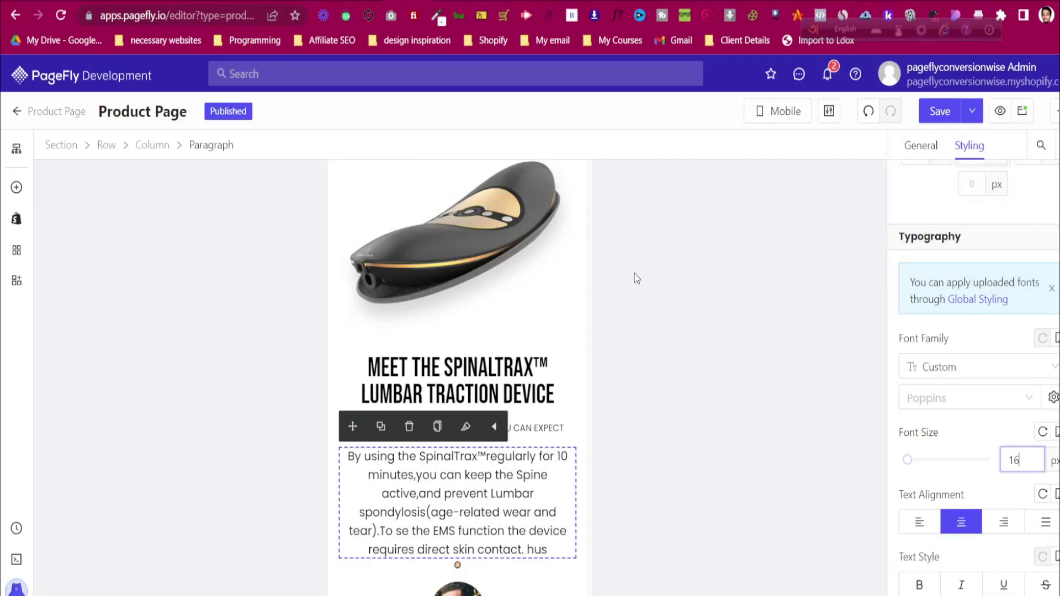
{"action": "left_click", "coordinate": [768, 126]}
{"action": "left_click", "coordinate": [787, 142]}
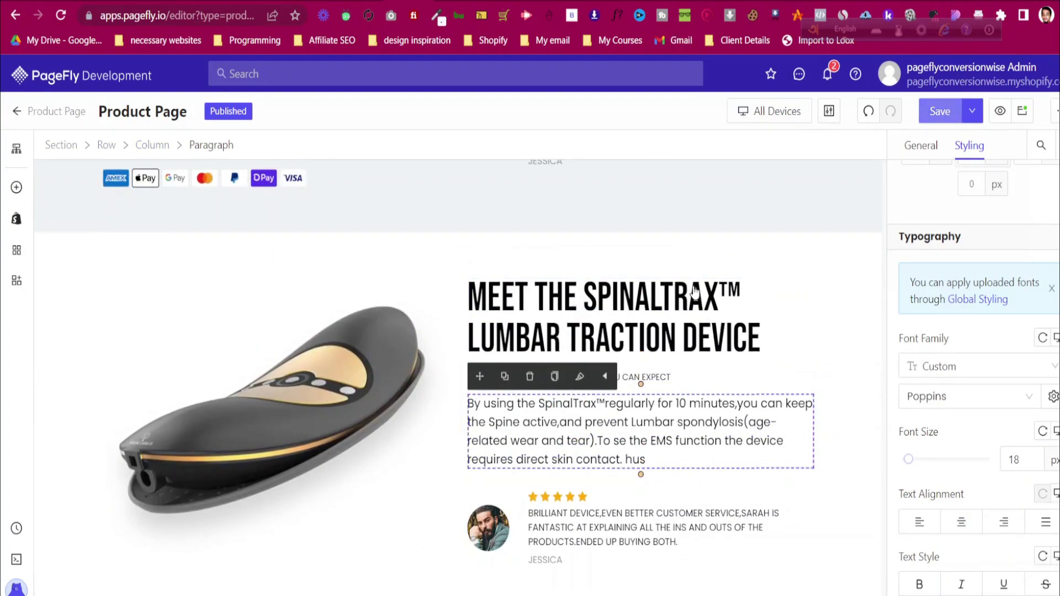
{"action": "key", "text": "ctrl+s"}
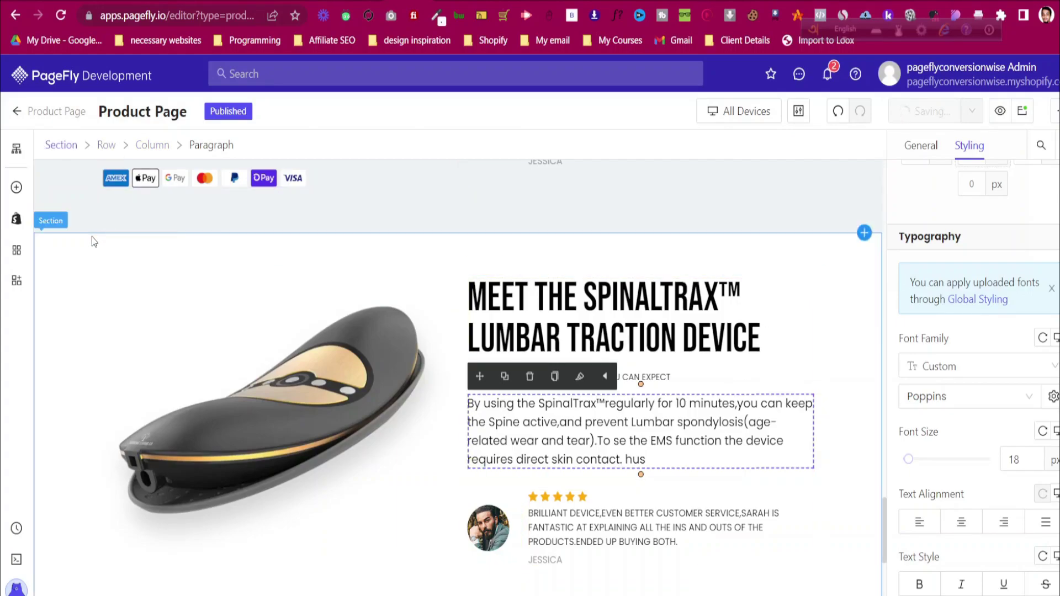
Examine the reference page's remaining sections, from "Experience the ultimate satisfaction" through "Why choose SpinalTrax?" to the back pain call-to-action
{"action": "scroll", "coordinate": [97, 256], "scroll_direction": "down", "scroll_amount": 3}
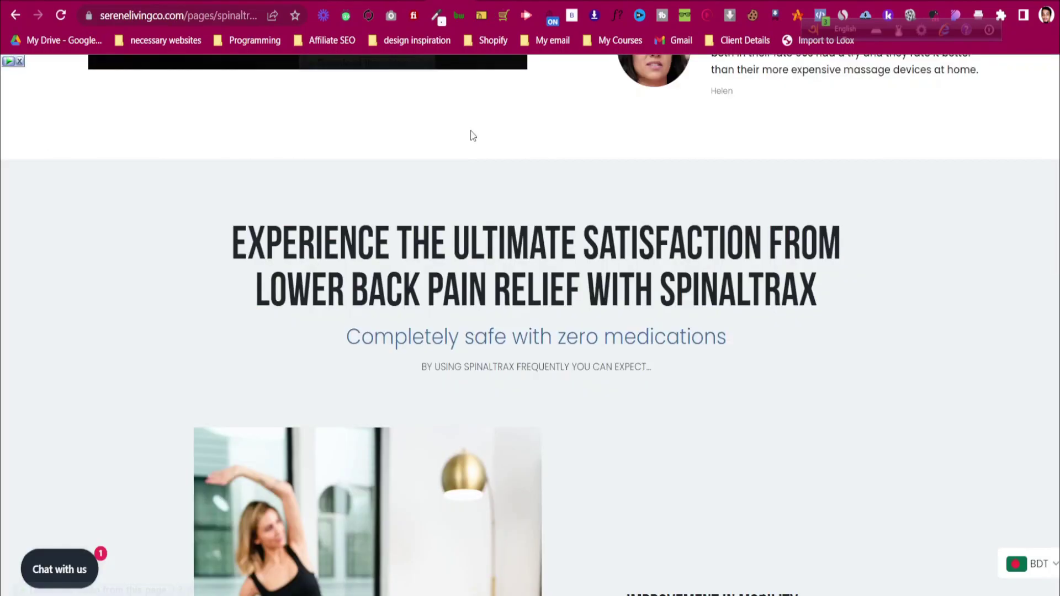
{"action": "scroll", "coordinate": [472, 166], "scroll_direction": "up", "scroll_amount": 2}
{"action": "scroll", "coordinate": [468, 369], "scroll_direction": "down", "scroll_amount": 10}
{"action": "scroll", "coordinate": [461, 290], "scroll_direction": "up", "scroll_amount": 8}
{"action": "scroll", "coordinate": [478, 363], "scroll_direction": "down", "scroll_amount": 4}
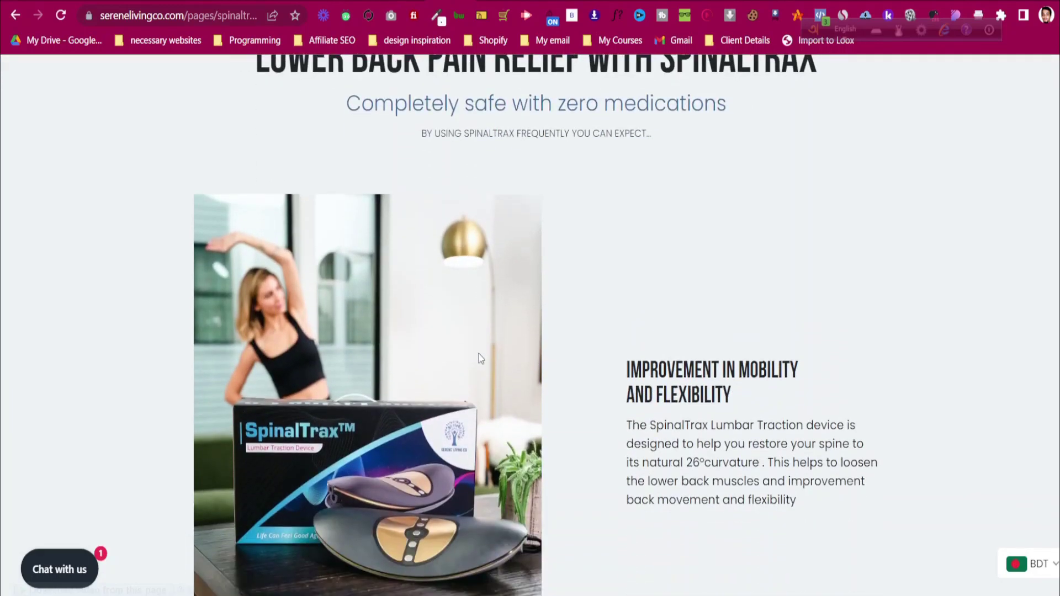
{"action": "scroll", "coordinate": [488, 398], "scroll_direction": "down", "scroll_amount": 10}
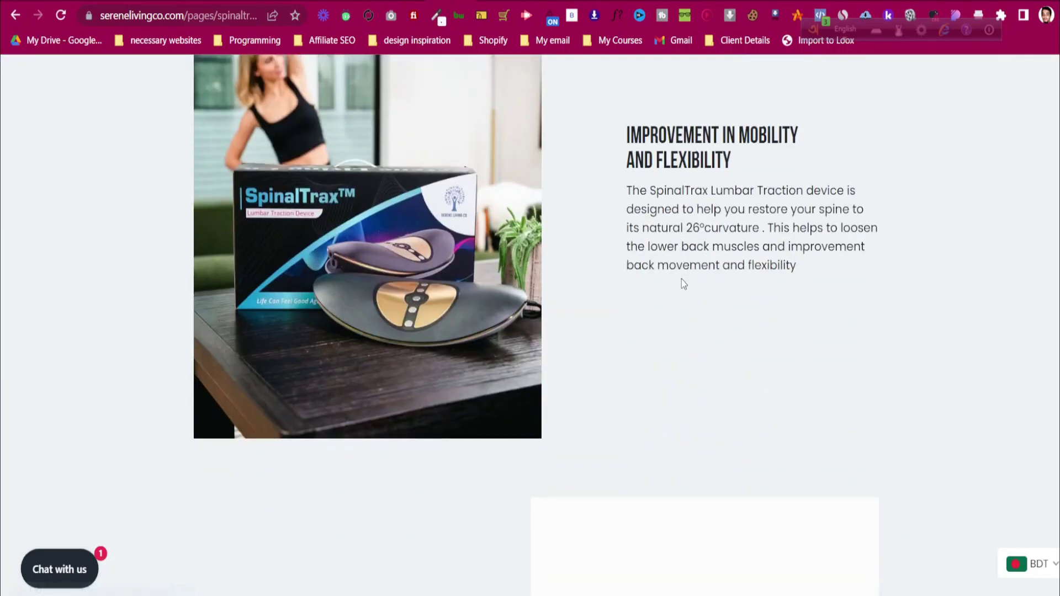
{"action": "scroll", "coordinate": [307, 327], "scroll_direction": "down", "scroll_amount": 12}
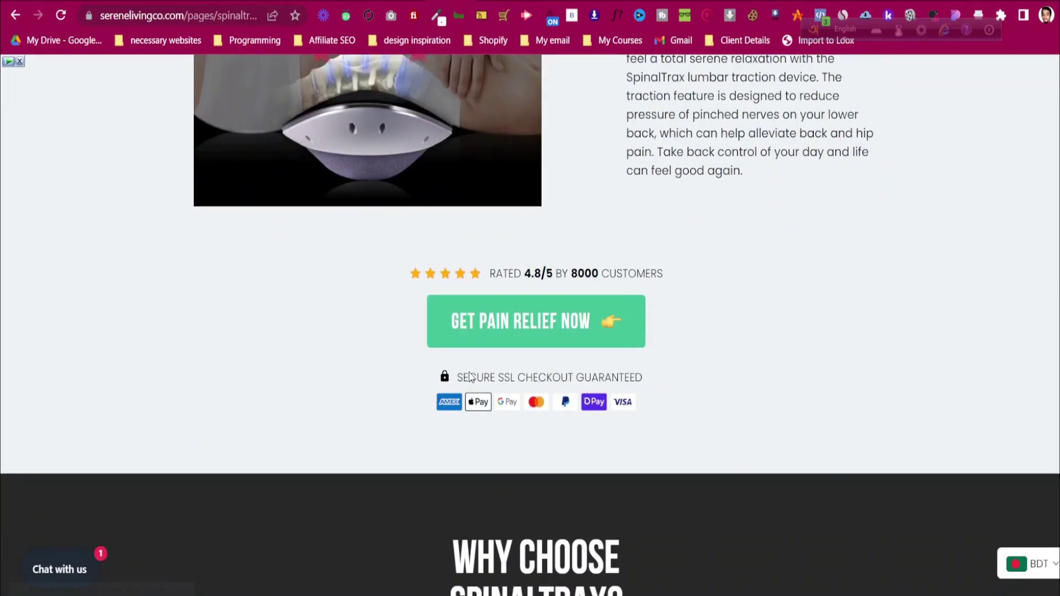
{"action": "scroll", "coordinate": [463, 380], "scroll_direction": "down", "scroll_amount": 20}
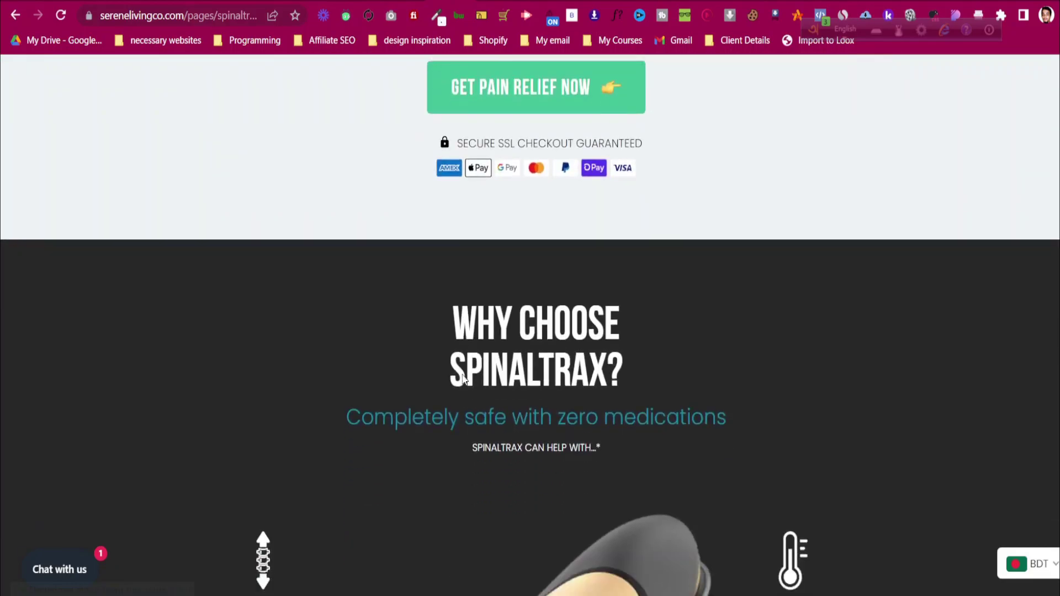
{"action": "scroll", "coordinate": [465, 374], "scroll_direction": "down", "scroll_amount": 20}
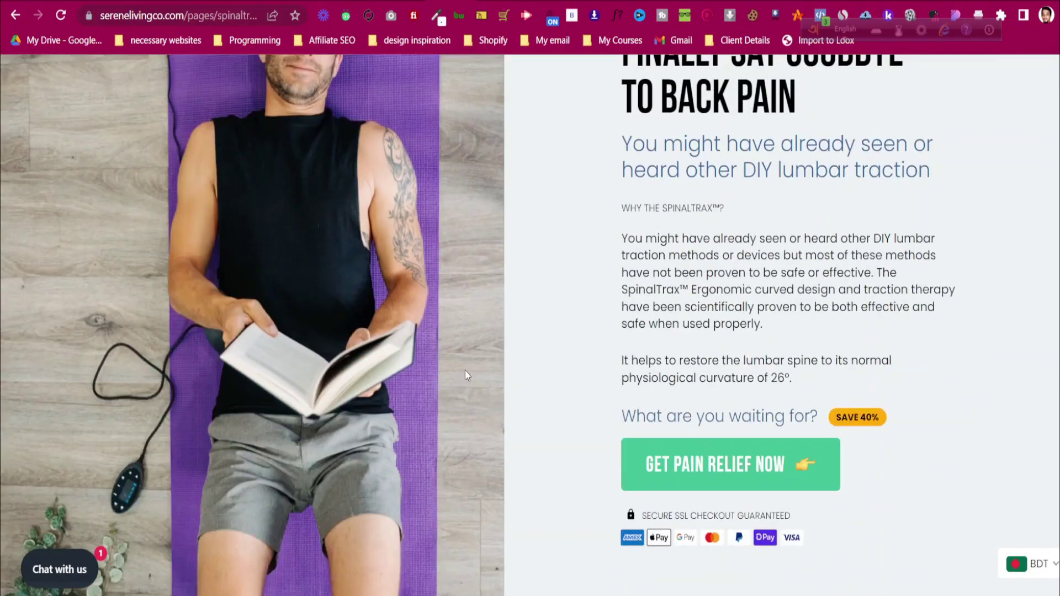
{"action": "scroll", "coordinate": [469, 380], "scroll_direction": "down", "scroll_amount": 10}
{"action": "scroll", "coordinate": [491, 359], "scroll_direction": "up", "scroll_amount": 20}
{"action": "scroll", "coordinate": [495, 355], "scroll_direction": "up", "scroll_amount": 20}
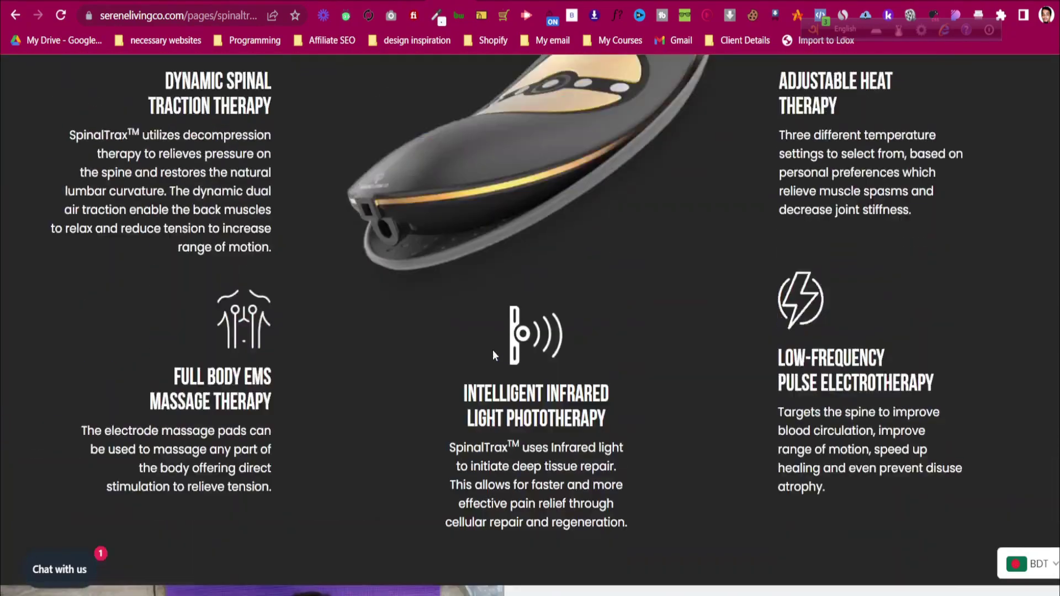
{"action": "scroll", "coordinate": [495, 355], "scroll_direction": "up", "scroll_amount": 15}
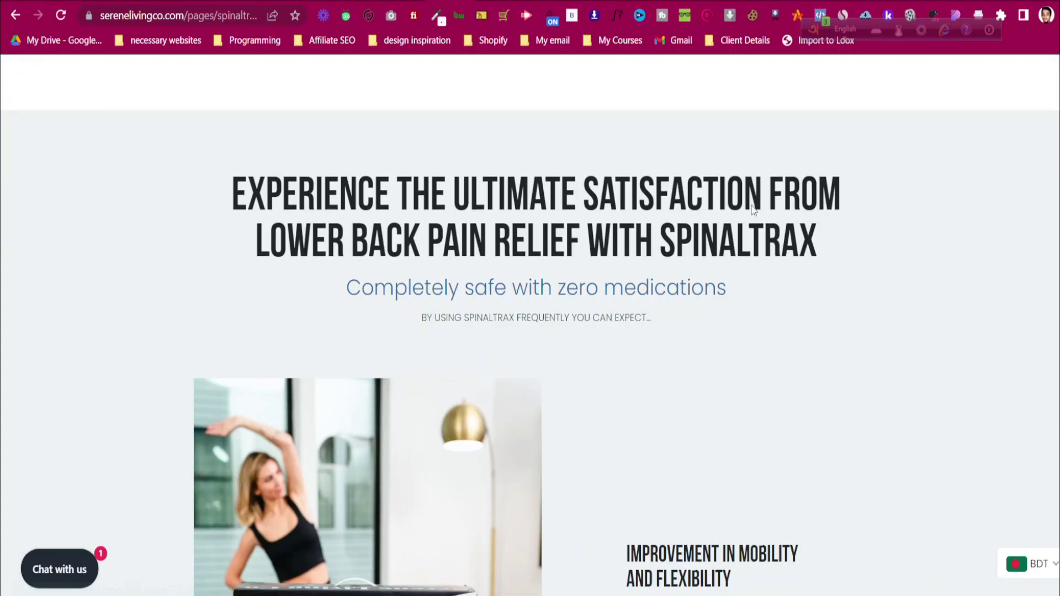
Study the alternating image and text rows under the reference page's "Experience the ultimate satisfaction" heading
{"action": "scroll", "coordinate": [477, 400], "scroll_direction": "down", "scroll_amount": 3}
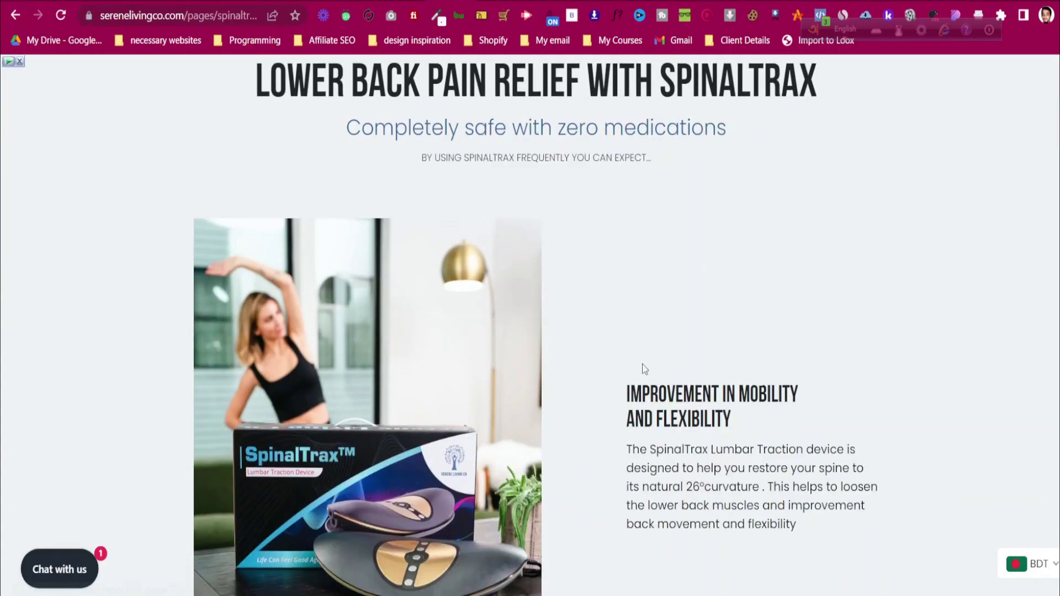
{"action": "scroll", "coordinate": [652, 367], "scroll_direction": "down", "scroll_amount": 12}
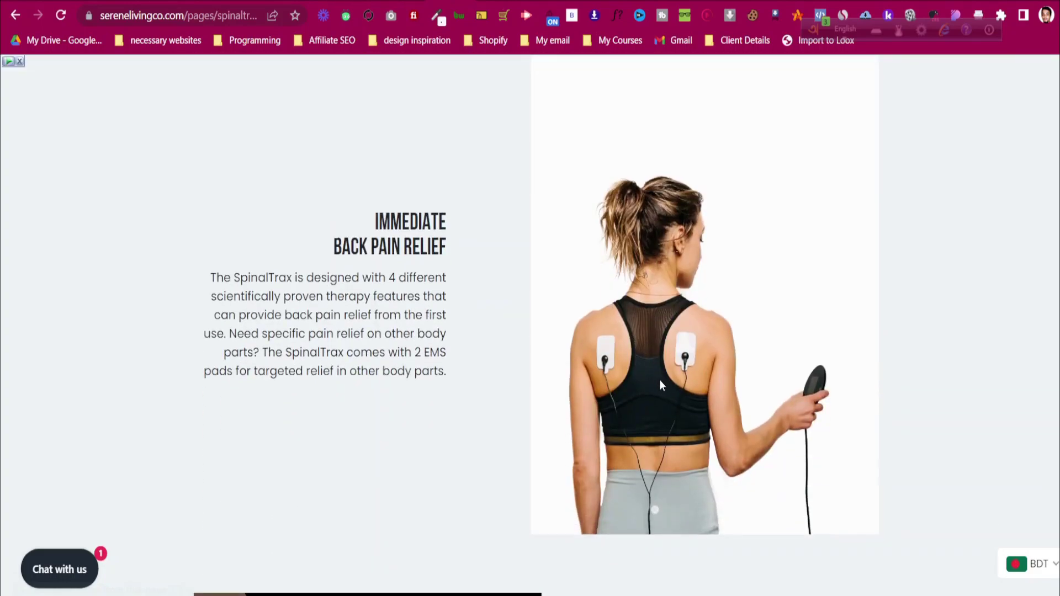
{"action": "scroll", "coordinate": [509, 319], "scroll_direction": "down", "scroll_amount": 8}
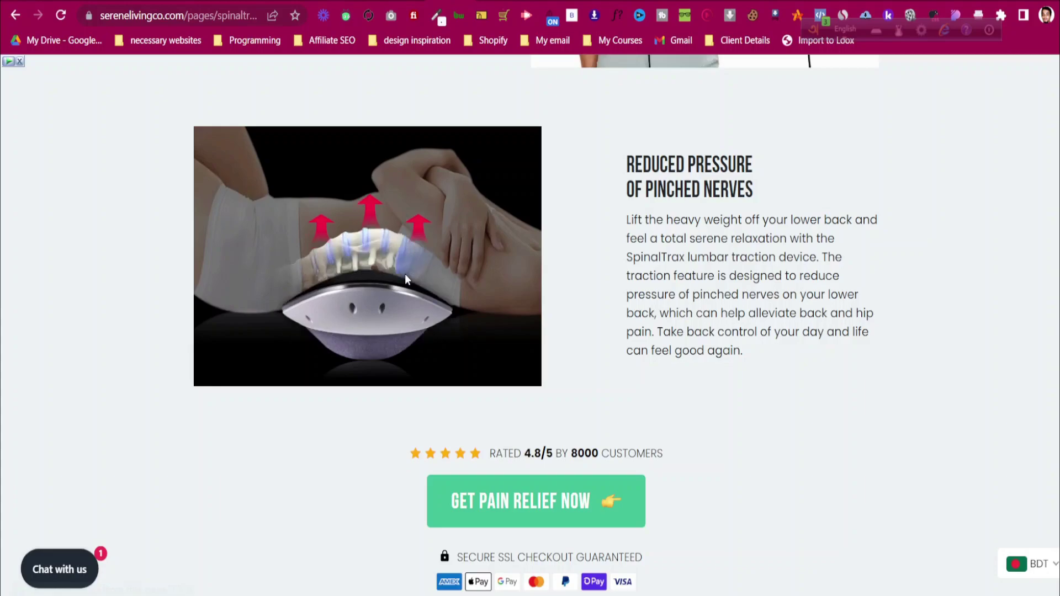
{"action": "scroll", "coordinate": [406, 274], "scroll_direction": "up", "scroll_amount": 15}
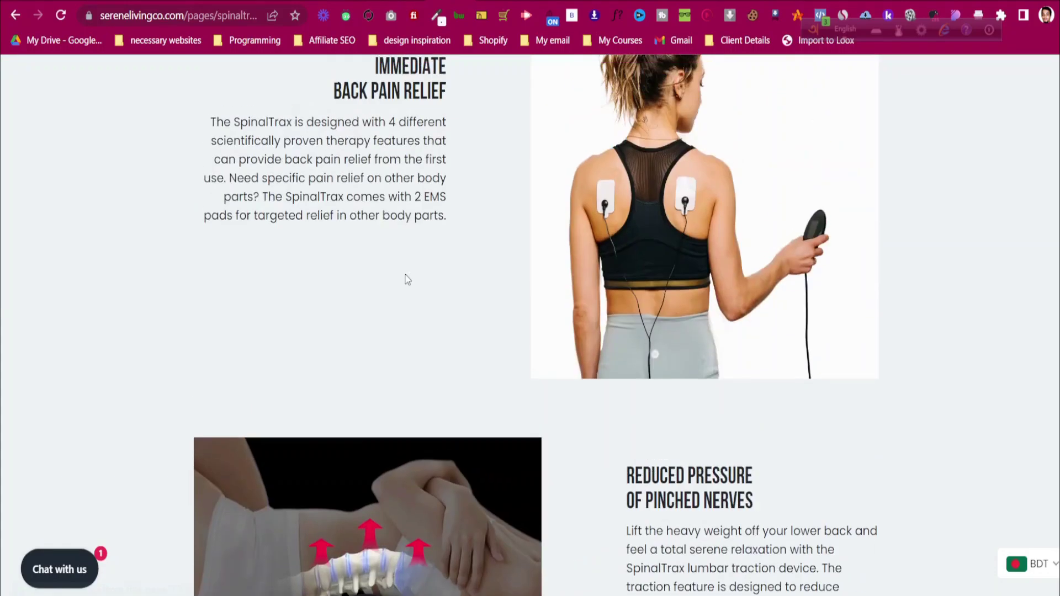
{"action": "scroll", "coordinate": [405, 280], "scroll_direction": "up", "scroll_amount": 10}
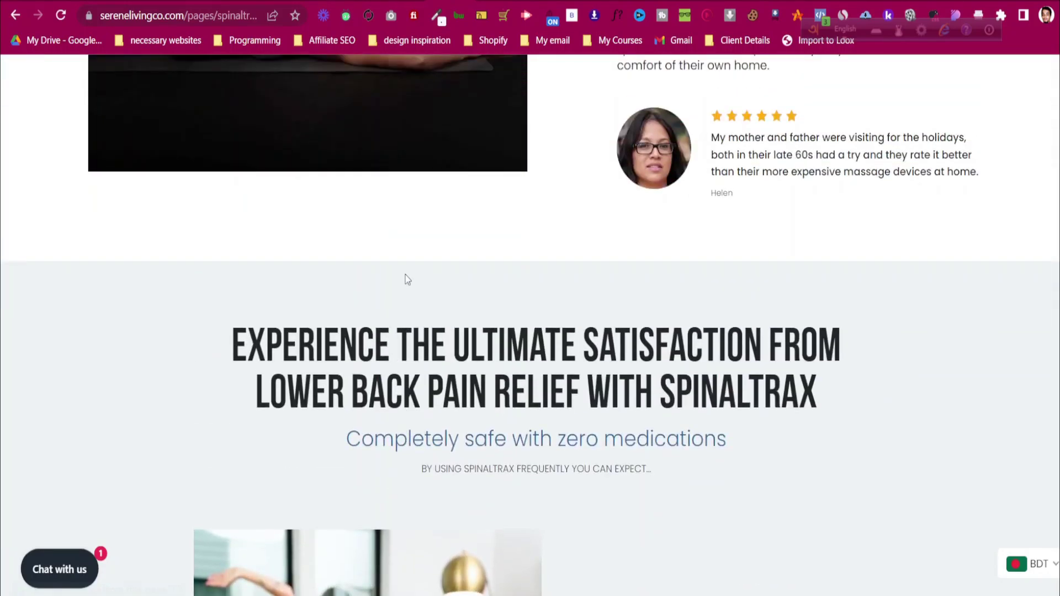
{"action": "scroll", "coordinate": [406, 280], "scroll_direction": "down", "scroll_amount": 2}
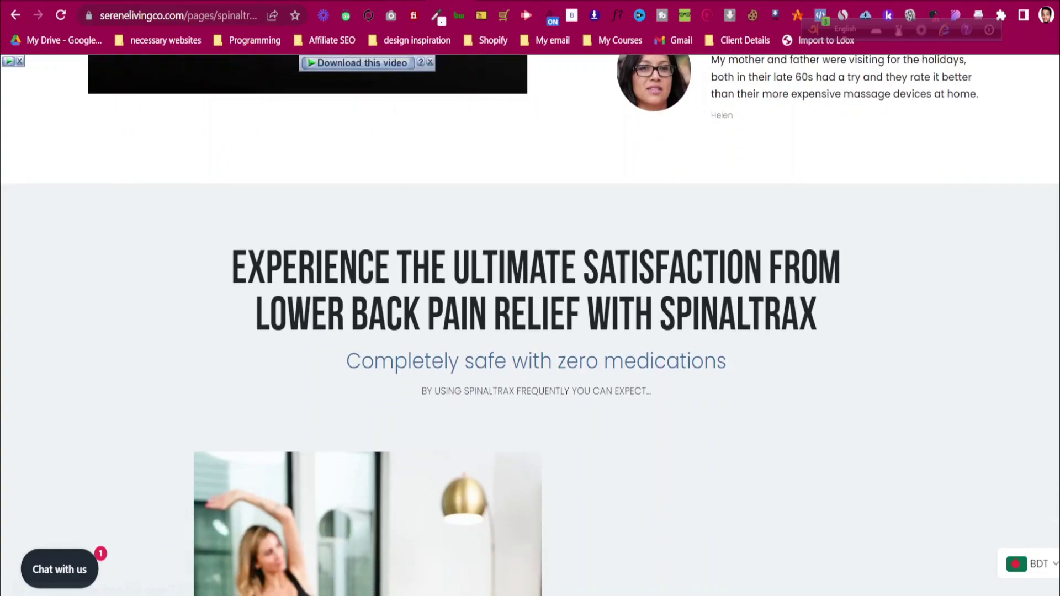
Switch back to the PageFly editor, select the duplicated section and open the element library
{"action": "left_click", "coordinate": [408, 1]}
{"action": "left_click", "coordinate": [589, 436]}
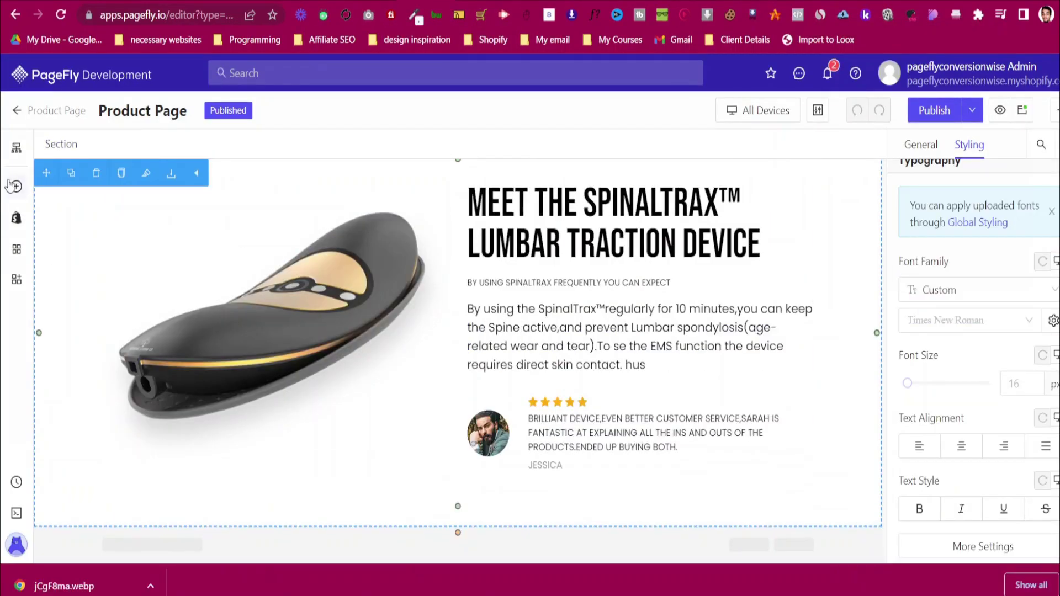
{"action": "left_click", "coordinate": [11, 186]}
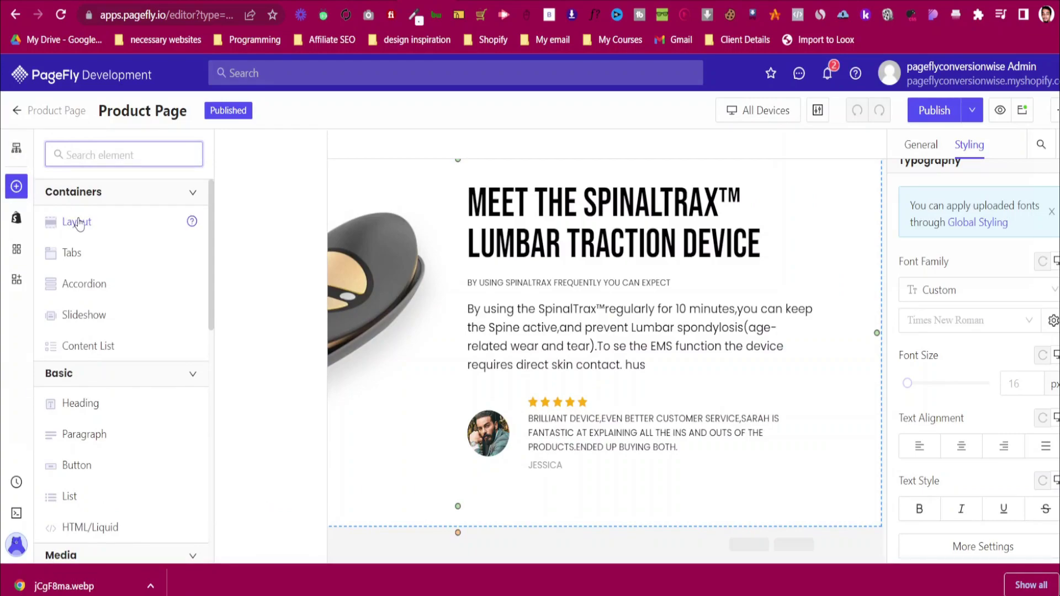
Return to the reference page and check the heading block and row structure of the "Experience the ultimate satisfaction" section
{"action": "left_click", "coordinate": [470, 1]}
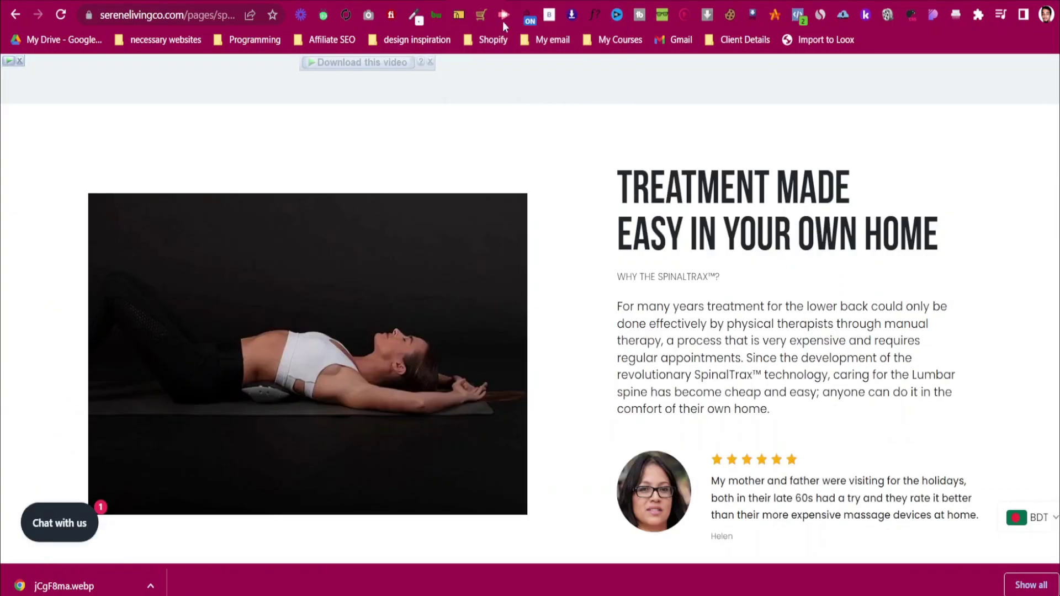
{"action": "scroll", "coordinate": [652, 279], "scroll_direction": "down", "scroll_amount": 10}
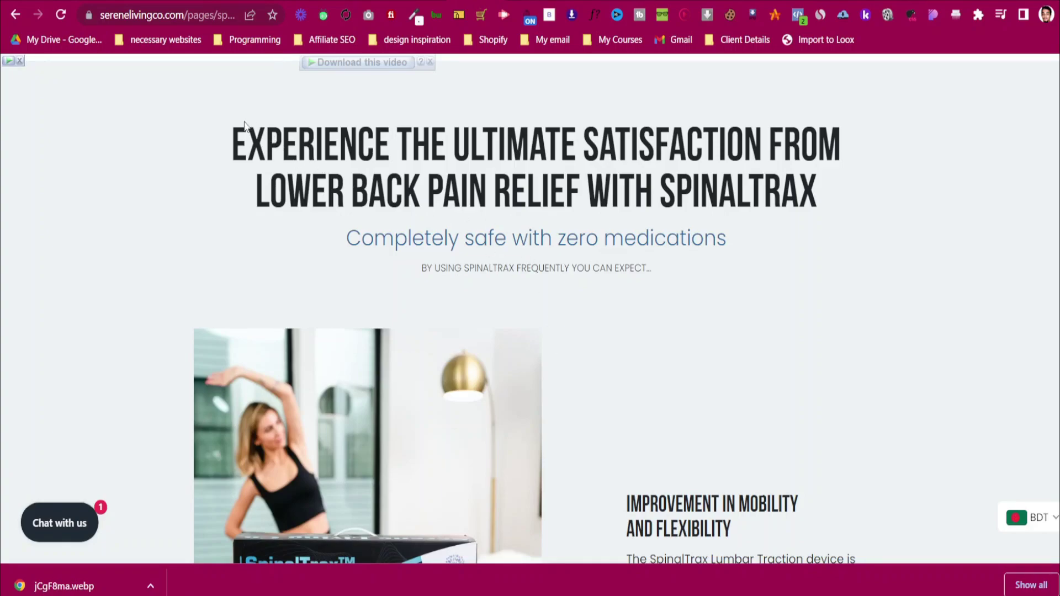
{"action": "scroll", "coordinate": [543, 200], "scroll_direction": "down", "scroll_amount": 10}
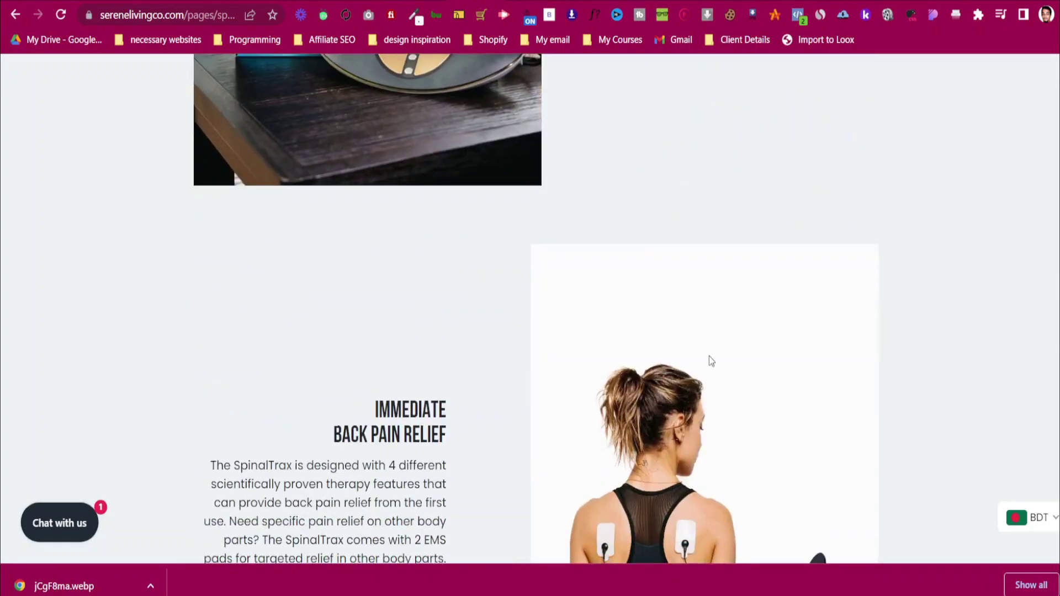
{"action": "scroll", "coordinate": [709, 358], "scroll_direction": "up", "scroll_amount": 7}
{"action": "scroll", "coordinate": [710, 359], "scroll_direction": "up", "scroll_amount": 3}
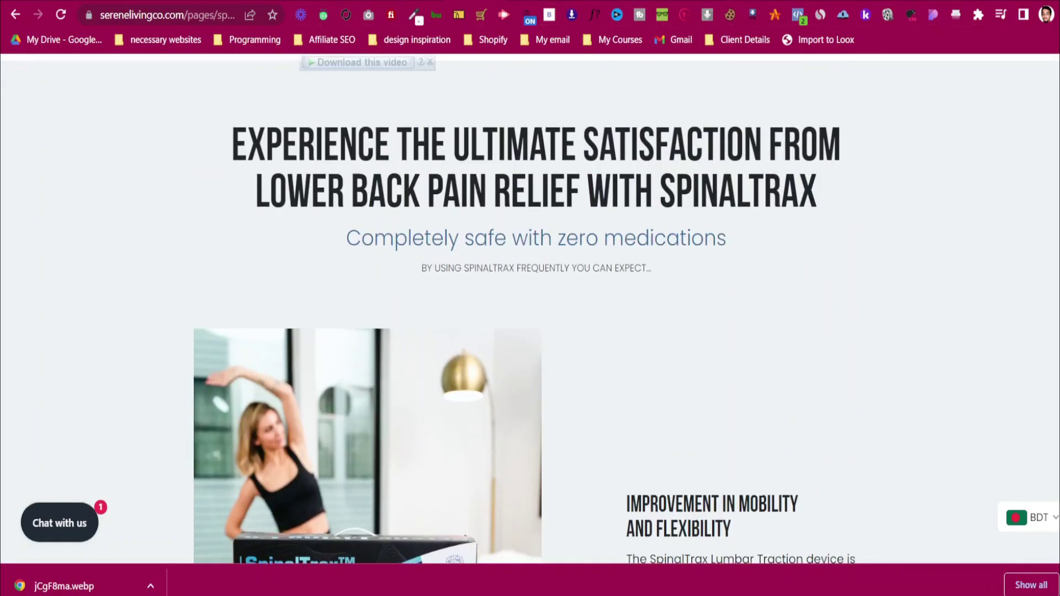
Switch back to the PageFly editor and try to place a one-column layout below the "Meet the SpinalTrax" section
{"action": "key", "text": "ctrl+Tab"}
{"action": "left_click_drag", "start_coordinate": [273, 190], "coordinate": [488, 461]}
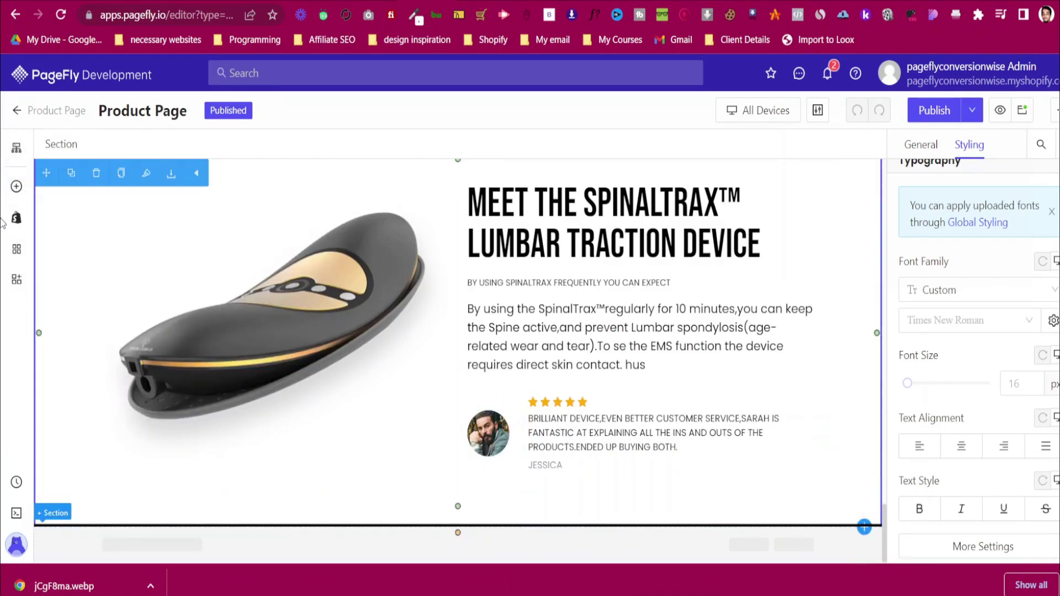
{"action": "left_click", "coordinate": [17, 187]}
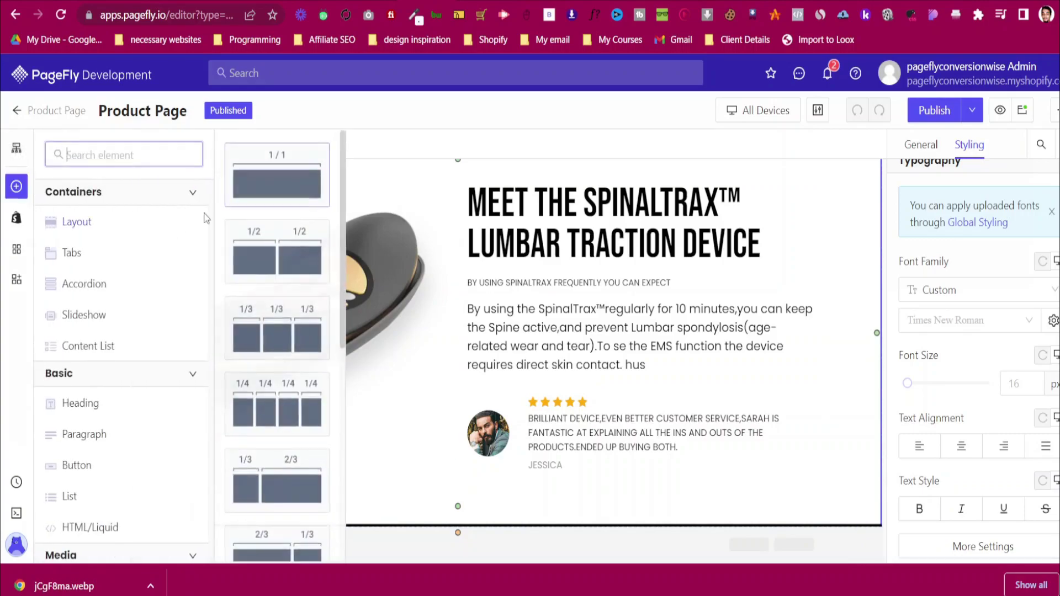
{"action": "left_click_drag", "start_coordinate": [255, 184], "coordinate": [542, 533]}
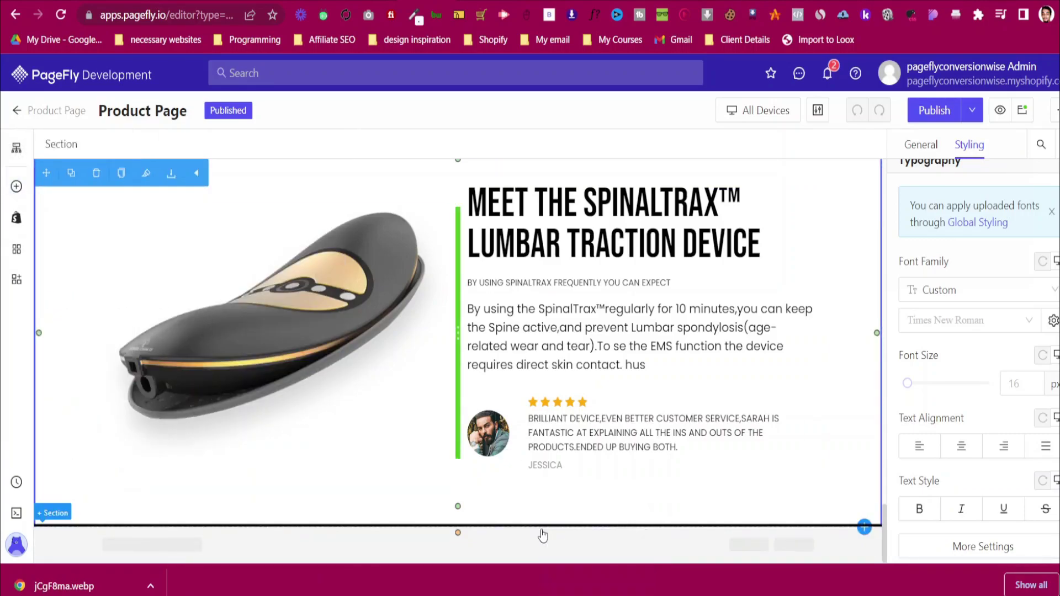
Insert a one-column layout section before the "Meet the SpinalTrax" section and reorder the two so the empty section comes last
{"action": "scroll", "coordinate": [243, 432], "scroll_direction": "up", "scroll_amount": 3}
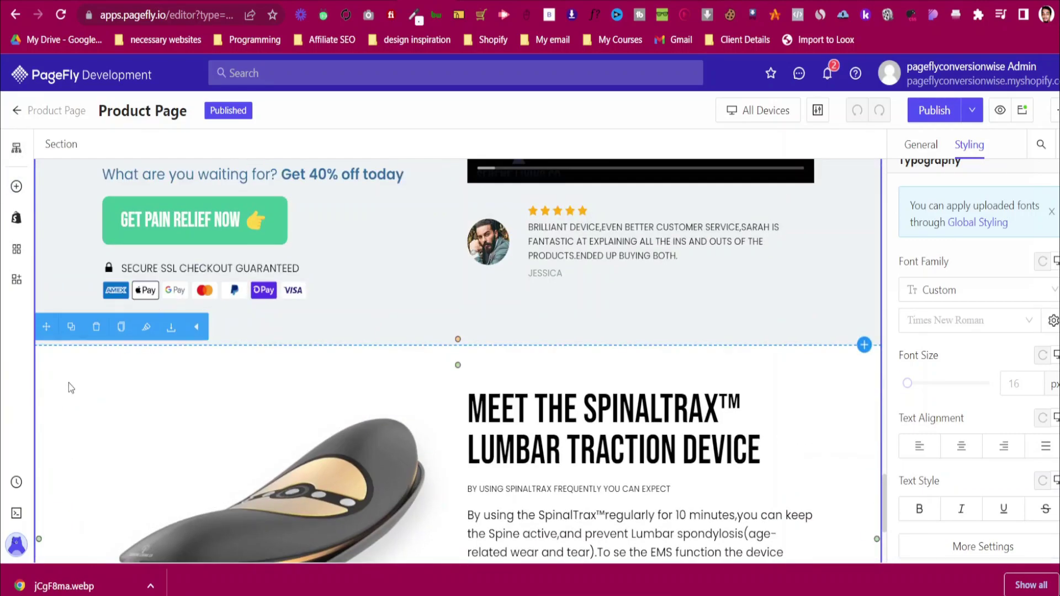
{"action": "scroll", "coordinate": [69, 383], "scroll_direction": "down", "scroll_amount": 3}
{"action": "scroll", "coordinate": [68, 383], "scroll_direction": "up", "scroll_amount": 2}
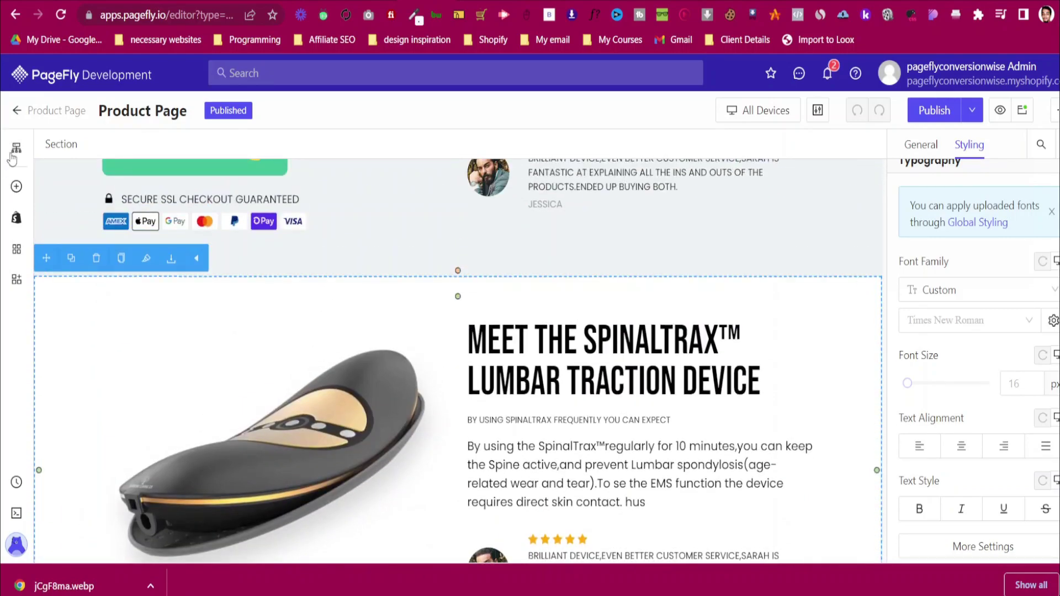
{"action": "left_click", "coordinate": [16, 187]}
{"action": "mouse_move", "coordinate": [71, 218]}
{"action": "left_click_drag", "start_coordinate": [287, 165], "coordinate": [523, 288]}
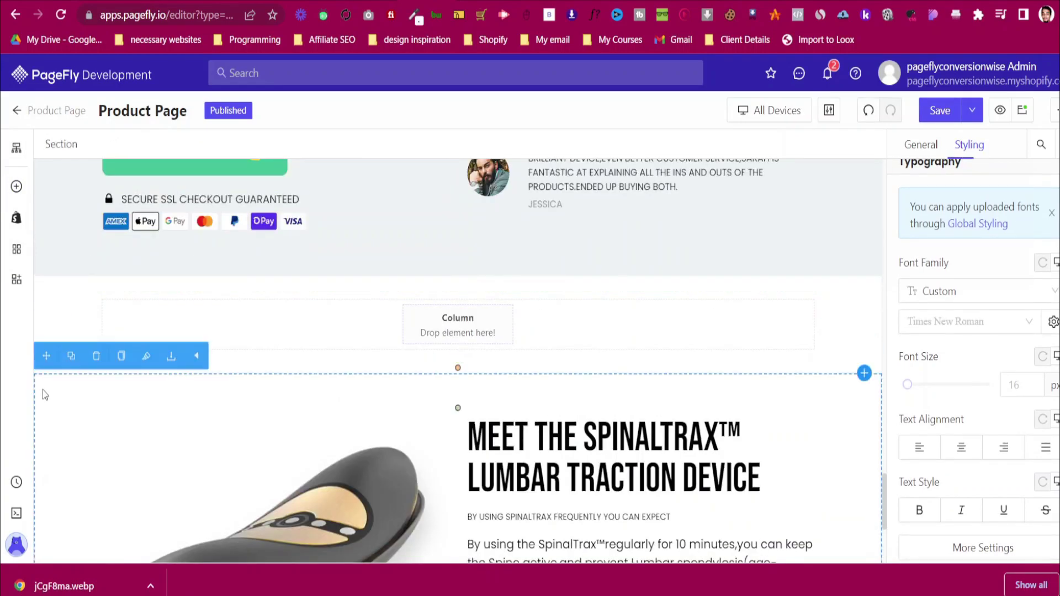
{"action": "left_click_drag", "start_coordinate": [47, 357], "coordinate": [440, 290]}
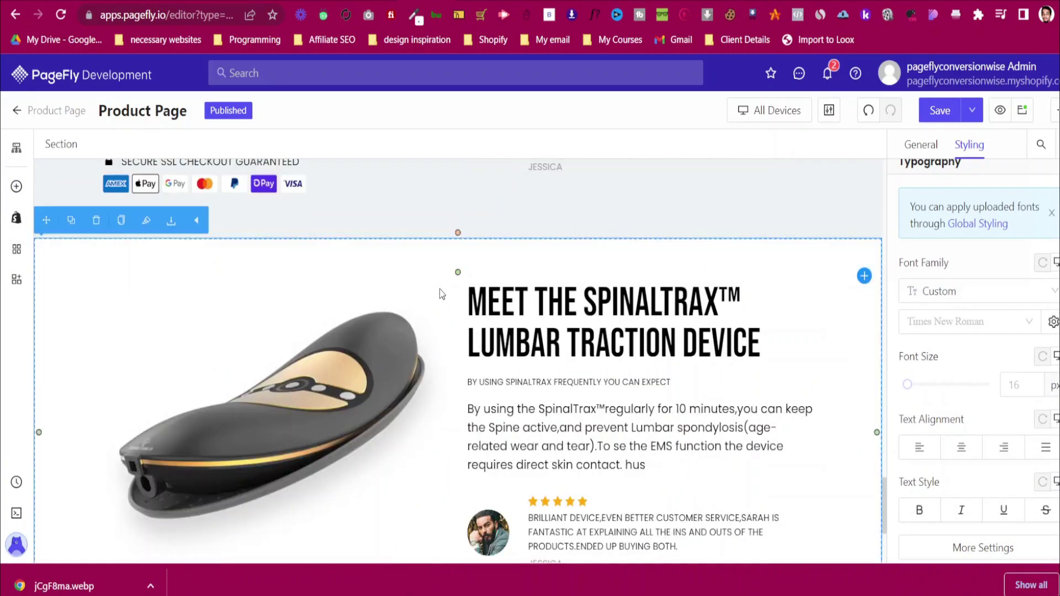
{"action": "scroll", "coordinate": [440, 289], "scroll_direction": "down", "scroll_amount": 3}
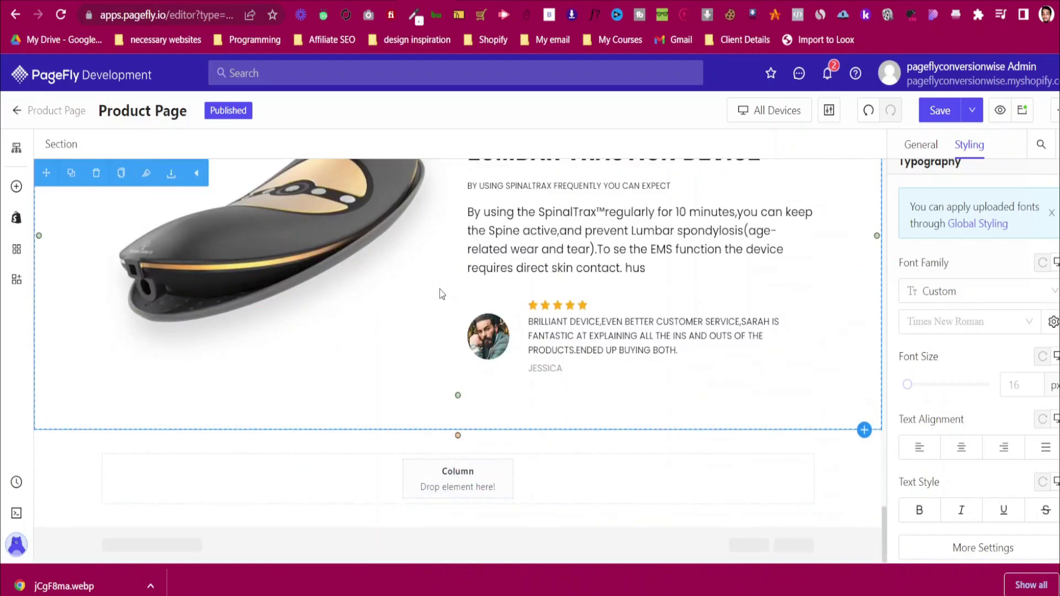
Check the reference section's background, and copy the background gray code #EDF2F4 from the "color font" document
{"action": "left_click", "coordinate": [42, 450]}
{"action": "left_click", "coordinate": [108, 470]}
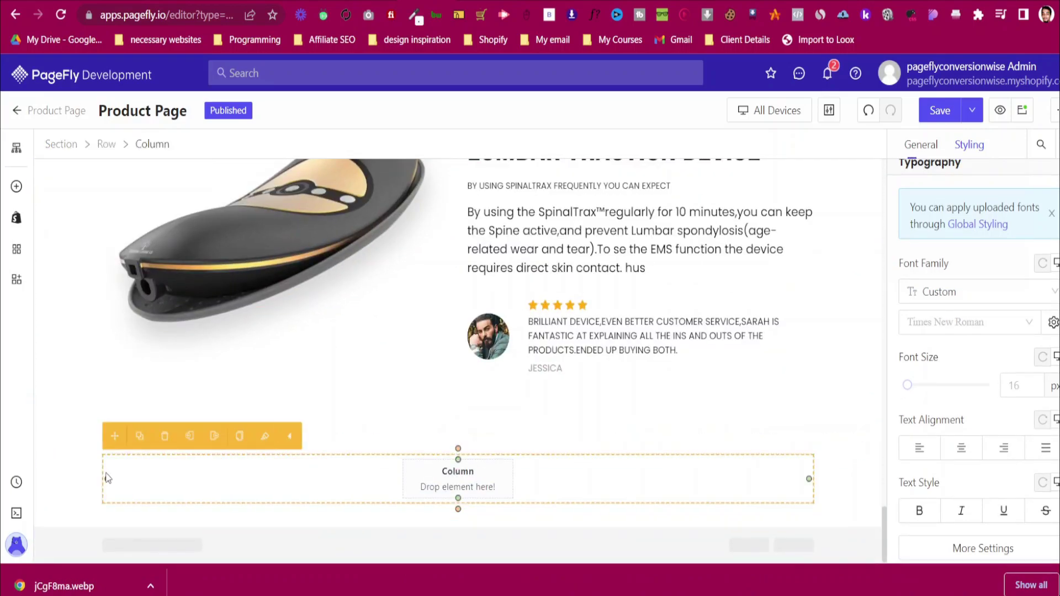
{"action": "left_click", "coordinate": [108, 144]}
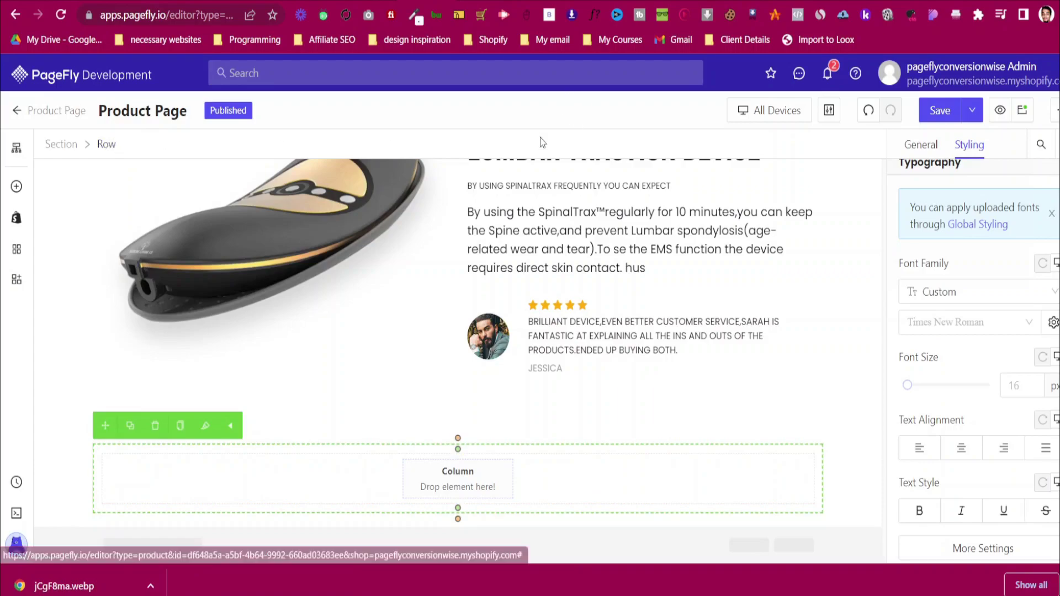
{"action": "left_click", "coordinate": [476, 1]}
{"action": "scroll", "coordinate": [476, 325], "scroll_direction": "up", "scroll_amount": 1}
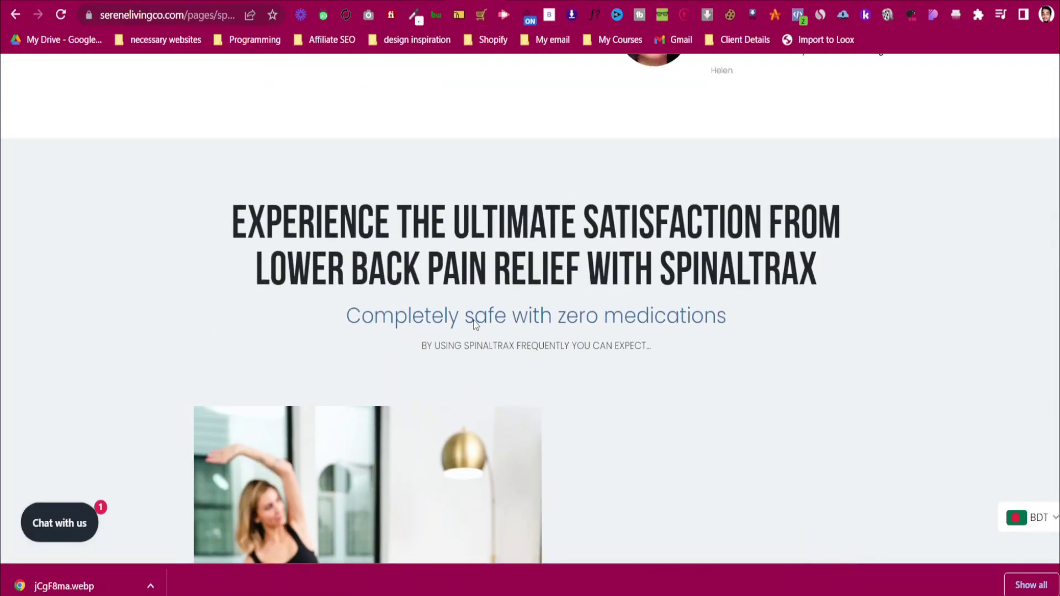
{"action": "left_click", "coordinate": [464, 1]}
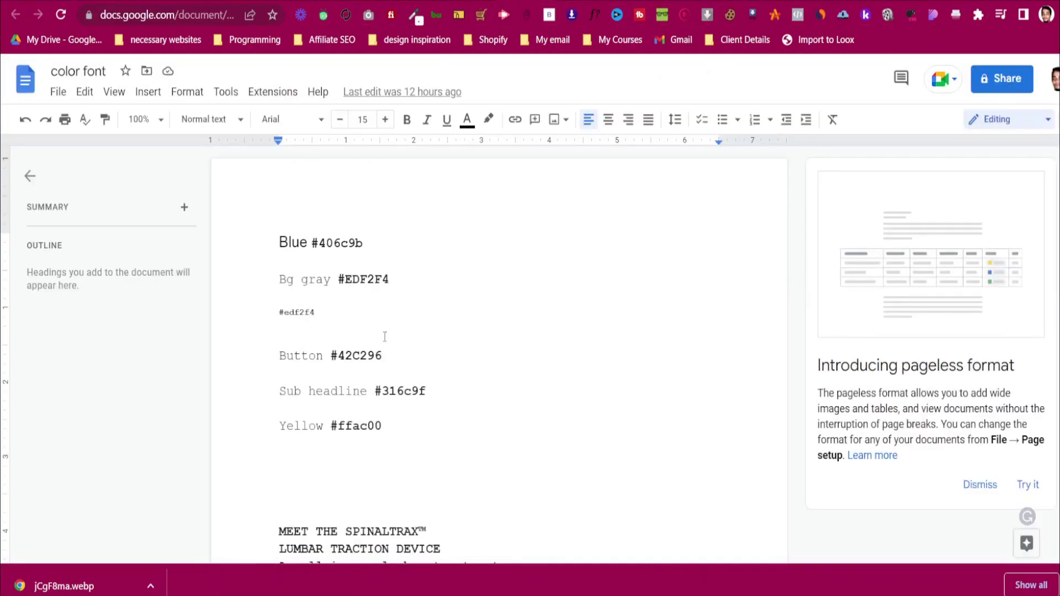
{"action": "left_click_drag", "start_coordinate": [340, 282], "coordinate": [387, 282]}
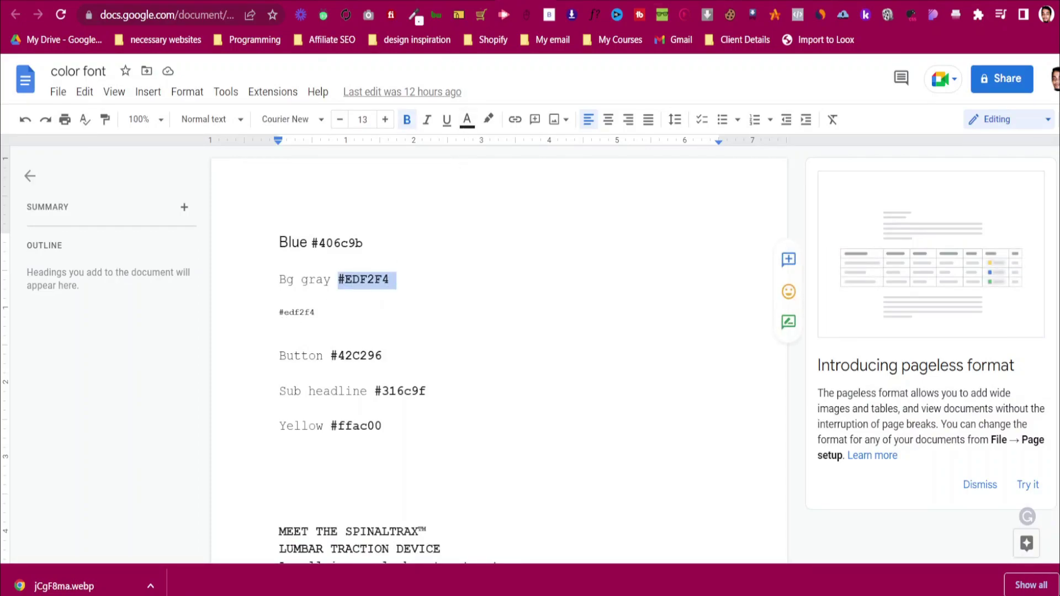
Return to the PageFly editor and set the empty section's background color to #EDF2F4
{"action": "key", "text": "ctrl+Tab"}
{"action": "left_click", "coordinate": [68, 452]}
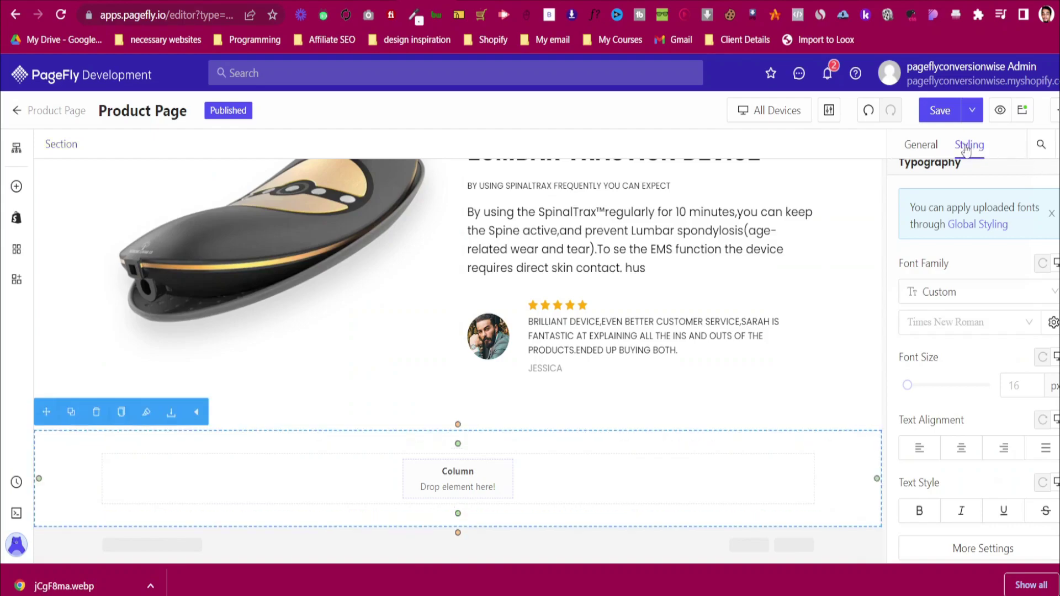
{"action": "scroll", "coordinate": [939, 386], "scroll_direction": "down", "scroll_amount": 6}
{"action": "left_click", "coordinate": [951, 275]}
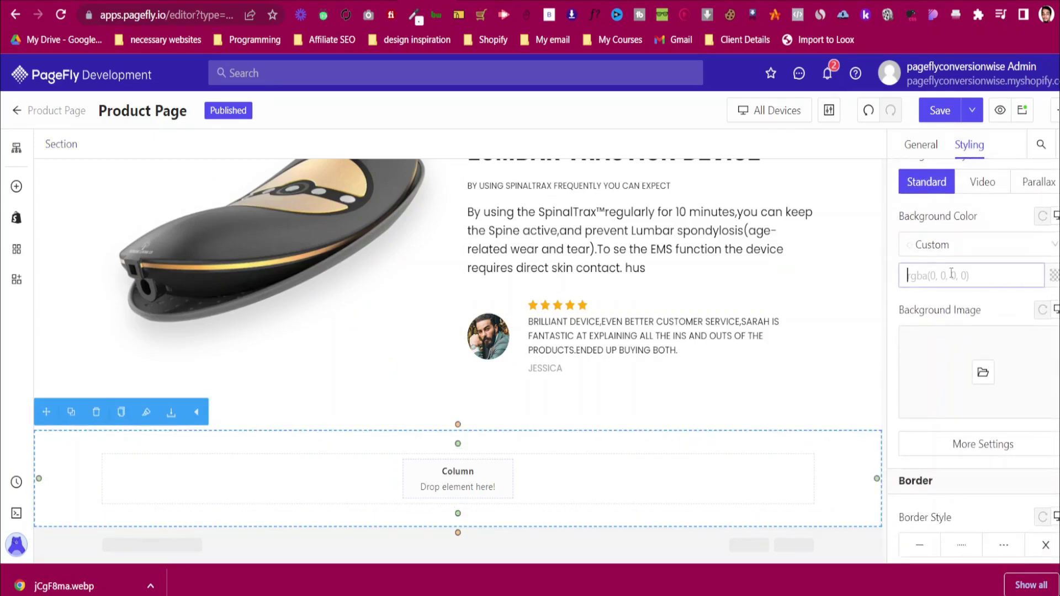
{"action": "type", "text": "#EDF2F4"}
Set the gray section's top and bottom padding to 50 px
{"action": "scroll", "coordinate": [1016, 333], "scroll_direction": "up", "scroll_amount": 10}
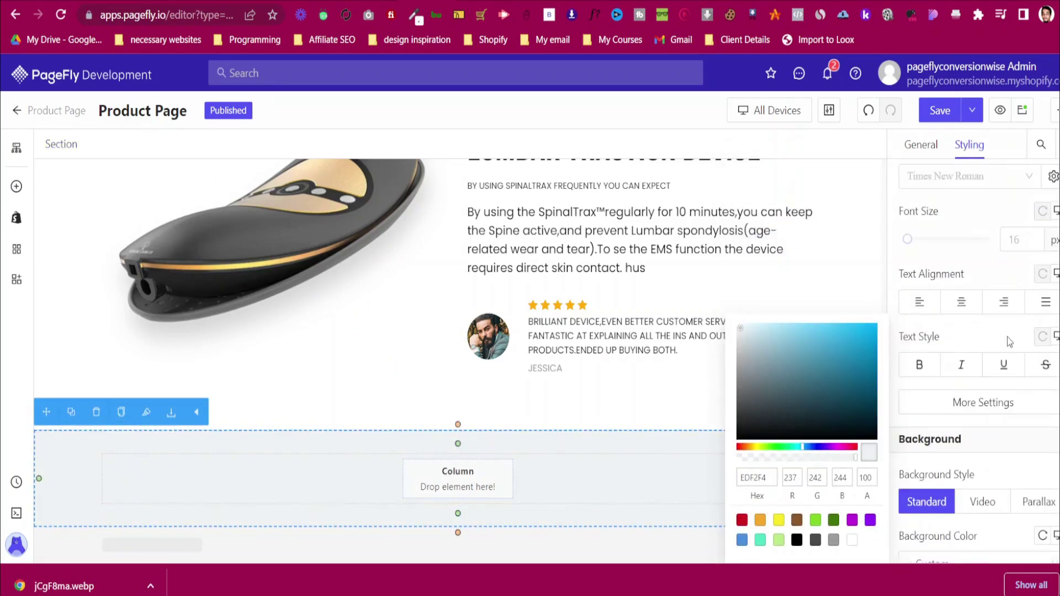
{"action": "scroll", "coordinate": [1006, 337], "scroll_direction": "up", "scroll_amount": 5}
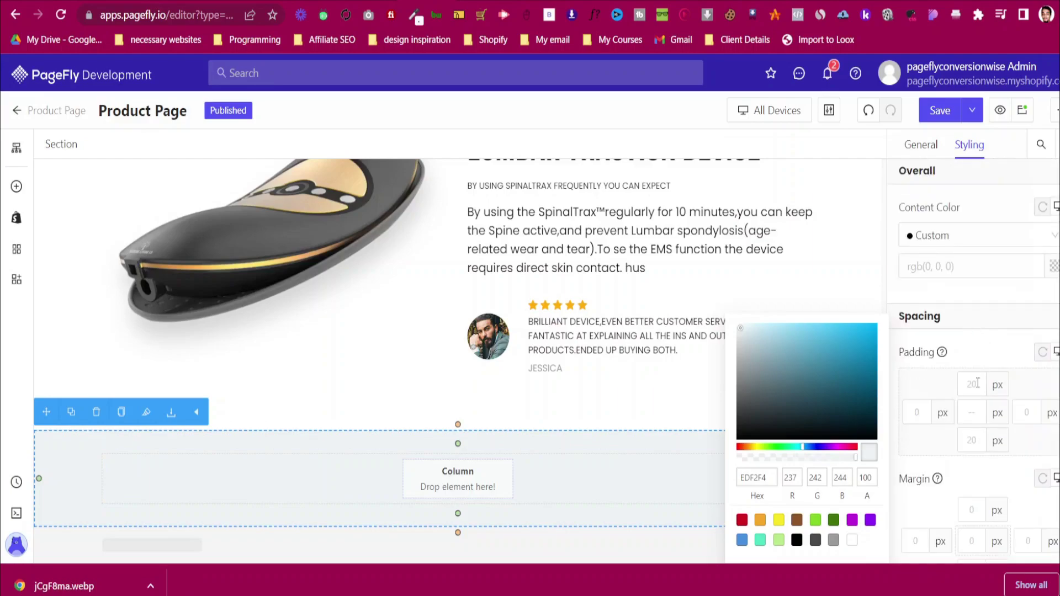
{"action": "left_click", "coordinate": [977, 381]}
{"action": "type", "text": "50"}
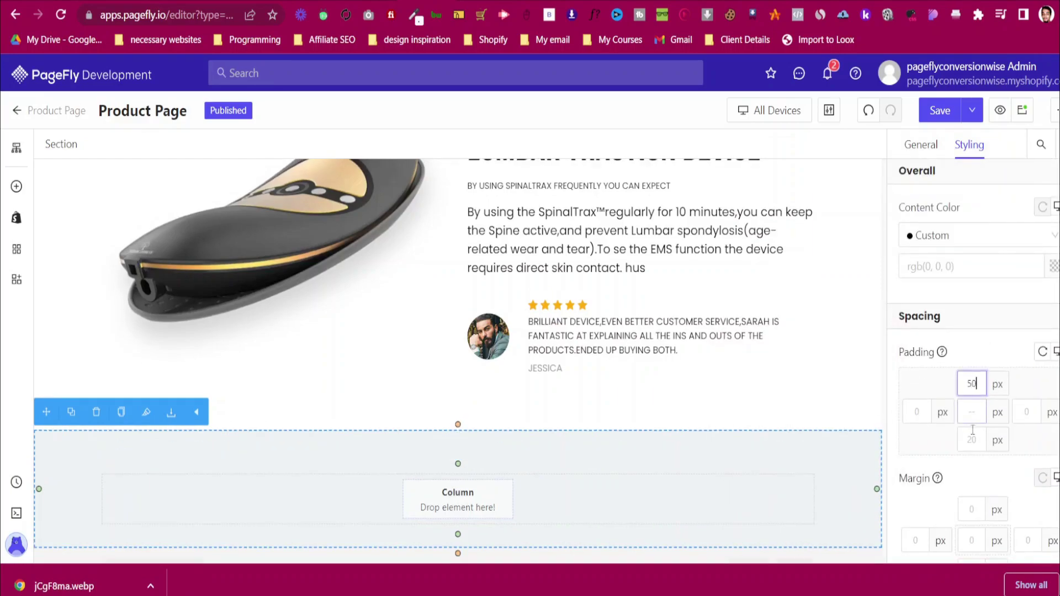
{"action": "left_click", "coordinate": [972, 440]}
{"action": "type", "text": "50"}
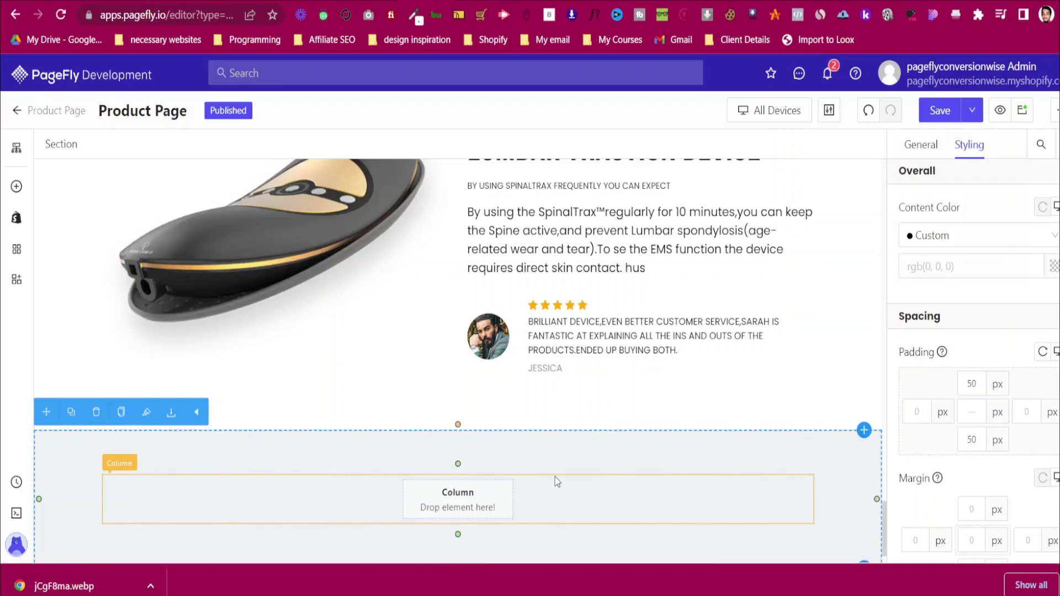
After checking the reference heading, duplicate the "Meet the SpinalTrax Lumbar Traction Device" heading and move the copy into the gray section's empty column
{"action": "scroll", "coordinate": [555, 477], "scroll_direction": "down", "scroll_amount": 1}
{"action": "left_click", "coordinate": [470, 0]}
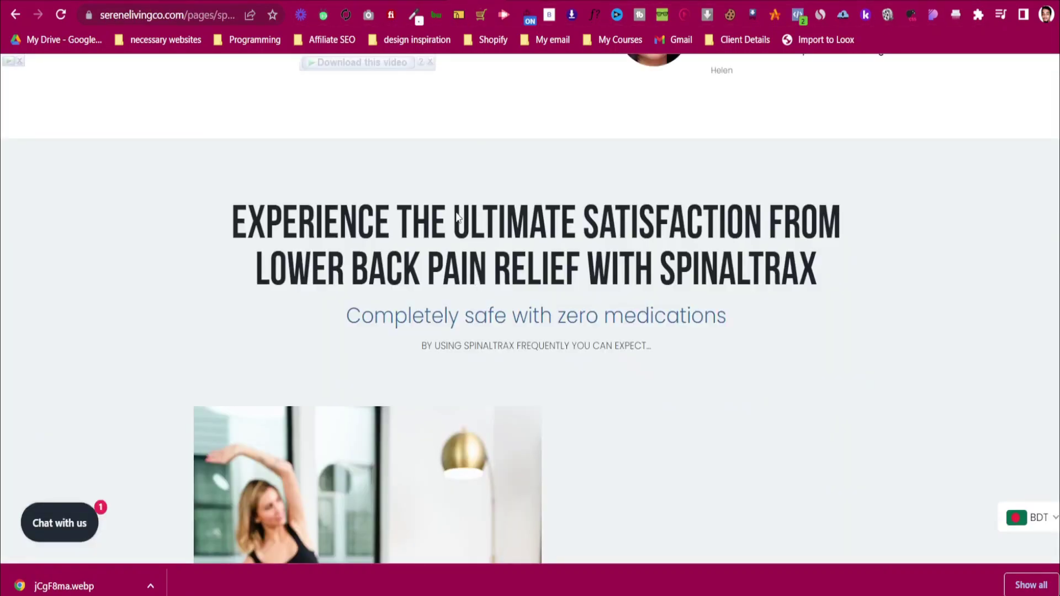
{"action": "left_click", "coordinate": [421, 0]}
{"action": "scroll", "coordinate": [410, 349], "scroll_direction": "up", "scroll_amount": 4}
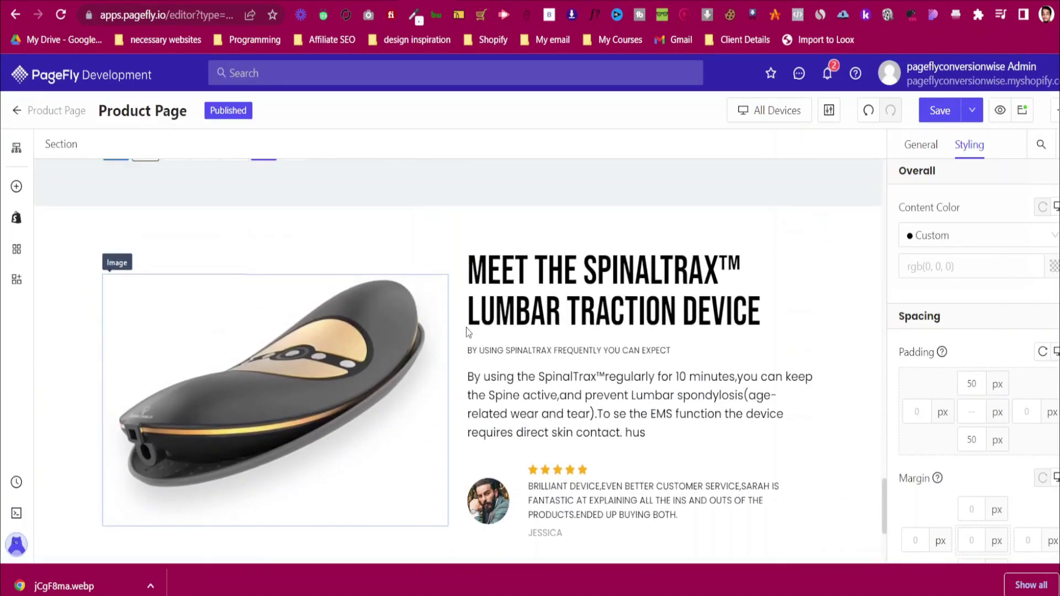
{"action": "left_click", "coordinate": [516, 319]}
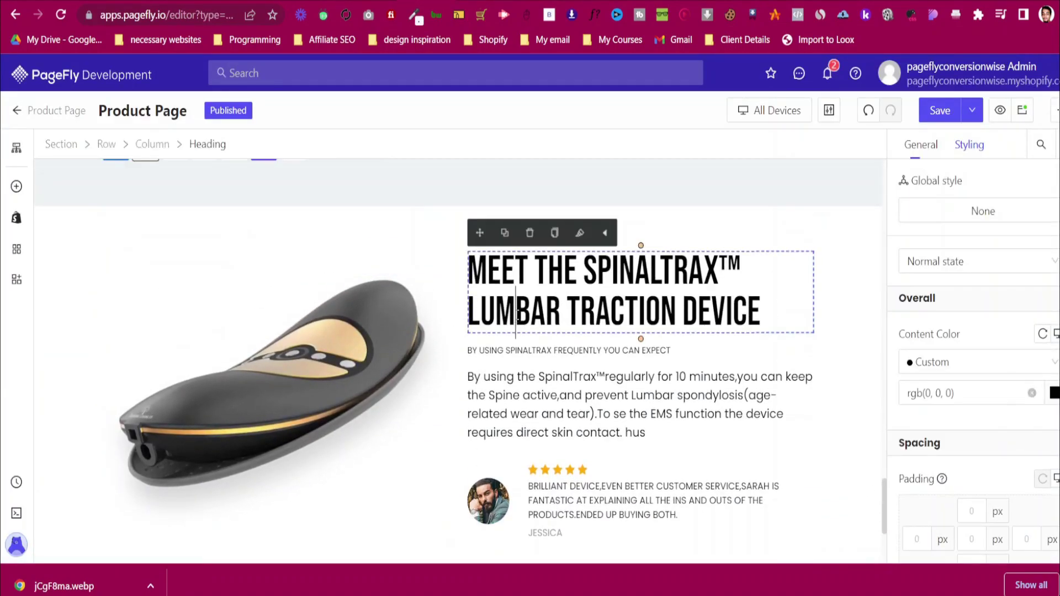
{"action": "left_click", "coordinate": [505, 232]}
{"action": "left_click", "coordinate": [545, 354]}
{"action": "scroll", "coordinate": [545, 356], "scroll_direction": "down", "scroll_amount": 2}
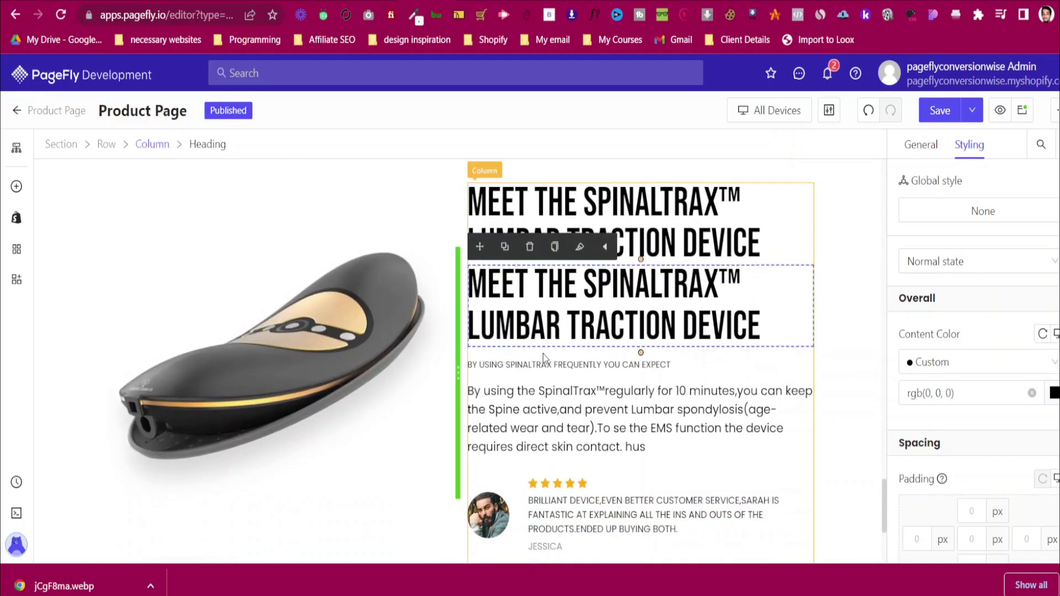
{"action": "scroll", "coordinate": [494, 198], "scroll_direction": "down", "scroll_amount": 2}
{"action": "scroll", "coordinate": [492, 195], "scroll_direction": "up", "scroll_amount": 1}
{"action": "left_click_drag", "start_coordinate": [483, 175], "coordinate": [497, 492]}
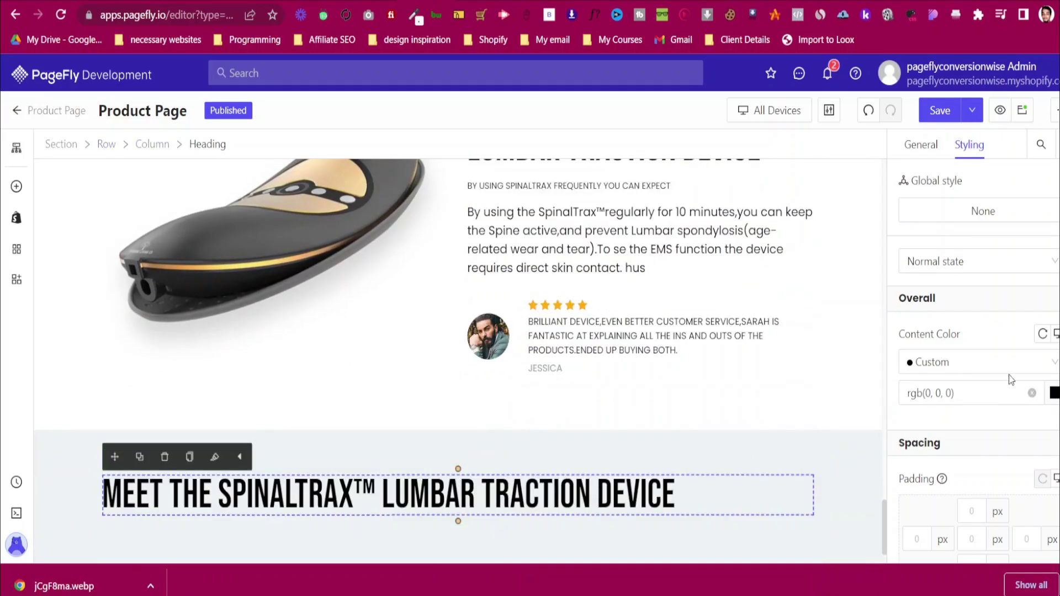
Center the text of the copied heading in the gray section
{"action": "scroll", "coordinate": [978, 395], "scroll_direction": "down", "scroll_amount": 5}
{"action": "scroll", "coordinate": [978, 396], "scroll_direction": "down", "scroll_amount": 5}
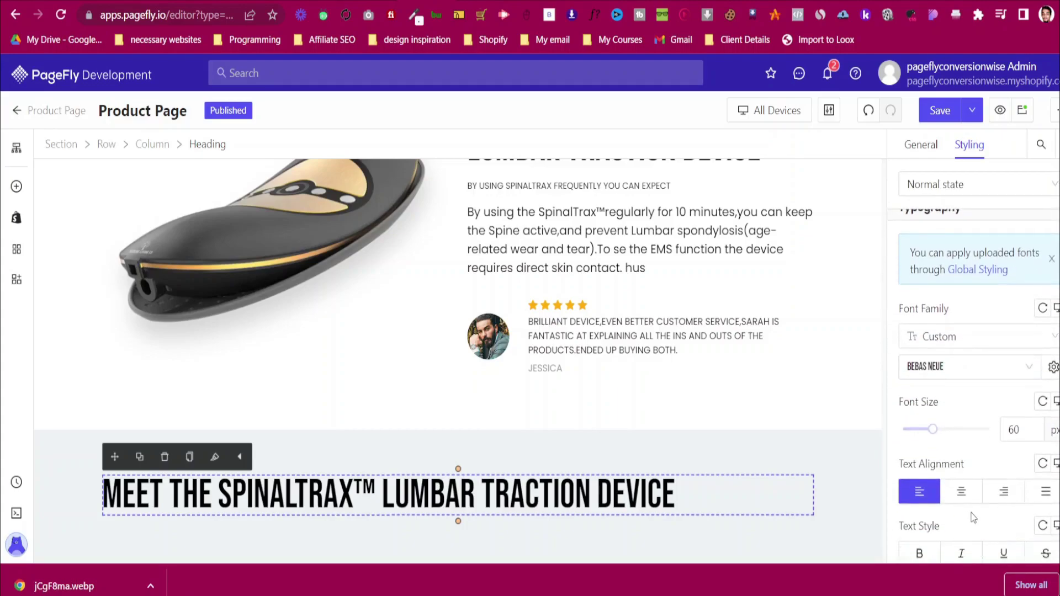
{"action": "left_click", "coordinate": [972, 503]}
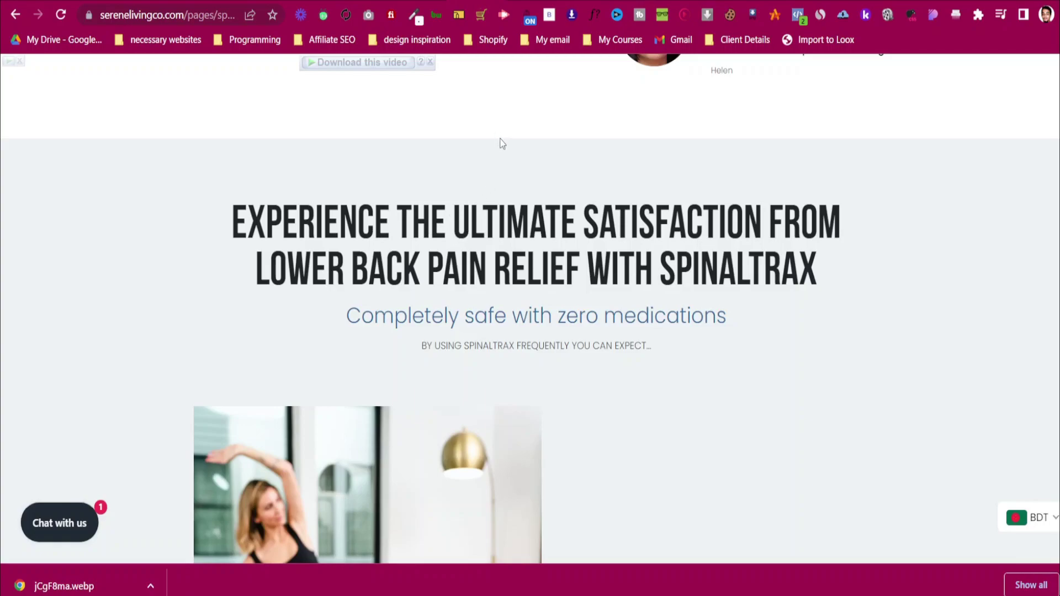
Back in the PageFly editor, duplicate the centered heading within the gray section and select the whole section
{"action": "left_click", "coordinate": [442, 1]}
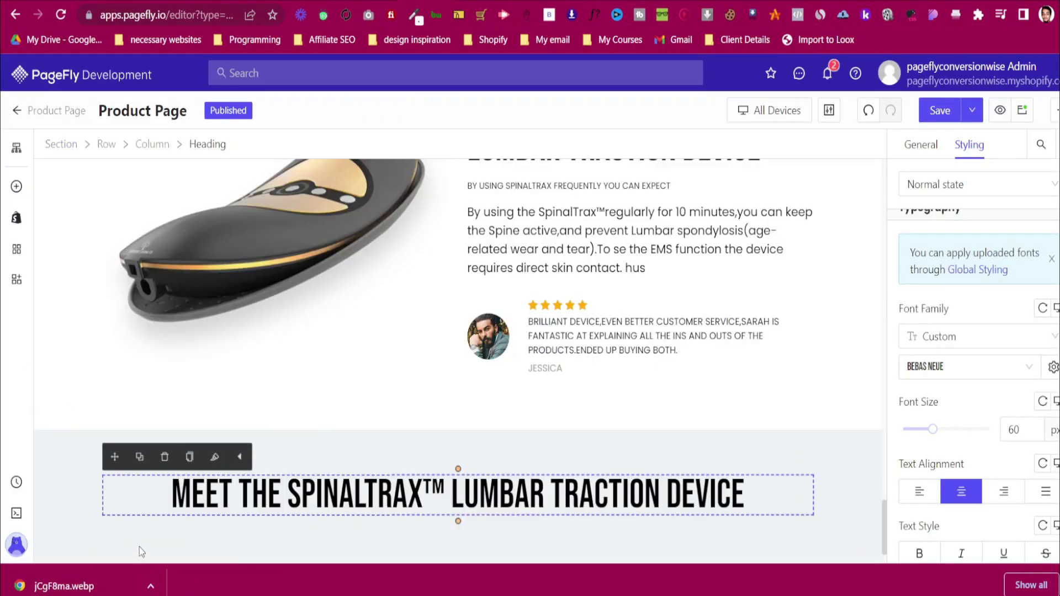
{"action": "left_click", "coordinate": [140, 456]}
{"action": "left_click", "coordinate": [501, 534]}
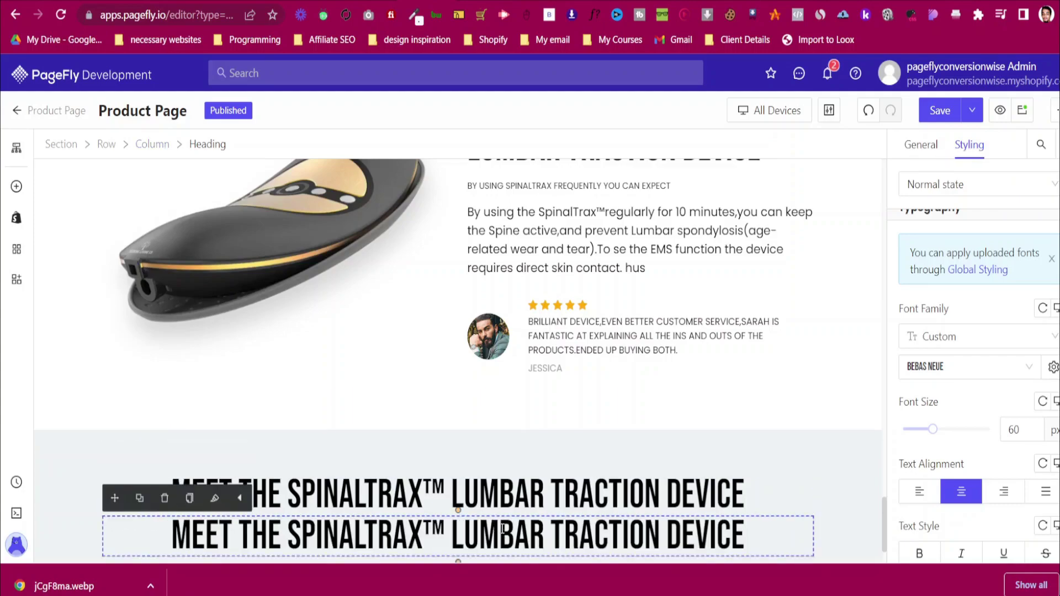
{"action": "scroll", "coordinate": [502, 529], "scroll_direction": "up", "scroll_amount": 10}
{"action": "scroll", "coordinate": [330, 264], "scroll_direction": "down", "scroll_amount": 10}
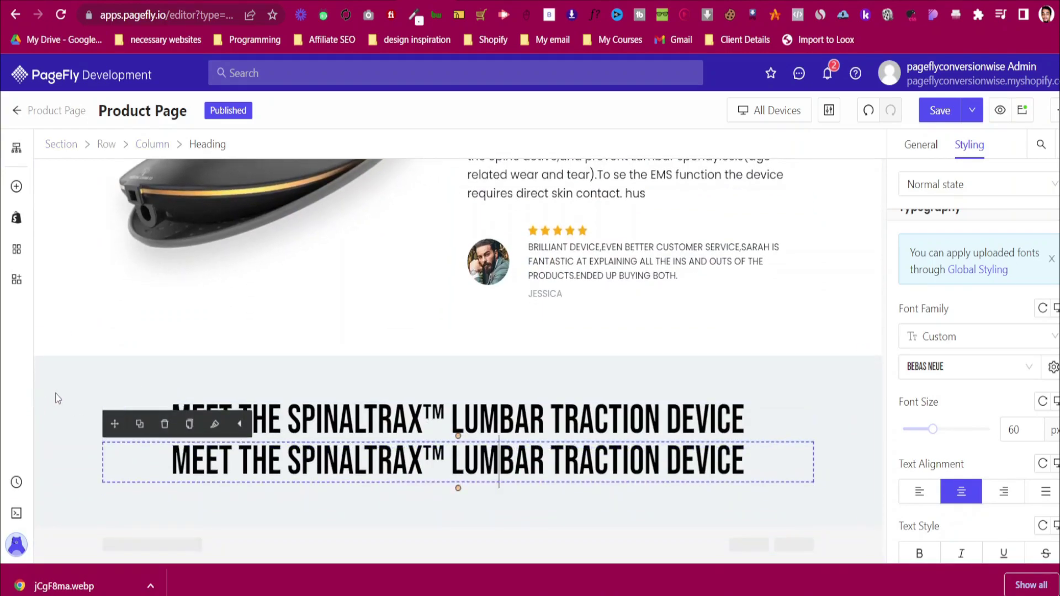
{"action": "left_click", "coordinate": [62, 397]}
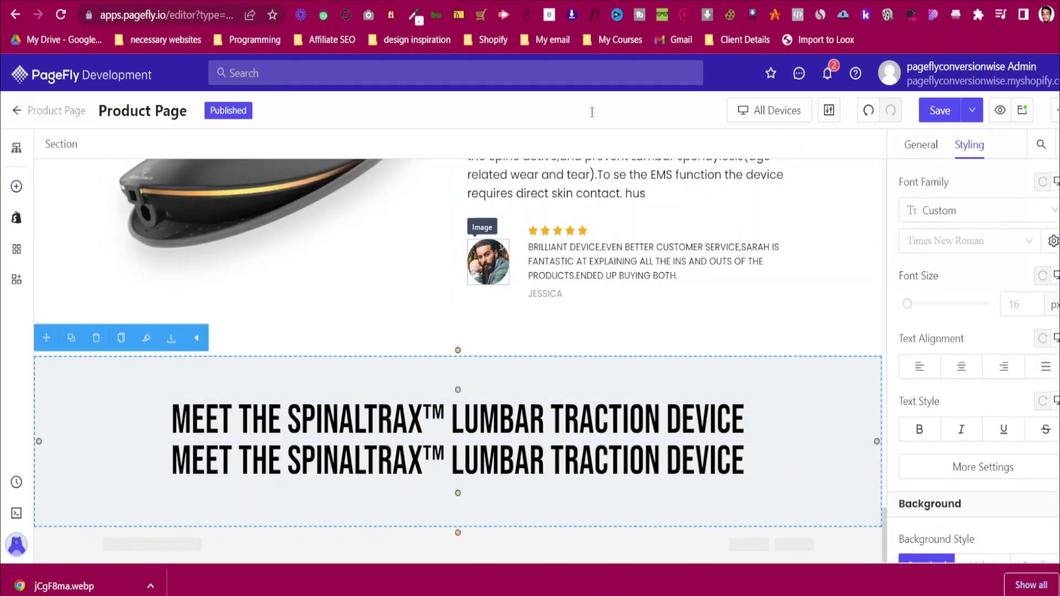
Duplicate the "Completely safe with zero medications" subheading from the "Get relief from back pain and more" section and move the copy below the gray section's headings
{"action": "left_click", "coordinate": [491, 1]}
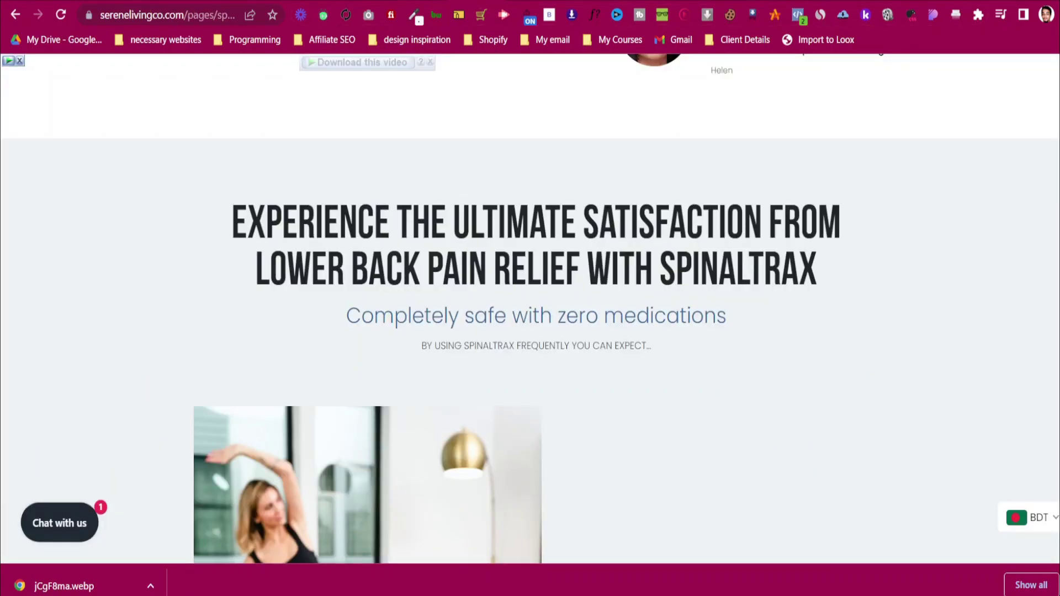
{"action": "left_click", "coordinate": [320, 1]}
{"action": "scroll", "coordinate": [224, 344], "scroll_direction": "up", "scroll_amount": 5}
{"action": "scroll", "coordinate": [225, 345], "scroll_direction": "up", "scroll_amount": 10}
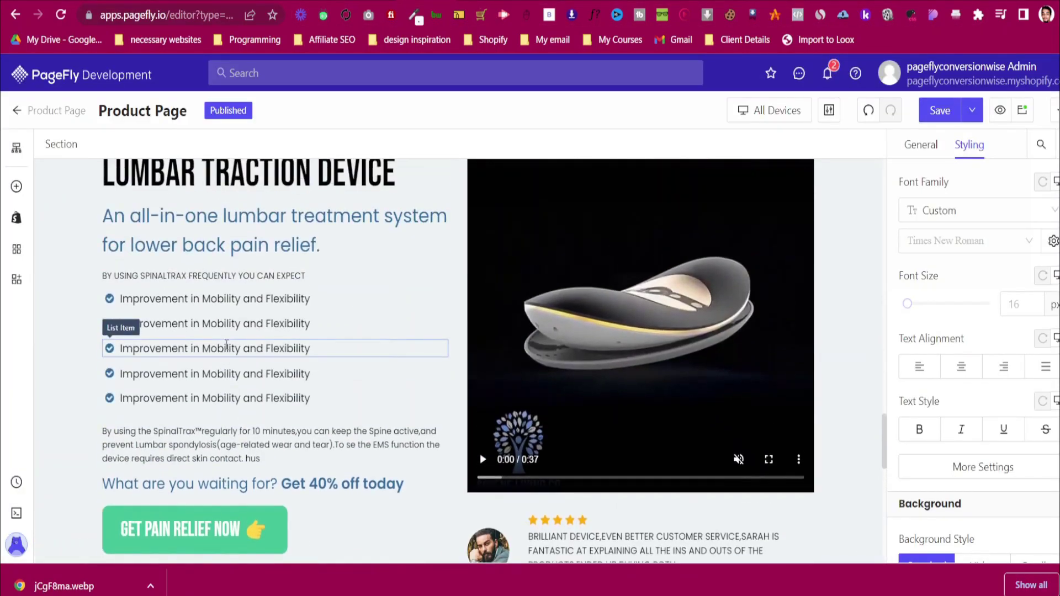
{"action": "scroll", "coordinate": [228, 352], "scroll_direction": "down", "scroll_amount": 5}
{"action": "scroll", "coordinate": [230, 350], "scroll_direction": "up", "scroll_amount": 15}
{"action": "scroll", "coordinate": [427, 323], "scroll_direction": "up", "scroll_amount": 3}
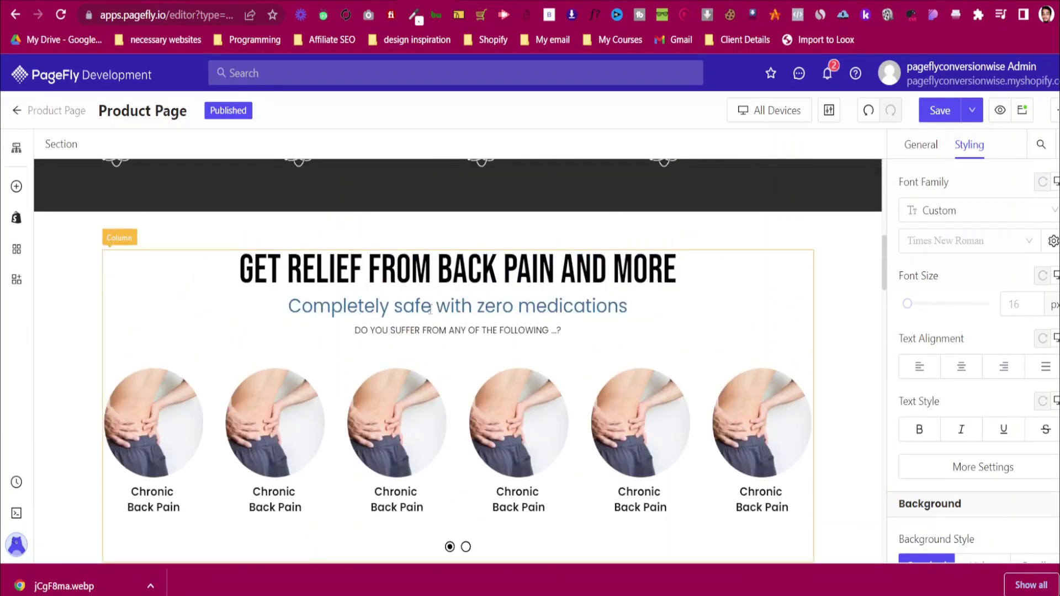
{"action": "left_click", "coordinate": [184, 298]}
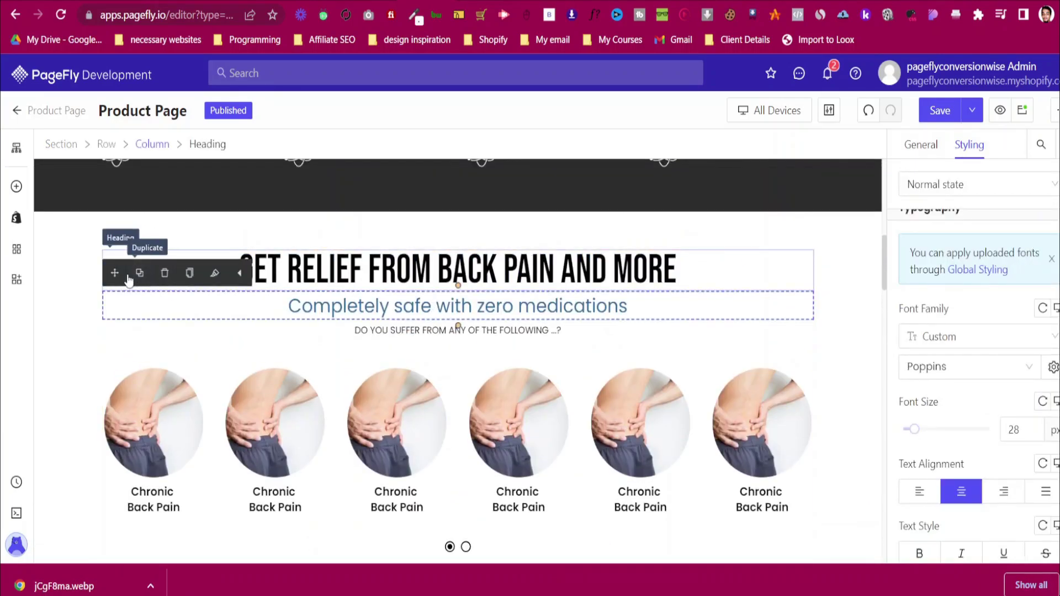
{"action": "left_click", "coordinate": [140, 273]}
{"action": "scroll", "coordinate": [459, 359], "scroll_direction": "down", "scroll_amount": 10}
{"action": "left_click_drag", "start_coordinate": [410, 589], "coordinate": [534, 497]}
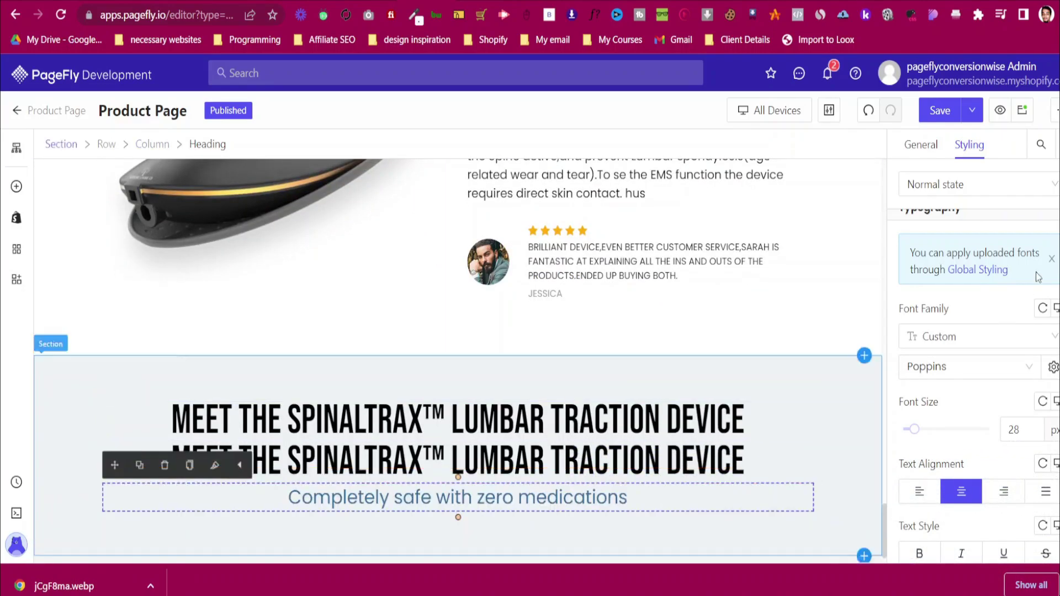
After checking the reference page, duplicate the "By using SpinalTrax frequently you can expect" paragraph and move the copy below the gray section's subheading
{"action": "left_click", "coordinate": [476, 2]}
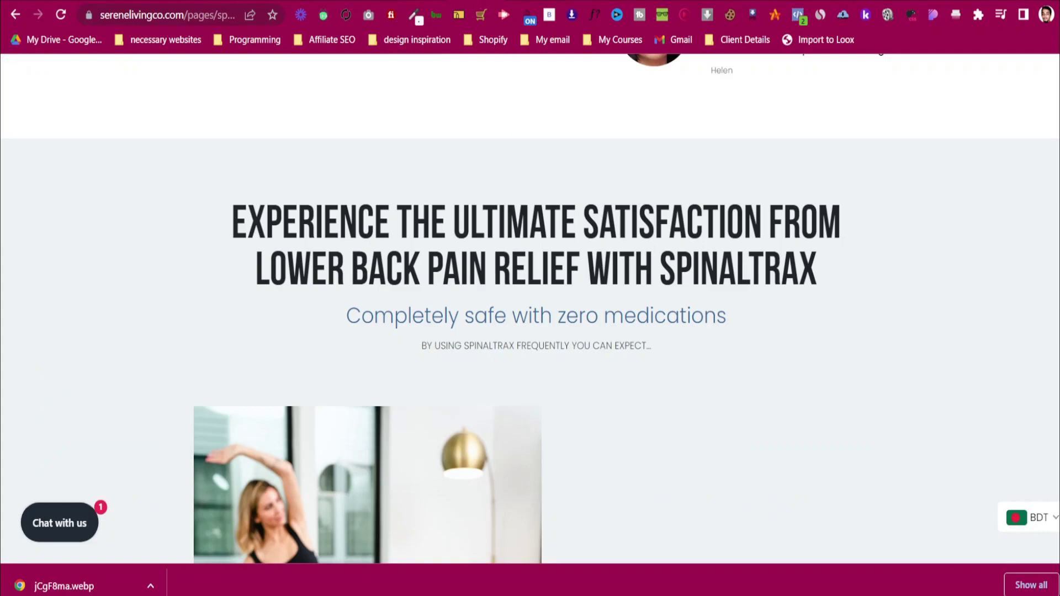
{"action": "left_click", "coordinate": [381, 1]}
{"action": "scroll", "coordinate": [260, 400], "scroll_direction": "up", "scroll_amount": 12}
{"action": "scroll", "coordinate": [263, 400], "scroll_direction": "down", "scroll_amount": 3}
{"action": "scroll", "coordinate": [264, 400], "scroll_direction": "up", "scroll_amount": 4}
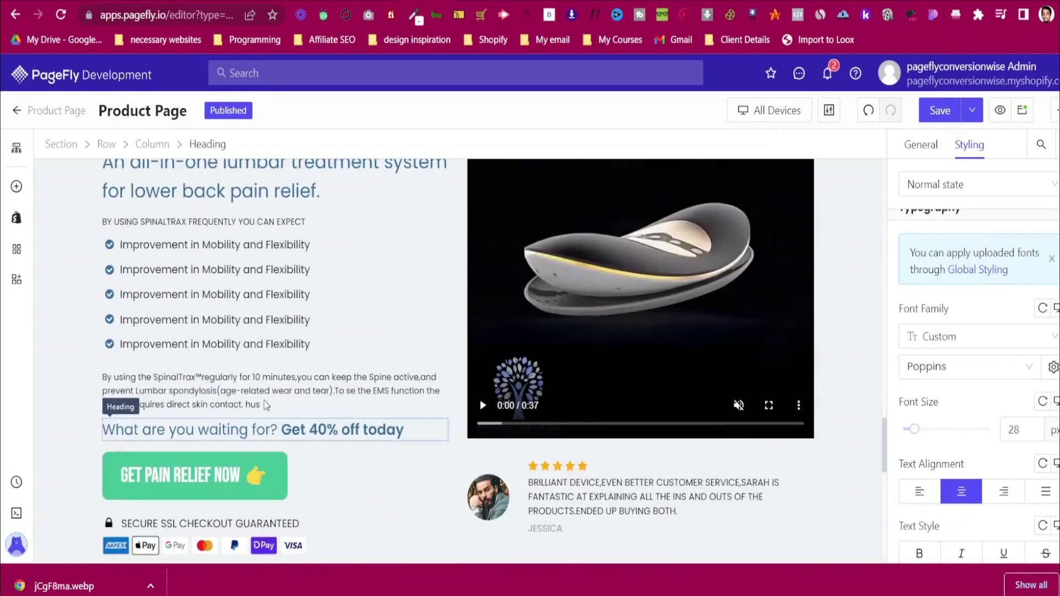
{"action": "left_click", "coordinate": [294, 276]}
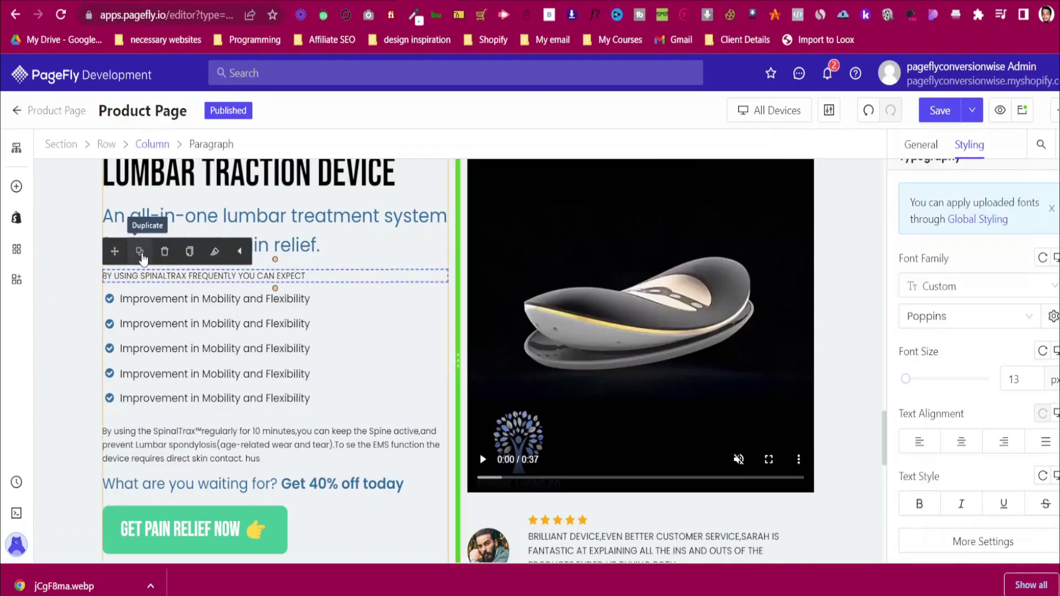
{"action": "left_click", "coordinate": [139, 251]}
{"action": "left_click_drag", "start_coordinate": [115, 251], "coordinate": [501, 486]}
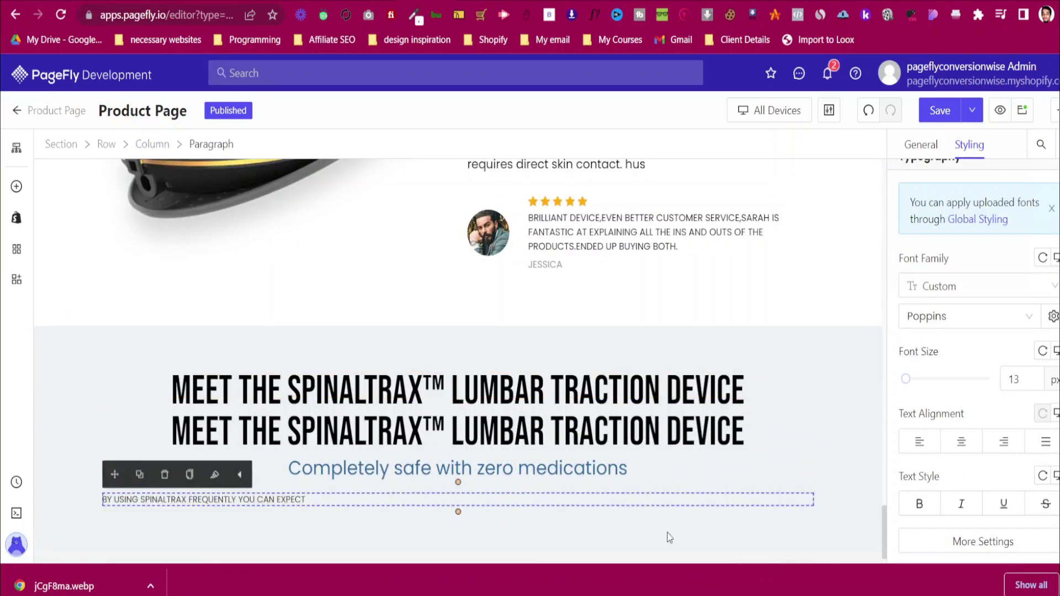
Center the copied paragraph's text and set its top margin to 10 px
{"action": "left_click", "coordinate": [961, 443]}
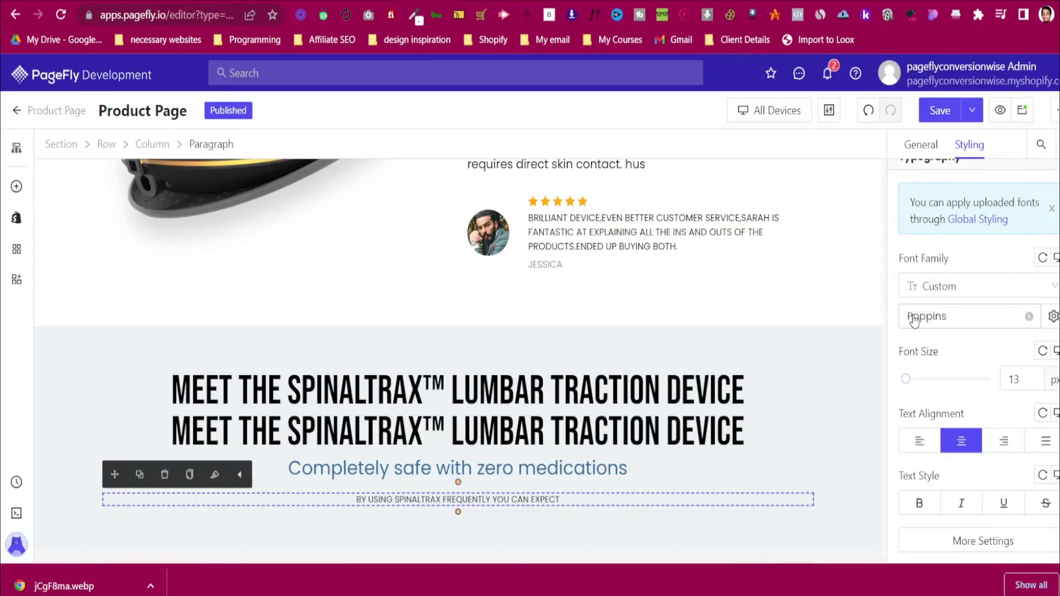
{"action": "scroll", "coordinate": [939, 387], "scroll_direction": "up", "scroll_amount": 8}
{"action": "key", "text": "BackSpace"}
{"action": "type", "text": "1"}
{"action": "key", "text": "BackSpace"}
{"action": "type", "text": "0"}
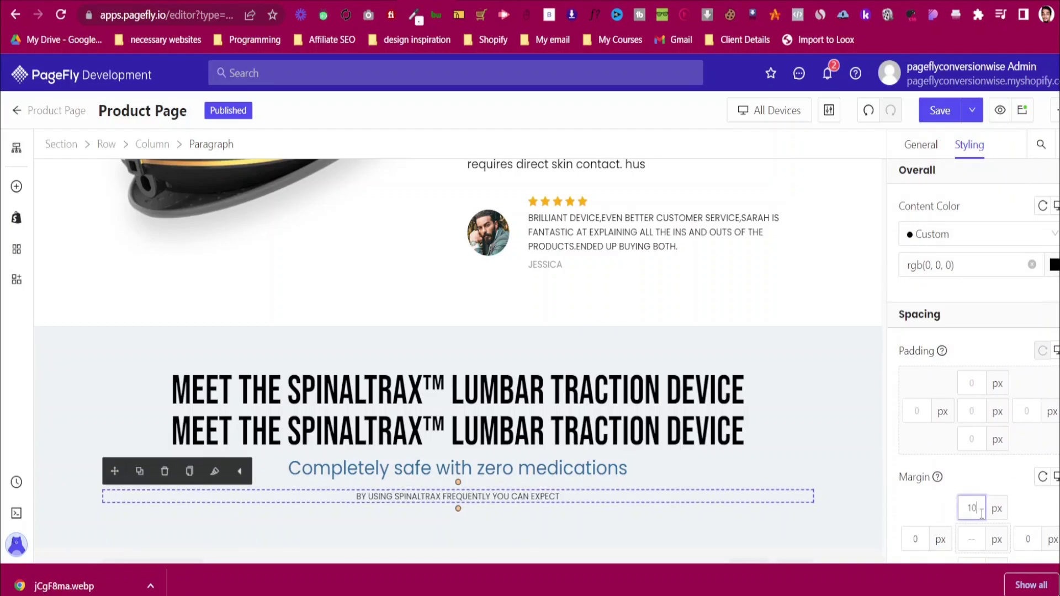
{"action": "left_click", "coordinate": [91, 374]}
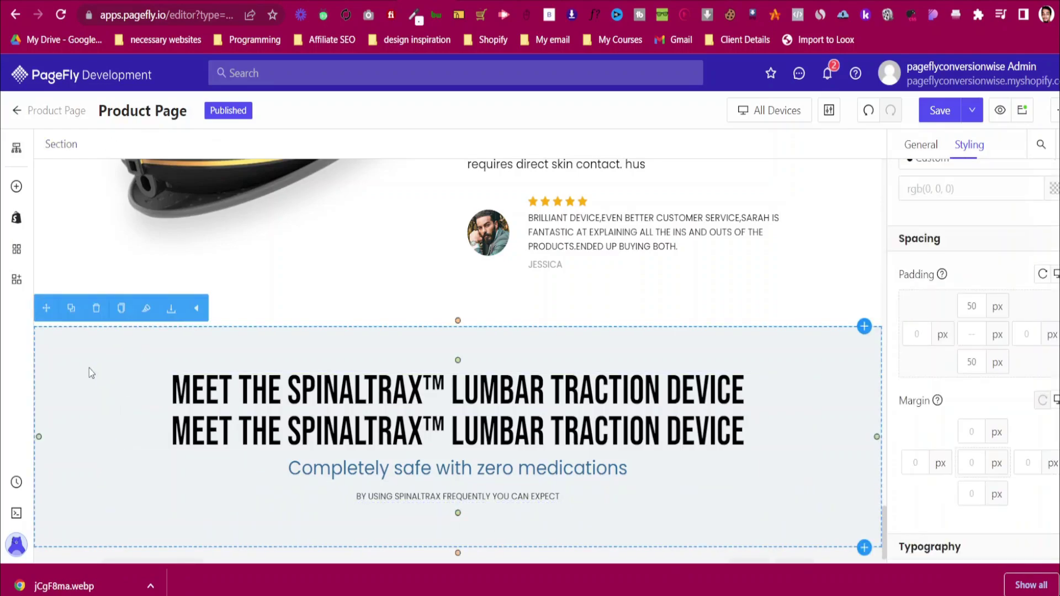
After checking the reference layout, add a row with two half-width columns below the text block in the gray section
{"action": "left_click", "coordinate": [547, 2]}
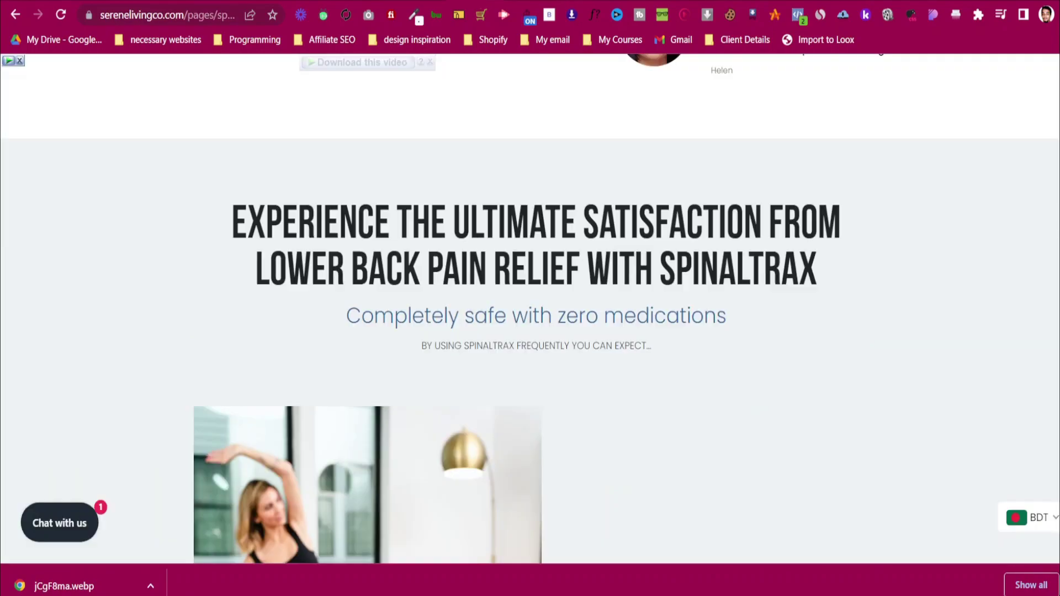
{"action": "scroll", "coordinate": [520, 301], "scroll_direction": "down", "scroll_amount": 5}
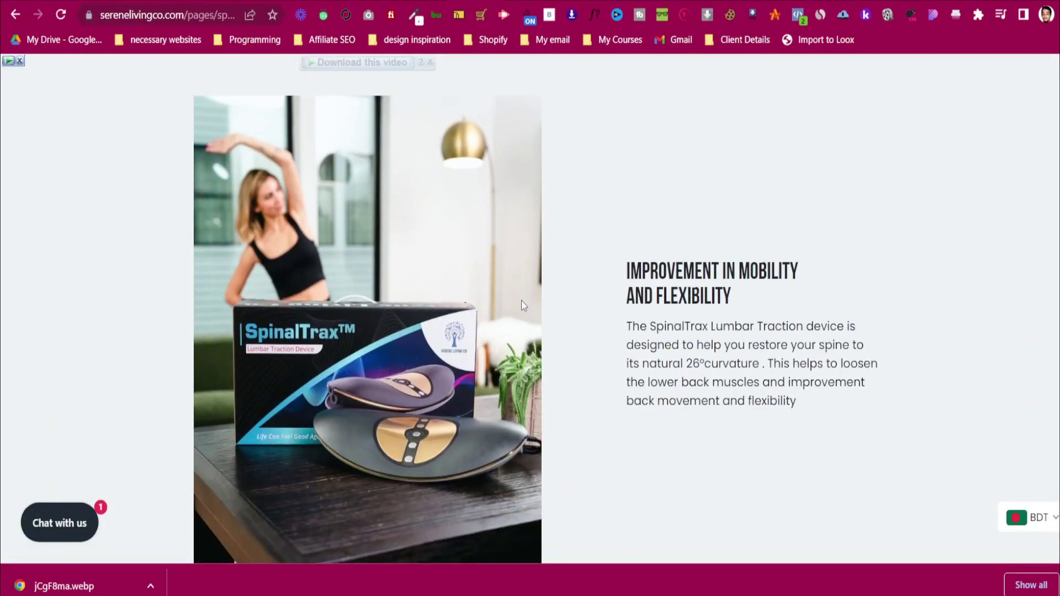
{"action": "left_click", "coordinate": [420, 1]}
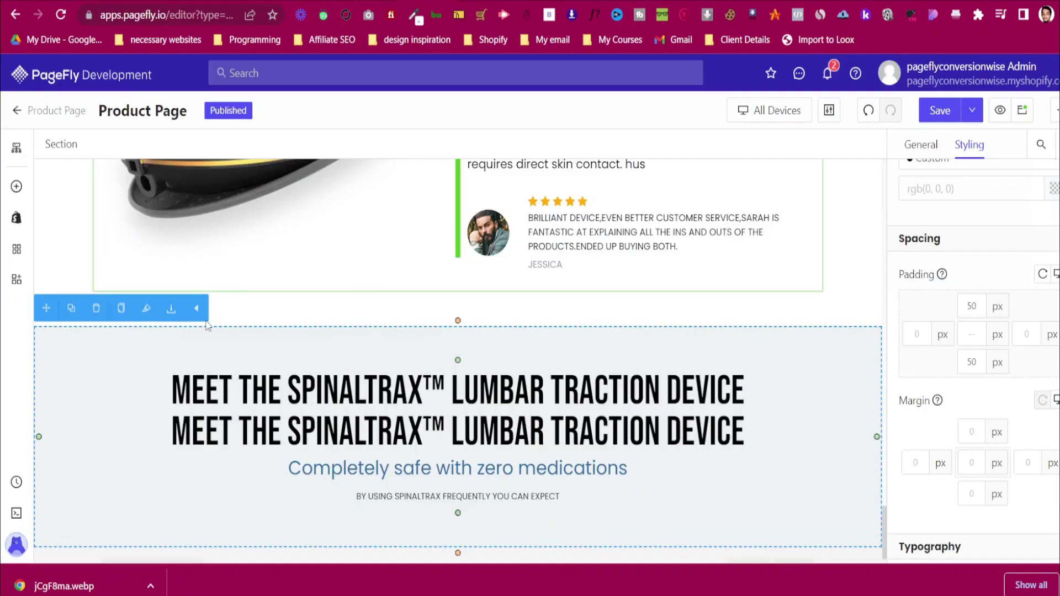
{"action": "left_click", "coordinate": [119, 363]}
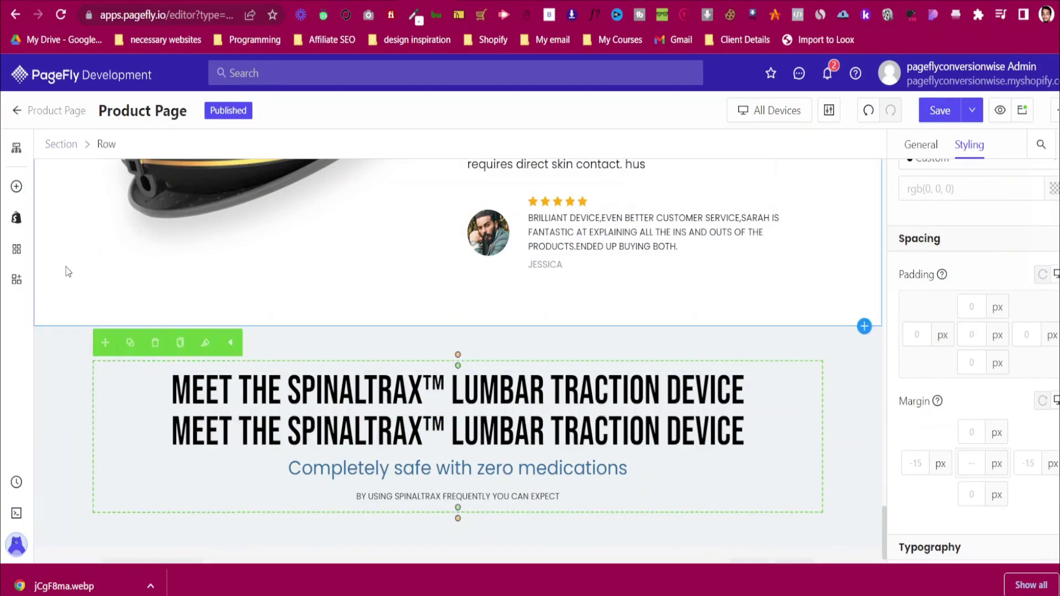
{"action": "left_click", "coordinate": [15, 188]}
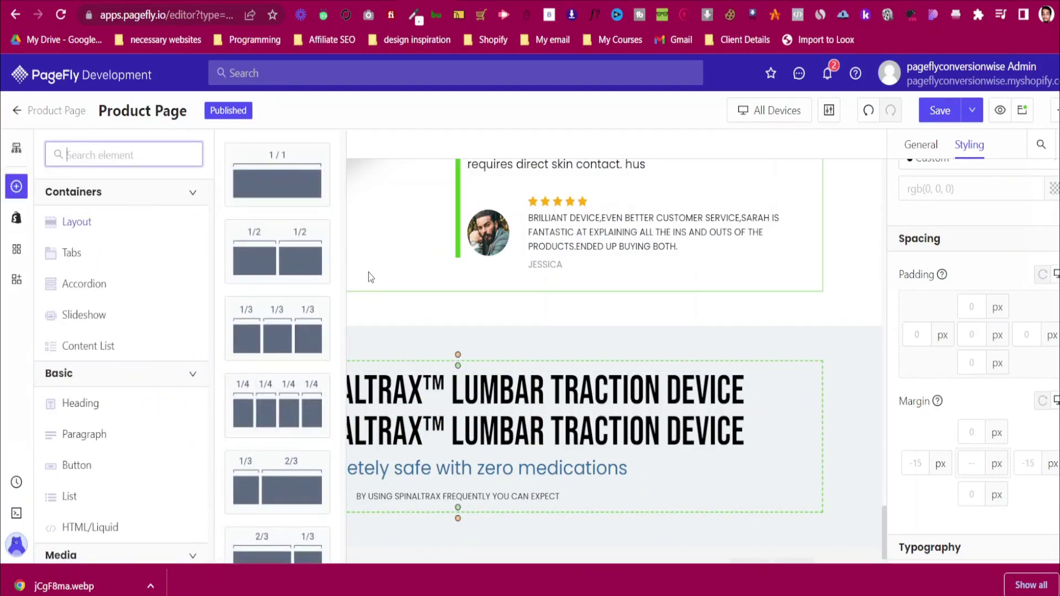
{"action": "left_click_drag", "start_coordinate": [250, 264], "coordinate": [499, 523]}
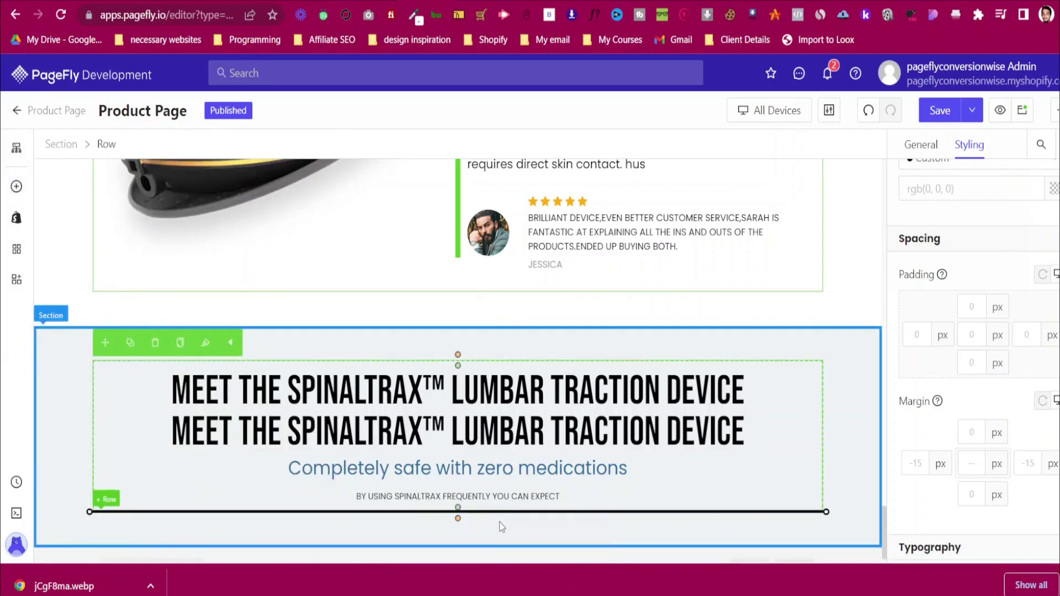
{"action": "scroll", "coordinate": [71, 489], "scroll_direction": "down", "scroll_amount": 1}
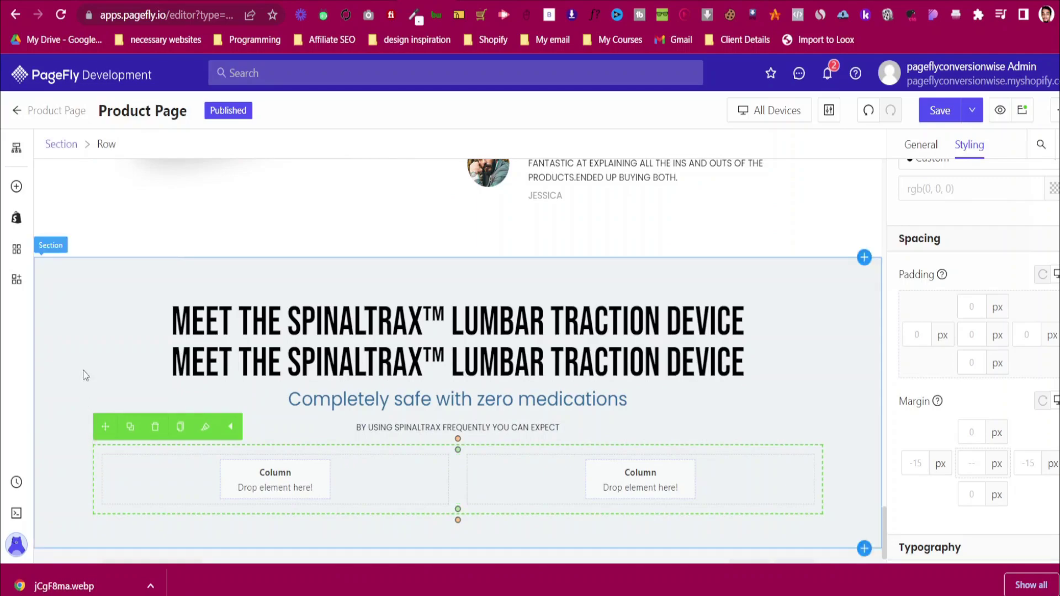
{"action": "left_click", "coordinate": [100, 307]}
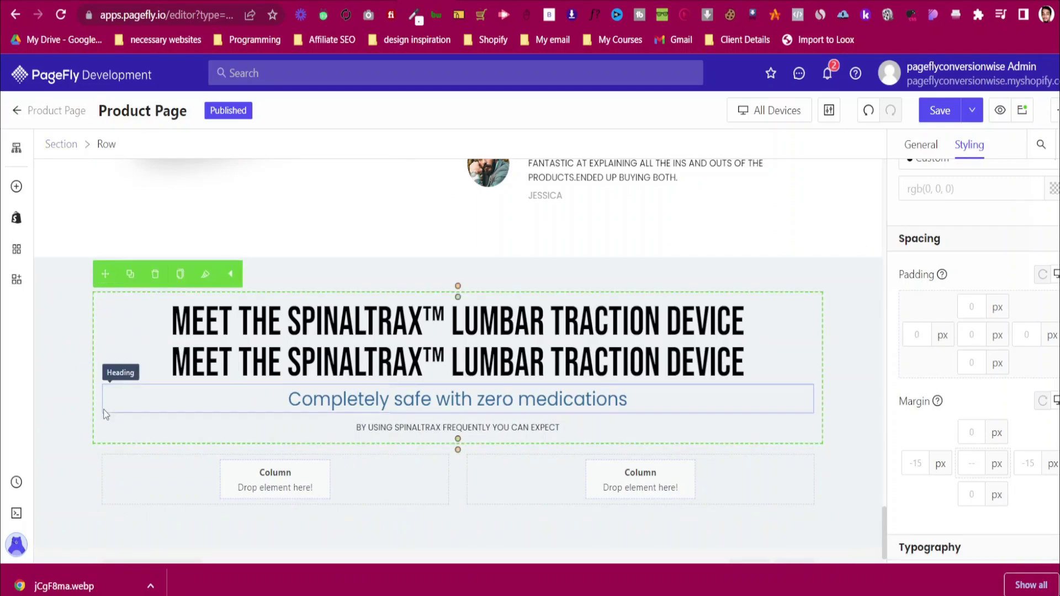
{"action": "left_click", "coordinate": [98, 450]}
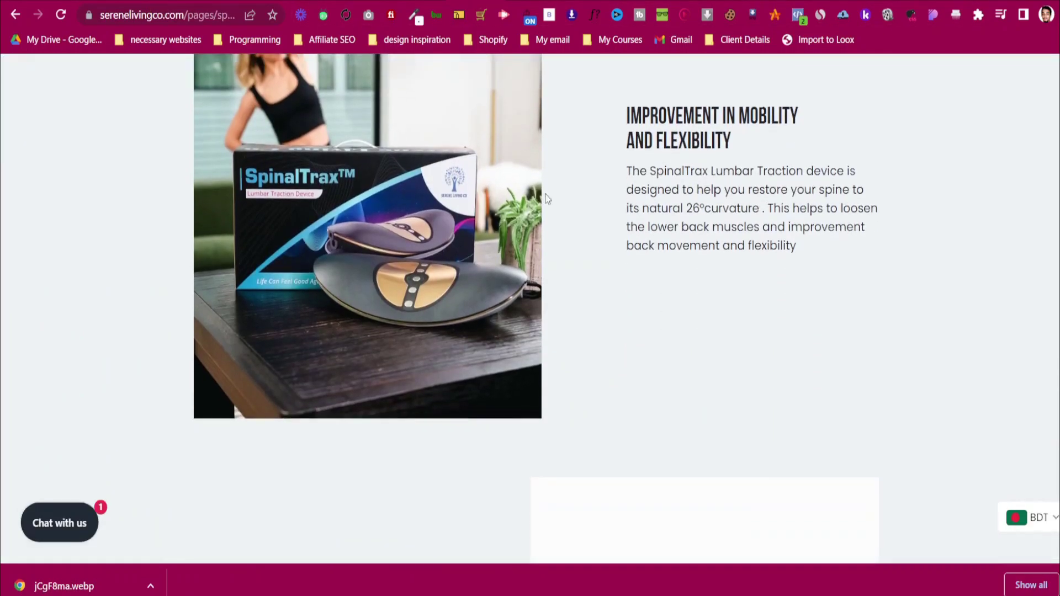
On the reference page, inspect the fonts of the "Improvement in Mobility and Flexibility" heading and the paragraph below it with WhatFont
{"action": "scroll", "coordinate": [644, 286], "scroll_direction": "up", "scroll_amount": 3}
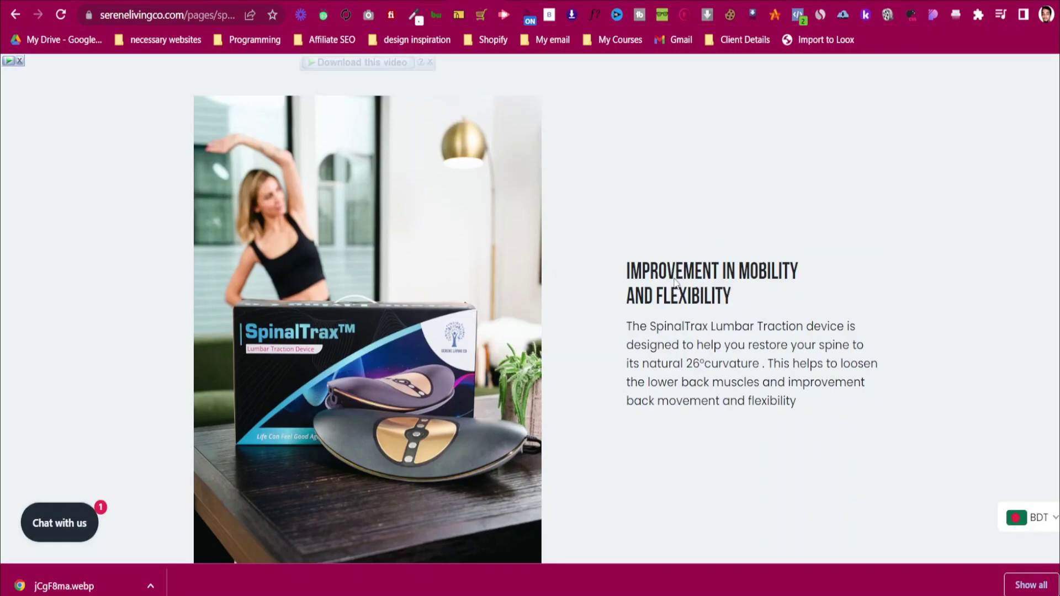
{"action": "left_click", "coordinate": [595, 15]}
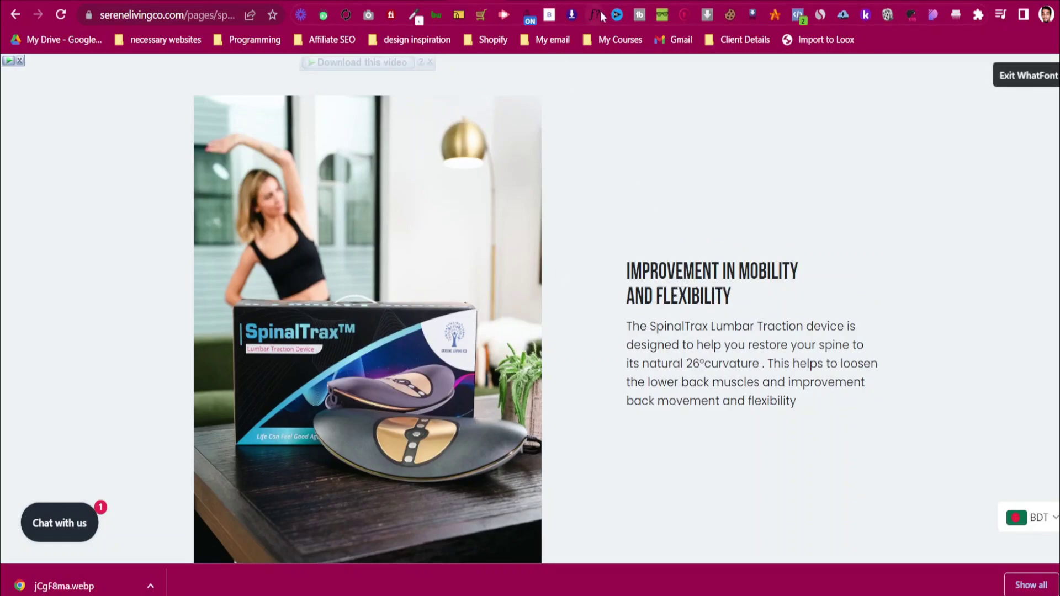
{"action": "left_click", "coordinate": [680, 274]}
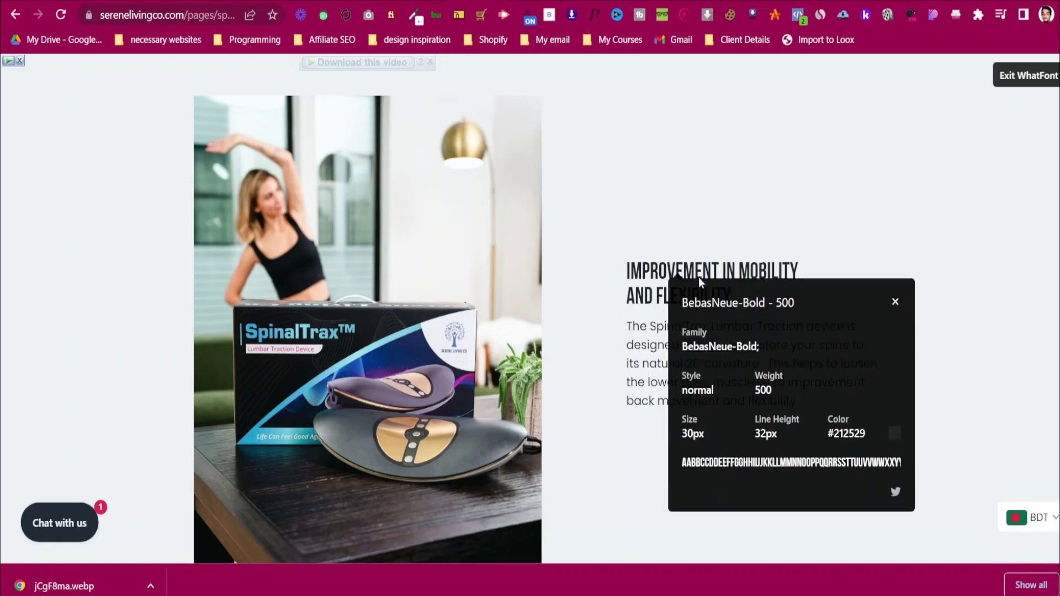
{"action": "left_click", "coordinate": [895, 305]}
{"action": "left_click", "coordinate": [618, 359]}
{"action": "left_click", "coordinate": [669, 350]}
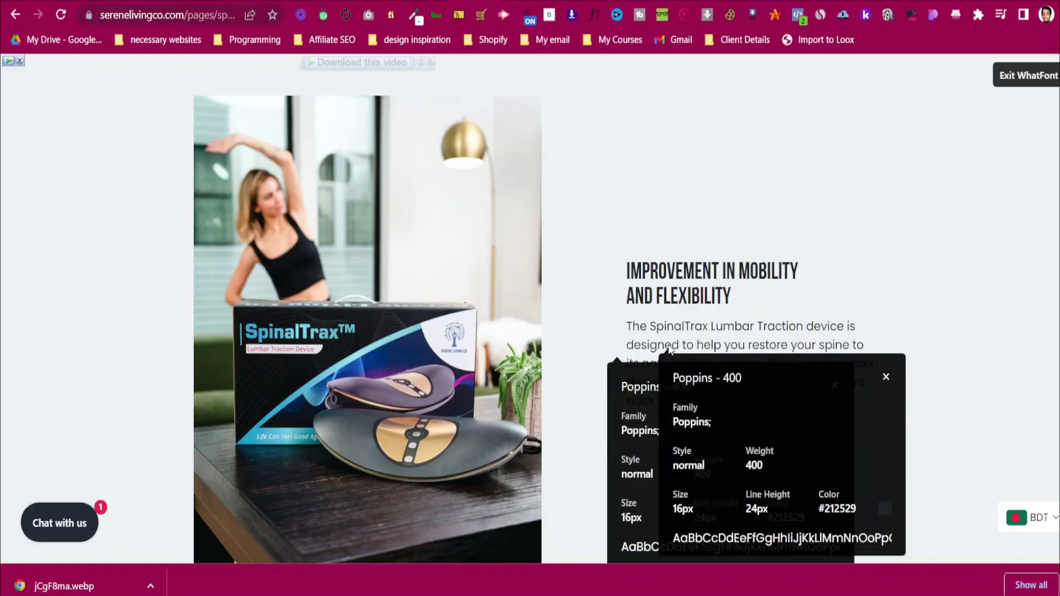
{"action": "left_click", "coordinate": [885, 378]}
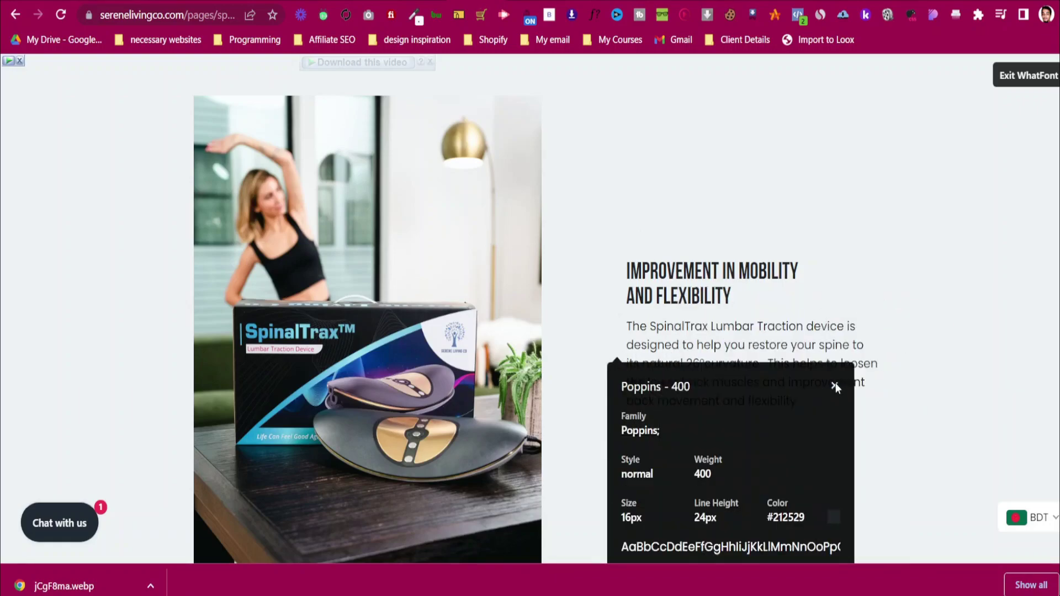
{"action": "left_click", "coordinate": [835, 385]}
Inspect the fonts of the "Get your SpinalTrax" heading and its description in the reference page's "Pain relief in 3 simple steps" section for comparison
{"action": "scroll", "coordinate": [806, 325], "scroll_direction": "up", "scroll_amount": 10}
{"action": "scroll", "coordinate": [727, 318], "scroll_direction": "up", "scroll_amount": 5}
{"action": "scroll", "coordinate": [337, 296], "scroll_direction": "up", "scroll_amount": 15}
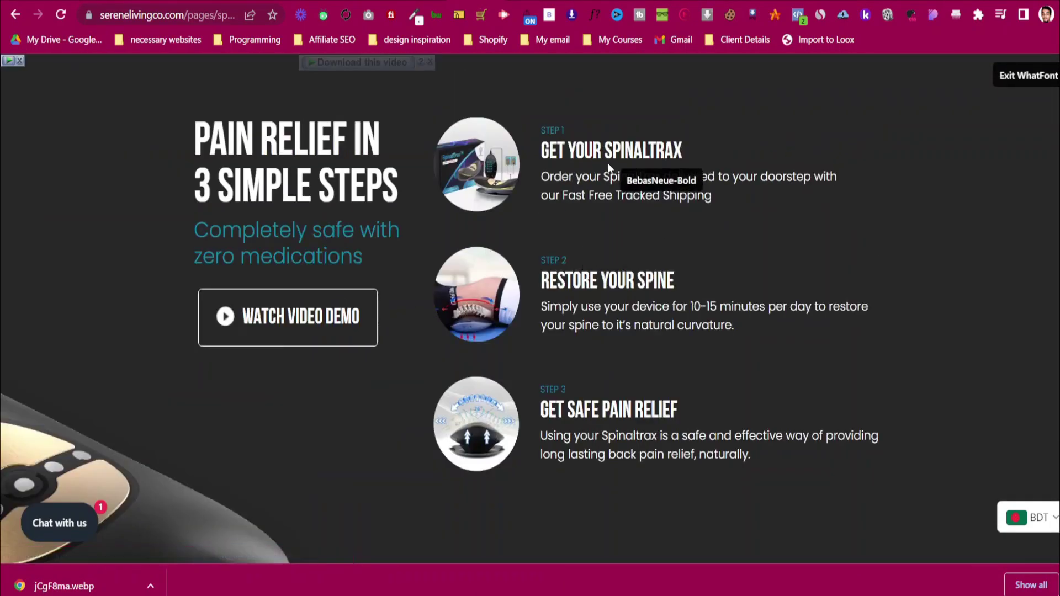
{"action": "left_click", "coordinate": [617, 157]}
{"action": "left_click", "coordinate": [585, 193]}
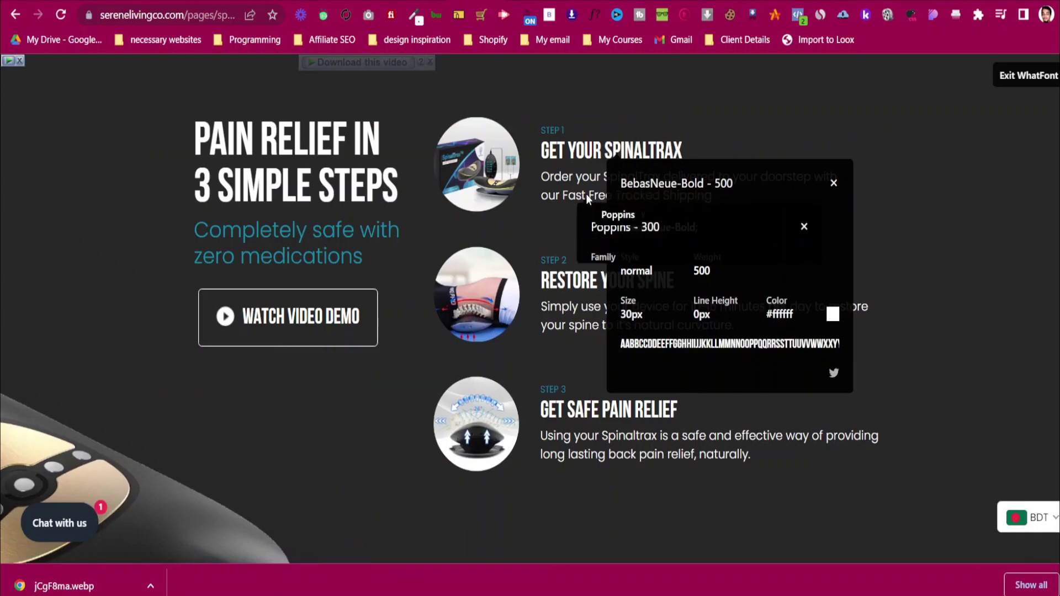
{"action": "left_click", "coordinate": [1025, 76]}
{"action": "scroll", "coordinate": [594, 401], "scroll_direction": "down", "scroll_amount": 15}
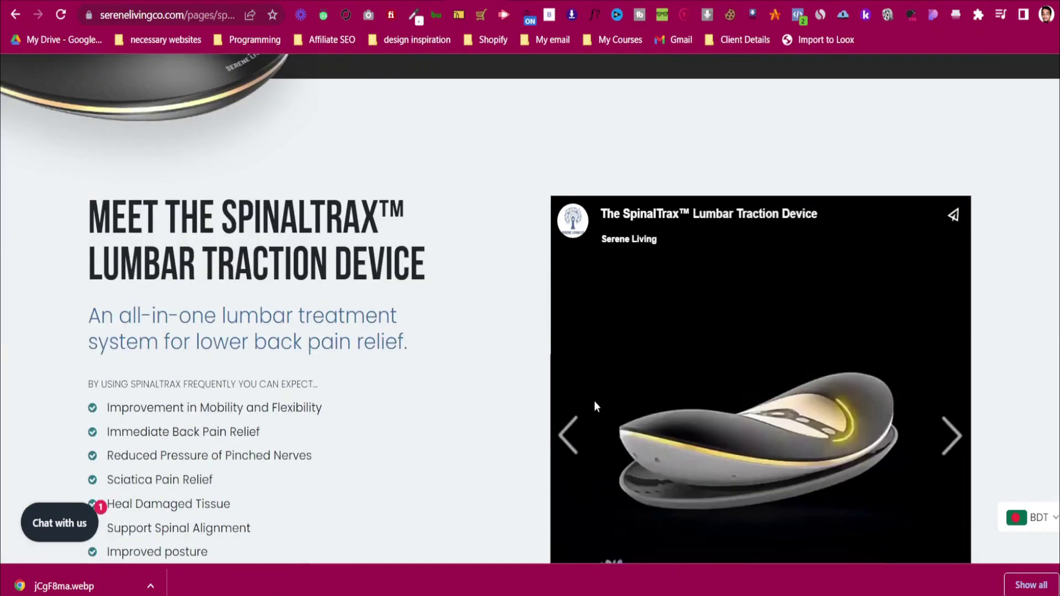
{"action": "scroll", "coordinate": [605, 405], "scroll_direction": "down", "scroll_amount": 3}
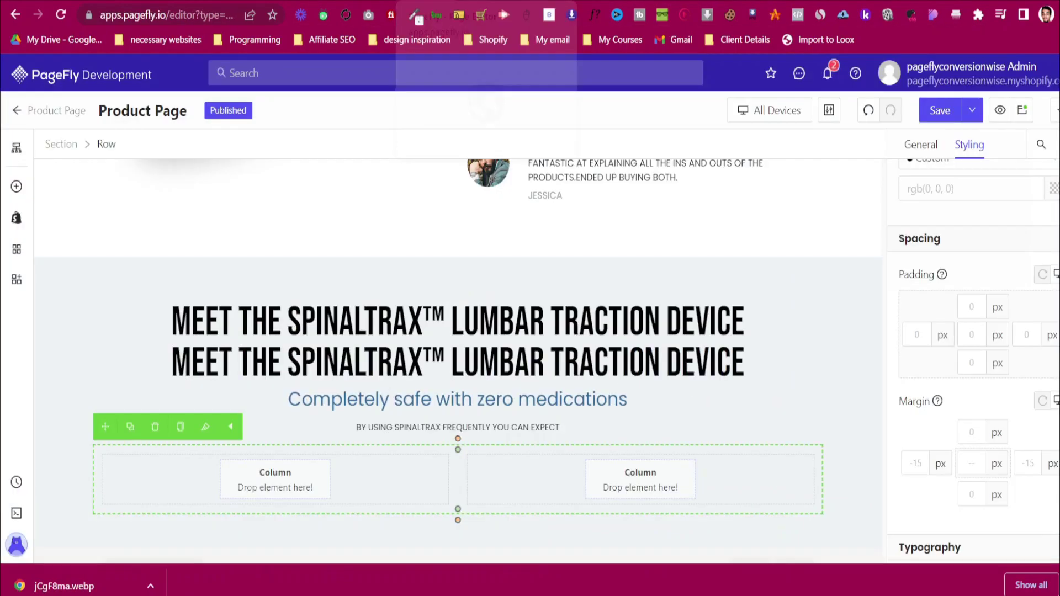
Back in the PageFly editor, add an image element to the new row's first column and use the uploaded jCgF8ma image as its source
{"action": "left_click", "coordinate": [15, 188]}
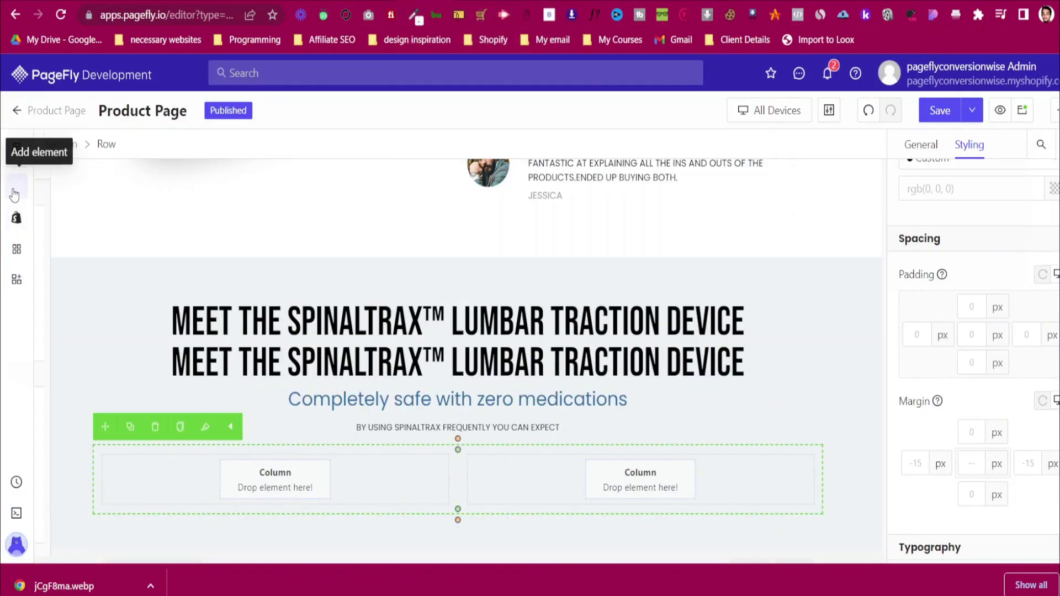
{"action": "scroll", "coordinate": [118, 466], "scroll_direction": "down", "scroll_amount": 2}
{"action": "scroll", "coordinate": [118, 465], "scroll_direction": "down", "scroll_amount": 2}
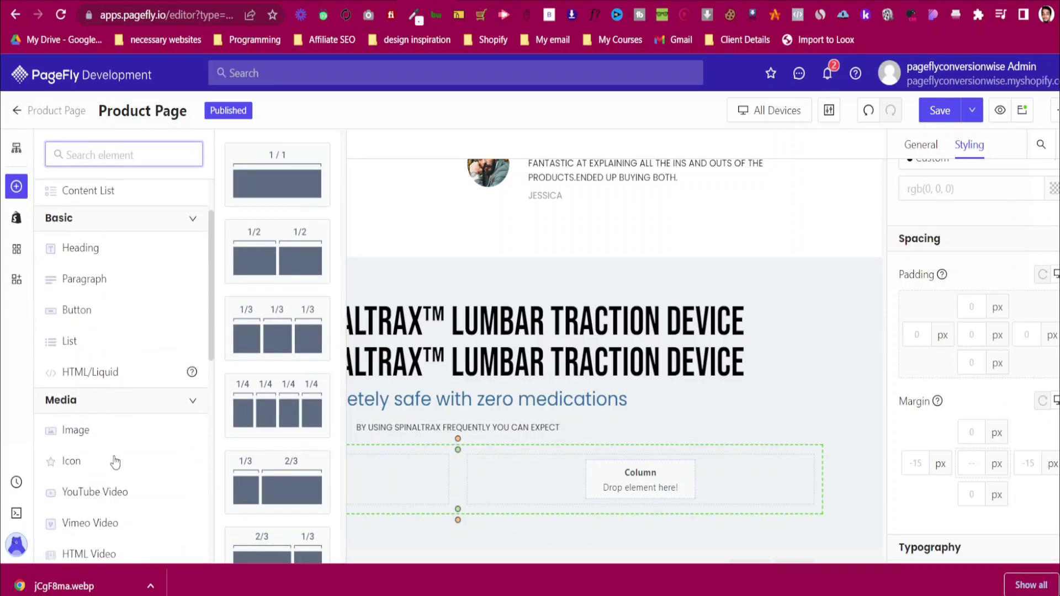
{"action": "left_click_drag", "start_coordinate": [113, 442], "coordinate": [436, 486]}
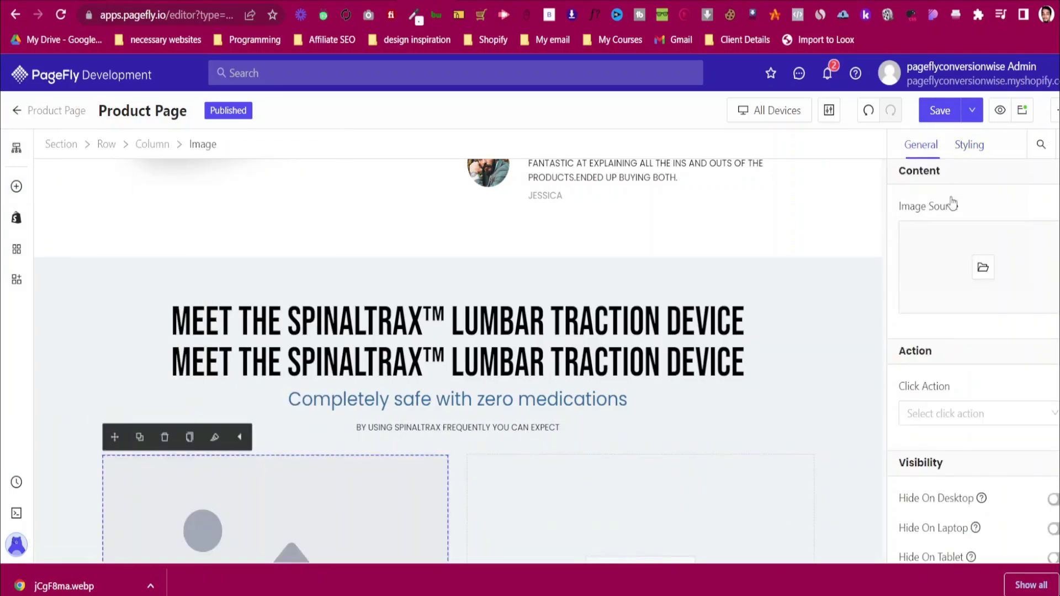
{"action": "left_click", "coordinate": [983, 271]}
{"action": "left_click", "coordinate": [854, 207]}
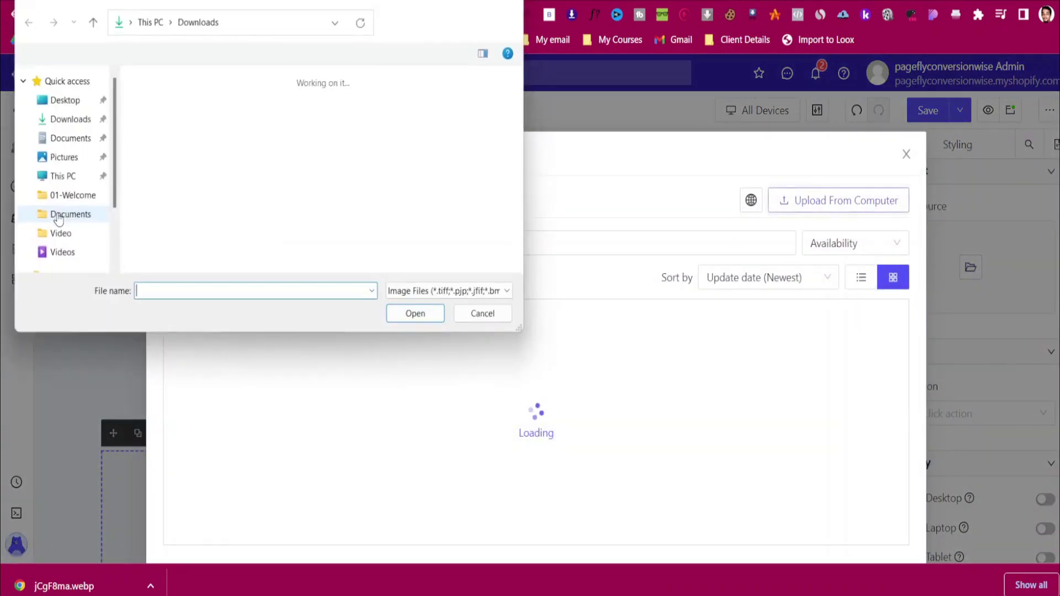
{"action": "left_click", "coordinate": [169, 129]}
{"action": "left_click", "coordinate": [425, 322]}
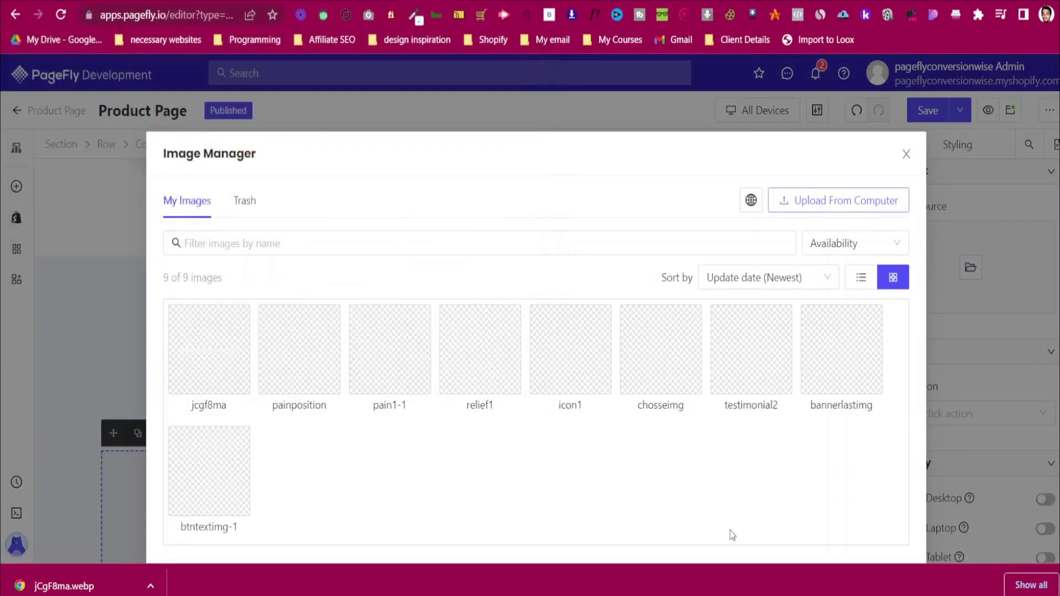
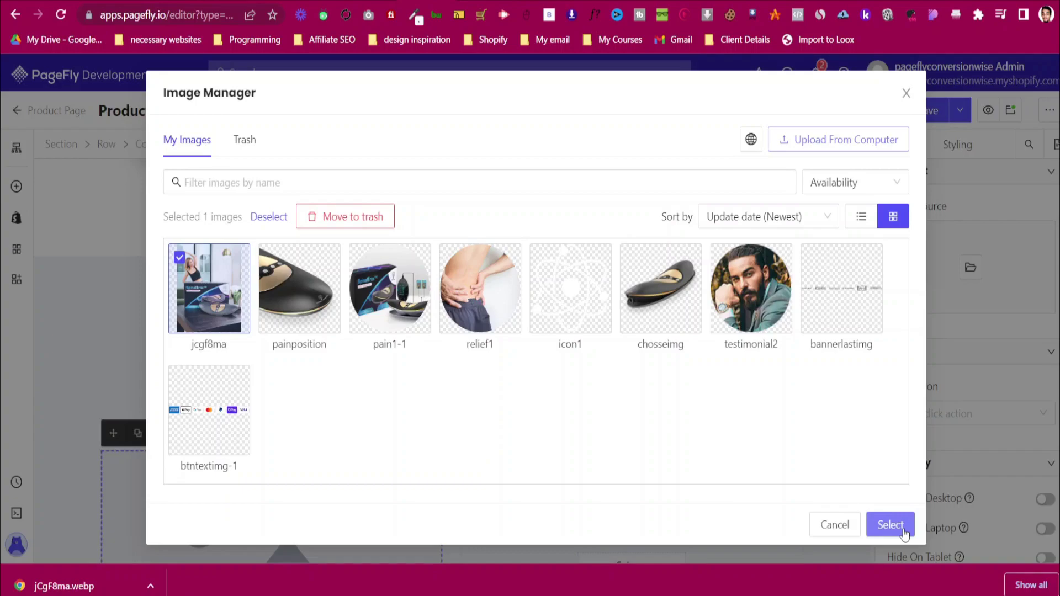
{"action": "left_click", "coordinate": [890, 525]}
{"action": "scroll", "coordinate": [269, 418], "scroll_direction": "down", "scroll_amount": 3}
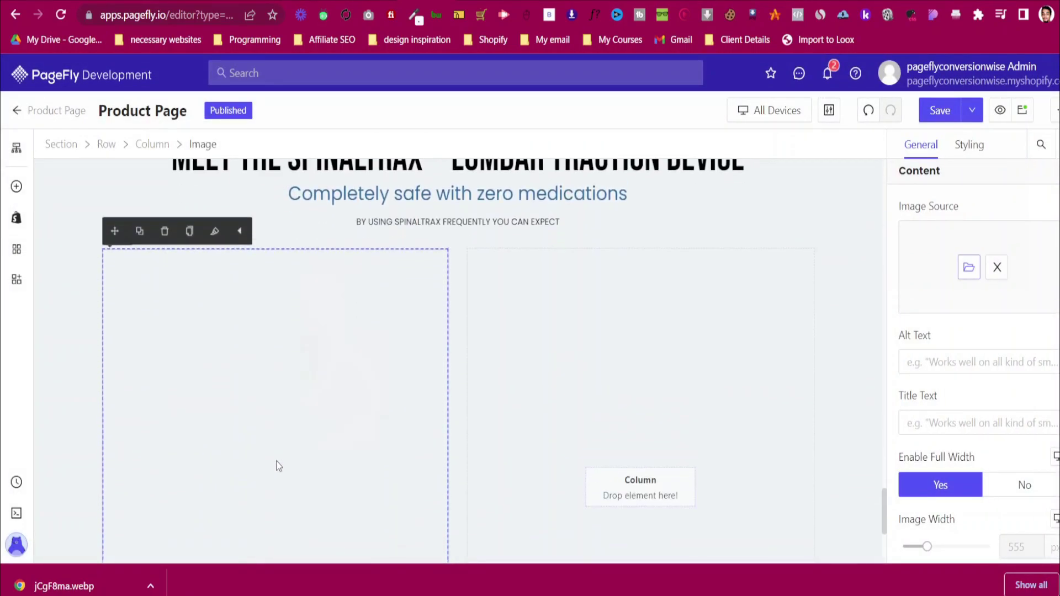
{"action": "scroll", "coordinate": [331, 436], "scroll_direction": "up", "scroll_amount": 3}
{"action": "scroll", "coordinate": [330, 436], "scroll_direction": "down", "scroll_amount": 3}
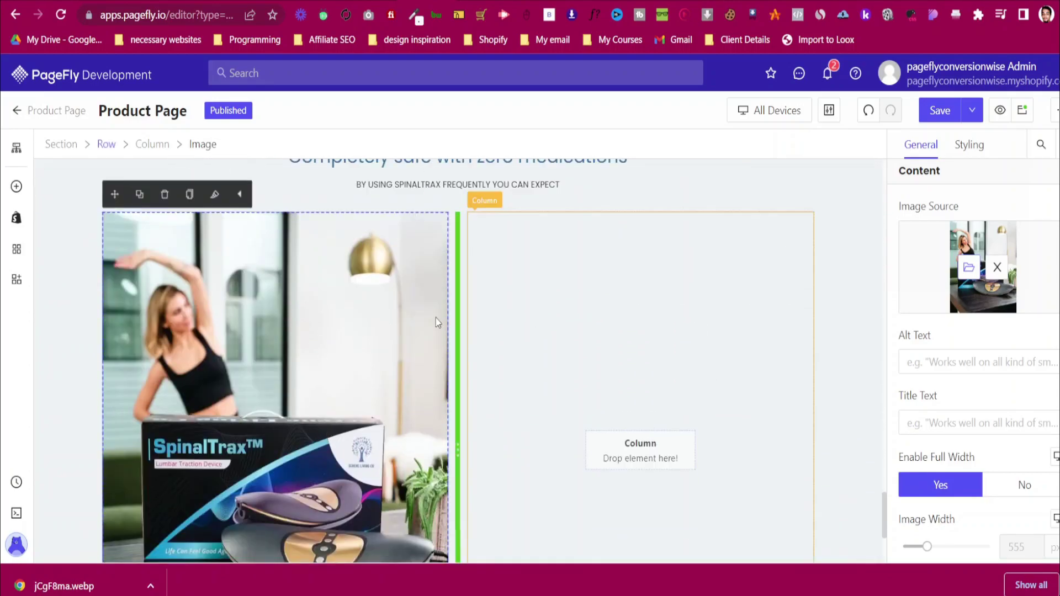
Place a copy of the step 1 "GET YOUR SPINALTRAX" heading in the empty second column beside the image
{"action": "left_click", "coordinate": [16, 187]}
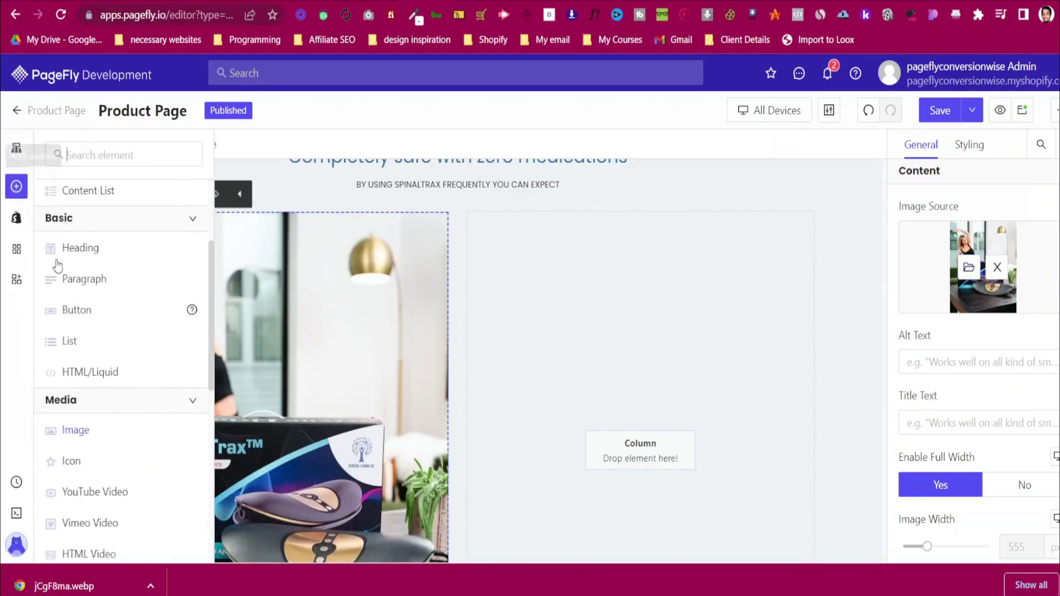
{"action": "left_click", "coordinate": [19, 193]}
{"action": "scroll", "coordinate": [612, 359], "scroll_direction": "up", "scroll_amount": 20}
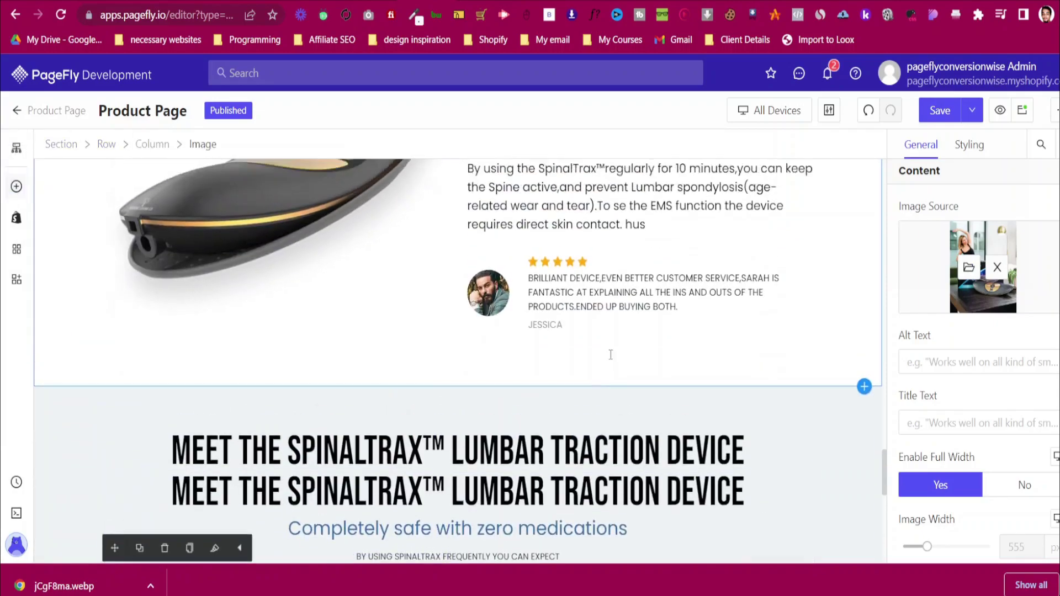
{"action": "scroll", "coordinate": [618, 366], "scroll_direction": "down", "scroll_amount": 3}
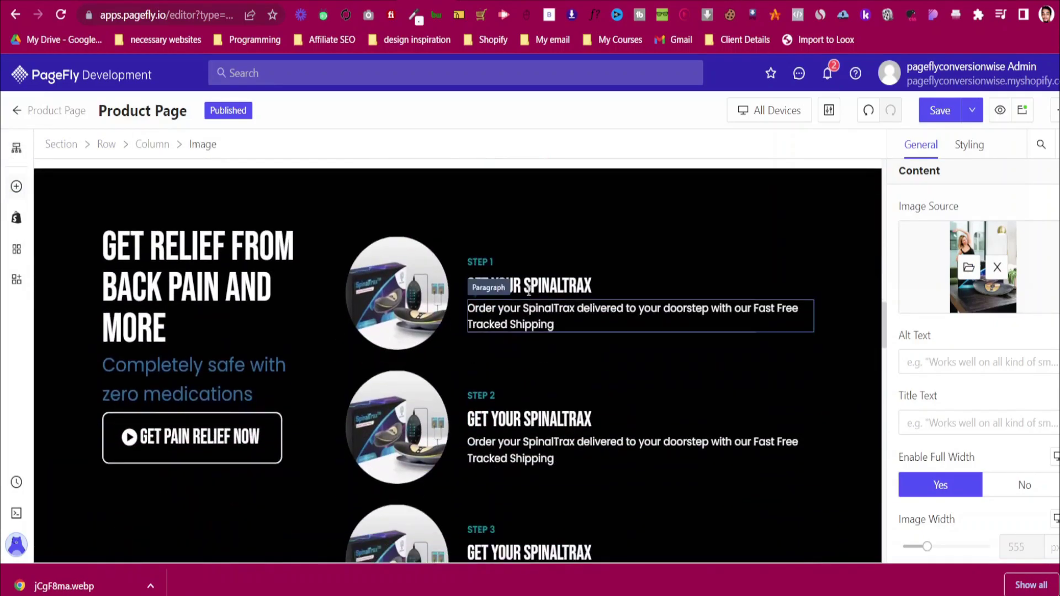
{"action": "left_click", "coordinate": [552, 285]}
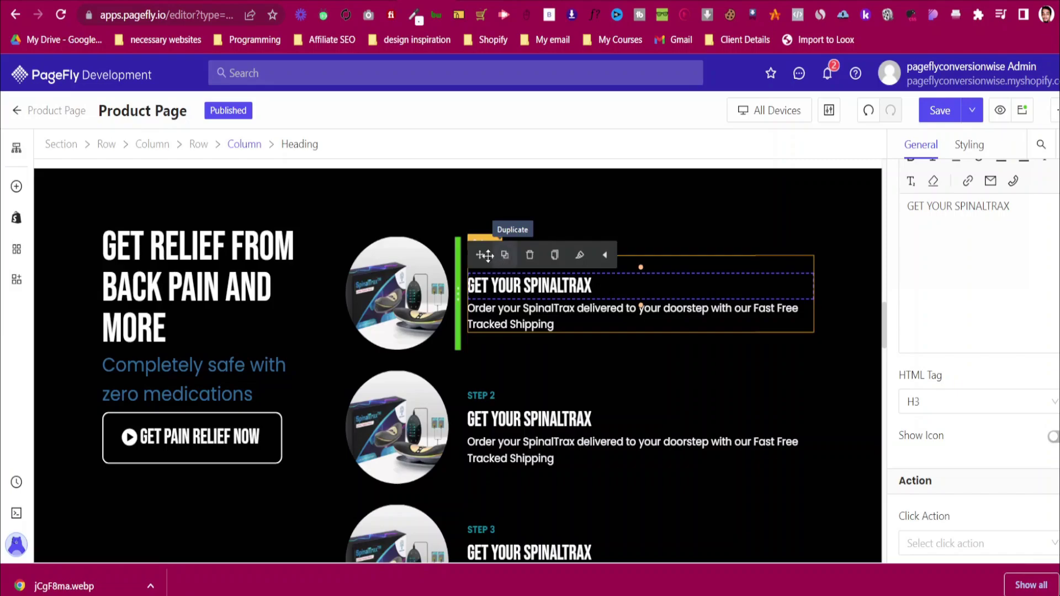
{"action": "left_click_drag", "start_coordinate": [480, 254], "coordinate": [528, 361]}
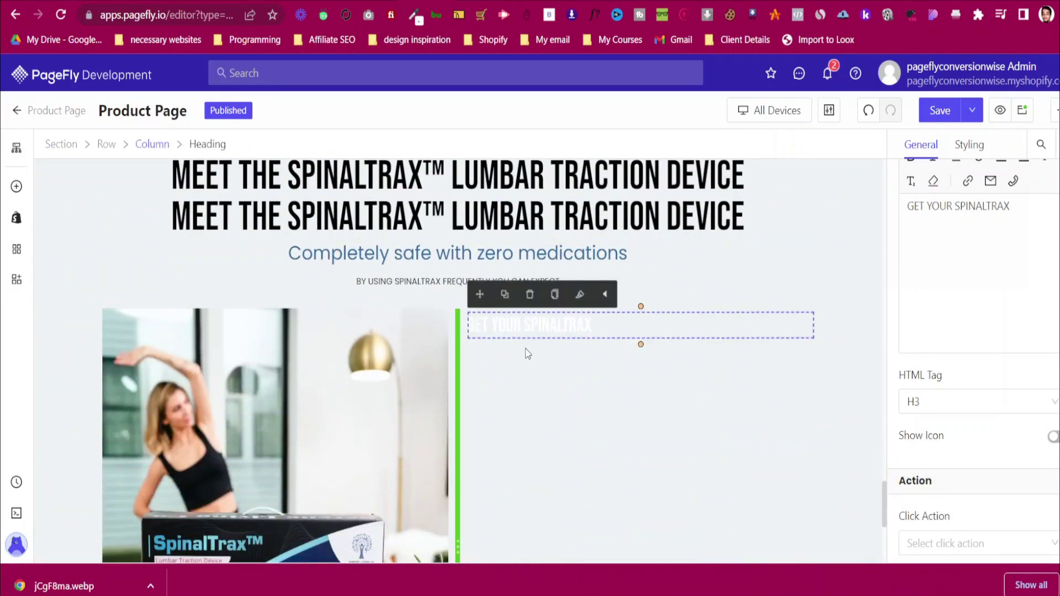
Set the content color of the heading beside the image to black, rgb(0, 0, 0)
{"action": "left_click", "coordinate": [970, 145]}
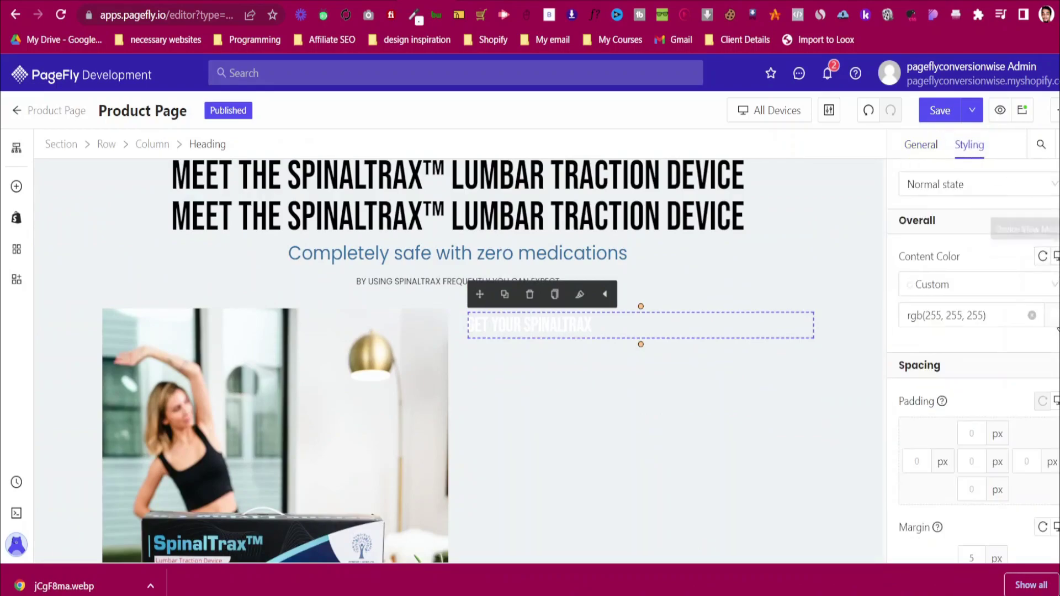
{"action": "left_click", "coordinate": [1056, 316]}
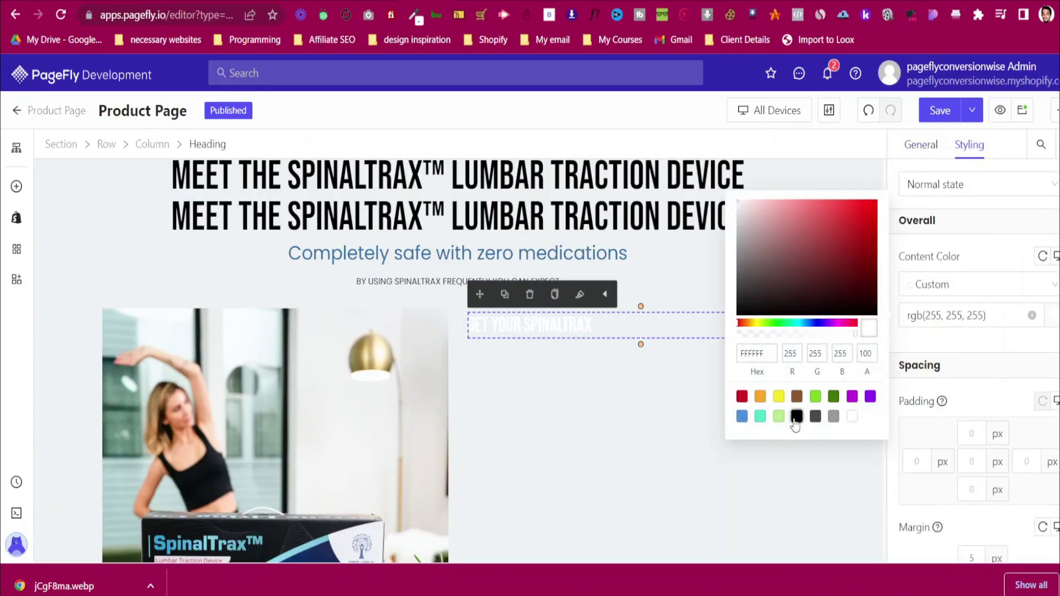
{"action": "left_click", "coordinate": [796, 417]}
{"action": "left_click", "coordinate": [1015, 322]}
Place a copy of the step 1 description paragraph below the heading beside the image and set its color to black, rgb(0, 0, 0)
{"action": "scroll", "coordinate": [609, 378], "scroll_direction": "up", "scroll_amount": 20}
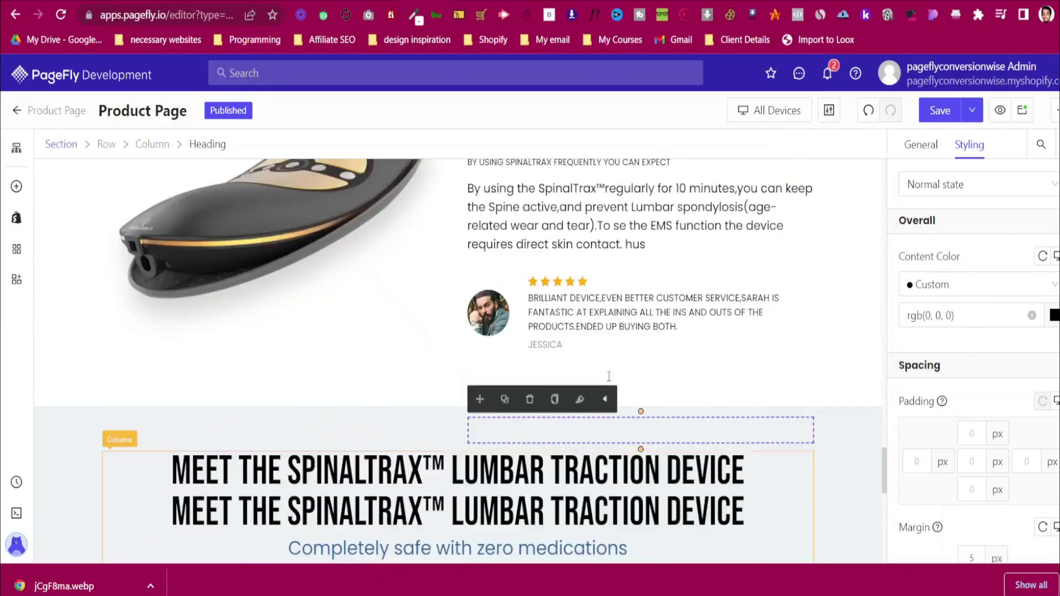
{"action": "scroll", "coordinate": [617, 390], "scroll_direction": "down", "scroll_amount": 4}
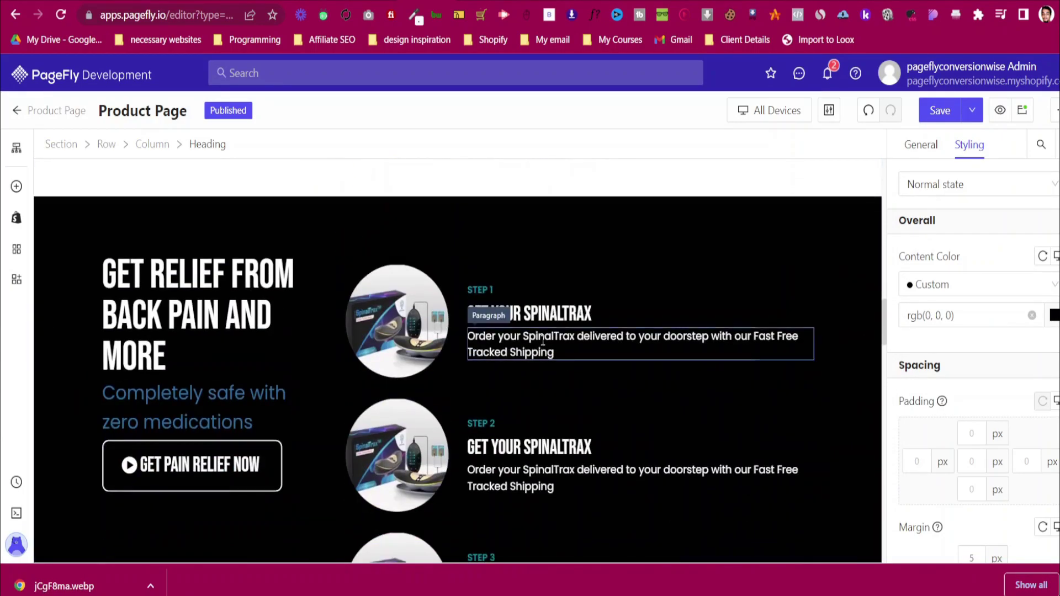
{"action": "left_click", "coordinate": [543, 339]}
{"action": "left_click_drag", "start_coordinate": [489, 309], "coordinate": [582, 360]}
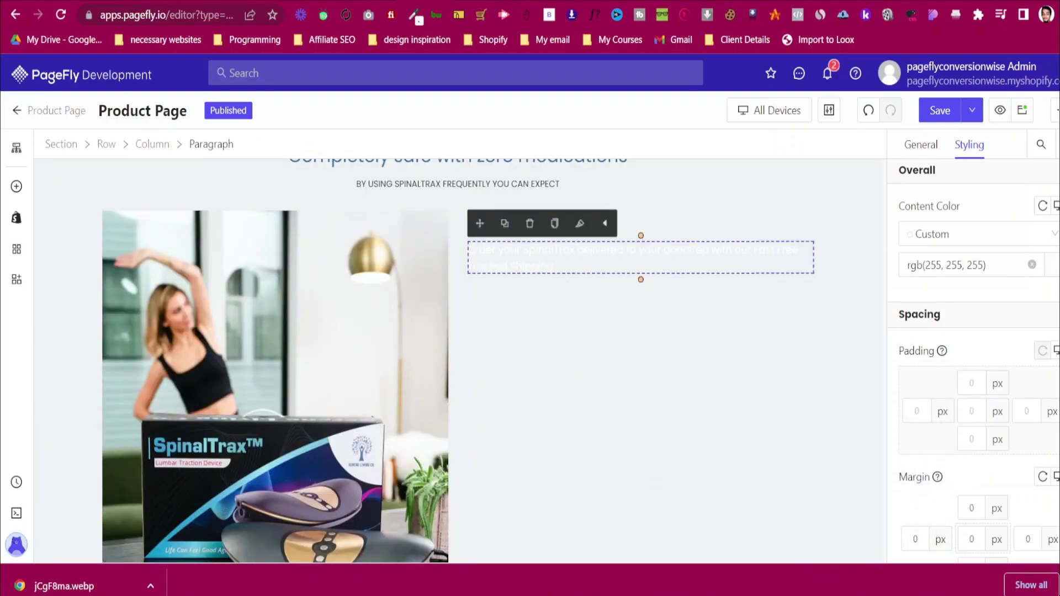
{"action": "left_click", "coordinate": [1056, 270]}
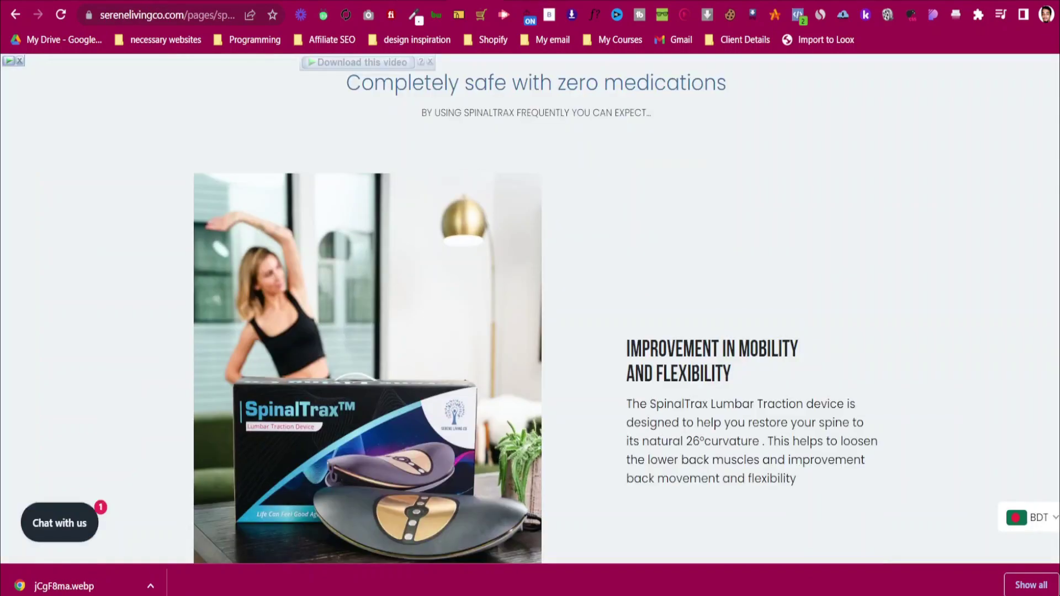
On the reference page, inspect the "Improvement in Mobility and Flexibility" heading and copy its first line from the HTML
{"action": "right_click", "coordinate": [640, 383]}
{"action": "left_click", "coordinate": [647, 360]}
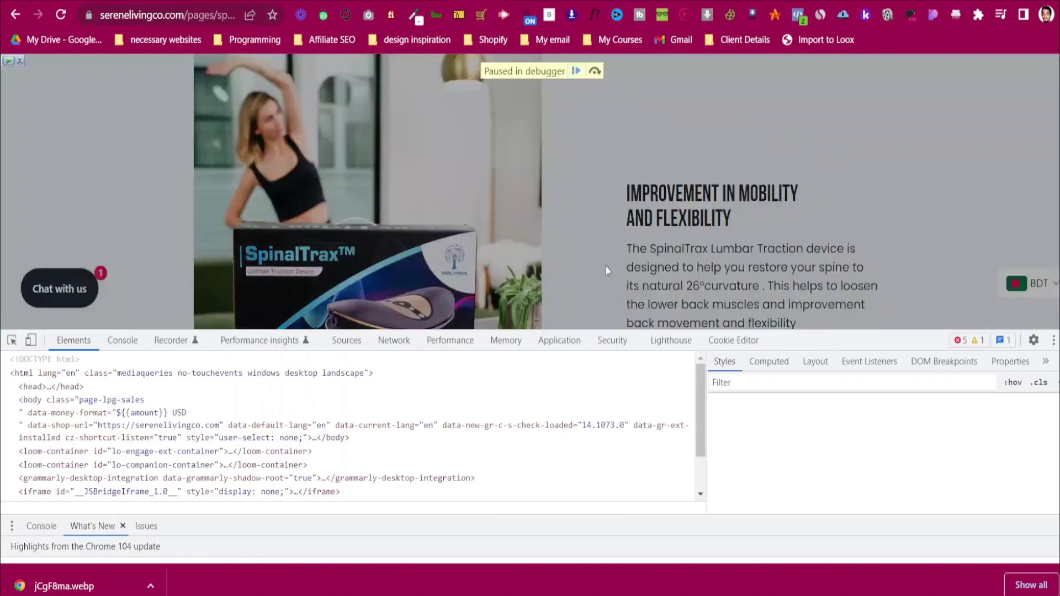
{"action": "key", "text": "F8"}
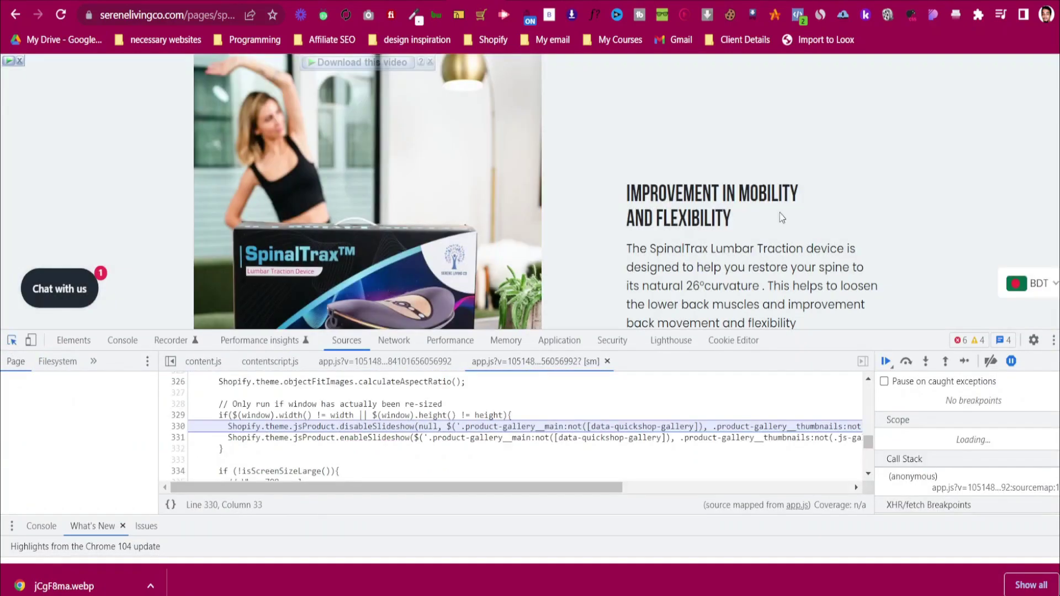
{"action": "left_click", "coordinate": [759, 198]}
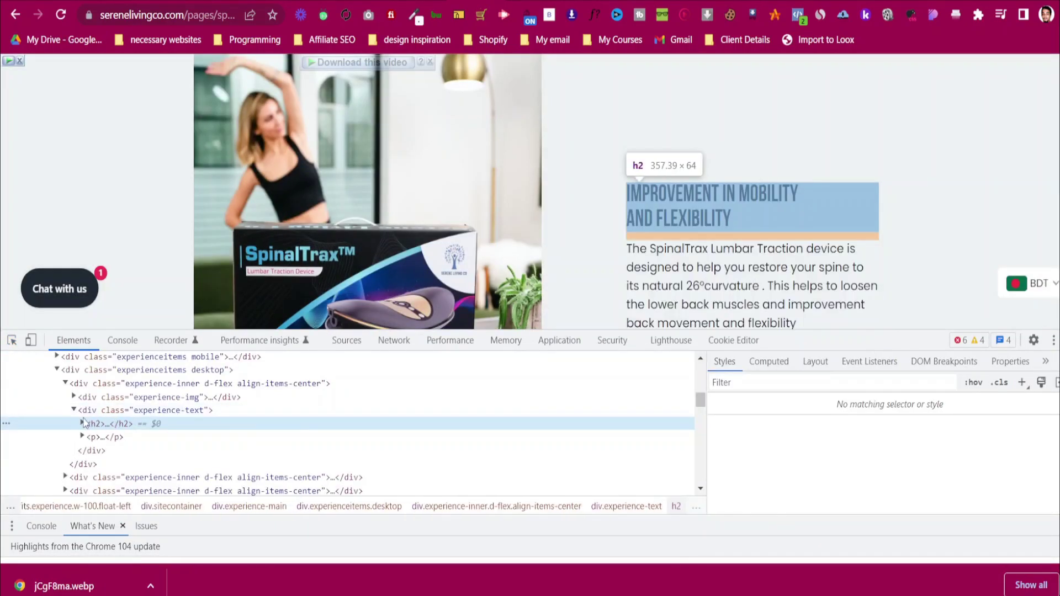
{"action": "left_click", "coordinate": [82, 423]}
{"action": "double_click", "coordinate": [138, 437]}
{"action": "right_click", "coordinate": [139, 437]}
{"action": "left_click", "coordinate": [203, 303]}
{"action": "left_click", "coordinate": [488, 1]}
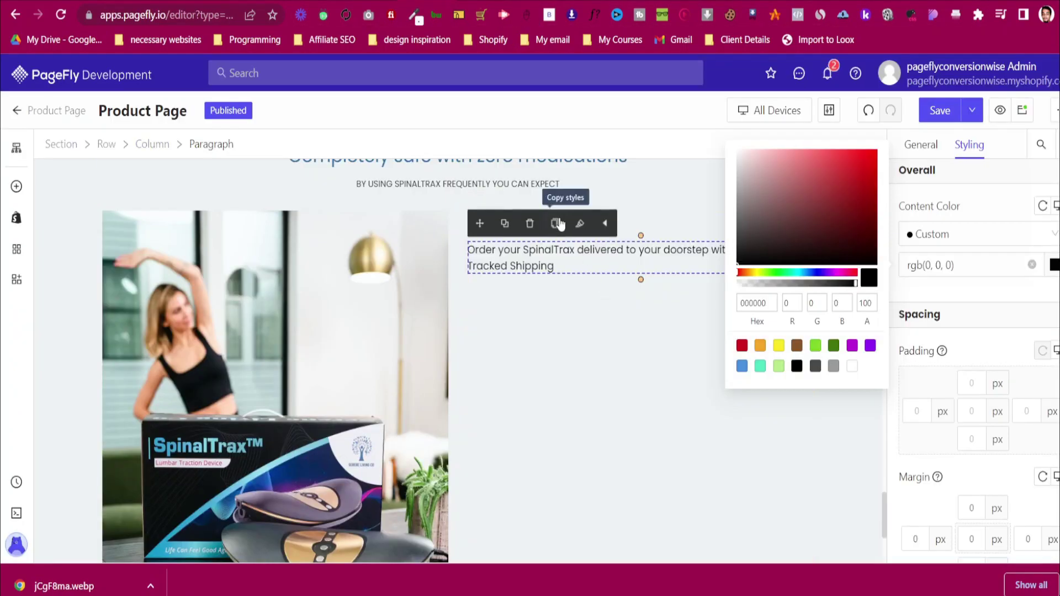
In the PageFly editor, insert "IMPROVEMENT IN MOBILITY" as a new line above the existing text of the heading beside the image
{"action": "left_click", "coordinate": [664, 229]}
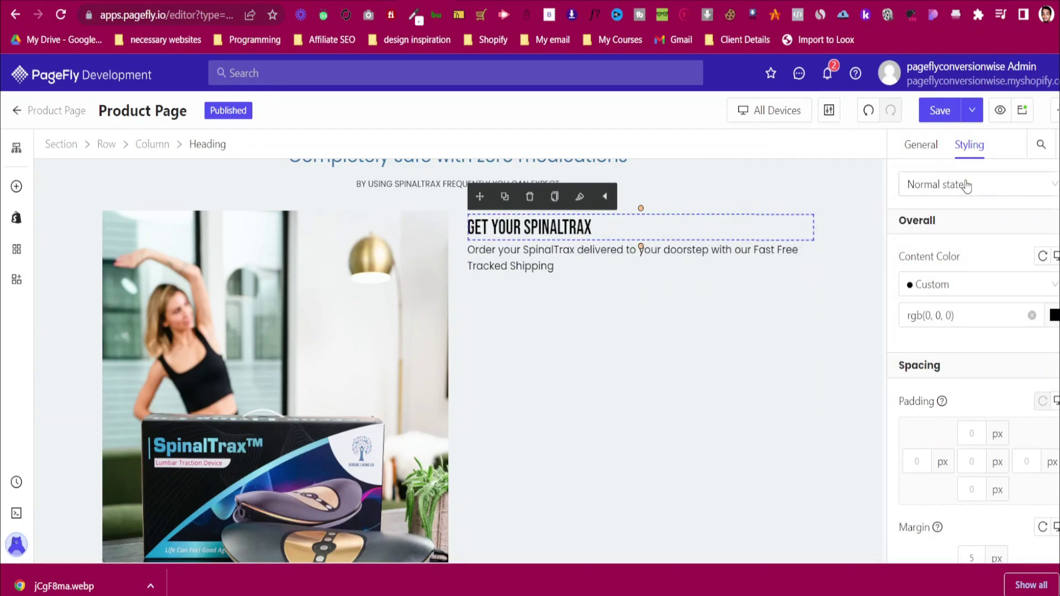
{"action": "left_click", "coordinate": [934, 154]}
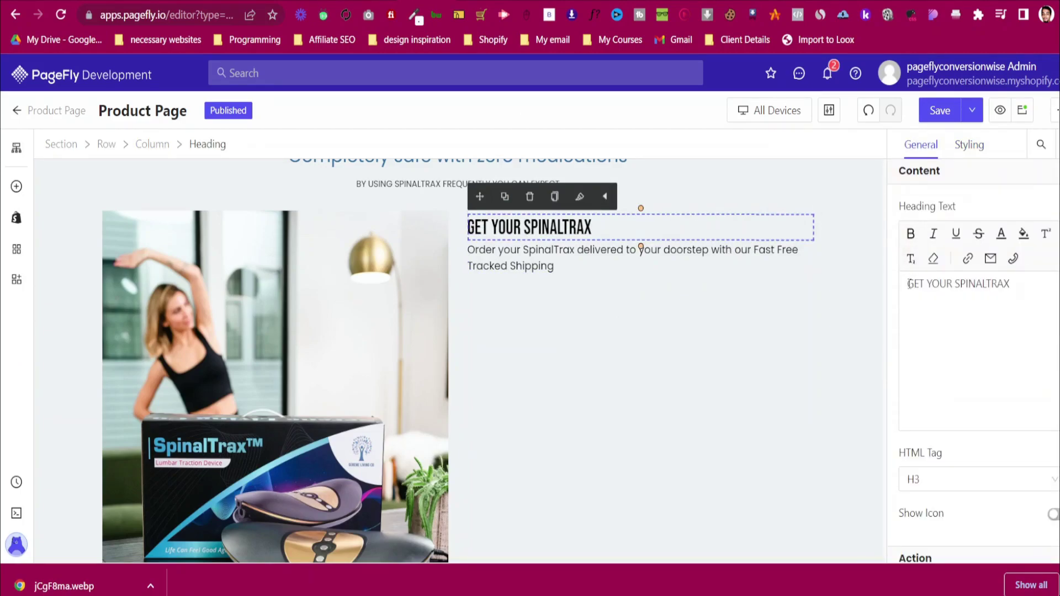
{"action": "key", "text": "Return"}
{"action": "key", "text": "Up"}
{"action": "key", "text": "ctrl+v"}
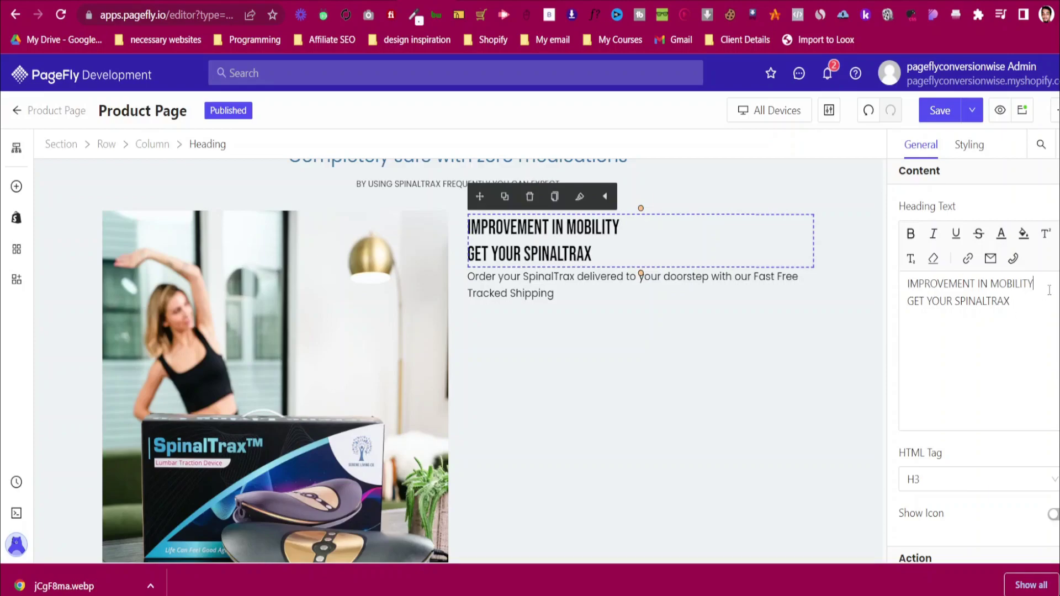
Close the developer tools on the reference page and return to the PageFly editor
{"action": "key", "text": "alt+Tab"}
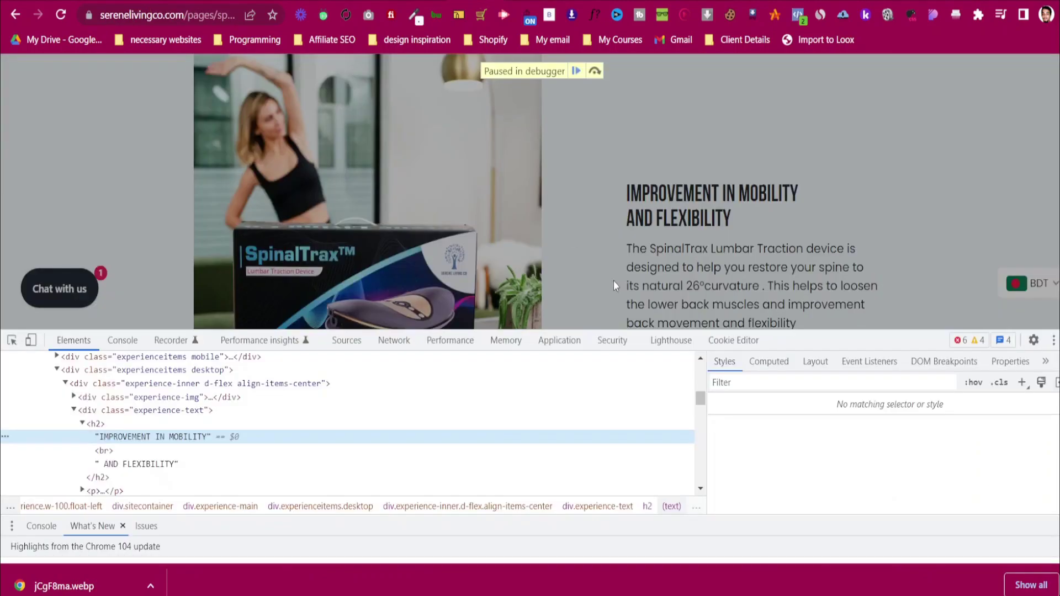
{"action": "key", "text": "F12"}
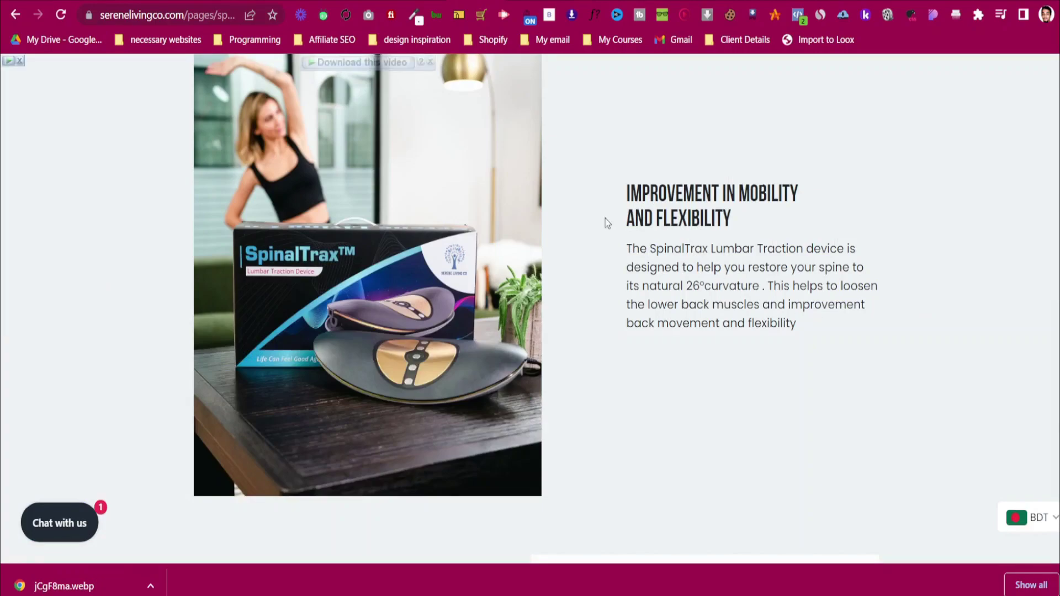
{"action": "key", "text": "alt+Tab"}
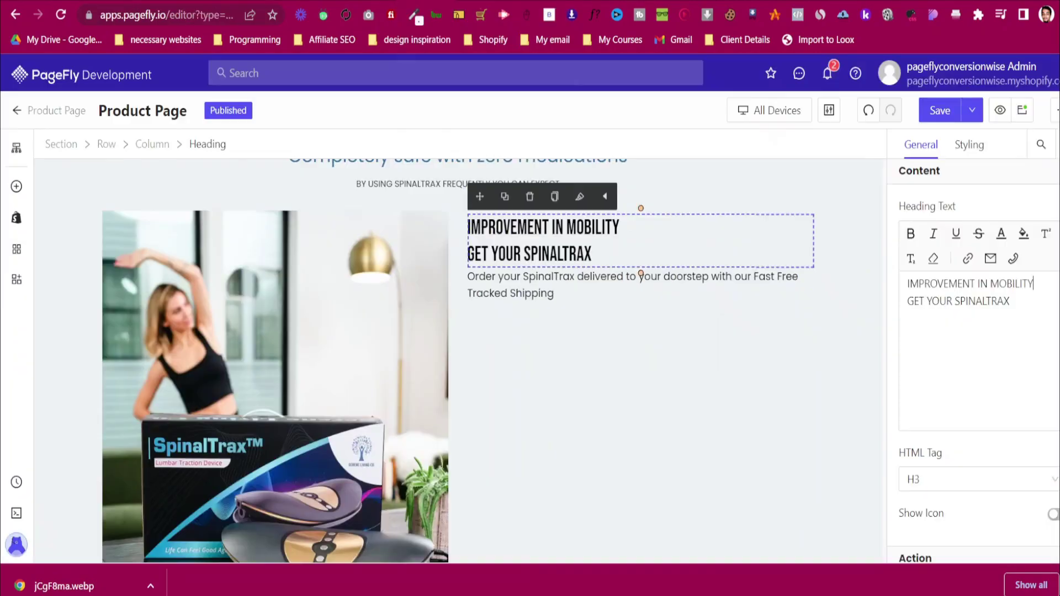
Replace the text of the paragraph beside the image with the "By using the SpinalTrax™ regularly for 10 minutes" text from the section above
{"action": "scroll", "coordinate": [560, 349], "scroll_direction": "up", "scroll_amount": 4}
{"action": "scroll", "coordinate": [560, 349], "scroll_direction": "up", "scroll_amount": 10}
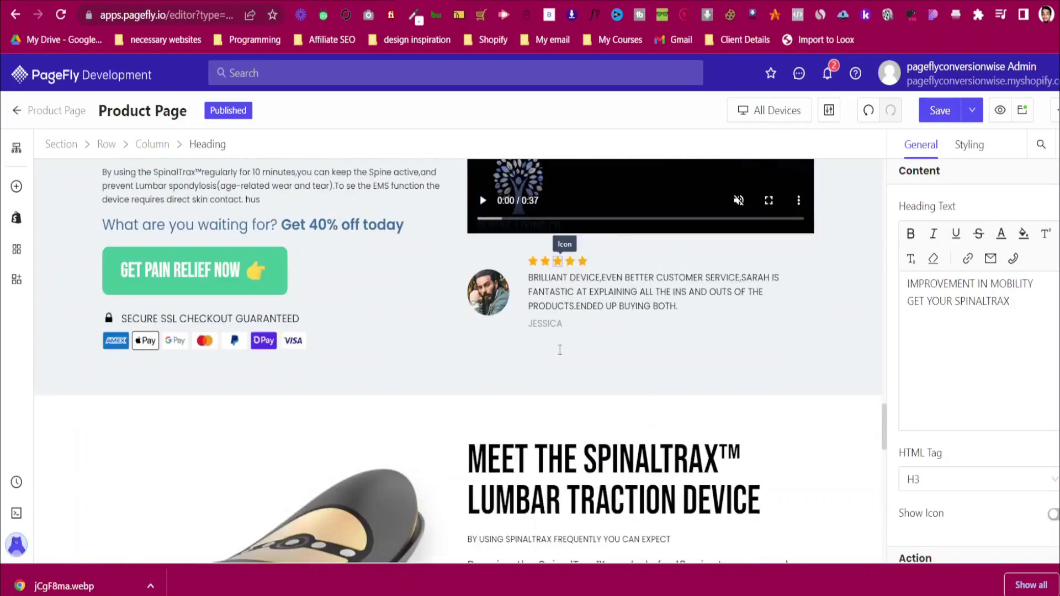
{"action": "scroll", "coordinate": [559, 351], "scroll_direction": "down", "scroll_amount": 5}
{"action": "left_click", "coordinate": [613, 323]}
{"action": "key", "text": "ctrl+a"}
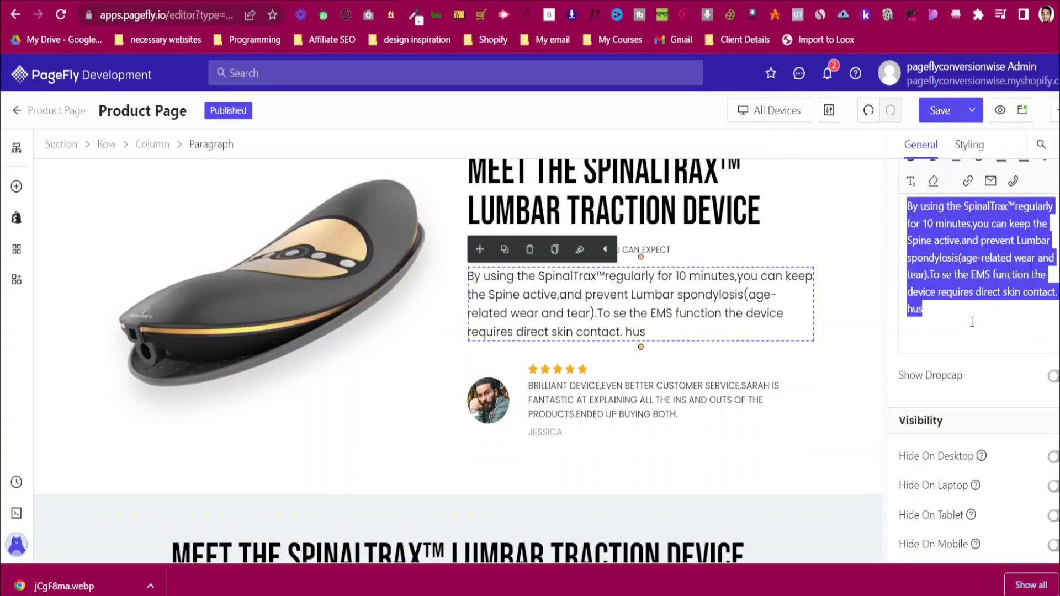
{"action": "scroll", "coordinate": [558, 354], "scroll_direction": "down", "scroll_amount": 6}
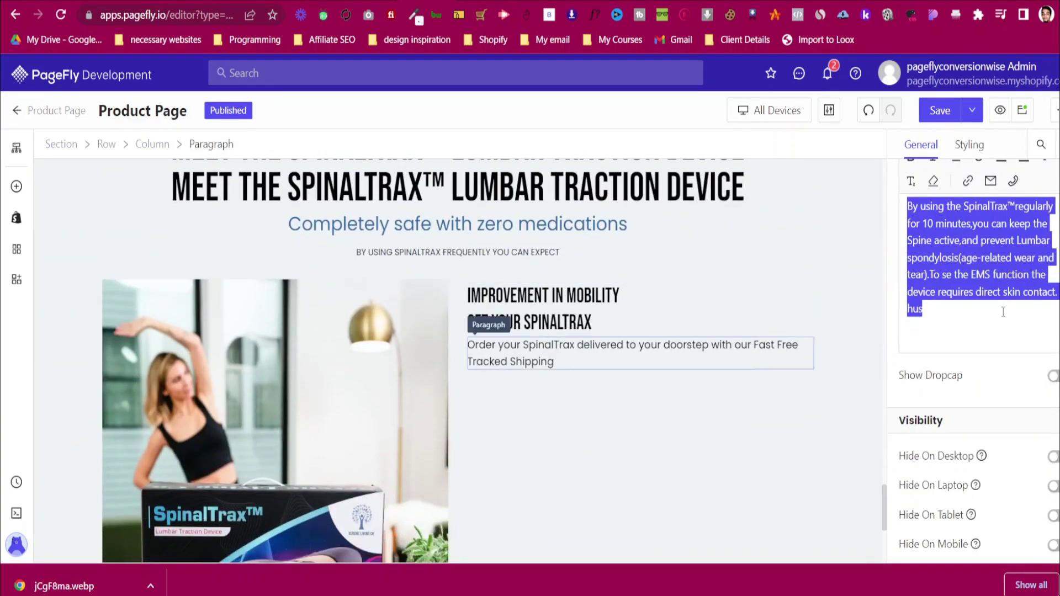
{"action": "scroll", "coordinate": [995, 231], "scroll_direction": "down", "scroll_amount": 1}
{"action": "key", "text": "ctrl+a"}
{"action": "key", "text": "ctrl+v"}
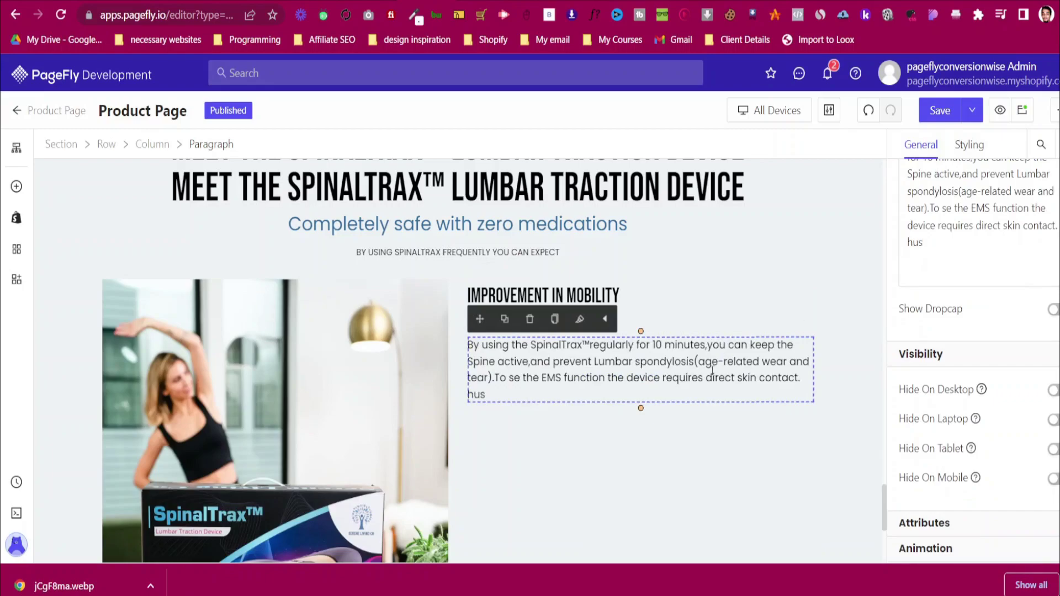
{"action": "left_click", "coordinate": [710, 327]}
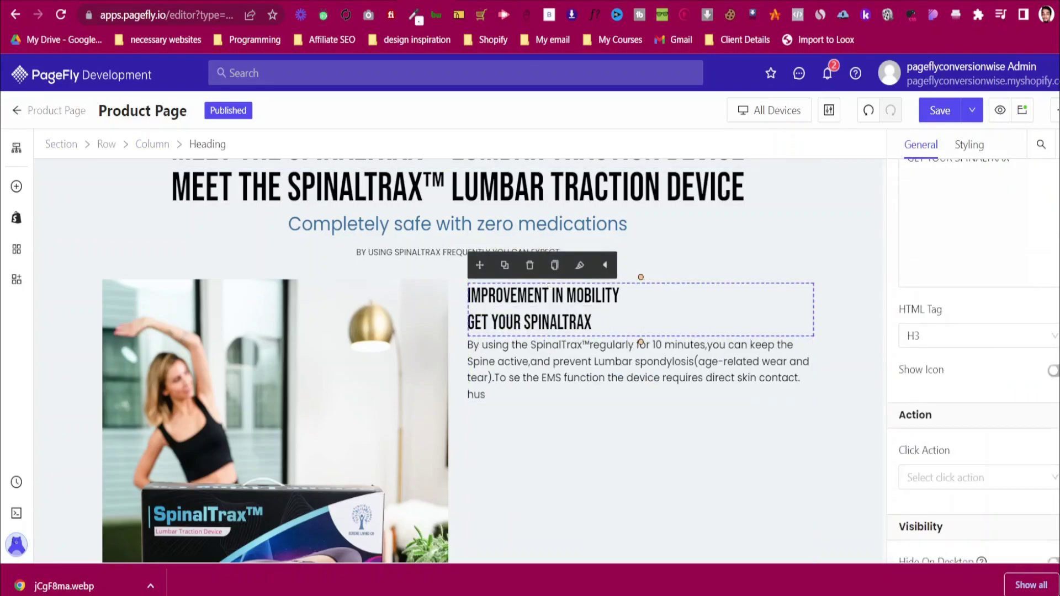
Examine the reference page's image-and-text row in the wide layout and in a narrow, mobile-width window
{"action": "key", "text": "ctrl+Tab"}
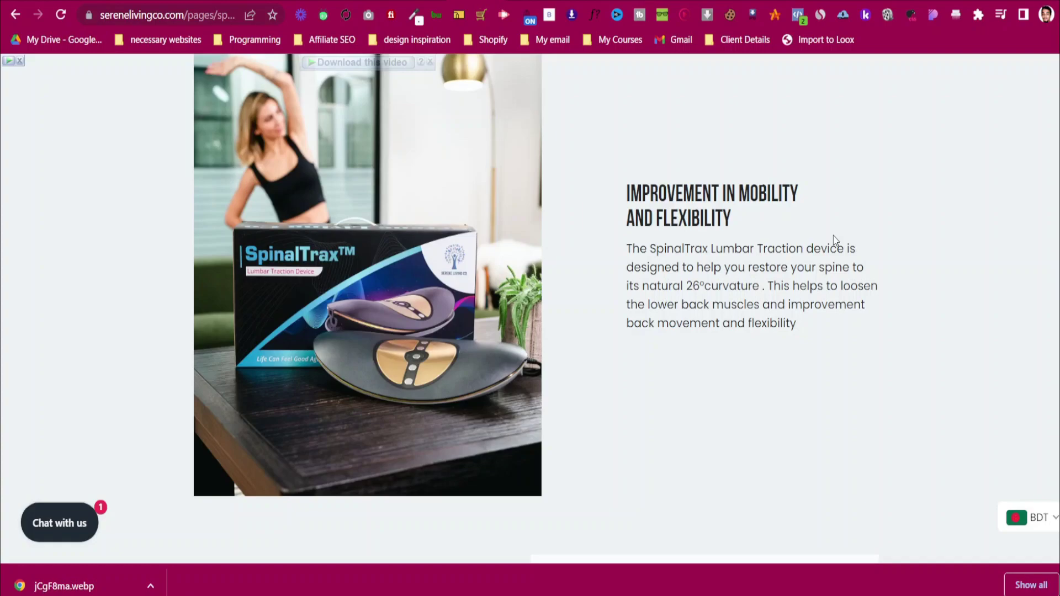
{"action": "left_click", "coordinate": [1033, 1]}
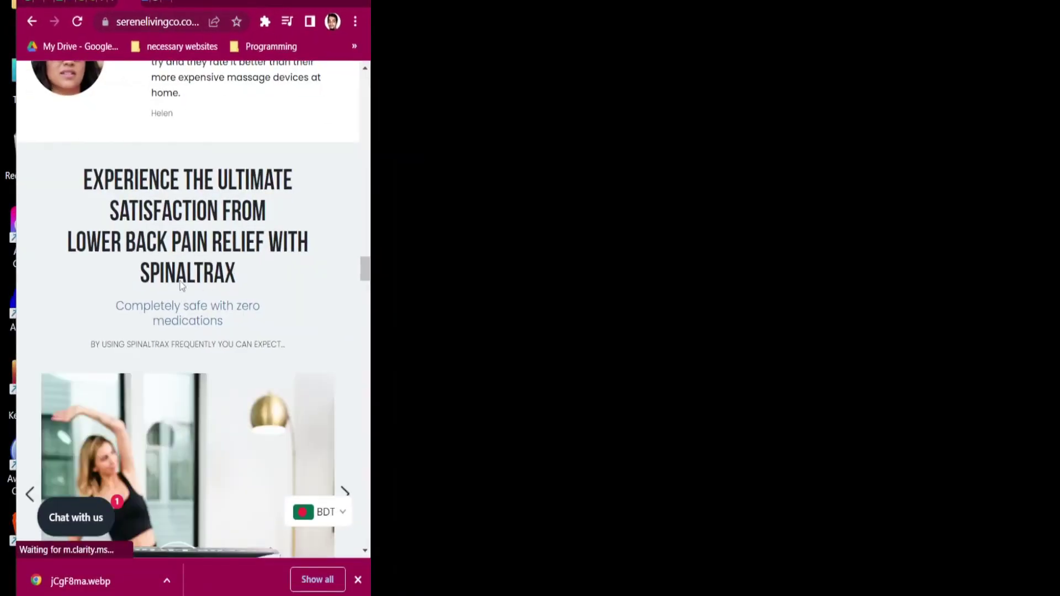
{"action": "scroll", "coordinate": [204, 278], "scroll_direction": "down", "scroll_amount": 1}
{"action": "scroll", "coordinate": [204, 278], "scroll_direction": "up", "scroll_amount": 1}
{"action": "scroll", "coordinate": [203, 277], "scroll_direction": "down", "scroll_amount": 9}
{"action": "scroll", "coordinate": [202, 277], "scroll_direction": "up", "scroll_amount": 9}
{"action": "scroll", "coordinate": [201, 274], "scroll_direction": "down", "scroll_amount": 8}
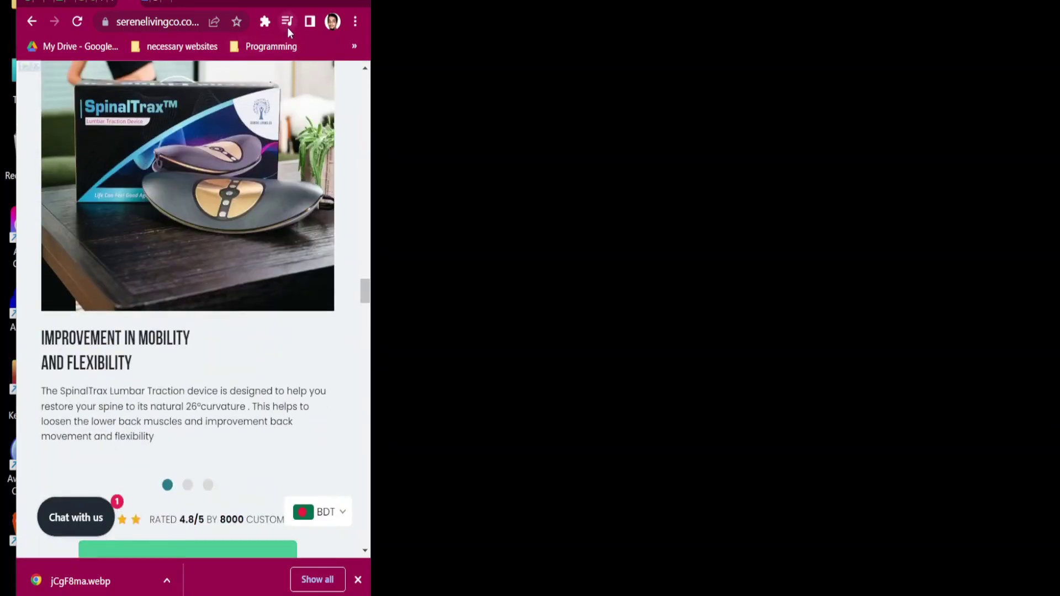
{"action": "double_click", "coordinate": [314, 2]}
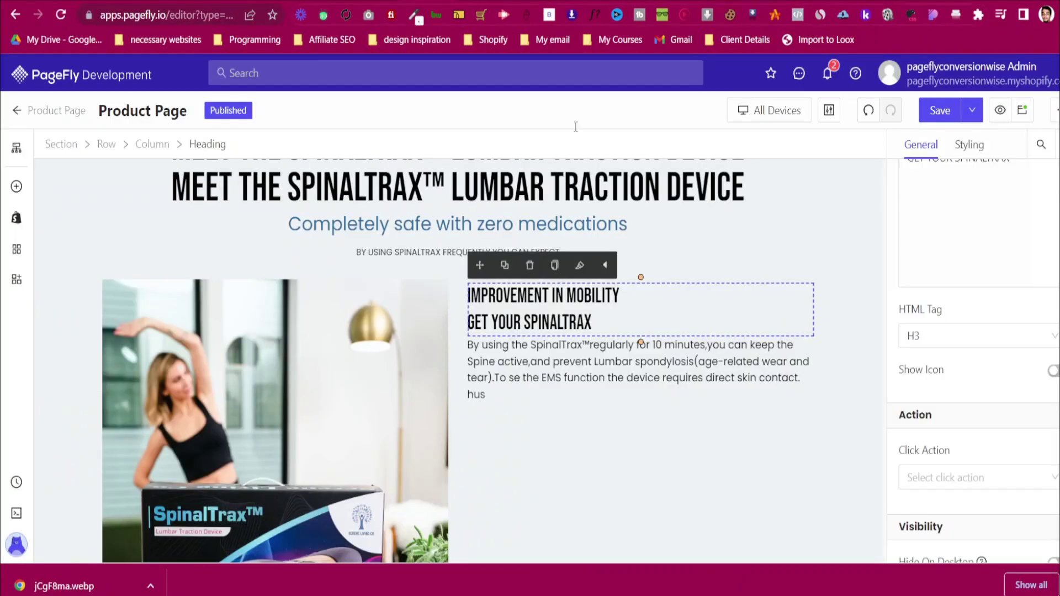
In the PageFly editor, set the right margin of the paragraph beside the image to 100 px
{"action": "left_click", "coordinate": [641, 348]}
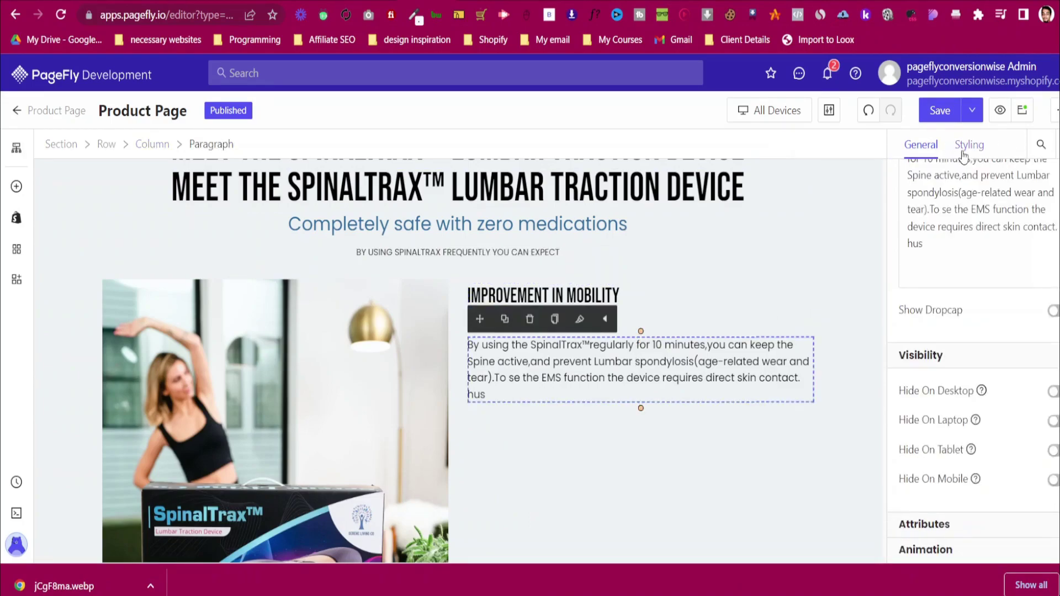
{"action": "left_click", "coordinate": [964, 147]}
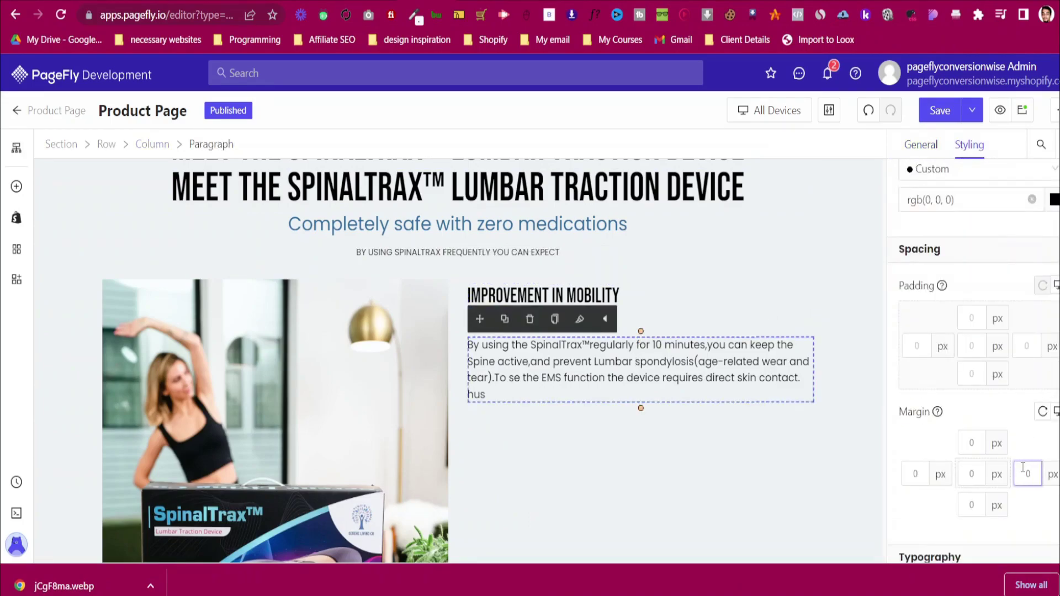
{"action": "type", "text": "100"}
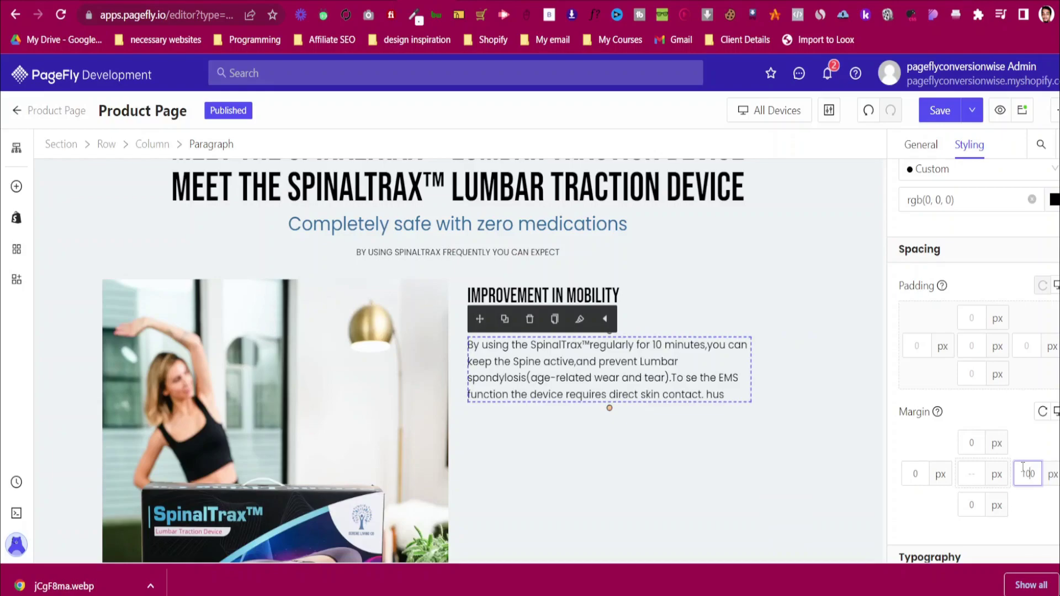
Set the content position of the image-and-text row to middle center
{"action": "left_click", "coordinate": [164, 274]}
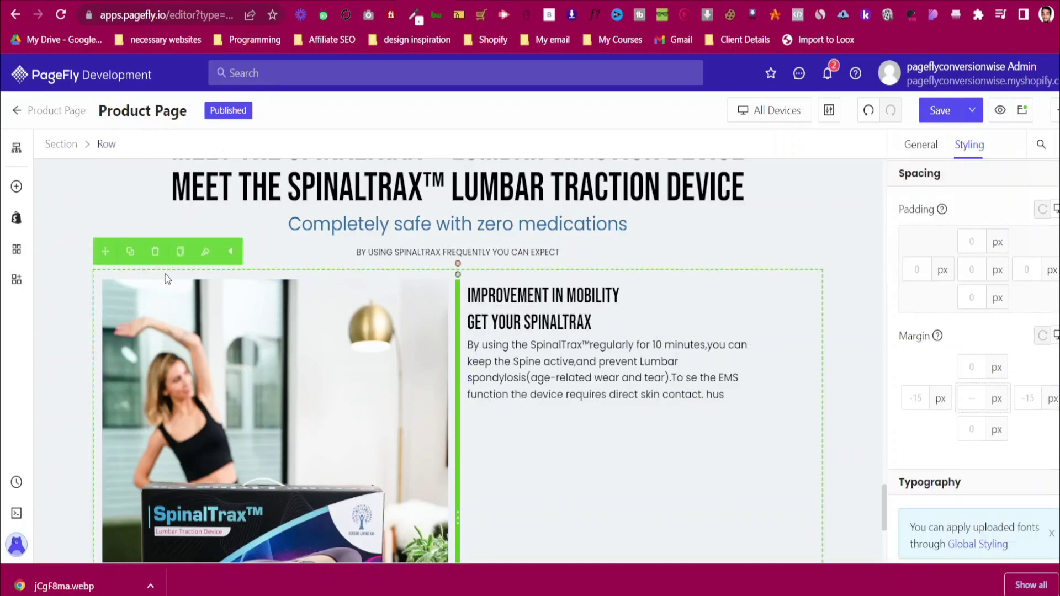
{"action": "left_click", "coordinate": [912, 148]}
{"action": "left_click", "coordinate": [984, 401]}
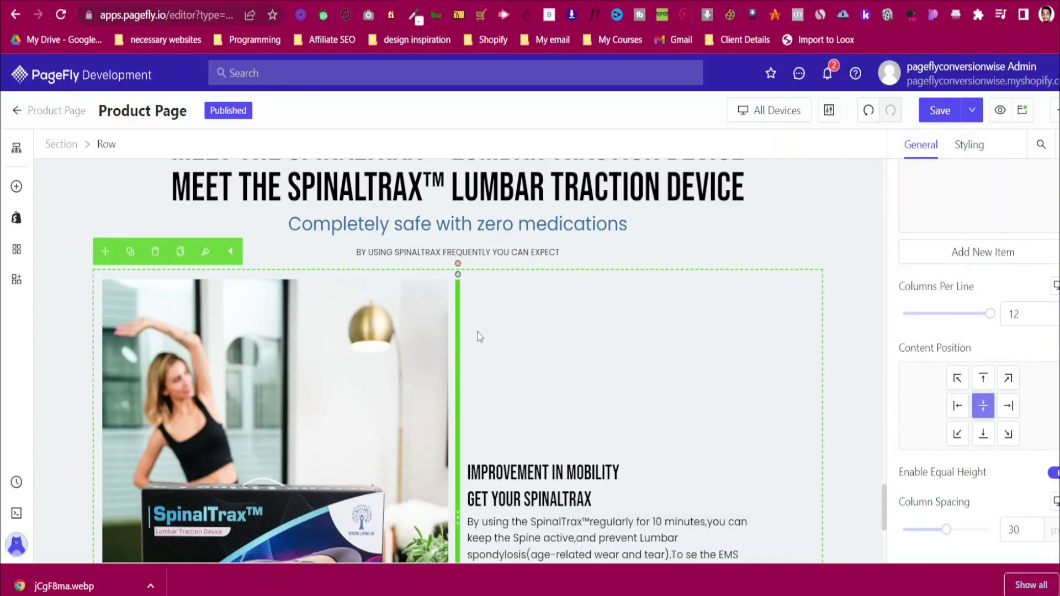
Set the left padding of the column holding the "Improvement in mobility" heading and its paragraph to 40 px
{"action": "scroll", "coordinate": [694, 305], "scroll_direction": "down", "scroll_amount": 3}
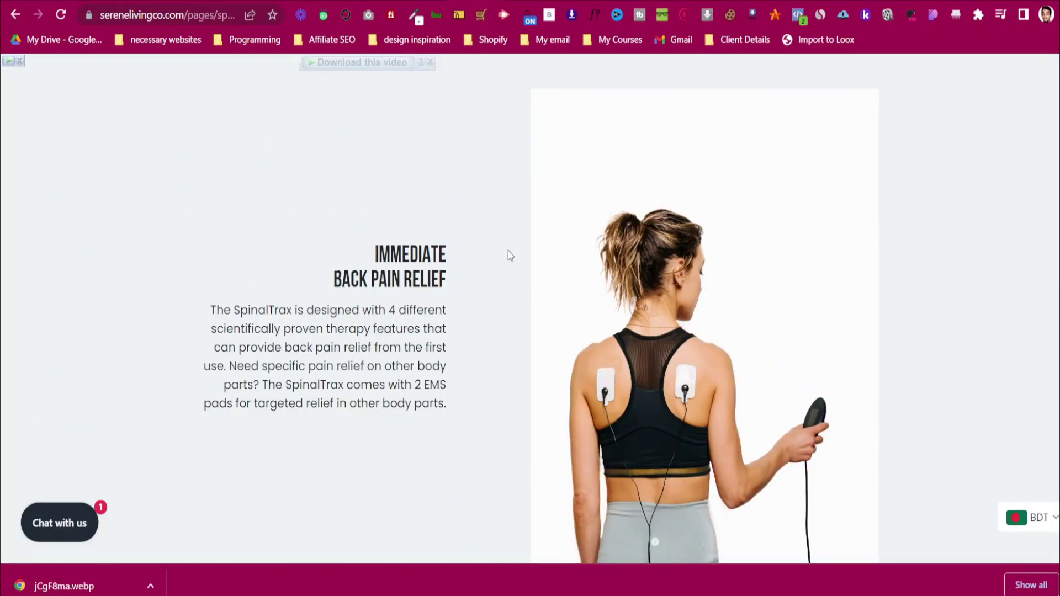
{"action": "scroll", "coordinate": [510, 255], "scroll_direction": "down", "scroll_amount": 5}
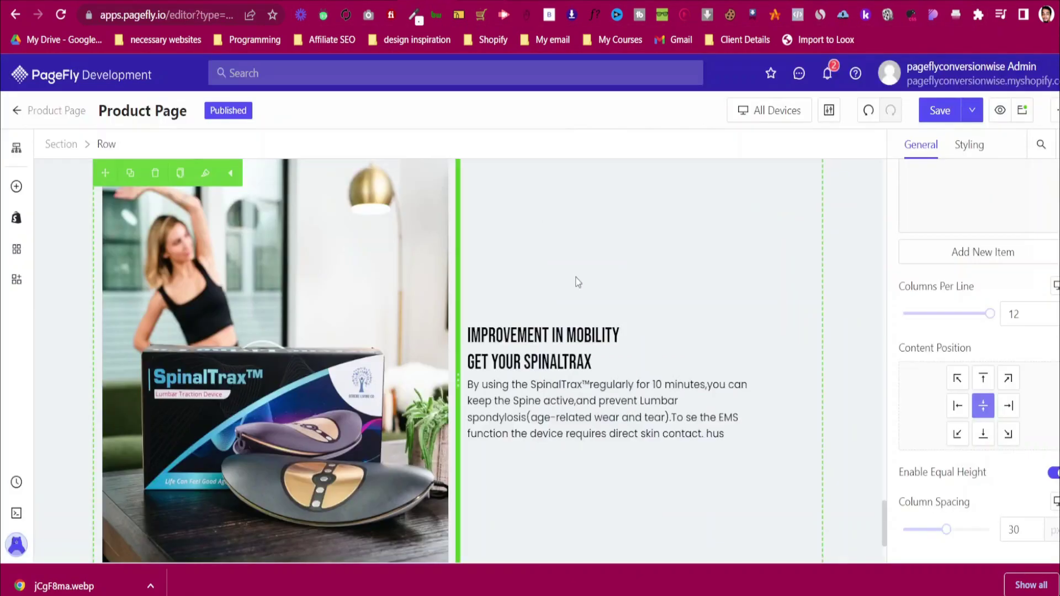
{"action": "scroll", "coordinate": [577, 282], "scroll_direction": "up", "scroll_amount": 1}
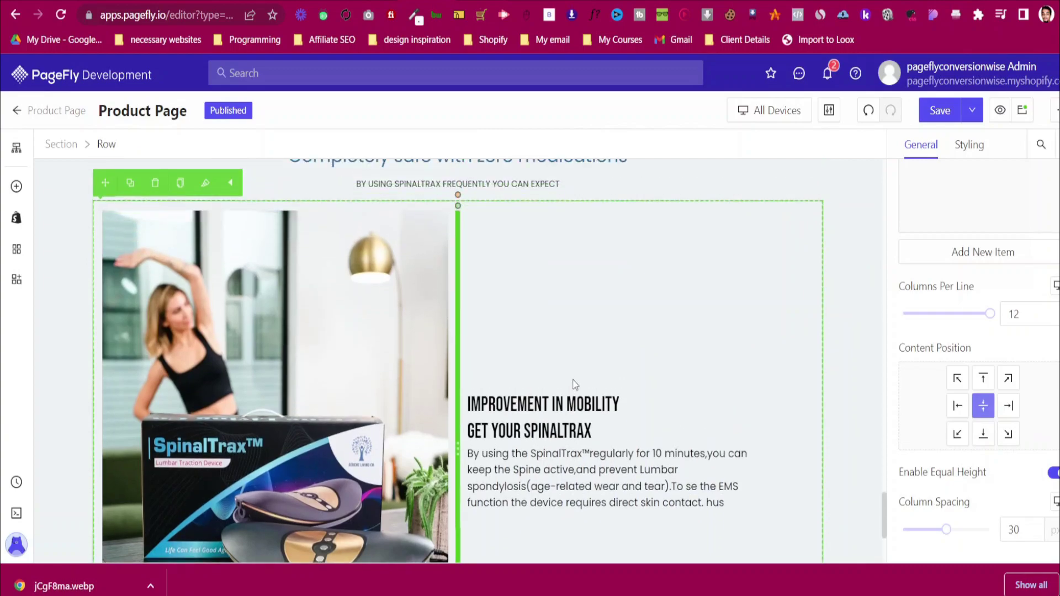
{"action": "left_click", "coordinate": [569, 398]}
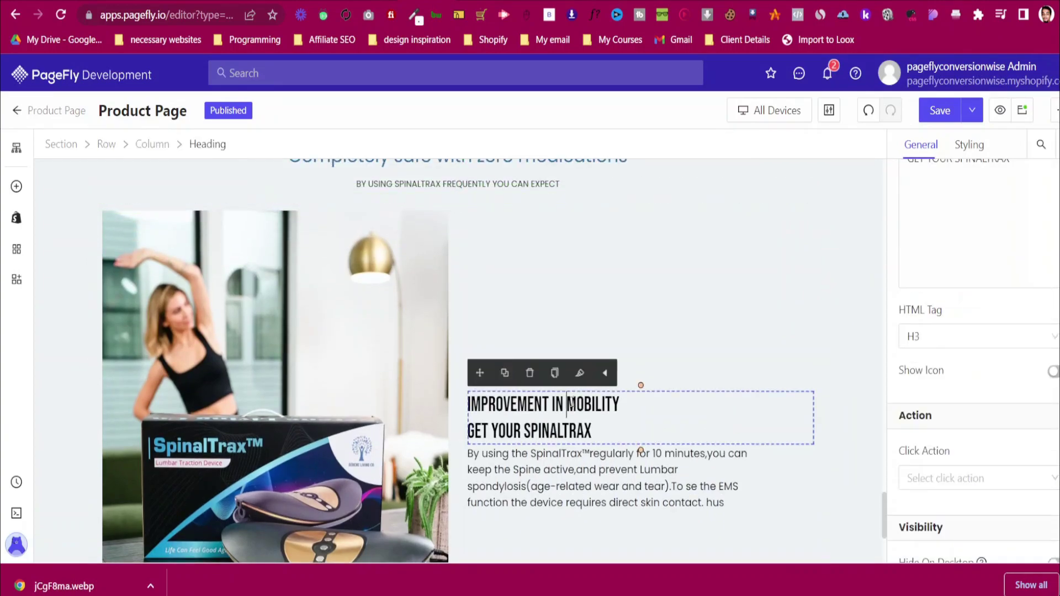
{"action": "left_click", "coordinate": [147, 147]}
{"action": "left_click", "coordinate": [971, 146]}
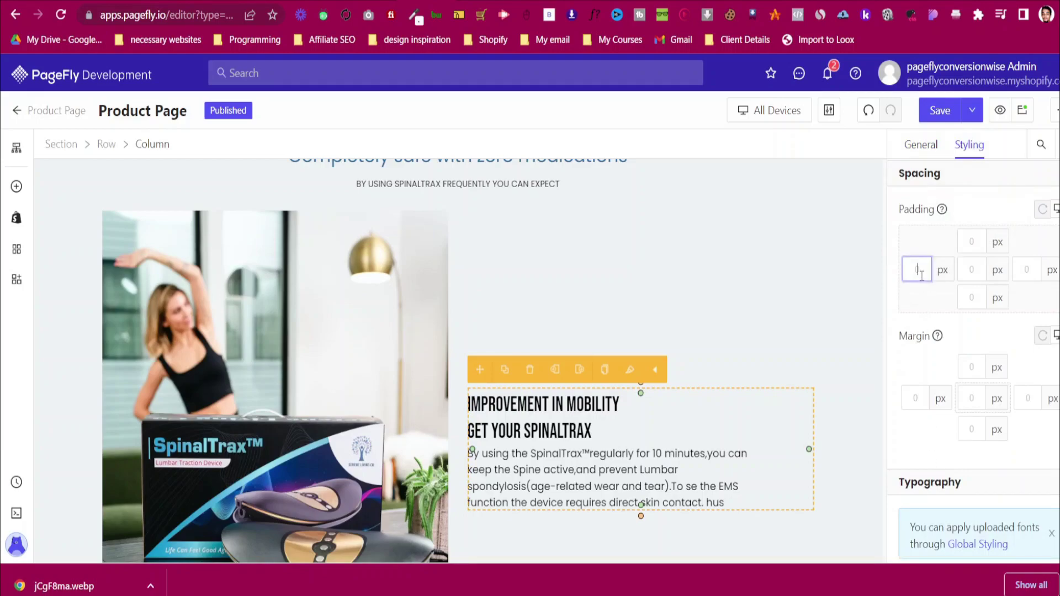
{"action": "type", "text": "5"}
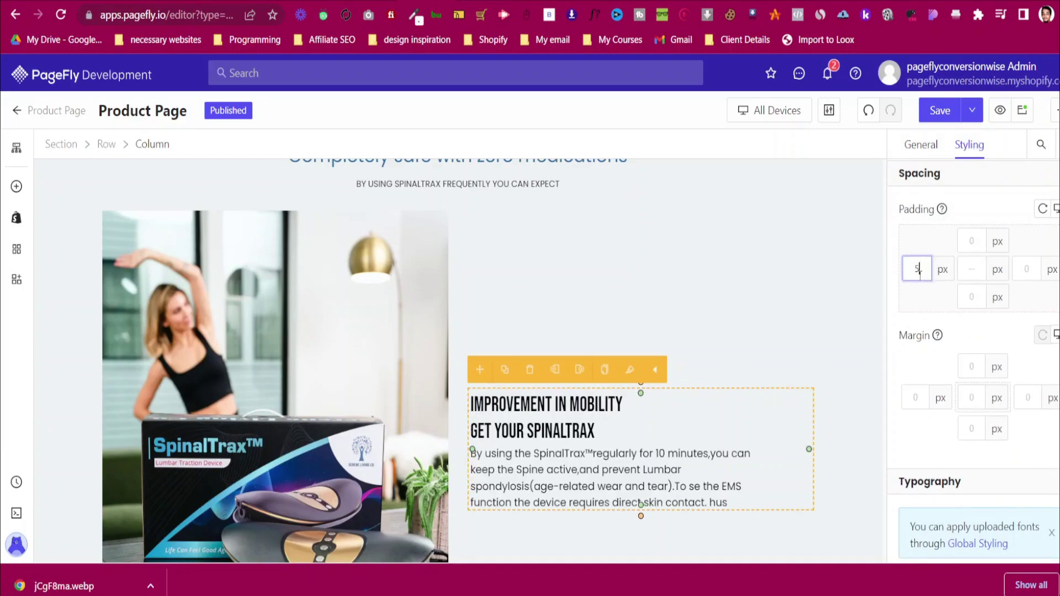
{"action": "key", "text": "BackSpace"}
{"action": "type", "text": "11"}
{"action": "key", "text": "BackSpace"}
{"action": "type", "text": "7"}
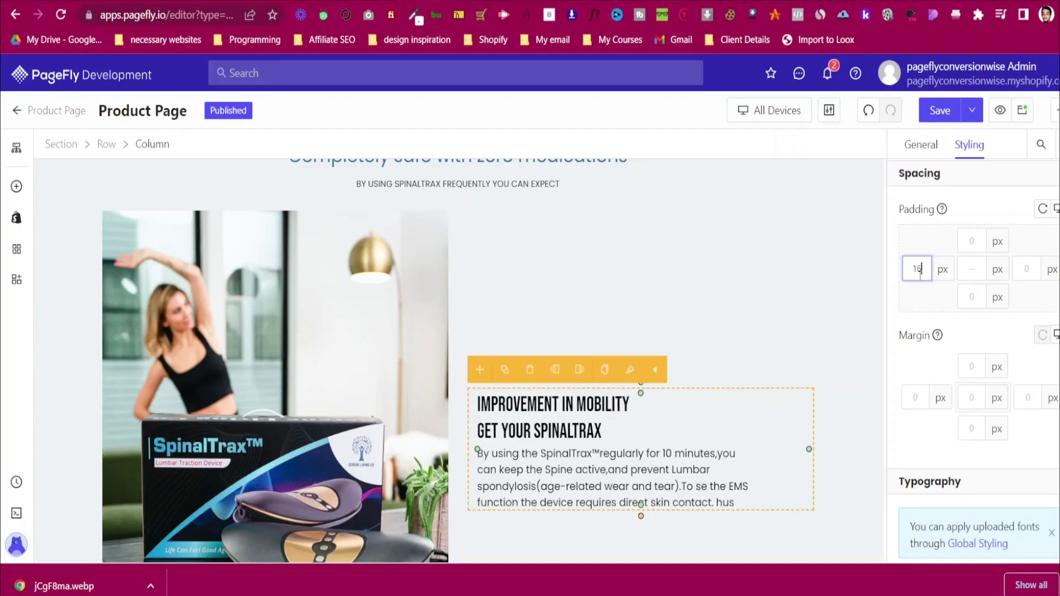
{"action": "key", "text": "BackSpace"}
{"action": "key", "text": "BackSpace"}
{"action": "type", "text": "22"}
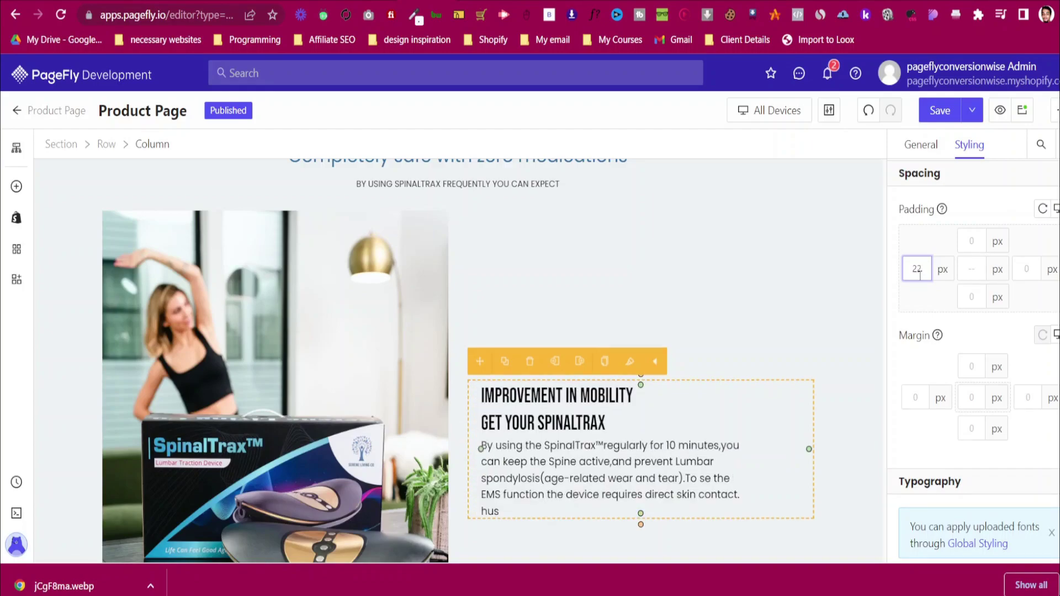
{"action": "key", "text": "BackSpace"}
{"action": "type", "text": "4"}
{"action": "key", "text": "BackSpace"}
{"action": "type", "text": "6"}
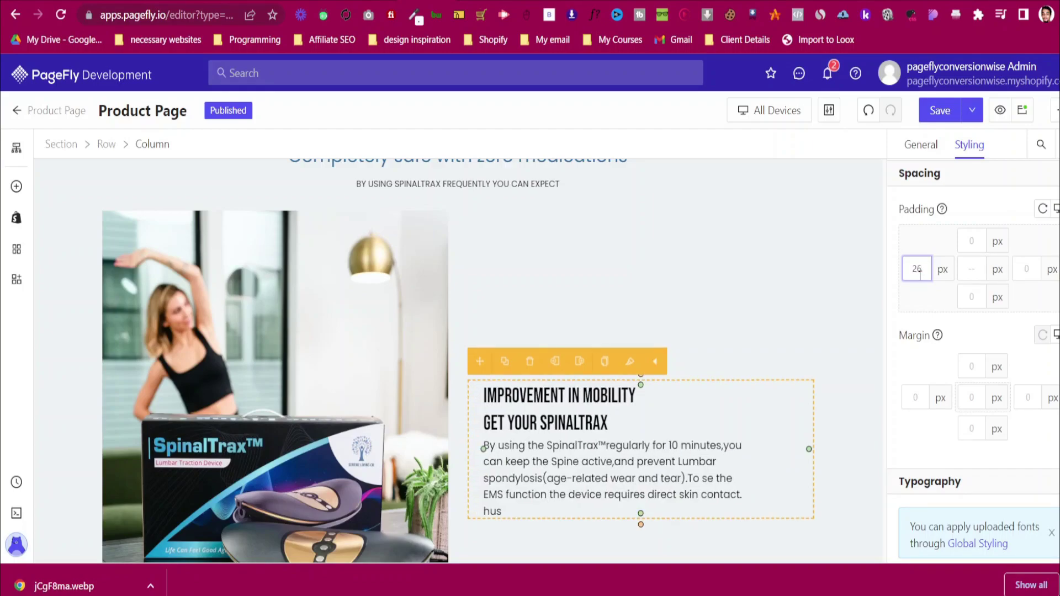
{"action": "key", "text": "BackSpace"}
{"action": "type", "text": "8"}
{"action": "key", "text": "Up"}
{"action": "key", "text": "Up"}
{"action": "key", "text": "Up"}
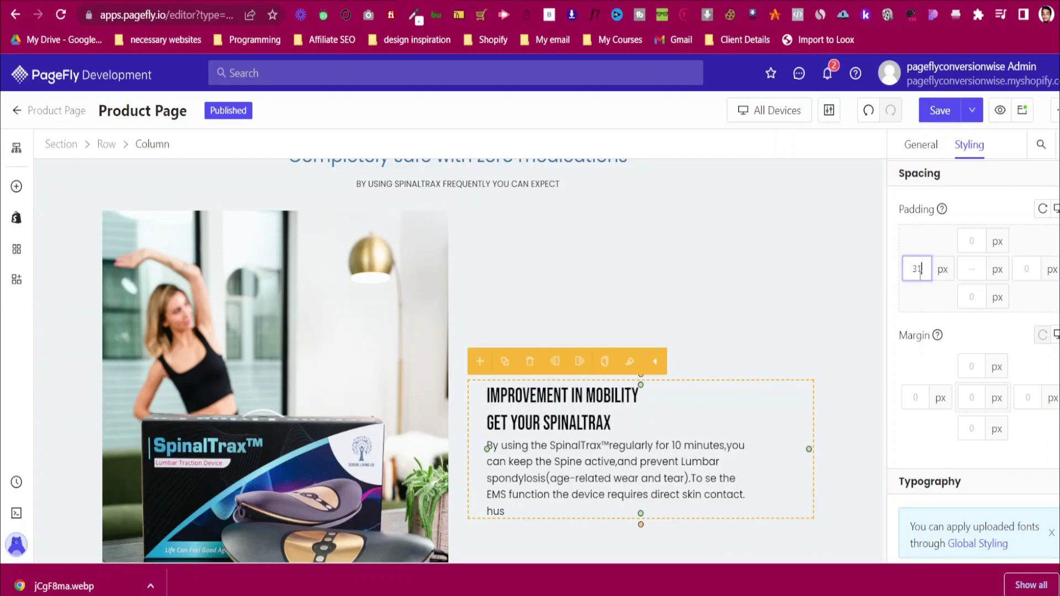
{"action": "key", "text": "Up"}
{"action": "key", "text": "Up"}
{"action": "key", "text": "Up"}
{"action": "key", "text": "Up"}
{"action": "key", "text": "Up"}
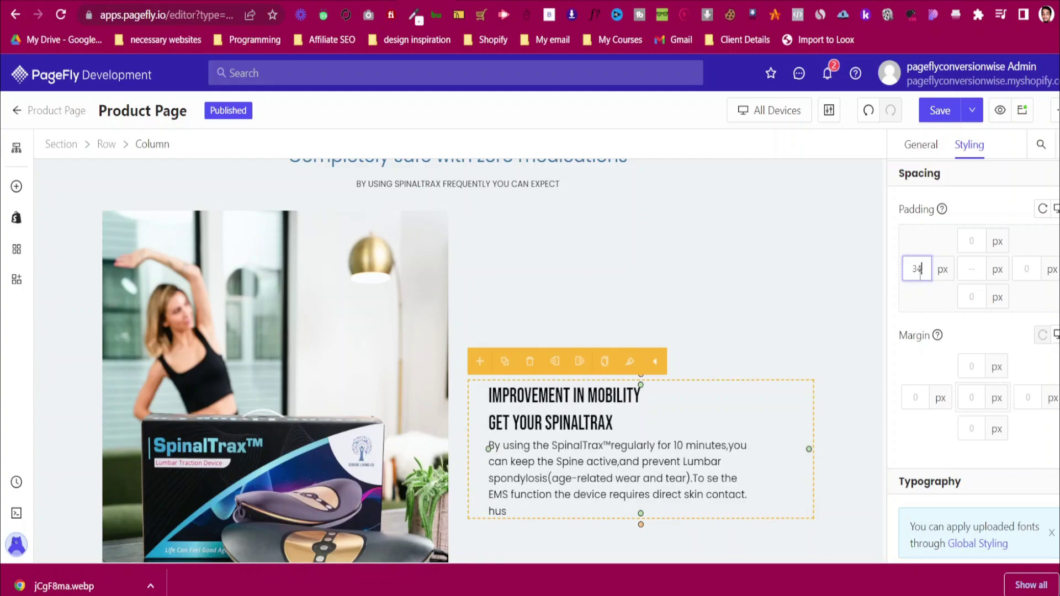
{"action": "key", "text": "Up"}
{"action": "key", "text": "Up"}
{"action": "key", "text": "Up"}
{"action": "key", "text": "Up"}
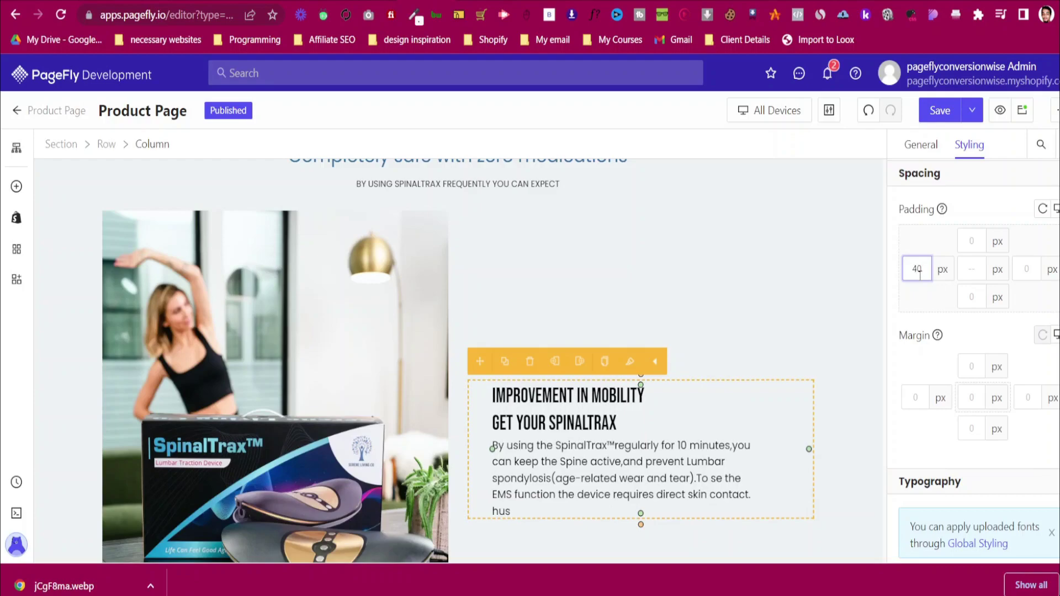
Switch the editor to the mobile view and set the text column's left padding to 0 px there
{"action": "scroll", "coordinate": [677, 284], "scroll_direction": "down", "scroll_amount": 4}
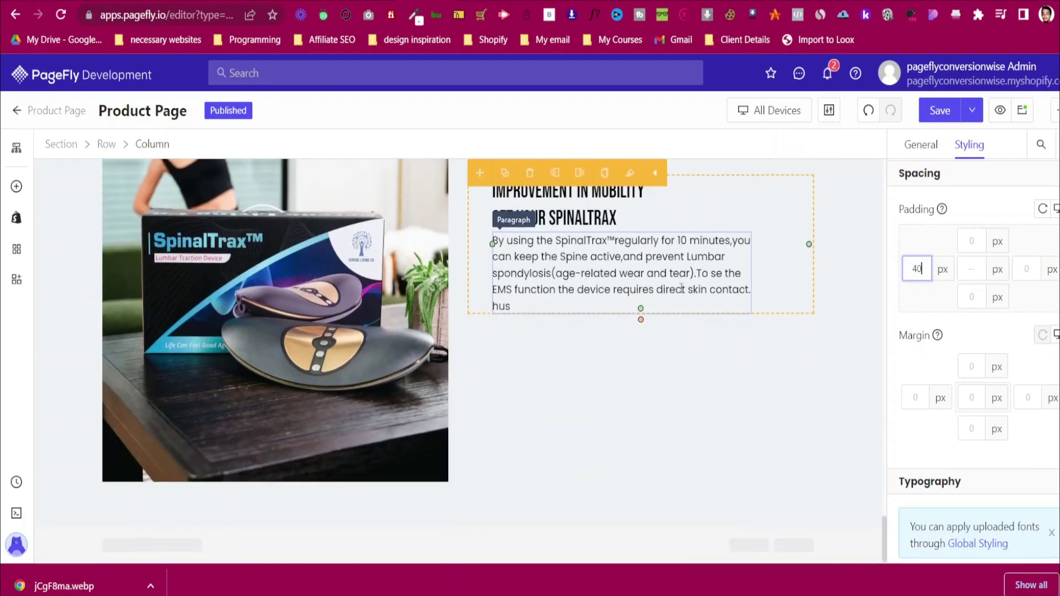
{"action": "left_click", "coordinate": [769, 111]}
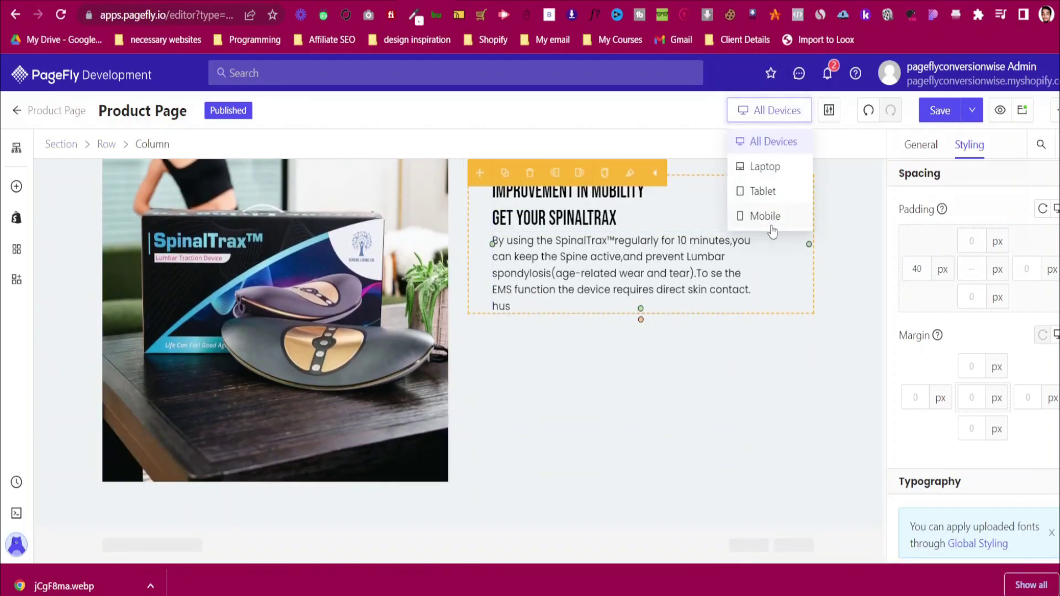
{"action": "left_click", "coordinate": [765, 216]}
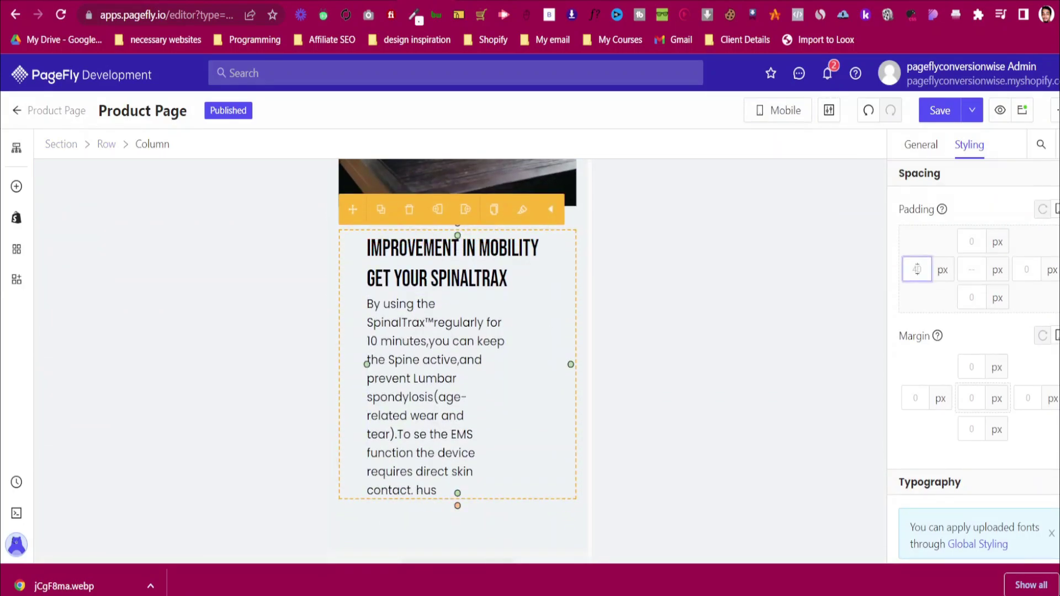
{"action": "type", "text": "0"}
For mobile, set the "Improvement in mobility" heading's font size to 25 px and center its text
{"action": "scroll", "coordinate": [1026, 390], "scroll_direction": "down", "scroll_amount": 6}
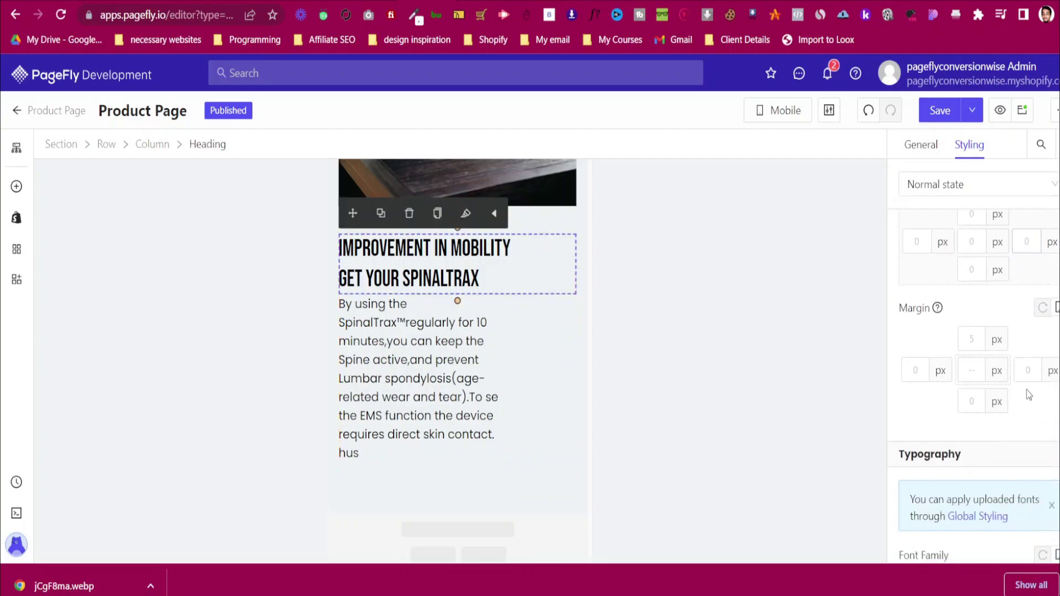
{"action": "left_click", "coordinate": [1018, 367]}
{"action": "type", "text": "25"}
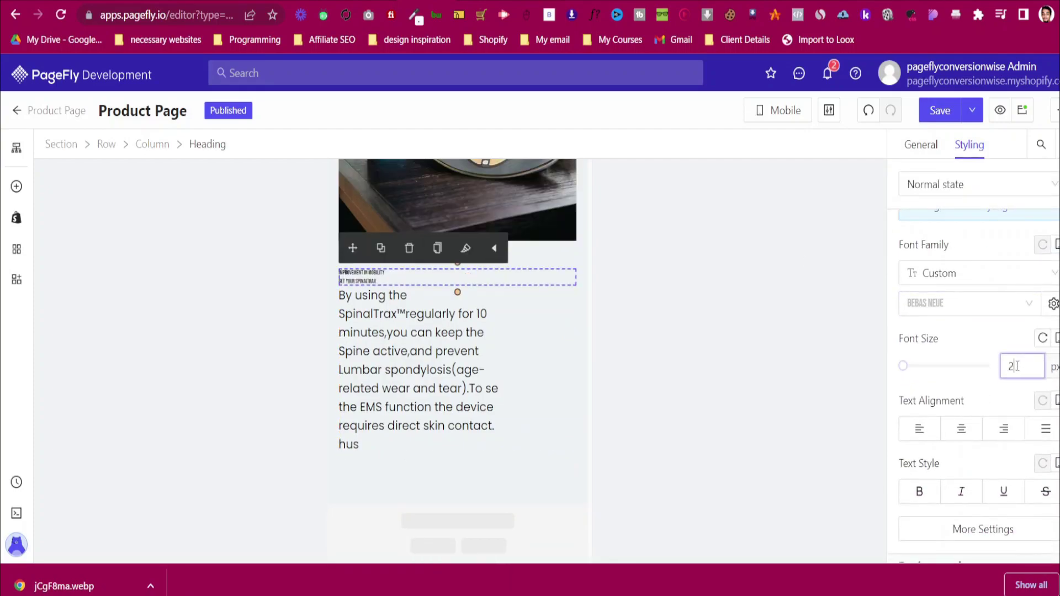
{"action": "left_click", "coordinate": [960, 438]}
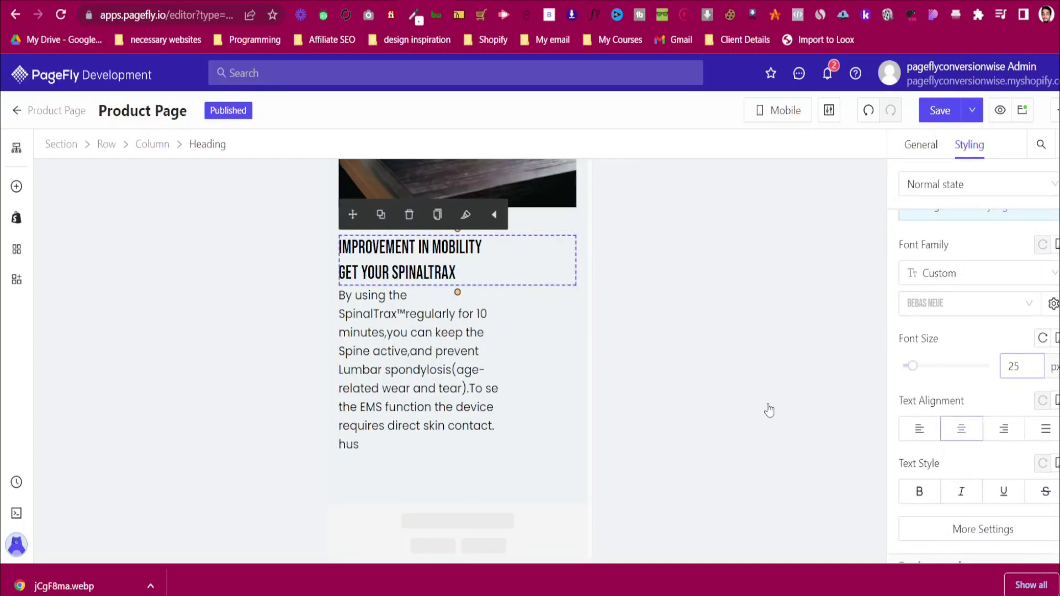
For mobile, set the right margin of the paragraph below the heading to 0 px and center its text
{"action": "left_click", "coordinate": [477, 365]}
{"action": "scroll", "coordinate": [1027, 326], "scroll_direction": "down", "scroll_amount": 3}
{"action": "left_click", "coordinate": [1029, 475]}
{"action": "type", "text": "0"}
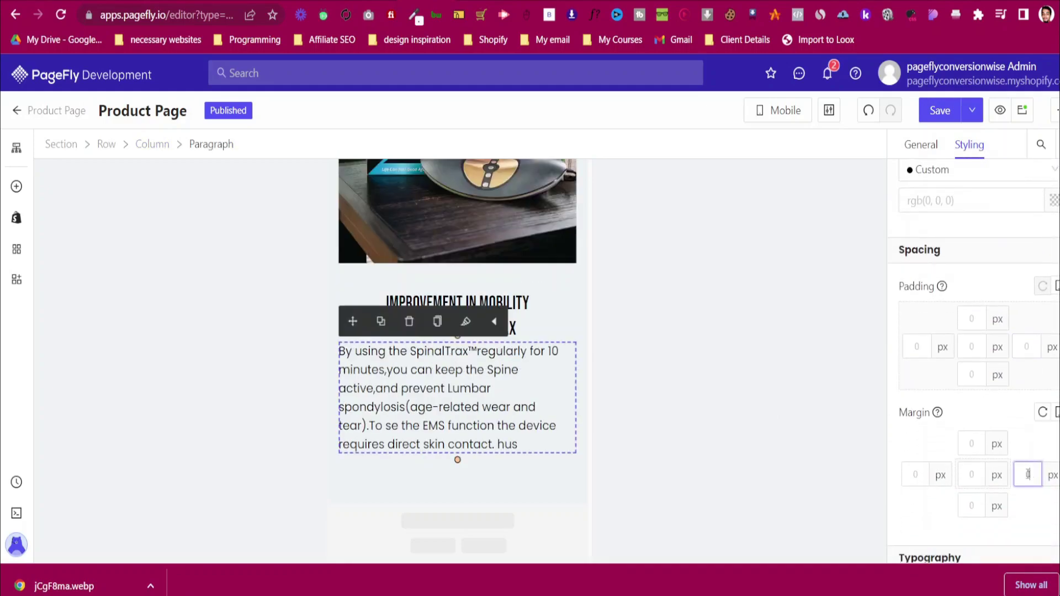
{"action": "scroll", "coordinate": [1007, 486], "scroll_direction": "down", "scroll_amount": 4}
{"action": "scroll", "coordinate": [1010, 330], "scroll_direction": "down", "scroll_amount": 3}
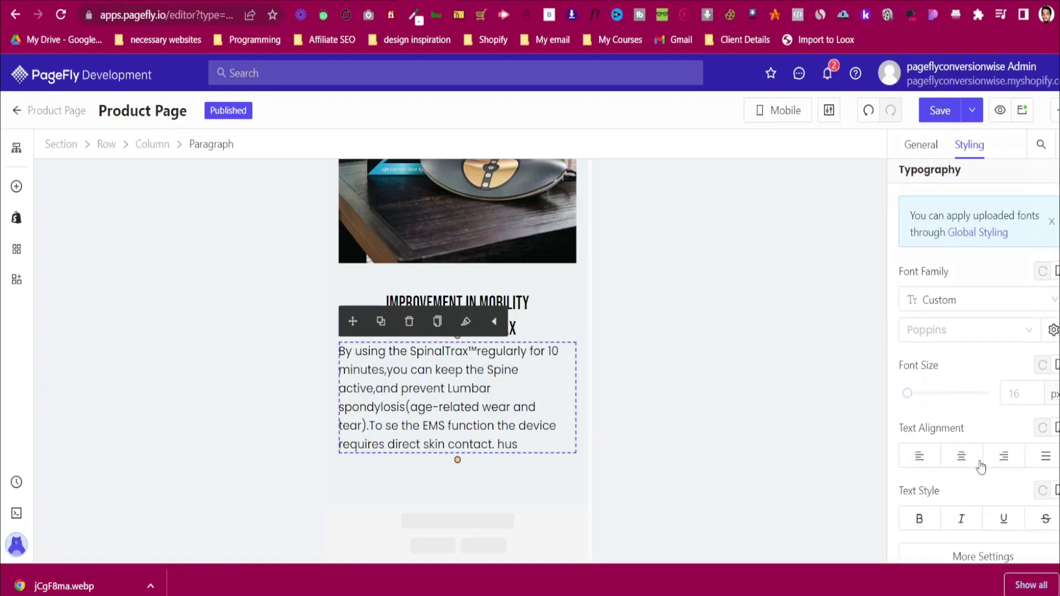
{"action": "left_click", "coordinate": [961, 455]}
For mobile, set the top and bottom padding of the "Meet the SpinalTrax™ Lumbar Traction Device" section to 30 px
{"action": "scroll", "coordinate": [359, 290], "scroll_direction": "up", "scroll_amount": 8}
{"action": "scroll", "coordinate": [337, 231], "scroll_direction": "up", "scroll_amount": 2}
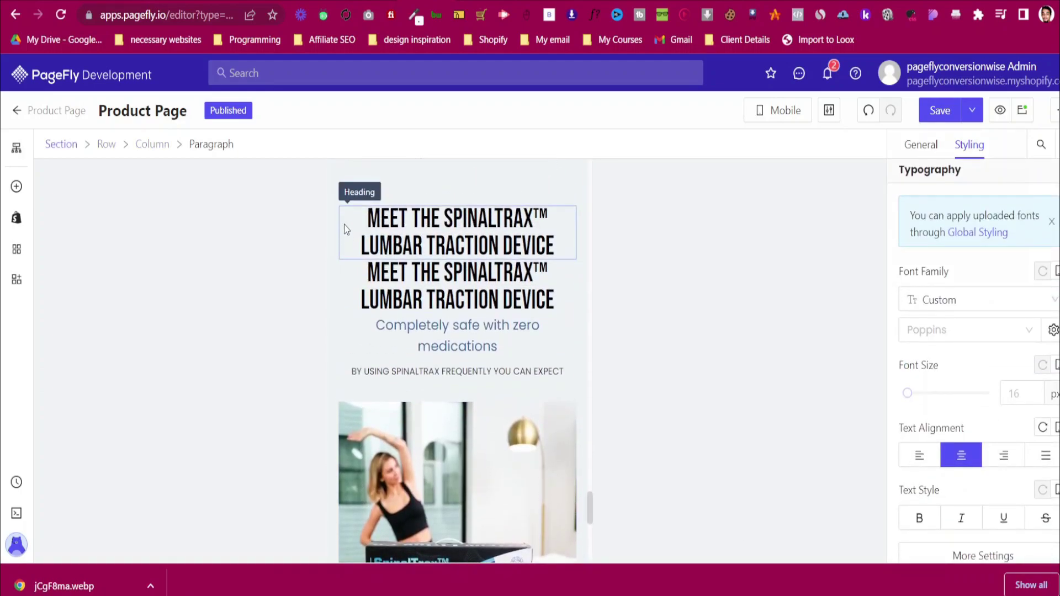
{"action": "scroll", "coordinate": [354, 277], "scroll_direction": "up", "scroll_amount": 4}
{"action": "left_click", "coordinate": [343, 336]}
{"action": "scroll", "coordinate": [969, 339], "scroll_direction": "up", "scroll_amount": 6}
{"action": "scroll", "coordinate": [970, 340], "scroll_direction": "up", "scroll_amount": 3}
{"action": "left_click", "coordinate": [973, 384]}
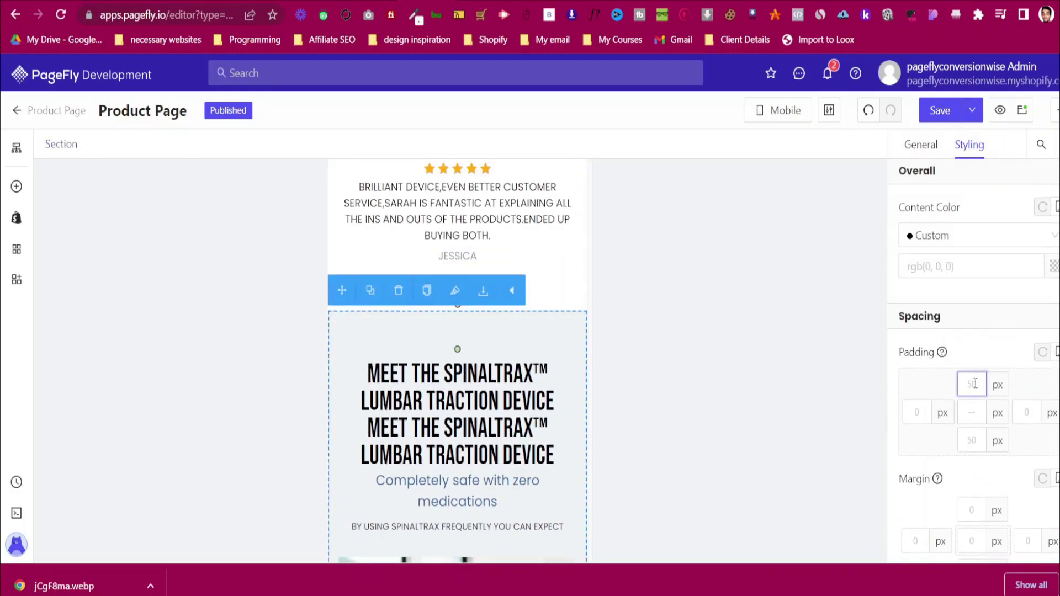
{"action": "key", "text": "BackSpace"}
{"action": "key", "text": "BackSpace"}
{"action": "type", "text": "3"}
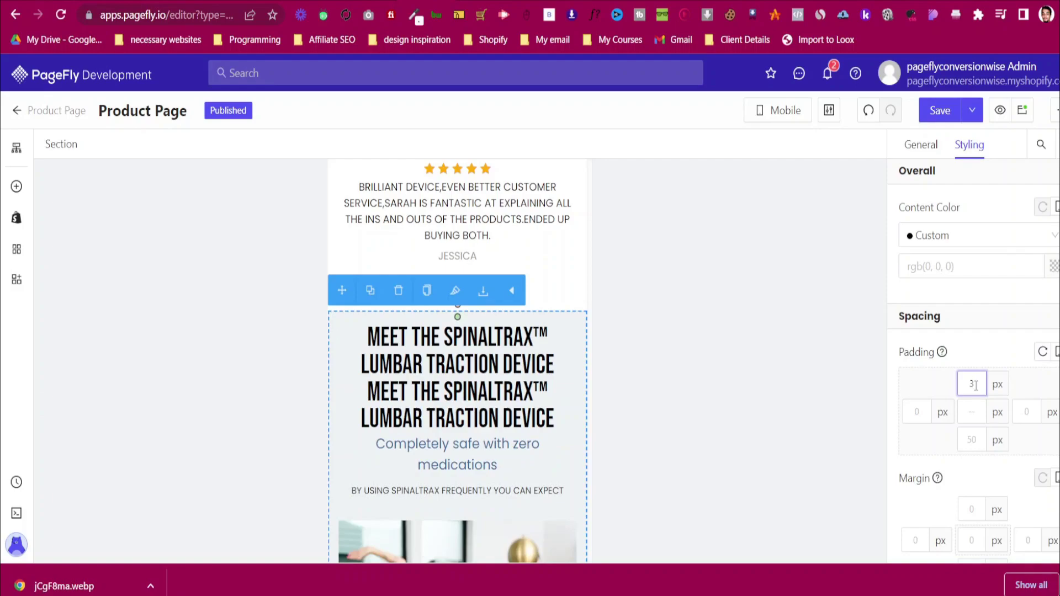
{"action": "type", "text": "0"}
{"action": "left_click", "coordinate": [973, 439]}
{"action": "type", "text": "3"}
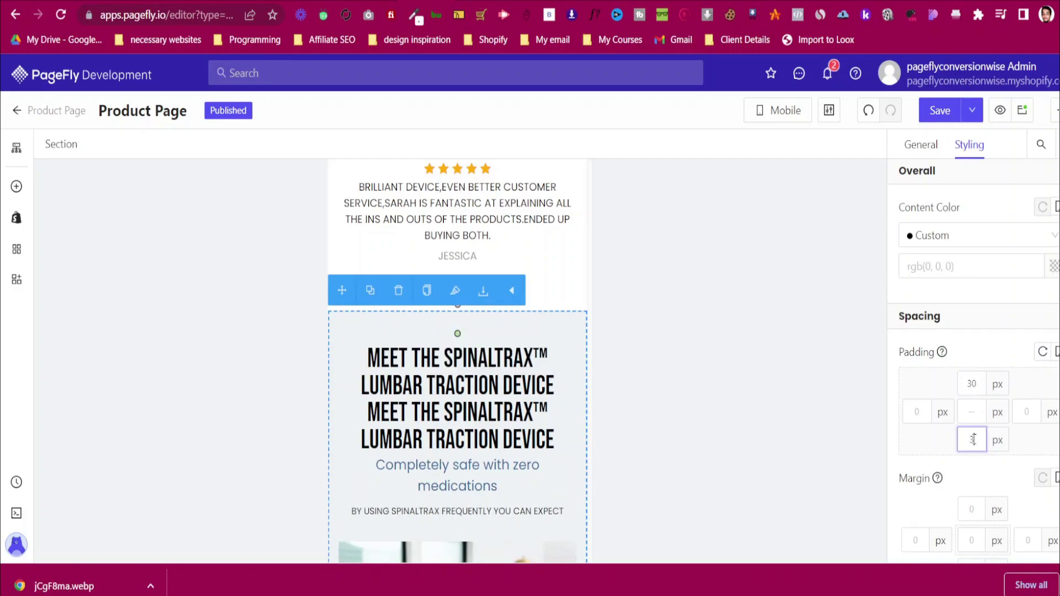
{"action": "type", "text": "0"}
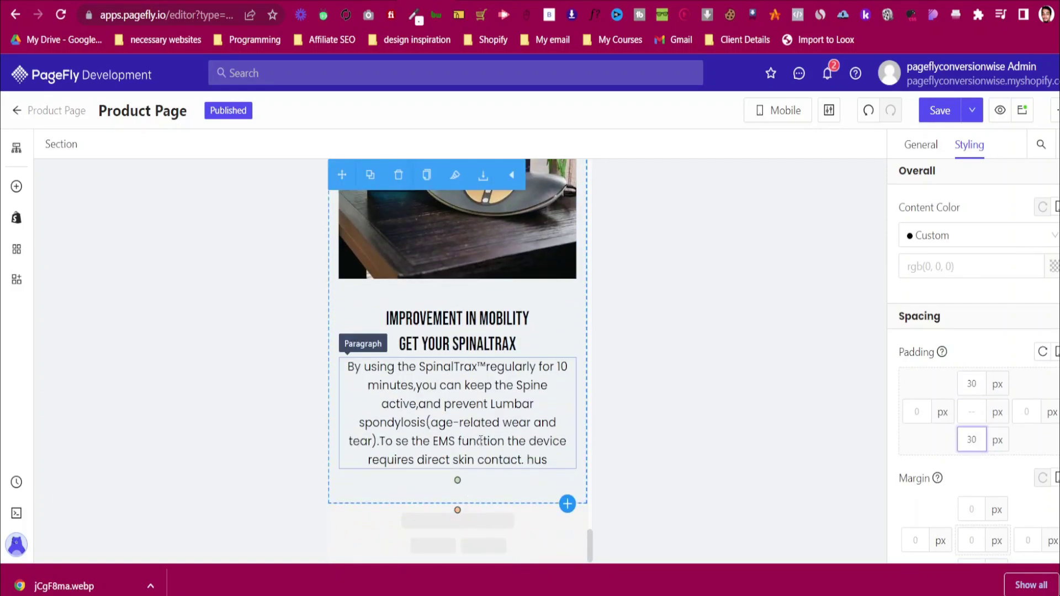
Switch the editor back to the all-devices view and review the image-and-text row
{"action": "scroll", "coordinate": [481, 441], "scroll_direction": "up", "scroll_amount": 8}
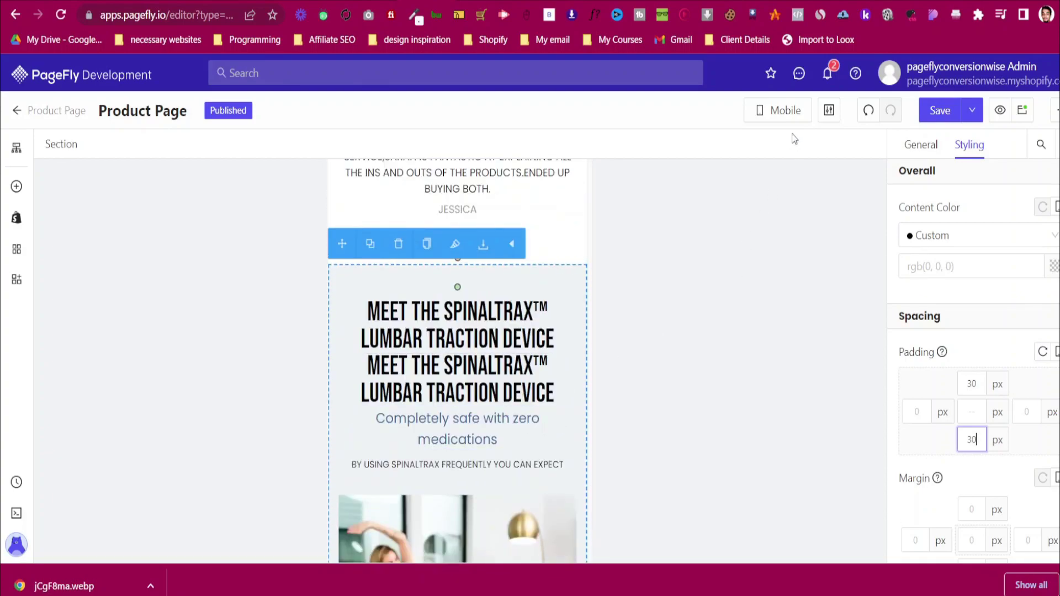
{"action": "left_click", "coordinate": [779, 110]}
{"action": "left_click", "coordinate": [788, 142]}
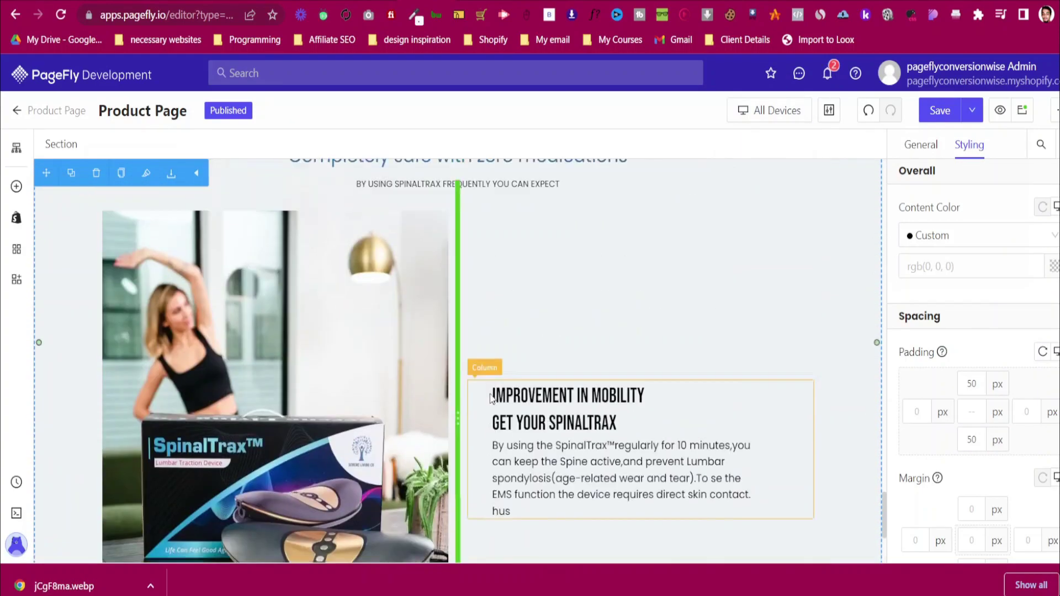
{"action": "scroll", "coordinate": [494, 393], "scroll_direction": "up", "scroll_amount": 4}
{"action": "scroll", "coordinate": [494, 392], "scroll_direction": "down", "scroll_amount": 7}
{"action": "scroll", "coordinate": [578, 403], "scroll_direction": "up", "scroll_amount": 5}
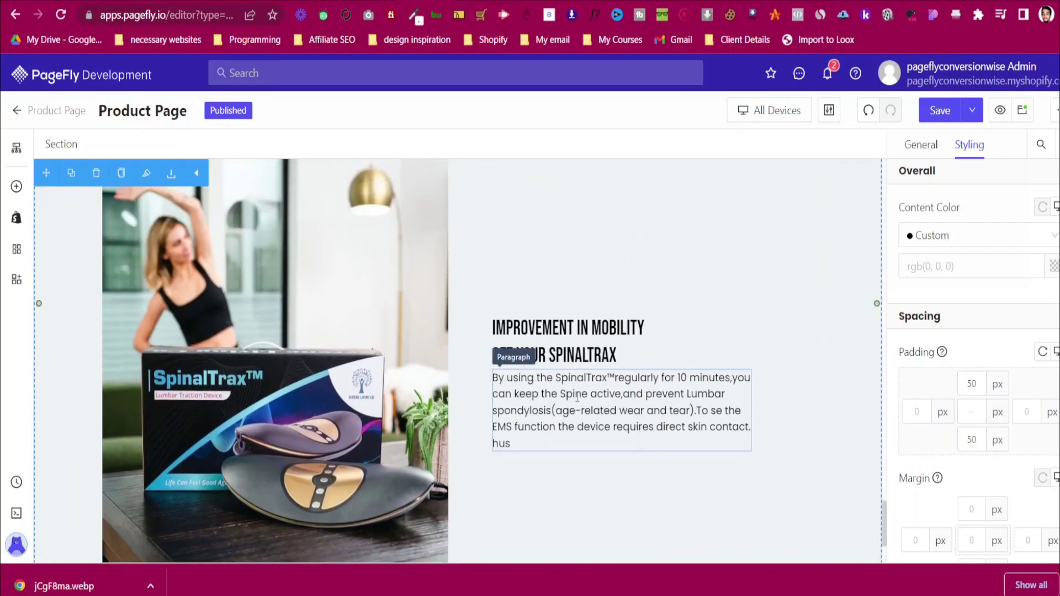
{"action": "scroll", "coordinate": [581, 388], "scroll_direction": "down", "scroll_amount": 4}
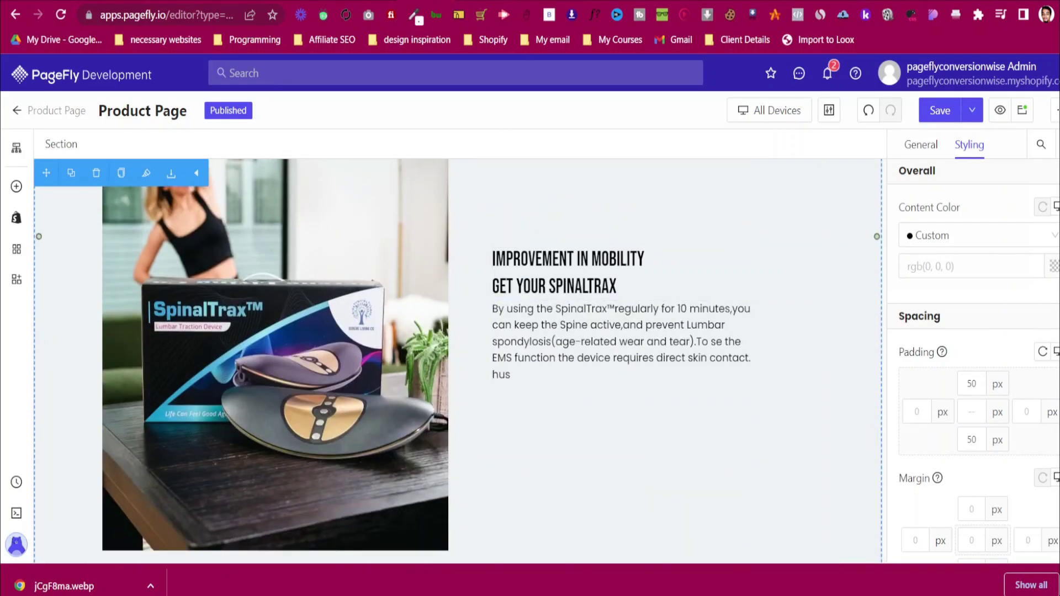
Examine the layout of the "Immediate back pain relief" text-and-image row on the reference page
{"action": "left_click", "coordinate": [497, 1]}
{"action": "scroll", "coordinate": [552, 200], "scroll_direction": "down", "scroll_amount": 1}
{"action": "scroll", "coordinate": [553, 204], "scroll_direction": "down", "scroll_amount": 7}
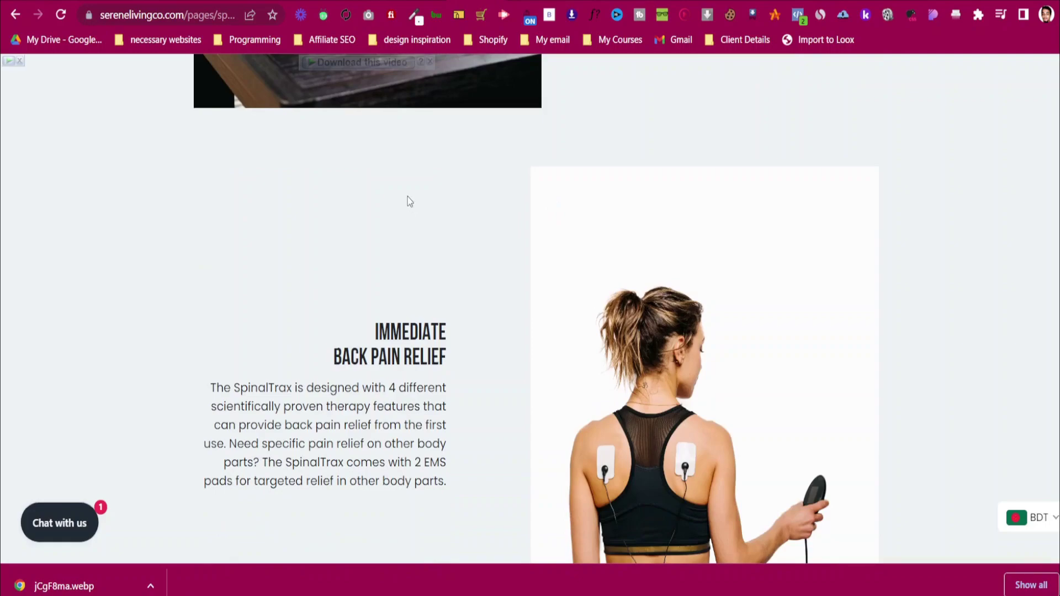
{"action": "scroll", "coordinate": [408, 201], "scroll_direction": "down", "scroll_amount": 4}
{"action": "scroll", "coordinate": [419, 237], "scroll_direction": "up", "scroll_amount": 6}
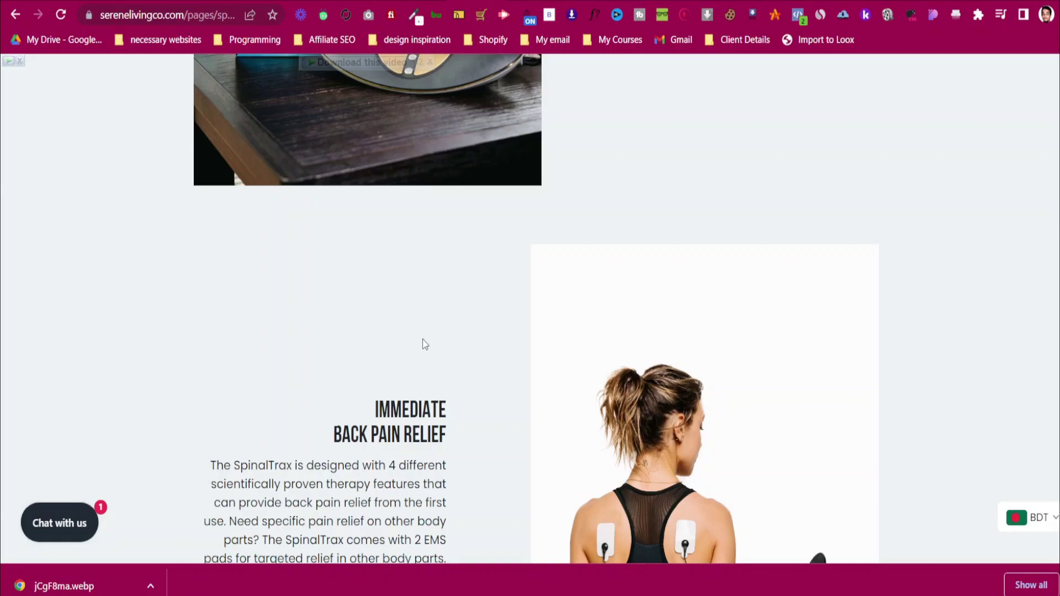
{"action": "scroll", "coordinate": [423, 332], "scroll_direction": "down", "scroll_amount": 2}
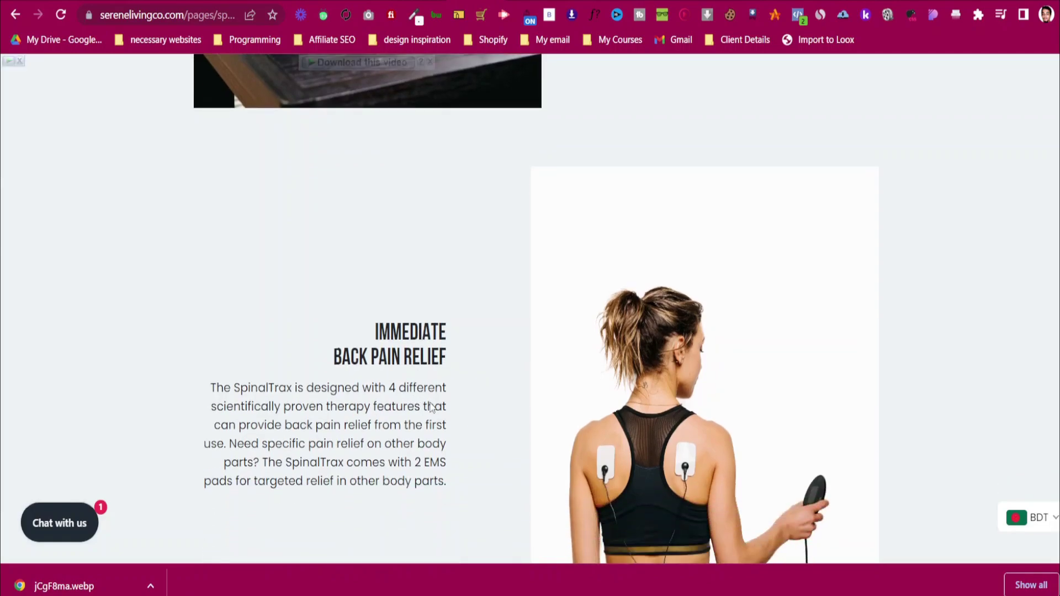
In the PageFly editor, duplicate the "Improvement in mobility" image-and-text row
{"action": "key", "text": "ctrl+Tab"}
{"action": "scroll", "coordinate": [282, 292], "scroll_direction": "up", "scroll_amount": 3}
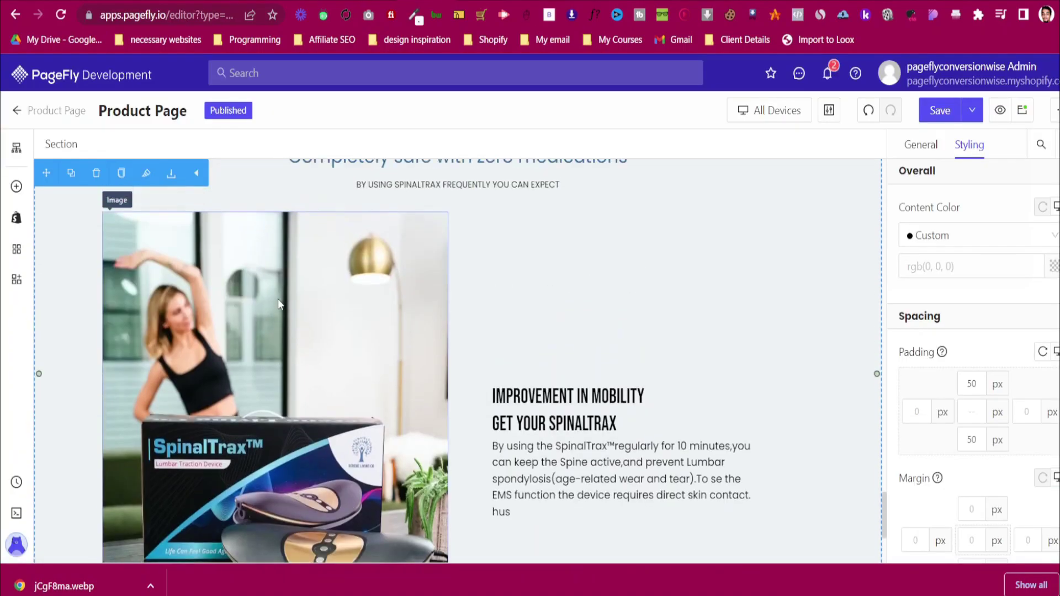
{"action": "left_click", "coordinate": [307, 276]}
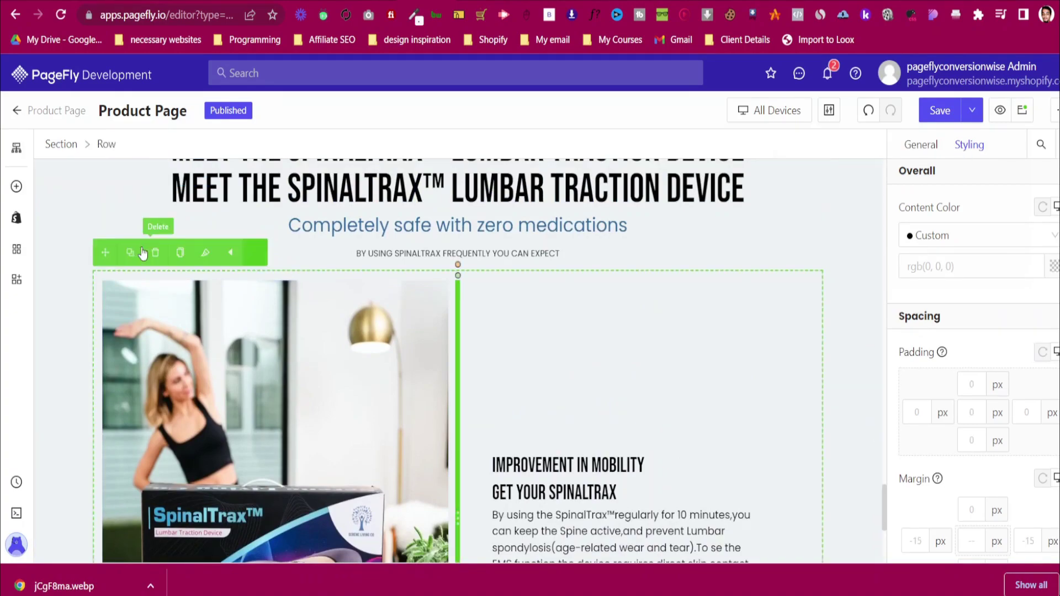
{"action": "scroll", "coordinate": [458, 318], "scroll_direction": "down", "scroll_amount": 3}
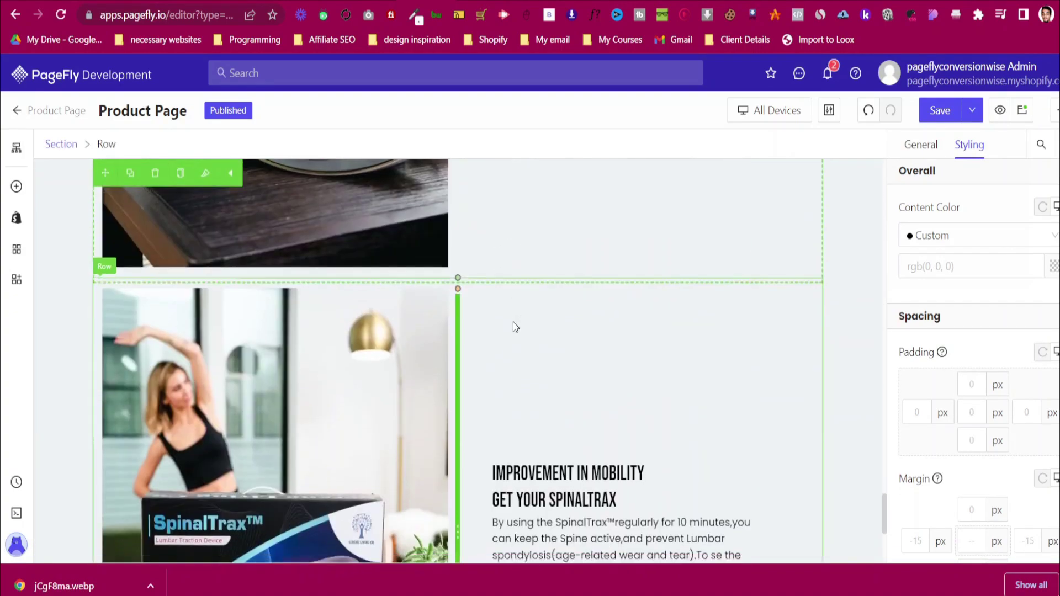
In the duplicated "Improvement in mobility" row, move the image into the right column and the heading and paragraph into the left column
{"action": "left_click", "coordinate": [206, 277]}
{"action": "left_click_drag", "start_coordinate": [123, 180], "coordinate": [560, 336]}
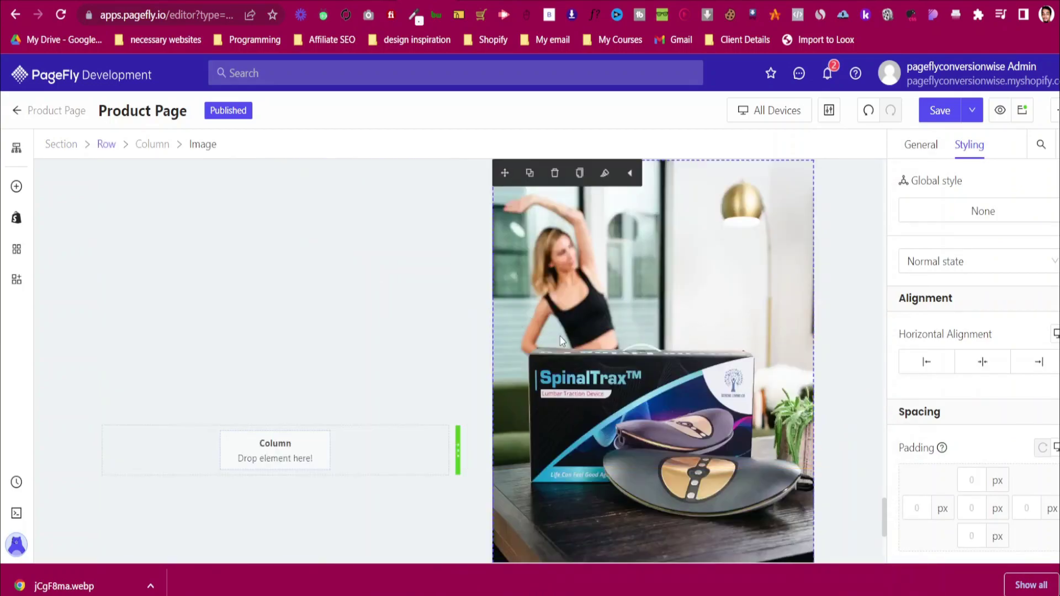
{"action": "left_click", "coordinate": [566, 437]}
{"action": "left_click_drag", "start_coordinate": [504, 381], "coordinate": [276, 243]}
{"action": "left_click", "coordinate": [542, 395]}
{"action": "left_click_drag", "start_coordinate": [505, 381], "coordinate": [317, 244]}
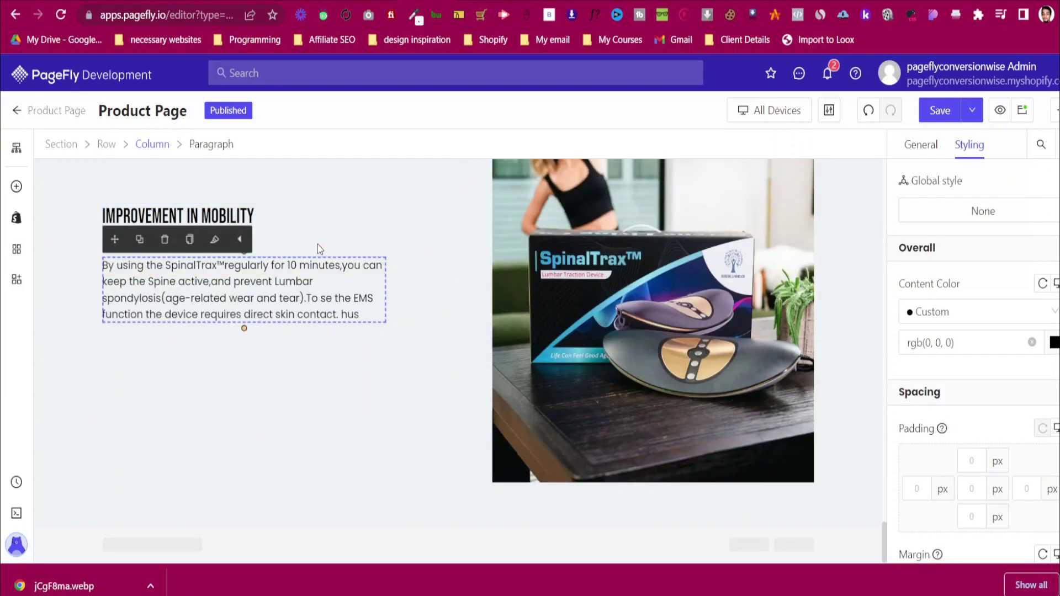
Right-align the duplicated row's heading and paragraph to match the "Immediate back pain relief" text on the reference page
{"action": "left_click", "coordinate": [234, 212]}
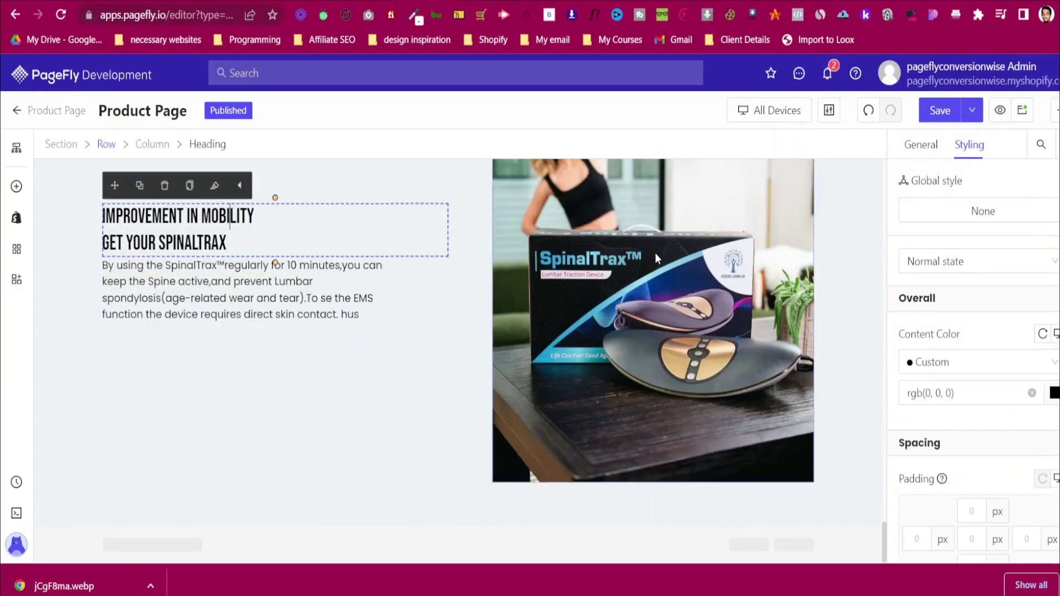
{"action": "scroll", "coordinate": [651, 250], "scroll_direction": "up", "scroll_amount": 4}
{"action": "key", "text": "ctrl+Tab"}
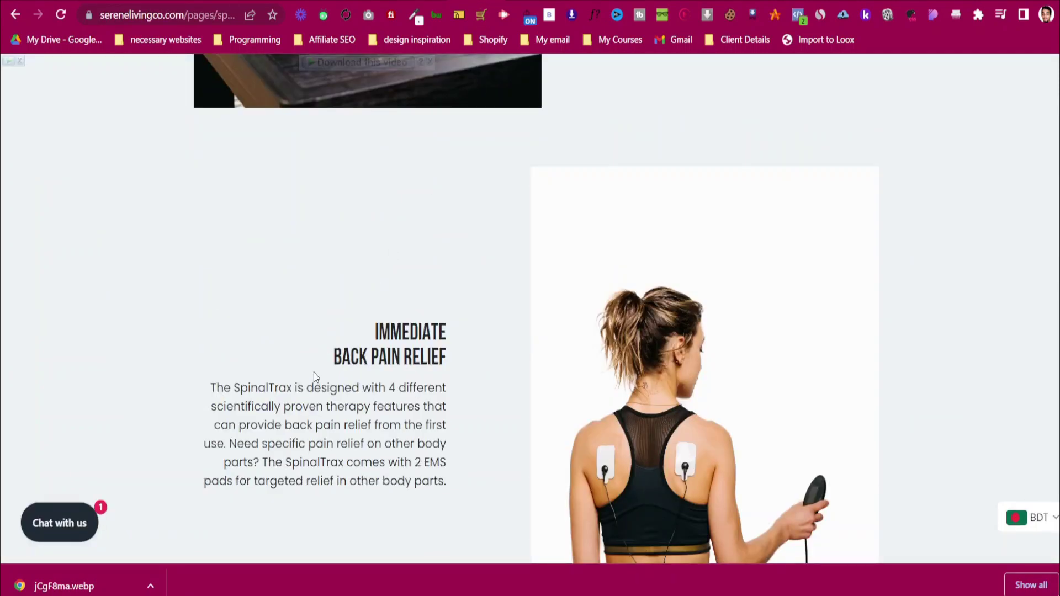
{"action": "left_click", "coordinate": [428, 2]}
{"action": "scroll", "coordinate": [1005, 387], "scroll_direction": "down", "scroll_amount": 8}
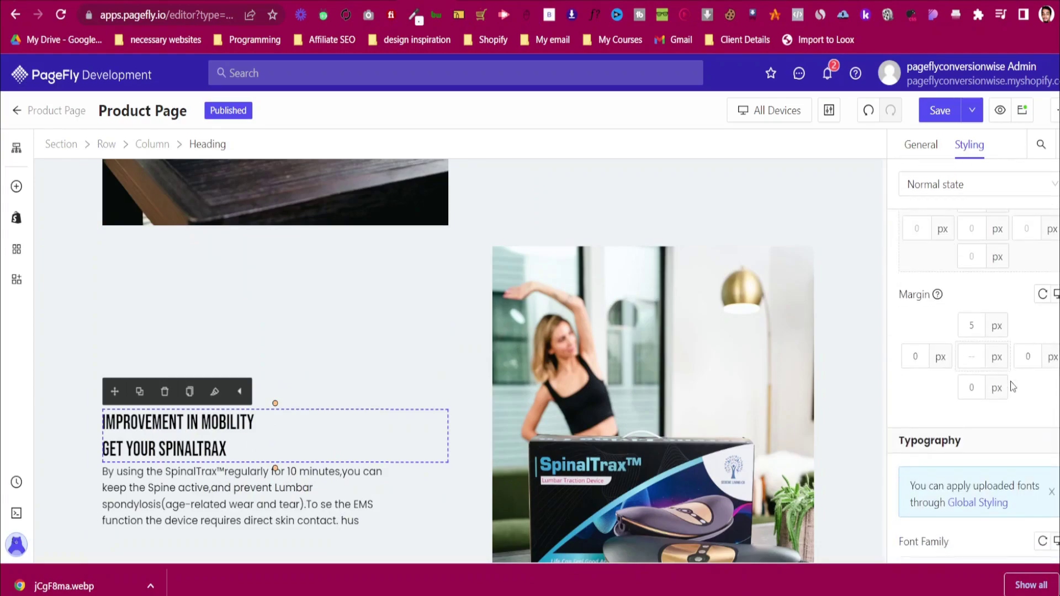
{"action": "left_click", "coordinate": [1007, 338]}
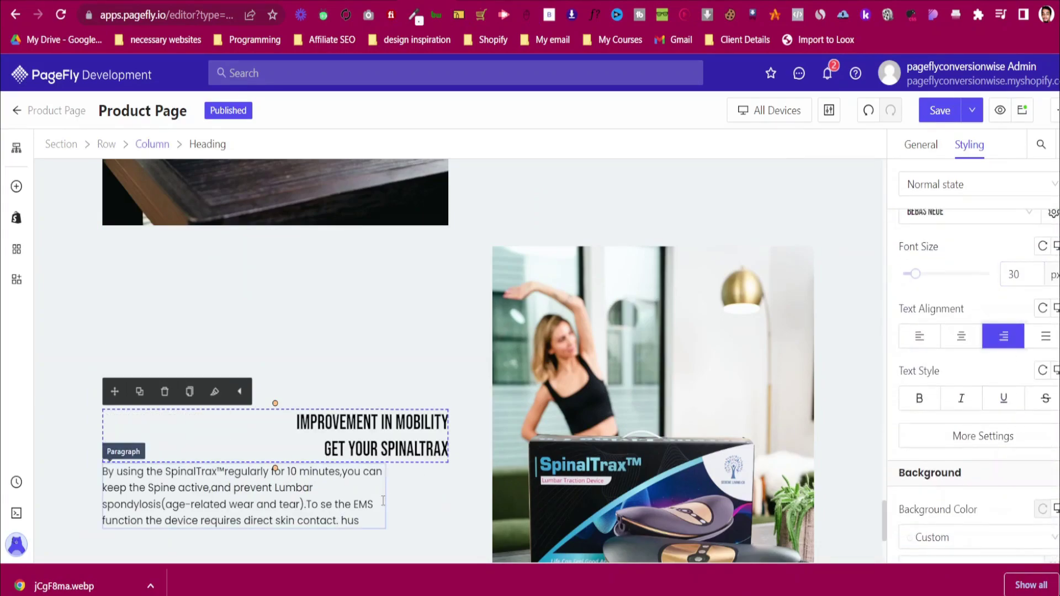
{"action": "left_click", "coordinate": [278, 471]}
{"action": "left_click", "coordinate": [1015, 287]}
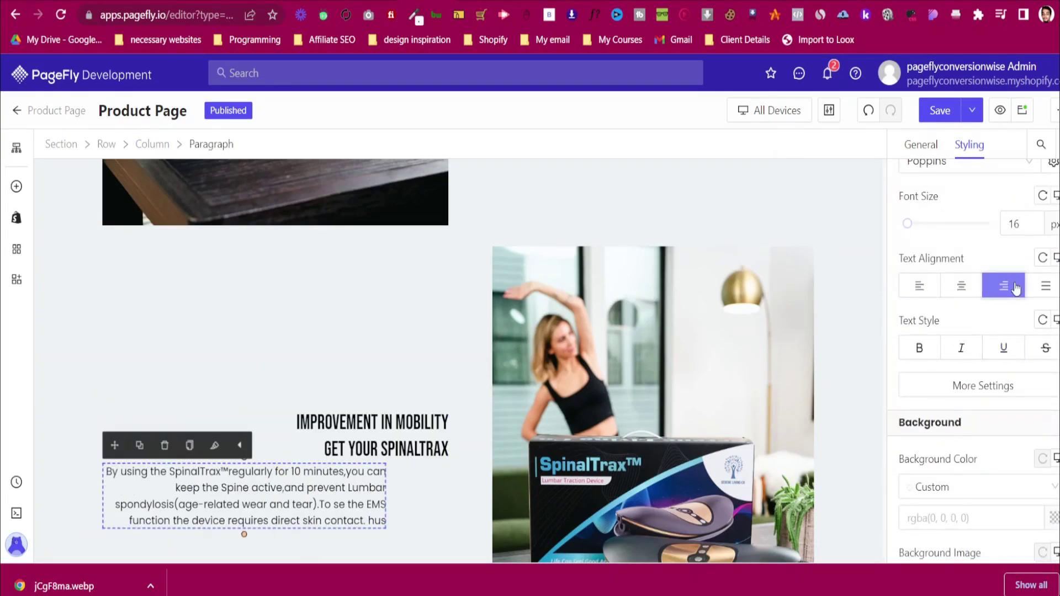
Clear the paragraph's right margin and set its left margin to 100 px in the duplicated row
{"action": "scroll", "coordinate": [1025, 371], "scroll_direction": "up", "scroll_amount": 7}
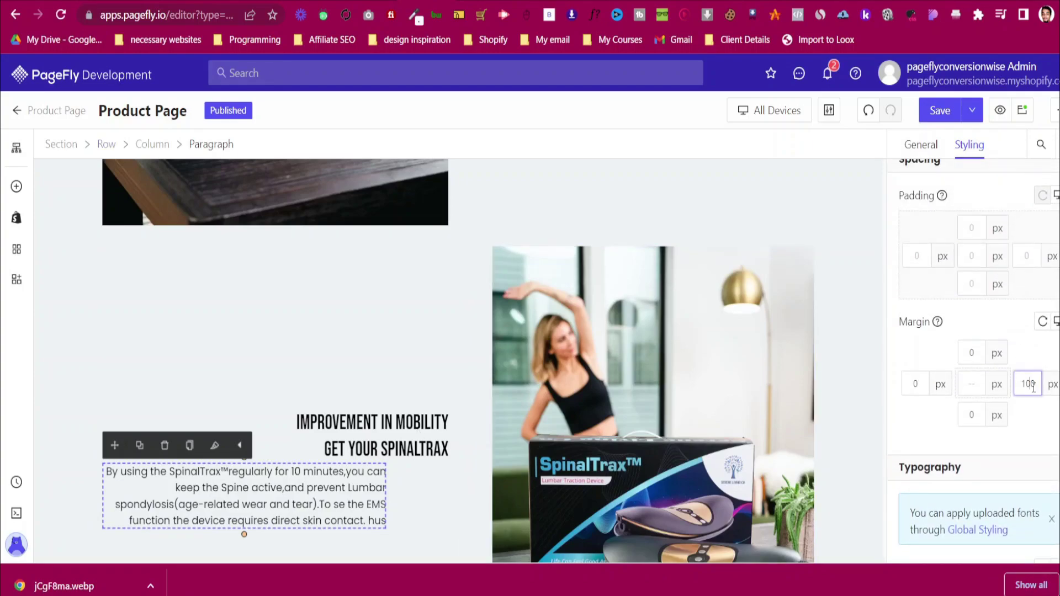
{"action": "key", "text": "BackSpace"}
{"action": "key", "text": "BackSpace"}
{"action": "key", "text": "BackSpace"}
{"action": "left_click", "coordinate": [914, 384]}
{"action": "type", "text": "100"}
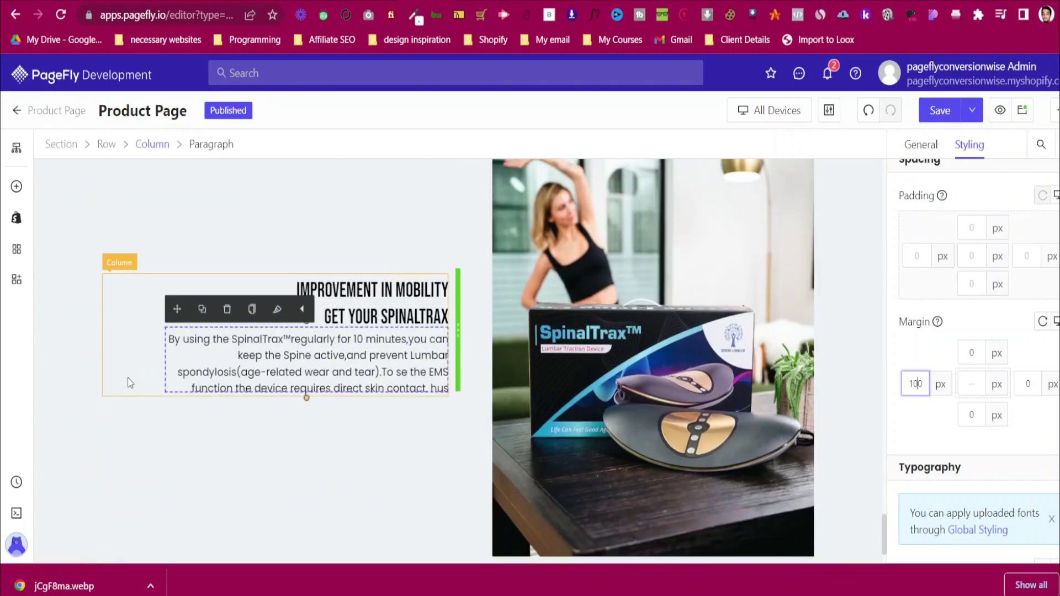
{"action": "left_click", "coordinate": [139, 281]}
{"action": "scroll", "coordinate": [141, 284], "scroll_direction": "down", "scroll_amount": 3}
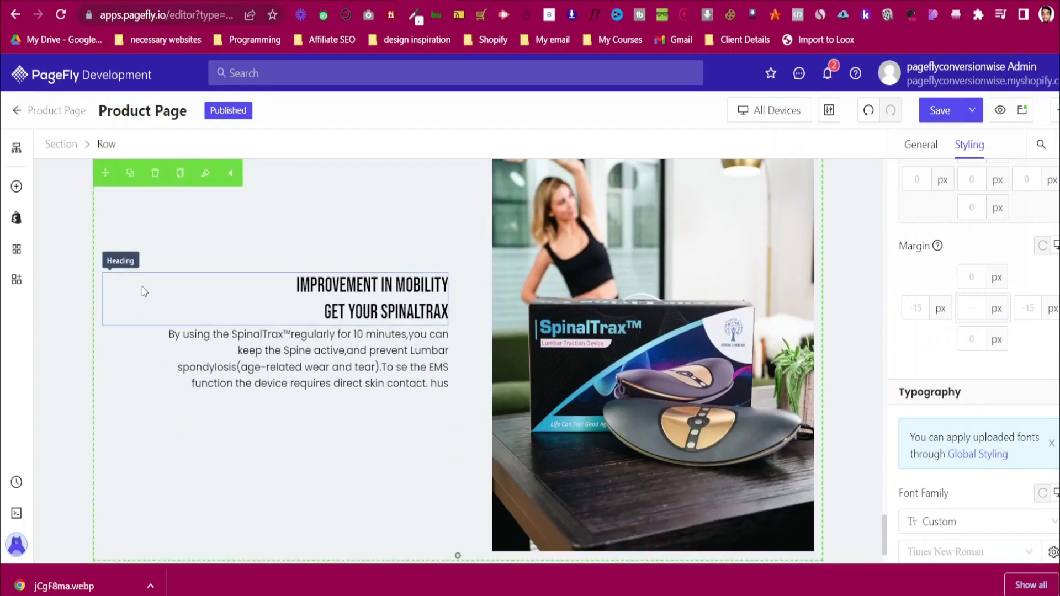
{"action": "left_click", "coordinate": [62, 235]}
{"action": "scroll", "coordinate": [62, 234], "scroll_direction": "up", "scroll_amount": 3}
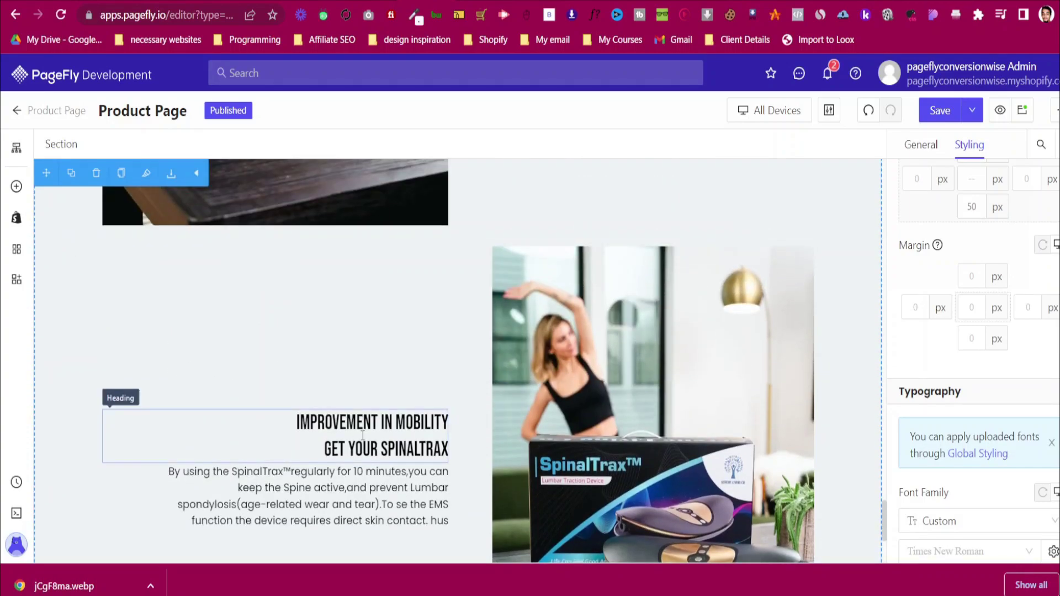
Undo the paragraph's margin changes and left-align both the heading and the paragraph of the duplicated row
{"action": "key", "text": "ctrl+z"}
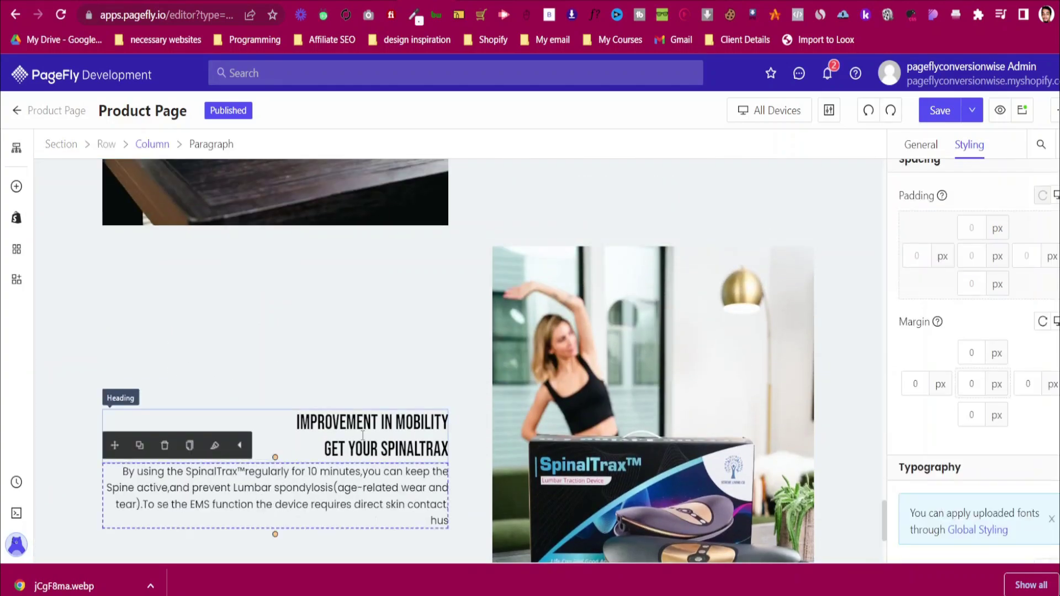
{"action": "key", "text": "ctrl+z"}
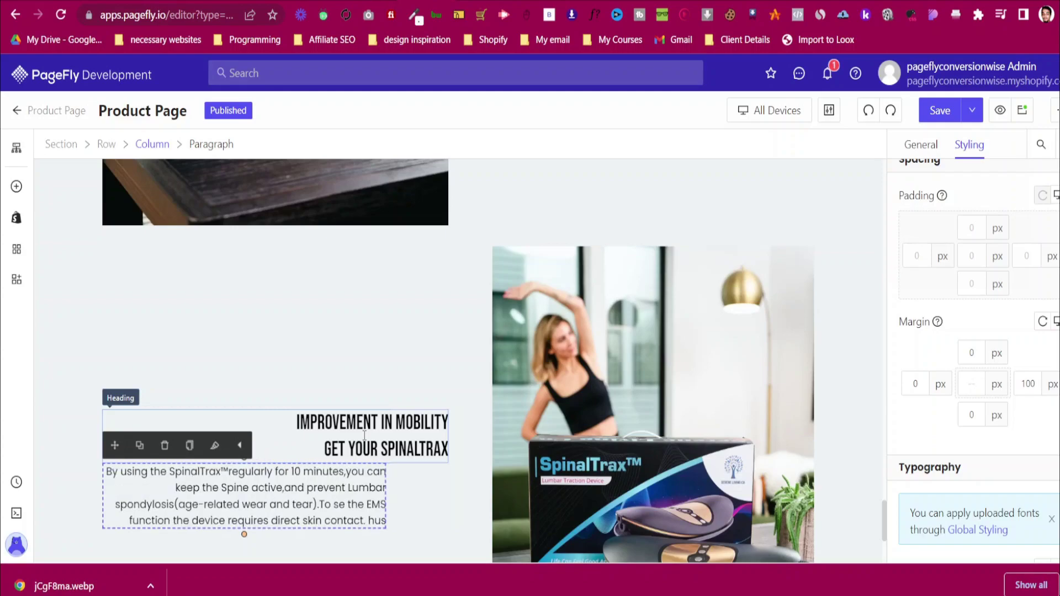
{"action": "left_click", "coordinate": [364, 435]}
{"action": "scroll", "coordinate": [983, 431], "scroll_direction": "down", "scroll_amount": 5}
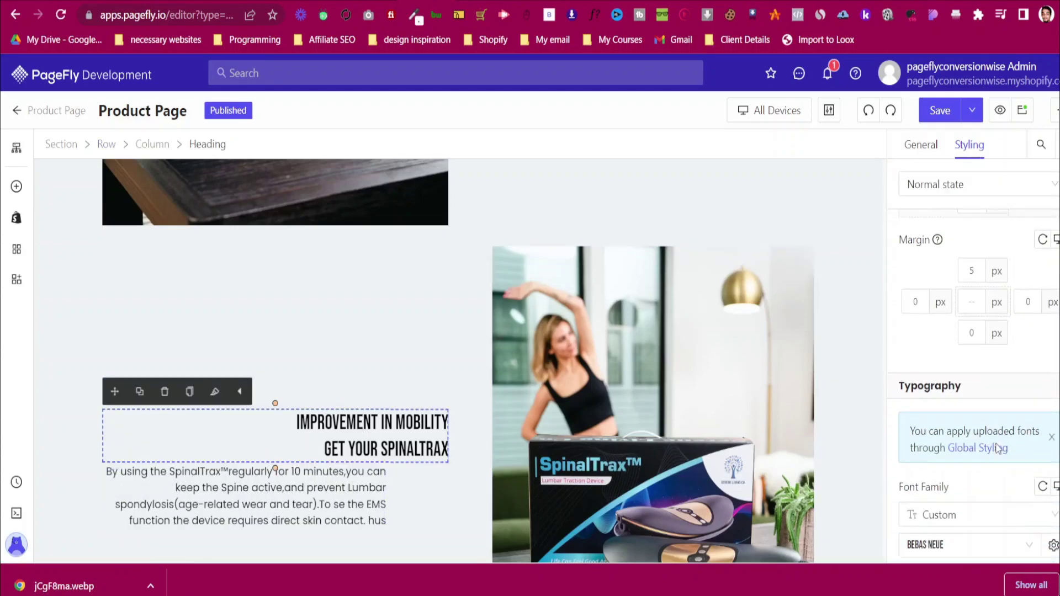
{"action": "left_click", "coordinate": [937, 490]}
{"action": "left_click", "coordinate": [296, 505]}
{"action": "left_click", "coordinate": [919, 441]}
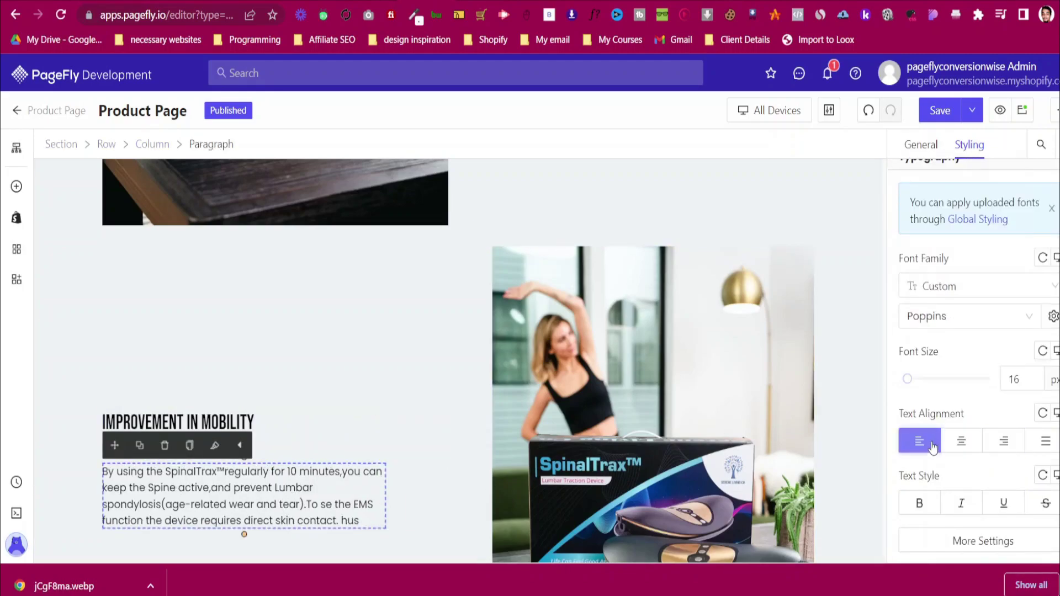
Compare the rearranged row with the "Immediate back pain relief" and "Reduced pressure of pinched nerves" rows on the reference page
{"action": "left_click", "coordinate": [68, 285]}
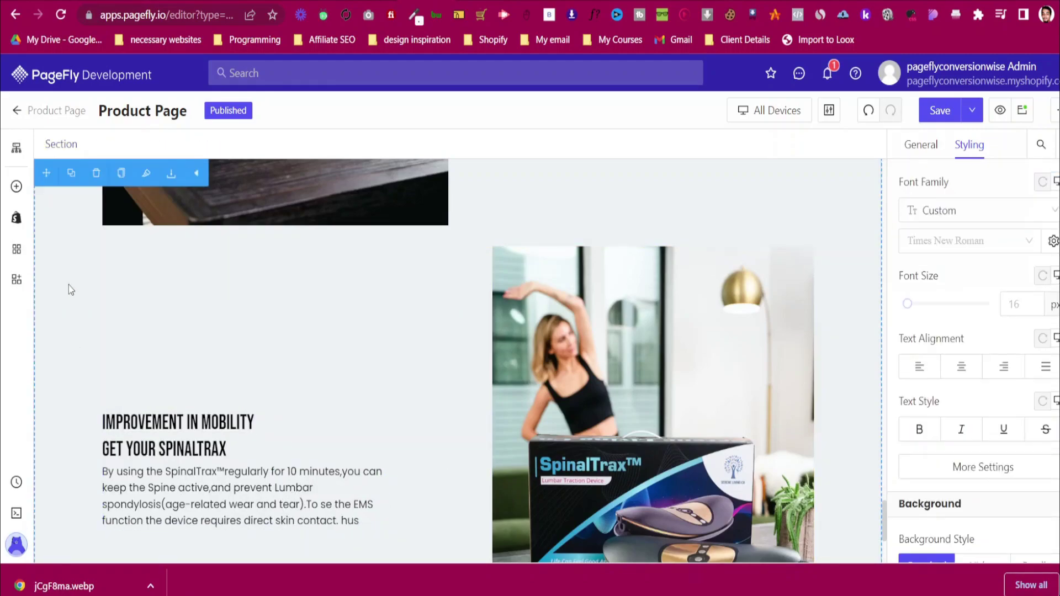
{"action": "scroll", "coordinate": [591, 271], "scroll_direction": "down", "scroll_amount": 4}
{"action": "scroll", "coordinate": [591, 271], "scroll_direction": "up", "scroll_amount": 5}
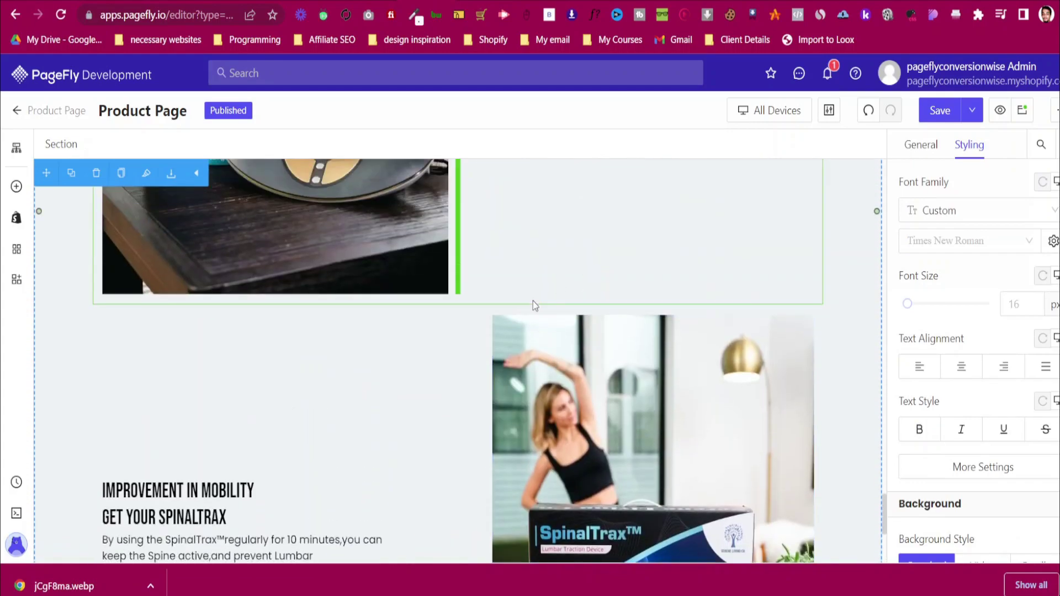
{"action": "key", "text": "ctrl+Tab"}
{"action": "scroll", "coordinate": [565, 249], "scroll_direction": "up", "scroll_amount": 1}
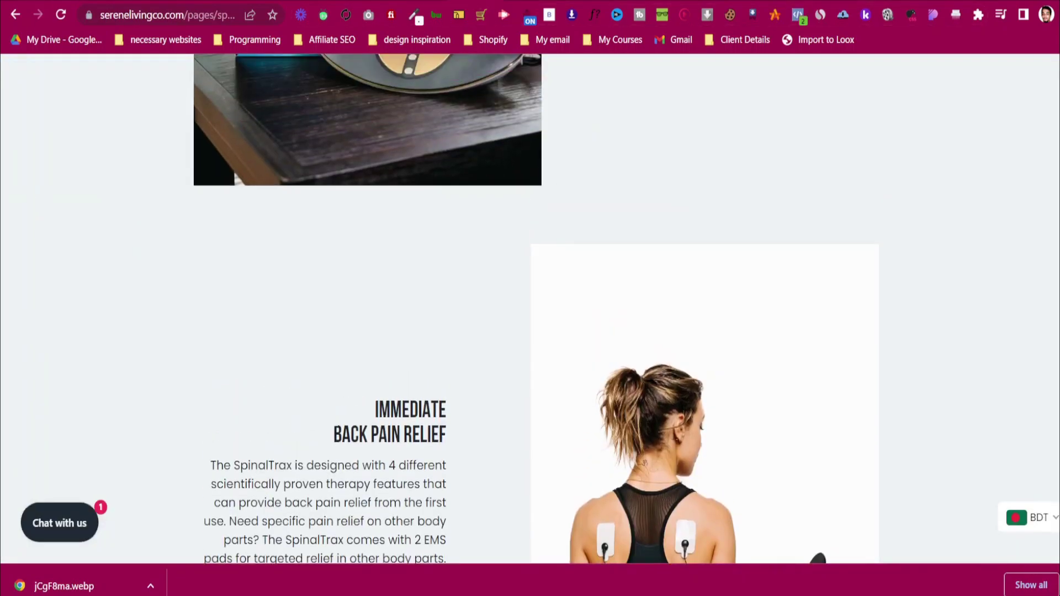
{"action": "key", "text": "ctrl+shift+Tab"}
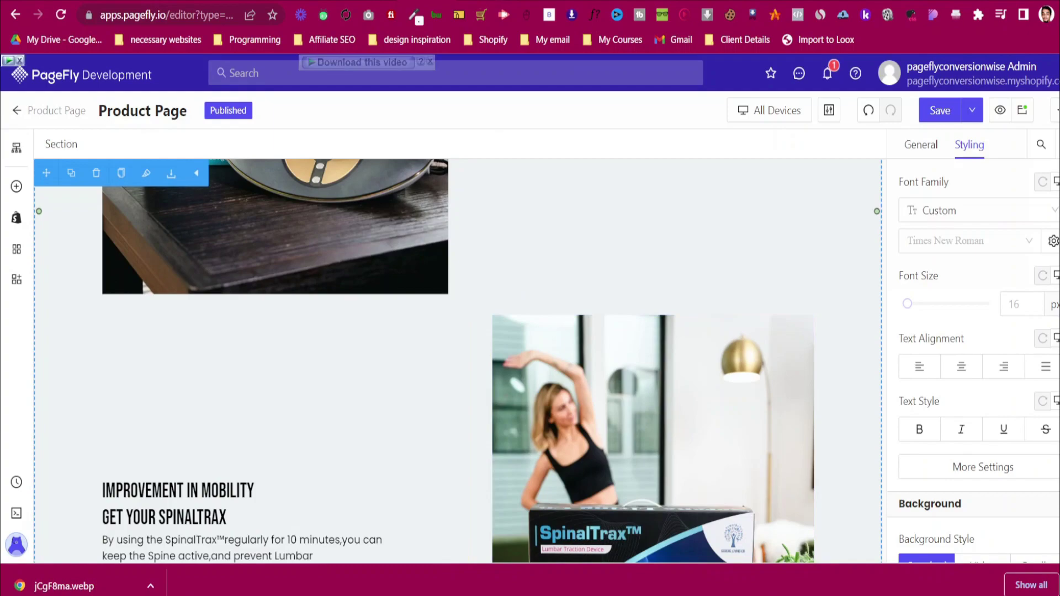
{"action": "key", "text": "ctrl+Tab"}
{"action": "key", "text": "ctrl+shift+Tab"}
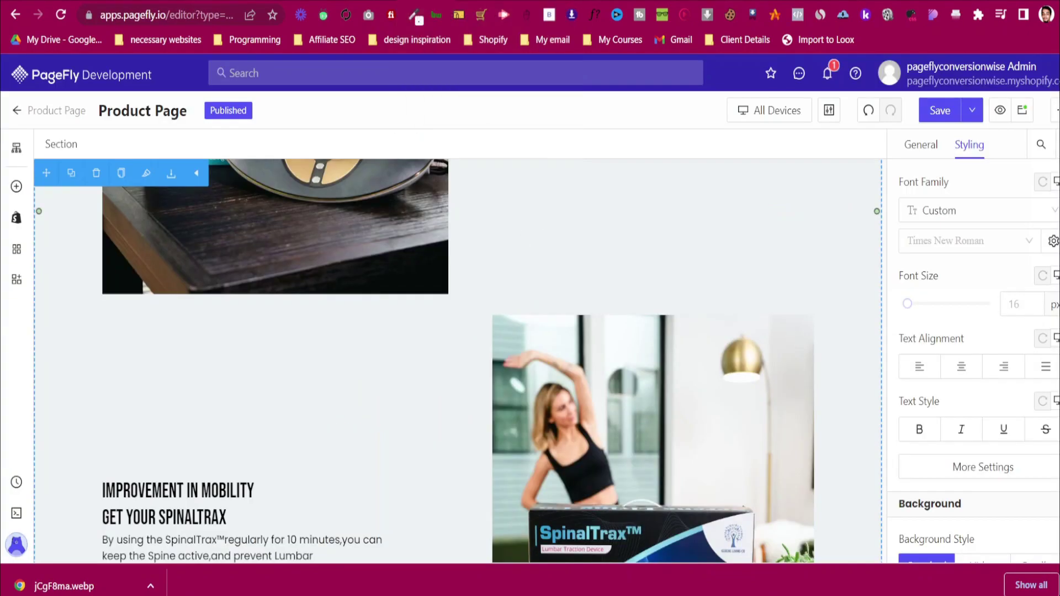
{"action": "scroll", "coordinate": [346, 416], "scroll_direction": "down", "scroll_amount": 5}
{"action": "scroll", "coordinate": [347, 416], "scroll_direction": "up", "scroll_amount": 1}
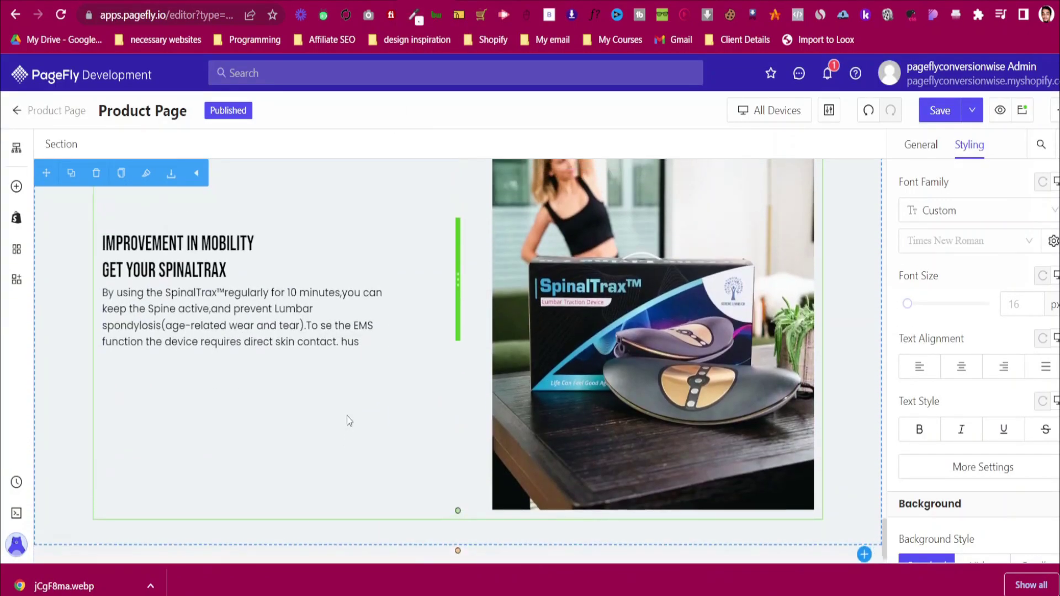
{"action": "key", "text": "ctrl+Tab"}
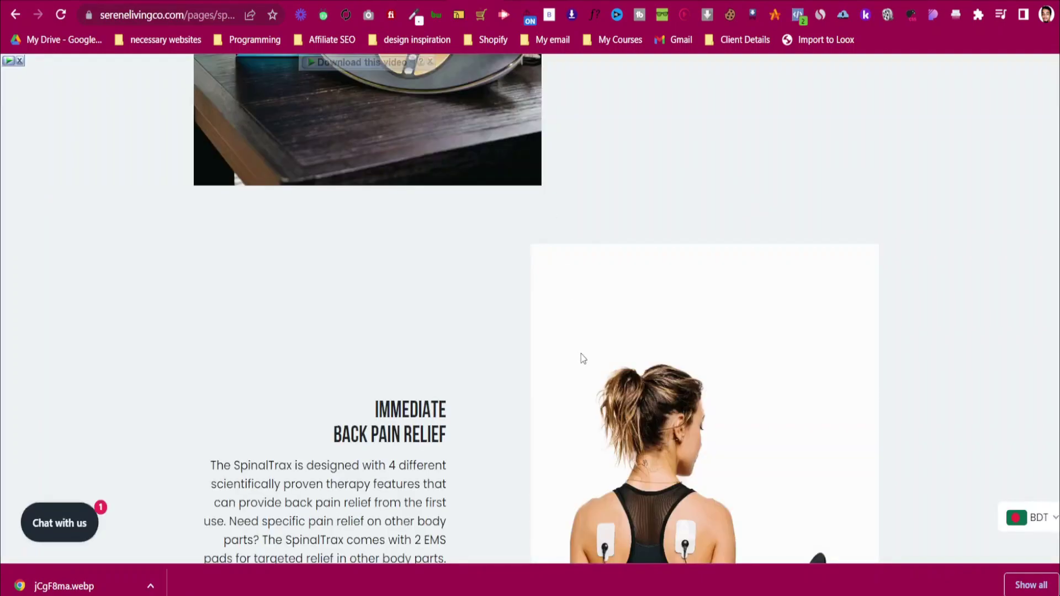
{"action": "scroll", "coordinate": [511, 448], "scroll_direction": "down", "scroll_amount": 8}
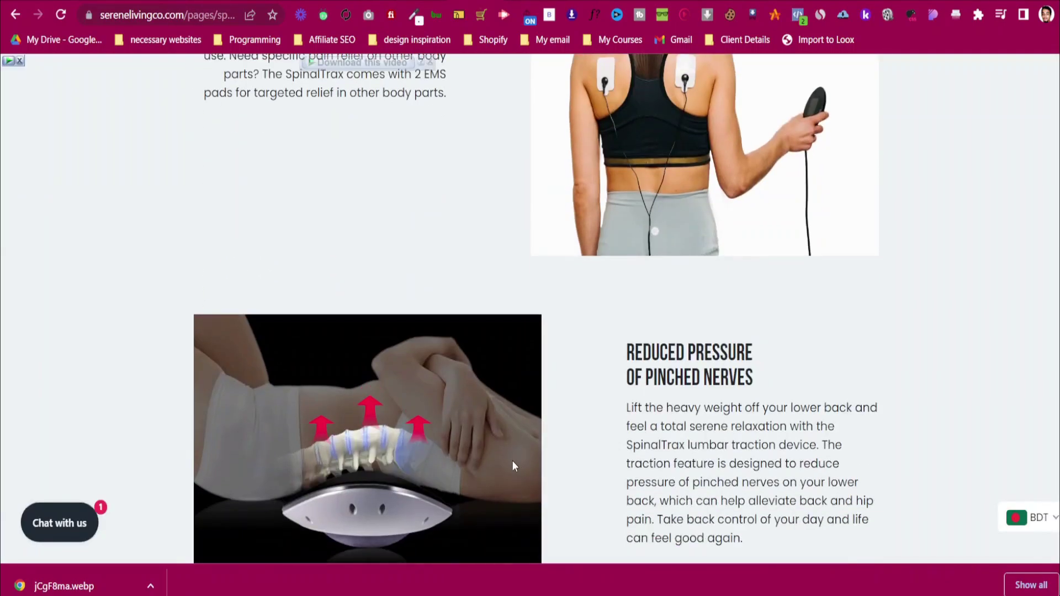
{"action": "scroll", "coordinate": [513, 461], "scroll_direction": "down", "scroll_amount": 3}
{"action": "scroll", "coordinate": [513, 459], "scroll_direction": "up", "scroll_amount": 4}
{"action": "key", "text": "ctrl+shift+Tab"}
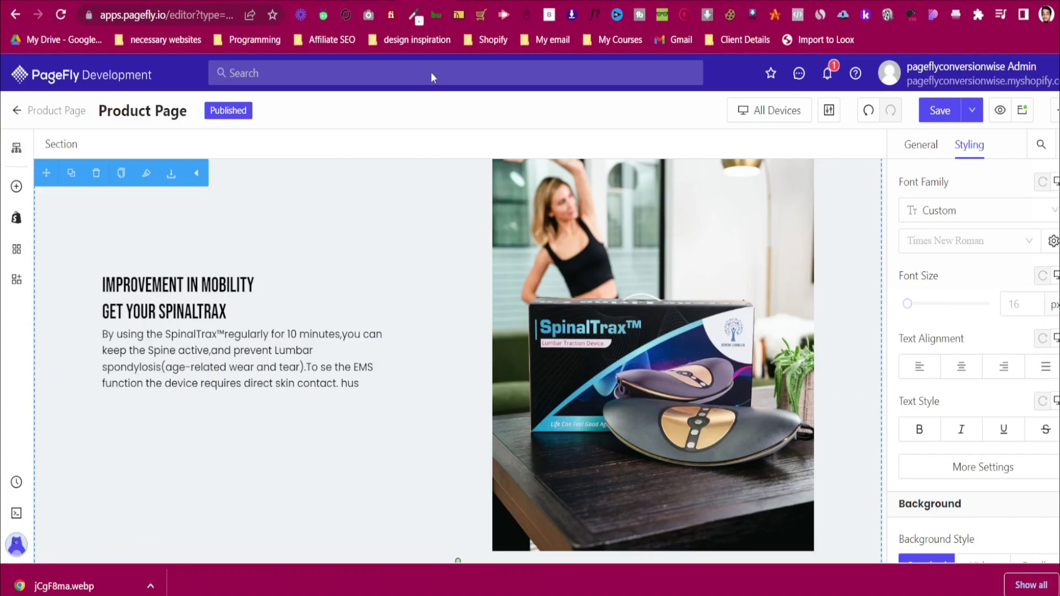
Select the rearranged text-and-image row and switch the editor to the mobile view
{"action": "scroll", "coordinate": [452, 258], "scroll_direction": "up", "scroll_amount": 2}
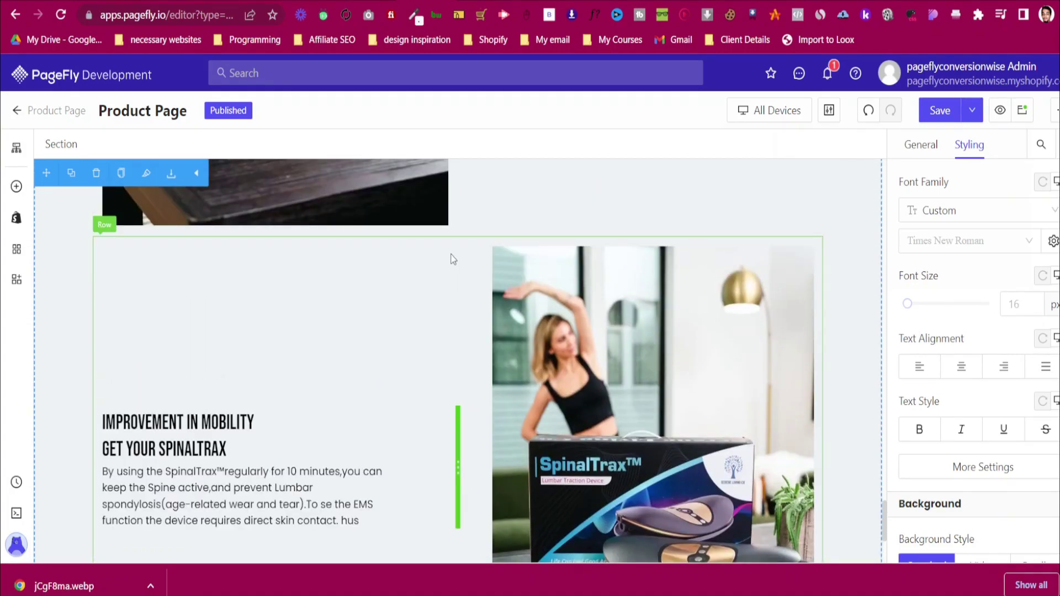
{"action": "left_click", "coordinate": [452, 260]}
{"action": "left_click", "coordinate": [773, 111]}
{"action": "left_click", "coordinate": [776, 218]}
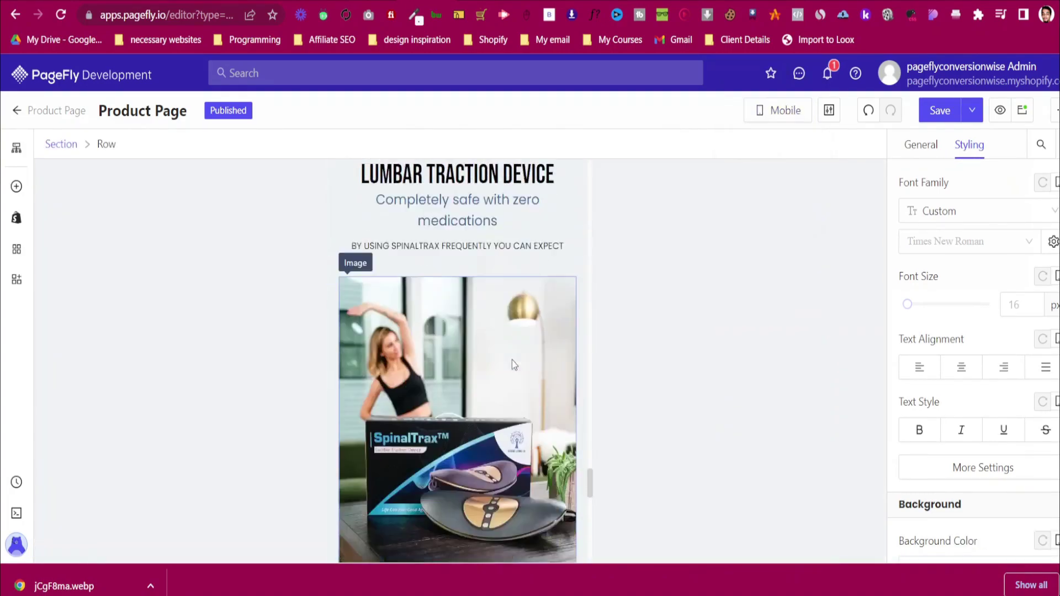
In the mobile layout, set the second image-and-text row's display style to Flex with Wrap Reverse
{"action": "scroll", "coordinate": [513, 360], "scroll_direction": "up", "scroll_amount": 6}
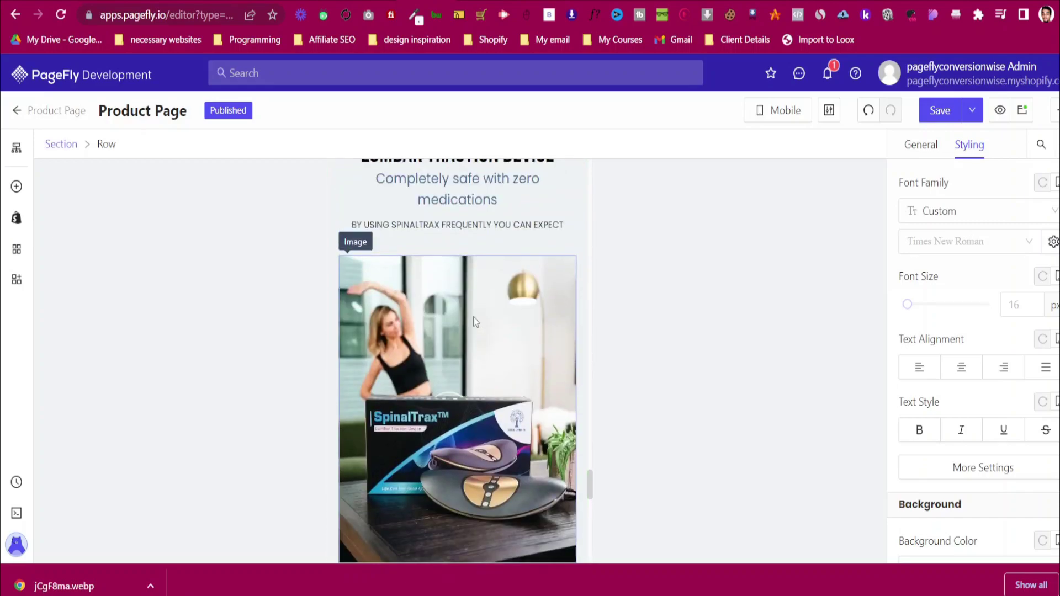
{"action": "scroll", "coordinate": [462, 320], "scroll_direction": "down", "scroll_amount": 2}
{"action": "scroll", "coordinate": [462, 320], "scroll_direction": "down", "scroll_amount": 10}
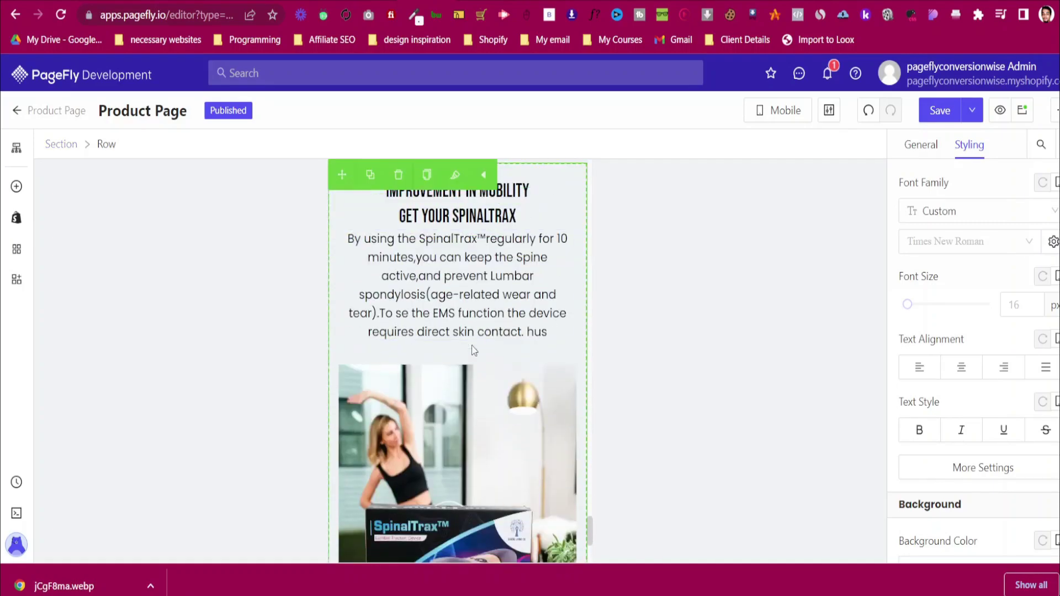
{"action": "scroll", "coordinate": [498, 298], "scroll_direction": "up", "scroll_amount": 3}
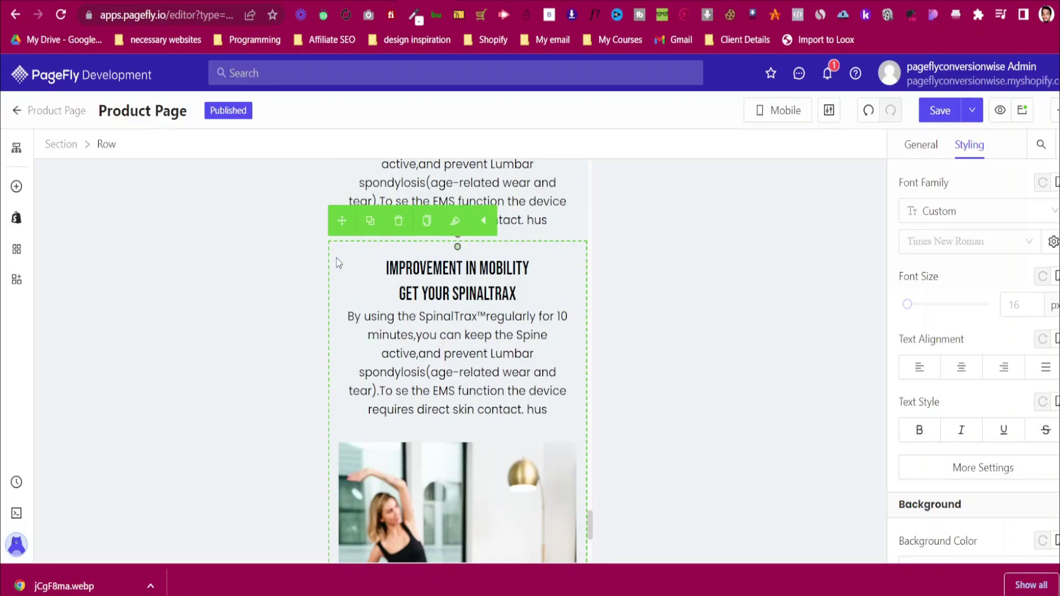
{"action": "scroll", "coordinate": [1047, 296], "scroll_direction": "down", "scroll_amount": 10}
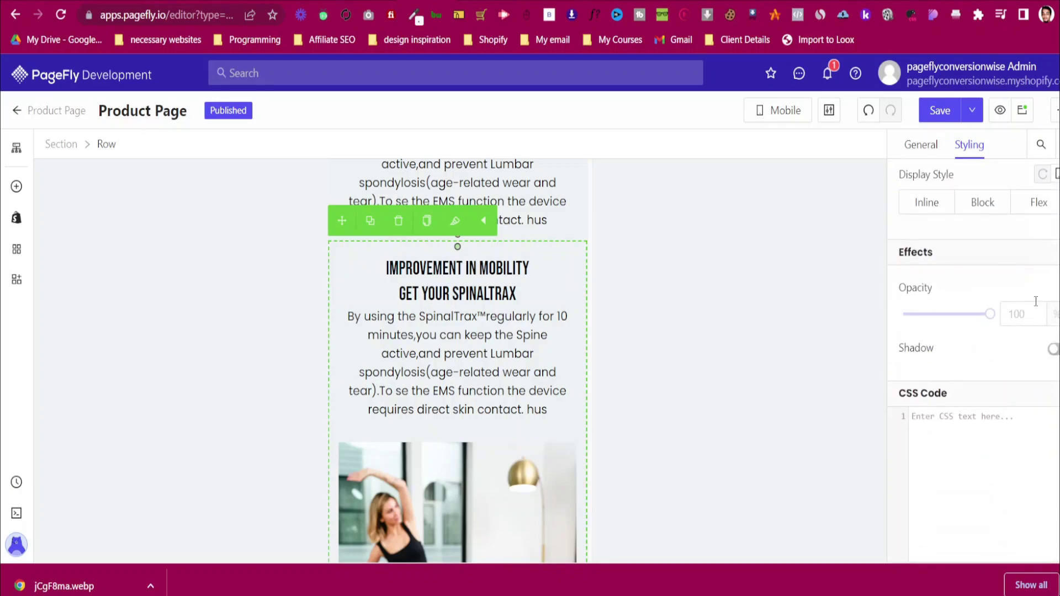
{"action": "left_click", "coordinate": [1040, 204]}
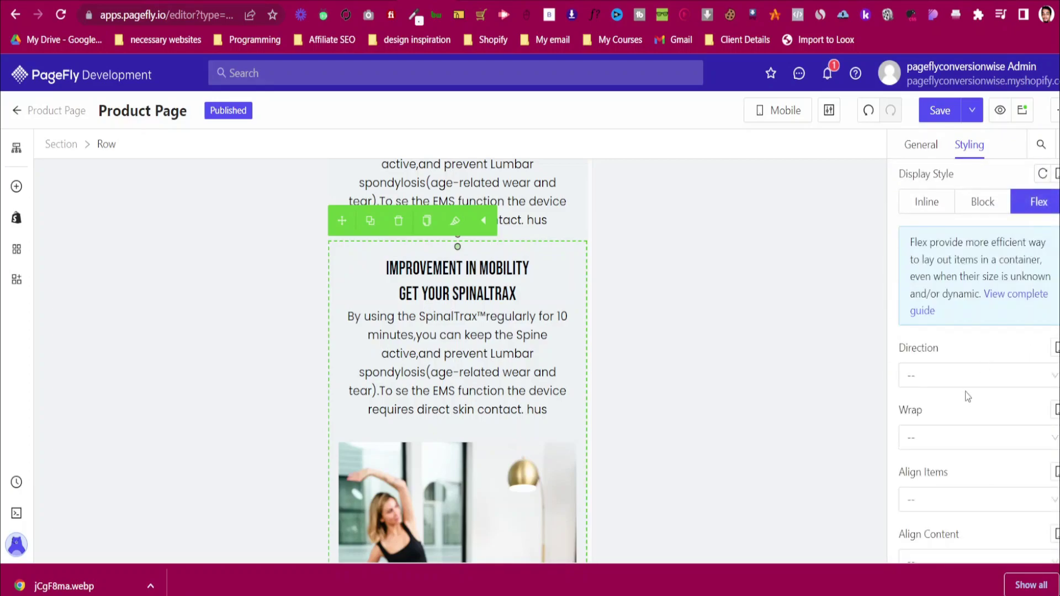
{"action": "left_click", "coordinate": [951, 439]}
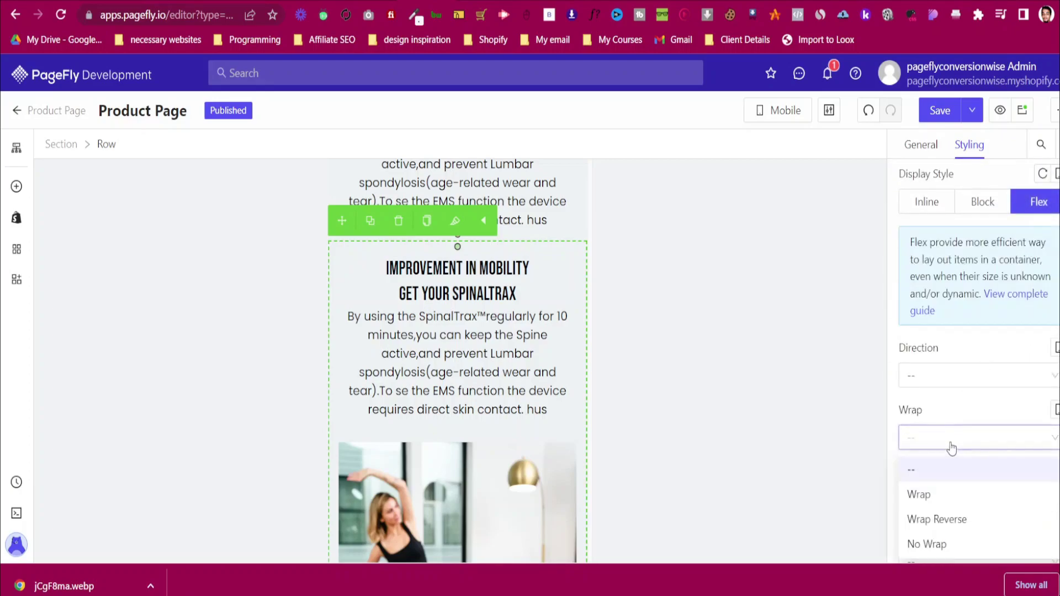
{"action": "left_click", "coordinate": [943, 522]}
{"action": "scroll", "coordinate": [464, 410], "scroll_direction": "down", "scroll_amount": 3}
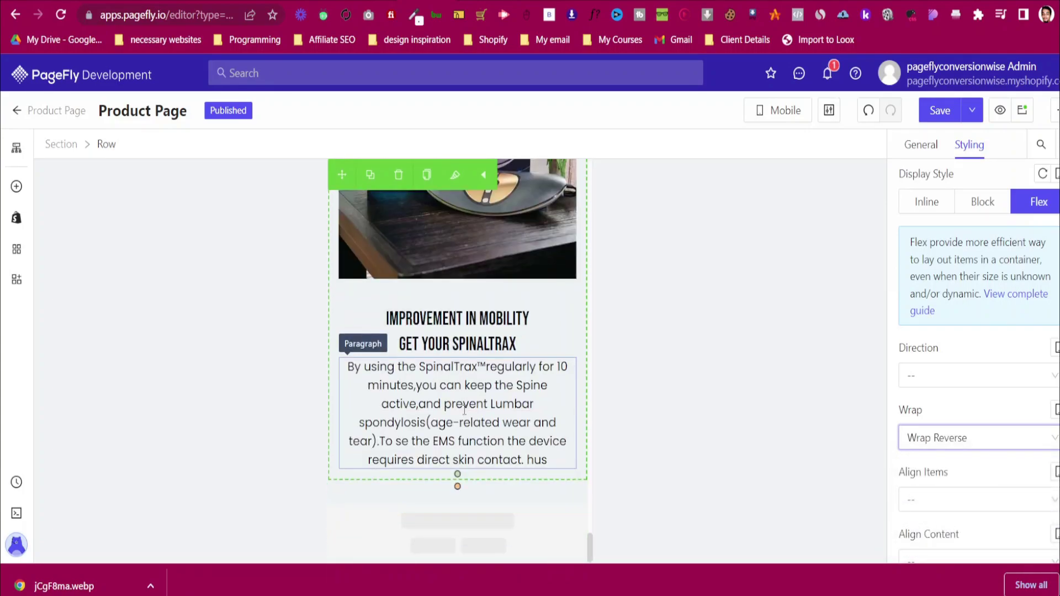
In the All Devices view, duplicate the first image-and-text row and move the copy beneath the row with the image on its right side
{"action": "left_click", "coordinate": [799, 111]}
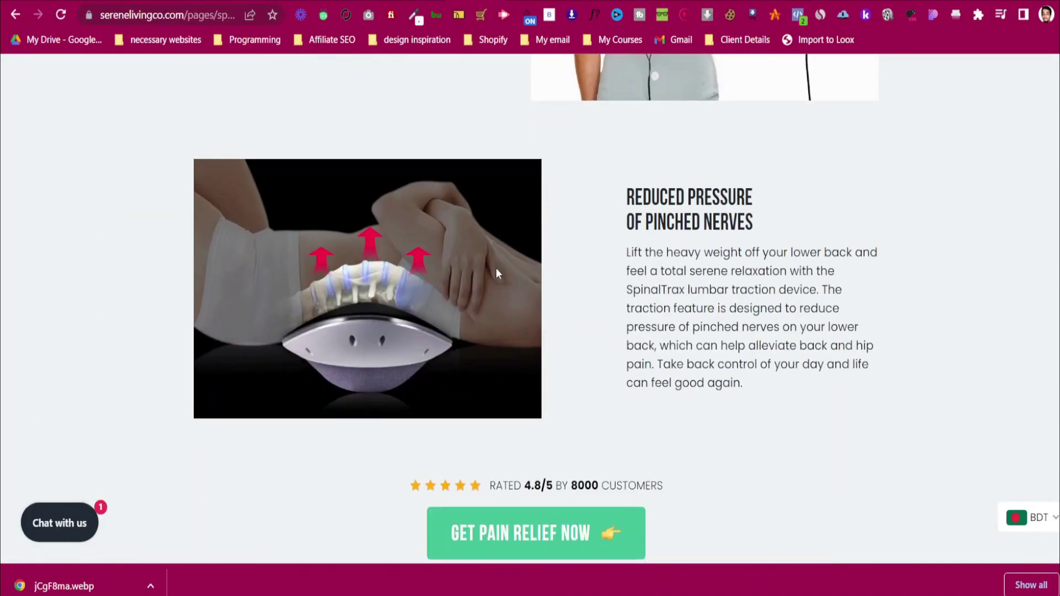
{"action": "scroll", "coordinate": [496, 268], "scroll_direction": "down", "scroll_amount": 4}
{"action": "scroll", "coordinate": [492, 236], "scroll_direction": "up", "scroll_amount": 4}
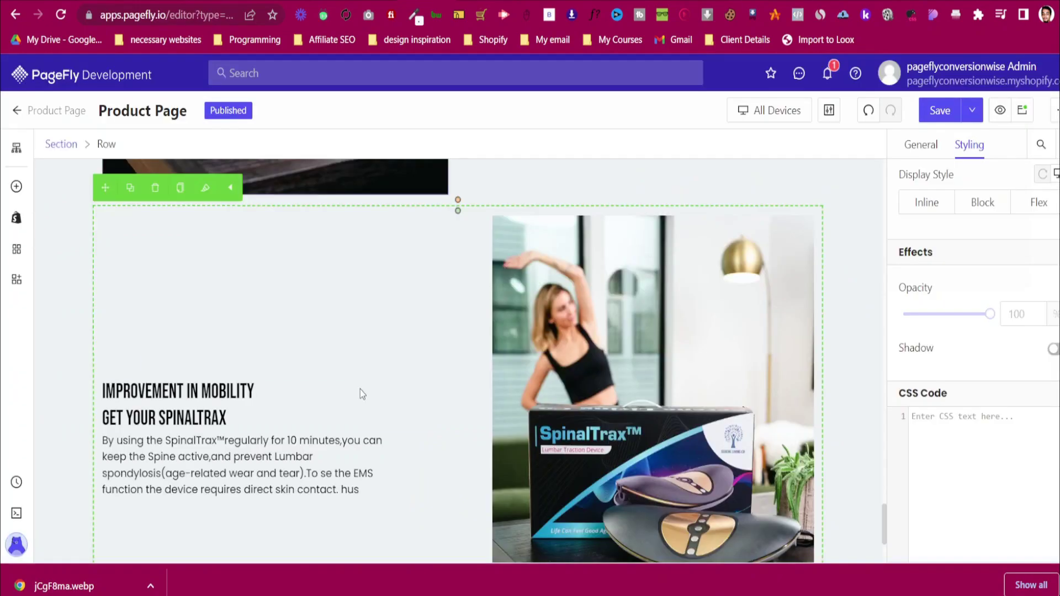
{"action": "scroll", "coordinate": [362, 392], "scroll_direction": "up", "scroll_amount": 6}
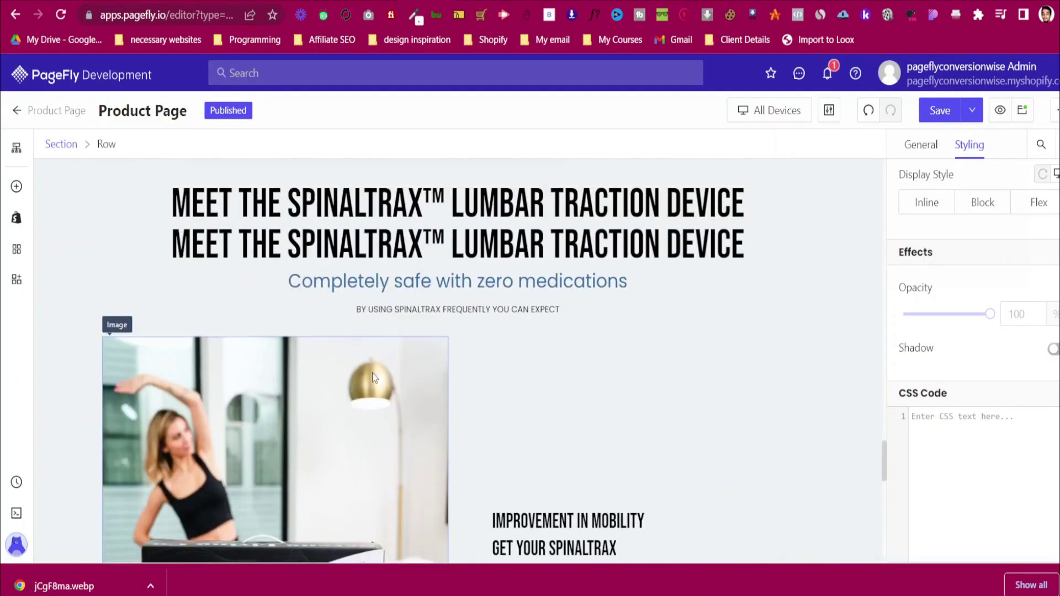
{"action": "left_click", "coordinate": [373, 329]}
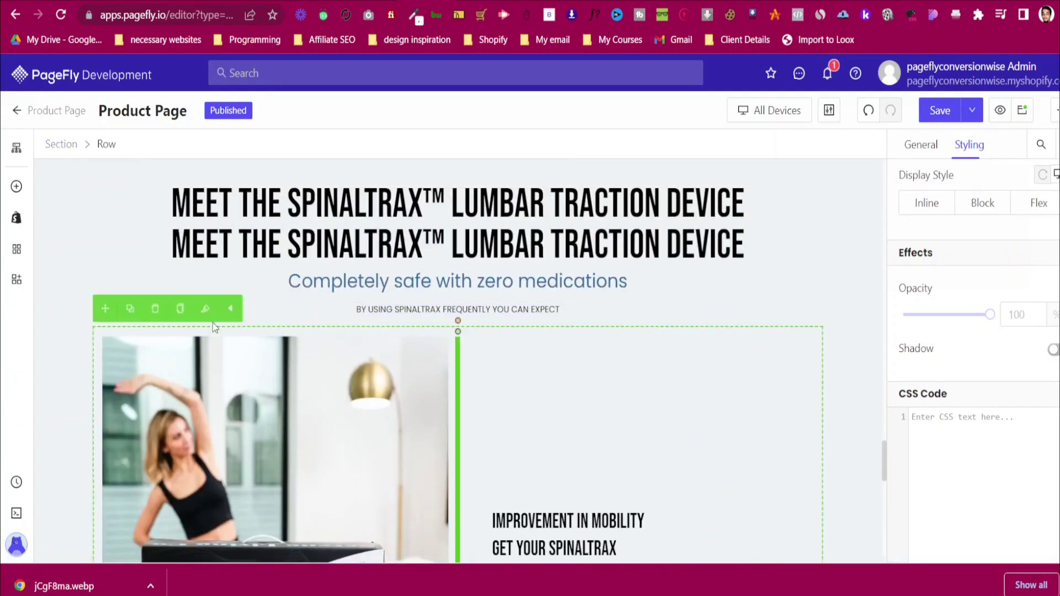
{"action": "left_click", "coordinate": [131, 313]}
{"action": "scroll", "coordinate": [172, 372], "scroll_direction": "down", "scroll_amount": 6}
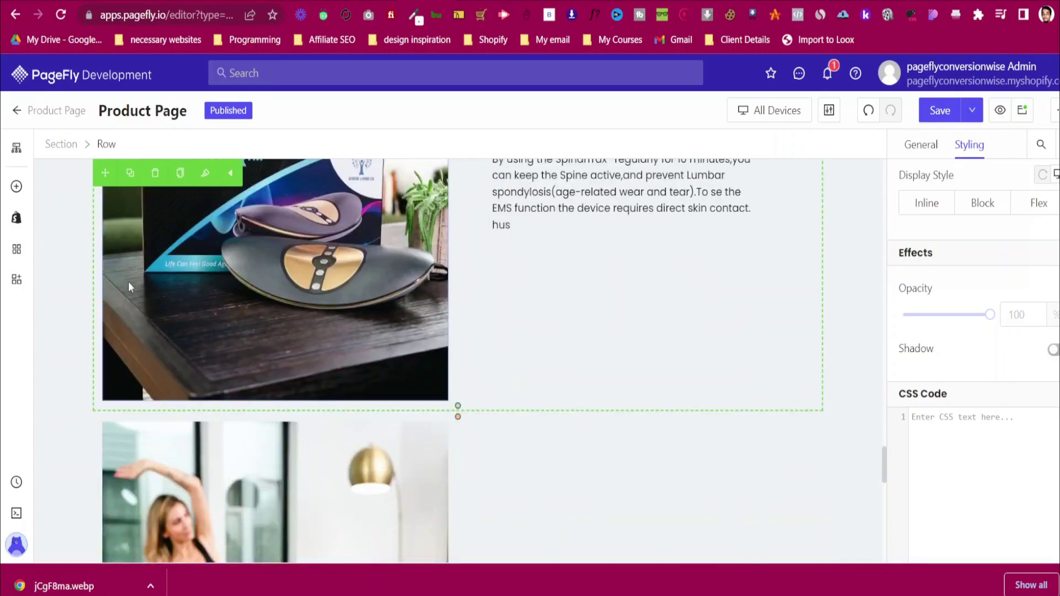
{"action": "left_click_drag", "start_coordinate": [101, 177], "coordinate": [430, 493]}
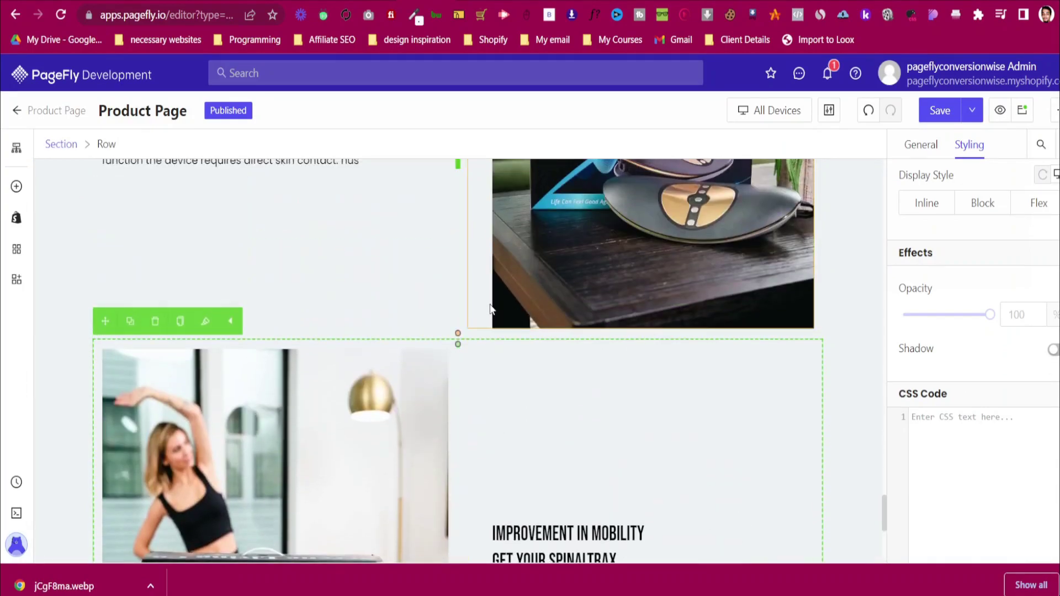
{"action": "scroll", "coordinate": [491, 312], "scroll_direction": "down", "scroll_amount": 1}
Download the animated spine GIF beside "Reduced Pressure of Pinched Nerves" on the reference product page
{"action": "left_click", "coordinate": [502, 2]}
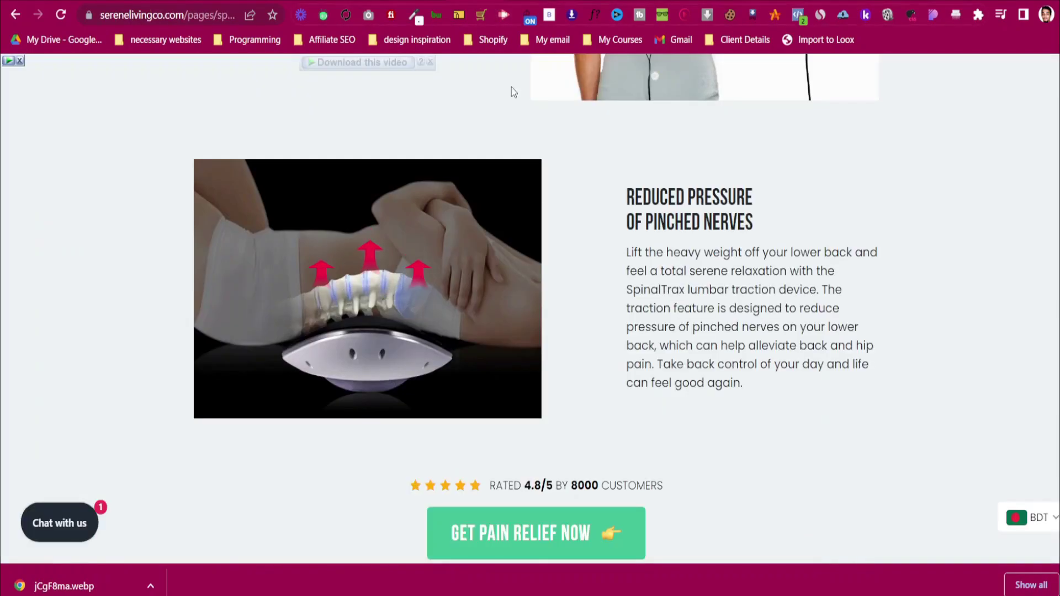
{"action": "right_click", "coordinate": [470, 283]}
{"action": "left_click", "coordinate": [497, 315]}
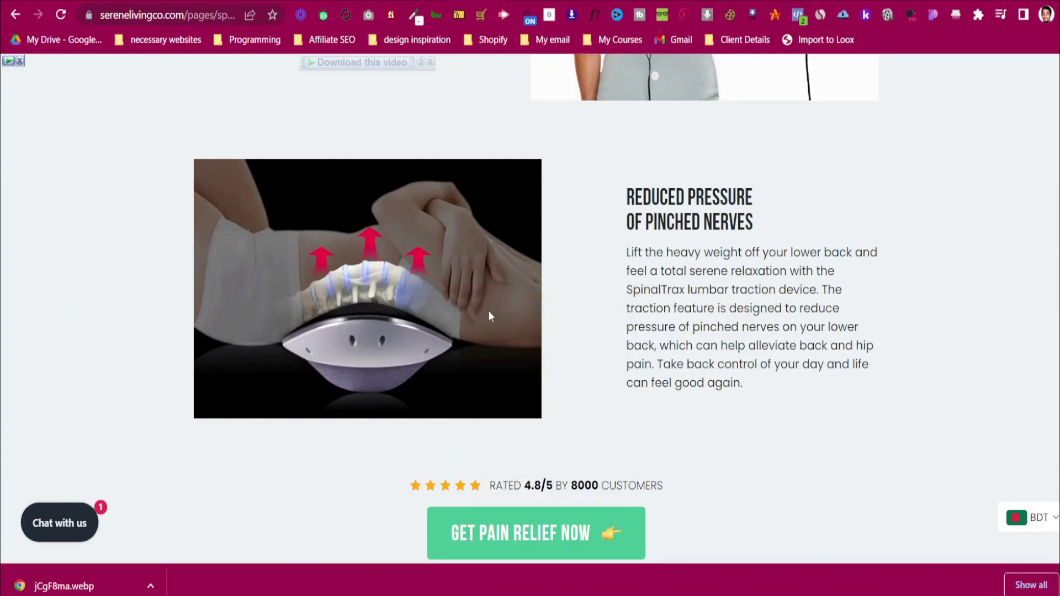
{"action": "left_click", "coordinate": [448, 321]}
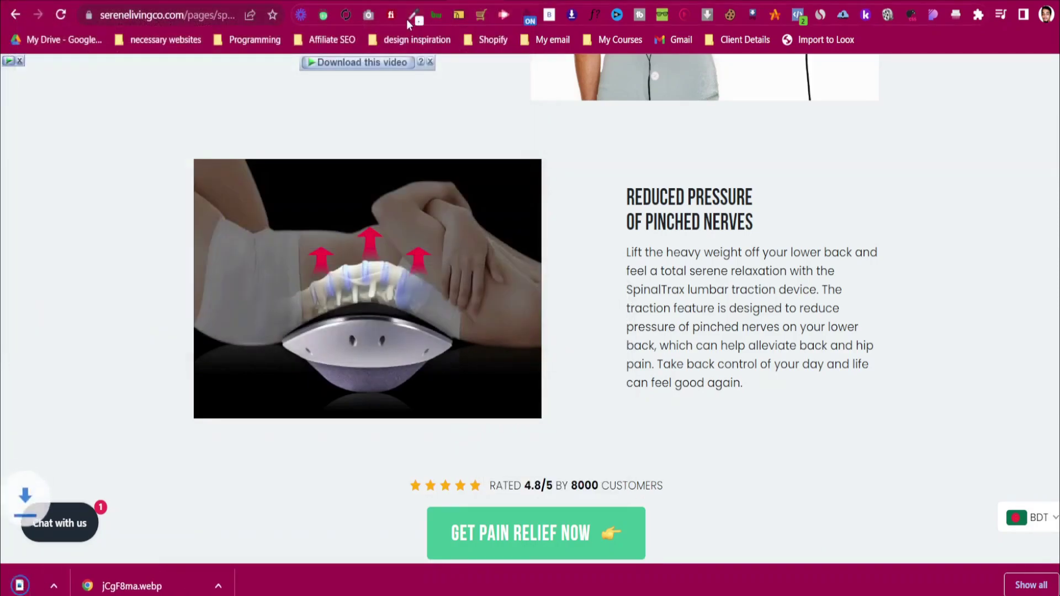
Back in the PageFly editor, upload the downloaded GIF and use it as the image source in the third image-and-text row
{"action": "left_click", "coordinate": [342, 2]}
{"action": "left_click", "coordinate": [237, 410]}
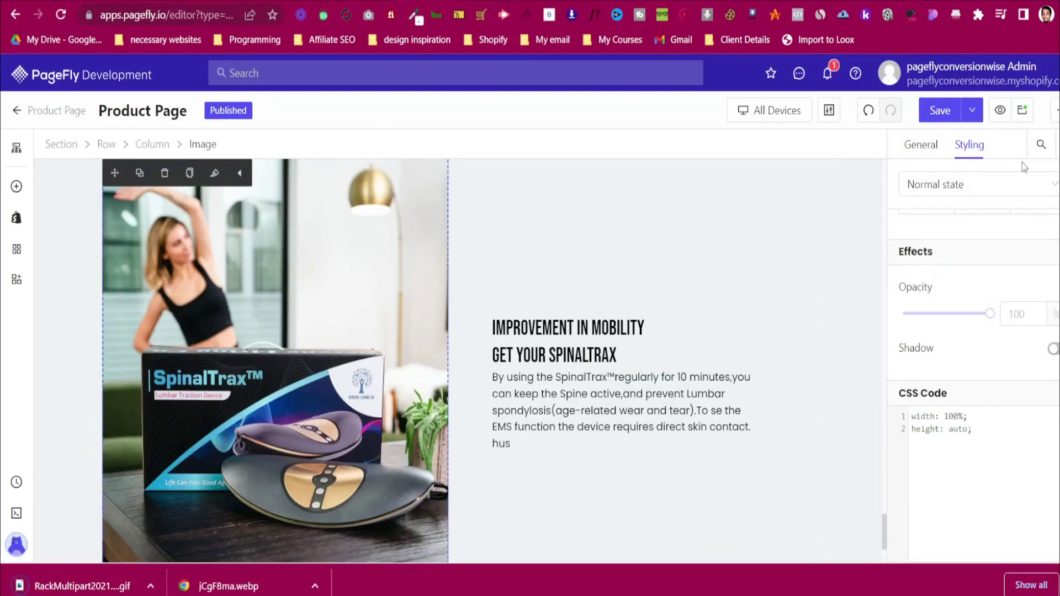
{"action": "left_click", "coordinate": [921, 145]}
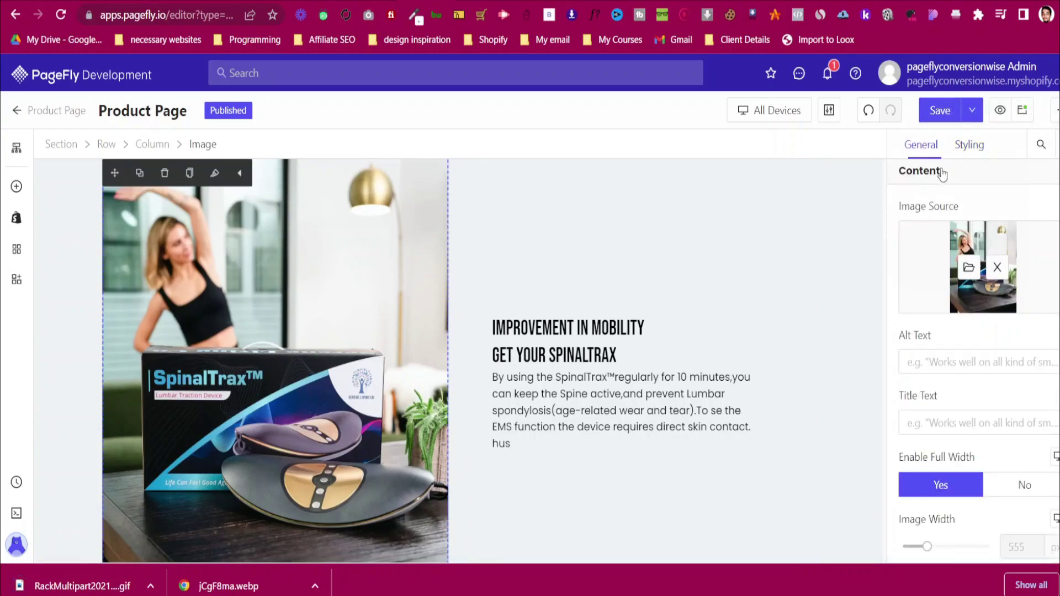
{"action": "left_click", "coordinate": [968, 266]}
{"action": "left_click", "coordinate": [866, 204]}
{"action": "left_click", "coordinate": [155, 154]}
{"action": "left_click", "coordinate": [425, 321]}
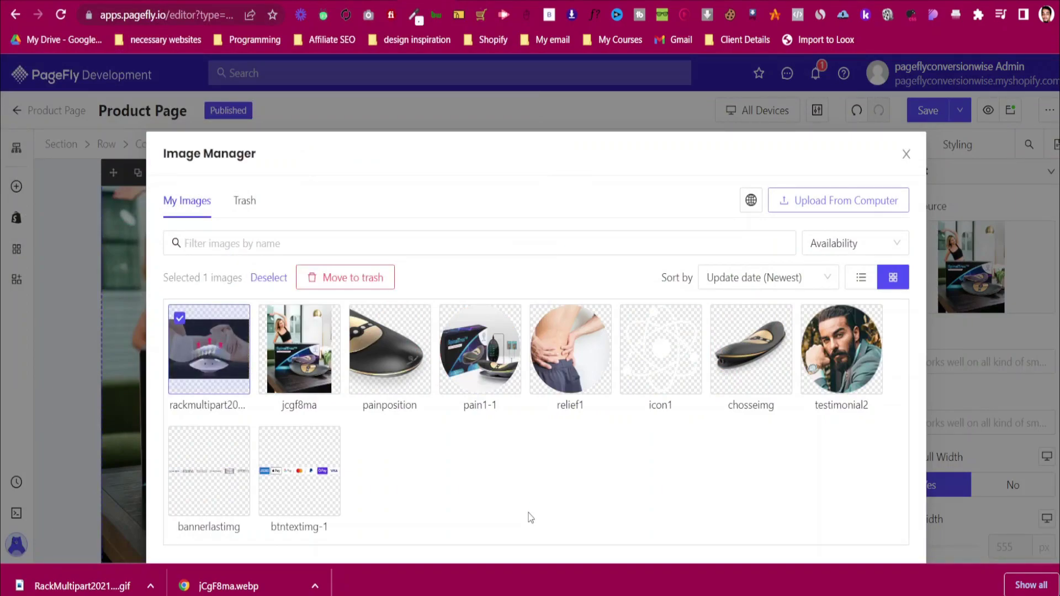
{"action": "left_click", "coordinate": [889, 524]}
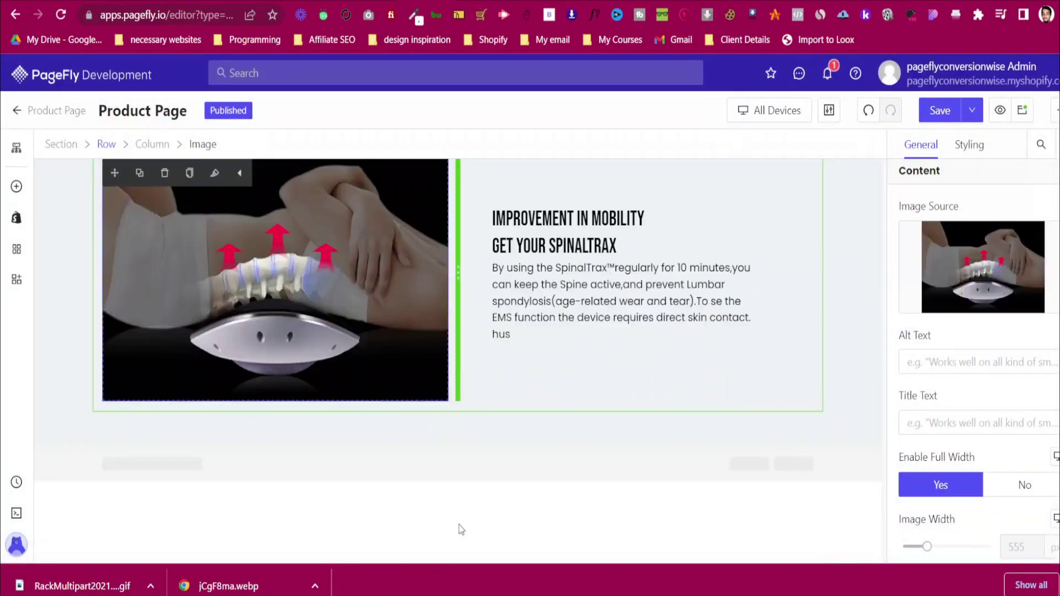
Review the image-and-text rows against the reference page, including the rating and call-to-action block below them
{"action": "scroll", "coordinate": [594, 325], "scroll_direction": "up", "scroll_amount": 2}
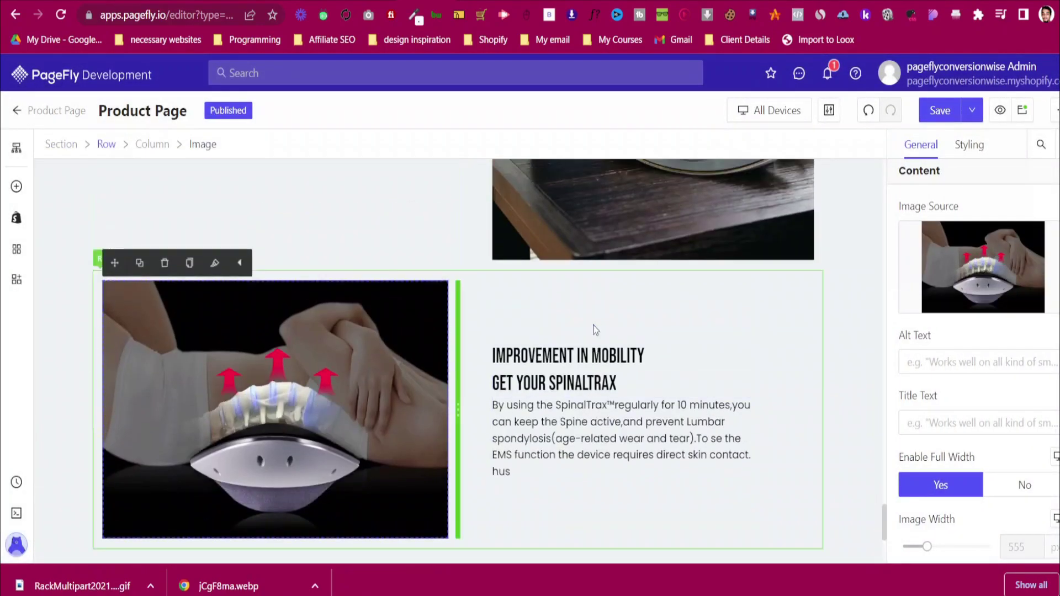
{"action": "left_click", "coordinate": [62, 324]}
{"action": "scroll", "coordinate": [62, 323], "scroll_direction": "down", "scroll_amount": 1}
{"action": "scroll", "coordinate": [625, 294], "scroll_direction": "up", "scroll_amount": 6}
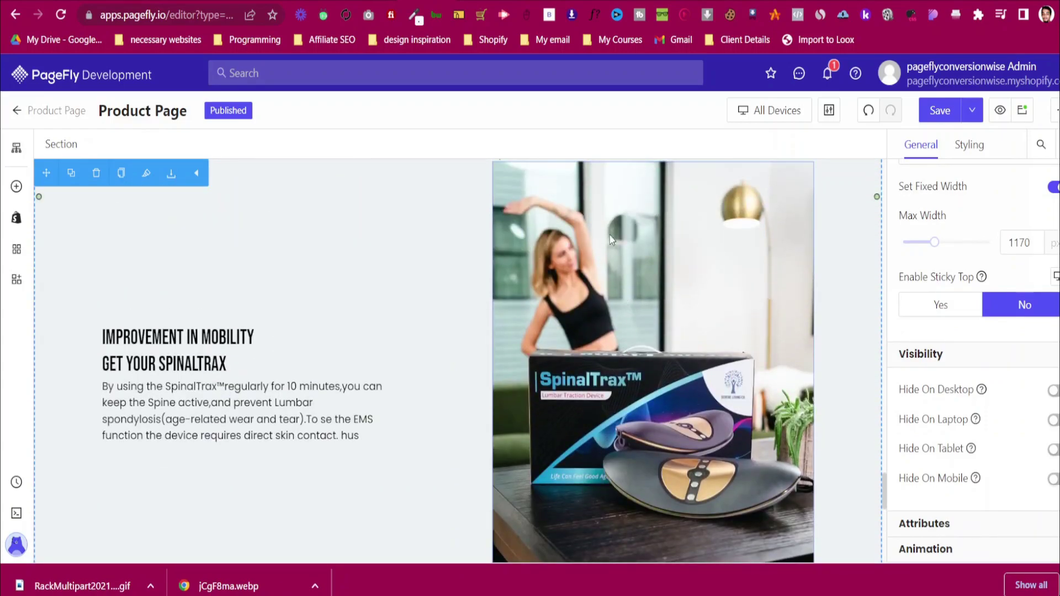
{"action": "scroll", "coordinate": [607, 243], "scroll_direction": "up", "scroll_amount": 3}
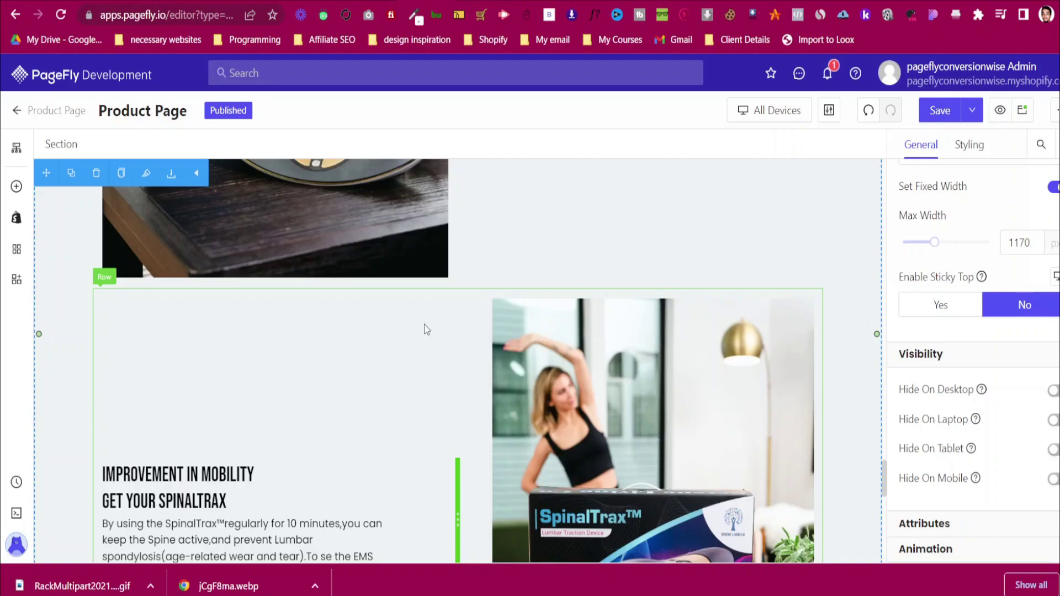
{"action": "left_click", "coordinate": [470, 2]}
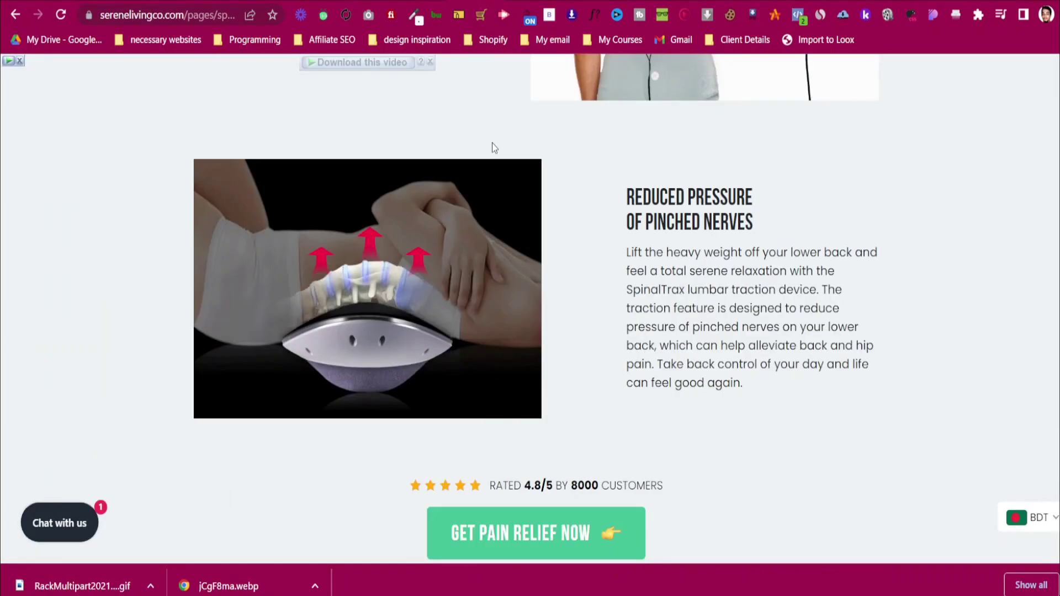
{"action": "scroll", "coordinate": [597, 177], "scroll_direction": "down", "scroll_amount": 4}
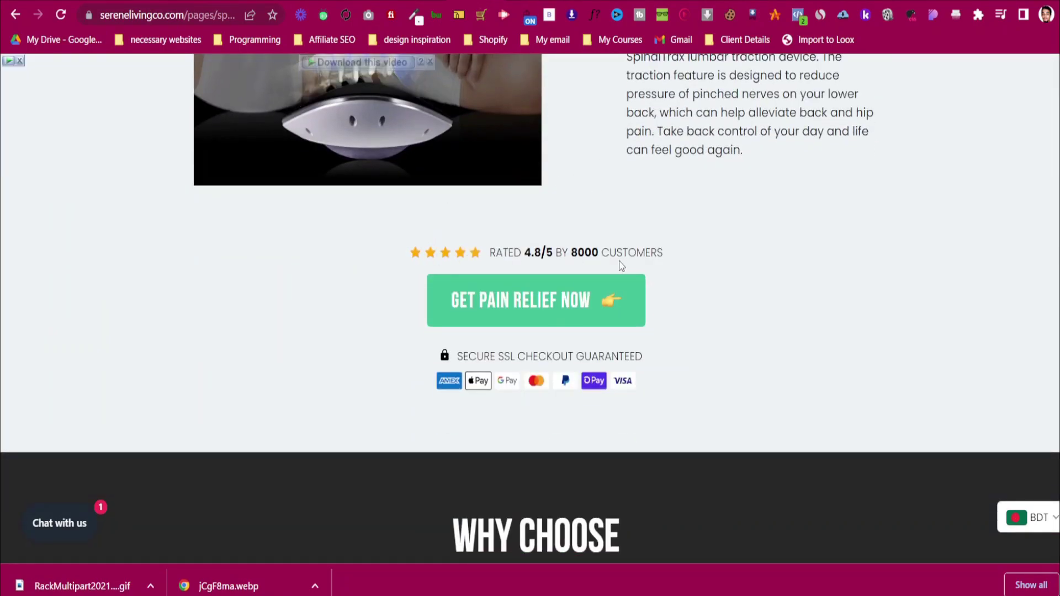
Duplicate the row containing the "Get Pain Relief Now" button and move the copy beneath the third image-and-text row
{"action": "left_click", "coordinate": [514, 2]}
{"action": "scroll", "coordinate": [322, 392], "scroll_direction": "up", "scroll_amount": 7}
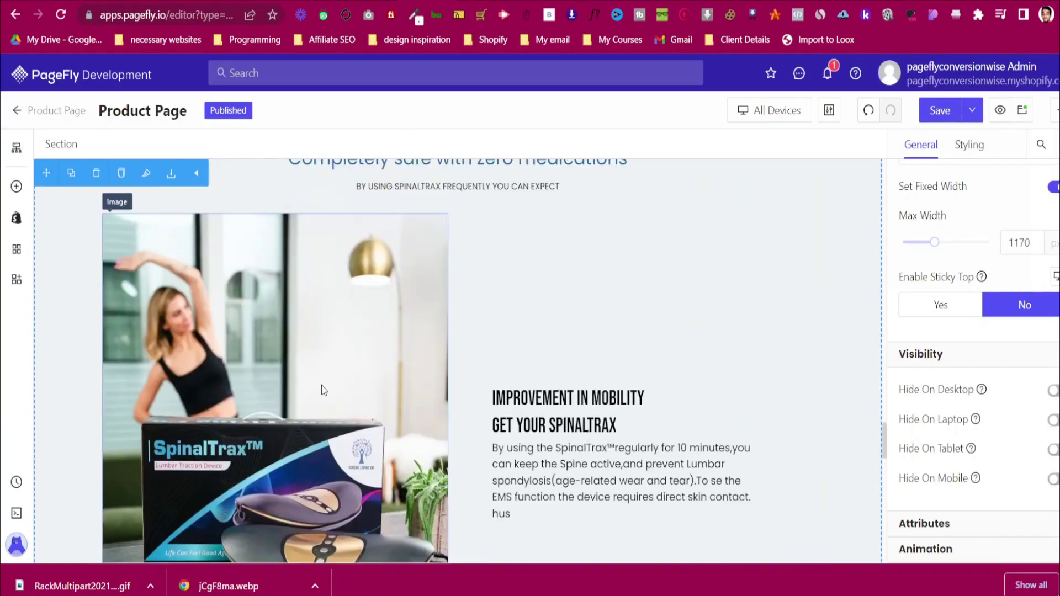
{"action": "scroll", "coordinate": [322, 389], "scroll_direction": "up", "scroll_amount": 15}
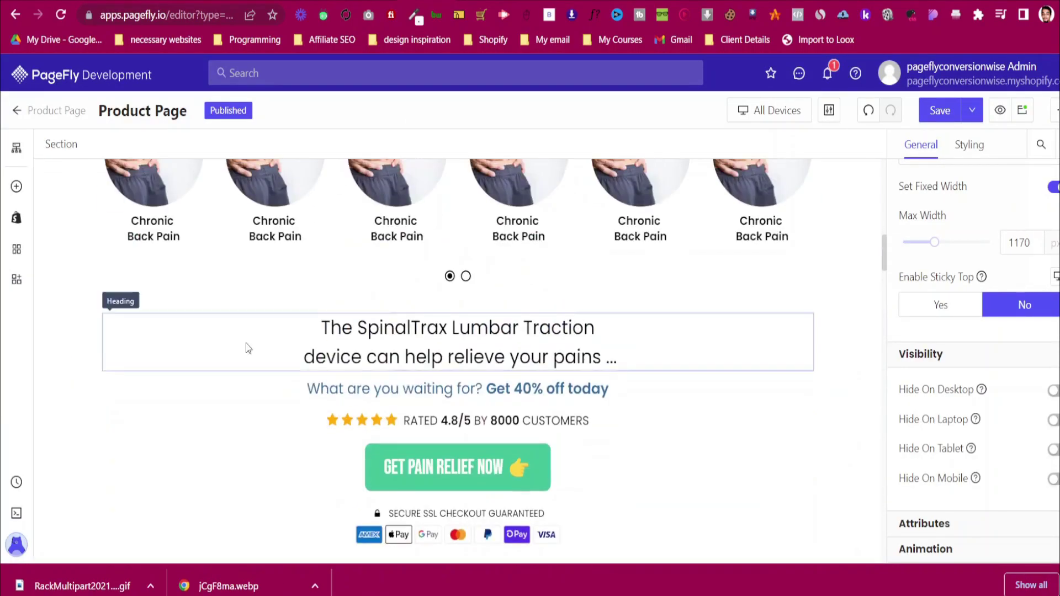
{"action": "left_click", "coordinate": [129, 312]}
{"action": "scroll", "coordinate": [129, 313], "scroll_direction": "down", "scroll_amount": 1}
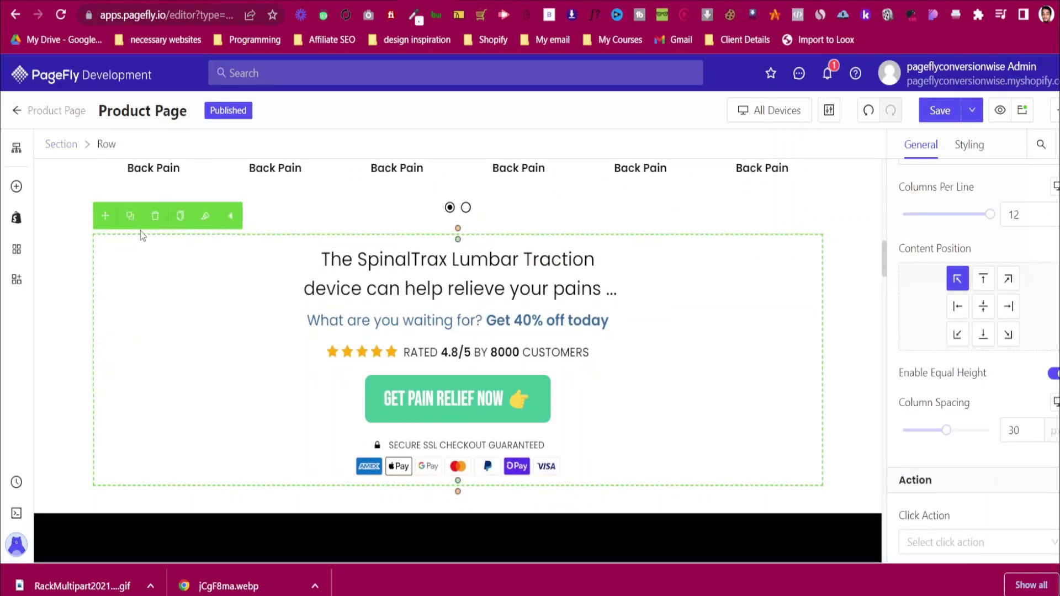
{"action": "left_click", "coordinate": [130, 216]}
{"action": "left_click_drag", "start_coordinate": [105, 173], "coordinate": [489, 522]}
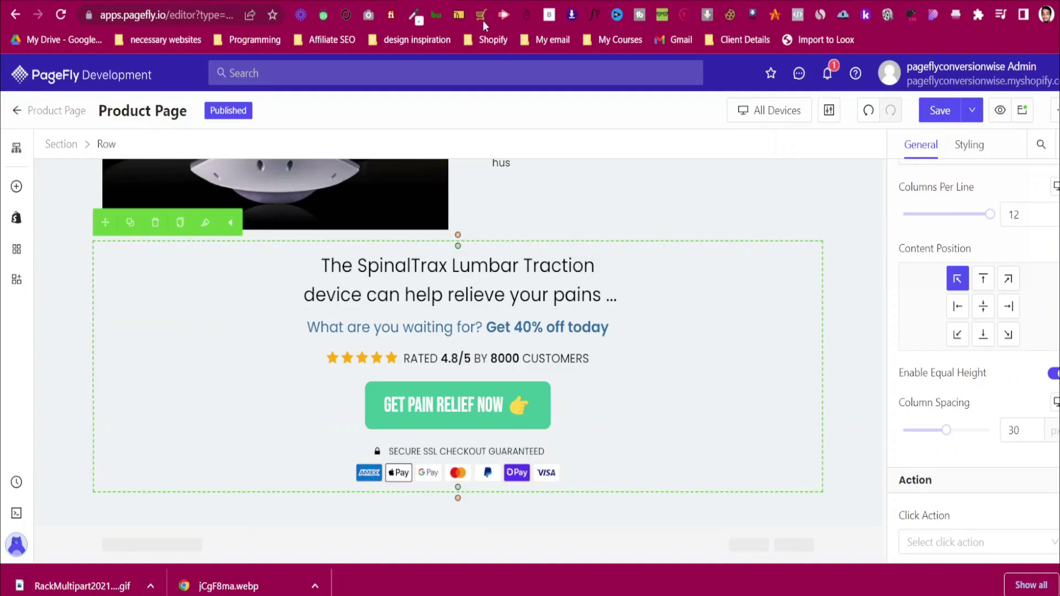
Delete the "The SpinalTrax Lumbar Traction device" and "What are you waiting for?" headings from the copied call-to-action row
{"action": "left_click", "coordinate": [479, 2]}
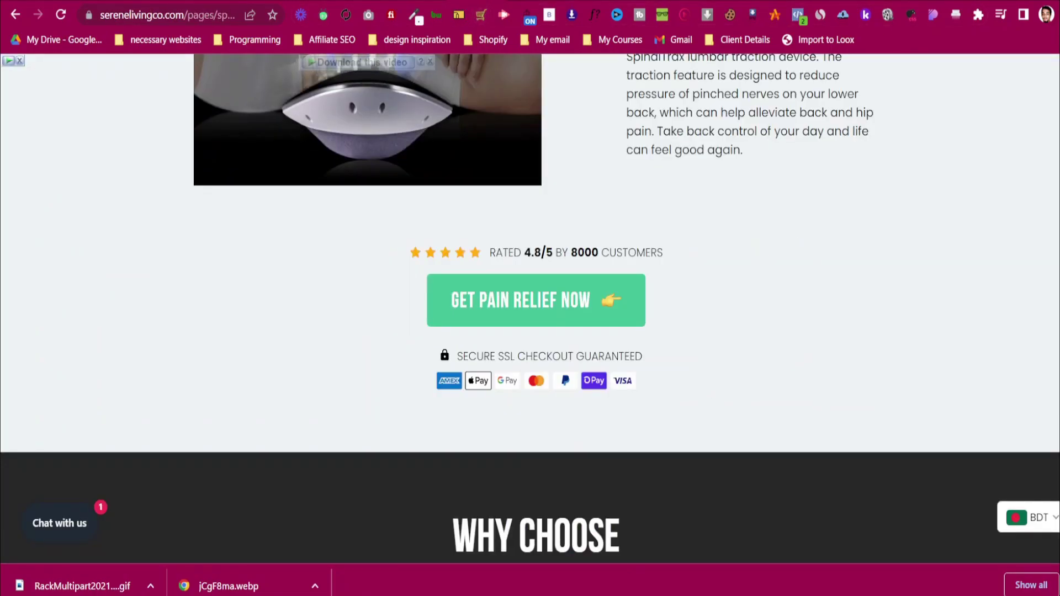
{"action": "left_click", "coordinate": [479, 1]}
{"action": "left_click", "coordinate": [633, 273]}
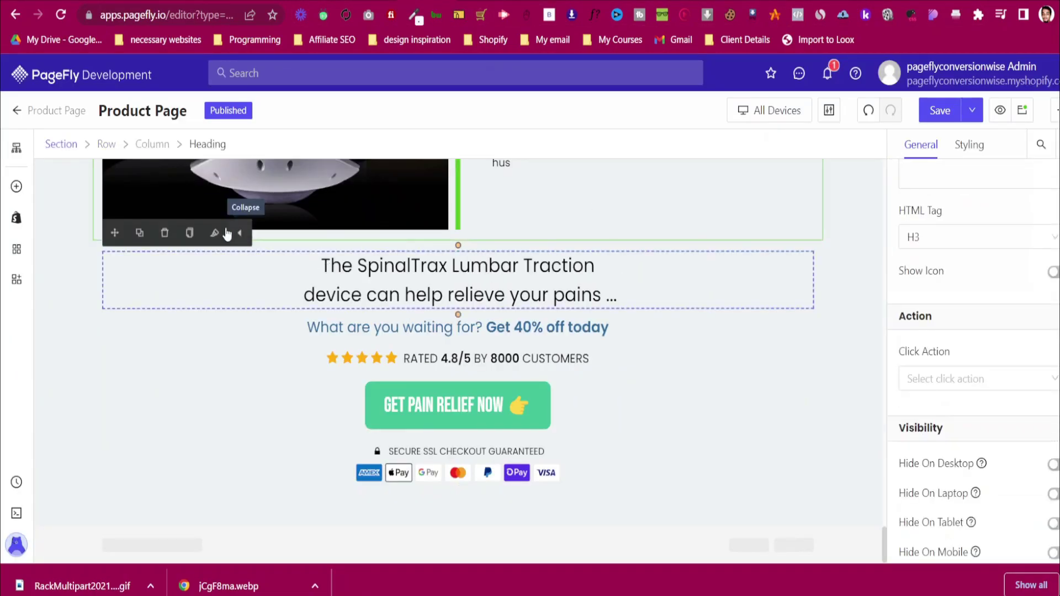
{"action": "left_click", "coordinate": [160, 242]}
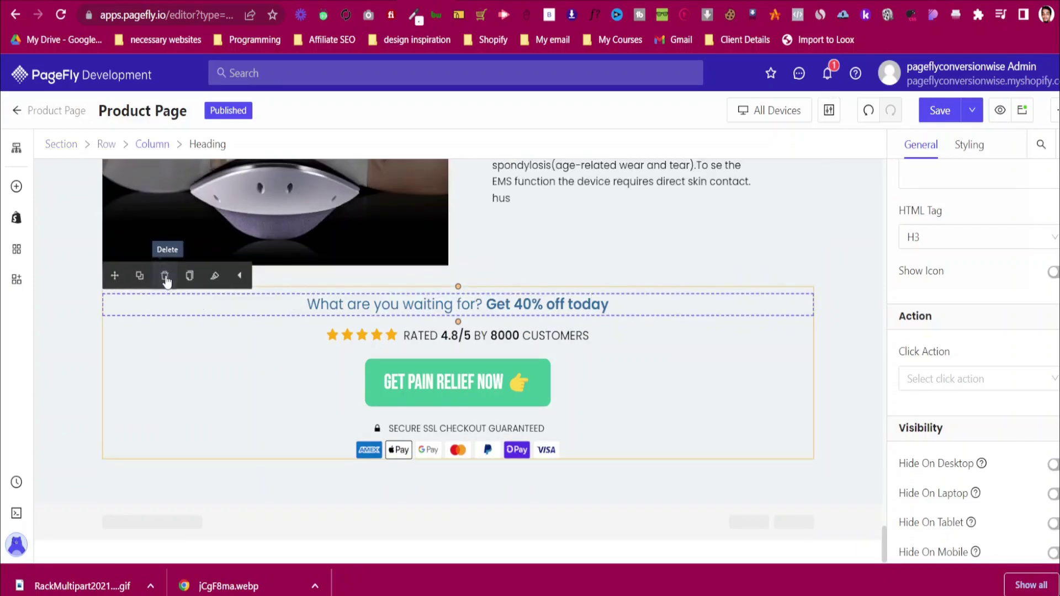
{"action": "left_click", "coordinate": [165, 277]}
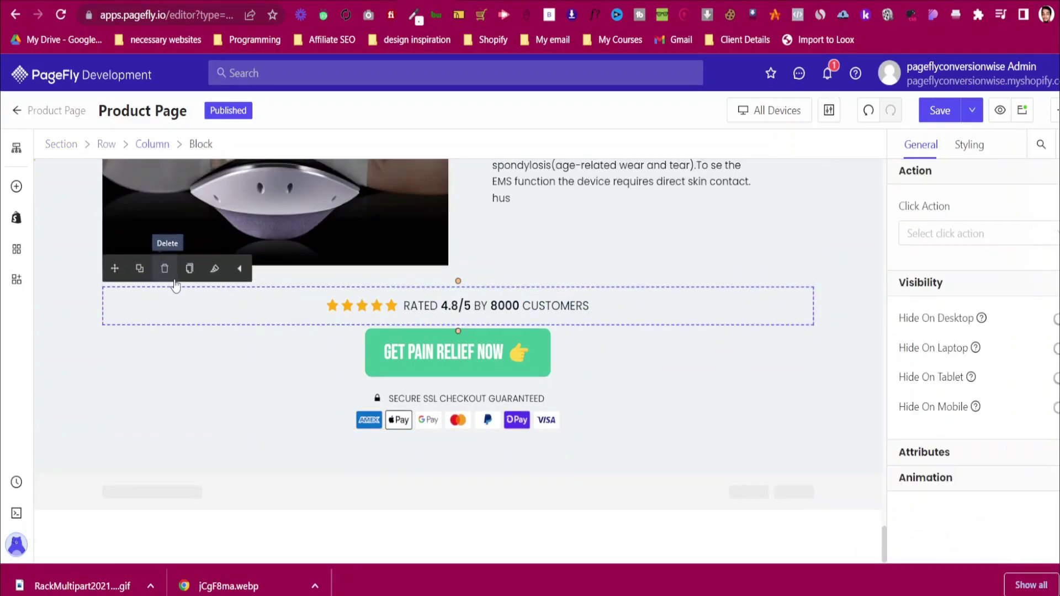
{"action": "left_click", "coordinate": [101, 310]}
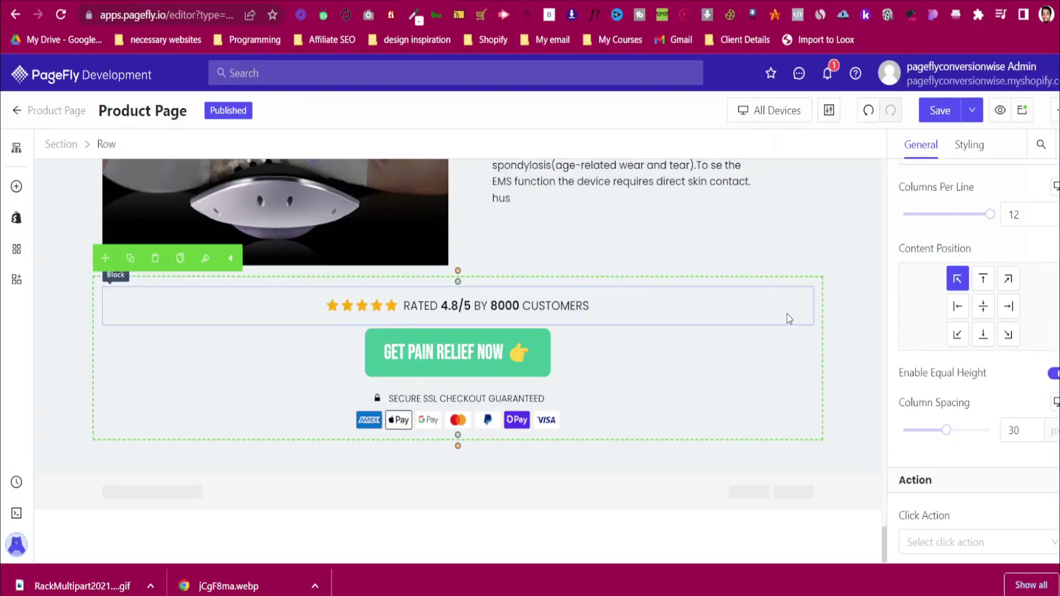
{"action": "left_click", "coordinate": [59, 348]}
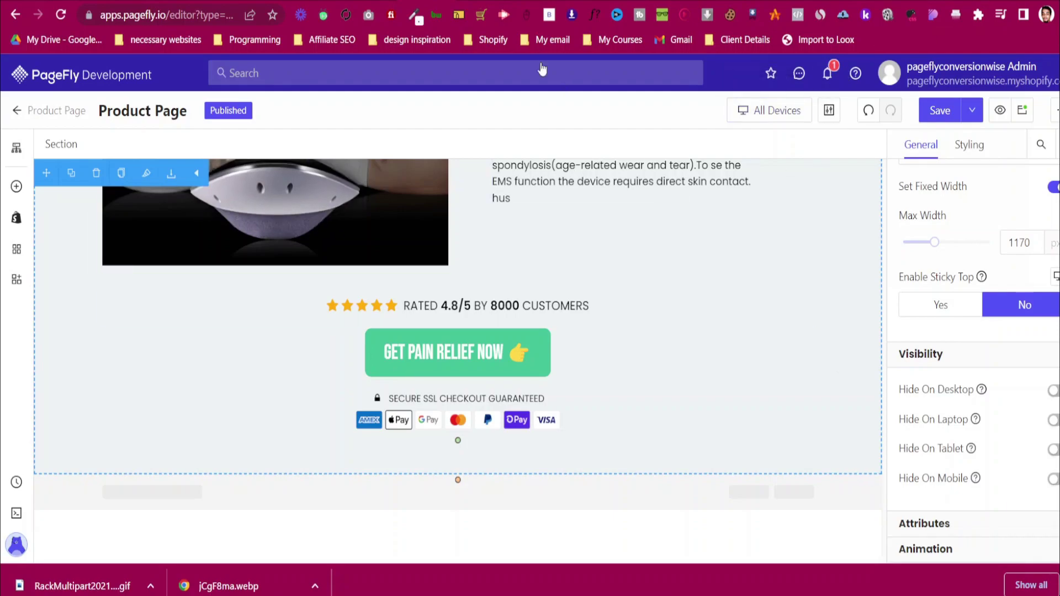
Examine the "Why Choose SpinalTrax?" section on the reference page, including its heading, product image and feature texts, against the PageFly layout
{"action": "left_click", "coordinate": [506, 2]}
{"action": "scroll", "coordinate": [793, 336], "scroll_direction": "down", "scroll_amount": 7}
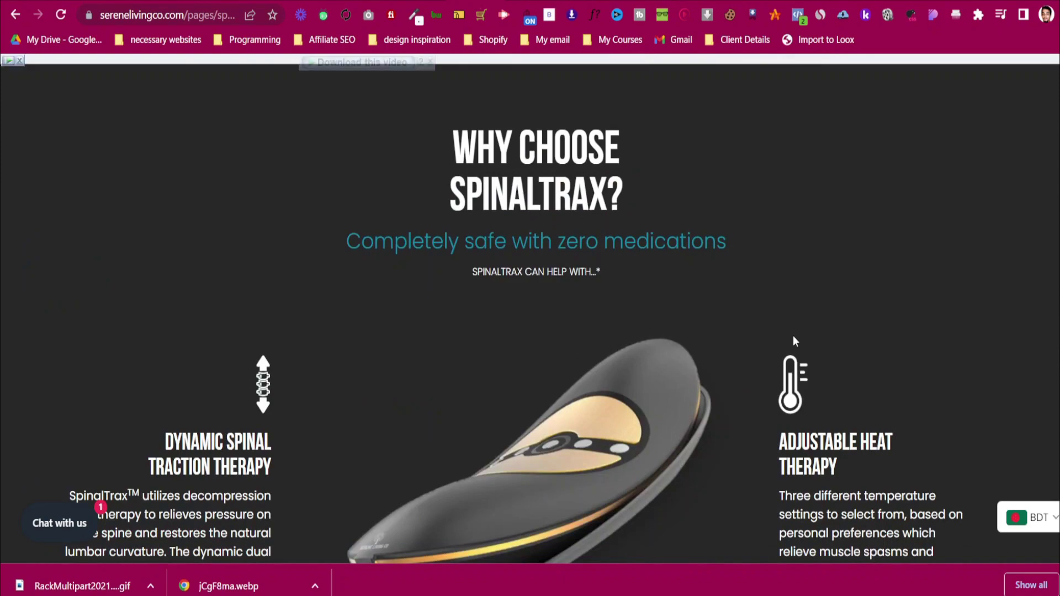
{"action": "scroll", "coordinate": [794, 336], "scroll_direction": "up", "scroll_amount": 3}
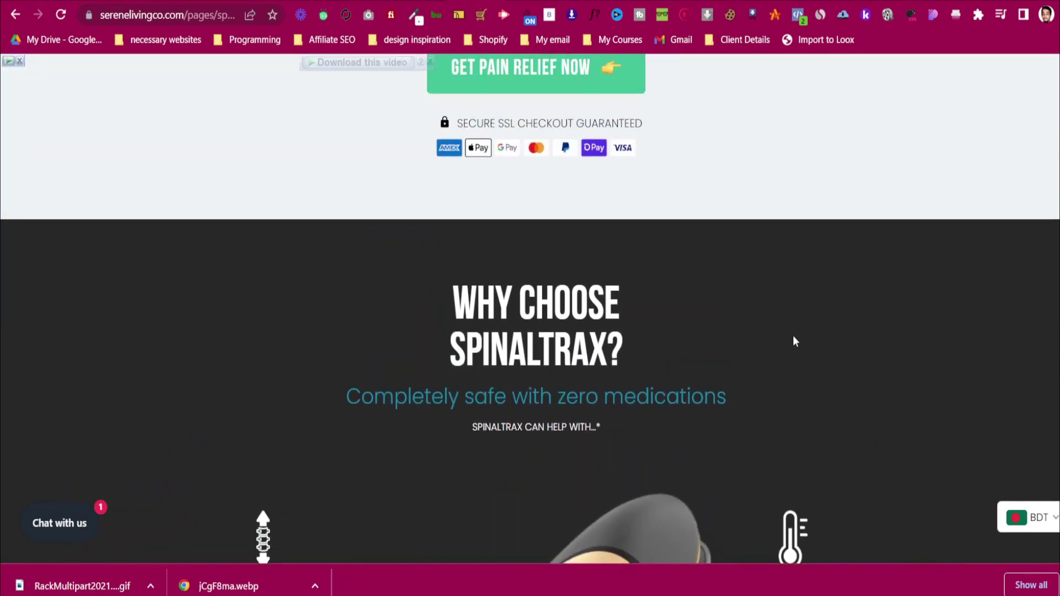
{"action": "scroll", "coordinate": [793, 340], "scroll_direction": "down", "scroll_amount": 7}
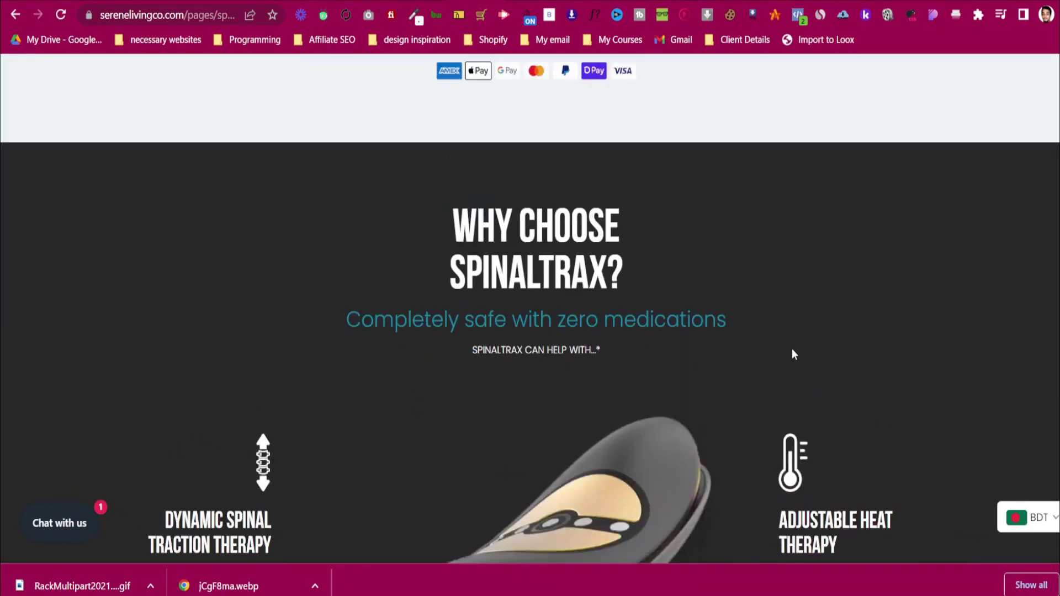
{"action": "scroll", "coordinate": [793, 354], "scroll_direction": "up", "scroll_amount": 6}
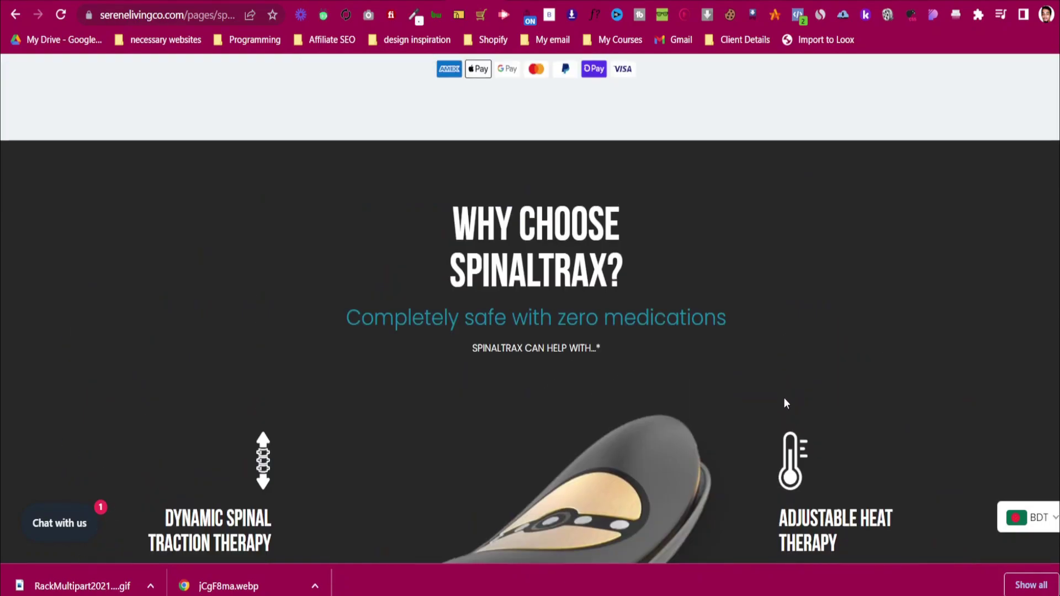
{"action": "scroll", "coordinate": [784, 394], "scroll_direction": "down", "scroll_amount": 14}
{"action": "scroll", "coordinate": [783, 418], "scroll_direction": "up", "scroll_amount": 11}
{"action": "scroll", "coordinate": [782, 414], "scroll_direction": "up", "scroll_amount": 3}
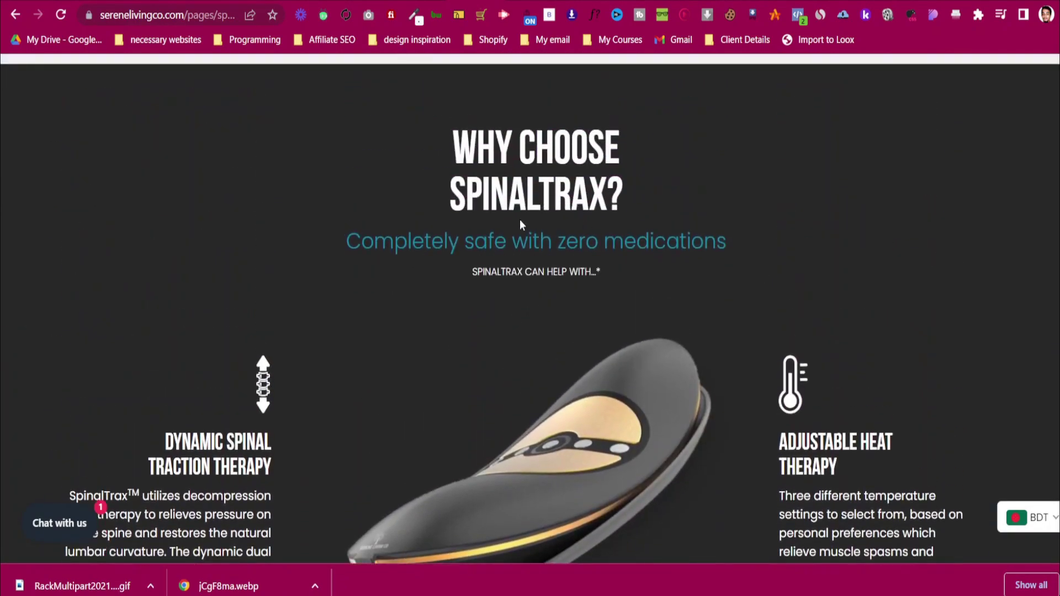
{"action": "scroll", "coordinate": [399, 320], "scroll_direction": "up", "scroll_amount": 3}
{"action": "scroll", "coordinate": [399, 321], "scroll_direction": "down", "scroll_amount": 1}
{"action": "scroll", "coordinate": [398, 320], "scroll_direction": "down", "scroll_amount": 3}
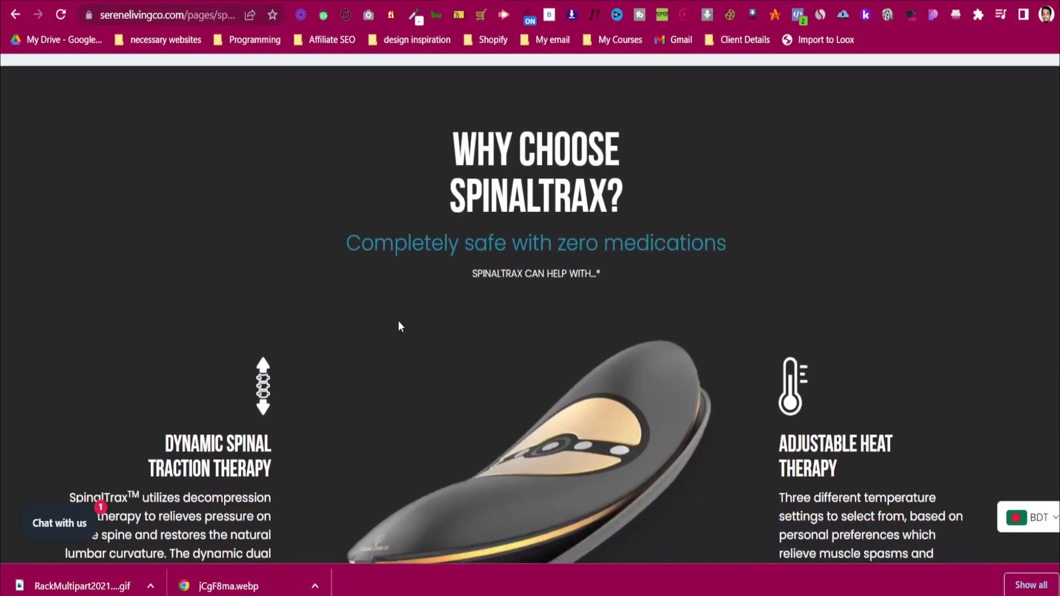
{"action": "scroll", "coordinate": [401, 317], "scroll_direction": "down", "scroll_amount": 1}
{"action": "scroll", "coordinate": [405, 318], "scroll_direction": "down", "scroll_amount": 1}
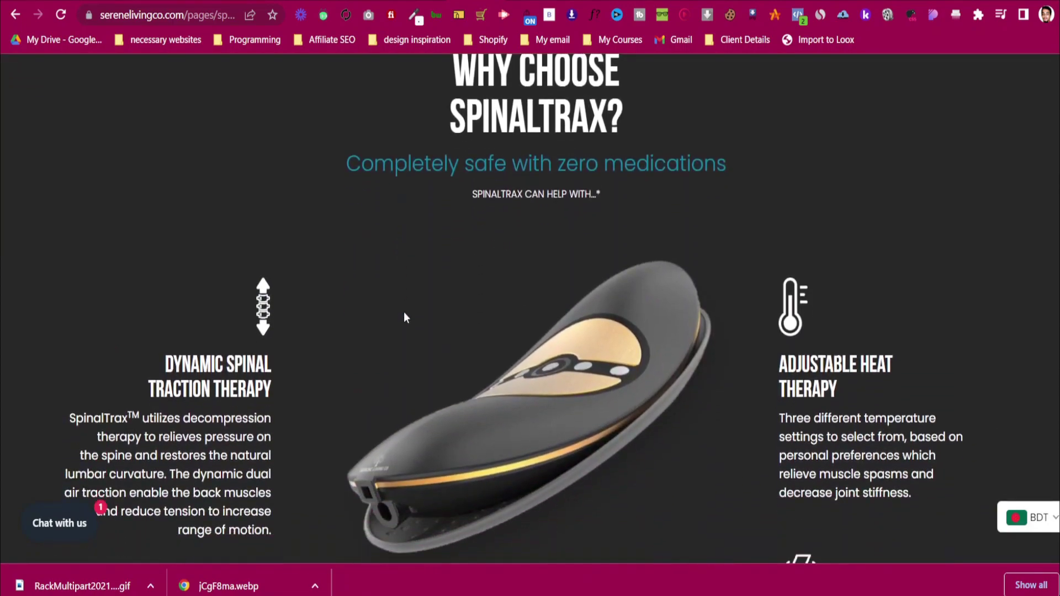
{"action": "scroll", "coordinate": [405, 317], "scroll_direction": "up", "scroll_amount": 3}
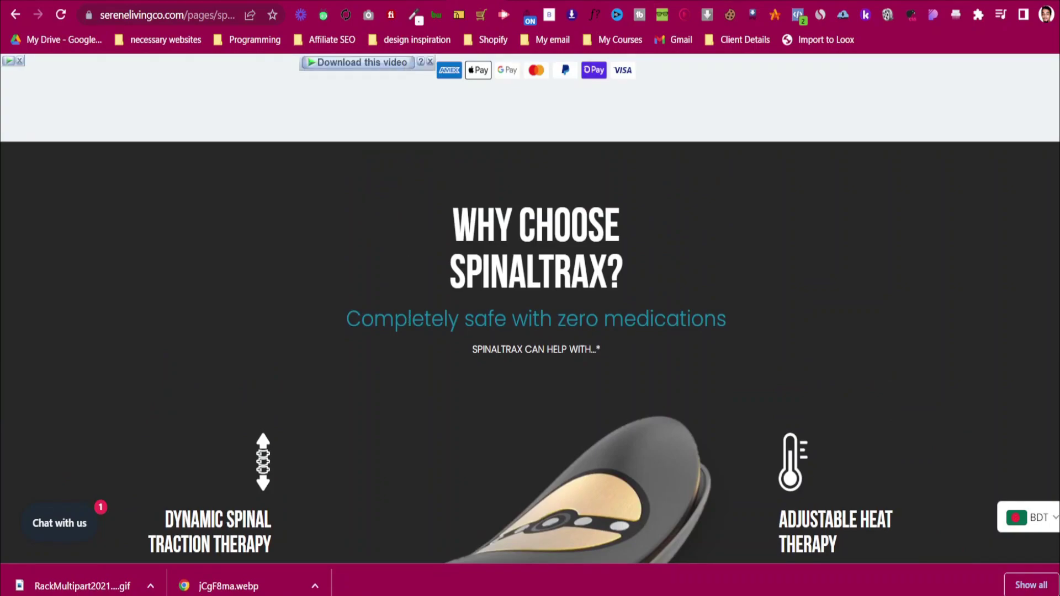
{"action": "left_click", "coordinate": [387, 1]}
{"action": "scroll", "coordinate": [312, 290], "scroll_direction": "up", "scroll_amount": 5}
{"action": "scroll", "coordinate": [310, 294], "scroll_direction": "up", "scroll_amount": 8}
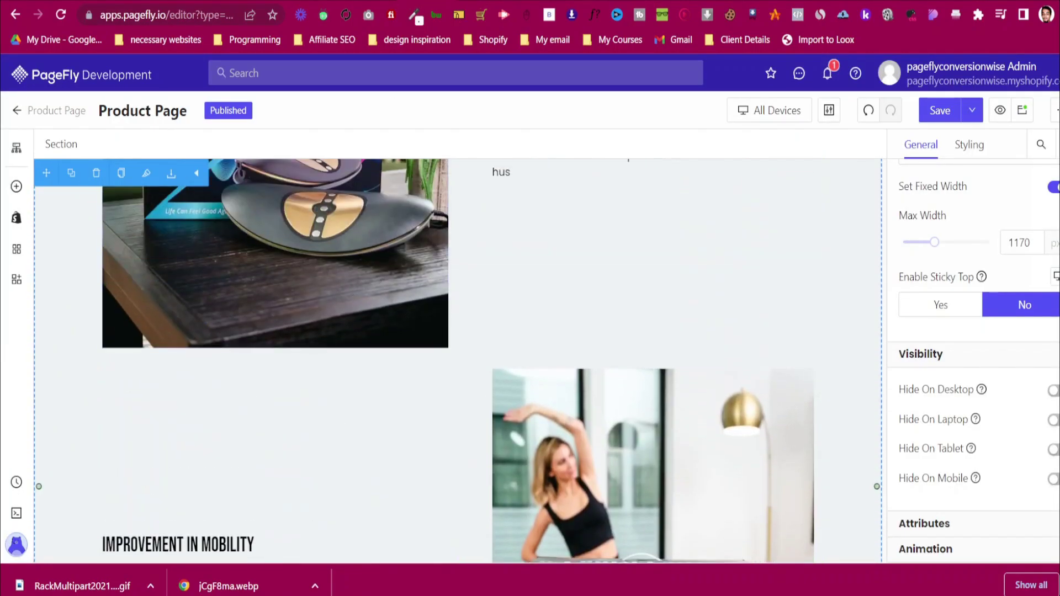
{"action": "left_click", "coordinate": [353, 1]}
{"action": "scroll", "coordinate": [516, 243], "scroll_direction": "down", "scroll_amount": 5}
{"action": "scroll", "coordinate": [516, 243], "scroll_direction": "down", "scroll_amount": 4}
{"action": "scroll", "coordinate": [515, 243], "scroll_direction": "up", "scroll_amount": 5}
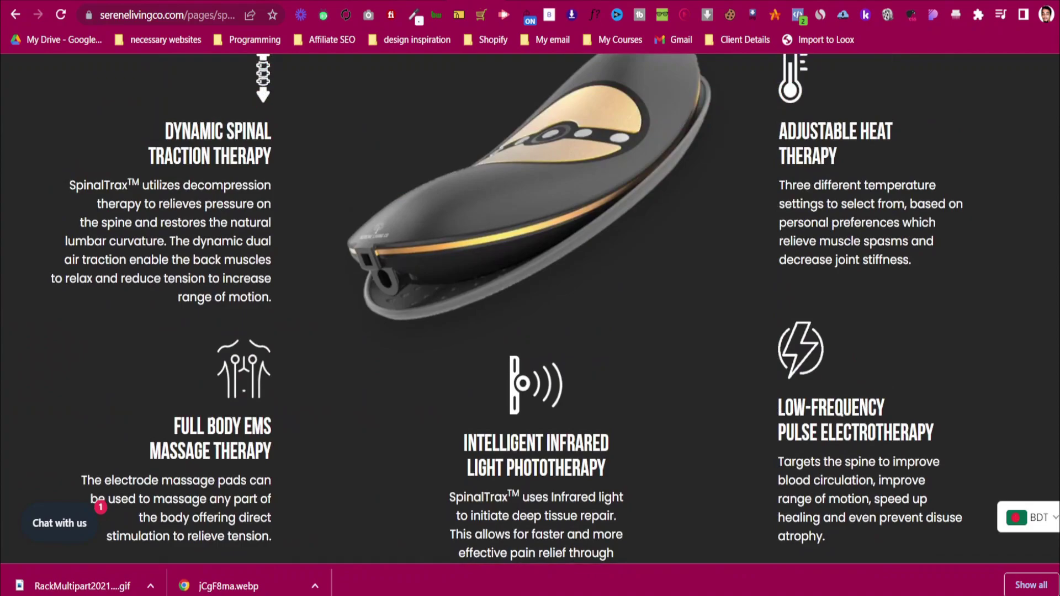
Back in the PageFly editor, duplicate the whole "Meet the SpinalTrax Lumbar Traction Device" section beneath the original
{"action": "left_click", "coordinate": [387, 1]}
{"action": "scroll", "coordinate": [274, 372], "scroll_direction": "up", "scroll_amount": 6}
{"action": "scroll", "coordinate": [275, 373], "scroll_direction": "up", "scroll_amount": 5}
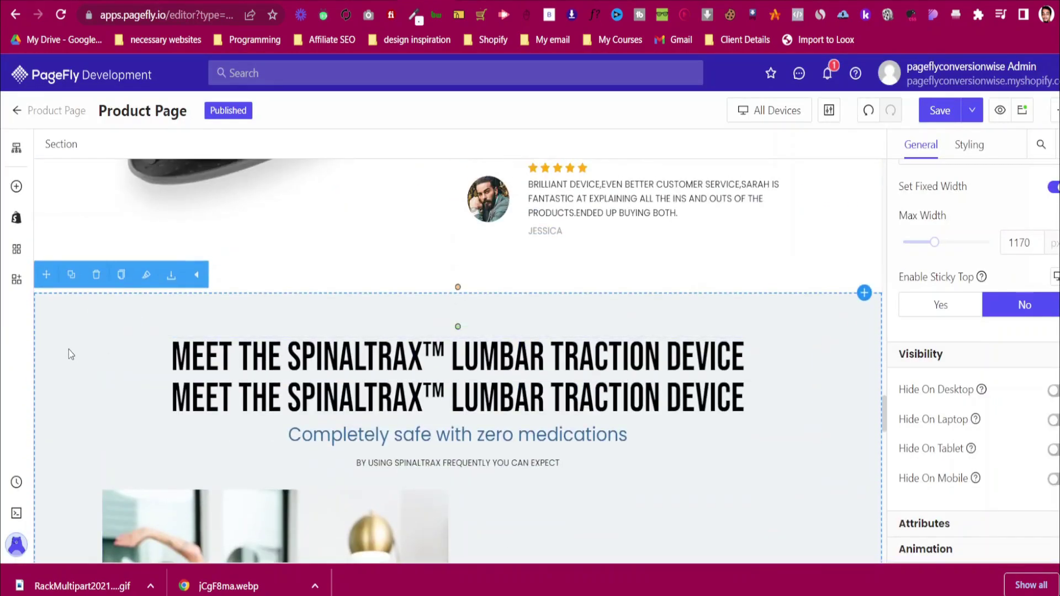
{"action": "scroll", "coordinate": [133, 467], "scroll_direction": "down", "scroll_amount": 5}
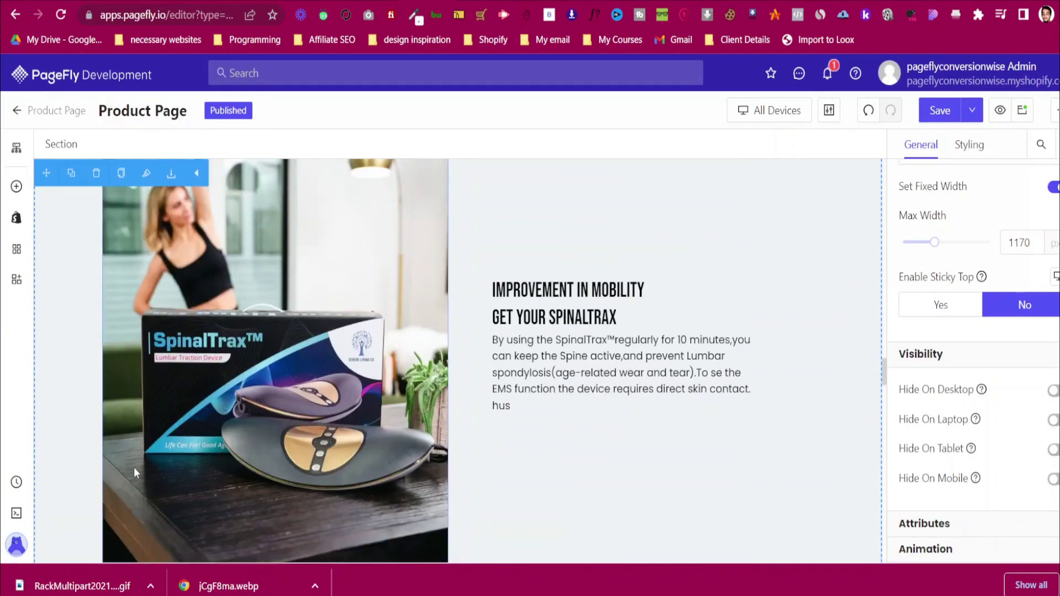
{"action": "scroll", "coordinate": [134, 468], "scroll_direction": "down", "scroll_amount": 7}
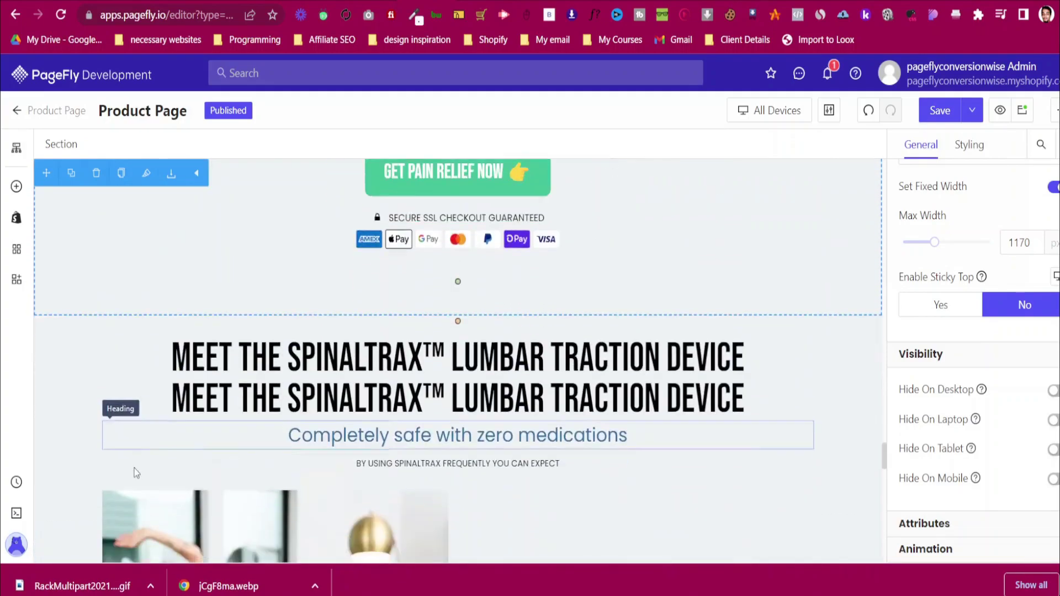
Set the background color of the copied section to black
{"action": "left_click", "coordinate": [41, 306]}
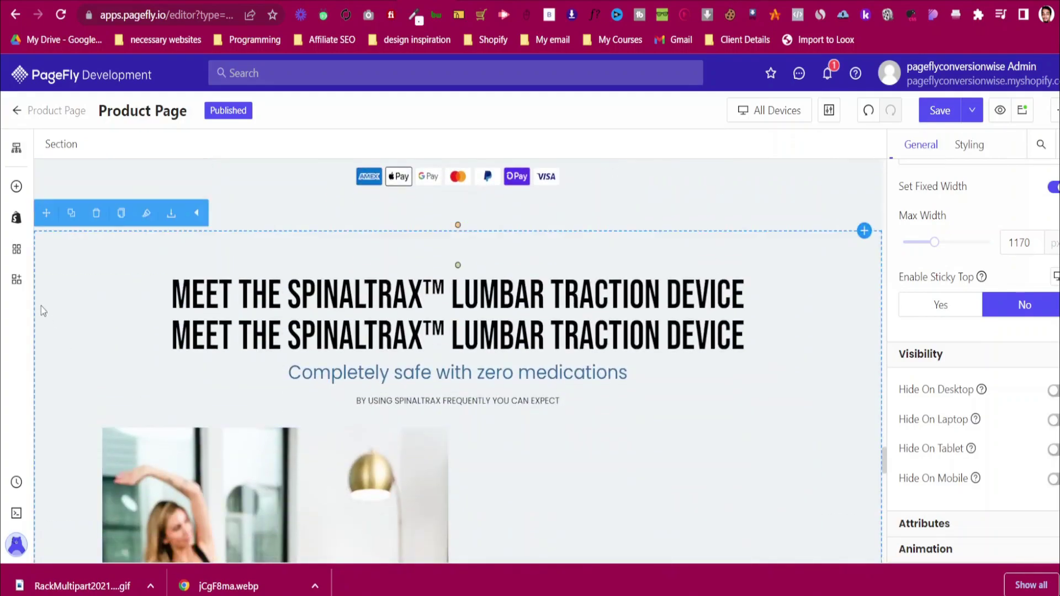
{"action": "left_click", "coordinate": [970, 144]}
{"action": "scroll", "coordinate": [1010, 367], "scroll_direction": "down", "scroll_amount": 10}
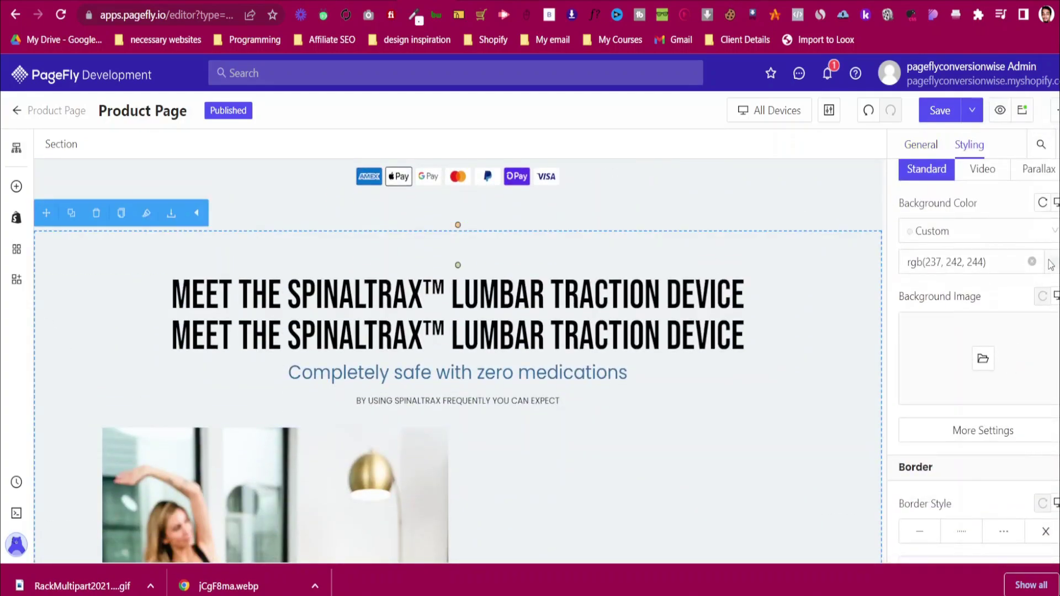
{"action": "left_click", "coordinate": [1047, 268]}
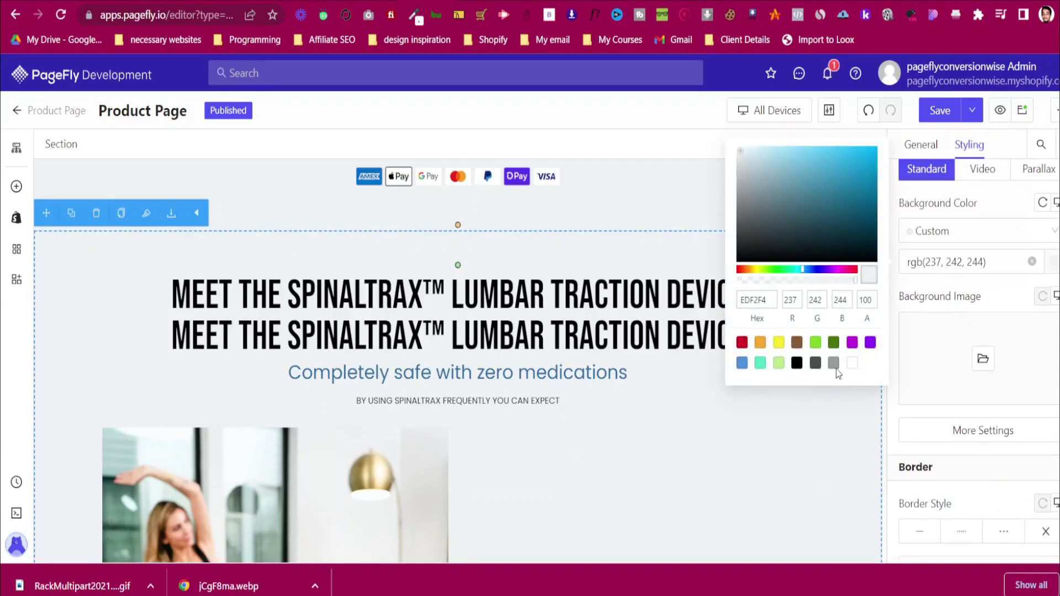
{"action": "left_click", "coordinate": [797, 363]}
Set the copied section's first heading to white, rgb(255, 255, 255), and delete the repeated heading below it
{"action": "scroll", "coordinate": [1001, 279], "scroll_direction": "up", "scroll_amount": 6}
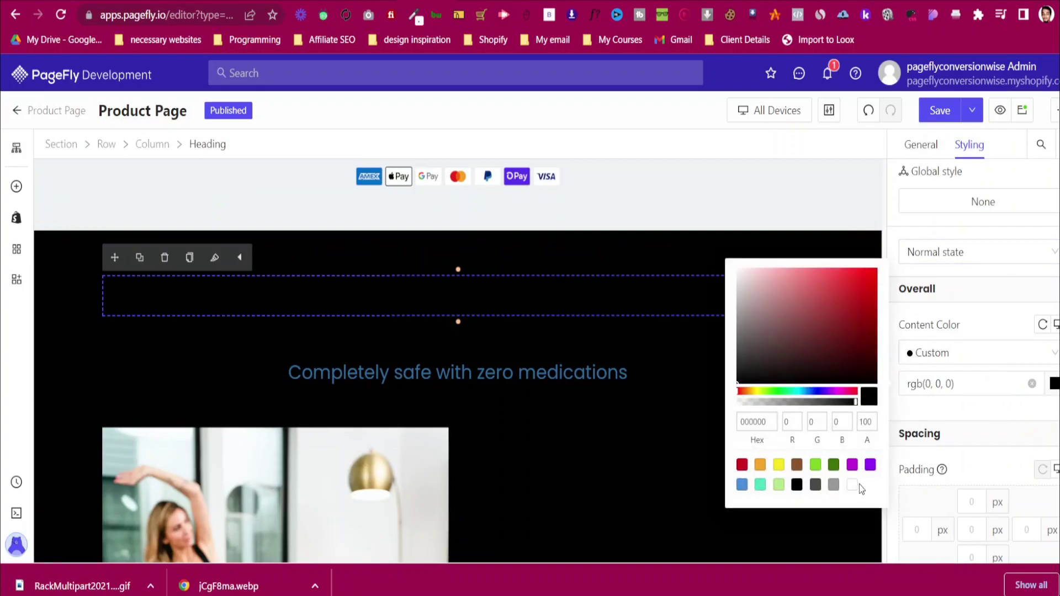
{"action": "left_click", "coordinate": [637, 307]}
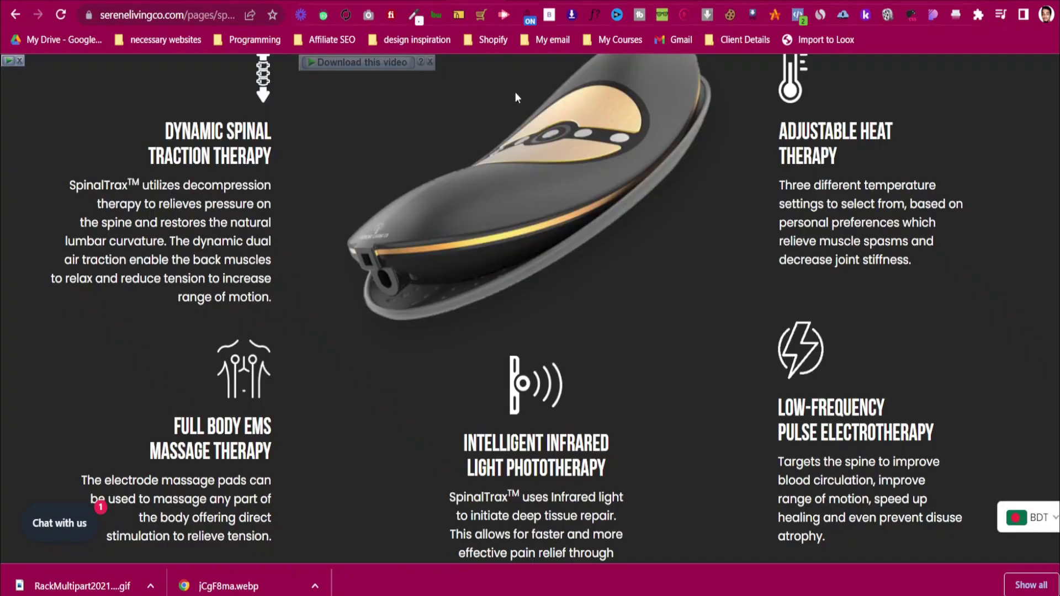
{"action": "scroll", "coordinate": [517, 98], "scroll_direction": "up", "scroll_amount": 4}
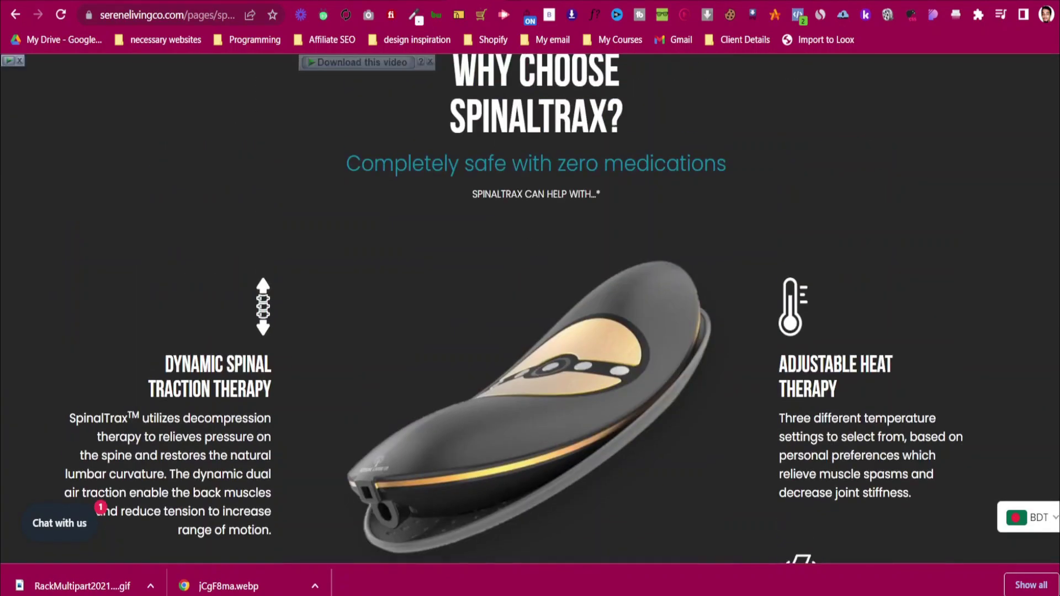
{"action": "left_click", "coordinate": [469, 1]}
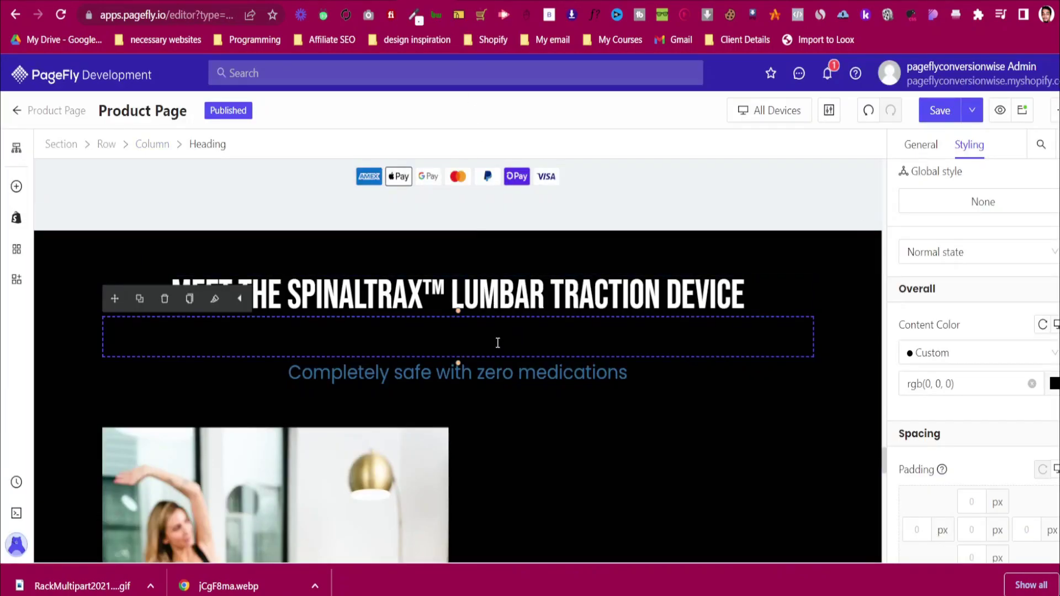
{"action": "key", "text": "Delete"}
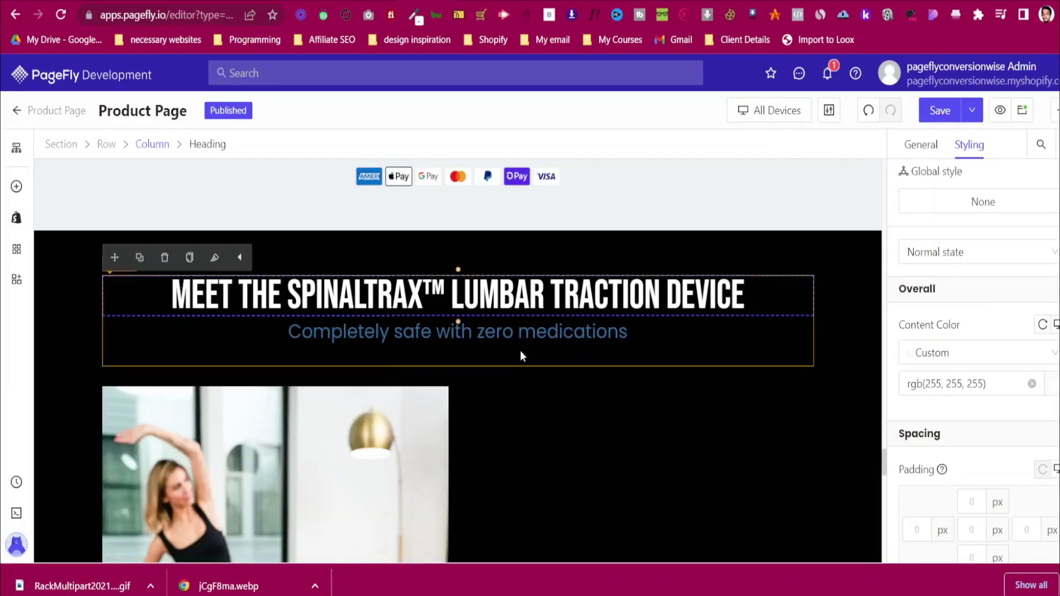
Set the content color of the "By using SpinalTrax frequently you can expect" paragraph to white, rgb(255, 255, 255)
{"action": "left_click", "coordinate": [502, 359]}
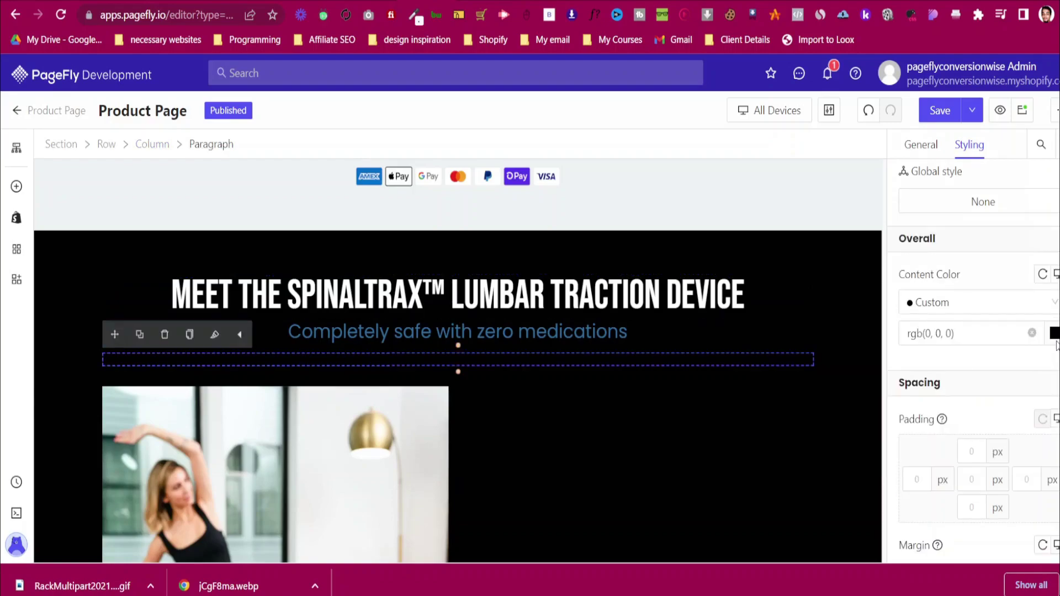
{"action": "left_click", "coordinate": [1033, 343]}
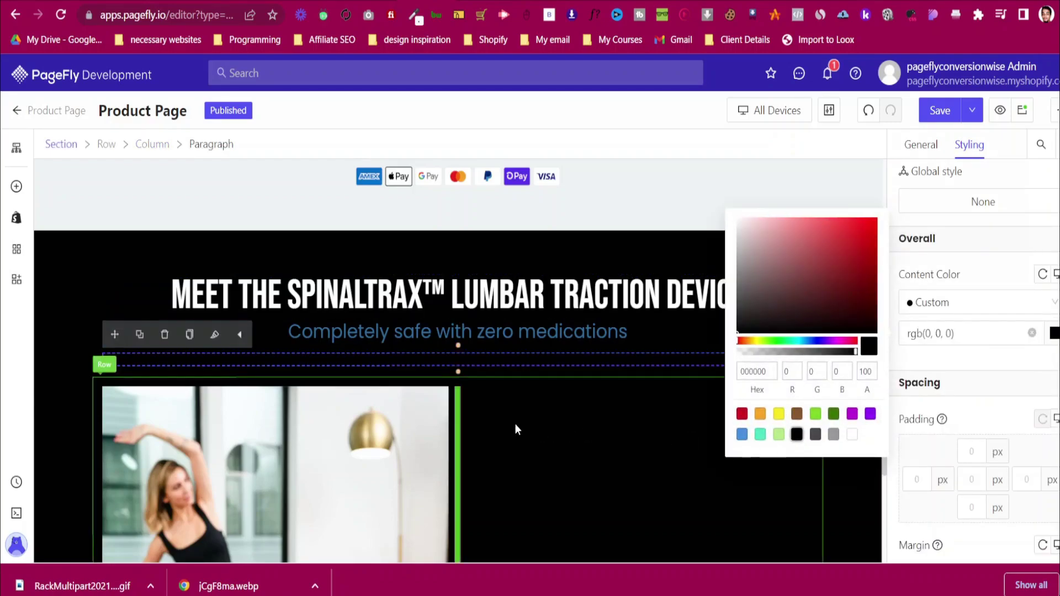
{"action": "left_click", "coordinate": [852, 434]}
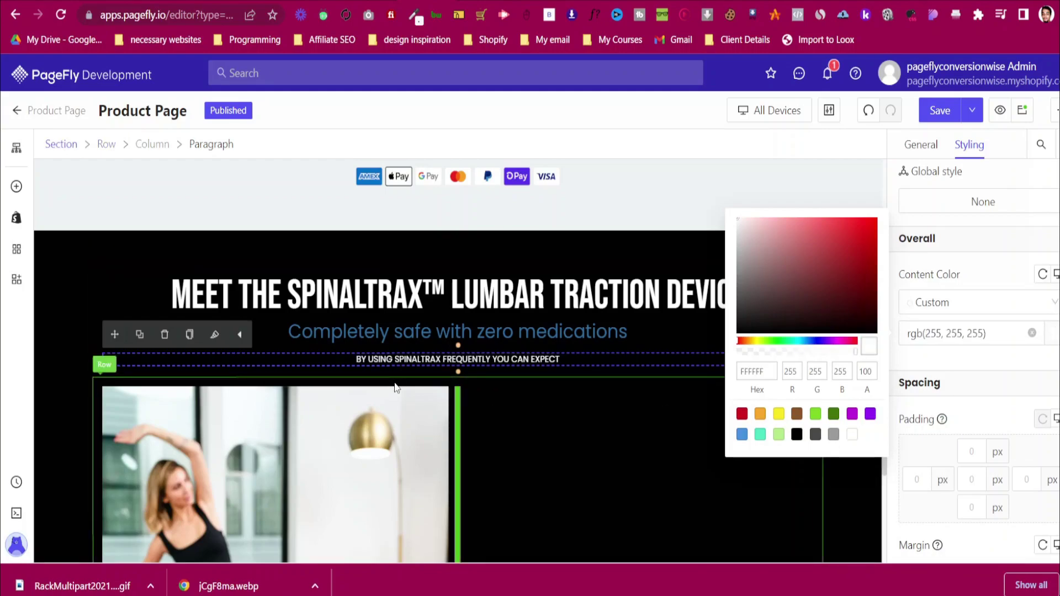
Delete the three image-and-text rows and the rating and call-to-action row from the black section, keeping only its heading row
{"action": "left_click", "coordinate": [392, 385]}
{"action": "left_click", "coordinate": [154, 360]}
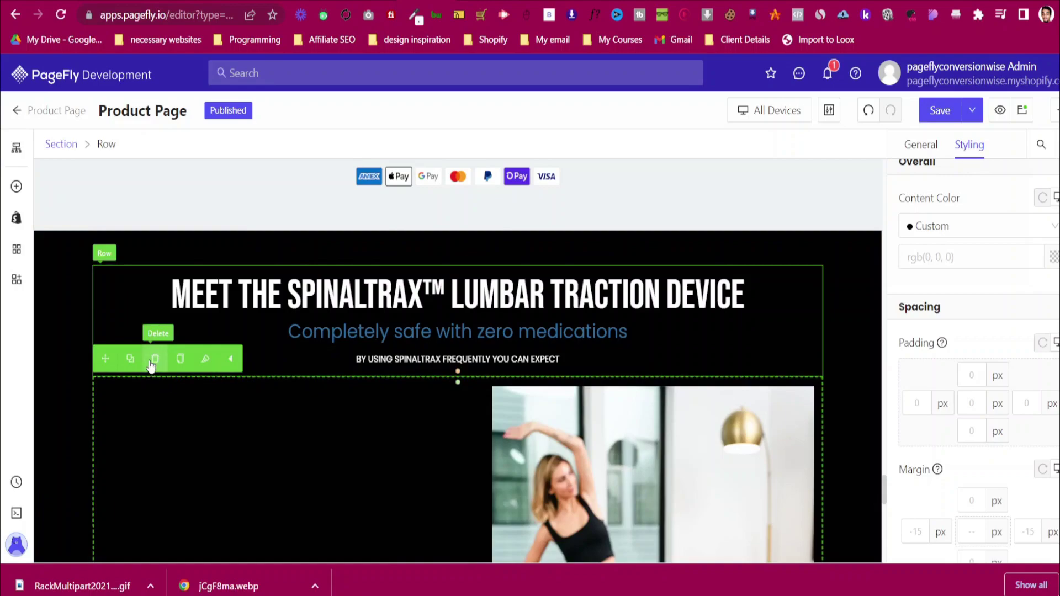
{"action": "left_click", "coordinate": [153, 360]}
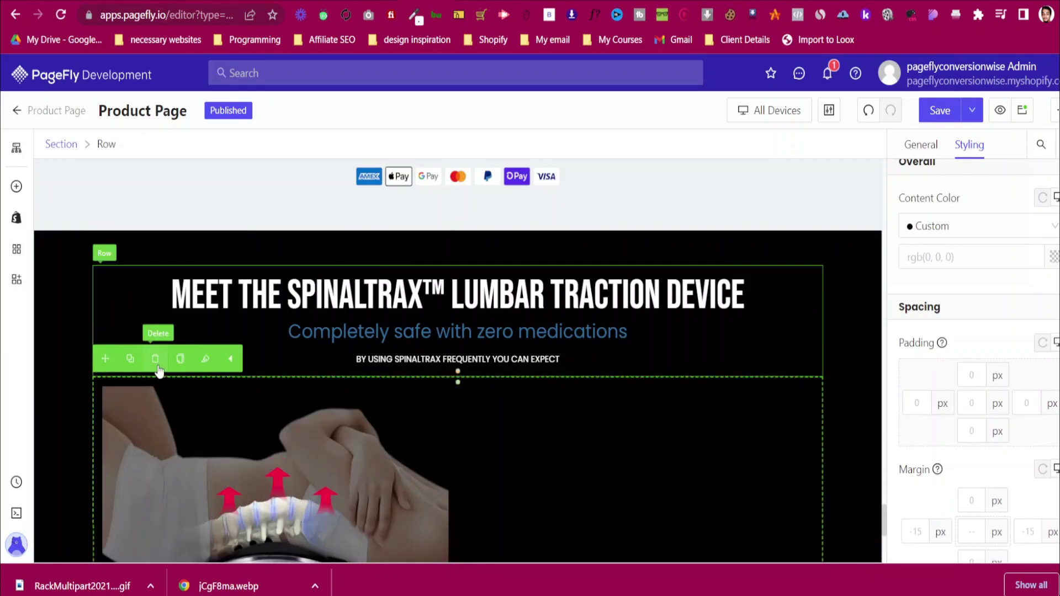
{"action": "left_click", "coordinate": [156, 362]}
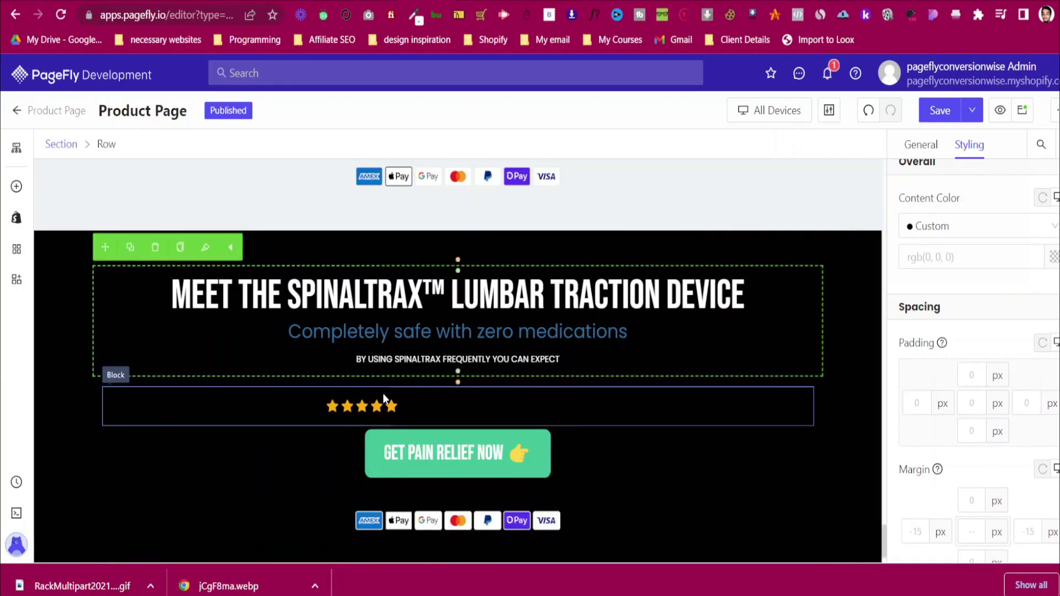
{"action": "left_click", "coordinate": [129, 384]}
{"action": "left_click", "coordinate": [155, 360]}
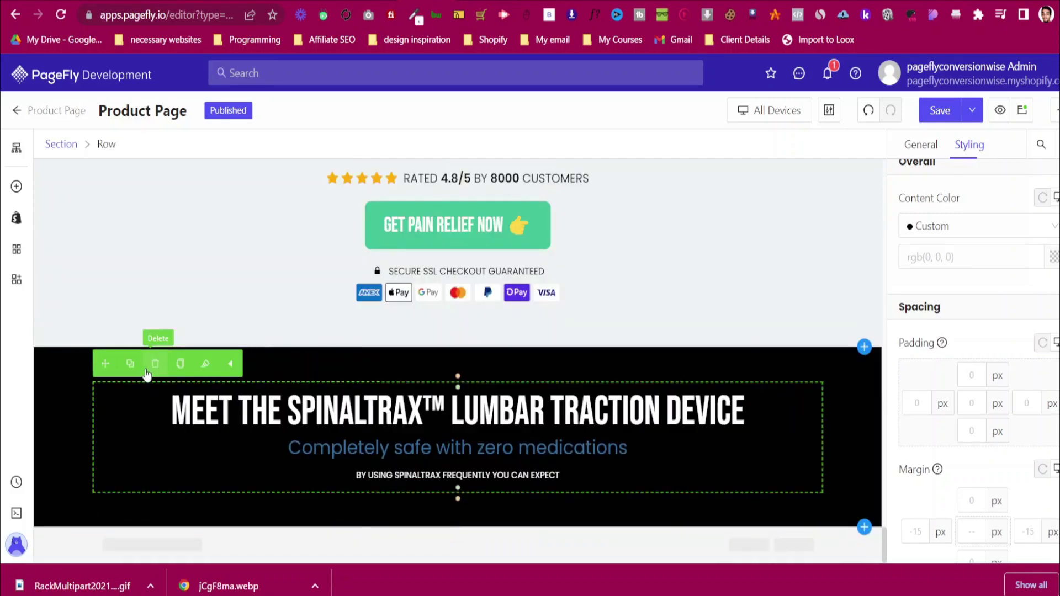
Following the reference page, replace "MEET THE" with "WHY CHOOSE" in the black section's main heading
{"action": "left_click", "coordinate": [63, 390]}
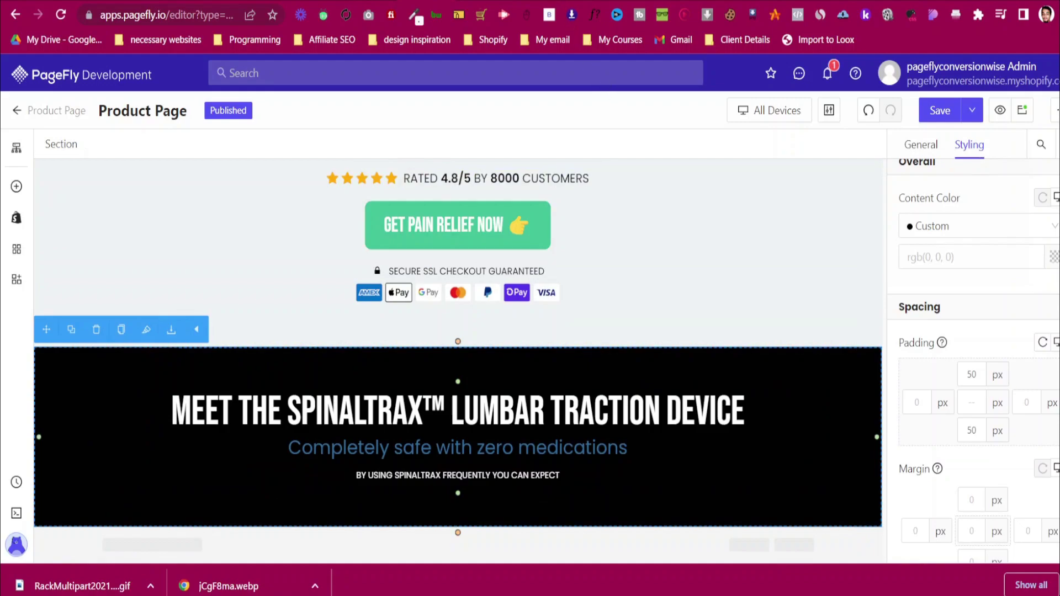
{"action": "key", "text": "ctrl+Tab"}
{"action": "scroll", "coordinate": [533, 177], "scroll_direction": "up", "scroll_amount": 3}
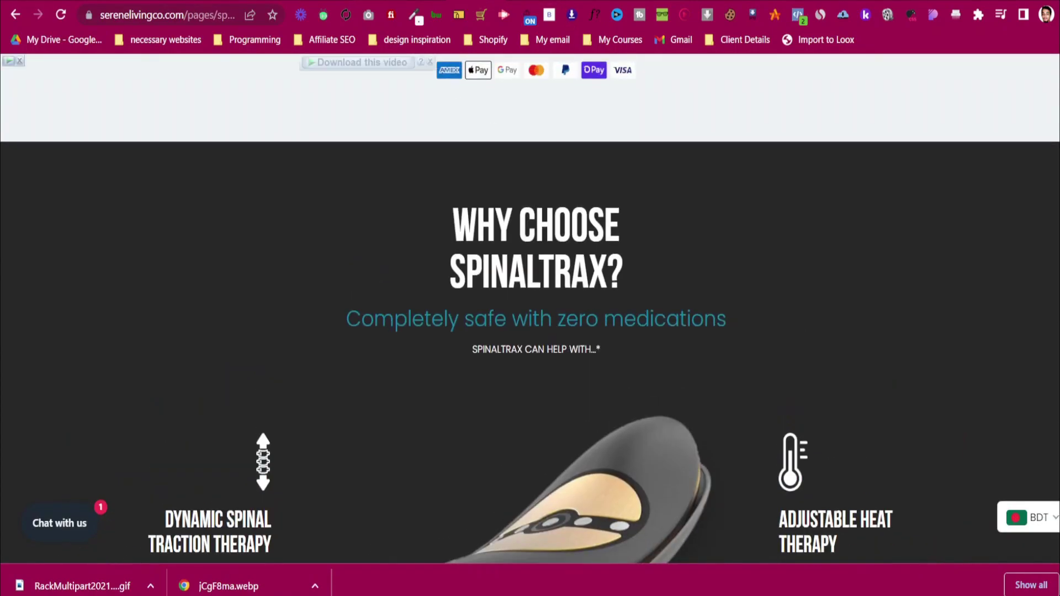
{"action": "key", "text": "ctrl+shift+Tab"}
{"action": "left_click", "coordinate": [411, 423]}
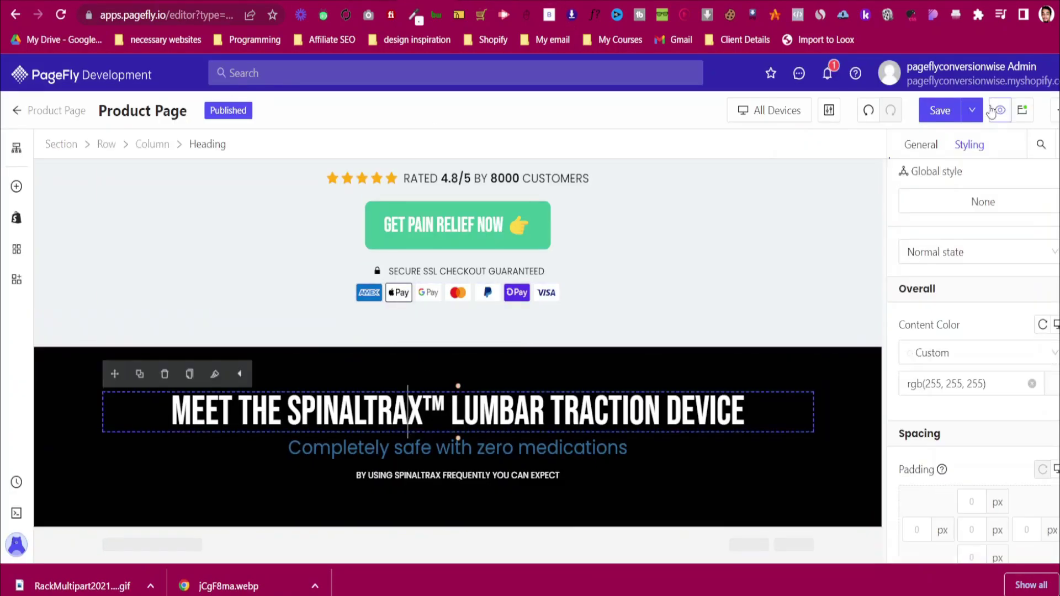
{"action": "left_click", "coordinate": [921, 145]}
{"action": "left_click_drag", "start_coordinate": [953, 280], "coordinate": [914, 280]}
{"action": "left_click", "coordinate": [954, 284]}
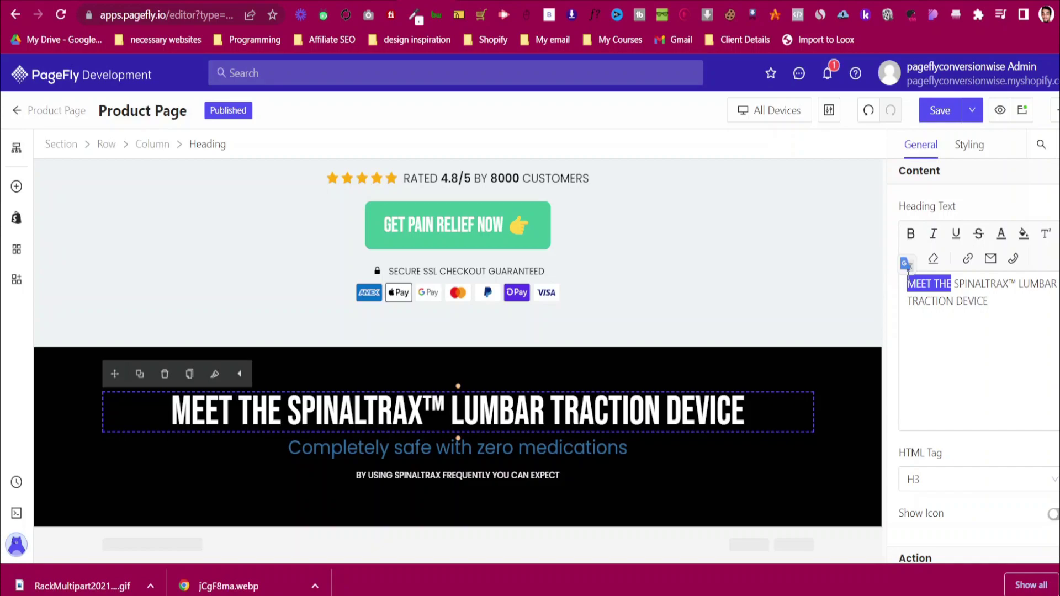
{"action": "type", "text": "WHY CHOOSE"}
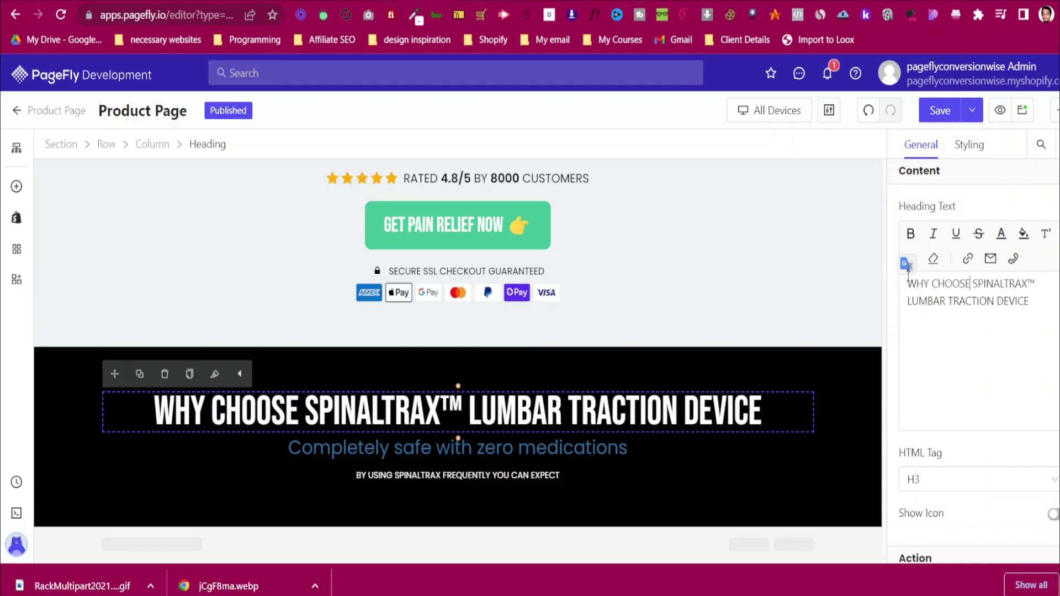
Break the heading after "WHY CHOOSE" and remove "LUMBAR TRACTION DEVICE" so the second line reads "SPINALTRAX™"
{"action": "key", "text": "Return"}
{"action": "key", "text": "BackSpace"}
{"action": "key", "text": "BackSpace"}
{"action": "key", "text": "BackSpace"}
{"action": "key", "text": "BackSpace"}
{"action": "key", "text": "BackSpace"}
{"action": "key", "text": "BackSpace"}
{"action": "key", "text": "BackSpace"}
{"action": "key", "text": "BackSpace"}
{"action": "key", "text": "BackSpace"}
{"action": "key", "text": "BackSpace"}
{"action": "key", "text": "BackSpace"}
{"action": "key", "text": "BackSpace"}
{"action": "key", "text": "BackSpace"}
{"action": "key", "text": "BackSpace"}
{"action": "key", "text": "BackSpace"}
{"action": "key", "text": "BackSpace"}
{"action": "key", "text": "BackSpace"}
{"action": "key", "text": "BackSpace"}
{"action": "key", "text": "BackSpace"}
{"action": "key", "text": "BackSpace"}
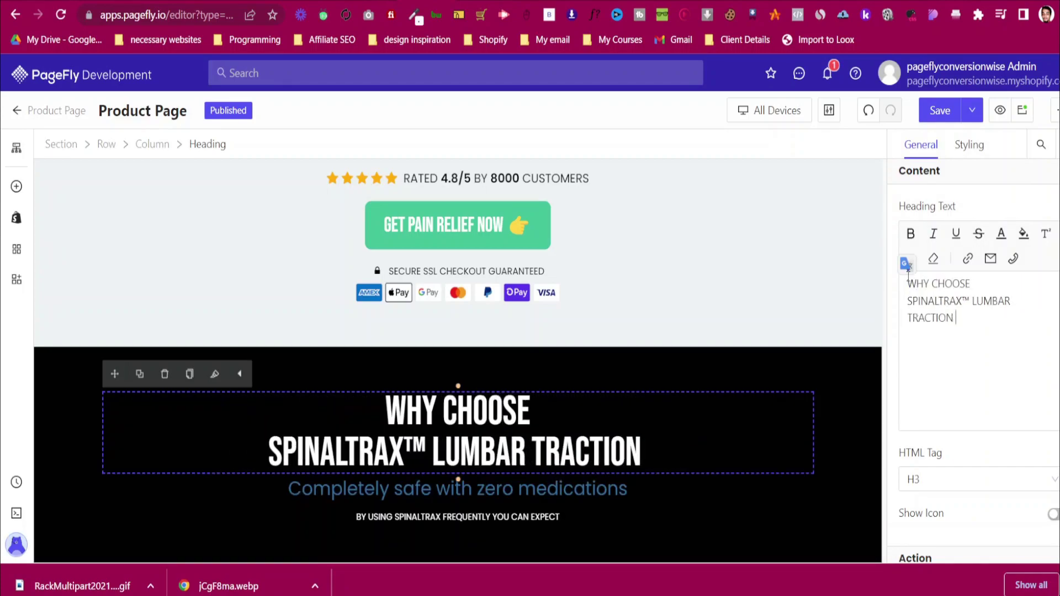
{"action": "key", "text": "BackSpace"}
{"action": "key", "text": "BackSpace"}
{"action": "key", "text": "BackSpace"}
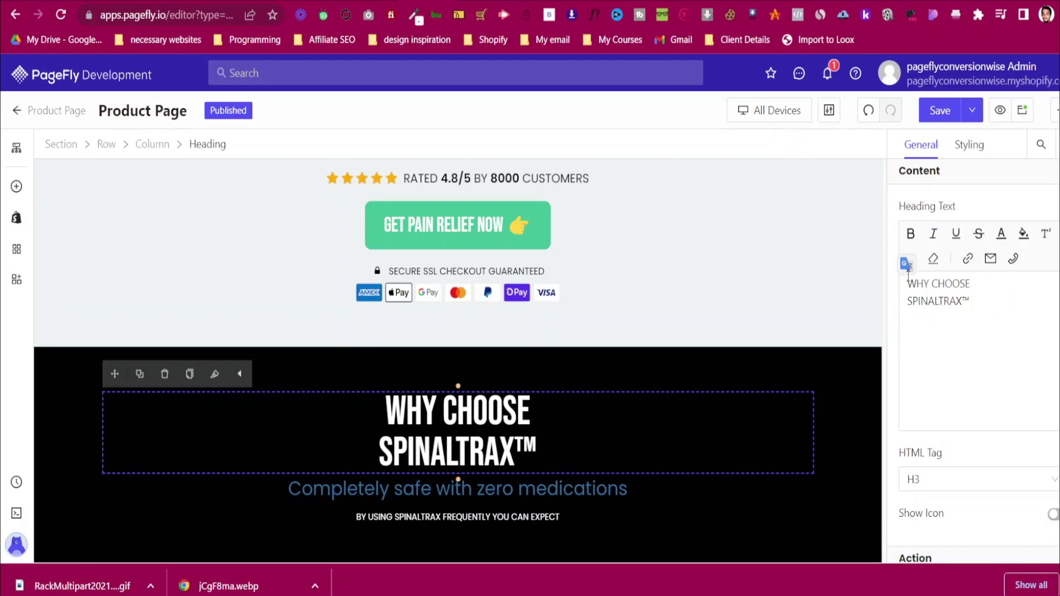
Examine the column arrangement of icons, texts and product image in the reference page's "Why Choose SpinalTrax?" section
{"action": "scroll", "coordinate": [923, 262], "scroll_direction": "down", "scroll_amount": 3}
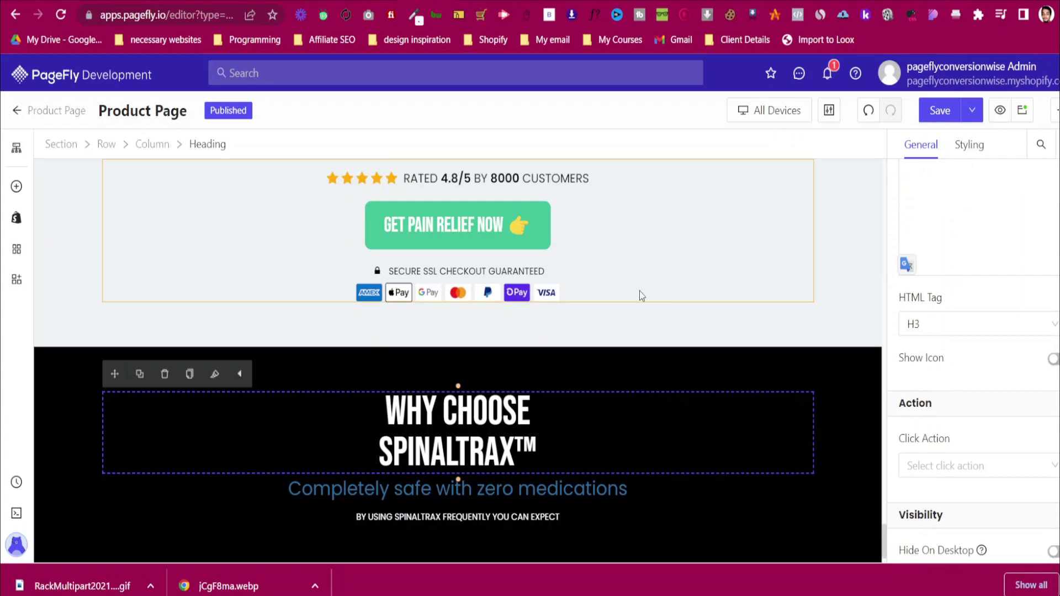
{"action": "left_click", "coordinate": [74, 450]}
{"action": "left_click", "coordinate": [497, 1]}
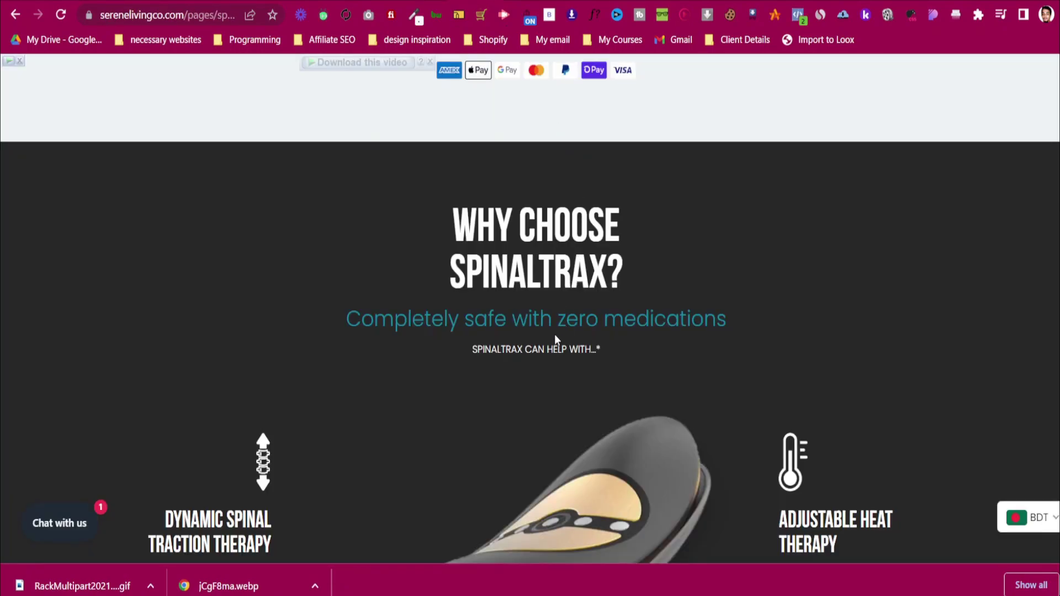
{"action": "scroll", "coordinate": [555, 339], "scroll_direction": "down", "scroll_amount": 3}
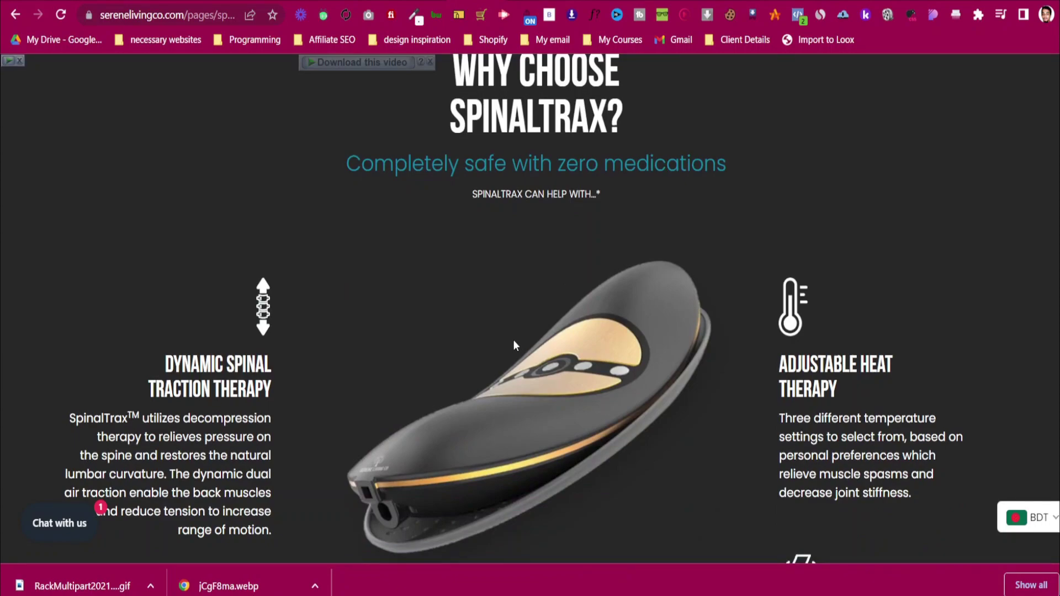
{"action": "scroll", "coordinate": [512, 340], "scroll_direction": "down", "scroll_amount": 2}
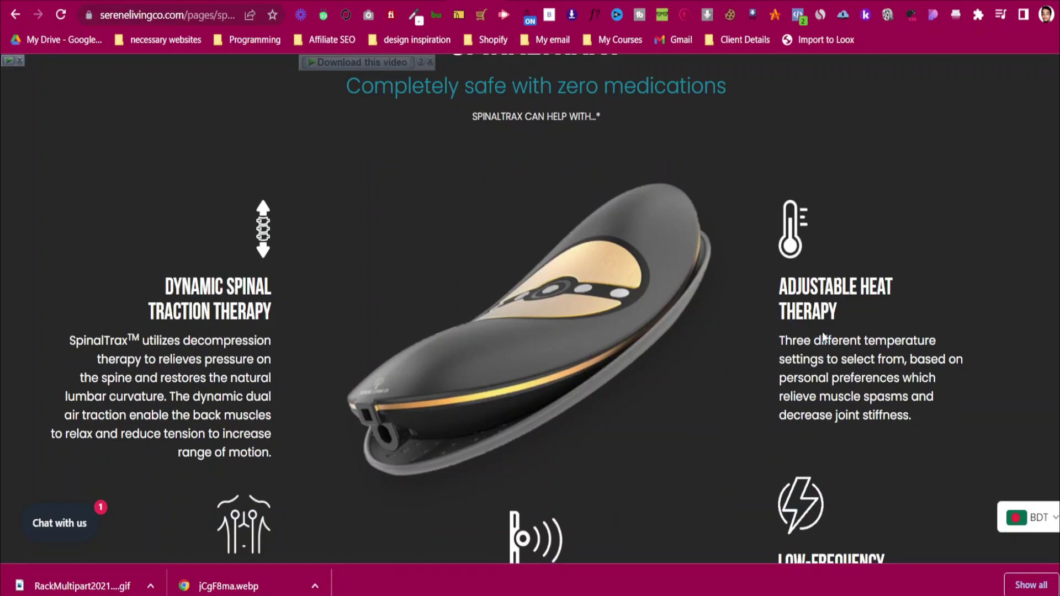
{"action": "scroll", "coordinate": [824, 336], "scroll_direction": "down", "scroll_amount": 3}
{"action": "scroll", "coordinate": [824, 337], "scroll_direction": "up", "scroll_amount": 3}
{"action": "left_click", "coordinate": [431, 1]}
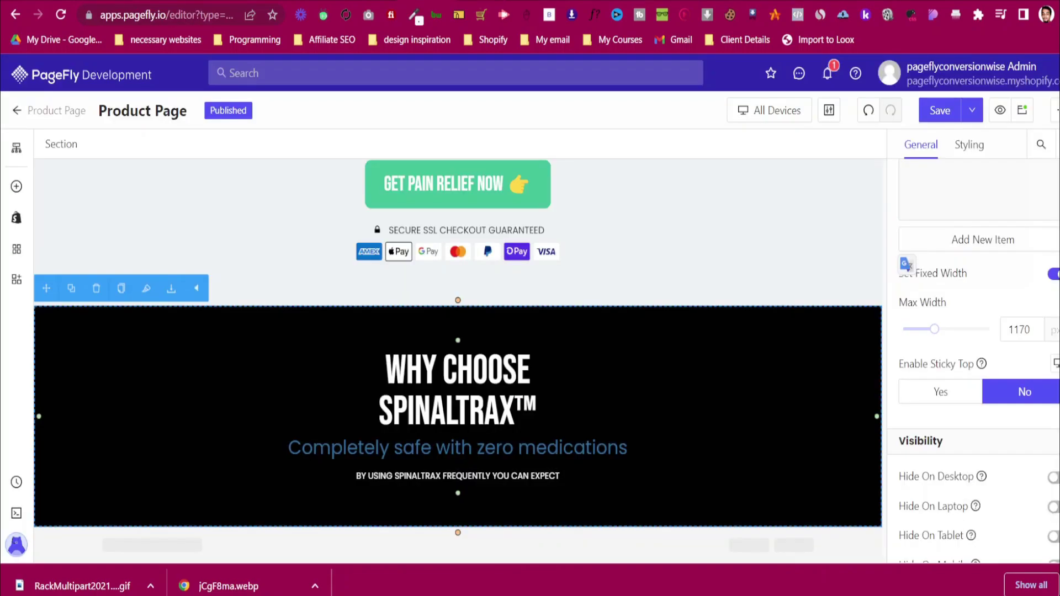
Add a row of three equal 1/3 columns below the heading row in the black section
{"action": "left_click", "coordinate": [17, 186]}
{"action": "scroll", "coordinate": [110, 259], "scroll_direction": "up", "scroll_amount": 2}
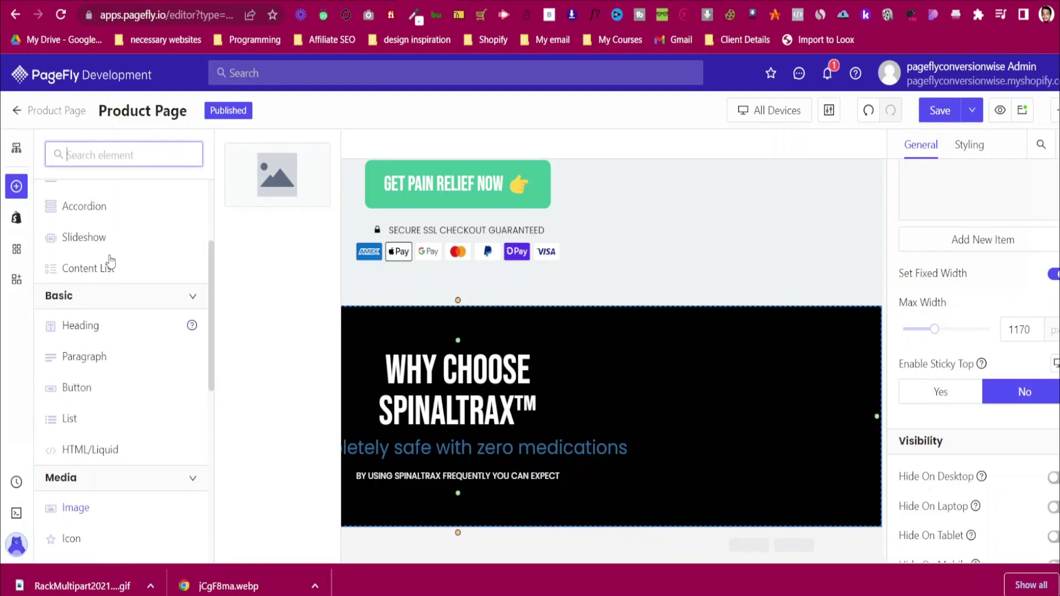
{"action": "scroll", "coordinate": [111, 260], "scroll_direction": "up", "scroll_amount": 2}
{"action": "left_click", "coordinate": [114, 226]}
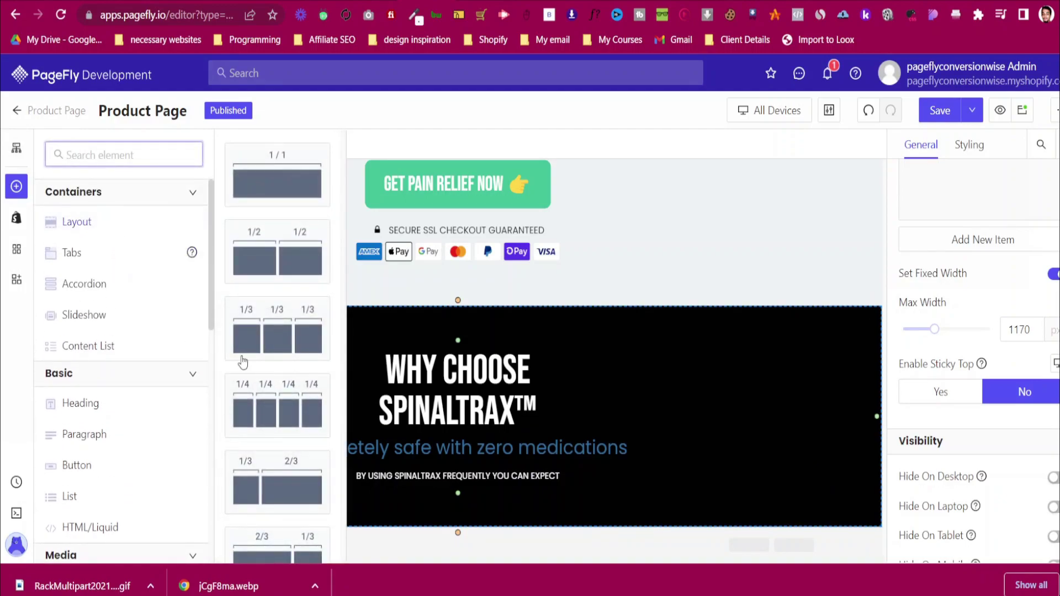
{"action": "scroll", "coordinate": [304, 436], "scroll_direction": "down", "scroll_amount": 8}
{"action": "scroll", "coordinate": [304, 433], "scroll_direction": "up", "scroll_amount": 7}
{"action": "left_click_drag", "start_coordinate": [282, 347], "coordinate": [491, 499]}
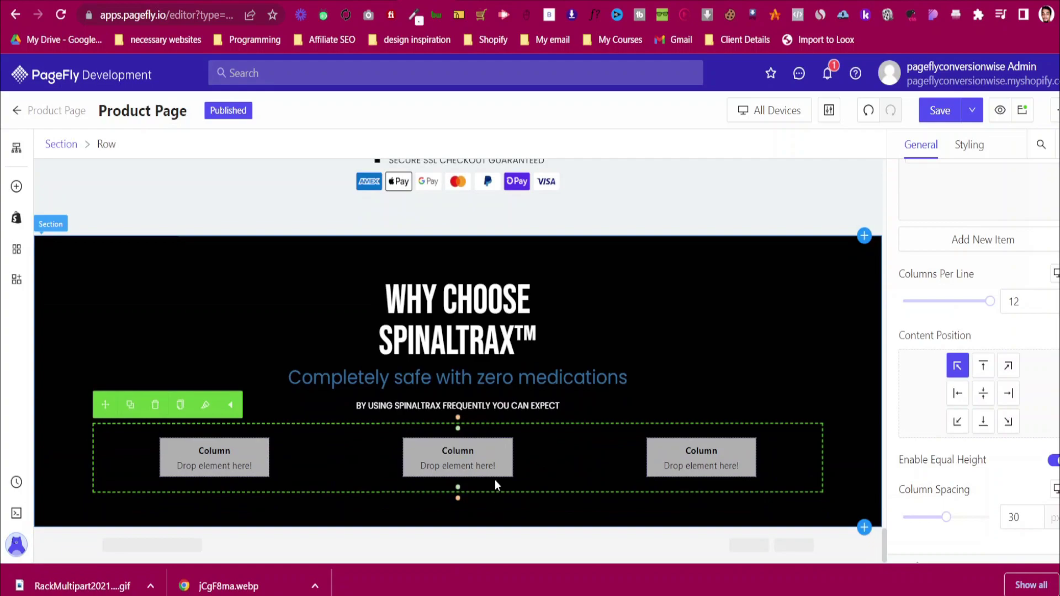
Save the "Dynamic Spinal Traction Therapy" icon from the reference page as choose-icon-1.webp and return to the page editor
{"action": "left_click", "coordinate": [428, 1]}
{"action": "scroll", "coordinate": [442, 289], "scroll_direction": "down", "scroll_amount": 2}
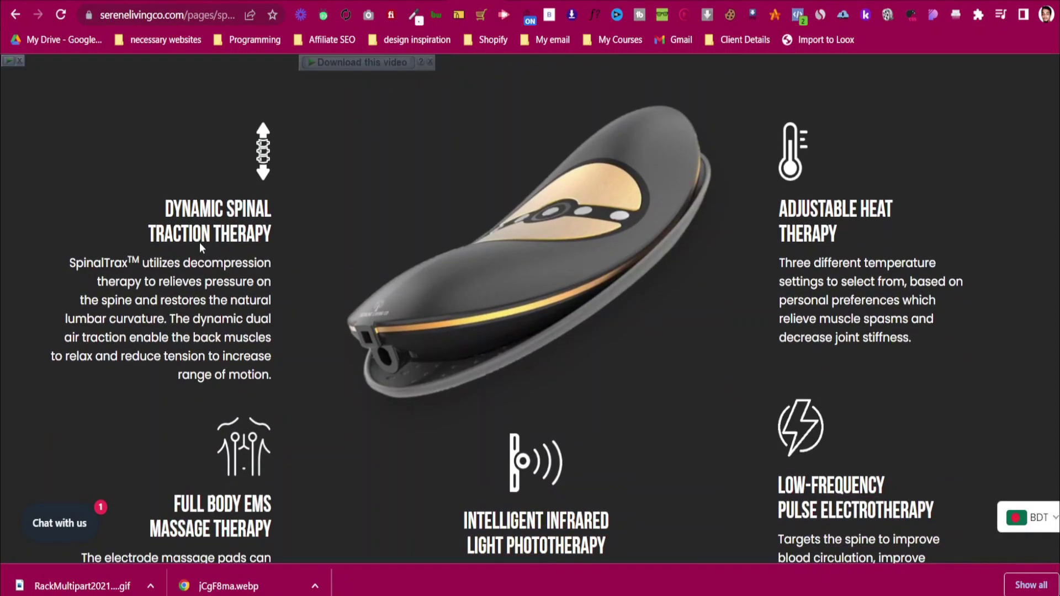
{"action": "scroll", "coordinate": [224, 217], "scroll_direction": "up", "scroll_amount": 1}
{"action": "right_click", "coordinate": [263, 224]}
{"action": "left_click", "coordinate": [293, 256]}
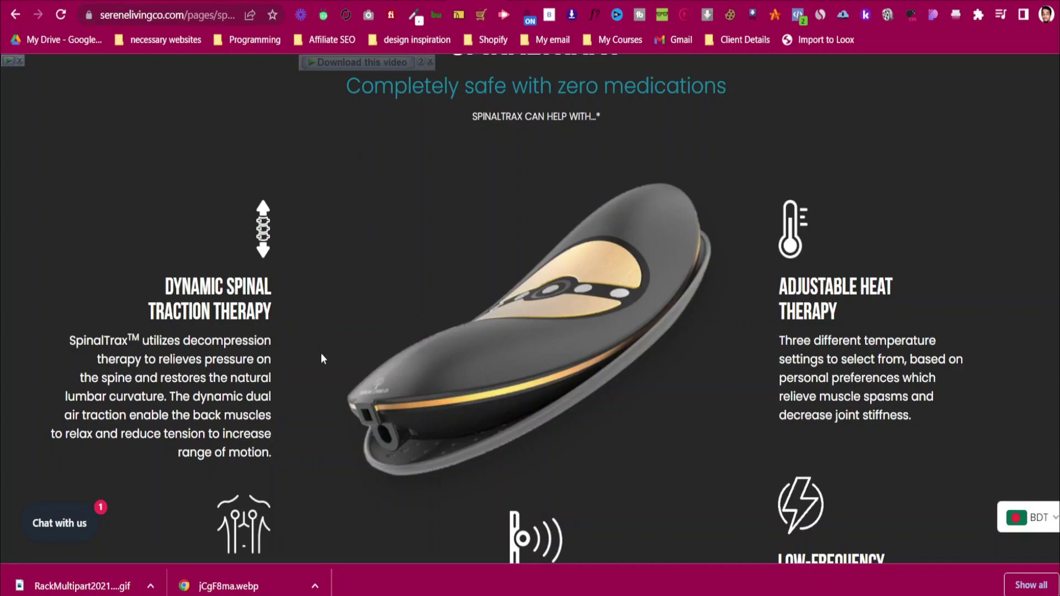
{"action": "left_click", "coordinate": [436, 323]}
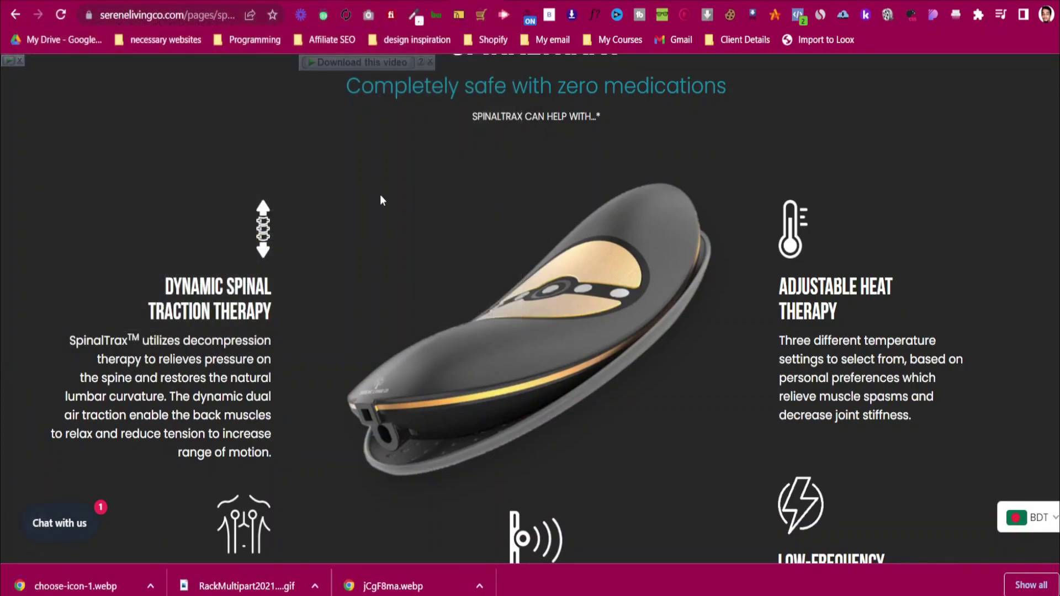
{"action": "scroll", "coordinate": [361, 221], "scroll_direction": "up", "scroll_amount": 3}
{"action": "scroll", "coordinate": [367, 166], "scroll_direction": "down", "scroll_amount": 4}
{"action": "left_click", "coordinate": [381, 1]}
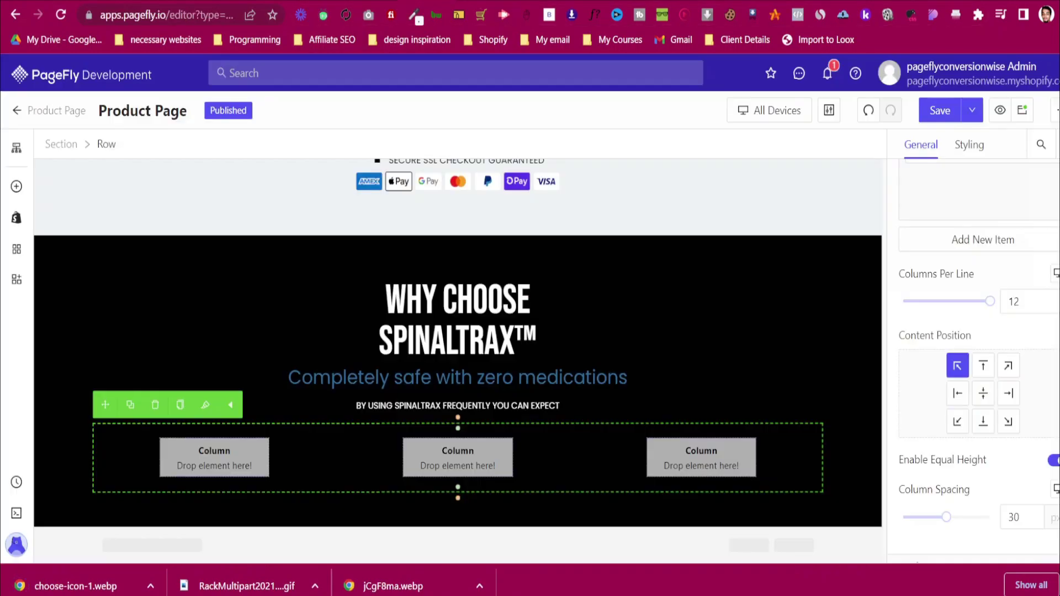
Following the stacked features on the reference page, place an empty block in the first column of the new row
{"action": "left_click", "coordinate": [17, 187]}
{"action": "scroll", "coordinate": [96, 475], "scroll_direction": "down", "scroll_amount": 2}
{"action": "left_click_drag", "start_coordinate": [106, 504], "coordinate": [2, 172]}
{"action": "key", "text": "ctrl+Tab"}
{"action": "scroll", "coordinate": [449, 419], "scroll_direction": "down", "scroll_amount": 4}
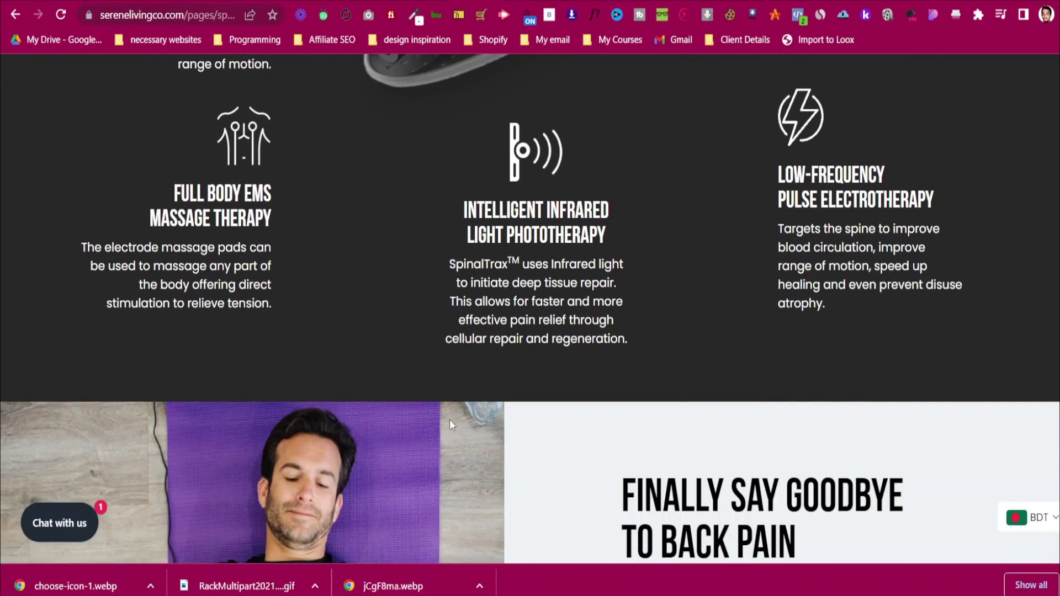
{"action": "scroll", "coordinate": [450, 419], "scroll_direction": "up", "scroll_amount": 2}
{"action": "key", "text": "ctrl+shift+Tab"}
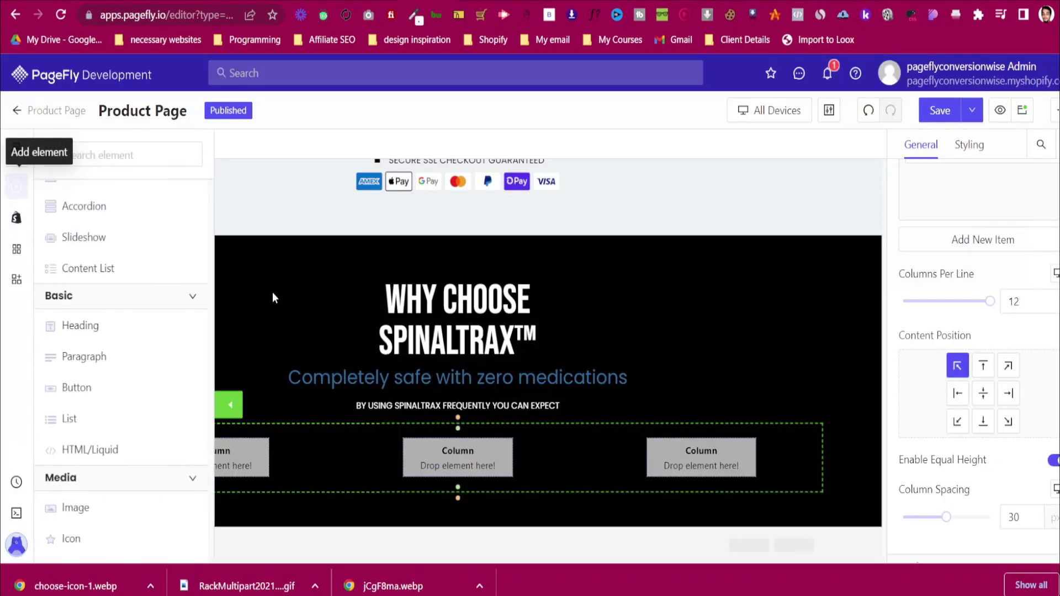
{"action": "scroll", "coordinate": [121, 225], "scroll_direction": "up", "scroll_amount": 1}
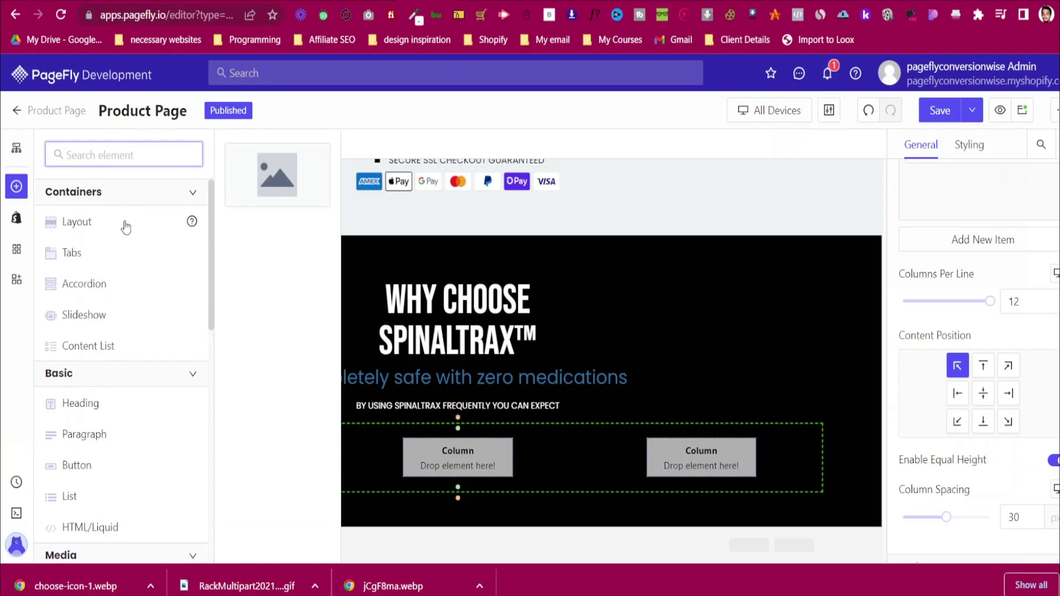
{"action": "scroll", "coordinate": [282, 338], "scroll_direction": "down", "scroll_amount": 5}
{"action": "left_click_drag", "start_coordinate": [325, 449], "coordinate": [232, 464]}
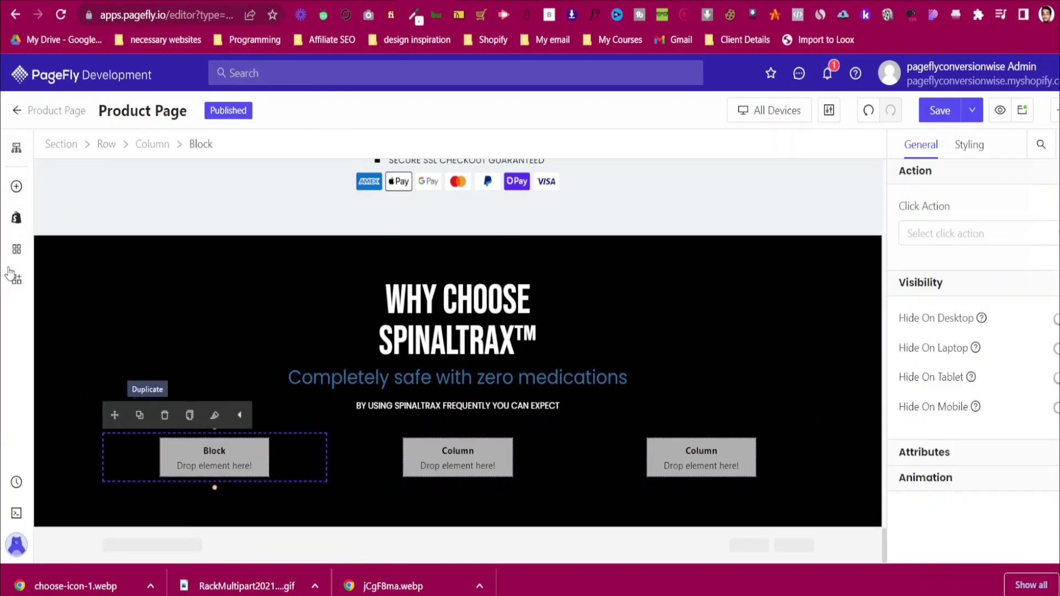
Add an image element inside the block in the first column
{"action": "left_click", "coordinate": [16, 187]}
{"action": "mouse_move", "coordinate": [94, 234]}
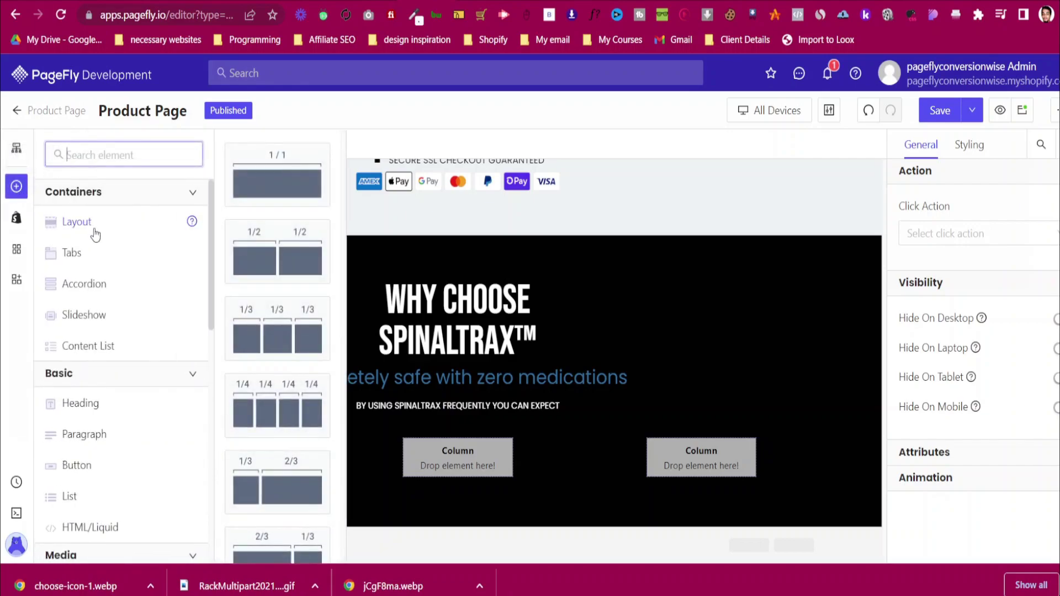
{"action": "scroll", "coordinate": [126, 471], "scroll_direction": "down", "scroll_amount": 2}
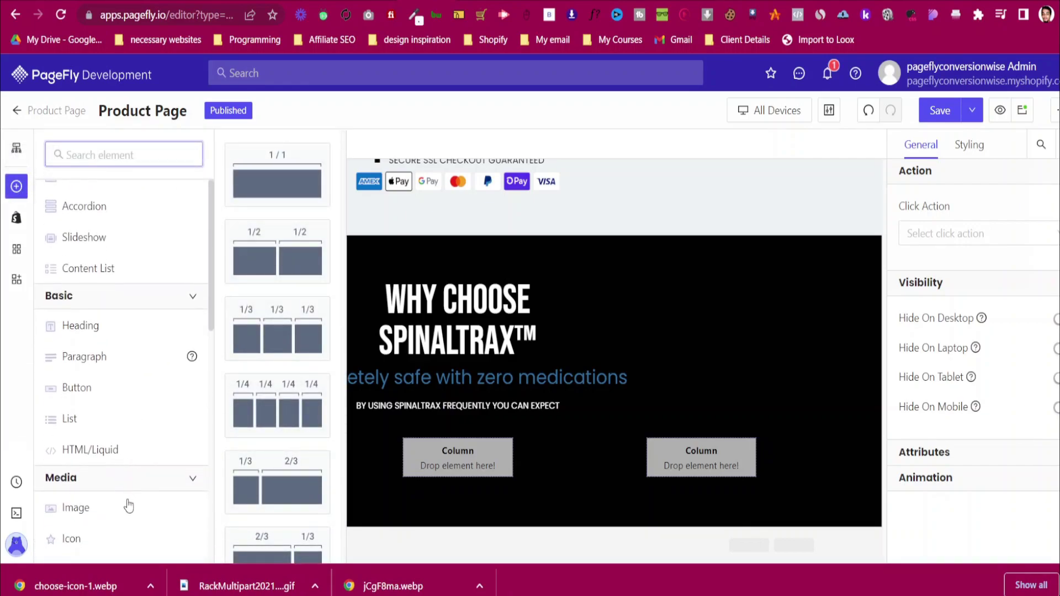
{"action": "mouse_move", "coordinate": [128, 505]}
{"action": "left_click_drag", "start_coordinate": [255, 404], "coordinate": [213, 482]}
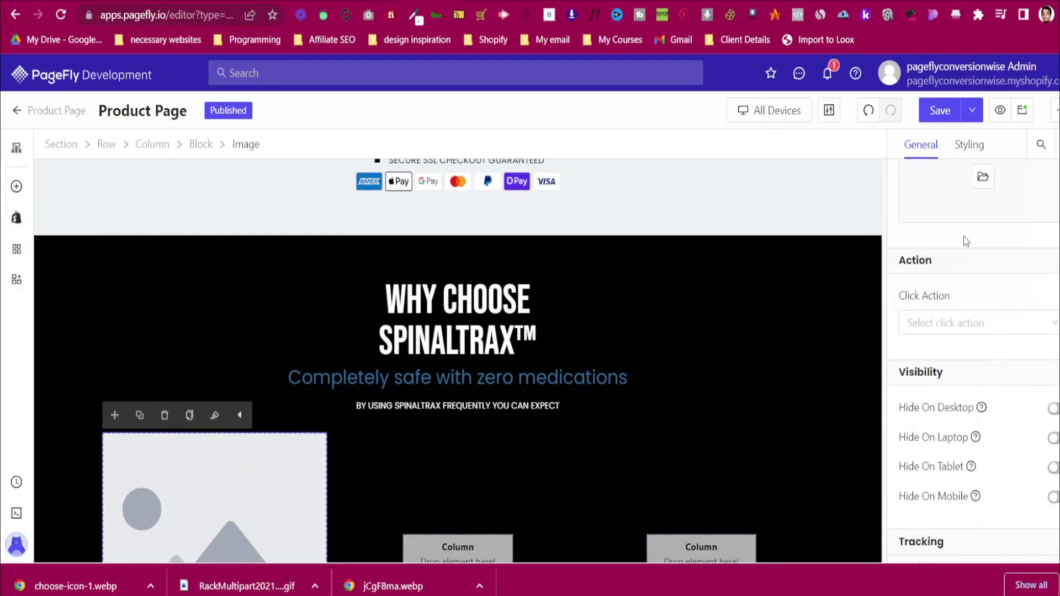
Upload the saved choose-icon-1 file to the Image Manager and use it as the block's image source
{"action": "left_click", "coordinate": [969, 267]}
{"action": "left_click", "coordinate": [876, 201]}
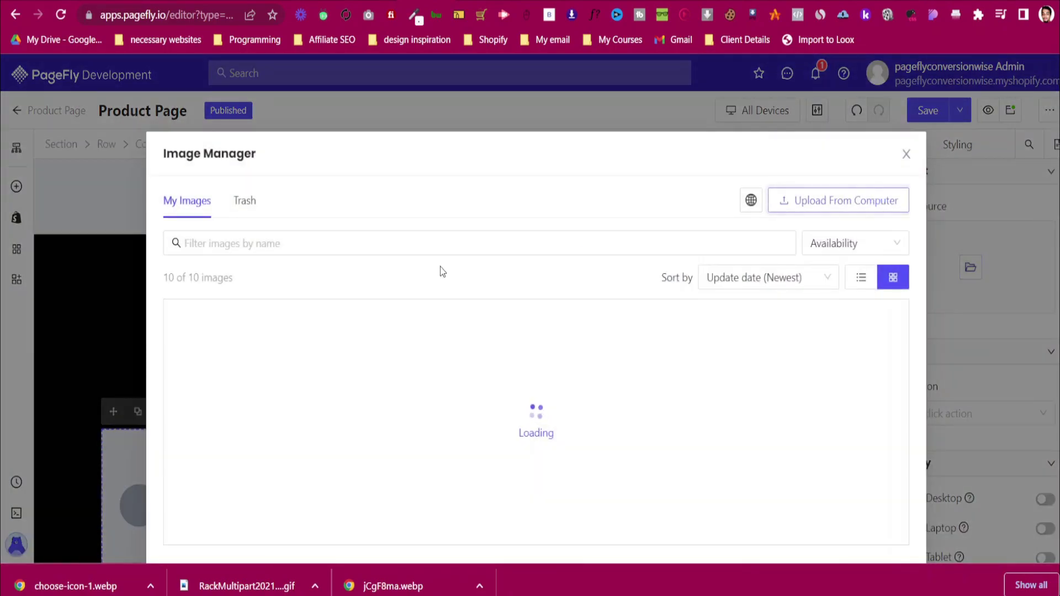
{"action": "left_click", "coordinate": [171, 135]}
{"action": "left_click", "coordinate": [443, 317]}
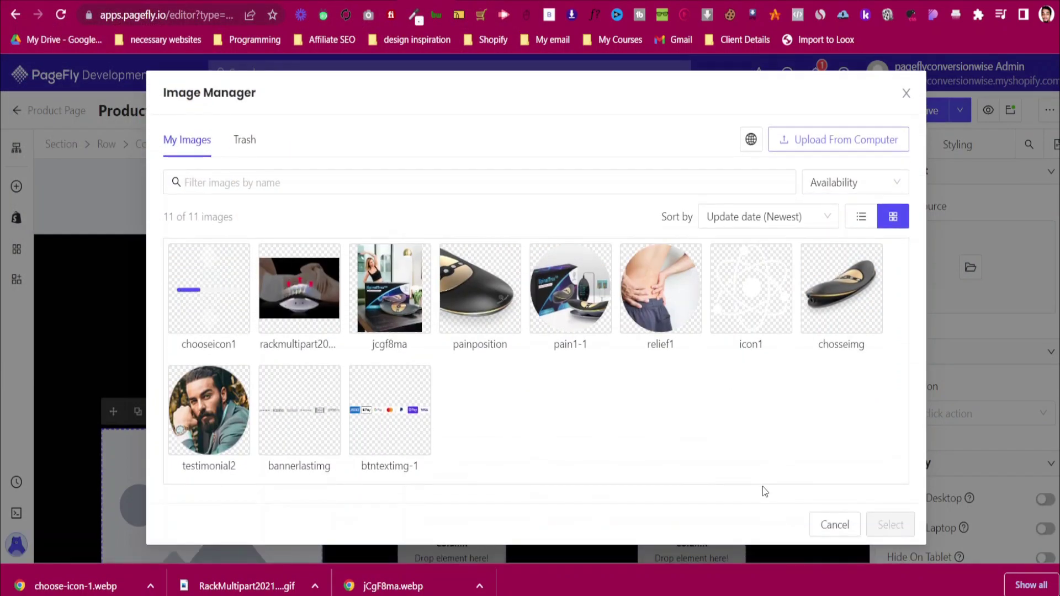
{"action": "left_click", "coordinate": [890, 526]}
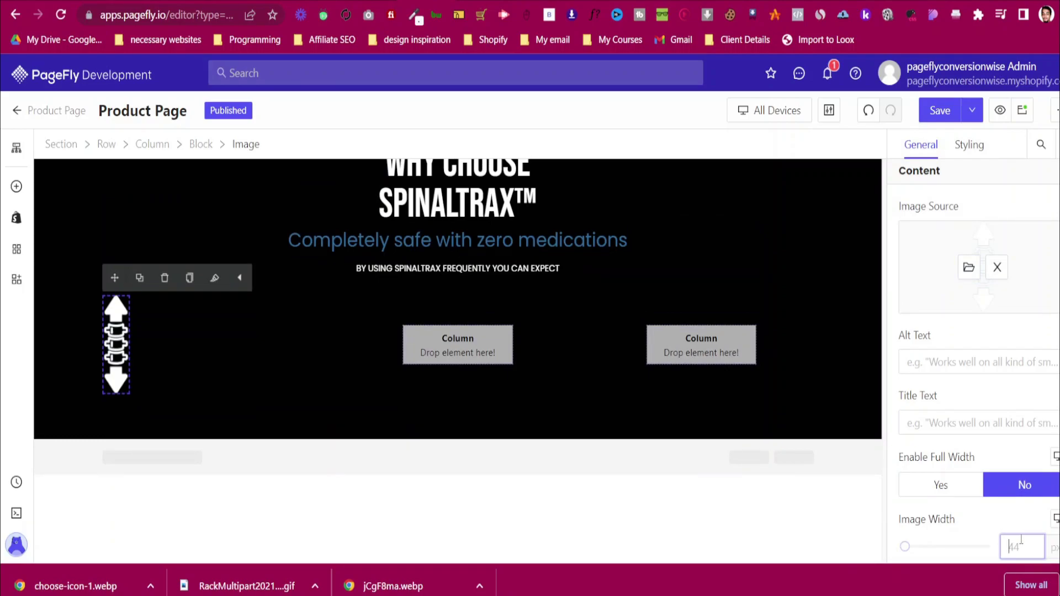
Try an image width of 30 px for the spine icon, then settle on 25 px
{"action": "type", "text": "30"}
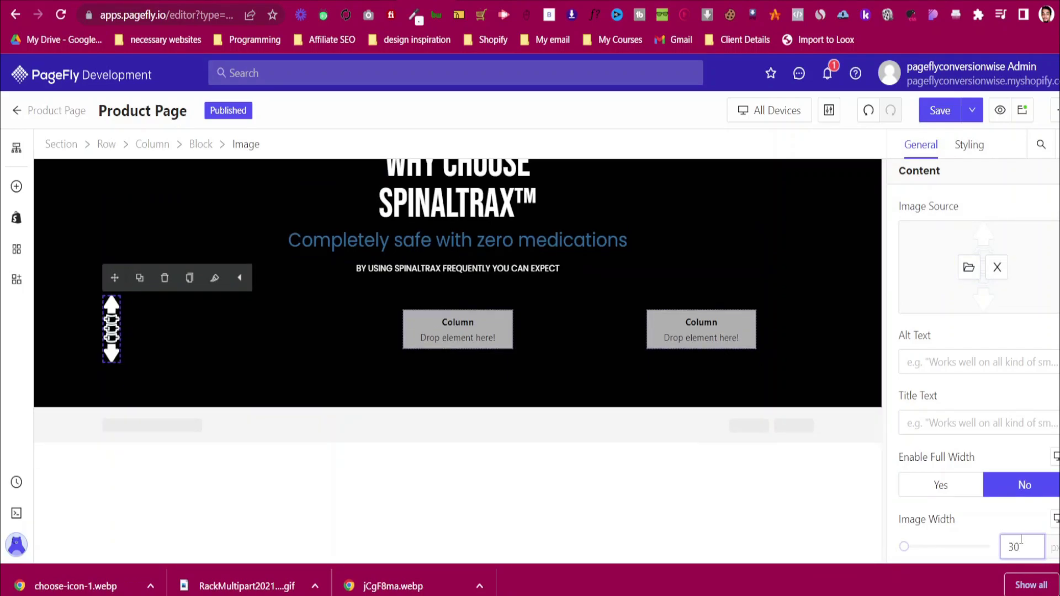
{"action": "key", "text": "BackSpace"}
{"action": "key", "text": "BackSpace"}
{"action": "type", "text": "25"}
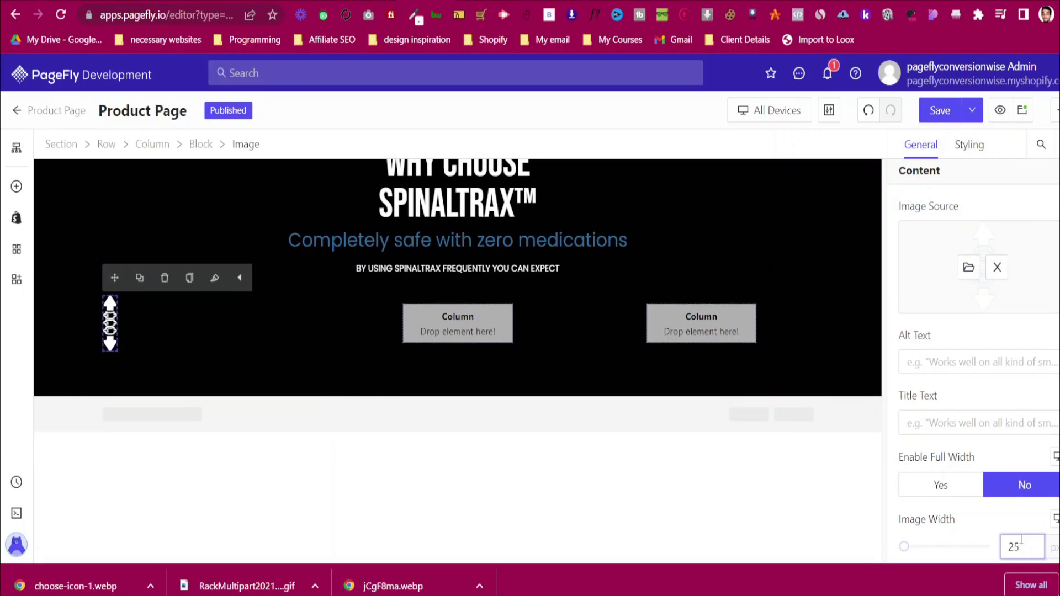
Following the reference page, set the spine icon's horizontal alignment to right within its block
{"action": "key", "text": "ctrl+Tab"}
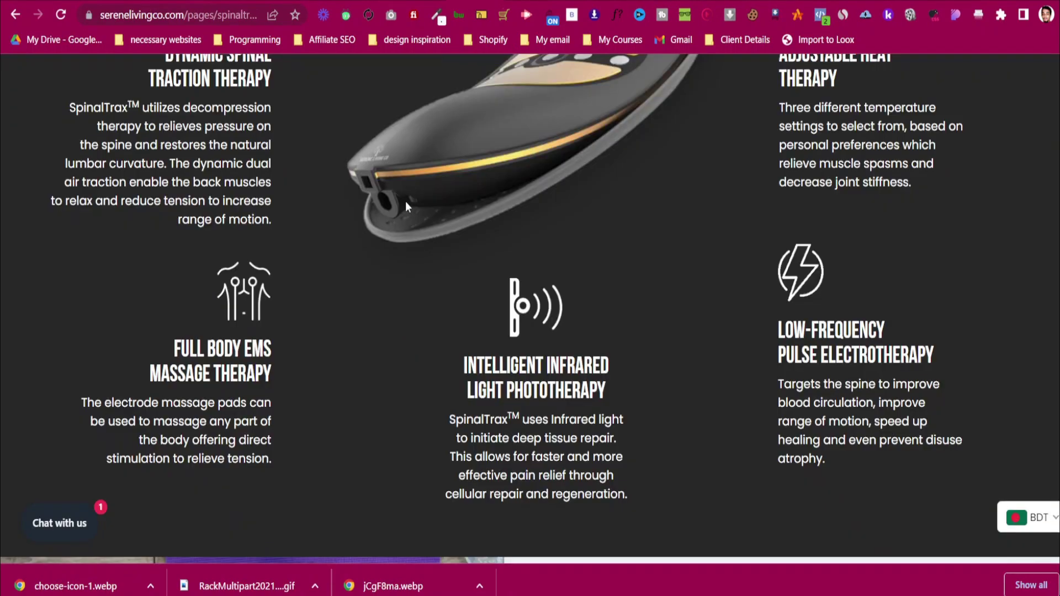
{"action": "scroll", "coordinate": [405, 201], "scroll_direction": "up", "scroll_amount": 3}
{"action": "key", "text": "ctrl+shift+Tab"}
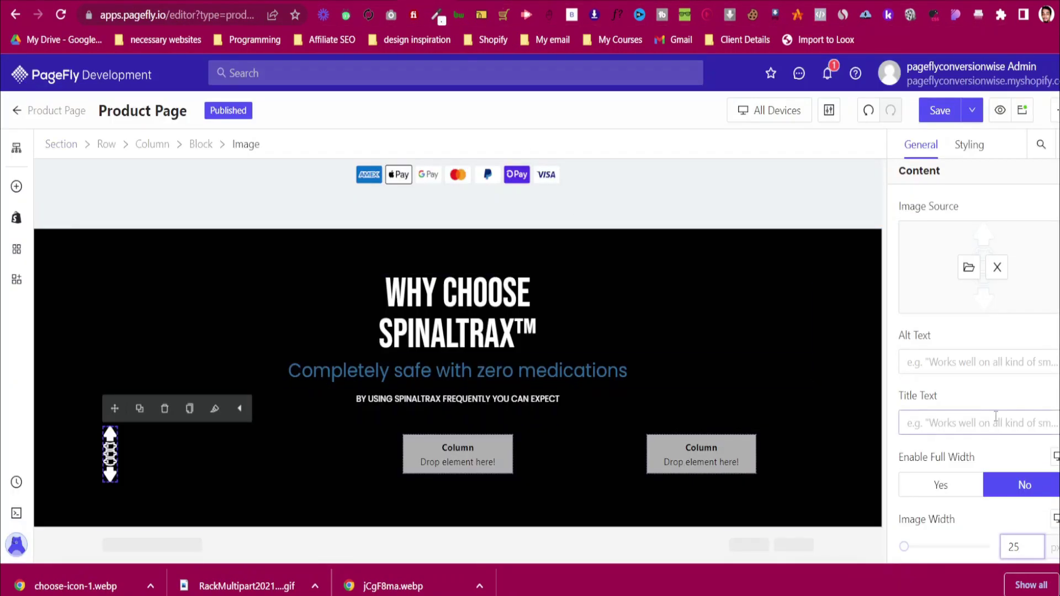
{"action": "scroll", "coordinate": [996, 424], "scroll_direction": "down", "scroll_amount": 4}
{"action": "scroll", "coordinate": [988, 371], "scroll_direction": "up", "scroll_amount": 4}
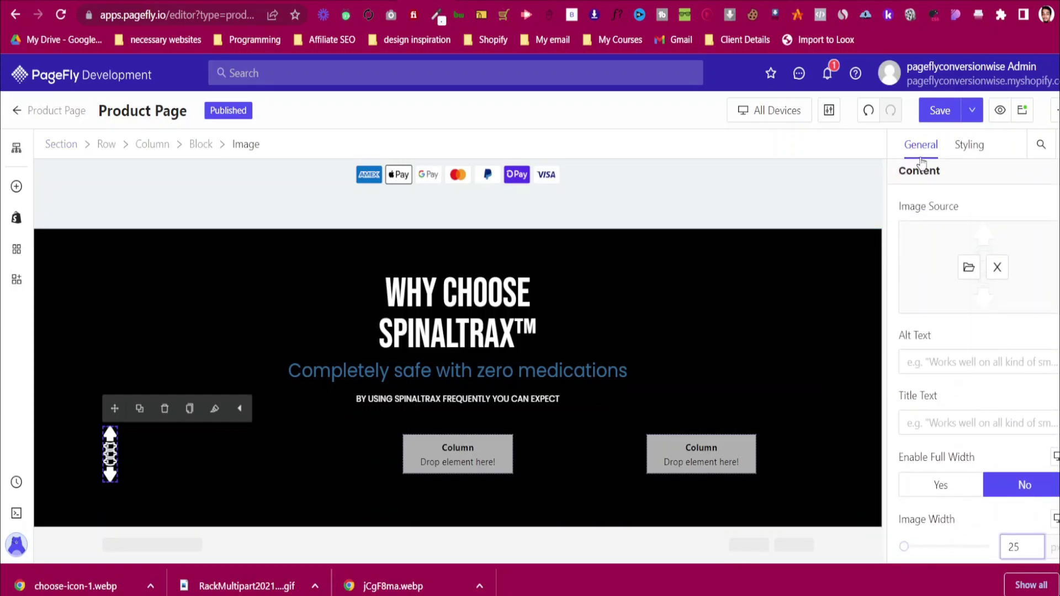
{"action": "left_click", "coordinate": [970, 145]}
{"action": "scroll", "coordinate": [976, 348], "scroll_direction": "down", "scroll_amount": 2}
{"action": "scroll", "coordinate": [975, 348], "scroll_direction": "up", "scroll_amount": 2}
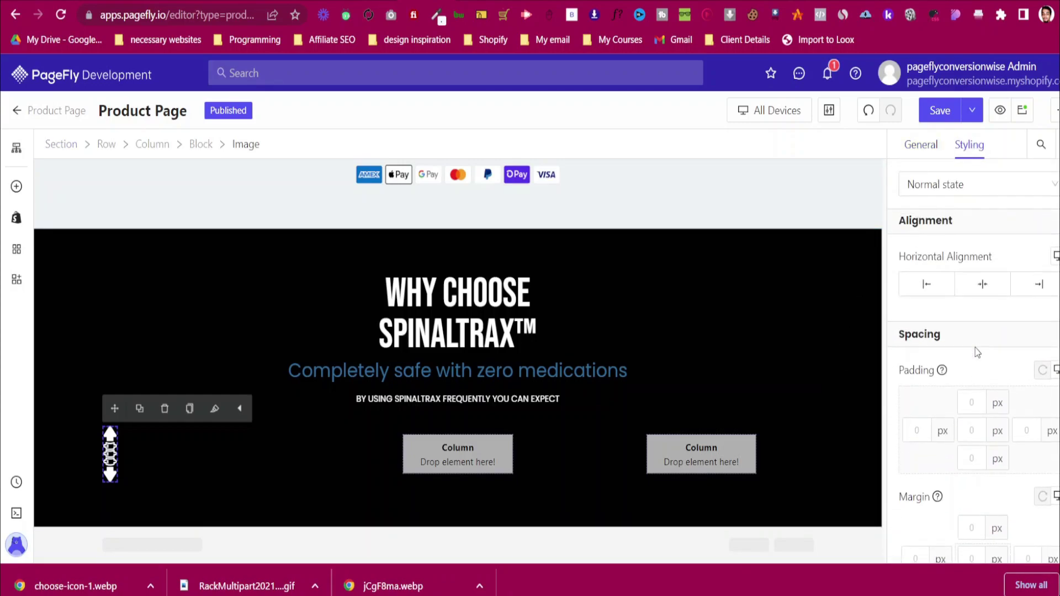
{"action": "scroll", "coordinate": [975, 348], "scroll_direction": "down", "scroll_amount": 1}
{"action": "left_click", "coordinate": [1036, 284]}
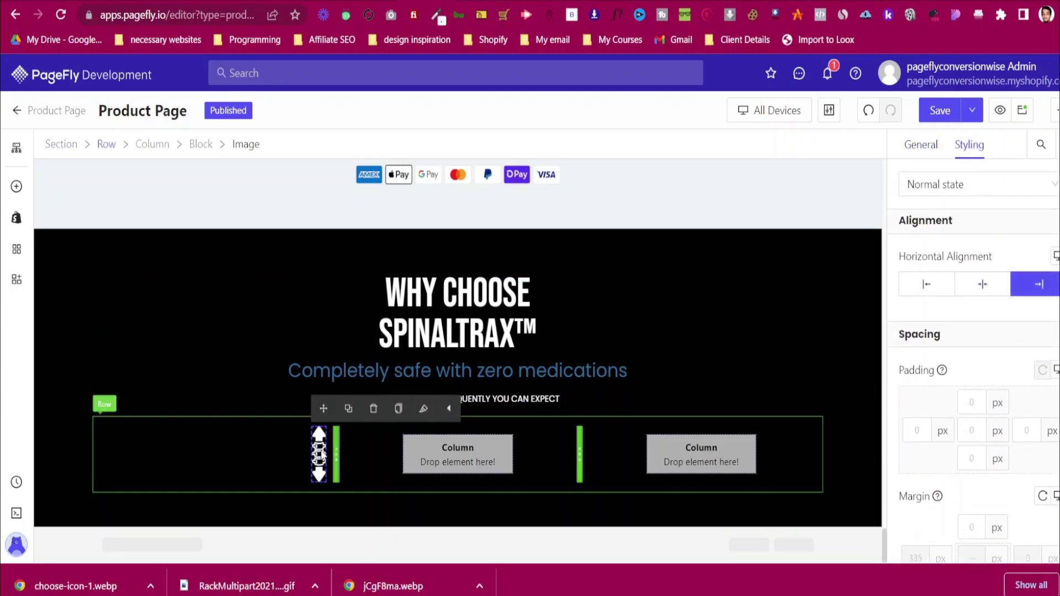
Set the top and bottom padding of the spine icon's block to 15 px and compare the spacing with the reference page
{"action": "left_click", "coordinate": [295, 461]}
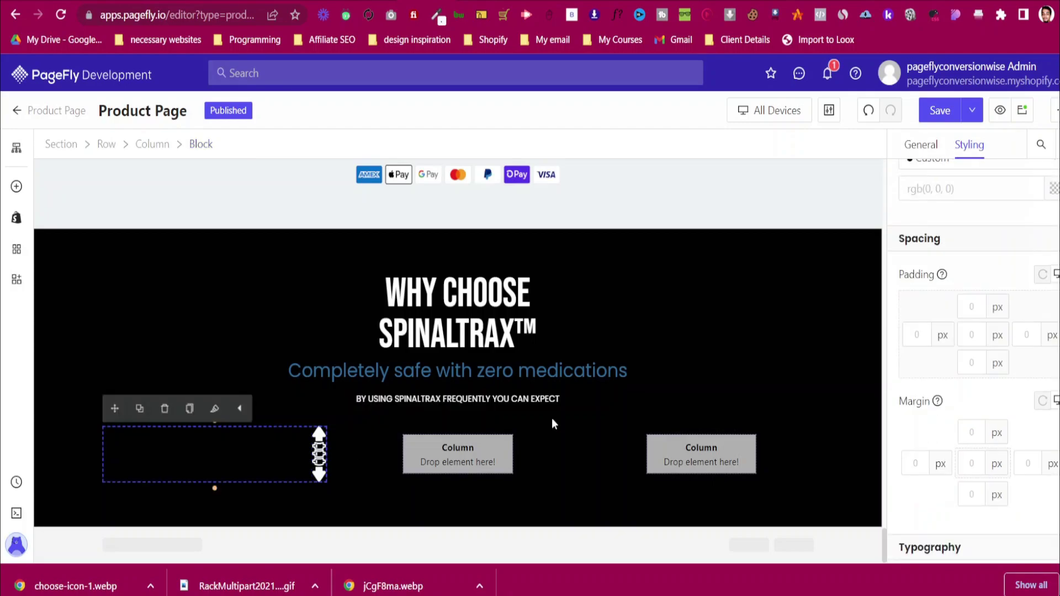
{"action": "left_click", "coordinate": [415, 1]}
{"action": "scroll", "coordinate": [436, 217], "scroll_direction": "up", "scroll_amount": 2}
{"action": "left_click", "coordinate": [331, 1]}
{"action": "scroll", "coordinate": [1007, 331], "scroll_direction": "up", "scroll_amount": 1}
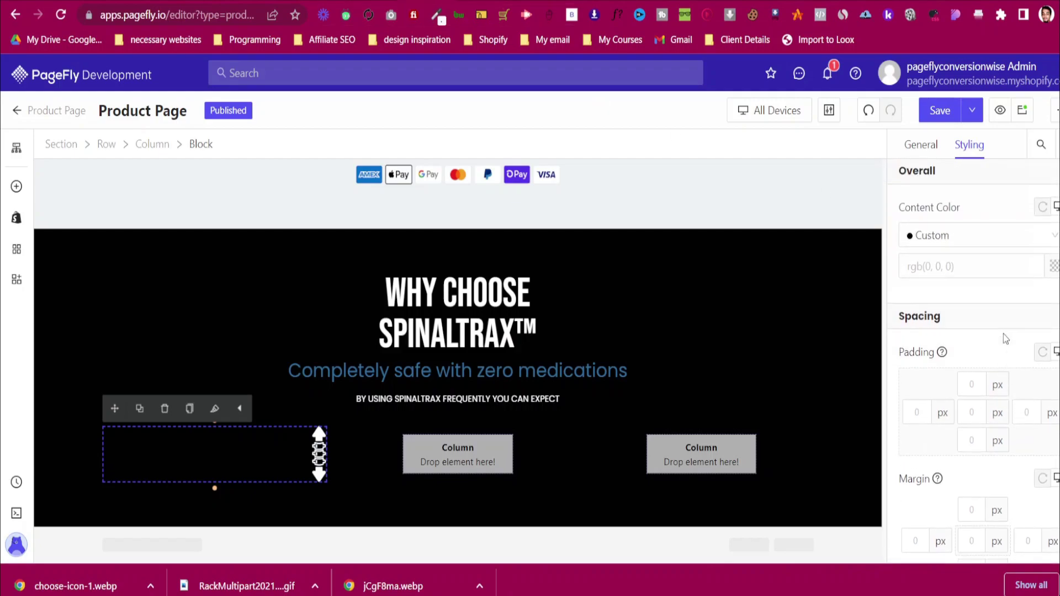
{"action": "scroll", "coordinate": [989, 323], "scroll_direction": "down", "scroll_amount": 2}
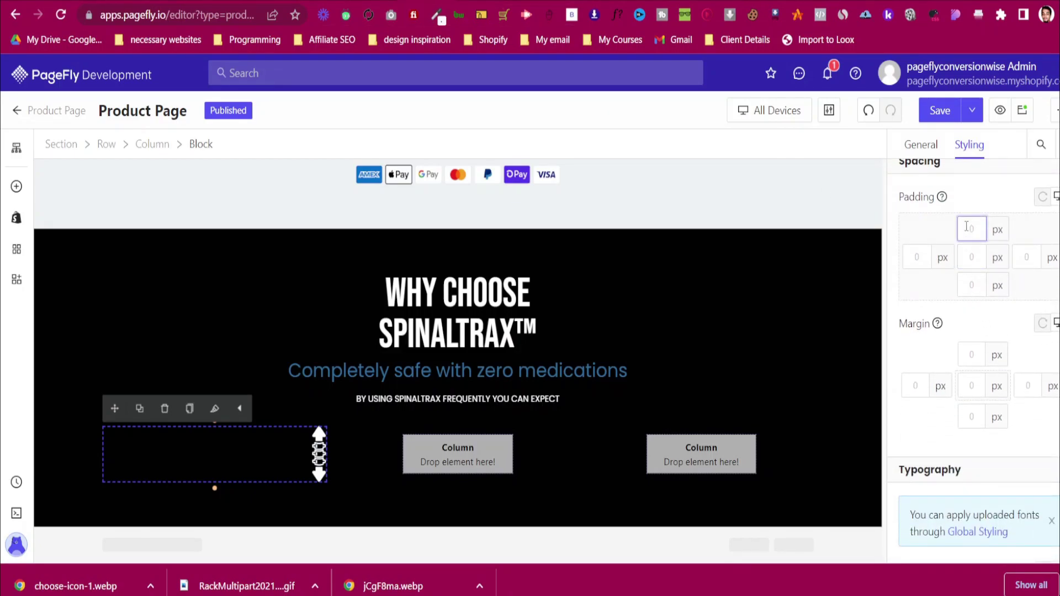
{"action": "type", "text": "1515"}
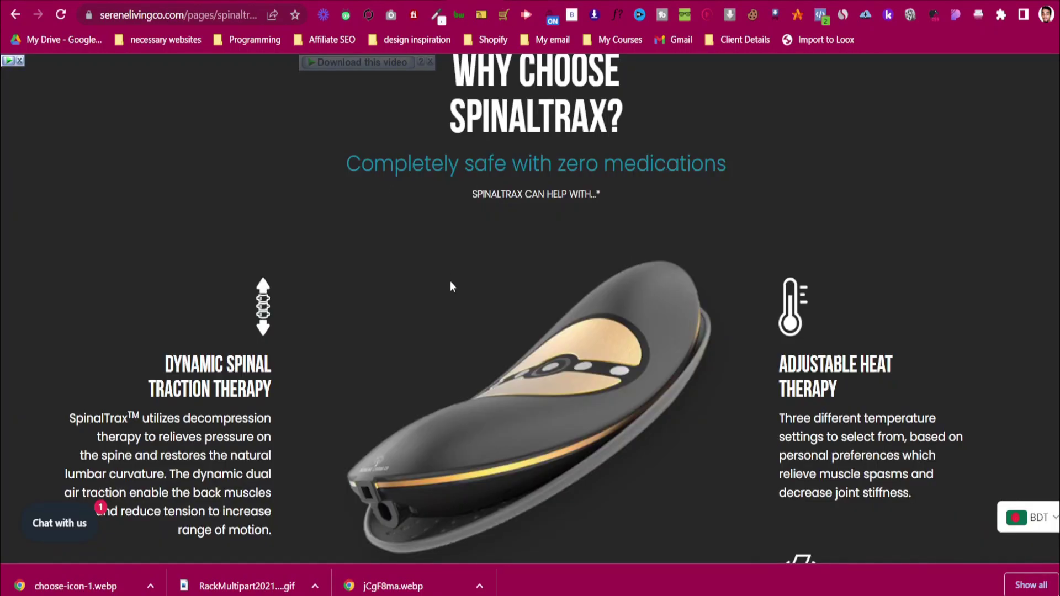
{"action": "scroll", "coordinate": [451, 286], "scroll_direction": "down", "scroll_amount": 1}
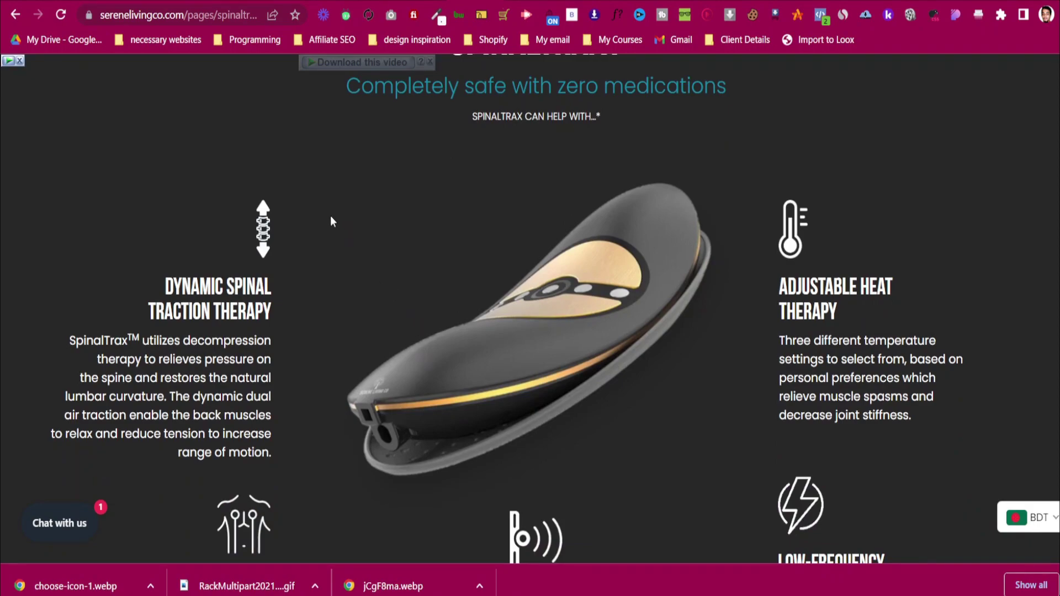
{"action": "scroll", "coordinate": [331, 387], "scroll_direction": "down", "scroll_amount": 2}
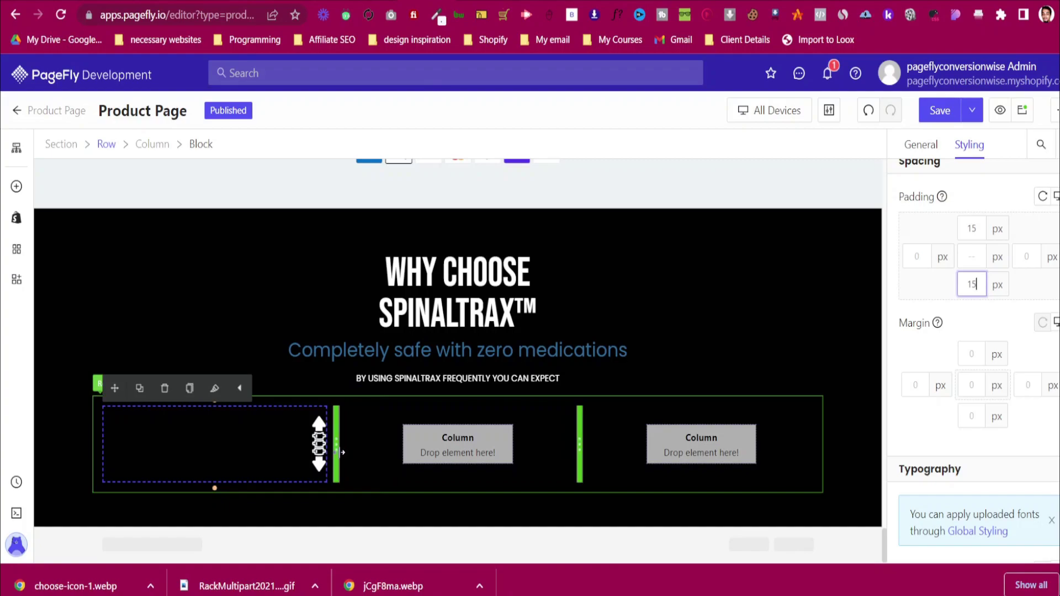
Narrow the two outer columns of the feature row to widen the middle one, and compare the layout with the reference page
{"action": "left_click_drag", "start_coordinate": [326, 452], "coordinate": [296, 449]}
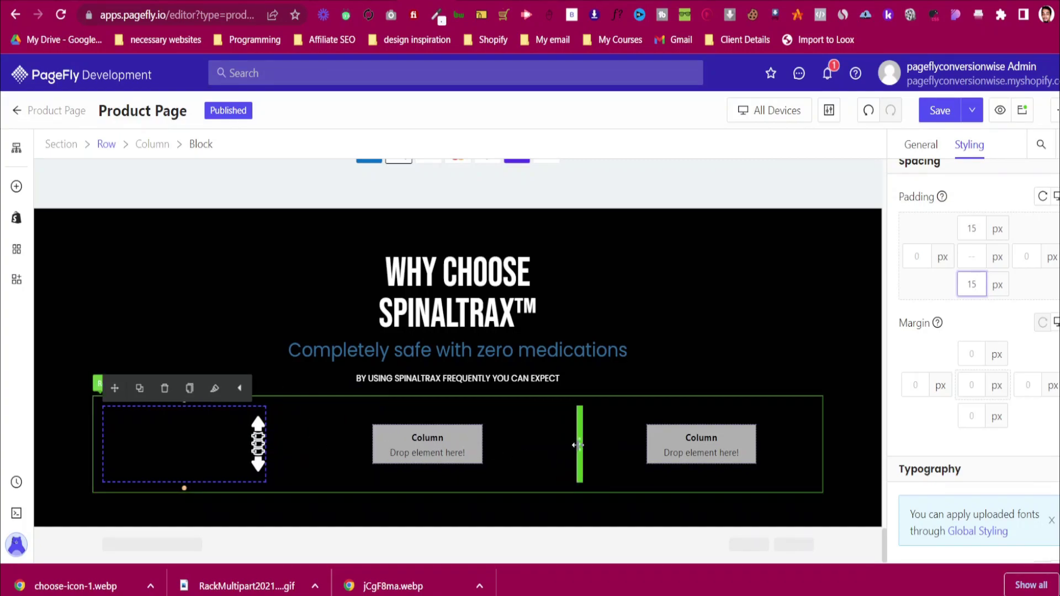
{"action": "left_click_drag", "start_coordinate": [641, 456], "coordinate": [644, 453]}
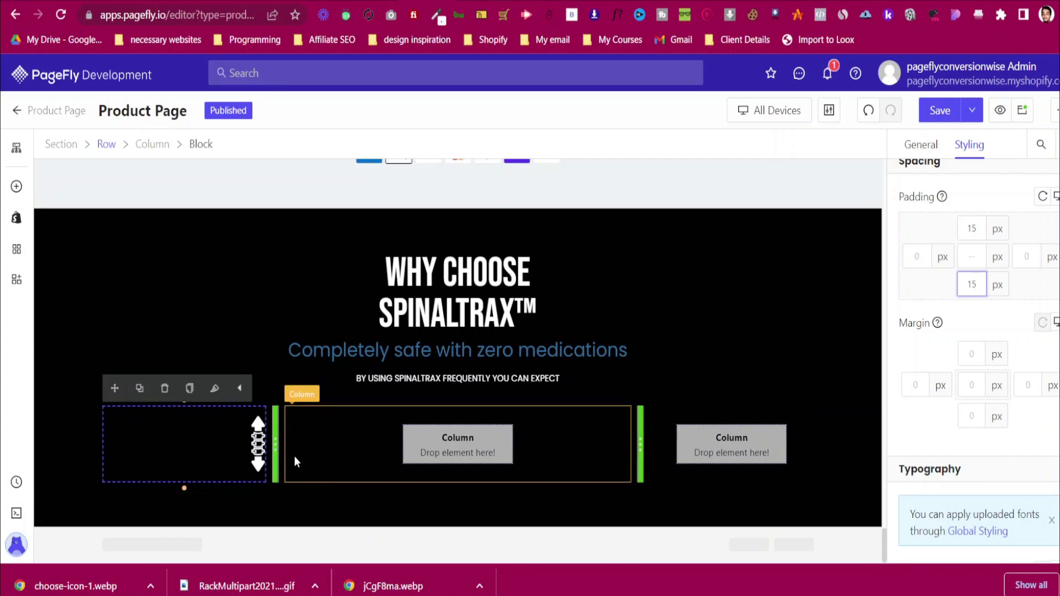
{"action": "left_click", "coordinate": [450, 1]}
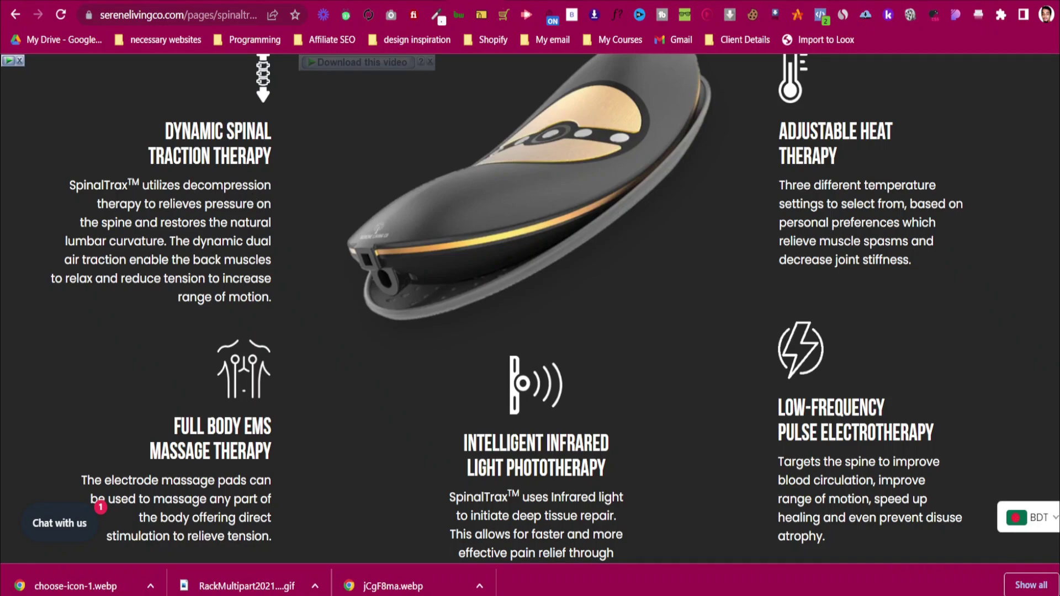
{"action": "left_click", "coordinate": [387, 1]}
Duplicate the "Improvement in Mobility Get Your SpinalTrax" heading and move the copy below the spine icon in the first column
{"action": "scroll", "coordinate": [601, 421], "scroll_direction": "up", "scroll_amount": 10}
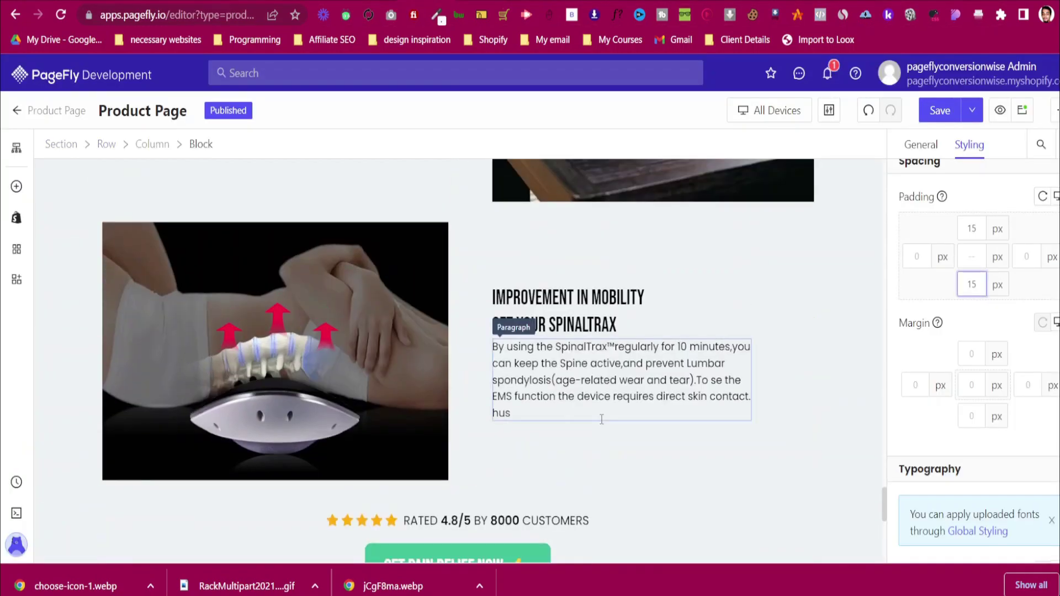
{"action": "scroll", "coordinate": [604, 424], "scroll_direction": "up", "scroll_amount": 15}
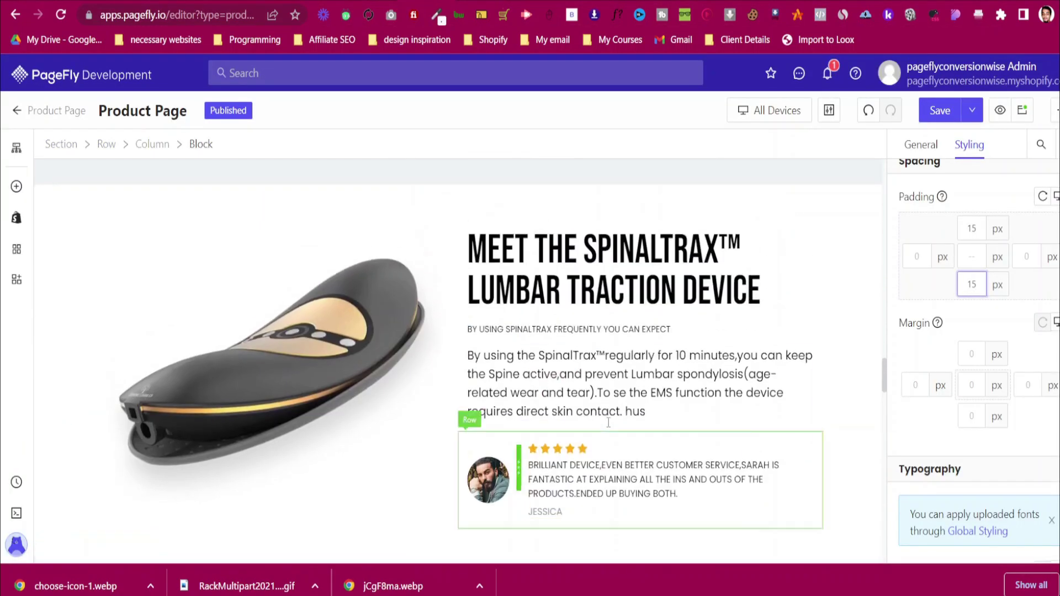
{"action": "scroll", "coordinate": [608, 424], "scroll_direction": "down", "scroll_amount": 10}
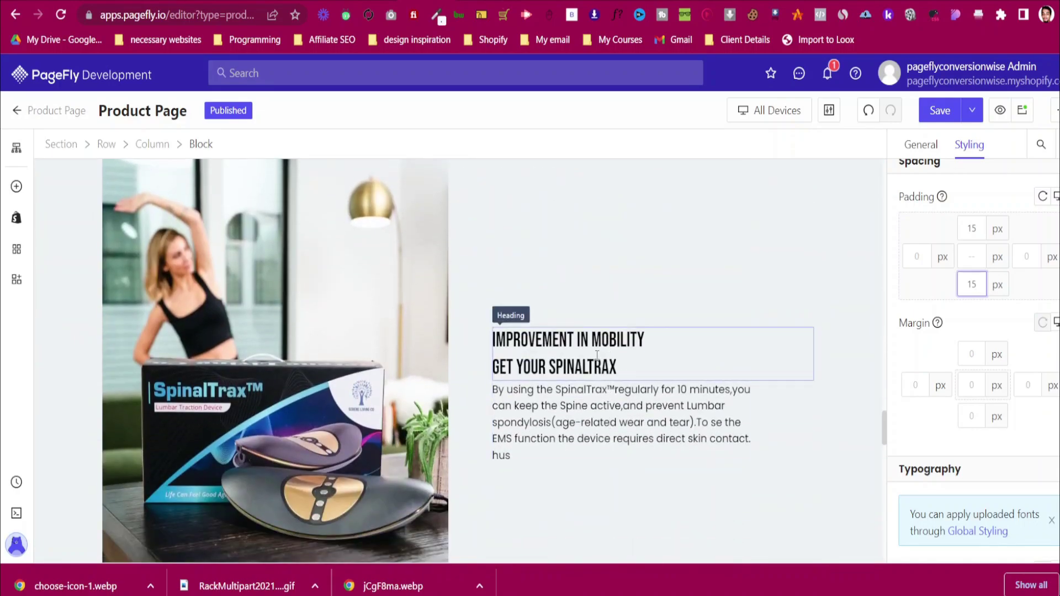
{"action": "left_click", "coordinate": [596, 355]}
{"action": "left_click", "coordinate": [529, 309]}
{"action": "left_click_drag", "start_coordinate": [505, 281], "coordinate": [246, 476]}
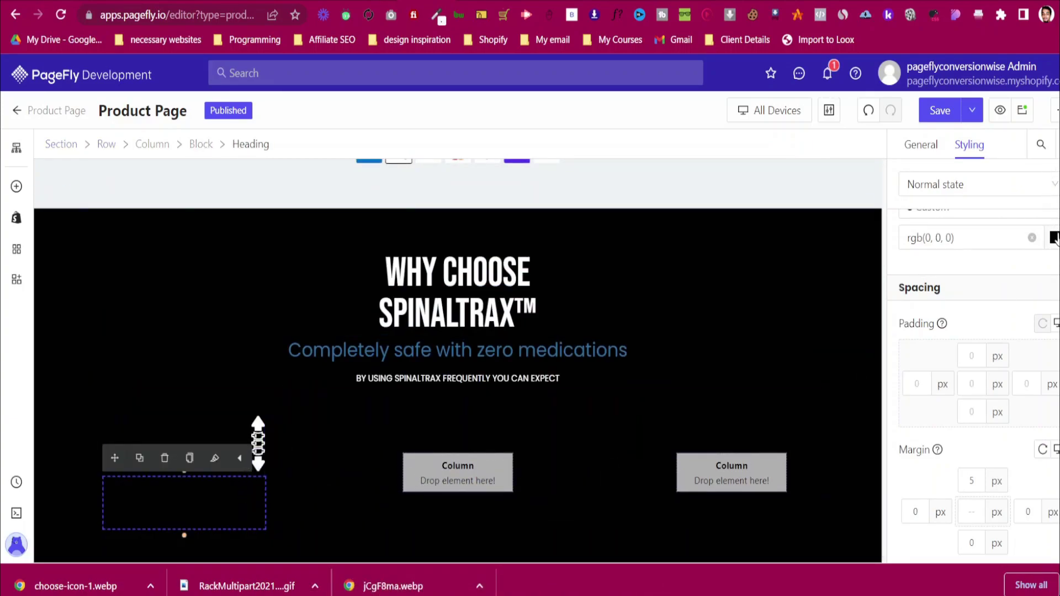
Set the copied heading's content color to white, rgb(255, 255, 255), and align its text right
{"action": "left_click", "coordinate": [853, 343]}
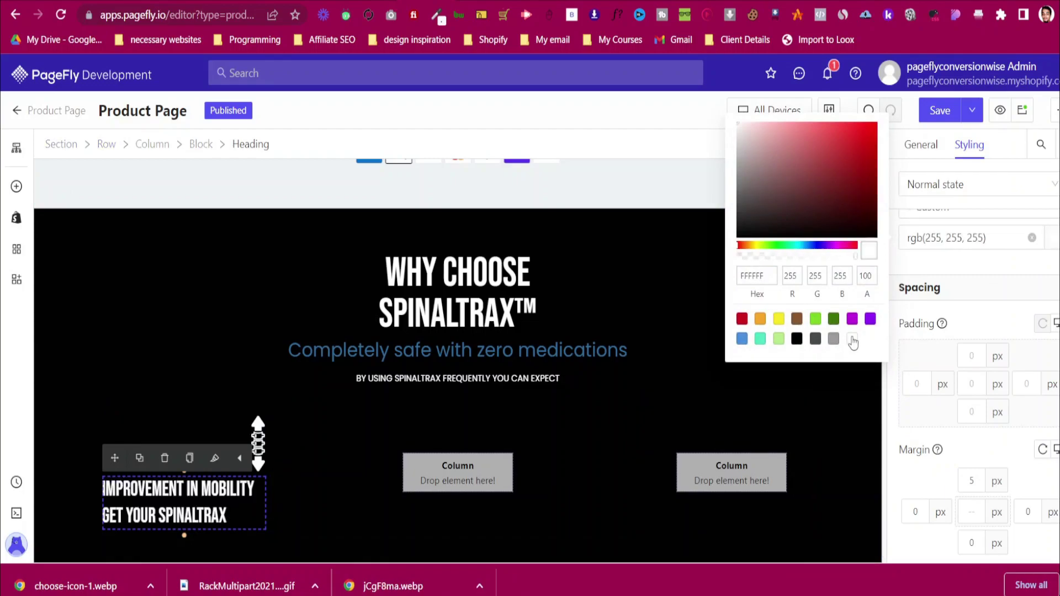
{"action": "scroll", "coordinate": [976, 402], "scroll_direction": "up", "scroll_amount": 10}
{"action": "scroll", "coordinate": [989, 381], "scroll_direction": "down", "scroll_amount": 4}
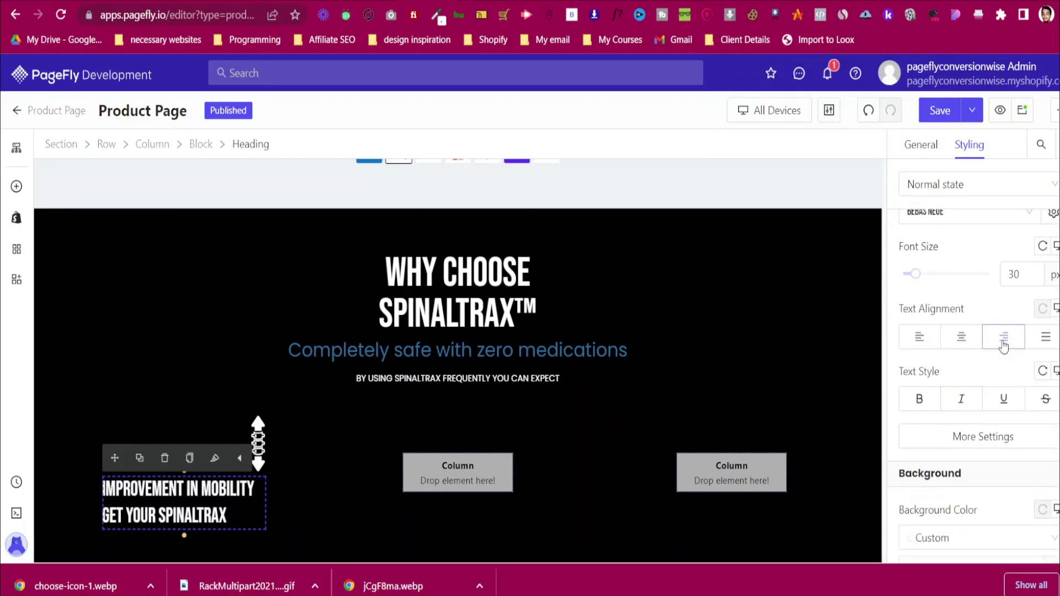
{"action": "left_click", "coordinate": [1004, 343]}
Duplicate the "By using the SpinalTrax™" paragraph and move the copy below the heading in the first column's block
{"action": "scroll", "coordinate": [383, 351], "scroll_direction": "down", "scroll_amount": 5}
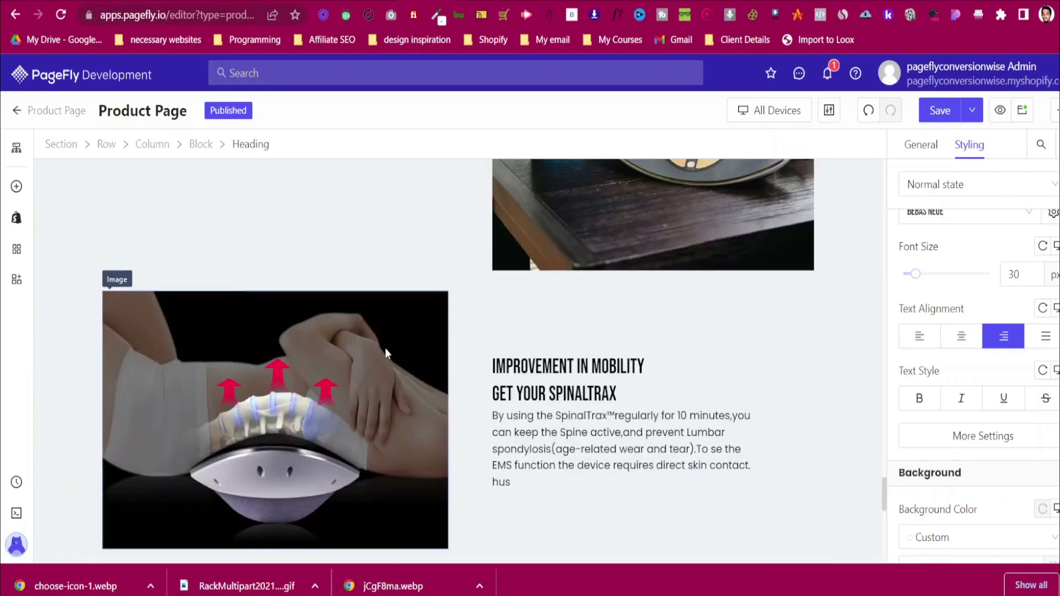
{"action": "scroll", "coordinate": [385, 352], "scroll_direction": "up", "scroll_amount": 10}
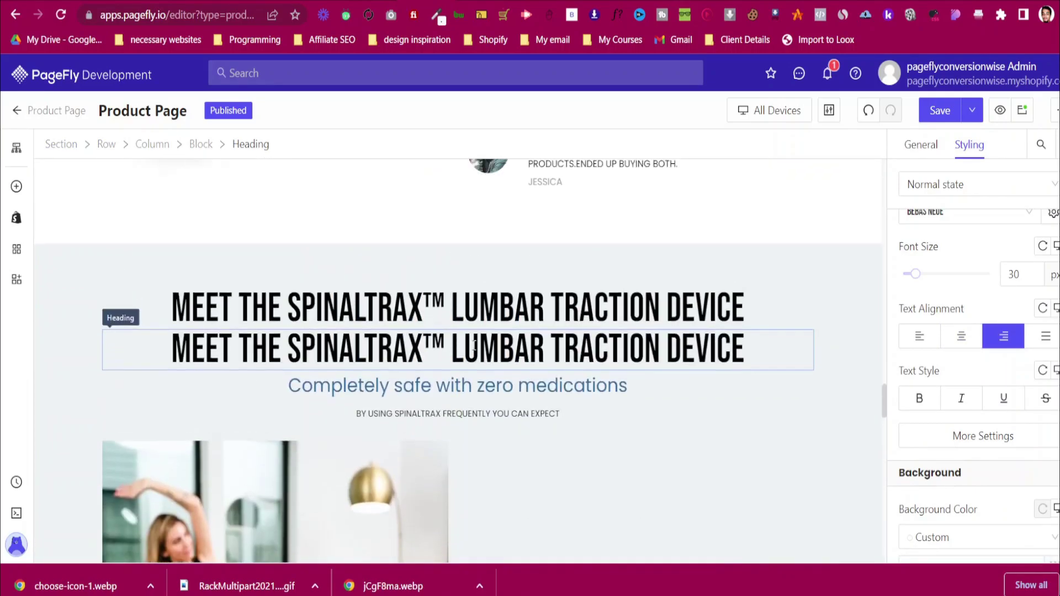
{"action": "scroll", "coordinate": [473, 346], "scroll_direction": "up", "scroll_amount": 7}
{"action": "scroll", "coordinate": [475, 348], "scroll_direction": "down", "scroll_amount": 13}
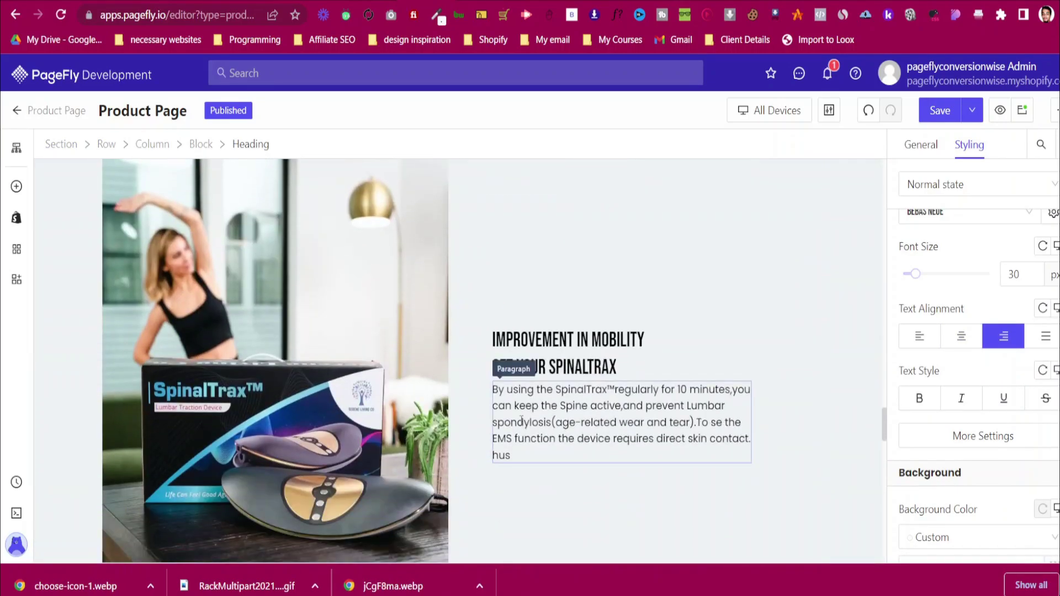
{"action": "left_click", "coordinate": [521, 421]}
{"action": "left_click_drag", "start_coordinate": [504, 363], "coordinate": [246, 469]}
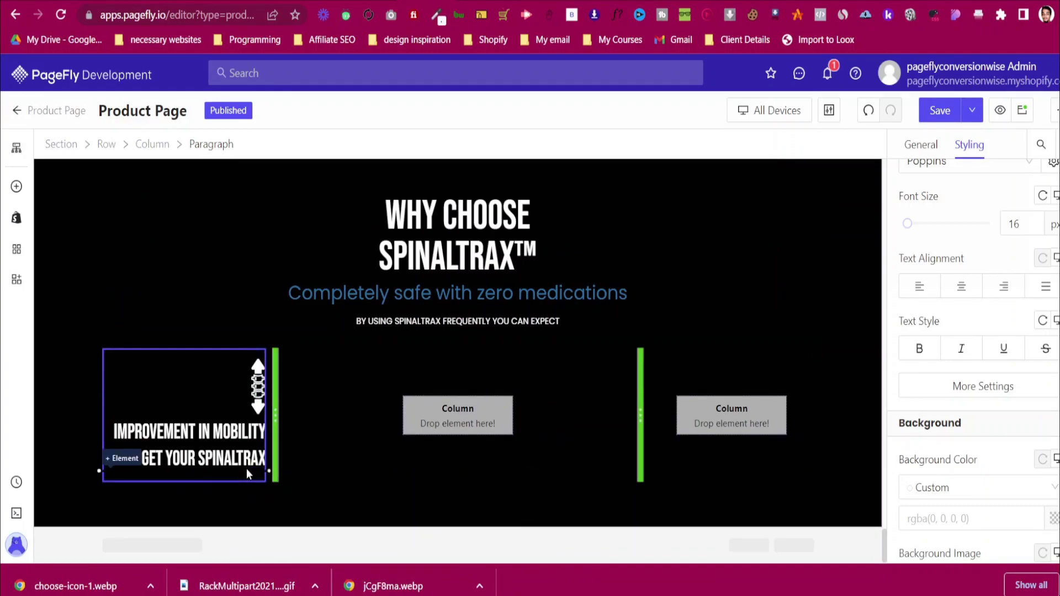
Set the copied paragraph's margin to 0 px on all sides
{"action": "scroll", "coordinate": [1035, 359], "scroll_direction": "up", "scroll_amount": 5}
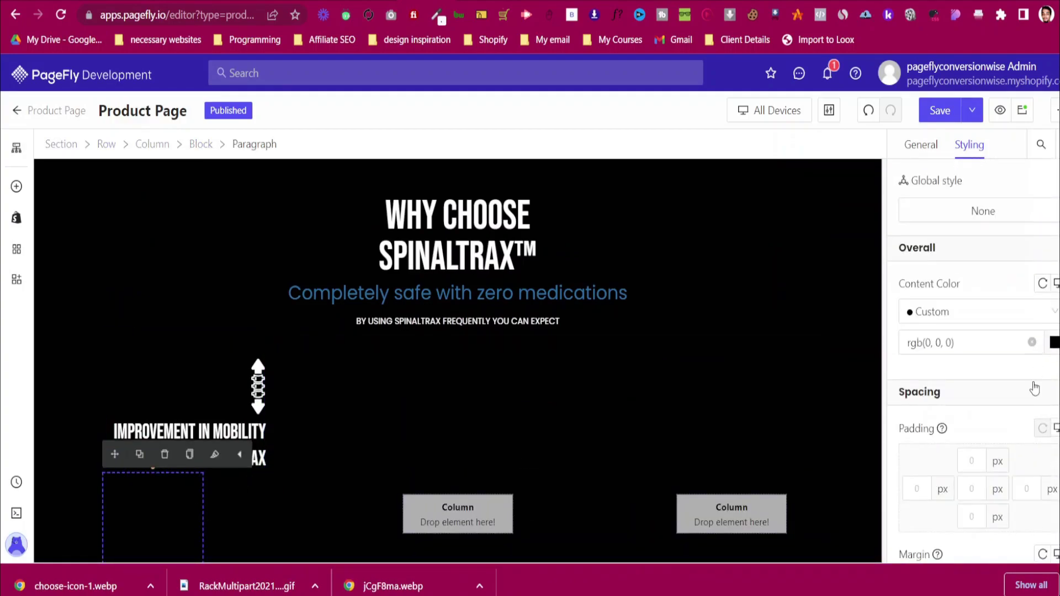
{"action": "scroll", "coordinate": [1035, 388], "scroll_direction": "down", "scroll_amount": 4}
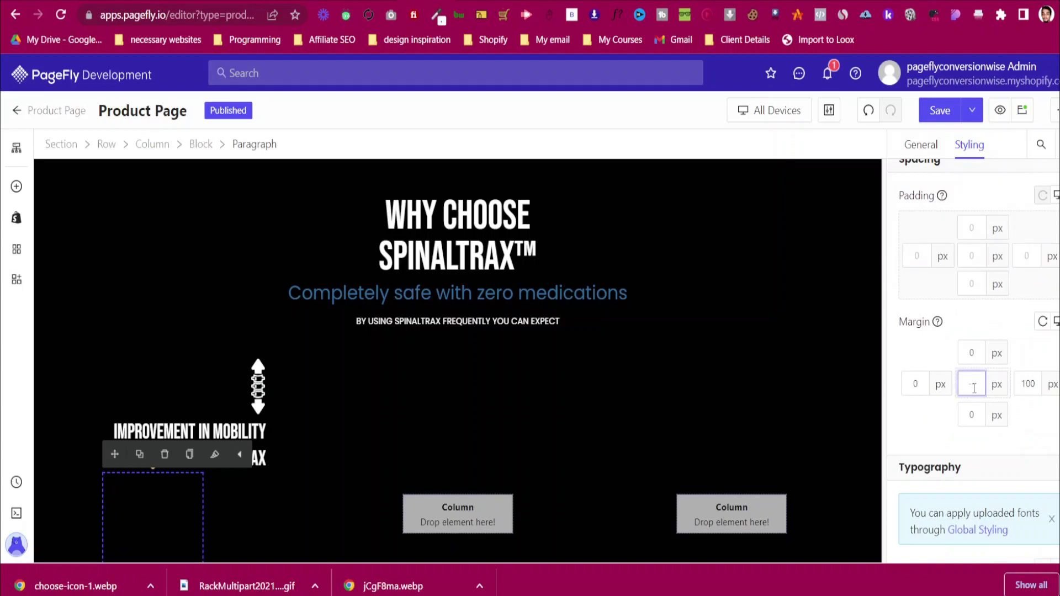
{"action": "type", "text": "0"}
{"action": "scroll", "coordinate": [994, 486], "scroll_direction": "down", "scroll_amount": 4}
Set the copied paragraph's content color to white and align its text right
{"action": "scroll", "coordinate": [1025, 390], "scroll_direction": "up", "scroll_amount": 8}
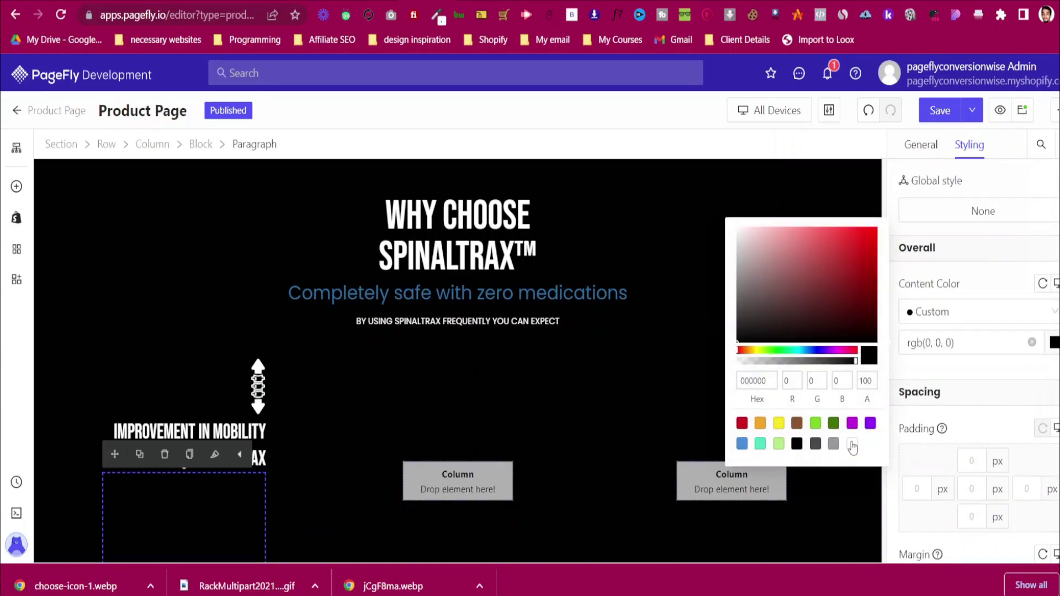
{"action": "left_click", "coordinate": [852, 444]}
{"action": "scroll", "coordinate": [1011, 310], "scroll_direction": "down", "scroll_amount": 5}
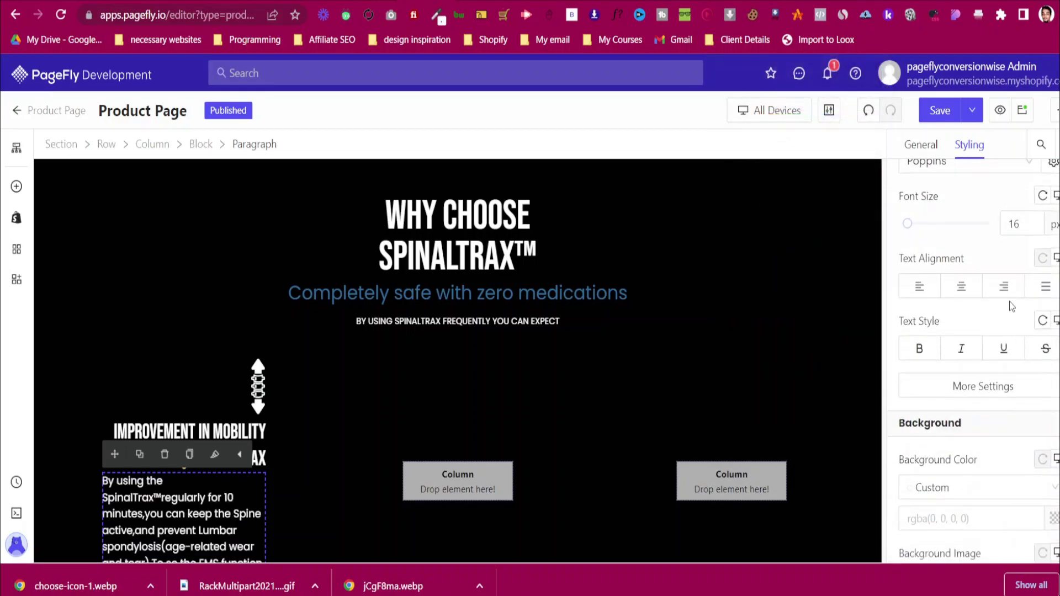
{"action": "left_click", "coordinate": [1015, 297]}
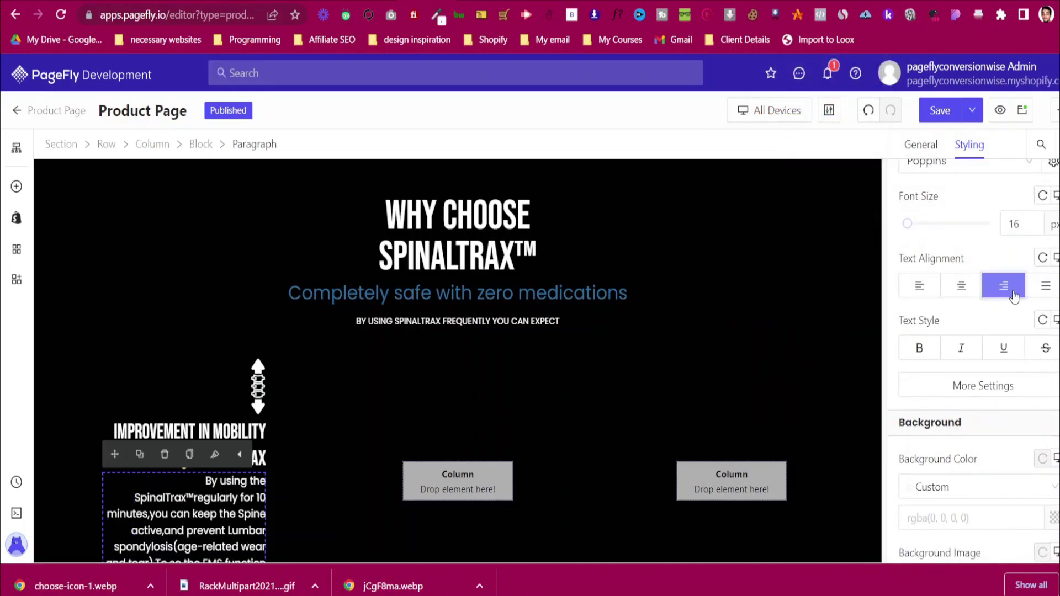
Compare the first column's spacing with the reference page and set the heading's top margin to 10 px
{"action": "left_click", "coordinate": [264, 438]}
{"action": "scroll", "coordinate": [264, 438], "scroll_direction": "down", "scroll_amount": 3}
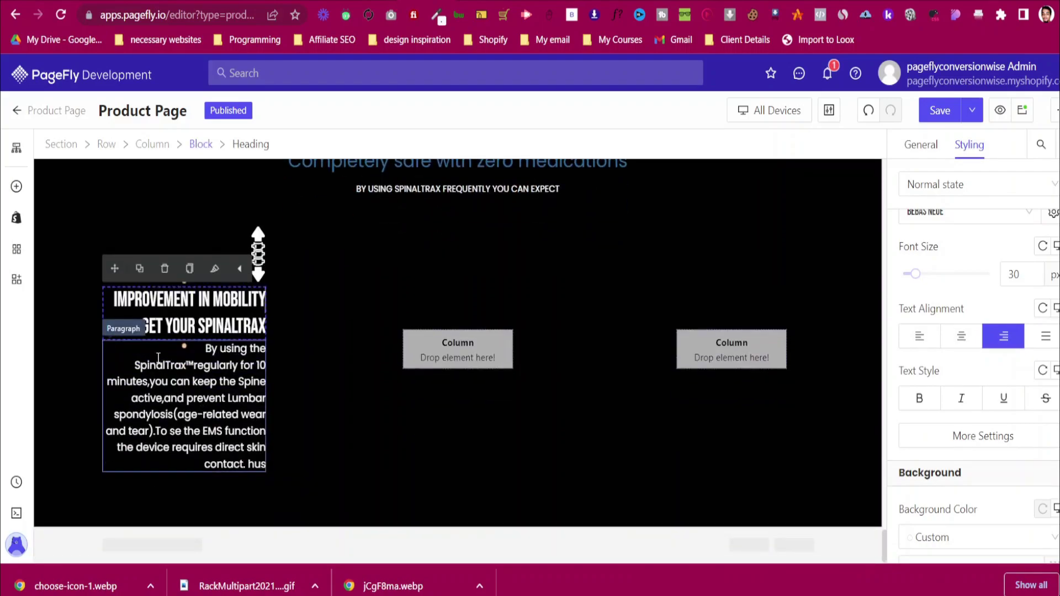
{"action": "left_click", "coordinate": [89, 332]}
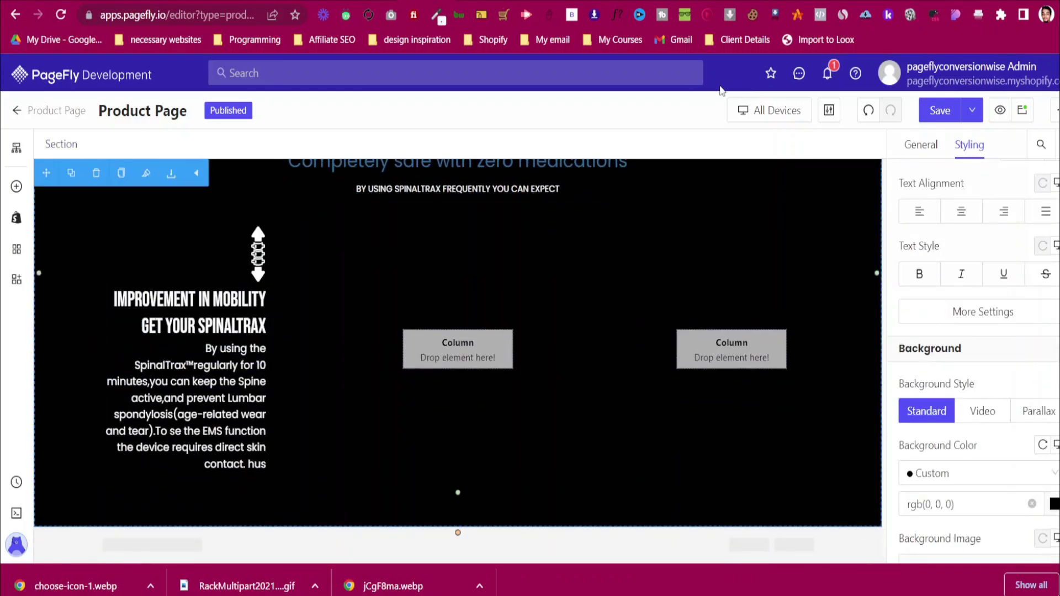
{"action": "key", "text": "ctrl+Tab"}
{"action": "scroll", "coordinate": [287, 286], "scroll_direction": "up", "scroll_amount": 1}
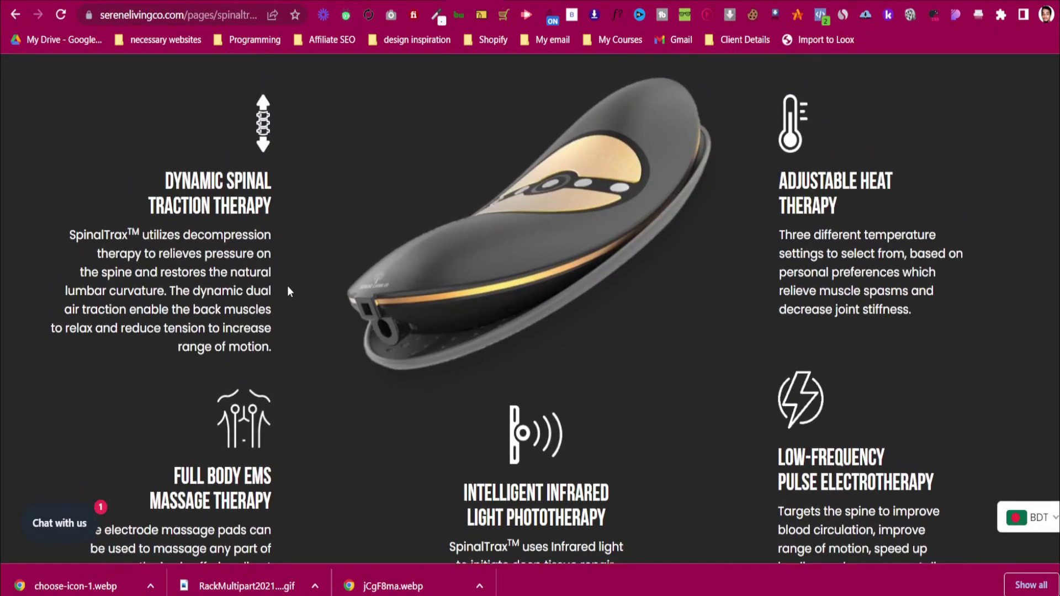
{"action": "key", "text": "ctrl+shift+Tab"}
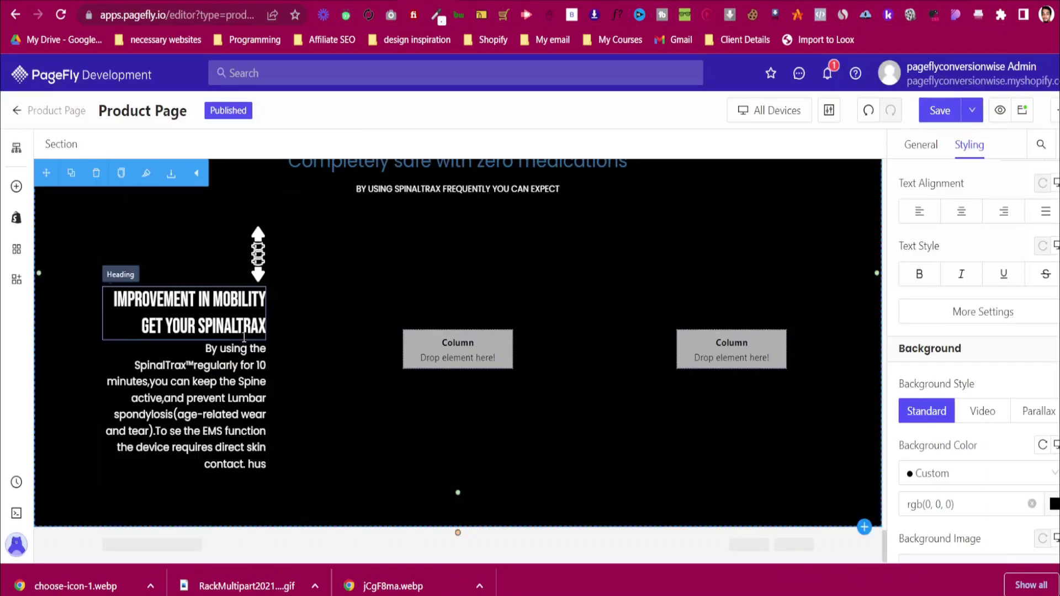
{"action": "left_click", "coordinate": [252, 326]}
{"action": "scroll", "coordinate": [978, 348], "scroll_direction": "up", "scroll_amount": 7}
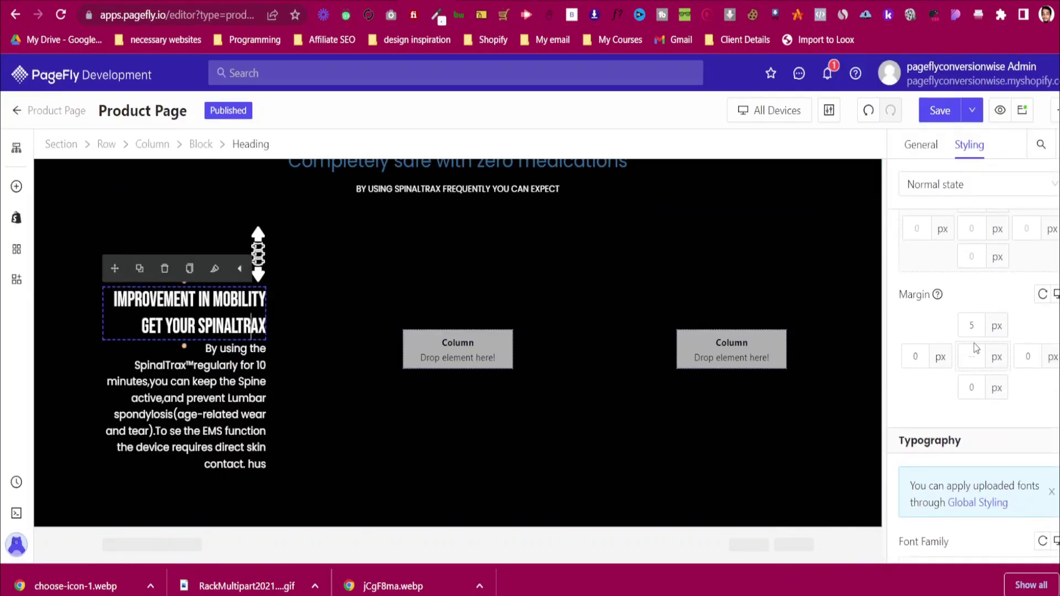
{"action": "key", "text": "Up"}
{"action": "key", "text": "Up"}
{"action": "key", "text": "Up"}
{"action": "key", "text": "Up"}
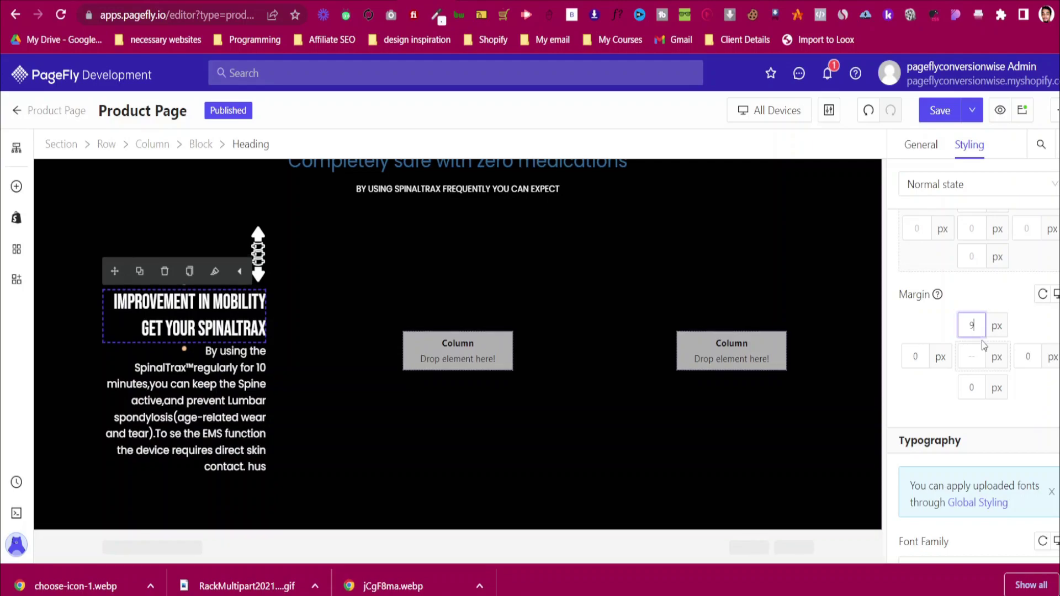
{"action": "key", "text": "Up"}
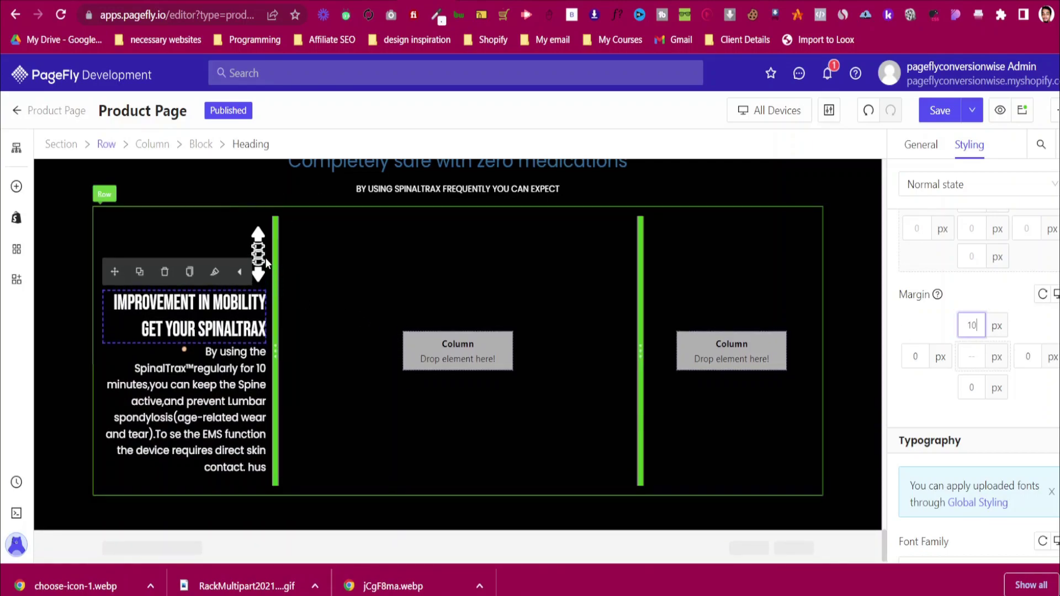
Check the spine icon's image settings, then duplicate the whole block holding the icon, heading and paragraph
{"action": "left_click", "coordinate": [264, 259]}
{"action": "left_click", "coordinate": [921, 145]}
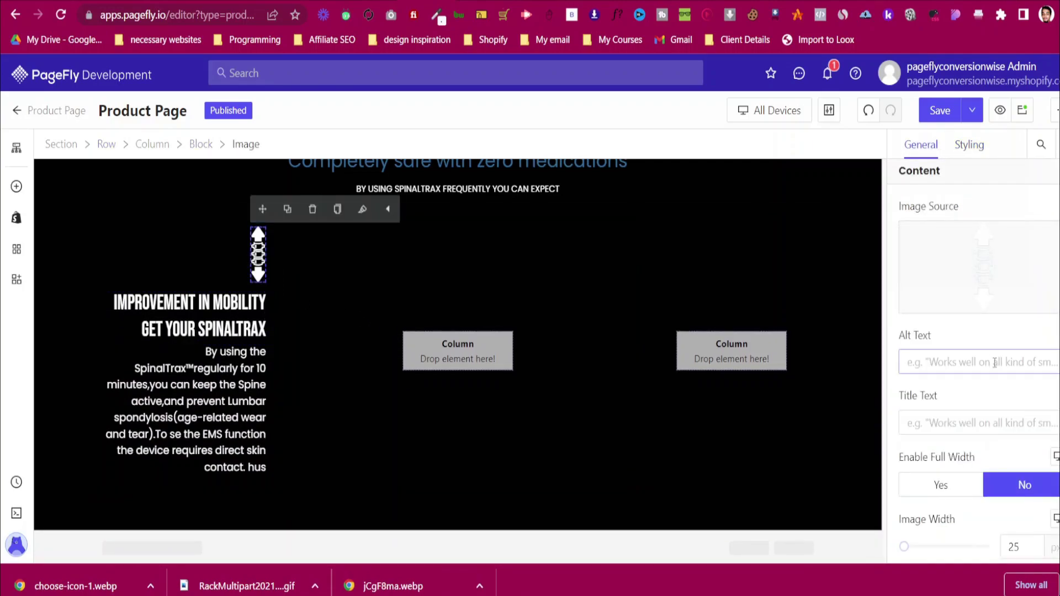
{"action": "scroll", "coordinate": [972, 359], "scroll_direction": "down", "scroll_amount": 3}
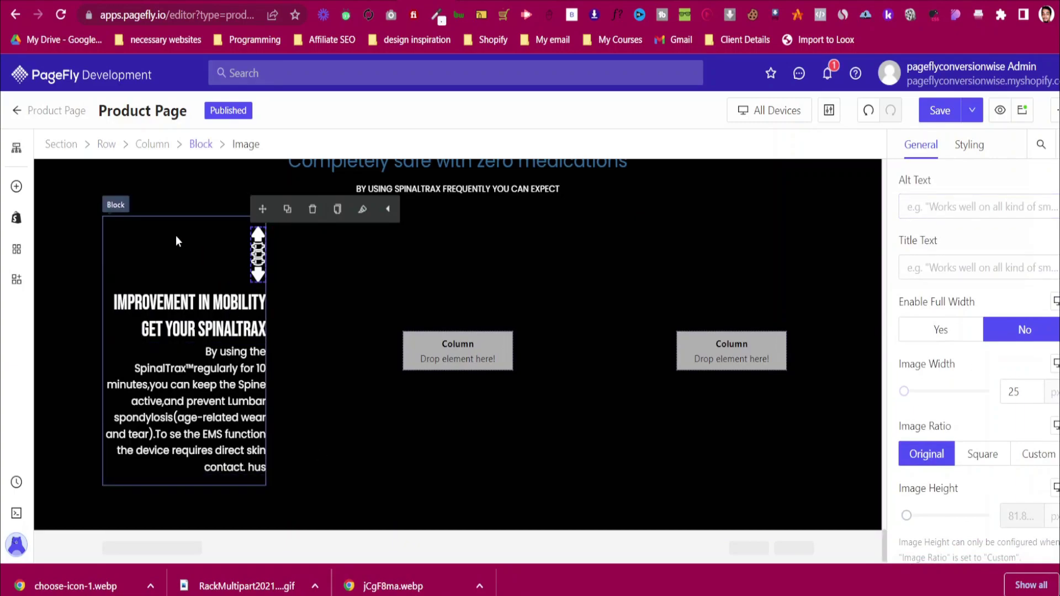
{"action": "left_click", "coordinate": [176, 236]}
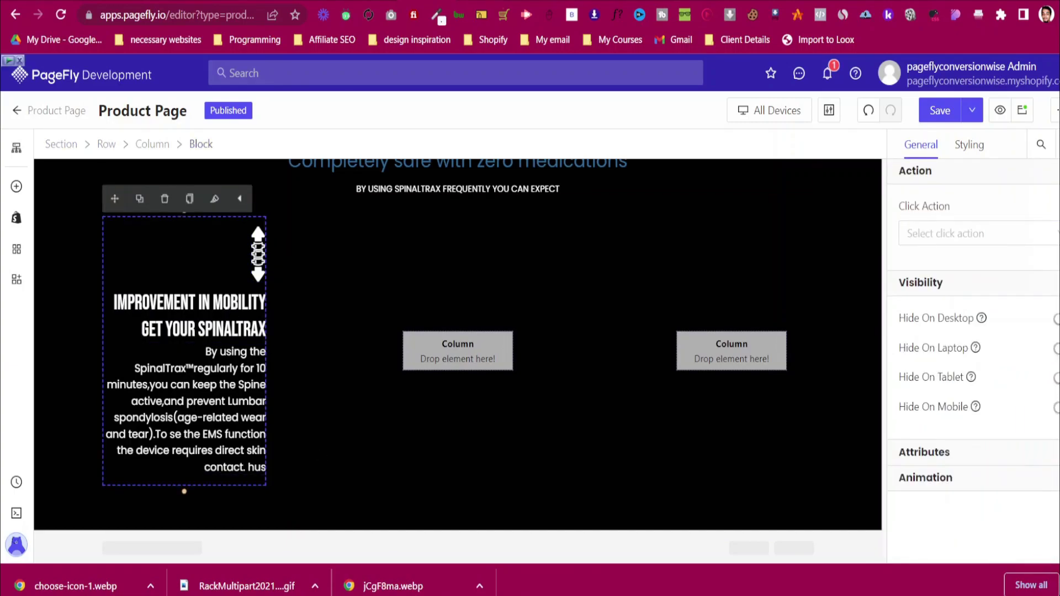
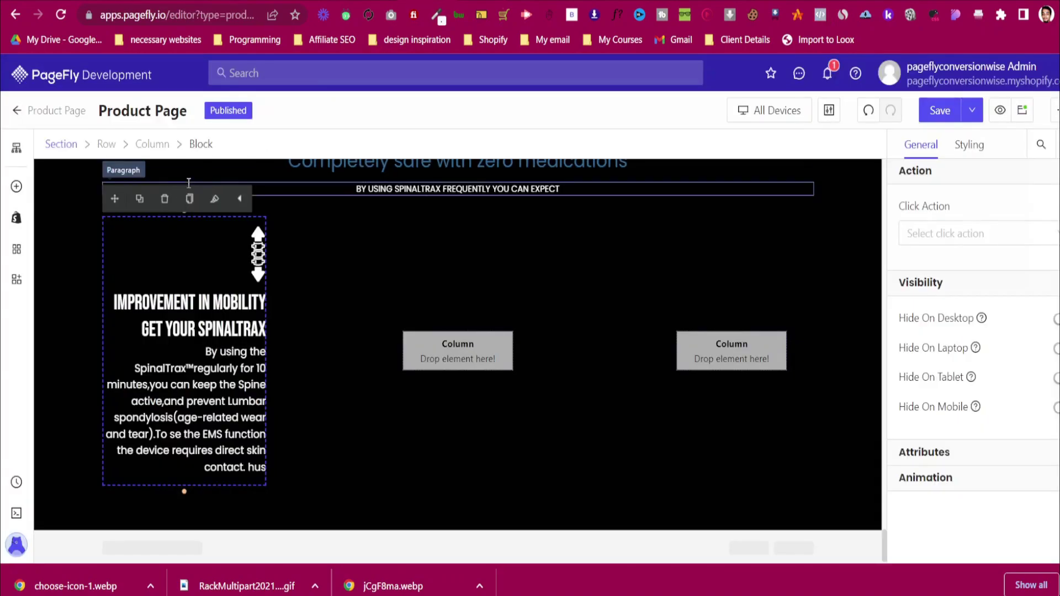
{"action": "left_click", "coordinate": [139, 200]}
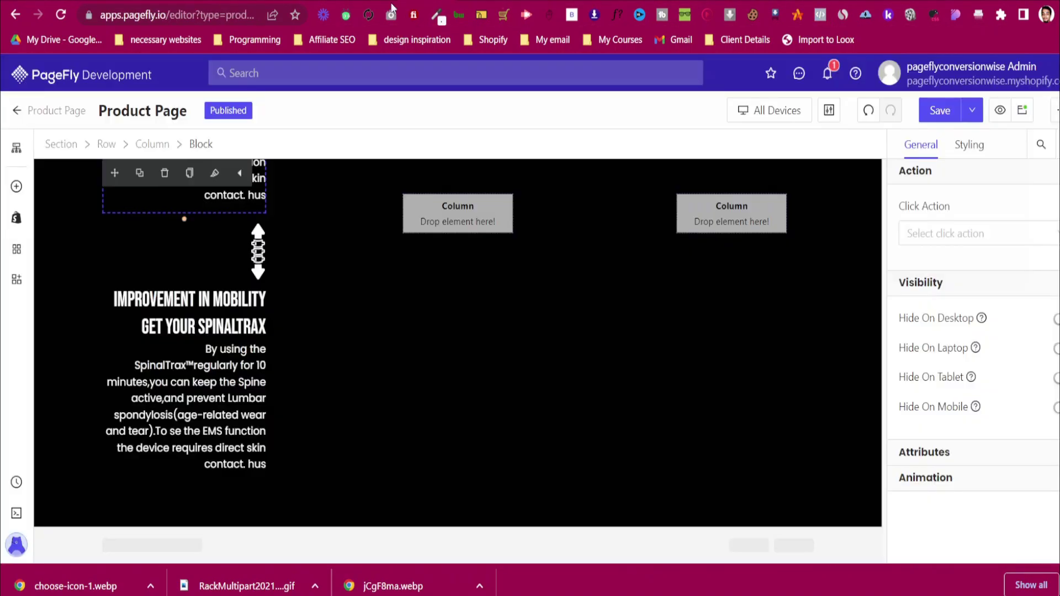
Set the top margin of the lower duplicated block to 10 px
{"action": "left_click", "coordinate": [102, 217]}
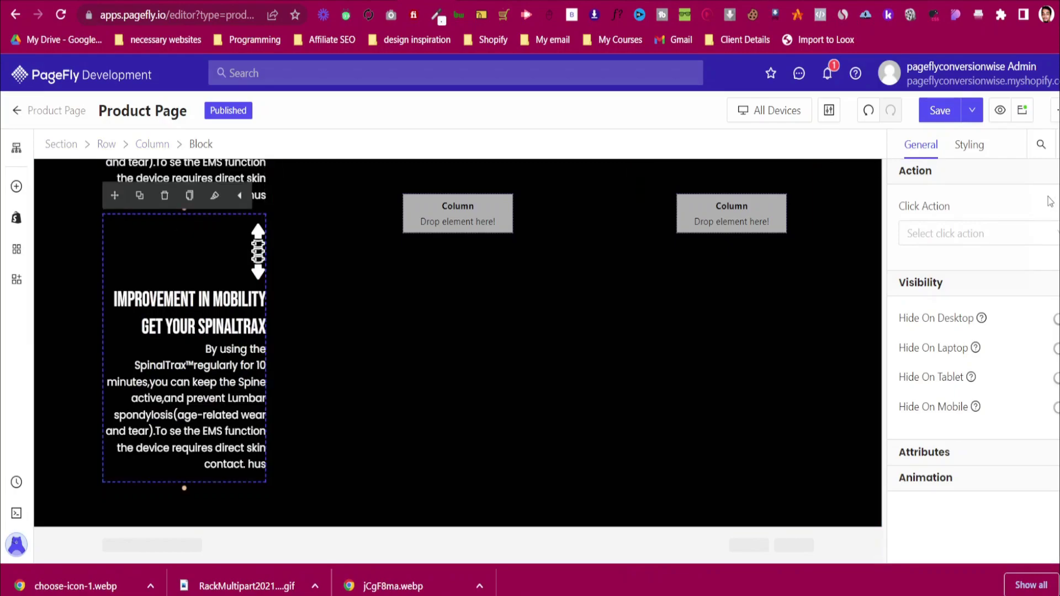
{"action": "left_click", "coordinate": [971, 146]}
{"action": "scroll", "coordinate": [986, 391], "scroll_direction": "up", "scroll_amount": 2}
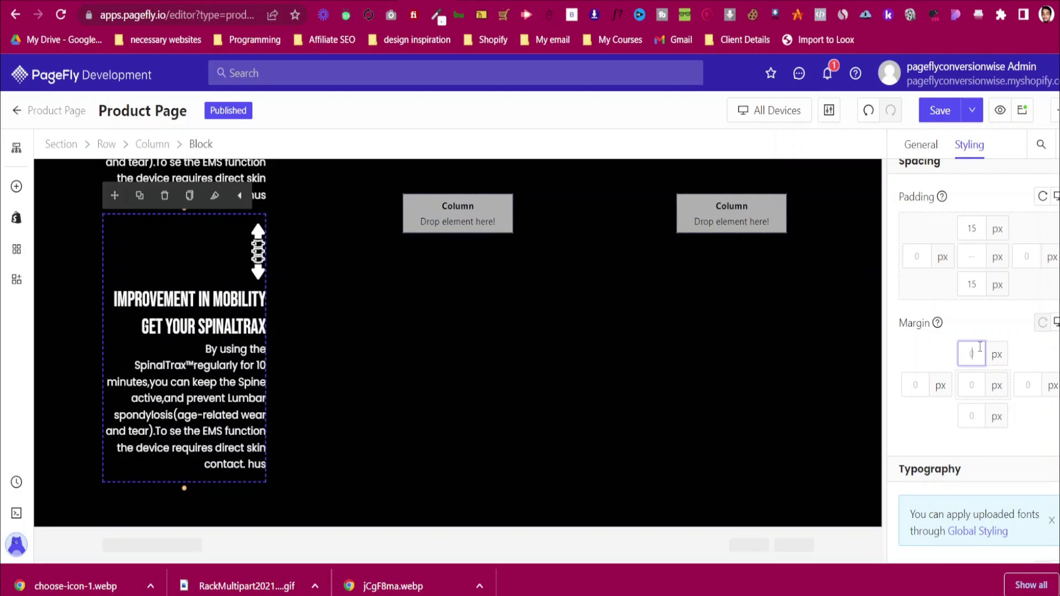
{"action": "type", "text": "5"}
{"action": "key", "text": "BackSpace"}
{"action": "type", "text": "9"}
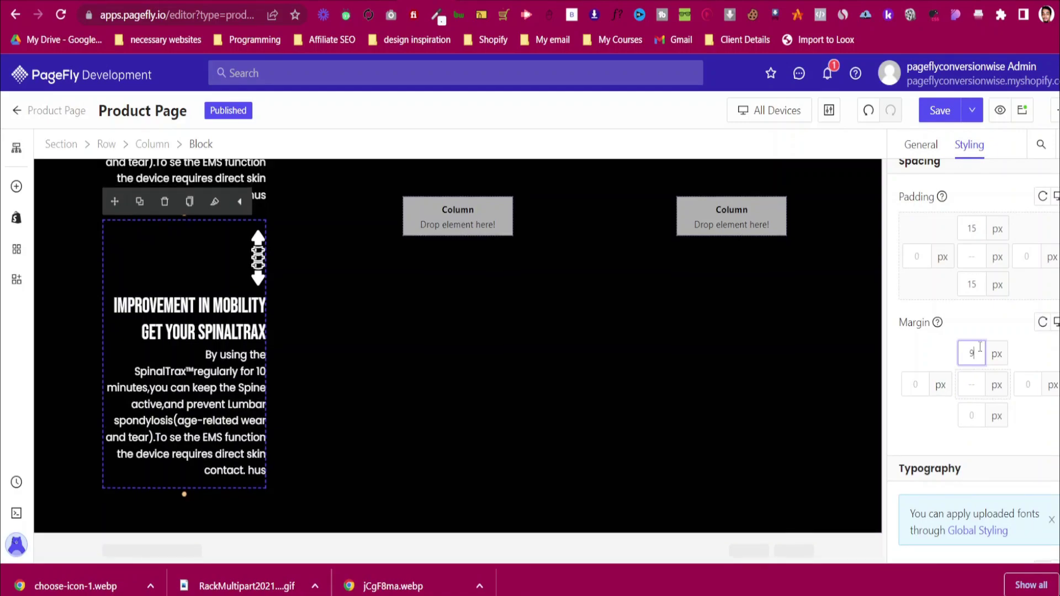
{"action": "key", "text": "Up"}
Add an image element to the middle column and set its source to the chosseimg picture from the image library
{"action": "scroll", "coordinate": [515, 326], "scroll_direction": "up", "scroll_amount": 5}
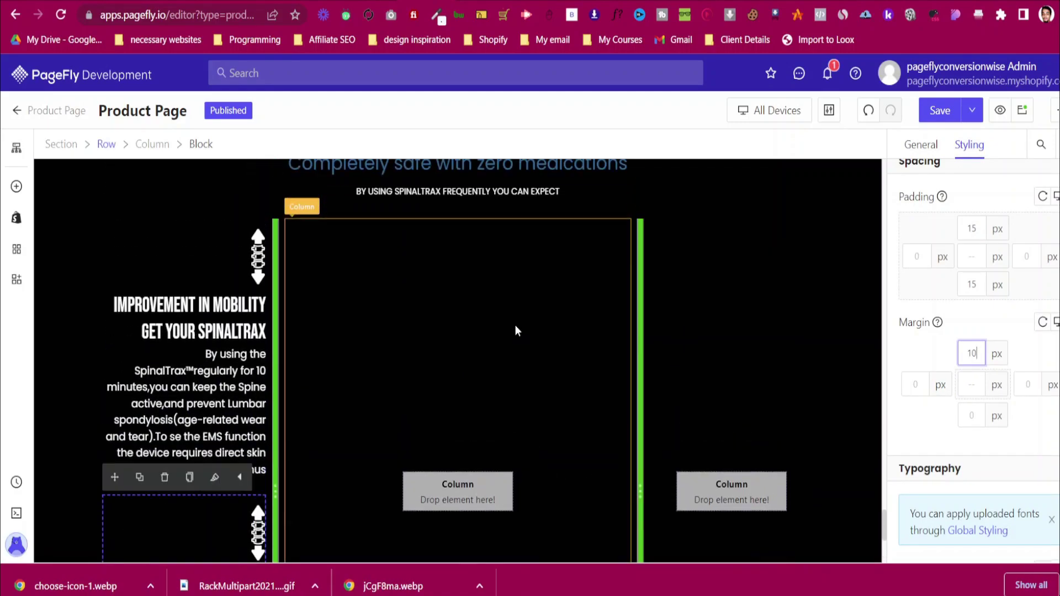
{"action": "left_click", "coordinate": [21, 187]}
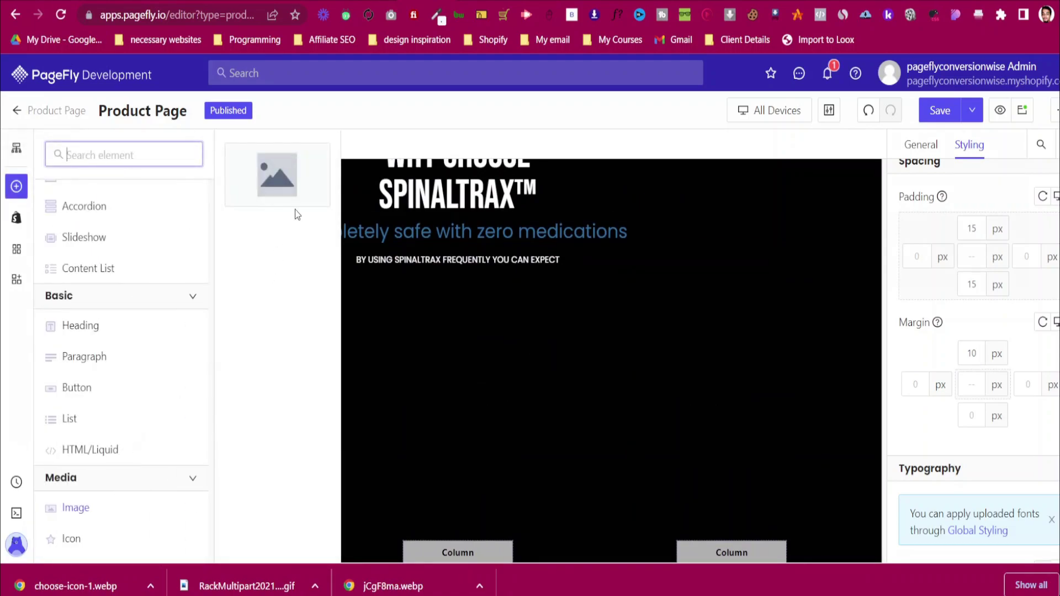
{"action": "left_click_drag", "start_coordinate": [293, 176], "coordinate": [462, 446]}
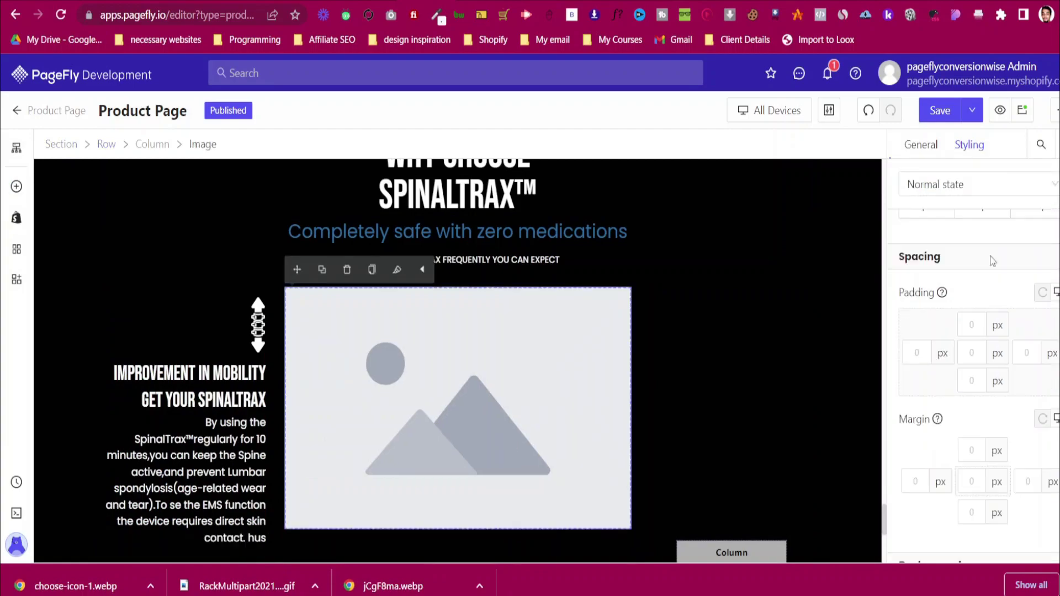
{"action": "left_click", "coordinate": [922, 147]}
{"action": "left_click", "coordinate": [982, 269]}
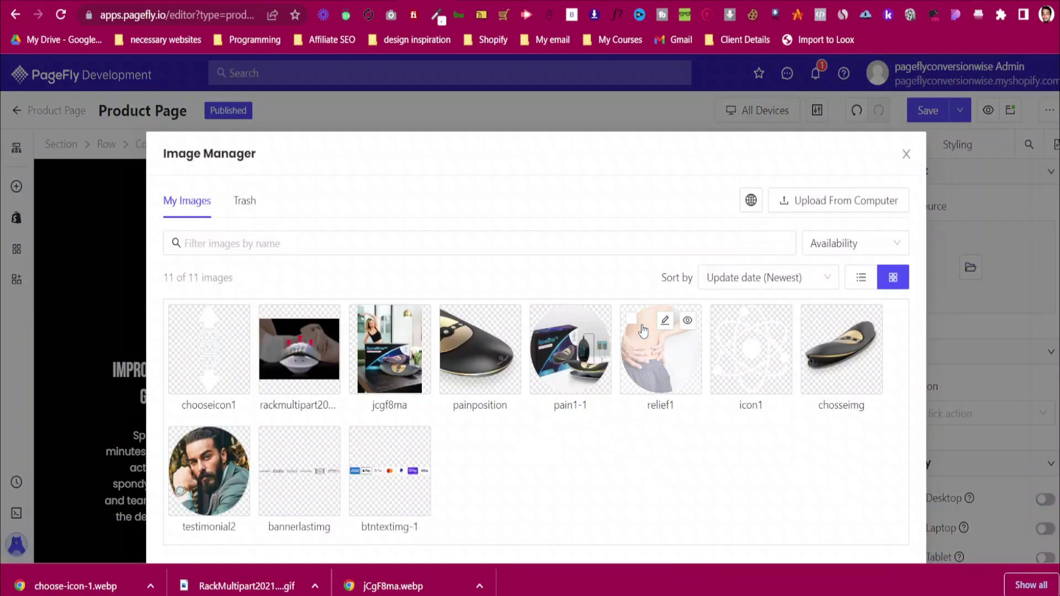
{"action": "left_click", "coordinate": [833, 376]}
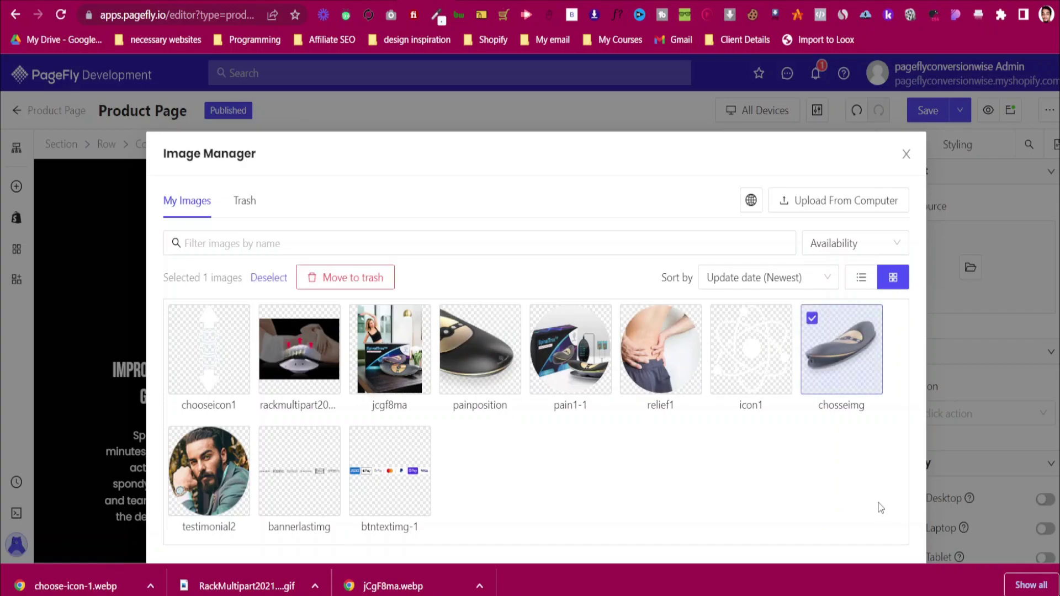
{"action": "scroll", "coordinate": [879, 503], "scroll_direction": "down", "scroll_amount": 2}
{"action": "left_click", "coordinate": [887, 523]}
{"action": "scroll", "coordinate": [541, 401], "scroll_direction": "down", "scroll_amount": 4}
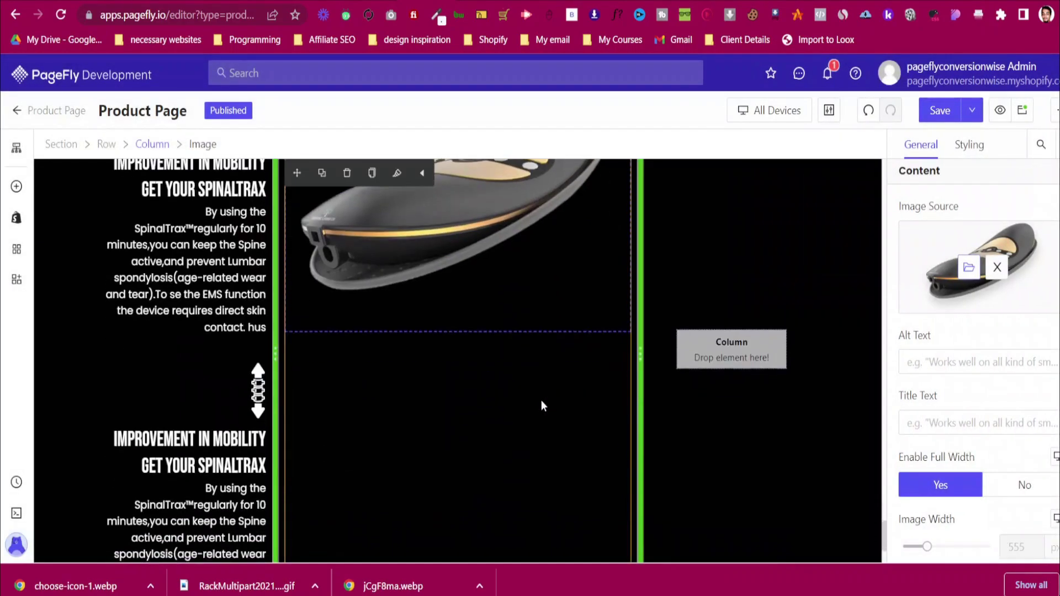
Check the reference layout, then duplicate the first column's upper icon-text block and move the copy below the central product image
{"action": "scroll", "coordinate": [541, 401], "scroll_direction": "up", "scroll_amount": 3}
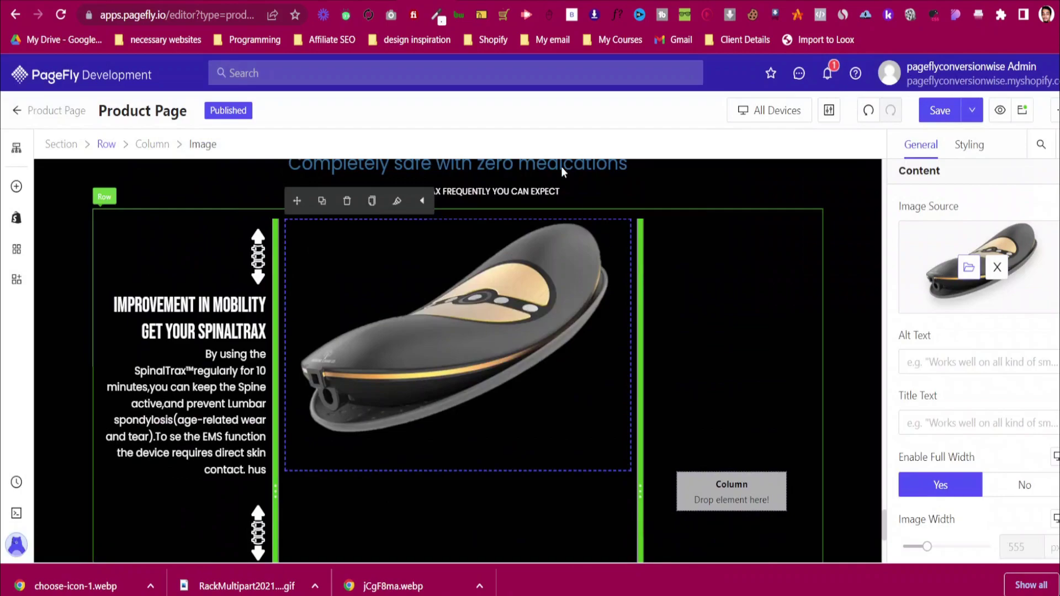
{"action": "left_click", "coordinate": [487, 2]}
{"action": "scroll", "coordinate": [502, 260], "scroll_direction": "up", "scroll_amount": 4}
{"action": "scroll", "coordinate": [505, 313], "scroll_direction": "down", "scroll_amount": 3}
{"action": "scroll", "coordinate": [231, 341], "scroll_direction": "up", "scroll_amount": 1}
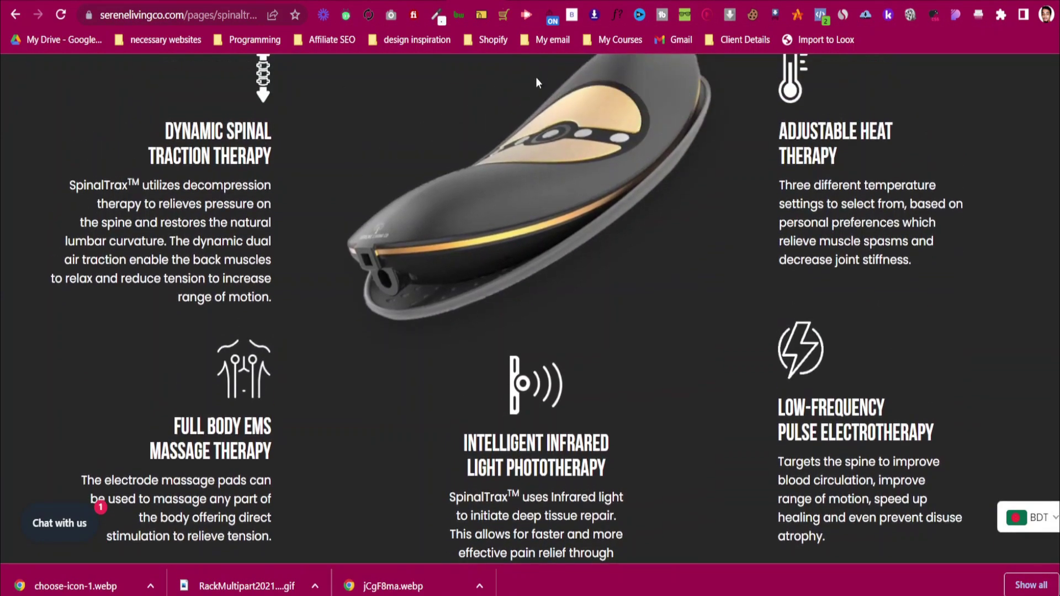
{"action": "left_click", "coordinate": [408, 1]}
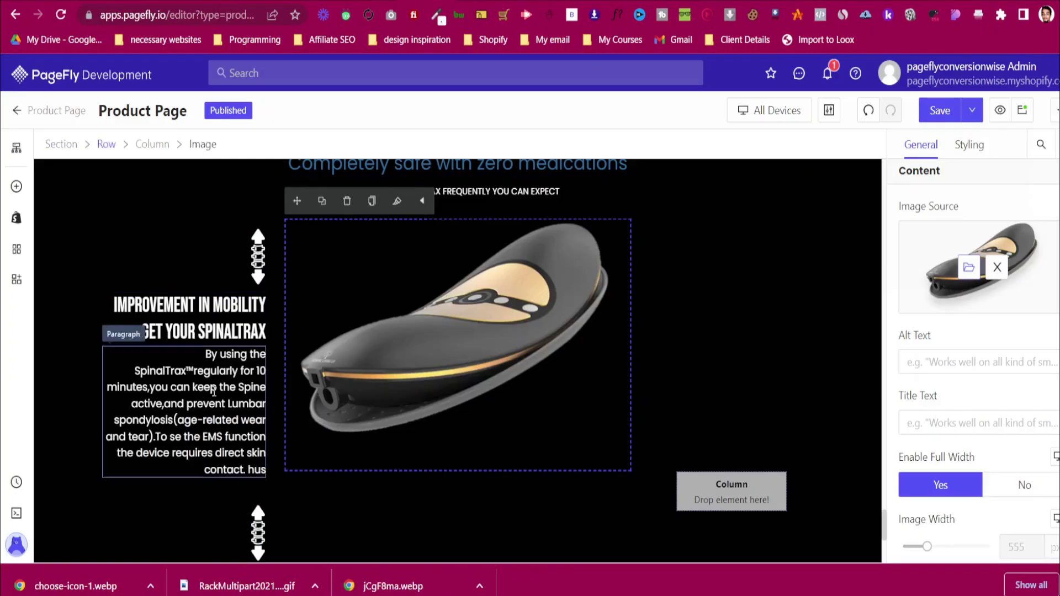
{"action": "left_click", "coordinate": [164, 236]}
{"action": "left_click_drag", "start_coordinate": [113, 201], "coordinate": [501, 485]}
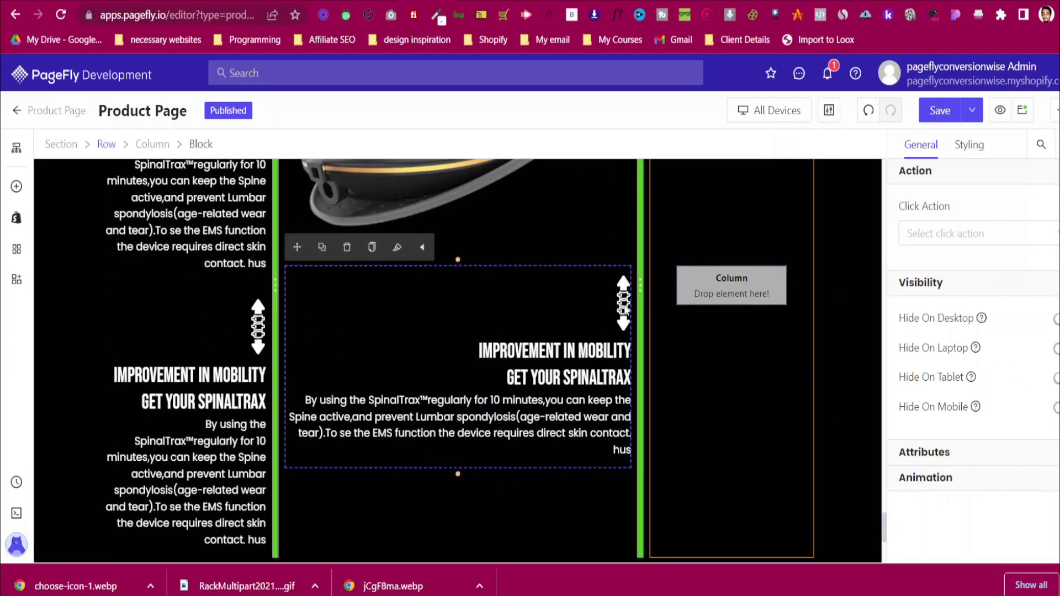
Center the spine icon, heading and paragraph of the block below the product image
{"action": "left_click", "coordinate": [619, 298]}
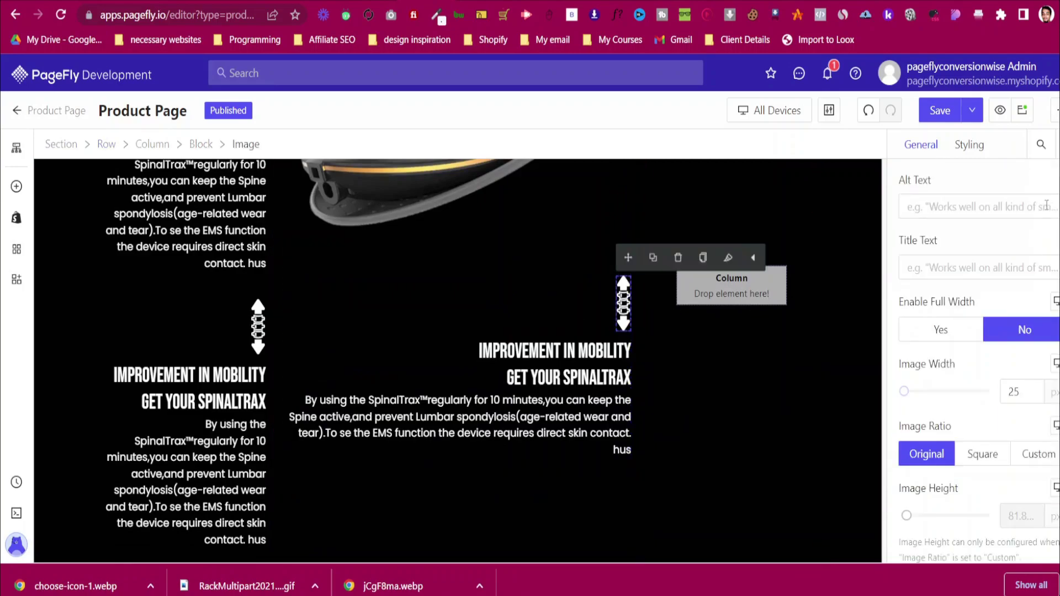
{"action": "left_click", "coordinate": [968, 149]}
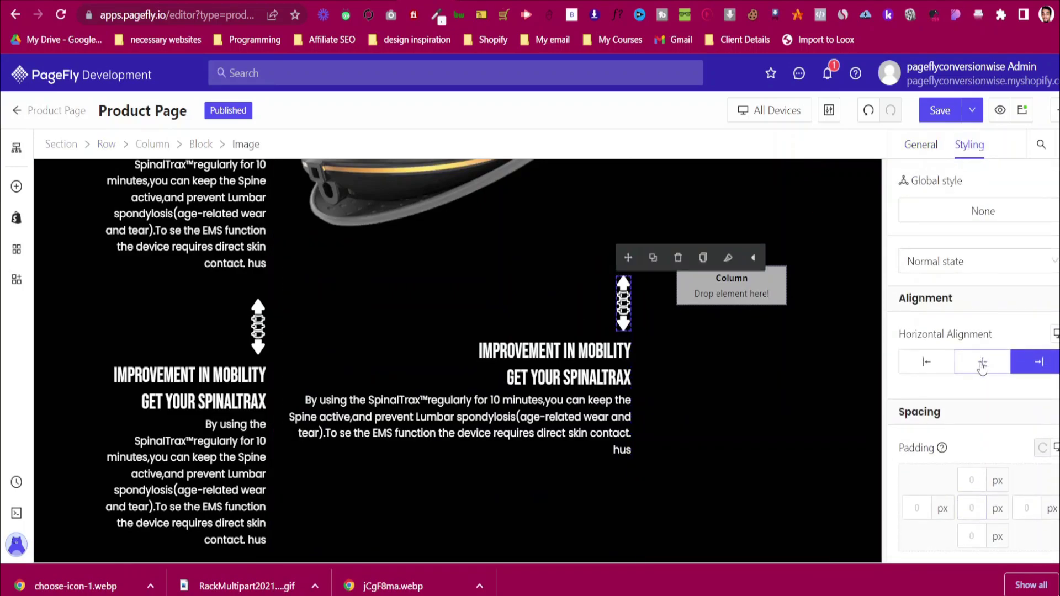
{"action": "left_click", "coordinate": [982, 369]}
{"action": "left_click", "coordinate": [595, 367]}
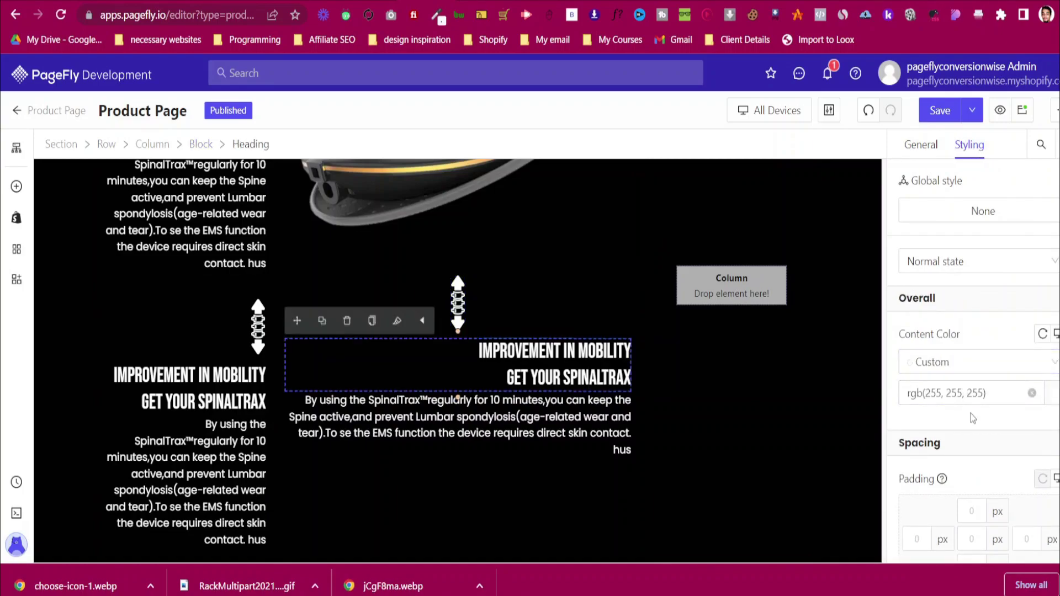
{"action": "scroll", "coordinate": [978, 423], "scroll_direction": "down", "scroll_amount": 3}
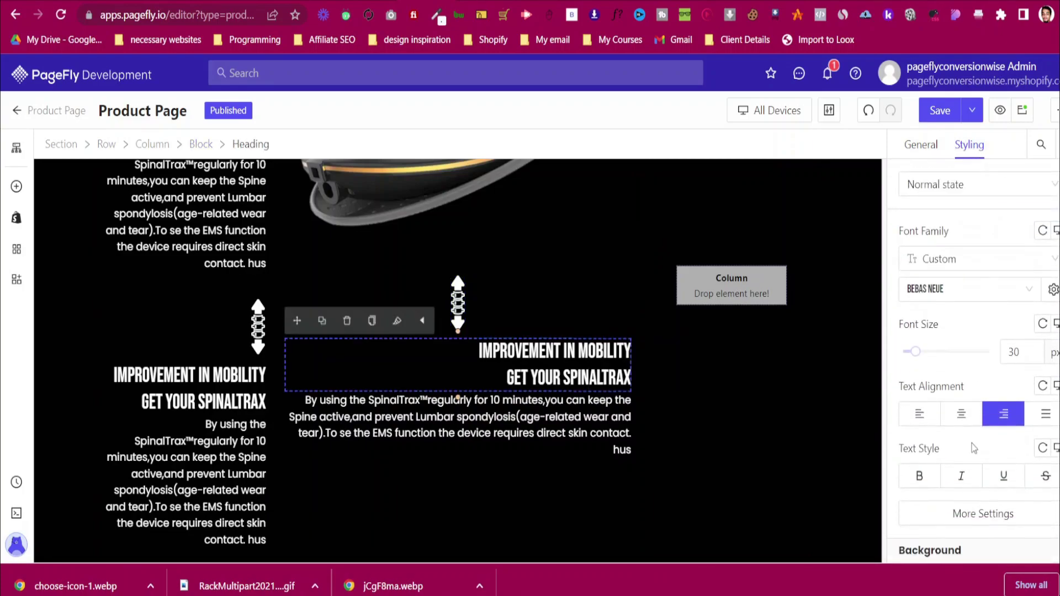
{"action": "left_click", "coordinate": [966, 421]}
{"action": "left_click", "coordinate": [554, 417]}
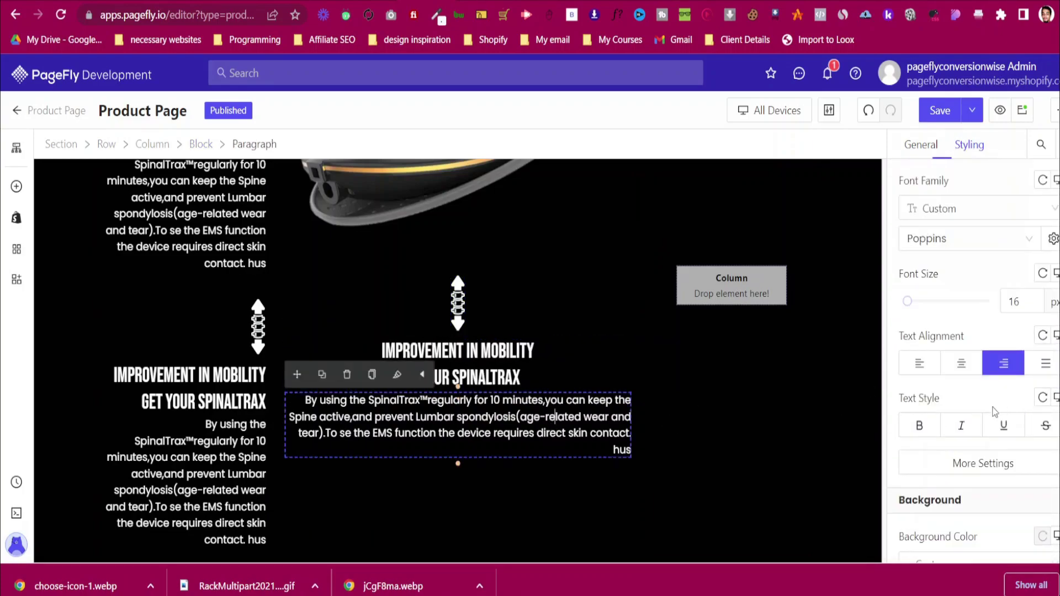
{"action": "left_click", "coordinate": [961, 363]}
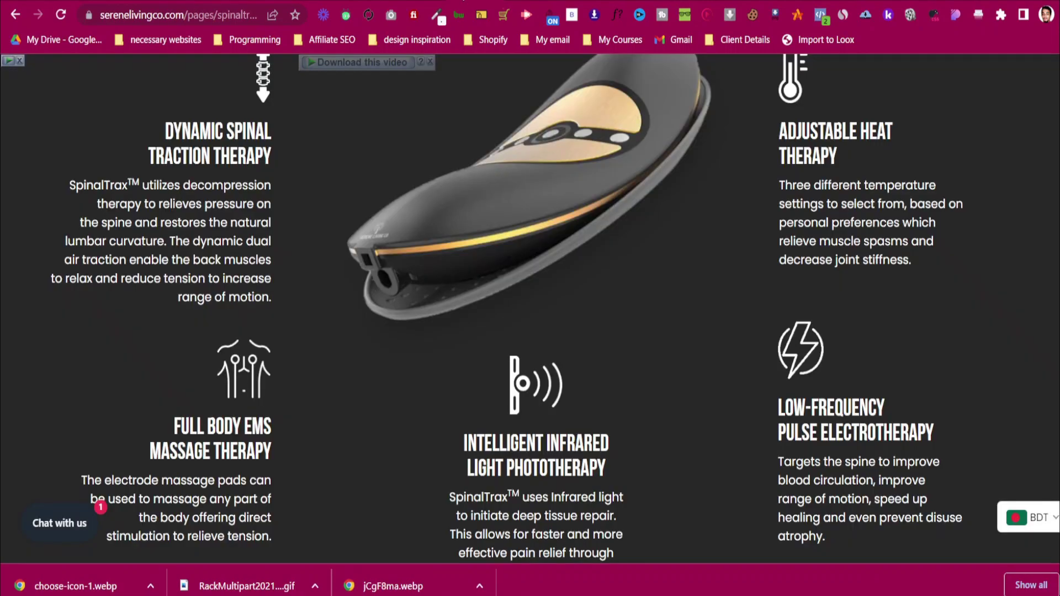
Compare the middle block with the reference page and set its left and right margins to 90 px
{"action": "scroll", "coordinate": [528, 243], "scroll_direction": "down", "scroll_amount": 3}
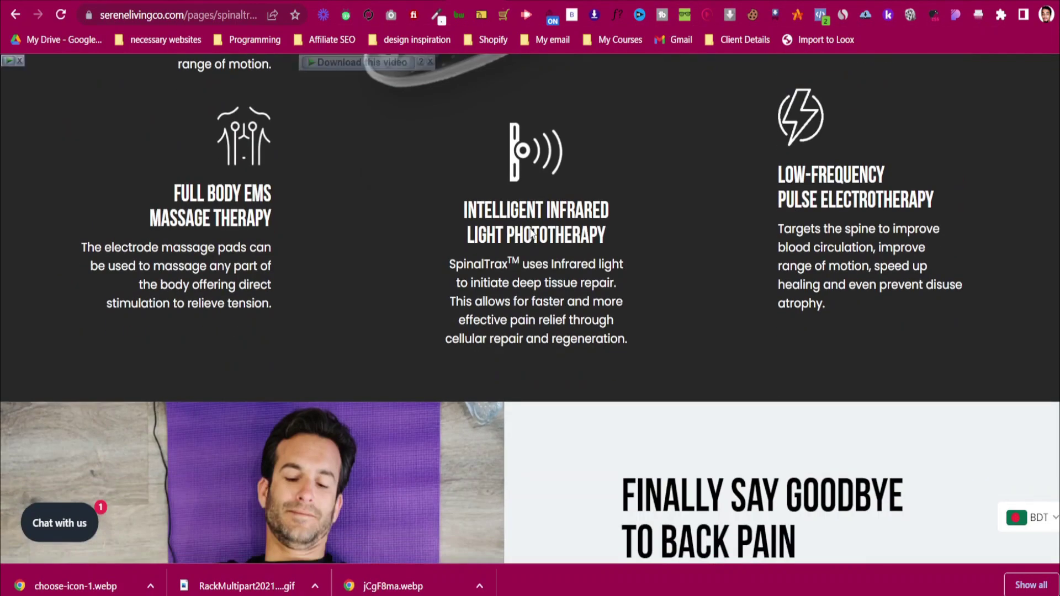
{"action": "scroll", "coordinate": [530, 232], "scroll_direction": "up", "scroll_amount": 3}
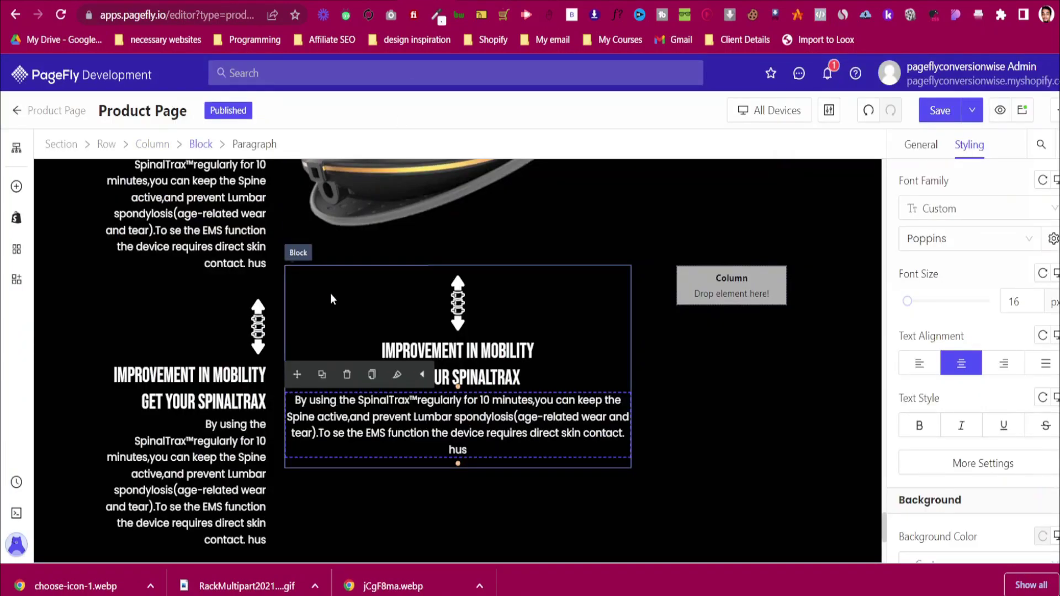
{"action": "left_click", "coordinate": [331, 294]}
{"action": "scroll", "coordinate": [921, 334], "scroll_direction": "up", "scroll_amount": 8}
{"action": "scroll", "coordinate": [921, 334], "scroll_direction": "down", "scroll_amount": 3}
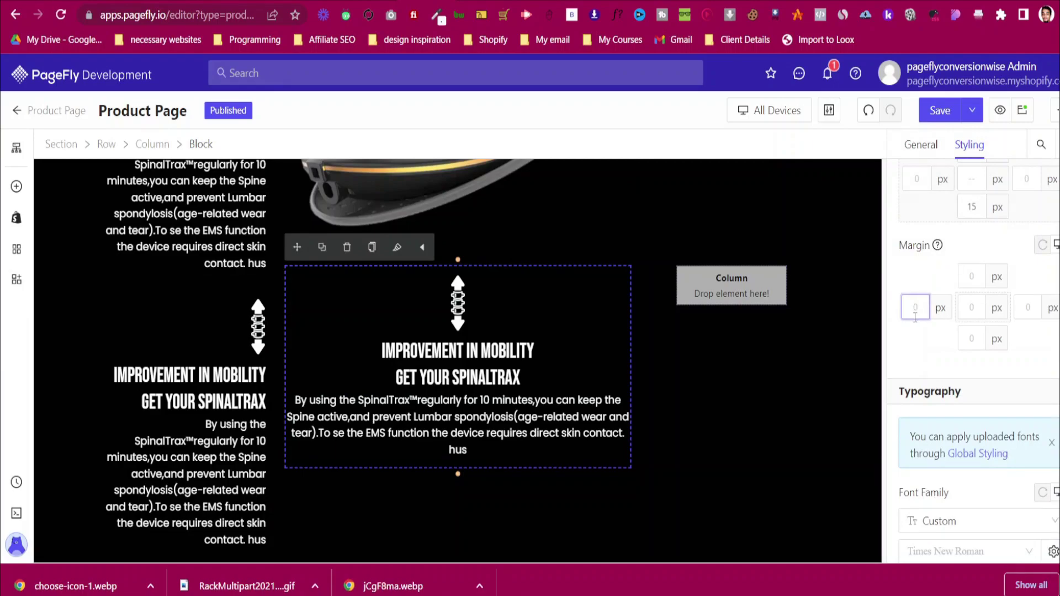
{"action": "left_click", "coordinate": [915, 315]}
{"action": "type", "text": "90"}
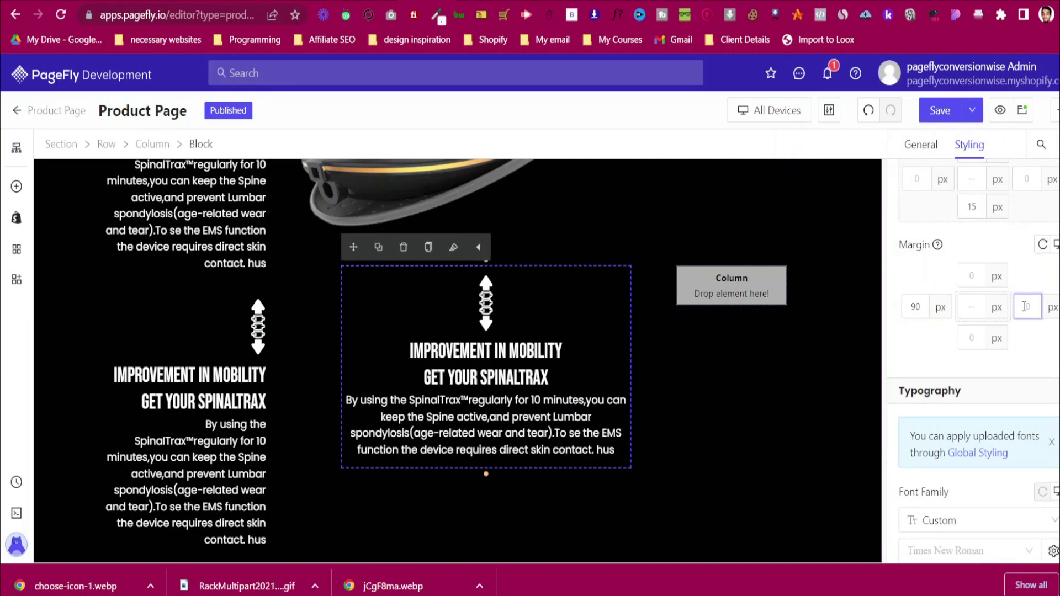
{"action": "type", "text": "90"}
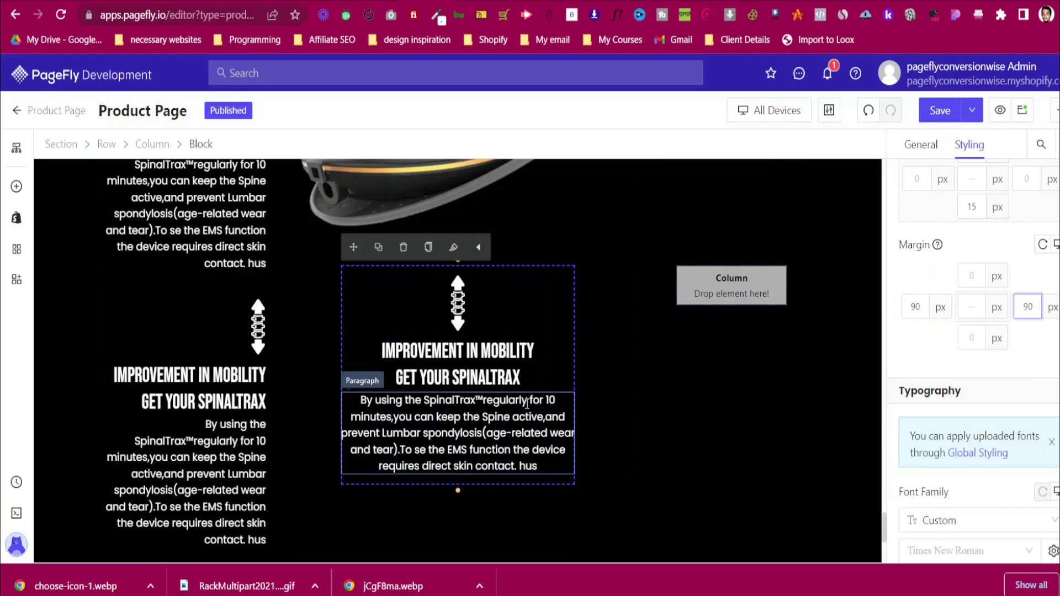
Examine the reference page's Why Choose SpinalTrax section, comparing its central image and side feature blocks with the rebuilt row
{"action": "scroll", "coordinate": [554, 273], "scroll_direction": "down", "scroll_amount": 2}
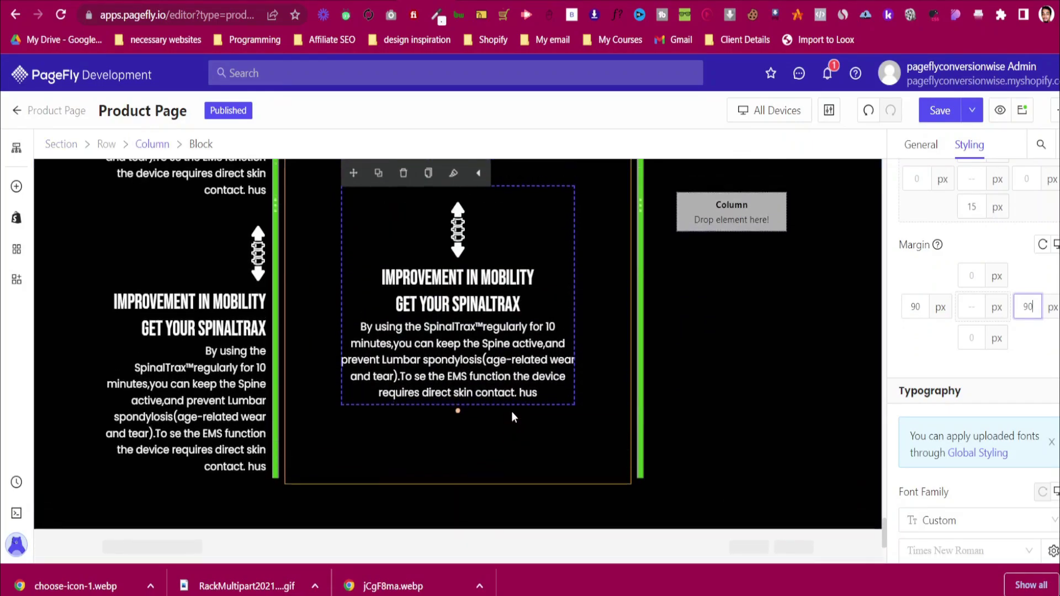
{"action": "scroll", "coordinate": [511, 412], "scroll_direction": "up", "scroll_amount": 3}
{"action": "left_click", "coordinate": [464, 2]}
{"action": "scroll", "coordinate": [493, 244], "scroll_direction": "down", "scroll_amount": 2}
{"action": "scroll", "coordinate": [493, 244], "scroll_direction": "up", "scroll_amount": 3}
{"action": "scroll", "coordinate": [493, 251], "scroll_direction": "up", "scroll_amount": 3}
{"action": "scroll", "coordinate": [537, 343], "scroll_direction": "up", "scroll_amount": 1}
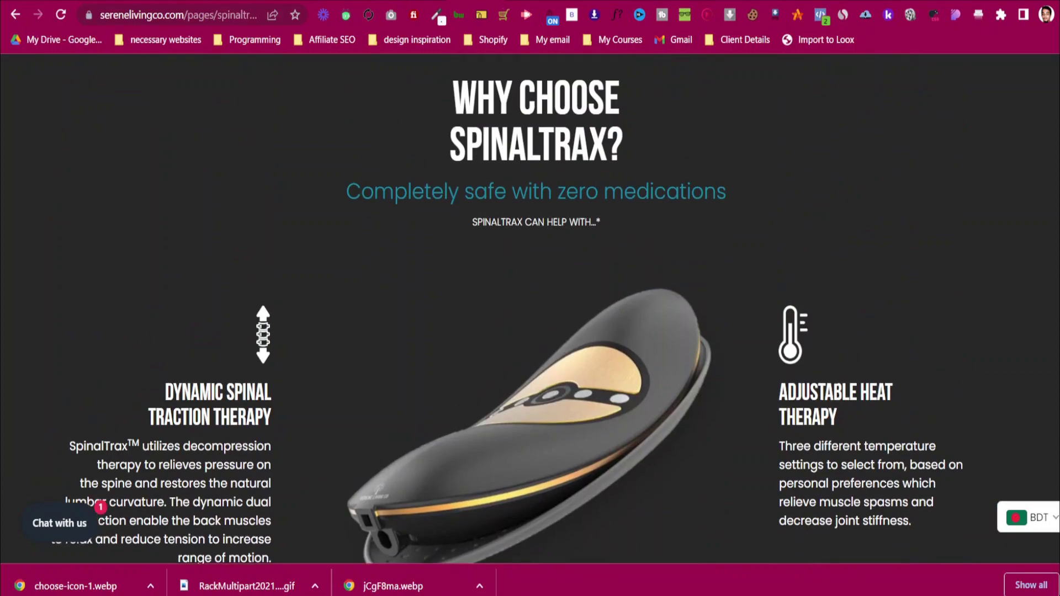
{"action": "left_click", "coordinate": [511, 1]}
{"action": "left_click", "coordinate": [557, 1]}
{"action": "scroll", "coordinate": [807, 277], "scroll_direction": "down", "scroll_amount": 4}
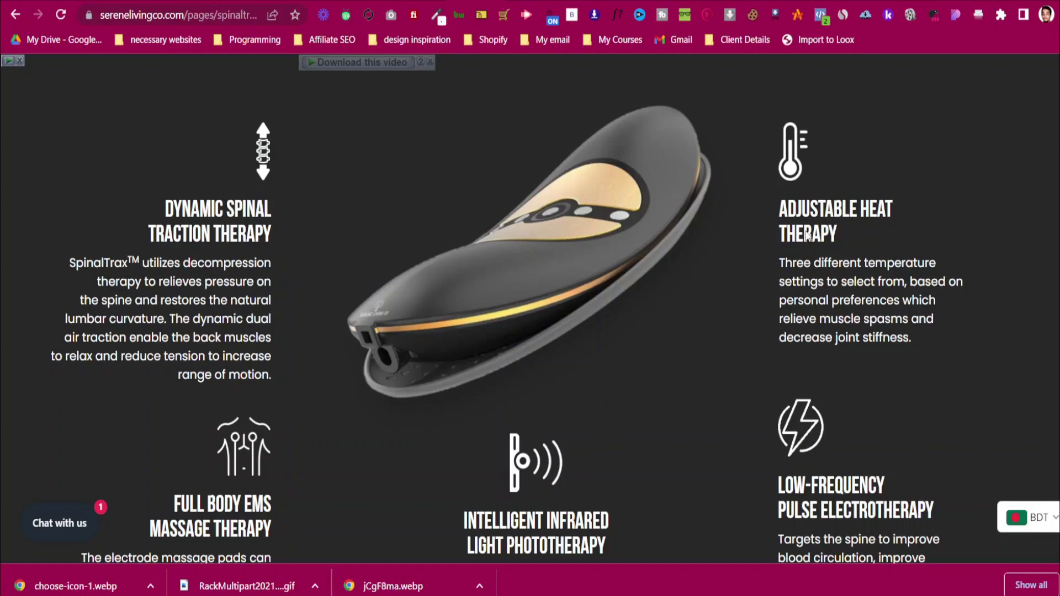
{"action": "scroll", "coordinate": [794, 181], "scroll_direction": "down", "scroll_amount": 3}
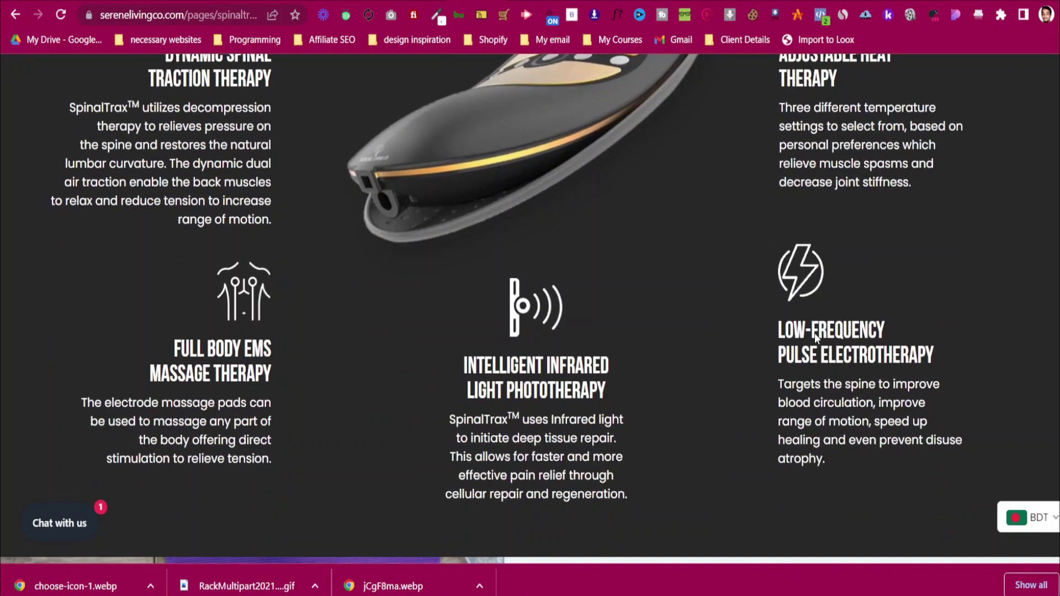
{"action": "left_click", "coordinate": [511, 1]}
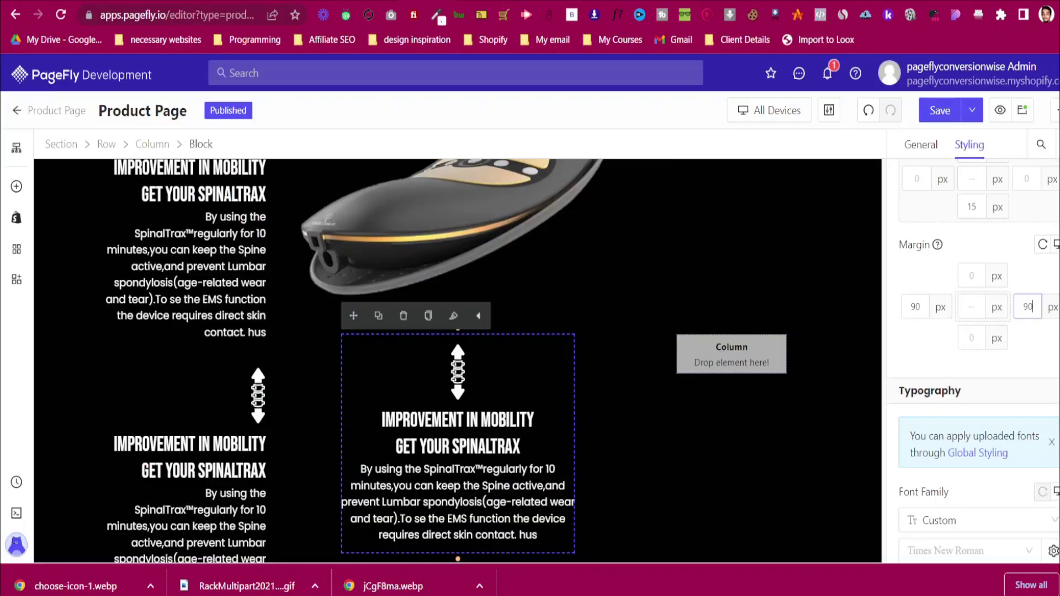
Duplicate the first column's upper icon-text block and move the copy into the empty third column
{"action": "left_click", "coordinate": [201, 342]}
{"action": "left_click_drag", "start_coordinate": [139, 177], "coordinate": [673, 307]}
{"action": "scroll", "coordinate": [774, 276], "scroll_direction": "up", "scroll_amount": 1}
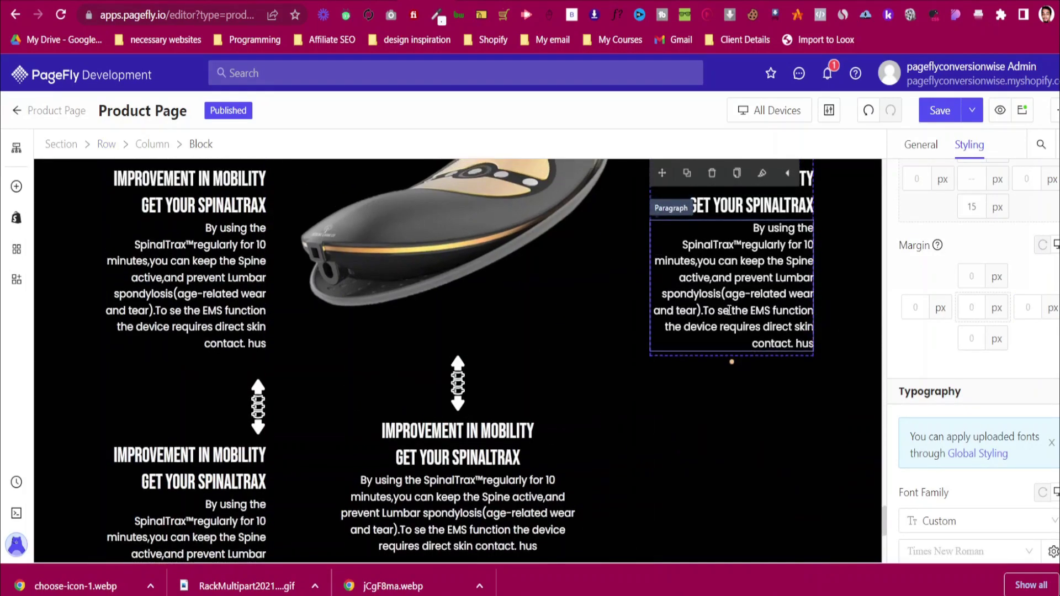
Align the third column's spine icon, heading and paragraph to the left
{"action": "left_click", "coordinate": [803, 212]}
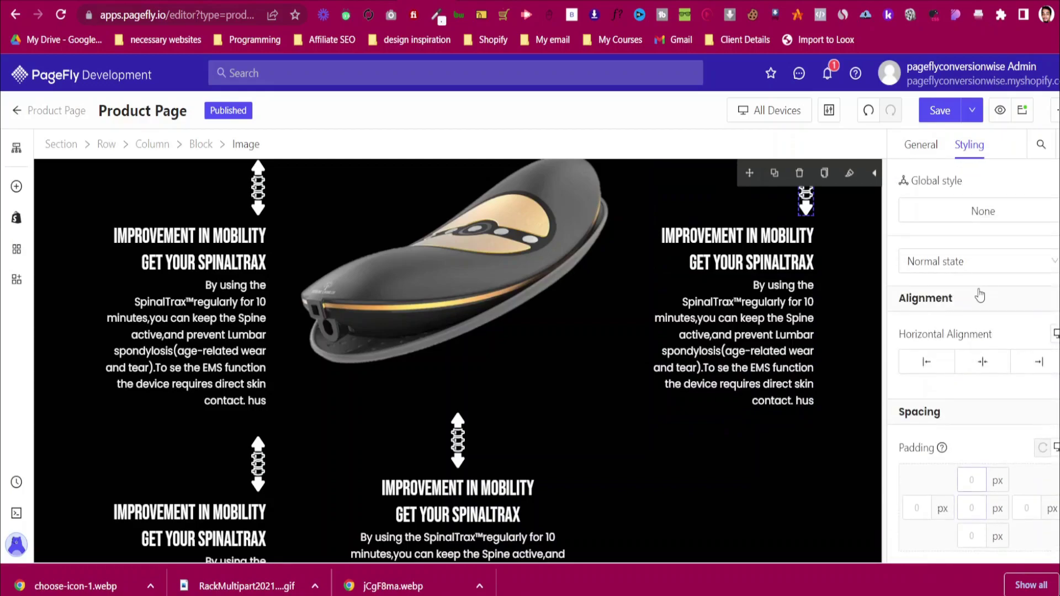
{"action": "left_click", "coordinate": [926, 362]}
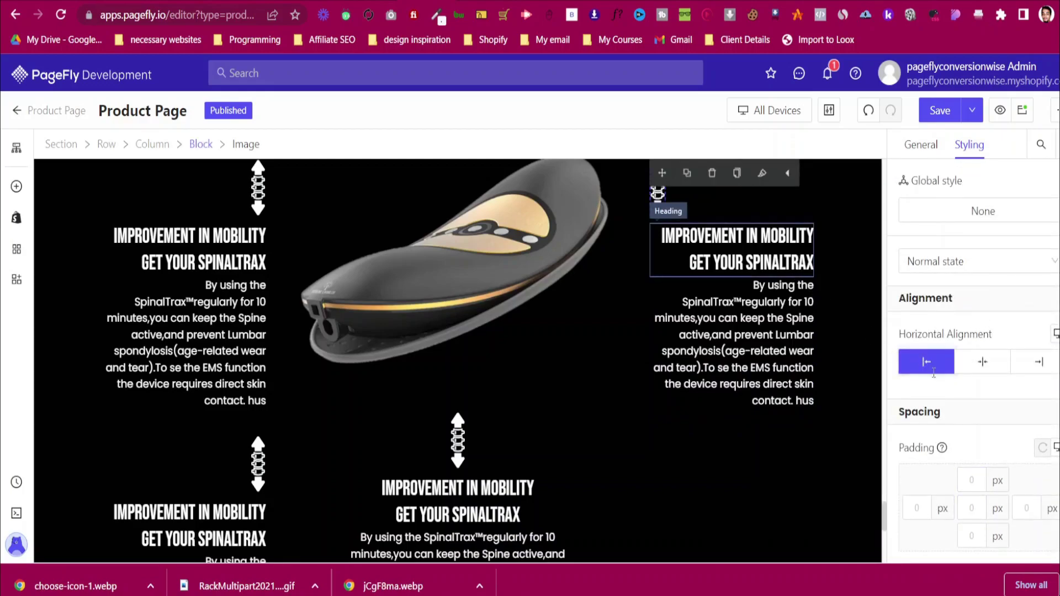
{"action": "left_click", "coordinate": [798, 263]}
{"action": "scroll", "coordinate": [939, 426], "scroll_direction": "down", "scroll_amount": 8}
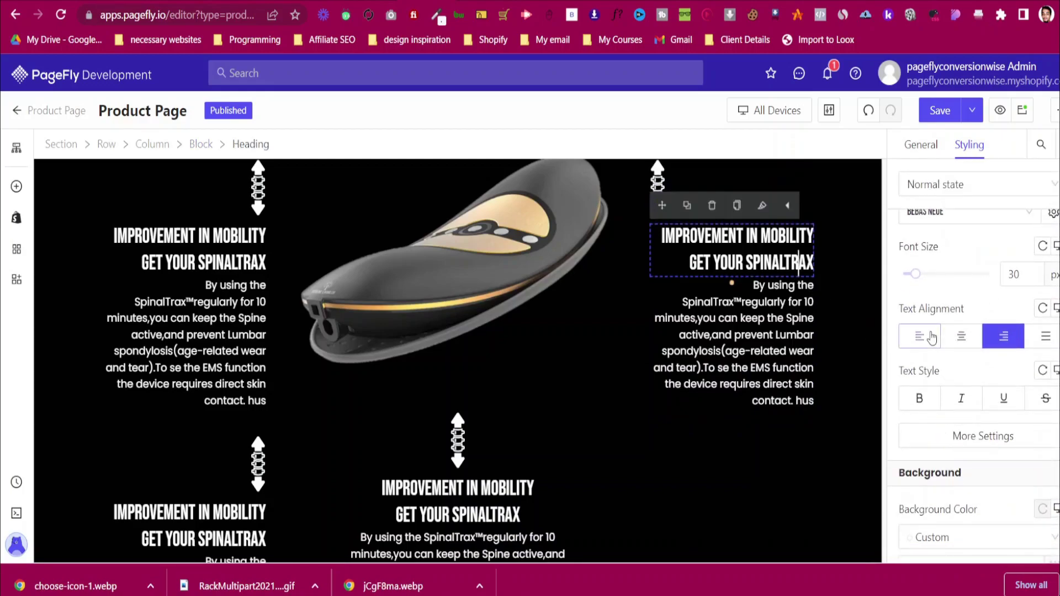
{"action": "left_click", "coordinate": [779, 336]}
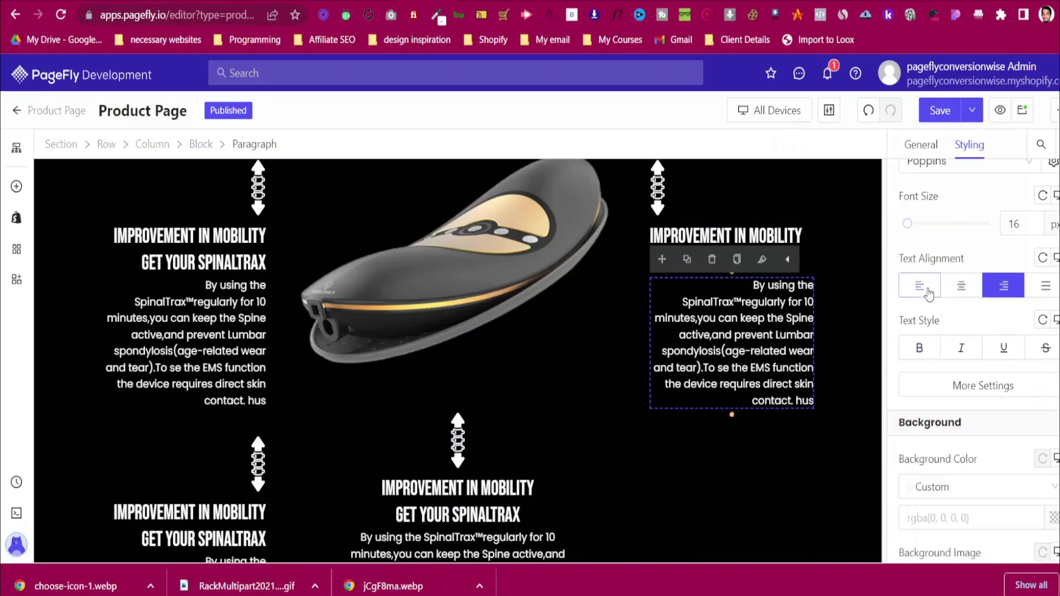
Duplicate the left-aligned icon-text block within the third column
{"action": "scroll", "coordinate": [801, 375], "scroll_direction": "up", "scroll_amount": 4}
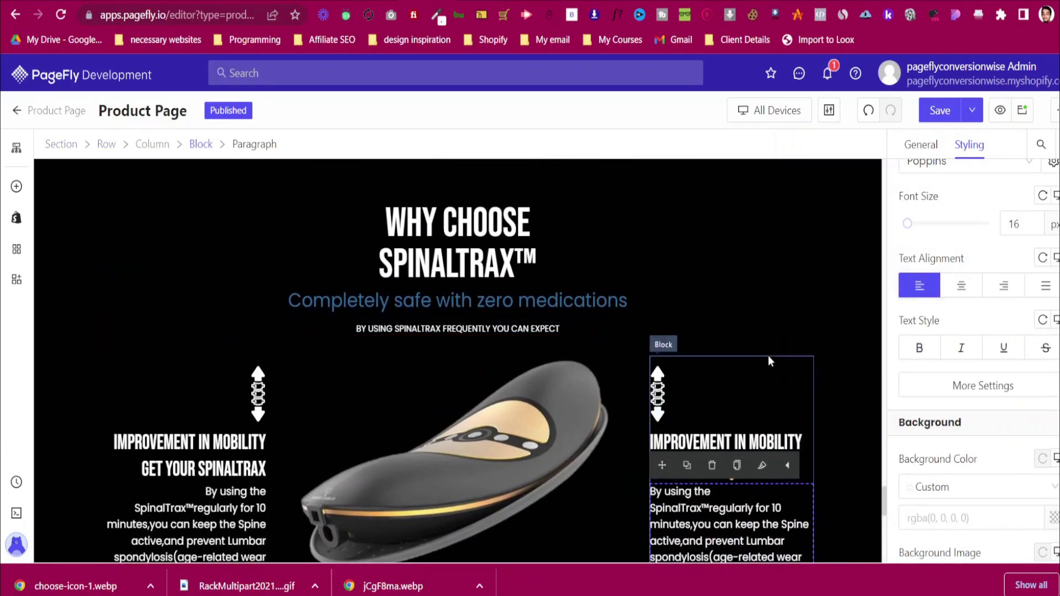
{"action": "left_click", "coordinate": [769, 361]}
{"action": "scroll", "coordinate": [730, 425], "scroll_direction": "down", "scroll_amount": 7}
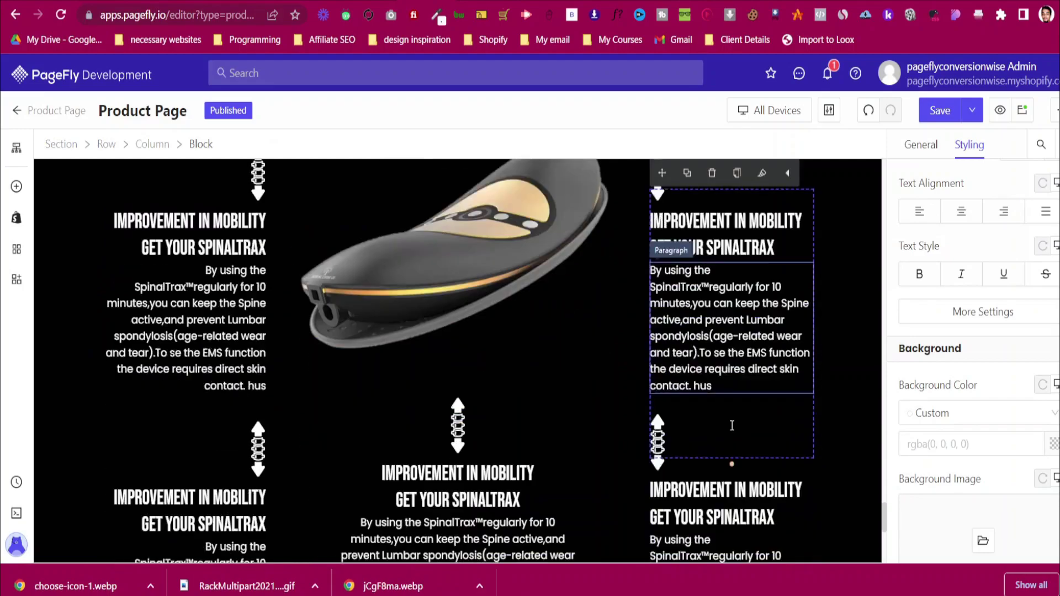
{"action": "scroll", "coordinate": [362, 444], "scroll_direction": "up", "scroll_amount": 6}
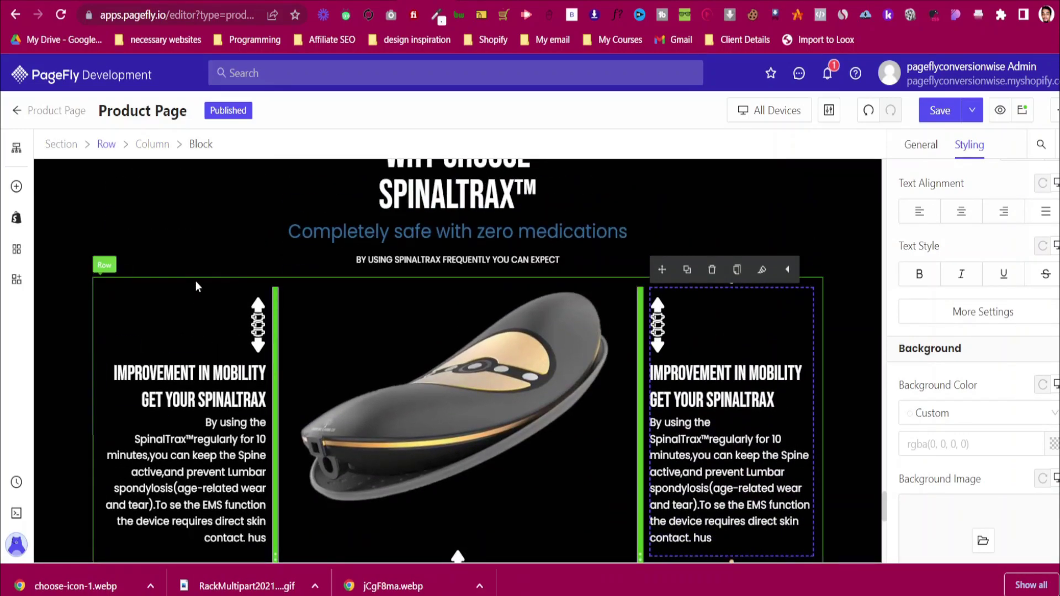
Set the content position of the three-column feature row to Center center
{"action": "left_click", "coordinate": [196, 280]}
{"action": "left_click", "coordinate": [911, 149]}
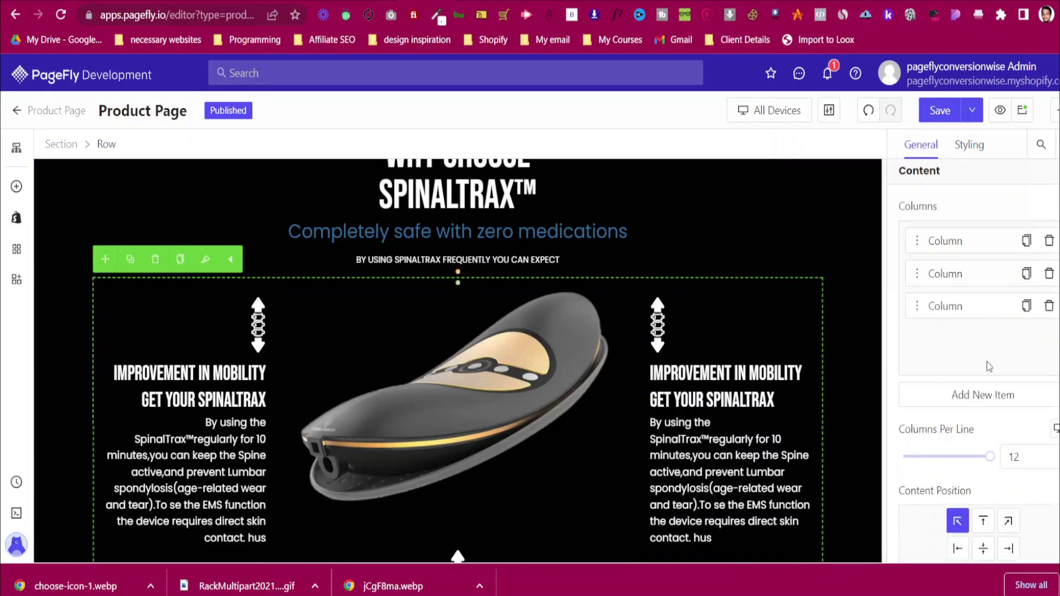
{"action": "scroll", "coordinate": [980, 342], "scroll_direction": "down", "scroll_amount": 3}
{"action": "left_click", "coordinate": [988, 397]}
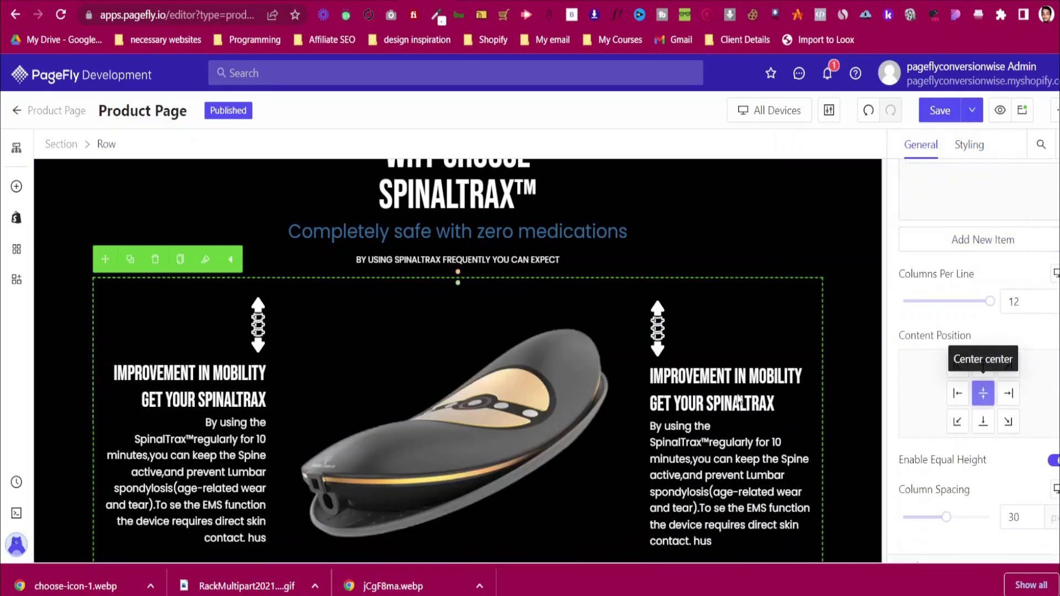
{"action": "scroll", "coordinate": [525, 384], "scroll_direction": "down", "scroll_amount": 6}
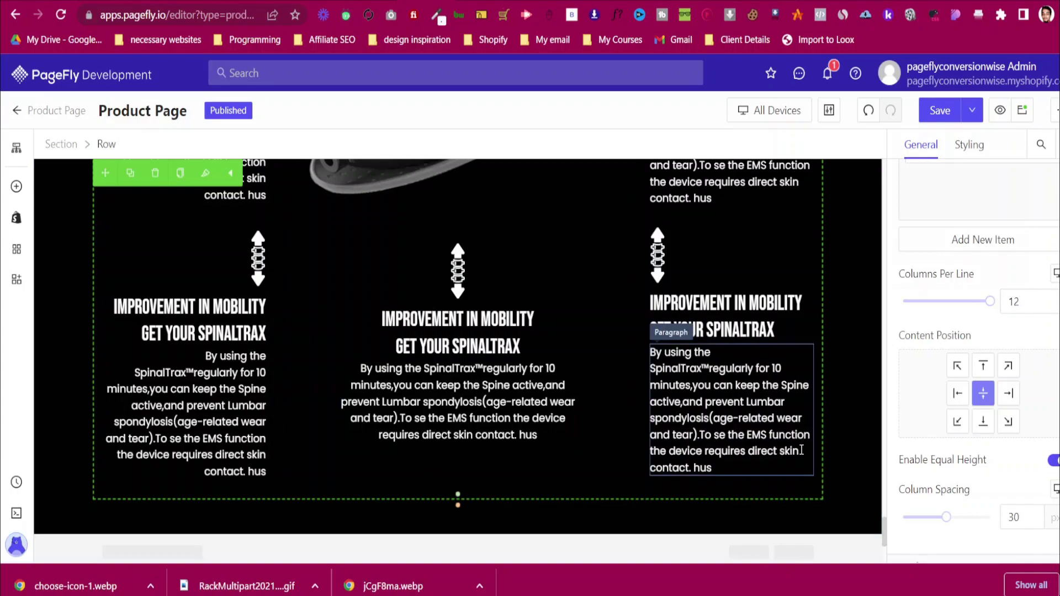
In the mobile layout, disable full width for the first column's upper spine icon and center it horizontally
{"action": "left_click", "coordinate": [769, 110]}
{"action": "left_click", "coordinate": [765, 215]}
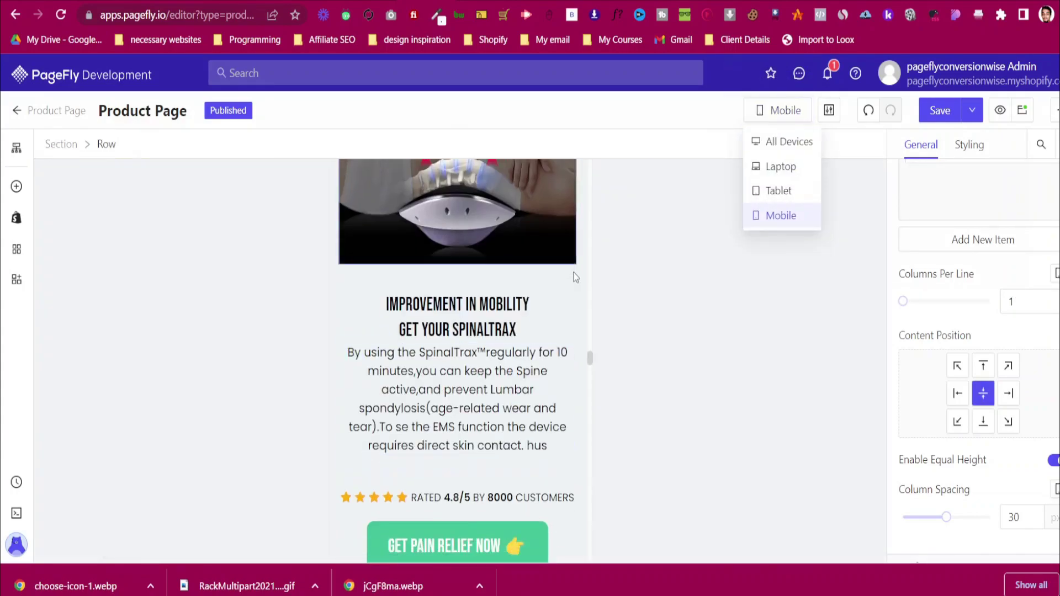
{"action": "scroll", "coordinate": [512, 261], "scroll_direction": "down", "scroll_amount": 3}
{"action": "left_click", "coordinate": [487, 293]}
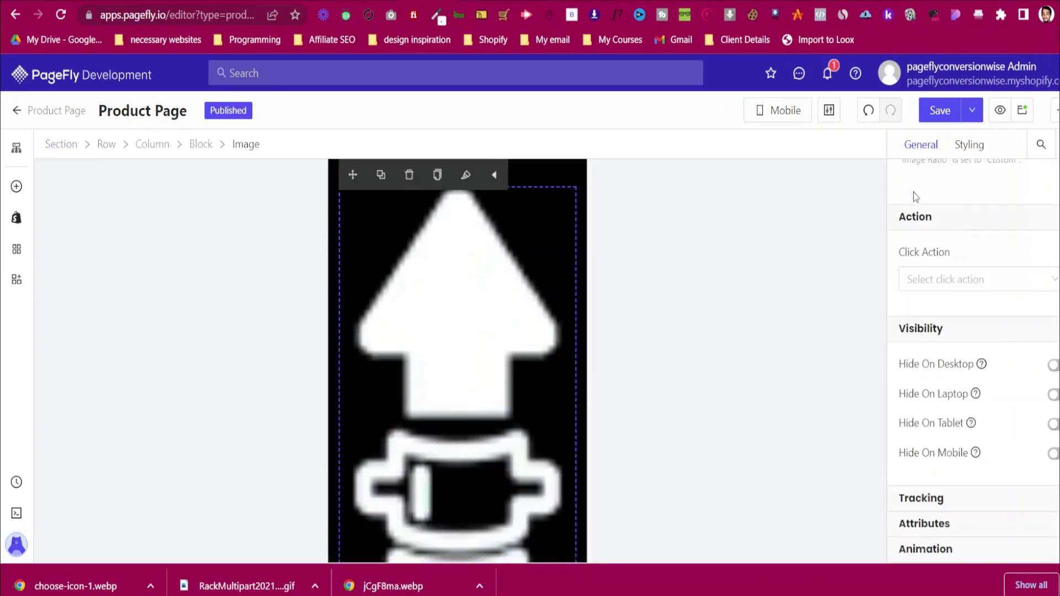
{"action": "scroll", "coordinate": [997, 371], "scroll_direction": "up", "scroll_amount": 5}
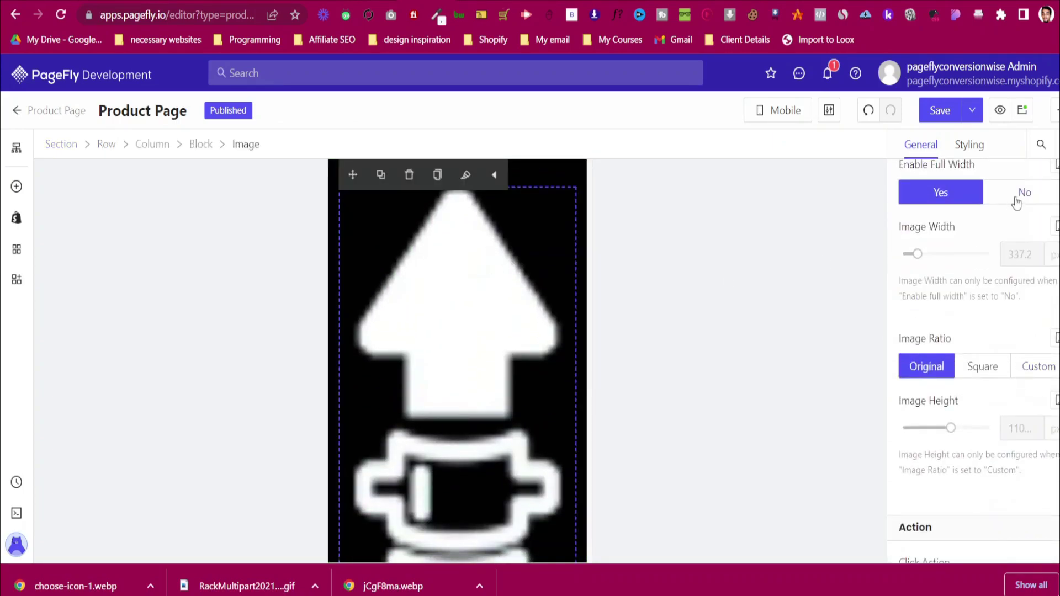
{"action": "left_click", "coordinate": [1025, 192]}
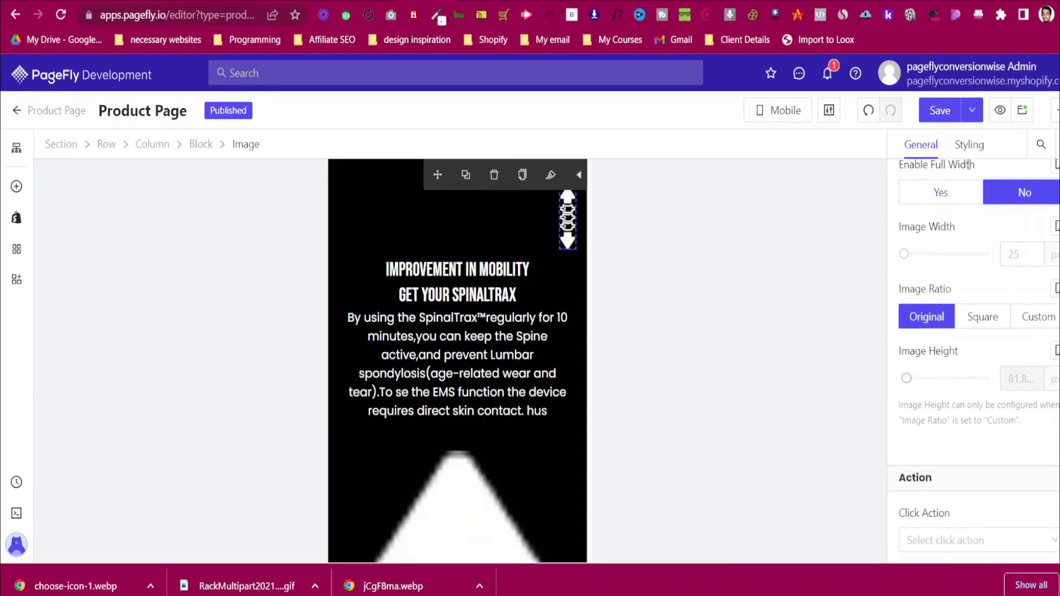
{"action": "left_click", "coordinate": [976, 146]}
{"action": "scroll", "coordinate": [961, 312], "scroll_direction": "up", "scroll_amount": 2}
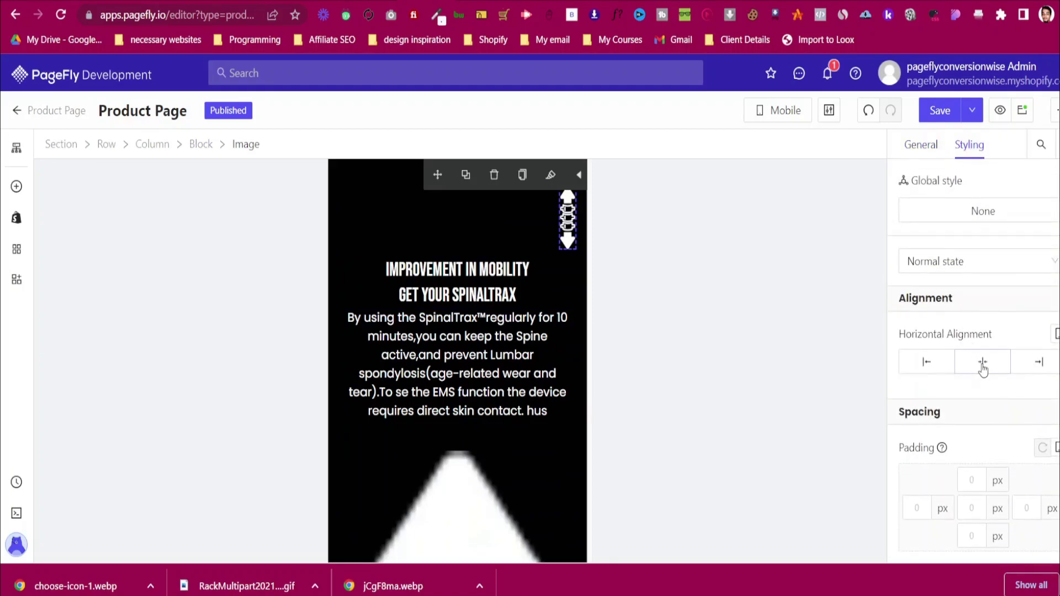
{"action": "scroll", "coordinate": [497, 316], "scroll_direction": "up", "scroll_amount": 3}
Copy the centered icon's styles and apply them to the first column's lower spine icon and the middle column's spine icon
{"action": "scroll", "coordinate": [497, 317], "scroll_direction": "down", "scroll_amount": 8}
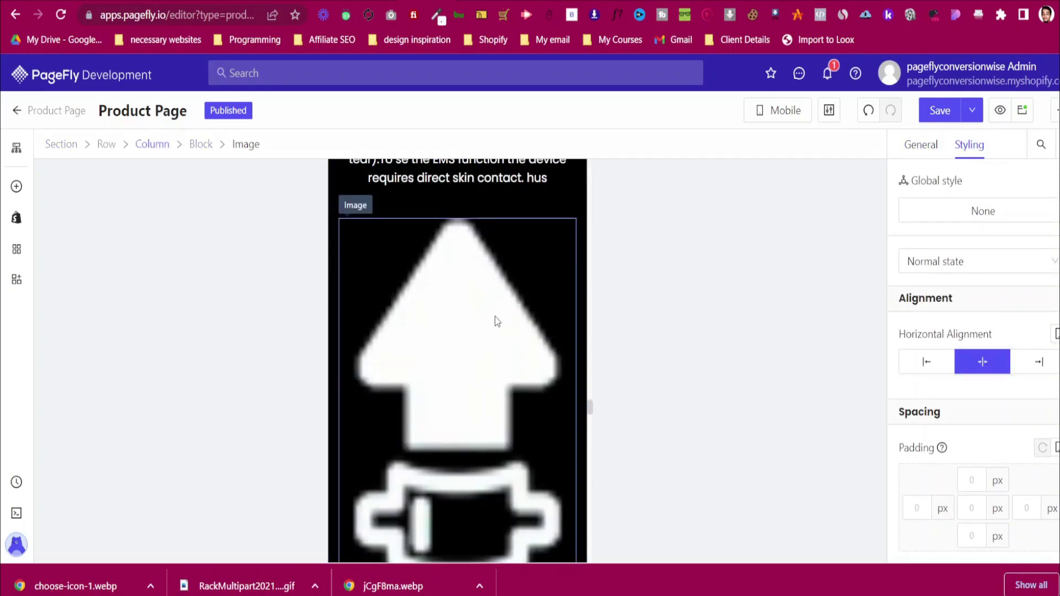
{"action": "scroll", "coordinate": [494, 310], "scroll_direction": "up", "scroll_amount": 5}
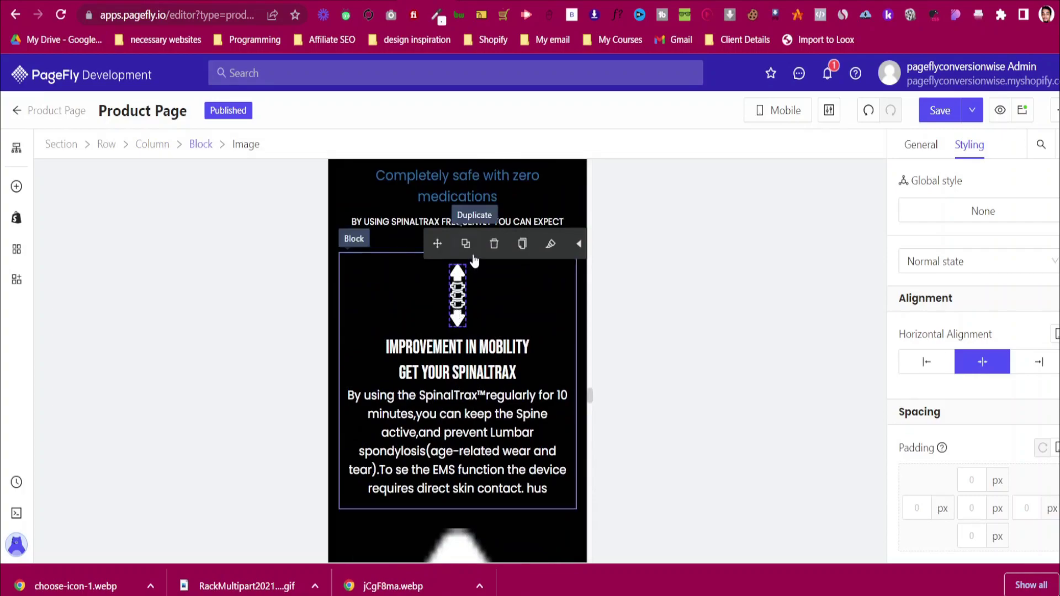
{"action": "left_click", "coordinate": [522, 244]}
{"action": "scroll", "coordinate": [462, 324], "scroll_direction": "down", "scroll_amount": 5}
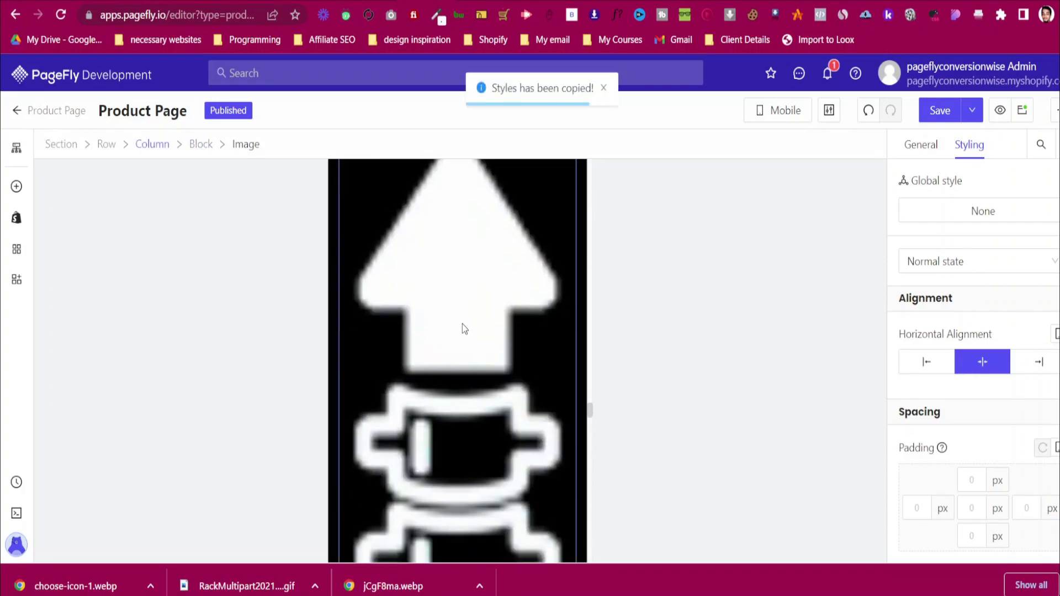
{"action": "scroll", "coordinate": [519, 258], "scroll_direction": "up", "scroll_amount": 2}
{"action": "left_click", "coordinate": [467, 283]}
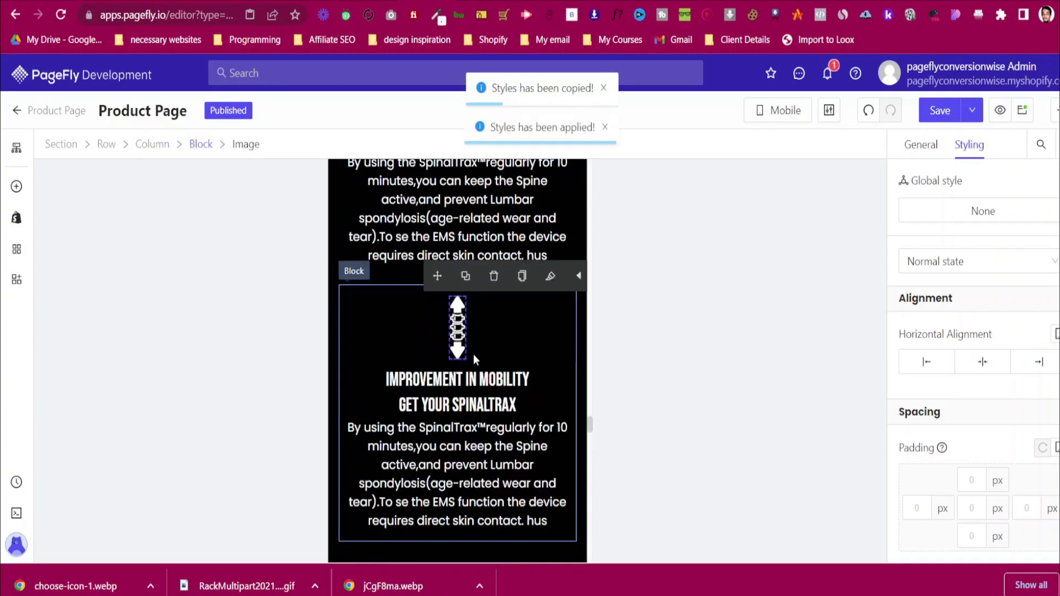
{"action": "scroll", "coordinate": [473, 354], "scroll_direction": "down", "scroll_amount": 4}
{"action": "scroll", "coordinate": [473, 355], "scroll_direction": "down", "scroll_amount": 5}
{"action": "left_click", "coordinate": [478, 355]}
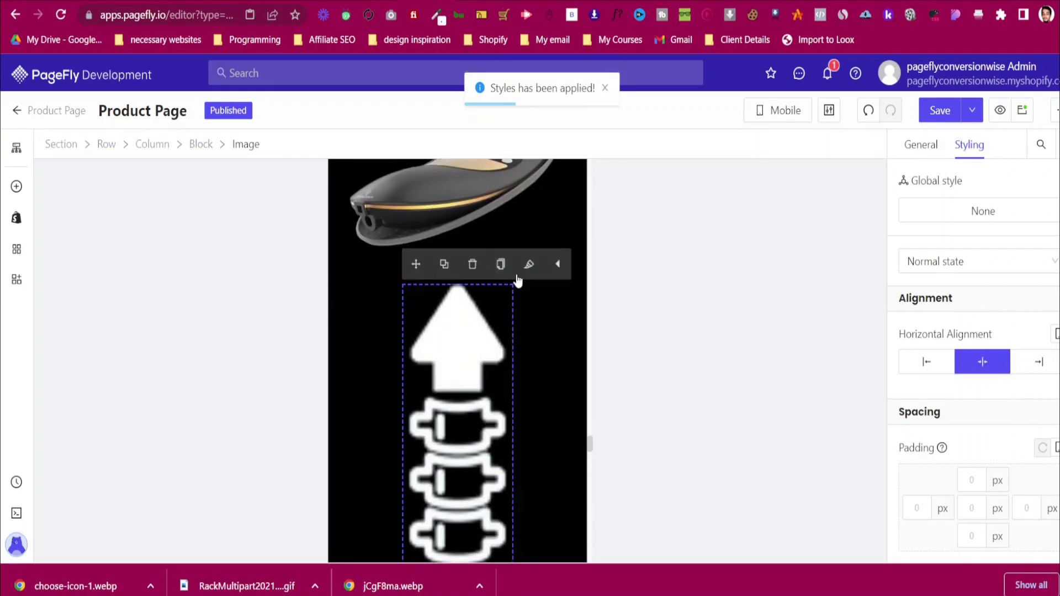
{"action": "left_click", "coordinate": [519, 276]}
Set all mobile margins of the icon-text block below the central product image to 0 px
{"action": "scroll", "coordinate": [398, 265], "scroll_direction": "down", "scroll_amount": 4}
{"action": "scroll", "coordinate": [392, 259], "scroll_direction": "up", "scroll_amount": 3}
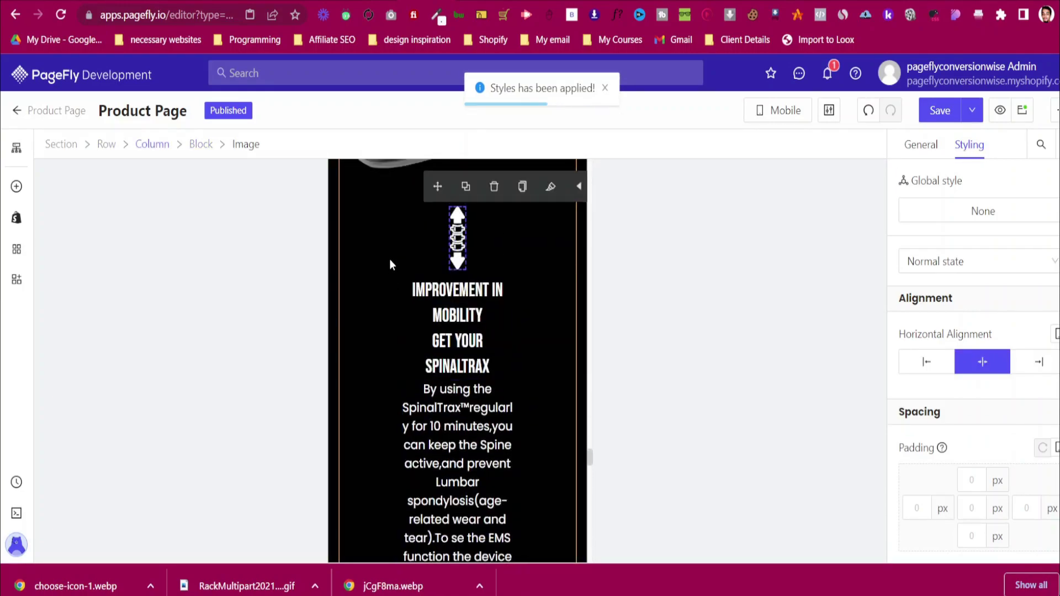
{"action": "left_click", "coordinate": [423, 242]}
{"action": "scroll", "coordinate": [993, 305], "scroll_direction": "down", "scroll_amount": 2}
{"action": "scroll", "coordinate": [994, 305], "scroll_direction": "down", "scroll_amount": 1}
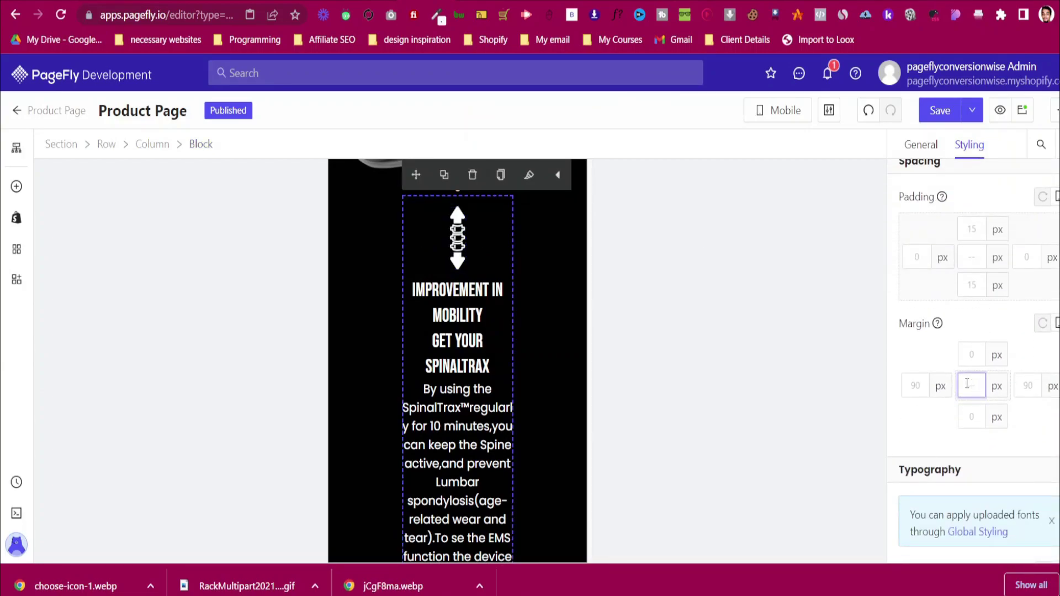
{"action": "left_click", "coordinate": [967, 384]}
{"action": "type", "text": "0"}
{"action": "scroll", "coordinate": [457, 238], "scroll_direction": "down", "scroll_amount": 2}
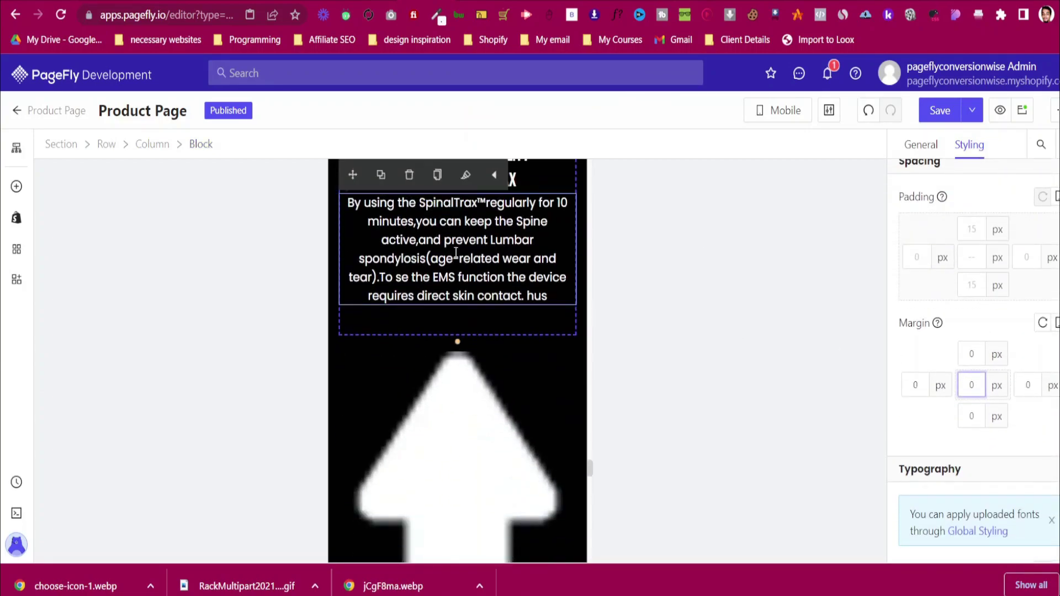
Apply the copied icon styles to both spine icons in the third column
{"action": "scroll", "coordinate": [456, 251], "scroll_direction": "down", "scroll_amount": 2}
{"action": "left_click", "coordinate": [479, 329]}
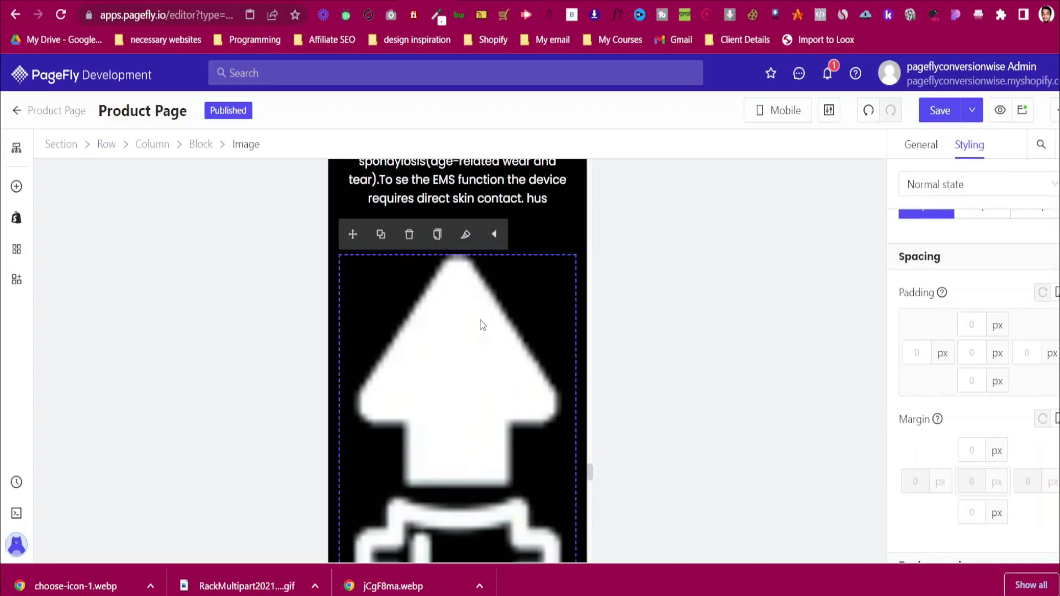
{"action": "left_click", "coordinate": [466, 235]}
{"action": "scroll", "coordinate": [470, 309], "scroll_direction": "down", "scroll_amount": 5}
{"action": "left_click", "coordinate": [480, 340]}
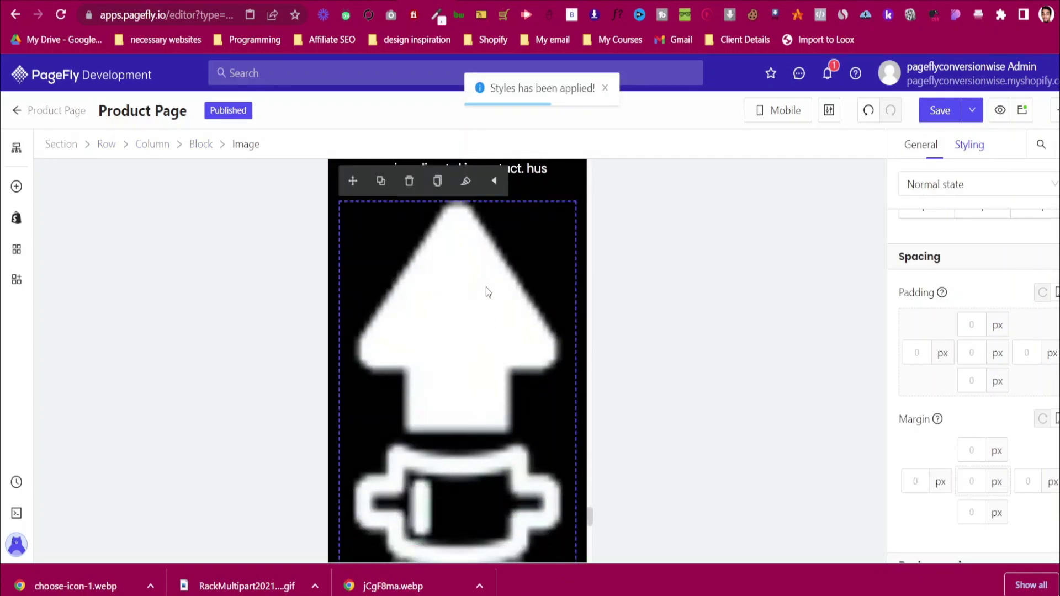
{"action": "left_click", "coordinate": [466, 181]}
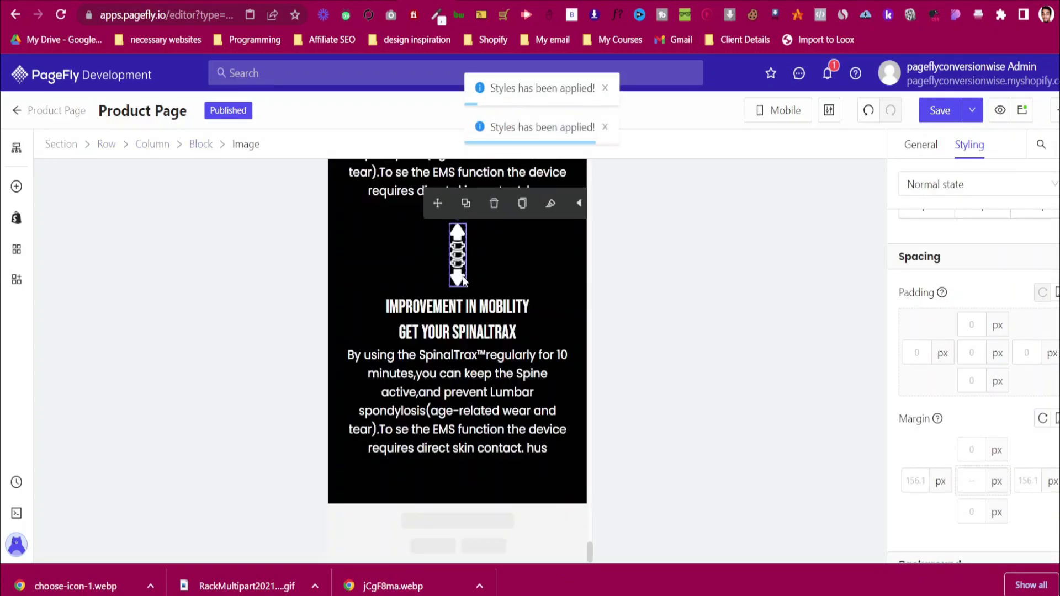
Review the Why Choose SpinalTrax section and the section above it in the mobile layout, checking stacking and spacing
{"action": "left_click", "coordinate": [424, 486]}
{"action": "scroll", "coordinate": [424, 487], "scroll_direction": "up", "scroll_amount": 15}
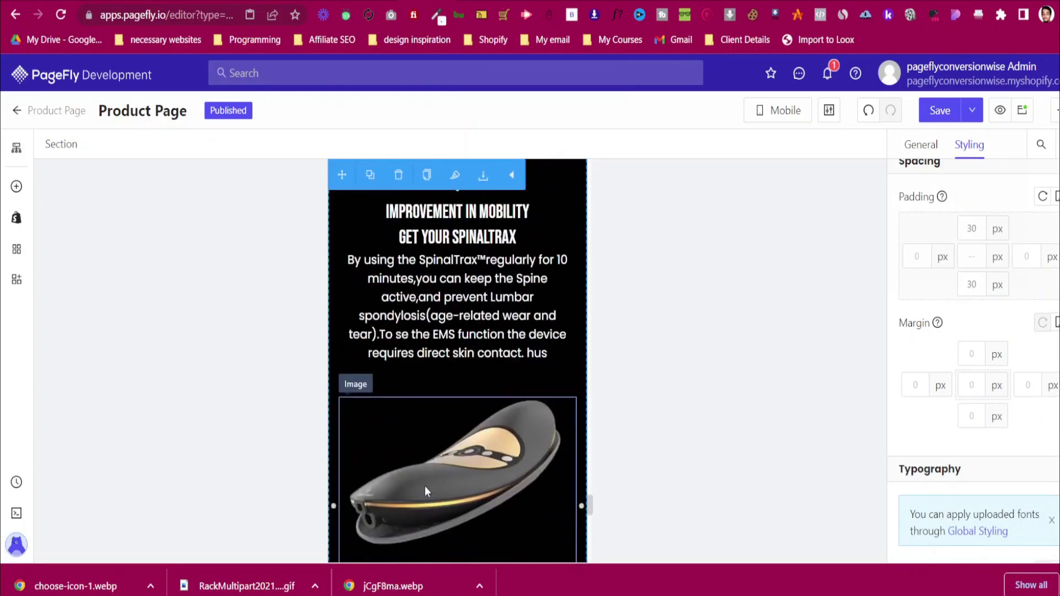
{"action": "scroll", "coordinate": [425, 486], "scroll_direction": "up", "scroll_amount": 5}
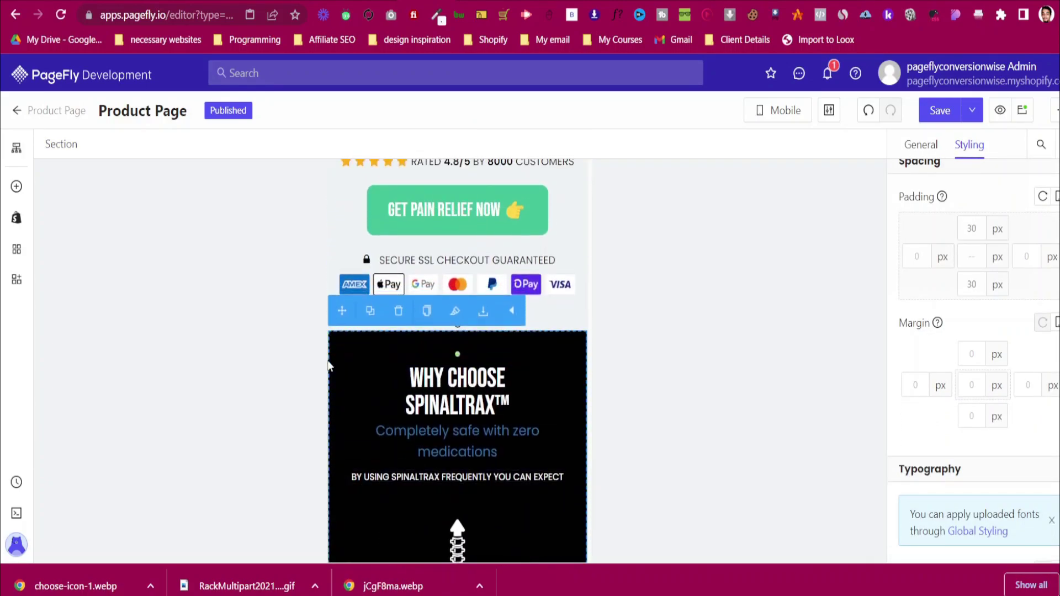
{"action": "scroll", "coordinate": [340, 353], "scroll_direction": "up", "scroll_amount": 3}
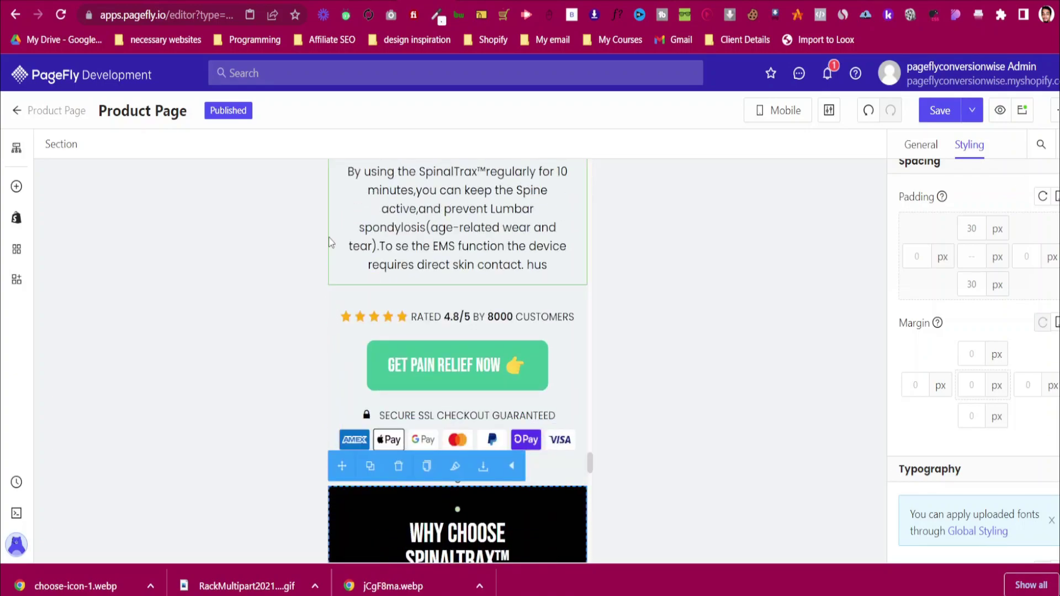
{"action": "left_click", "coordinate": [330, 279]}
{"action": "left_click", "coordinate": [355, 478]}
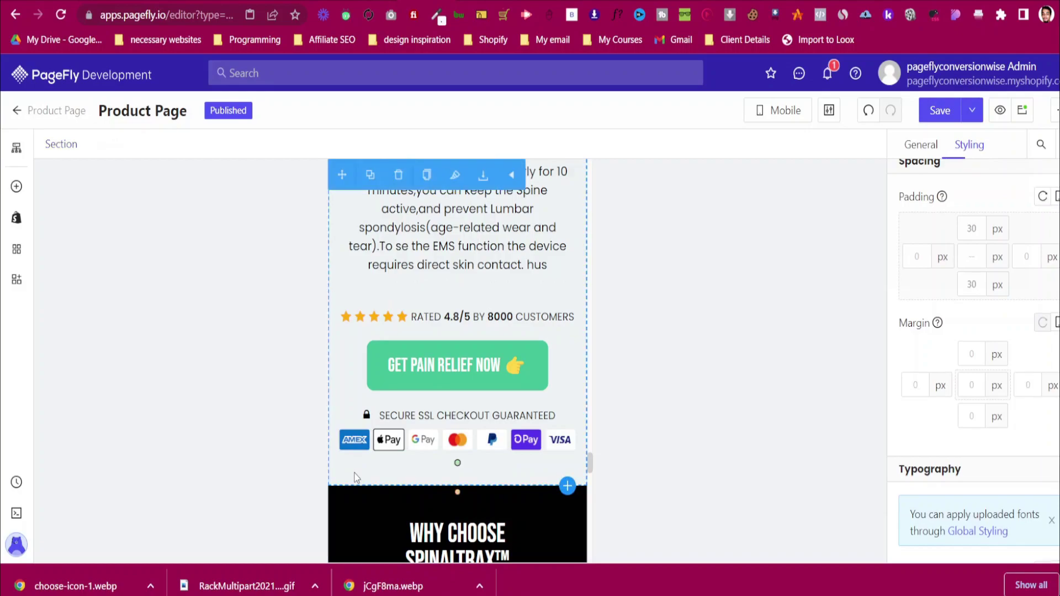
{"action": "scroll", "coordinate": [355, 478], "scroll_direction": "down", "scroll_amount": 15}
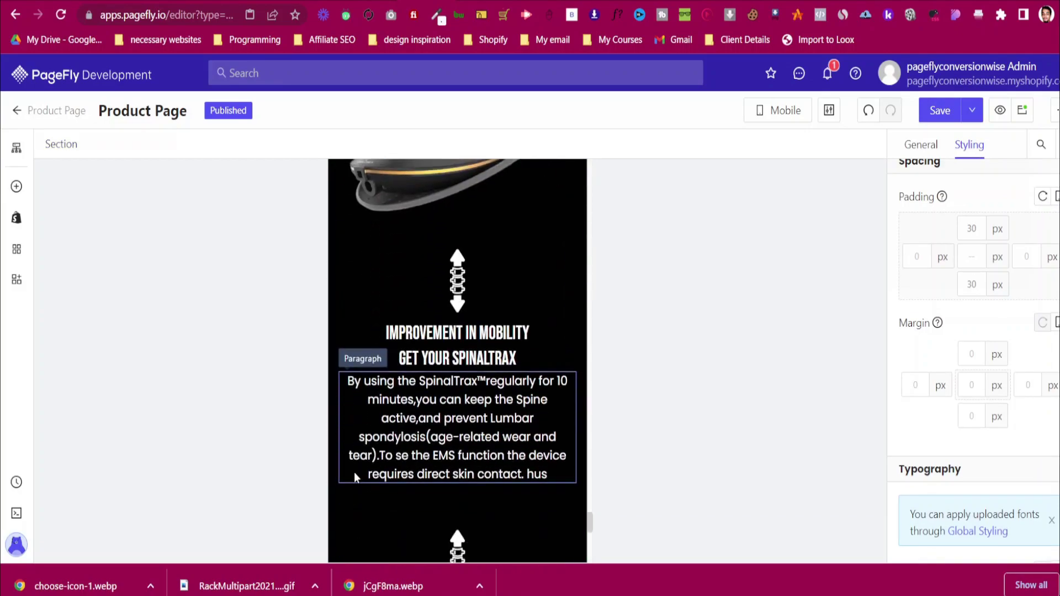
{"action": "scroll", "coordinate": [353, 473], "scroll_direction": "down", "scroll_amount": 10}
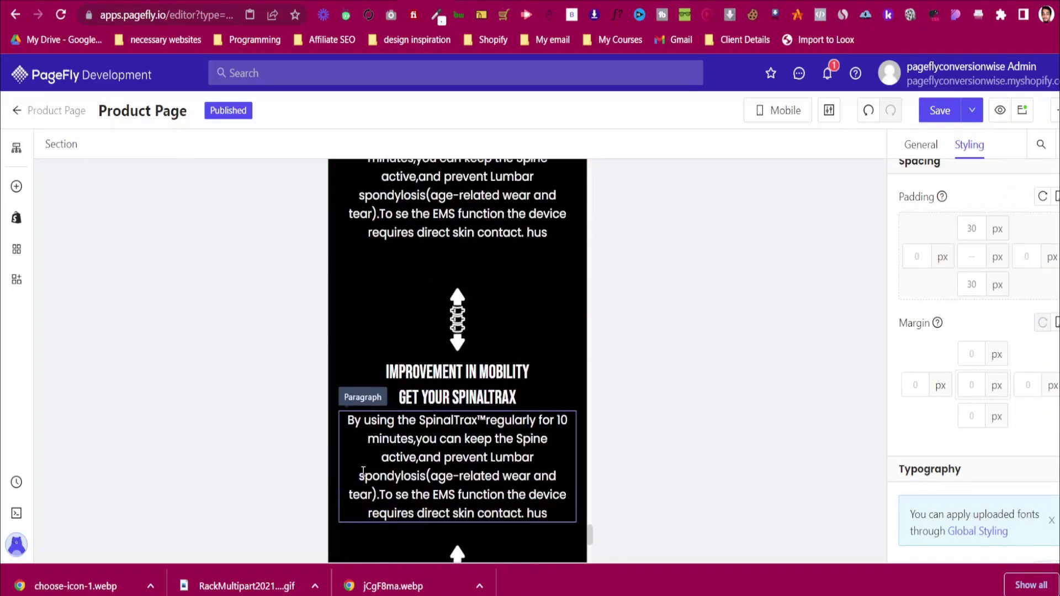
Return to the All Devices layout and center the spine icon below the central product image horizontally
{"action": "left_click", "coordinate": [779, 116]}
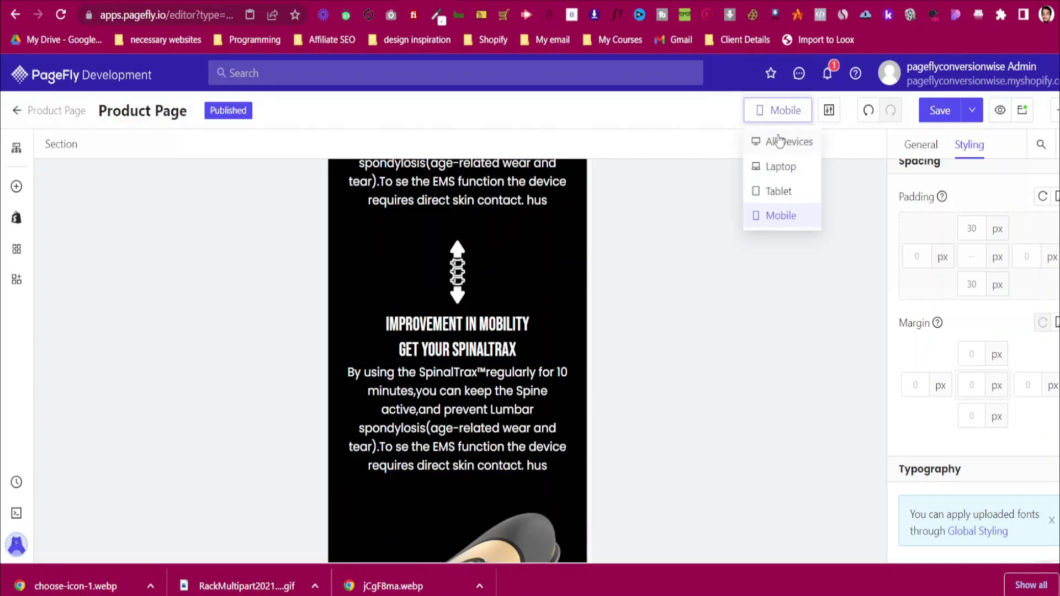
{"action": "left_click", "coordinate": [772, 143]}
{"action": "scroll", "coordinate": [666, 243], "scroll_direction": "down", "scroll_amount": 8}
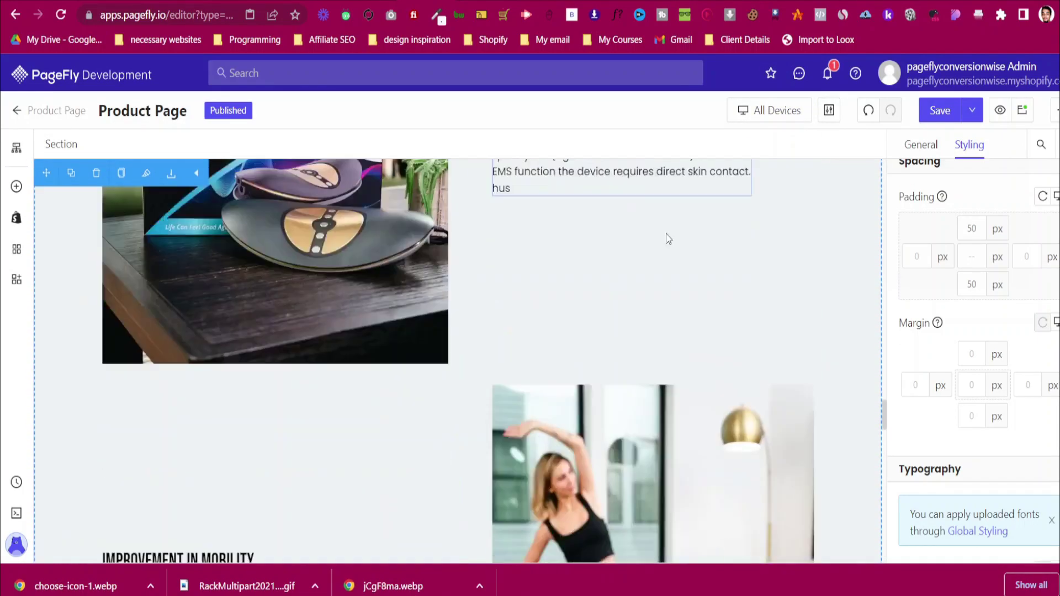
{"action": "scroll", "coordinate": [565, 301], "scroll_direction": "down", "scroll_amount": 4}
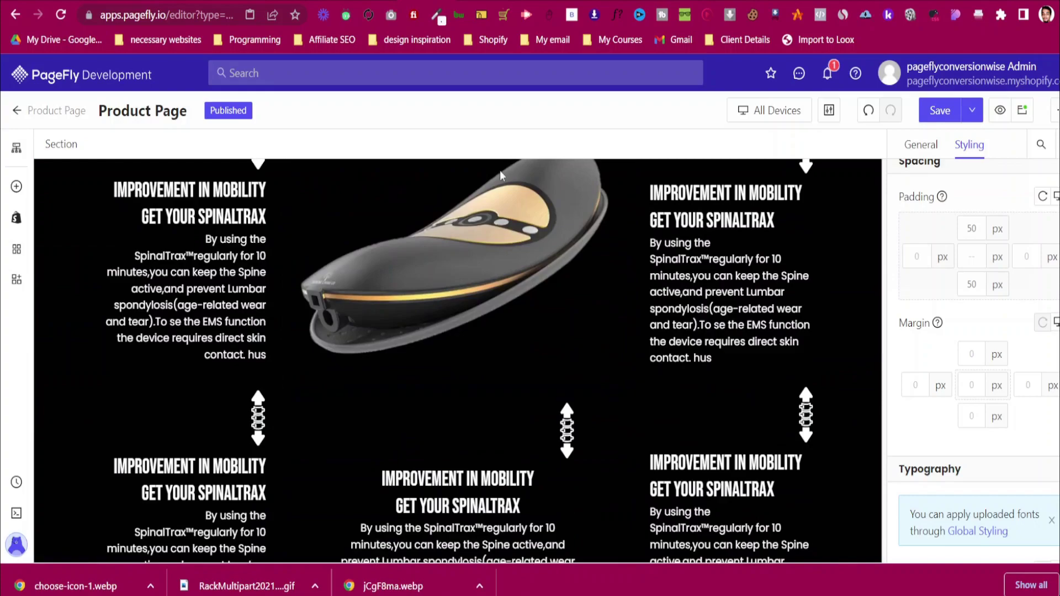
{"action": "left_click", "coordinate": [524, 422]}
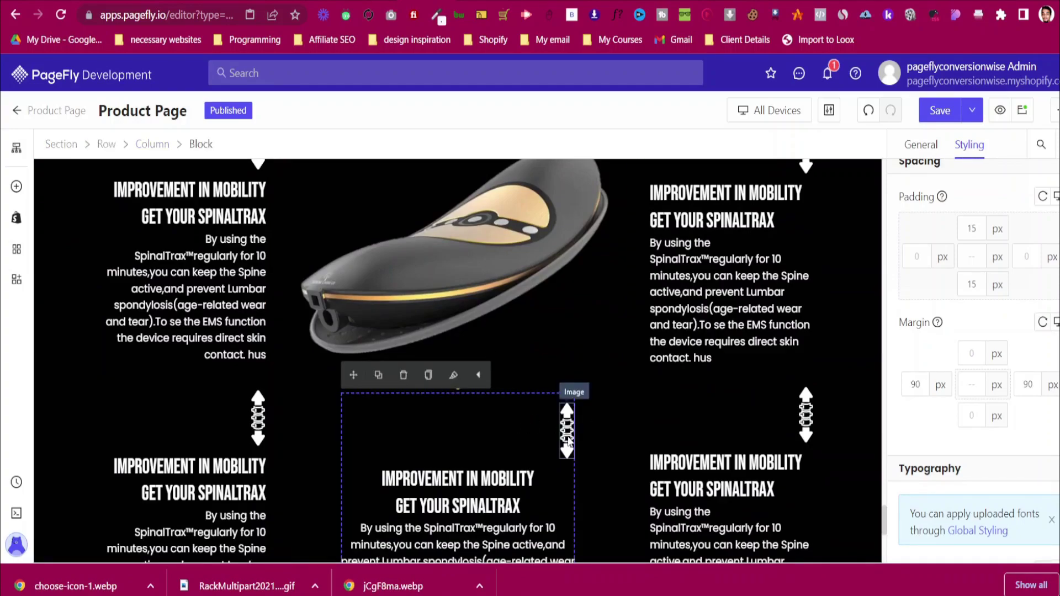
{"action": "left_click", "coordinate": [568, 429]}
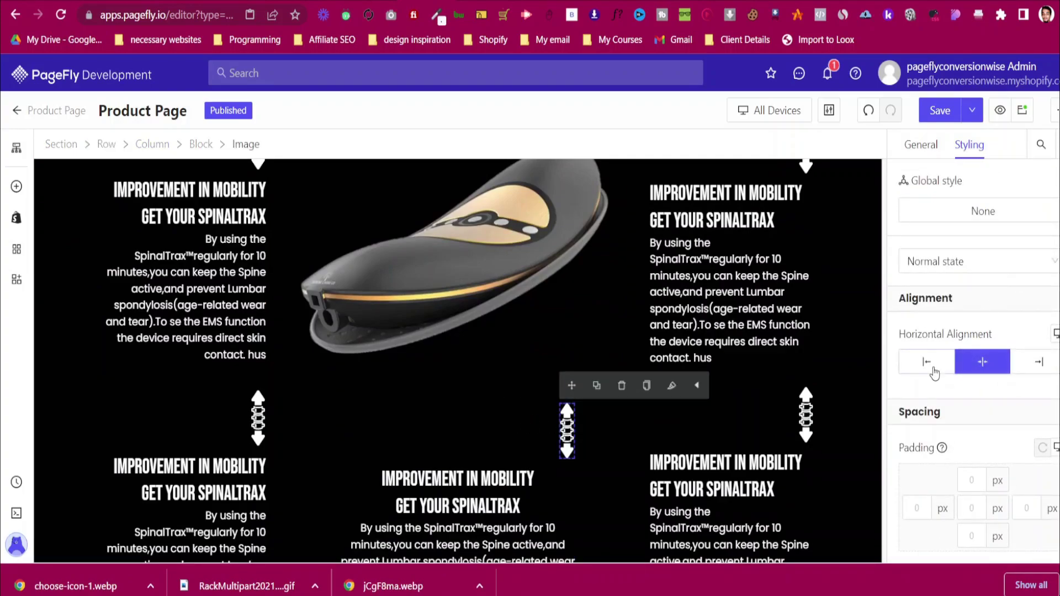
{"action": "left_click", "coordinate": [933, 370]}
{"action": "left_click", "coordinate": [982, 362]}
{"action": "scroll", "coordinate": [429, 390], "scroll_direction": "down", "scroll_amount": 5}
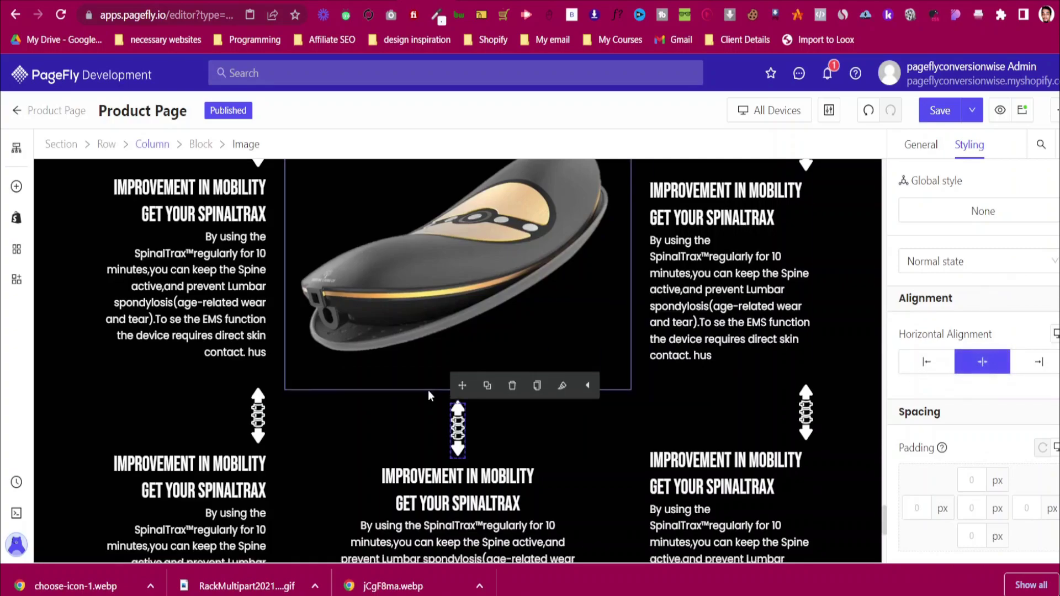
Examine the product-feature carousel below the SpinalTrax image on the reference page at mobile width, stepping through its slides
{"action": "scroll", "coordinate": [425, 389], "scroll_direction": "up", "scroll_amount": 4}
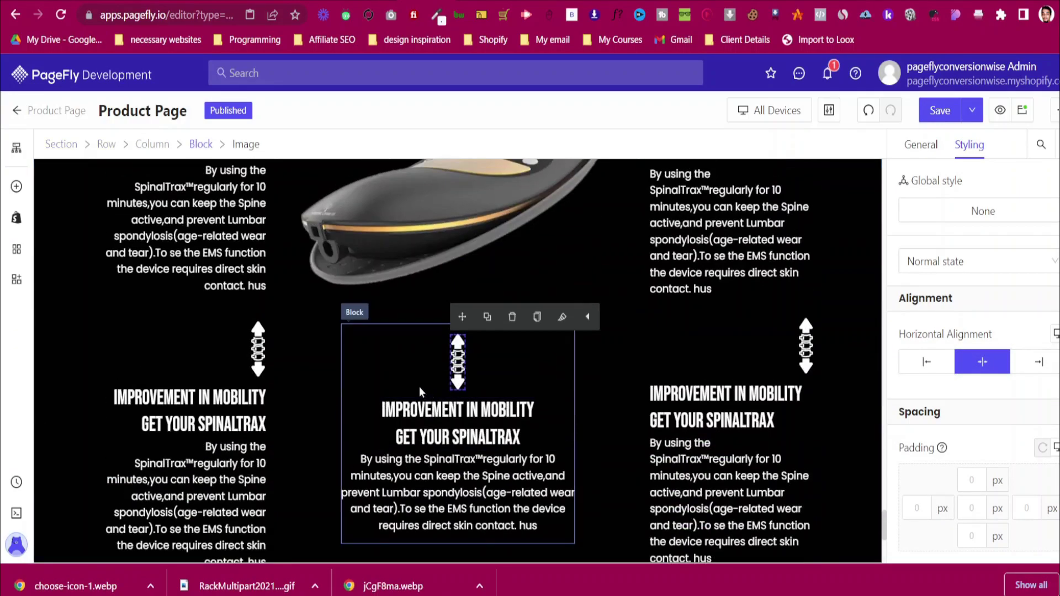
{"action": "left_click", "coordinate": [383, 373]}
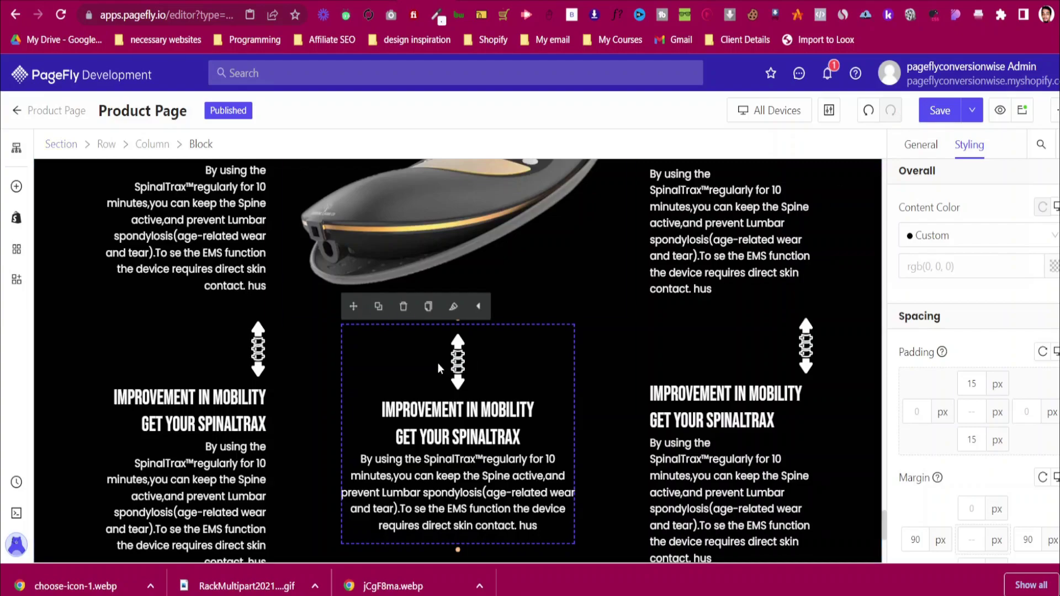
{"action": "left_click", "coordinate": [696, 2]}
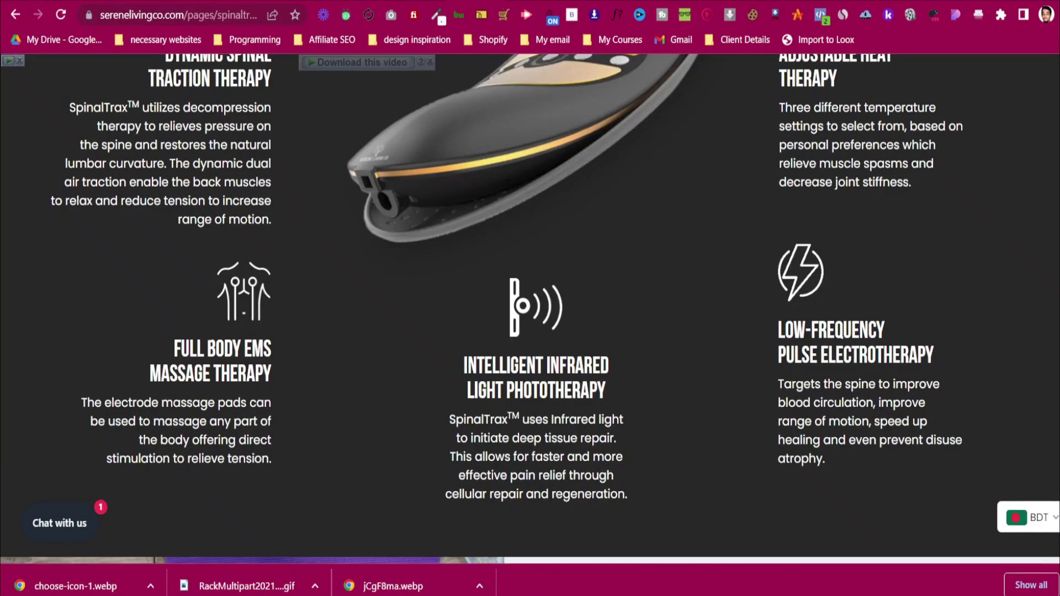
{"action": "left_click", "coordinate": [1031, 1]}
{"action": "scroll", "coordinate": [184, 285], "scroll_direction": "down", "scroll_amount": 8}
{"action": "scroll", "coordinate": [187, 285], "scroll_direction": "up", "scroll_amount": 7}
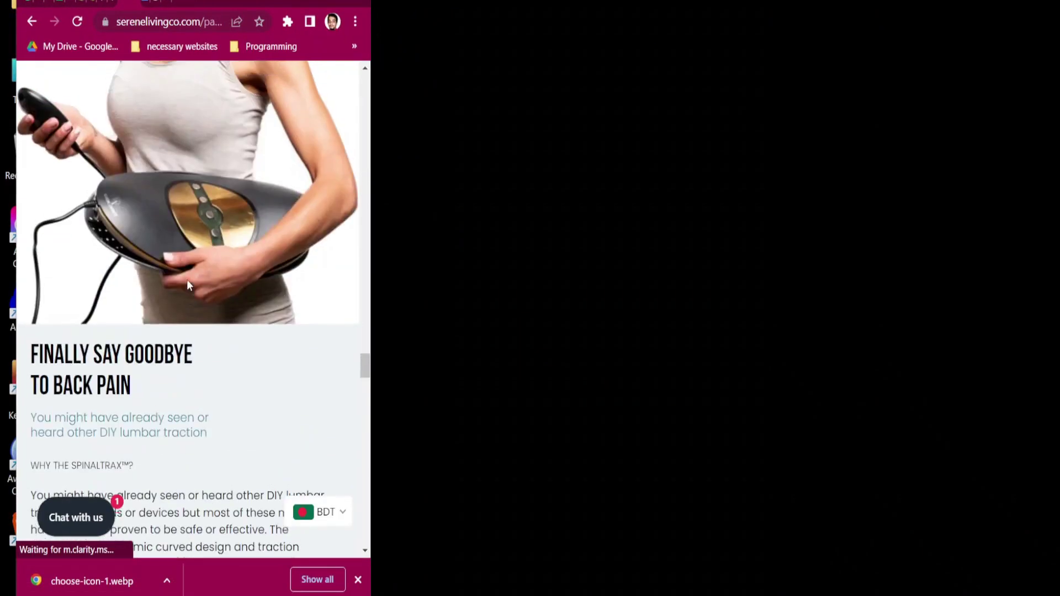
{"action": "scroll", "coordinate": [188, 284], "scroll_direction": "down", "scroll_amount": 10}
{"action": "scroll", "coordinate": [235, 285], "scroll_direction": "up", "scroll_amount": 2}
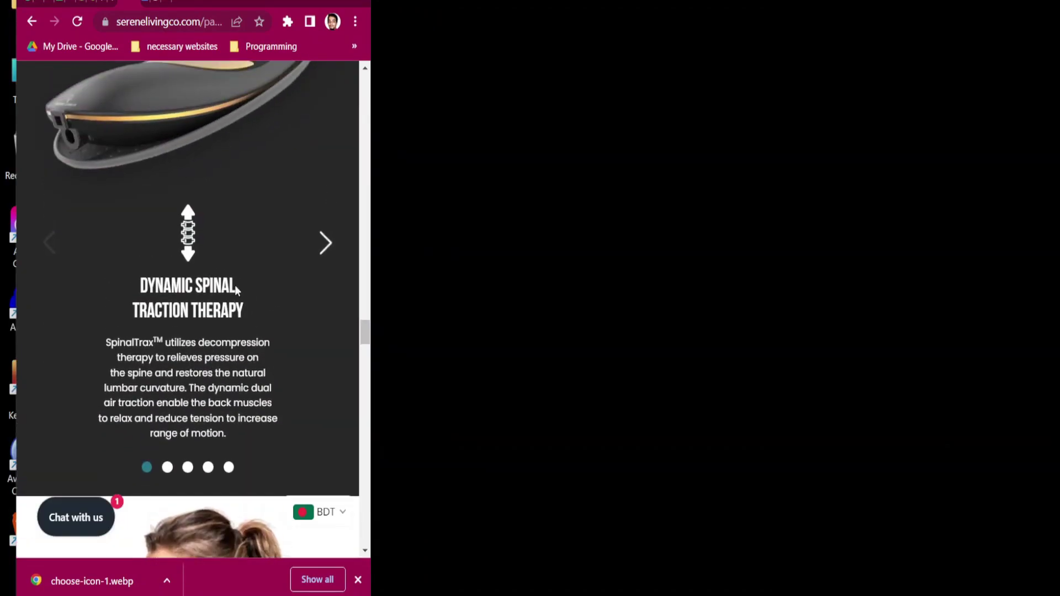
{"action": "left_click", "coordinate": [323, 243]}
{"action": "left_click", "coordinate": [324, 244]}
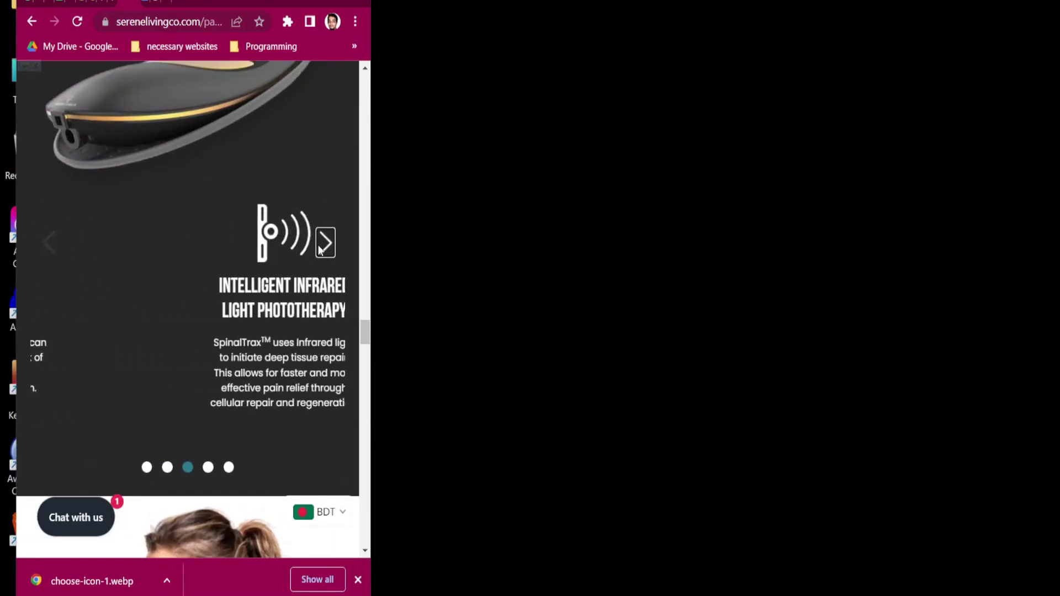
Examine the Pain Relief in 3 Simple Steps carousel on the mobile-width reference page, advancing through its steps
{"action": "scroll", "coordinate": [309, 249], "scroll_direction": "up", "scroll_amount": 10}
{"action": "scroll", "coordinate": [304, 255], "scroll_direction": "up", "scroll_amount": 15}
{"action": "scroll", "coordinate": [308, 257], "scroll_direction": "up", "scroll_amount": 3}
{"action": "scroll", "coordinate": [307, 257], "scroll_direction": "down", "scroll_amount": 15}
{"action": "scroll", "coordinate": [308, 257], "scroll_direction": "up", "scroll_amount": 4}
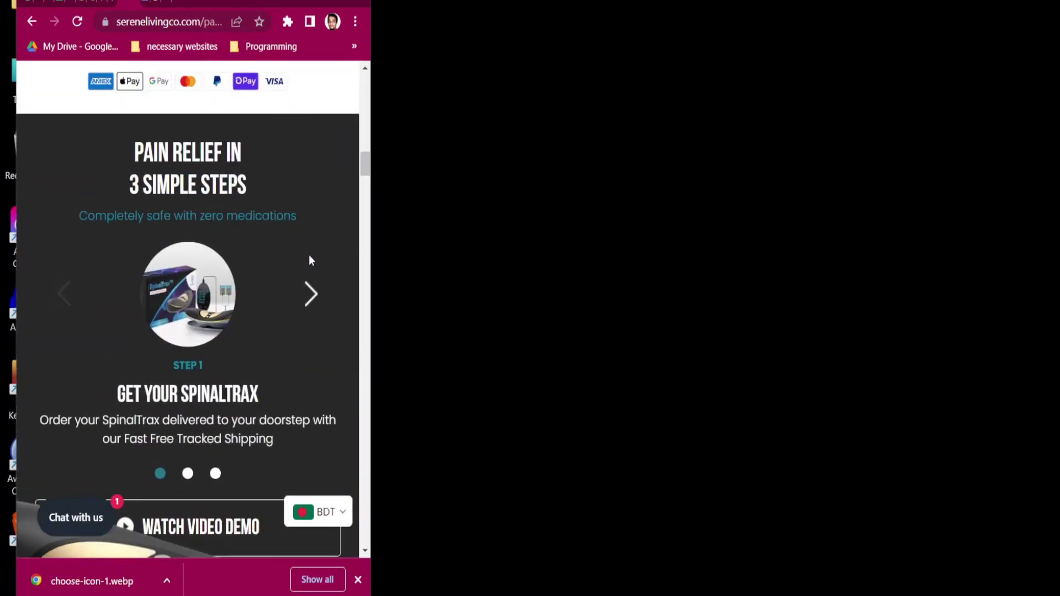
{"action": "left_click", "coordinate": [315, 301]}
{"action": "left_click", "coordinate": [315, 301]}
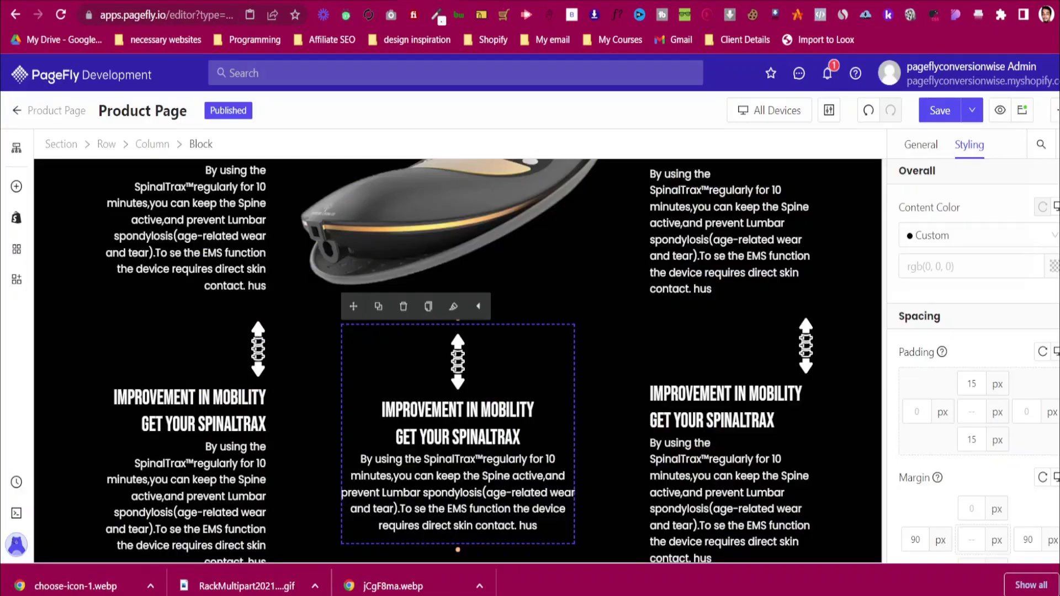
Return to the PageFly editor, check the Why Choose SpinalTrax section on desktop, and save the page
{"action": "scroll", "coordinate": [336, 220], "scroll_direction": "up", "scroll_amount": 4}
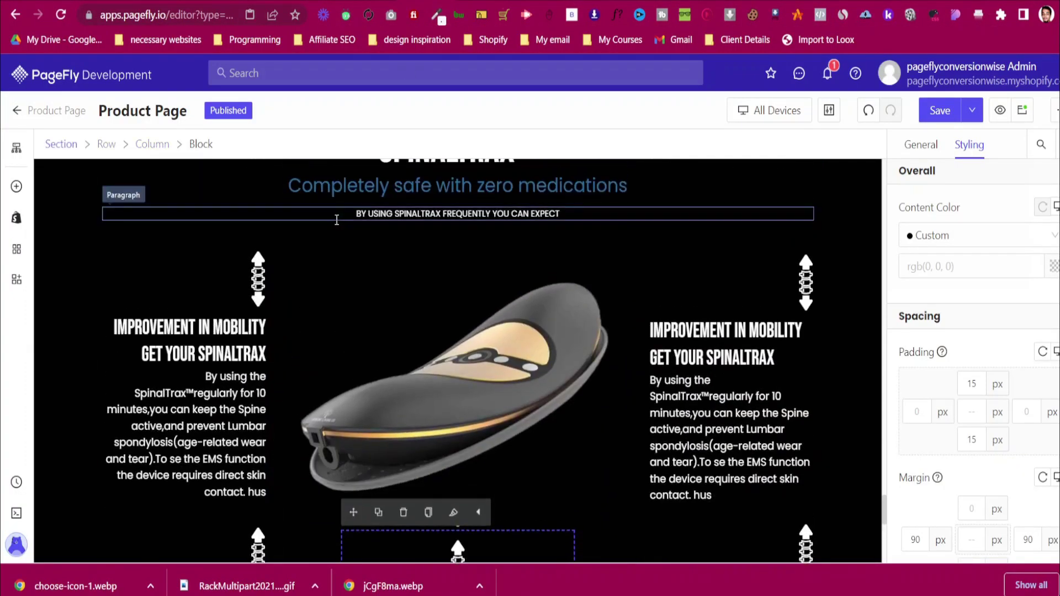
{"action": "left_click", "coordinate": [54, 307]}
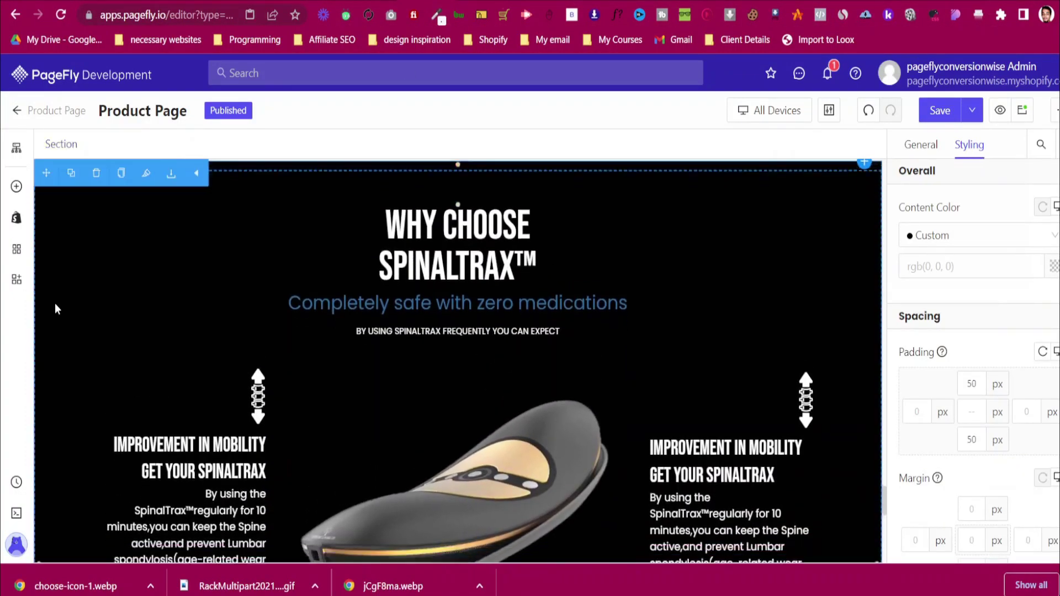
{"action": "scroll", "coordinate": [56, 309], "scroll_direction": "down", "scroll_amount": 5}
{"action": "scroll", "coordinate": [59, 310], "scroll_direction": "down", "scroll_amount": 3}
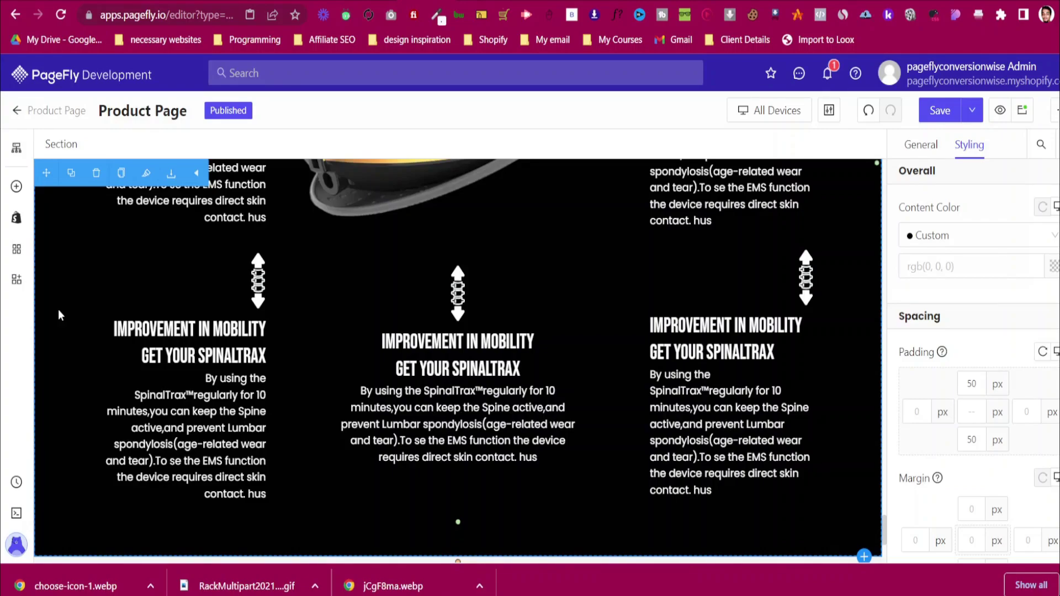
{"action": "scroll", "coordinate": [88, 320], "scroll_direction": "down", "scroll_amount": 3}
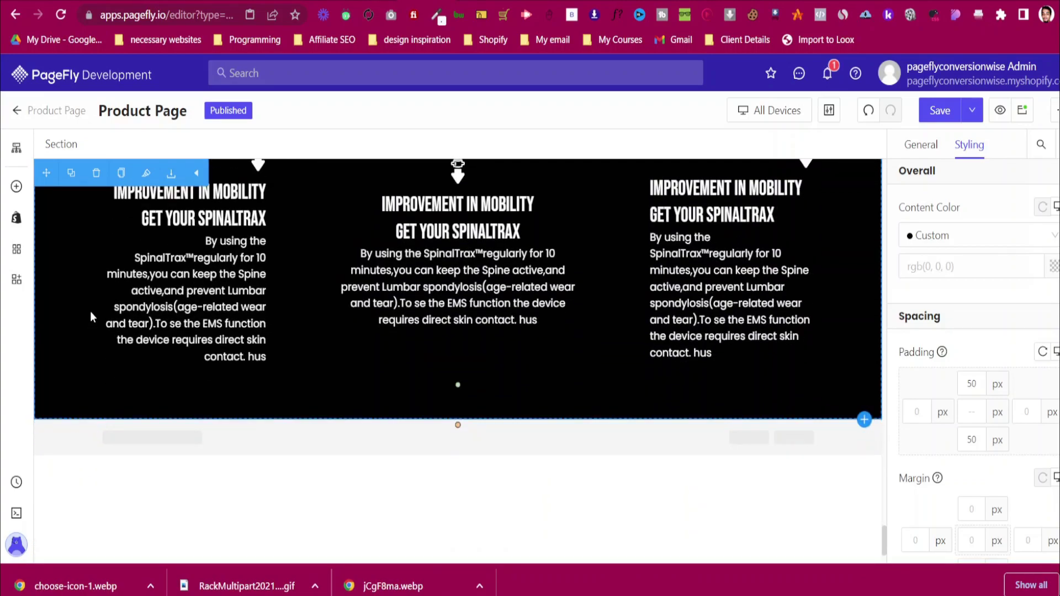
{"action": "scroll", "coordinate": [90, 312], "scroll_direction": "up", "scroll_amount": 1}
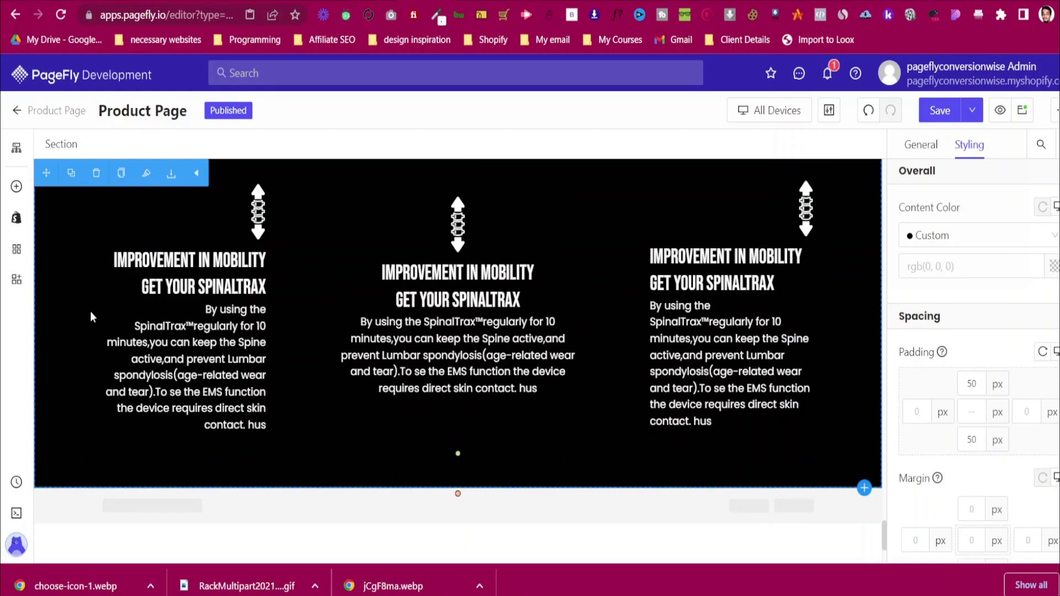
{"action": "scroll", "coordinate": [524, 287], "scroll_direction": "up", "scroll_amount": 3}
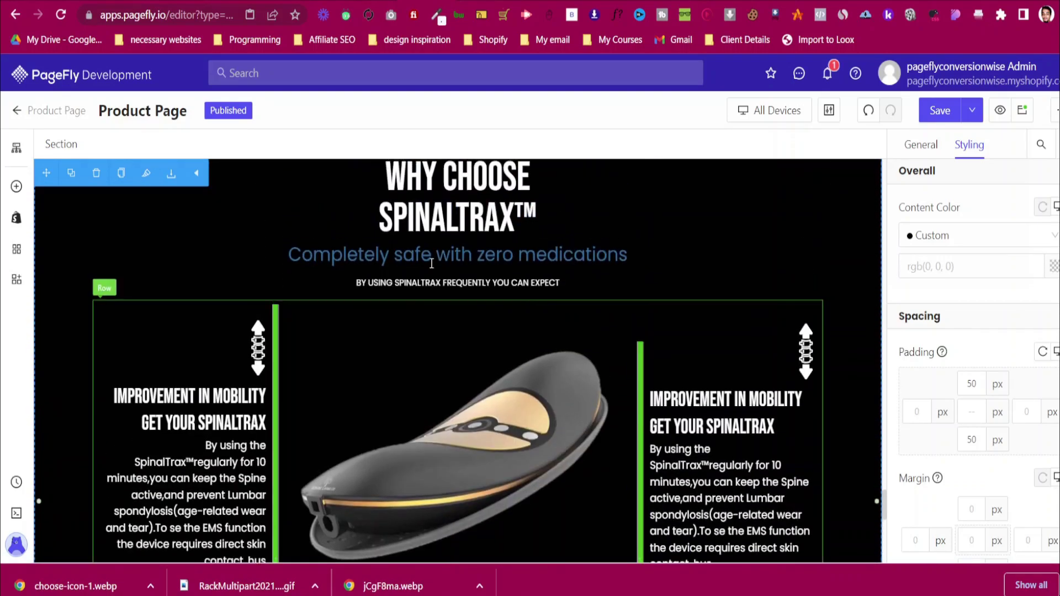
{"action": "scroll", "coordinate": [556, 205], "scroll_direction": "up", "scroll_amount": 2}
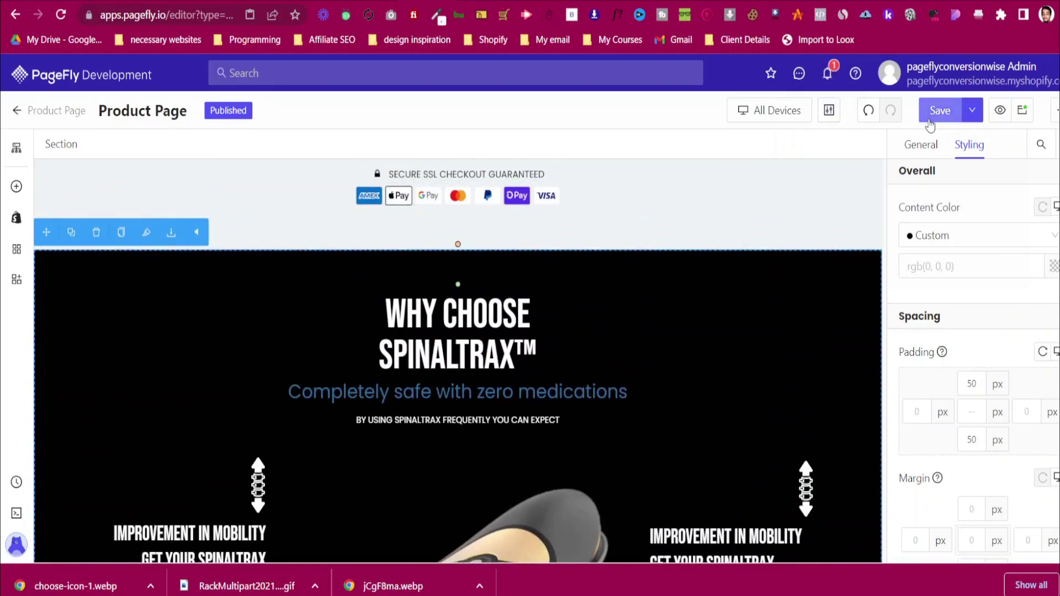
Switch to the desktop reference page and examine the layout of the Finally Say Goodbye to Back Pain section
{"action": "left_click", "coordinate": [476, 1]}
{"action": "scroll", "coordinate": [514, 343], "scroll_direction": "down", "scroll_amount": 9}
{"action": "scroll", "coordinate": [514, 338], "scroll_direction": "down", "scroll_amount": 20}
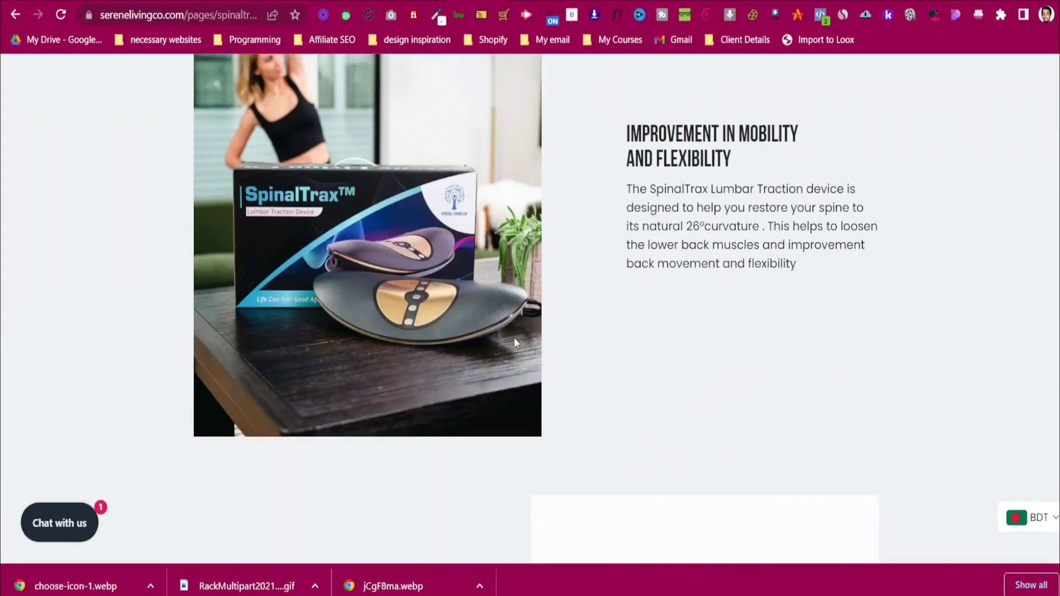
{"action": "scroll", "coordinate": [515, 343], "scroll_direction": "down", "scroll_amount": 20}
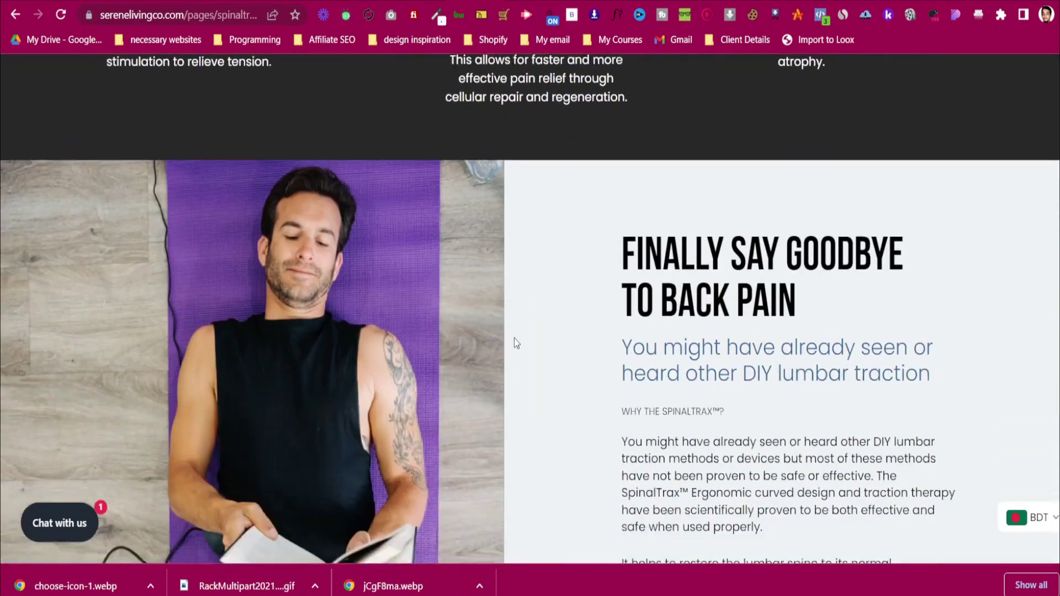
{"action": "scroll", "coordinate": [516, 339], "scroll_direction": "up", "scroll_amount": 7}
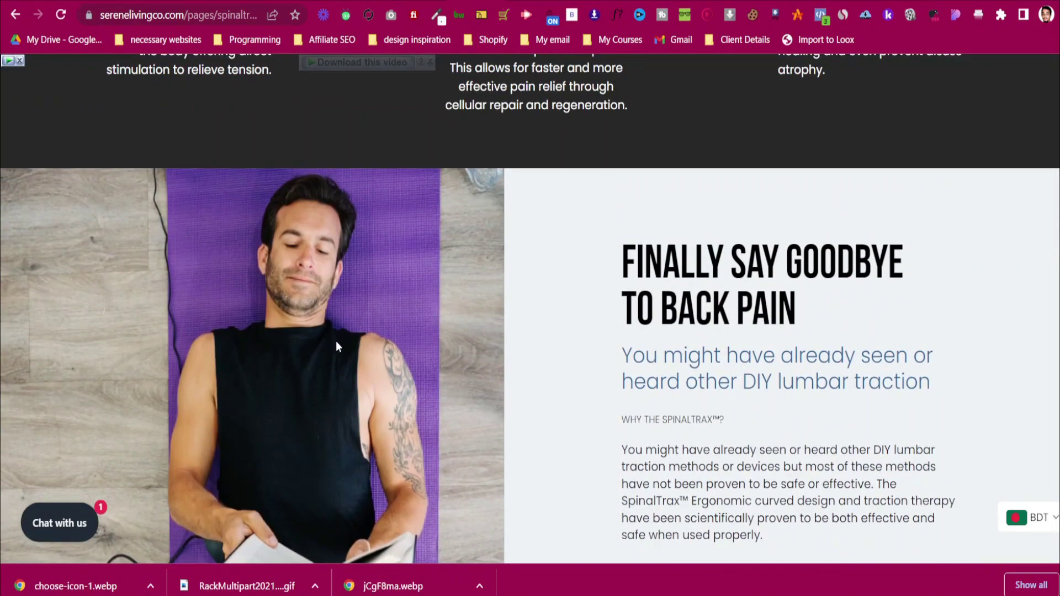
{"action": "right_click", "coordinate": [444, 292]}
{"action": "left_click", "coordinate": [575, 252]}
{"action": "scroll", "coordinate": [576, 259], "scroll_direction": "down", "scroll_amount": 6}
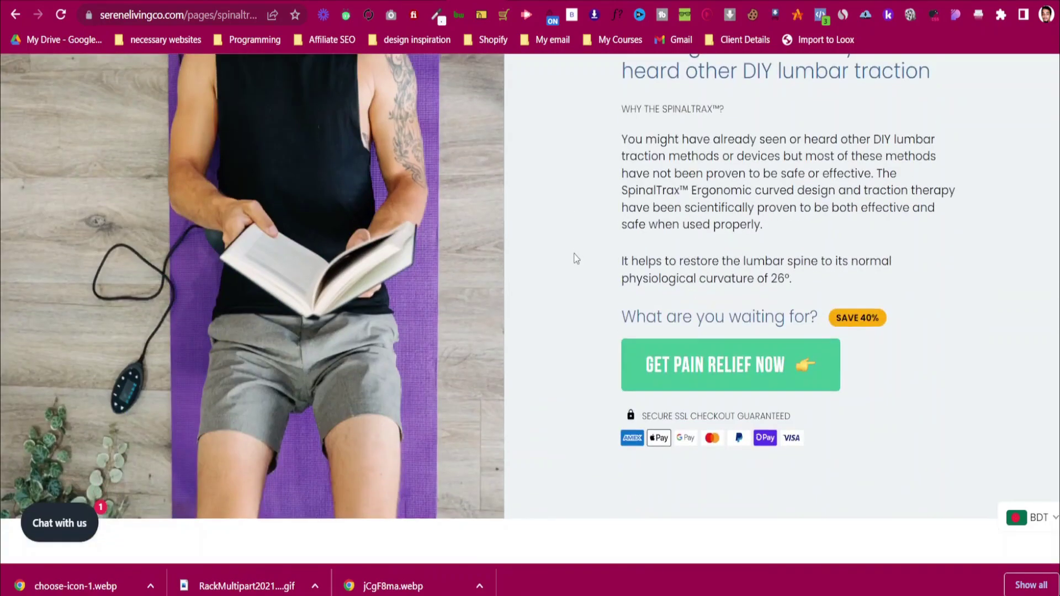
{"action": "scroll", "coordinate": [576, 259], "scroll_direction": "up", "scroll_amount": 7}
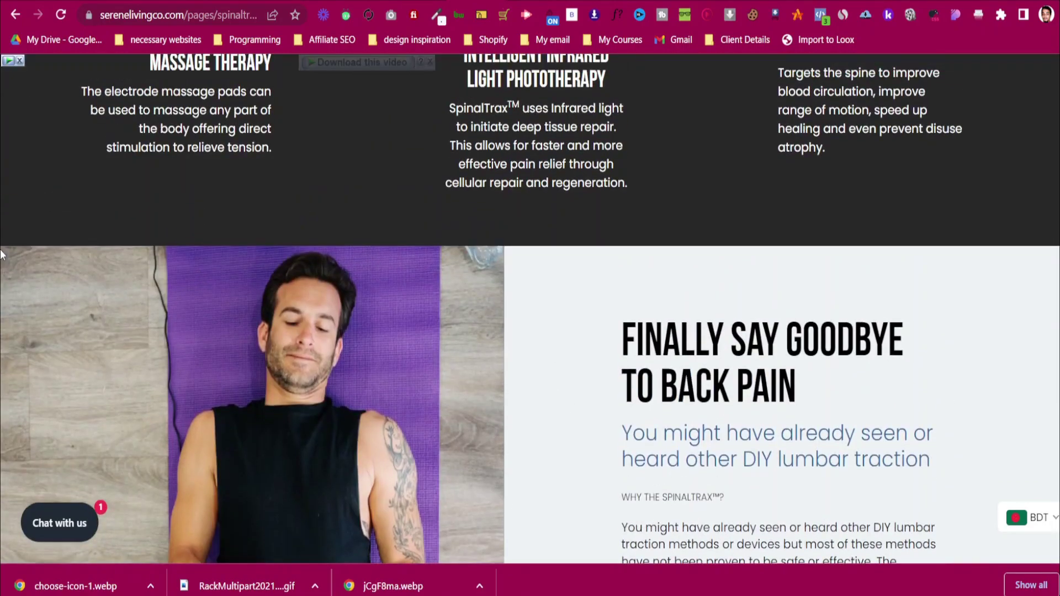
{"action": "scroll", "coordinate": [953, 262], "scroll_direction": "down", "scroll_amount": 4}
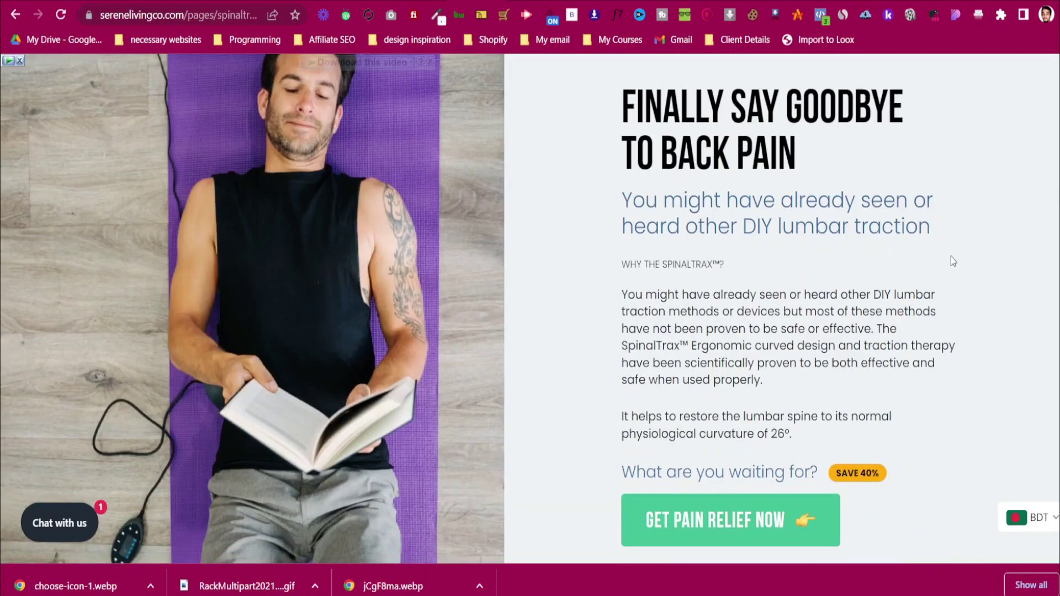
Save the photo from the Finally Say Goodbye section to Downloads as finally-img.webp
{"action": "scroll", "coordinate": [235, 372], "scroll_direction": "up", "scroll_amount": 3}
{"action": "right_click", "coordinate": [173, 280]}
{"action": "left_click", "coordinate": [212, 320]}
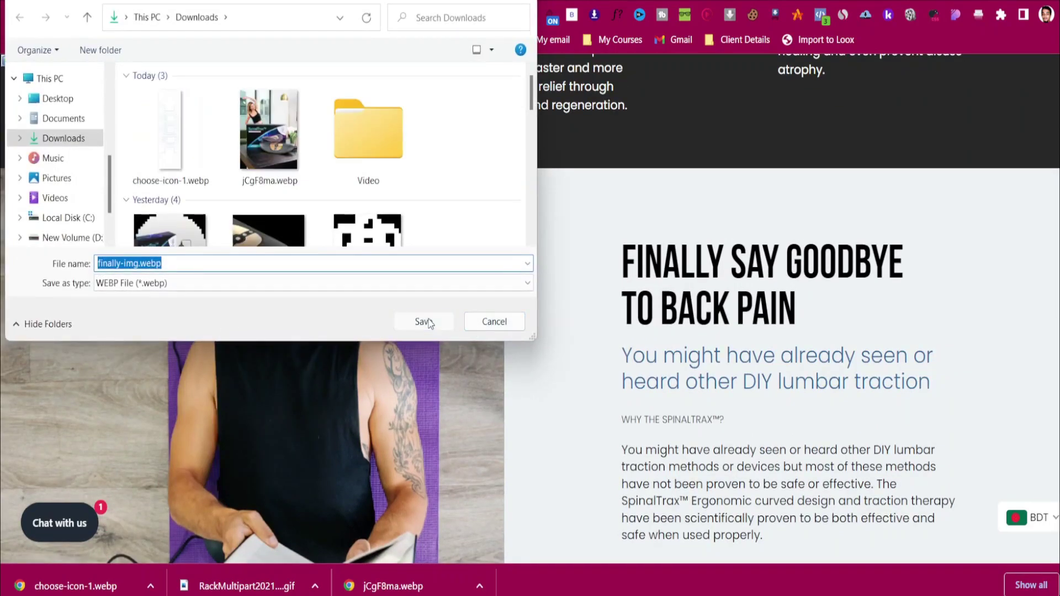
{"action": "left_click", "coordinate": [423, 322]}
Return to the PageFly editor and insert a two-column section directly above the Why Choose SpinalTrax section
{"action": "scroll", "coordinate": [544, 340], "scroll_direction": "down", "scroll_amount": 8}
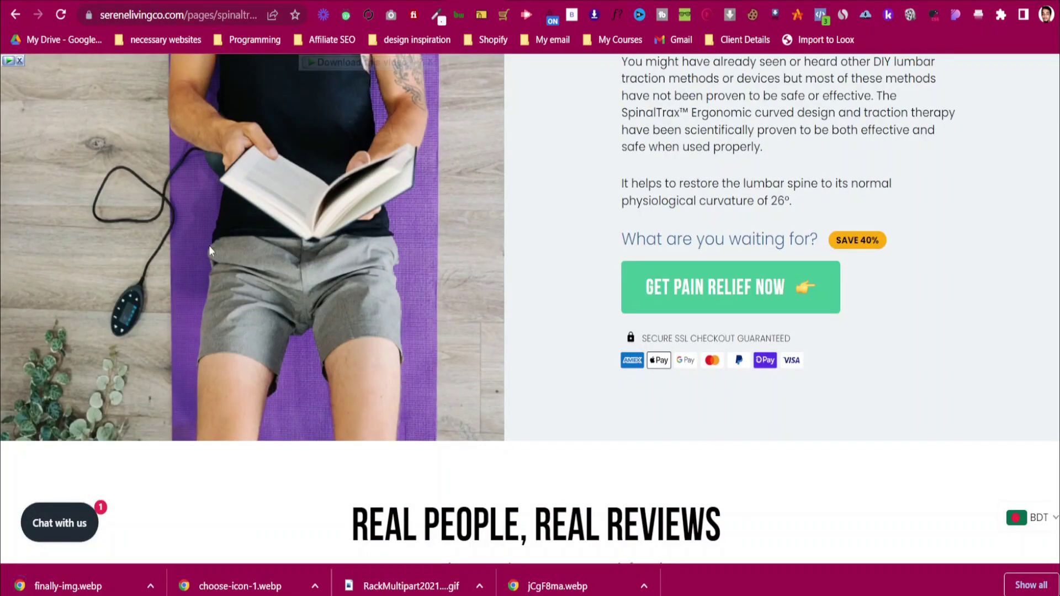
{"action": "scroll", "coordinate": [498, 300], "scroll_direction": "up", "scroll_amount": 4}
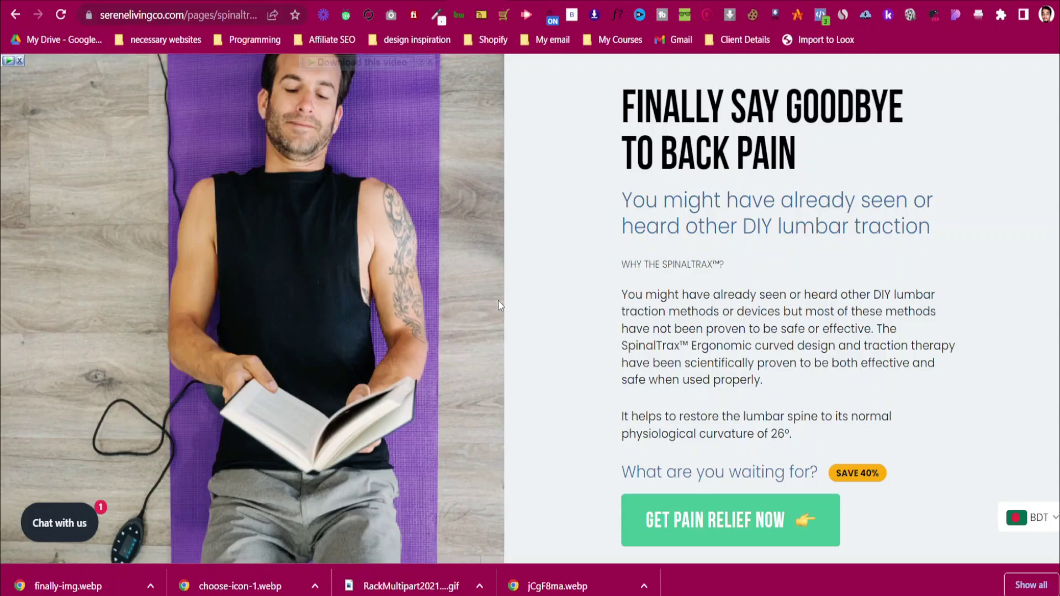
{"action": "scroll", "coordinate": [499, 276], "scroll_direction": "up", "scroll_amount": 2}
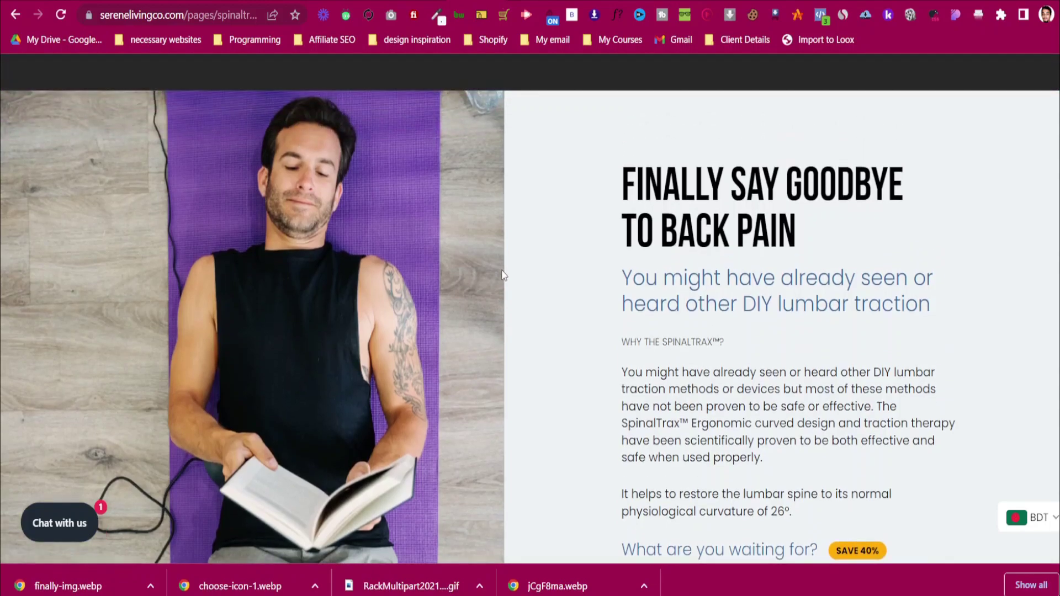
{"action": "key", "text": "ctrl+Tab"}
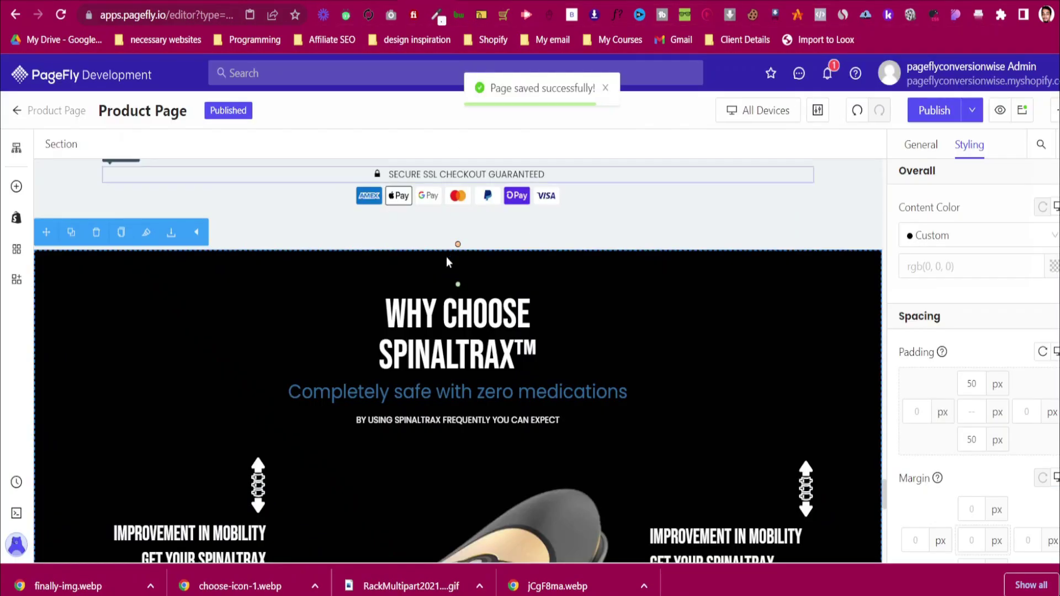
{"action": "scroll", "coordinate": [446, 273], "scroll_direction": "down", "scroll_amount": 7}
{"action": "scroll", "coordinate": [446, 273], "scroll_direction": "up", "scroll_amount": 7}
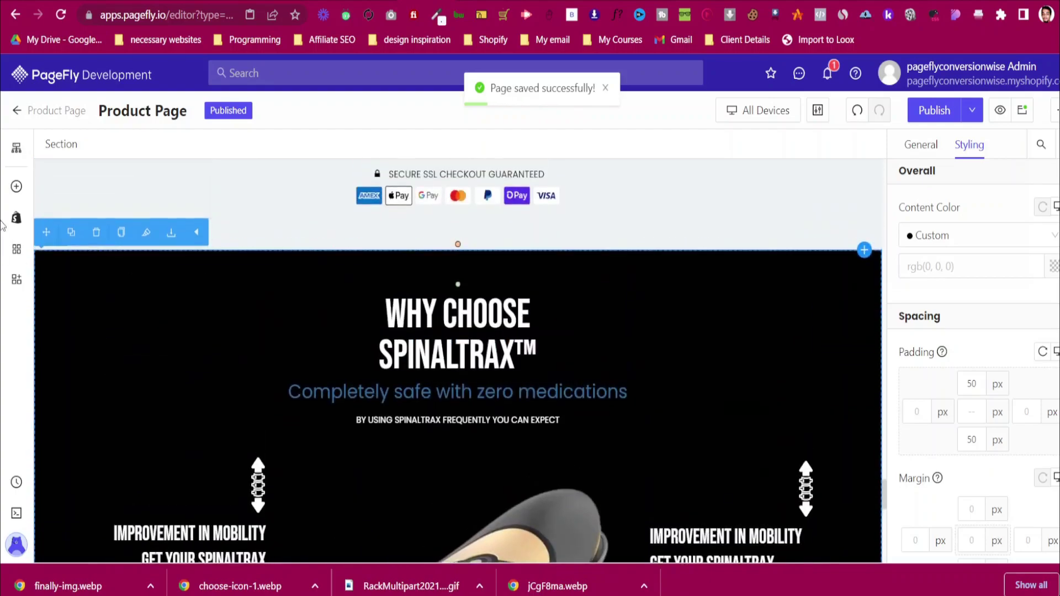
{"action": "left_click", "coordinate": [15, 187]}
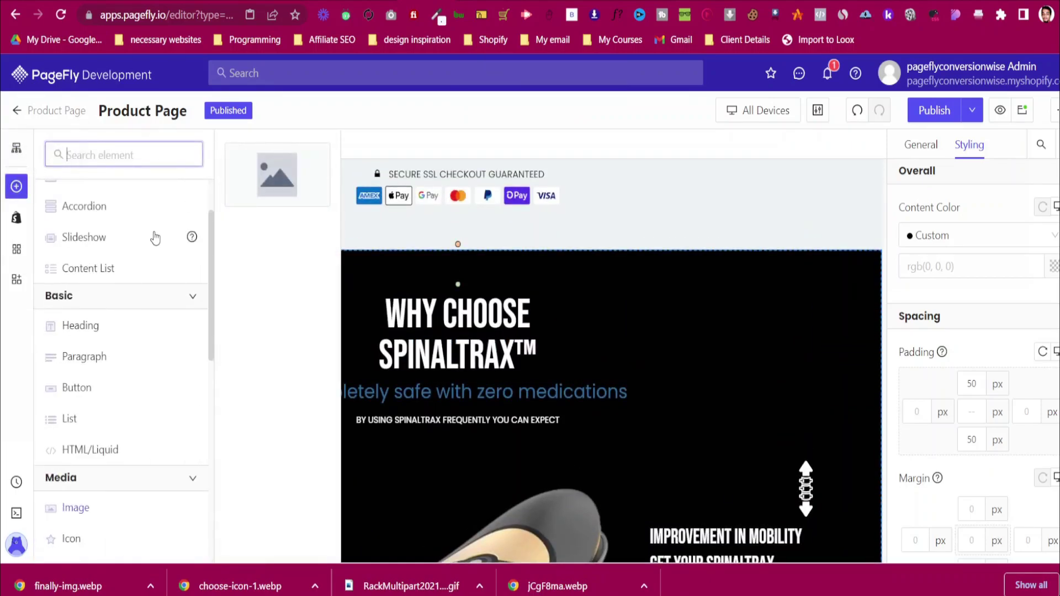
{"action": "mouse_move", "coordinate": [146, 229]}
{"action": "left_click_drag", "start_coordinate": [299, 260], "coordinate": [508, 259]}
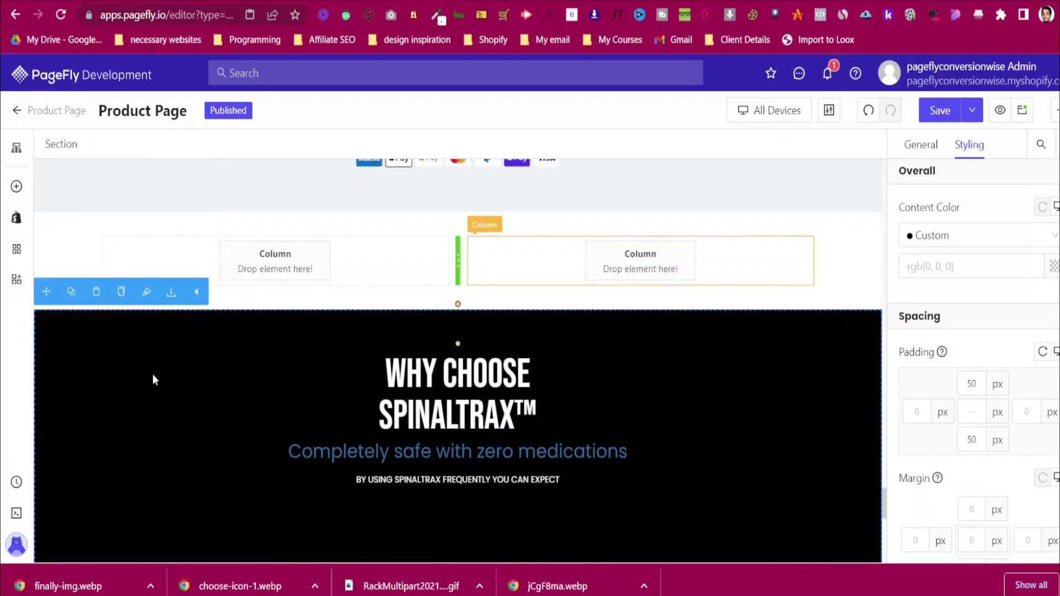
Move the Why Choose SpinalTrax section above the empty two-column section
{"action": "left_click", "coordinate": [51, 375]}
{"action": "left_click_drag", "start_coordinate": [47, 331], "coordinate": [405, 250]}
{"action": "scroll", "coordinate": [406, 258], "scroll_direction": "down", "scroll_amount": 5}
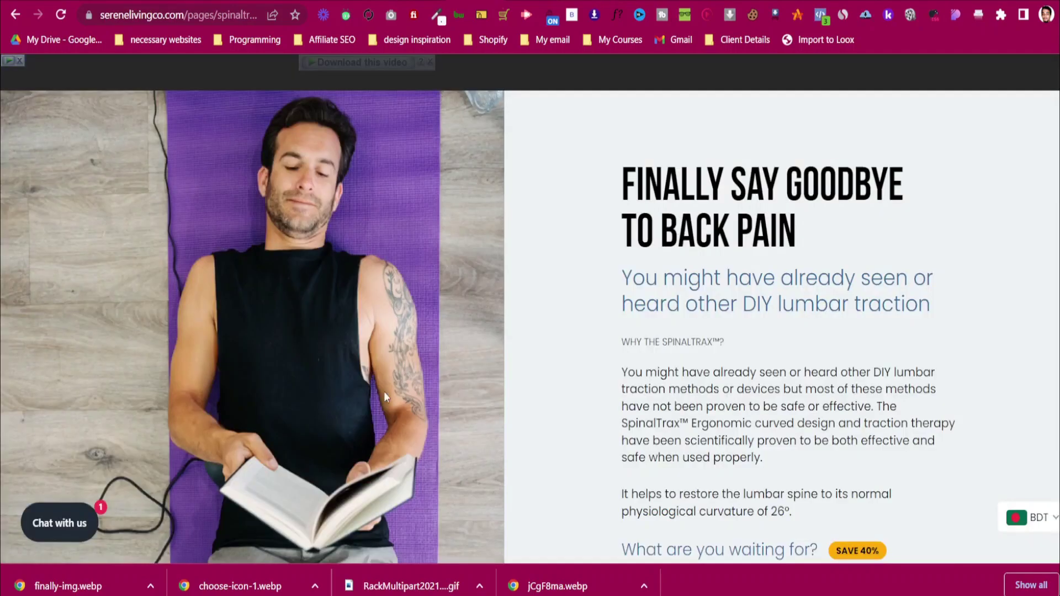
Review the reference page from the customer reviews through Why Choose SpinalTrax to the Finally Say Goodbye section, checking section order and layout
{"action": "scroll", "coordinate": [385, 392], "scroll_direction": "up", "scroll_amount": 4}
{"action": "scroll", "coordinate": [2, 251], "scroll_direction": "down", "scroll_amount": 3}
{"action": "scroll", "coordinate": [5, 359], "scroll_direction": "down", "scroll_amount": 10}
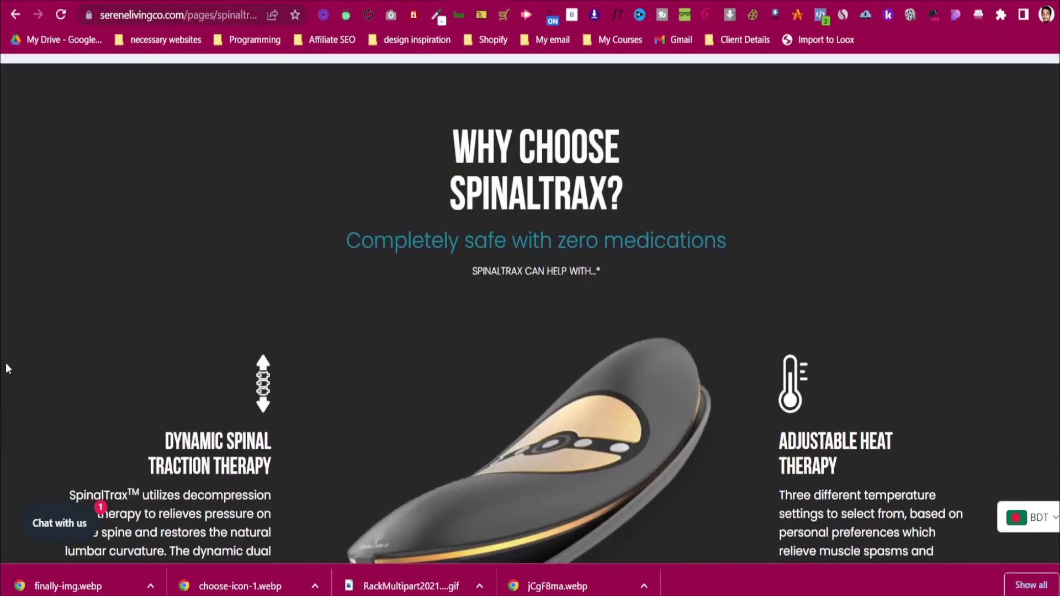
{"action": "scroll", "coordinate": [93, 284], "scroll_direction": "up", "scroll_amount": 15}
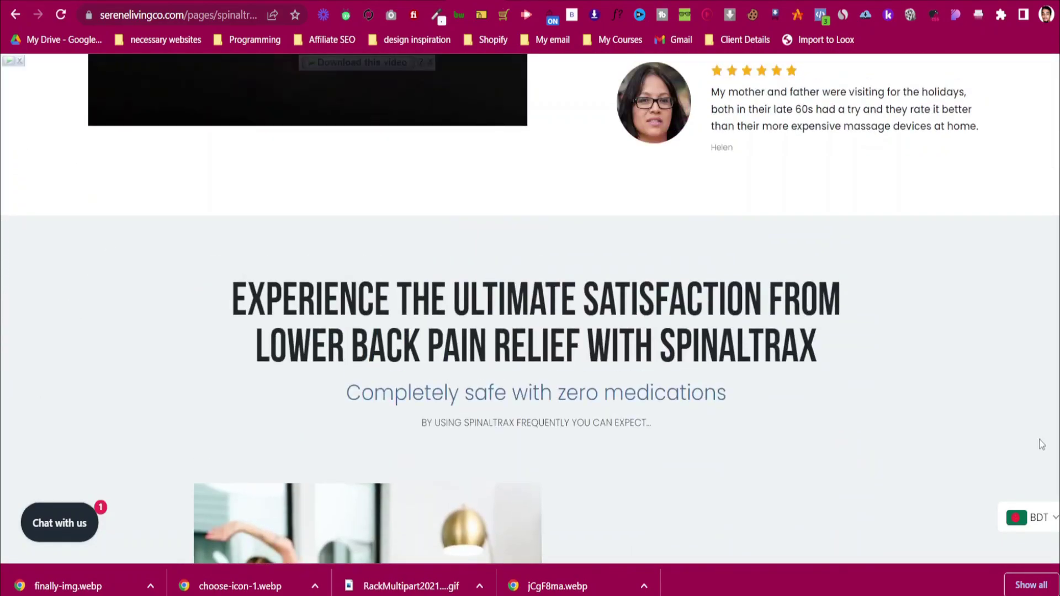
{"action": "scroll", "coordinate": [210, 297], "scroll_direction": "up", "scroll_amount": 5}
{"action": "scroll", "coordinate": [204, 310], "scroll_direction": "down", "scroll_amount": 15}
{"action": "scroll", "coordinate": [203, 303], "scroll_direction": "down", "scroll_amount": 10}
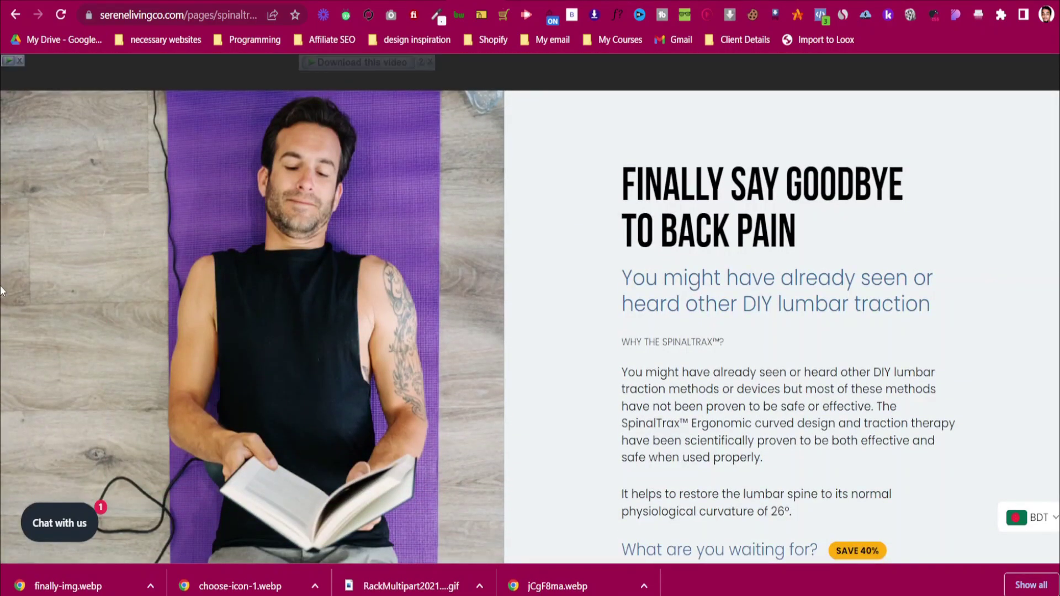
Return to the PageFly editor and turn off the fixed width of the empty two-column section below Why Choose SpinalTrax
{"action": "left_click", "coordinate": [489, 0]}
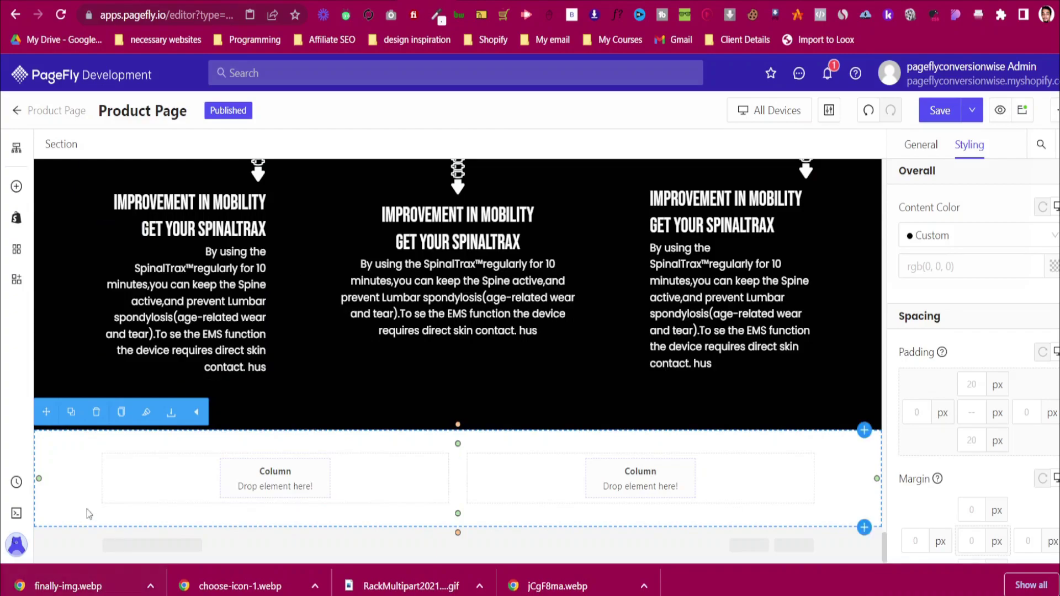
{"action": "left_click", "coordinate": [914, 144]}
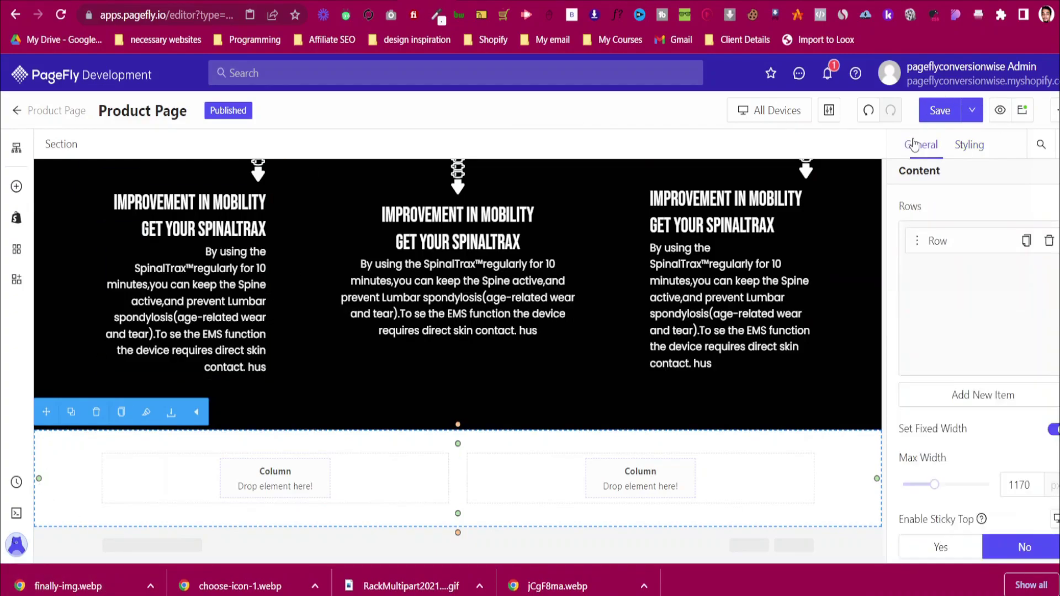
{"action": "left_click", "coordinate": [1055, 430]}
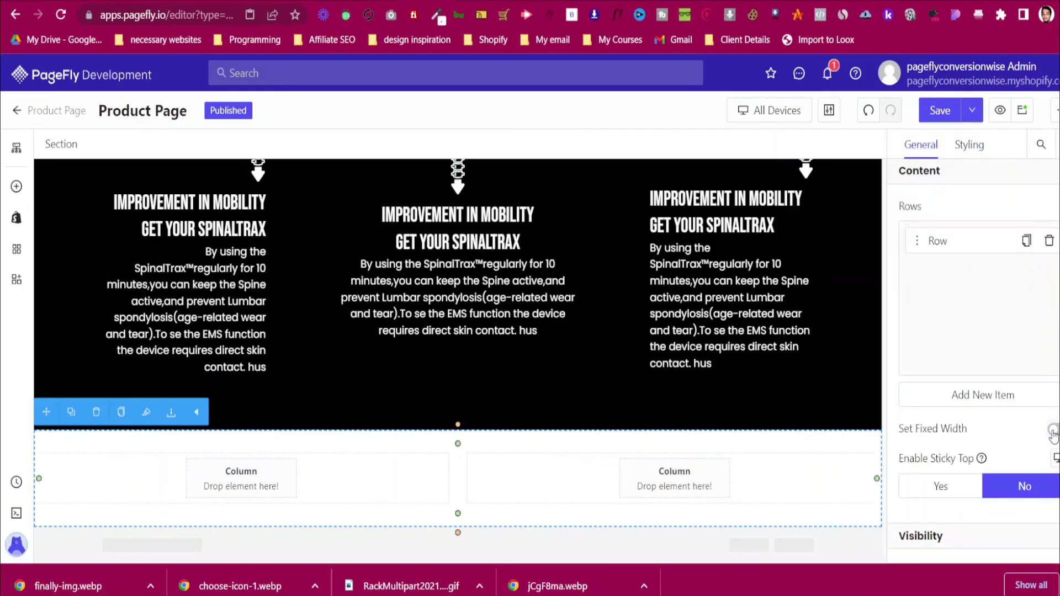
Add an image element to the first column of the empty two-column section
{"action": "left_click", "coordinate": [16, 186]}
{"action": "scroll", "coordinate": [100, 471], "scroll_direction": "down", "scroll_amount": 2}
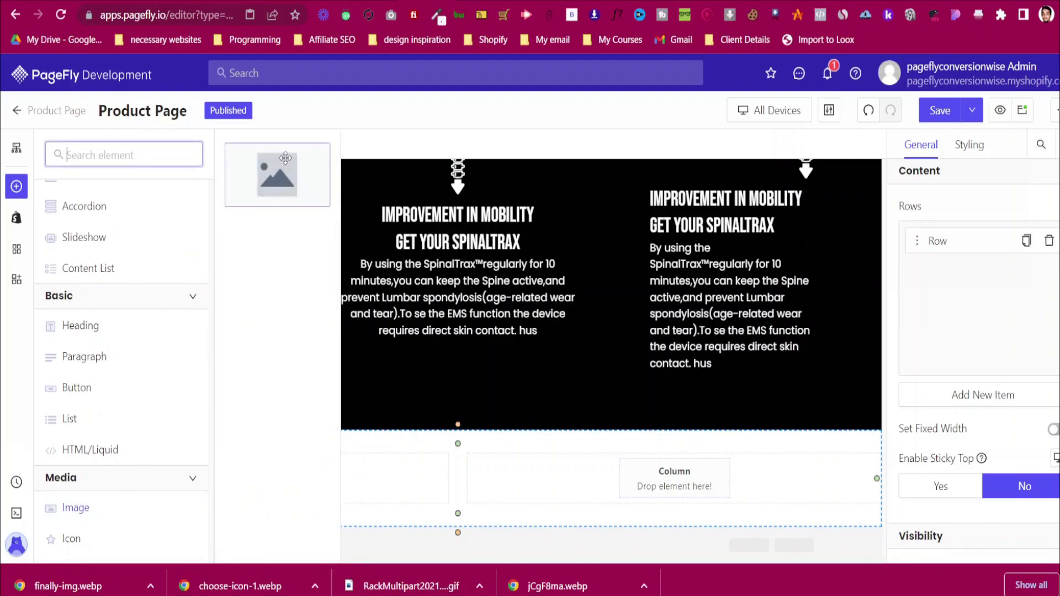
{"action": "left_click_drag", "start_coordinate": [218, 407], "coordinate": [230, 502]}
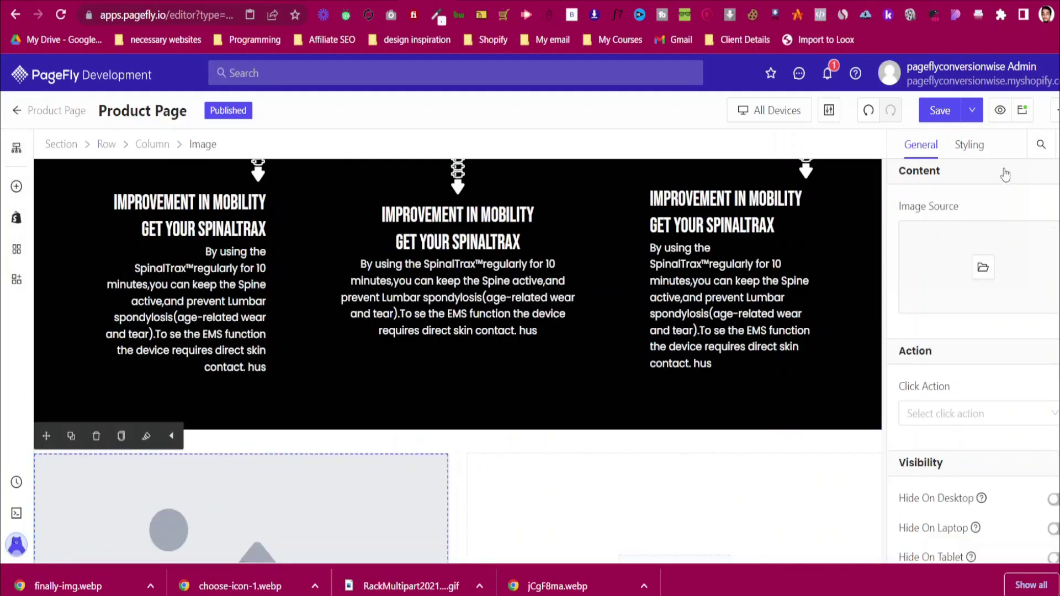
Upload finally-img.webp from Downloads and use it as the source of the new image element
{"action": "left_click", "coordinate": [983, 266]}
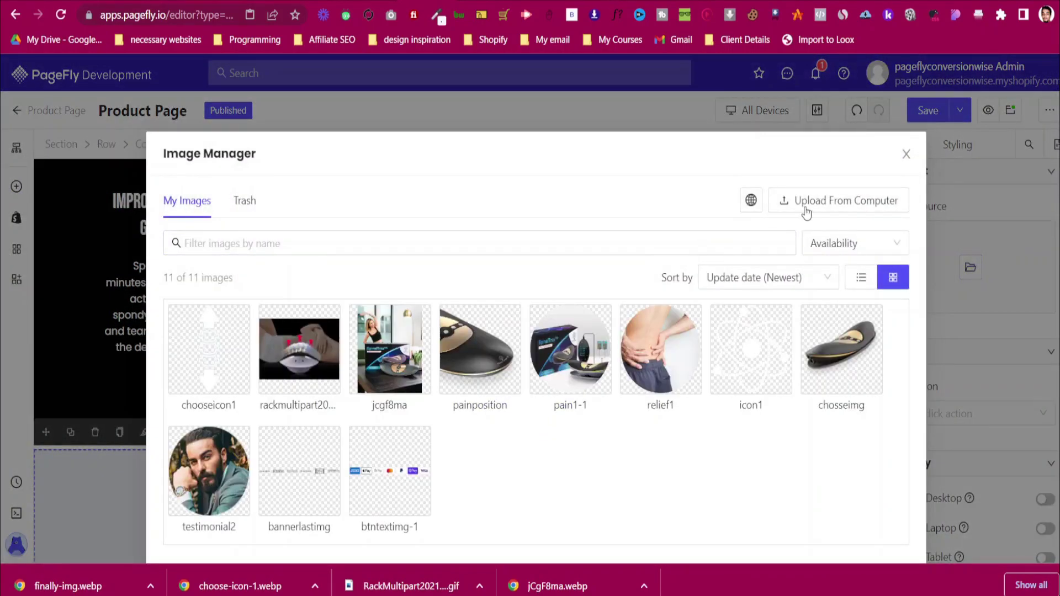
{"action": "left_click", "coordinate": [828, 201]}
{"action": "left_click", "coordinate": [171, 130]}
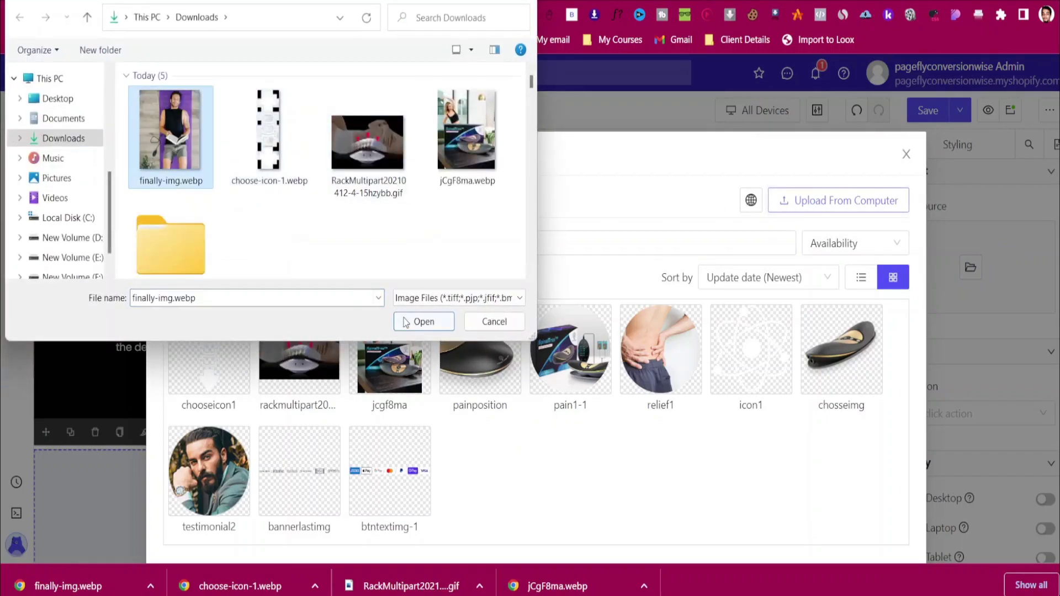
{"action": "left_click", "coordinate": [420, 317]}
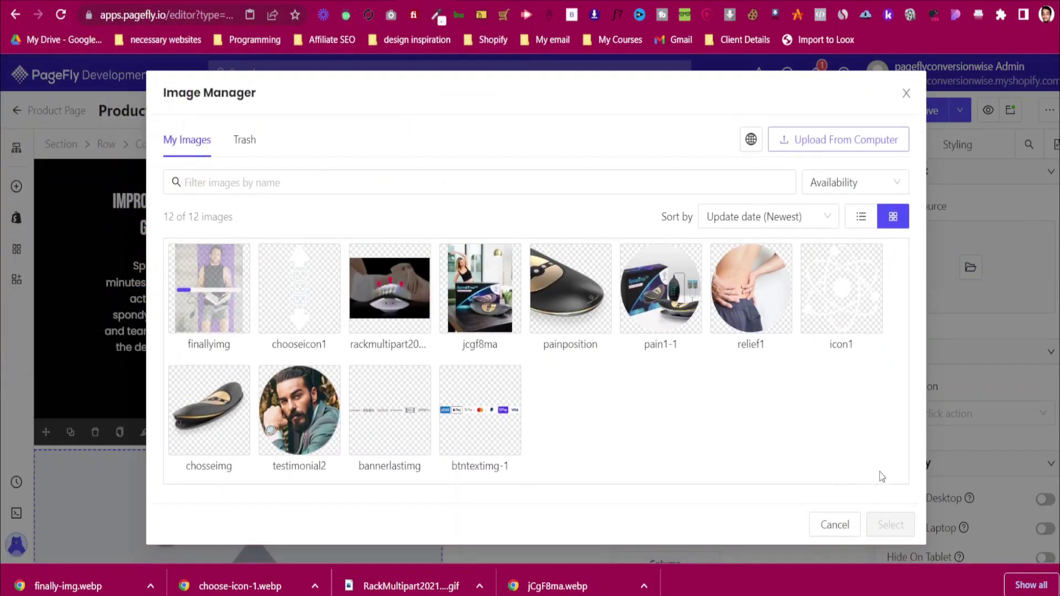
{"action": "left_click", "coordinate": [891, 525]}
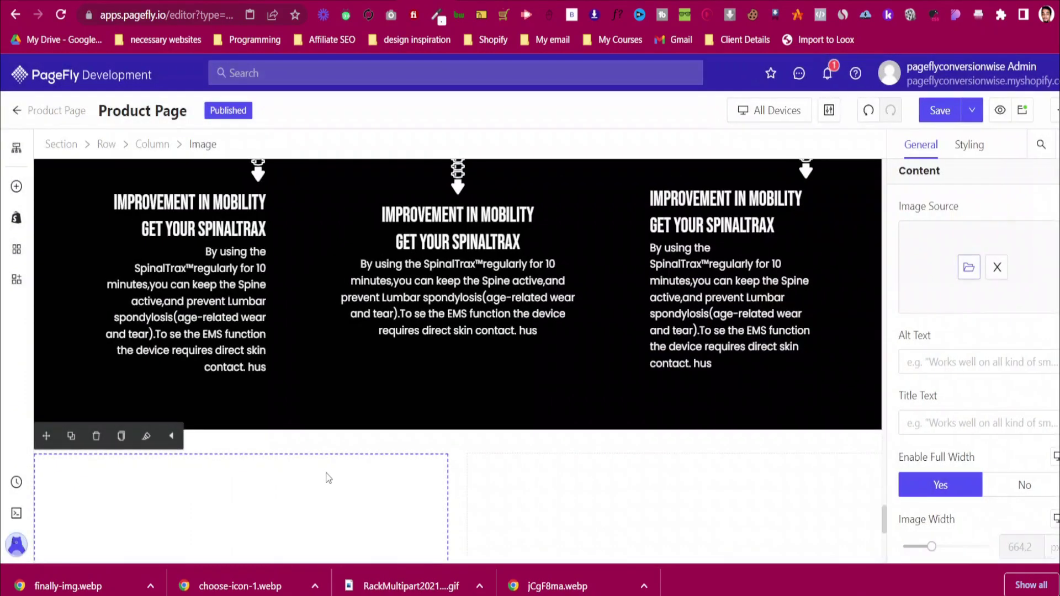
Examine the placed photo's size and the spacing around it within the full-width two-column section
{"action": "scroll", "coordinate": [329, 478], "scroll_direction": "down", "scroll_amount": 4}
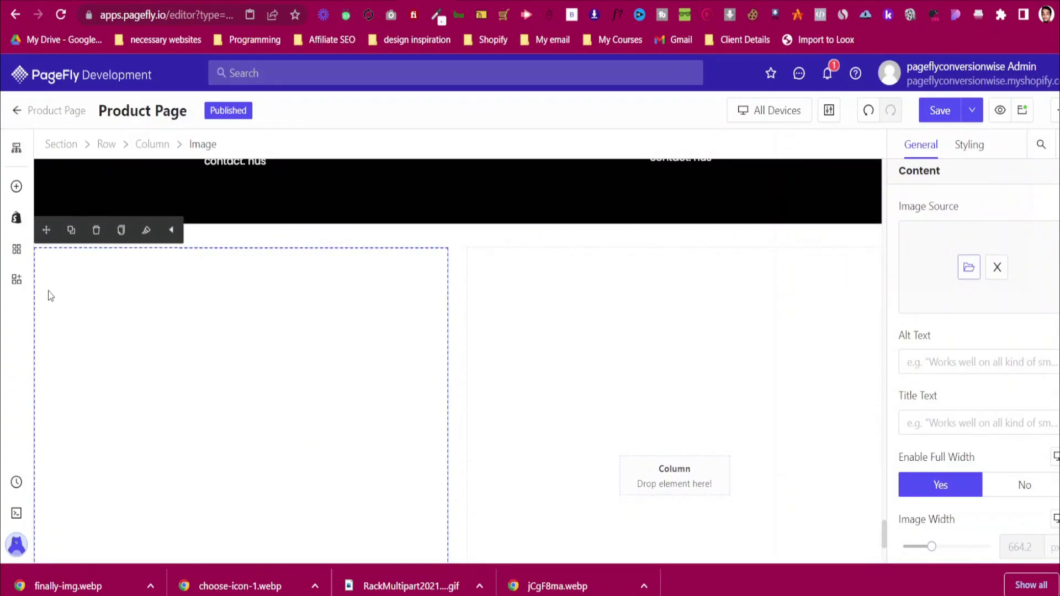
{"action": "scroll", "coordinate": [36, 272], "scroll_direction": "down", "scroll_amount": 5}
{"action": "scroll", "coordinate": [36, 271], "scroll_direction": "up", "scroll_amount": 6}
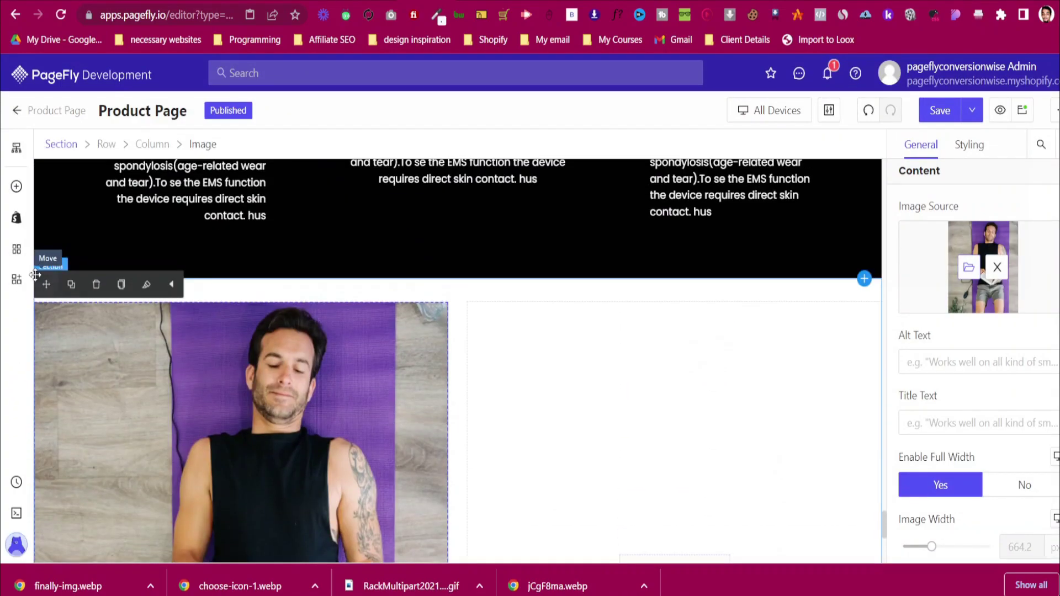
{"action": "scroll", "coordinate": [296, 461], "scroll_direction": "down", "scroll_amount": 3}
{"action": "scroll", "coordinate": [300, 468], "scroll_direction": "up", "scroll_amount": 1}
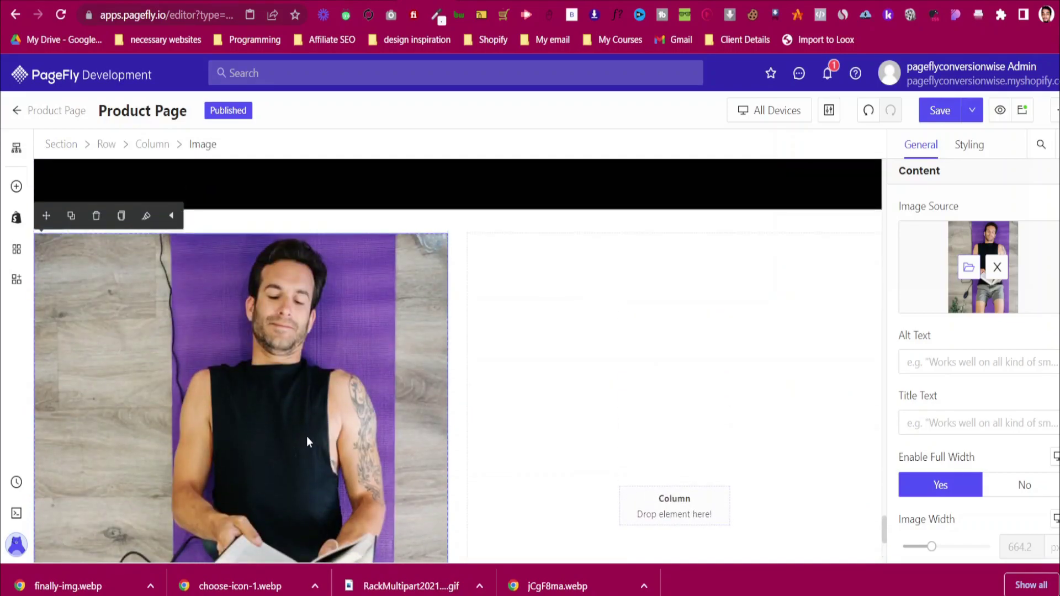
{"action": "scroll", "coordinate": [308, 439], "scroll_direction": "down", "scroll_amount": 1}
{"action": "scroll", "coordinate": [312, 434], "scroll_direction": "up", "scroll_amount": 5}
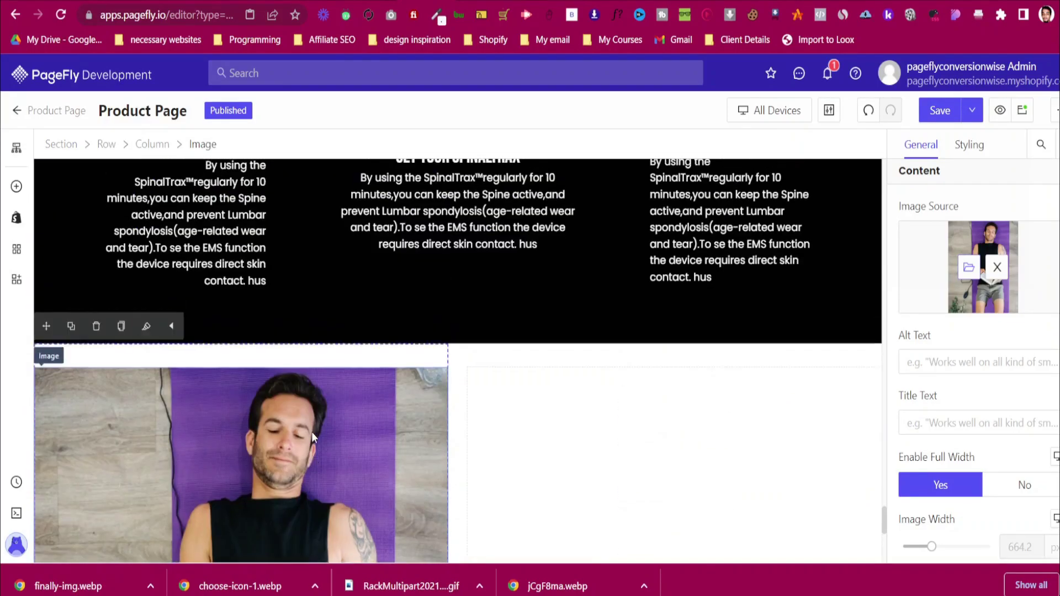
{"action": "scroll", "coordinate": [312, 437], "scroll_direction": "down", "scroll_amount": 5}
{"action": "scroll", "coordinate": [311, 433], "scroll_direction": "up", "scroll_amount": 3}
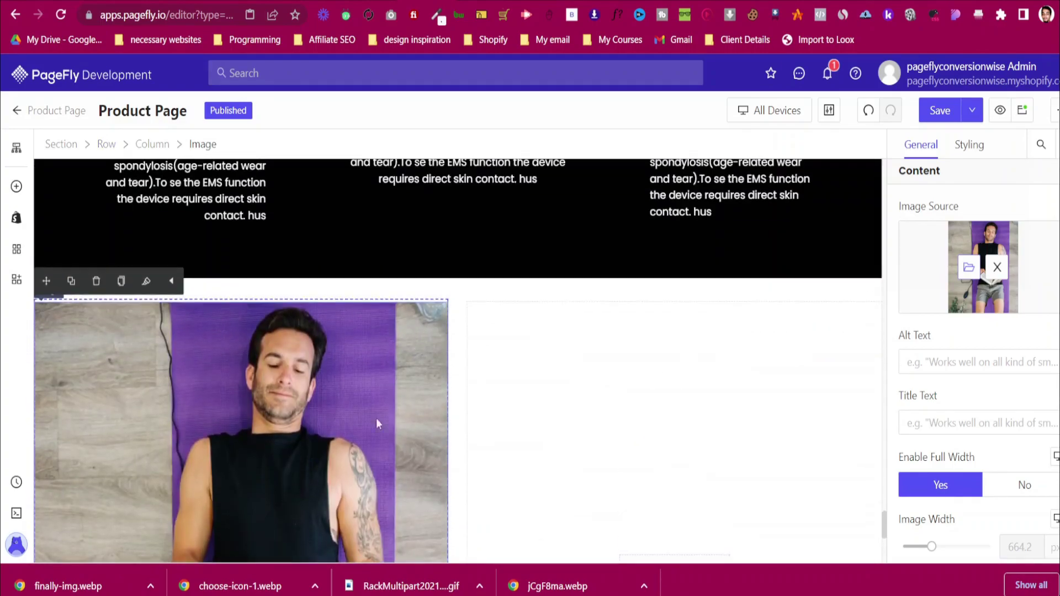
Turn on fixed width for the photo's two-column section and set its top and bottom padding to 50 px
{"action": "left_click", "coordinate": [412, 287]}
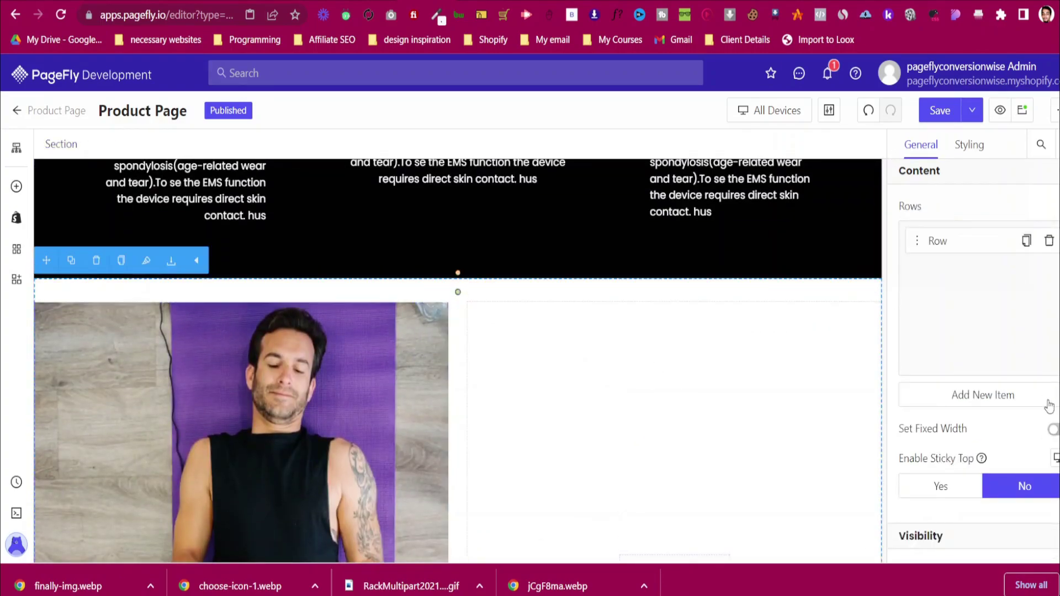
{"action": "left_click", "coordinate": [1054, 430]}
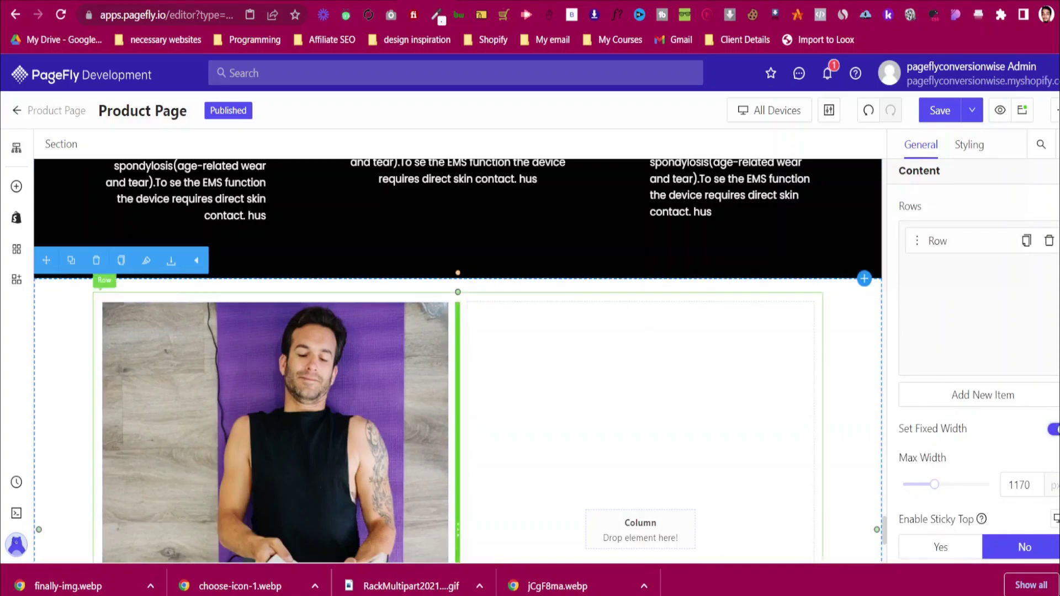
{"action": "left_click", "coordinate": [971, 145]}
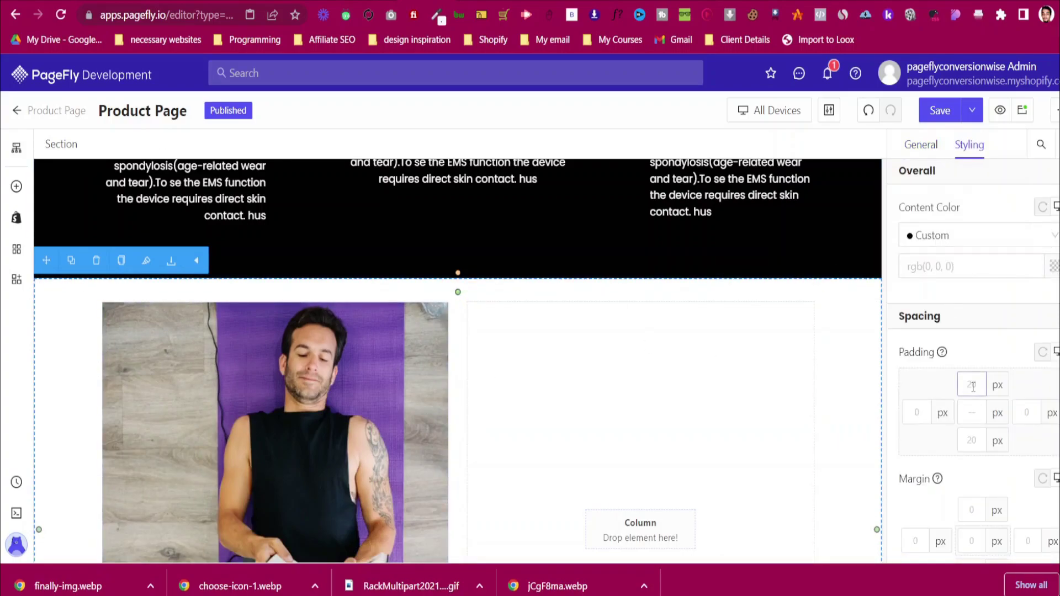
{"action": "type", "text": "50"}
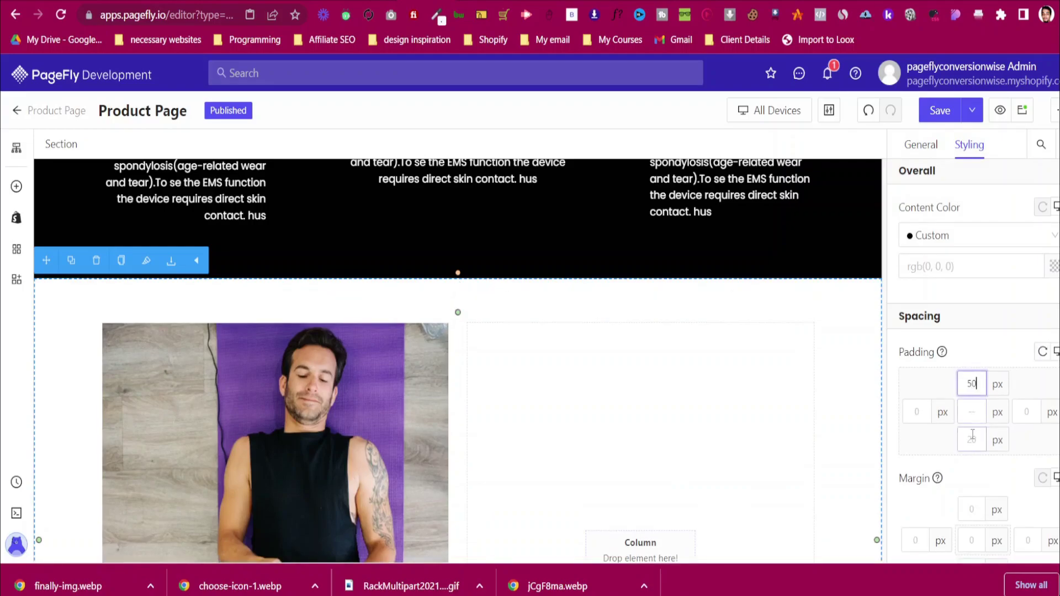
{"action": "type", "text": "50"}
Compare the photo section with the reference page's Finally Say Goodbye section, checking its spacing, text order, button and payment icons
{"action": "scroll", "coordinate": [270, 502], "scroll_direction": "up", "scroll_amount": 10}
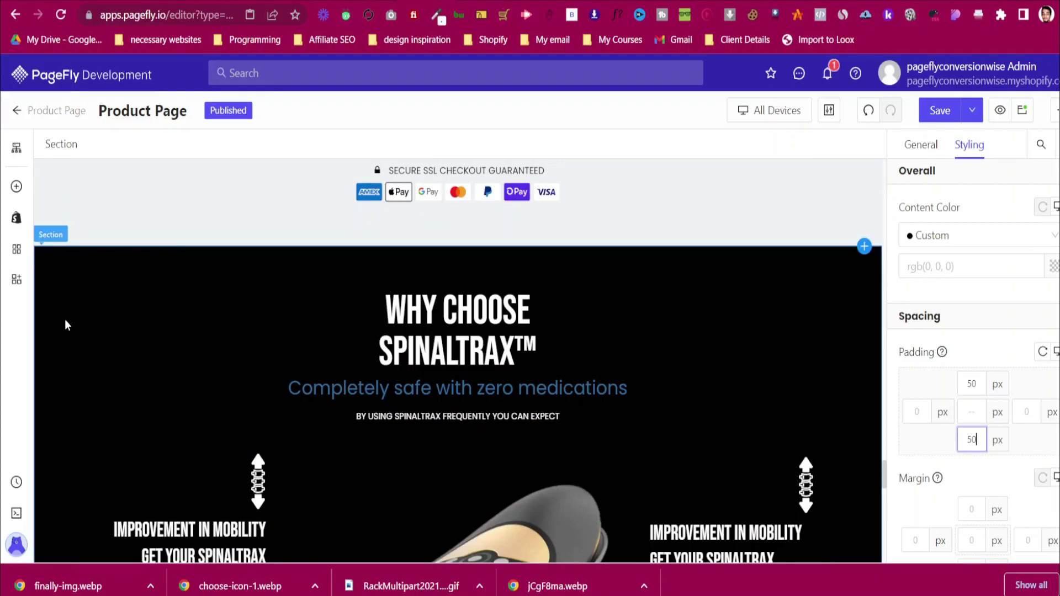
{"action": "left_click", "coordinate": [66, 324]}
{"action": "scroll", "coordinate": [235, 356], "scroll_direction": "down", "scroll_amount": 6}
{"action": "scroll", "coordinate": [235, 357], "scroll_direction": "down", "scroll_amount": 5}
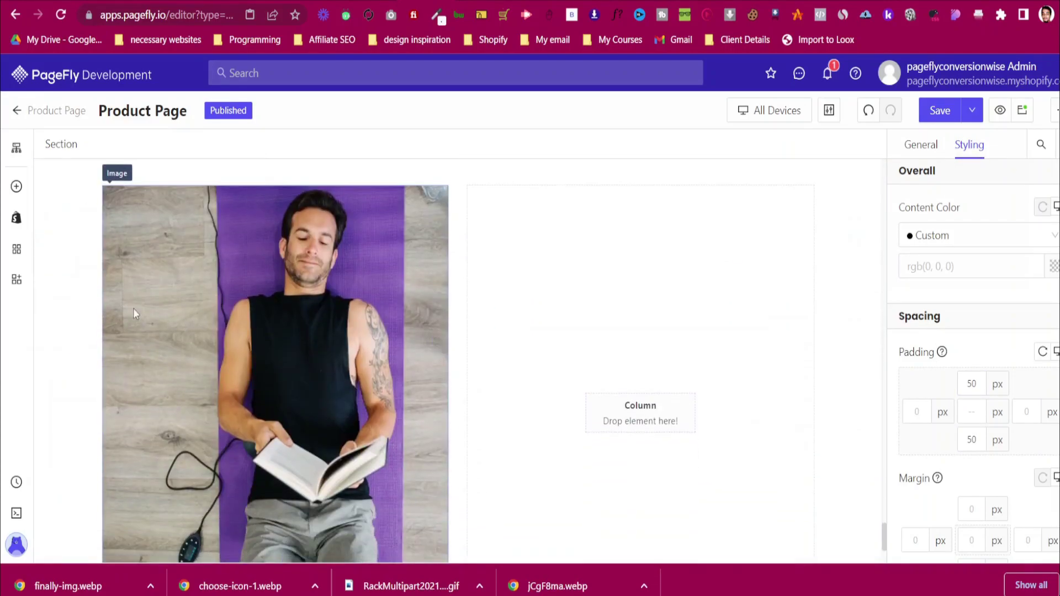
{"action": "left_click", "coordinate": [66, 281]}
{"action": "scroll", "coordinate": [571, 303], "scroll_direction": "up", "scroll_amount": 4}
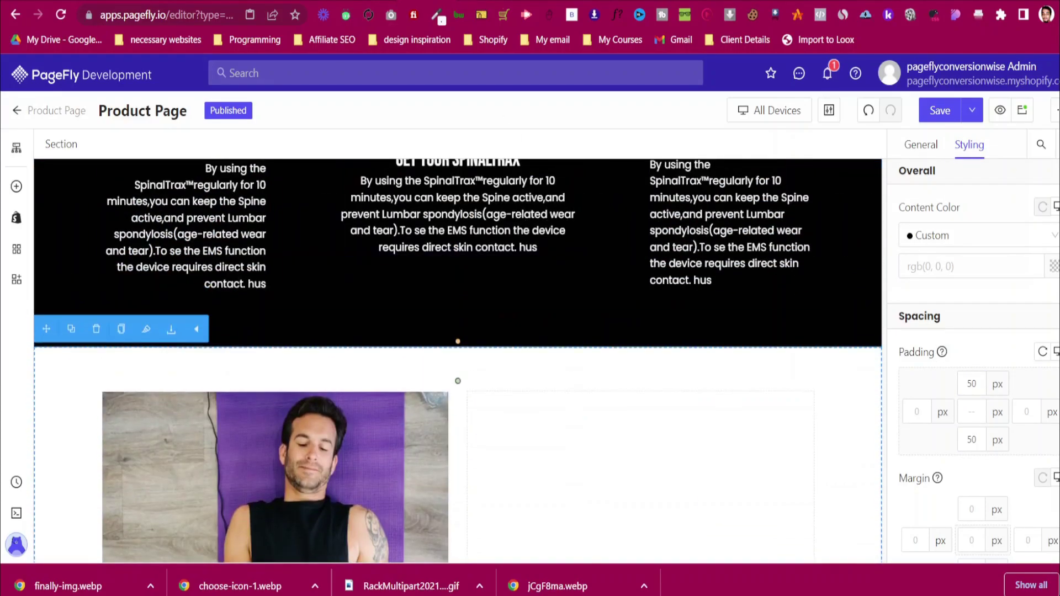
{"action": "key", "text": "ctrl+Tab"}
{"action": "scroll", "coordinate": [668, 285], "scroll_direction": "up", "scroll_amount": 3}
{"action": "scroll", "coordinate": [705, 341], "scroll_direction": "down", "scroll_amount": 4}
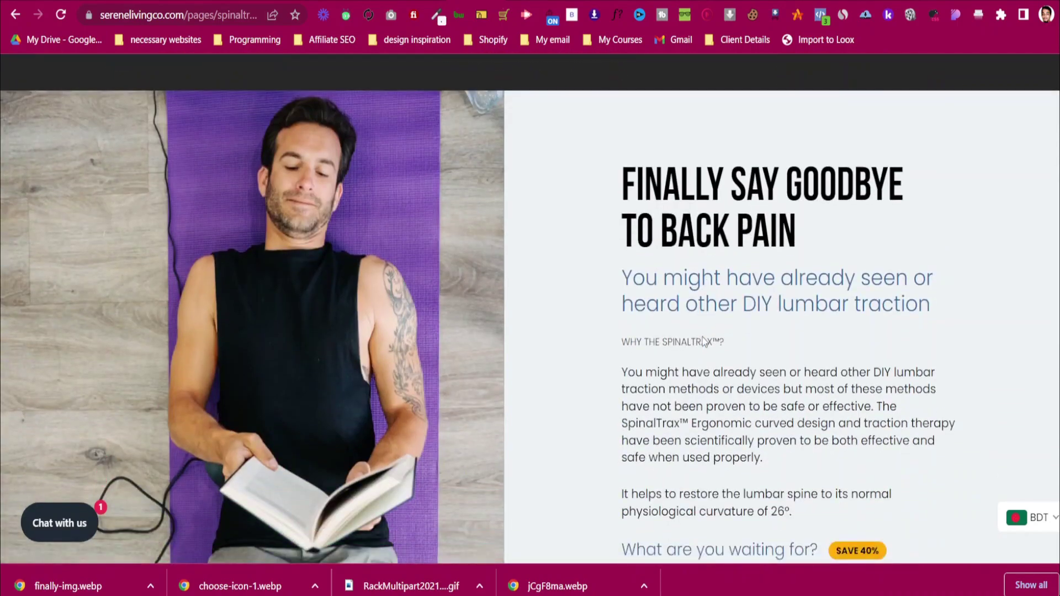
{"action": "scroll", "coordinate": [704, 341], "scroll_direction": "down", "scroll_amount": 1}
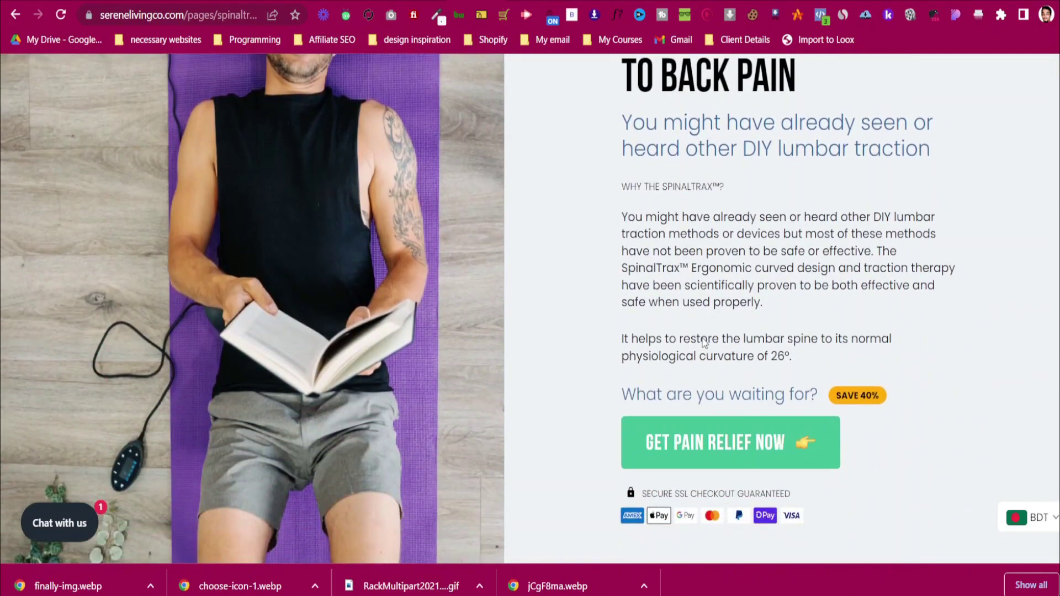
In the PageFly editor, duplicate the Meet the SpinalTrax heading and move the copy into the empty column beside the photo
{"action": "left_click", "coordinate": [882, 397]}
{"action": "scroll", "coordinate": [746, 376], "scroll_direction": "down", "scroll_amount": 10}
{"action": "scroll", "coordinate": [747, 376], "scroll_direction": "down", "scroll_amount": 15}
{"action": "scroll", "coordinate": [754, 391], "scroll_direction": "down", "scroll_amount": 10}
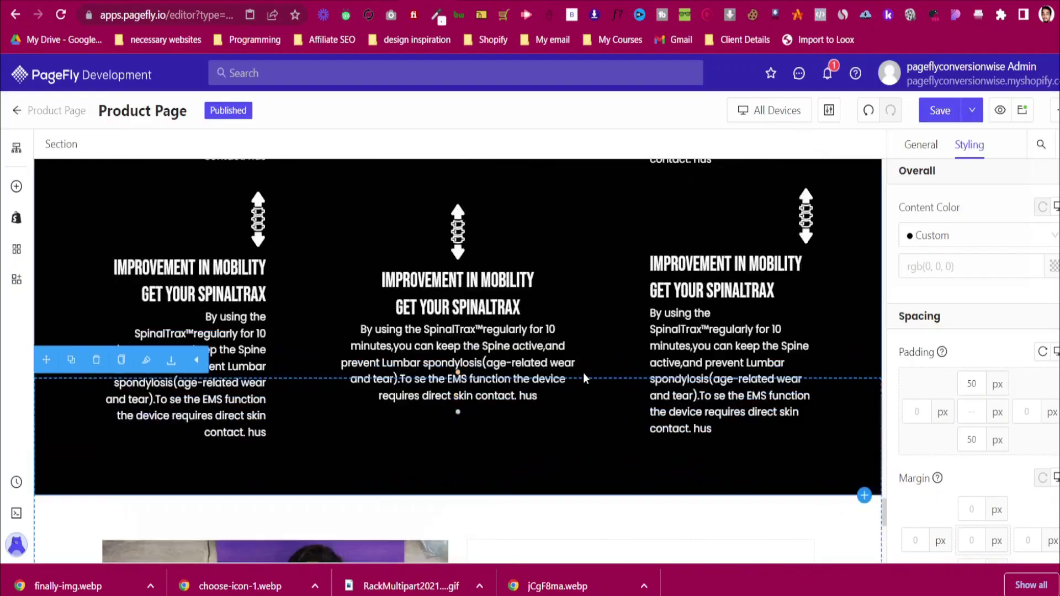
{"action": "scroll", "coordinate": [588, 380], "scroll_direction": "up", "scroll_amount": 10}
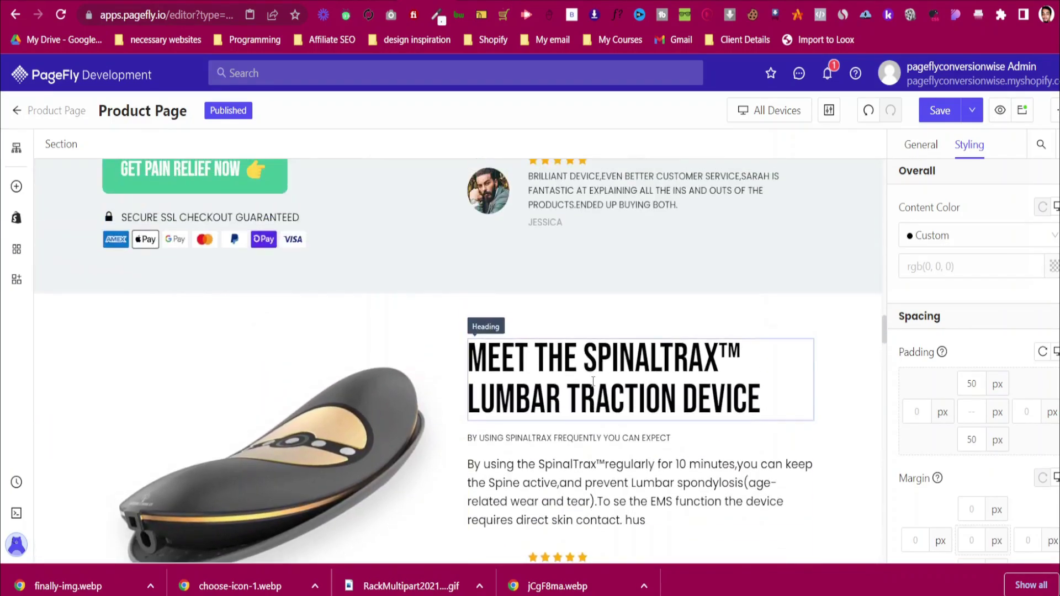
{"action": "left_click", "coordinate": [592, 381]}
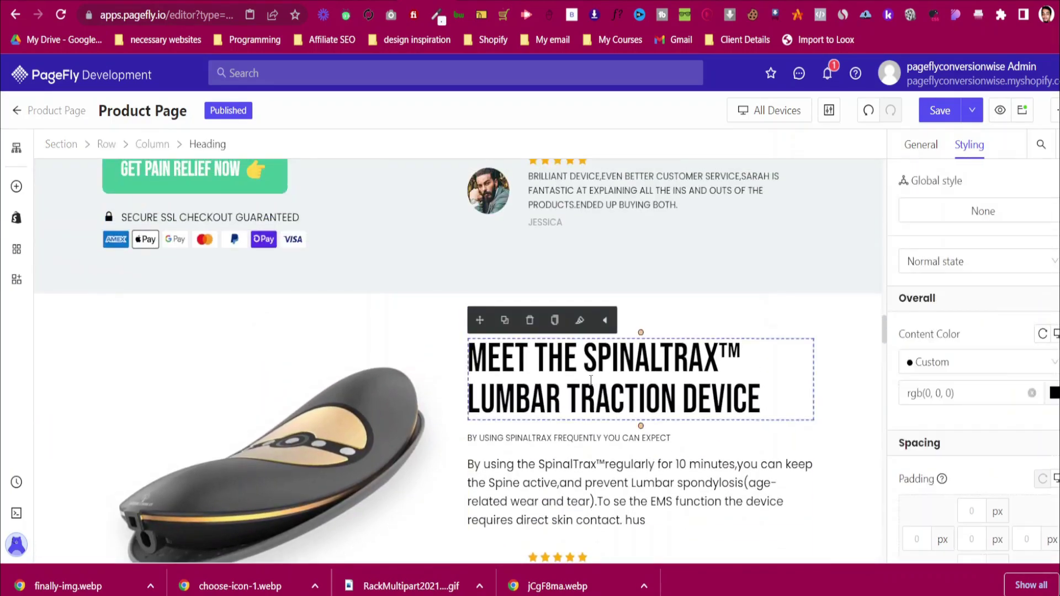
{"action": "left_click", "coordinate": [502, 323]}
{"action": "left_click_drag", "start_coordinate": [480, 319], "coordinate": [590, 391]}
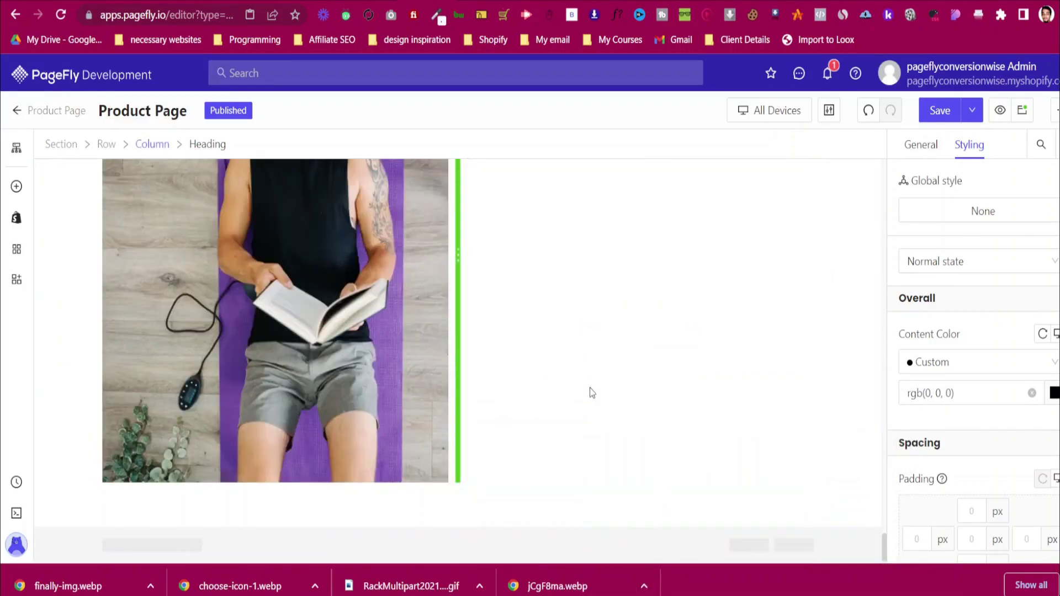
Duplicate the small "By using SpinalTrax frequently you can expect" paragraph and move the copy below the heading beside the photo
{"action": "scroll", "coordinate": [589, 390], "scroll_direction": "up", "scroll_amount": 5}
{"action": "scroll", "coordinate": [590, 391], "scroll_direction": "up", "scroll_amount": 20}
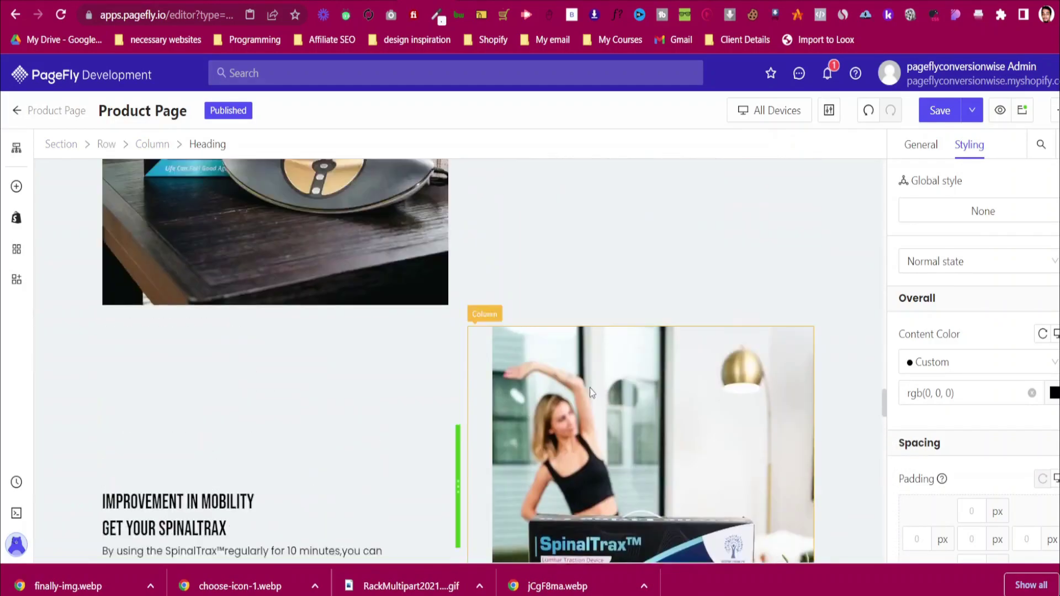
{"action": "scroll", "coordinate": [590, 389], "scroll_direction": "down", "scroll_amount": 4}
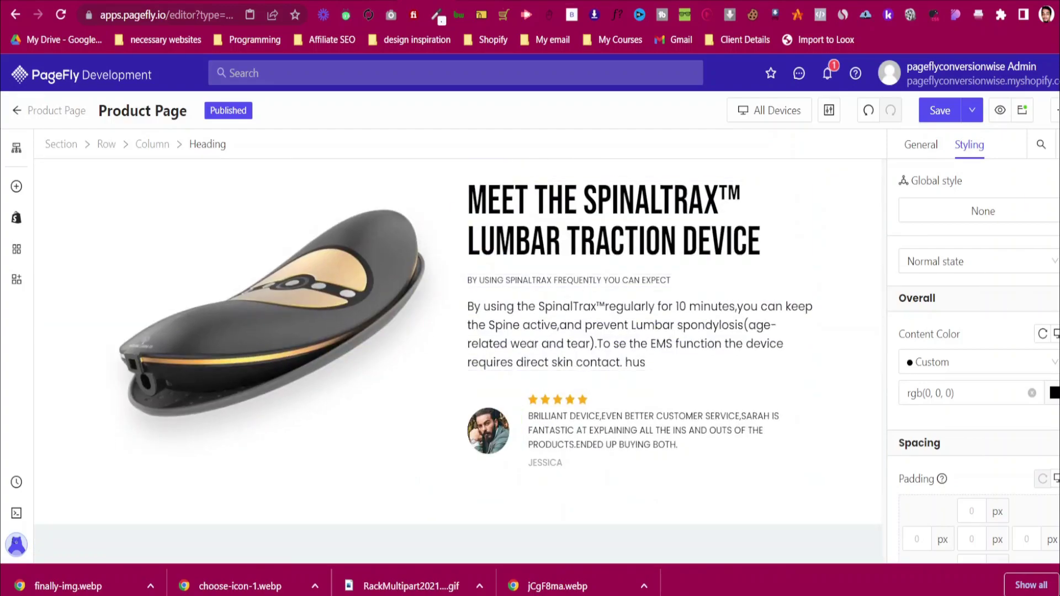
{"action": "key", "text": "ctrl+Tab"}
{"action": "key", "text": "ctrl+shift+Tab"}
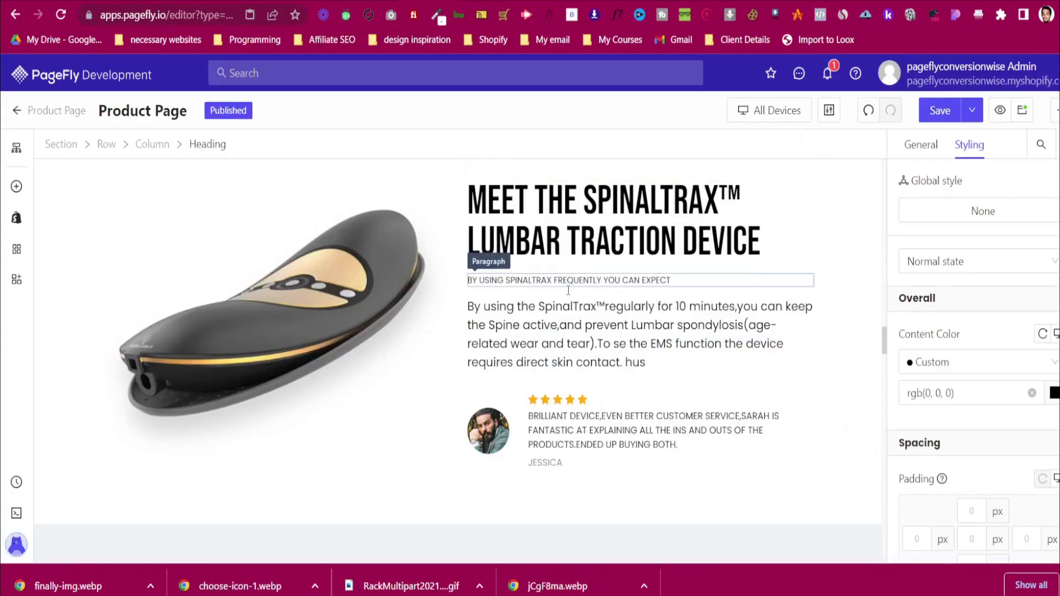
{"action": "key", "text": "ctrl+Tab"}
{"action": "key", "text": "ctrl+Tab"}
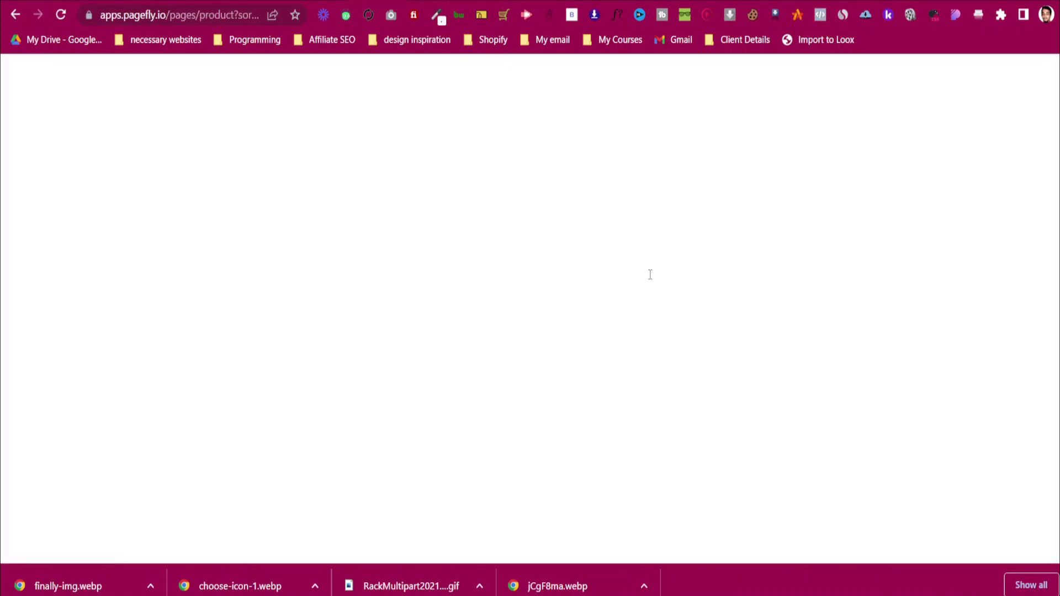
{"action": "key", "text": "ctrl+Tab"}
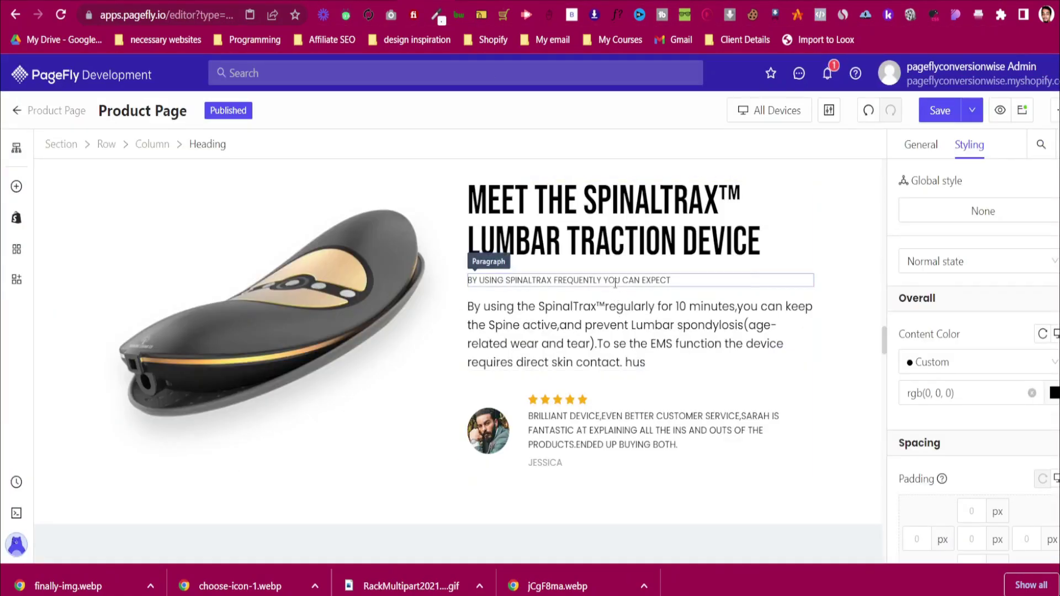
{"action": "left_click", "coordinate": [559, 266]}
{"action": "left_click", "coordinate": [495, 257]}
{"action": "left_click_drag", "start_coordinate": [480, 256], "coordinate": [612, 338]}
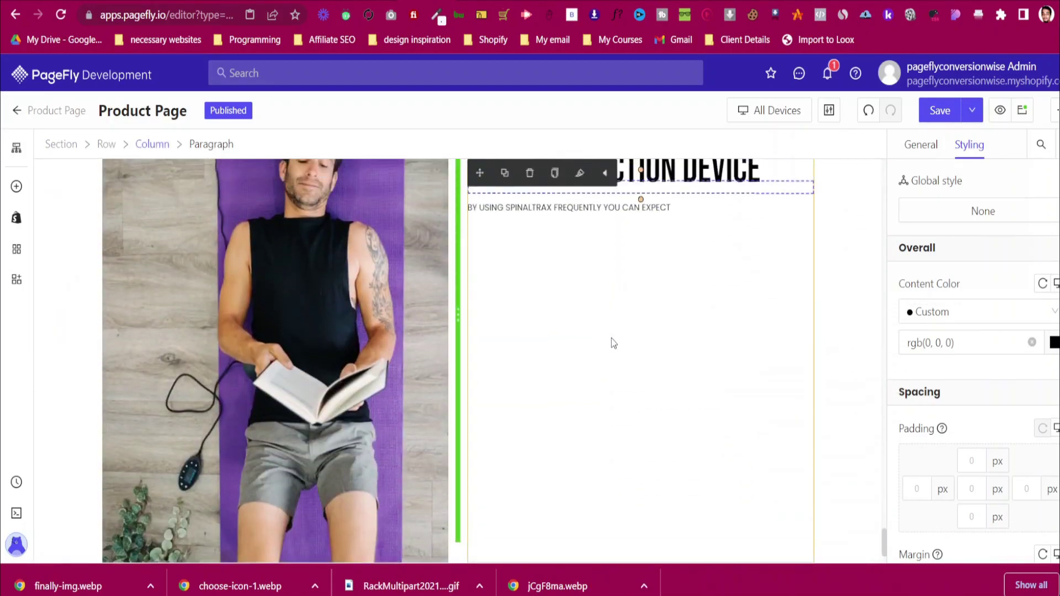
Duplicate the "By using the SpinalTrax regularly for 10 minutes" paragraph and move the copy below the small paragraph beside the photo
{"action": "scroll", "coordinate": [627, 392], "scroll_direction": "down", "scroll_amount": 10}
{"action": "scroll", "coordinate": [627, 392], "scroll_direction": "up", "scroll_amount": 15}
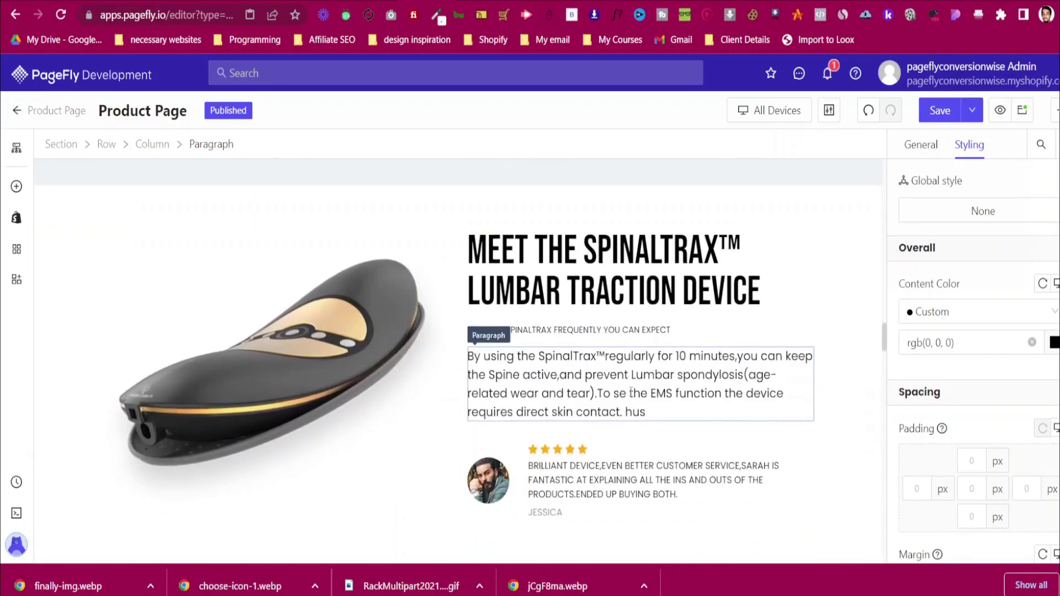
{"action": "left_click", "coordinate": [632, 393]}
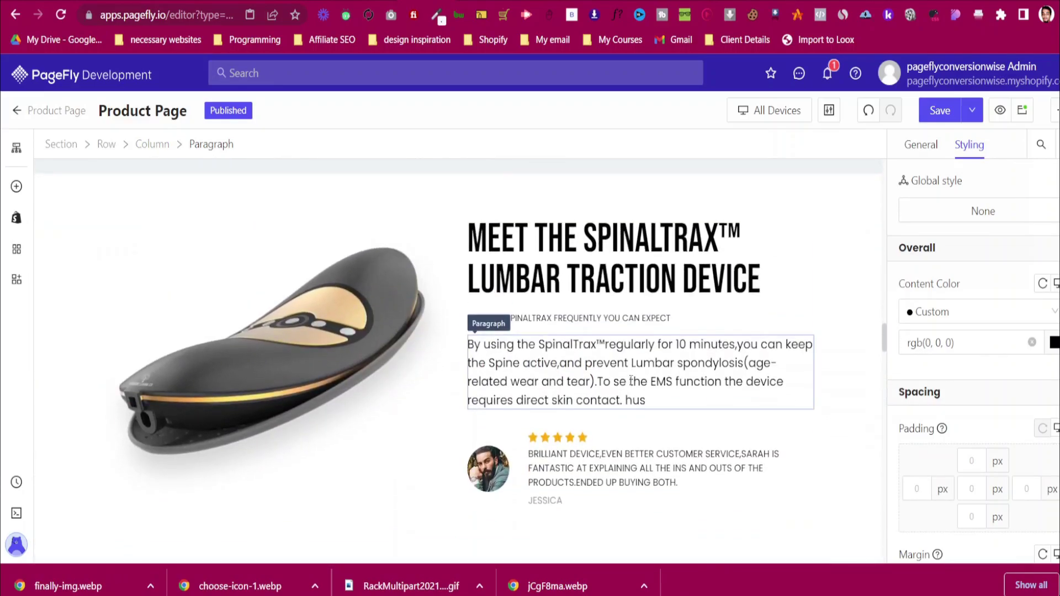
{"action": "left_click", "coordinate": [504, 319]}
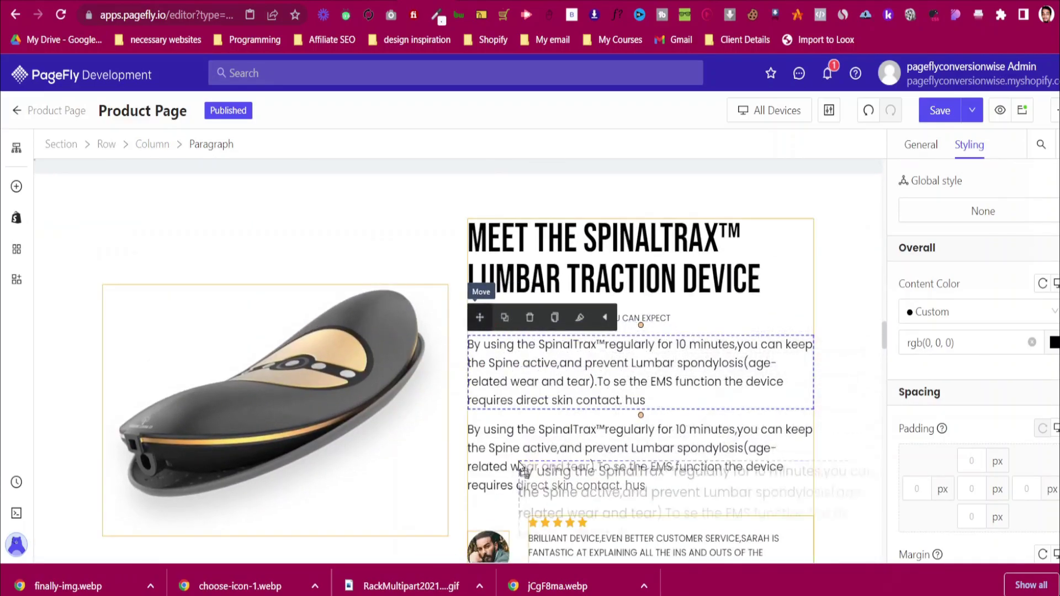
{"action": "scroll", "coordinate": [516, 469], "scroll_direction": "down", "scroll_amount": 10}
{"action": "left_click_drag", "start_coordinate": [587, 595], "coordinate": [621, 335]}
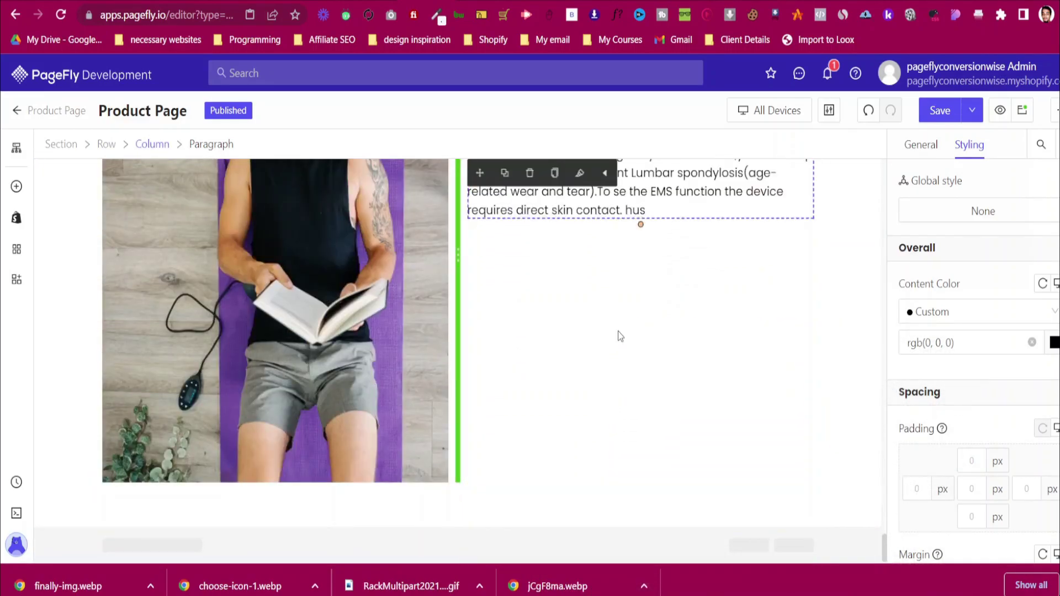
Duplicate the blue "Completely safe with zero medications" heading and move the copy directly under the main heading beside the photo
{"action": "scroll", "coordinate": [622, 335], "scroll_direction": "up", "scroll_amount": 12}
{"action": "scroll", "coordinate": [621, 333], "scroll_direction": "up", "scroll_amount": 5}
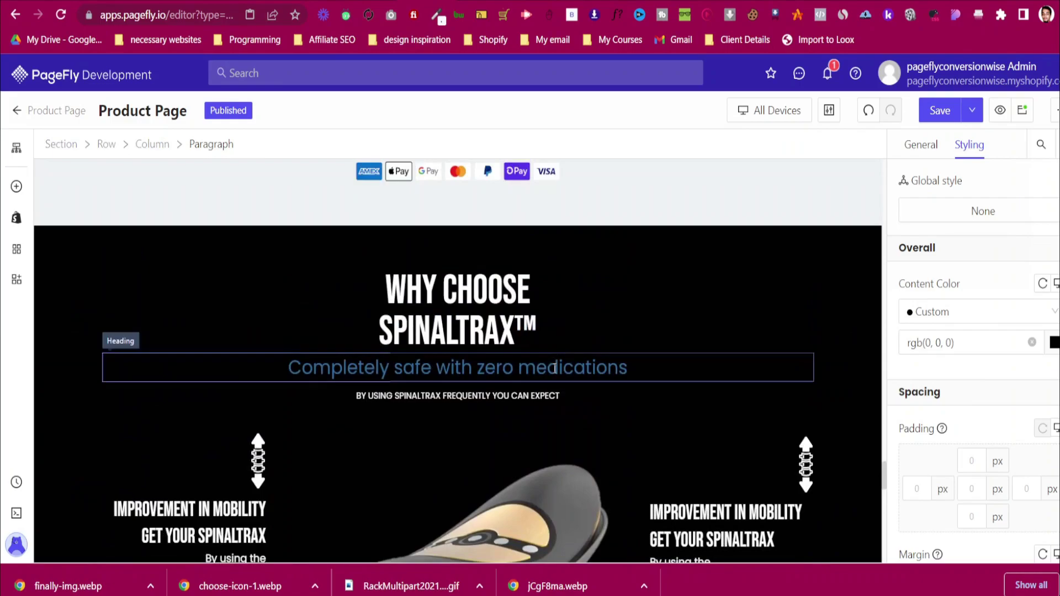
{"action": "left_click", "coordinate": [197, 368]}
{"action": "left_click_drag", "start_coordinate": [115, 335], "coordinate": [622, 197]}
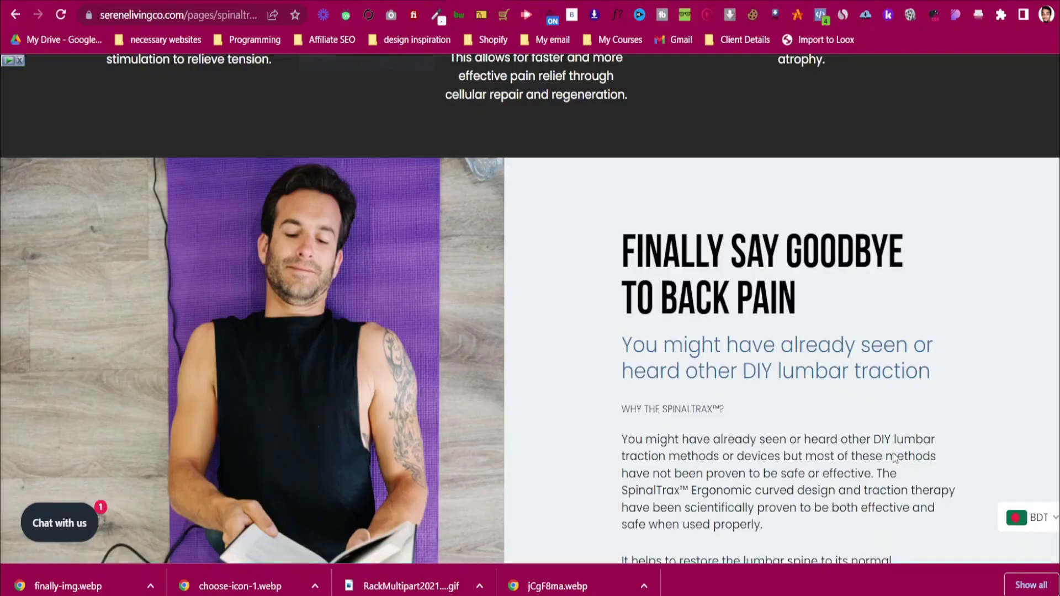
Duplicate the "What are you waiting for? Get 40% off today" heading and move the copy below the body paragraph beside the photo
{"action": "scroll", "coordinate": [775, 404], "scroll_direction": "down", "scroll_amount": 3}
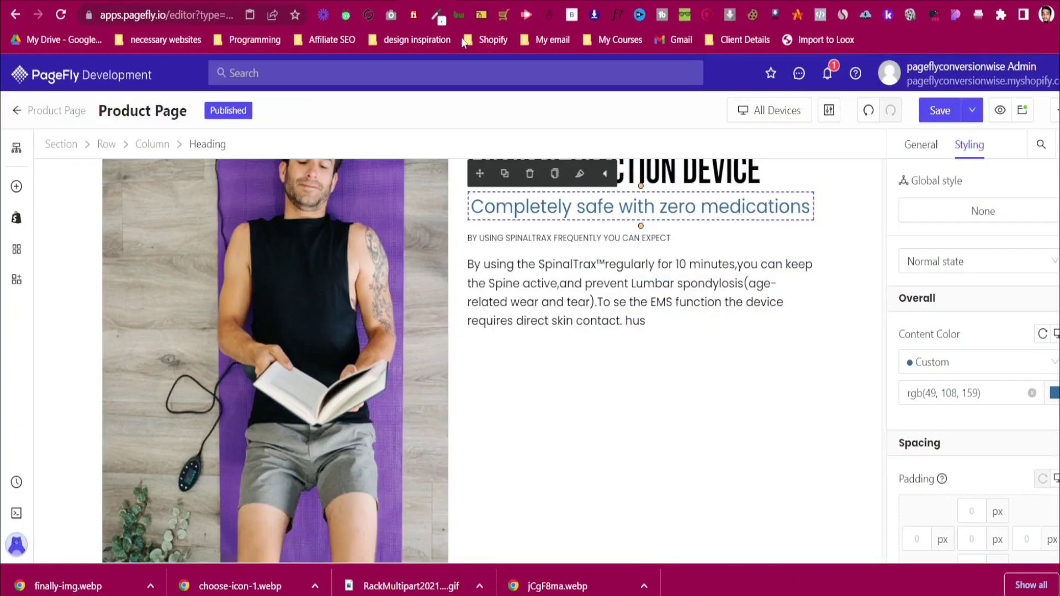
{"action": "scroll", "coordinate": [606, 448], "scroll_direction": "up", "scroll_amount": 10}
{"action": "scroll", "coordinate": [606, 447], "scroll_direction": "down", "scroll_amount": 5}
{"action": "scroll", "coordinate": [618, 446], "scroll_direction": "up", "scroll_amount": 10}
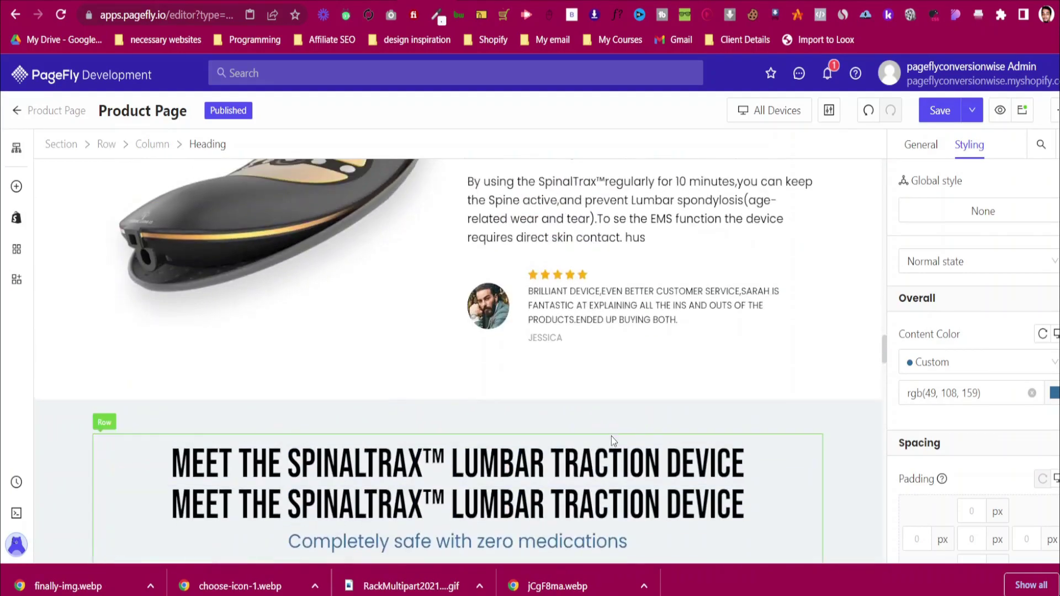
{"action": "scroll", "coordinate": [611, 436], "scroll_direction": "up", "scroll_amount": 5}
{"action": "scroll", "coordinate": [612, 443], "scroll_direction": "up", "scroll_amount": 1}
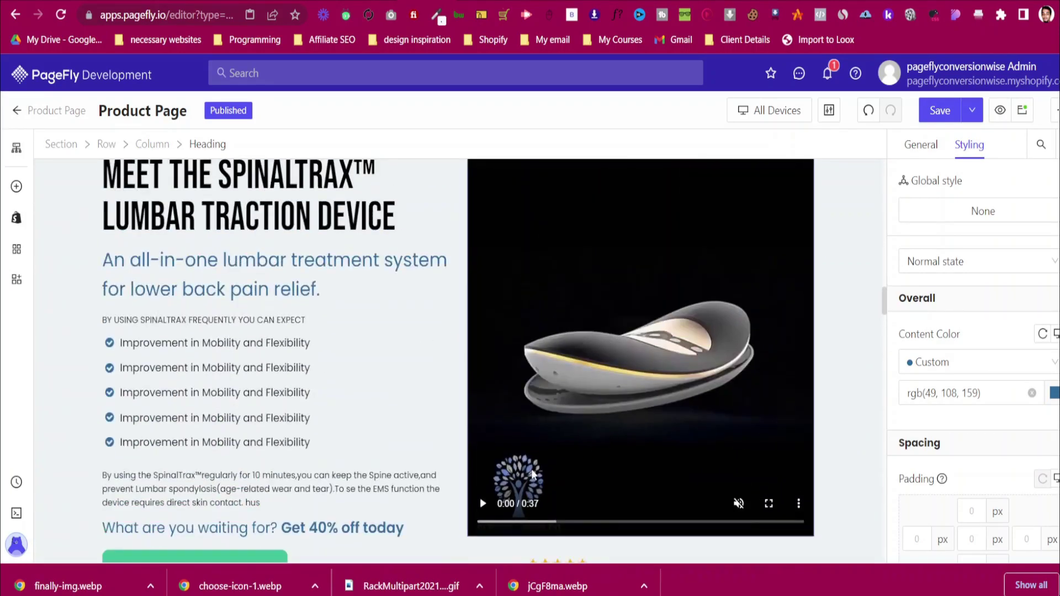
{"action": "scroll", "coordinate": [552, 420], "scroll_direction": "down", "scroll_amount": 3}
{"action": "left_click", "coordinate": [132, 384]}
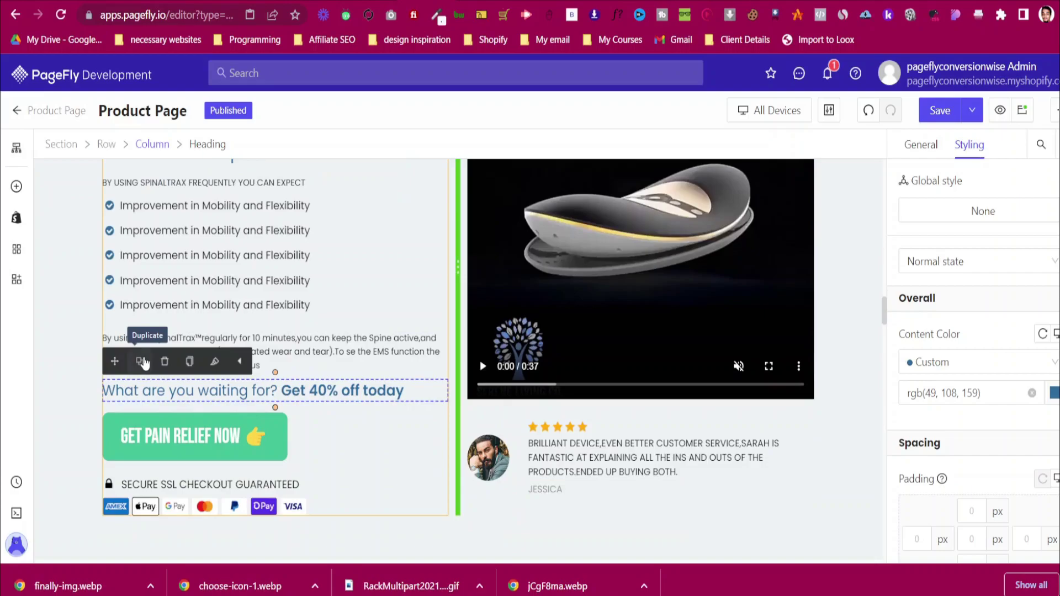
{"action": "left_click", "coordinate": [139, 361]}
{"action": "left_click_drag", "start_coordinate": [114, 361], "coordinate": [667, 319]}
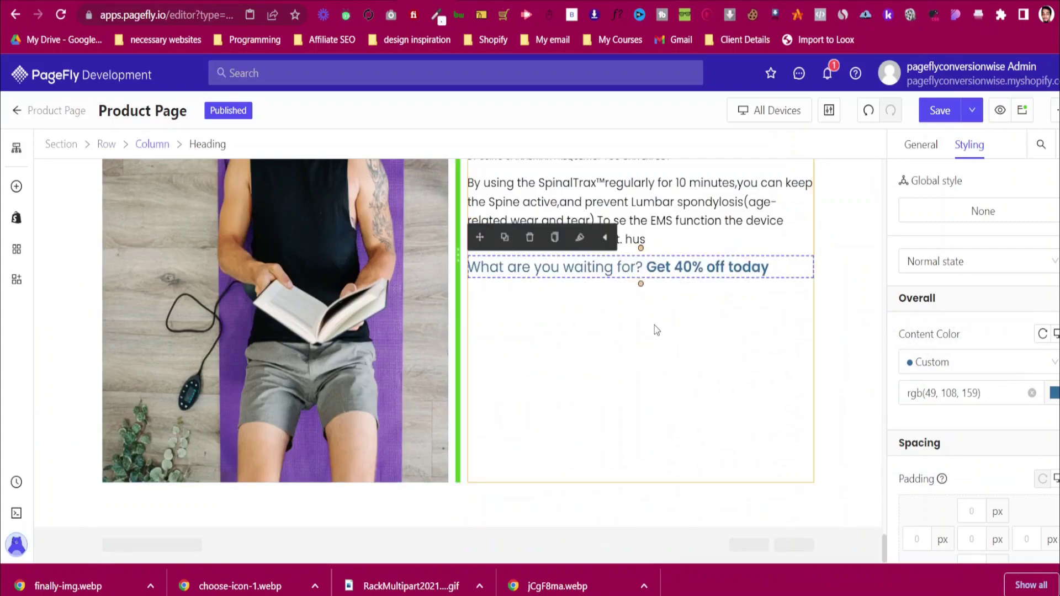
Try to apply the orange text color #ffc266 to the bold "Get 40% off today" part of the copied heading
{"action": "left_click", "coordinate": [921, 145]}
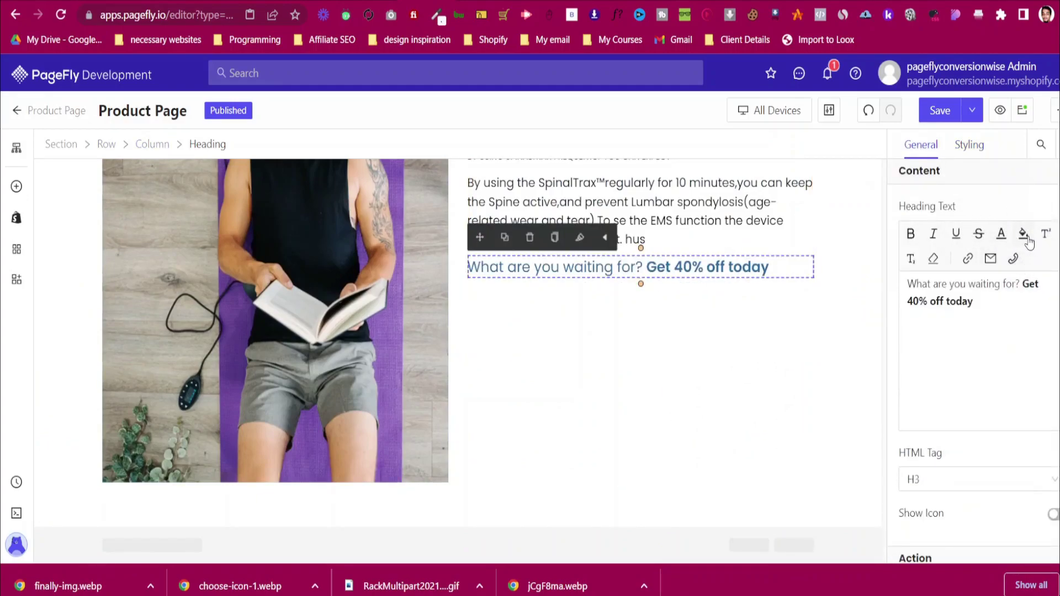
{"action": "left_click_drag", "start_coordinate": [1023, 289], "coordinate": [973, 301]}
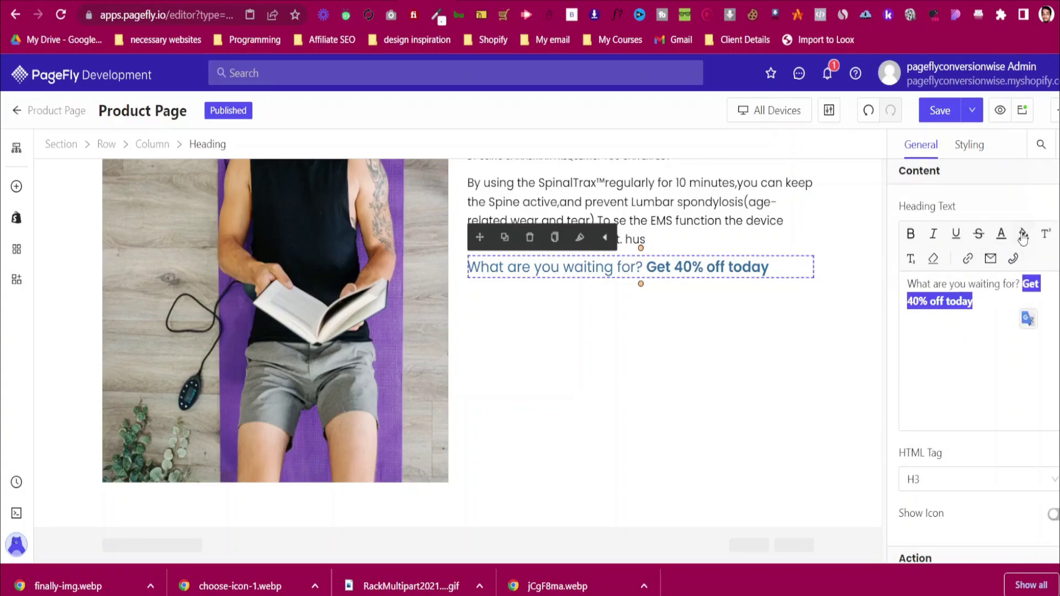
{"action": "left_click", "coordinate": [1001, 233]}
{"action": "left_click", "coordinate": [935, 233]}
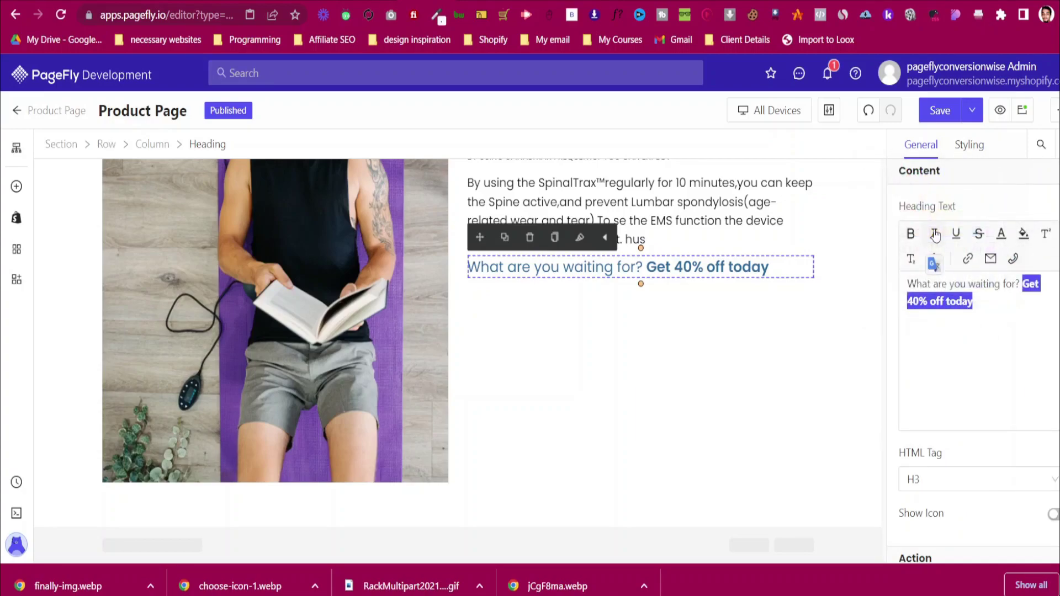
{"action": "left_click_drag", "start_coordinate": [973, 301], "coordinate": [1026, 283]}
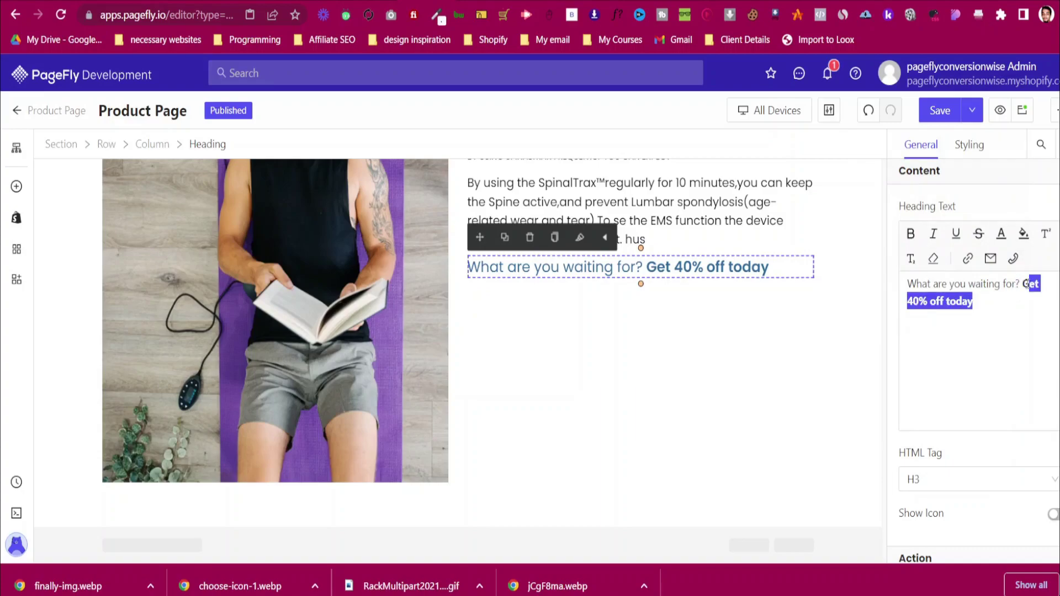
{"action": "left_click", "coordinate": [1002, 233]}
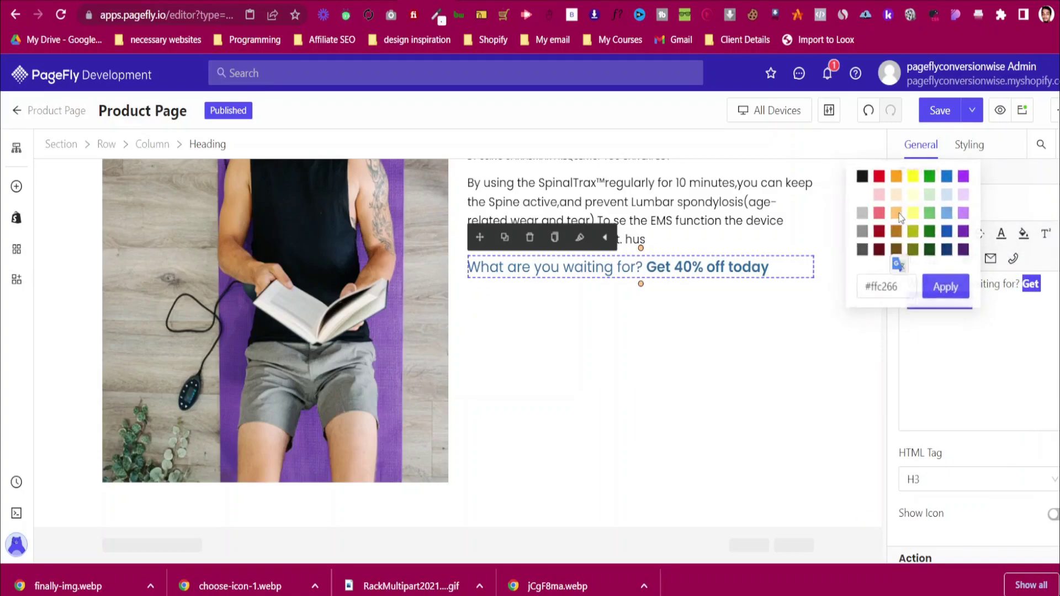
{"action": "left_click", "coordinate": [938, 284]}
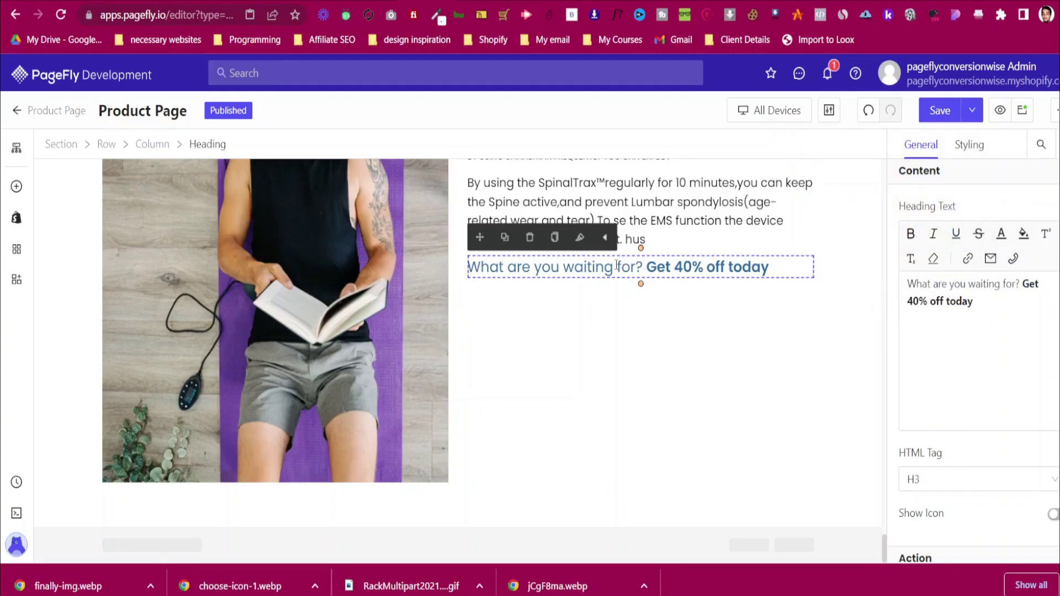
Delete "Get 40% off today" from the copied heading so its text reads "What are you waiting for?"
{"action": "left_click", "coordinate": [977, 147]}
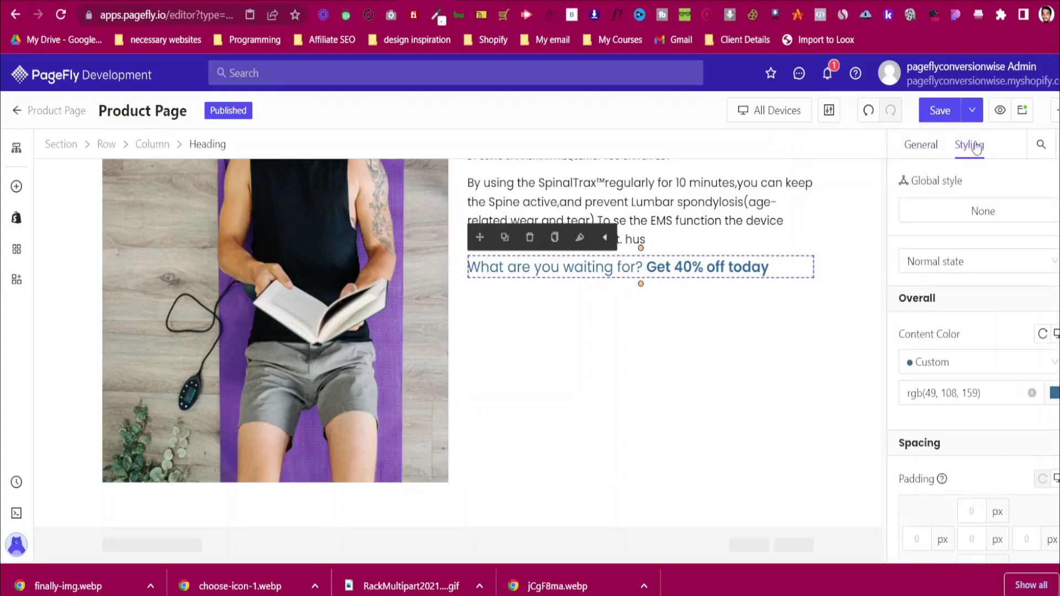
{"action": "left_click", "coordinate": [919, 147]}
{"action": "left_click", "coordinate": [1005, 307]}
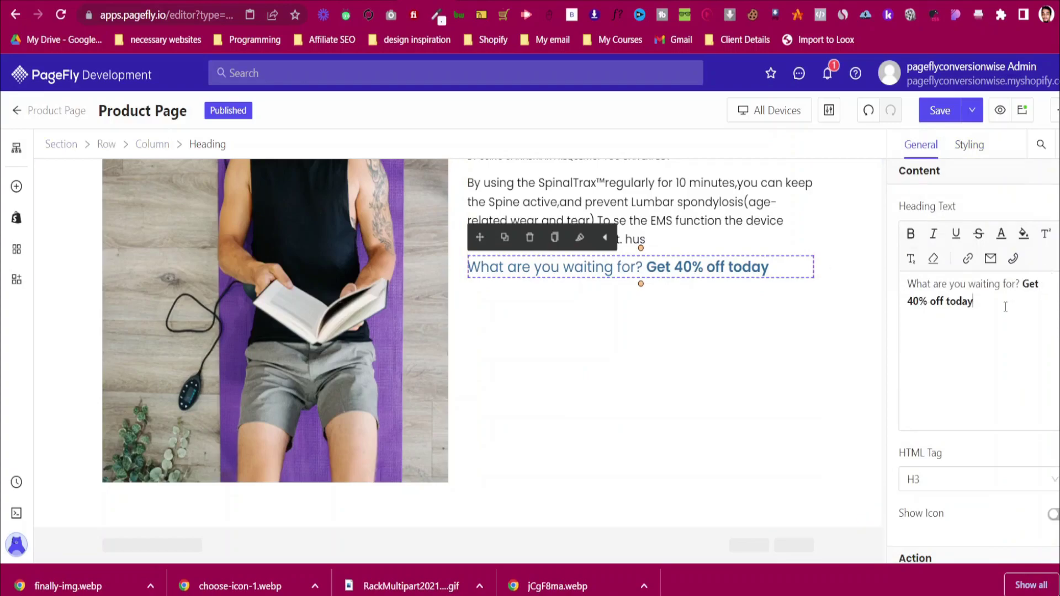
{"action": "key", "text": "BackSpace"}
{"action": "key", "text": "BackSpace"}
{"action": "key", "text": "BackSpace"}
{"action": "key", "text": "BackSpace"}
{"action": "key", "text": "BackSpace"}
{"action": "key", "text": "BackSpace"}
{"action": "key", "text": "BackSpace"}
{"action": "key", "text": "BackSpace"}
{"action": "key", "text": "BackSpace"}
{"action": "key", "text": "BackSpace"}
{"action": "key", "text": "BackSpace"}
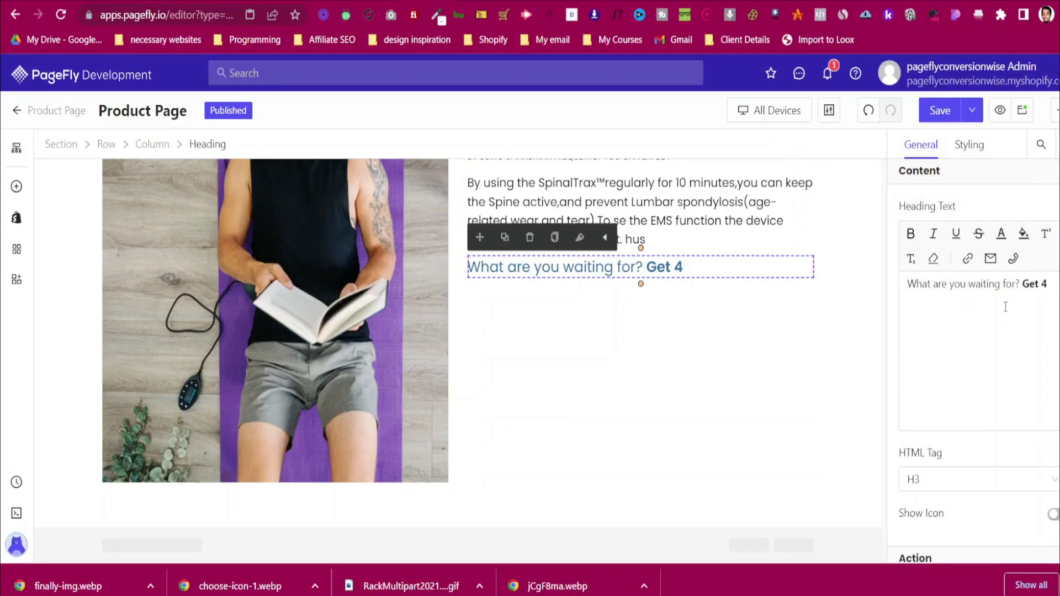
{"action": "key", "text": "BackSpace"}
{"action": "key", "text": "BackSpace"}
{"action": "key", "text": "BackSpace"}
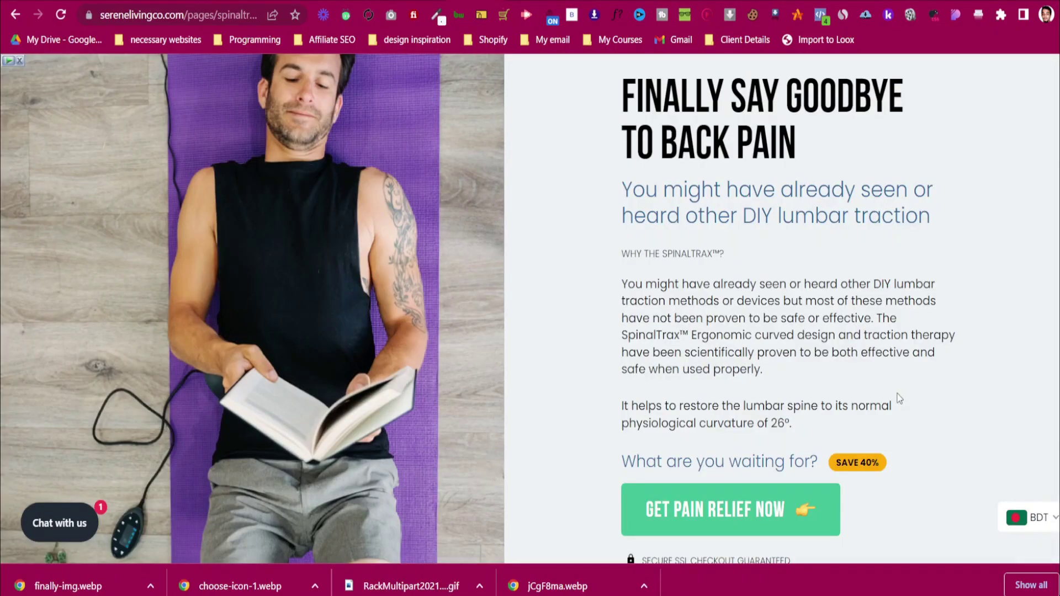
Inspect the font, weight, size and color of the SAVE 40% badge on the reference page with WhatFont
{"action": "left_click", "coordinate": [614, 20]}
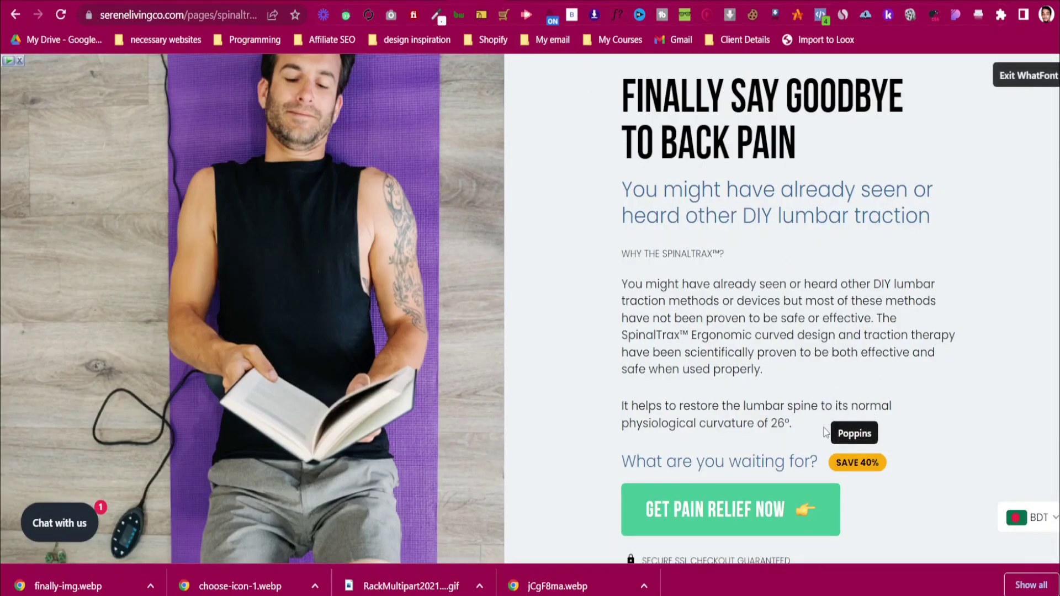
{"action": "left_click", "coordinate": [856, 467]}
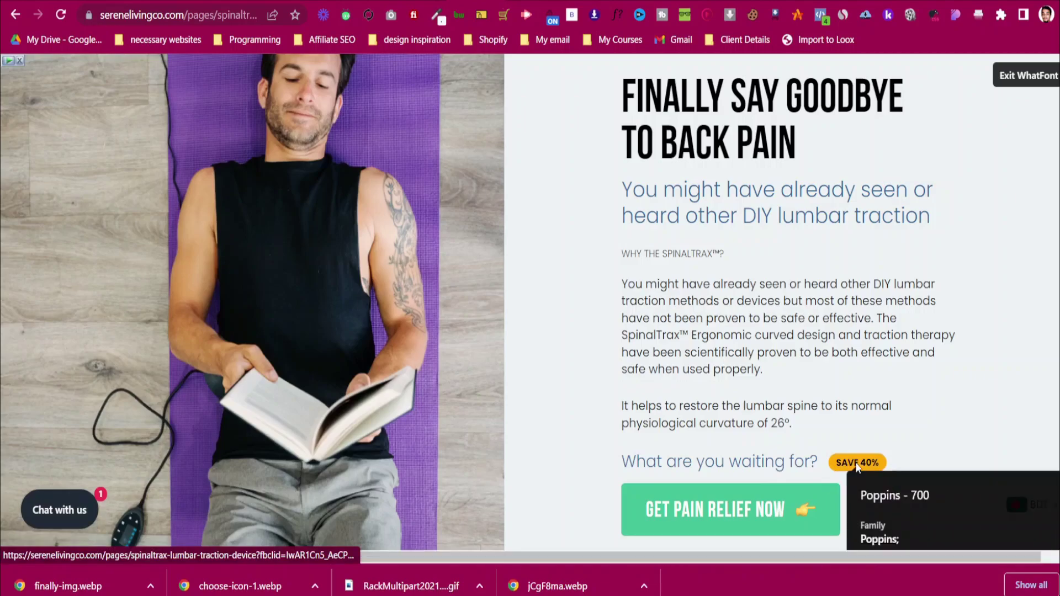
{"action": "scroll", "coordinate": [855, 463], "scroll_direction": "down", "scroll_amount": 3}
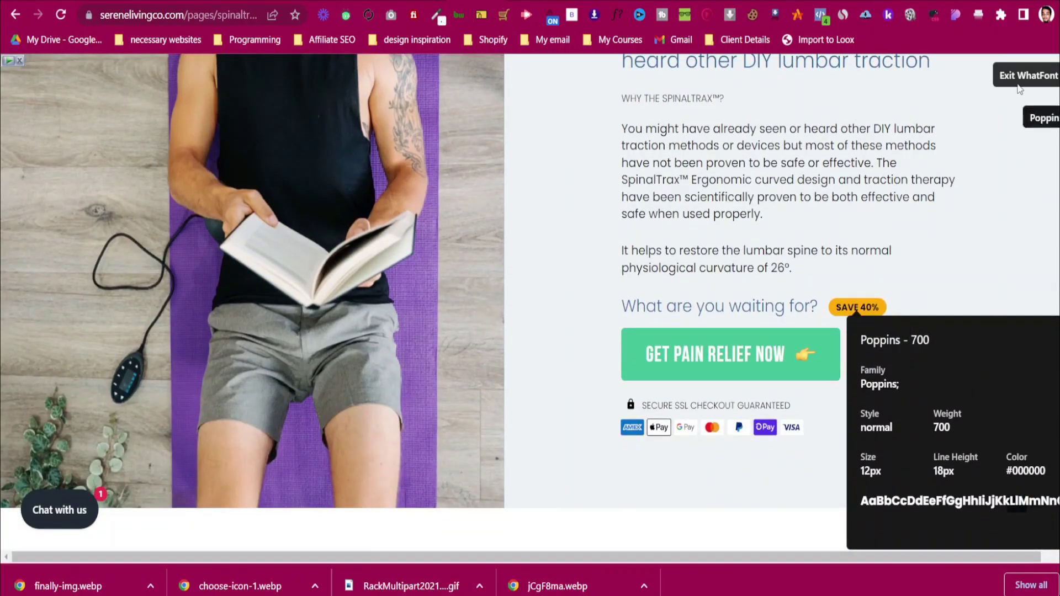
{"action": "left_click", "coordinate": [1027, 75]}
{"action": "scroll", "coordinate": [982, 254], "scroll_direction": "up", "scroll_amount": 3}
{"action": "scroll", "coordinate": [975, 276], "scroll_direction": "down", "scroll_amount": 2}
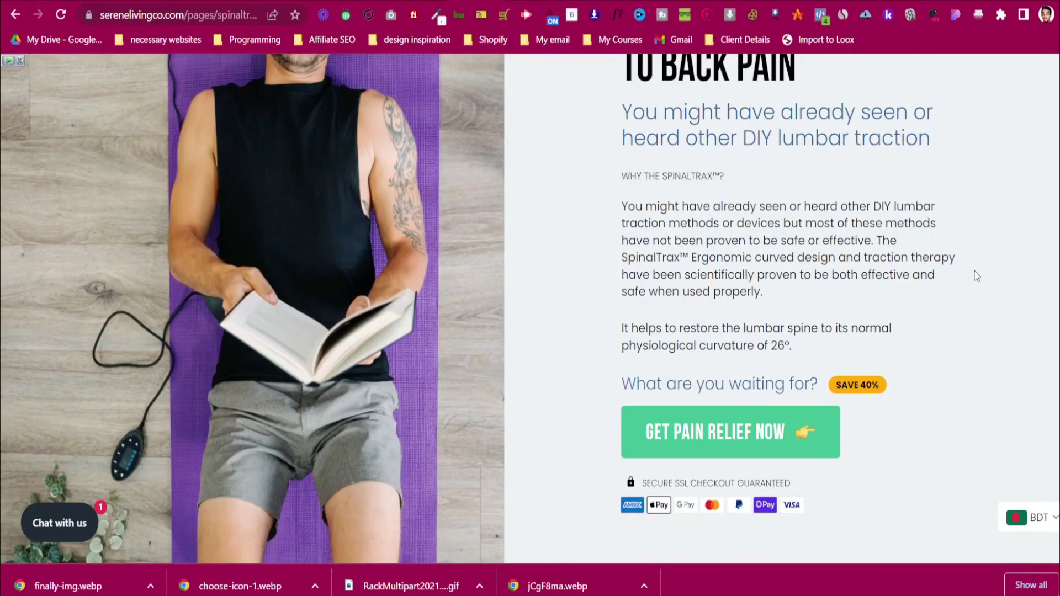
In the PageFly editor, add a block below the "What are you waiting for?" heading and move the heading into it
{"action": "key", "text": "ctrl+Tab"}
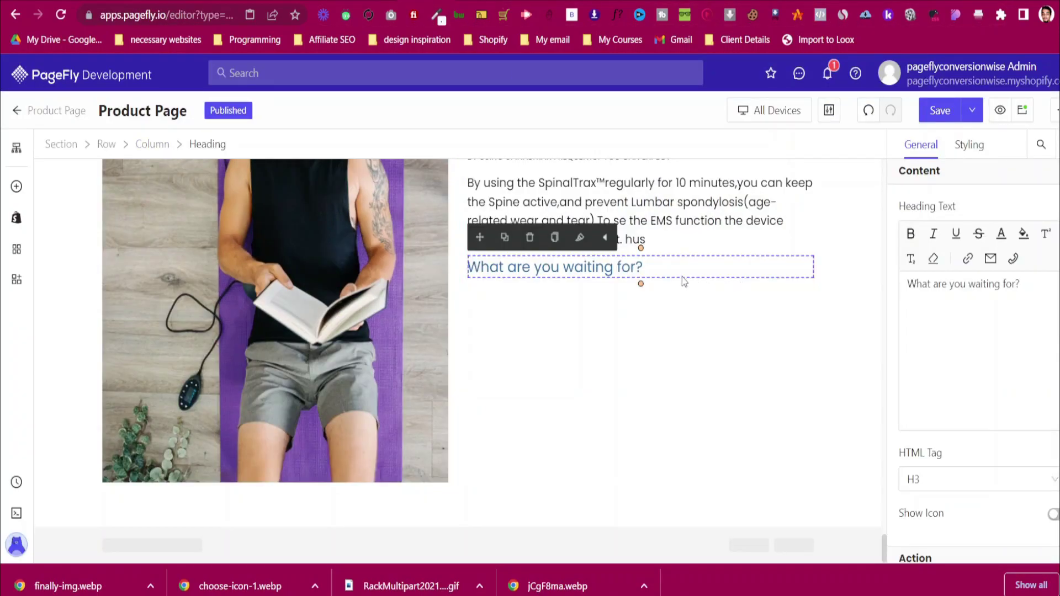
{"action": "left_click", "coordinate": [15, 187]}
{"action": "scroll", "coordinate": [157, 287], "scroll_direction": "up", "scroll_amount": 2}
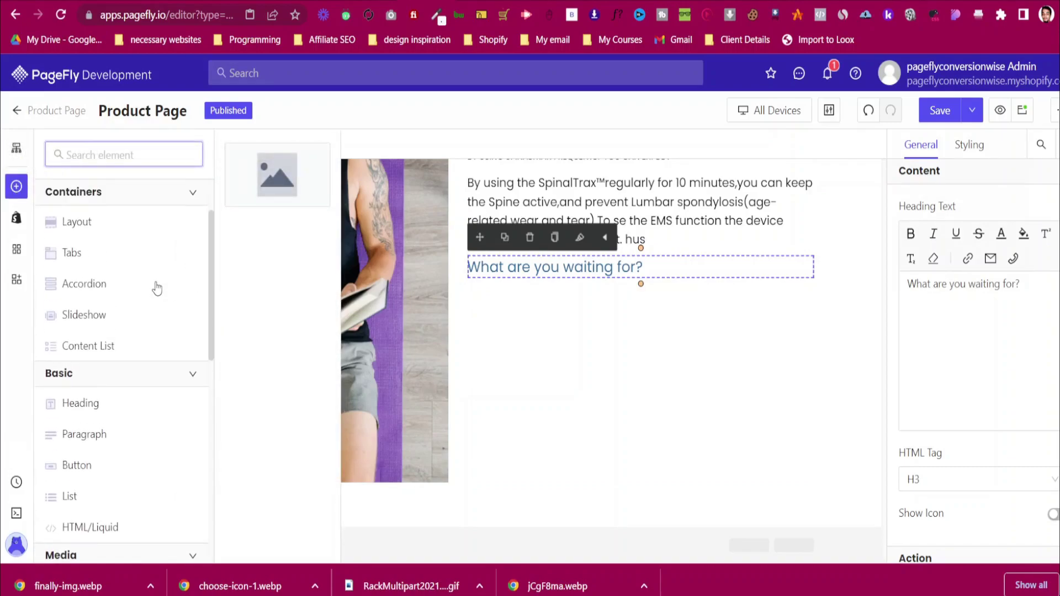
{"action": "left_click", "coordinate": [134, 223]}
{"action": "scroll", "coordinate": [261, 347], "scroll_direction": "down", "scroll_amount": 5}
{"action": "scroll", "coordinate": [262, 347], "scroll_direction": "down", "scroll_amount": 2}
{"action": "left_click_drag", "start_coordinate": [277, 442], "coordinate": [688, 323]}
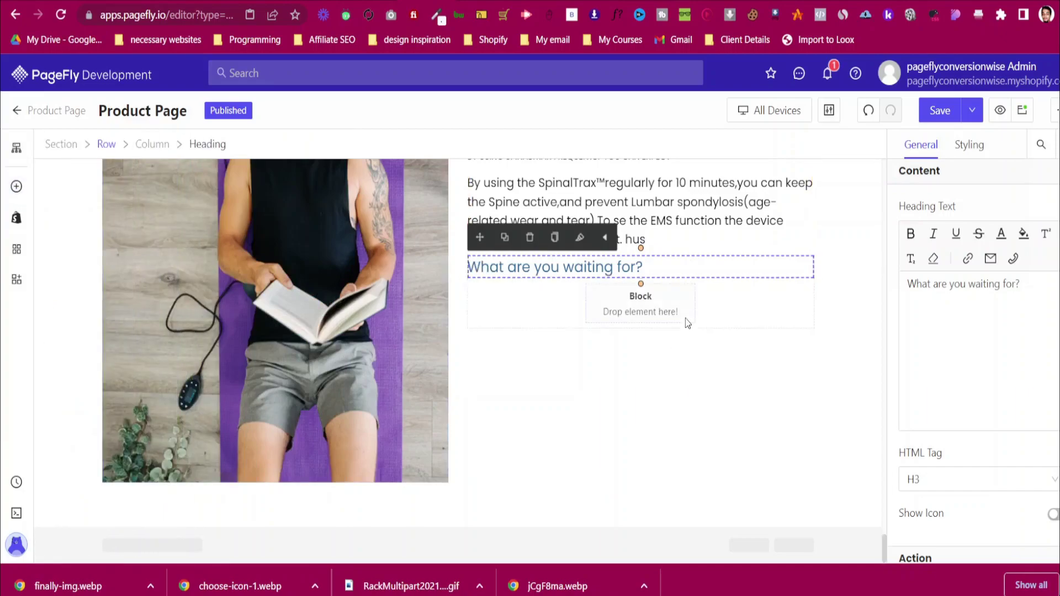
{"action": "left_click", "coordinate": [698, 270]}
{"action": "left_click_drag", "start_coordinate": [477, 244], "coordinate": [561, 297]}
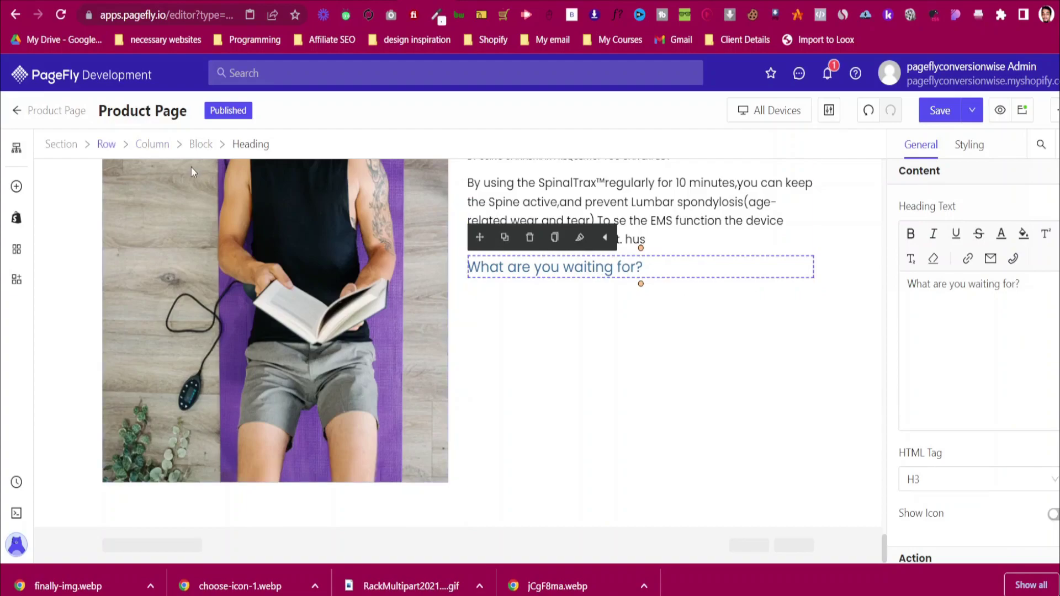
{"action": "left_click", "coordinate": [201, 144]}
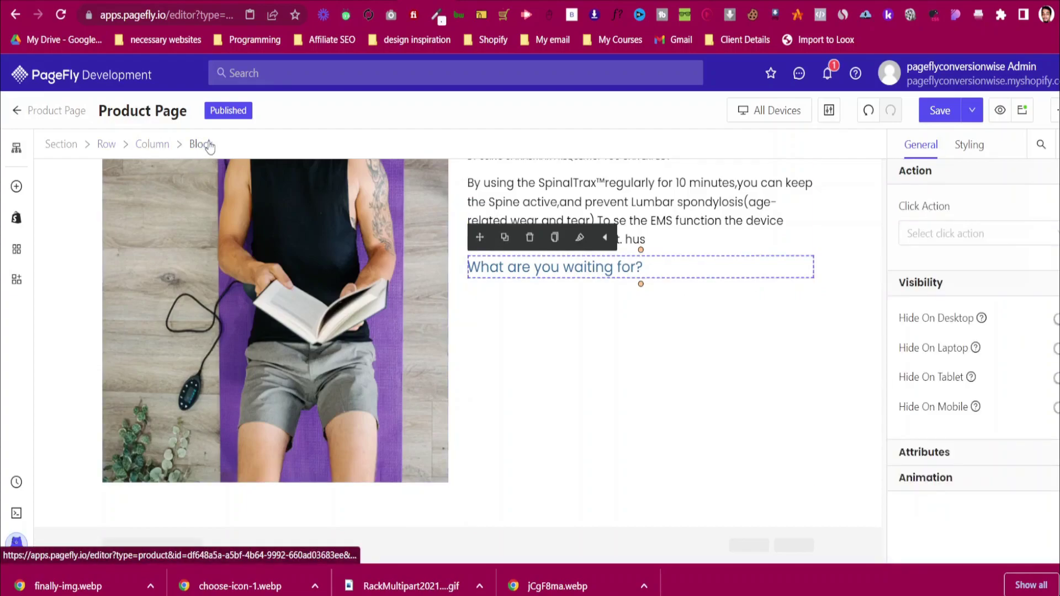
Duplicate the "What are you waiting for?" heading inside the block and set the copy's top margin to 0 px
{"action": "left_click", "coordinate": [525, 263]}
{"action": "left_click", "coordinate": [505, 238]}
{"action": "left_click", "coordinate": [518, 301]}
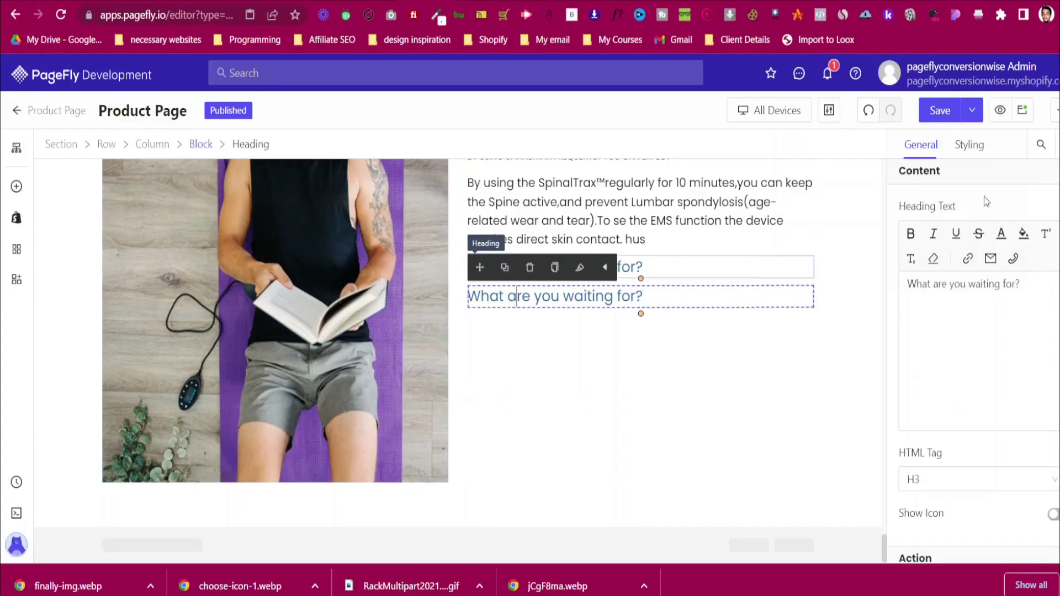
{"action": "left_click", "coordinate": [969, 144]}
{"action": "scroll", "coordinate": [963, 391], "scroll_direction": "down", "scroll_amount": 5}
{"action": "left_click", "coordinate": [972, 403]}
{"action": "double_click", "coordinate": [972, 403]}
{"action": "type", "text": "0"}
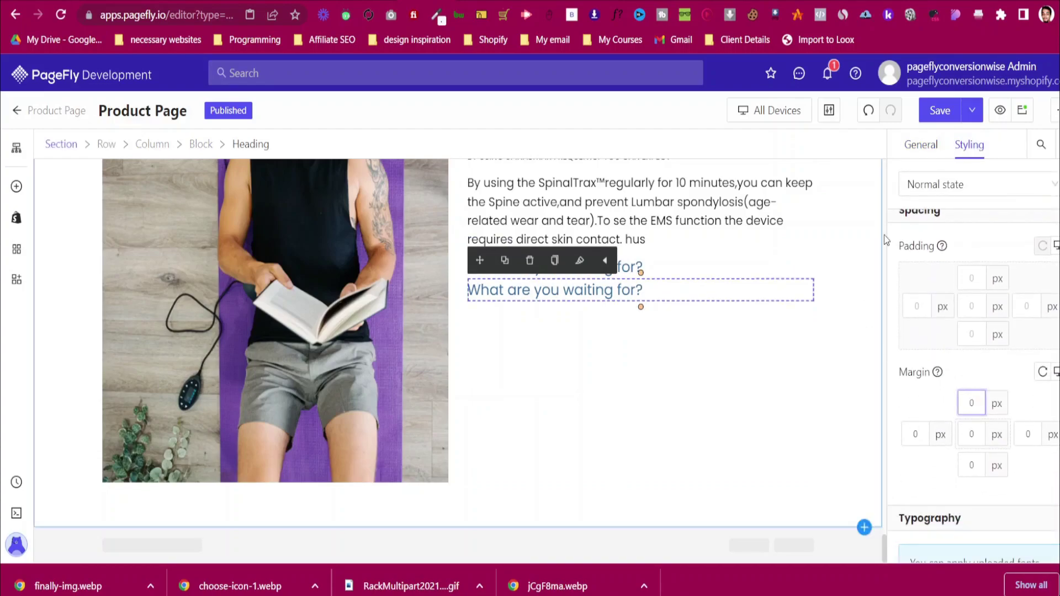
Set the font size of the duplicated "What are you waiting for?" heading to 12 px
{"action": "scroll", "coordinate": [972, 331], "scroll_direction": "down", "scroll_amount": 5}
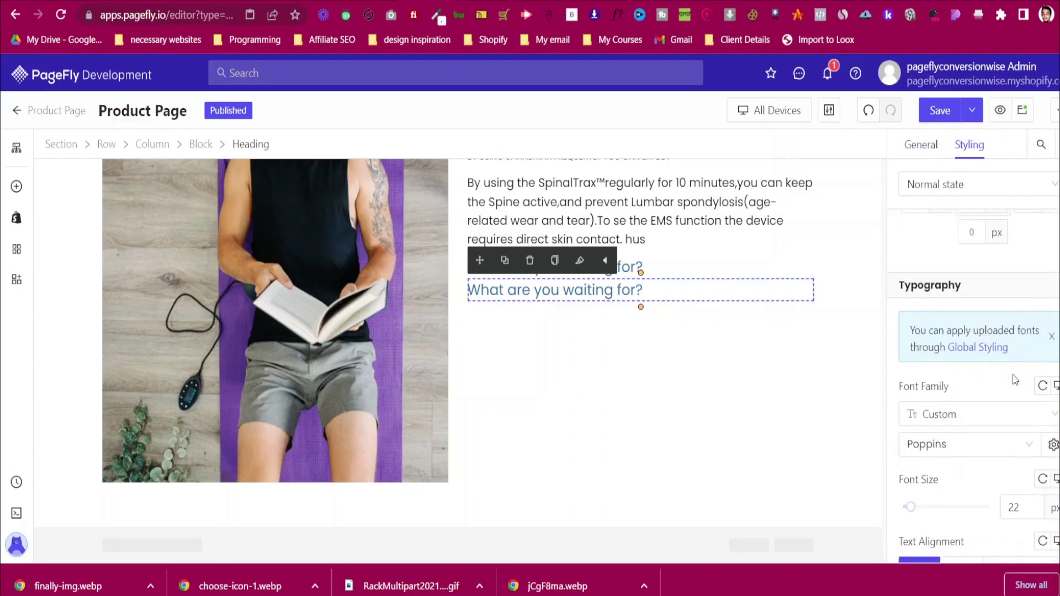
{"action": "left_click", "coordinate": [1022, 432]}
{"action": "double_click", "coordinate": [1022, 432]}
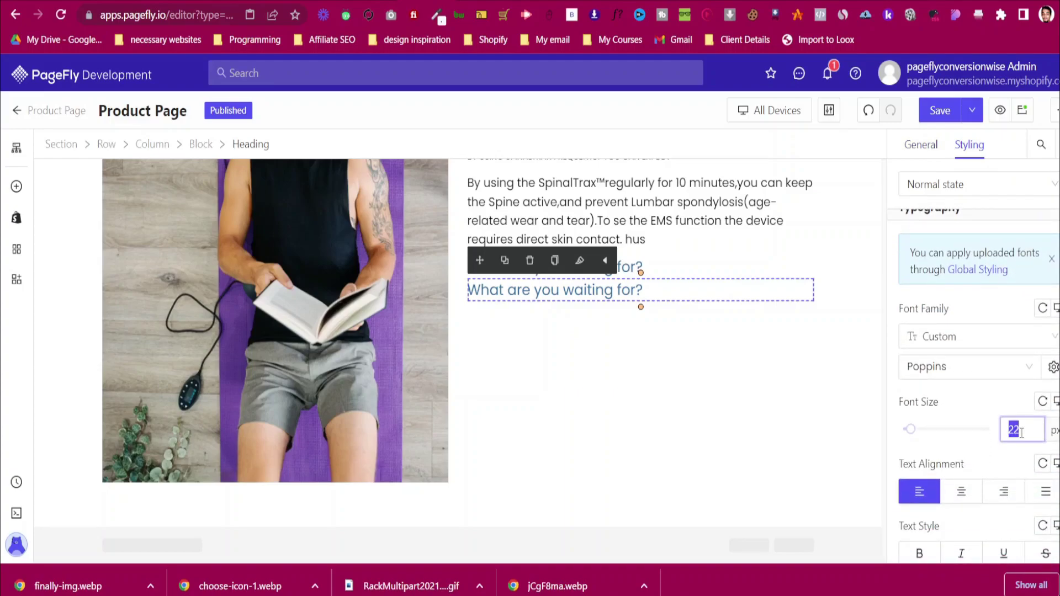
{"action": "type", "text": "12"}
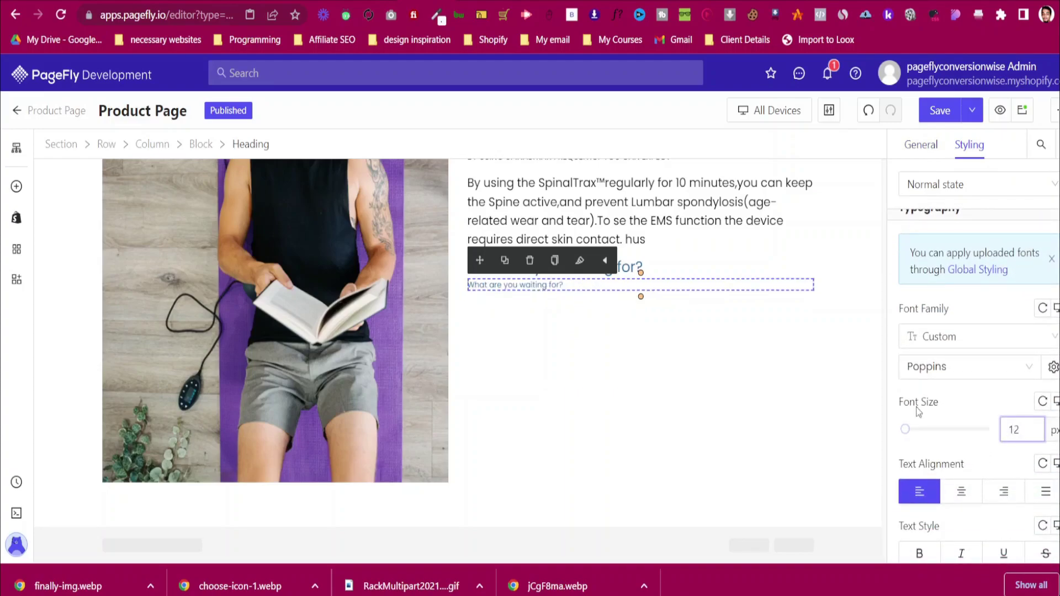
Set the background color of the duplicated 12 px "What are you waiting for?" heading to the preset orange rgb(245, 166, 35)
{"action": "key", "text": "ctrl+Tab"}
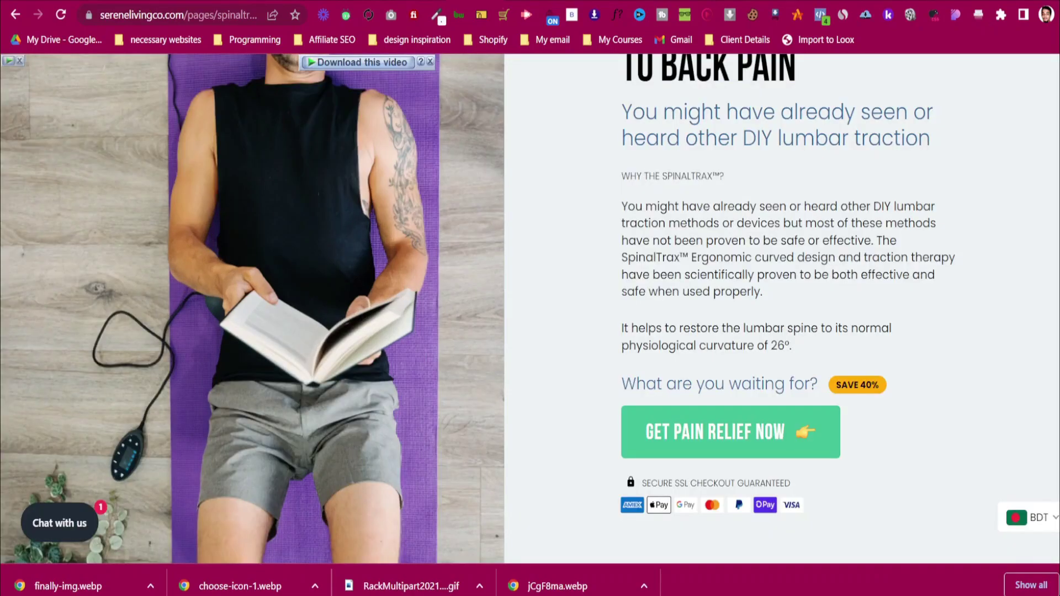
{"action": "key", "text": "ctrl+shift+Tab"}
{"action": "scroll", "coordinate": [1043, 334], "scroll_direction": "down", "scroll_amount": 6}
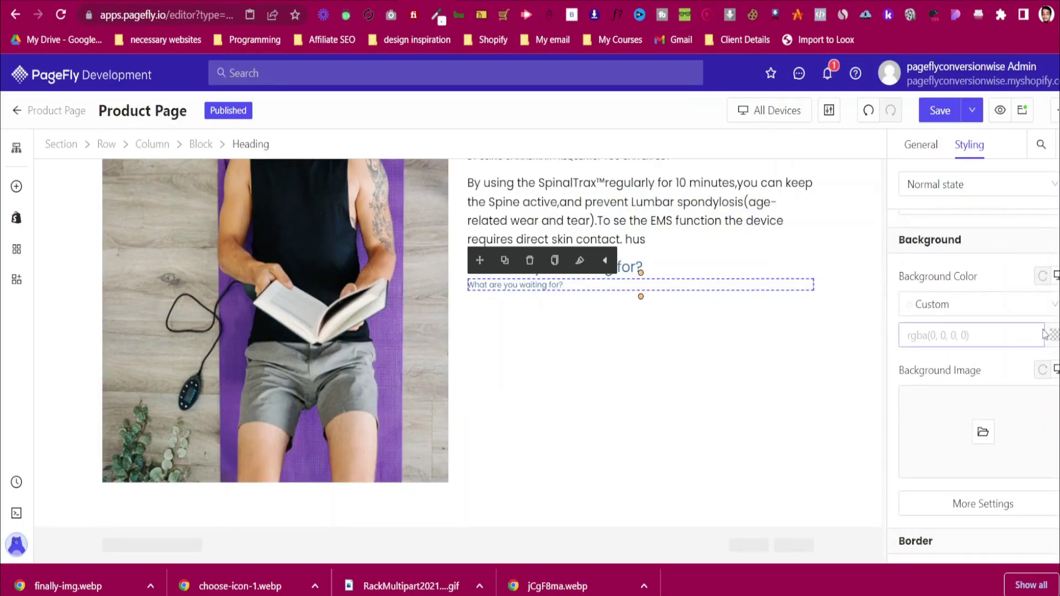
{"action": "scroll", "coordinate": [748, 346], "scroll_direction": "up", "scroll_amount": 1}
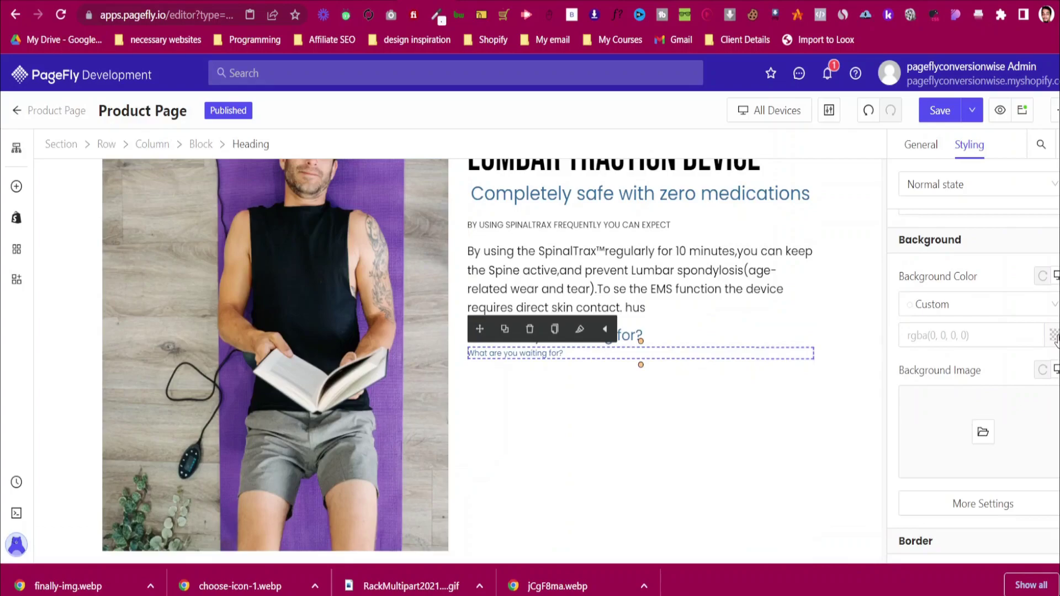
{"action": "left_click", "coordinate": [1054, 337]}
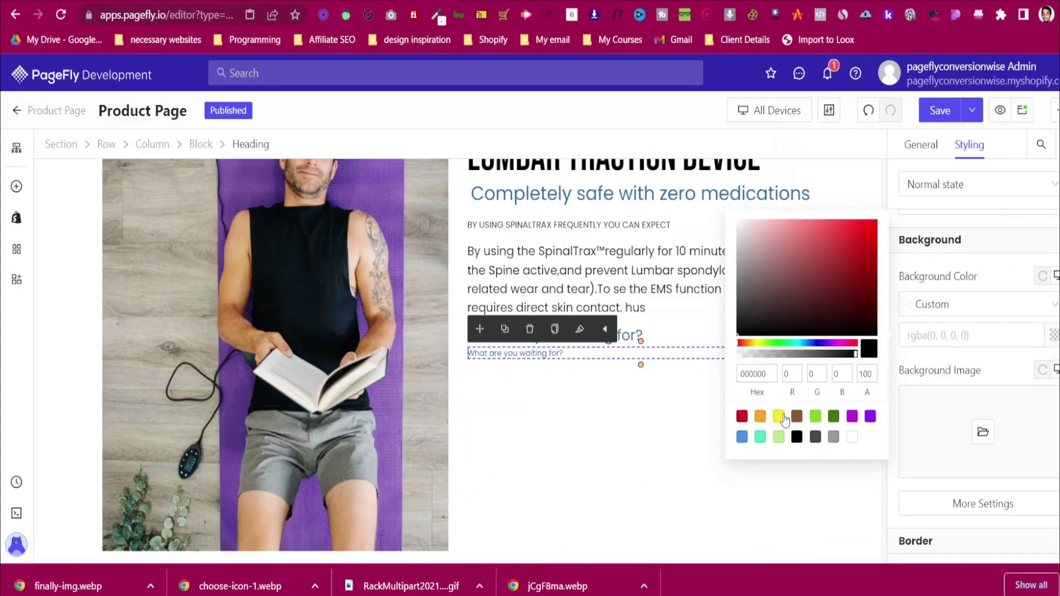
{"action": "left_click", "coordinate": [783, 418]}
{"action": "left_click", "coordinate": [760, 417]}
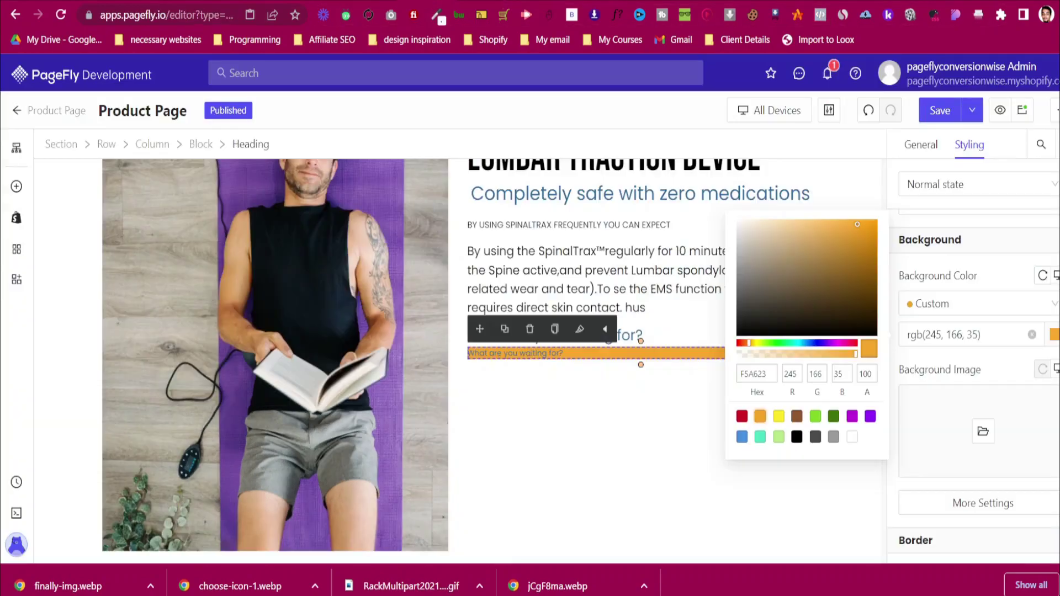
{"action": "left_click", "coordinate": [996, 276]}
Set the display style of the orange duplicated heading to Inline
{"action": "scroll", "coordinate": [997, 275], "scroll_direction": "down", "scroll_amount": 5}
{"action": "scroll", "coordinate": [917, 298], "scroll_direction": "up", "scroll_amount": 3}
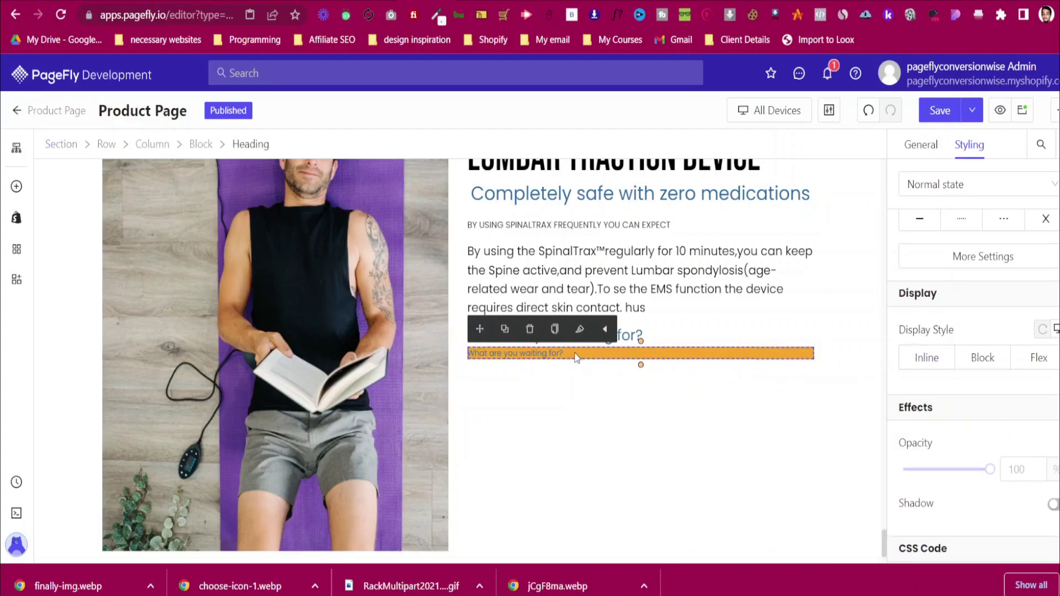
{"action": "left_click", "coordinate": [926, 357]}
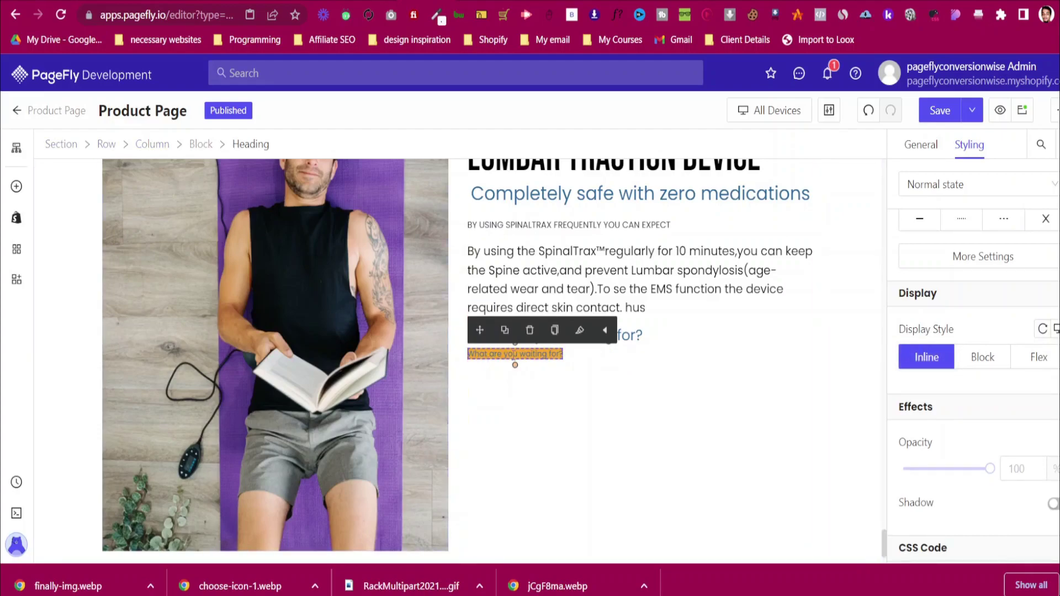
Set the padding of the orange duplicated heading to 5 px on all four sides
{"action": "scroll", "coordinate": [933, 360], "scroll_direction": "down", "scroll_amount": 12}
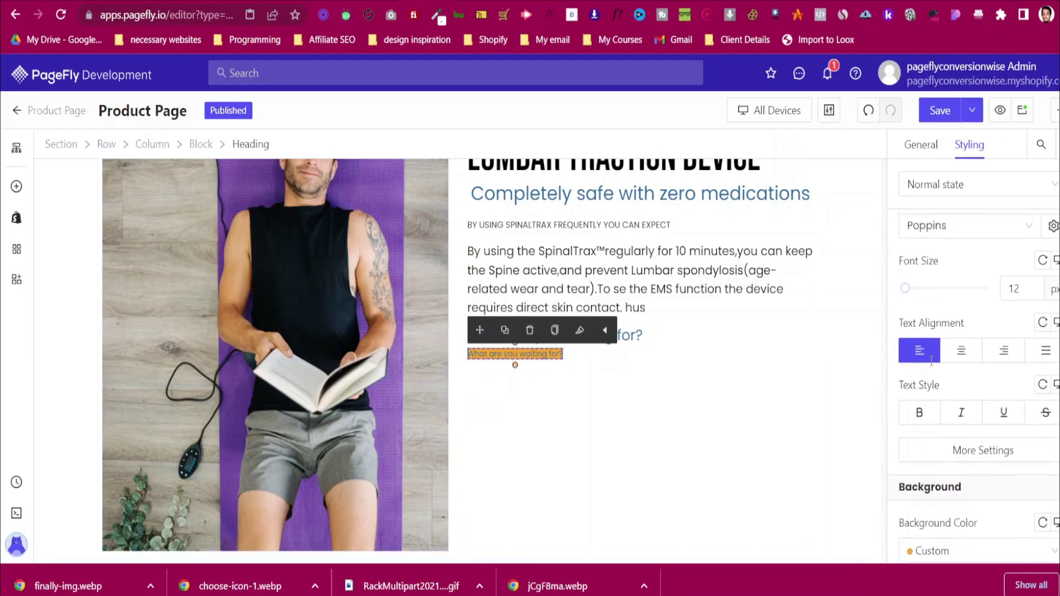
{"action": "scroll", "coordinate": [933, 359], "scroll_direction": "up", "scroll_amount": 4}
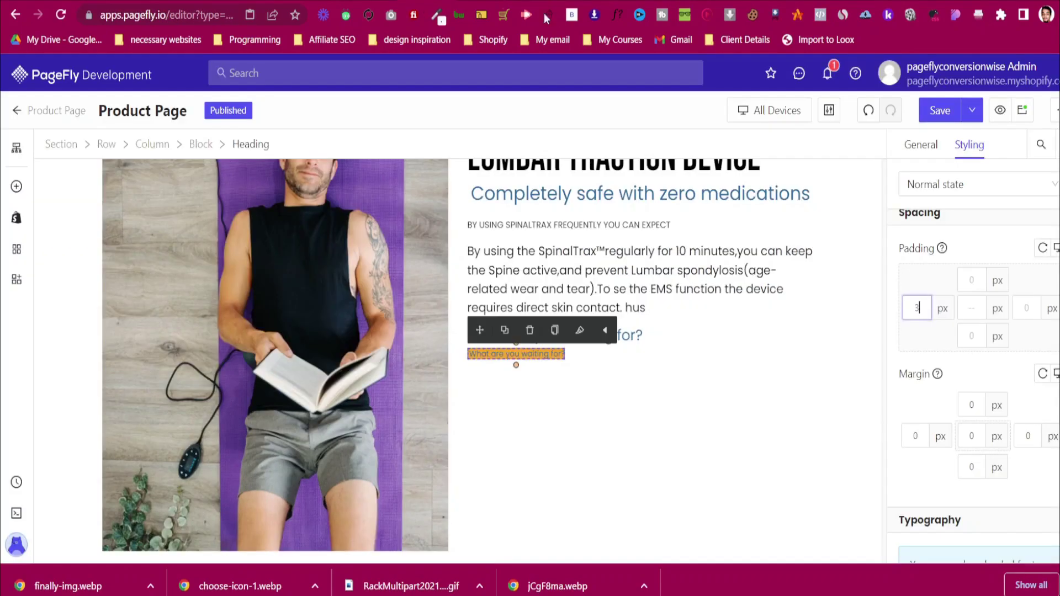
{"action": "type", "text": "3"}
{"action": "key", "text": "BackSpace"}
{"action": "type", "text": "5"}
{"action": "type", "text": "5"}
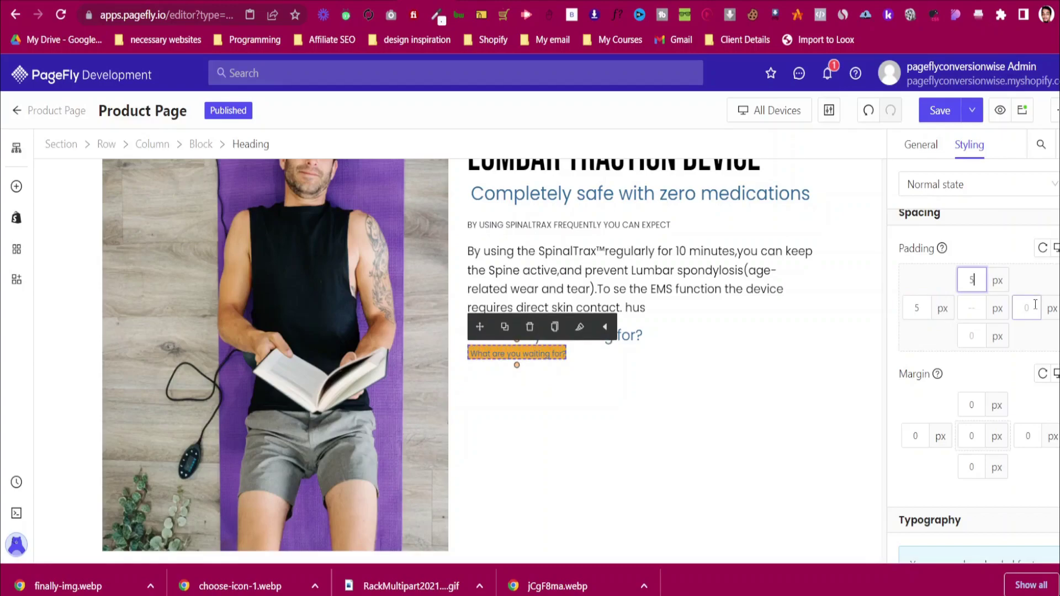
{"action": "type", "text": "6"}
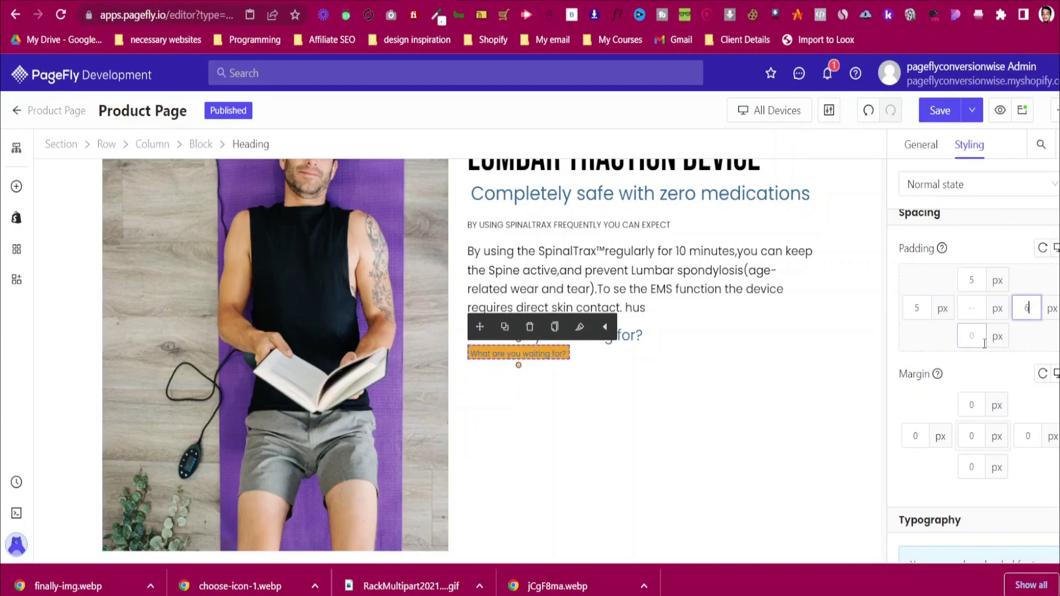
{"action": "left_click", "coordinate": [973, 338]}
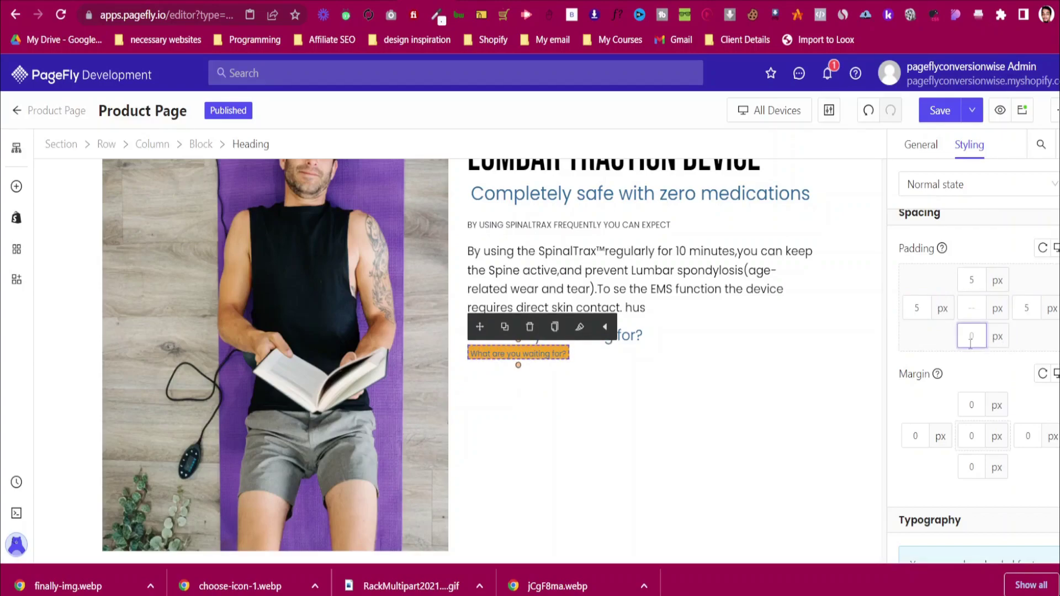
{"action": "type", "text": "5"}
Set the content color of the orange duplicated heading to black
{"action": "scroll", "coordinate": [971, 343], "scroll_direction": "up", "scroll_amount": 4}
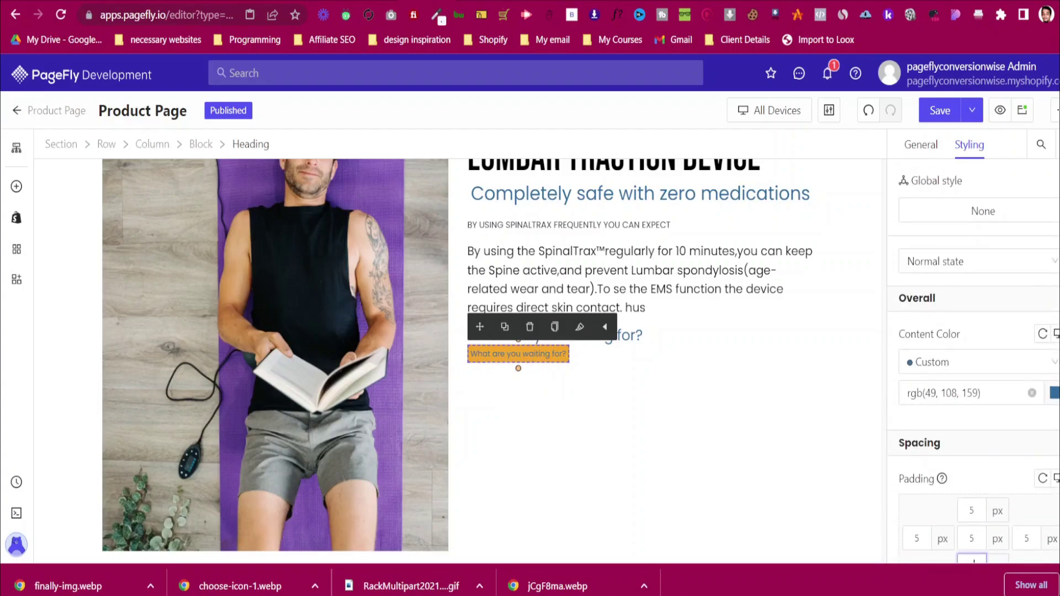
{"action": "left_click", "coordinate": [1055, 395]}
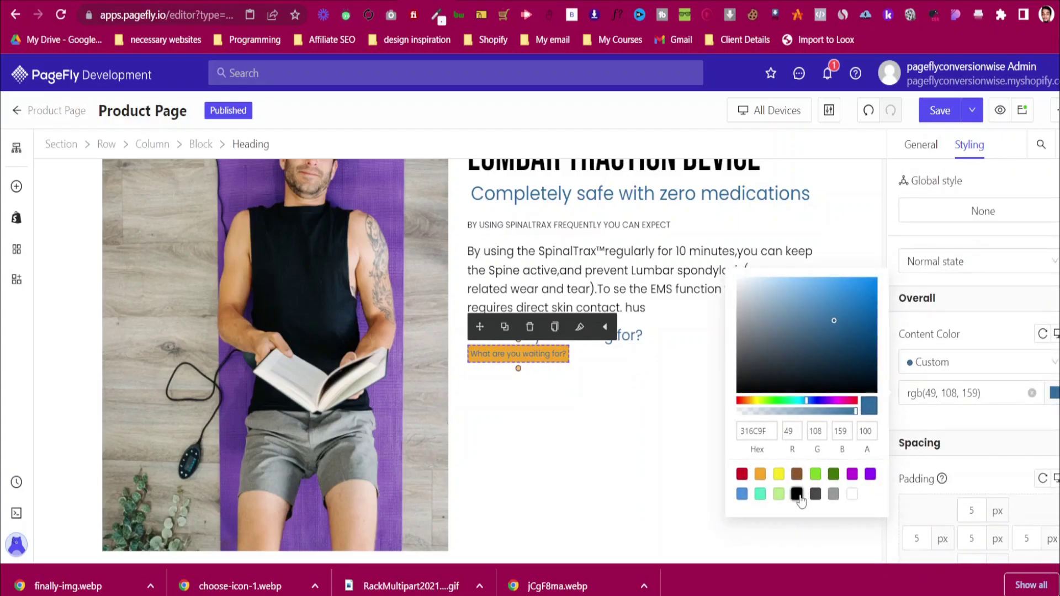
{"action": "left_click", "coordinate": [797, 493]}
Replace the text of the orange duplicated heading with "Save 40%"
{"action": "left_click", "coordinate": [921, 145]}
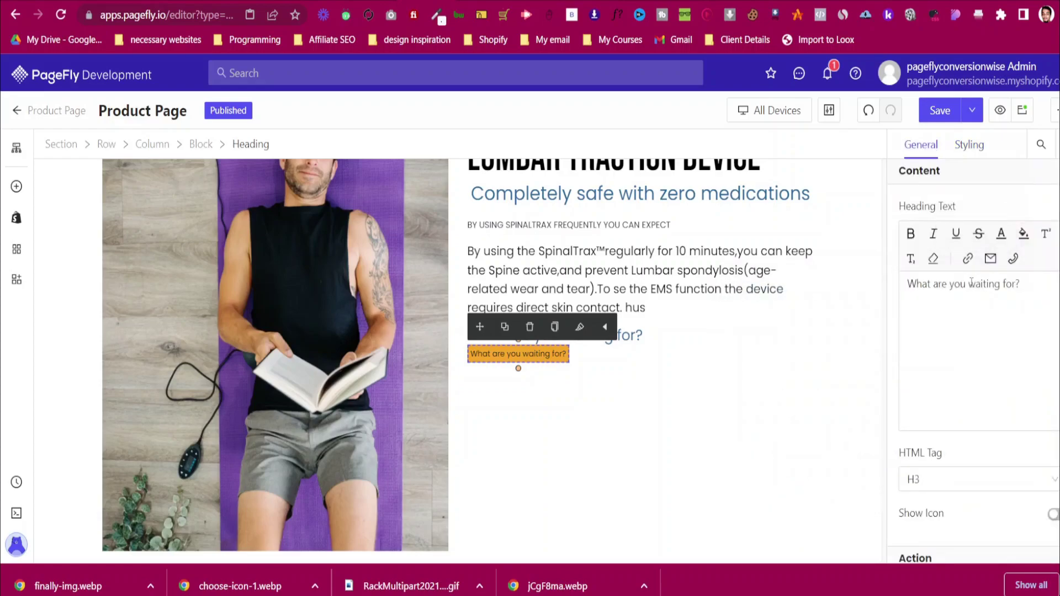
{"action": "key", "text": "ctrl+a"}
{"action": "key", "text": "BackSpace"}
{"action": "type", "text": "Save "}
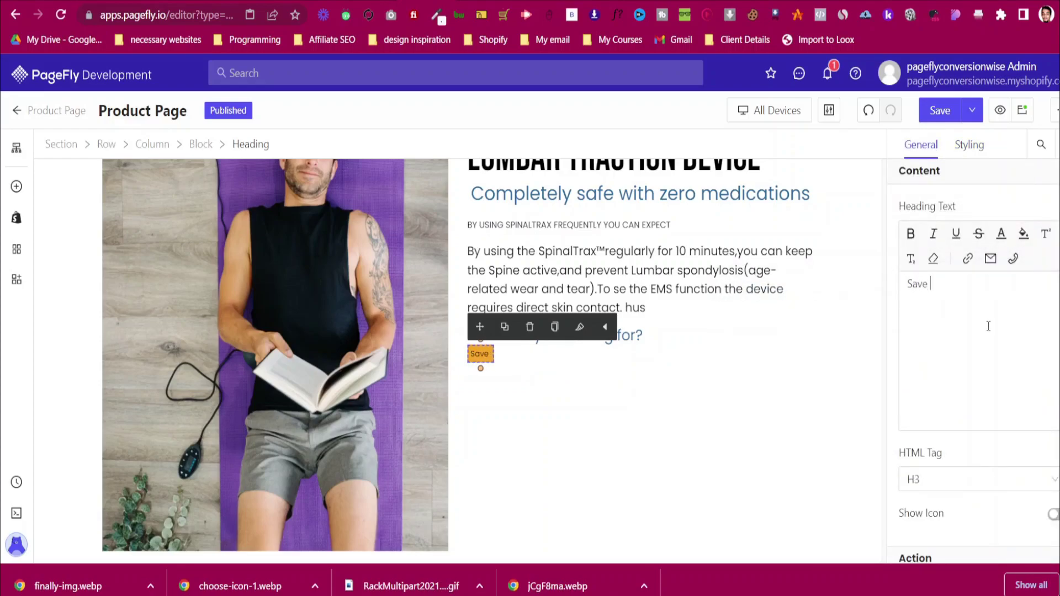
{"action": "type", "text": "40%"}
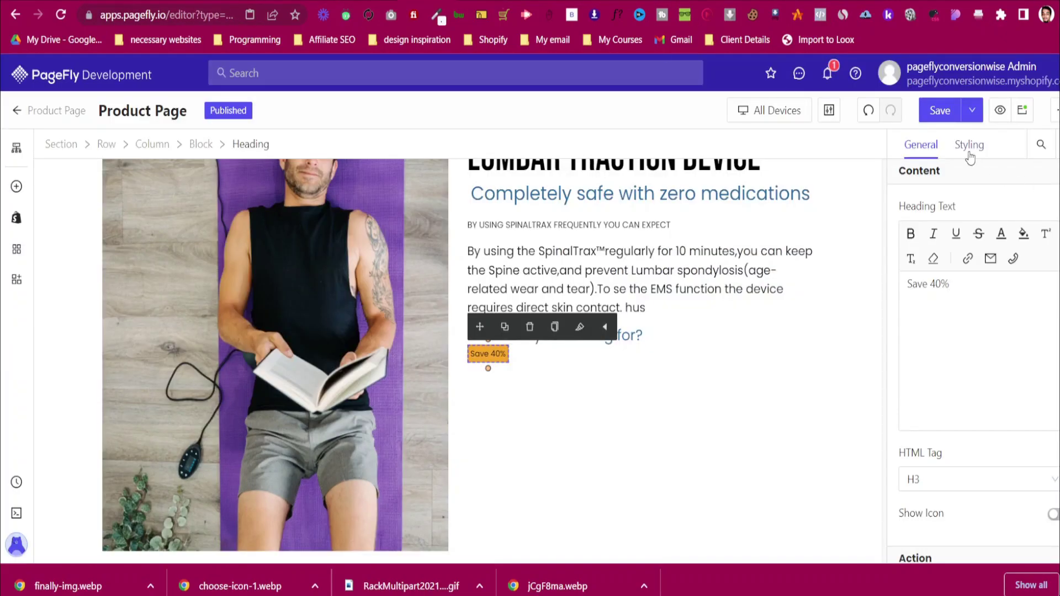
Give the Save 40% badge a border radius of 10 px on all corners
{"action": "left_click", "coordinate": [970, 146]}
{"action": "scroll", "coordinate": [983, 299], "scroll_direction": "down", "scroll_amount": 10}
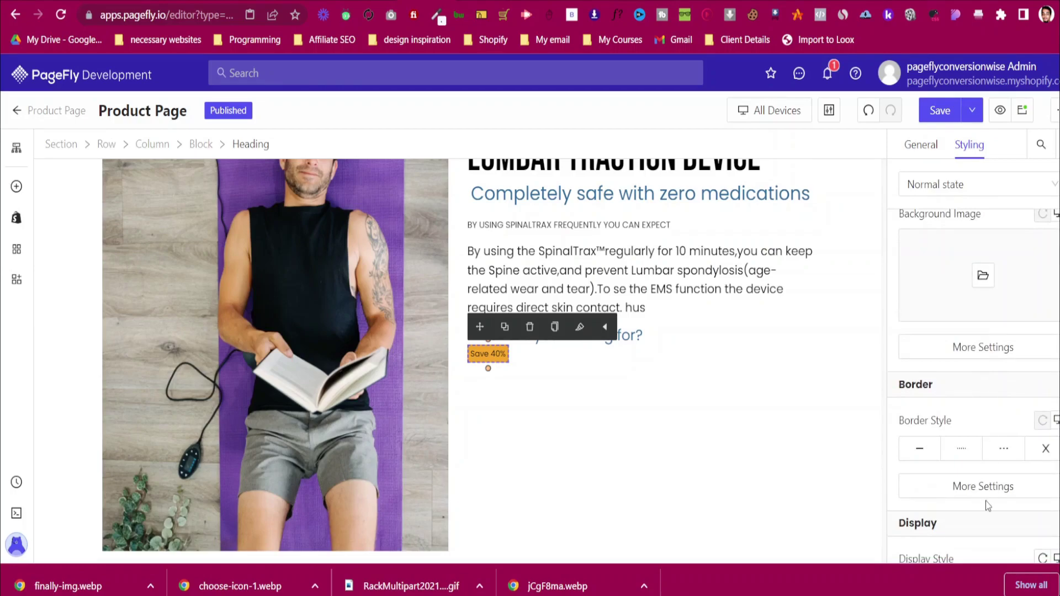
{"action": "left_click", "coordinate": [948, 485]}
{"action": "left_click", "coordinate": [792, 495]}
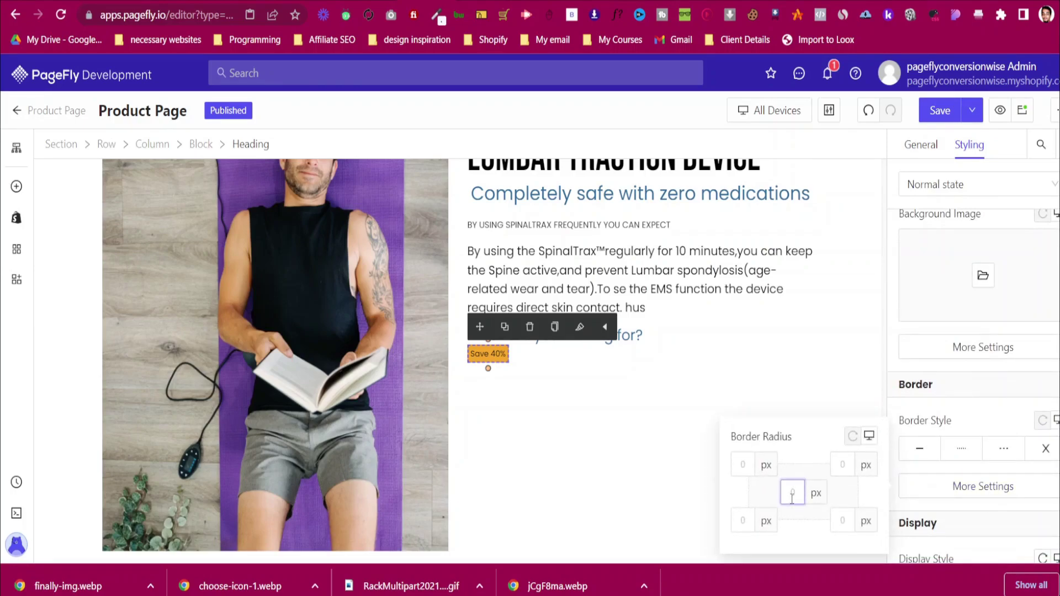
{"action": "type", "text": "10"}
Set the display style of the block containing the heading and the Save 40% badge to Flex
{"action": "left_click", "coordinate": [200, 145]}
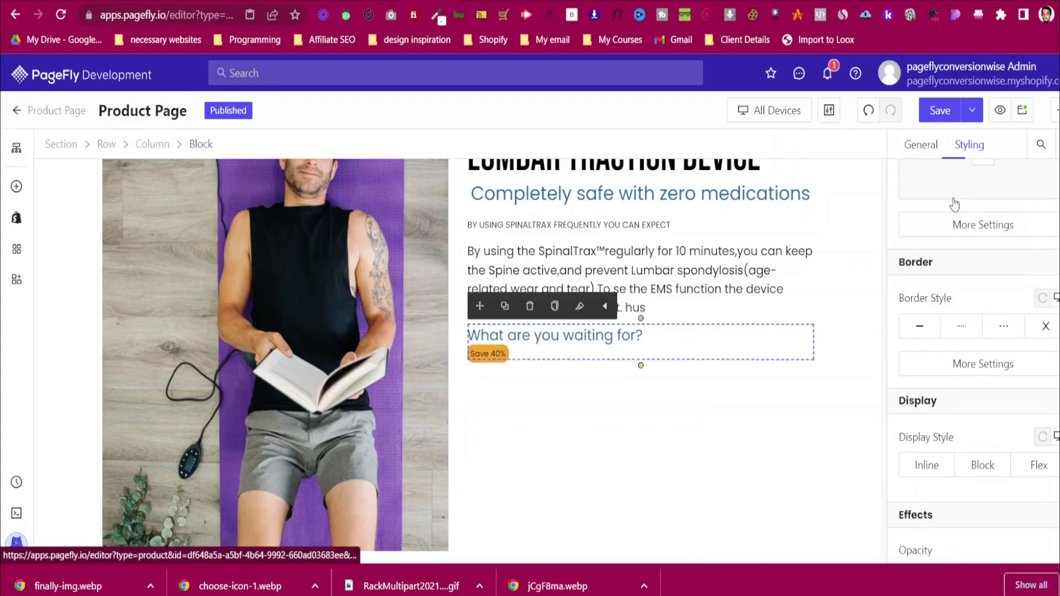
{"action": "left_click", "coordinate": [914, 155]}
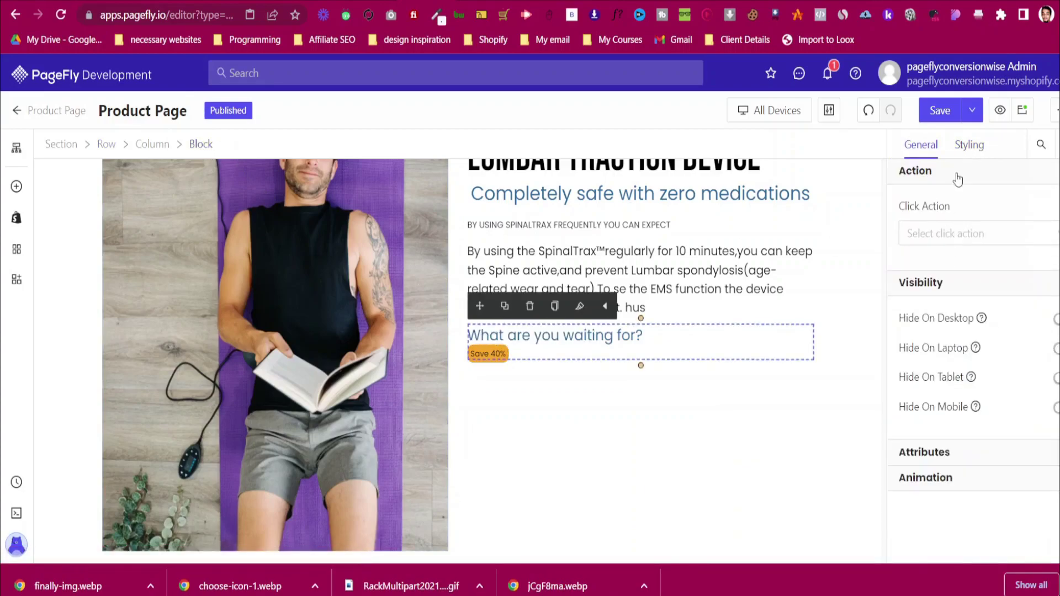
{"action": "left_click", "coordinate": [967, 147]}
{"action": "scroll", "coordinate": [1052, 312], "scroll_direction": "down", "scroll_amount": 3}
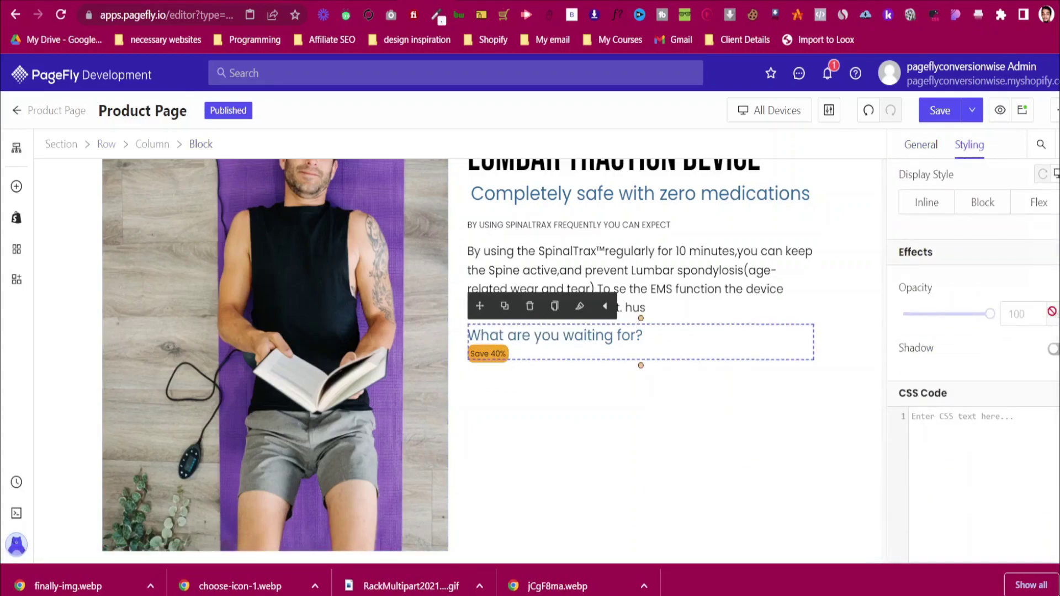
{"action": "left_click", "coordinate": [1043, 203]}
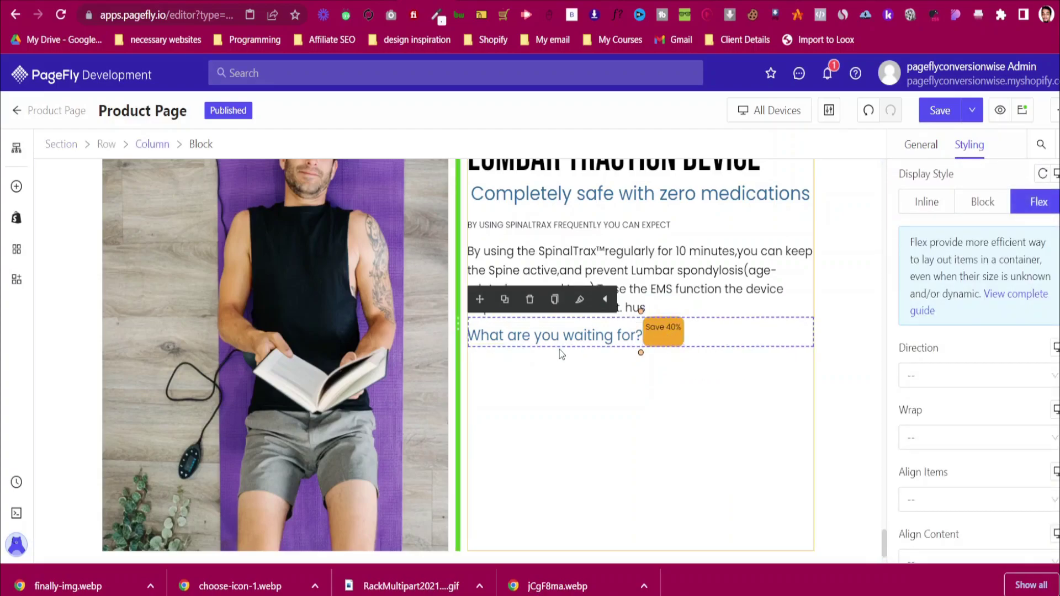
Set the top margin of the "What are you waiting for?" heading to 0 px
{"action": "left_click", "coordinate": [563, 335]}
{"action": "scroll", "coordinate": [980, 386], "scroll_direction": "up", "scroll_amount": 10}
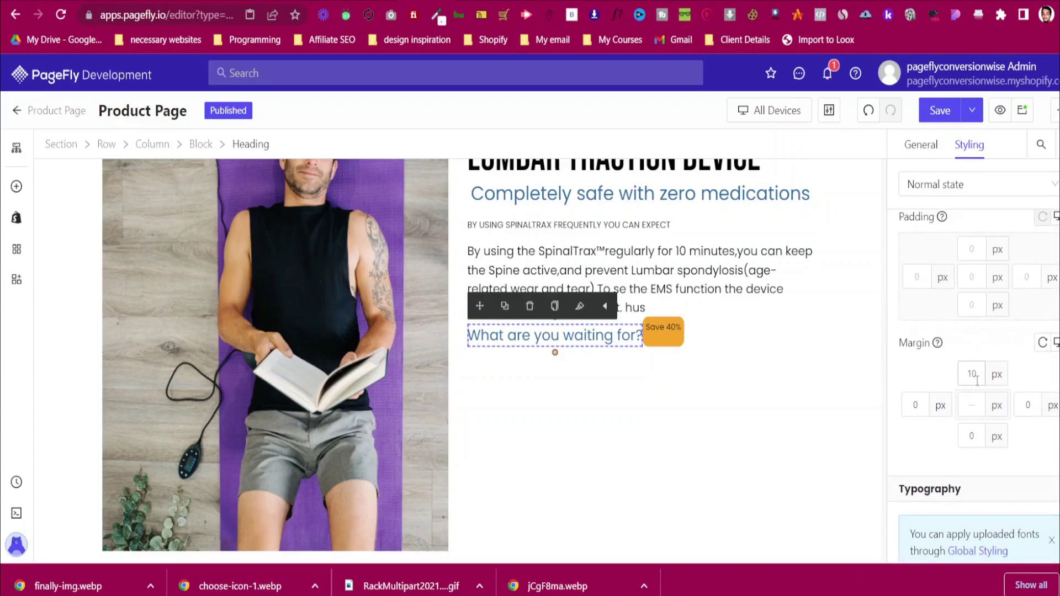
{"action": "left_click", "coordinate": [973, 372]}
{"action": "key", "text": "BackSpace"}
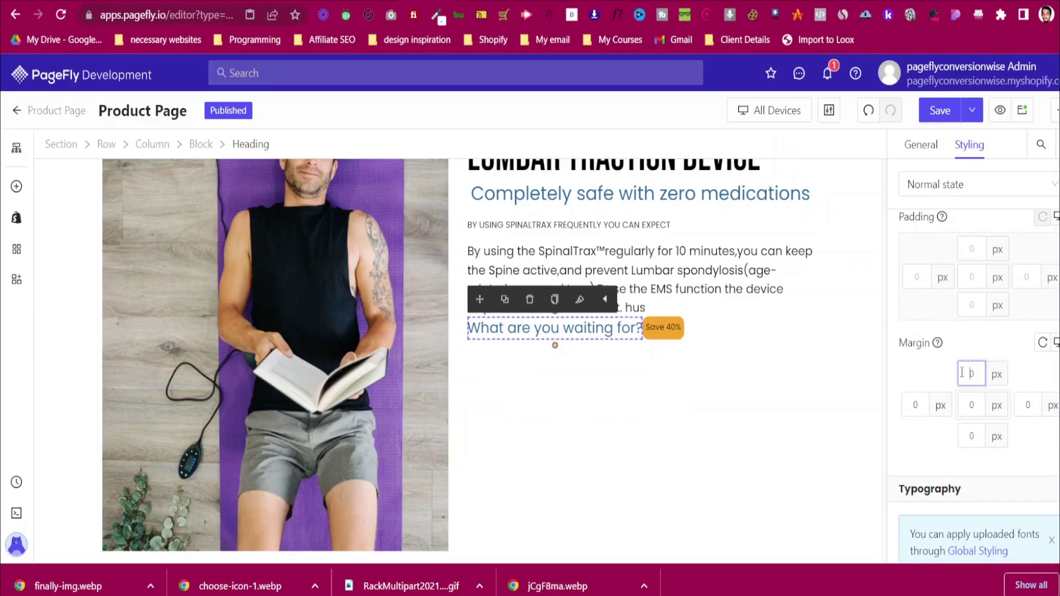
Set the top margin of the block holding the heading and the Save 40% badge to 10 px
{"action": "left_click", "coordinate": [664, 334]}
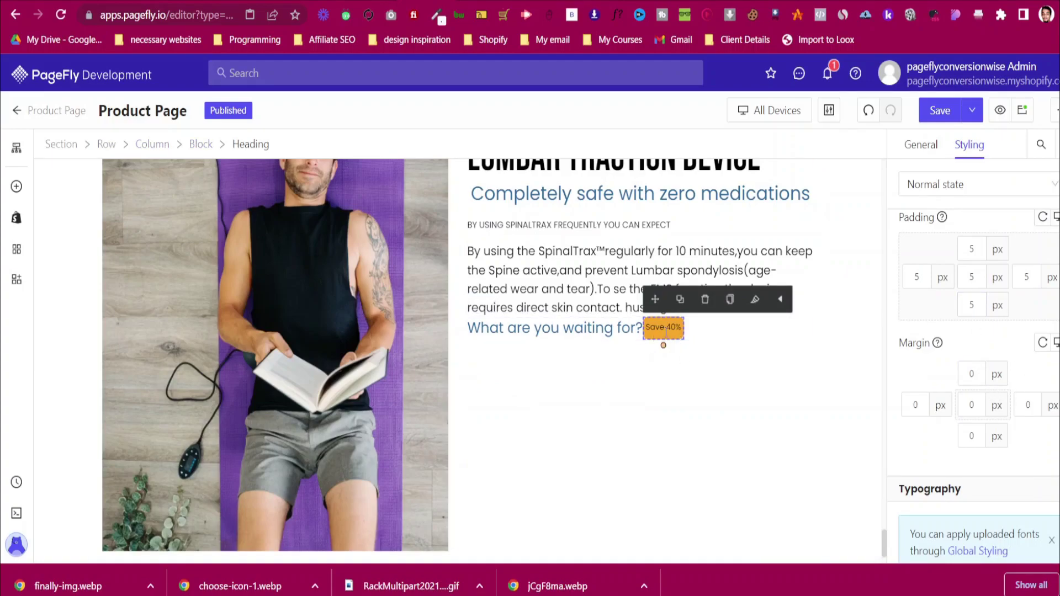
{"action": "left_click", "coordinate": [635, 332]}
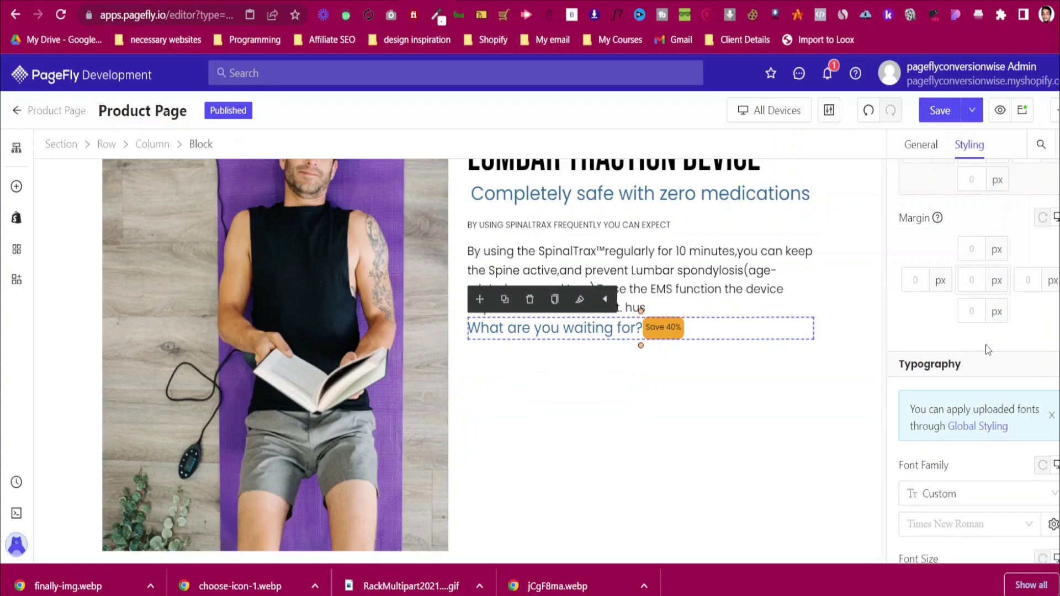
{"action": "scroll", "coordinate": [982, 451], "scroll_direction": "up", "scroll_amount": 4}
{"action": "left_click", "coordinate": [980, 479]}
{"action": "type", "text": "7"}
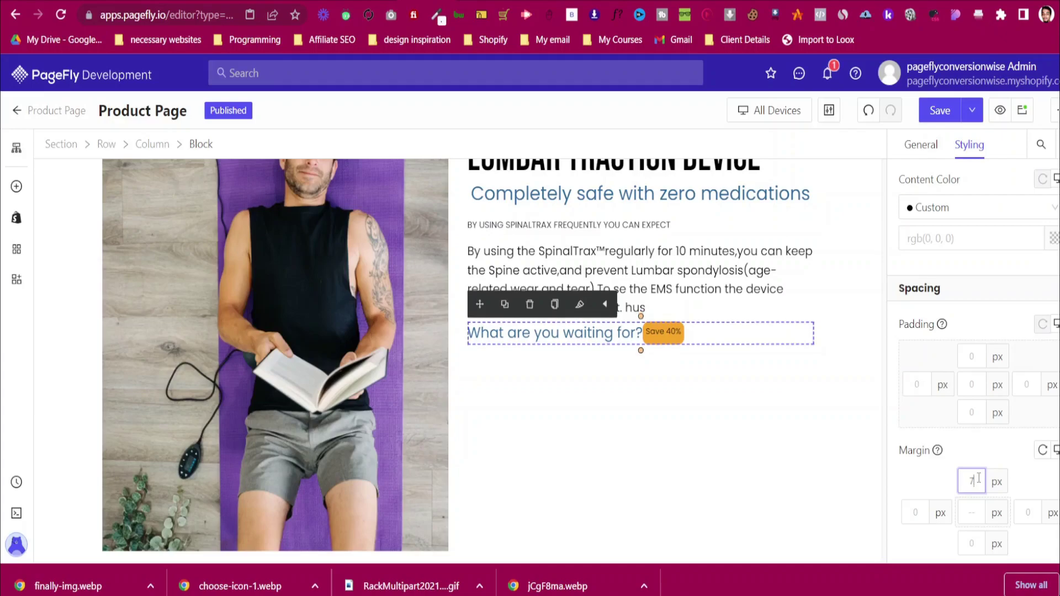
Set the left margin of the Save 40% badge to 5 px
{"action": "left_click", "coordinate": [663, 342]}
{"action": "scroll", "coordinate": [924, 486], "scroll_direction": "down", "scroll_amount": 3}
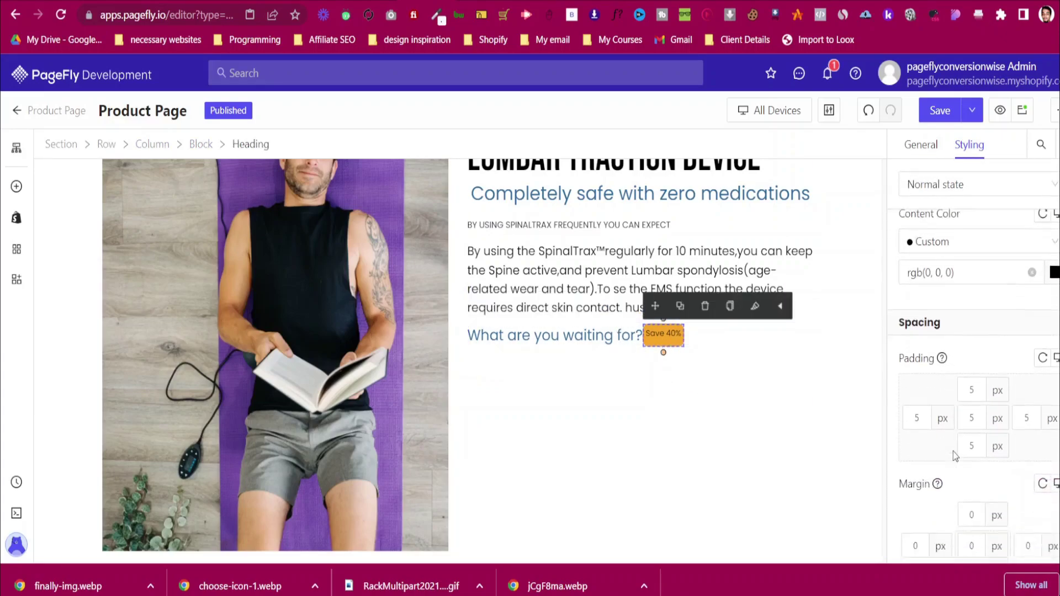
{"action": "type", "text": "4"}
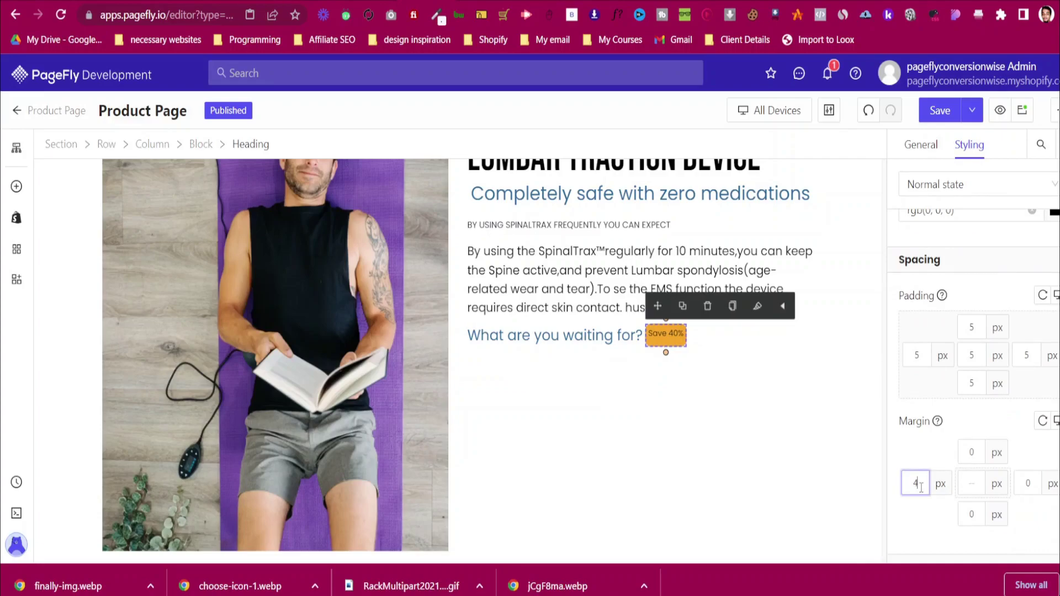
{"action": "key", "text": "BackSpace"}
{"action": "type", "text": "5"}
Set the top and bottom padding of the Save 40% badge to 8 px
{"action": "left_click", "coordinate": [971, 326]}
{"action": "key", "text": "BackSpace"}
{"action": "type", "text": "7"}
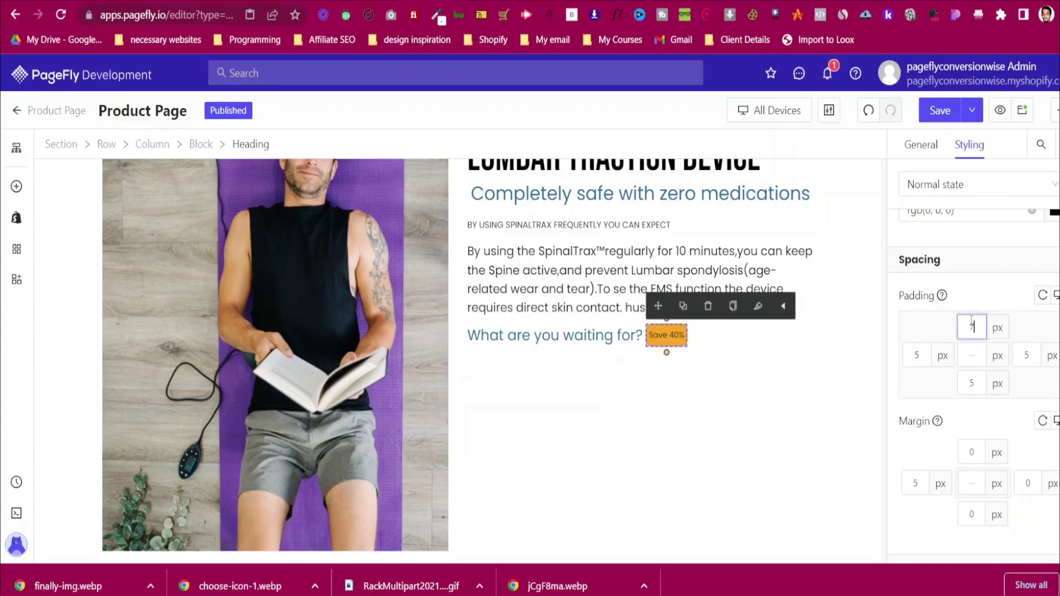
{"action": "left_click", "coordinate": [972, 383]}
{"action": "key", "text": "BackSpace"}
{"action": "type", "text": "9"}
{"action": "key", "text": "BackSpace"}
{"action": "type", "text": "7"}
{"action": "key", "text": "BackSpace"}
{"action": "type", "text": "8"}
{"action": "left_click", "coordinate": [728, 342]}
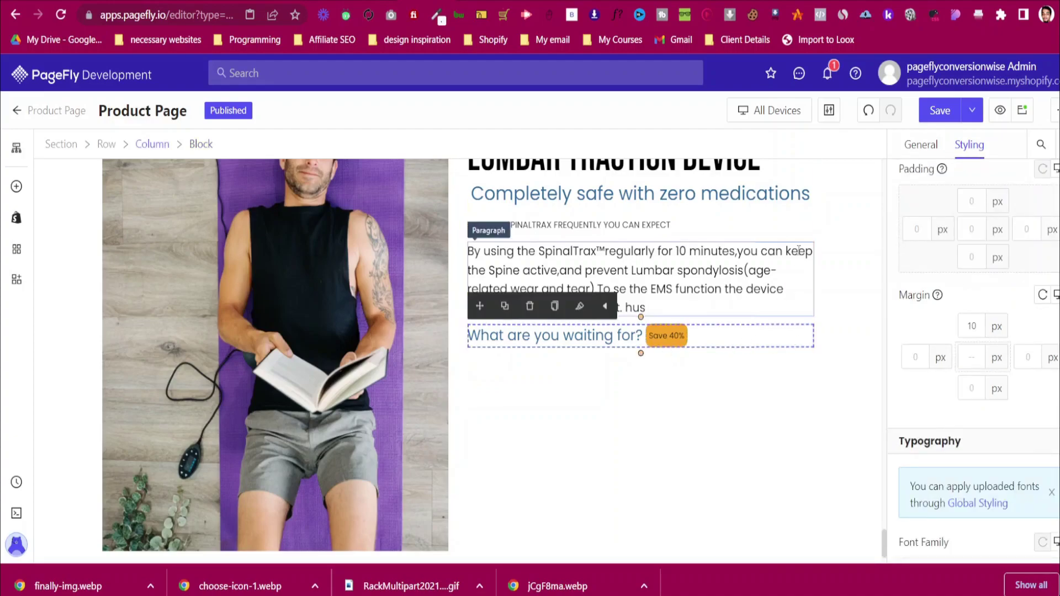
Compare the badge with the reference page and make the Save 40% badge text bold in the PageFly editor
{"action": "left_click", "coordinate": [503, 2]}
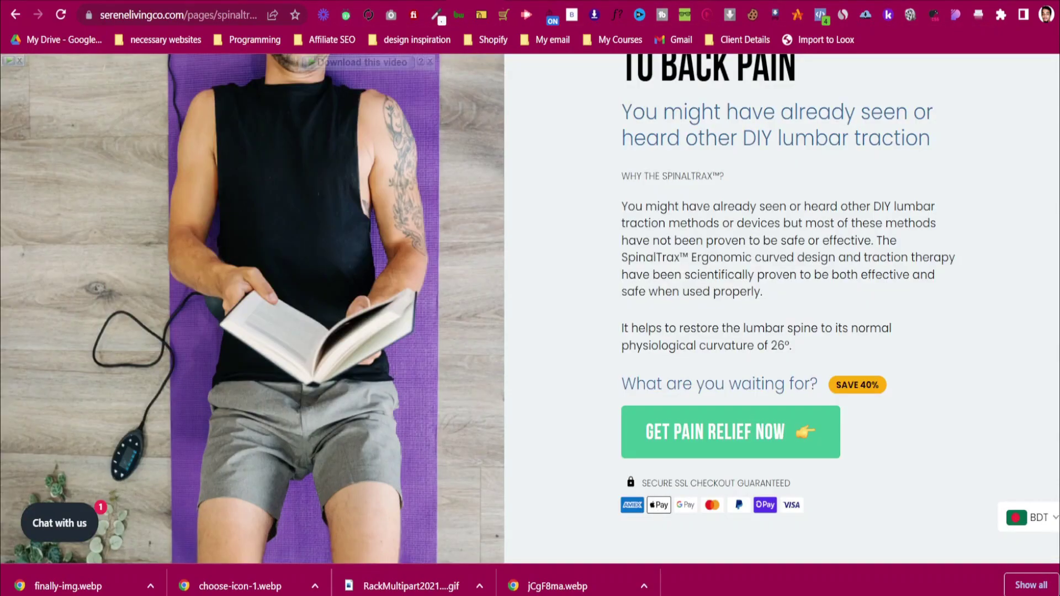
{"action": "left_click", "coordinate": [387, 3]}
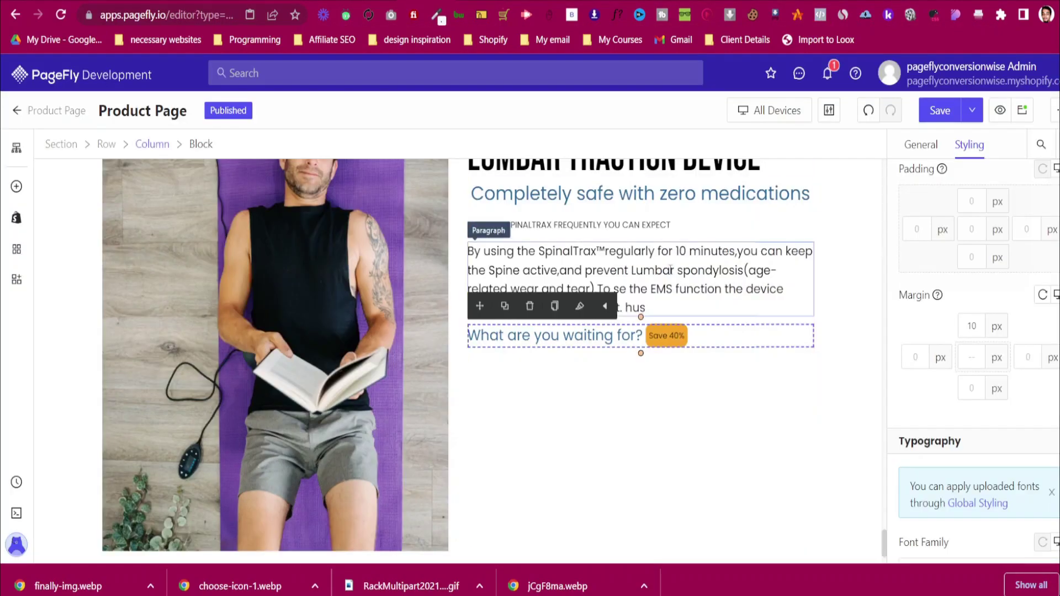
{"action": "left_click", "coordinate": [672, 348]}
{"action": "left_click", "coordinate": [922, 371]}
{"action": "left_click", "coordinate": [737, 336]}
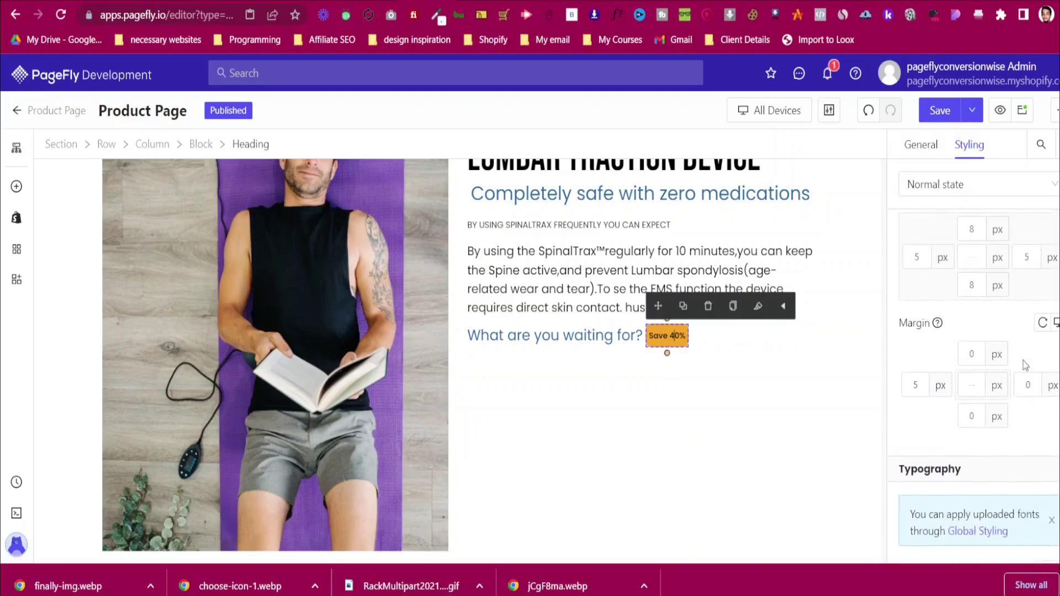
Set the top and bottom padding of the Save 40% badge to 7 px
{"action": "left_click", "coordinate": [975, 406]}
{"action": "key", "text": "BackSpace"}
{"action": "type", "text": "7"}
{"action": "left_click", "coordinate": [975, 461]}
{"action": "key", "text": "BackSpace"}
{"action": "type", "text": "7"}
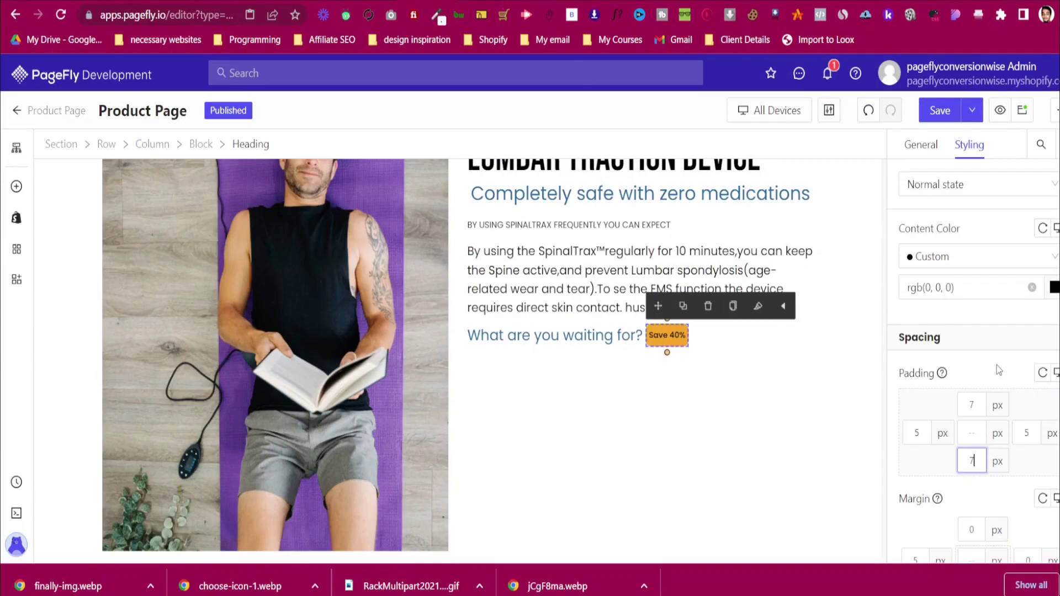
Set the left margin of the Save 40% badge to 10 px
{"action": "scroll", "coordinate": [996, 366], "scroll_direction": "down", "scroll_amount": 2}
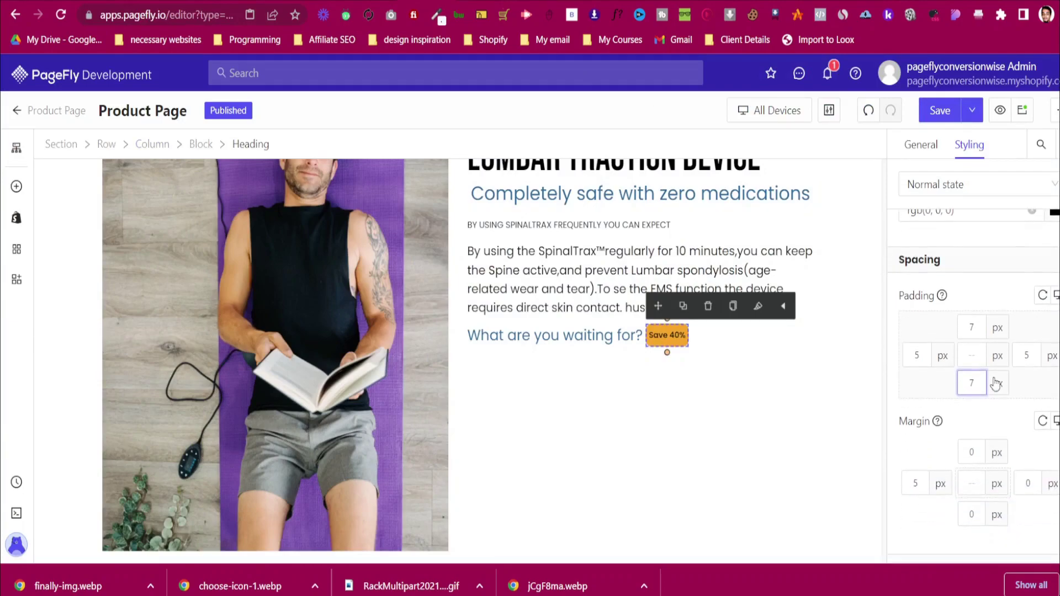
{"action": "double_click", "coordinate": [909, 485]}
{"action": "type", "text": "10"}
{"action": "left_click", "coordinate": [758, 345]}
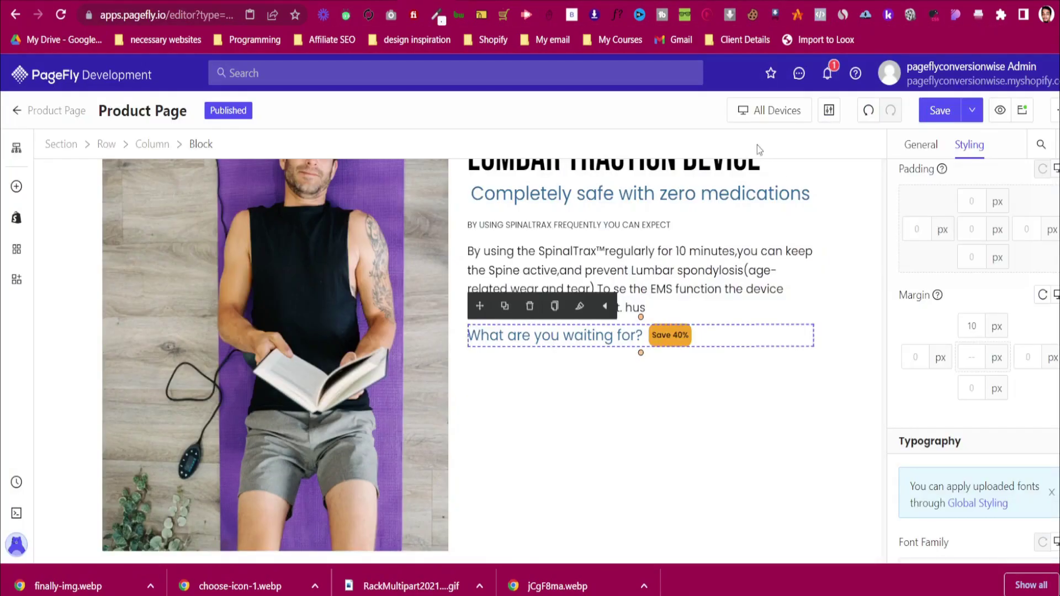
Round all corners of the Save 40% badge with a border radius of 50 px
{"action": "left_click", "coordinate": [681, 328]}
{"action": "scroll", "coordinate": [1000, 341], "scroll_direction": "down", "scroll_amount": 5}
{"action": "scroll", "coordinate": [999, 342], "scroll_direction": "down", "scroll_amount": 5}
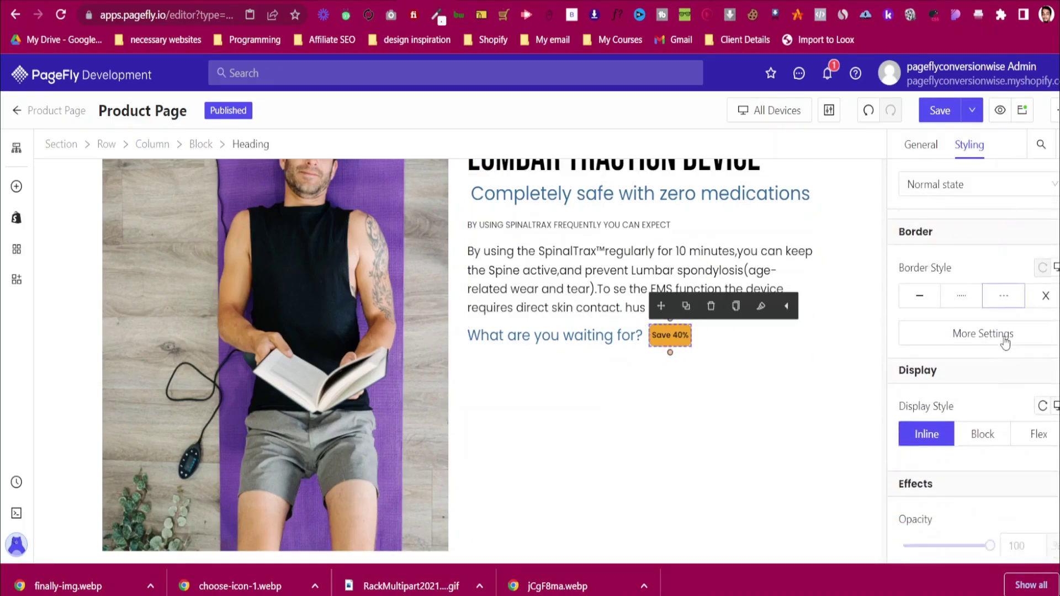
{"action": "scroll", "coordinate": [966, 354], "scroll_direction": "up", "scroll_amount": 4}
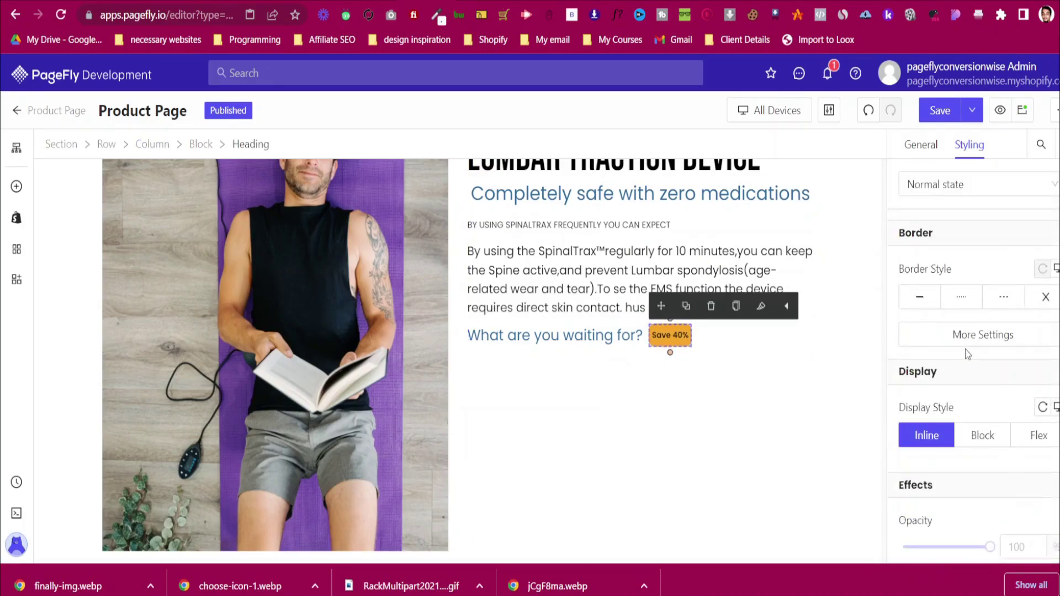
{"action": "left_click", "coordinate": [967, 341]}
{"action": "left_click", "coordinate": [792, 342]}
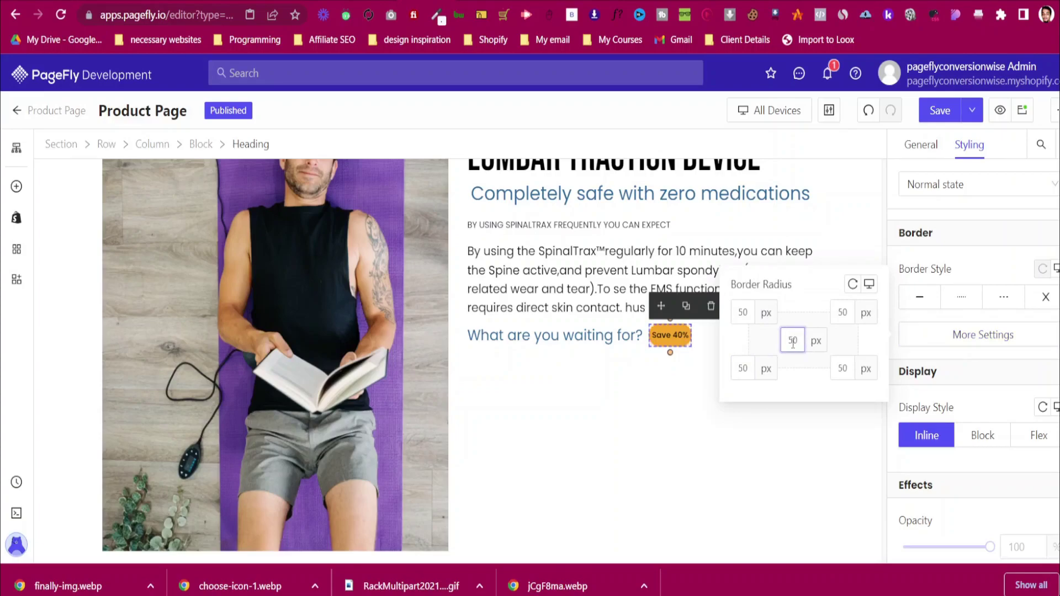
{"action": "left_click", "coordinate": [558, 307]}
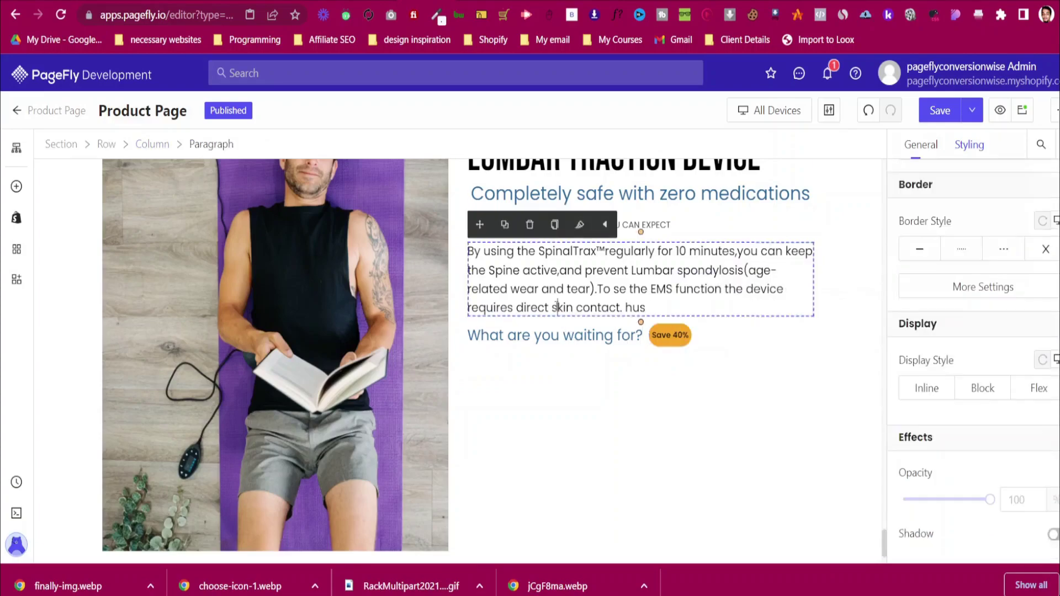
Check the reference page, duplicate the row with the rating, GET PAIN RELIEF NOW button and payment icons, and move the copy below "What are you waiting for?"
{"action": "left_click", "coordinate": [727, 348]}
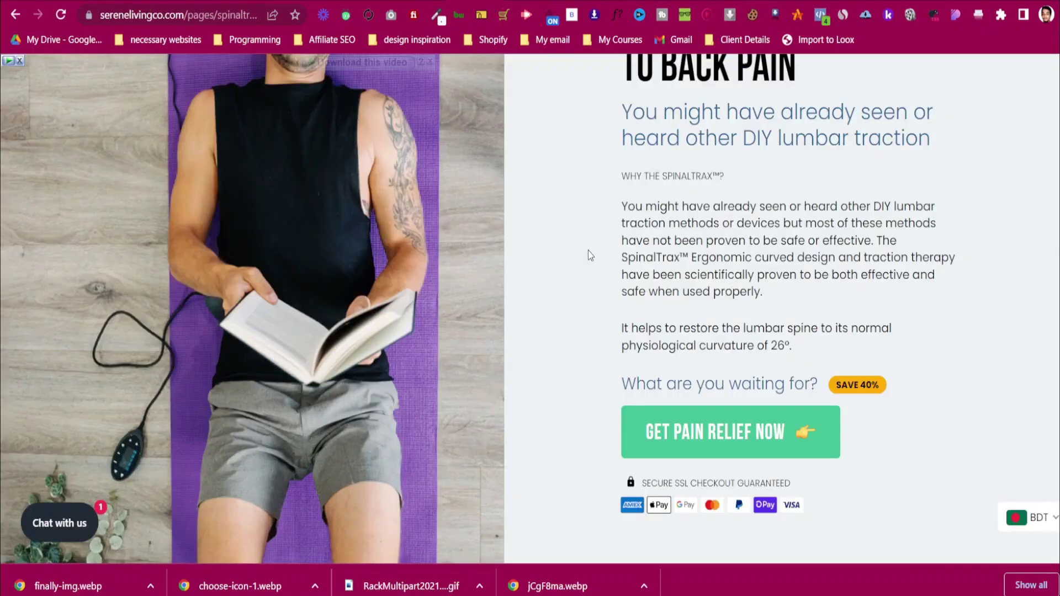
{"action": "scroll", "coordinate": [590, 249], "scroll_direction": "down", "scroll_amount": 1}
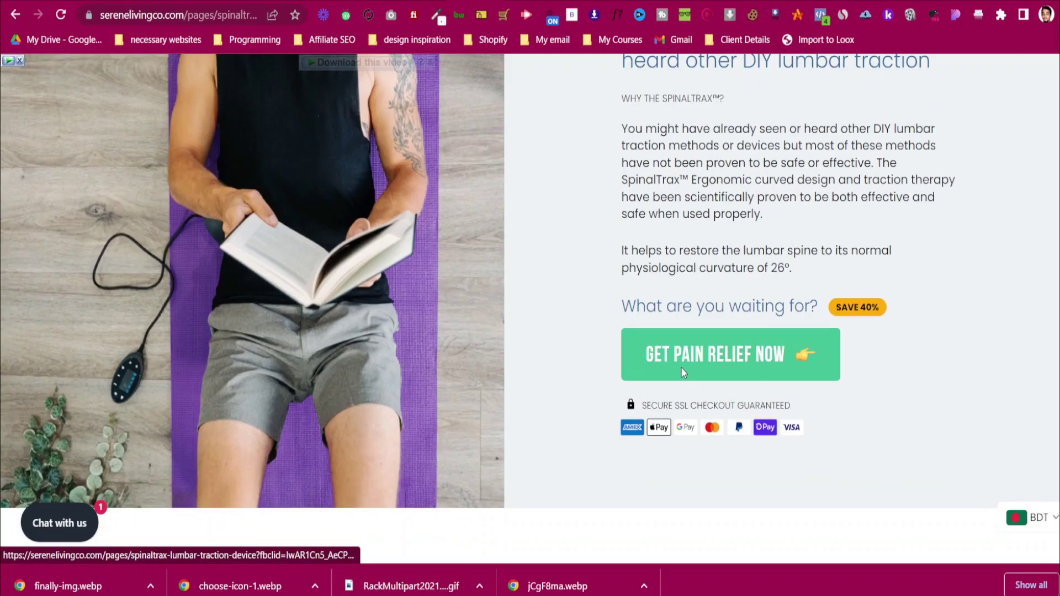
{"action": "scroll", "coordinate": [668, 346], "scroll_direction": "up", "scroll_amount": 5}
{"action": "scroll", "coordinate": [669, 347], "scroll_direction": "up", "scroll_amount": 4}
{"action": "scroll", "coordinate": [661, 339], "scroll_direction": "down", "scroll_amount": 8}
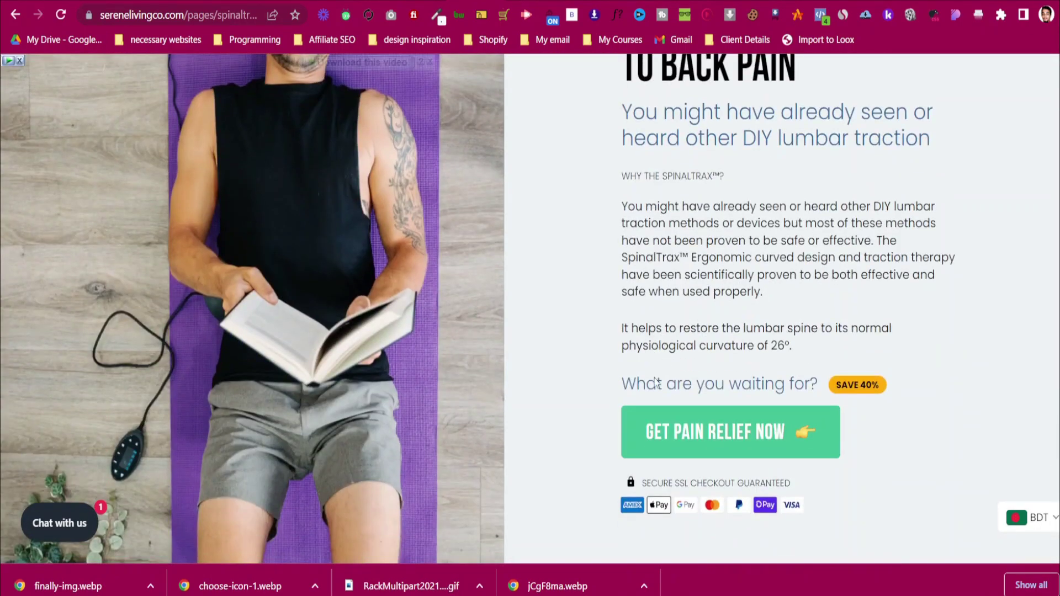
{"action": "left_click", "coordinate": [390, 2]}
{"action": "scroll", "coordinate": [614, 400], "scroll_direction": "up", "scroll_amount": 6}
{"action": "scroll", "coordinate": [613, 402], "scroll_direction": "down", "scroll_amount": 15}
{"action": "left_click", "coordinate": [614, 400]}
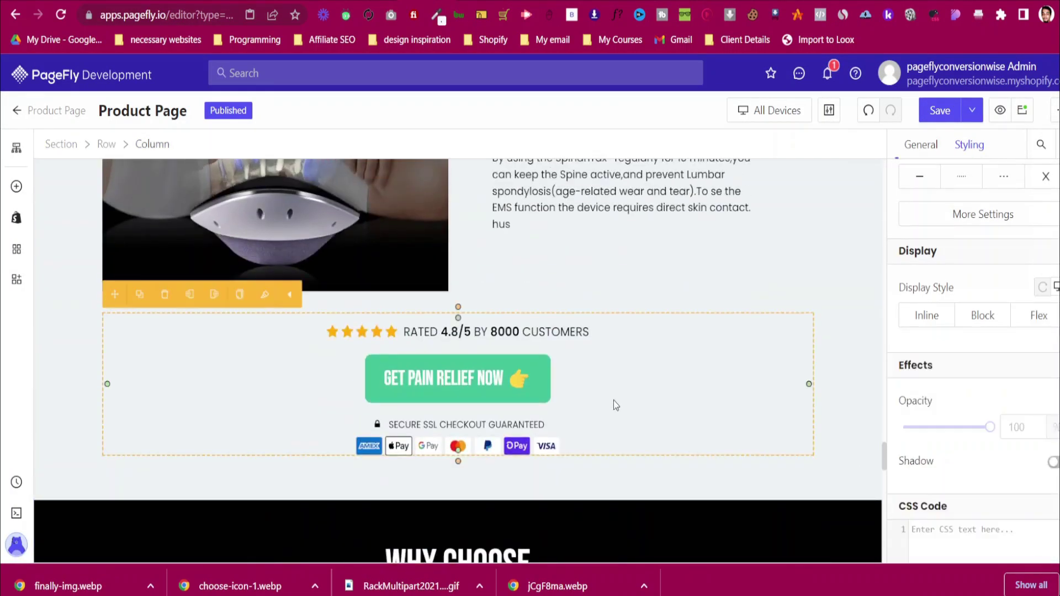
{"action": "left_click", "coordinate": [107, 145]}
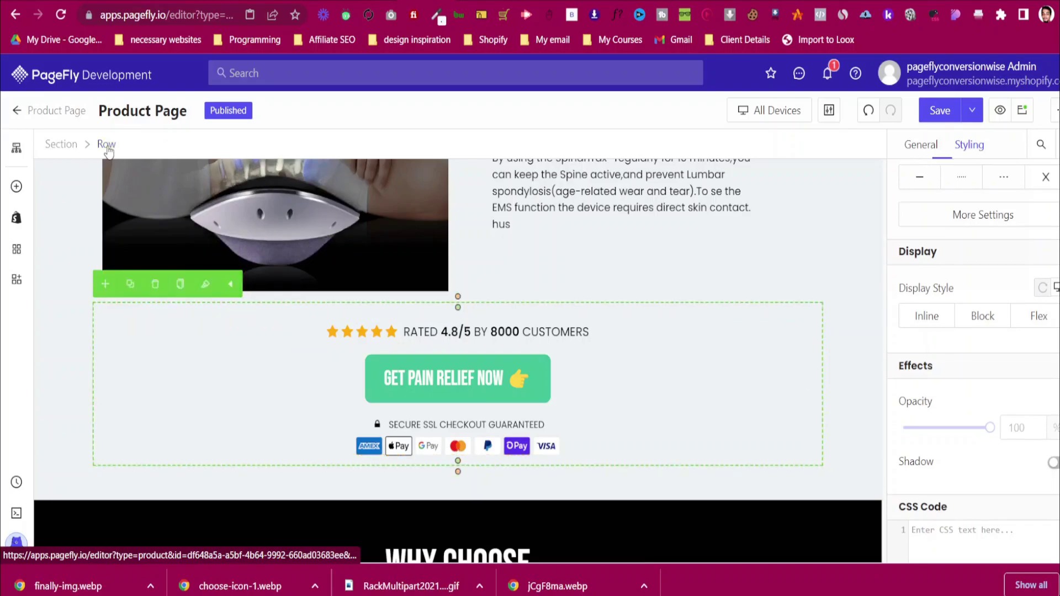
{"action": "left_click", "coordinate": [131, 284]}
{"action": "left_click_drag", "start_coordinate": [104, 176], "coordinate": [552, 331]}
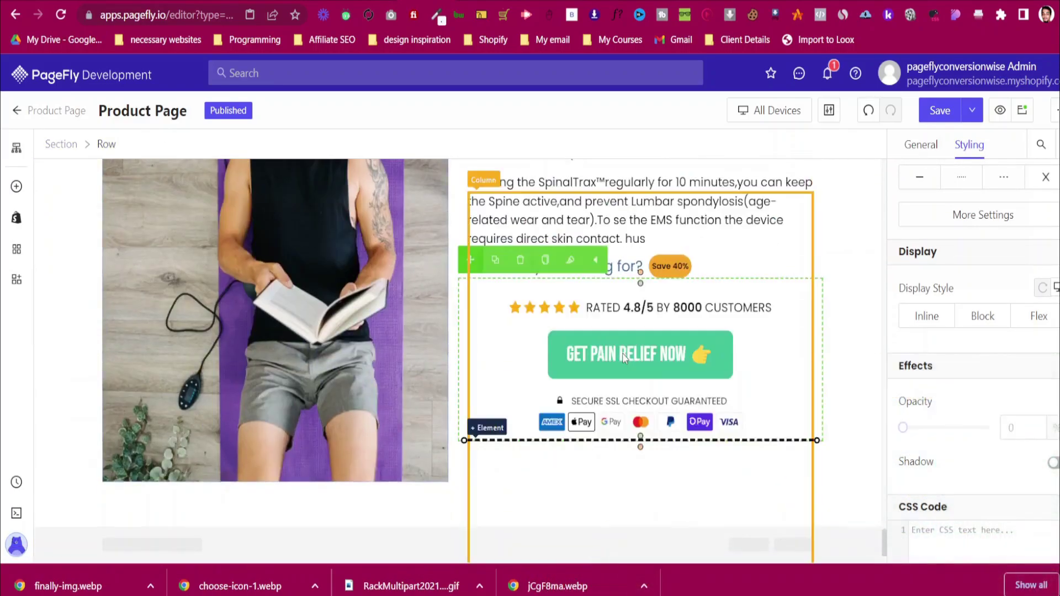
Delete the star rating line from the copied row and left-align its GET PAIN RELIEF NOW button
{"action": "left_click", "coordinate": [494, 317]}
{"action": "left_click", "coordinate": [525, 267]}
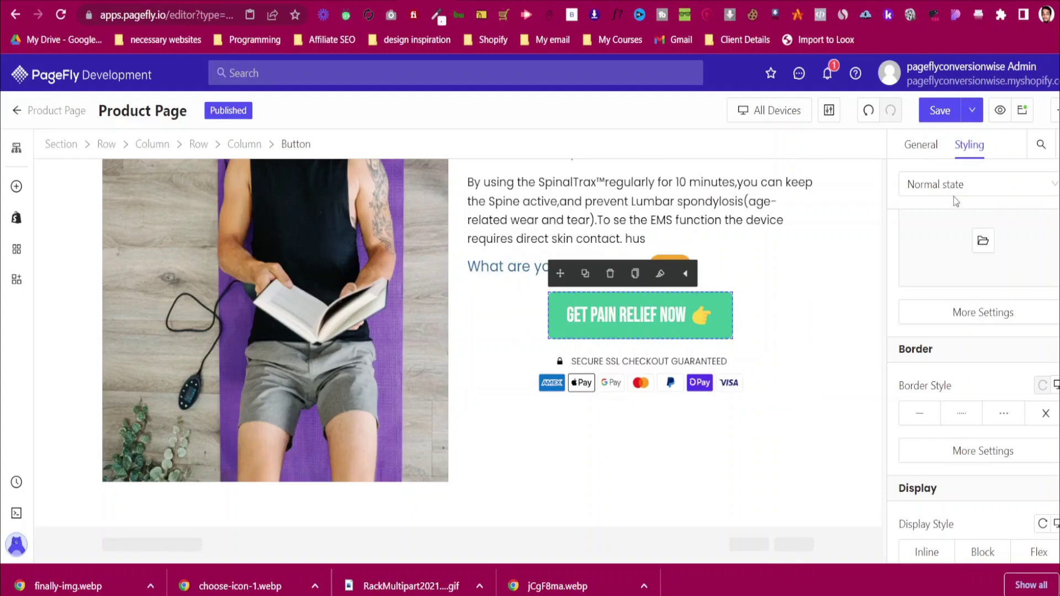
{"action": "scroll", "coordinate": [982, 298], "scroll_direction": "up", "scroll_amount": 5}
{"action": "scroll", "coordinate": [982, 299], "scroll_direction": "up", "scroll_amount": 10}
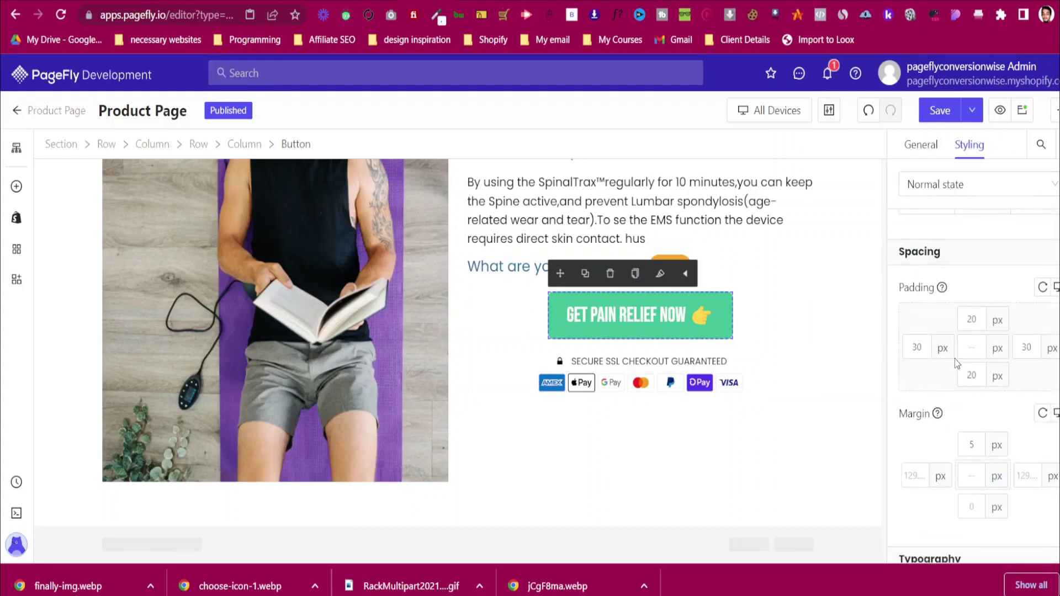
{"action": "left_click", "coordinate": [937, 509]}
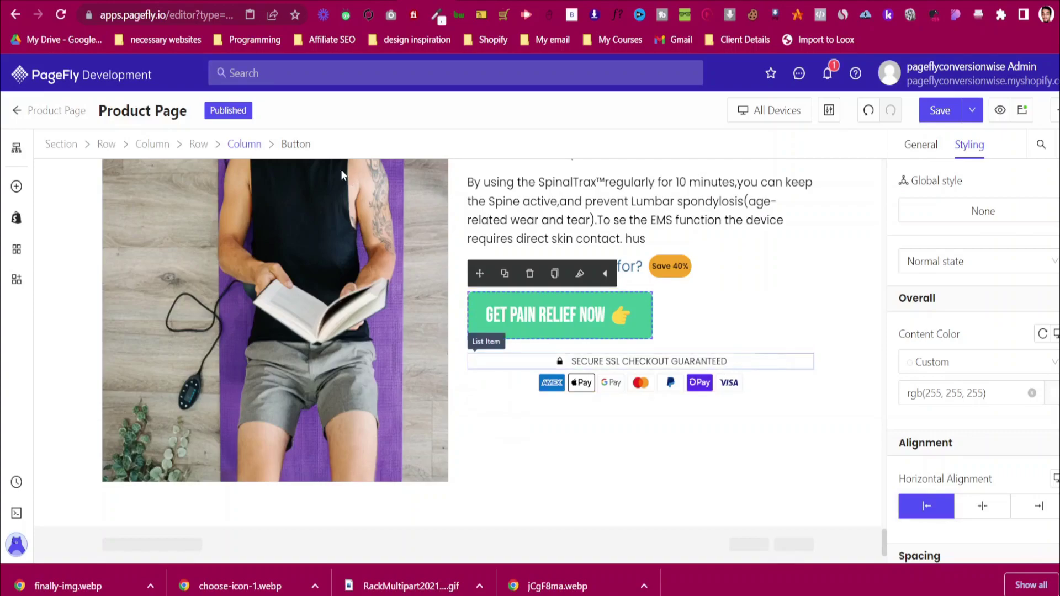
Left-align the Secure SSL Checkout Guaranteed text and the payment icons image below the button
{"action": "left_click", "coordinate": [780, 358]}
{"action": "scroll", "coordinate": [973, 446], "scroll_direction": "down", "scroll_amount": 5}
{"action": "scroll", "coordinate": [973, 446], "scroll_direction": "down", "scroll_amount": 5}
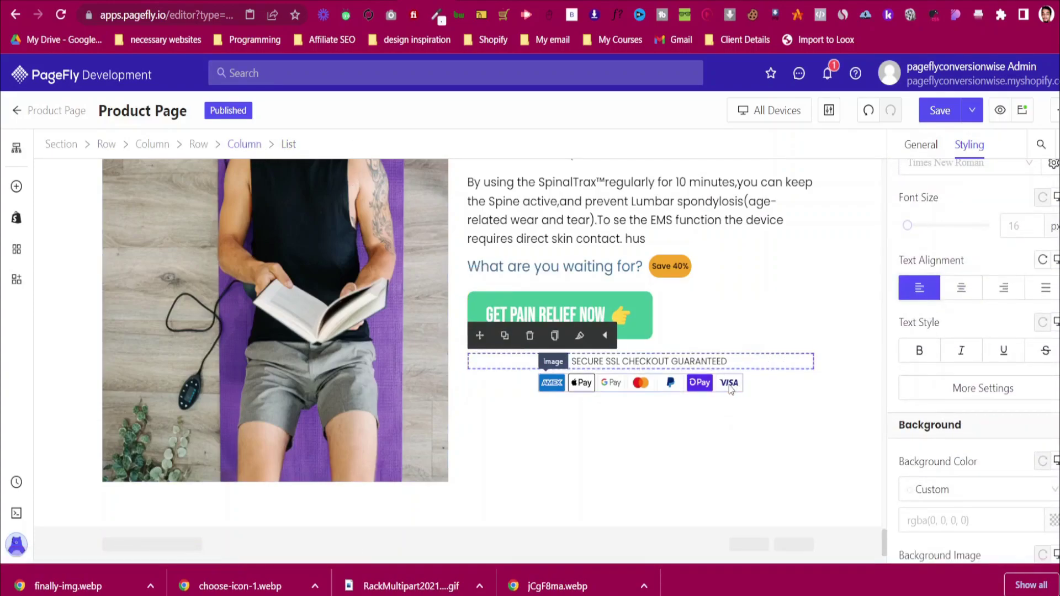
{"action": "left_click", "coordinate": [665, 362]}
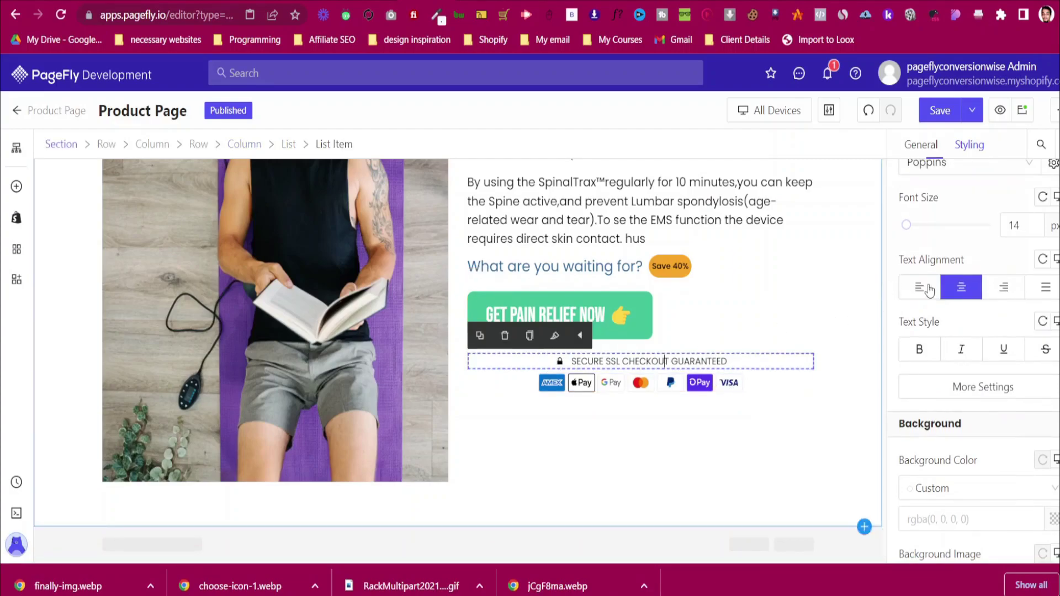
{"action": "left_click", "coordinate": [932, 293]}
{"action": "left_click", "coordinate": [552, 383]}
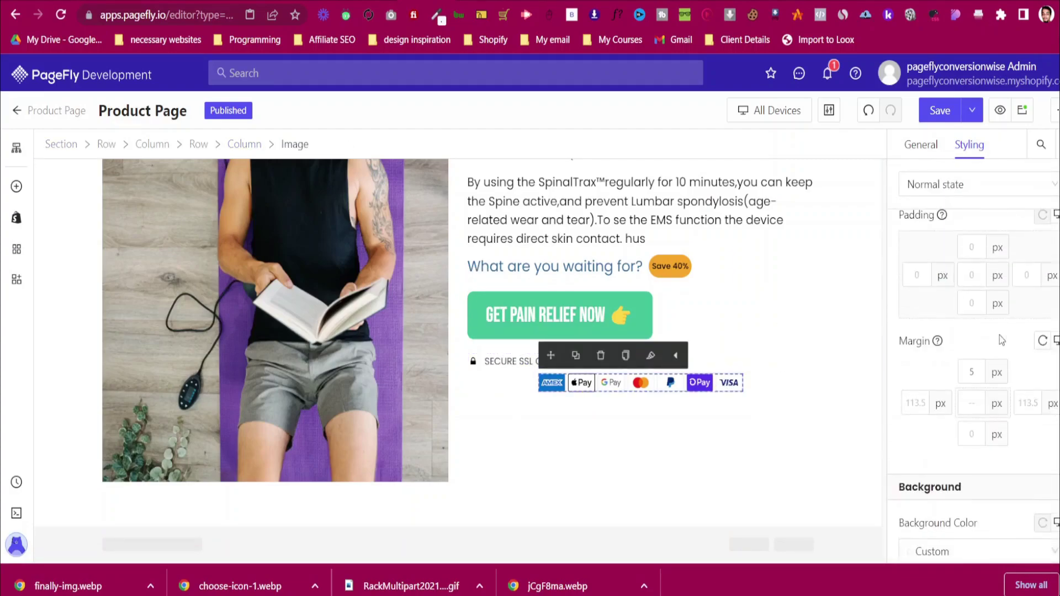
{"action": "left_click", "coordinate": [926, 361]}
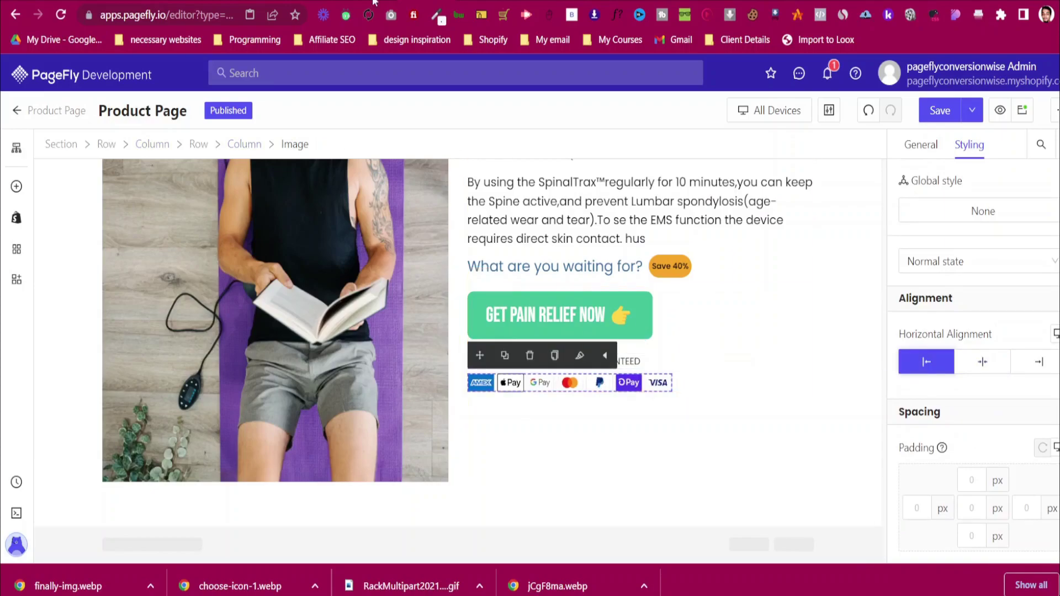
Compare the layout and spacing of the image-and-text section in the editor with the Finally Say Goodbye section on the reference page
{"action": "key", "text": "ctrl+Tab"}
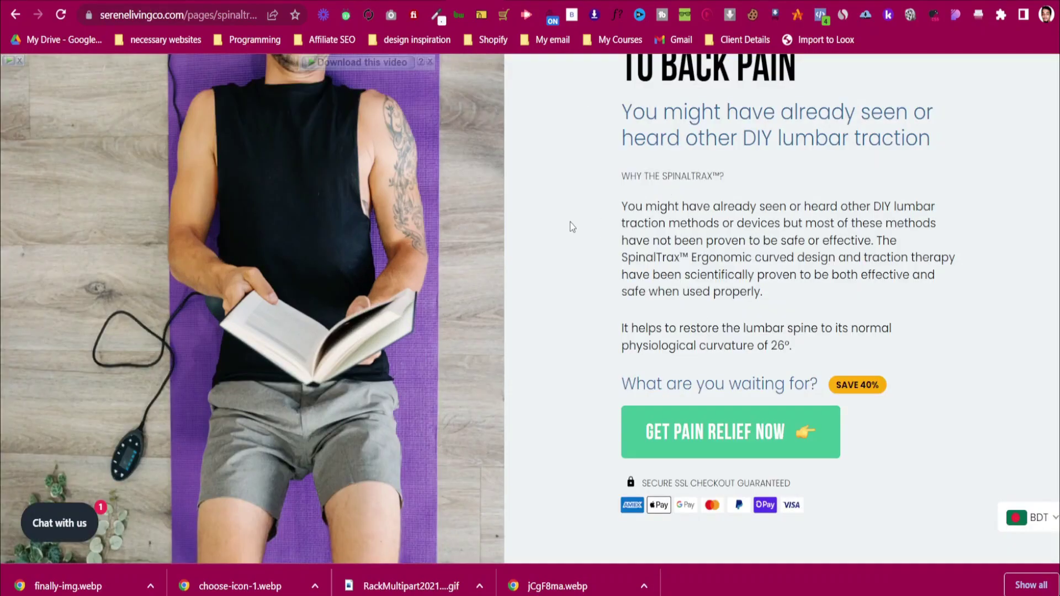
{"action": "key", "text": "ctrl+shift+Tab"}
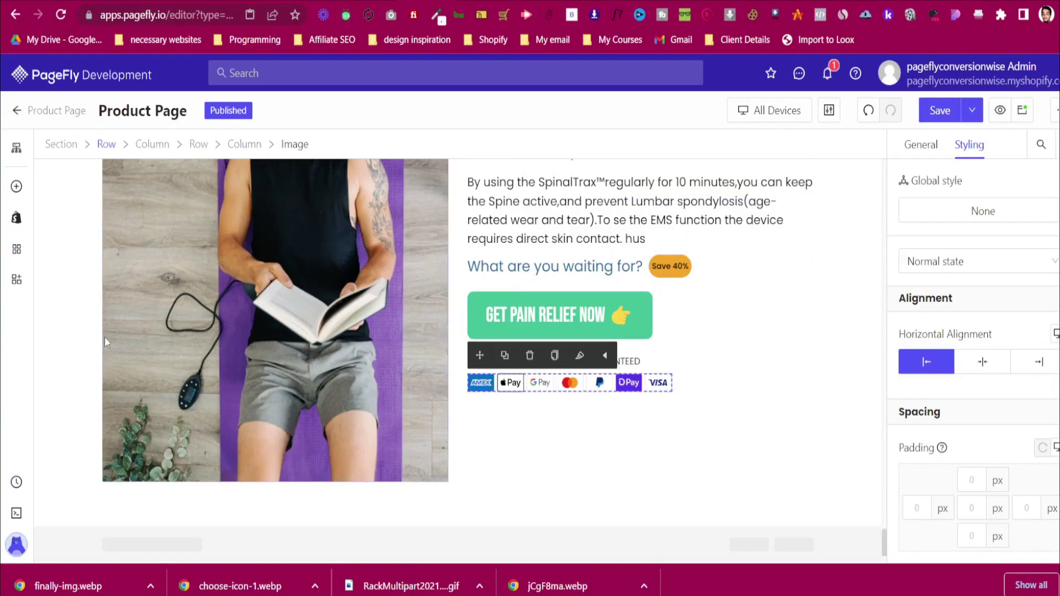
{"action": "left_click", "coordinate": [63, 325]}
{"action": "scroll", "coordinate": [63, 326], "scroll_direction": "up", "scroll_amount": 5}
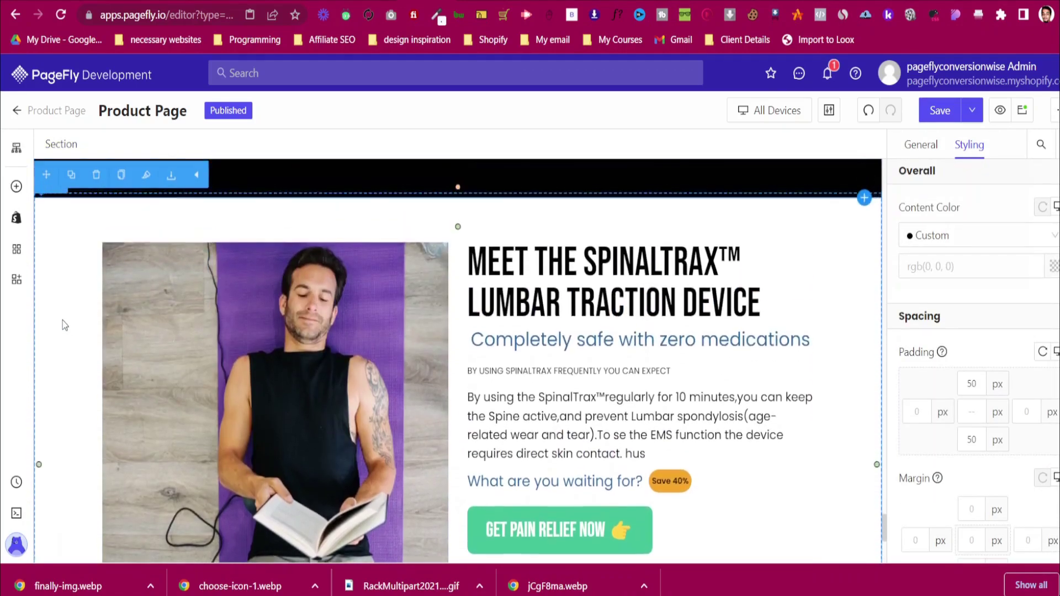
{"action": "key", "text": "ctrl+Tab"}
{"action": "scroll", "coordinate": [496, 267], "scroll_direction": "up", "scroll_amount": 3}
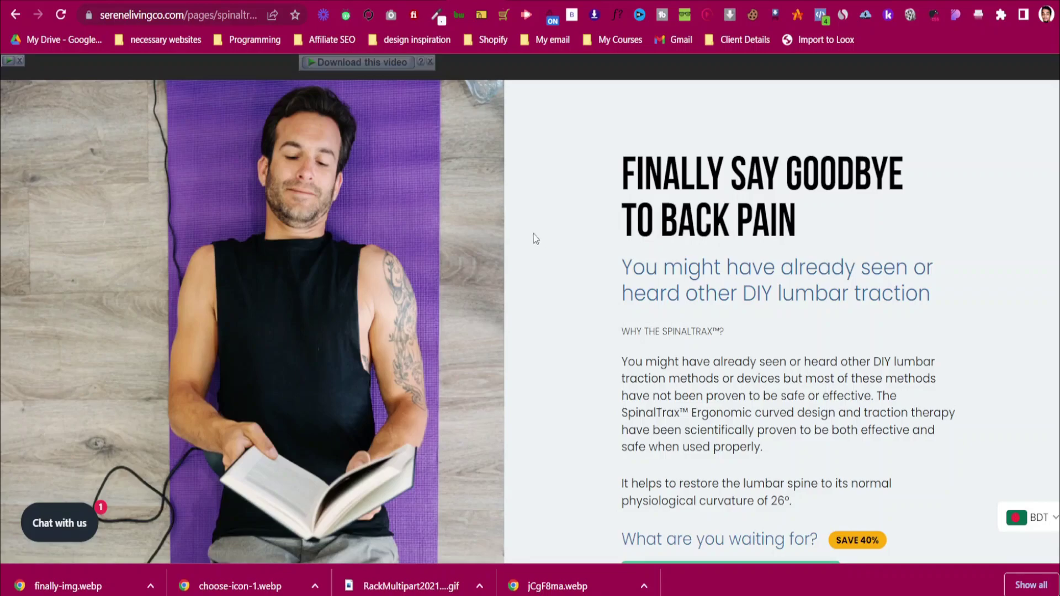
{"action": "key", "text": "ctrl+shift+Tab"}
{"action": "scroll", "coordinate": [191, 287], "scroll_direction": "down", "scroll_amount": 6}
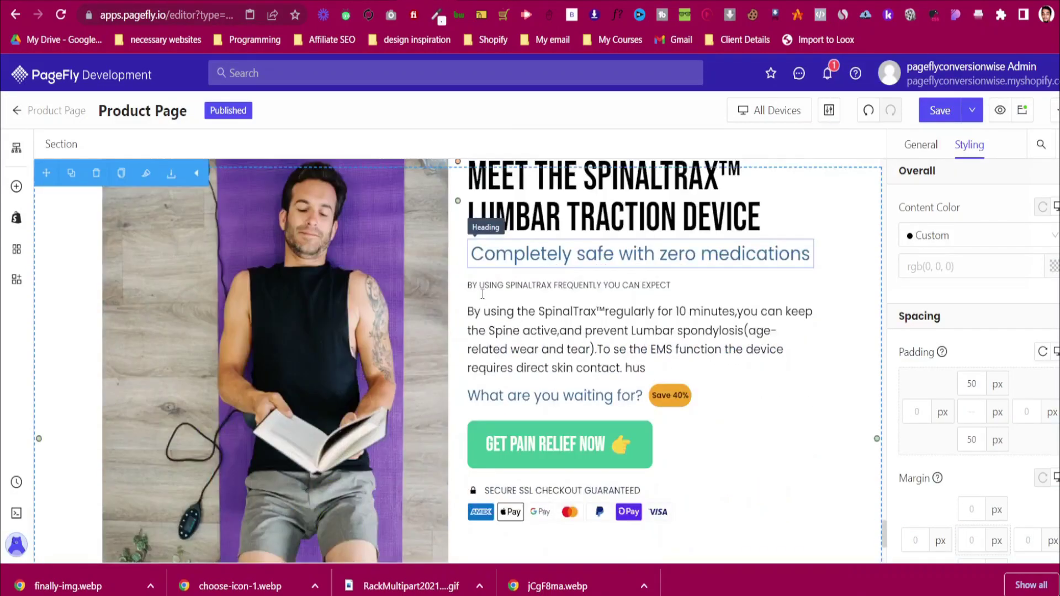
{"action": "scroll", "coordinate": [126, 405], "scroll_direction": "up", "scroll_amount": 8}
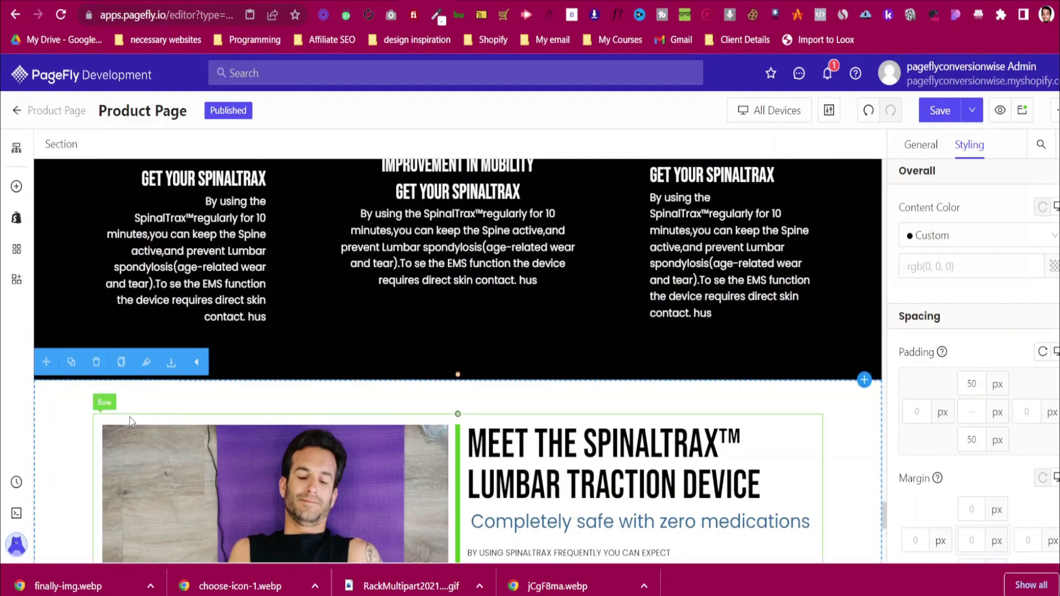
Set the content position of the row holding the man's image and the text column to centre
{"action": "left_click", "coordinate": [104, 403]}
{"action": "left_click", "coordinate": [921, 148]}
{"action": "left_click", "coordinate": [983, 549]}
{"action": "scroll", "coordinate": [497, 331], "scroll_direction": "down", "scroll_amount": 5}
{"action": "scroll", "coordinate": [544, 230], "scroll_direction": "up", "scroll_amount": 1}
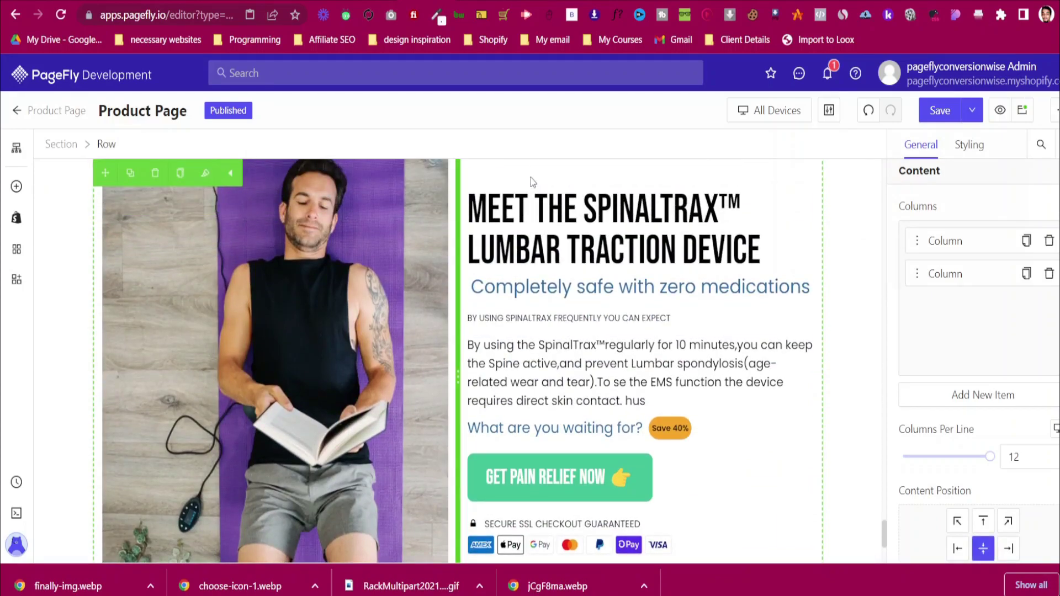
{"action": "scroll", "coordinate": [531, 178], "scroll_direction": "up", "scroll_amount": 1}
{"action": "left_click", "coordinate": [529, 282]}
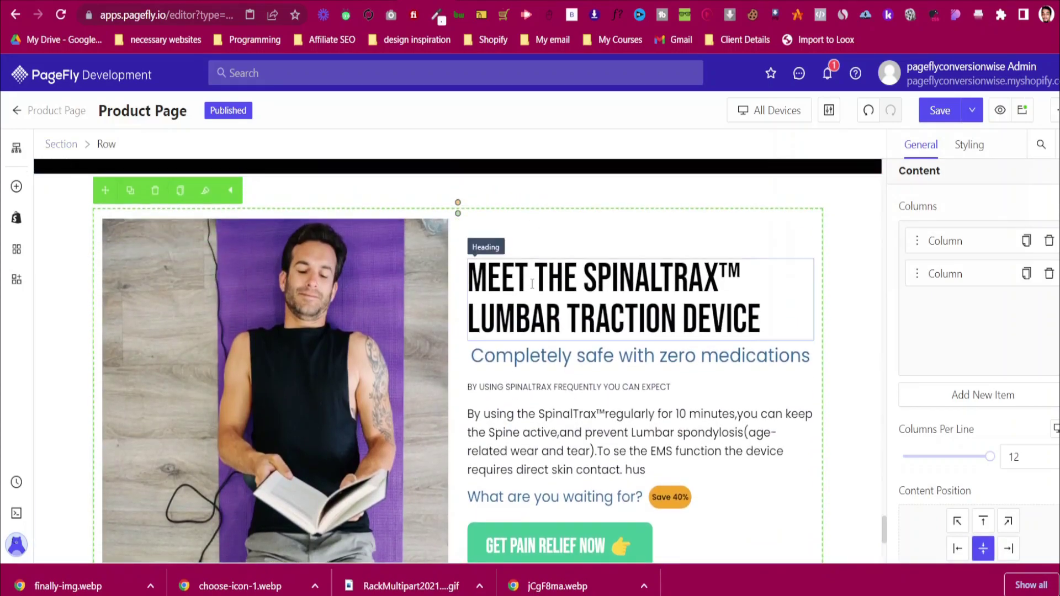
{"action": "left_click", "coordinate": [152, 144]}
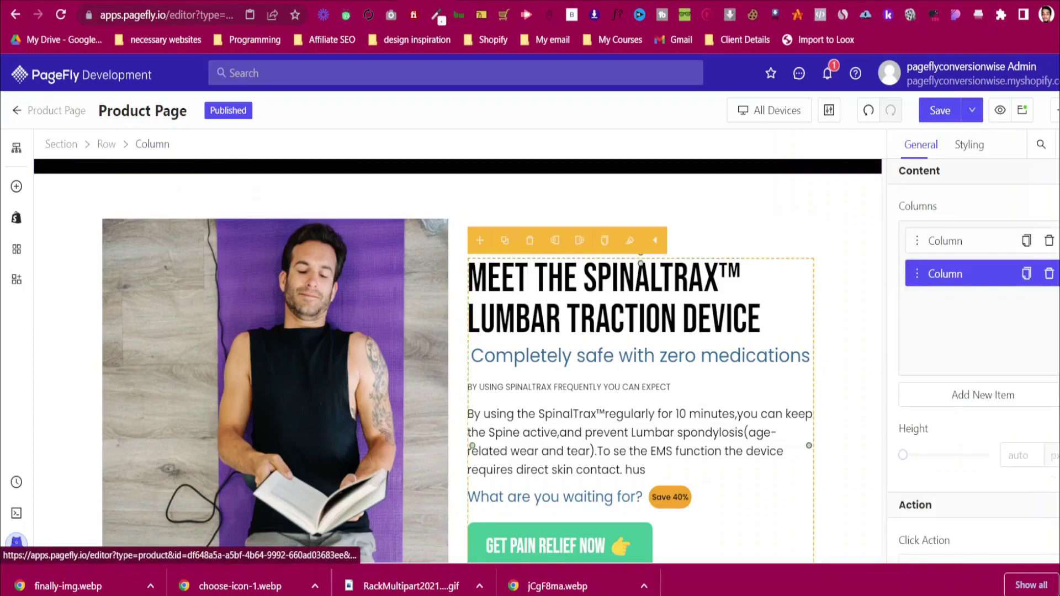
{"action": "left_click", "coordinate": [981, 156]}
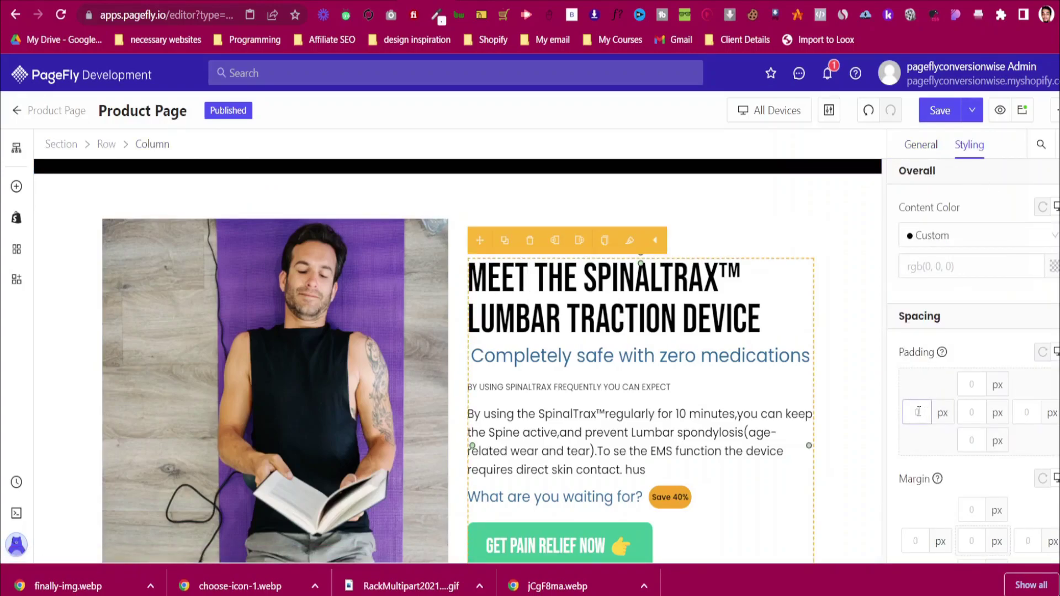
{"action": "scroll", "coordinate": [486, 335], "scroll_direction": "down", "scroll_amount": 2}
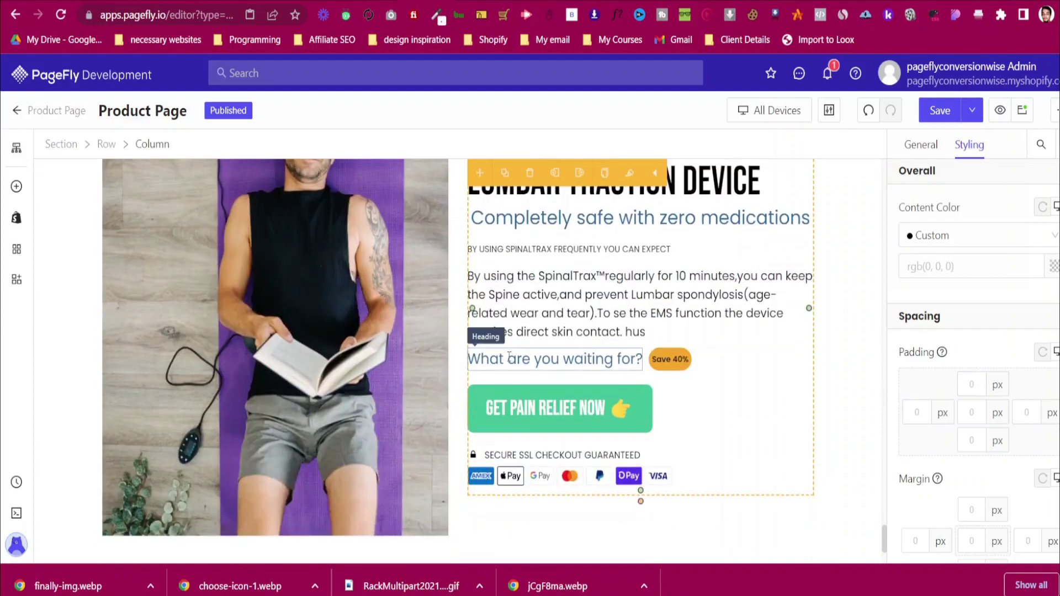
Switch the page editor to the Mobile view and check the layout of the image-and-text section
{"action": "left_click", "coordinate": [85, 357]}
{"action": "scroll", "coordinate": [85, 356], "scroll_direction": "up", "scroll_amount": 3}
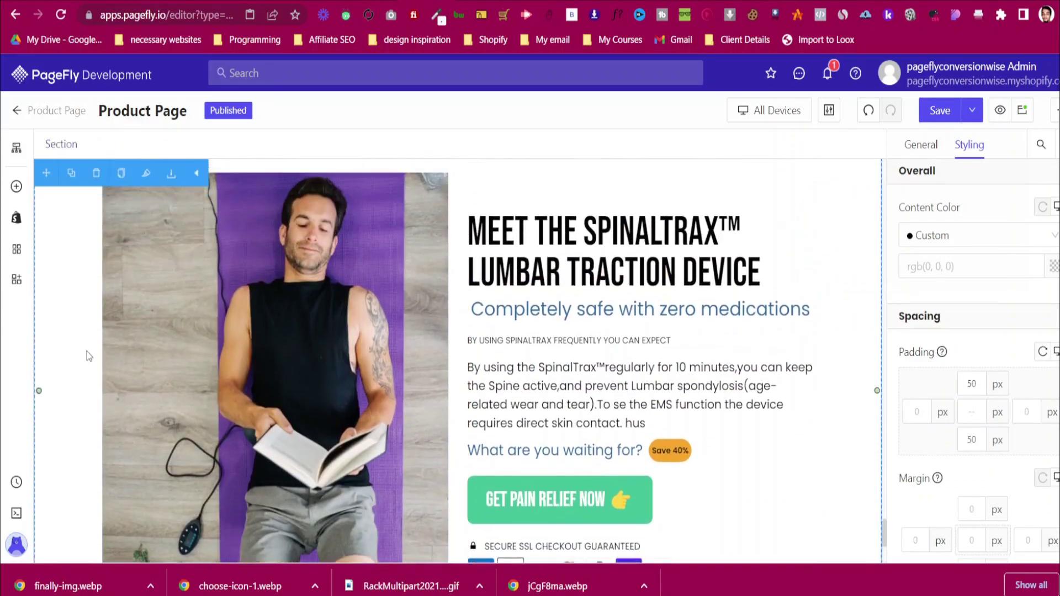
{"action": "left_click", "coordinate": [770, 111]}
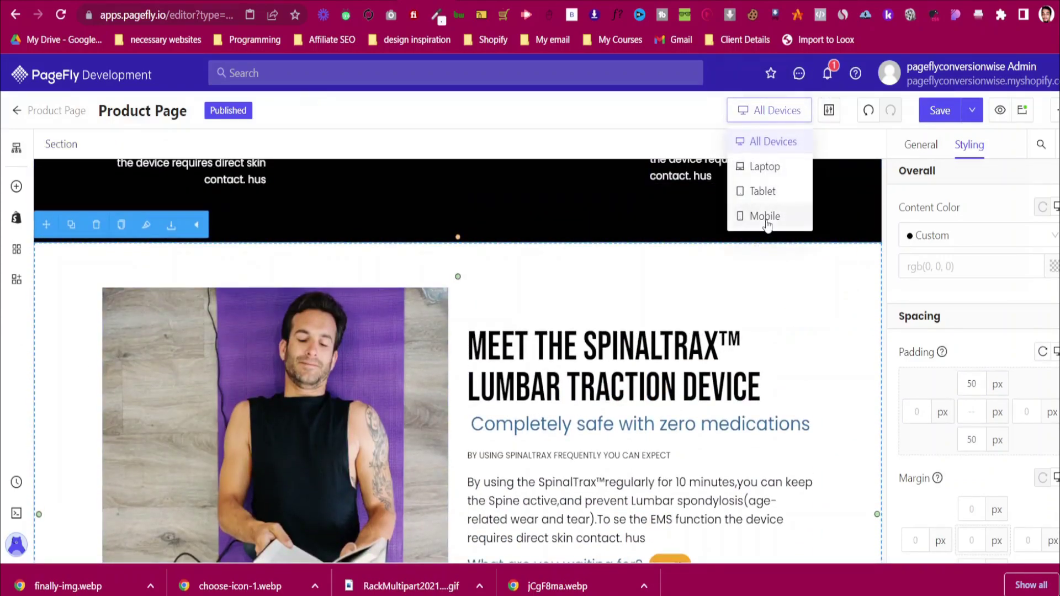
{"action": "scroll", "coordinate": [403, 390], "scroll_direction": "down", "scroll_amount": 12}
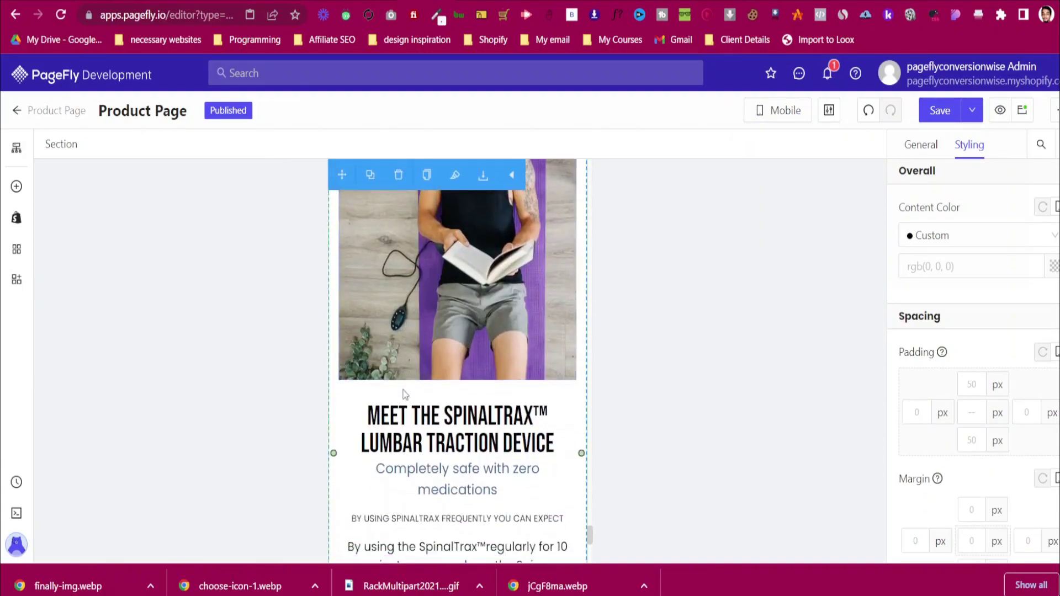
Reduce the font size of the "Save 40%" badge to 12 px in the mobile layout
{"action": "scroll", "coordinate": [404, 389], "scroll_direction": "down", "scroll_amount": 3}
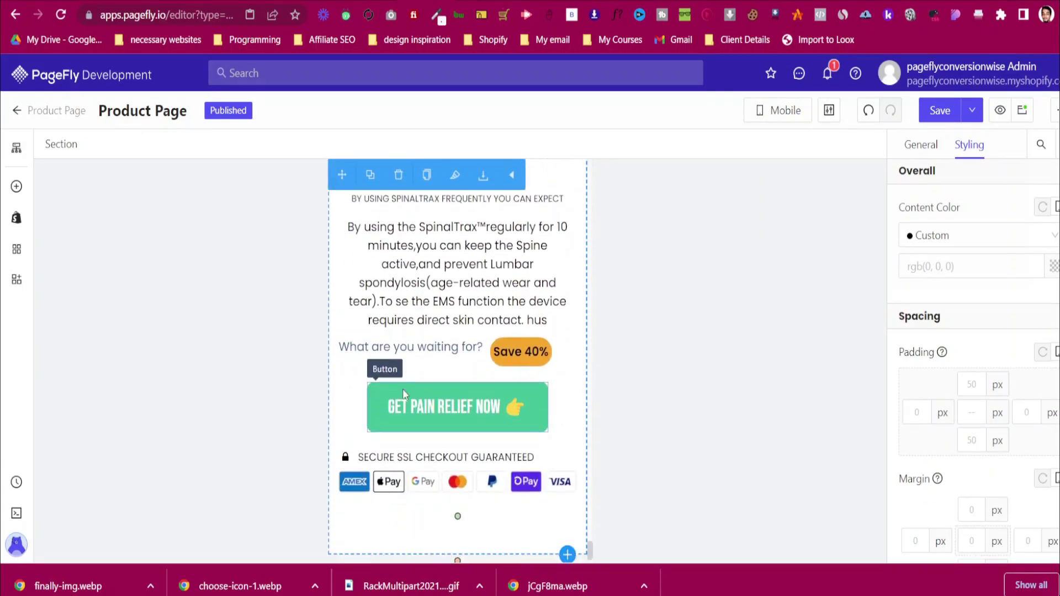
{"action": "left_click", "coordinate": [524, 352]}
{"action": "scroll", "coordinate": [1049, 433], "scroll_direction": "down", "scroll_amount": 10}
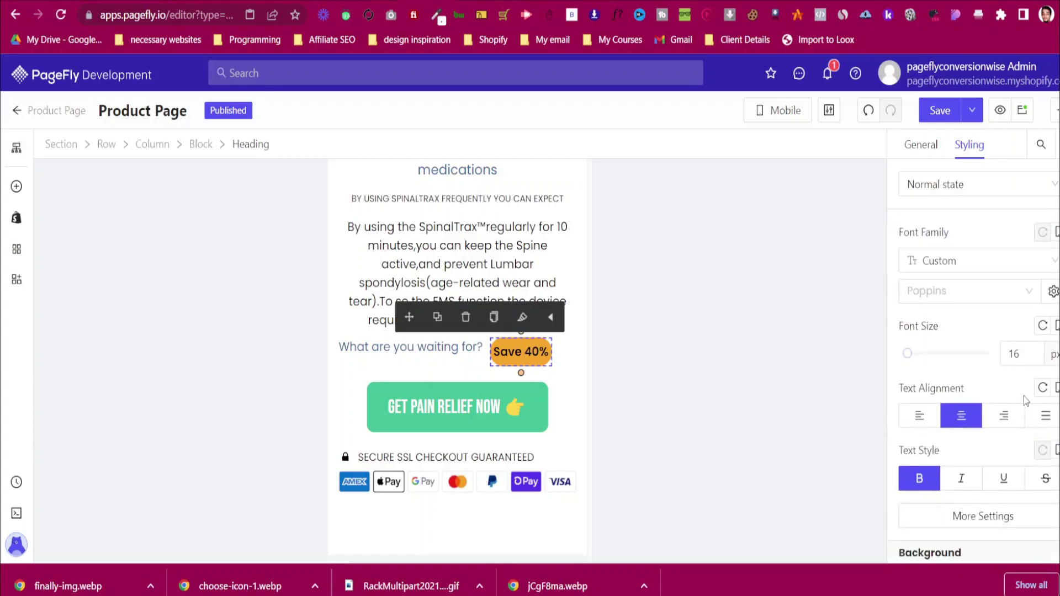
{"action": "left_click", "coordinate": [1022, 349]}
{"action": "key", "text": "Down"}
{"action": "key", "text": "Down"}
{"action": "key", "text": "Down"}
{"action": "key", "text": "Down"}
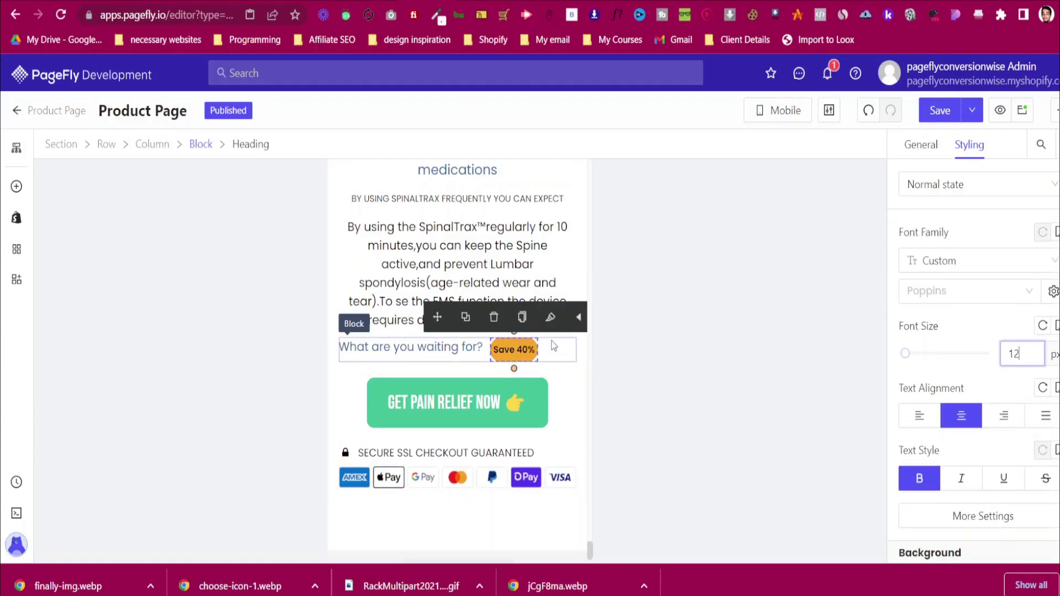
Set the margin of the block holding "What are you waiting for?" and the badge to 0 px on all sides
{"action": "left_click", "coordinate": [554, 346]}
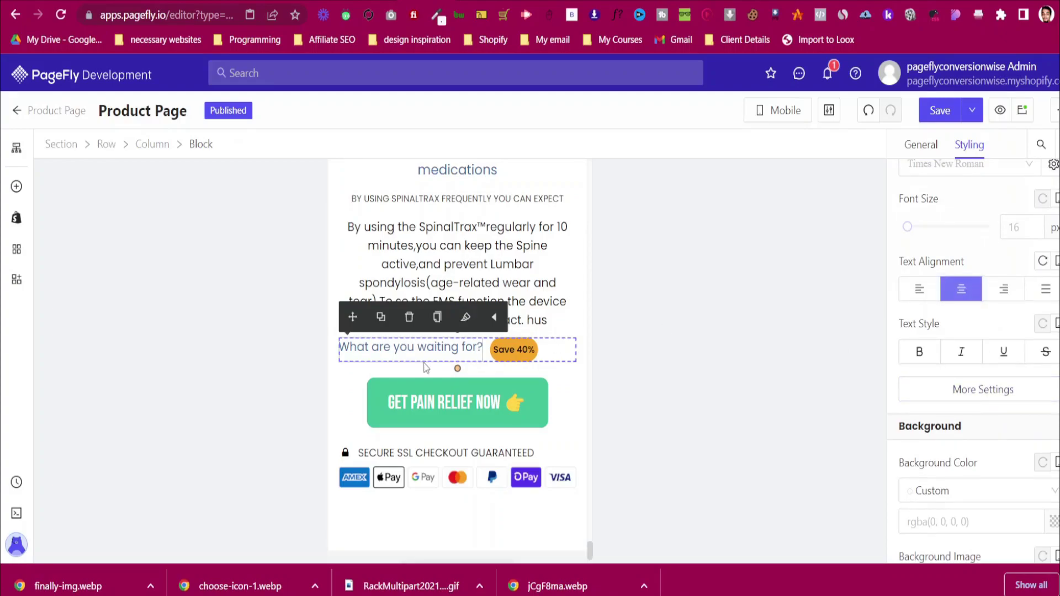
{"action": "scroll", "coordinate": [980, 312], "scroll_direction": "up", "scroll_amount": 5}
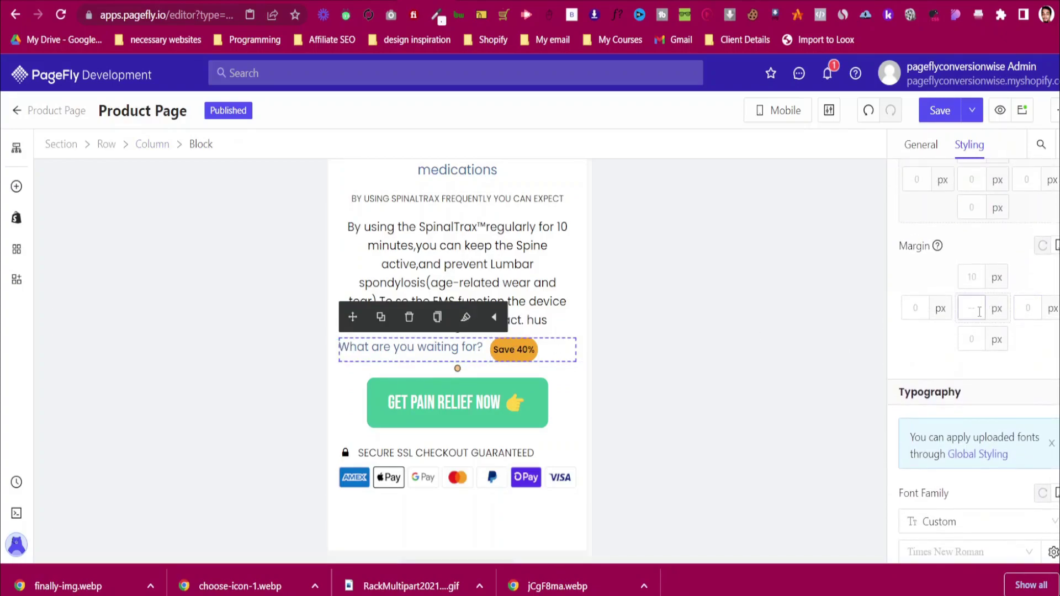
{"action": "type", "text": "0"}
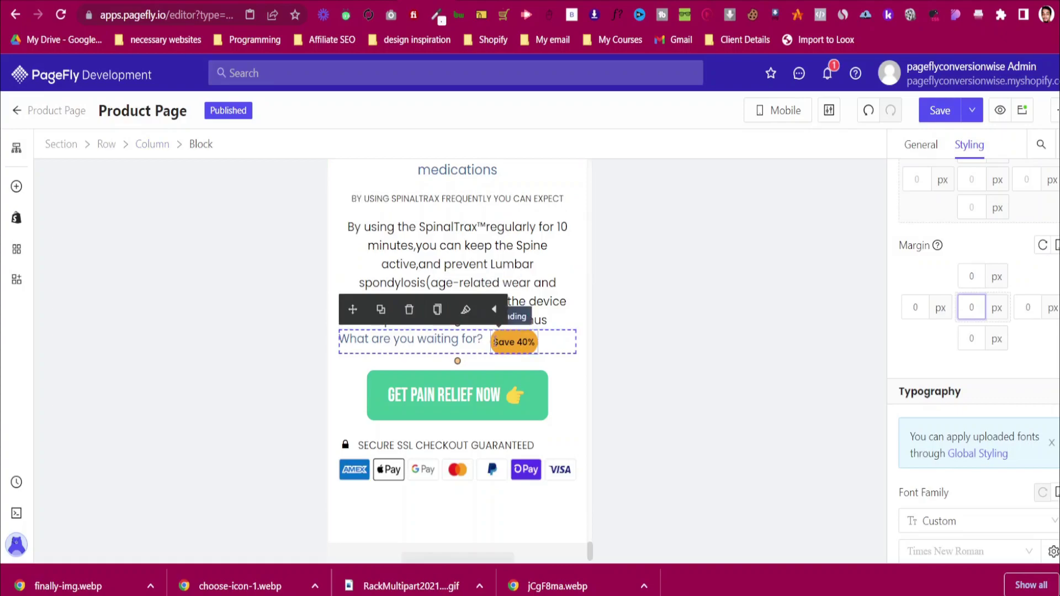
Set the top and bottom padding of the "Save 40%" badge to 5 px
{"action": "left_click", "coordinate": [514, 342]}
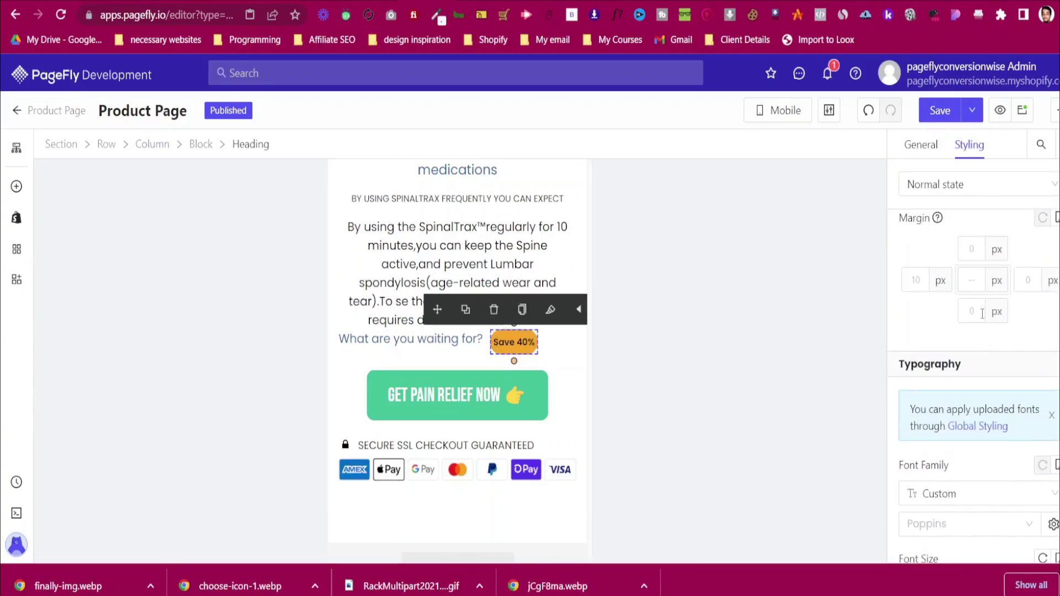
{"action": "scroll", "coordinate": [1009, 296], "scroll_direction": "up", "scroll_amount": 3}
{"action": "left_click", "coordinate": [975, 279]}
{"action": "type", "text": "5"}
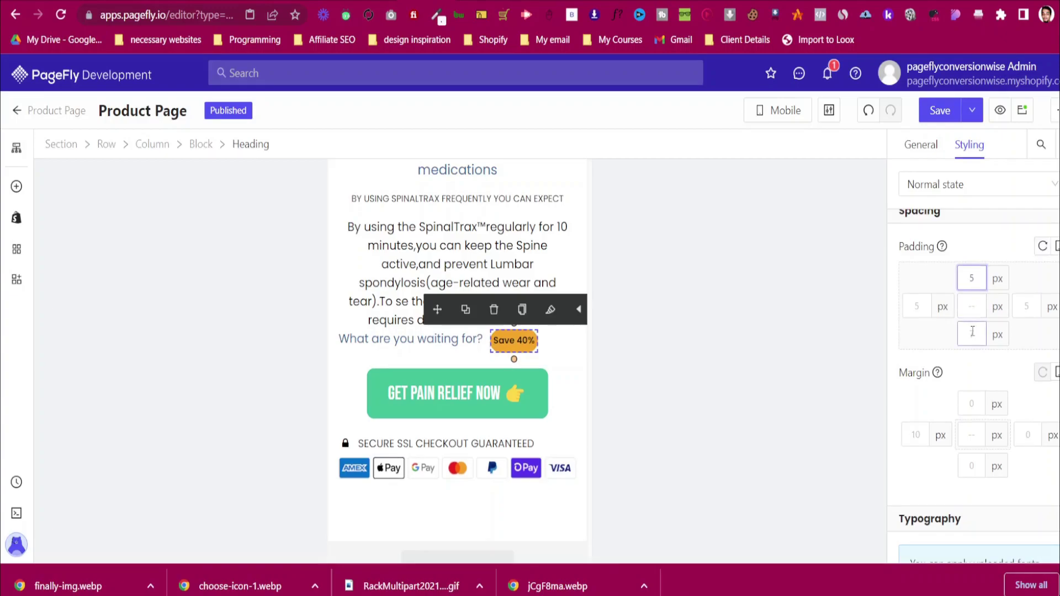
{"action": "left_click", "coordinate": [972, 333]}
{"action": "type", "text": "5"}
Make the block with "What are you waiting for?" and the badge a Flex container with Justify Content set to Center
{"action": "left_click", "coordinate": [555, 342]}
{"action": "scroll", "coordinate": [946, 387], "scroll_direction": "down", "scroll_amount": 10}
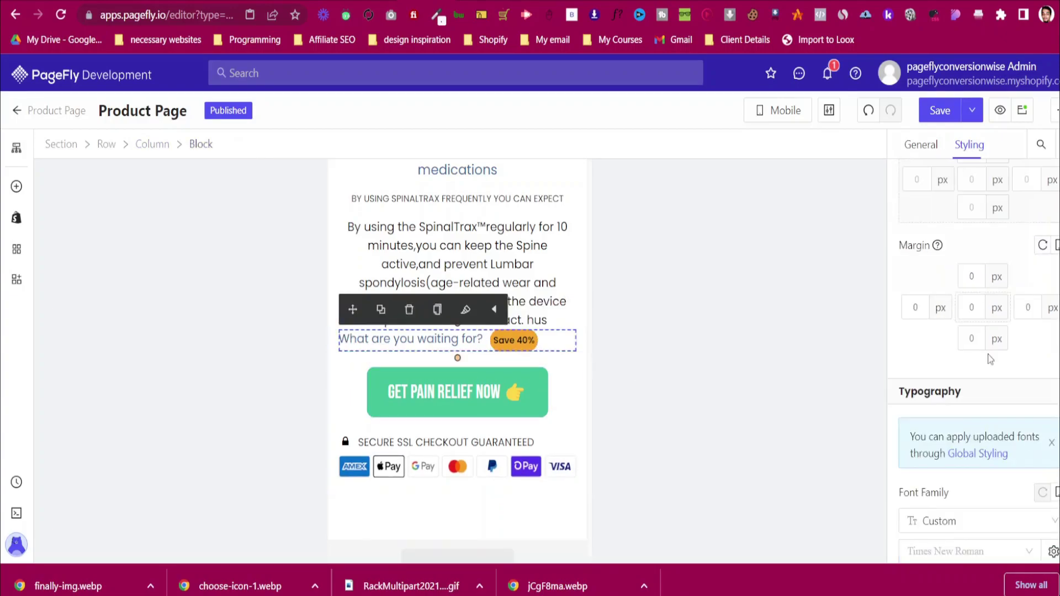
{"action": "scroll", "coordinate": [946, 386], "scroll_direction": "down", "scroll_amount": 5}
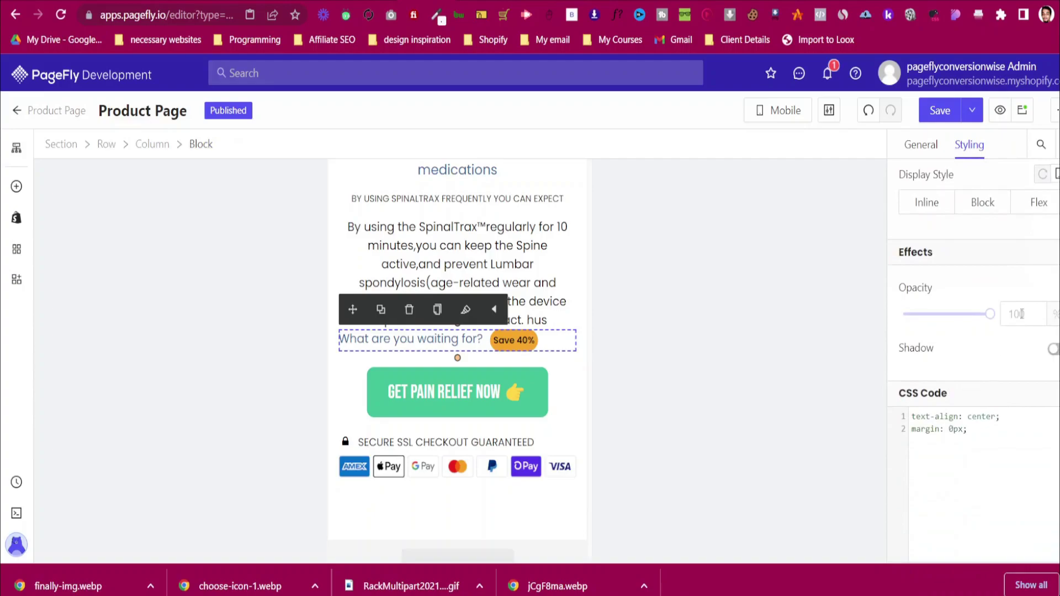
{"action": "left_click", "coordinate": [1048, 220]}
{"action": "scroll", "coordinate": [958, 313], "scroll_direction": "down", "scroll_amount": 4}
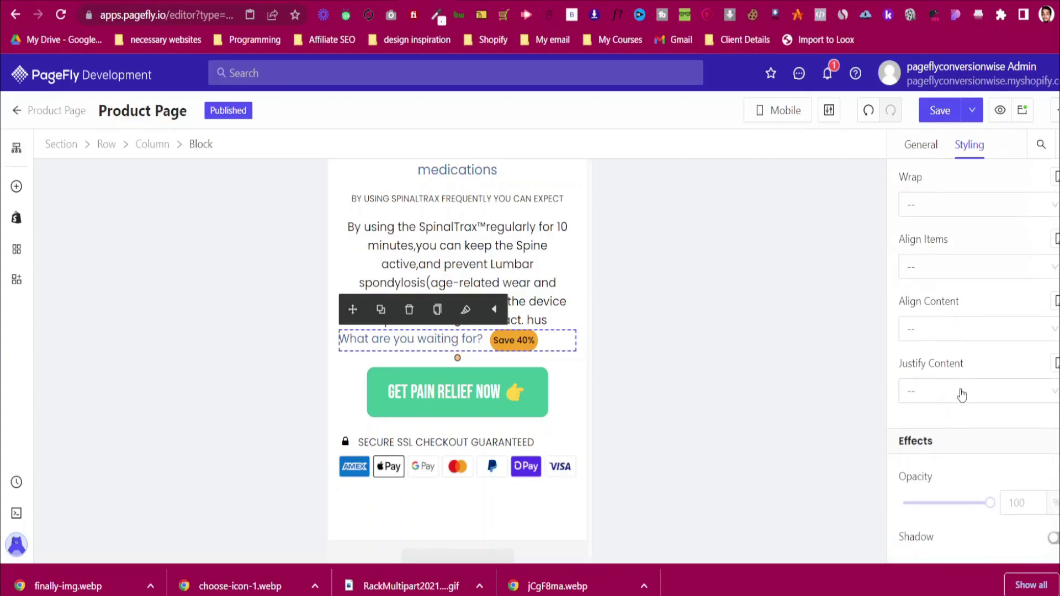
{"action": "left_click", "coordinate": [955, 392]}
{"action": "left_click", "coordinate": [949, 237]}
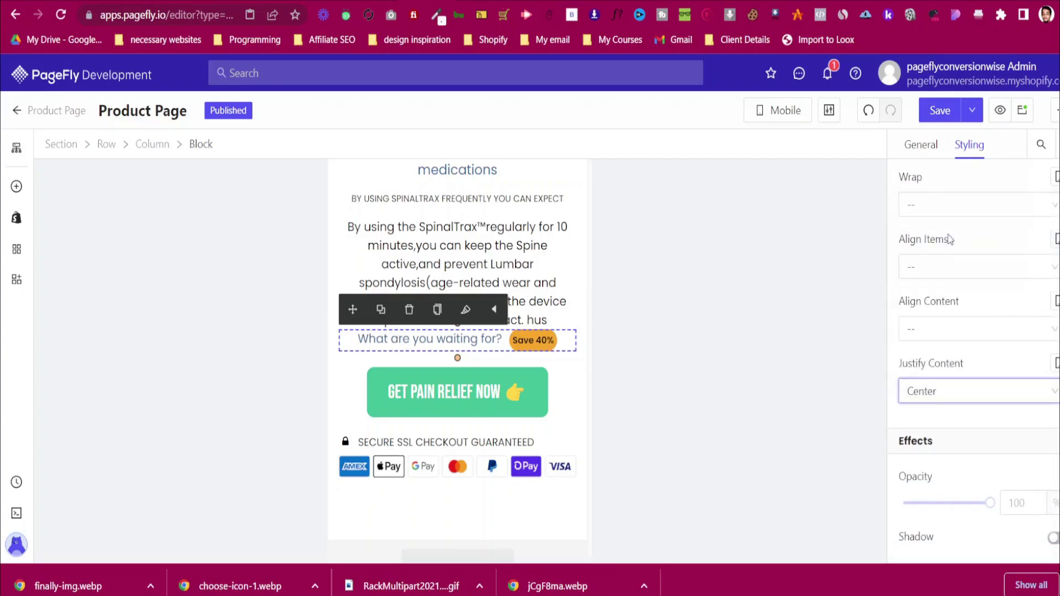
Set the top margin of the block with "What are you waiting for?" and the badge to 10 px
{"action": "left_click", "coordinate": [452, 337]}
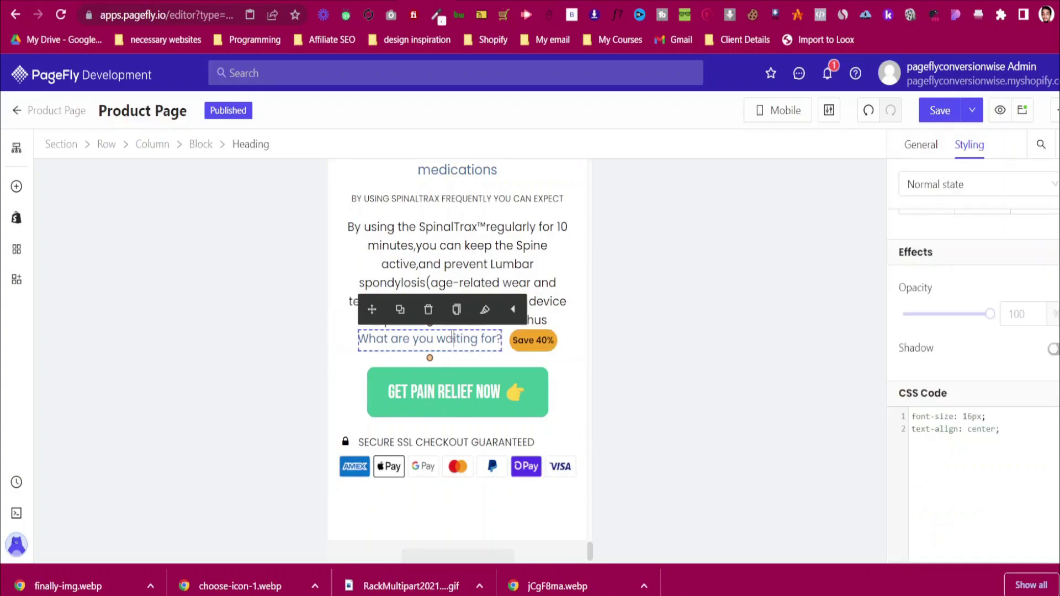
{"action": "left_click", "coordinate": [345, 341]}
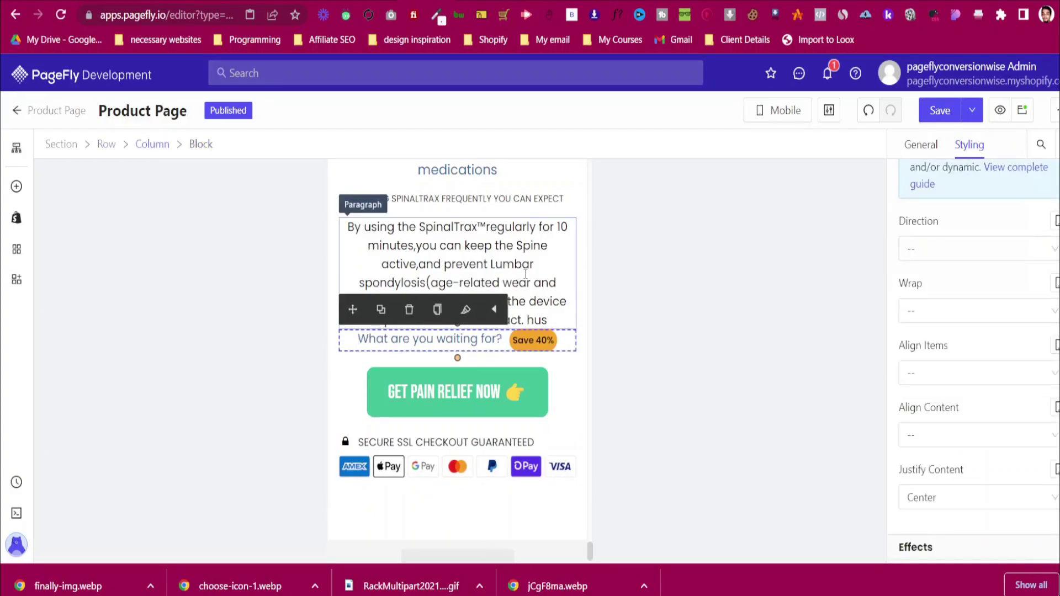
{"action": "left_click", "coordinate": [527, 272]}
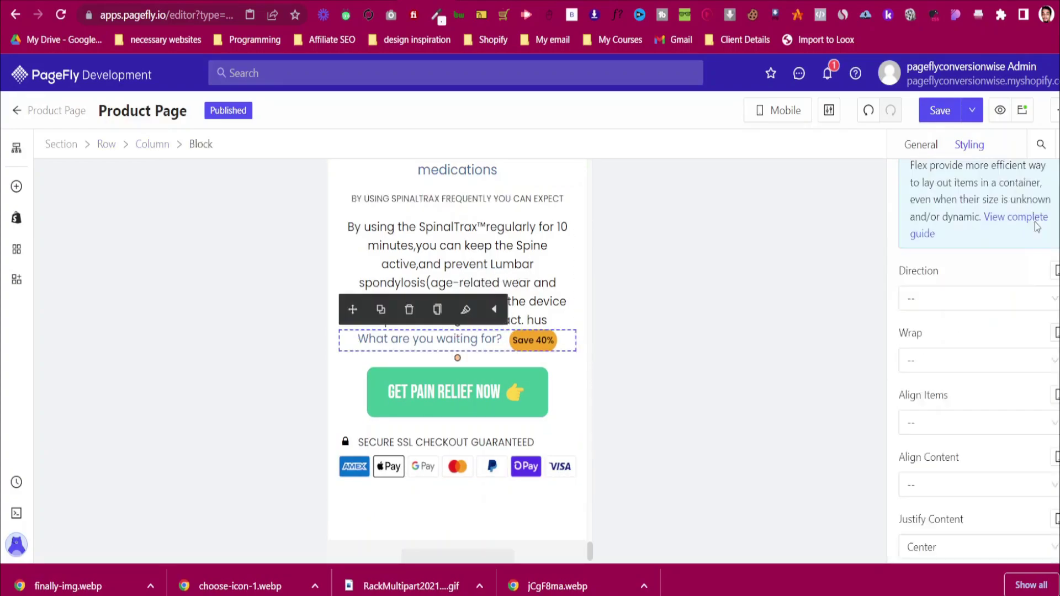
{"action": "scroll", "coordinate": [975, 359], "scroll_direction": "up", "scroll_amount": 18}
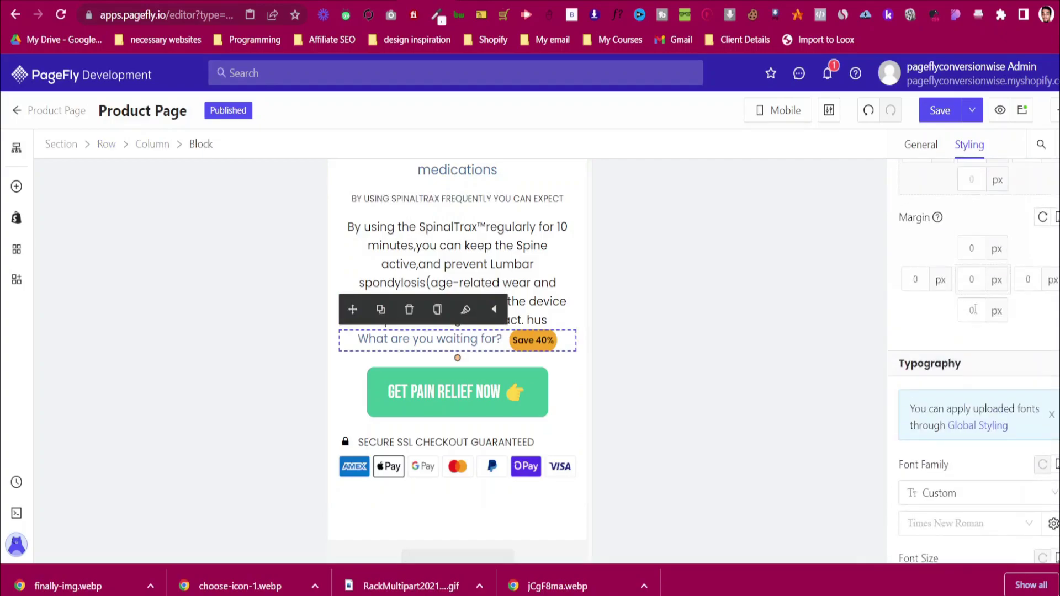
{"action": "type", "text": "1"}
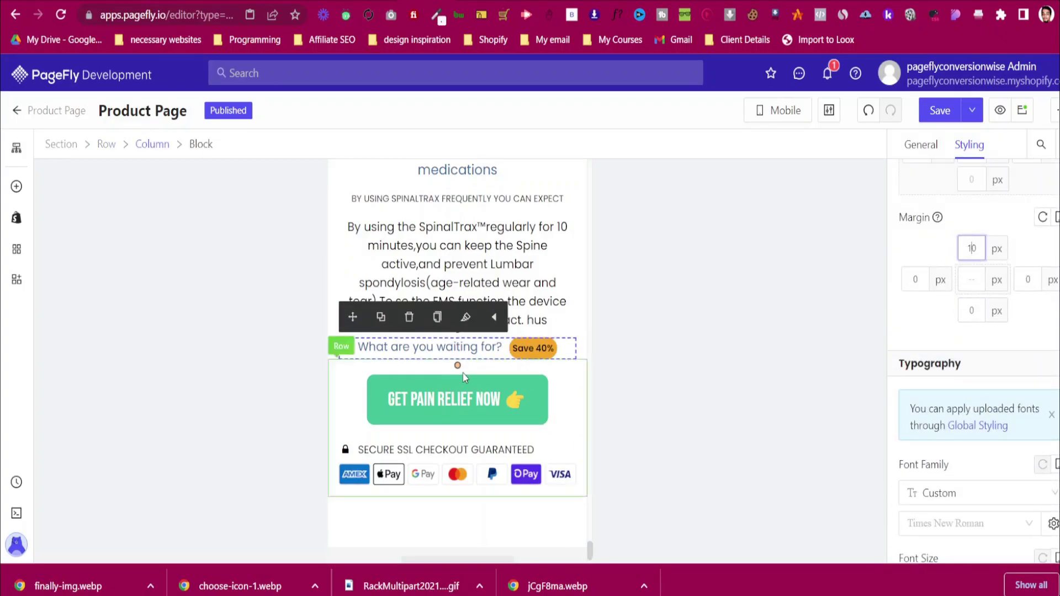
{"action": "left_click", "coordinate": [449, 387]}
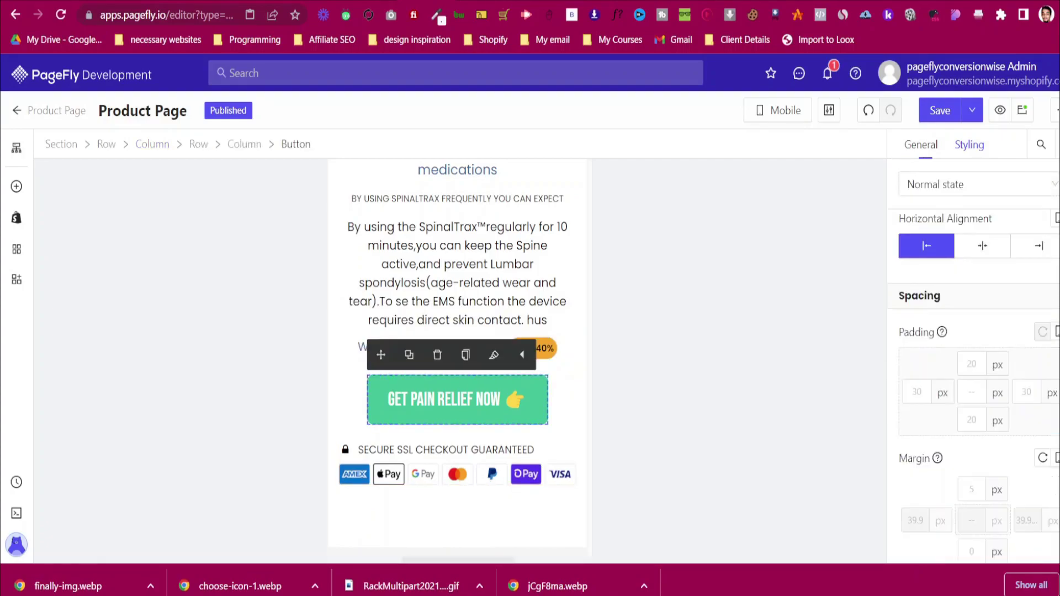
{"action": "scroll", "coordinate": [977, 373], "scroll_direction": "down", "scroll_amount": 3}
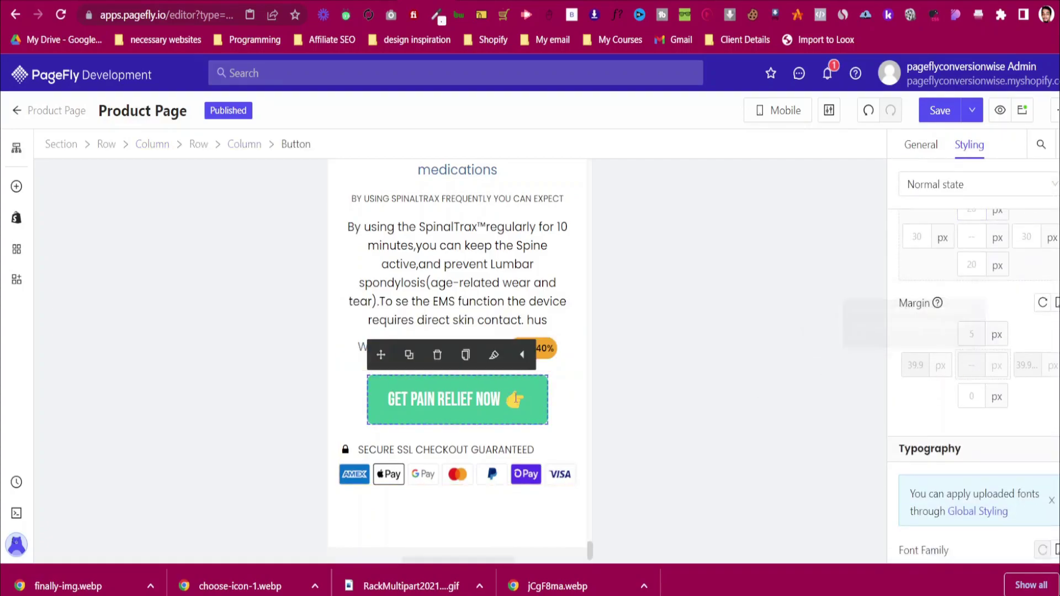
{"action": "left_click", "coordinate": [561, 388]}
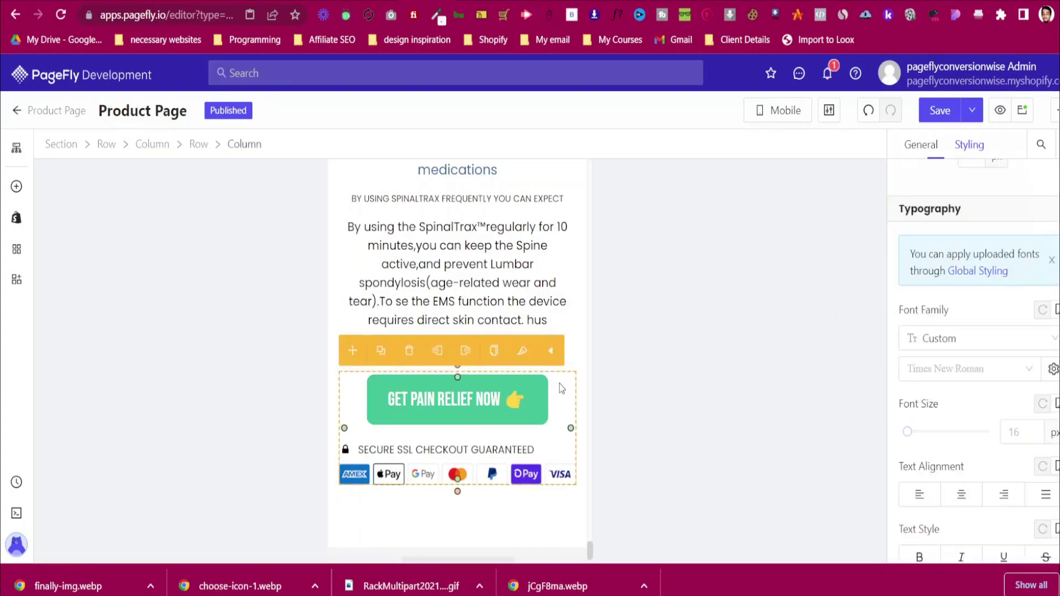
Center-align the "SECURE SSL CHECKOUT GUARANTEED" list item below the green button
{"action": "left_click", "coordinate": [516, 448]}
{"action": "scroll", "coordinate": [1022, 385], "scroll_direction": "down", "scroll_amount": 3}
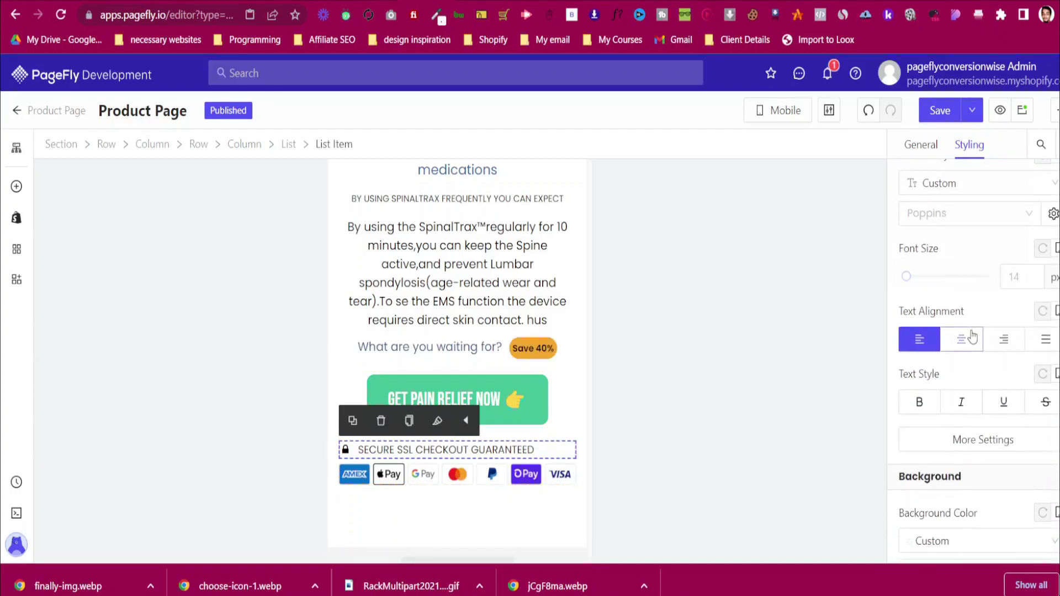
{"action": "left_click", "coordinate": [962, 339]}
{"action": "scroll", "coordinate": [552, 467], "scroll_direction": "up", "scroll_amount": 2}
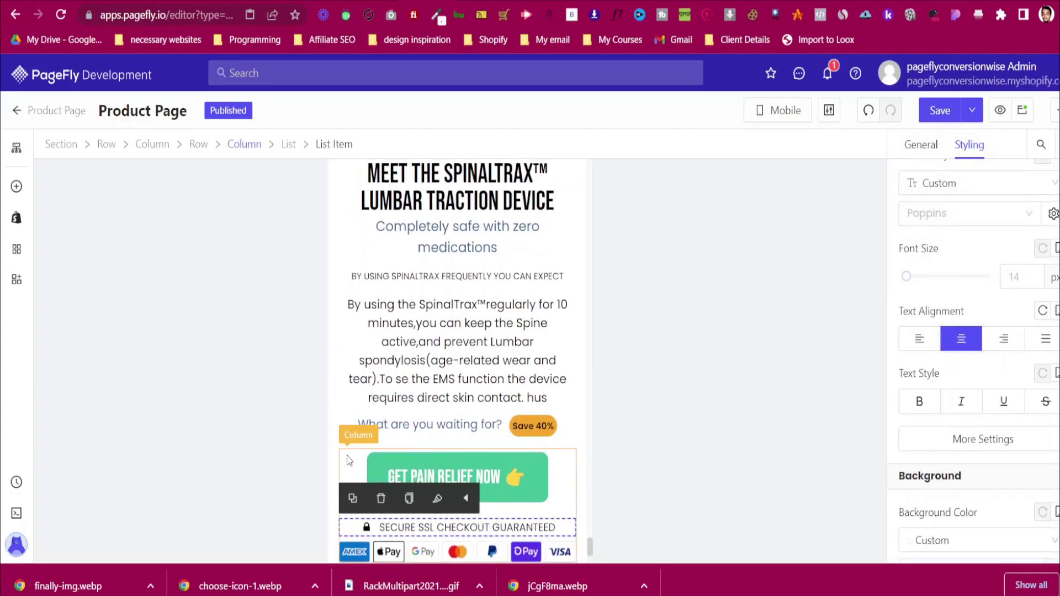
Check the padding and margin settings of the button row and of the whole product section in the mobile layout
{"action": "left_click", "coordinate": [337, 448]}
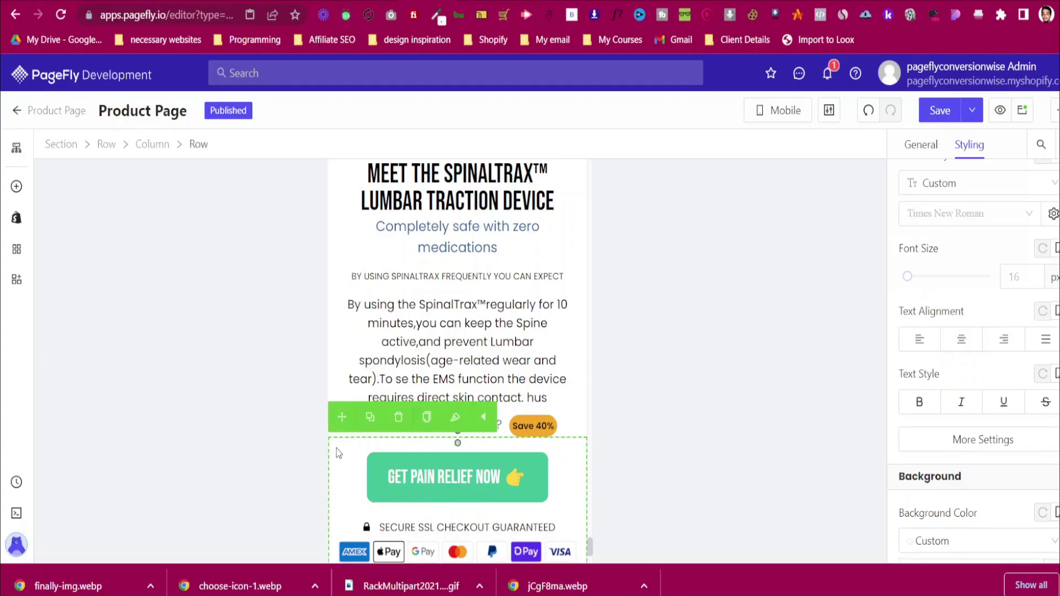
{"action": "scroll", "coordinate": [336, 448], "scroll_direction": "down", "scroll_amount": 2}
{"action": "scroll", "coordinate": [967, 398], "scroll_direction": "up", "scroll_amount": 6}
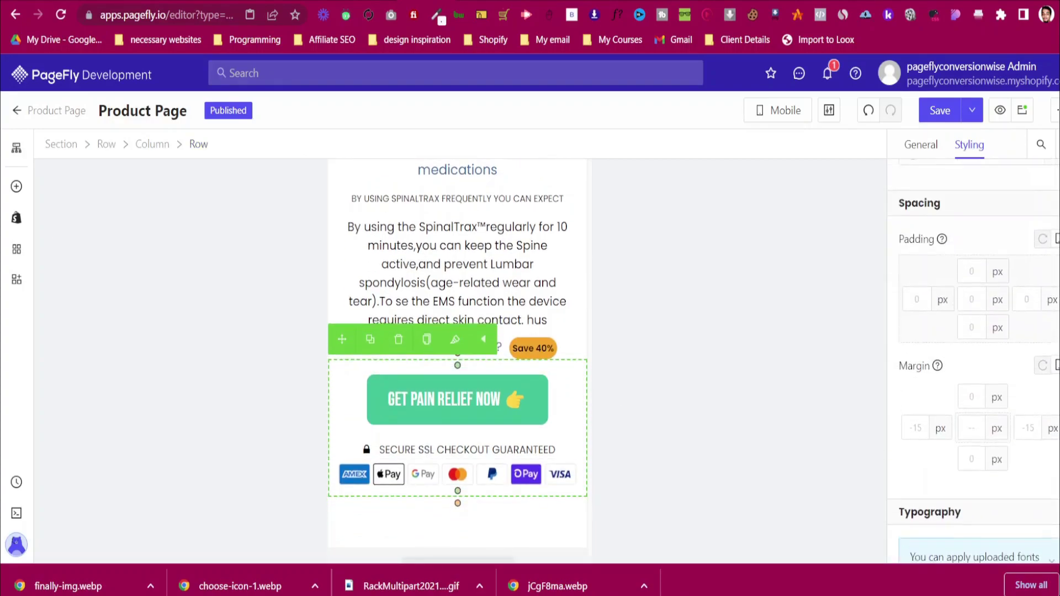
{"action": "left_click", "coordinate": [335, 263]}
{"action": "left_click", "coordinate": [340, 529]}
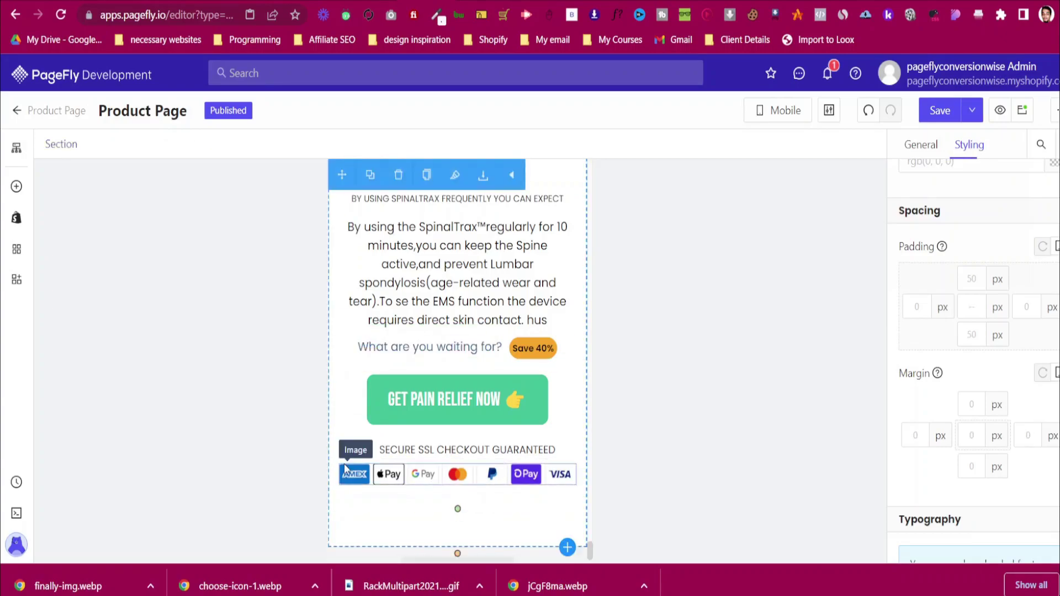
{"action": "scroll", "coordinate": [345, 468], "scroll_direction": "up", "scroll_amount": 5}
{"action": "scroll", "coordinate": [355, 458], "scroll_direction": "up", "scroll_amount": 6}
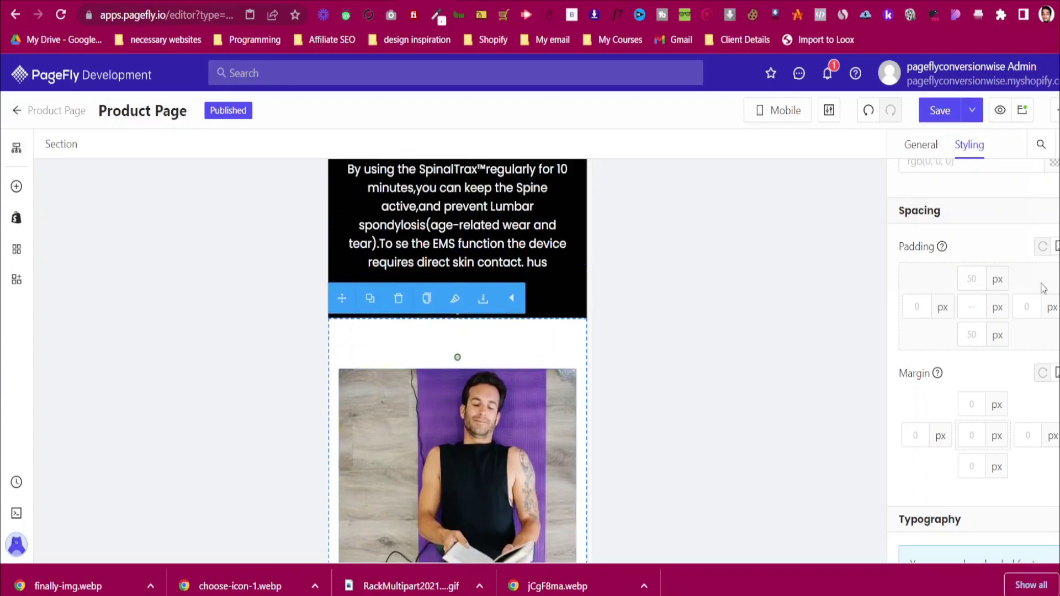
{"action": "scroll", "coordinate": [448, 390], "scroll_direction": "down", "scroll_amount": 10}
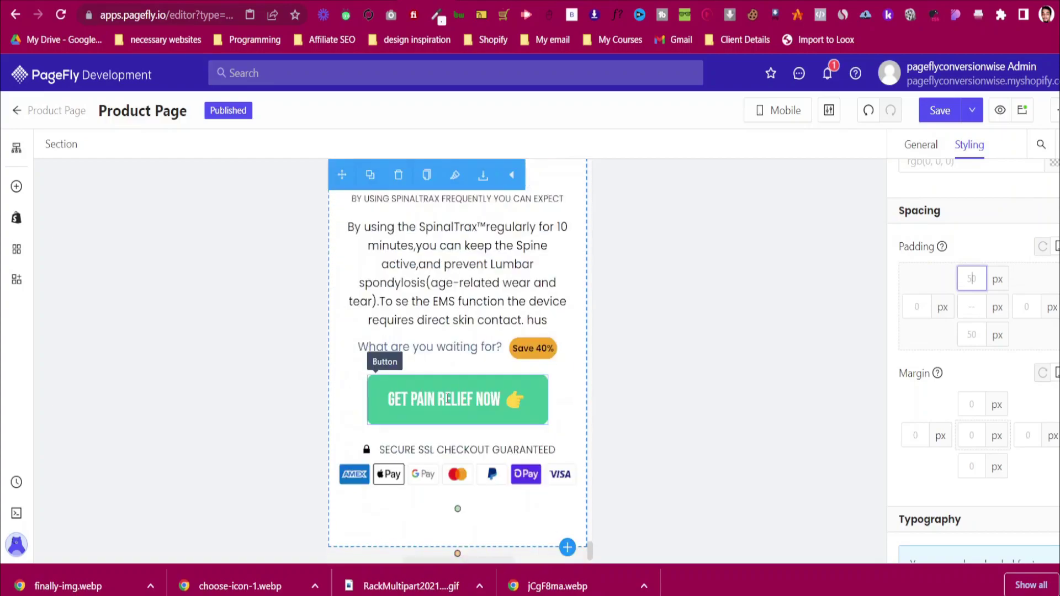
Save the product page and switch the editor to the All Devices layout
{"action": "left_click", "coordinate": [939, 121]}
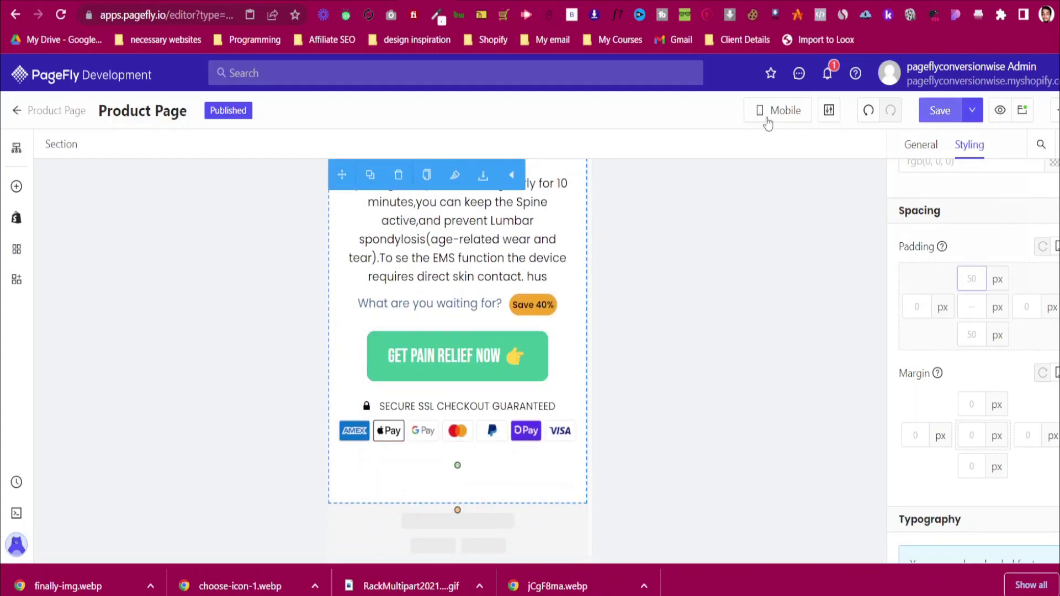
{"action": "left_click", "coordinate": [746, 120]}
{"action": "left_click", "coordinate": [741, 142]}
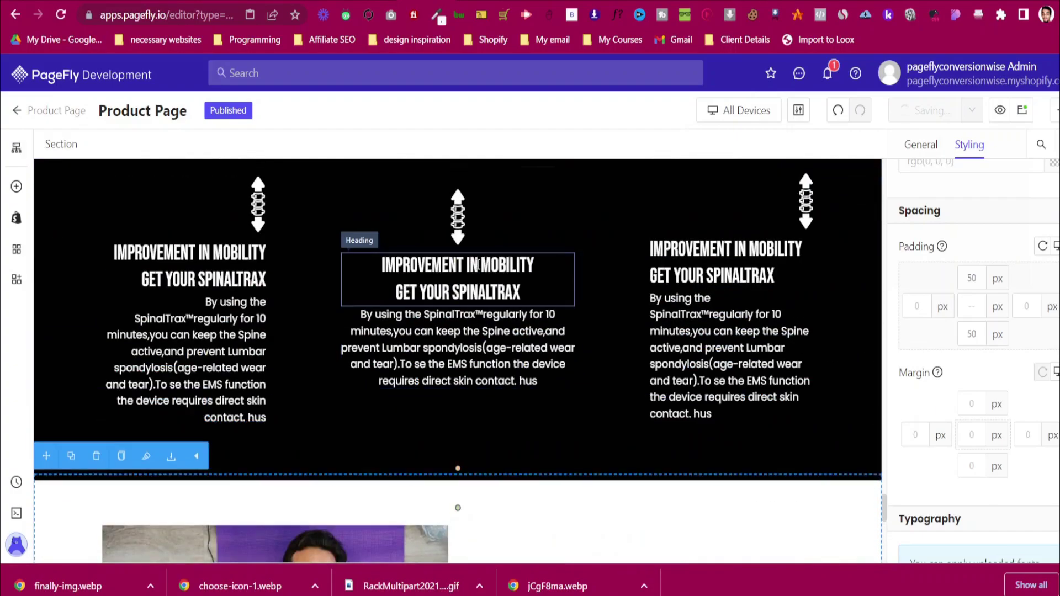
Switch to the serenelivingco.com reference page and examine the back pain section and the customer reviews section below it
{"action": "left_click", "coordinate": [420, 1]}
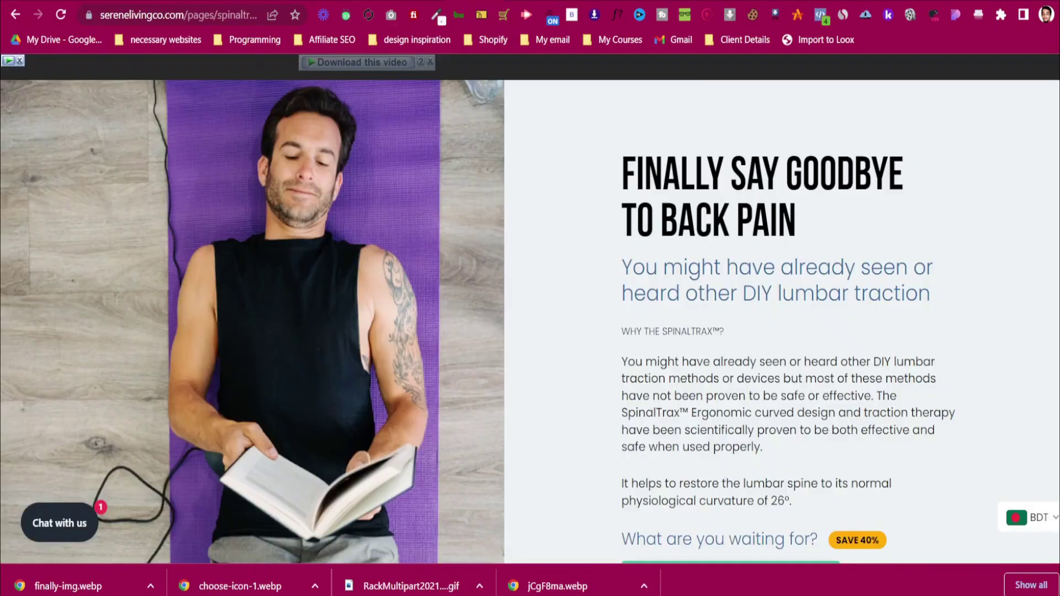
{"action": "scroll", "coordinate": [349, 356], "scroll_direction": "up", "scroll_amount": 3}
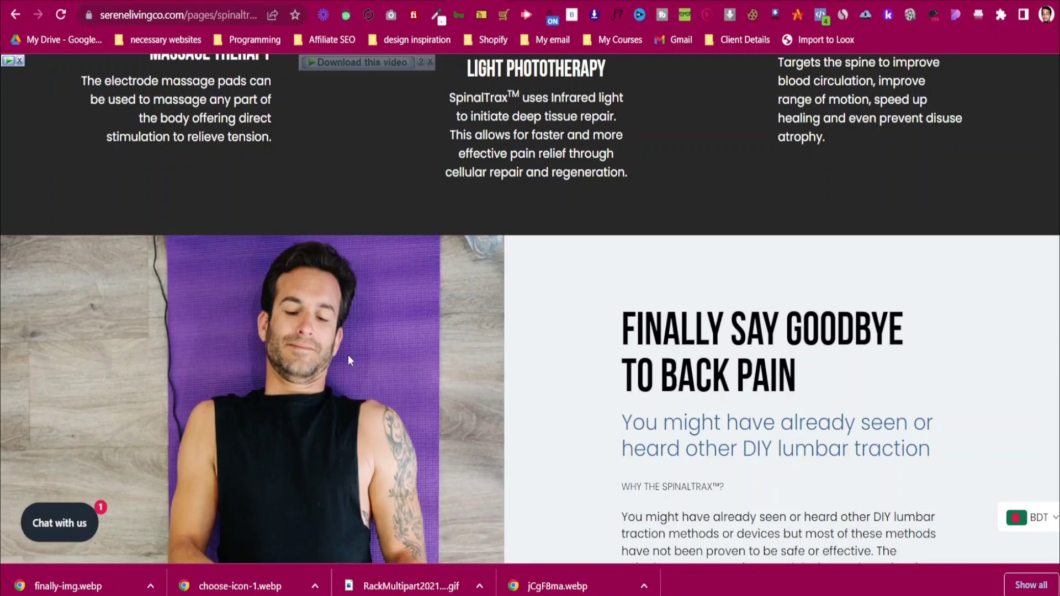
{"action": "scroll", "coordinate": [662, 372], "scroll_direction": "down", "scroll_amount": 8}
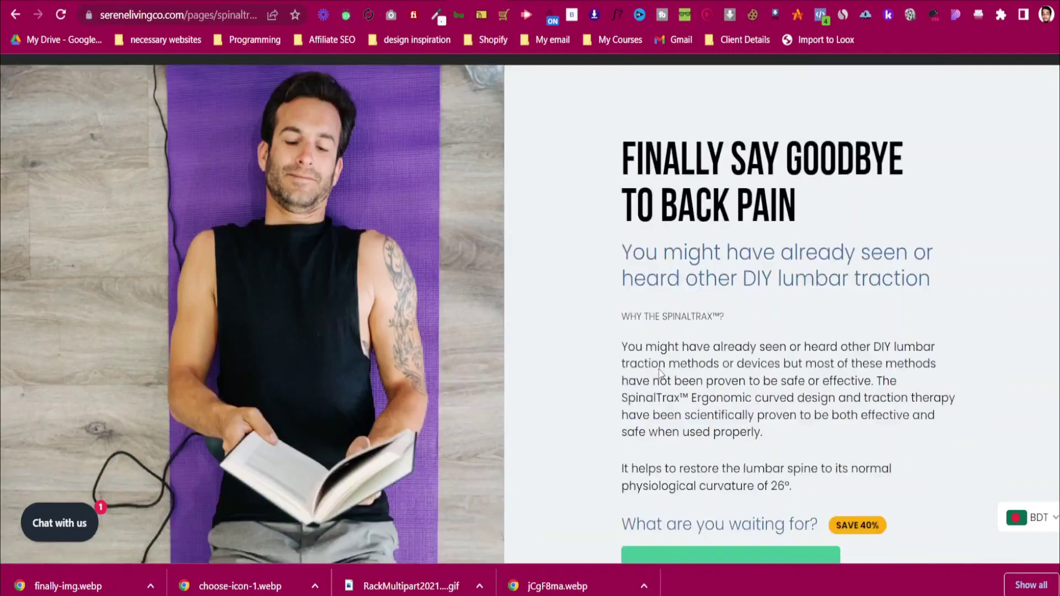
{"action": "scroll", "coordinate": [627, 364], "scroll_direction": "down", "scroll_amount": 2}
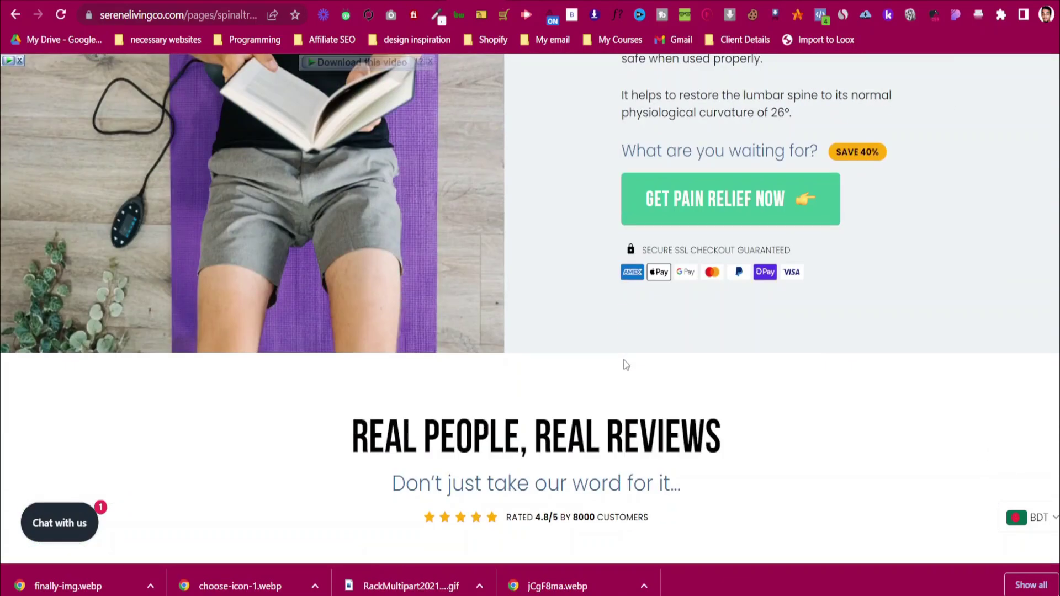
{"action": "scroll", "coordinate": [626, 365], "scroll_direction": "down", "scroll_amount": 4}
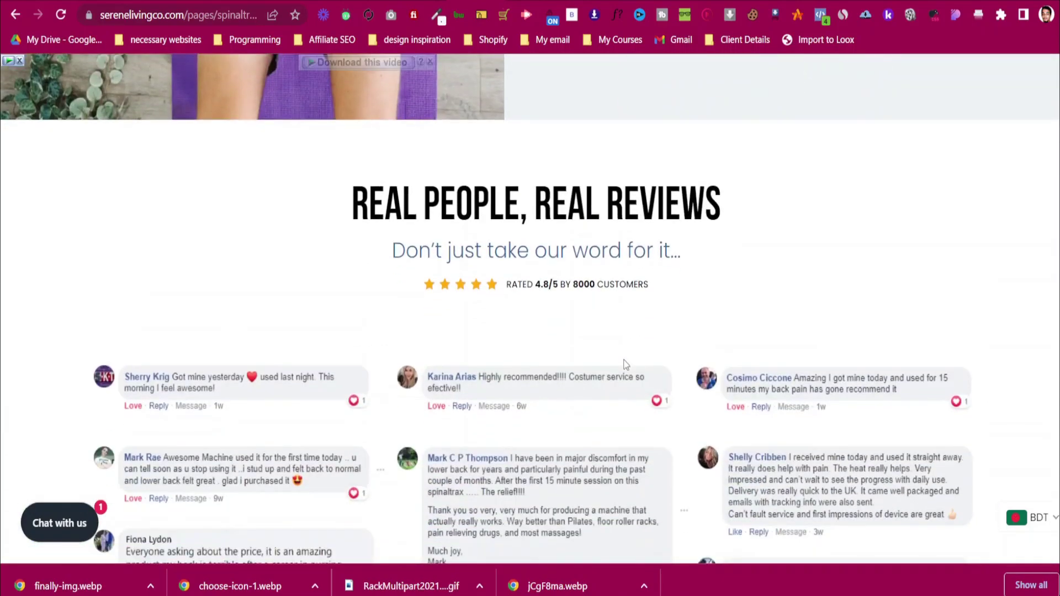
{"action": "scroll", "coordinate": [627, 364], "scroll_direction": "down", "scroll_amount": 9}
{"action": "scroll", "coordinate": [627, 364], "scroll_direction": "up", "scroll_amount": 6}
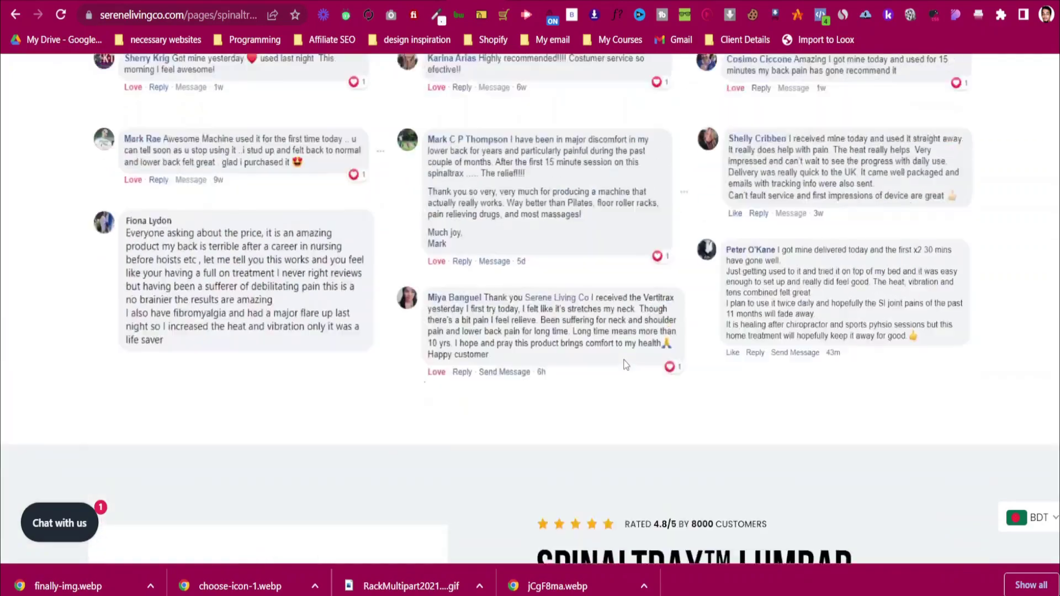
Examine the reference page's customer reviews, product purchase, FAQ and closing call-to-action sections
{"action": "scroll", "coordinate": [280, 348], "scroll_direction": "up", "scroll_amount": 8}
{"action": "scroll", "coordinate": [284, 338], "scroll_direction": "down", "scroll_amount": 9}
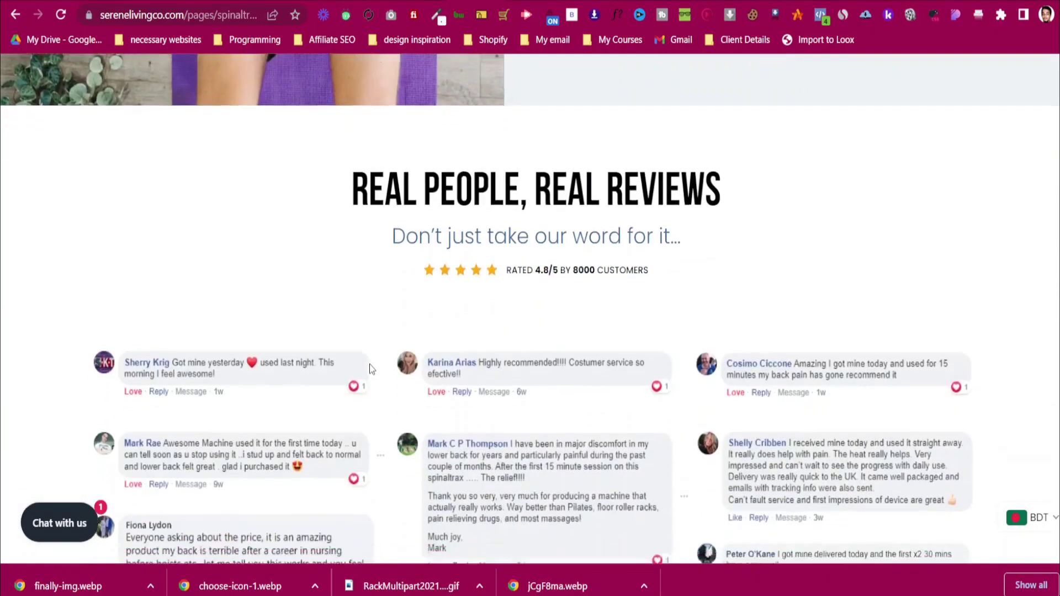
{"action": "scroll", "coordinate": [371, 369], "scroll_direction": "up", "scroll_amount": 1}
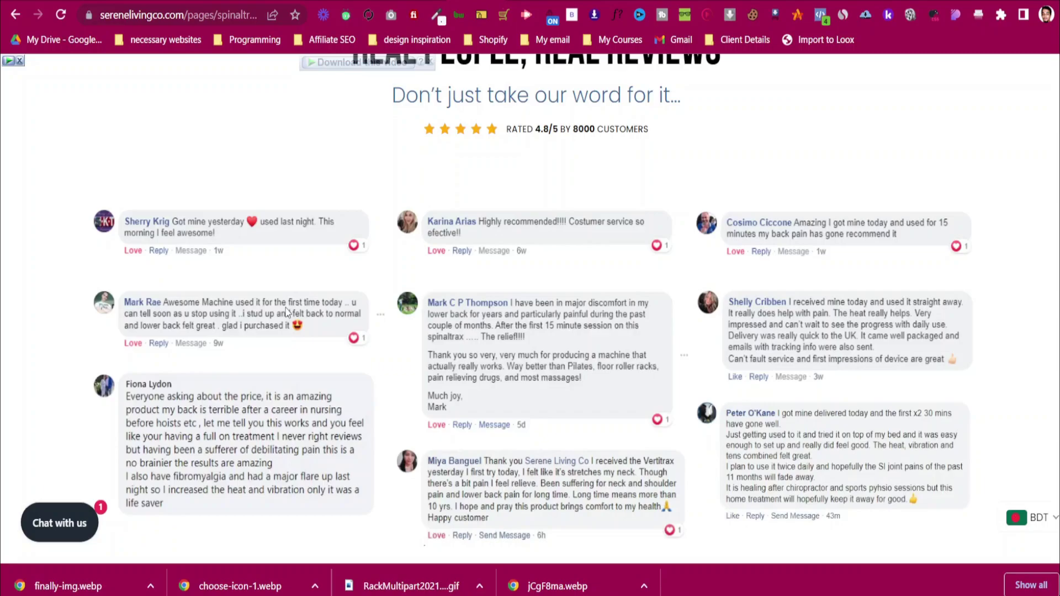
{"action": "scroll", "coordinate": [285, 306], "scroll_direction": "down", "scroll_amount": 9}
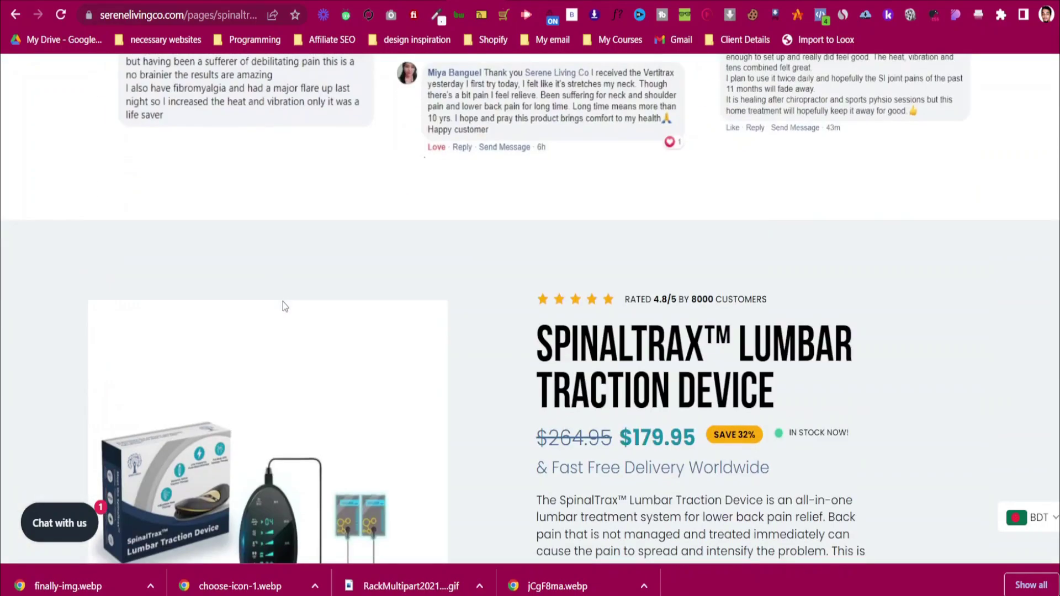
{"action": "scroll", "coordinate": [283, 306], "scroll_direction": "down", "scroll_amount": 4}
{"action": "scroll", "coordinate": [283, 306], "scroll_direction": "down", "scroll_amount": 15}
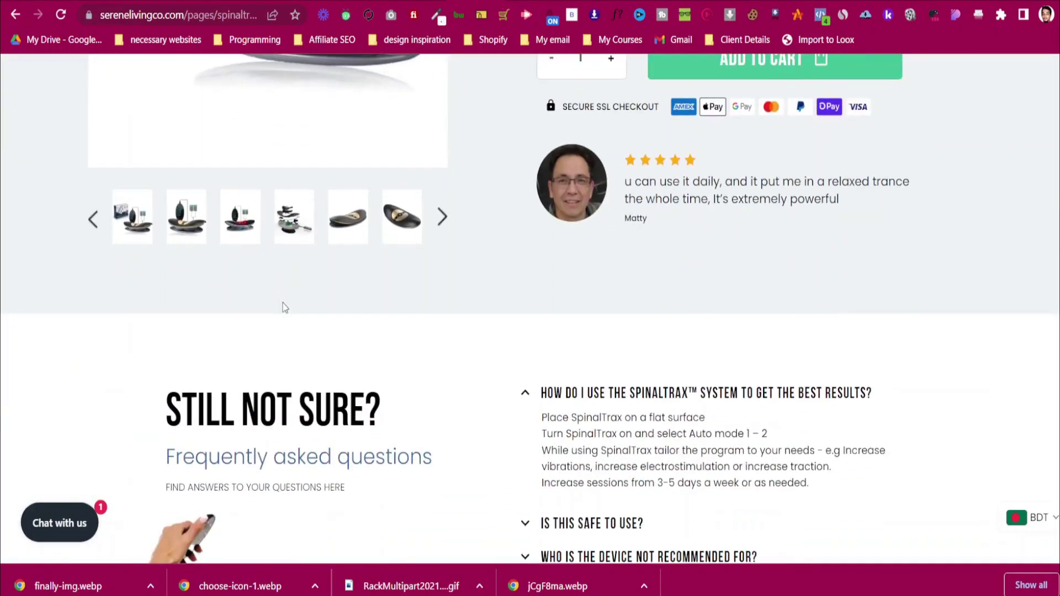
{"action": "scroll", "coordinate": [283, 306], "scroll_direction": "down", "scroll_amount": 8}
{"action": "scroll", "coordinate": [283, 307], "scroll_direction": "up", "scroll_amount": 15}
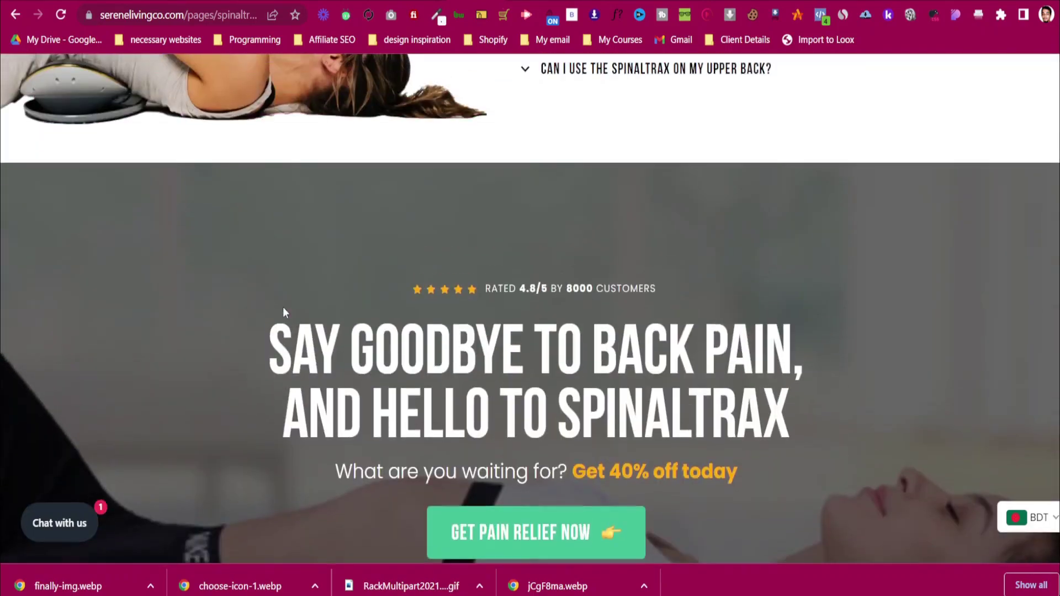
{"action": "scroll", "coordinate": [286, 318], "scroll_direction": "up", "scroll_amount": 20}
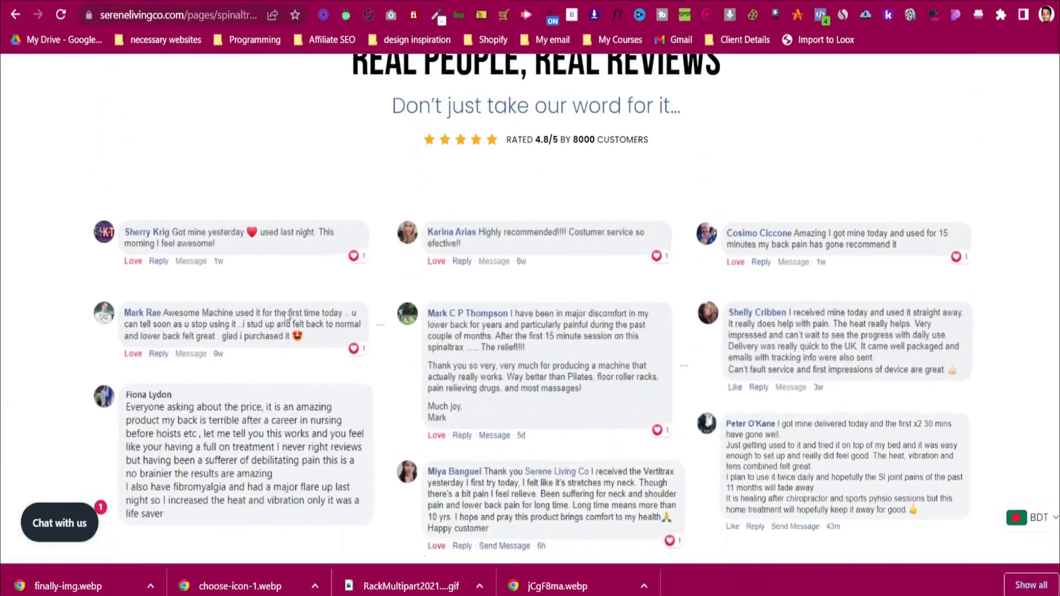
{"action": "scroll", "coordinate": [285, 317], "scroll_direction": "down", "scroll_amount": 10}
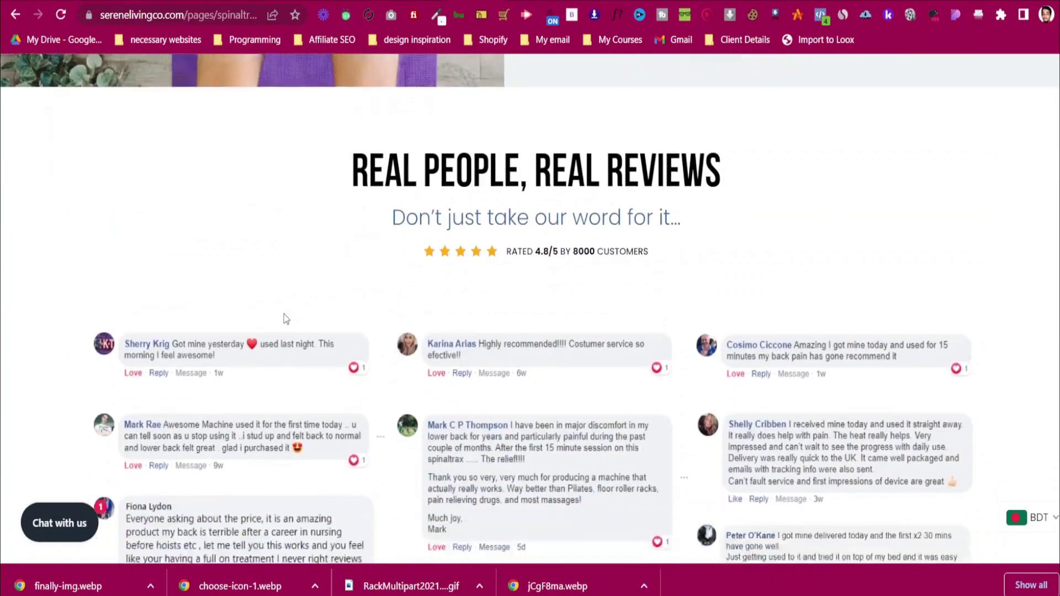
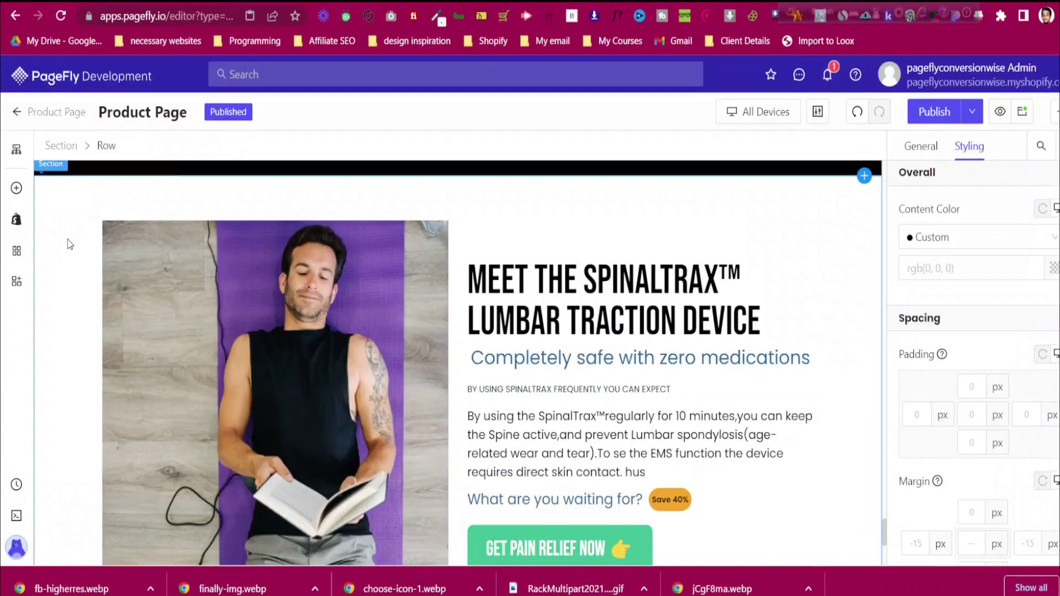
In the PageFly editor, add a one-column section and place it below the "MEET THE SPINALTRAX™" image-and-text section
{"action": "left_click", "coordinate": [17, 188]}
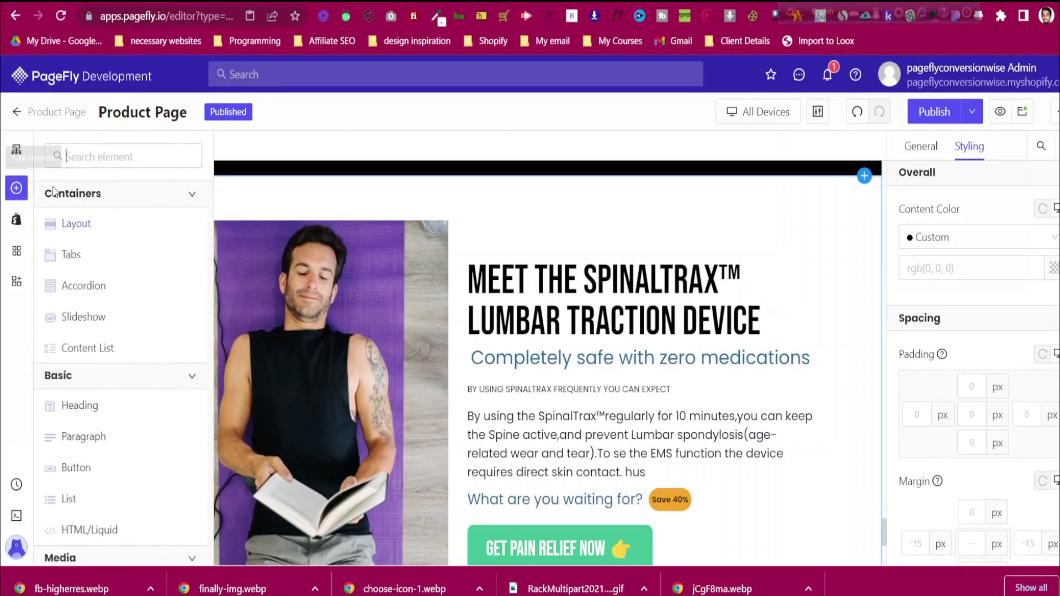
{"action": "mouse_move", "coordinate": [68, 201]}
{"action": "mouse_move", "coordinate": [301, 189]}
{"action": "left_mouse_down"}
{"action": "mouse_move", "coordinate": [500, 178]}
{"action": "mouse_move", "coordinate": [503, 266]}
{"action": "mouse_move", "coordinate": [460, 287]}
{"action": "left_mouse_up"}
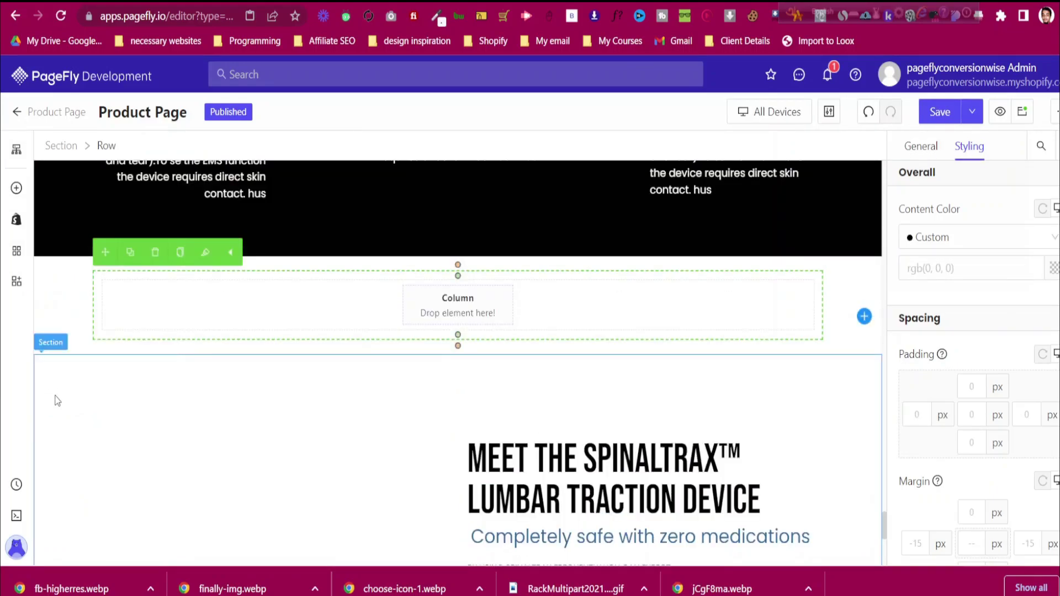
{"action": "left_click", "coordinate": [57, 401]}
{"action": "left_click_drag", "start_coordinate": [45, 330], "coordinate": [432, 266]}
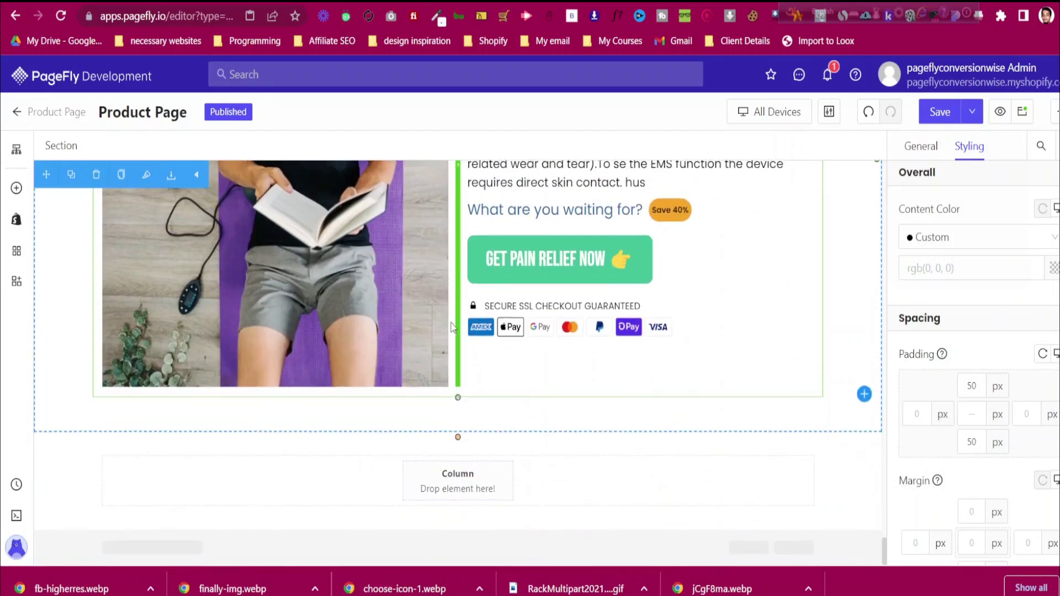
Switch to the reference page and check the back pain section and the "REAL PEOPLE, REAL REVIEWS" heading area below it
{"action": "left_click", "coordinate": [415, 1]}
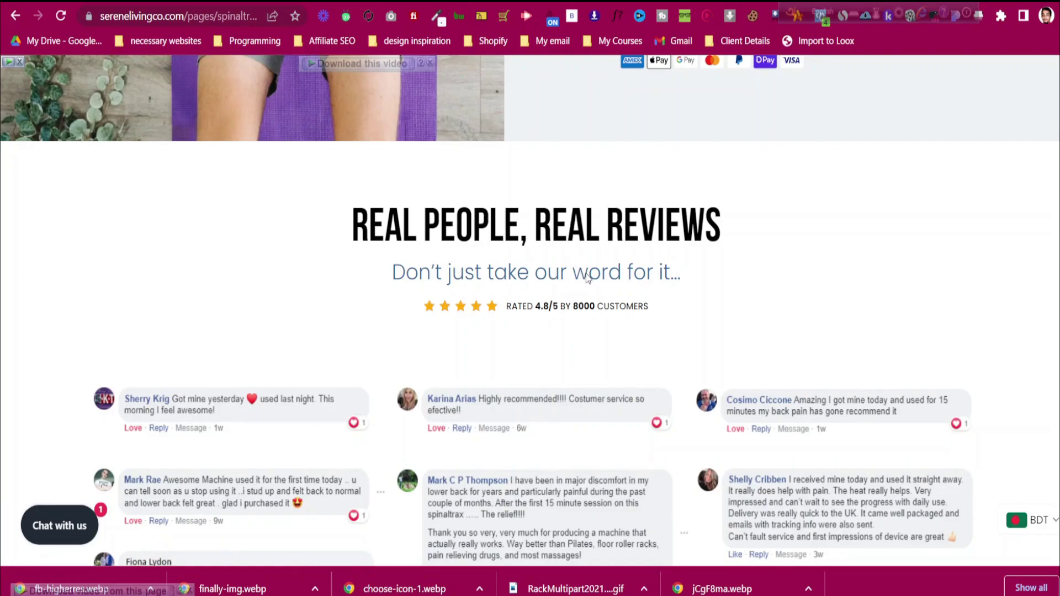
{"action": "scroll", "coordinate": [587, 278], "scroll_direction": "up", "scroll_amount": 15}
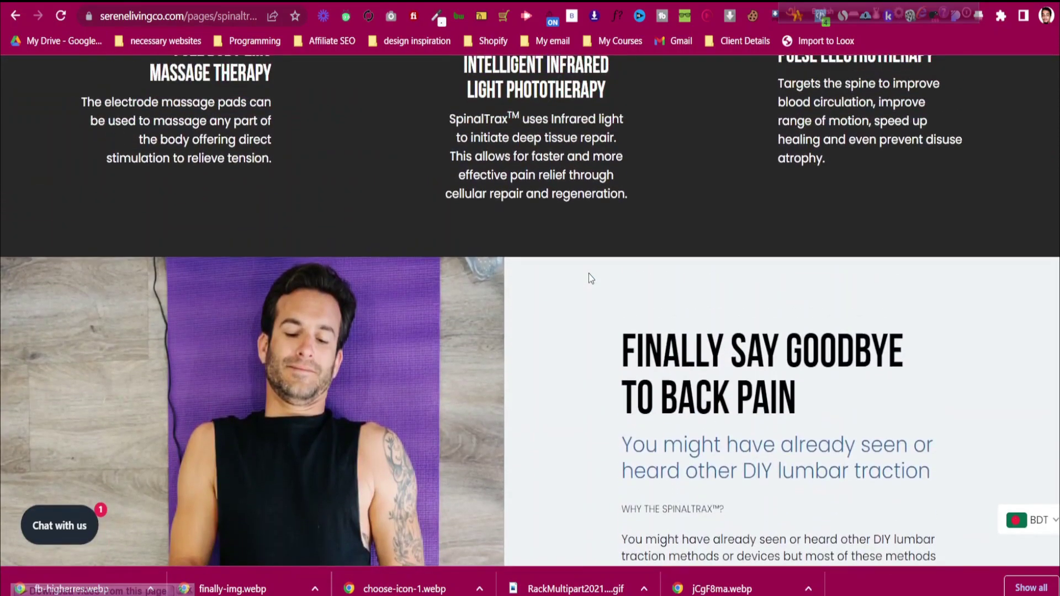
{"action": "scroll", "coordinate": [589, 274], "scroll_direction": "down", "scroll_amount": 10}
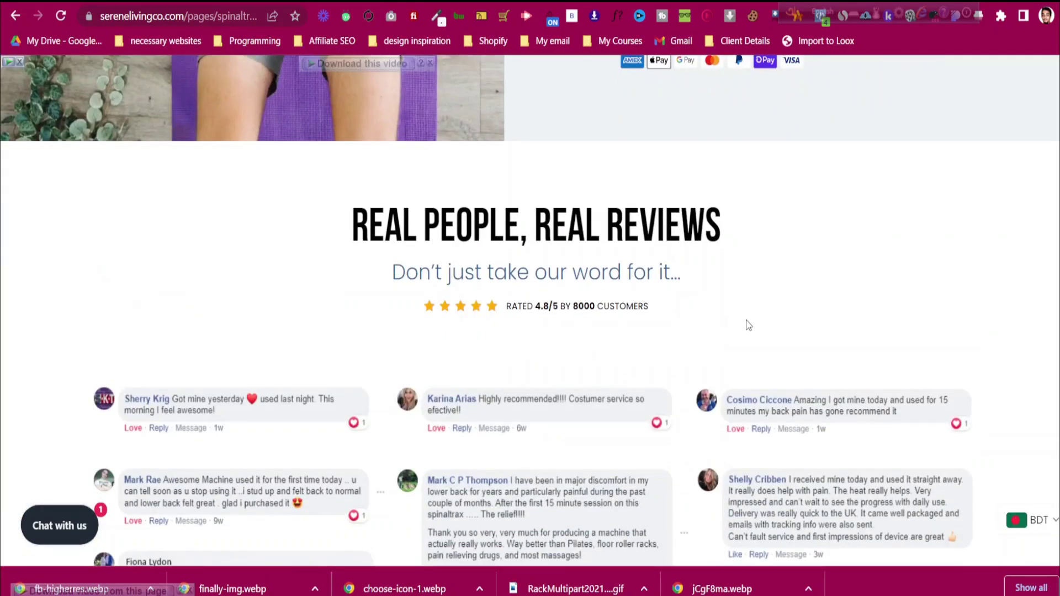
{"action": "scroll", "coordinate": [747, 325], "scroll_direction": "up", "scroll_amount": 9}
{"action": "scroll", "coordinate": [442, 291], "scroll_direction": "down", "scroll_amount": 8}
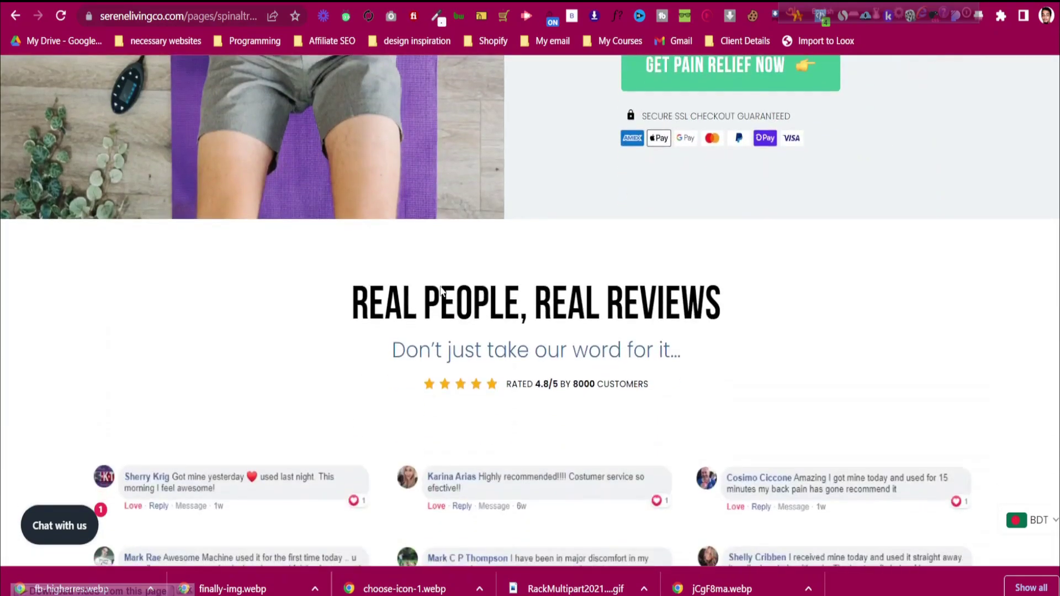
Back in the PageFly editor, duplicate the "MEET THE SPINALTRAX™ LUMBAR TRACTION DEVICE" heading into the empty section and center-align the copy
{"action": "left_click", "coordinate": [334, 2]}
{"action": "scroll", "coordinate": [633, 373], "scroll_direction": "up", "scroll_amount": 5}
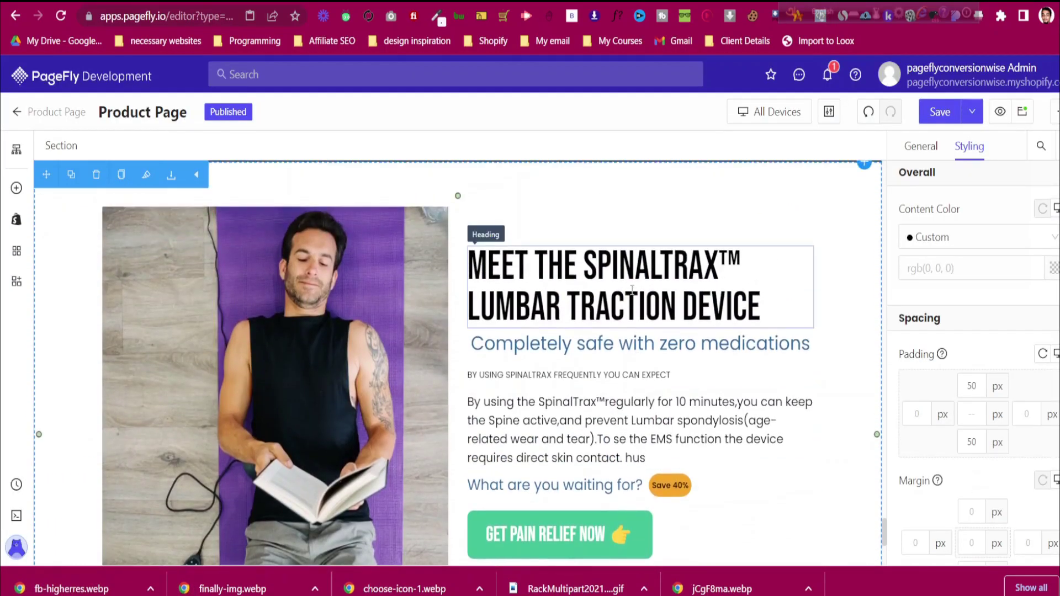
{"action": "left_click", "coordinate": [613, 284]}
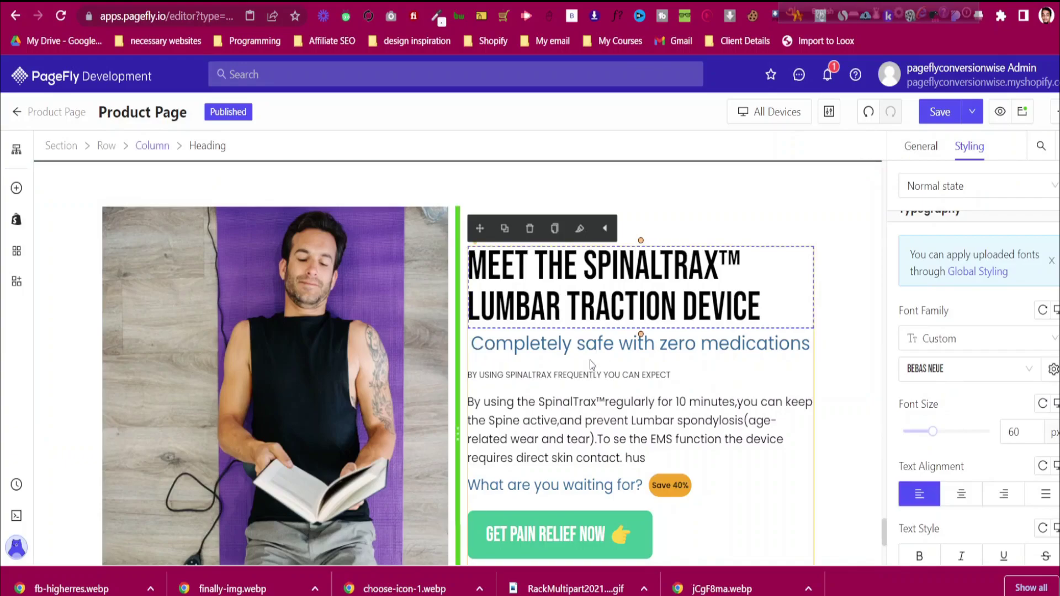
{"action": "scroll", "coordinate": [591, 364], "scroll_direction": "down", "scroll_amount": 5}
{"action": "scroll", "coordinate": [564, 353], "scroll_direction": "up", "scroll_amount": 4}
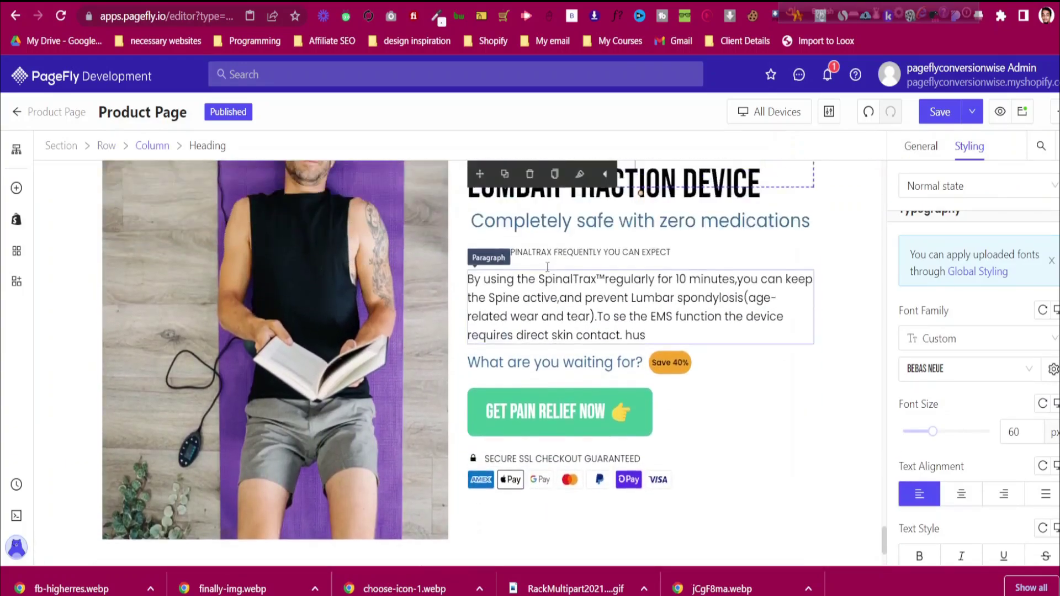
{"action": "left_click", "coordinate": [505, 176]}
{"action": "left_click_drag", "start_coordinate": [481, 174], "coordinate": [495, 465]}
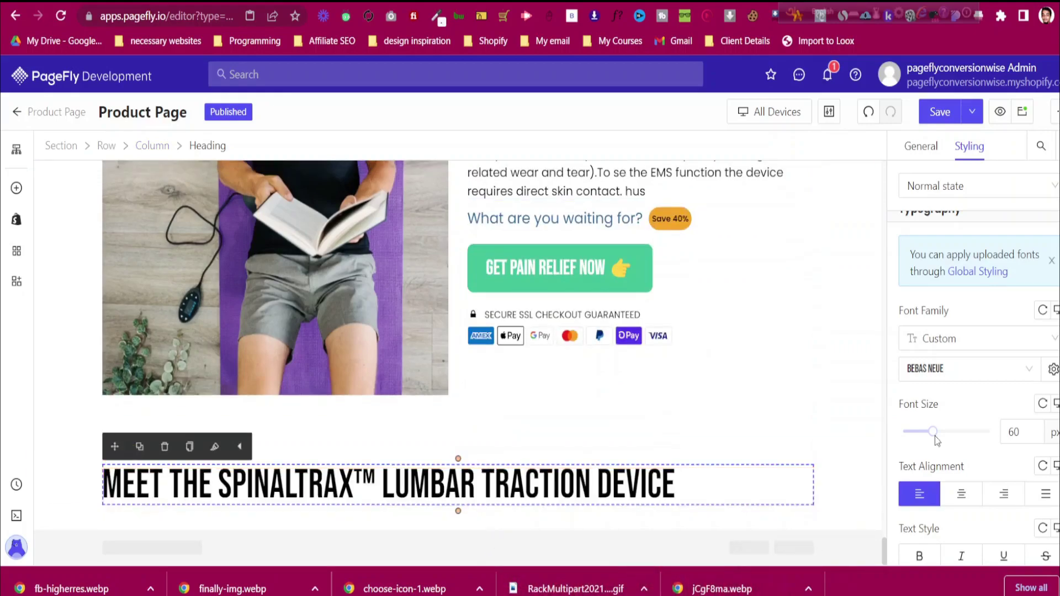
{"action": "scroll", "coordinate": [983, 420], "scroll_direction": "down", "scroll_amount": 4}
{"action": "left_click", "coordinate": [962, 260]}
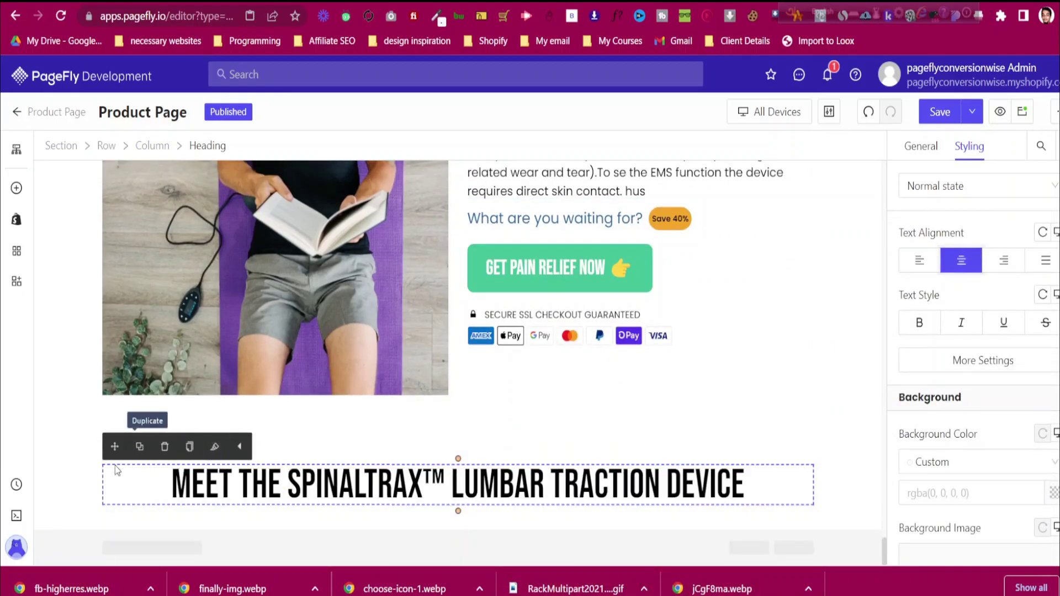
Set the new heading section's top and bottom padding to 50 px
{"action": "scroll", "coordinate": [977, 352], "scroll_direction": "up", "scroll_amount": 8}
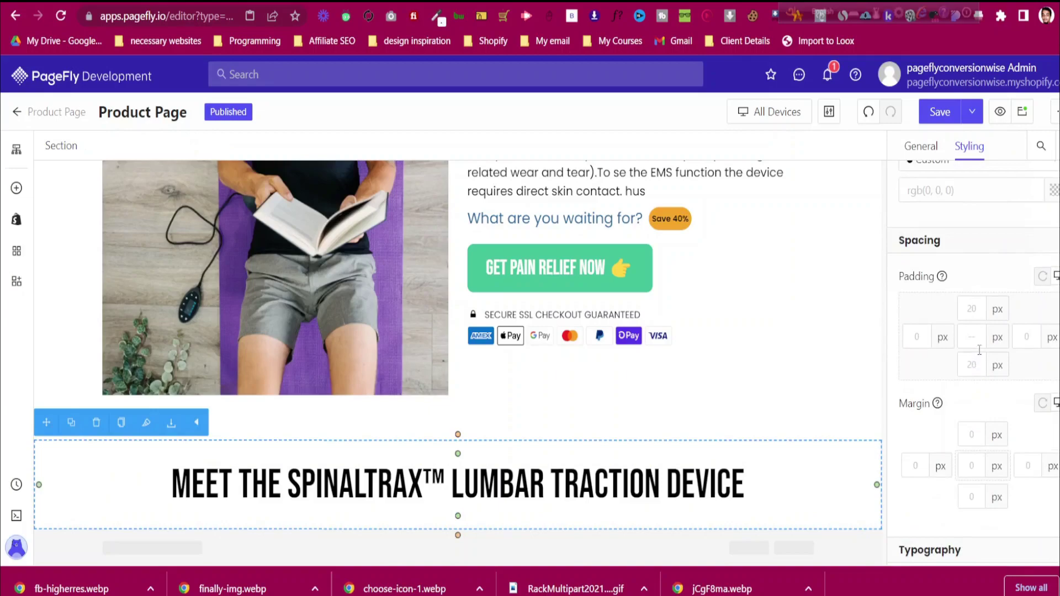
{"action": "left_click", "coordinate": [972, 309]}
{"action": "type", "text": "50"}
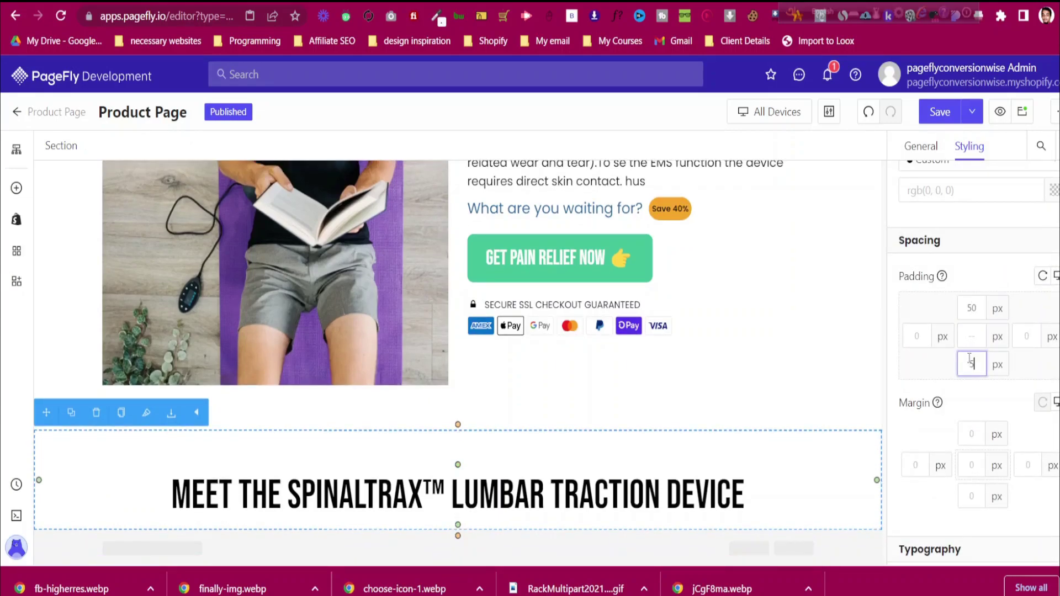
{"action": "type", "text": "50"}
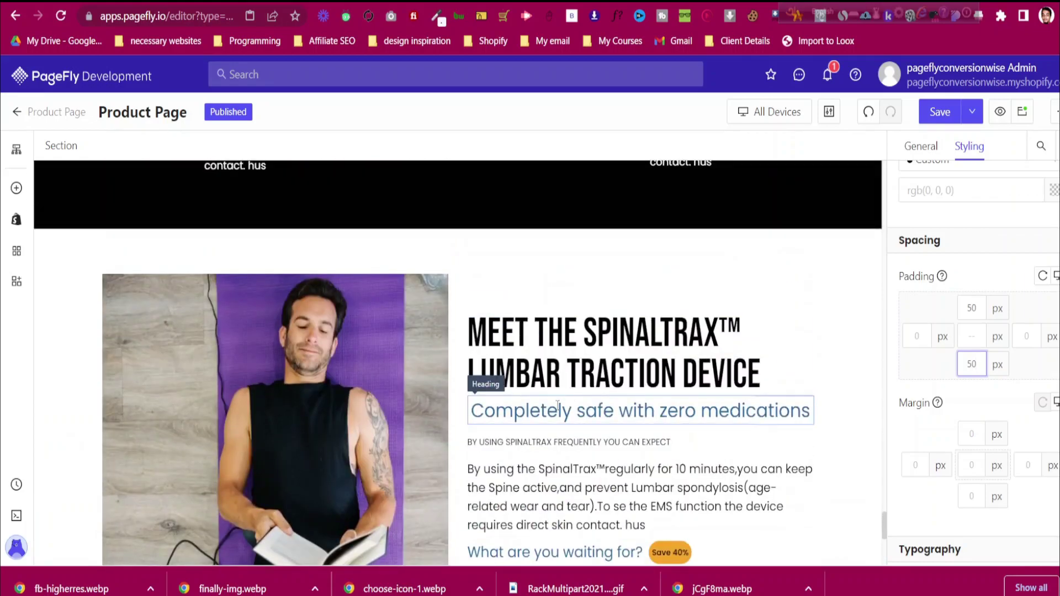
Duplicate the "Completely safe with zero medications" subheading and place the copy under the heading in the new section
{"action": "left_click", "coordinate": [560, 407]}
{"action": "left_click", "coordinate": [504, 381]}
{"action": "left_click_drag", "start_coordinate": [482, 377], "coordinate": [488, 485]}
{"action": "scroll", "coordinate": [484, 386], "scroll_direction": "down", "scroll_amount": 7}
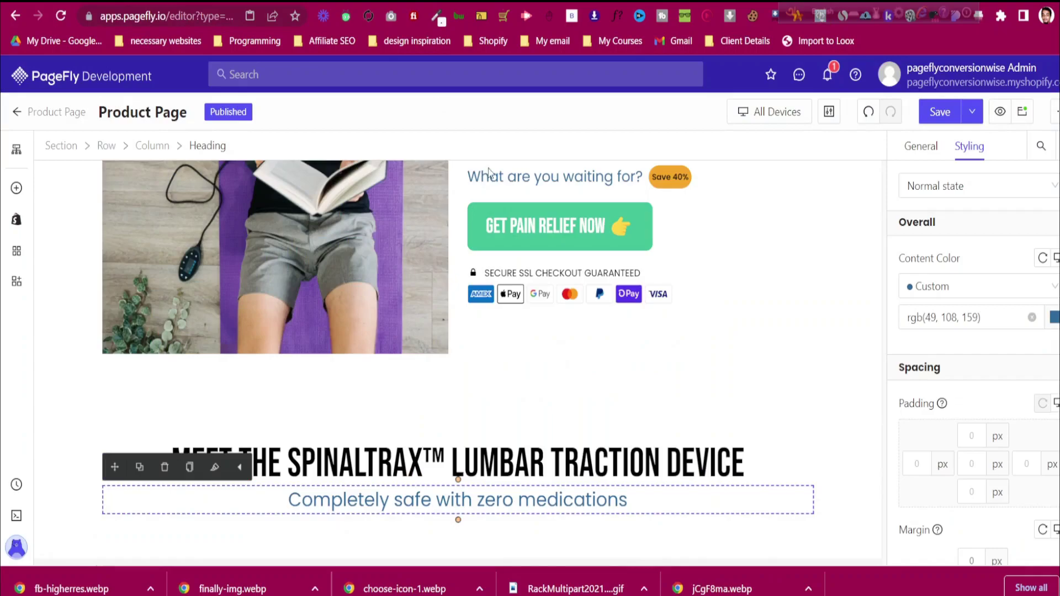
Duplicate the "RATED 4.8/5 BY 8000 CUSTOMERS" star rating block and place the copy under the new section's subheading
{"action": "scroll", "coordinate": [759, 359], "scroll_direction": "up", "scroll_amount": 2}
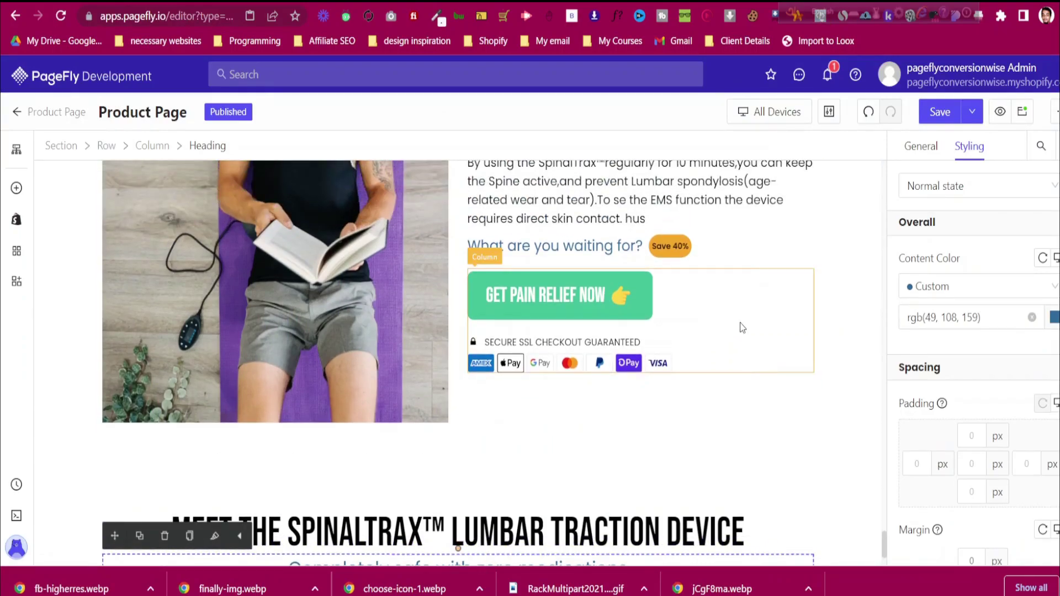
{"action": "scroll", "coordinate": [740, 329], "scroll_direction": "down", "scroll_amount": 10}
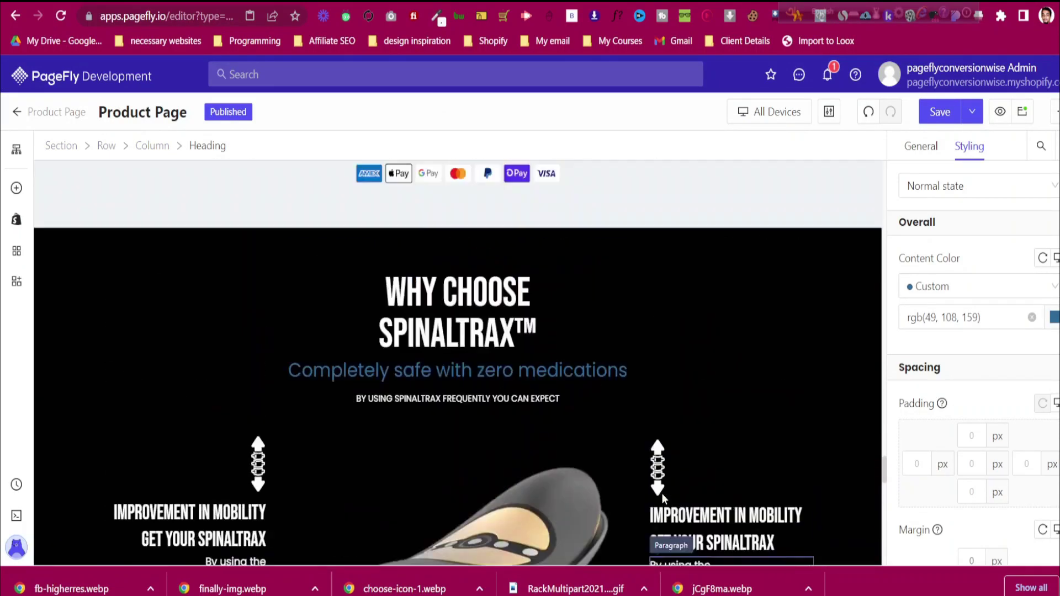
{"action": "scroll", "coordinate": [661, 493], "scroll_direction": "up", "scroll_amount": 5}
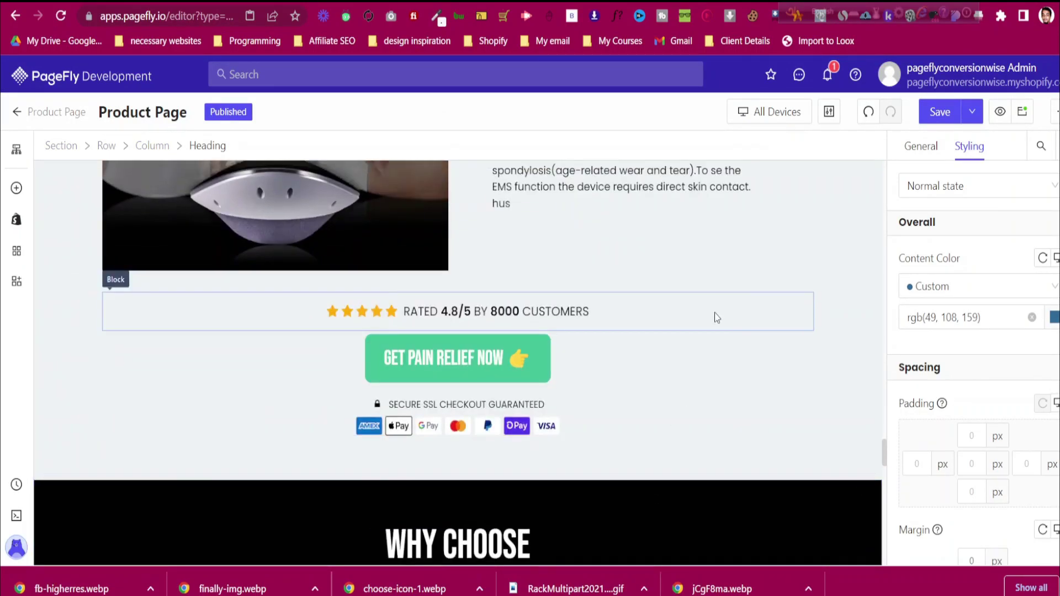
{"action": "left_click", "coordinate": [734, 316]}
{"action": "left_click", "coordinate": [140, 273]}
{"action": "left_click_drag", "start_coordinate": [110, 273], "coordinate": [531, 487]}
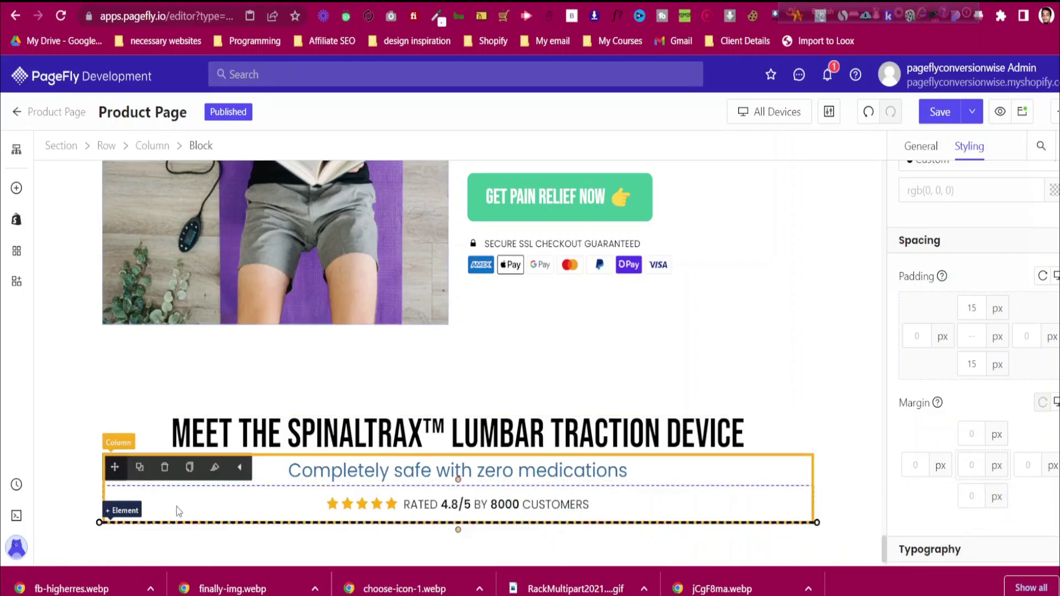
{"action": "left_click", "coordinate": [94, 443]}
{"action": "scroll", "coordinate": [95, 445], "scroll_direction": "down", "scroll_amount": 1}
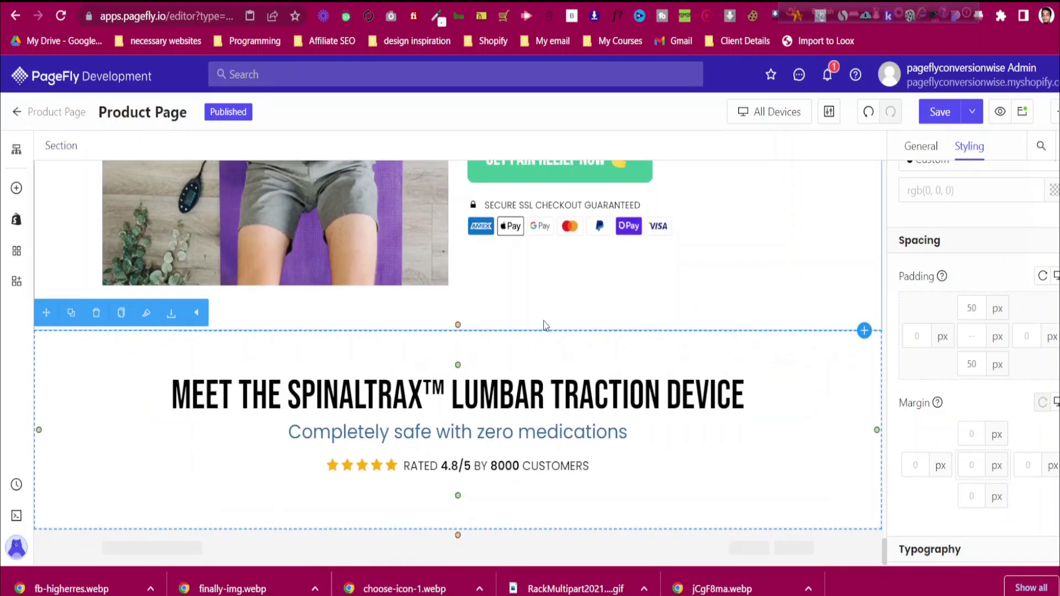
Review the customer comments on the reference page and close the separately opened review image tabs
{"action": "left_click", "coordinate": [428, 2]}
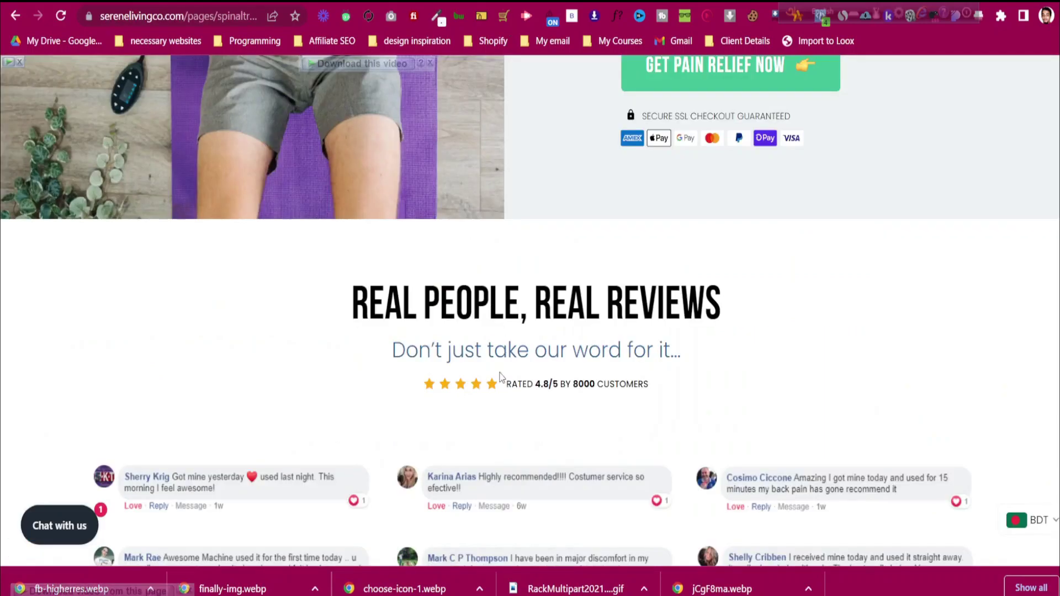
{"action": "scroll", "coordinate": [494, 376], "scroll_direction": "down", "scroll_amount": 4}
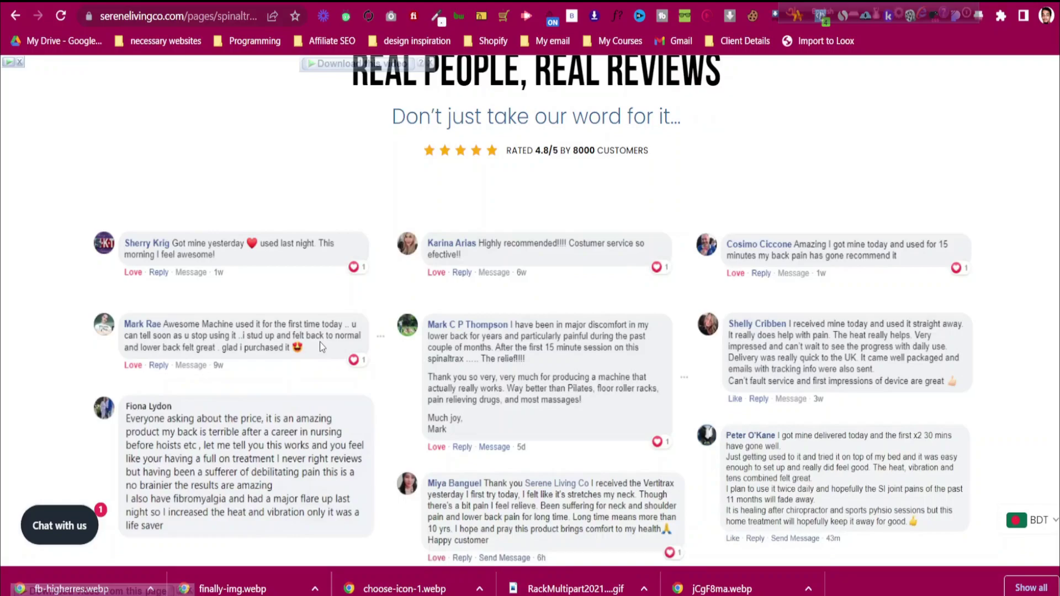
{"action": "left_click", "coordinate": [635, 2]}
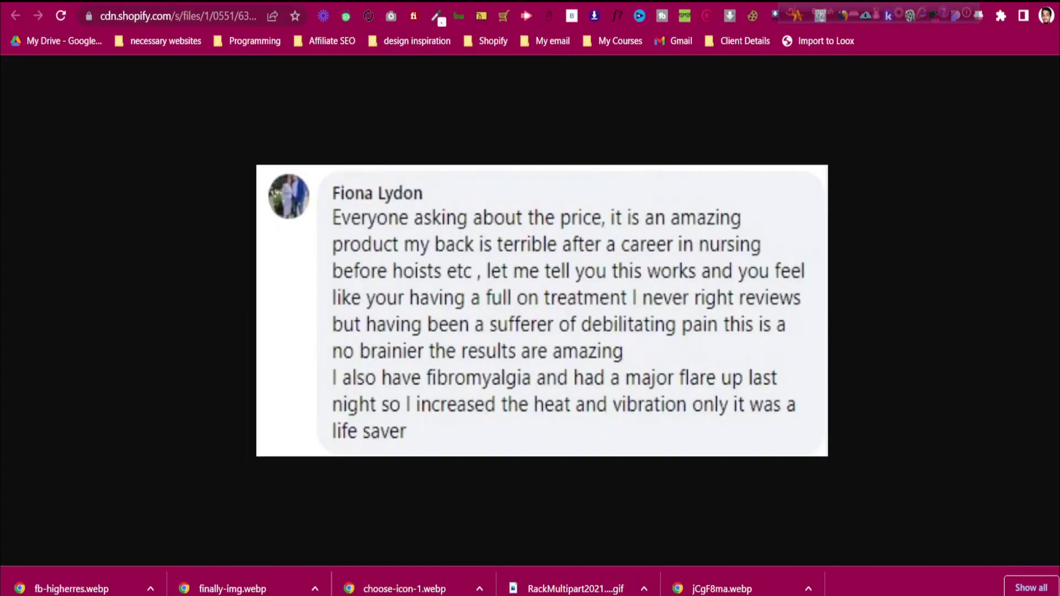
{"action": "key", "text": "ctrl+w"}
{"action": "key", "text": "ctrl+w"}
{"action": "key", "text": "ctrl+w"}
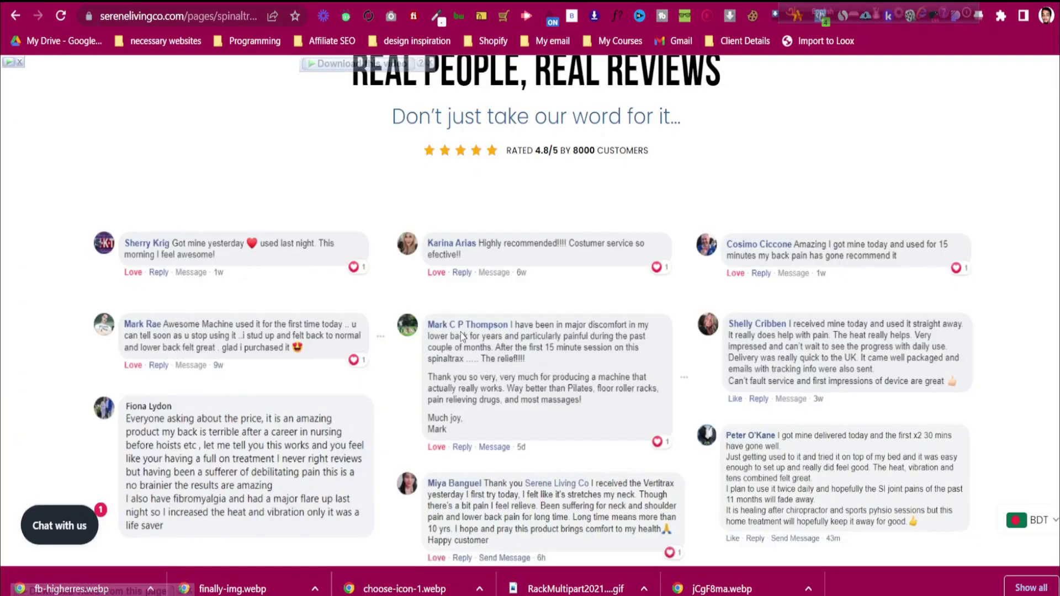
{"action": "right_click", "coordinate": [462, 334]}
{"action": "left_click", "coordinate": [481, 350]}
{"action": "left_click", "coordinate": [405, 2]}
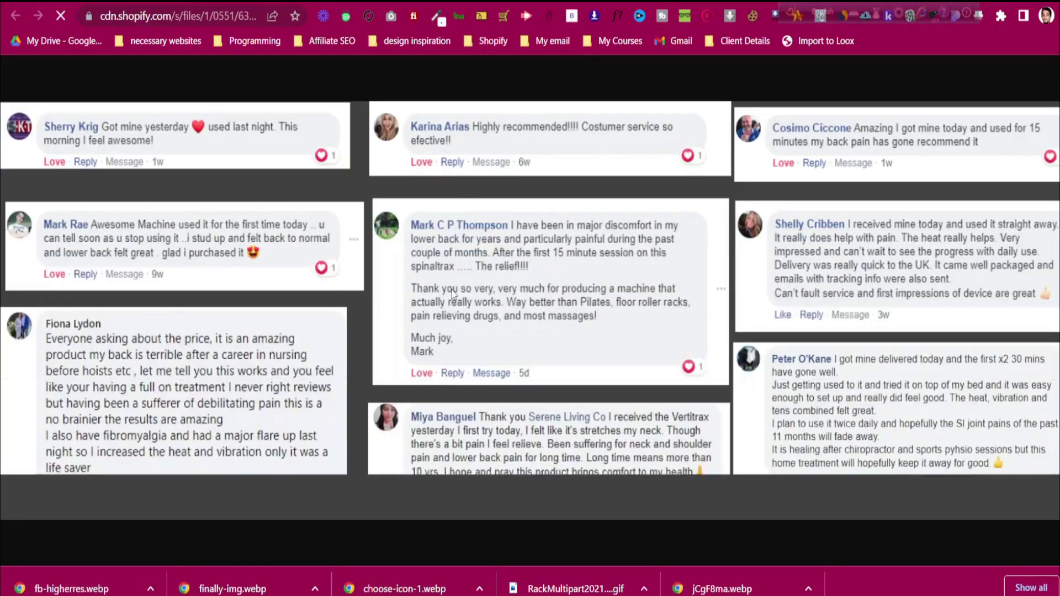
{"action": "right_click", "coordinate": [418, 221]}
{"action": "left_click", "coordinate": [429, 250]}
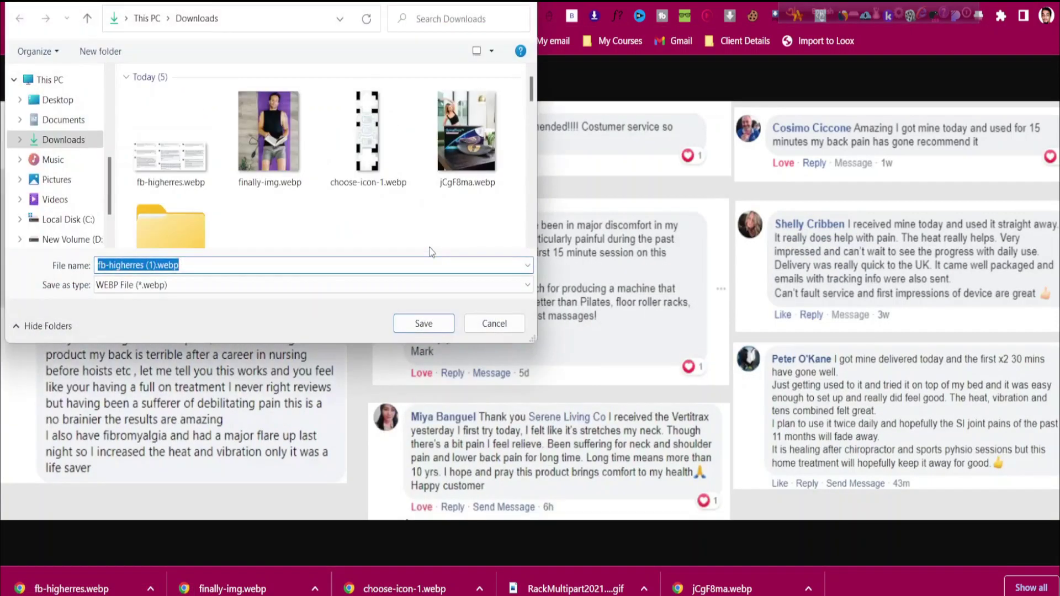
{"action": "left_click", "coordinate": [486, 324]}
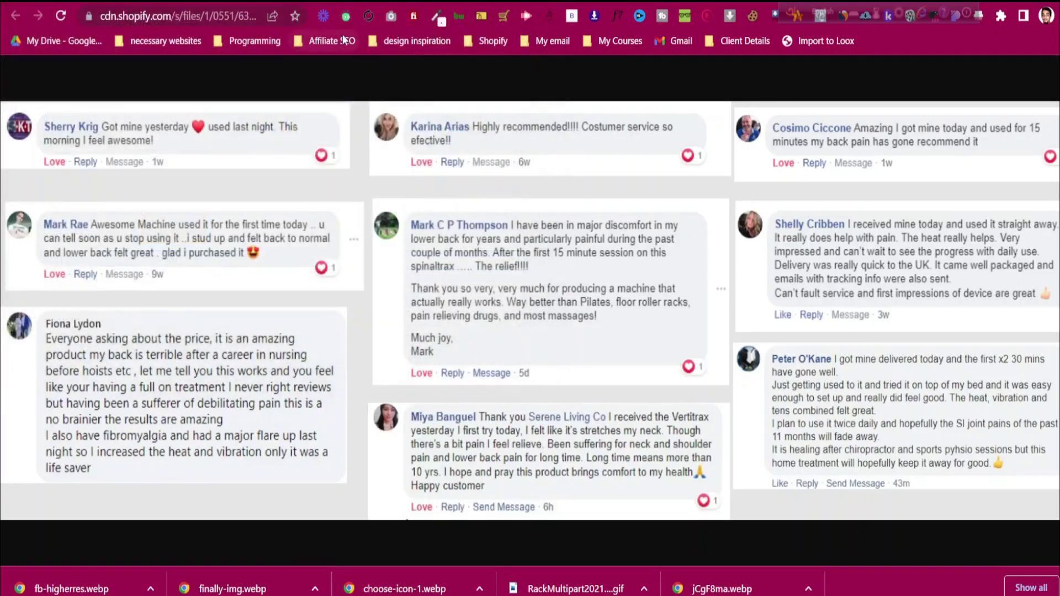
{"action": "key", "text": "ctrl+w"}
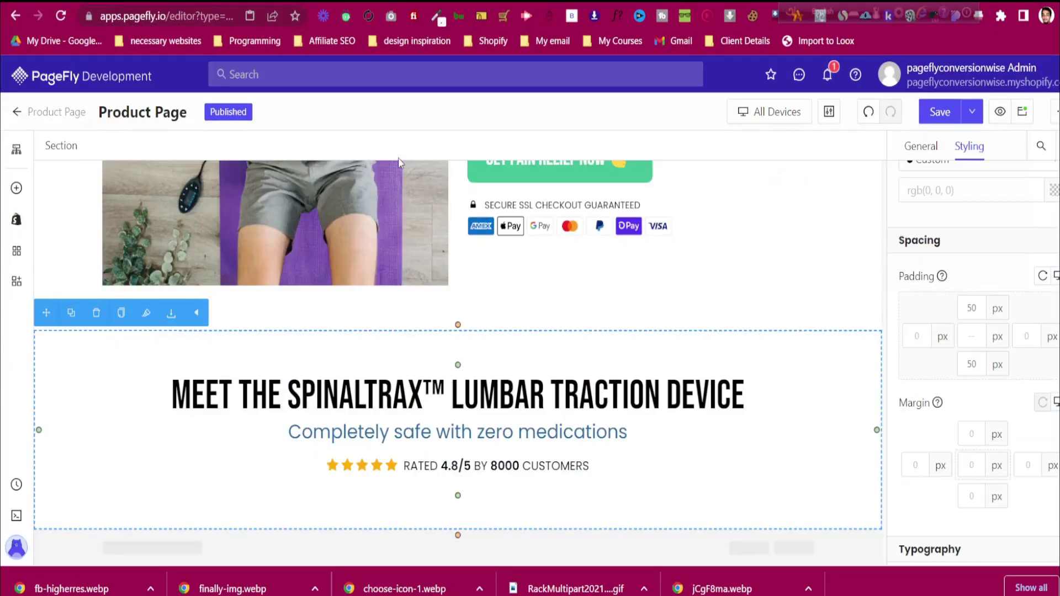
Add a one-column row below the new section's star rating and place an image element in it
{"action": "left_click", "coordinate": [17, 187]}
{"action": "left_click_drag", "start_coordinate": [280, 188], "coordinate": [492, 502]}
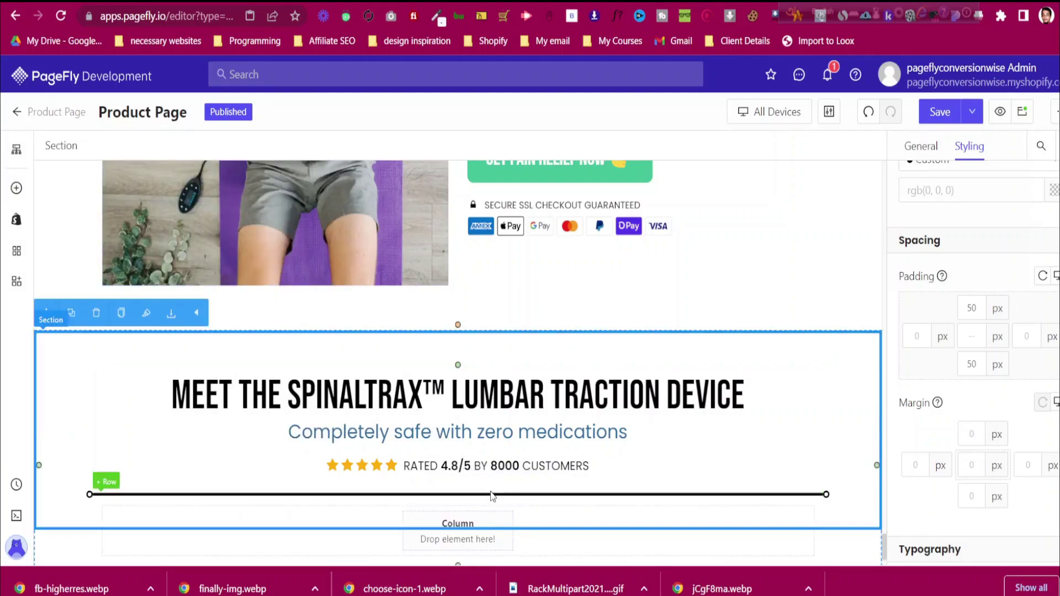
{"action": "left_click", "coordinate": [16, 188]}
{"action": "scroll", "coordinate": [138, 476], "scroll_direction": "down", "scroll_amount": 4}
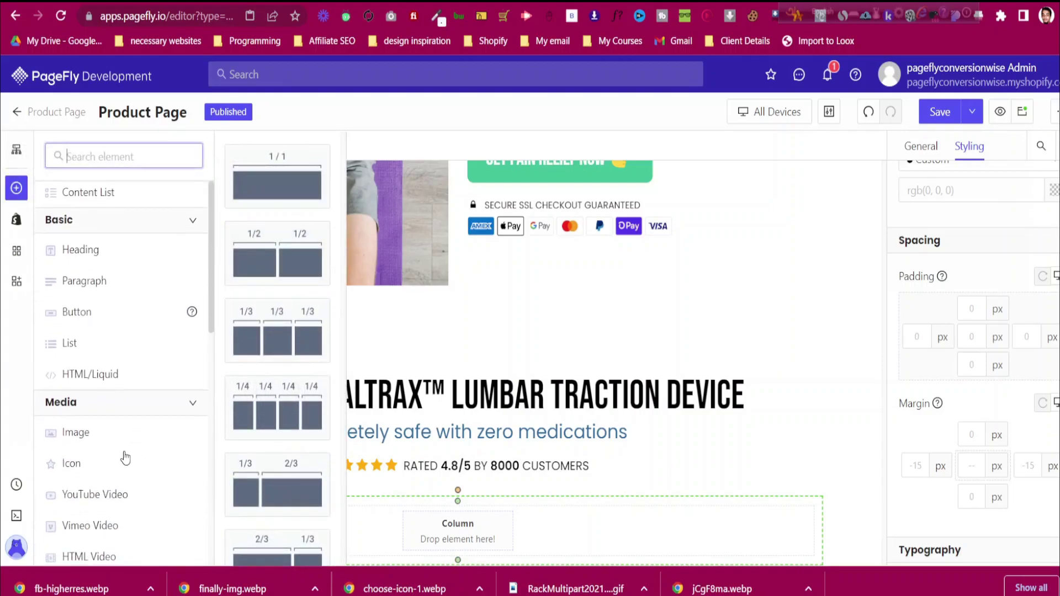
{"action": "mouse_move", "coordinate": [115, 356]}
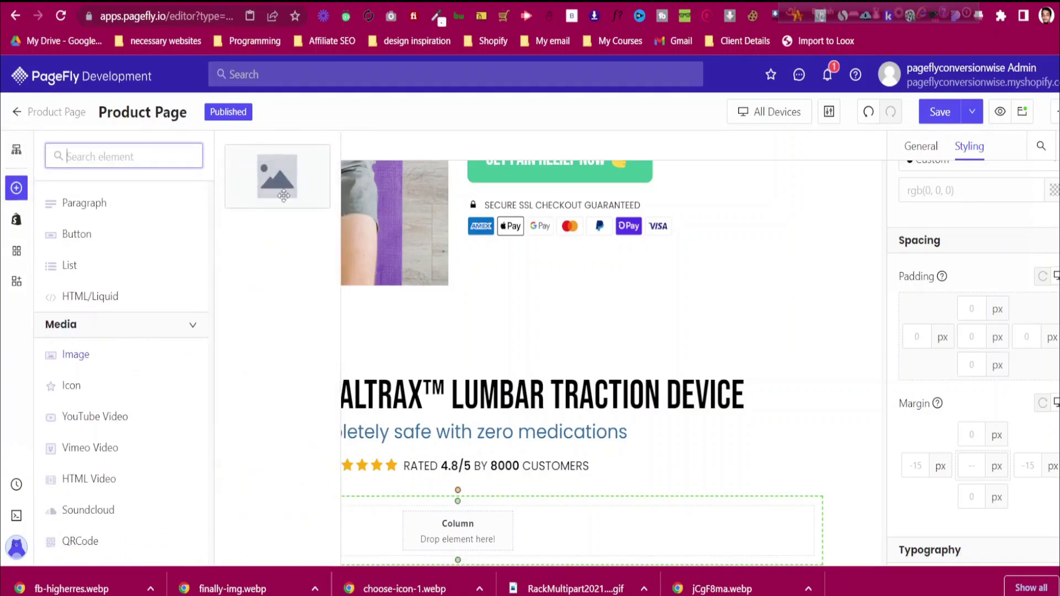
{"action": "left_click_drag", "start_coordinate": [502, 475], "coordinate": [512, 508]}
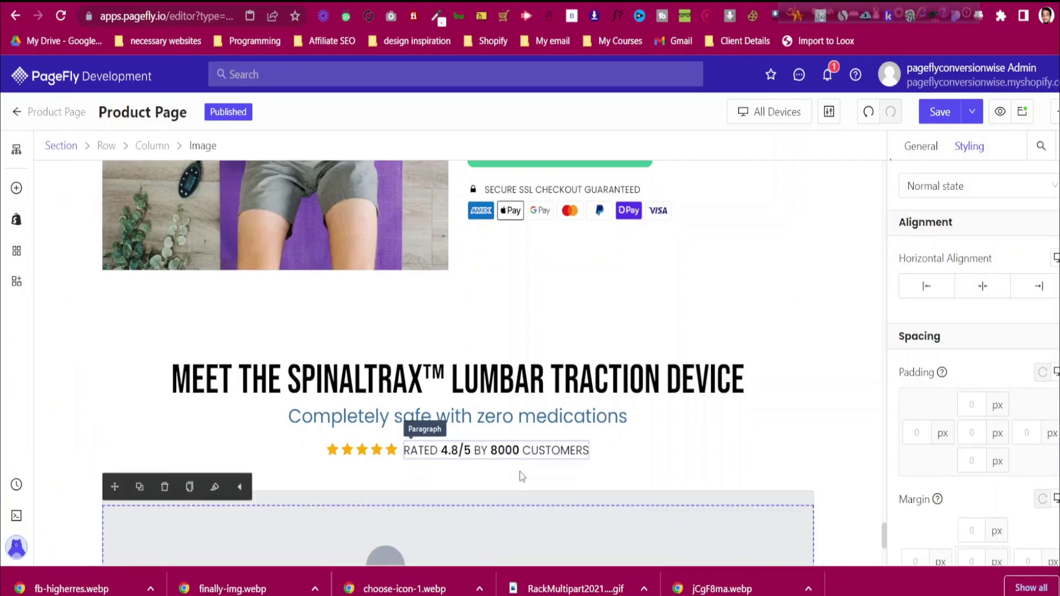
Upload fb-higherres.webp from the Downloads folder and use it as the source of the new full-width image
{"action": "left_click", "coordinate": [919, 152]}
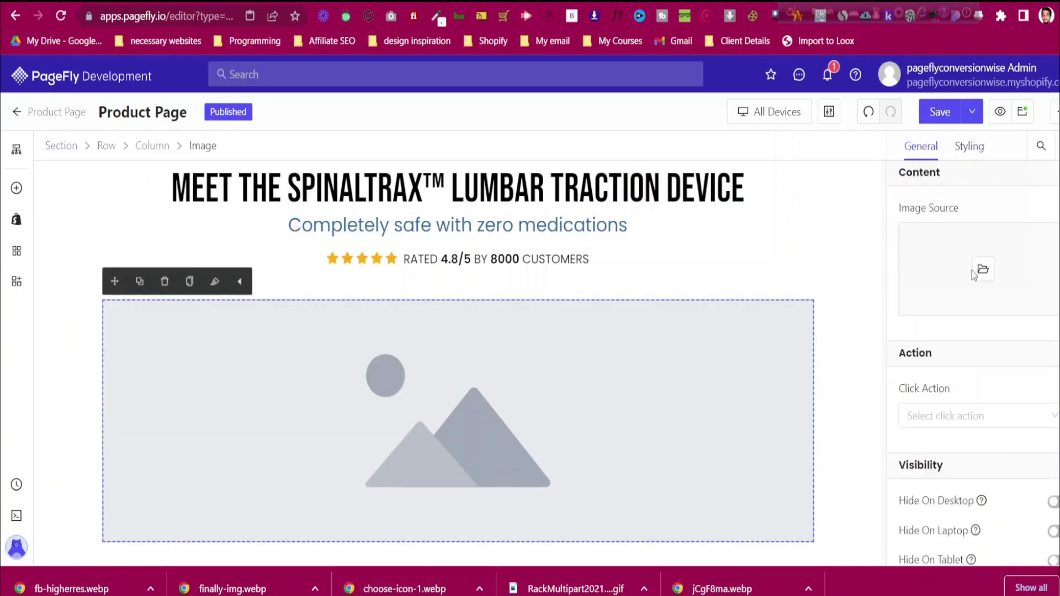
{"action": "left_click", "coordinate": [981, 274]}
{"action": "left_click", "coordinate": [874, 204]}
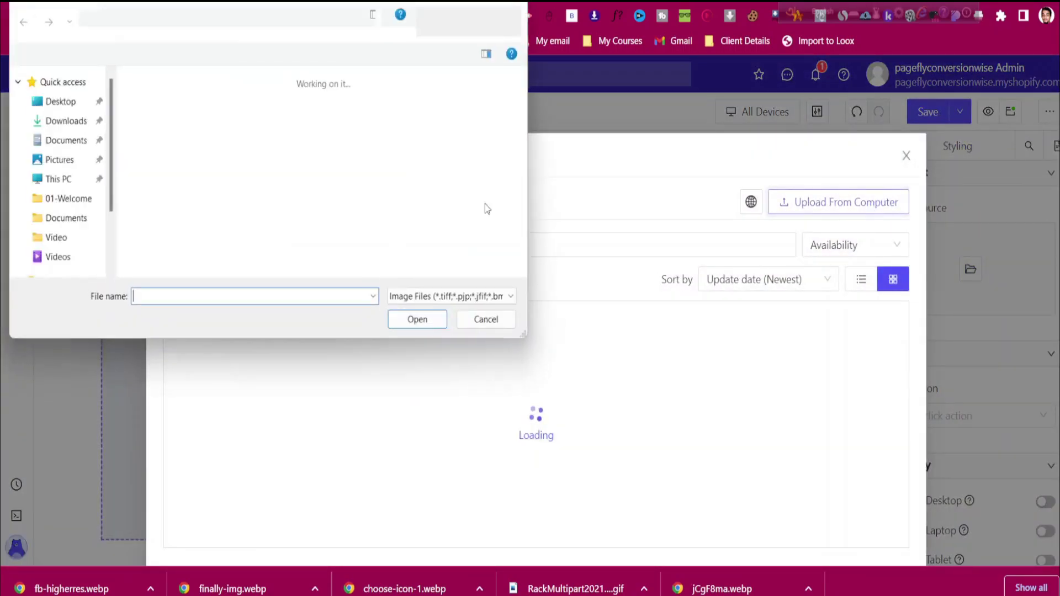
{"action": "left_click", "coordinate": [171, 138]}
{"action": "left_click", "coordinate": [409, 329]}
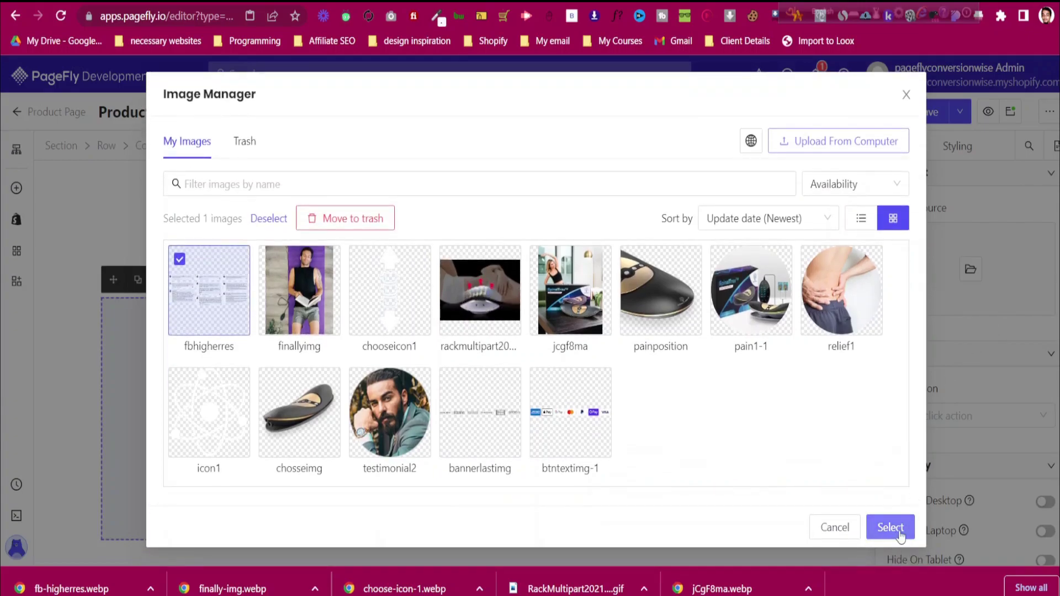
{"action": "left_click", "coordinate": [891, 528]}
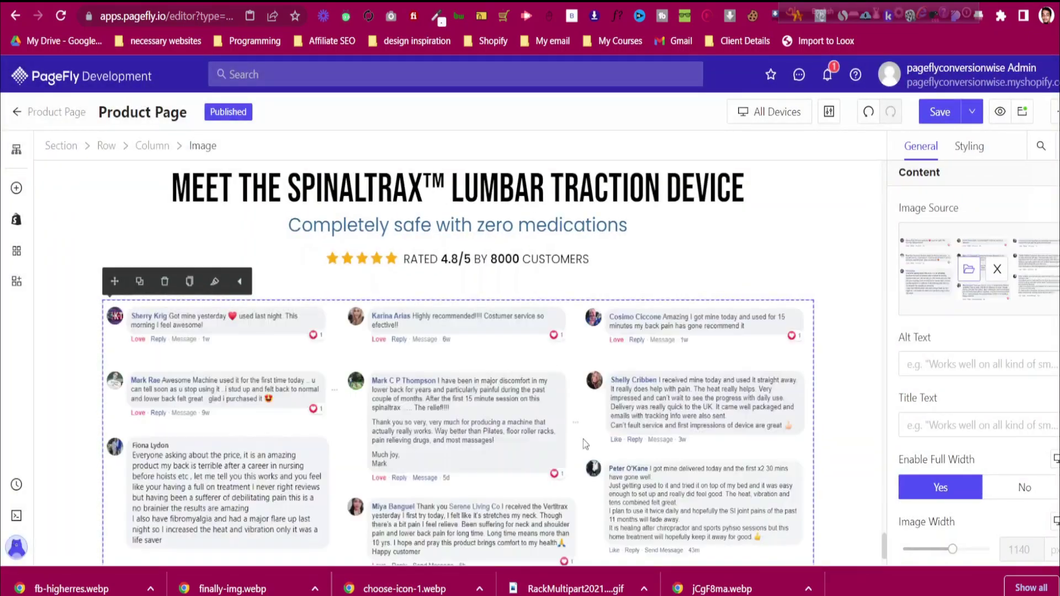
{"action": "scroll", "coordinate": [635, 428], "scroll_direction": "down", "scroll_amount": 2}
{"action": "scroll", "coordinate": [310, 420], "scroll_direction": "up", "scroll_amount": 1}
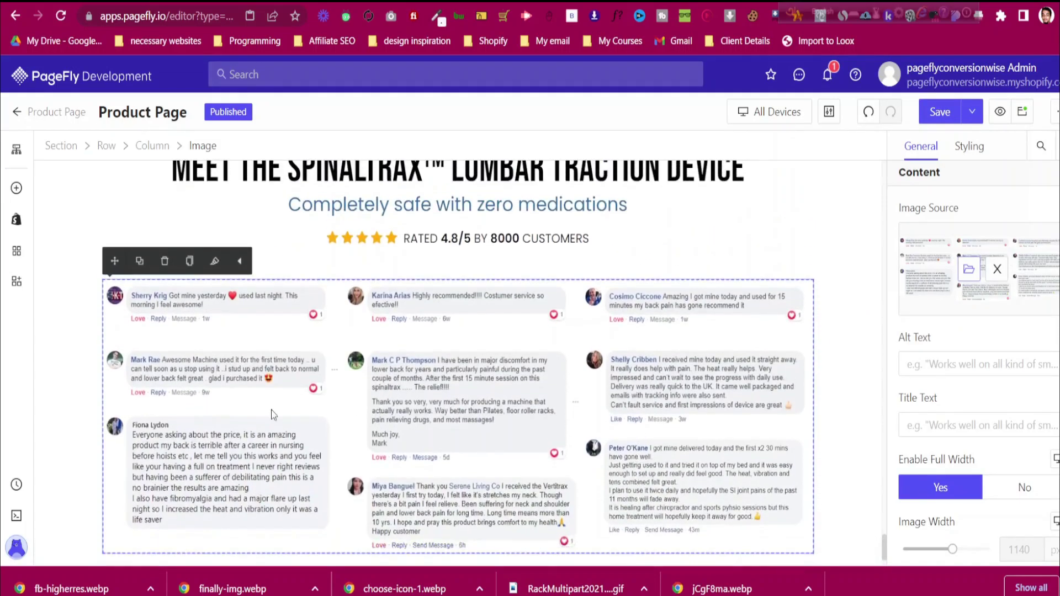
{"action": "scroll", "coordinate": [257, 409], "scroll_direction": "down", "scroll_amount": 1}
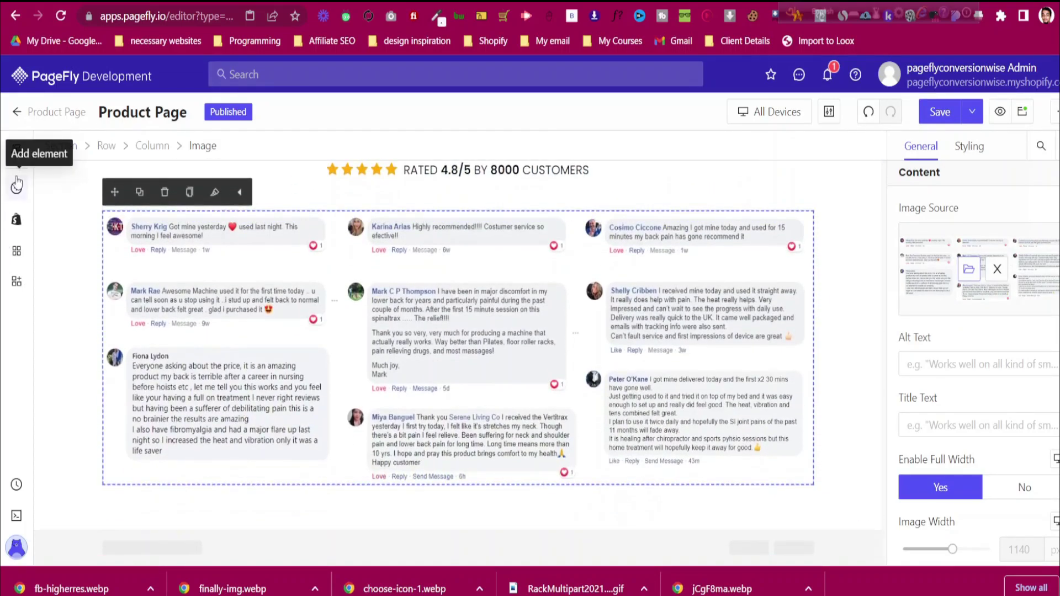
From the open comment image tabs, save fb-comments-1.webp and fb-comments-2.webp to the Downloads folder
{"action": "scroll", "coordinate": [118, 232], "scroll_direction": "up", "scroll_amount": 5}
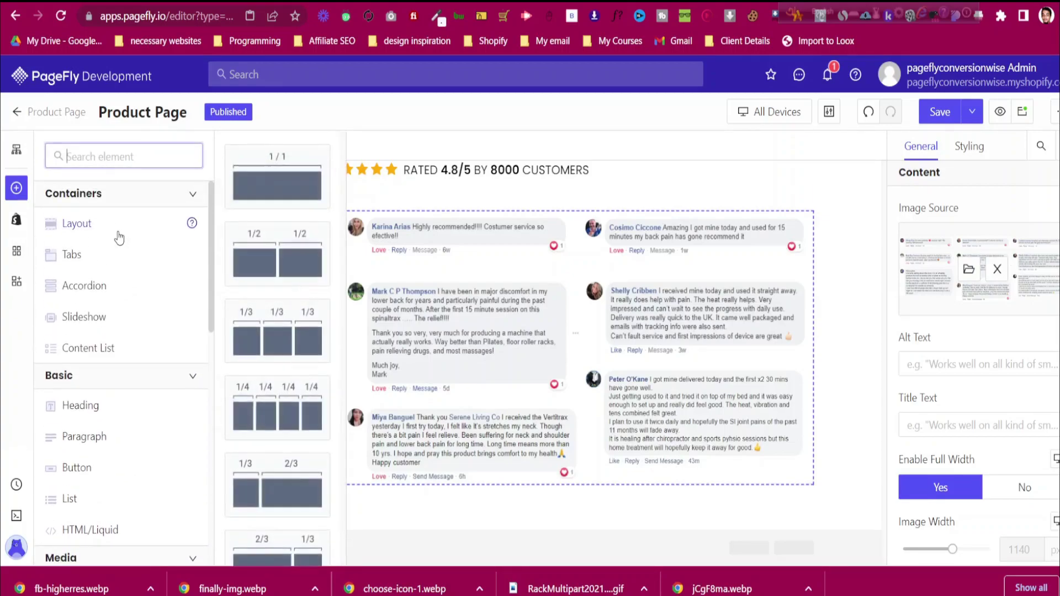
{"action": "key", "text": "ctrl+Tab"}
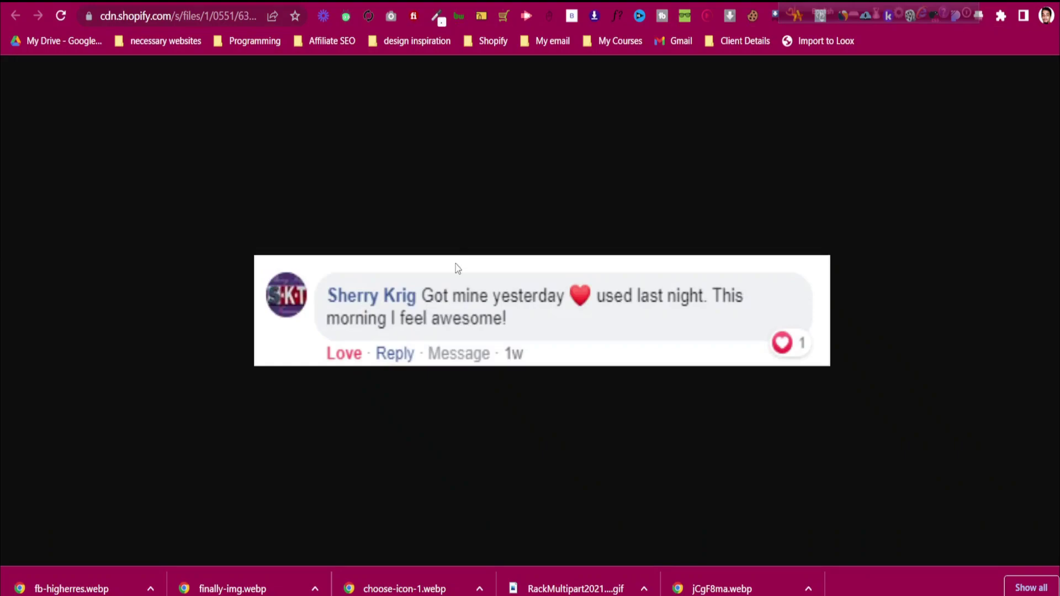
{"action": "right_click", "coordinate": [448, 279]}
{"action": "left_click", "coordinate": [469, 309]}
{"action": "left_click", "coordinate": [423, 324]}
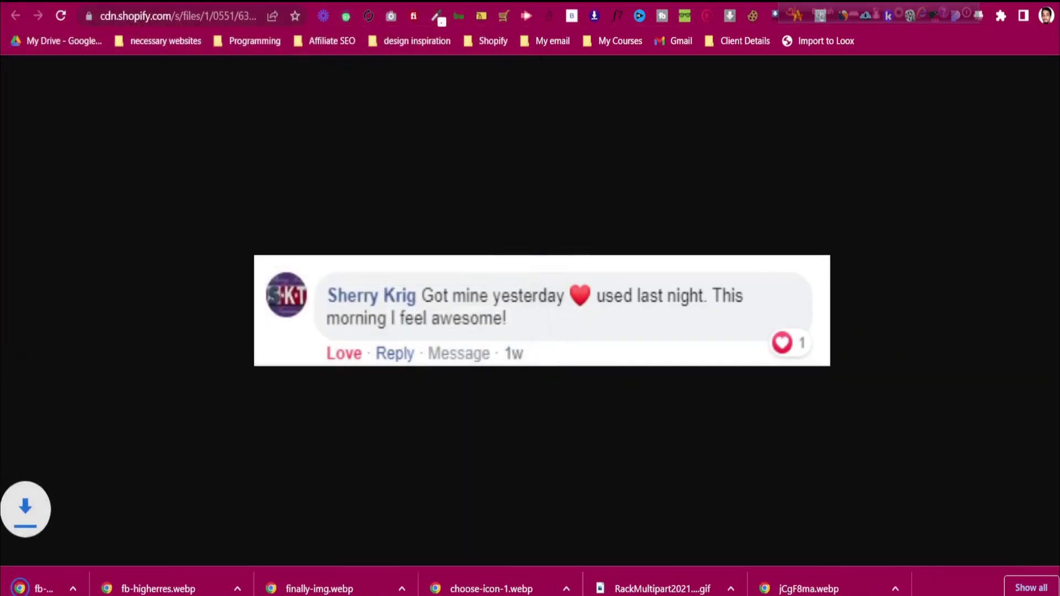
{"action": "right_click", "coordinate": [442, 359]}
{"action": "left_click", "coordinate": [451, 381]}
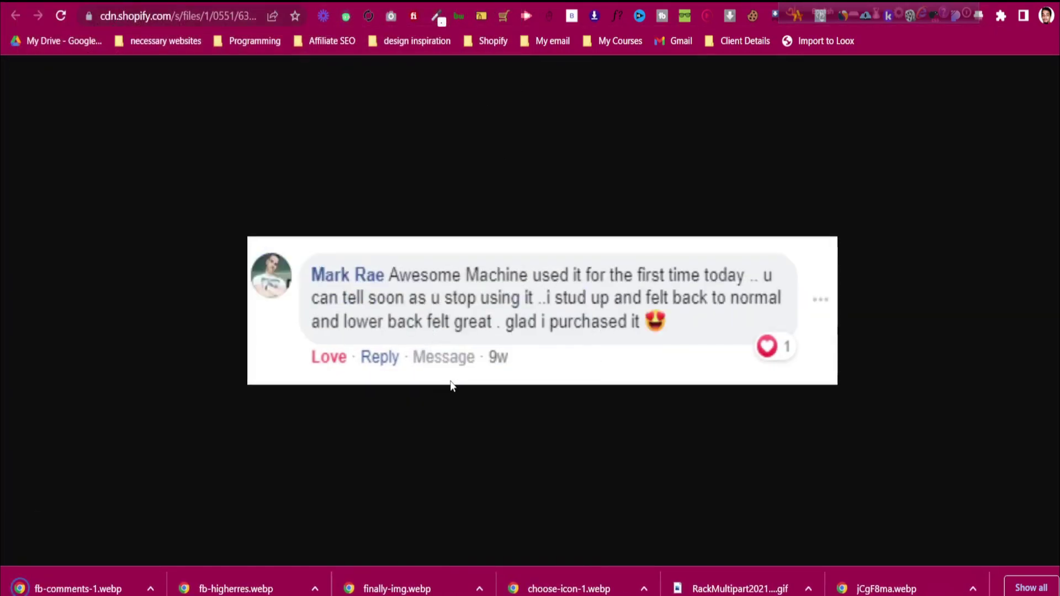
{"action": "left_click", "coordinate": [430, 324]}
{"action": "key", "text": "ctrl+w"}
Save fb-comments-3.webp and fb-comments-5.webp to the Downloads folder, then close the comment image tabs and return to the page editor
{"action": "right_click", "coordinate": [522, 313]}
{"action": "left_click", "coordinate": [535, 335]}
{"action": "left_click", "coordinate": [427, 325]}
{"action": "key", "text": "ctrl+w"}
{"action": "right_click", "coordinate": [492, 283]}
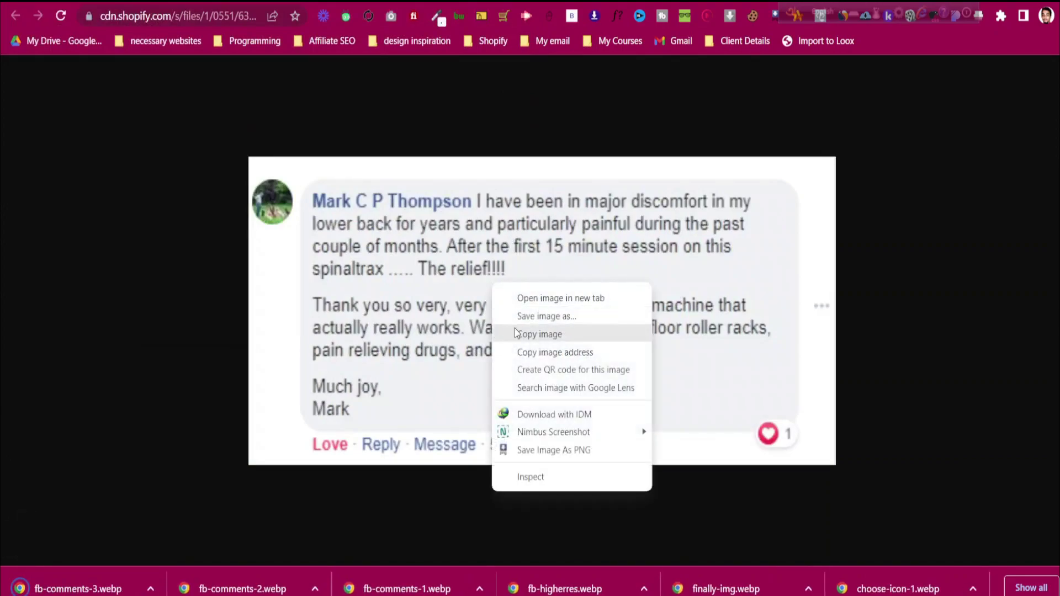
{"action": "left_click", "coordinate": [530, 317]}
{"action": "left_click", "coordinate": [424, 324]}
{"action": "key", "text": "ctrl+w"}
{"action": "key", "text": "ctrl+w"}
{"action": "key", "text": "ctrl+w"}
{"action": "key", "text": "ctrl+w"}
{"action": "key", "text": "ctrl+w"}
{"action": "key", "text": "ctrl+w"}
{"action": "key", "text": "ctrl+w"}
{"action": "key", "text": "ctrl+w"}
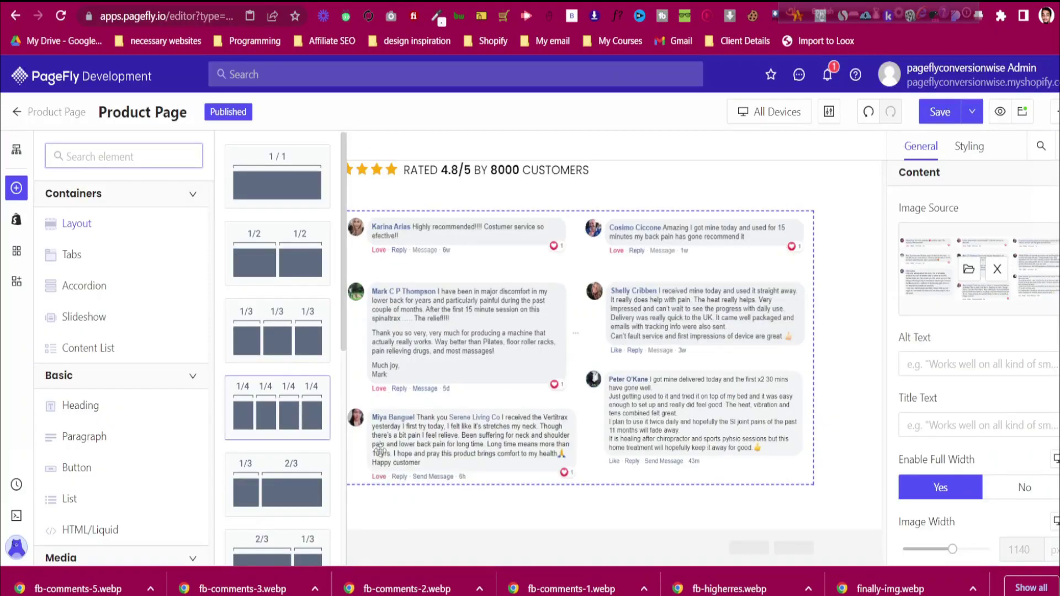
Add a row of four equal columns below the reviews image and place an image element in its first column
{"action": "left_click_drag", "start_coordinate": [559, 521], "coordinate": [565, 511]}
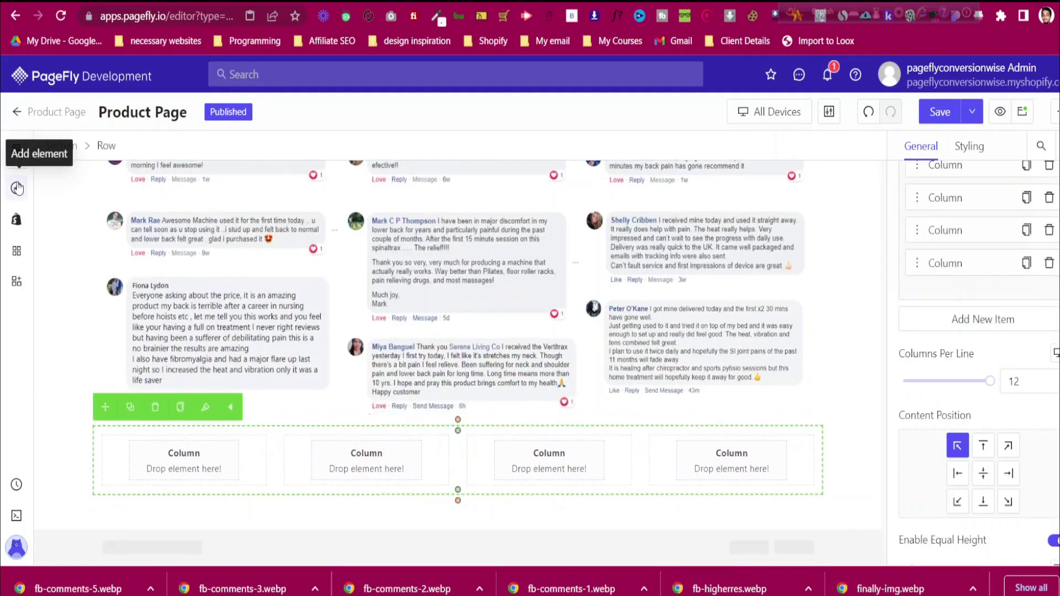
{"action": "scroll", "coordinate": [80, 460], "scroll_direction": "down", "scroll_amount": 1}
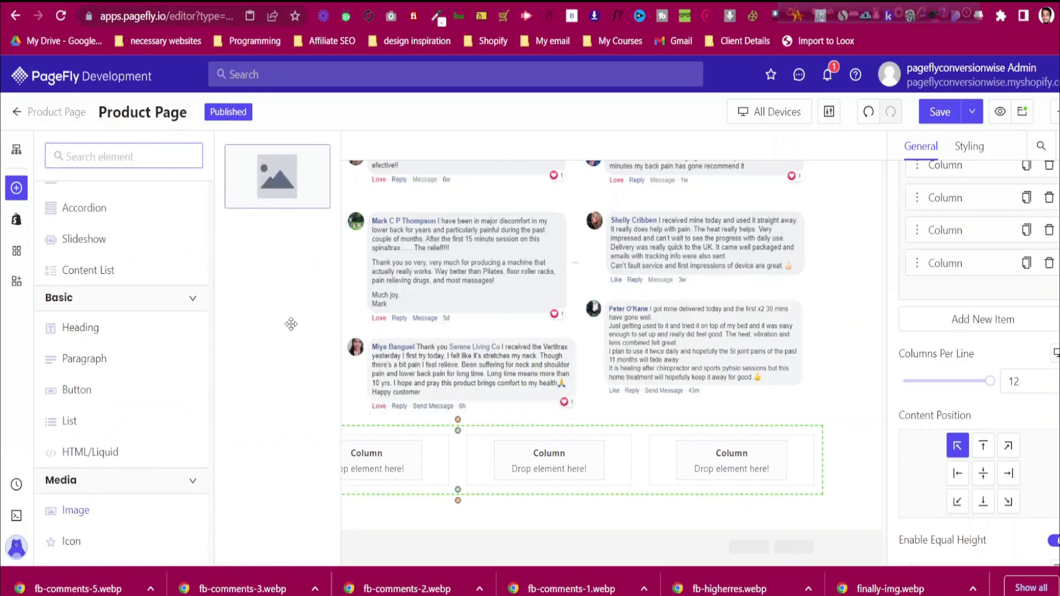
{"action": "left_click_drag", "start_coordinate": [273, 451], "coordinate": [221, 463]}
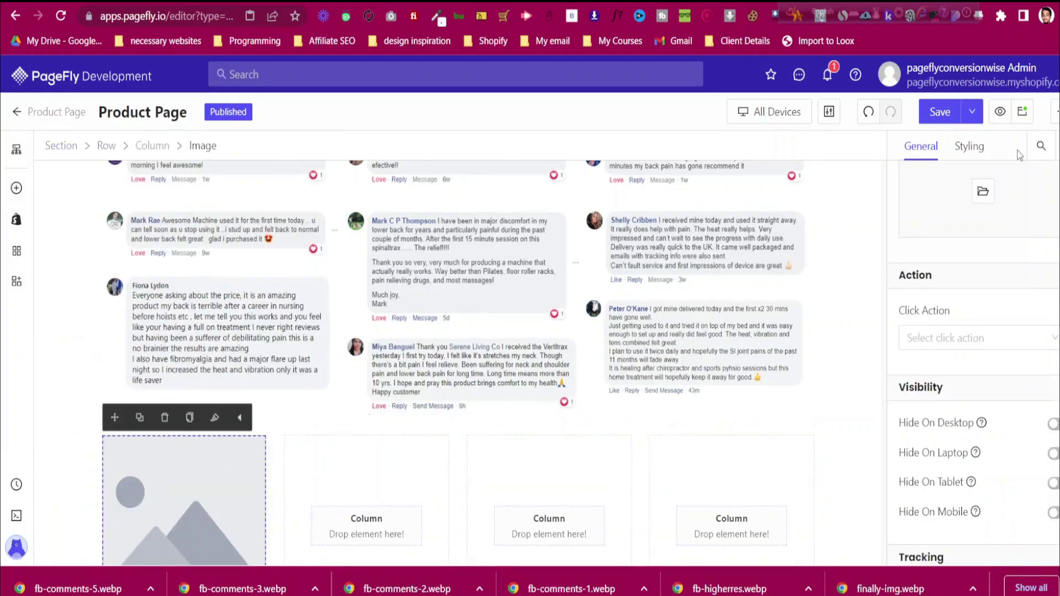
Upload fb-comments-1.webp and use it as the source of the first column's image
{"action": "left_click", "coordinate": [984, 192]}
{"action": "left_click", "coordinate": [873, 202]}
{"action": "left_click", "coordinate": [467, 157]}
{"action": "left_click", "coordinate": [417, 326]}
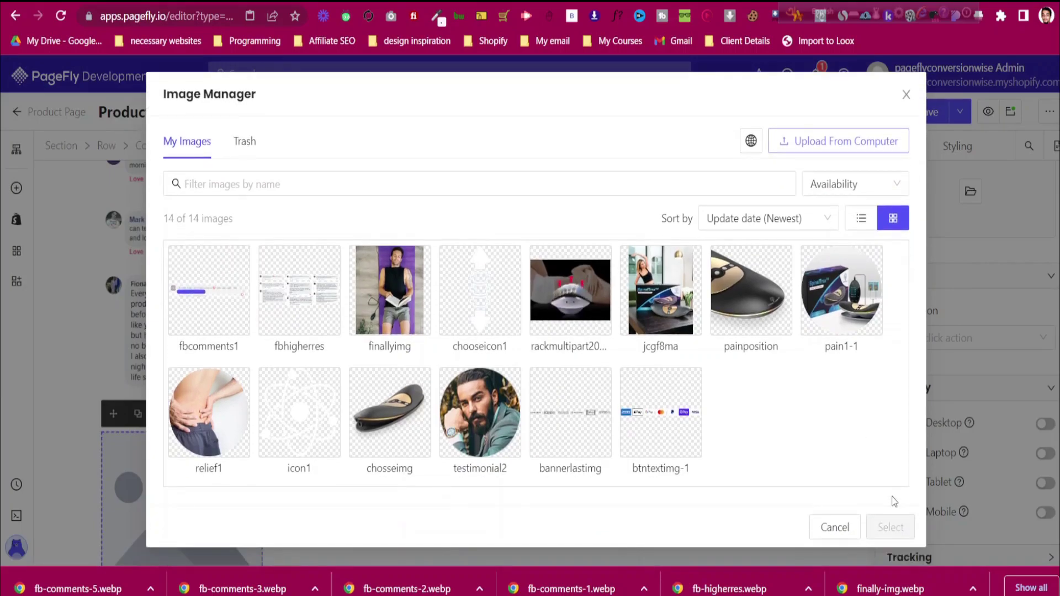
{"action": "left_click", "coordinate": [890, 527]}
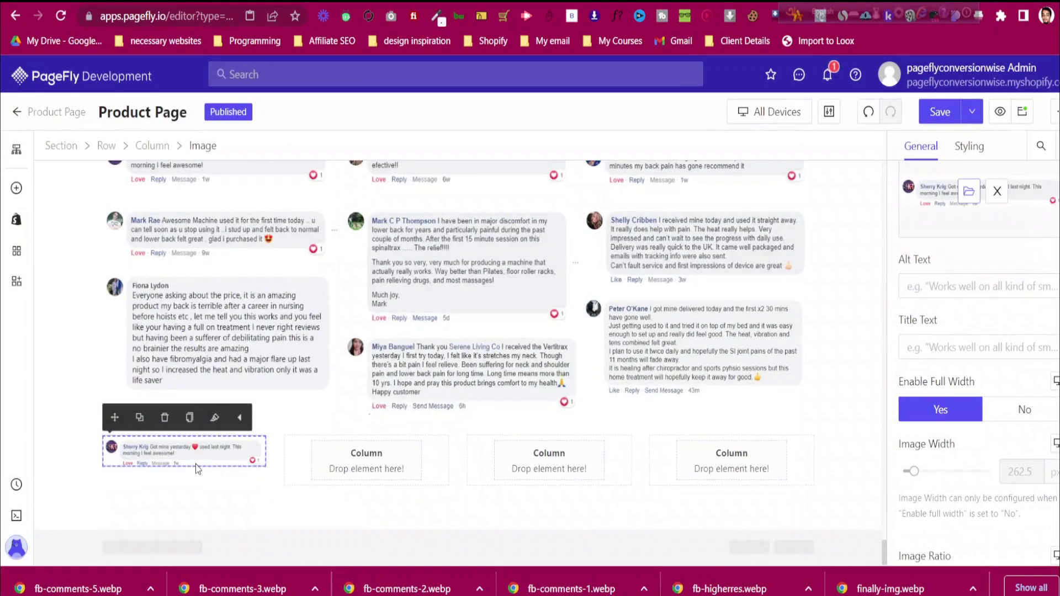
Duplicate the first column's comment image into the second column and replace the copy's source with an upload of fb-comments-3.webp
{"action": "left_click", "coordinate": [139, 418]}
{"action": "left_click_drag", "start_coordinate": [114, 418], "coordinate": [367, 458]}
{"action": "left_click", "coordinate": [969, 192]}
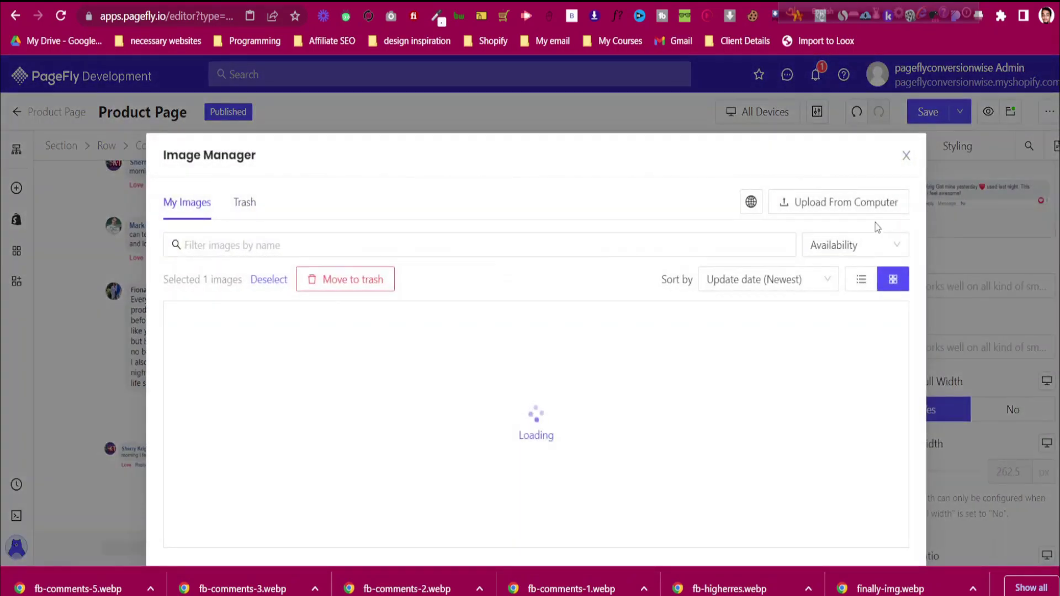
{"action": "left_click", "coordinate": [873, 205]}
{"action": "left_click", "coordinate": [270, 166]}
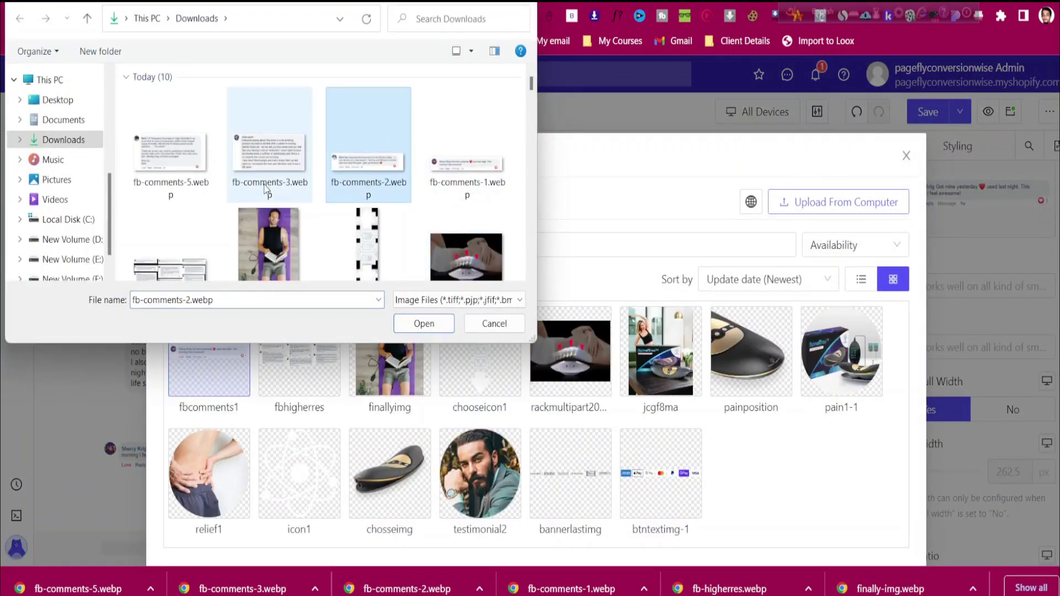
{"action": "left_click", "coordinate": [408, 322]}
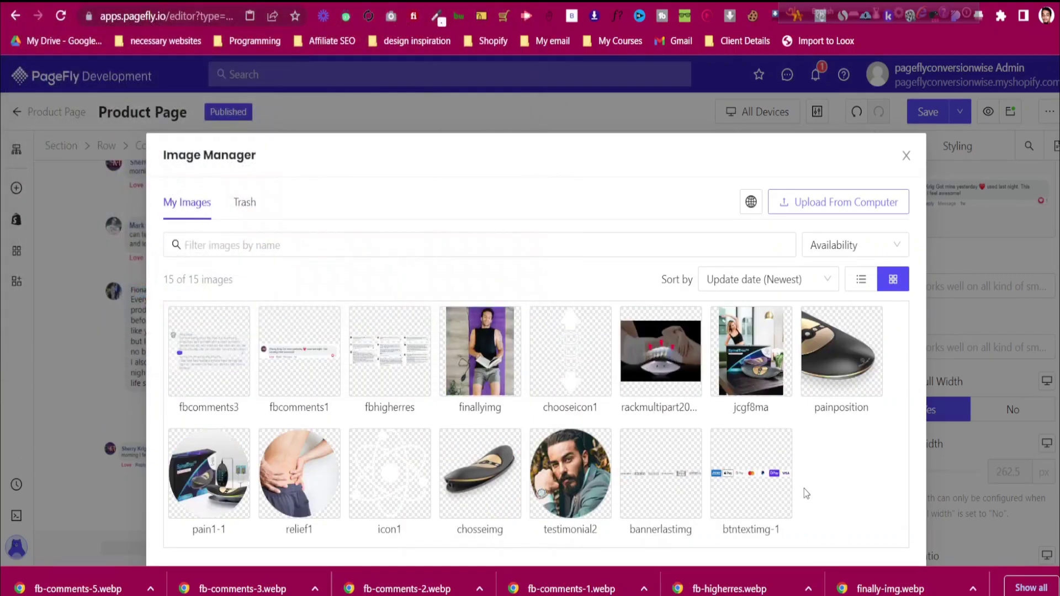
{"action": "scroll", "coordinate": [890, 514], "scroll_direction": "down", "scroll_amount": 2}
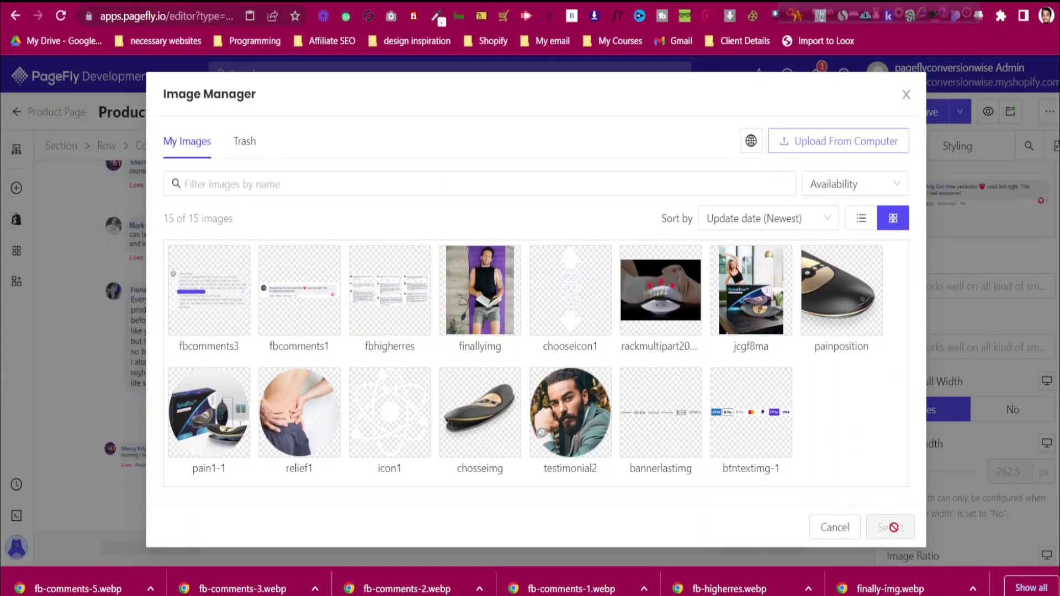
{"action": "left_click", "coordinate": [209, 290]}
{"action": "left_click", "coordinate": [890, 527]}
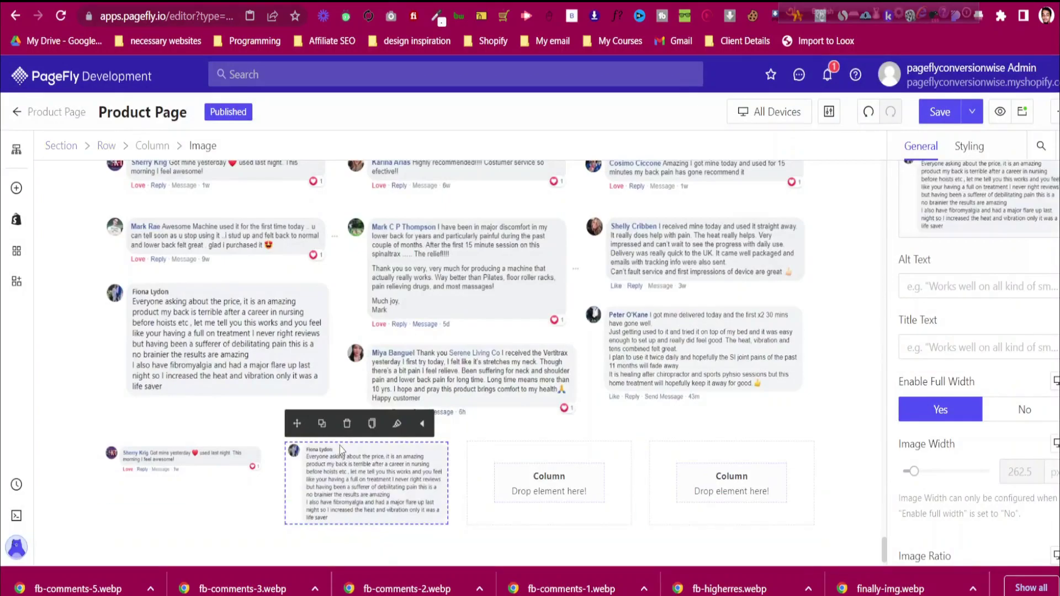
Duplicate the second column's comment image into the third column and replace the copy's source with an upload of fb-comments-5.webp
{"action": "left_click", "coordinate": [322, 423]}
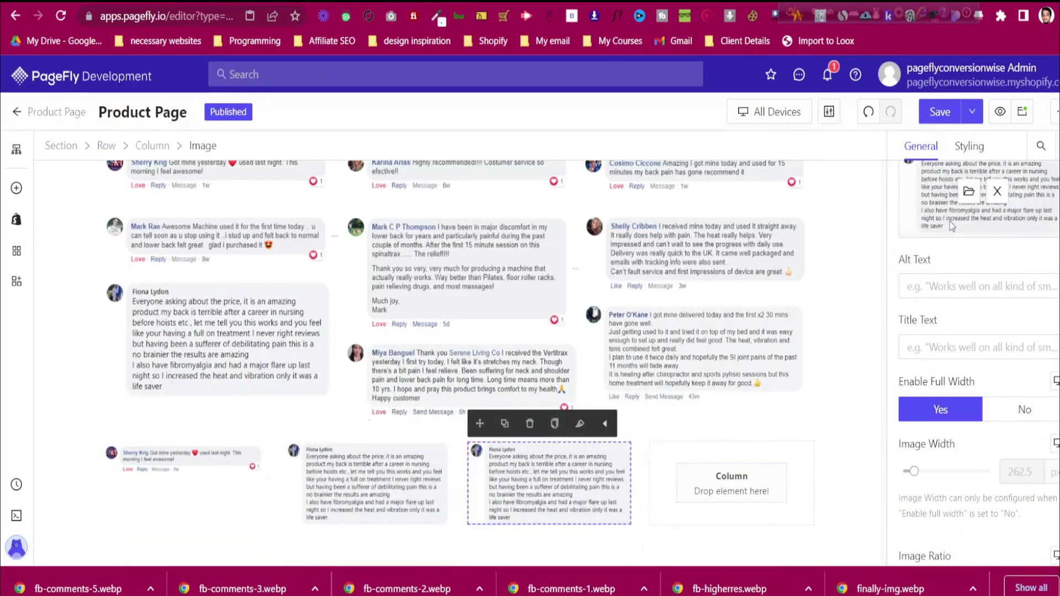
{"action": "scroll", "coordinate": [966, 229], "scroll_direction": "up", "scroll_amount": 2}
{"action": "left_click", "coordinate": [972, 265]}
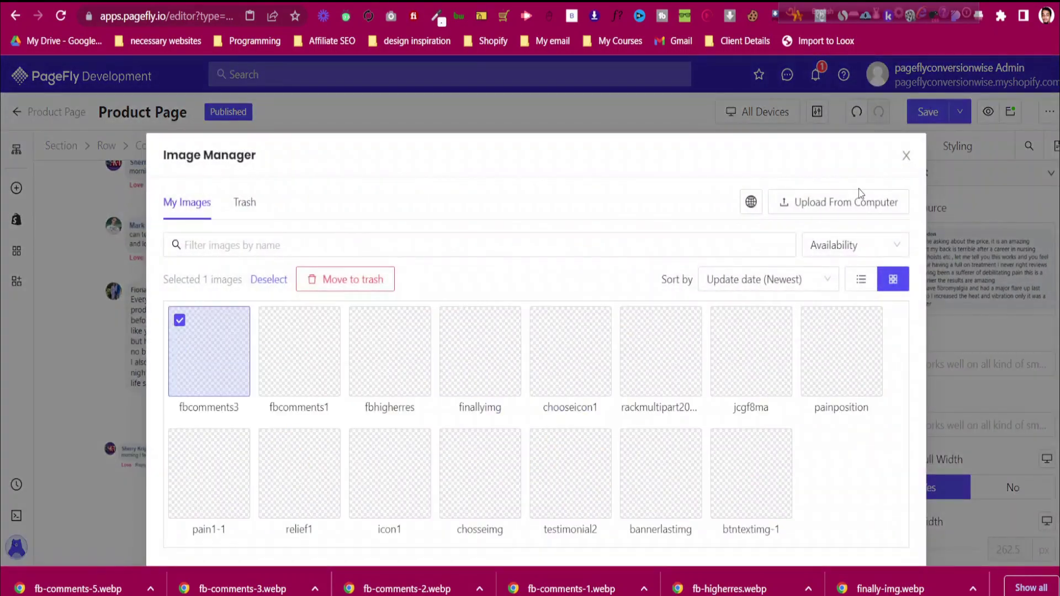
{"action": "left_click", "coordinate": [860, 194]}
{"action": "left_click", "coordinate": [193, 189]}
{"action": "left_click", "coordinate": [424, 324]}
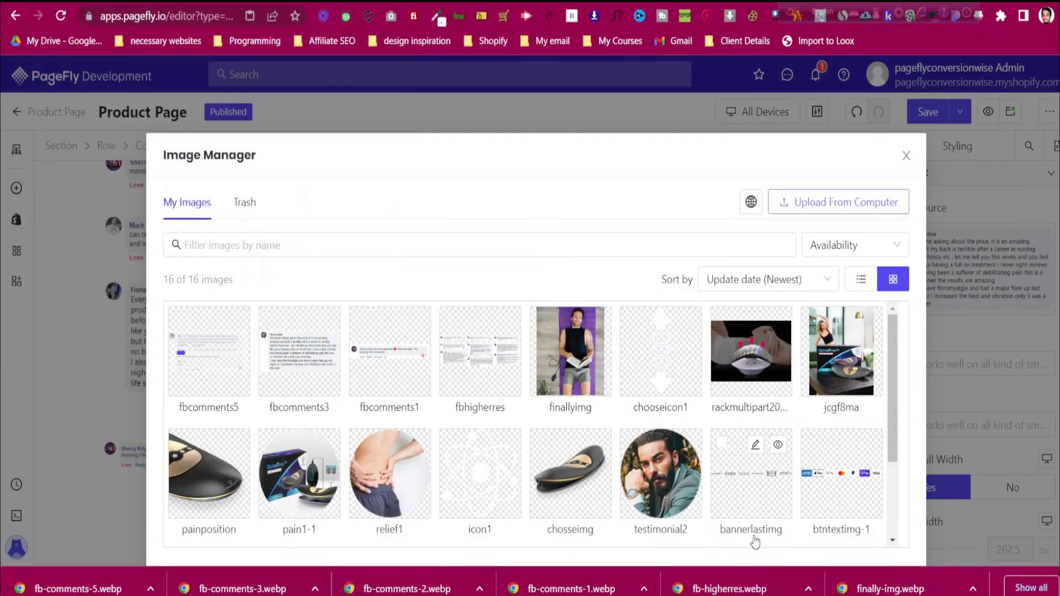
{"action": "scroll", "coordinate": [890, 506], "scroll_direction": "down", "scroll_amount": 3}
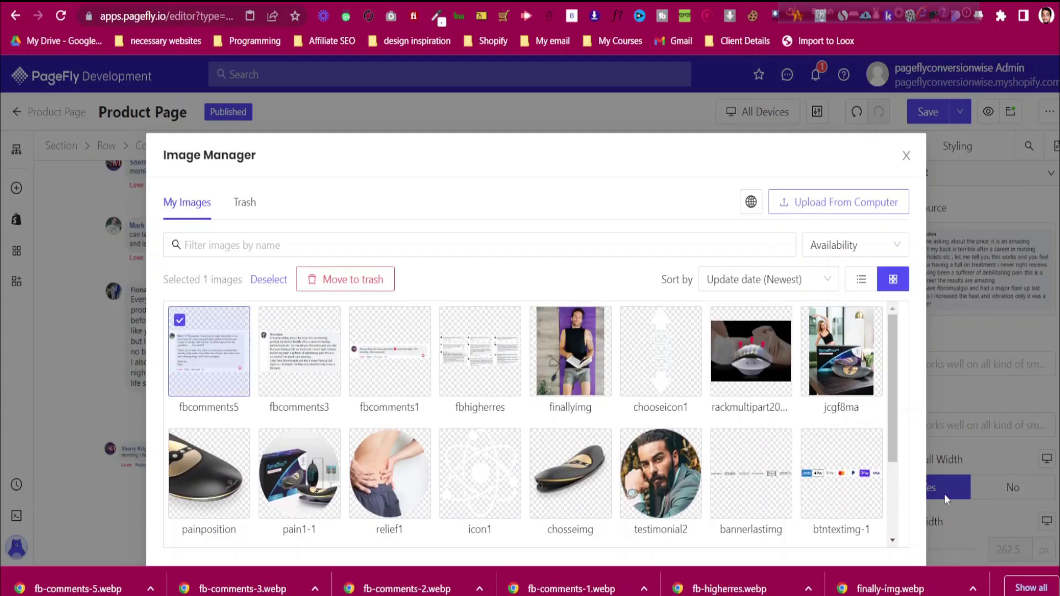
{"action": "left_click", "coordinate": [892, 526]}
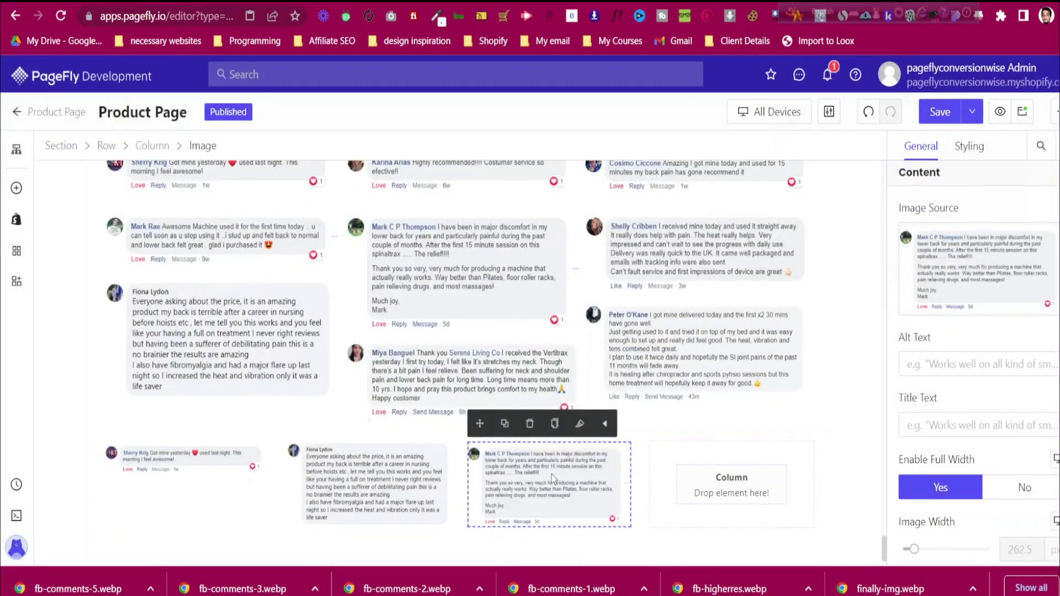
Duplicate the third column's comment image into the fourth column and replace the copy's source with an upload of fb-comments-2.webp
{"action": "left_click_drag", "start_coordinate": [474, 420], "coordinate": [731, 513]}
{"action": "left_click", "coordinate": [939, 259]}
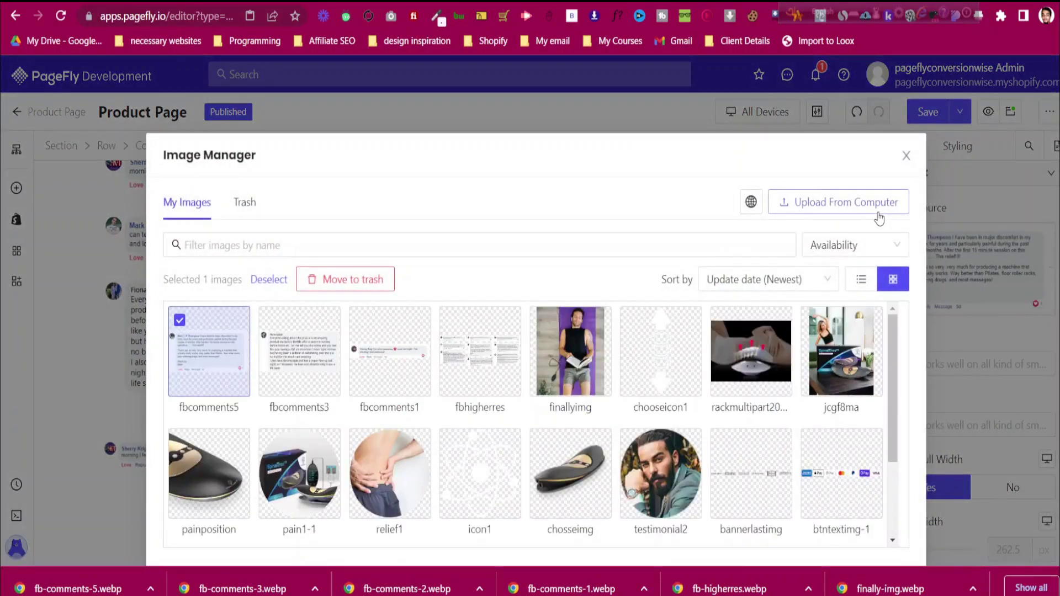
{"action": "left_click", "coordinate": [815, 209]}
{"action": "left_click", "coordinate": [366, 160]}
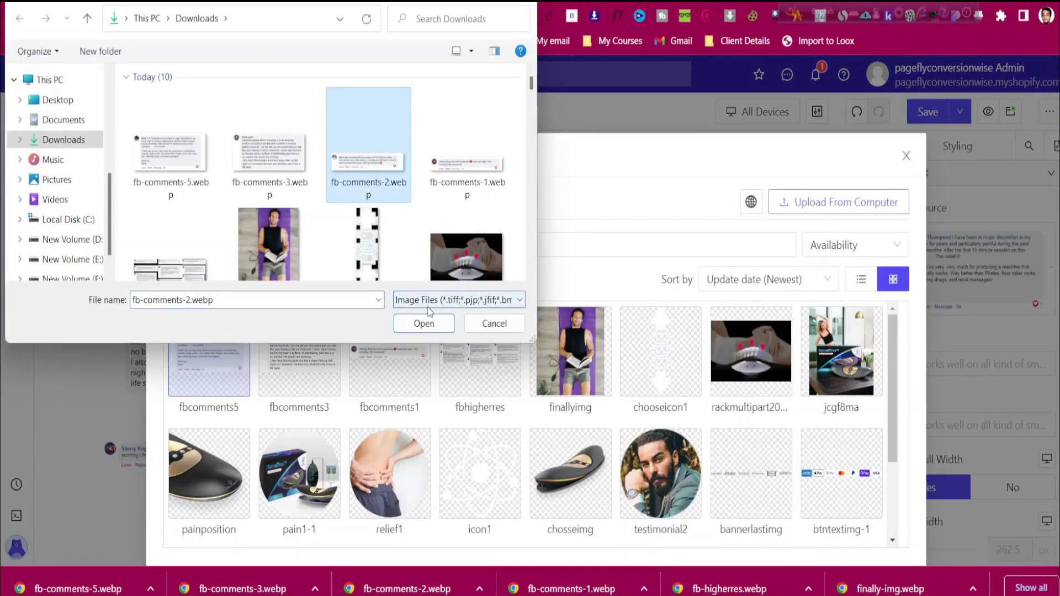
{"action": "left_click", "coordinate": [434, 328]}
{"action": "scroll", "coordinate": [824, 455], "scroll_direction": "down", "scroll_amount": 3}
{"action": "scroll", "coordinate": [831, 460], "scroll_direction": "up", "scroll_amount": 3}
{"action": "scroll", "coordinate": [917, 479], "scroll_direction": "down", "scroll_amount": 2}
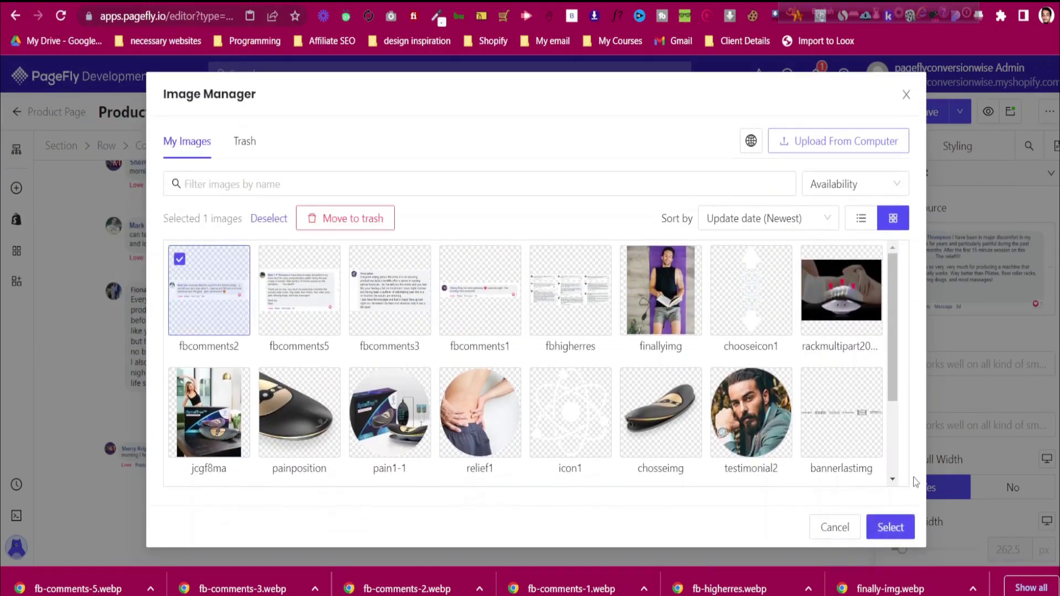
{"action": "left_click", "coordinate": [890, 528]}
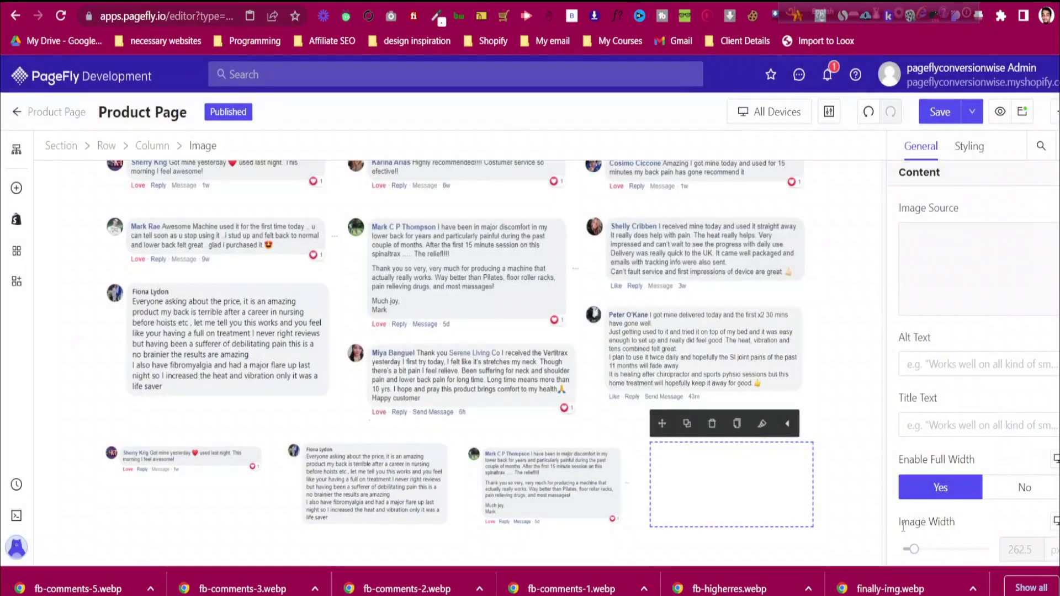
Hide the four-column comments row on desktop and laptop, and hide the combined reviews image row on tablet and mobile
{"action": "left_click", "coordinate": [240, 436]}
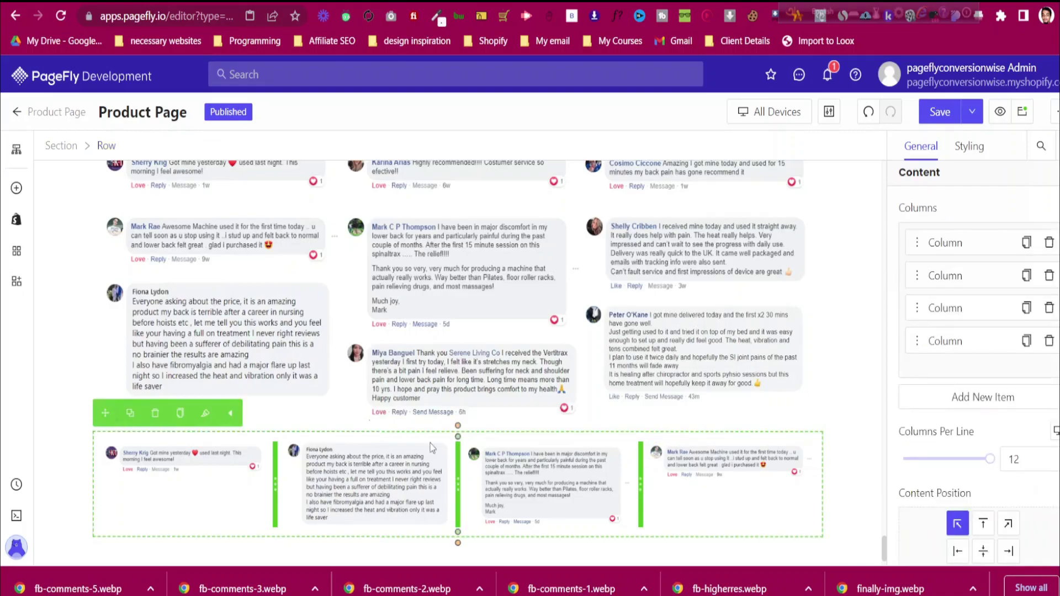
{"action": "scroll", "coordinate": [972, 359], "scroll_direction": "down", "scroll_amount": 5}
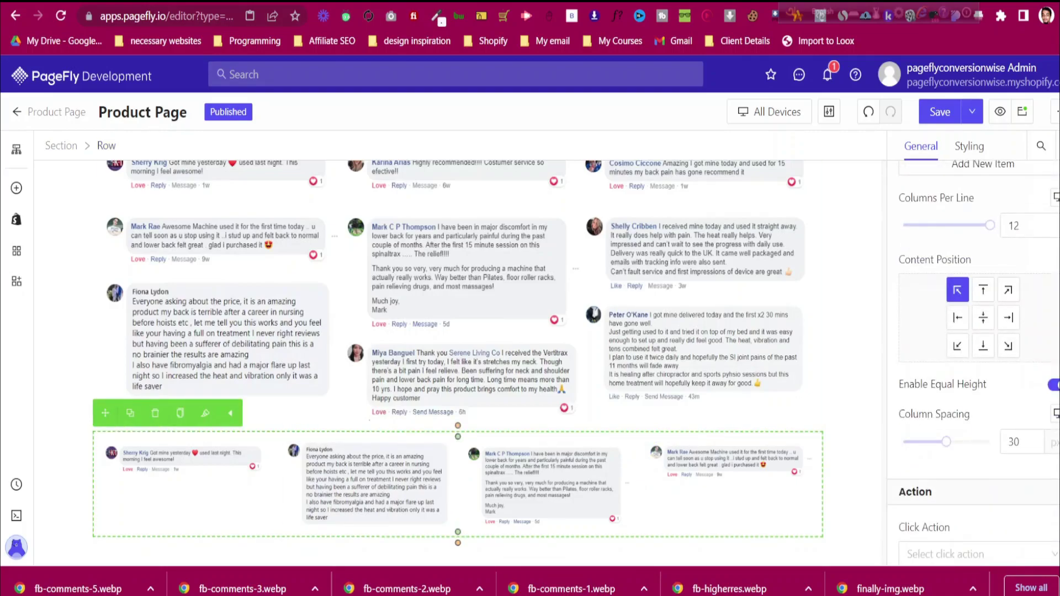
{"action": "scroll", "coordinate": [972, 359], "scroll_direction": "down", "scroll_amount": 5}
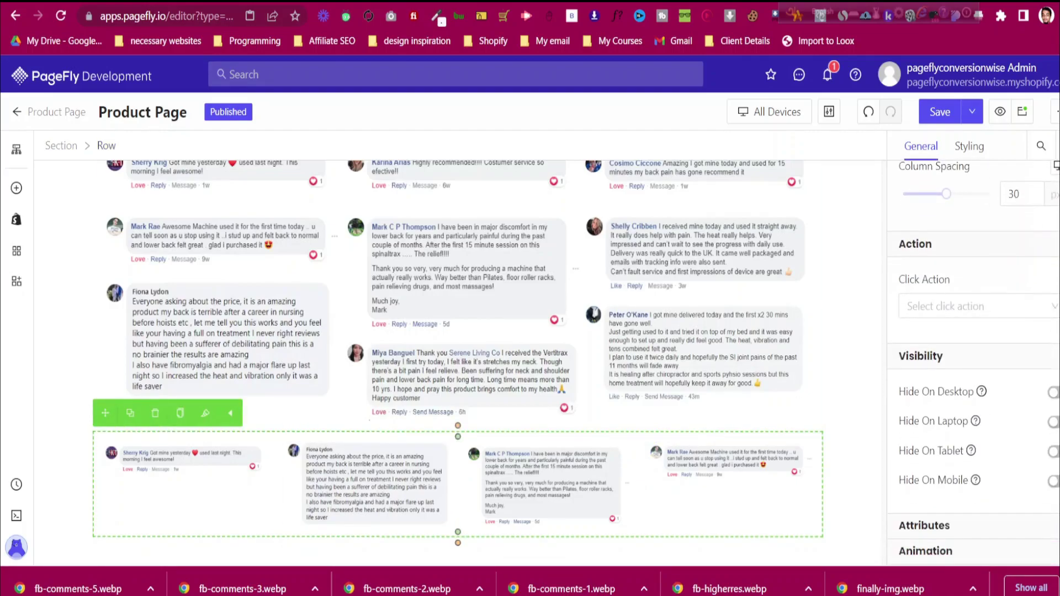
{"action": "left_click", "coordinate": [1054, 393]}
{"action": "left_click", "coordinate": [1054, 423]}
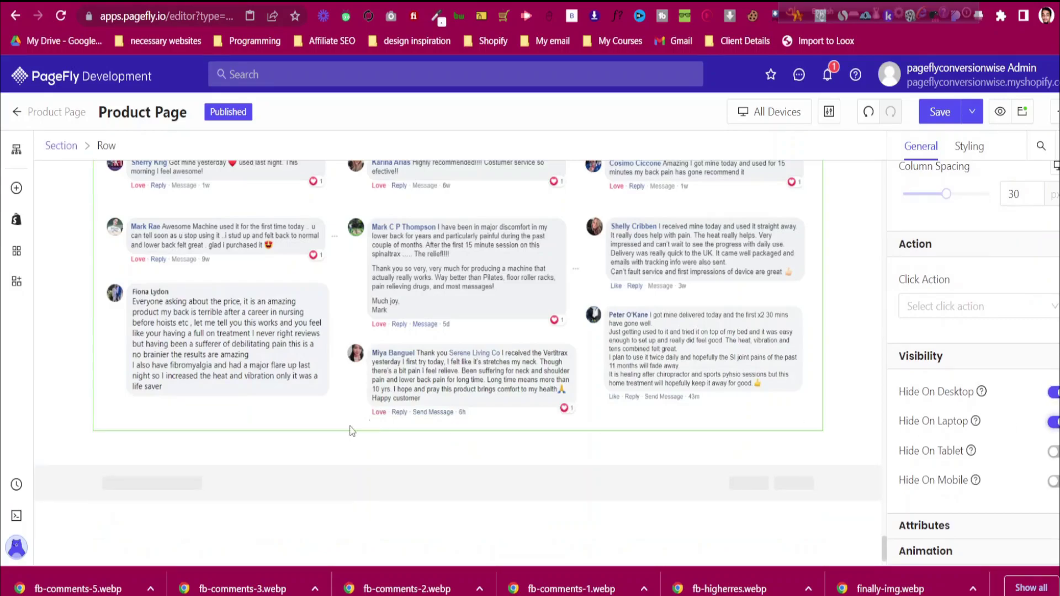
{"action": "scroll", "coordinate": [326, 414], "scroll_direction": "up", "scroll_amount": 2}
{"action": "left_click", "coordinate": [183, 279]}
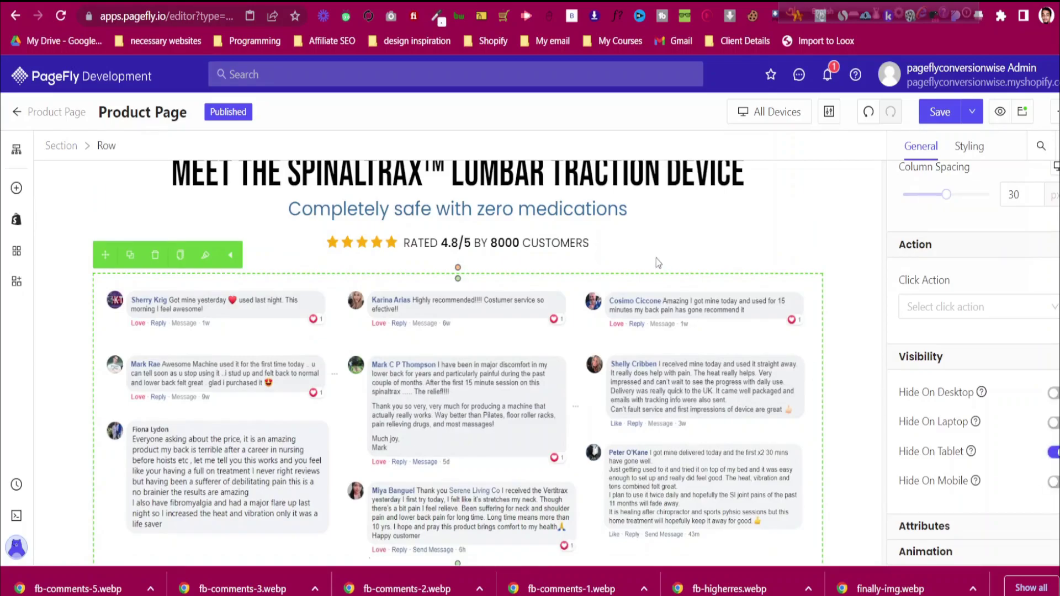
Check the page's sections in the mobile device view and return to the all-devices view
{"action": "left_click", "coordinate": [769, 112]}
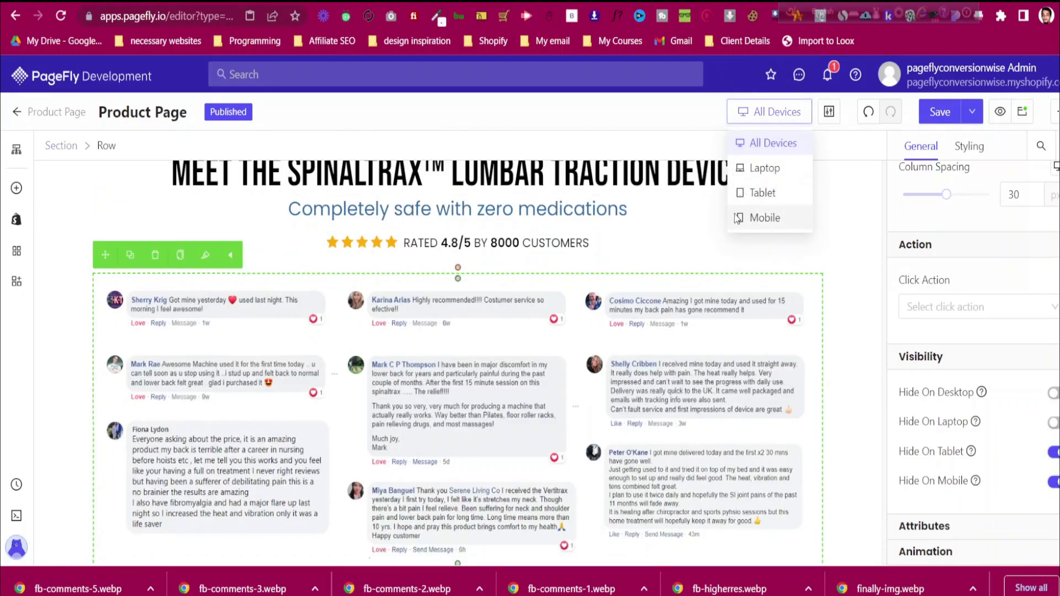
{"action": "left_click", "coordinate": [746, 217]}
{"action": "scroll", "coordinate": [411, 303], "scroll_direction": "up", "scroll_amount": 3}
{"action": "scroll", "coordinate": [390, 470], "scroll_direction": "down", "scroll_amount": 5}
{"action": "scroll", "coordinate": [390, 470], "scroll_direction": "down", "scroll_amount": 3}
{"action": "scroll", "coordinate": [396, 471], "scroll_direction": "up", "scroll_amount": 3}
{"action": "scroll", "coordinate": [397, 471], "scroll_direction": "up", "scroll_amount": 5}
{"action": "scroll", "coordinate": [348, 385], "scroll_direction": "down", "scroll_amount": 4}
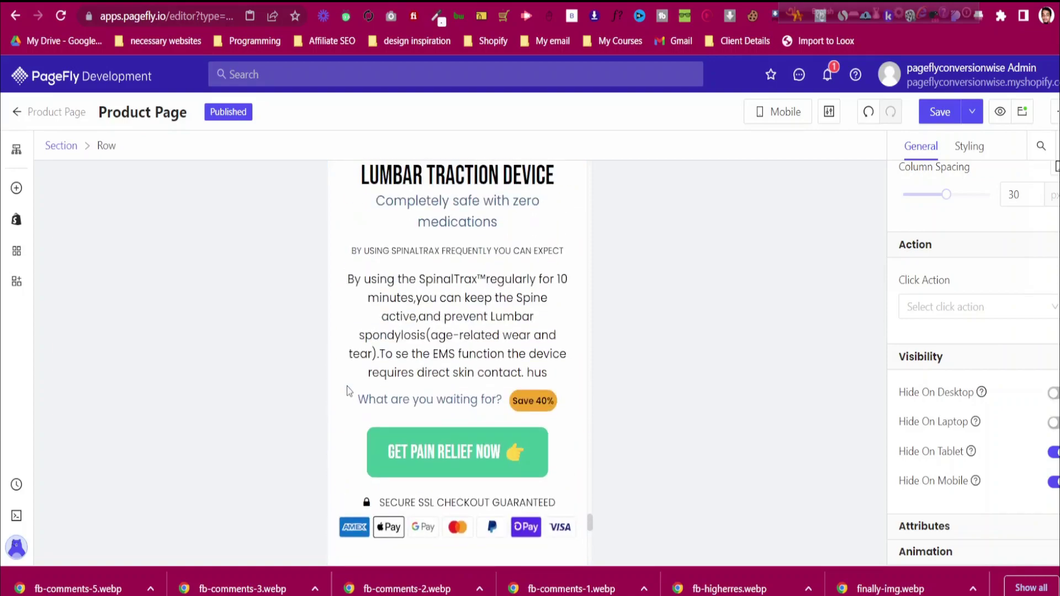
{"action": "scroll", "coordinate": [347, 390], "scroll_direction": "up", "scroll_amount": 10}
{"action": "scroll", "coordinate": [347, 387], "scroll_direction": "up", "scroll_amount": 6}
{"action": "left_click", "coordinate": [773, 112]}
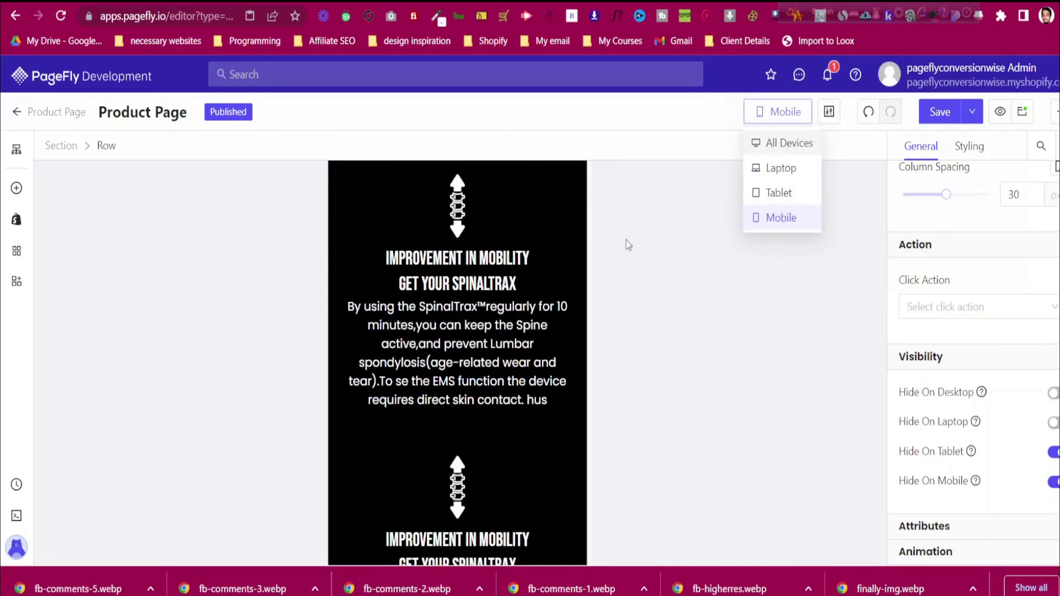
{"action": "scroll", "coordinate": [48, 324], "scroll_direction": "up", "scroll_amount": 3}
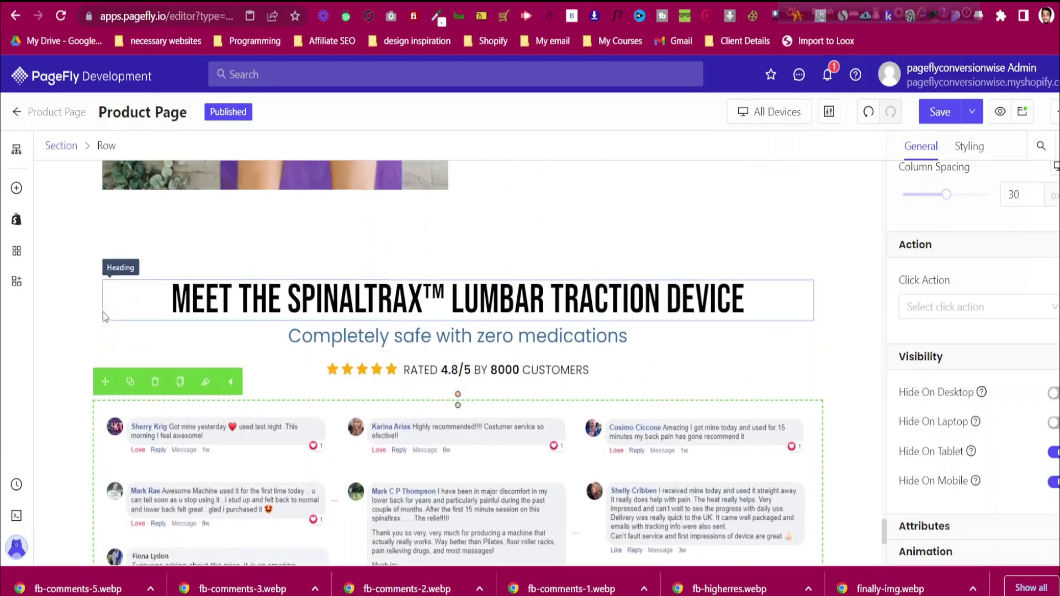
Set the background color of the "Meet the SpinalTrax" reviews section to f9f9f9 and check it against the neighbouring section
{"action": "left_click", "coordinate": [68, 257]}
{"action": "scroll", "coordinate": [68, 257], "scroll_direction": "down", "scroll_amount": 1}
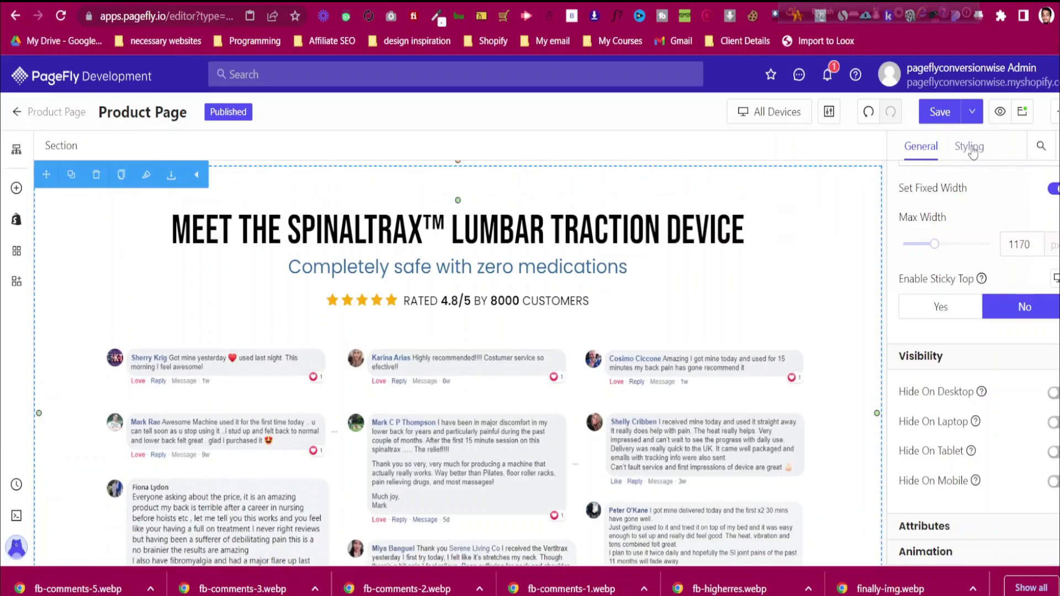
{"action": "left_click", "coordinate": [973, 151]}
{"action": "scroll", "coordinate": [1015, 418], "scroll_direction": "down", "scroll_amount": 5}
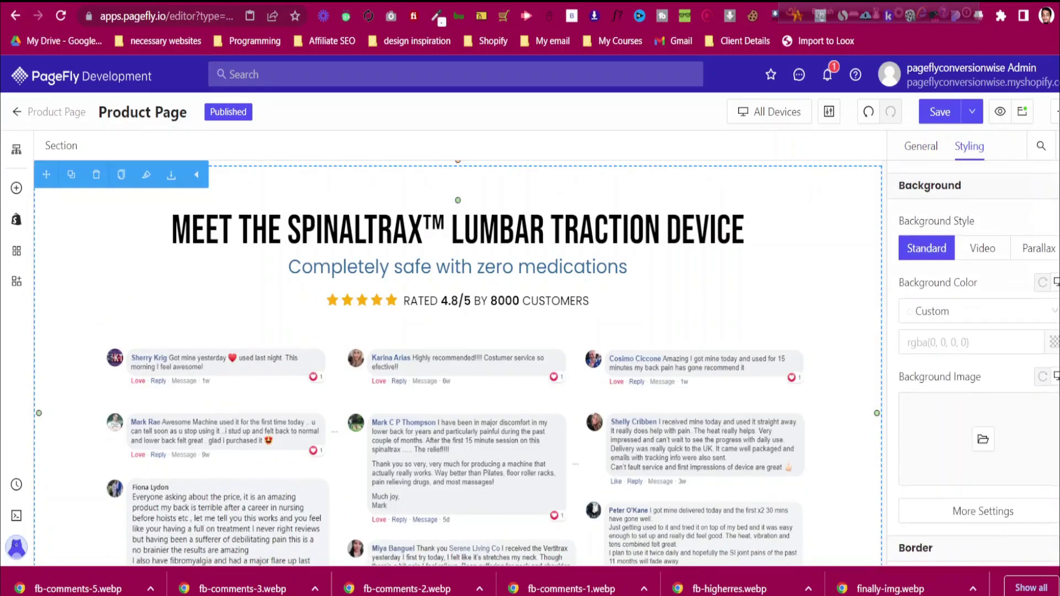
{"action": "left_click", "coordinate": [1054, 344]}
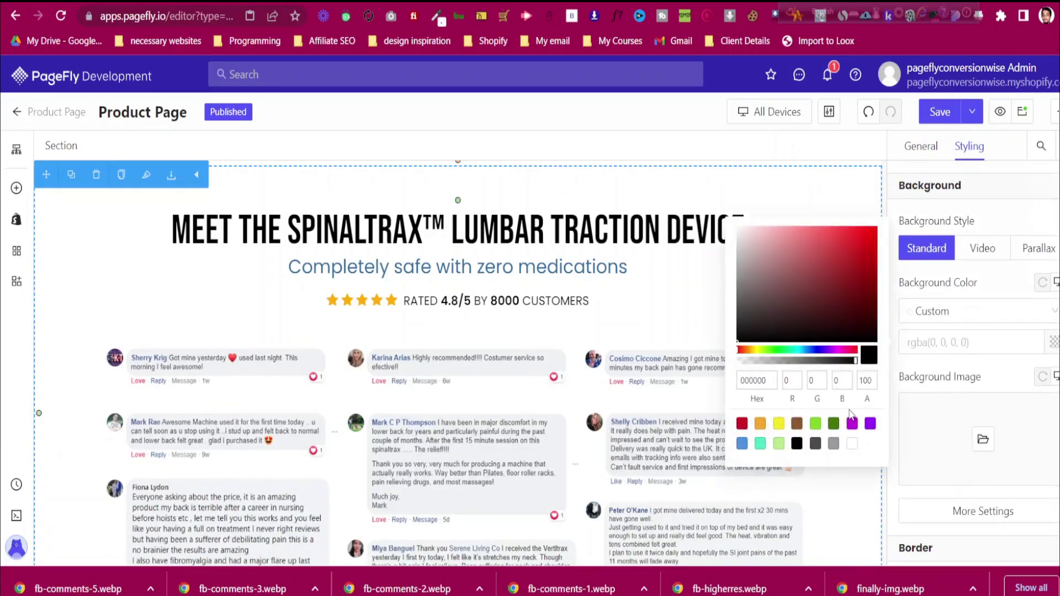
{"action": "left_click", "coordinate": [765, 379]}
{"action": "type", "text": "f9f"}
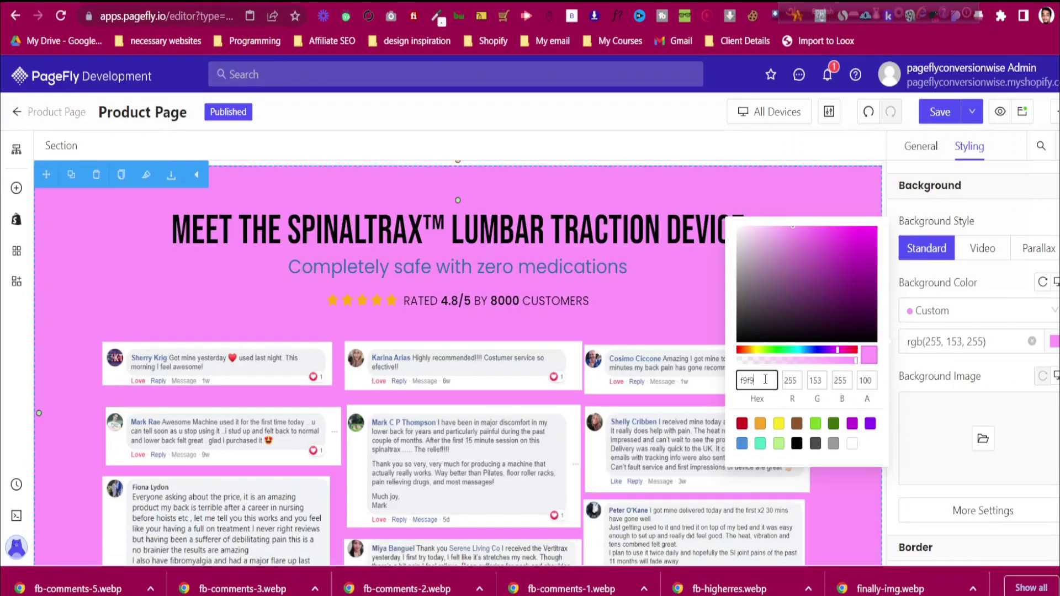
{"action": "type", "text": "9f9"}
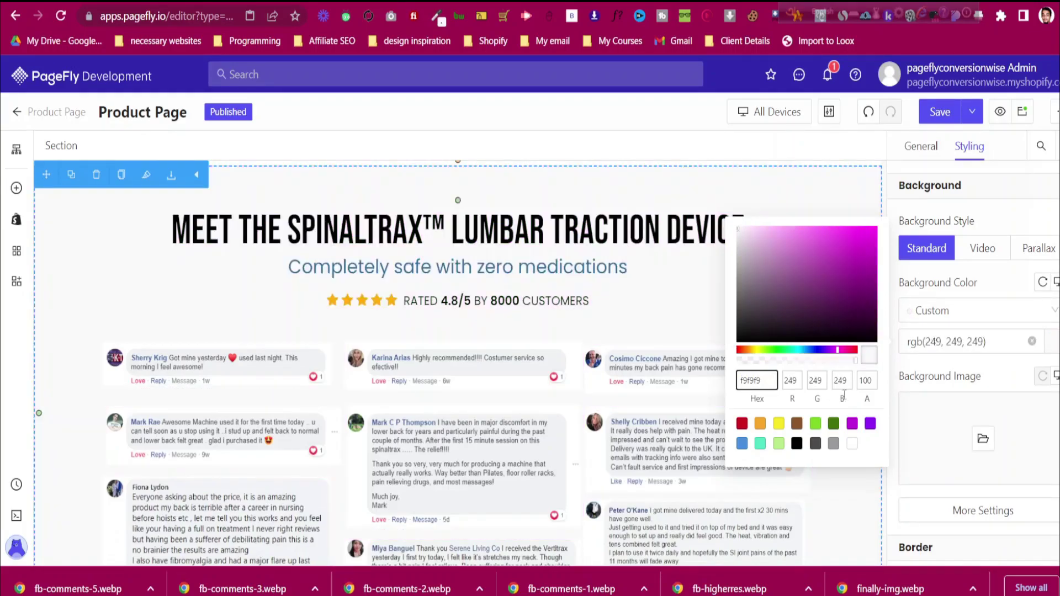
{"action": "scroll", "coordinate": [382, 343], "scroll_direction": "up", "scroll_amount": 4}
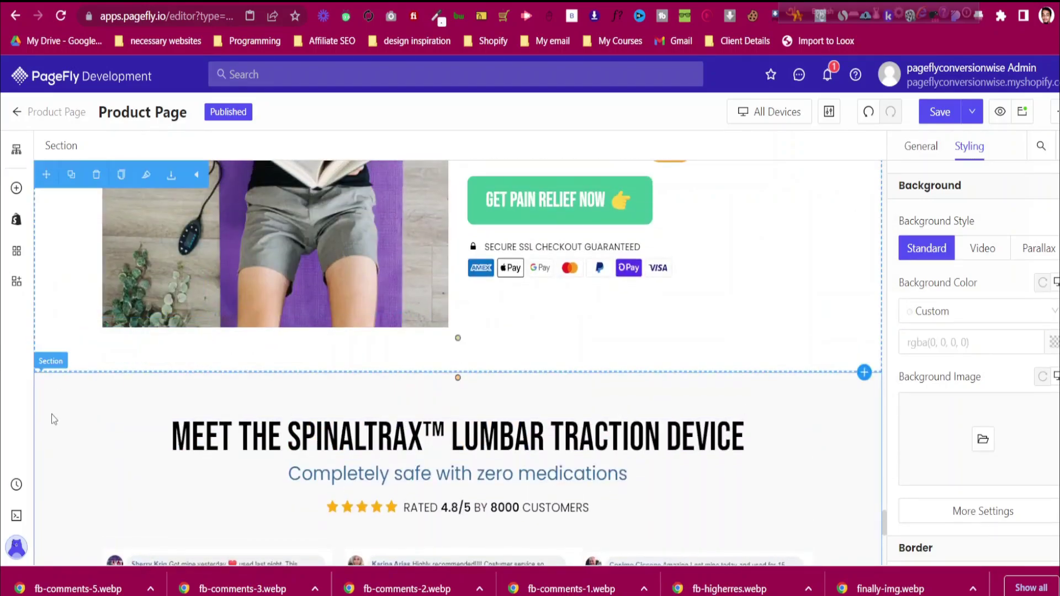
{"action": "scroll", "coordinate": [52, 414], "scroll_direction": "down", "scroll_amount": 4}
{"action": "scroll", "coordinate": [52, 414], "scroll_direction": "down", "scroll_amount": 4}
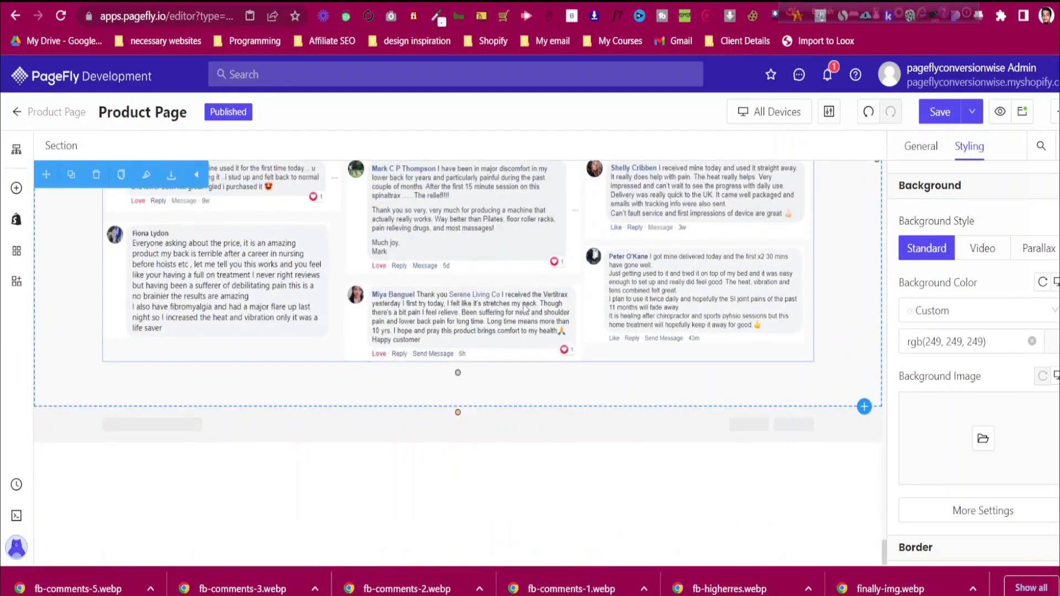
{"action": "scroll", "coordinate": [359, 204], "scroll_direction": "up", "scroll_amount": 2}
{"action": "scroll", "coordinate": [360, 207], "scroll_direction": "up", "scroll_amount": 4}
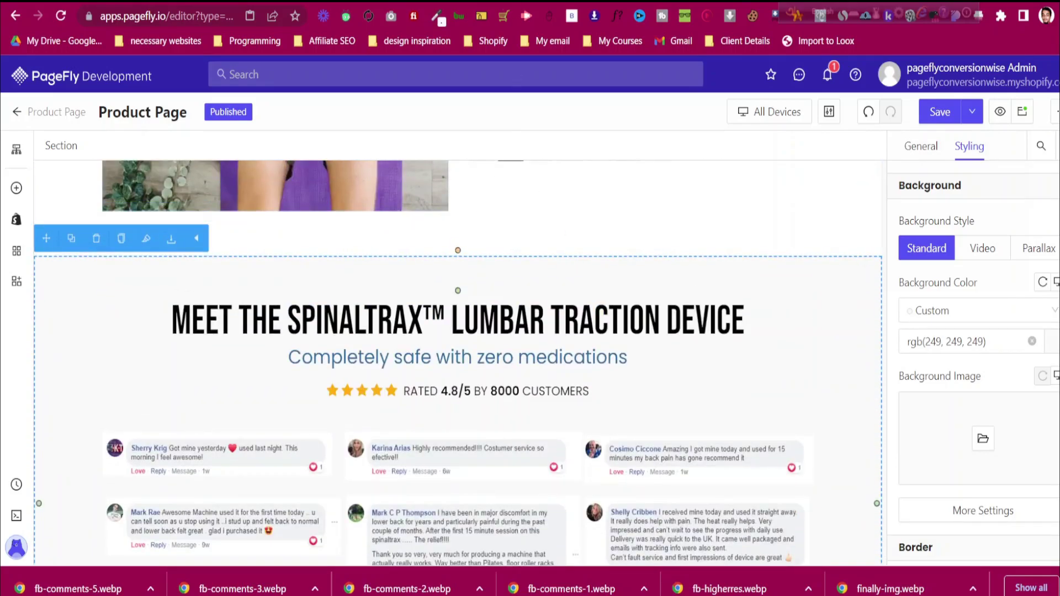
Switch to the serenelivingco.com reference page and examine the product purchase block below the customer reviews
{"action": "left_click", "coordinate": [518, 2]}
{"action": "scroll", "coordinate": [551, 189], "scroll_direction": "down", "scroll_amount": 1}
{"action": "scroll", "coordinate": [554, 193], "scroll_direction": "down", "scroll_amount": 5}
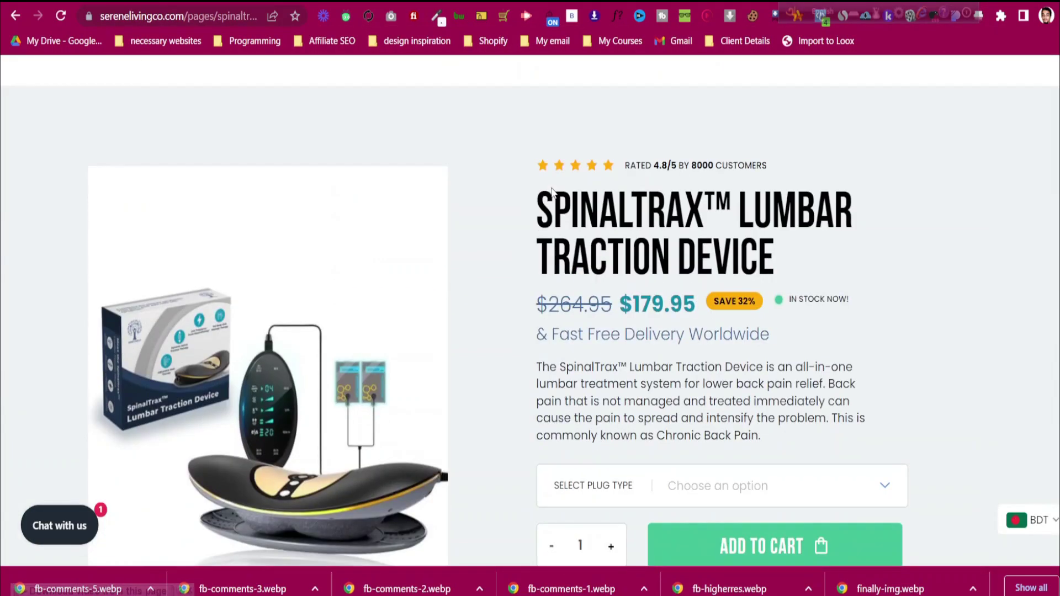
{"action": "scroll", "coordinate": [553, 191], "scroll_direction": "up", "scroll_amount": 1}
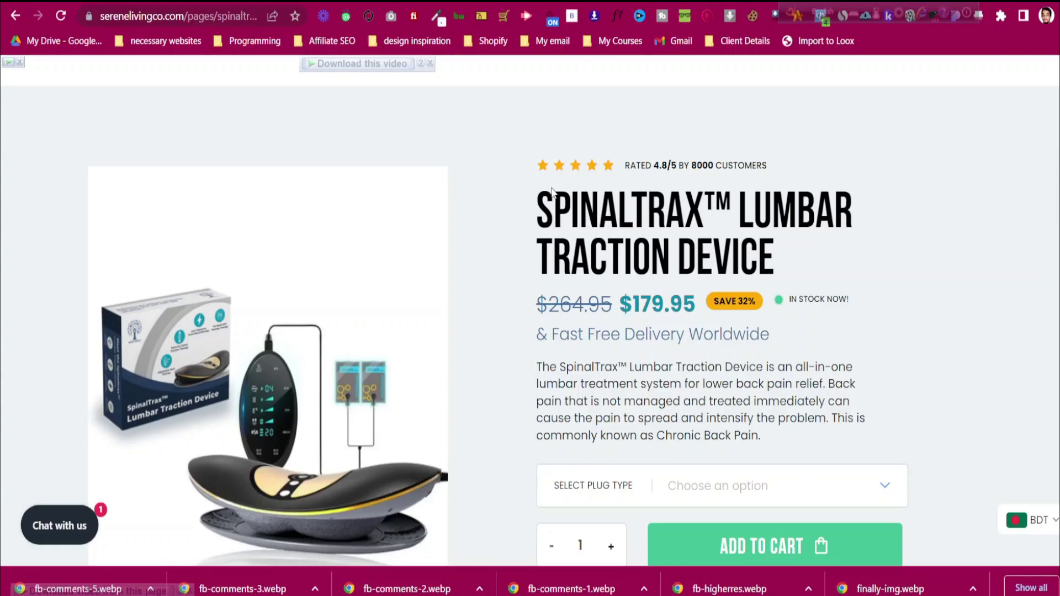
{"action": "scroll", "coordinate": [552, 191], "scroll_direction": "down", "scroll_amount": 7}
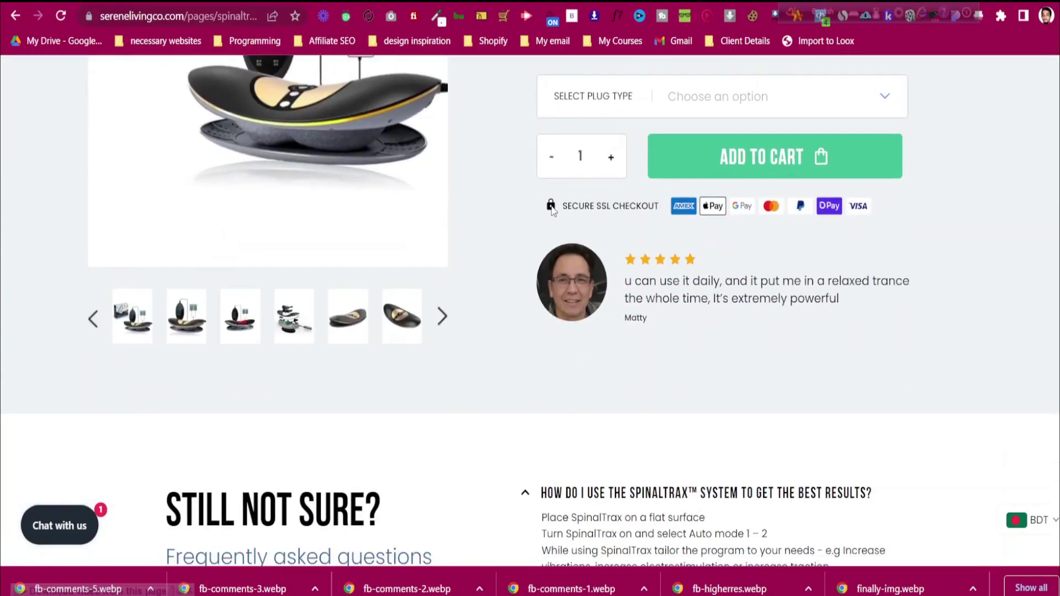
{"action": "scroll", "coordinate": [660, 223], "scroll_direction": "up", "scroll_amount": 3}
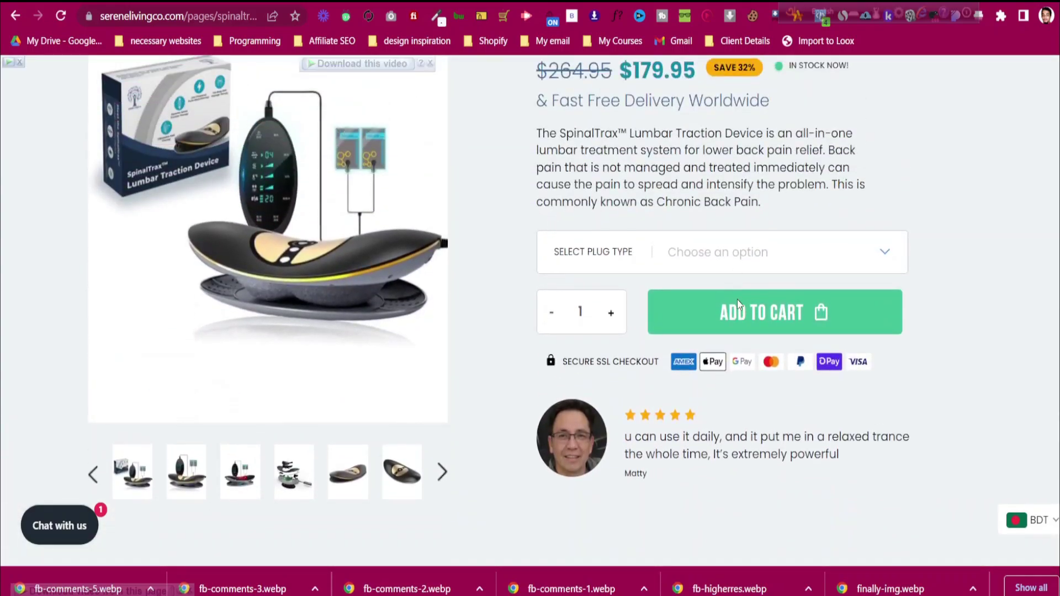
{"action": "scroll", "coordinate": [737, 301], "scroll_direction": "up", "scroll_amount": 4}
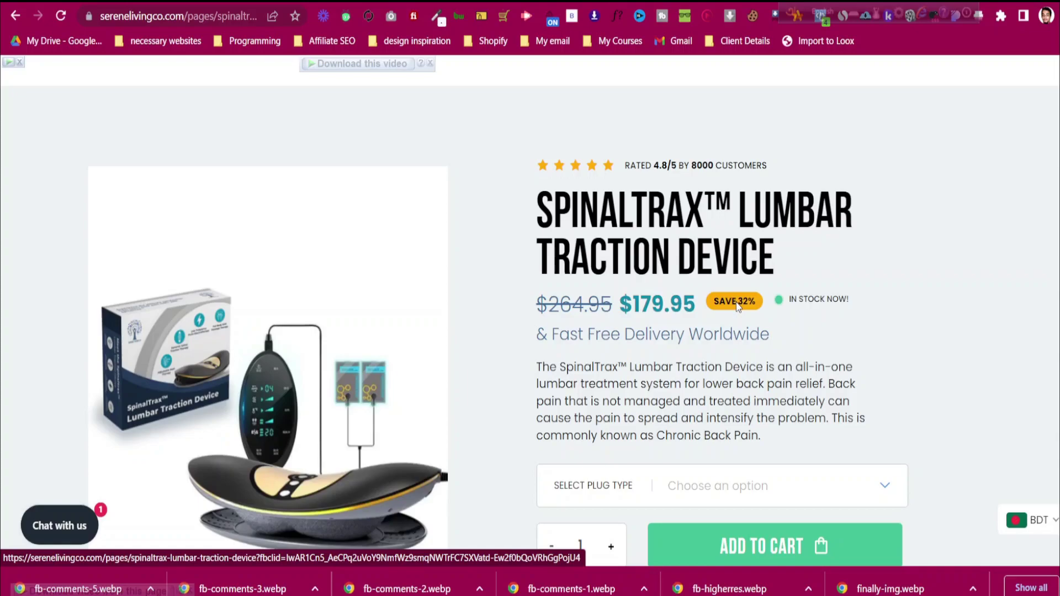
{"action": "scroll", "coordinate": [723, 302], "scroll_direction": "down", "scroll_amount": 5}
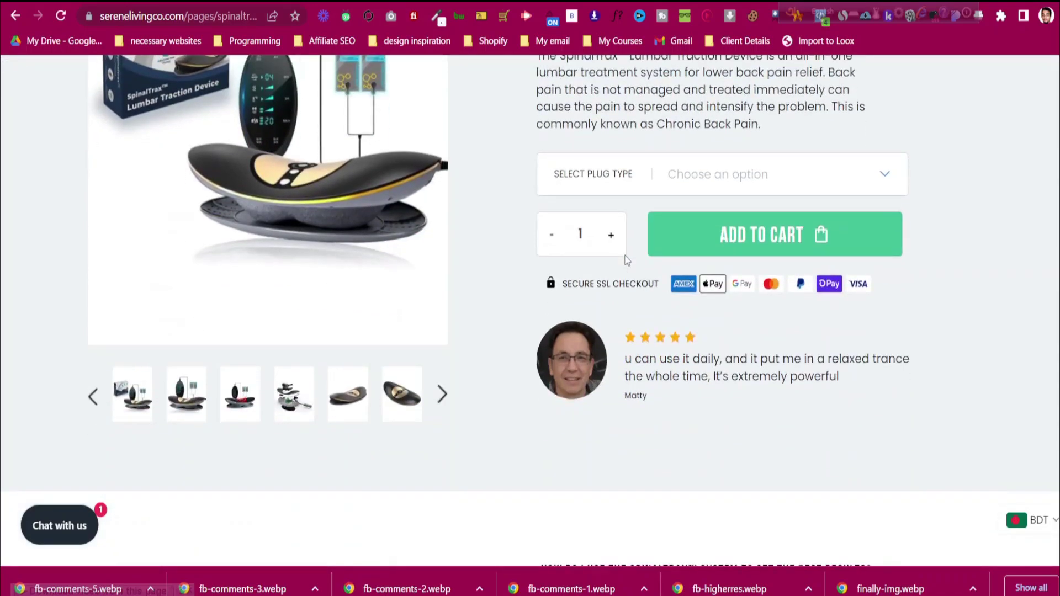
{"action": "scroll", "coordinate": [627, 256], "scroll_direction": "up", "scroll_amount": 3}
{"action": "scroll", "coordinate": [627, 251], "scroll_direction": "up", "scroll_amount": 6}
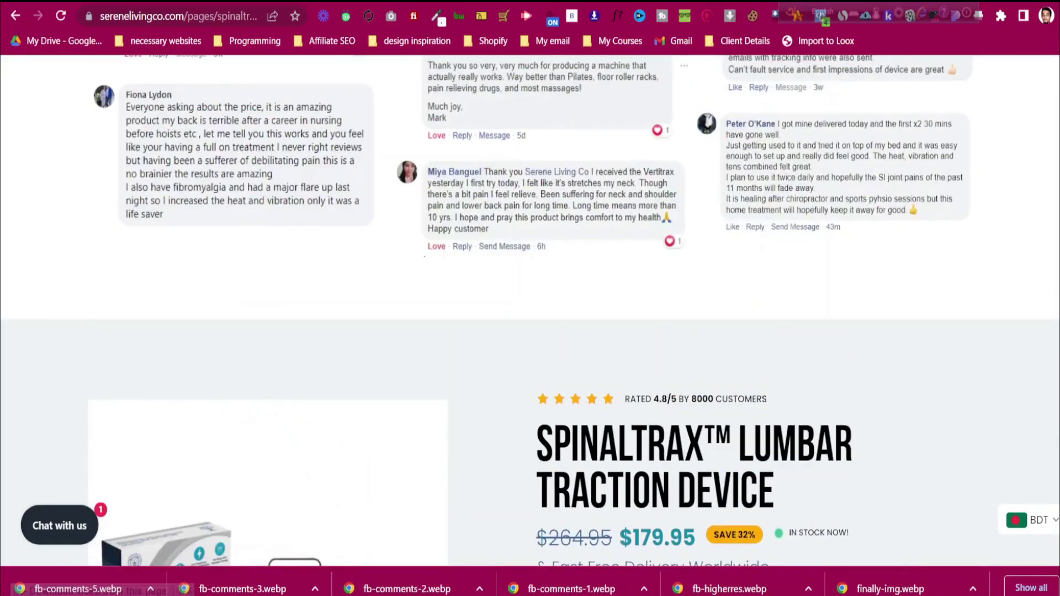
Back in the PageFly editor, insert a two-column row in a new section above the reviews section and delete only that row
{"action": "key", "text": "ctrl+Tab"}
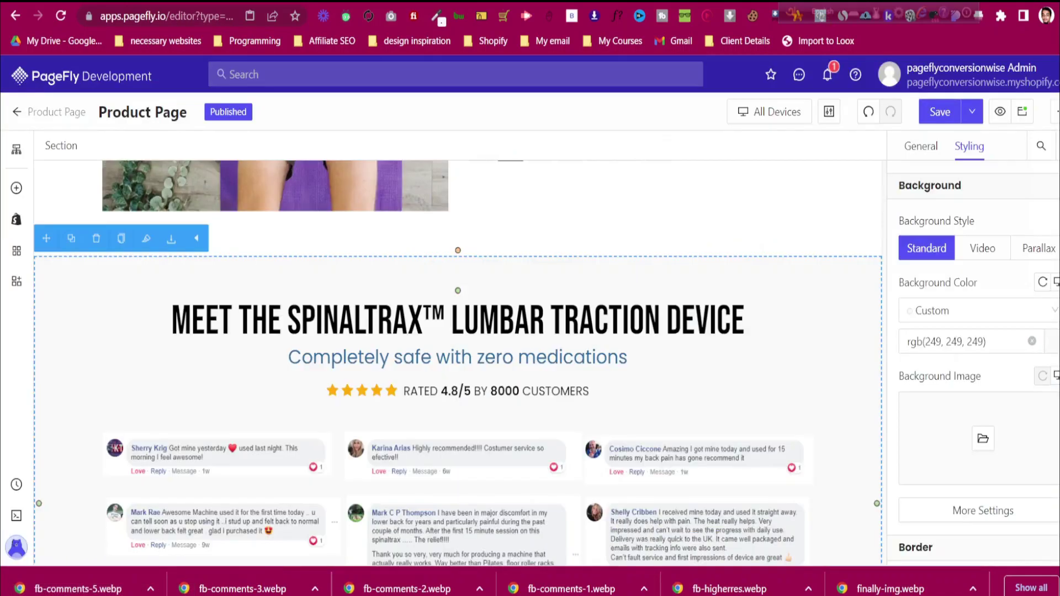
{"action": "left_click", "coordinate": [16, 189]}
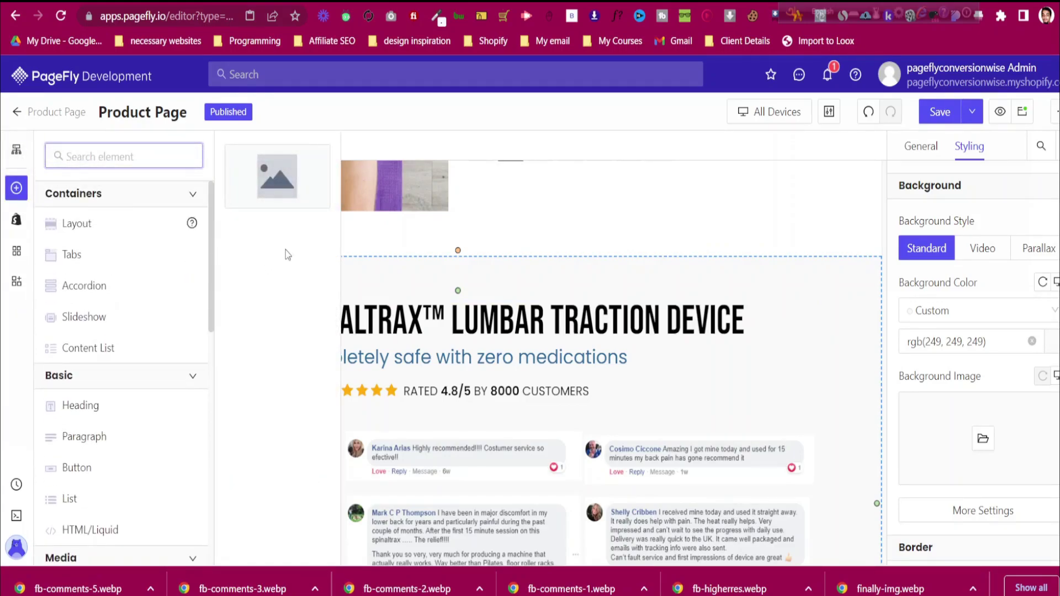
{"action": "left_click_drag", "start_coordinate": [300, 250], "coordinate": [519, 261]}
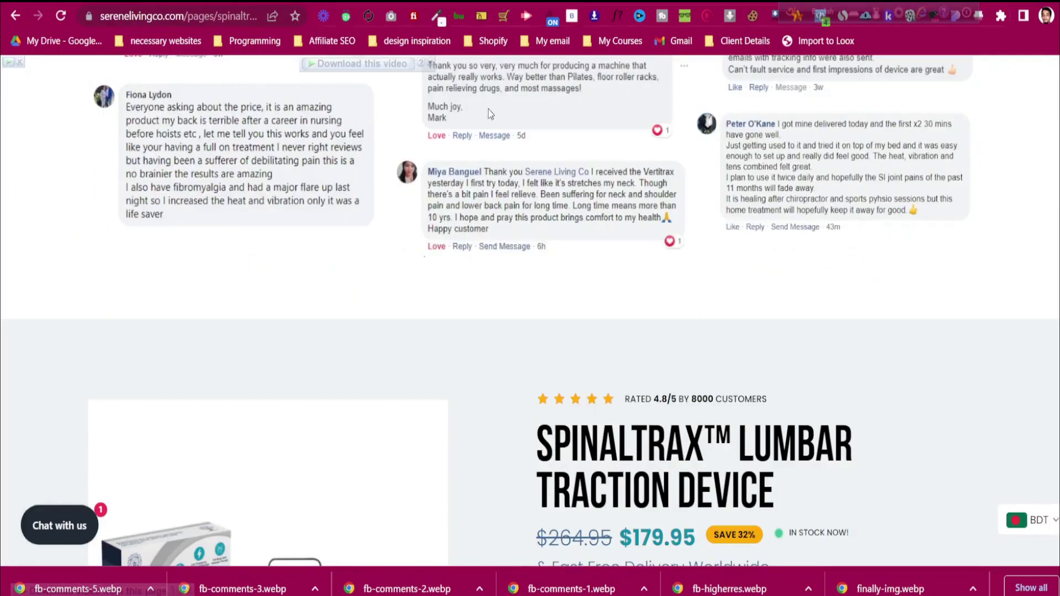
{"action": "scroll", "coordinate": [430, 366], "scroll_direction": "down", "scroll_amount": 4}
{"action": "scroll", "coordinate": [430, 366], "scroll_direction": "down", "scroll_amount": 7}
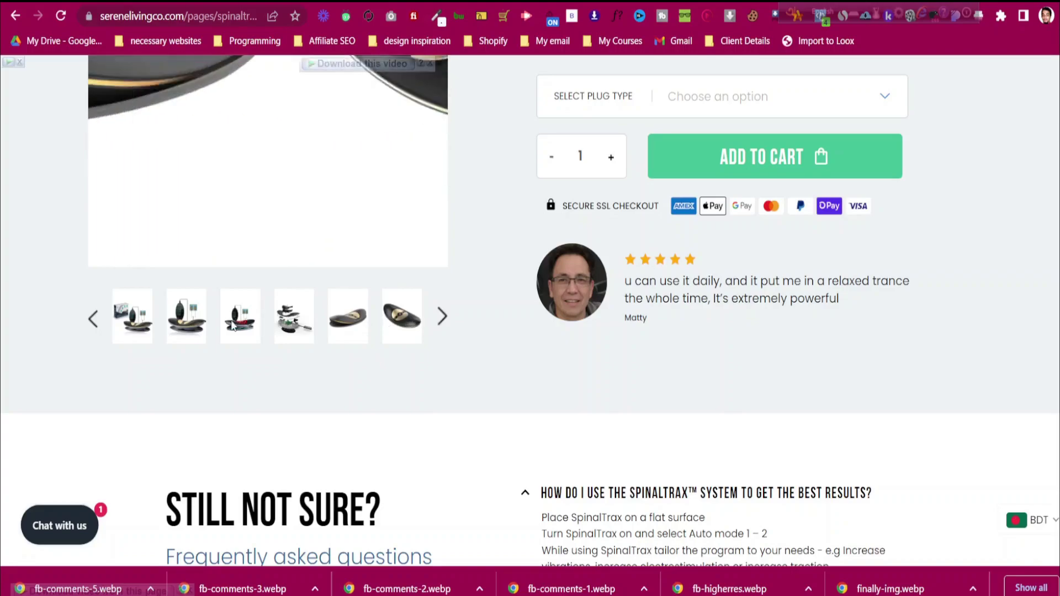
{"action": "scroll", "coordinate": [363, 362], "scroll_direction": "up", "scroll_amount": 5}
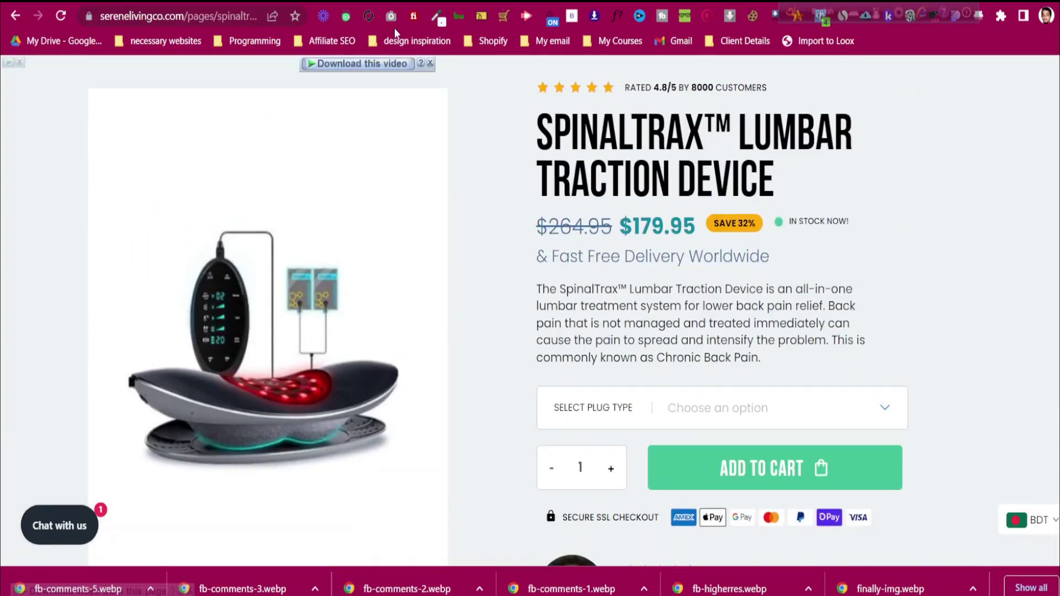
{"action": "left_click", "coordinate": [232, 2]}
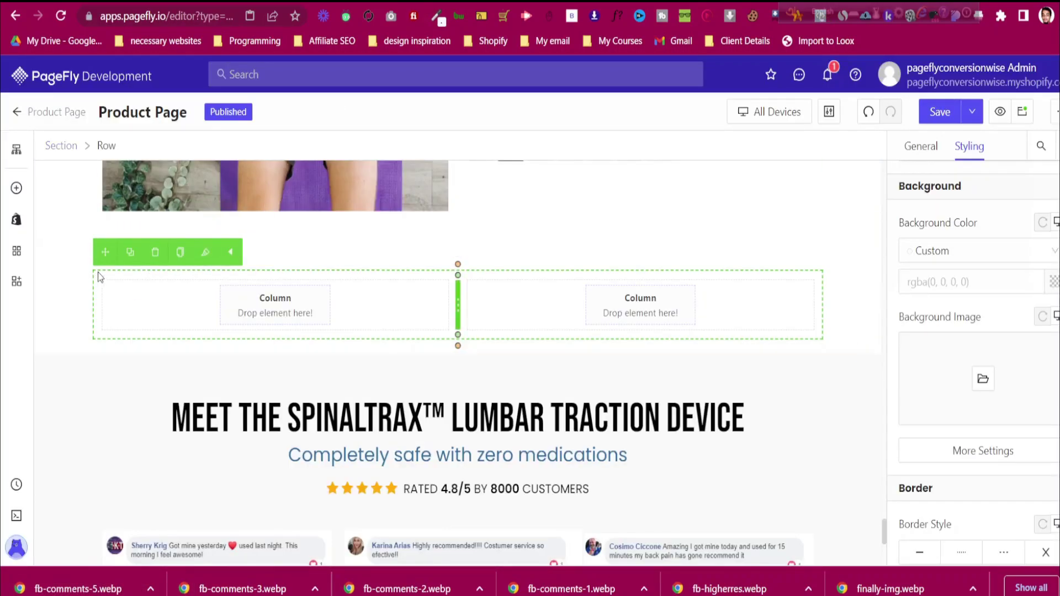
{"action": "left_click", "coordinate": [155, 255]}
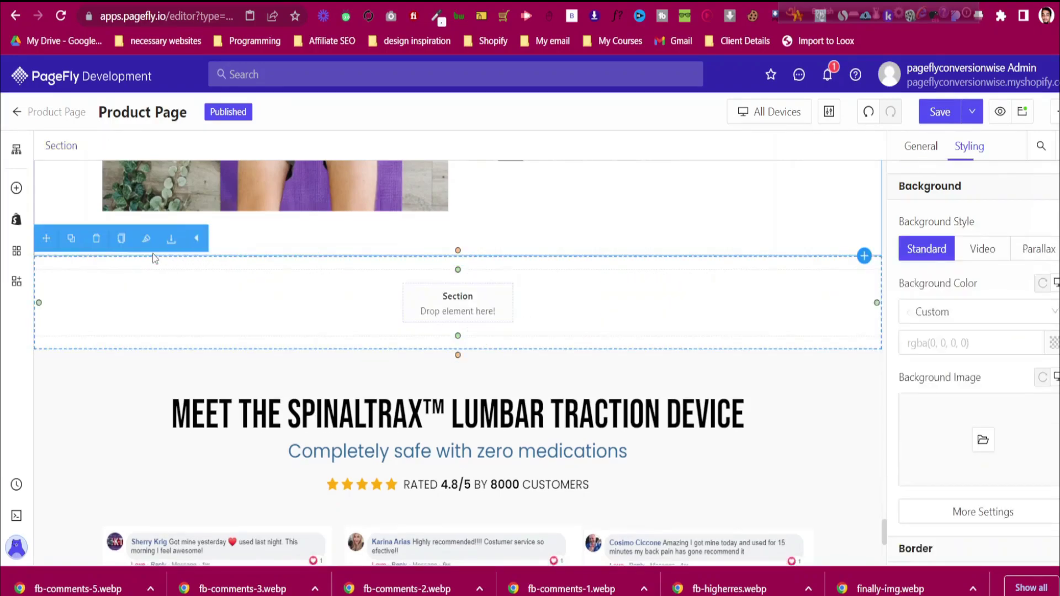
Insert a side-by-side Product Details element into the empty section above the reviews and save its assignment to the SpinalTrax Lumbar Traction Device
{"action": "left_click", "coordinate": [17, 221]}
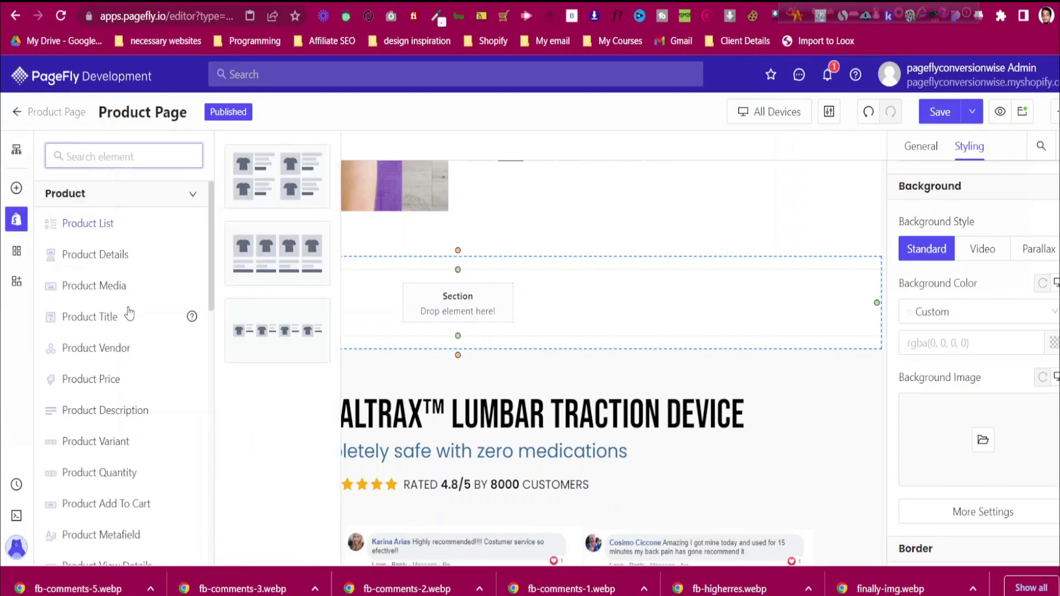
{"action": "mouse_move", "coordinate": [131, 261]}
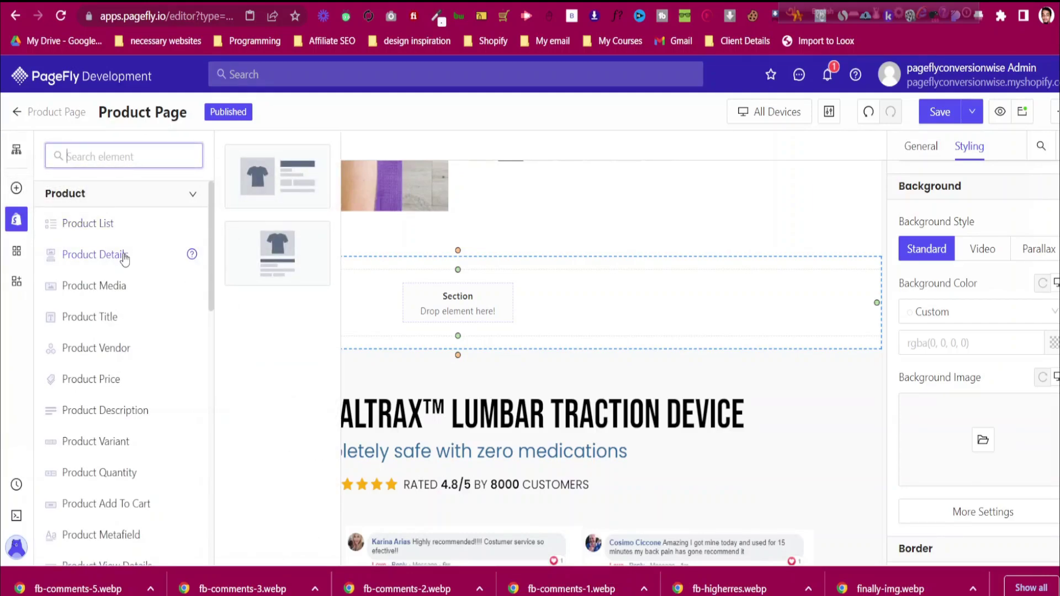
{"action": "left_click_drag", "start_coordinate": [433, 267], "coordinate": [479, 302]}
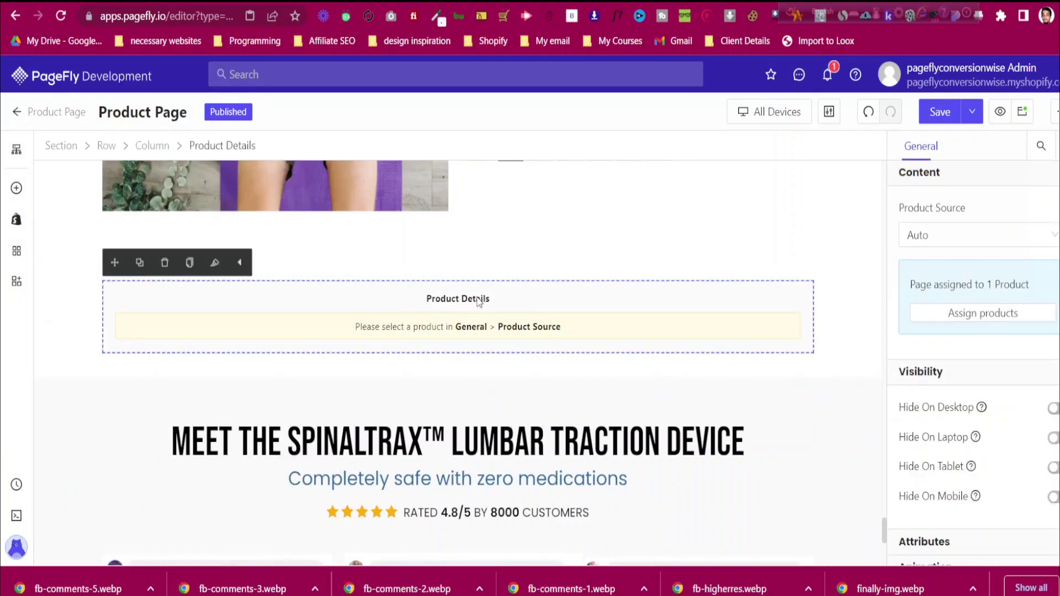
{"action": "left_click", "coordinate": [975, 314]}
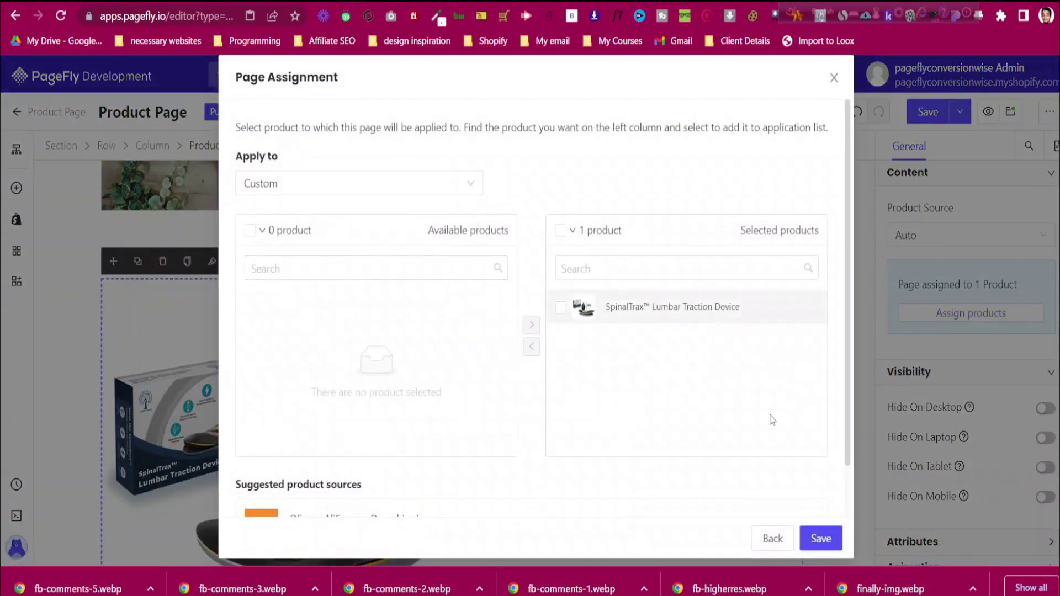
{"action": "left_click", "coordinate": [829, 547]}
{"action": "left_click", "coordinate": [821, 537]}
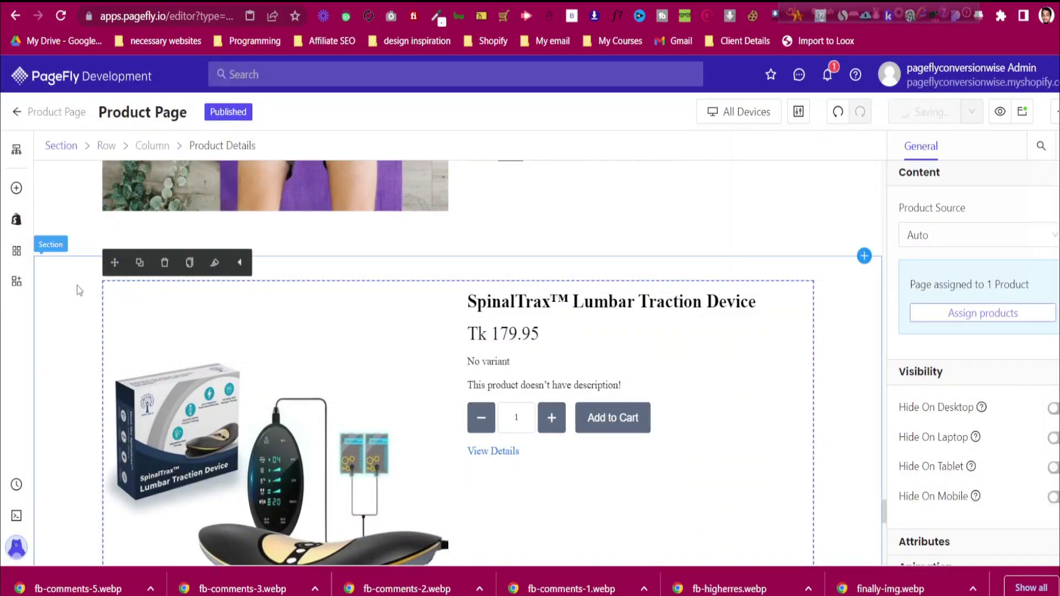
Move the product details section below the customer reviews section
{"action": "left_click", "coordinate": [78, 290]}
{"action": "left_click_drag", "start_coordinate": [47, 238], "coordinate": [386, 517]}
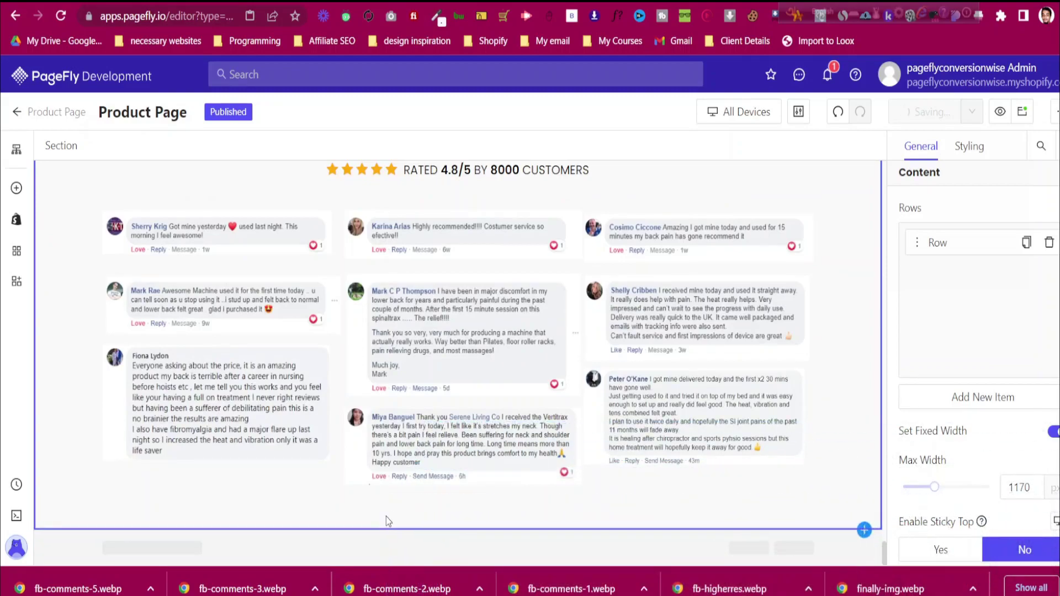
{"action": "left_click", "coordinate": [66, 391]}
{"action": "left_click_drag", "start_coordinate": [46, 291], "coordinate": [555, 425]}
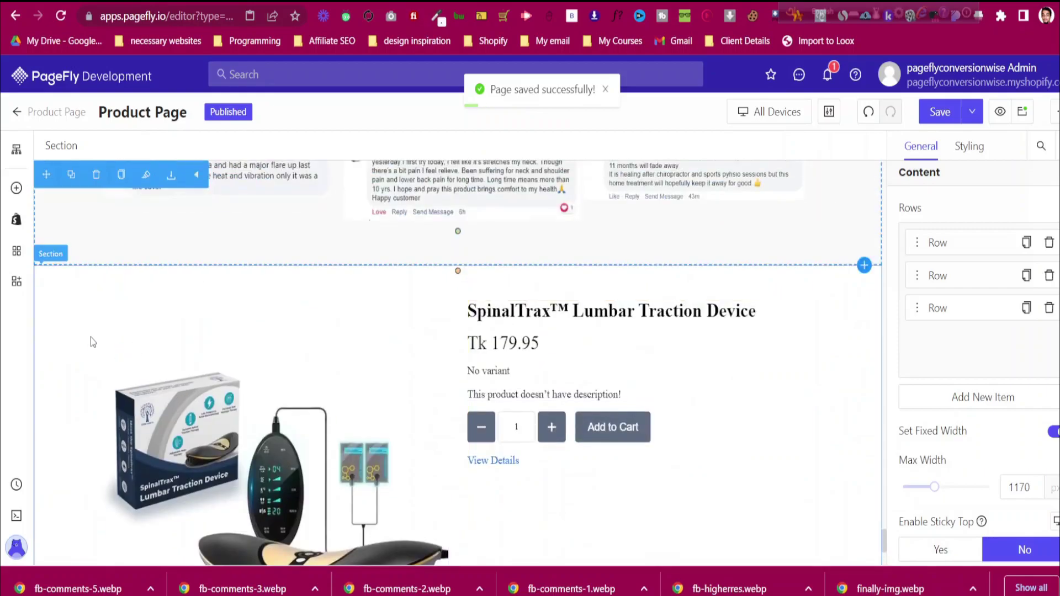
Copy the background color of the "Improvement in Mobility" section and apply it, rgb(237, 242, 244), to the product details section
{"action": "scroll", "coordinate": [91, 338], "scroll_direction": "up", "scroll_amount": 20}
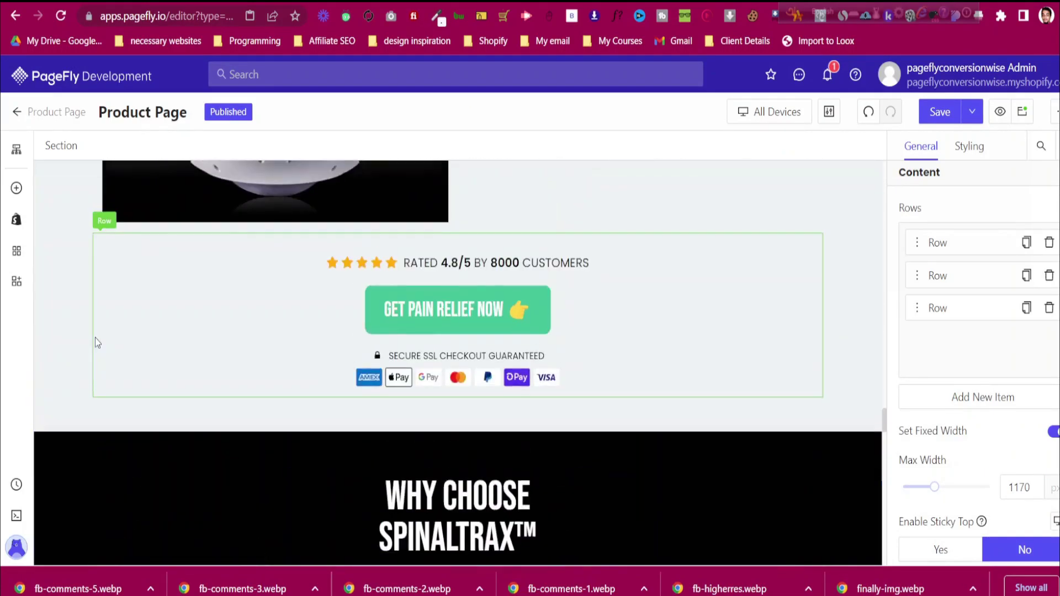
{"action": "scroll", "coordinate": [95, 338], "scroll_direction": "up", "scroll_amount": 3}
{"action": "left_click", "coordinate": [66, 304]}
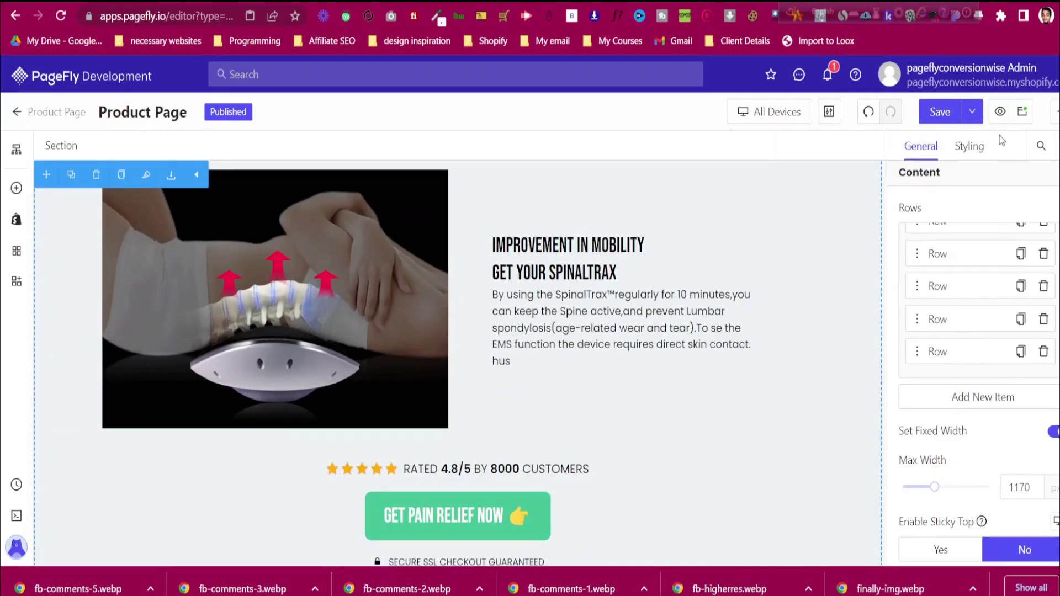
{"action": "left_click", "coordinate": [969, 147]}
{"action": "scroll", "coordinate": [972, 354], "scroll_direction": "down", "scroll_amount": 8}
{"action": "left_click", "coordinate": [976, 275]}
{"action": "key", "text": "ctrl+c"}
{"action": "scroll", "coordinate": [151, 442], "scroll_direction": "down", "scroll_amount": 10}
{"action": "scroll", "coordinate": [150, 442], "scroll_direction": "up", "scroll_amount": 10}
{"action": "left_click", "coordinate": [53, 411]}
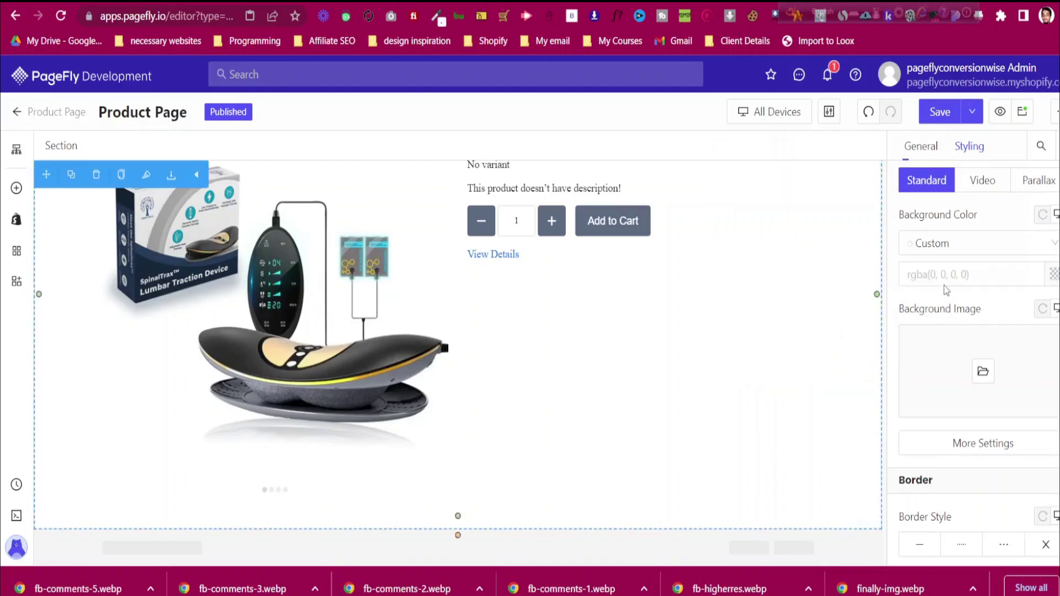
{"action": "key", "text": "ctrl+v"}
{"action": "scroll", "coordinate": [399, 405], "scroll_direction": "up", "scroll_amount": 6}
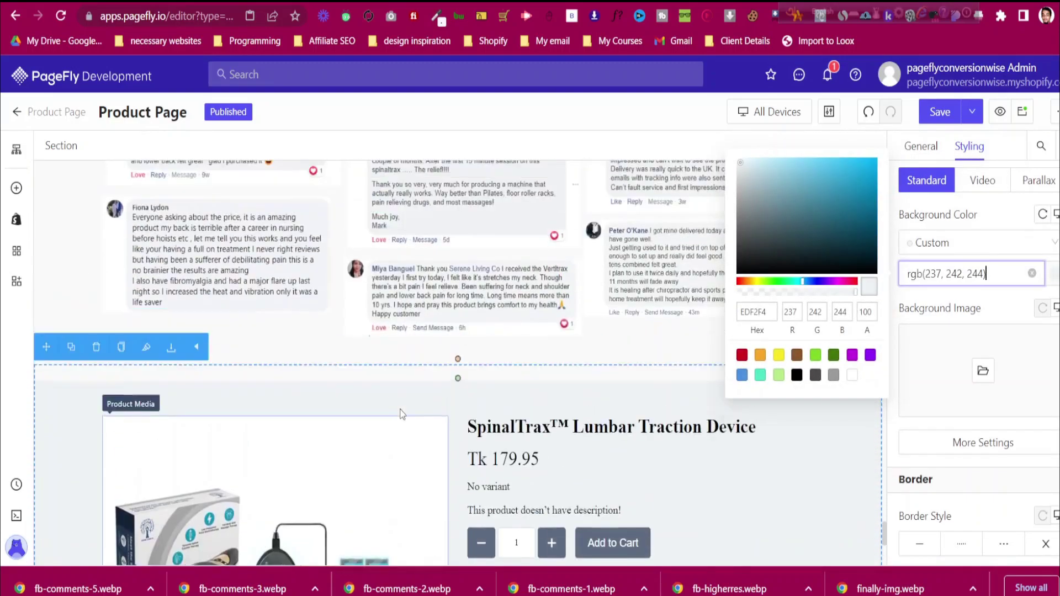
Set the Media List of the product media element to Image
{"action": "scroll", "coordinate": [390, 371], "scroll_direction": "down", "scroll_amount": 5}
{"action": "left_click", "coordinate": [390, 371]}
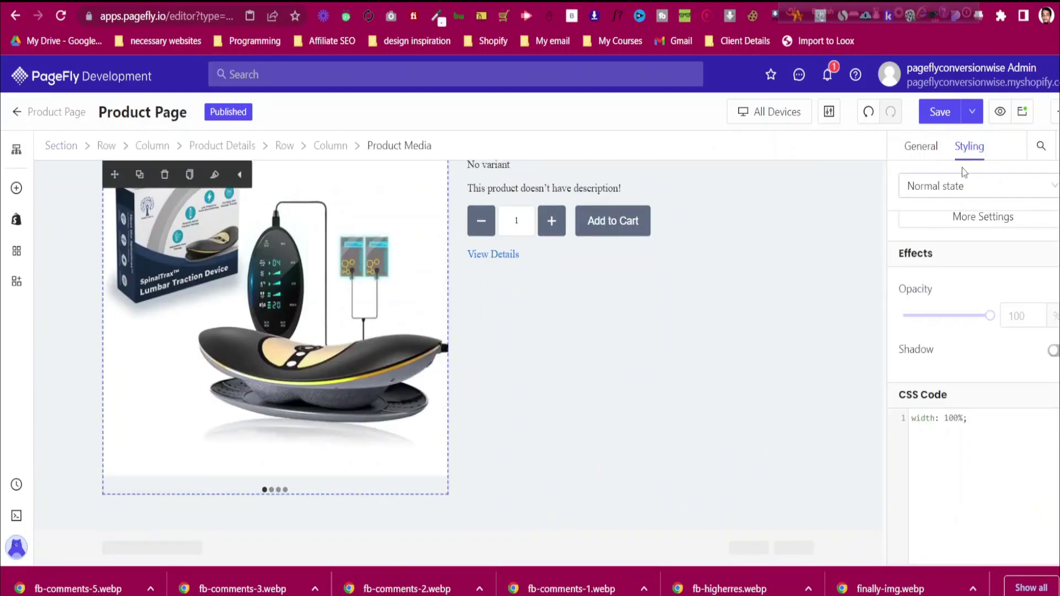
{"action": "left_click", "coordinate": [921, 149]}
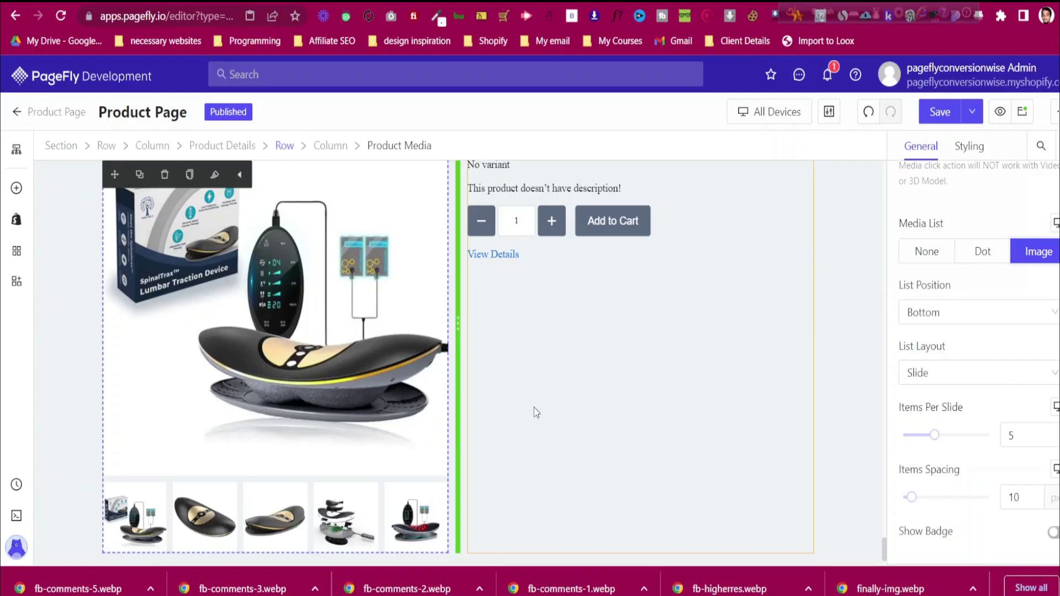
Set the product details section's top and bottom padding to 50 px
{"action": "scroll", "coordinate": [521, 407], "scroll_direction": "up", "scroll_amount": 4}
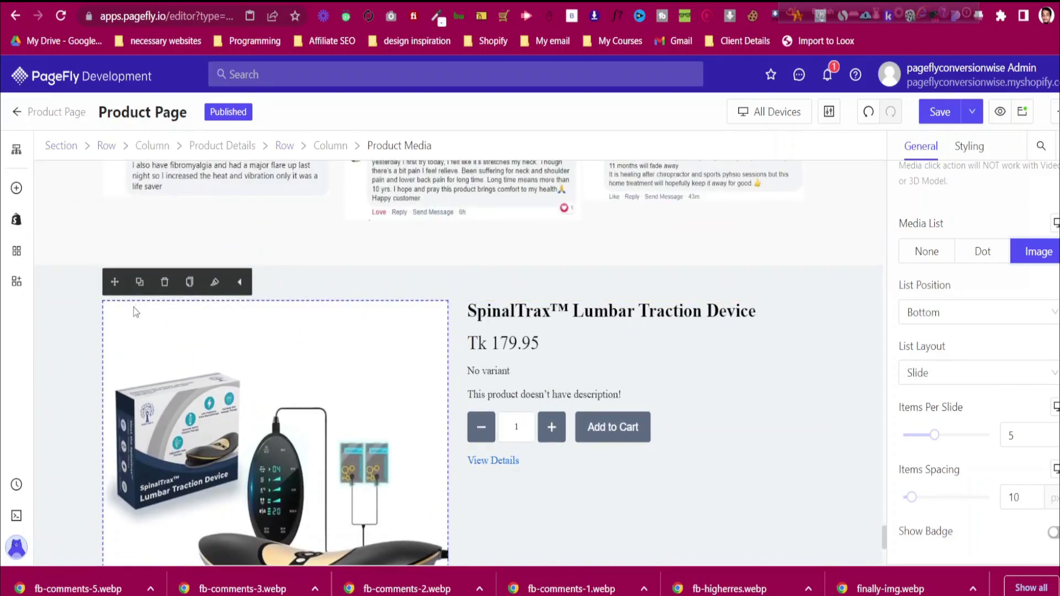
{"action": "left_click", "coordinate": [70, 311]}
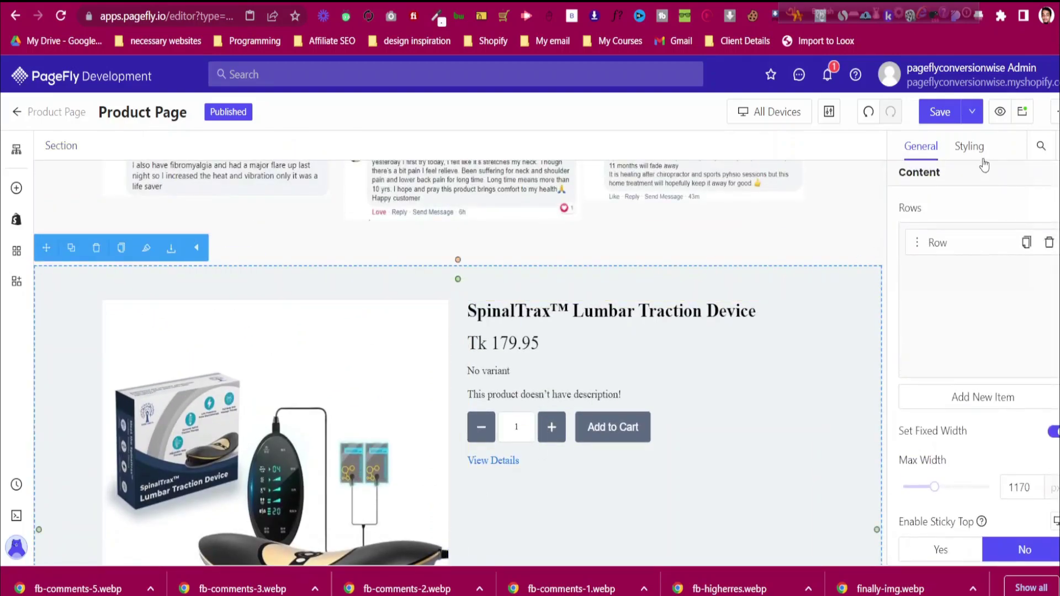
{"action": "left_click", "coordinate": [970, 147]}
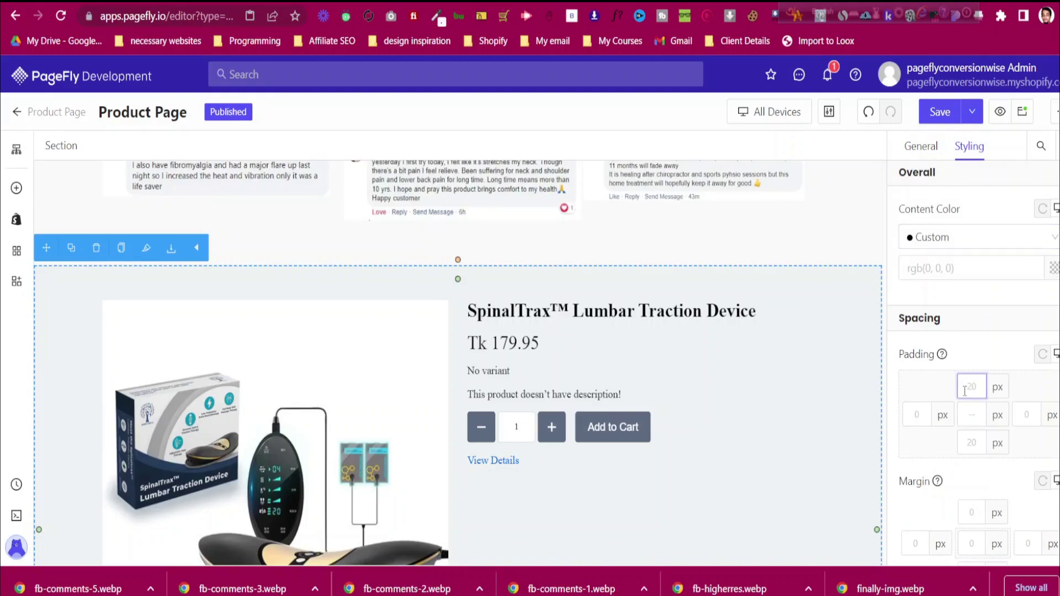
{"action": "left_click", "coordinate": [965, 391]}
{"action": "type", "text": "50"}
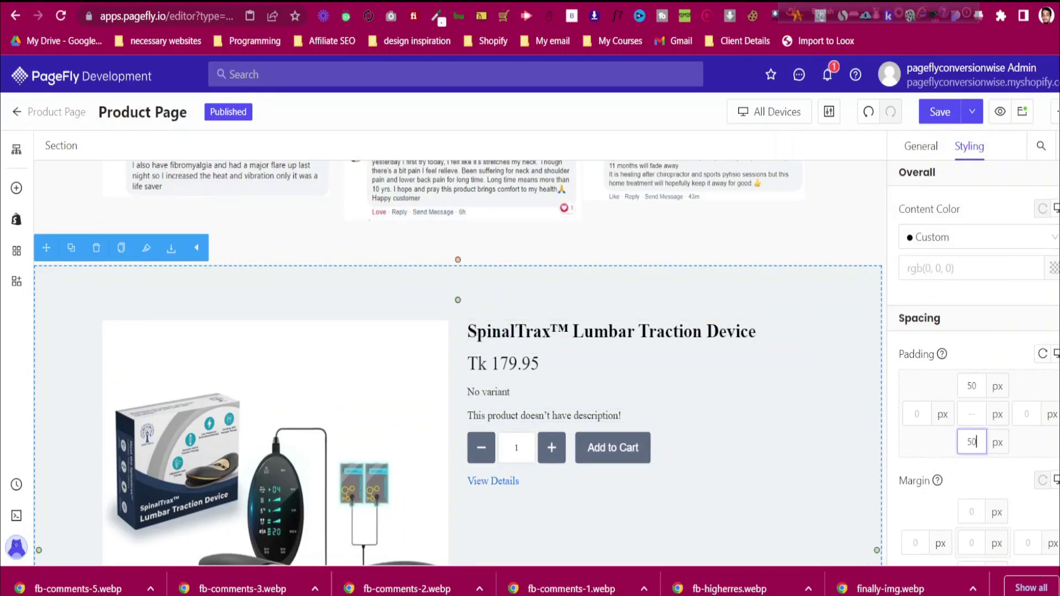
Check the reference page's product block, then duplicate the reviews section's star rating block and place the copy above the product title
{"action": "left_click", "coordinate": [523, 2]}
{"action": "scroll", "coordinate": [595, 209], "scroll_direction": "up", "scroll_amount": 2}
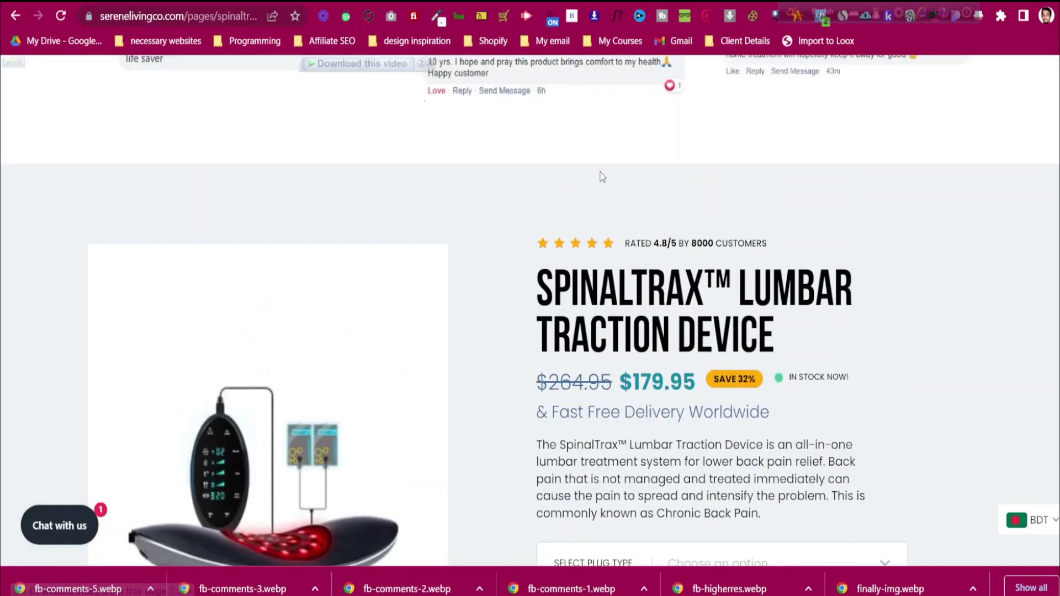
{"action": "left_click", "coordinate": [497, 2]}
{"action": "scroll", "coordinate": [588, 343], "scroll_direction": "up", "scroll_amount": 10}
{"action": "scroll", "coordinate": [595, 349], "scroll_direction": "down", "scroll_amount": 1}
{"action": "scroll", "coordinate": [597, 353], "scroll_direction": "down", "scroll_amount": 2}
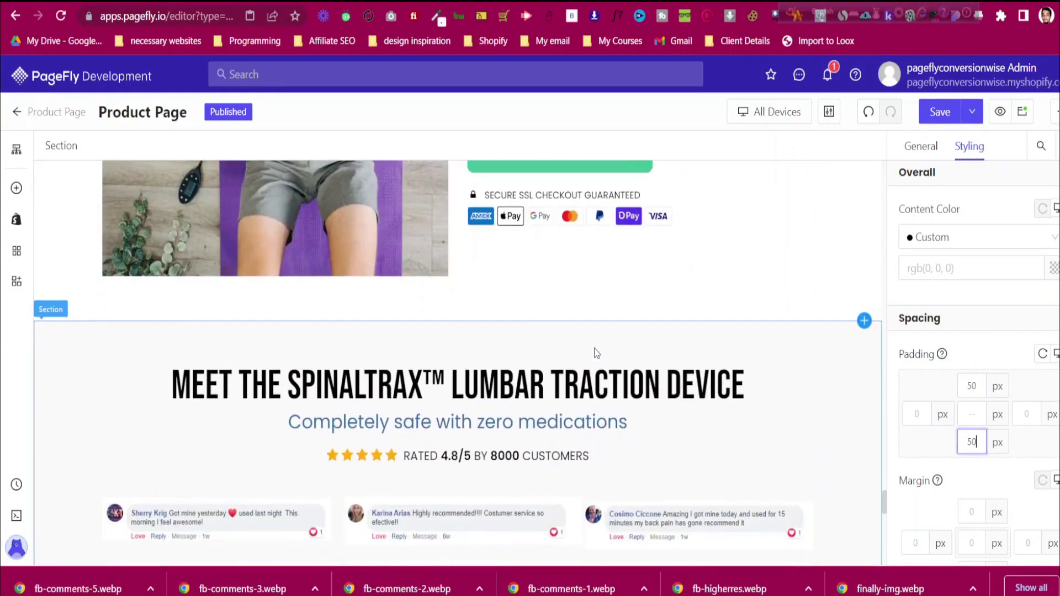
{"action": "left_click", "coordinate": [645, 461]}
{"action": "left_click", "coordinate": [140, 419]}
{"action": "left_click_drag", "start_coordinate": [114, 418], "coordinate": [635, 246]}
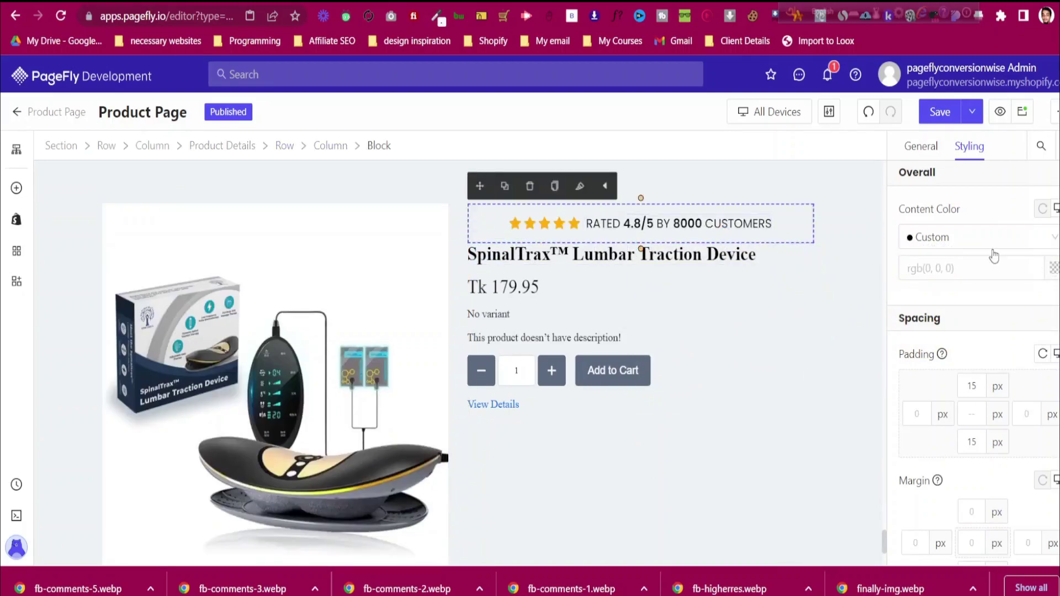
Left-align the rating block above the product title by clearing its Justify Content option, keeping Align Items at Center
{"action": "scroll", "coordinate": [968, 332], "scroll_direction": "down", "scroll_amount": 10}
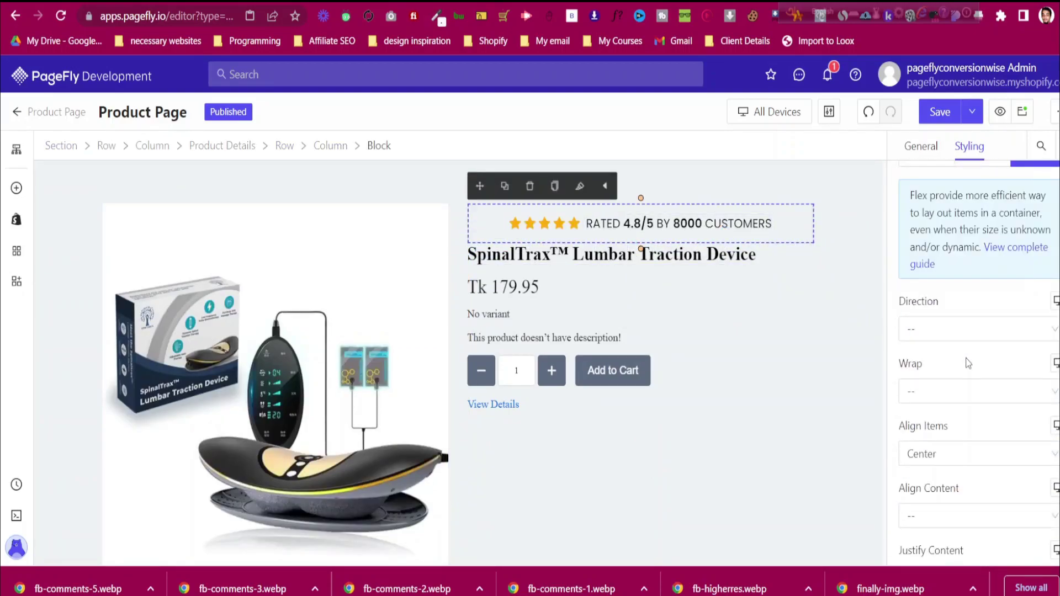
{"action": "scroll", "coordinate": [966, 370], "scroll_direction": "down", "scroll_amount": 2}
{"action": "left_click", "coordinate": [942, 381]}
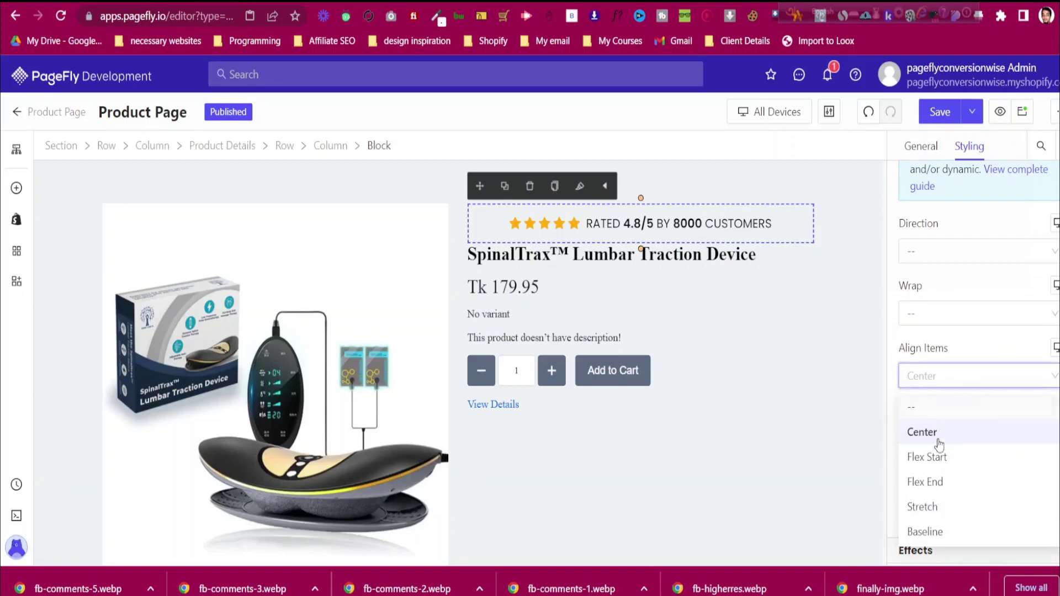
{"action": "left_click", "coordinate": [936, 409]}
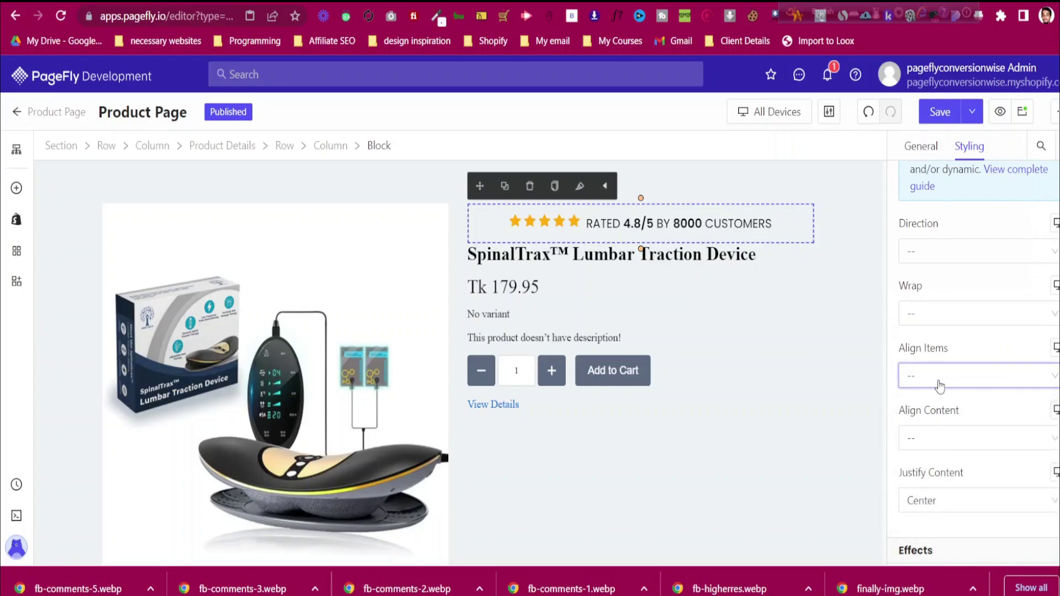
{"action": "left_click", "coordinate": [940, 385]}
{"action": "left_click", "coordinate": [940, 433]}
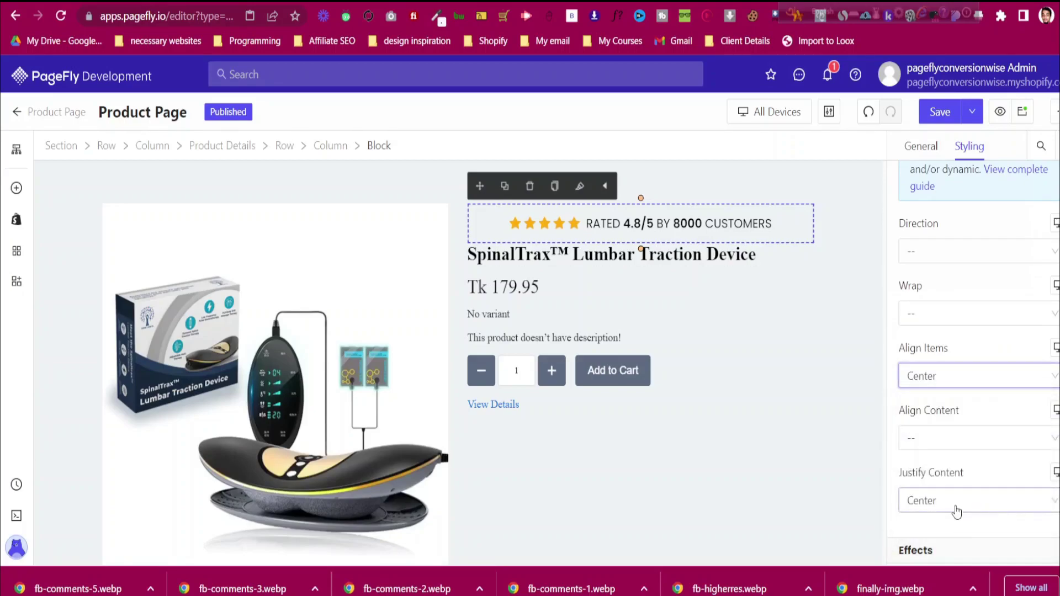
{"action": "left_click", "coordinate": [958, 512]}
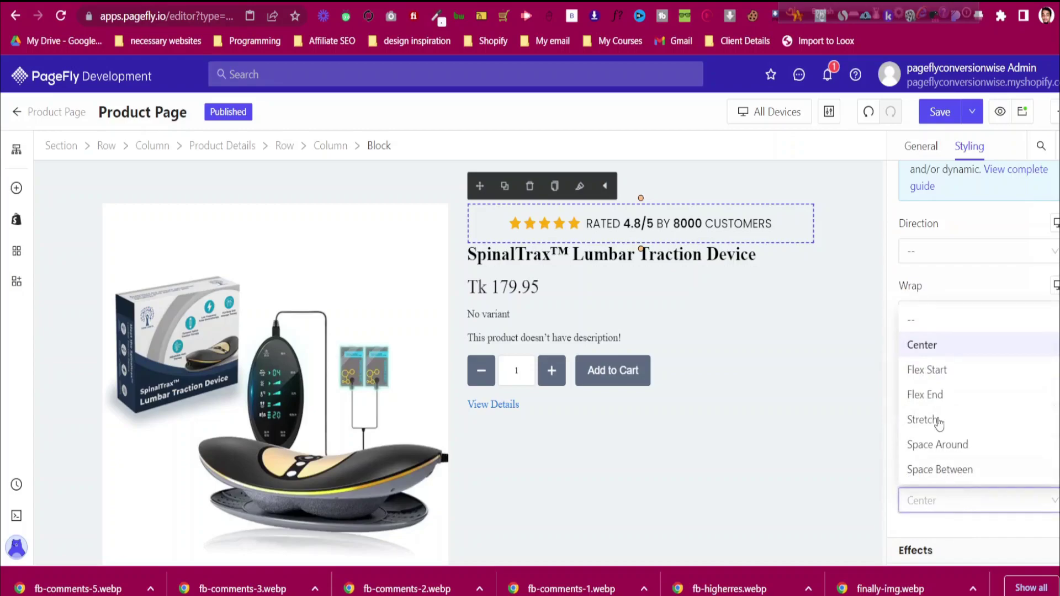
{"action": "left_click", "coordinate": [936, 327]}
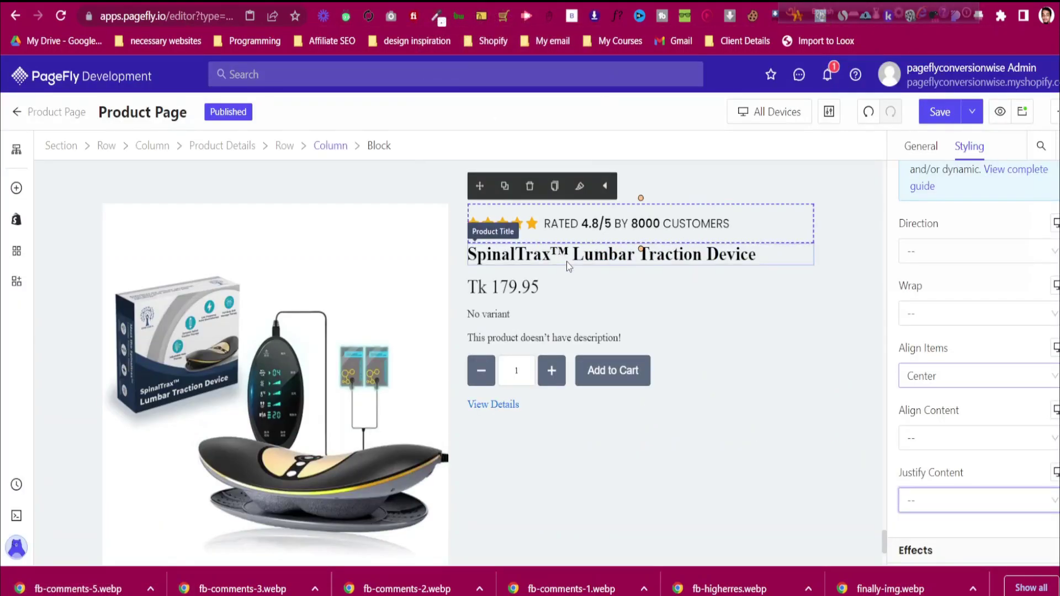
Set the product title's font family to Bebas Neue and its font size to 60 px
{"action": "left_click", "coordinate": [567, 262]}
{"action": "scroll", "coordinate": [1006, 335], "scroll_direction": "up", "scroll_amount": 8}
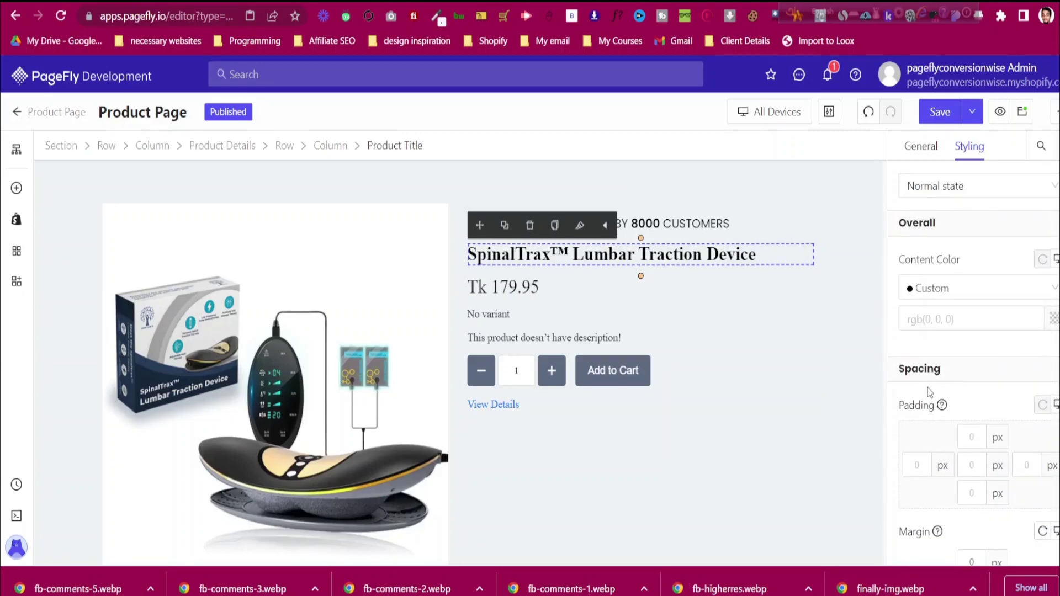
{"action": "scroll", "coordinate": [1005, 380], "scroll_direction": "down", "scroll_amount": 10}
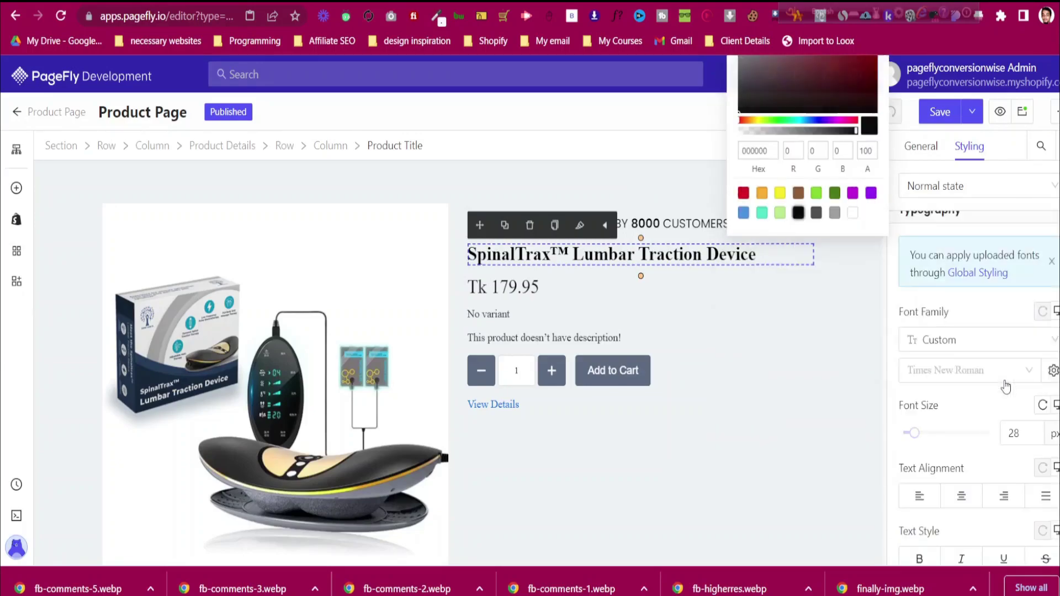
{"action": "scroll", "coordinate": [1006, 381], "scroll_direction": "up", "scroll_amount": 3}
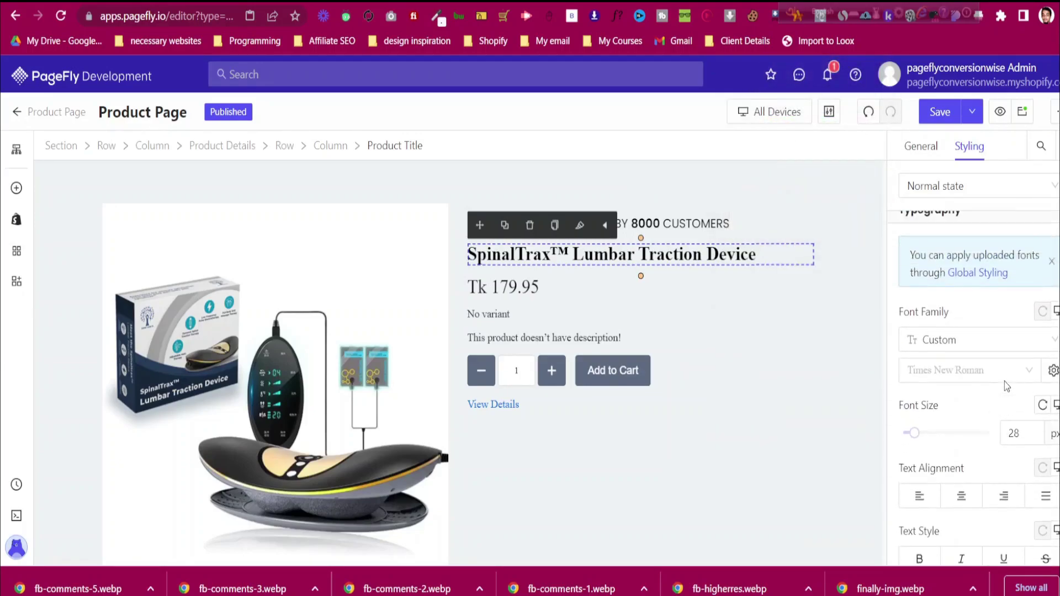
{"action": "left_click", "coordinate": [968, 371]}
{"action": "left_click", "coordinate": [958, 479]}
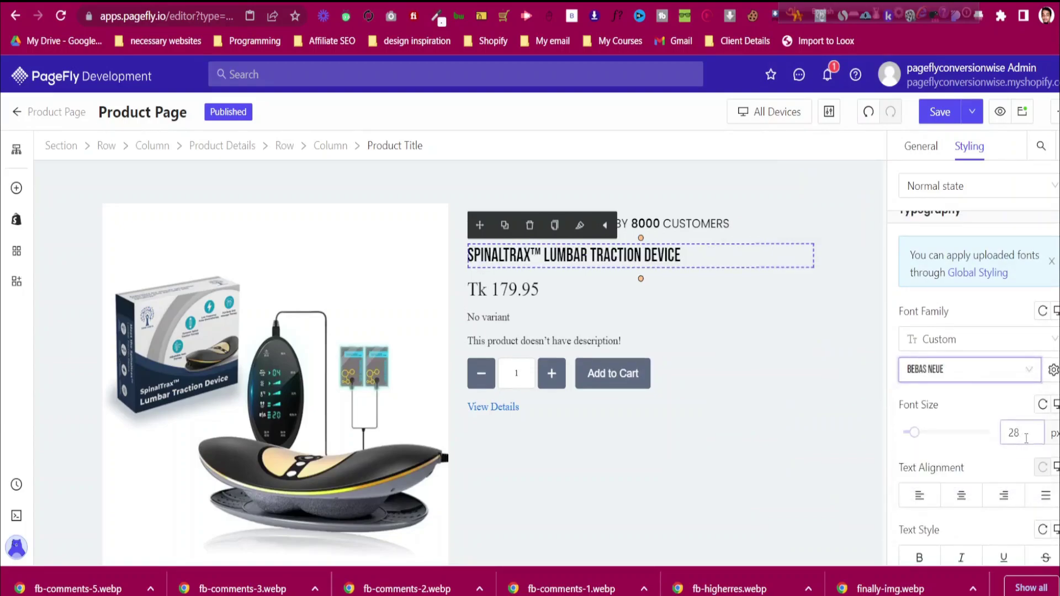
{"action": "double_click", "coordinate": [1026, 438]}
{"action": "type", "text": "60"}
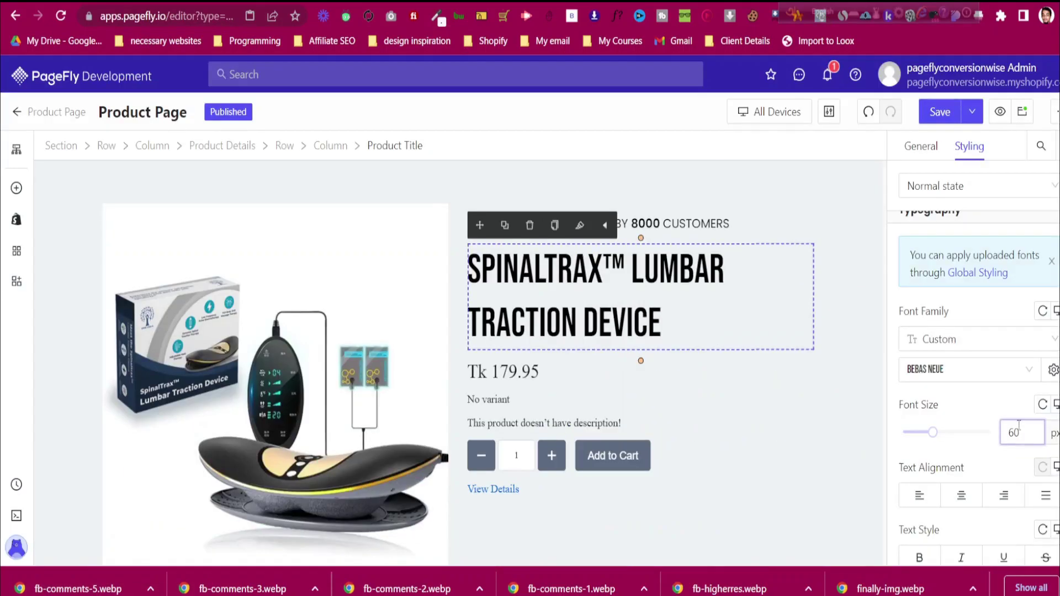
{"action": "key", "text": "Down"}
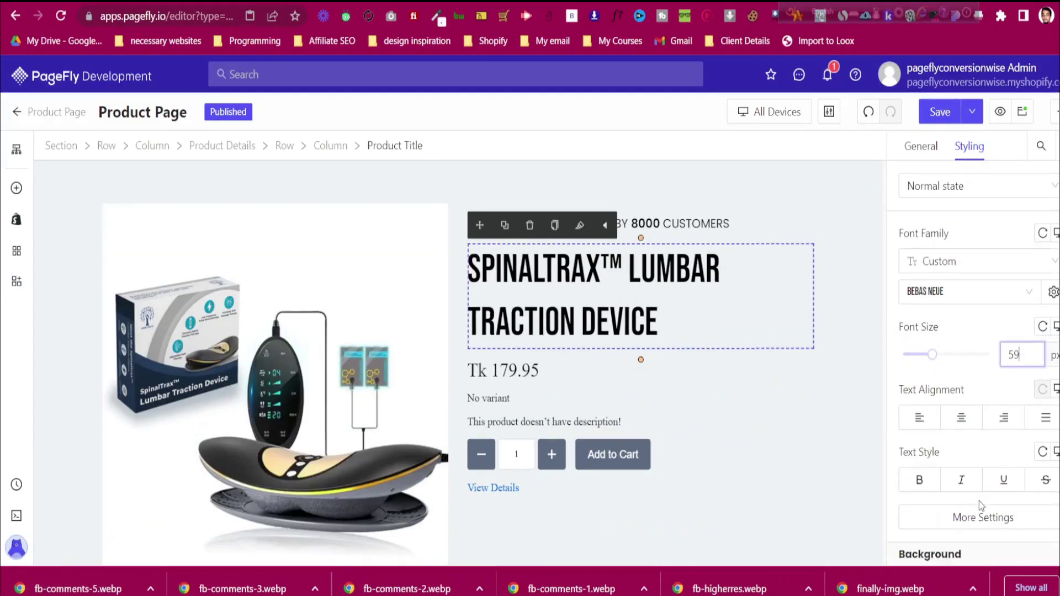
{"action": "key", "text": "Up"}
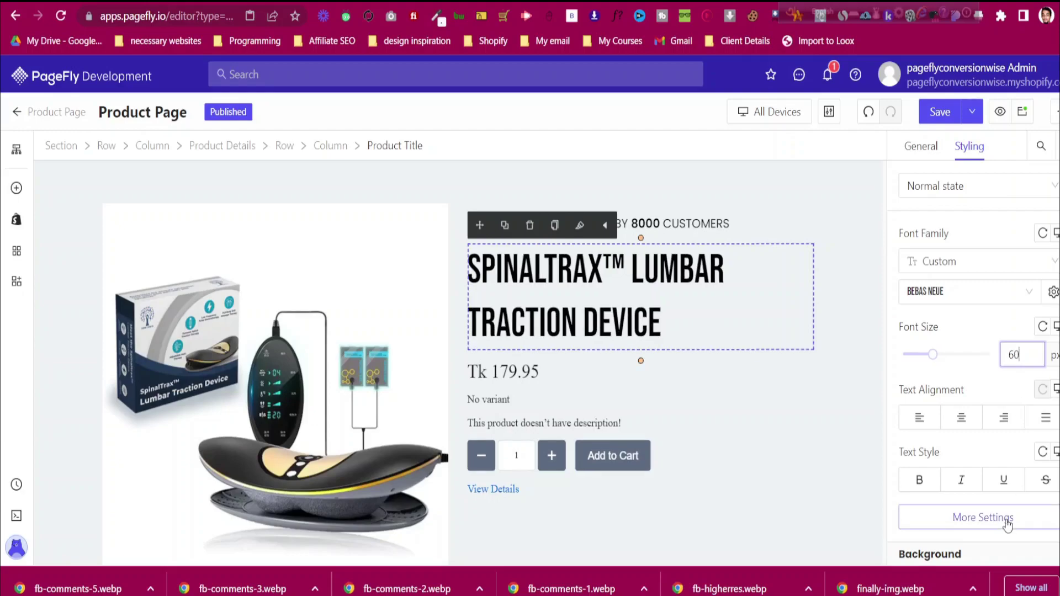
Set the product title's line height to 1.1 em
{"action": "left_click", "coordinate": [1008, 531]}
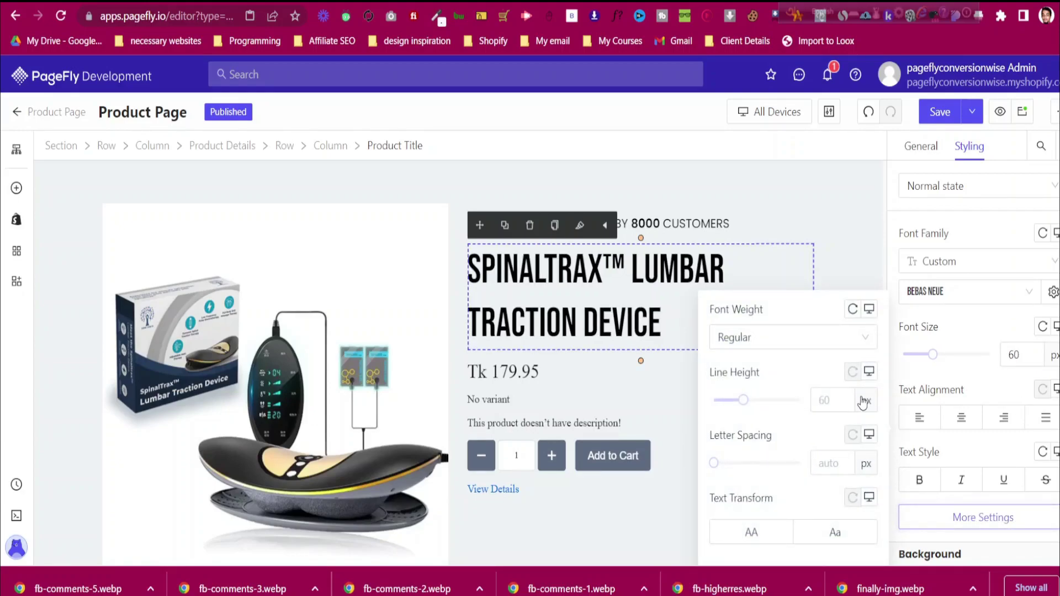
{"action": "left_click", "coordinate": [867, 461]}
{"action": "left_click", "coordinate": [868, 454]}
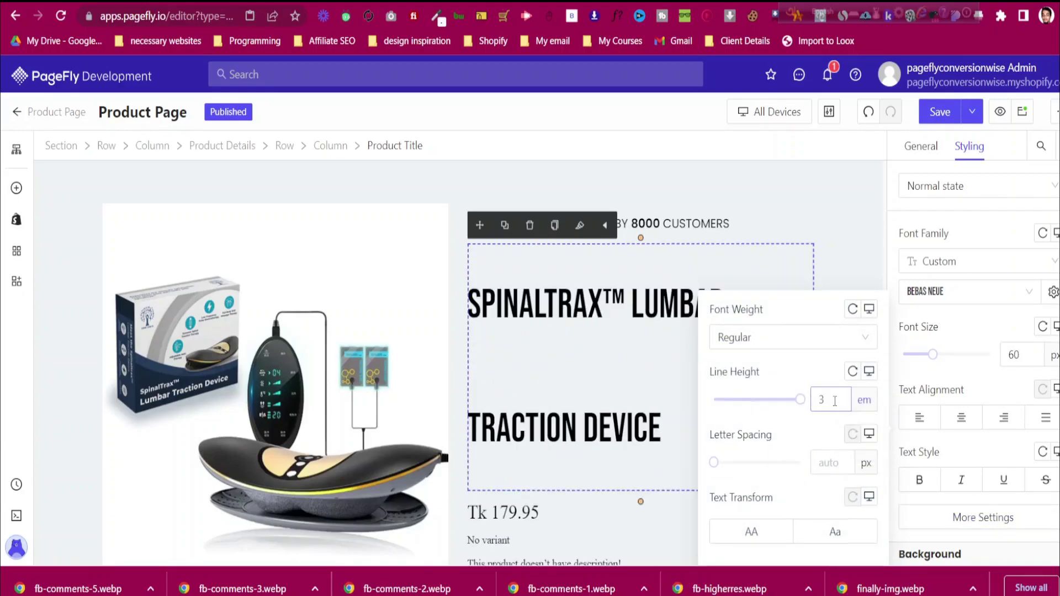
{"action": "key", "text": "BackSpace"}
{"action": "type", "text": "1"}
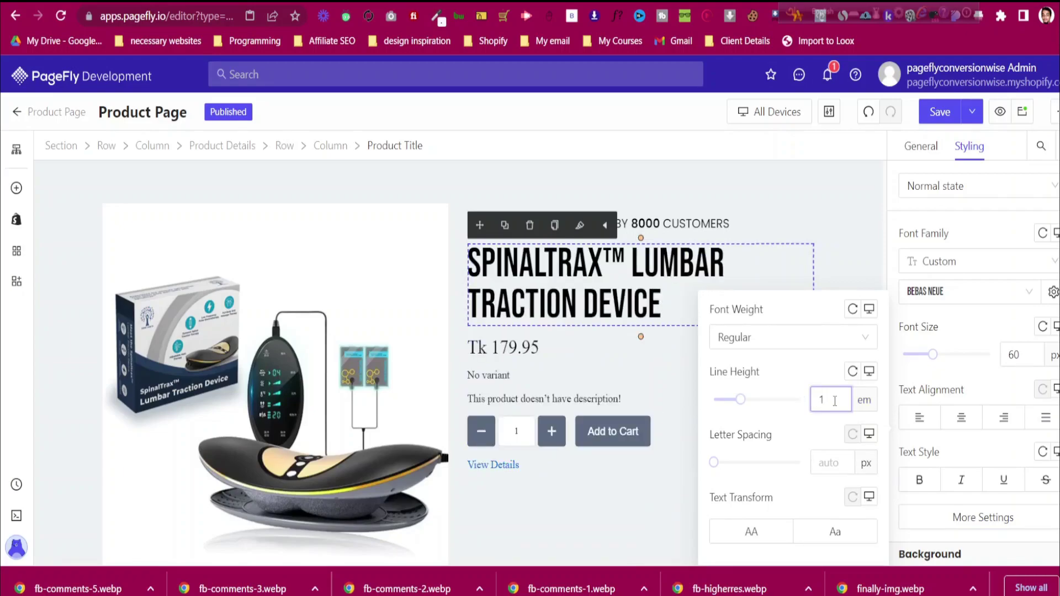
{"action": "type", "text": ".1"}
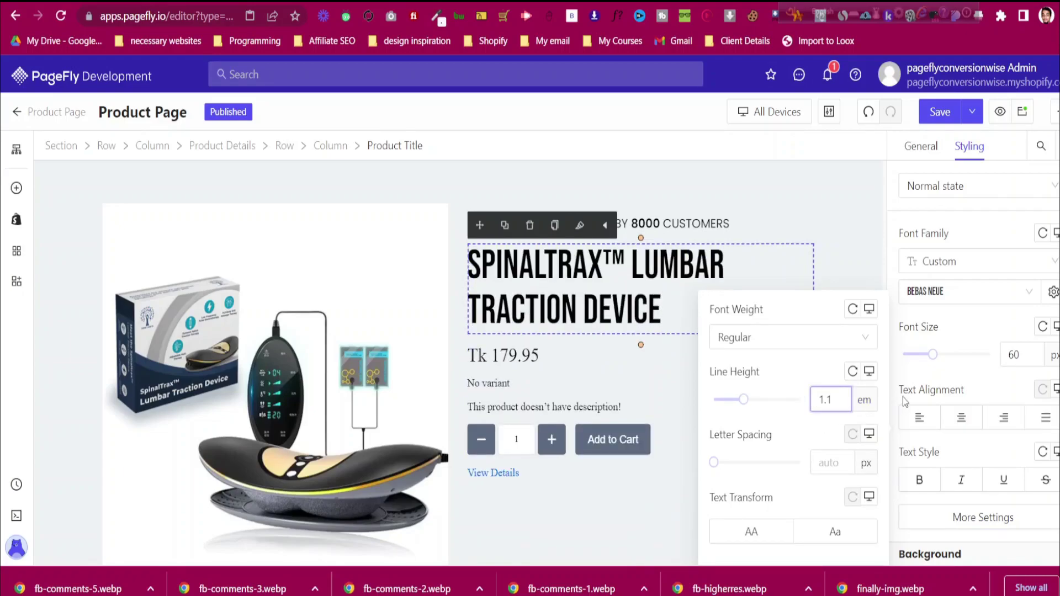
{"action": "left_click", "coordinate": [997, 522]}
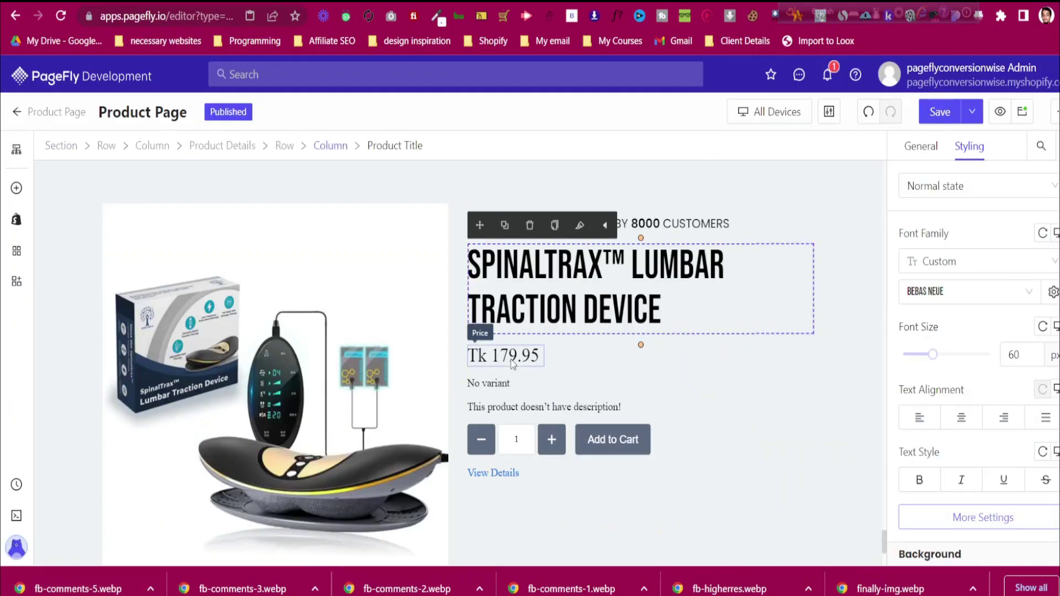
Set the product price to display both the sale and compare-at prices, with the struck-through compare-at price placed before the sale price
{"action": "left_click", "coordinate": [505, 355]}
{"action": "left_click", "coordinate": [400, 145]}
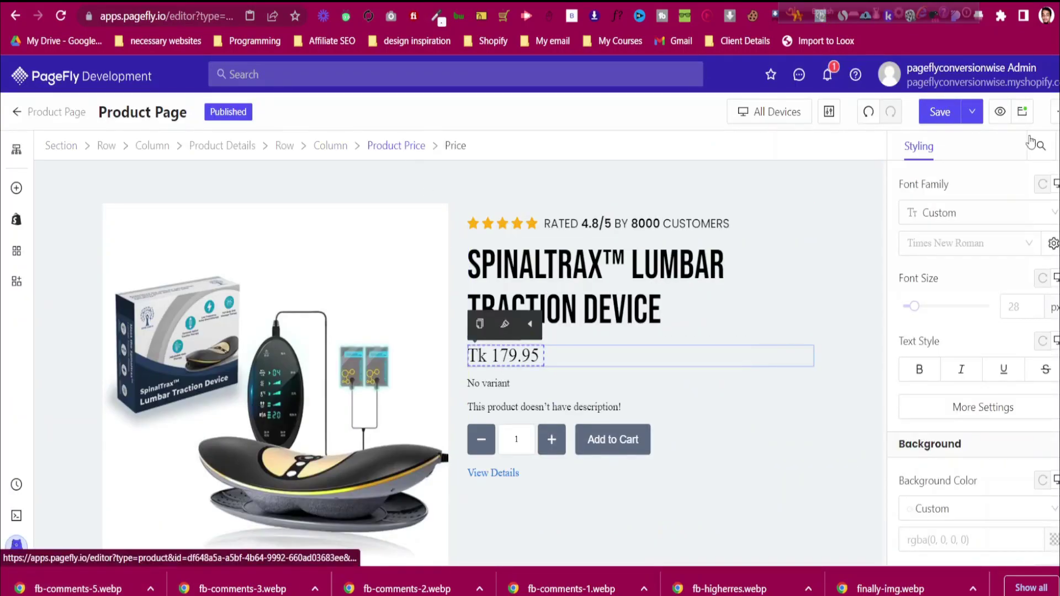
{"action": "left_click", "coordinate": [923, 147]}
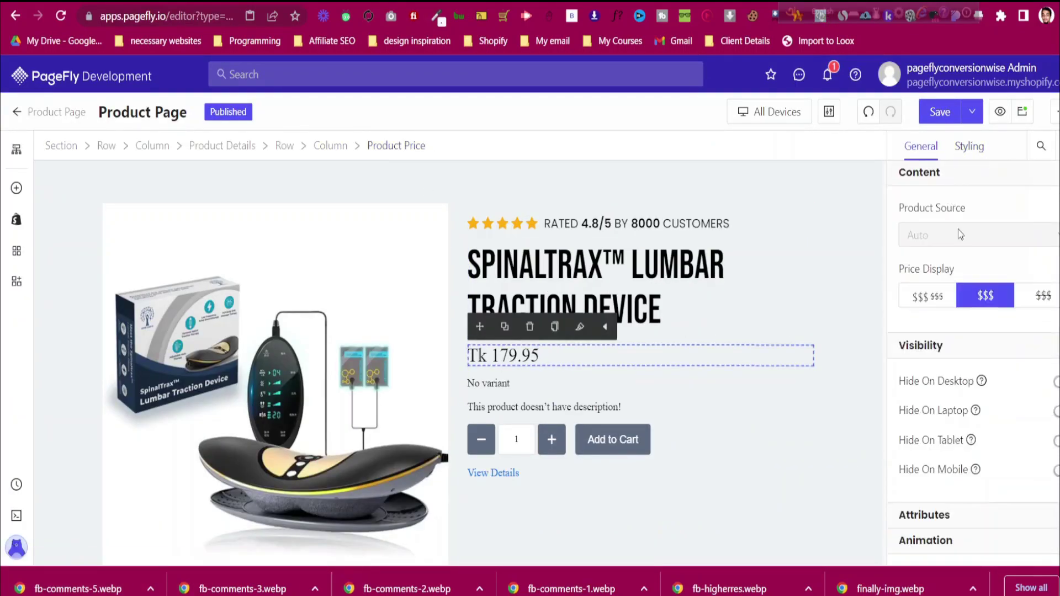
{"action": "left_click", "coordinate": [935, 305]}
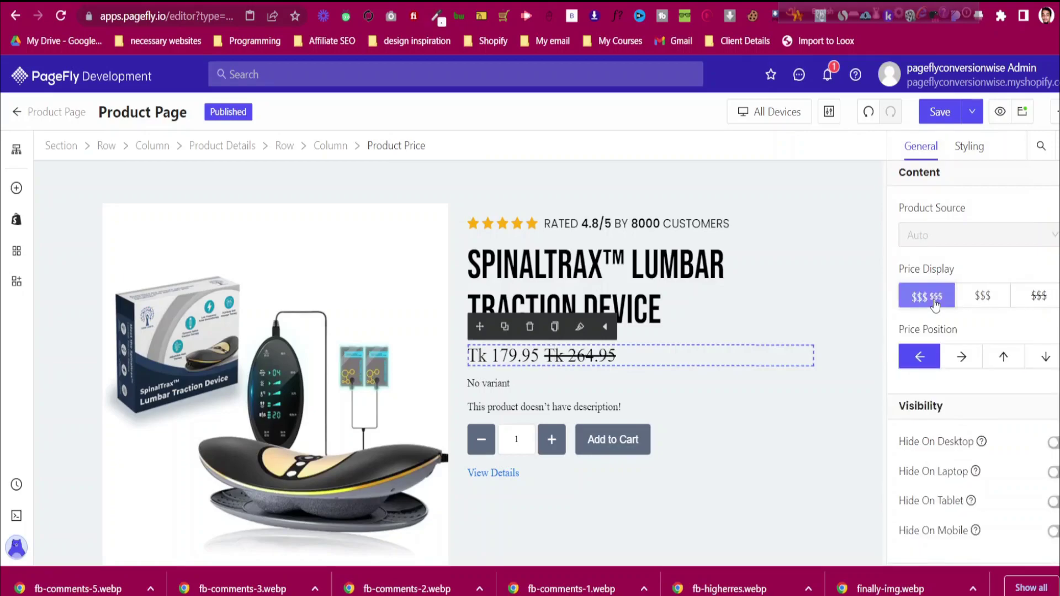
{"action": "left_click", "coordinate": [958, 358]}
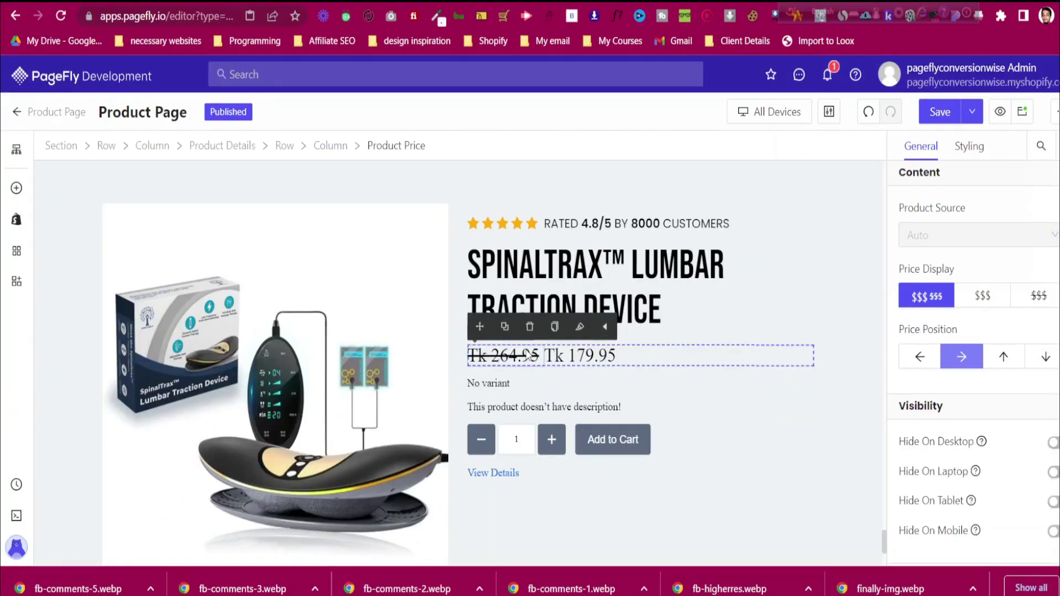
{"action": "left_click", "coordinate": [917, 356]}
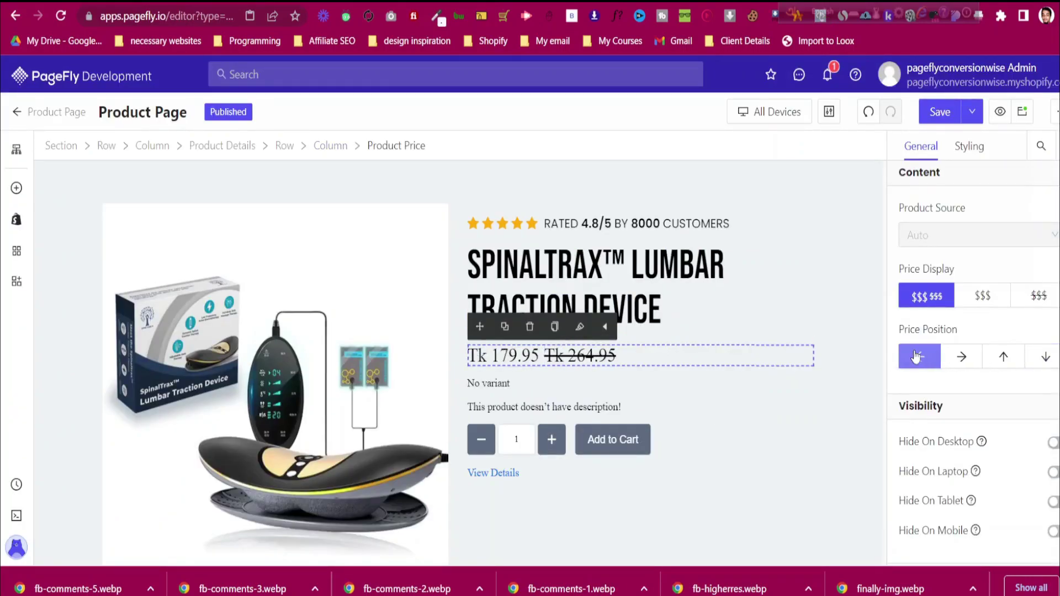
{"action": "left_click", "coordinate": [960, 357]}
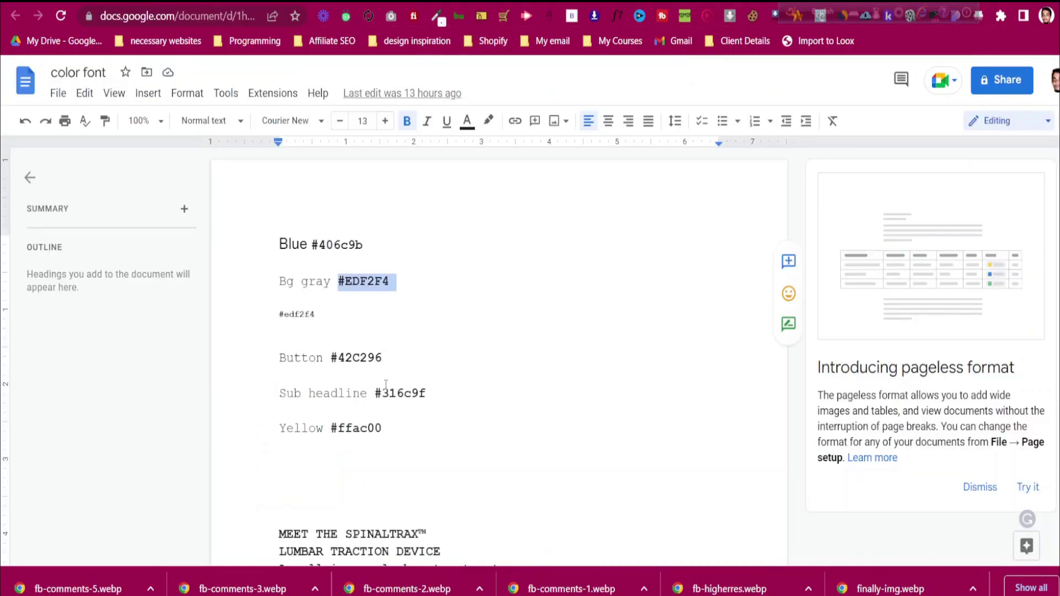
Copy the sub headline color #316c9f from the color font document and apply it as content color to the compare-at and sale prices
{"action": "left_click_drag", "start_coordinate": [375, 394], "coordinate": [427, 394]}
{"action": "key", "text": "ctrl+c"}
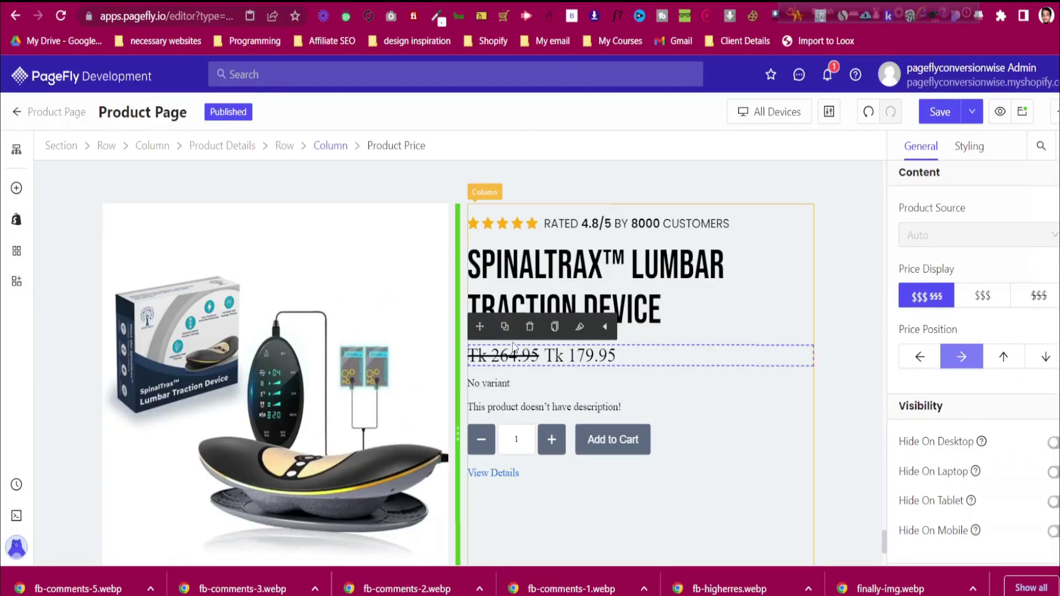
{"action": "left_click", "coordinate": [513, 352]}
{"action": "scroll", "coordinate": [993, 287], "scroll_direction": "up", "scroll_amount": 10}
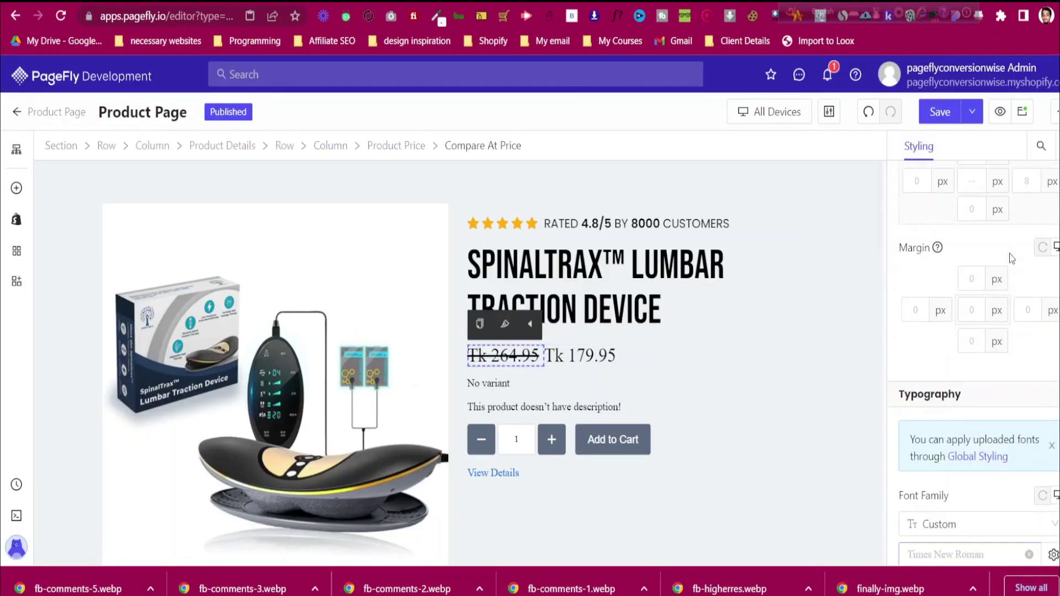
{"action": "left_click", "coordinate": [985, 268]}
{"action": "key", "text": "ctrl+v"}
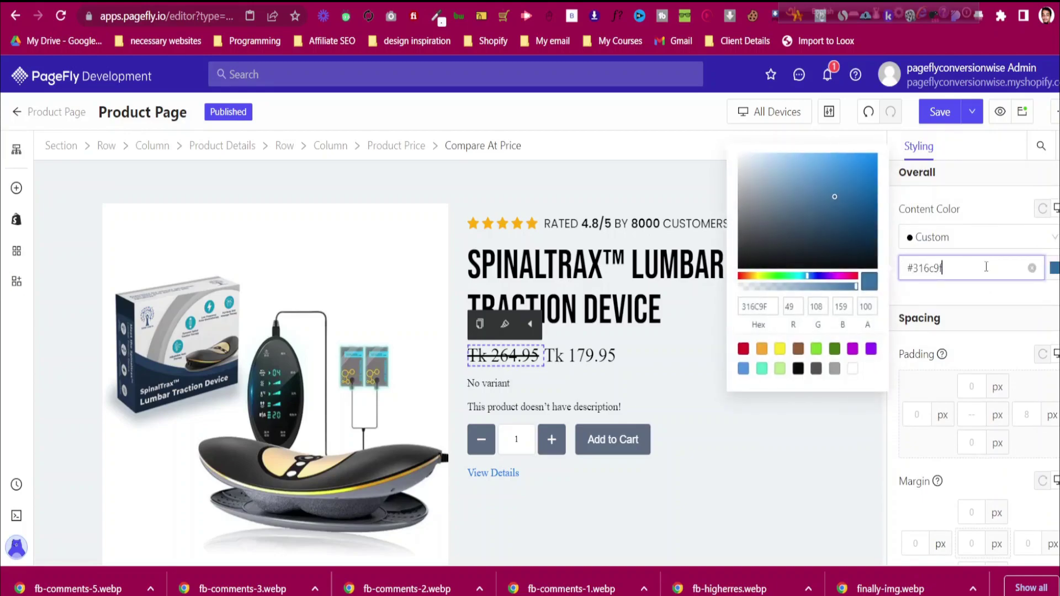
{"action": "left_click", "coordinate": [581, 355]}
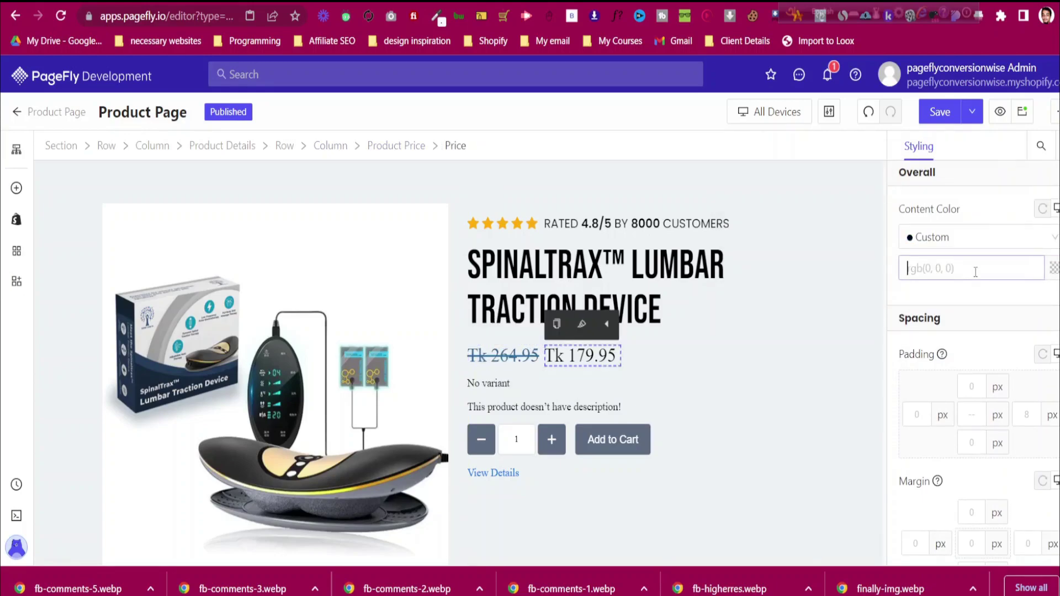
{"action": "left_click", "coordinate": [976, 270]}
{"action": "key", "text": "ctrl+v"}
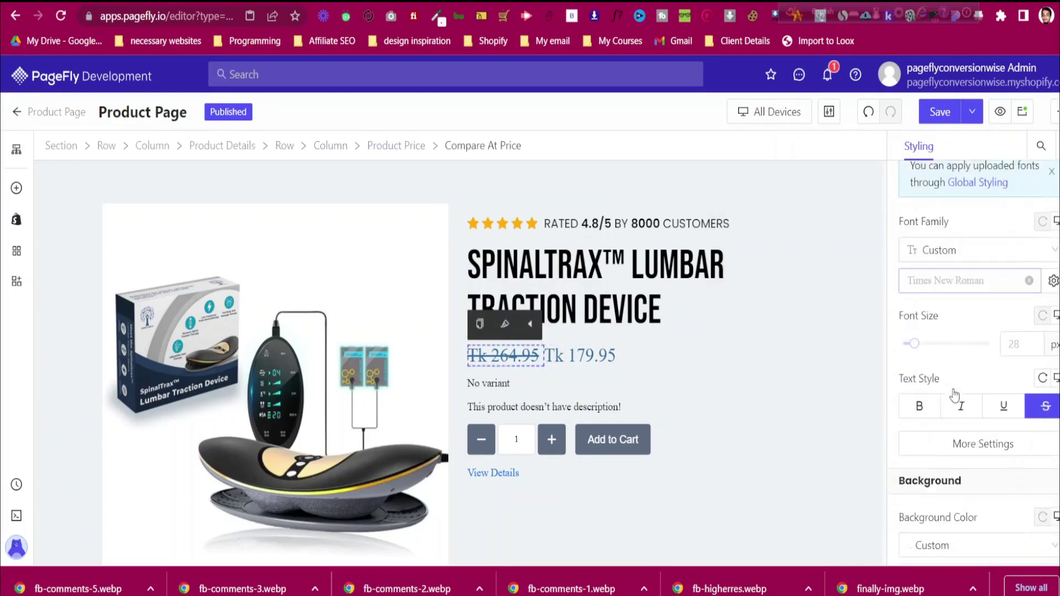
Try the compare-at price without its strikethrough and in bold
{"action": "scroll", "coordinate": [951, 304], "scroll_direction": "down", "scroll_amount": 3}
{"action": "left_click", "coordinate": [1048, 291]}
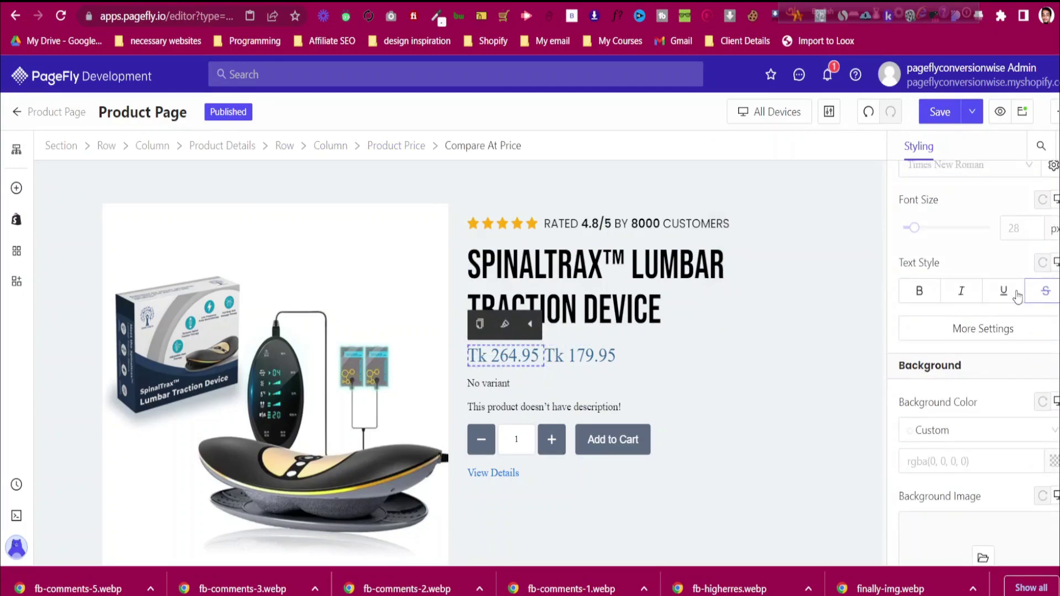
{"action": "left_click", "coordinate": [1048, 291]}
{"action": "left_click", "coordinate": [923, 292]}
{"action": "left_click", "coordinate": [926, 296]}
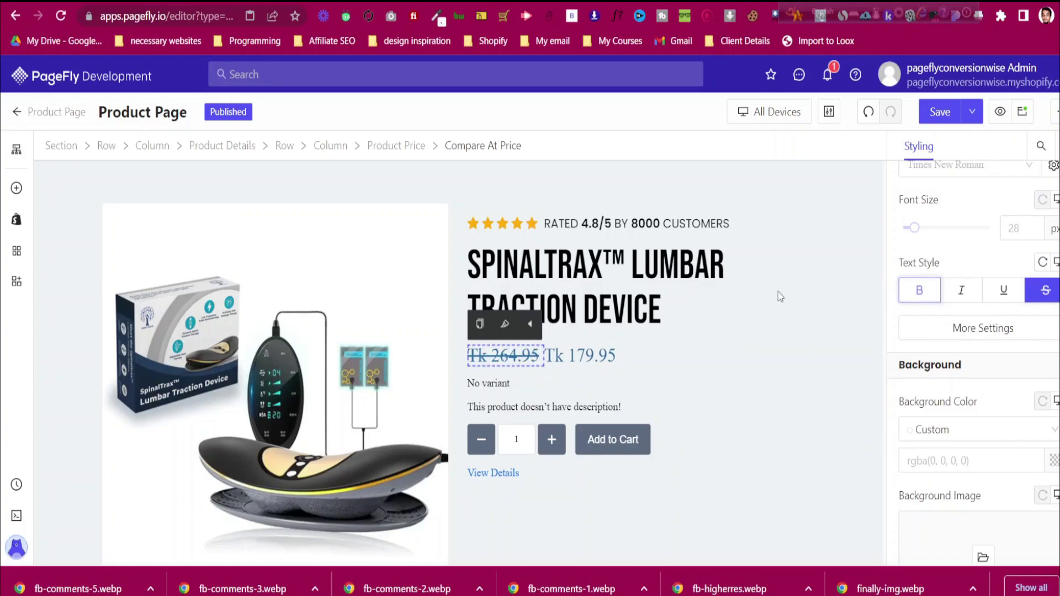
Make the sale price text bold
{"action": "left_click", "coordinate": [602, 355]}
{"action": "left_click", "coordinate": [920, 291]}
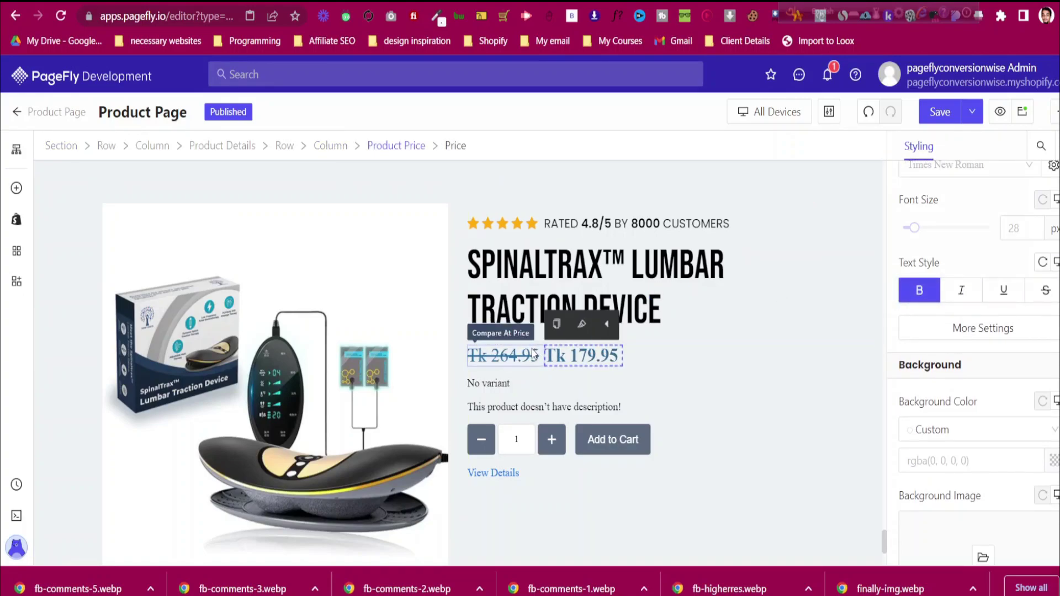
{"action": "left_click", "coordinate": [698, 322]}
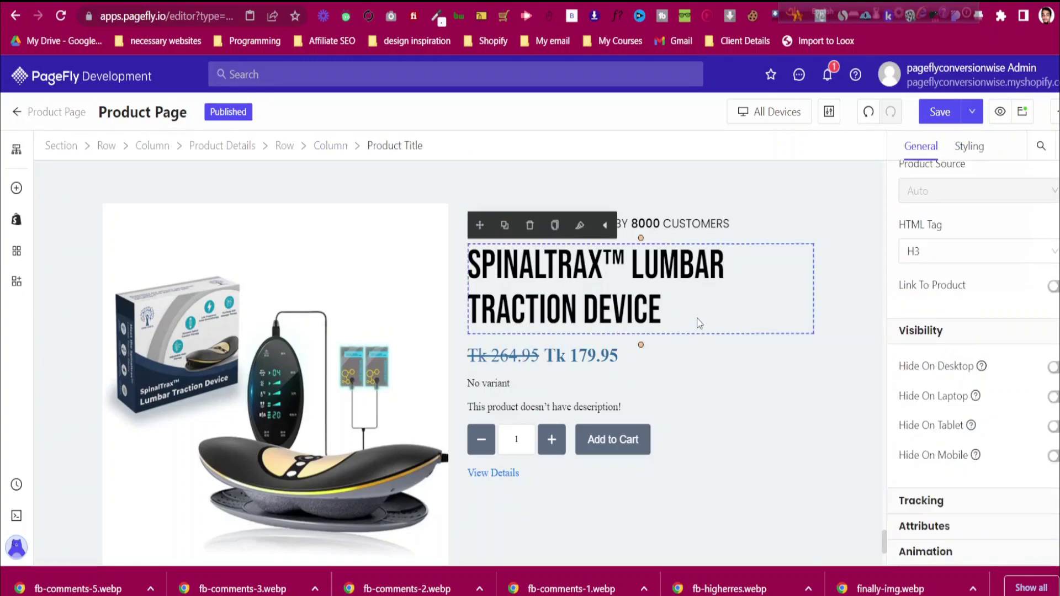
Check the reference page's price block and inspect the sale price's font with WhatFont
{"action": "left_click", "coordinate": [497, 2]}
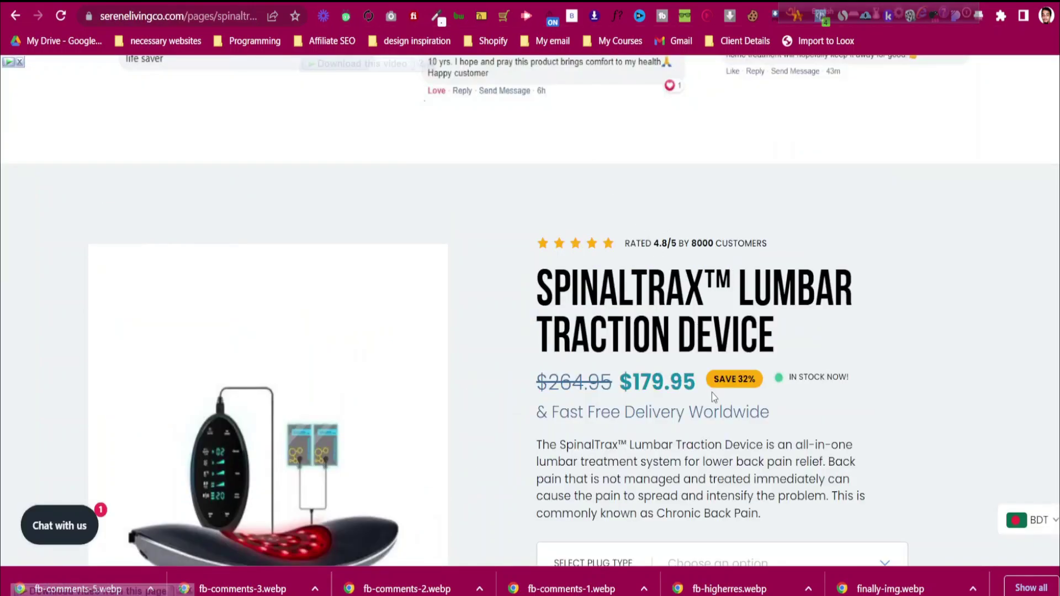
{"action": "left_click", "coordinate": [437, 1]}
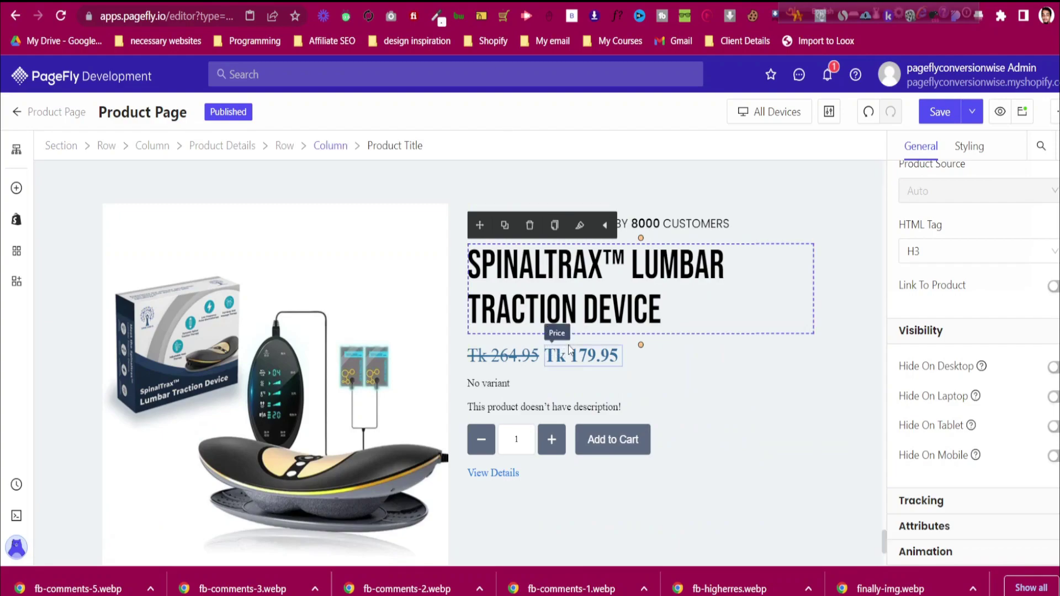
{"action": "left_click", "coordinate": [541, 2]}
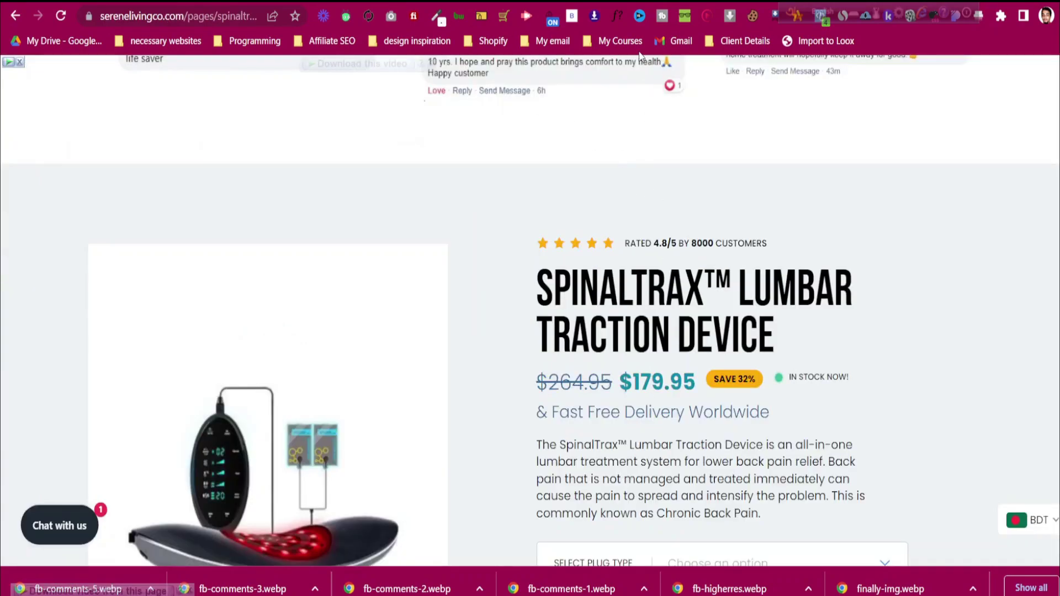
{"action": "left_click", "coordinate": [617, 15]}
{"action": "left_click", "coordinate": [658, 385]}
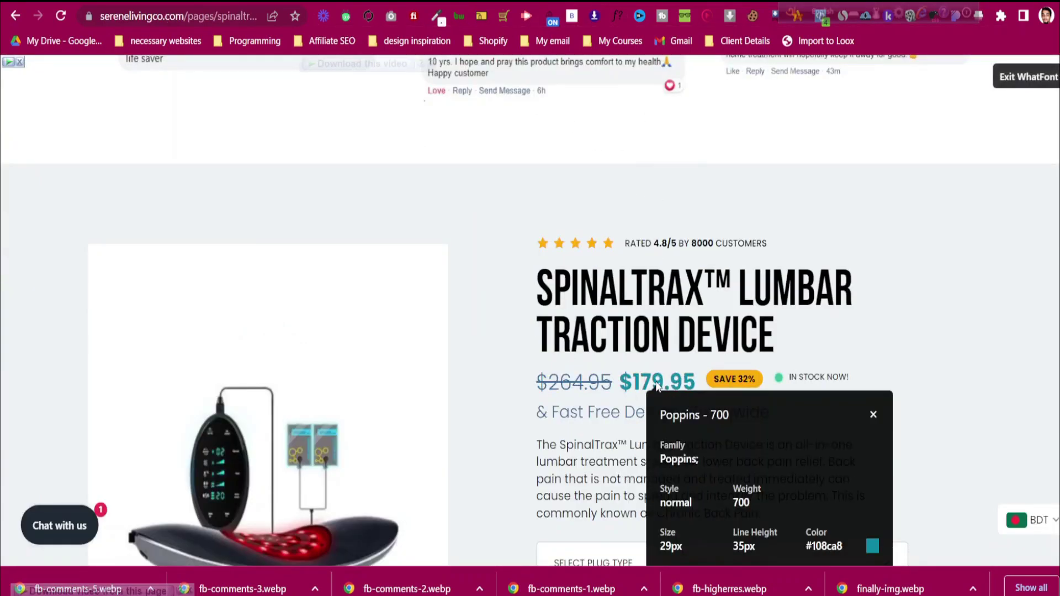
{"action": "left_click", "coordinate": [437, 2]}
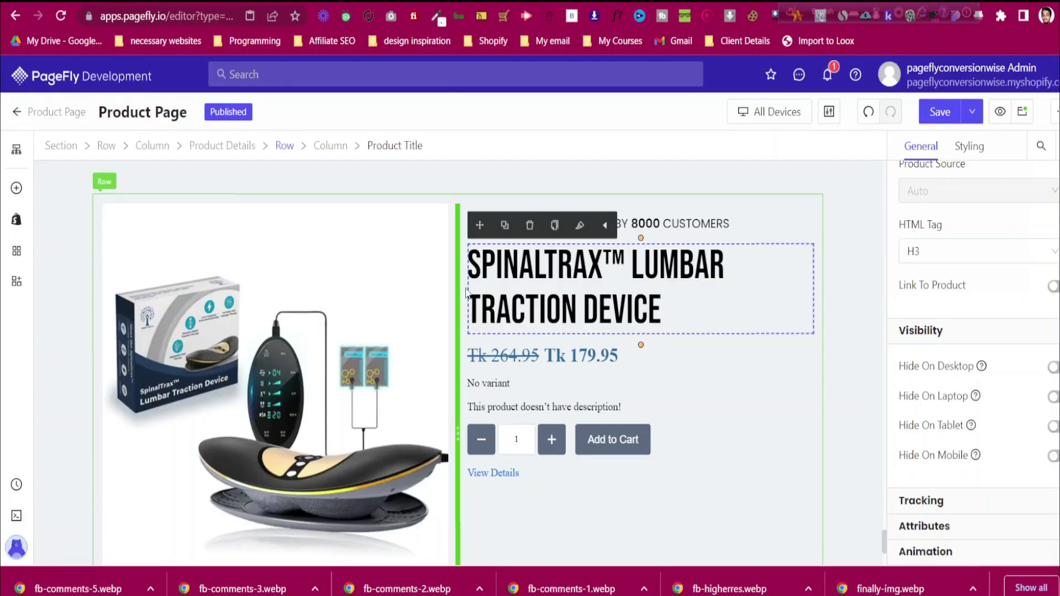
Set the font family of both the compare-at price and the sale price to Poppins
{"action": "left_click", "coordinate": [498, 352]}
{"action": "scroll", "coordinate": [961, 301], "scroll_direction": "up", "scroll_amount": 5}
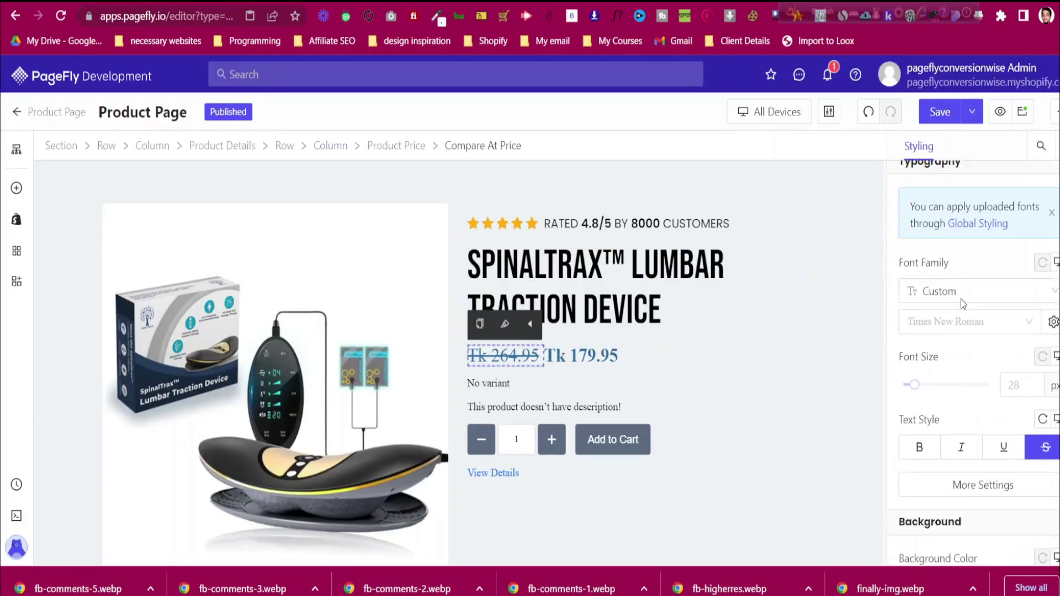
{"action": "scroll", "coordinate": [962, 303], "scroll_direction": "down", "scroll_amount": 1}
{"action": "left_click", "coordinate": [961, 277]}
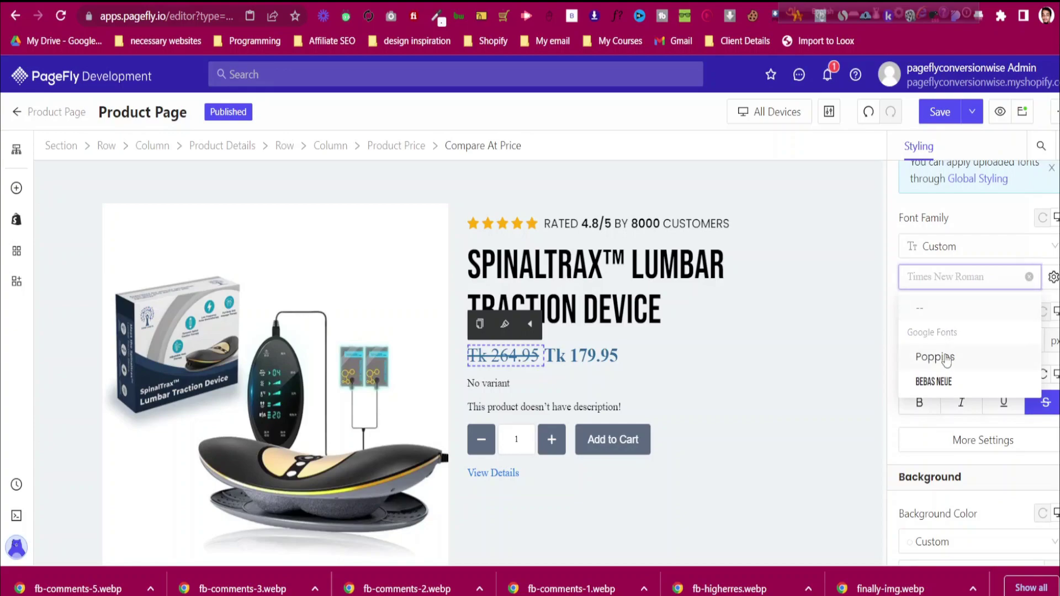
{"action": "left_click", "coordinate": [945, 356]}
{"action": "left_click", "coordinate": [591, 356]}
{"action": "left_click", "coordinate": [945, 276]}
{"action": "left_click", "coordinate": [937, 368]}
{"action": "left_click", "coordinate": [933, 411]}
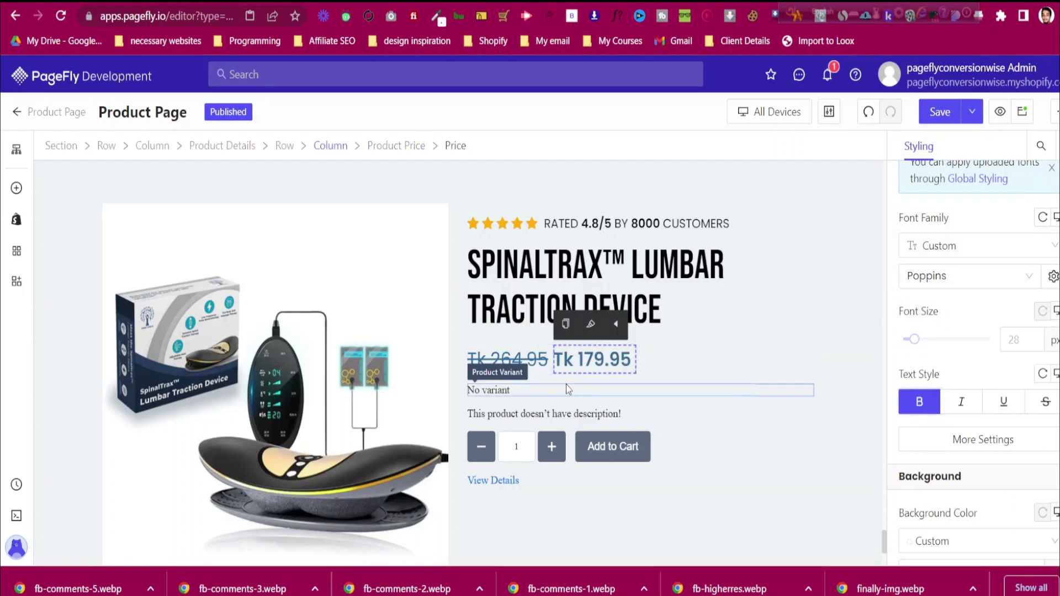
Set the compare-at price's font weight to Light
{"action": "left_click", "coordinate": [967, 441]}
{"action": "left_click", "coordinate": [769, 382]}
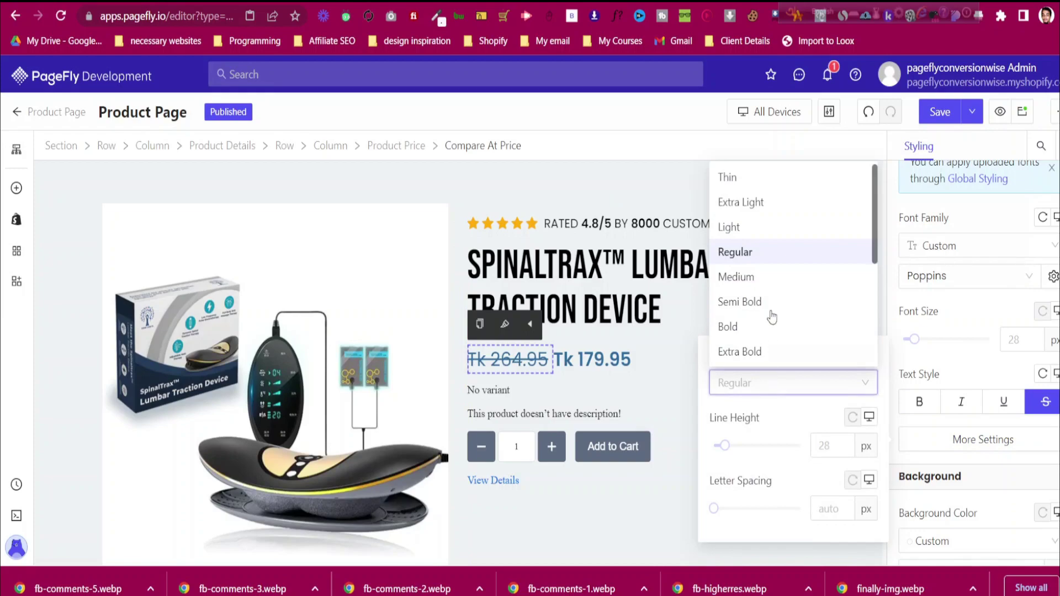
{"action": "left_click", "coordinate": [771, 228]}
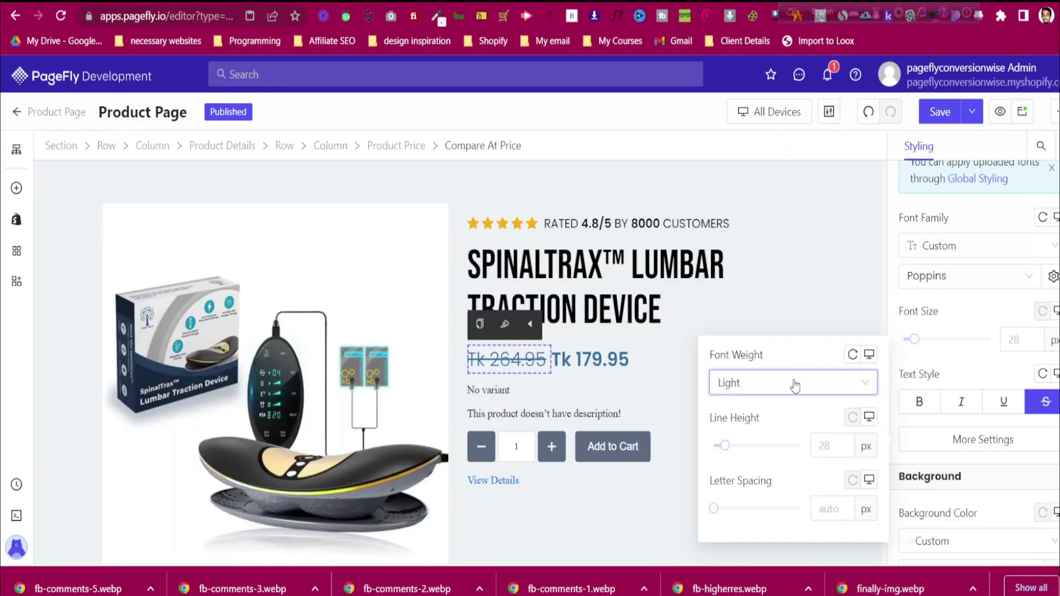
{"action": "left_click", "coordinate": [795, 390]}
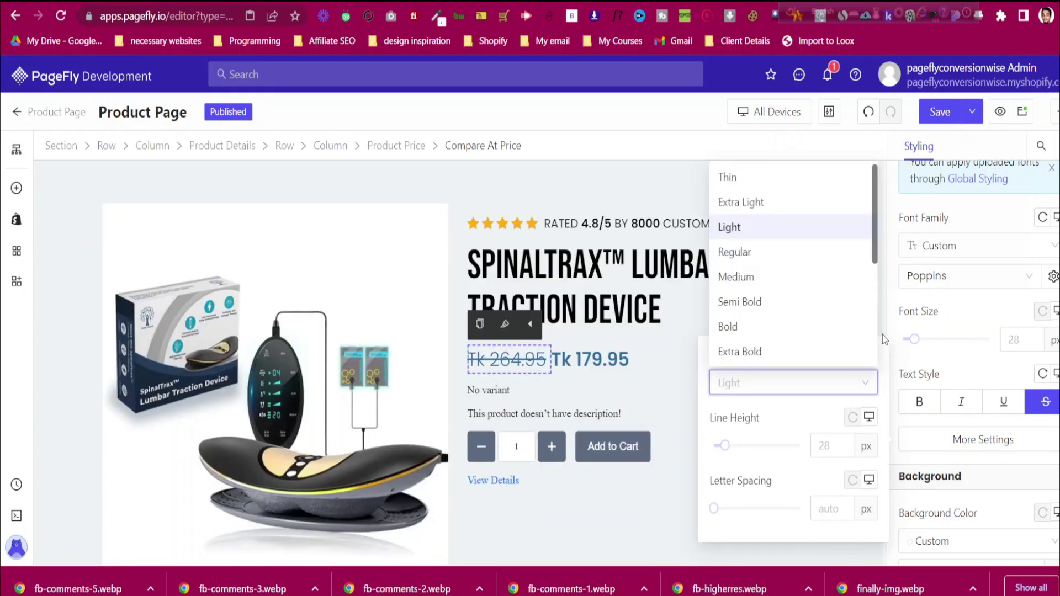
{"action": "left_click", "coordinate": [656, 362]}
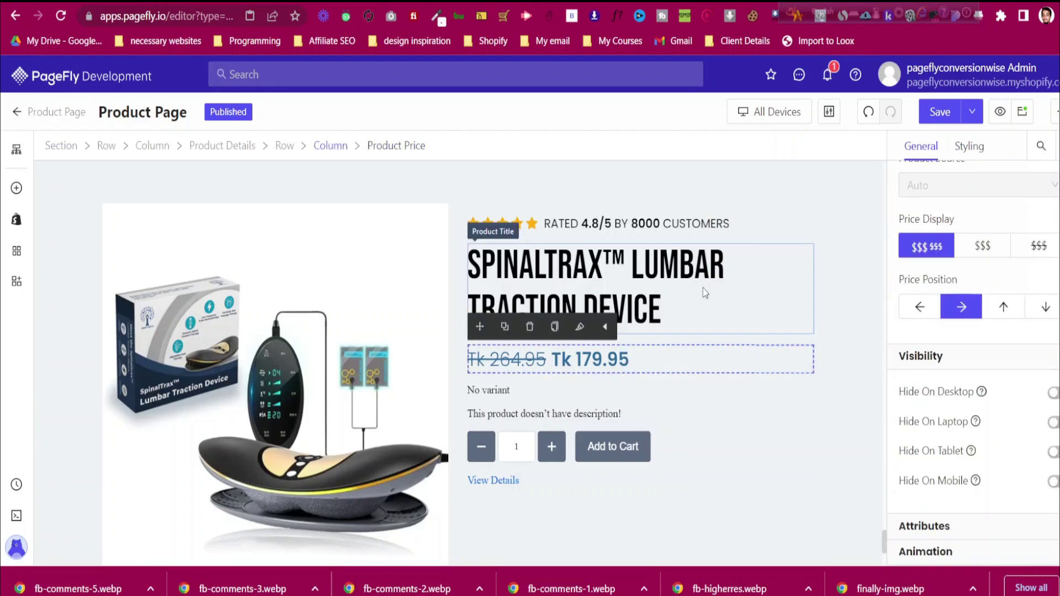
Delete the Product Variant element below the price and view the available product elements
{"action": "left_click", "coordinate": [530, 389]}
{"action": "left_click", "coordinate": [530, 369]}
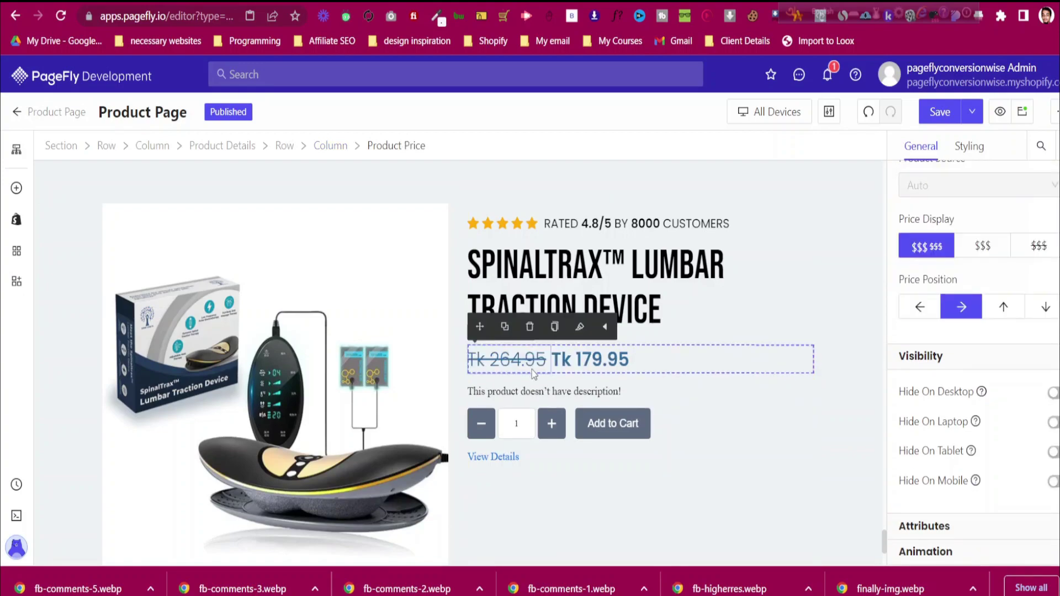
{"action": "left_click", "coordinate": [13, 224]}
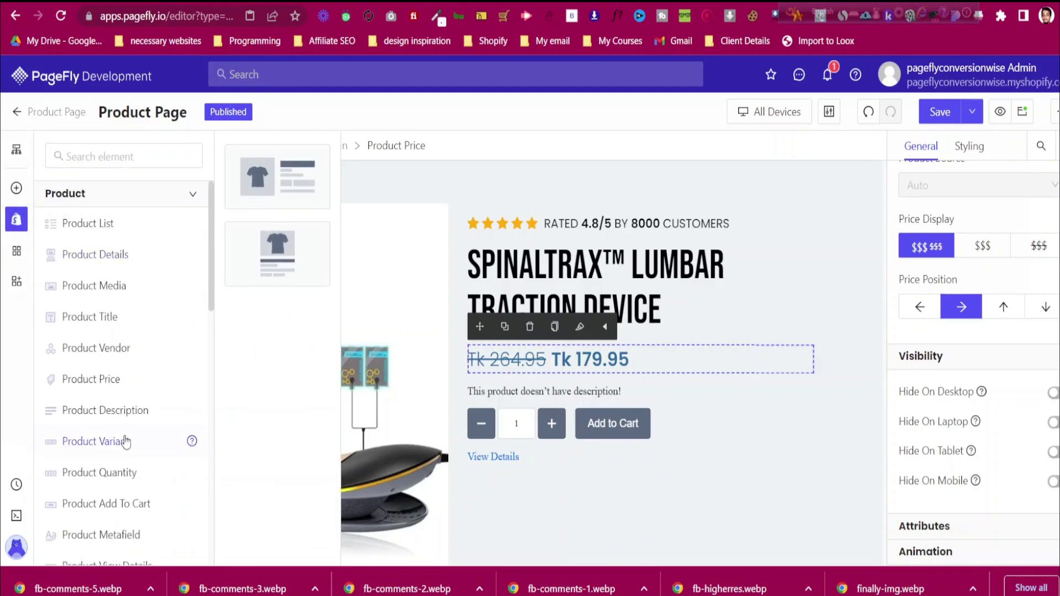
{"action": "left_click", "coordinate": [14, 224]}
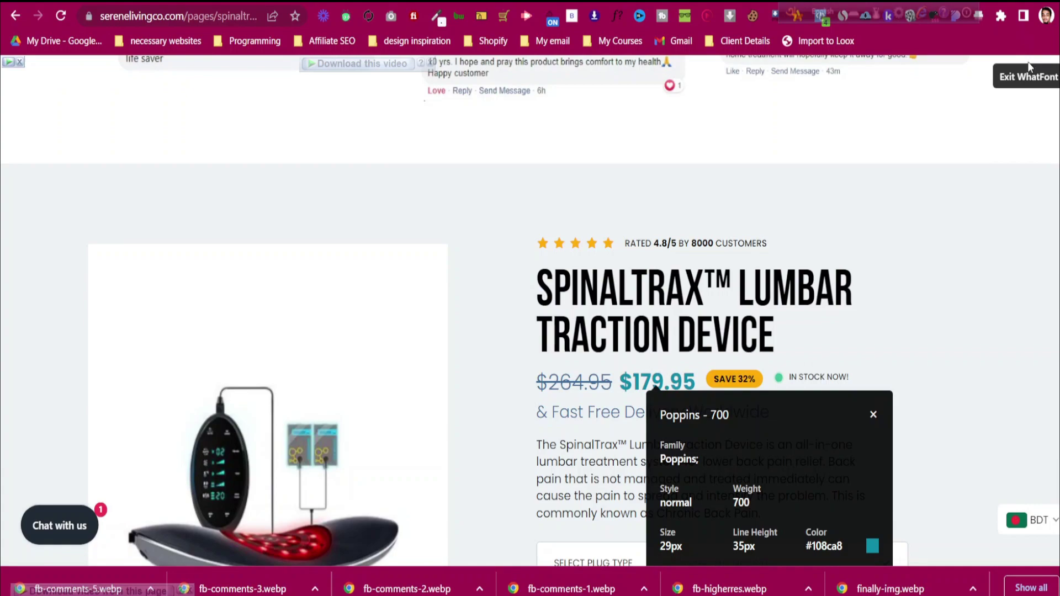
Insert a Block below the product price and move the Product Price element into it
{"action": "left_click", "coordinate": [1026, 74]}
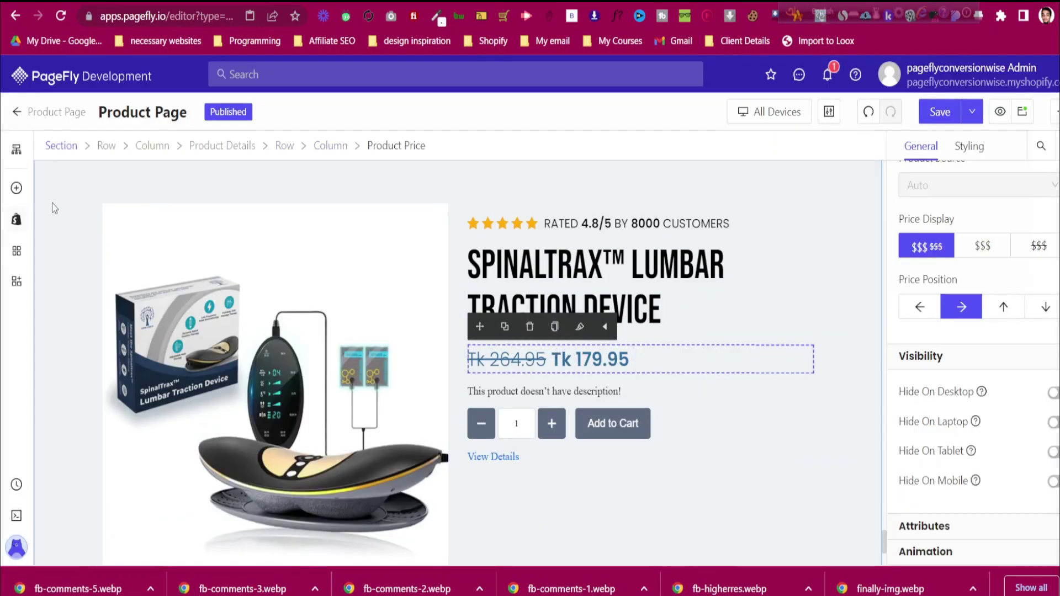
{"action": "left_click", "coordinate": [17, 188]}
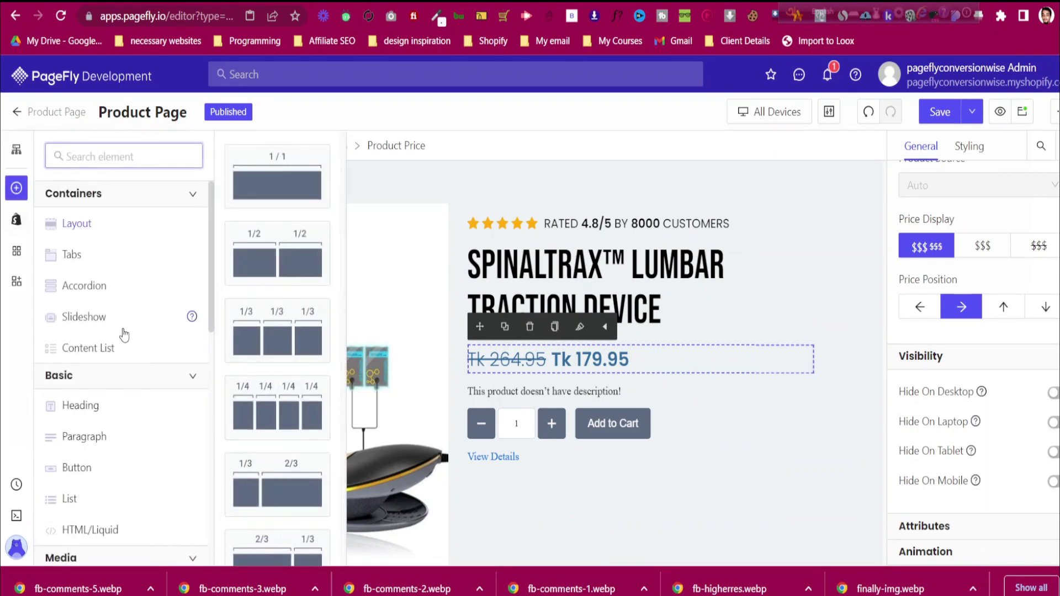
{"action": "scroll", "coordinate": [277, 425], "scroll_direction": "down", "scroll_amount": 5}
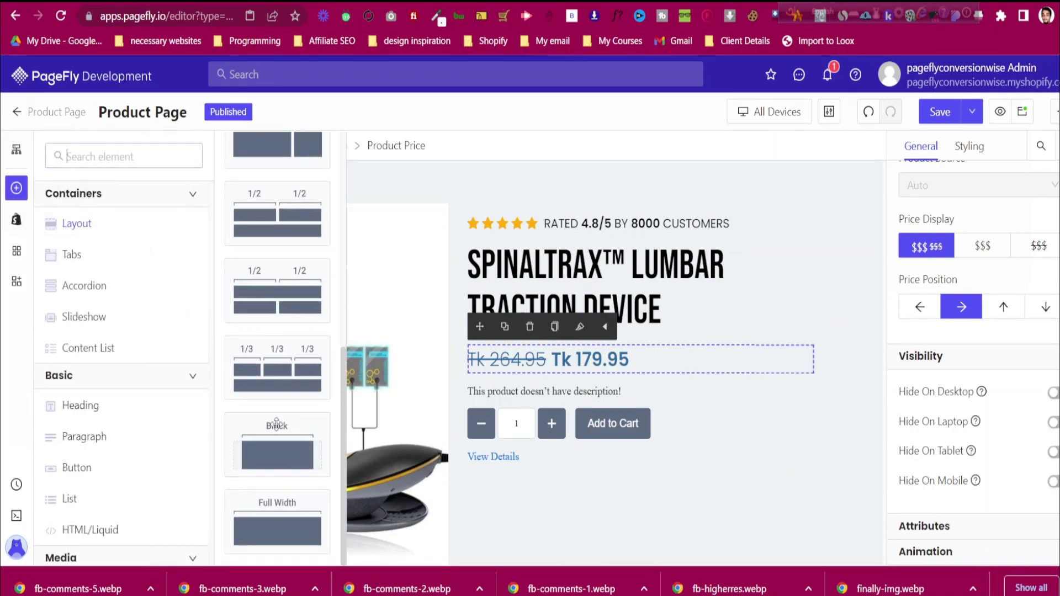
{"action": "mouse_move", "coordinate": [717, 388]}
{"action": "left_mouse_down"}
{"action": "mouse_move", "coordinate": [754, 381]}
{"action": "mouse_move", "coordinate": [732, 397]}
{"action": "left_mouse_up"}
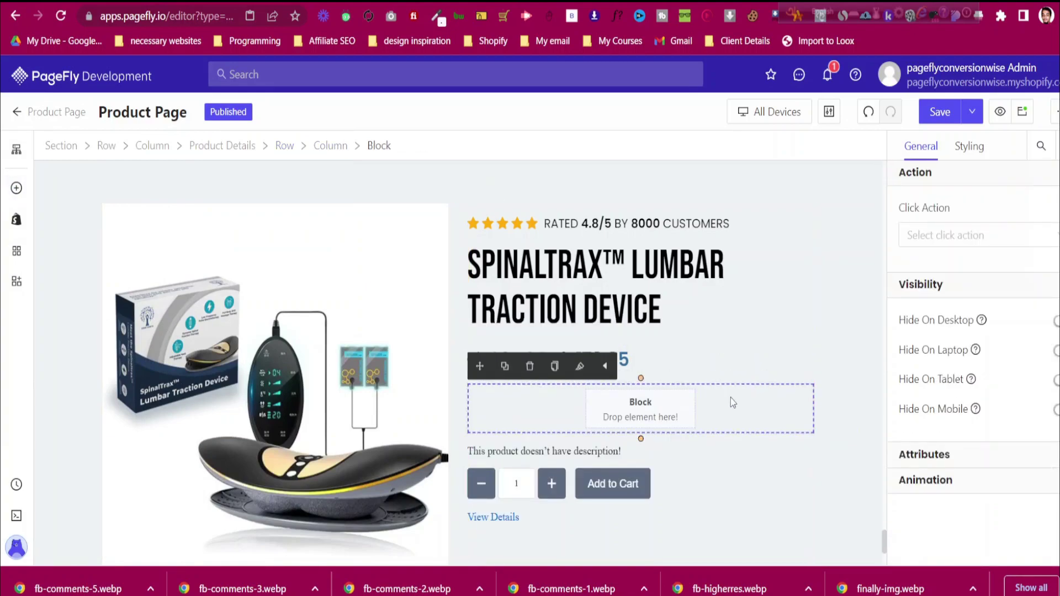
{"action": "left_click", "coordinate": [725, 358]}
{"action": "left_click_drag", "start_coordinate": [517, 340], "coordinate": [624, 406]}
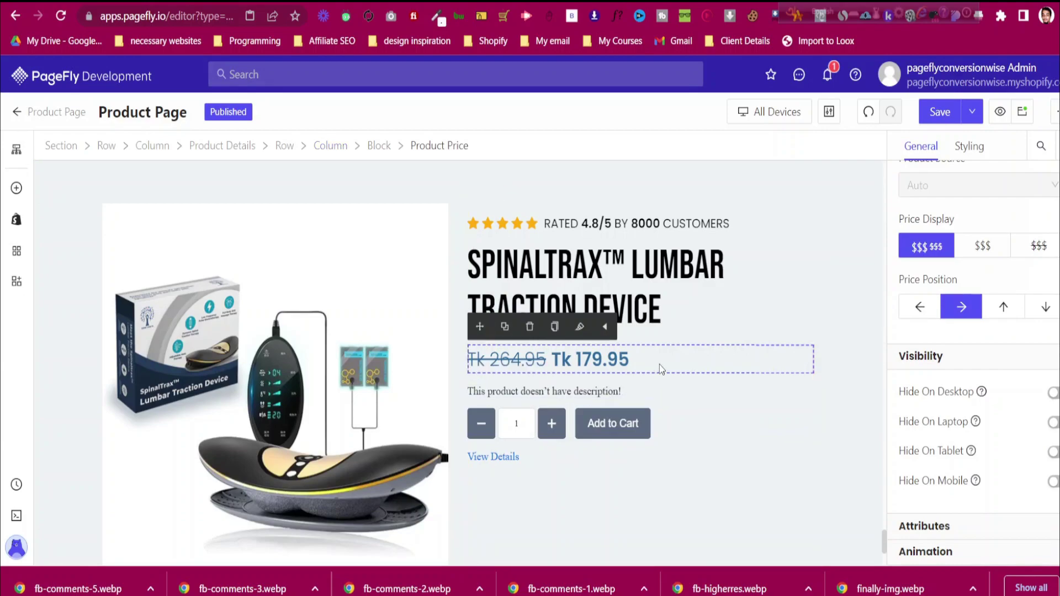
Set the price block's top and bottom padding to 10 px
{"action": "left_click", "coordinate": [380, 146]}
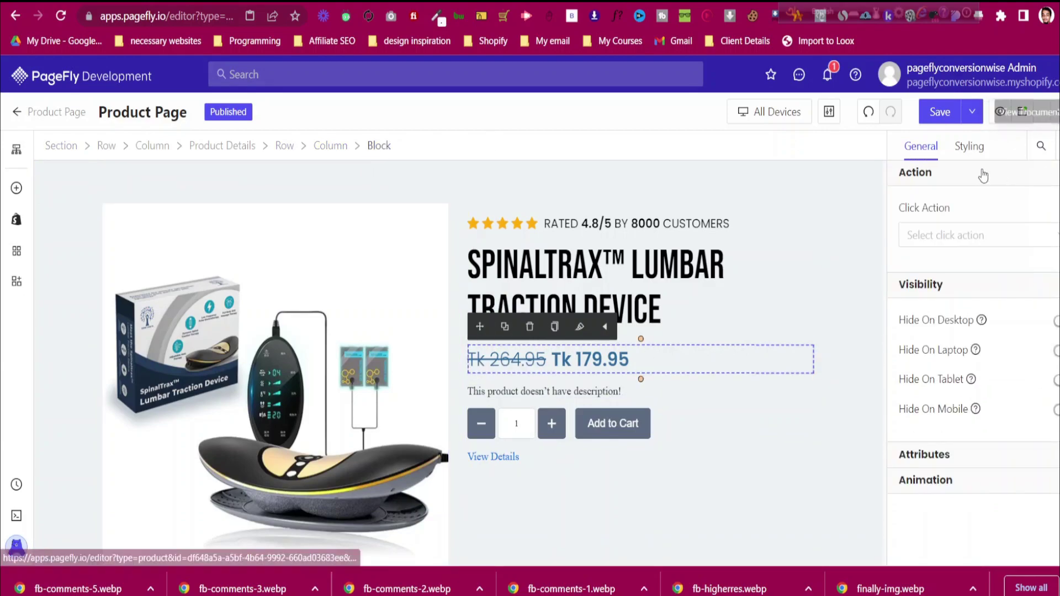
{"action": "left_click", "coordinate": [970, 147]}
{"action": "left_click", "coordinate": [972, 336]}
{"action": "type", "text": "10"}
{"action": "left_click", "coordinate": [972, 392]}
{"action": "type", "text": "10"}
Duplicate the "Save 40%" heading beside "What are you waiting for?" and move the copy into the price block
{"action": "scroll", "coordinate": [703, 362], "scroll_direction": "up", "scroll_amount": 3}
{"action": "scroll", "coordinate": [704, 363], "scroll_direction": "down", "scroll_amount": 10}
{"action": "scroll", "coordinate": [704, 362], "scroll_direction": "down", "scroll_amount": 2}
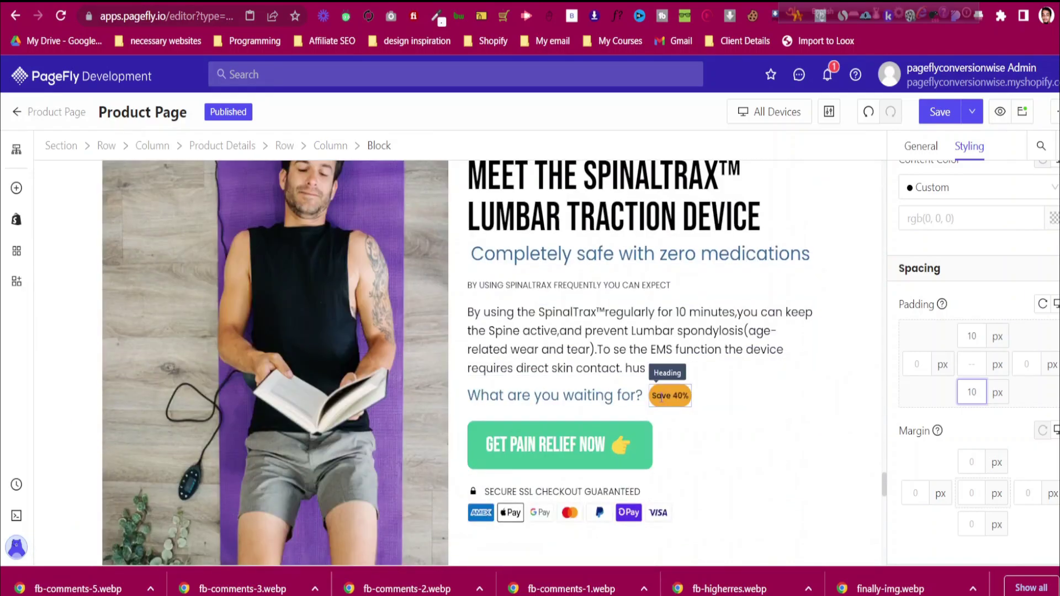
{"action": "left_click", "coordinate": [662, 398]}
{"action": "left_click", "coordinate": [686, 372]}
{"action": "left_click_drag", "start_coordinate": [662, 366], "coordinate": [545, 382]}
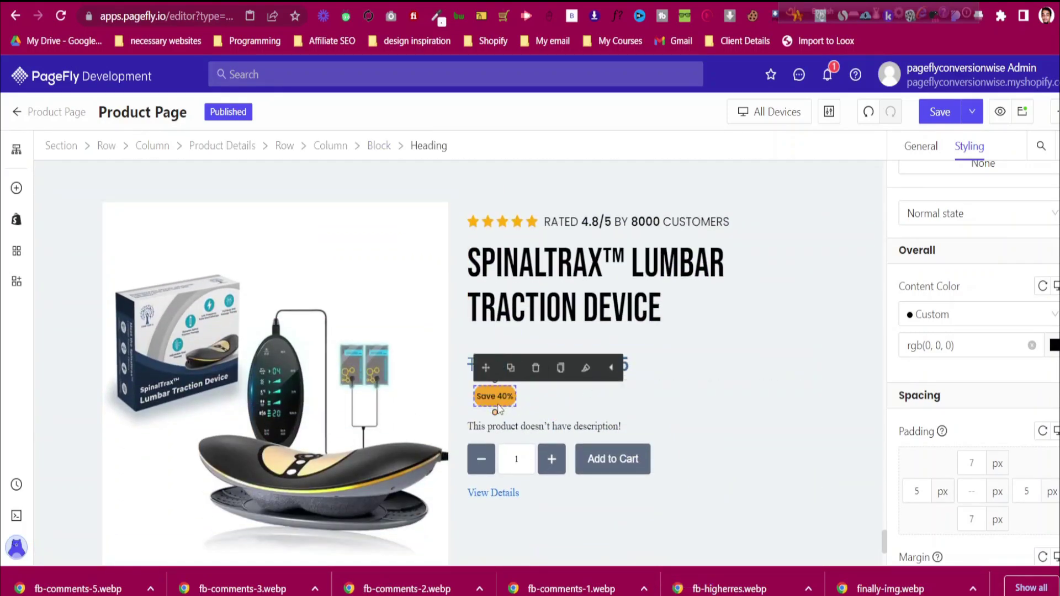
Set the price block's display style to Flex
{"action": "left_click", "coordinate": [772, 394]}
{"action": "scroll", "coordinate": [1033, 359], "scroll_direction": "down", "scroll_amount": 15}
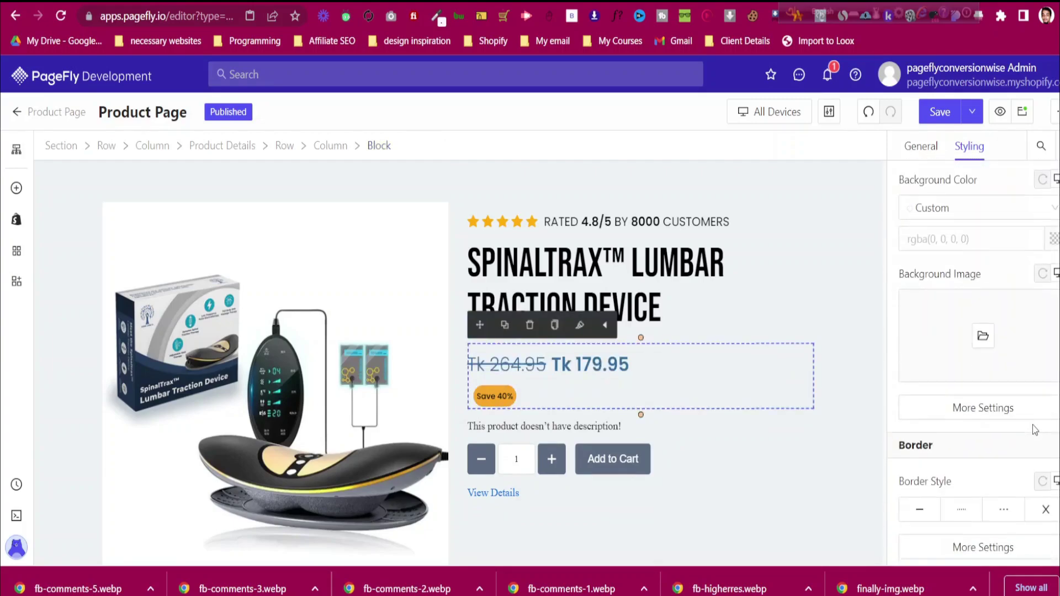
{"action": "left_click", "coordinate": [1043, 209]}
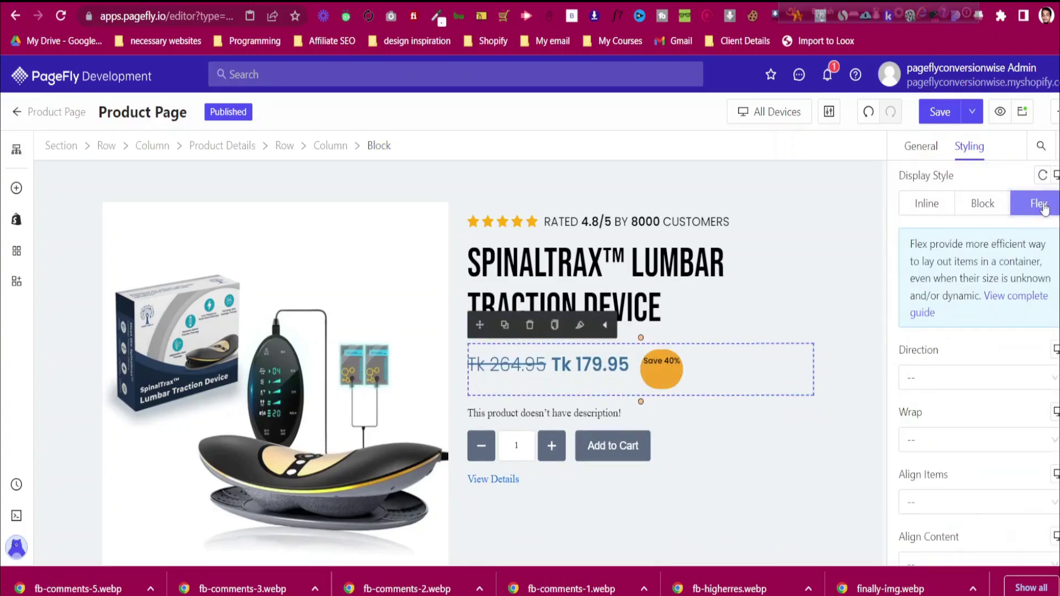
Set the Product Price element's margin to 0 px on all sides
{"action": "left_click", "coordinate": [525, 368]}
{"action": "scroll", "coordinate": [986, 376], "scroll_direction": "up", "scroll_amount": 10}
{"action": "scroll", "coordinate": [992, 381], "scroll_direction": "down", "scroll_amount": 3}
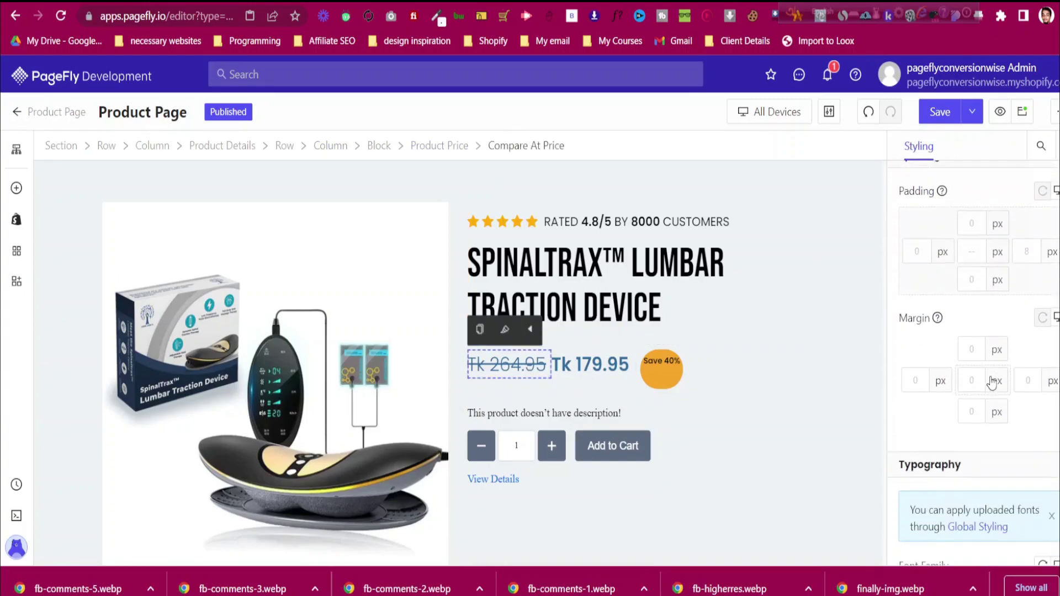
{"action": "left_click", "coordinate": [593, 367]}
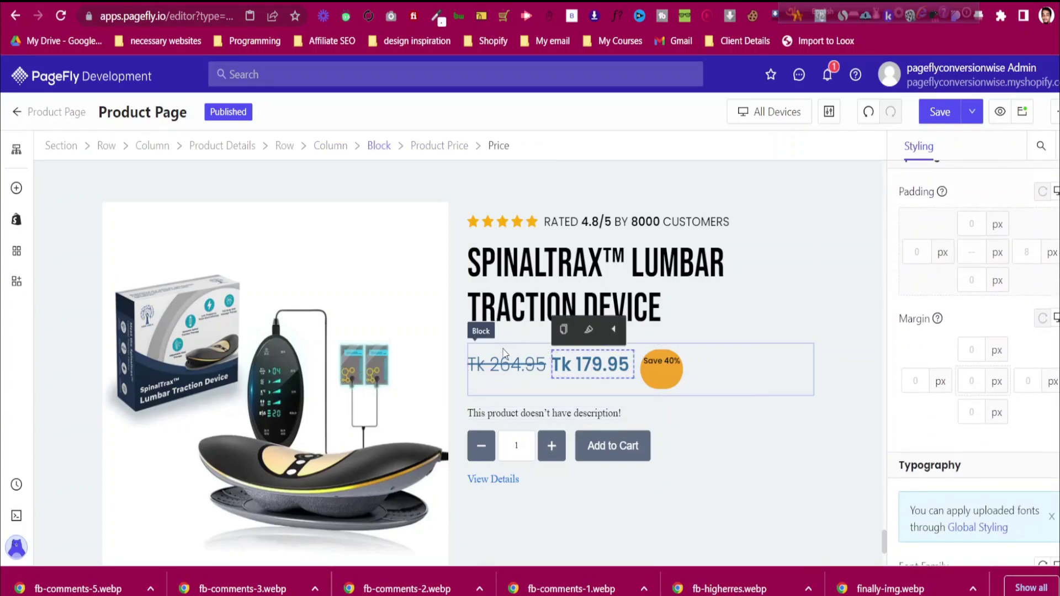
{"action": "left_click", "coordinate": [426, 147]}
{"action": "left_click", "coordinate": [973, 415]}
{"action": "left_click", "coordinate": [971, 390]}
{"action": "type", "text": "0"}
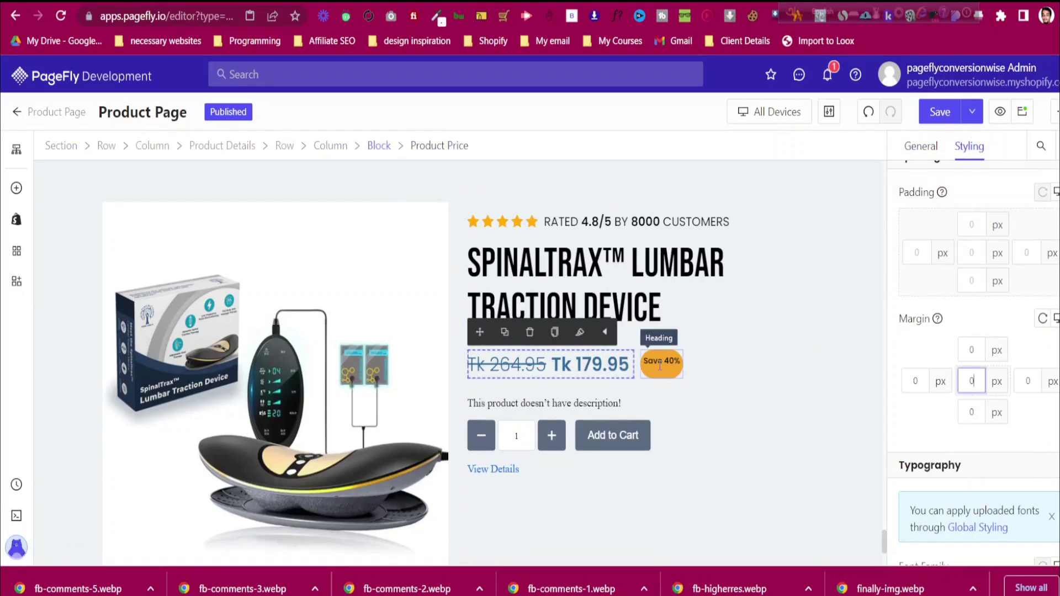
Set the top and bottom padding of the "Save 40%" badge beside the price to 10 px
{"action": "left_click", "coordinate": [662, 362]}
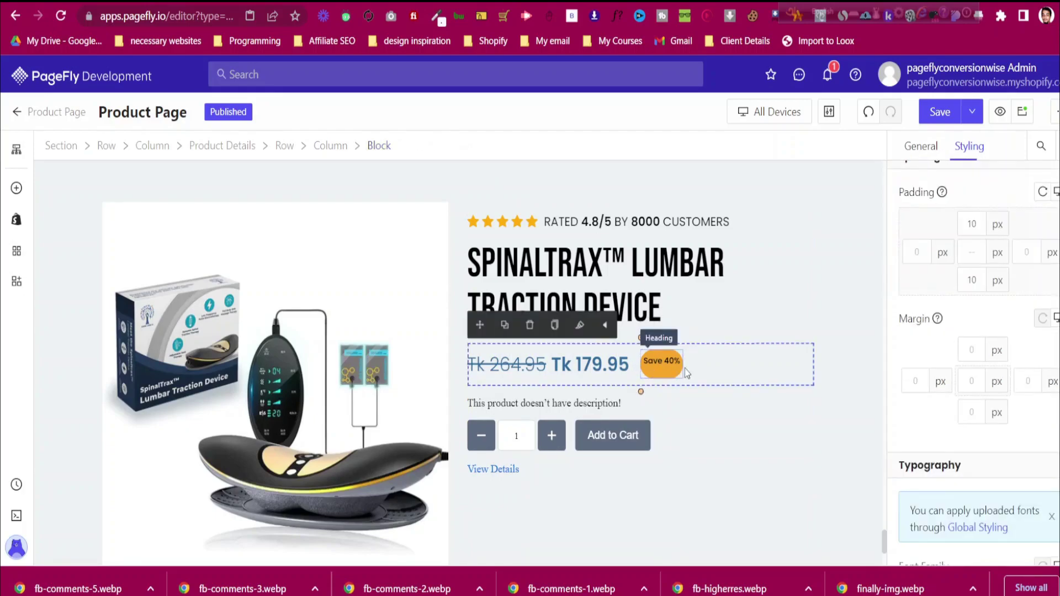
{"action": "left_click", "coordinate": [974, 352]}
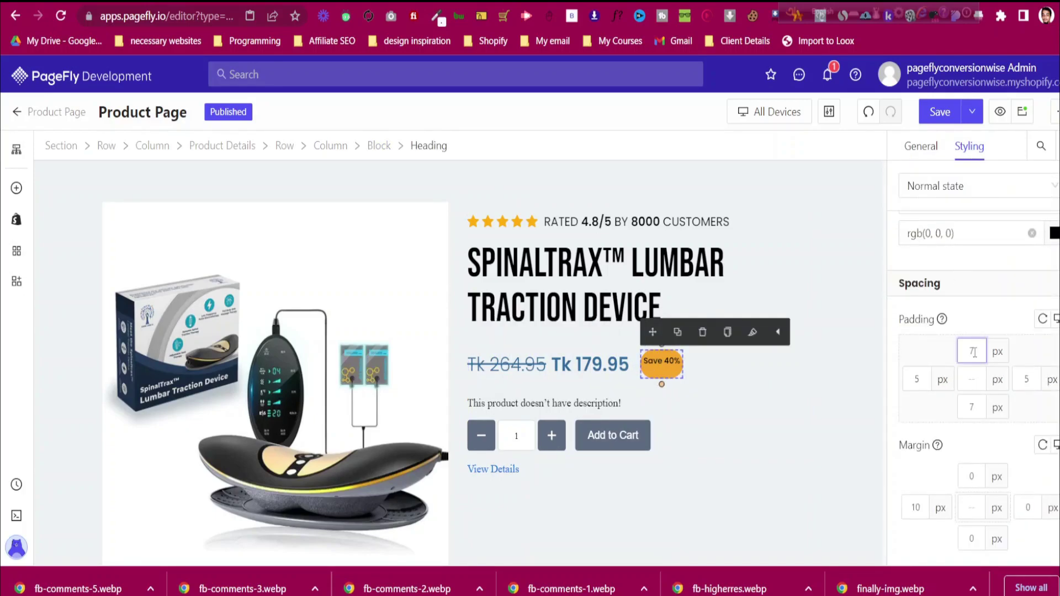
{"action": "key", "text": "Up"}
{"action": "key", "text": "Up"}
{"action": "key", "text": "Up"}
{"action": "left_click", "coordinate": [978, 410]}
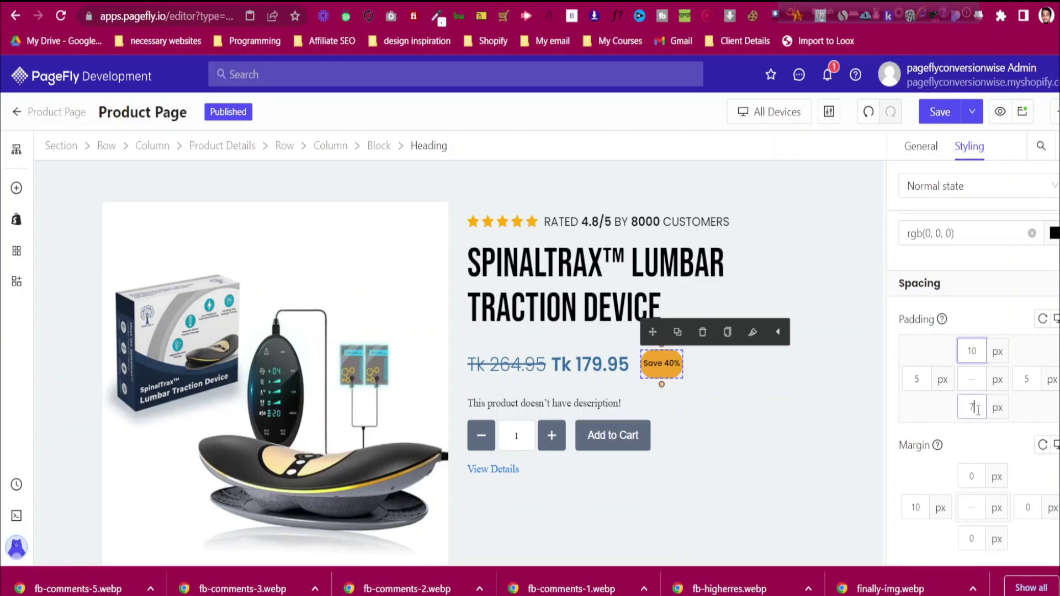
{"action": "key", "text": "Up"}
{"action": "key", "text": "Up"}
{"action": "key", "text": "Up"}
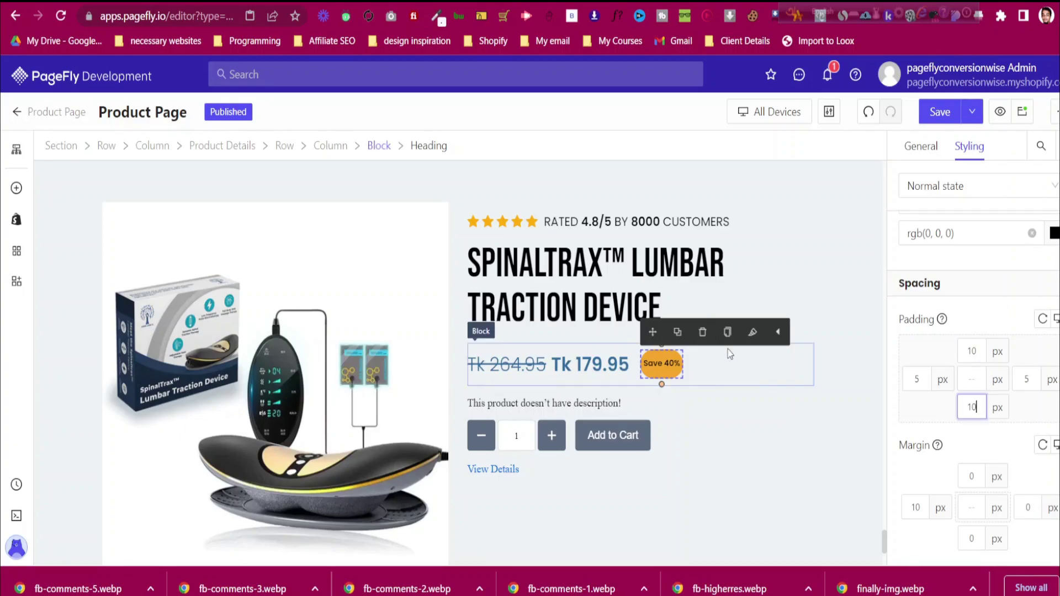
Duplicate the price block and delete the price and the "Save 40%" badge from the copy
{"action": "left_click", "coordinate": [730, 364]}
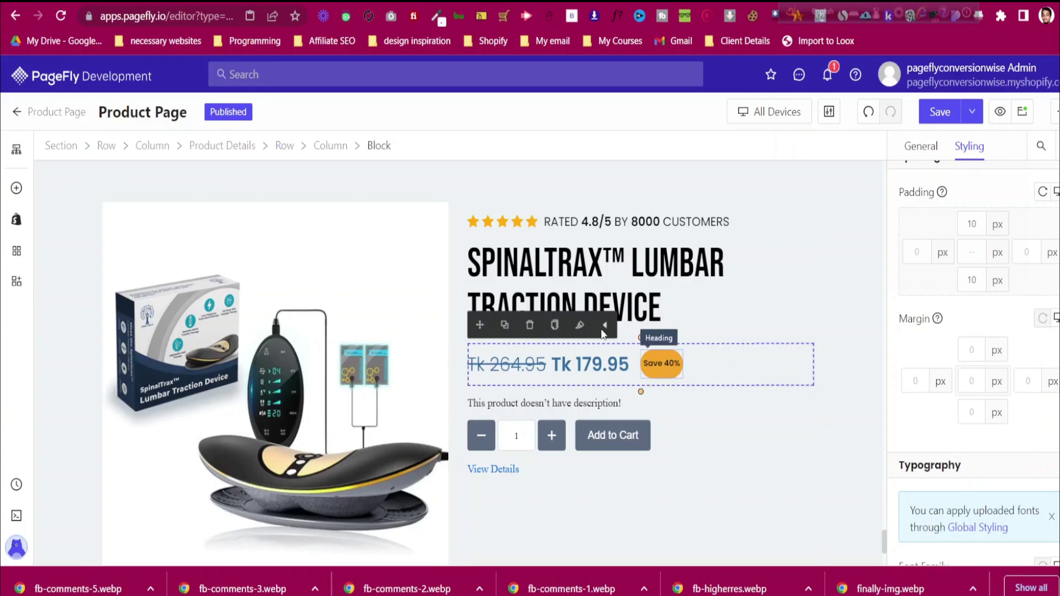
{"action": "left_click", "coordinate": [458, 1]}
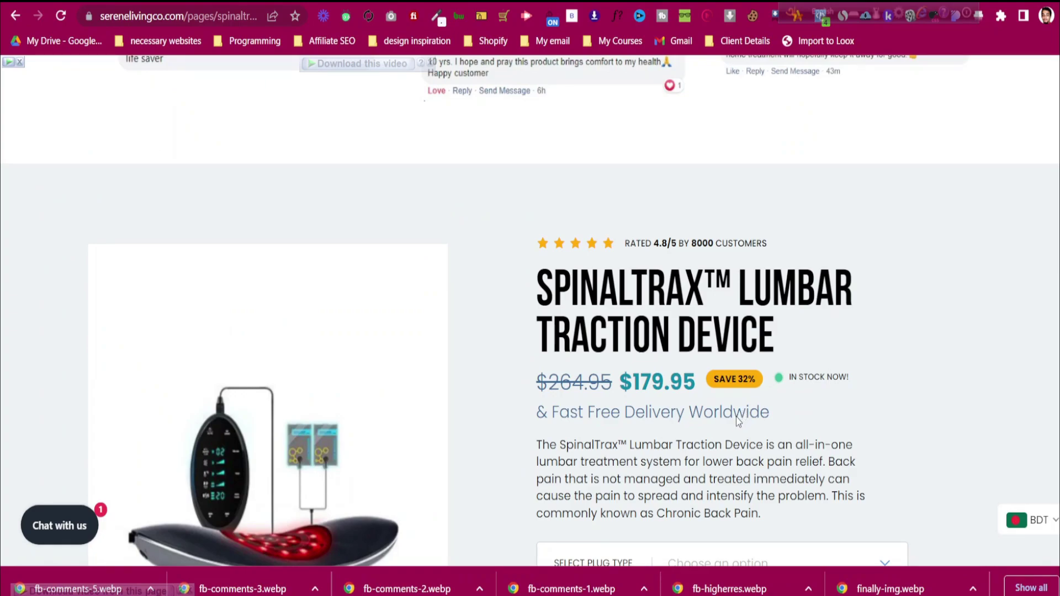
{"action": "left_click", "coordinate": [420, 2]}
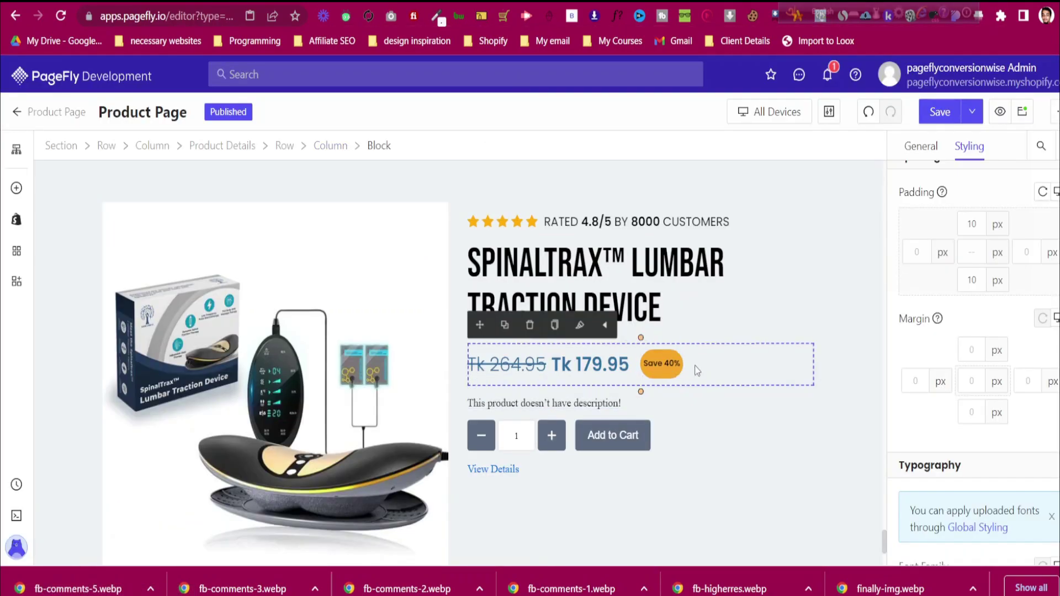
{"action": "left_click", "coordinate": [505, 325]}
{"action": "left_click", "coordinate": [506, 407]}
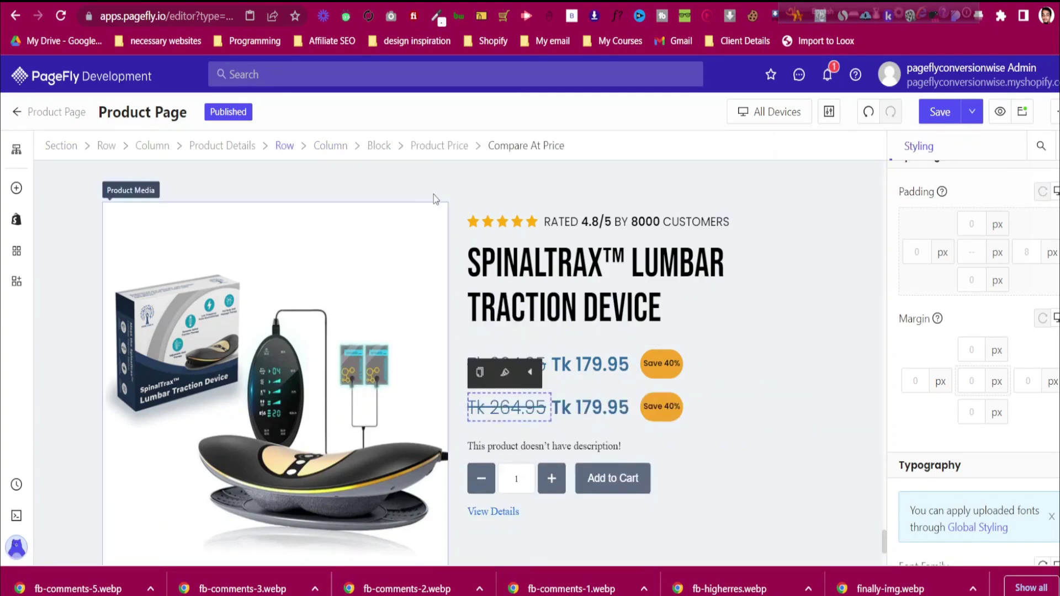
{"action": "left_click", "coordinate": [440, 145]}
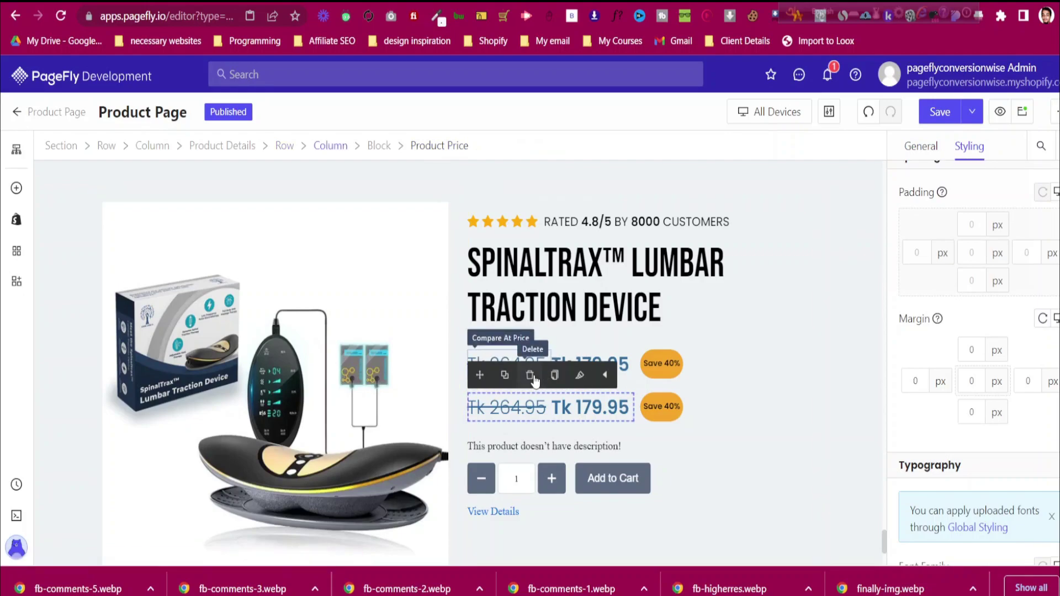
{"action": "left_click", "coordinate": [534, 380]}
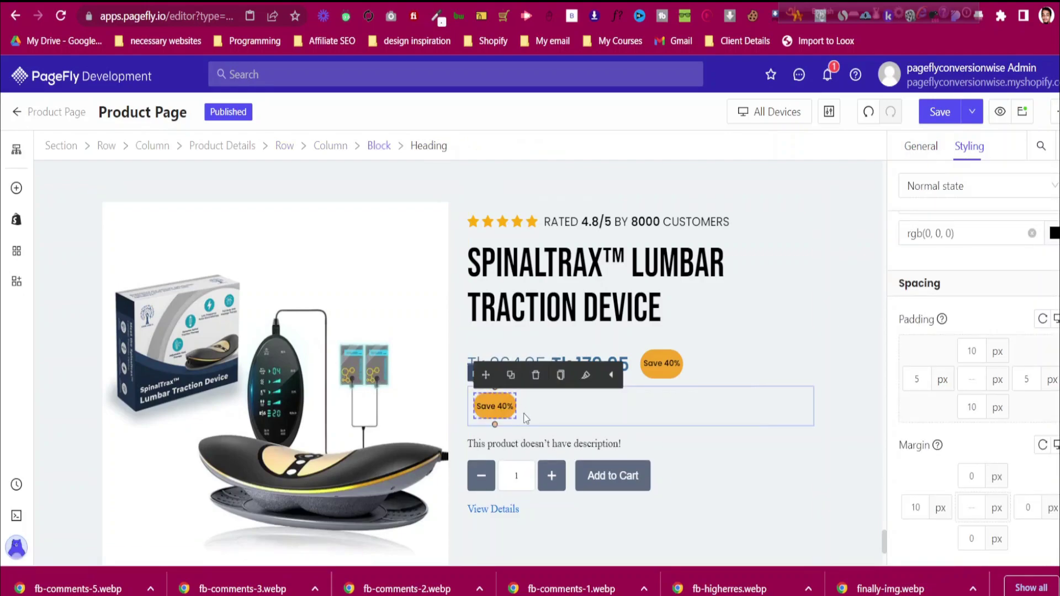
{"action": "left_click", "coordinate": [535, 377]}
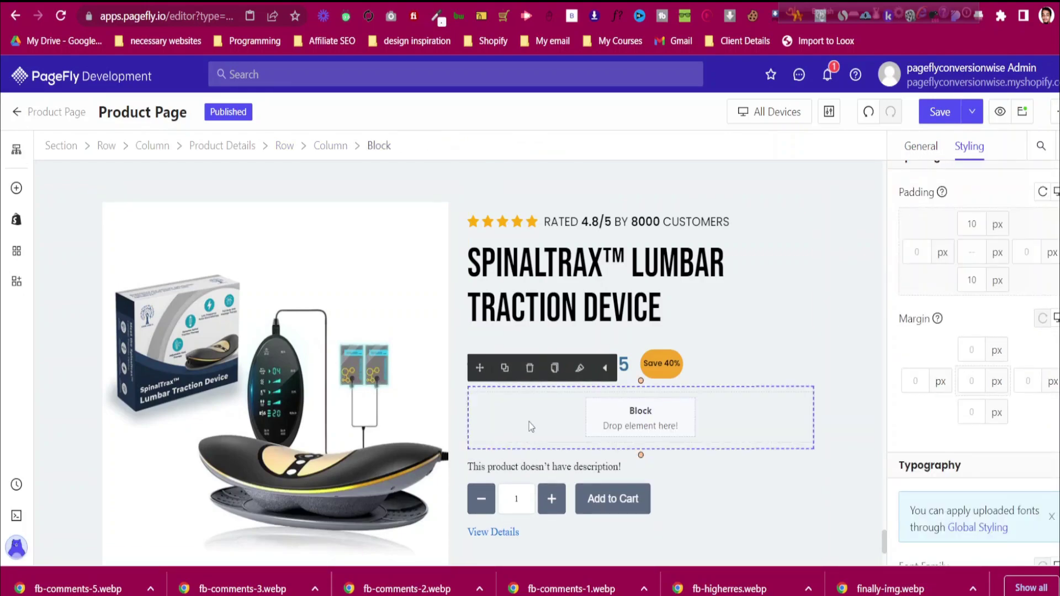
Insert a bulleted List element into the empty block below the price
{"action": "left_click", "coordinate": [17, 189]}
{"action": "scroll", "coordinate": [113, 409], "scroll_direction": "down", "scroll_amount": 1}
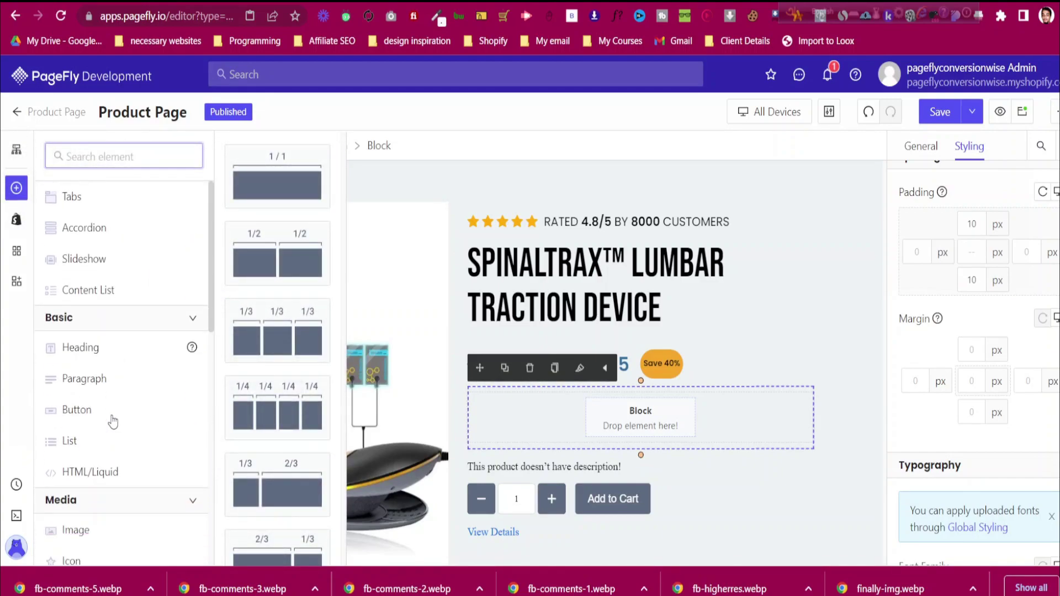
{"action": "scroll", "coordinate": [112, 409], "scroll_direction": "down", "scroll_amount": 1}
{"action": "mouse_move", "coordinate": [115, 428]}
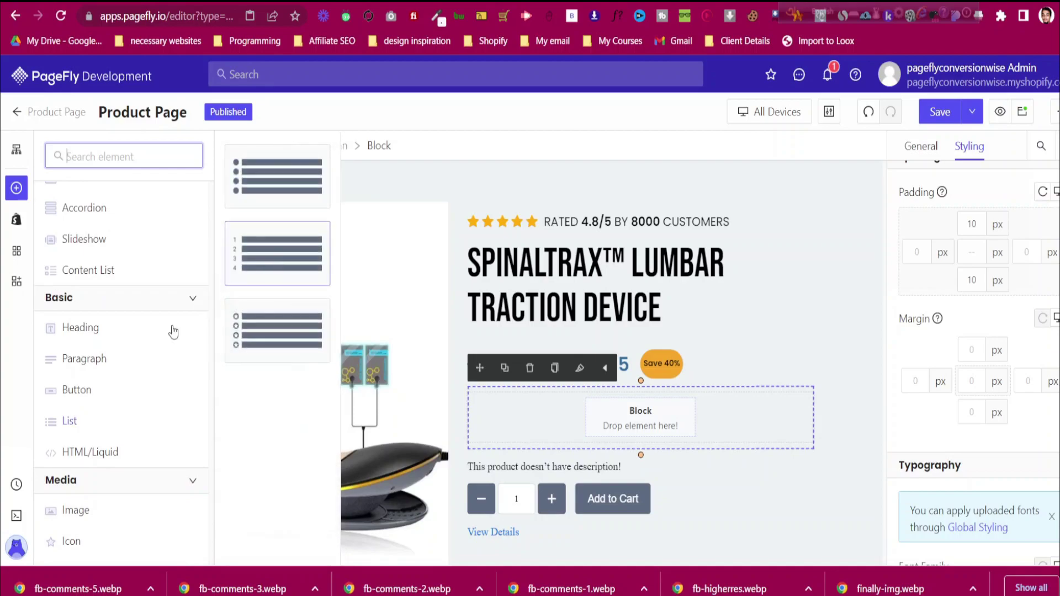
{"action": "left_click_drag", "start_coordinate": [280, 174], "coordinate": [547, 412]}
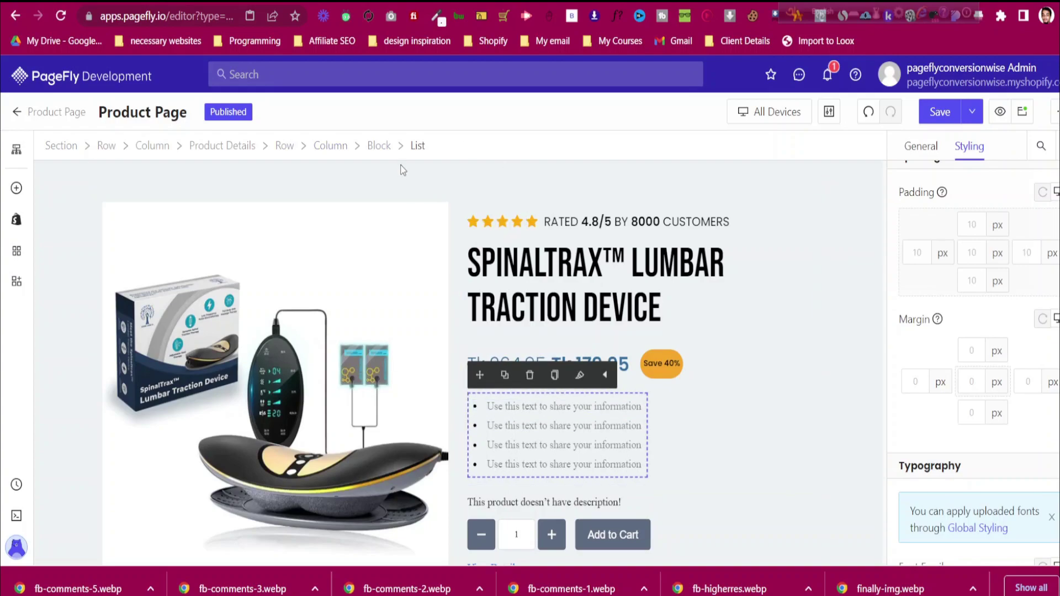
Delete items 2, 3 and 4 from the new list
{"action": "left_click", "coordinate": [921, 147]}
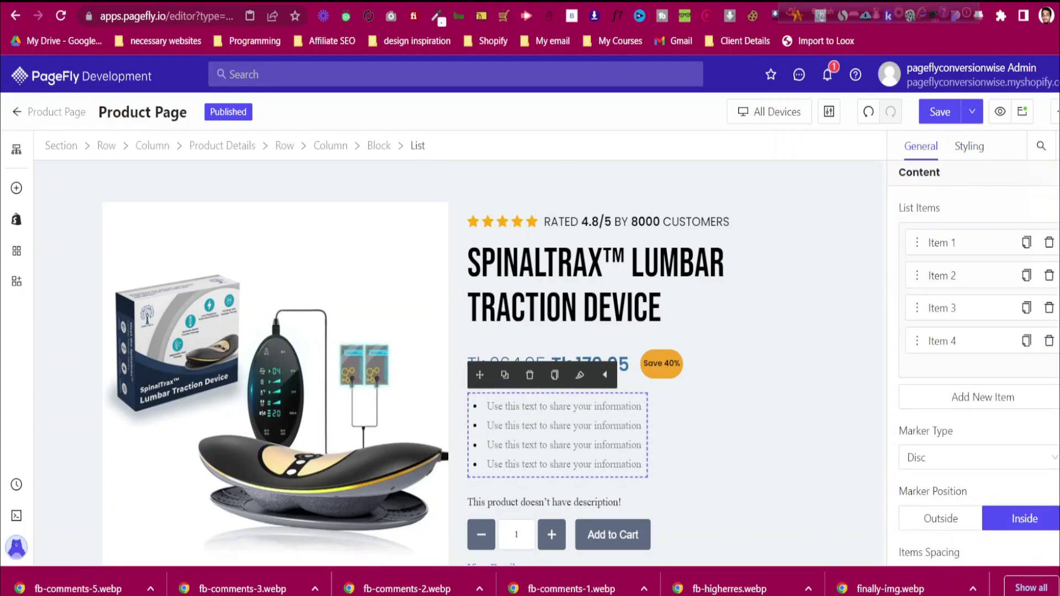
{"action": "left_click", "coordinate": [1050, 276]}
{"action": "left_click", "coordinate": [1049, 276]}
{"action": "left_click", "coordinate": [1049, 276]}
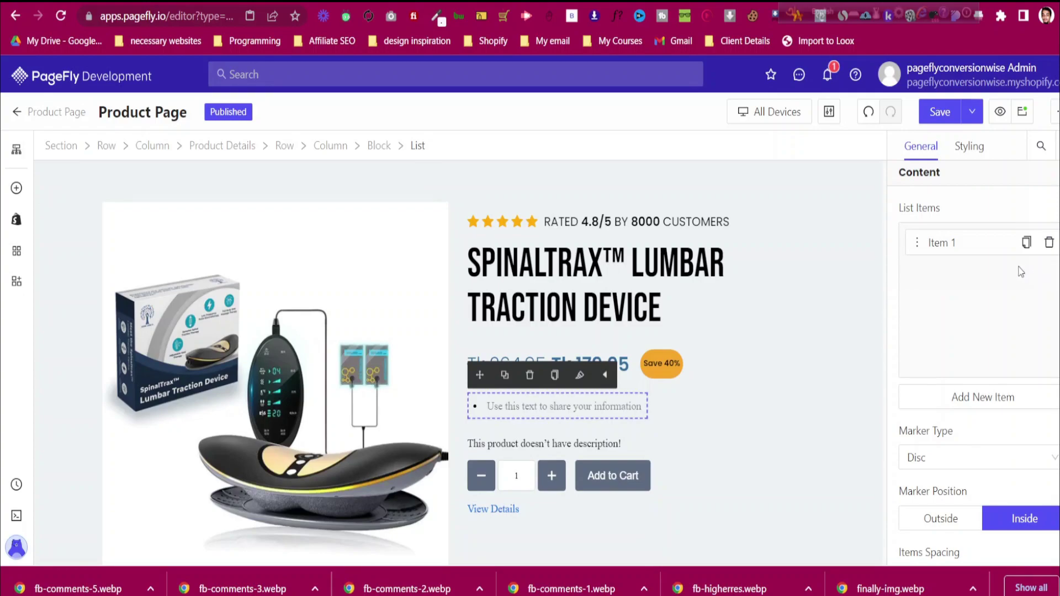
Set the remaining list item's text to "In Stock Now"
{"action": "left_click", "coordinate": [600, 408]}
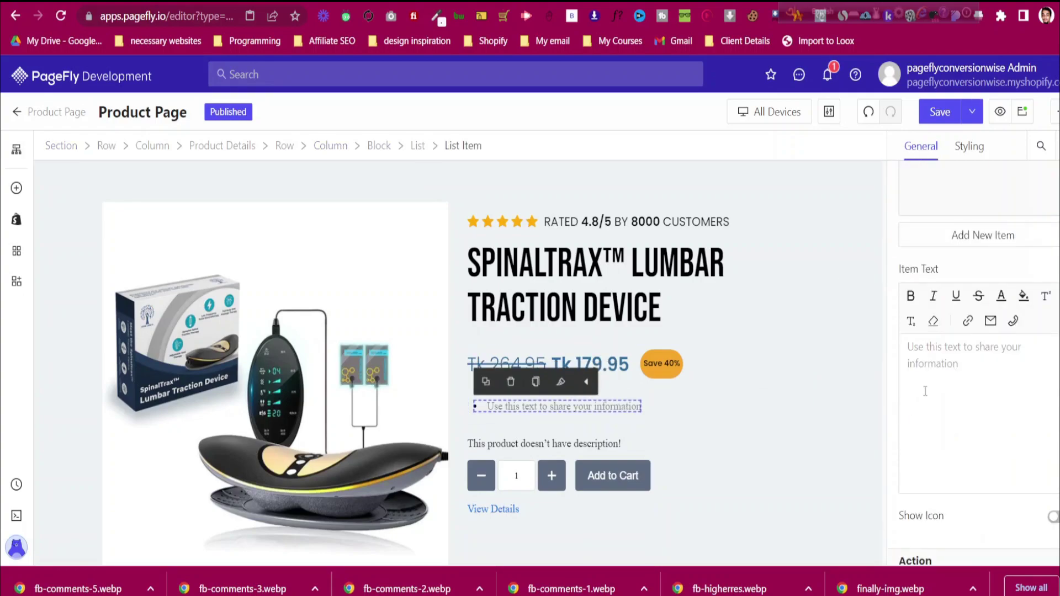
{"action": "type", "text": "In St"}
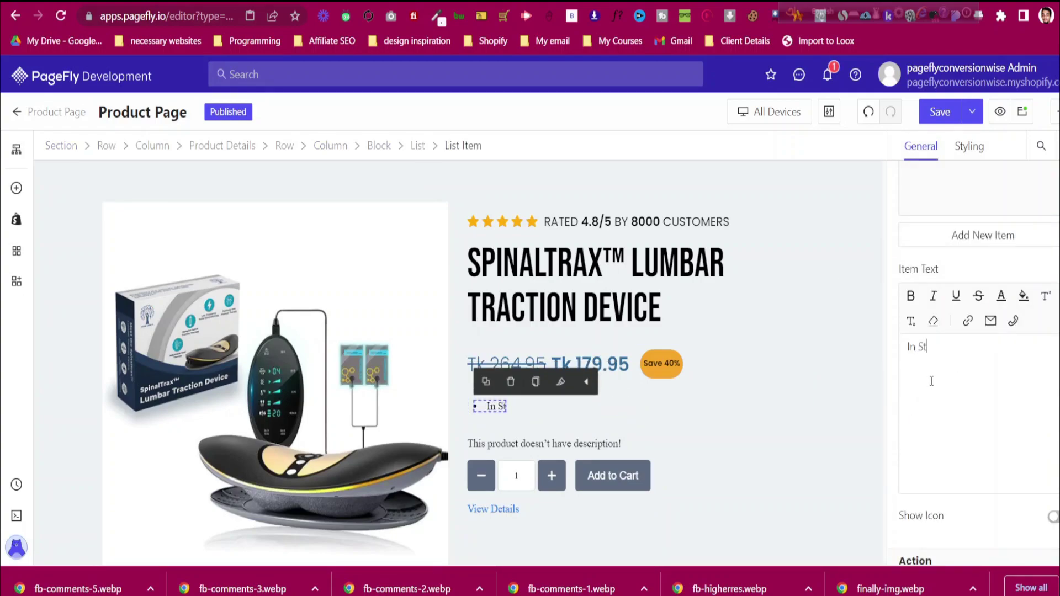
{"action": "type", "text": "ock Now"}
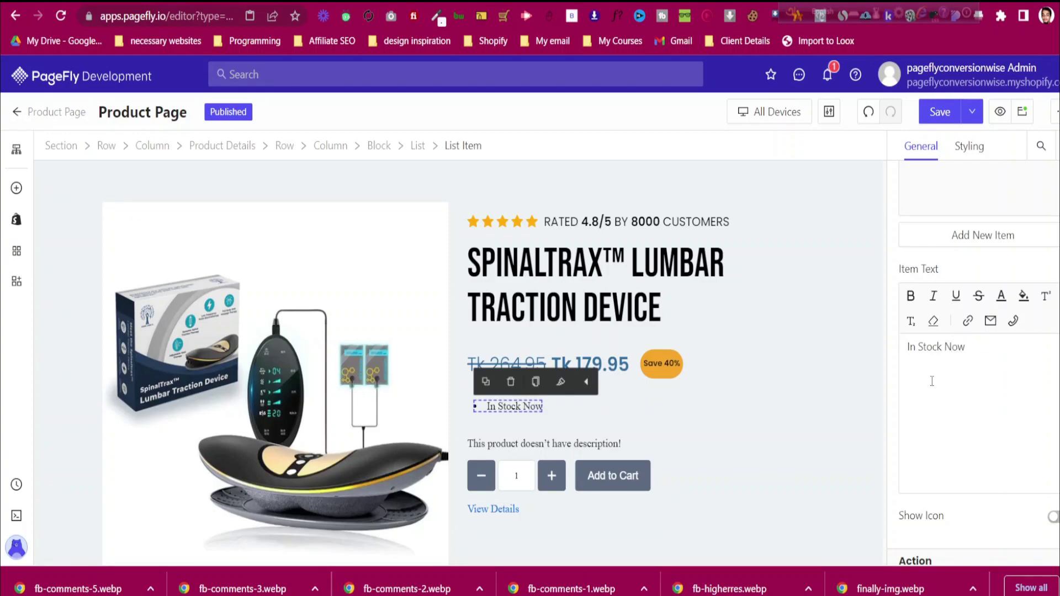
Set the top padding of both the price block and the "In Stock Now" block to 0 px
{"action": "left_click", "coordinate": [725, 365]}
{"action": "left_click", "coordinate": [983, 144]}
{"action": "left_click", "coordinate": [972, 224]}
{"action": "key", "text": "BackSpace"}
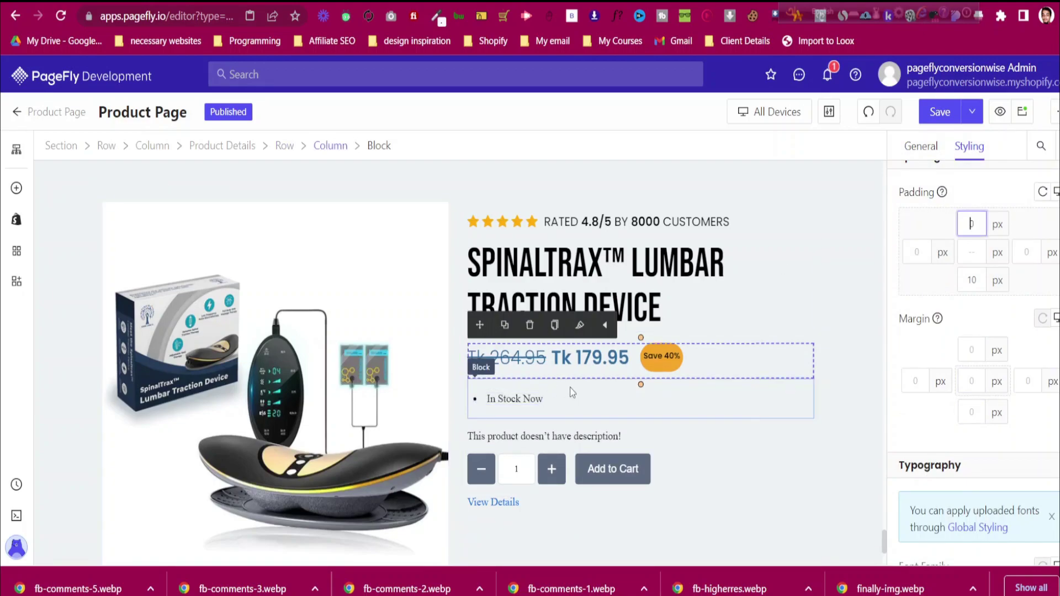
{"action": "left_click", "coordinate": [588, 389]}
{"action": "left_click", "coordinate": [972, 223]}
{"action": "key", "text": "BackSpace"}
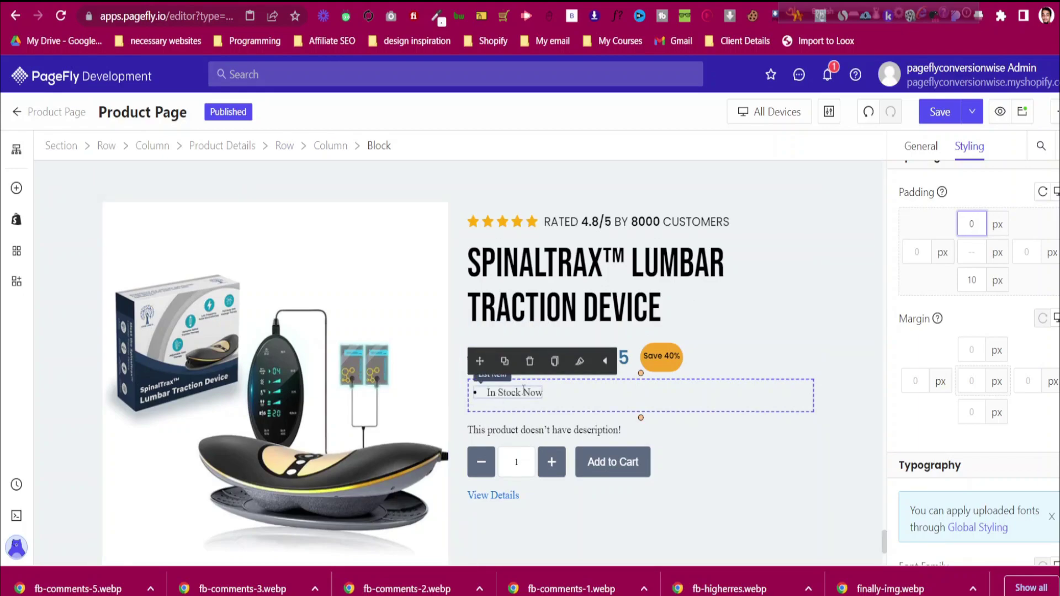
Set the font family of the "In Stock Now" list item to Poppins
{"action": "scroll", "coordinate": [972, 232], "scroll_direction": "down", "scroll_amount": 7}
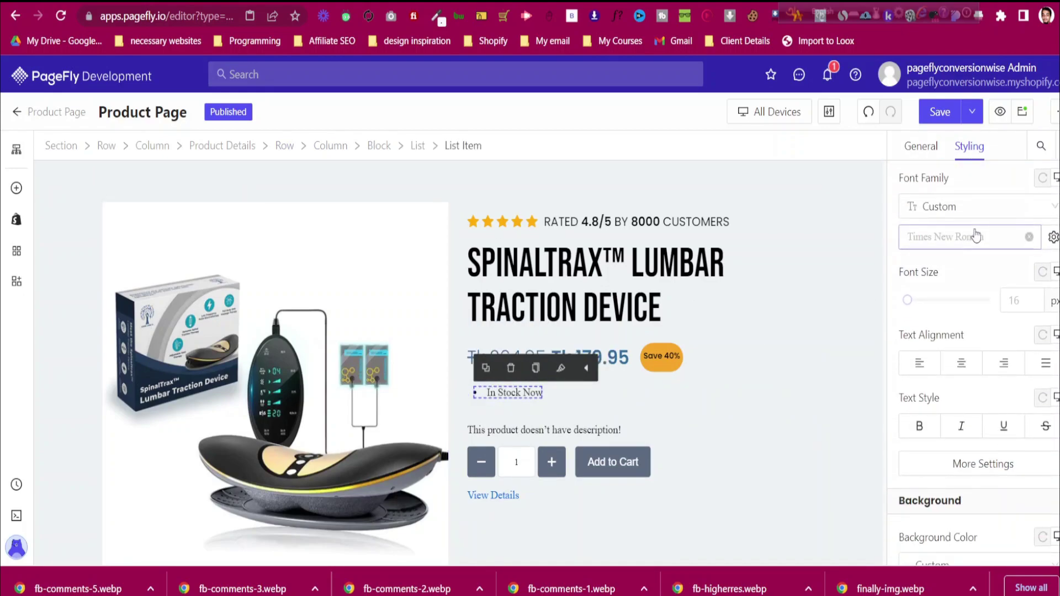
{"action": "left_click", "coordinate": [936, 318]}
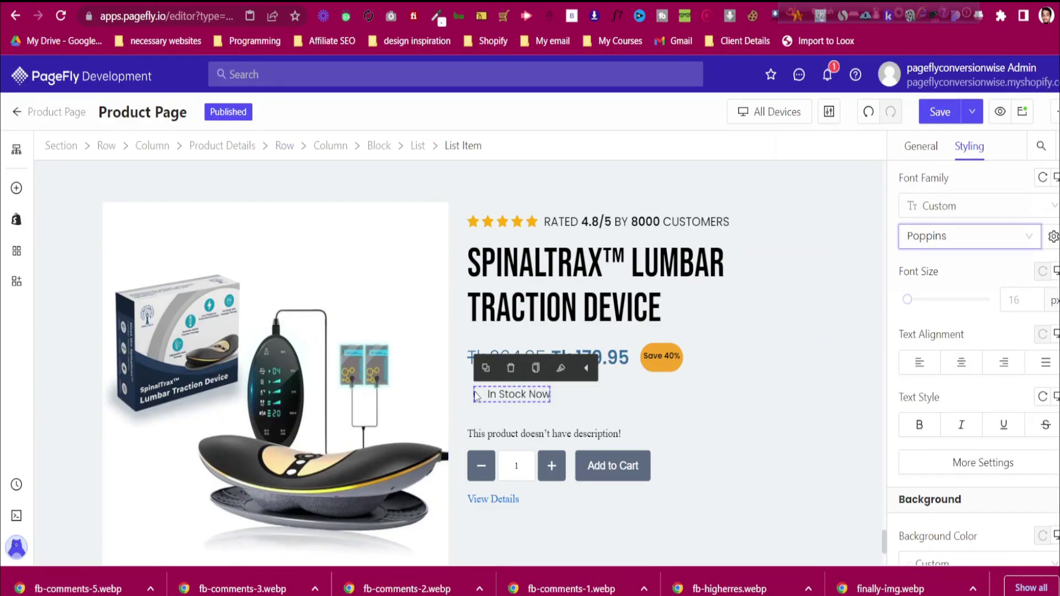
{"action": "left_click", "coordinate": [479, 397]}
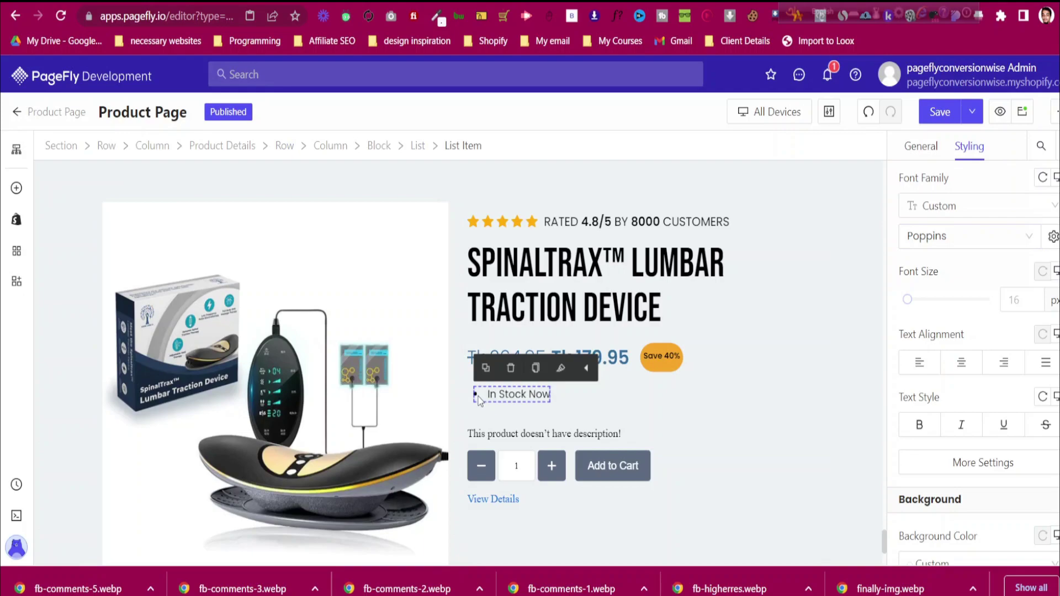
{"action": "left_click", "coordinate": [587, 400]}
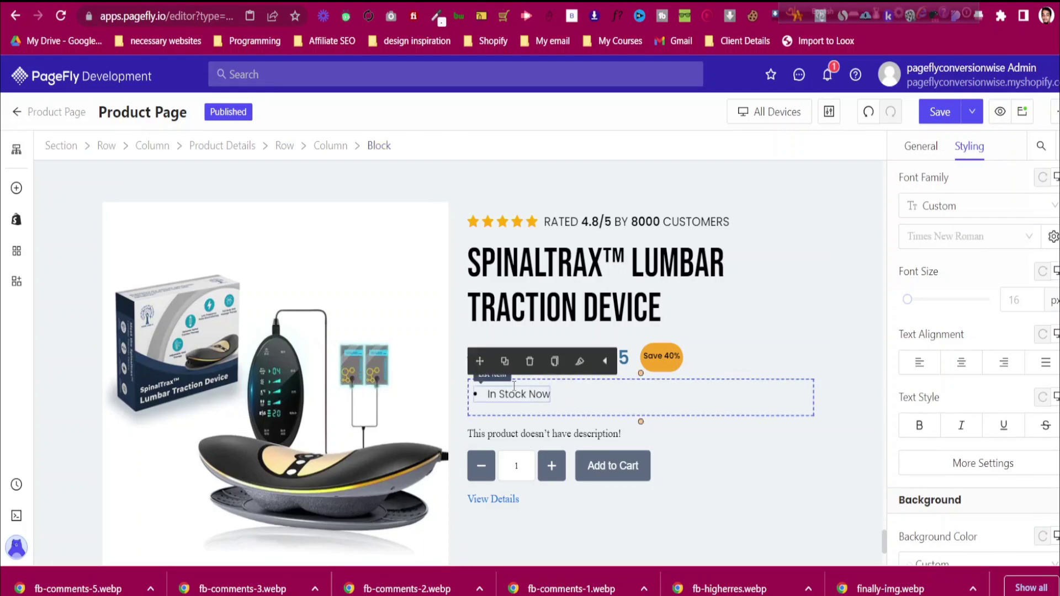
{"action": "left_click", "coordinate": [489, 396]}
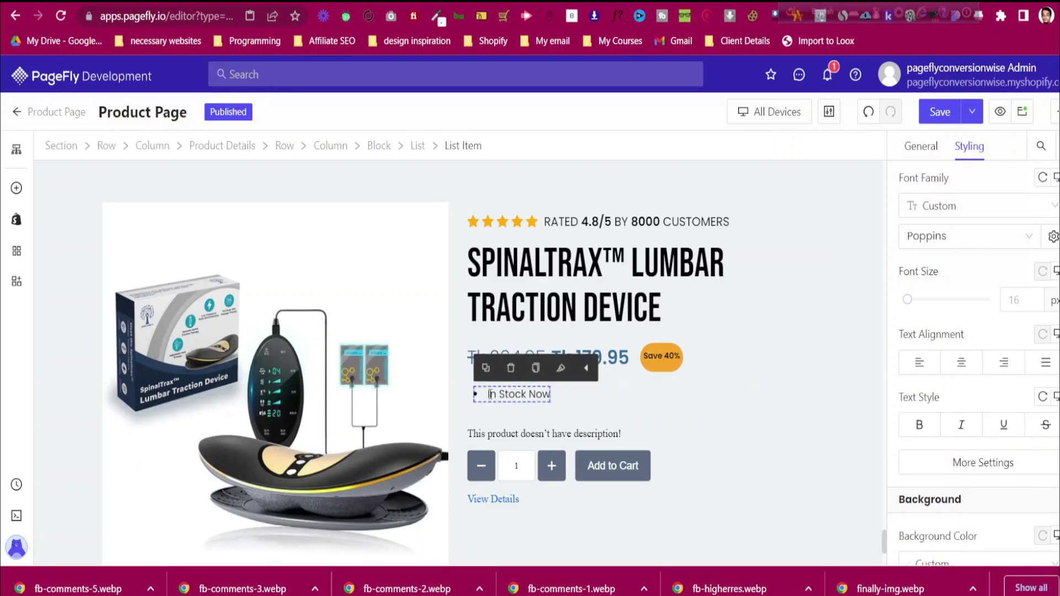
{"action": "left_click", "coordinate": [671, 411]}
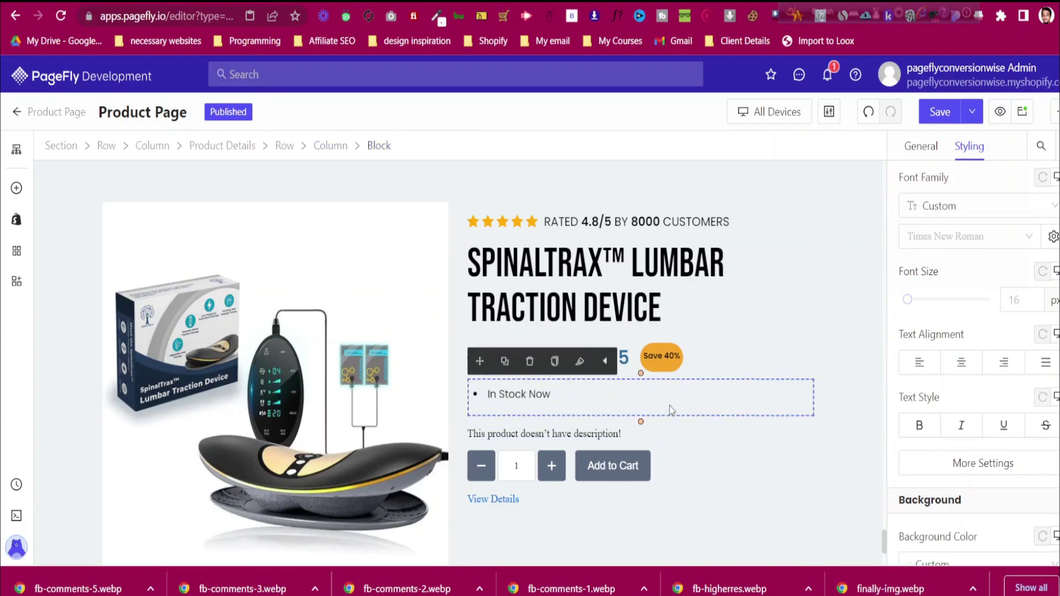
Duplicate the "Completely safe with zero medications" subheading from the reviews section and move the copy into the "In Stock Now" block
{"action": "left_click", "coordinate": [607, 2]}
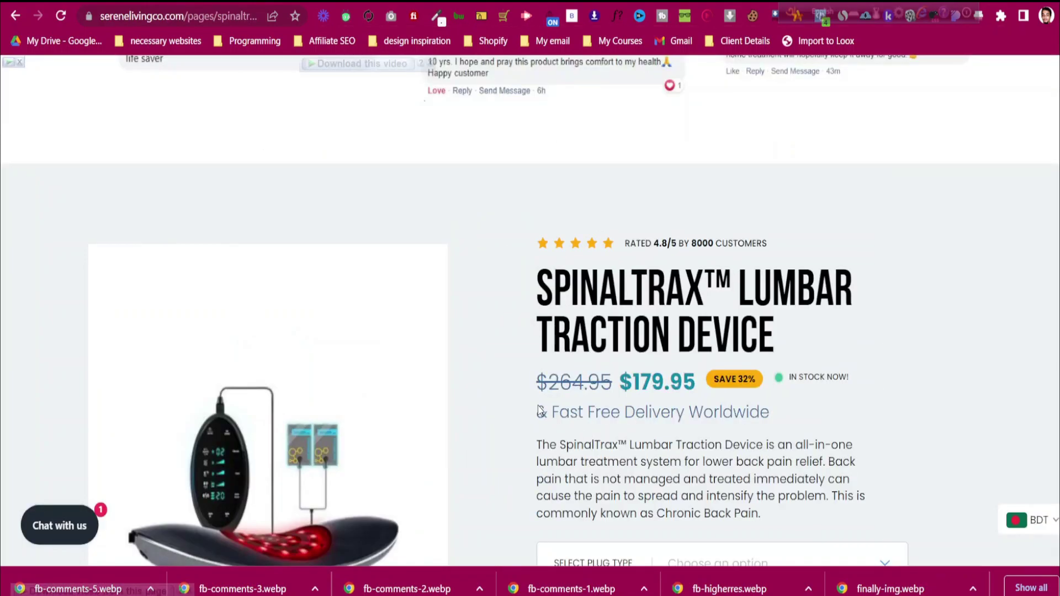
{"action": "scroll", "coordinate": [538, 406], "scroll_direction": "up", "scroll_amount": 12}
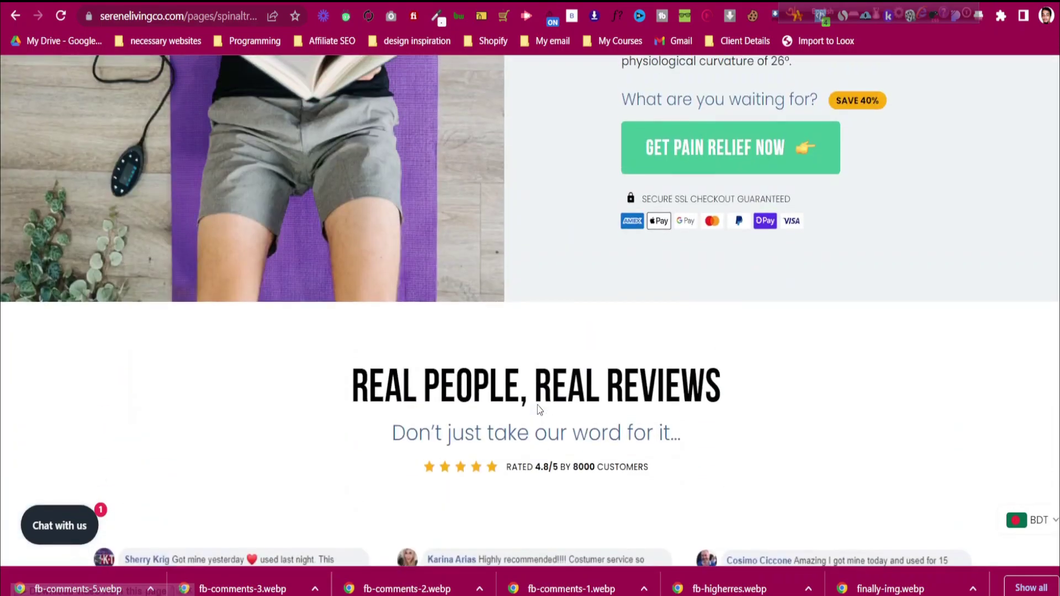
{"action": "scroll", "coordinate": [538, 405], "scroll_direction": "down", "scroll_amount": 3}
{"action": "left_click", "coordinate": [552, 1]}
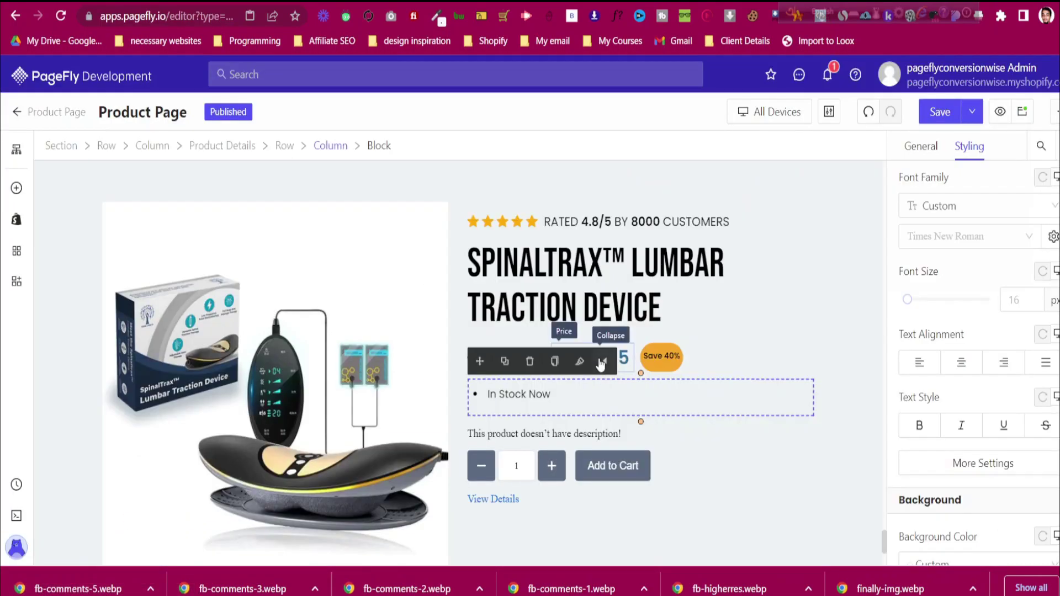
{"action": "scroll", "coordinate": [607, 369], "scroll_direction": "up", "scroll_amount": 12}
{"action": "scroll", "coordinate": [607, 369], "scroll_direction": "down", "scroll_amount": 3}
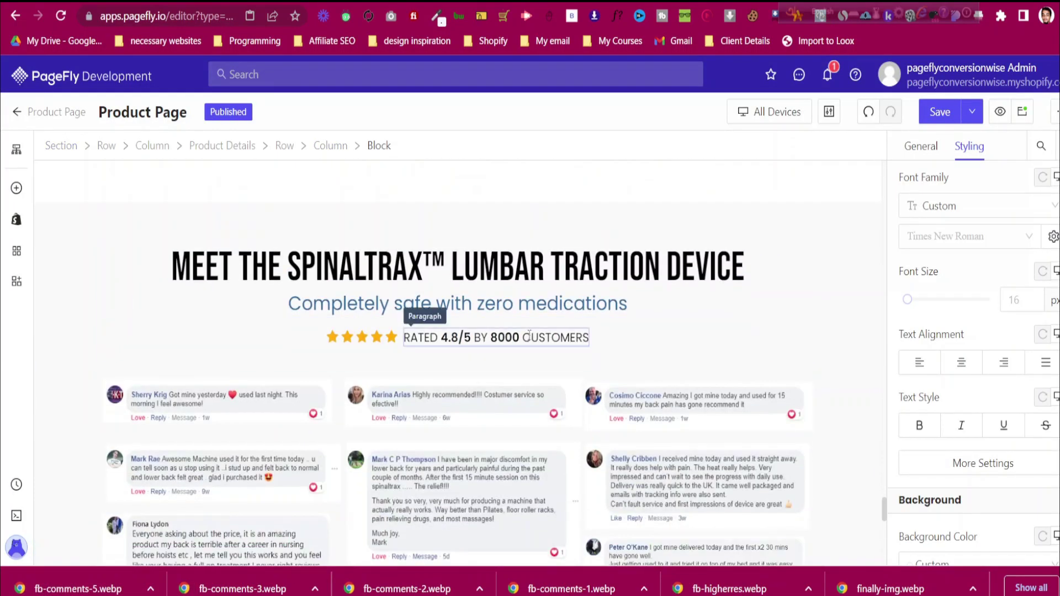
{"action": "left_click", "coordinate": [518, 304]}
{"action": "left_click", "coordinate": [141, 272]}
{"action": "left_click_drag", "start_coordinate": [114, 271], "coordinate": [655, 215]}
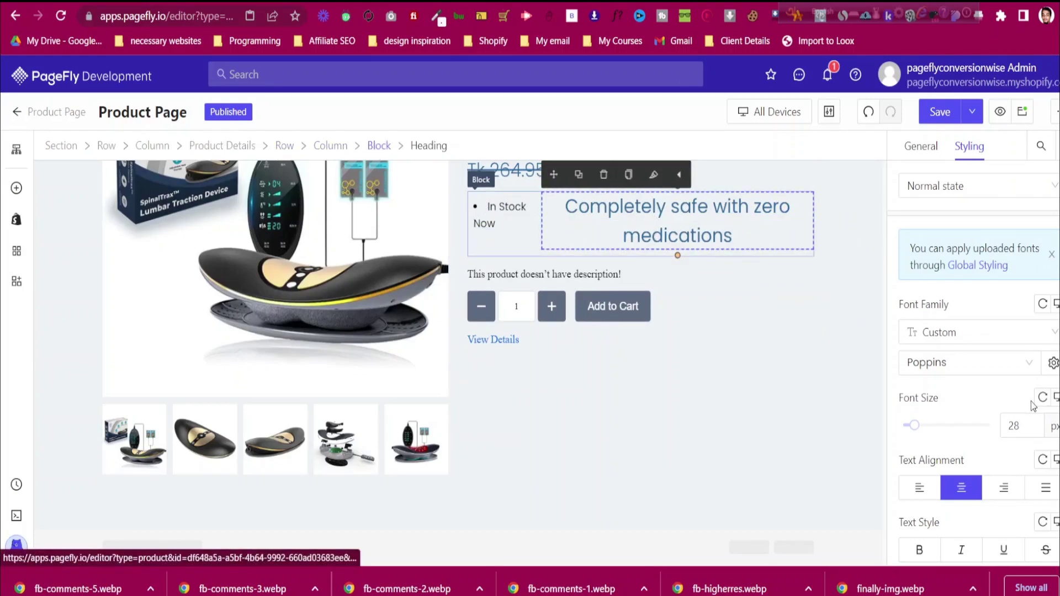
Turn off the Flex display style of the block containing the "In Stock Now" list and the copied subheading
{"action": "left_click", "coordinate": [379, 145]}
{"action": "scroll", "coordinate": [1029, 393], "scroll_direction": "down", "scroll_amount": 5}
{"action": "scroll", "coordinate": [1029, 394], "scroll_direction": "down", "scroll_amount": 5}
{"action": "left_click", "coordinate": [1038, 227]}
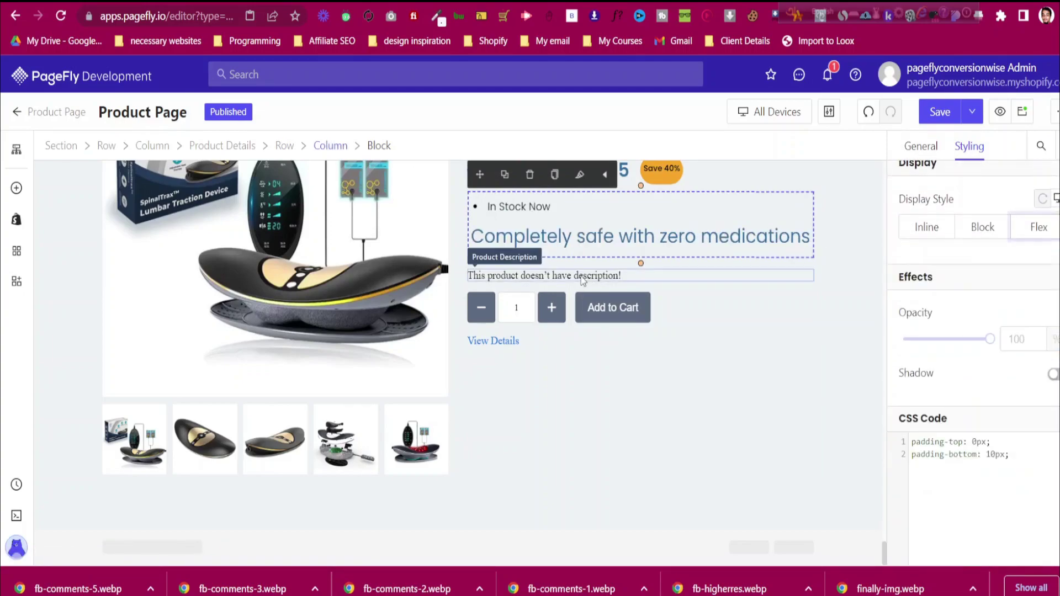
Set the copied subheading's font size to 22 px and align its text left
{"action": "left_click", "coordinate": [640, 236]}
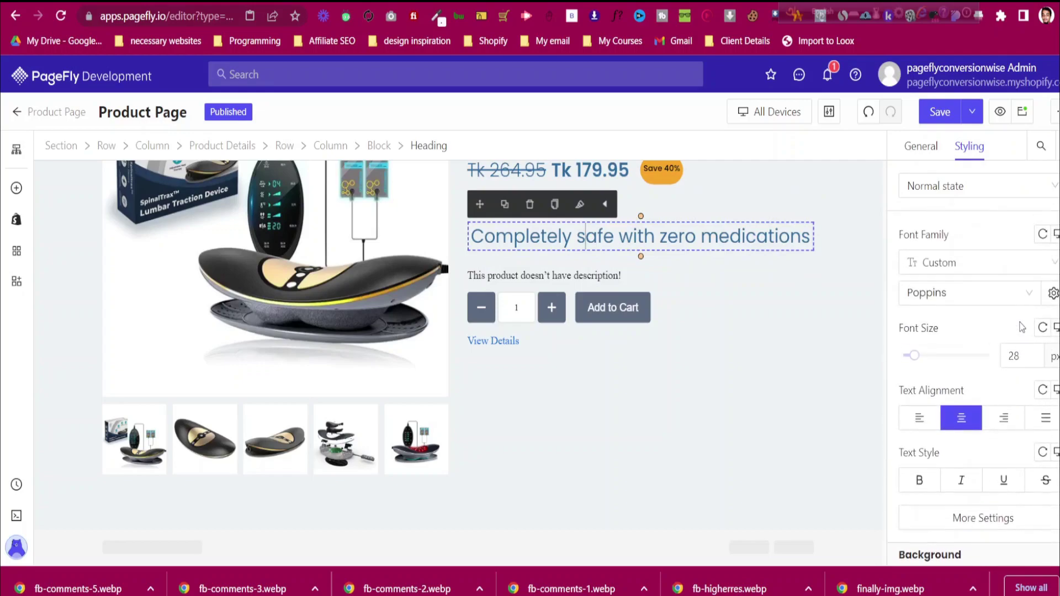
{"action": "left_click", "coordinate": [1025, 350]}
{"action": "key", "text": "Down"}
{"action": "key", "text": "Down"}
{"action": "key", "text": "Down"}
{"action": "key", "text": "Down"}
{"action": "key", "text": "Down"}
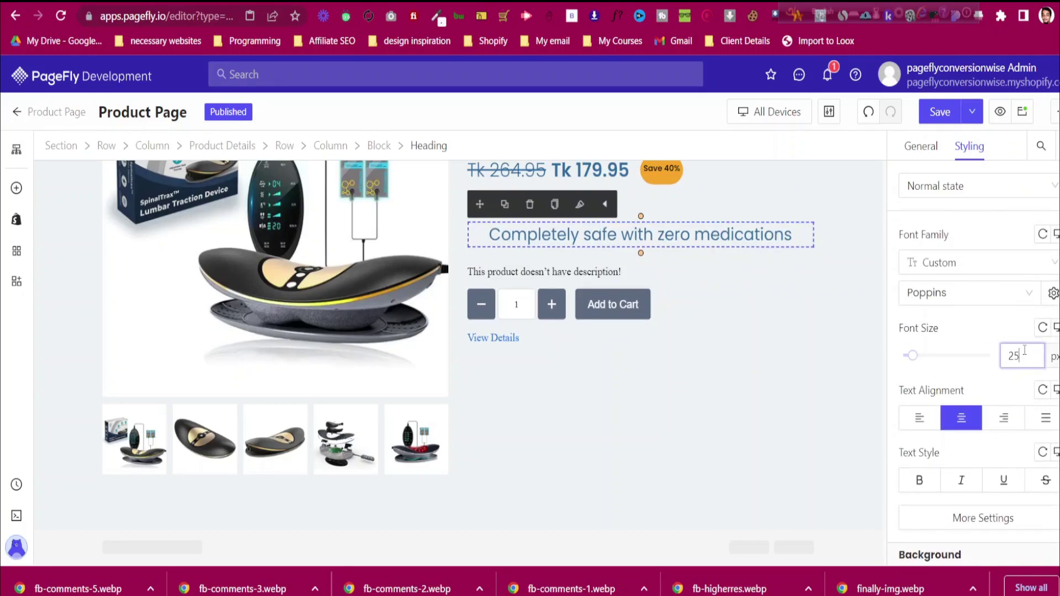
{"action": "key", "text": "Down"}
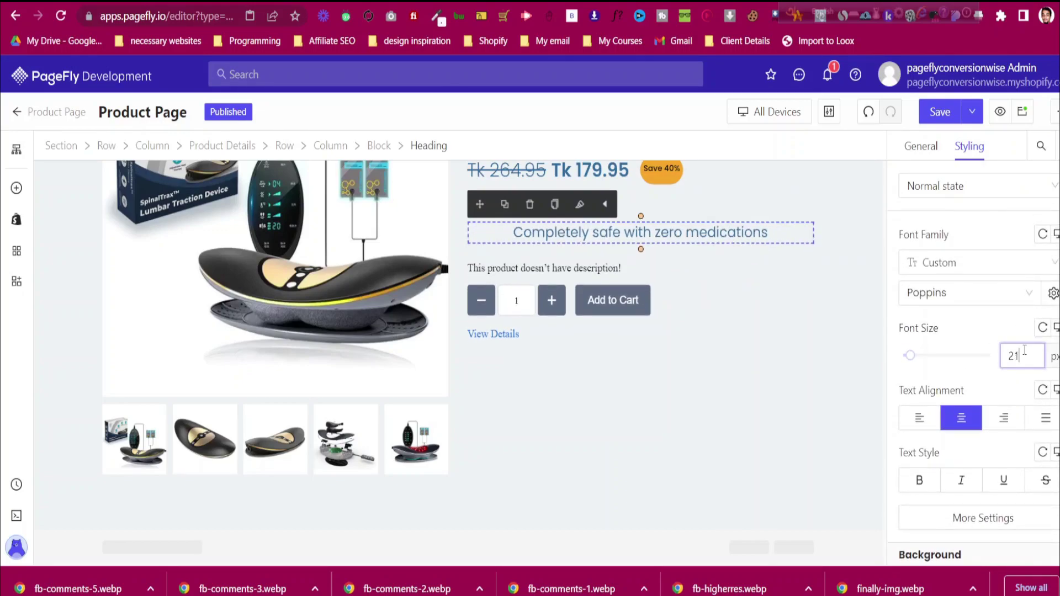
{"action": "left_click", "coordinate": [920, 418]}
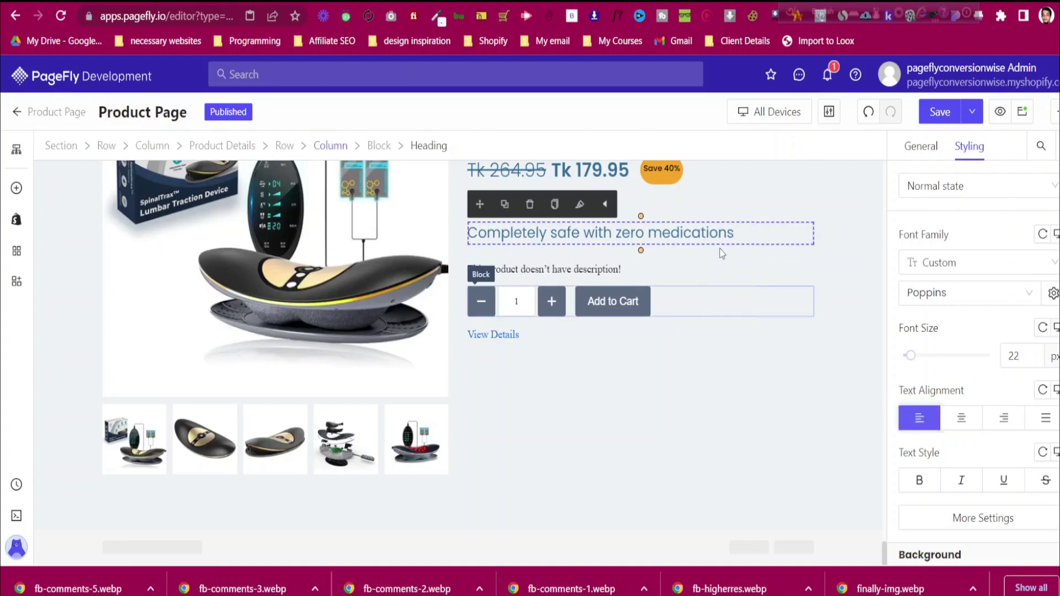
Set the bottom padding of the "In Stock Now" list to 0 px
{"action": "left_click", "coordinate": [741, 206]}
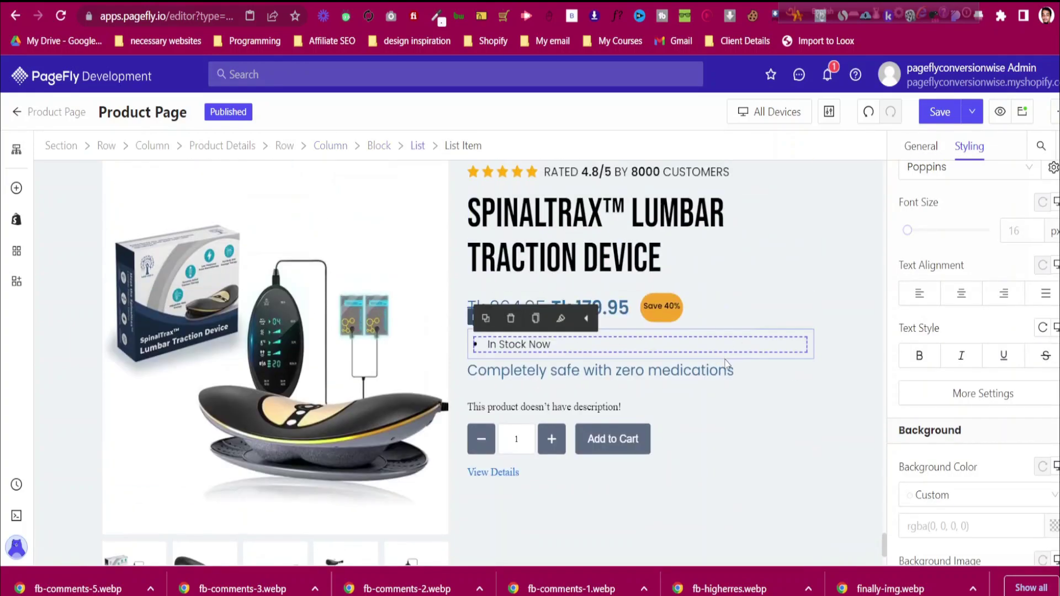
{"action": "left_click", "coordinate": [726, 369]}
{"action": "scroll", "coordinate": [1006, 360], "scroll_direction": "up", "scroll_amount": 3}
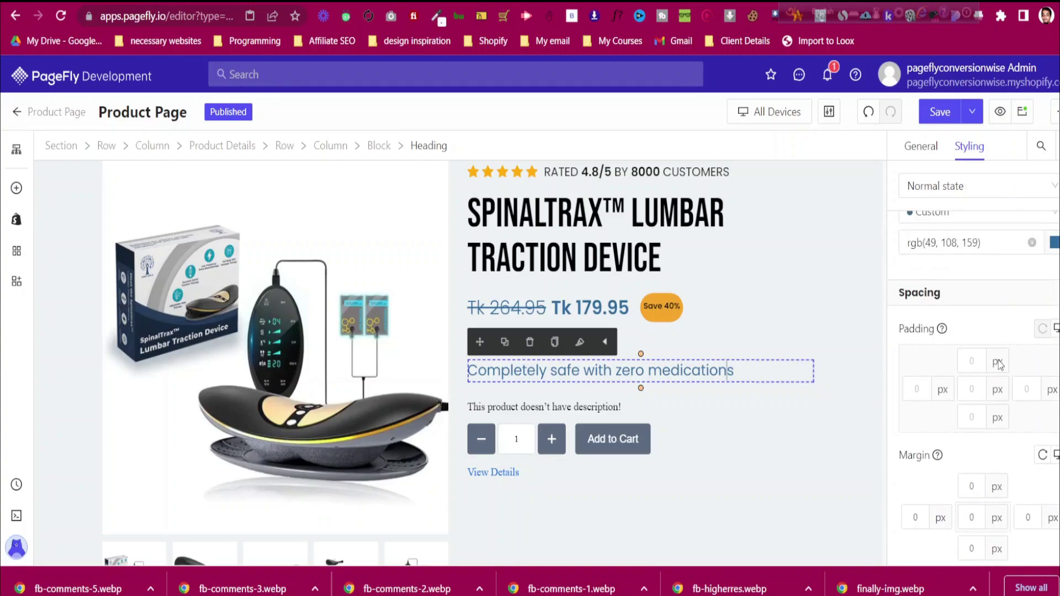
{"action": "left_click", "coordinate": [690, 334]}
{"action": "left_click", "coordinate": [980, 290]}
{"action": "type", "text": "1"}
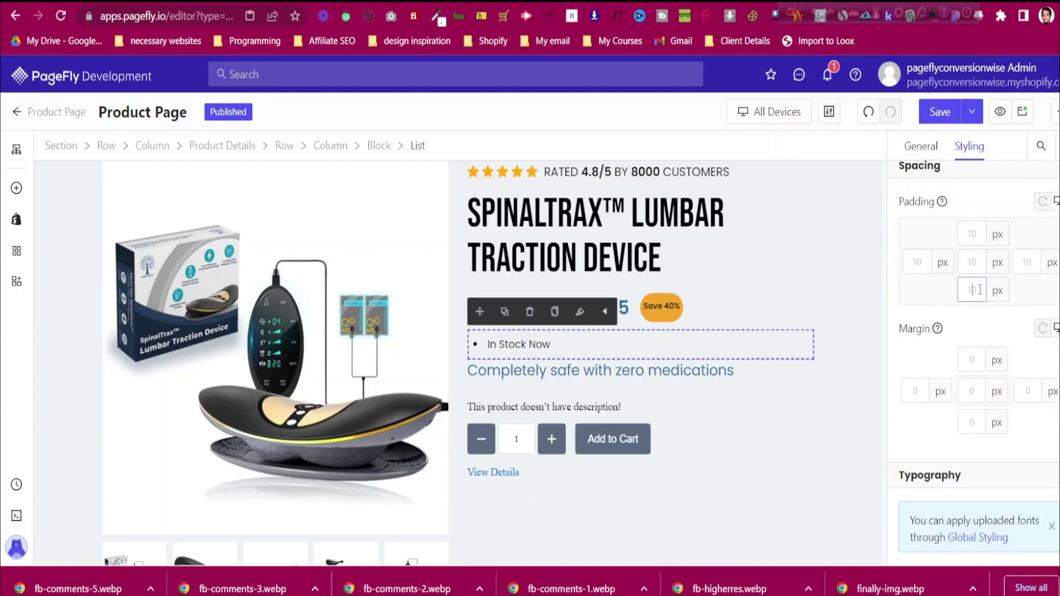
{"action": "key", "text": "BackSpace"}
{"action": "type", "text": "0"}
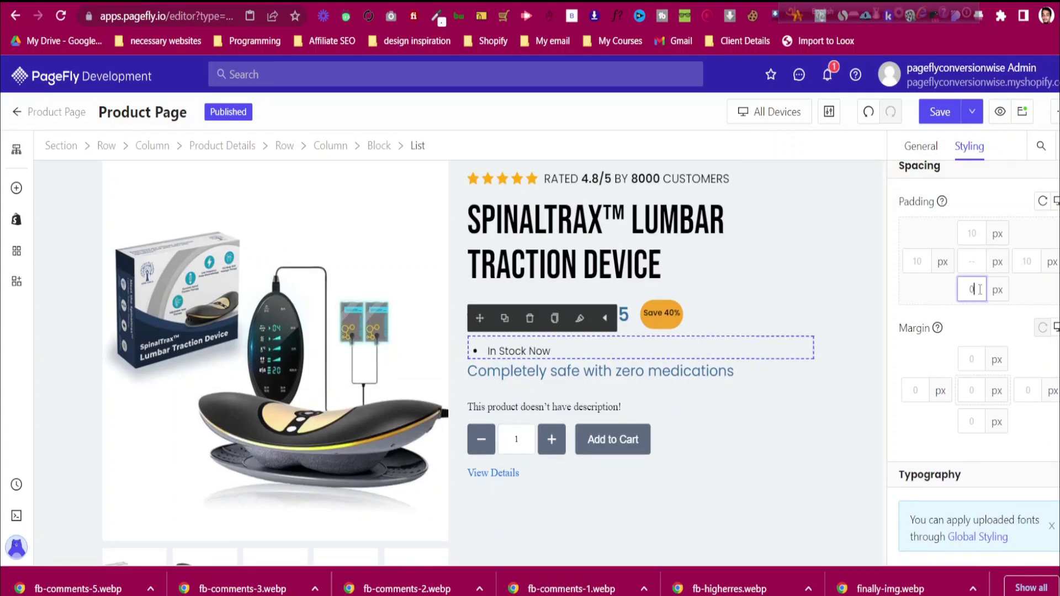
Set the top padding of the "In Stock Now" list to 5 px
{"action": "left_click", "coordinate": [772, 321]}
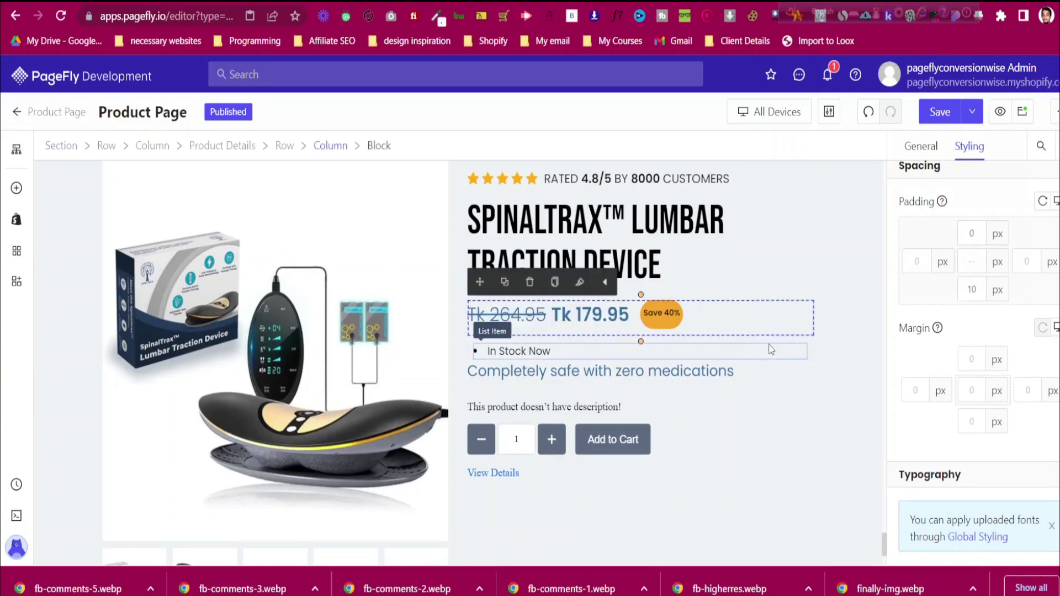
{"action": "left_click", "coordinate": [779, 339]}
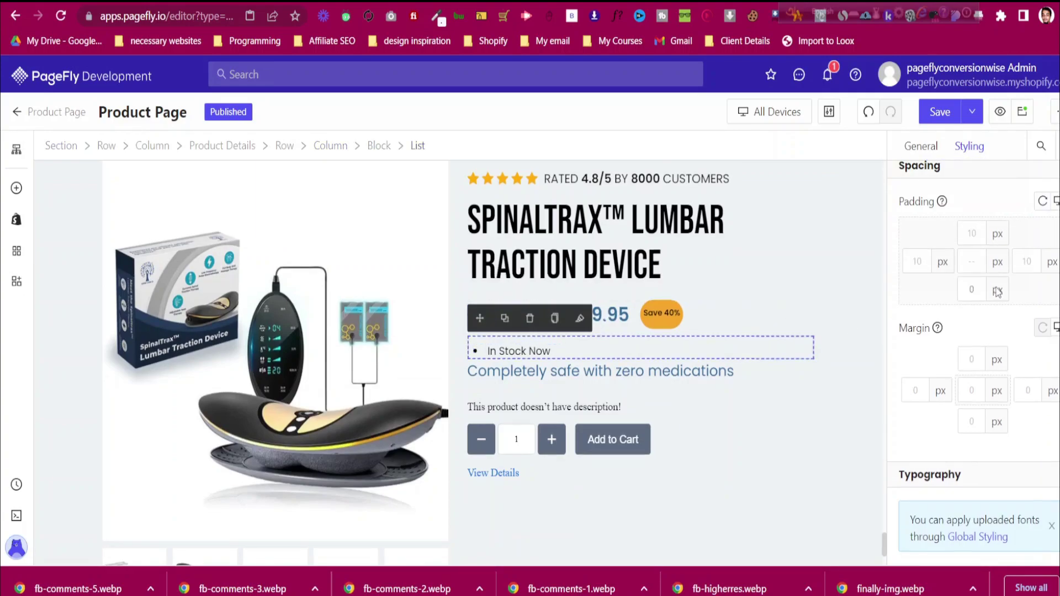
{"action": "left_click", "coordinate": [972, 236]}
{"action": "type", "text": "5"}
{"action": "left_click", "coordinate": [778, 308]}
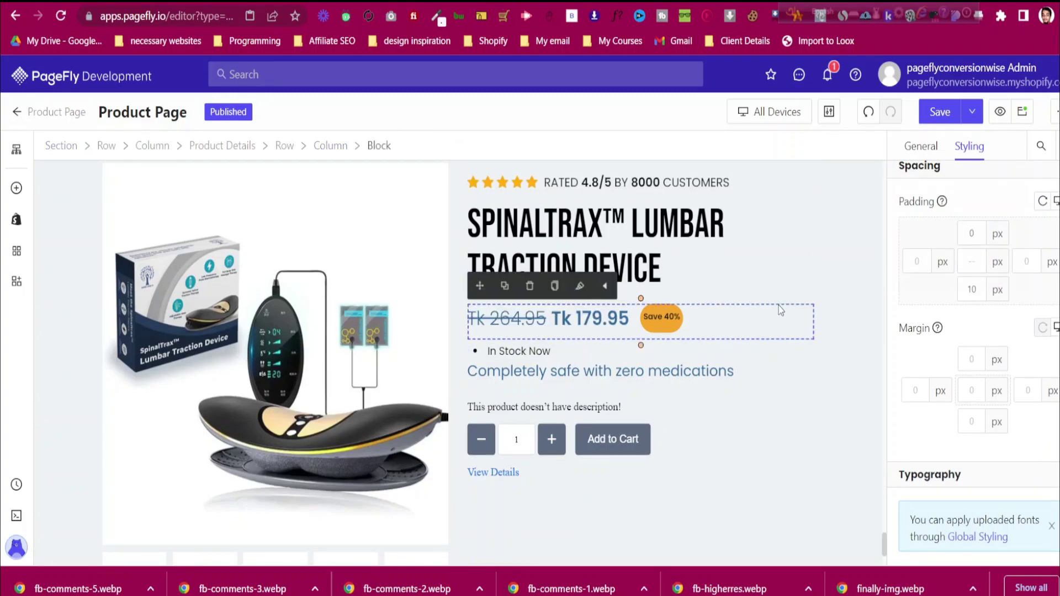
Set the top and bottom padding of the "Save 40%" badge to 8 px
{"action": "left_click", "coordinate": [662, 315]}
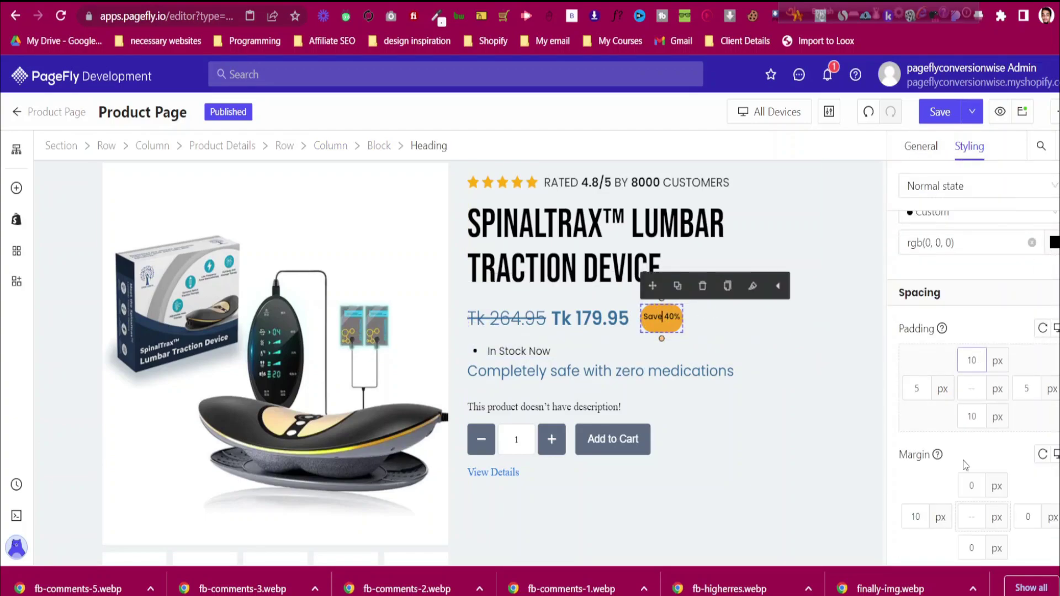
{"action": "left_click", "coordinate": [976, 360]}
{"action": "key", "text": "BackSpace"}
{"action": "key", "text": "BackSpace"}
{"action": "type", "text": "8"}
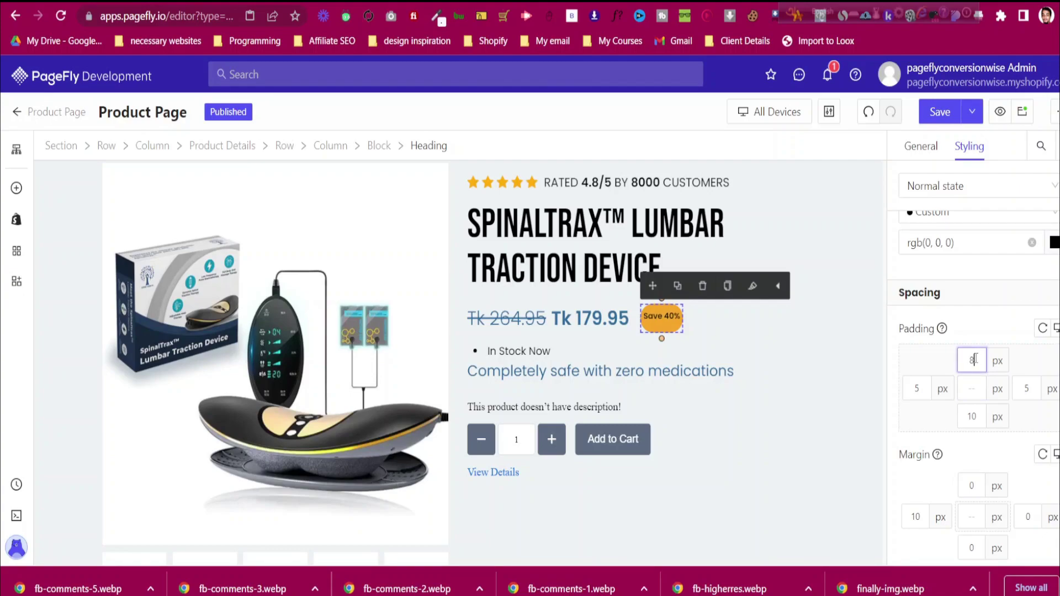
{"action": "left_click", "coordinate": [975, 417]}
Set the font size of the "Save 40%" badge to 18 px
{"action": "scroll", "coordinate": [1000, 458], "scroll_direction": "down", "scroll_amount": 8}
{"action": "scroll", "coordinate": [1000, 460], "scroll_direction": "down", "scroll_amount": 1}
{"action": "left_click", "coordinate": [1031, 355]}
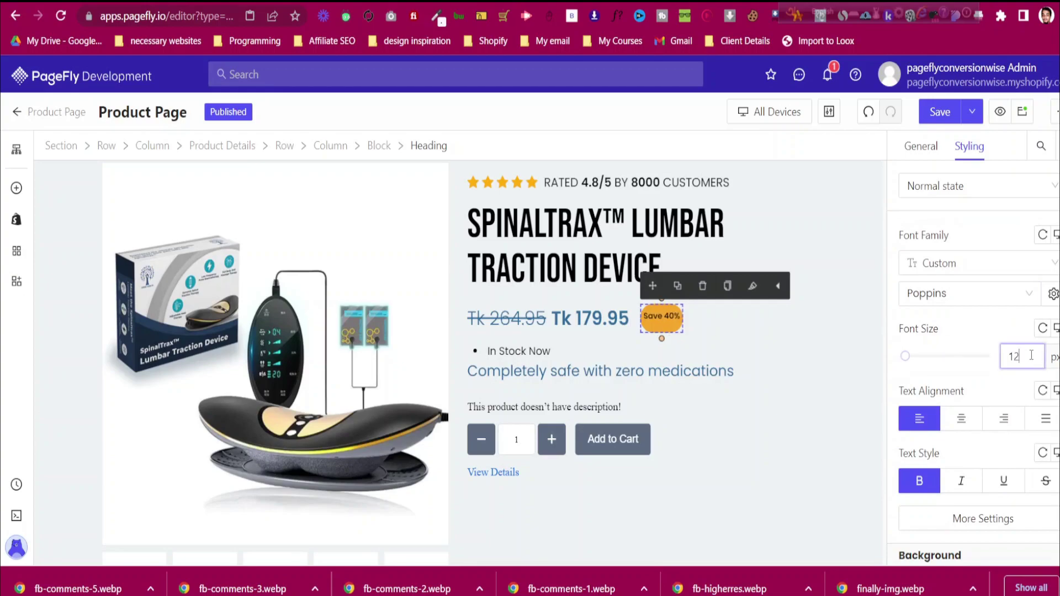
{"action": "key", "text": "Up"}
{"action": "key", "text": "Up"}
{"action": "key", "text": "Up"}
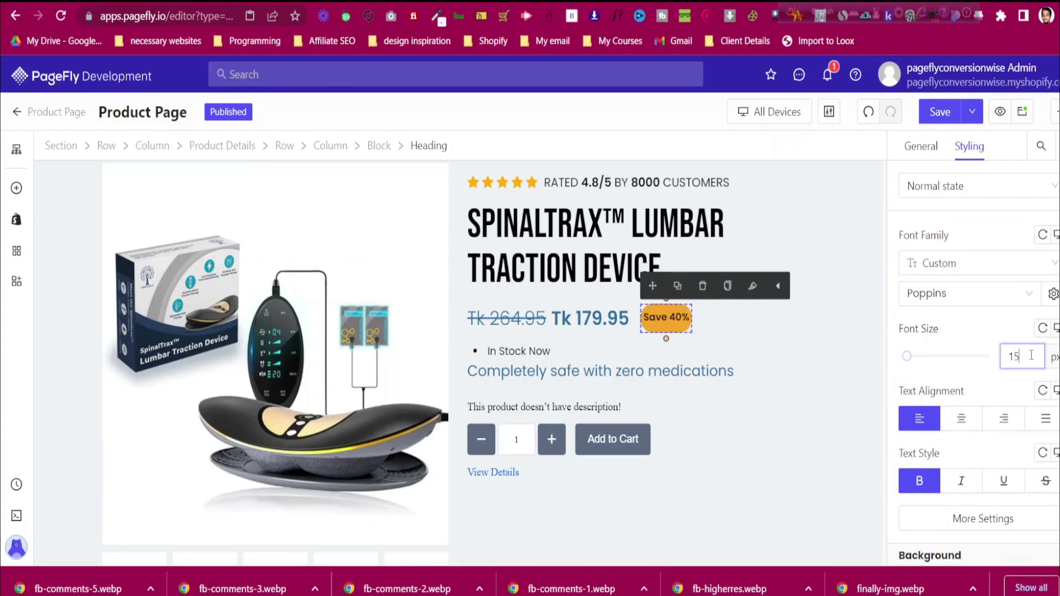
{"action": "key", "text": "Up"}
{"action": "key", "text": "Up"}
{"action": "key", "text": "Up"}
{"action": "key", "text": "Down"}
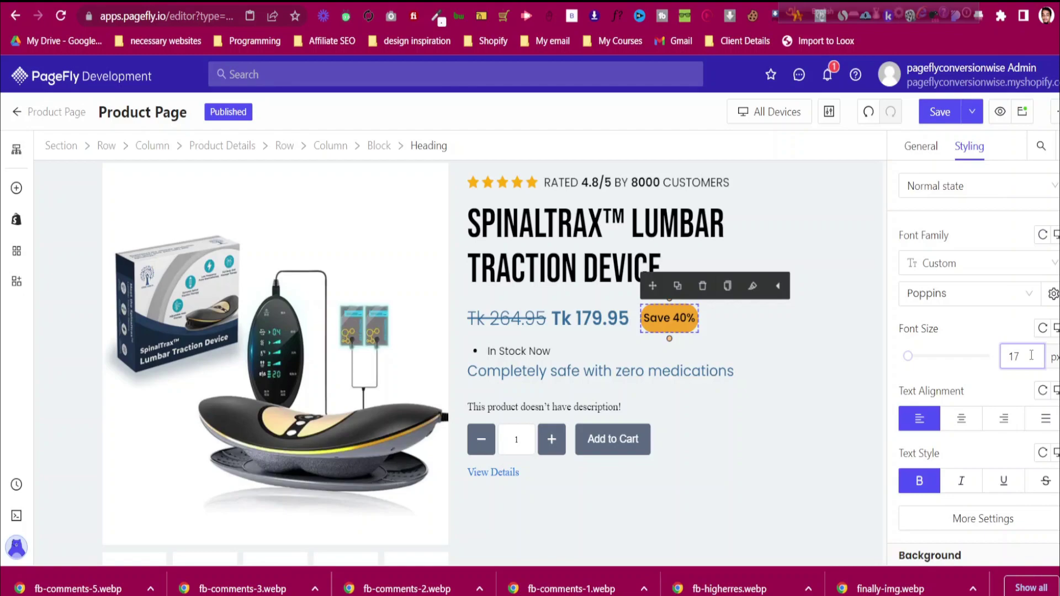
{"action": "key", "text": "Up"}
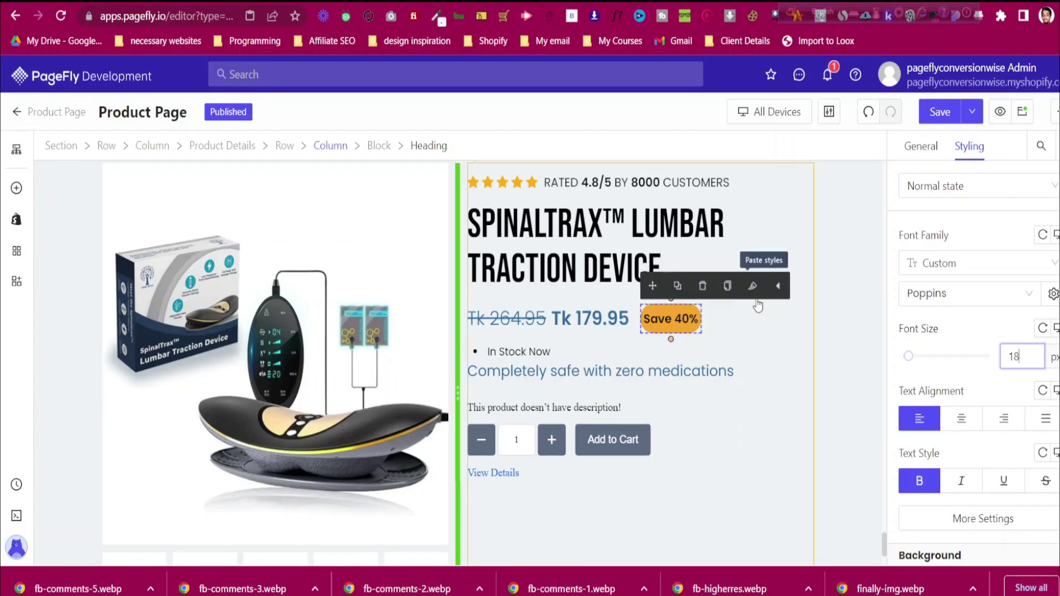
{"action": "left_click", "coordinate": [757, 319]}
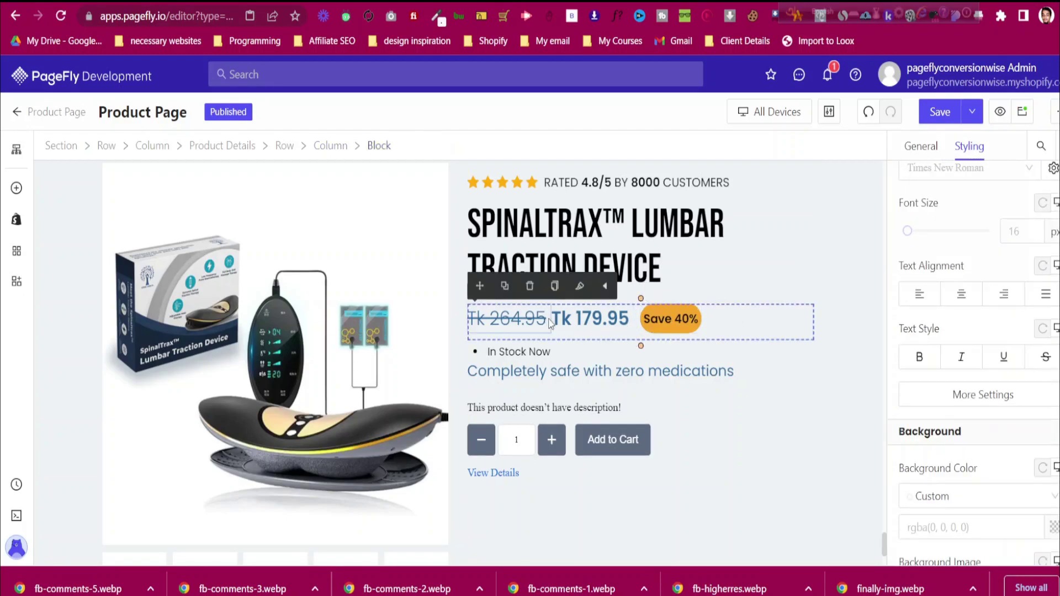
Set the left and right padding of the "Save 40%" badge to 10 px
{"action": "left_click", "coordinate": [671, 318]}
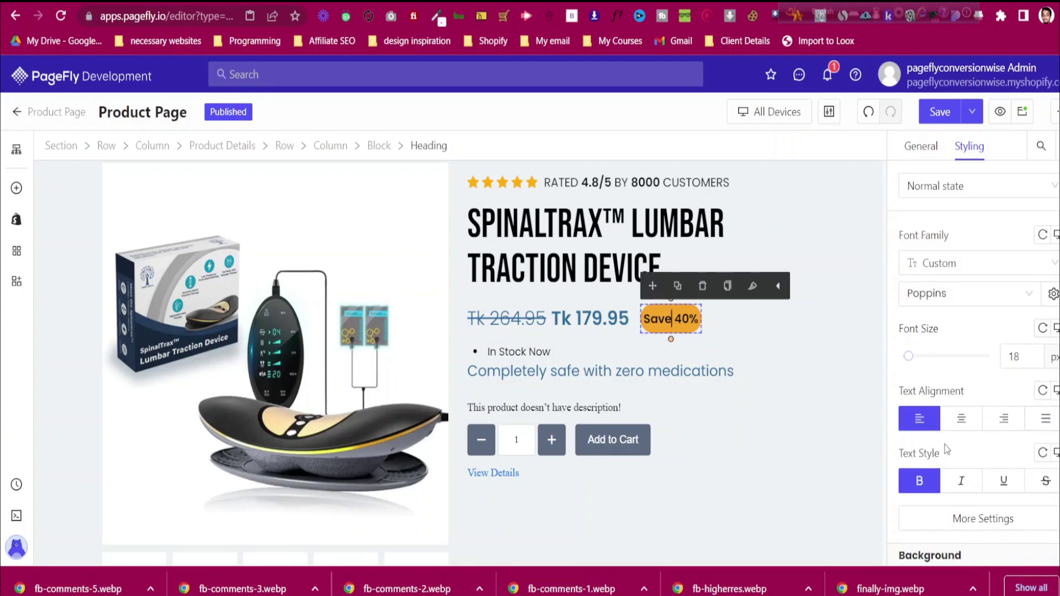
{"action": "scroll", "coordinate": [918, 430], "scroll_direction": "up", "scroll_amount": 5}
{"action": "left_click", "coordinate": [922, 305]}
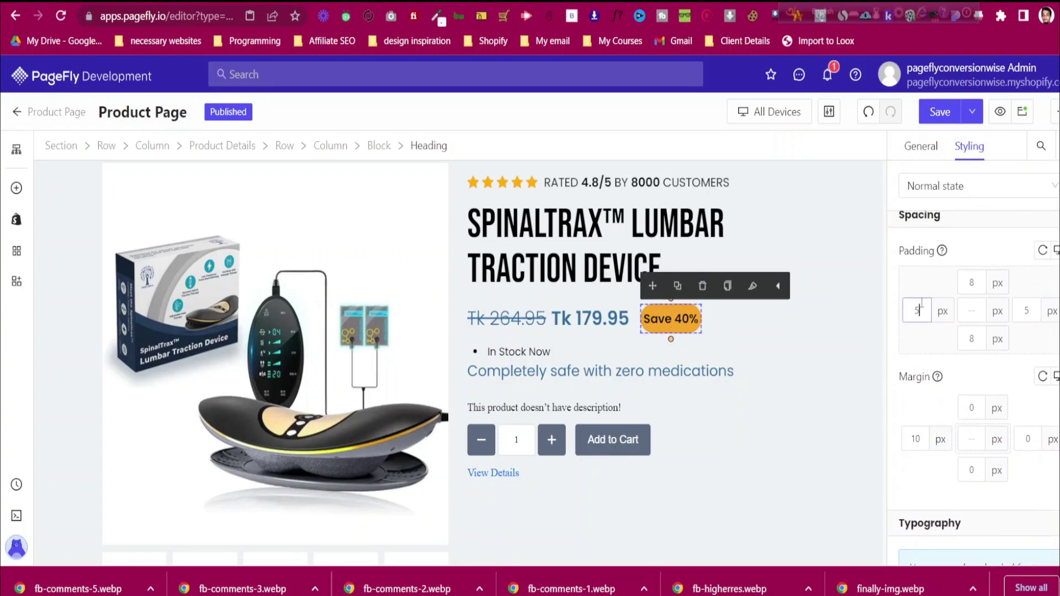
{"action": "key", "text": "BackSpace"}
{"action": "type", "text": "8"}
{"action": "key", "text": "BackSpace"}
{"action": "type", "text": "10"}
{"action": "left_click", "coordinate": [1029, 313]}
{"action": "key", "text": "BackSpace"}
{"action": "type", "text": "9"}
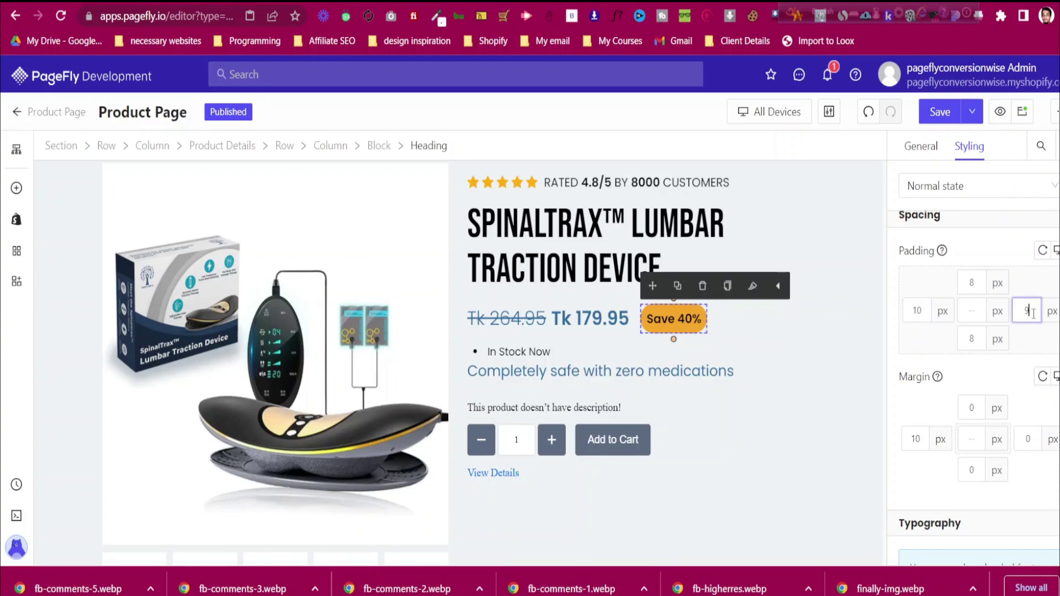
{"action": "key", "text": "BackSpace"}
{"action": "type", "text": "10"}
{"action": "left_click", "coordinate": [783, 313]}
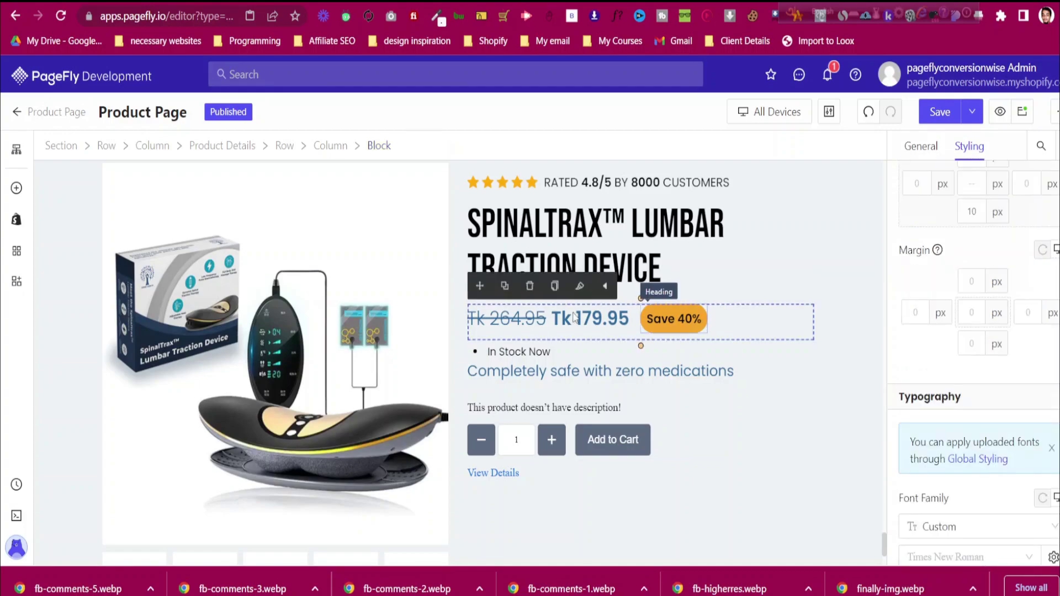
Set the left padding of the "In Stock Now" list to 0 px
{"action": "left_click", "coordinate": [470, 353]}
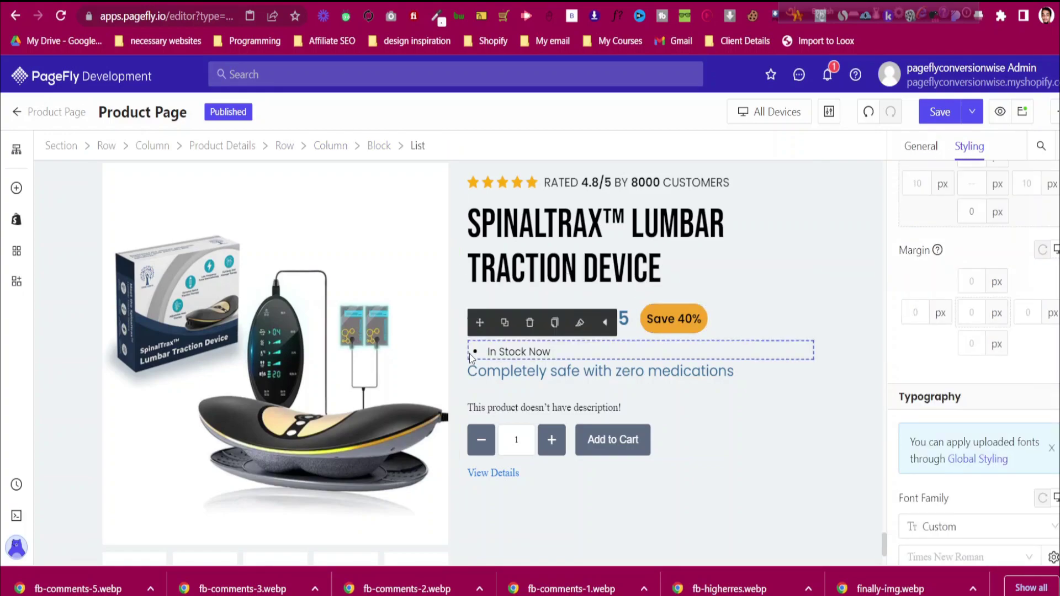
{"action": "double_click", "coordinate": [917, 413]}
{"action": "type", "text": "0"}
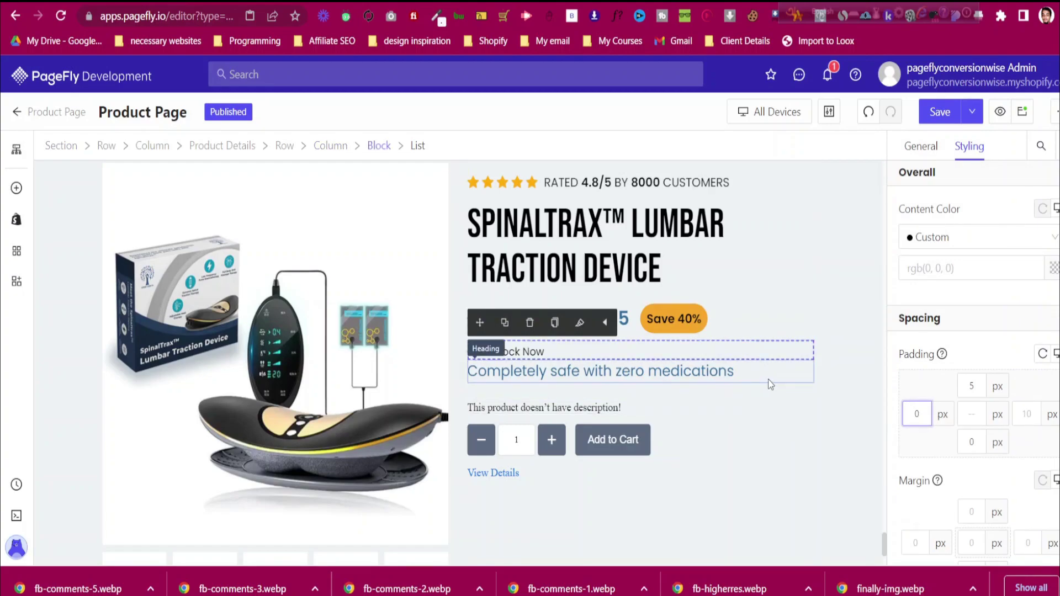
{"action": "left_click", "coordinate": [776, 267]}
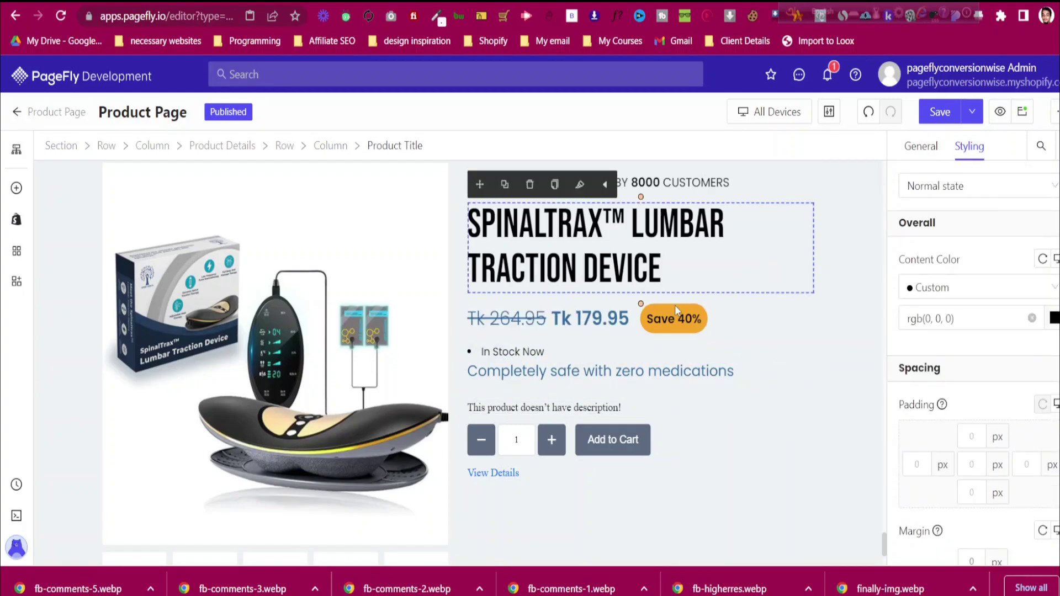
Set the bottom padding of the block holding the prices and the "Save 40%" badge to 5 px
{"action": "left_click", "coordinate": [808, 336]}
{"action": "left_click", "coordinate": [969, 442]}
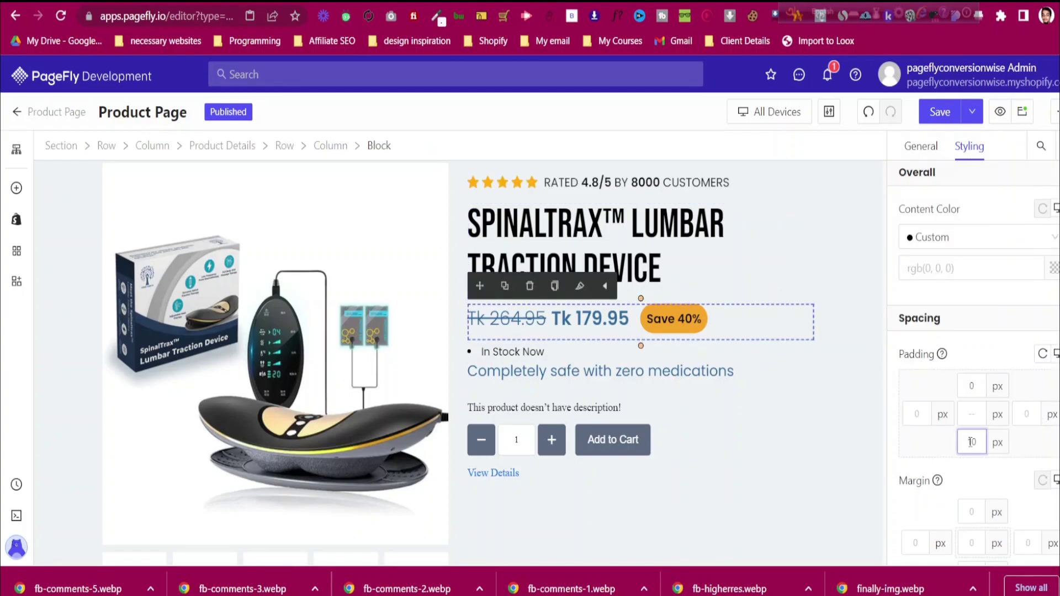
{"action": "key", "text": "Down"}
{"action": "key", "text": "Down"}
{"action": "key", "text": "Down"}
{"action": "key", "text": "Down"}
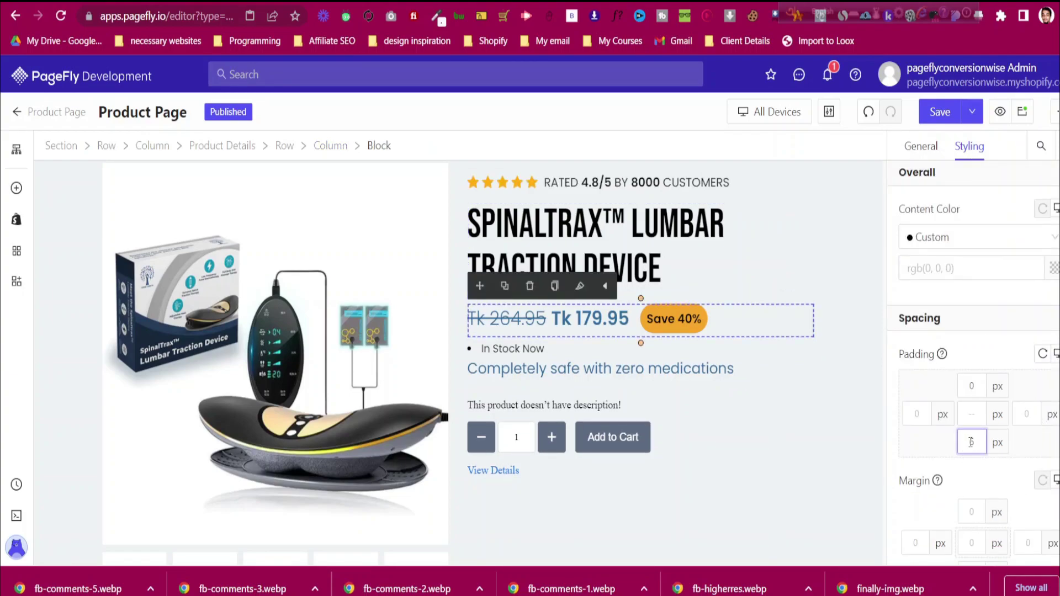
{"action": "key", "text": "Down"}
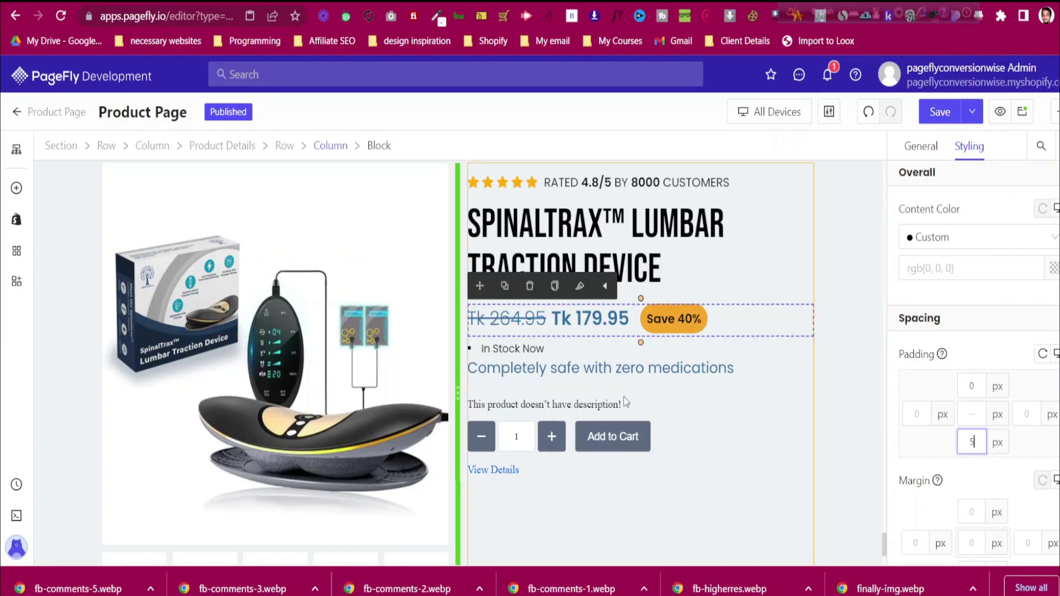
Delete the product description element and check the matching purchase area on the serenelivingco.com reference page
{"action": "left_click", "coordinate": [546, 405]}
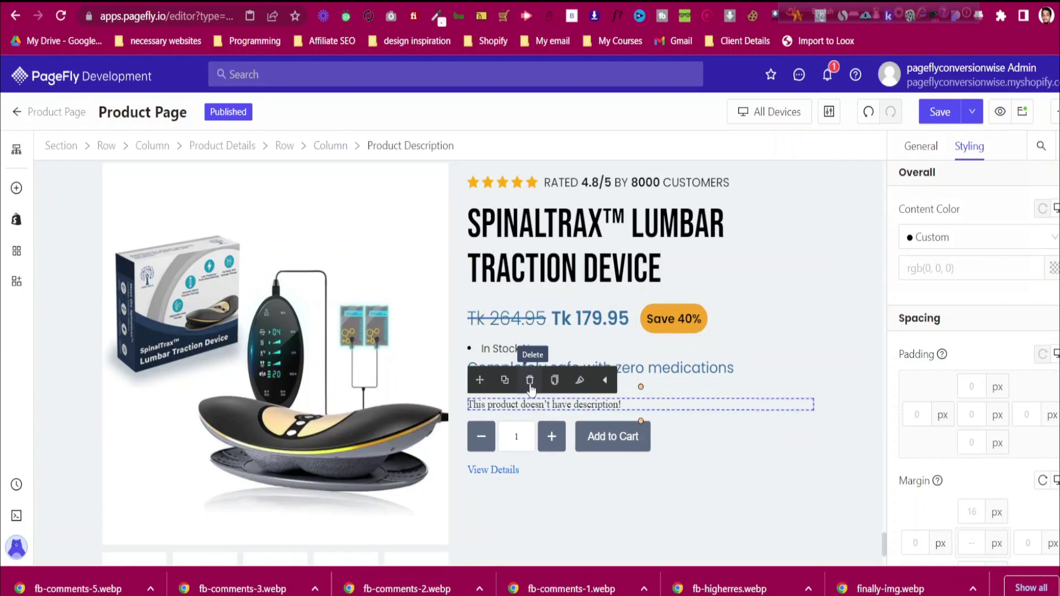
{"action": "left_click", "coordinate": [530, 383]}
{"action": "left_click", "coordinate": [516, 1]}
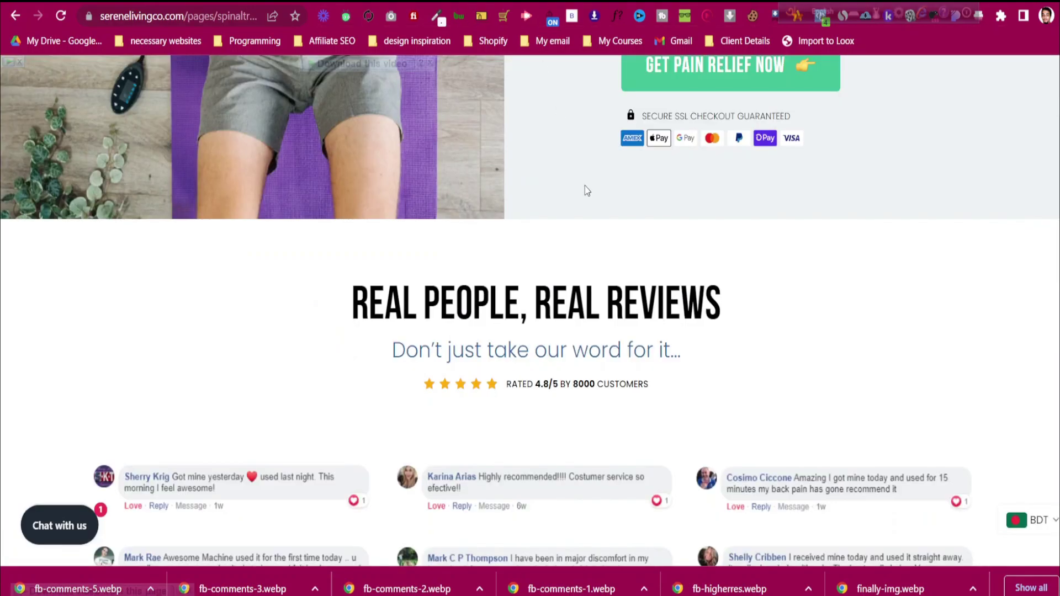
{"action": "scroll", "coordinate": [585, 187], "scroll_direction": "down", "scroll_amount": 15}
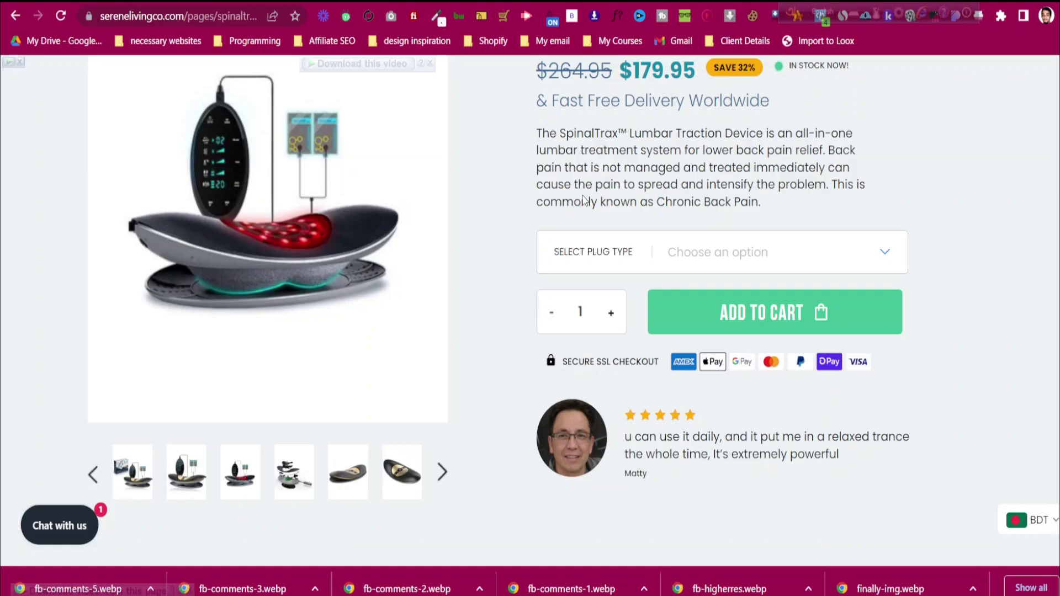
{"action": "left_click", "coordinate": [475, 1]}
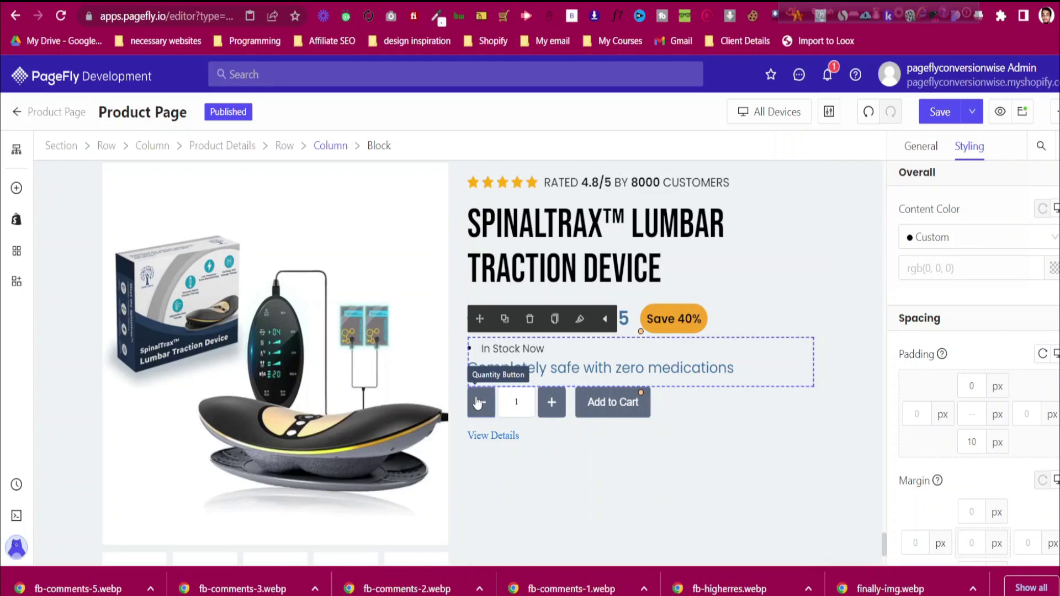
{"action": "left_click", "coordinate": [359, 1]}
{"action": "left_click", "coordinate": [475, 1]}
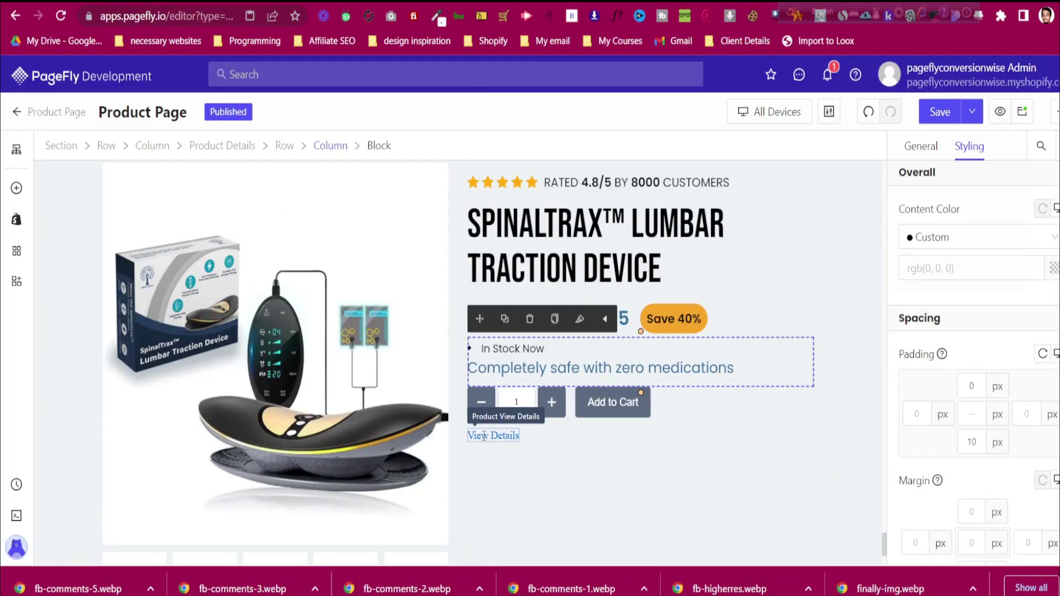
Set the background color of the product quantity buttons to black, rgb(0, 0, 0)
{"action": "left_click", "coordinate": [481, 402]}
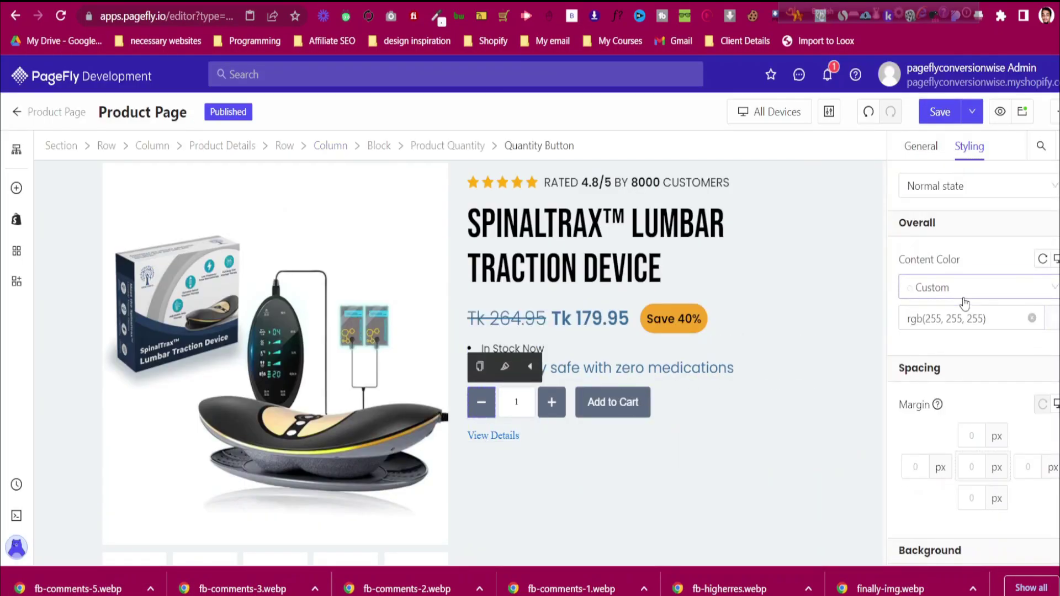
{"action": "scroll", "coordinate": [1033, 309], "scroll_direction": "down", "scroll_amount": 10}
{"action": "scroll", "coordinate": [1033, 293], "scroll_direction": "up", "scroll_amount": 4}
{"action": "left_click", "coordinate": [1055, 334]}
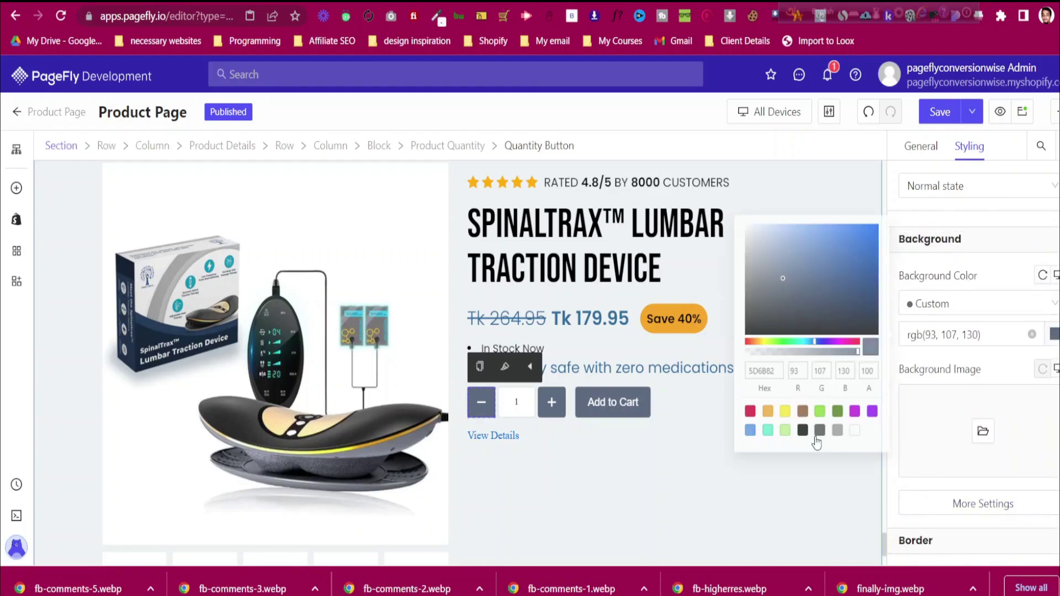
{"action": "left_click", "coordinate": [797, 437]}
{"action": "left_click", "coordinate": [1055, 338]}
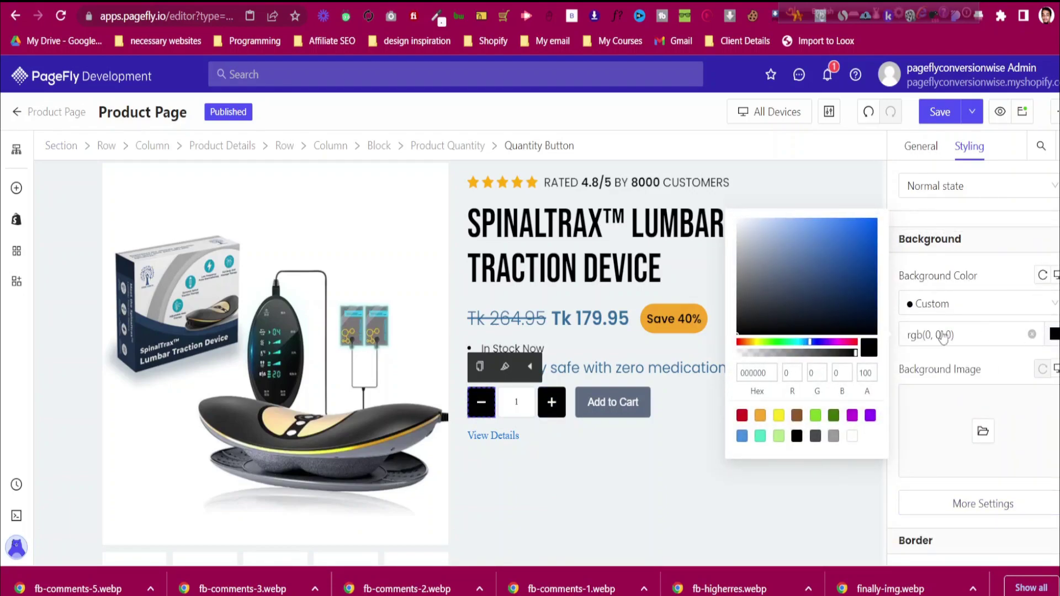
Copy all the CSS code of the green "Get Pain Relief Now" button in the section above
{"action": "left_click", "coordinate": [632, 409]}
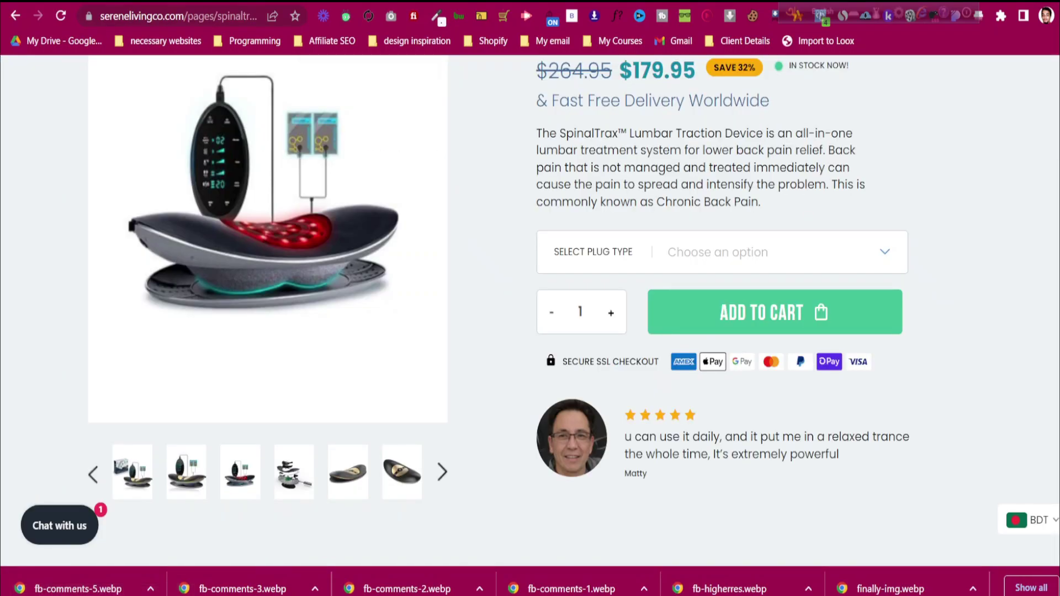
{"action": "key", "text": "ctrl+Tab"}
{"action": "scroll", "coordinate": [675, 457], "scroll_direction": "up", "scroll_amount": 10}
{"action": "scroll", "coordinate": [681, 469], "scroll_direction": "up", "scroll_amount": 5}
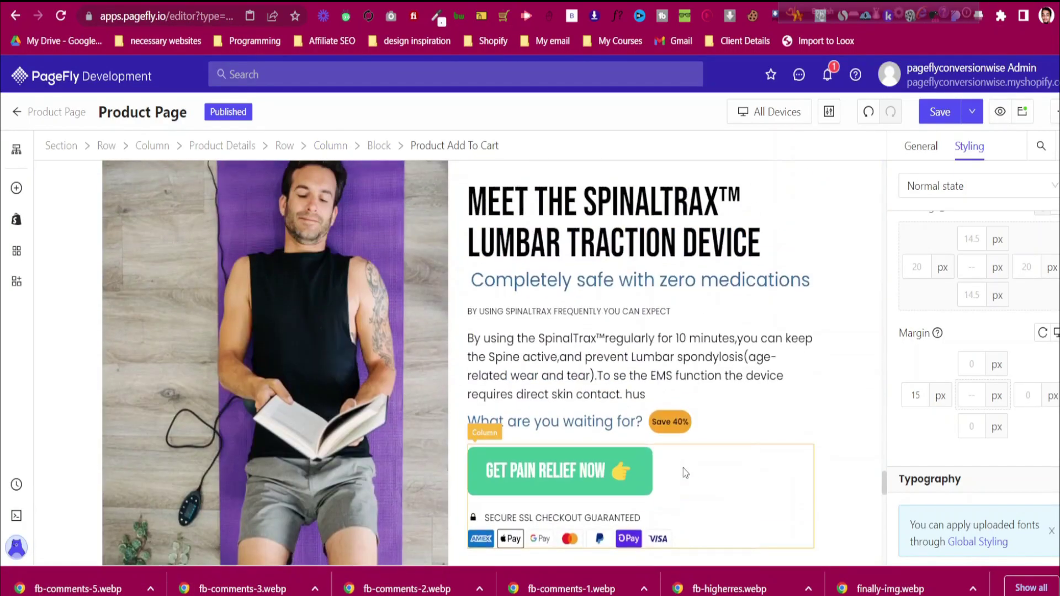
{"action": "left_click", "coordinate": [558, 473]}
{"action": "scroll", "coordinate": [1019, 469], "scroll_direction": "down", "scroll_amount": 10}
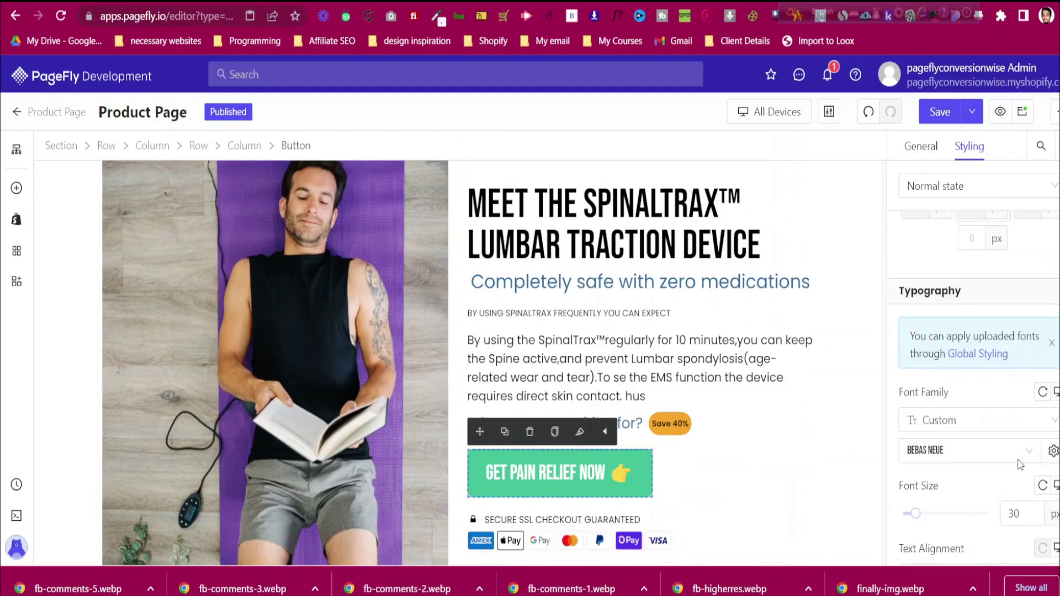
{"action": "left_click", "coordinate": [1016, 480]}
{"action": "key", "text": "ctrl+a"}
{"action": "key", "text": "ctrl+c"}
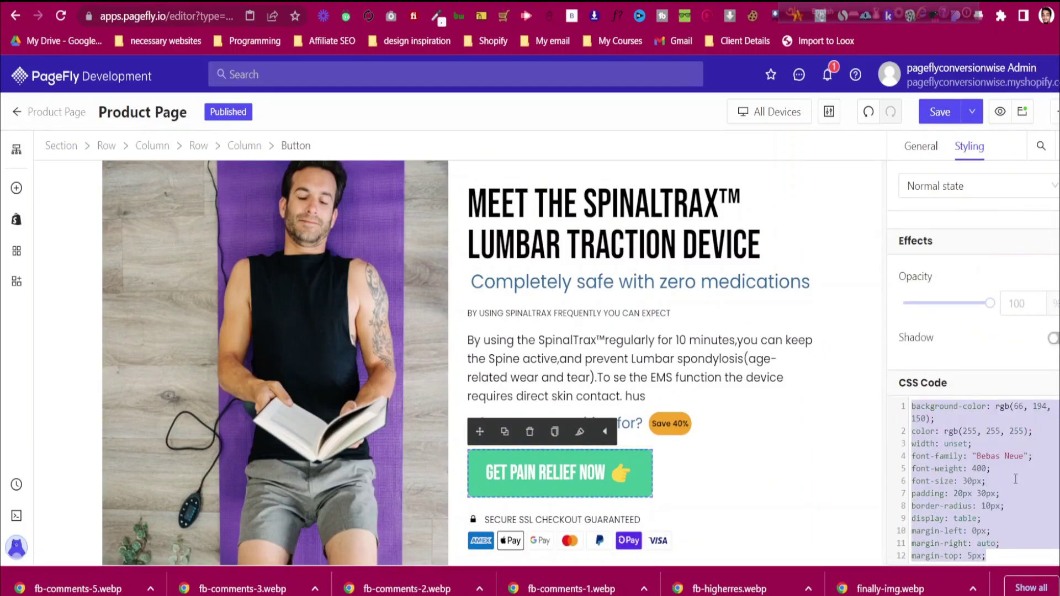
Replace the Add to Cart button's CSS code with the code copied from the "Get Pain Relief Now" button
{"action": "scroll", "coordinate": [631, 450], "scroll_direction": "down", "scroll_amount": 15}
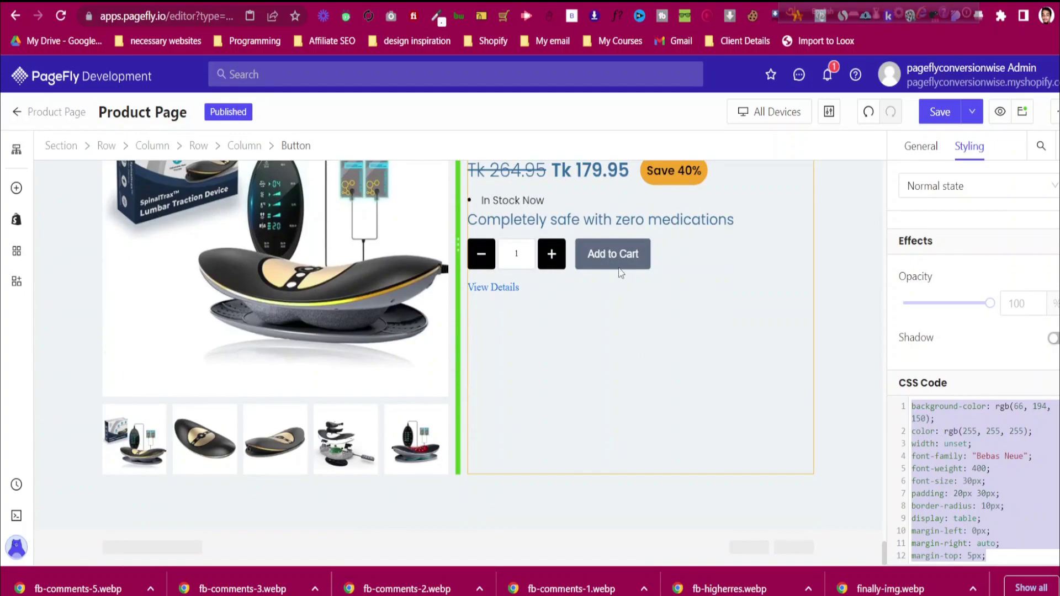
{"action": "left_click", "coordinate": [619, 255]}
{"action": "left_click", "coordinate": [991, 470]}
{"action": "key", "text": "ctrl+a"}
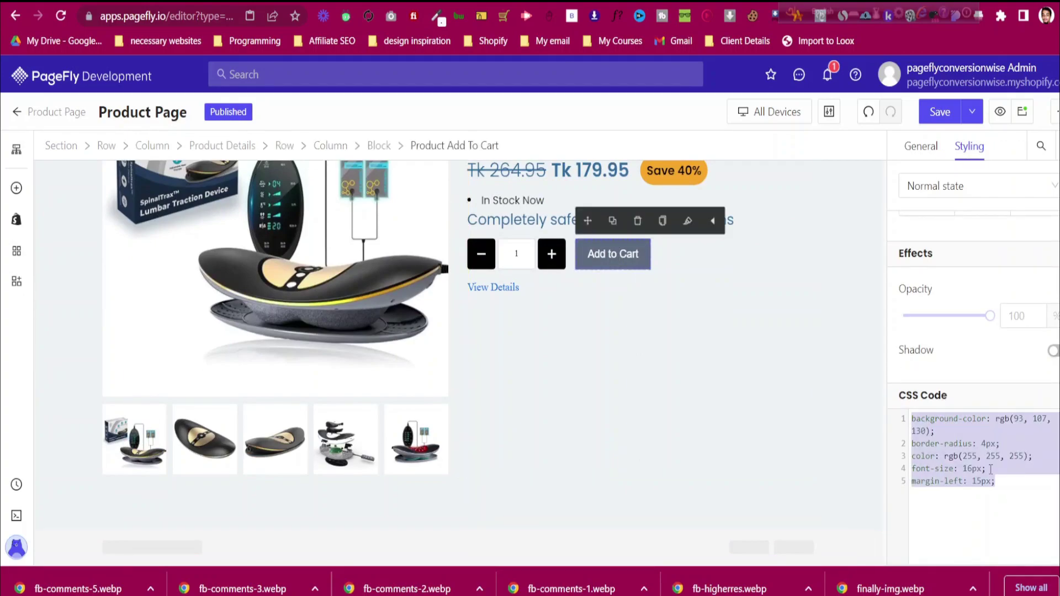
{"action": "key", "text": "ctrl+v"}
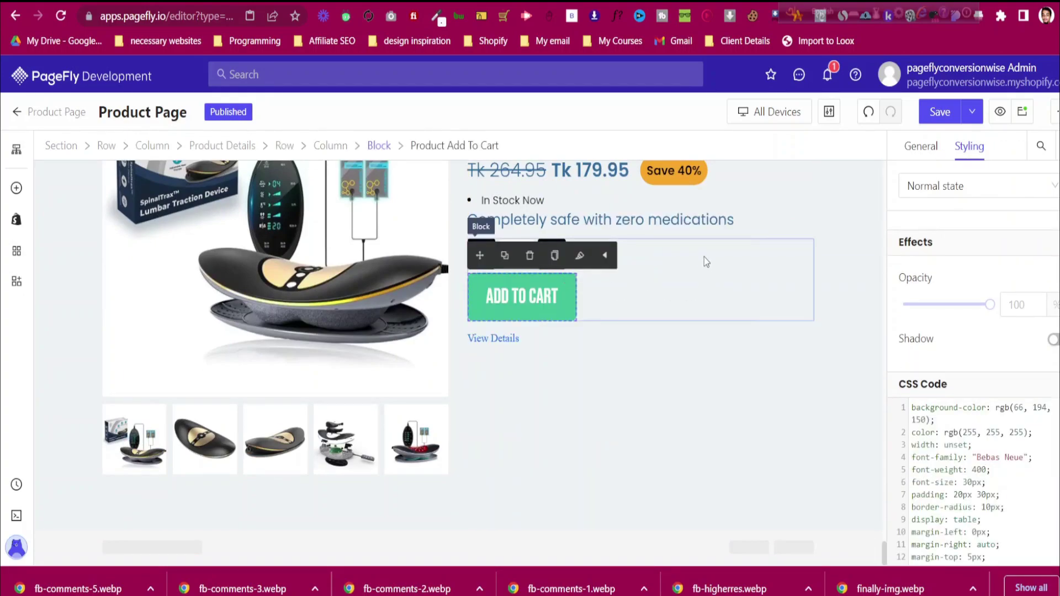
Set the Add to Cart button's display style to Inline
{"action": "left_click", "coordinate": [704, 256]}
{"action": "left_click", "coordinate": [560, 299]}
{"action": "scroll", "coordinate": [980, 402], "scroll_direction": "down", "scroll_amount": 2}
{"action": "scroll", "coordinate": [969, 342], "scroll_direction": "up", "scroll_amount": 3}
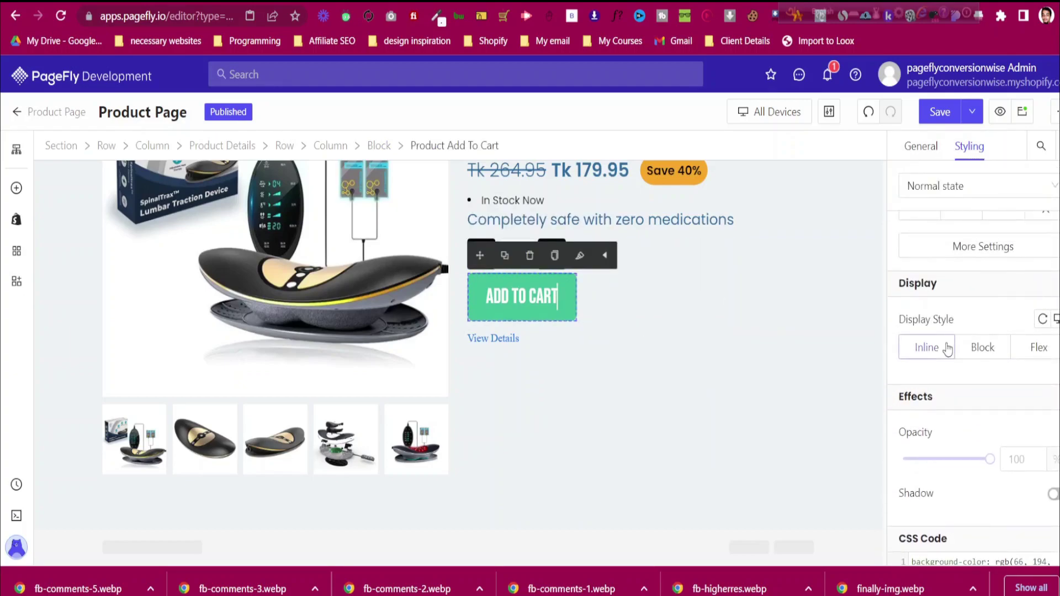
{"action": "left_click", "coordinate": [947, 348]}
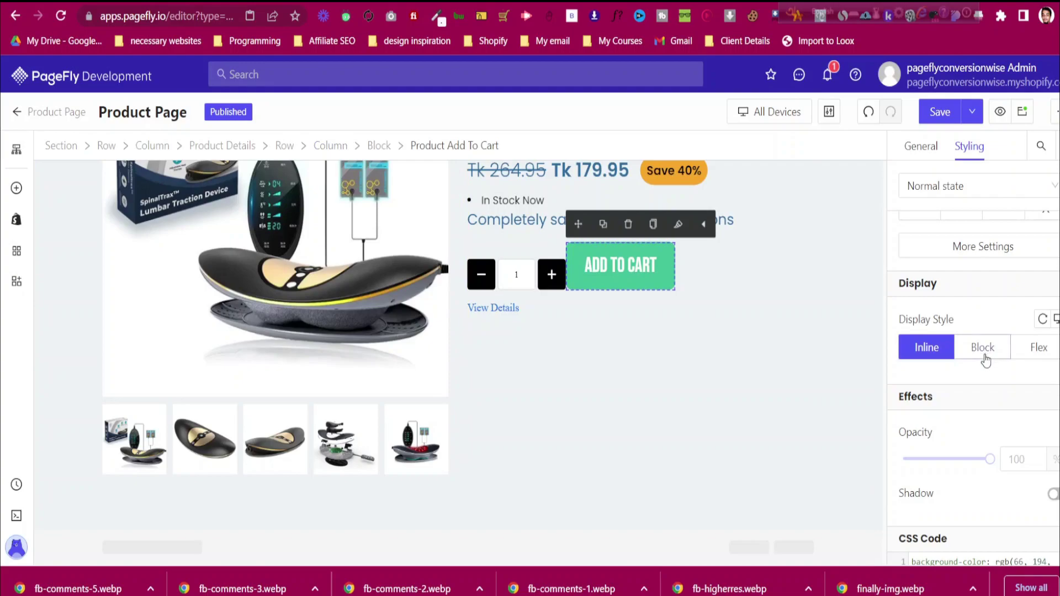
Set the top and bottom padding of the Add to Cart button to 15 px
{"action": "scroll", "coordinate": [977, 381], "scroll_direction": "down", "scroll_amount": 3}
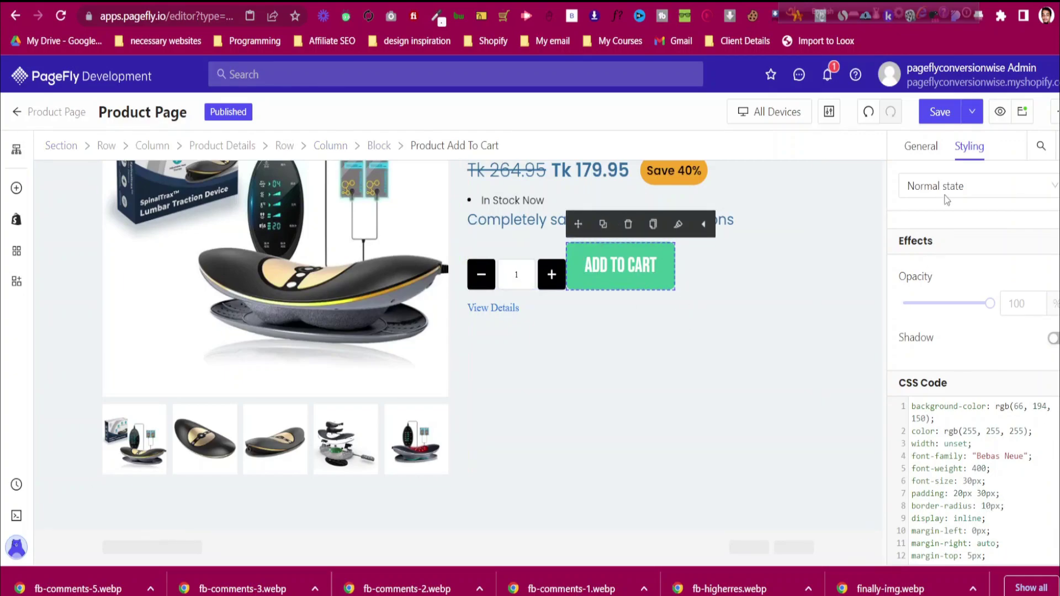
{"action": "scroll", "coordinate": [948, 294], "scroll_direction": "up", "scroll_amount": 3}
{"action": "scroll", "coordinate": [938, 348], "scroll_direction": "up", "scroll_amount": 10}
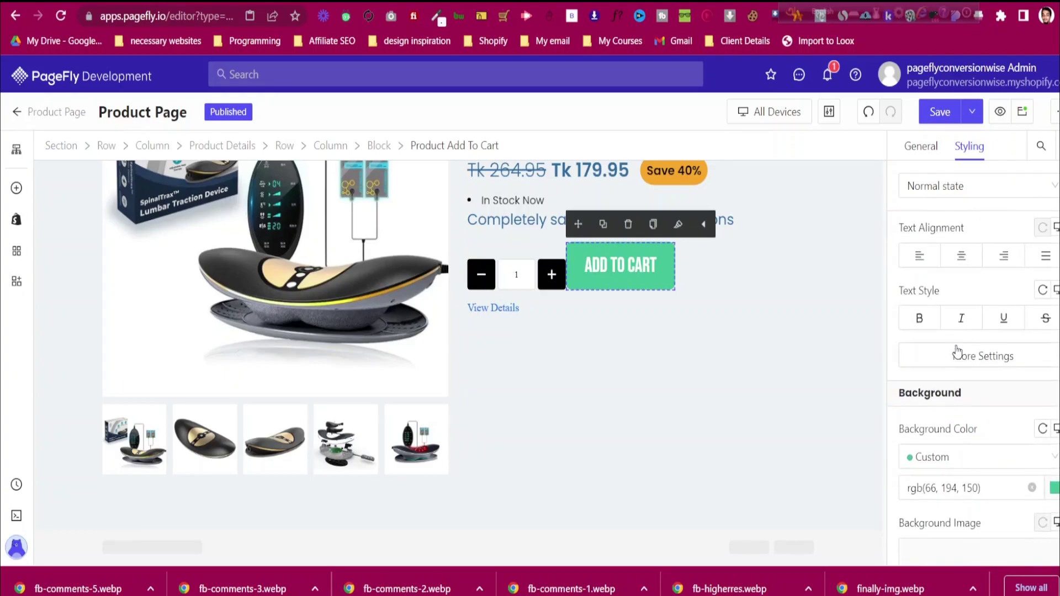
{"action": "scroll", "coordinate": [968, 353], "scroll_direction": "up", "scroll_amount": 3}
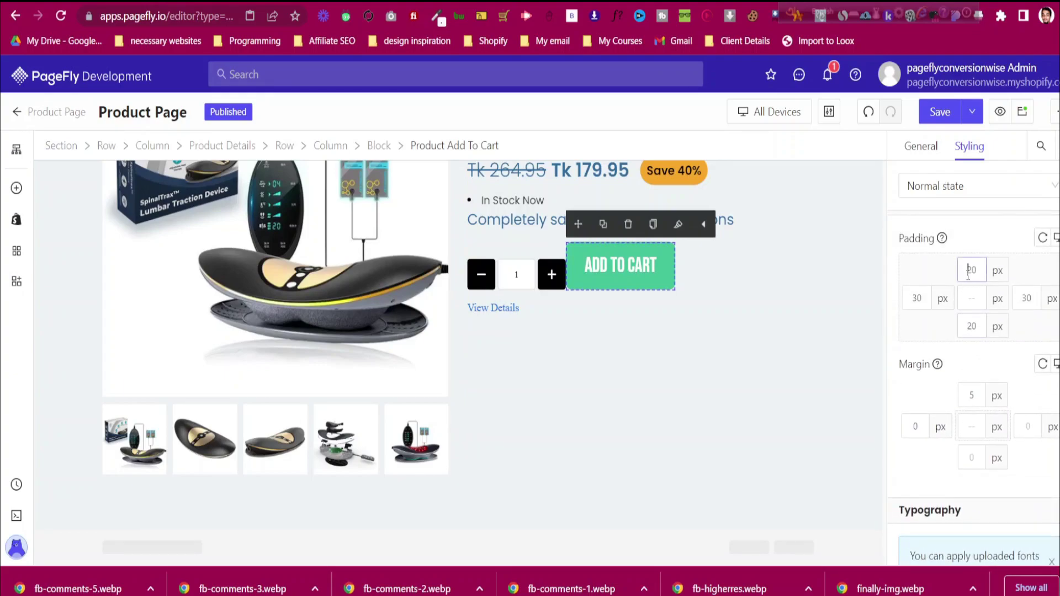
{"action": "key", "text": "Down"}
{"action": "key", "text": "Down"}
{"action": "key", "text": "Down"}
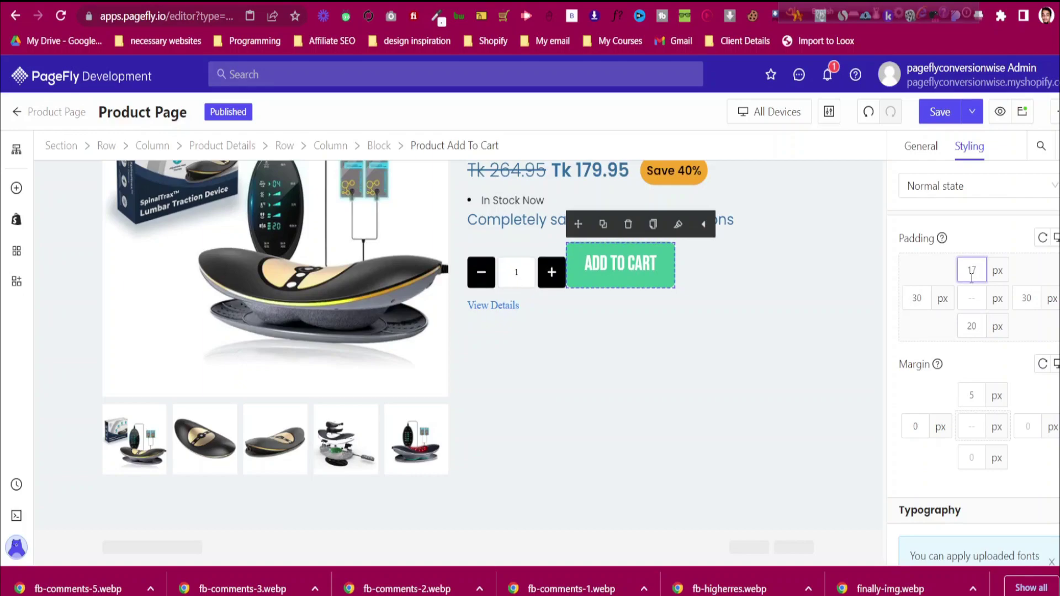
{"action": "key", "text": "Down"}
{"action": "key", "text": "Down"}
{"action": "key", "text": "Down"}
{"action": "key", "text": "Down"}
{"action": "key", "text": "Down"}
{"action": "key", "text": "Down"}
{"action": "key", "text": "Down"}
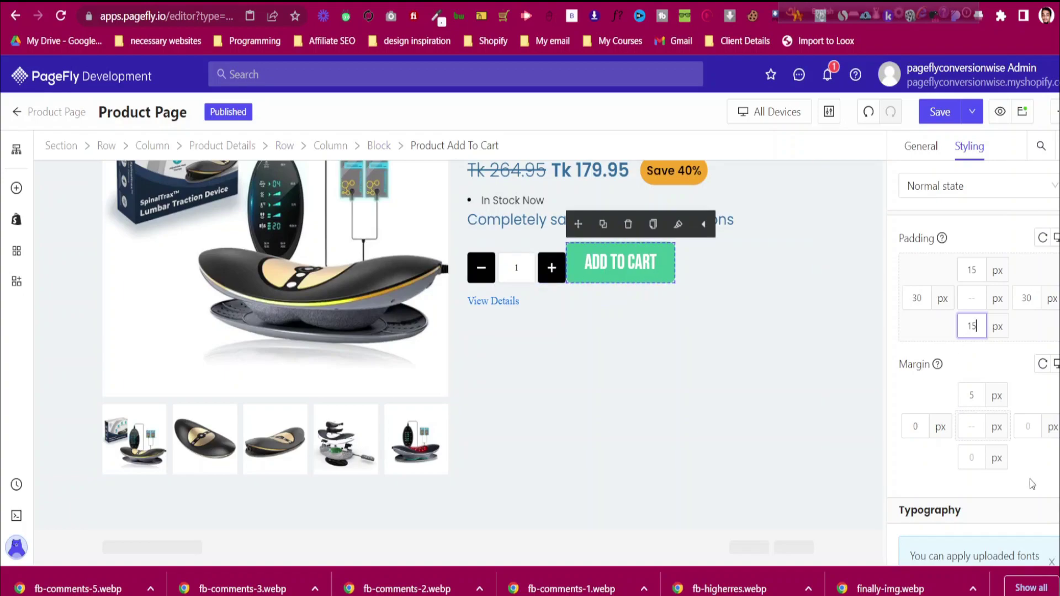
Set the Add to Cart button's display style to Block
{"action": "scroll", "coordinate": [1022, 473], "scroll_direction": "down", "scroll_amount": 5}
{"action": "scroll", "coordinate": [1016, 467], "scroll_direction": "down", "scroll_amount": 5}
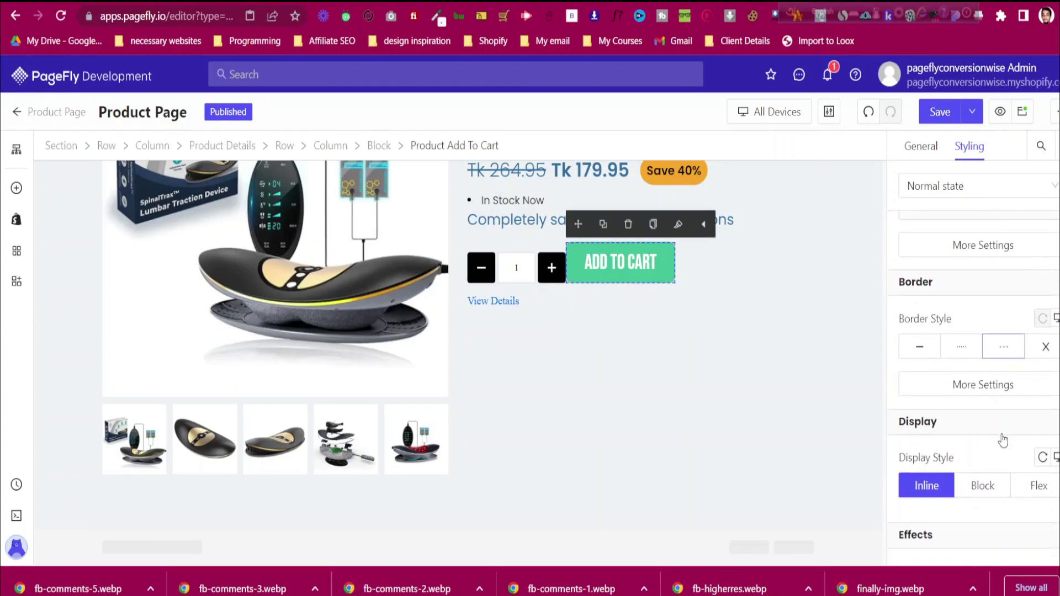
{"action": "left_click", "coordinate": [987, 352]}
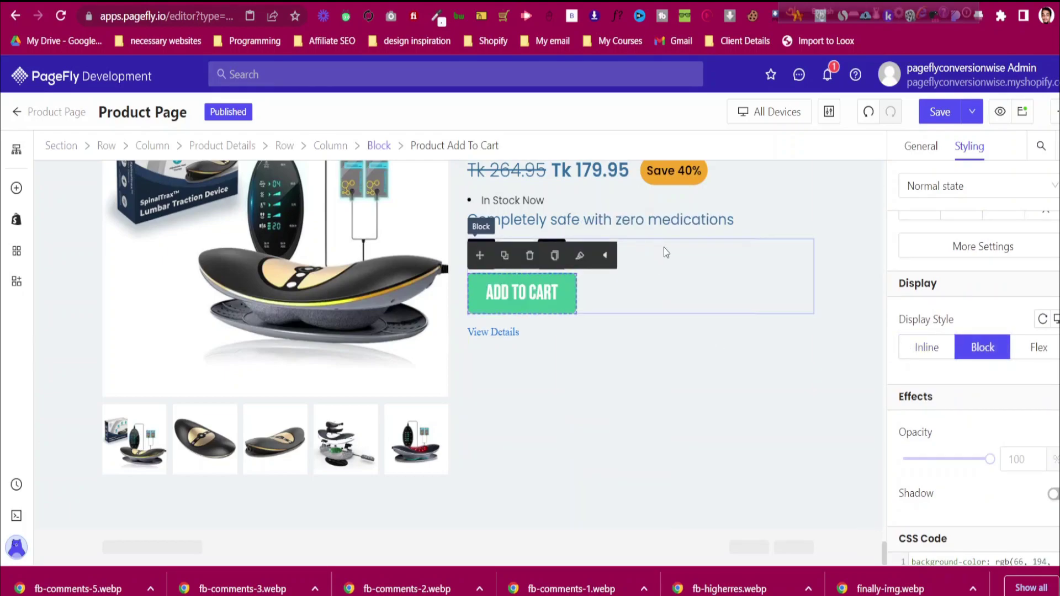
{"action": "left_click", "coordinate": [664, 252]}
{"action": "left_click", "coordinate": [568, 298]}
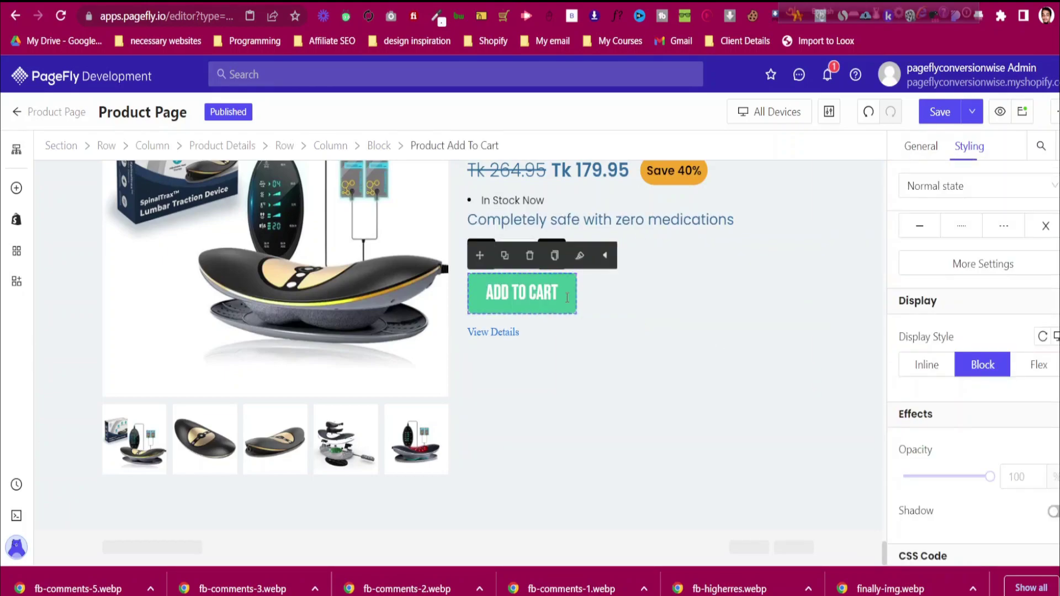
Compare the Add to Cart button with the reference product page and enable full width for it
{"action": "scroll", "coordinate": [585, 300], "scroll_direction": "up", "scroll_amount": 10}
{"action": "scroll", "coordinate": [587, 299], "scroll_direction": "up", "scroll_amount": 6}
{"action": "scroll", "coordinate": [587, 300], "scroll_direction": "down", "scroll_amount": 1}
{"action": "left_click", "coordinate": [480, 2]}
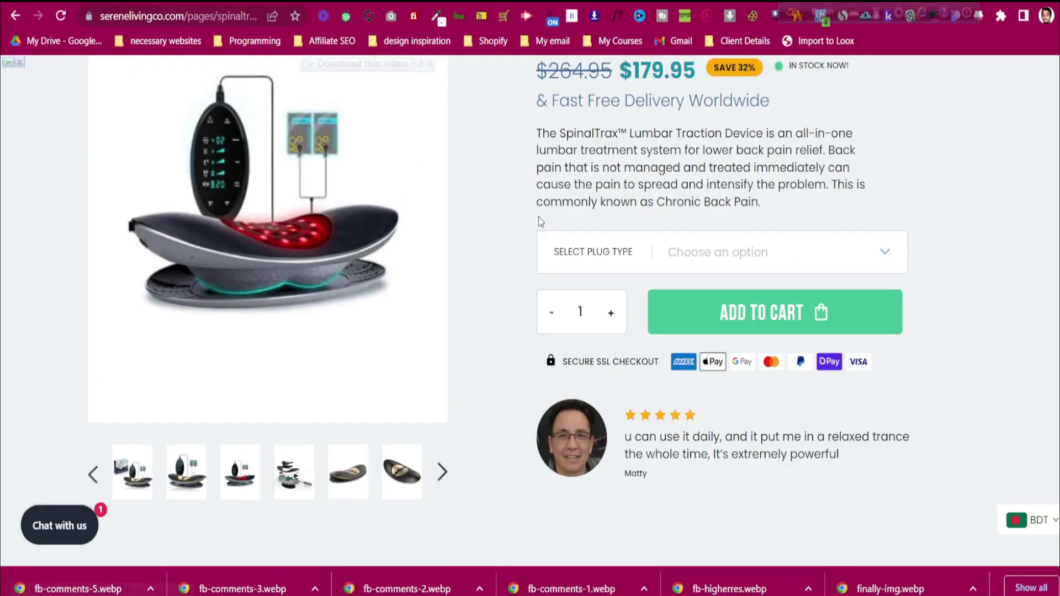
{"action": "left_click", "coordinate": [419, 1]}
{"action": "scroll", "coordinate": [641, 410], "scroll_direction": "down", "scroll_amount": 15}
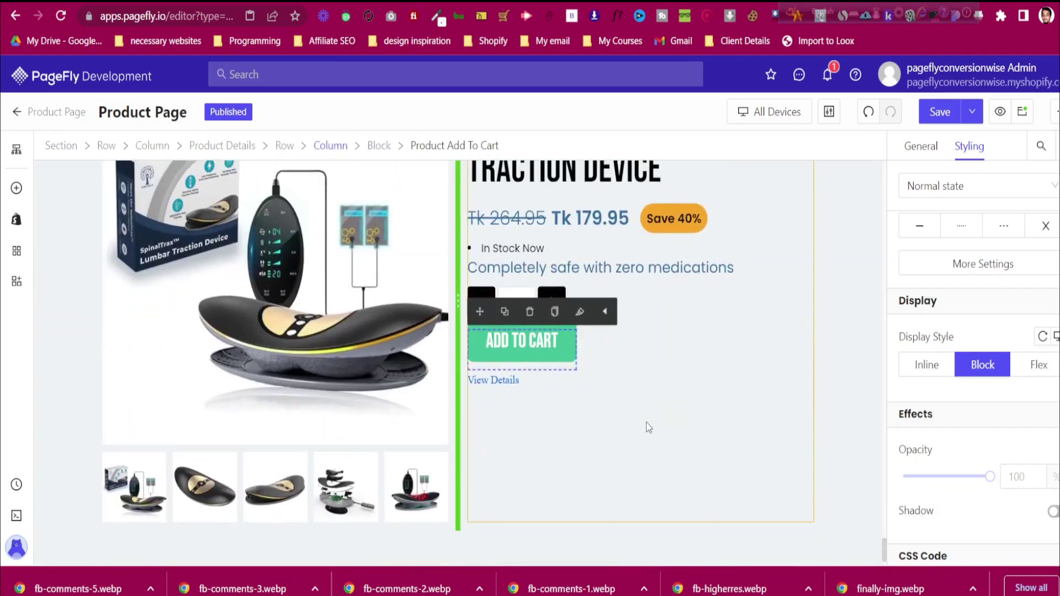
{"action": "left_click", "coordinate": [929, 157]}
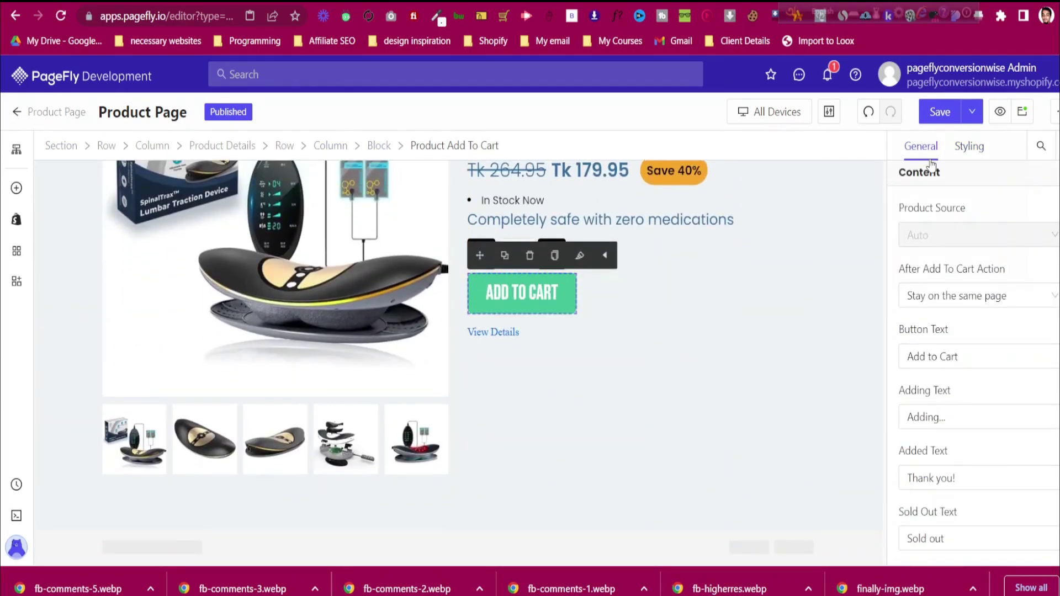
{"action": "scroll", "coordinate": [1013, 394], "scroll_direction": "down", "scroll_amount": 5}
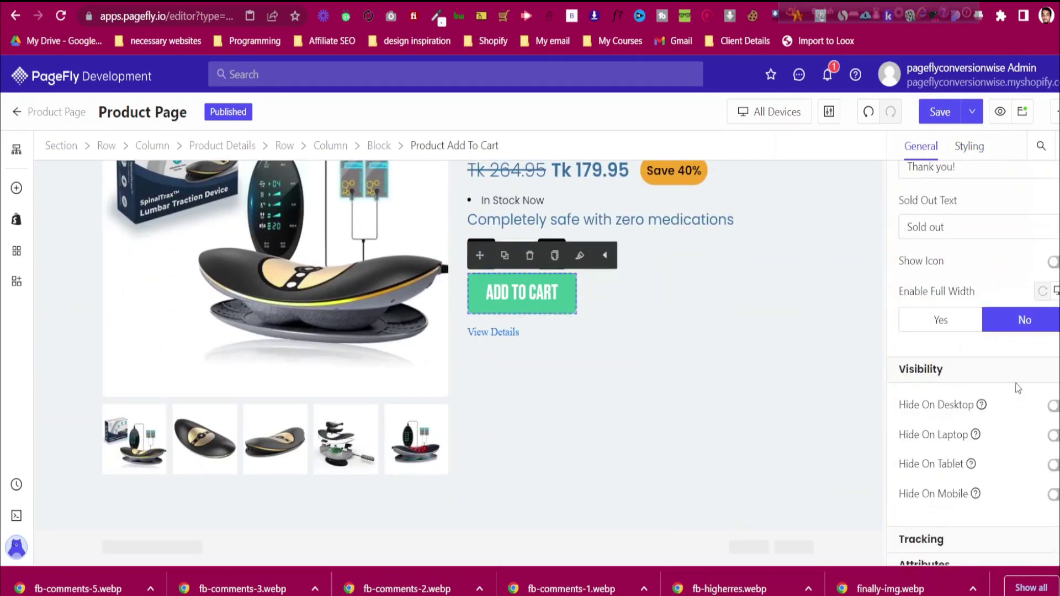
{"action": "left_click", "coordinate": [967, 326]}
Review the settings of the quantity selector, its parent block and the Add to Cart button, plus the available Add to Cart element variants
{"action": "left_click", "coordinate": [704, 251]}
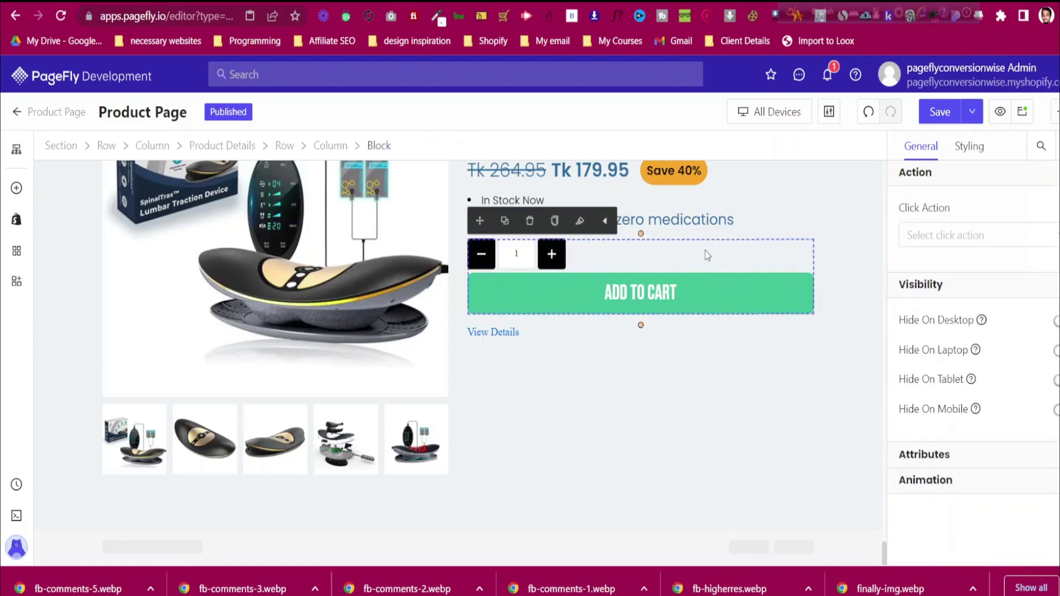
{"action": "left_click", "coordinate": [551, 254]}
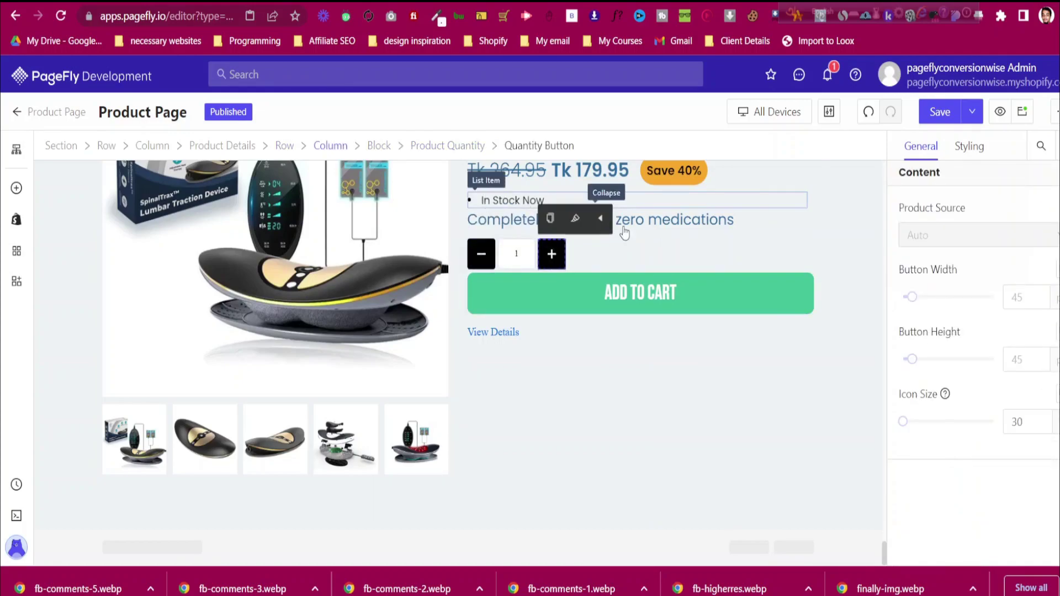
{"action": "left_click", "coordinate": [657, 290]}
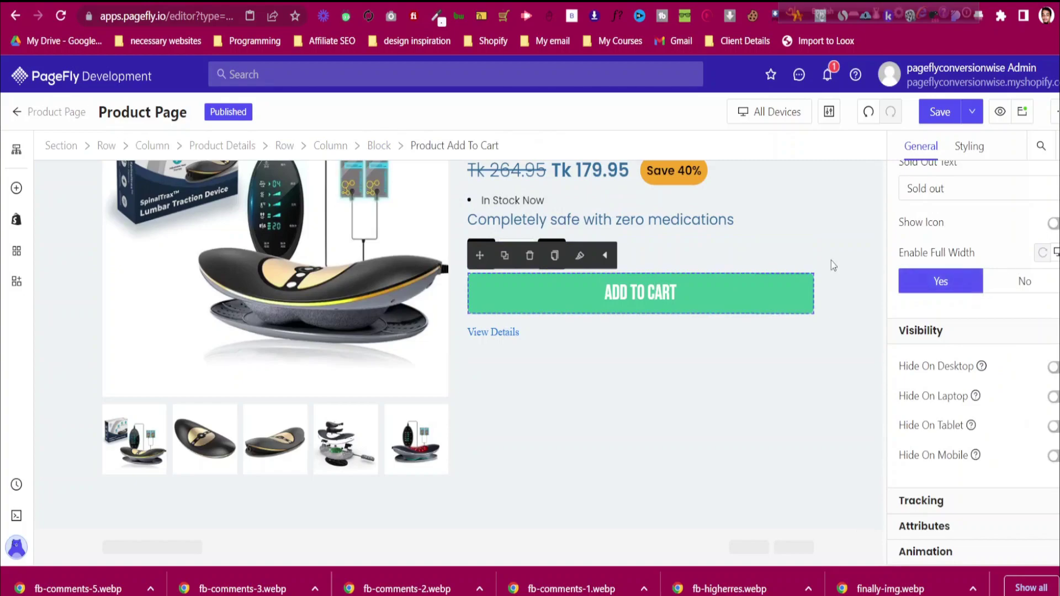
{"action": "left_click", "coordinate": [581, 255]}
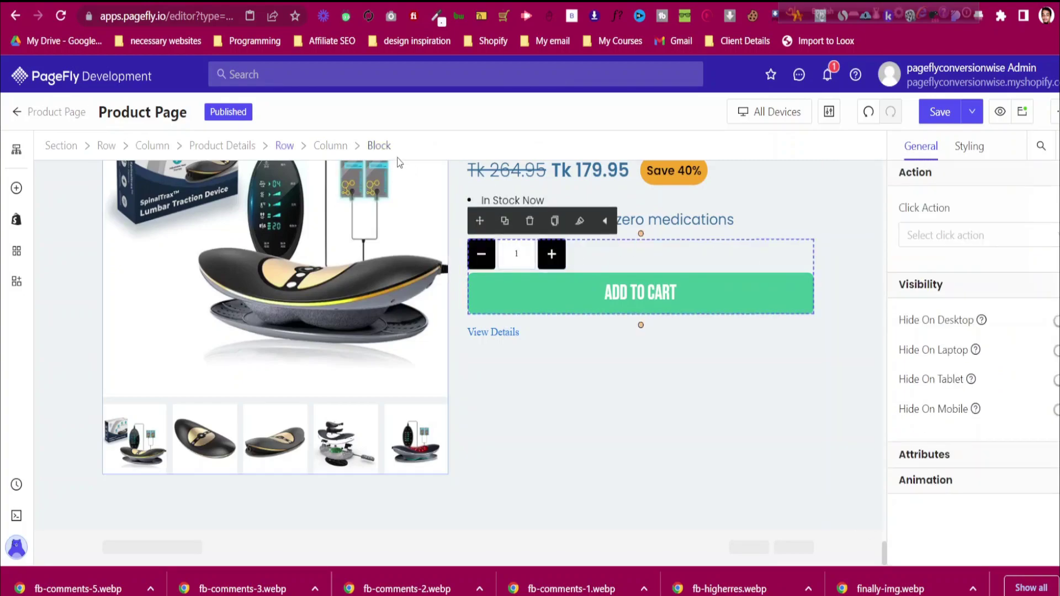
{"action": "left_click", "coordinate": [535, 254]}
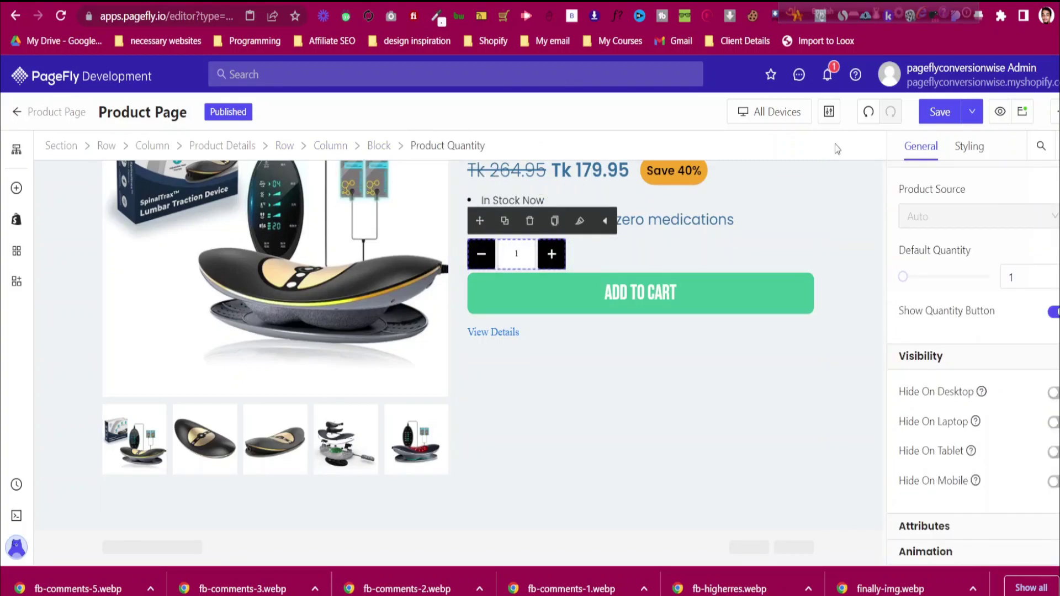
{"action": "scroll", "coordinate": [1040, 258], "scroll_direction": "up", "scroll_amount": 1}
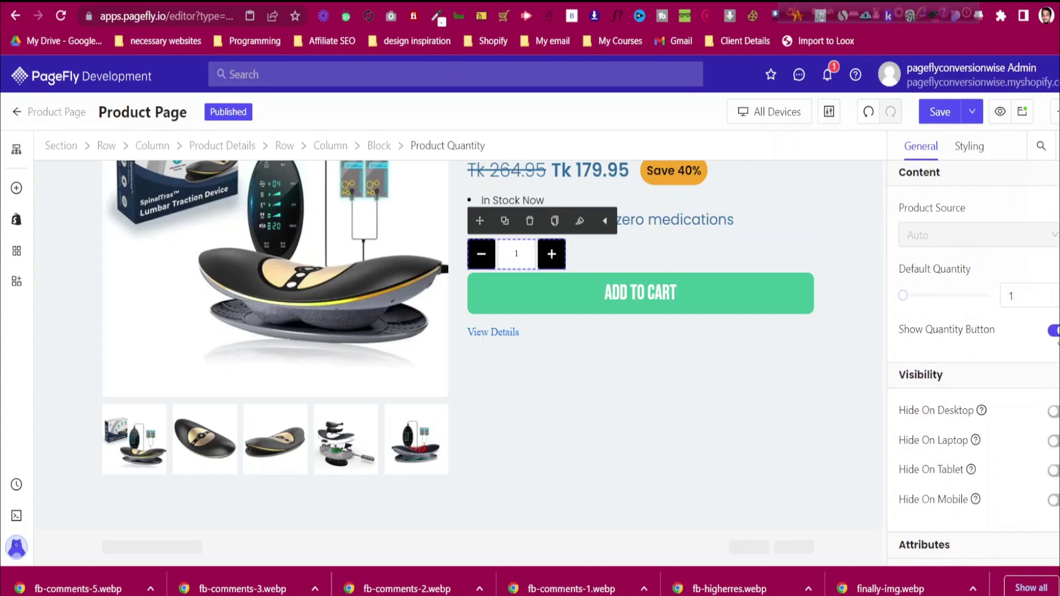
{"action": "left_click", "coordinate": [701, 215]}
{"action": "left_click", "coordinate": [714, 289]}
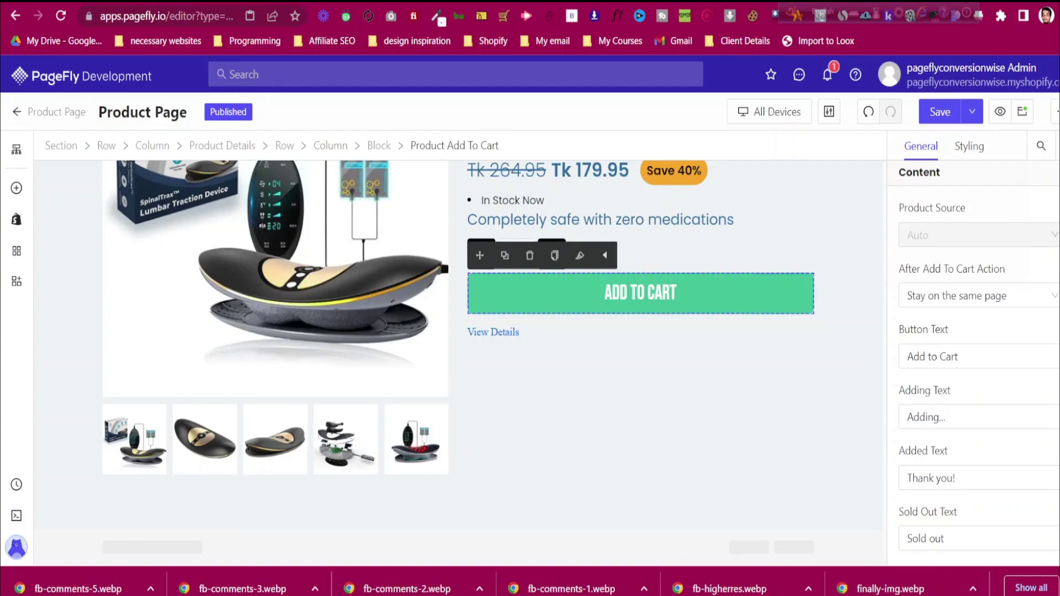
{"action": "left_click", "coordinate": [977, 150]}
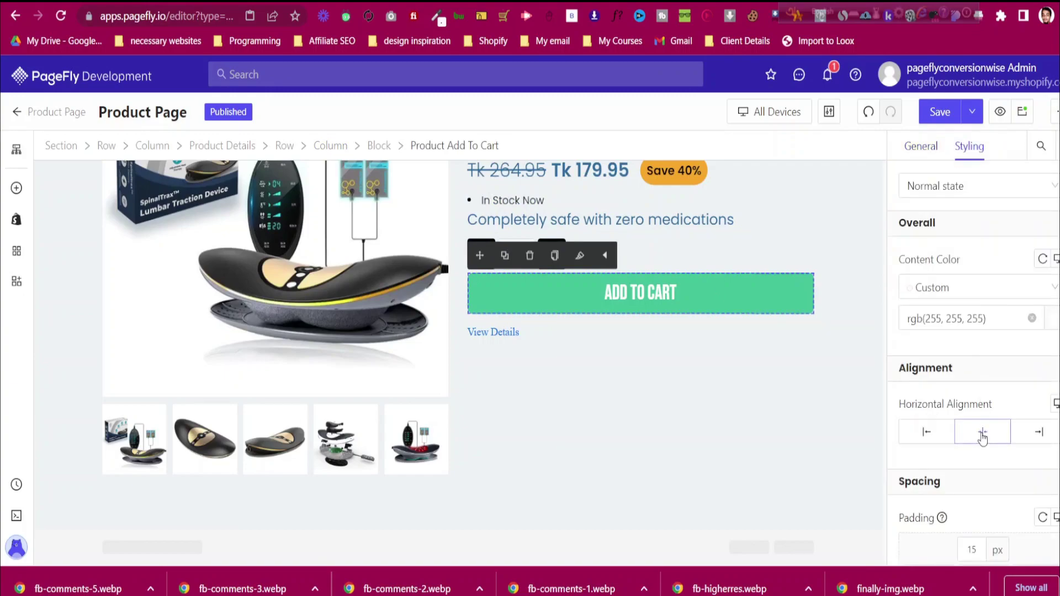
{"action": "left_click", "coordinate": [920, 157]}
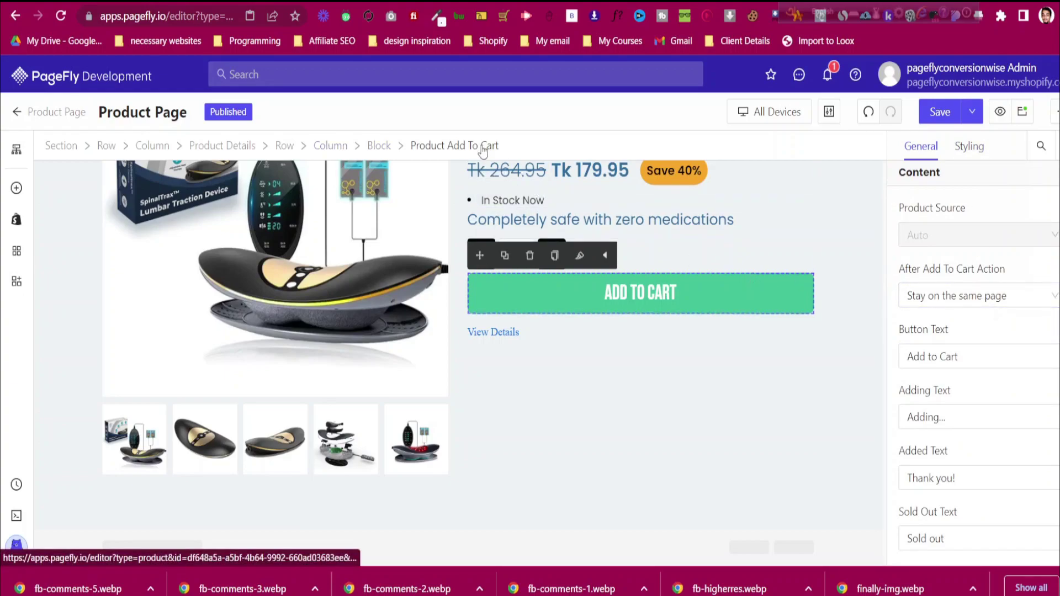
{"action": "left_click", "coordinate": [16, 222]}
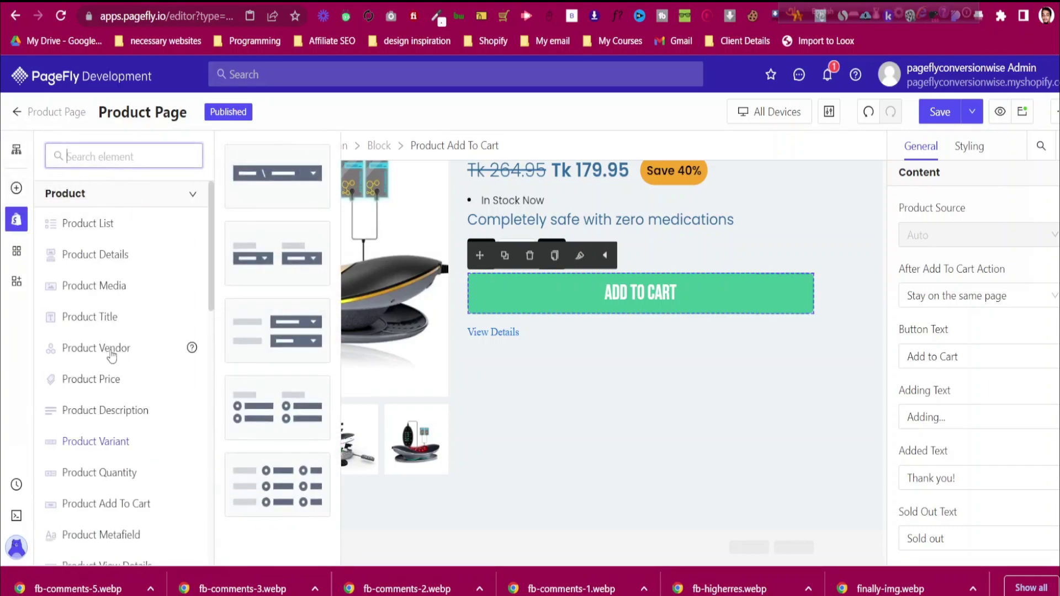
{"action": "left_click", "coordinate": [139, 509]}
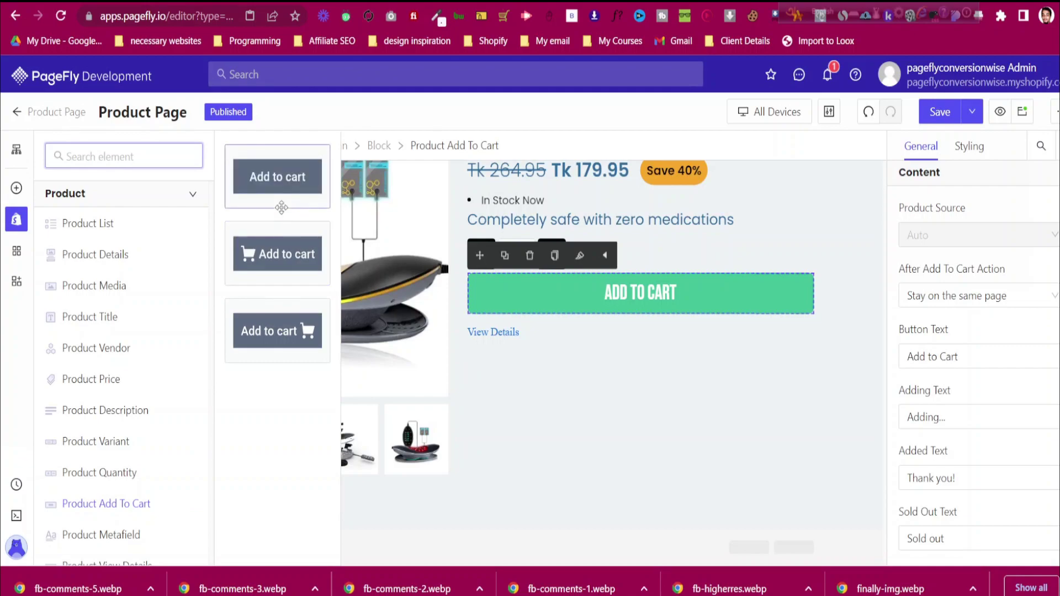
Set the Add to Cart button's after-add action to Go to cart page
{"action": "left_click", "coordinate": [992, 297]}
{"action": "left_click", "coordinate": [987, 307]}
{"action": "left_click", "coordinate": [987, 304]}
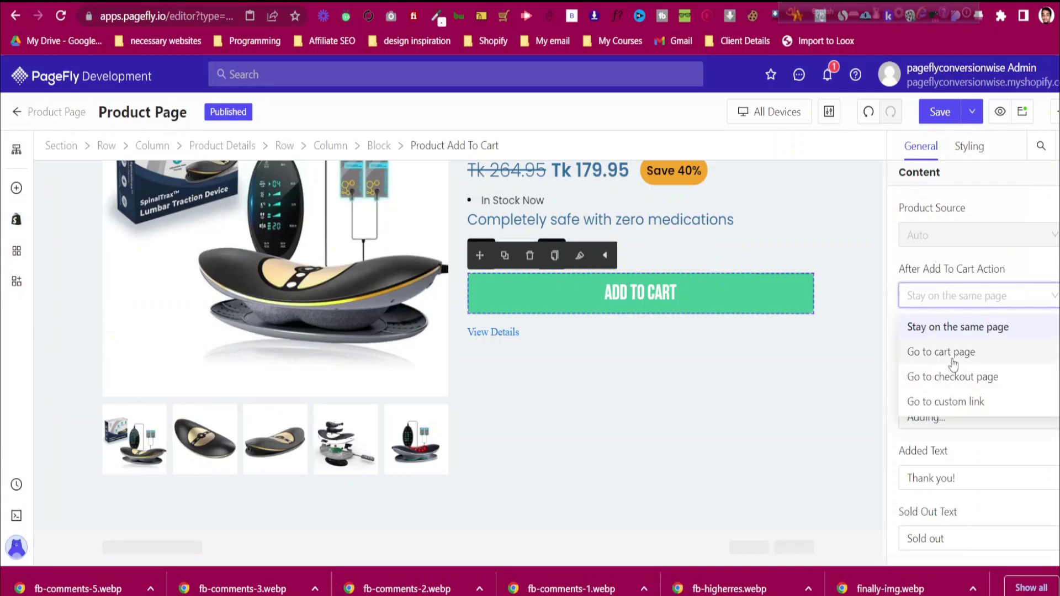
{"action": "left_click", "coordinate": [951, 358]}
{"action": "left_click", "coordinate": [956, 305]}
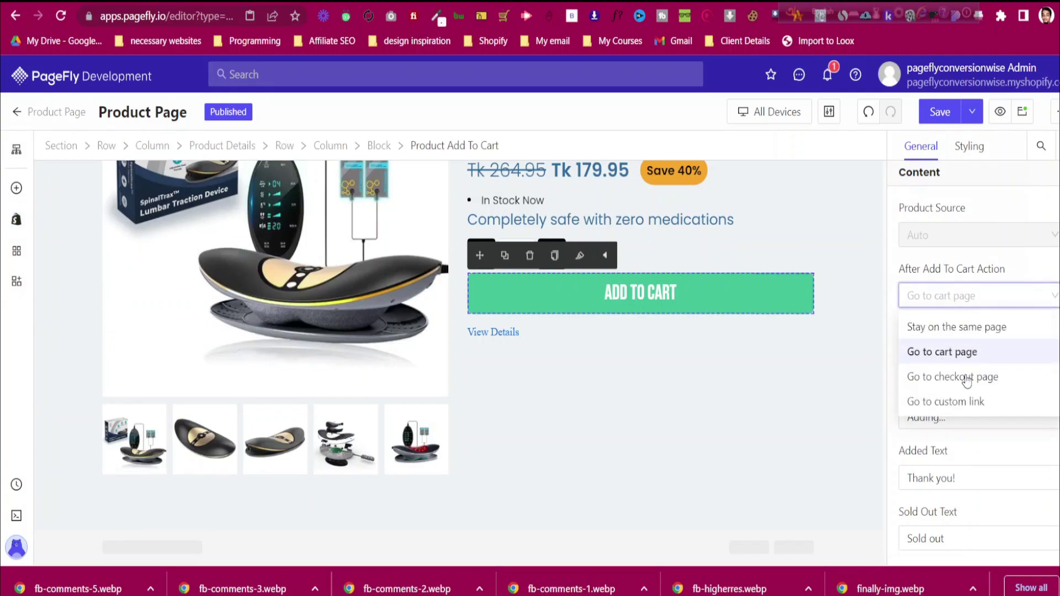
{"action": "left_click", "coordinate": [968, 359]}
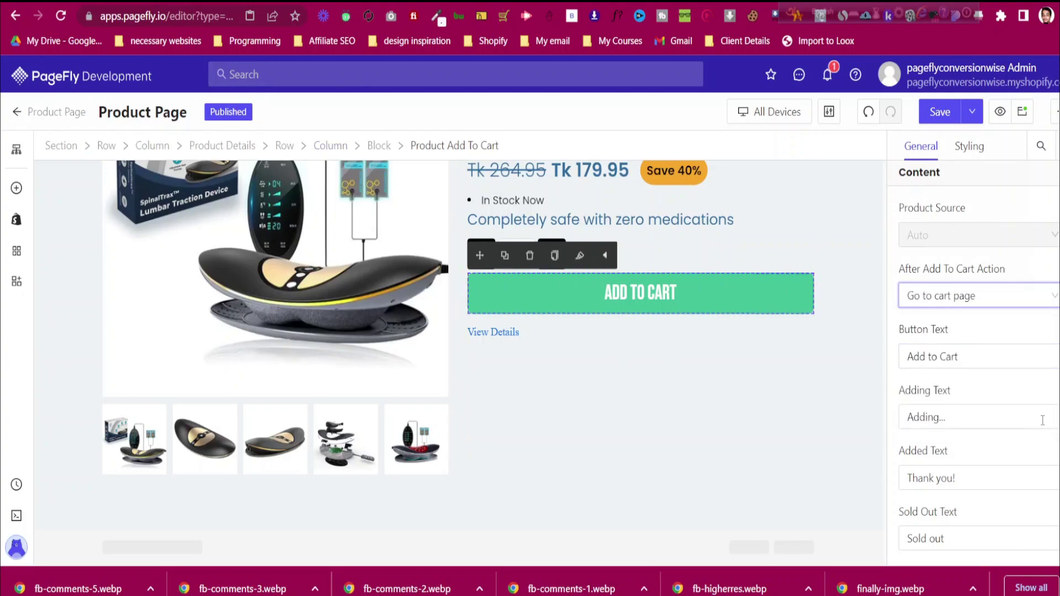
Show an icon on the Add to Cart button and position it to the right of the text
{"action": "scroll", "coordinate": [1031, 432], "scroll_direction": "down", "scroll_amount": 5}
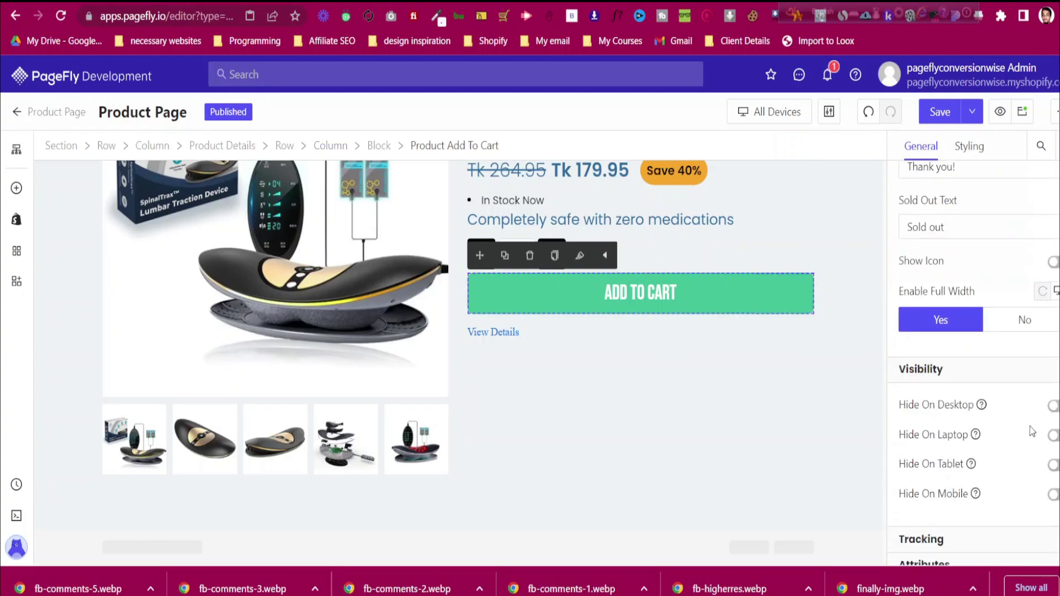
{"action": "left_click", "coordinate": [1054, 262]}
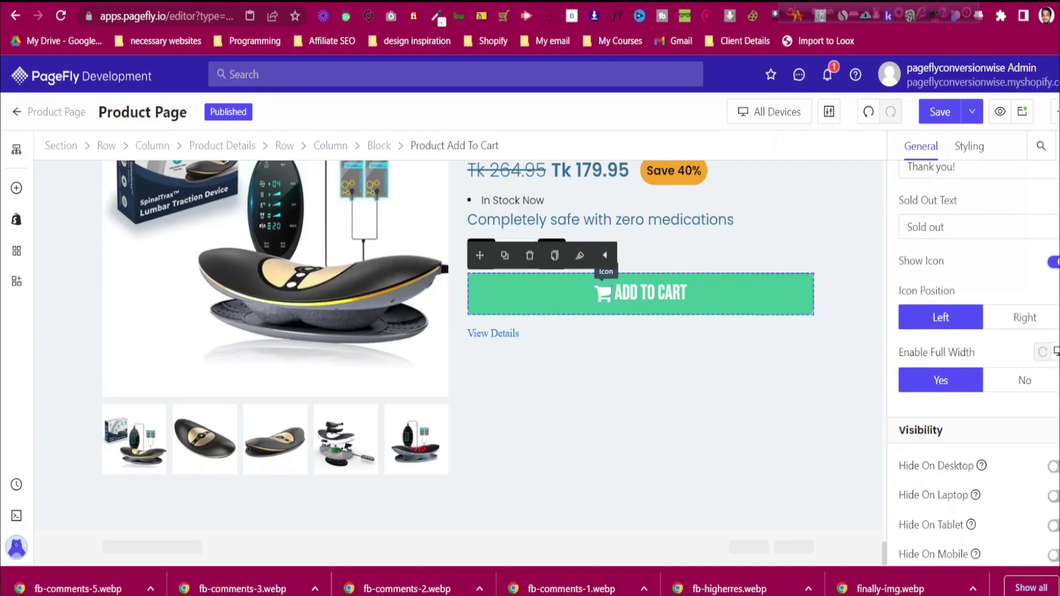
{"action": "left_click", "coordinate": [1019, 319]}
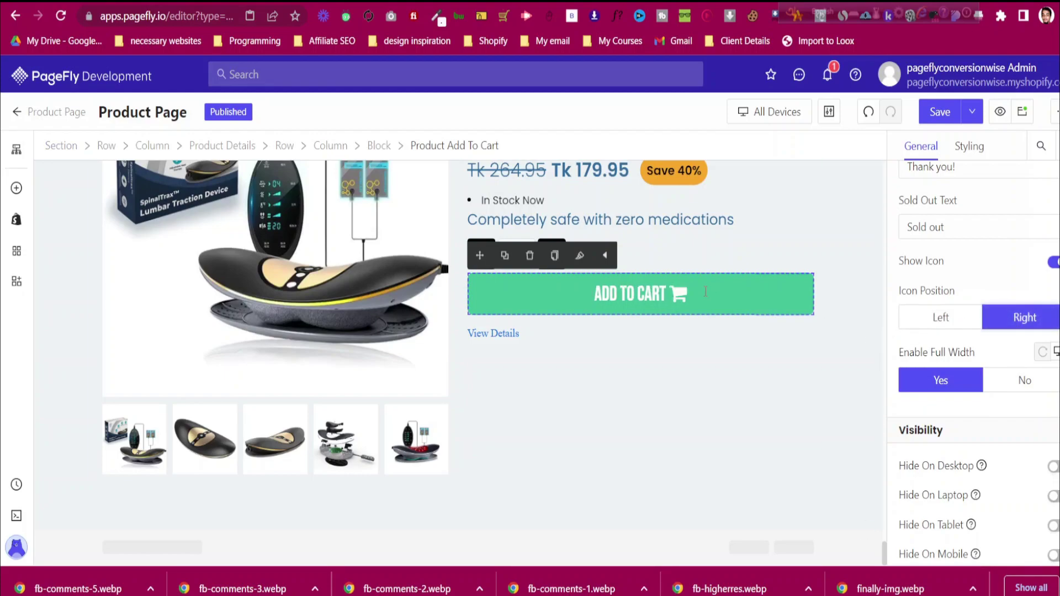
Search the icon library for "cart" and compare the options with the reference page's Add to Cart icon
{"action": "left_click", "coordinate": [679, 293]}
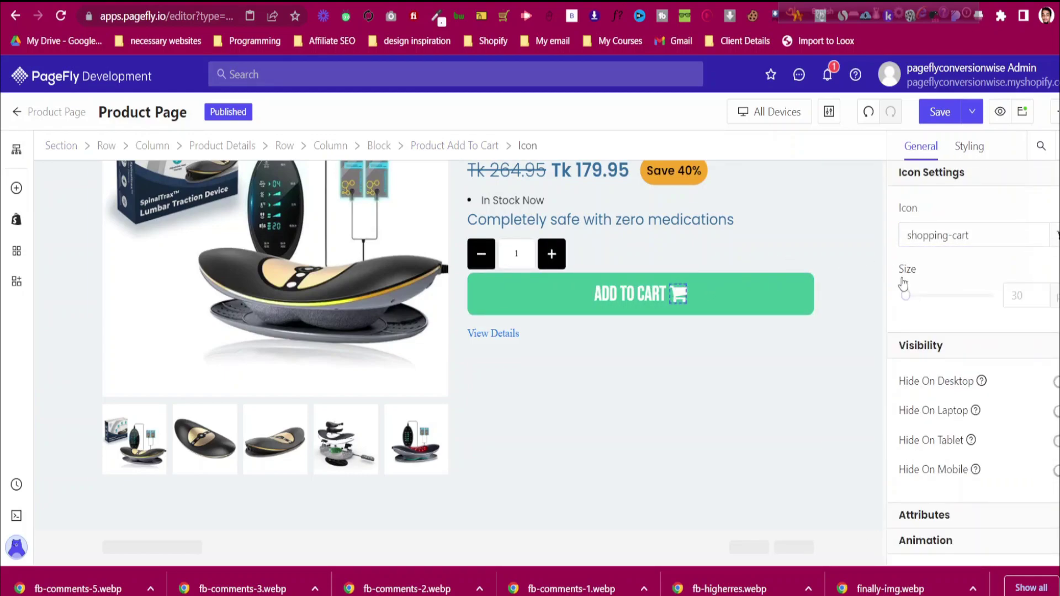
{"action": "type", "text": "cart"}
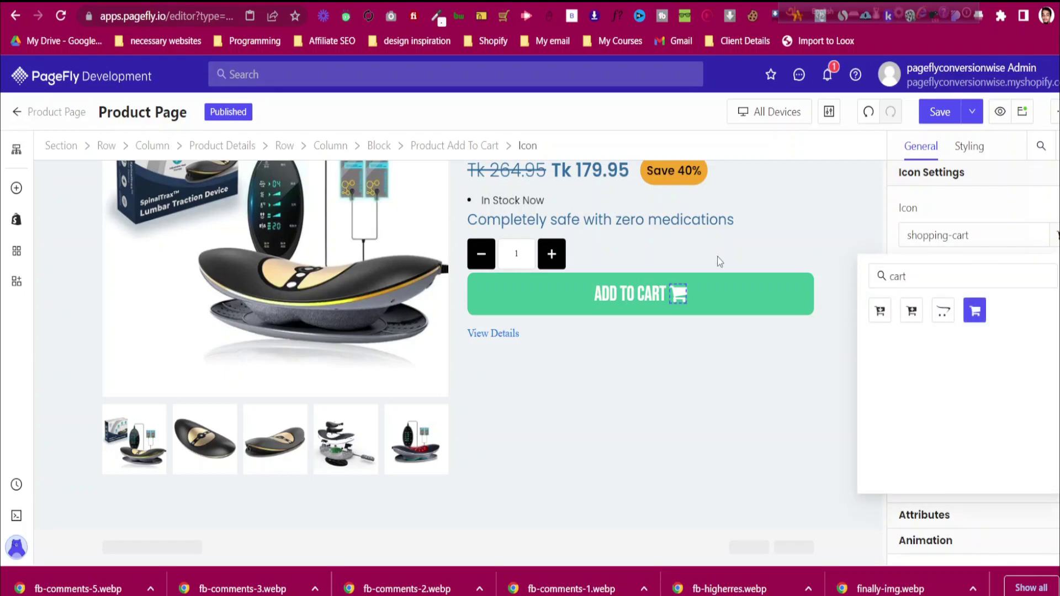
{"action": "key", "text": "ctrl+Tab"}
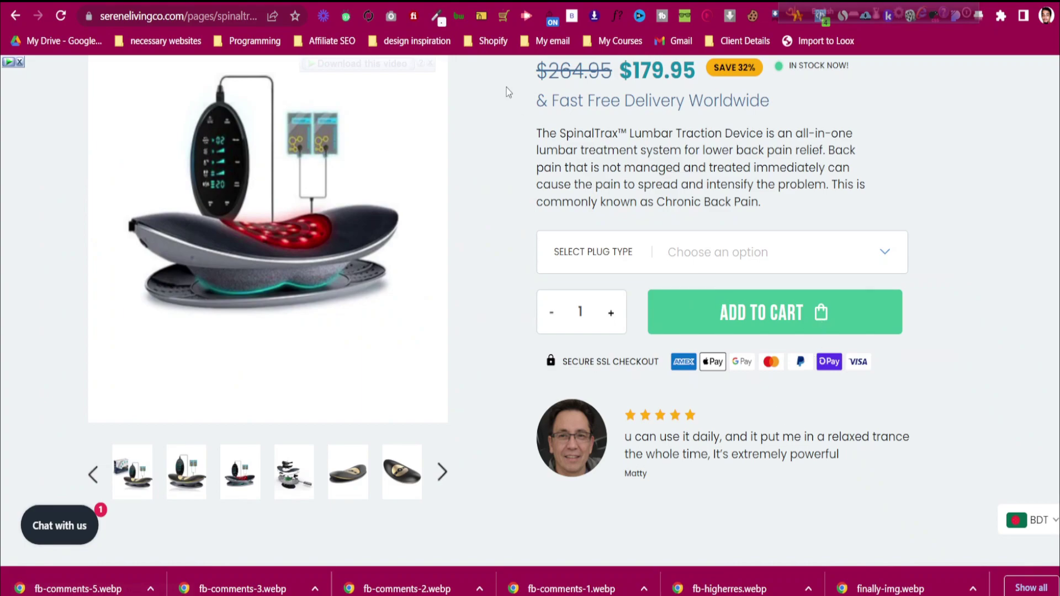
{"action": "key", "text": "ctrl+shift+Tab"}
{"action": "left_click", "coordinate": [989, 204]}
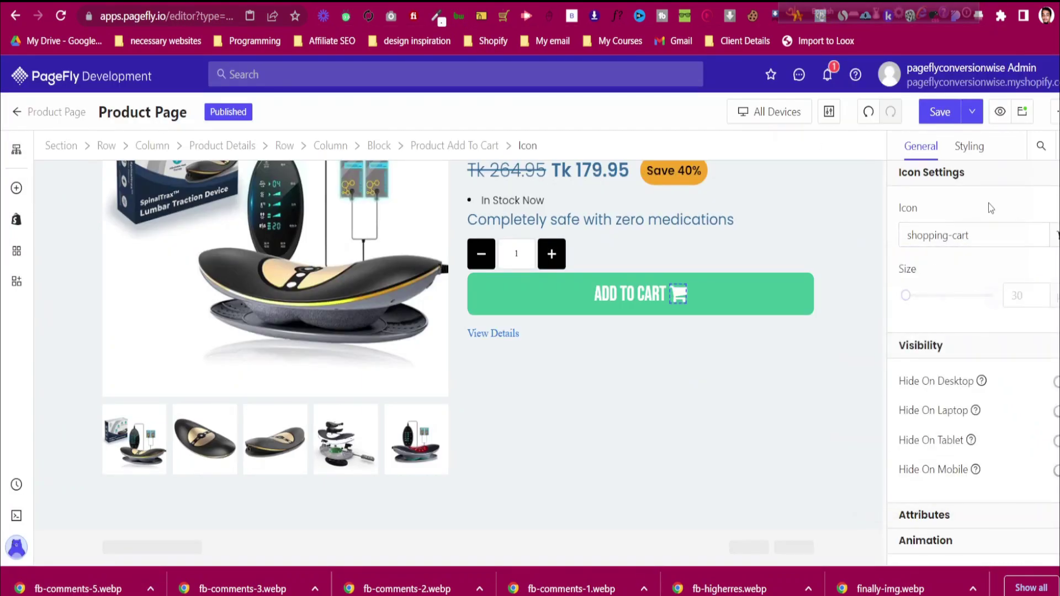
{"action": "left_click", "coordinate": [723, 293]}
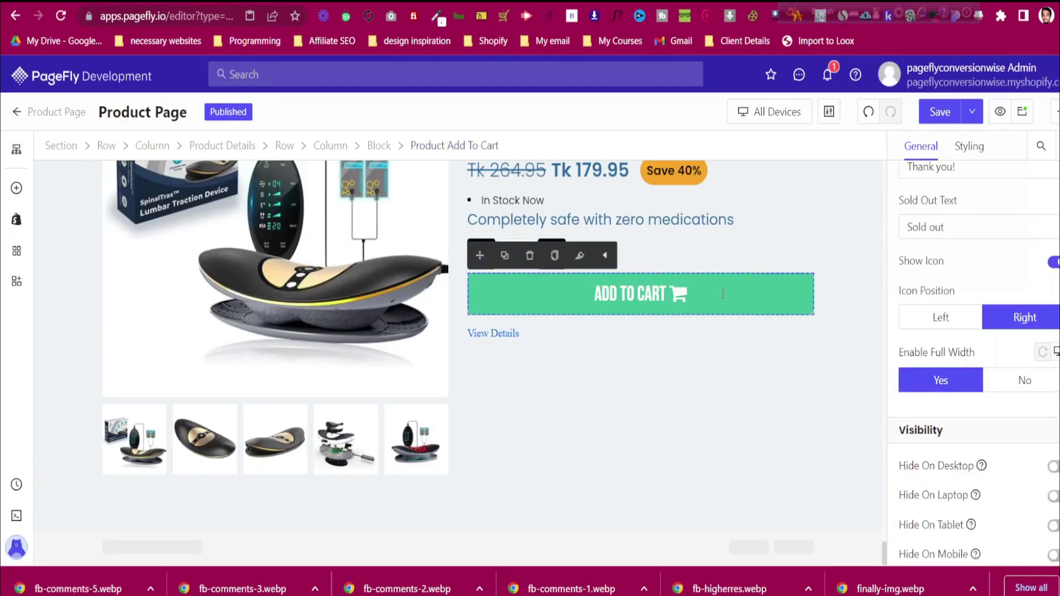
Set the left margin of the Add to Cart button's cart icon to 10 px
{"action": "left_click", "coordinate": [679, 294]}
{"action": "left_click", "coordinate": [969, 146]}
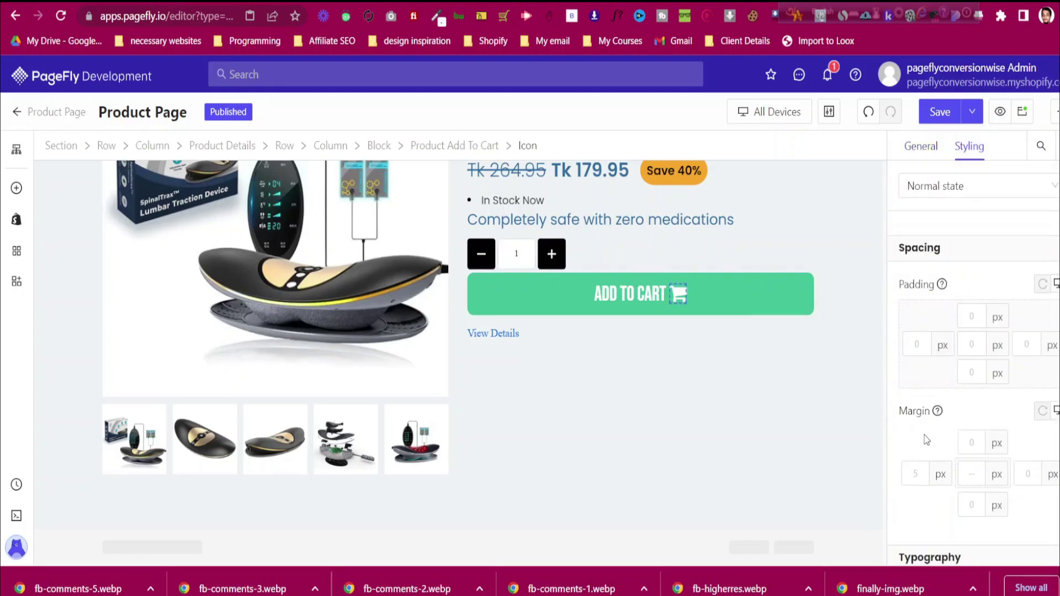
{"action": "left_click", "coordinate": [912, 471]}
{"action": "type", "text": "1"}
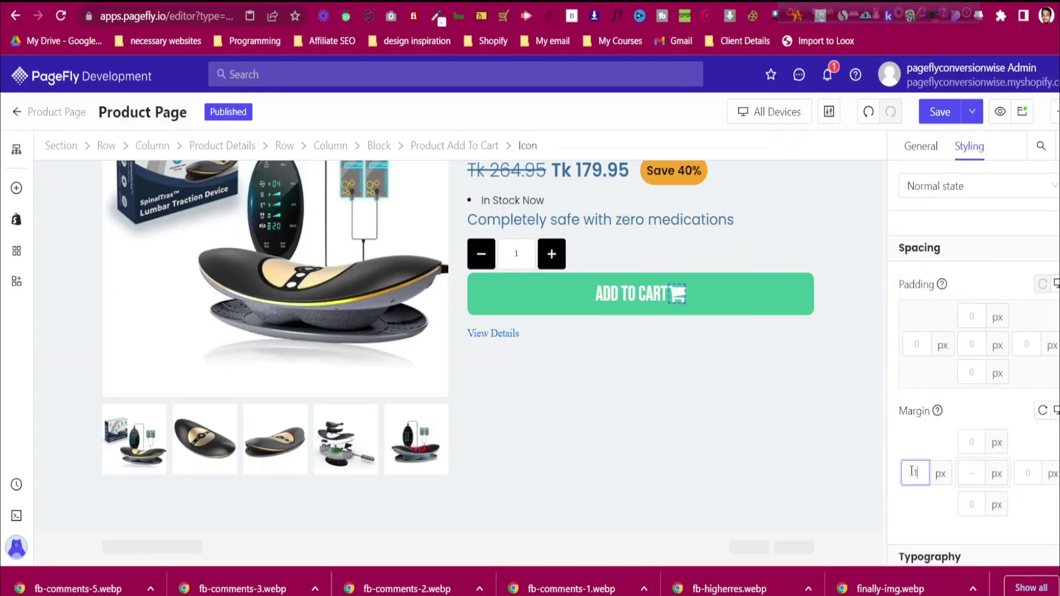
{"action": "key", "text": "BackSpace"}
{"action": "type", "text": "7"}
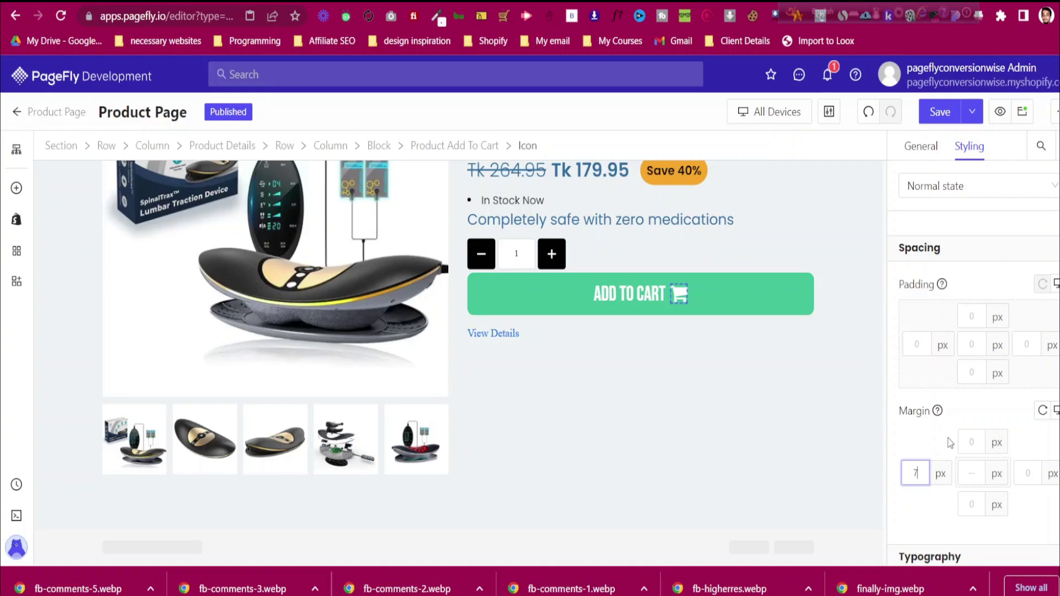
{"action": "key", "text": "BackSpace"}
{"action": "type", "text": "9"}
{"action": "key", "text": "Up"}
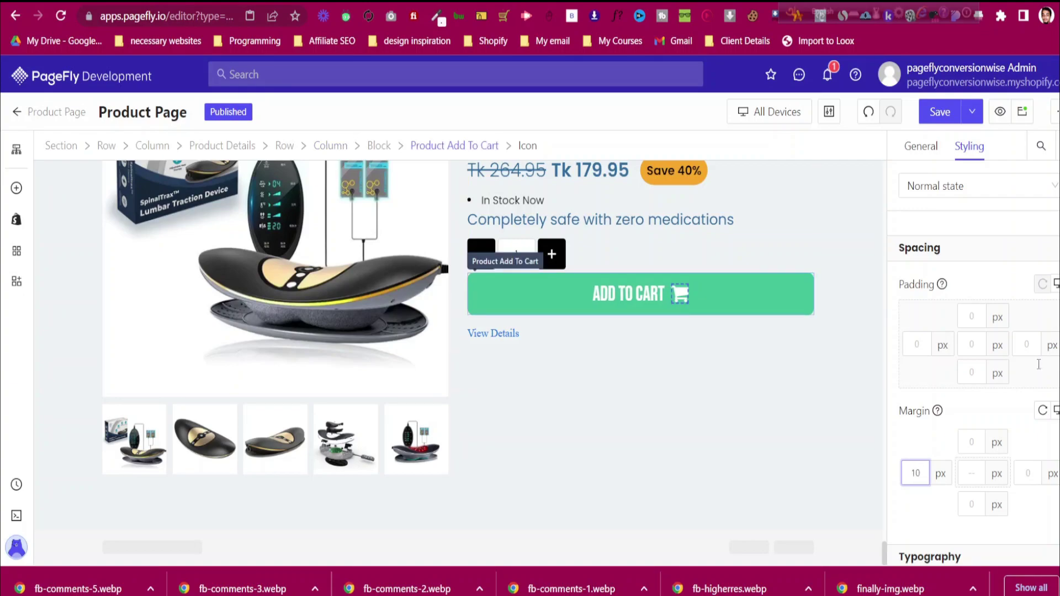
Set the Add to Cart button's top margin to 10 px
{"action": "scroll", "coordinate": [1027, 367], "scroll_direction": "down", "scroll_amount": 1}
{"action": "left_click", "coordinate": [971, 365]}
{"action": "key", "text": "Up"}
{"action": "key", "text": "Up"}
{"action": "key", "text": "Up"}
{"action": "key", "text": "Up"}
{"action": "key", "text": "Up"}
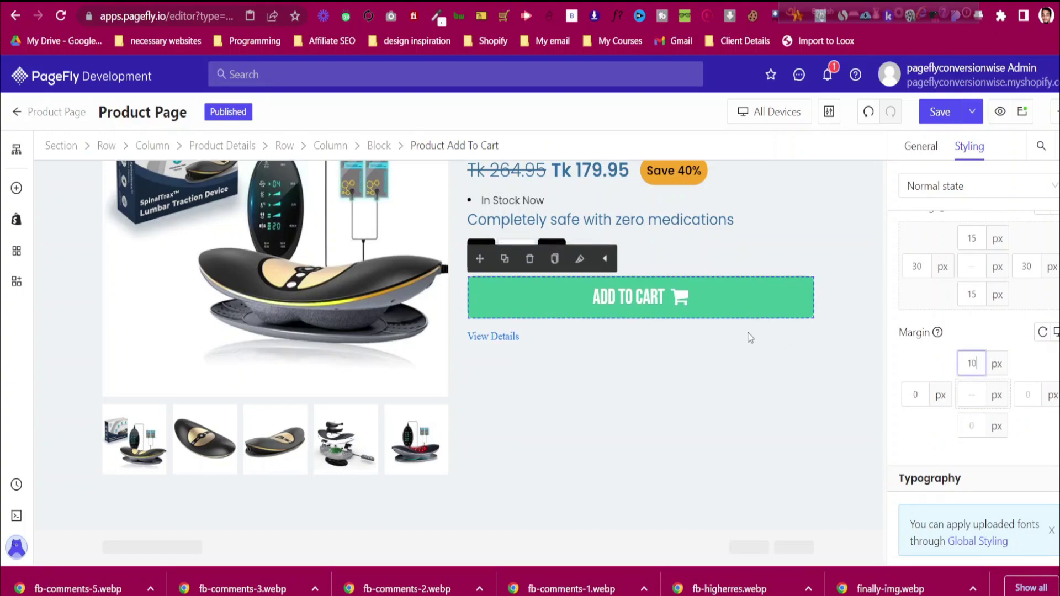
Delete the View Details link beneath the Add to Cart button
{"action": "left_click", "coordinate": [496, 335]}
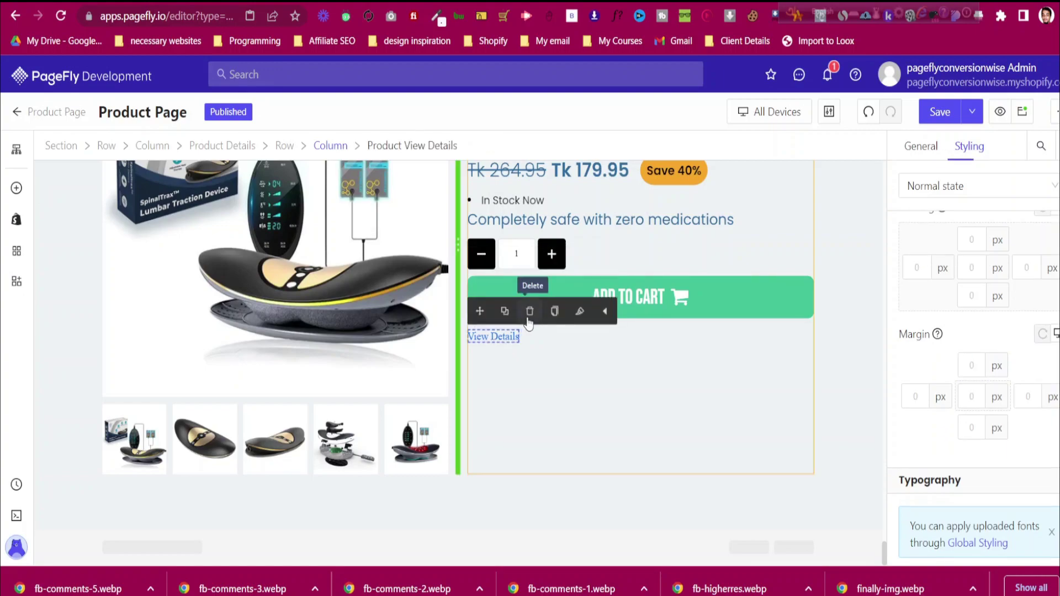
{"action": "key", "text": "Delete"}
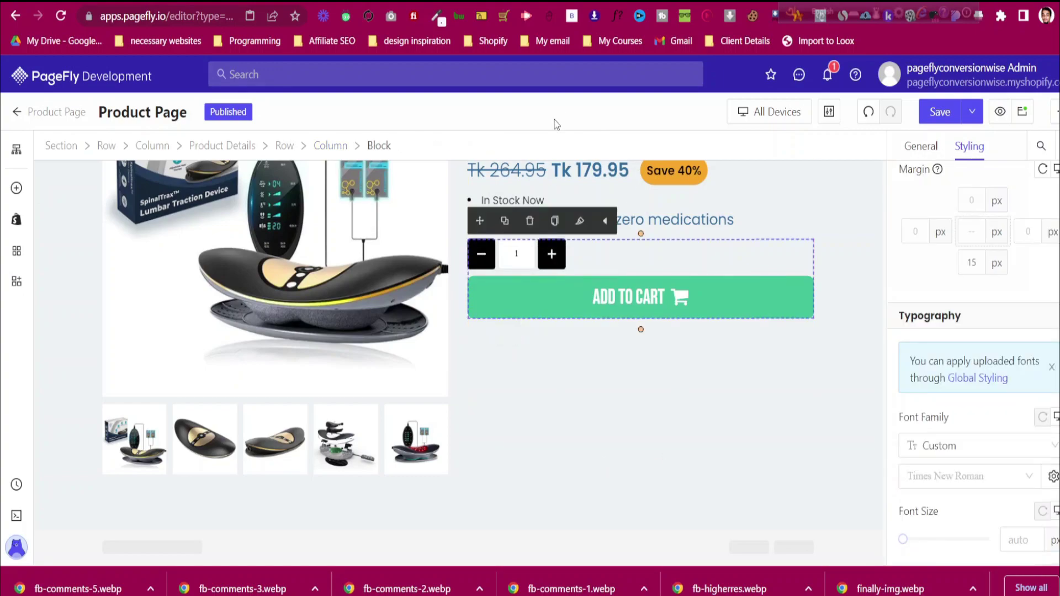
Duplicate the row holding the Get Pain Relief Now button, secure checkout text and payment logos above the customer comments section
{"action": "key", "text": "ctrl+Tab"}
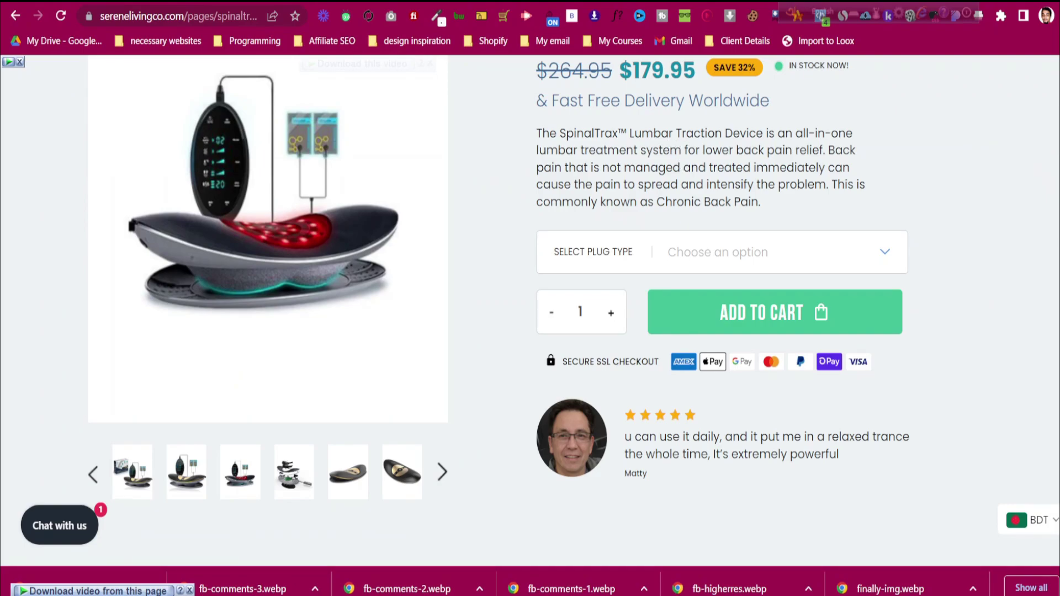
{"action": "key", "text": "ctrl+shift+Tab"}
{"action": "scroll", "coordinate": [536, 394], "scroll_direction": "down", "scroll_amount": 5}
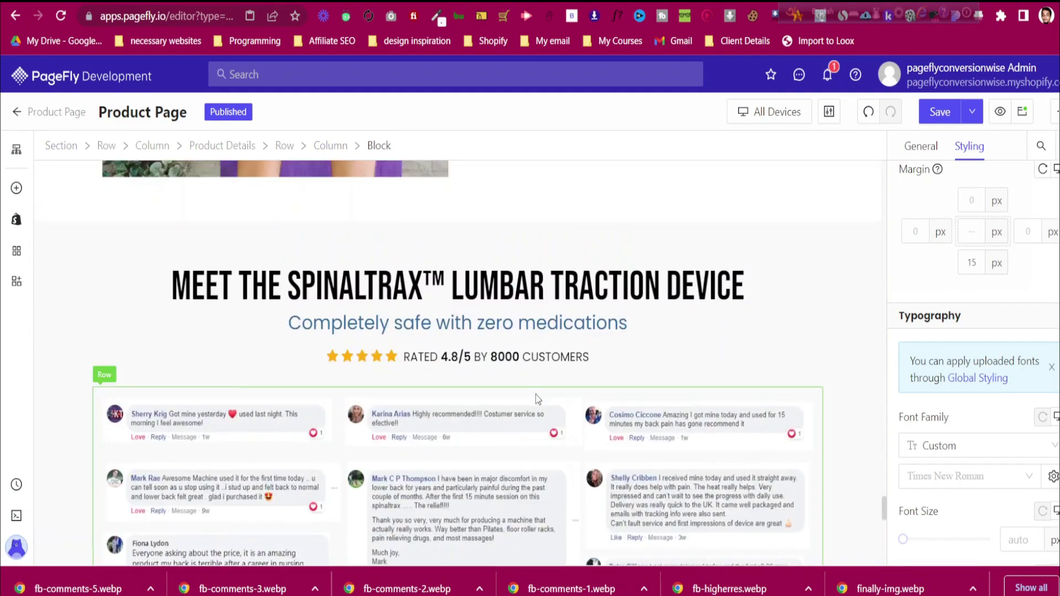
{"action": "scroll", "coordinate": [536, 394], "scroll_direction": "up", "scroll_amount": 3}
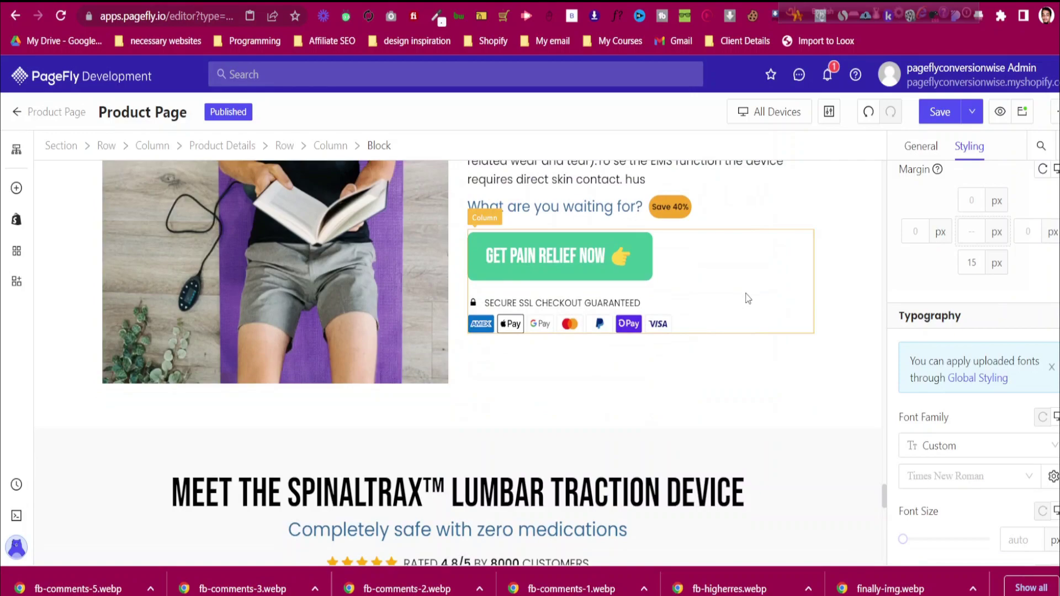
{"action": "left_click", "coordinate": [742, 299]}
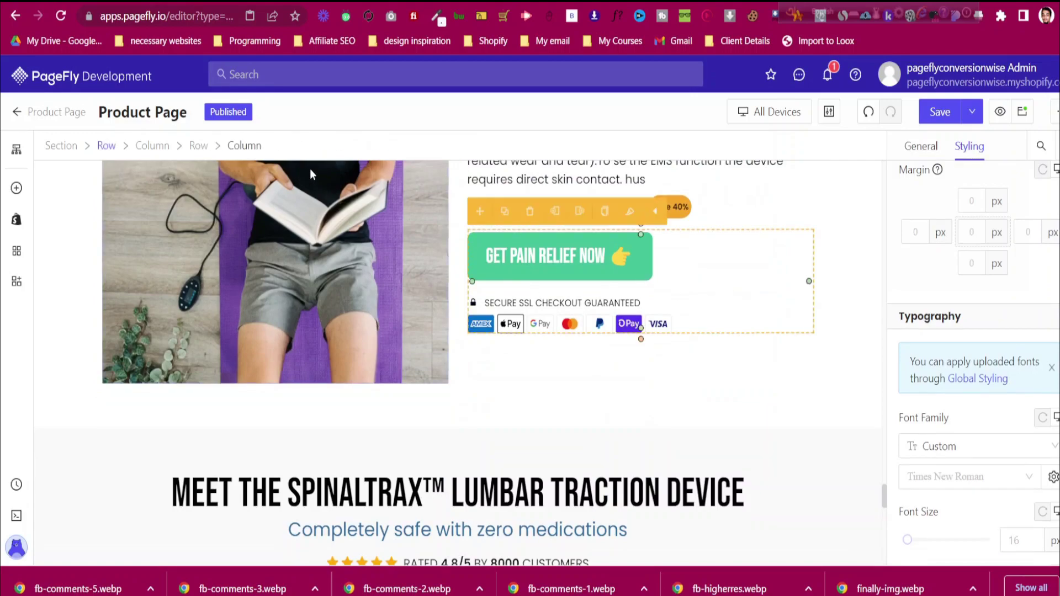
{"action": "left_click", "coordinate": [200, 145]}
{"action": "left_click", "coordinate": [495, 205]}
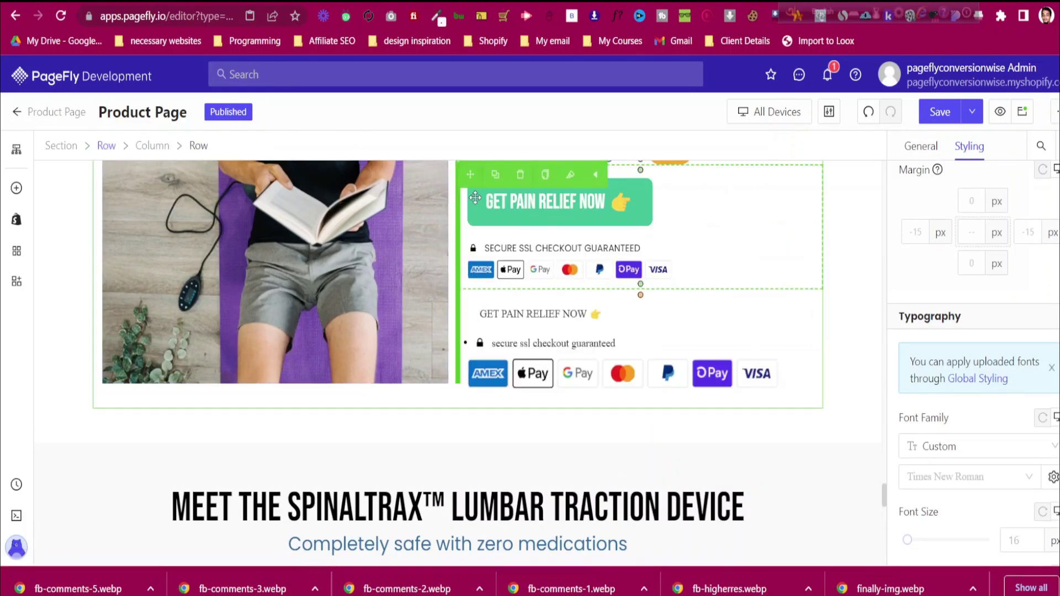
{"action": "left_click_drag", "start_coordinate": [471, 175], "coordinate": [660, 235]}
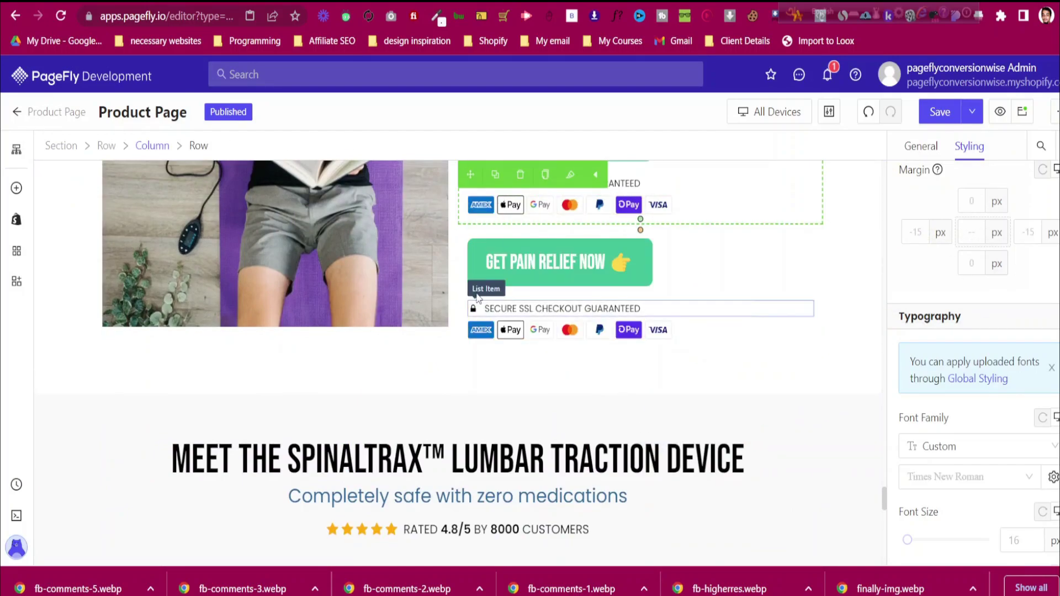
Move the duplicated Secure SSL Checkout Guaranteed list directly beneath the Add to Cart button
{"action": "left_click", "coordinate": [727, 310]}
{"action": "left_click", "coordinate": [288, 146]}
{"action": "left_click_drag", "start_coordinate": [480, 282], "coordinate": [630, 353]}
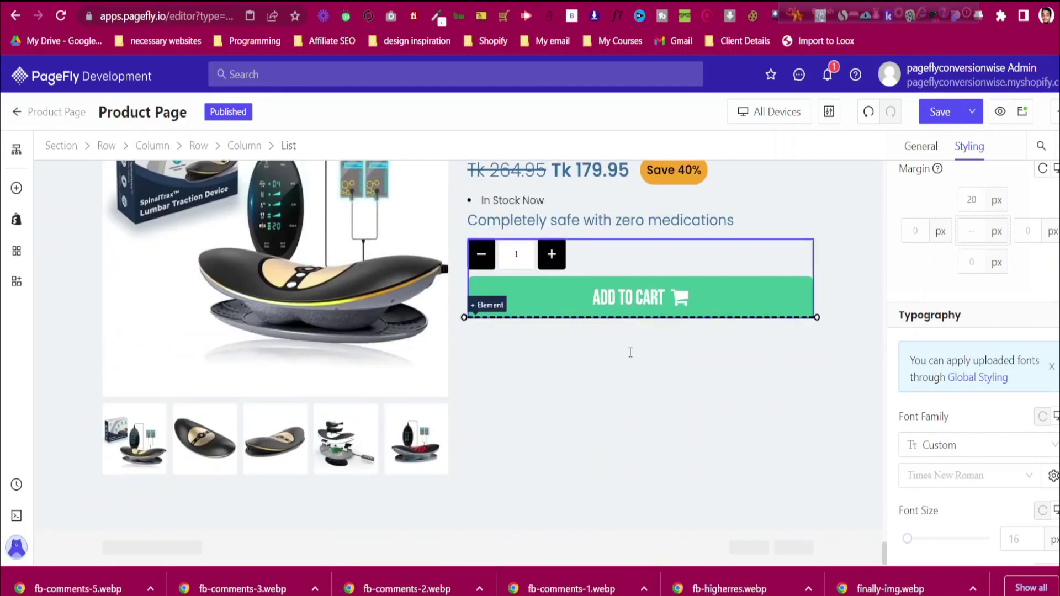
Move the duplicated payment logos image beneath the Secure SSL Checkout Guaranteed list in the product section
{"action": "scroll", "coordinate": [626, 425], "scroll_direction": "up", "scroll_amount": 20}
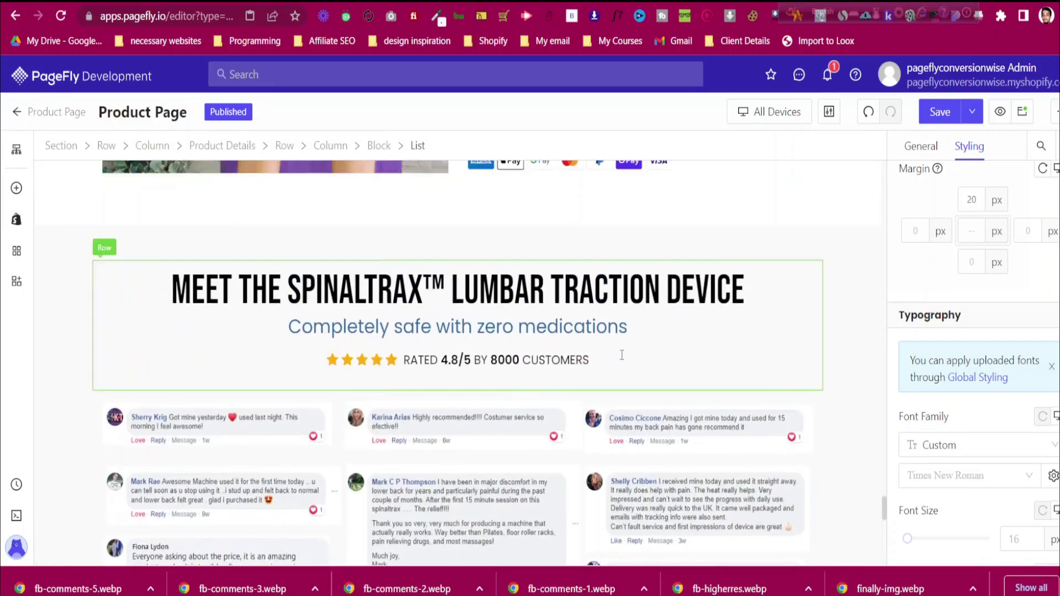
{"action": "left_click", "coordinate": [482, 500]}
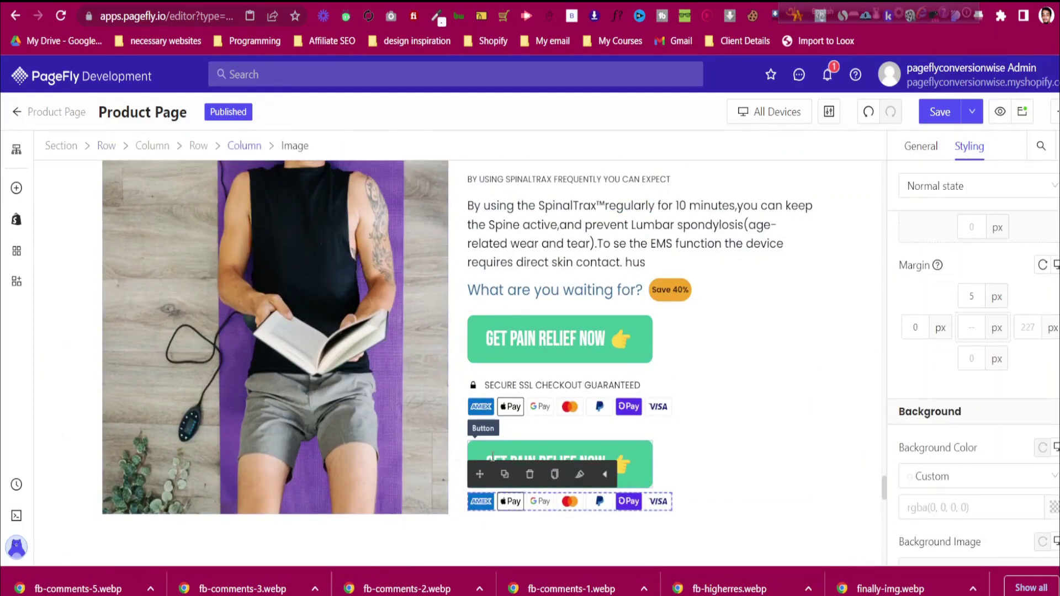
{"action": "left_click_drag", "start_coordinate": [482, 500], "coordinate": [650, 381]}
Delete the leftover duplicate row containing only the Get Pain Relief Now button
{"action": "scroll", "coordinate": [691, 354], "scroll_direction": "up", "scroll_amount": 10}
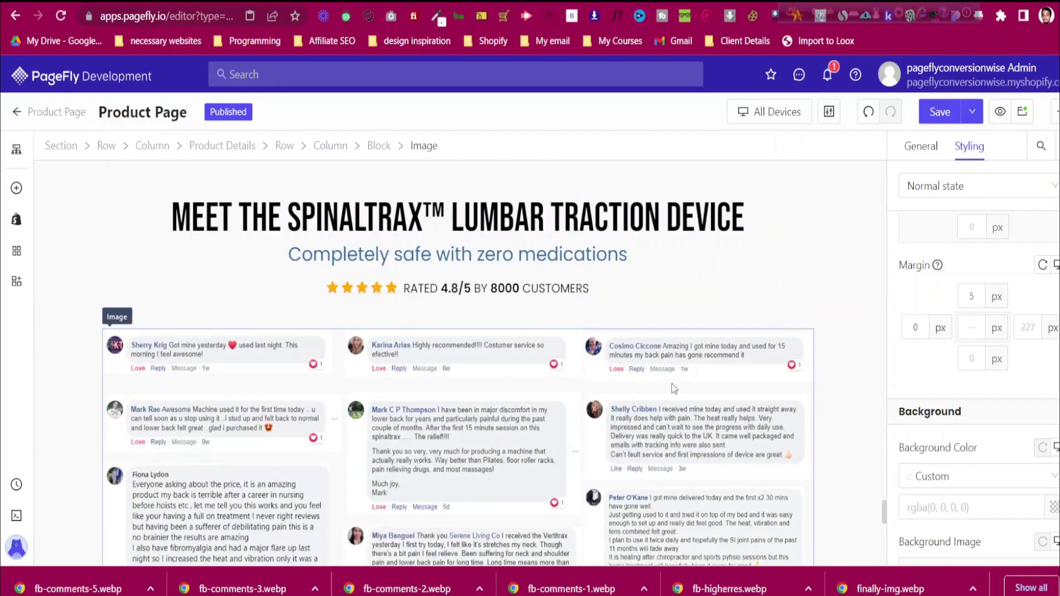
{"action": "left_click", "coordinate": [536, 251]}
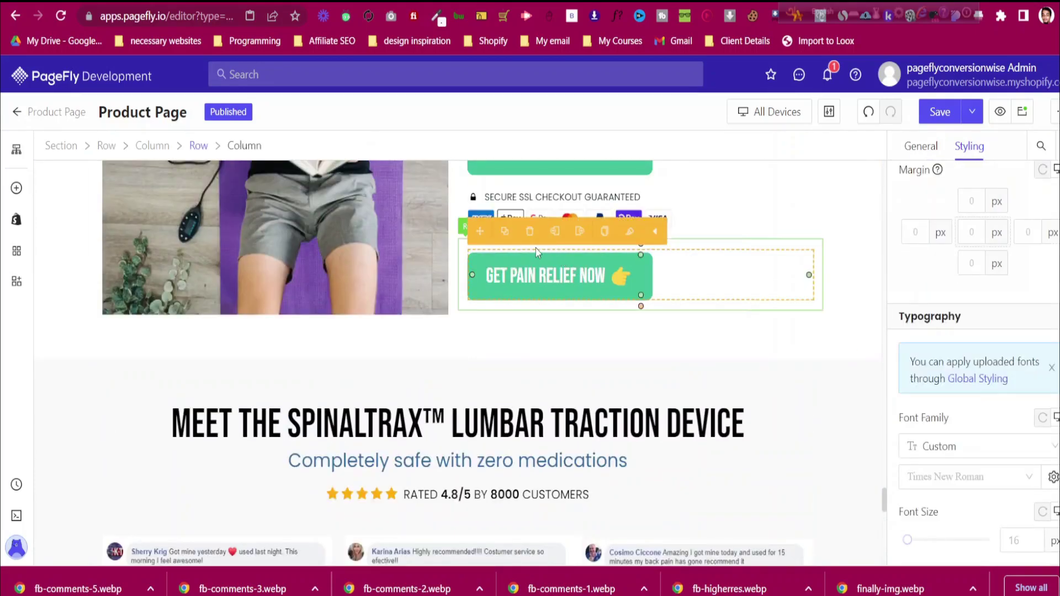
{"action": "left_click", "coordinate": [559, 241]}
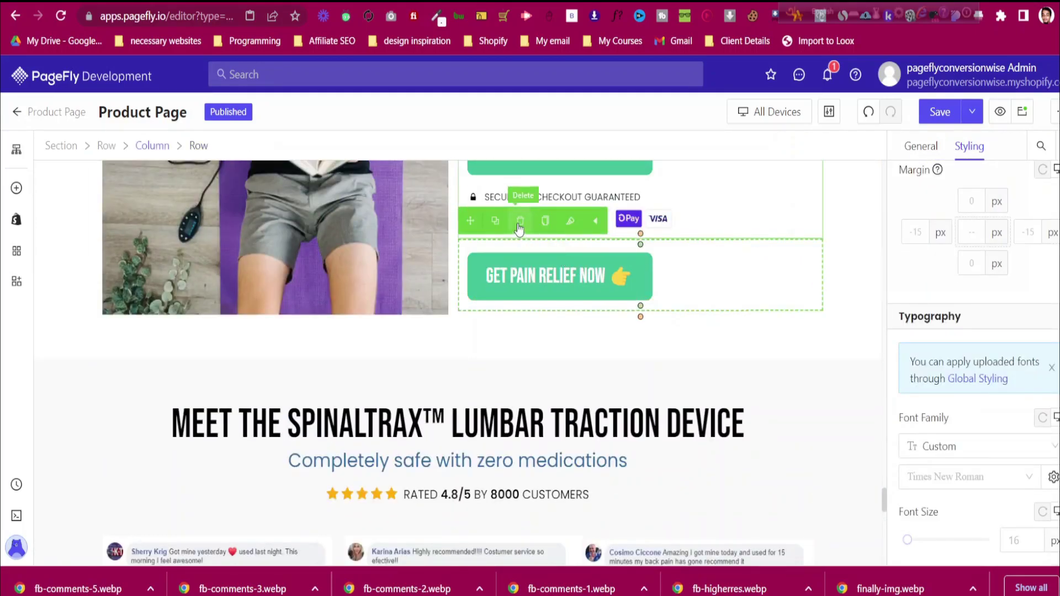
{"action": "left_click", "coordinate": [519, 226]}
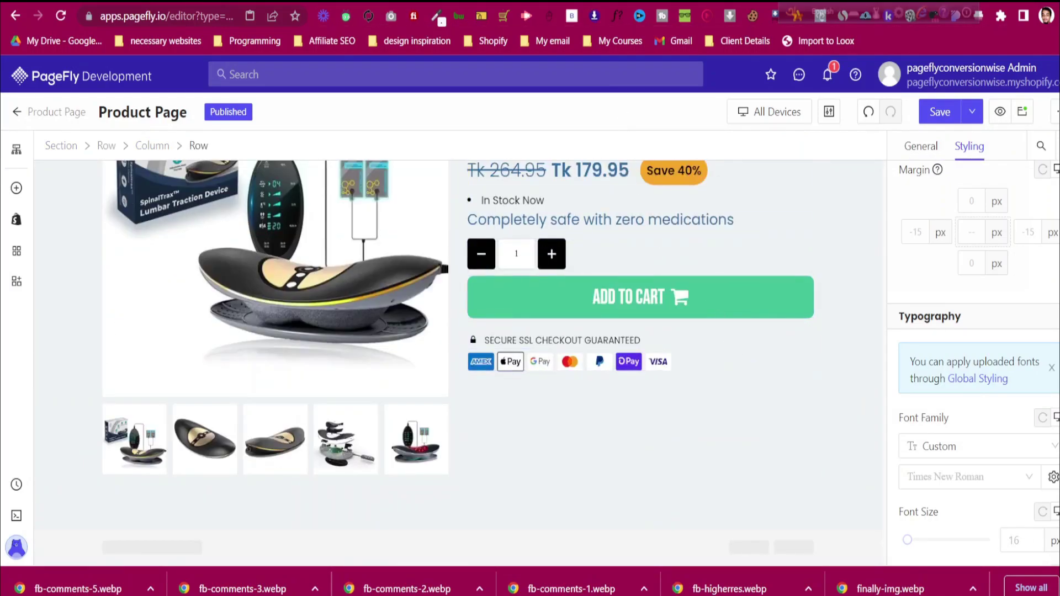
Duplicate the customer testimonial row from the Meet the SpinalTrax section and move the copy below the gallery and purchase columns in the product details
{"action": "left_click", "coordinate": [564, 1]}
{"action": "left_click", "coordinate": [547, 1]}
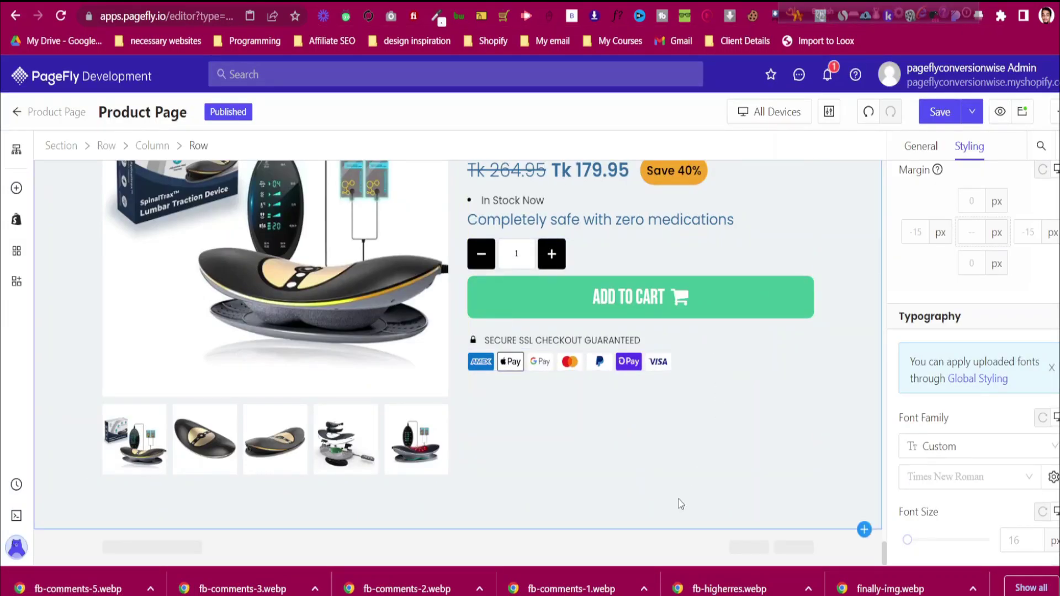
{"action": "left_click", "coordinate": [563, 1]}
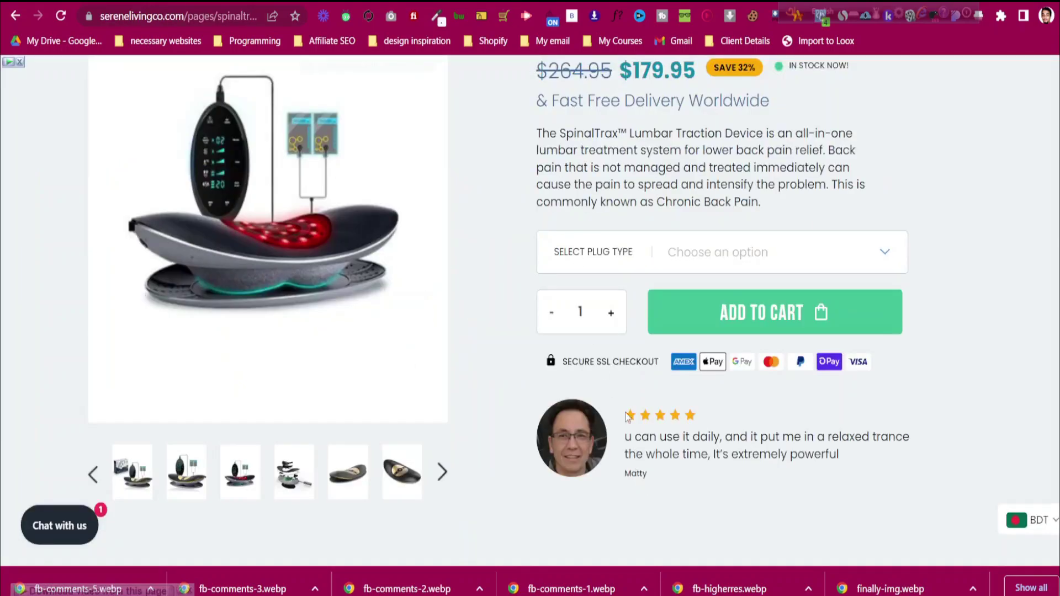
{"action": "left_click", "coordinate": [546, 1]}
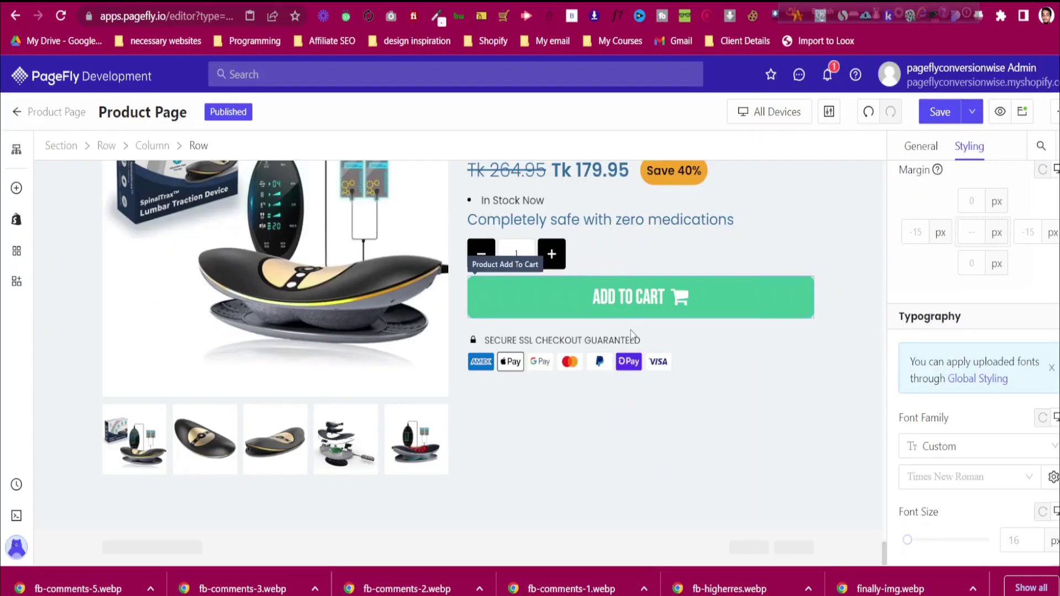
{"action": "scroll", "coordinate": [635, 335], "scroll_direction": "up", "scroll_amount": 18}
{"action": "scroll", "coordinate": [645, 351], "scroll_direction": "down", "scroll_amount": 11}
{"action": "scroll", "coordinate": [646, 354], "scroll_direction": "up", "scroll_amount": 20}
{"action": "scroll", "coordinate": [649, 364], "scroll_direction": "up", "scroll_amount": 15}
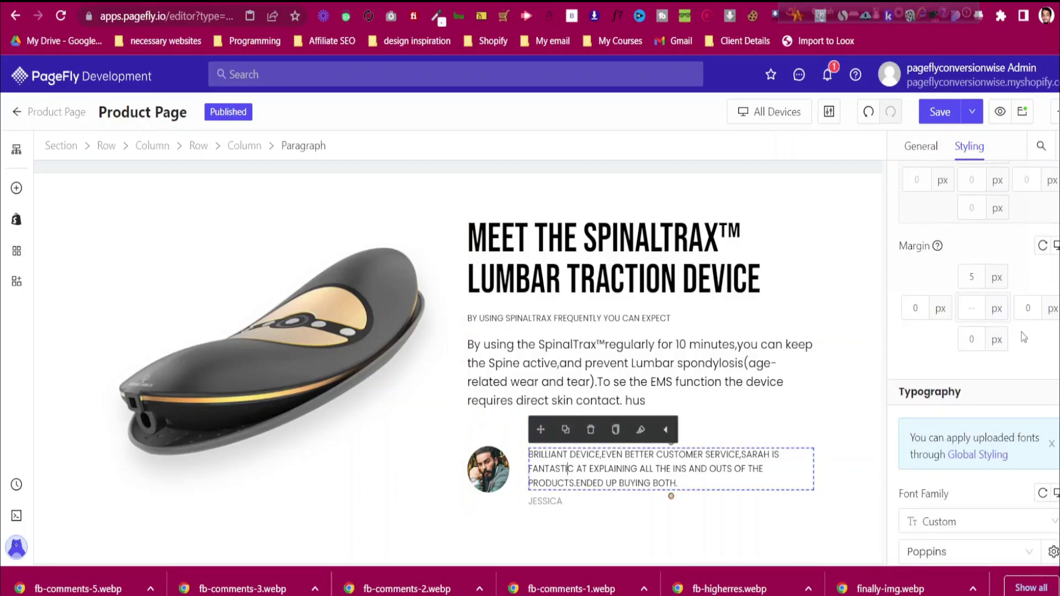
{"action": "left_click", "coordinate": [720, 436]}
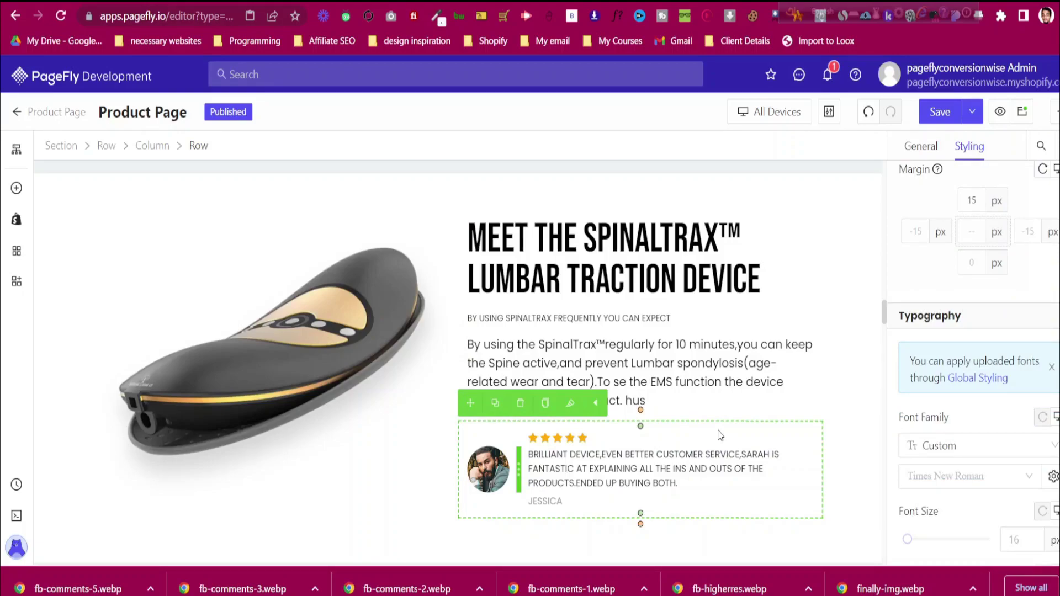
{"action": "left_click", "coordinate": [499, 407]}
{"action": "left_click_drag", "start_coordinate": [471, 405], "coordinate": [567, 481]}
{"action": "scroll", "coordinate": [575, 442], "scroll_direction": "down", "scroll_amount": 3}
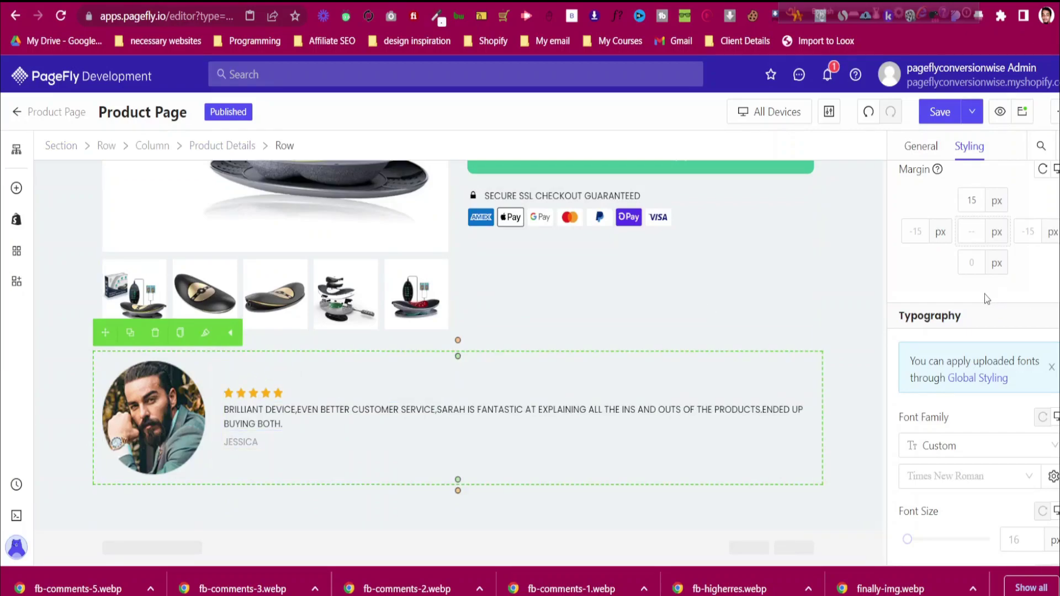
Examine the product details' nested elements and the testimonial row's spacing, and compare the testimonial's placement with the reference page
{"action": "left_click", "coordinate": [581, 284]}
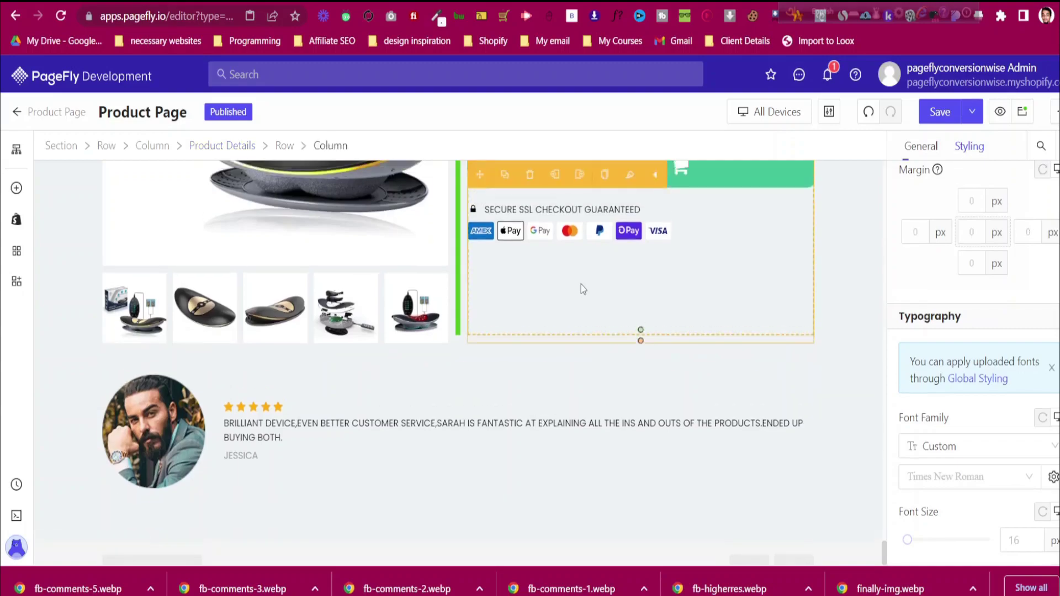
{"action": "scroll", "coordinate": [574, 283], "scroll_direction": "up", "scroll_amount": 5}
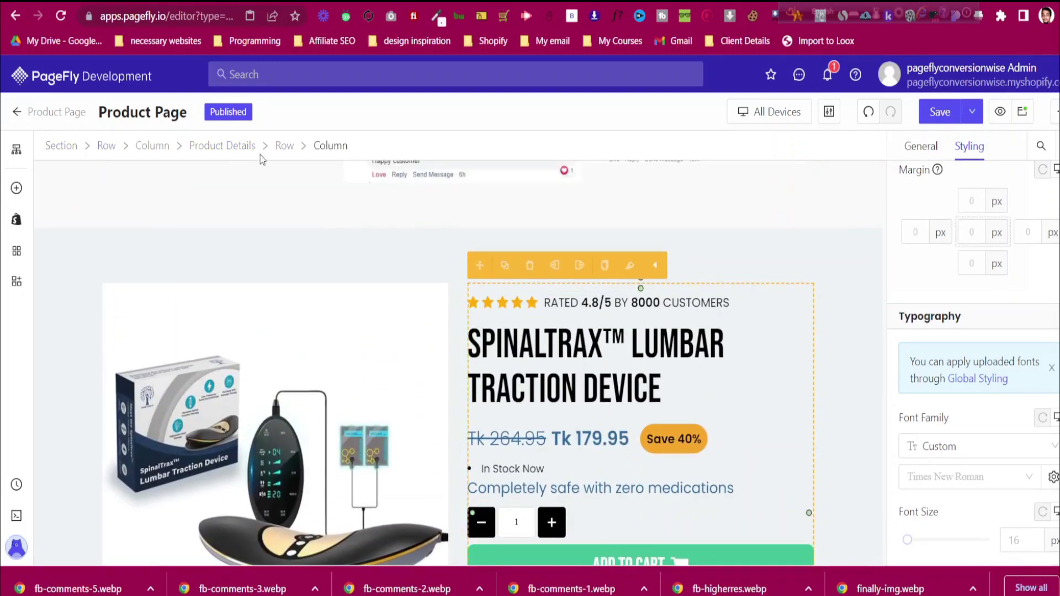
{"action": "left_click", "coordinate": [285, 146]}
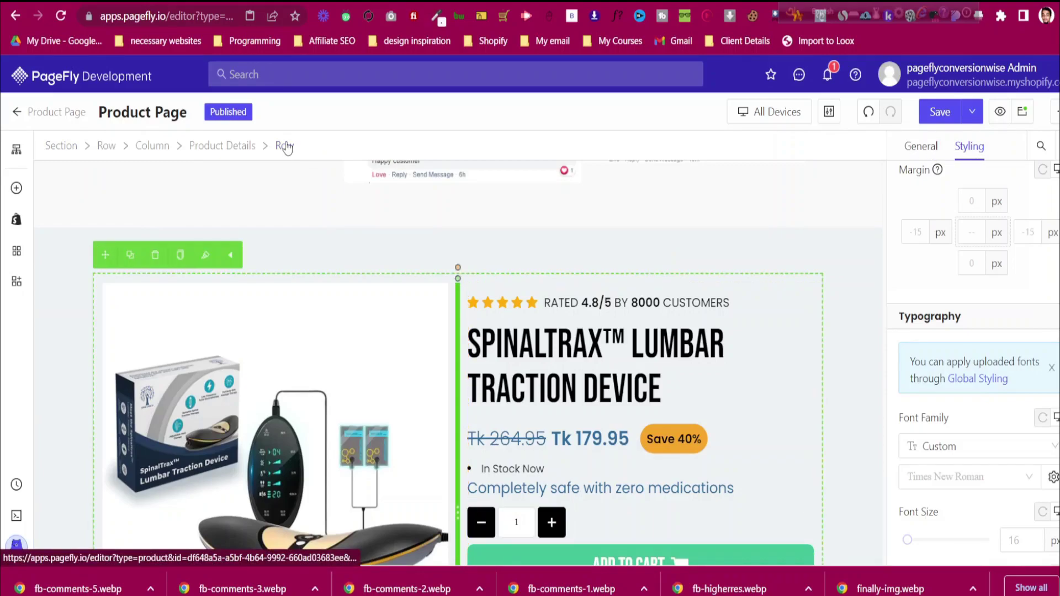
{"action": "left_click", "coordinate": [254, 146]}
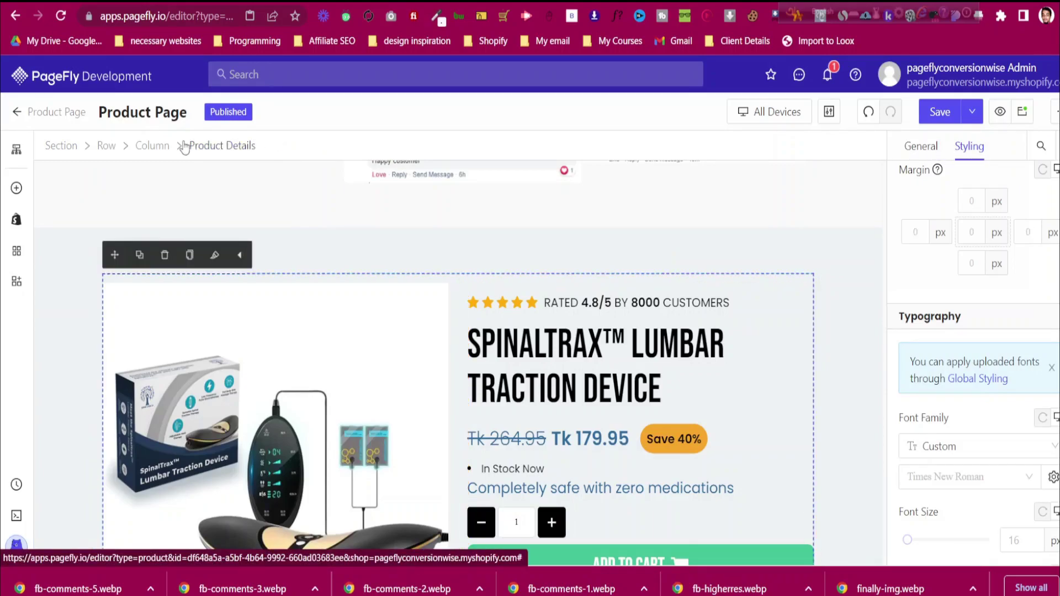
{"action": "scroll", "coordinate": [443, 373], "scroll_direction": "down", "scroll_amount": 6}
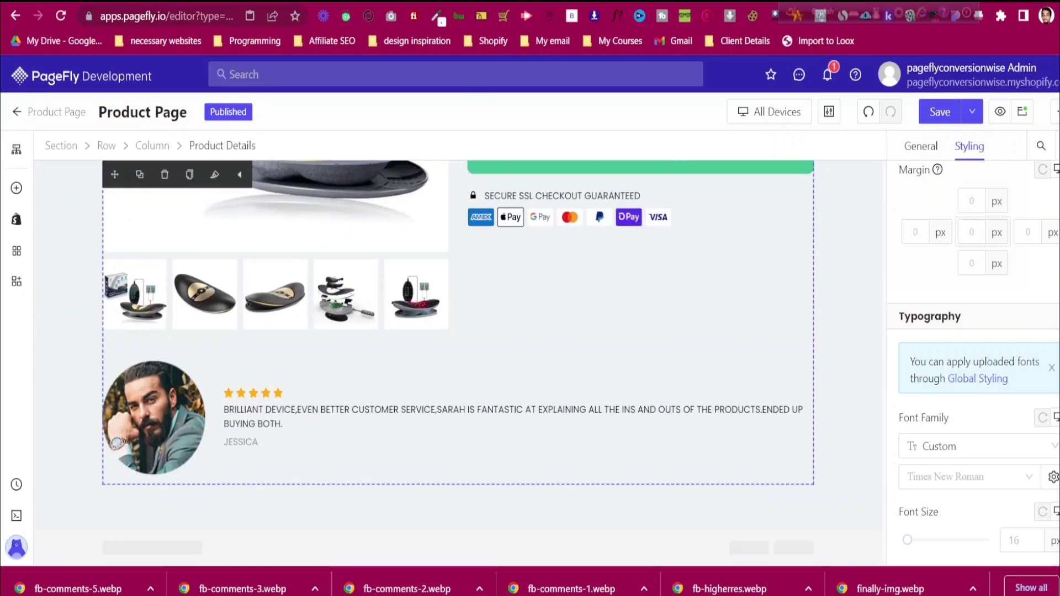
{"action": "left_click", "coordinate": [572, 1]}
{"action": "scroll", "coordinate": [783, 372], "scroll_direction": "down", "scroll_amount": 1}
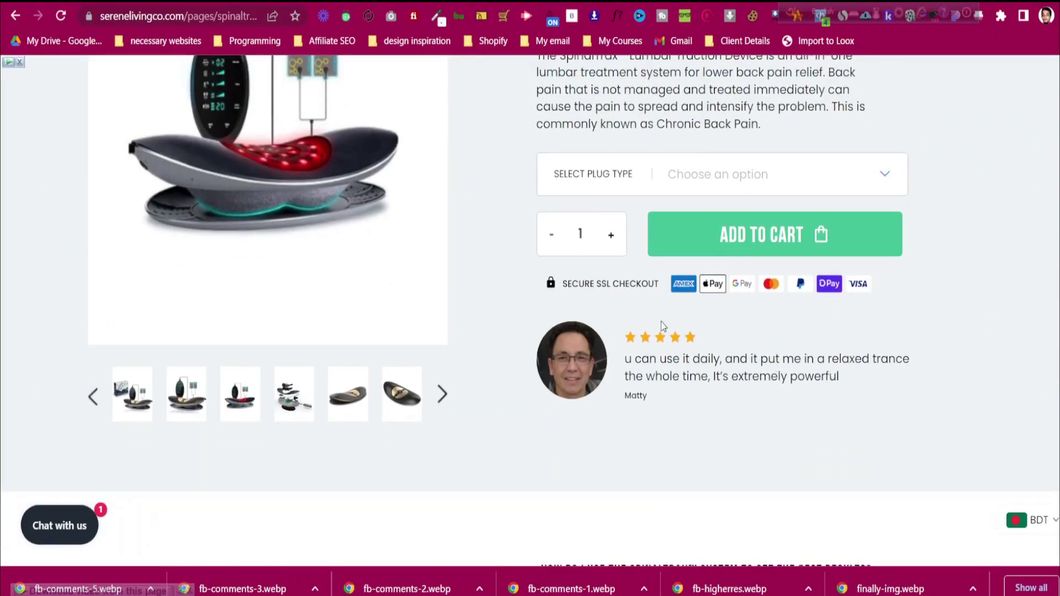
{"action": "left_click", "coordinate": [221, 2]}
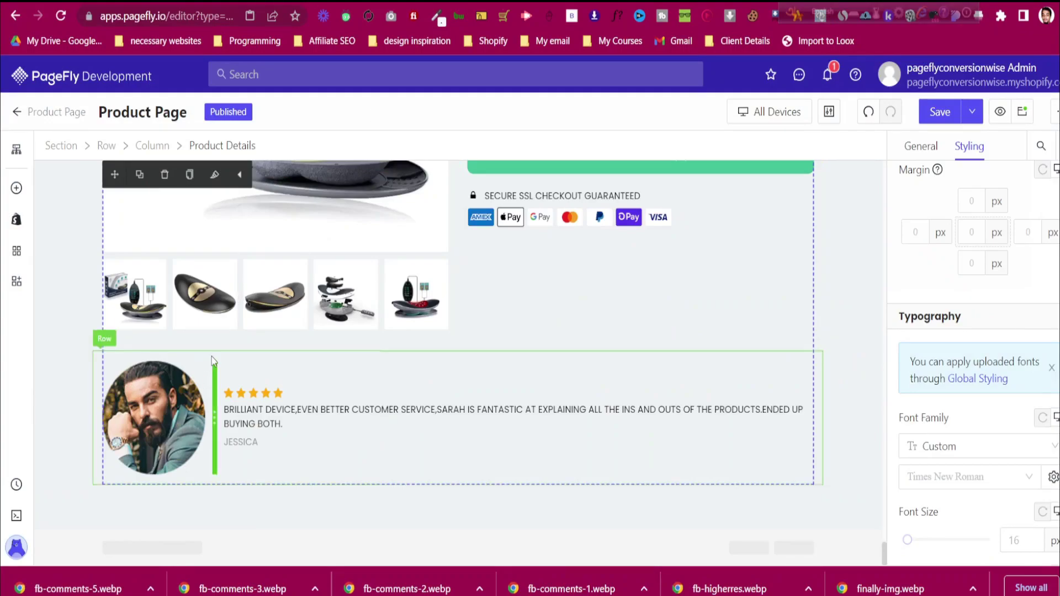
{"action": "left_click", "coordinate": [286, 357]}
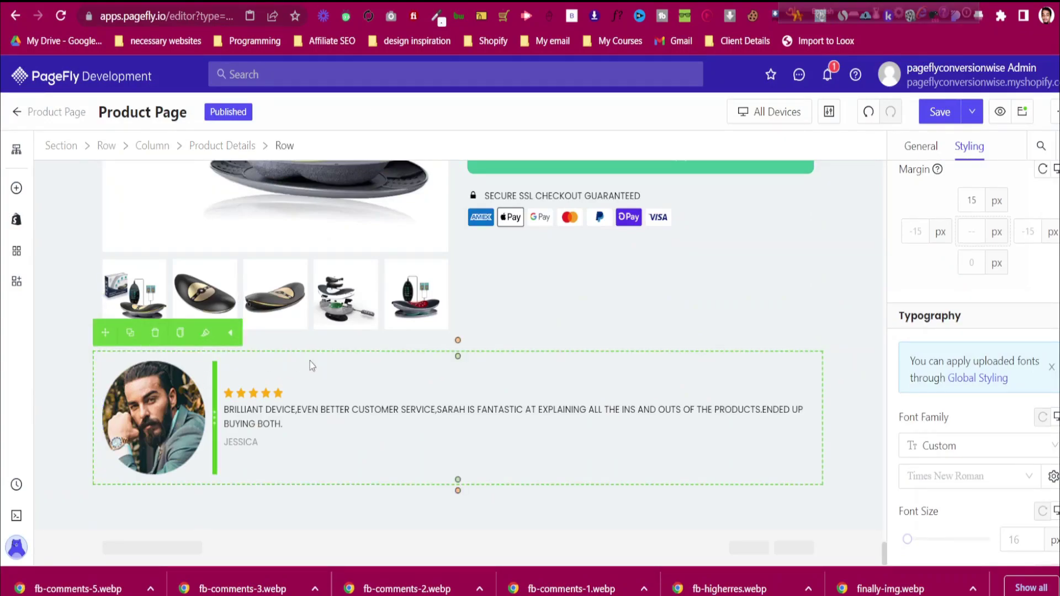
{"action": "scroll", "coordinate": [1014, 416], "scroll_direction": "down", "scroll_amount": 5}
{"action": "scroll", "coordinate": [1014, 415], "scroll_direction": "up", "scroll_amount": 5}
{"action": "scroll", "coordinate": [1014, 415], "scroll_direction": "up", "scroll_amount": 4}
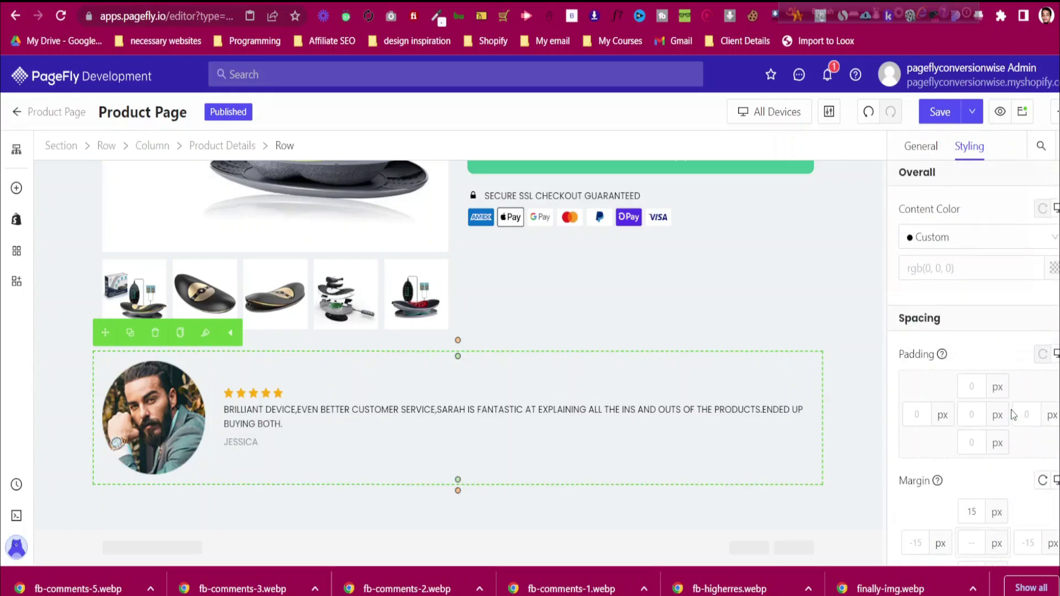
{"action": "left_click", "coordinate": [45, 370]}
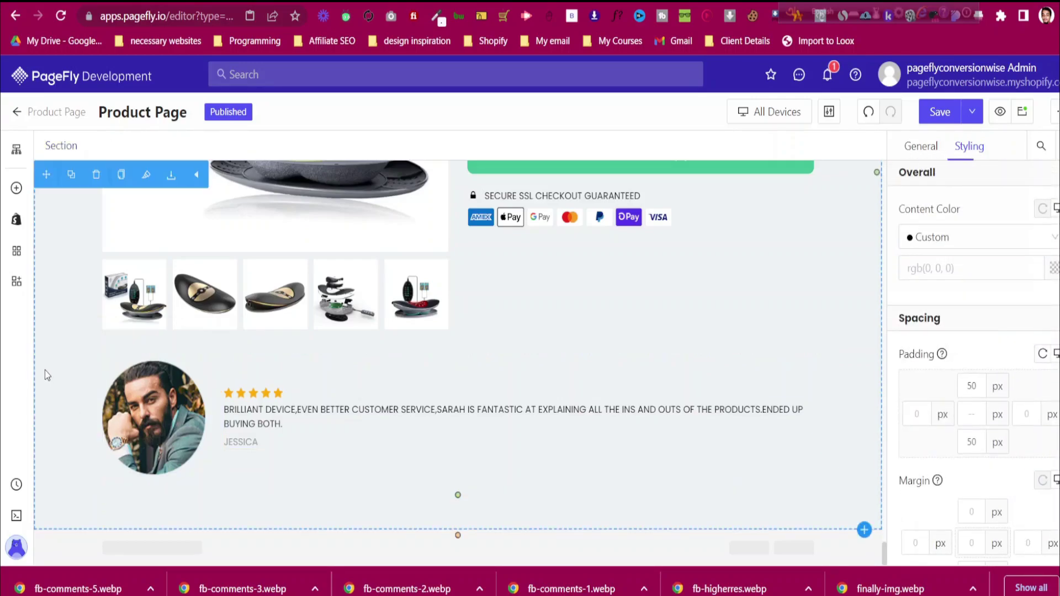
{"action": "left_click", "coordinate": [101, 360]}
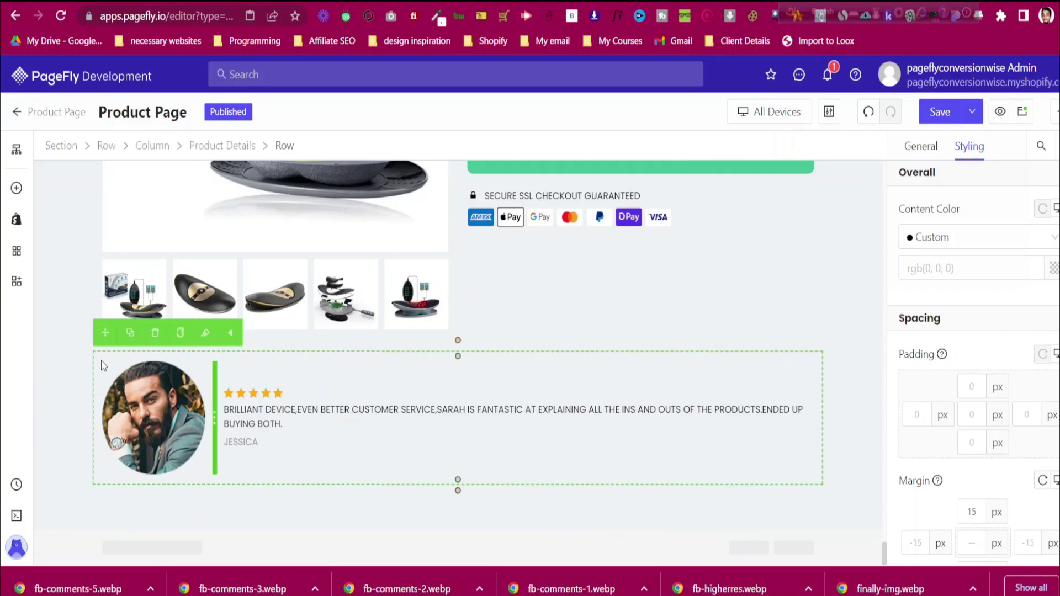
Switch the editor to the mobile layout and bring up the product section
{"action": "left_click", "coordinate": [796, 113]}
{"action": "left_click", "coordinate": [761, 219]}
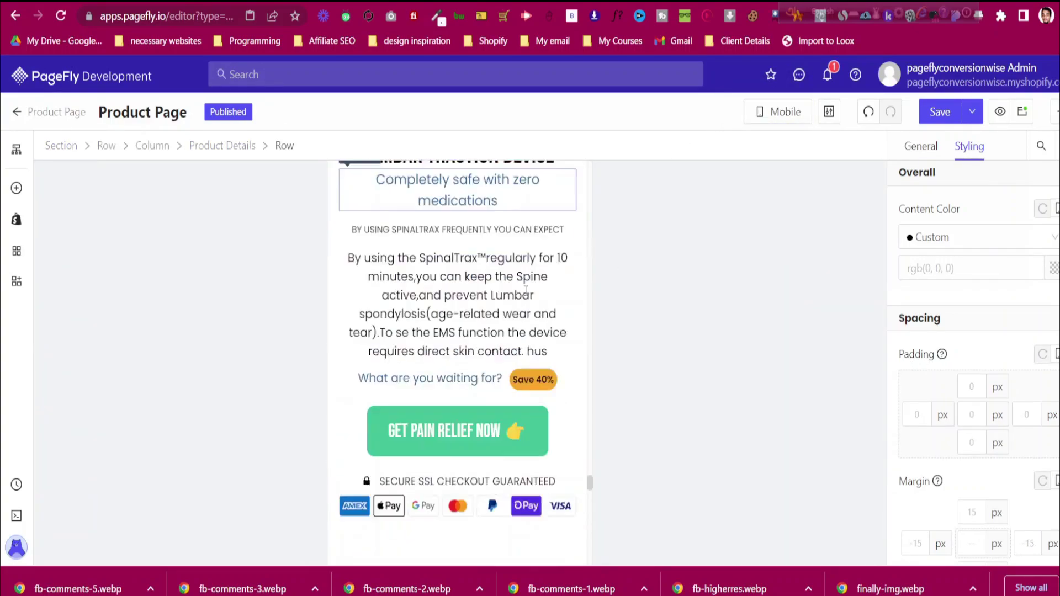
{"action": "scroll", "coordinate": [526, 291], "scroll_direction": "down", "scroll_amount": 2}
{"action": "scroll", "coordinate": [523, 309], "scroll_direction": "up", "scroll_amount": 4}
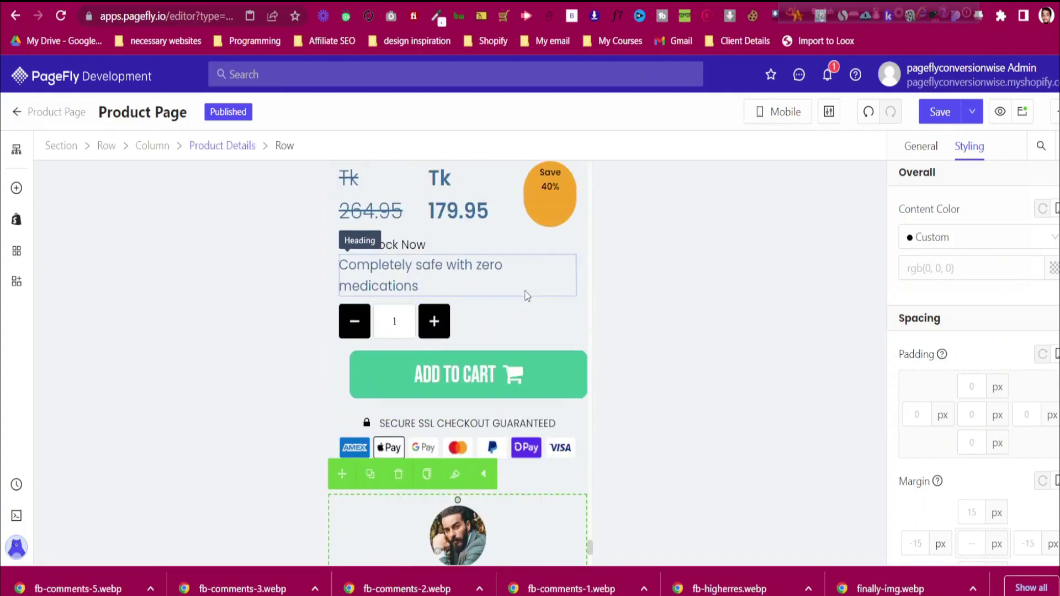
Centre the product quantity selector horizontally in the mobile layout
{"action": "left_click", "coordinate": [434, 321]}
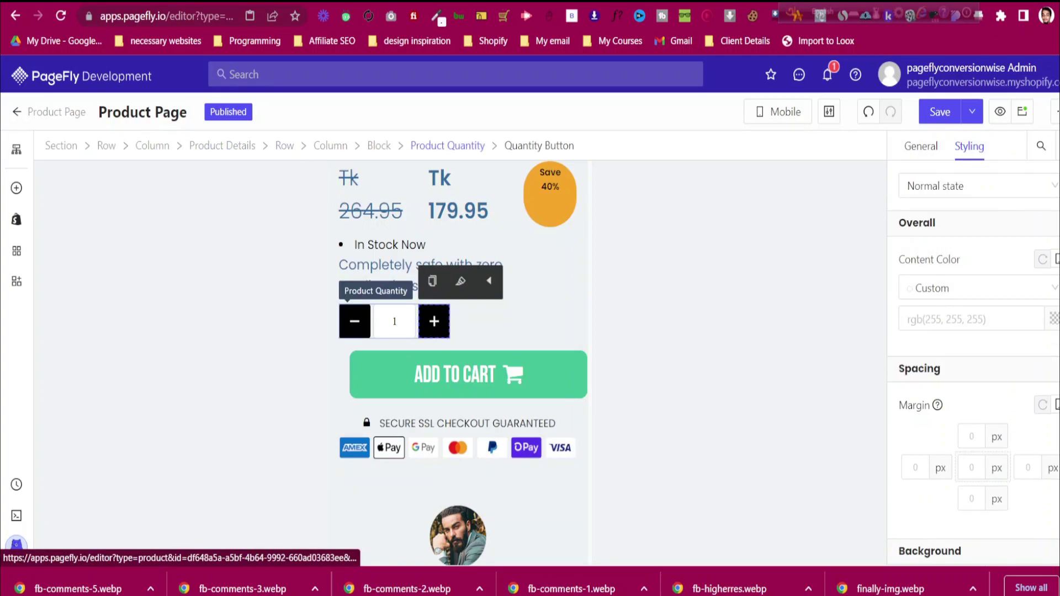
{"action": "left_click", "coordinate": [447, 145]}
{"action": "scroll", "coordinate": [970, 340], "scroll_direction": "down", "scroll_amount": 3}
{"action": "scroll", "coordinate": [978, 276], "scroll_direction": "up", "scroll_amount": 3}
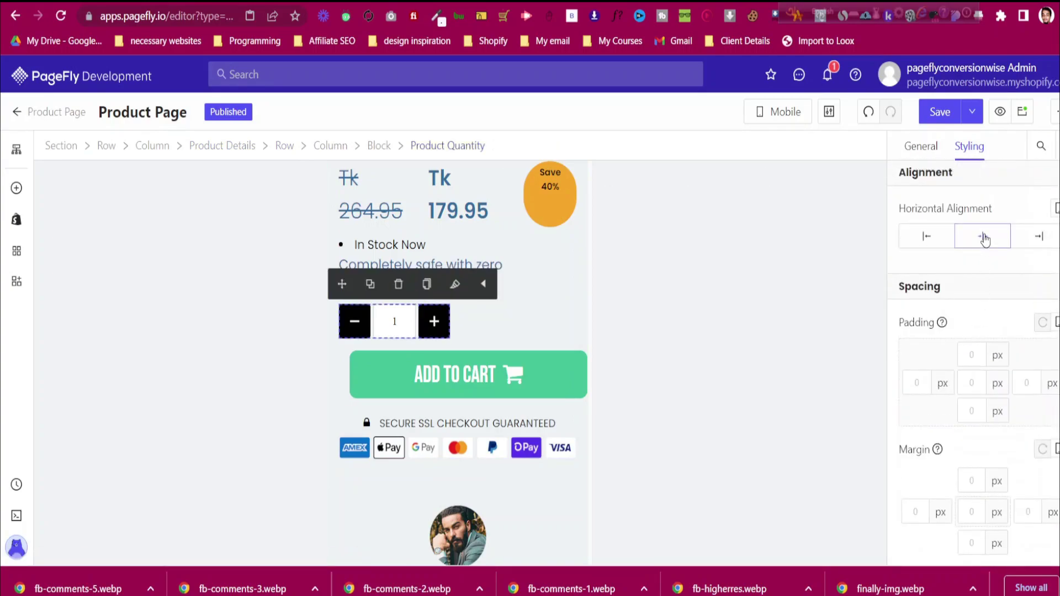
{"action": "left_click", "coordinate": [984, 237]}
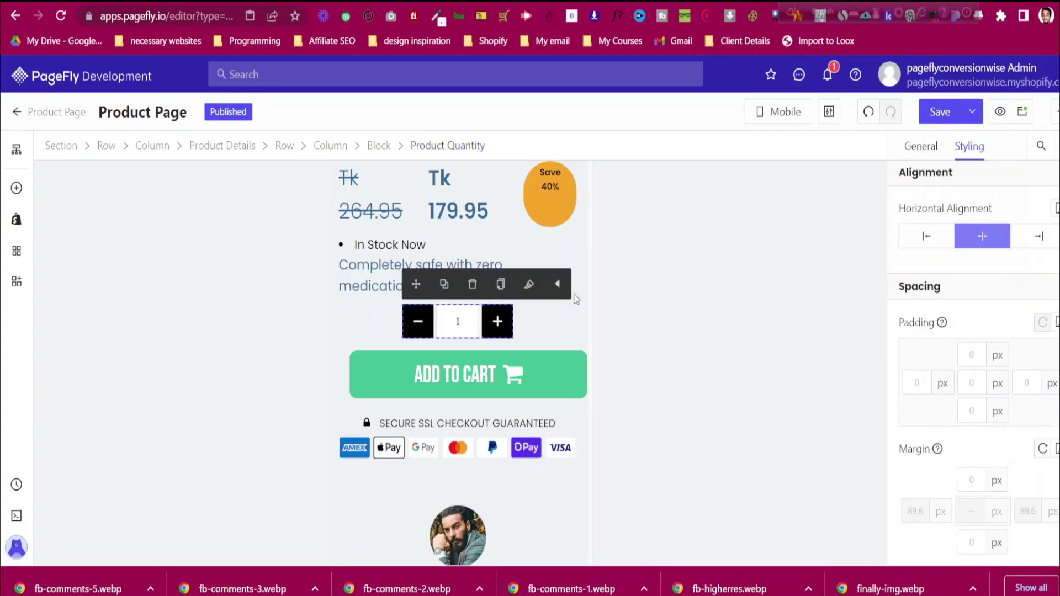
Select the "Completely safe with zero medications" heading in the product section
{"action": "left_click", "coordinate": [360, 268]}
{"action": "scroll", "coordinate": [407, 252], "scroll_direction": "up", "scroll_amount": 3}
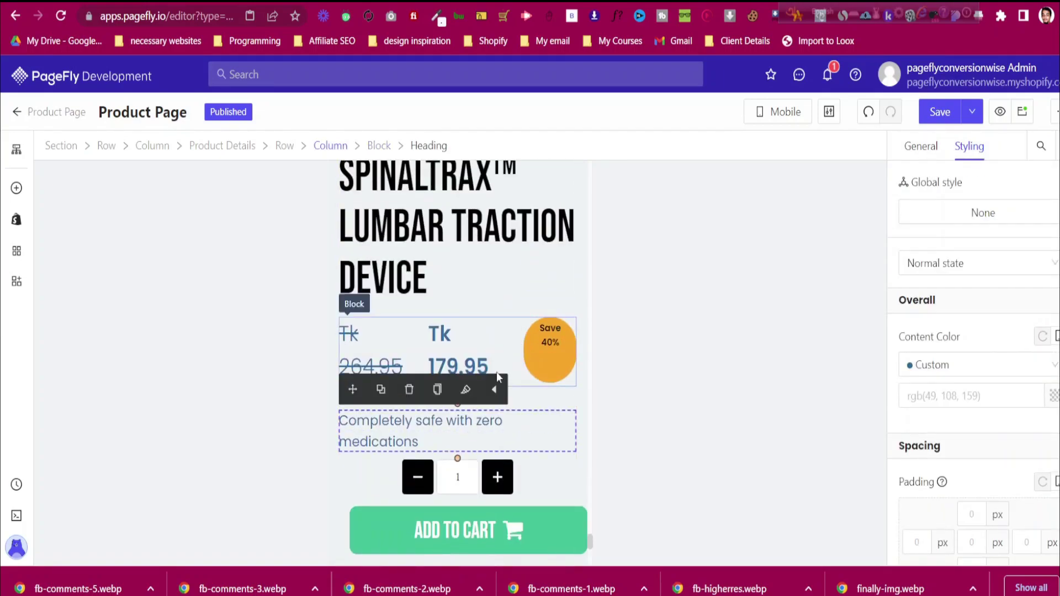
Set the font size of both the compare-at price and the sale price to 20 px in the mobile layout
{"action": "left_click", "coordinate": [380, 360]}
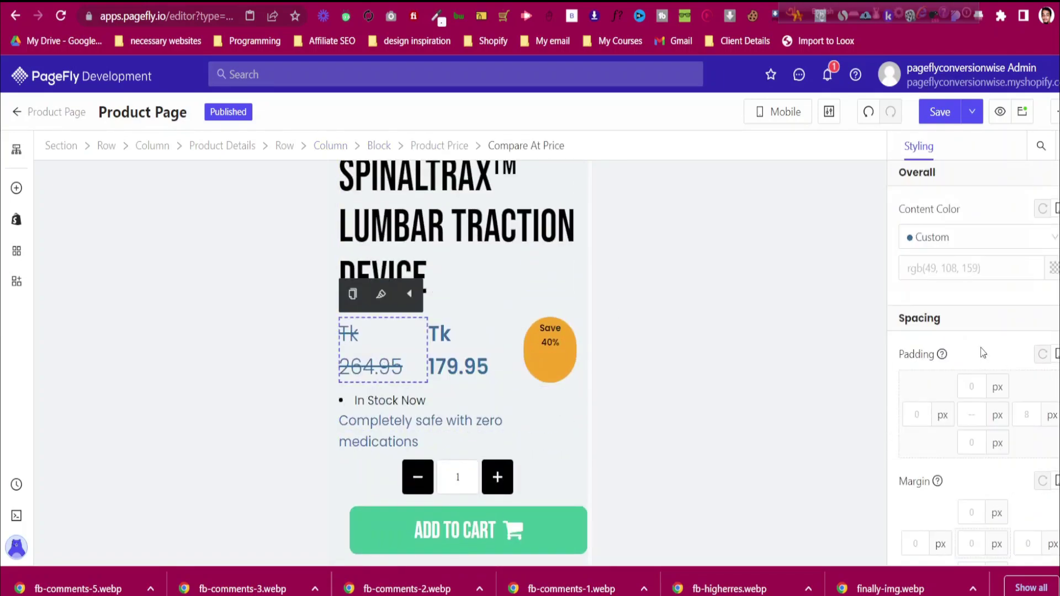
{"action": "scroll", "coordinate": [983, 354], "scroll_direction": "down", "scroll_amount": 6}
{"action": "left_click", "coordinate": [1020, 465]}
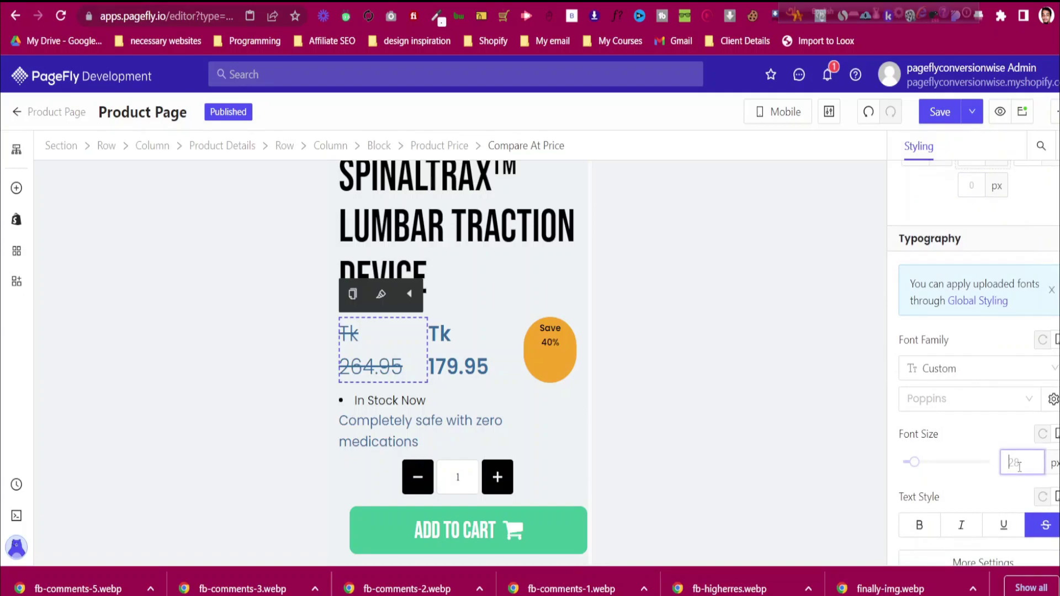
{"action": "type", "text": "20"}
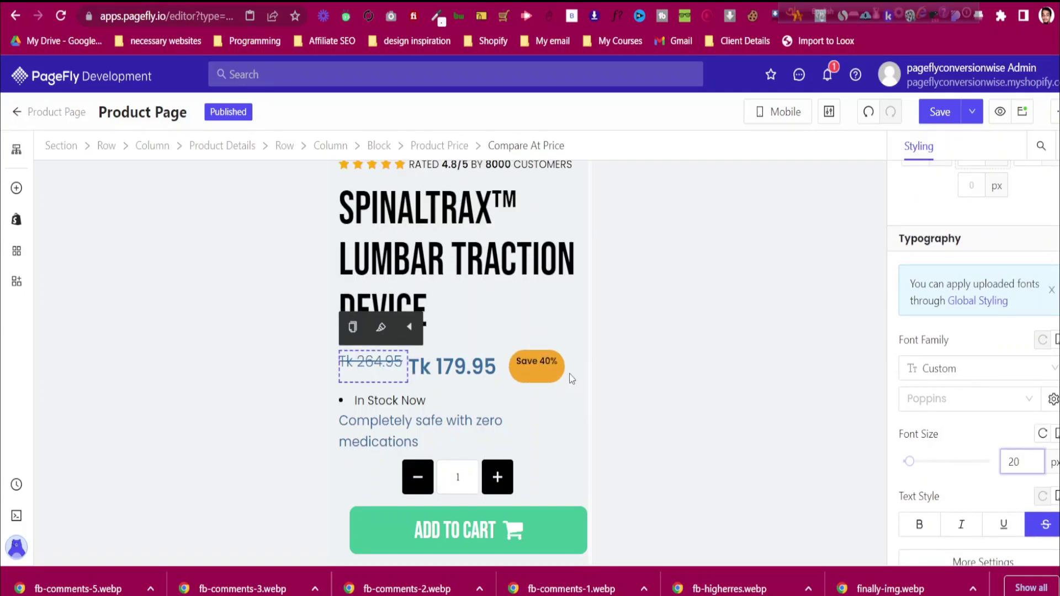
{"action": "left_click", "coordinate": [465, 376]}
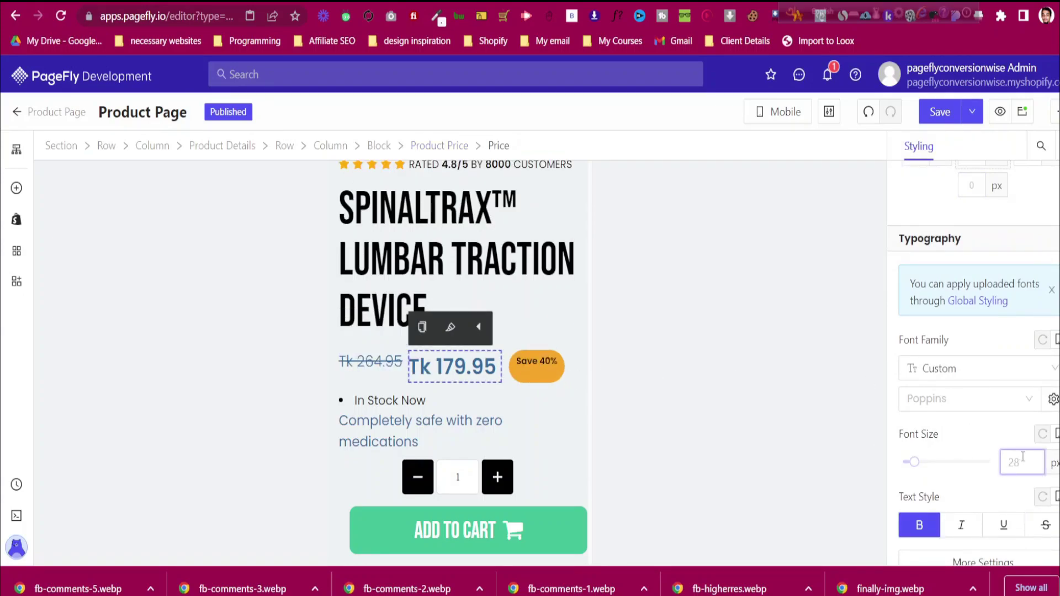
{"action": "type", "text": "20"}
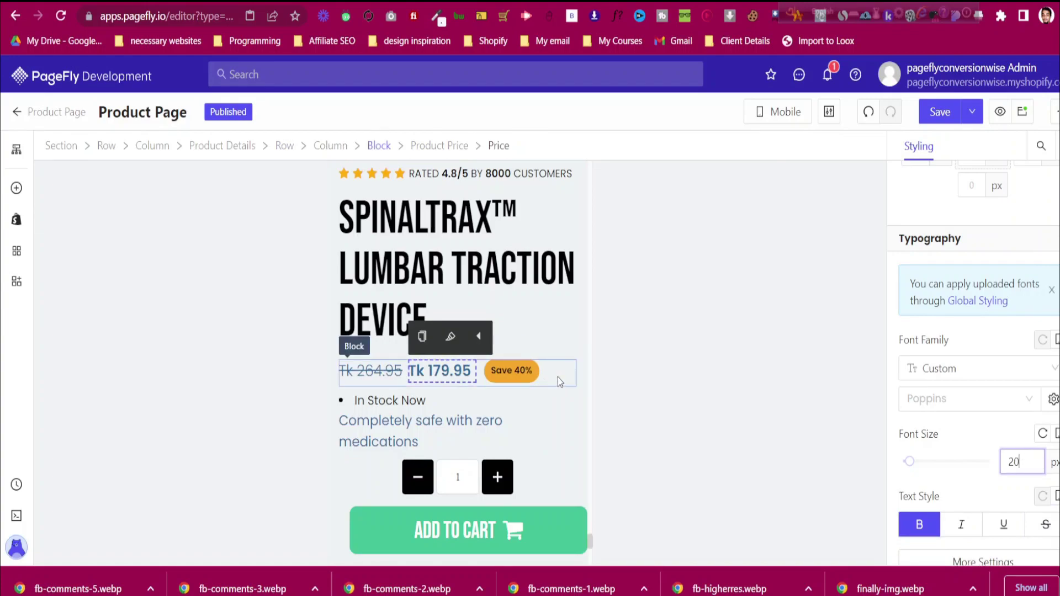
Set the price block's display style to Flex and justify its content to Center
{"action": "left_click", "coordinate": [351, 346]}
{"action": "scroll", "coordinate": [1029, 324], "scroll_direction": "down", "scroll_amount": 10}
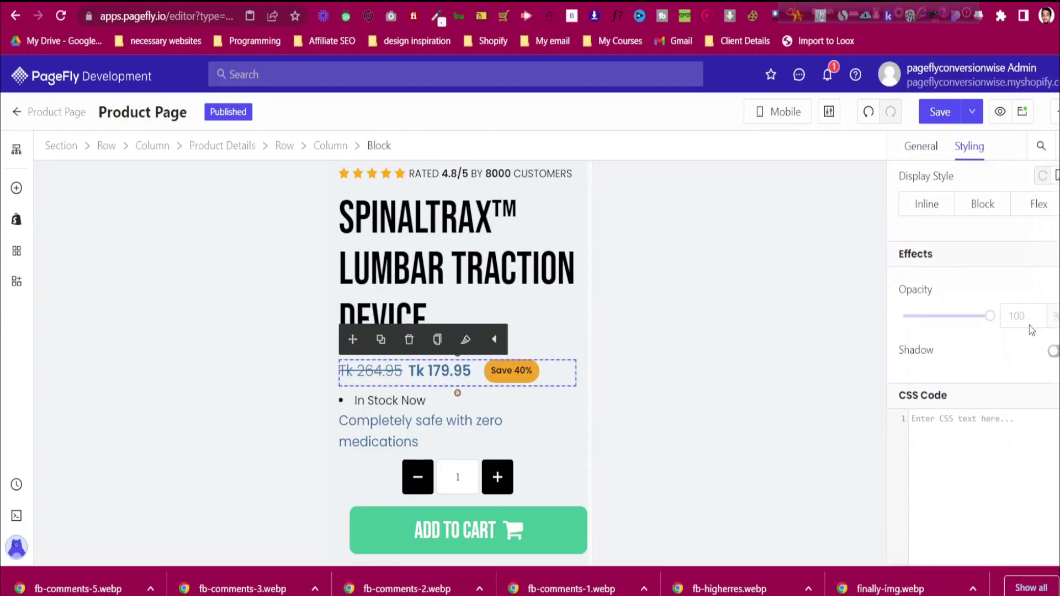
{"action": "left_click", "coordinate": [1038, 205]}
{"action": "scroll", "coordinate": [959, 332], "scroll_direction": "down", "scroll_amount": 2}
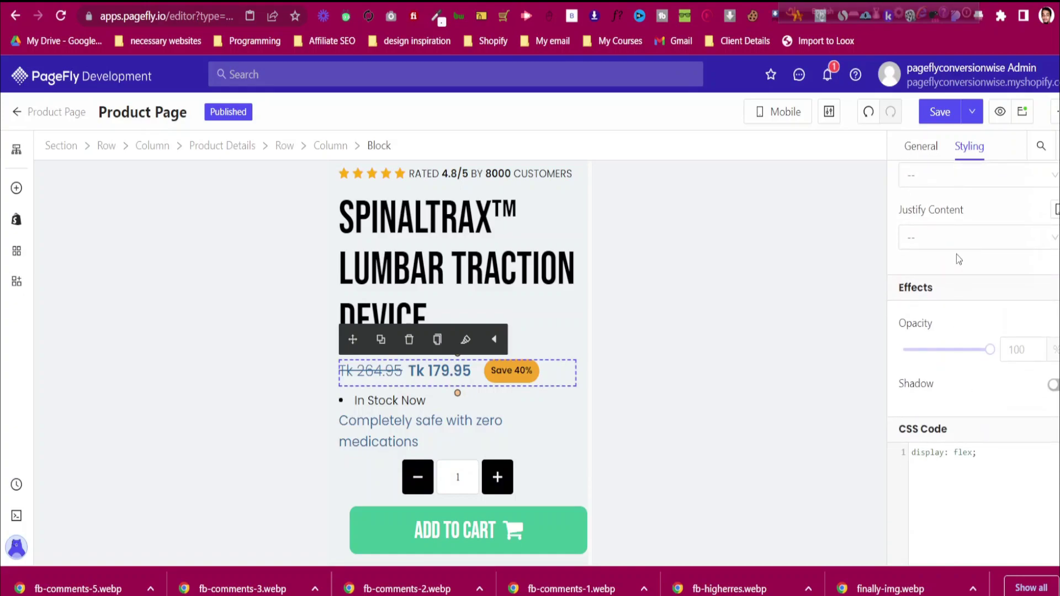
{"action": "left_click", "coordinate": [958, 239]}
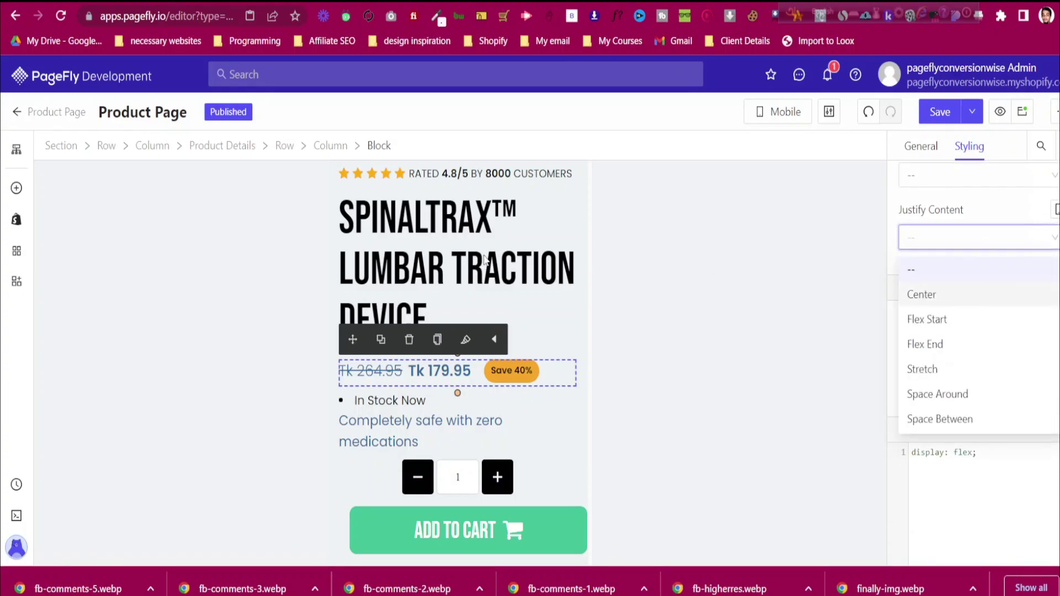
{"action": "left_click", "coordinate": [948, 295]}
Set the product title's font size to 35 px and center its text
{"action": "left_click", "coordinate": [485, 261]}
{"action": "scroll", "coordinate": [1051, 385], "scroll_direction": "up", "scroll_amount": 10}
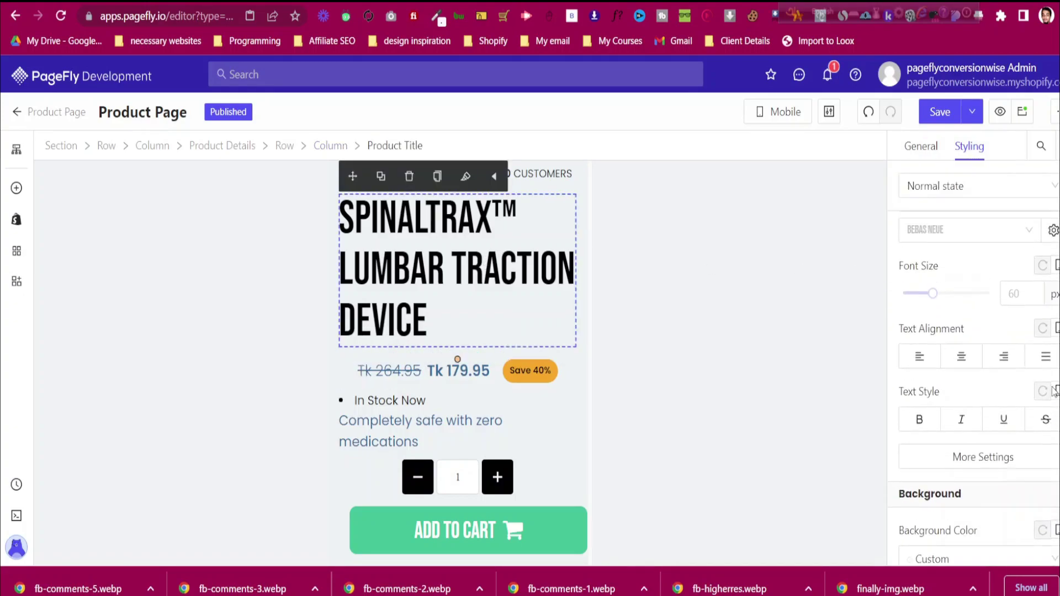
{"action": "scroll", "coordinate": [1054, 390], "scroll_direction": "up", "scroll_amount": 1}
{"action": "type", "text": "35"}
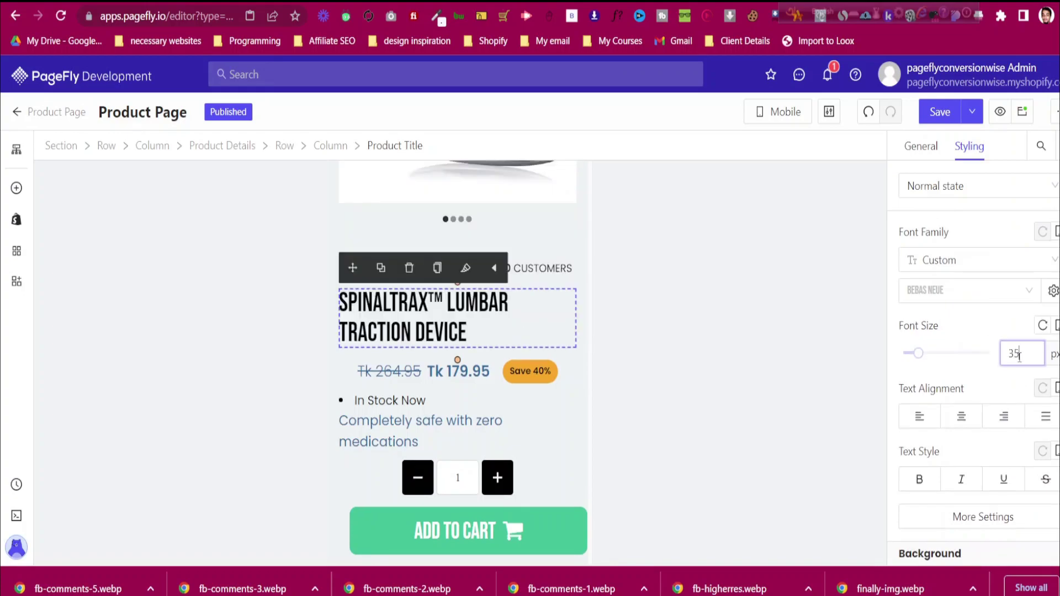
{"action": "left_click", "coordinate": [961, 417]}
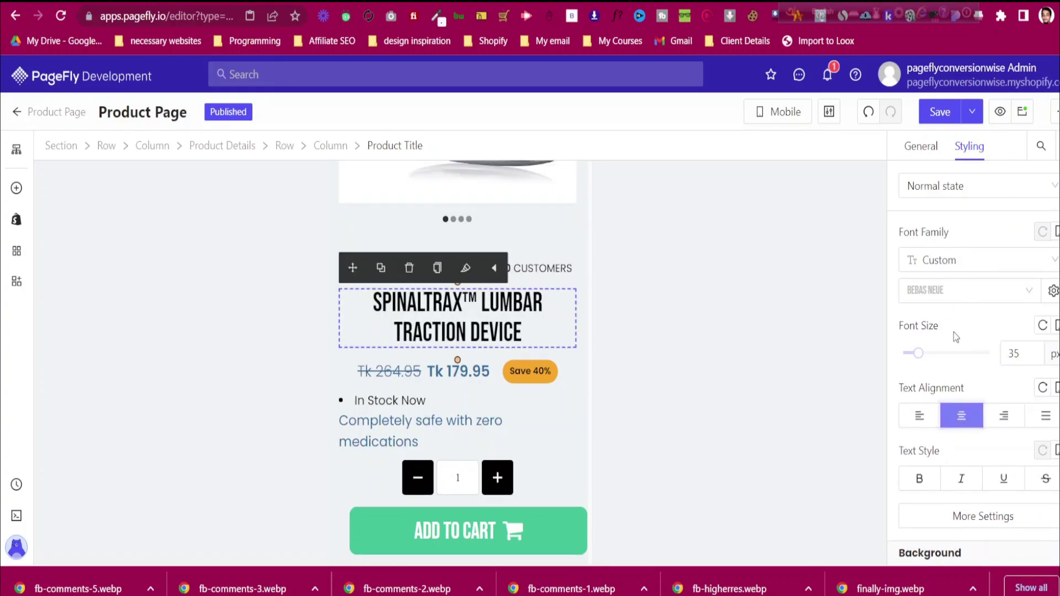
{"action": "left_click", "coordinate": [920, 147]}
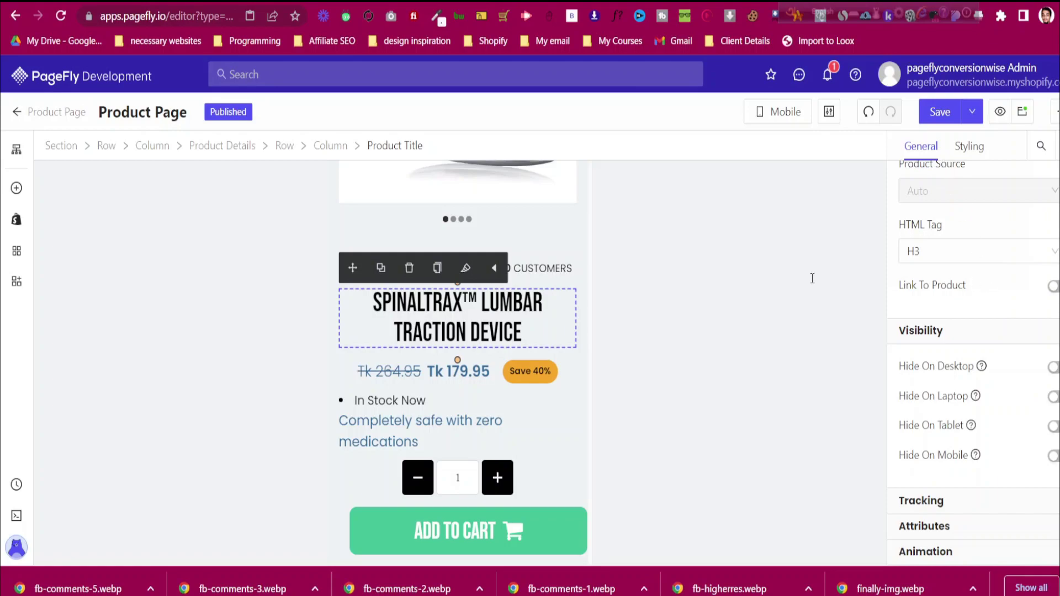
{"action": "left_click", "coordinate": [563, 268]}
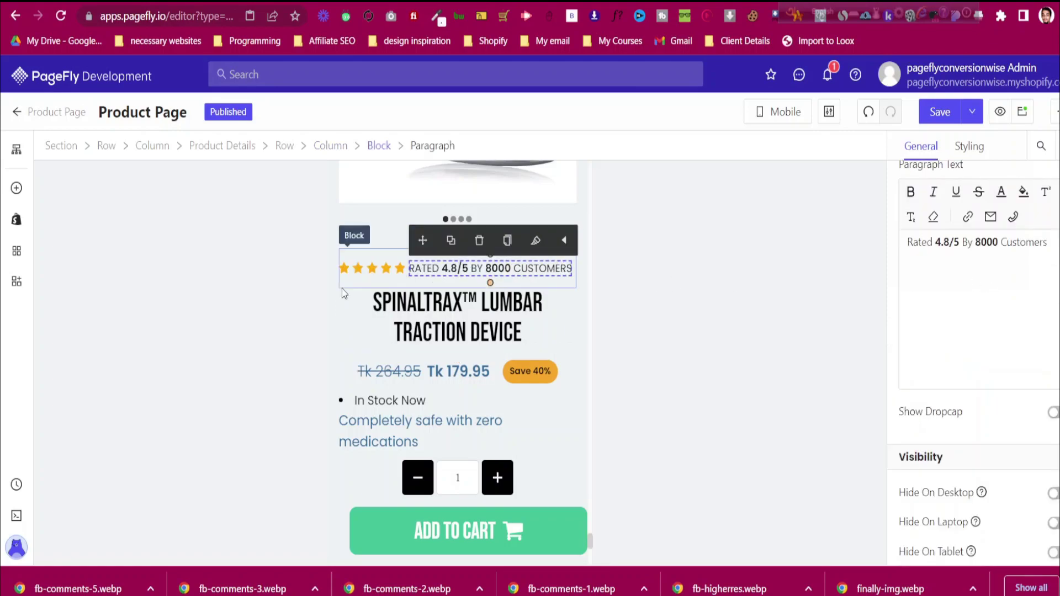
{"action": "left_click", "coordinate": [332, 250]}
Set the text alignment of the "In Stock Now" list item to center
{"action": "left_click", "coordinate": [416, 401]}
{"action": "scroll", "coordinate": [978, 248], "scroll_direction": "down", "scroll_amount": 4}
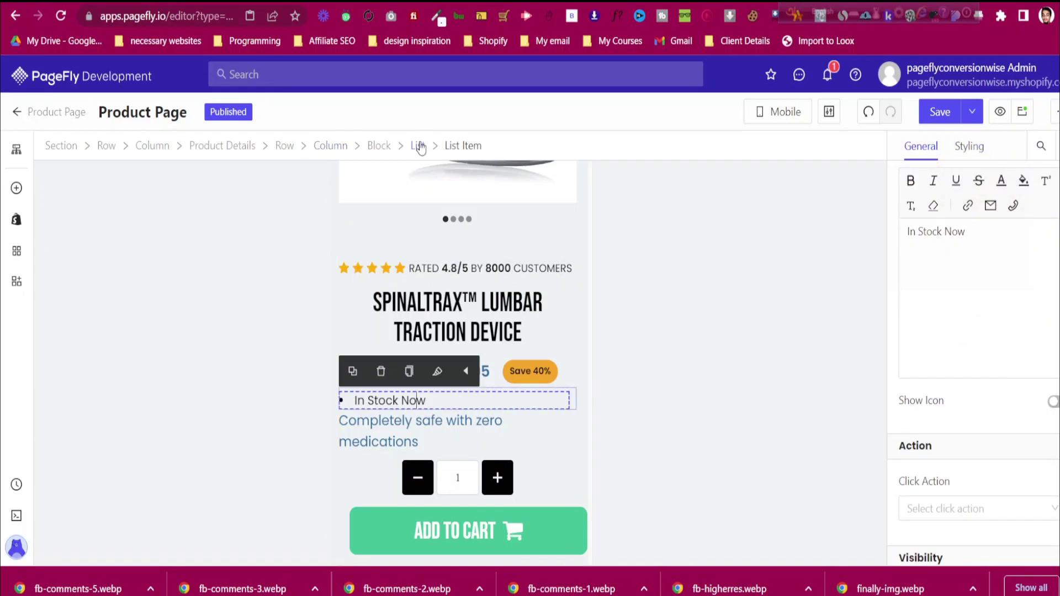
{"action": "left_click", "coordinate": [972, 147]}
{"action": "scroll", "coordinate": [965, 343], "scroll_direction": "down", "scroll_amount": 4}
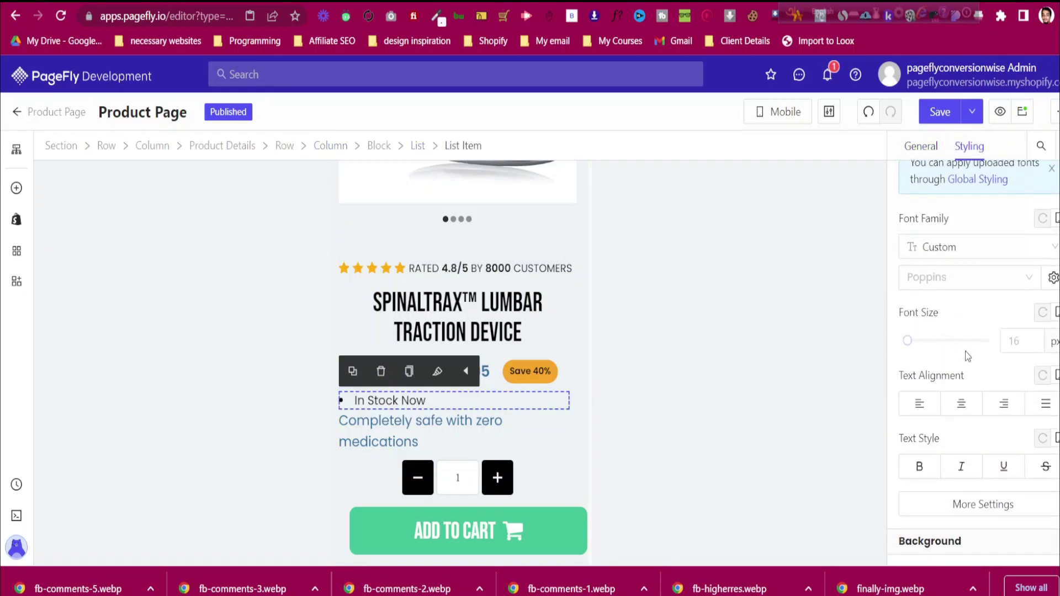
{"action": "left_click", "coordinate": [965, 404]}
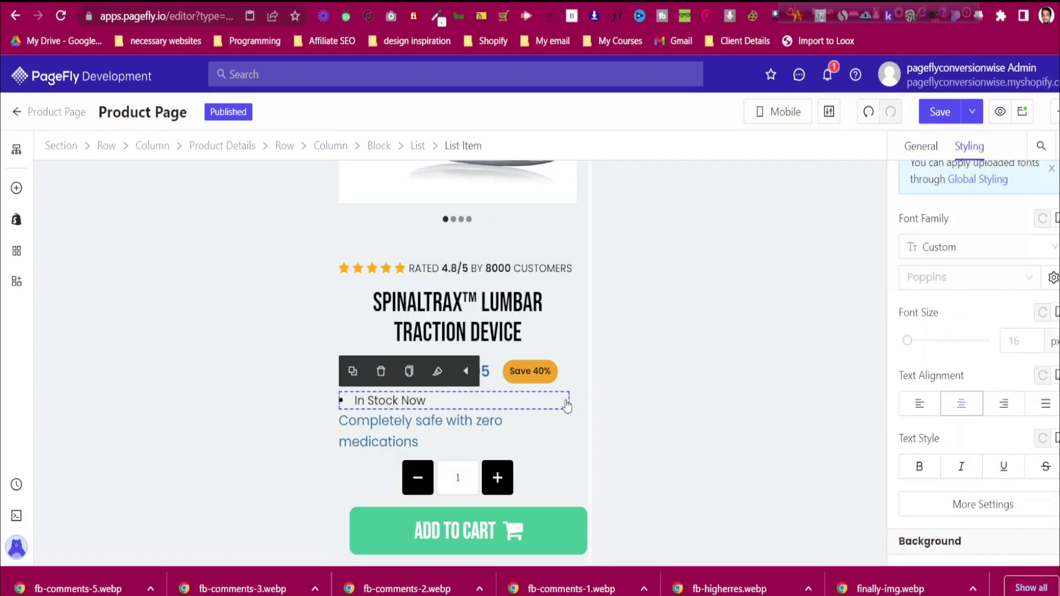
Center the "Completely safe with zero medications" heading and set its font size to 16 px
{"action": "left_click", "coordinate": [495, 433]}
{"action": "left_click", "coordinate": [962, 530]}
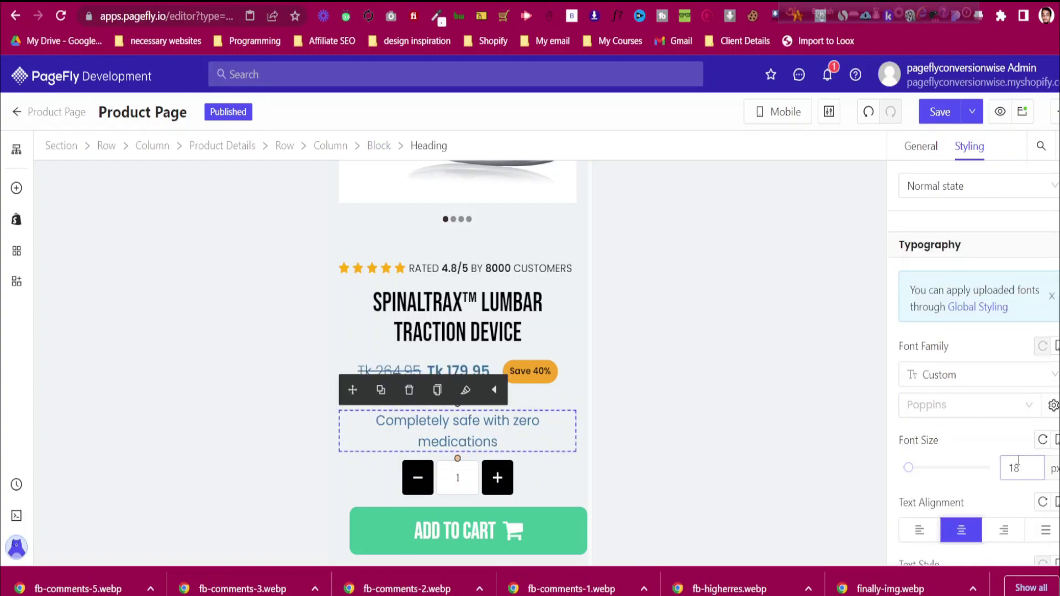
{"action": "key", "text": "BackSpace"}
{"action": "type", "text": "6"}
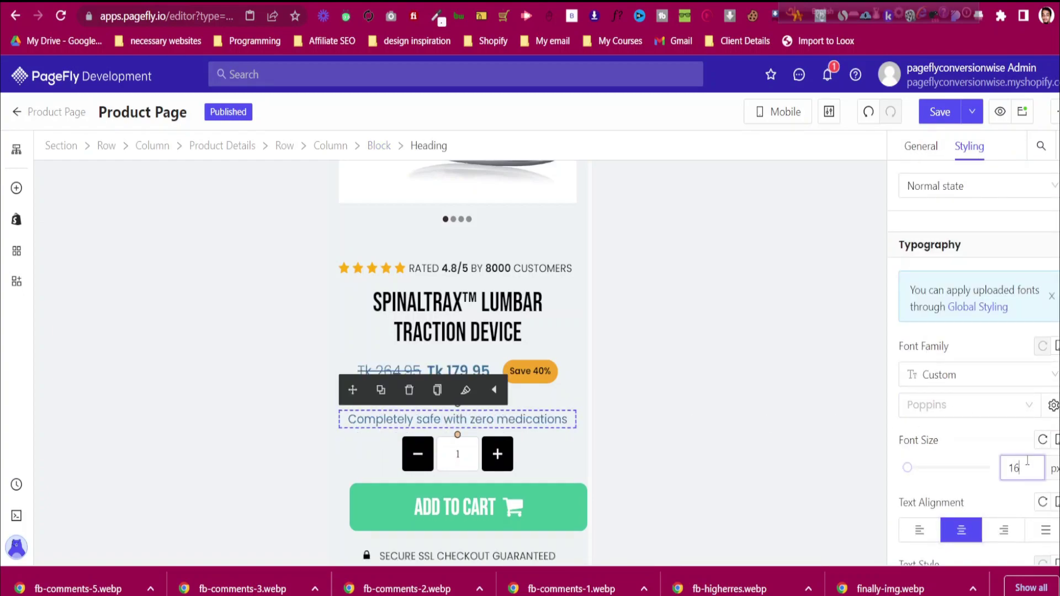
Check the rest of the mobile layout, switch the editor to All Devices and review the product section there
{"action": "scroll", "coordinate": [509, 468], "scroll_direction": "down", "scroll_amount": 5}
{"action": "scroll", "coordinate": [508, 468], "scroll_direction": "down", "scroll_amount": 3}
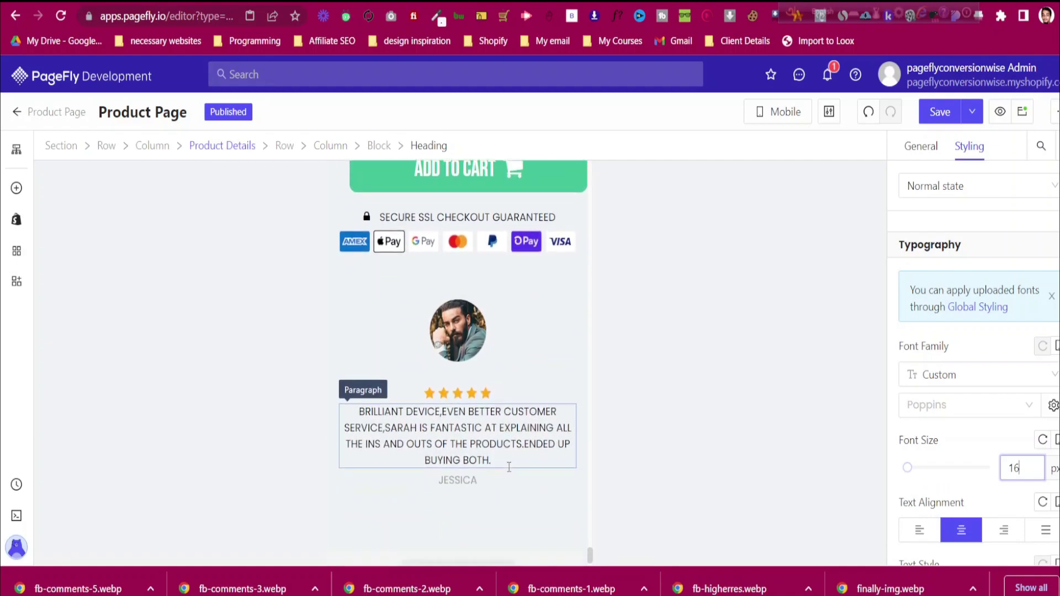
{"action": "left_click", "coordinate": [772, 116]}
{"action": "left_click", "coordinate": [774, 145]}
{"action": "scroll", "coordinate": [495, 276], "scroll_direction": "up", "scroll_amount": 4}
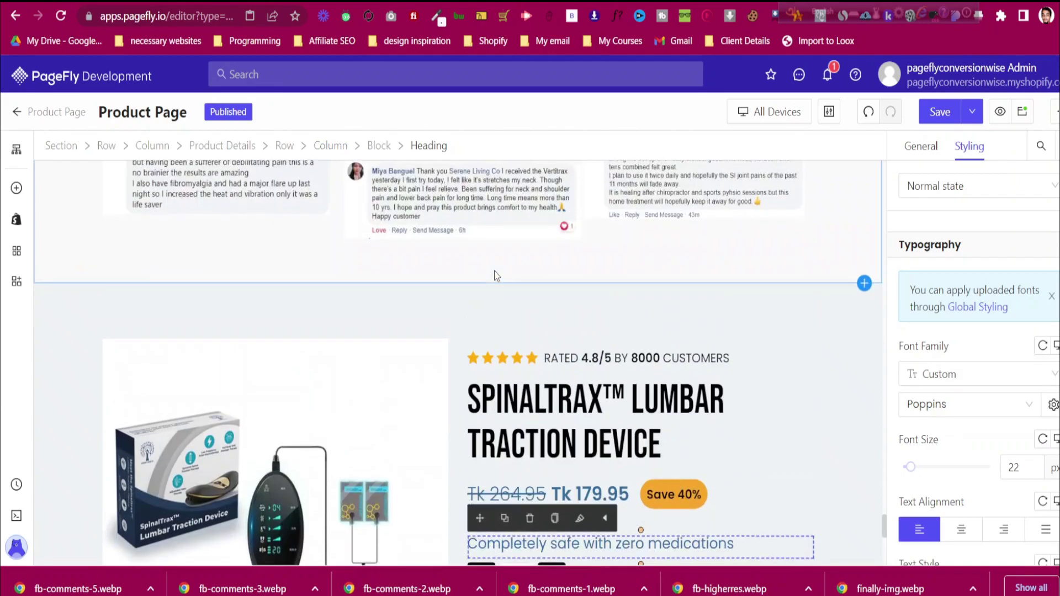
{"action": "scroll", "coordinate": [495, 276], "scroll_direction": "down", "scroll_amount": 6}
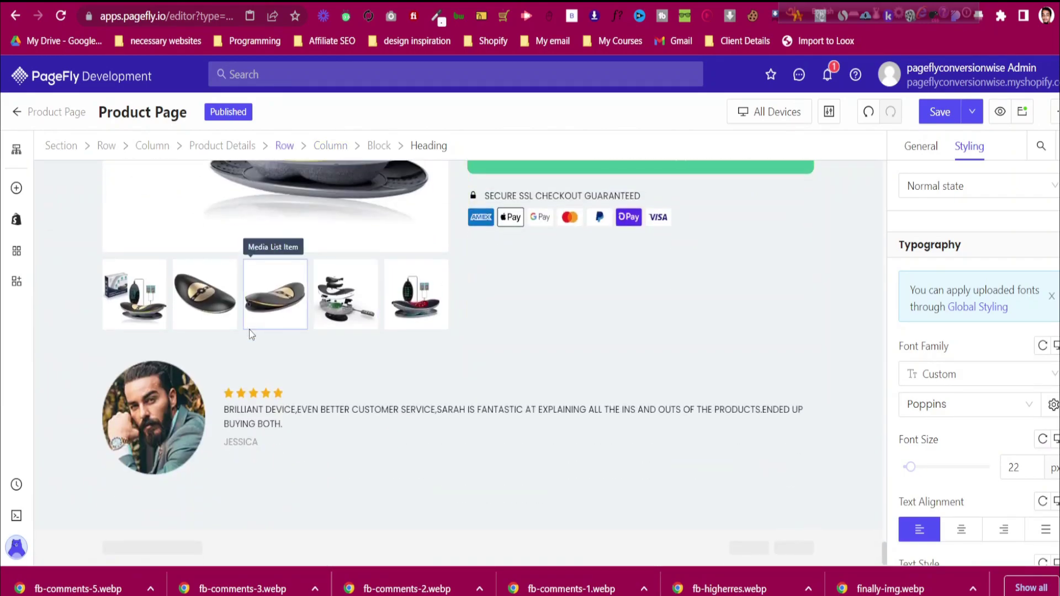
{"action": "left_click", "coordinate": [256, 360]}
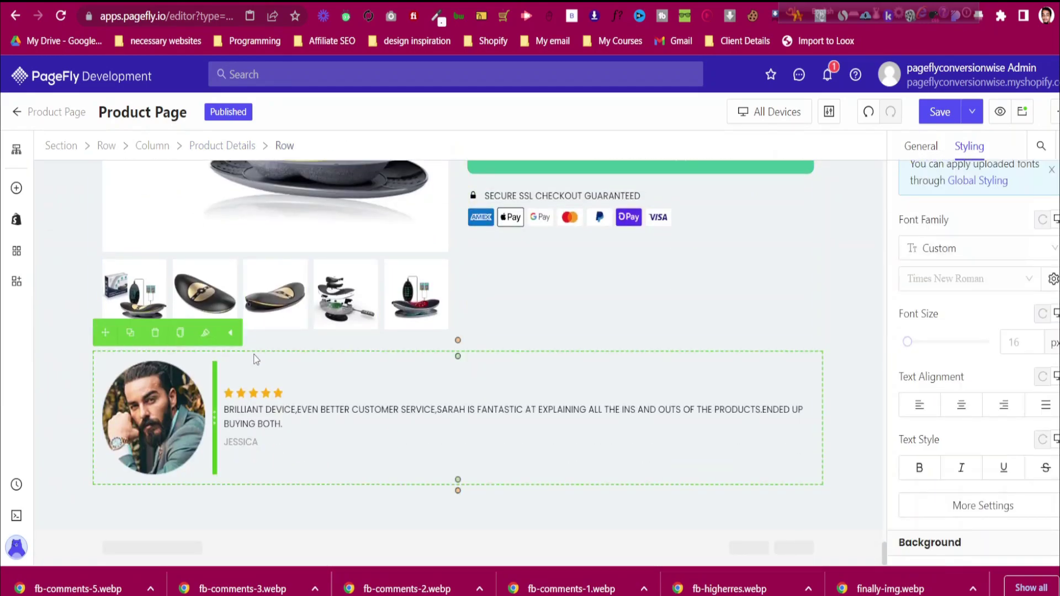
{"action": "left_click", "coordinate": [911, 148]}
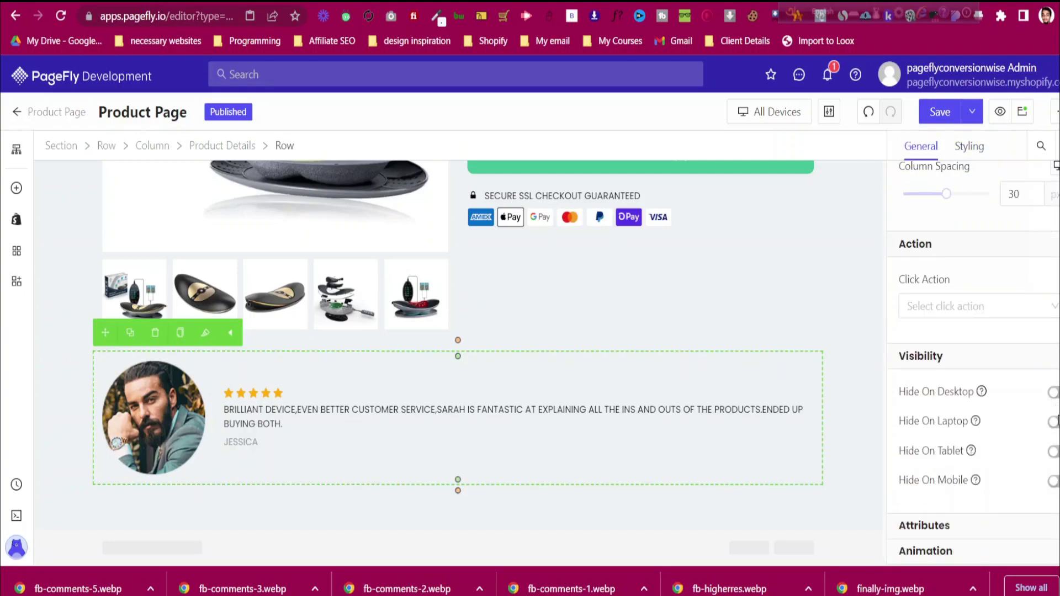
{"action": "left_click", "coordinate": [60, 373]}
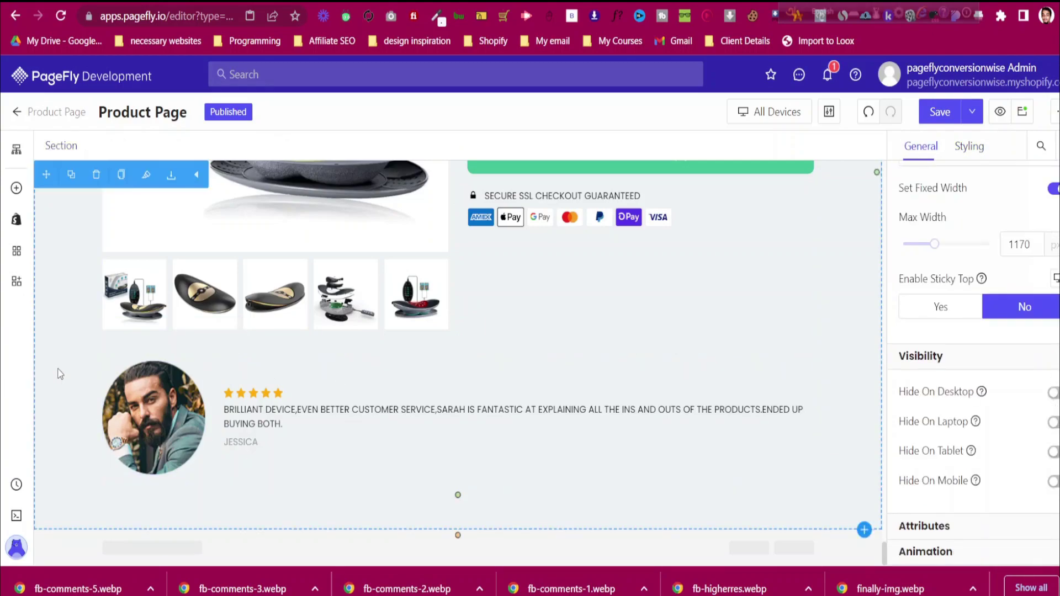
Set the content position to center center for the product section's outer row and the product details row inside it
{"action": "scroll", "coordinate": [575, 255], "scroll_direction": "up", "scroll_amount": 8}
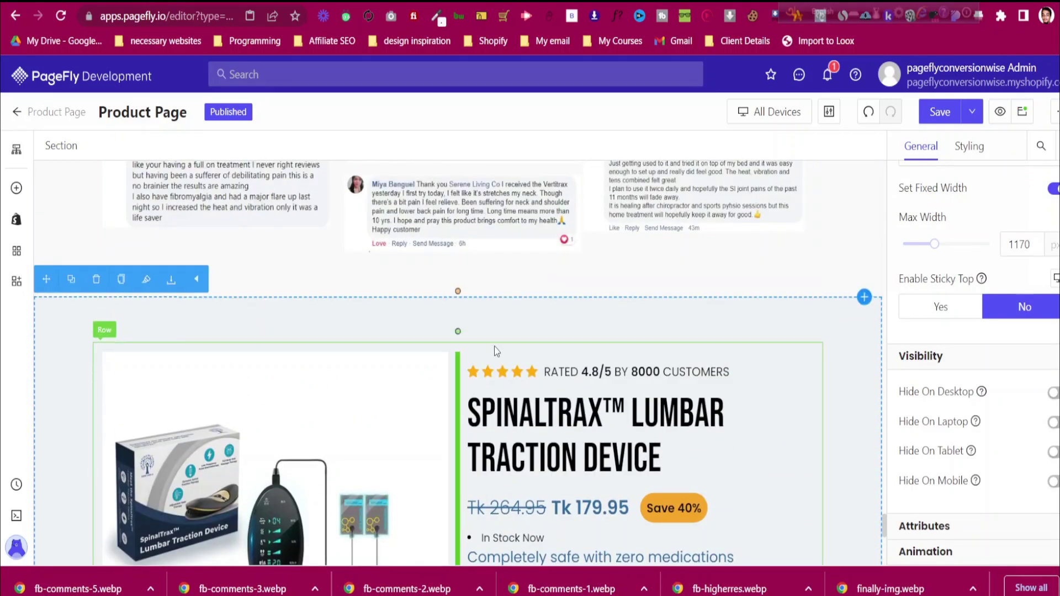
{"action": "left_click", "coordinate": [502, 341]}
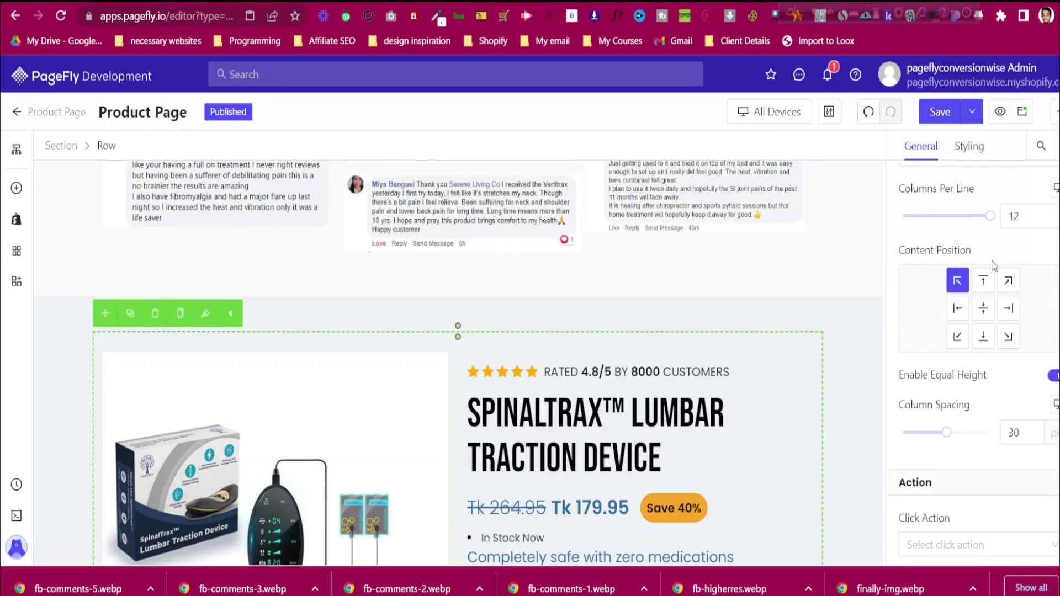
{"action": "left_click", "coordinate": [983, 308]}
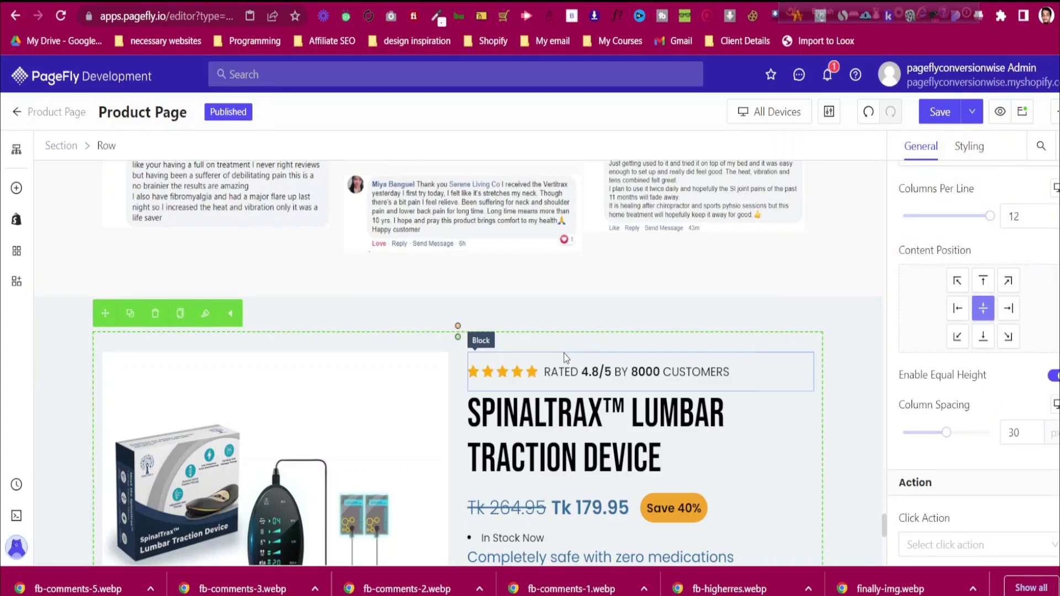
{"action": "left_click", "coordinate": [654, 347]}
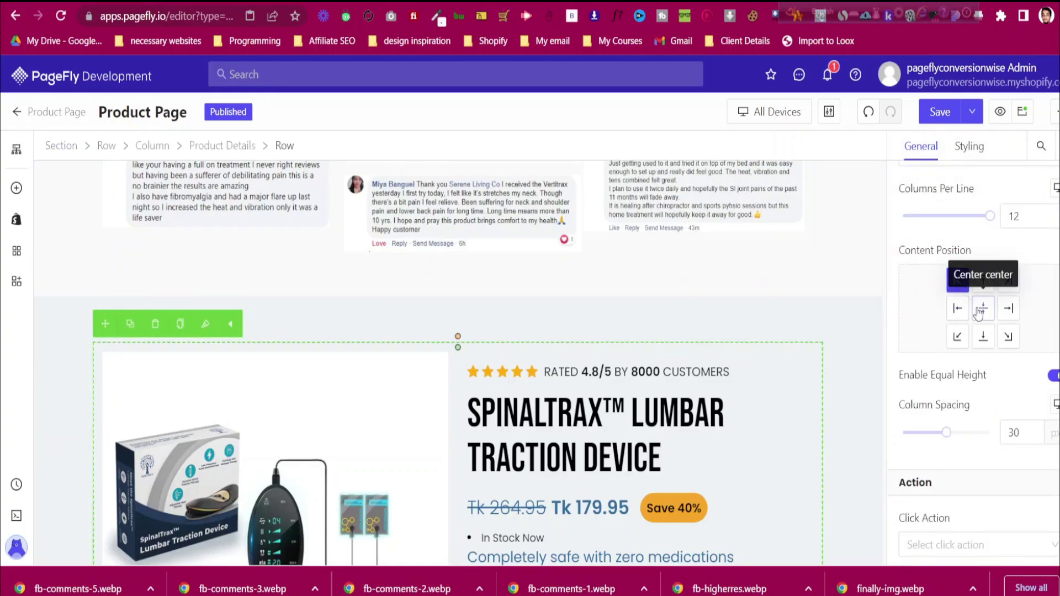
{"action": "left_click", "coordinate": [983, 308]}
{"action": "scroll", "coordinate": [614, 361], "scroll_direction": "down", "scroll_amount": 6}
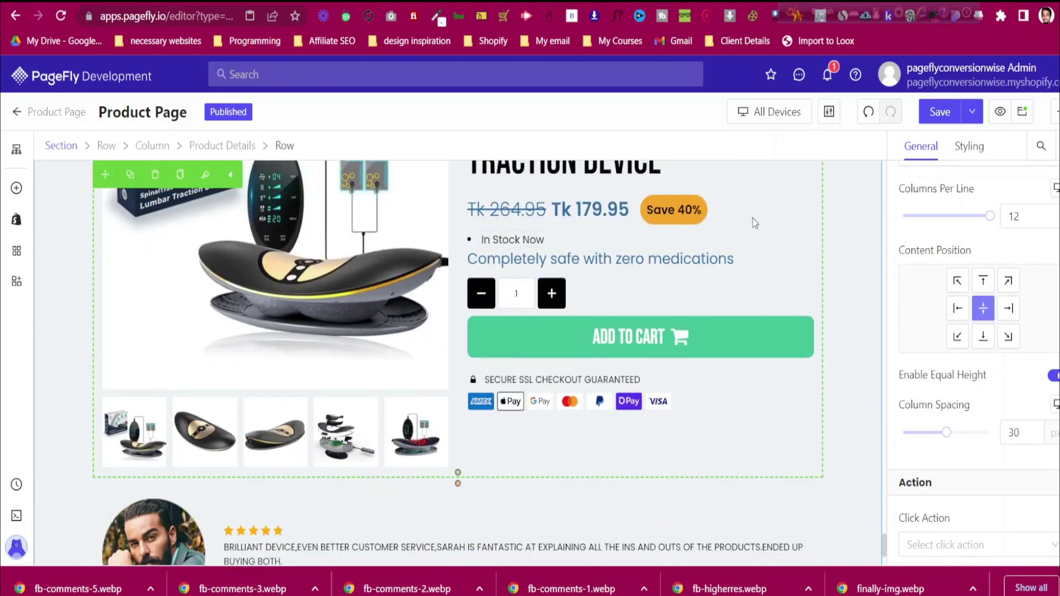
Glance at the reference product page, then open the after-add-to-cart action options of the Add to Cart button in the editor
{"action": "left_click", "coordinate": [828, 1]}
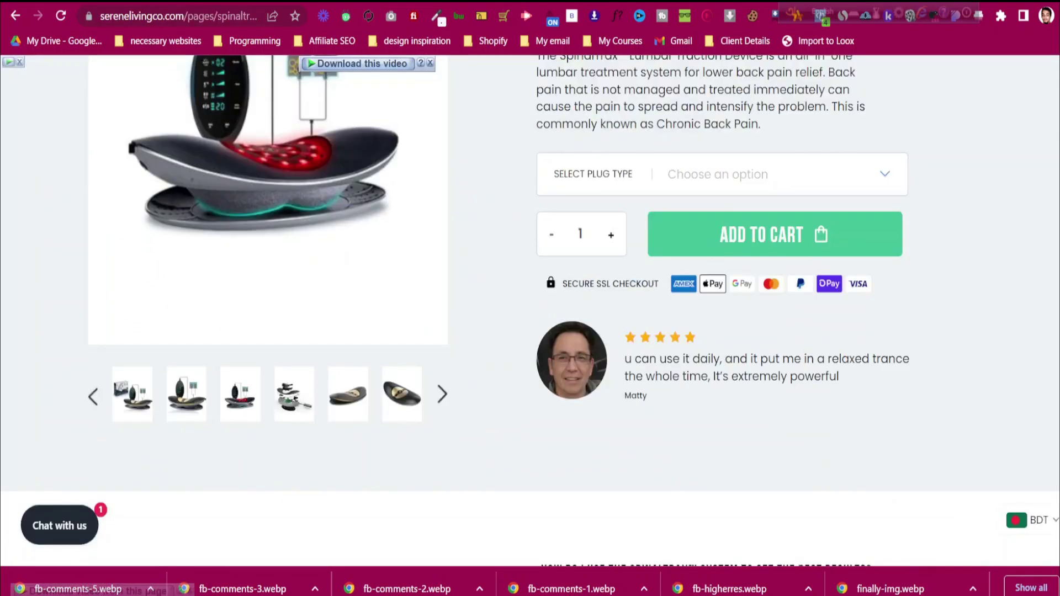
{"action": "left_click", "coordinate": [508, 1]}
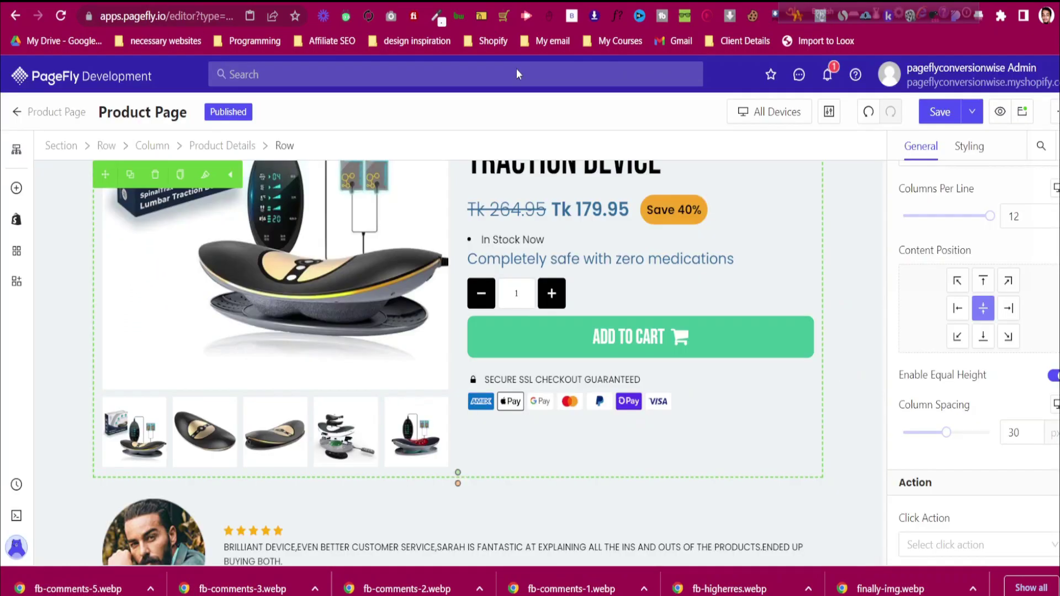
{"action": "left_click", "coordinate": [615, 337]}
{"action": "scroll", "coordinate": [988, 385], "scroll_direction": "up", "scroll_amount": 5}
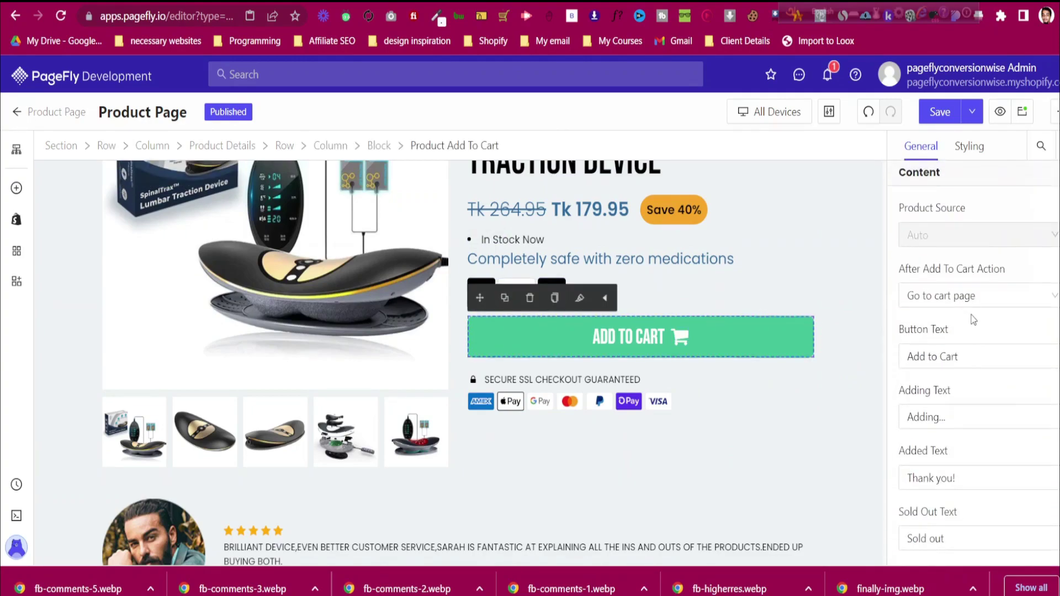
{"action": "left_click", "coordinate": [970, 298]}
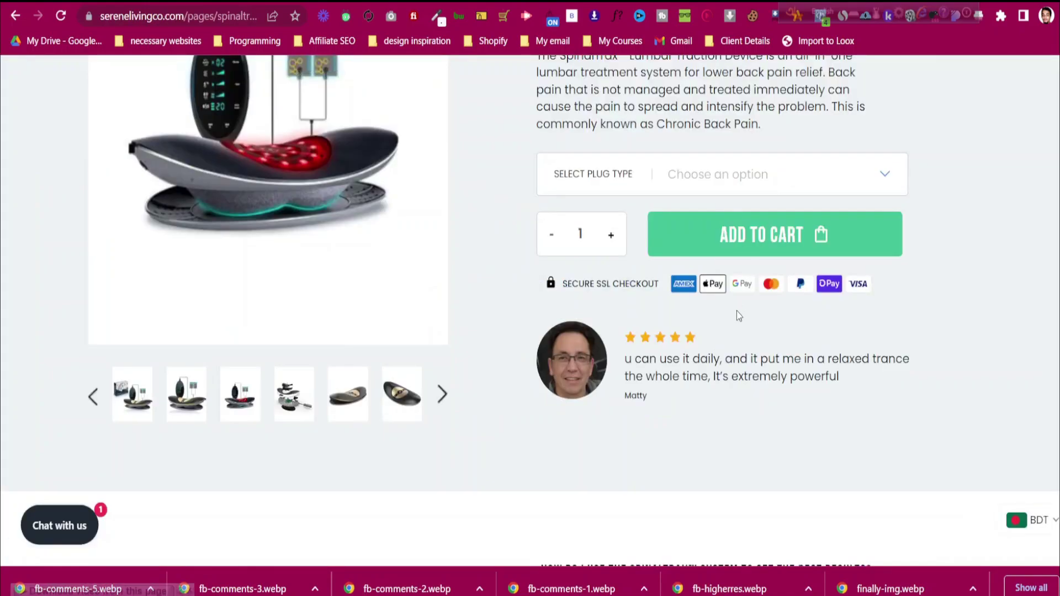
Examine the frequently asked questions section and the closing banner on the reference product page
{"action": "scroll", "coordinate": [737, 311], "scroll_direction": "down", "scroll_amount": 10}
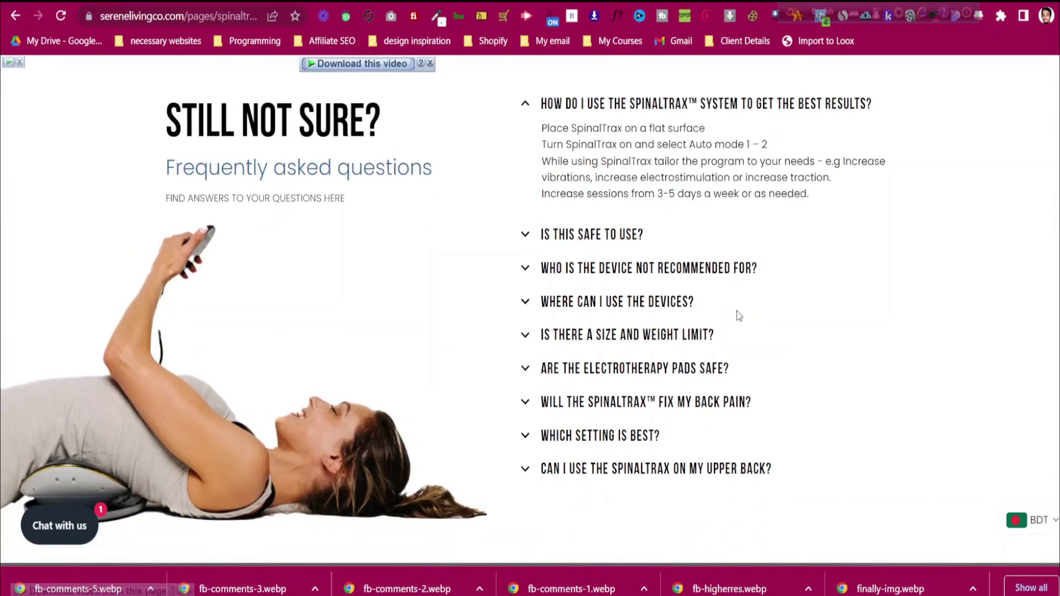
{"action": "scroll", "coordinate": [737, 310], "scroll_direction": "down", "scroll_amount": 10}
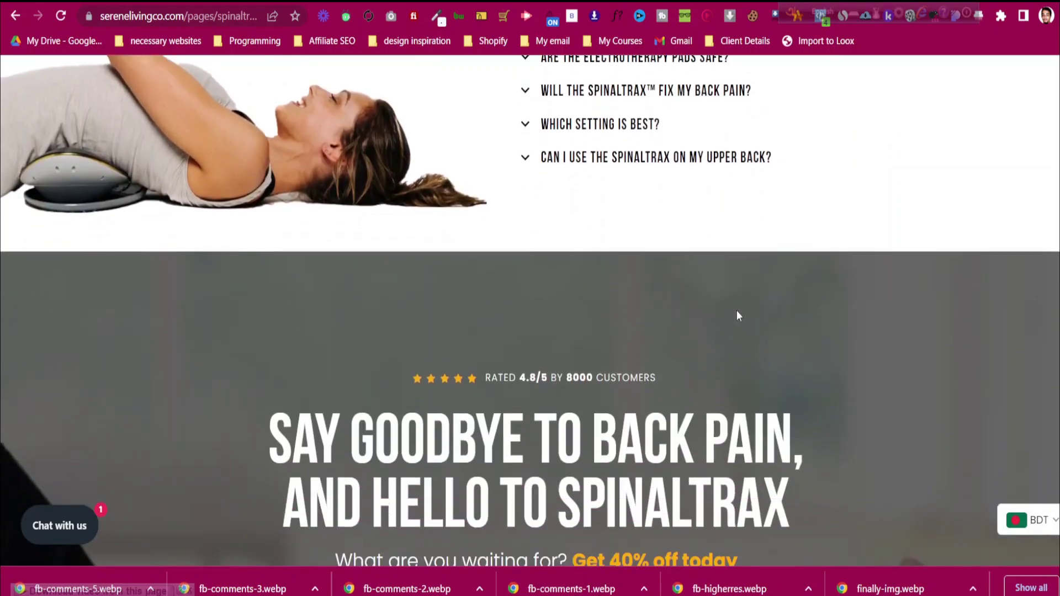
Recheck the reference FAQ section, switch to the PageFly editor and add a two-column layout as a new section directly above the product section
{"action": "scroll", "coordinate": [736, 311], "scroll_direction": "up", "scroll_amount": 9}
{"action": "scroll", "coordinate": [737, 311], "scroll_direction": "up", "scroll_amount": 1}
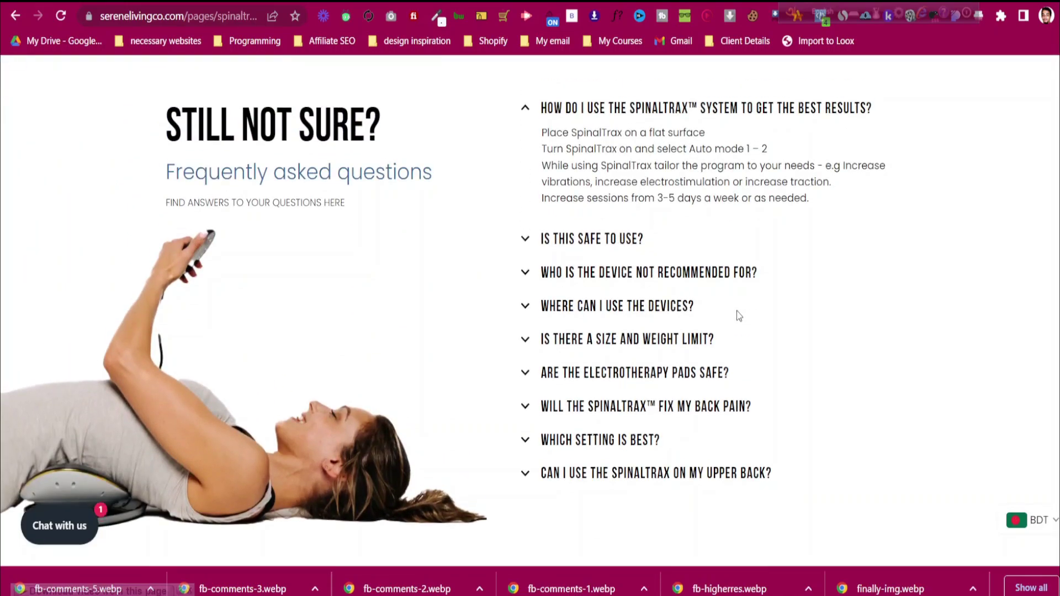
{"action": "scroll", "coordinate": [737, 311], "scroll_direction": "up", "scroll_amount": 2}
{"action": "scroll", "coordinate": [737, 311], "scroll_direction": "down", "scroll_amount": 4}
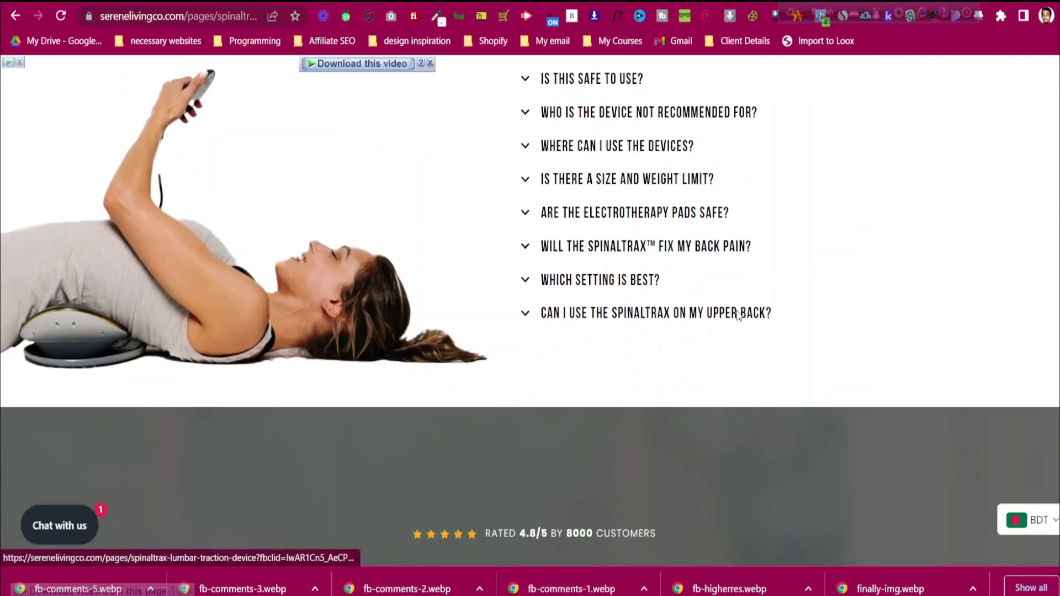
{"action": "scroll", "coordinate": [738, 312], "scroll_direction": "up", "scroll_amount": 7}
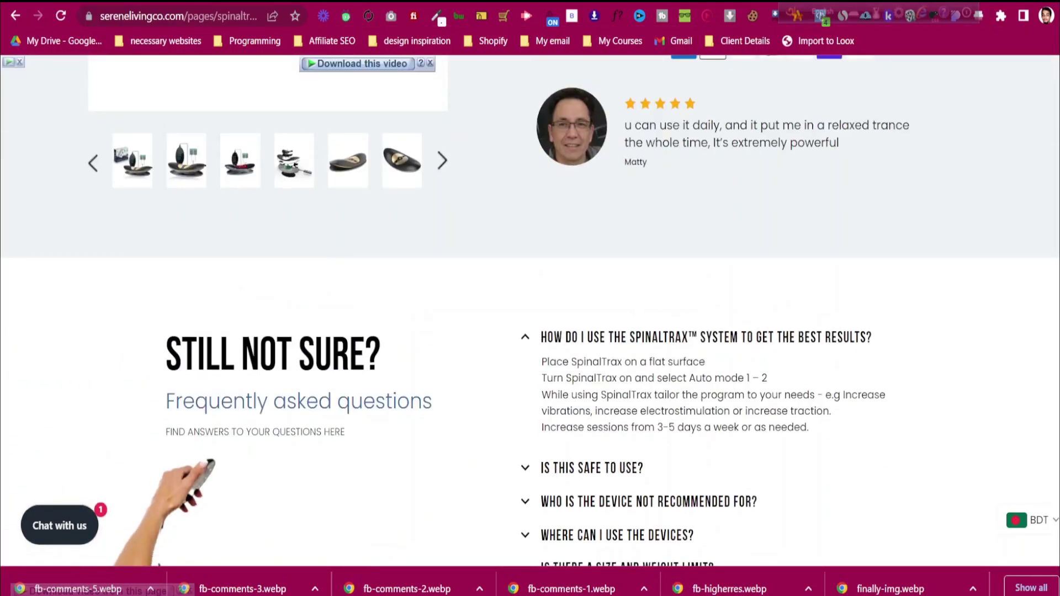
{"action": "key", "text": "ctrl+Tab"}
{"action": "scroll", "coordinate": [357, 394], "scroll_direction": "down", "scroll_amount": 3}
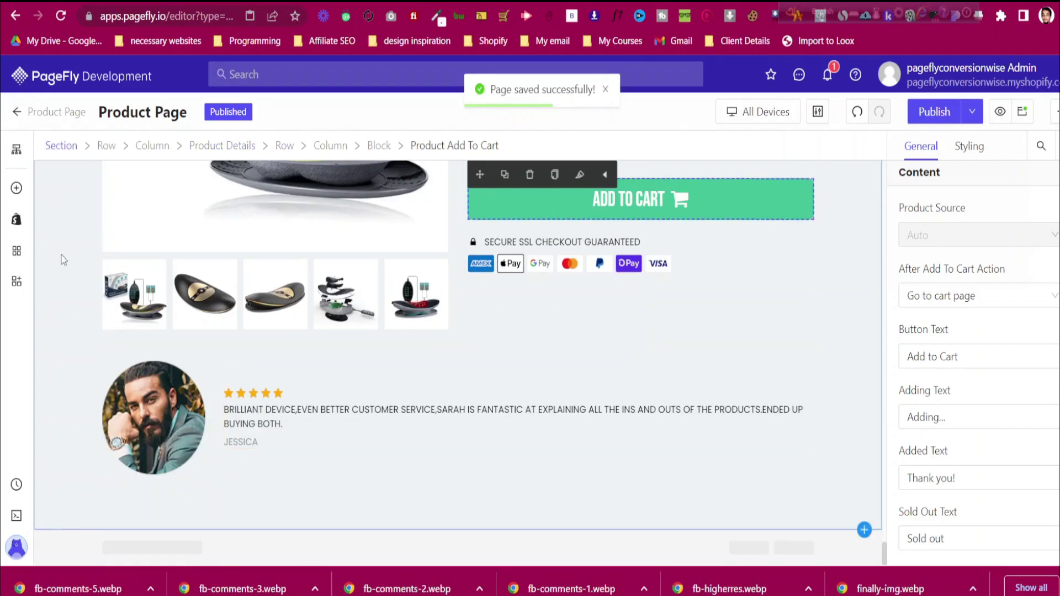
{"action": "scroll", "coordinate": [75, 278], "scroll_direction": "up", "scroll_amount": 10}
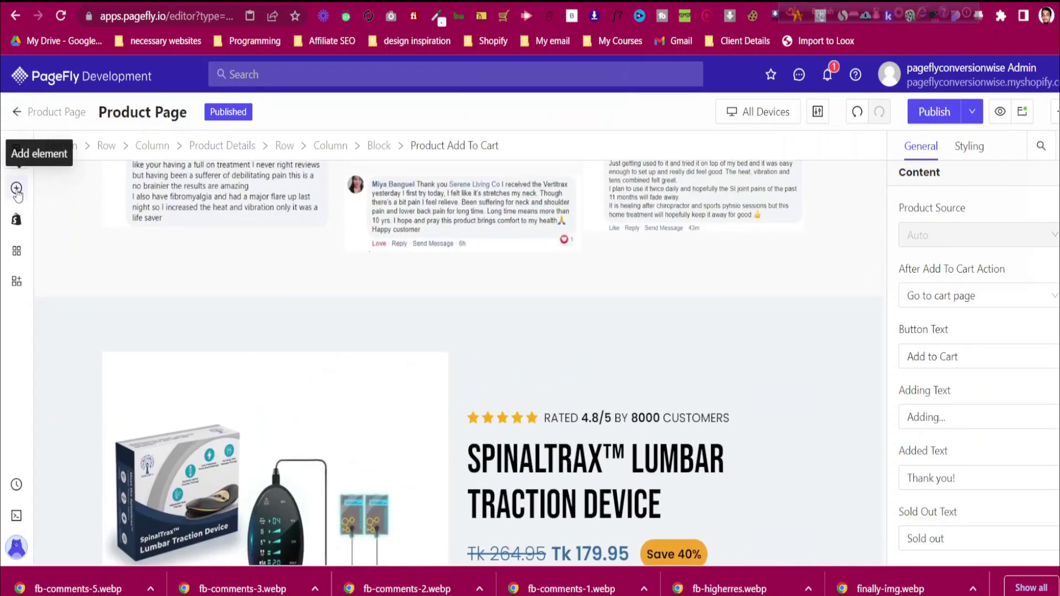
{"action": "left_click", "coordinate": [16, 189]}
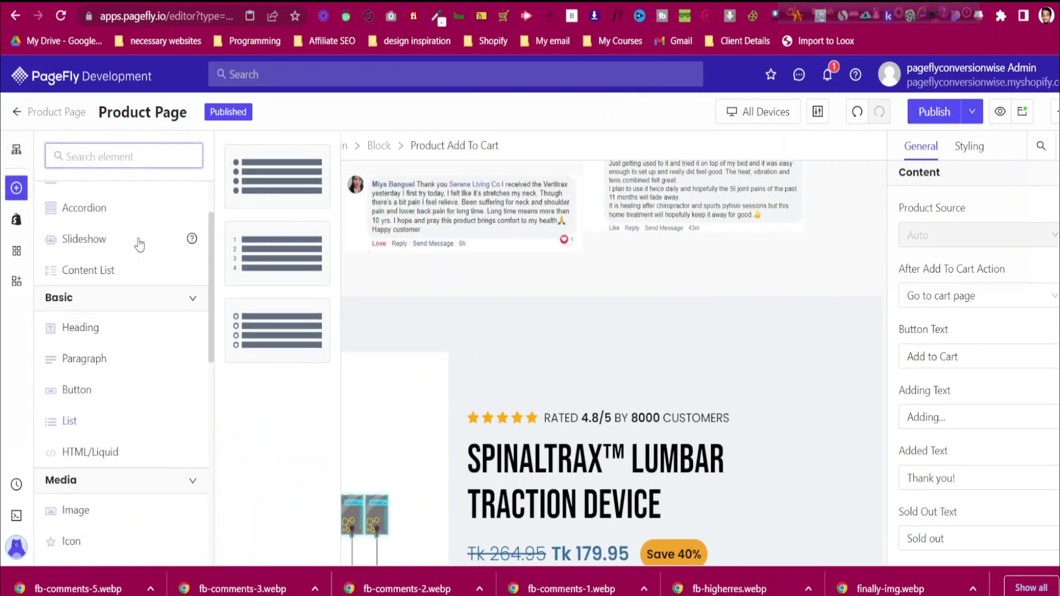
{"action": "mouse_move", "coordinate": [129, 238]}
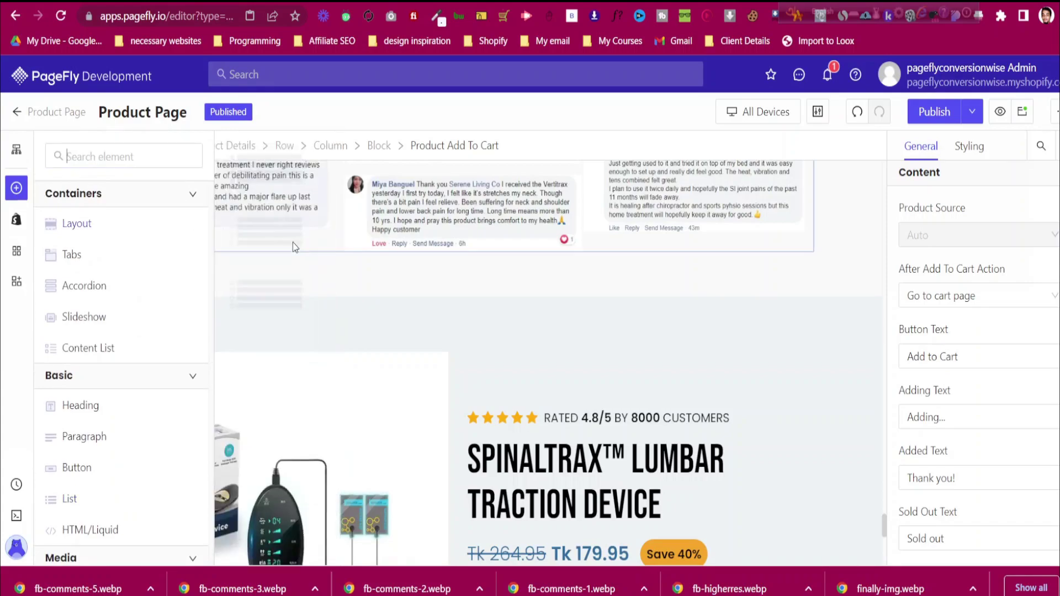
{"action": "left_click_drag", "start_coordinate": [570, 329], "coordinate": [589, 301]}
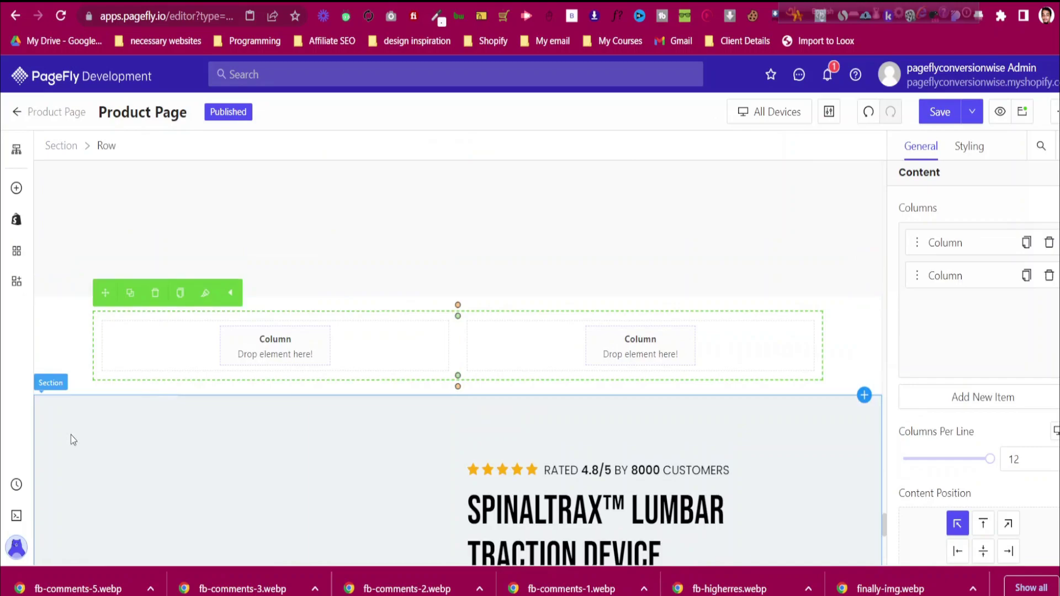
Move the product section above the new empty two-column section
{"action": "left_click", "coordinate": [71, 435]}
{"action": "left_click_drag", "start_coordinate": [48, 378], "coordinate": [430, 297]}
{"action": "scroll", "coordinate": [427, 332], "scroll_direction": "down", "scroll_amount": 5}
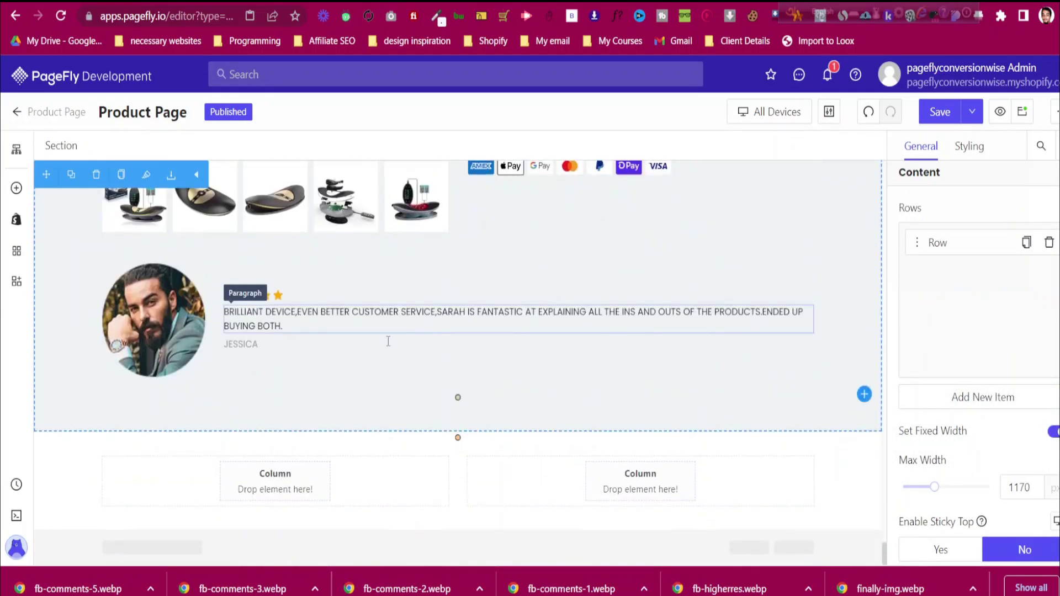
Compare the reference FAQ section with the existing sections in the editor, looking for heading and text elements to reuse
{"action": "left_click", "coordinate": [551, 2]}
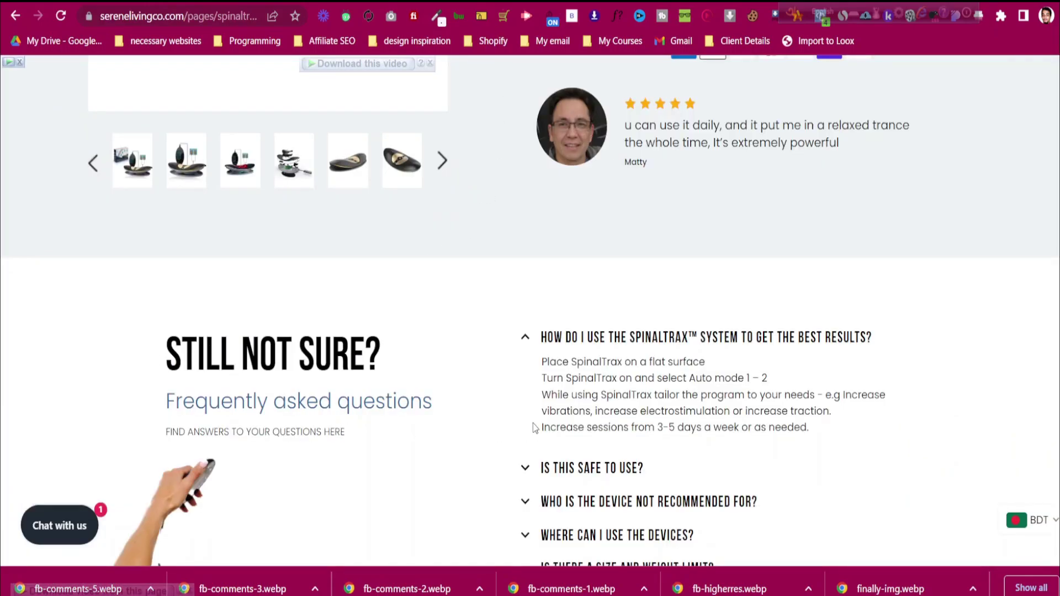
{"action": "left_click", "coordinate": [532, 342]}
{"action": "left_click", "coordinate": [532, 342]}
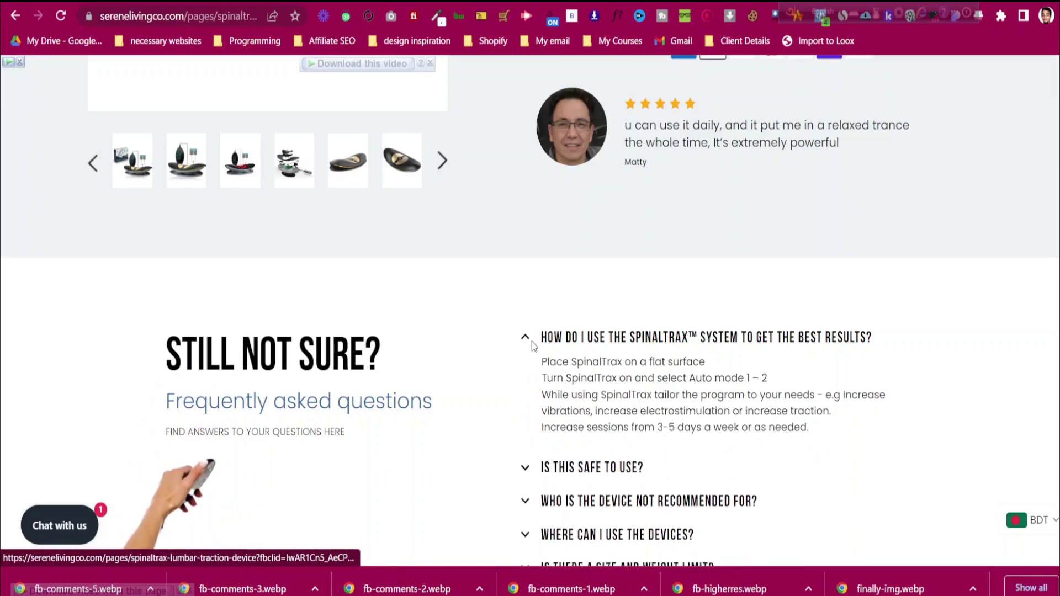
{"action": "left_click", "coordinate": [420, 2]}
{"action": "scroll", "coordinate": [400, 325], "scroll_direction": "up", "scroll_amount": 20}
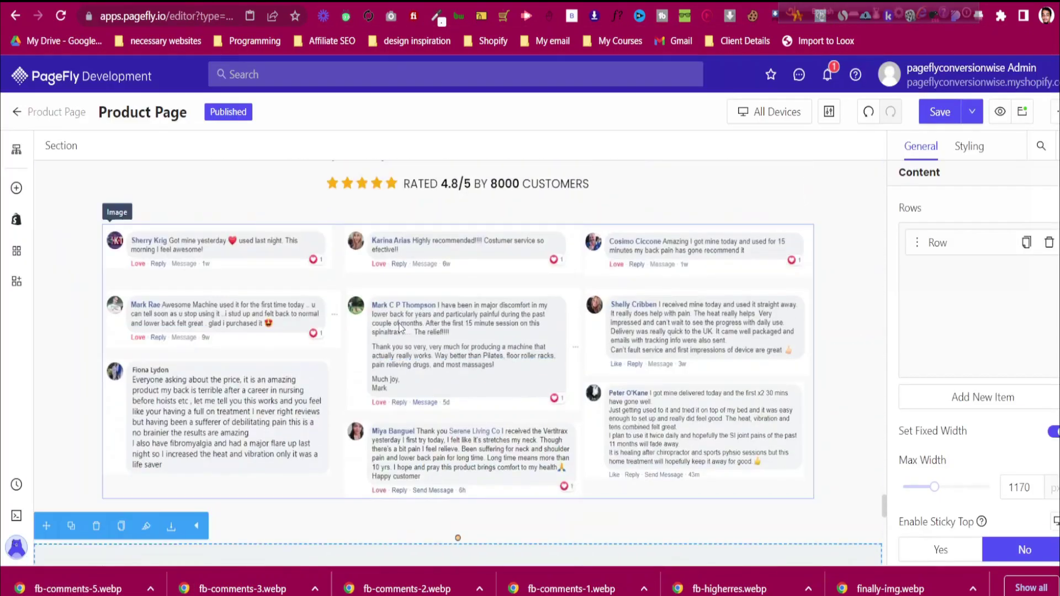
{"action": "scroll", "coordinate": [405, 331], "scroll_direction": "down", "scroll_amount": 20}
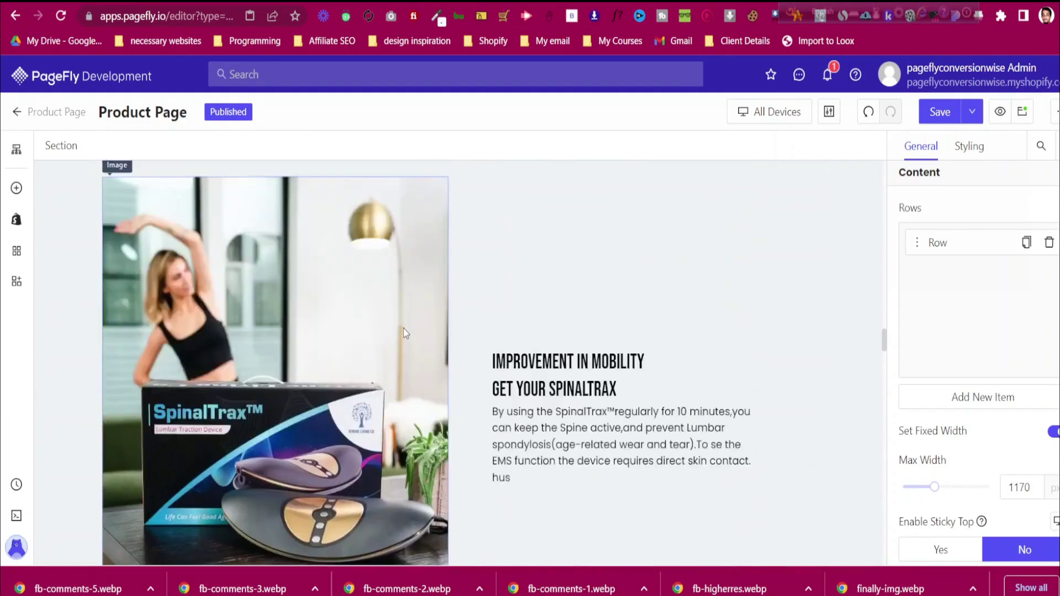
{"action": "scroll", "coordinate": [406, 333], "scroll_direction": "down", "scroll_amount": 15}
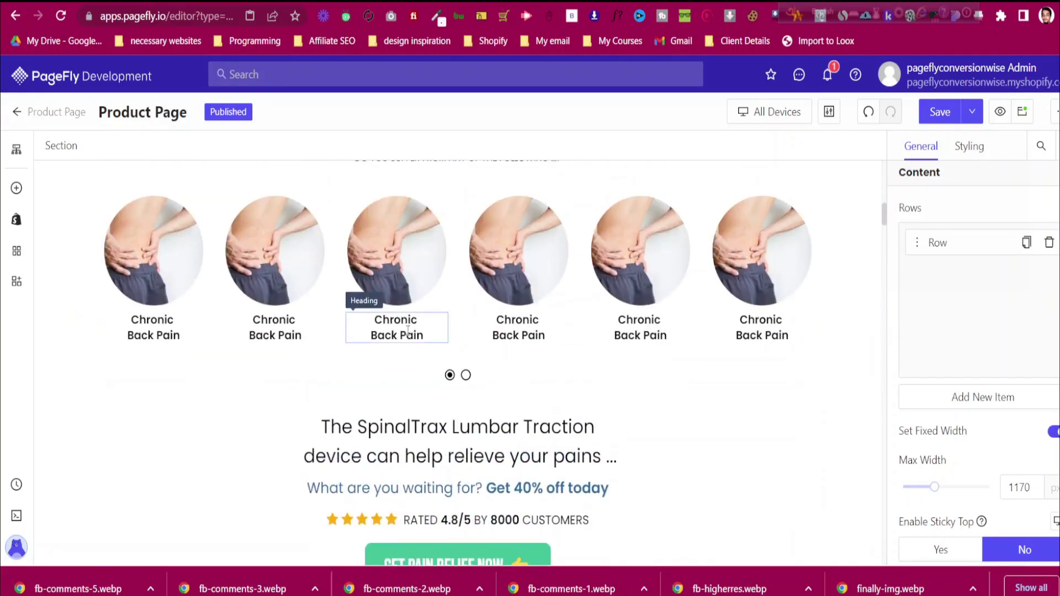
{"action": "scroll", "coordinate": [238, 449], "scroll_direction": "up", "scroll_amount": 6}
{"action": "scroll", "coordinate": [501, 313], "scroll_direction": "up", "scroll_amount": 15}
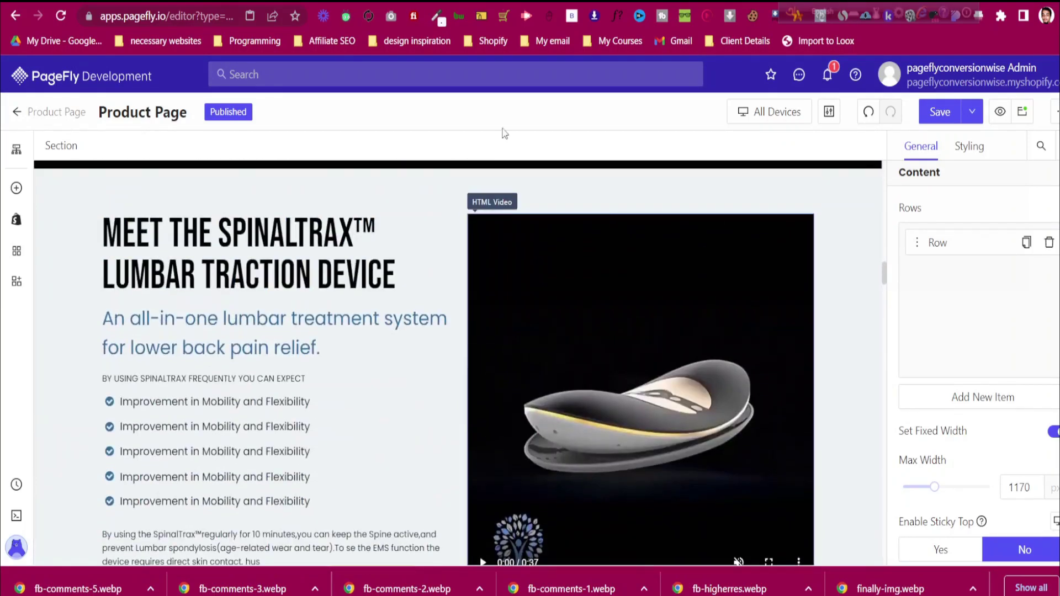
{"action": "left_click", "coordinate": [506, 1]}
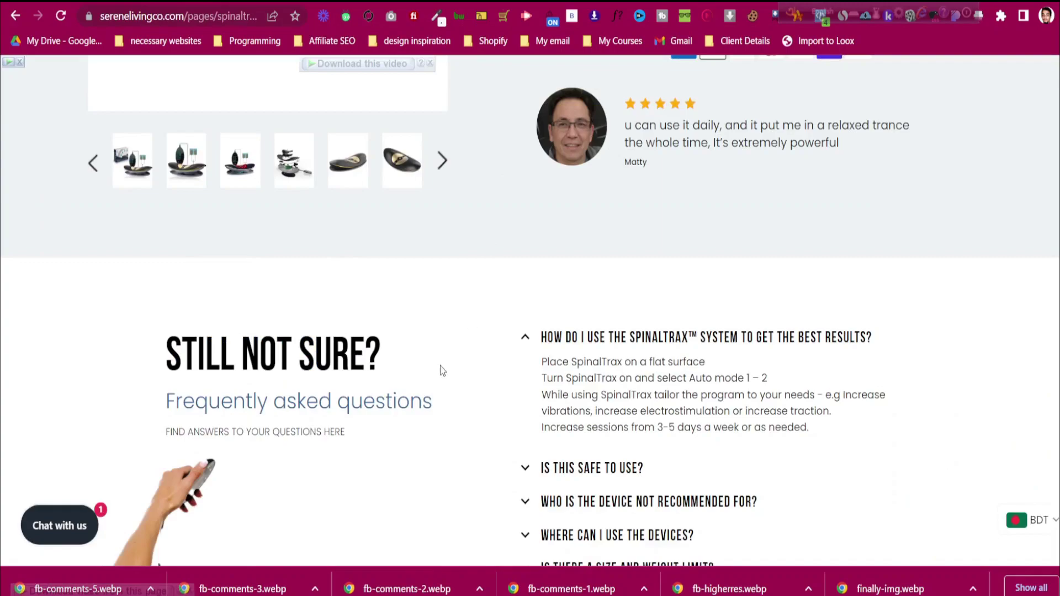
{"action": "scroll", "coordinate": [278, 313], "scroll_direction": "down", "scroll_amount": 2}
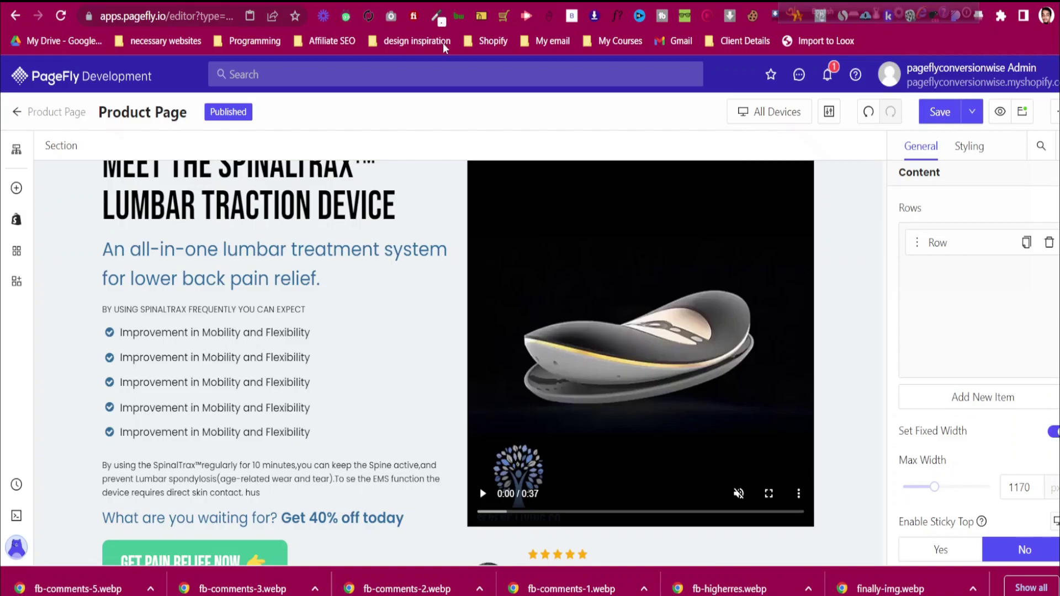
{"action": "scroll", "coordinate": [407, 317], "scroll_direction": "down", "scroll_amount": 5}
{"action": "scroll", "coordinate": [408, 318], "scroll_direction": "down", "scroll_amount": 10}
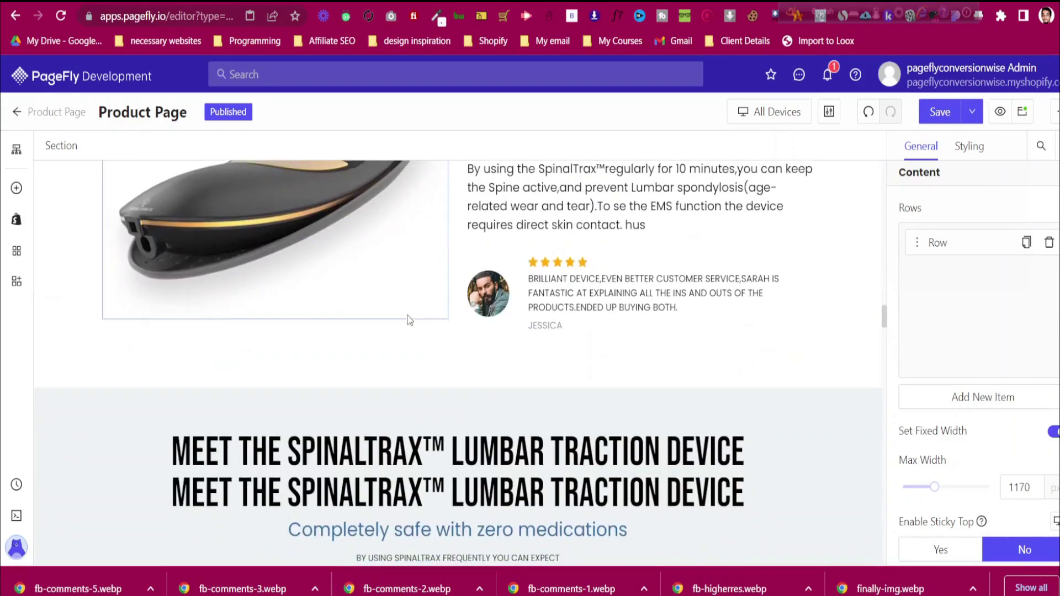
{"action": "scroll", "coordinate": [407, 319], "scroll_direction": "down", "scroll_amount": 15}
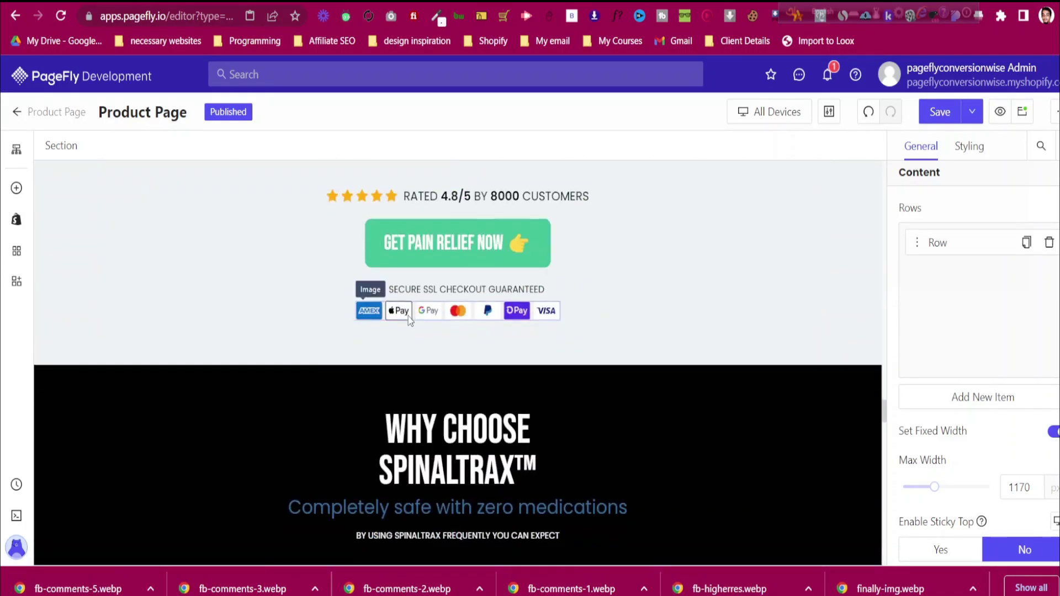
{"action": "scroll", "coordinate": [408, 320], "scroll_direction": "down", "scroll_amount": 1}
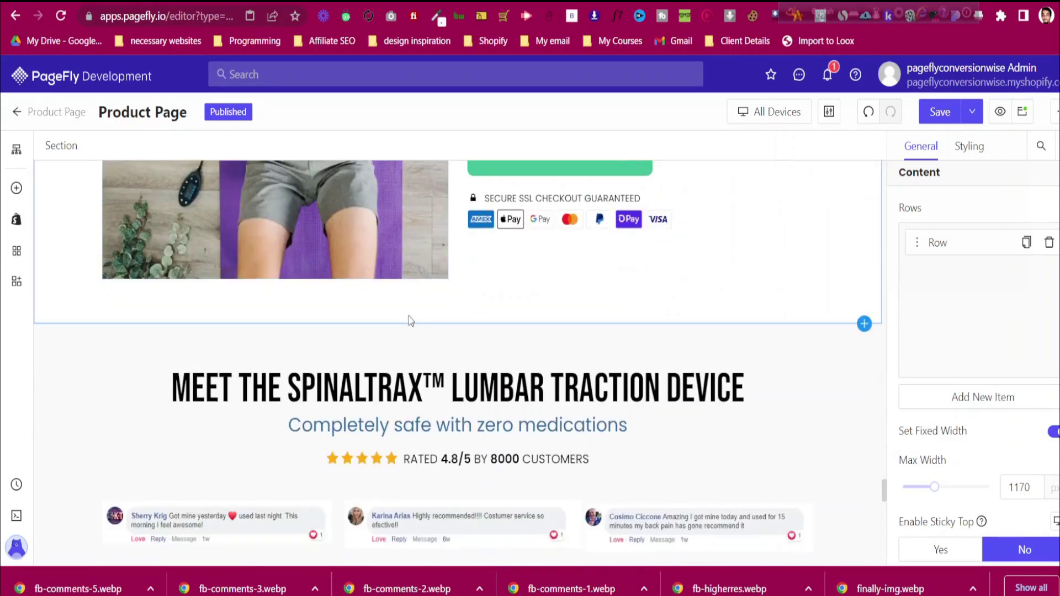
{"action": "scroll", "coordinate": [408, 319], "scroll_direction": "up", "scroll_amount": 6}
Identify the font of the "Still not sure?" heading on the reference page with WhatFont
{"action": "left_click", "coordinate": [495, 2]}
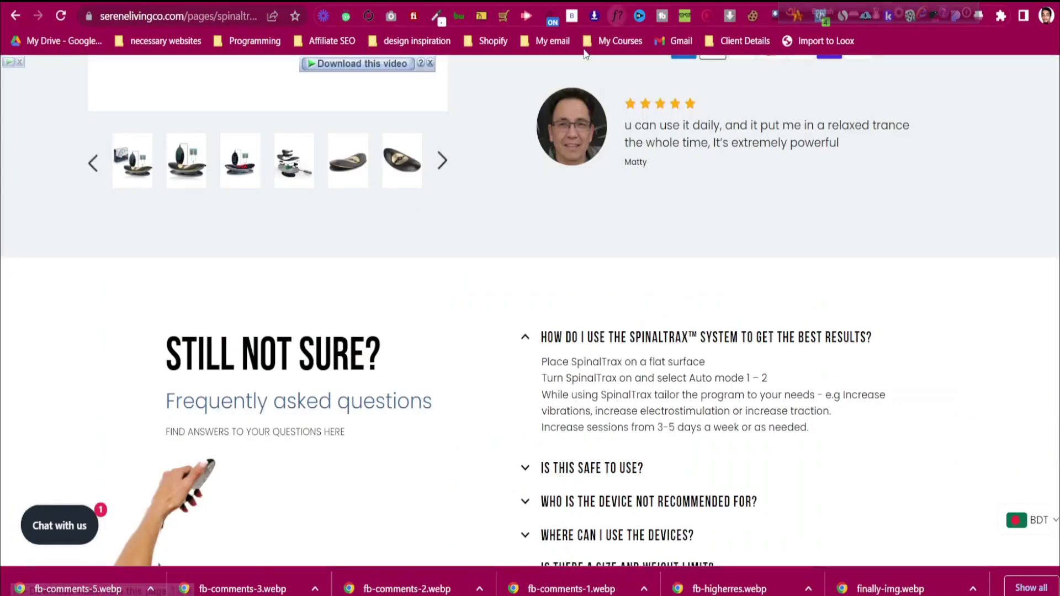
{"action": "left_click", "coordinate": [617, 16]}
{"action": "left_click", "coordinate": [335, 354]}
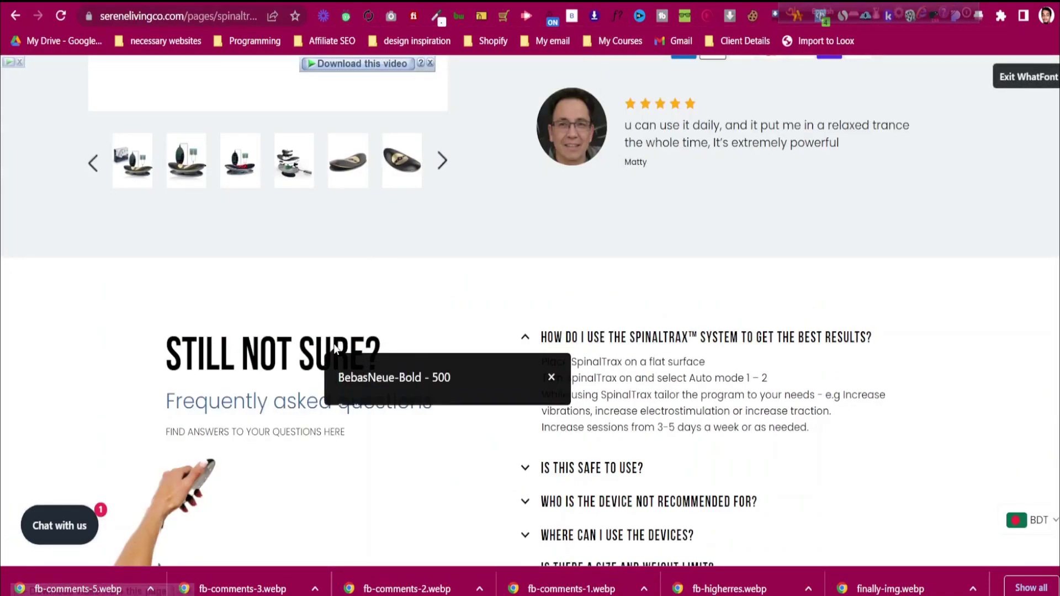
{"action": "left_click", "coordinate": [551, 378]}
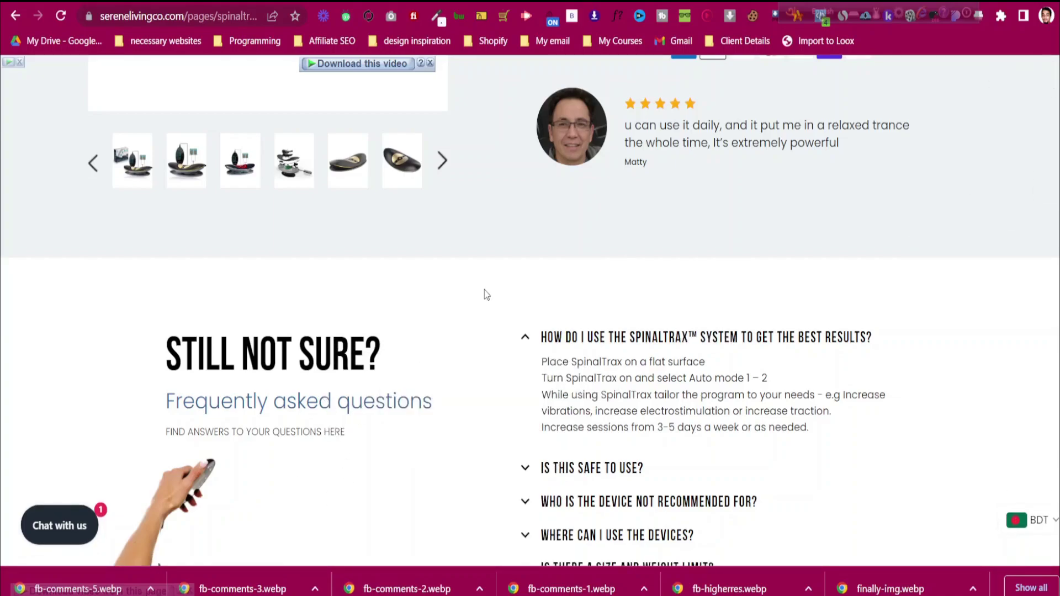
Back in the editor, duplicate the "Meet the SpinalTrax™ Lumbar Traction Device" heading beside the reading man's photo and move the copy into the new section's first column
{"action": "left_click", "coordinate": [470, 2]}
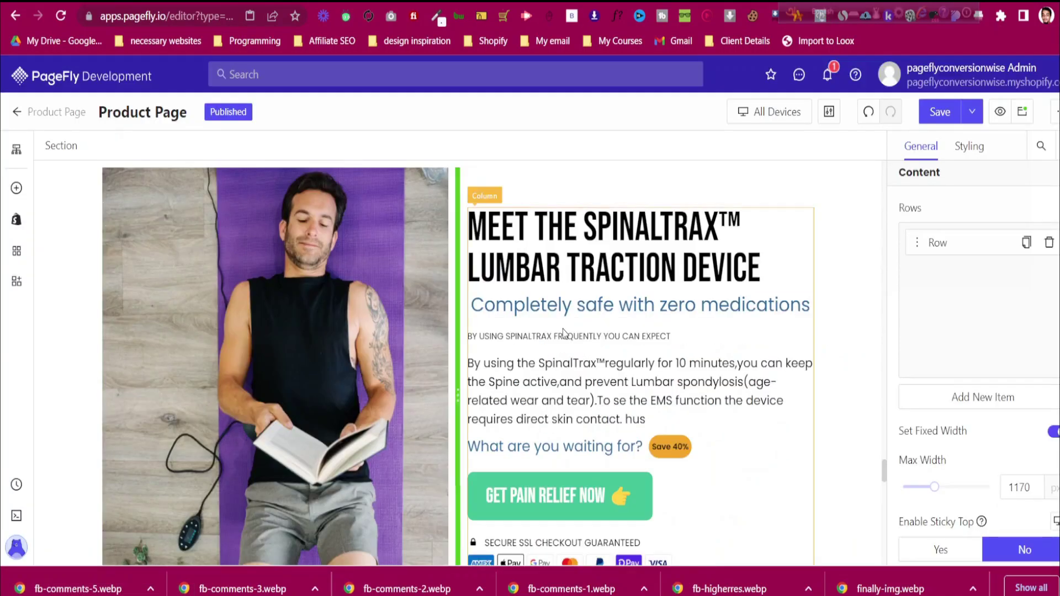
{"action": "left_click", "coordinate": [605, 254]}
{"action": "left_click", "coordinate": [504, 174]}
{"action": "left_click_drag", "start_coordinate": [482, 181], "coordinate": [368, 454]}
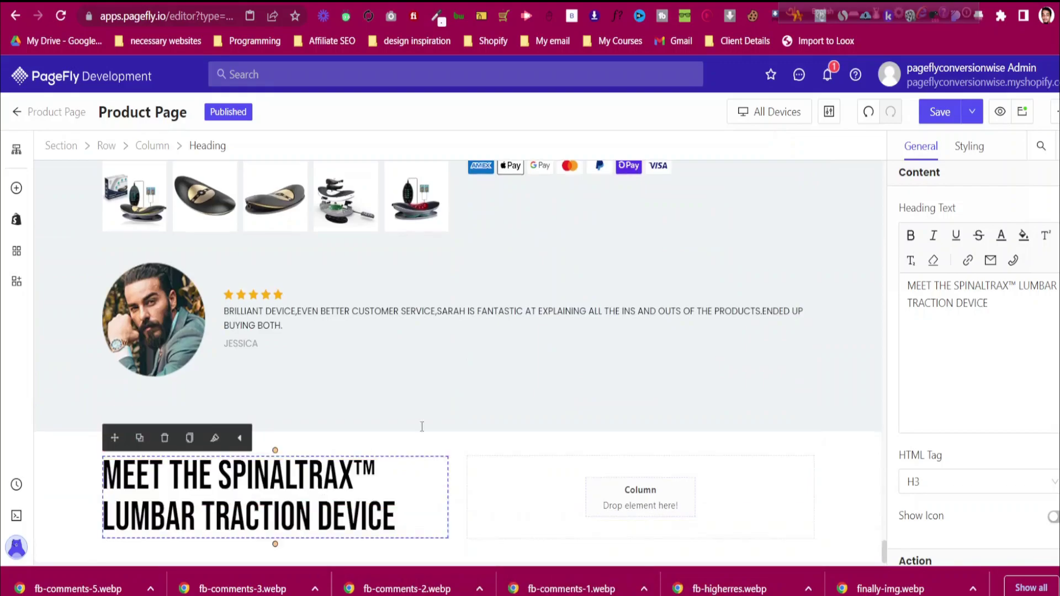
Duplicate the "Completely safe with zero medications" subheading and place the copy under the heading in the new section's first column
{"action": "scroll", "coordinate": [580, 366], "scroll_direction": "up", "scroll_amount": 20}
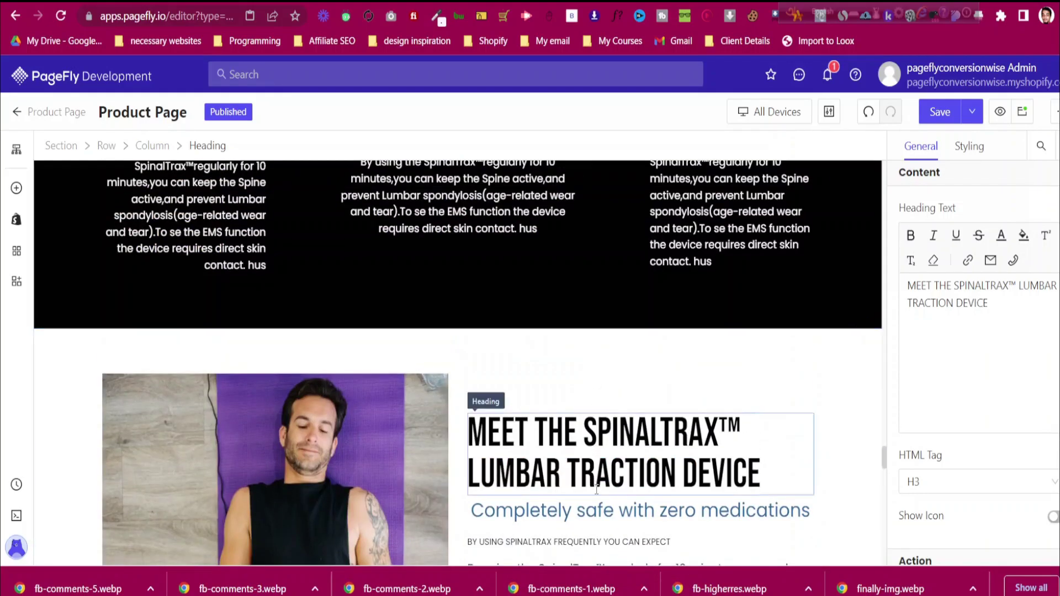
{"action": "left_click", "coordinate": [592, 509]}
{"action": "left_click", "coordinate": [505, 478]}
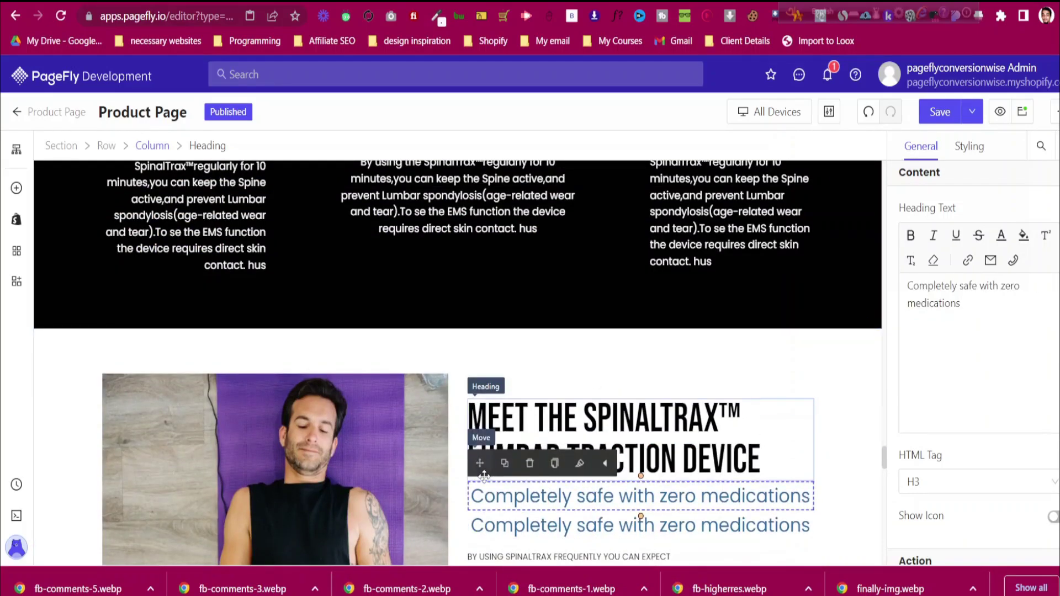
{"action": "scroll", "coordinate": [484, 476], "scroll_direction": "down", "scroll_amount": 13}
{"action": "left_click_drag", "start_coordinate": [445, 556], "coordinate": [338, 508]}
Duplicate the "By using SpinalTrax frequently you can expect" paragraph and place the copy below the subheading in the new section
{"action": "scroll", "coordinate": [615, 324], "scroll_direction": "up", "scroll_amount": 7}
{"action": "left_click", "coordinate": [501, 430]}
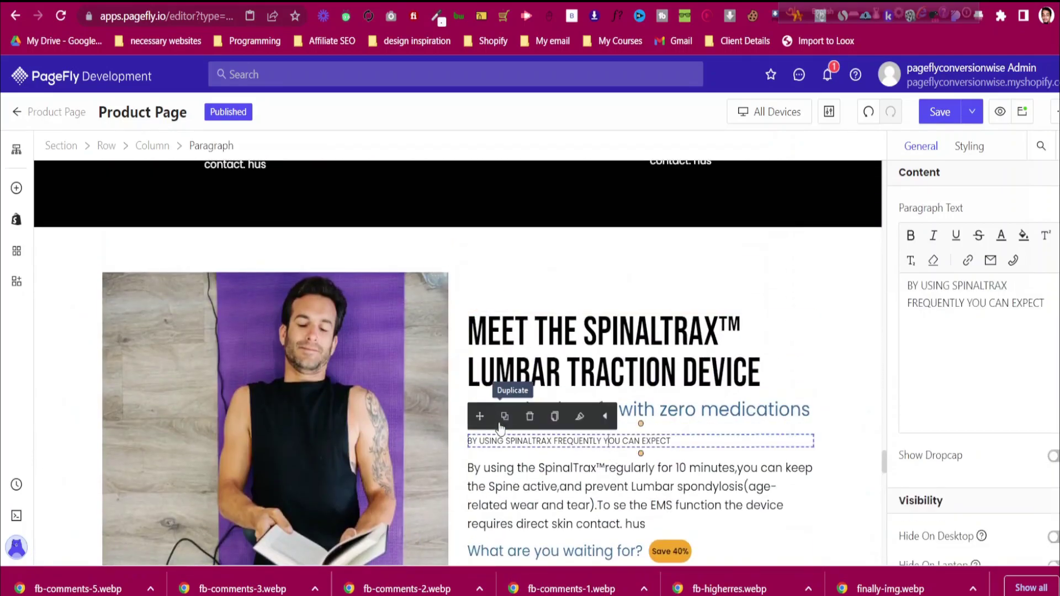
{"action": "left_click", "coordinate": [504, 421]}
{"action": "left_click_drag", "start_coordinate": [480, 408], "coordinate": [339, 533]}
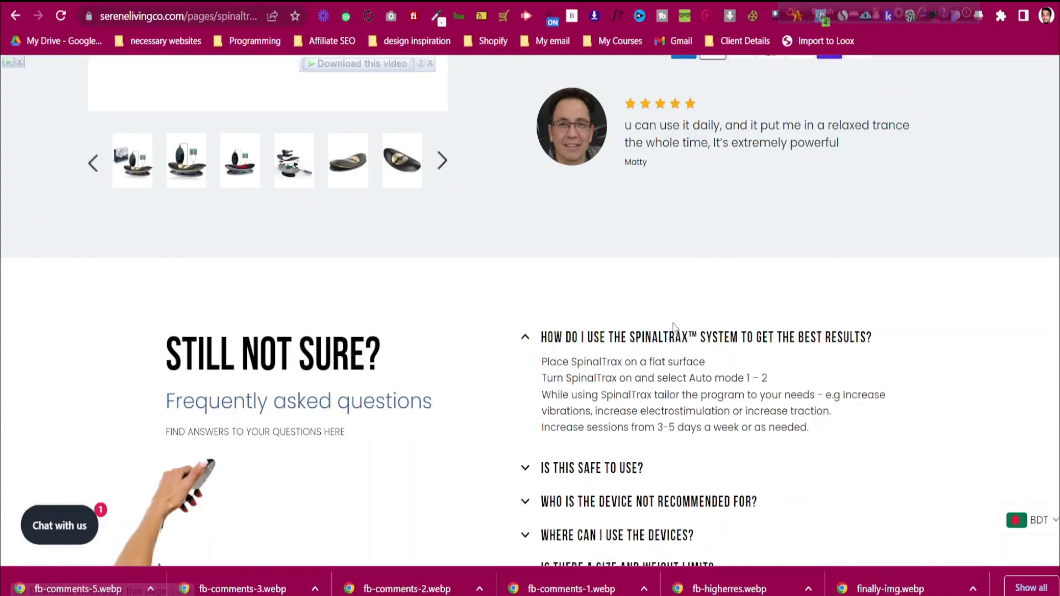
Check the reference FAQ spacing and set the new section's top and bottom padding to 50 px in the editor
{"action": "scroll", "coordinate": [669, 331], "scroll_direction": "down", "scroll_amount": 3}
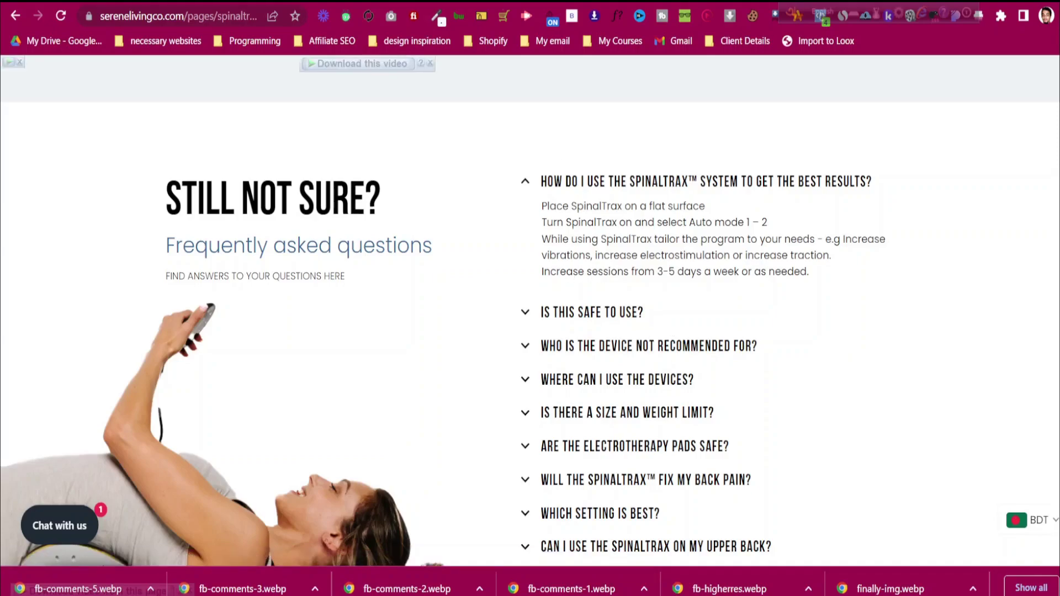
{"action": "left_click", "coordinate": [419, 2]}
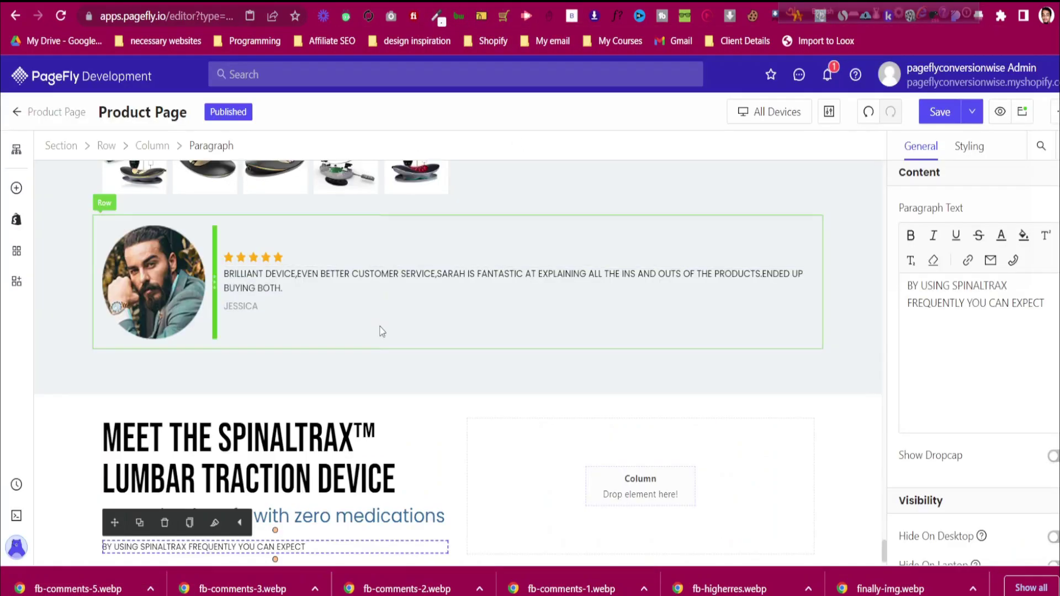
{"action": "scroll", "coordinate": [380, 327], "scroll_direction": "down", "scroll_amount": 1}
{"action": "left_click", "coordinate": [89, 364]}
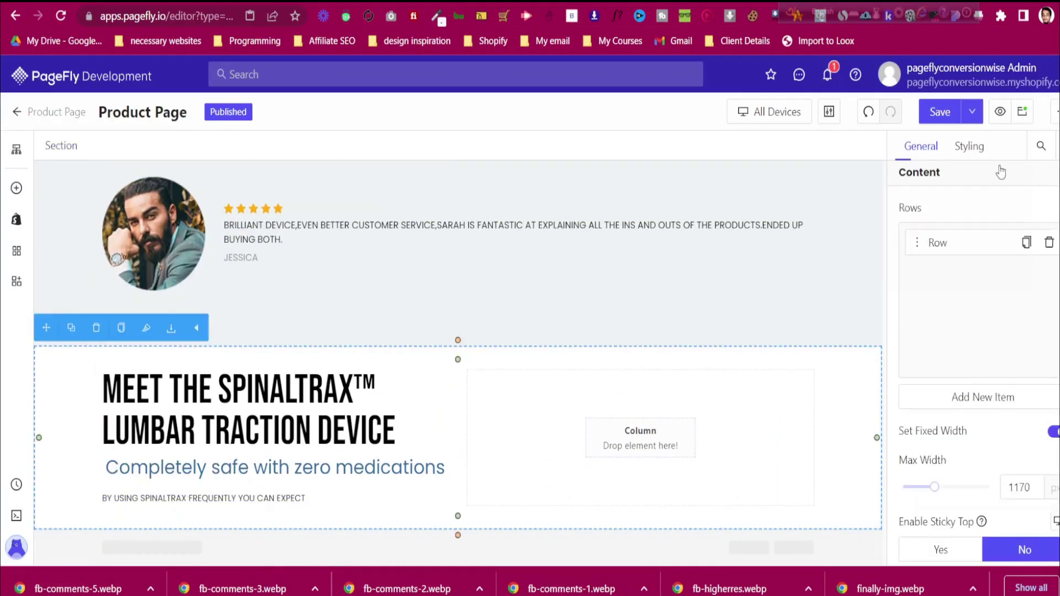
{"action": "left_click", "coordinate": [968, 148]}
{"action": "left_click", "coordinate": [982, 388]}
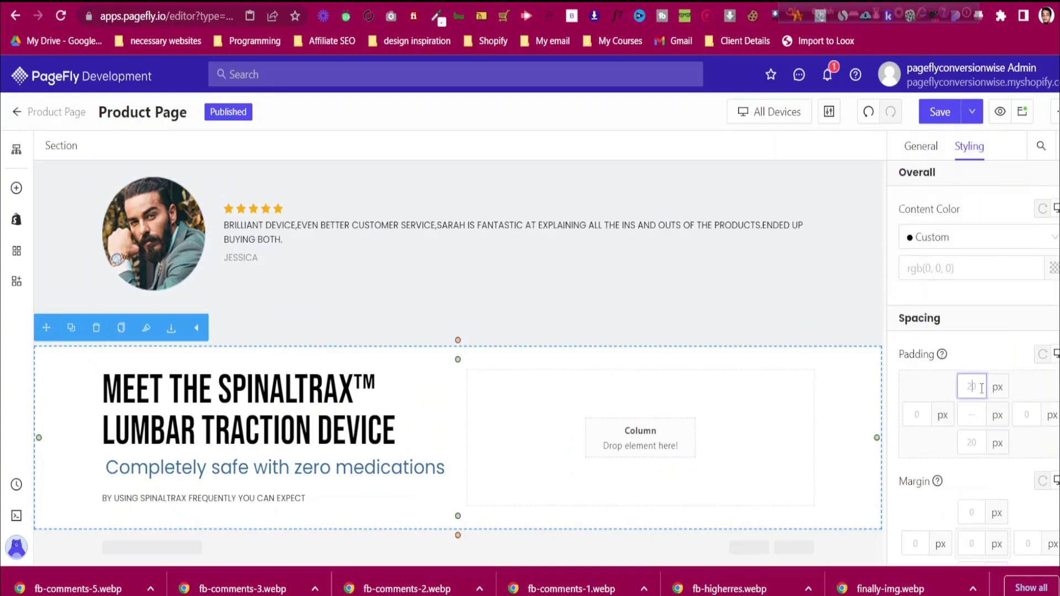
{"action": "key", "text": "BackSpace"}
{"action": "key", "text": "BackSpace"}
{"action": "type", "text": "50"}
{"action": "left_click", "coordinate": [979, 438]}
{"action": "key", "text": "BackSpace"}
{"action": "key", "text": "BackSpace"}
{"action": "type", "text": "50"}
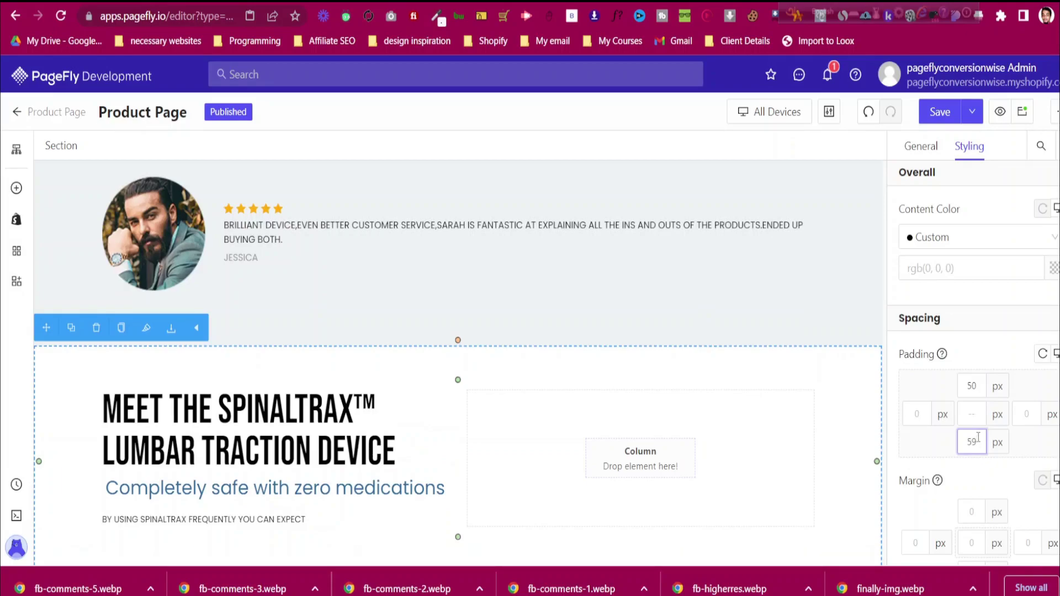
{"action": "key", "text": "BackSpace"}
{"action": "type", "text": "0"}
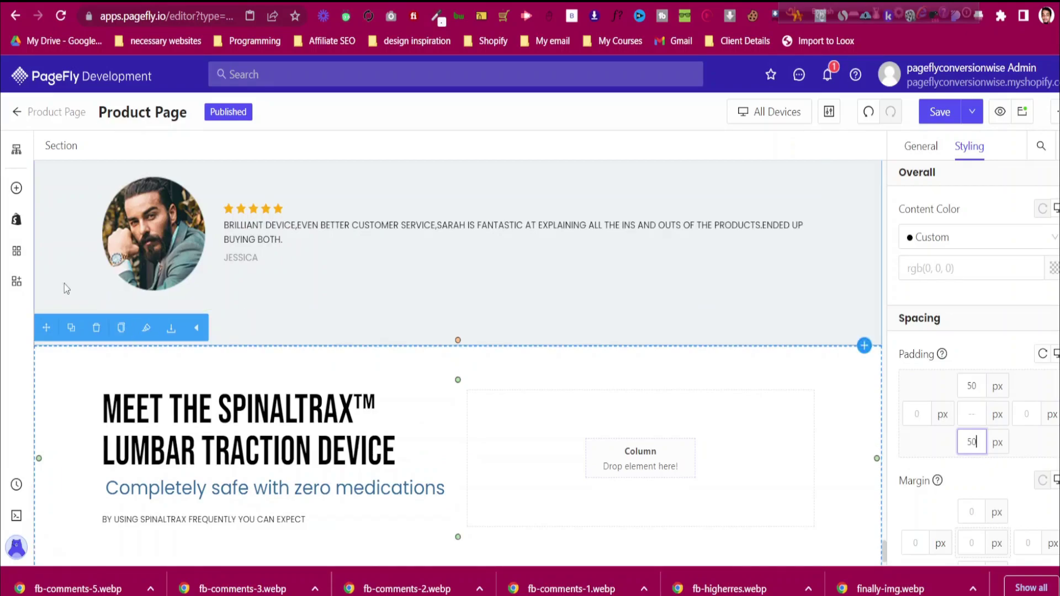
Add an accordion with arrows before the item titles to the new section's empty second column and check the reference FAQ
{"action": "left_click", "coordinate": [66, 288]}
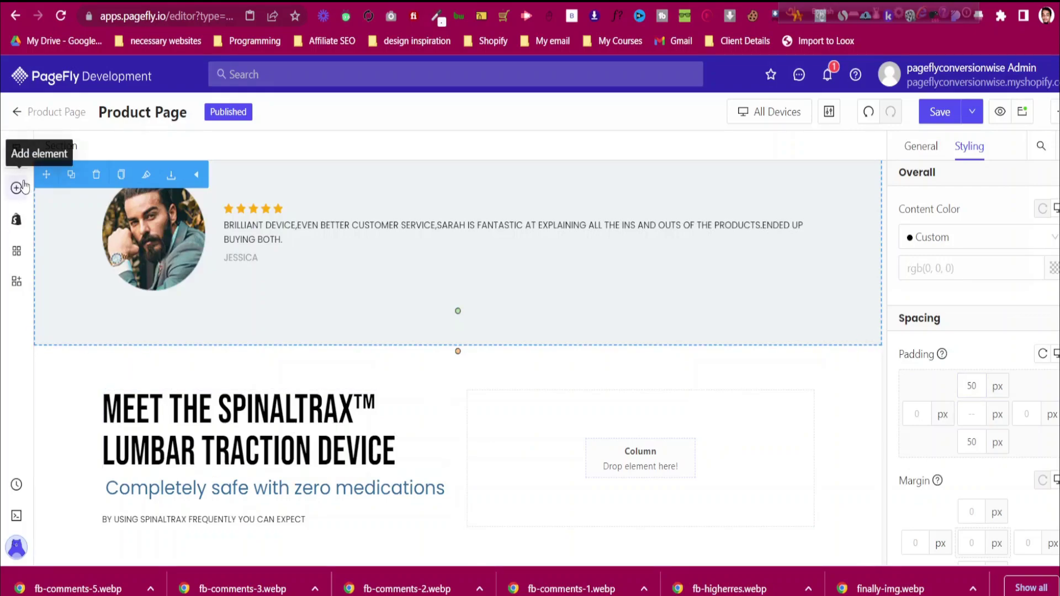
{"action": "left_click", "coordinate": [23, 187]}
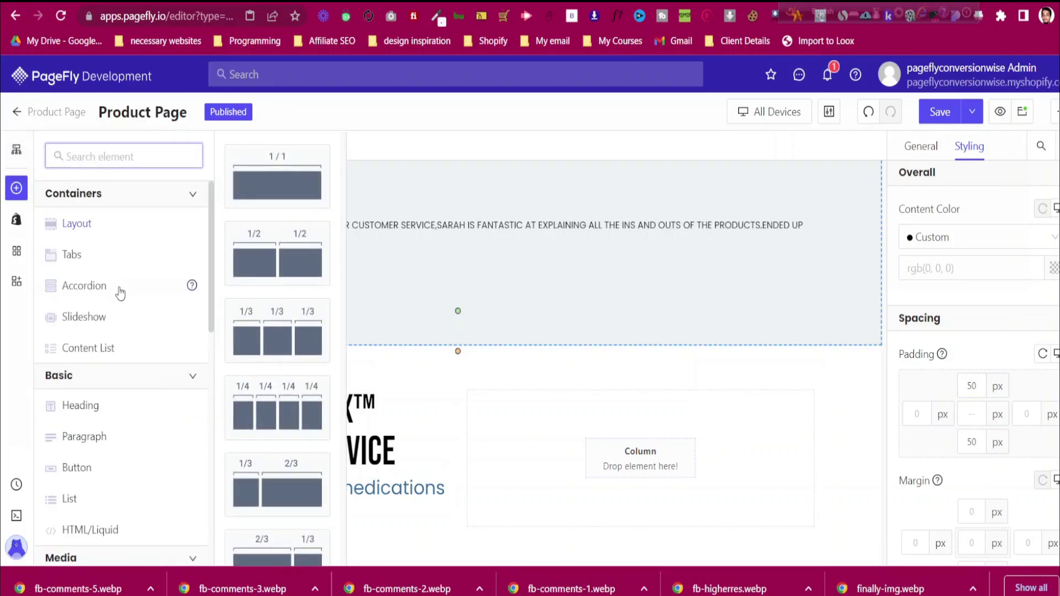
{"action": "mouse_move", "coordinate": [120, 294]}
{"action": "scroll", "coordinate": [296, 432], "scroll_direction": "down", "scroll_amount": 3}
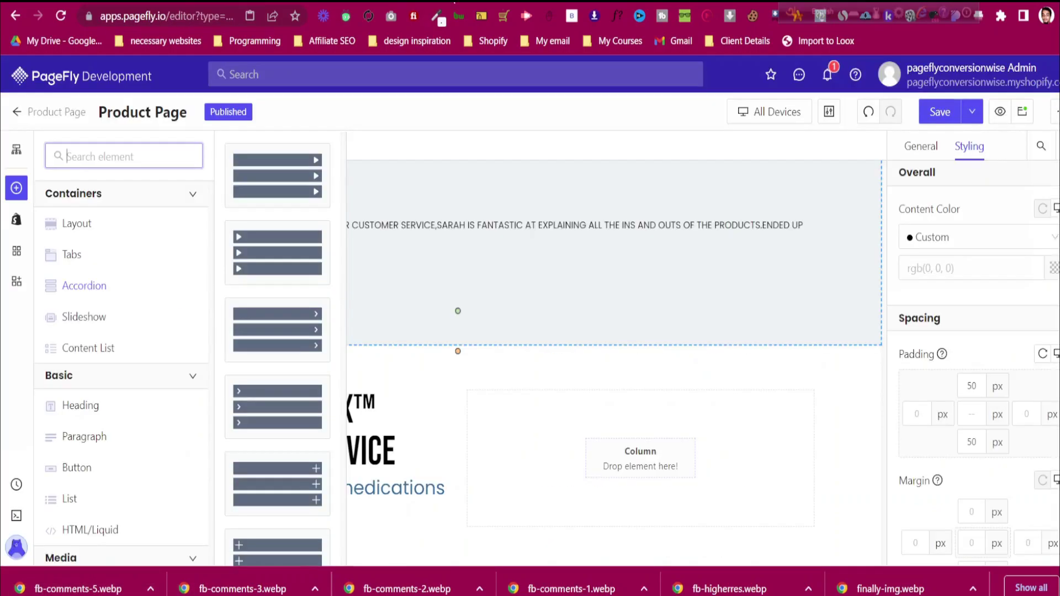
{"action": "left_click_drag", "start_coordinate": [513, 440], "coordinate": [634, 448]}
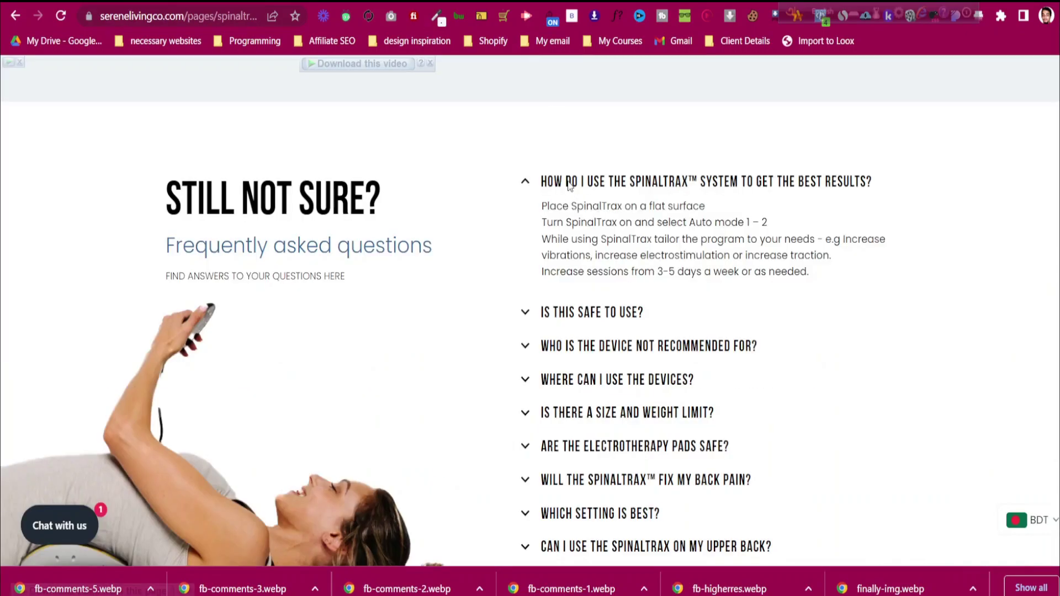
{"action": "left_click", "coordinate": [569, 188]}
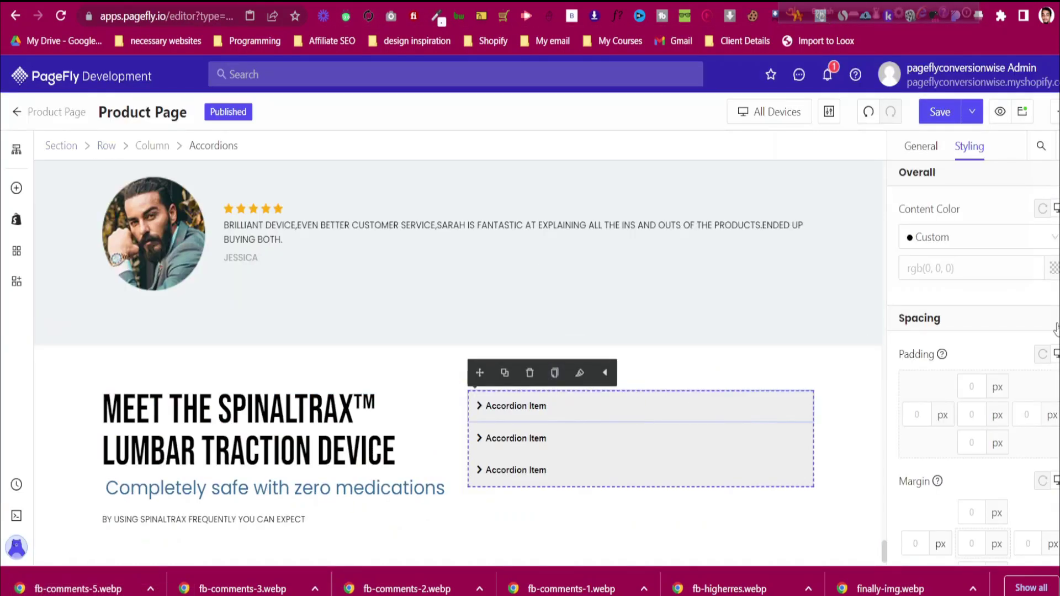
Set the accordion headers' font to Bebas Neue at 20 px
{"action": "left_click", "coordinate": [641, 407]}
{"action": "scroll", "coordinate": [1026, 302], "scroll_direction": "down", "scroll_amount": 7}
{"action": "left_click", "coordinate": [942, 378]}
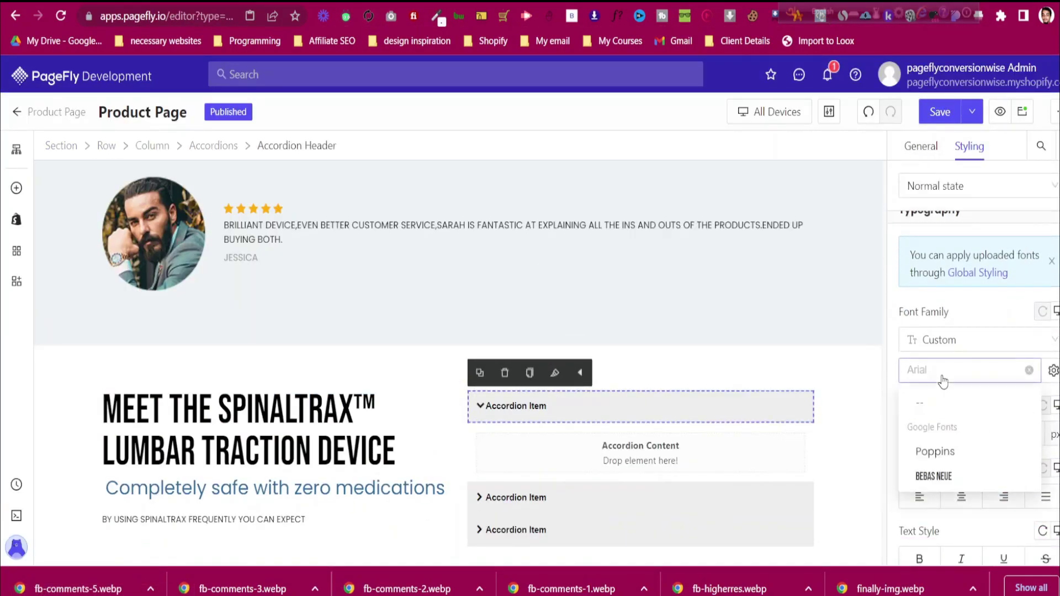
{"action": "left_click", "coordinate": [933, 476]}
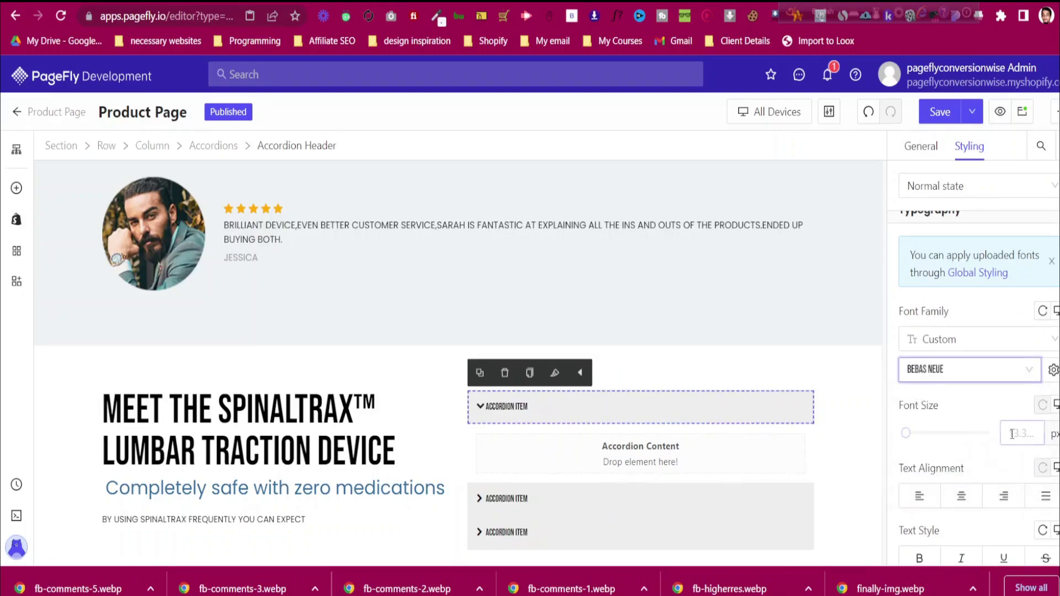
{"action": "left_click", "coordinate": [1014, 433]}
{"action": "type", "text": "20"}
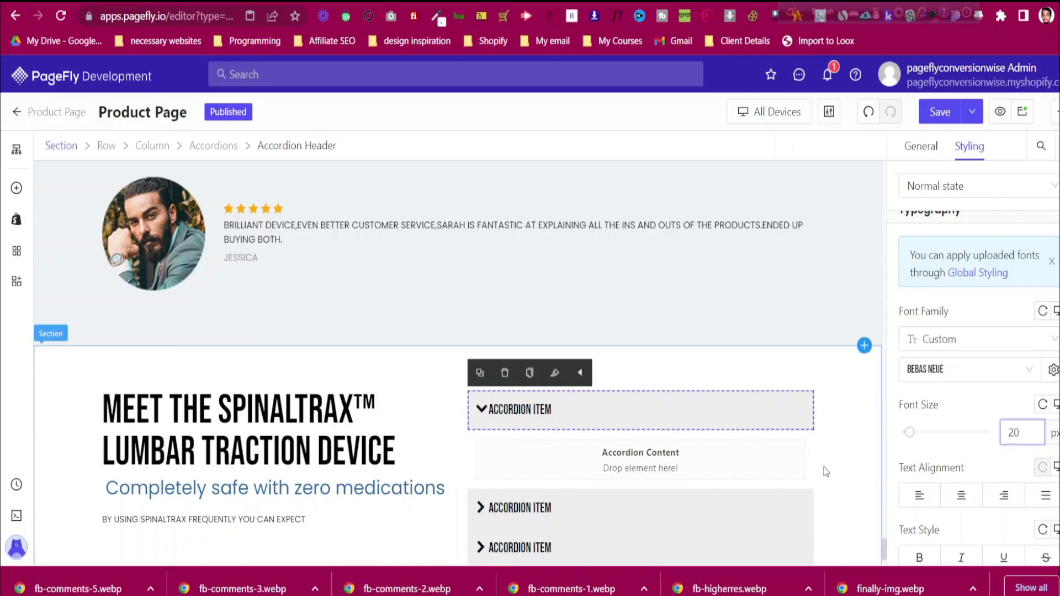
Change the accordion headers' background color to white, rgb(255, 255, 255)
{"action": "scroll", "coordinate": [1049, 425], "scroll_direction": "down", "scroll_amount": 5}
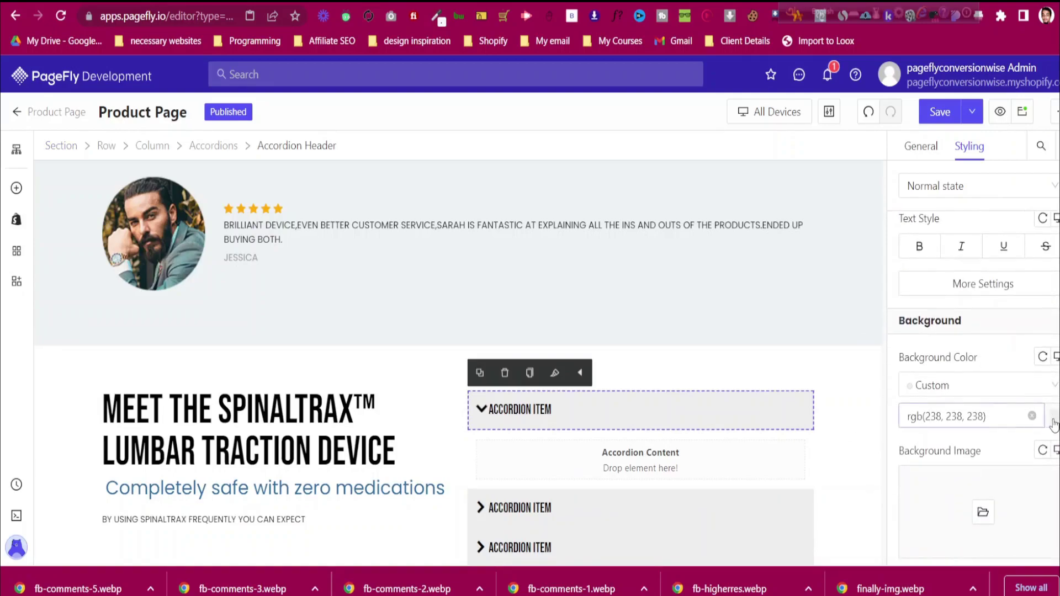
{"action": "left_click", "coordinate": [1053, 420]}
{"action": "left_click", "coordinate": [853, 517]}
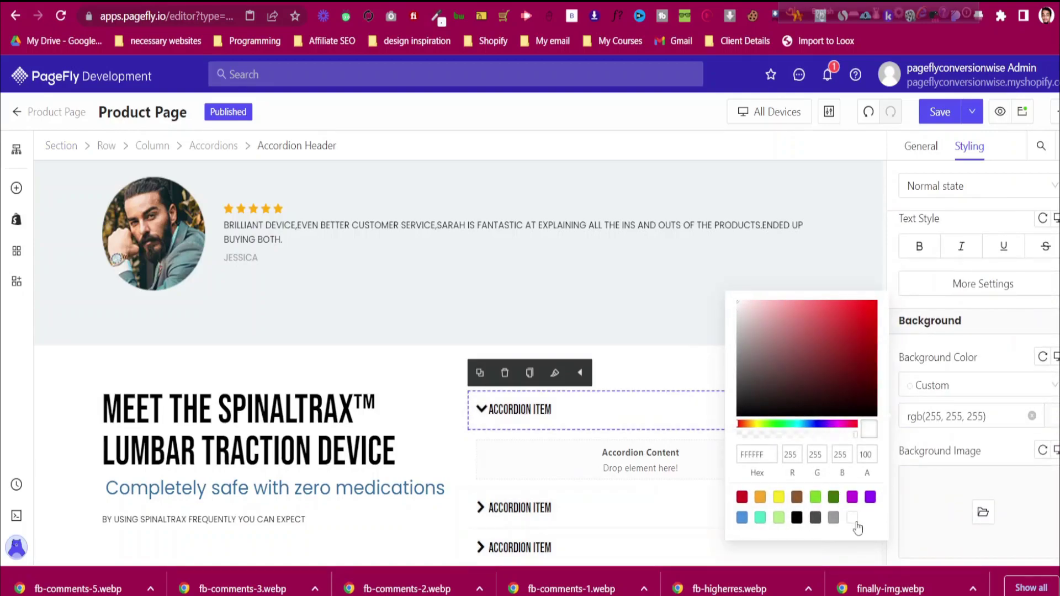
{"action": "left_click", "coordinate": [597, 421]}
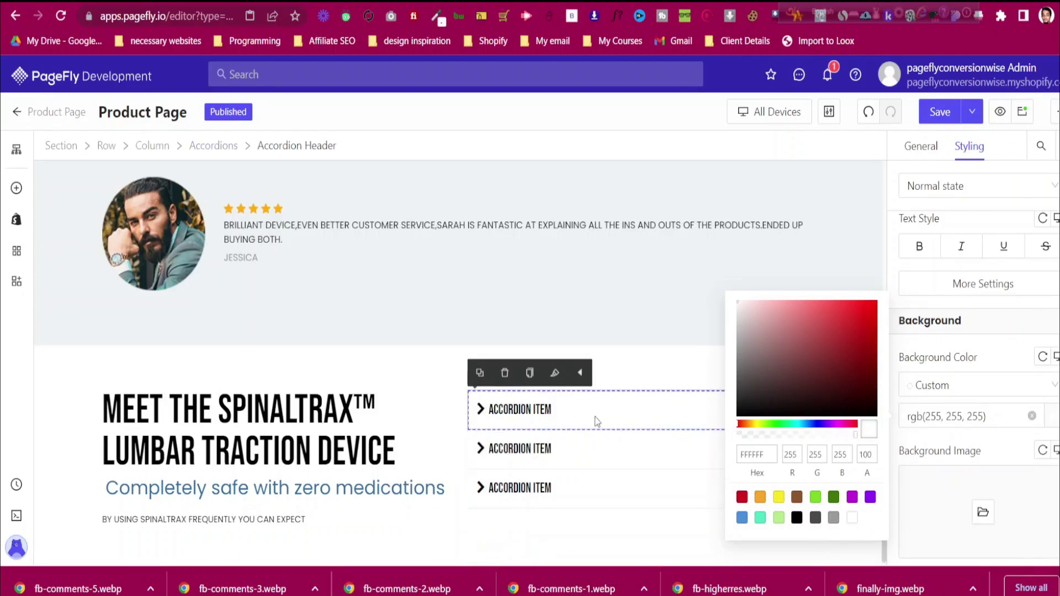
{"action": "left_click", "coordinate": [597, 421]}
Examine the accordion header's Active / Selected state styling and compare the accordion with the reference FAQ
{"action": "scroll", "coordinate": [1025, 311], "scroll_direction": "up", "scroll_amount": 7}
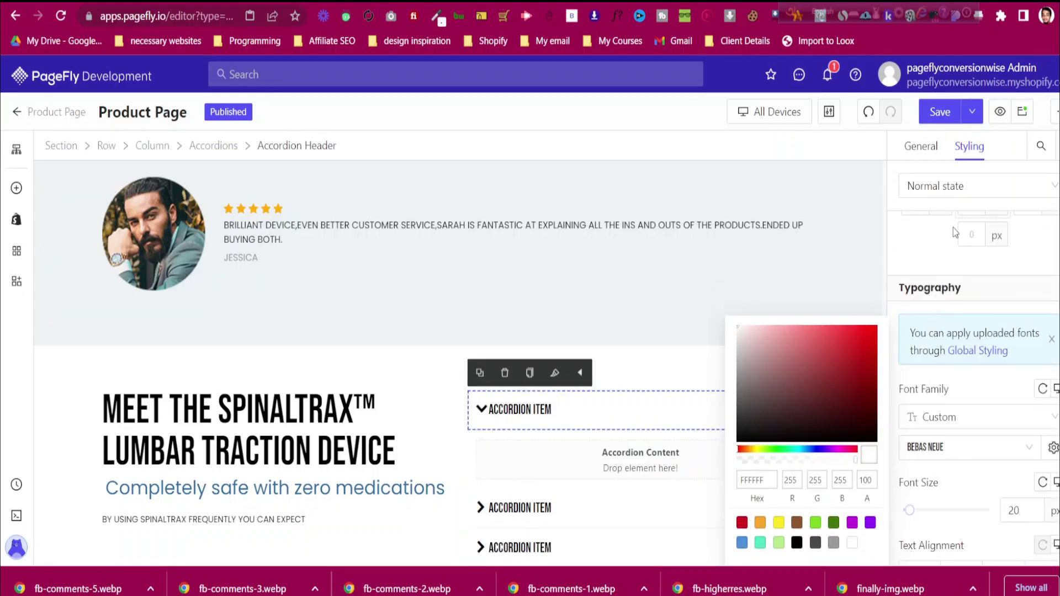
{"action": "scroll", "coordinate": [992, 305], "scroll_direction": "up", "scroll_amount": 5}
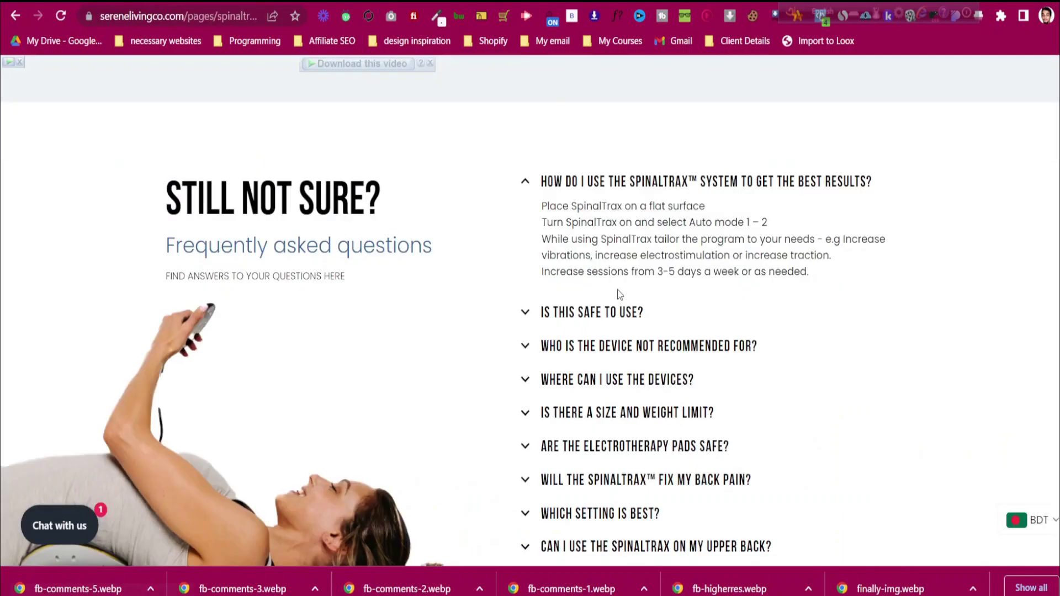
{"action": "scroll", "coordinate": [615, 293], "scroll_direction": "down", "scroll_amount": 3}
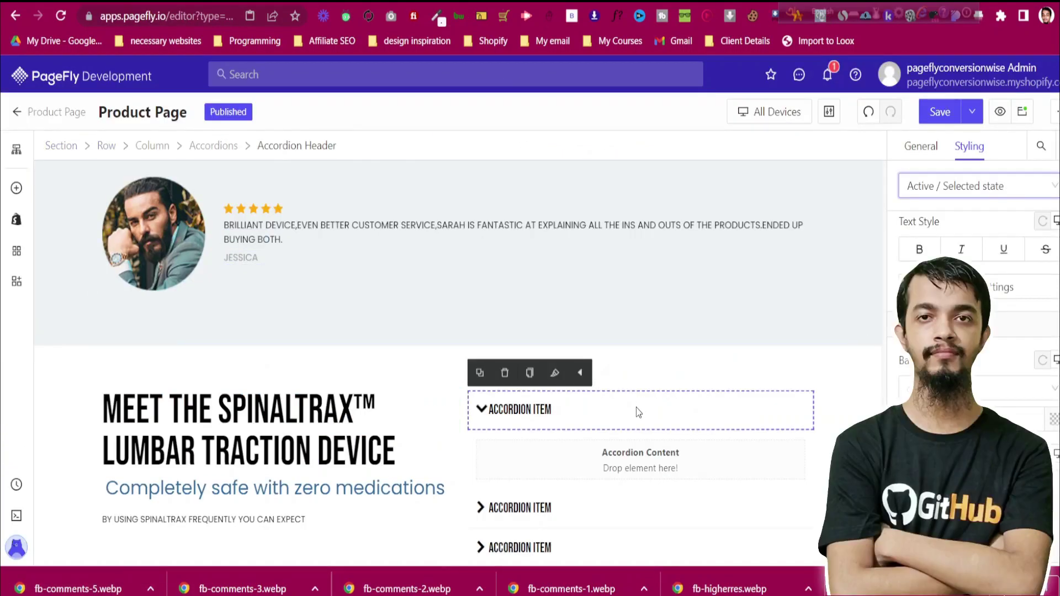
{"action": "scroll", "coordinate": [636, 408], "scroll_direction": "down", "scroll_amount": 1}
{"action": "scroll", "coordinate": [638, 412], "scroll_direction": "down", "scroll_amount": 2}
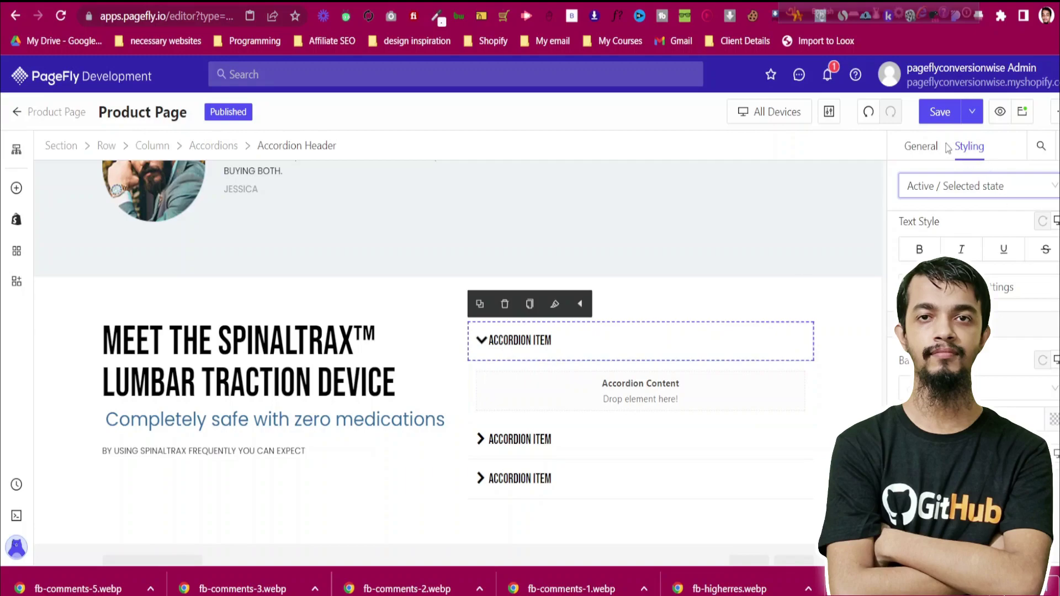
Replace the first accordion item's header text with "How do i use?", following the reference FAQ
{"action": "left_click", "coordinate": [921, 146]}
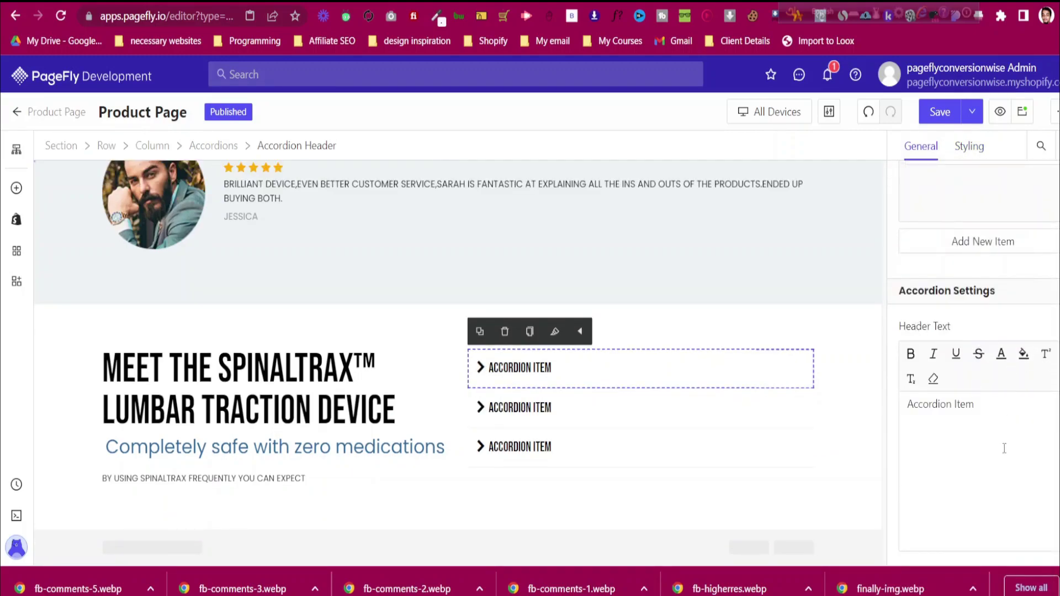
{"action": "key", "text": "ctrl+a"}
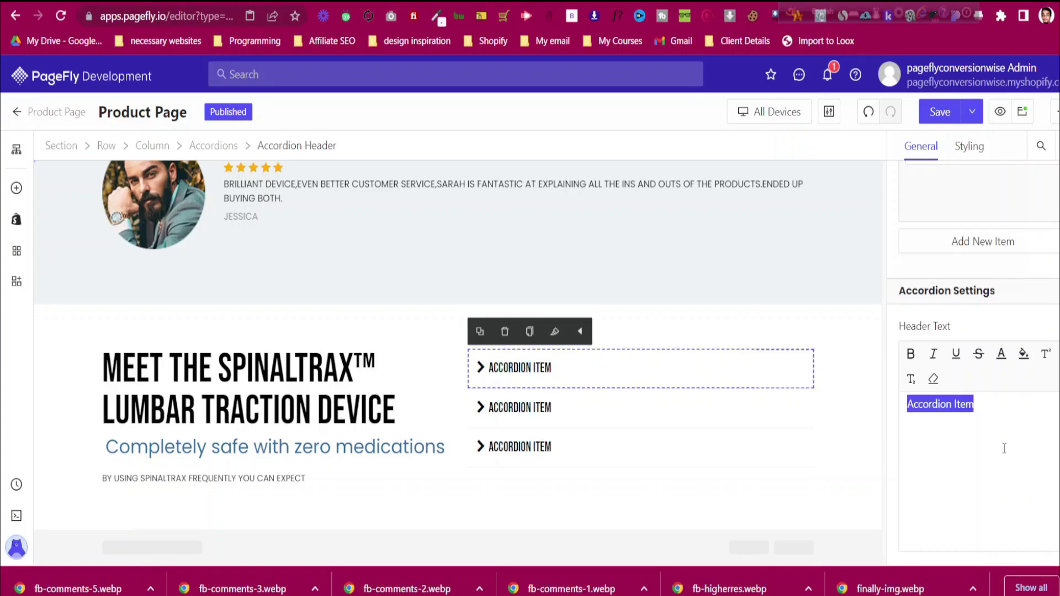
{"action": "type", "text": "Hwow do"}
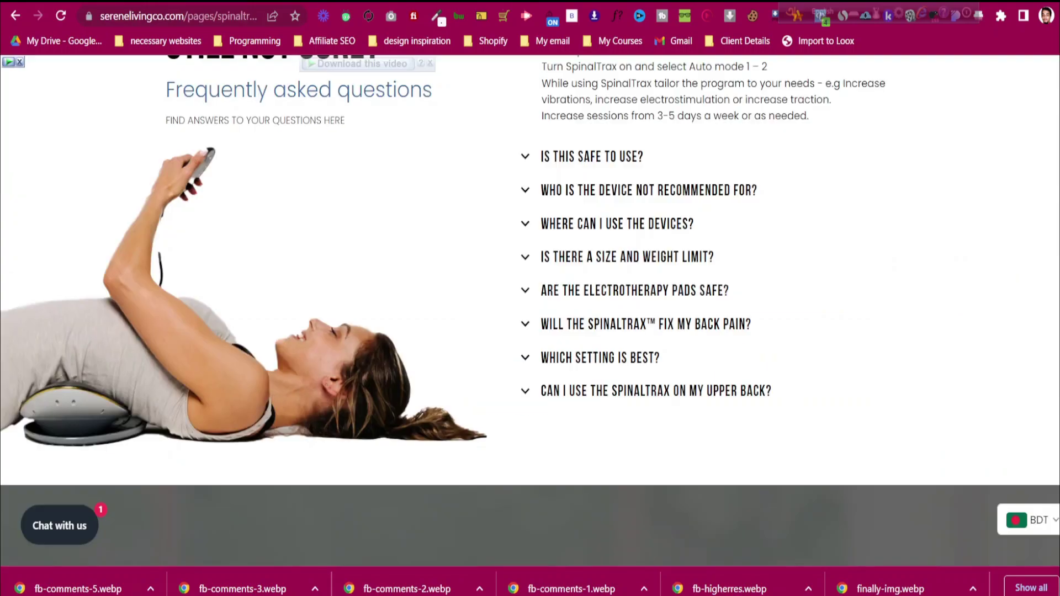
{"action": "scroll", "coordinate": [555, 164], "scroll_direction": "up", "scroll_amount": 3}
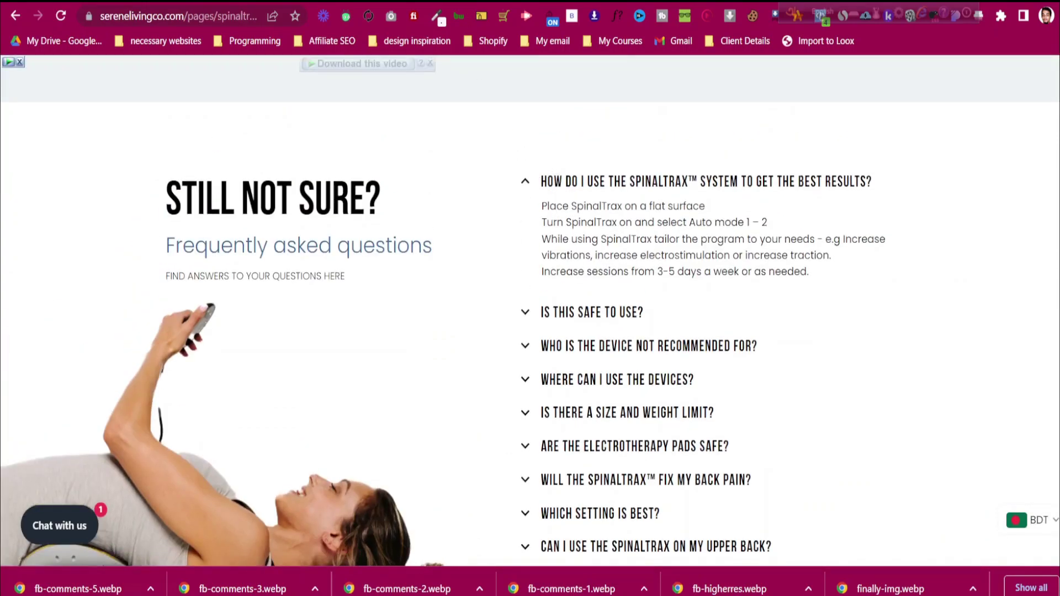
{"action": "type", "text": "i"}
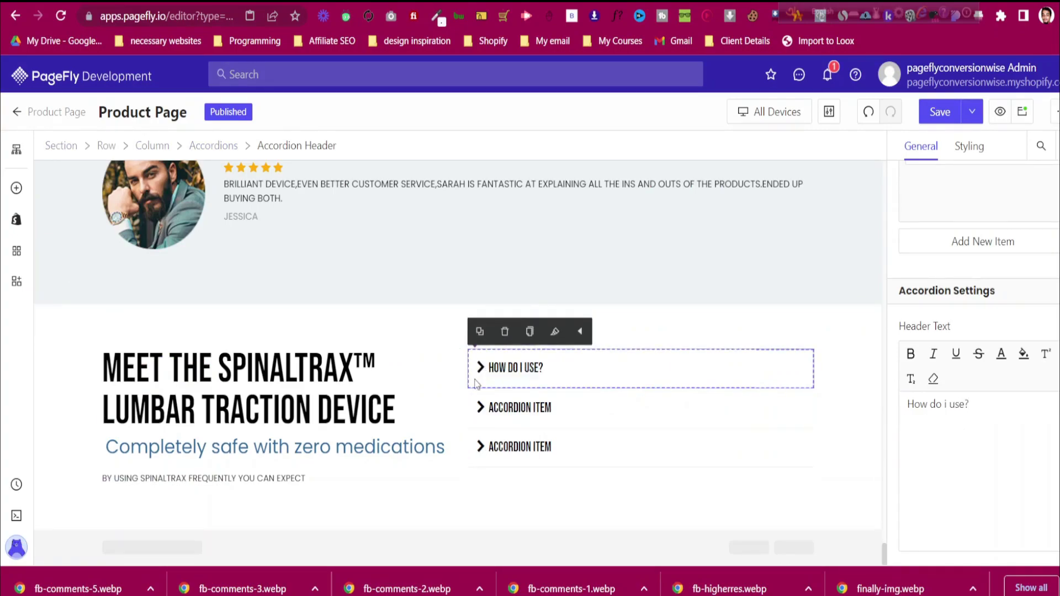
Expand the "How do i use?" accordion item and add a paragraph to its empty content area
{"action": "left_click", "coordinate": [519, 365]}
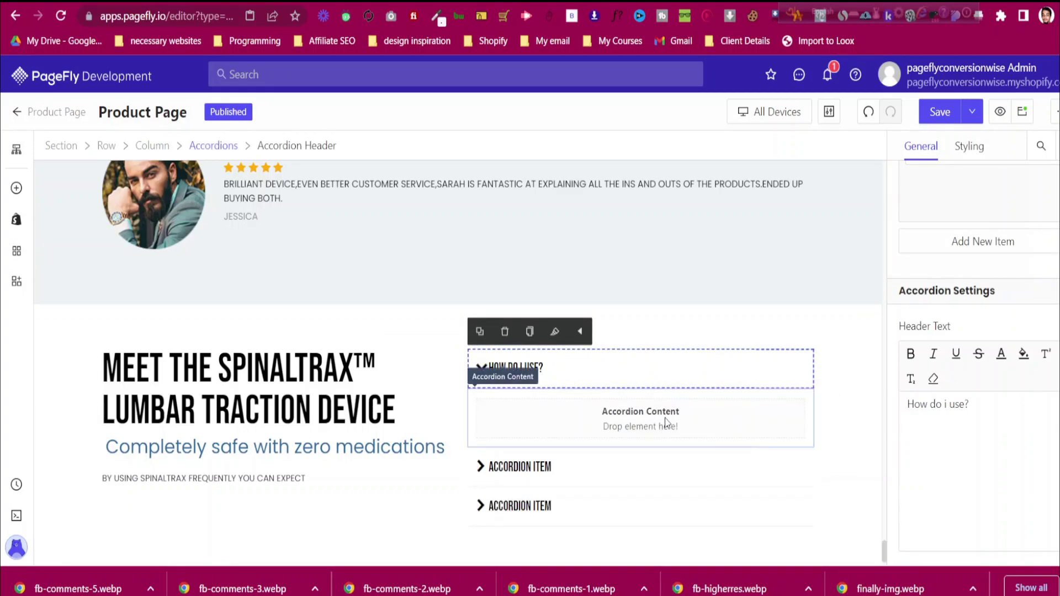
{"action": "left_click", "coordinate": [17, 189]}
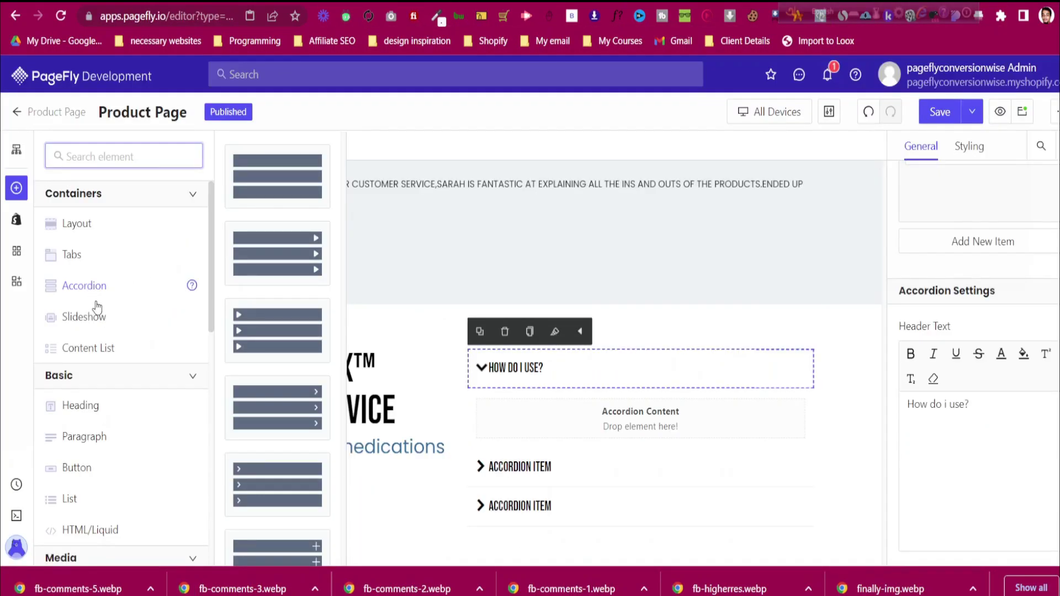
{"action": "left_click_drag", "start_coordinate": [279, 176], "coordinate": [662, 423]}
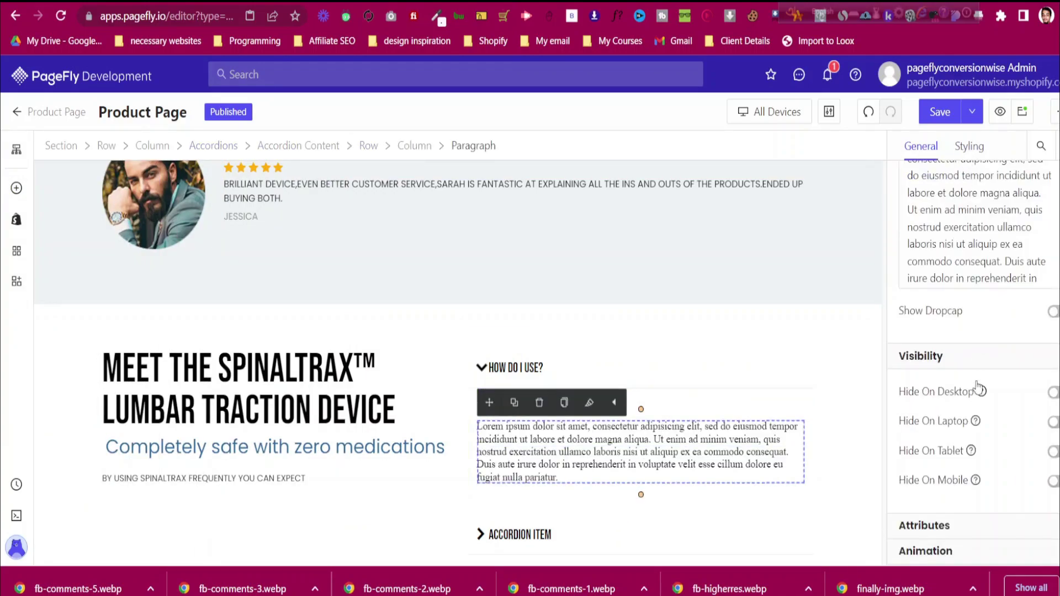
Set the accordion paragraph's margin to 0 px on all sides
{"action": "left_click", "coordinate": [978, 470]}
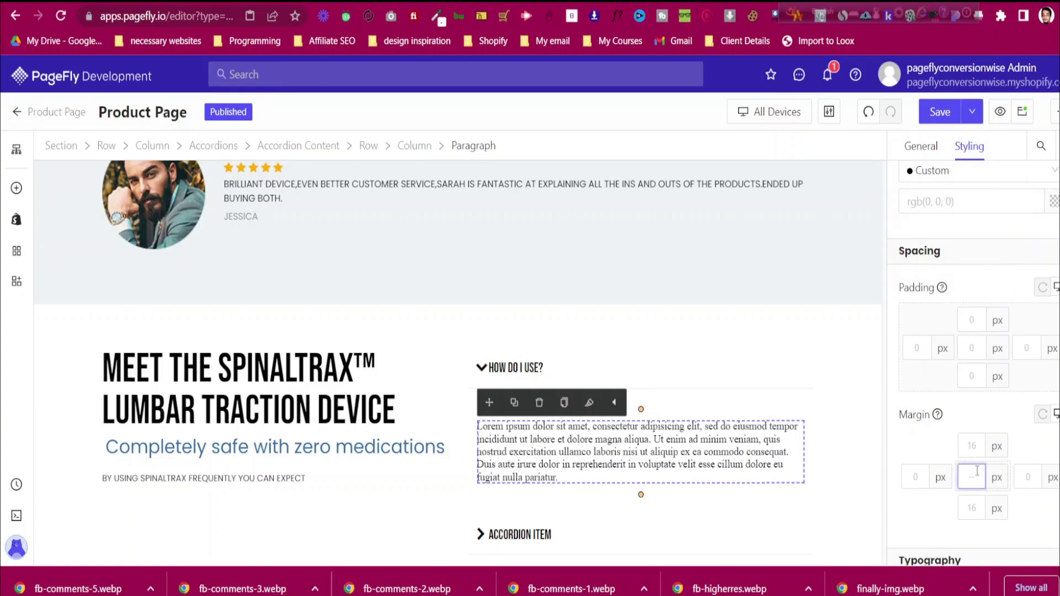
{"action": "type", "text": "0"}
{"action": "key", "text": "BackSpace"}
{"action": "type", "text": "-2"}
{"action": "scroll", "coordinate": [980, 478], "scroll_direction": "down", "scroll_amount": 3}
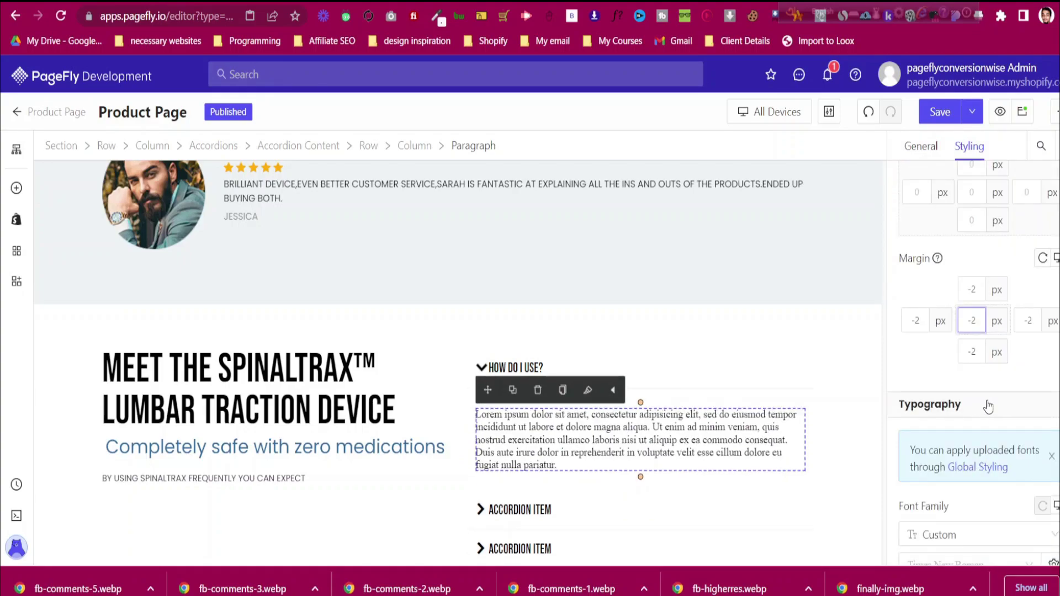
{"action": "key", "text": "BackSpace"}
{"action": "key", "text": "BackSpace"}
{"action": "type", "text": "0"}
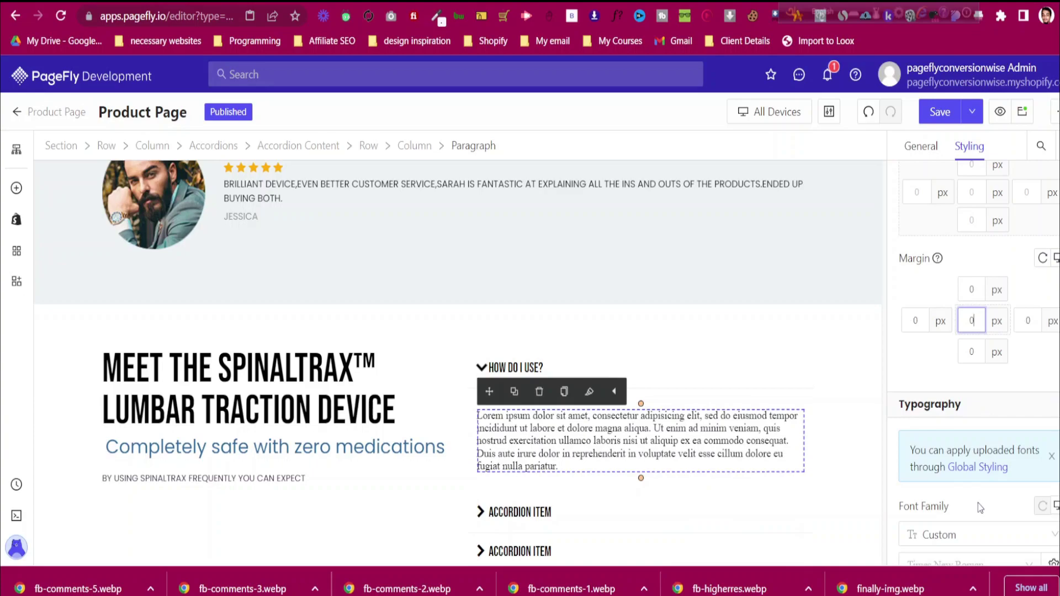
Set the accordion paragraph's font to Poppins at 14 px
{"action": "scroll", "coordinate": [1033, 379], "scroll_direction": "down", "scroll_amount": 3}
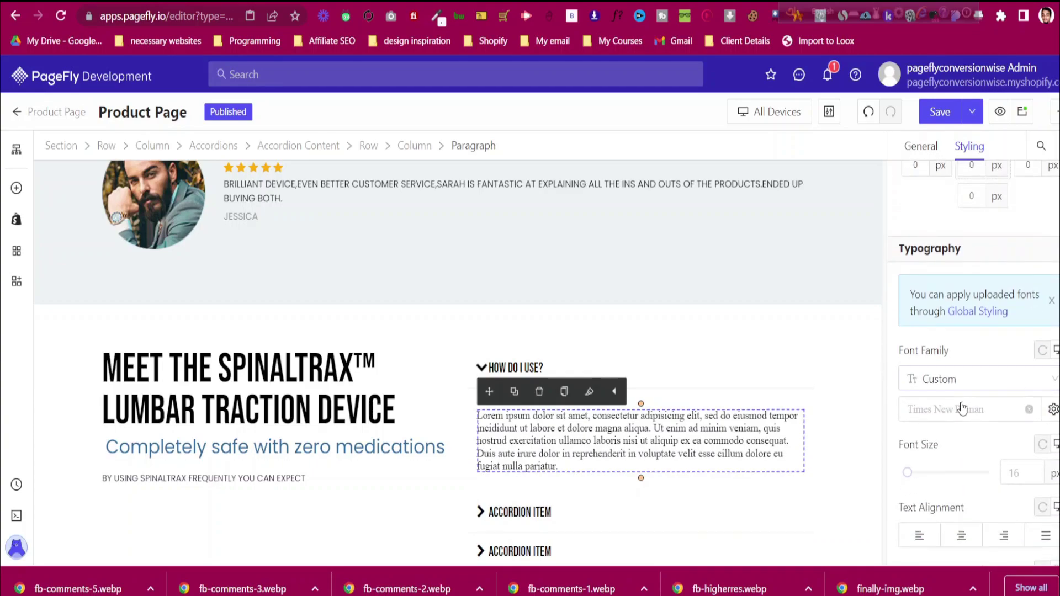
{"action": "left_click", "coordinate": [963, 409]}
{"action": "left_click", "coordinate": [955, 489]}
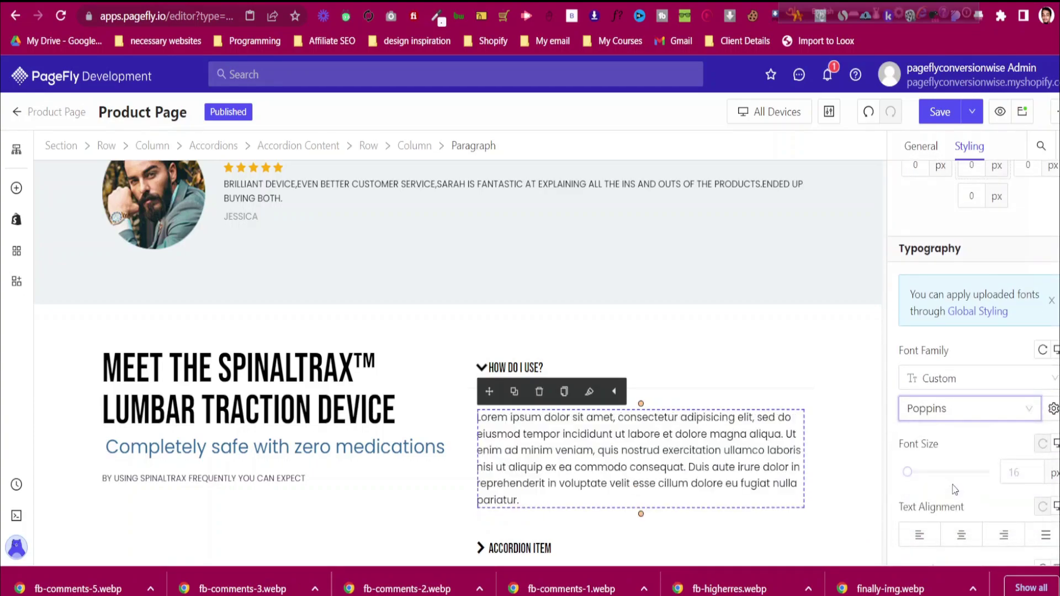
{"action": "left_click", "coordinate": [1018, 473]}
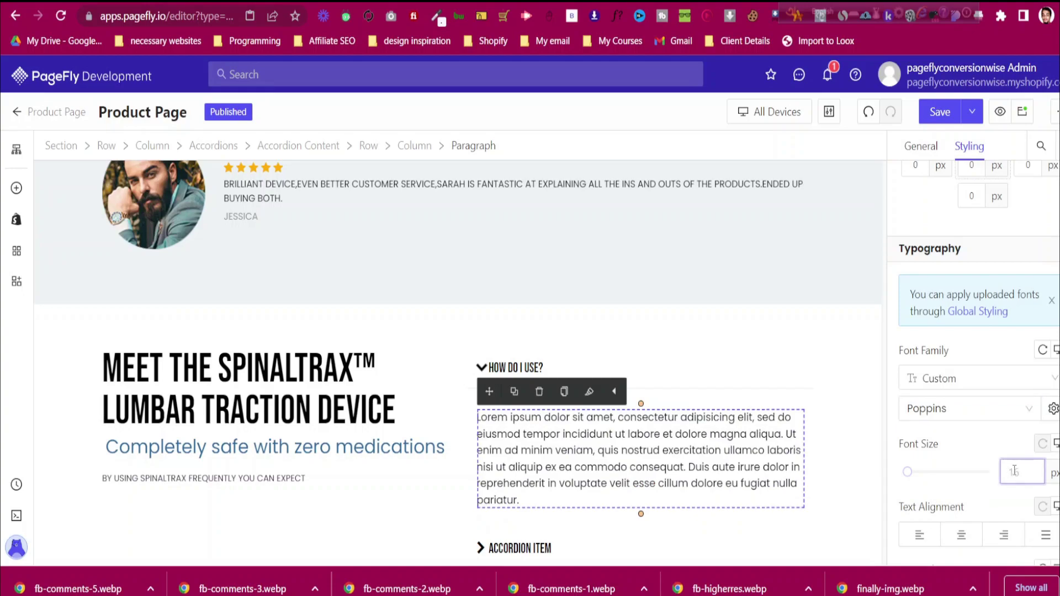
{"action": "key", "text": "BackSpace"}
{"action": "type", "text": "4"}
Set the accordion paragraph's content color to black, rgb(0, 0, 0)
{"action": "scroll", "coordinate": [1021, 343], "scroll_direction": "up", "scroll_amount": 9}
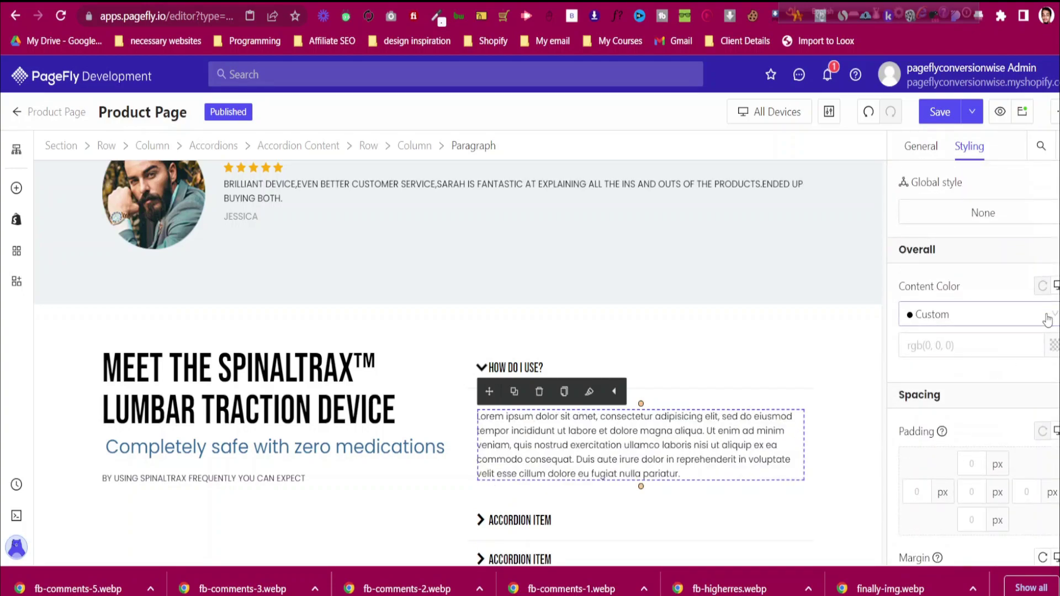
{"action": "left_click", "coordinate": [1054, 346]}
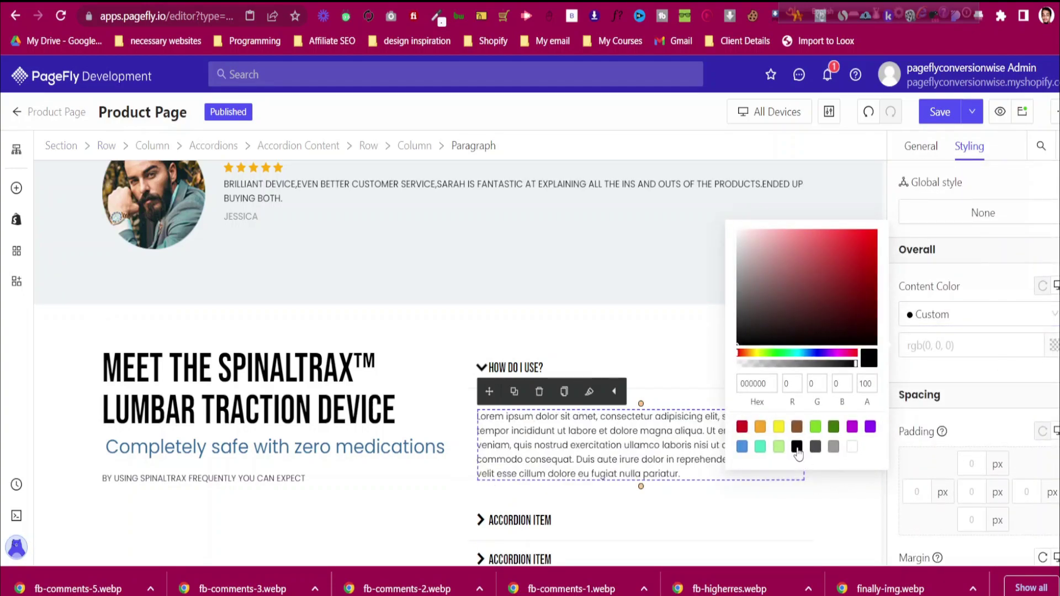
{"action": "left_click", "coordinate": [800, 449]}
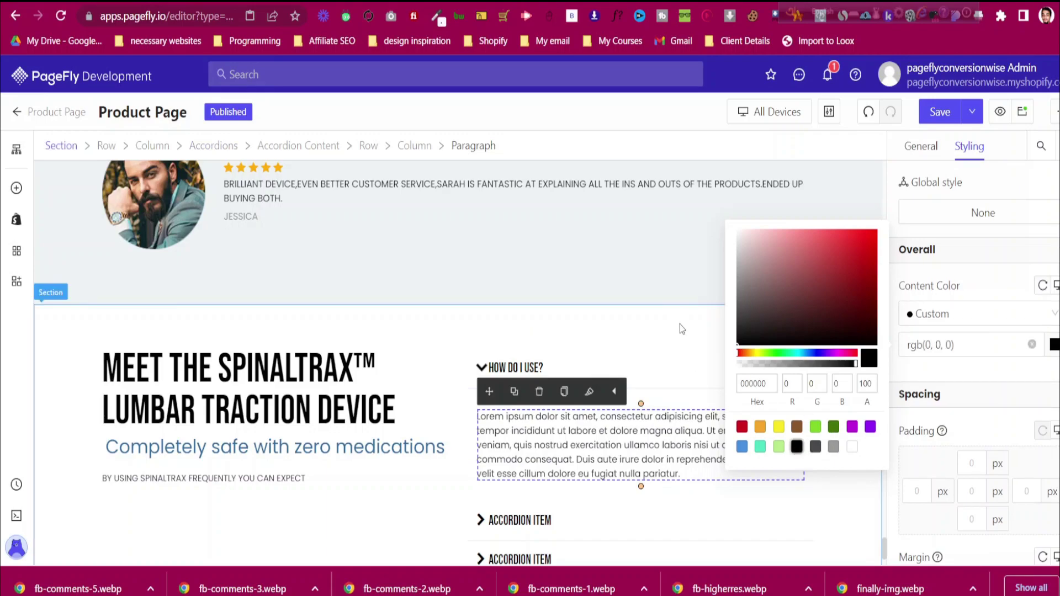
Replace the accordion paragraph's placeholder text with "Place SpinalTrax on a flat surface"
{"action": "left_click", "coordinate": [930, 159]}
{"action": "left_click", "coordinate": [921, 146]}
{"action": "left_click", "coordinate": [977, 332]}
{"action": "key", "text": "ctrl+a"}
{"action": "type", "text": "Place SpinalTrax on a flat surface"}
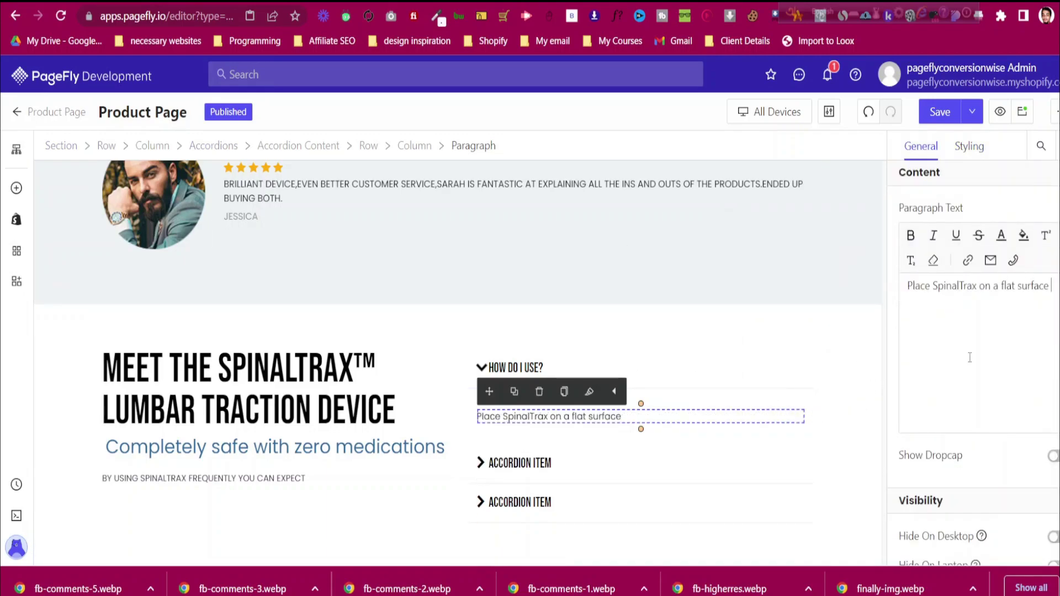
Compare the first accordion item's answer and spacing with the reference site's FAQ
{"action": "left_click", "coordinate": [470, 356]}
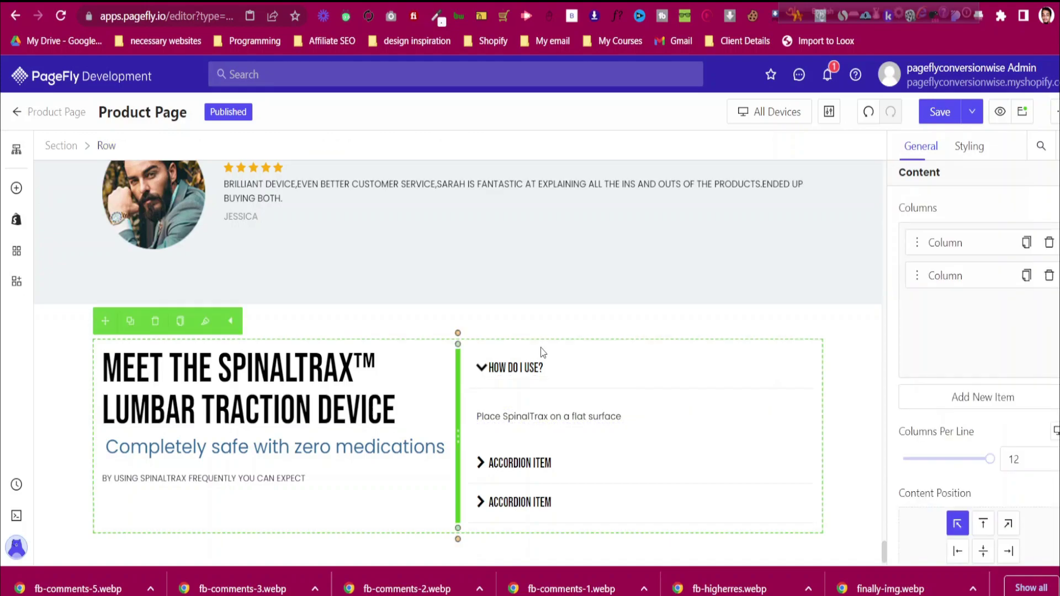
{"action": "left_click", "coordinate": [547, 399]}
{"action": "left_click", "coordinate": [525, 1]}
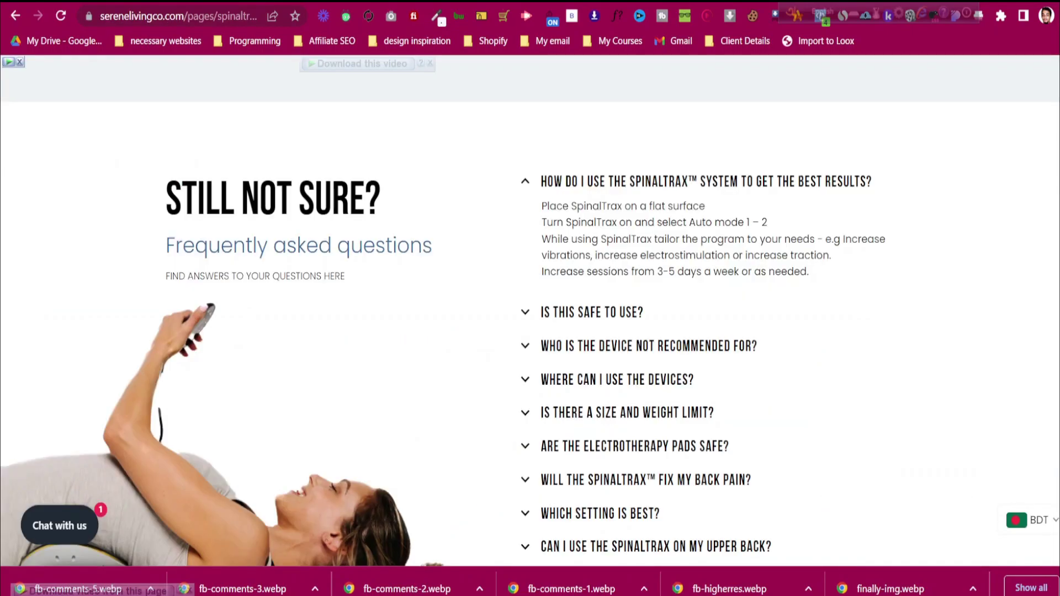
Set the top and bottom padding of the first accordion item's content to 0 px
{"action": "key", "text": "ctrl+shift+Tab"}
{"action": "left_click", "coordinate": [964, 153]}
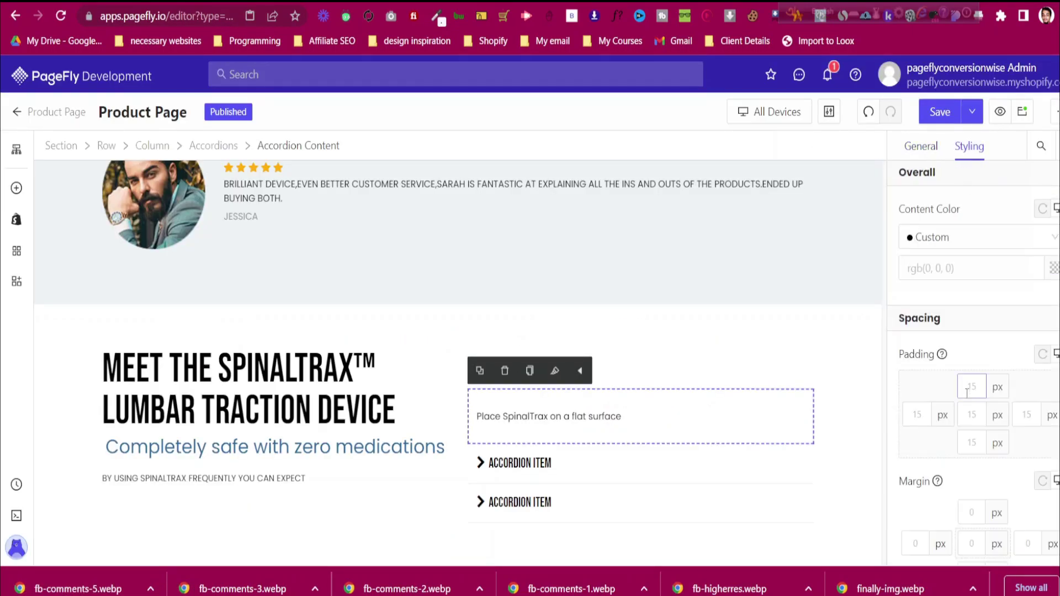
{"action": "scroll", "coordinate": [972, 401], "scroll_direction": "down", "scroll_amount": 1}
{"action": "double_click", "coordinate": [974, 308]}
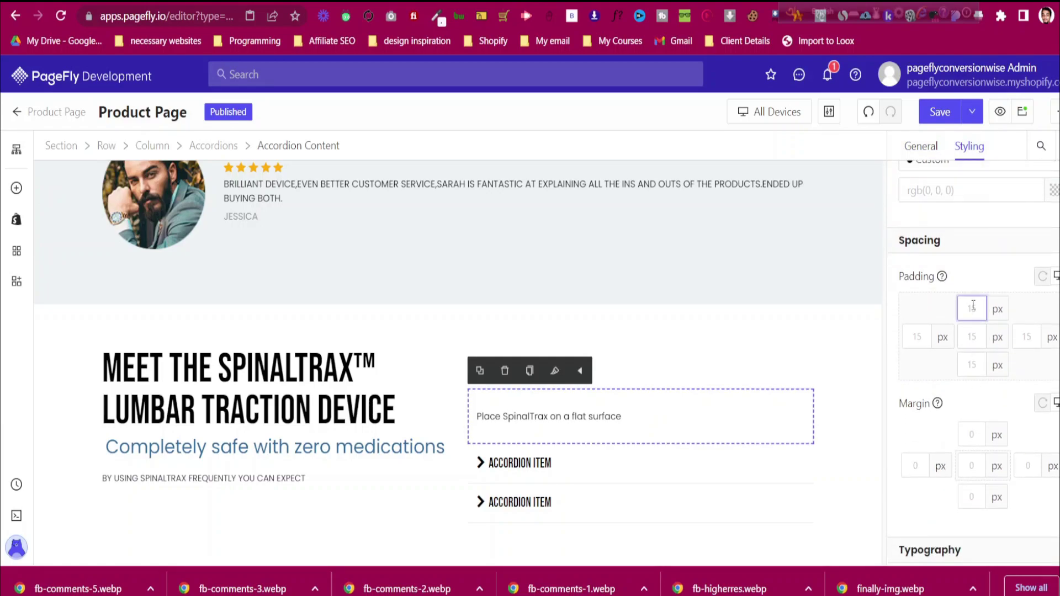
{"action": "type", "text": "0"}
{"action": "double_click", "coordinate": [974, 365]}
{"action": "type", "text": "0"}
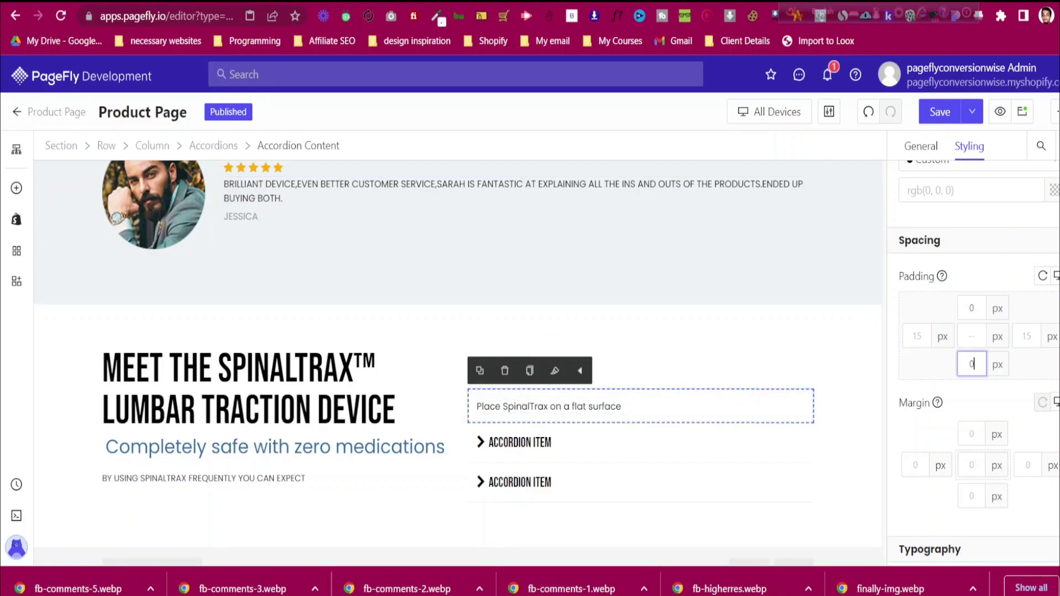
{"action": "left_click", "coordinate": [85, 336]}
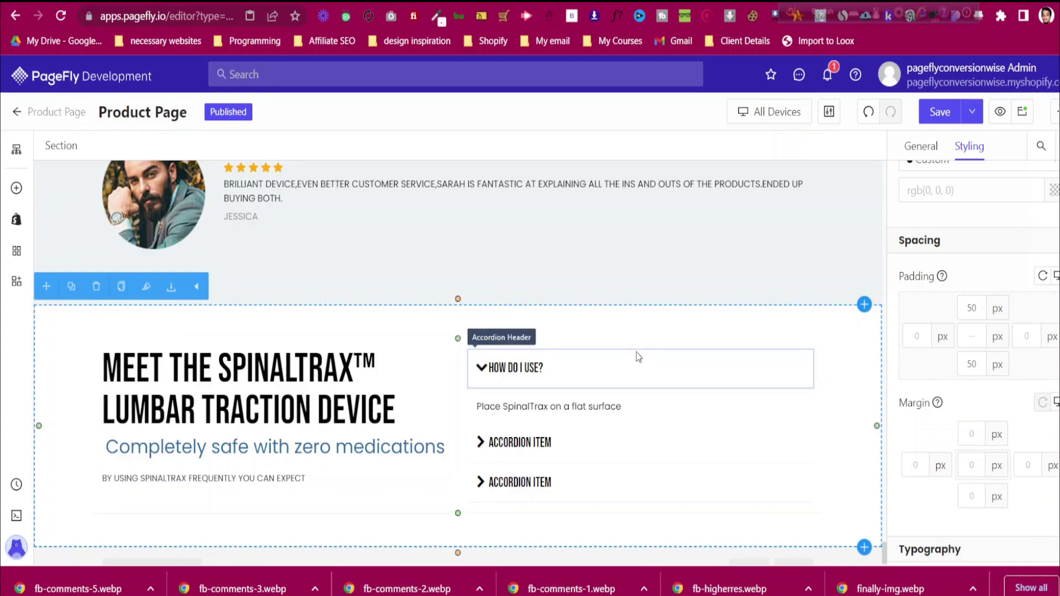
Check how the reference site's FAQ items open, and set the accordion's default active item to "How do i use?"
{"action": "left_click", "coordinate": [615, 1]}
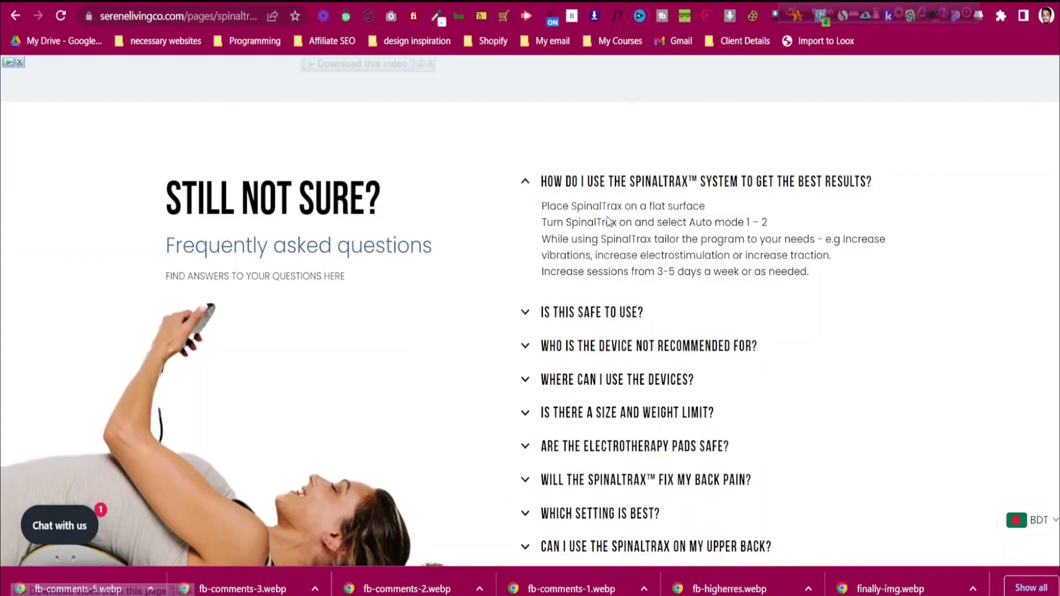
{"action": "left_click", "coordinate": [640, 313]}
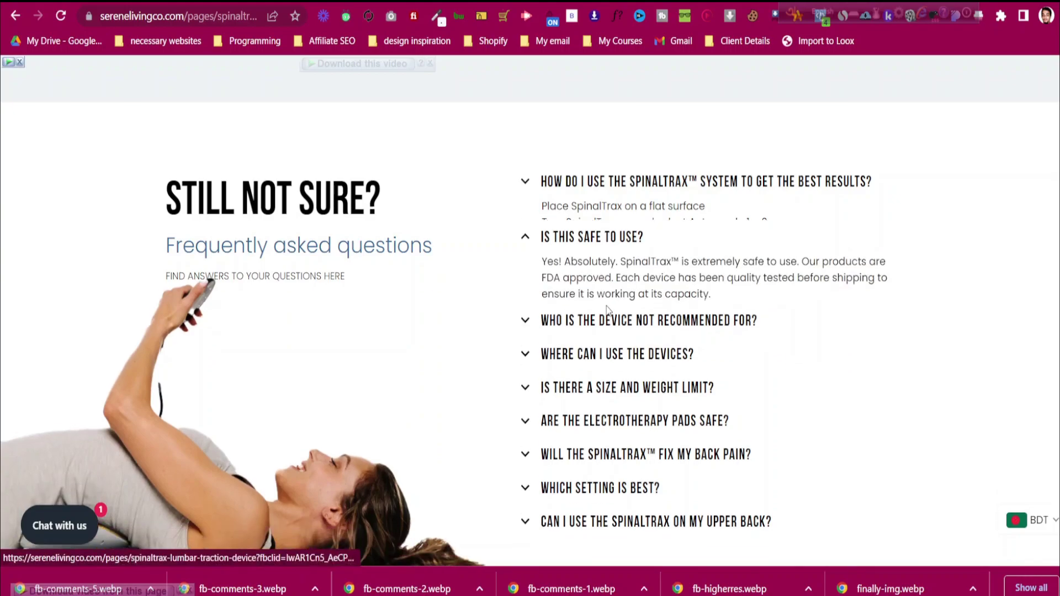
{"action": "left_click", "coordinate": [610, 313]}
{"action": "left_click", "coordinate": [597, 185]}
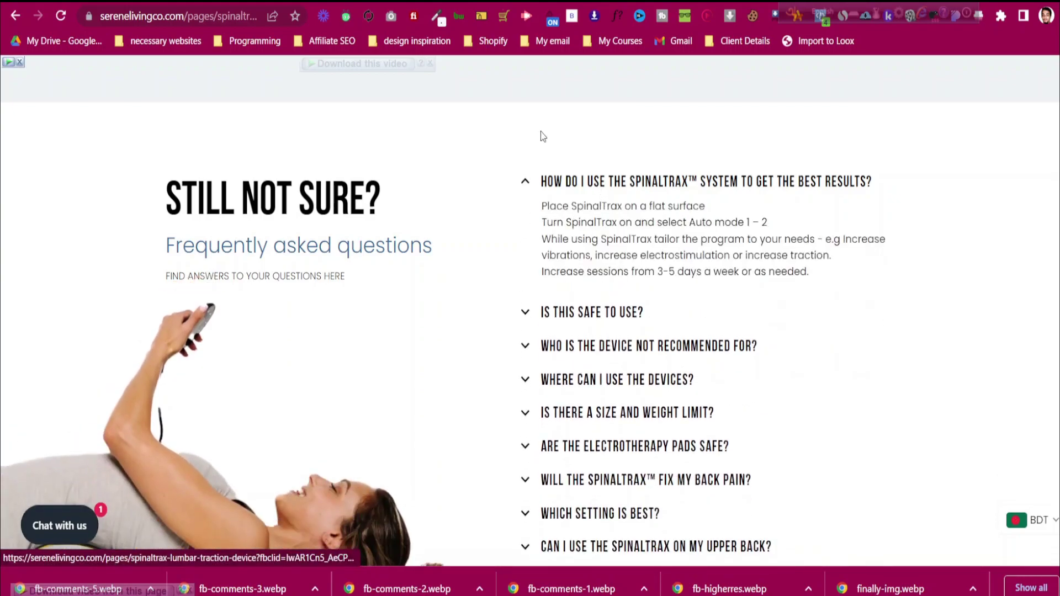
{"action": "left_click", "coordinate": [552, 2]}
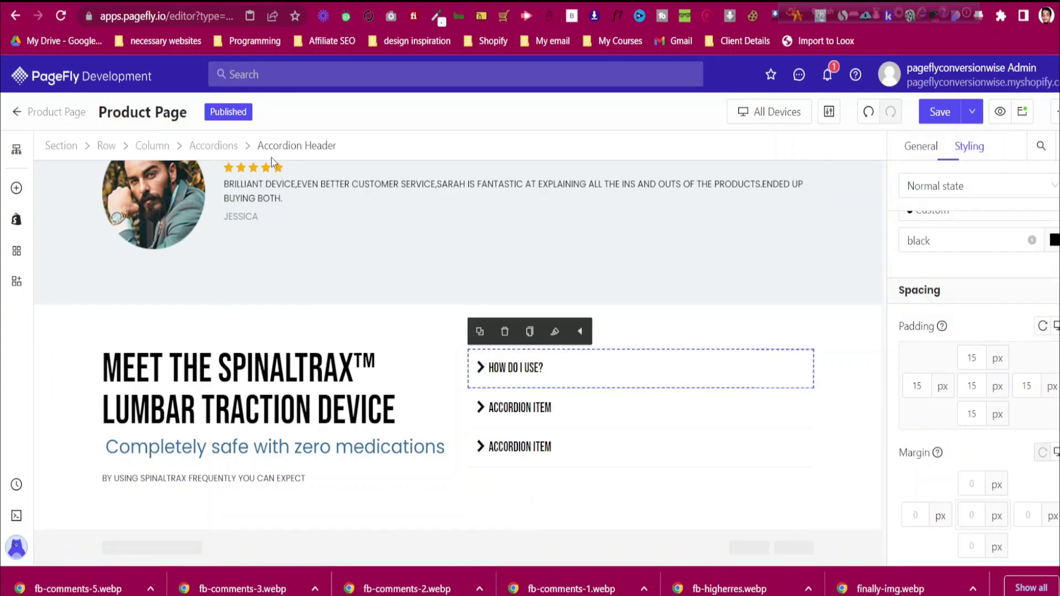
{"action": "left_click", "coordinate": [219, 146]}
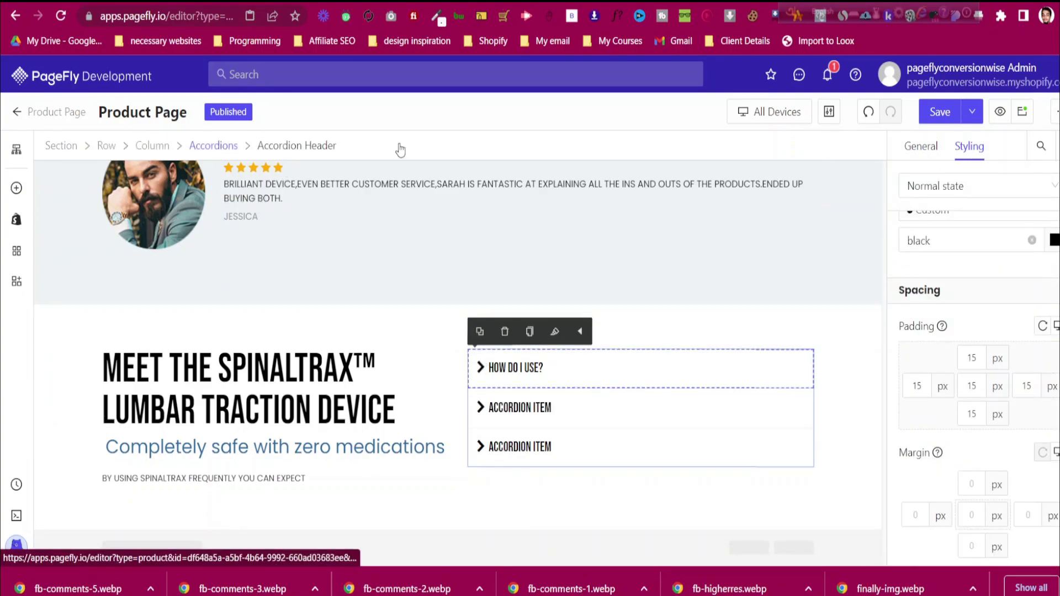
{"action": "left_click", "coordinate": [921, 147]}
{"action": "scroll", "coordinate": [958, 342], "scroll_direction": "down", "scroll_amount": 3}
{"action": "scroll", "coordinate": [956, 368], "scroll_direction": "down", "scroll_amount": 1}
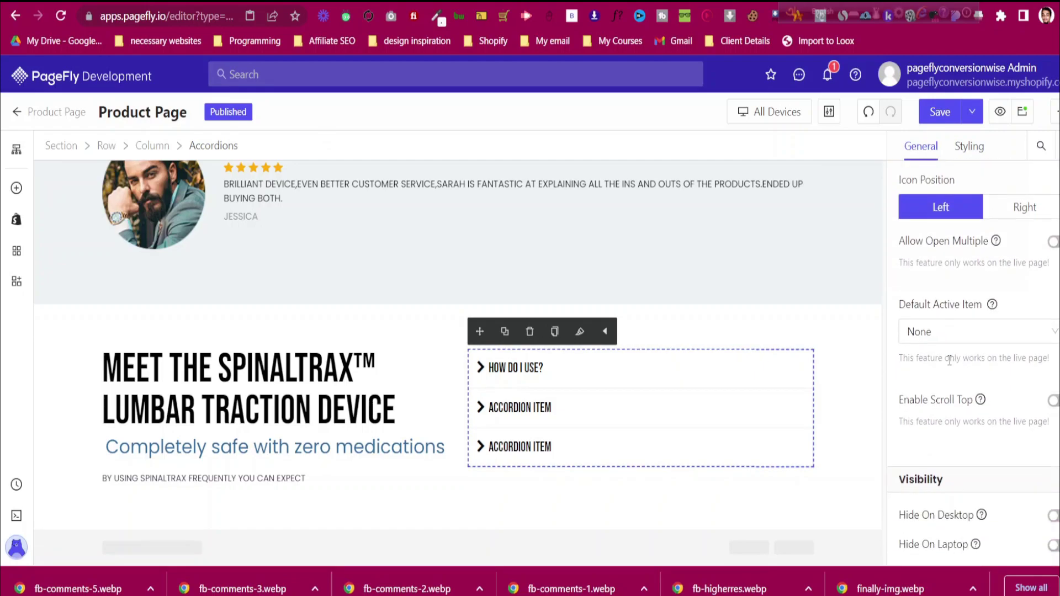
{"action": "left_click", "coordinate": [962, 332]}
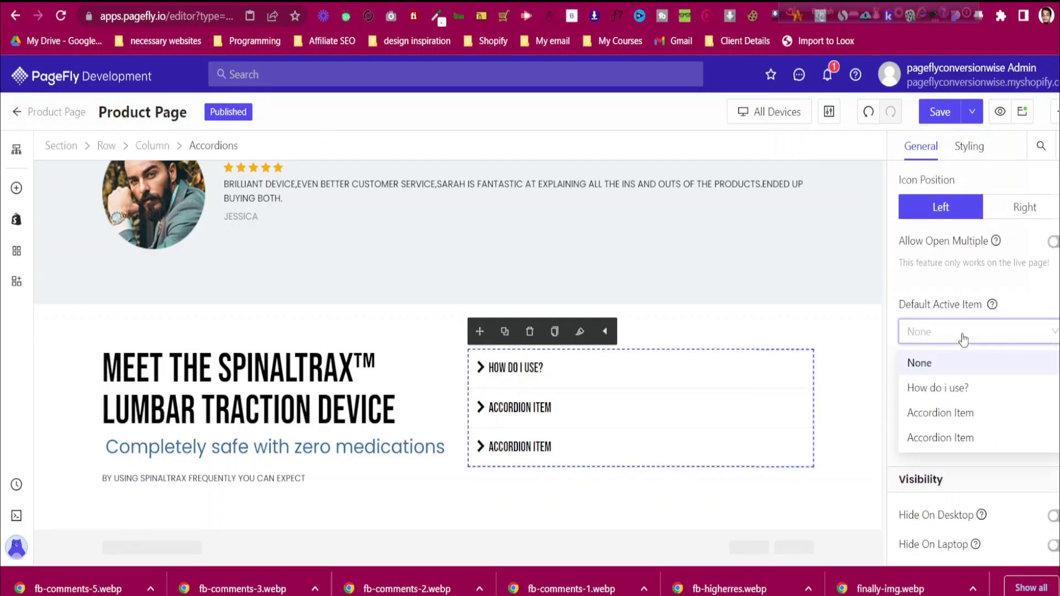
{"action": "left_click", "coordinate": [963, 391]}
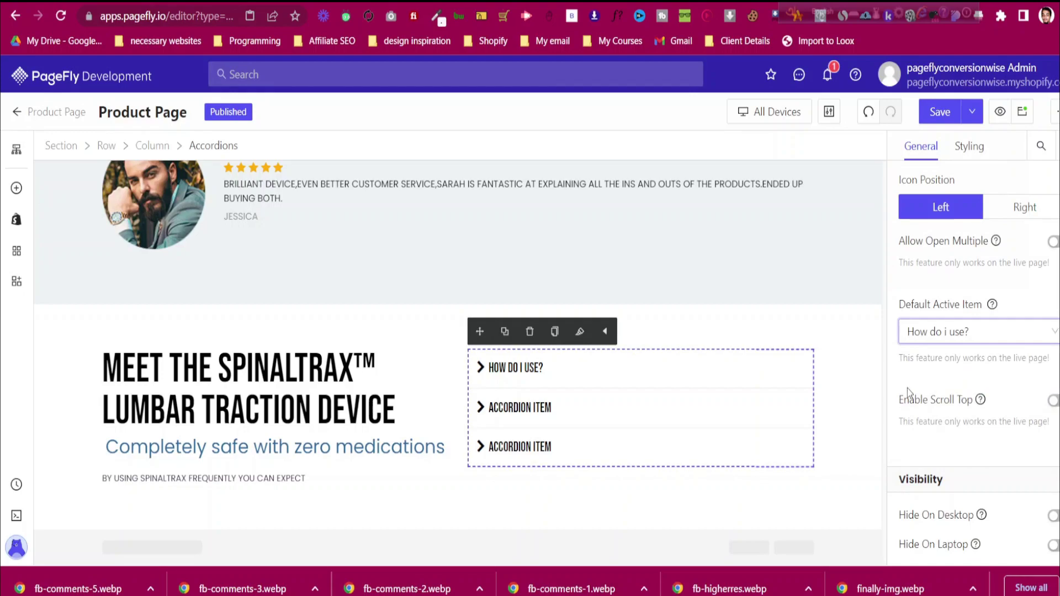
Delete the two placeholder "Accordion Item" entries from the accordion
{"action": "scroll", "coordinate": [976, 301], "scroll_direction": "up", "scroll_amount": 3}
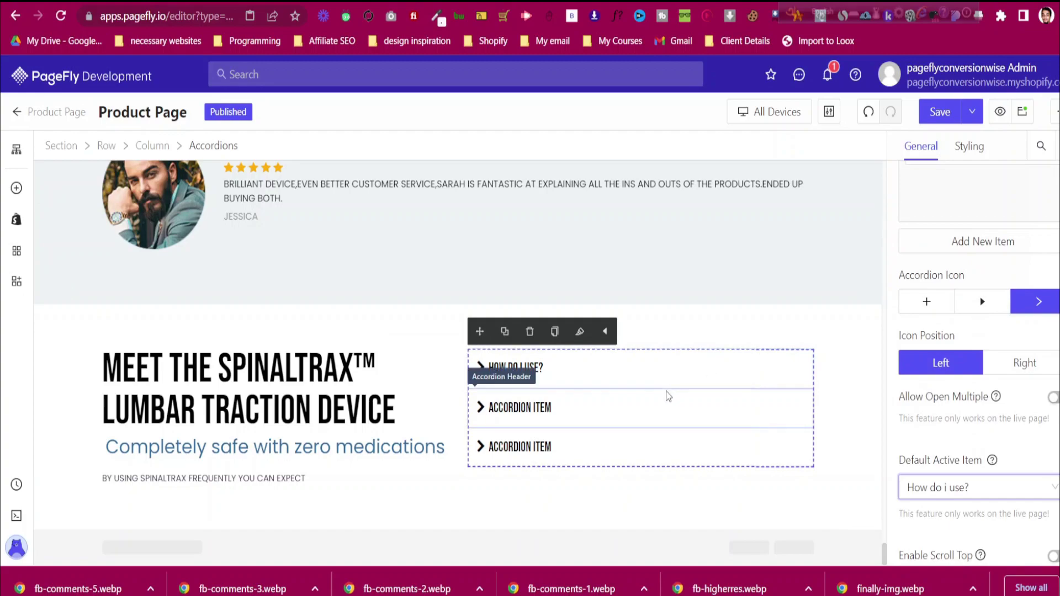
{"action": "scroll", "coordinate": [1038, 287], "scroll_direction": "up", "scroll_amount": 3}
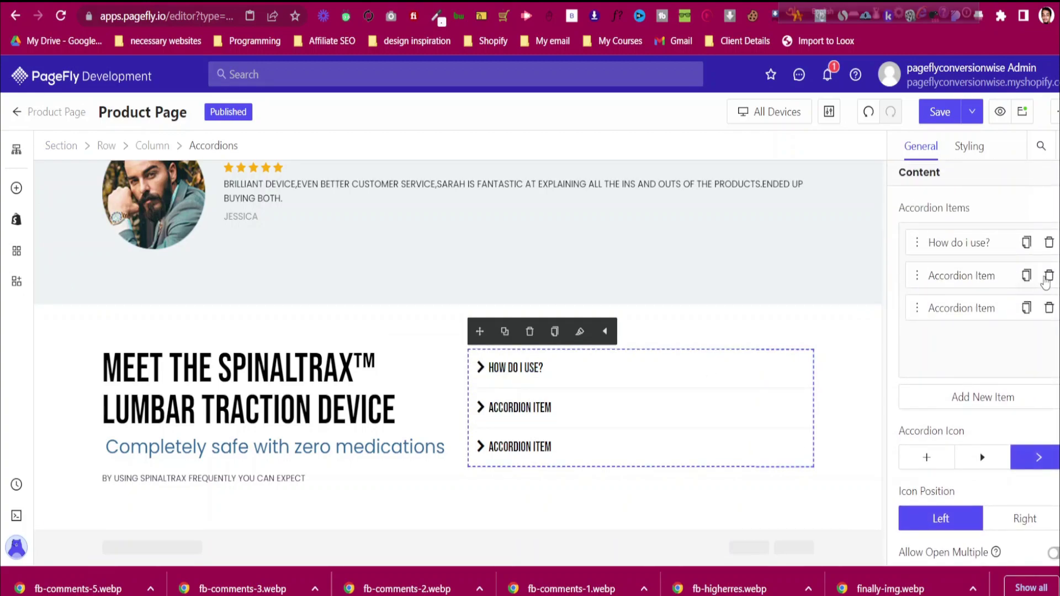
{"action": "left_click", "coordinate": [1049, 276]}
{"action": "left_click", "coordinate": [1048, 276]}
Duplicate the "How do i use?" accordion item repeatedly to build out the FAQ list
{"action": "left_click", "coordinate": [1027, 242]}
{"action": "left_click", "coordinate": [1027, 276]}
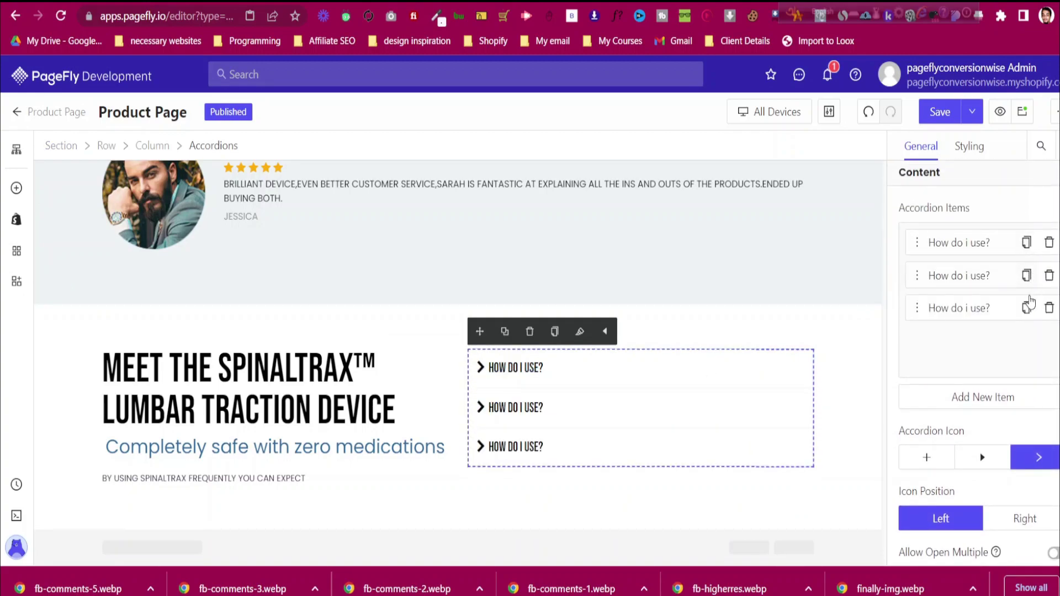
{"action": "left_click", "coordinate": [1027, 308]}
{"action": "left_click", "coordinate": [1026, 343]}
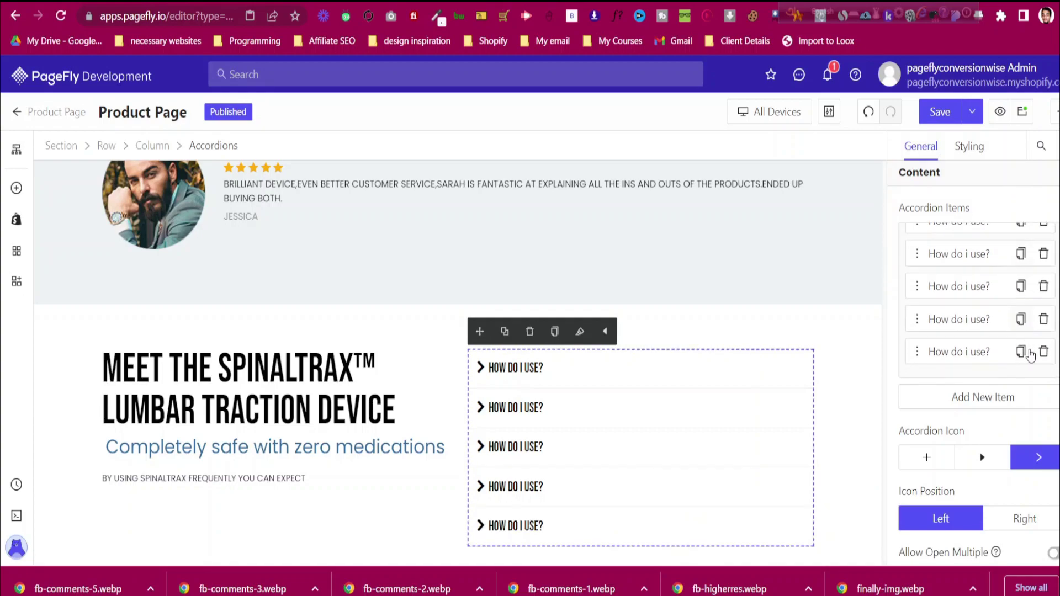
{"action": "left_click", "coordinate": [1021, 287]}
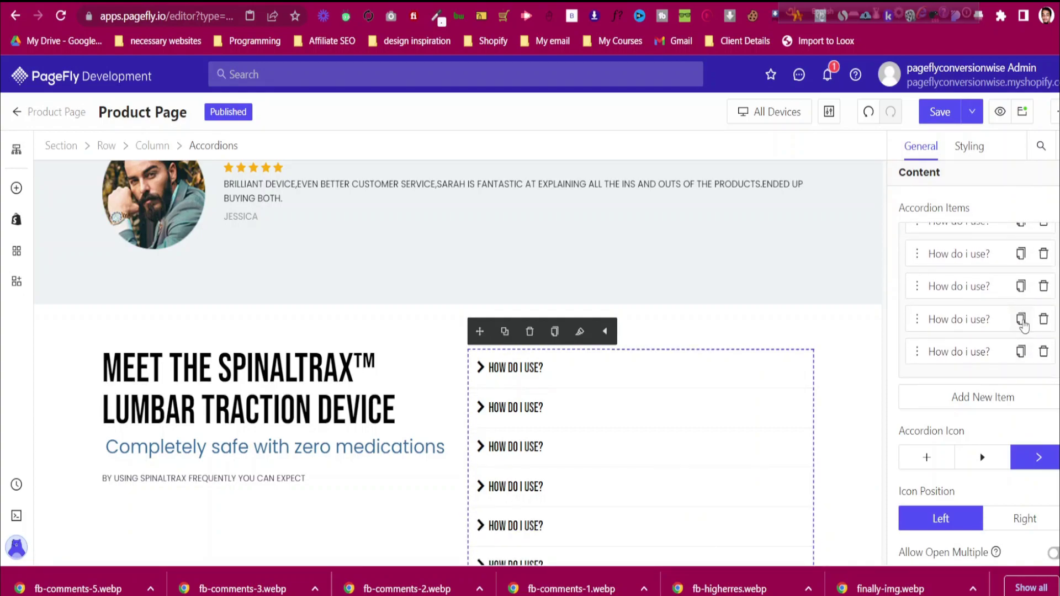
{"action": "scroll", "coordinate": [578, 471], "scroll_direction": "down", "scroll_amount": 3}
Examine the reference site's full FAQ section and the closing back pain banner that follows it
{"action": "left_click", "coordinate": [491, 1]}
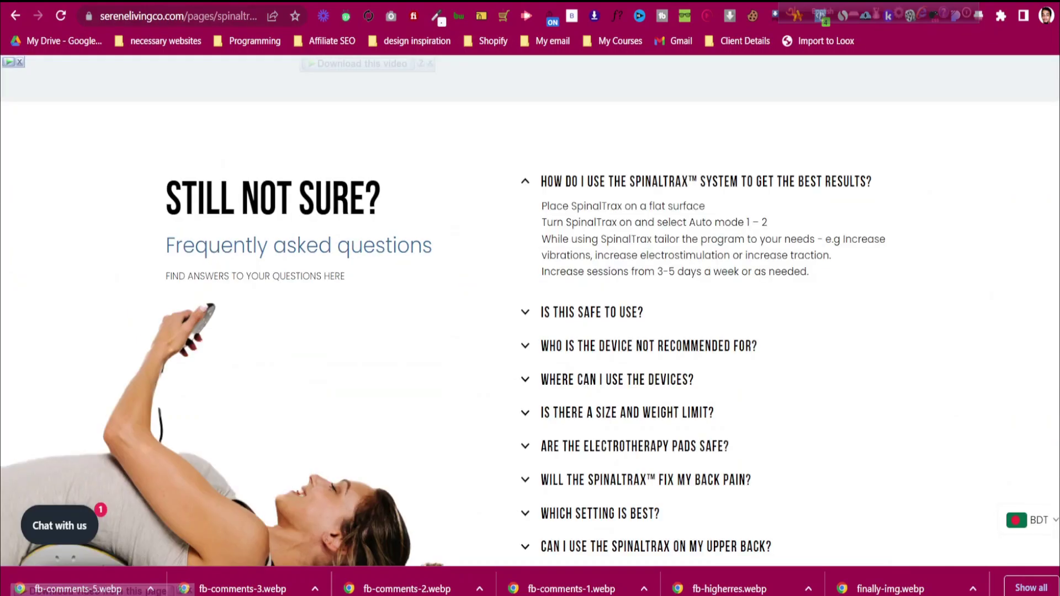
{"action": "scroll", "coordinate": [236, 411], "scroll_direction": "down", "scroll_amount": 1}
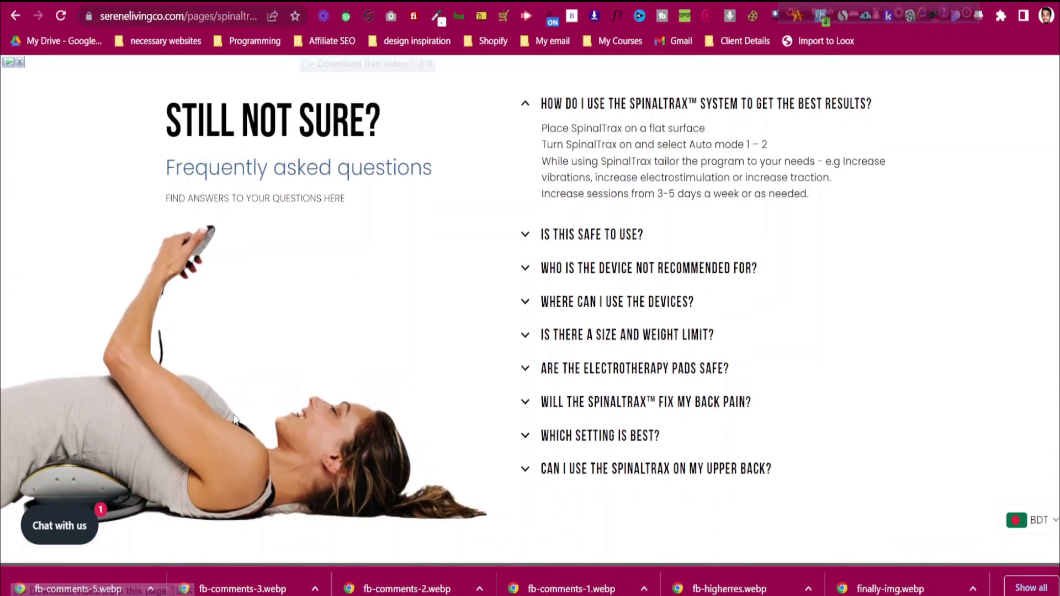
{"action": "scroll", "coordinate": [237, 420], "scroll_direction": "down", "scroll_amount": 1}
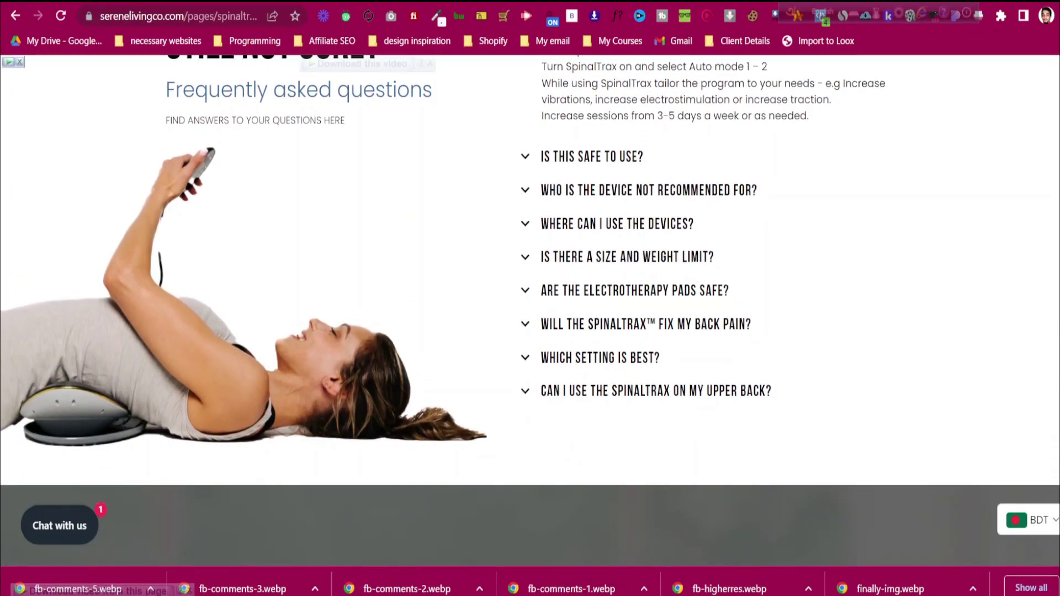
{"action": "scroll", "coordinate": [530, 310], "scroll_direction": "up", "scroll_amount": 20}
{"action": "scroll", "coordinate": [151, 378], "scroll_direction": "down", "scroll_amount": 1}
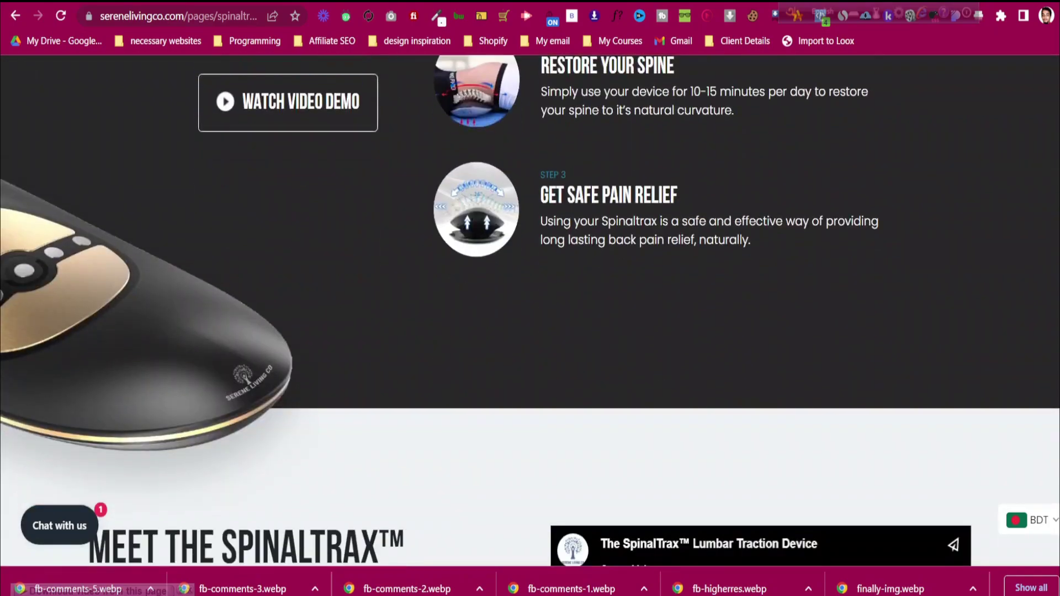
{"action": "scroll", "coordinate": [530, 310], "scroll_direction": "down", "scroll_amount": 20}
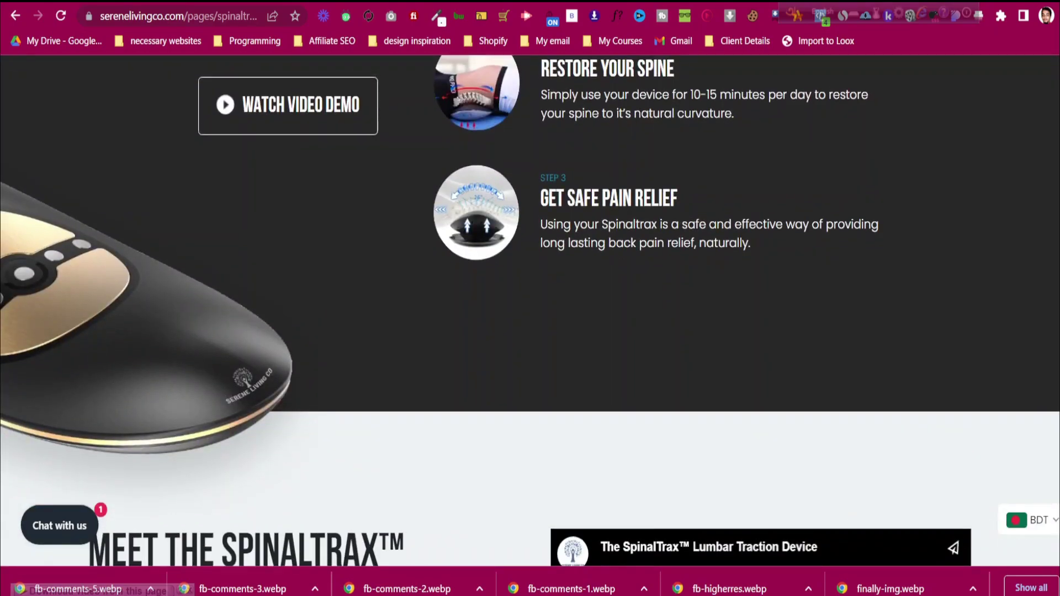
{"action": "scroll", "coordinate": [671, 440], "scroll_direction": "down", "scroll_amount": 4}
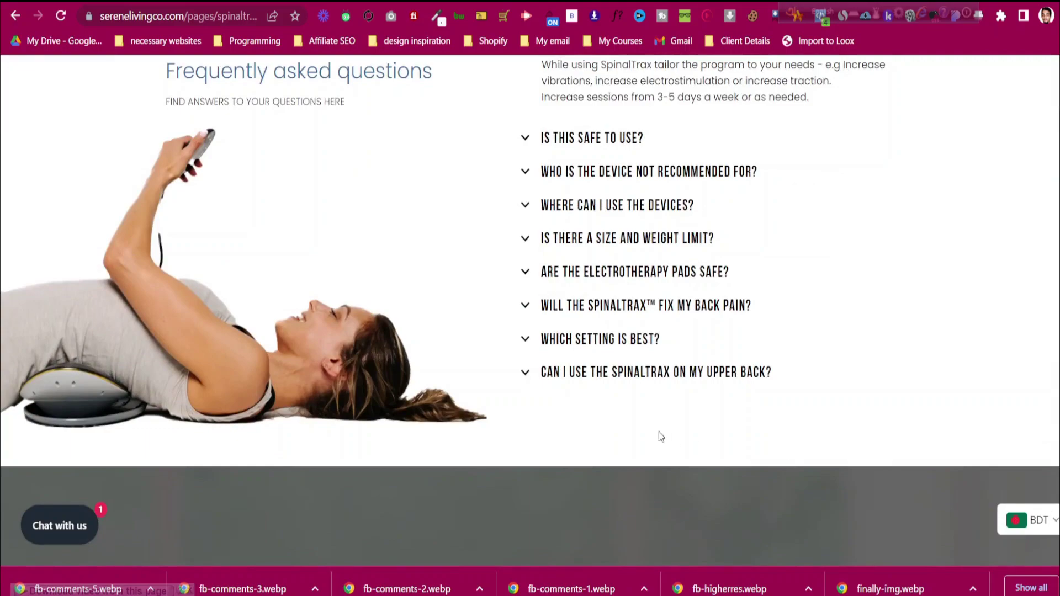
{"action": "scroll", "coordinate": [634, 410], "scroll_direction": "up", "scroll_amount": 3}
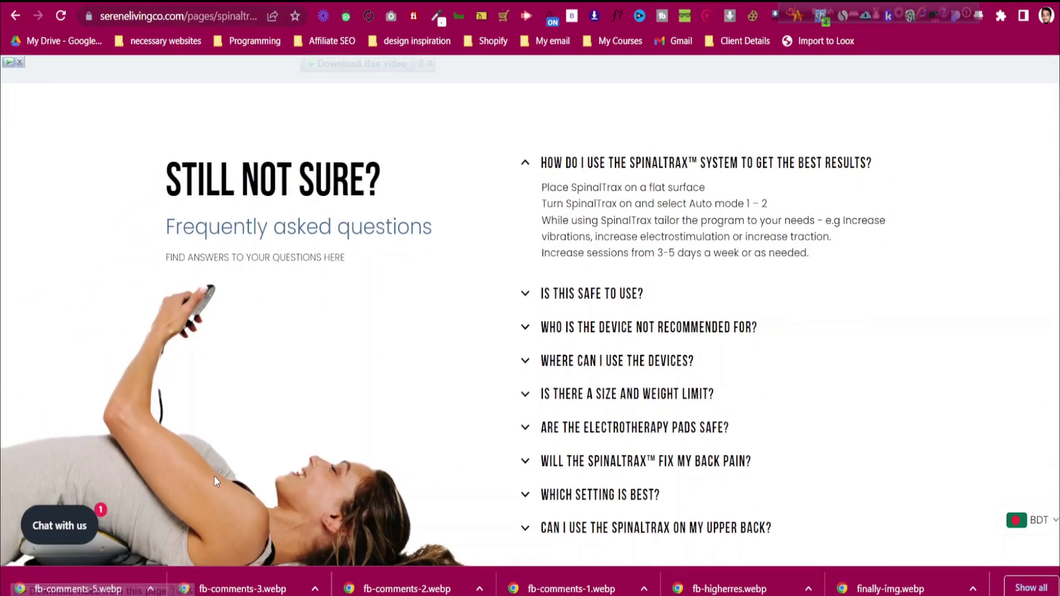
{"action": "scroll", "coordinate": [286, 513], "scroll_direction": "down", "scroll_amount": 10}
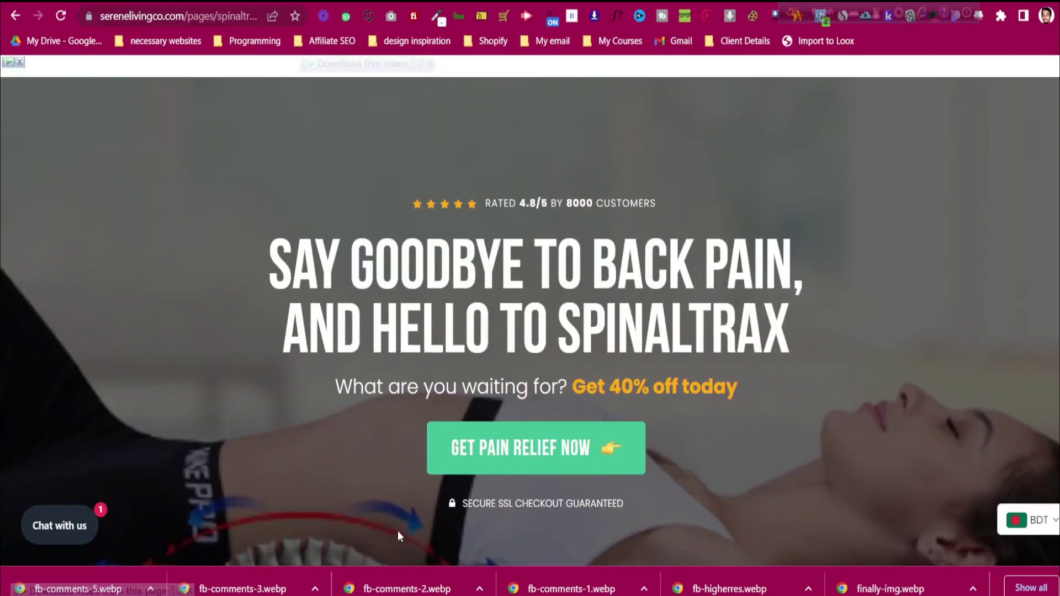
{"action": "scroll", "coordinate": [397, 530], "scroll_direction": "down", "scroll_amount": 3}
{"action": "scroll", "coordinate": [406, 521], "scroll_direction": "up", "scroll_amount": 3}
Switch to the PageFly editor and review the sections already built on the product page
{"action": "left_click", "coordinate": [463, 1]}
{"action": "scroll", "coordinate": [484, 478], "scroll_direction": "up", "scroll_amount": 12}
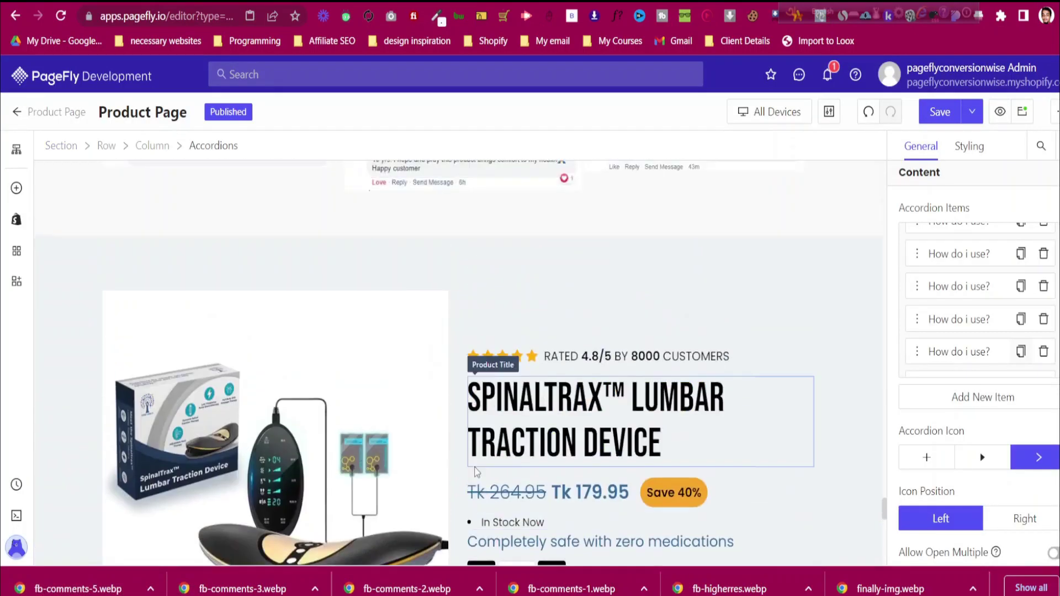
{"action": "scroll", "coordinate": [477, 471], "scroll_direction": "down", "scroll_amount": 10}
{"action": "scroll", "coordinate": [477, 471], "scroll_direction": "up", "scroll_amount": 5}
{"action": "scroll", "coordinate": [476, 472], "scroll_direction": "up", "scroll_amount": 4}
{"action": "scroll", "coordinate": [386, 431], "scroll_direction": "down", "scroll_amount": 8}
{"action": "scroll", "coordinate": [196, 381], "scroll_direction": "up", "scroll_amount": 2}
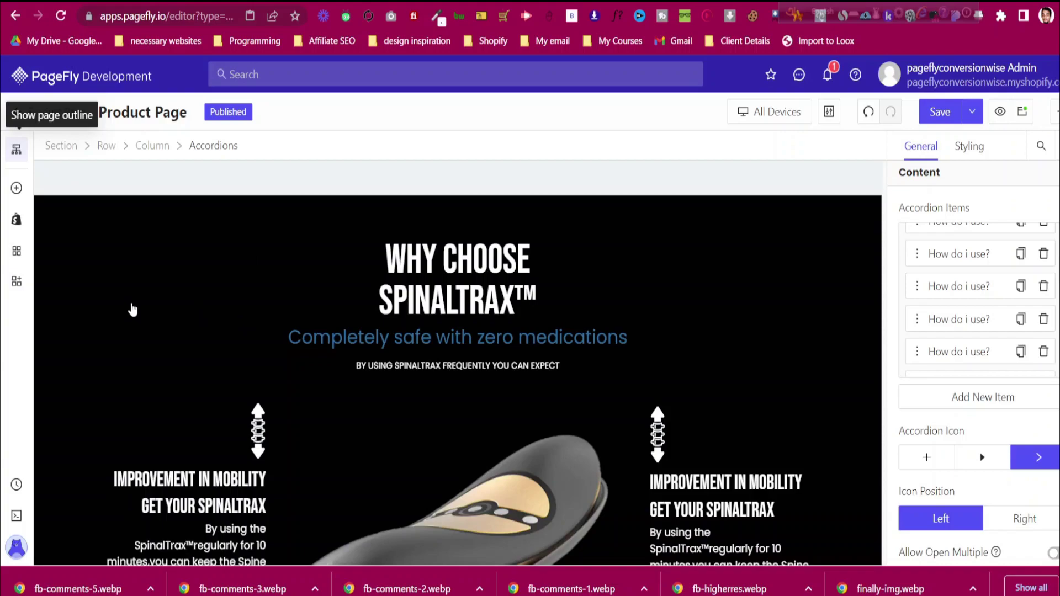
Open the page outline and collapse the expanded sections so only top-level sections are listed
{"action": "left_click", "coordinate": [19, 155]}
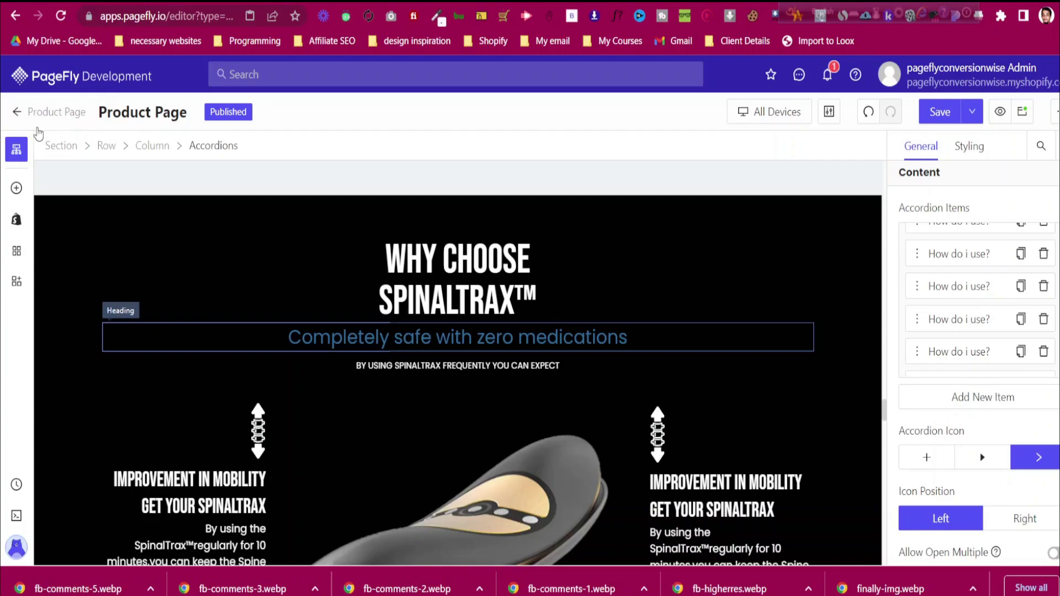
{"action": "scroll", "coordinate": [62, 242], "scroll_direction": "down", "scroll_amount": 5}
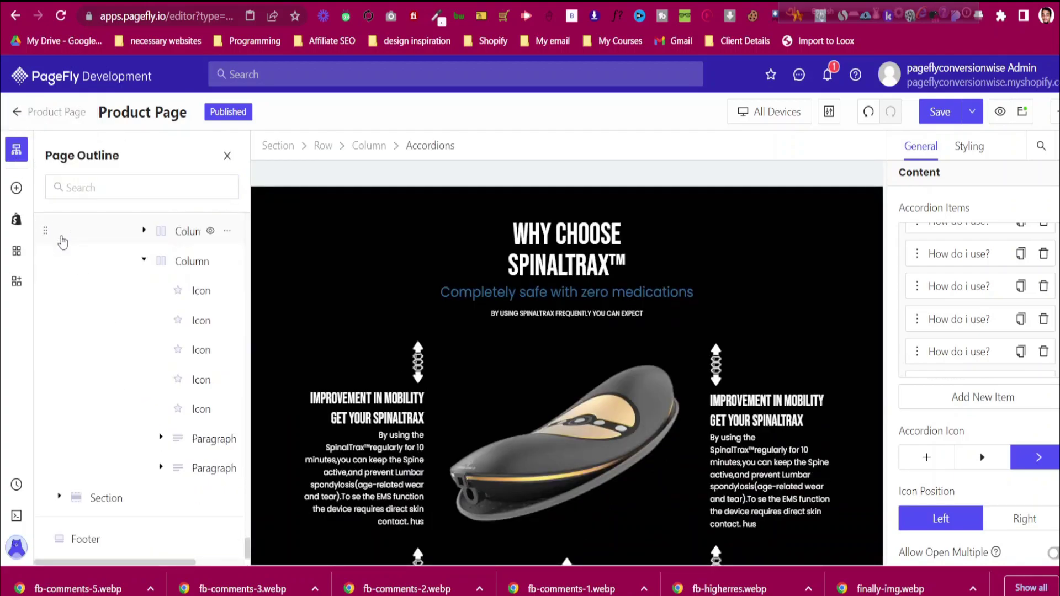
{"action": "scroll", "coordinate": [70, 315], "scroll_direction": "up", "scroll_amount": 10}
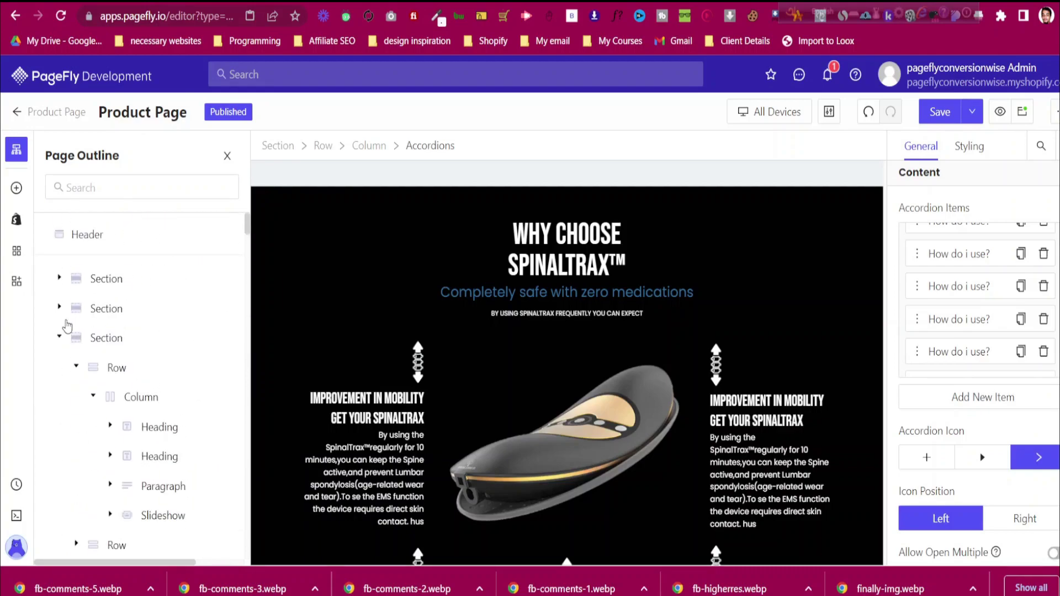
{"action": "left_click", "coordinate": [60, 338]}
{"action": "left_click", "coordinate": [60, 367]}
{"action": "left_click", "coordinate": [60, 397]}
{"action": "left_click", "coordinate": [60, 427]}
{"action": "left_click", "coordinate": [59, 457]}
{"action": "left_click", "coordinate": [59, 486]}
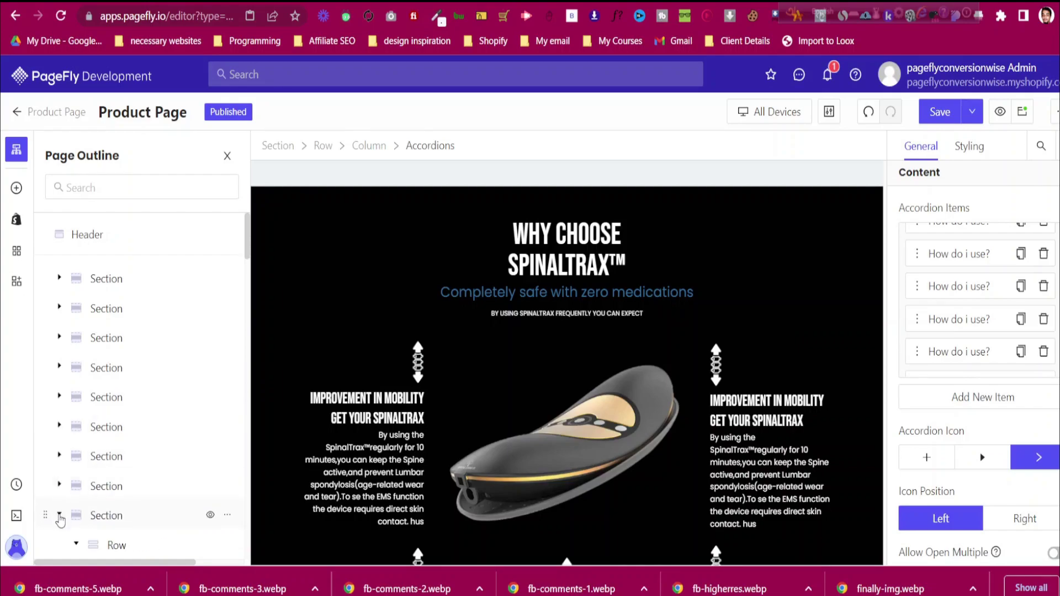
{"action": "scroll", "coordinate": [62, 517], "scroll_direction": "down", "scroll_amount": 2}
{"action": "left_click", "coordinate": [60, 389]}
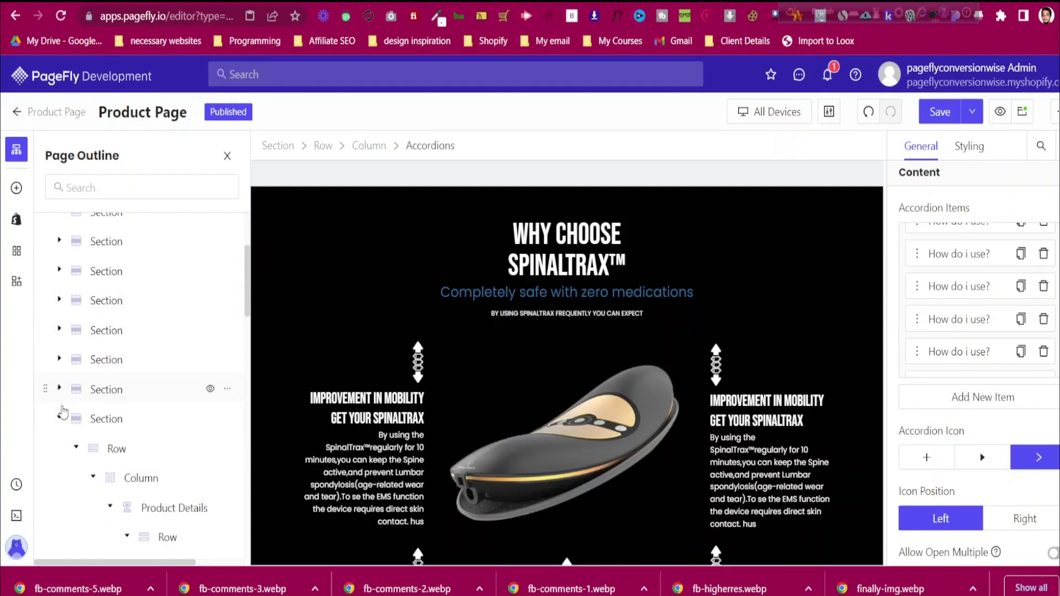
{"action": "left_click", "coordinate": [59, 419]}
{"action": "scroll", "coordinate": [93, 456], "scroll_direction": "up", "scroll_amount": 3}
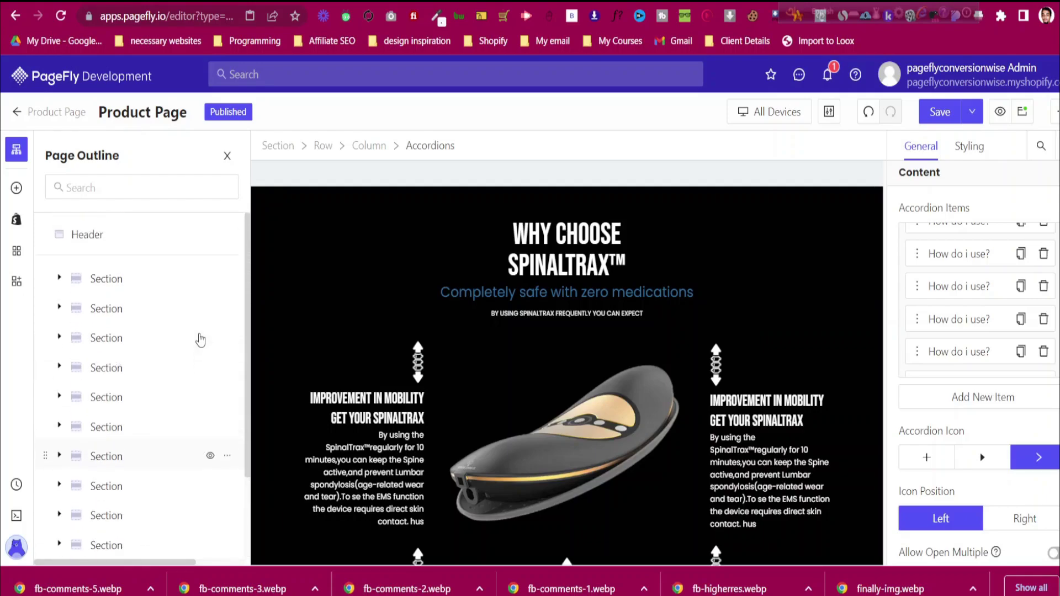
Rename the first section of the page, the "Say Goodbye to Back Pain" hero, as "1st Hero Section"
{"action": "left_click", "coordinate": [142, 293]}
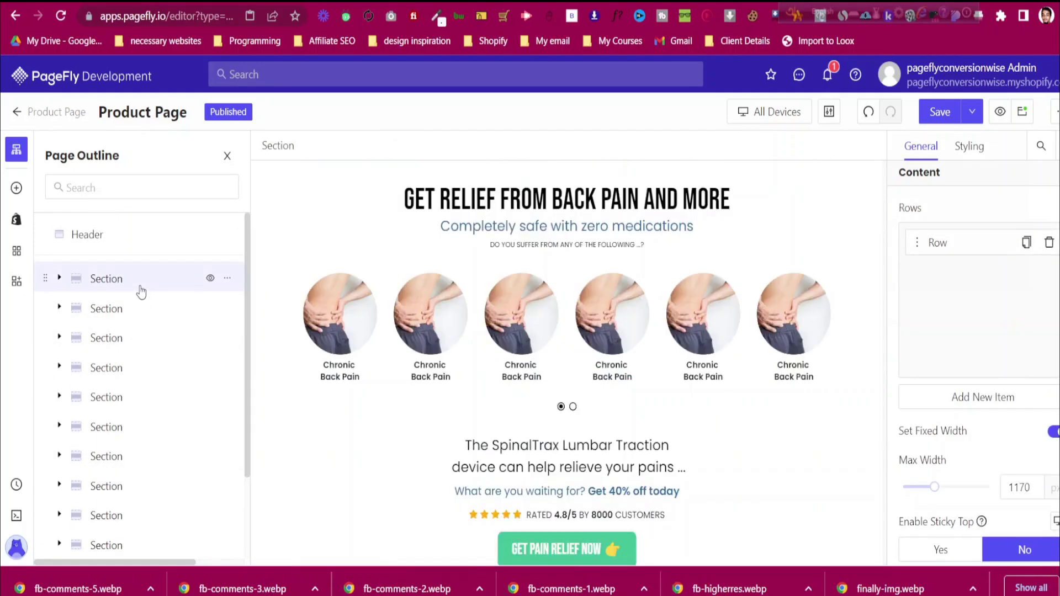
{"action": "scroll", "coordinate": [998, 469], "scroll_direction": "down", "scroll_amount": 4}
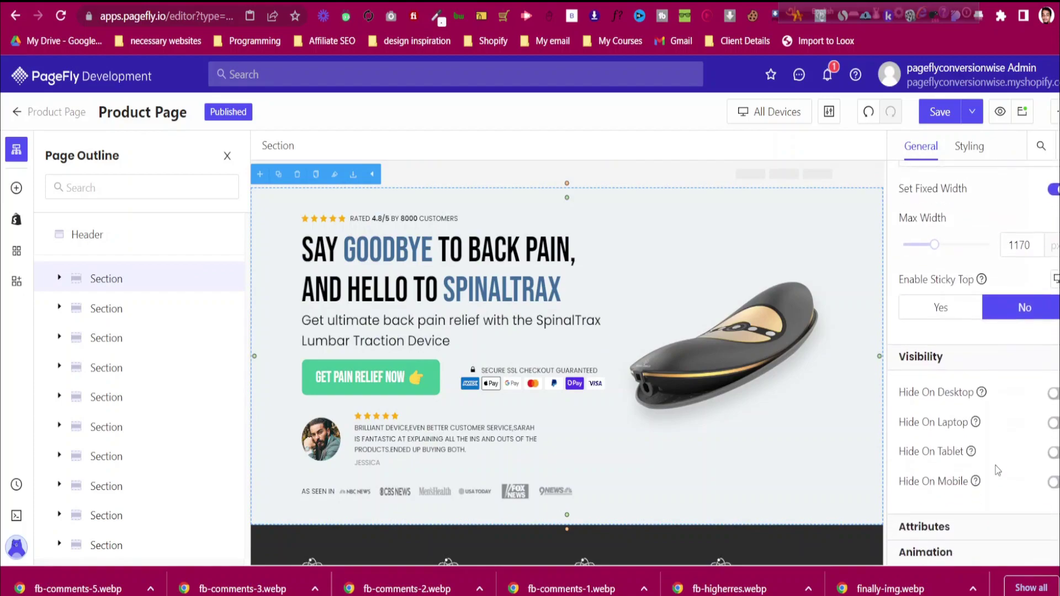
{"action": "left_click", "coordinate": [961, 530]}
{"action": "scroll", "coordinate": [962, 529], "scroll_direction": "down", "scroll_amount": 3}
{"action": "left_click", "coordinate": [989, 515]}
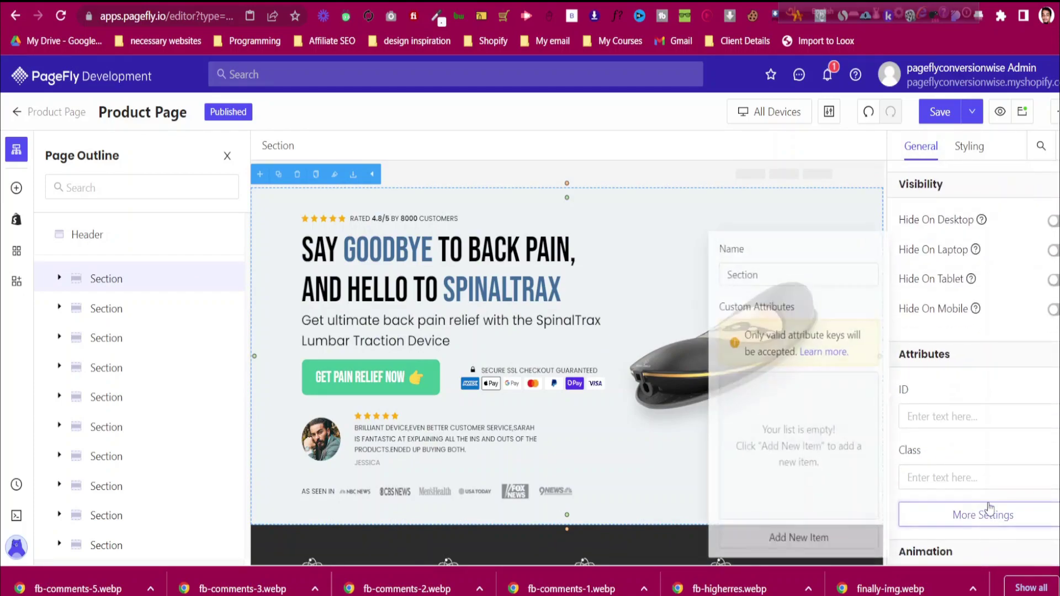
{"action": "left_click", "coordinate": [784, 276]}
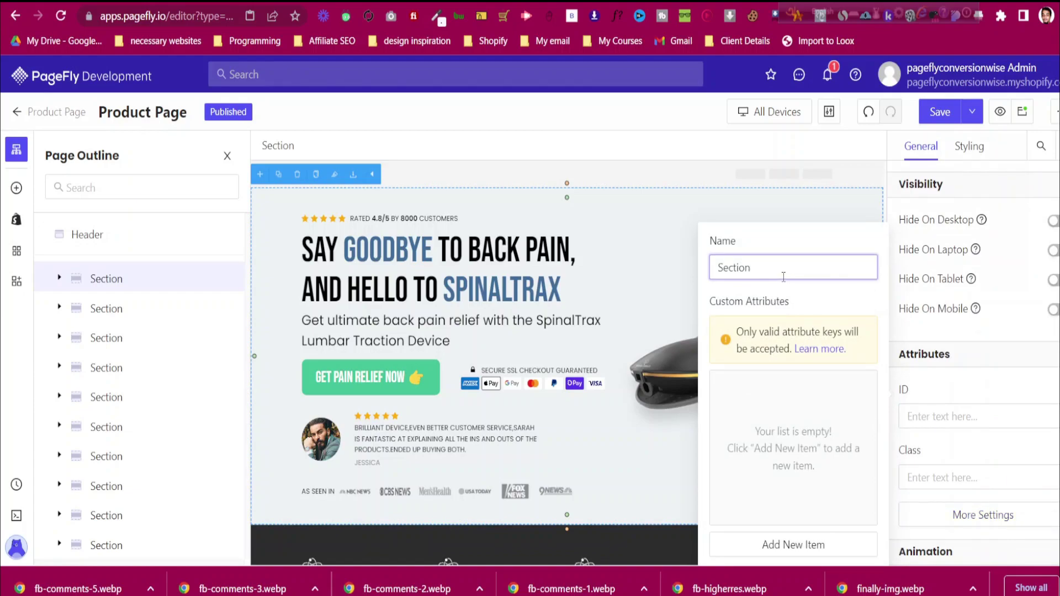
{"action": "key", "text": "ctrl+a"}
{"action": "key", "text": "BackSpace"}
{"action": "type", "text": "1st Hero Section"}
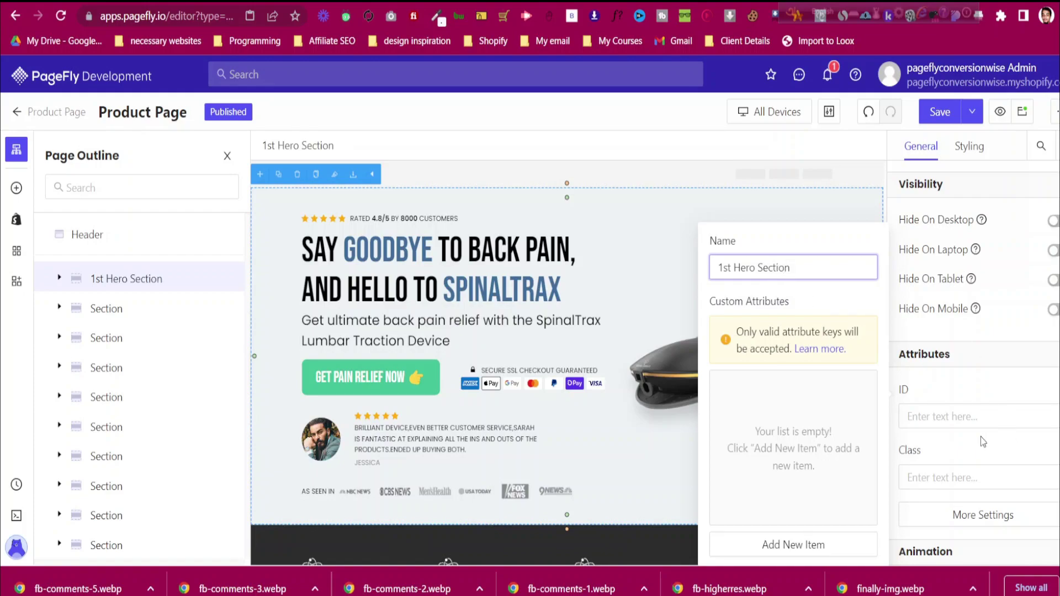
{"action": "left_click", "coordinate": [988, 516]}
Review the built sections down to the black "Why Choose SpinalTrax" section and compare it with the reference site's closing banner
{"action": "scroll", "coordinate": [528, 354], "scroll_direction": "down", "scroll_amount": 3}
{"action": "scroll", "coordinate": [528, 347], "scroll_direction": "down", "scroll_amount": 1}
{"action": "scroll", "coordinate": [408, 334], "scroll_direction": "down", "scroll_amount": 2}
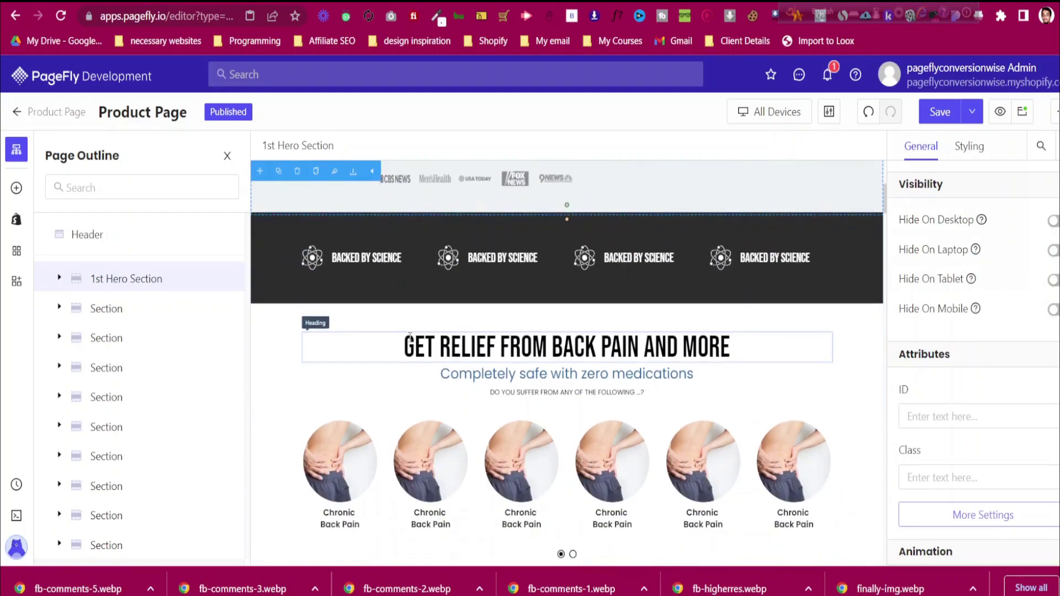
{"action": "scroll", "coordinate": [409, 337], "scroll_direction": "down", "scroll_amount": 2}
{"action": "scroll", "coordinate": [400, 338], "scroll_direction": "down", "scroll_amount": 4}
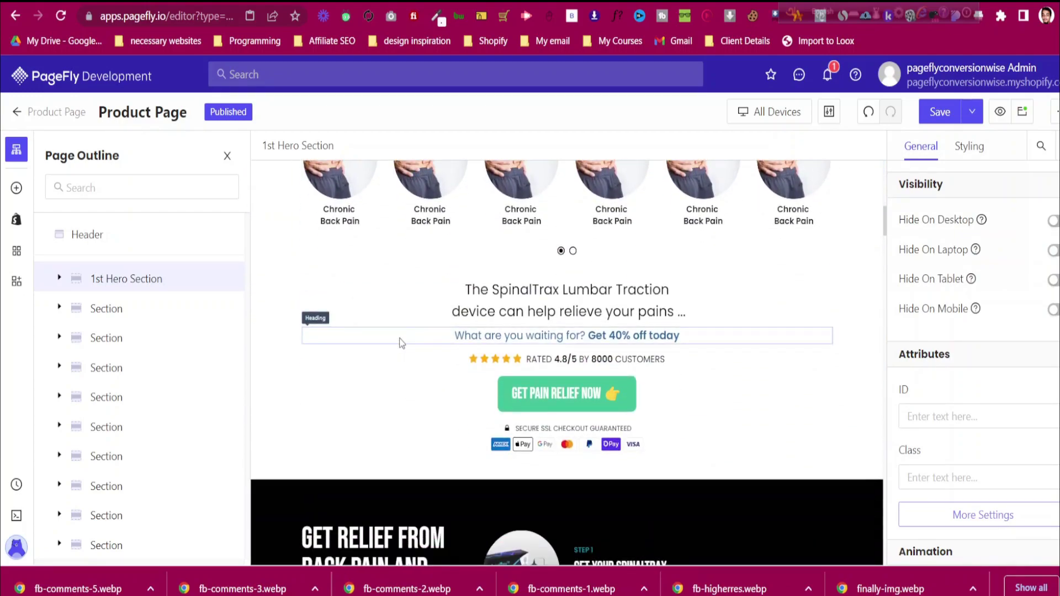
{"action": "scroll", "coordinate": [402, 342], "scroll_direction": "down", "scroll_amount": 15}
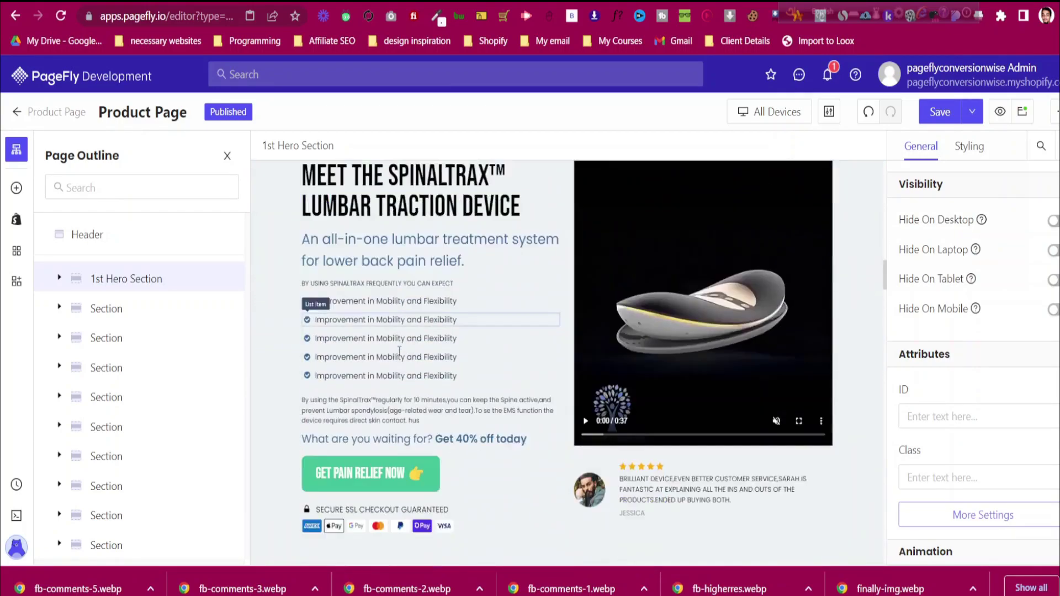
{"action": "scroll", "coordinate": [400, 352], "scroll_direction": "down", "scroll_amount": 20}
{"action": "scroll", "coordinate": [401, 359], "scroll_direction": "down", "scroll_amount": 8}
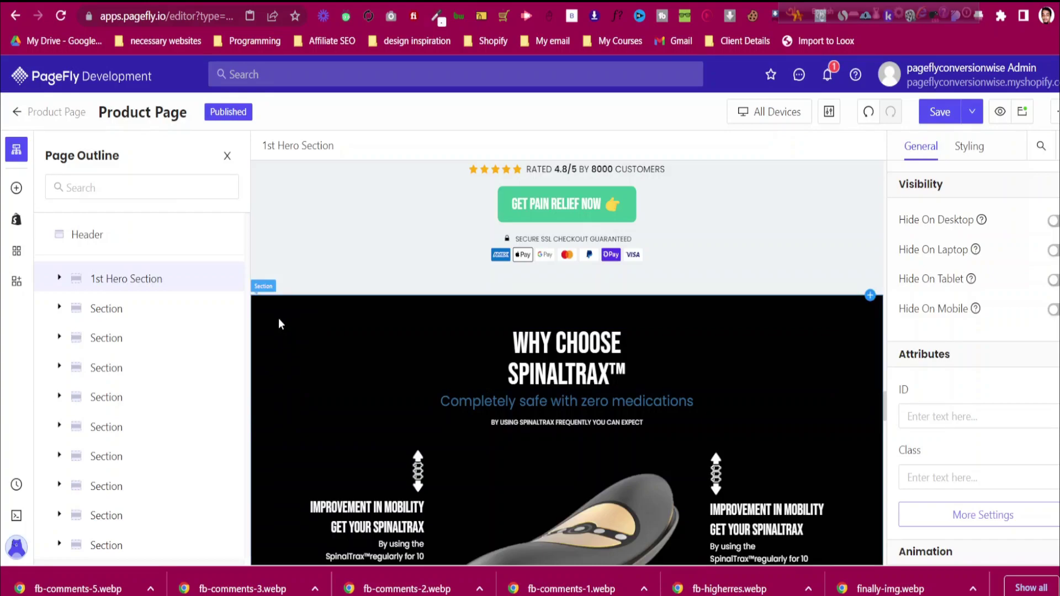
{"action": "left_click", "coordinate": [420, 2]}
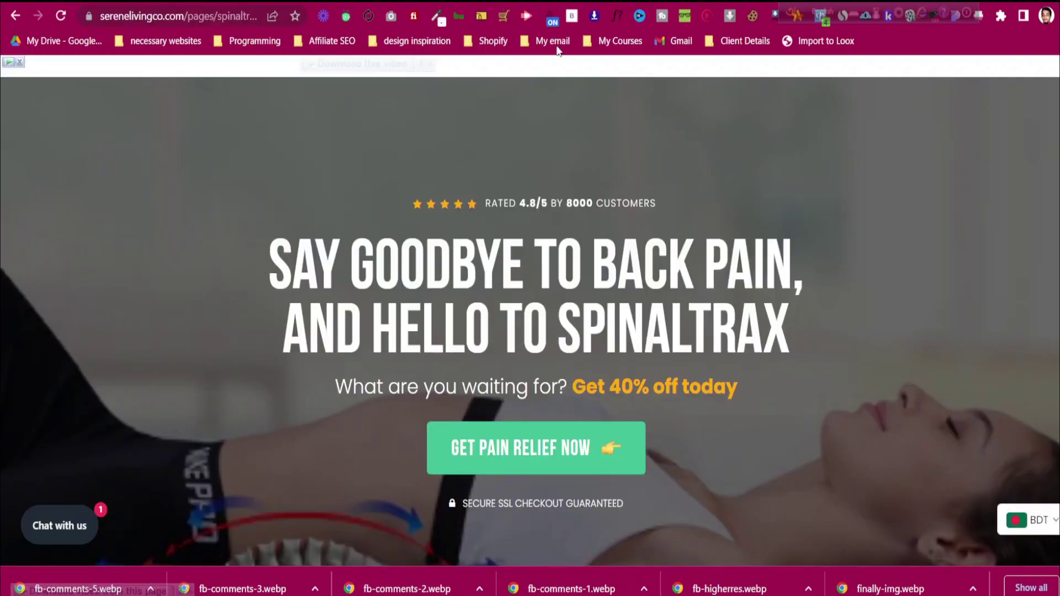
{"action": "left_click", "coordinate": [353, 1]}
{"action": "left_click", "coordinate": [420, 2]}
{"action": "left_click", "coordinate": [353, 2]}
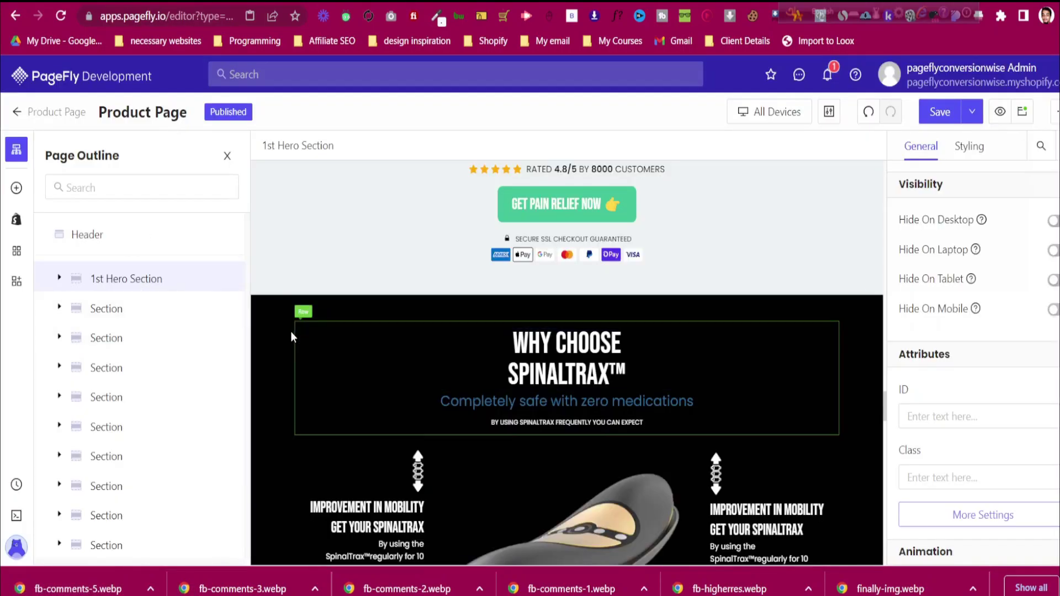
Rename the "Why Choose SpinalTrax" section as "Section with black background"
{"action": "left_click", "coordinate": [284, 316]}
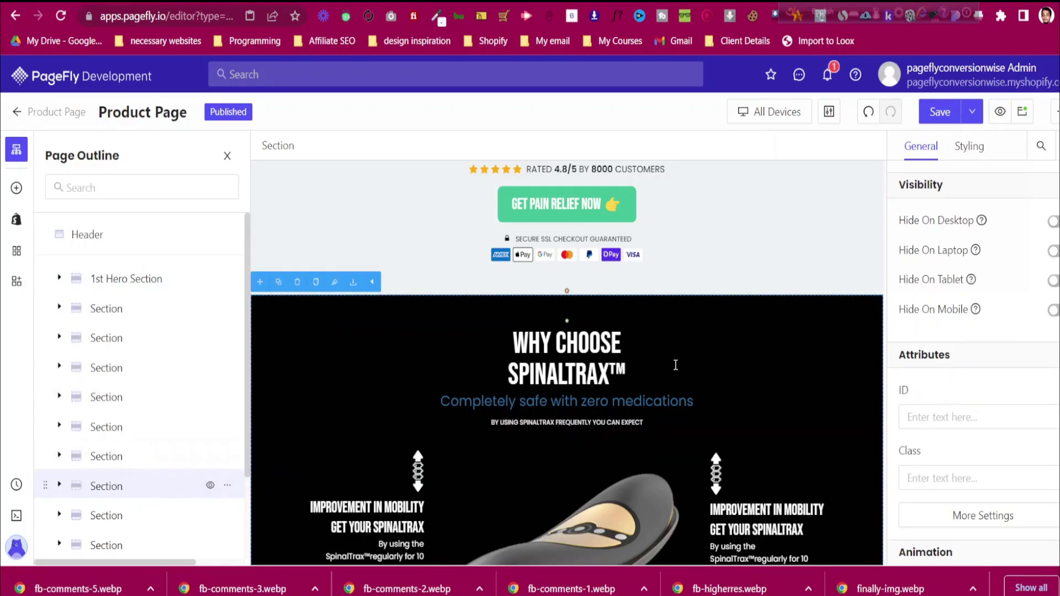
{"action": "left_click", "coordinate": [965, 157]}
{"action": "scroll", "coordinate": [978, 386], "scroll_direction": "down", "scroll_amount": 6}
{"action": "scroll", "coordinate": [983, 414], "scroll_direction": "up", "scroll_amount": 3}
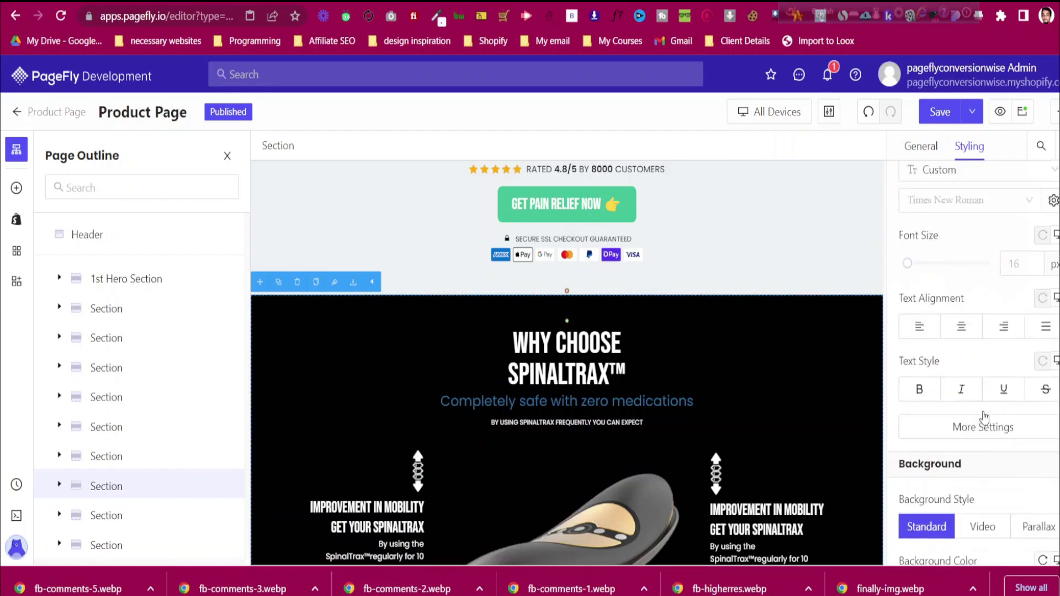
{"action": "left_click", "coordinate": [921, 146]}
{"action": "left_click", "coordinate": [967, 516]}
{"action": "left_click", "coordinate": [783, 265]}
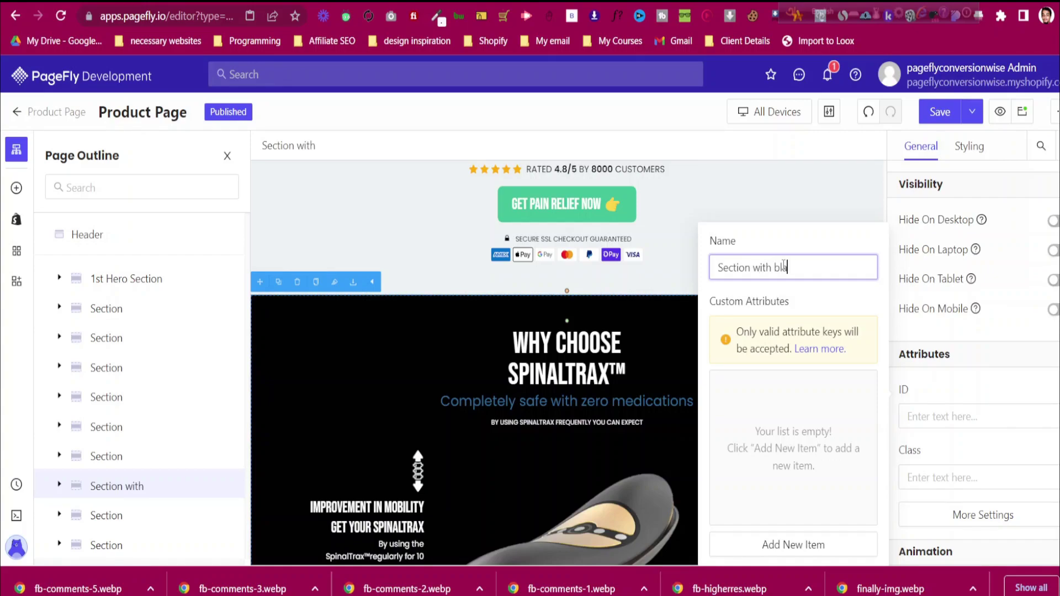
{"action": "key", "text": "BackSpace"}
{"action": "key", "text": "BackSpace"}
{"action": "key", "text": "BackSpace"}
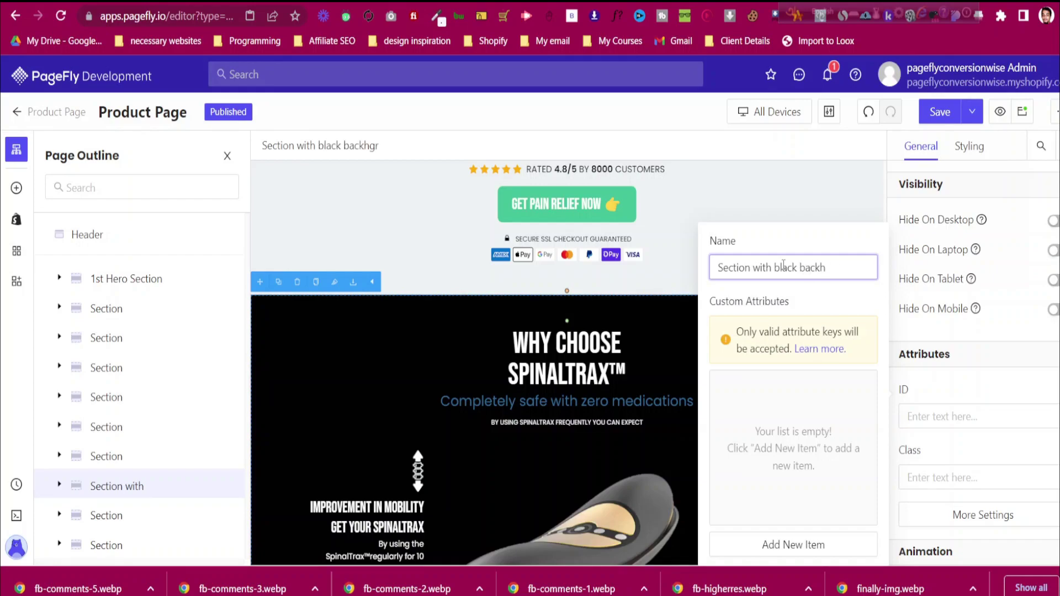
{"action": "type", "text": "ground"}
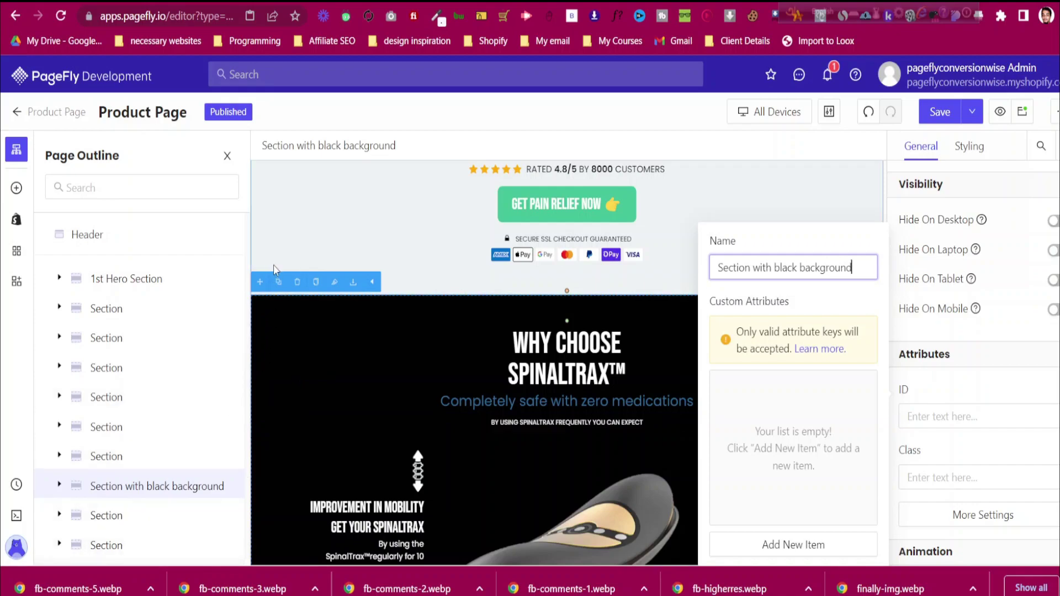
Duplicate the "Section with black background" and move the copy to the end of the page, just above the footer
{"action": "scroll", "coordinate": [282, 285], "scroll_direction": "down", "scroll_amount": 1}
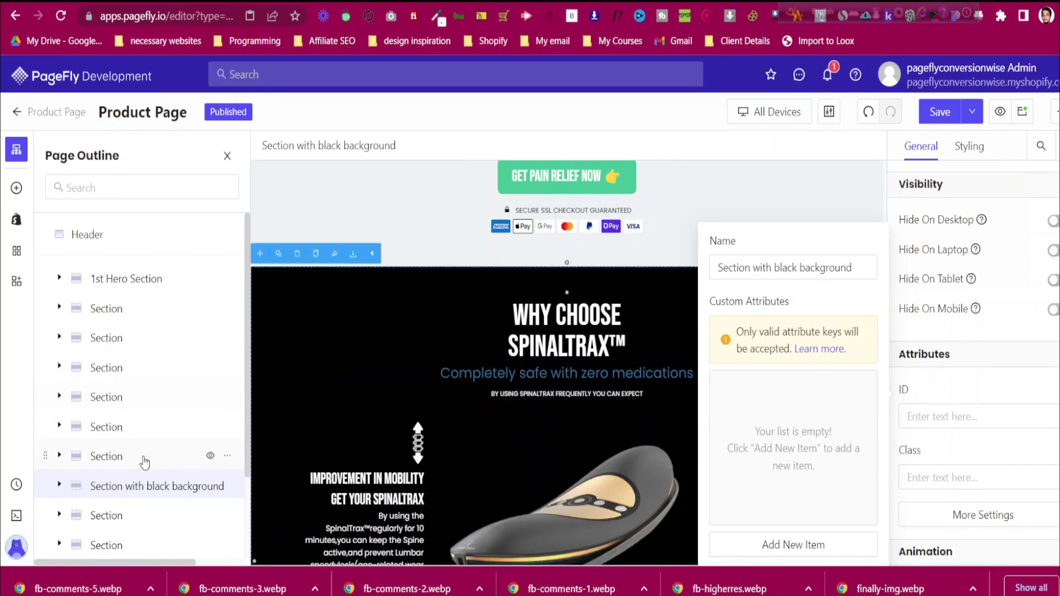
{"action": "scroll", "coordinate": [359, 370], "scroll_direction": "down", "scroll_amount": 3}
{"action": "scroll", "coordinate": [183, 475], "scroll_direction": "down", "scroll_amount": 3}
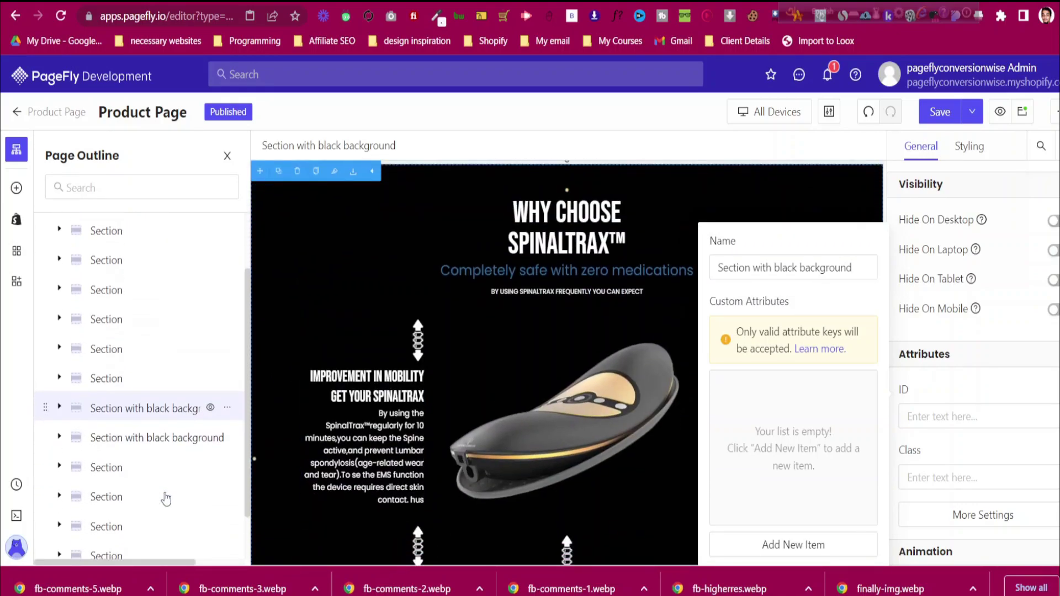
{"action": "left_click", "coordinate": [119, 441]}
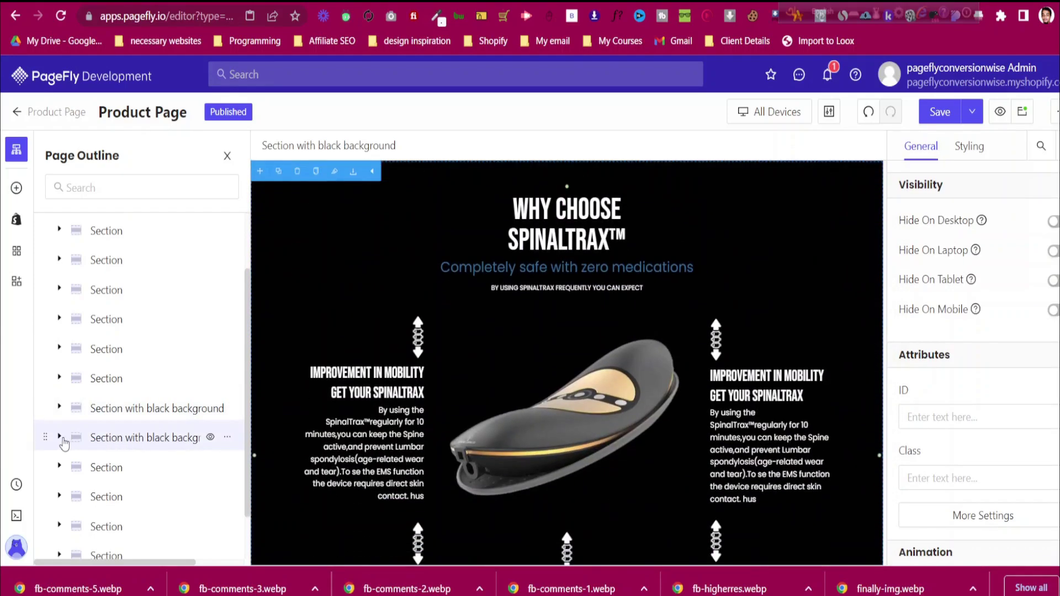
{"action": "left_click_drag", "start_coordinate": [43, 434], "coordinate": [71, 517]}
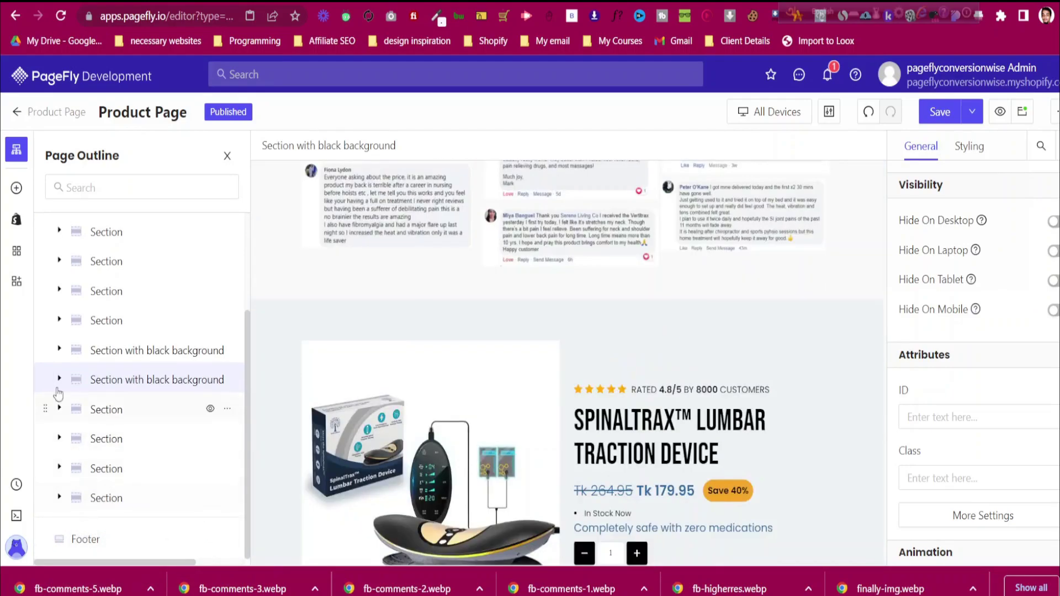
{"action": "left_click_drag", "start_coordinate": [46, 379], "coordinate": [55, 519]}
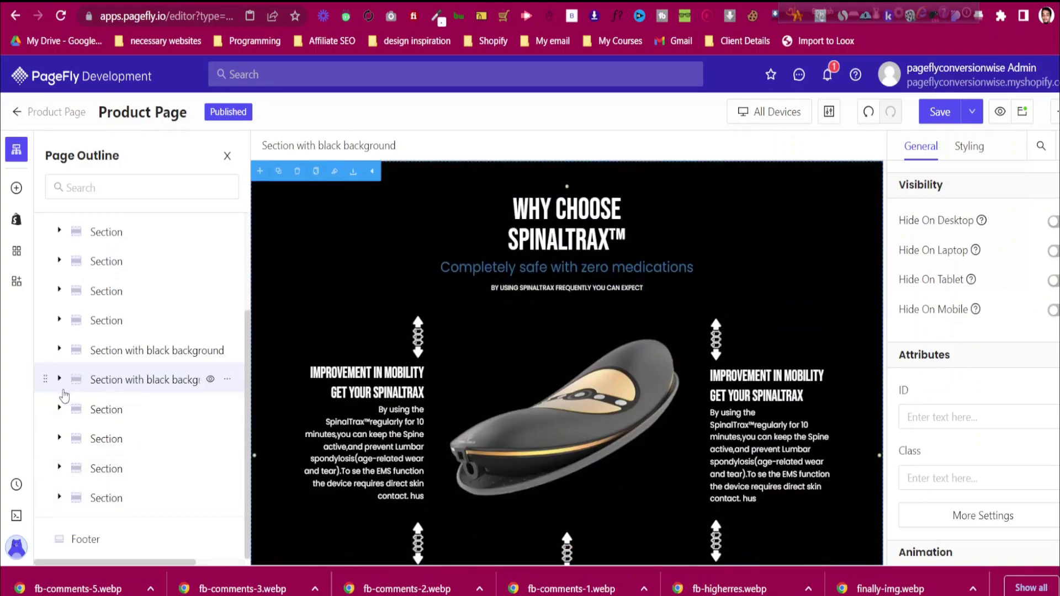
{"action": "left_click_drag", "start_coordinate": [46, 375], "coordinate": [64, 491]}
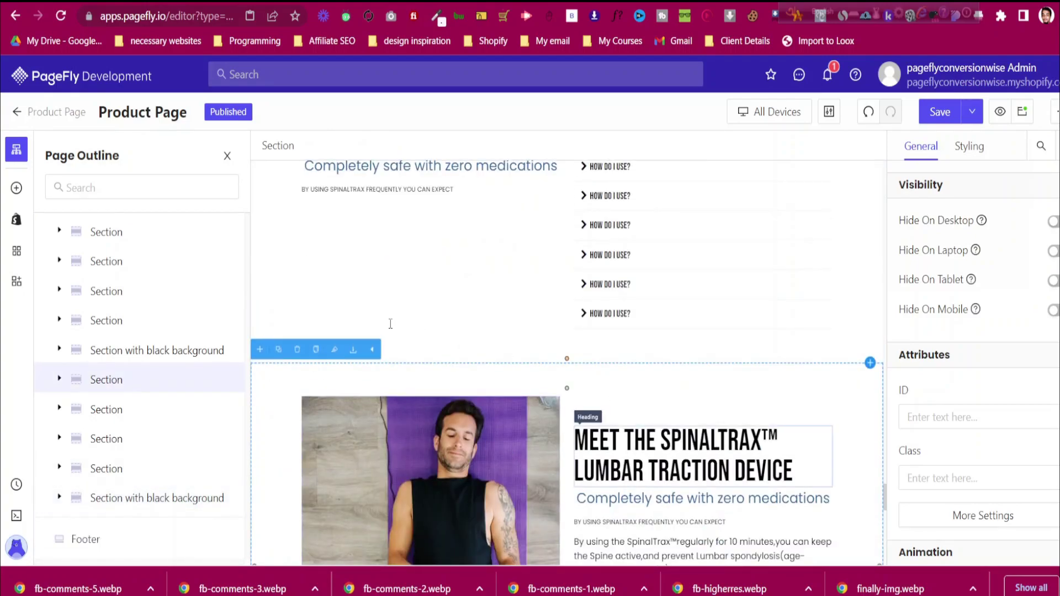
Move the customer comments section and the FAQ accordion section down to just above the closing black-background section
{"action": "left_click_drag", "start_coordinate": [45, 379], "coordinate": [52, 500]}
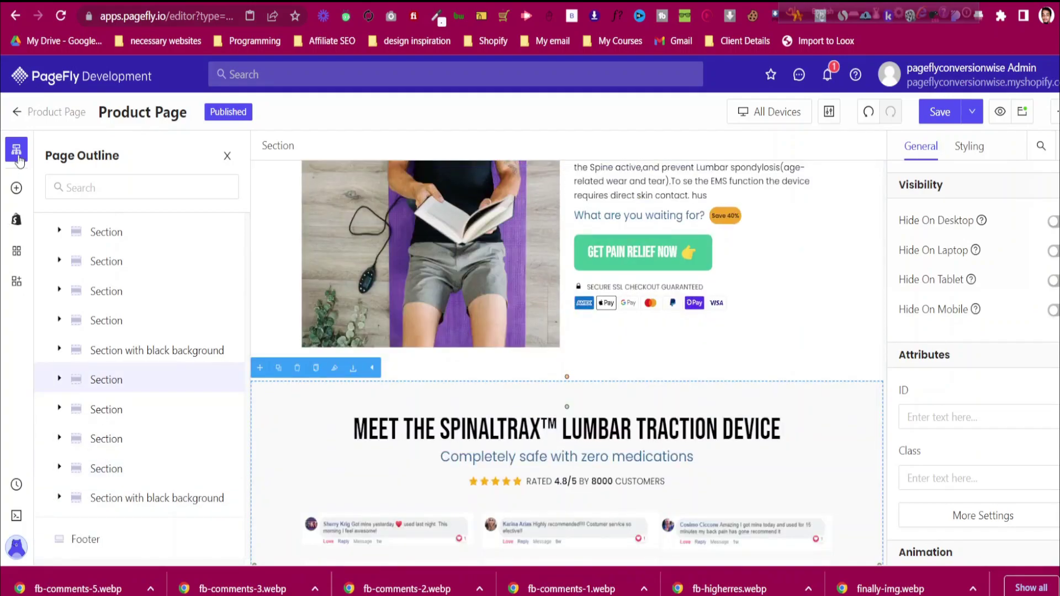
{"action": "left_click", "coordinate": [17, 154]}
{"action": "scroll", "coordinate": [392, 376], "scroll_direction": "down", "scroll_amount": 20}
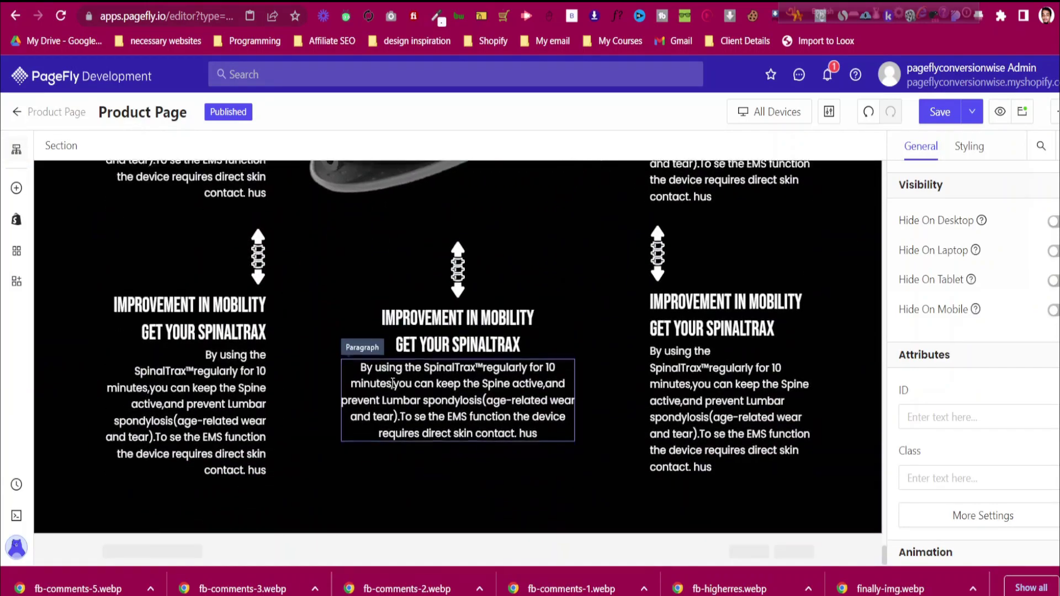
{"action": "scroll", "coordinate": [392, 383], "scroll_direction": "up", "scroll_amount": 20}
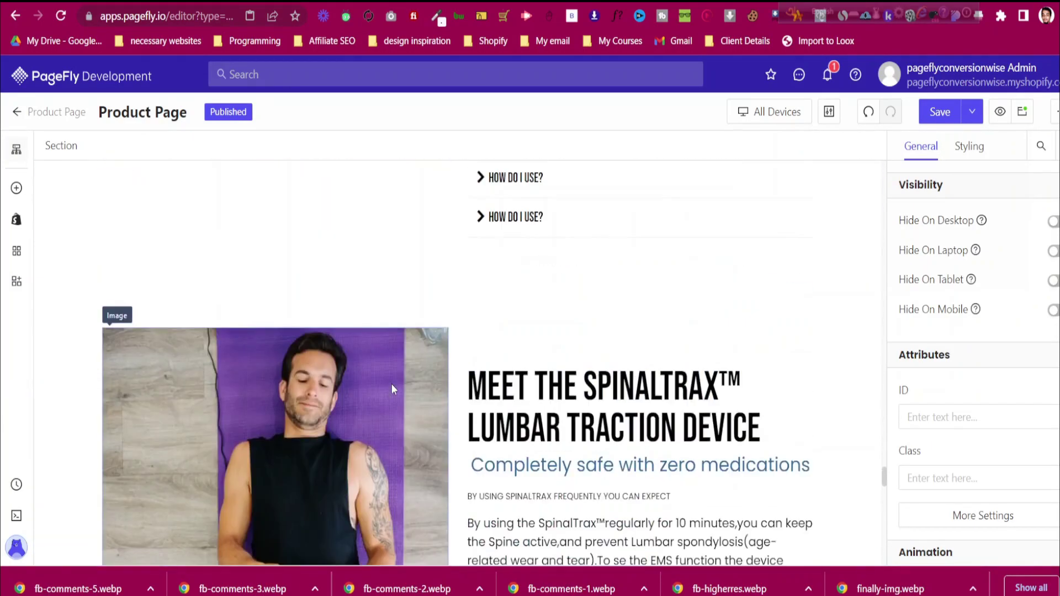
{"action": "scroll", "coordinate": [392, 390], "scroll_direction": "up", "scroll_amount": 7}
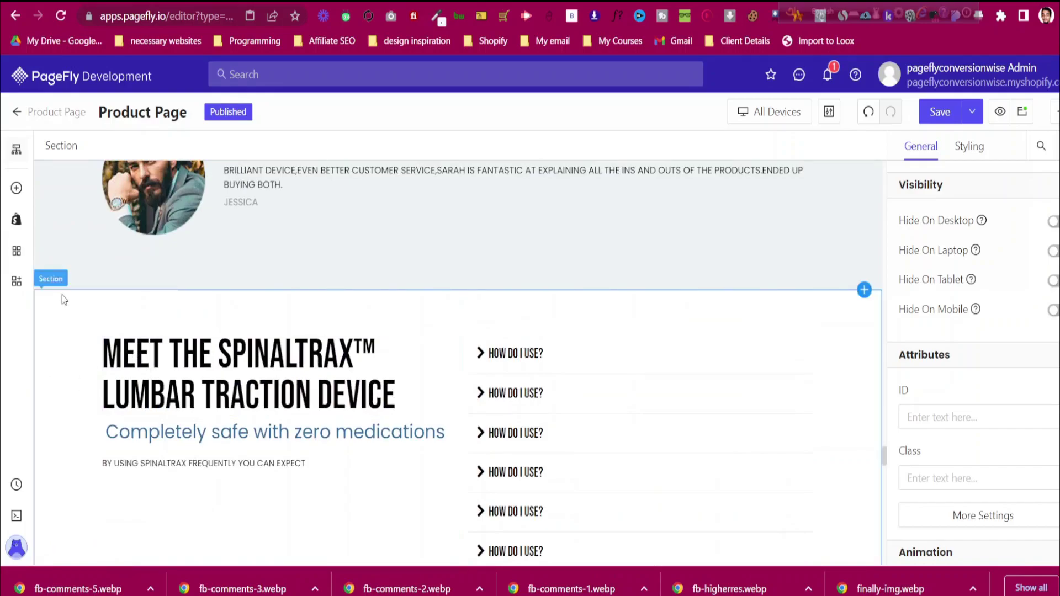
{"action": "left_click", "coordinate": [64, 300]}
{"action": "left_click_drag", "start_coordinate": [48, 271], "coordinate": [406, 504]}
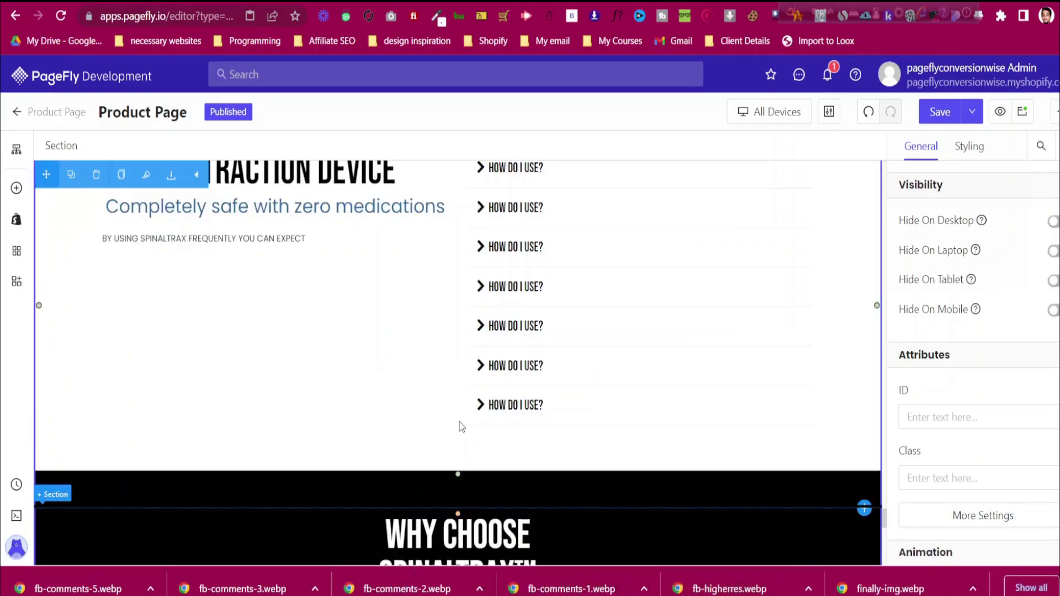
Move the product purchase section down to directly above the FAQ section, checking the section order against the reference site
{"action": "scroll", "coordinate": [518, 410], "scroll_direction": "up", "scroll_amount": 8}
{"action": "scroll", "coordinate": [518, 409], "scroll_direction": "up", "scroll_amount": 10}
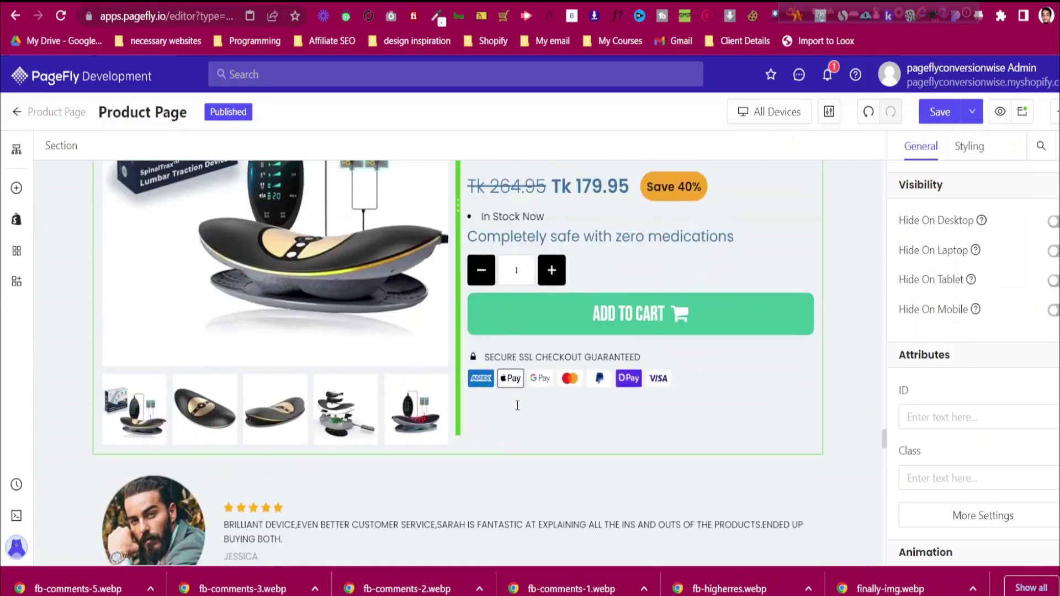
{"action": "scroll", "coordinate": [518, 406], "scroll_direction": "up", "scroll_amount": 4}
{"action": "scroll", "coordinate": [517, 405], "scroll_direction": "down", "scroll_amount": 7}
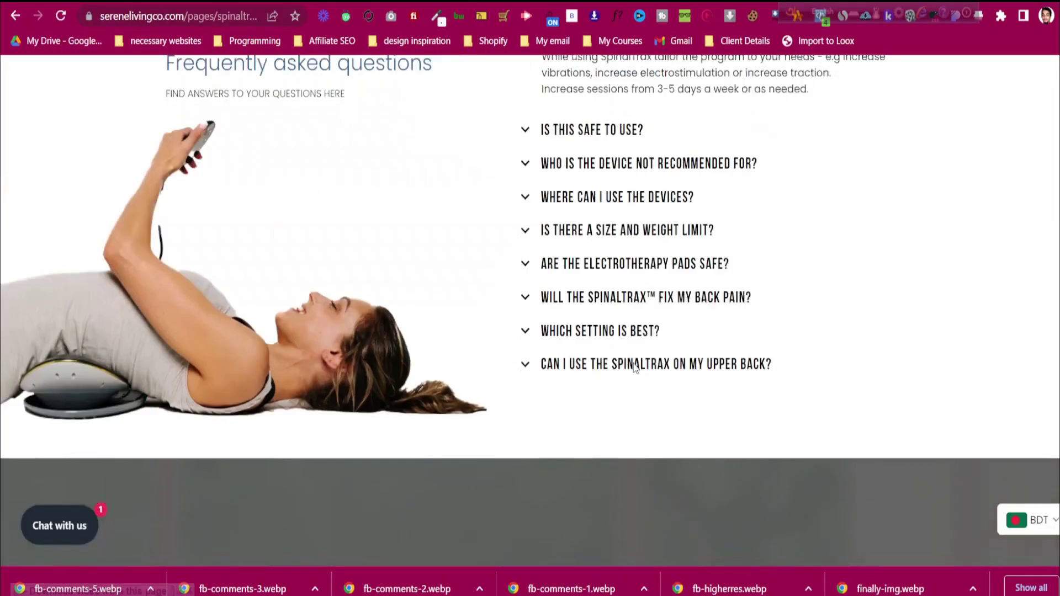
{"action": "scroll", "coordinate": [635, 369], "scroll_direction": "up", "scroll_amount": 15}
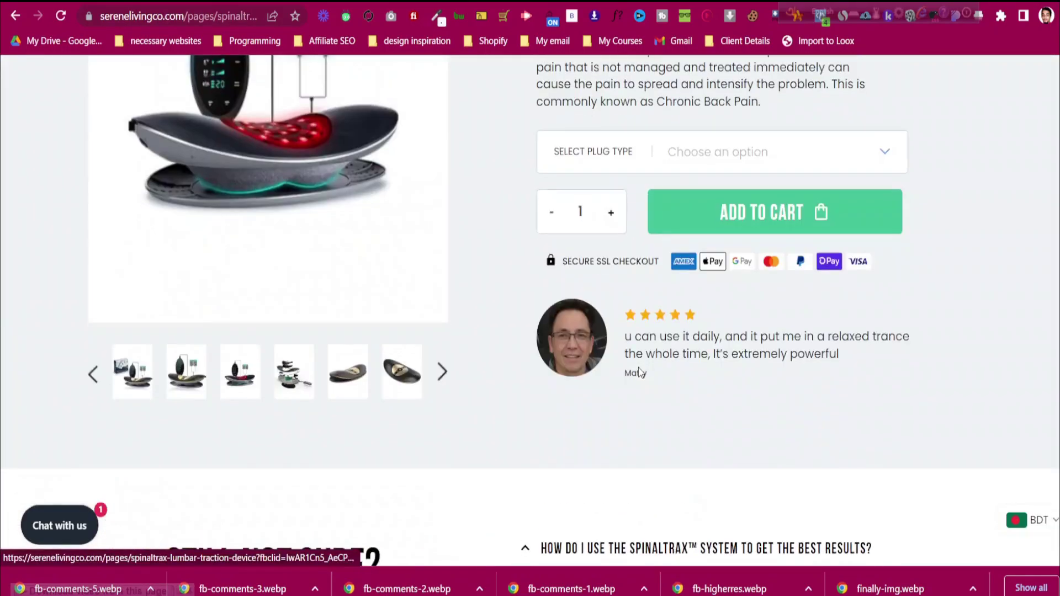
{"action": "scroll", "coordinate": [525, 309], "scroll_direction": "down", "scroll_amount": 10}
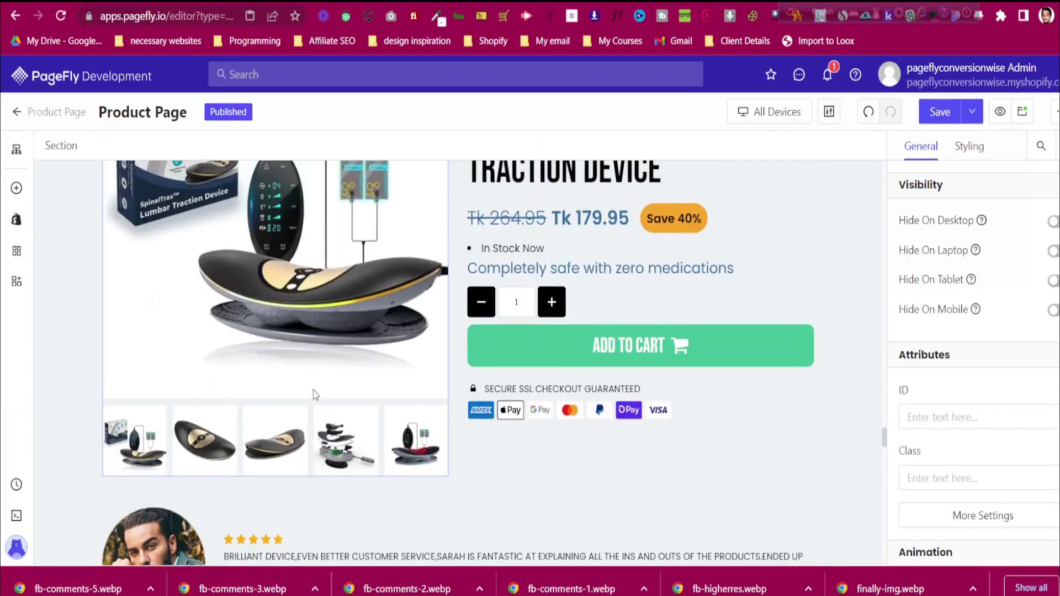
{"action": "scroll", "coordinate": [314, 390], "scroll_direction": "up", "scroll_amount": 5}
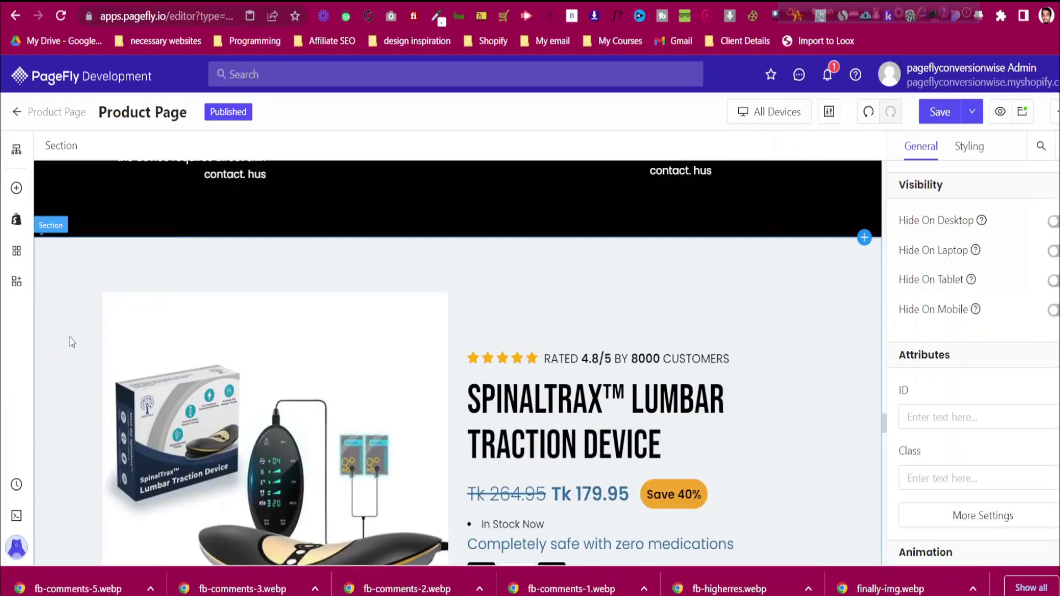
{"action": "left_click_drag", "start_coordinate": [44, 206], "coordinate": [519, 358]}
{"action": "scroll", "coordinate": [521, 358], "scroll_direction": "up", "scroll_amount": 18}
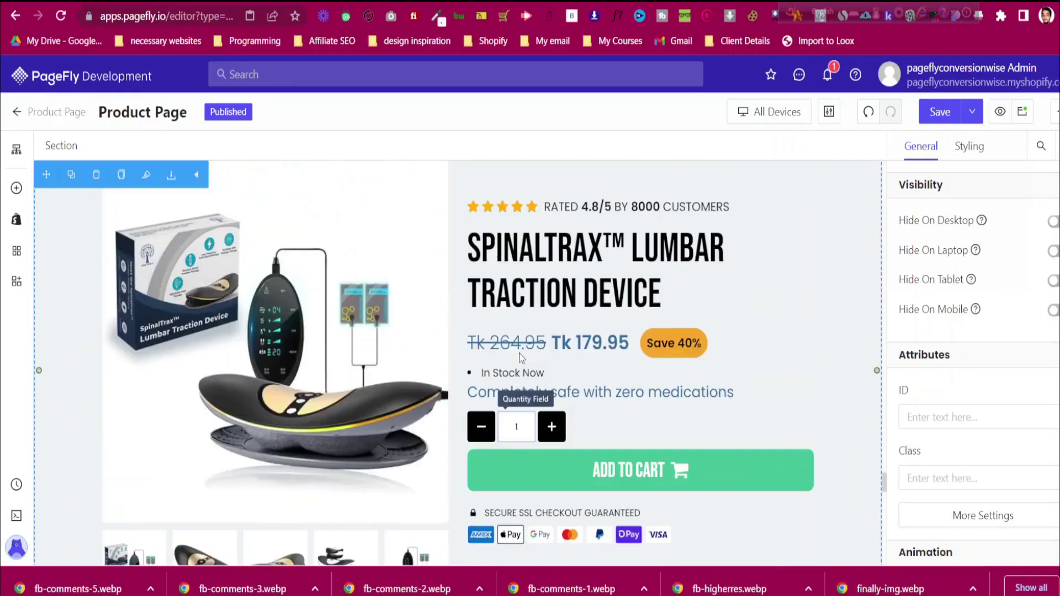
{"action": "scroll", "coordinate": [521, 352], "scroll_direction": "up", "scroll_amount": 6}
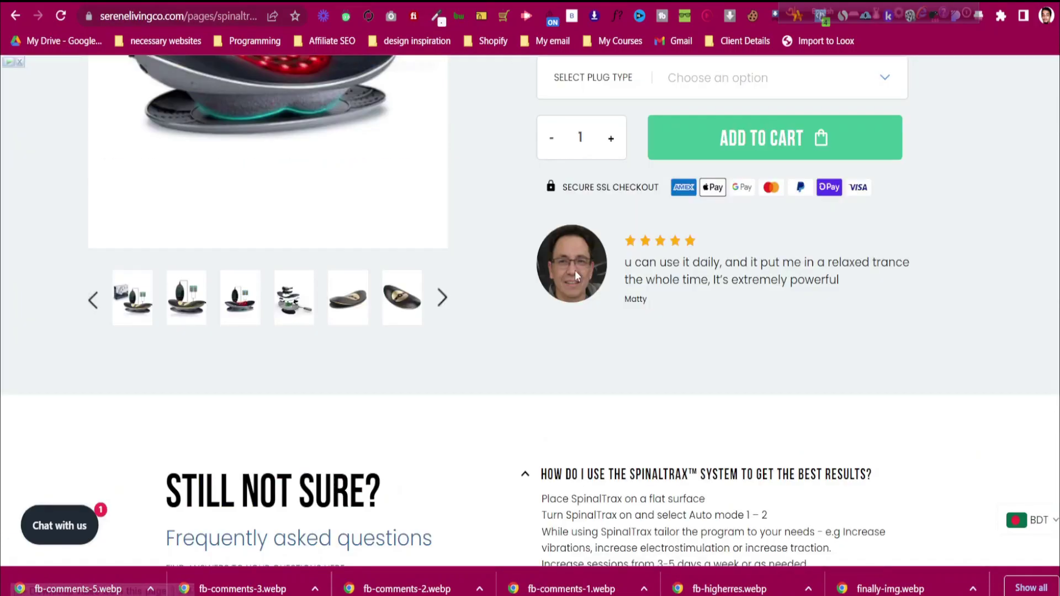
{"action": "scroll", "coordinate": [605, 348], "scroll_direction": "up", "scroll_amount": 5}
{"action": "scroll", "coordinate": [605, 348], "scroll_direction": "down", "scroll_amount": 15}
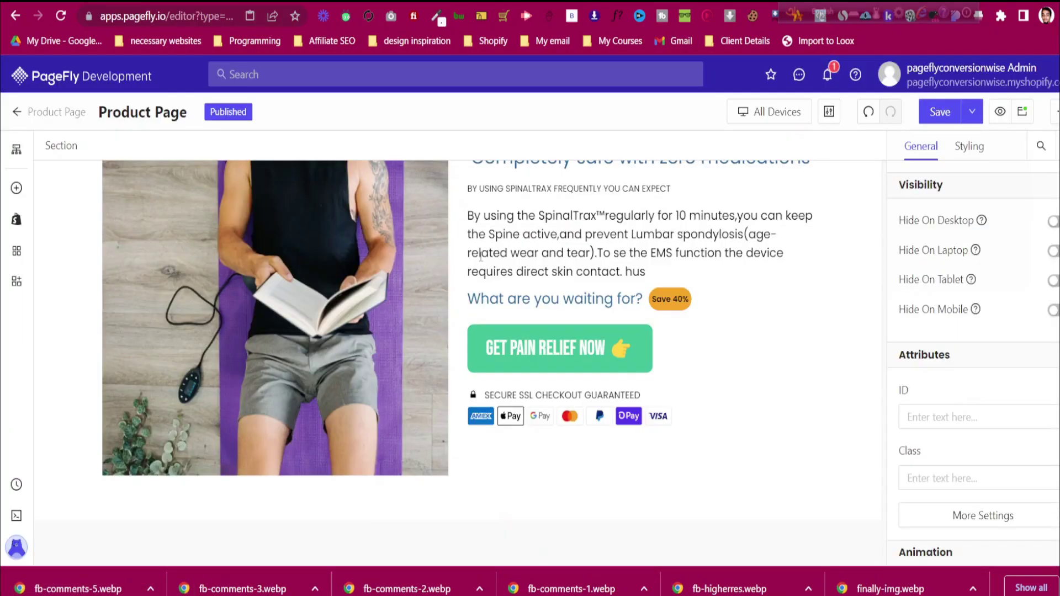
Rename the duplicated black-background section at the end of the page as "last section"
{"action": "scroll", "coordinate": [485, 282], "scroll_direction": "up", "scroll_amount": 8}
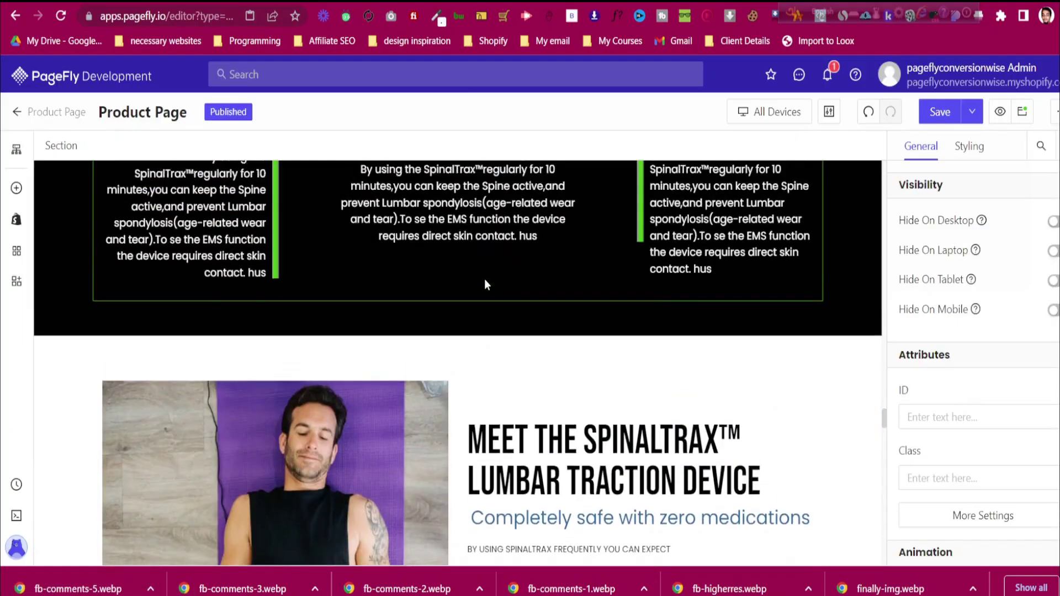
{"action": "scroll", "coordinate": [478, 408], "scroll_direction": "down", "scroll_amount": 12}
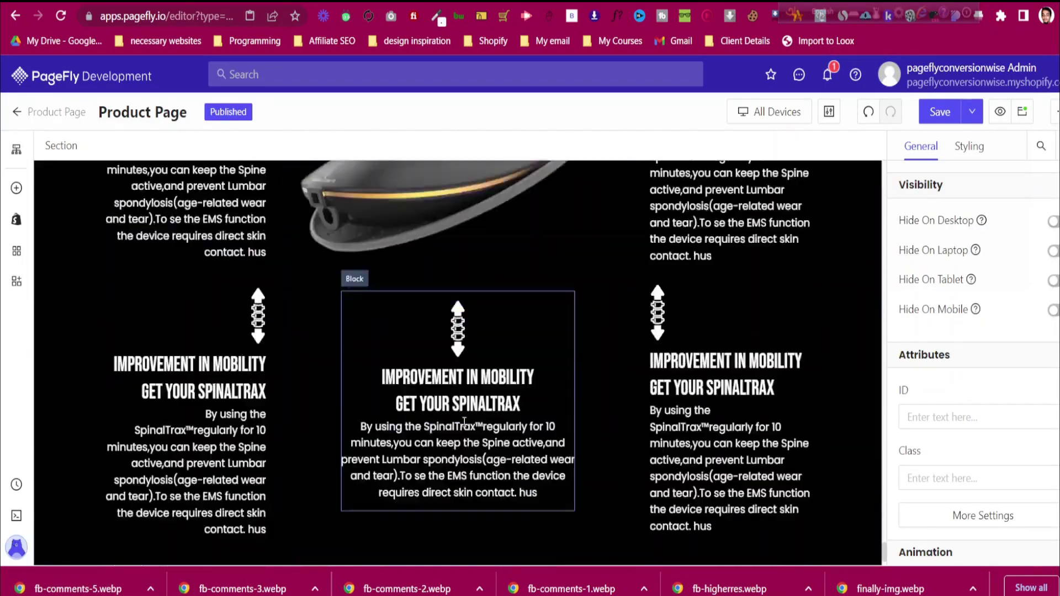
{"action": "scroll", "coordinate": [303, 353], "scroll_direction": "up", "scroll_amount": 3}
{"action": "scroll", "coordinate": [55, 276], "scroll_direction": "up", "scroll_amount": 2}
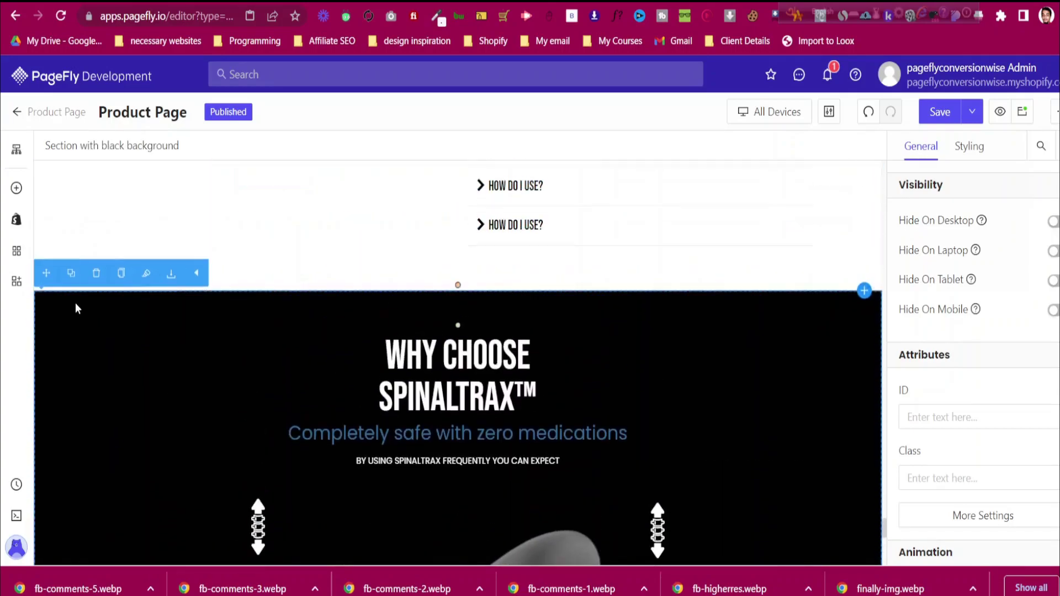
{"action": "left_click", "coordinate": [976, 519]}
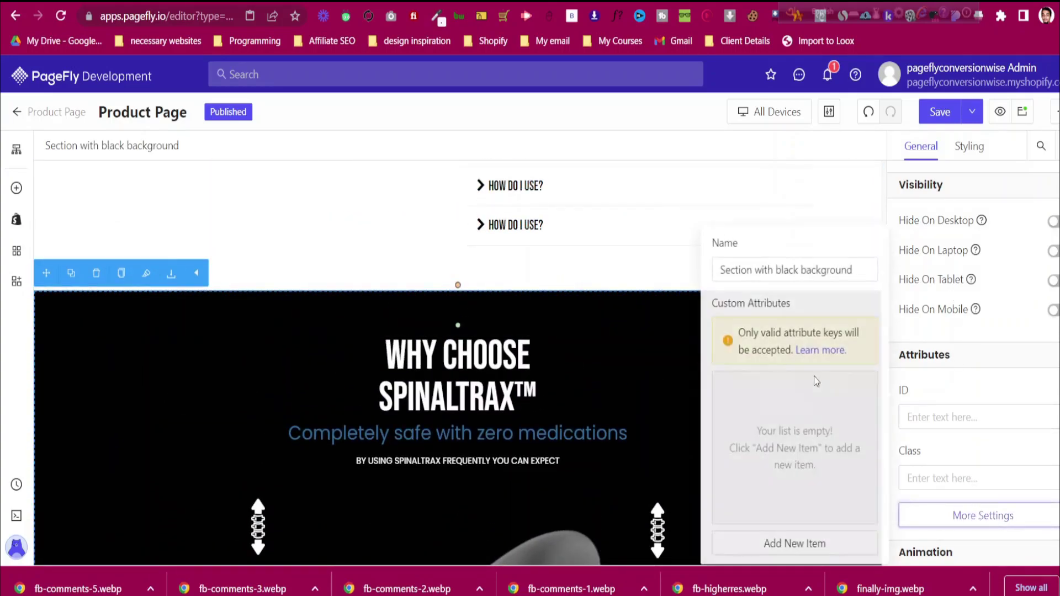
{"action": "triple_click", "coordinate": [802, 269]}
{"action": "type", "text": "last section"}
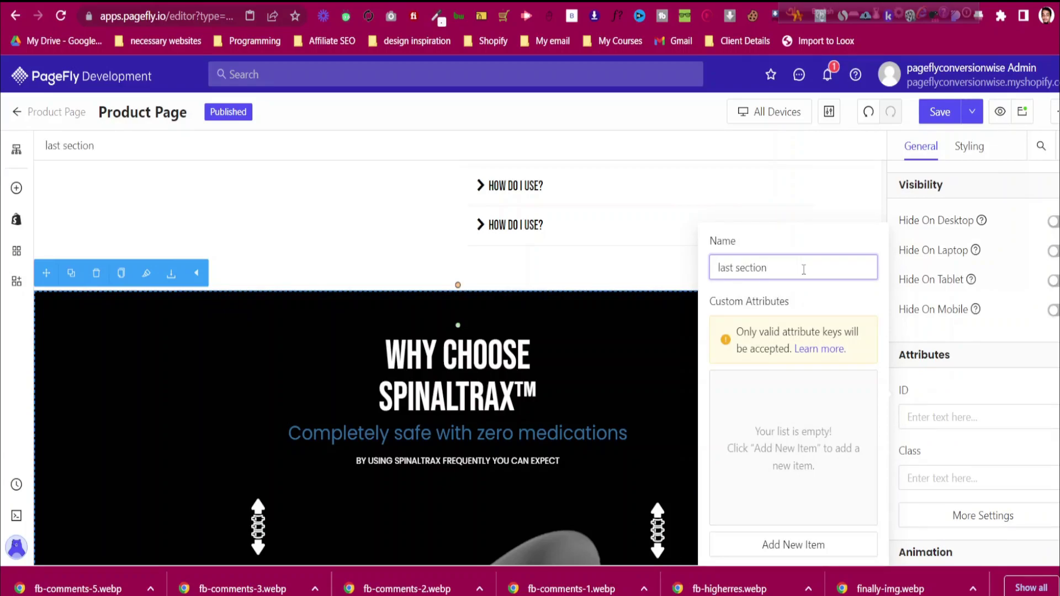
{"action": "left_click", "coordinate": [959, 525]}
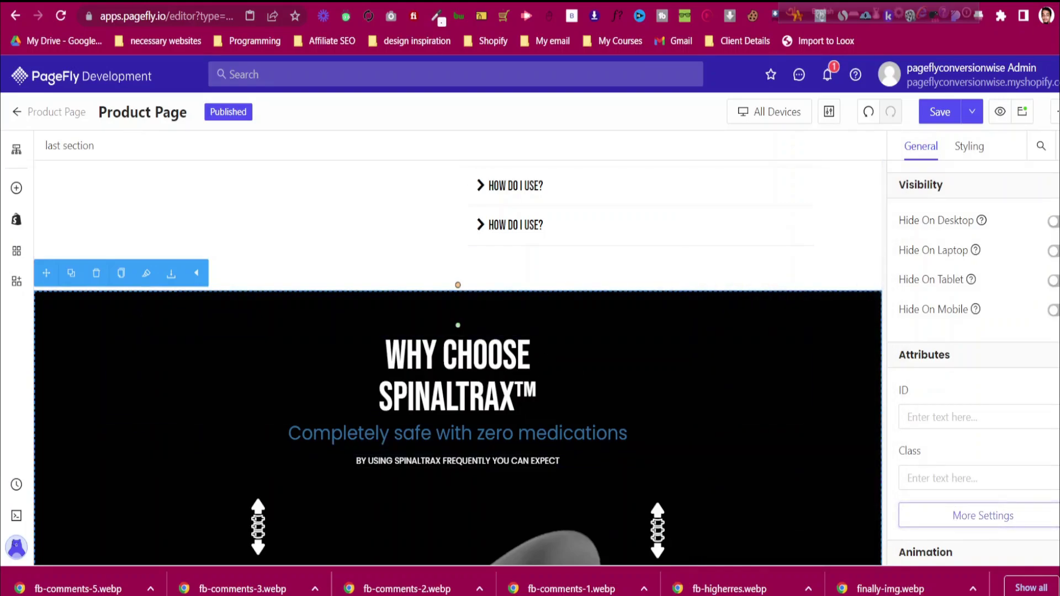
Following the reference site's closing banner, place a copy of the product section's star-rating block above the "Why Choose SpinalTrax" heading in the last section
{"action": "key", "text": "ctrl+Tab"}
{"action": "scroll", "coordinate": [598, 354], "scroll_direction": "down", "scroll_amount": 20}
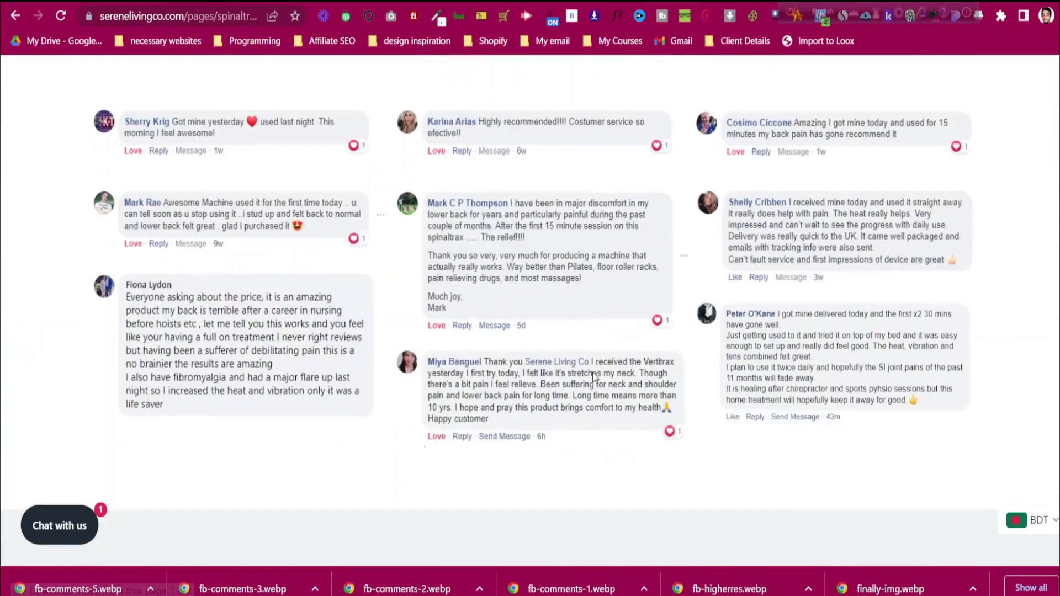
{"action": "scroll", "coordinate": [595, 379], "scroll_direction": "down", "scroll_amount": 11}
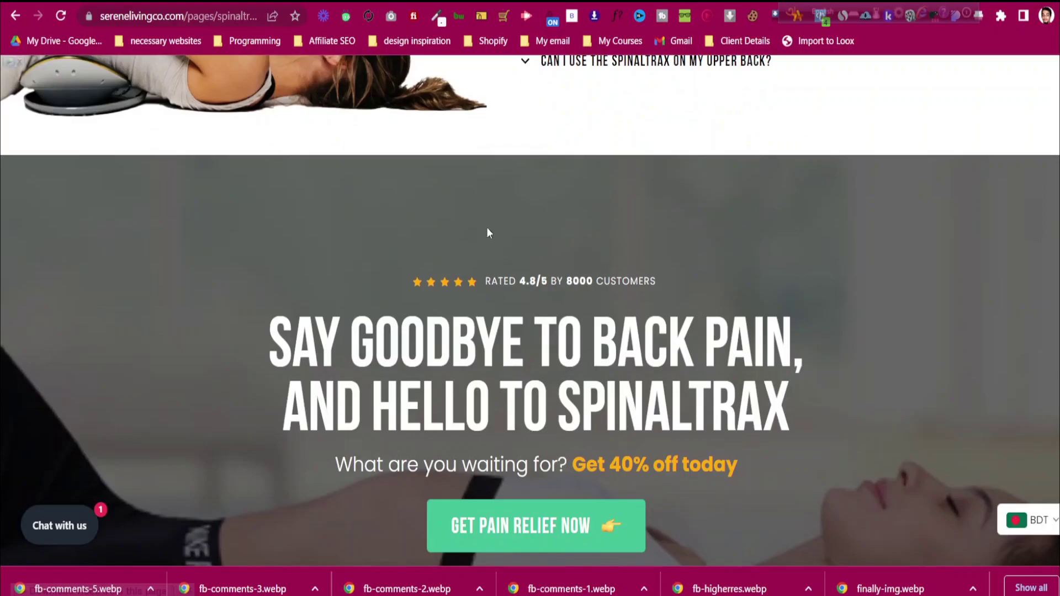
{"action": "key", "text": "ctrl+shift+Tab"}
{"action": "scroll", "coordinate": [635, 405], "scroll_direction": "up", "scroll_amount": 15}
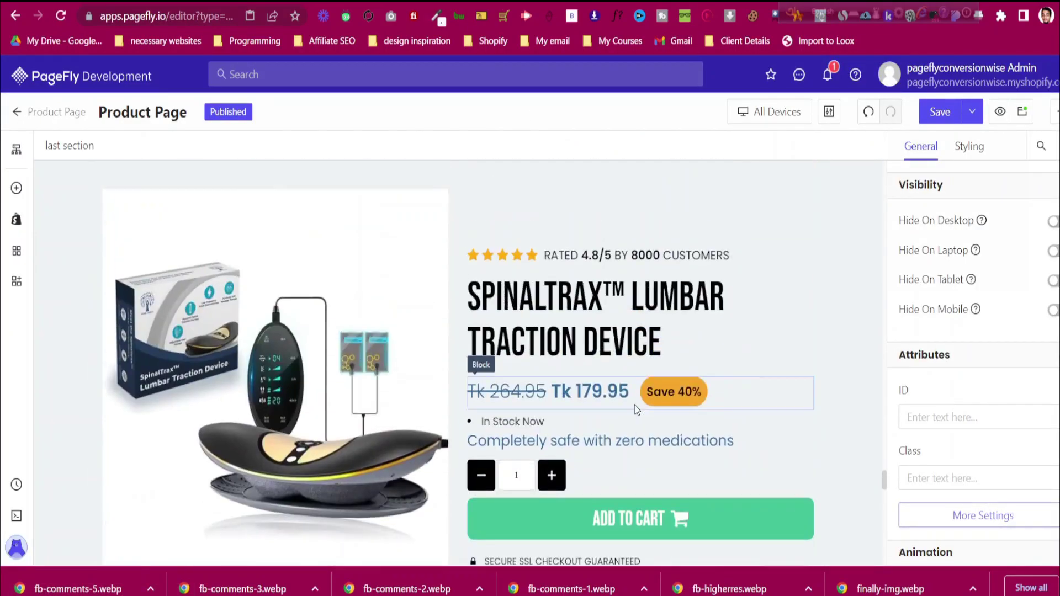
{"action": "scroll", "coordinate": [634, 406], "scroll_direction": "down", "scroll_amount": 3}
{"action": "scroll", "coordinate": [634, 406], "scroll_direction": "up", "scroll_amount": 5}
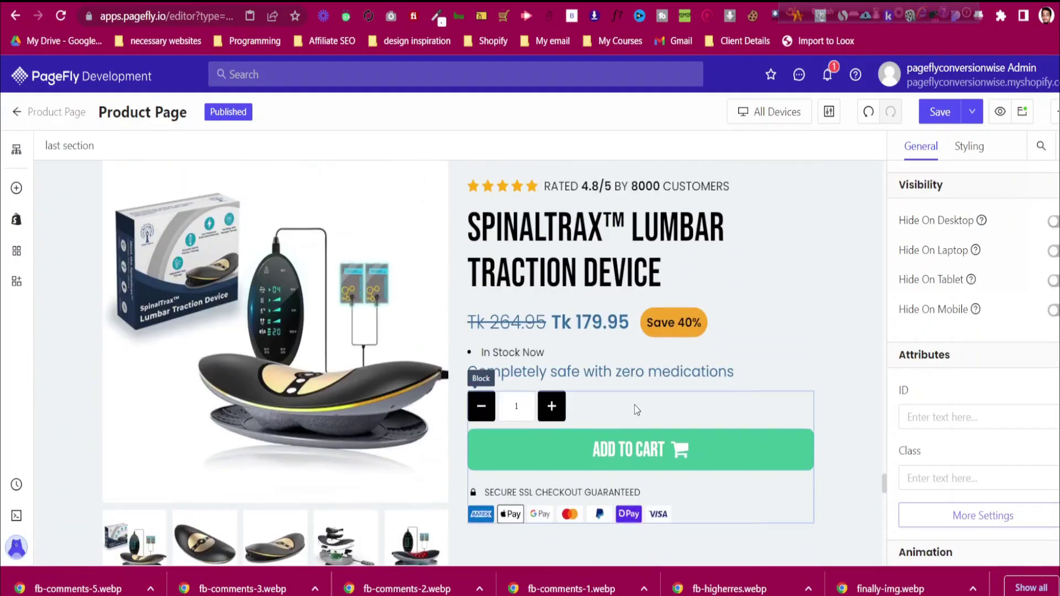
{"action": "left_click", "coordinate": [802, 193]}
{"action": "left_click_drag", "start_coordinate": [504, 175], "coordinate": [550, 343]}
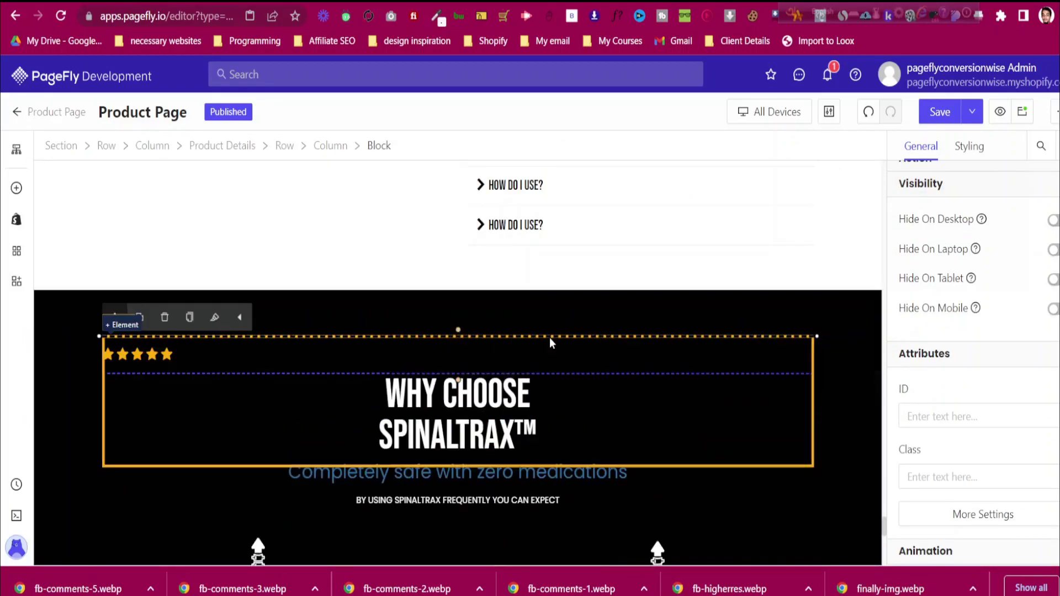
Set the content color of the "Rated 4.8/5 By 8000 Customers" text in the last section to white
{"action": "left_click", "coordinate": [327, 359]}
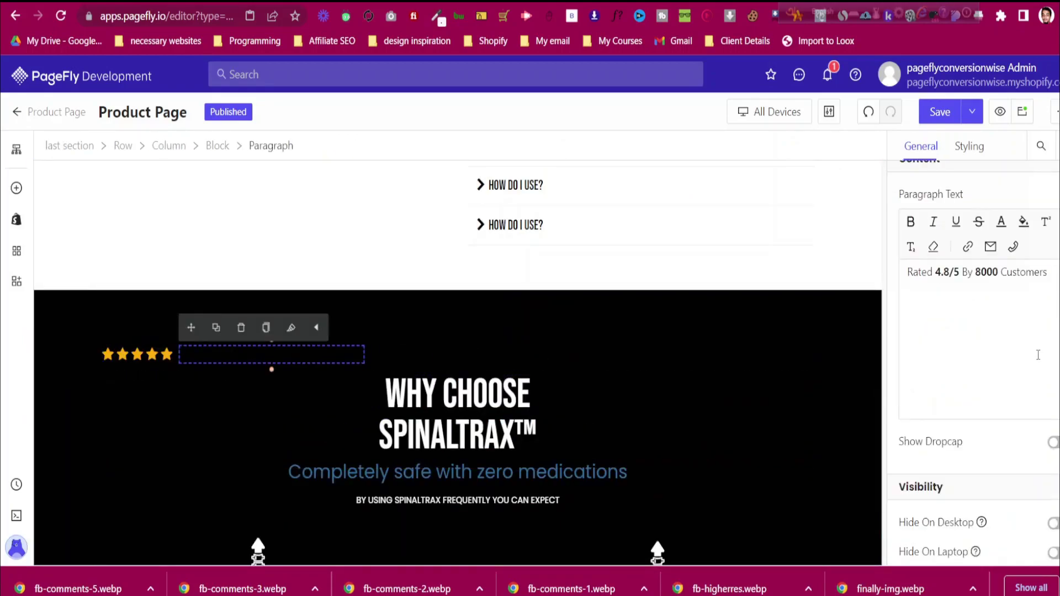
{"action": "left_click", "coordinate": [969, 152]}
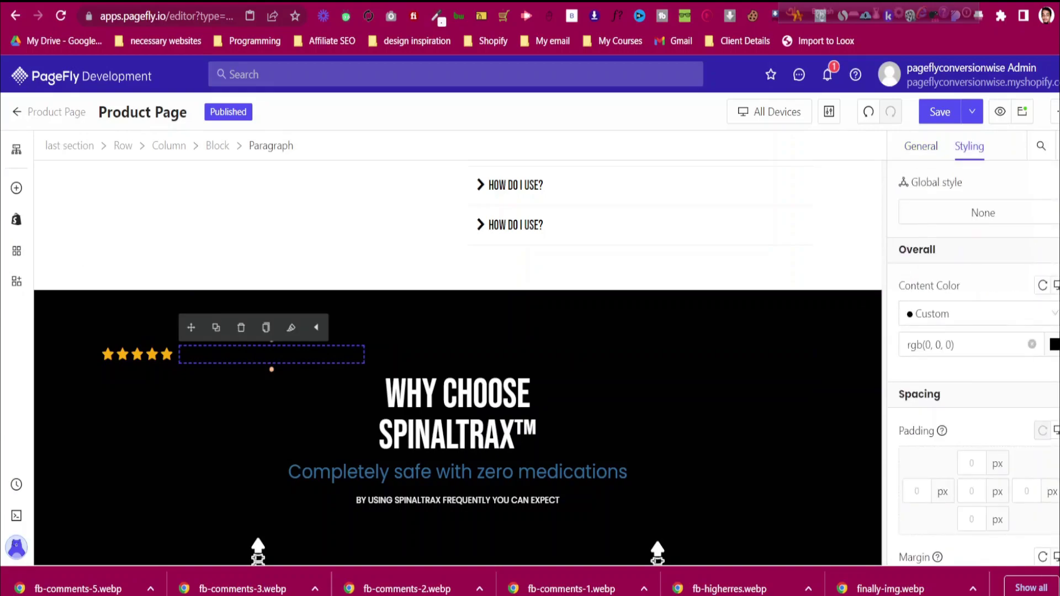
{"action": "left_click", "coordinate": [1055, 345]}
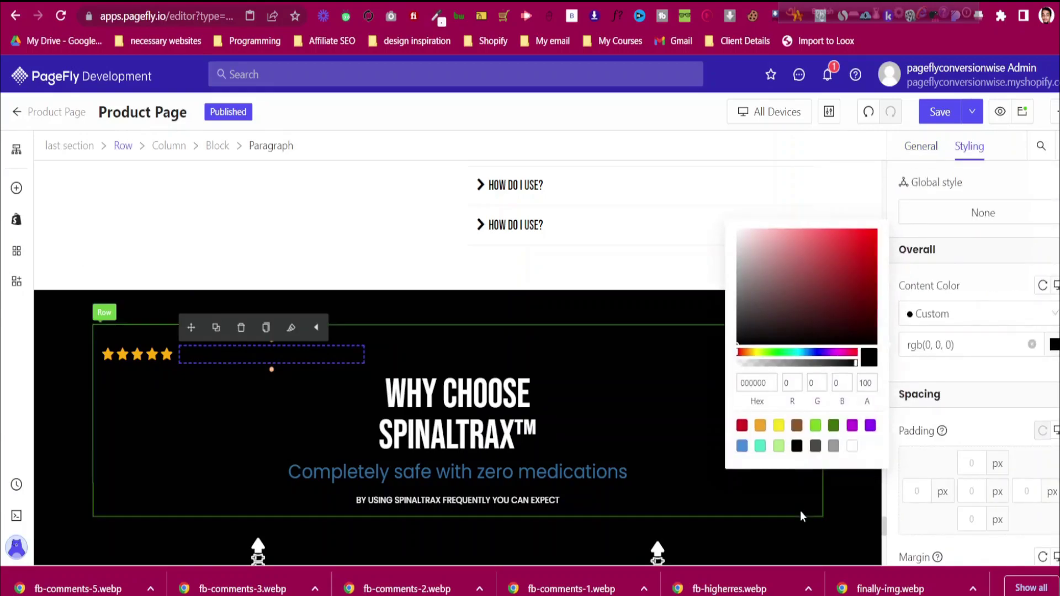
Set the last section's star-rating block to center-justified content and compare it with the reference banner
{"action": "left_click", "coordinate": [512, 349]}
{"action": "scroll", "coordinate": [959, 396], "scroll_direction": "down", "scroll_amount": 15}
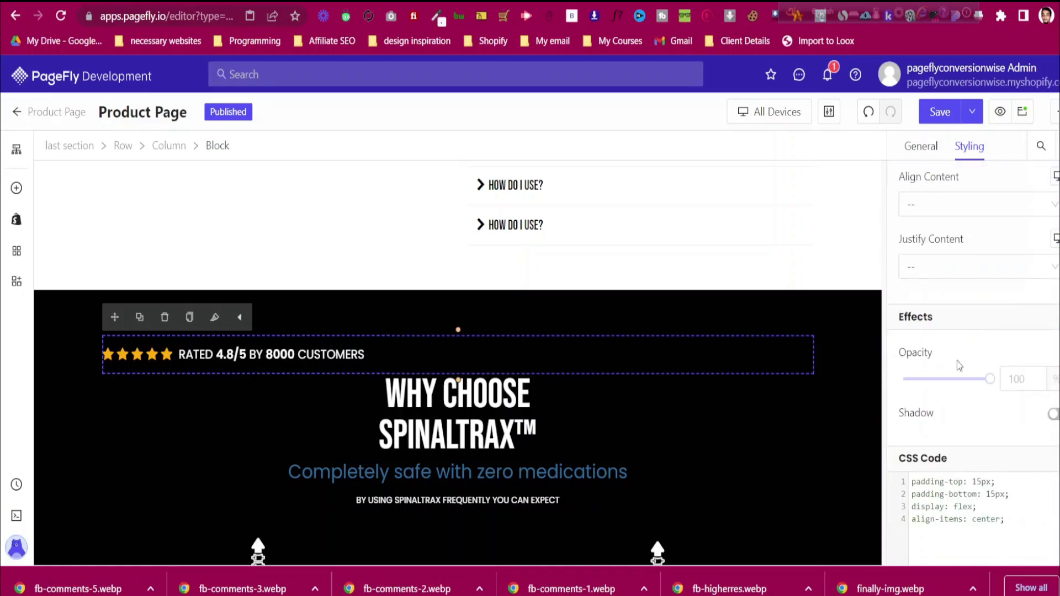
{"action": "left_click", "coordinate": [962, 277]}
{"action": "left_click", "coordinate": [952, 323]}
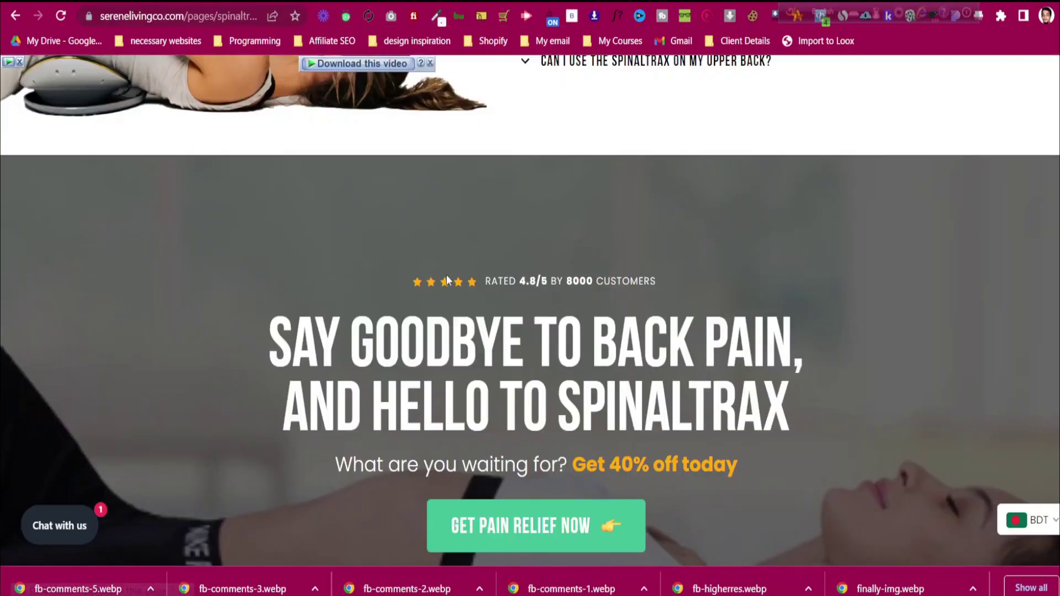
{"action": "scroll", "coordinate": [446, 274], "scroll_direction": "down", "scroll_amount": 3}
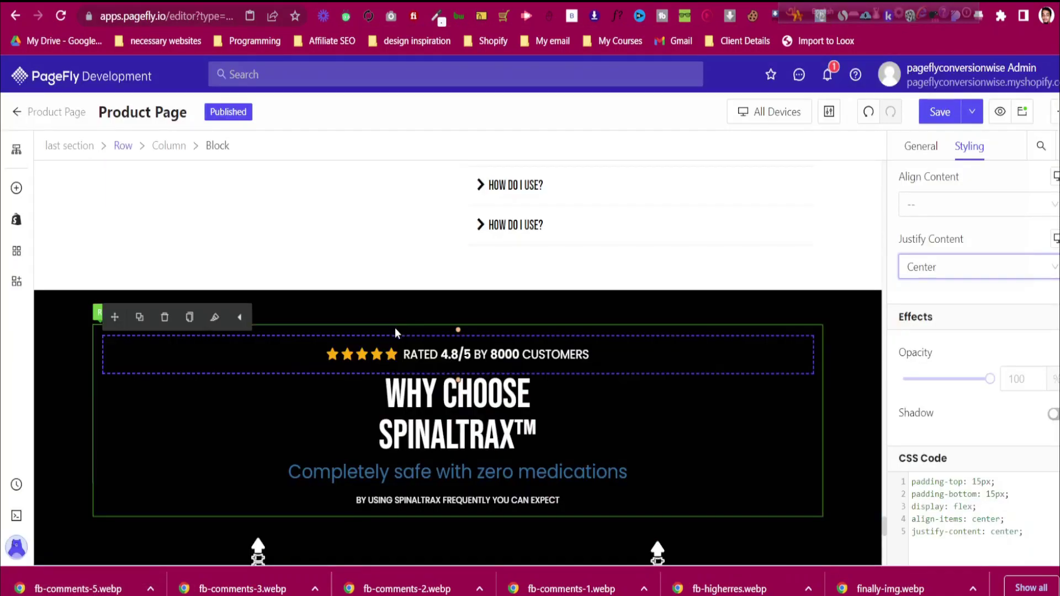
Try placing a duplicate of the centered "What are you waiting for? Get 40% off today" heading below the last section's title
{"action": "scroll", "coordinate": [396, 327], "scroll_direction": "down", "scroll_amount": 15}
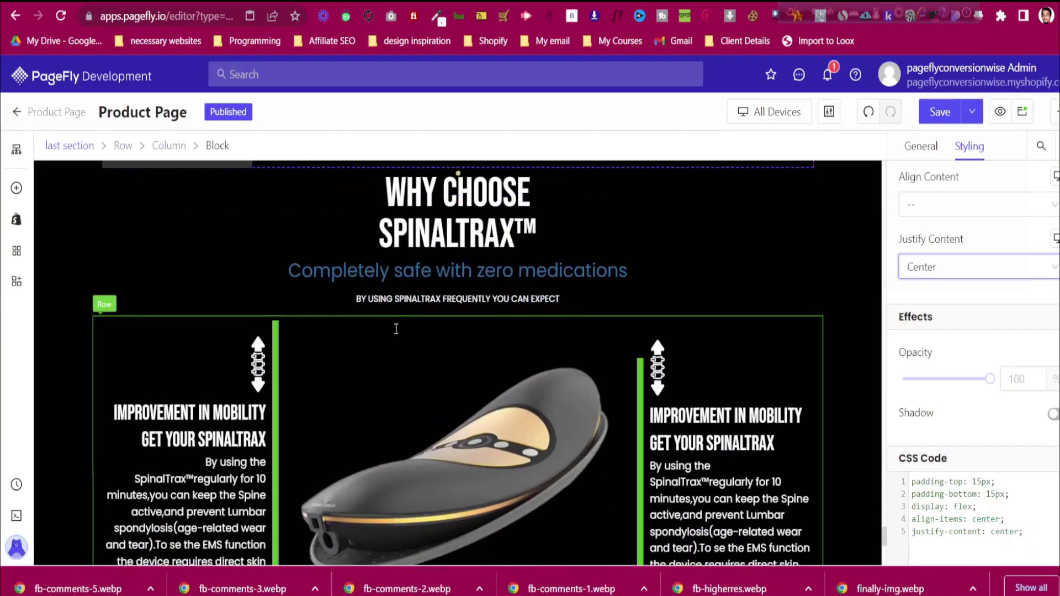
{"action": "scroll", "coordinate": [396, 335], "scroll_direction": "down", "scroll_amount": 10}
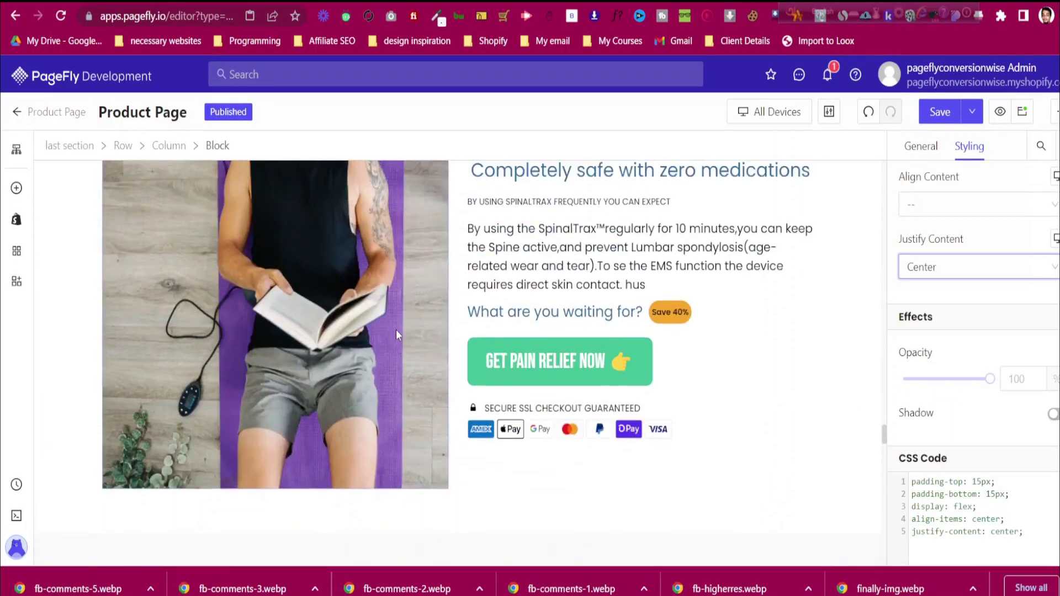
{"action": "scroll", "coordinate": [397, 330], "scroll_direction": "down", "scroll_amount": 10}
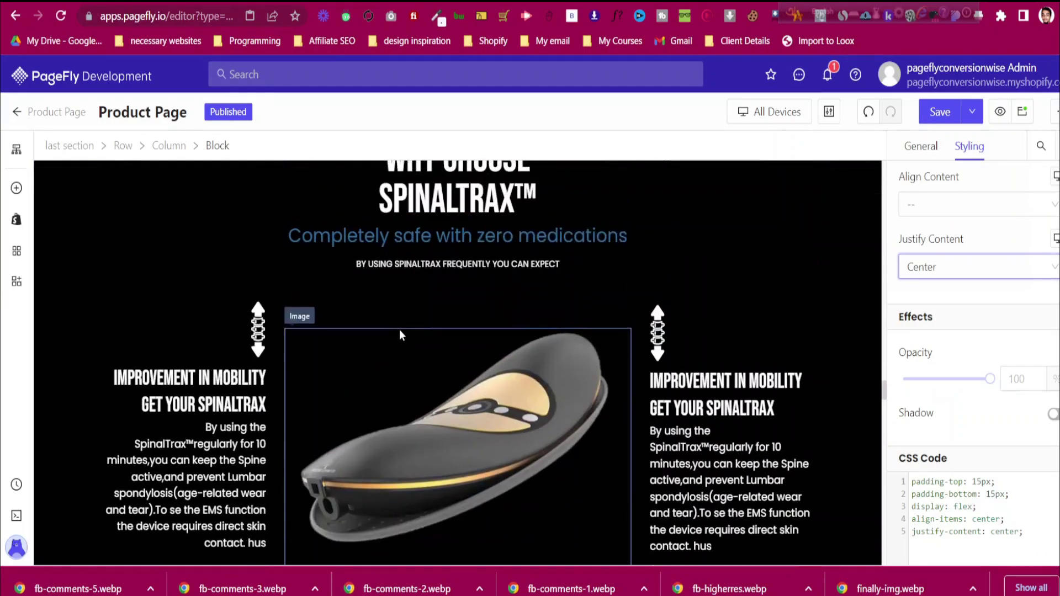
{"action": "scroll", "coordinate": [400, 330], "scroll_direction": "up", "scroll_amount": 3}
{"action": "scroll", "coordinate": [400, 329], "scroll_direction": "up", "scroll_amount": 10}
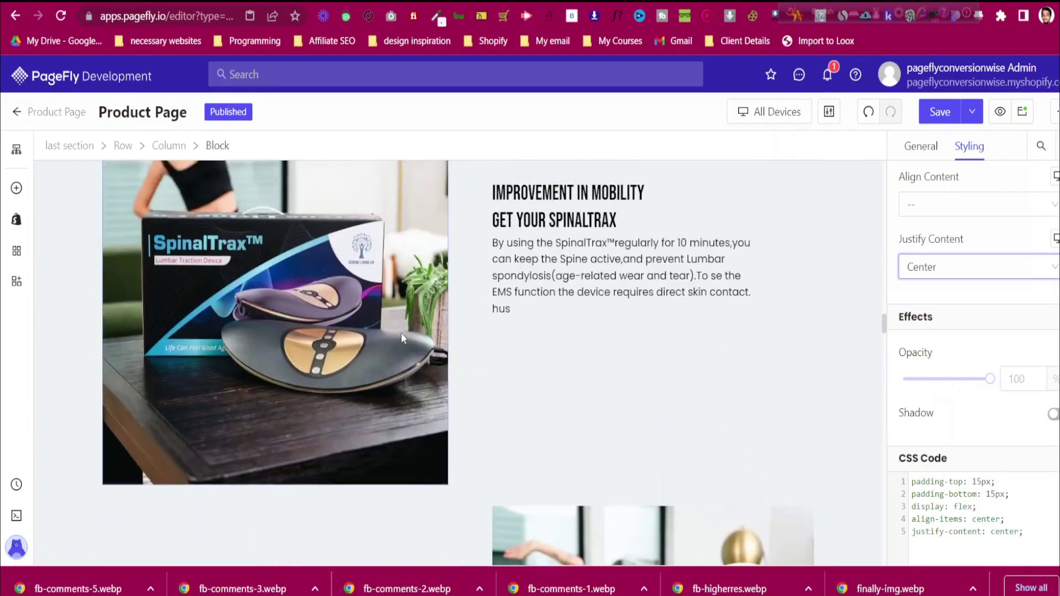
{"action": "scroll", "coordinate": [403, 339], "scroll_direction": "down", "scroll_amount": 5}
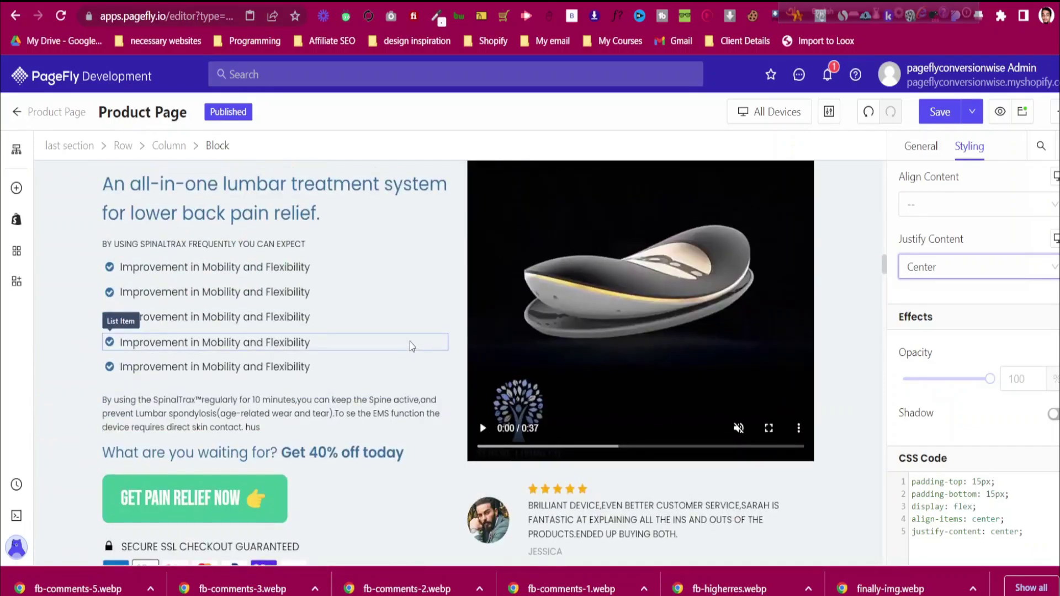
{"action": "left_click", "coordinate": [400, 461]}
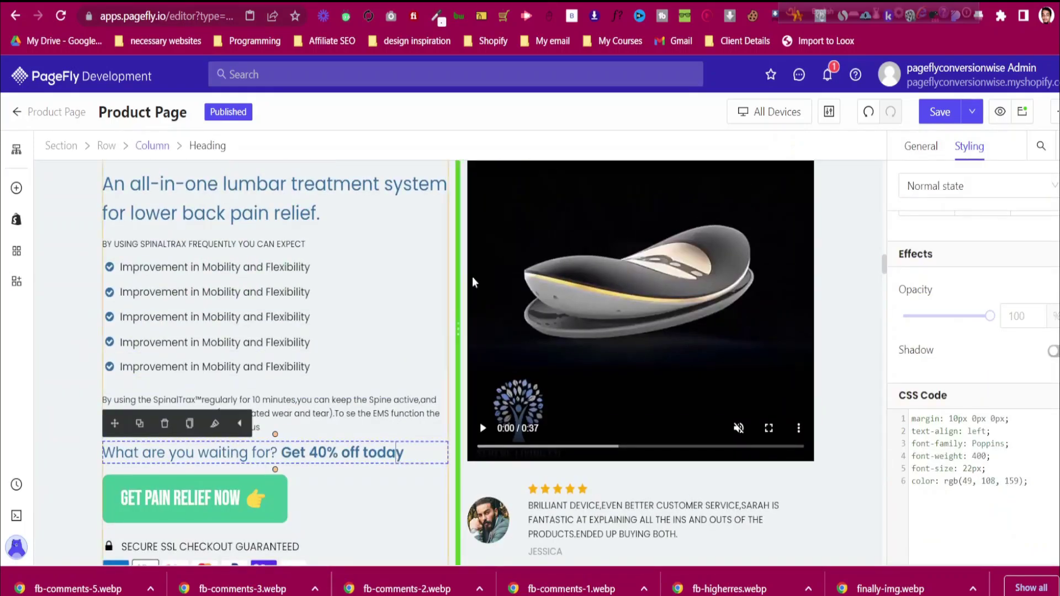
{"action": "left_click", "coordinate": [510, 2]}
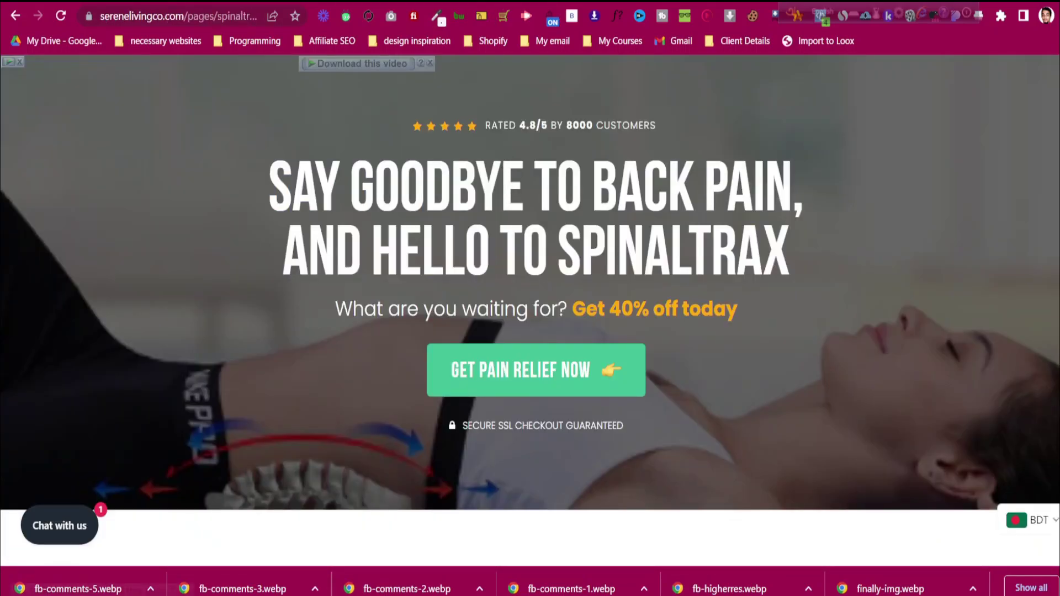
{"action": "left_click", "coordinate": [353, 3]}
{"action": "scroll", "coordinate": [339, 398], "scroll_direction": "up", "scroll_amount": 10}
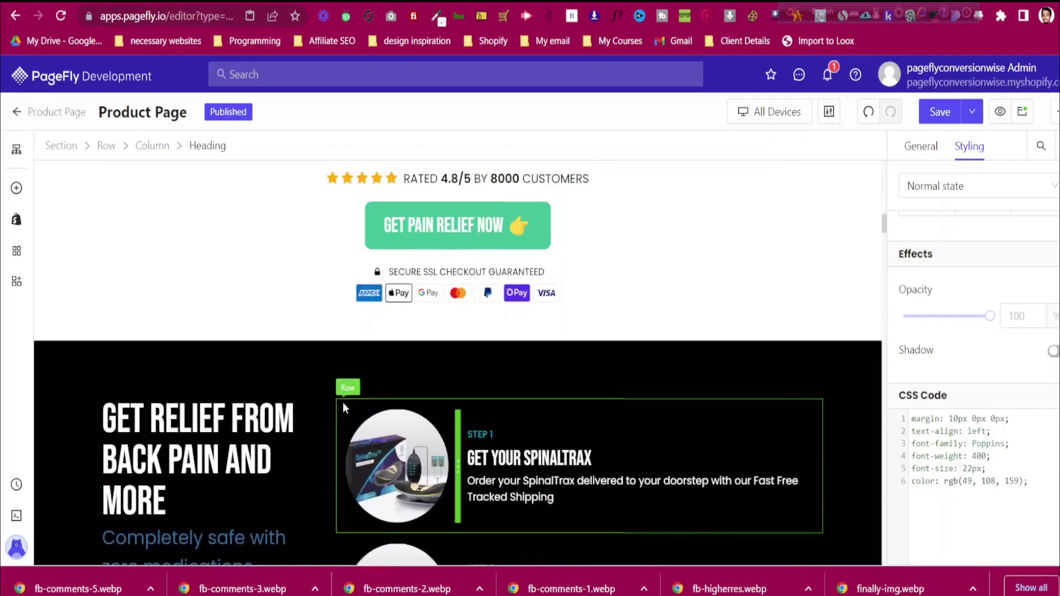
{"action": "scroll", "coordinate": [344, 408], "scroll_direction": "up", "scroll_amount": 5}
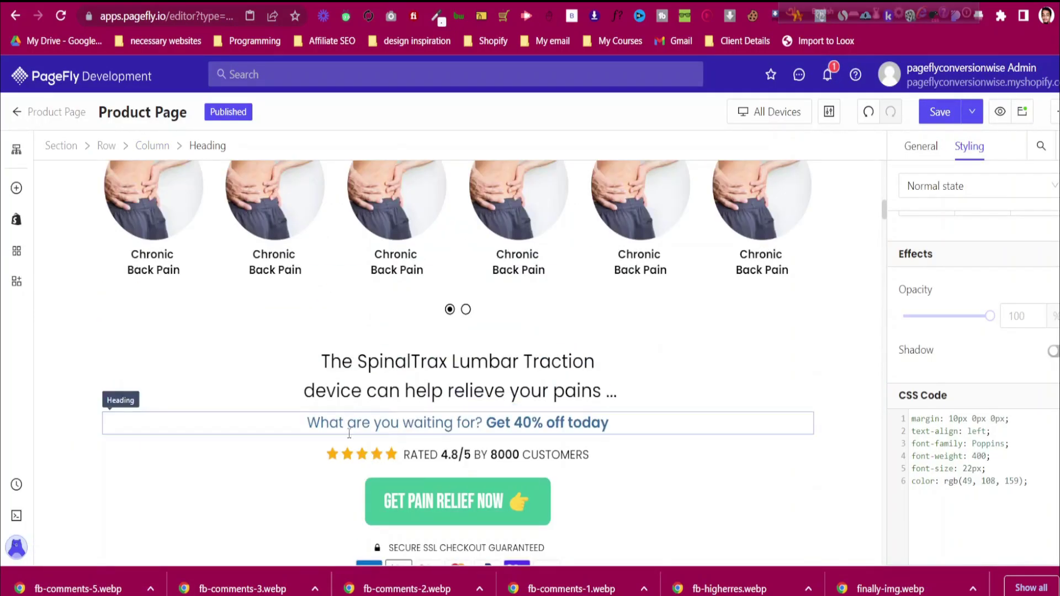
{"action": "left_click", "coordinate": [351, 425]}
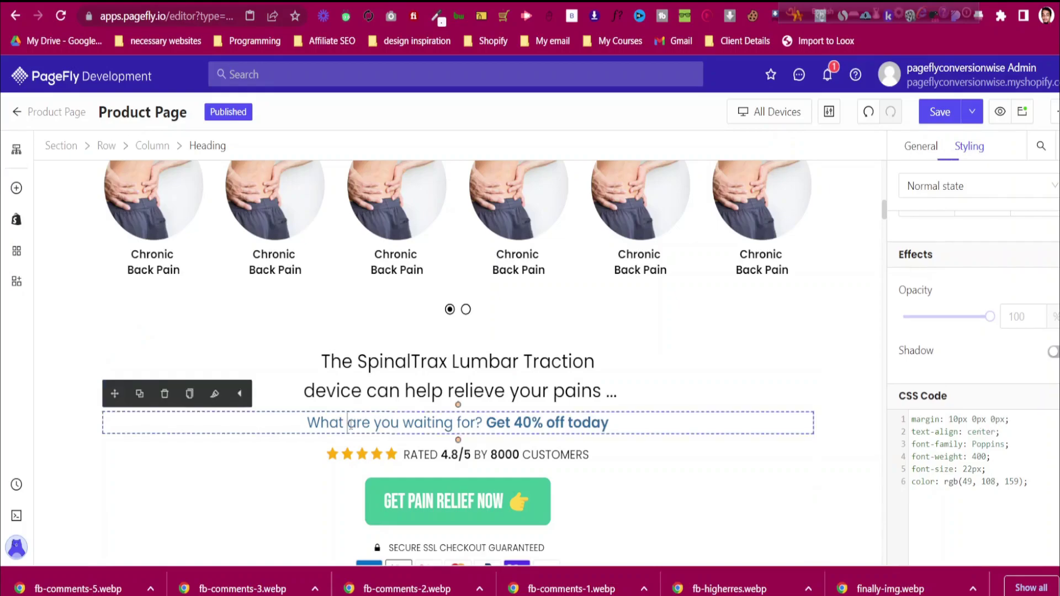
{"action": "left_click", "coordinate": [139, 394]}
{"action": "left_click_drag", "start_coordinate": [114, 393], "coordinate": [489, 306]}
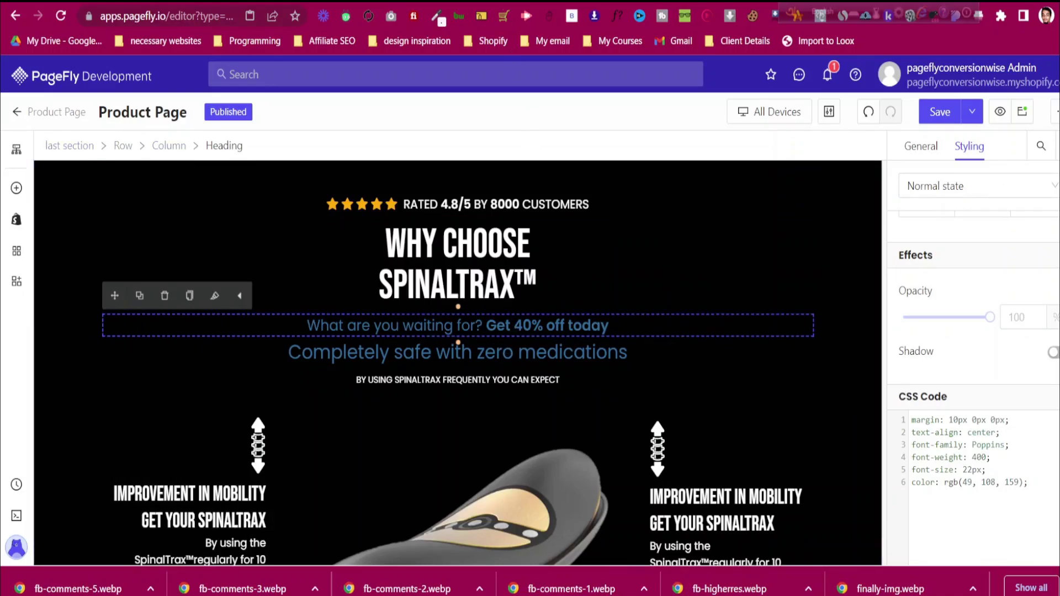
Delete the copied "What are you waiting for? Get 40% off today" heading from the last section, checking against the reference banner
{"action": "key", "text": "ctrl+Tab"}
{"action": "key", "text": "ctrl+shift+Tab"}
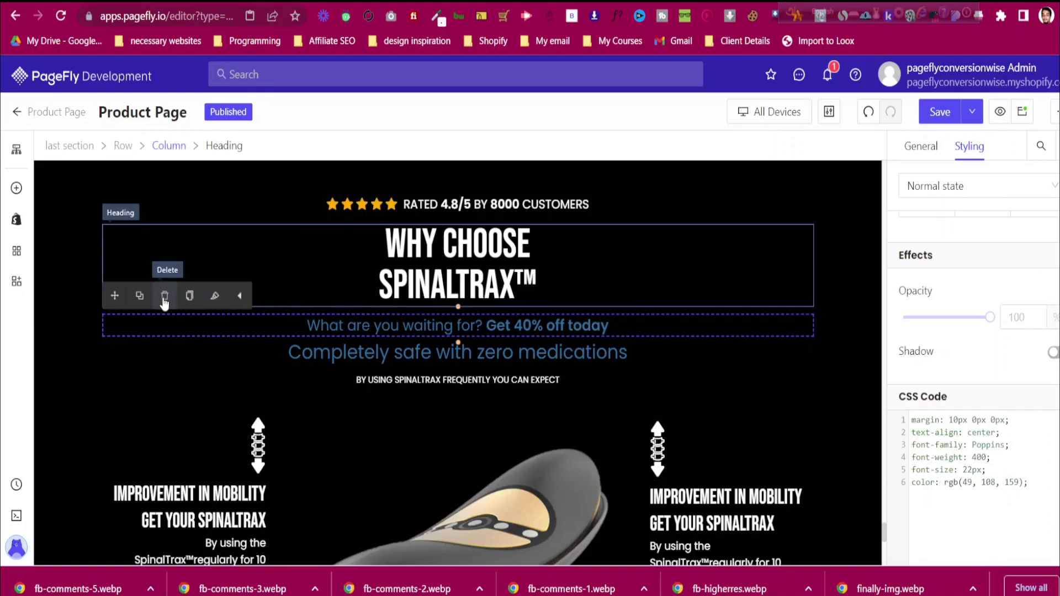
{"action": "key", "text": "Delete"}
{"action": "key", "text": "ctrl+Tab"}
{"action": "key", "text": "ctrl+shift+Tab"}
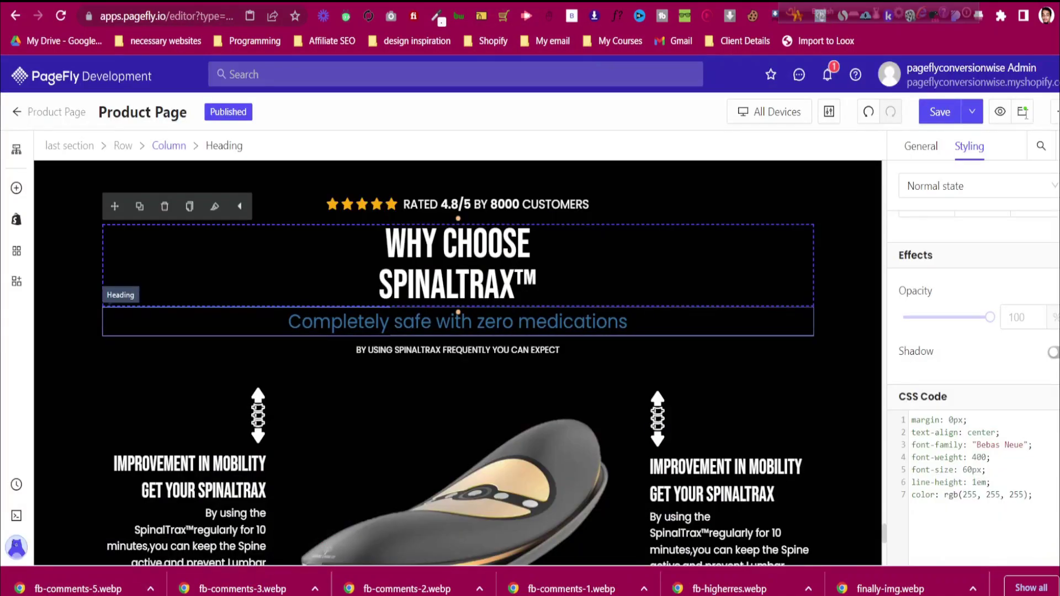
Set the content color of the last section's "Completely safe with zero medications" subheading to white, rgb(255, 255, 255)
{"action": "scroll", "coordinate": [1028, 271], "scroll_direction": "up", "scroll_amount": 15}
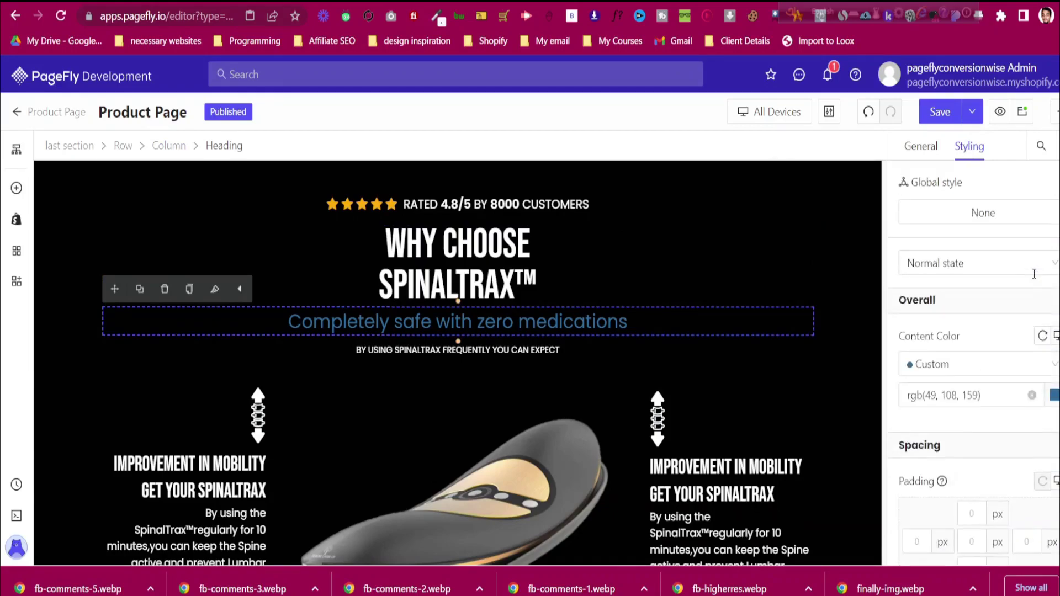
{"action": "left_click", "coordinate": [1019, 402]}
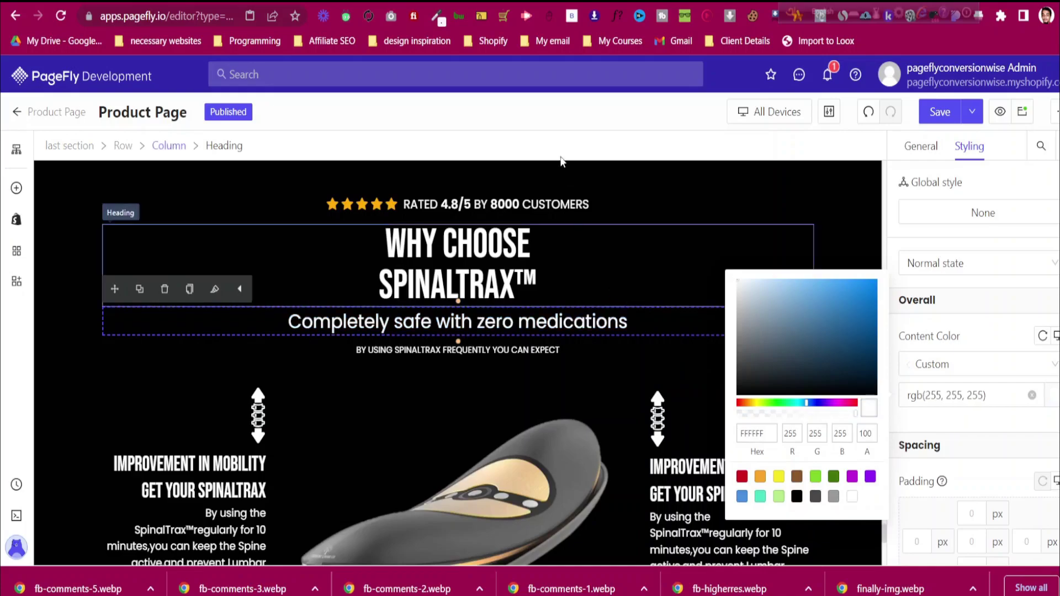
Copy the rgb(255, 172, 0) content color from the last section's first star icon and return to the subheading
{"action": "left_click", "coordinate": [497, 2]}
{"action": "left_click", "coordinate": [442, 2]}
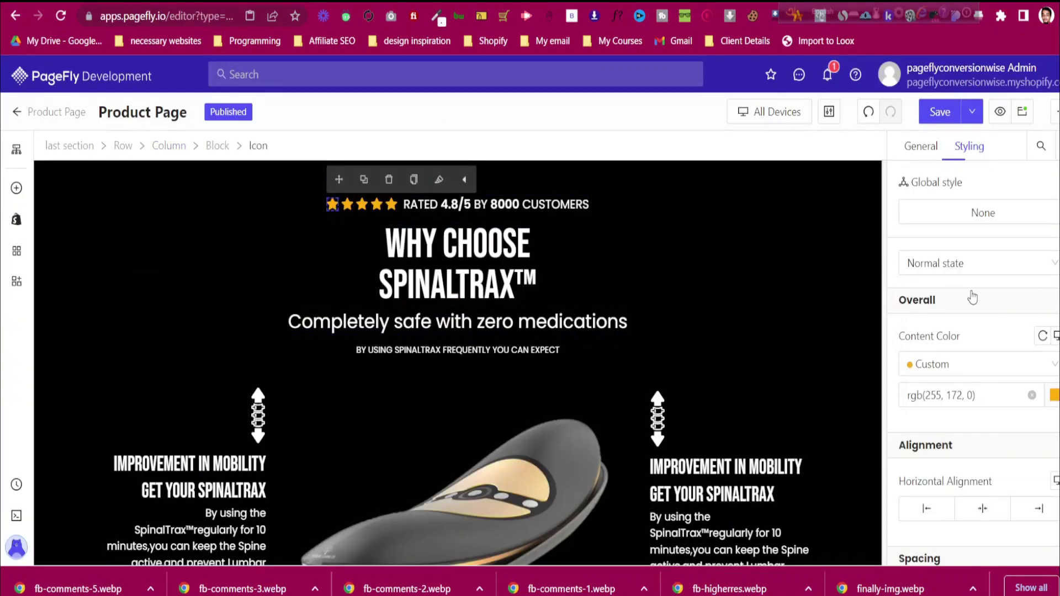
{"action": "left_click", "coordinate": [988, 390]}
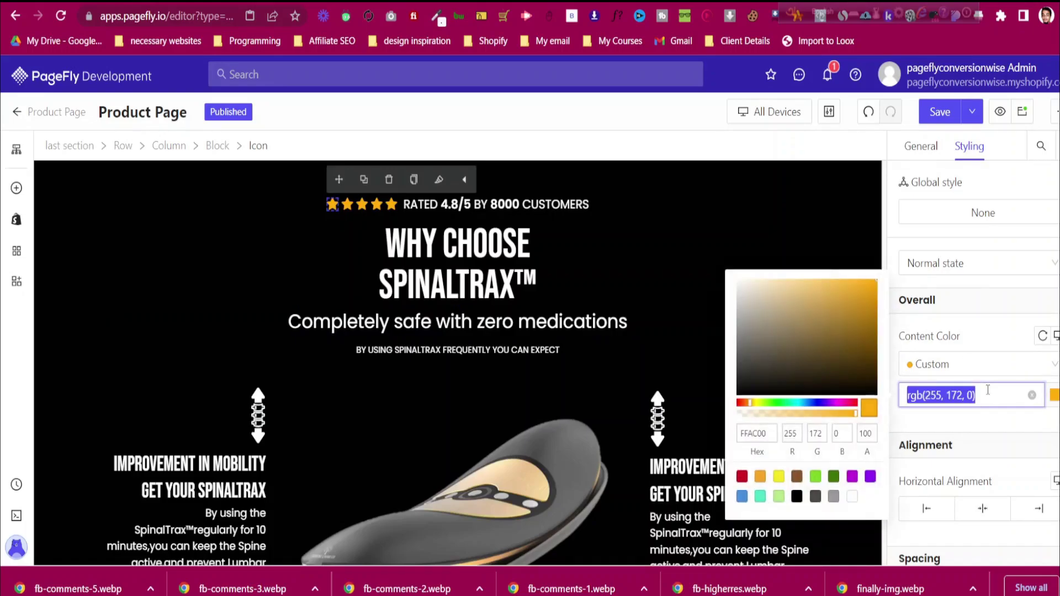
{"action": "left_click", "coordinate": [496, 315]}
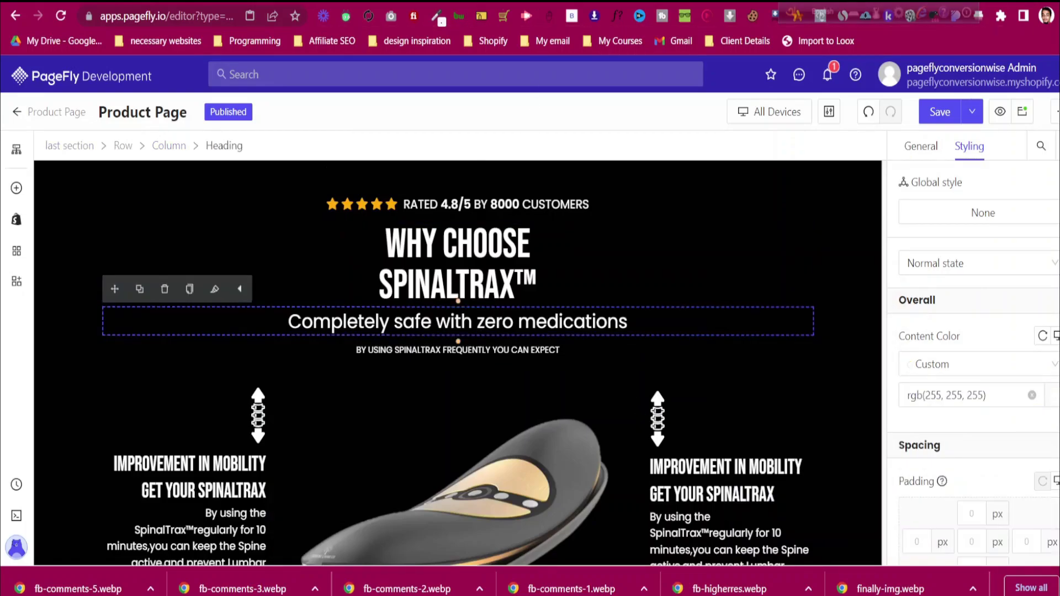
Extend the last section's subheading to read "Completely safe with zero medications - Get 40% OFF Today"
{"action": "key", "text": "ctrl+Tab"}
{"action": "key", "text": "ctrl+shift+Tab"}
{"action": "left_click", "coordinate": [922, 146]}
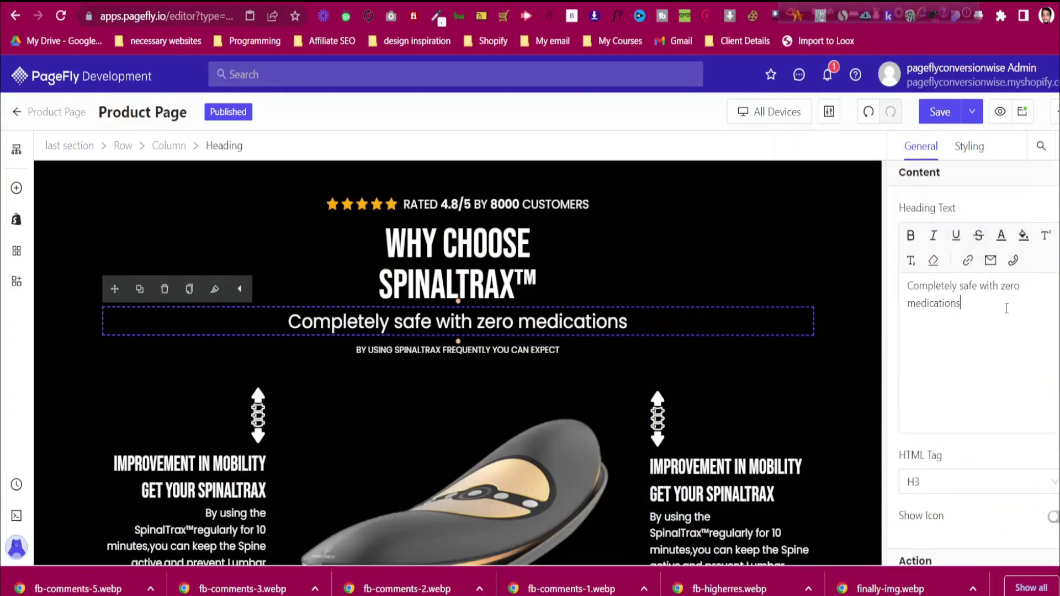
{"action": "type", "text": "- G"}
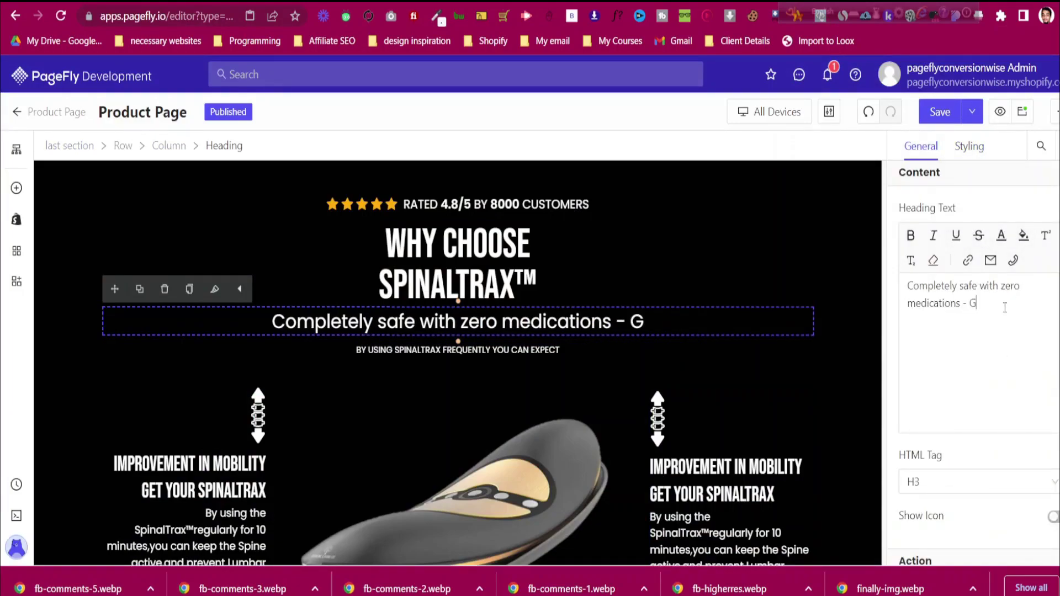
{"action": "type", "text": "et 40% OFf"}
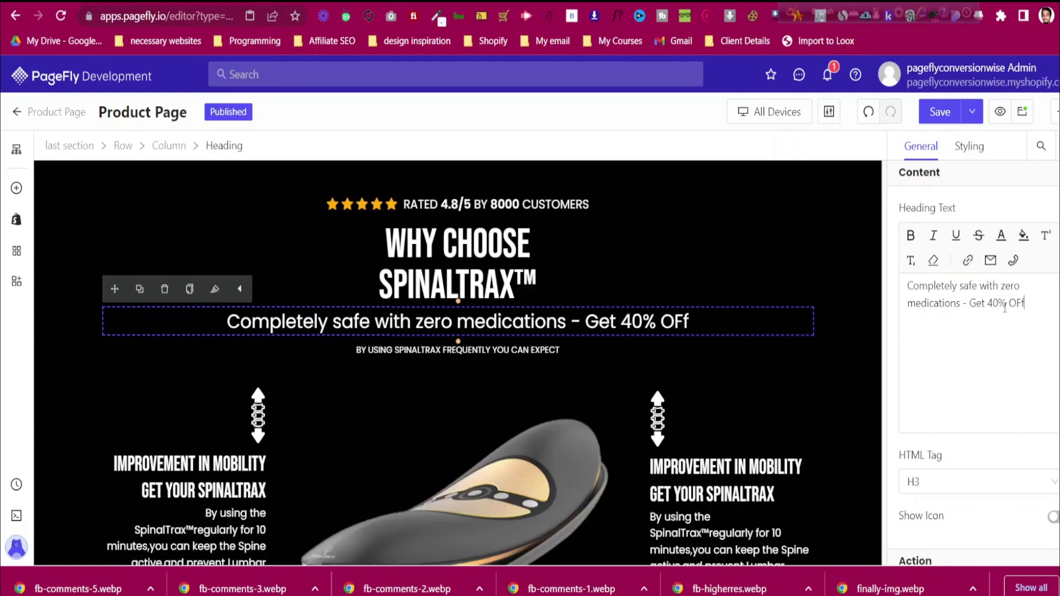
{"action": "key", "text": "BackSpace"}
{"action": "type", "text": "F"}
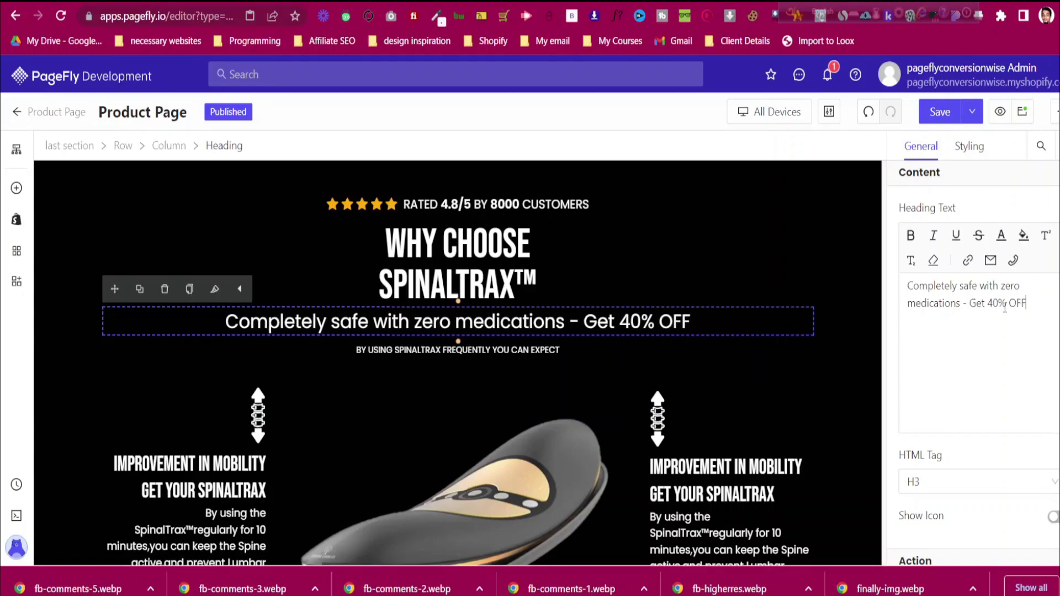
{"action": "type", "text": " Tpd"}
{"action": "key", "text": "BackSpace"}
{"action": "key", "text": "BackSpace"}
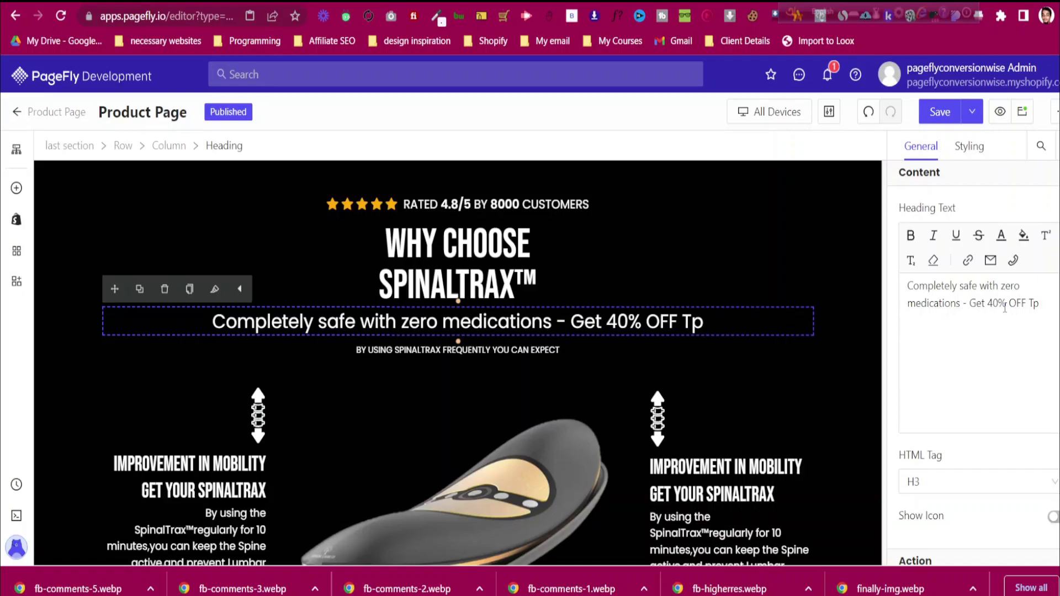
{"action": "type", "text": "oday"}
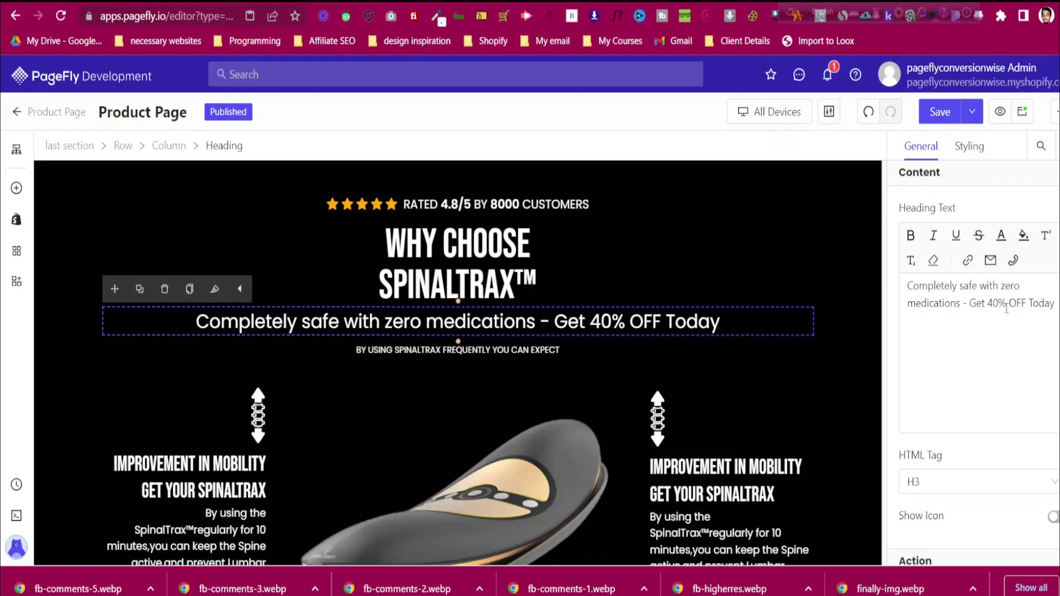
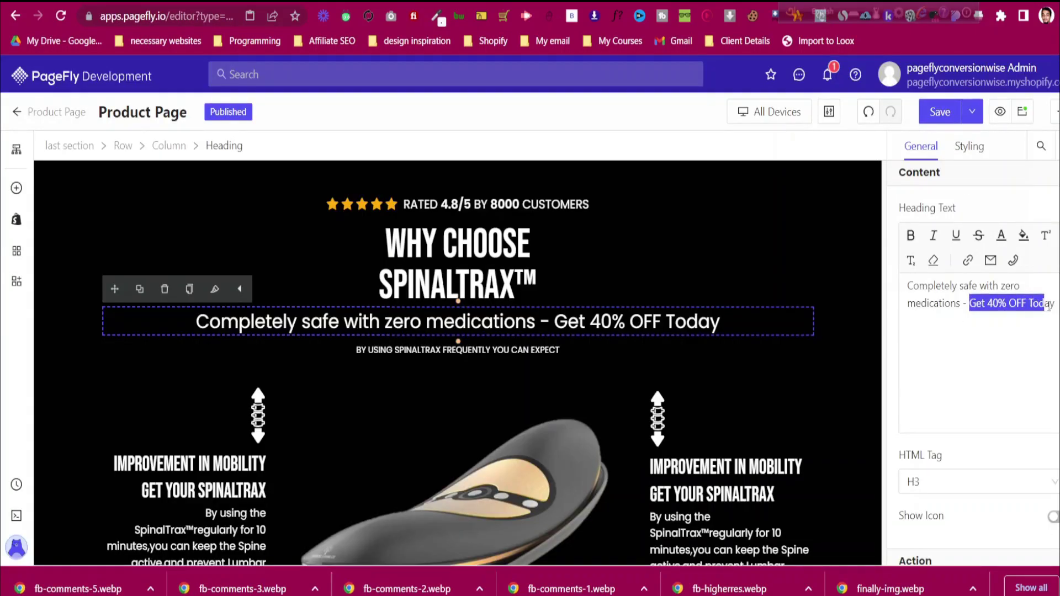
Try to apply the copied star color to "Get 40% OFF Today" in the subheading
{"action": "left_click", "coordinate": [1001, 235]}
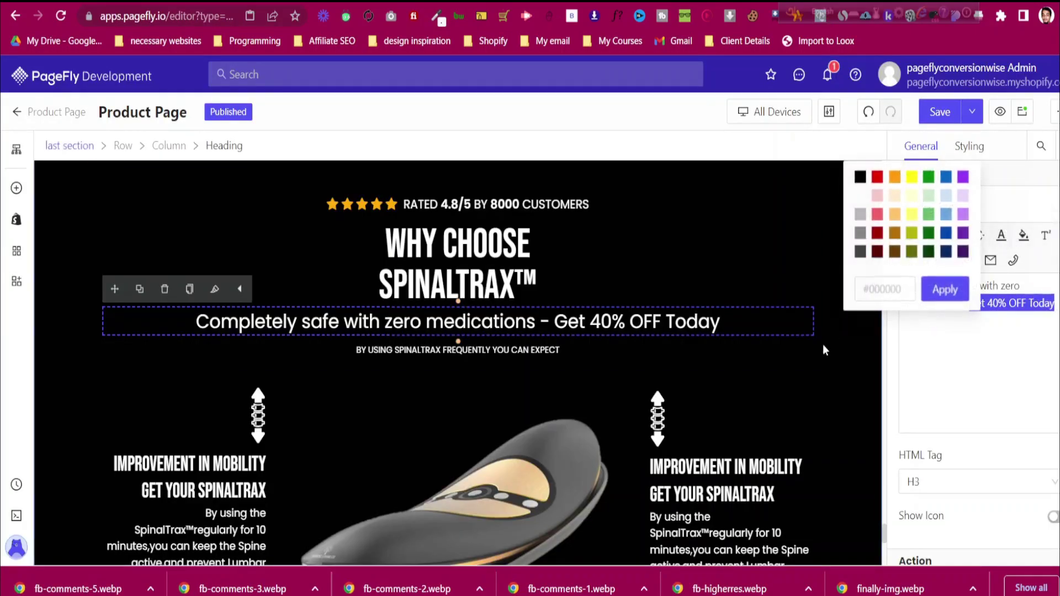
{"action": "left_click", "coordinate": [881, 289]}
{"action": "left_click", "coordinate": [943, 290]}
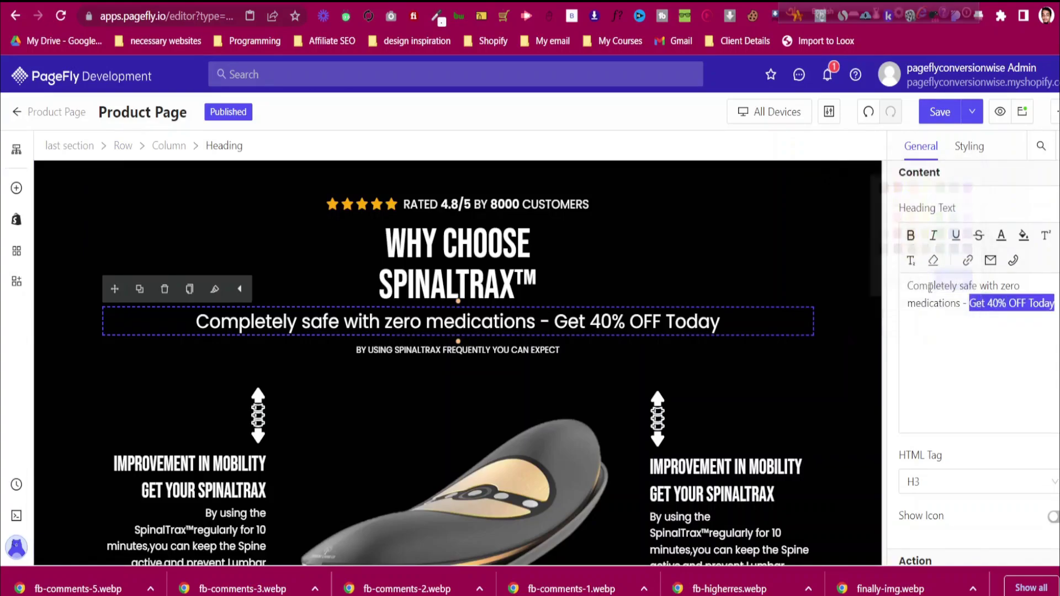
{"action": "left_click", "coordinate": [1005, 308]}
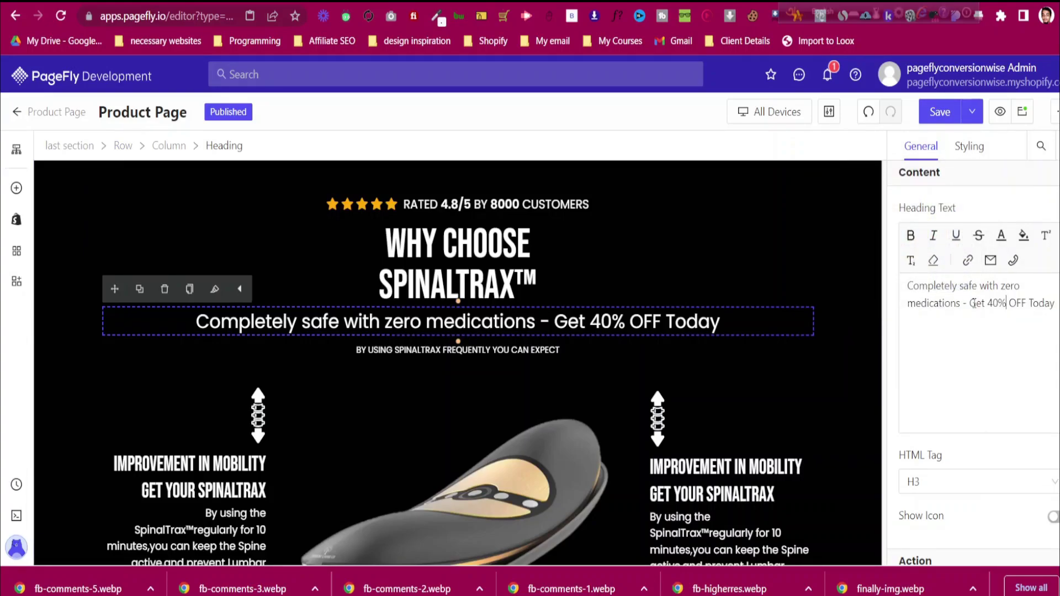
Color "Get 40% OFF Today" with the star icon's hex value FFAC00 and make the phrase bold
{"action": "left_click", "coordinate": [348, 205]}
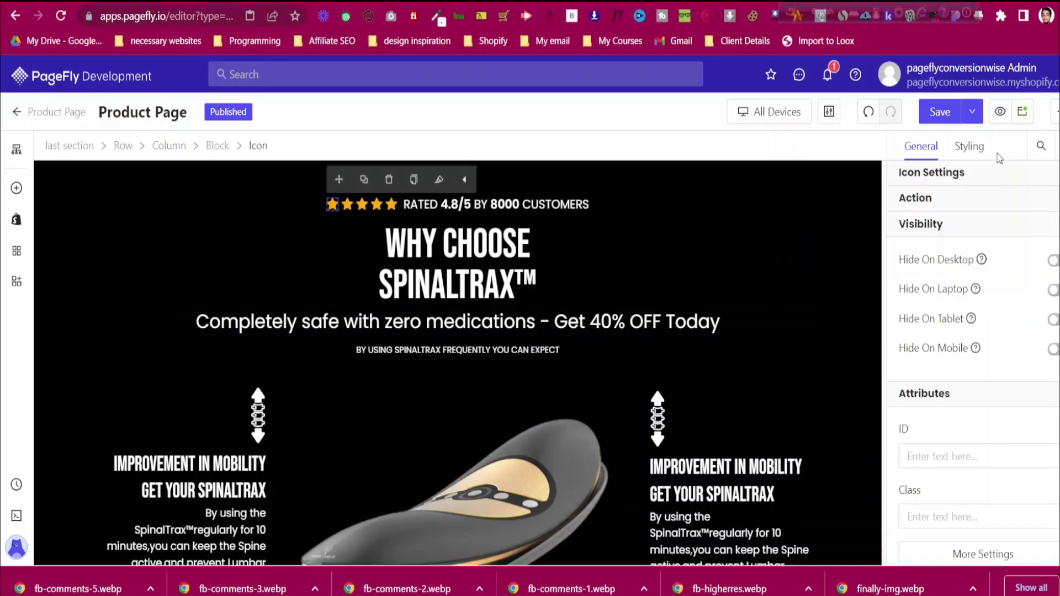
{"action": "left_click", "coordinate": [971, 147]}
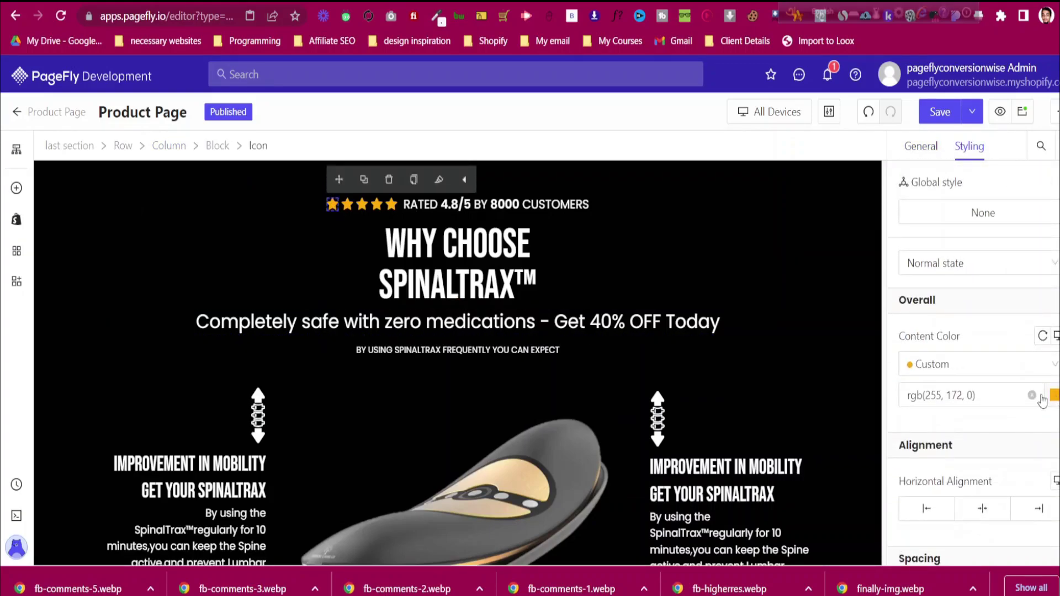
{"action": "left_click", "coordinate": [1055, 397]}
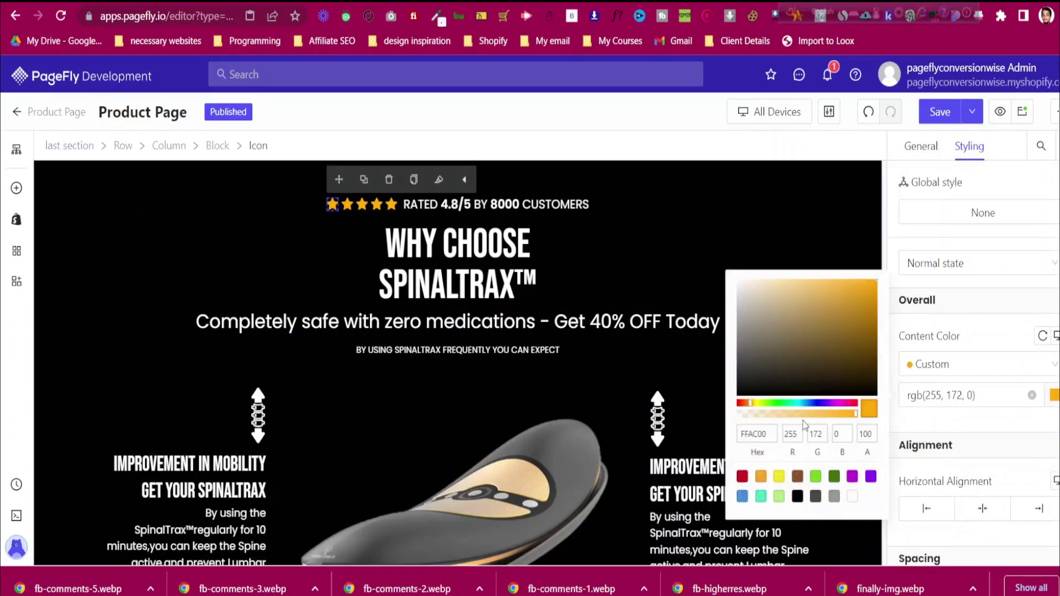
{"action": "left_click", "coordinate": [611, 322]}
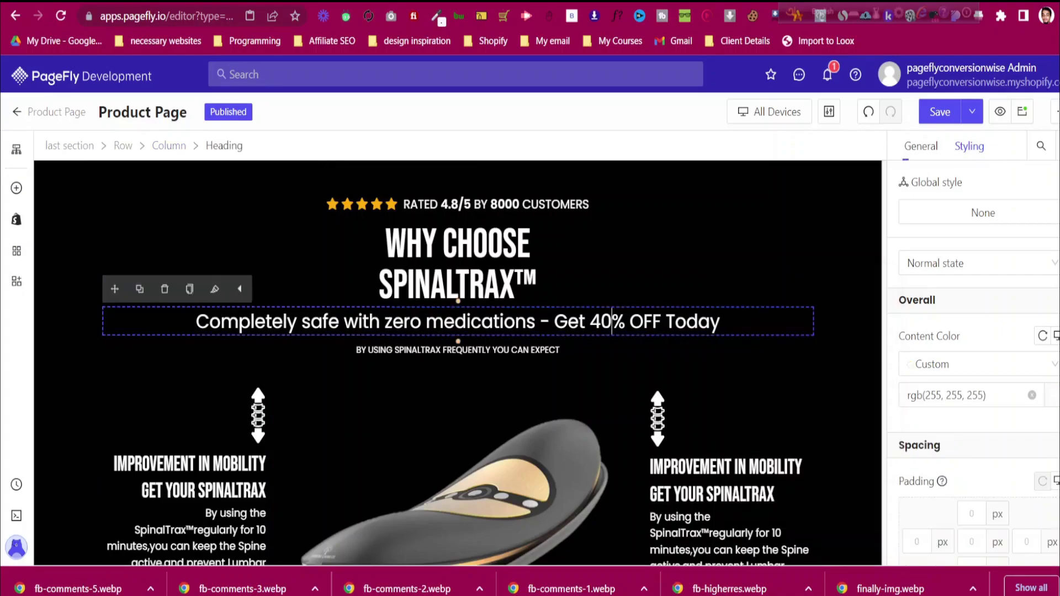
{"action": "left_click", "coordinate": [921, 150]}
{"action": "left_click_drag", "start_coordinate": [971, 303], "coordinate": [1055, 303]}
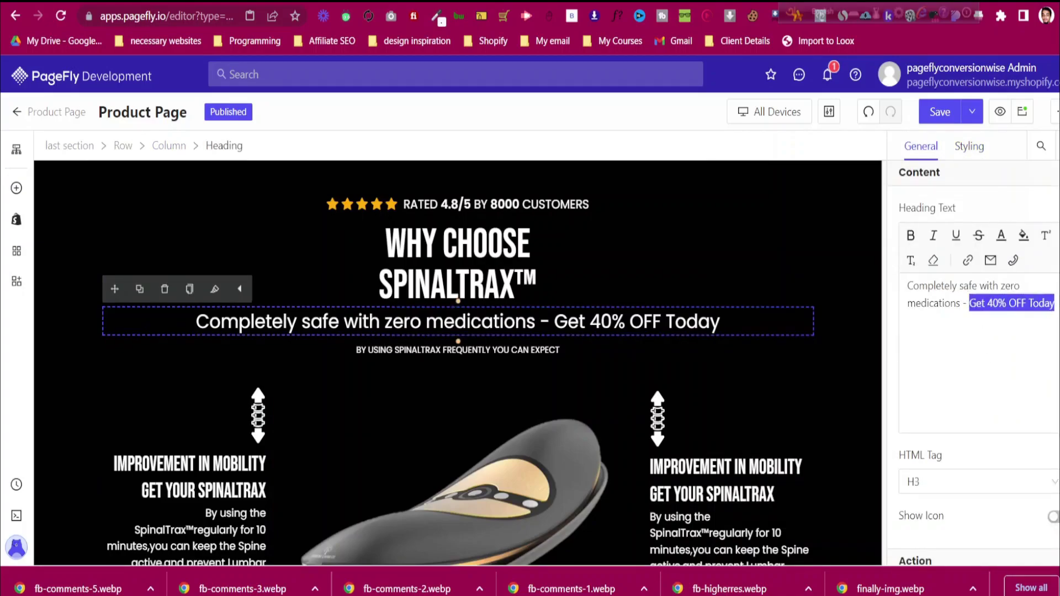
{"action": "left_click", "coordinate": [1011, 240]}
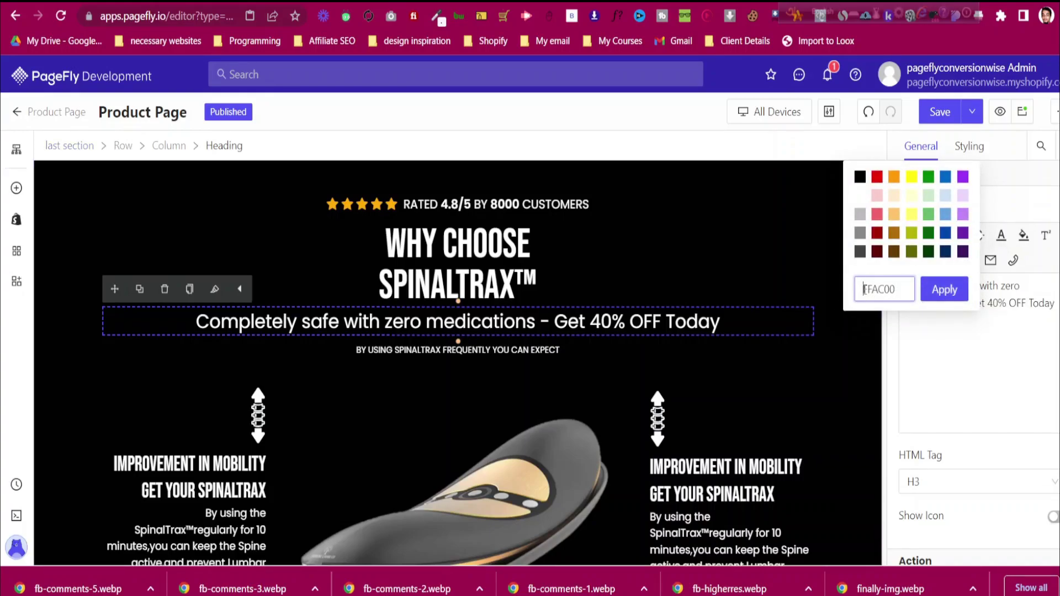
{"action": "left_click", "coordinate": [948, 297]}
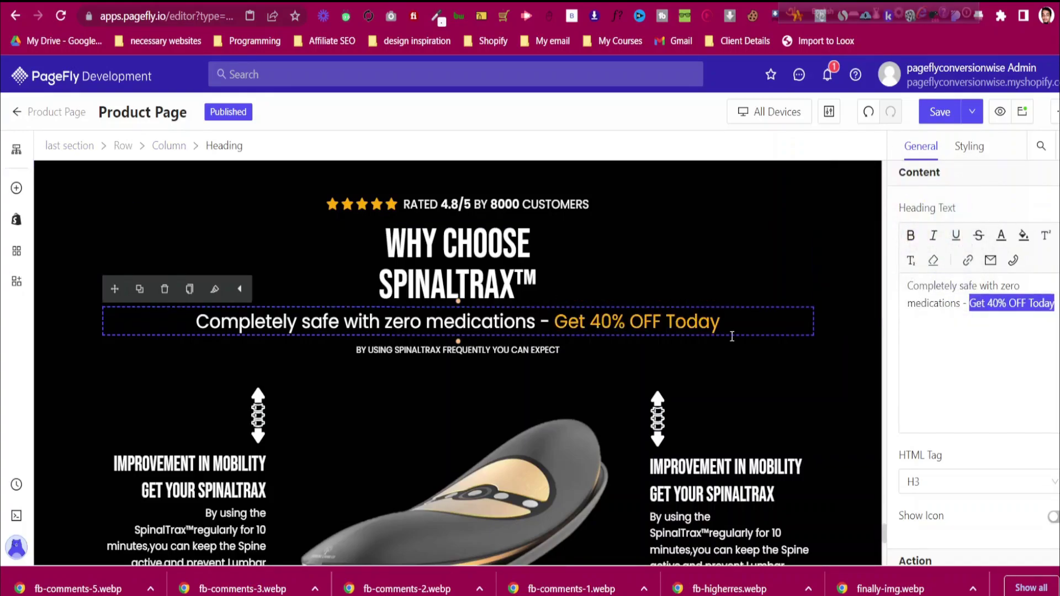
{"action": "left_click", "coordinate": [911, 237]}
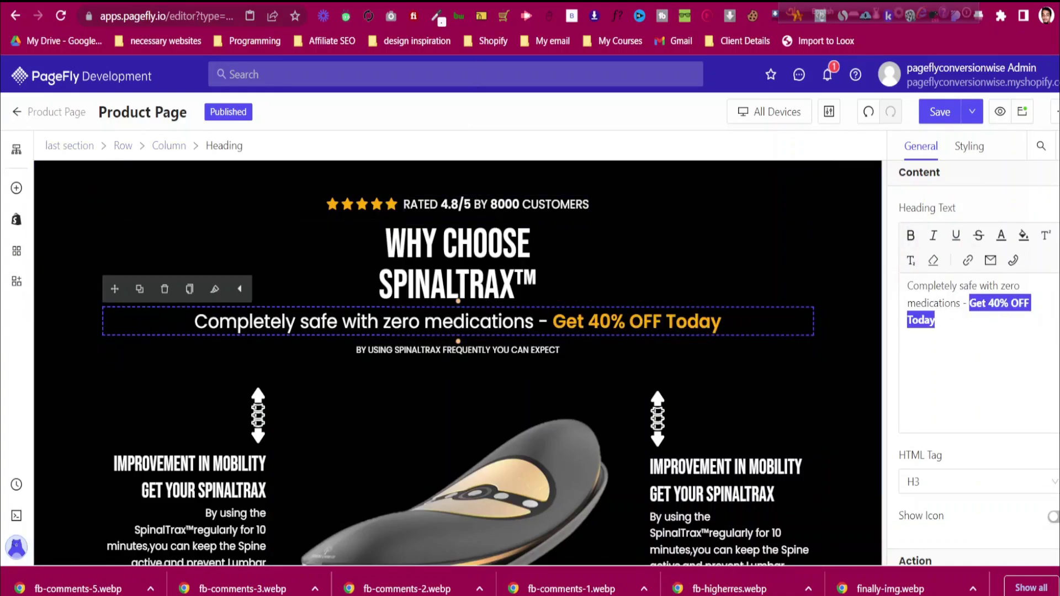
Following the reference banner, delete the "By using SpinalTrax frequently you can expect" paragraph and the feature row with the product image beneath it
{"action": "left_click", "coordinate": [520, 3]}
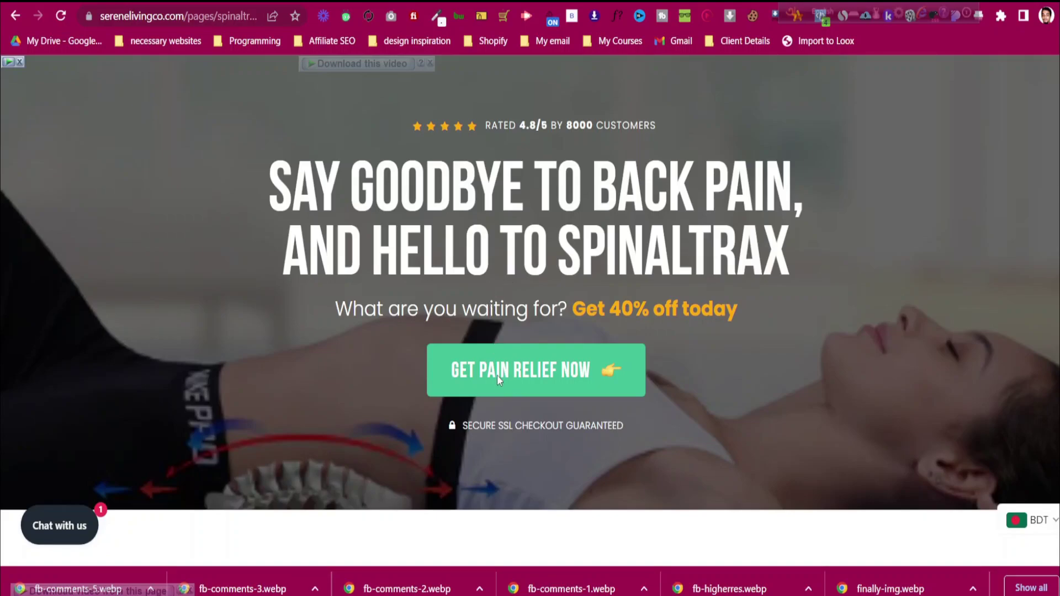
{"action": "left_click", "coordinate": [476, 2]}
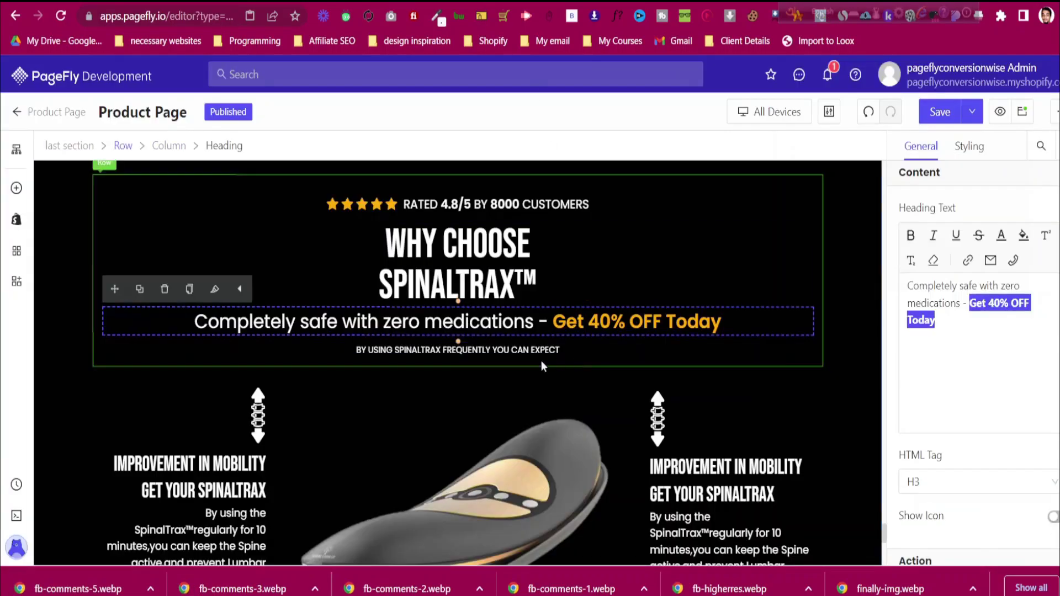
{"action": "left_click", "coordinate": [505, 350]}
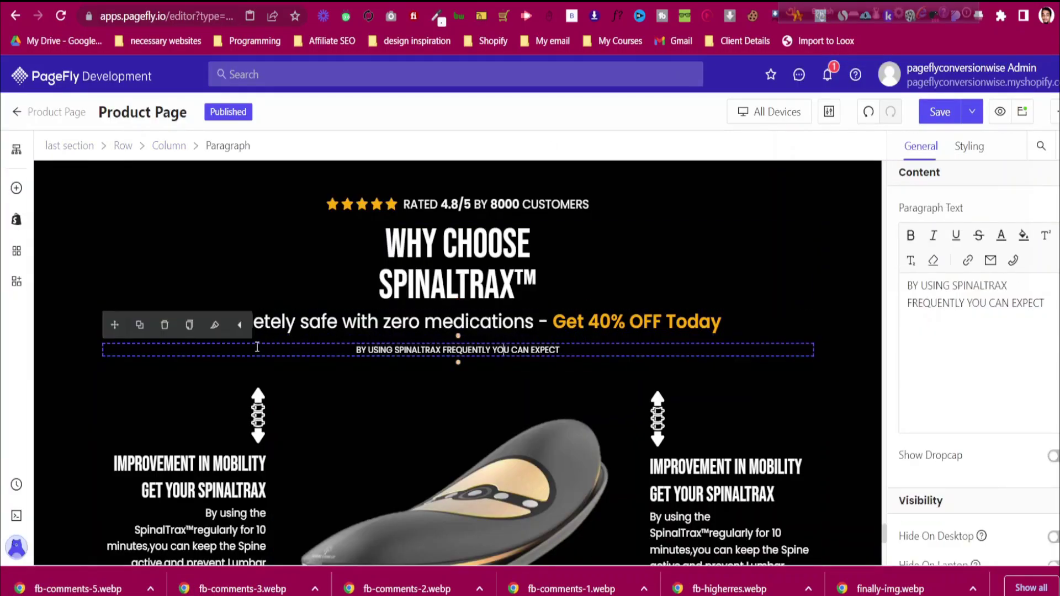
{"action": "left_click", "coordinate": [172, 335]}
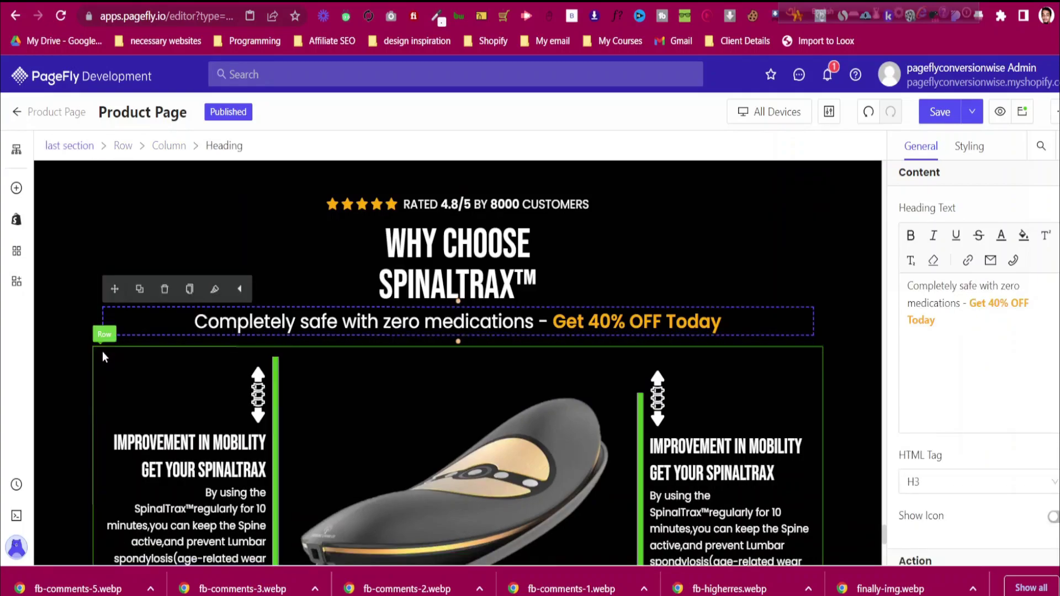
{"action": "left_click", "coordinate": [101, 351]}
{"action": "left_click", "coordinate": [155, 329]}
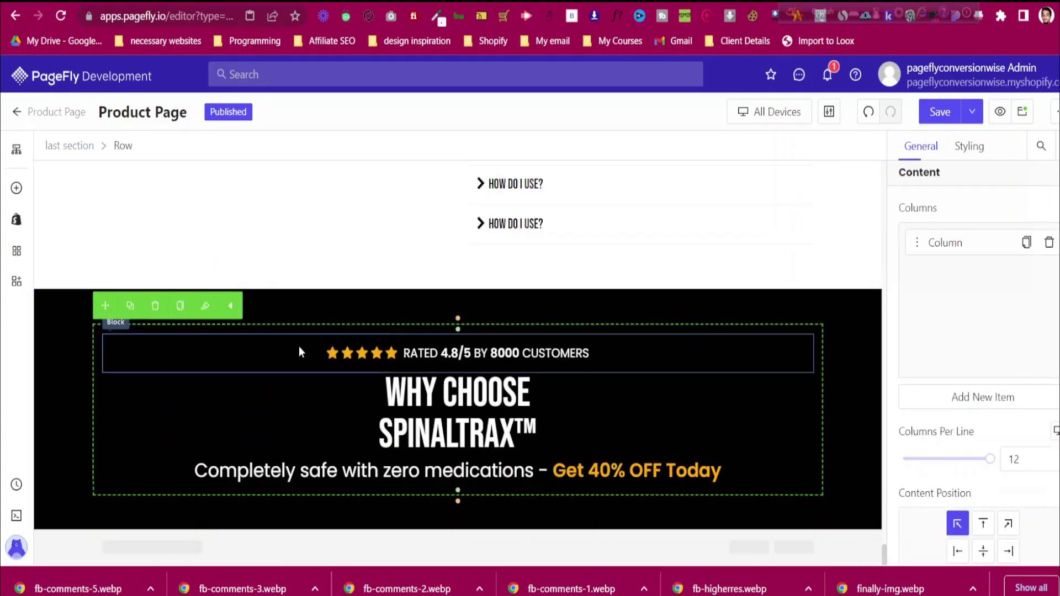
Duplicate the row holding the "Get pain relief now" button and payment icons in the "Meet the SpinalTrax Lumbar Traction Device" section
{"action": "scroll", "coordinate": [602, 374], "scroll_direction": "up", "scroll_amount": 14}
{"action": "scroll", "coordinate": [606, 376], "scroll_direction": "down", "scroll_amount": 4}
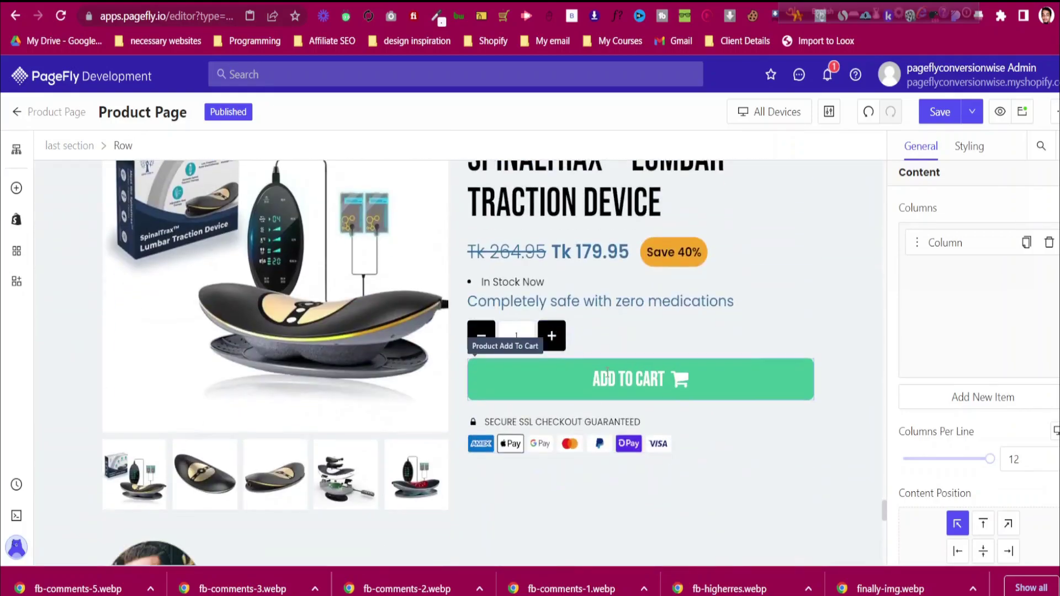
{"action": "scroll", "coordinate": [607, 378], "scroll_direction": "up", "scroll_amount": 12}
{"action": "scroll", "coordinate": [606, 373], "scroll_direction": "up", "scroll_amount": 7}
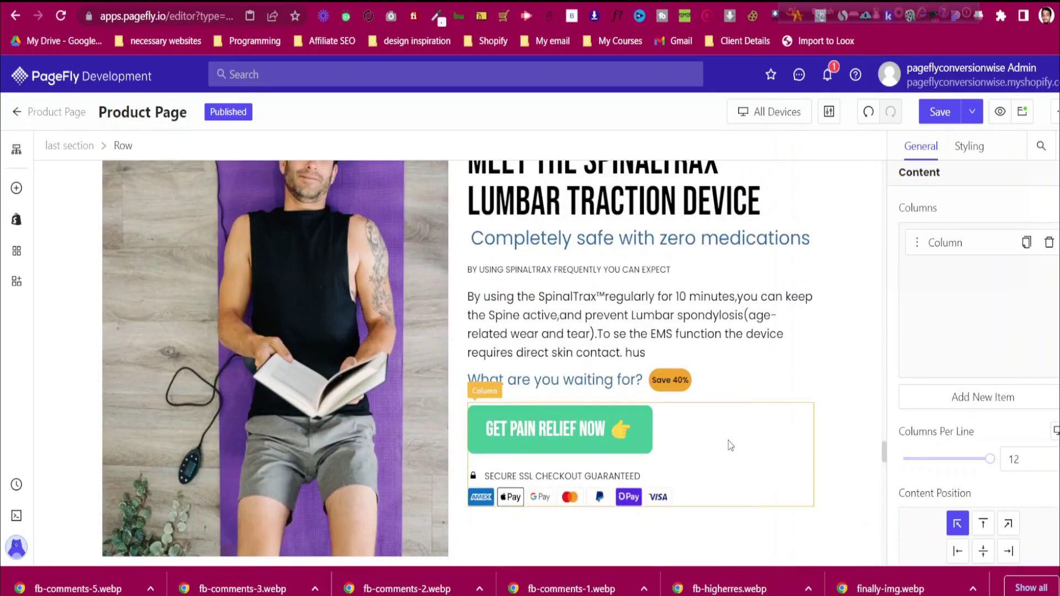
{"action": "left_click", "coordinate": [728, 440]}
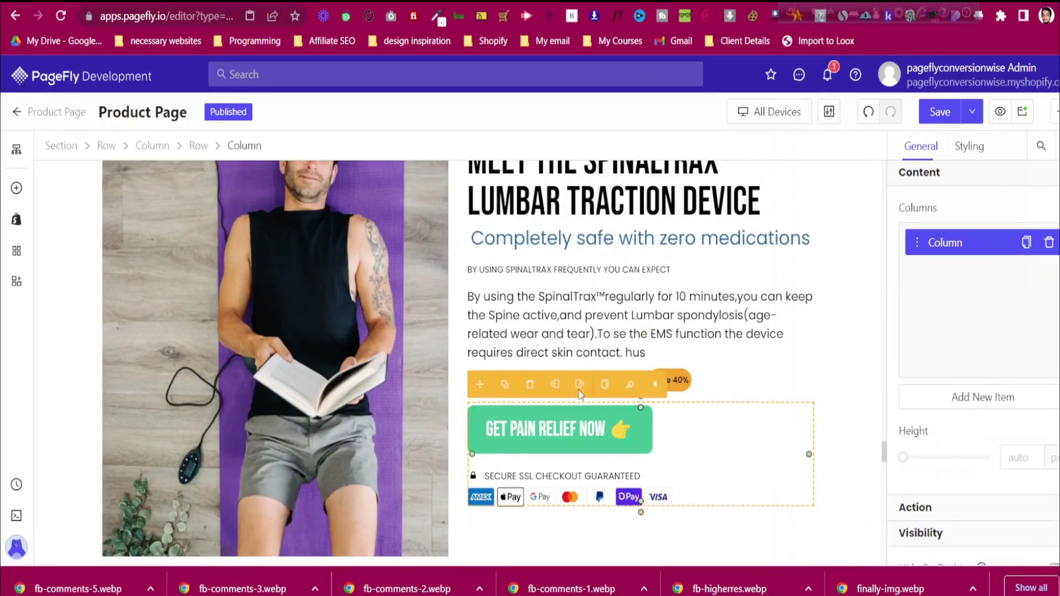
{"action": "left_click", "coordinate": [199, 147]}
{"action": "left_click", "coordinate": [475, 377]}
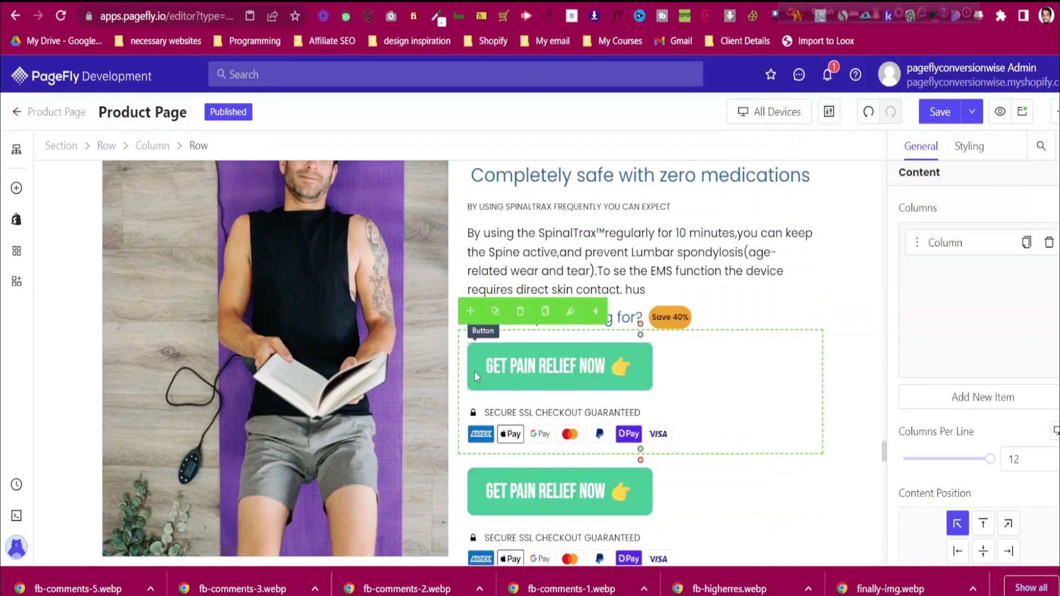
Move the duplicated button and payment-icon row into the last section, directly below its subheading
{"action": "scroll", "coordinate": [475, 372], "scroll_direction": "down", "scroll_amount": 10}
{"action": "scroll", "coordinate": [459, 359], "scroll_direction": "down", "scroll_amount": 10}
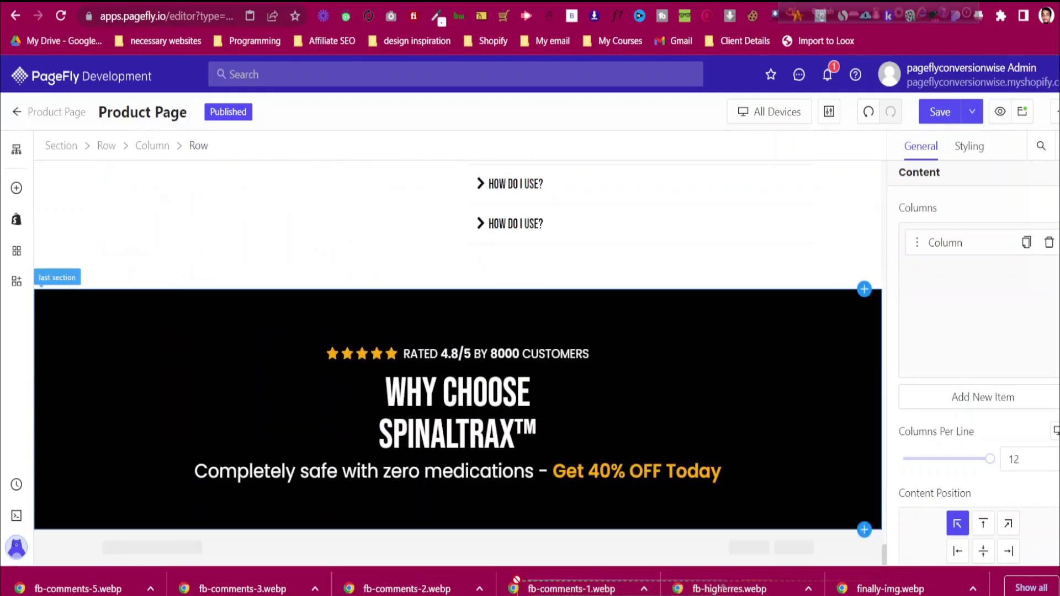
{"action": "left_click_drag", "start_coordinate": [517, 580], "coordinate": [512, 485]}
{"action": "scroll", "coordinate": [514, 490], "scroll_direction": "down", "scroll_amount": 3}
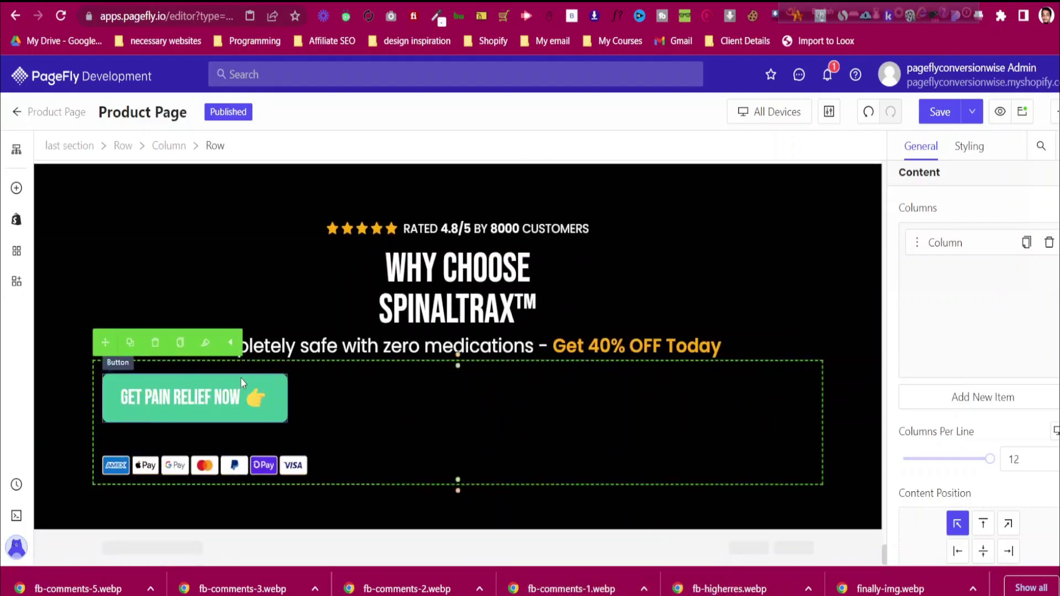
Set the horizontal alignment of the last section's "Get pain relief now" button to center
{"action": "left_click", "coordinate": [251, 397]}
{"action": "left_click", "coordinate": [976, 156]}
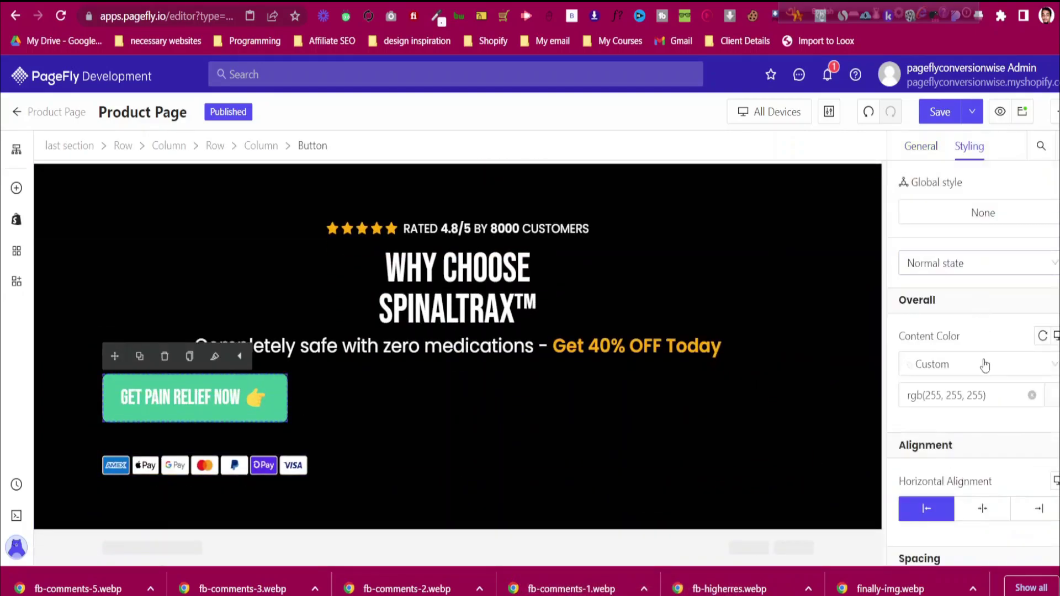
{"action": "scroll", "coordinate": [977, 382], "scroll_direction": "down", "scroll_amount": 4}
{"action": "left_click", "coordinate": [986, 274]}
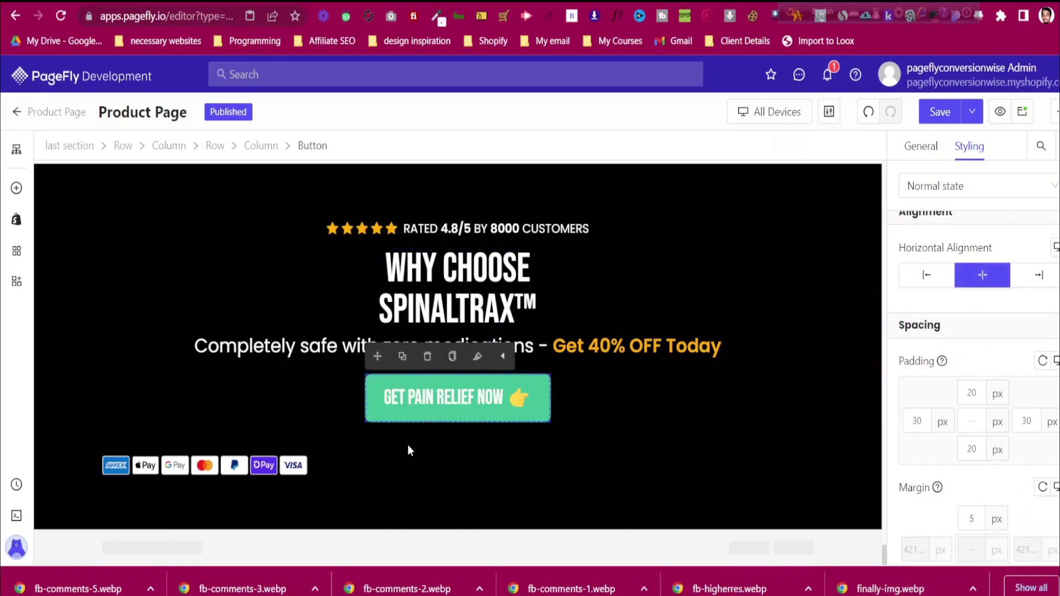
Center the secure SSL checkout line under the last section's button and change its text color to white
{"action": "left_click", "coordinate": [343, 445]}
{"action": "scroll", "coordinate": [976, 331], "scroll_direction": "down", "scroll_amount": 5}
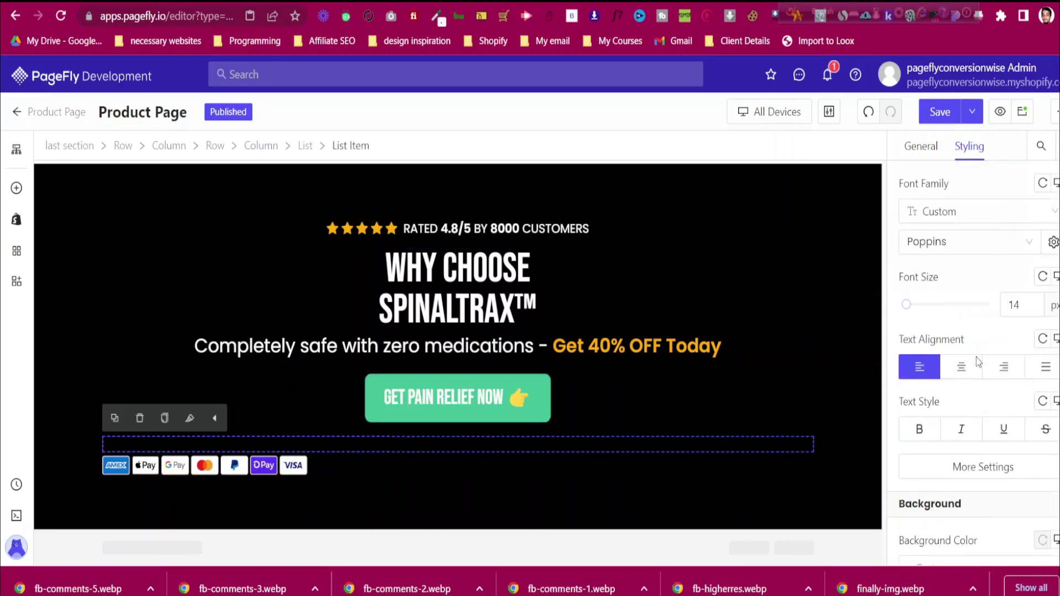
{"action": "scroll", "coordinate": [989, 326], "scroll_direction": "up", "scroll_amount": 7}
{"action": "scroll", "coordinate": [1001, 319], "scroll_direction": "up", "scroll_amount": 3}
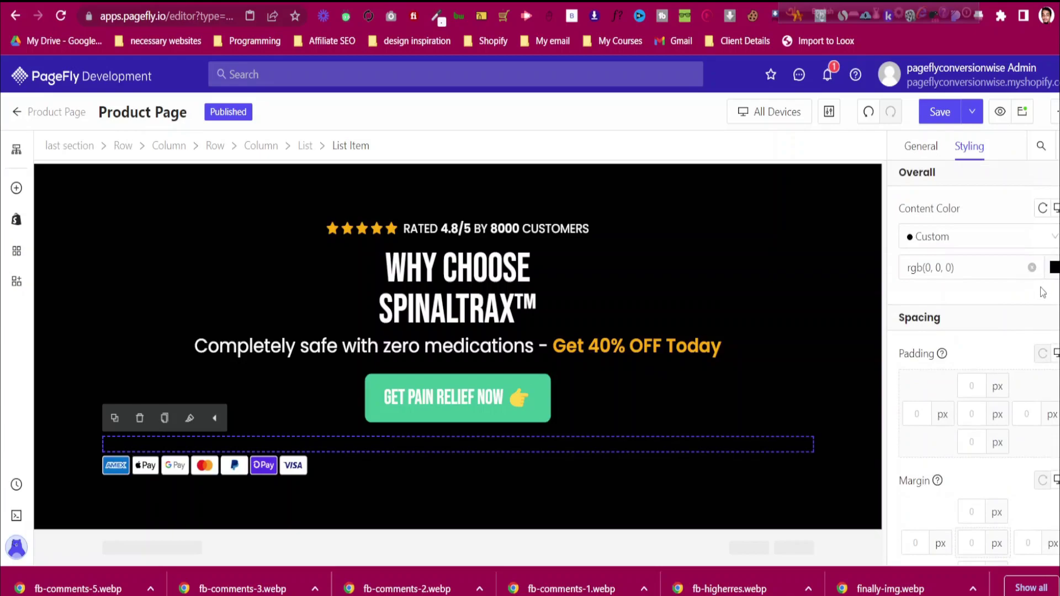
{"action": "left_click", "coordinate": [1053, 270]}
{"action": "left_click", "coordinate": [855, 371]}
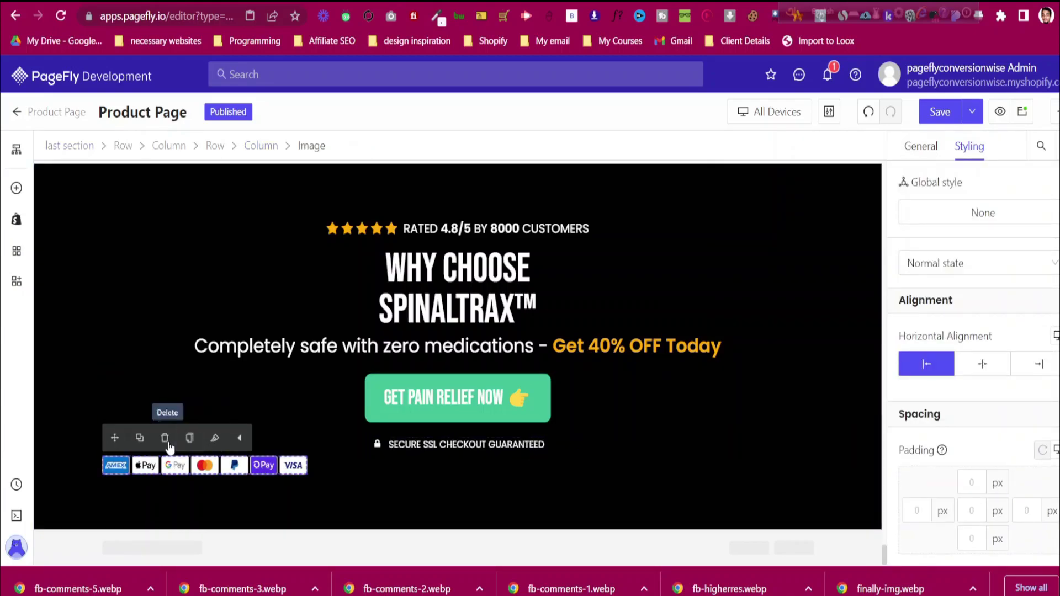
Delete the payment icons image from the last section, keeping the secure checkout line above it
{"action": "left_click", "coordinate": [169, 445]}
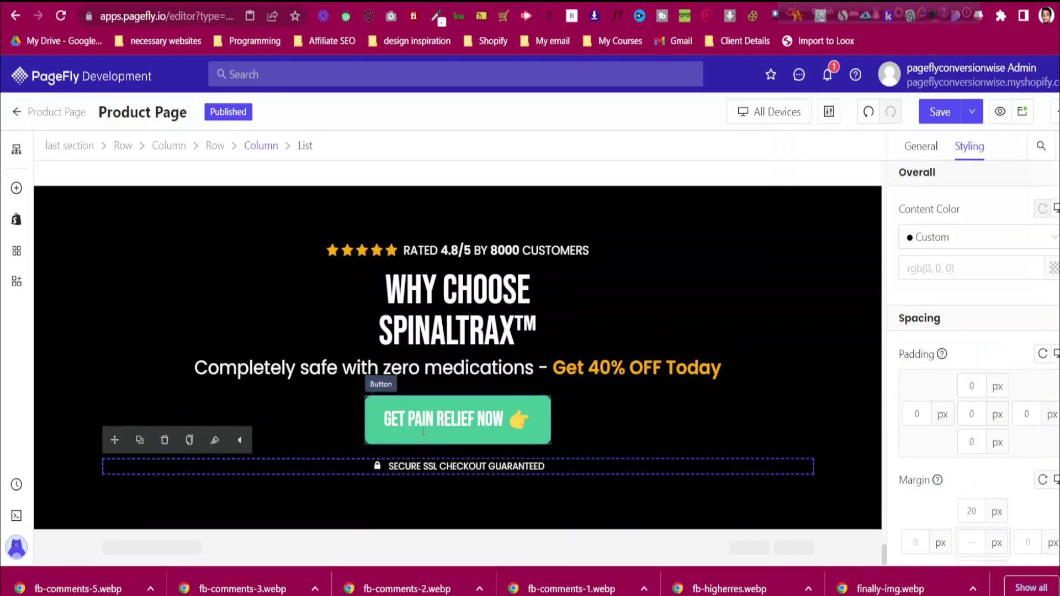
{"action": "scroll", "coordinate": [186, 310], "scroll_direction": "up", "scroll_amount": 2}
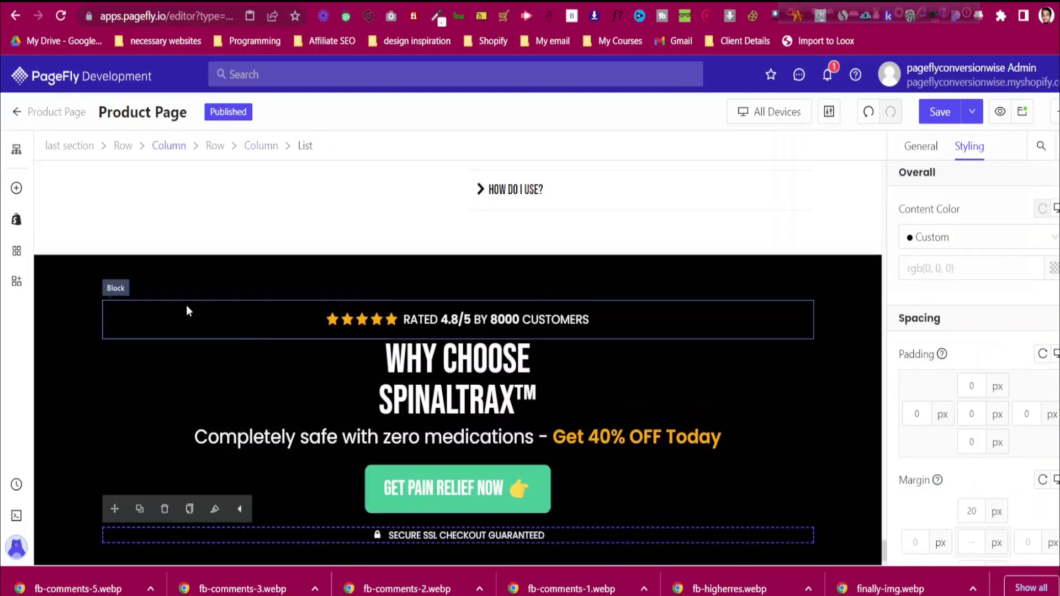
{"action": "left_click", "coordinate": [82, 286]}
{"action": "scroll", "coordinate": [324, 290], "scroll_direction": "down", "scroll_amount": 1}
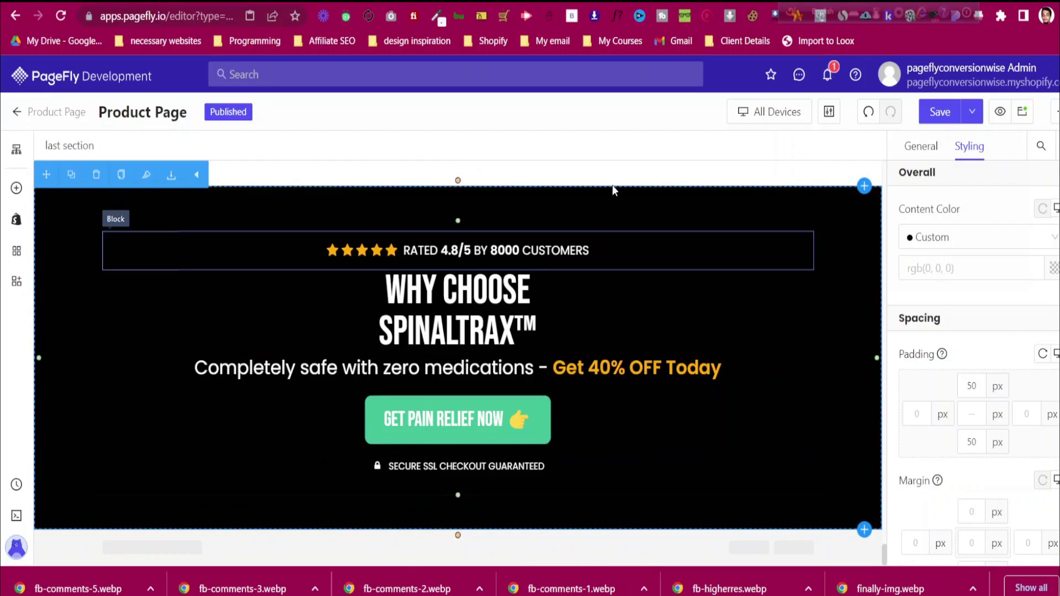
On the reference site, try the call-to-action button to check which section it leads to
{"action": "left_click", "coordinate": [558, 1]}
{"action": "left_click", "coordinate": [499, 363]}
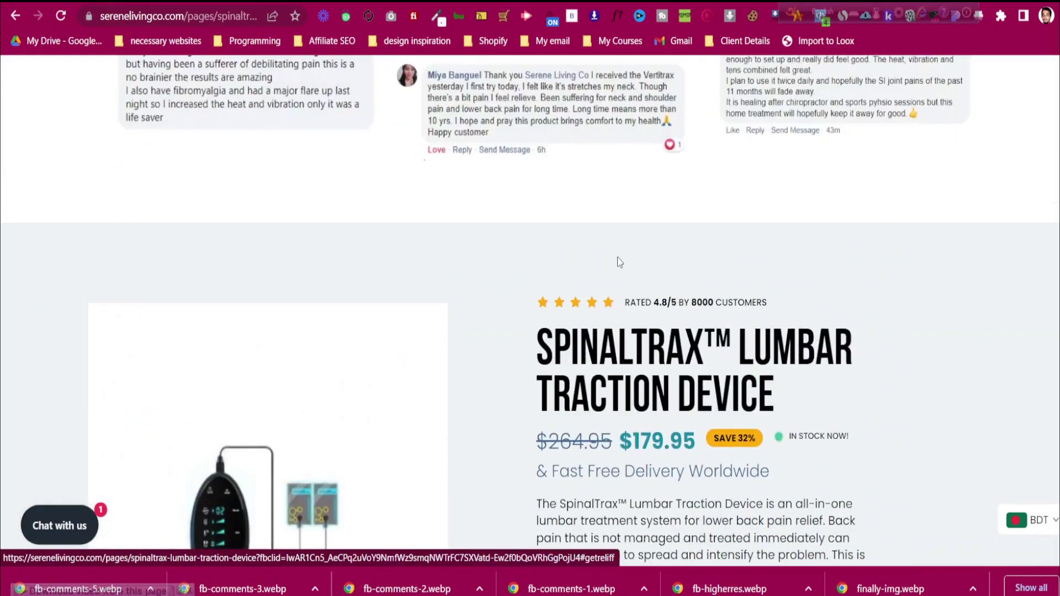
{"action": "left_click", "coordinate": [424, 1]}
Rename the section containing the SpinalTrax product title, image and price to "Dynamic Product Section"
{"action": "scroll", "coordinate": [426, 200], "scroll_direction": "up", "scroll_amount": 10}
{"action": "scroll", "coordinate": [418, 299], "scroll_direction": "up", "scroll_amount": 15}
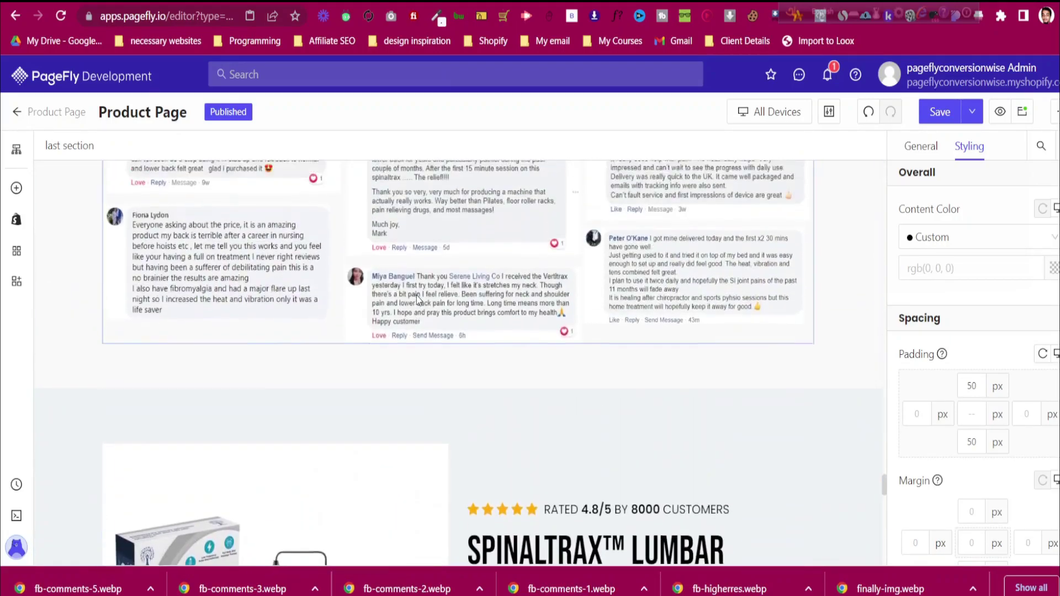
{"action": "scroll", "coordinate": [417, 296], "scroll_direction": "up", "scroll_amount": 10}
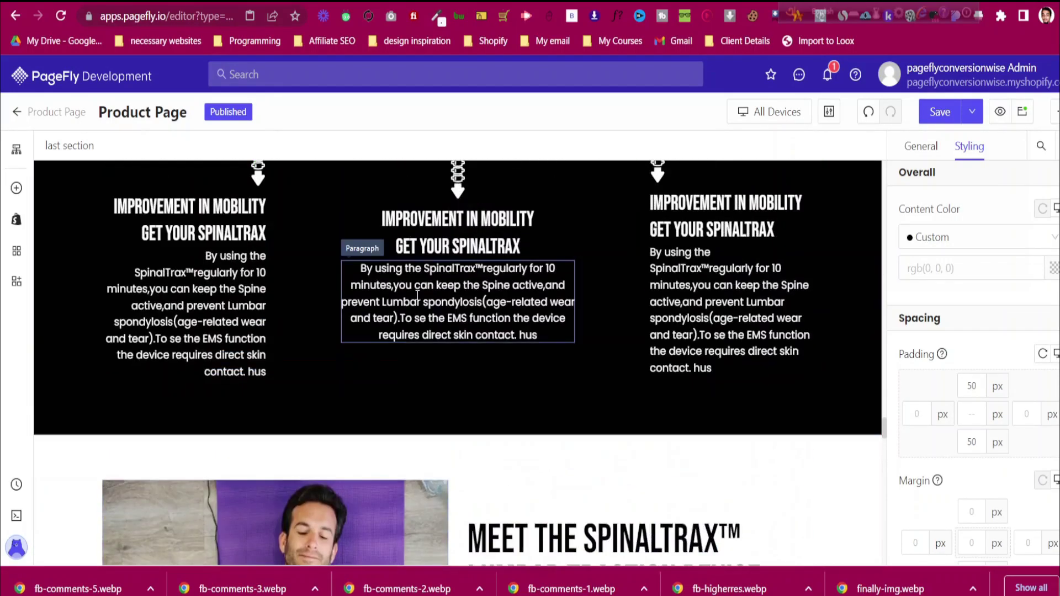
{"action": "scroll", "coordinate": [417, 296], "scroll_direction": "down", "scroll_amount": 15}
{"action": "scroll", "coordinate": [418, 286], "scroll_direction": "down", "scroll_amount": 5}
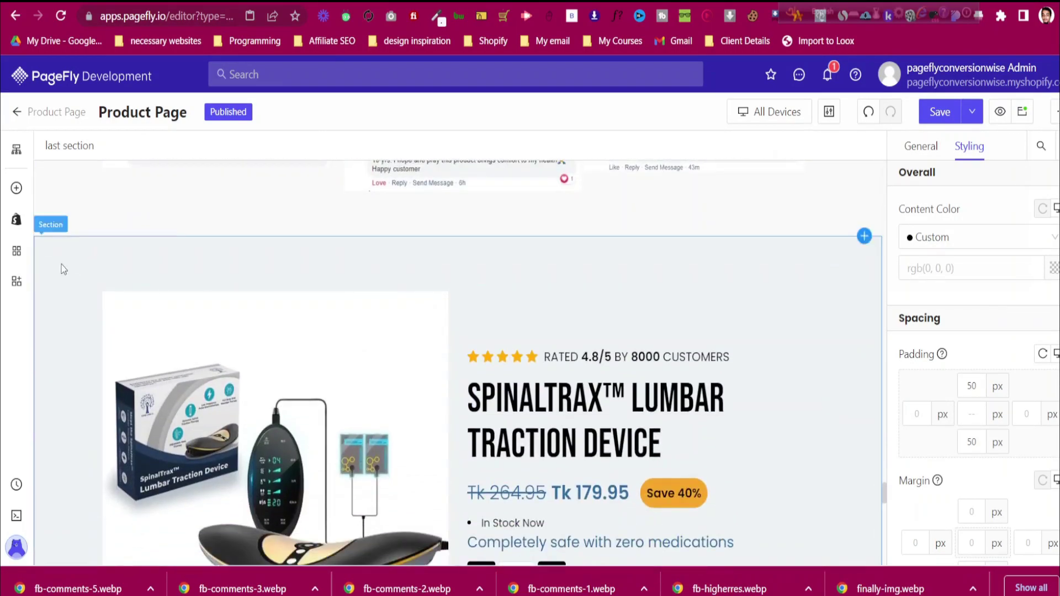
{"action": "left_click", "coordinate": [64, 267]}
{"action": "scroll", "coordinate": [1015, 341], "scroll_direction": "down", "scroll_amount": 5}
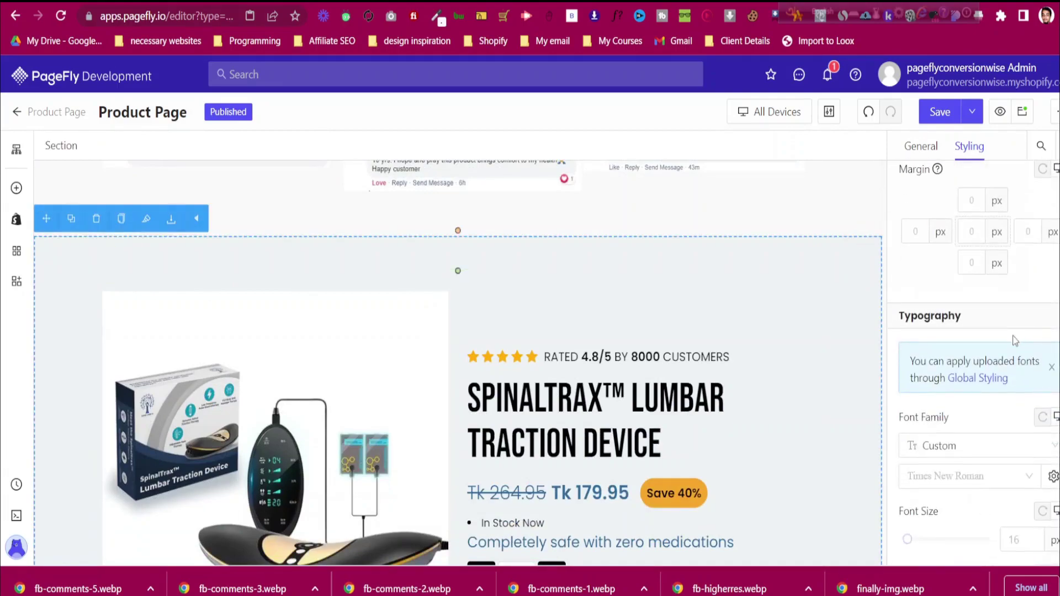
{"action": "left_click", "coordinate": [930, 156]}
{"action": "scroll", "coordinate": [965, 349], "scroll_direction": "down", "scroll_amount": 2}
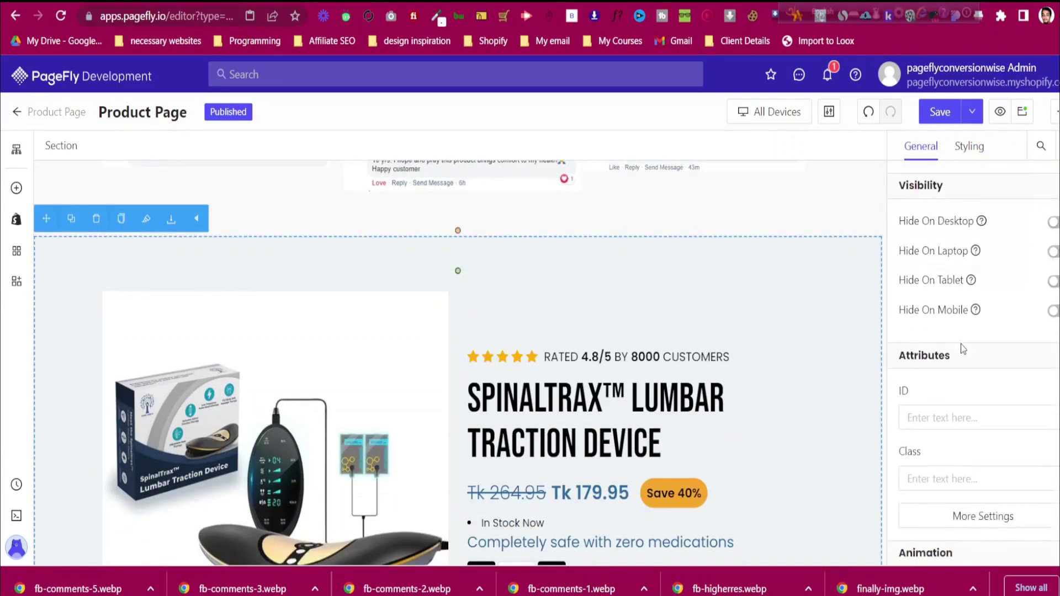
{"action": "left_click", "coordinate": [966, 510]}
{"action": "left_click", "coordinate": [791, 278]}
{"action": "key", "text": "ctrl+a"}
{"action": "type", "text": "Dyna"}
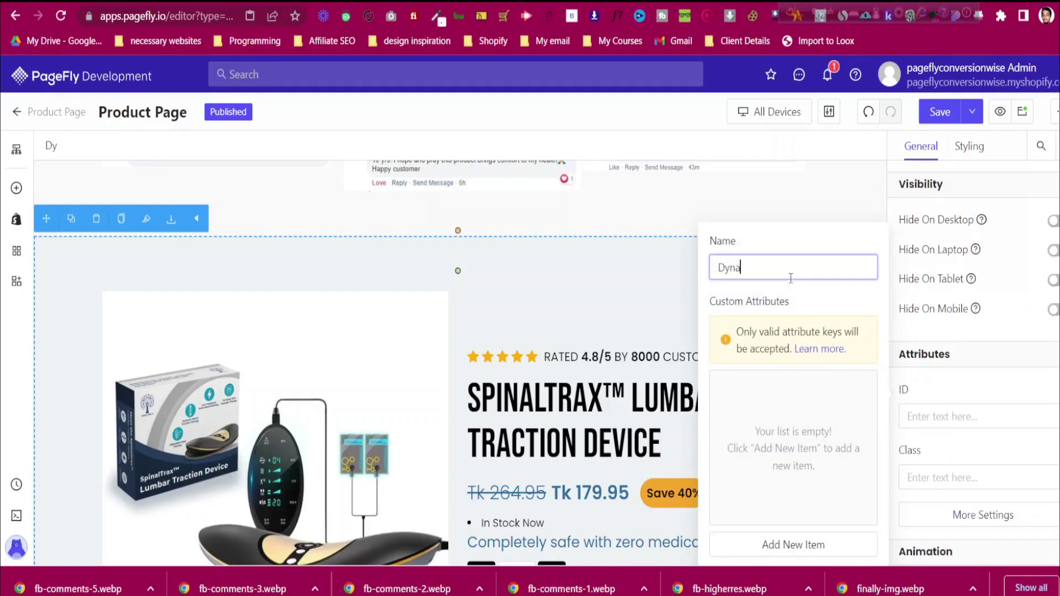
{"action": "type", "text": "mic Product Section"}
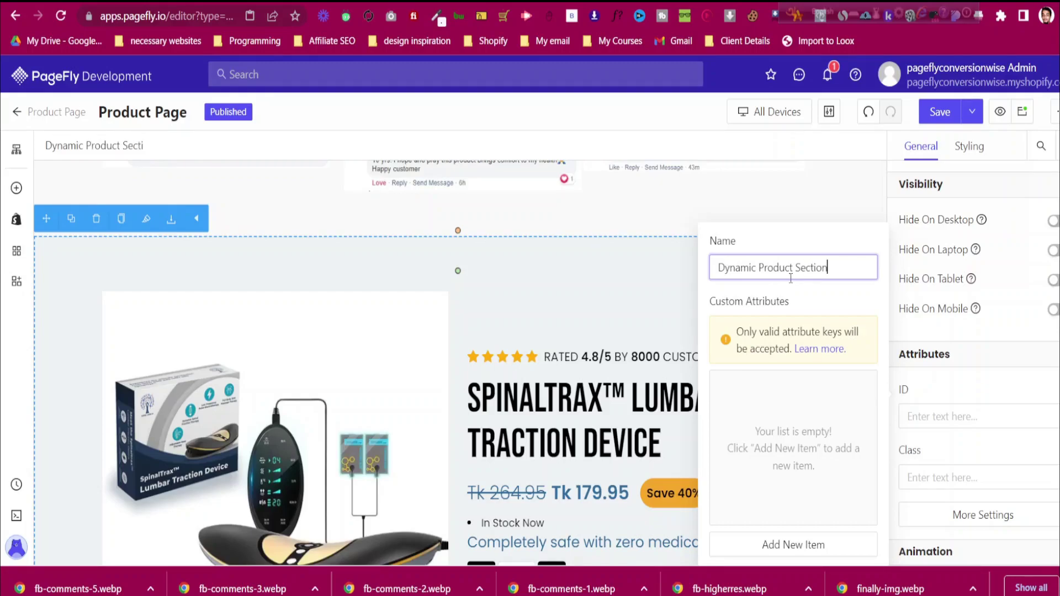
{"action": "left_click", "coordinate": [983, 515]}
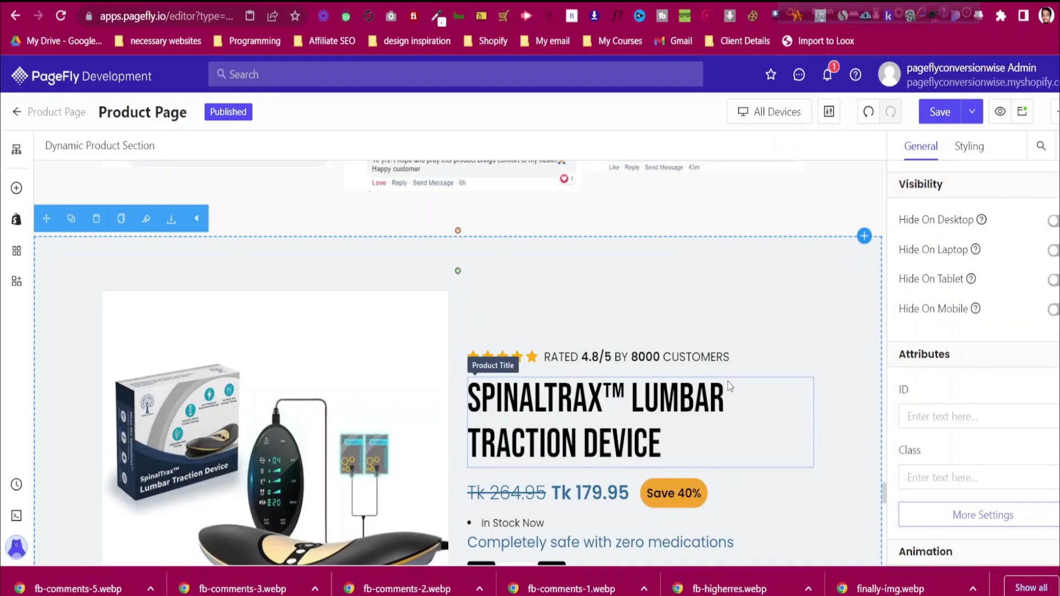
Set the hero section's "Get pain relief now" button to the Scroll To Section action, targeting Dynamic Product Section
{"action": "scroll", "coordinate": [601, 330], "scroll_direction": "down", "scroll_amount": 10}
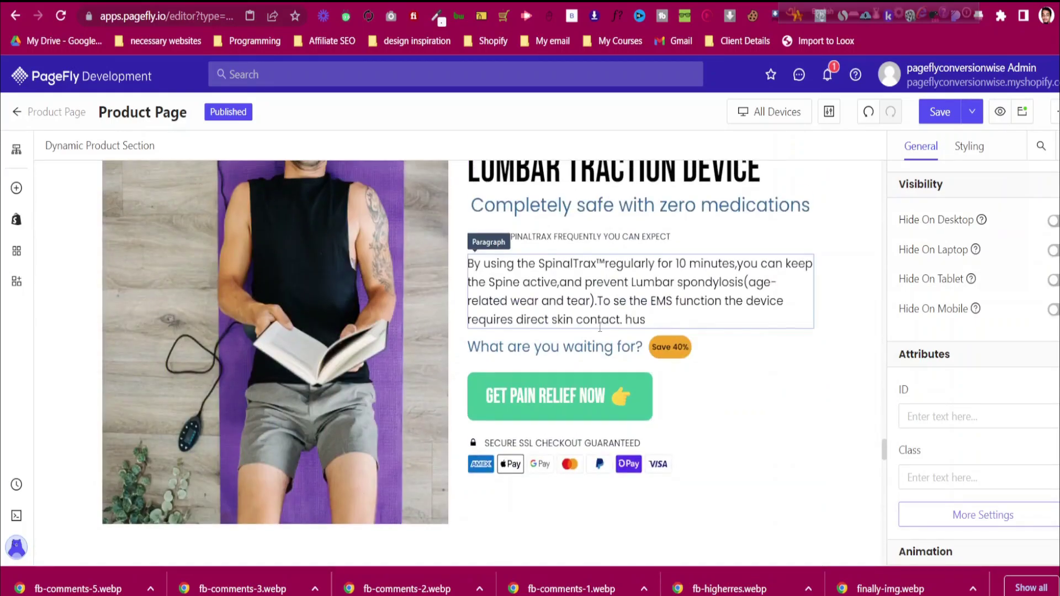
{"action": "scroll", "coordinate": [600, 327], "scroll_direction": "down", "scroll_amount": 20}
{"action": "scroll", "coordinate": [607, 346], "scroll_direction": "up", "scroll_amount": 20}
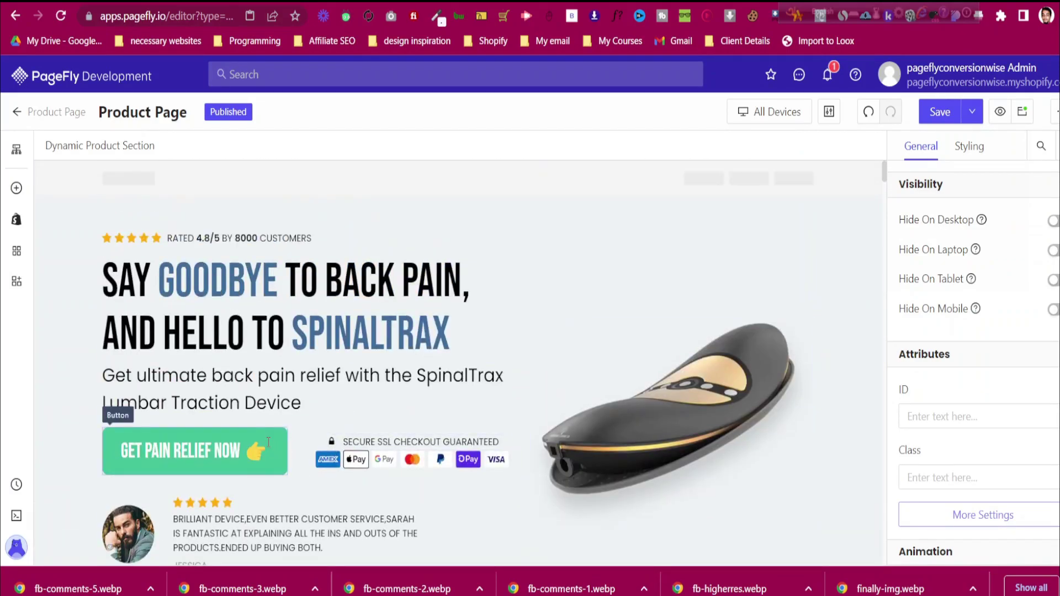
{"action": "left_click", "coordinate": [268, 441]}
{"action": "scroll", "coordinate": [982, 371], "scroll_direction": "down", "scroll_amount": 1}
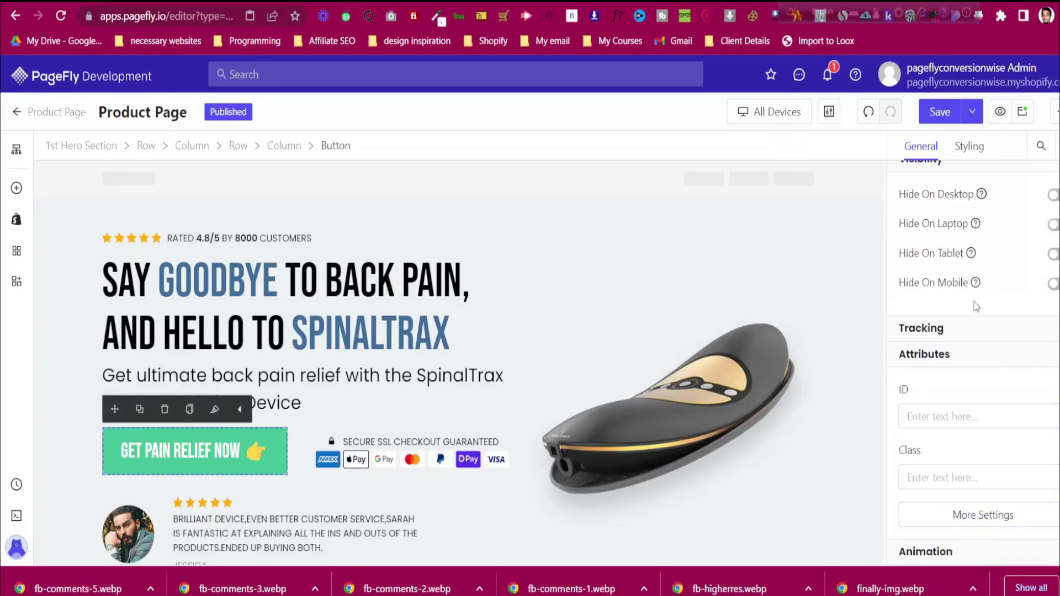
{"action": "scroll", "coordinate": [979, 306], "scroll_direction": "up", "scroll_amount": 5}
{"action": "scroll", "coordinate": [957, 431], "scroll_direction": "down", "scroll_amount": 2}
{"action": "left_click", "coordinate": [956, 367]}
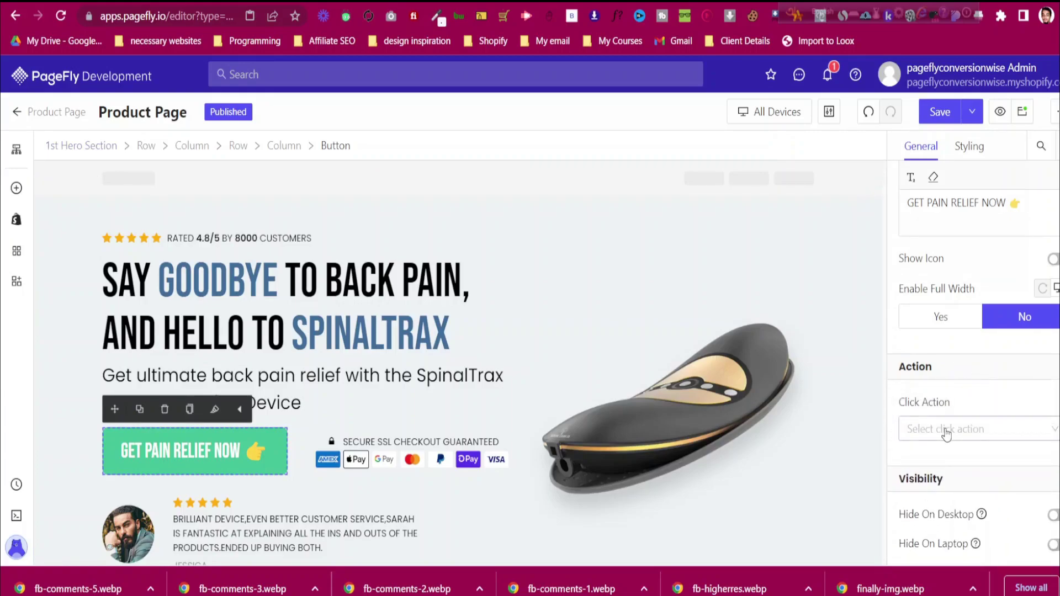
{"action": "left_click", "coordinate": [946, 434]}
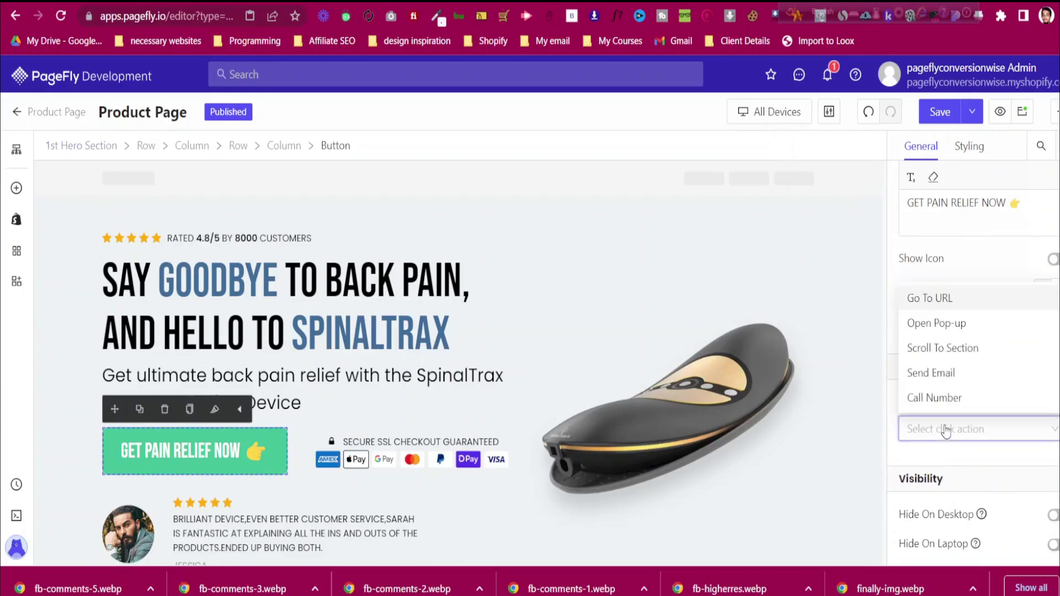
{"action": "left_click", "coordinate": [948, 352]}
{"action": "left_click", "coordinate": [987, 492]}
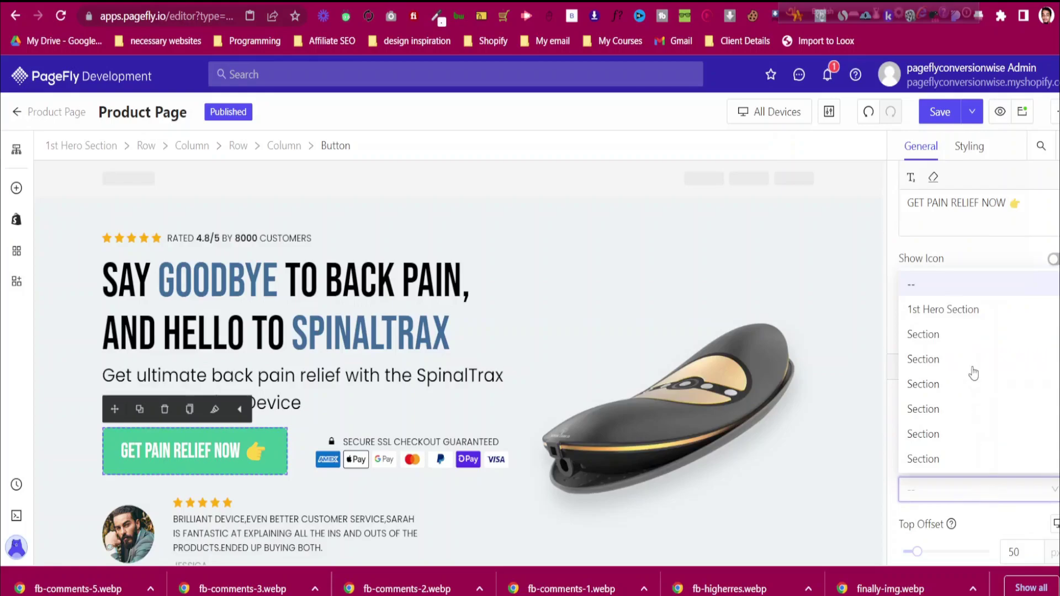
{"action": "scroll", "coordinate": [975, 384], "scroll_direction": "down", "scroll_amount": 3}
{"action": "left_click", "coordinate": [988, 417]}
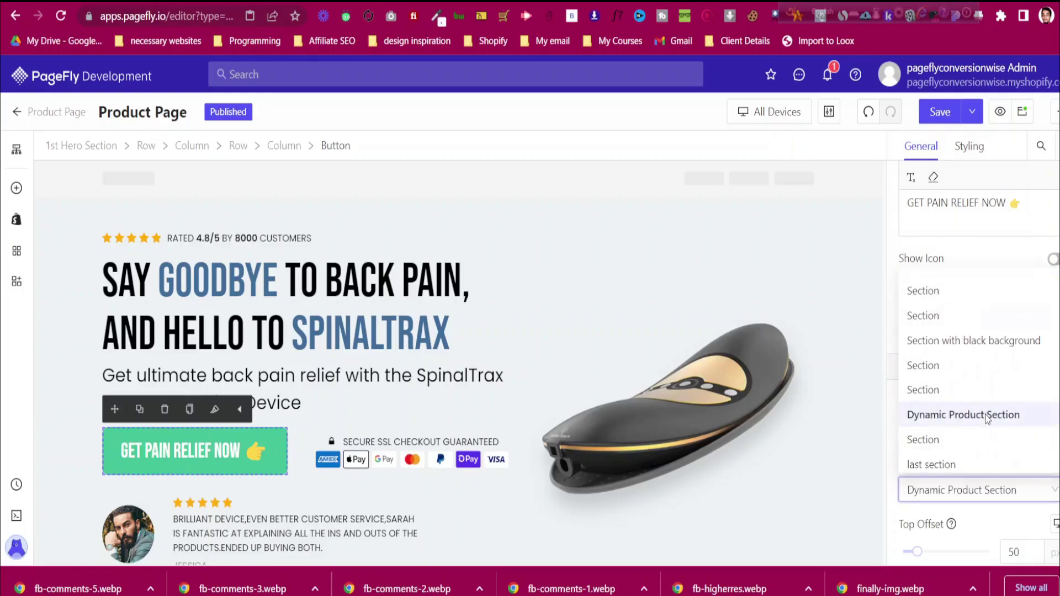
Make the centered "Get pain relief now" button above the black "Get relief from back pain and more" section scroll to Dynamic Product Section
{"action": "scroll", "coordinate": [352, 395], "scroll_direction": "down", "scroll_amount": 15}
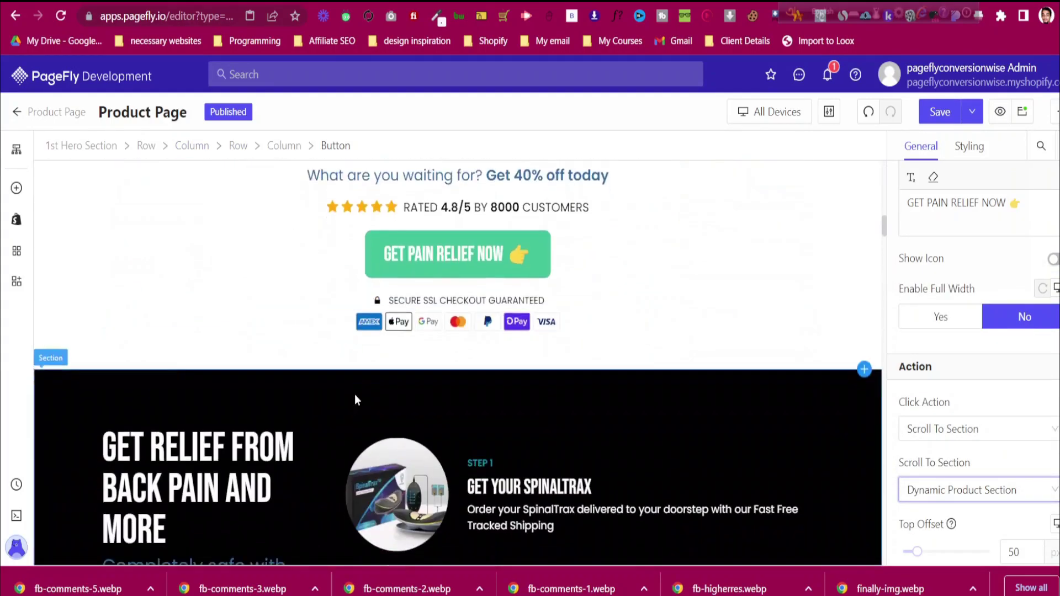
{"action": "scroll", "coordinate": [355, 396], "scroll_direction": "up", "scroll_amount": 3}
{"action": "left_click", "coordinate": [427, 285]}
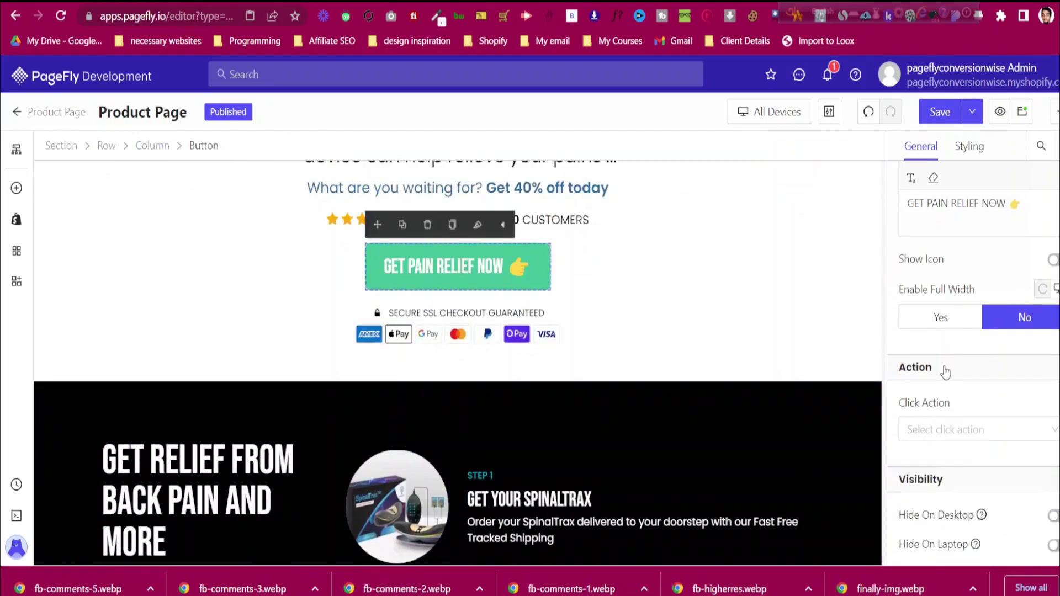
{"action": "left_click", "coordinate": [945, 430]}
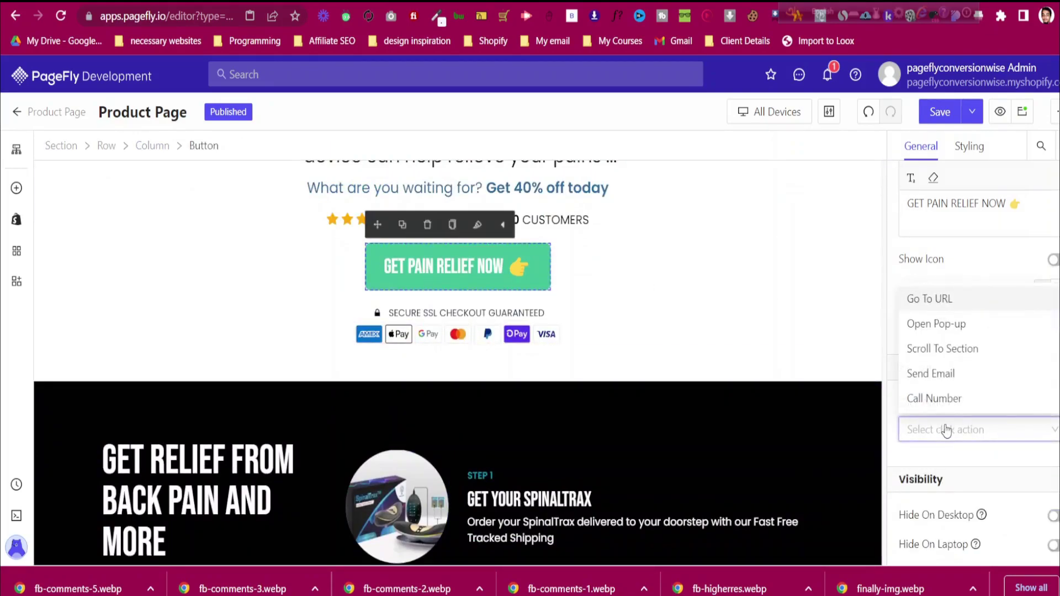
{"action": "left_click", "coordinate": [950, 356]}
{"action": "left_click", "coordinate": [948, 491]}
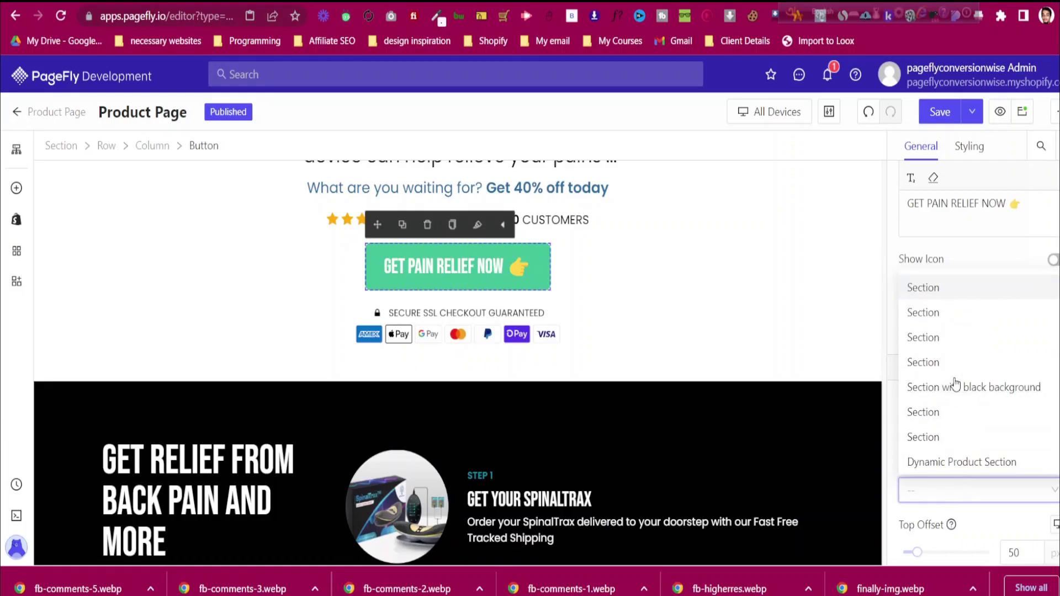
{"action": "left_click", "coordinate": [968, 463]}
Make the "Get pain relief now" button in the "Meet the SpinalTrax" section with the video scroll to Dynamic Product Section
{"action": "scroll", "coordinate": [622, 400], "scroll_direction": "down", "scroll_amount": 6}
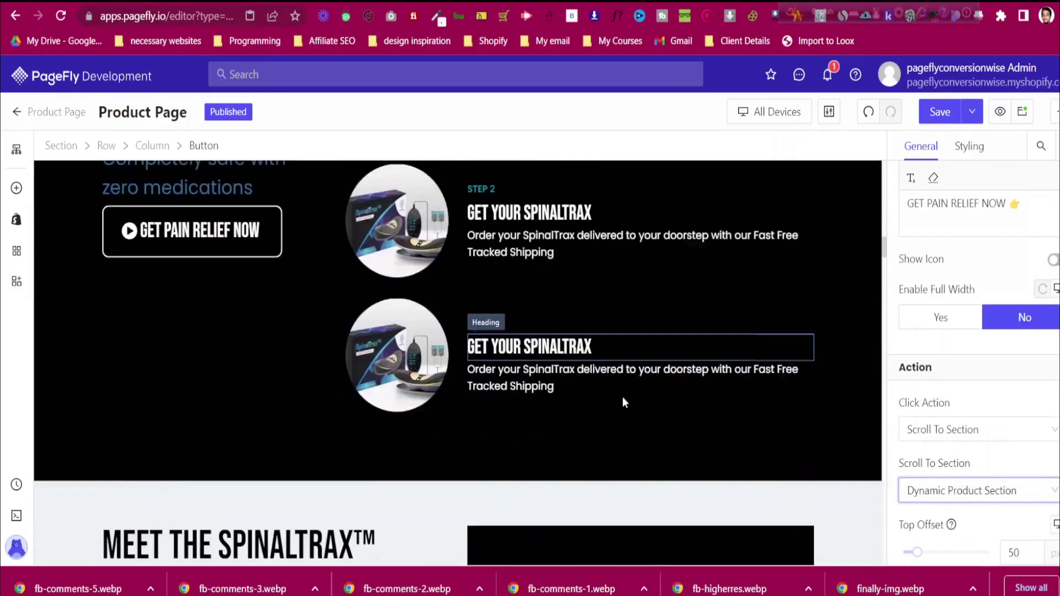
{"action": "scroll", "coordinate": [622, 396], "scroll_direction": "down", "scroll_amount": 10}
{"action": "left_click", "coordinate": [194, 333]}
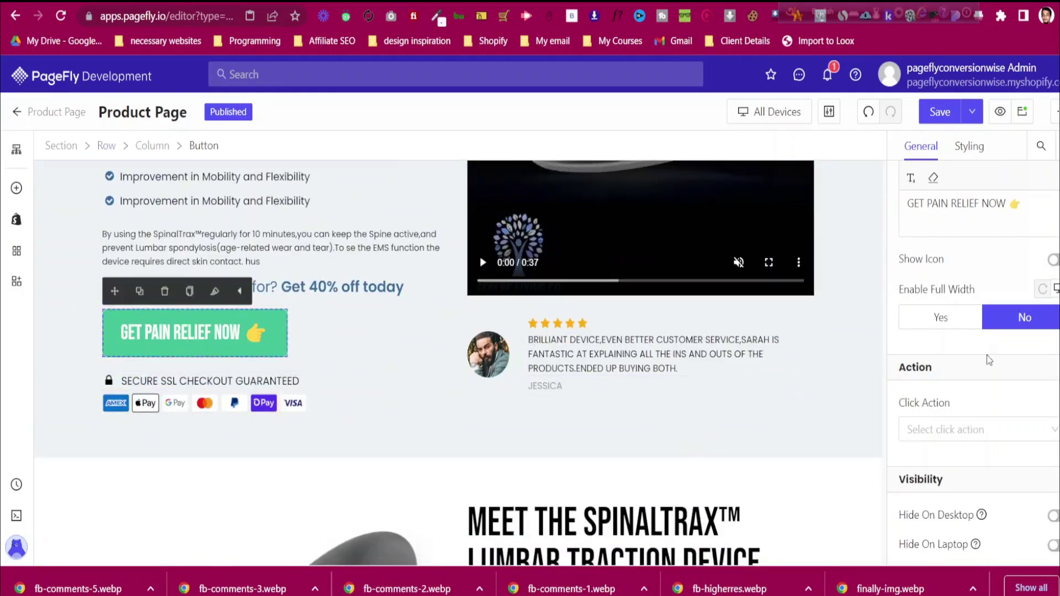
{"action": "left_click", "coordinate": [970, 430]}
{"action": "left_click", "coordinate": [971, 350]}
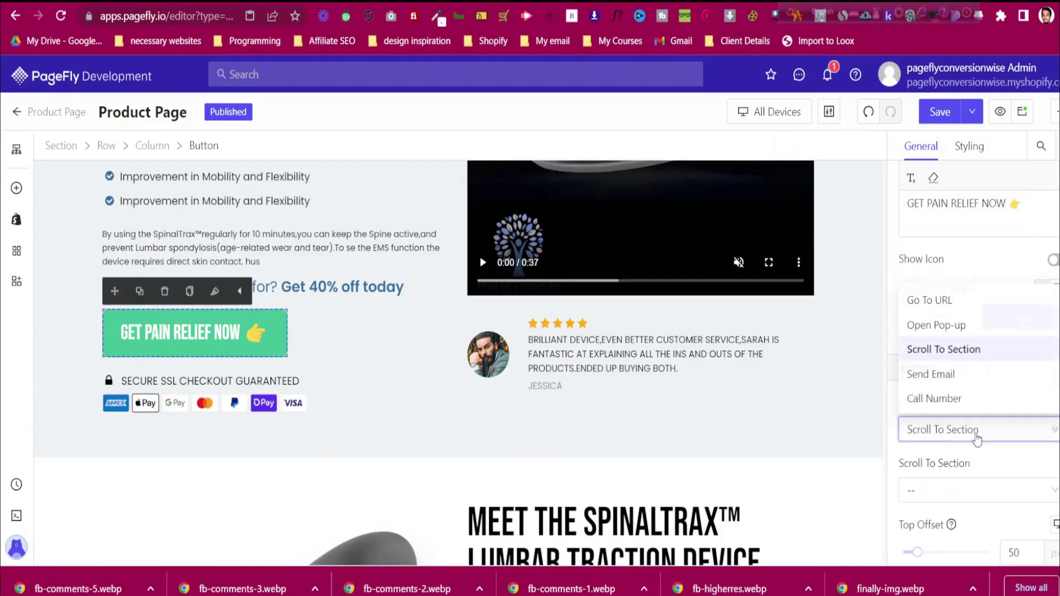
{"action": "left_click", "coordinate": [971, 491]}
{"action": "scroll", "coordinate": [964, 398], "scroll_direction": "down", "scroll_amount": 1}
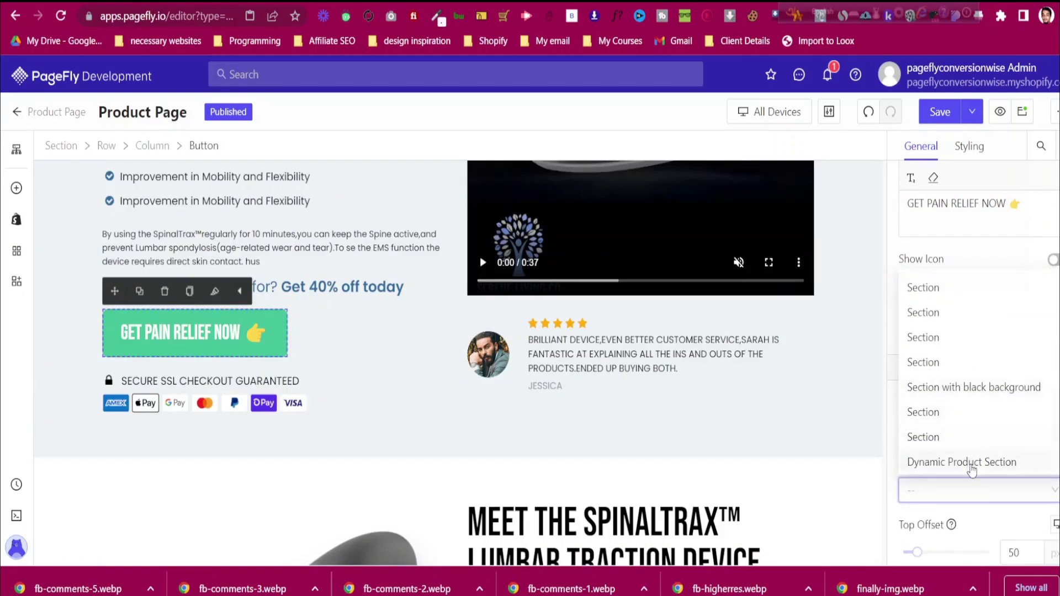
{"action": "left_click", "coordinate": [972, 464]}
Make the centered "Get pain relief now" button above the black "Why choose SpinalTrax" section scroll to Dynamic Product Section
{"action": "scroll", "coordinate": [551, 386], "scroll_direction": "down", "scroll_amount": 10}
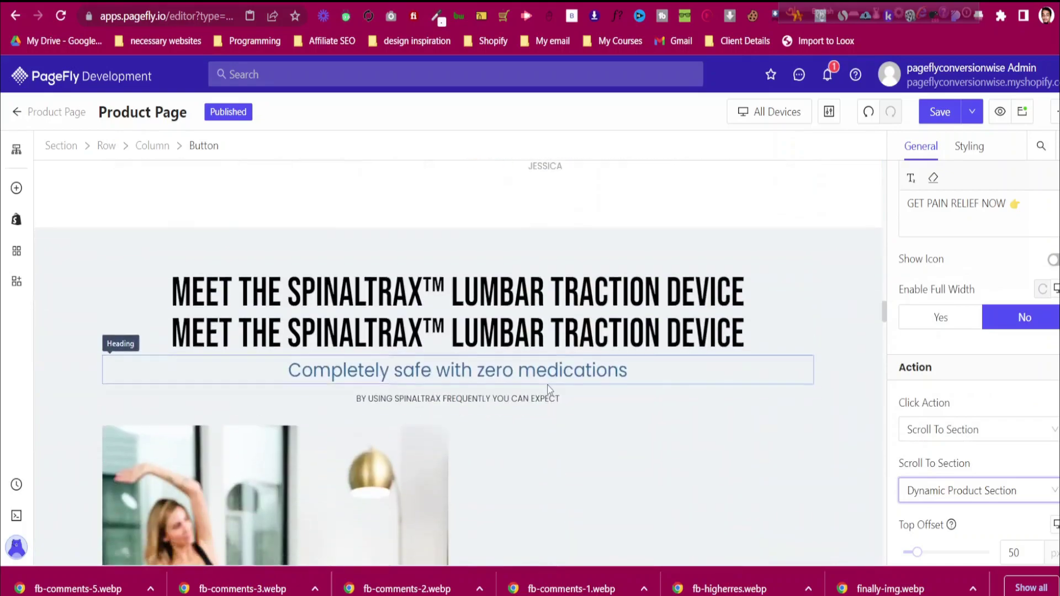
{"action": "scroll", "coordinate": [551, 384], "scroll_direction": "down", "scroll_amount": 16}
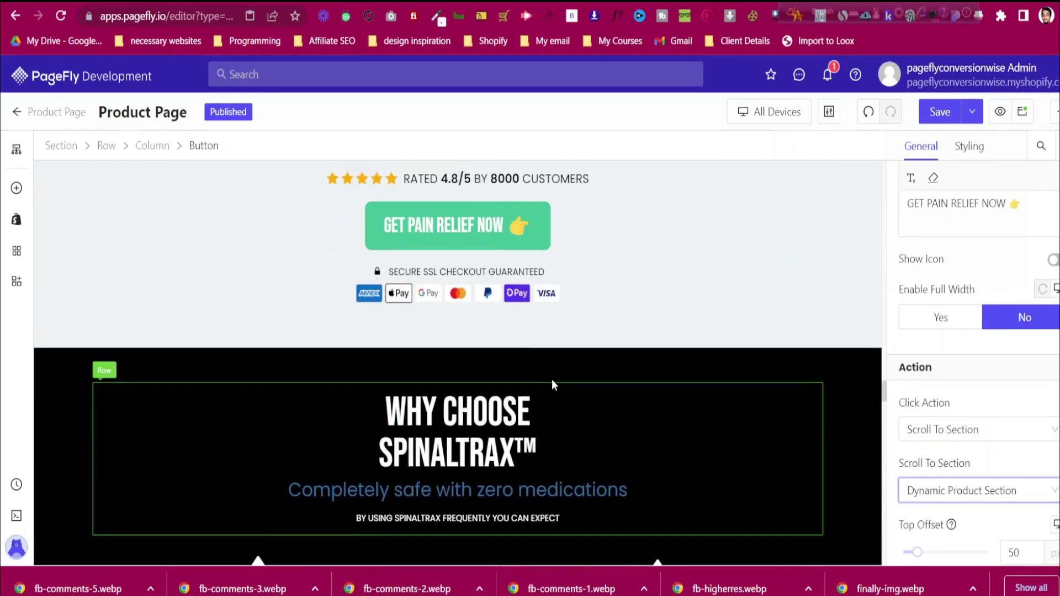
{"action": "scroll", "coordinate": [552, 380], "scroll_direction": "up", "scroll_amount": 2}
{"action": "left_click", "coordinate": [542, 347]}
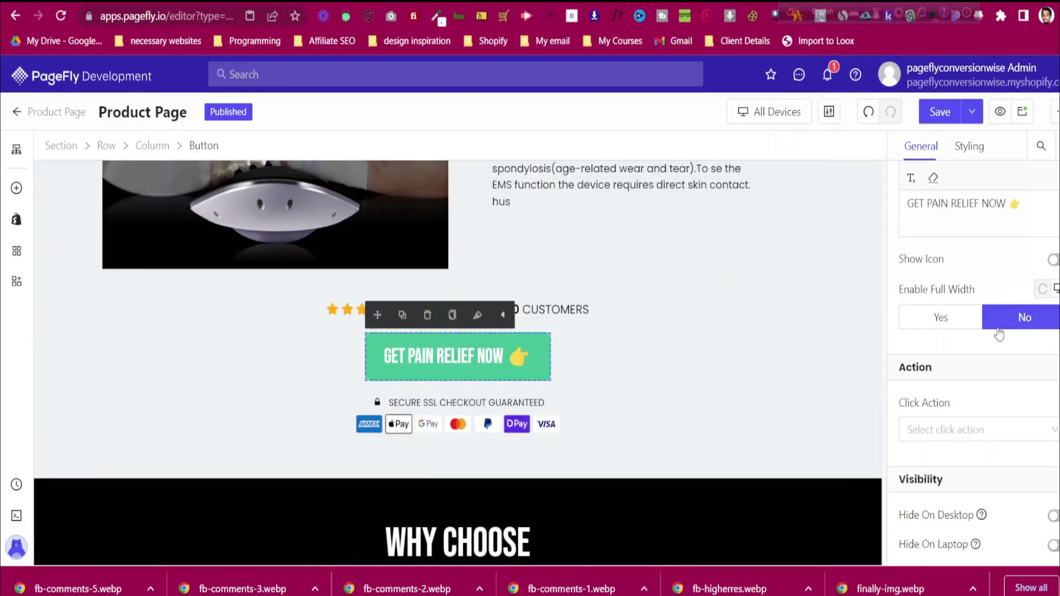
{"action": "left_click", "coordinate": [967, 429]}
{"action": "left_click", "coordinate": [968, 349]}
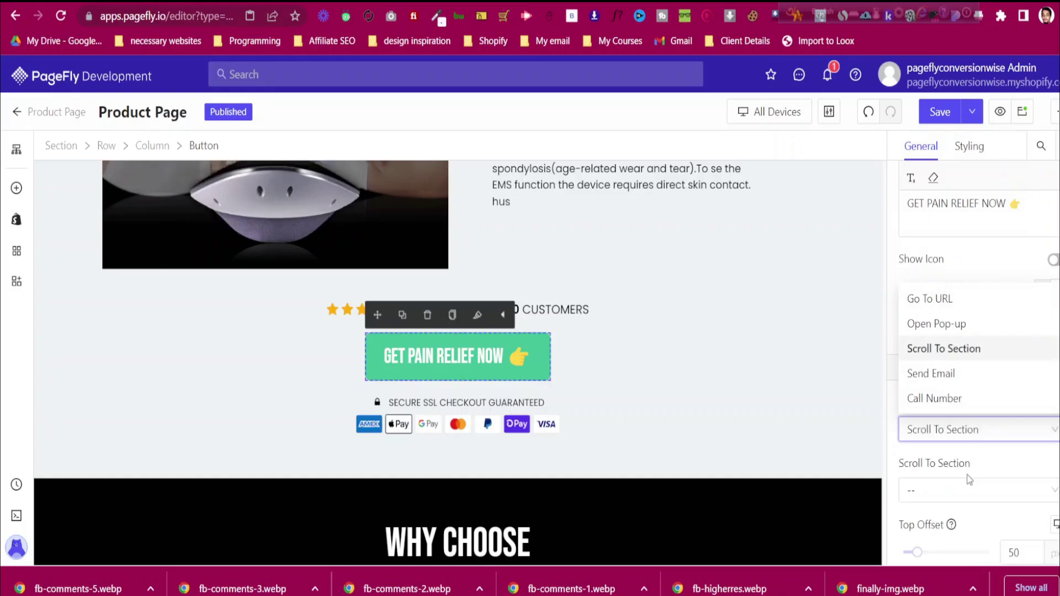
{"action": "left_click", "coordinate": [968, 492]}
{"action": "scroll", "coordinate": [973, 406], "scroll_direction": "down", "scroll_amount": 3}
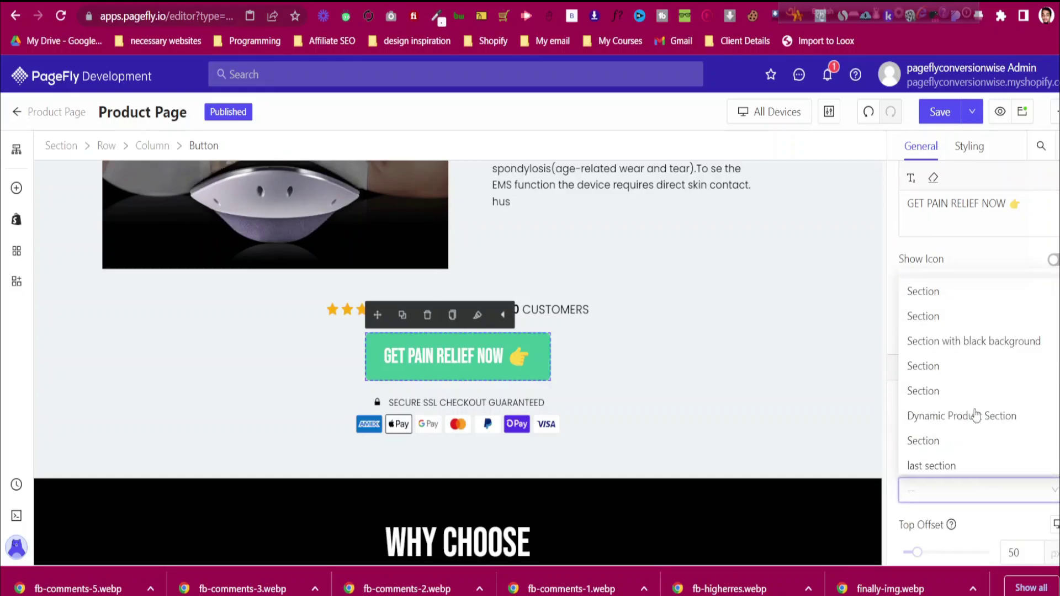
{"action": "left_click", "coordinate": [977, 420]}
Make the "Get pain relief now" button beside the photo of the man reading scroll to Dynamic Product Section
{"action": "scroll", "coordinate": [610, 400], "scroll_direction": "down", "scroll_amount": 10}
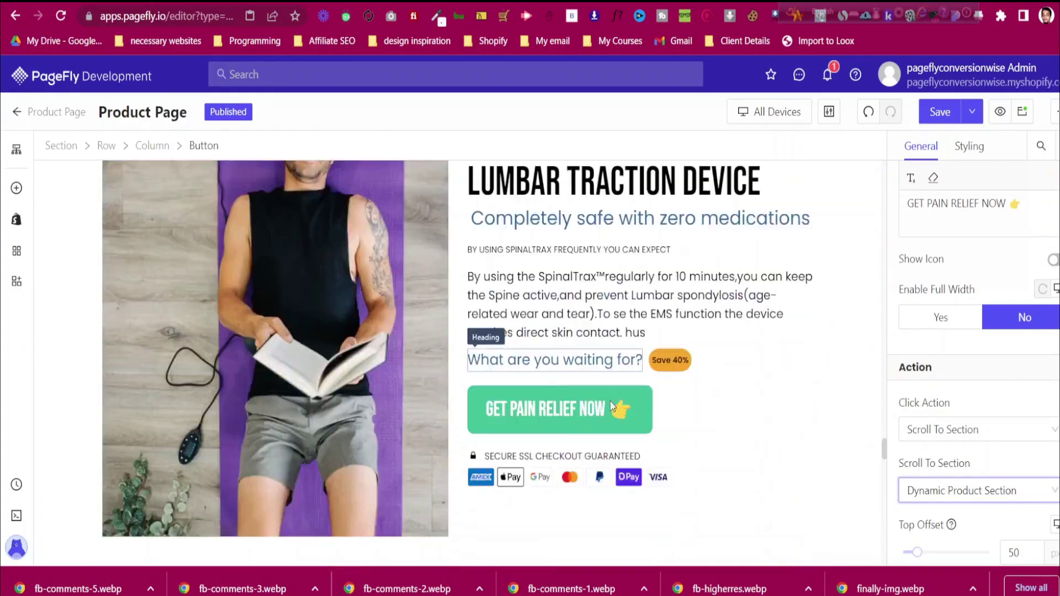
{"action": "scroll", "coordinate": [611, 402], "scroll_direction": "down", "scroll_amount": 1}
{"action": "left_click", "coordinate": [607, 333]}
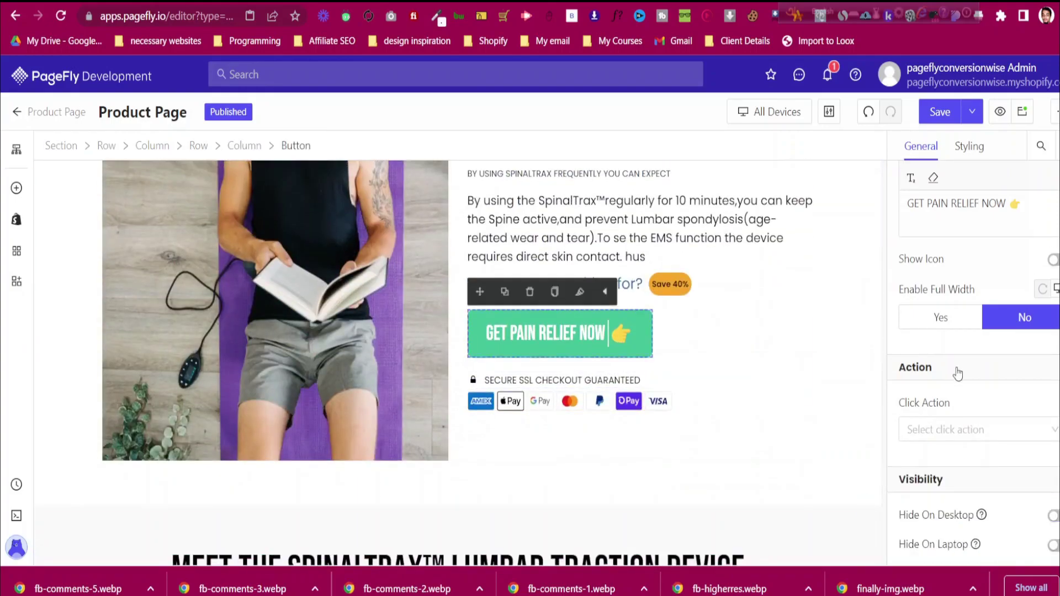
{"action": "left_click", "coordinate": [952, 430]}
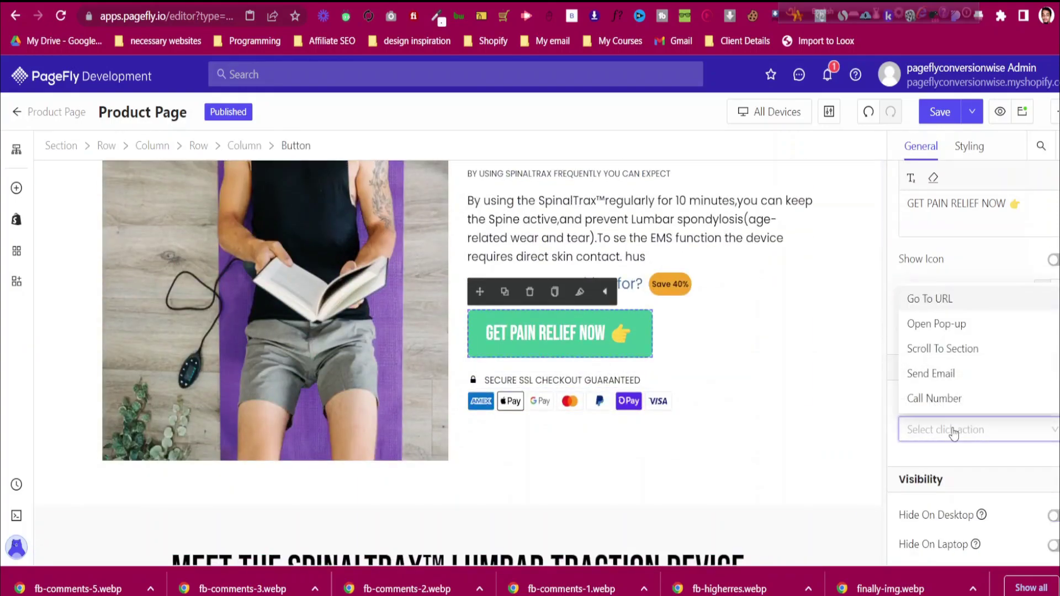
{"action": "left_click", "coordinate": [955, 350]}
{"action": "left_click", "coordinate": [960, 490]}
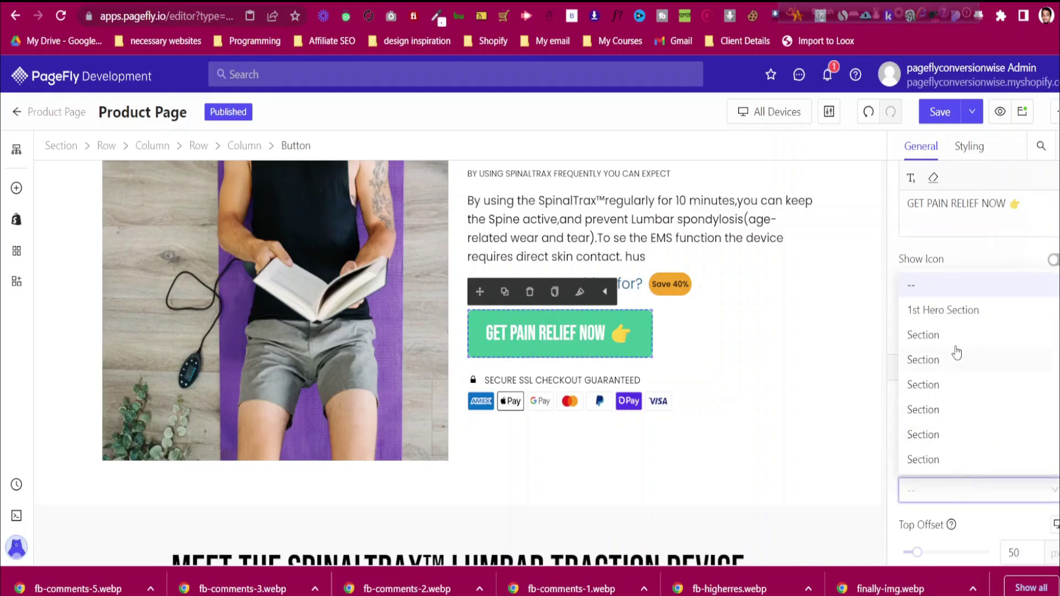
{"action": "key", "text": "Return"}
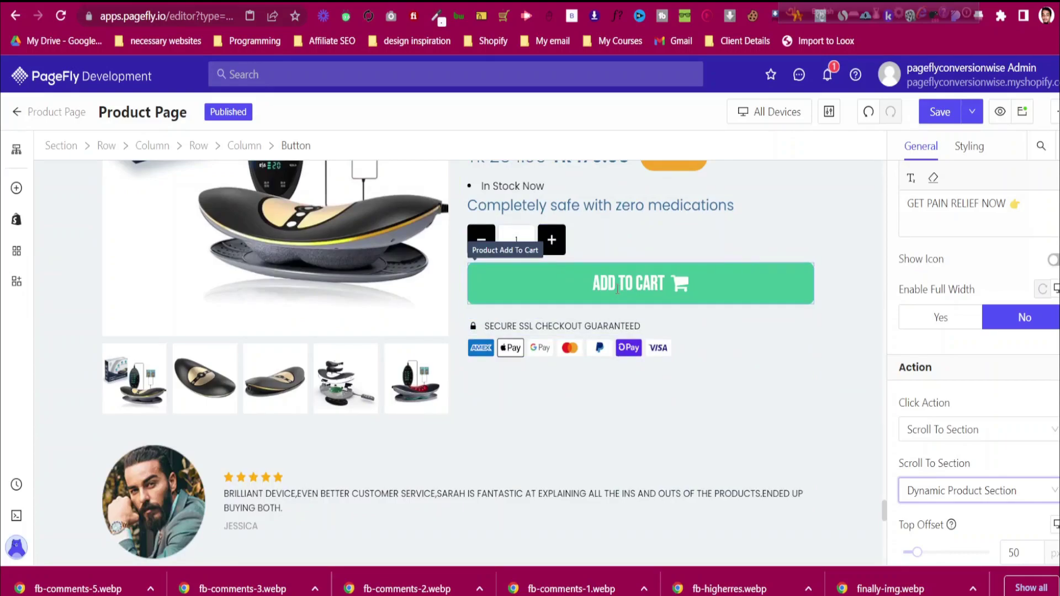
Set the "Get pain relief now" button in the black last section to the Scroll To Section action, targeting Dynamic Product Section
{"action": "scroll", "coordinate": [618, 288], "scroll_direction": "down", "scroll_amount": 10}
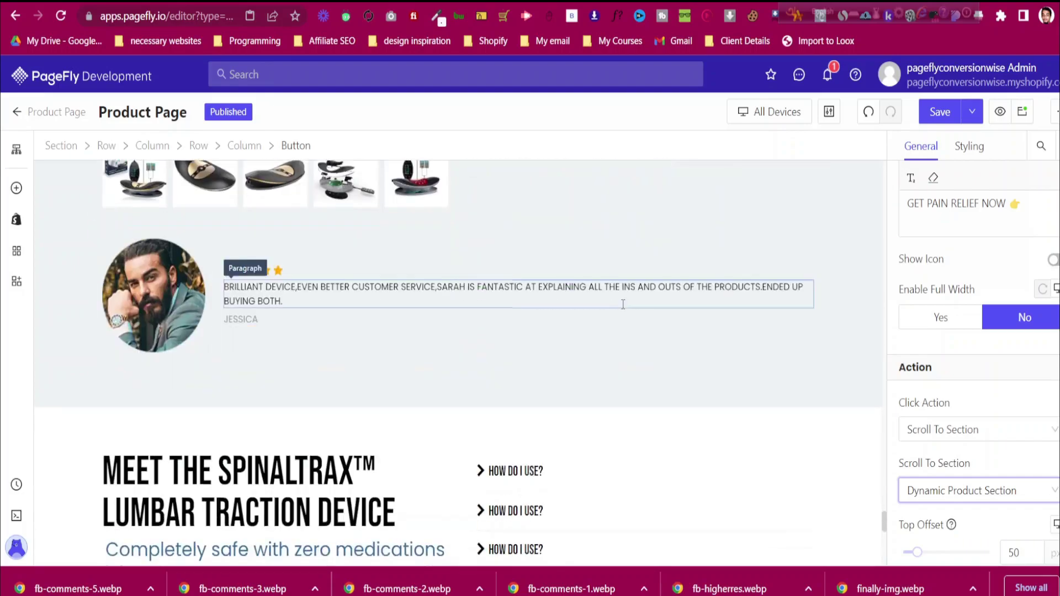
{"action": "left_click", "coordinate": [522, 415]}
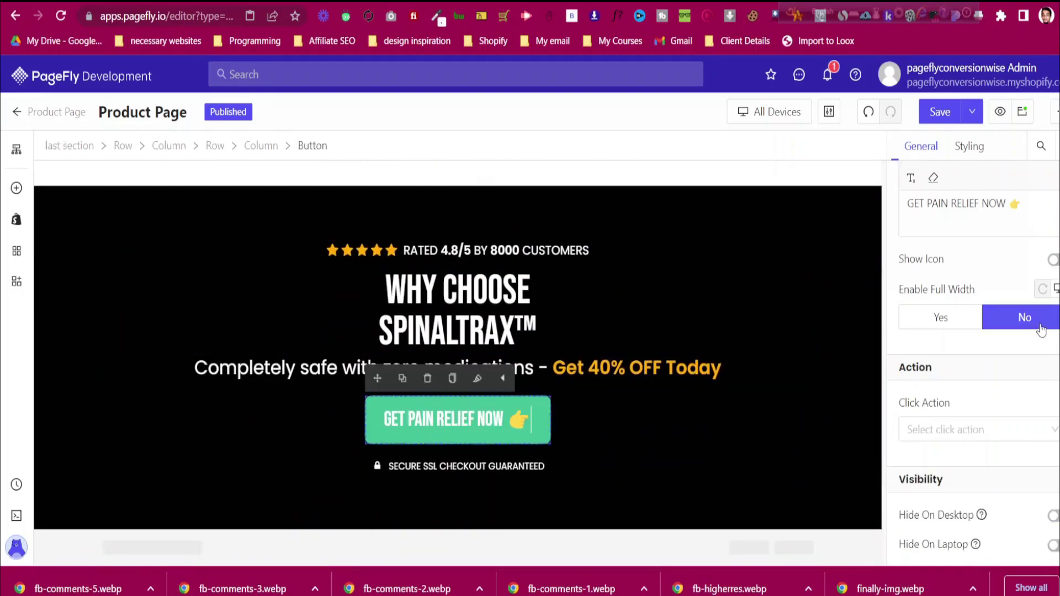
{"action": "left_click", "coordinate": [972, 432]}
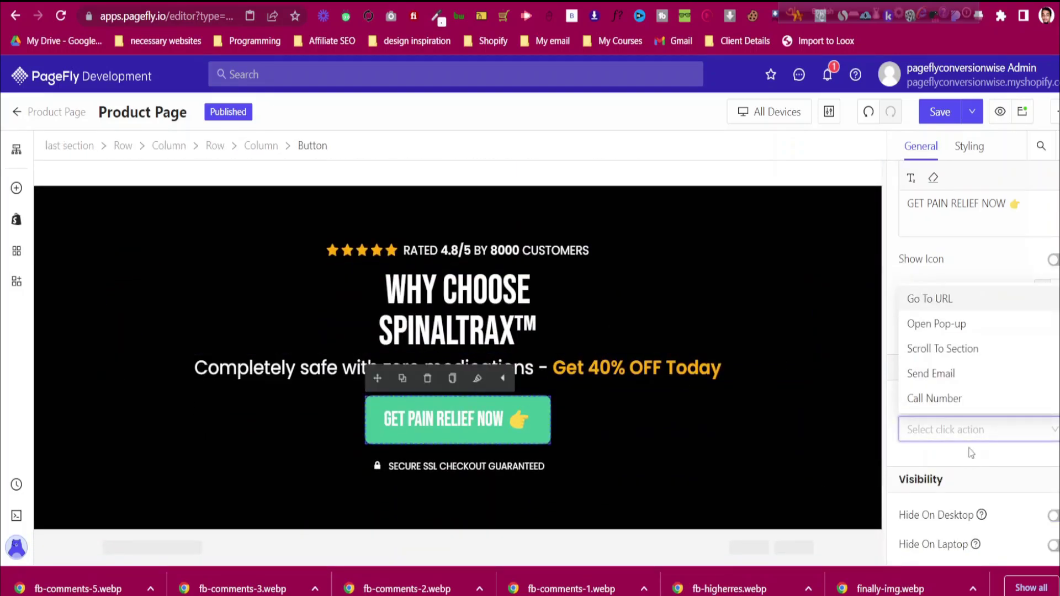
{"action": "left_click", "coordinate": [961, 349]}
{"action": "left_click", "coordinate": [969, 488]}
{"action": "scroll", "coordinate": [970, 458], "scroll_direction": "down", "scroll_amount": 2}
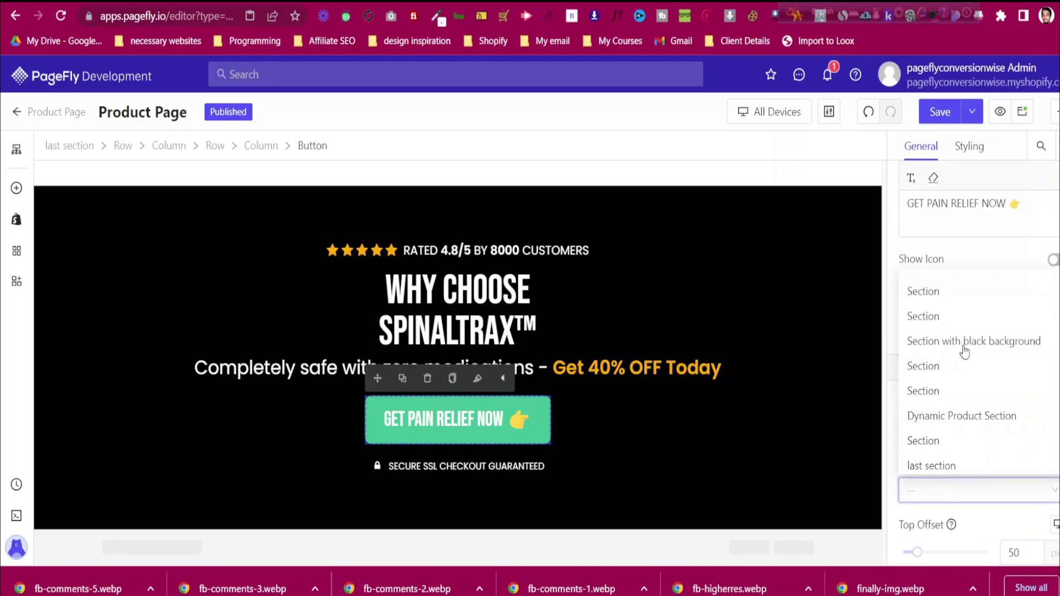
{"action": "left_click", "coordinate": [970, 415]}
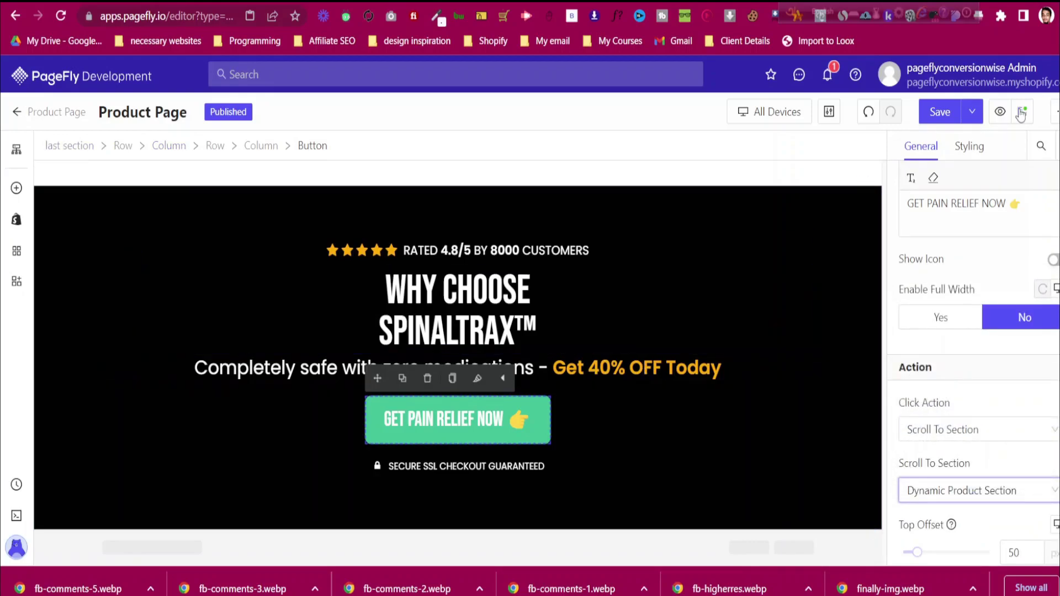
Save and publish the product page, and open its live view
{"action": "left_click", "coordinate": [972, 112]}
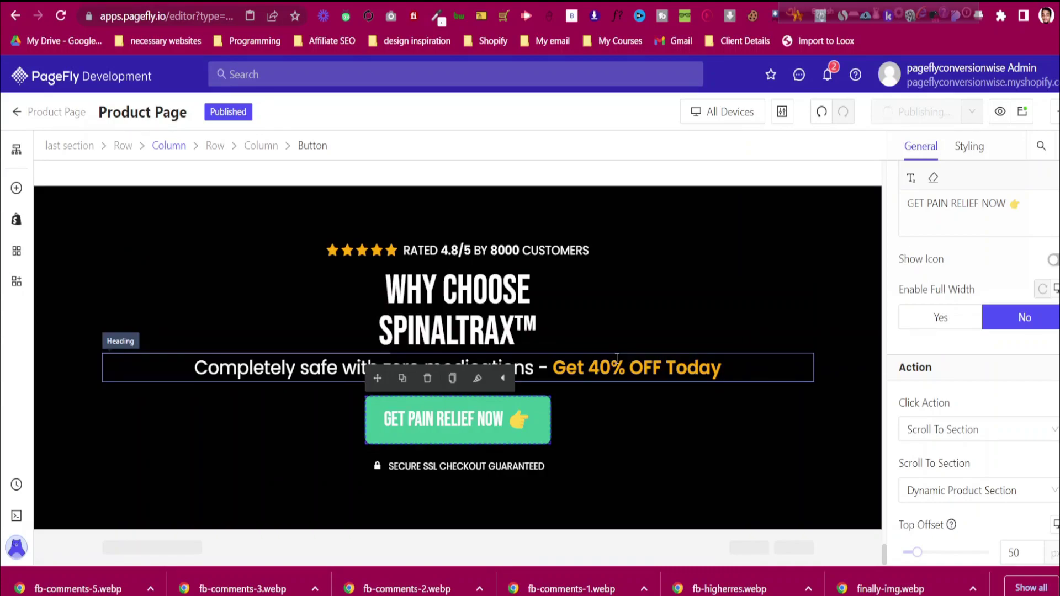
{"action": "scroll", "coordinate": [713, 293], "scroll_direction": "up", "scroll_amount": 1}
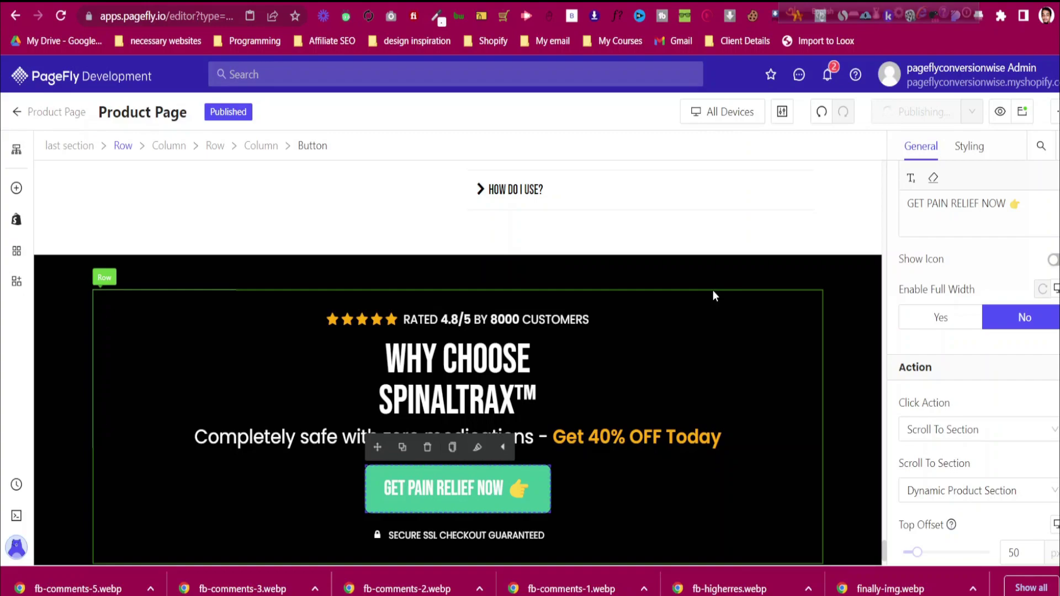
{"action": "left_click", "coordinate": [1022, 111]}
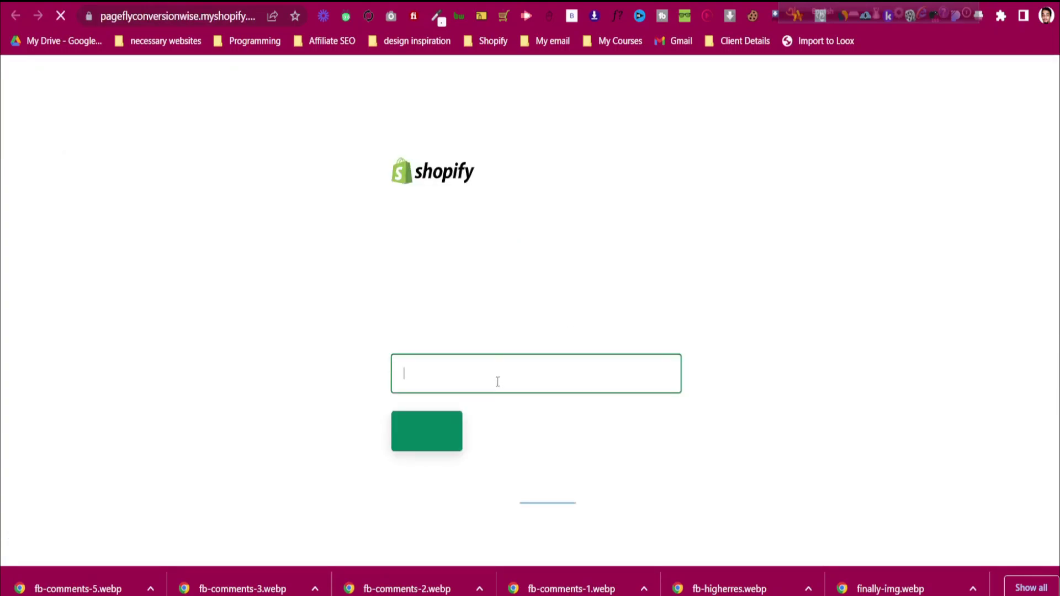
Try to unlock the password-protected storefront by entering the store password
{"action": "type", "text": "••"}
{"action": "left_click", "coordinate": [433, 436]}
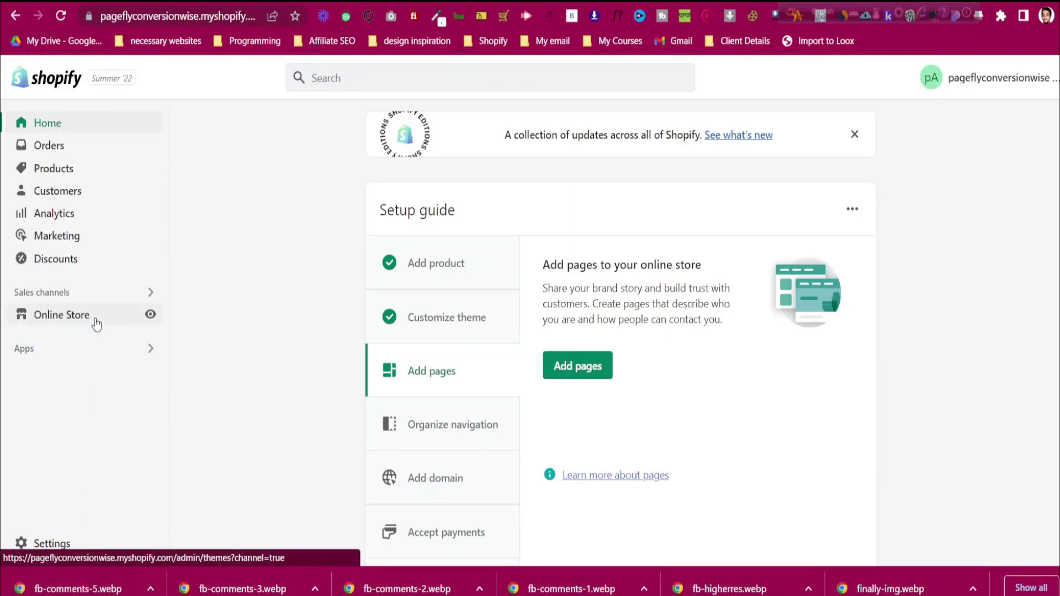
Get the store password from the store access restriction in the Shopify Online Store preferences
{"action": "left_click", "coordinate": [94, 321]}
{"action": "left_click", "coordinate": [81, 428]}
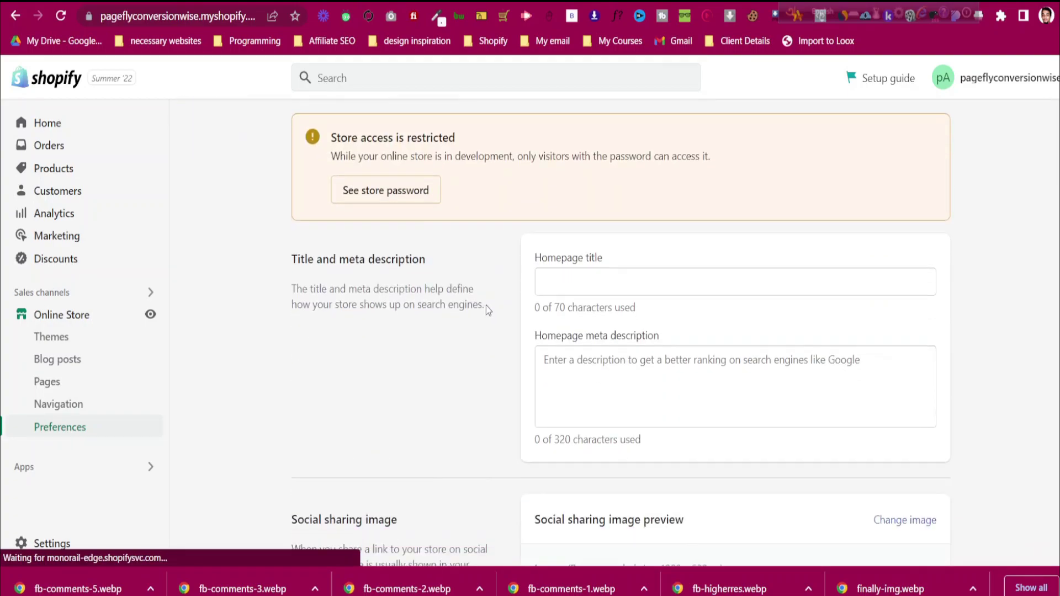
{"action": "scroll", "coordinate": [652, 442], "scroll_direction": "down", "scroll_amount": 10}
{"action": "scroll", "coordinate": [652, 442], "scroll_direction": "down", "scroll_amount": 12}
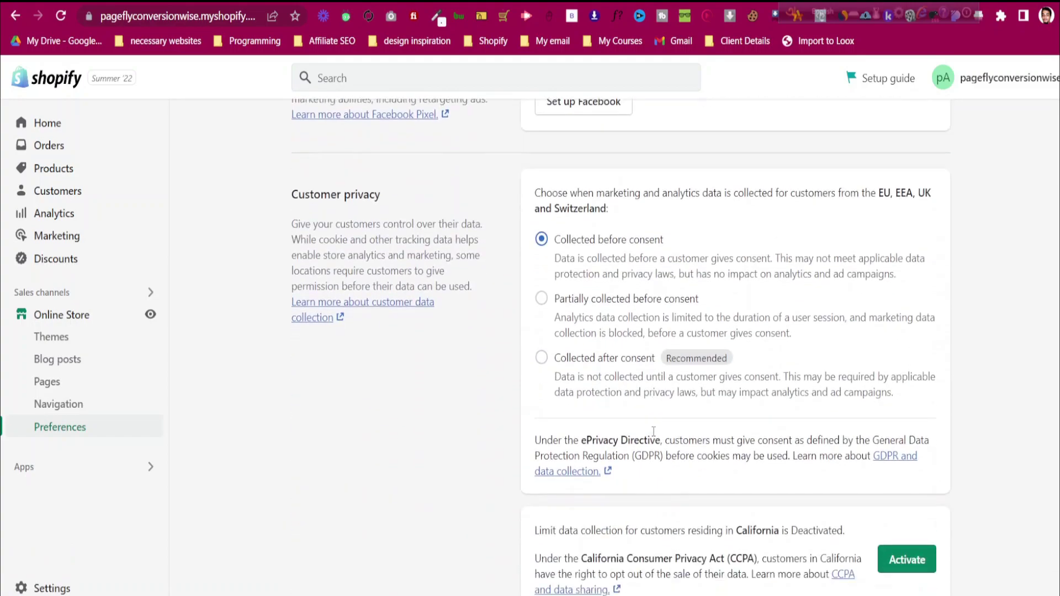
{"action": "double_click", "coordinate": [614, 250]}
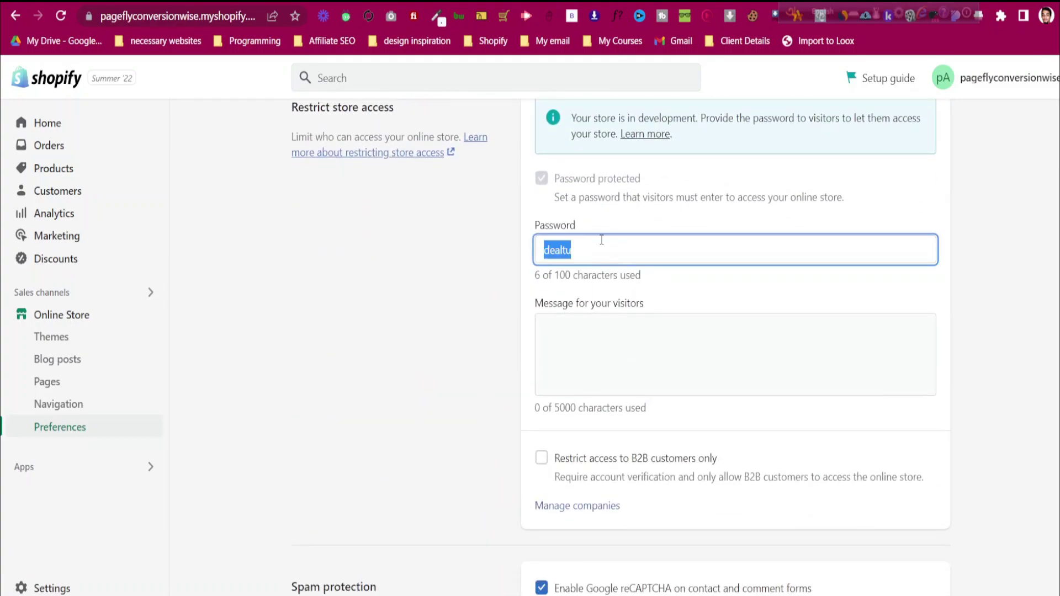
Unlock the storefront with the store password, and reopen the live product page from the PageFly editor
{"action": "left_click", "coordinate": [467, 1]}
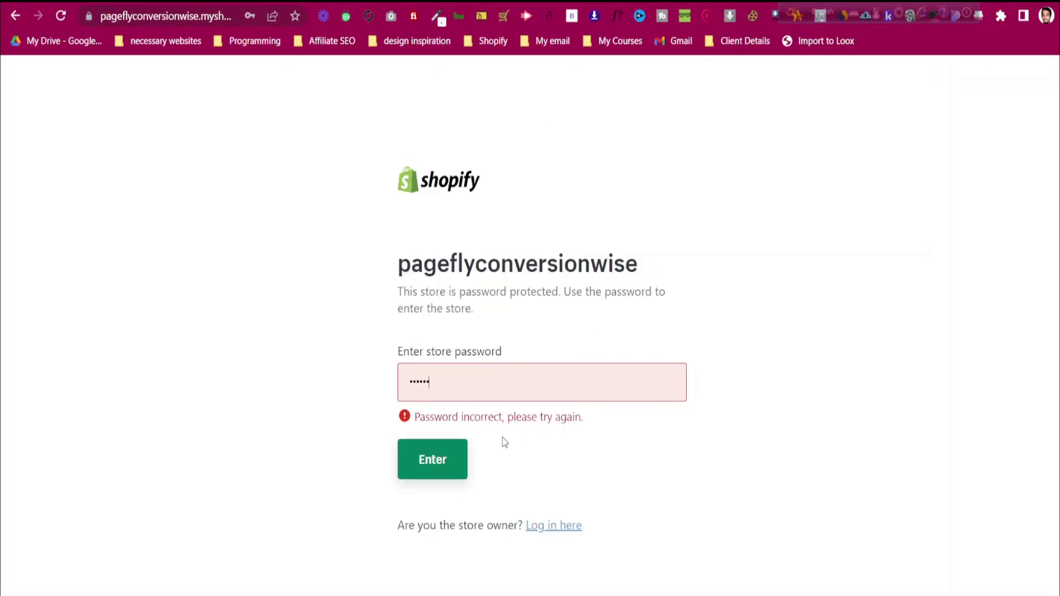
{"action": "key", "text": "Return"}
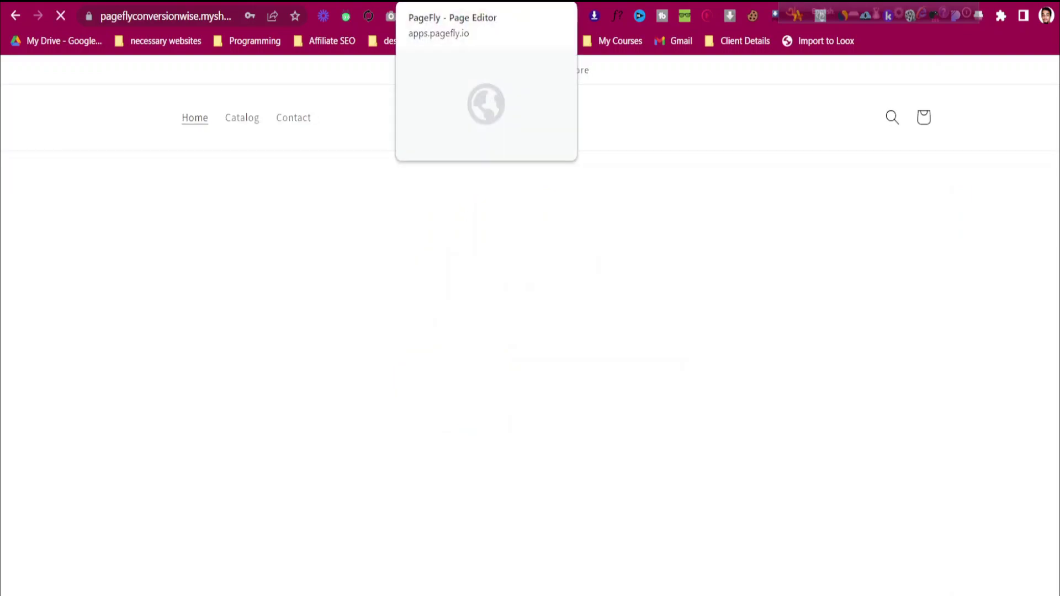
{"action": "left_click", "coordinate": [475, 2]}
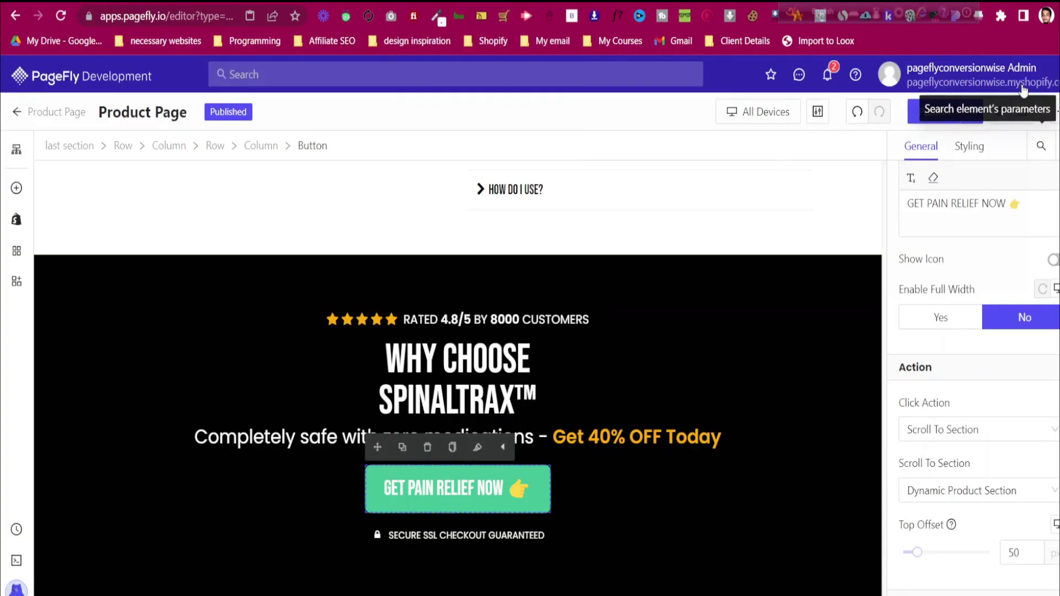
{"action": "left_click", "coordinate": [1022, 111]}
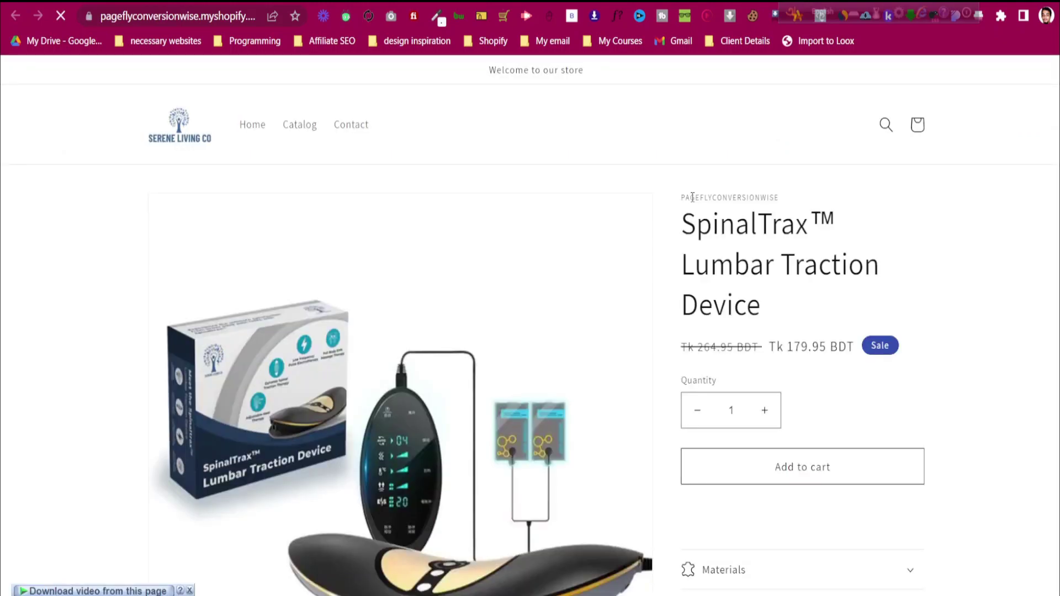
Examine the live SpinalTrax product page for default theme content shown above the custom PageFly sections
{"action": "scroll", "coordinate": [775, 236], "scroll_direction": "down", "scroll_amount": 2}
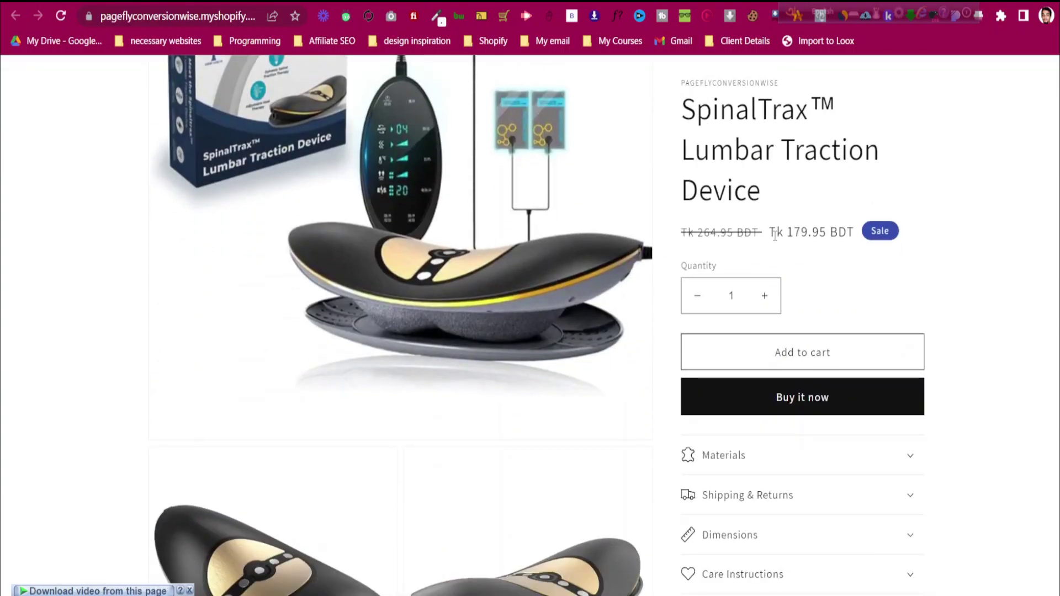
{"action": "scroll", "coordinate": [776, 237], "scroll_direction": "down", "scroll_amount": 10}
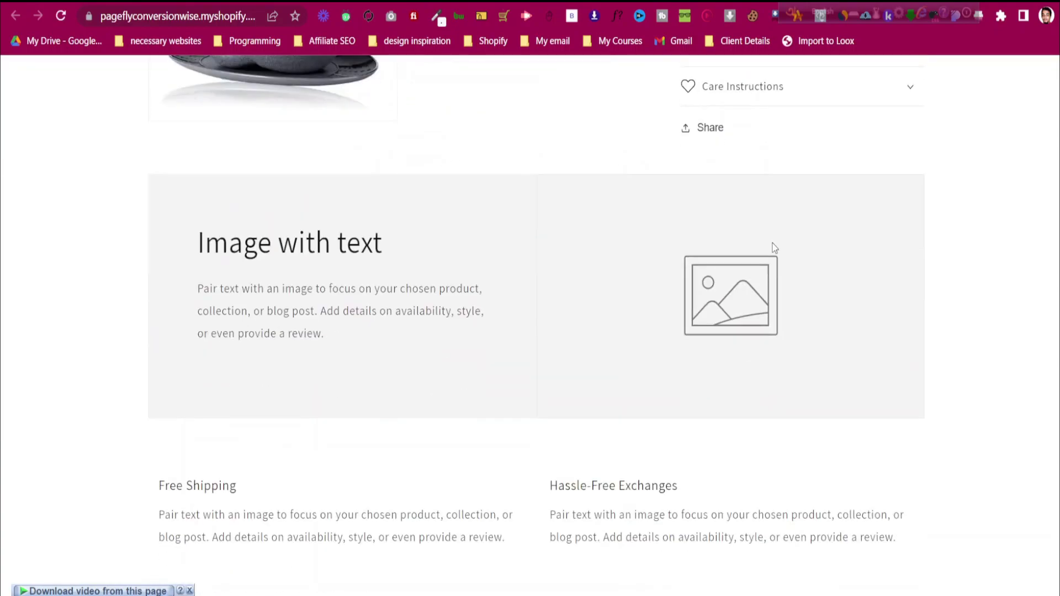
{"action": "scroll", "coordinate": [439, 291], "scroll_direction": "down", "scroll_amount": 6}
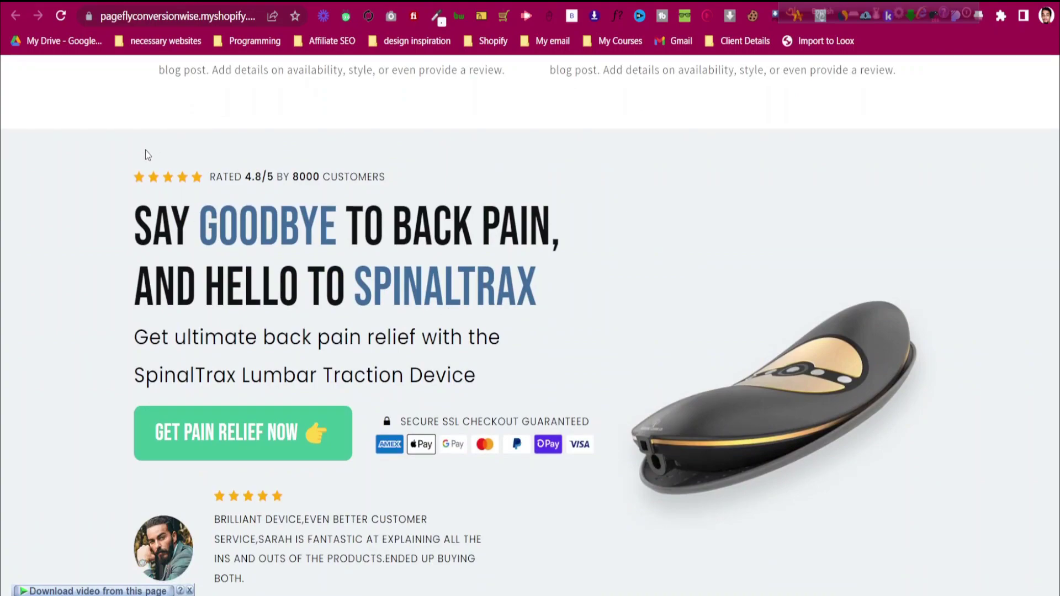
{"action": "scroll", "coordinate": [415, 245], "scroll_direction": "down", "scroll_amount": 7}
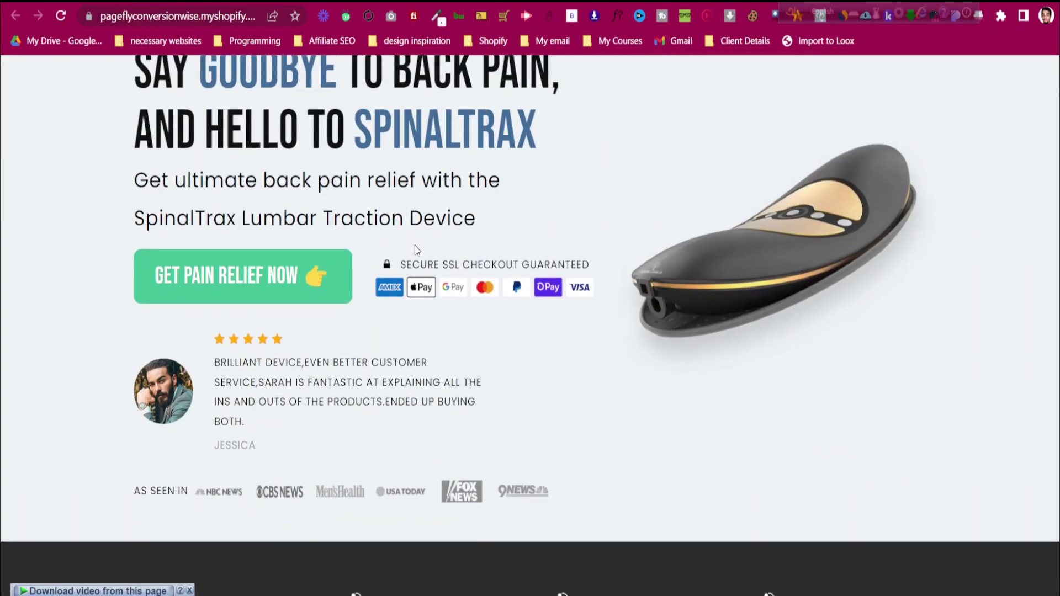
{"action": "scroll", "coordinate": [415, 245], "scroll_direction": "down", "scroll_amount": 7}
{"action": "scroll", "coordinate": [492, 281], "scroll_direction": "up", "scroll_amount": 13}
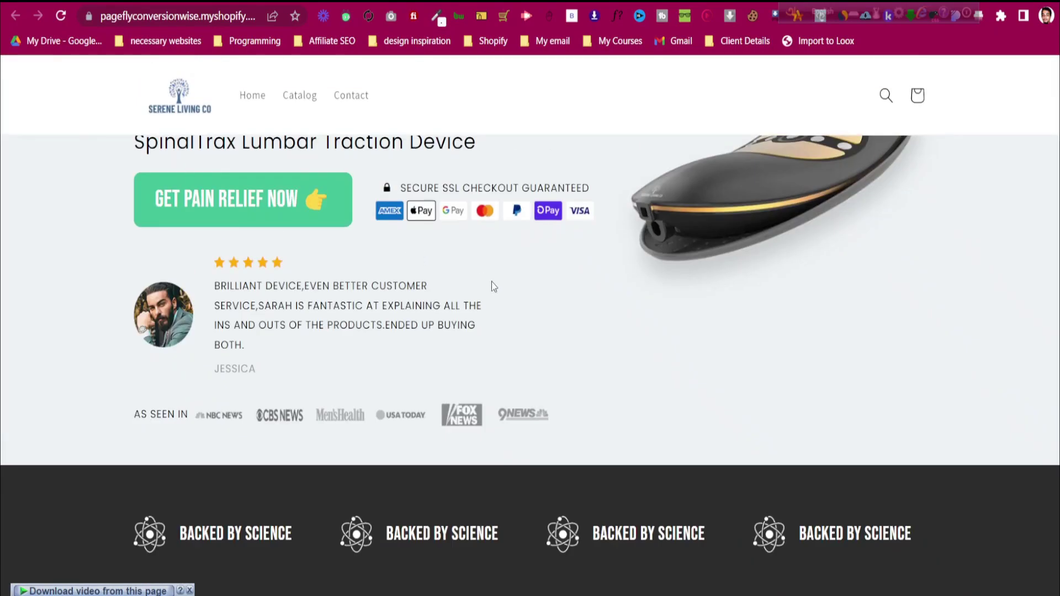
{"action": "scroll", "coordinate": [504, 295], "scroll_direction": "up", "scroll_amount": 4}
{"action": "scroll", "coordinate": [468, 270], "scroll_direction": "up", "scroll_amount": 3}
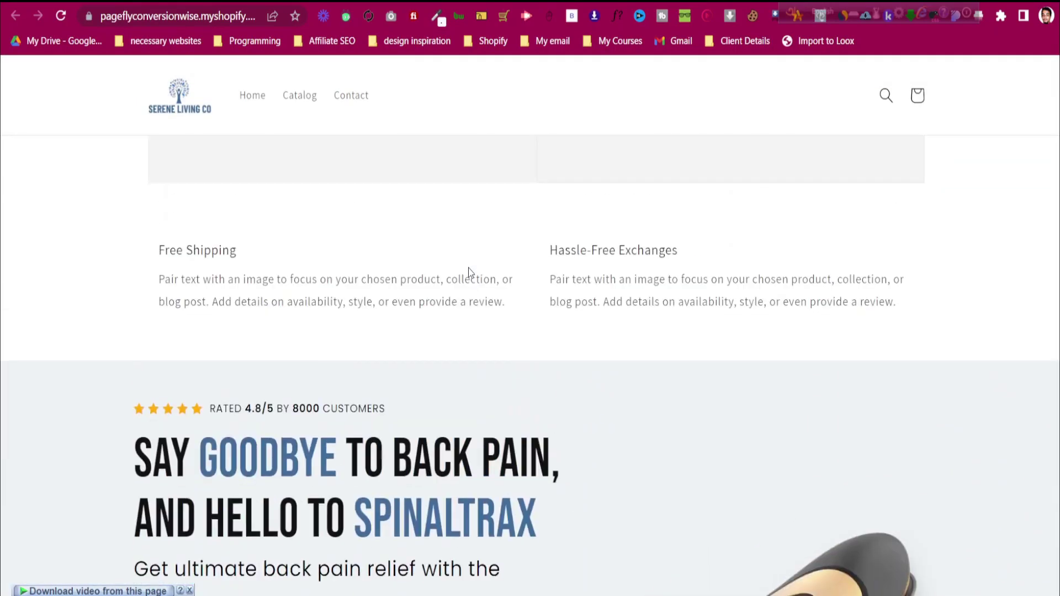
{"action": "scroll", "coordinate": [468, 270], "scroll_direction": "up", "scroll_amount": 15}
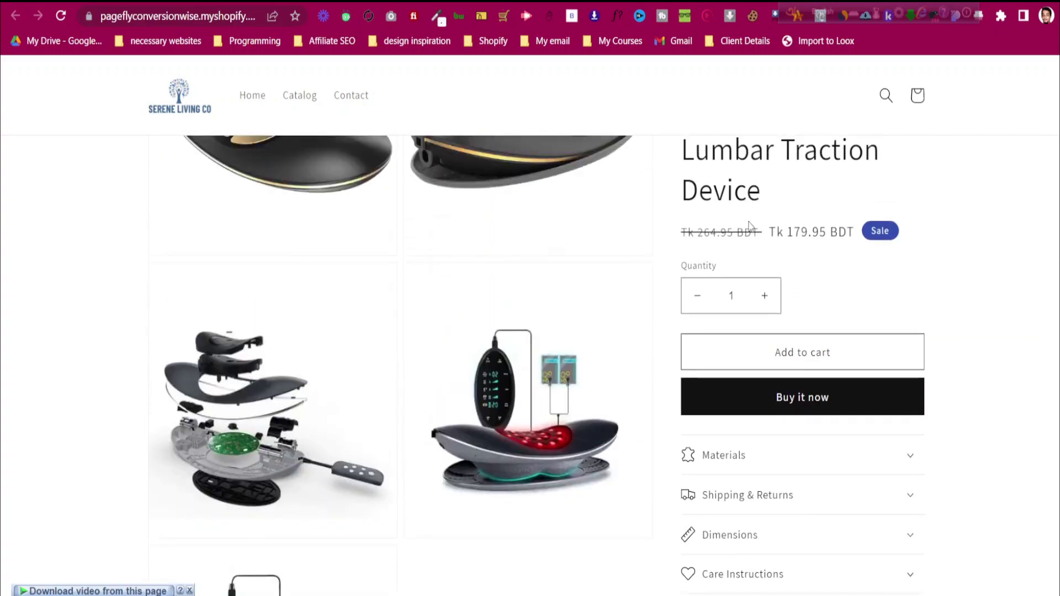
{"action": "scroll", "coordinate": [752, 240], "scroll_direction": "up", "scroll_amount": 5}
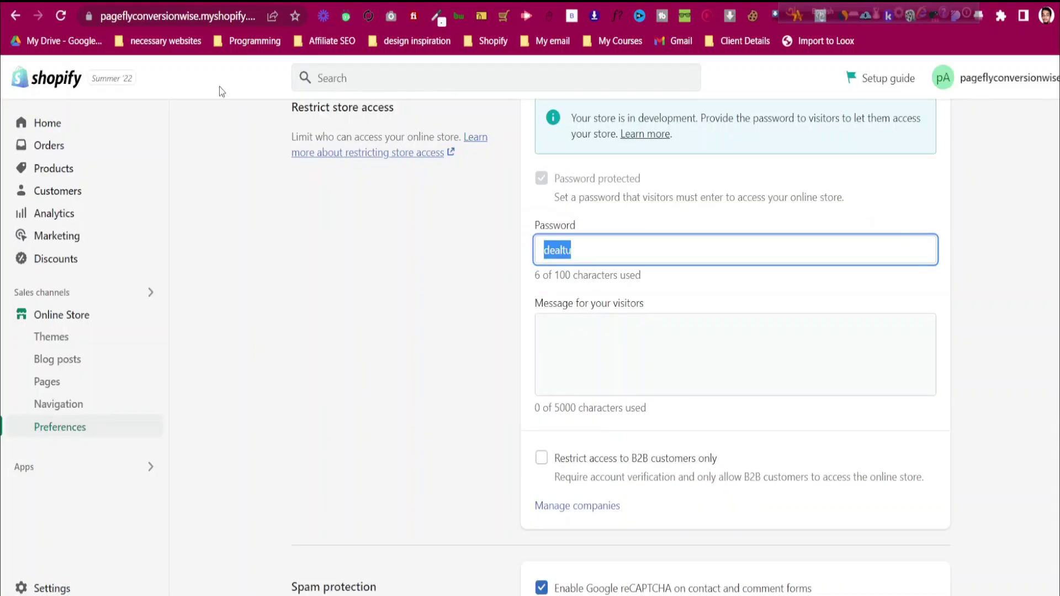
Open the Dawn theme customizer on the pf-df648a5a product template
{"action": "left_click", "coordinate": [99, 331]}
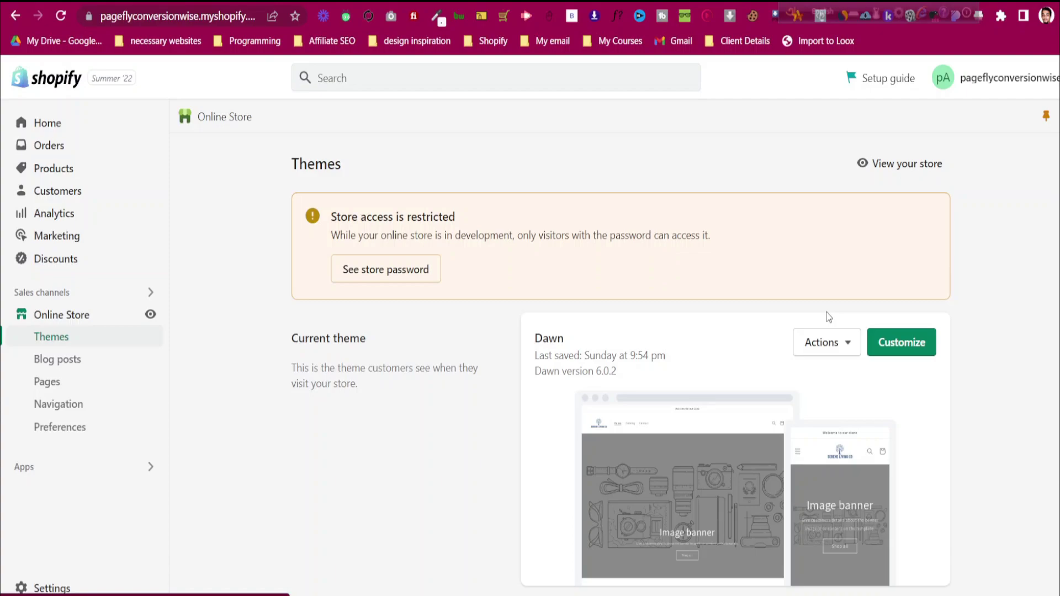
{"action": "left_click", "coordinate": [892, 346]}
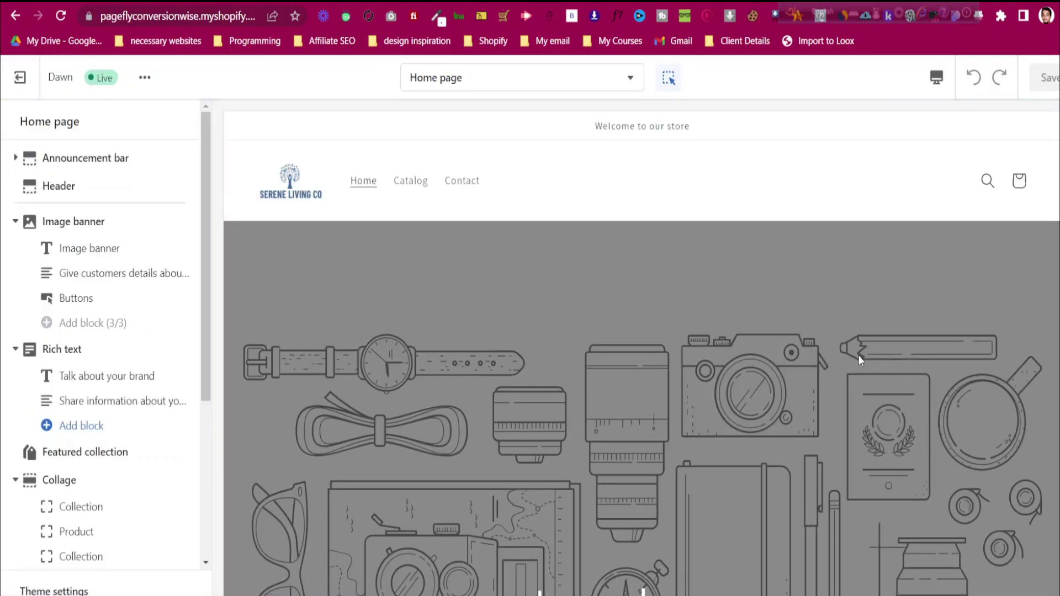
{"action": "left_click", "coordinate": [515, 75]}
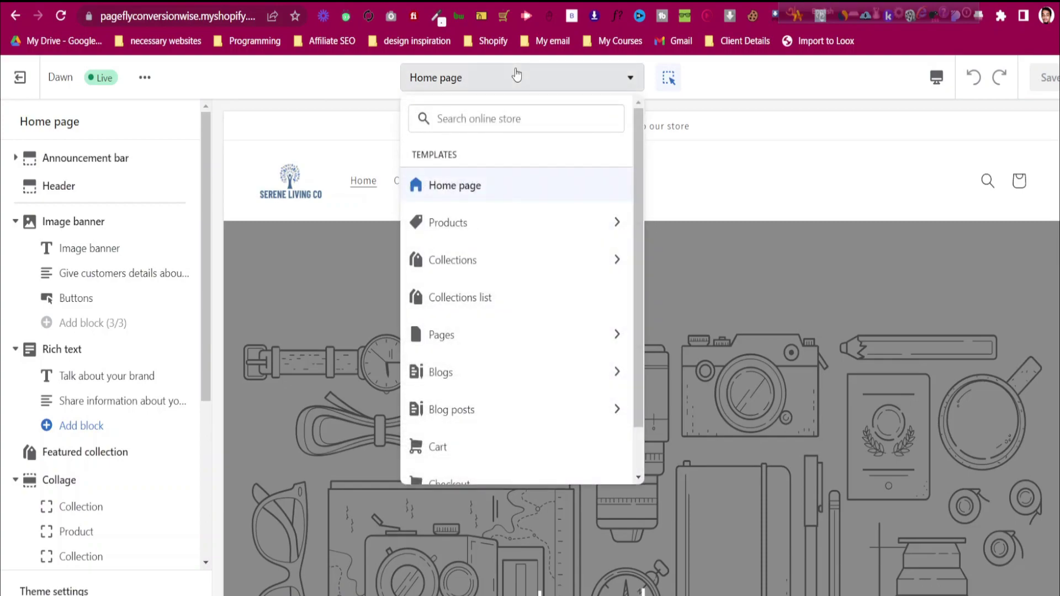
{"action": "left_click", "coordinate": [510, 223]}
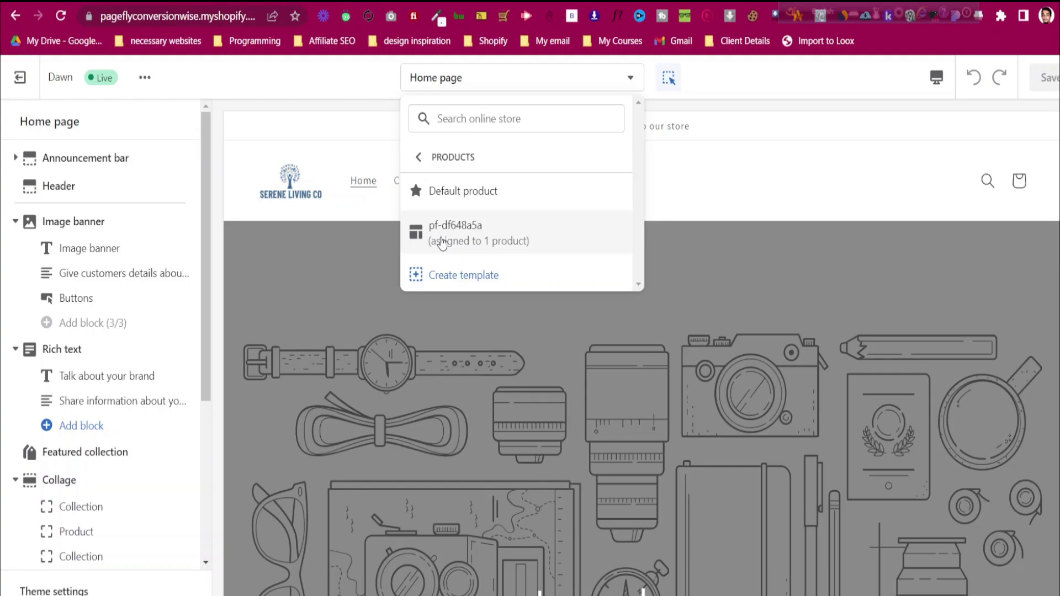
{"action": "left_click", "coordinate": [442, 241]}
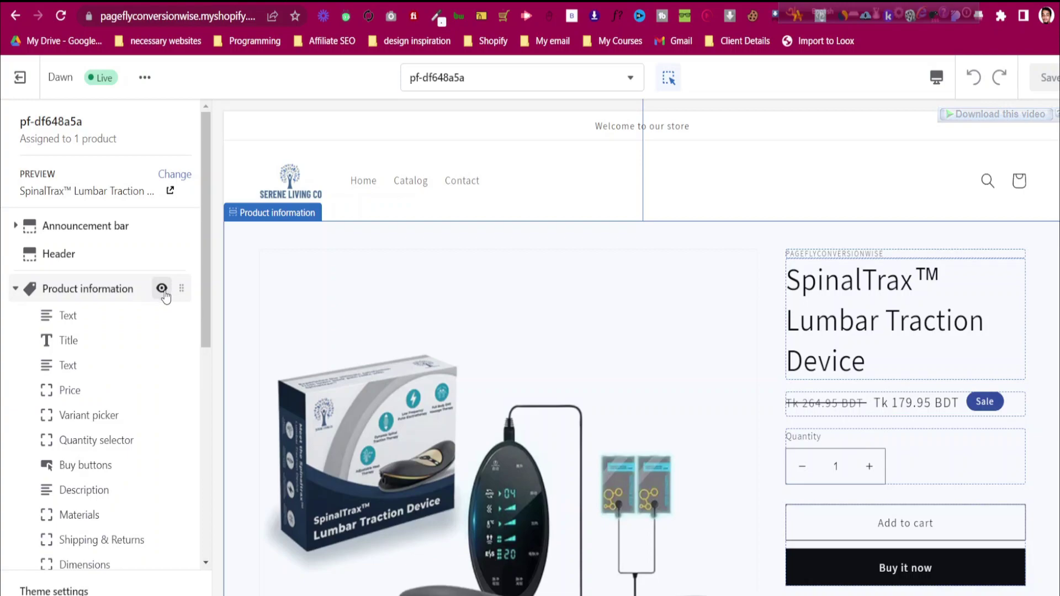
Hide the Product information, Image with text, Multicolumn and Product recommendations sections of the template, and save the theme
{"action": "left_click", "coordinate": [162, 288]}
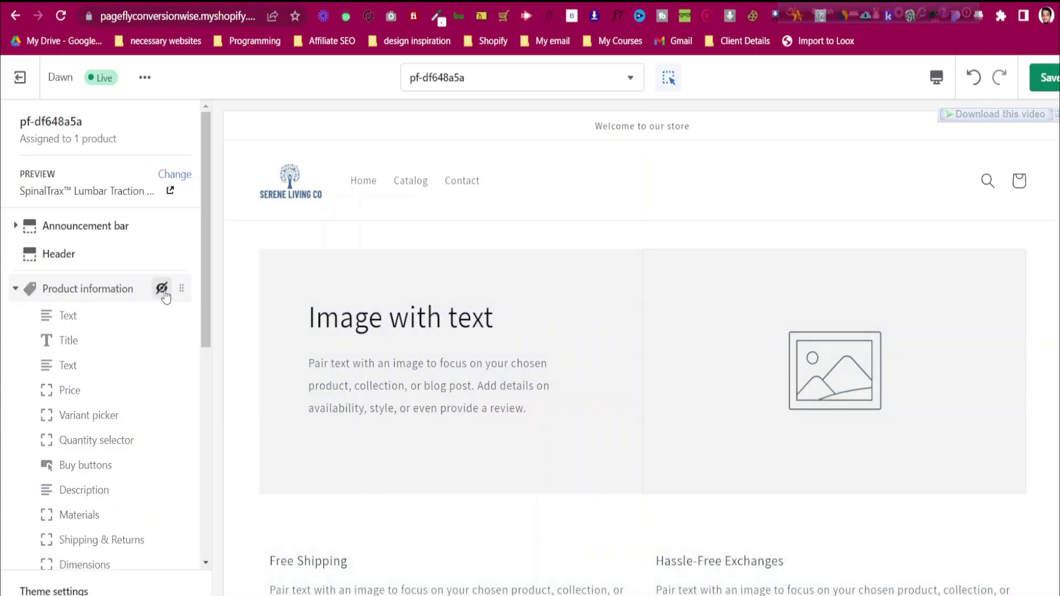
{"action": "left_click", "coordinate": [18, 293]}
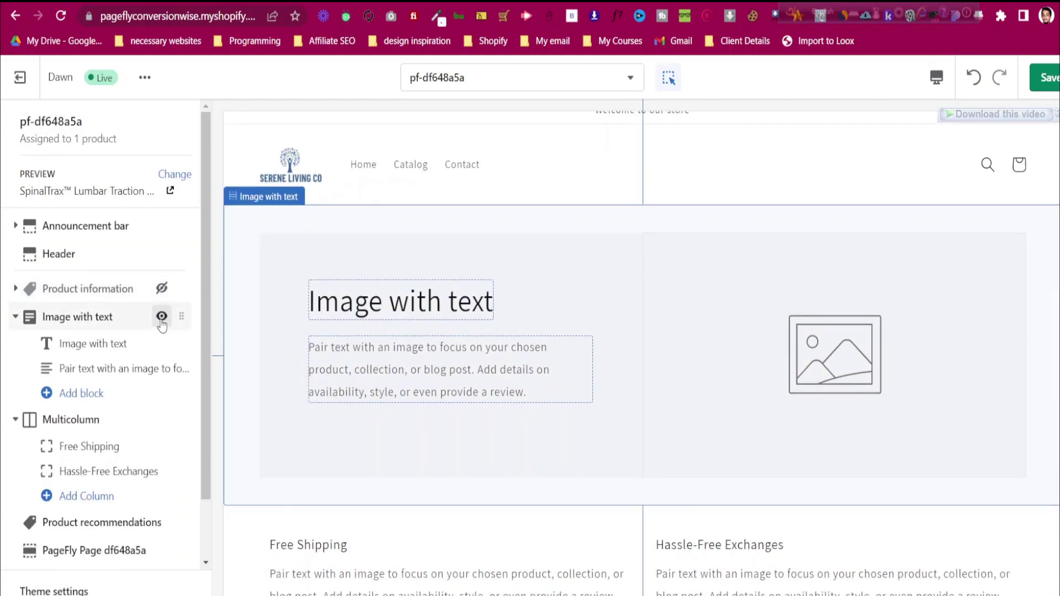
{"action": "left_click", "coordinate": [161, 319]}
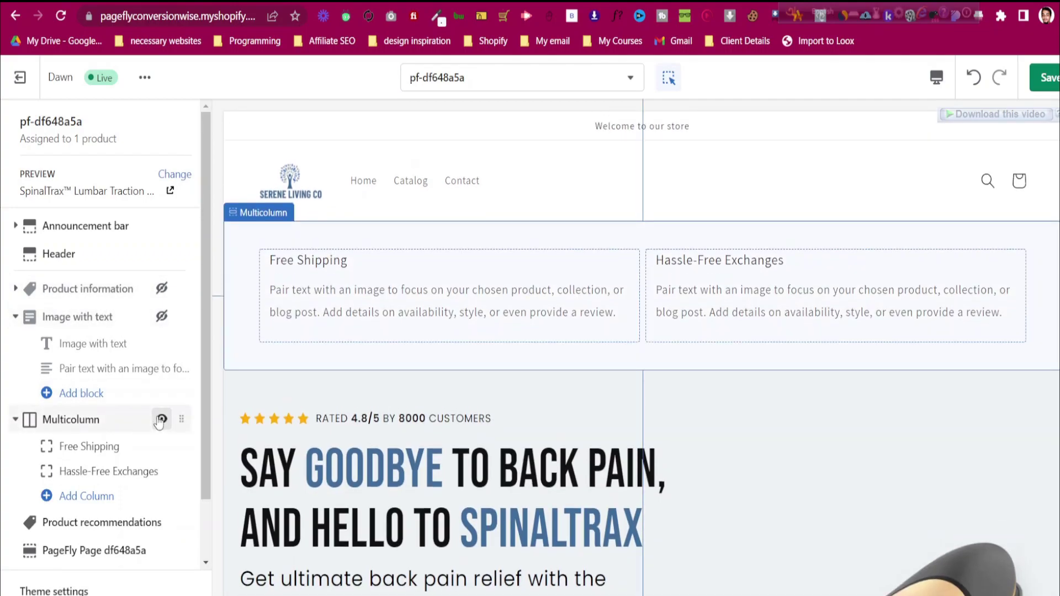
{"action": "left_click", "coordinate": [161, 420]}
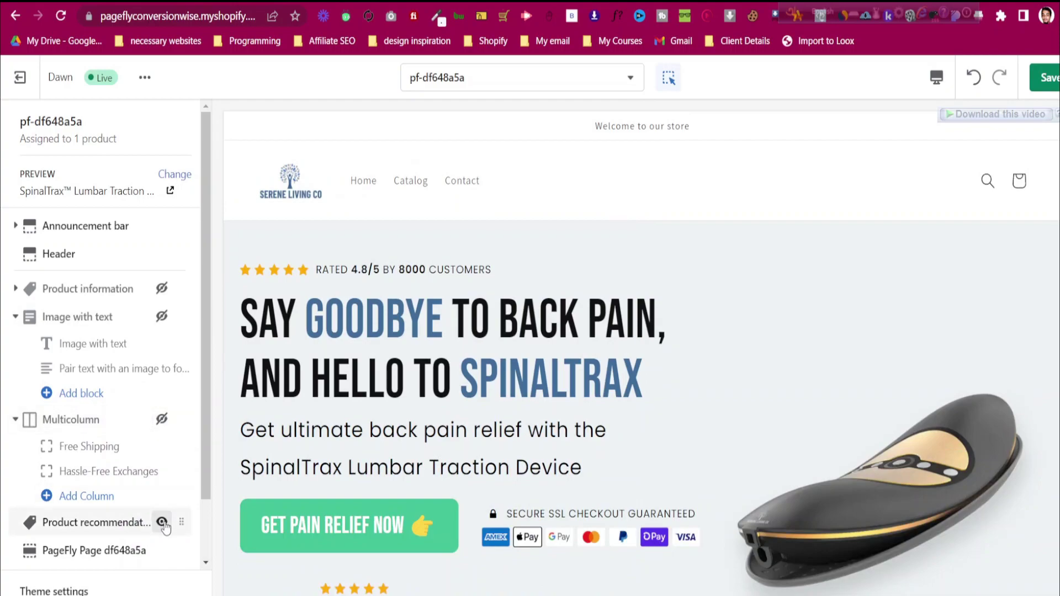
{"action": "left_click", "coordinate": [163, 523]}
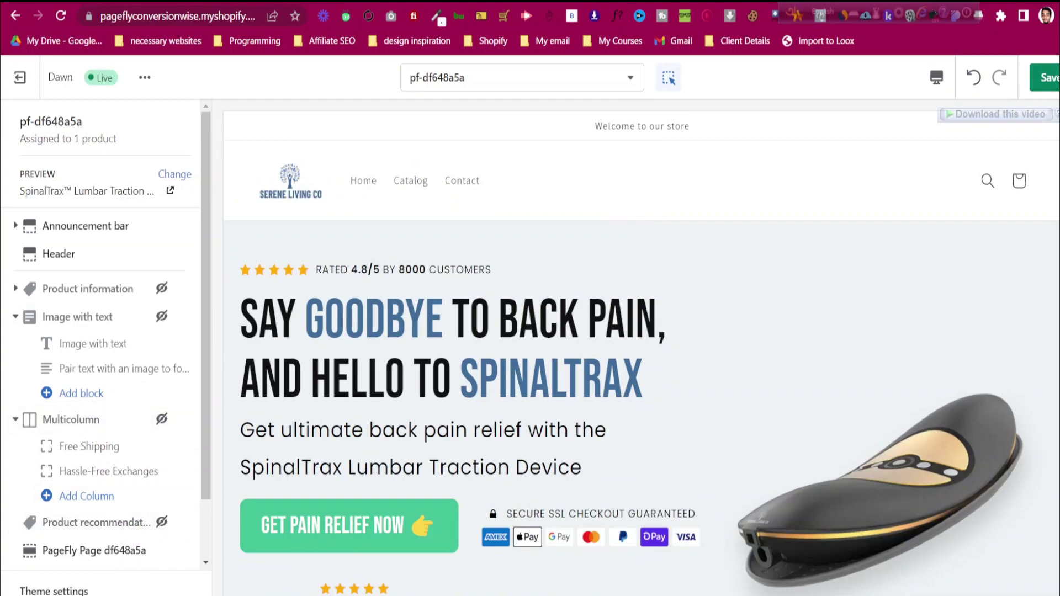
{"action": "scroll", "coordinate": [878, 316], "scroll_direction": "down", "scroll_amount": 4}
{"action": "scroll", "coordinate": [870, 321], "scroll_direction": "up", "scroll_amount": 4}
{"action": "left_click", "coordinate": [1045, 77]}
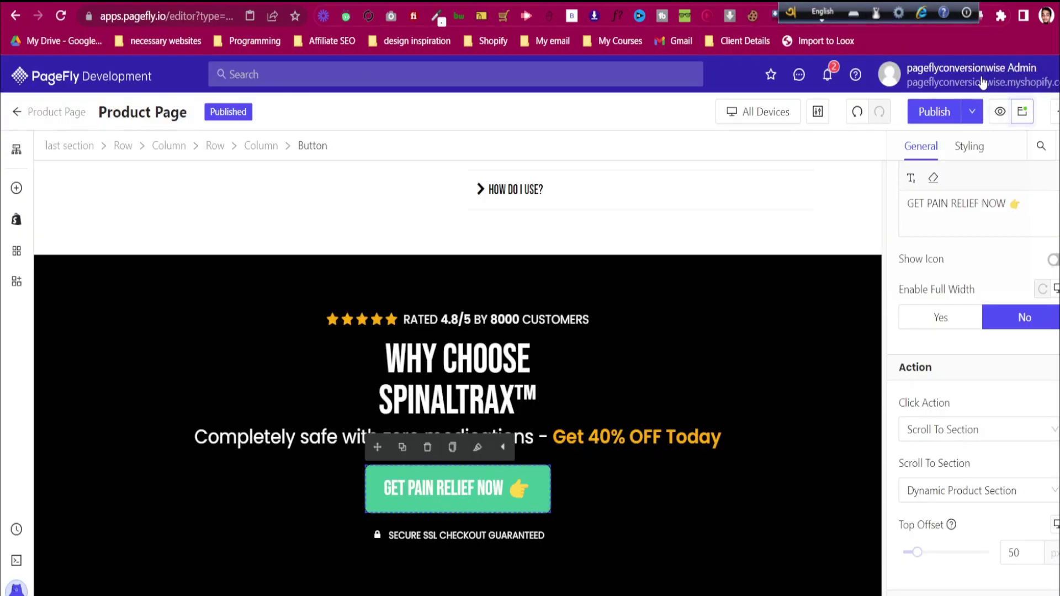
View the live product page from the PageFly editor and examine its sections down to the add-to-cart area
{"action": "left_click", "coordinate": [1000, 111]}
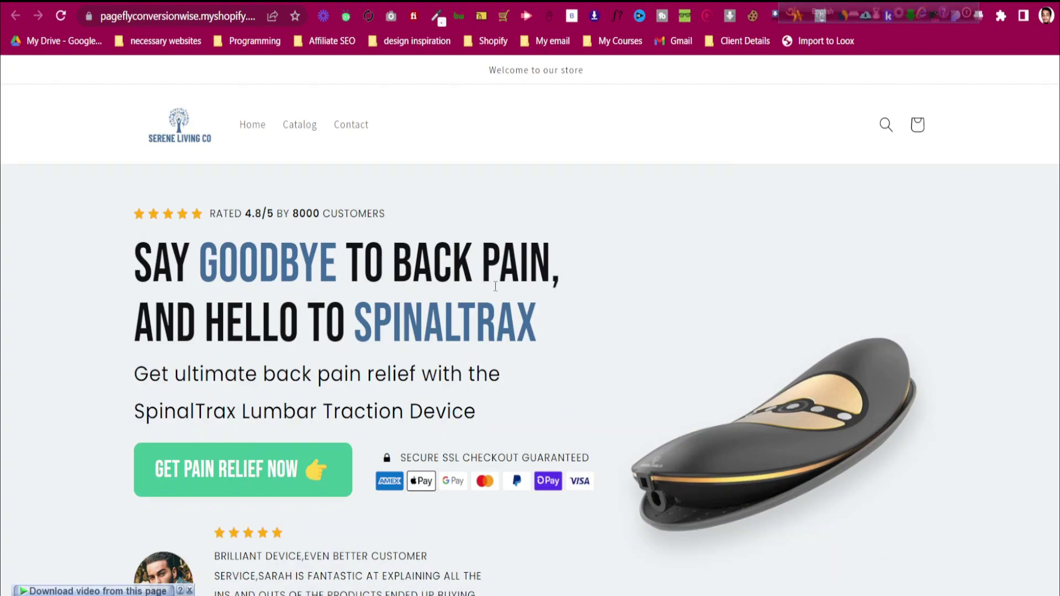
{"action": "scroll", "coordinate": [485, 290], "scroll_direction": "down", "scroll_amount": 1}
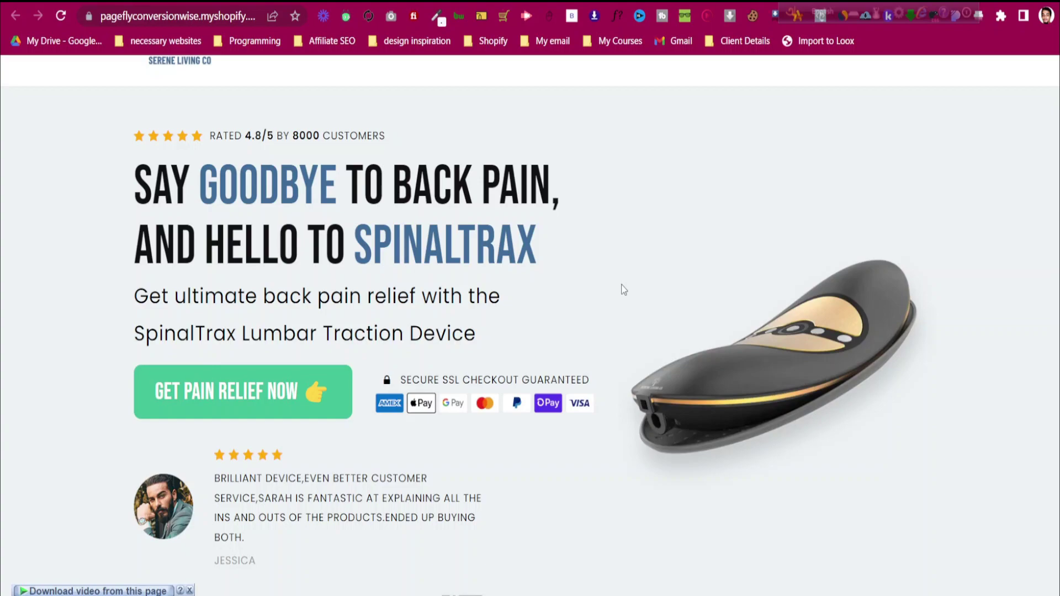
{"action": "scroll", "coordinate": [685, 354], "scroll_direction": "down", "scroll_amount": 15}
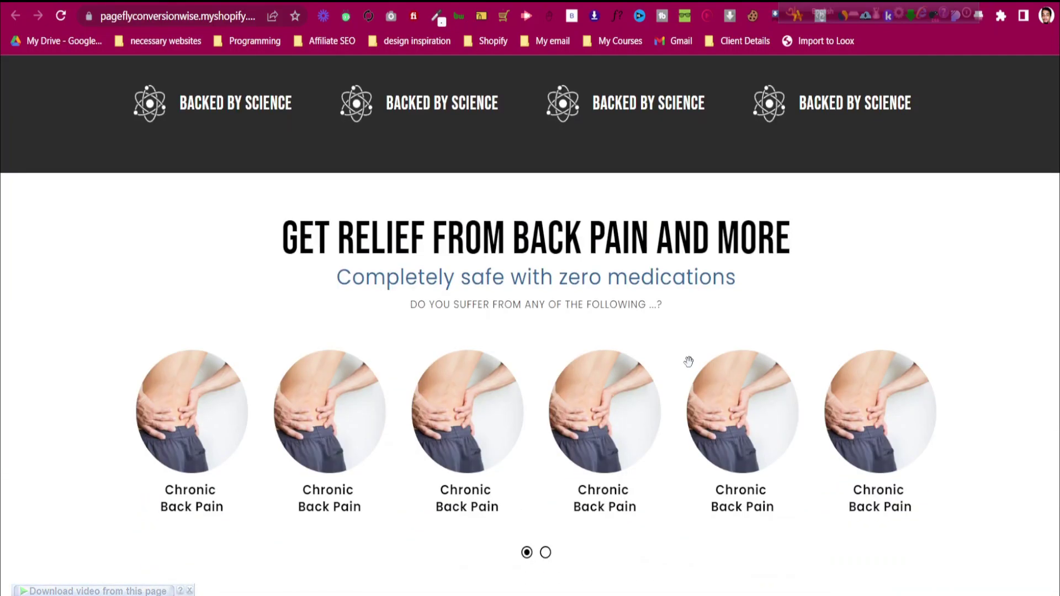
{"action": "scroll", "coordinate": [692, 399], "scroll_direction": "down", "scroll_amount": 15}
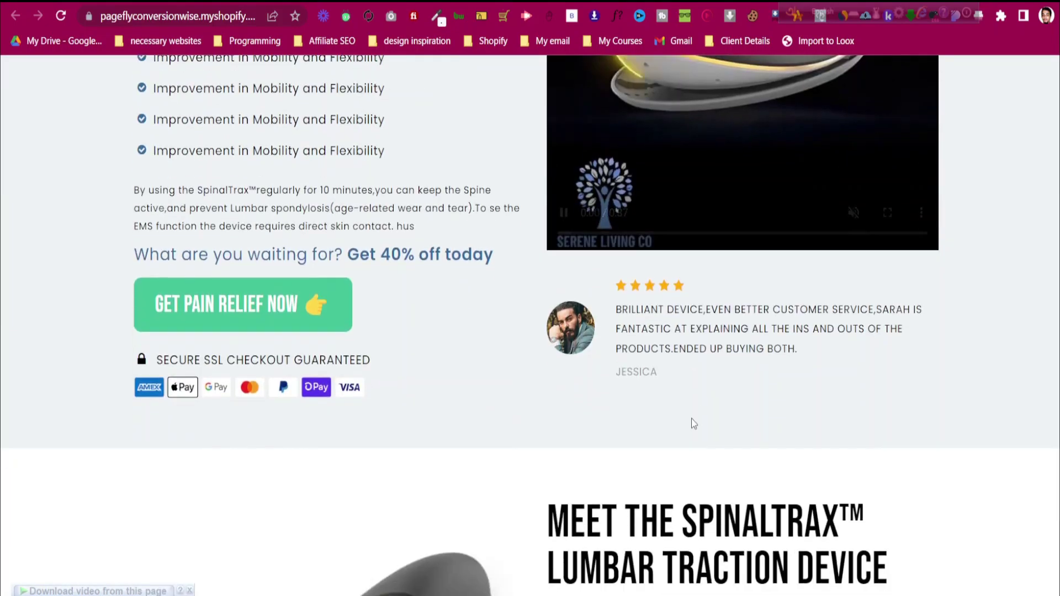
{"action": "scroll", "coordinate": [695, 432], "scroll_direction": "down", "scroll_amount": 4}
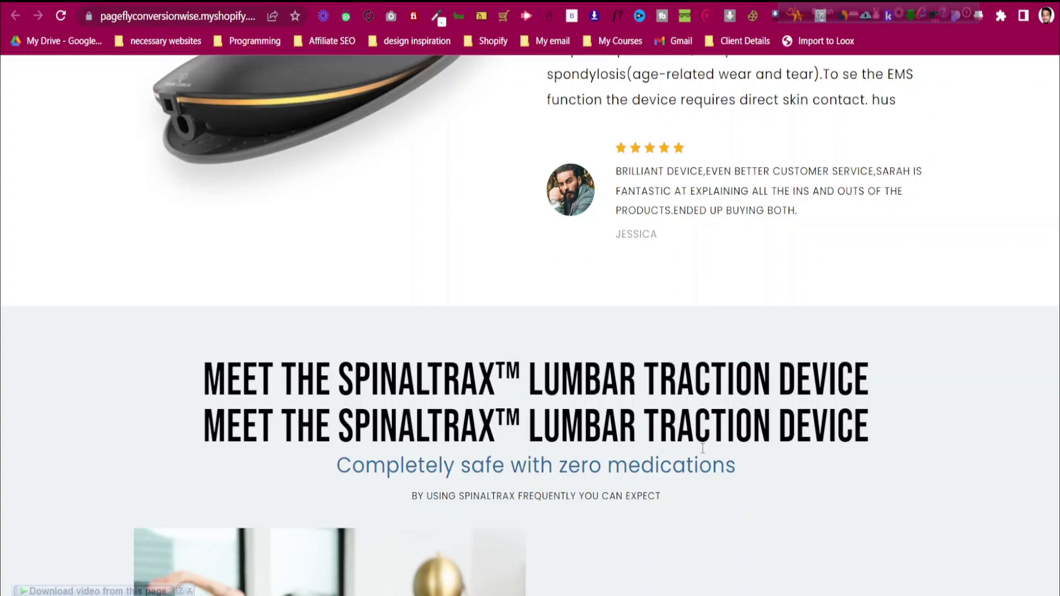
{"action": "scroll", "coordinate": [702, 448], "scroll_direction": "down", "scroll_amount": 18}
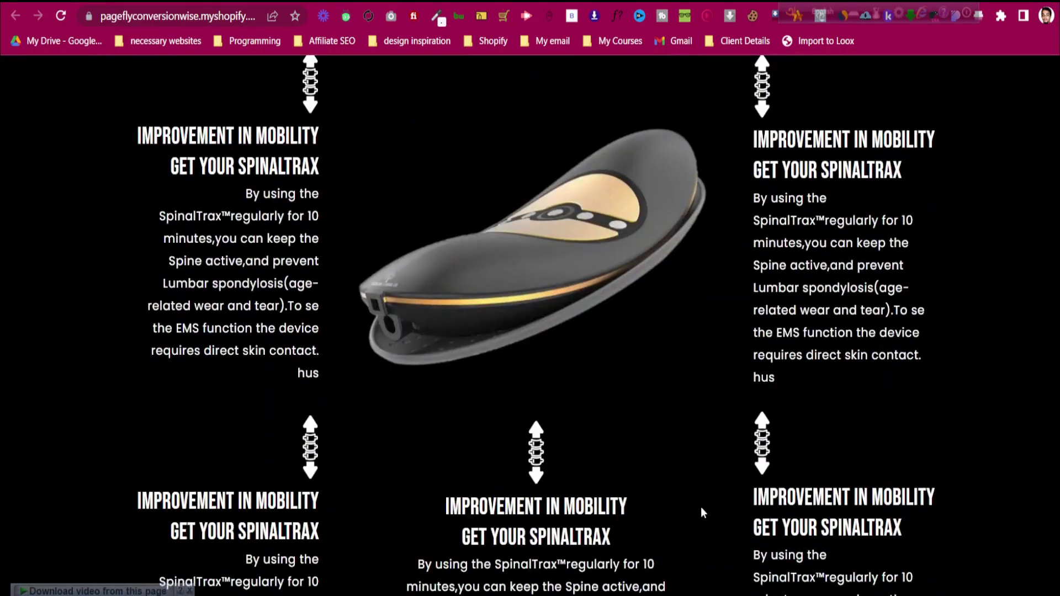
{"action": "scroll", "coordinate": [701, 498], "scroll_direction": "down", "scroll_amount": 15}
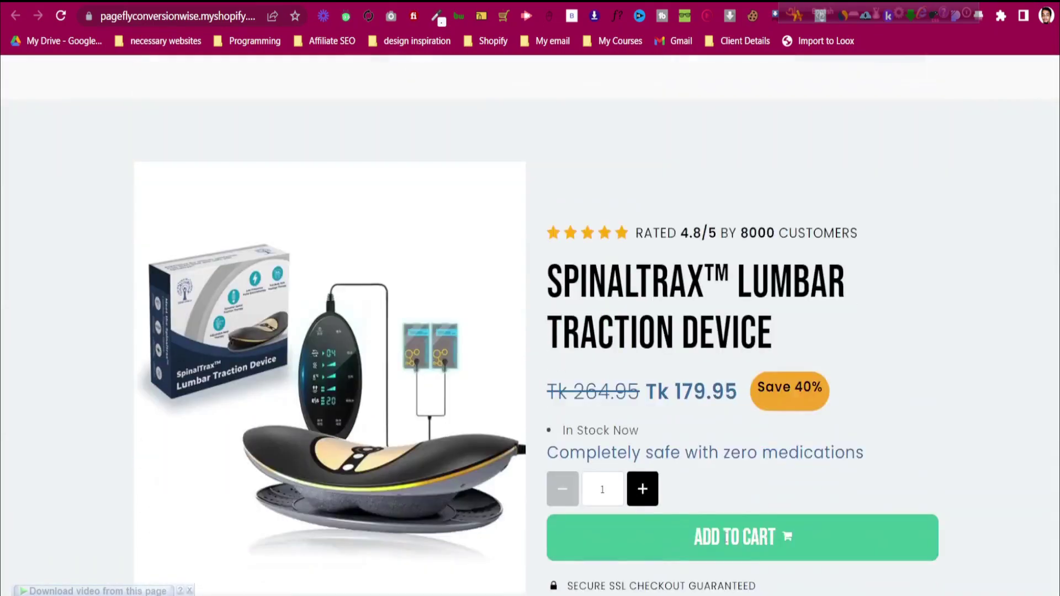
{"action": "scroll", "coordinate": [727, 543], "scroll_direction": "down", "scroll_amount": 4}
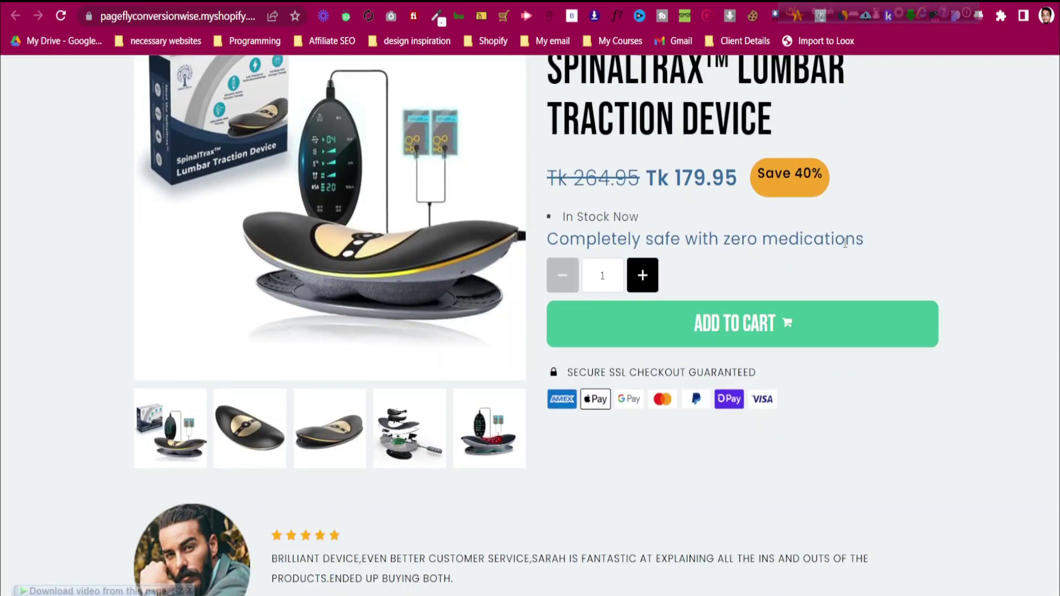
Inspect the Save 40% badge's heading element in the browser developer tools and examine its padding styles
{"action": "right_click", "coordinate": [802, 175]}
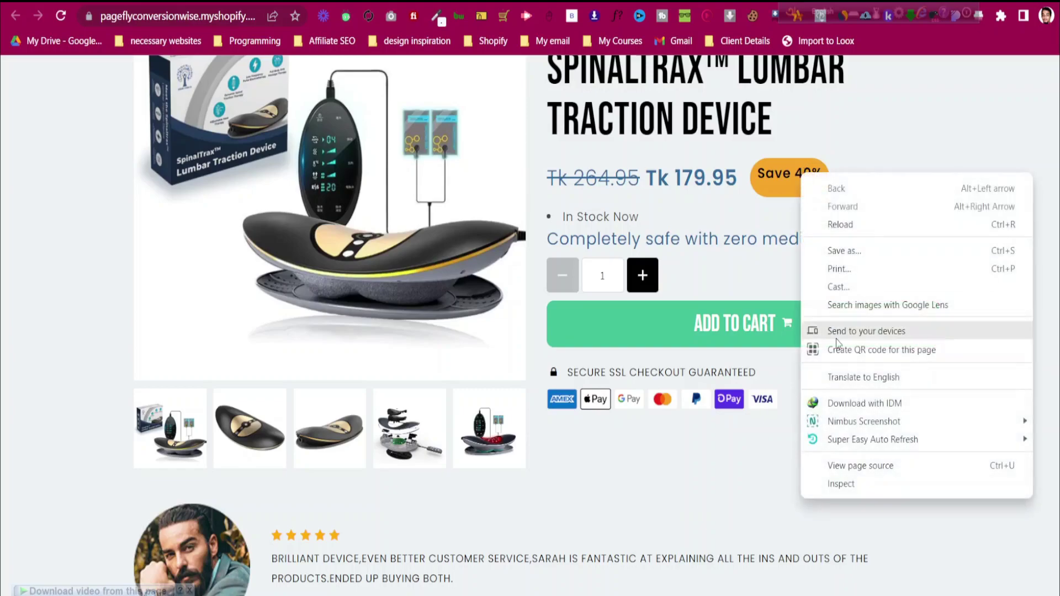
{"action": "left_click", "coordinate": [872, 483]}
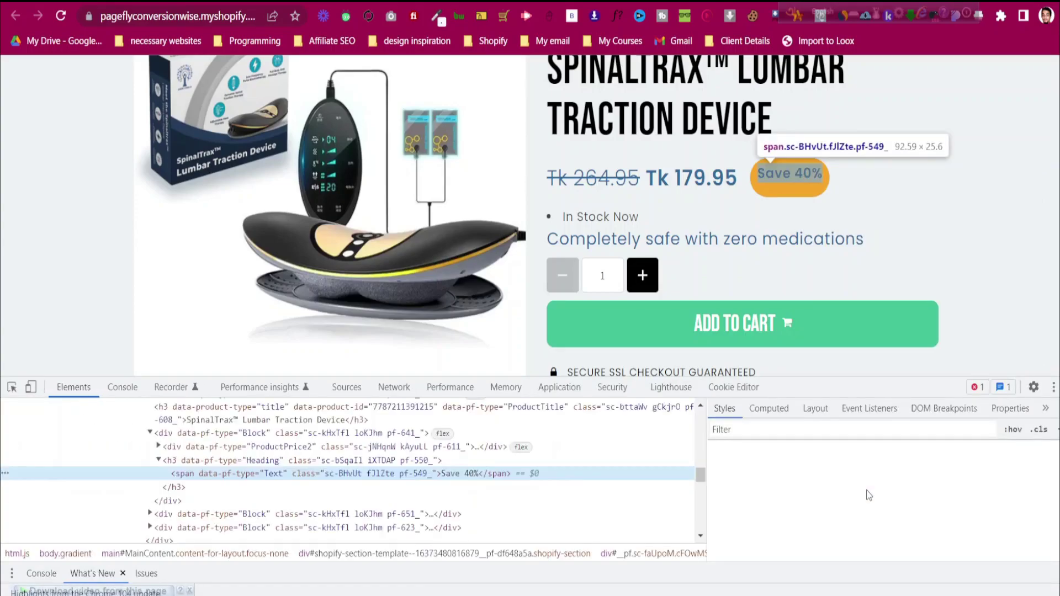
{"action": "left_click", "coordinate": [338, 463]}
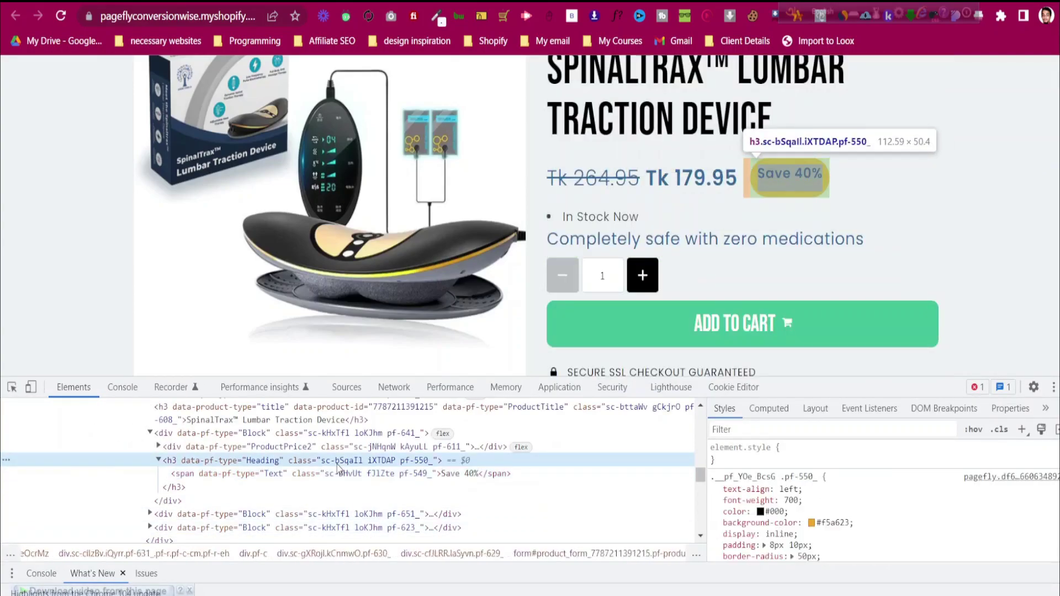
{"action": "left_click", "coordinate": [780, 546]}
{"action": "scroll", "coordinate": [784, 533], "scroll_direction": "down", "scroll_amount": 1}
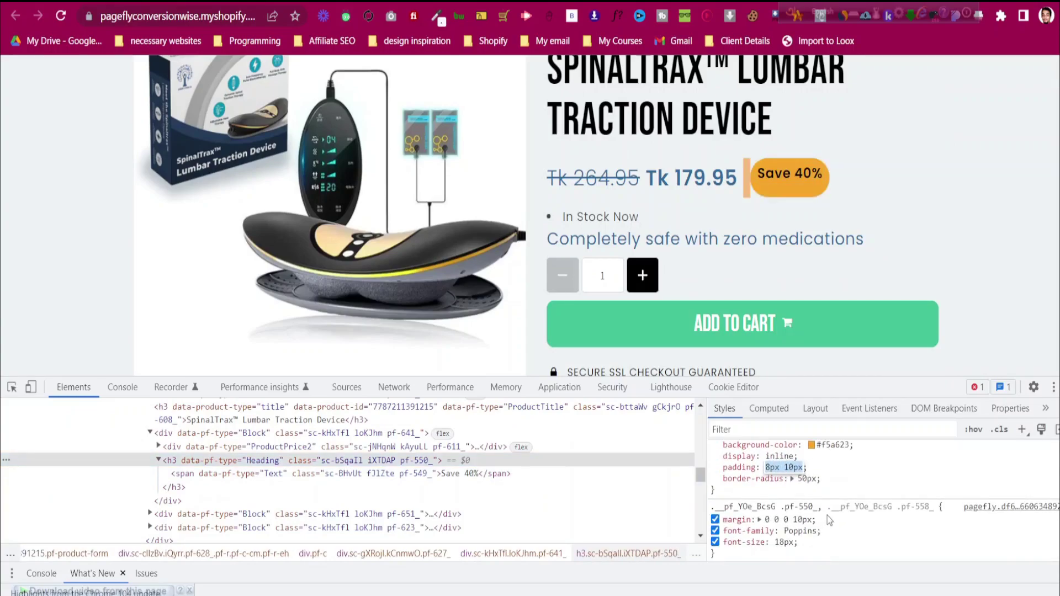
{"action": "scroll", "coordinate": [828, 533], "scroll_direction": "up", "scroll_amount": 1}
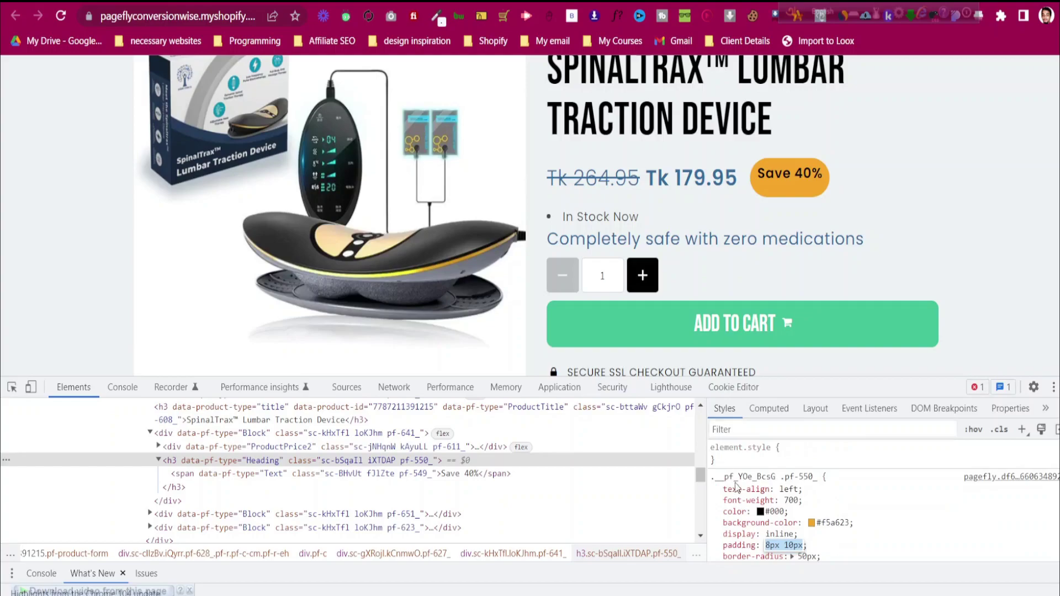
Try a vertical padding of 14px on the Save 40% badge in the developer tools to centre its text
{"action": "left_click", "coordinate": [772, 545]}
{"action": "key", "text": "Down"}
{"action": "key", "text": "Up"}
{"action": "key", "text": "Up"}
{"action": "key", "text": "Up"}
{"action": "key", "text": "Up"}
{"action": "key", "text": "Up"}
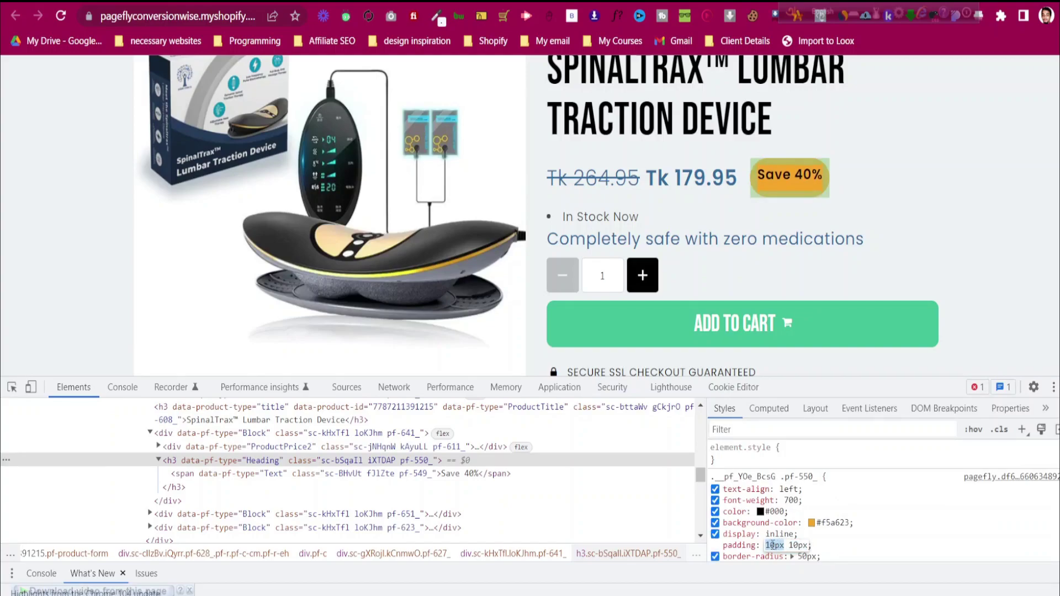
{"action": "key", "text": "Up"}
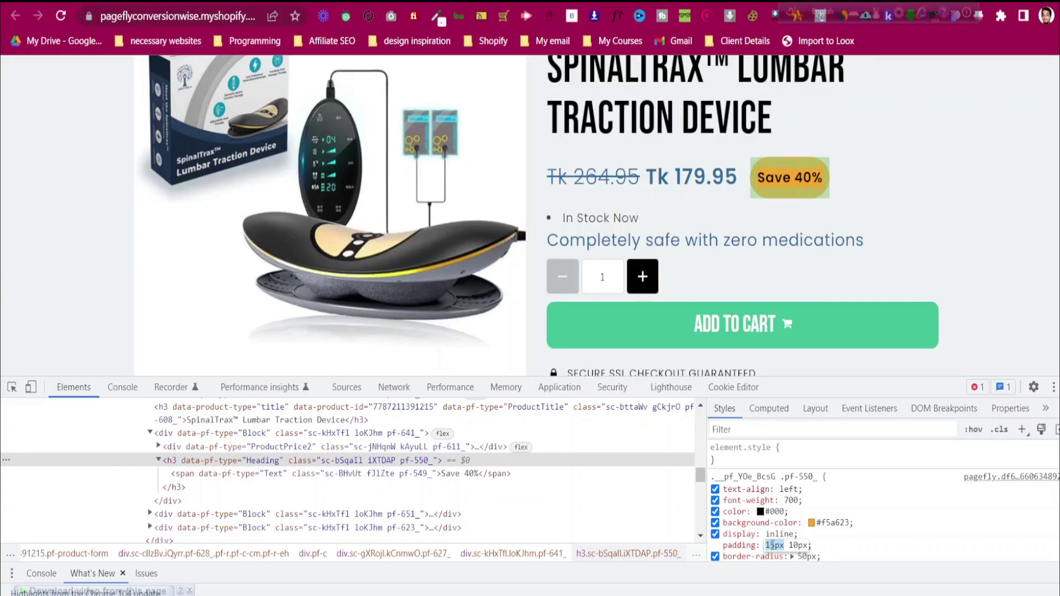
{"action": "key", "text": "Up"}
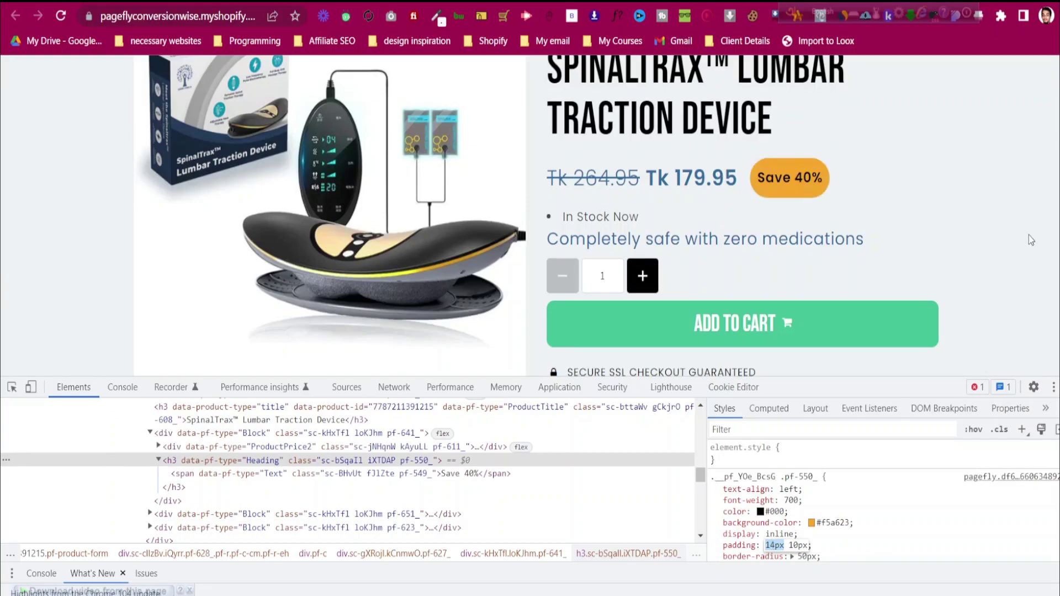
{"action": "scroll", "coordinate": [1030, 235], "scroll_direction": "up", "scroll_amount": 5}
{"action": "scroll", "coordinate": [1030, 238], "scroll_direction": "down", "scroll_amount": 5}
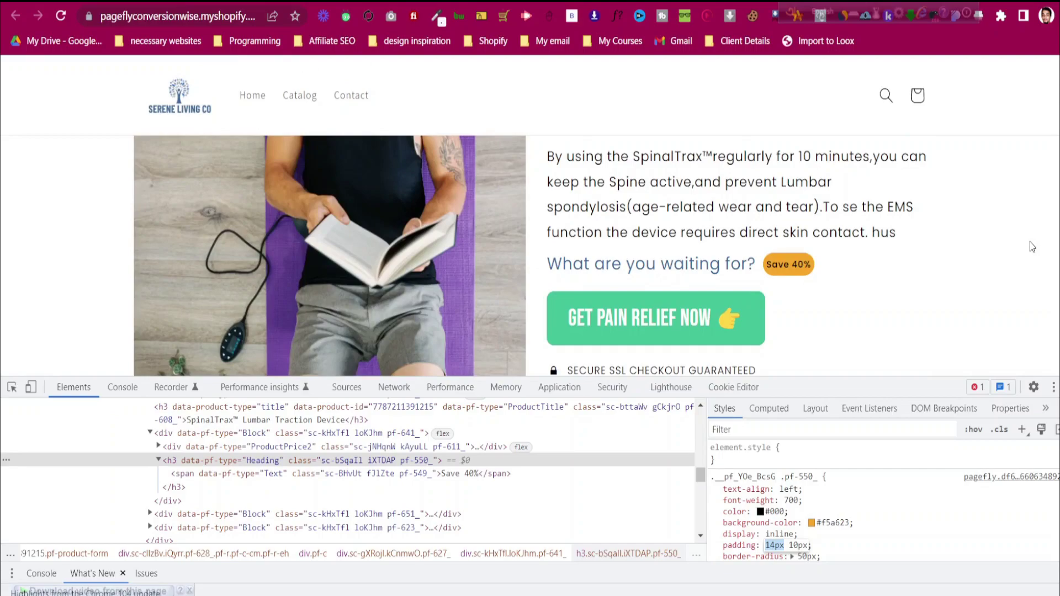
Switch to the PageFly editor and set the Save 40% badge's top padding to 15 px
{"action": "left_click", "coordinate": [530, 2]}
{"action": "scroll", "coordinate": [755, 352], "scroll_direction": "up", "scroll_amount": 1}
{"action": "scroll", "coordinate": [754, 352], "scroll_direction": "up", "scroll_amount": 10}
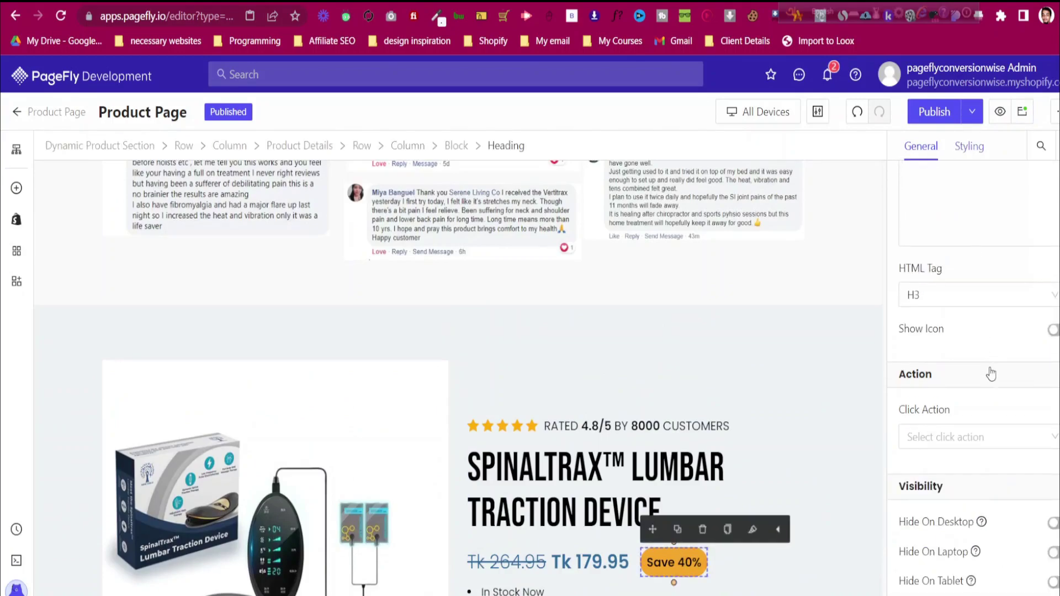
{"action": "left_click", "coordinate": [963, 146]}
{"action": "left_click", "coordinate": [968, 329]}
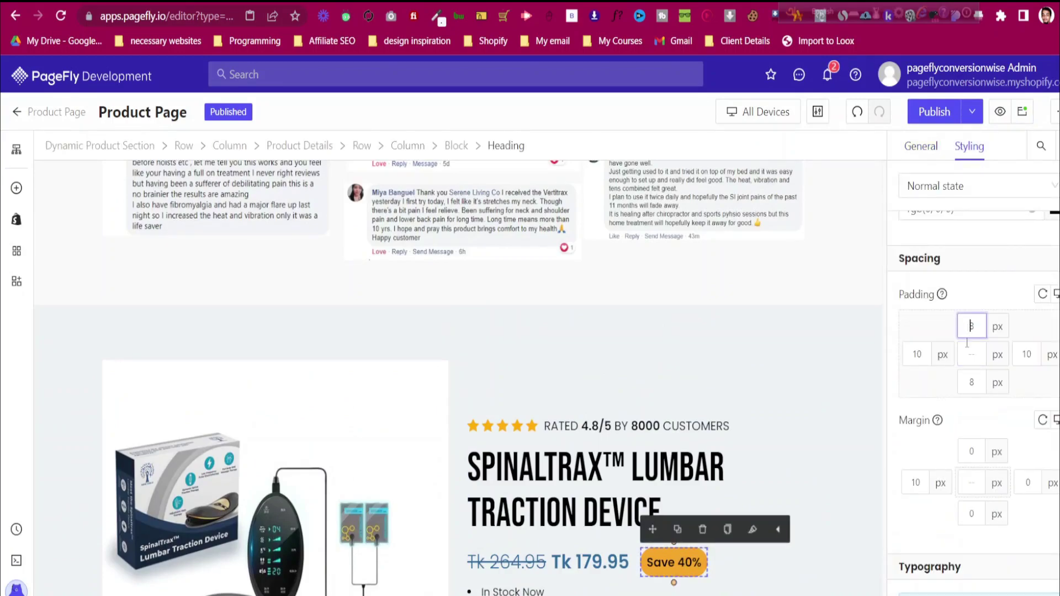
{"action": "type", "text": "12"}
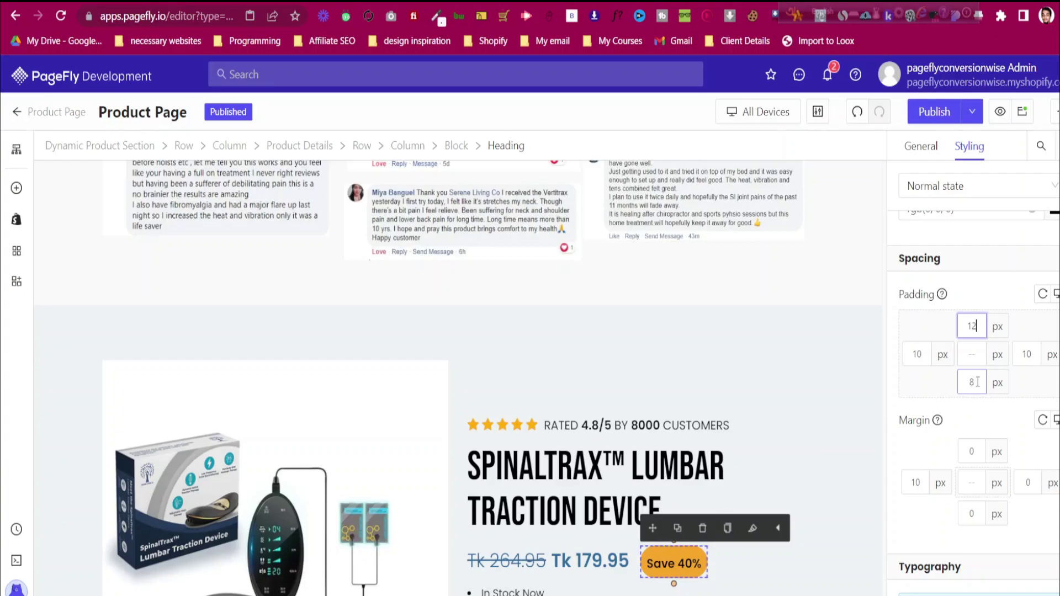
{"action": "key", "text": "Up"}
{"action": "key", "text": "Up"}
{"action": "key", "text": "Up"}
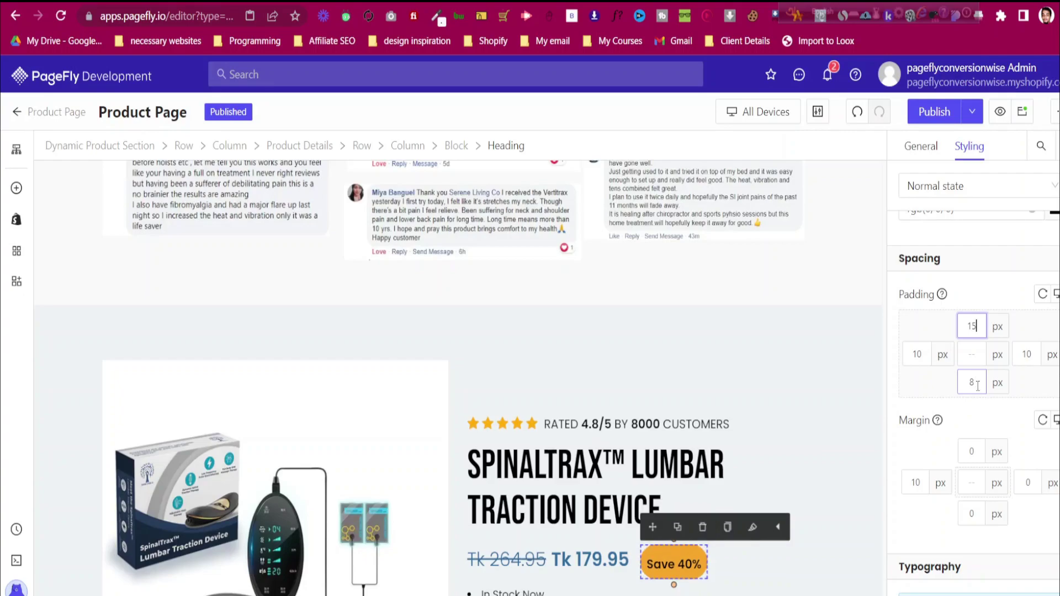
Set the Save 40% badge's bottom padding to 15 px, and select the surrounding Dynamic Product Section
{"action": "left_click", "coordinate": [978, 386]}
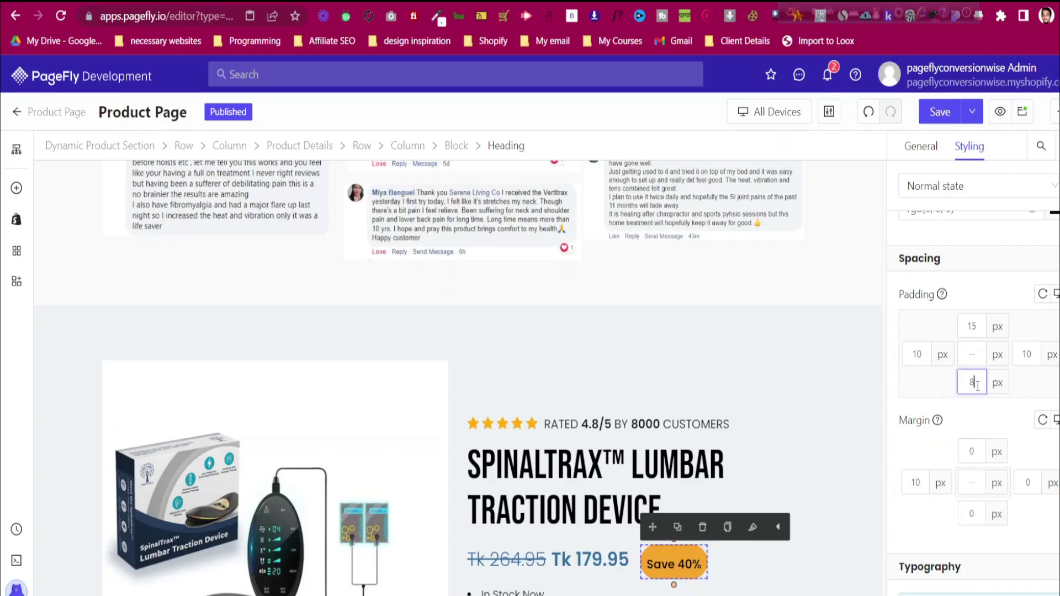
{"action": "key", "text": "BackSpace"}
{"action": "type", "text": "12"}
{"action": "key", "text": "Up"}
{"action": "key", "text": "Up"}
{"action": "key", "text": "Up"}
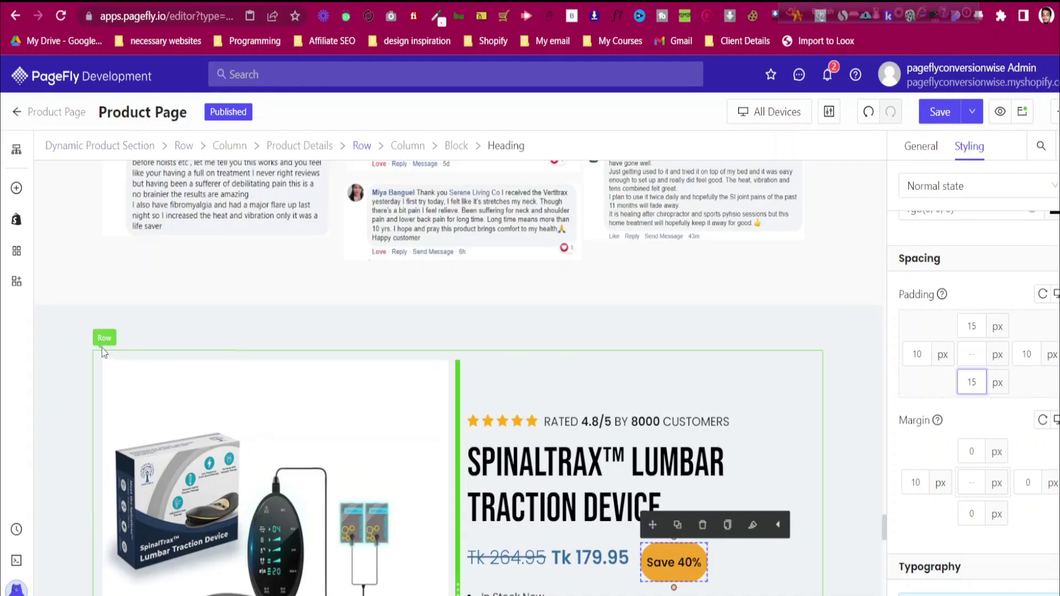
{"action": "left_click", "coordinate": [87, 340]}
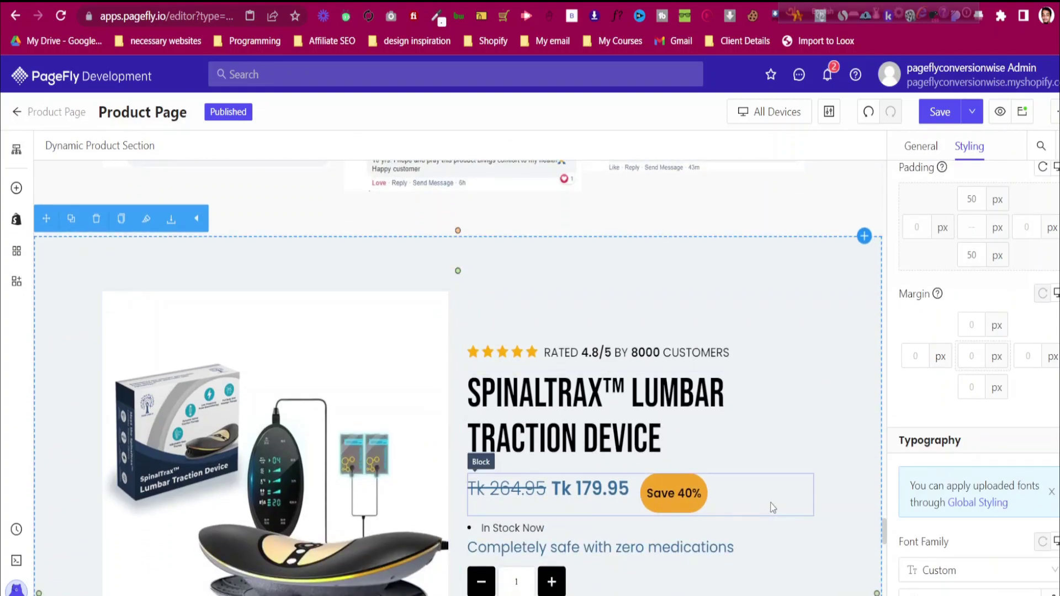
Set the price block containing the Save 40% badge to Align Items Center and save the page
{"action": "left_click", "coordinate": [773, 507]}
{"action": "scroll", "coordinate": [1050, 403], "scroll_direction": "down", "scroll_amount": 10}
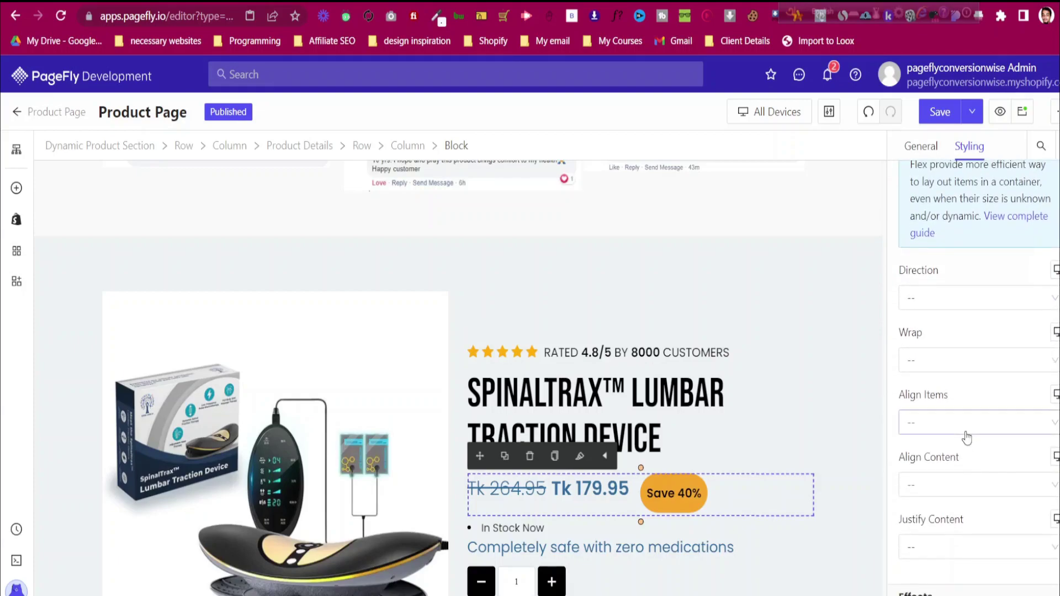
{"action": "left_click", "coordinate": [967, 425]}
{"action": "left_click", "coordinate": [961, 486]}
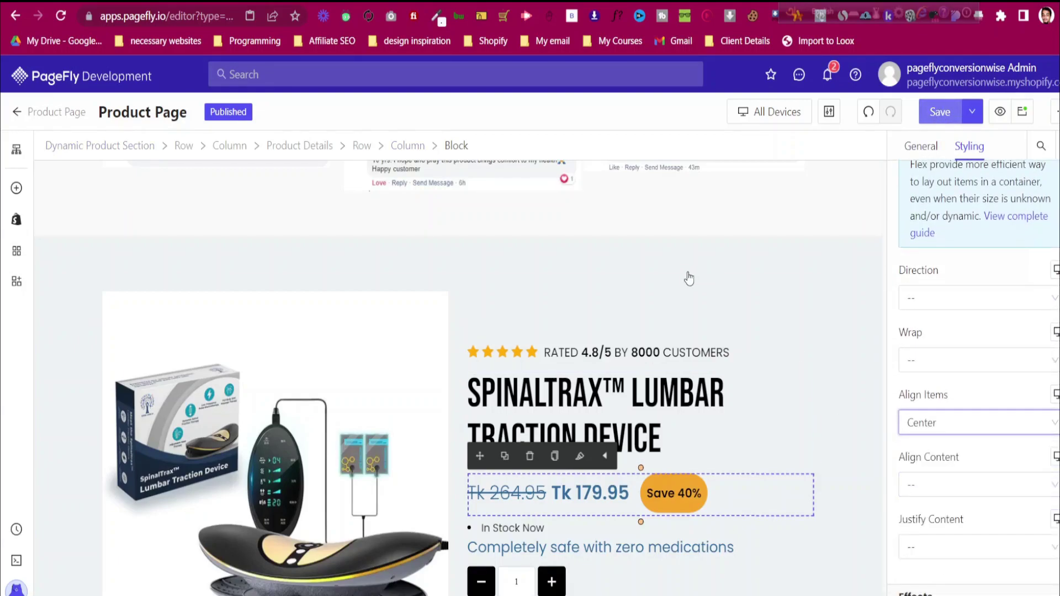
{"action": "scroll", "coordinate": [603, 286], "scroll_direction": "down", "scroll_amount": 15}
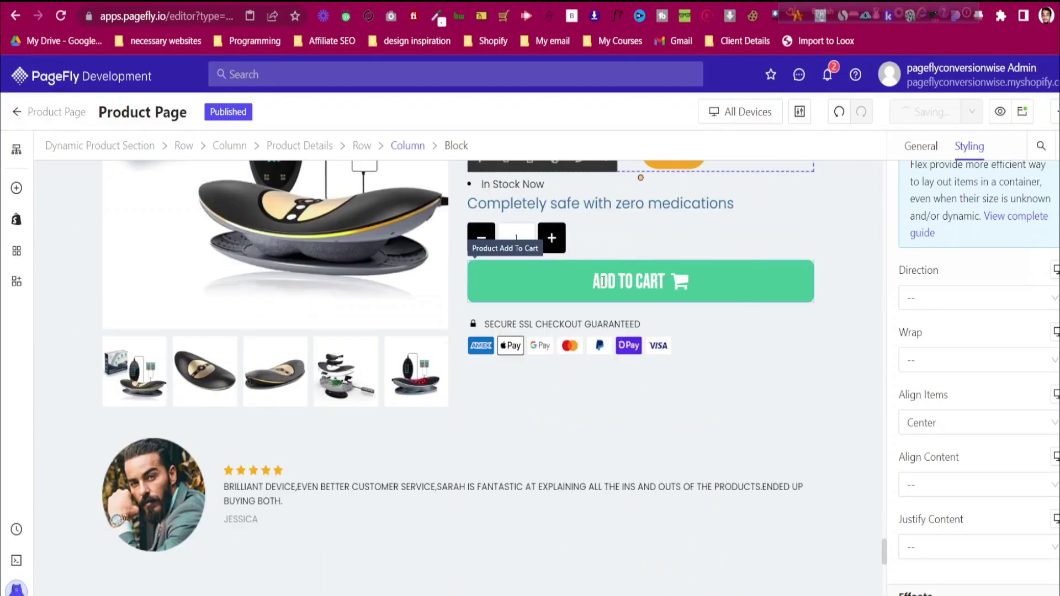
{"action": "scroll", "coordinate": [603, 294], "scroll_direction": "down", "scroll_amount": 3}
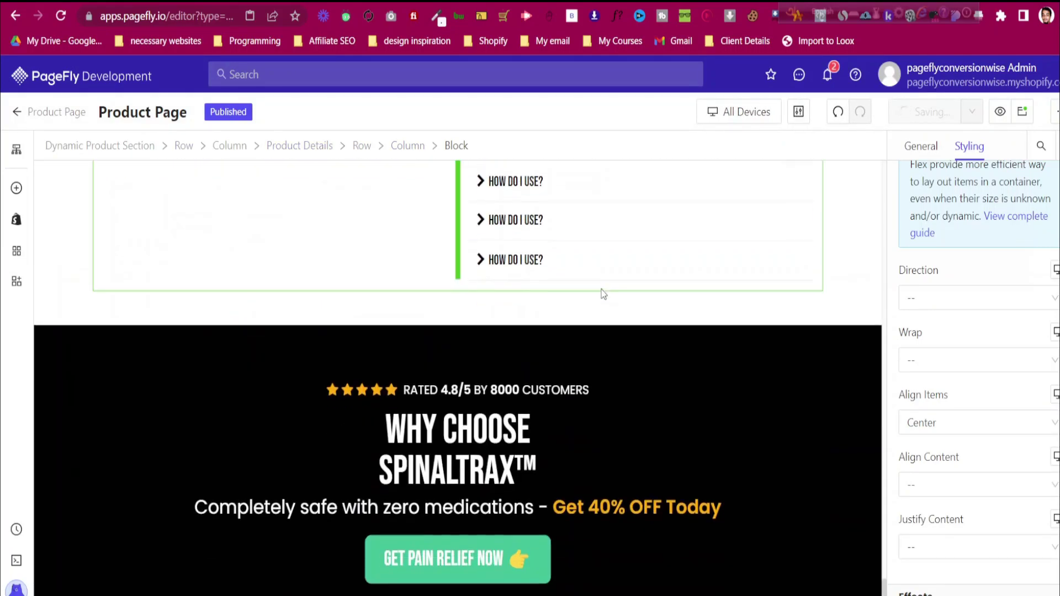
{"action": "scroll", "coordinate": [601, 292], "scroll_direction": "up", "scroll_amount": 5}
Switch to the live product page, close the developer tools, and check the alignment and accordion in the FAQ section
{"action": "left_click", "coordinate": [643, 2]}
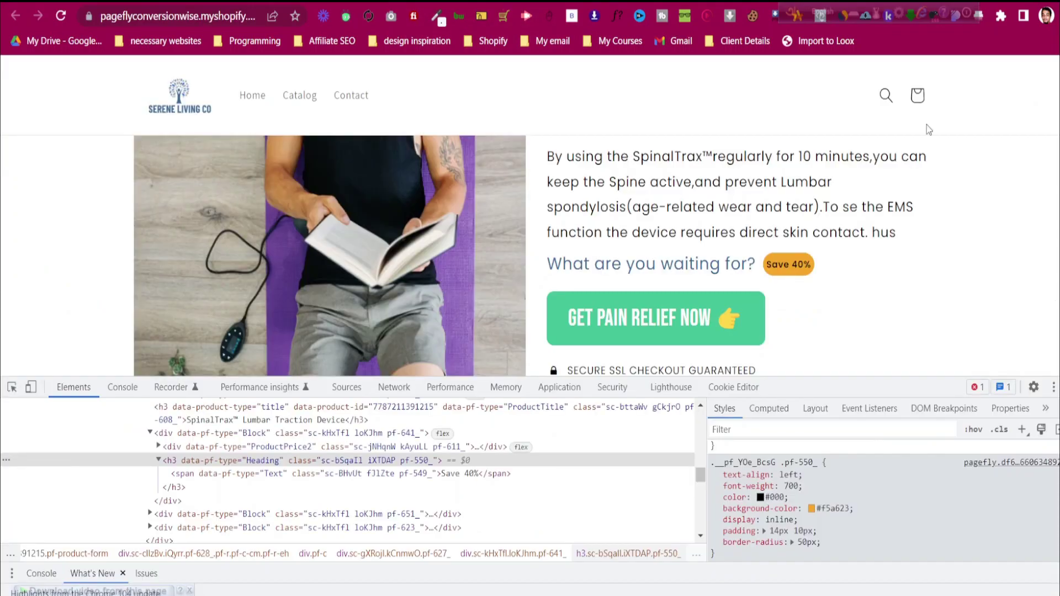
{"action": "key", "text": "F12"}
{"action": "scroll", "coordinate": [957, 437], "scroll_direction": "down", "scroll_amount": 20}
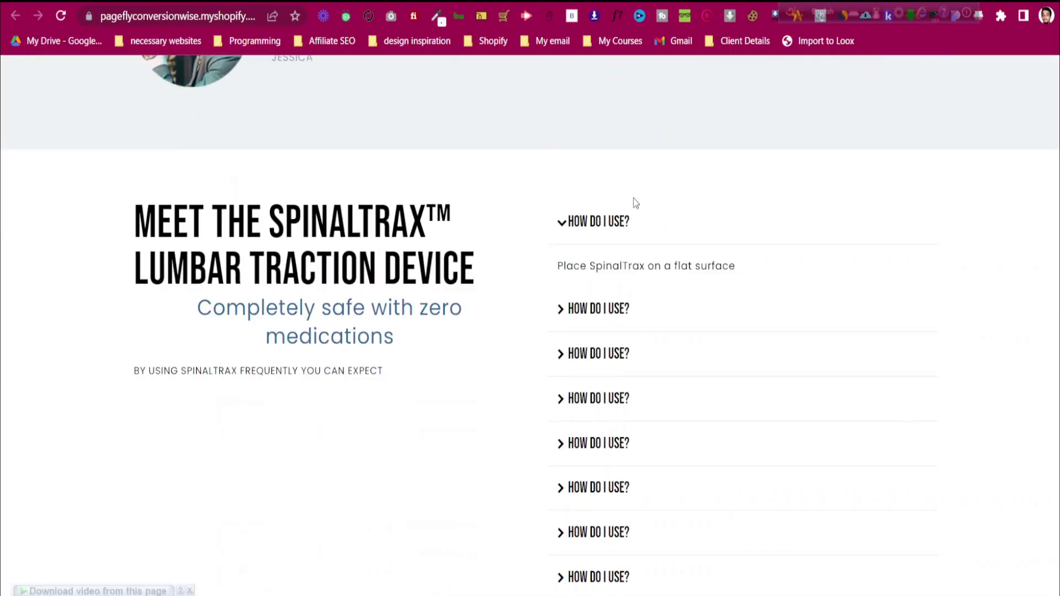
{"action": "left_click", "coordinate": [586, 230]}
{"action": "scroll", "coordinate": [586, 231], "scroll_direction": "down", "scroll_amount": 7}
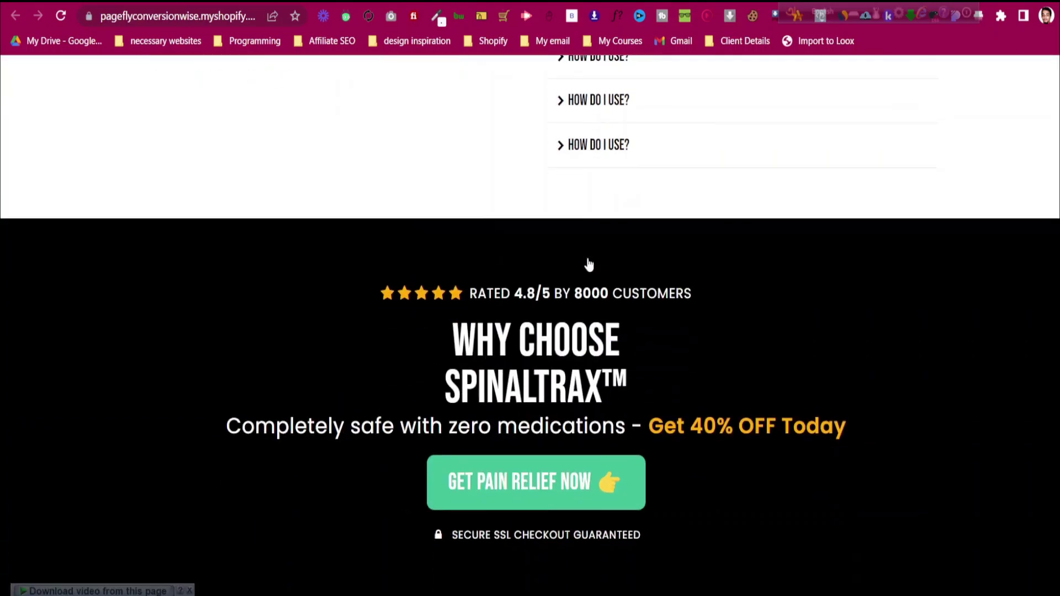
{"action": "scroll", "coordinate": [589, 265], "scroll_direction": "up", "scroll_amount": 5}
{"action": "scroll", "coordinate": [589, 265], "scroll_direction": "up", "scroll_amount": 4}
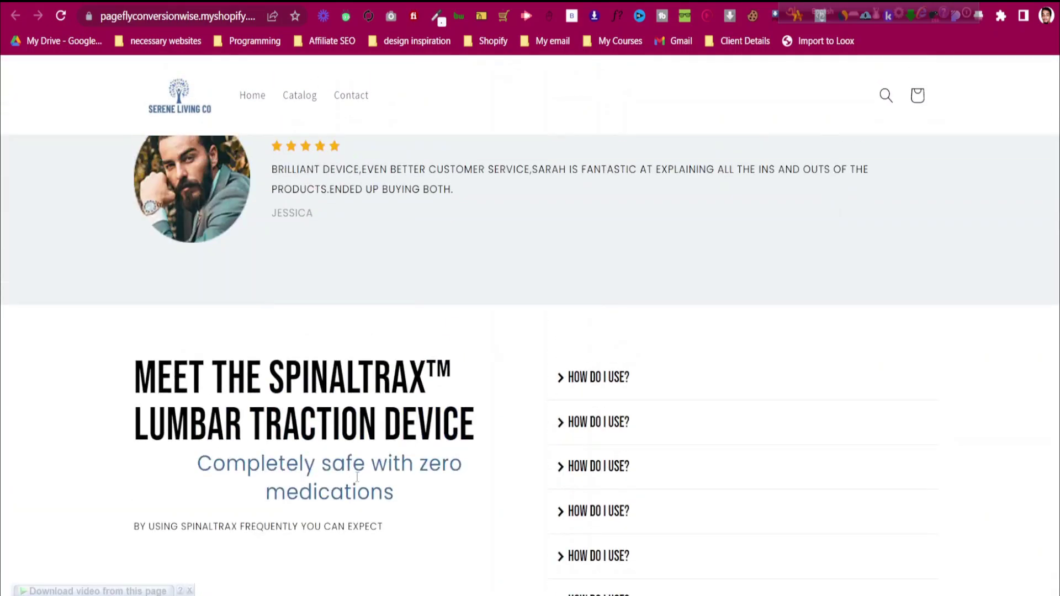
Switch to the PageFly editor and left-align the "Completely safe with zero medications" heading in the FAQ section
{"action": "key", "text": "ctrl+shift+Tab"}
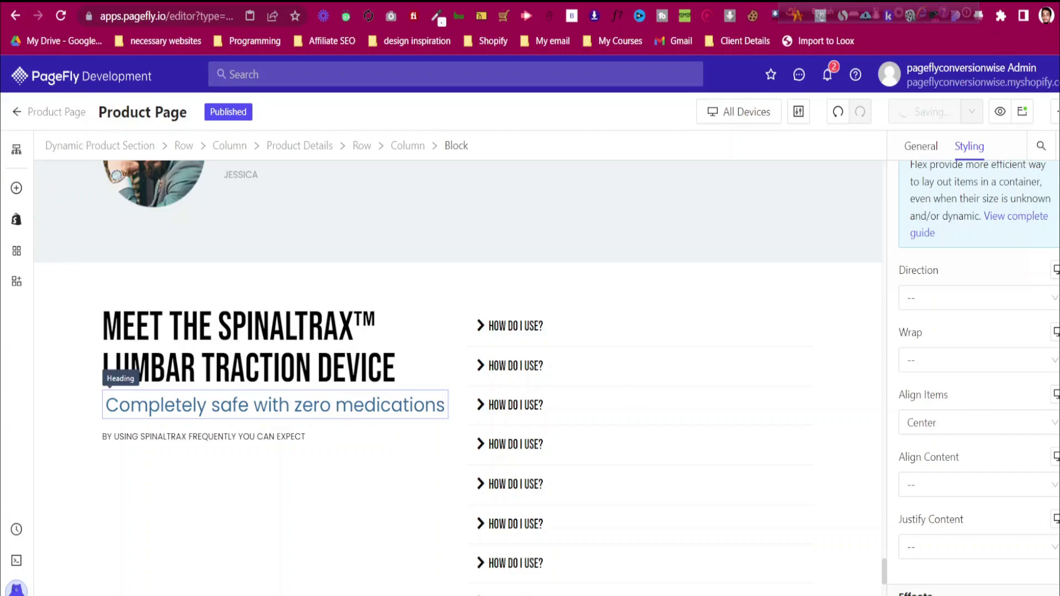
{"action": "left_click", "coordinate": [341, 412]}
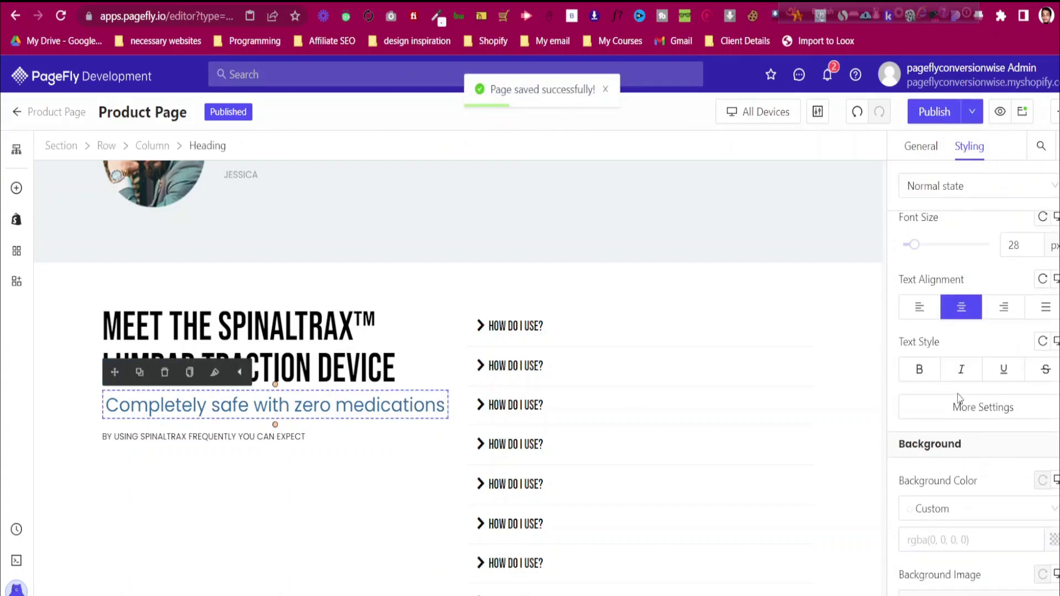
{"action": "left_click", "coordinate": [934, 385]}
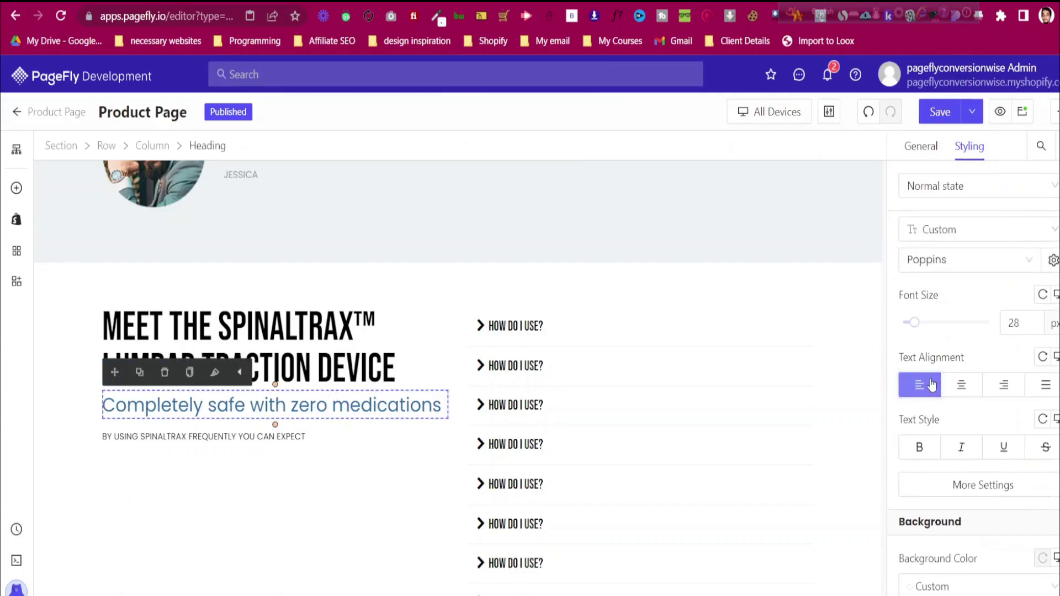
Change the preview to Mobile and centre the FAQ section's "Completely safe with zero medications" heading for that device
{"action": "left_click", "coordinate": [773, 111]}
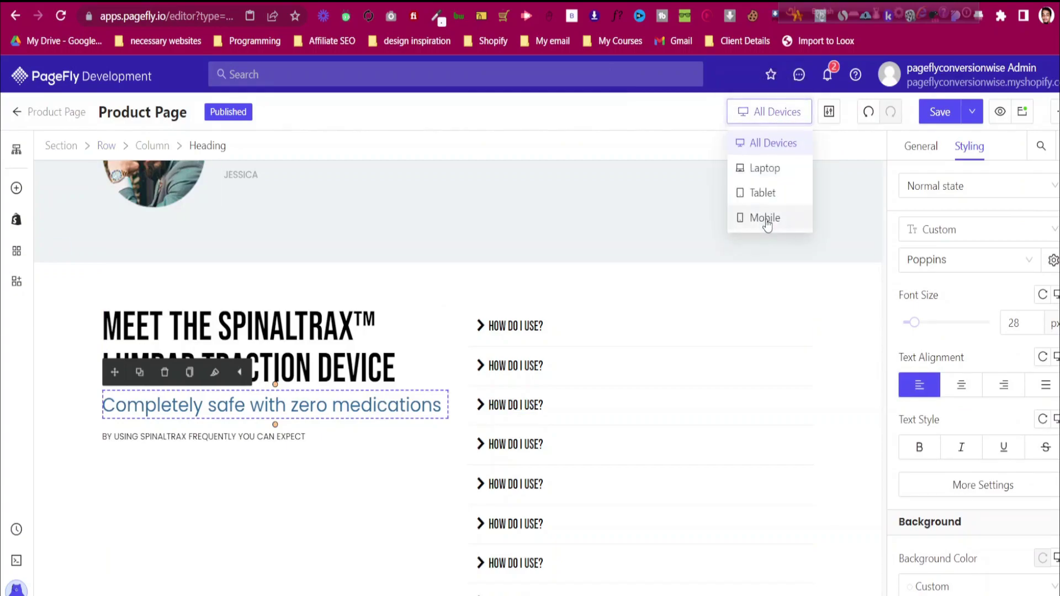
{"action": "left_click", "coordinate": [764, 218]}
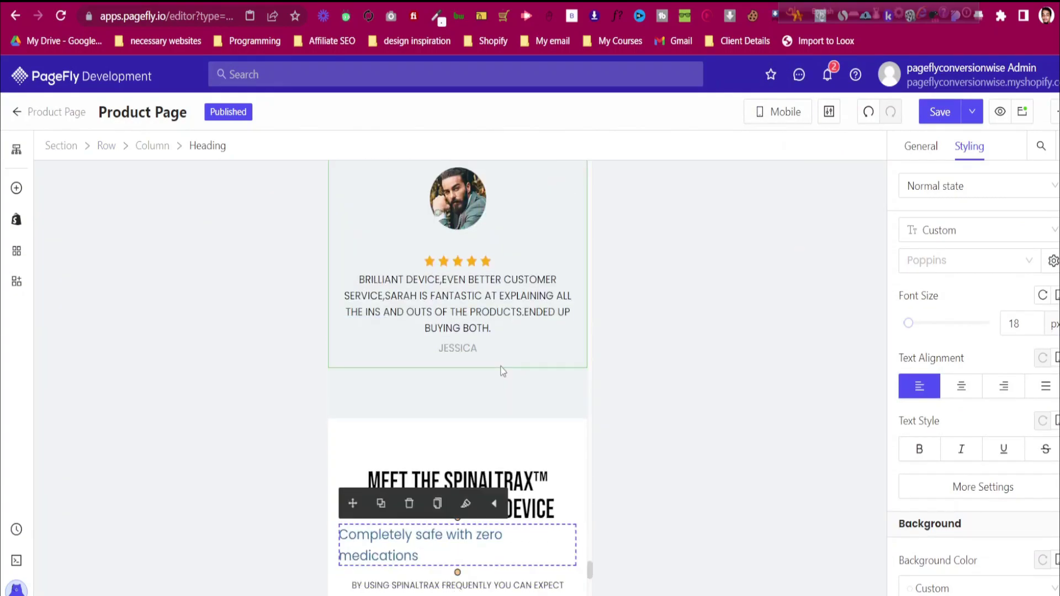
{"action": "left_click", "coordinate": [963, 389]}
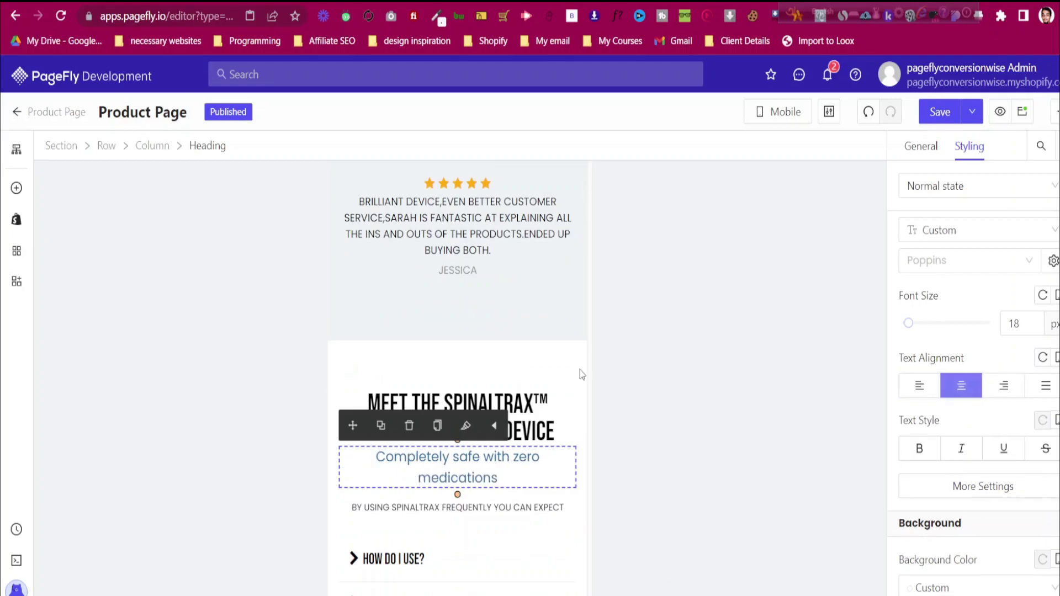
Set the FAQ section's top and bottom padding to 30 px for mobile
{"action": "left_click", "coordinate": [438, 367]}
{"action": "scroll", "coordinate": [972, 390], "scroll_direction": "up", "scroll_amount": 10}
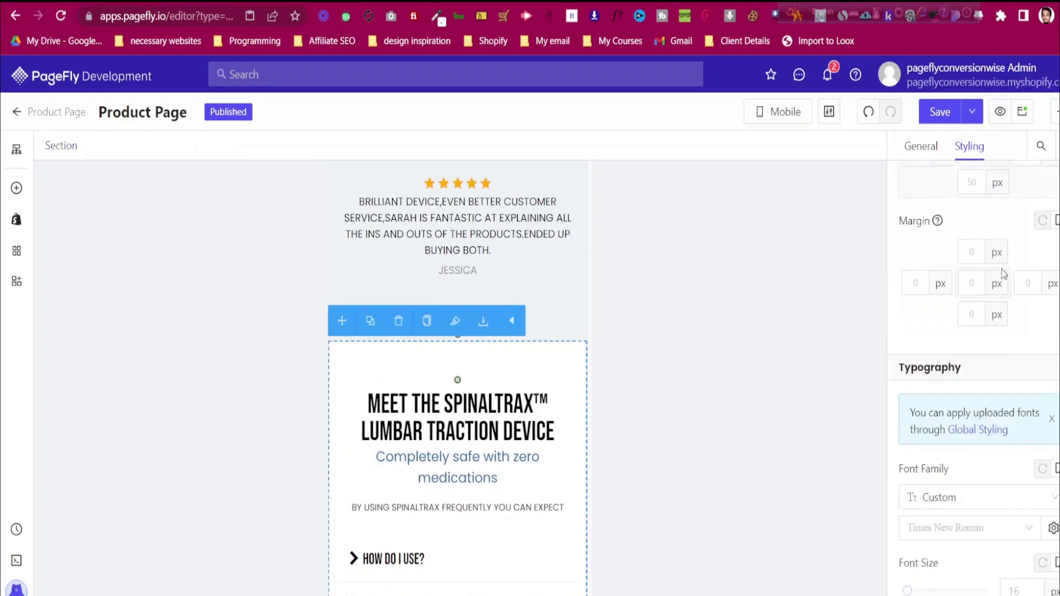
{"action": "left_click", "coordinate": [972, 388]}
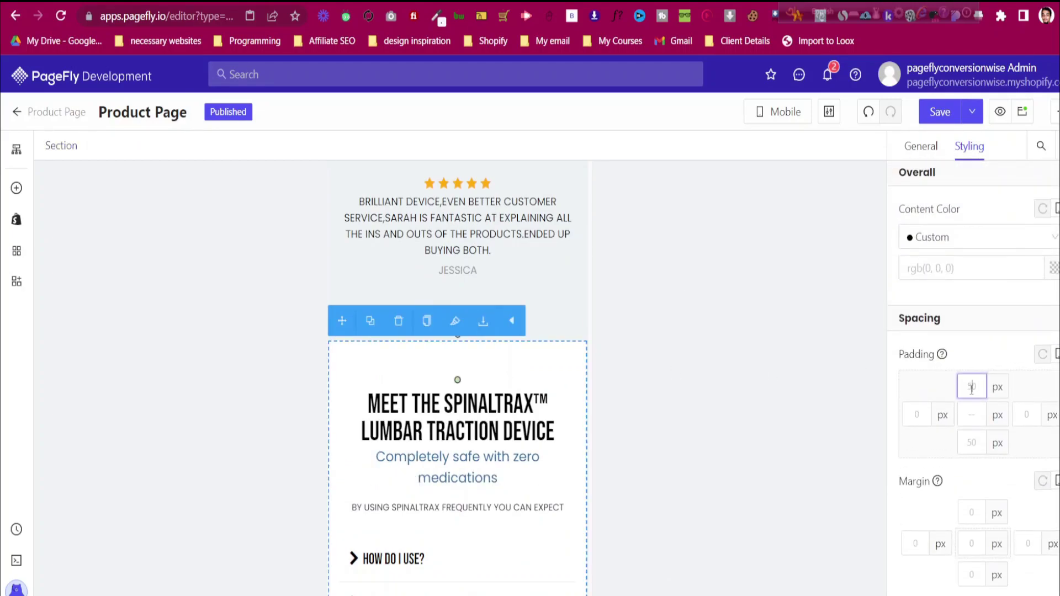
{"action": "type", "text": "30"}
{"action": "key", "text": "Return"}
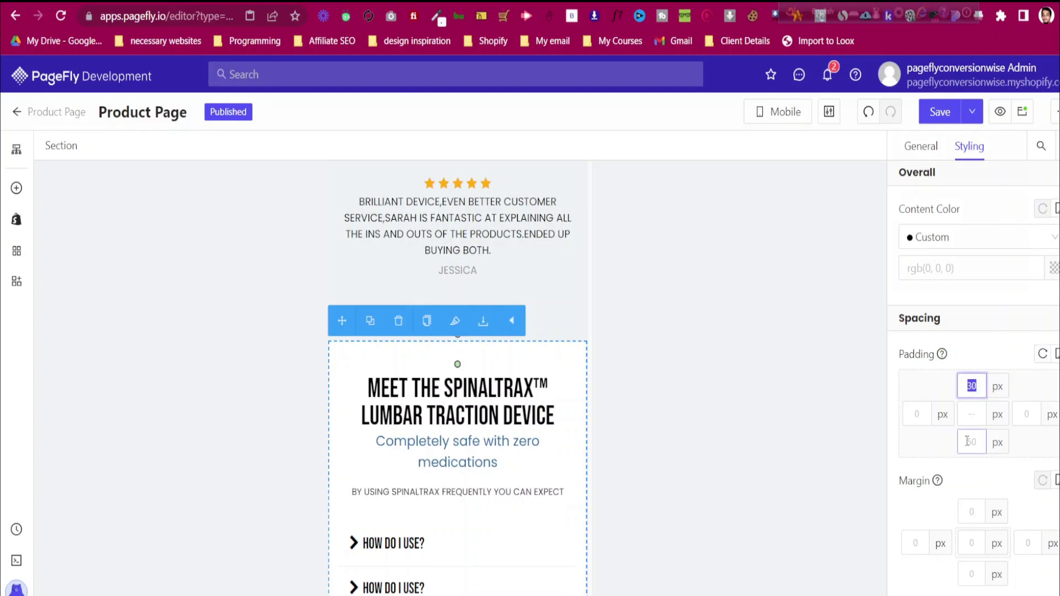
{"action": "left_click", "coordinate": [968, 441]}
{"action": "type", "text": "30"}
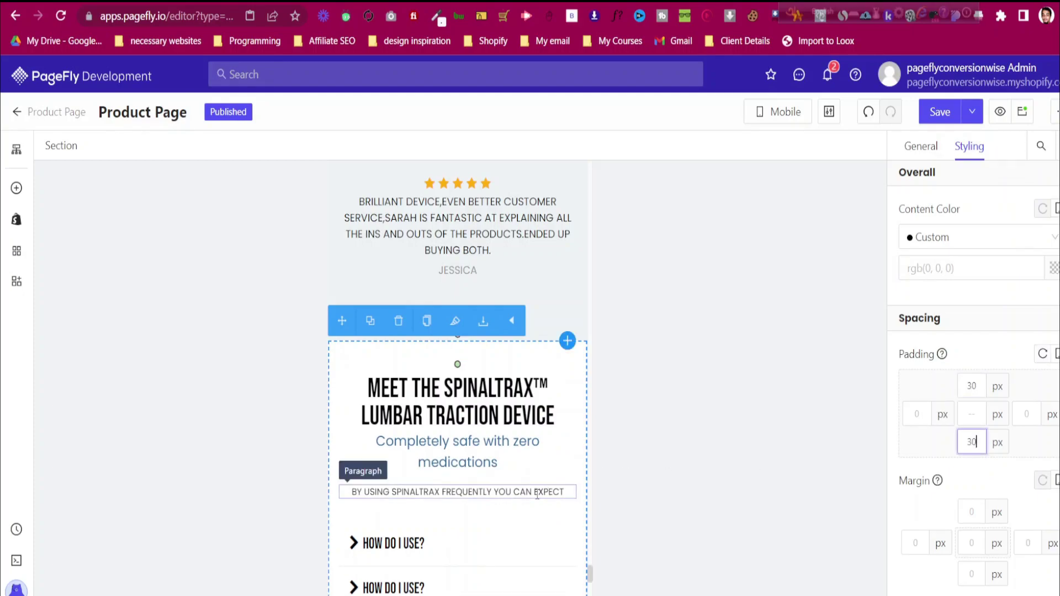
{"action": "left_click", "coordinate": [538, 494]}
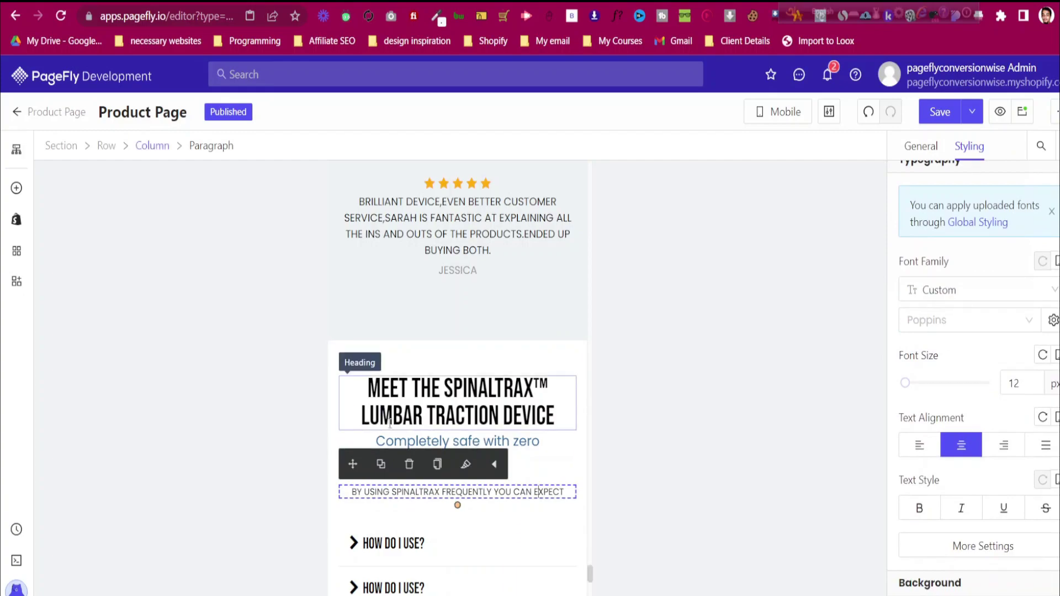
Set the Dynamic Product Section's top and bottom padding to 30 px for mobile
{"action": "scroll", "coordinate": [390, 426], "scroll_direction": "up", "scroll_amount": 3}
{"action": "left_click", "coordinate": [388, 481]}
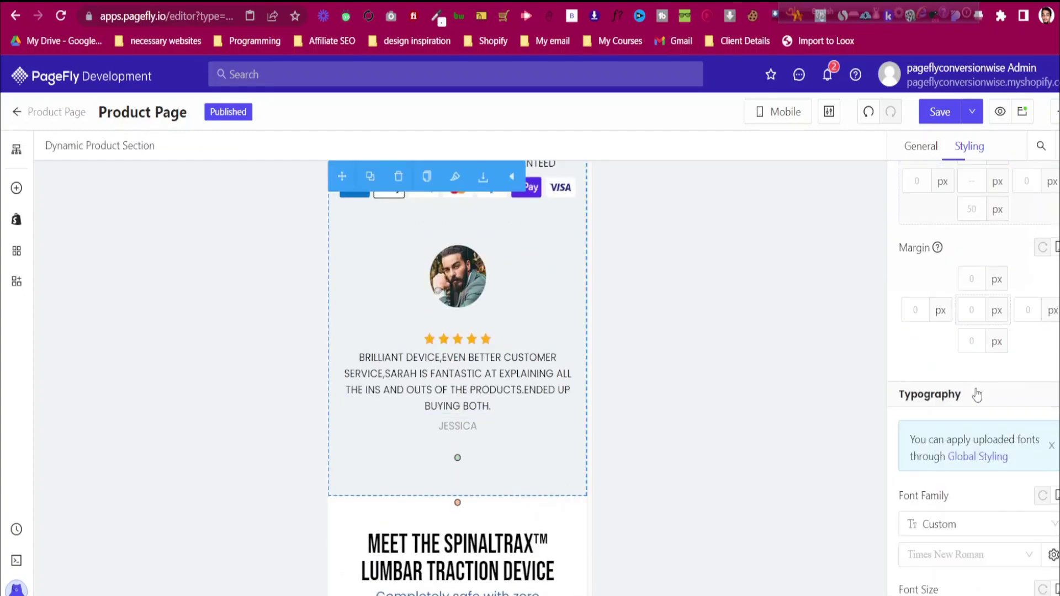
{"action": "scroll", "coordinate": [977, 394], "scroll_direction": "up", "scroll_amount": 4}
{"action": "left_click", "coordinate": [973, 381]}
{"action": "type", "text": "30"}
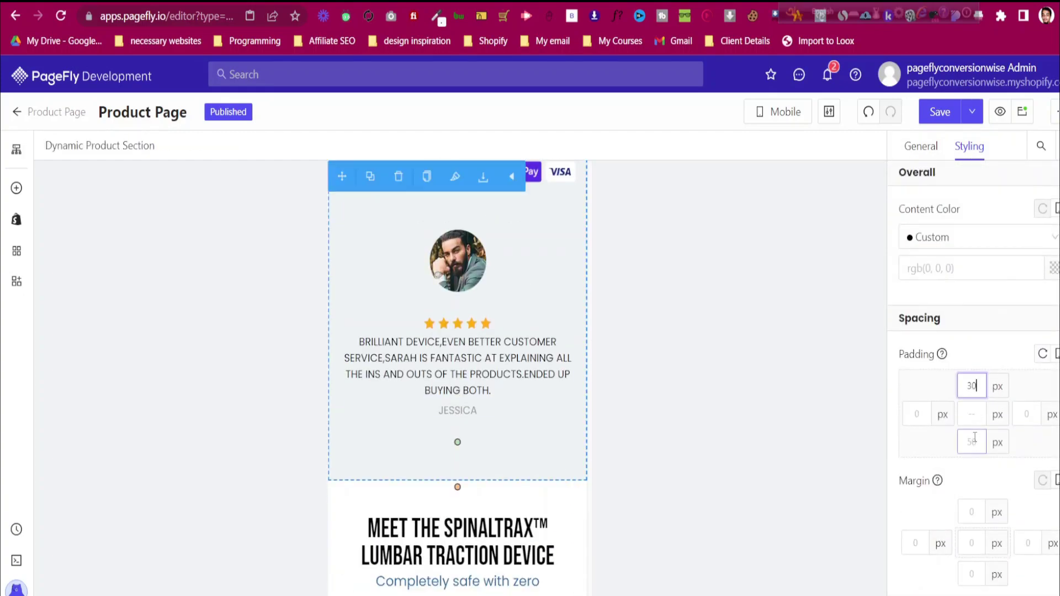
{"action": "left_click", "coordinate": [973, 441]}
{"action": "type", "text": "30"}
Check the mobile padding of the black last section and the Dynamic Product Section
{"action": "scroll", "coordinate": [435, 412], "scroll_direction": "down", "scroll_amount": 10}
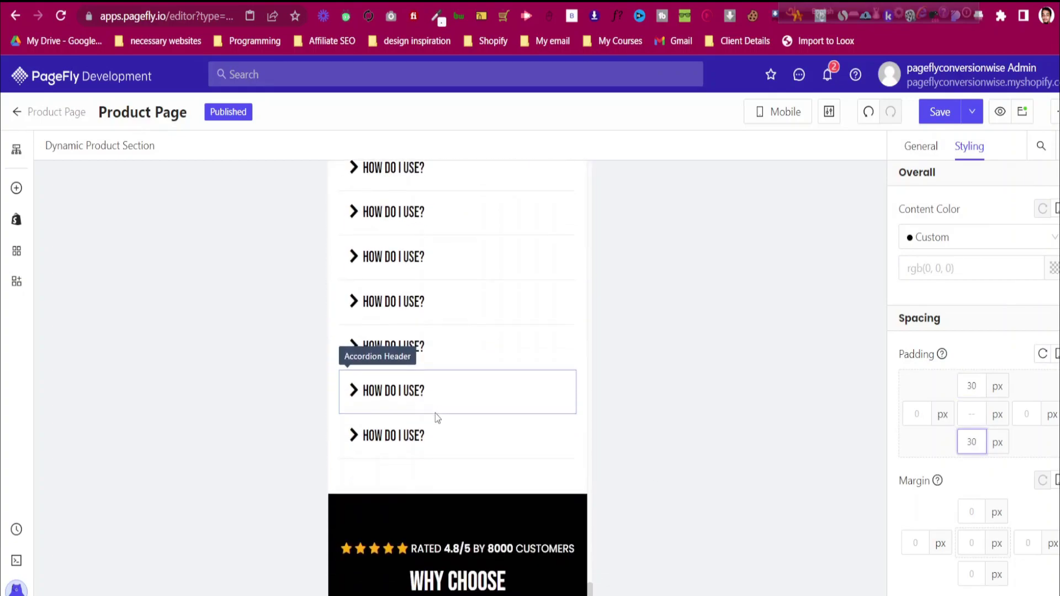
{"action": "left_click", "coordinate": [402, 254]}
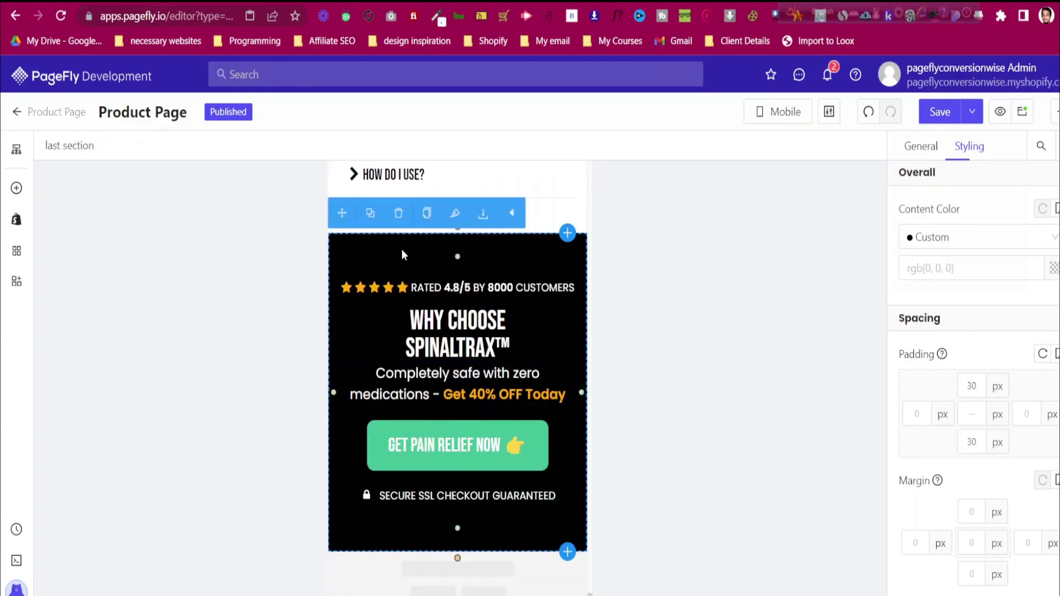
{"action": "scroll", "coordinate": [428, 261], "scroll_direction": "up", "scroll_amount": 5}
{"action": "scroll", "coordinate": [435, 272], "scroll_direction": "up", "scroll_amount": 8}
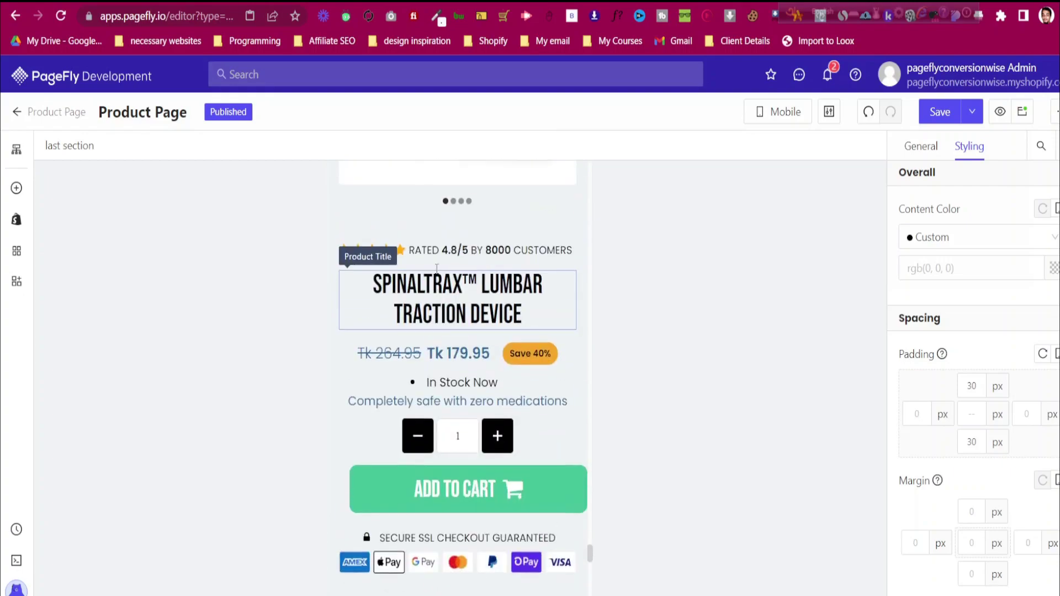
{"action": "scroll", "coordinate": [394, 345], "scroll_direction": "down", "scroll_amount": 2}
{"action": "scroll", "coordinate": [394, 331], "scroll_direction": "up", "scroll_amount": 2}
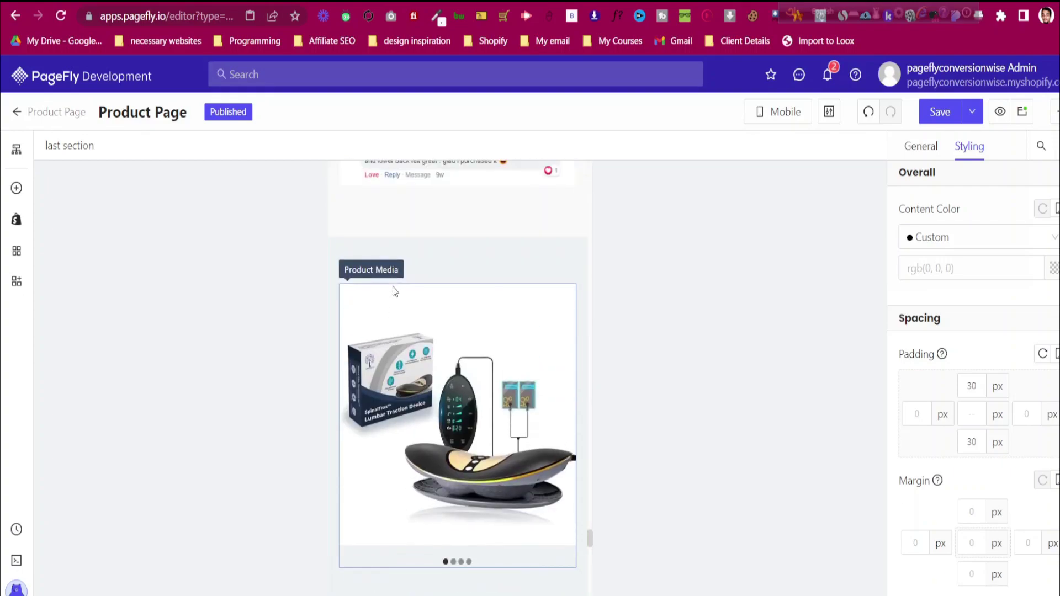
{"action": "left_click", "coordinate": [398, 250]}
{"action": "scroll", "coordinate": [368, 273], "scroll_direction": "up", "scroll_amount": 3}
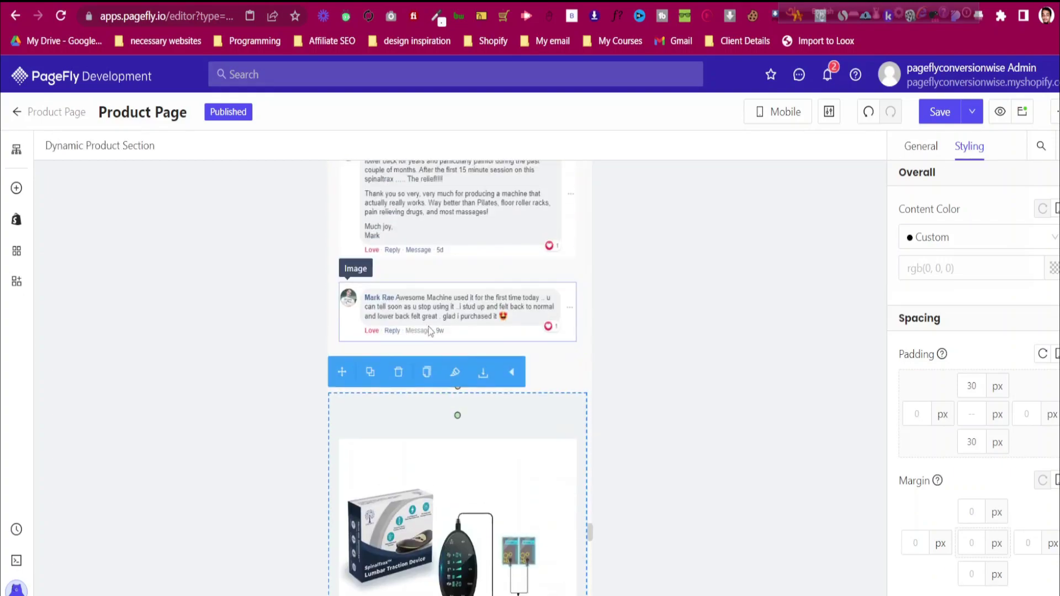
Set the top and bottom padding of the customer comments section to 30 px for mobile
{"action": "left_click", "coordinate": [533, 353]}
{"action": "scroll", "coordinate": [533, 353], "scroll_direction": "up", "scroll_amount": 10}
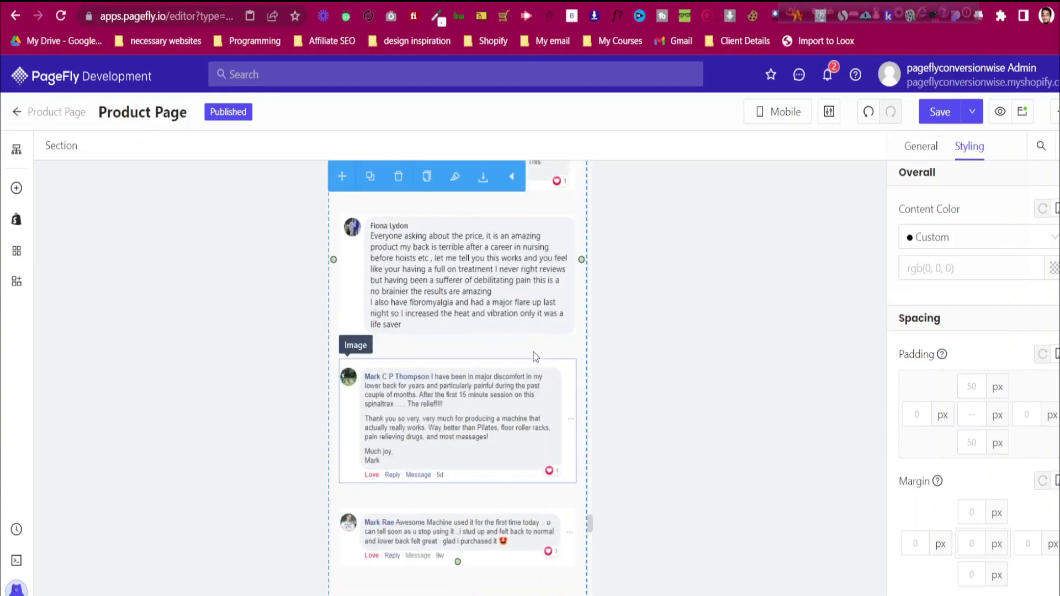
{"action": "left_click", "coordinate": [972, 386]}
{"action": "type", "text": "30"}
{"action": "left_click", "coordinate": [978, 444]}
{"action": "type", "text": "30"}
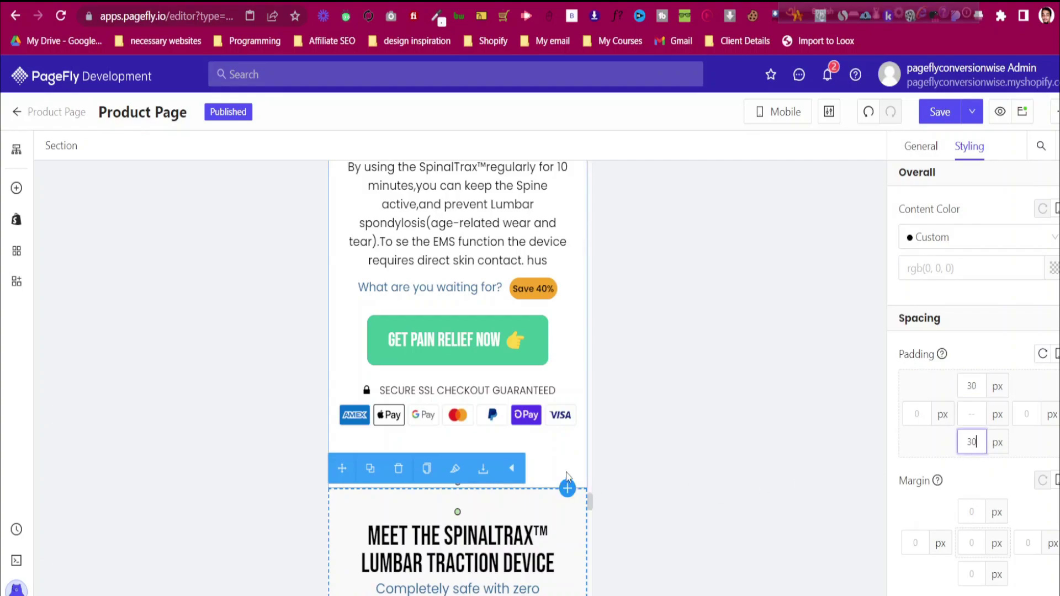
Set the top and bottom padding of the "What are you waiting for?" section above the customer comments to 30 px for mobile
{"action": "left_click", "coordinate": [972, 386]}
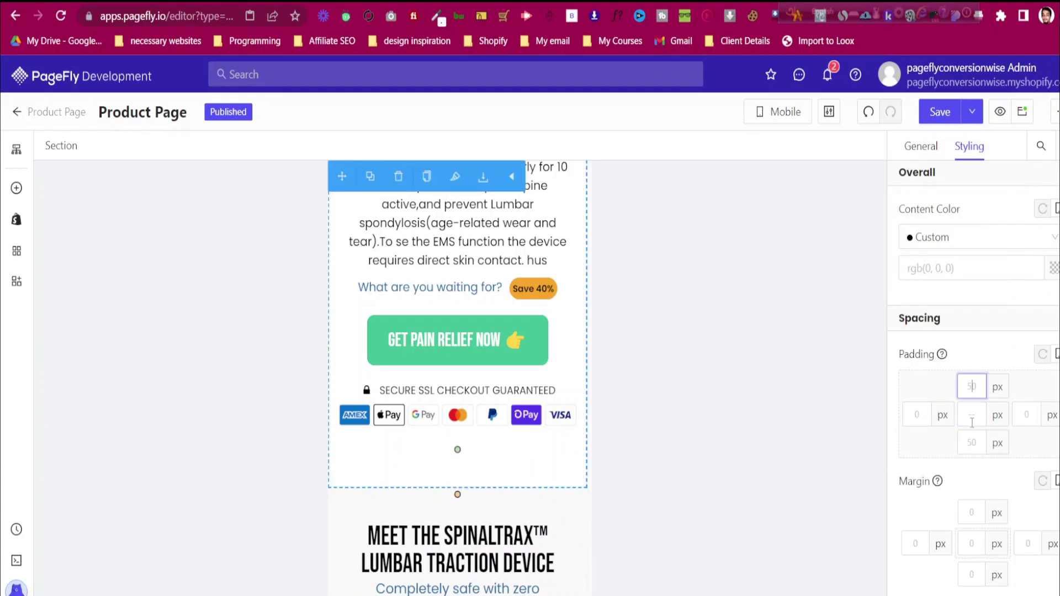
{"action": "type", "text": "30"}
{"action": "left_click", "coordinate": [972, 442]}
{"action": "type", "text": "30"}
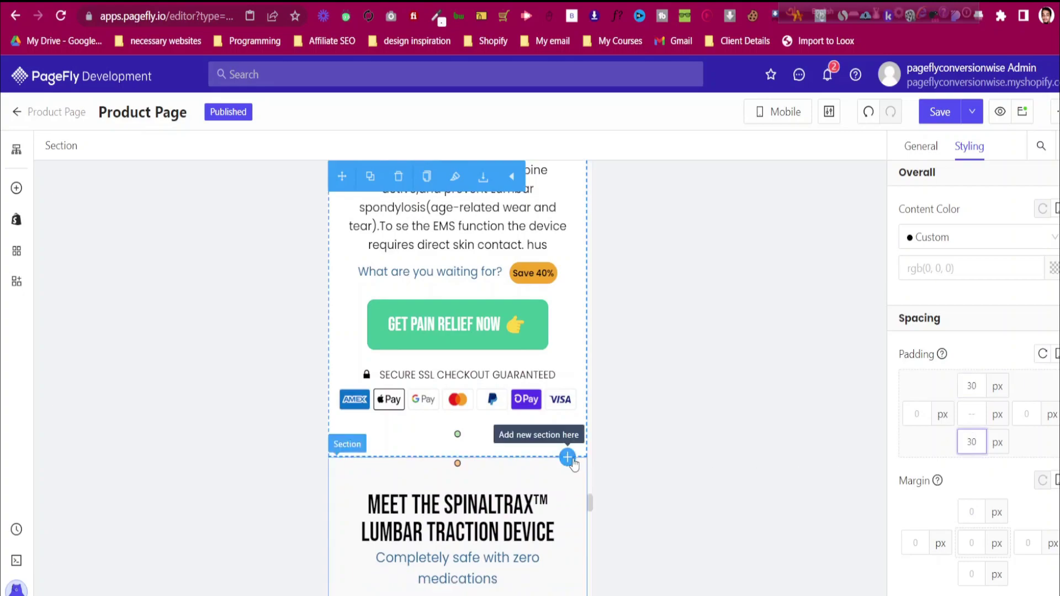
Review the spacing of the remaining mobile sections up to the hero at the start of the page
{"action": "scroll", "coordinate": [573, 464], "scroll_direction": "down", "scroll_amount": 10}
{"action": "scroll", "coordinate": [431, 436], "scroll_direction": "up", "scroll_amount": 5}
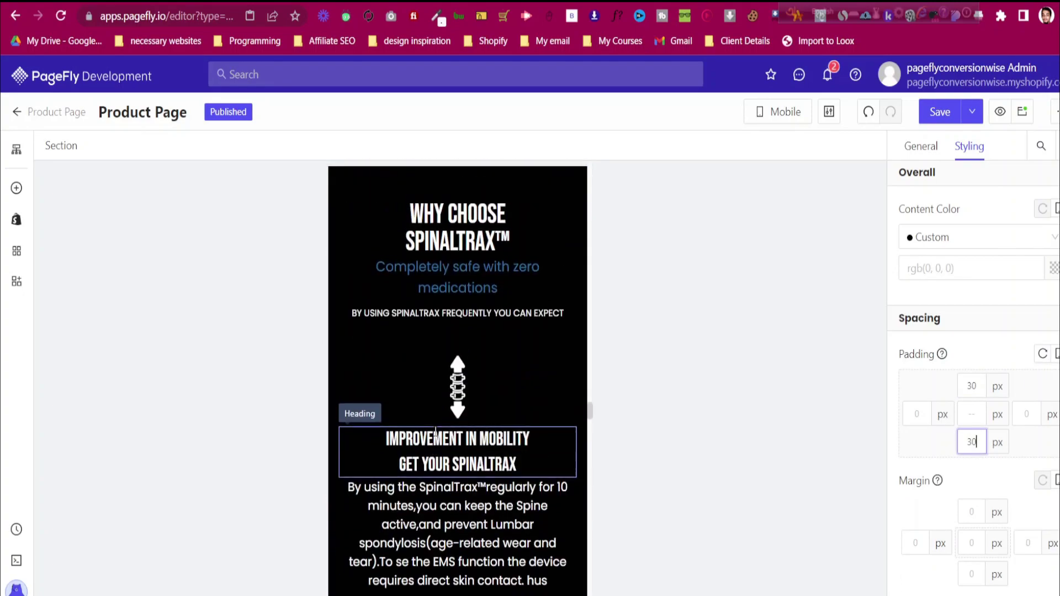
{"action": "scroll", "coordinate": [438, 432], "scroll_direction": "up", "scroll_amount": 10}
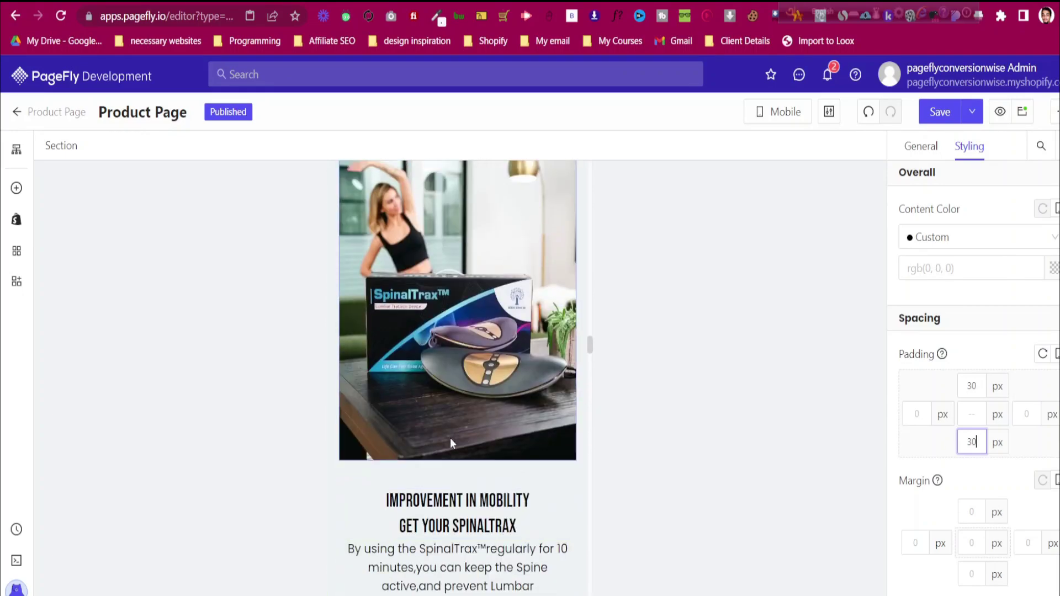
{"action": "scroll", "coordinate": [449, 438], "scroll_direction": "up", "scroll_amount": 10}
{"action": "scroll", "coordinate": [451, 452], "scroll_direction": "up", "scroll_amount": 10}
{"action": "scroll", "coordinate": [451, 452], "scroll_direction": "up", "scroll_amount": 10}
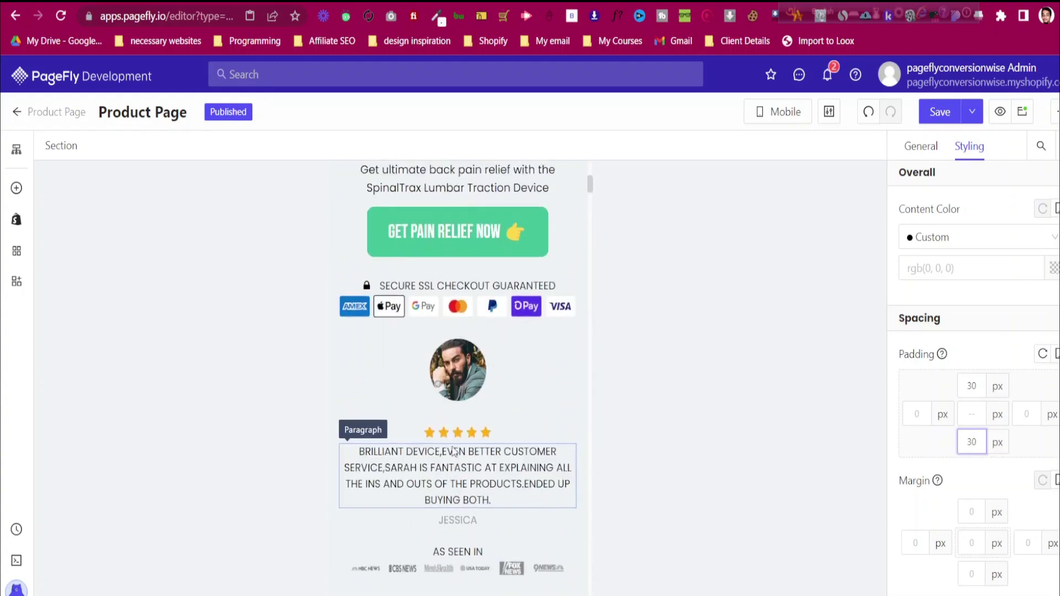
{"action": "scroll", "coordinate": [452, 452], "scroll_direction": "up", "scroll_amount": 5}
Return the preview to All Devices and save the page
{"action": "left_click", "coordinate": [781, 112]}
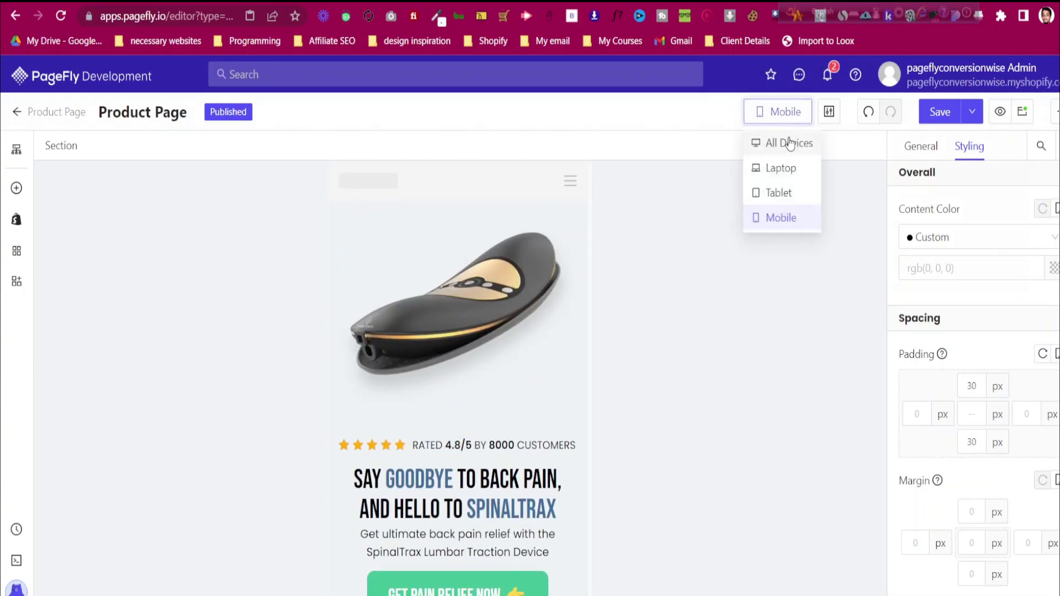
{"action": "left_click", "coordinate": [810, 142]}
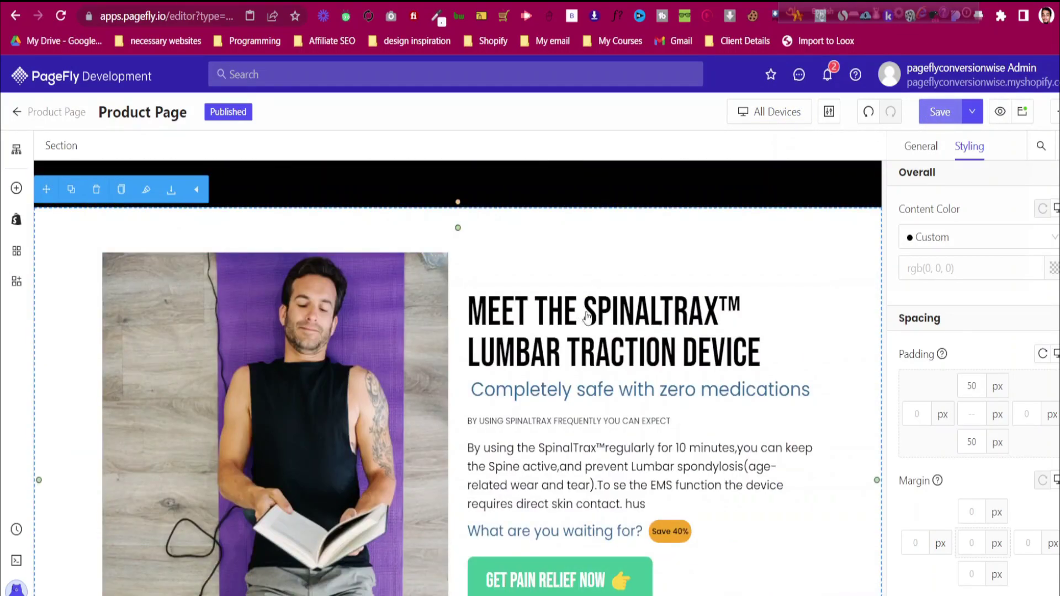
{"action": "key", "text": "ctrl+s"}
{"action": "scroll", "coordinate": [586, 316], "scroll_direction": "down", "scroll_amount": 5}
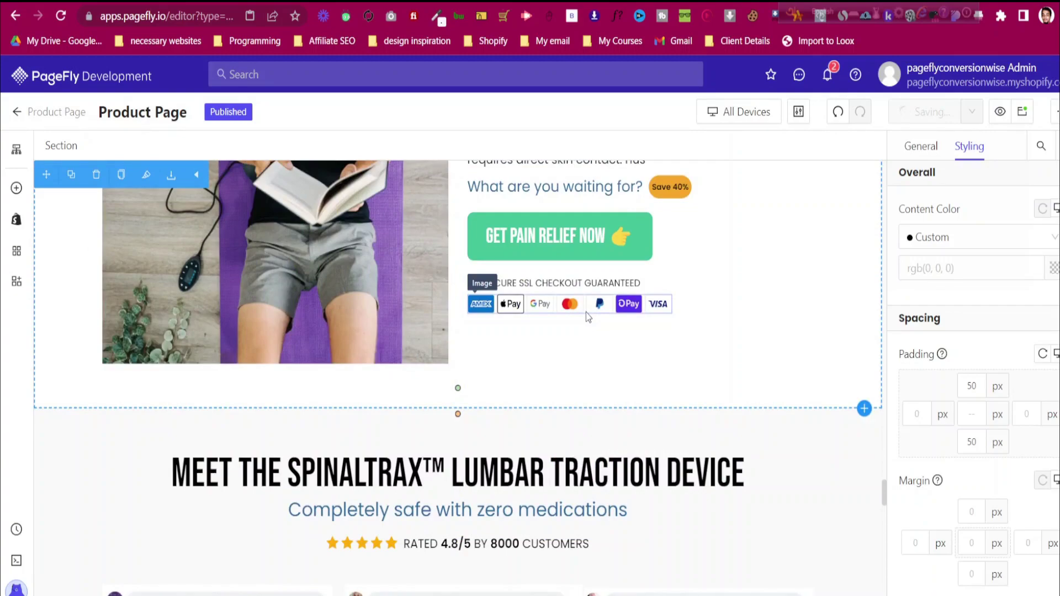